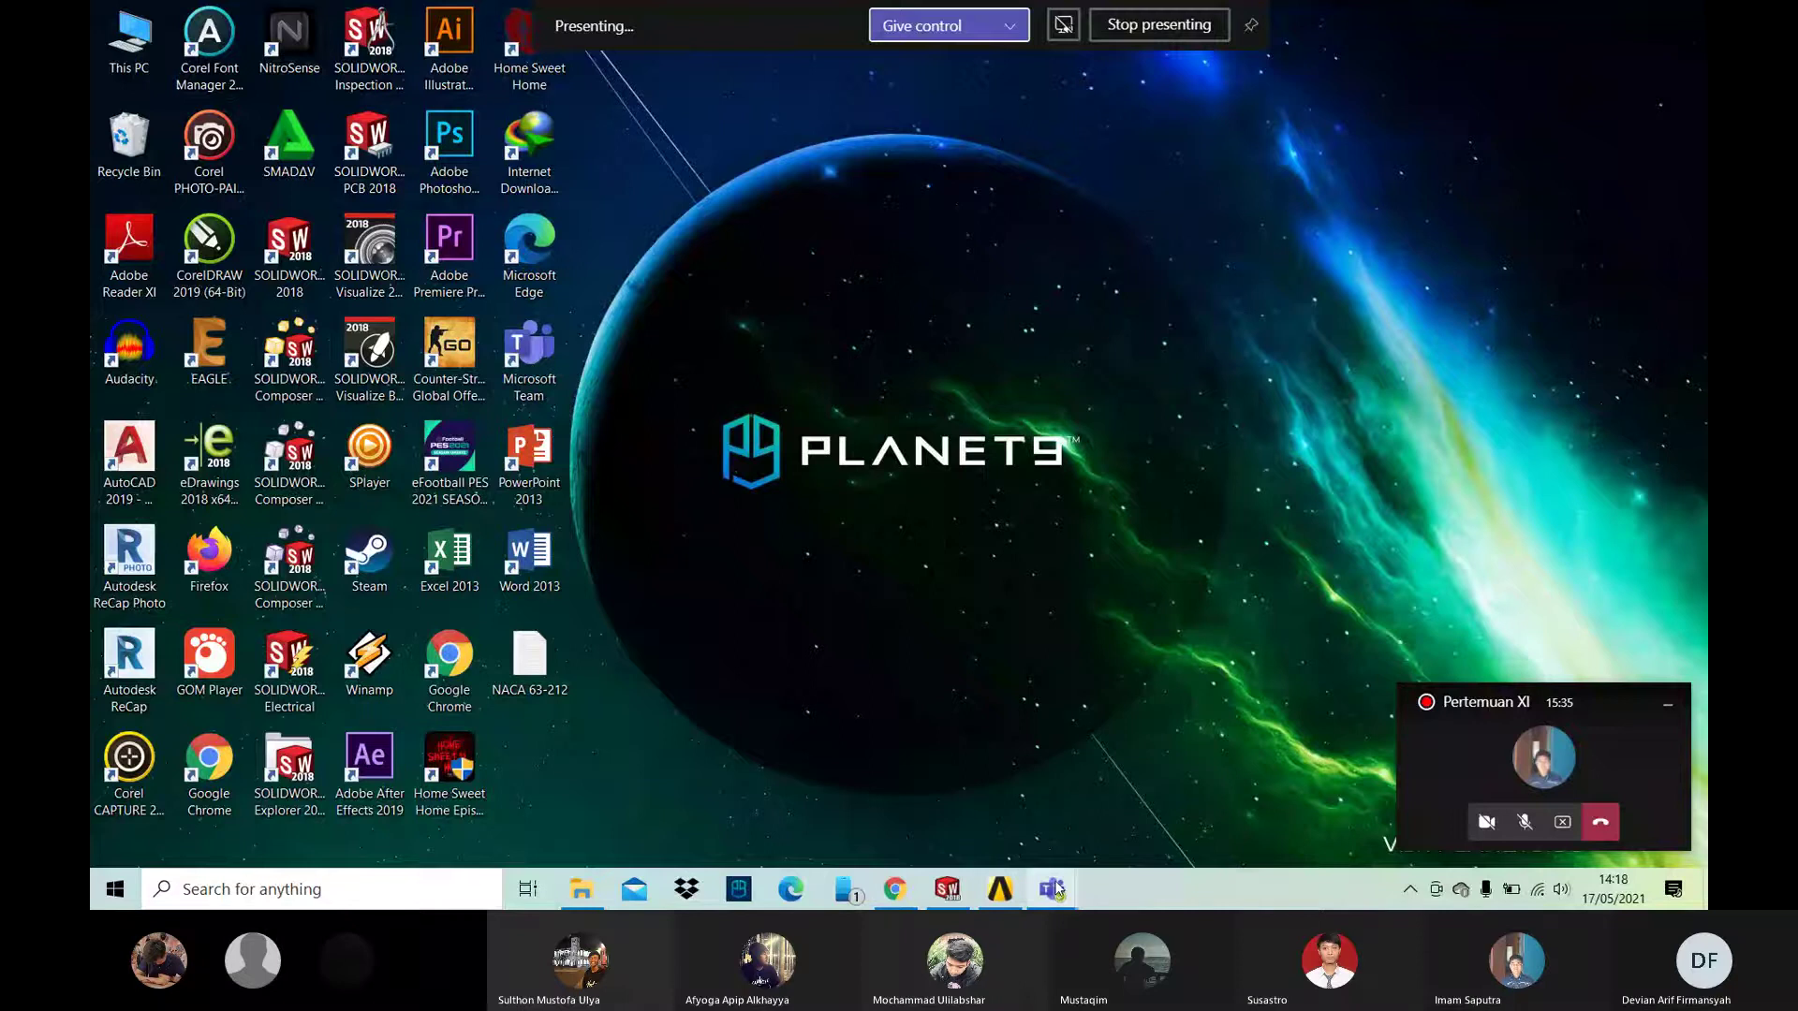
Step: Bring up the Pertemuan XI meeting window, unmute the microphone, and minimize the window again
{"action": "left_click", "coordinate": [1423, 749]}
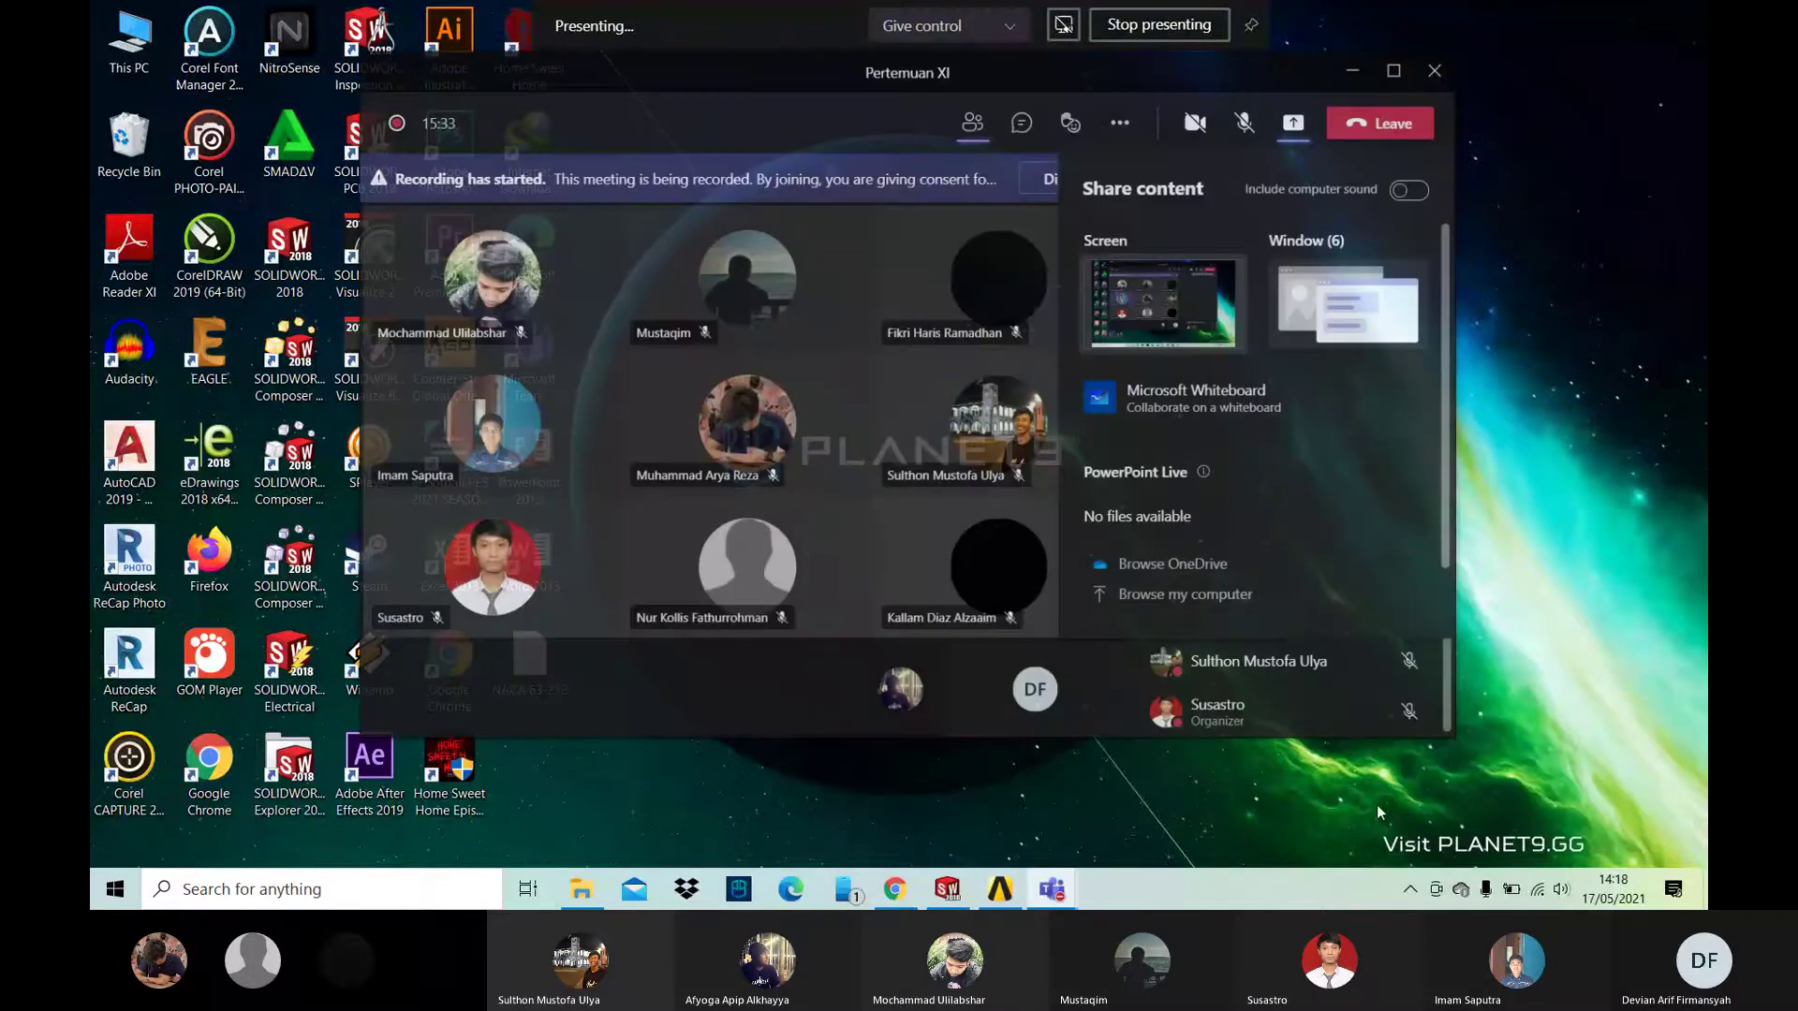
{"action": "left_click", "coordinate": [1242, 98]}
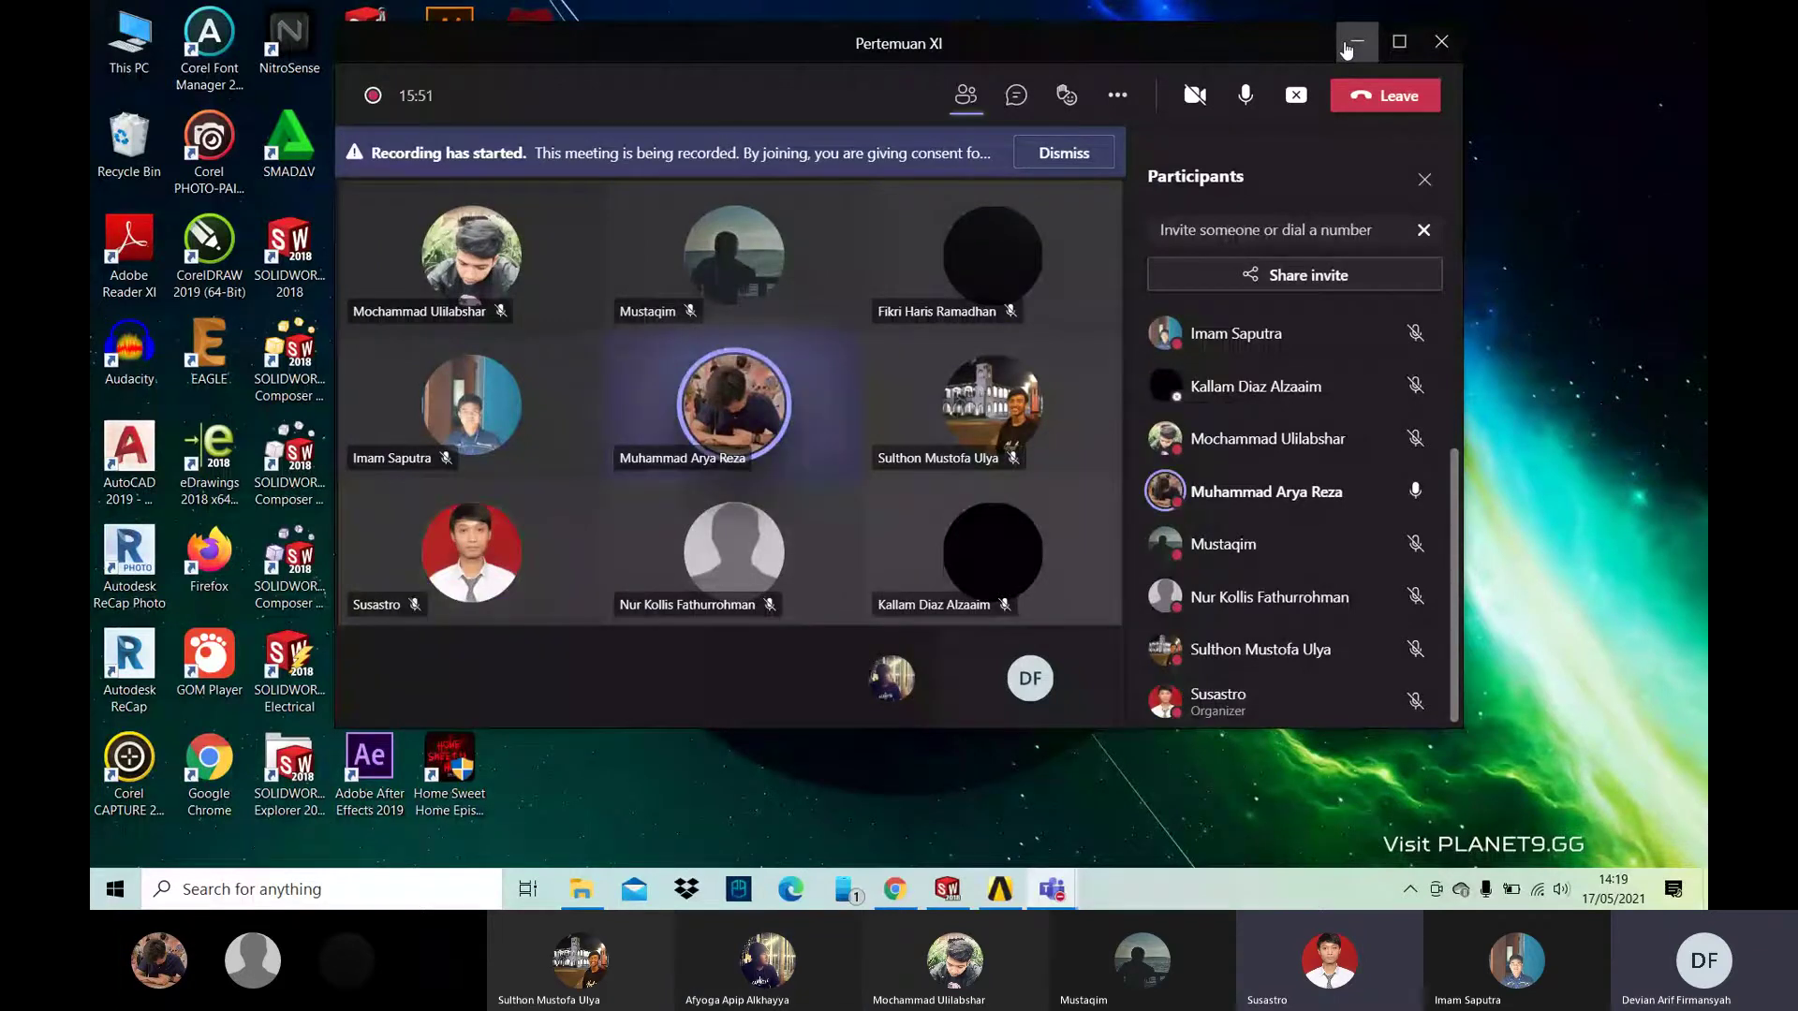
{"action": "left_click", "coordinate": [1344, 45]}
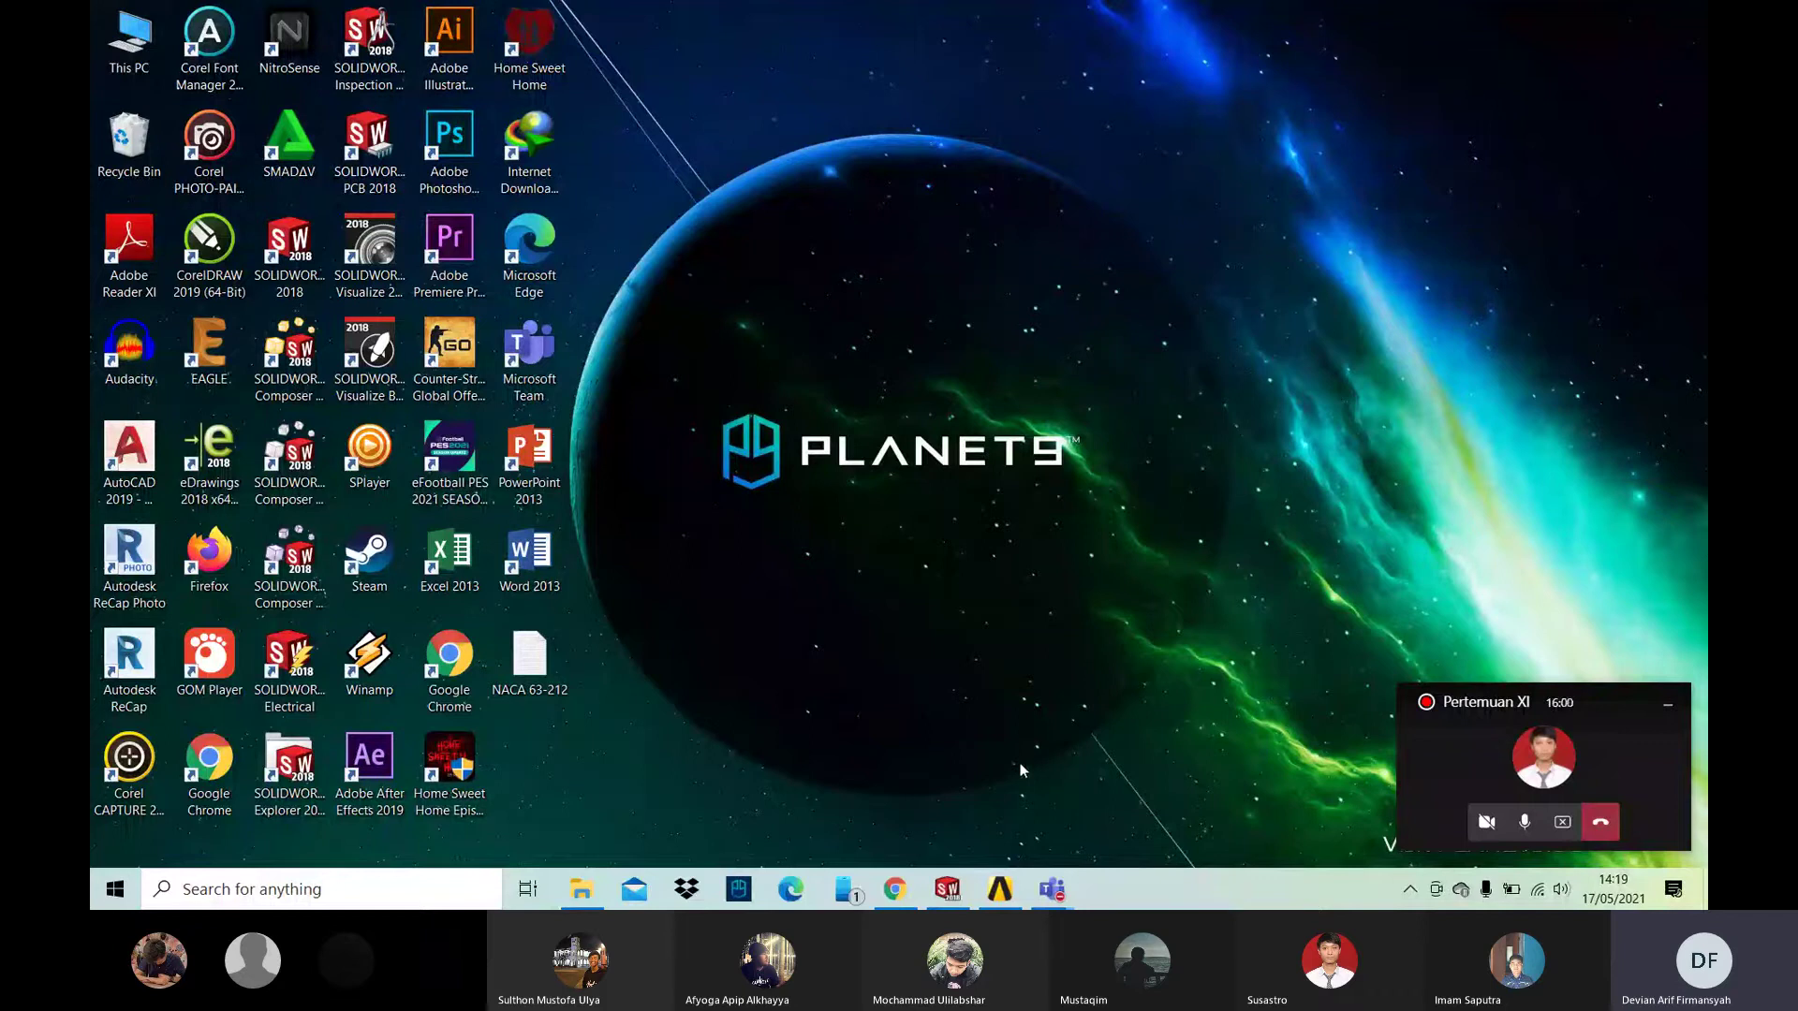
Step: Switch to Google Chrome and close the YouTube page, leaving the Airfoil database search page in view
{"action": "mouse_move", "coordinate": [898, 892]}
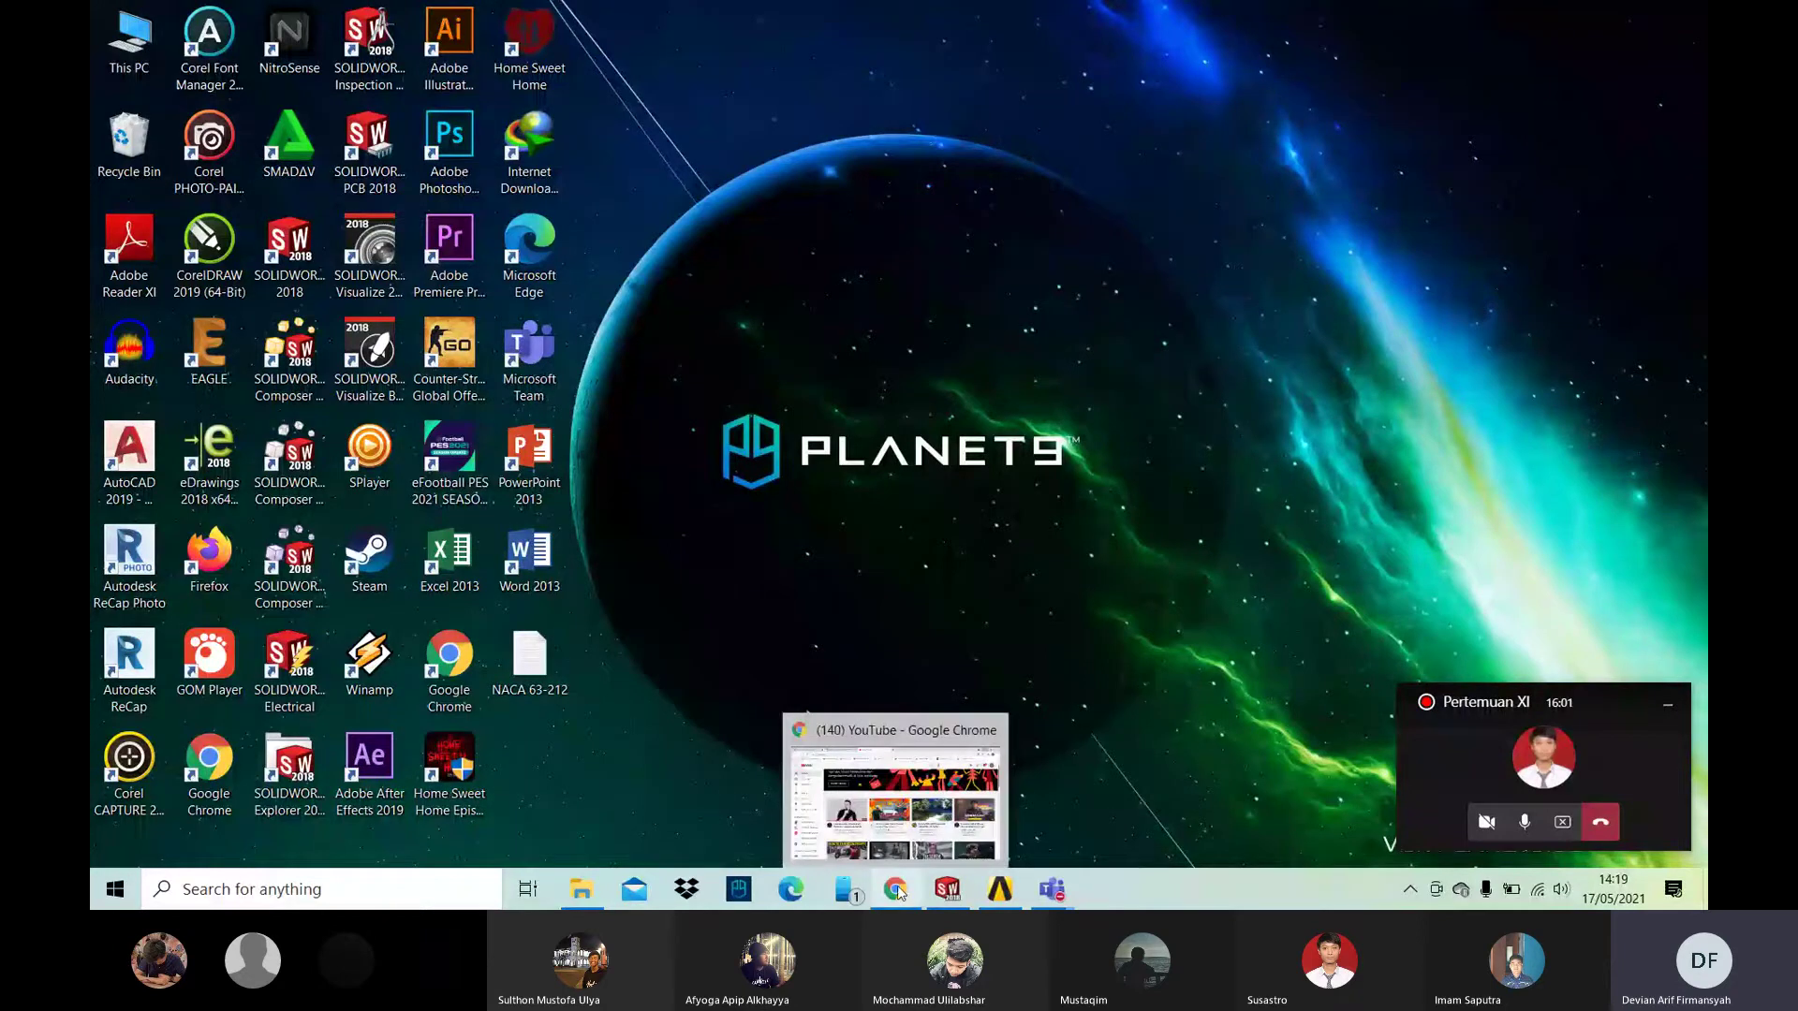
{"action": "left_click", "coordinate": [846, 888]}
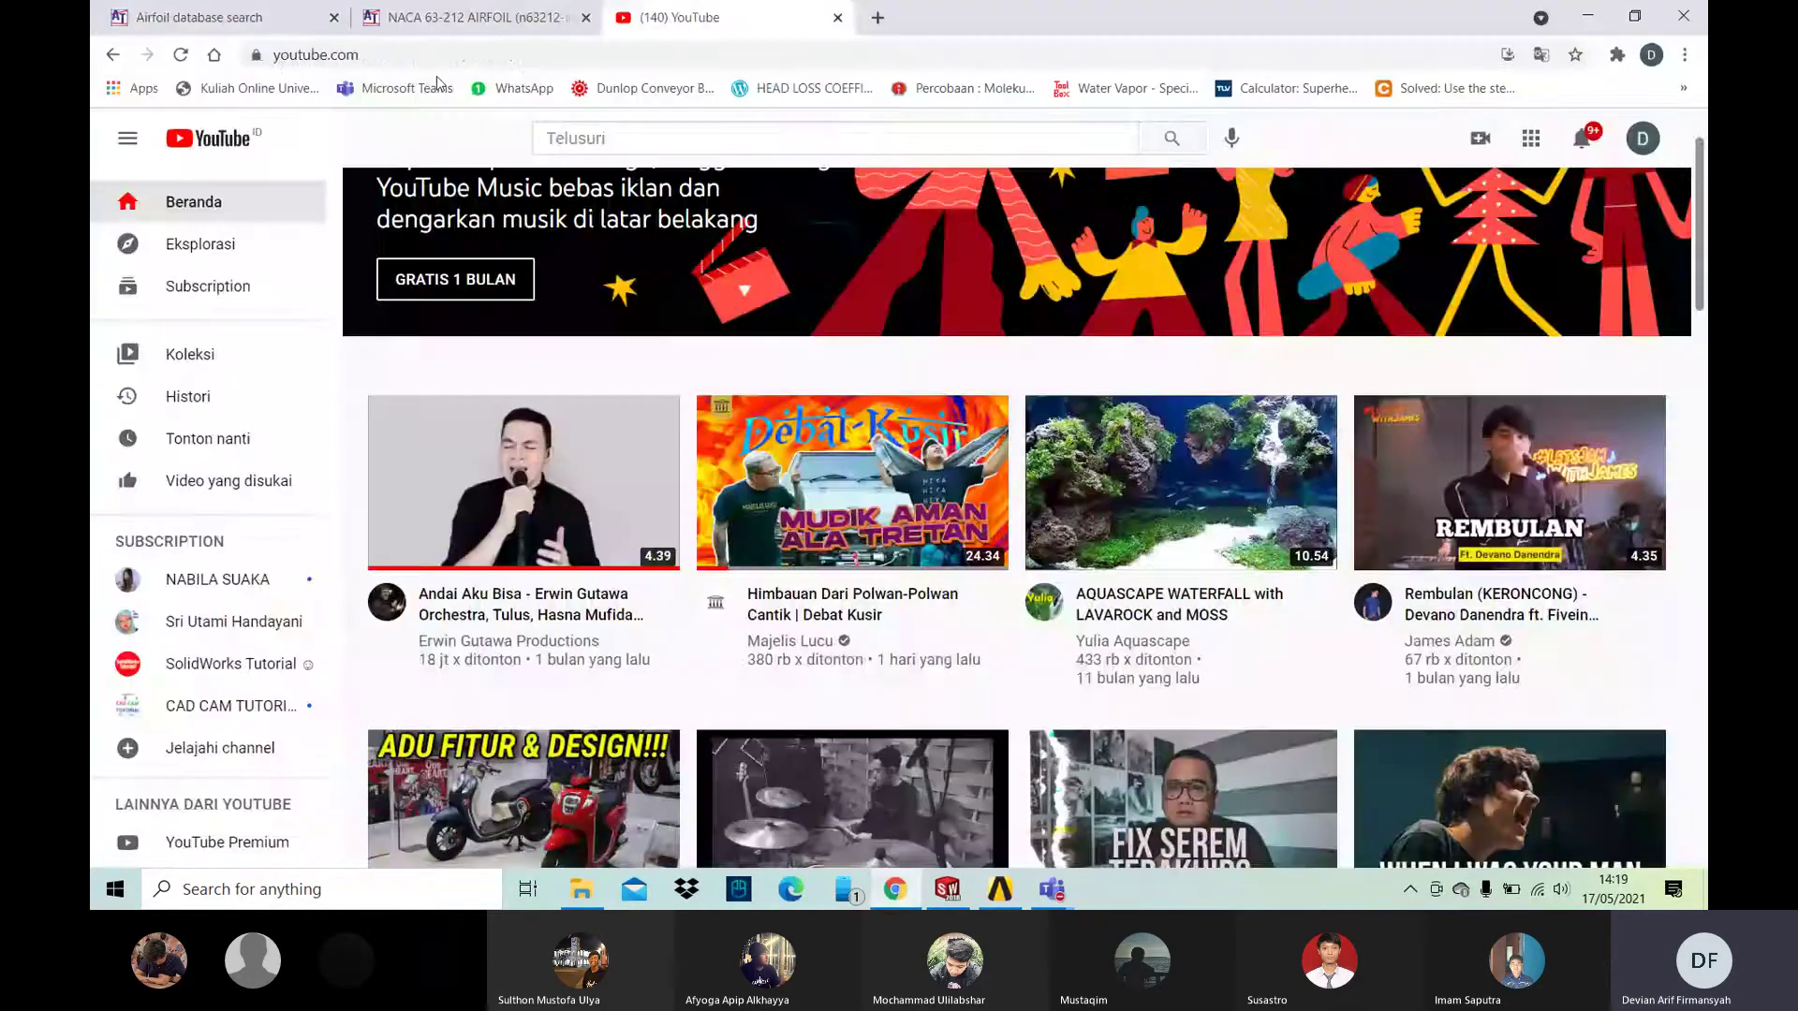
{"action": "left_click", "coordinate": [225, 18]}
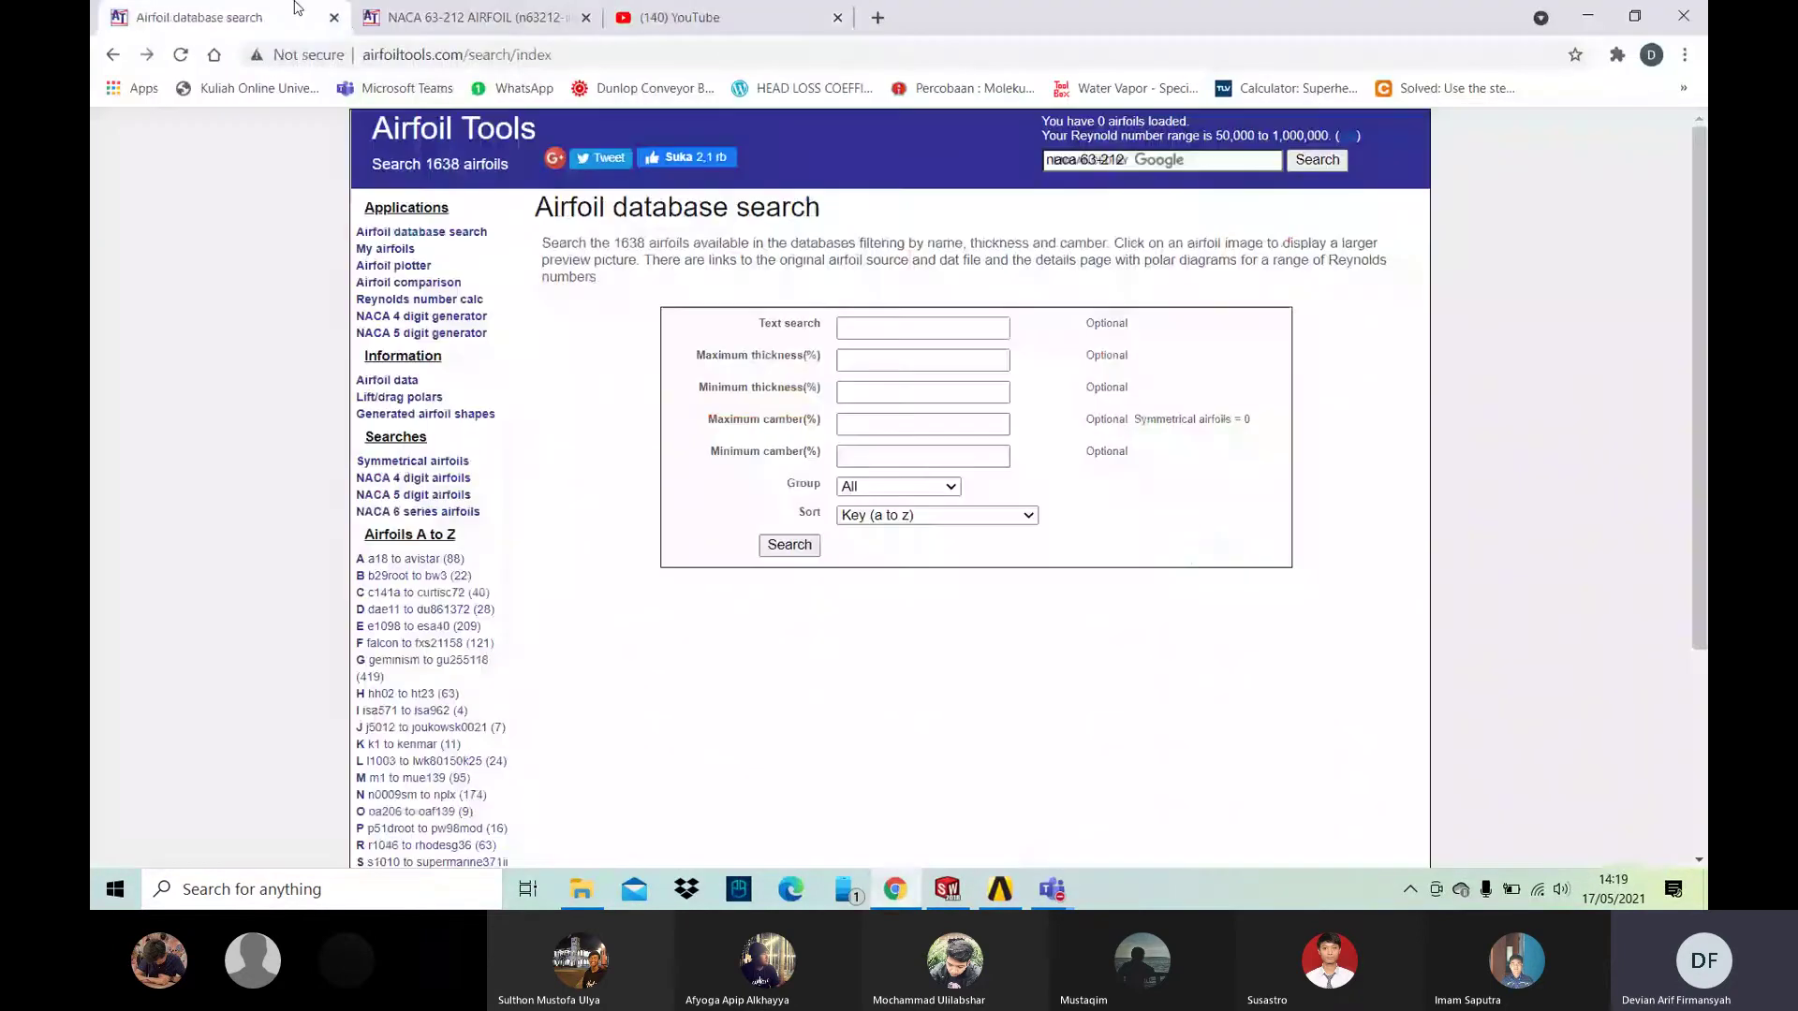
{"action": "left_click", "coordinate": [750, 18]}
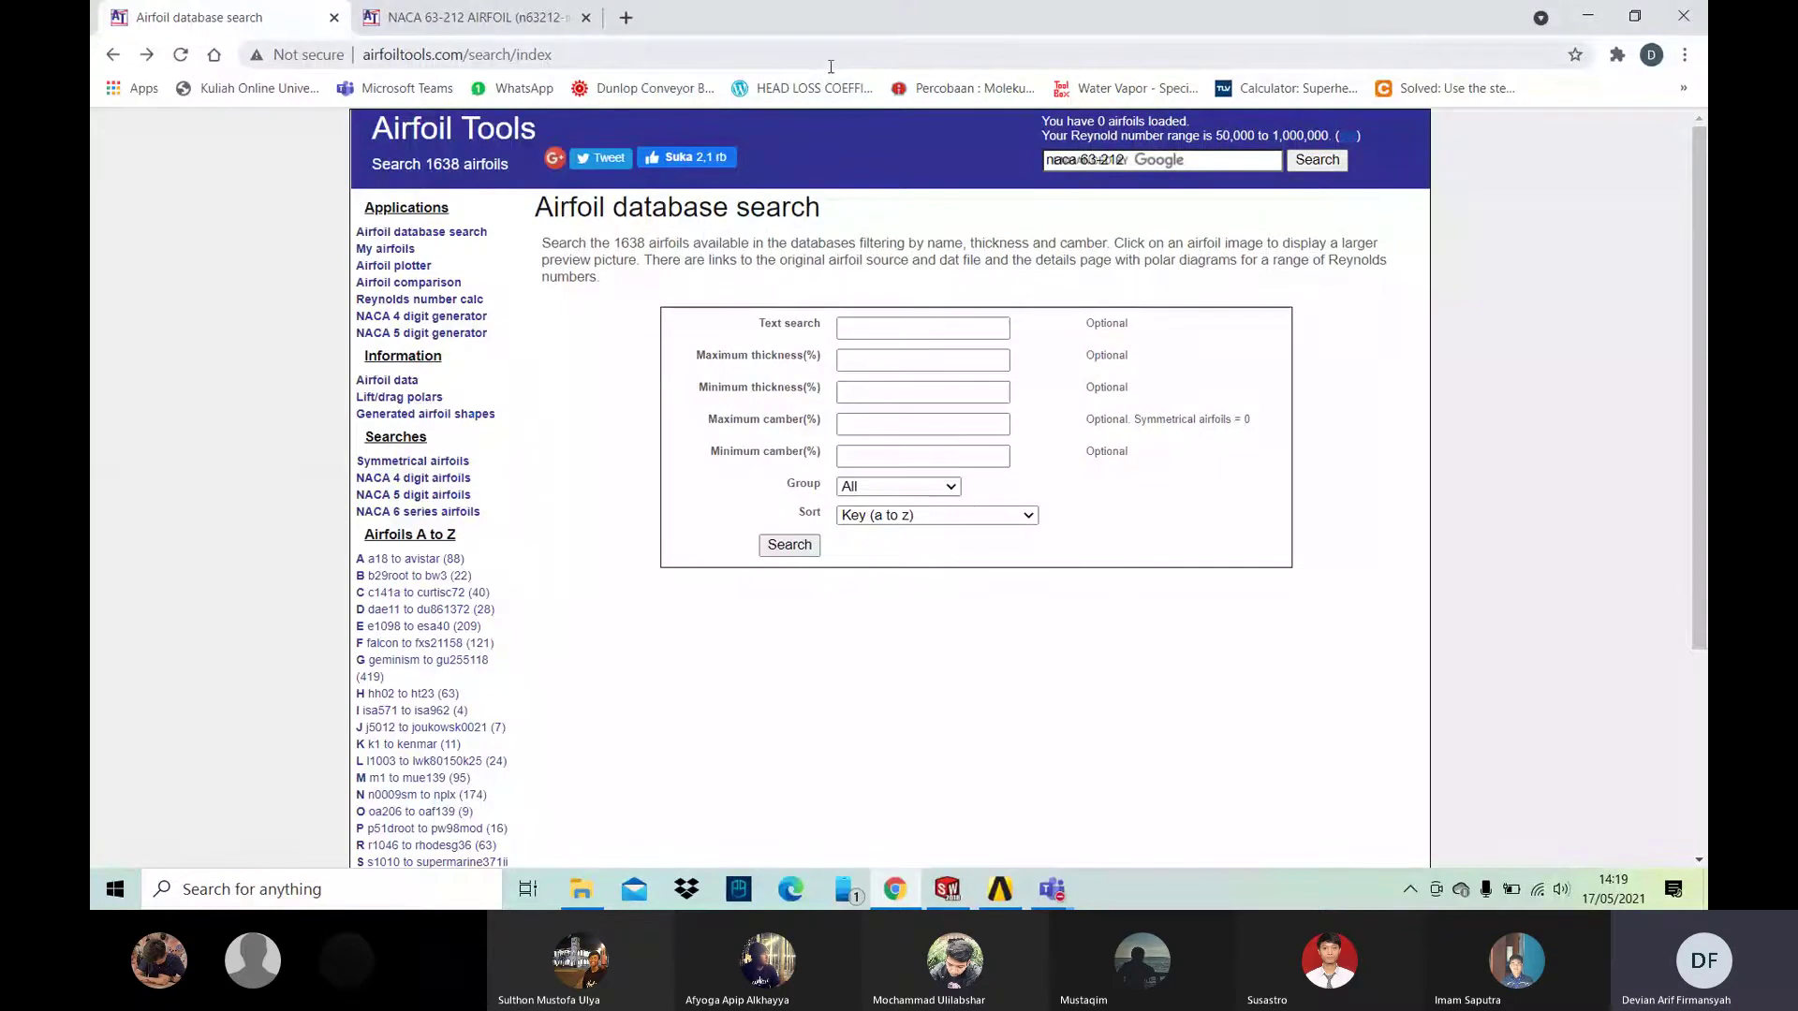
Step: Search the Airfoil Tools site for naca 63-212 and open the NACA 63-212 AIRFOIL (n63212-il) details page
{"action": "left_click", "coordinate": [514, 14]}
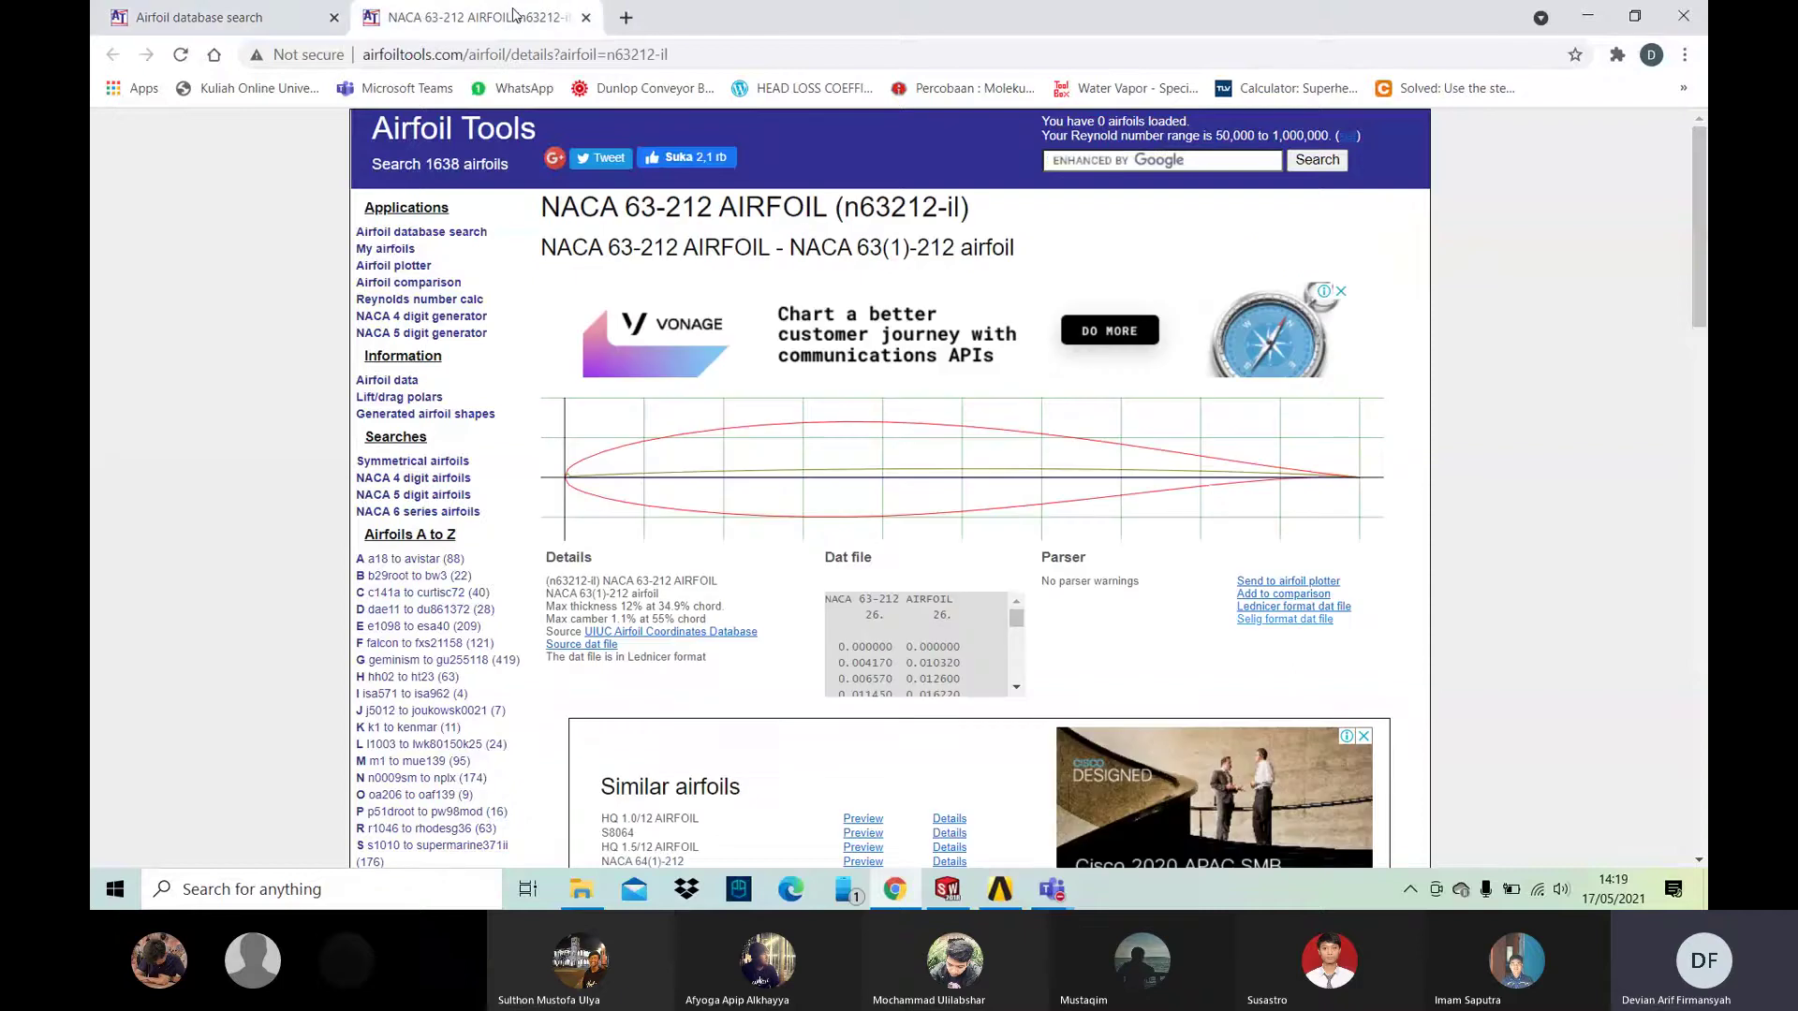
{"action": "left_click", "coordinate": [215, 17]}
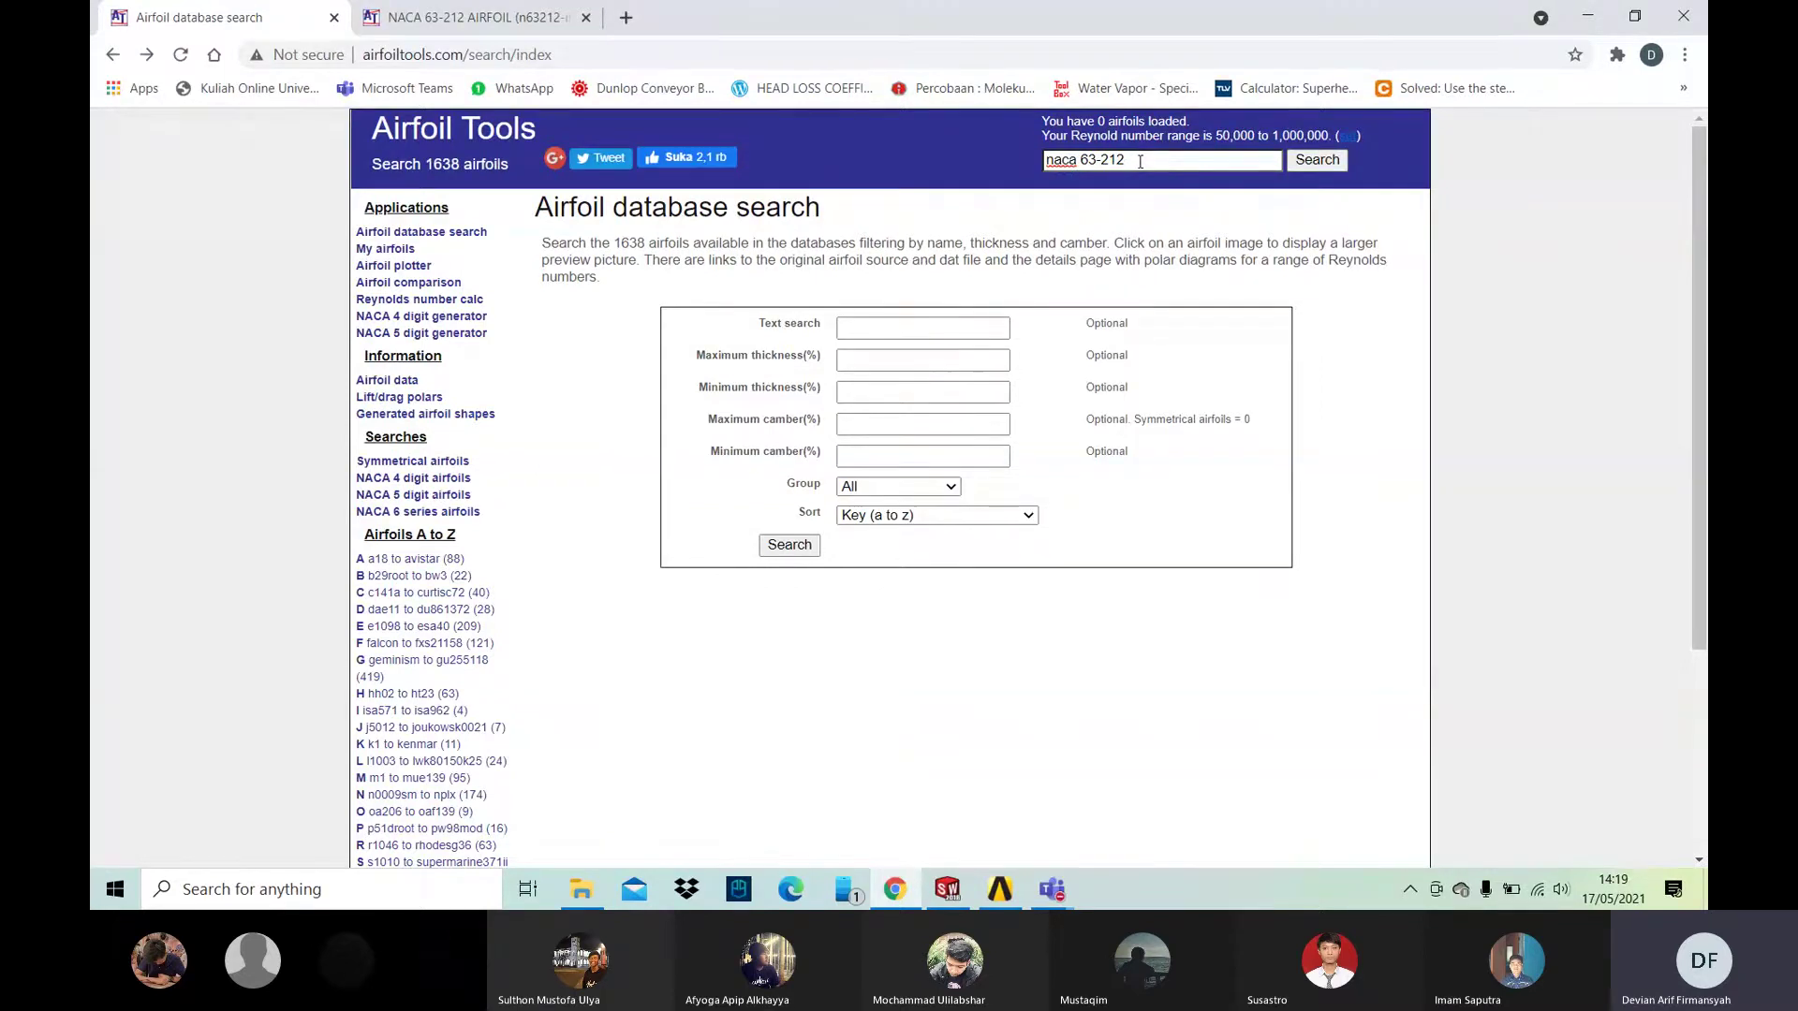
{"action": "left_click", "coordinate": [1311, 161]}
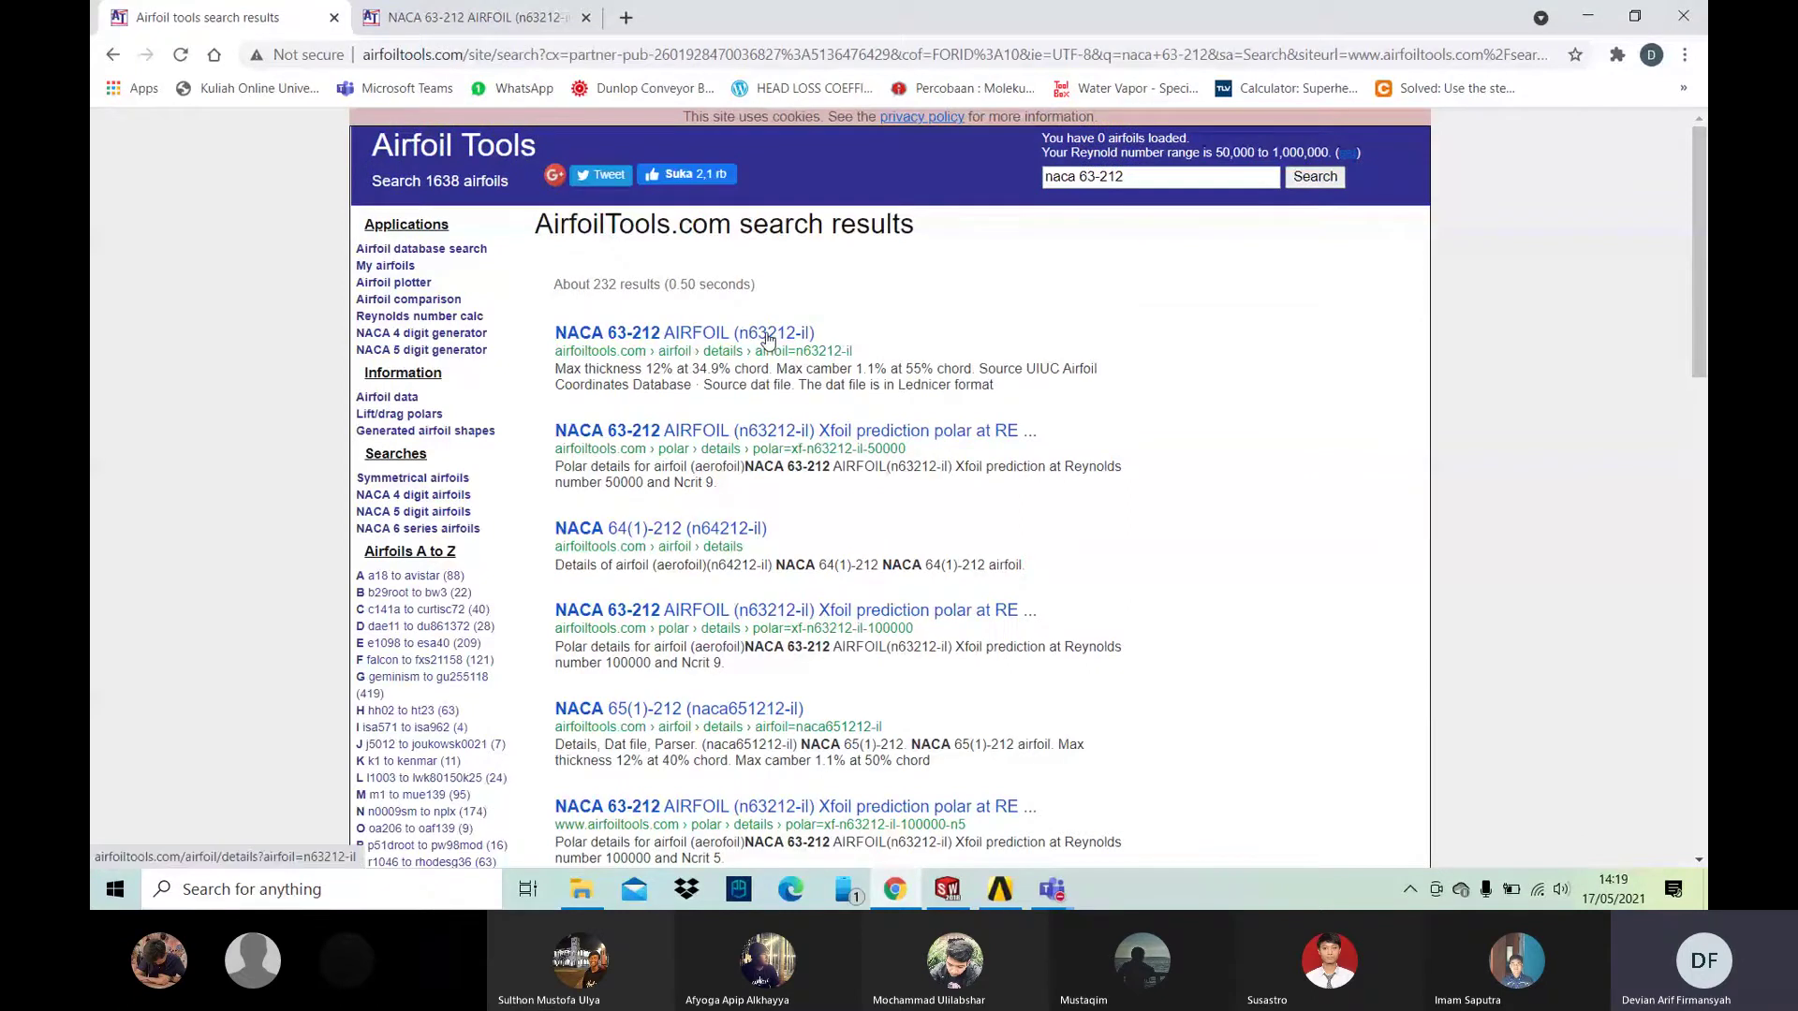
{"action": "left_click", "coordinate": [765, 335]}
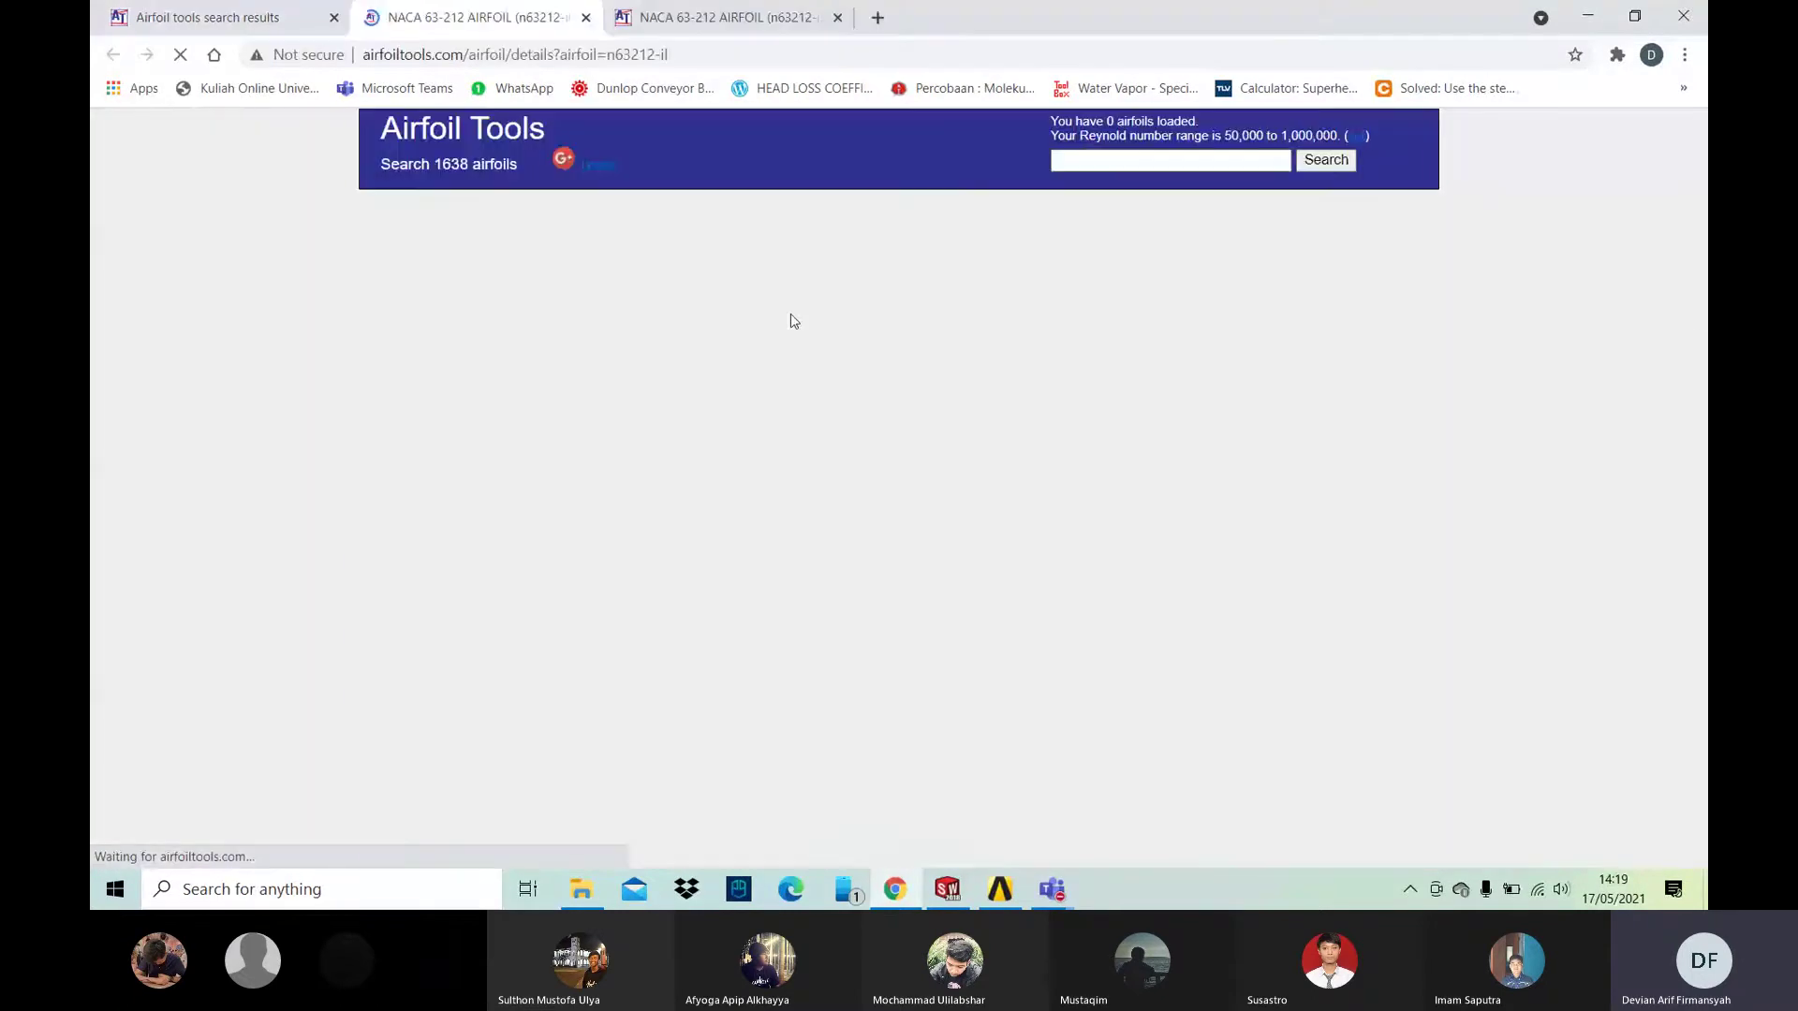
Step: Open the airfoil's Selig format dat file and copy all its coordinate rows without the title line
{"action": "scroll", "coordinate": [1216, 413], "scroll_direction": "down", "scroll_amount": 1}
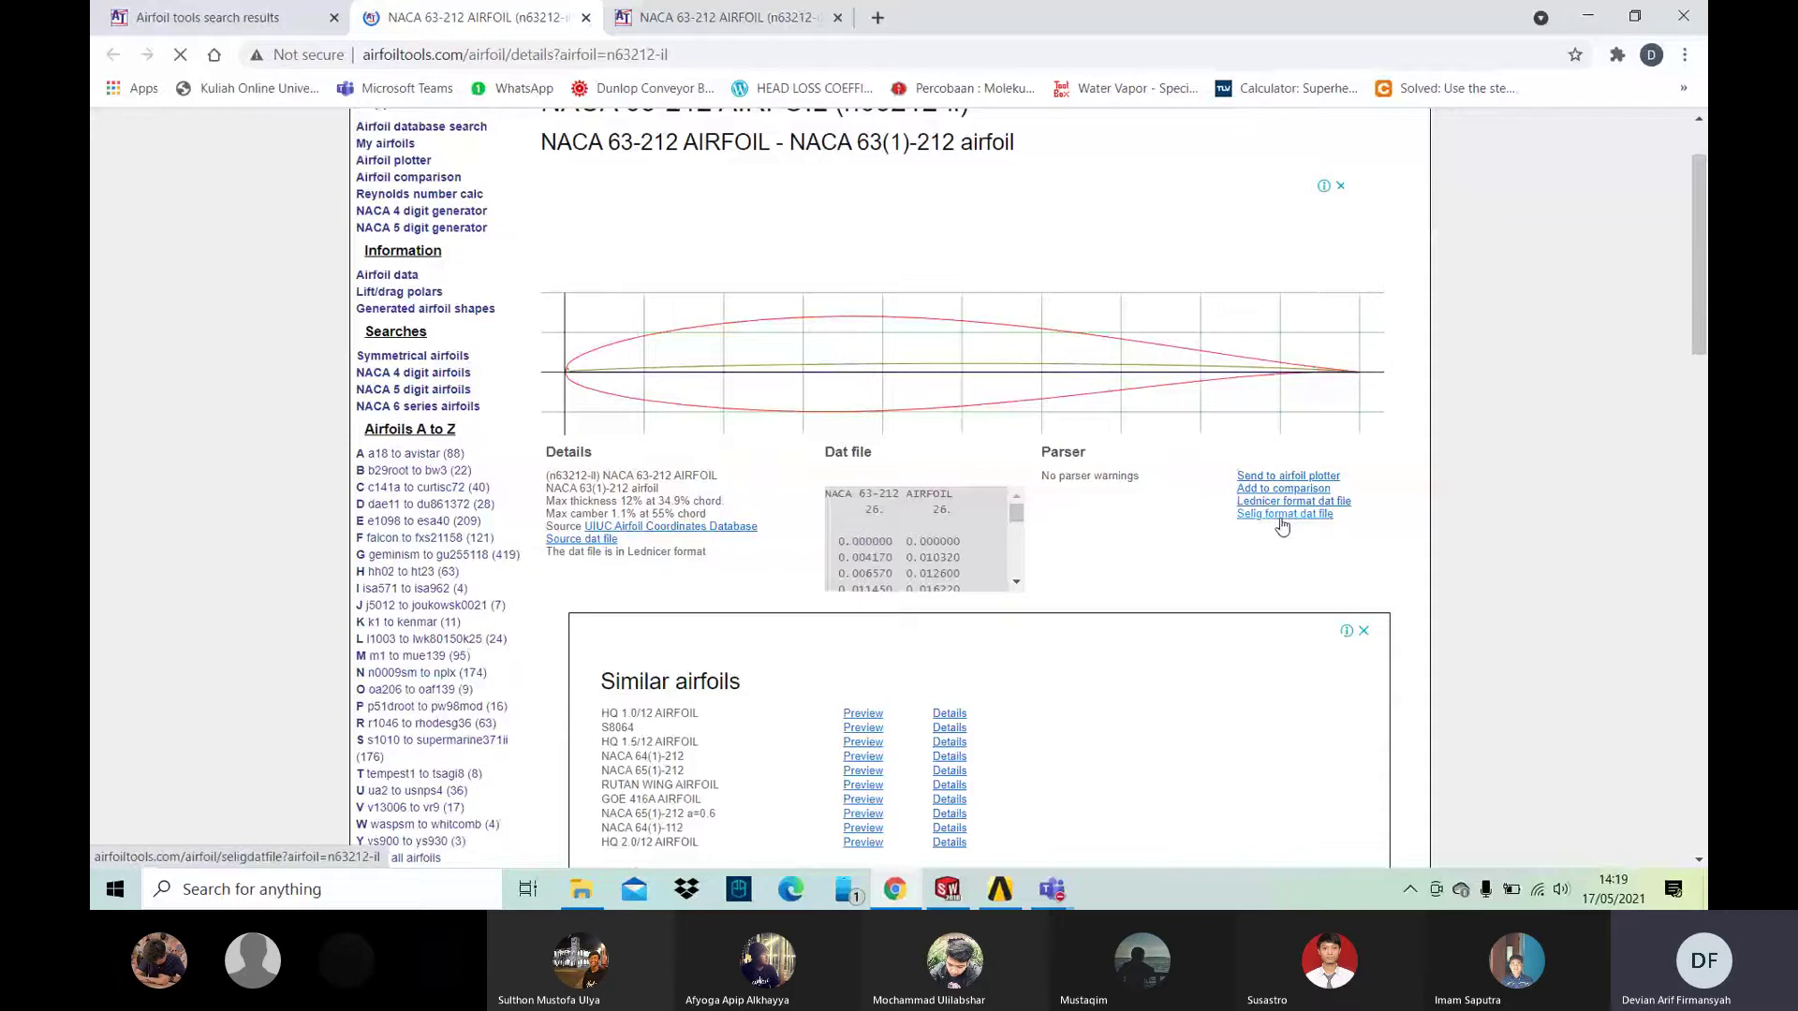
{"action": "left_click", "coordinate": [1281, 516]}
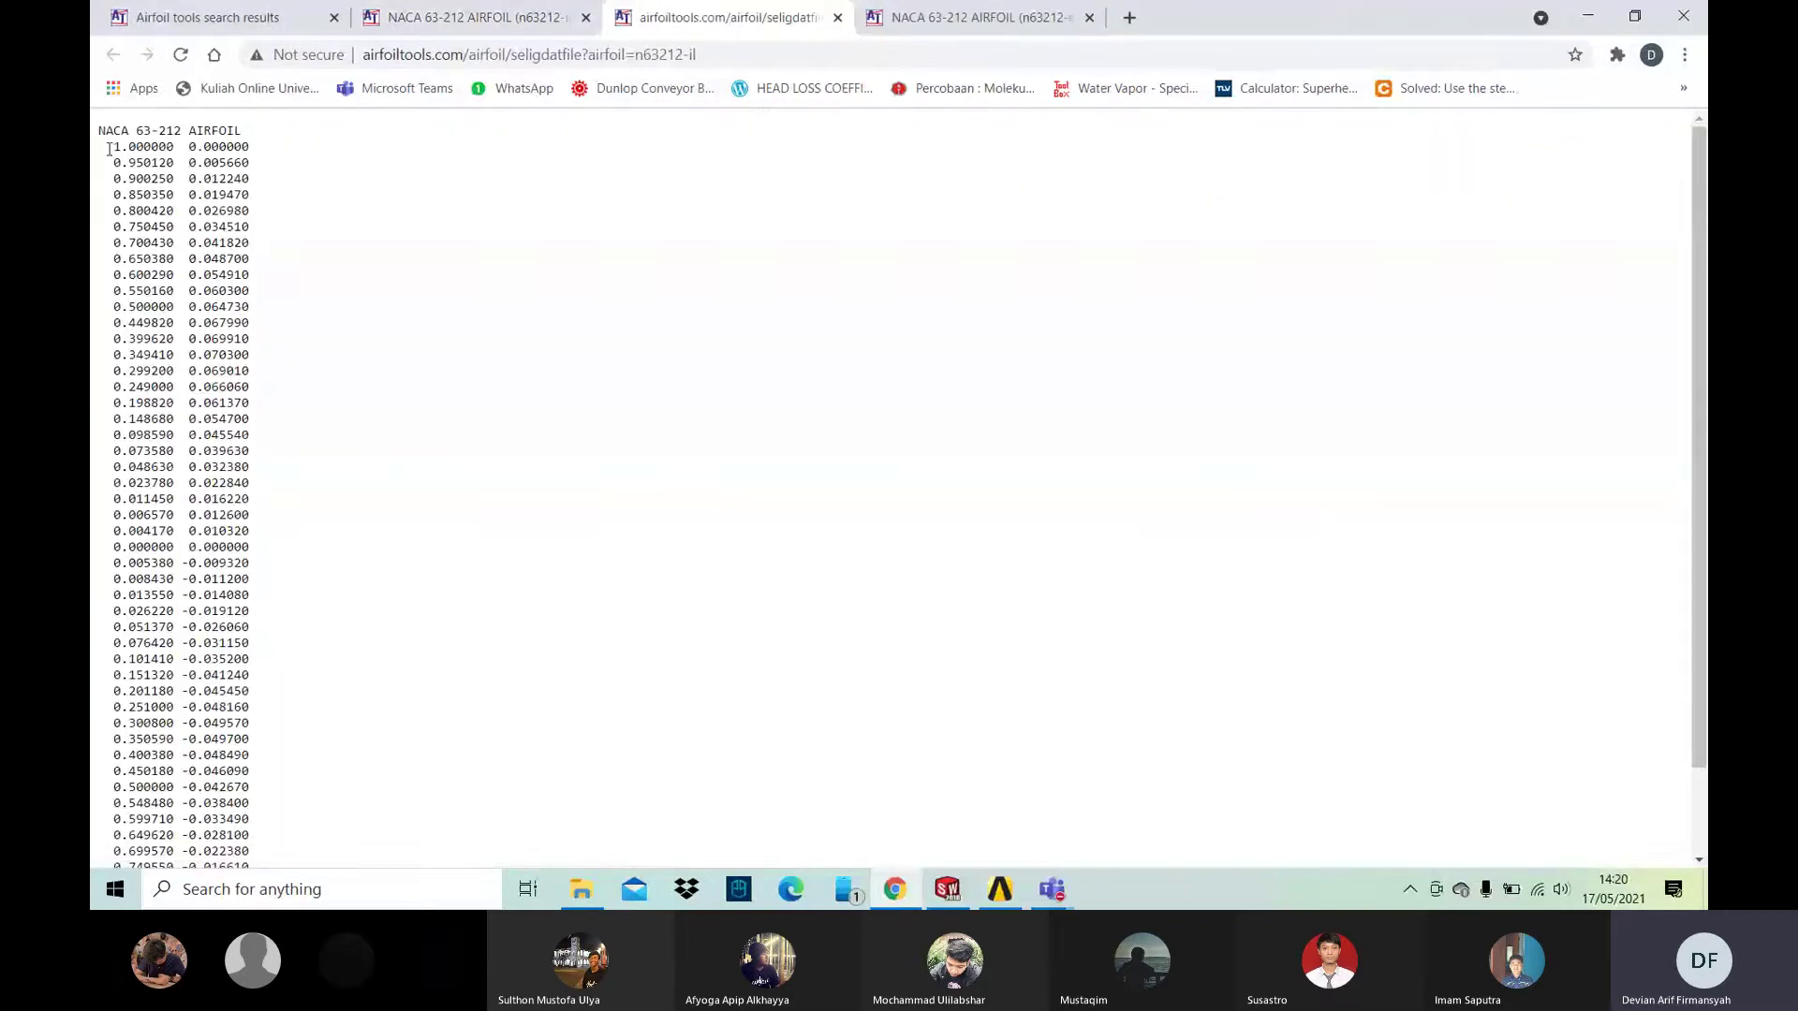
{"action": "left_click_drag", "start_coordinate": [110, 150], "coordinate": [248, 815]}
{"action": "right_click", "coordinate": [246, 816]}
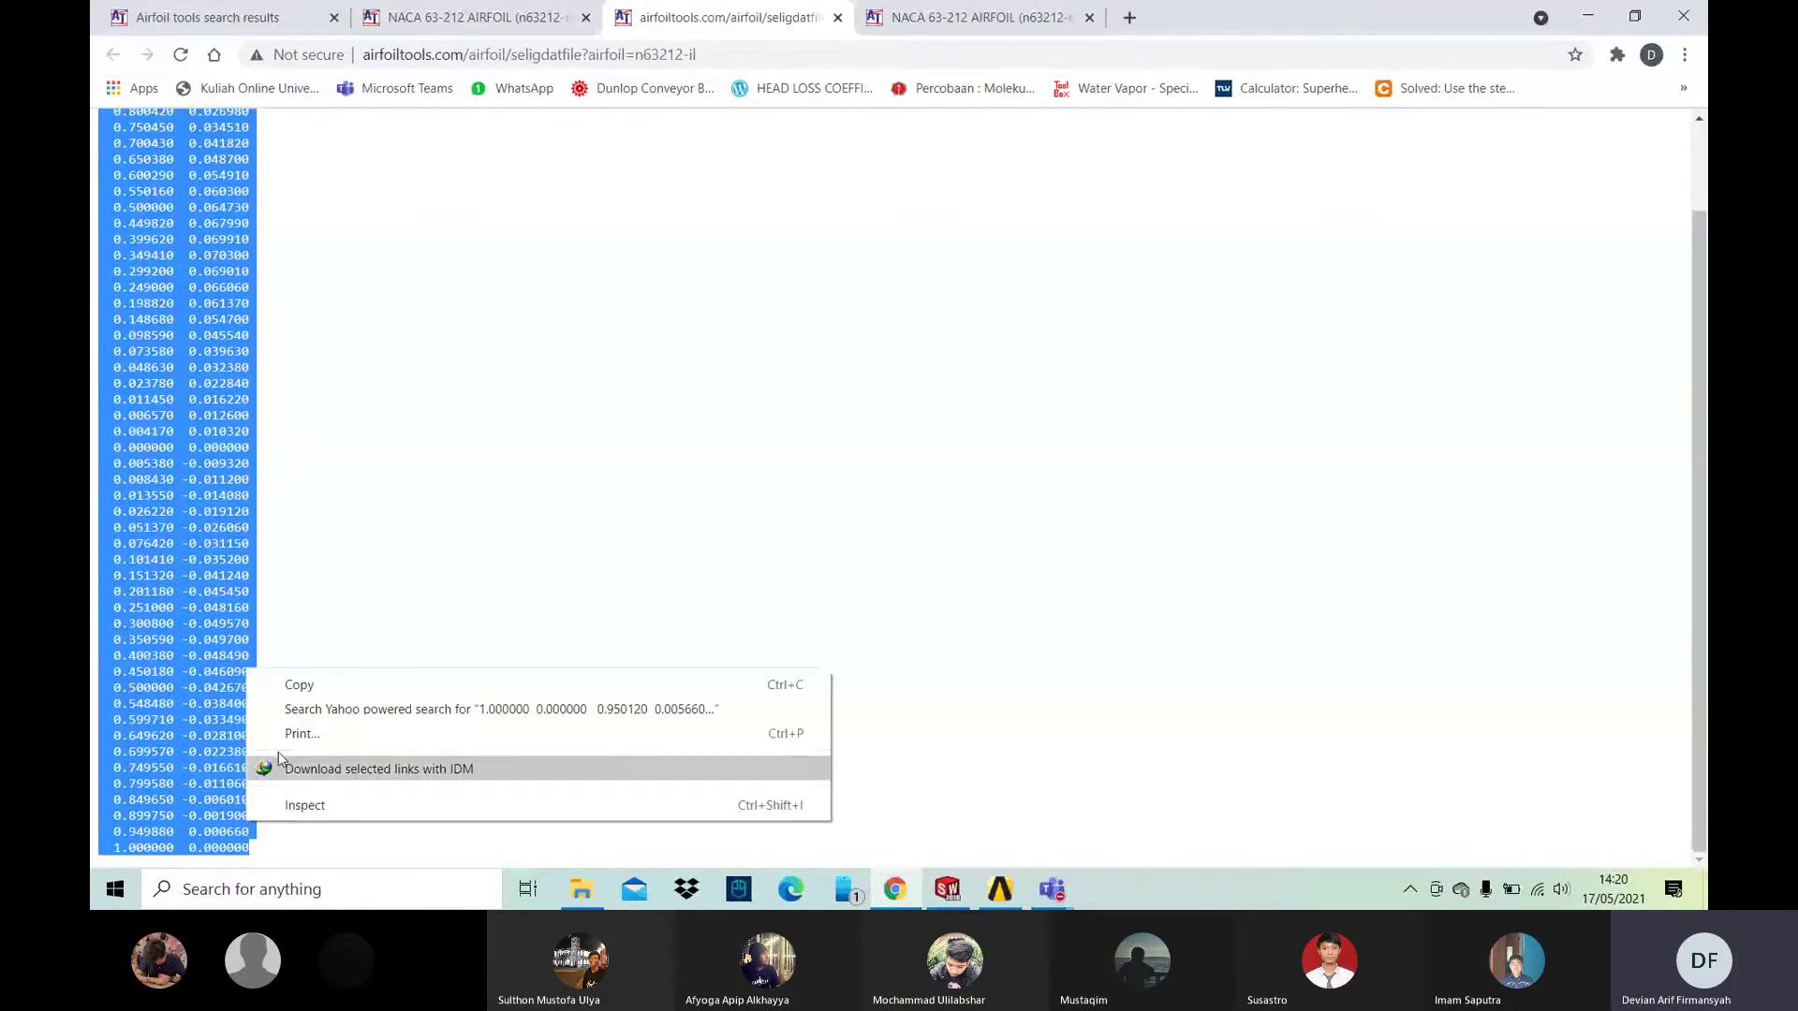
{"action": "left_click", "coordinate": [322, 676]}
Step: Switch to Excel 2013 and create a blank workbook
{"action": "left_click", "coordinate": [370, 885]}
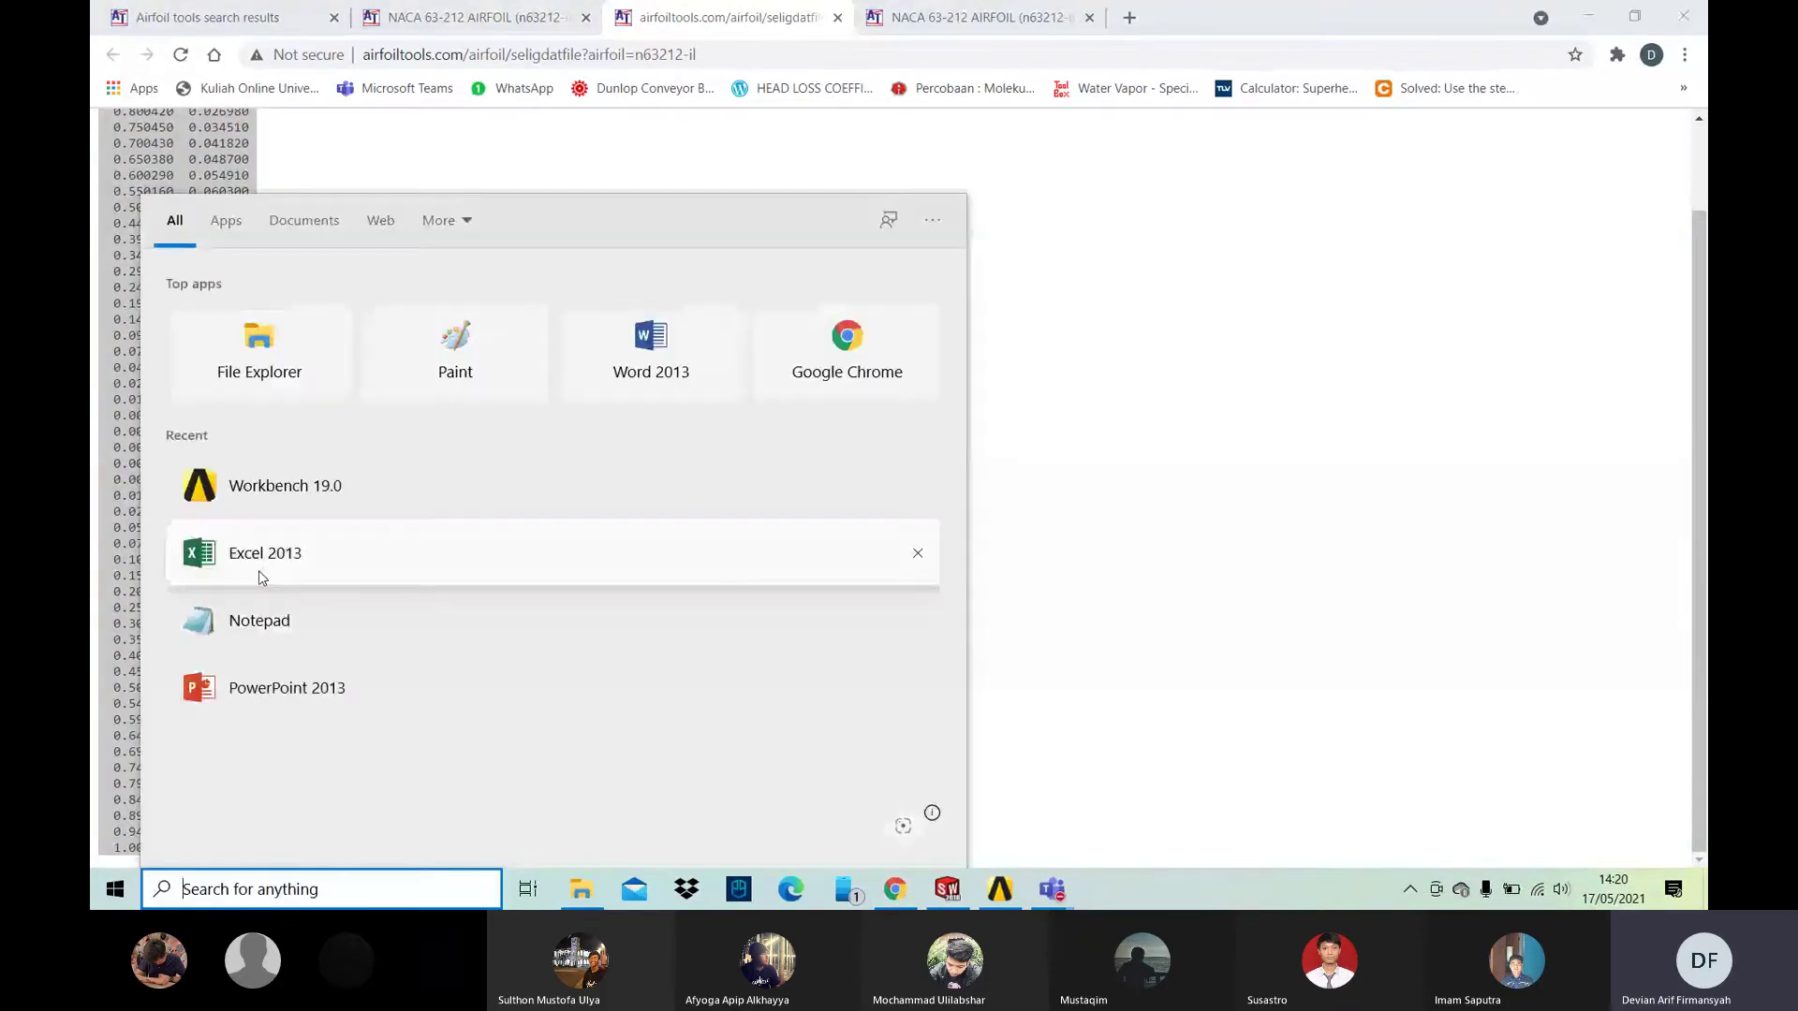
{"action": "left_click", "coordinate": [258, 562]}
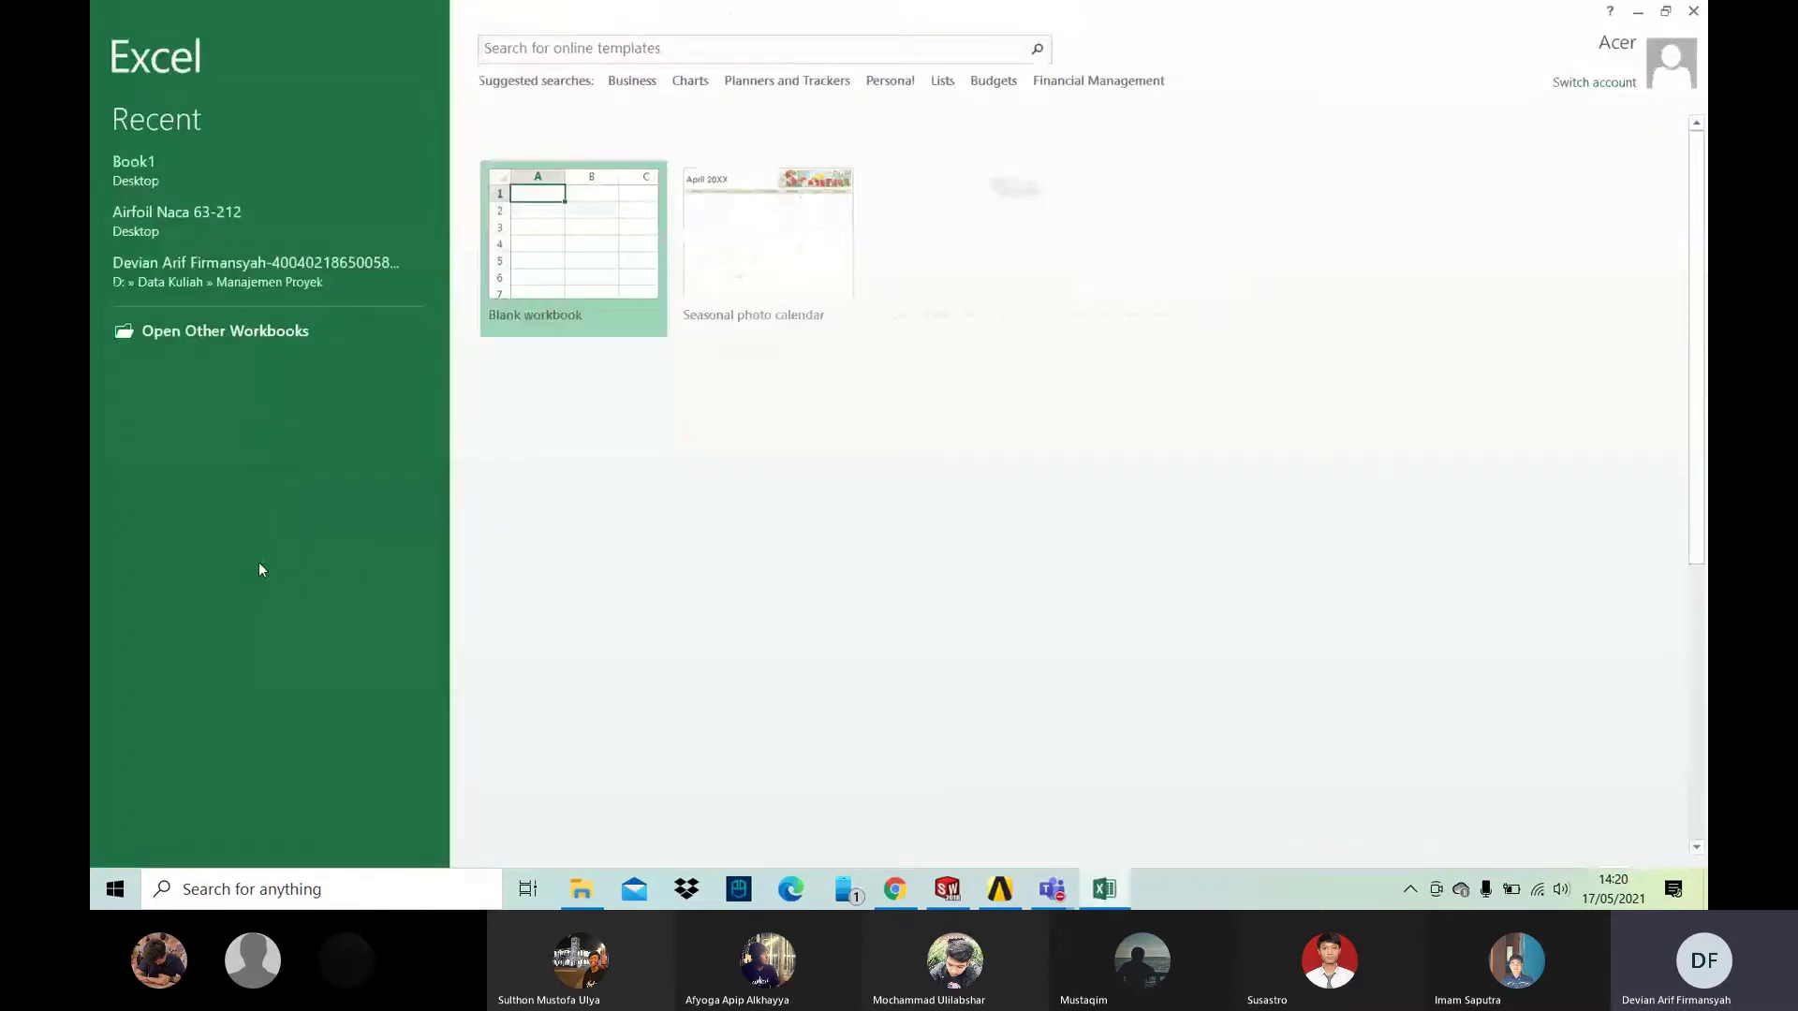
{"action": "left_click", "coordinate": [535, 281]}
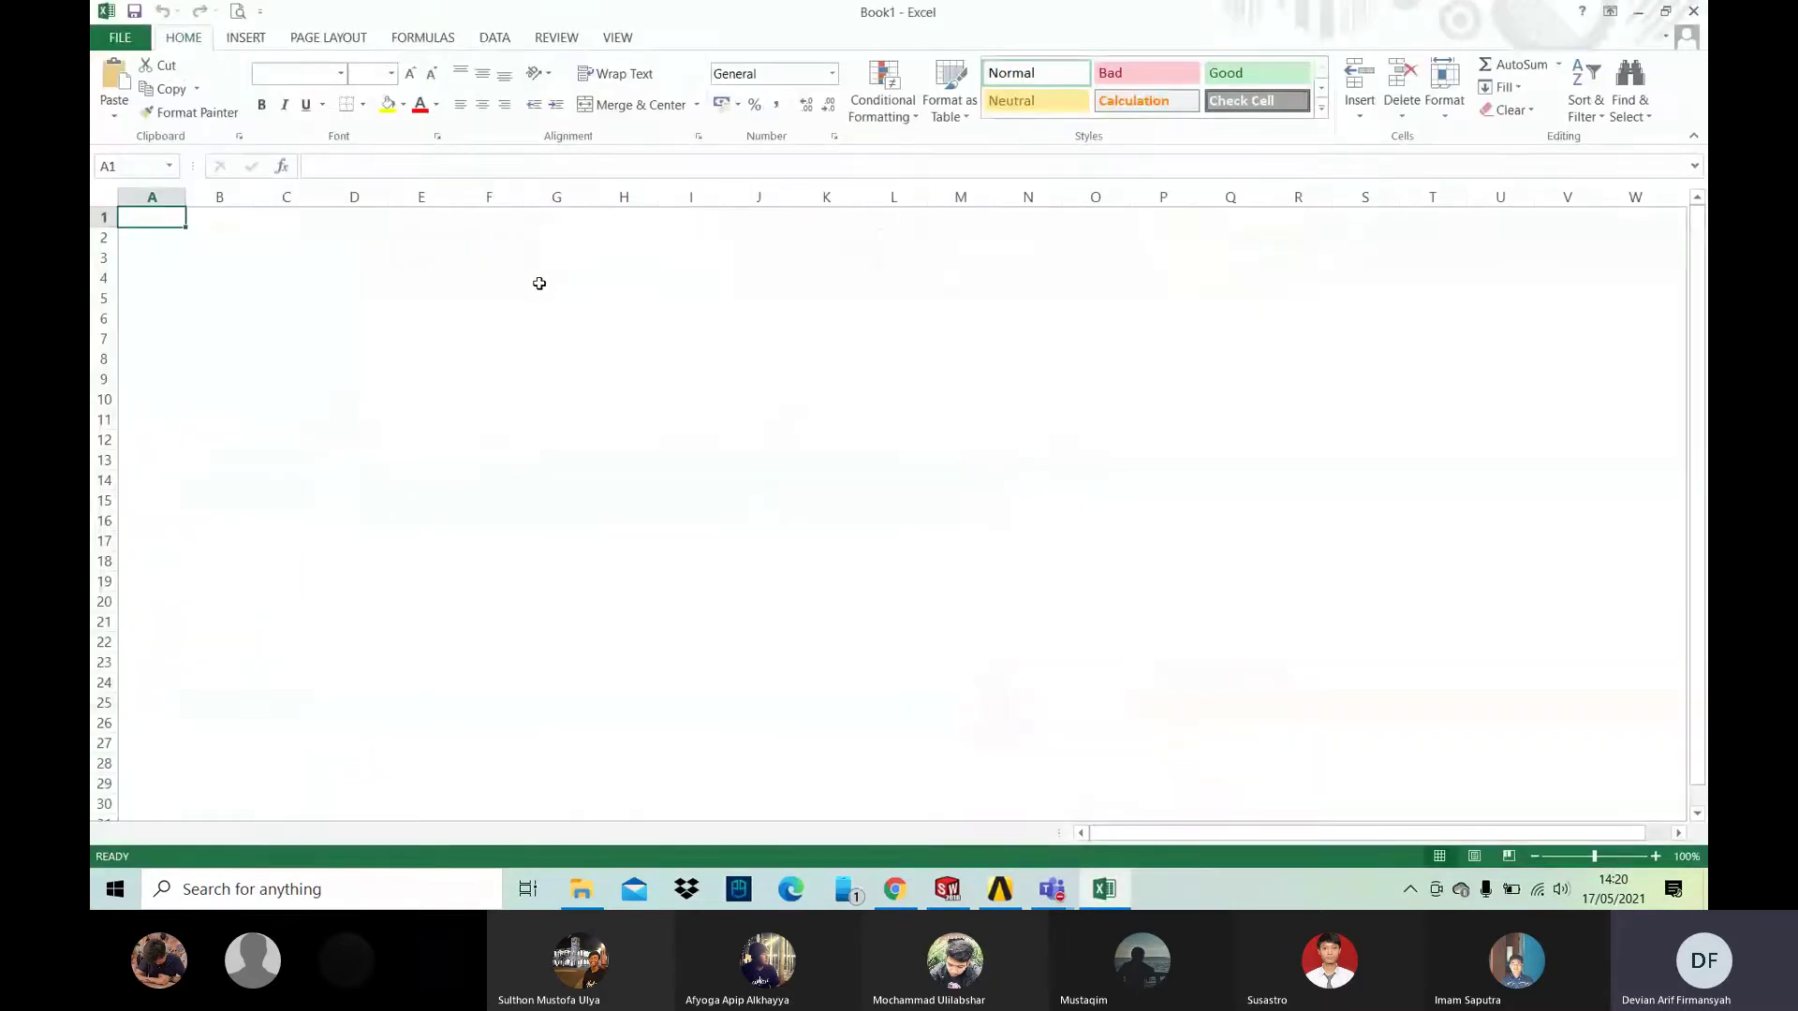
Step: Paste the copied airfoil coordinates at cell A1 using the Match Destination Formatting option
{"action": "right_click", "coordinate": [163, 220]}
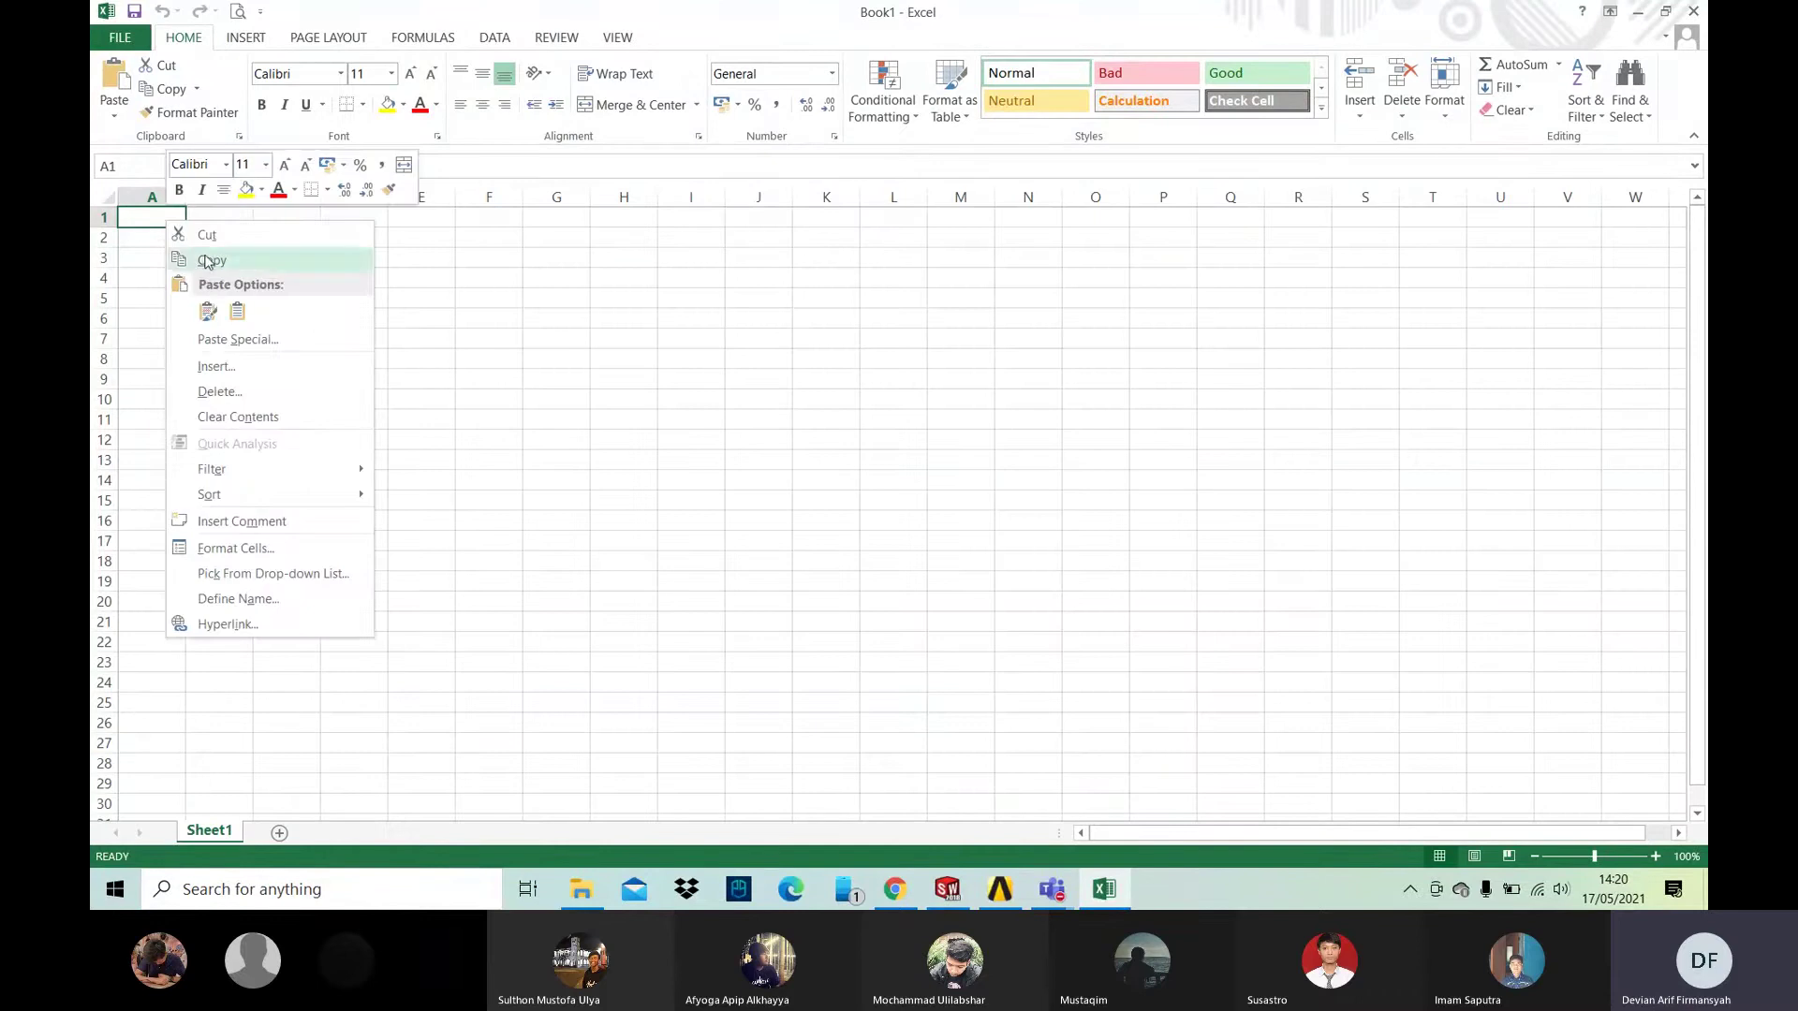
{"action": "left_click", "coordinate": [237, 310]}
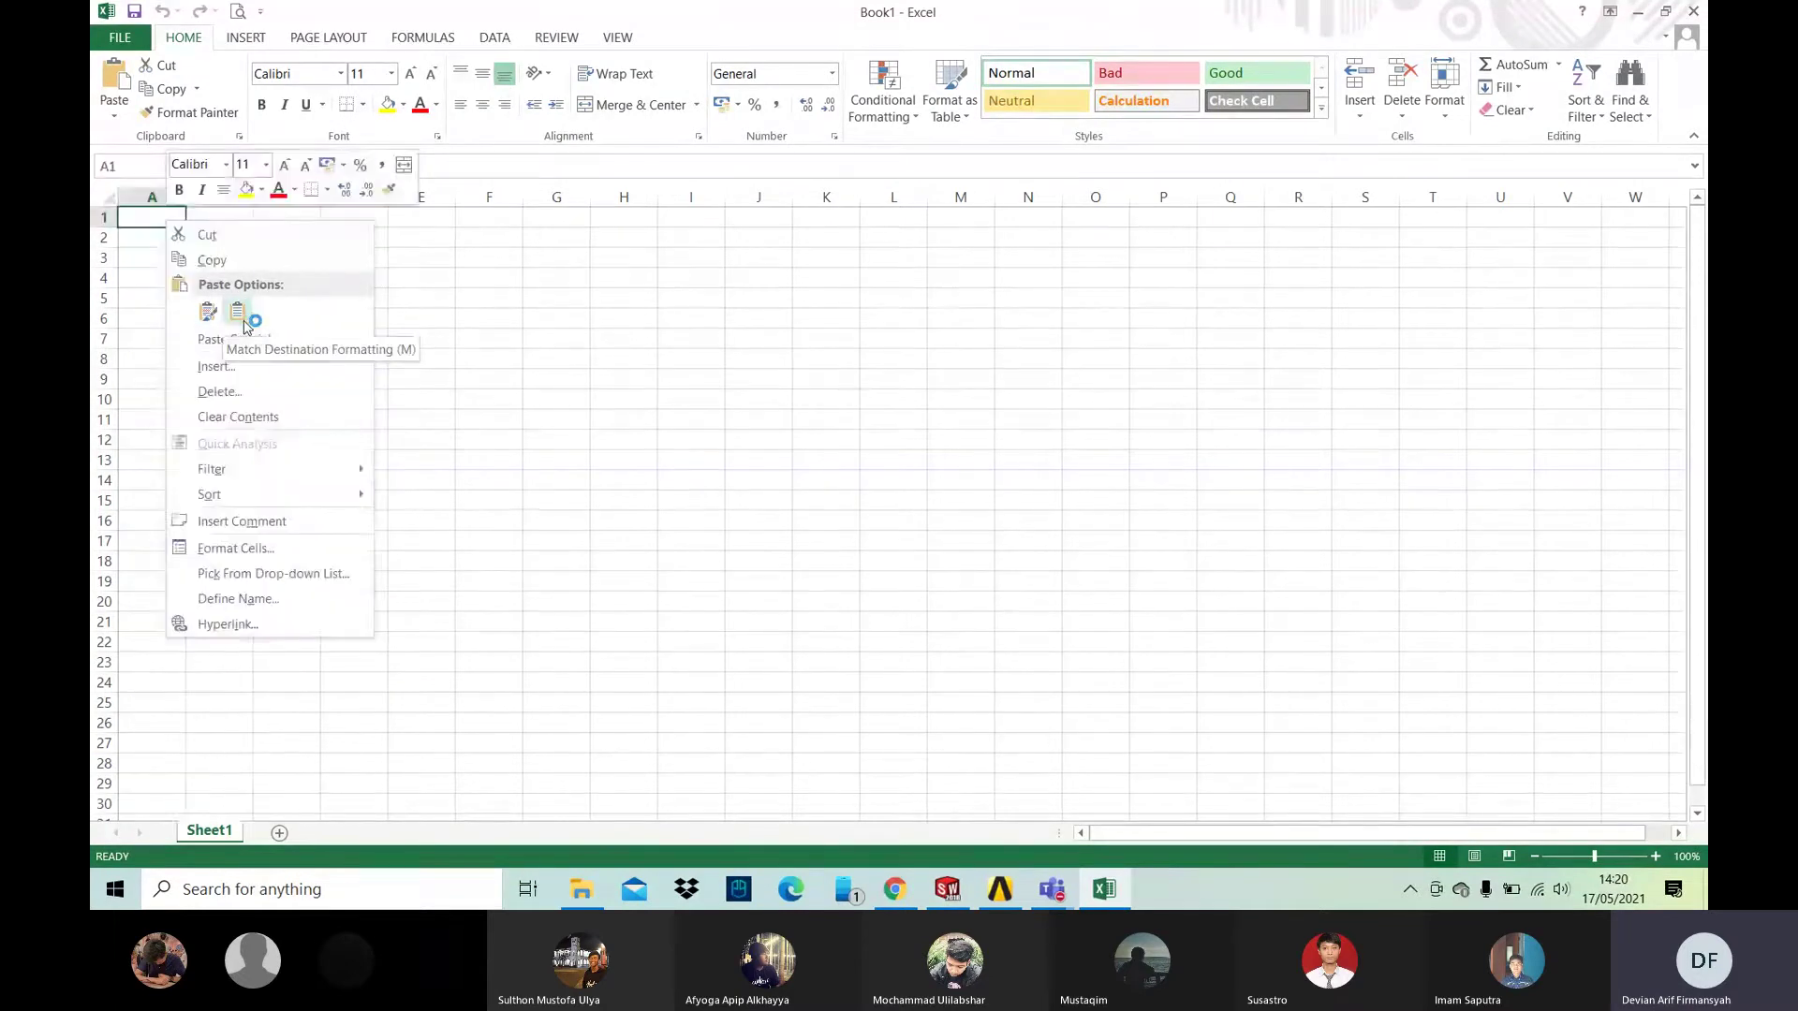
{"action": "left_click", "coordinate": [240, 315]}
{"action": "left_click", "coordinate": [359, 304]}
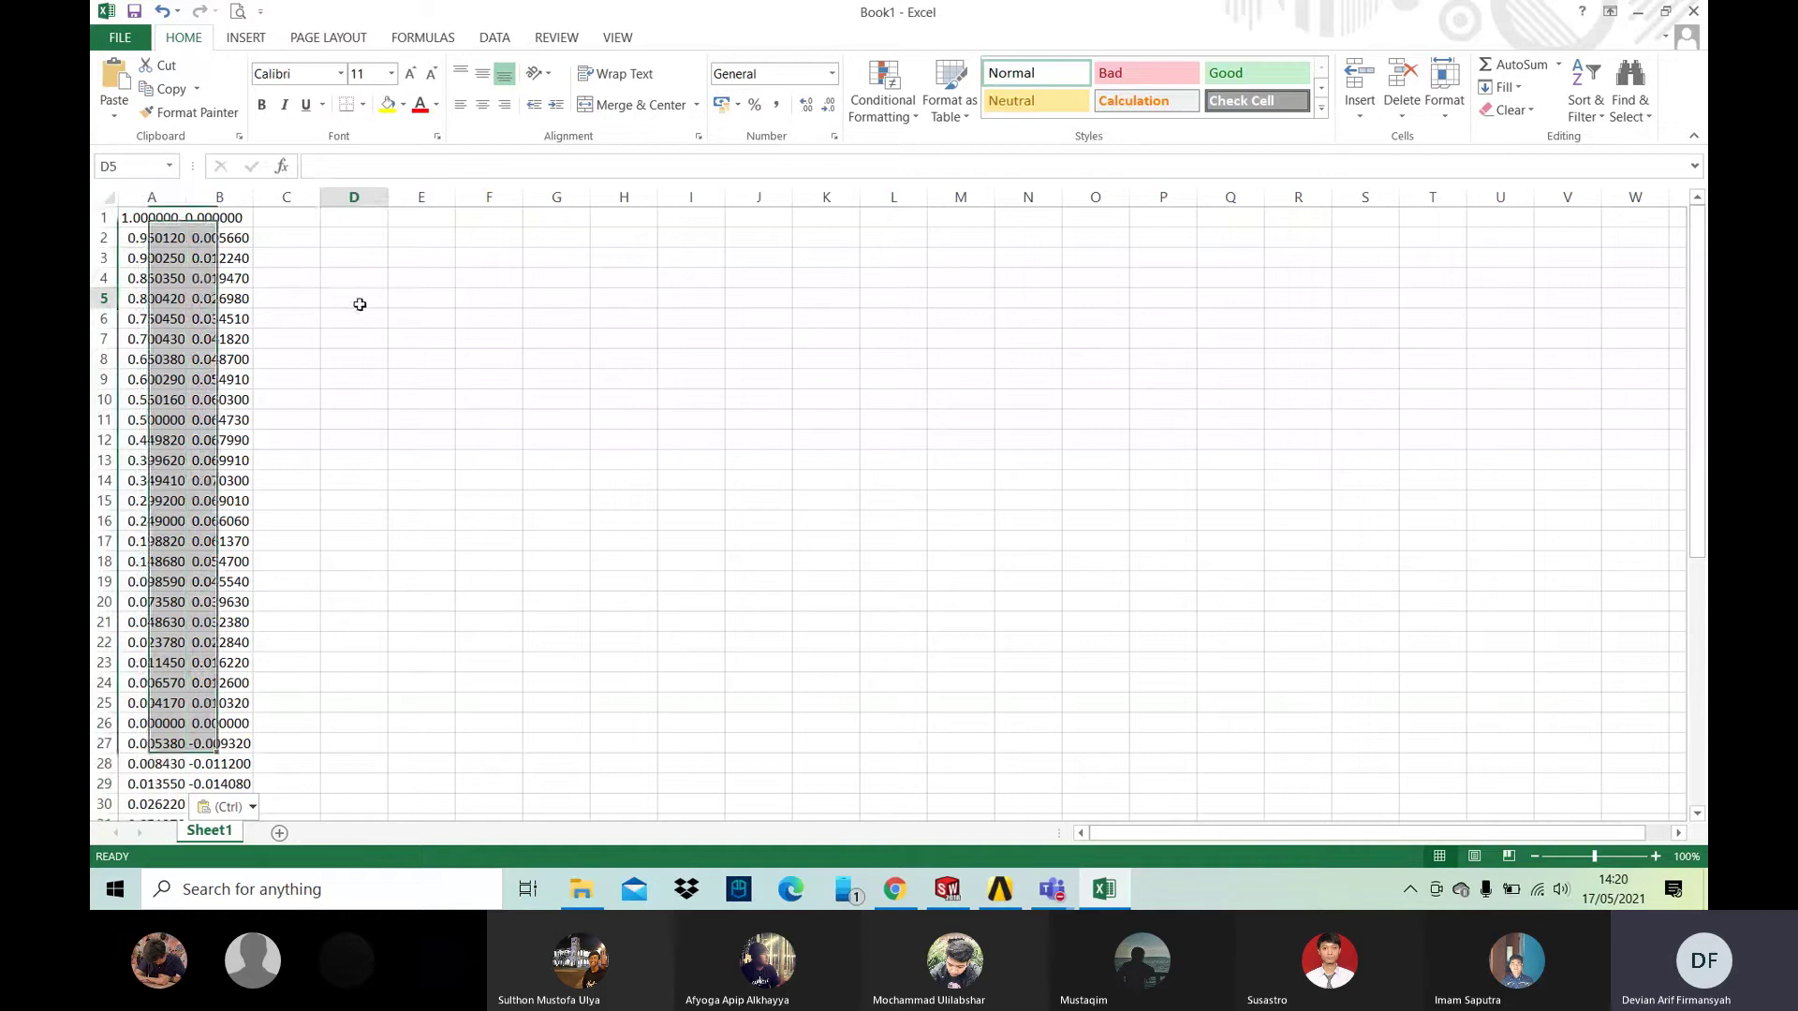
Step: Split the coordinates in A1:A51 into separate columns with Text to Columns, as delimited data with Tab and Space as delimiters
{"action": "left_click", "coordinate": [166, 223]}
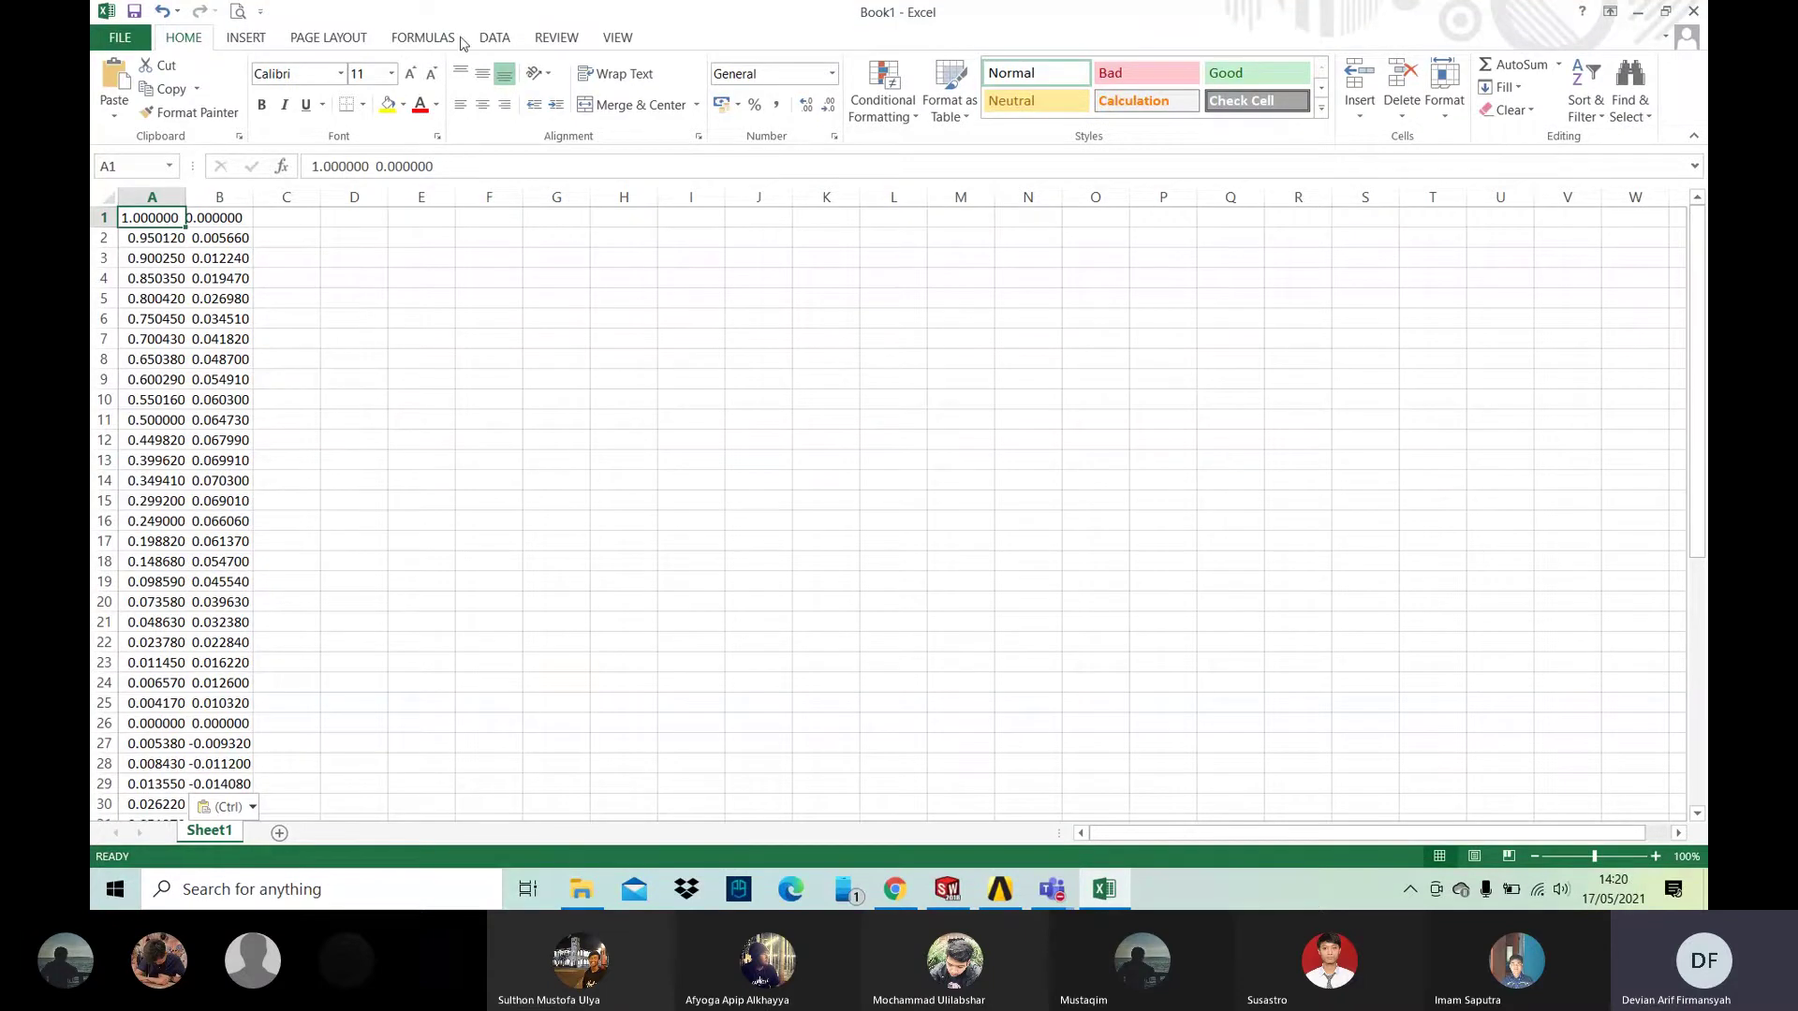
{"action": "left_click", "coordinate": [493, 42]}
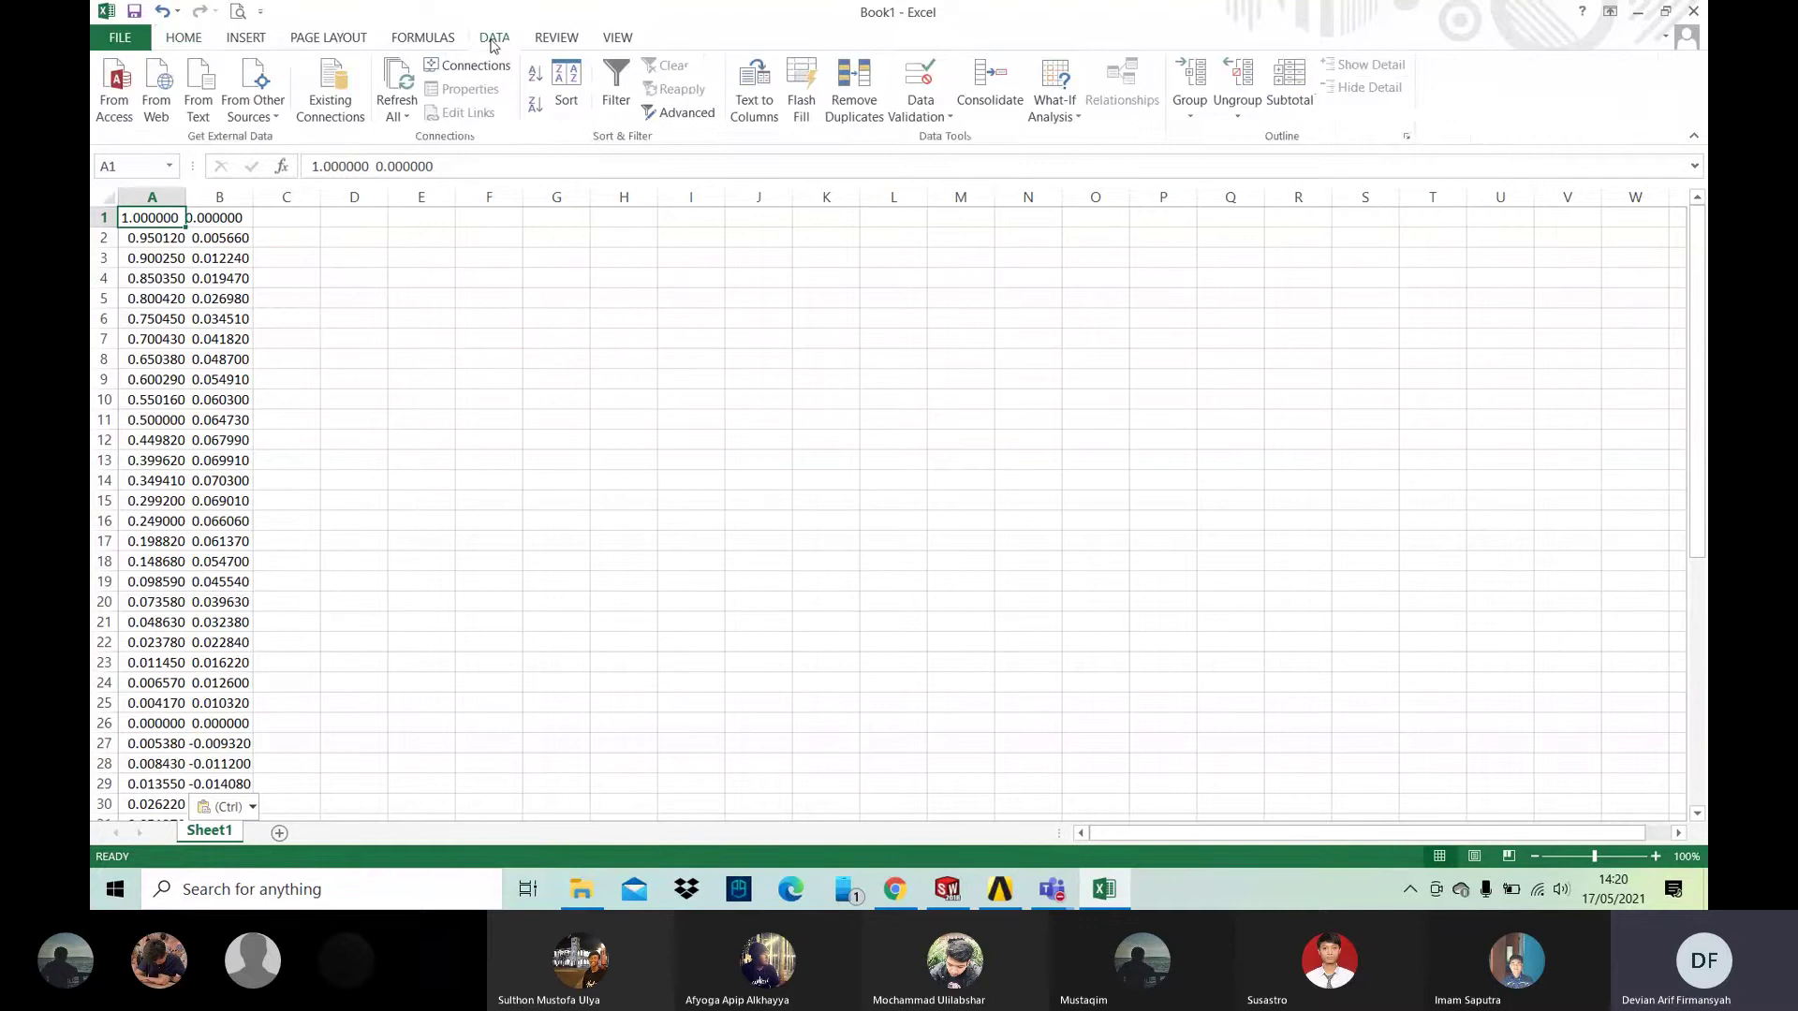
{"action": "left_click", "coordinate": [756, 125]}
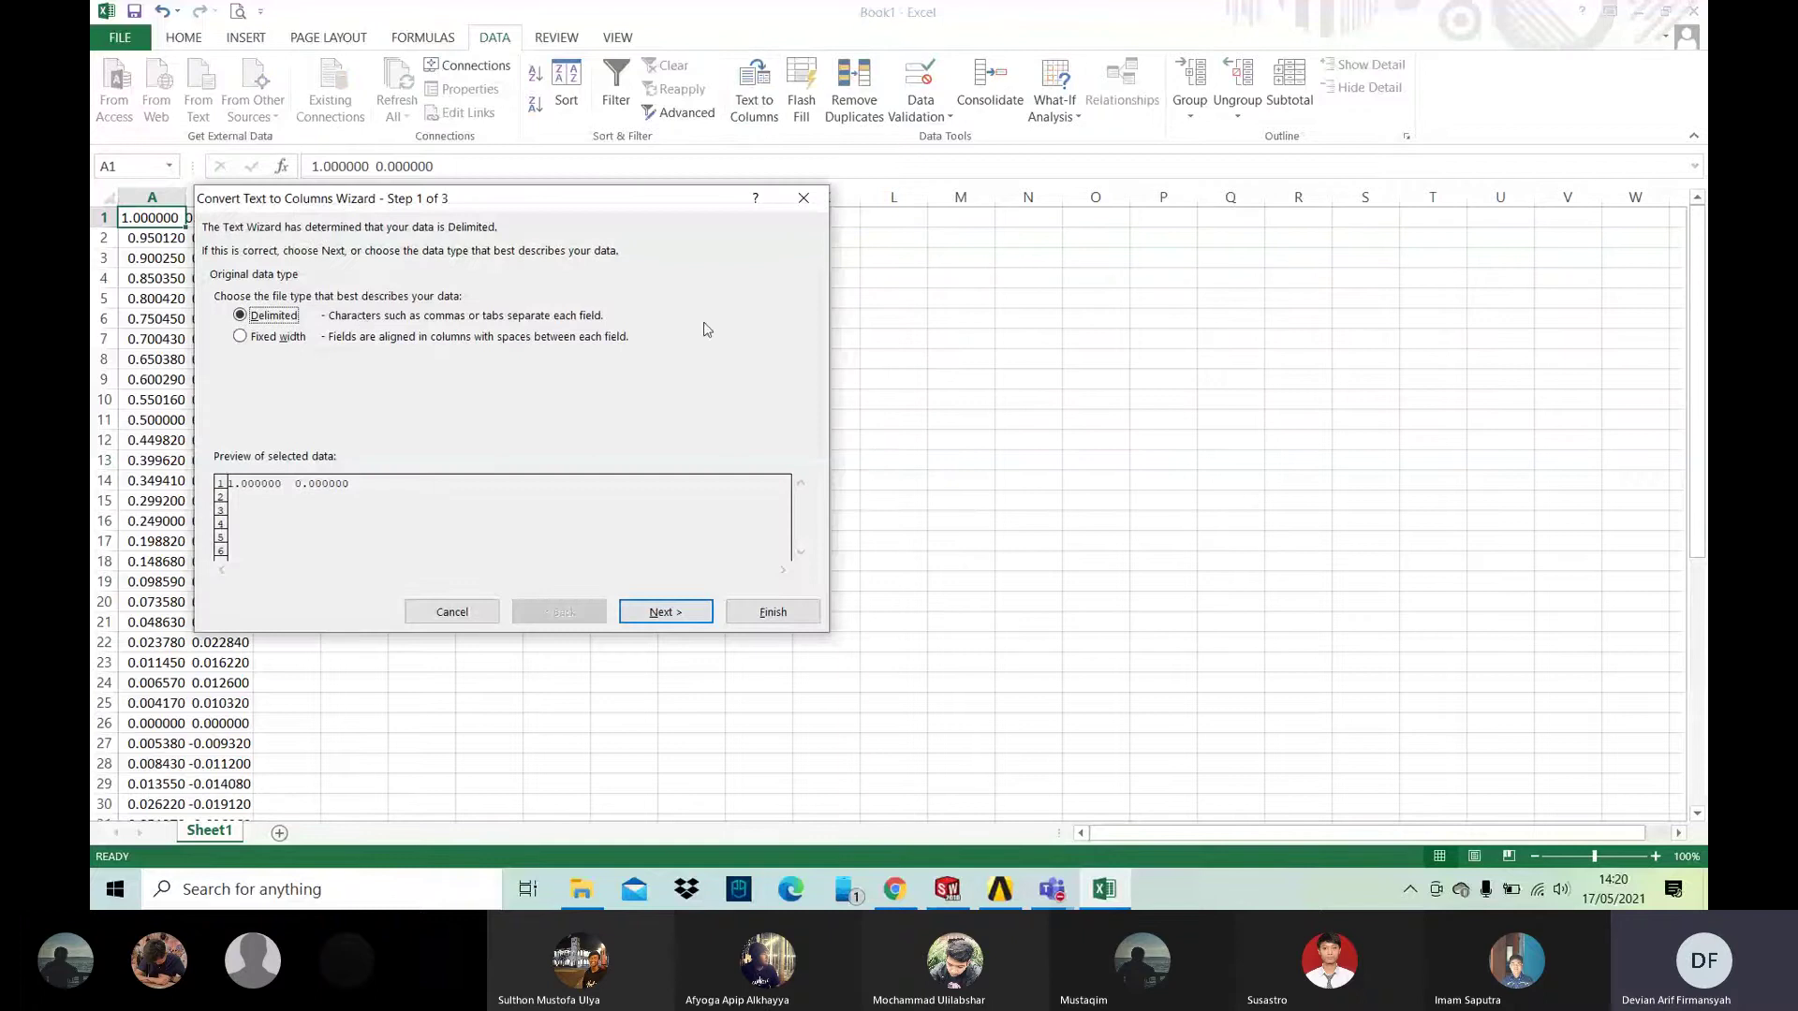
{"action": "left_click", "coordinate": [803, 198]}
{"action": "key", "text": "ctrl+shift+Down"}
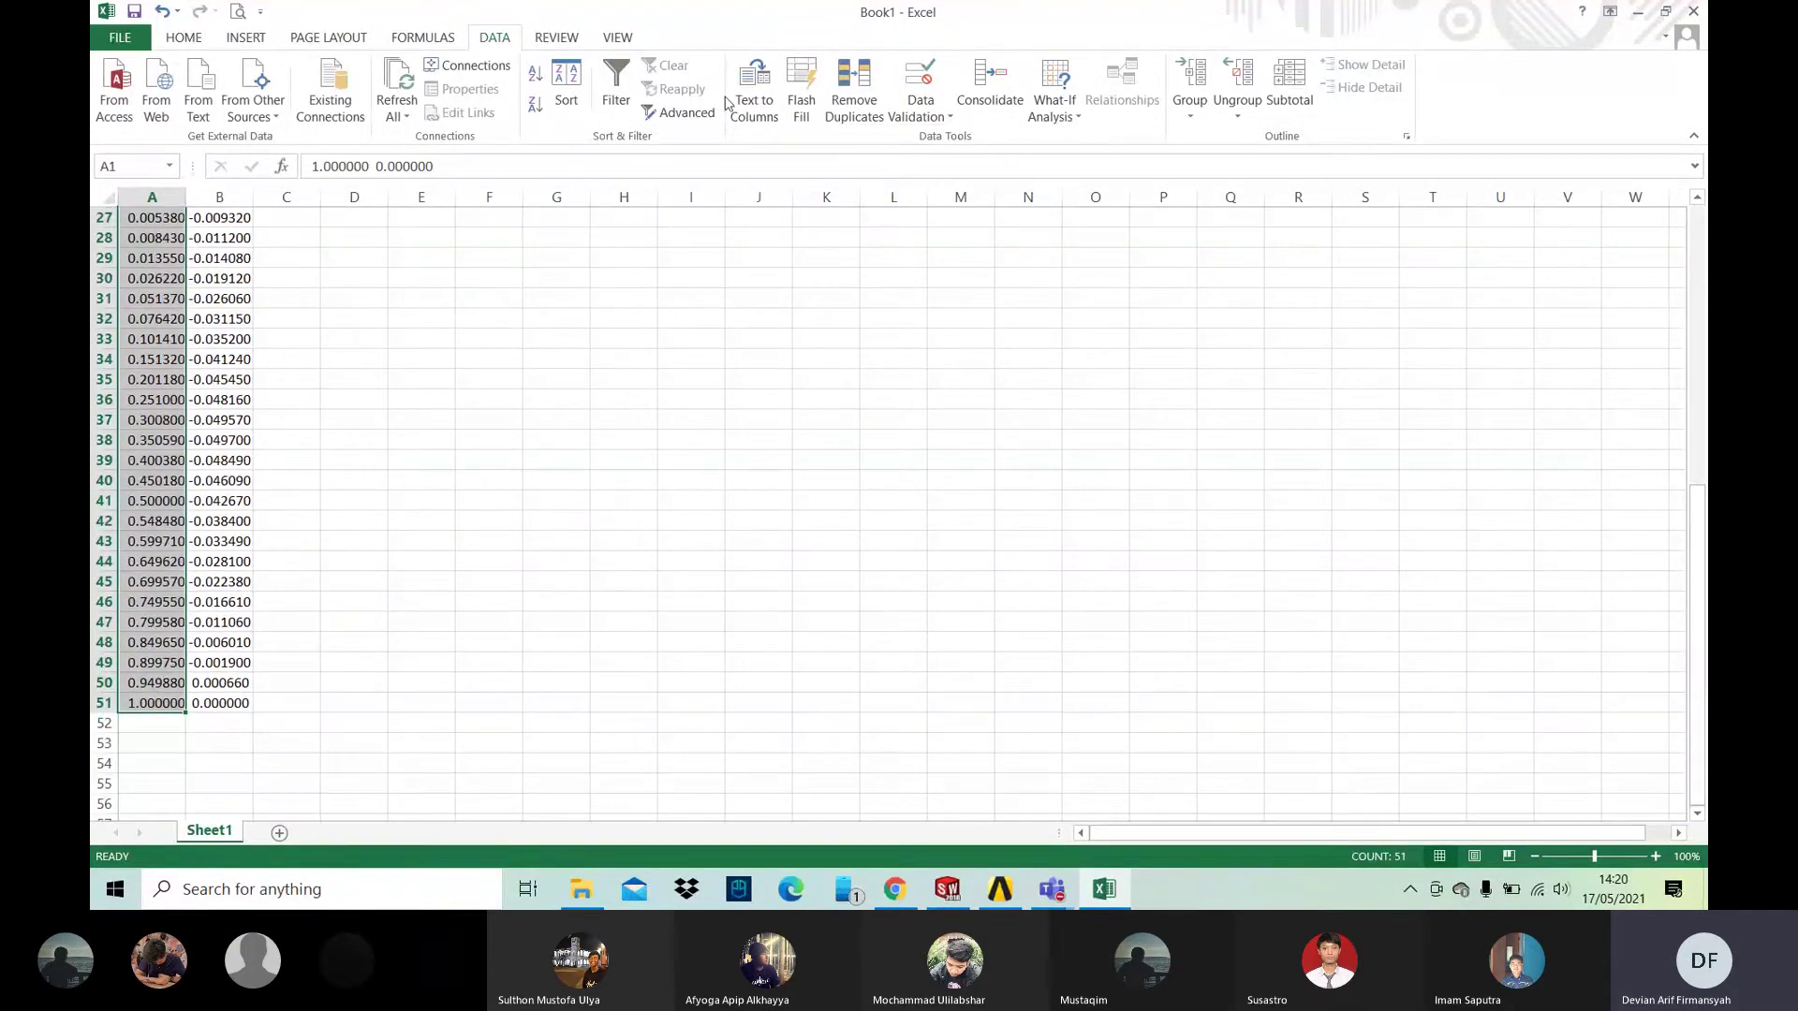
{"action": "left_click", "coordinate": [756, 103]}
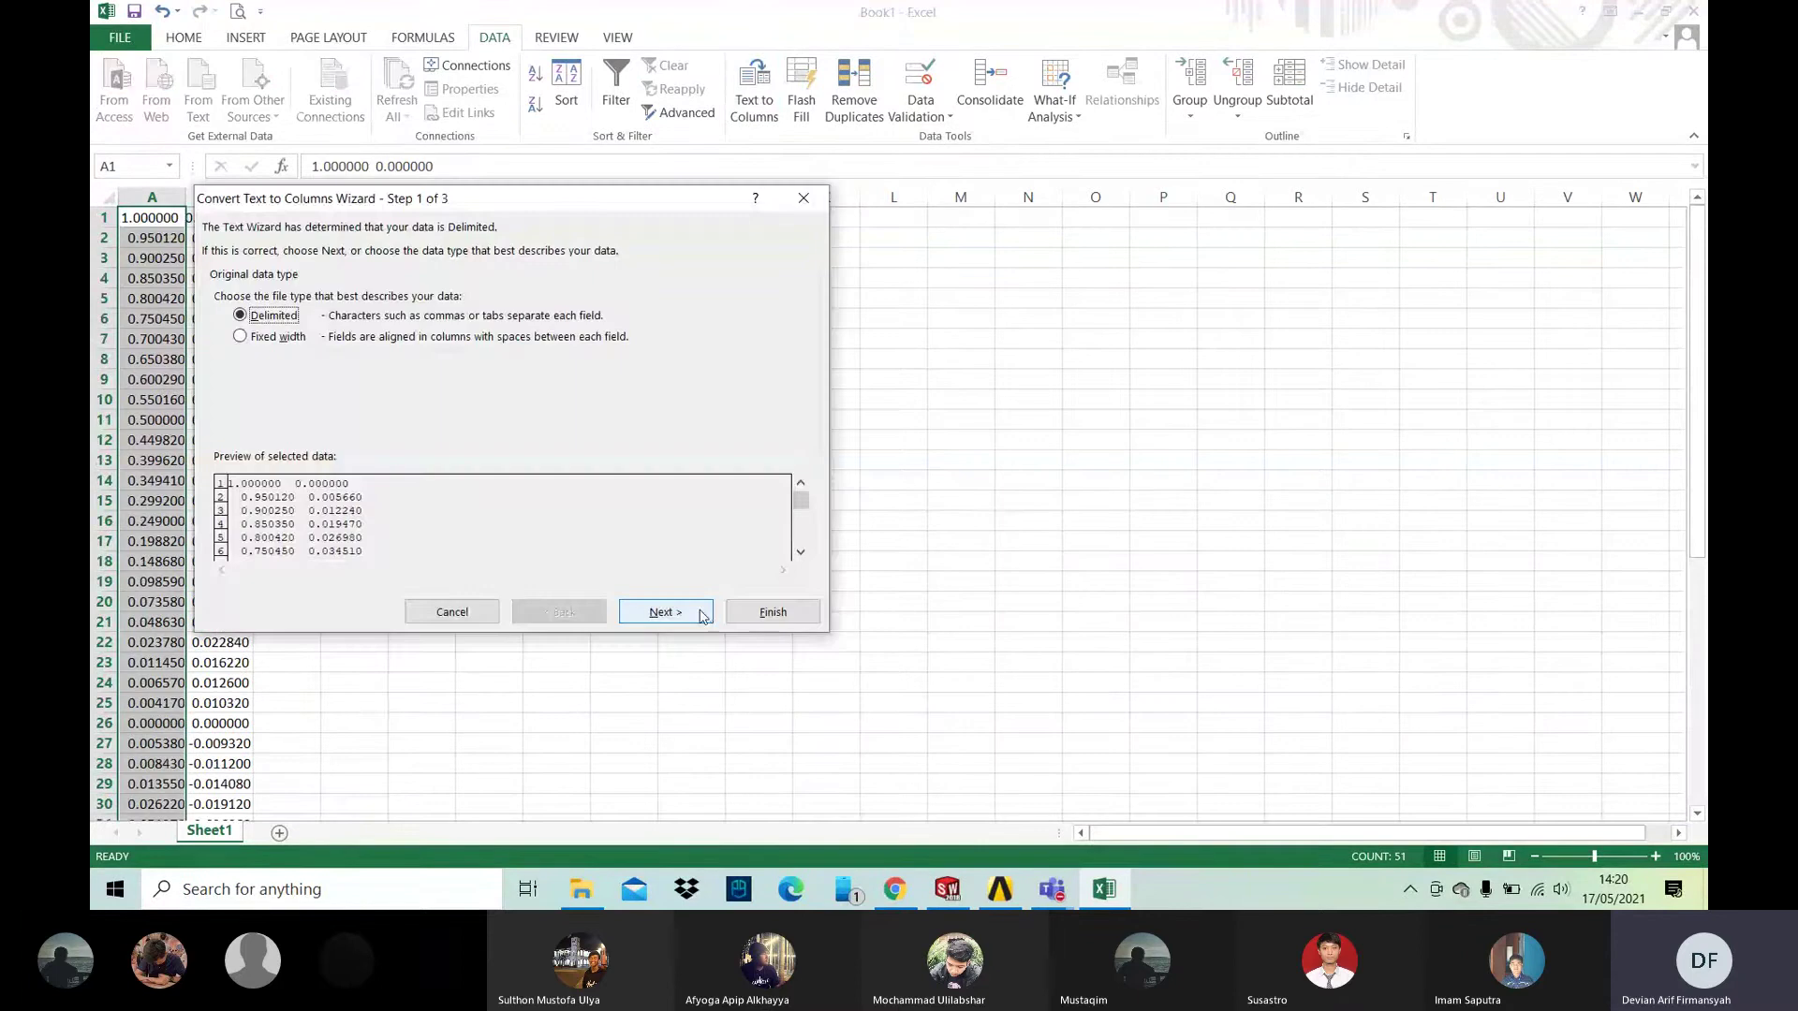
{"action": "left_click", "coordinate": [701, 615]}
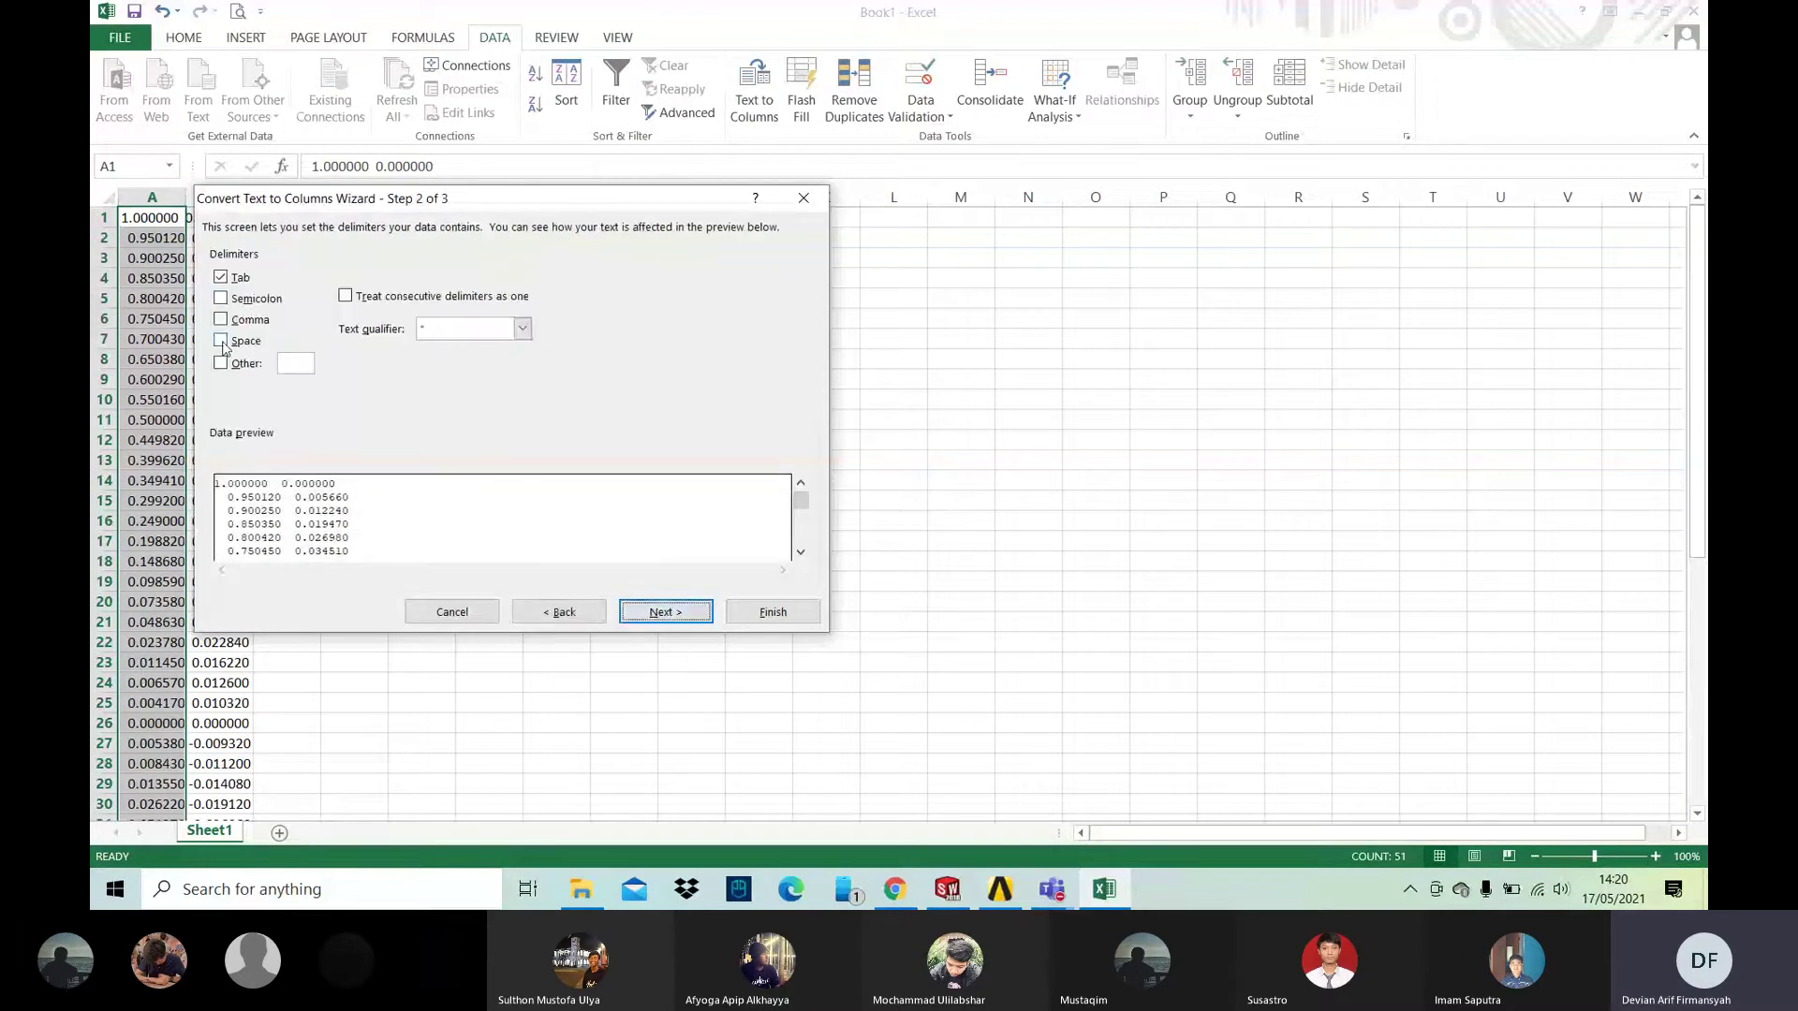
{"action": "left_click", "coordinate": [222, 342]}
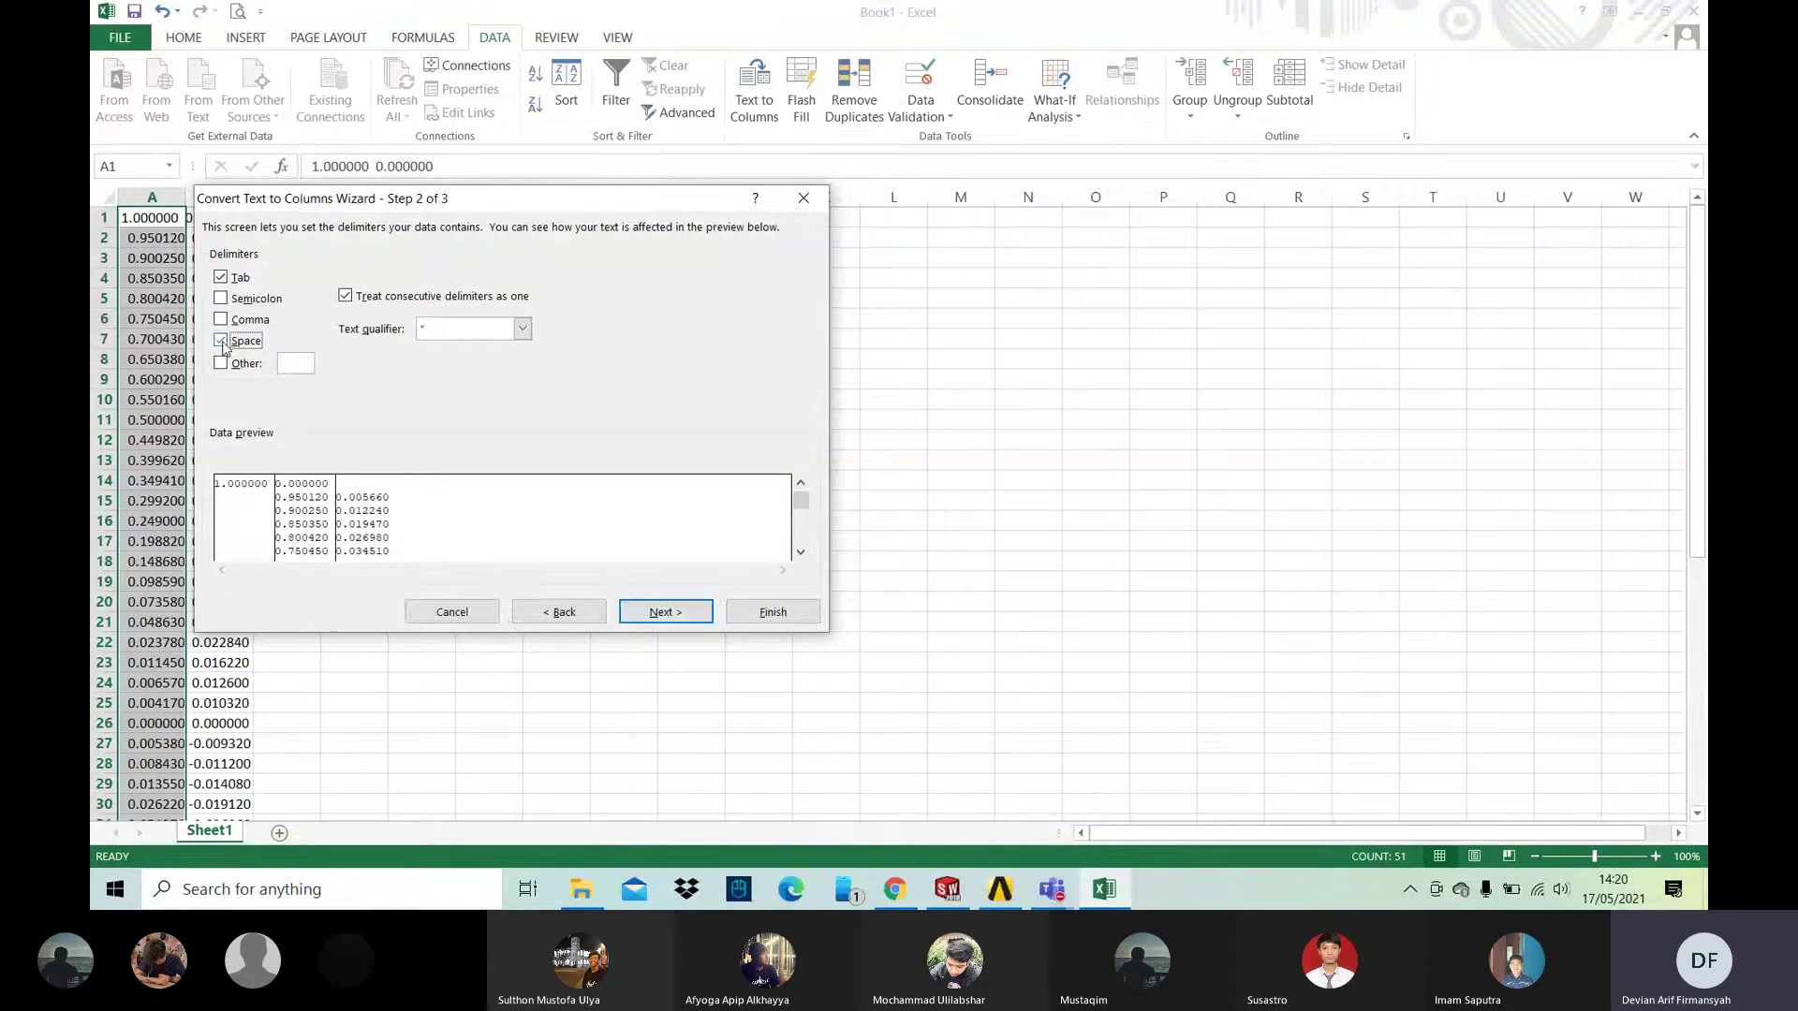
{"action": "left_click", "coordinate": [688, 614]}
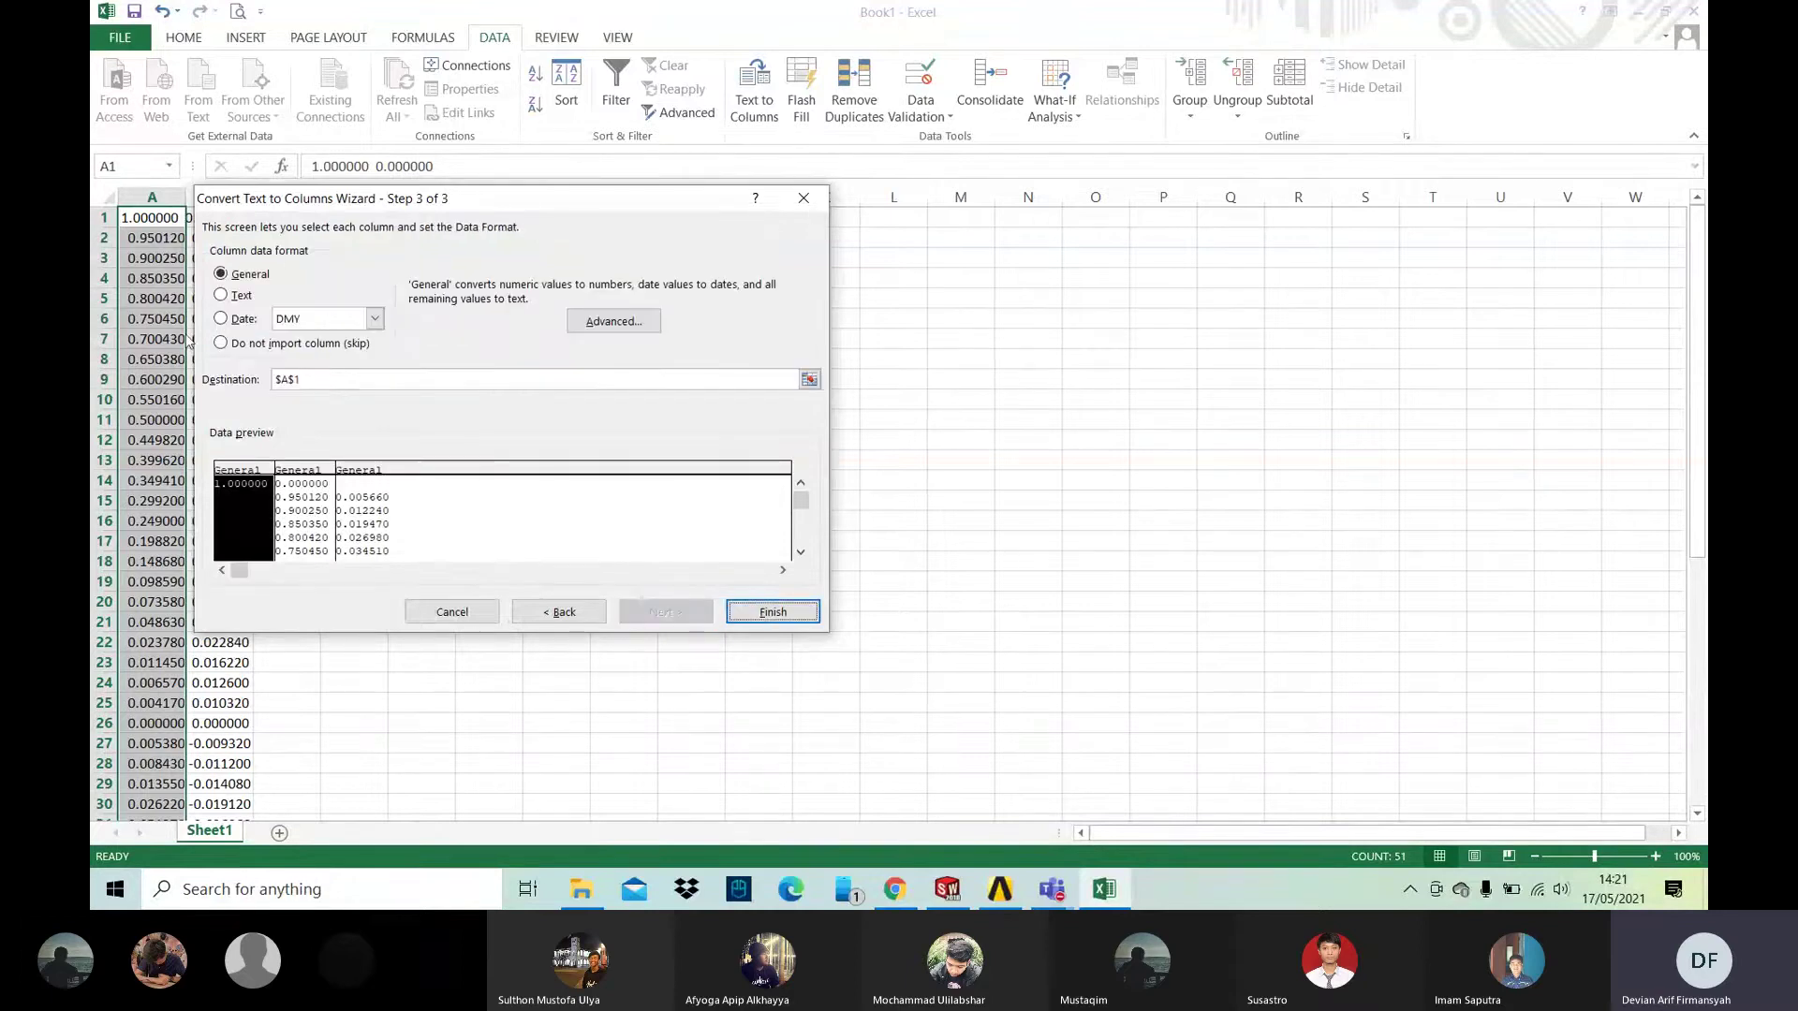
{"action": "left_click", "coordinate": [766, 609]}
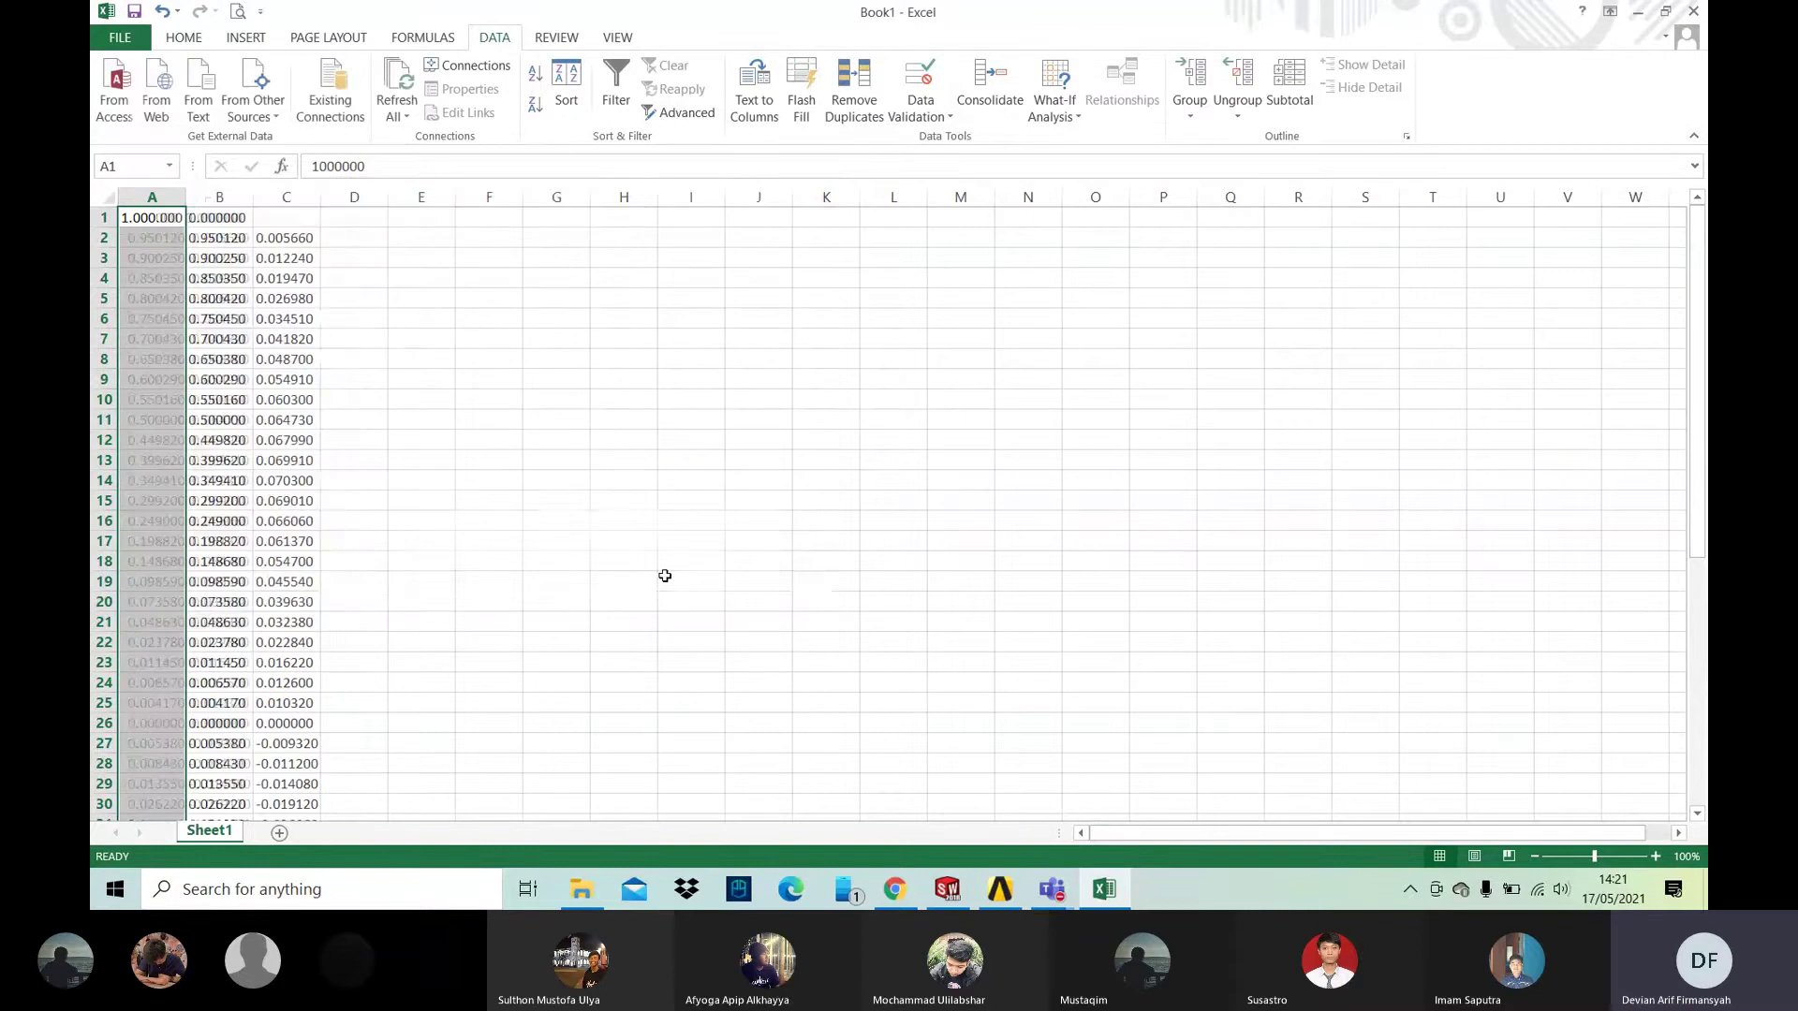
{"action": "left_click", "coordinate": [654, 567]}
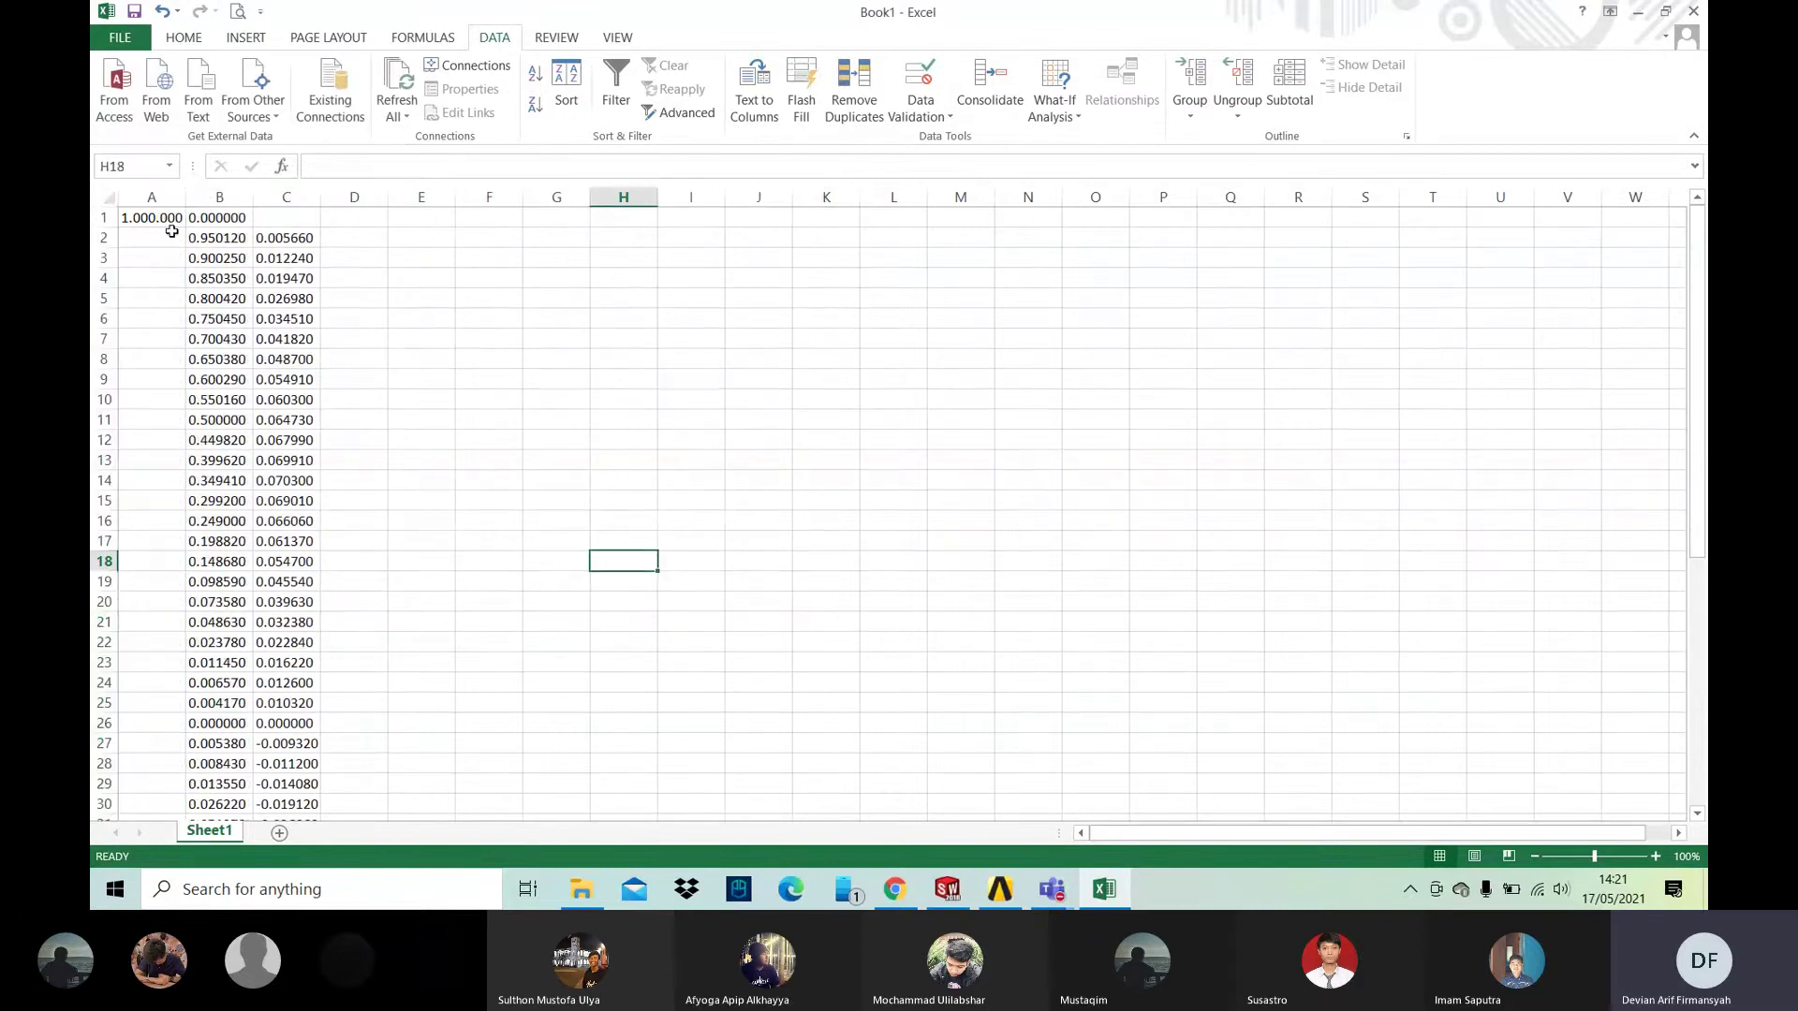
Step: Move the coordinate block B2:C51 one column over to start at A2, aligning it with the first row
{"action": "left_click_drag", "start_coordinate": [204, 245], "coordinate": [301, 725]}
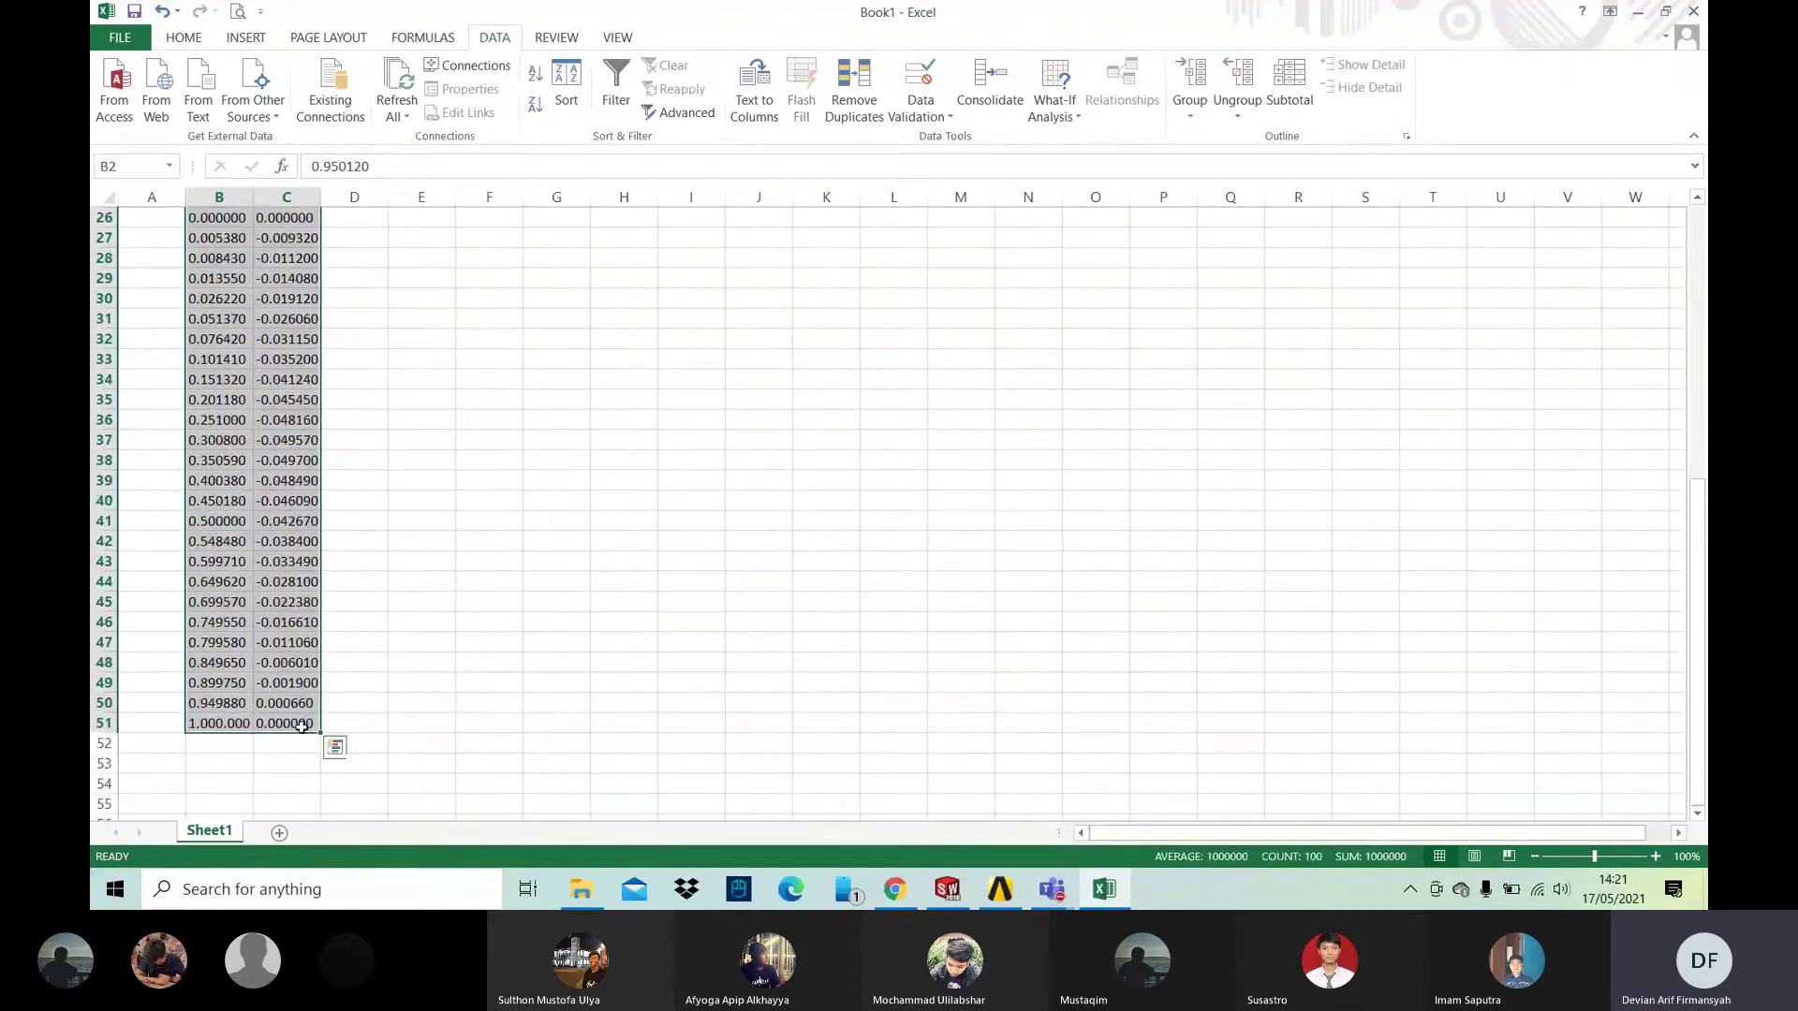
{"action": "key", "text": "ctrl+c"}
{"action": "scroll", "coordinate": [301, 656], "scroll_direction": "up", "scroll_amount": 8}
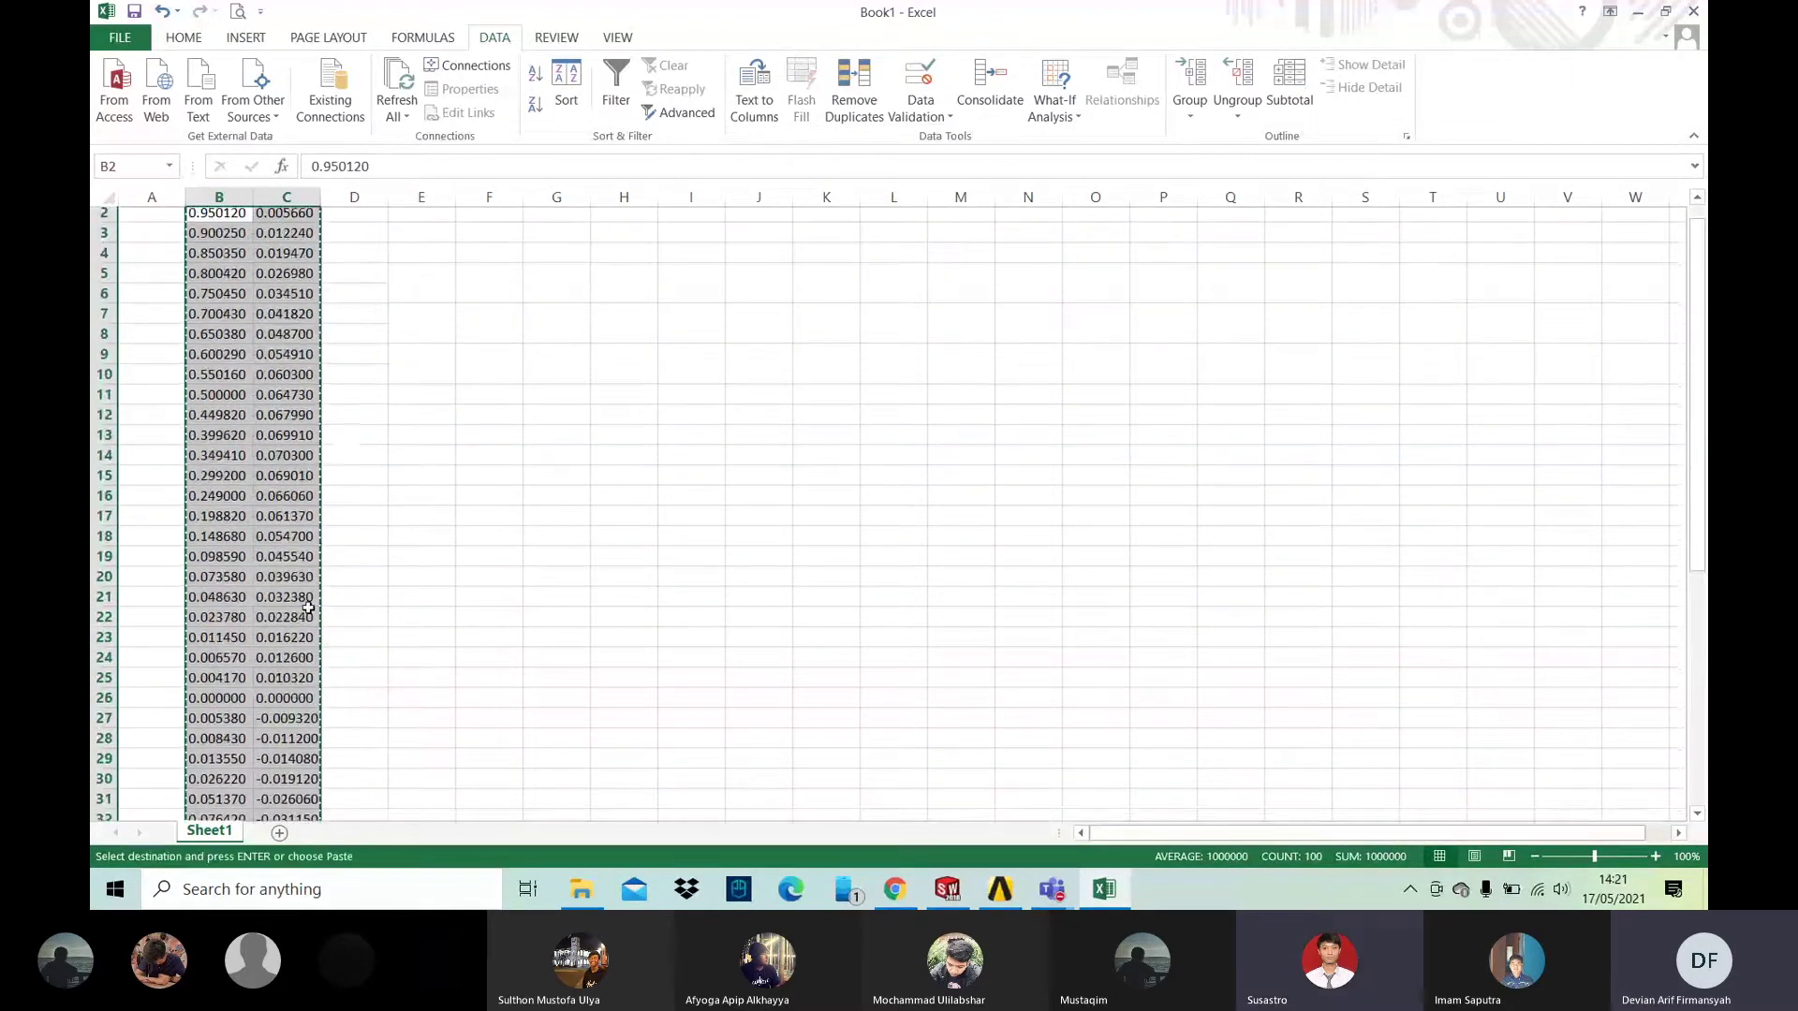
{"action": "left_click", "coordinate": [132, 241]}
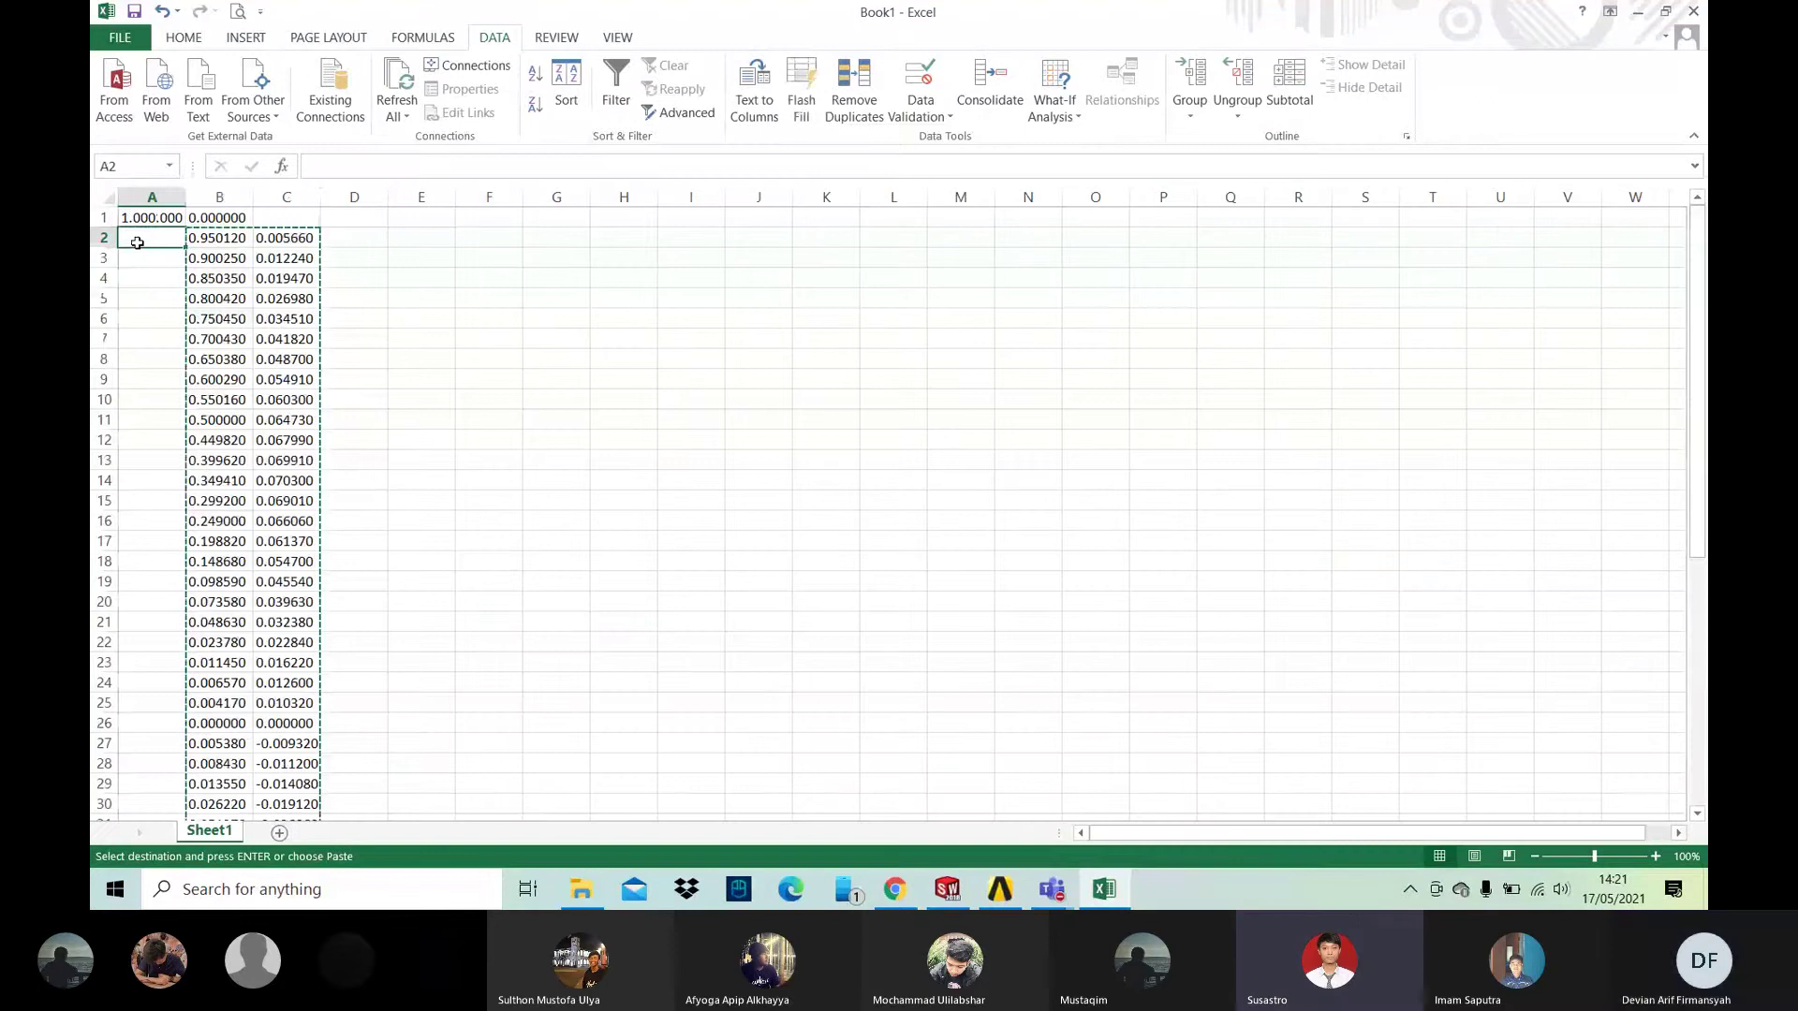
{"action": "key", "text": "Return"}
{"action": "left_click", "coordinate": [143, 214]}
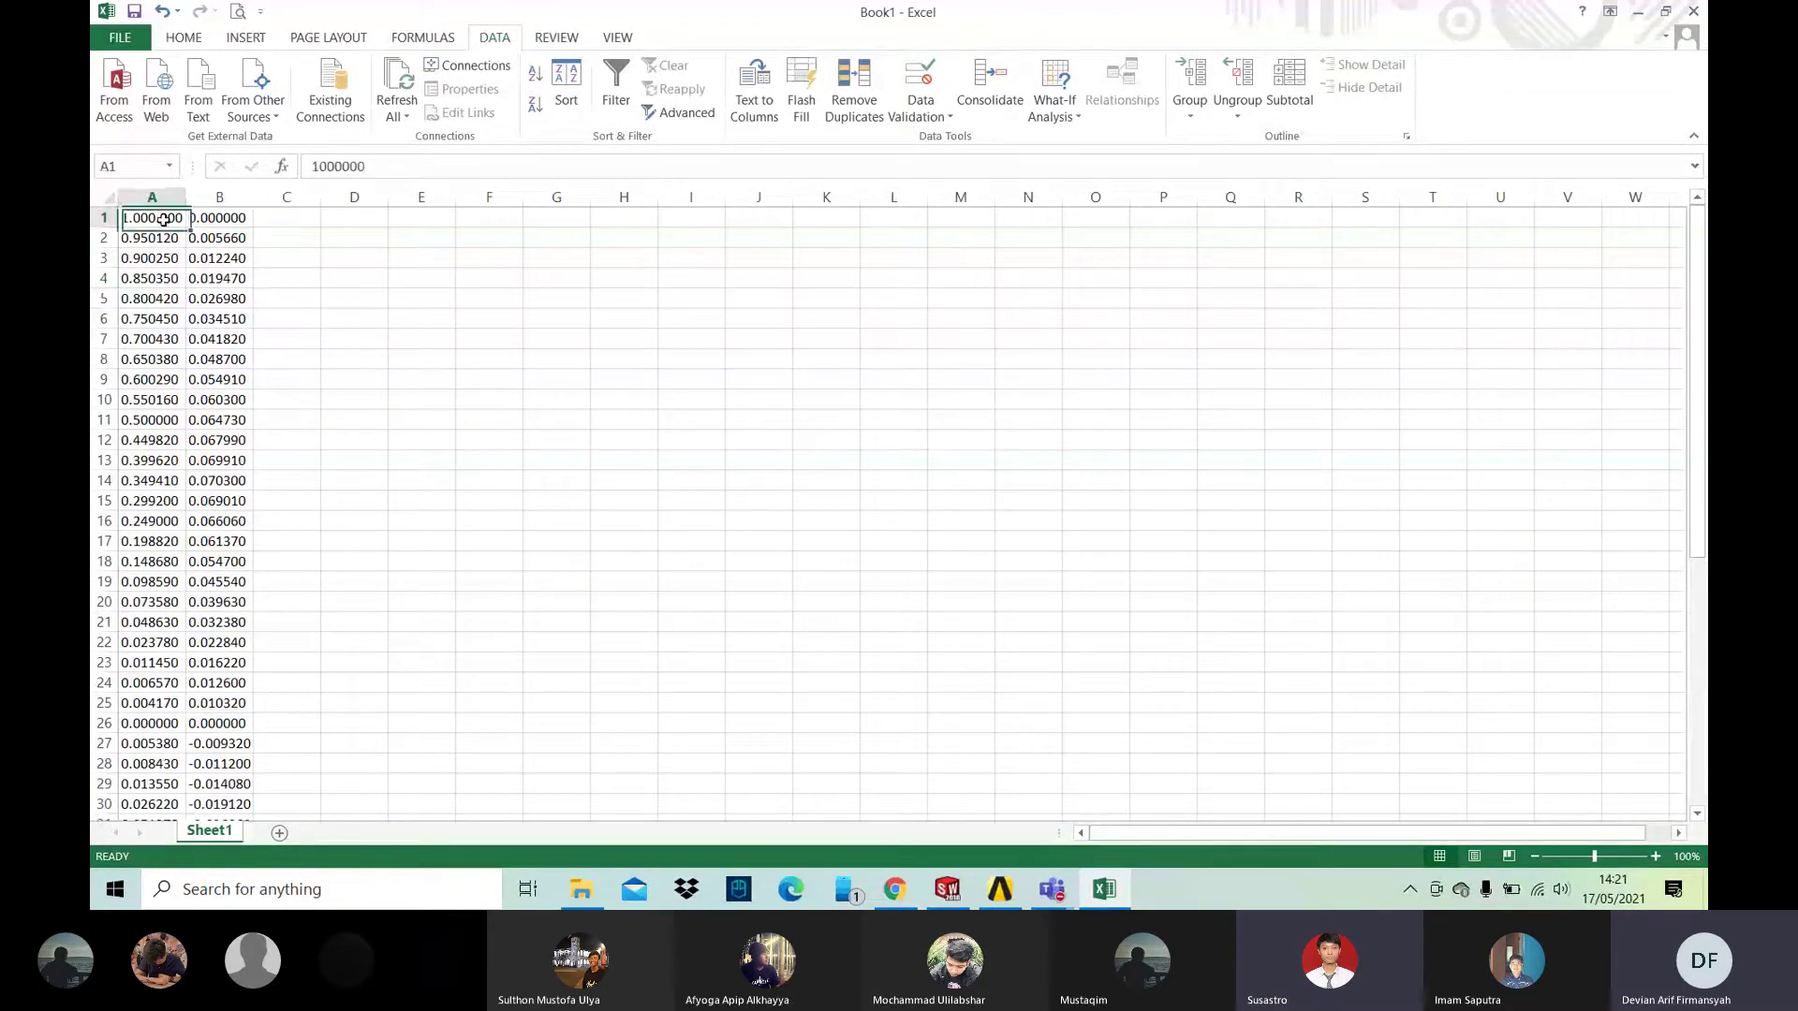
{"action": "key", "text": "Right"}
{"action": "key", "text": "Left"}
{"action": "left_click", "coordinate": [287, 221]}
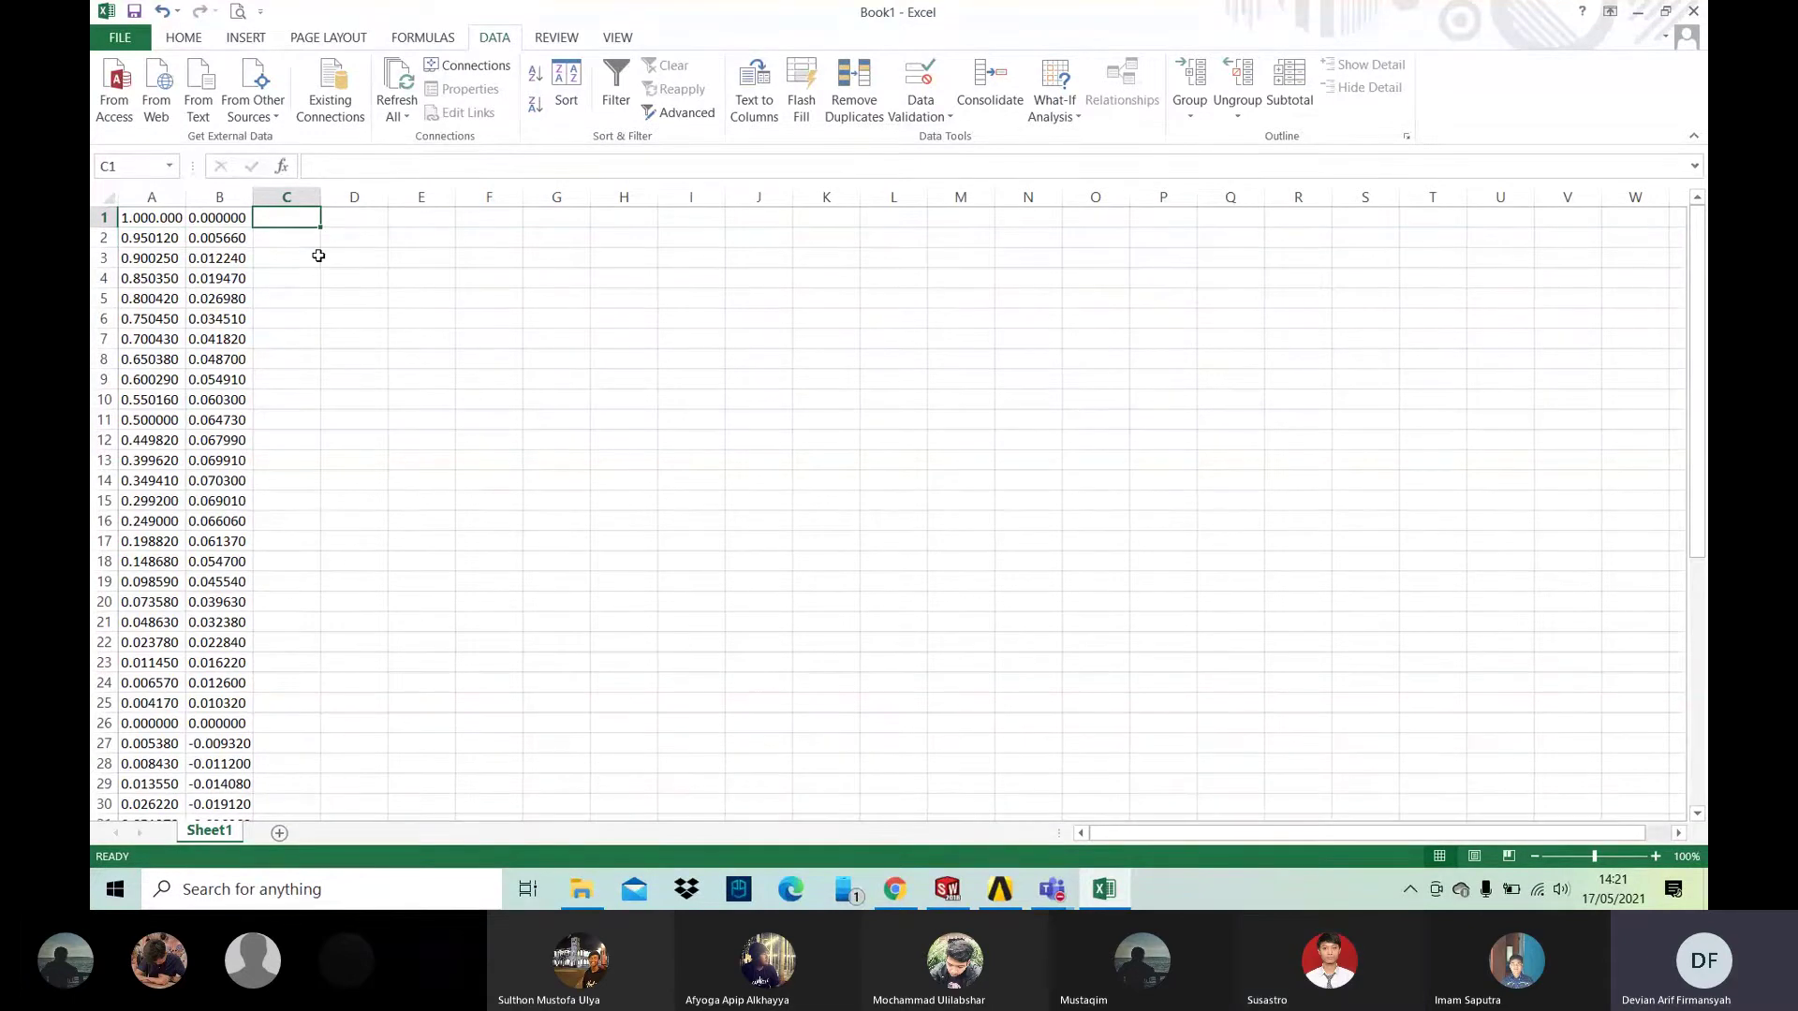
Step: Enter 0 in C1 and fill it down column C to C51 alongside the airfoil coordinates
{"action": "type", "text": "0"}
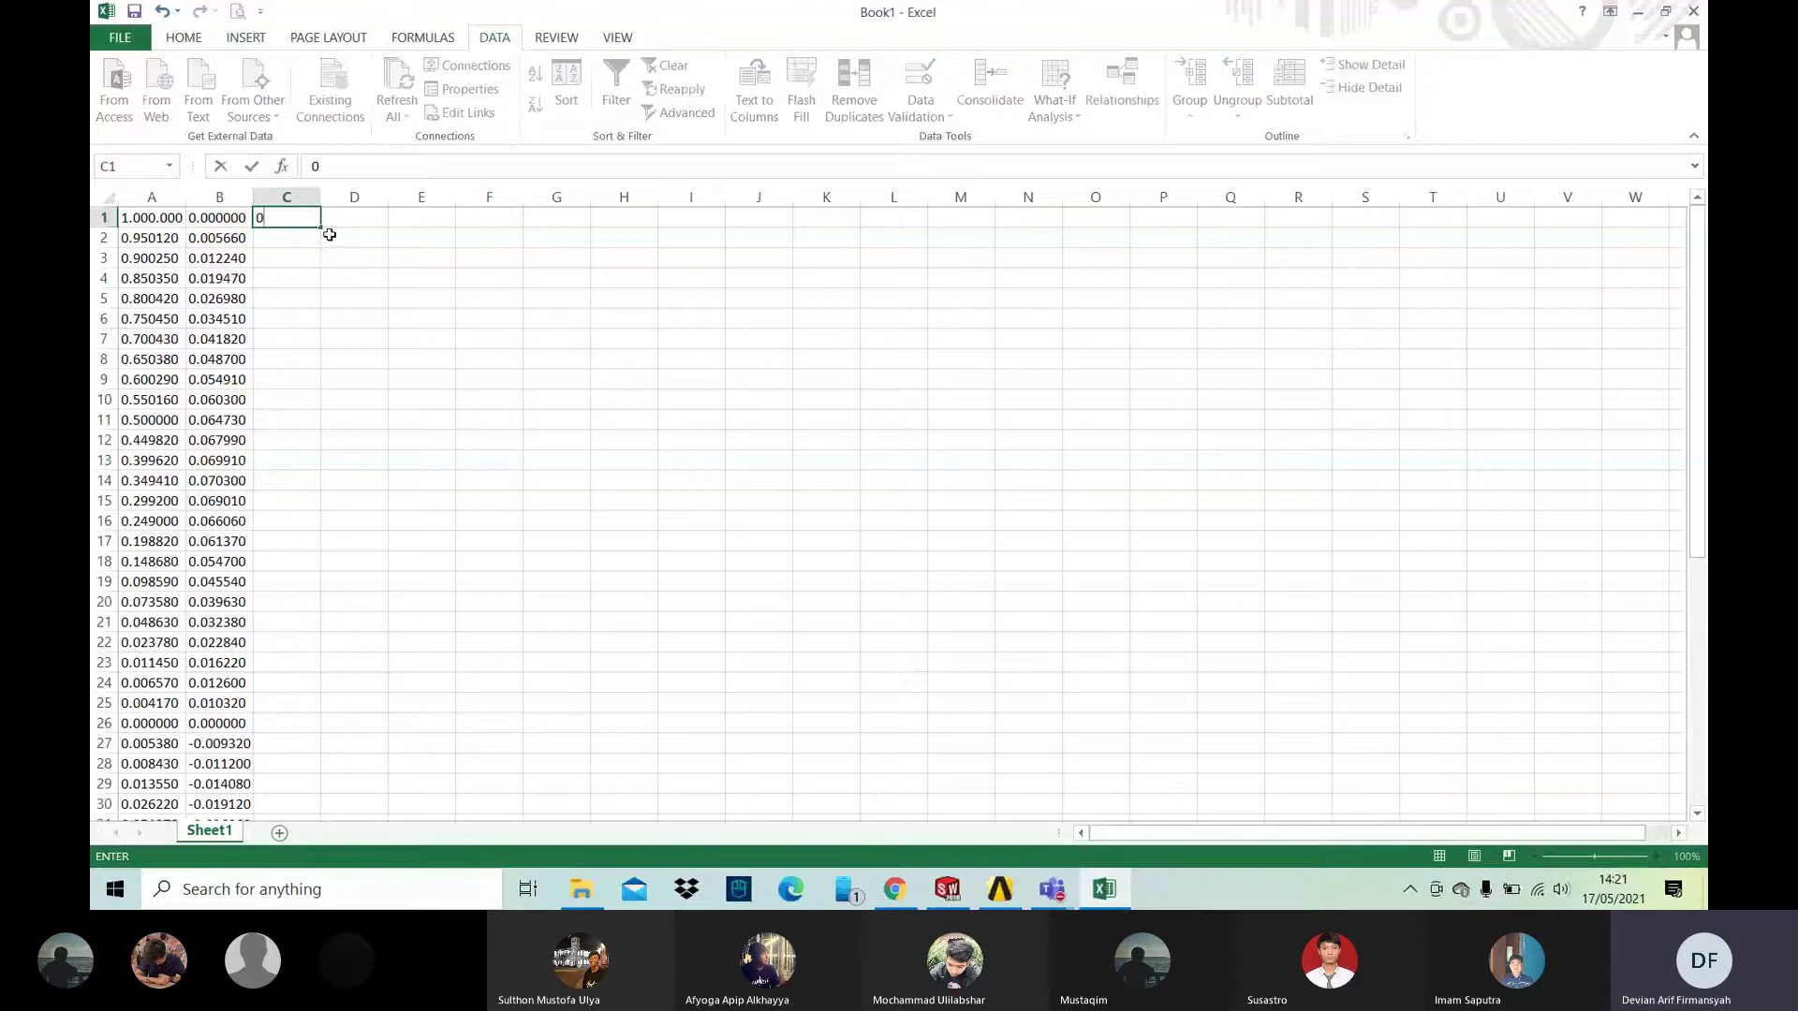
{"action": "scroll", "coordinate": [318, 284], "scroll_direction": "down", "scroll_amount": 5}
{"action": "scroll", "coordinate": [319, 283], "scroll_direction": "down", "scroll_amount": 9}
{"action": "scroll", "coordinate": [333, 240], "scroll_direction": "up", "scroll_amount": 5}
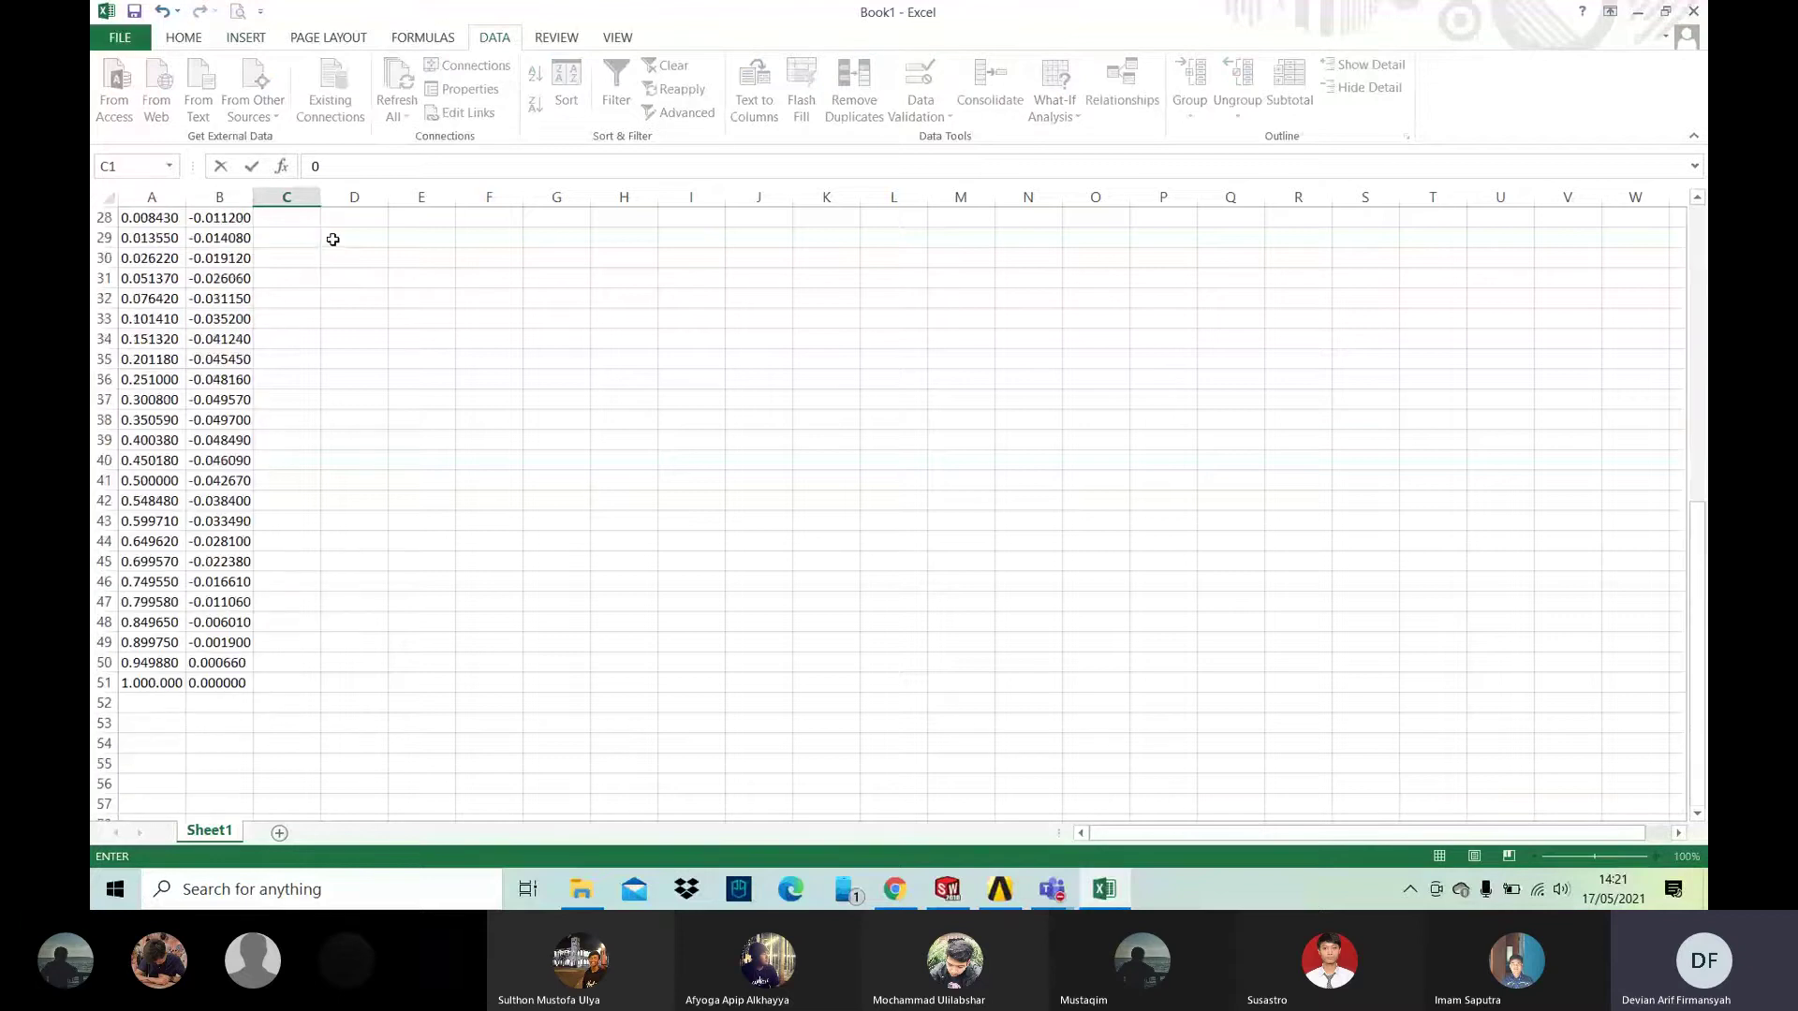
{"action": "scroll", "coordinate": [333, 240], "scroll_direction": "up", "scroll_amount": 9}
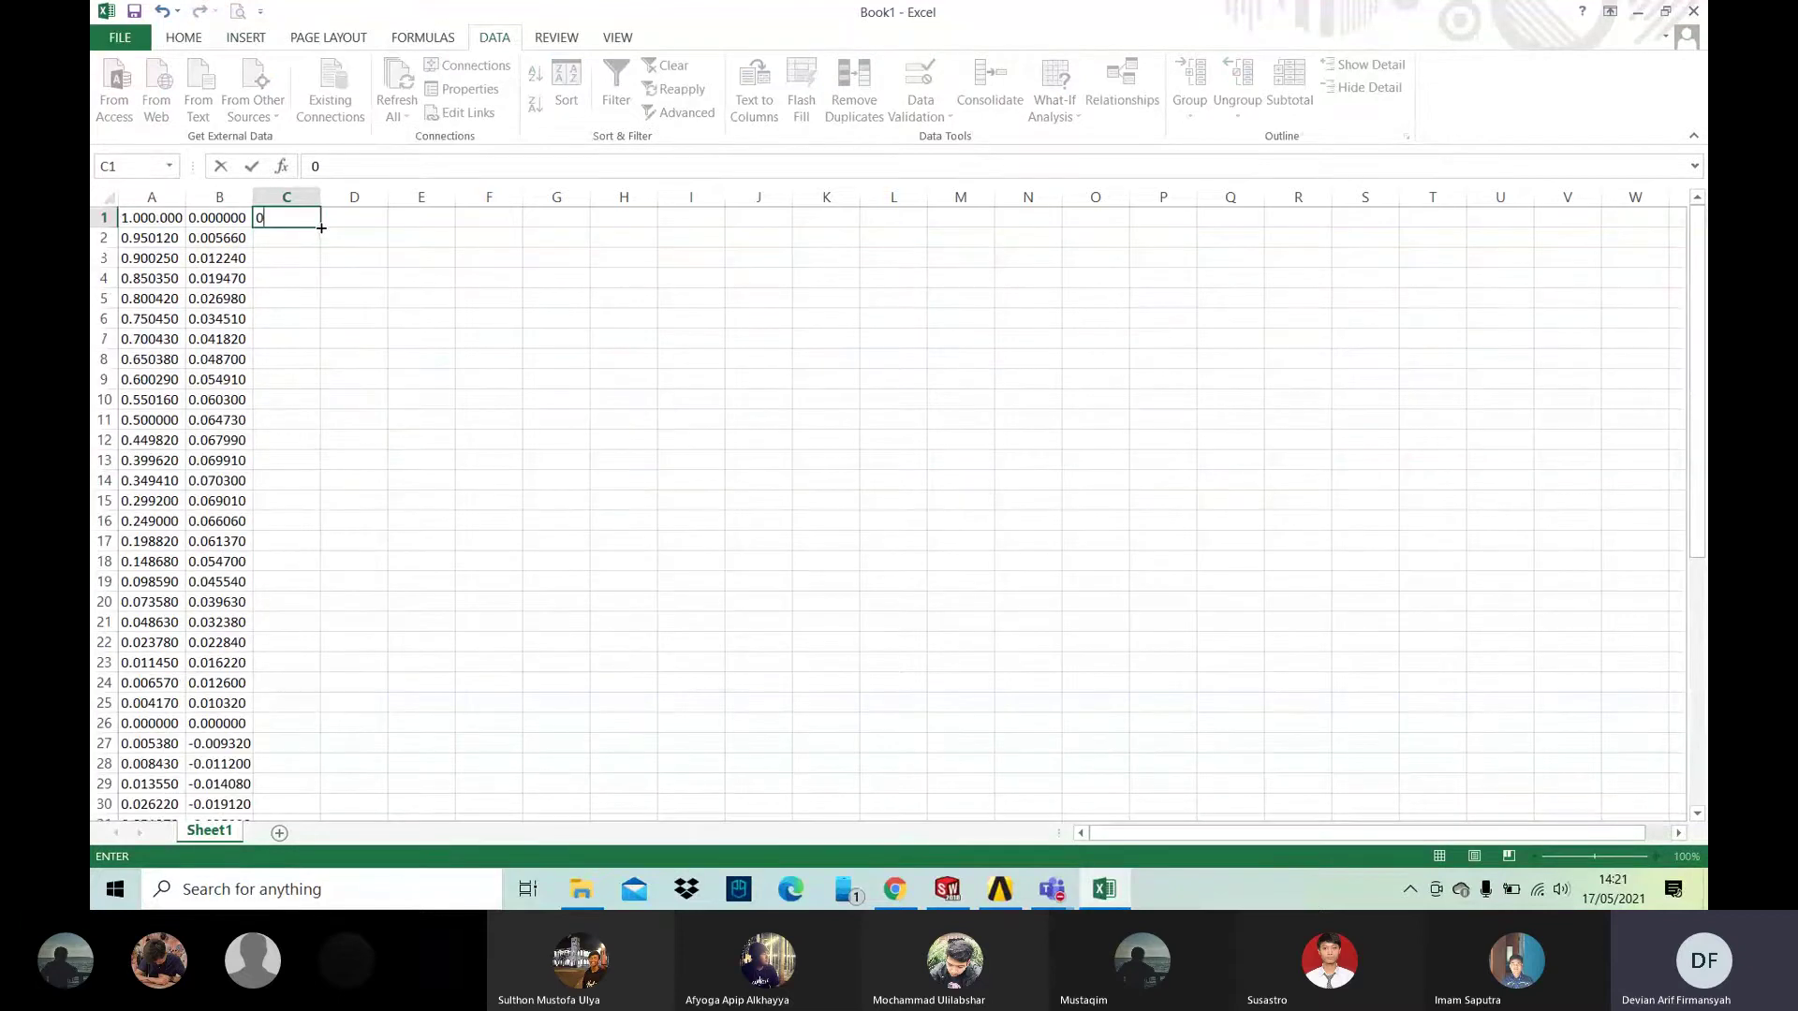
{"action": "double_click", "coordinate": [321, 228]}
{"action": "scroll", "coordinate": [362, 273], "scroll_direction": "down", "scroll_amount": 5}
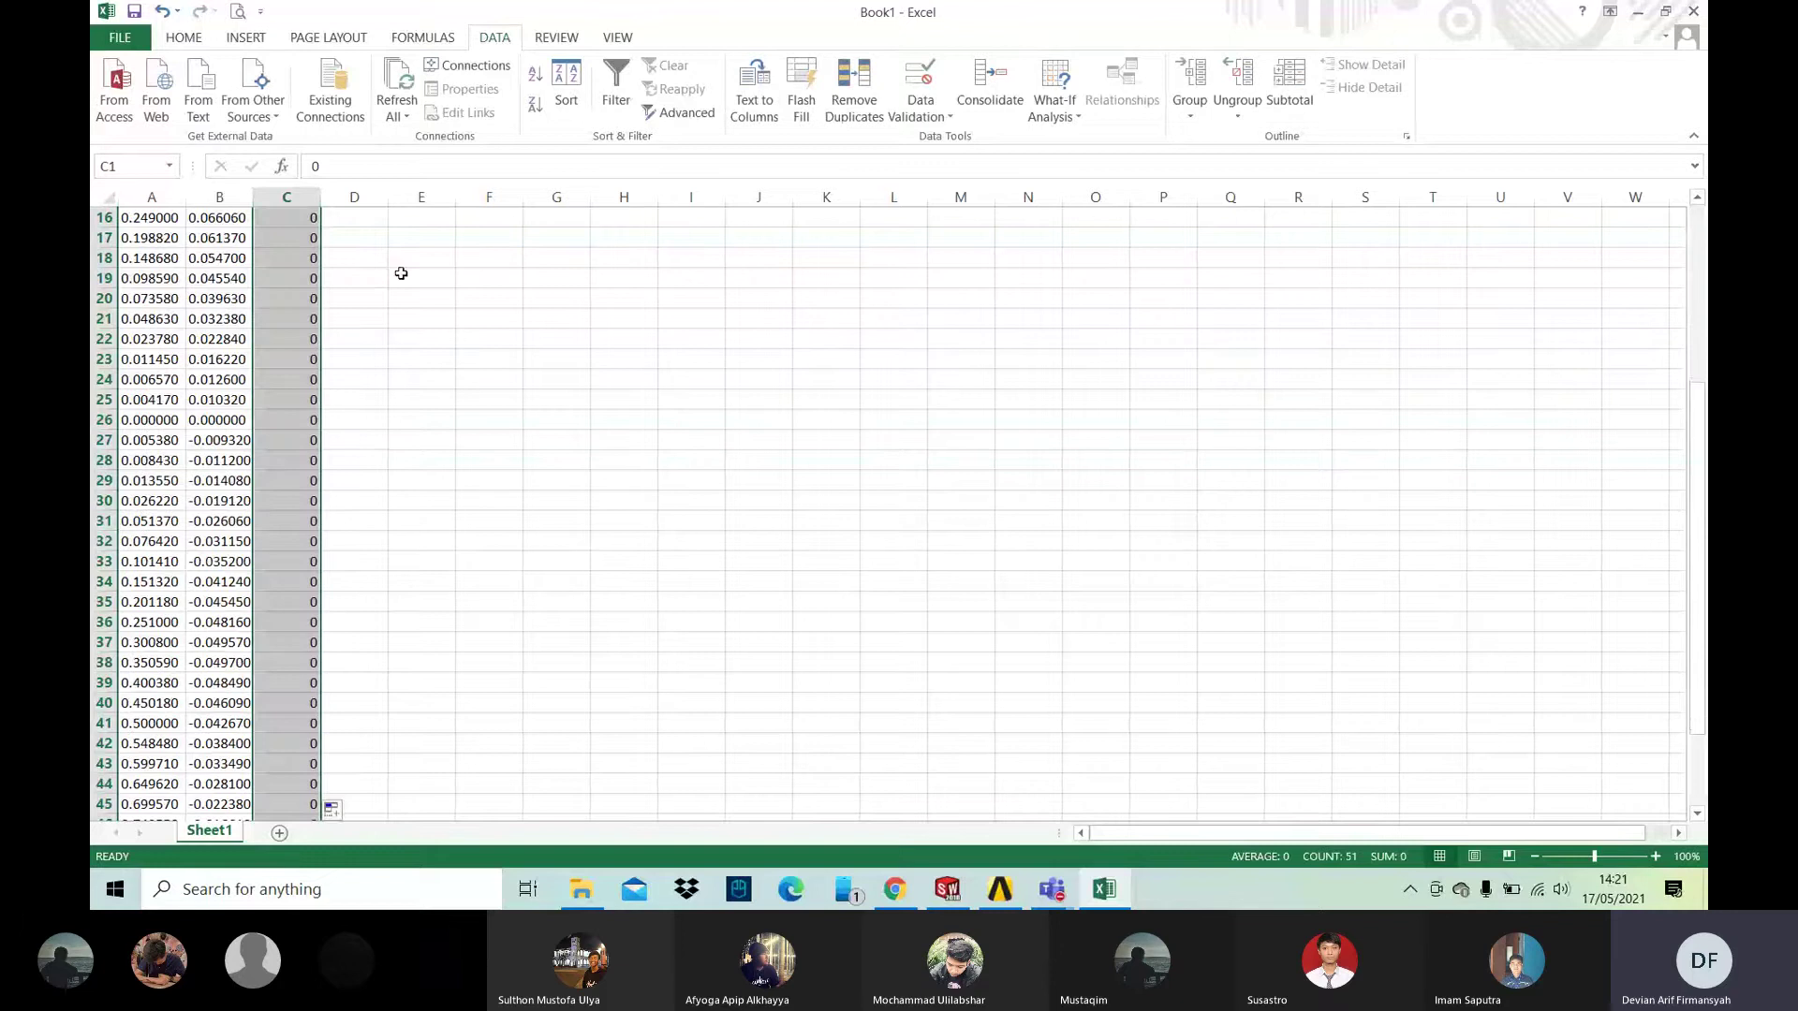
{"action": "scroll", "coordinate": [403, 280], "scroll_direction": "down", "scroll_amount": 2}
{"action": "scroll", "coordinate": [409, 294], "scroll_direction": "up", "scroll_amount": 7}
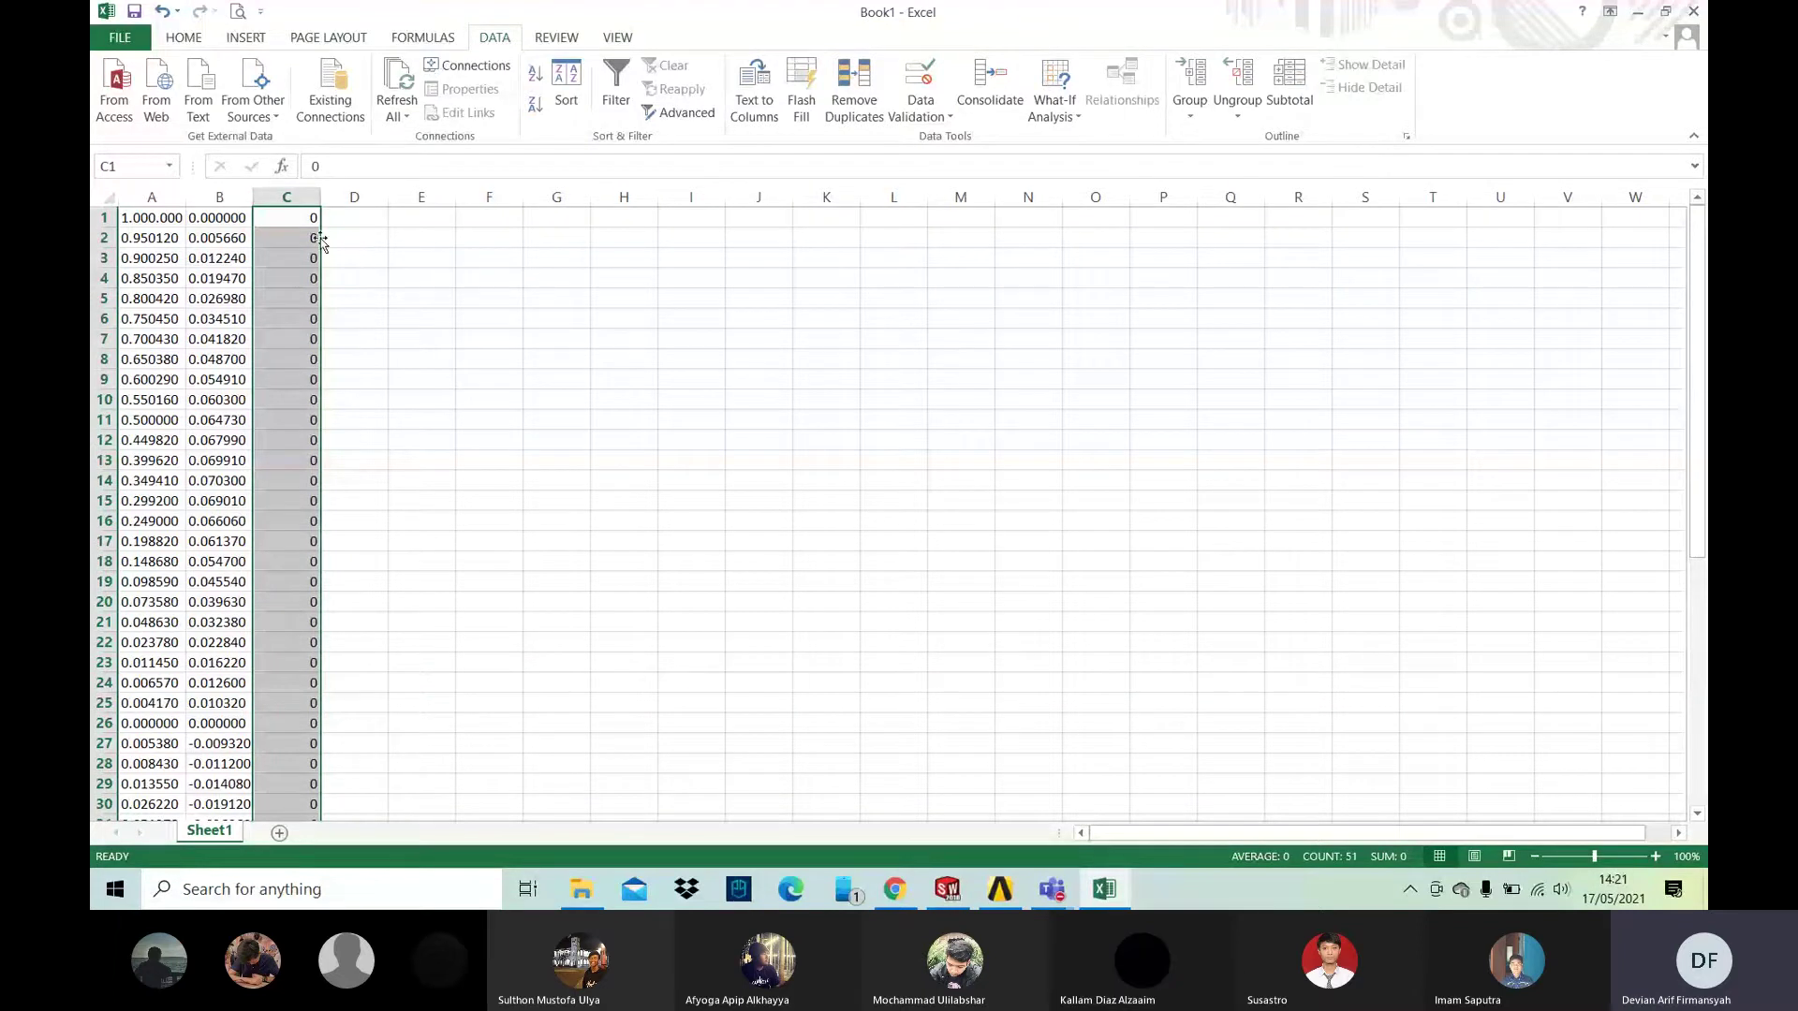
Step: Start saving the workbook to the Desktop as Text (Tab delimited), and cancel the save
{"action": "left_click", "coordinate": [134, 11]}
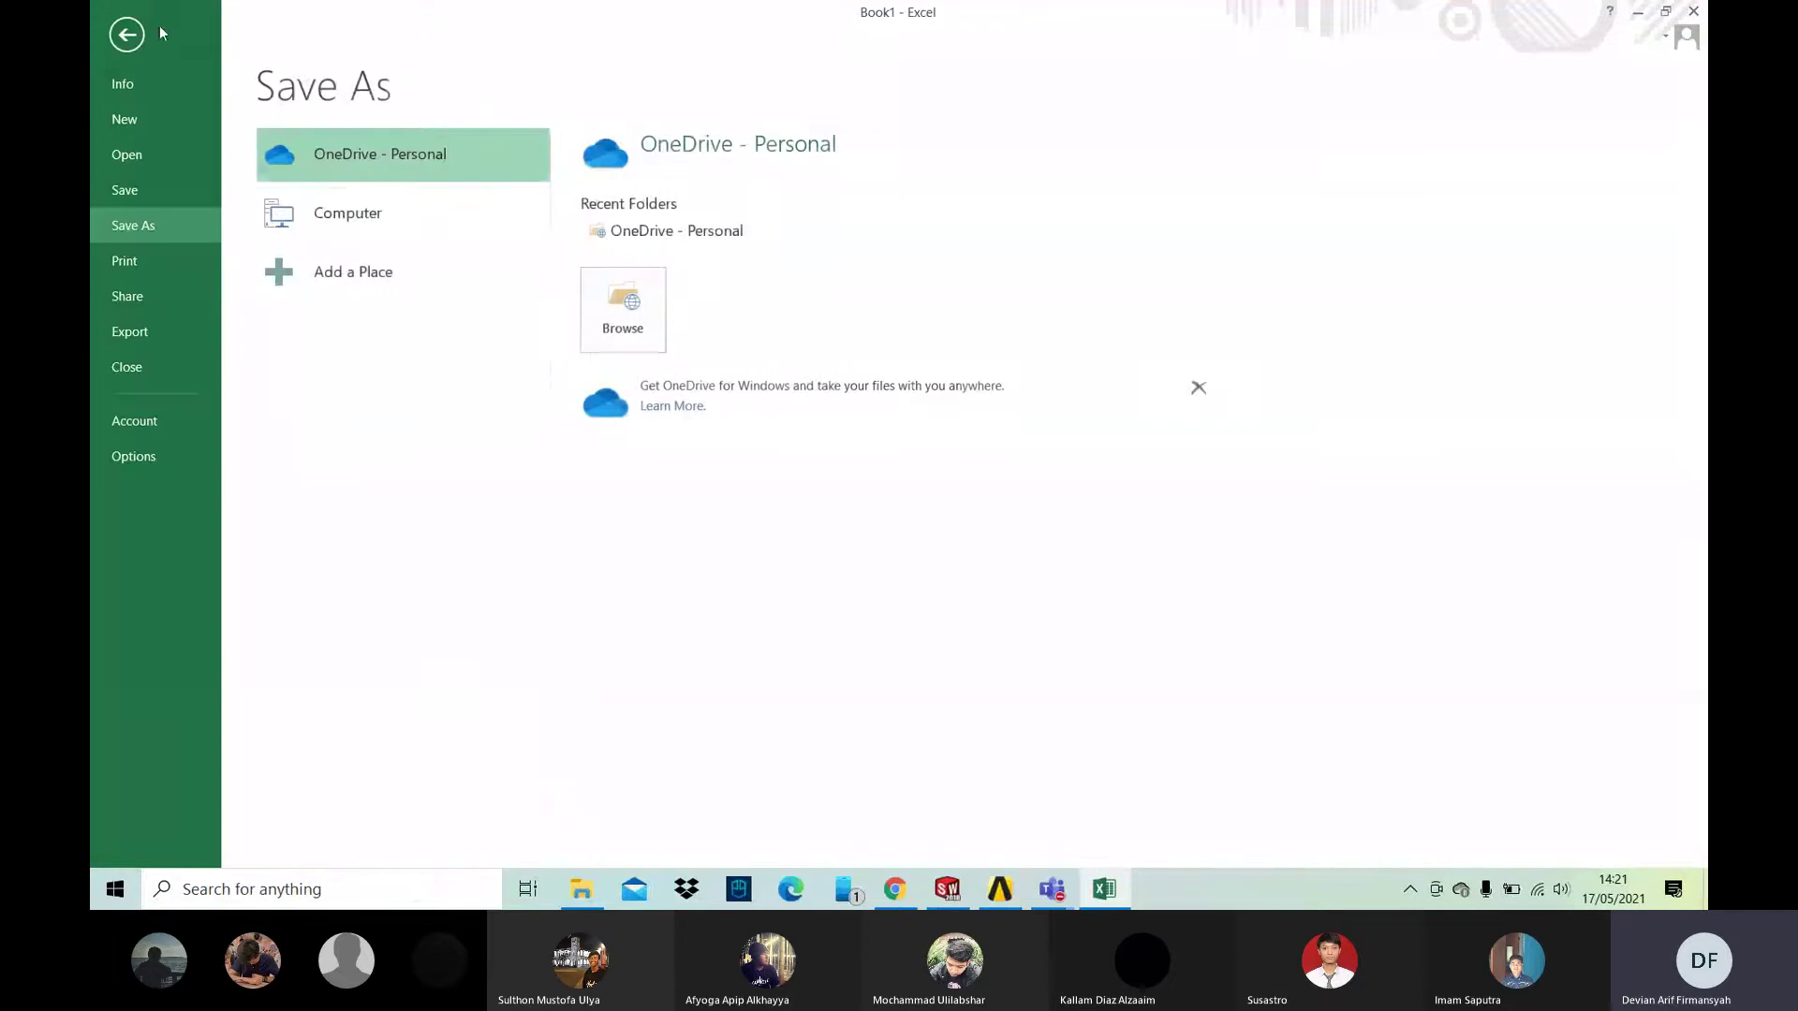
{"action": "left_click", "coordinate": [618, 309]}
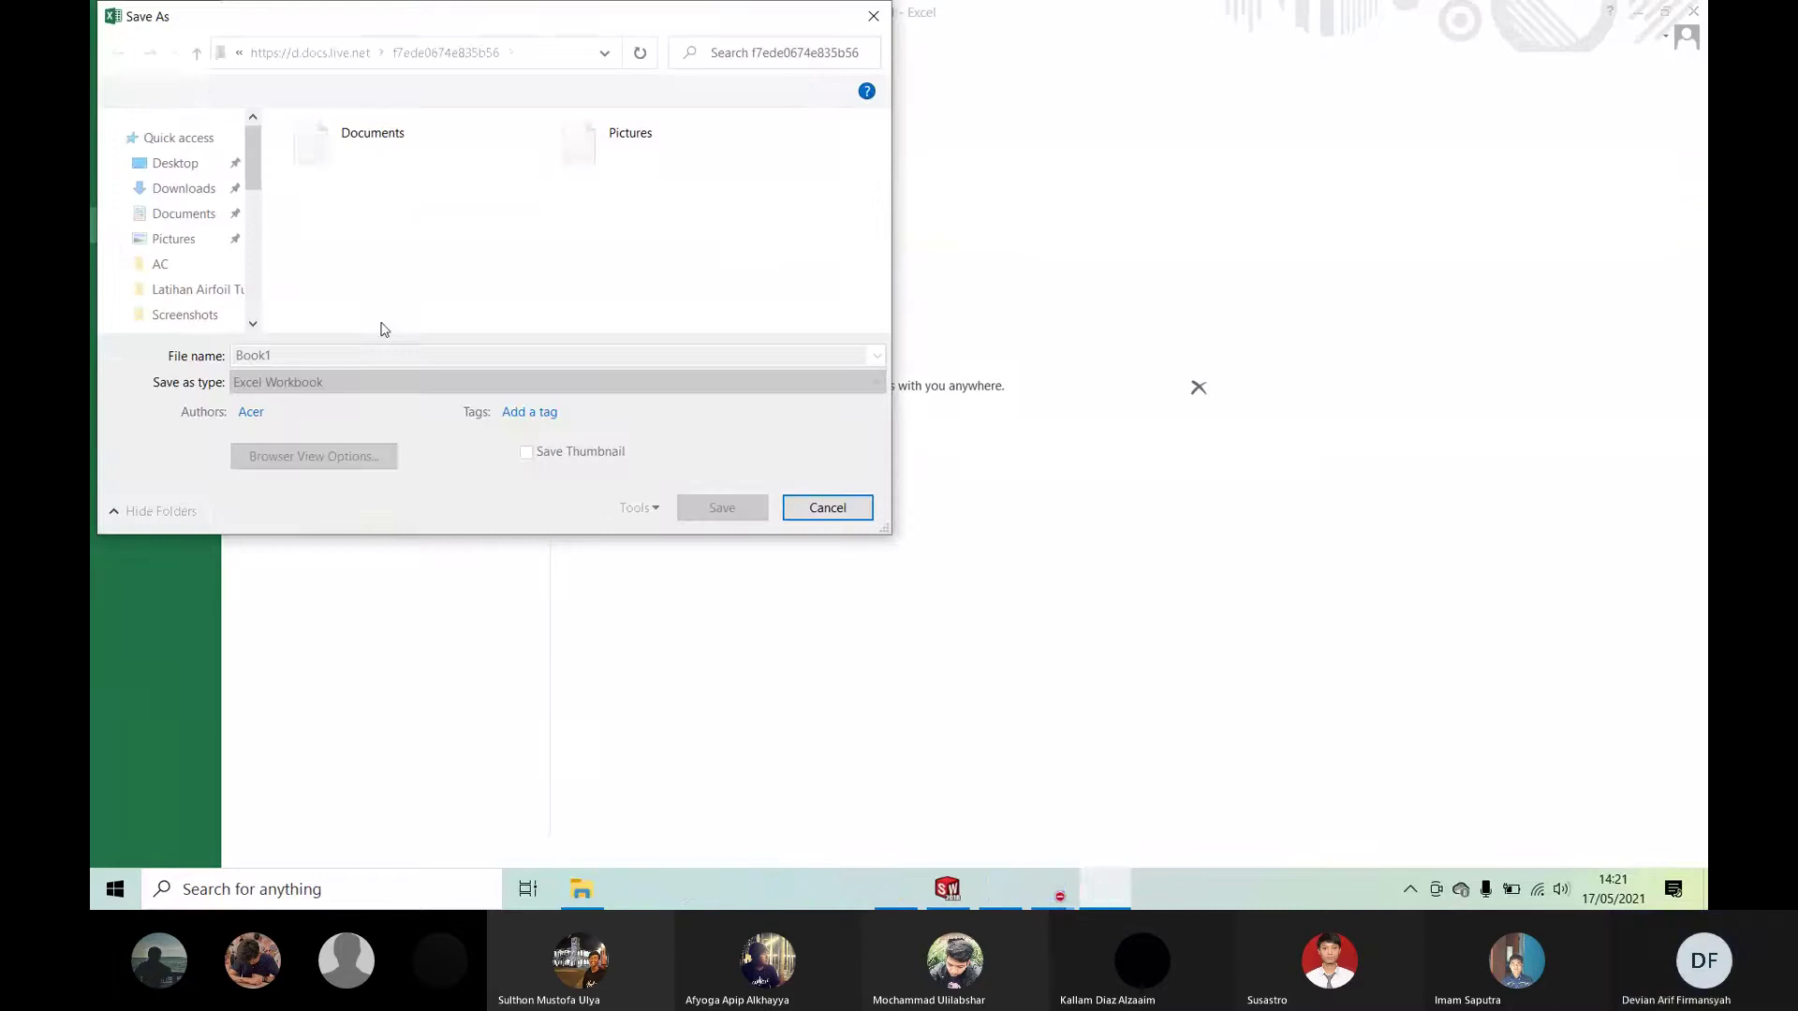
{"action": "left_click_drag", "start_coordinate": [256, 172], "coordinate": [256, 248]}
{"action": "left_click", "coordinate": [177, 250]}
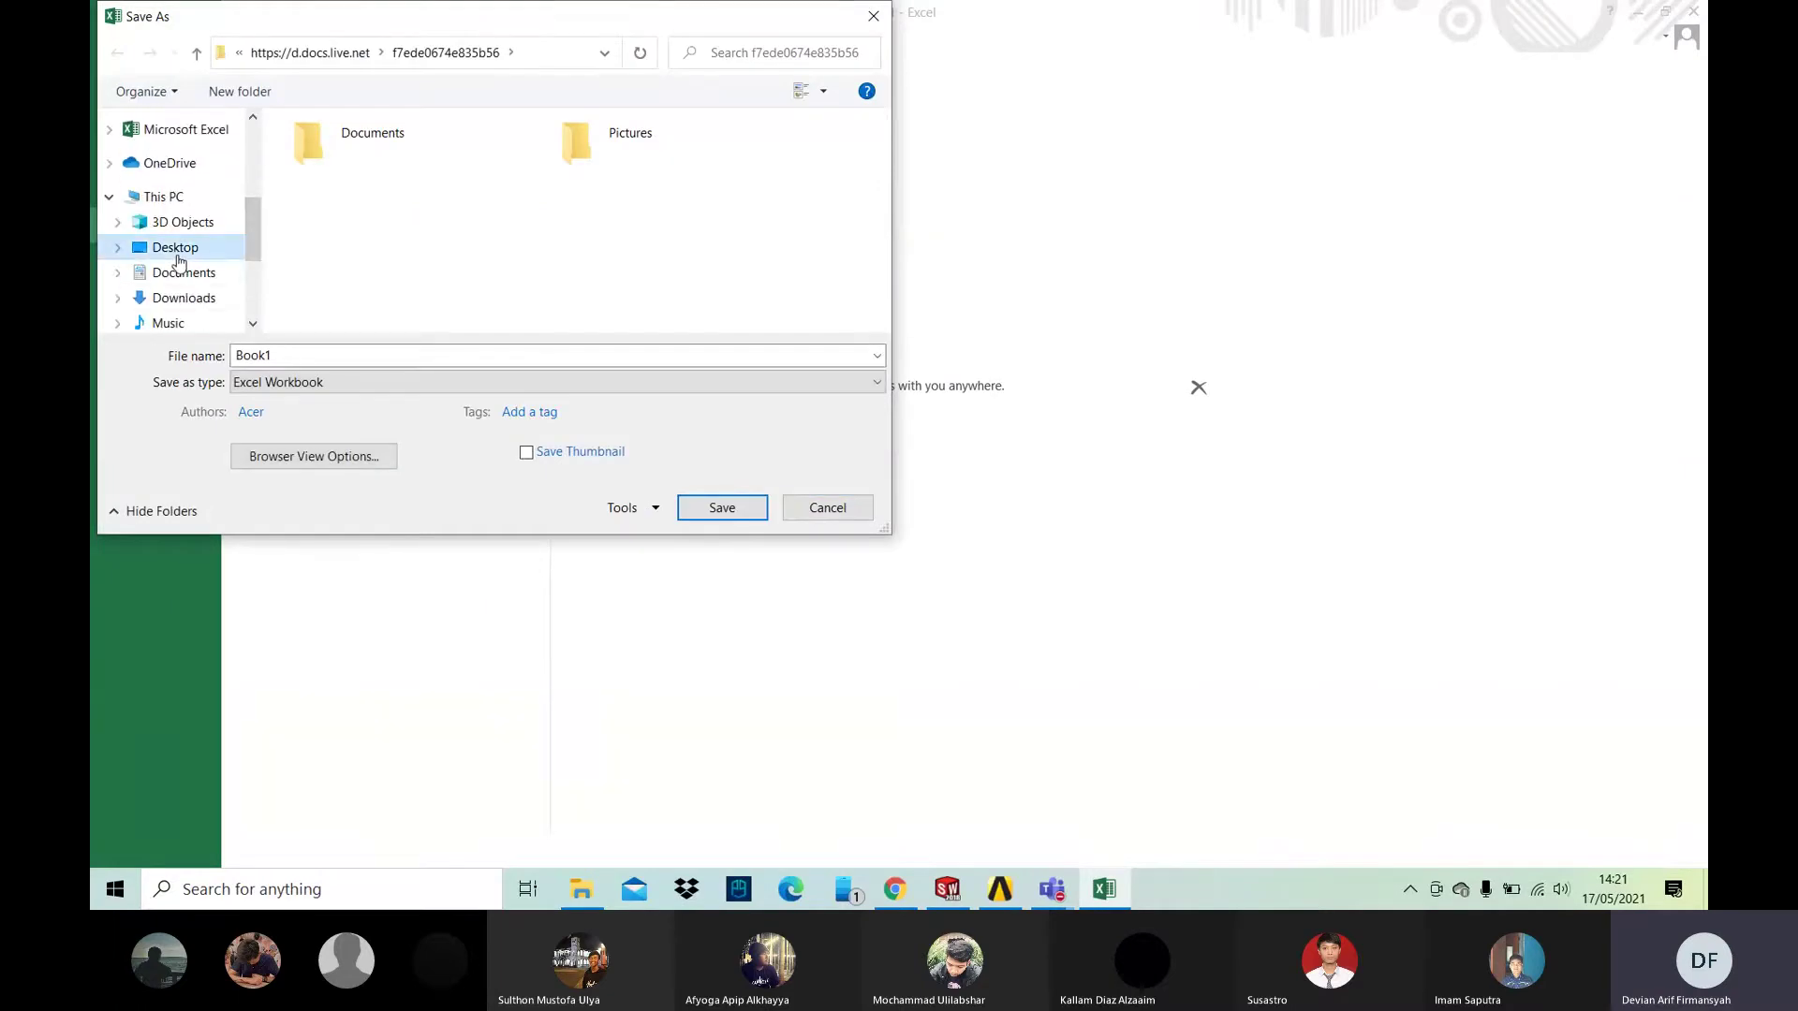
{"action": "left_click", "coordinate": [280, 384]}
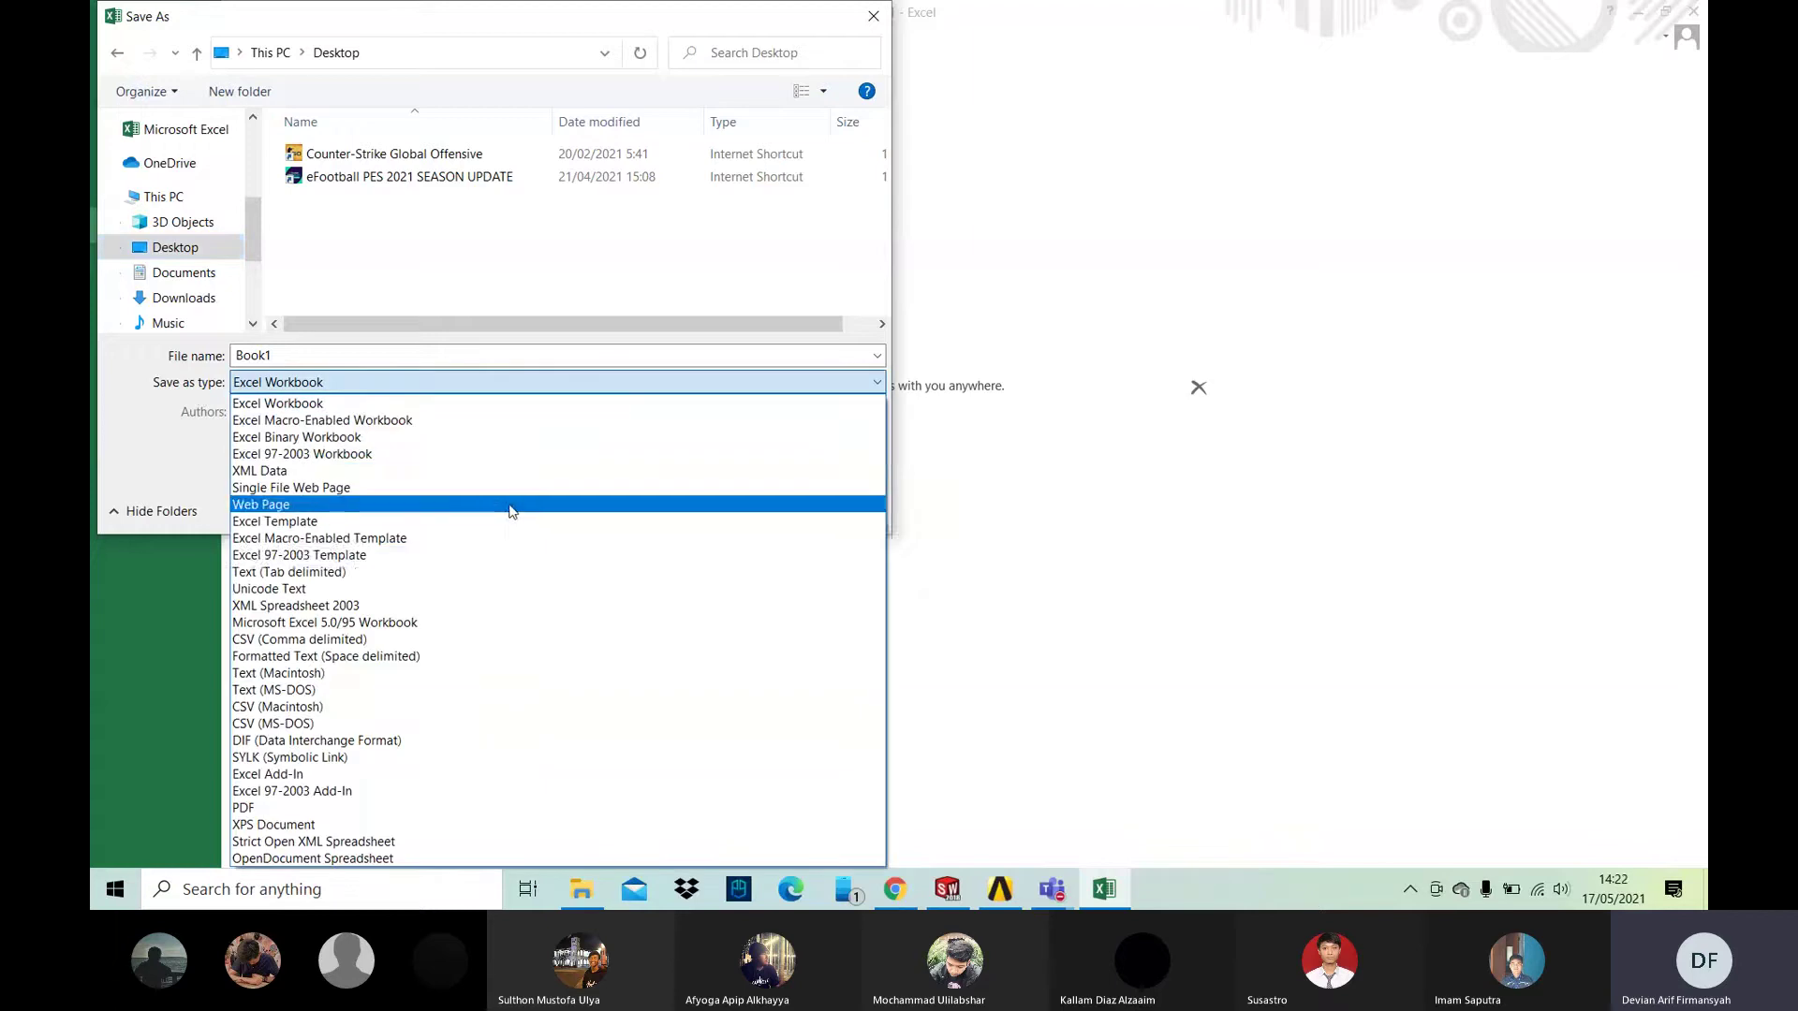
{"action": "left_click", "coordinate": [556, 575]}
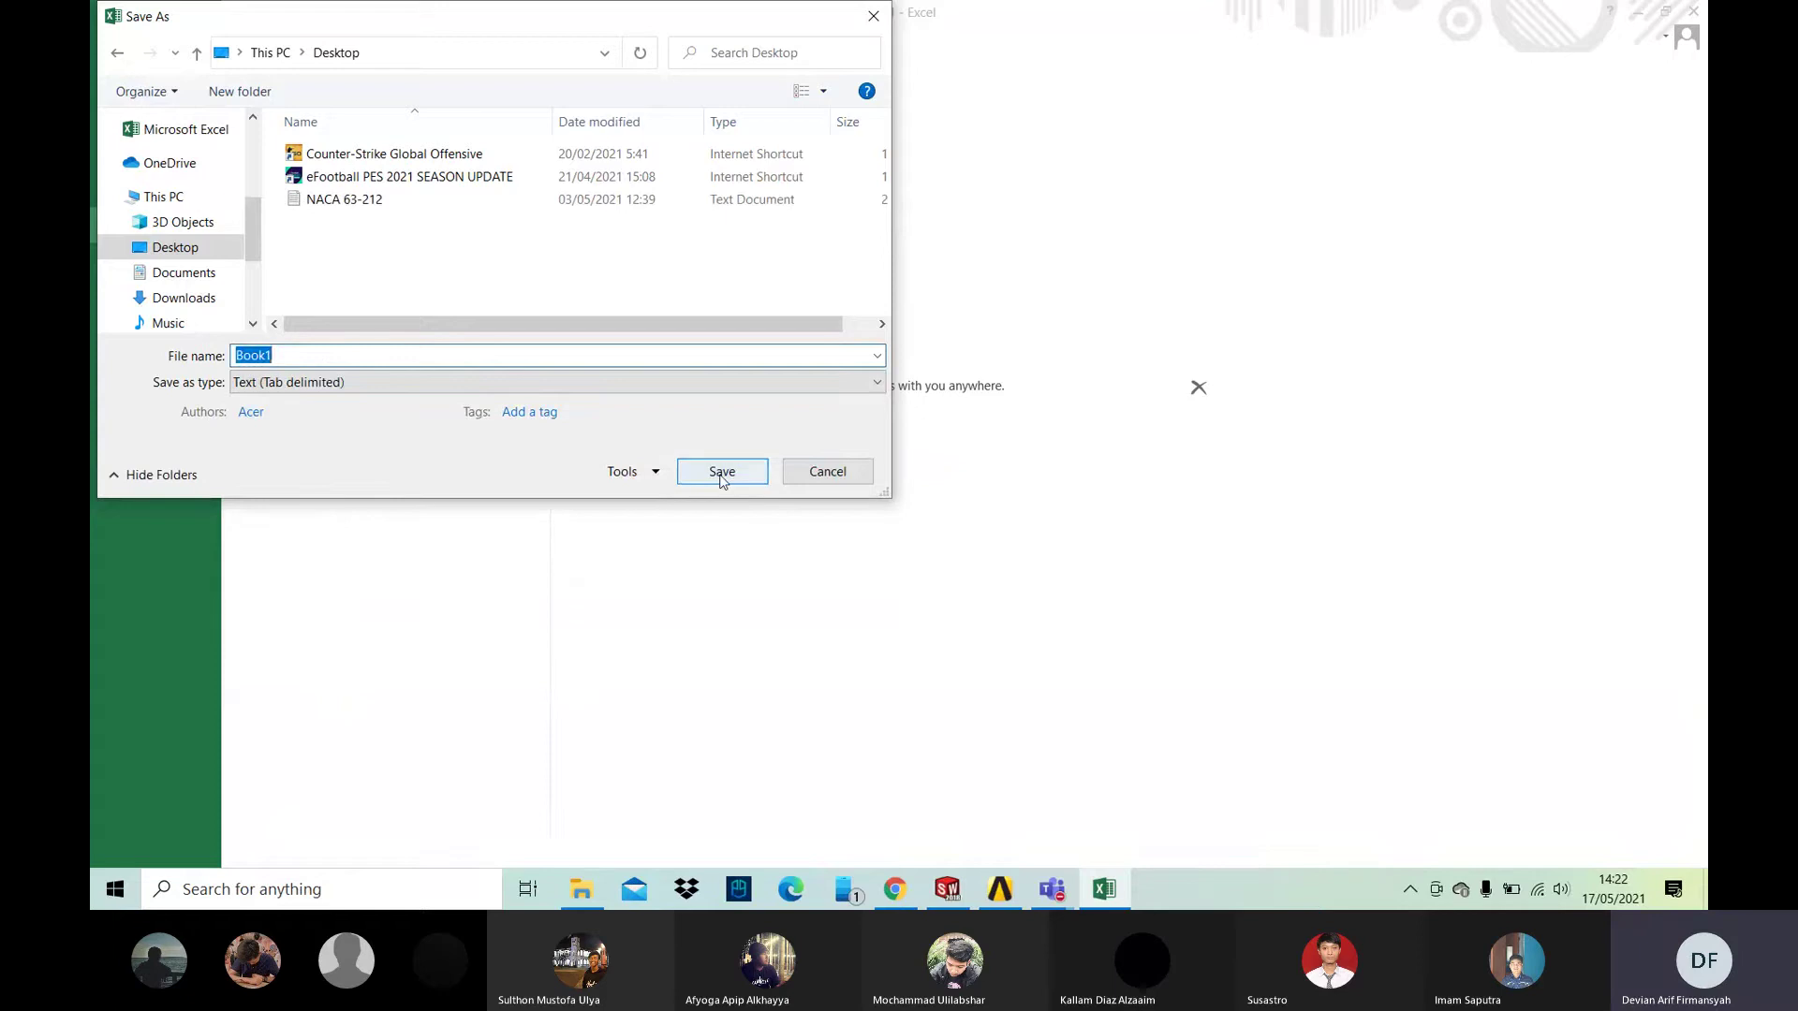
{"action": "left_click", "coordinate": [852, 474]}
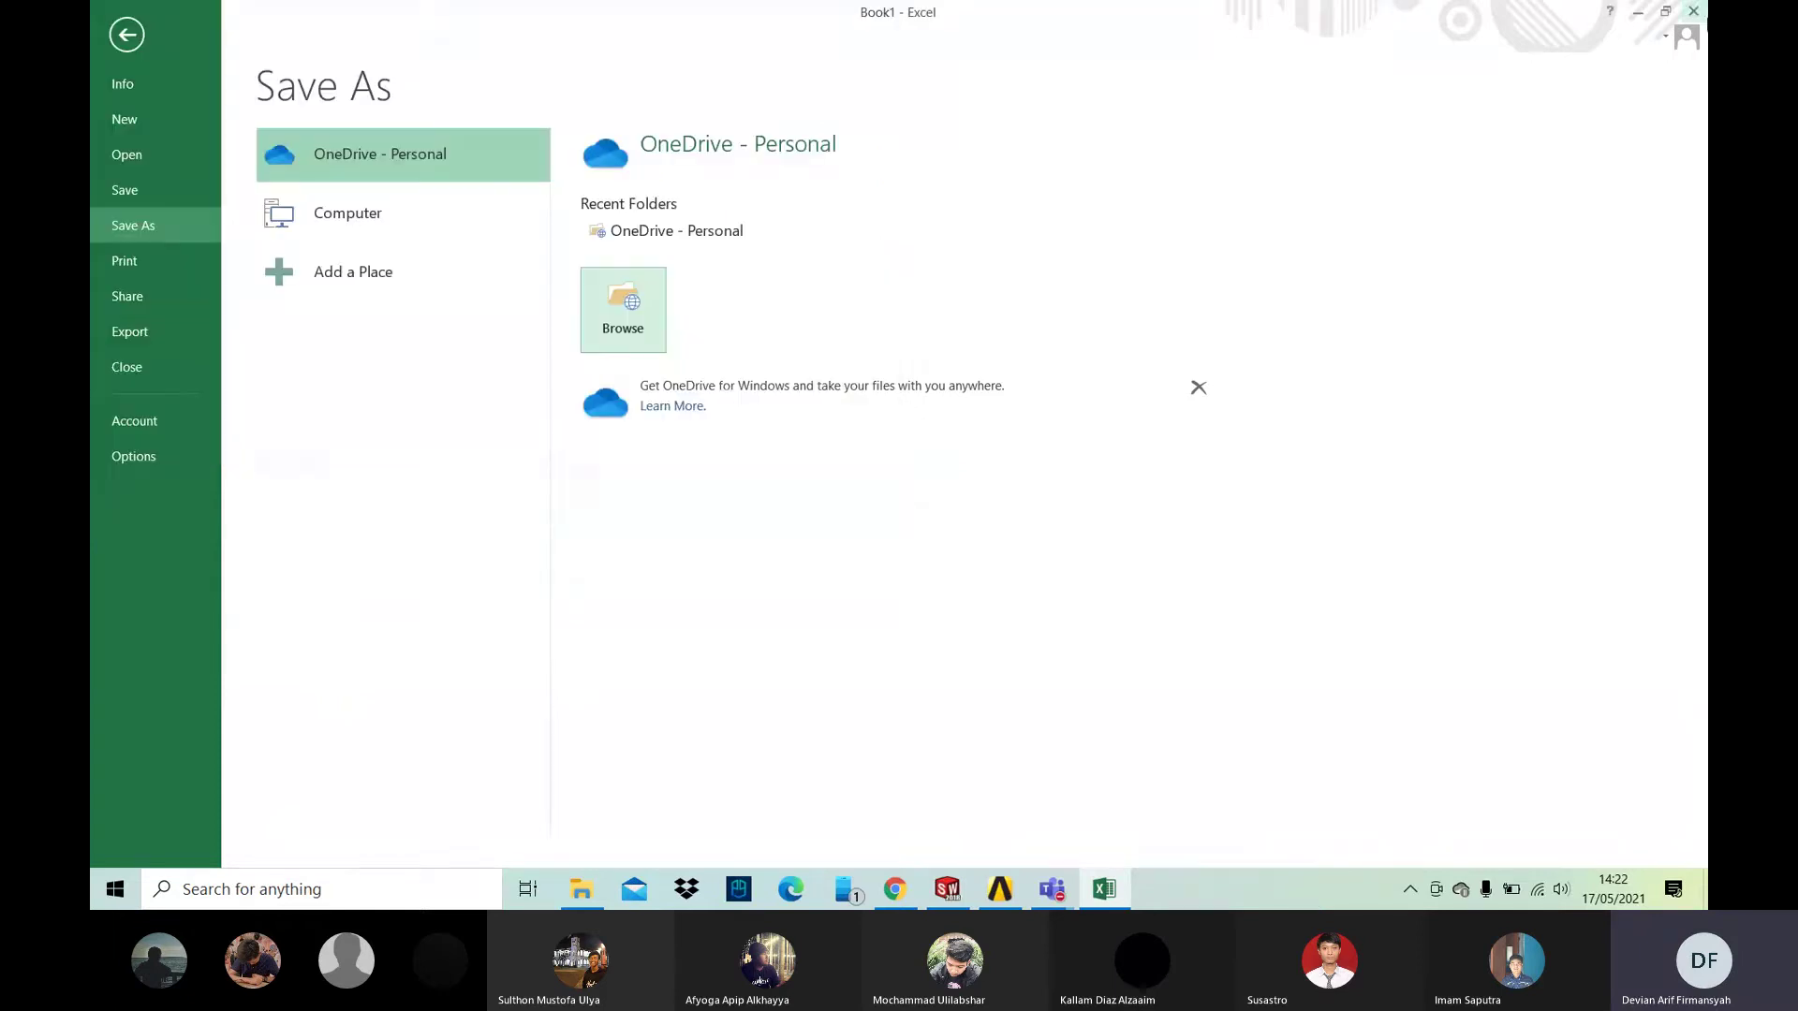
Step: Close the Excel workbook without saving its changes and switch to SOLIDWORKS
{"action": "left_click", "coordinate": [1694, 12]}
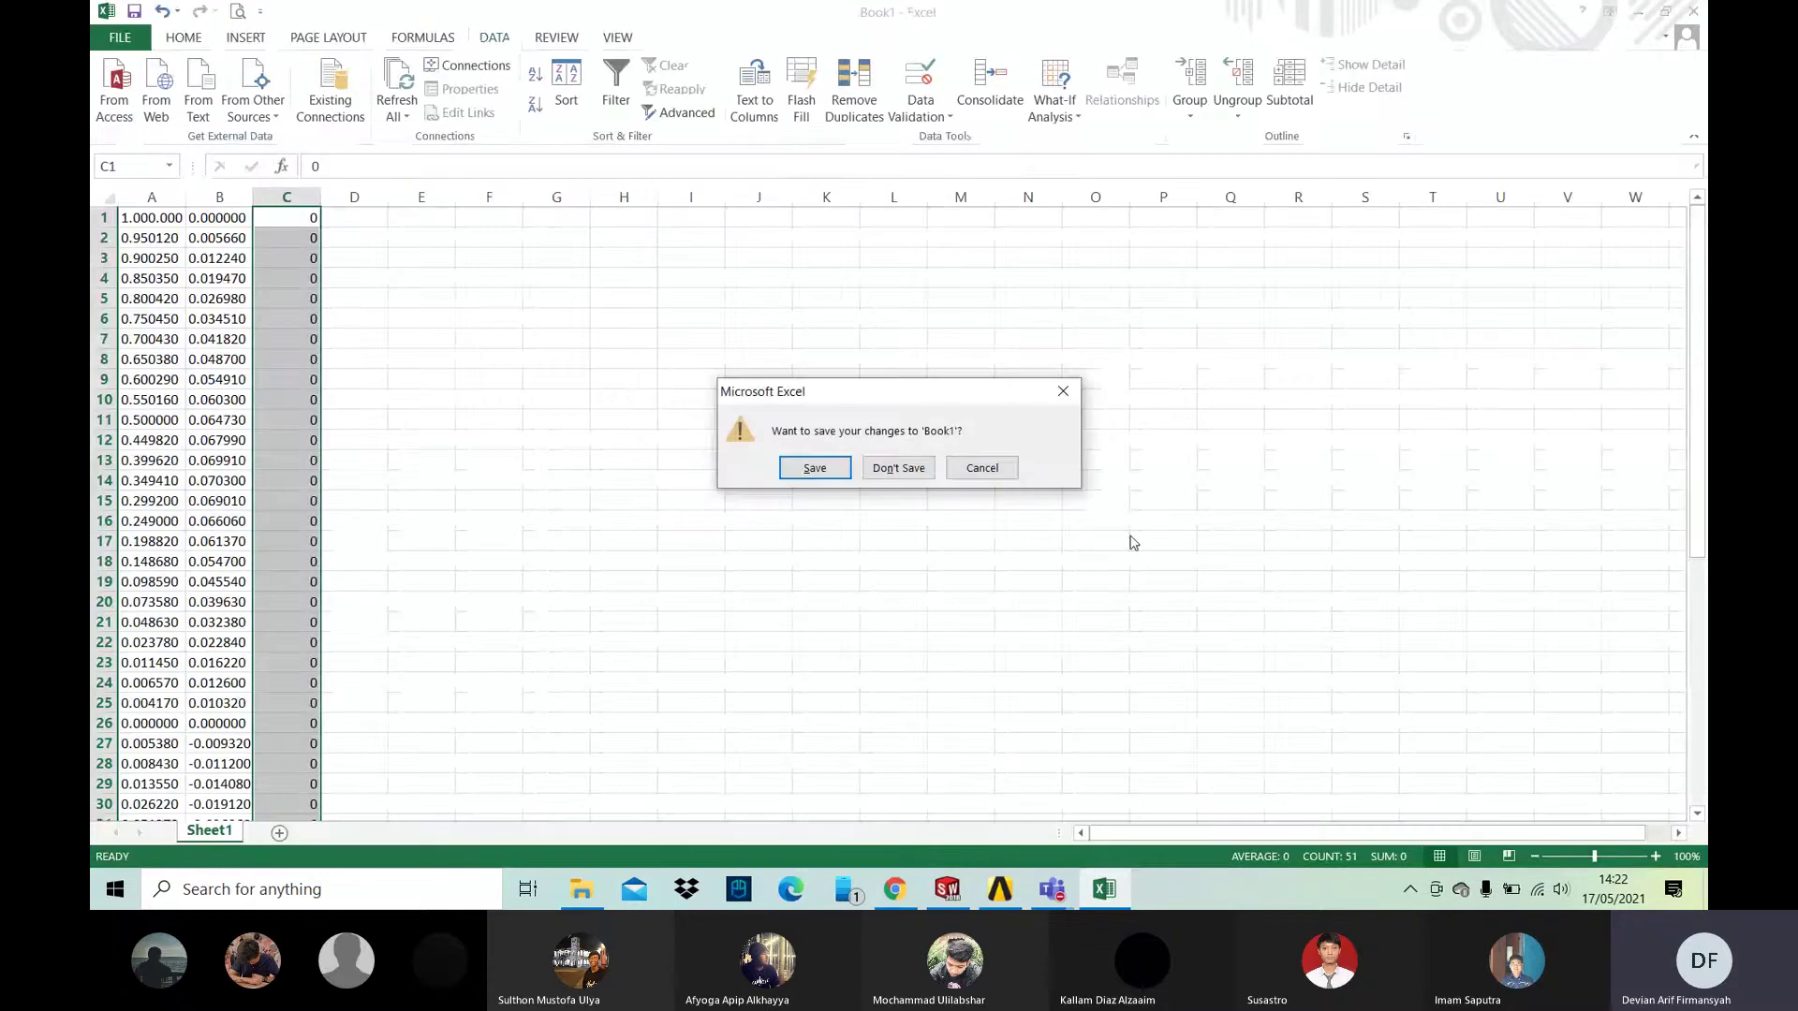
{"action": "left_click", "coordinate": [898, 467]}
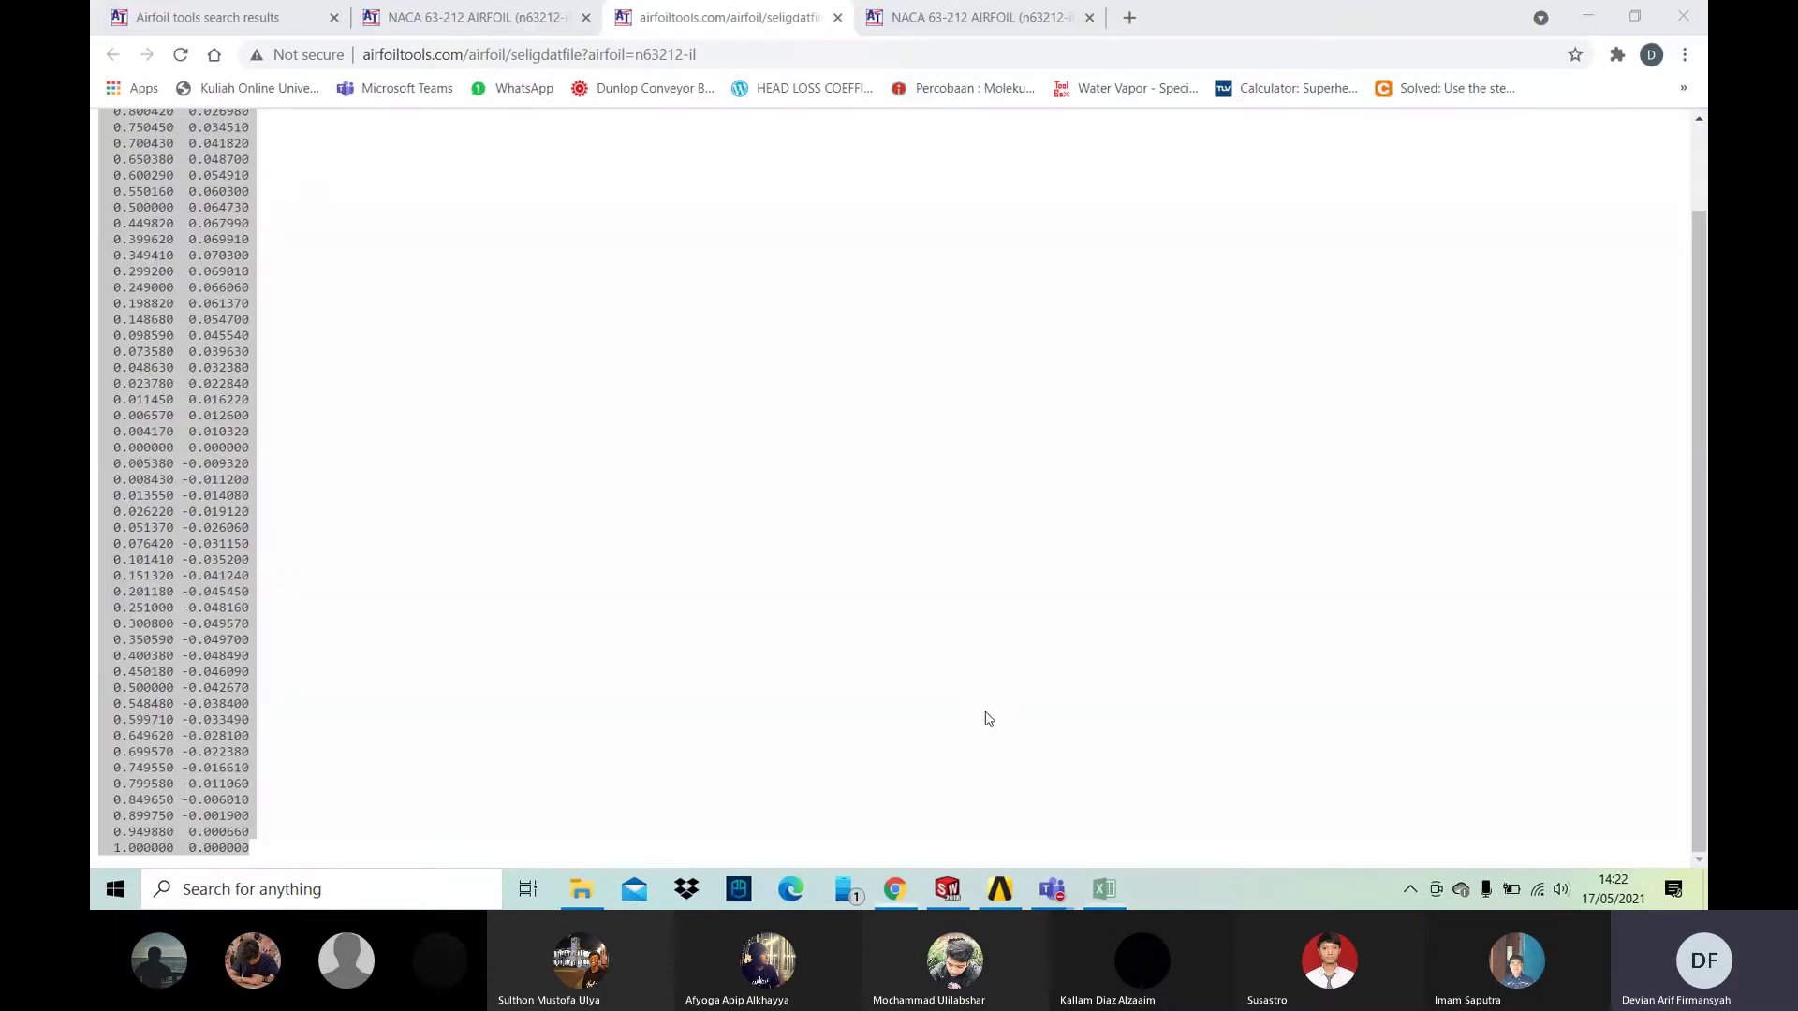
{"action": "left_click", "coordinate": [1581, 13]}
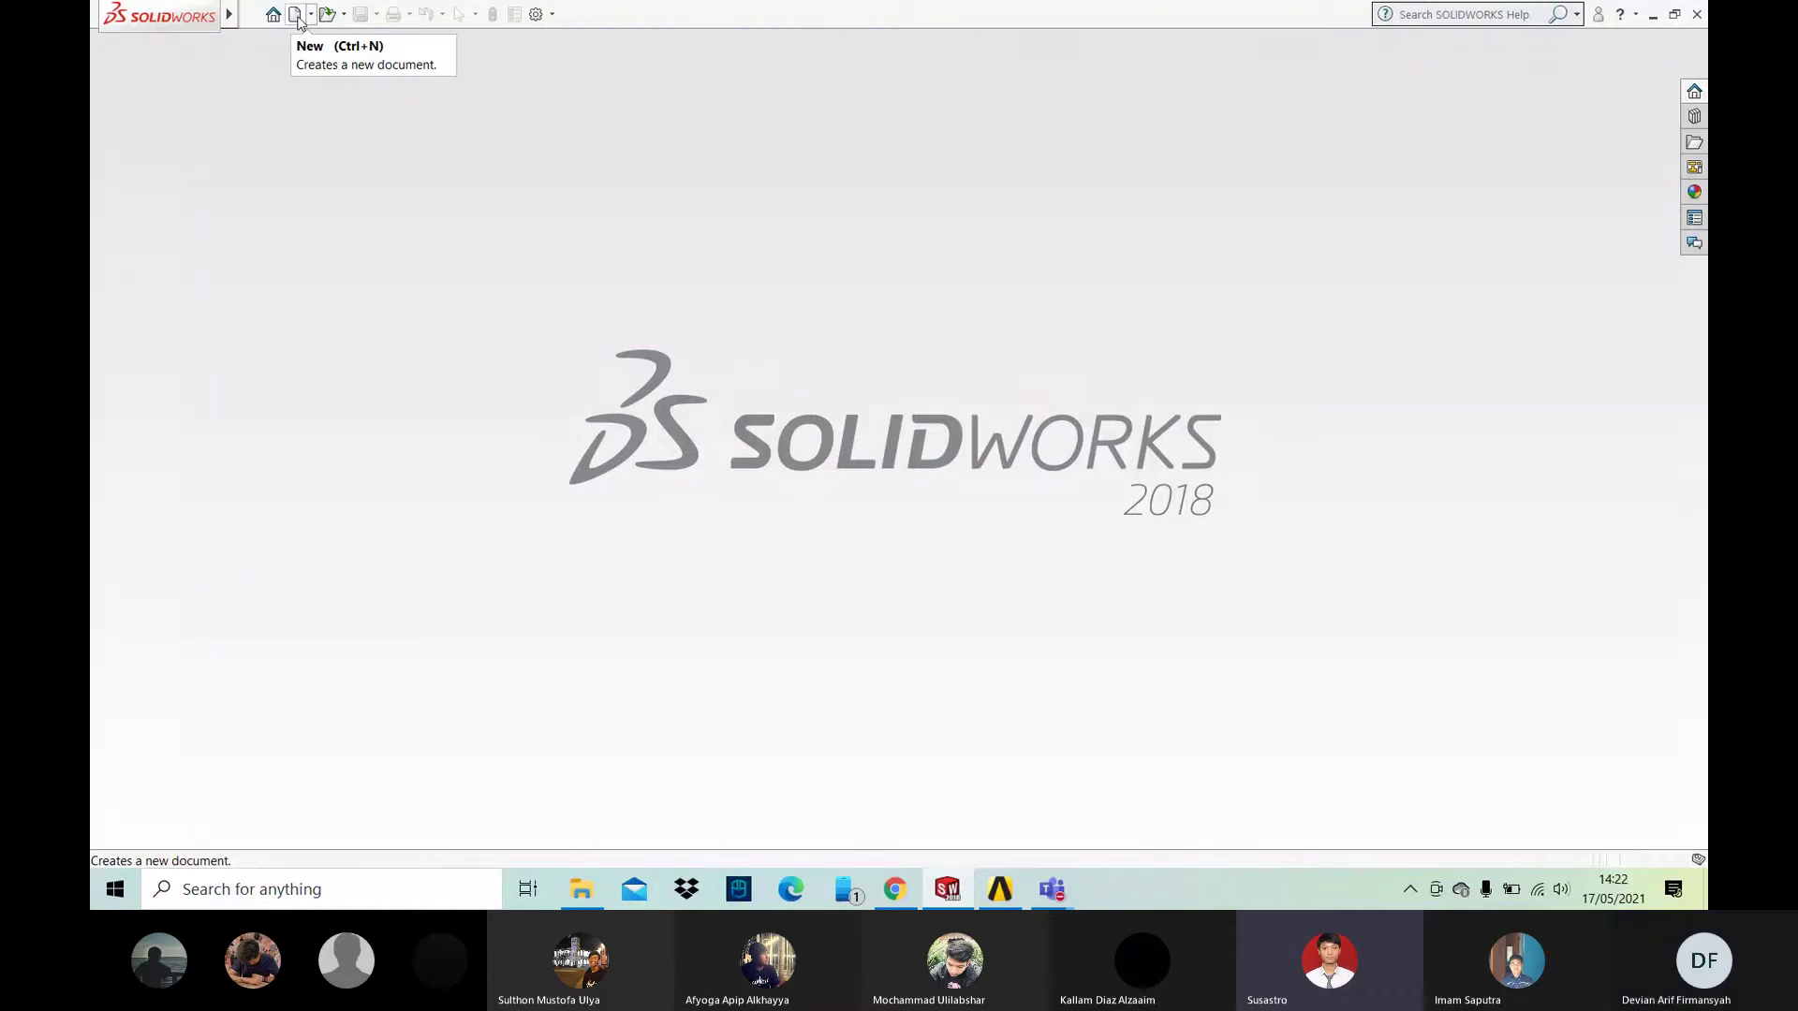
Step: Switch to Chrome, go back to the Airfoil database search page and copy its web address
{"action": "left_click", "coordinate": [895, 888]}
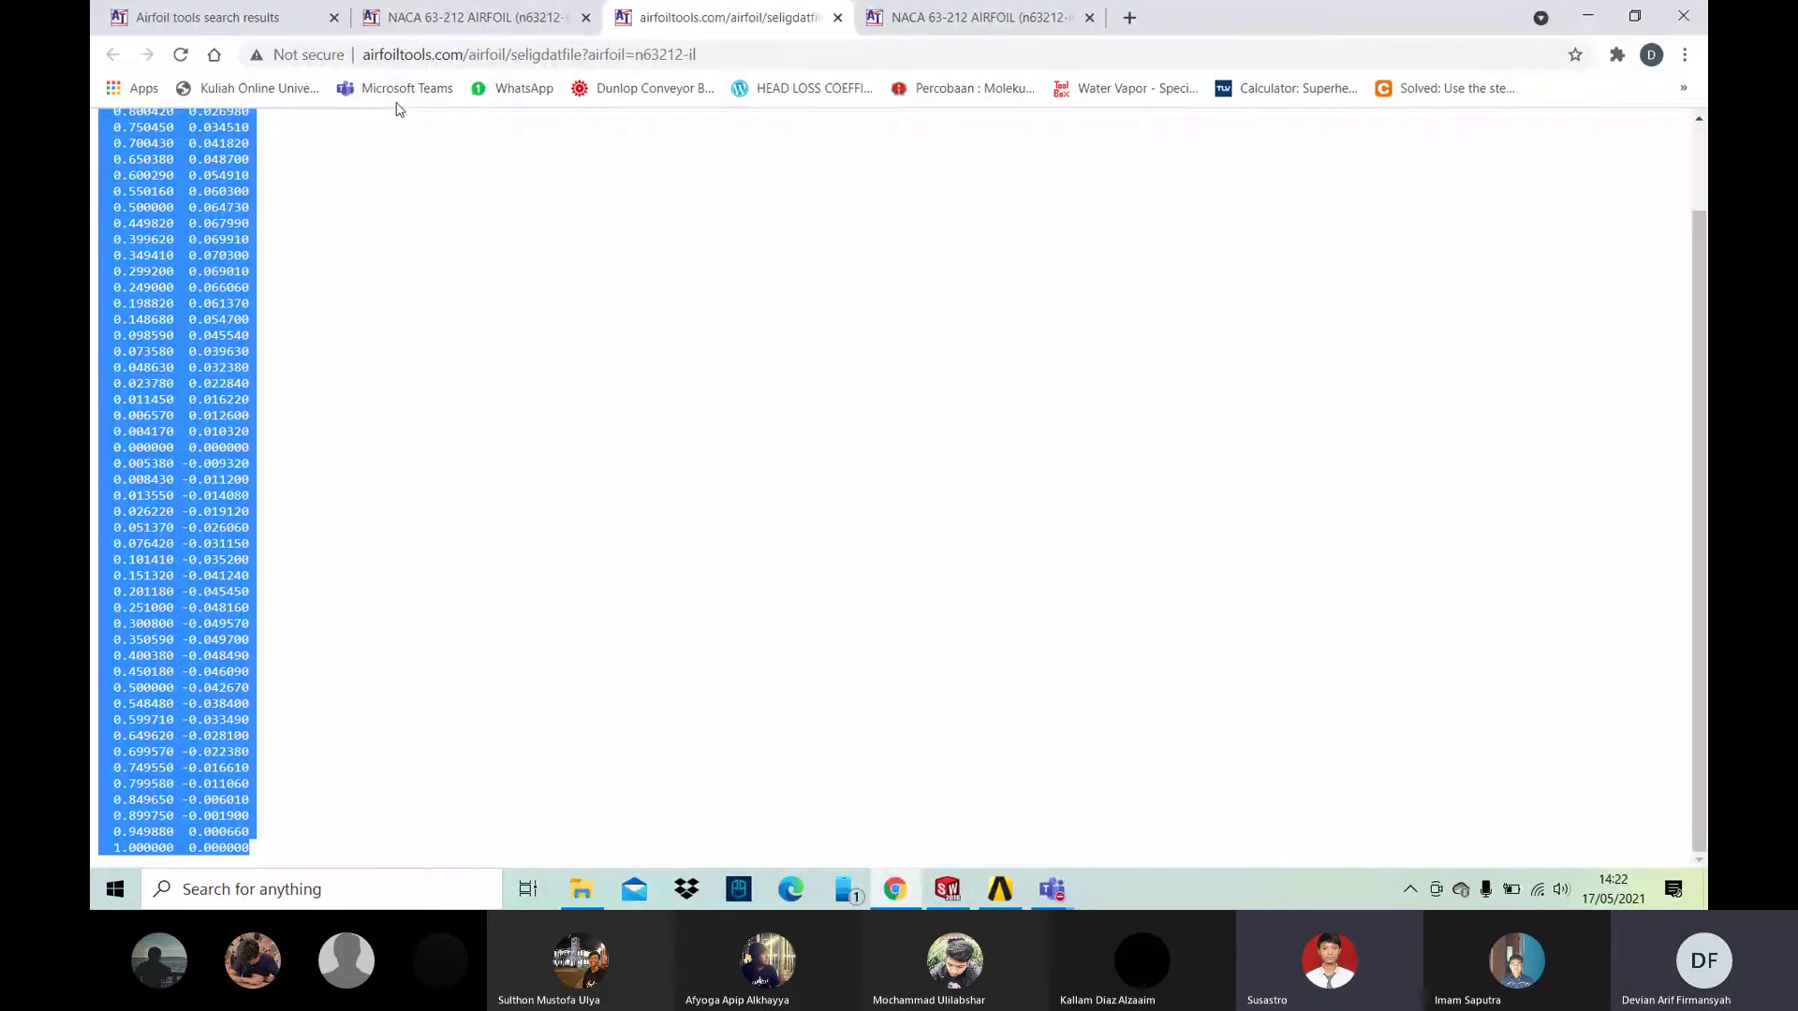
{"action": "left_click", "coordinate": [280, 20]}
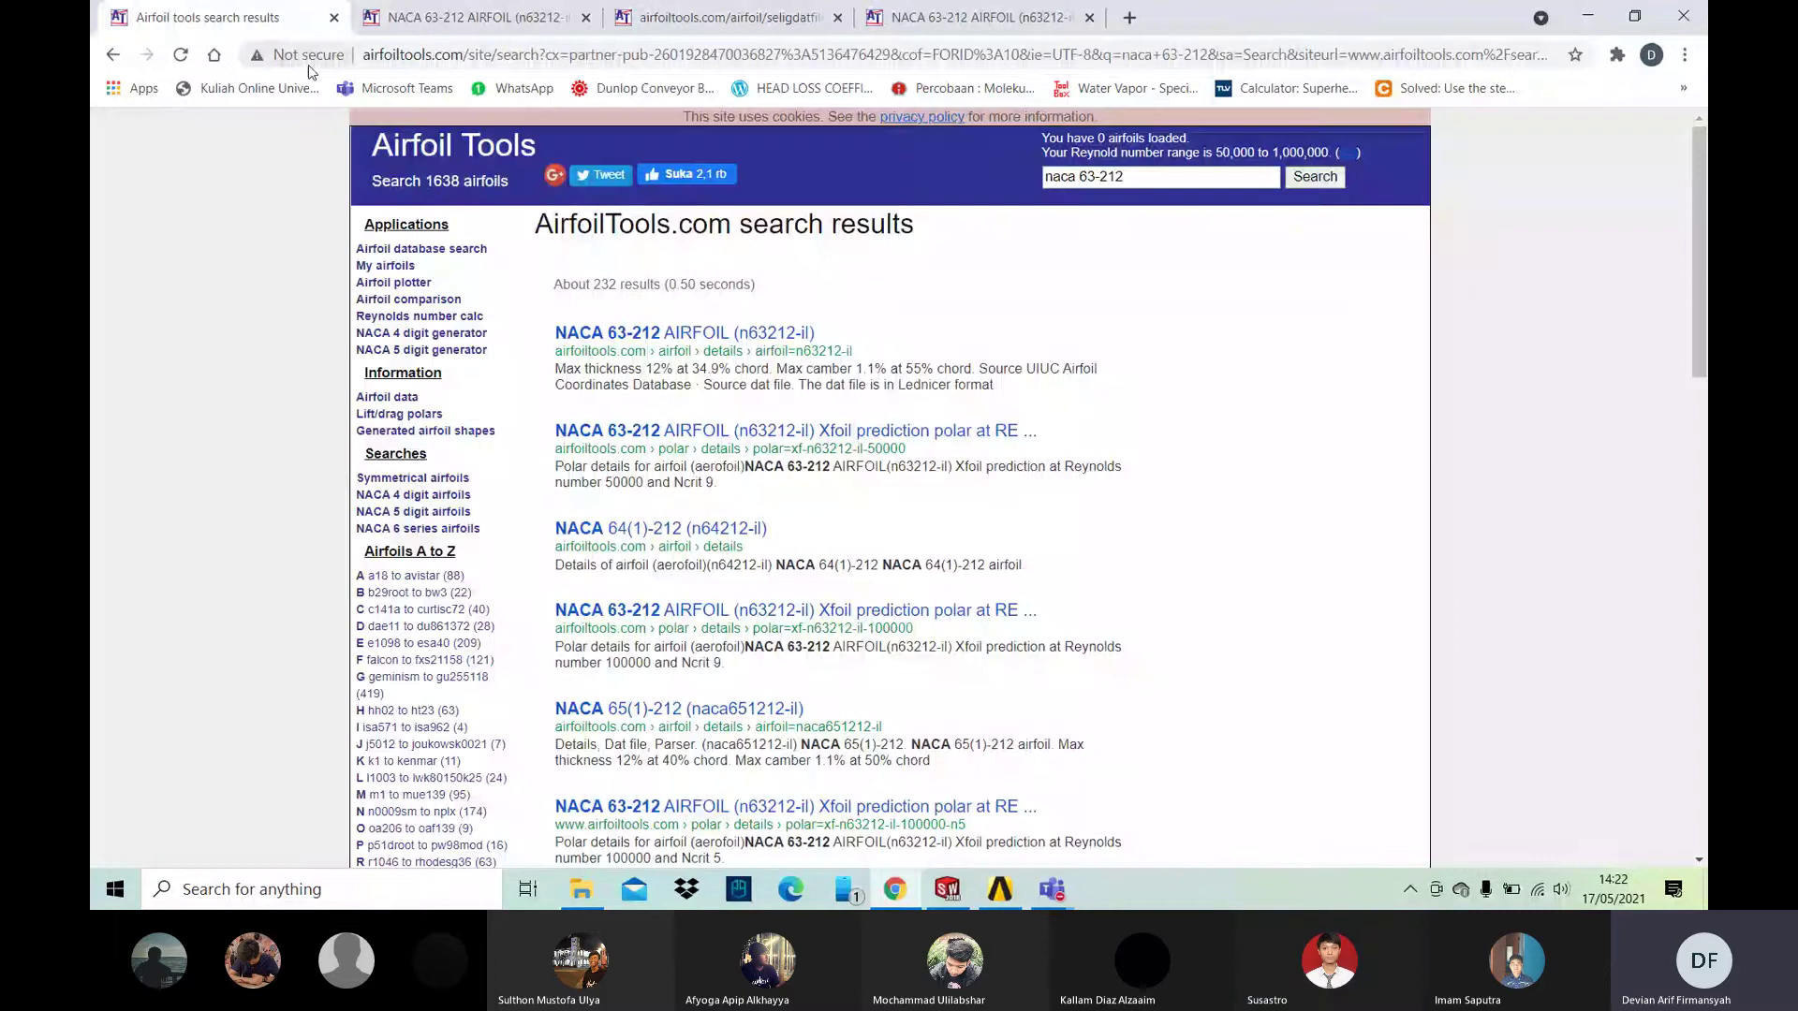
{"action": "key", "text": "alt+Left"}
{"action": "left_click", "coordinate": [462, 56]}
{"action": "key", "text": "ctrl+c"}
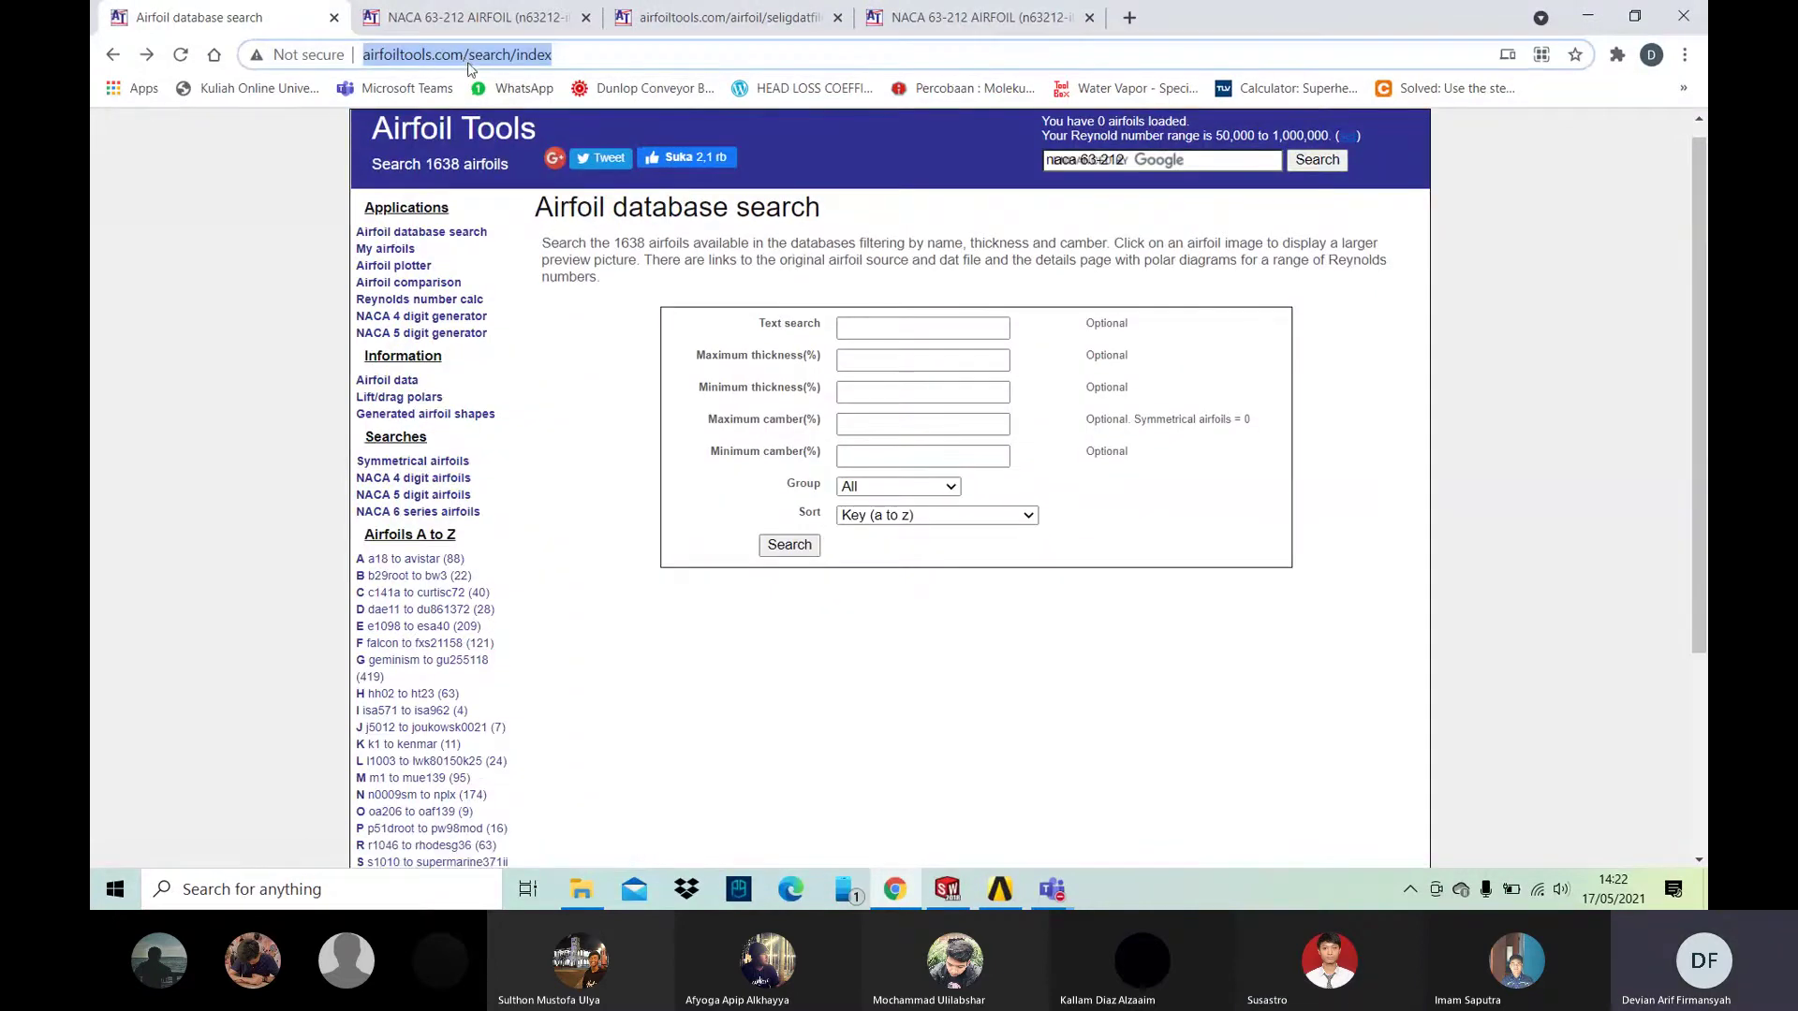
Step: Switch to Microsoft Teams and post the copied Airfoil Tools link as a new conversation in the General channel
{"action": "mouse_move", "coordinate": [1051, 889]}
{"action": "left_click", "coordinate": [1092, 816]}
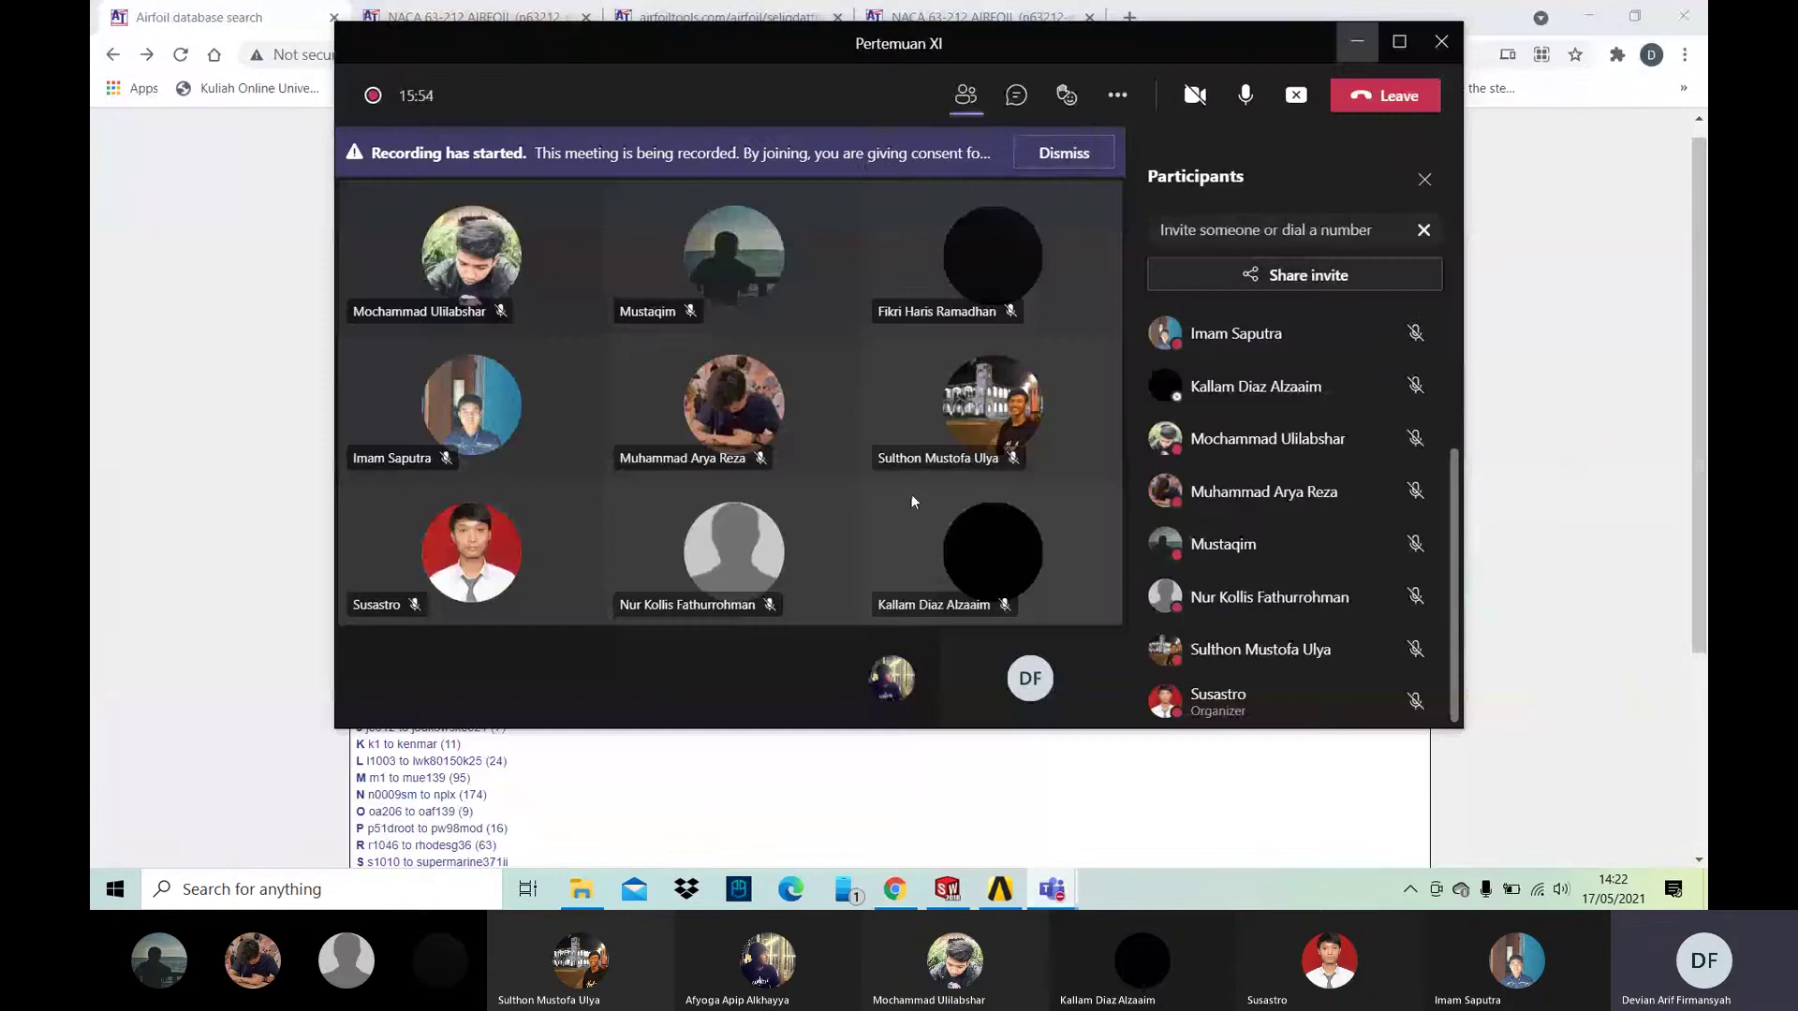
{"action": "left_click", "coordinate": [945, 816]}
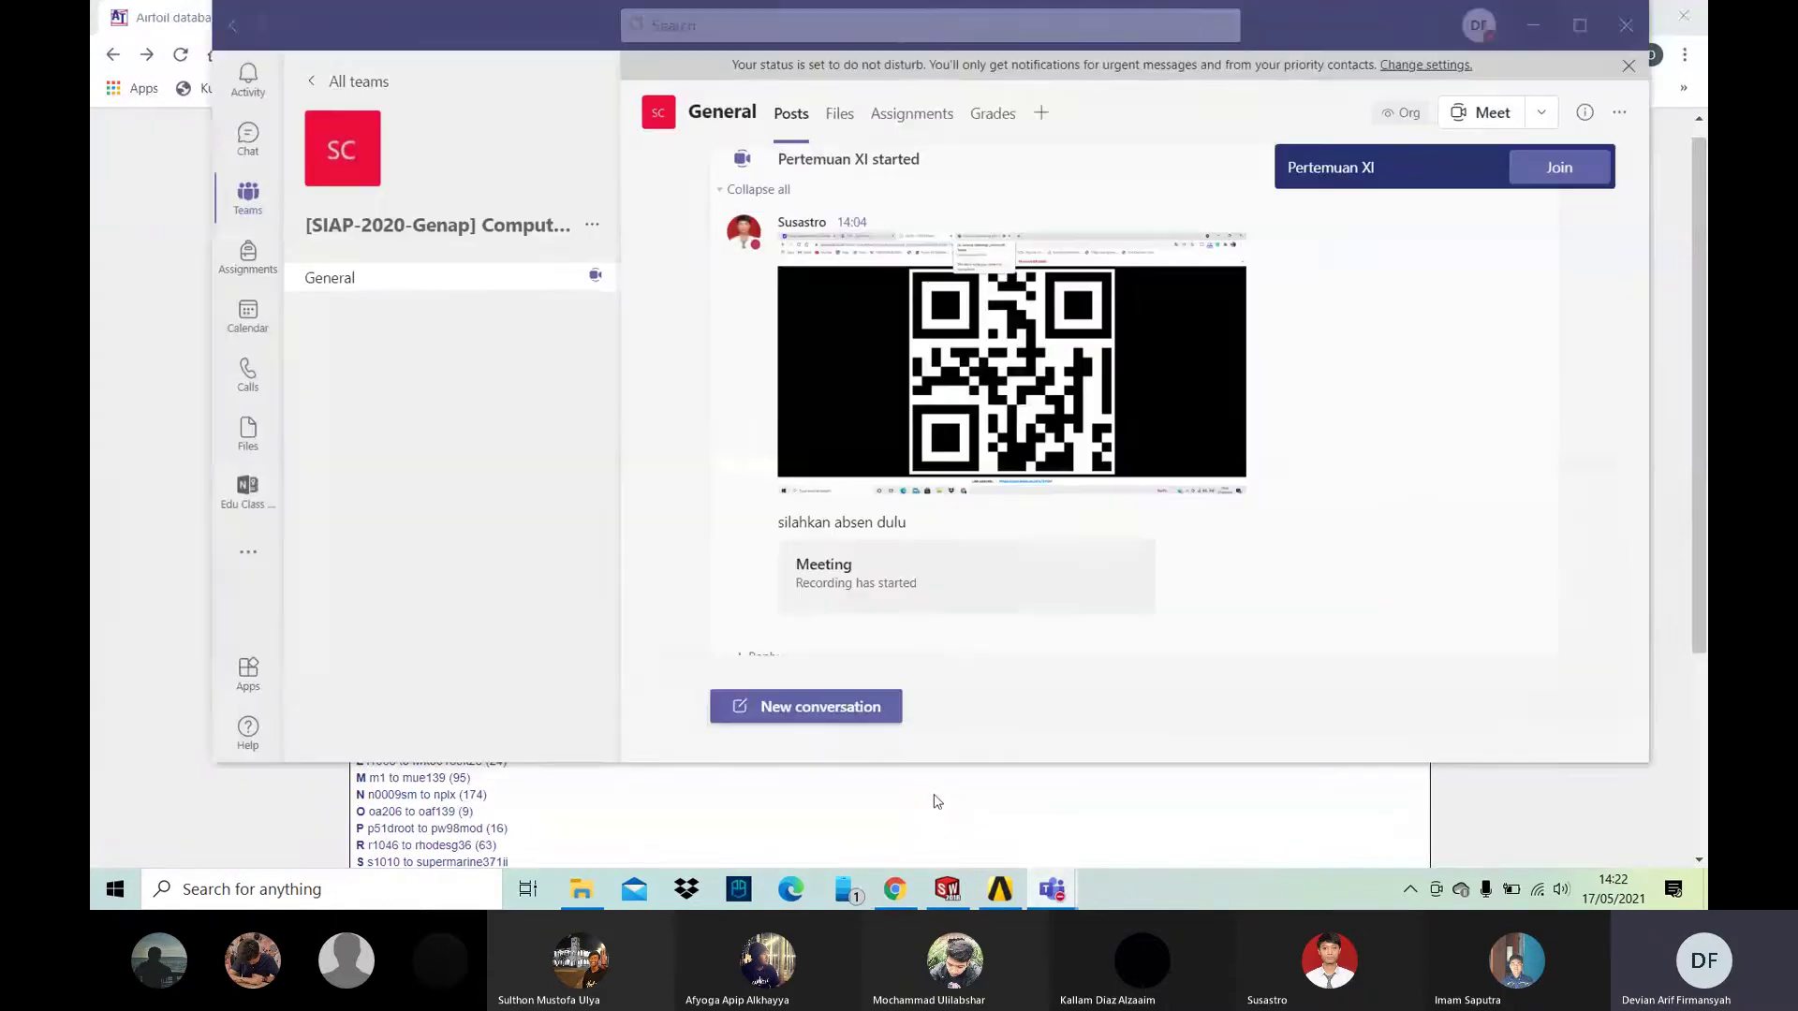
{"action": "left_click", "coordinate": [883, 707]}
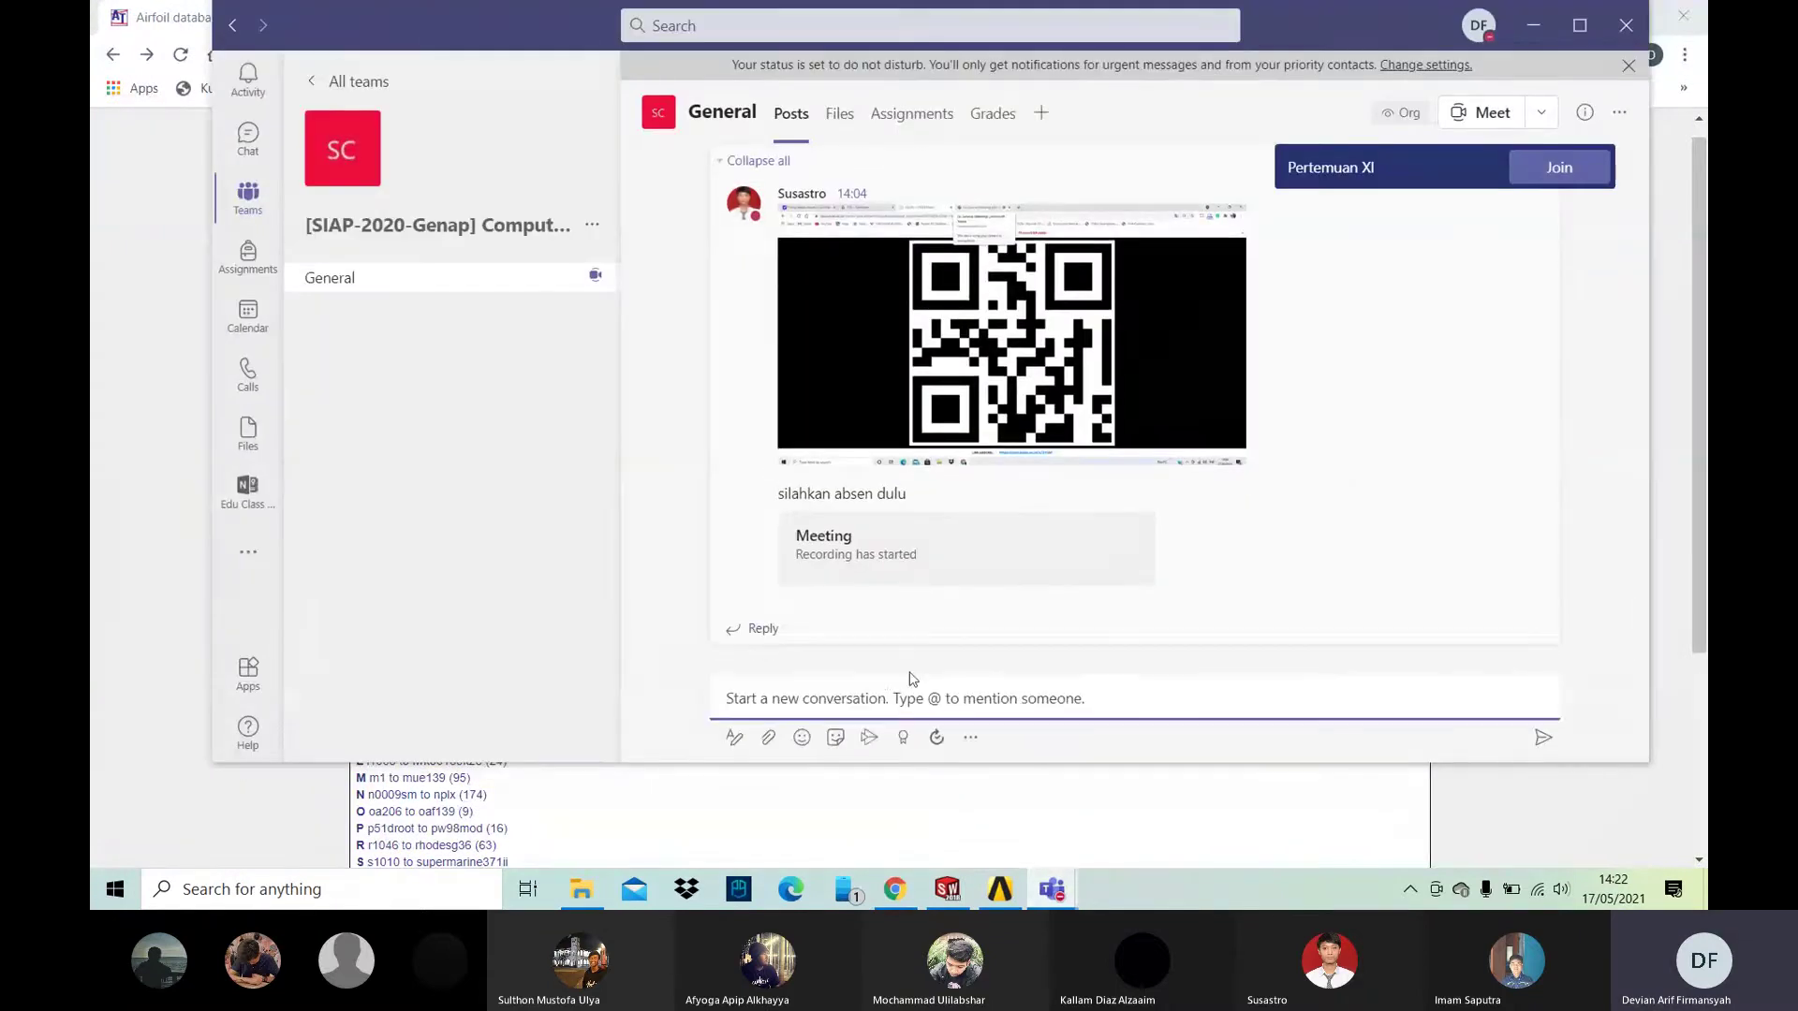
{"action": "key", "text": "ctrl+v"}
{"action": "key", "text": "Return"}
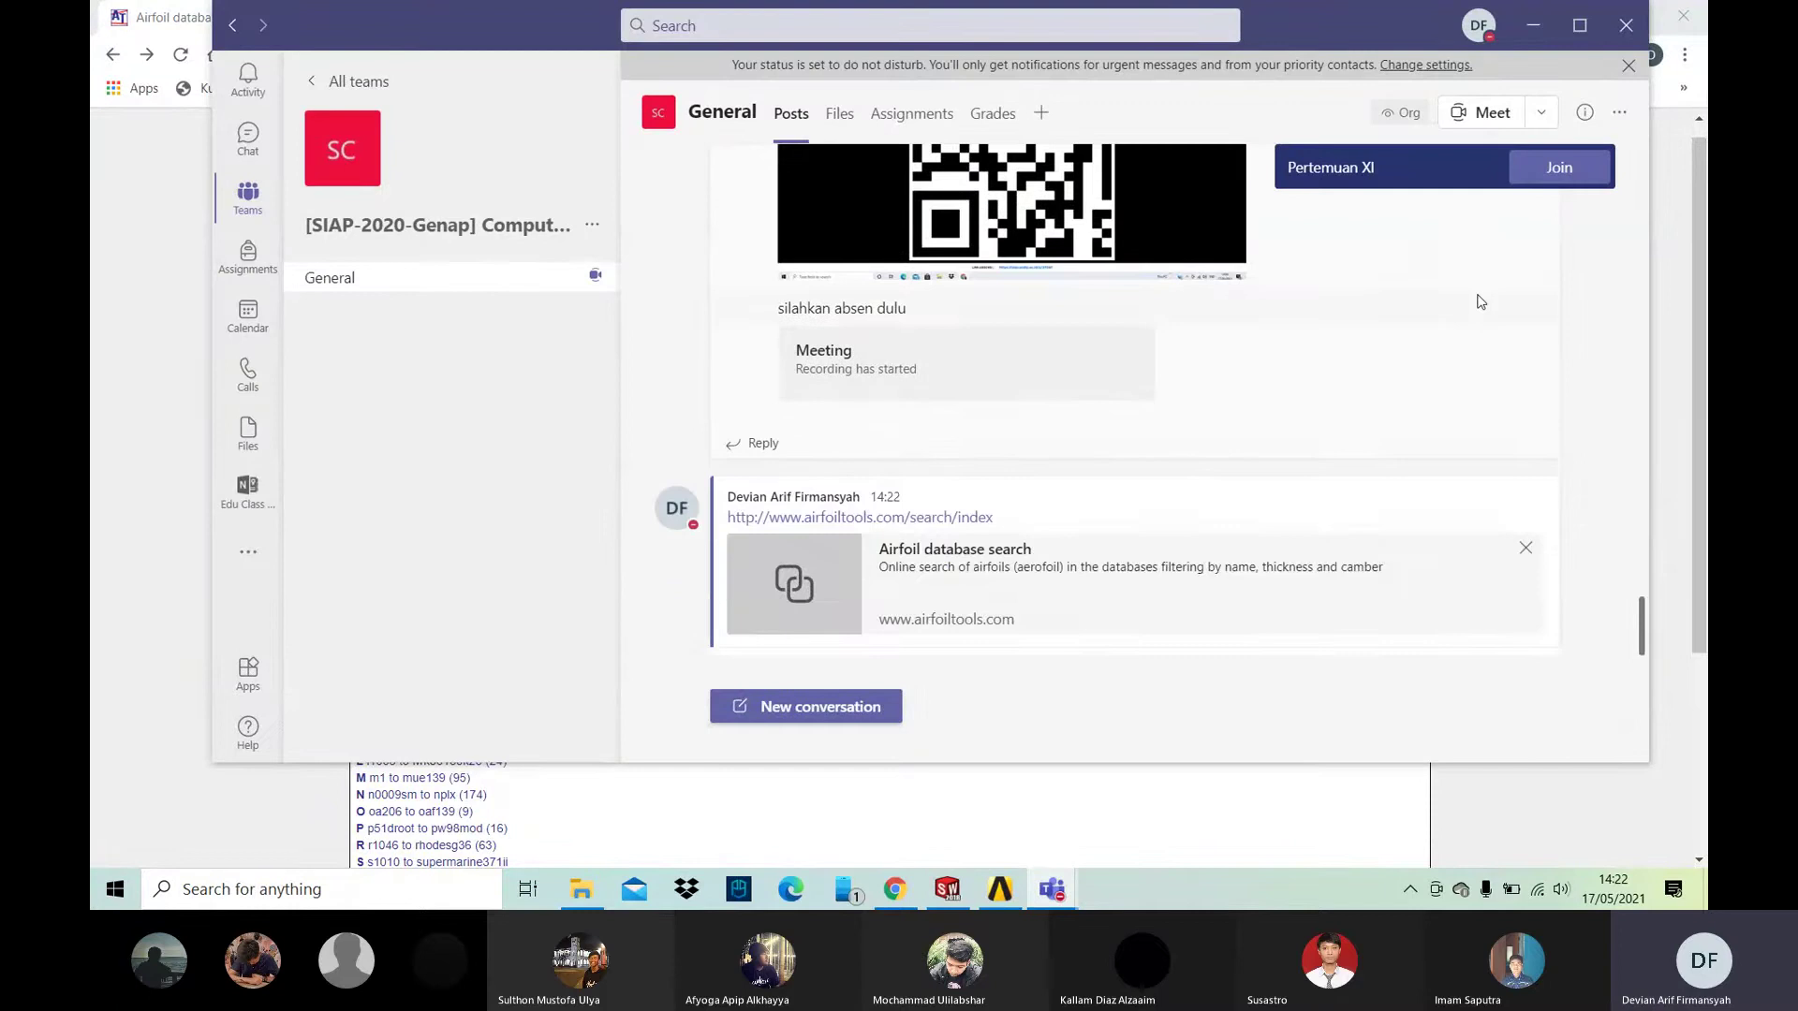
Step: Return to SOLIDWORKS, create a new part document and set its unit system to MKS (meter, kilogram, second)
{"action": "left_click", "coordinate": [1540, 33]}
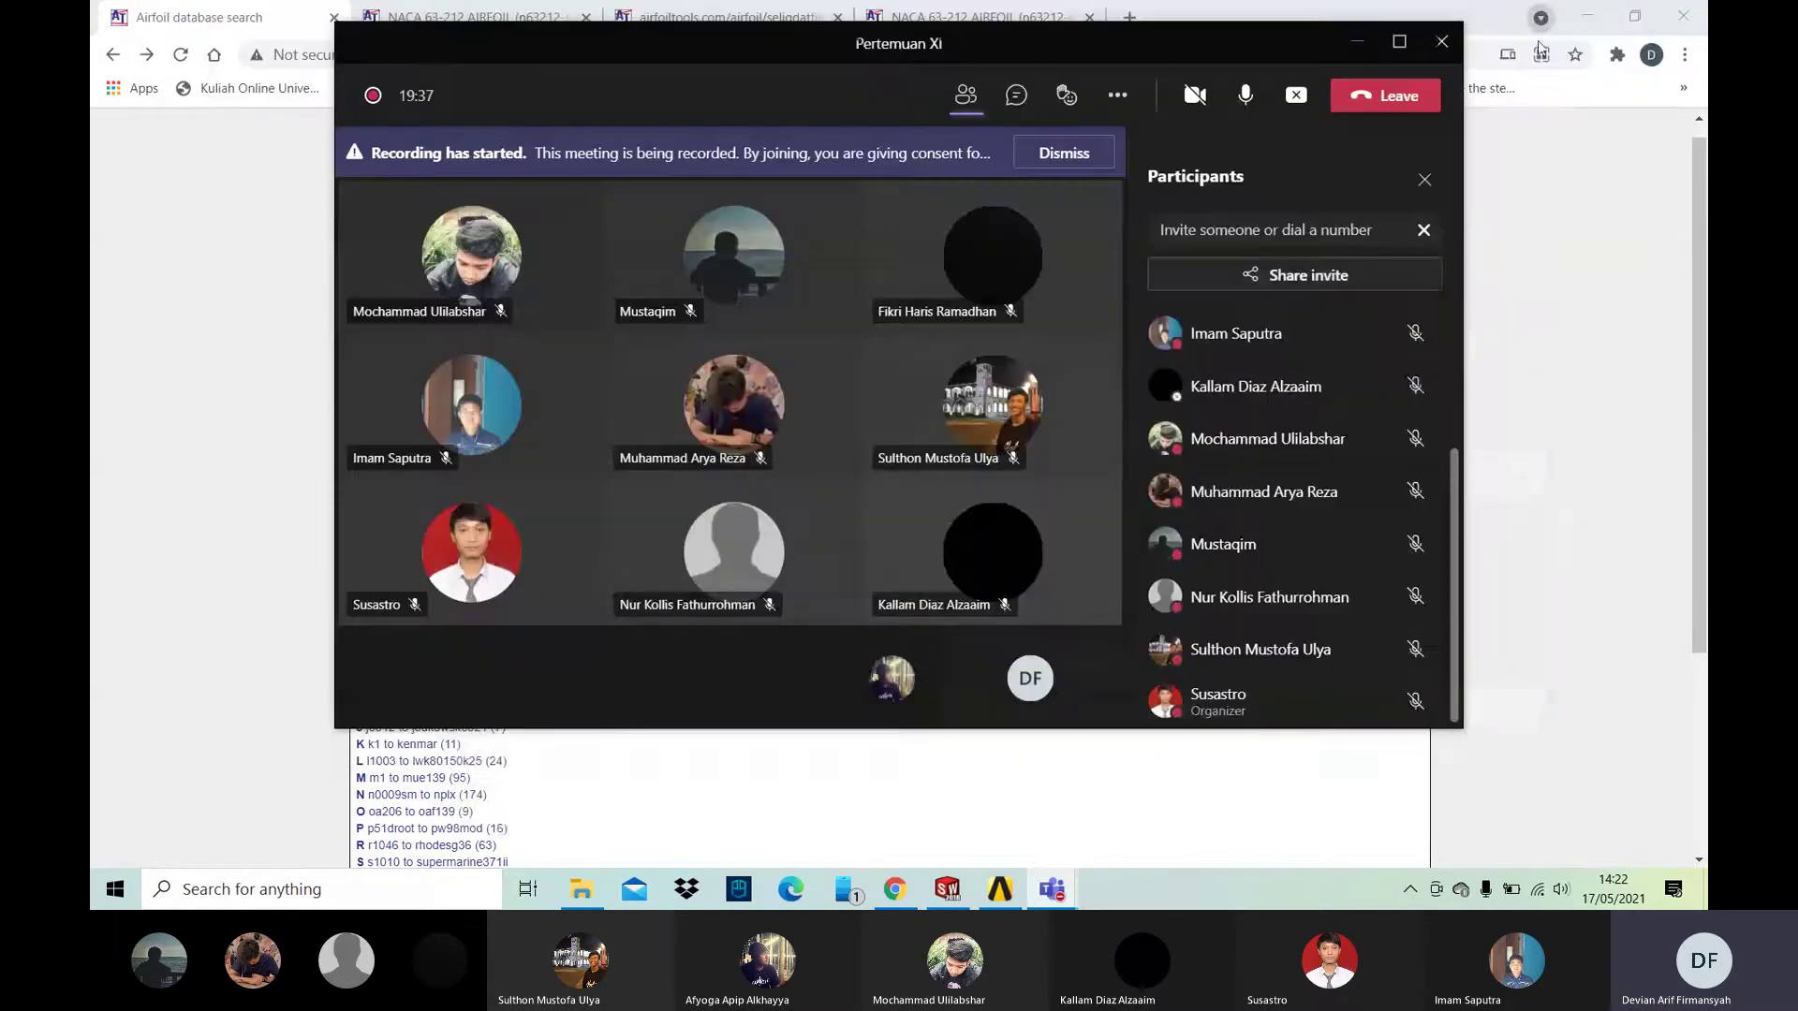
{"action": "left_click", "coordinate": [1365, 52]}
{"action": "key", "text": "alt+Tab"}
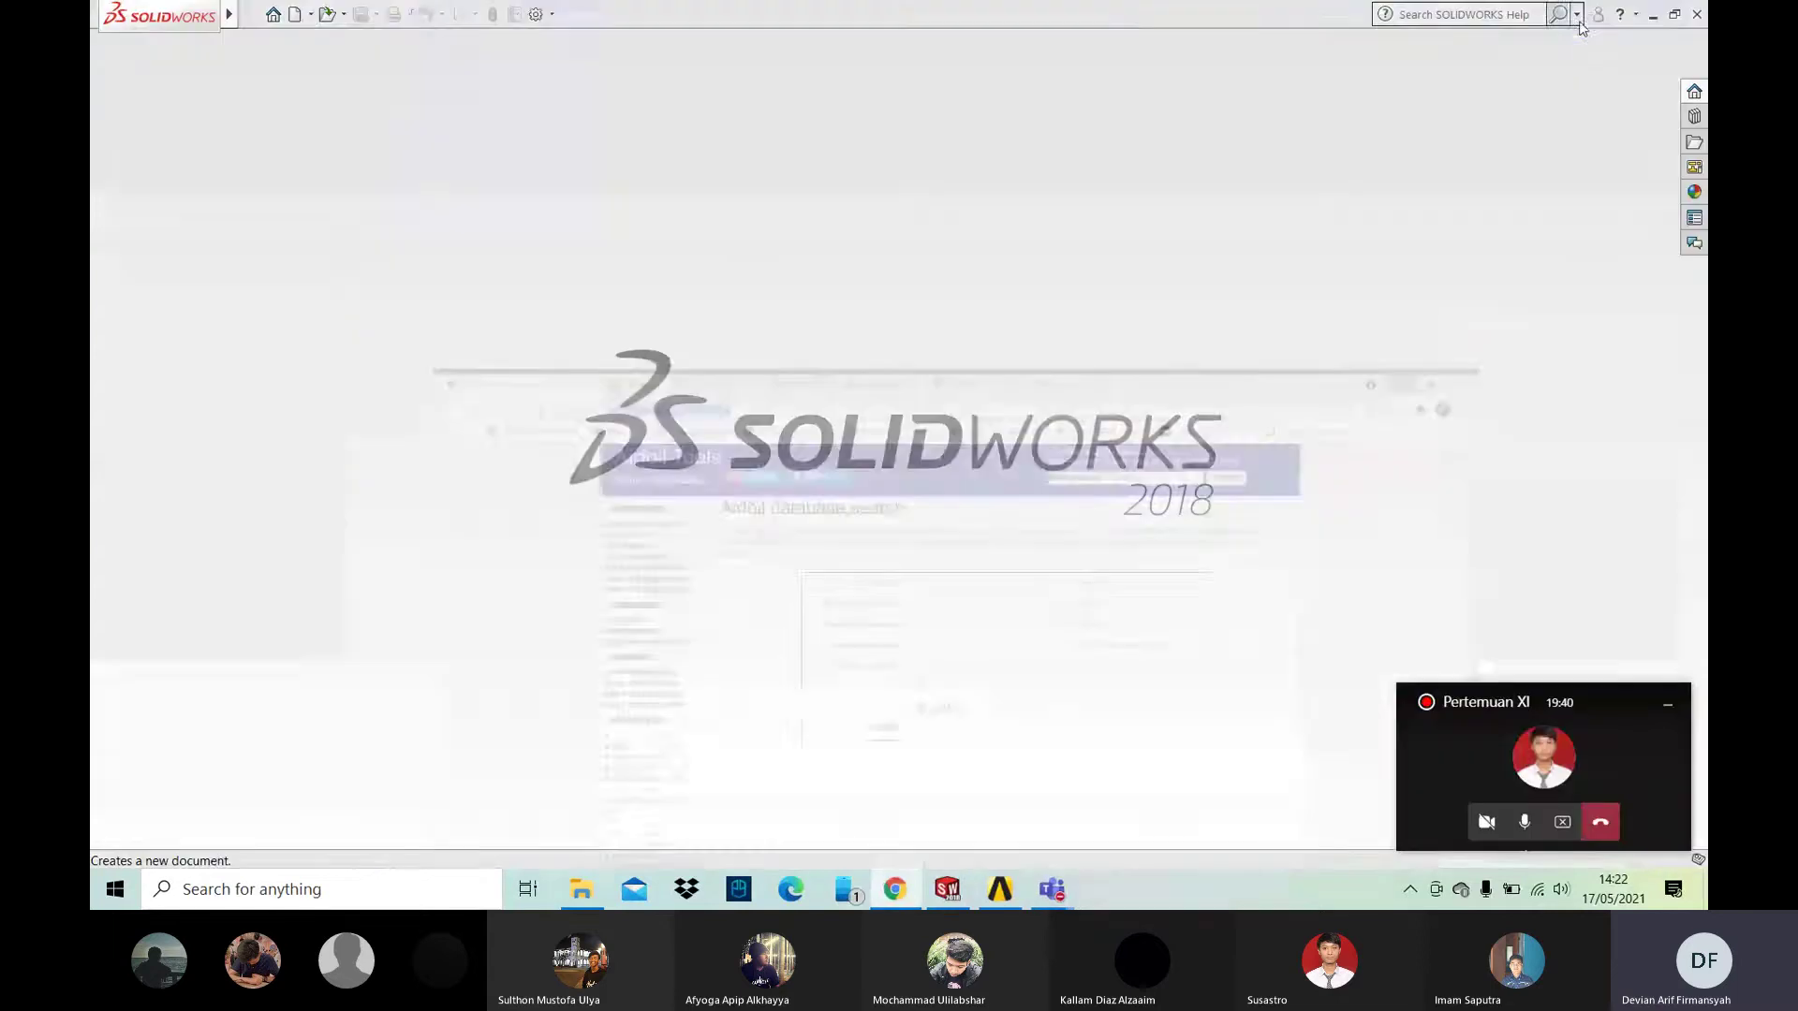
{"action": "left_click", "coordinate": [294, 14]}
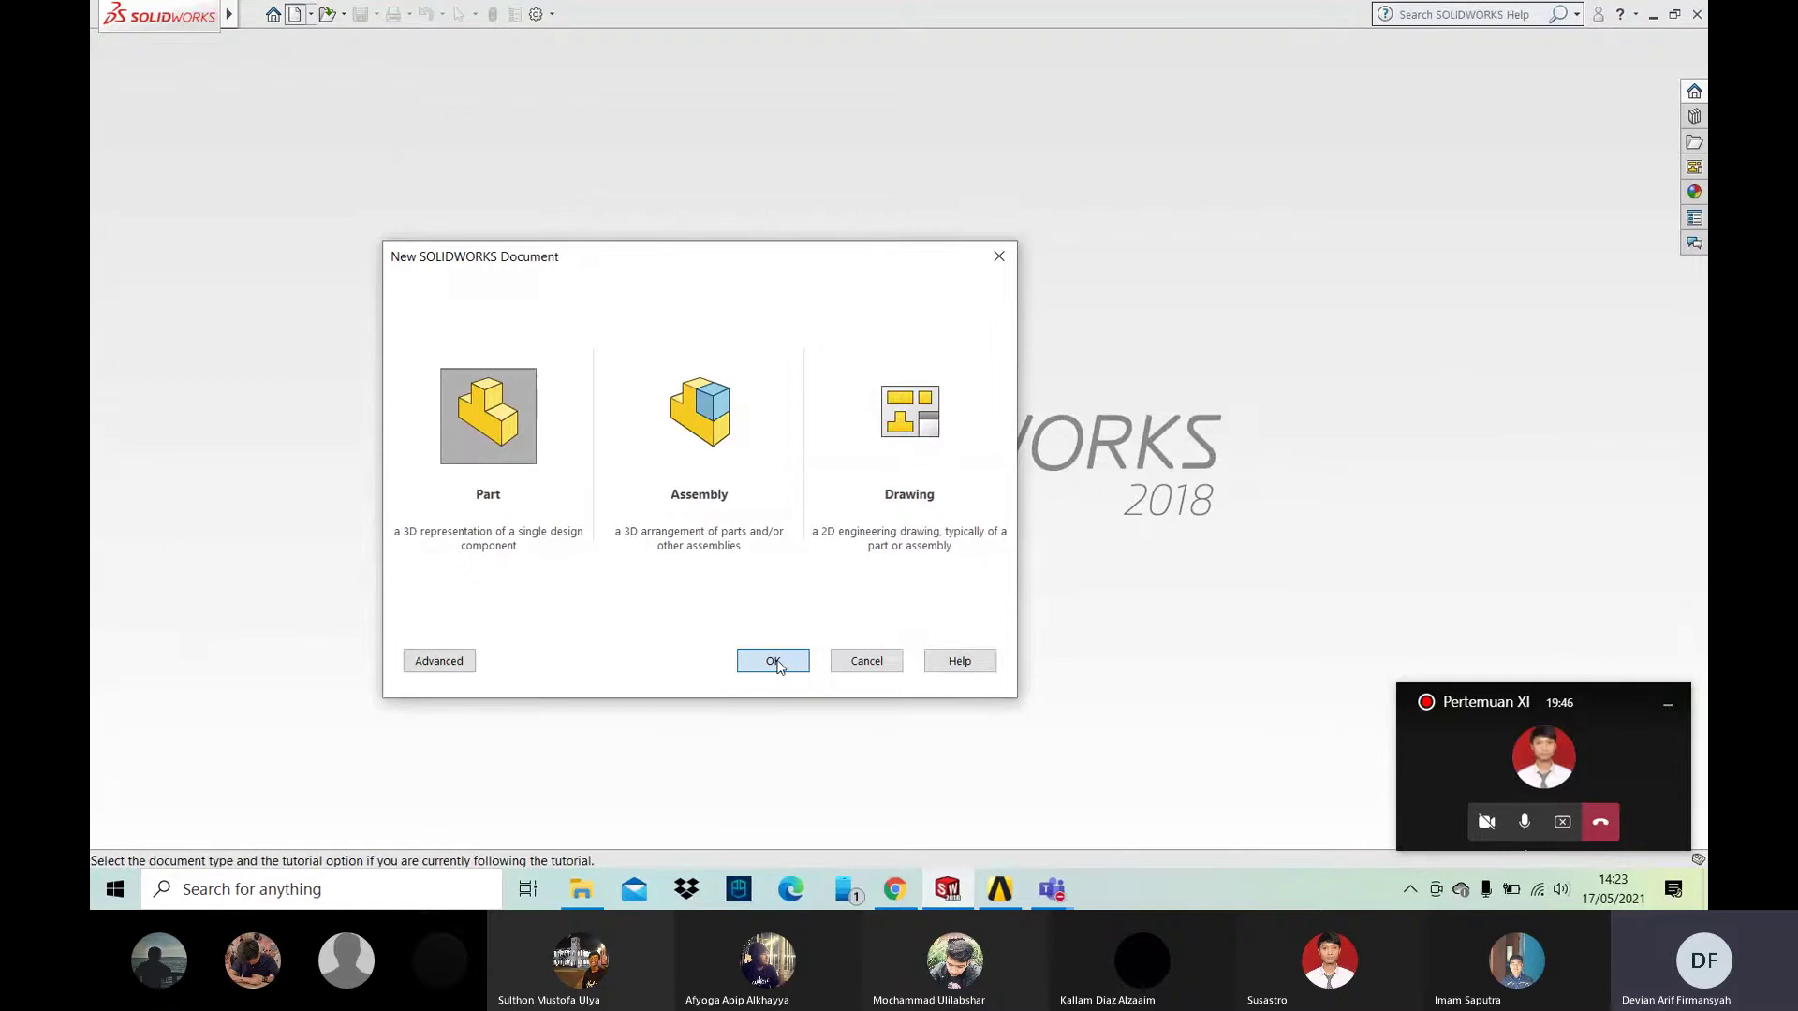
{"action": "left_click", "coordinate": [772, 660]}
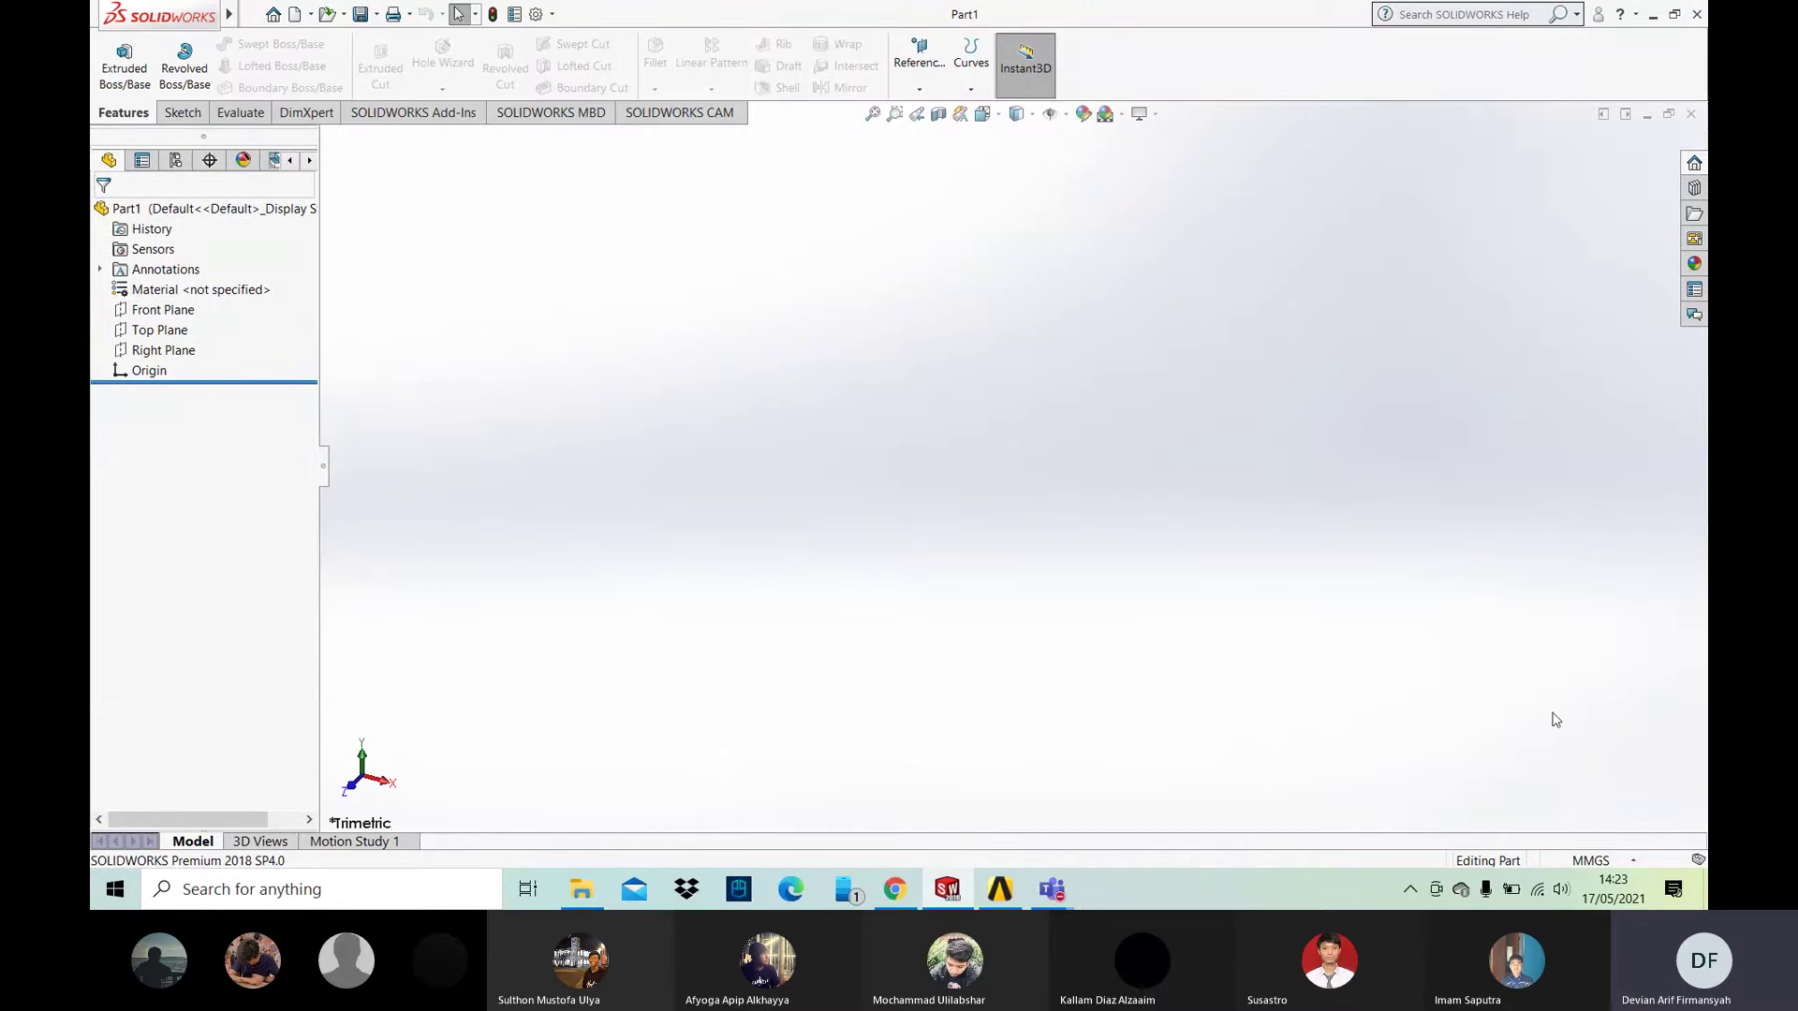
{"action": "left_click", "coordinate": [1589, 860]}
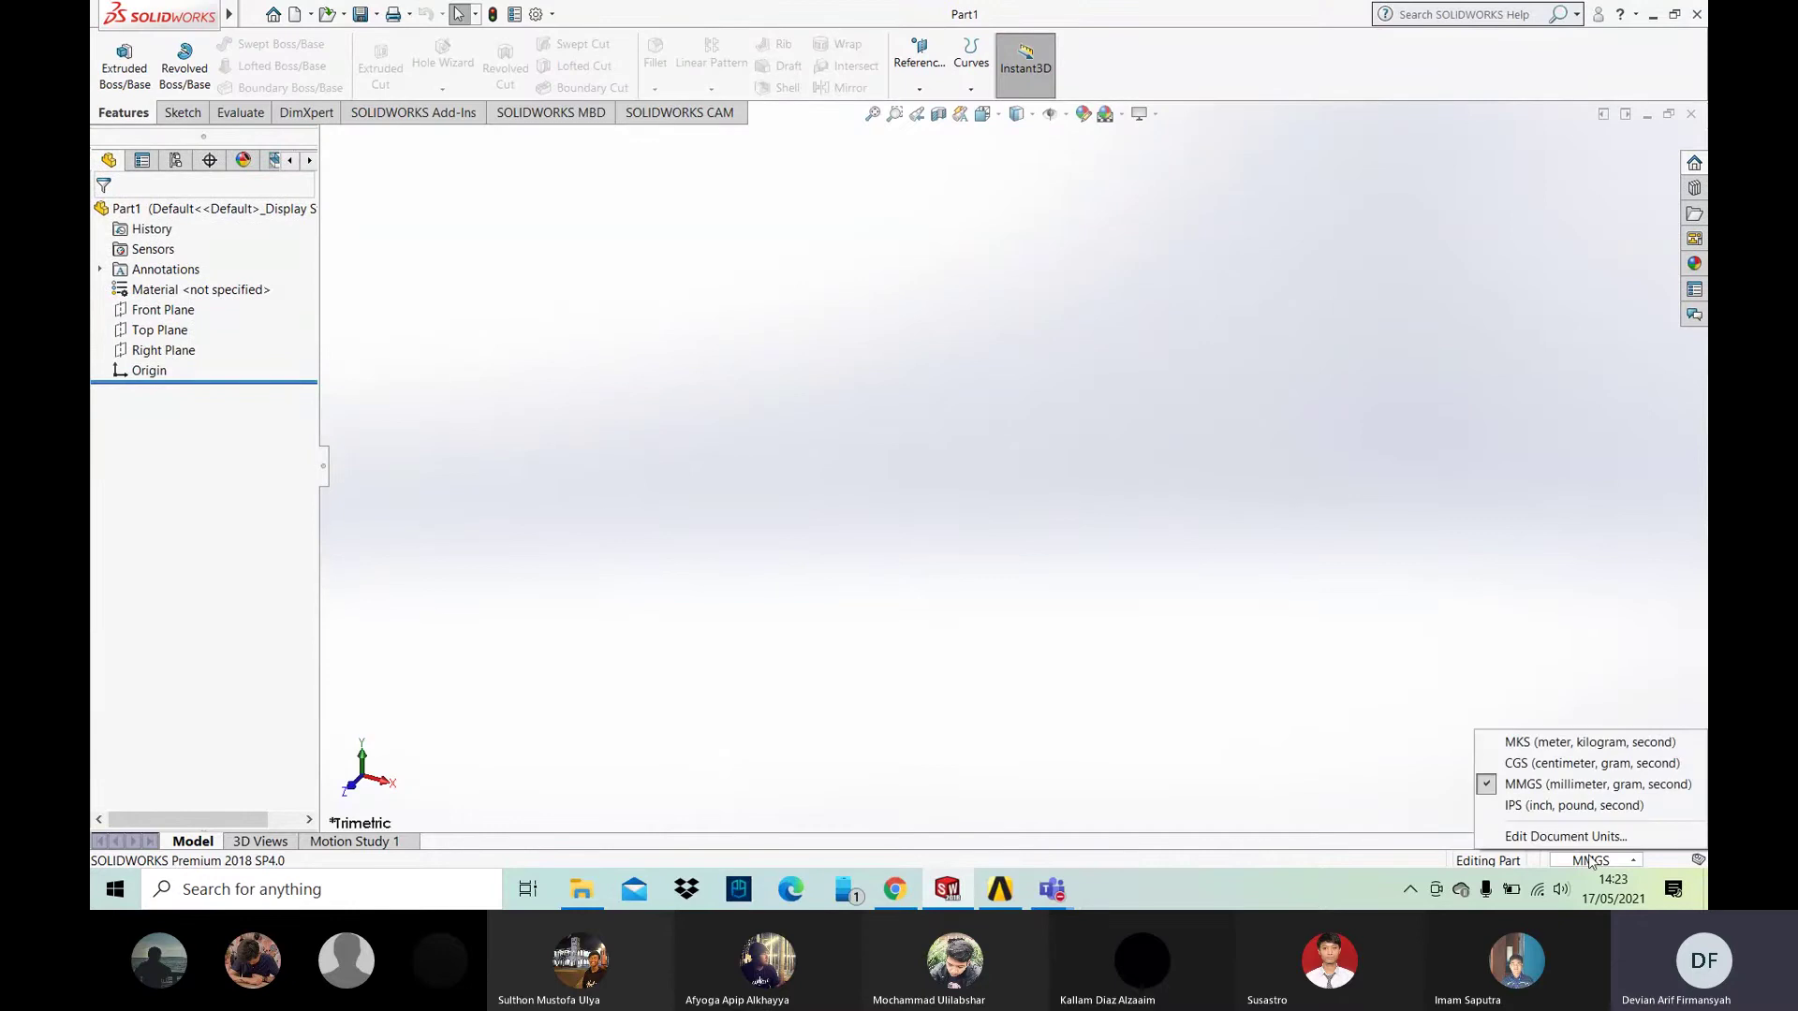
{"action": "left_click", "coordinate": [1536, 742]}
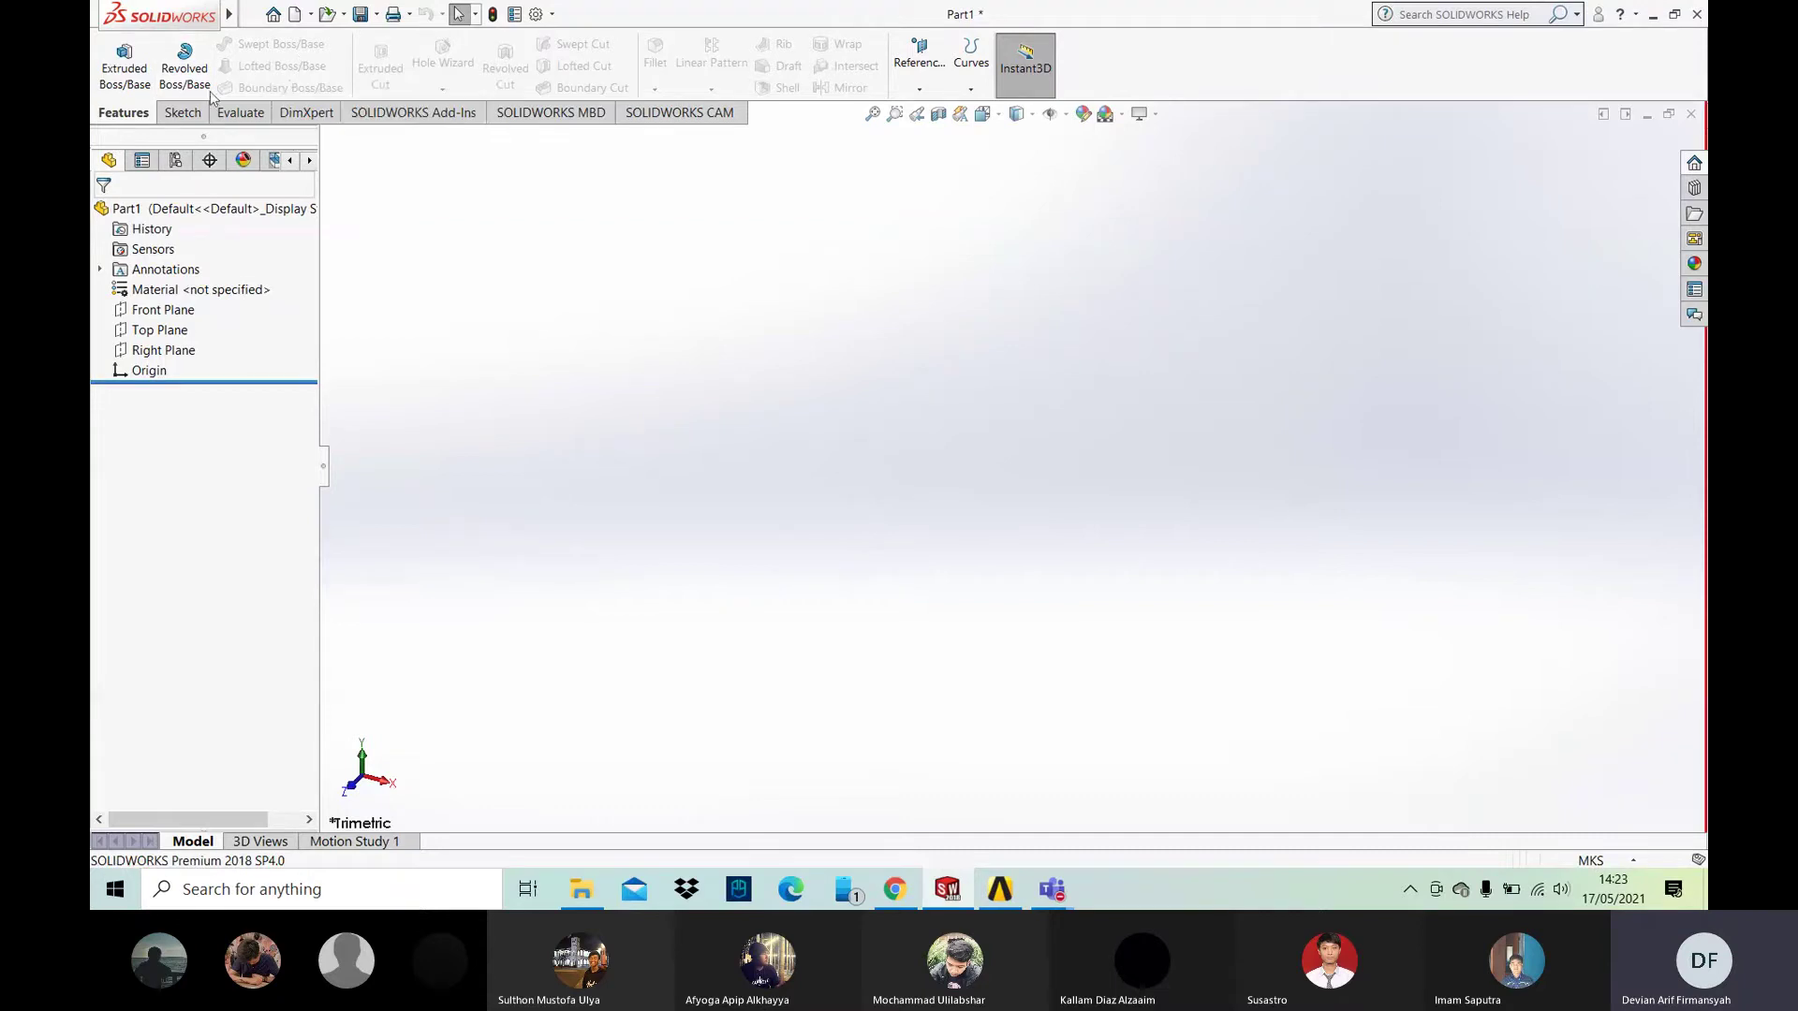
Step: Create a Curve Through XYZ Points from the text file NACA 63-212.txt on the Desktop
{"action": "left_click", "coordinate": [971, 90]}
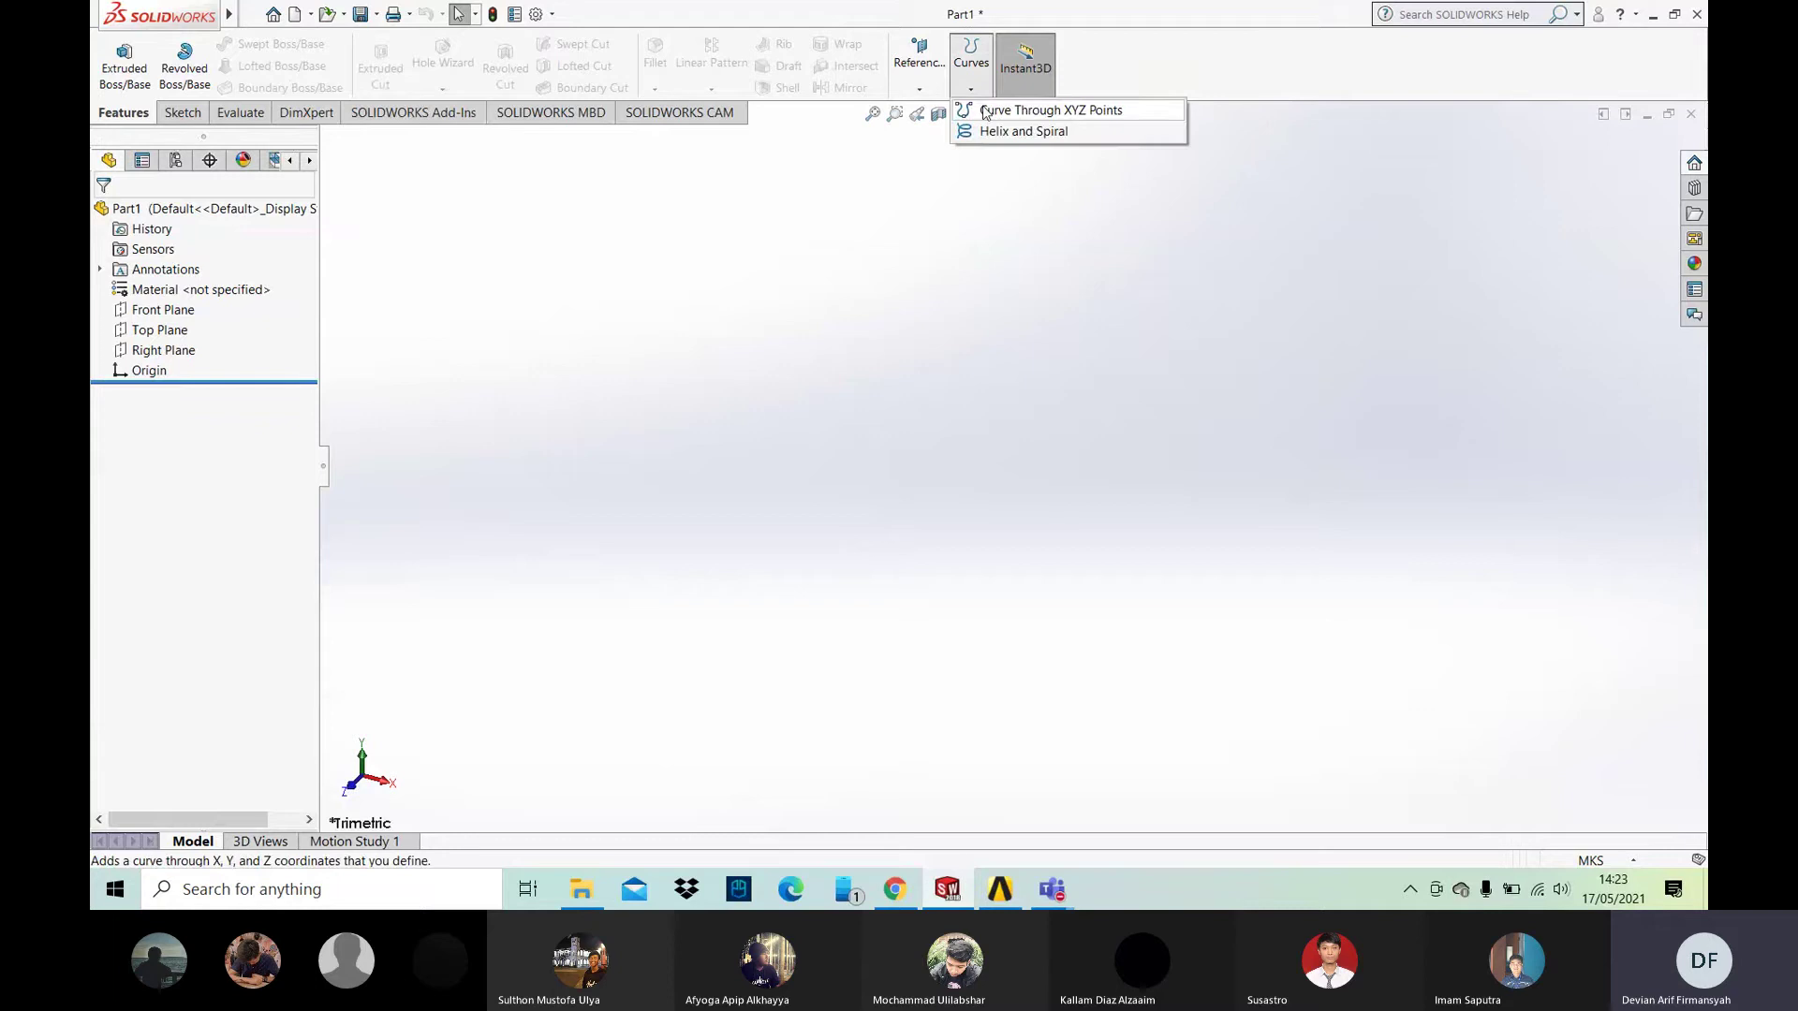
{"action": "left_click", "coordinate": [985, 113]}
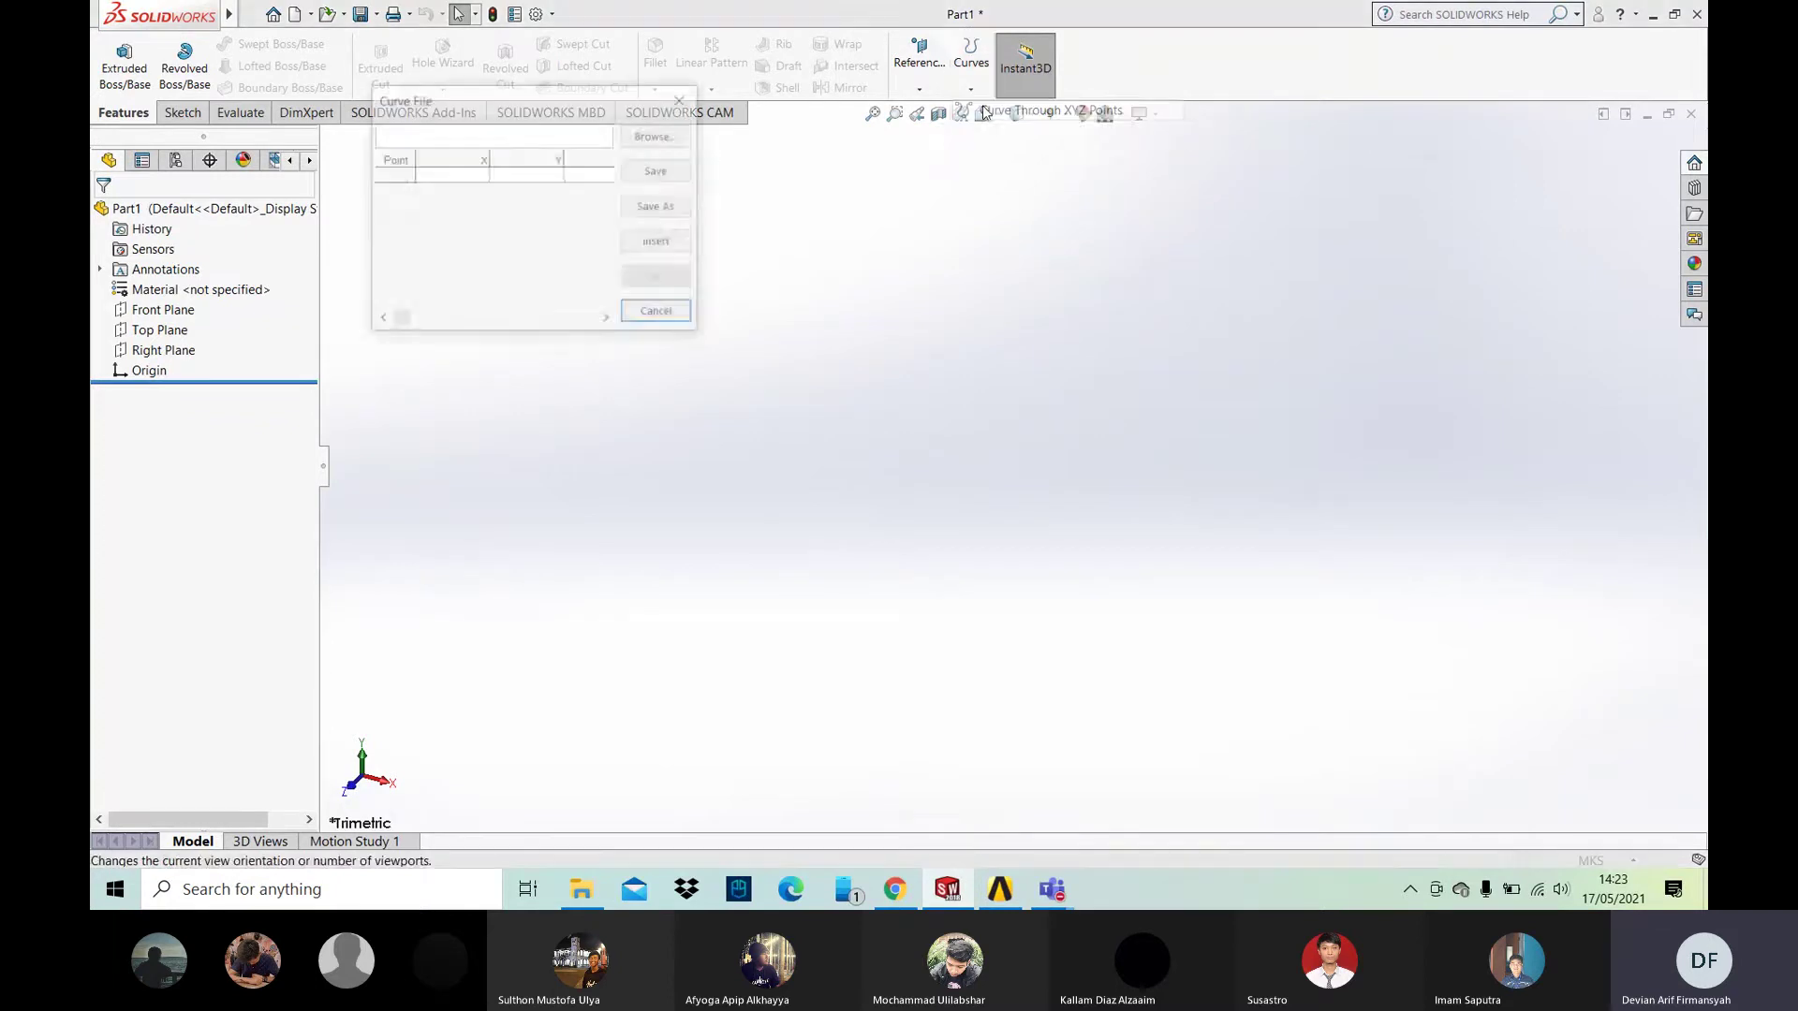
{"action": "left_click", "coordinate": [658, 136]}
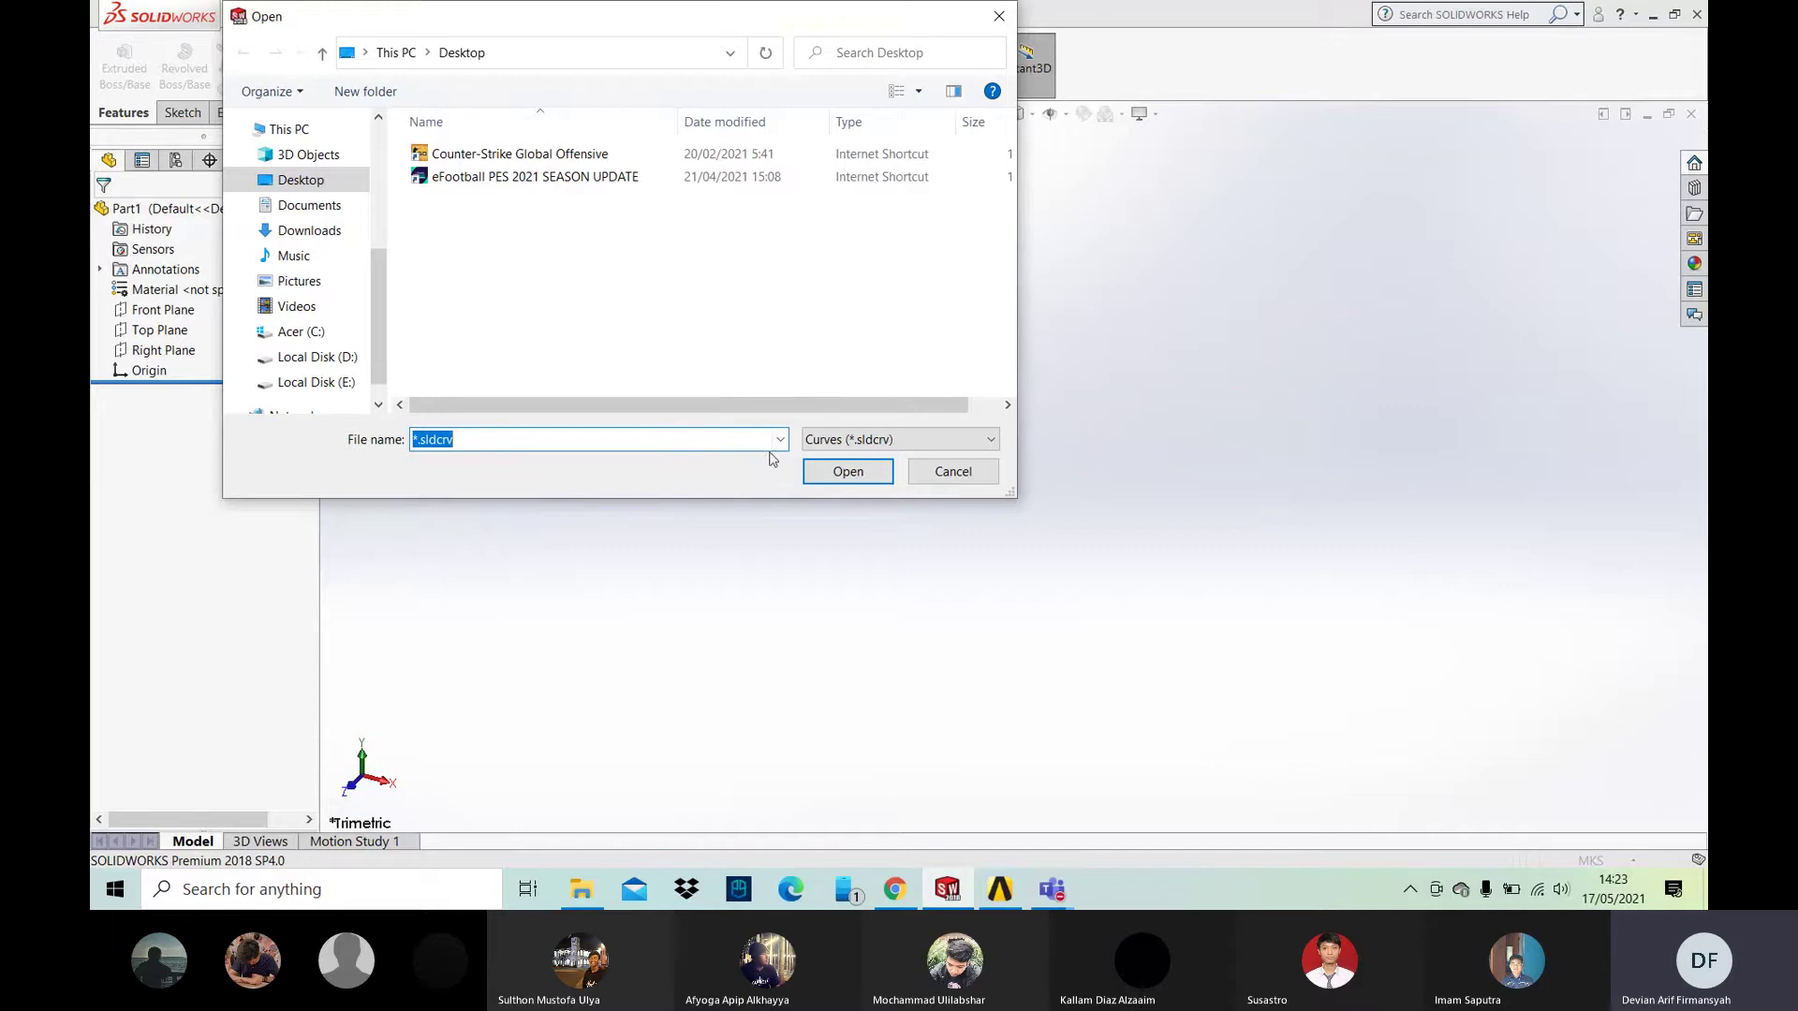
{"action": "left_click", "coordinate": [970, 439]}
{"action": "left_click", "coordinate": [951, 473]}
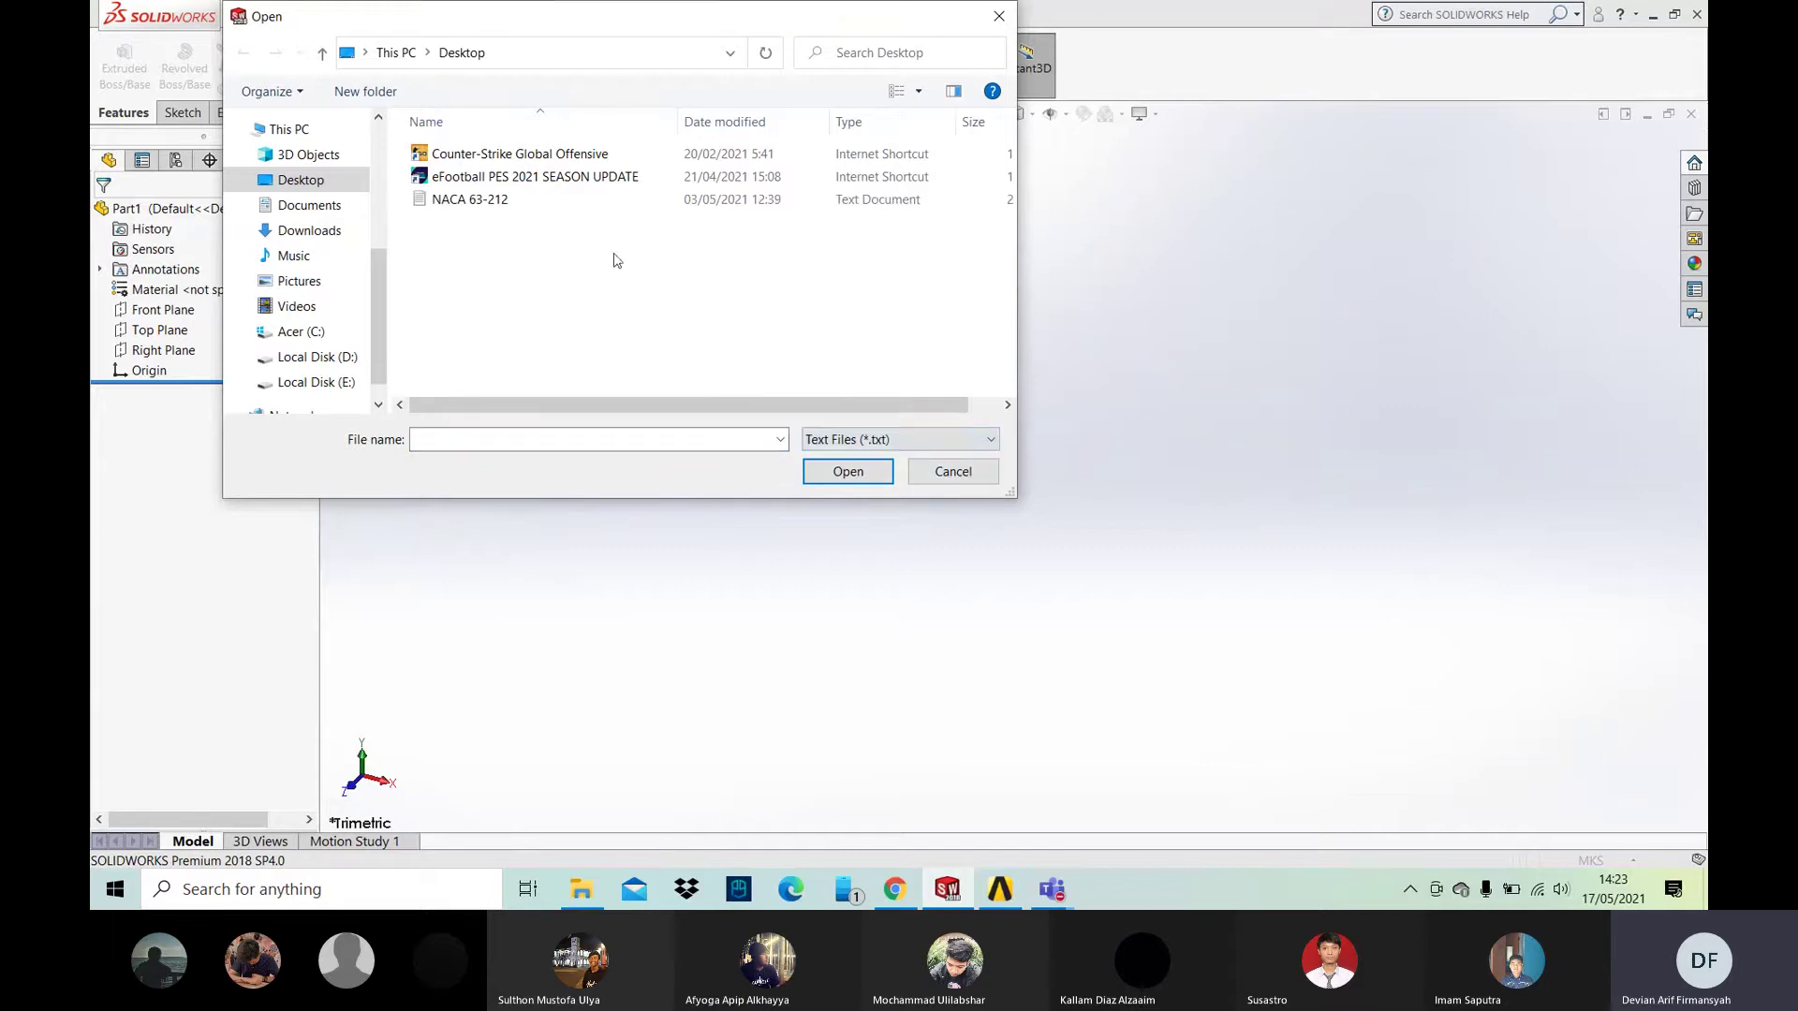
{"action": "left_click", "coordinate": [538, 208]}
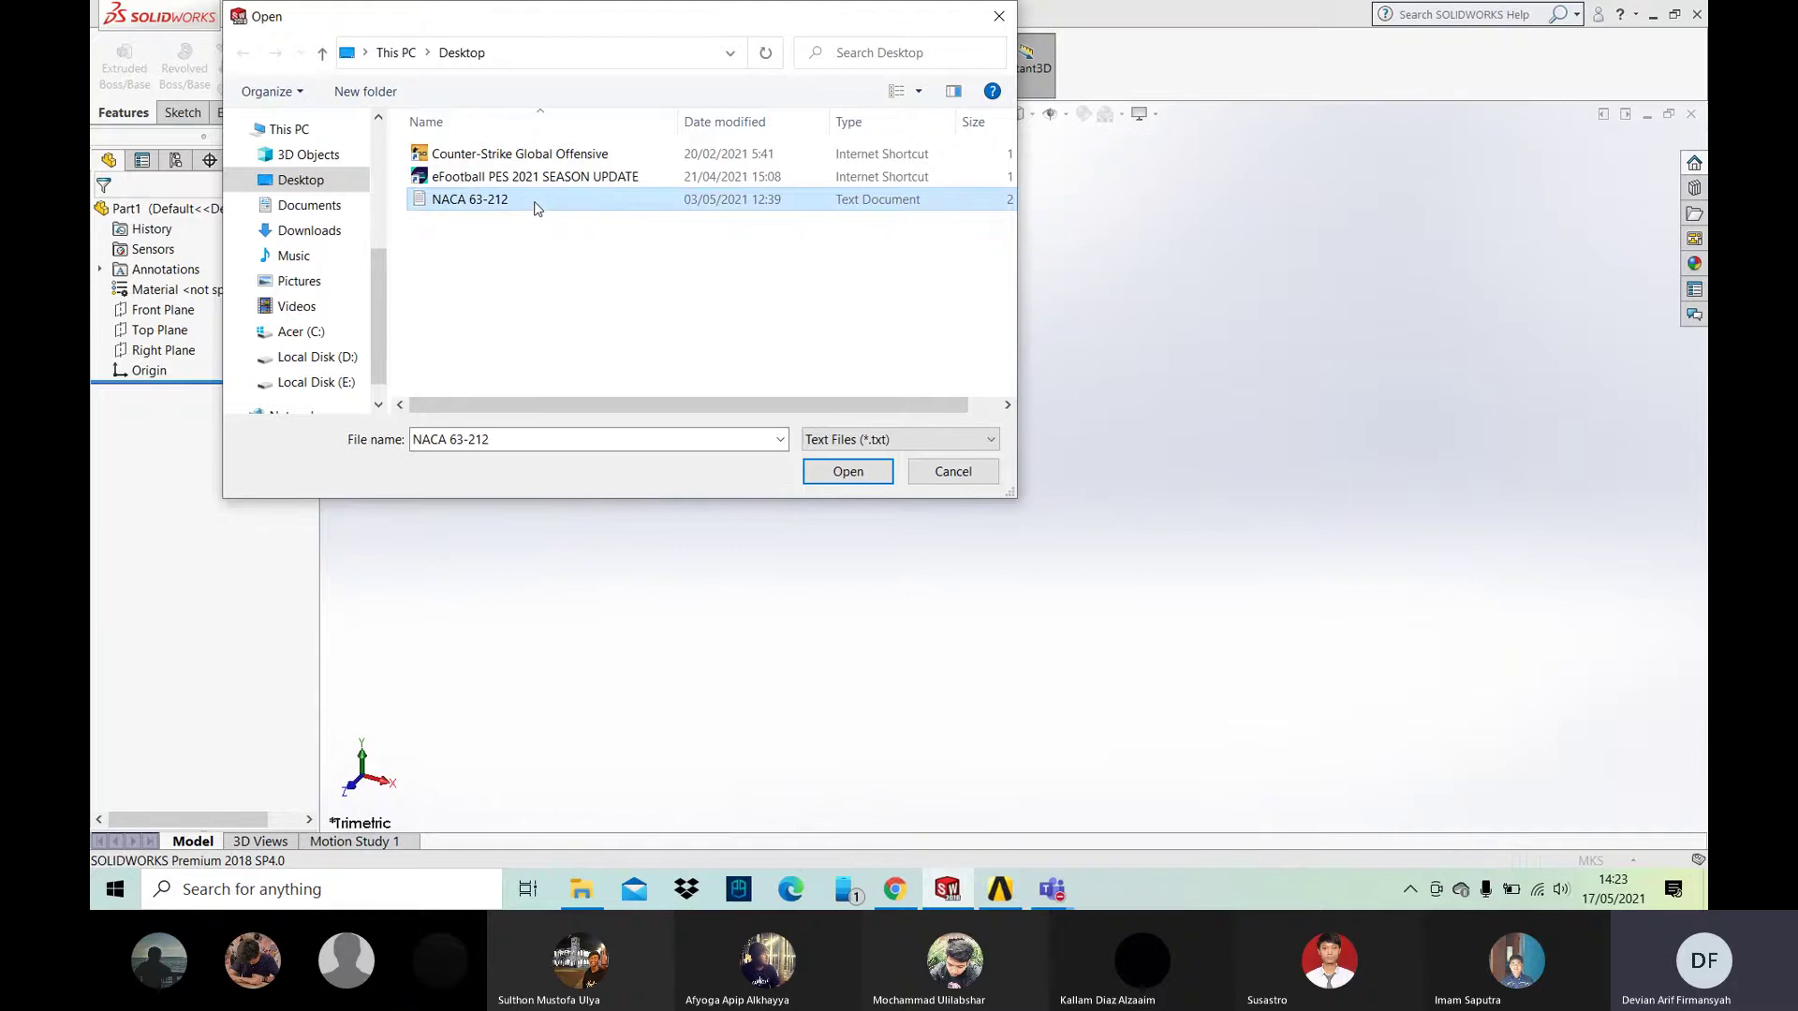
{"action": "left_click", "coordinate": [823, 474]}
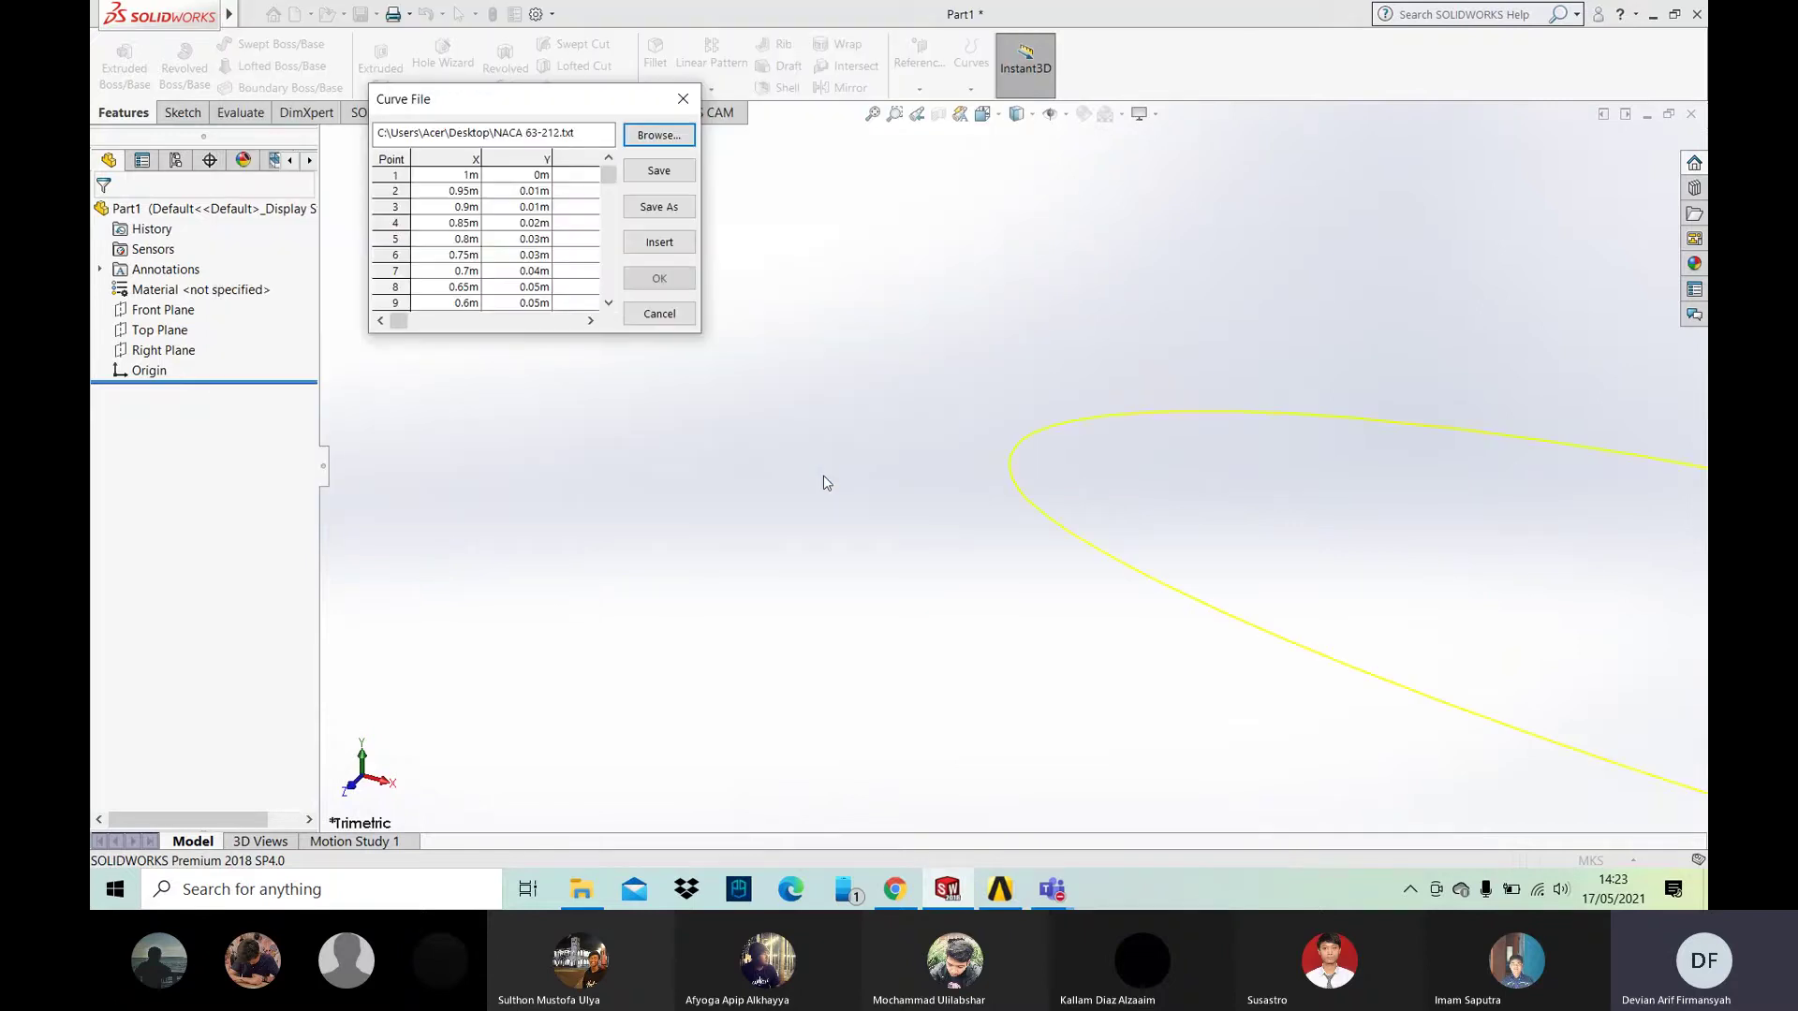
{"action": "scroll", "coordinate": [1204, 493], "scroll_direction": "up", "scroll_amount": 5}
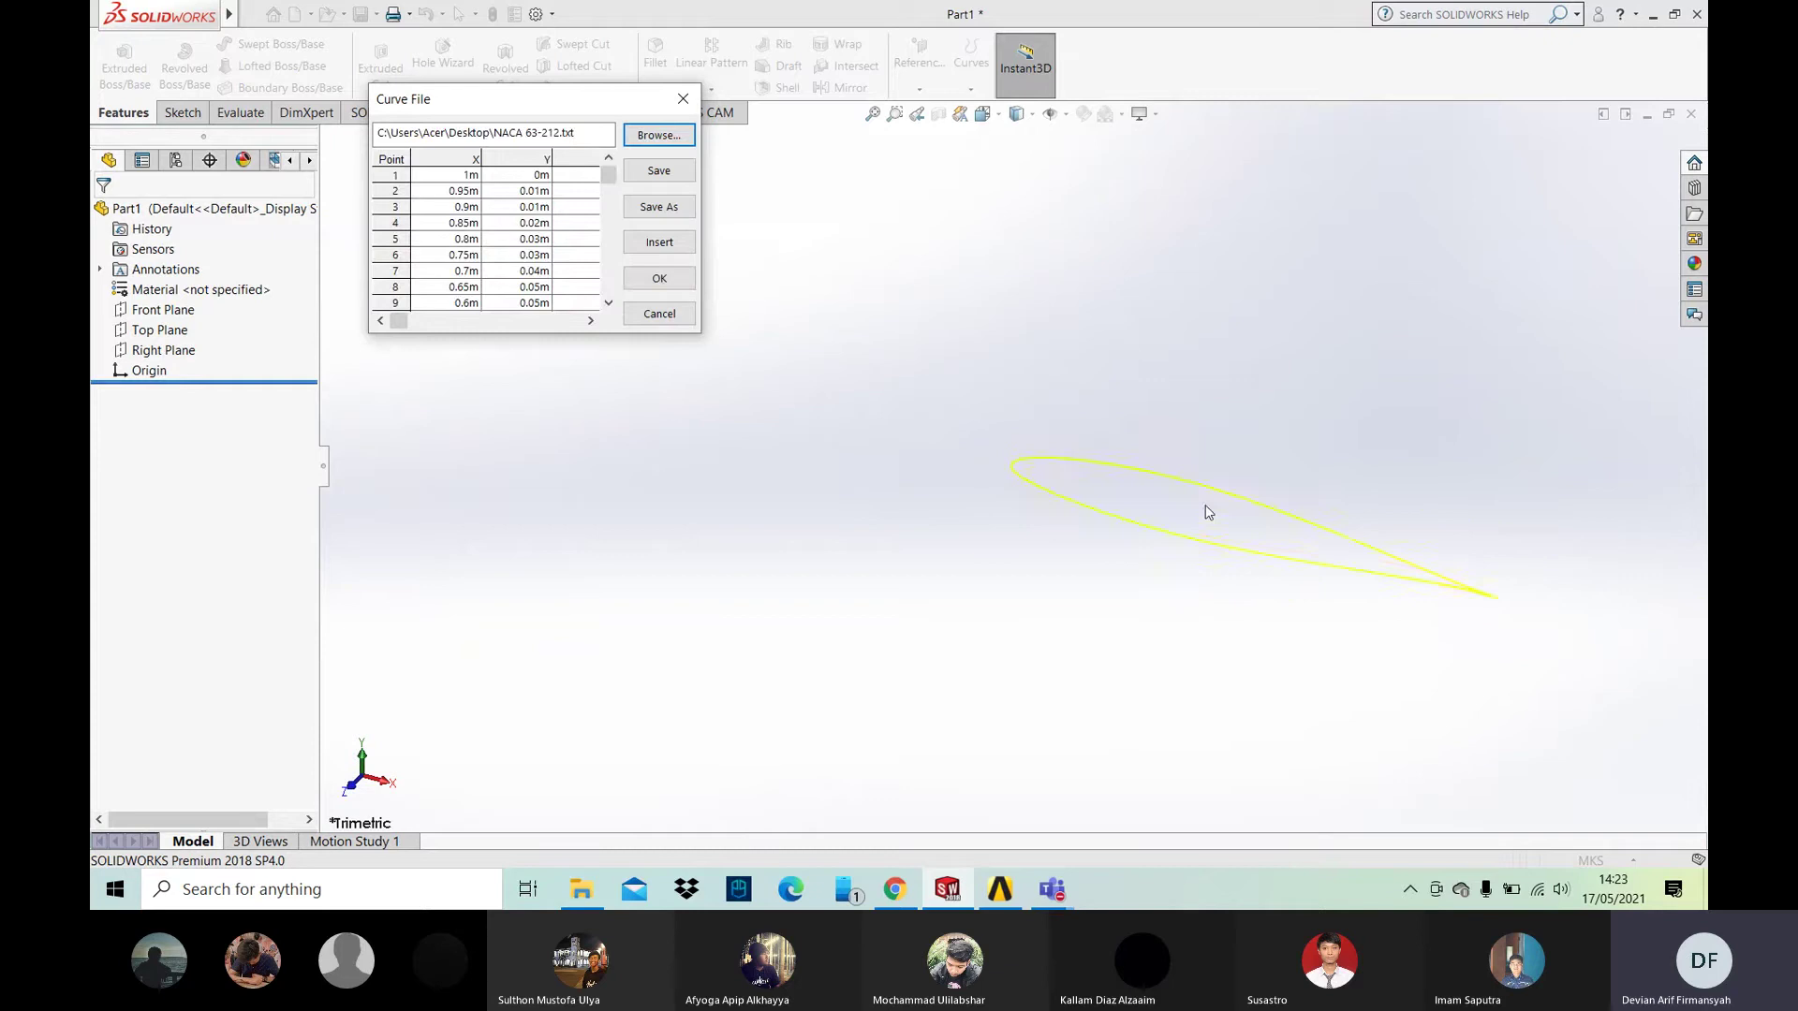
{"action": "left_click", "coordinate": [688, 275]}
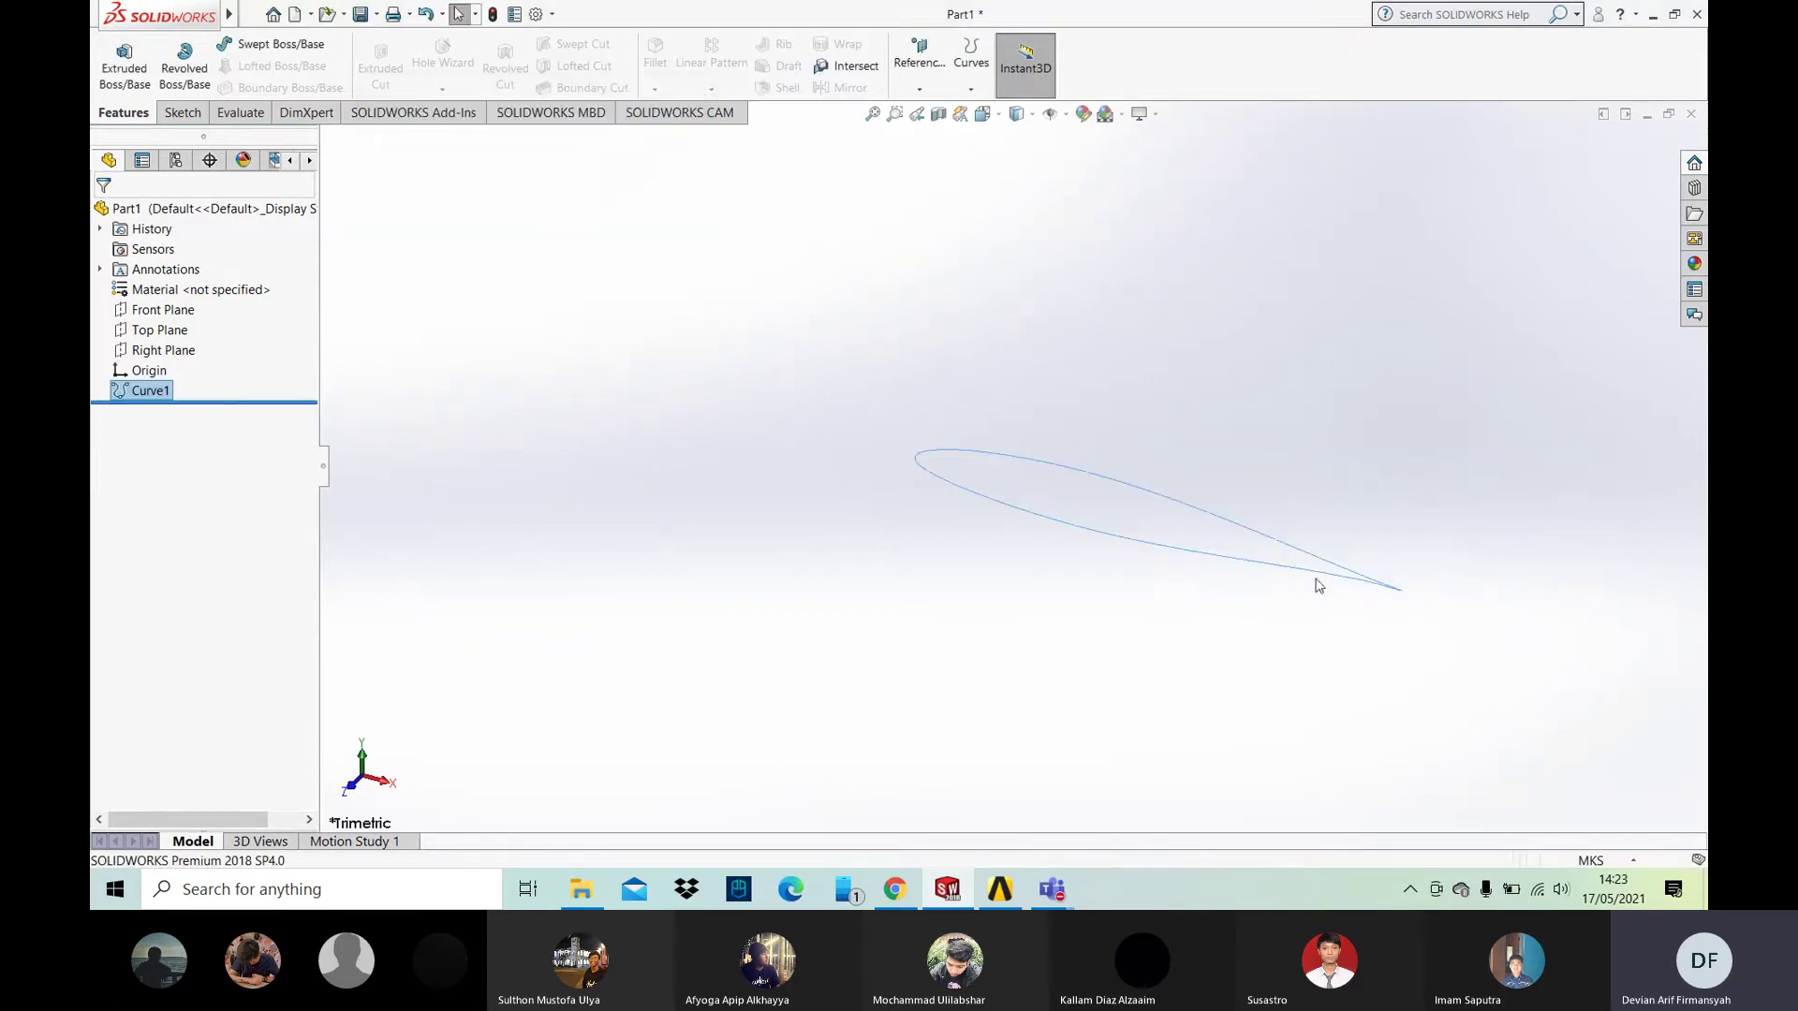
Step: Start a sketch on the Front Plane and convert the imported airfoil curve into sketch entities
{"action": "left_click", "coordinate": [173, 316]}
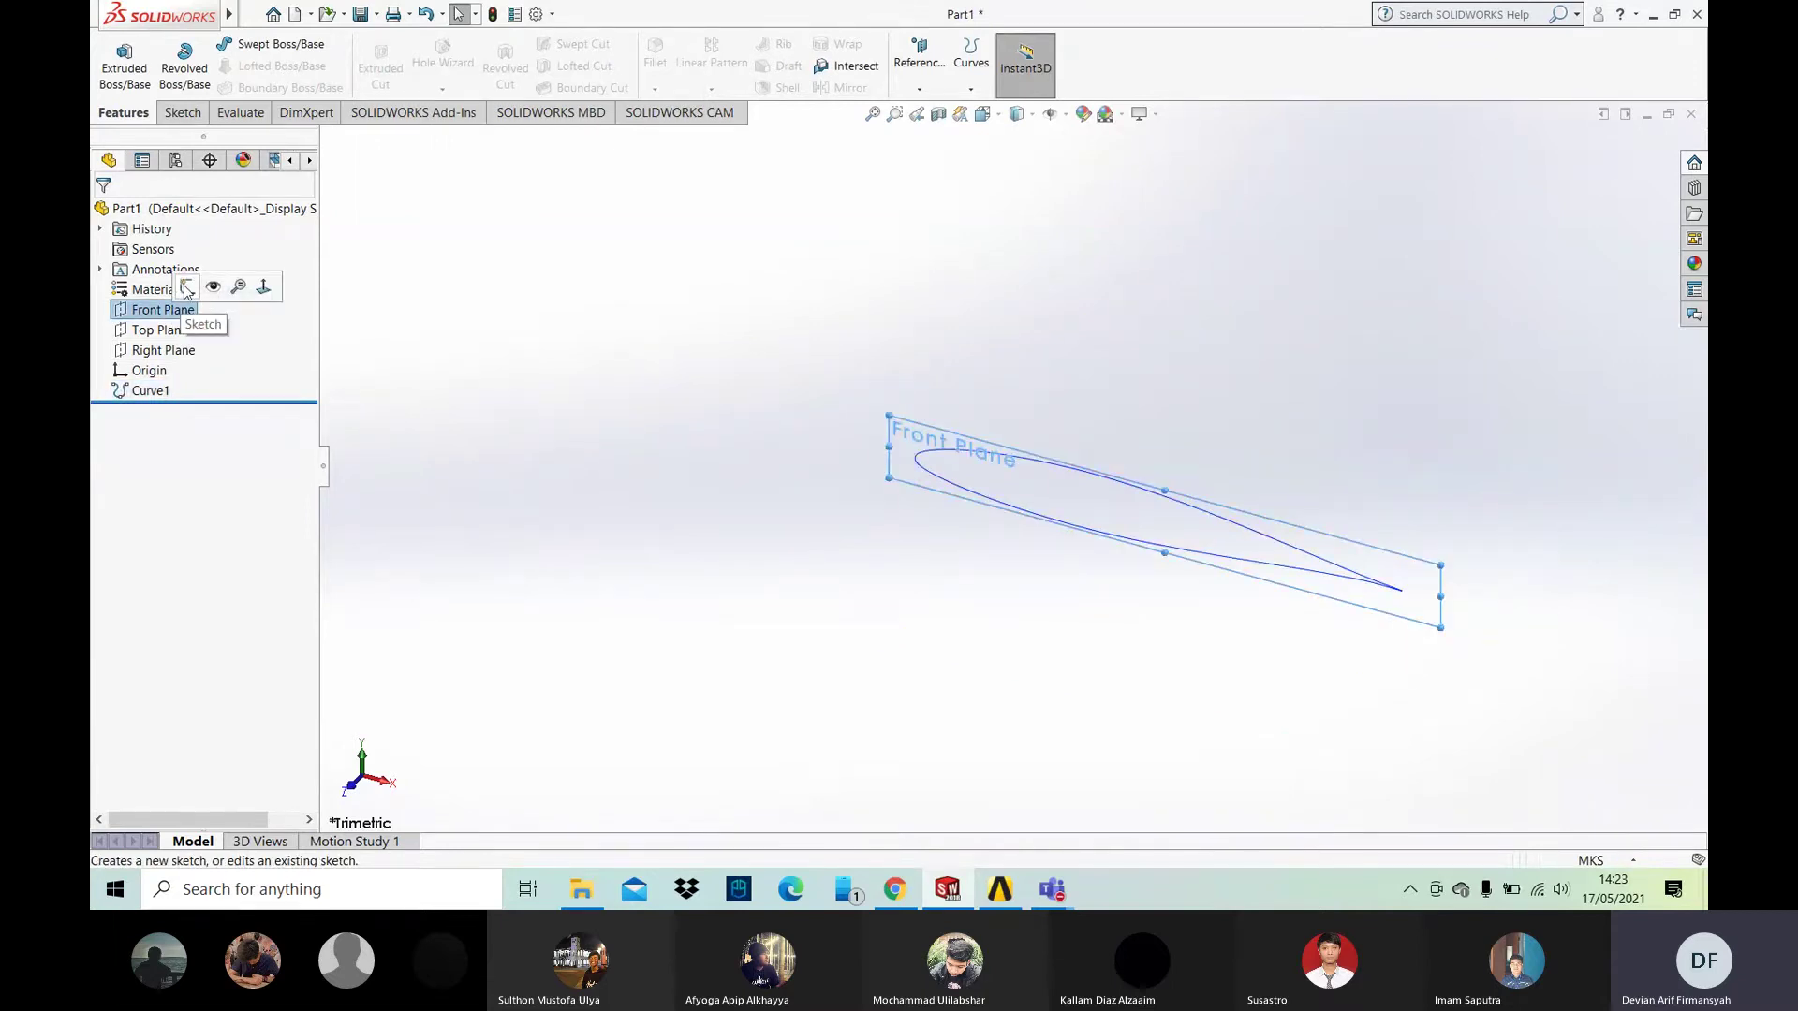
{"action": "left_click", "coordinate": [187, 290]}
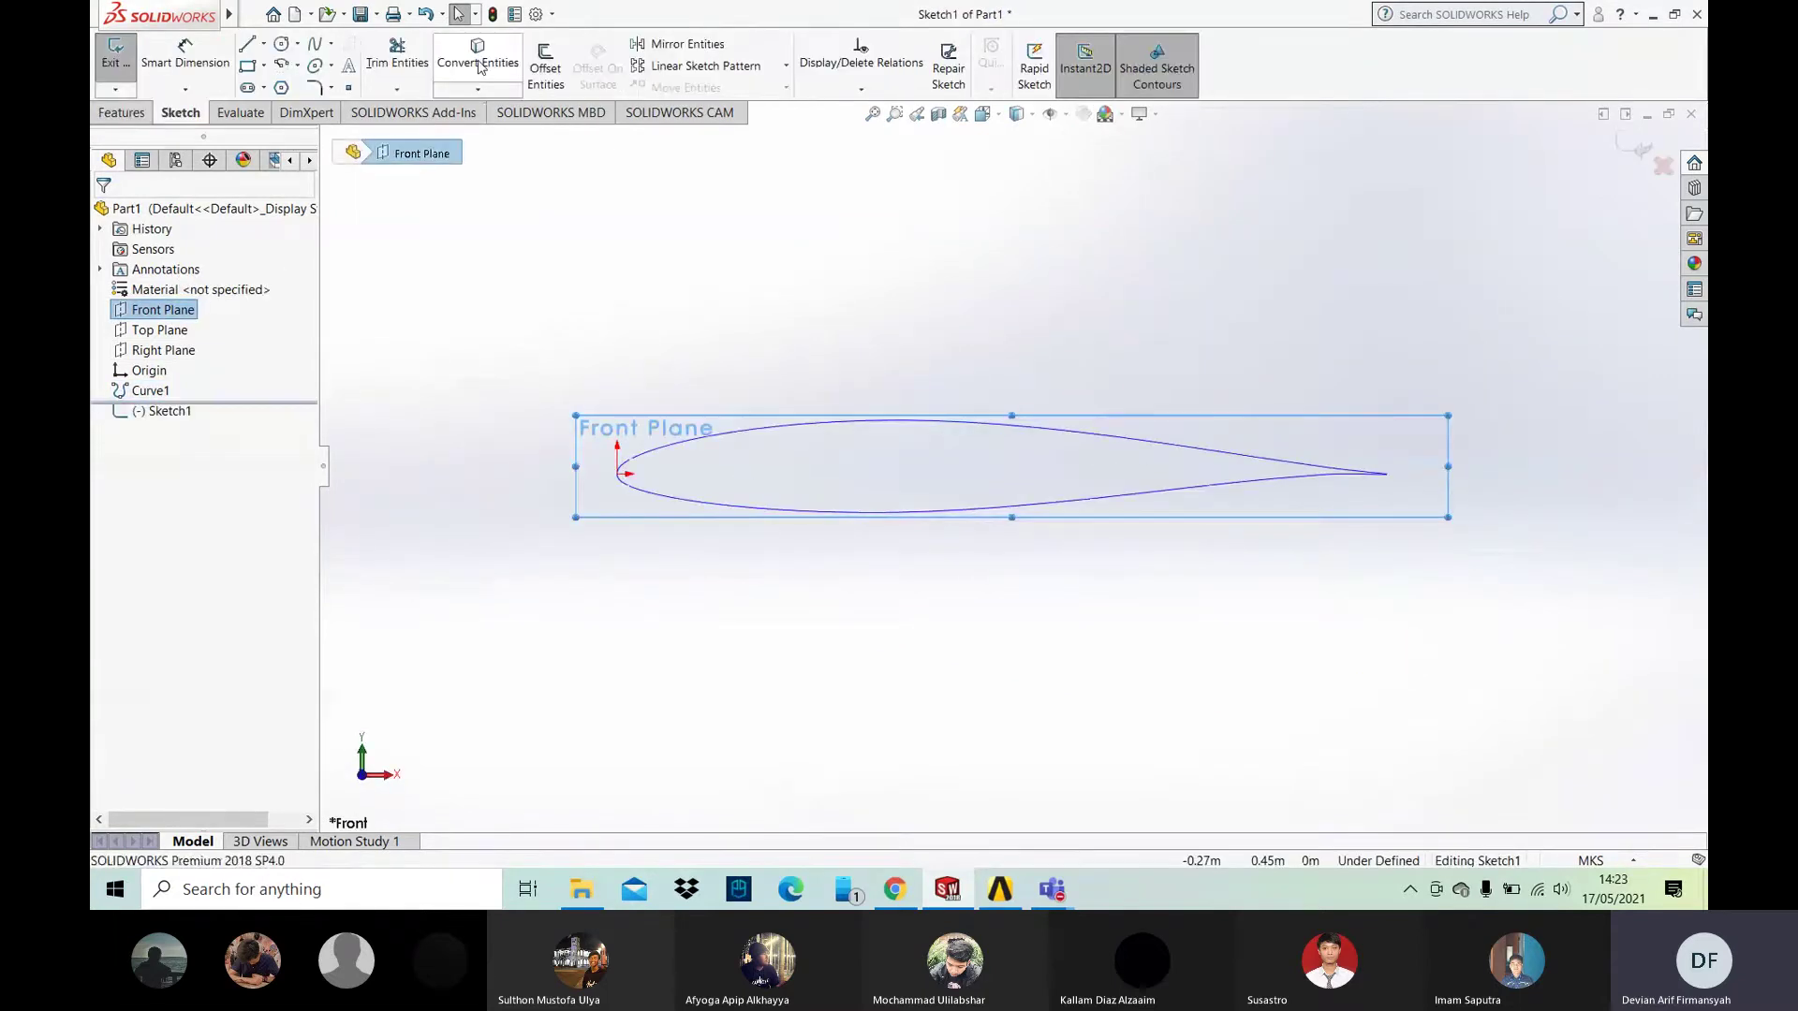
{"action": "left_click", "coordinate": [478, 67]}
{"action": "left_click", "coordinate": [629, 466]}
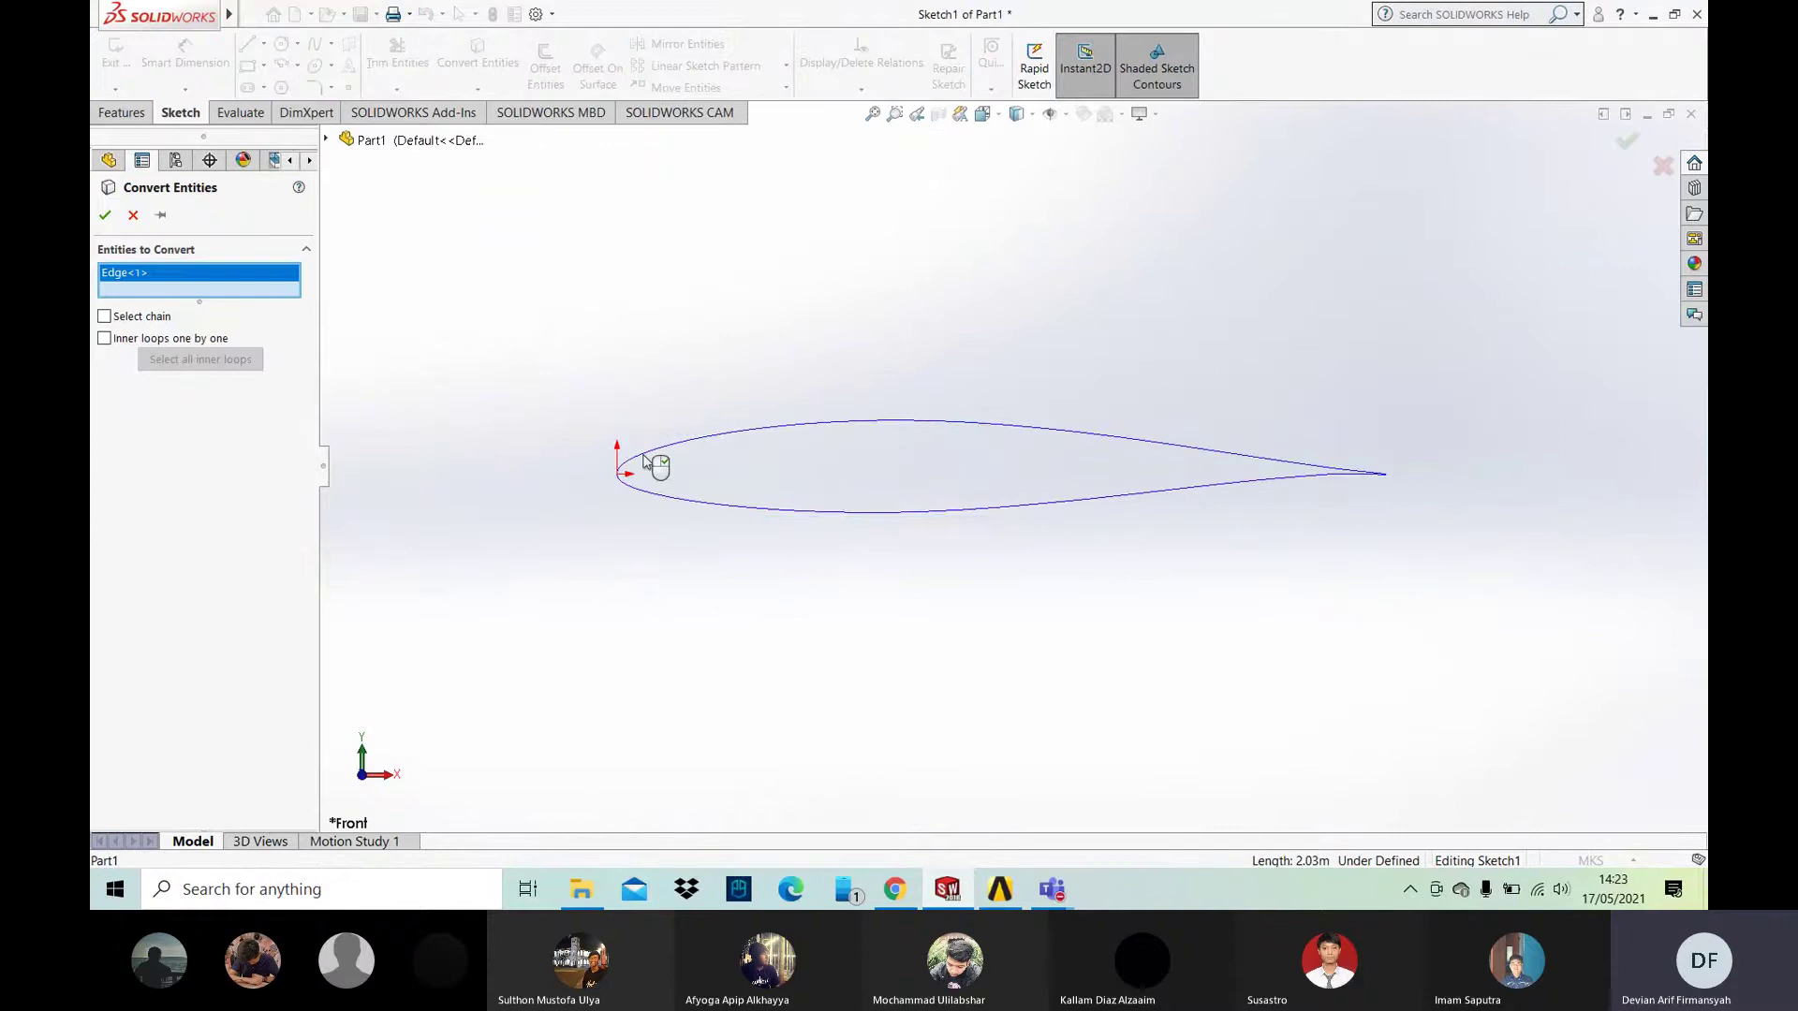
{"action": "left_click", "coordinate": [106, 216]}
Step: Extrude the airfoil sketch as a blind boss with a depth of 1 m
{"action": "left_click", "coordinate": [142, 114]}
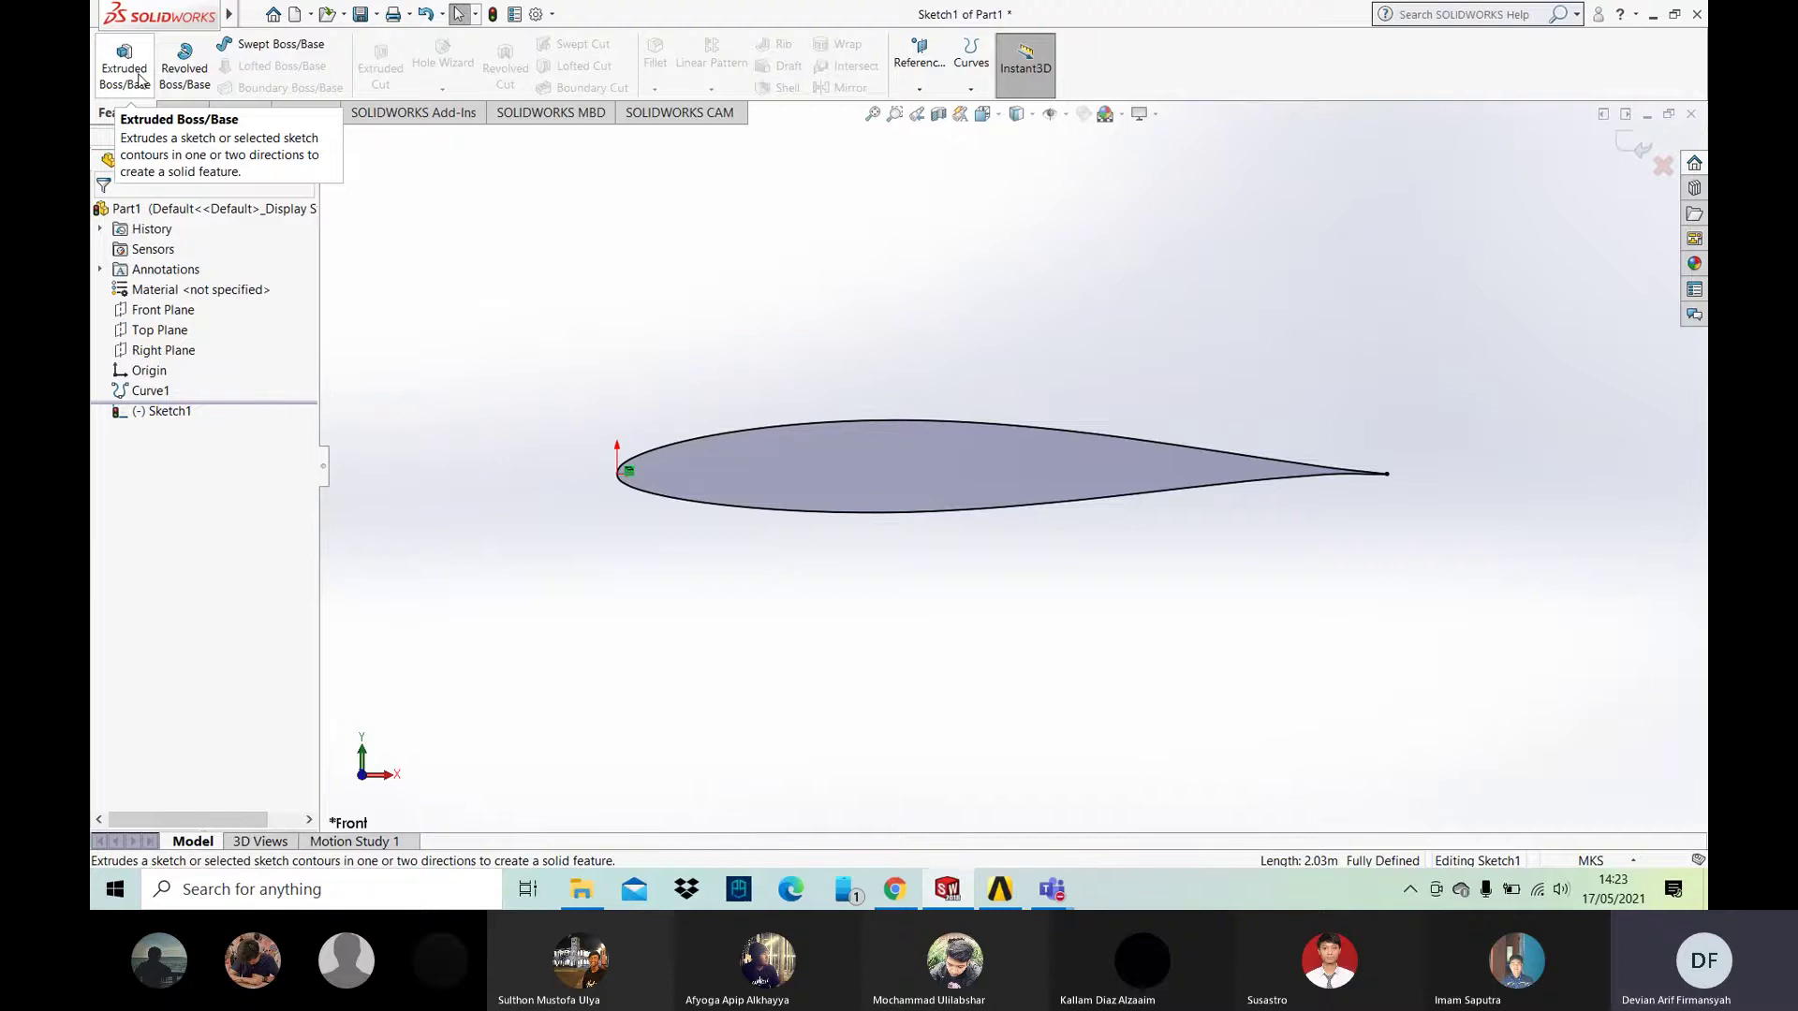
{"action": "left_click", "coordinate": [139, 79]}
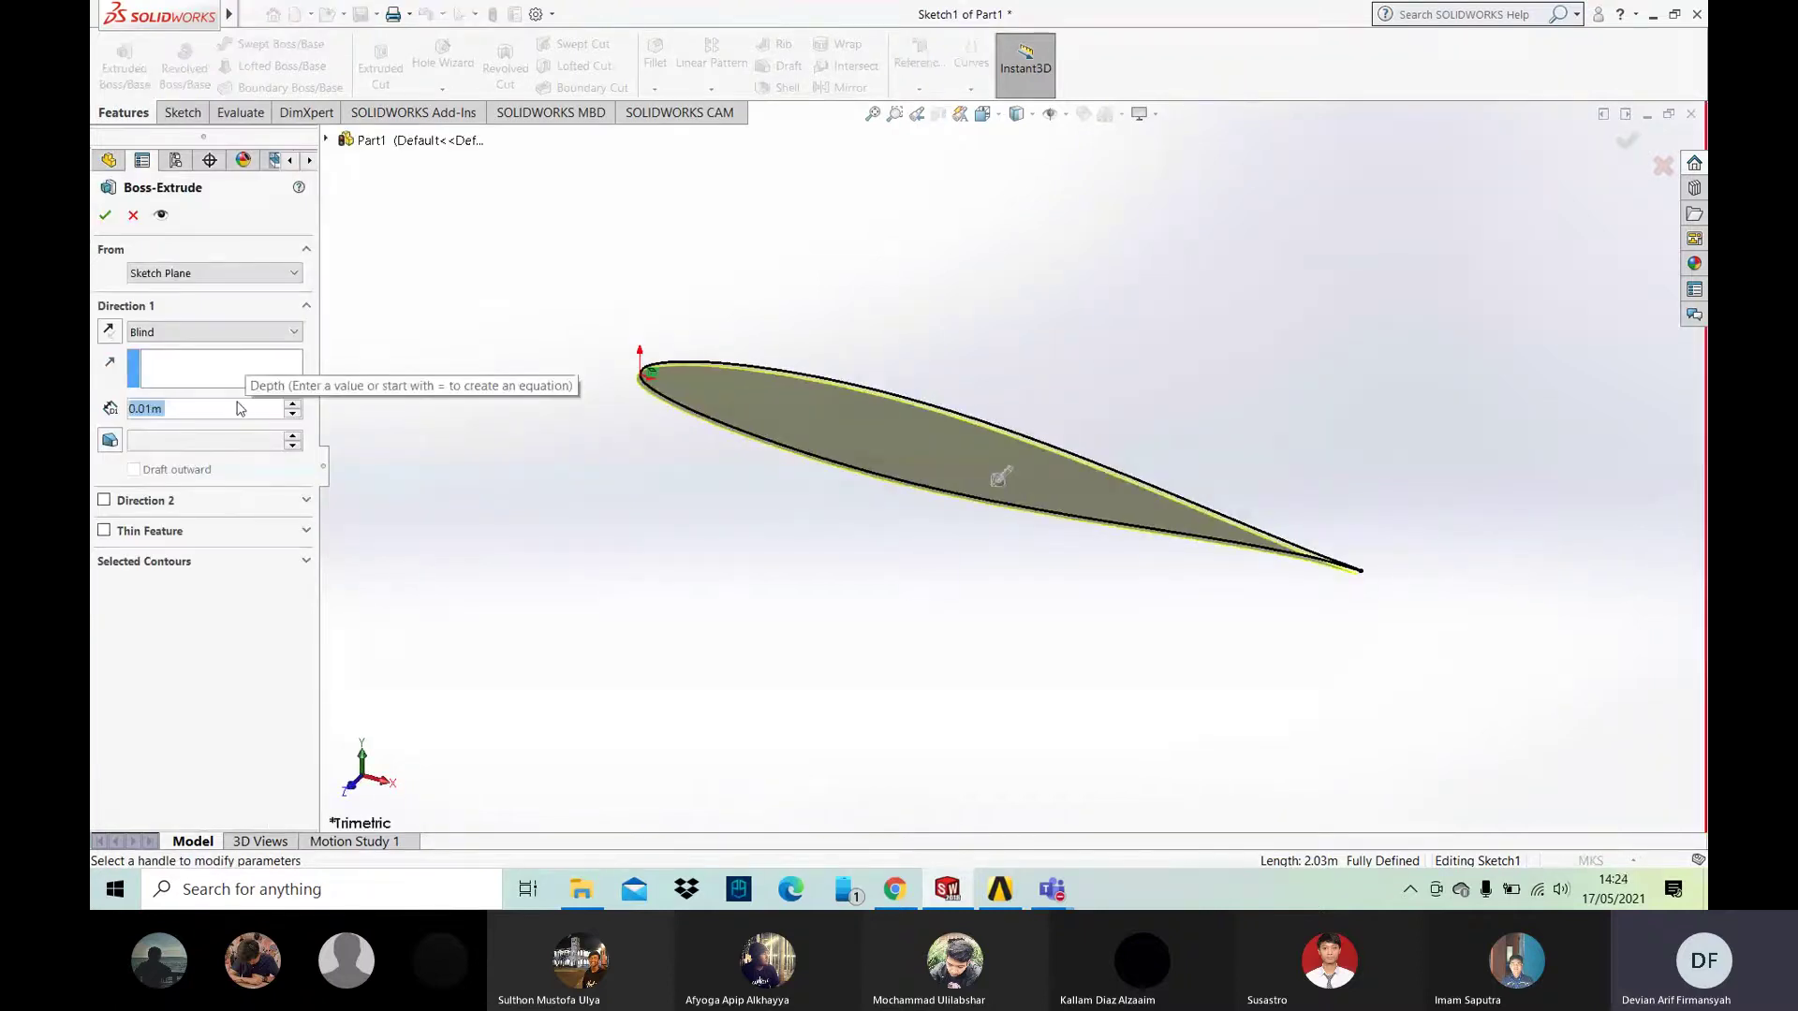
{"action": "type", "text": "1"}
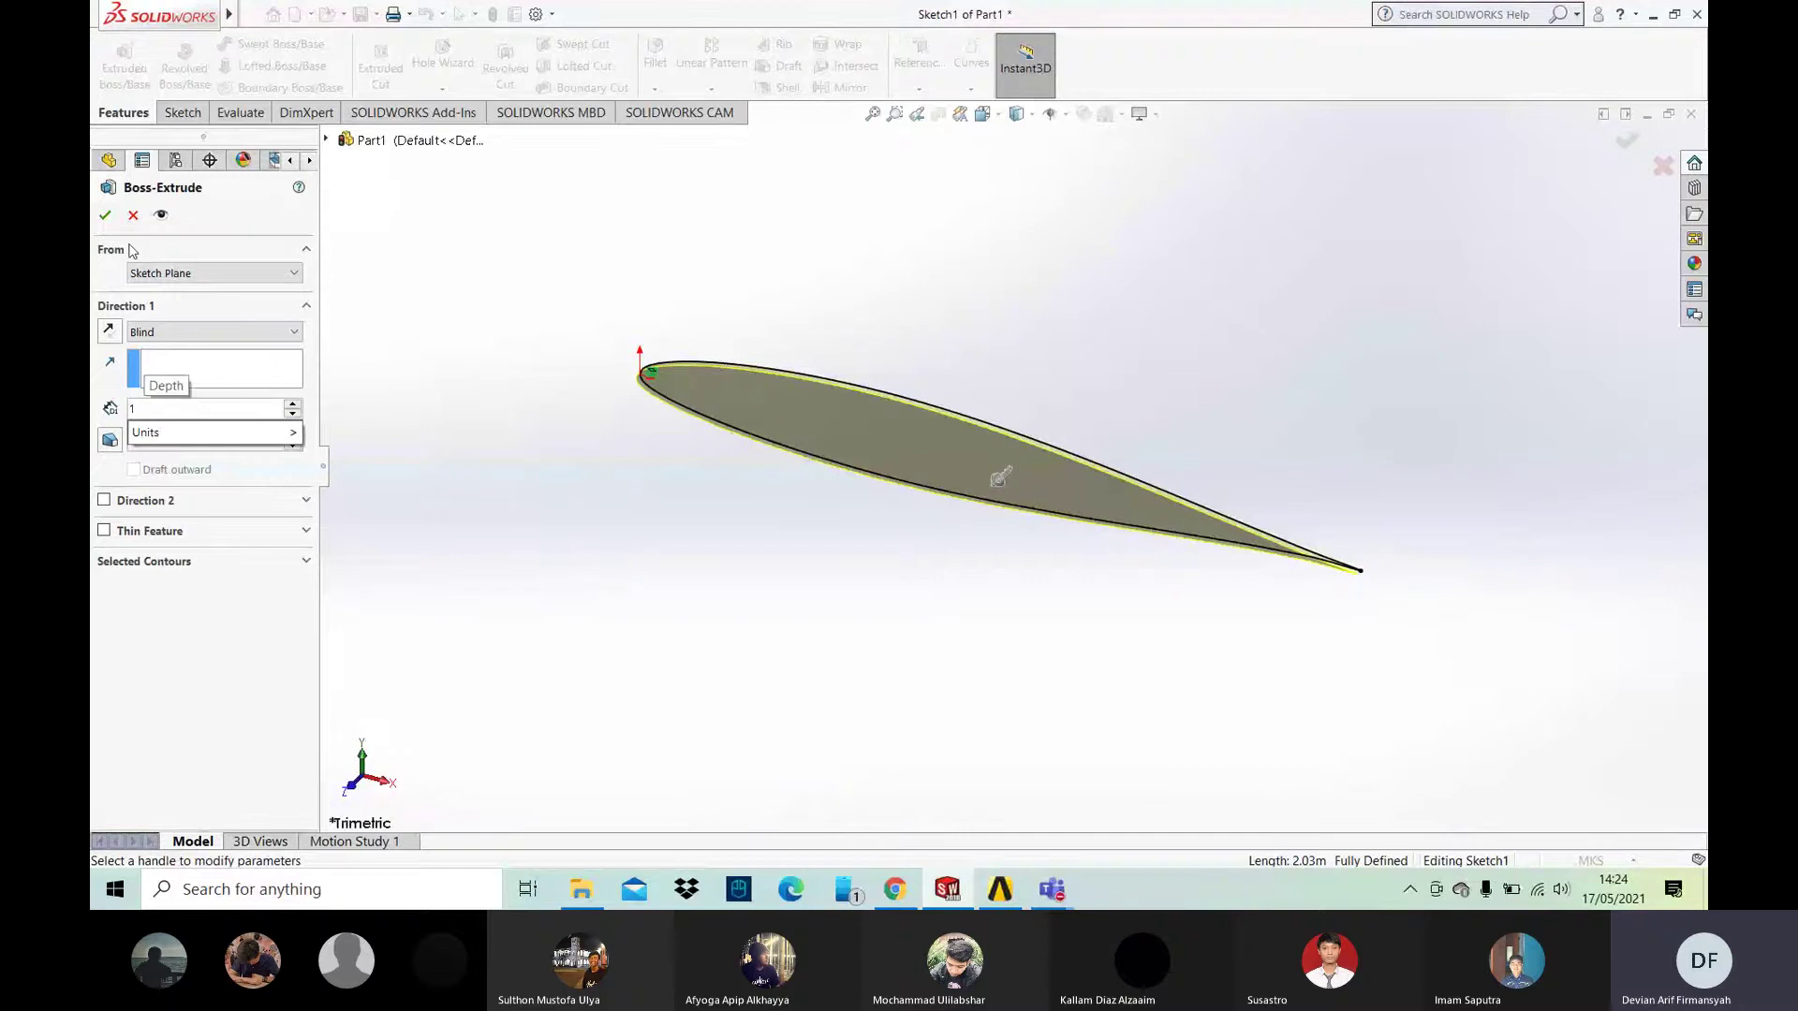
{"action": "key", "text": "Return"}
{"action": "scroll", "coordinate": [1192, 534], "scroll_direction": "up", "scroll_amount": 3}
{"action": "scroll", "coordinate": [1192, 534], "scroll_direction": "down", "scroll_amount": 3}
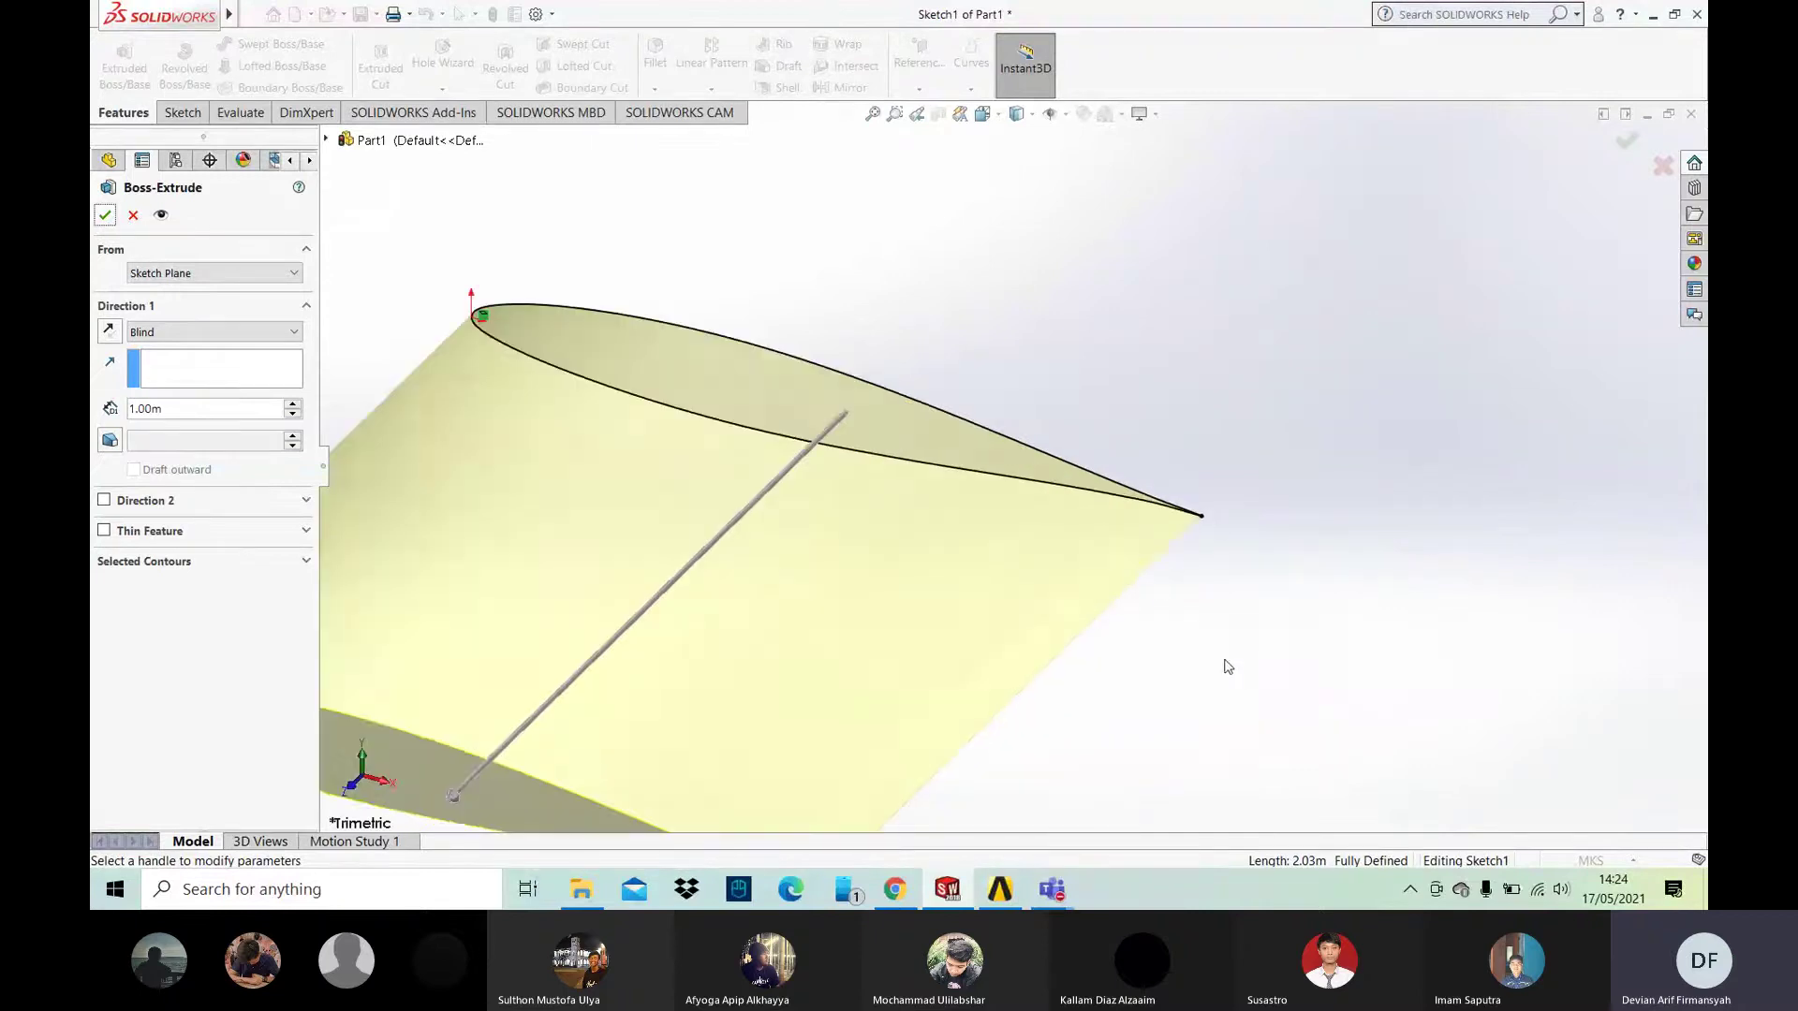
{"action": "scroll", "coordinate": [1227, 665], "scroll_direction": "up", "scroll_amount": 3}
{"action": "left_click", "coordinate": [104, 214]}
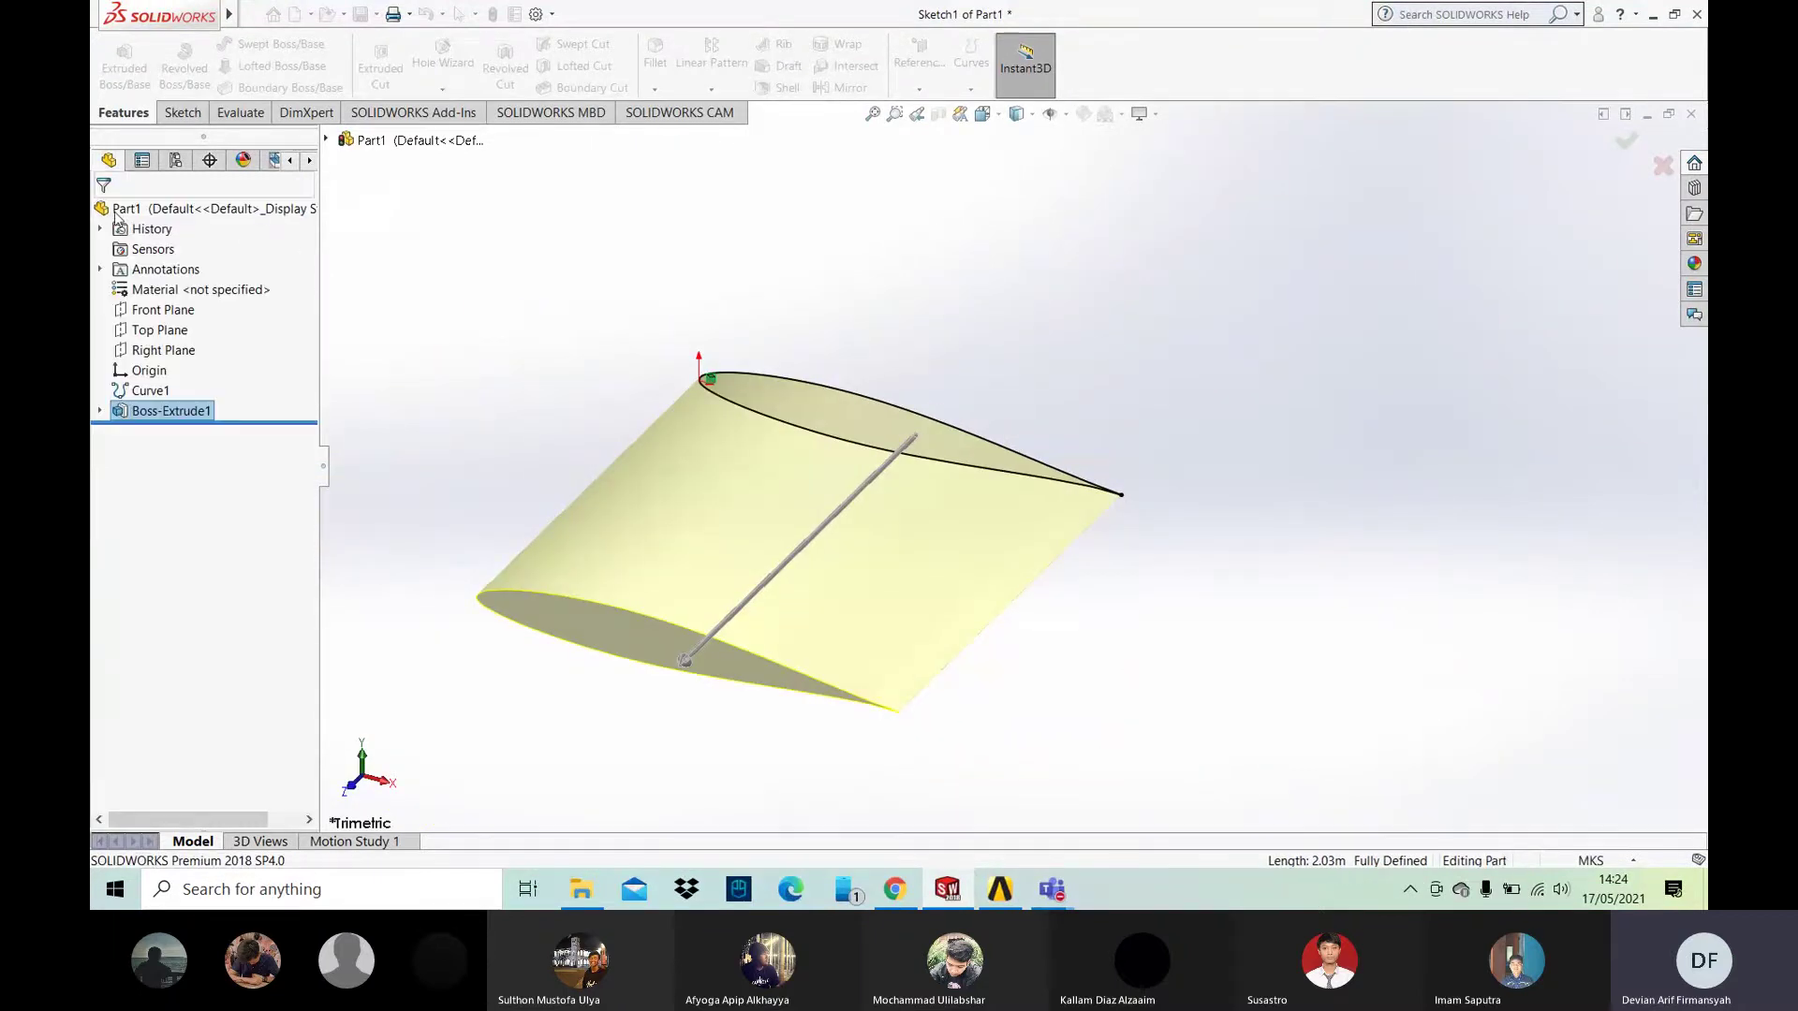
{"action": "middle_click_drag", "start_coordinate": [1119, 702], "coordinate": [1168, 670]}
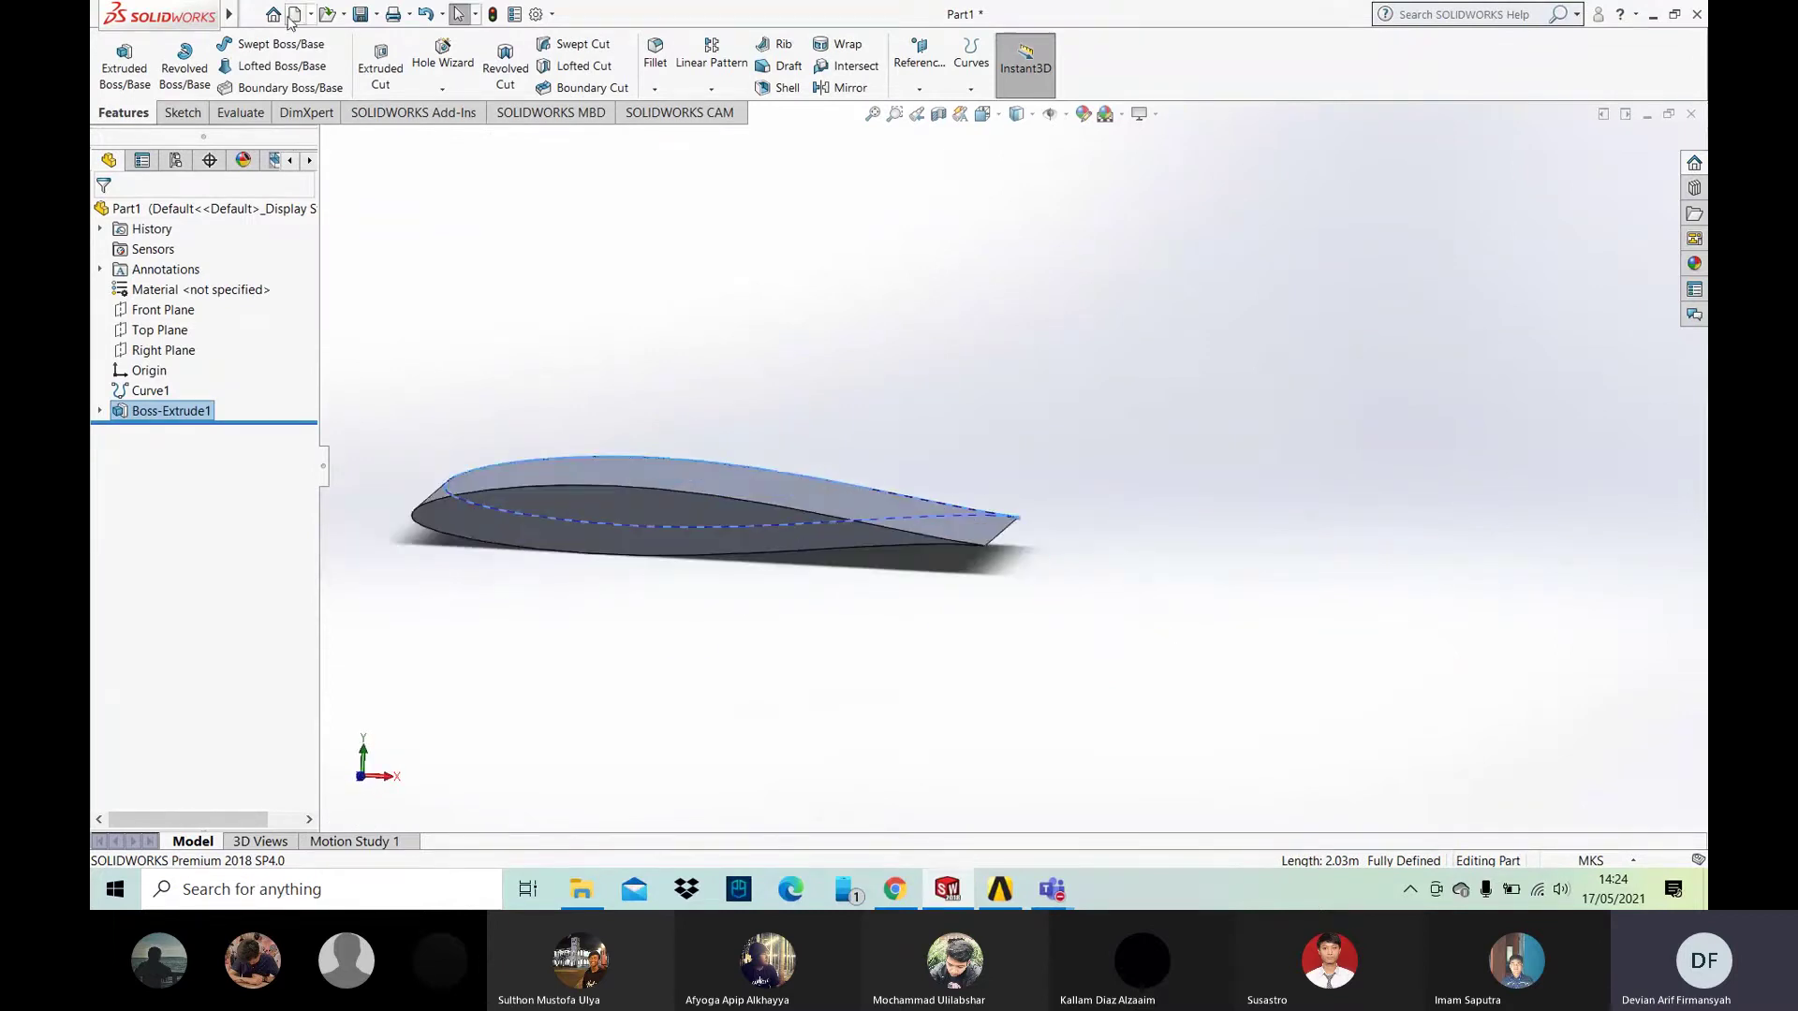
{"action": "left_click", "coordinate": [256, 16]}
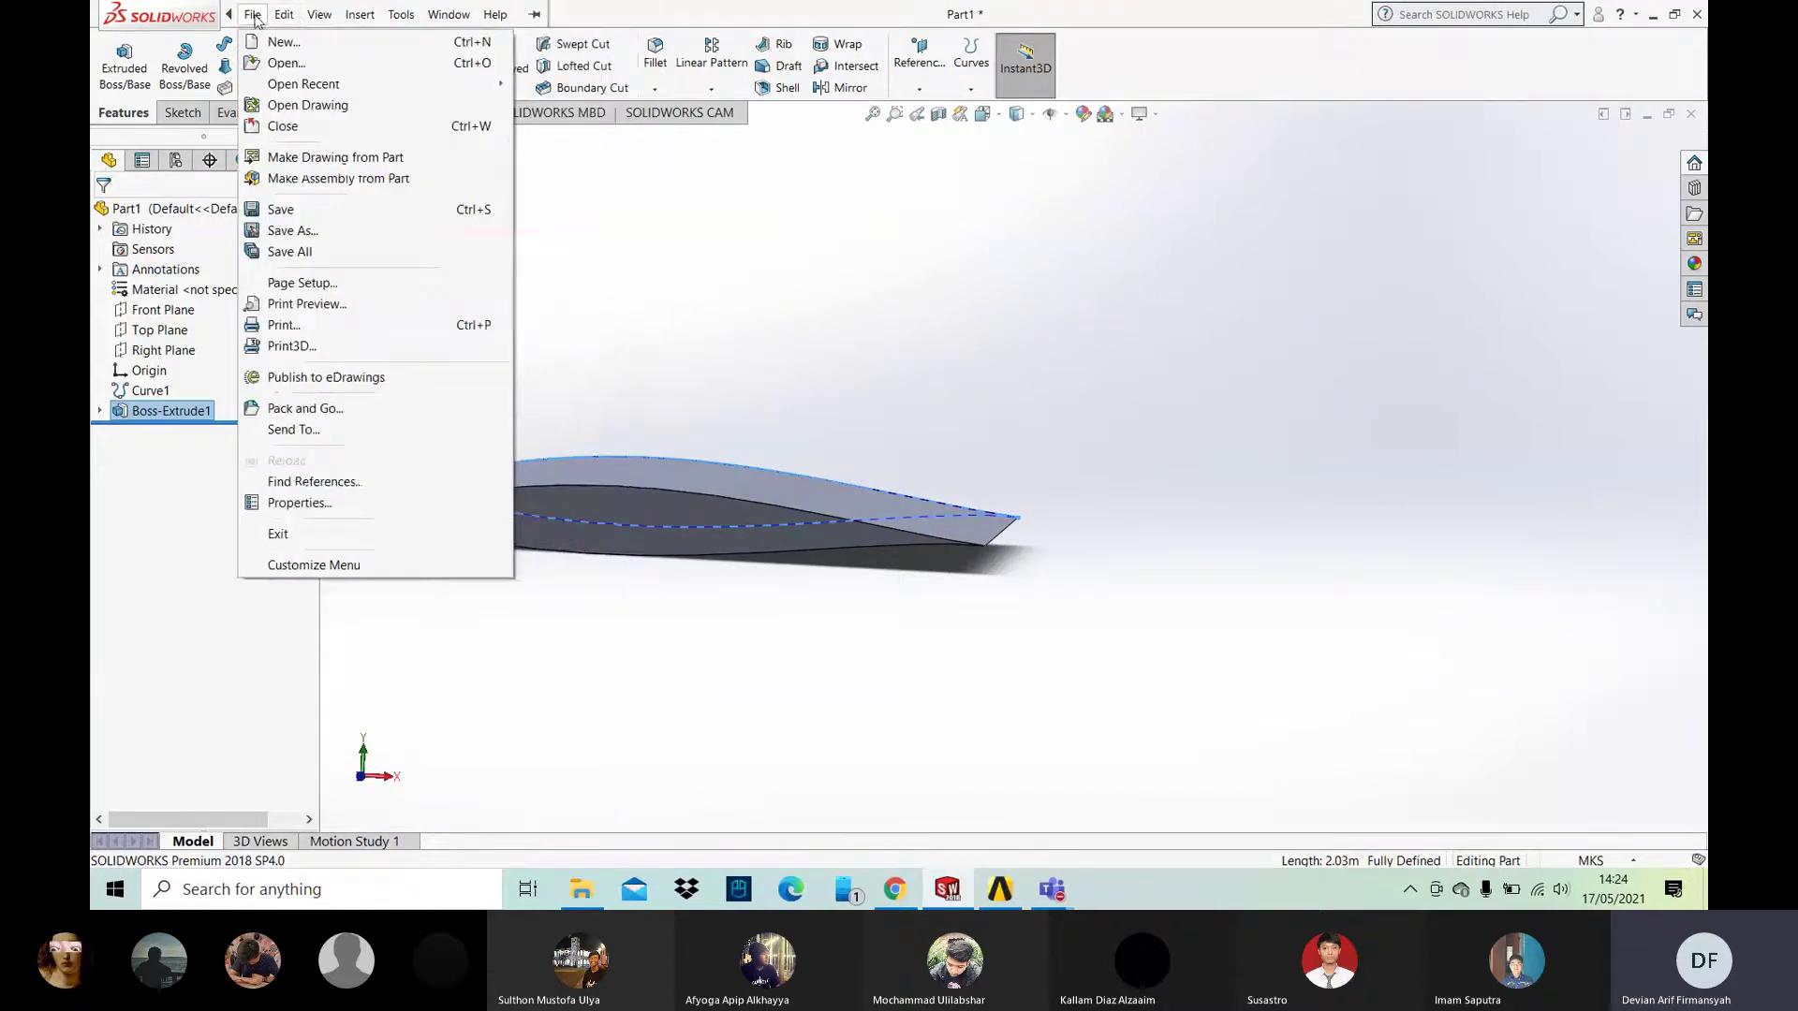
{"action": "left_click", "coordinate": [281, 210]}
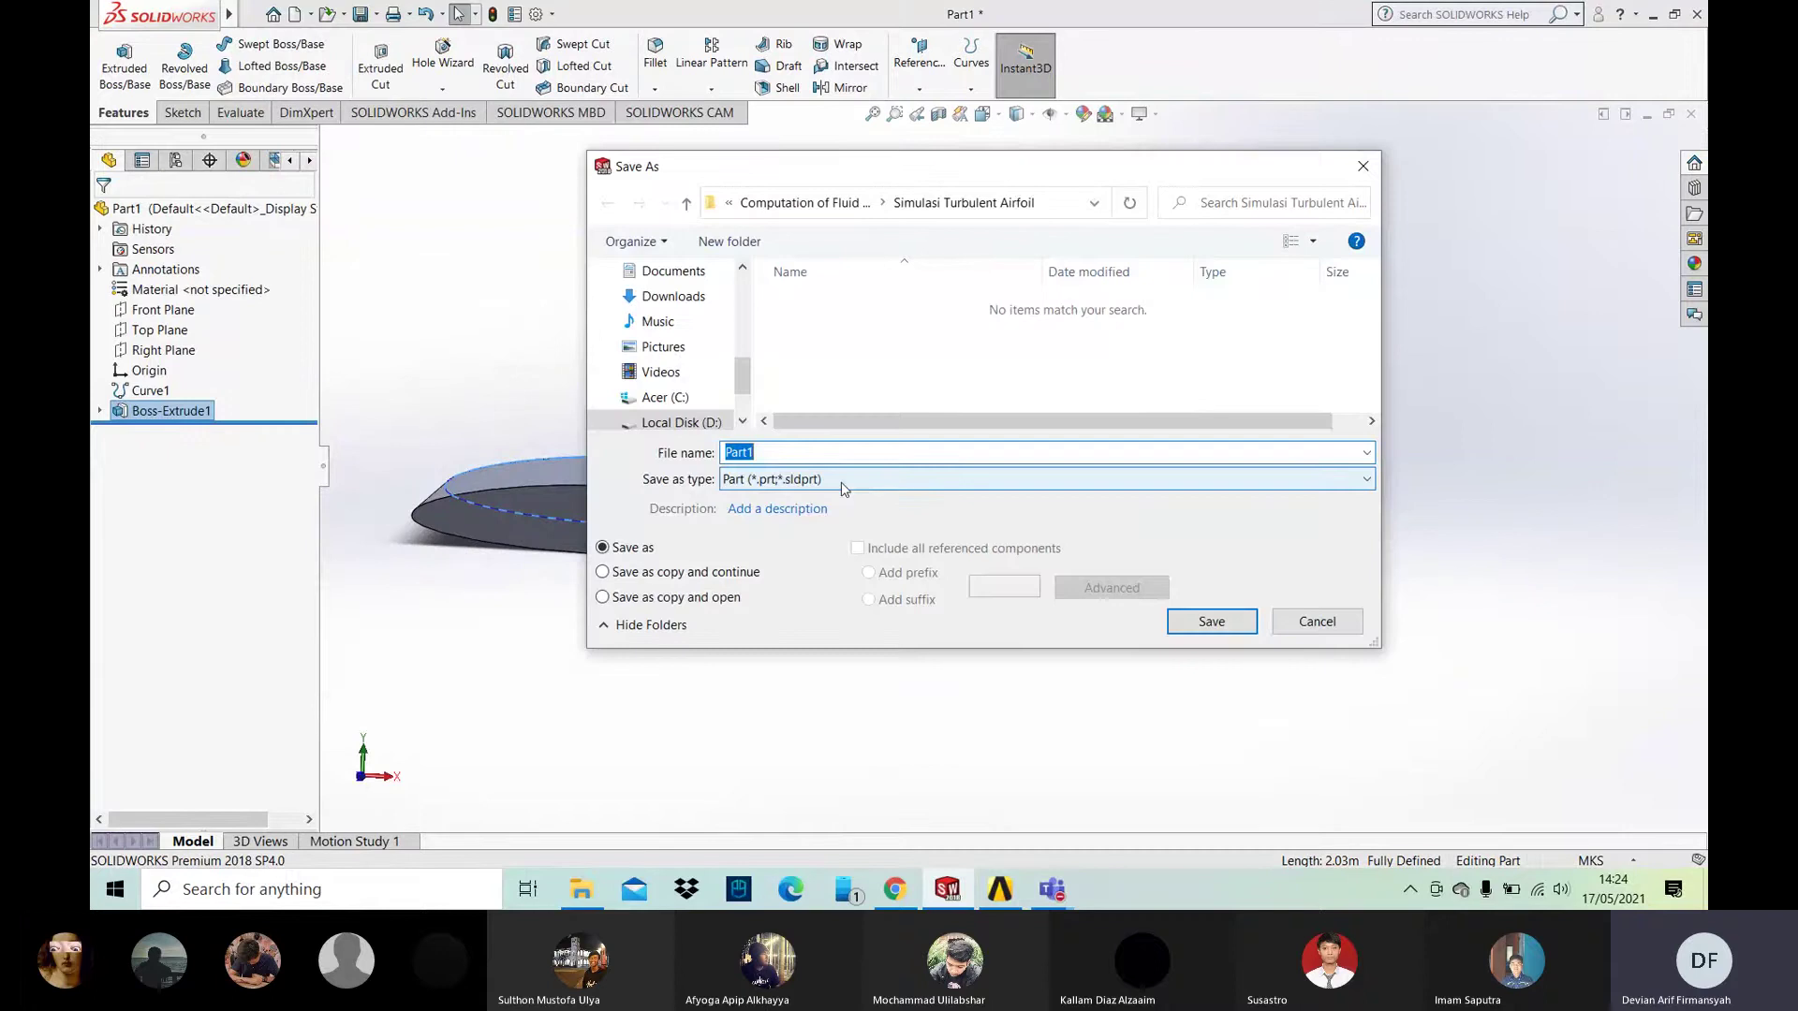
{"action": "left_click", "coordinate": [753, 484]}
{"action": "left_click", "coordinate": [758, 111]}
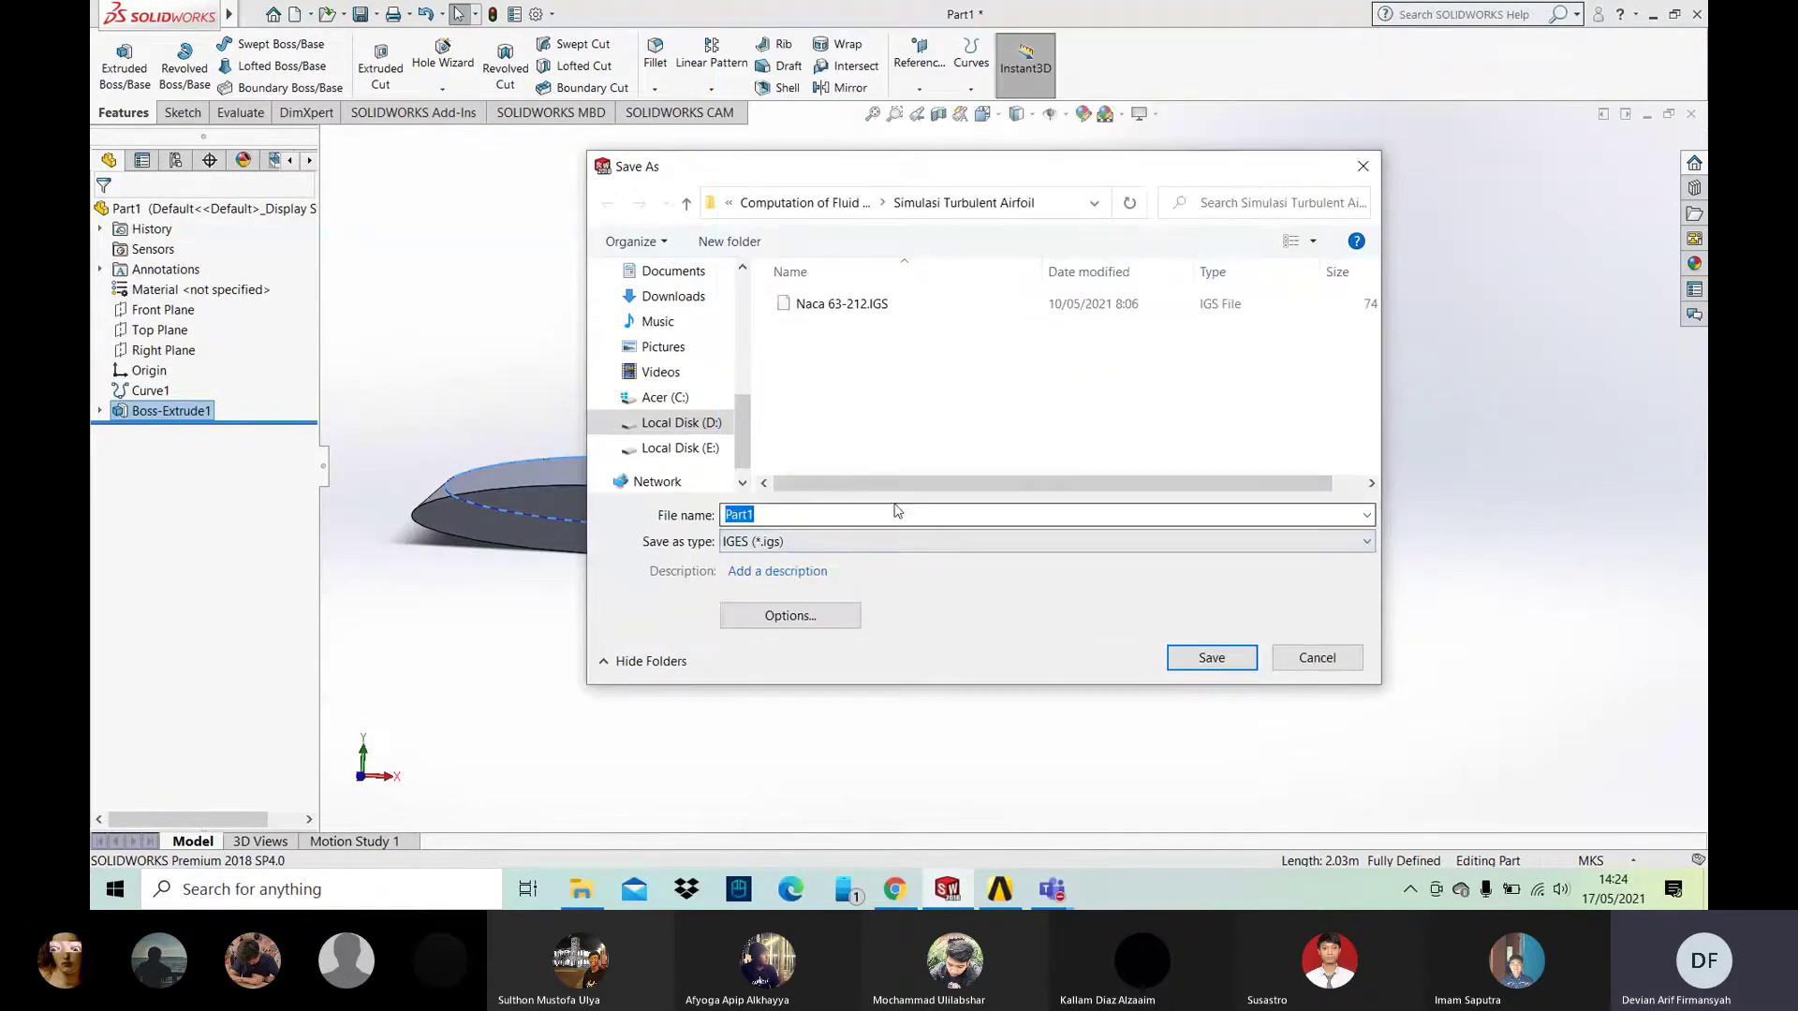
{"action": "mouse_move", "coordinate": [742, 445]}
{"action": "left_mouse_down"}
{"action": "mouse_move", "coordinate": [745, 413]}
{"action": "mouse_move", "coordinate": [745, 450]}
{"action": "left_mouse_up"}
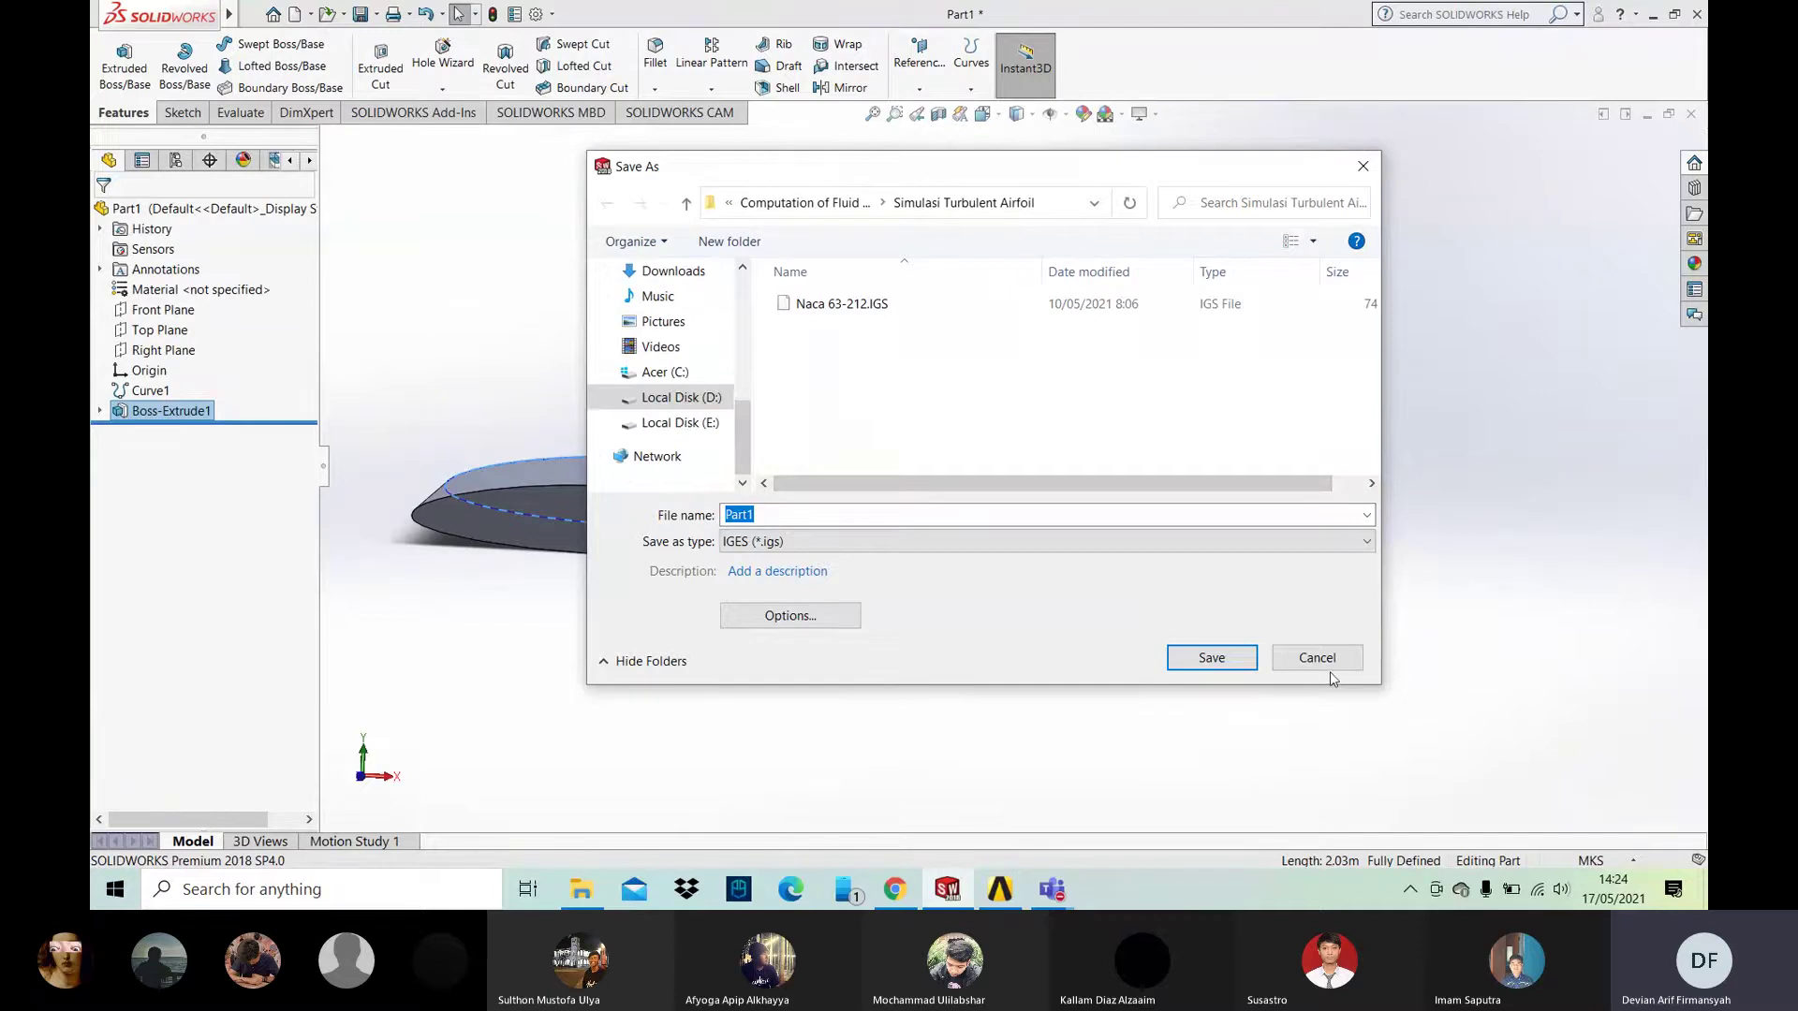
{"action": "left_click", "coordinate": [1337, 659]}
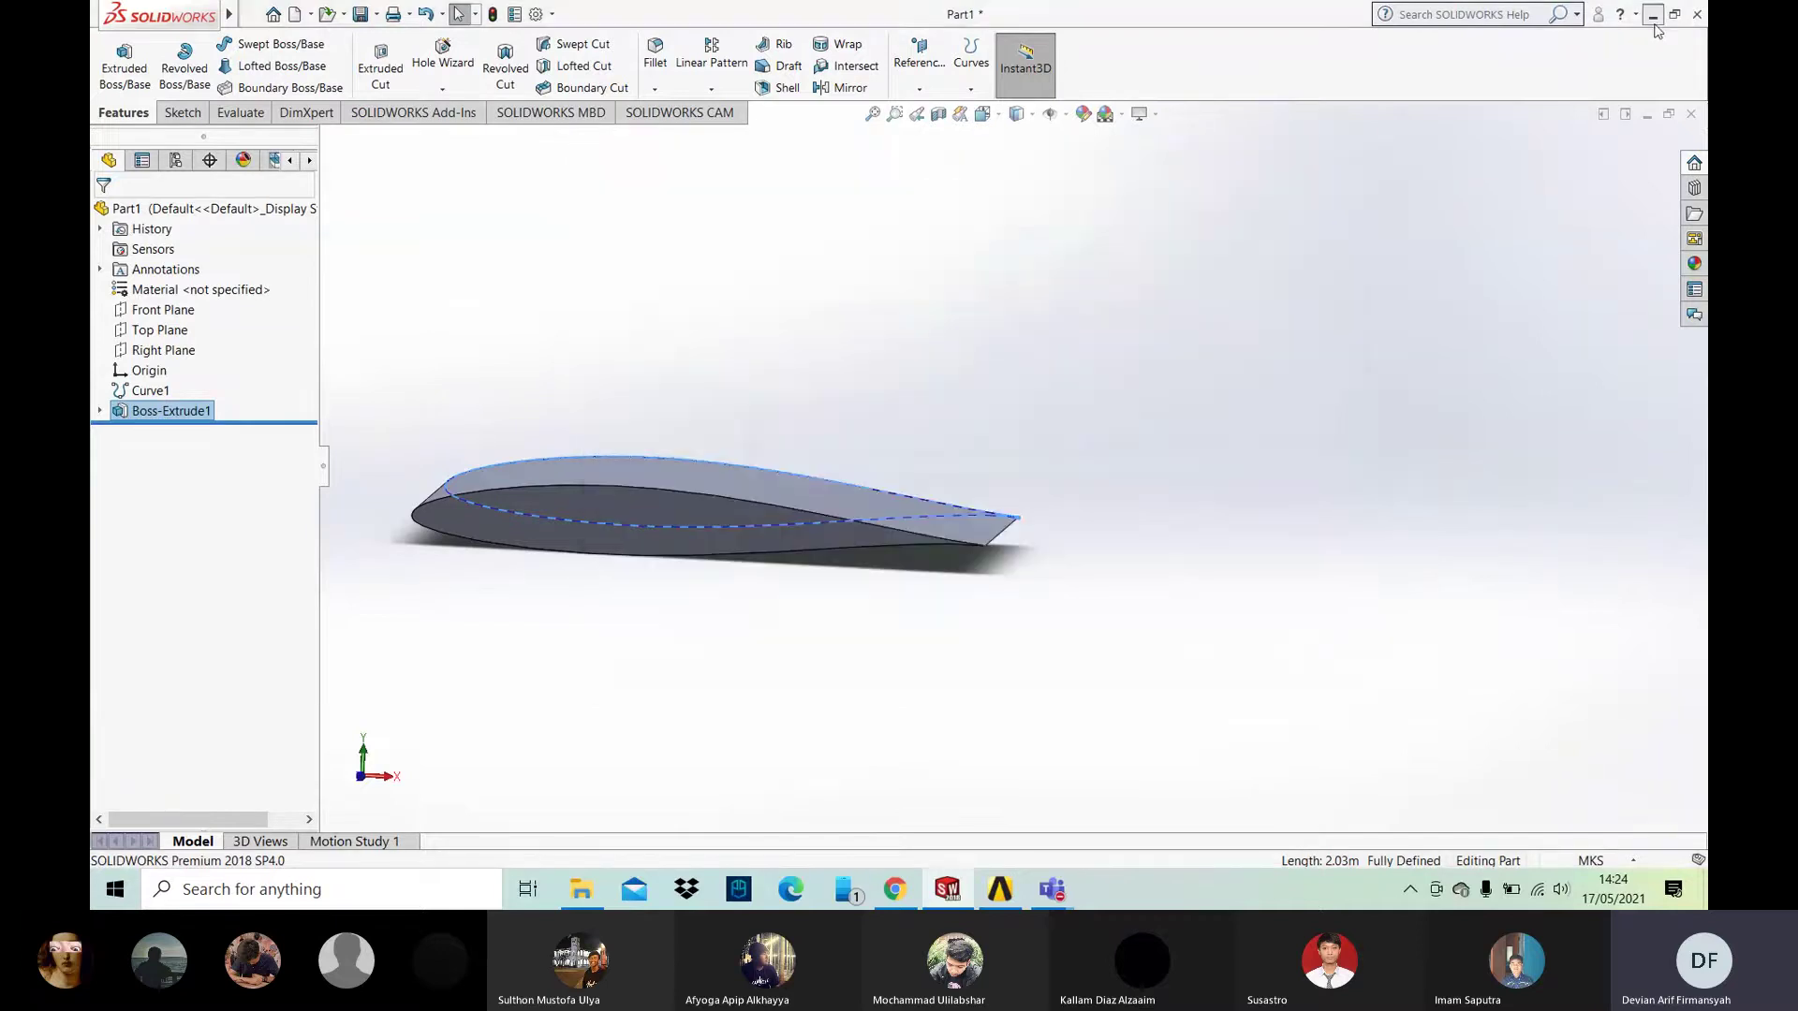
Step: Switch to ANSYS Workbench and add a Fluid Flow (Fluent) analysis system to the project schematic
{"action": "left_click", "coordinate": [1654, 25]}
{"action": "mouse_move", "coordinate": [1010, 900]}
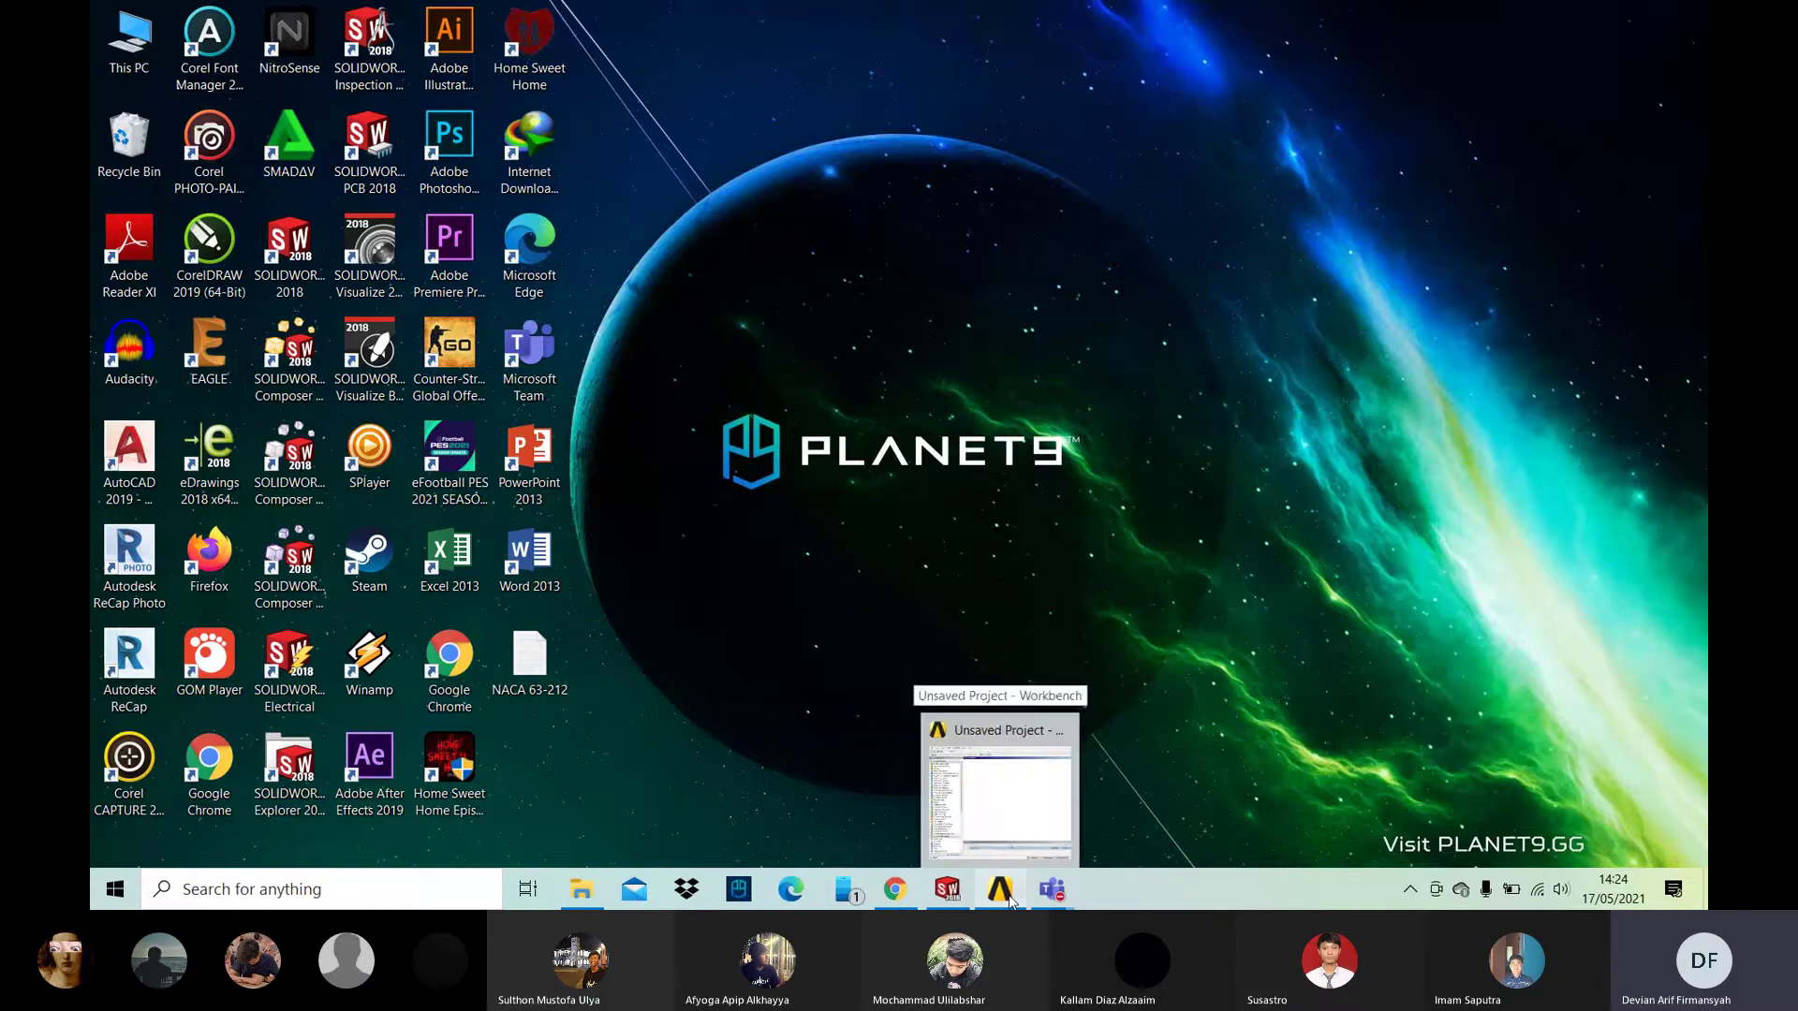
{"action": "left_click", "coordinate": [1010, 900]}
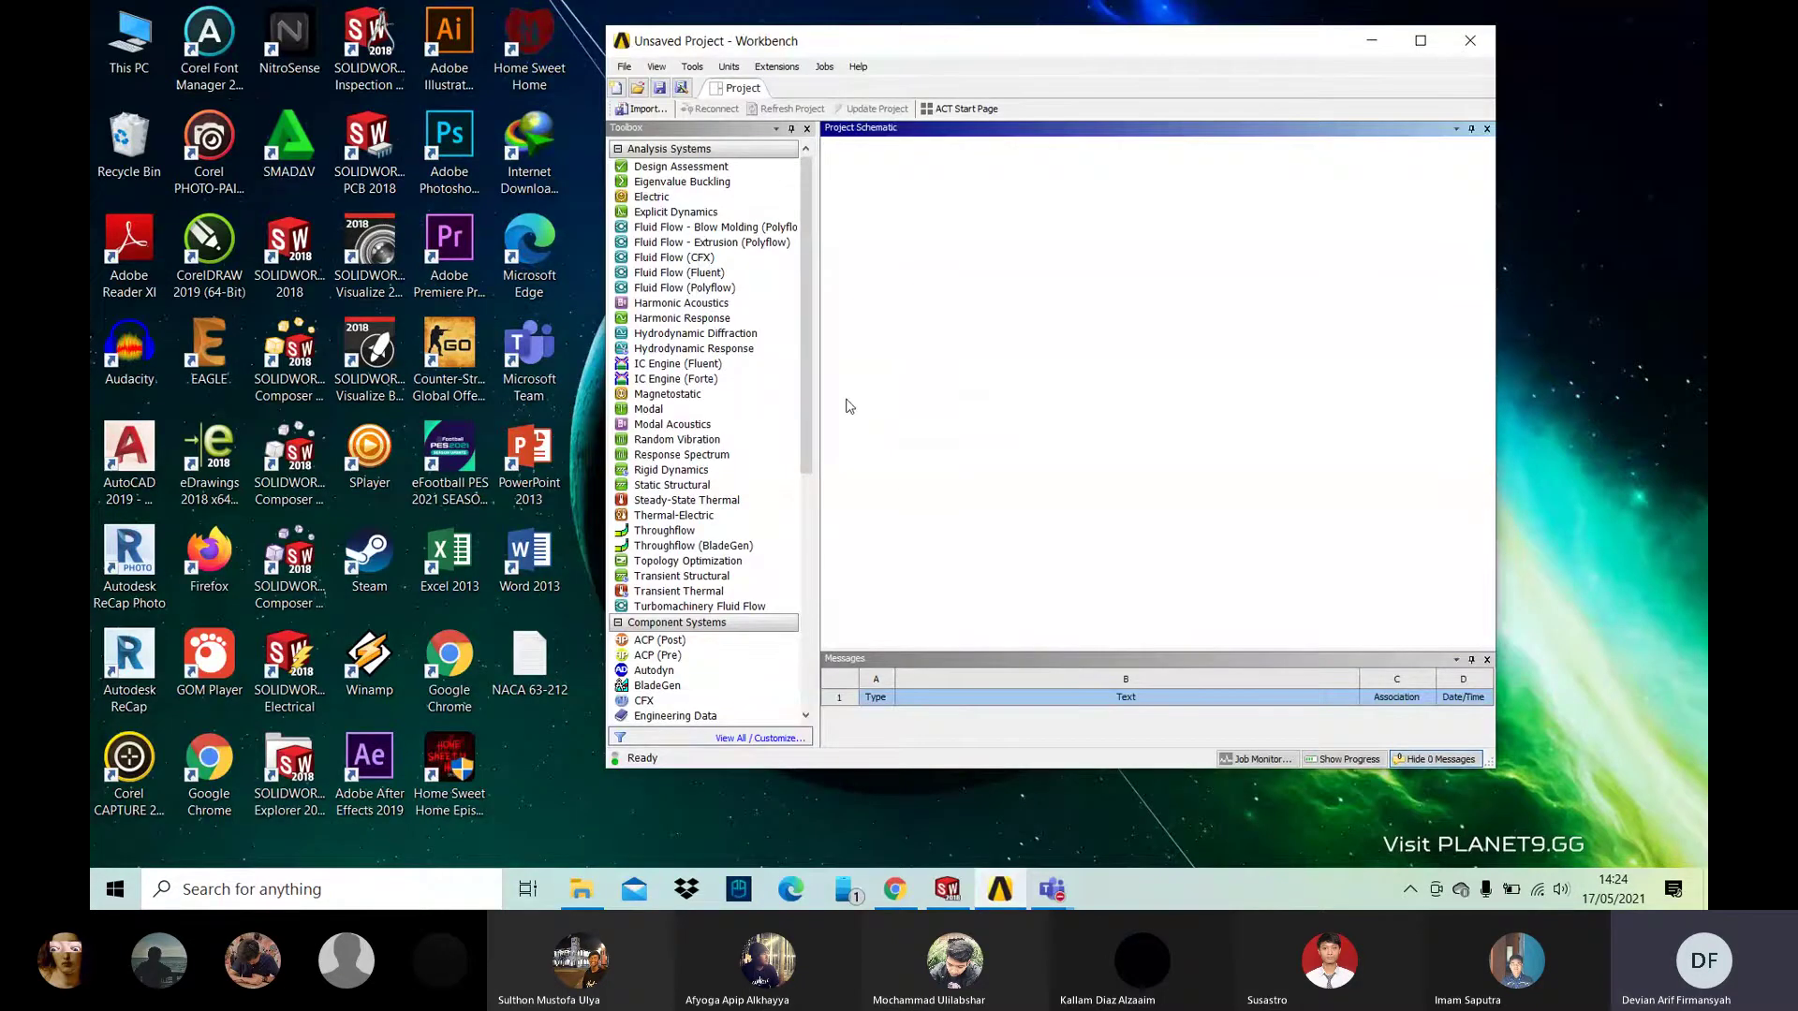
{"action": "left_click", "coordinate": [719, 275]}
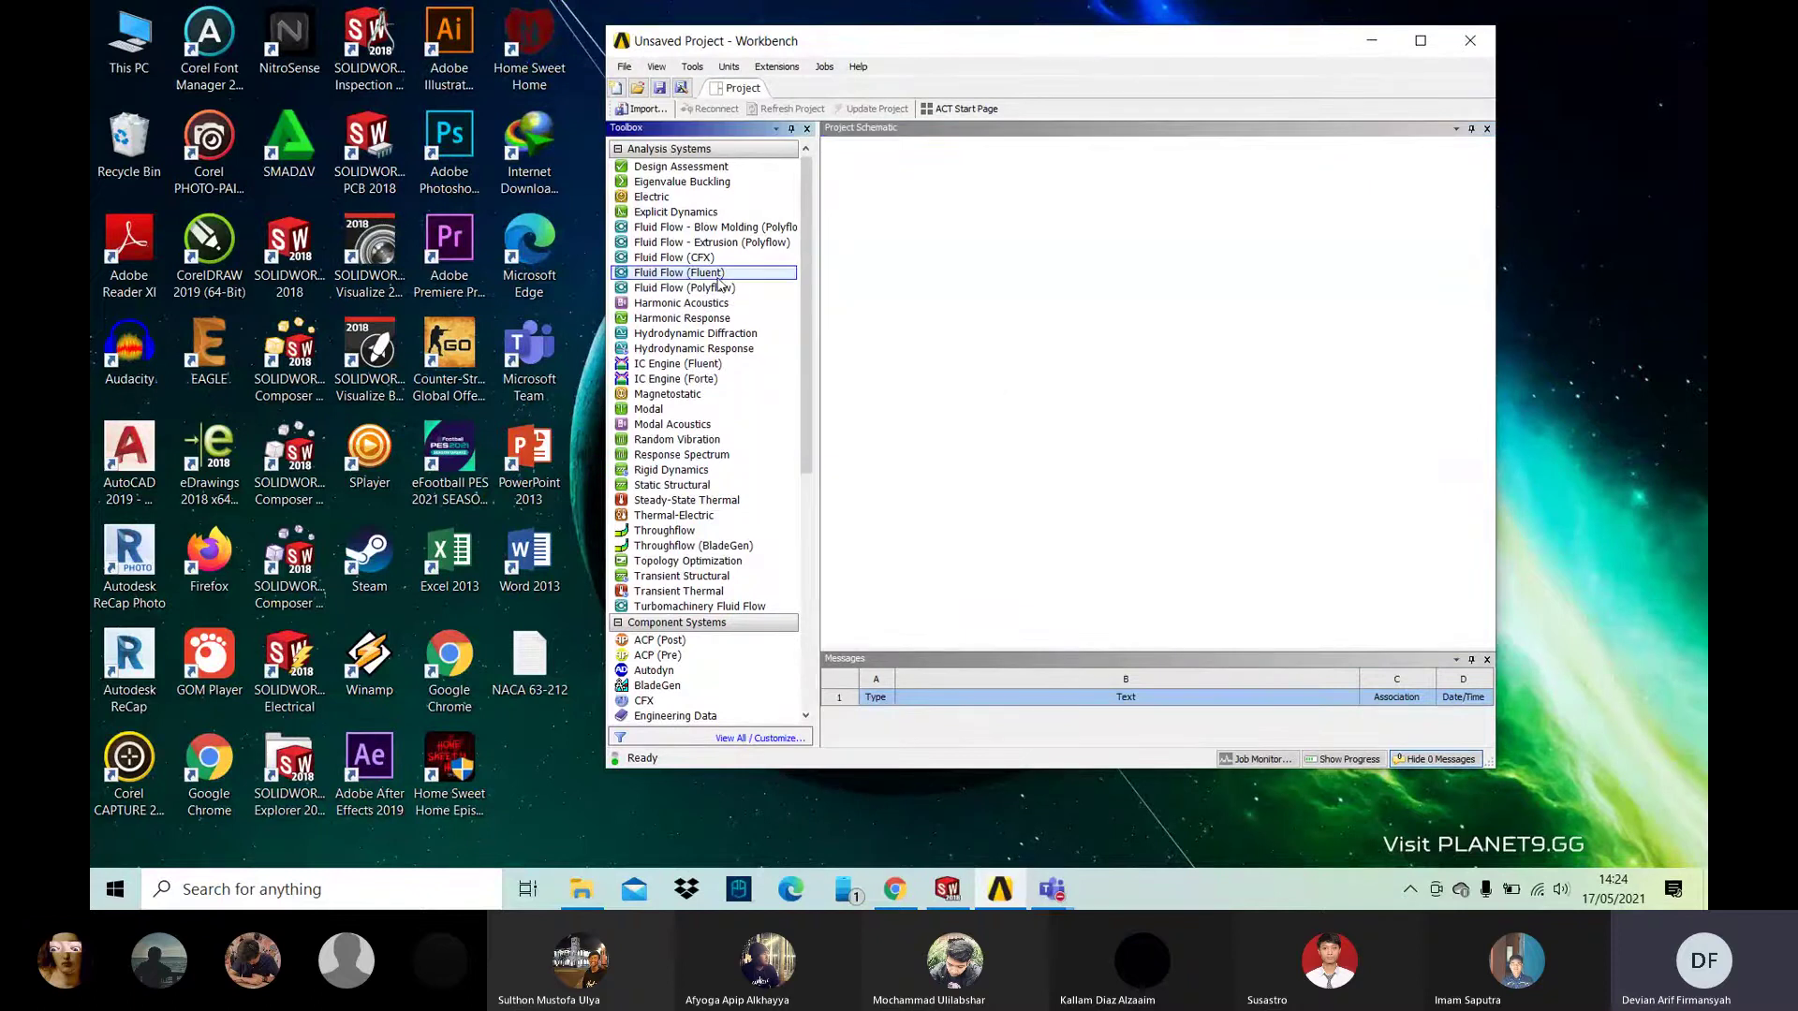
{"action": "double_click", "coordinate": [718, 281]}
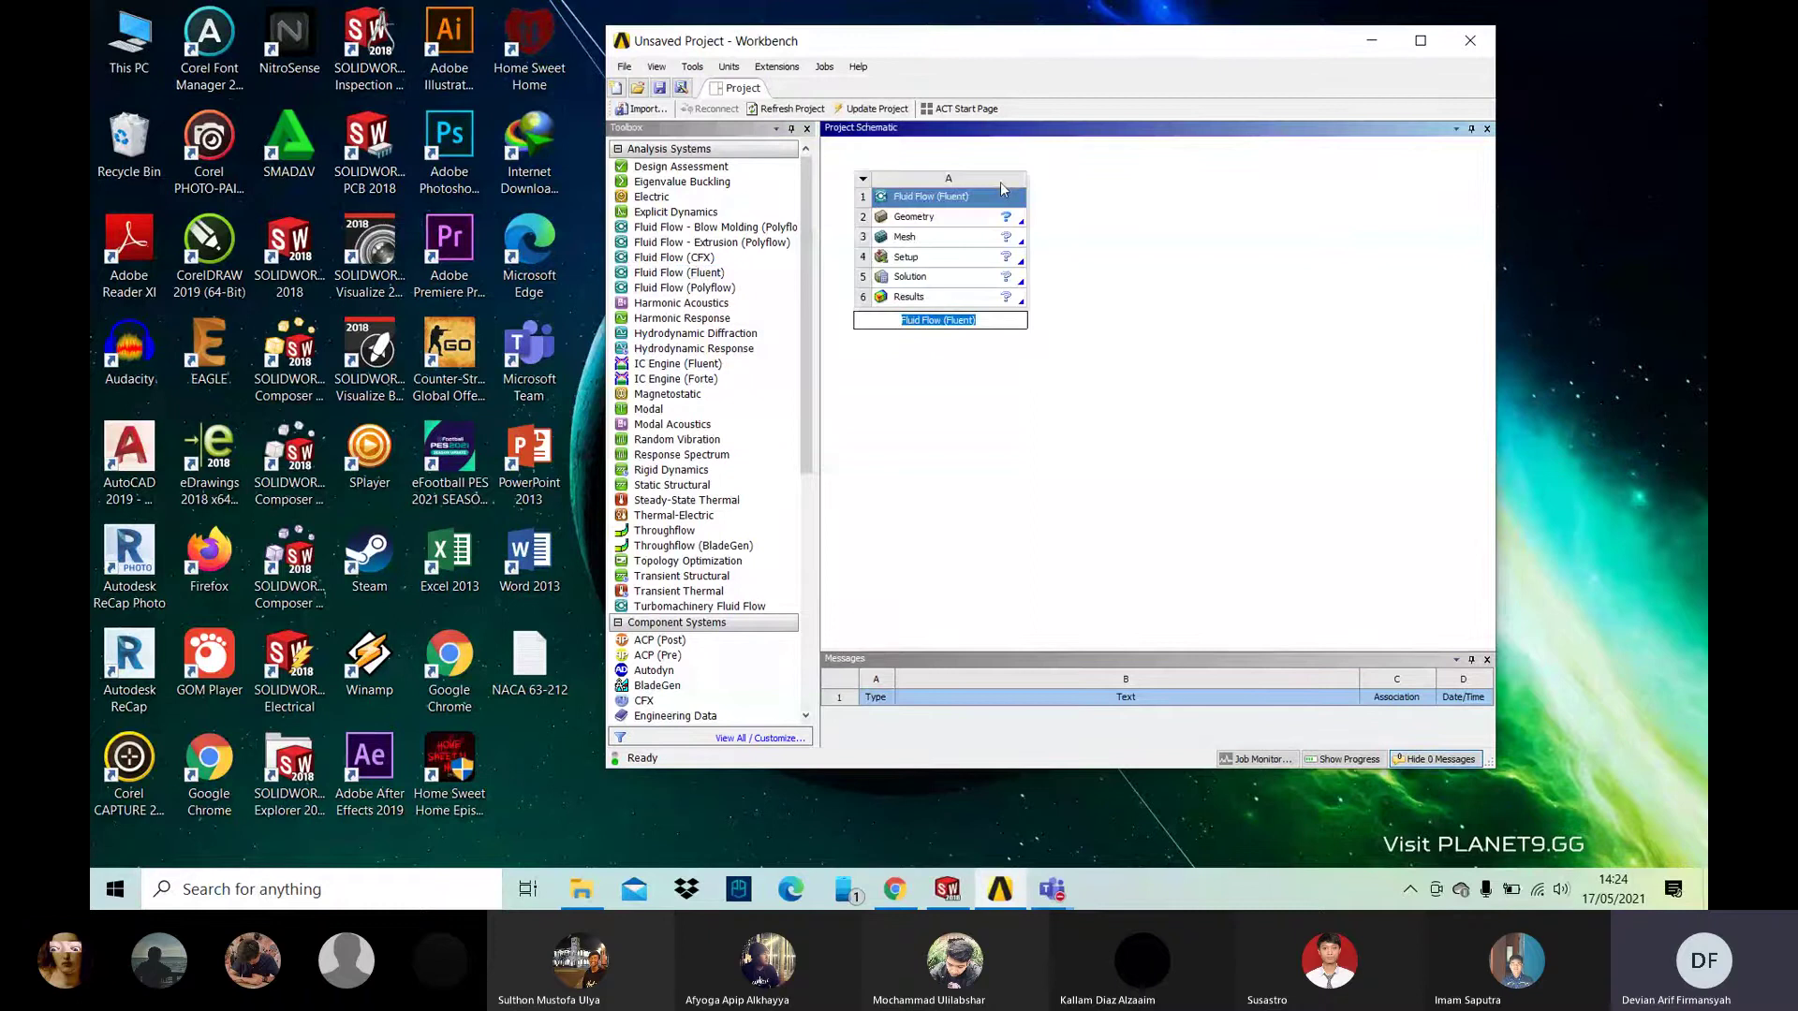
Step: Import the file Naca 63-212.IGS from the Simulasi Turbulent Airfoil folder as the Fluent system's geometry
{"action": "right_click", "coordinate": [964, 216]}
{"action": "mouse_move", "coordinate": [1101, 268]}
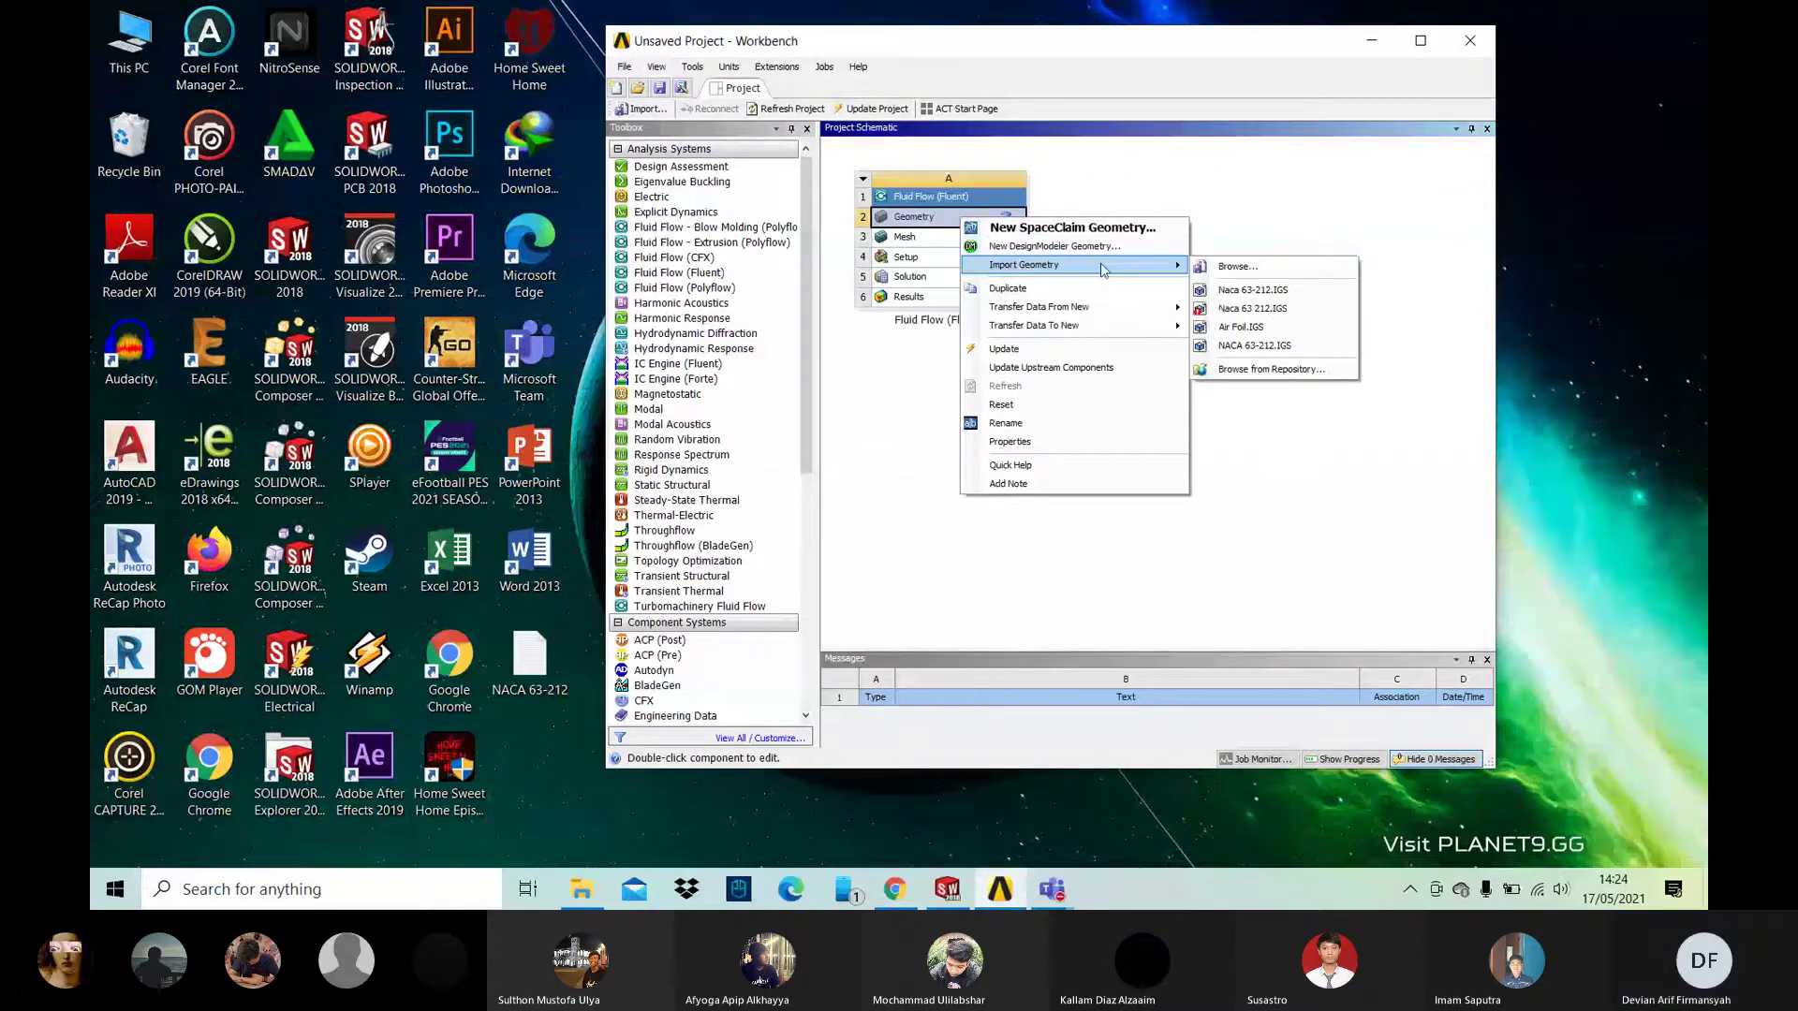
{"action": "left_click", "coordinate": [1234, 272]}
{"action": "left_click", "coordinate": [891, 213]}
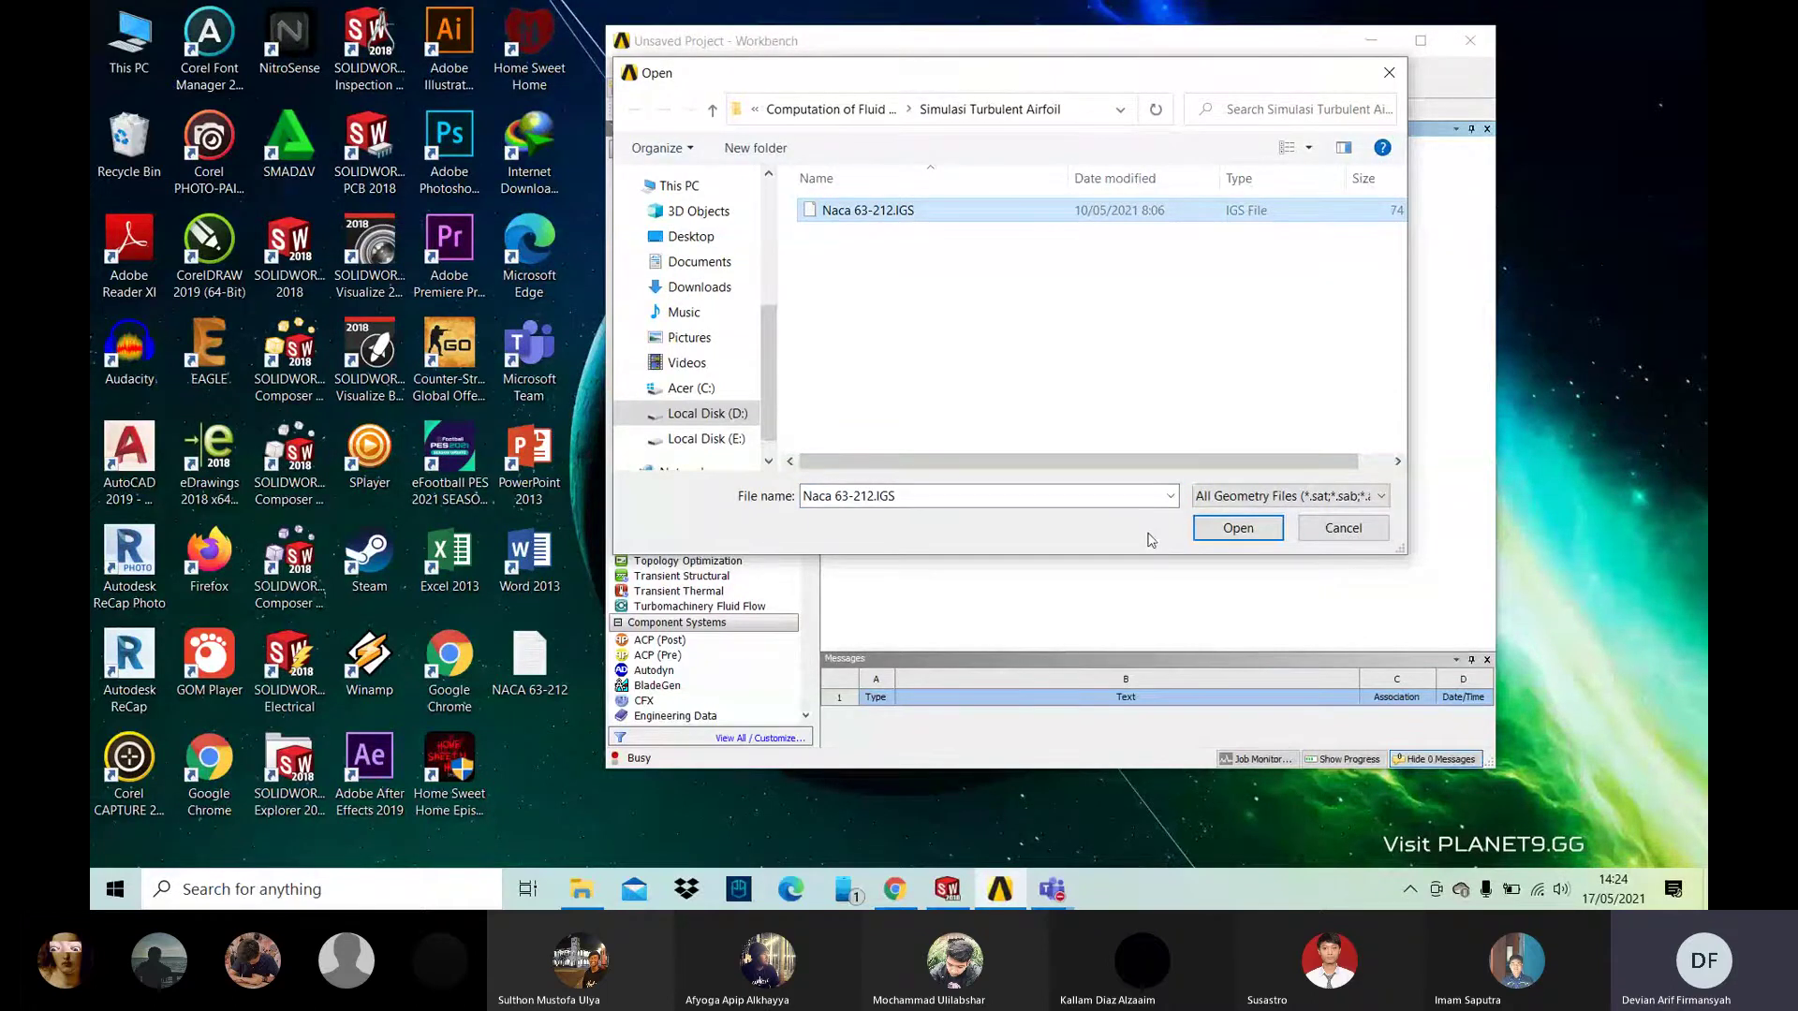
{"action": "left_click", "coordinate": [1216, 530]}
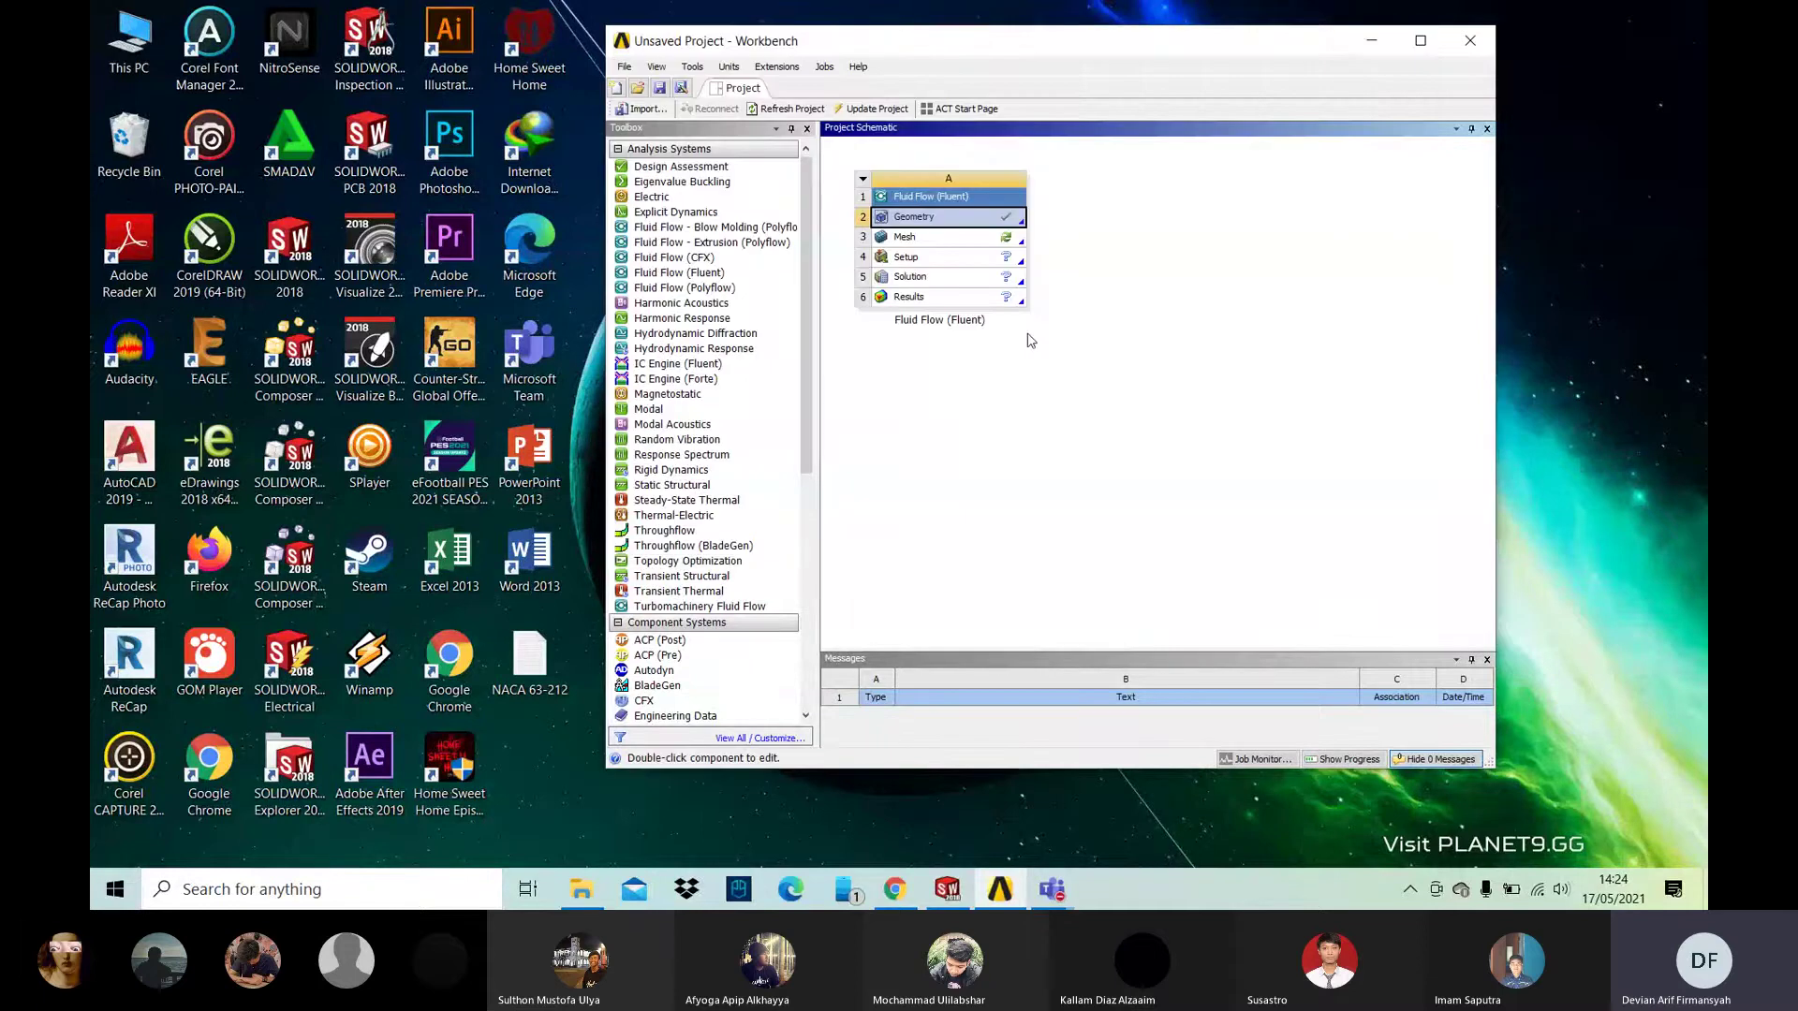
Step: Open the imported geometry in DesignModeler and generate the import feature to build the airfoil body
{"action": "right_click", "coordinate": [1001, 226]}
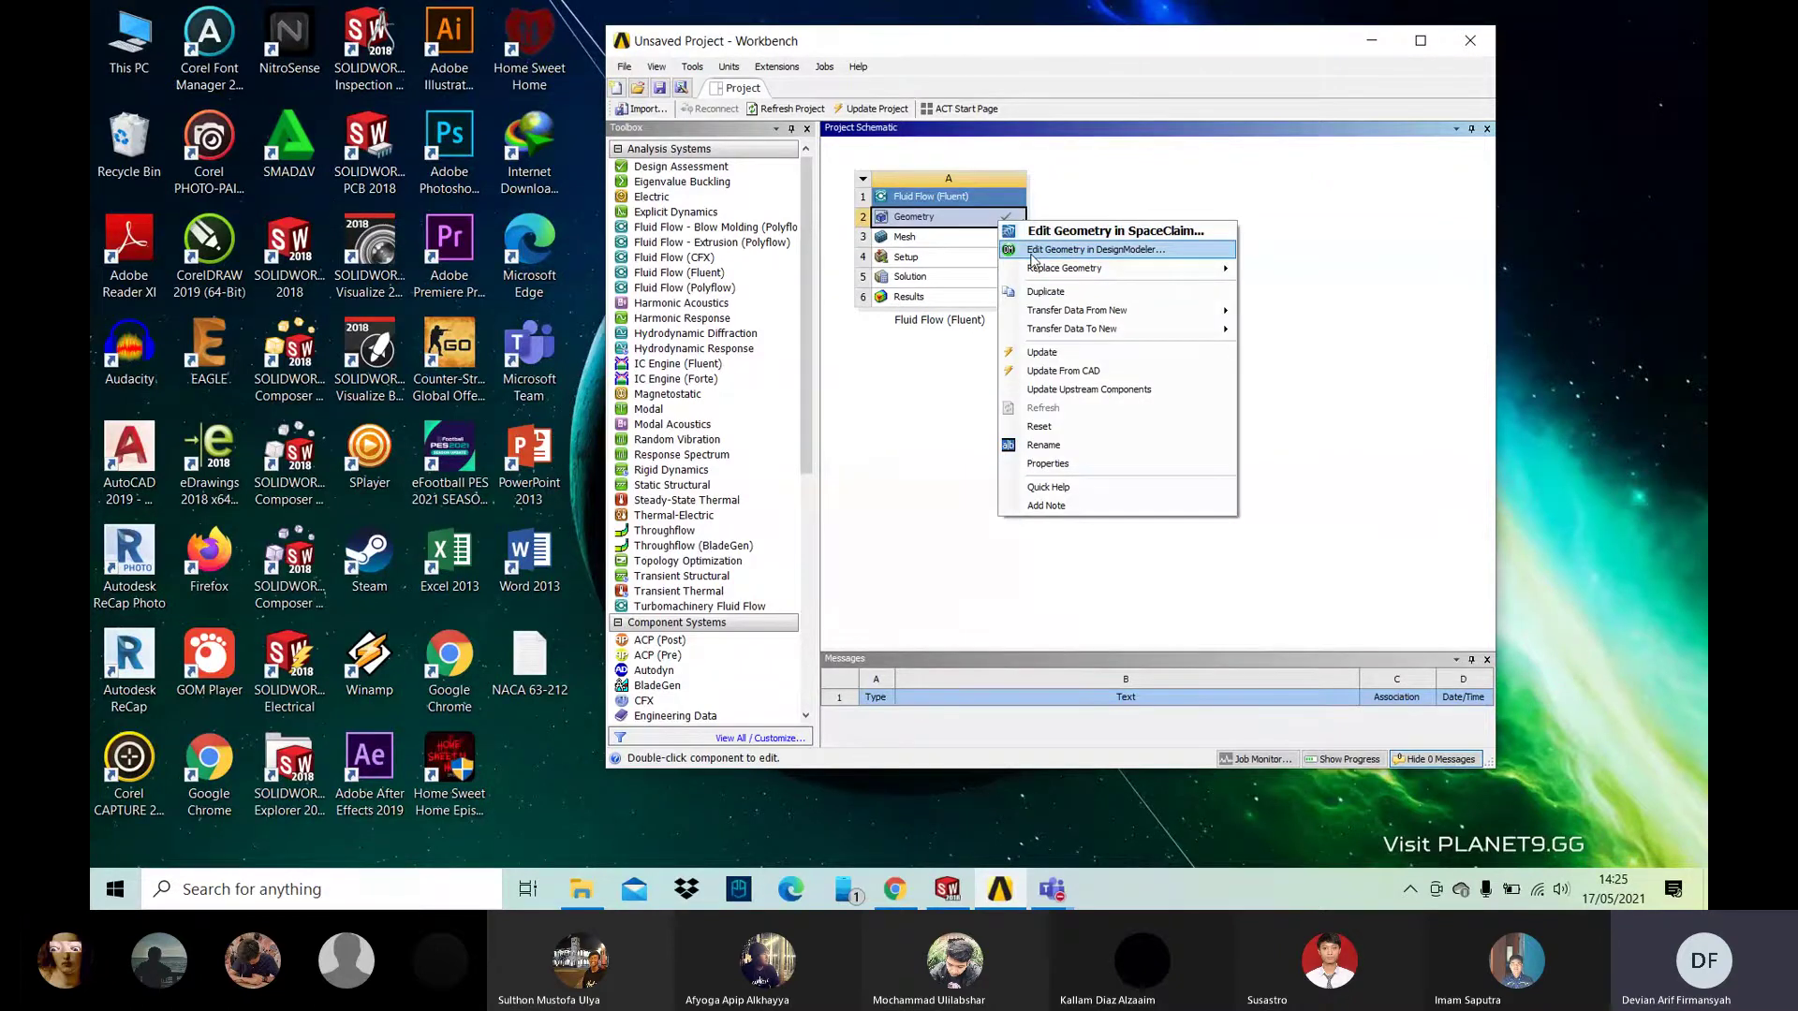
{"action": "left_click", "coordinate": [1031, 251]}
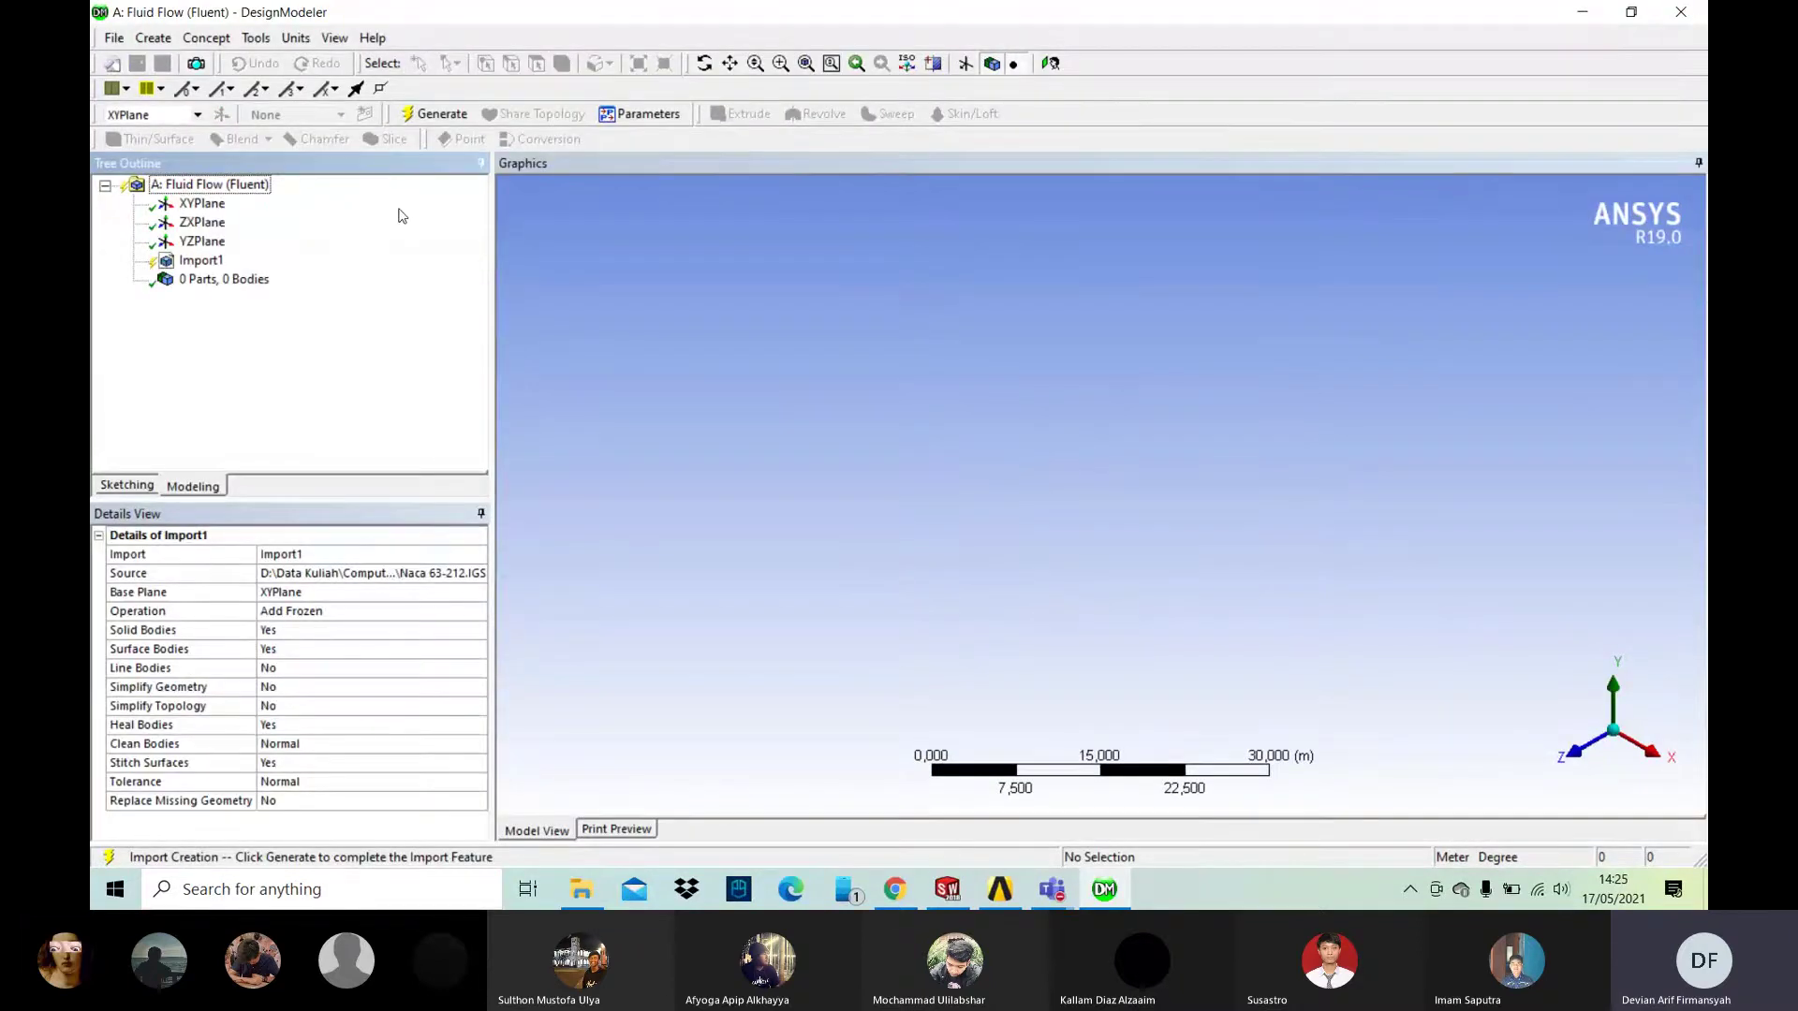
{"action": "left_click", "coordinate": [434, 113]}
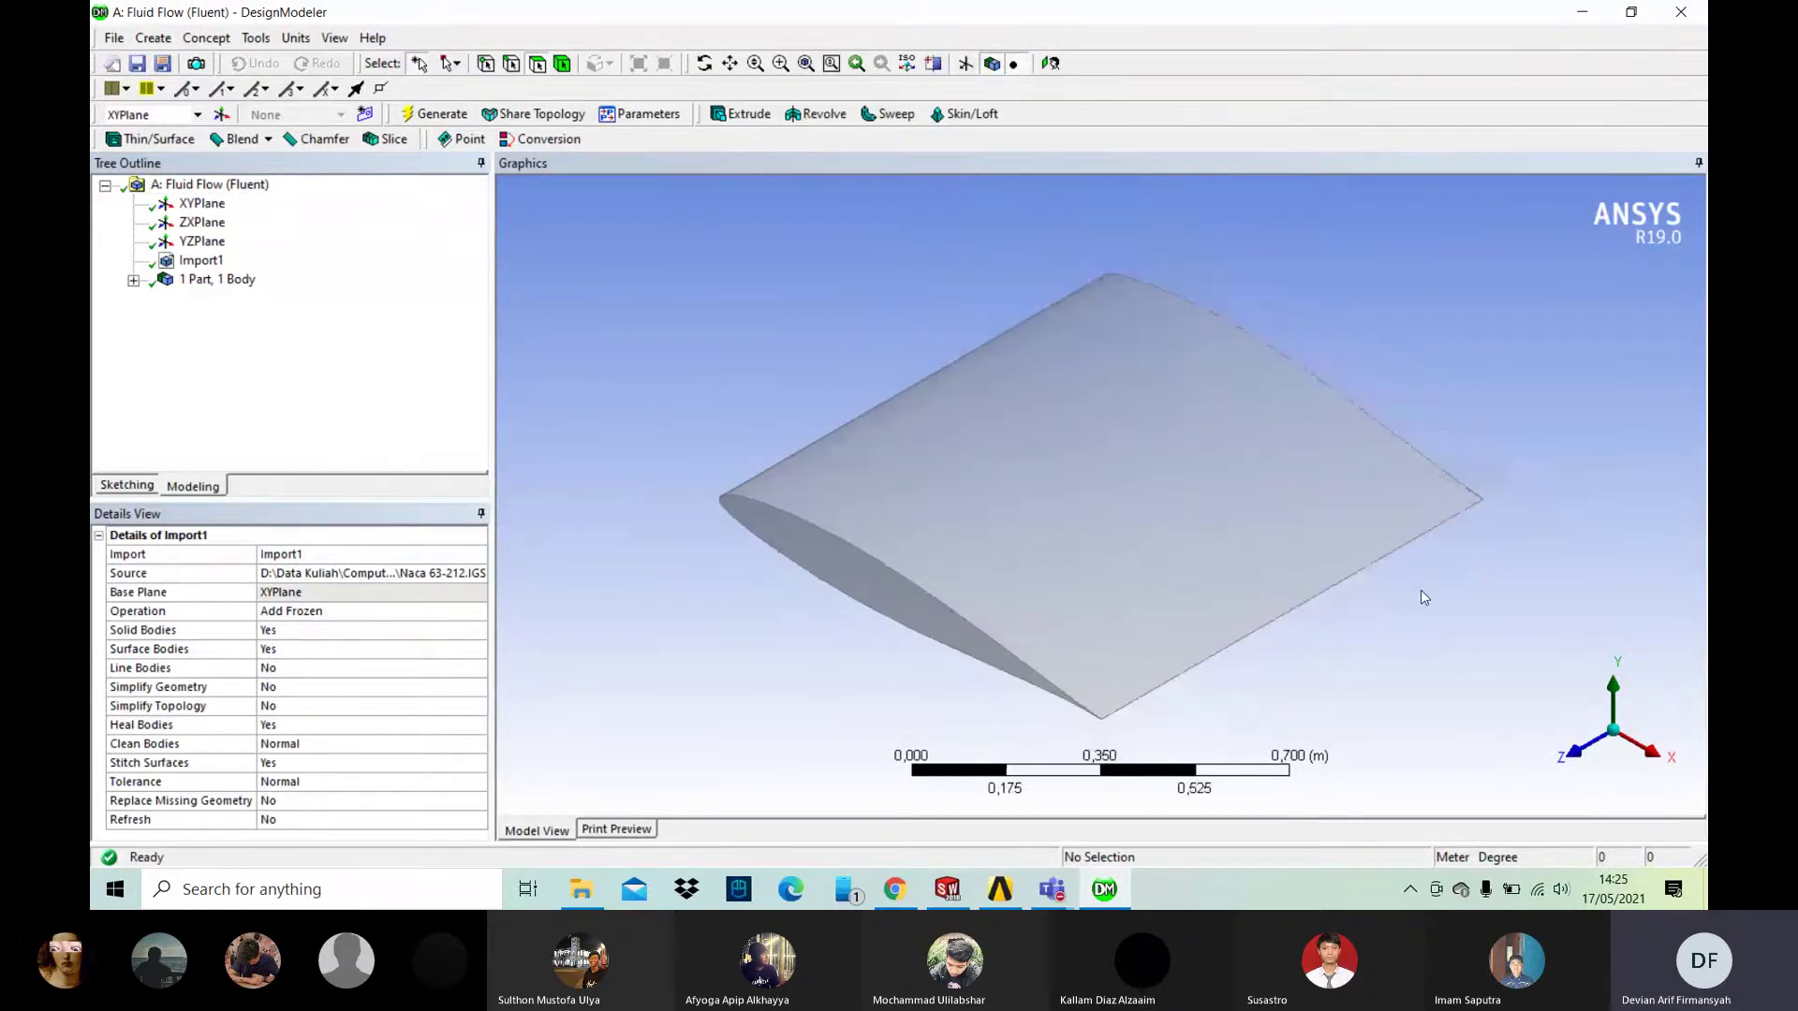
Step: Sketch a circle around the airfoil on the XY plane, centred inside the profile just above the X axis
{"action": "left_click", "coordinate": [1579, 761]}
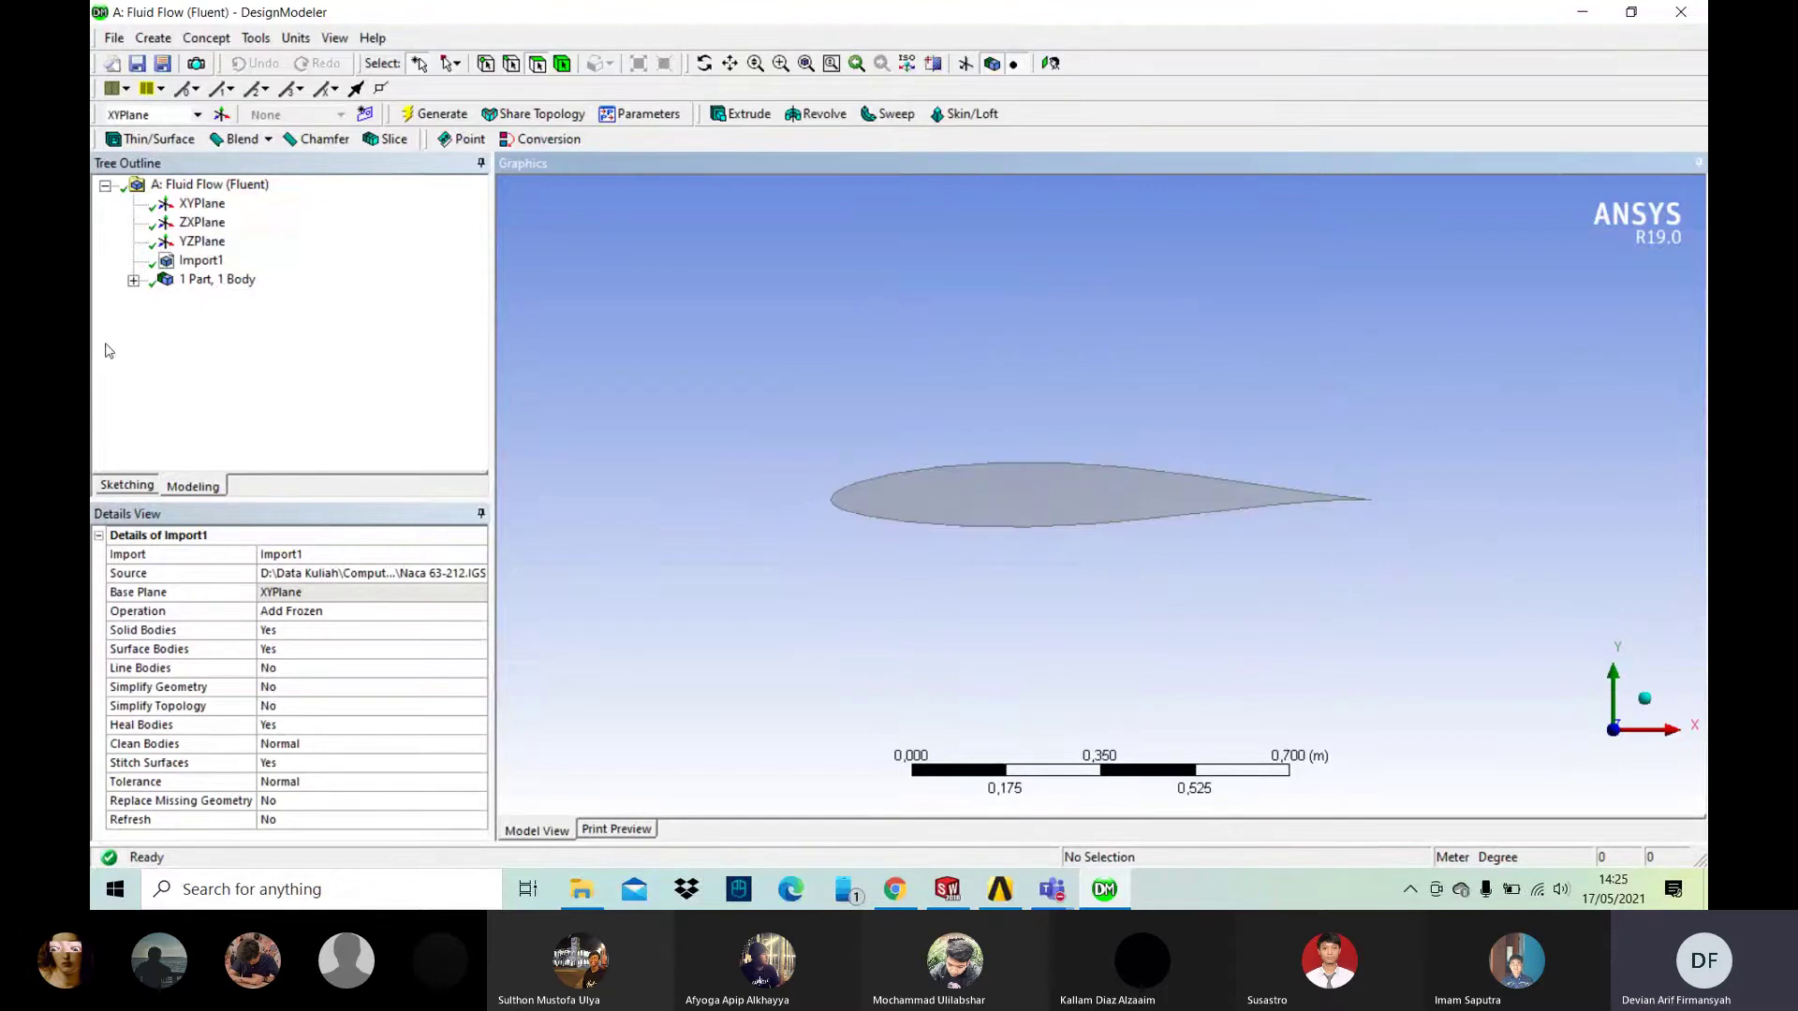
{"action": "left_click", "coordinate": [126, 485]}
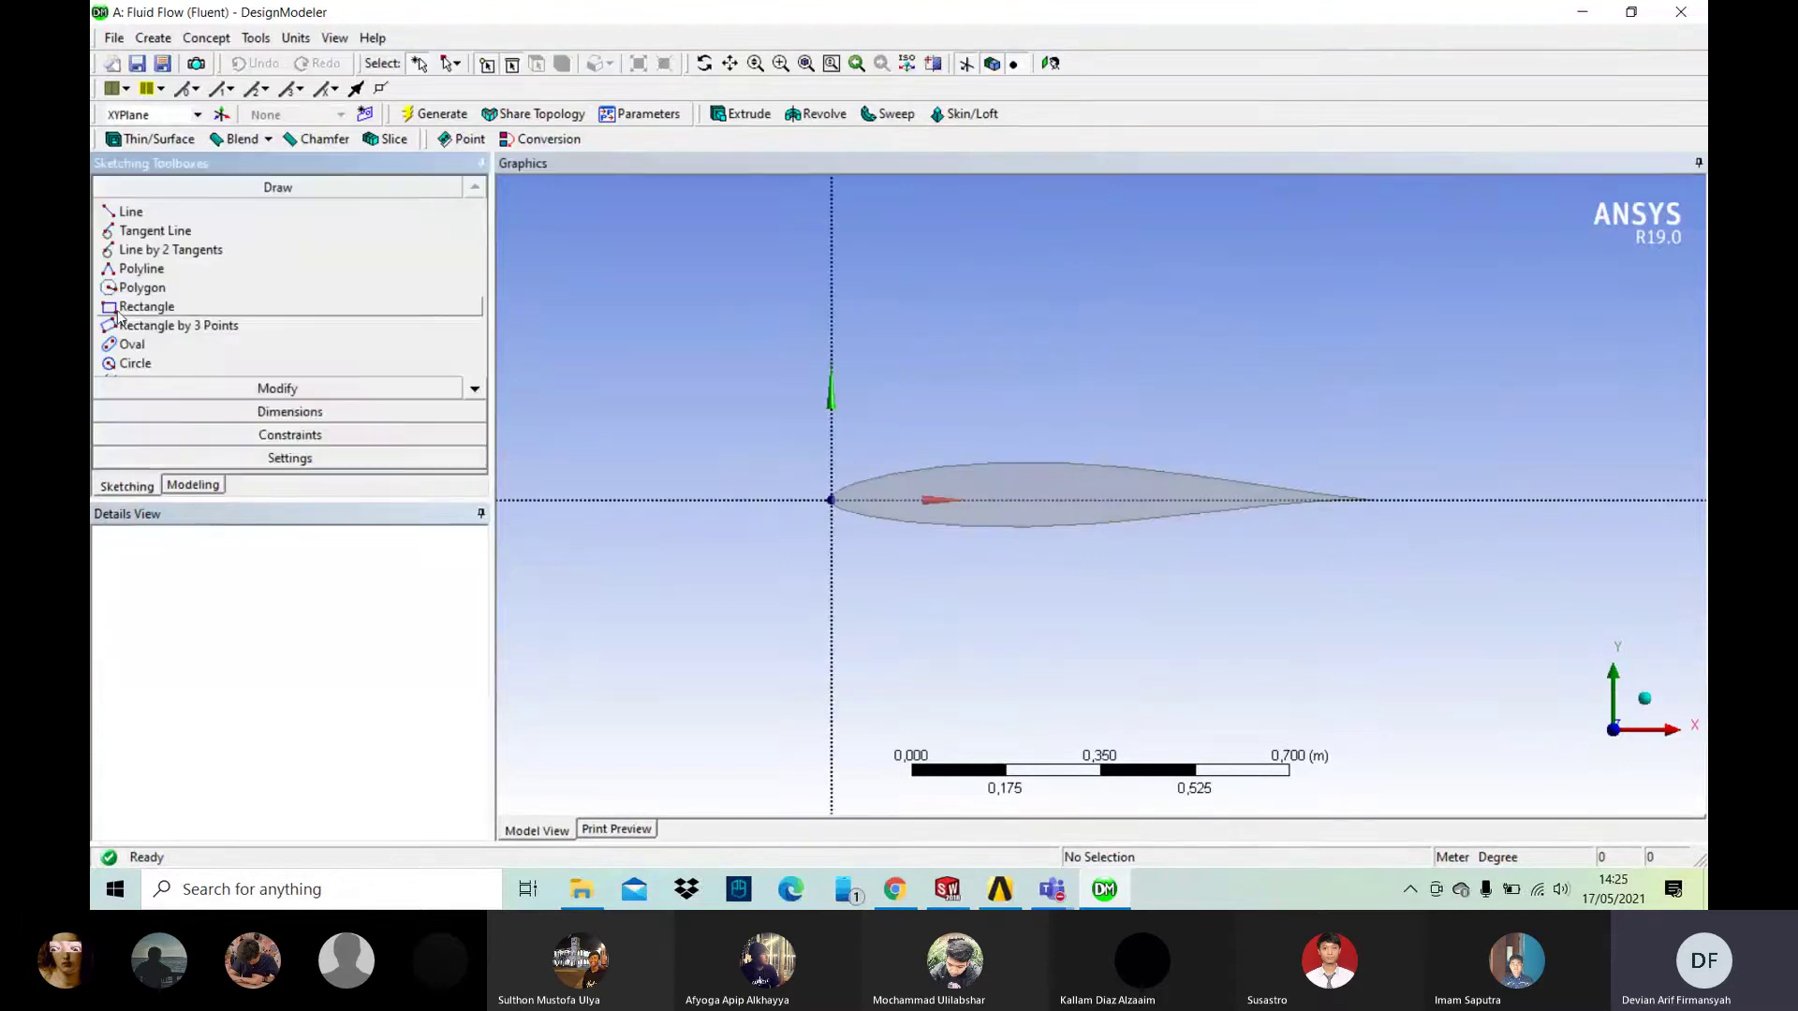
{"action": "left_click", "coordinate": [117, 314]}
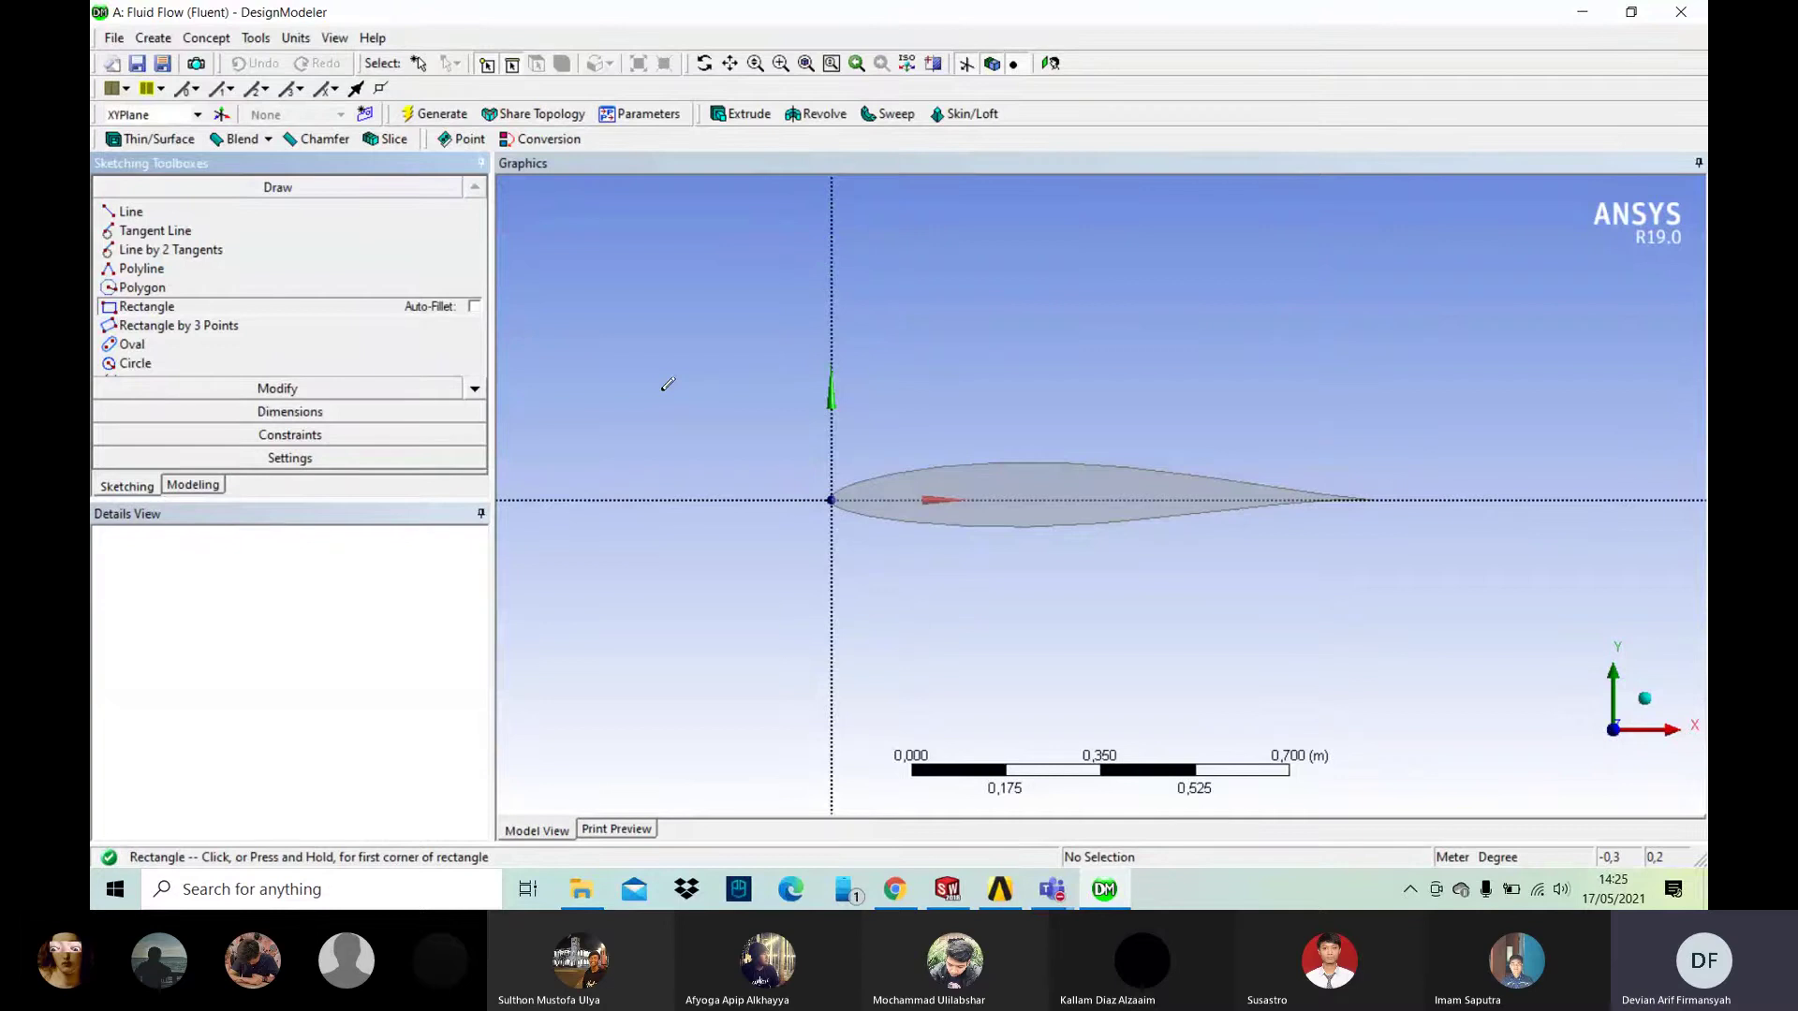
{"action": "left_click", "coordinate": [122, 365]}
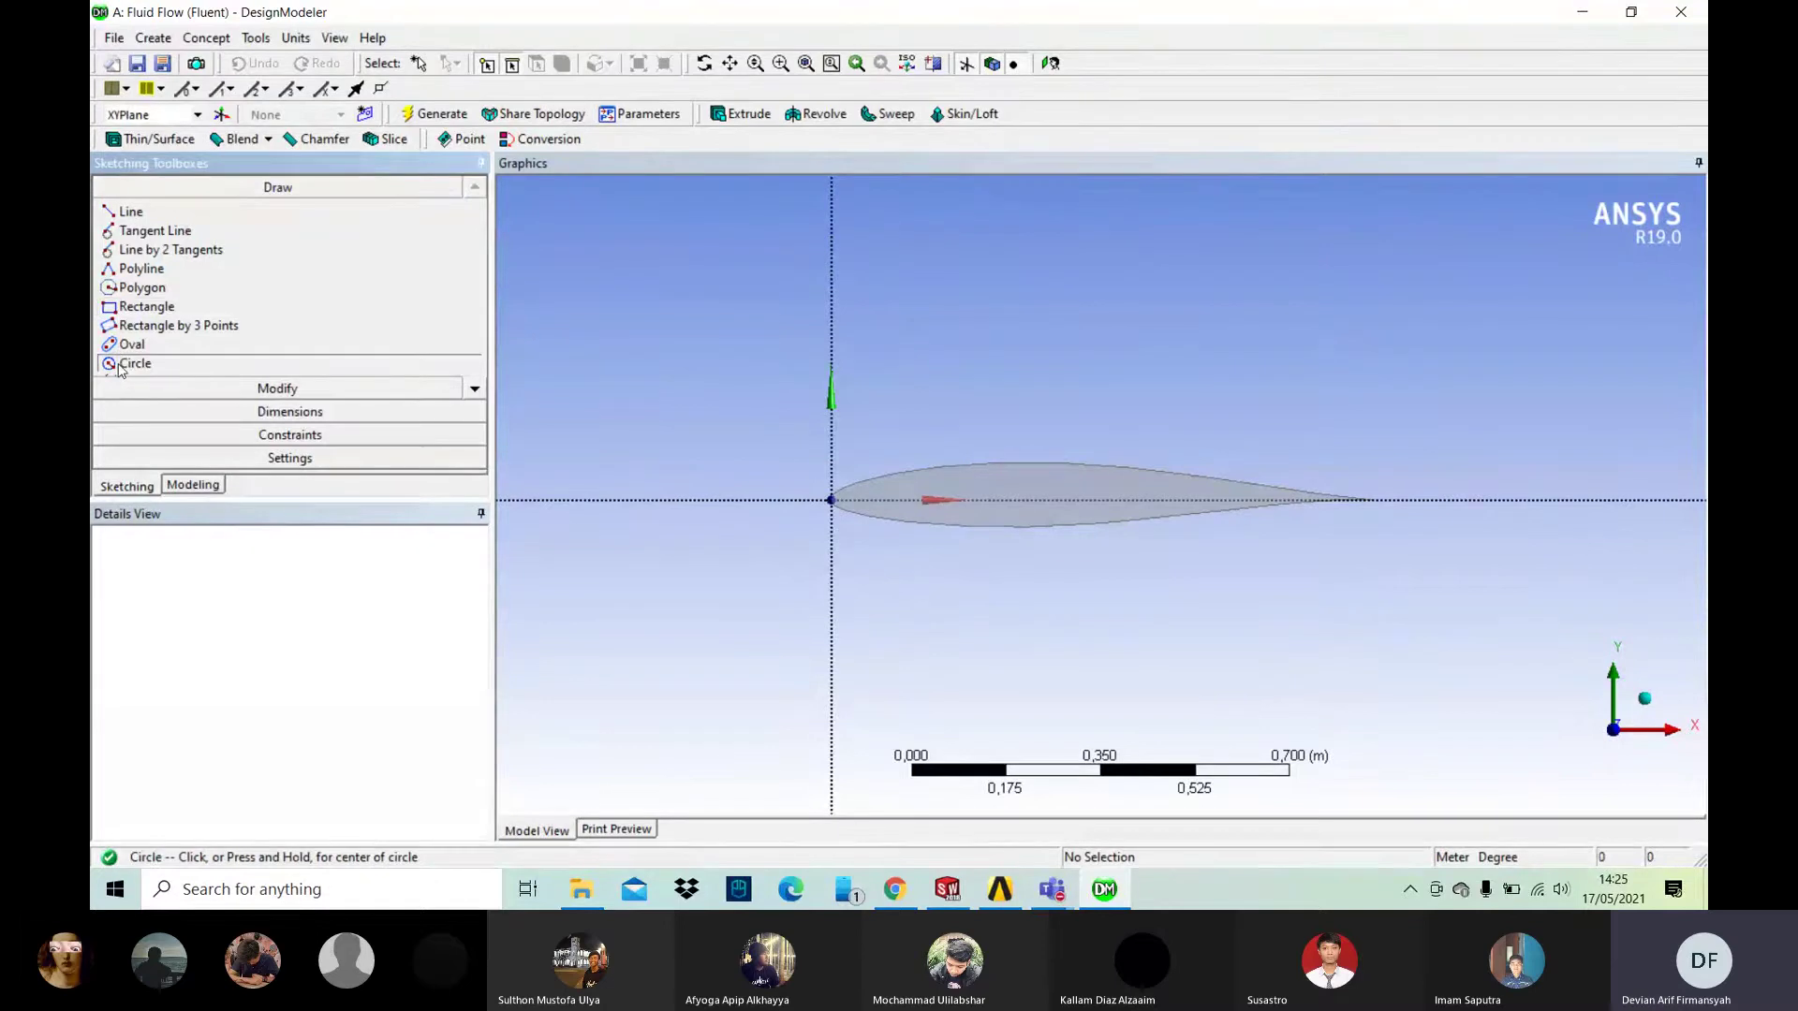
{"action": "left_click", "coordinate": [961, 479]}
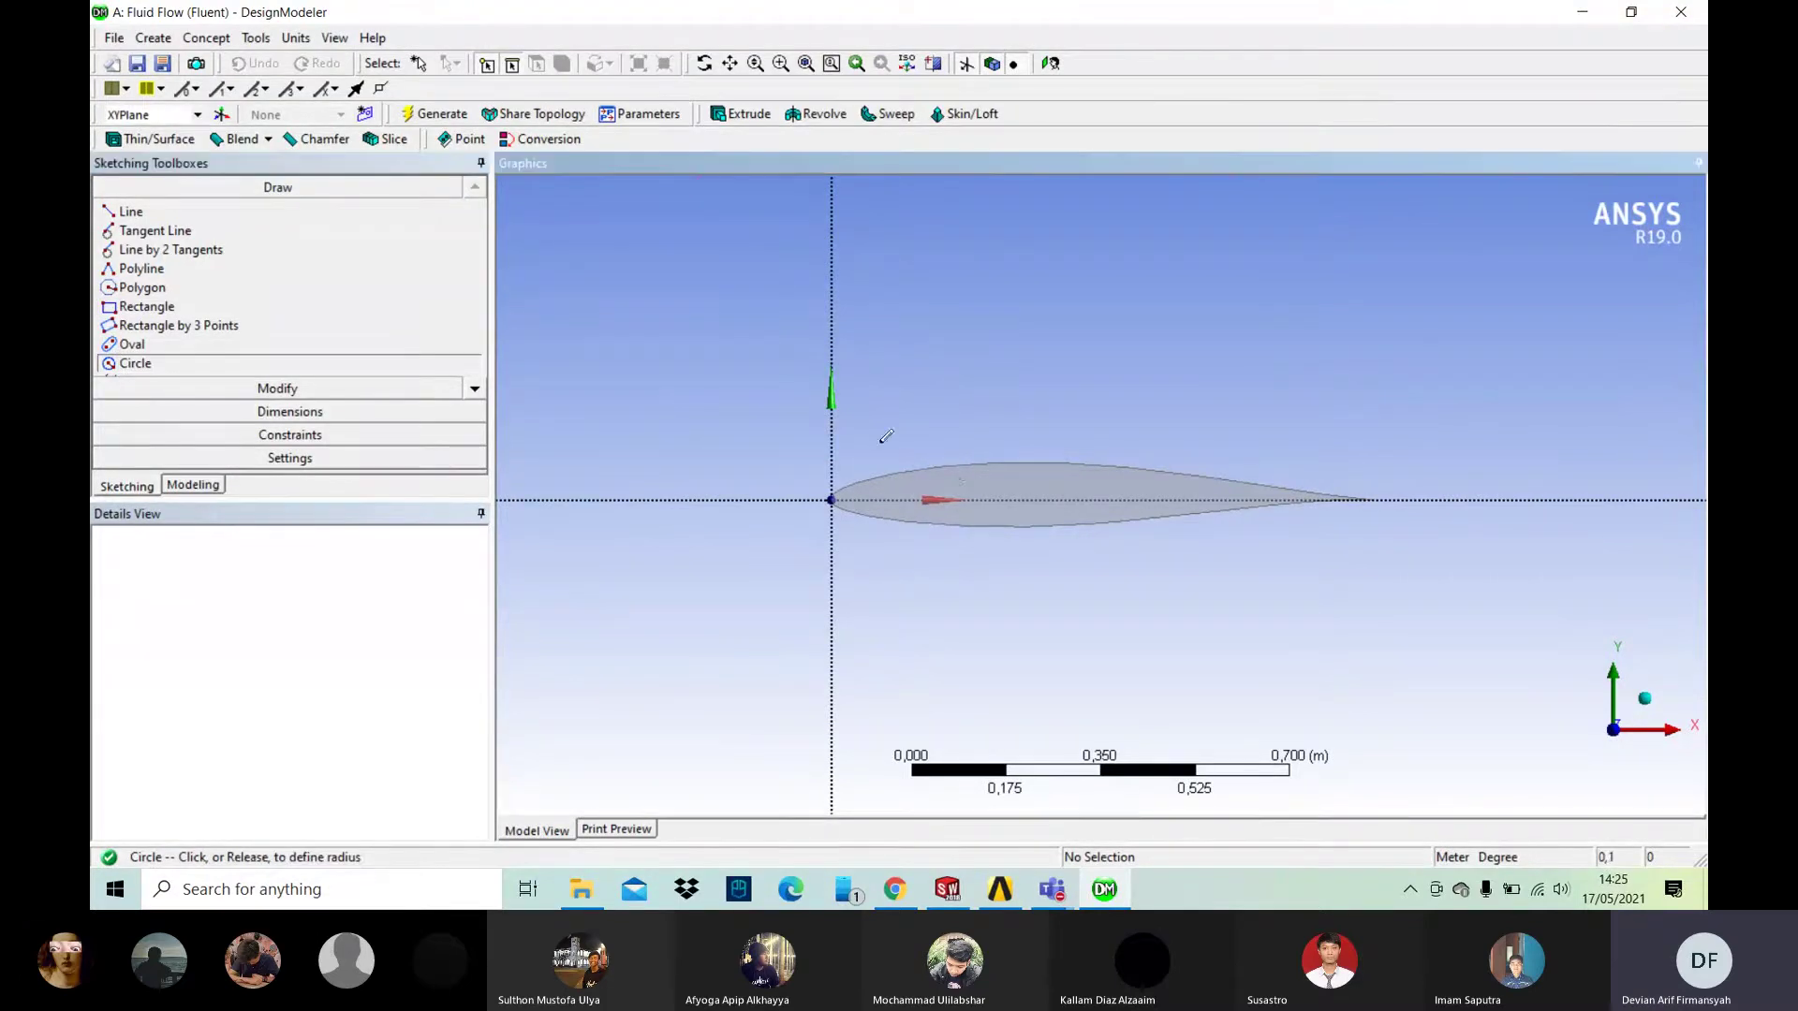
{"action": "left_click", "coordinate": [607, 298]}
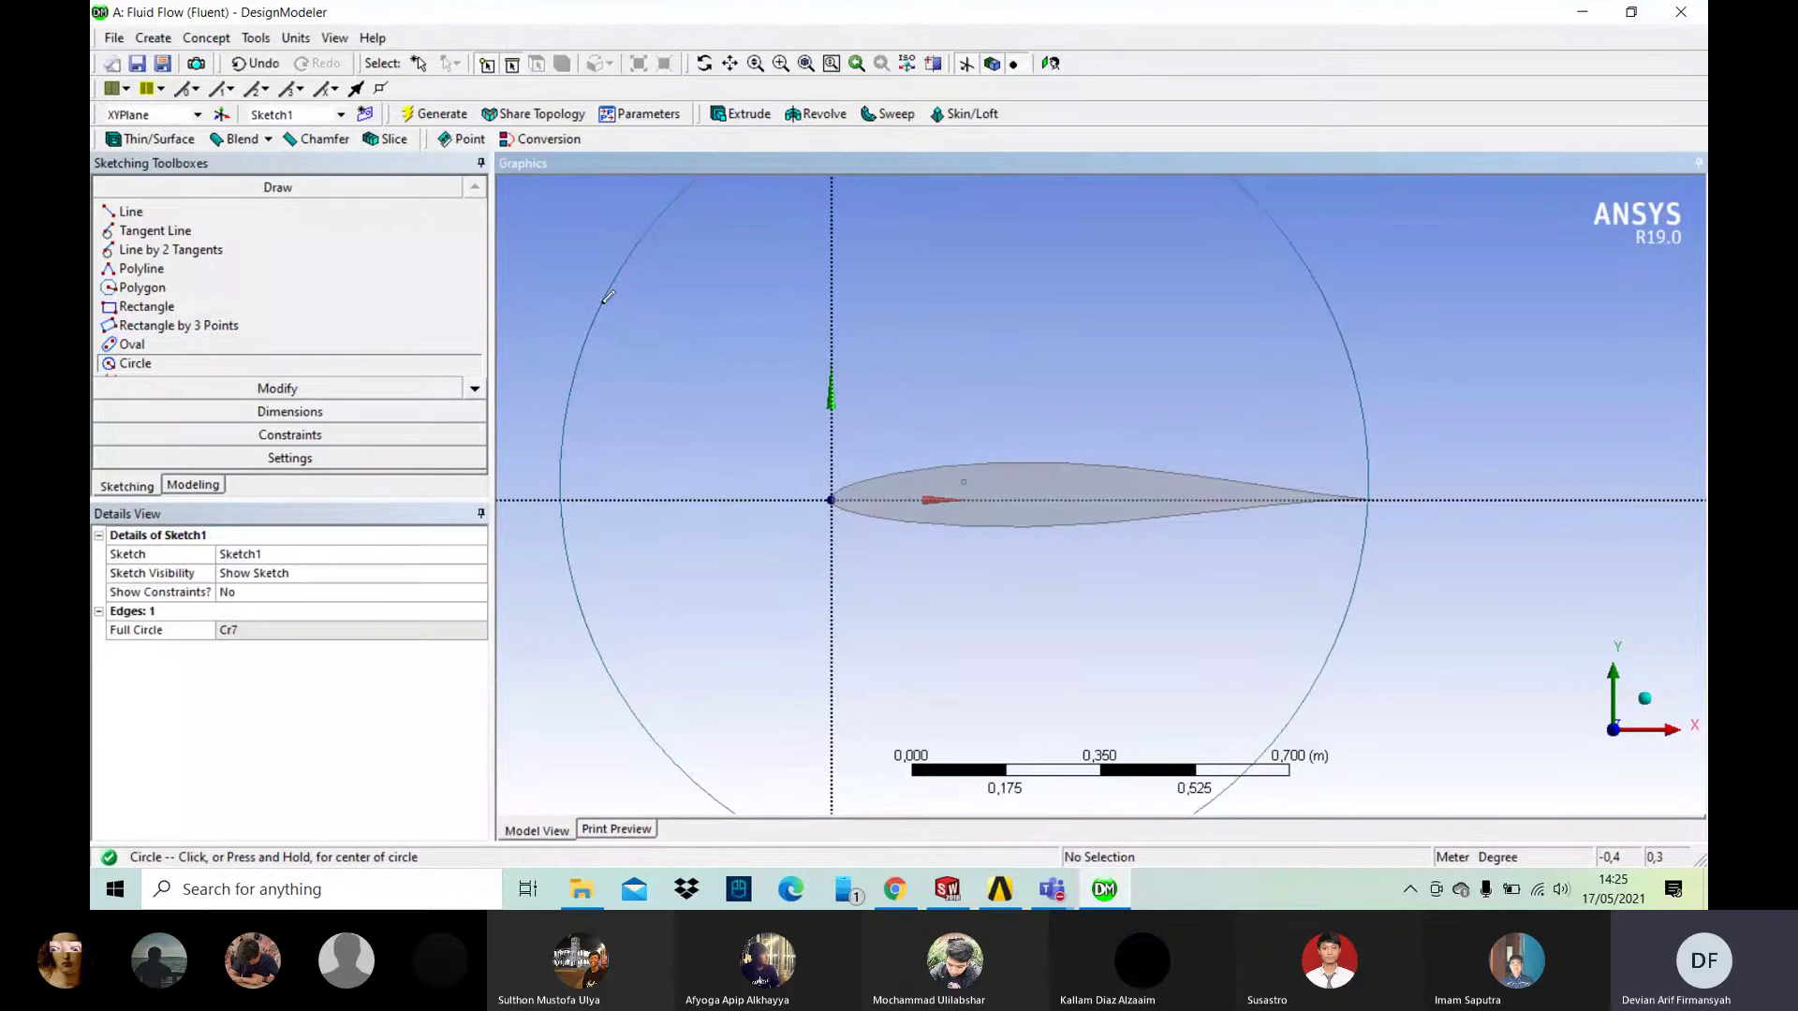
Step: Dimension the circle's diameter and set it to 14 m
{"action": "left_click", "coordinate": [289, 412]}
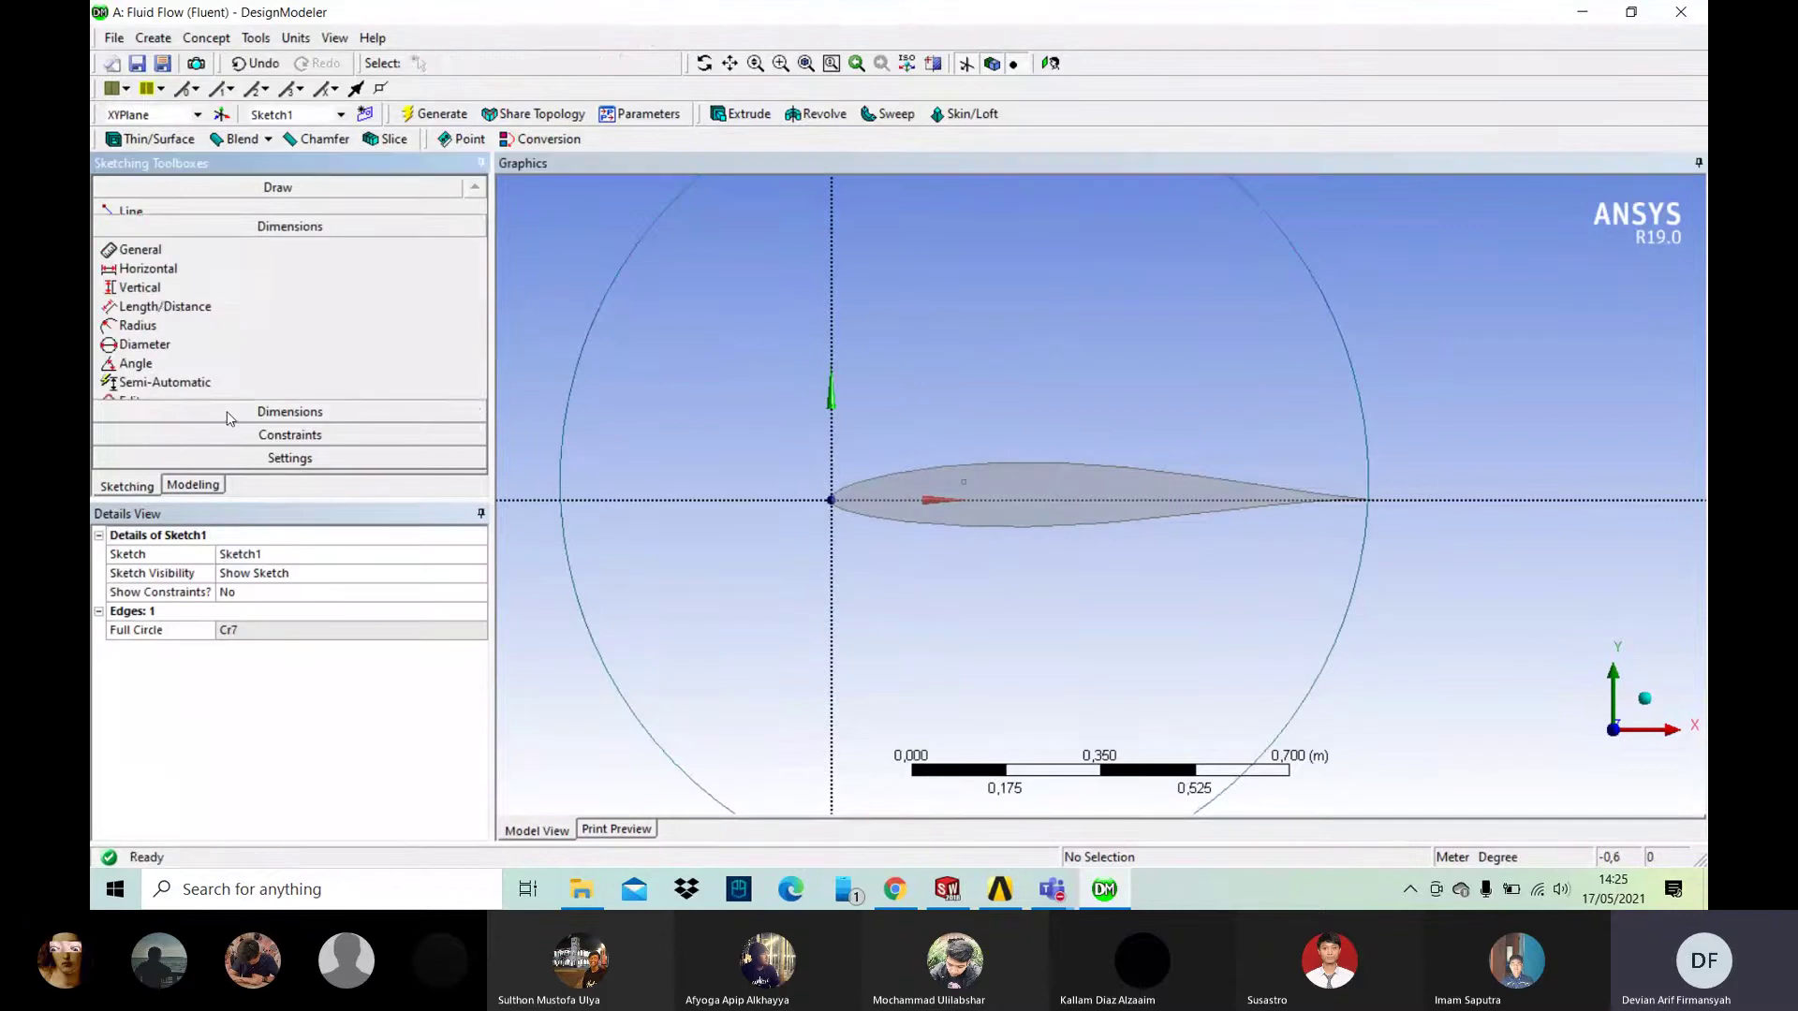
{"action": "left_click", "coordinate": [591, 343]}
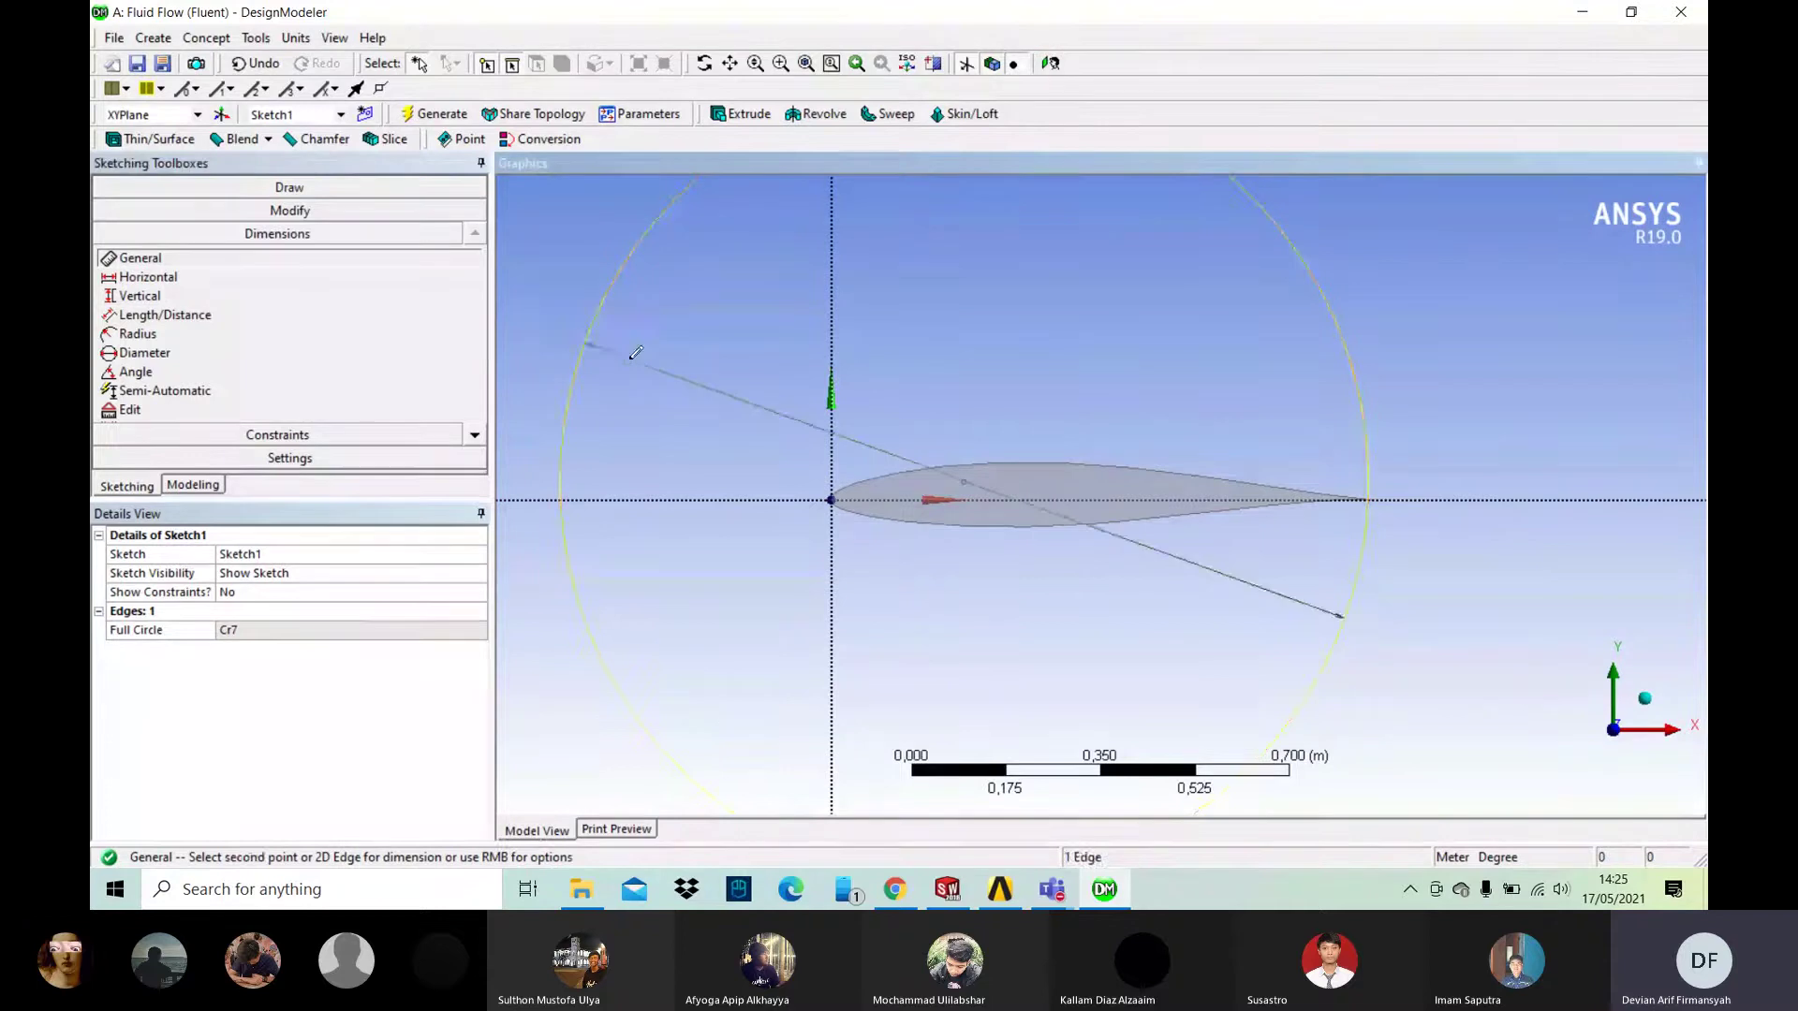
{"action": "left_click", "coordinate": [628, 359]}
{"action": "left_click", "coordinate": [247, 629]}
{"action": "type", "text": "15"}
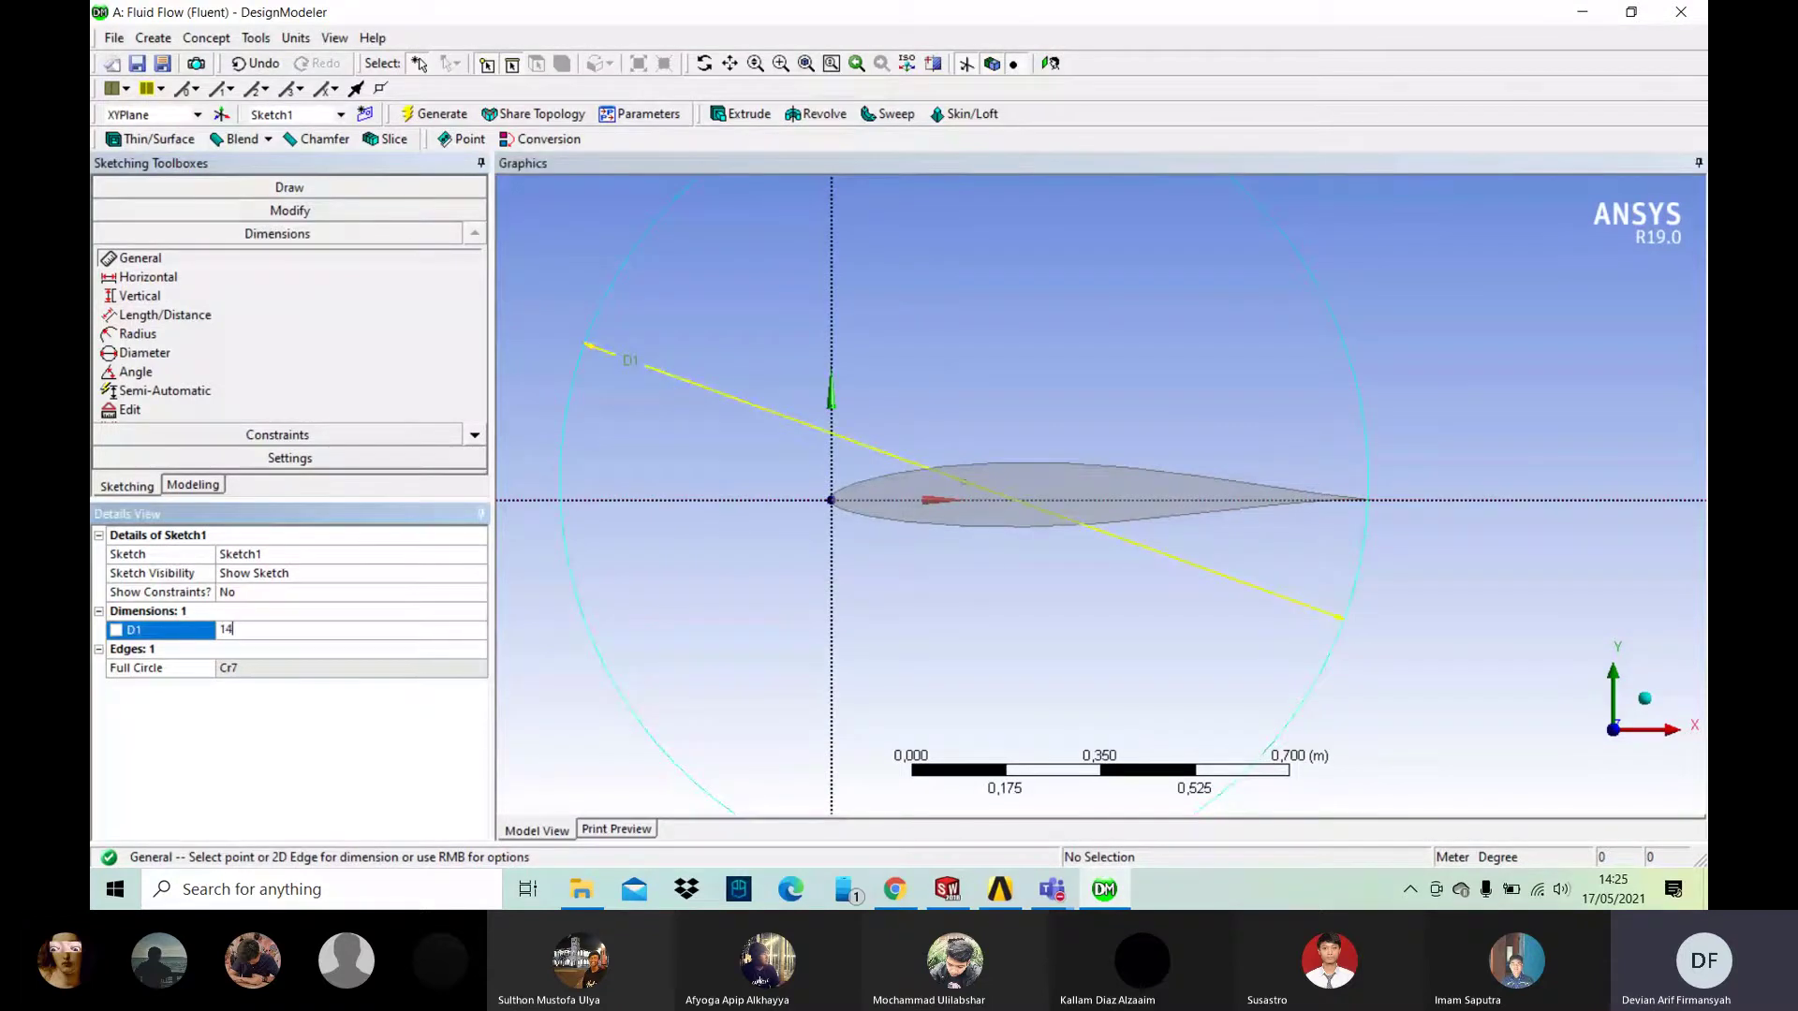
{"action": "key", "text": "Return"}
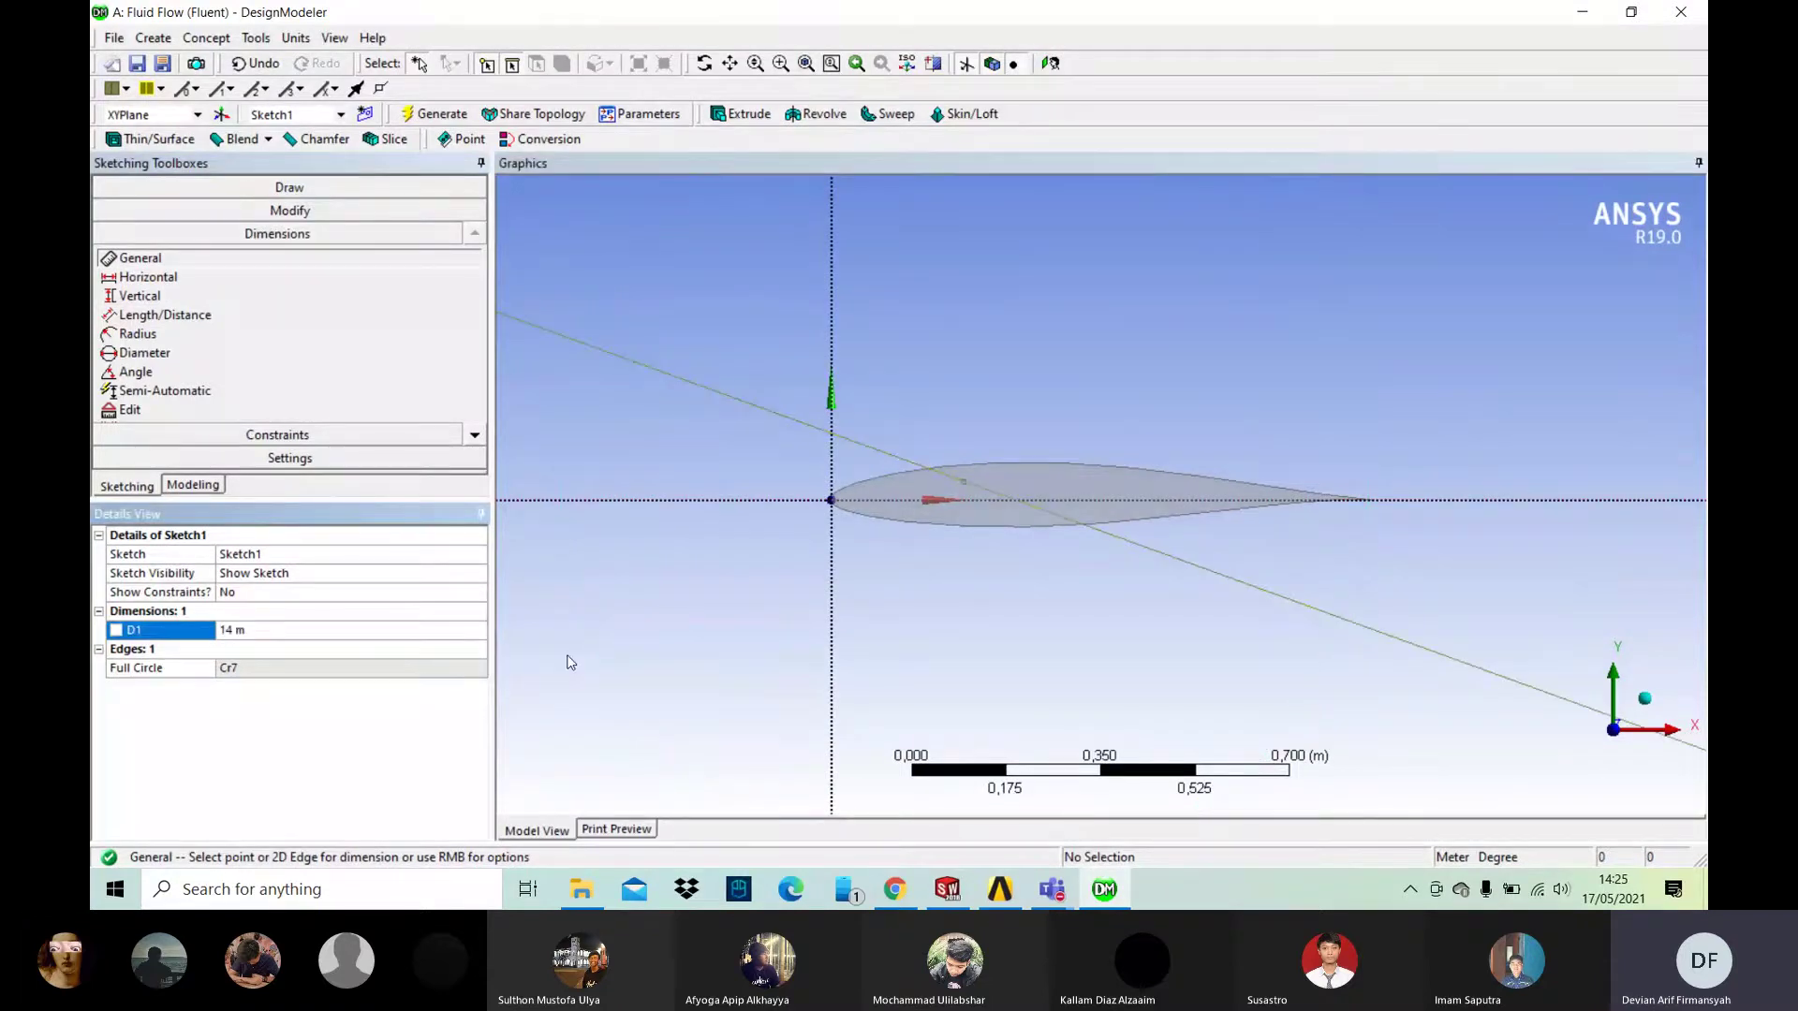
Step: Dimension the circle centre's horizontal distance from the Y axis and its vertical distance from the X axis
{"action": "left_click", "coordinate": [148, 278]}
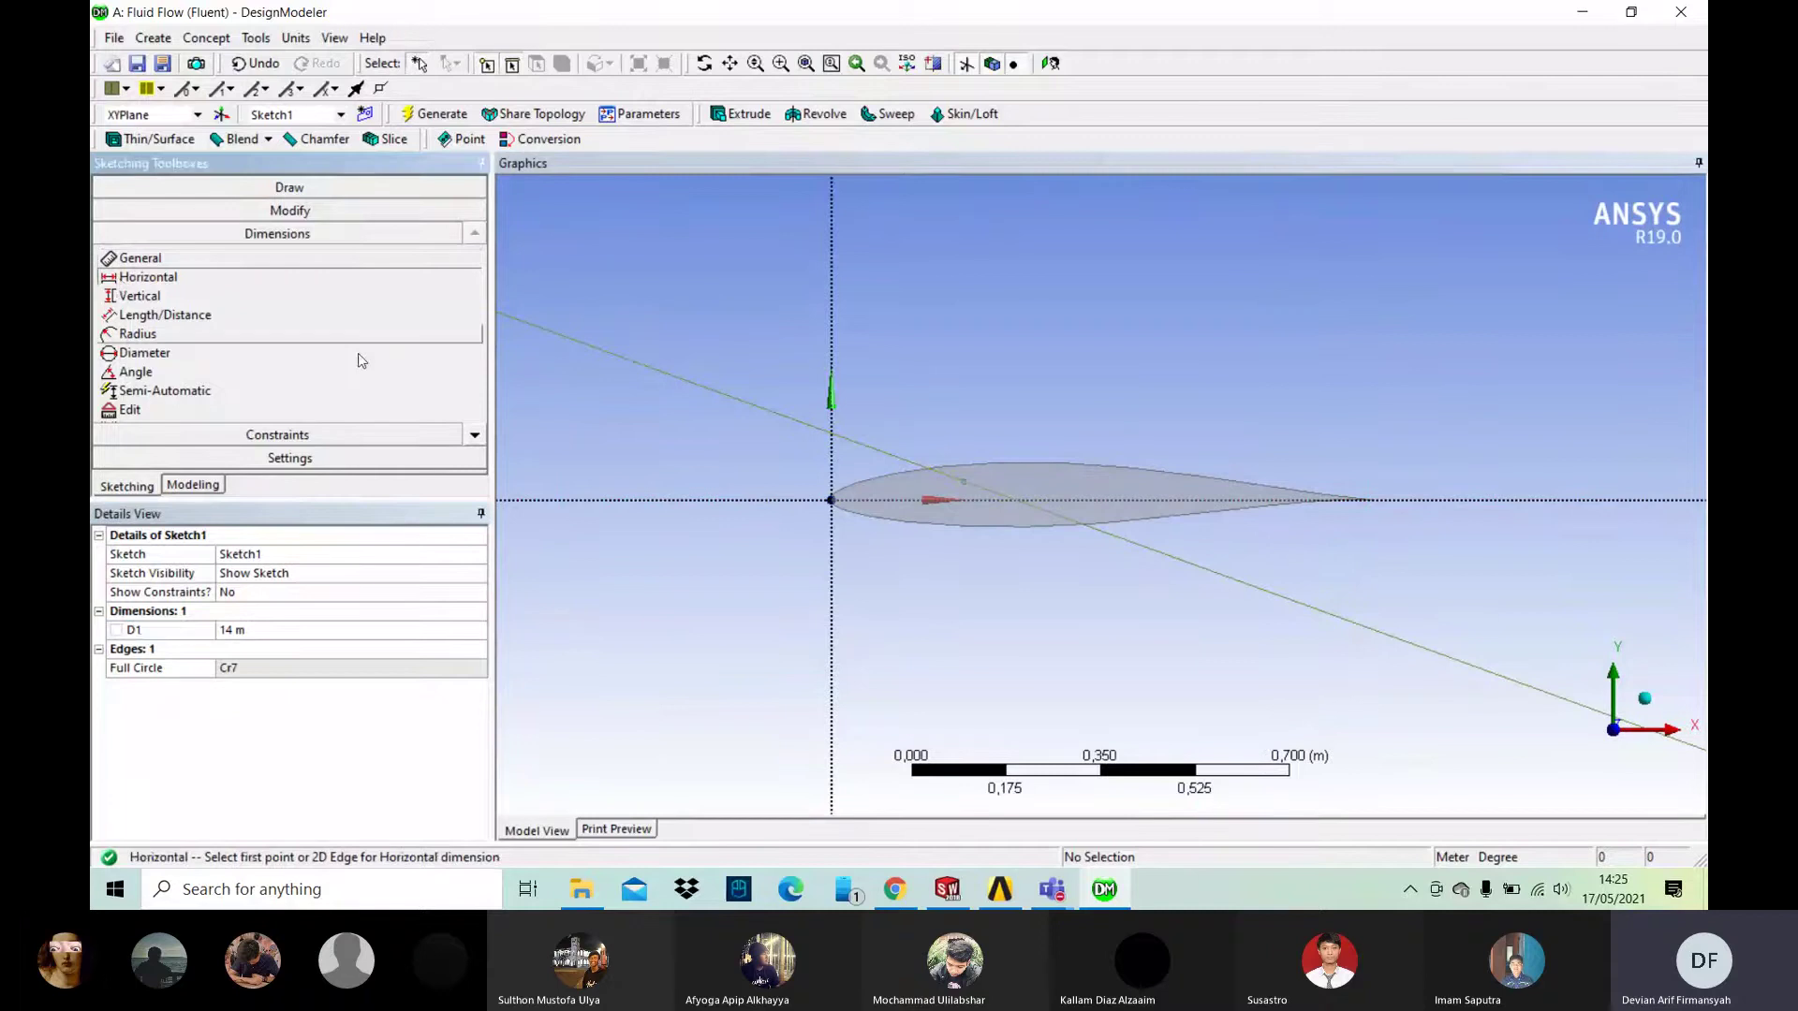
{"action": "left_click", "coordinate": [971, 478]}
{"action": "left_click", "coordinate": [963, 431]}
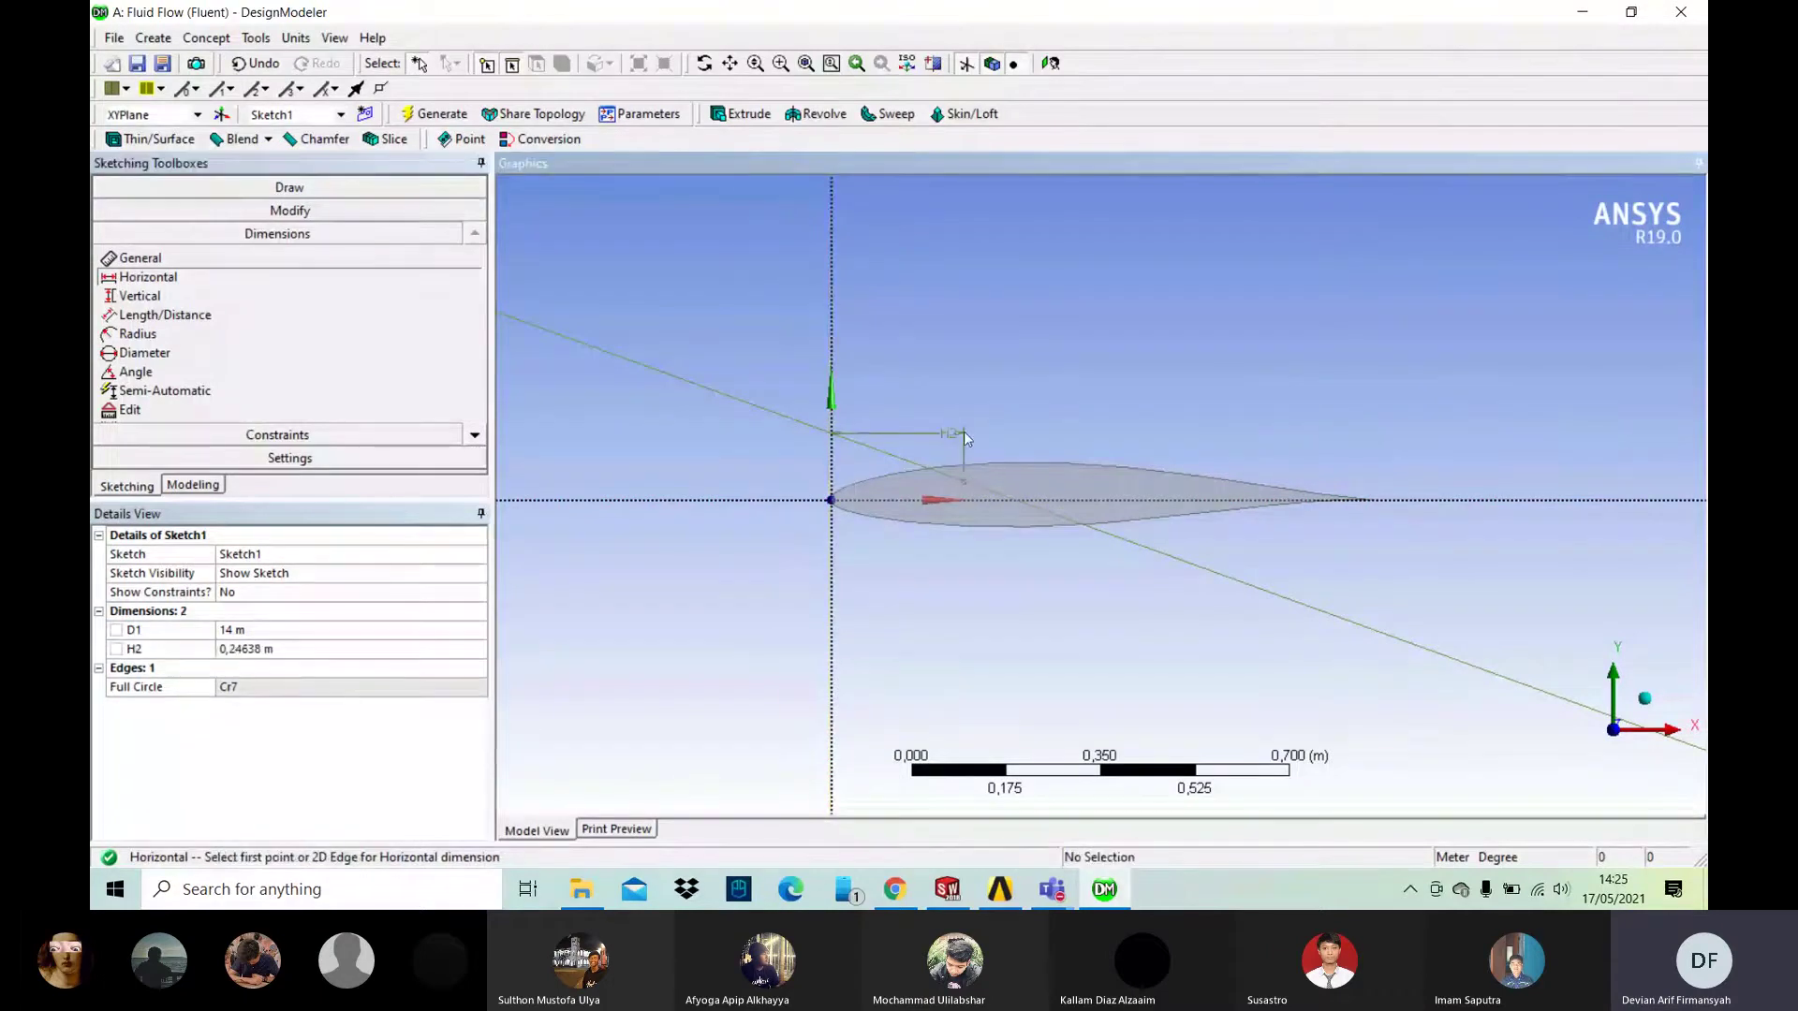
{"action": "left_click", "coordinate": [975, 504]}
{"action": "left_click", "coordinate": [986, 504]}
{"action": "left_click", "coordinate": [207, 301]}
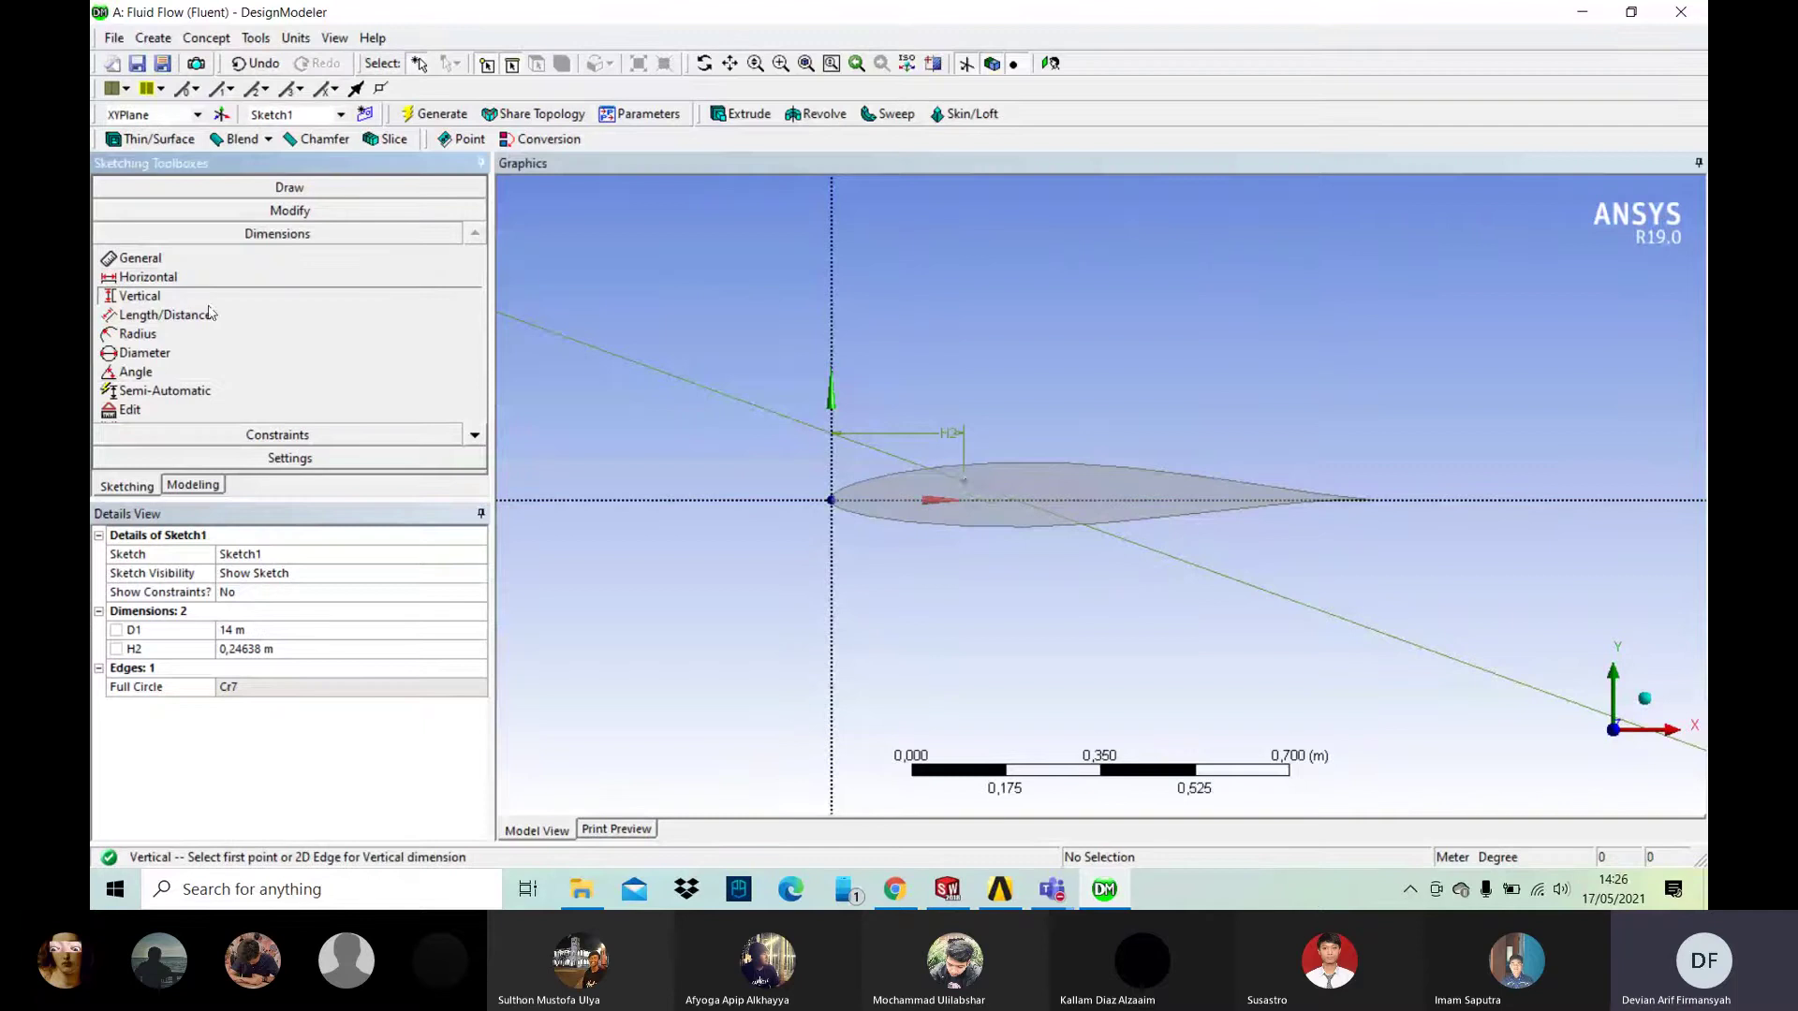
{"action": "left_click", "coordinate": [965, 484]}
{"action": "left_click", "coordinate": [972, 503]}
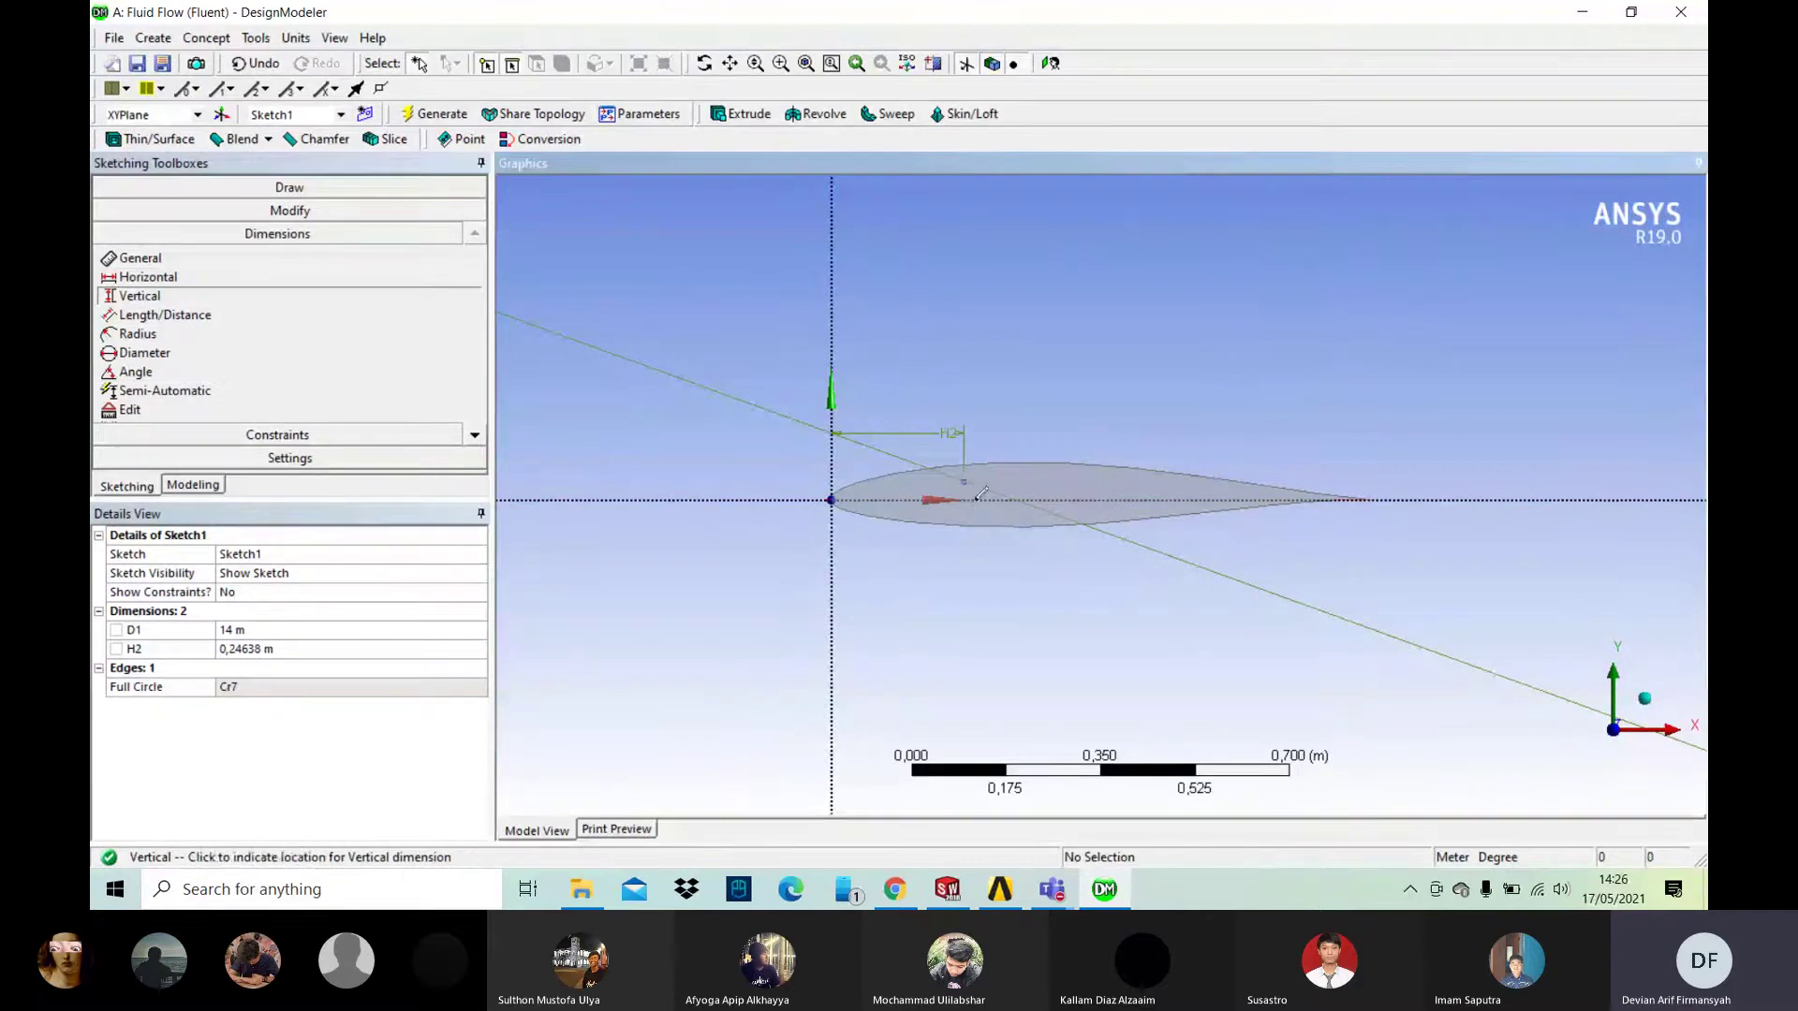
{"action": "left_click", "coordinate": [979, 562]}
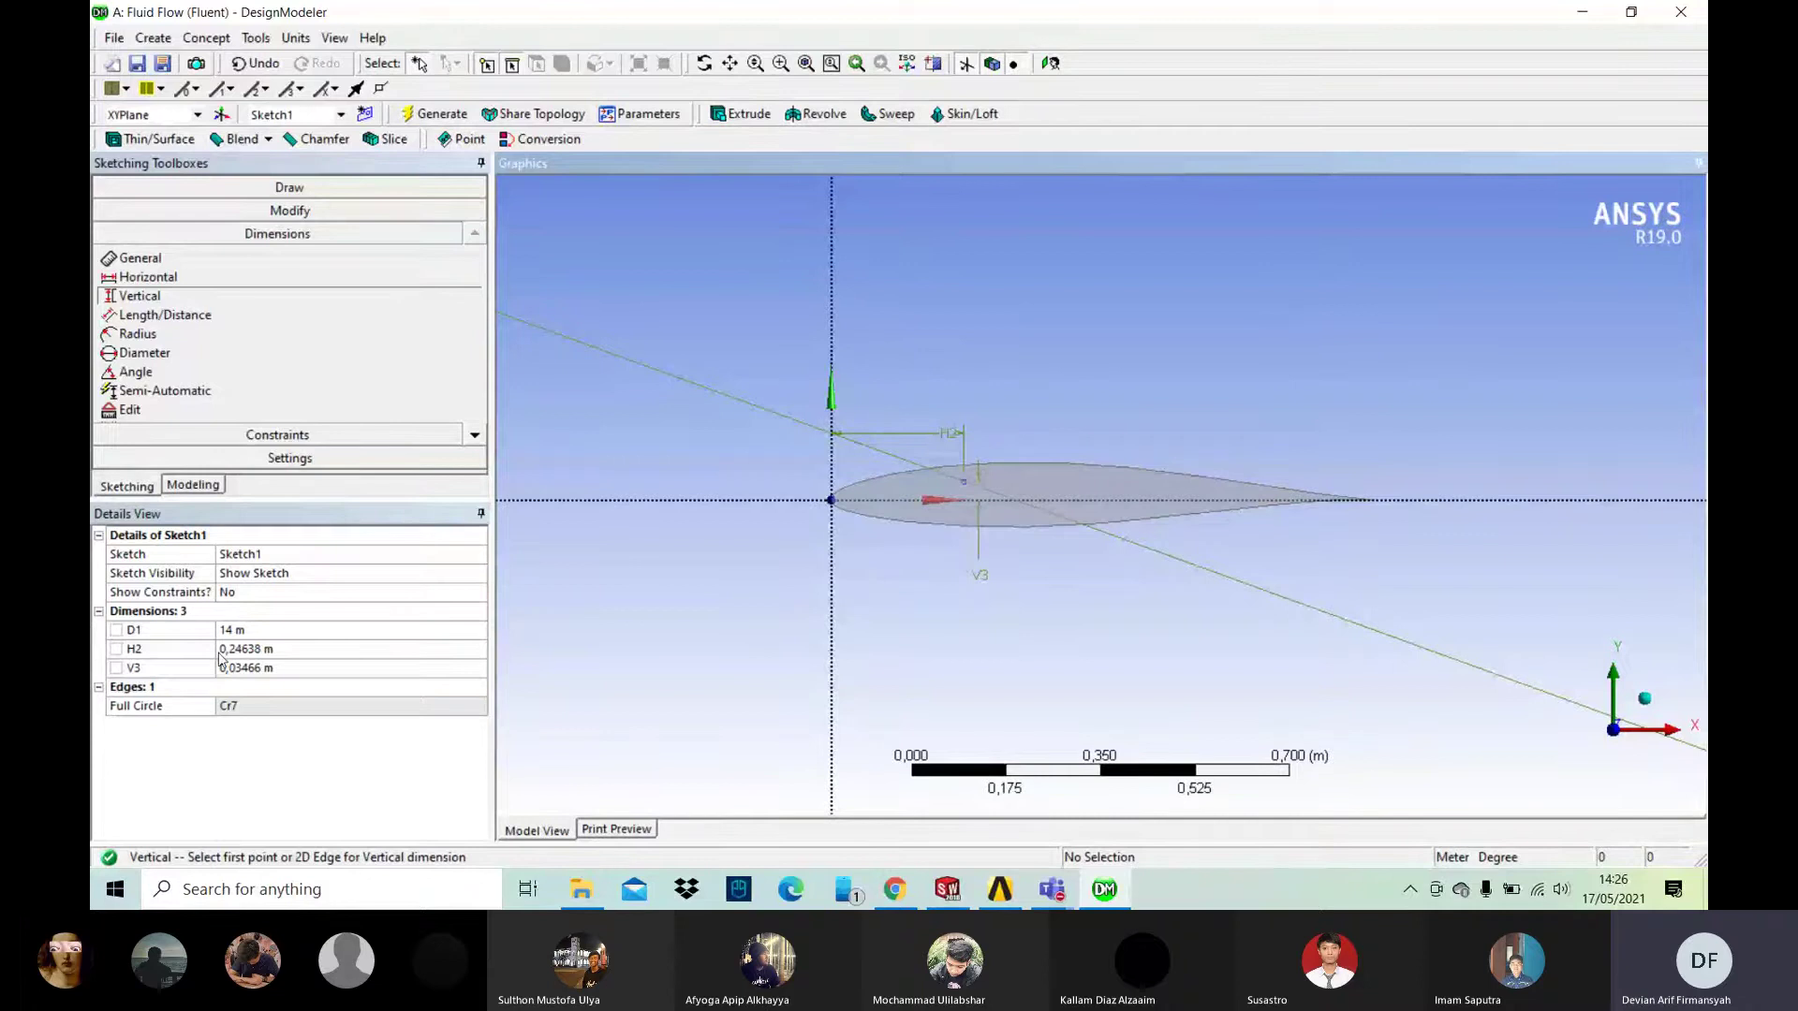
Step: Set the circle centre's horizontal distance to 0,4 m and its vertical distance to 0,04 m
{"action": "left_click", "coordinate": [246, 652]}
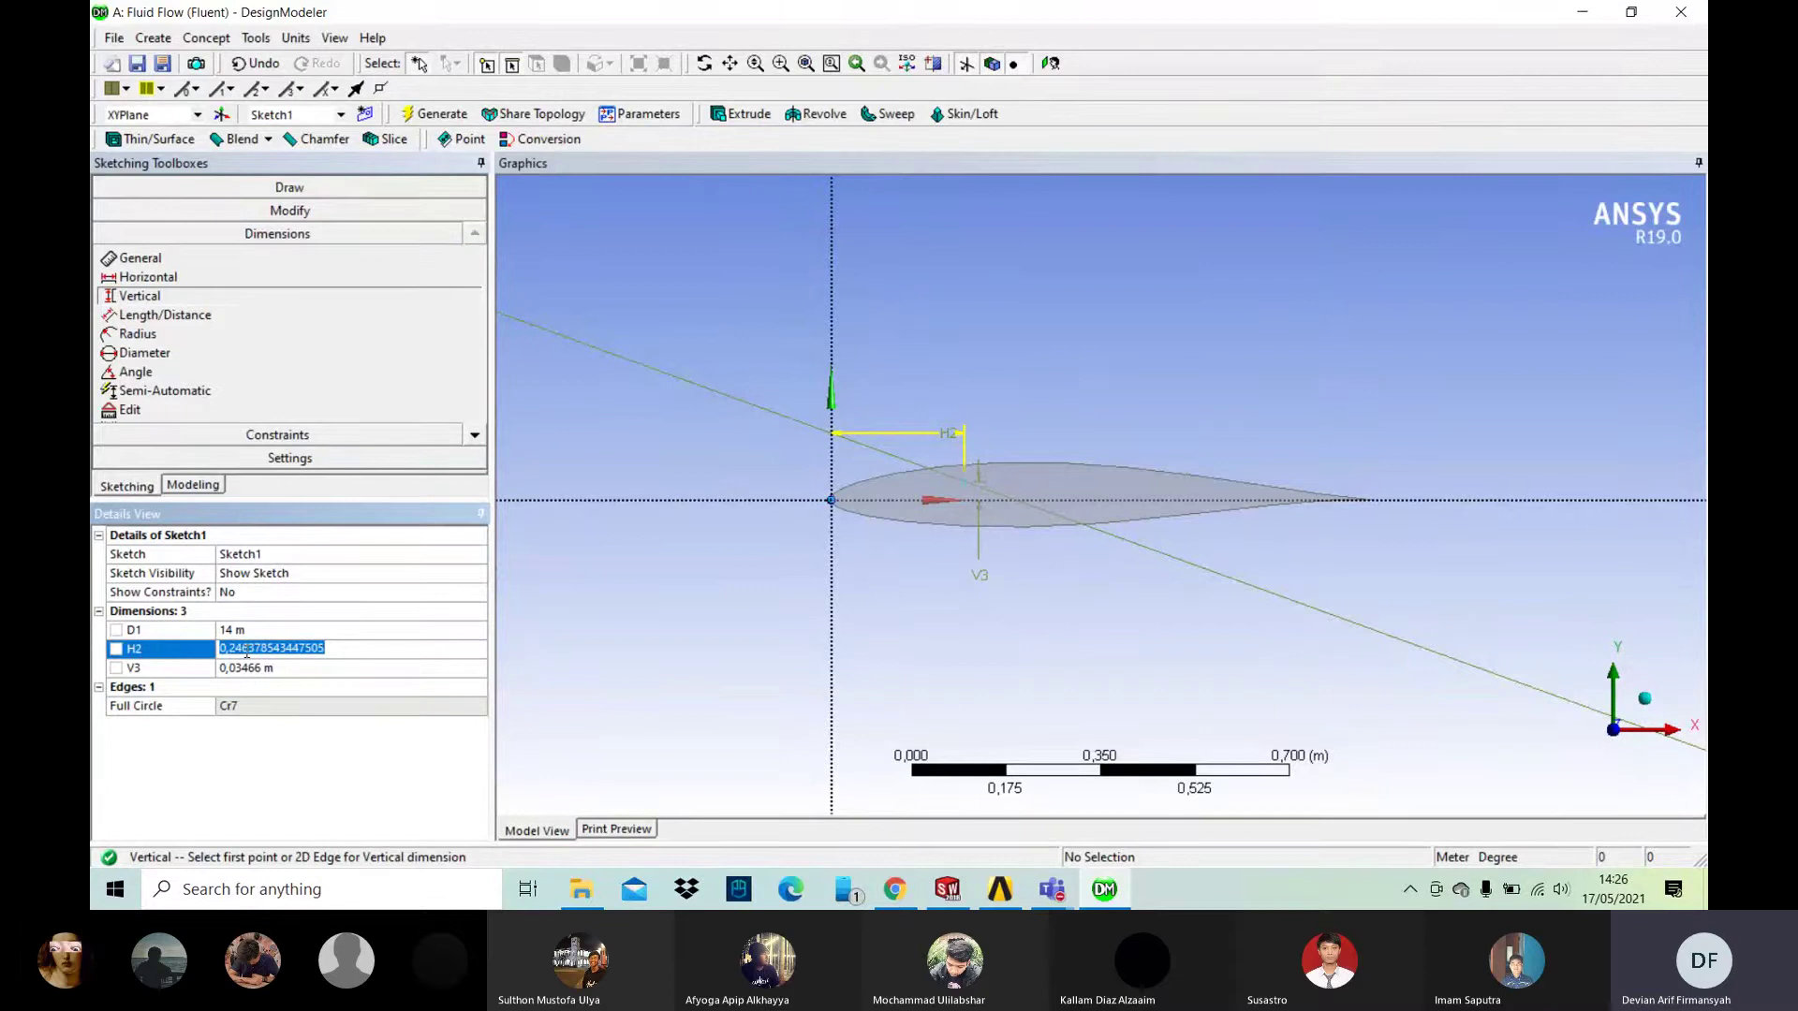
{"action": "type", "text": "0,4"}
{"action": "key", "text": "Return"}
{"action": "left_click", "coordinate": [260, 667]}
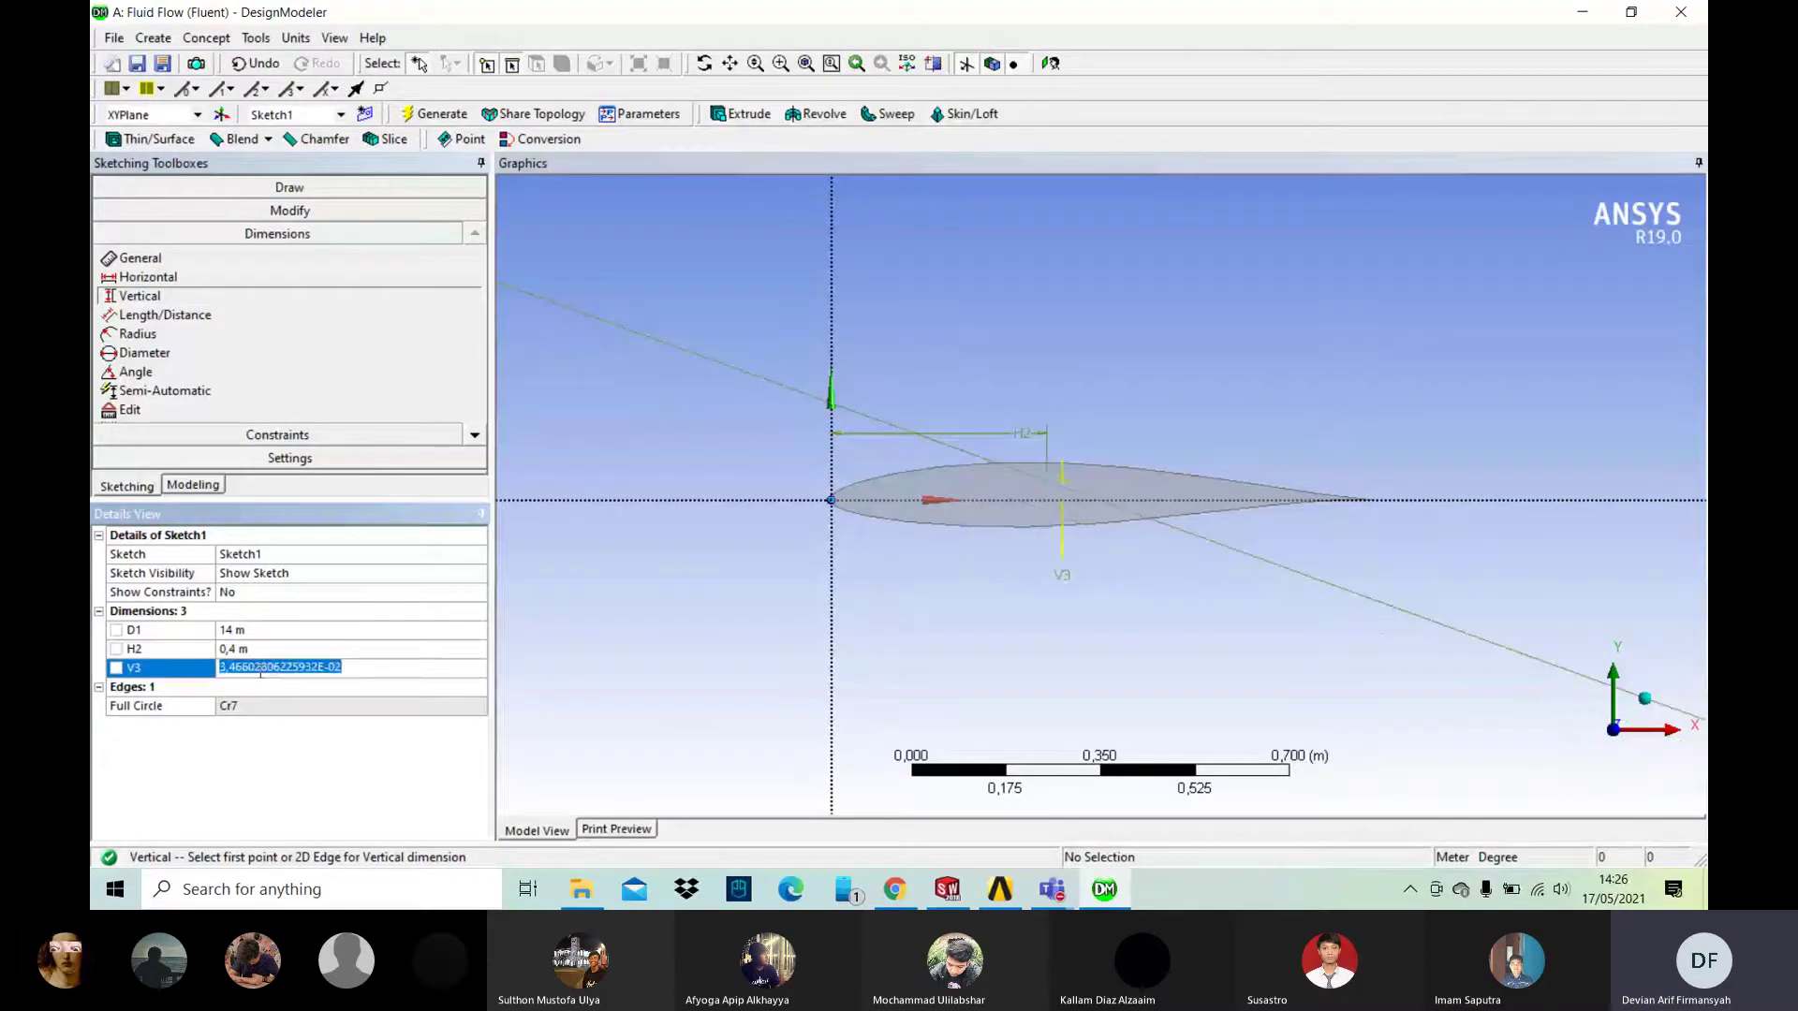
{"action": "type", "text": "0,"}
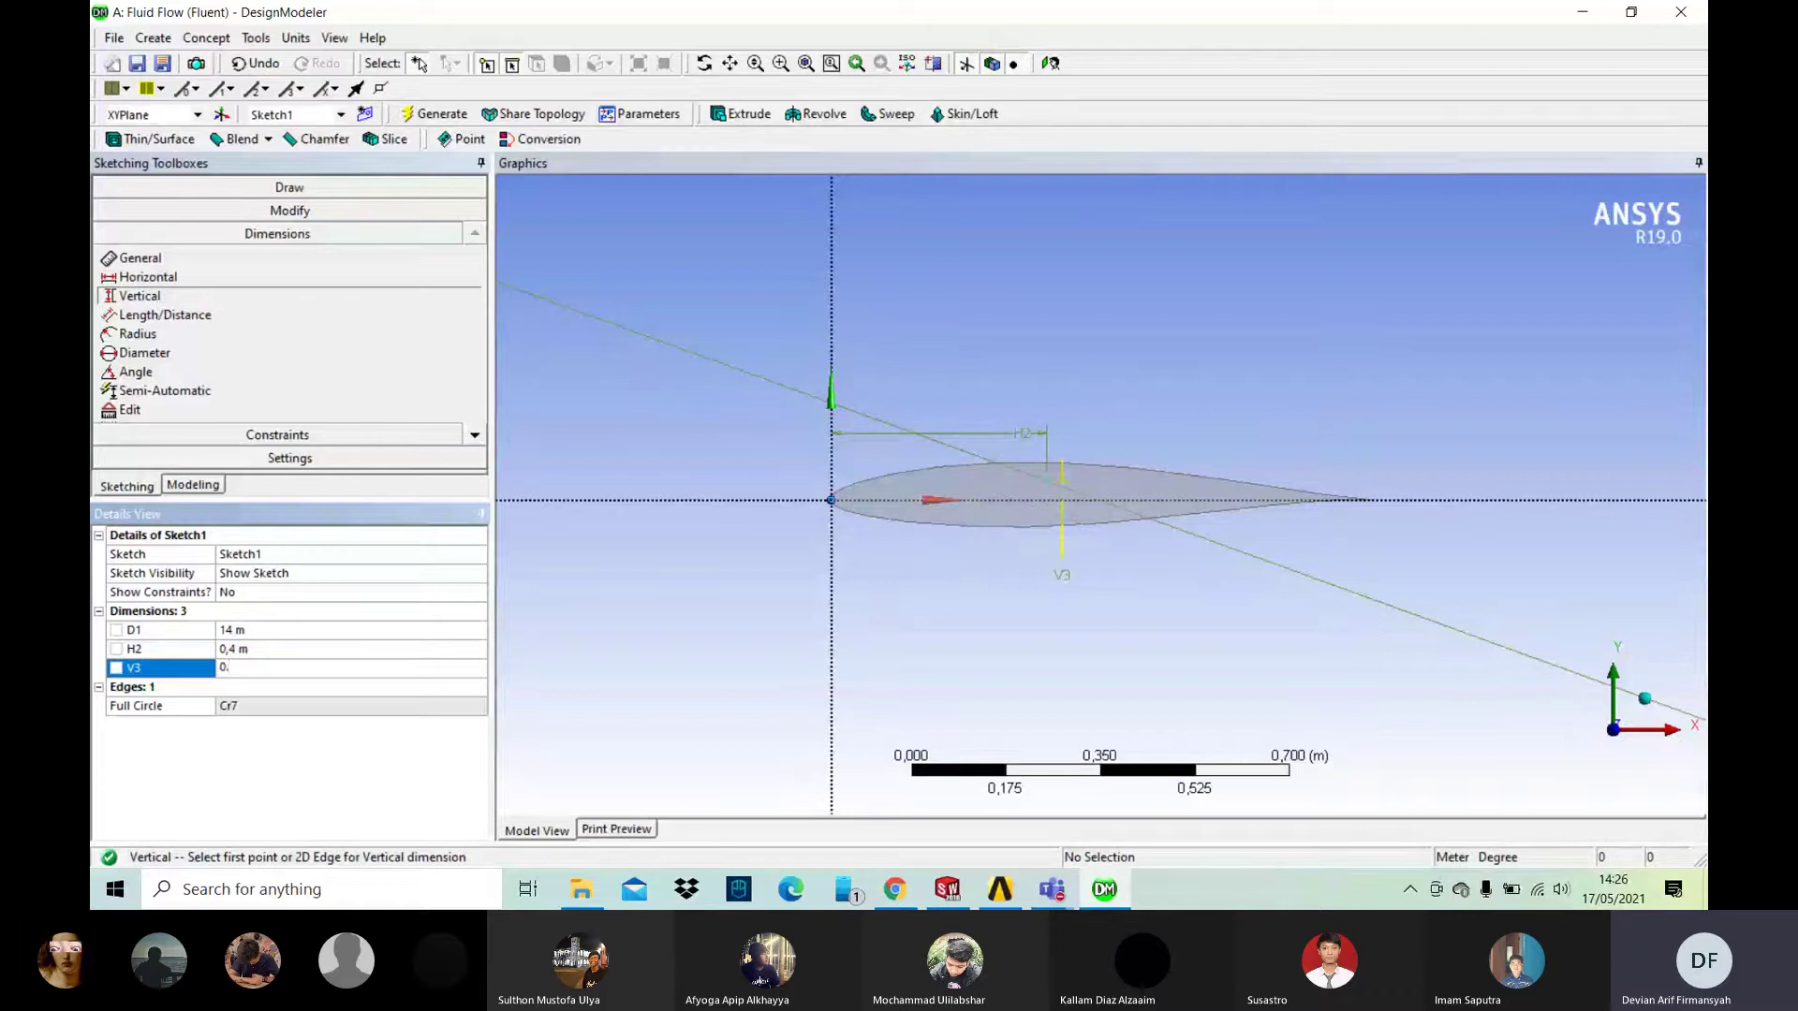
{"action": "type", "text": "04"}
{"action": "key", "text": "Return"}
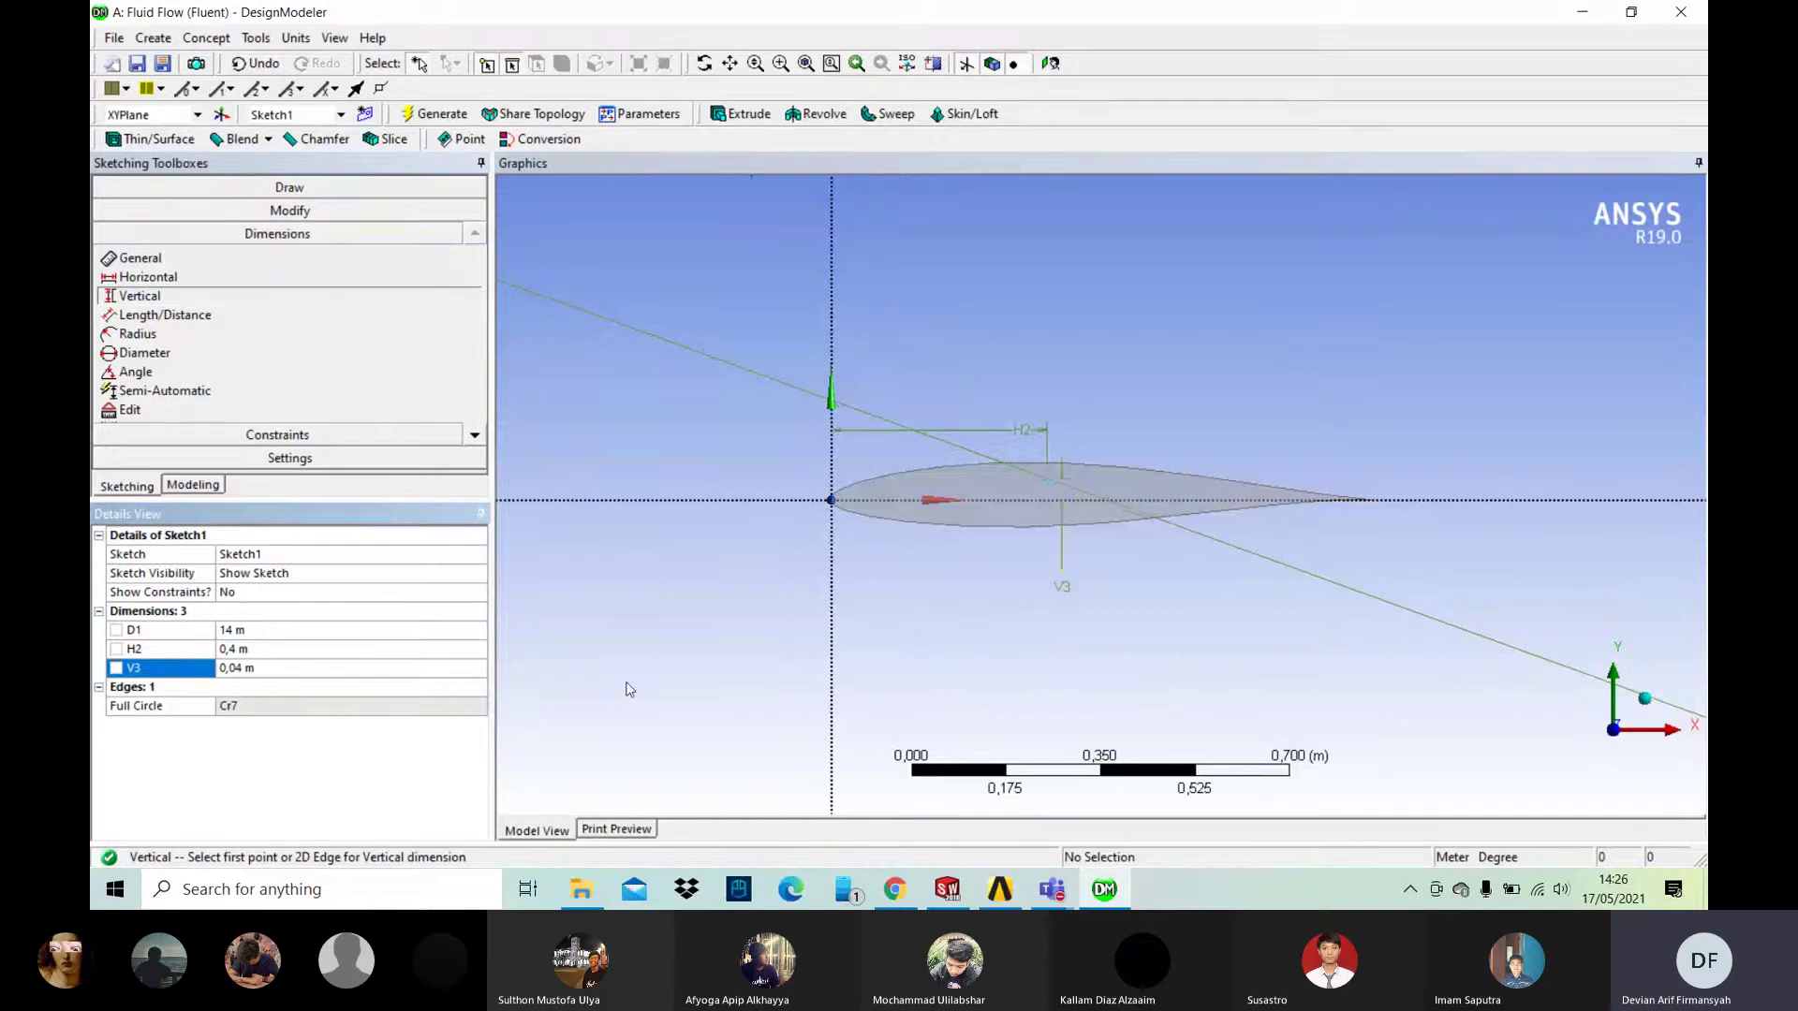
Step: Sketch a horizontal line about 0,71 m long from the circle's centre to just past the airfoil's trailing edge
{"action": "scroll", "coordinate": [860, 629], "scroll_direction": "up", "scroll_amount": 2}
{"action": "scroll", "coordinate": [836, 641], "scroll_direction": "down", "scroll_amount": 4}
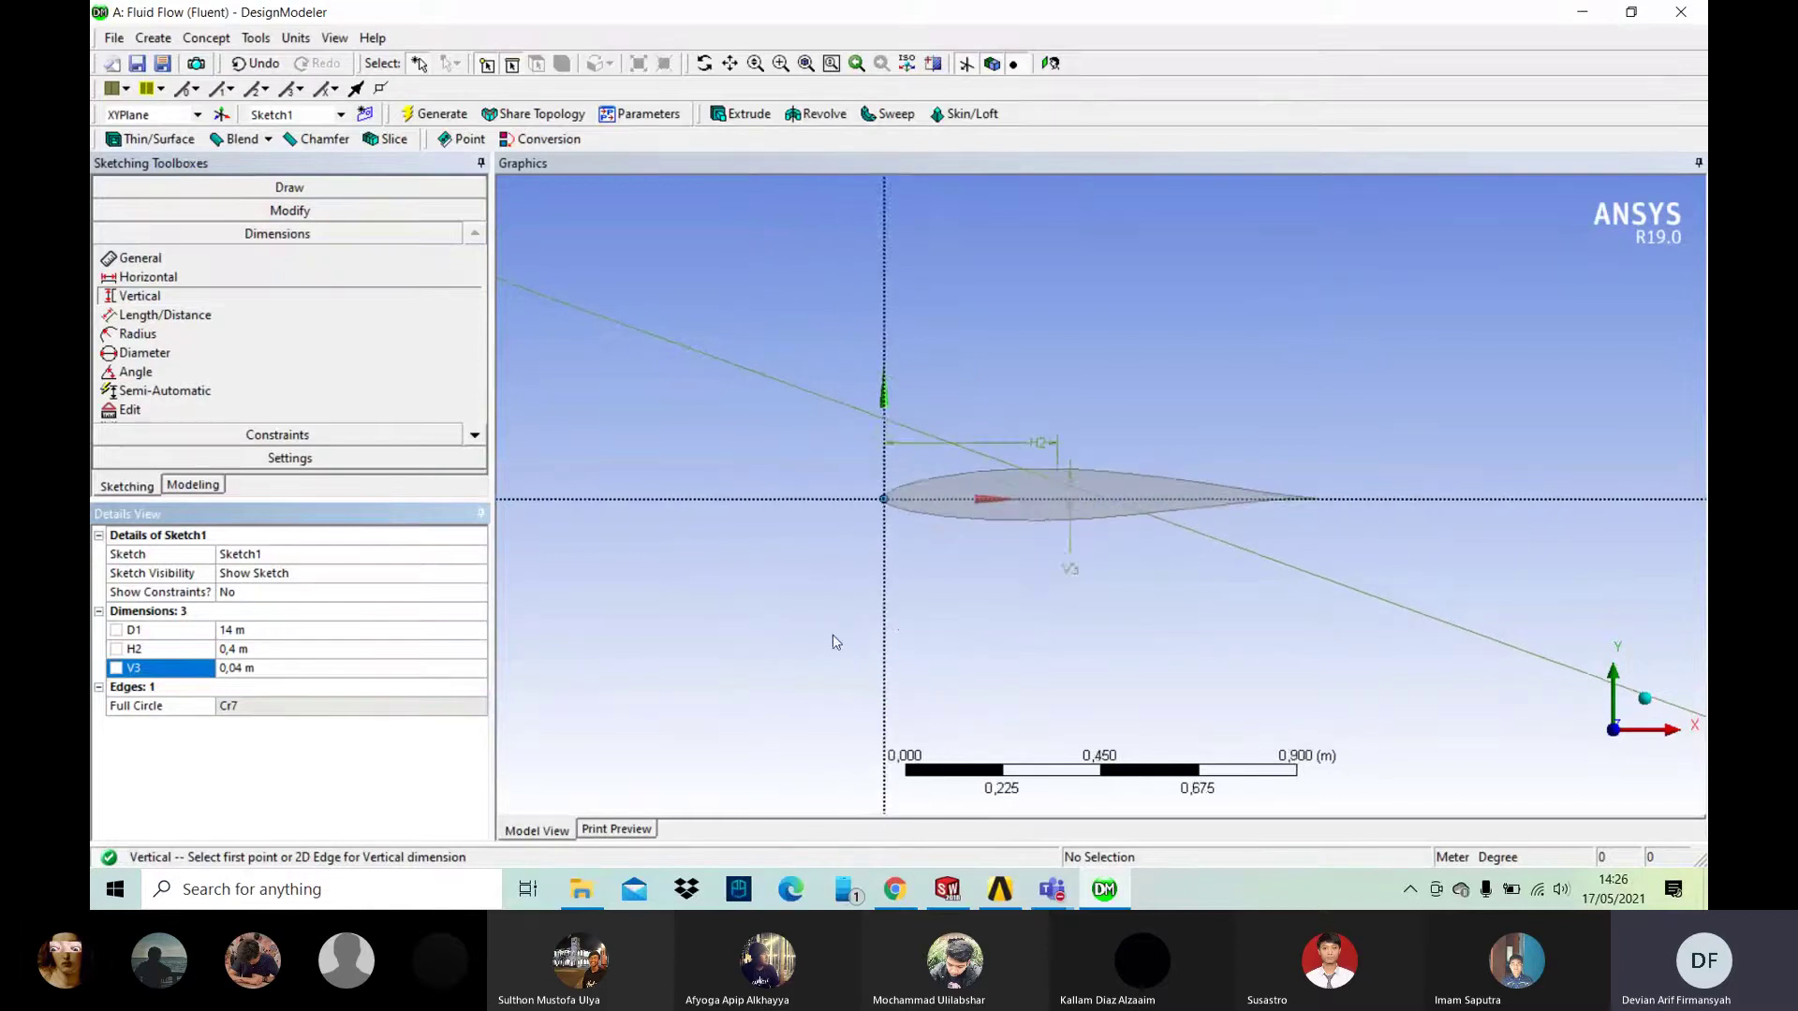
{"action": "left_click", "coordinate": [323, 187]}
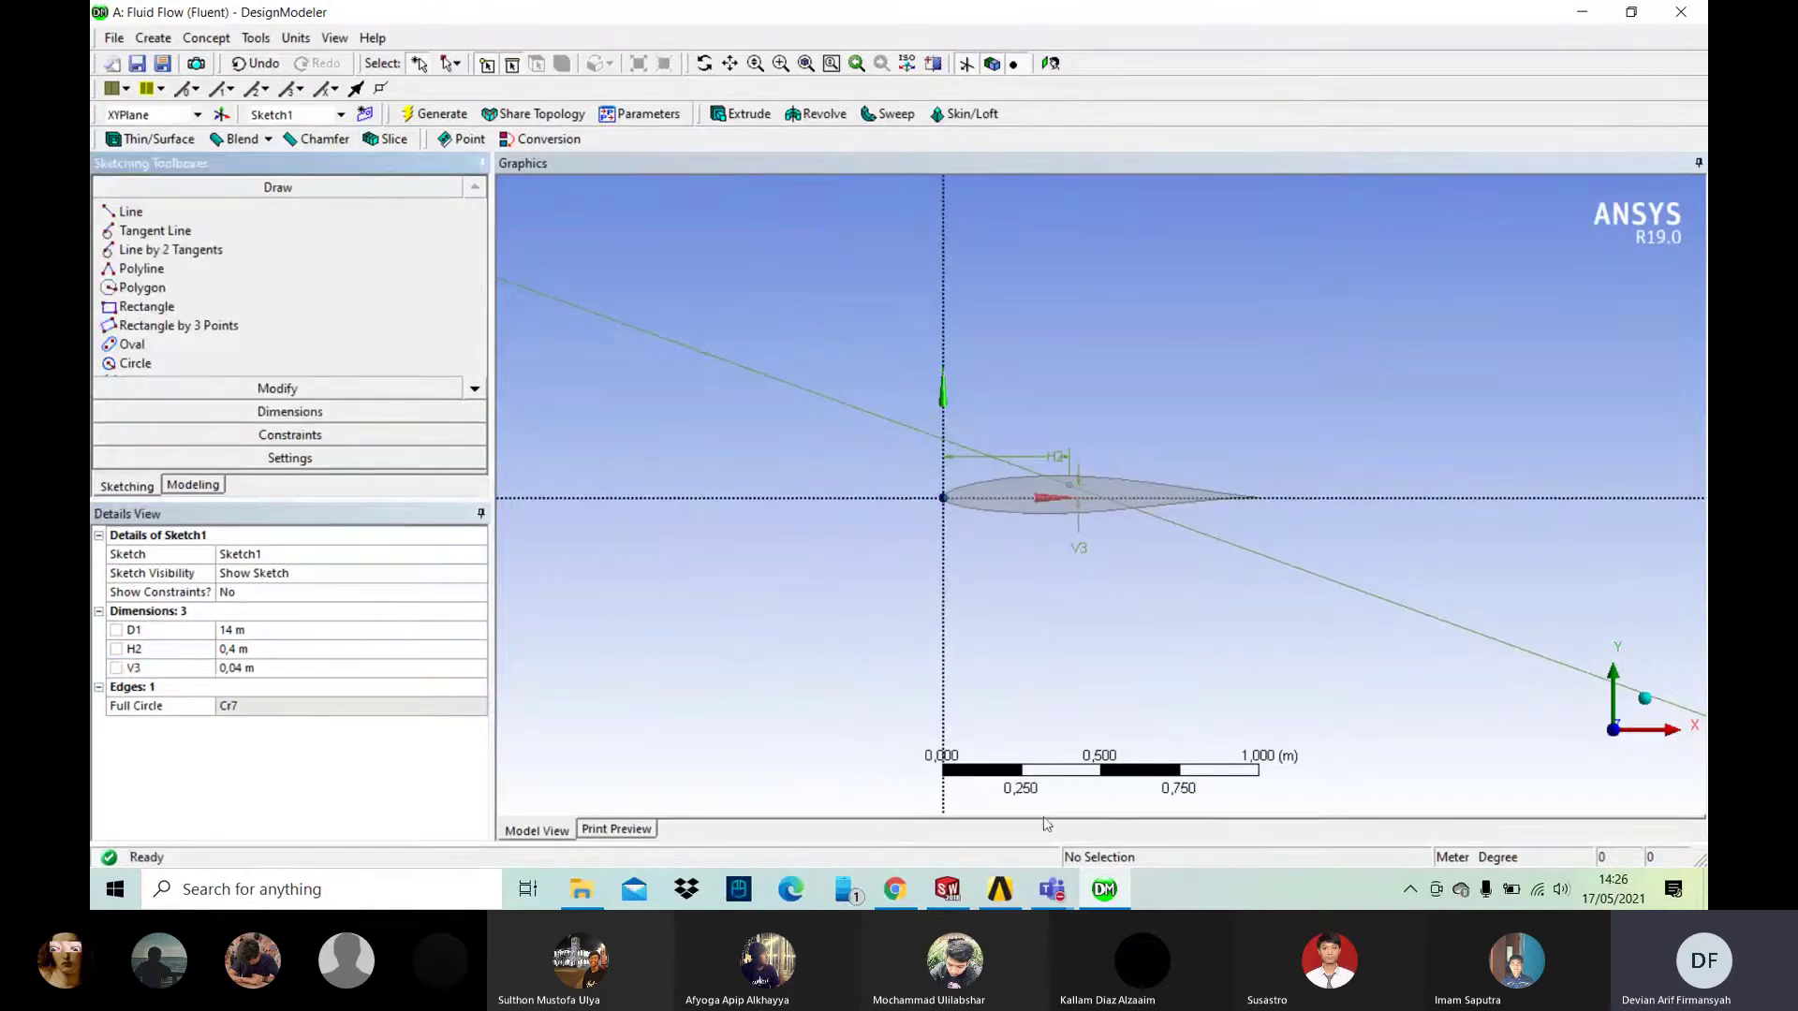
{"action": "left_click", "coordinate": [131, 214]}
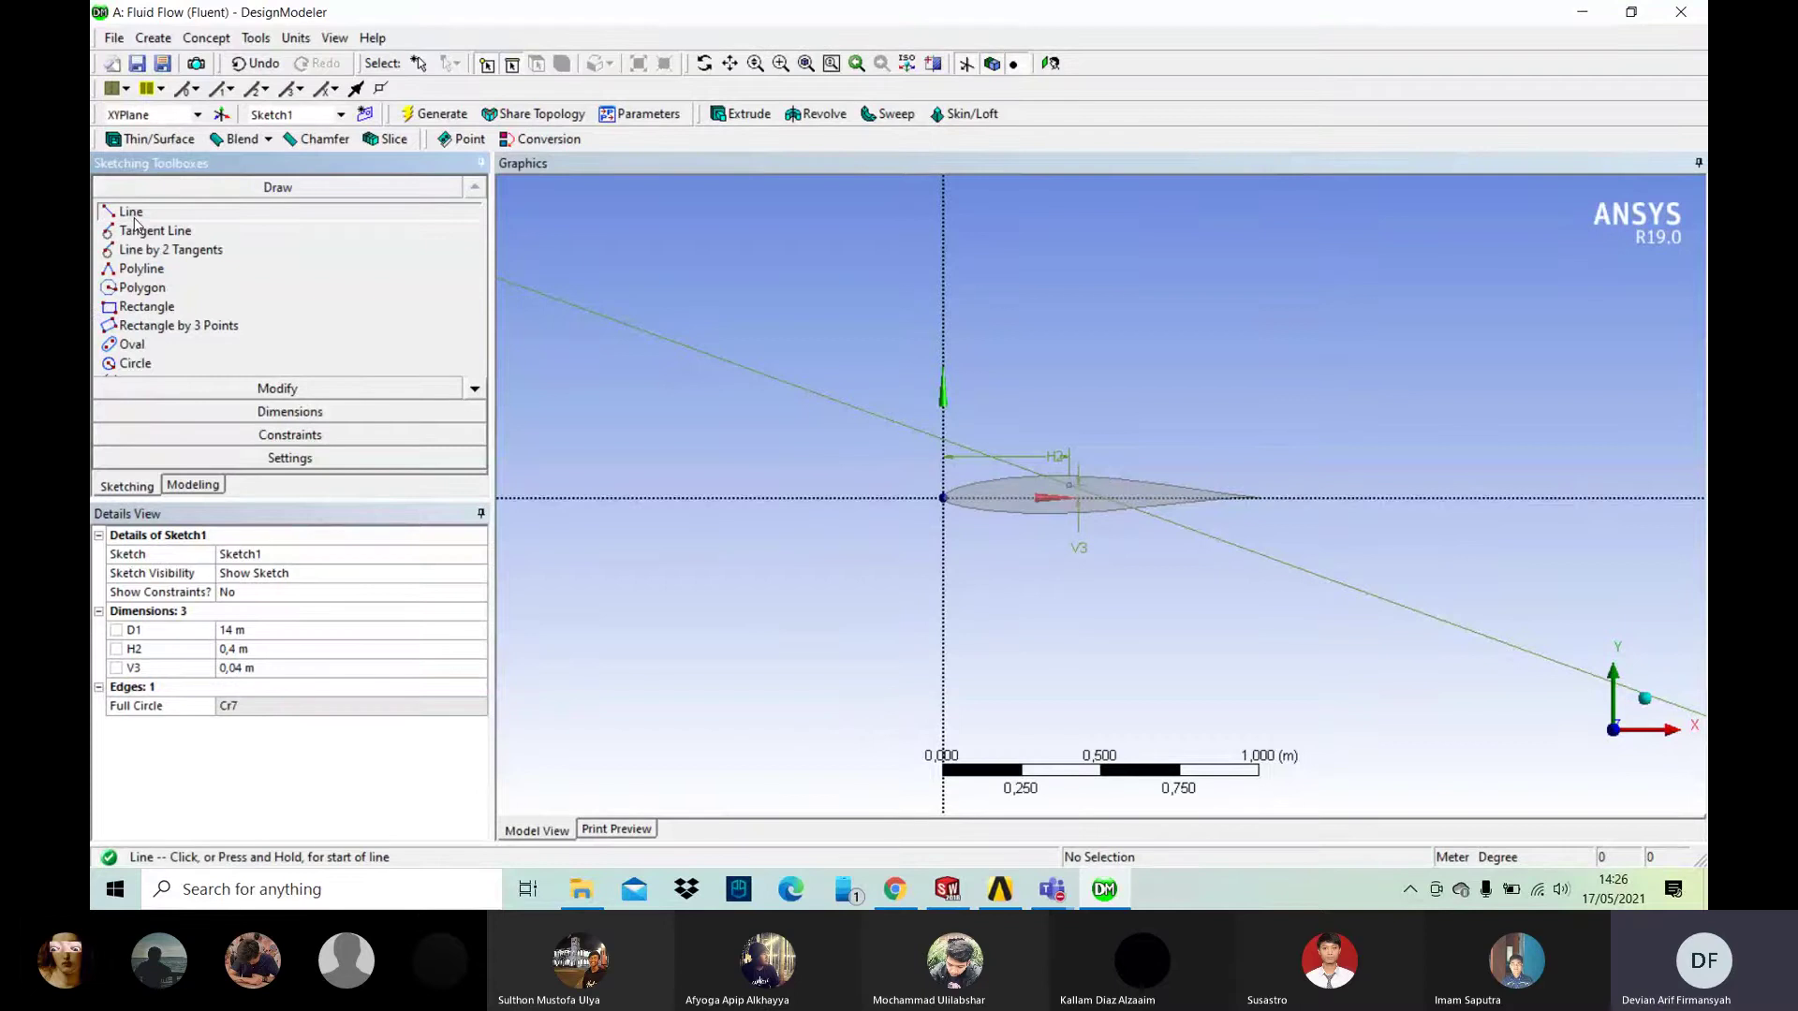
{"action": "left_click", "coordinate": [1072, 480]}
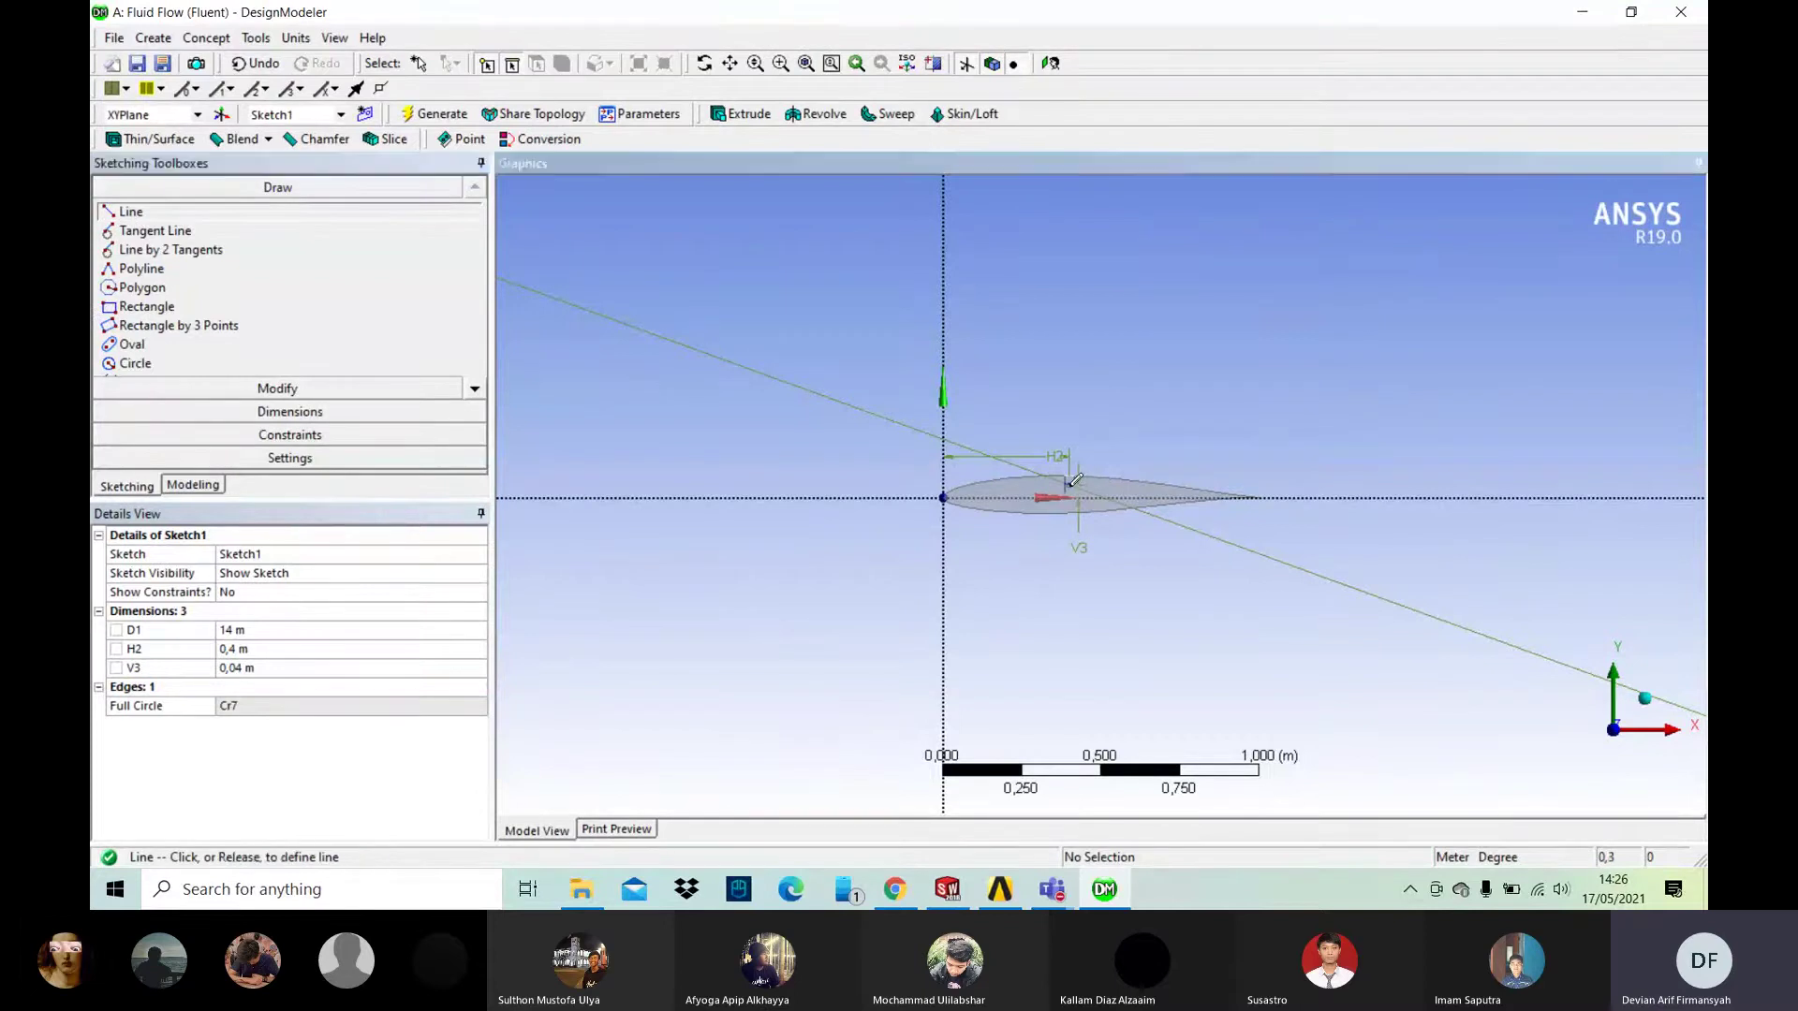
{"action": "left_click", "coordinate": [1297, 485]}
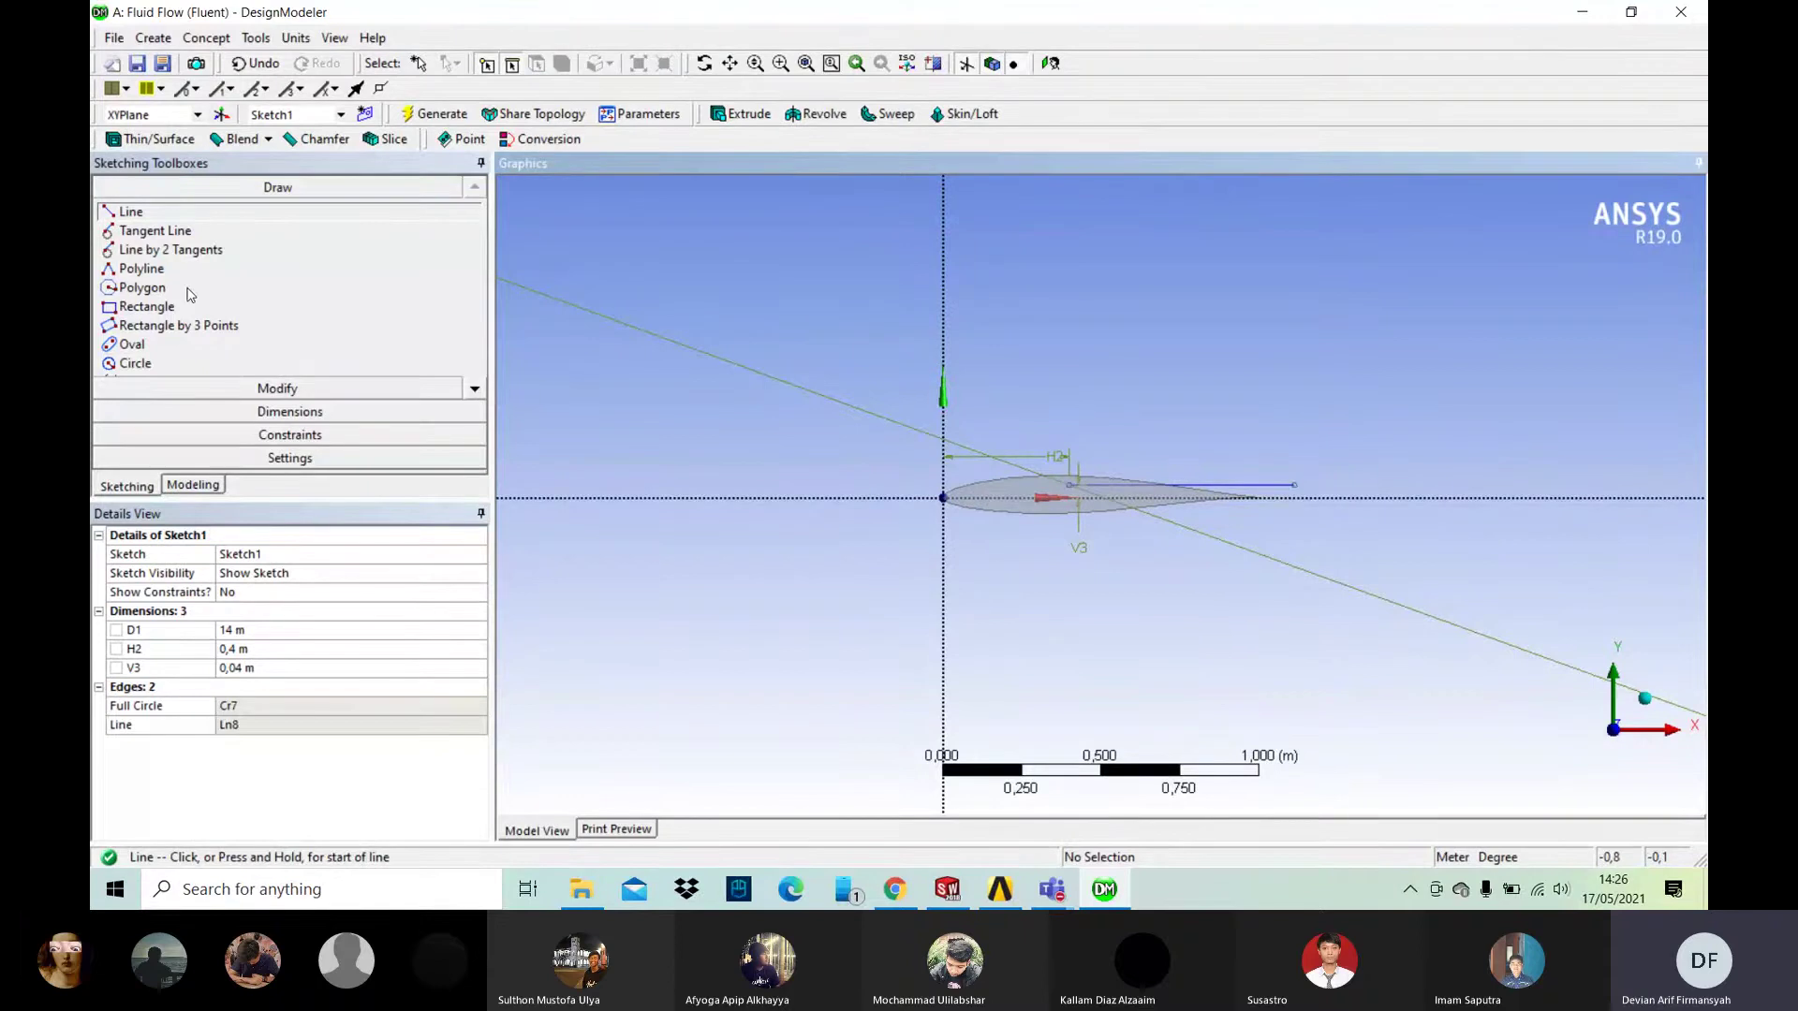
Step: Dimension the horizontal line's length and set it to 14 m
{"action": "left_click", "coordinate": [289, 411]}
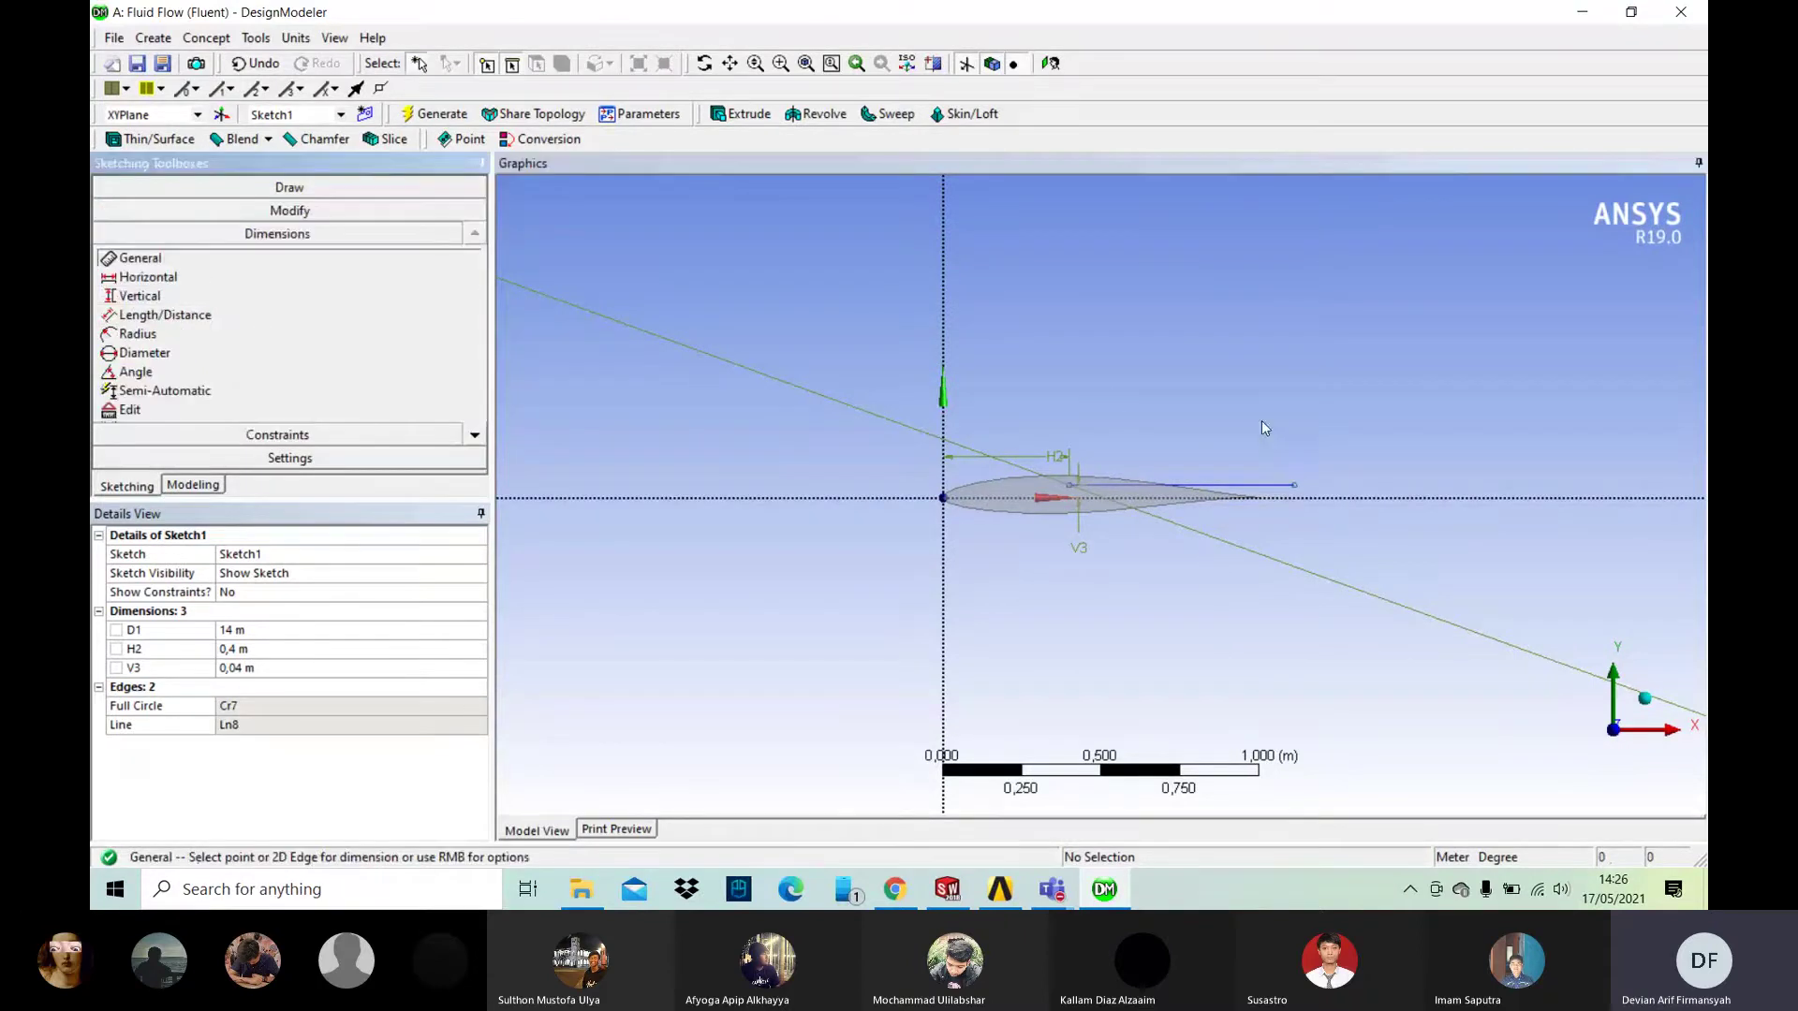
{"action": "left_click", "coordinate": [1218, 485]}
{"action": "left_click", "coordinate": [1238, 440]}
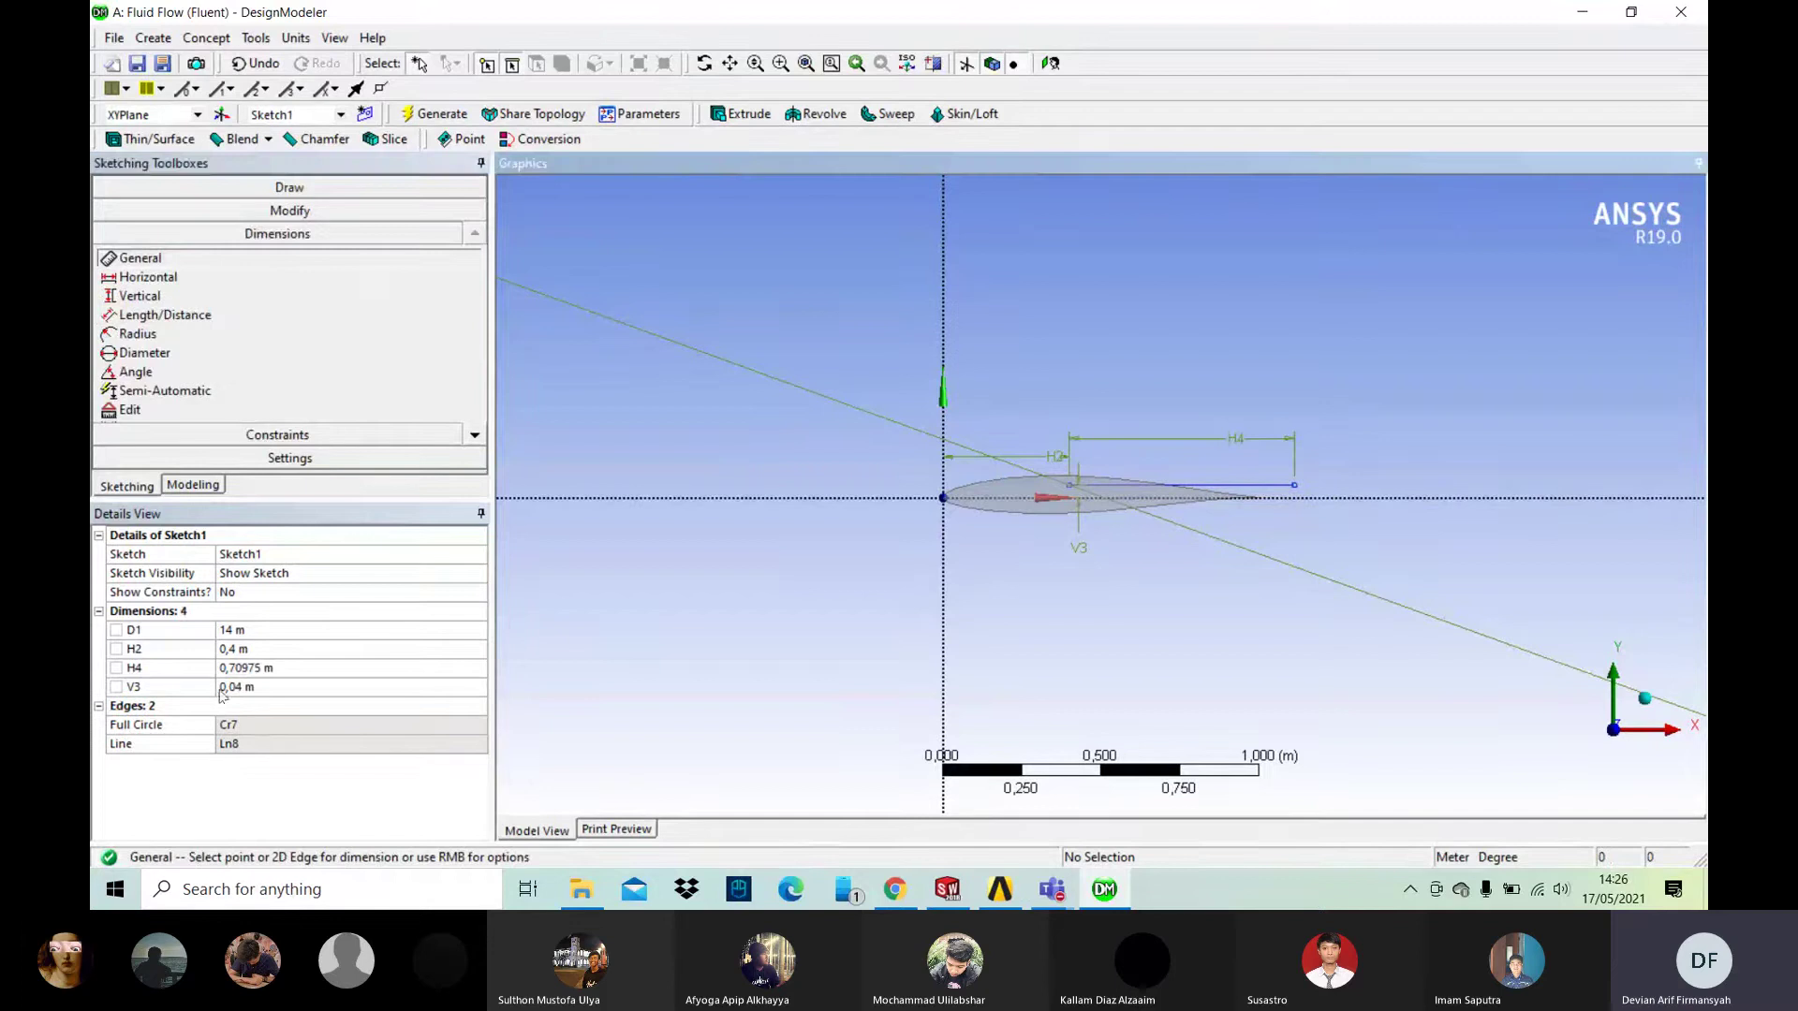
{"action": "left_click", "coordinate": [248, 668]}
{"action": "type", "text": "1"}
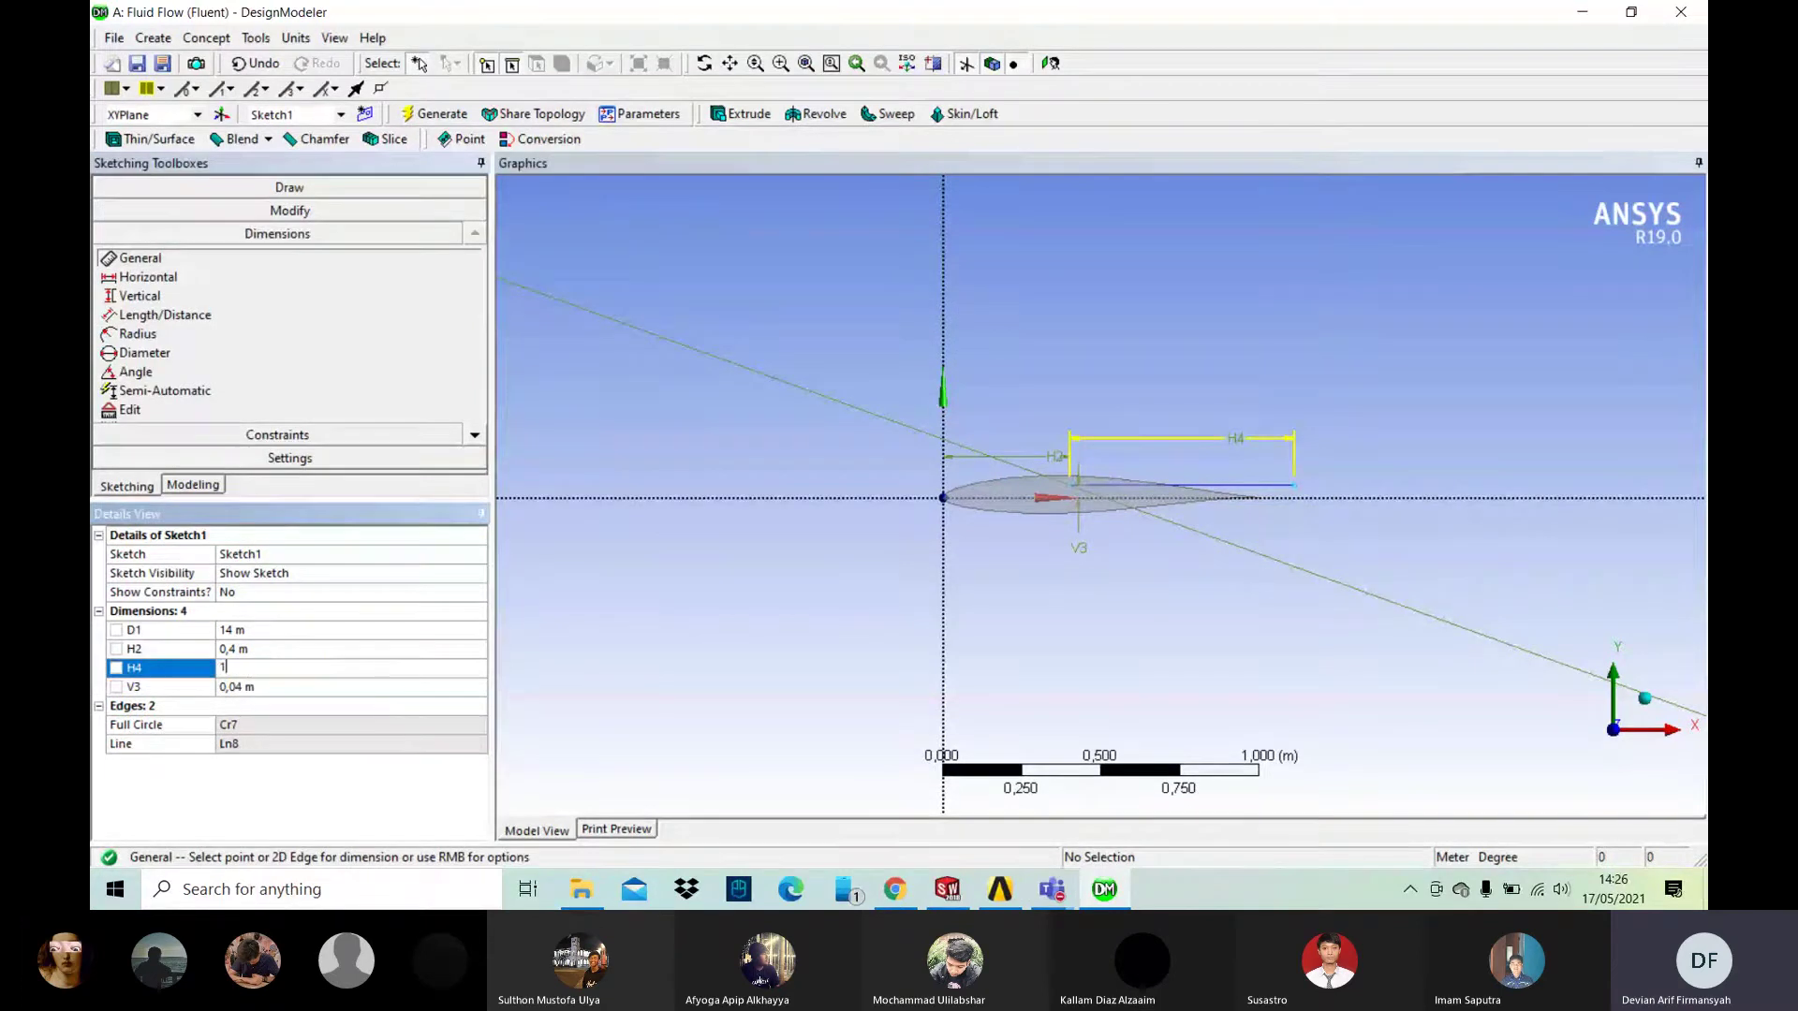
{"action": "type", "text": "4"}
{"action": "key", "text": "Return"}
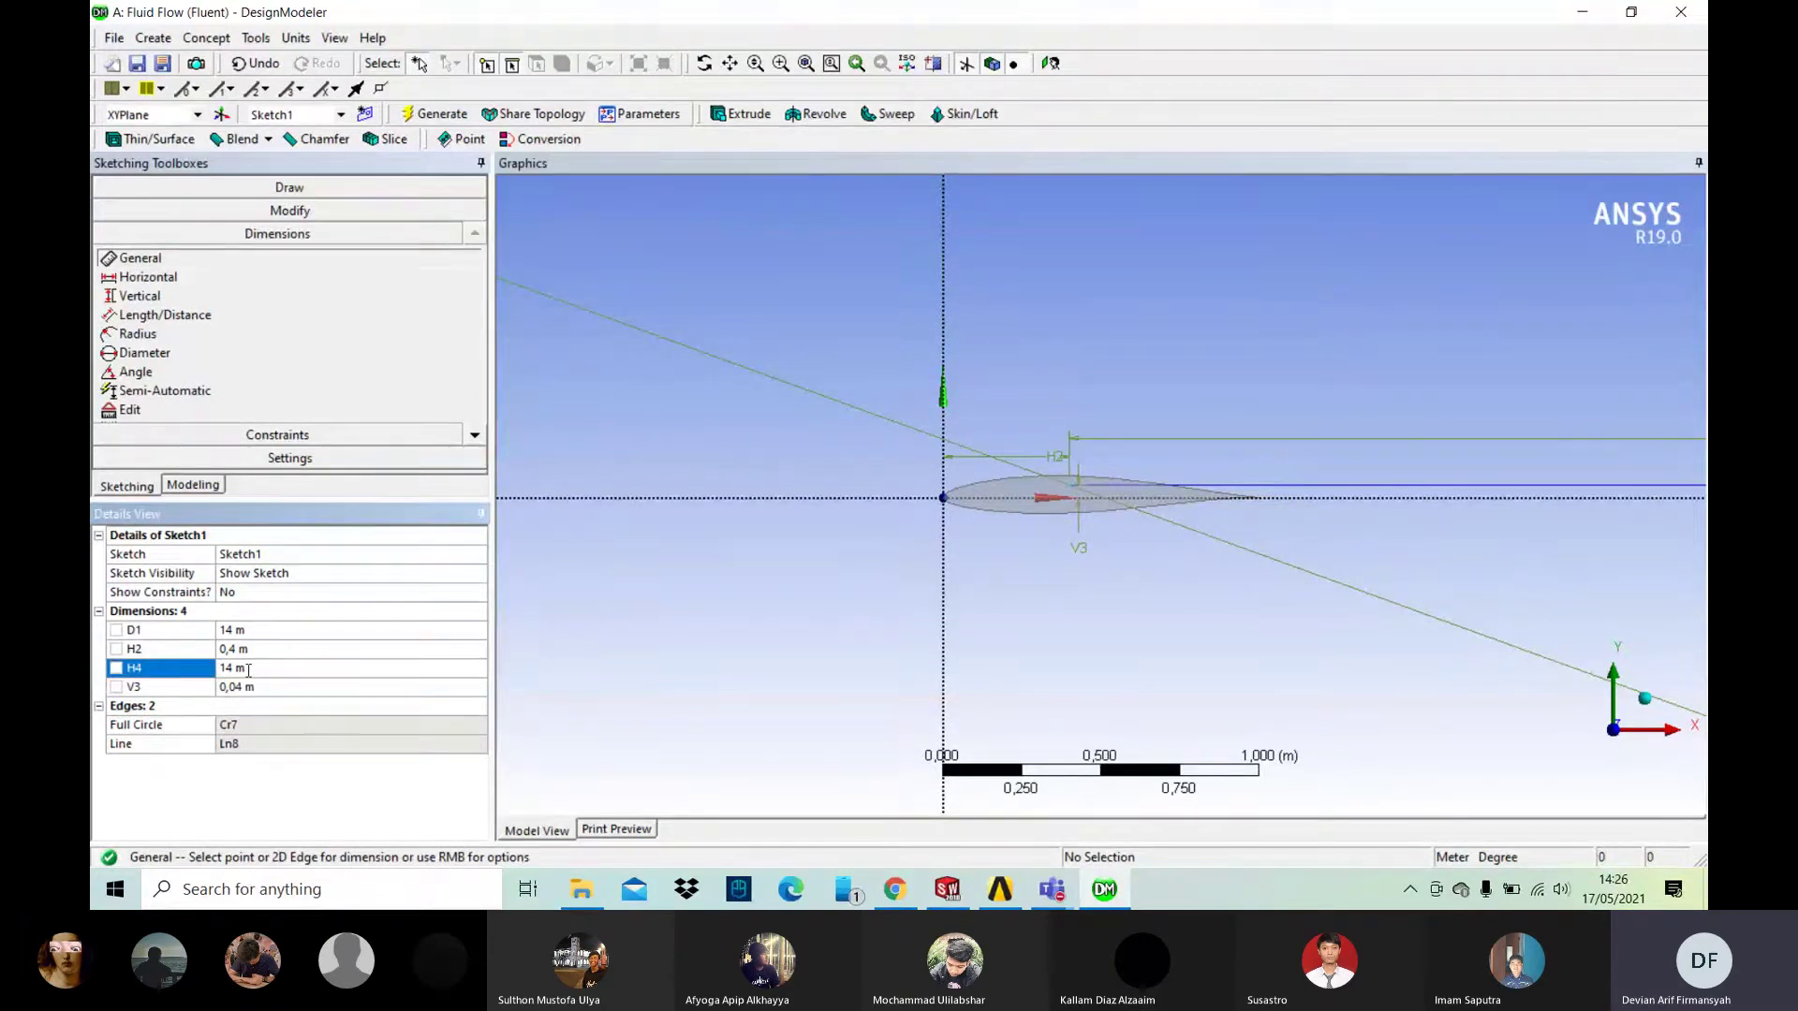
Step: Sketch two vertical lines from the horizontal line's downstream end, one about 0,6 m upward and one about 0,41 m downward
{"action": "scroll", "coordinate": [1041, 484], "scroll_direction": "down", "scroll_amount": 5}
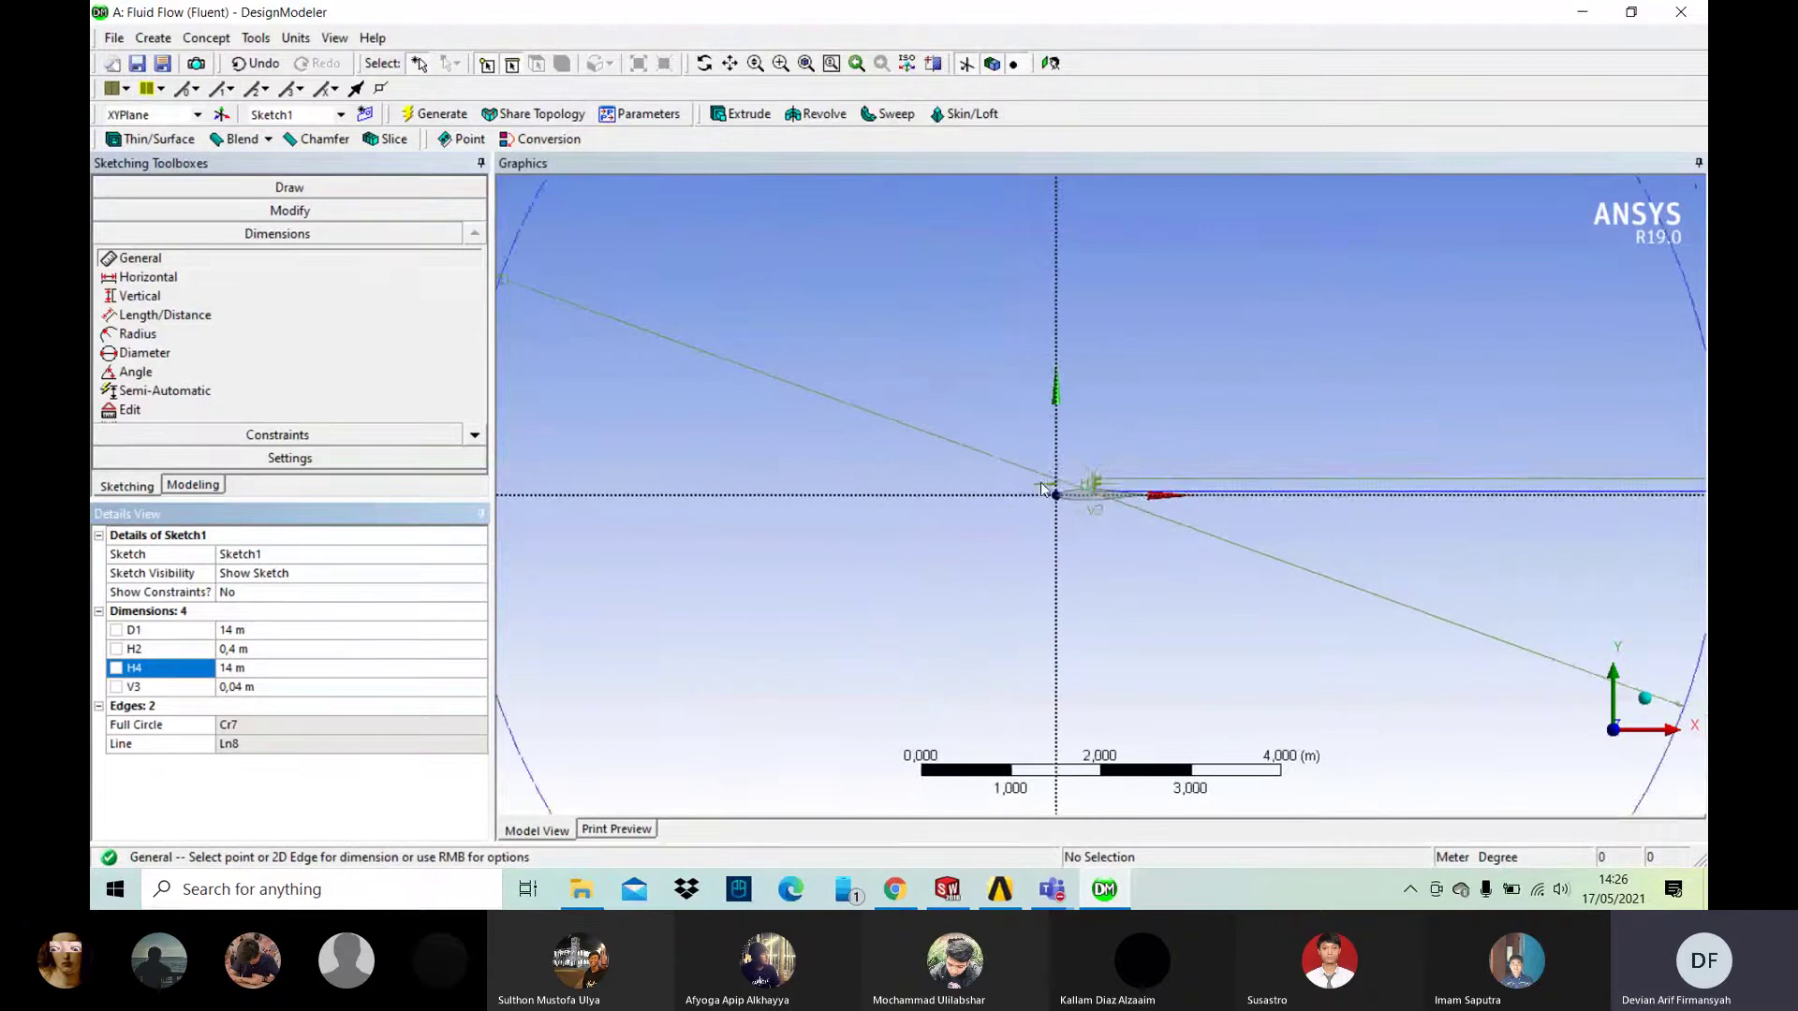
{"action": "scroll", "coordinate": [1047, 483], "scroll_direction": "down", "scroll_amount": 4}
{"action": "scroll", "coordinate": [1368, 474], "scroll_direction": "up", "scroll_amount": 8}
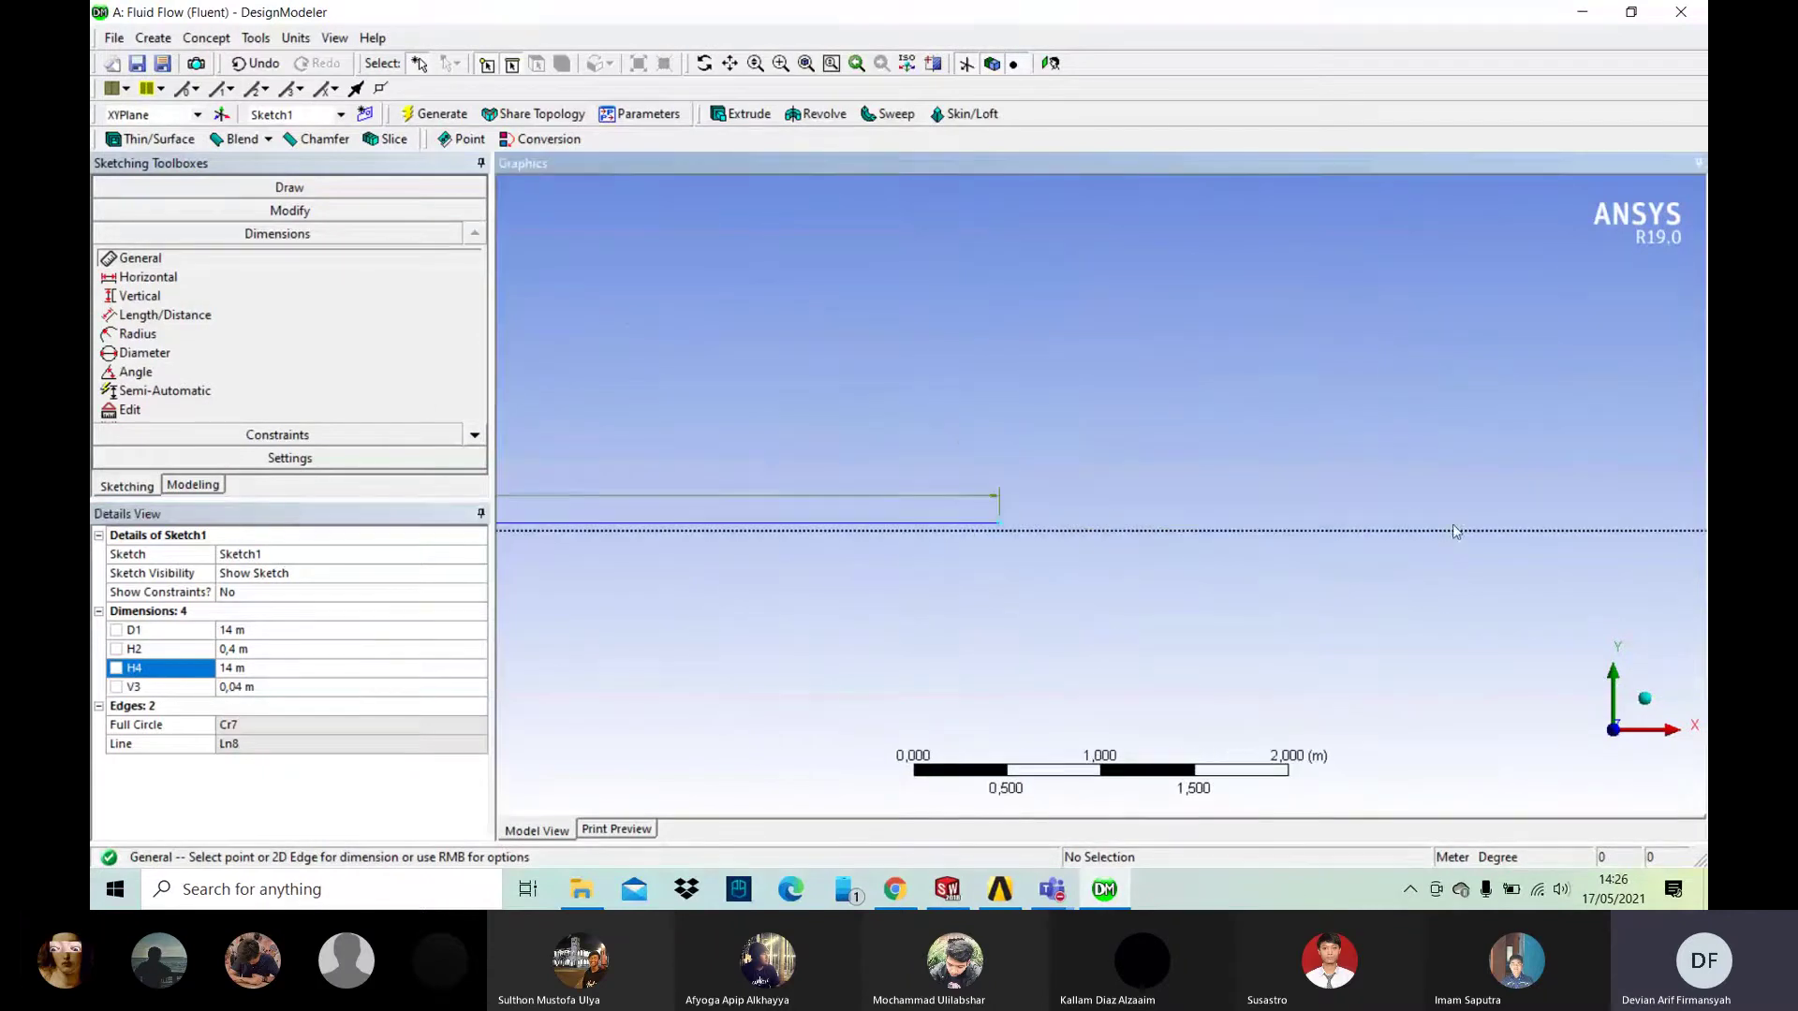
{"action": "left_click", "coordinate": [210, 187]}
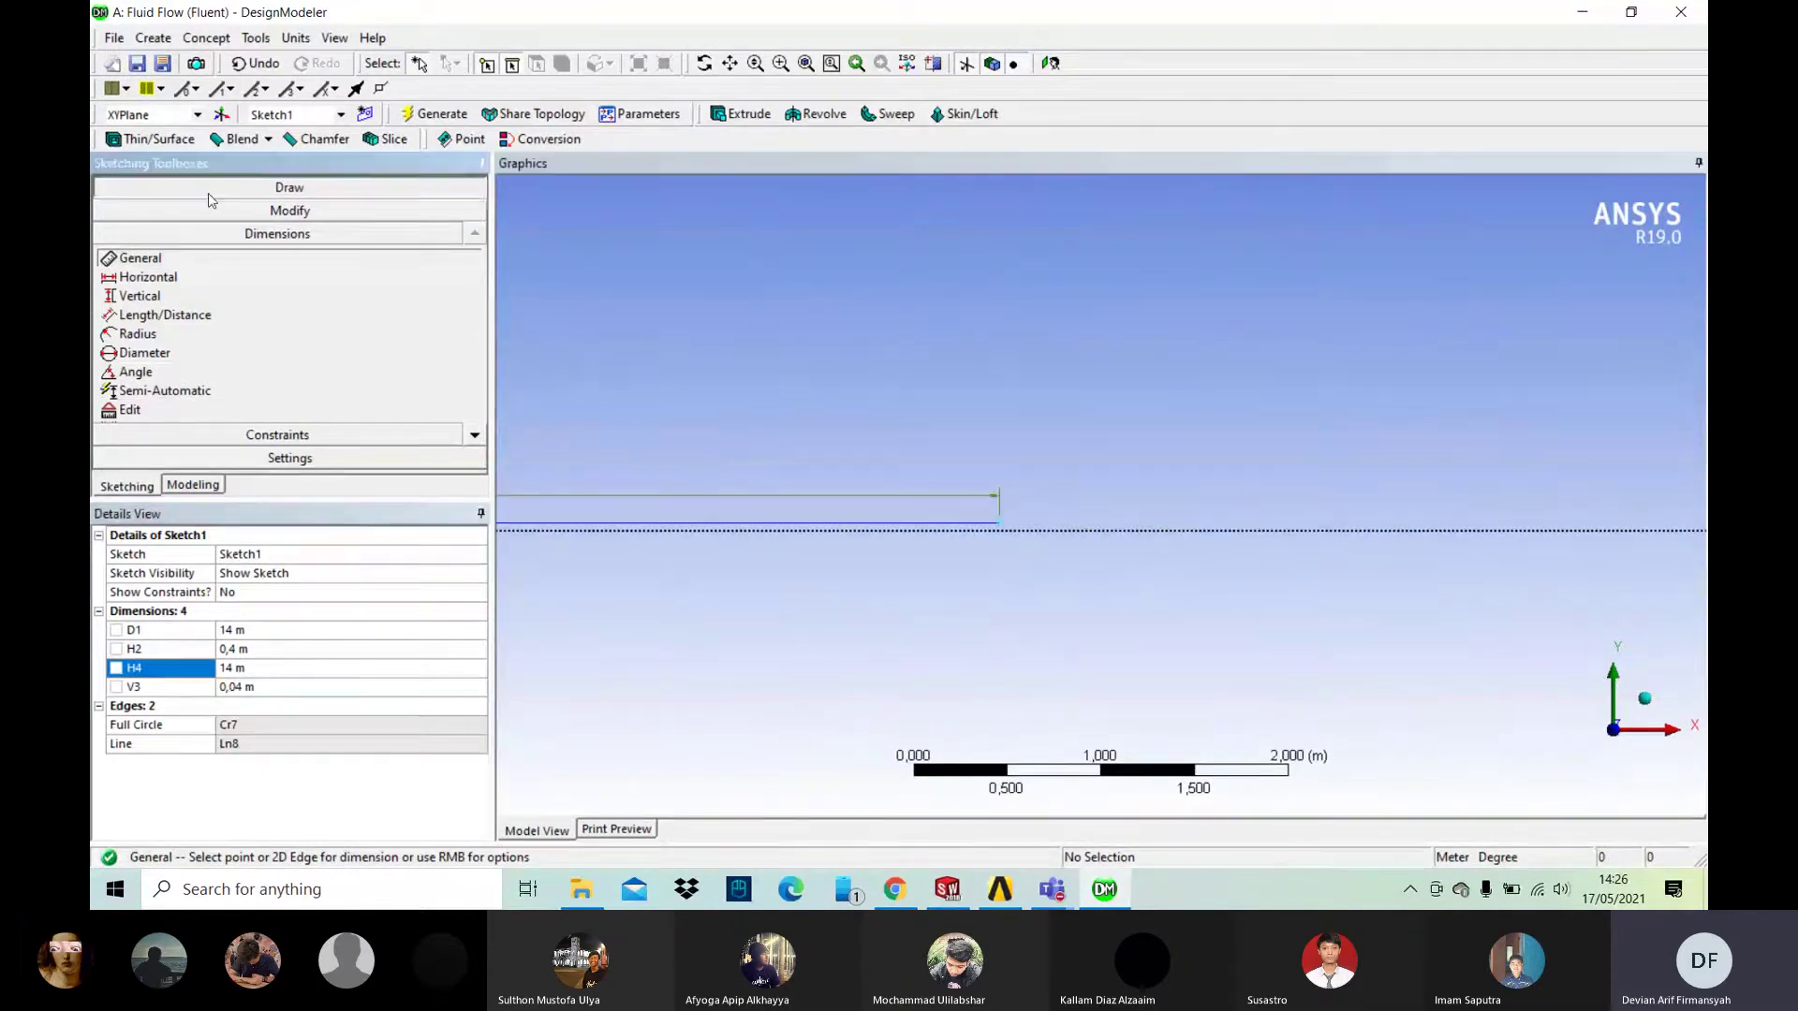
{"action": "left_click", "coordinate": [137, 214]}
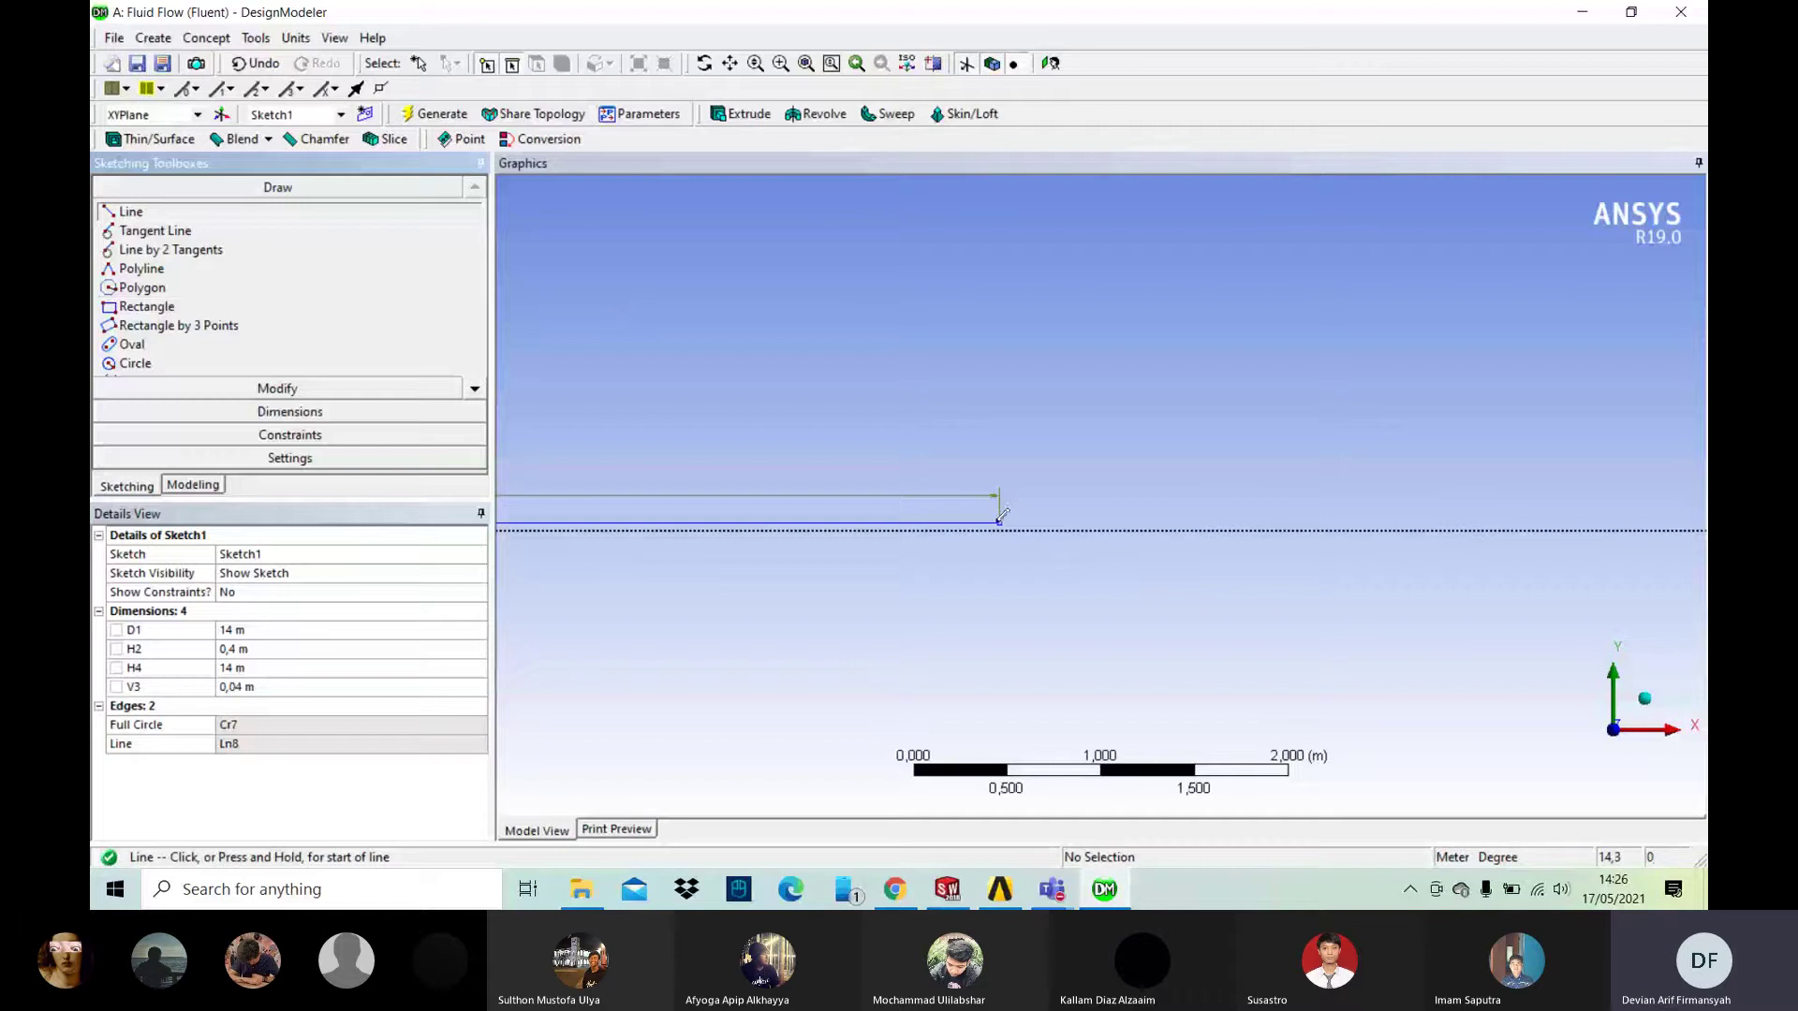
{"action": "left_click", "coordinate": [1000, 517]}
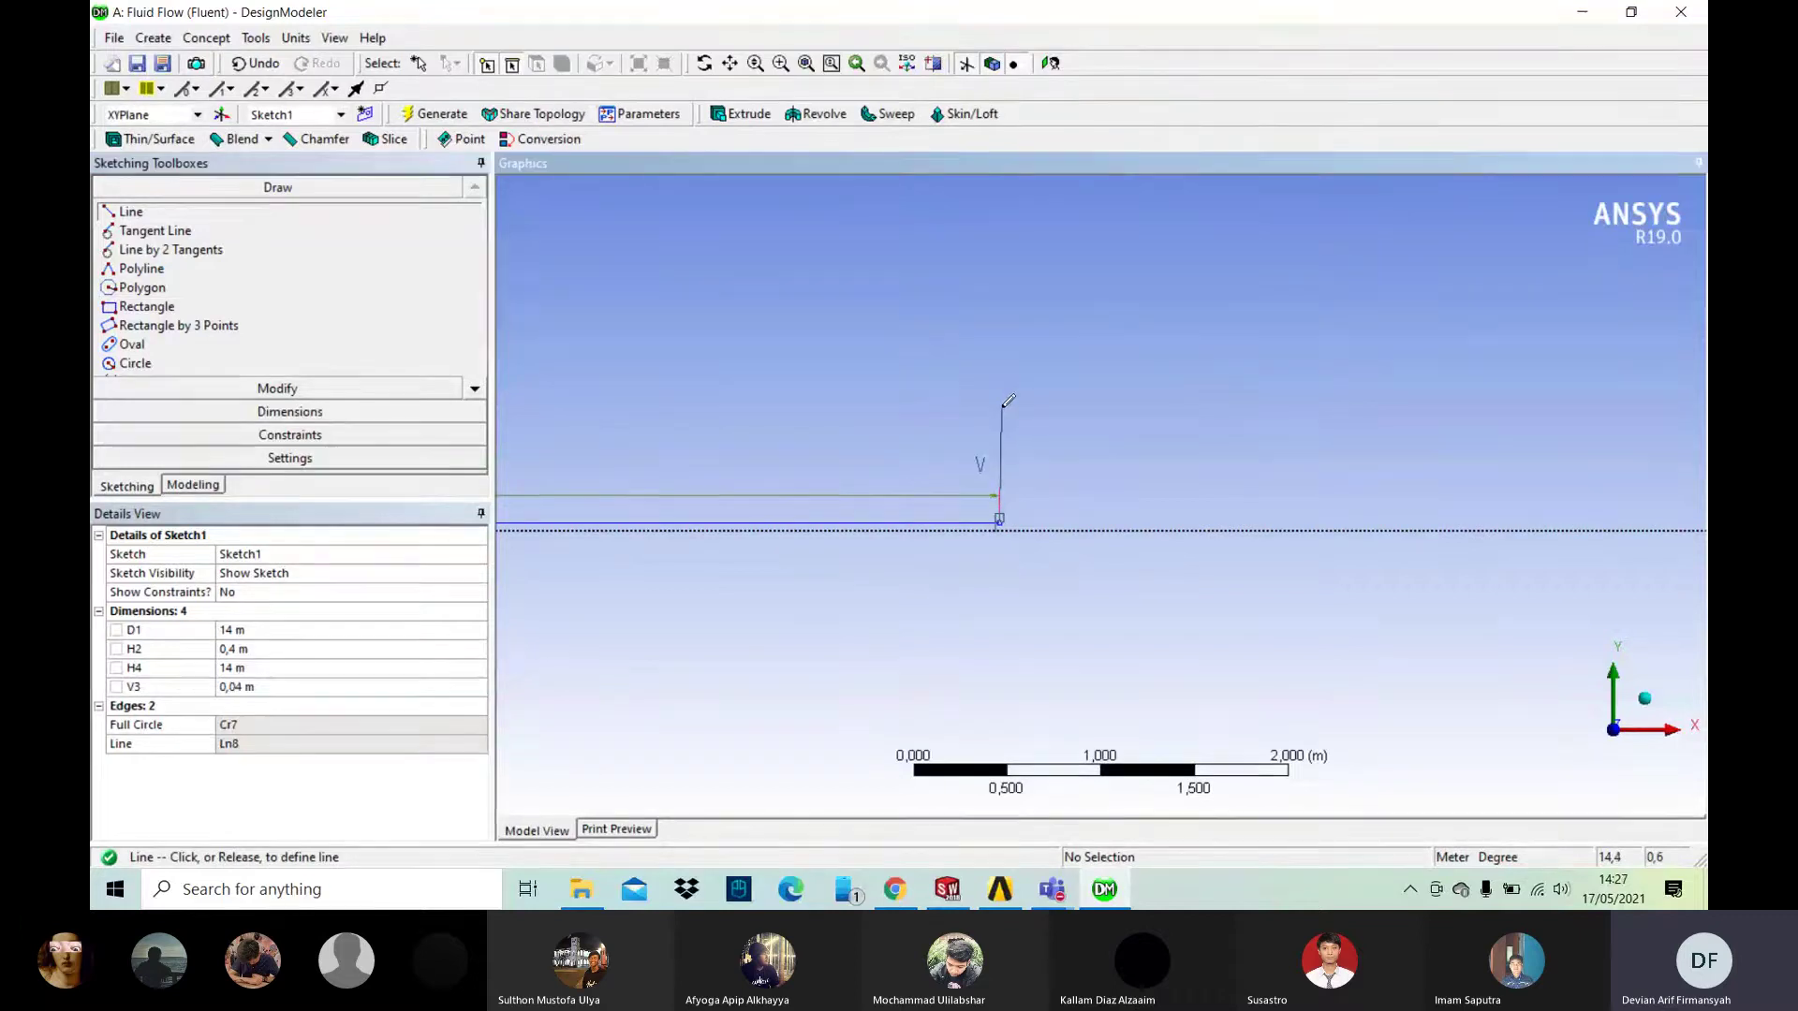
{"action": "left_click", "coordinate": [999, 412]}
{"action": "left_click", "coordinate": [1000, 517]}
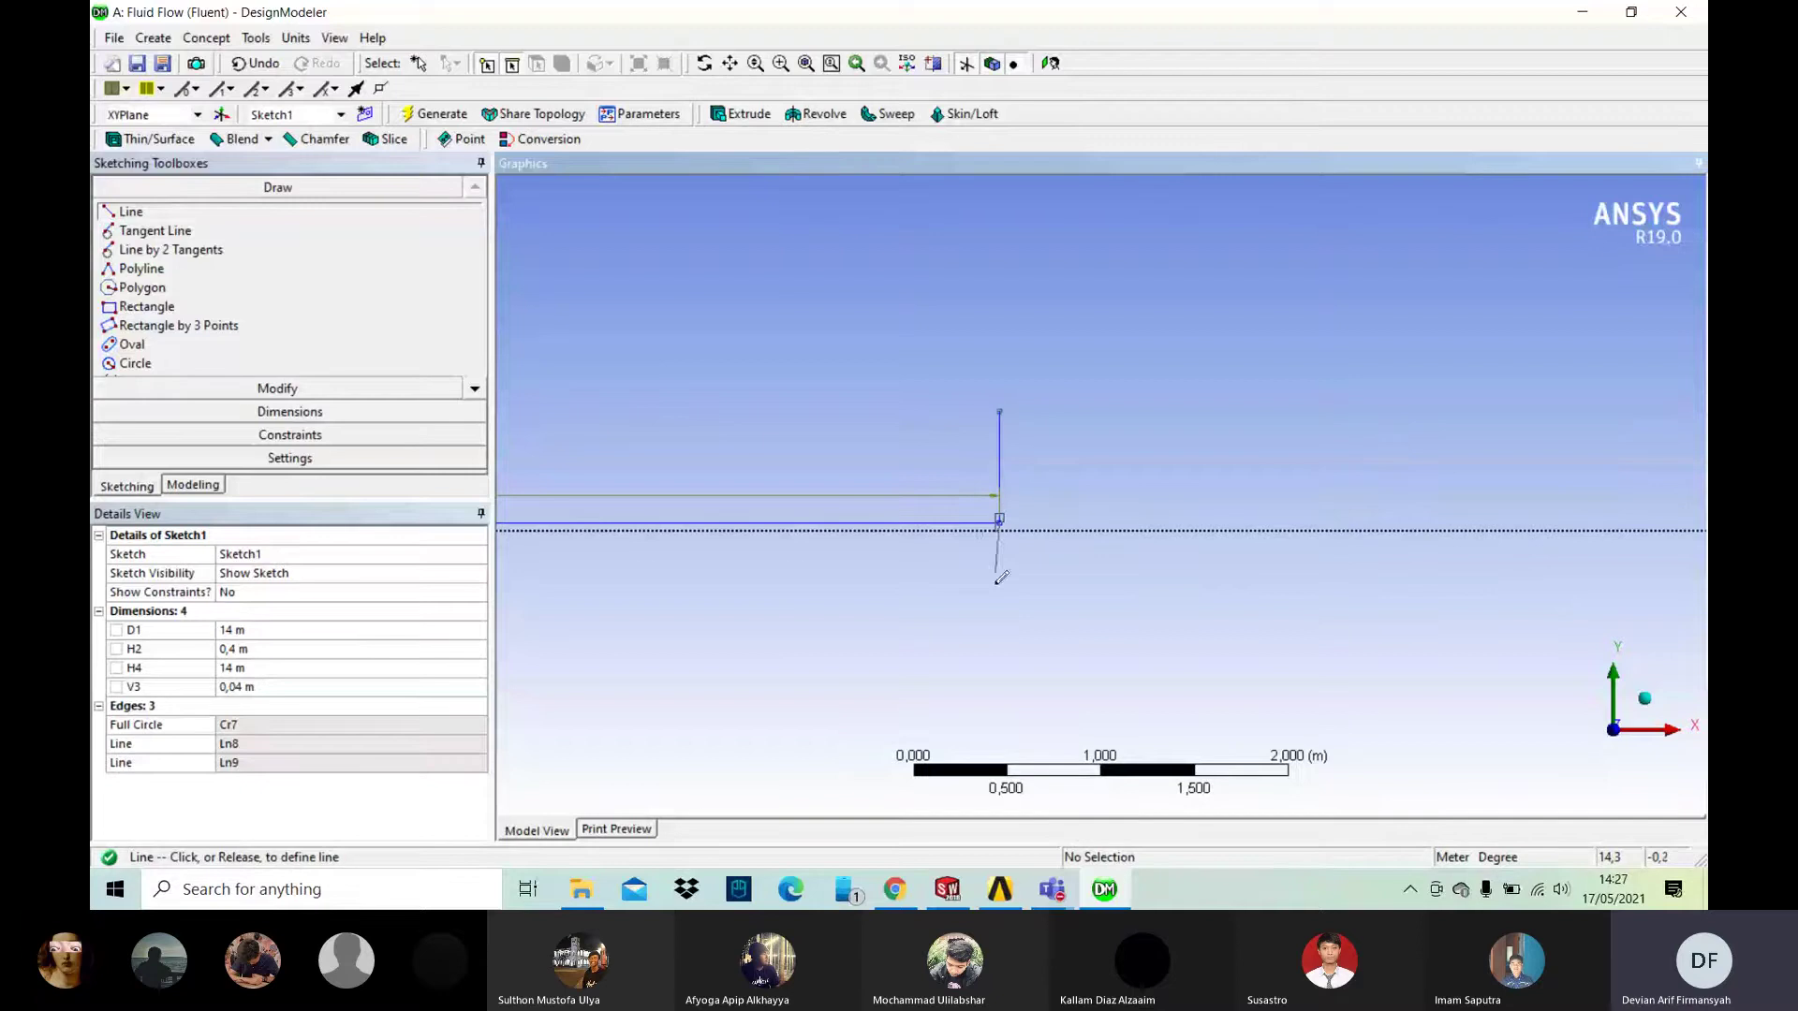
{"action": "left_click", "coordinate": [999, 599]}
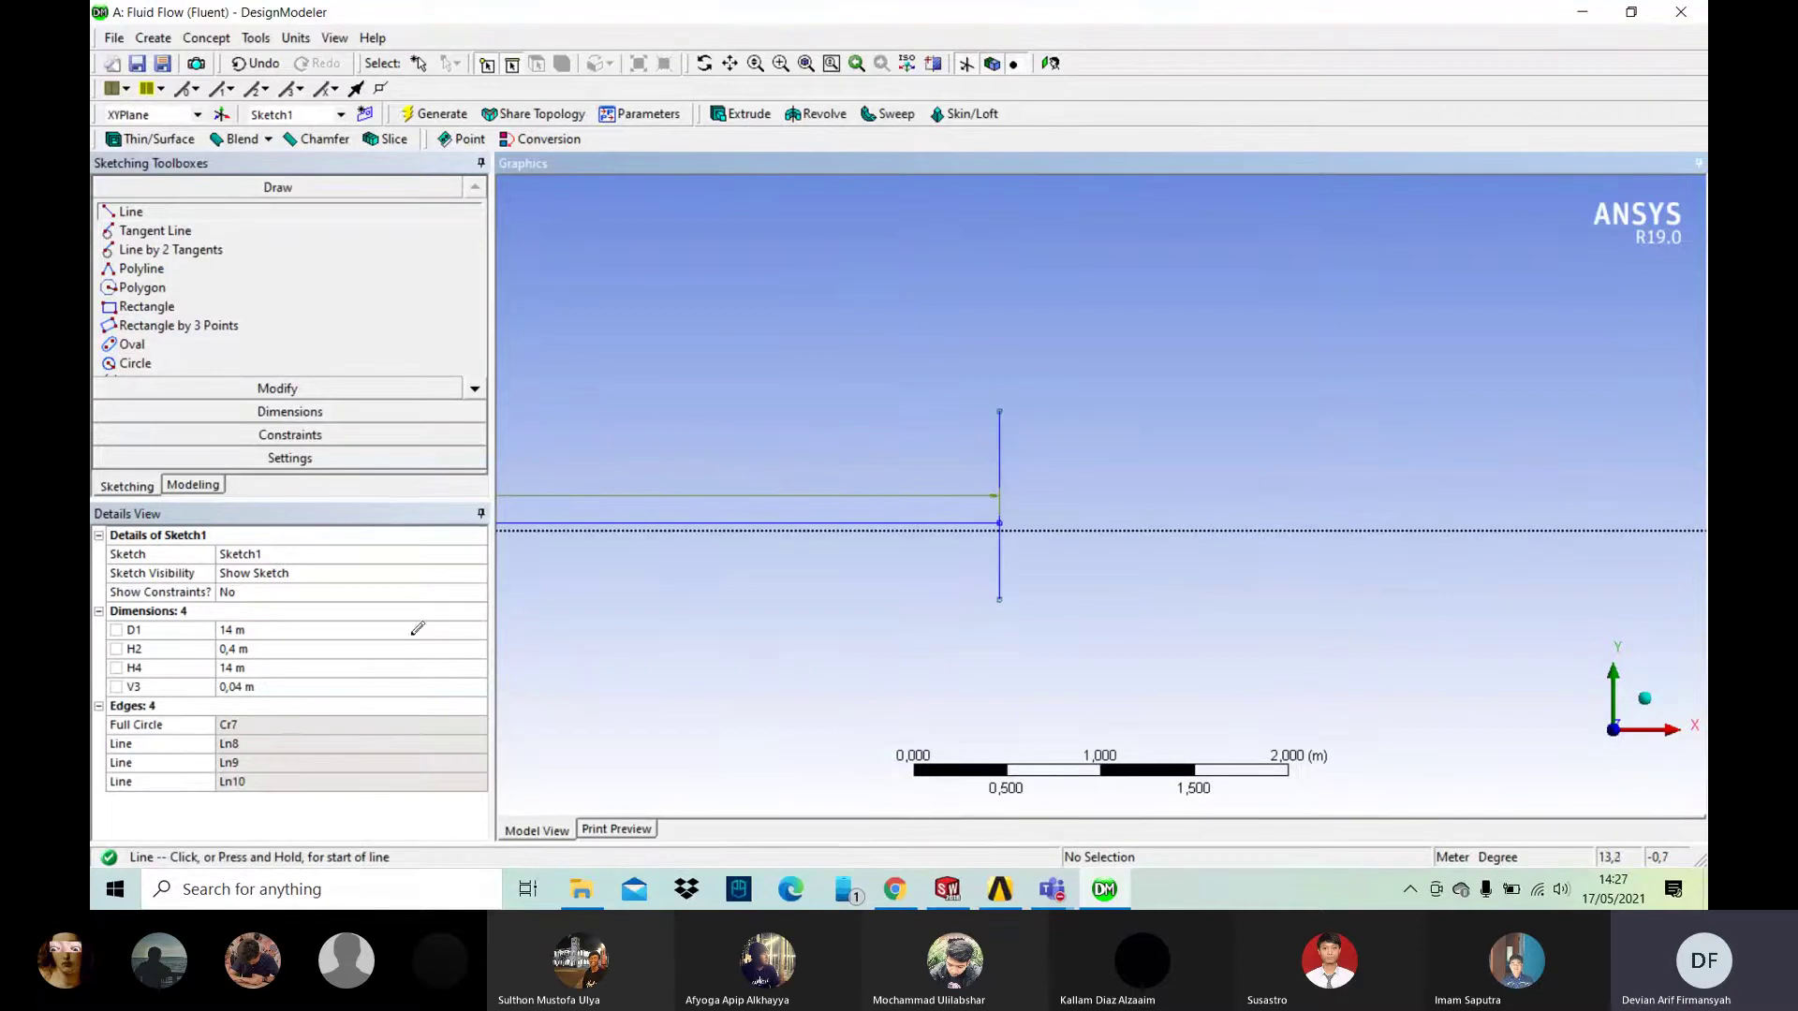
Step: Add length dimensions to the upper and lower vertical lines at the downstream end
{"action": "left_click", "coordinate": [289, 411]}
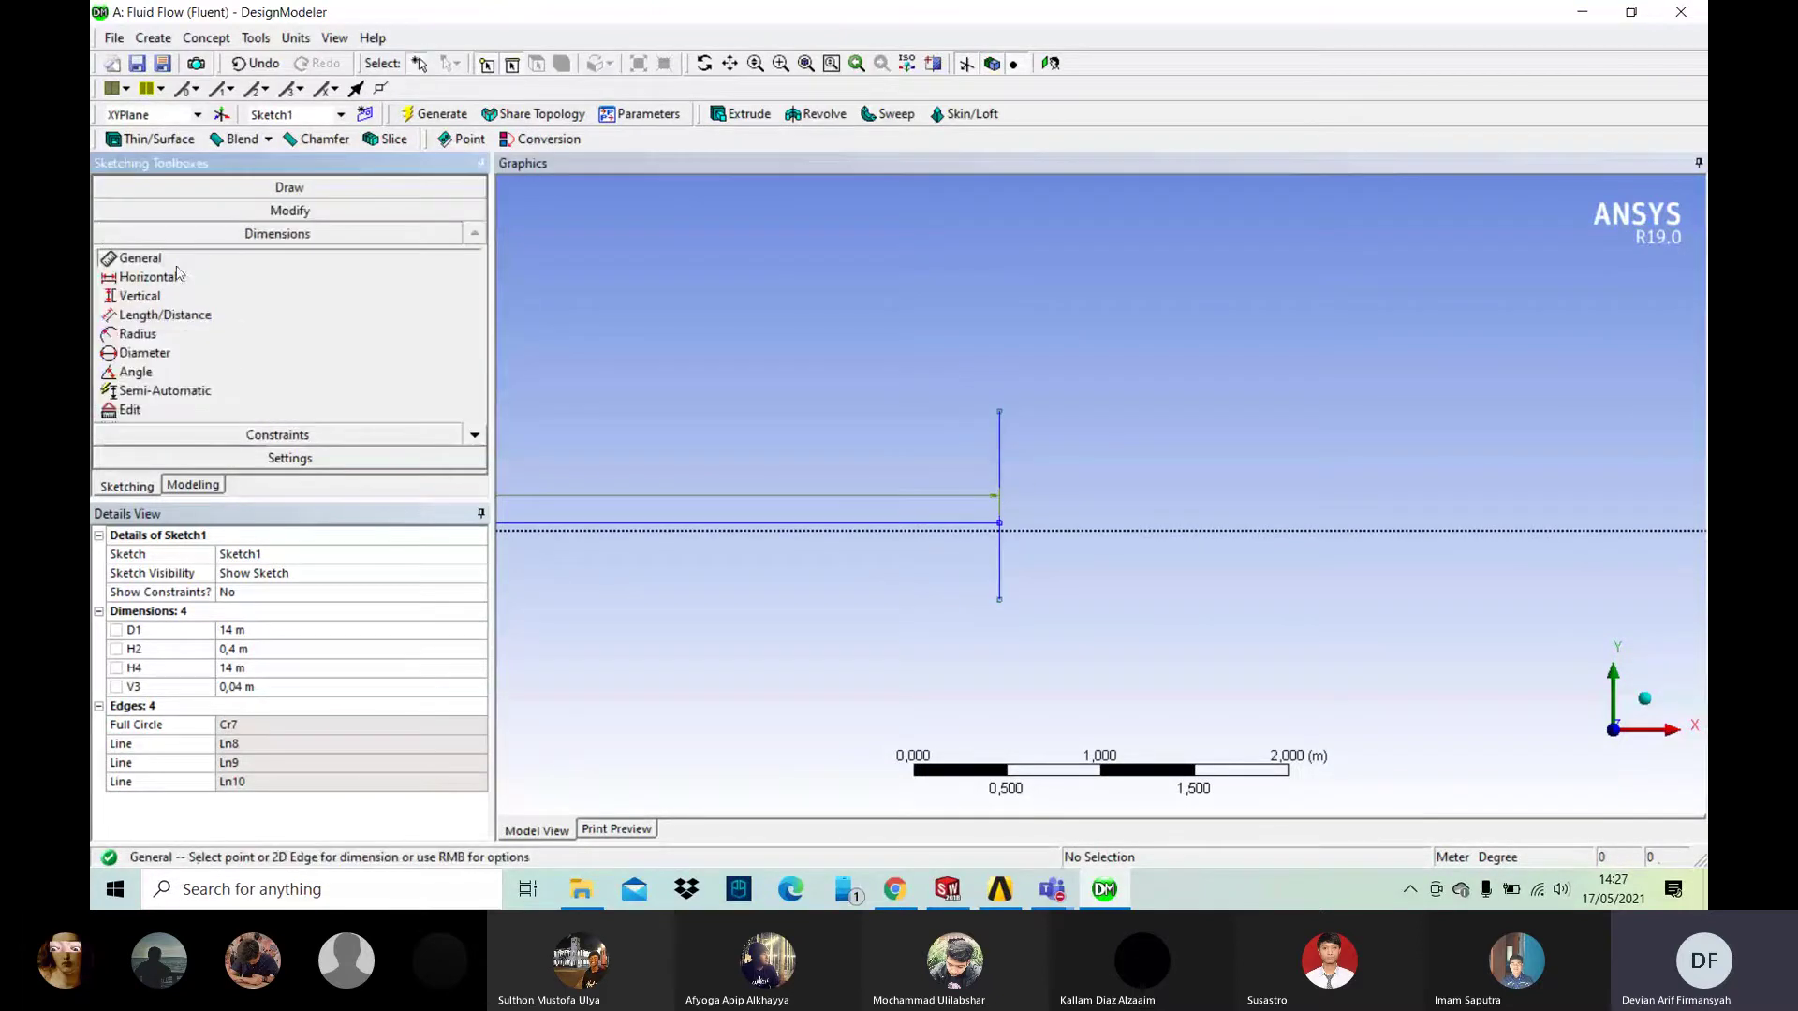
{"action": "left_click", "coordinate": [1000, 463]}
{"action": "left_click", "coordinate": [1051, 454]}
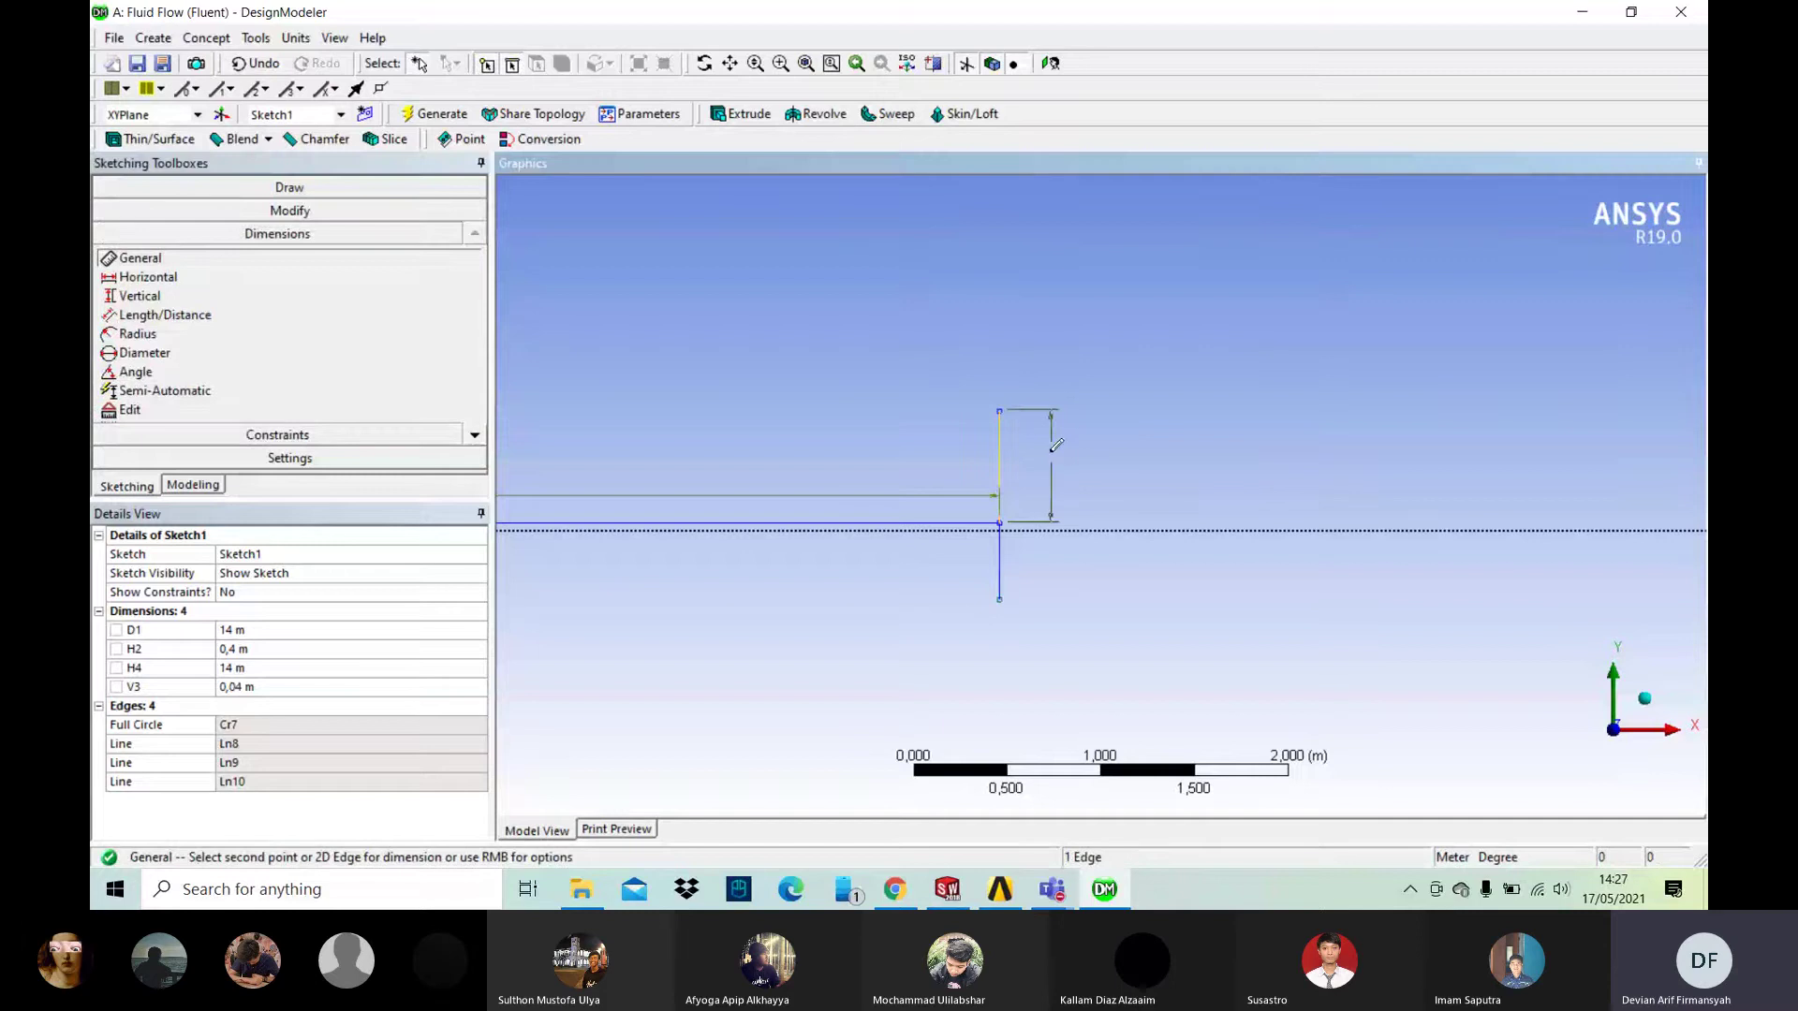
{"action": "left_click", "coordinate": [1001, 579]}
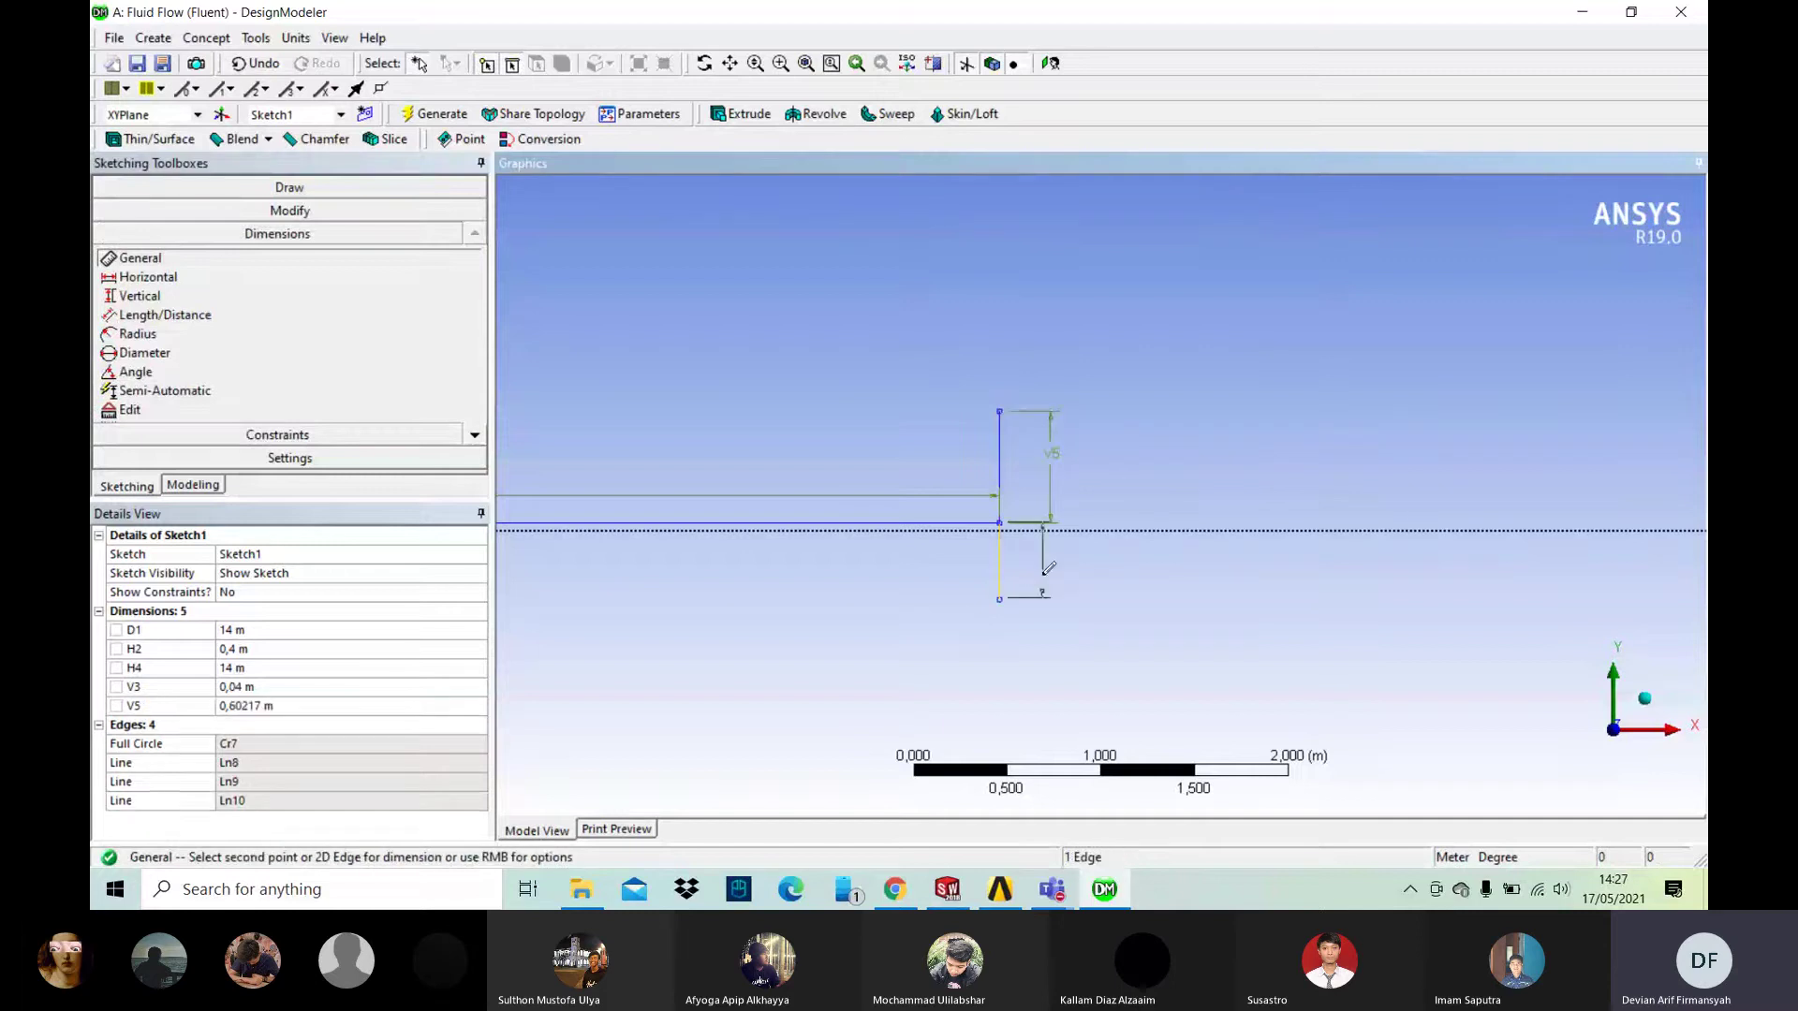
{"action": "left_click", "coordinate": [1049, 568]}
Step: Set the lengths of both the upper and lower vertical lines to 7 m
{"action": "left_click", "coordinate": [247, 705]}
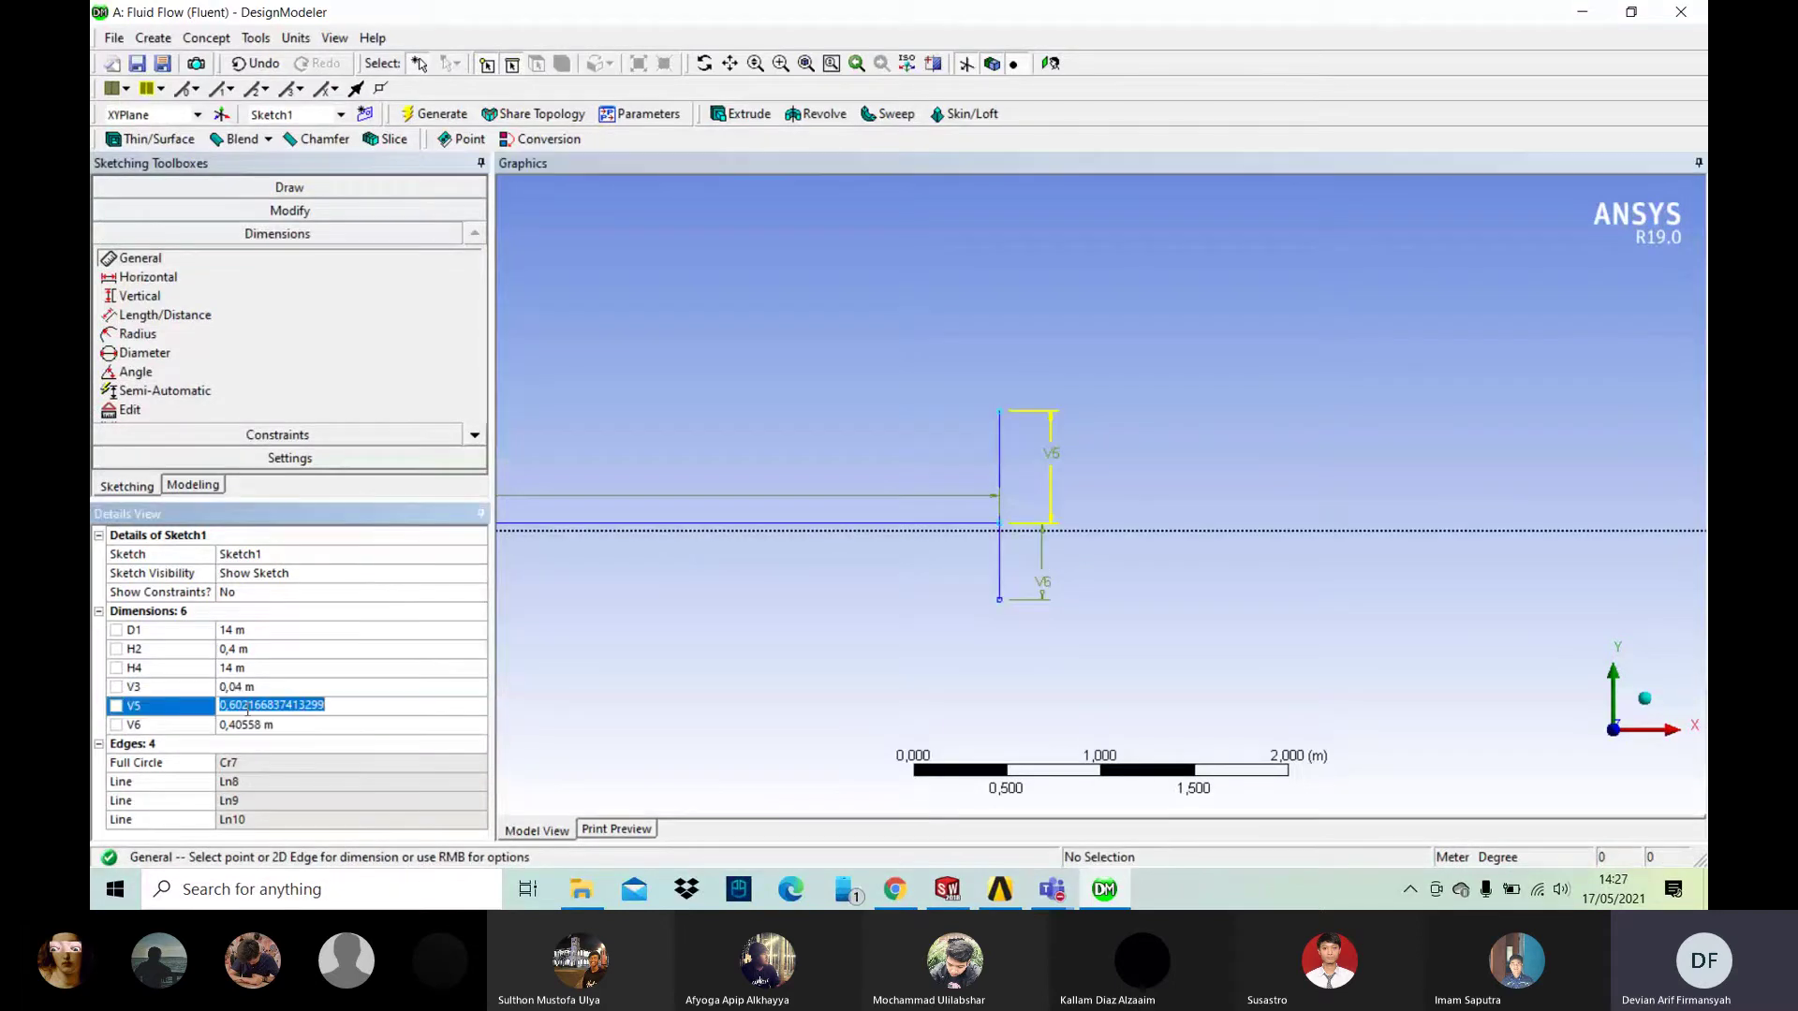
{"action": "type", "text": "3"}
{"action": "key", "text": "Return"}
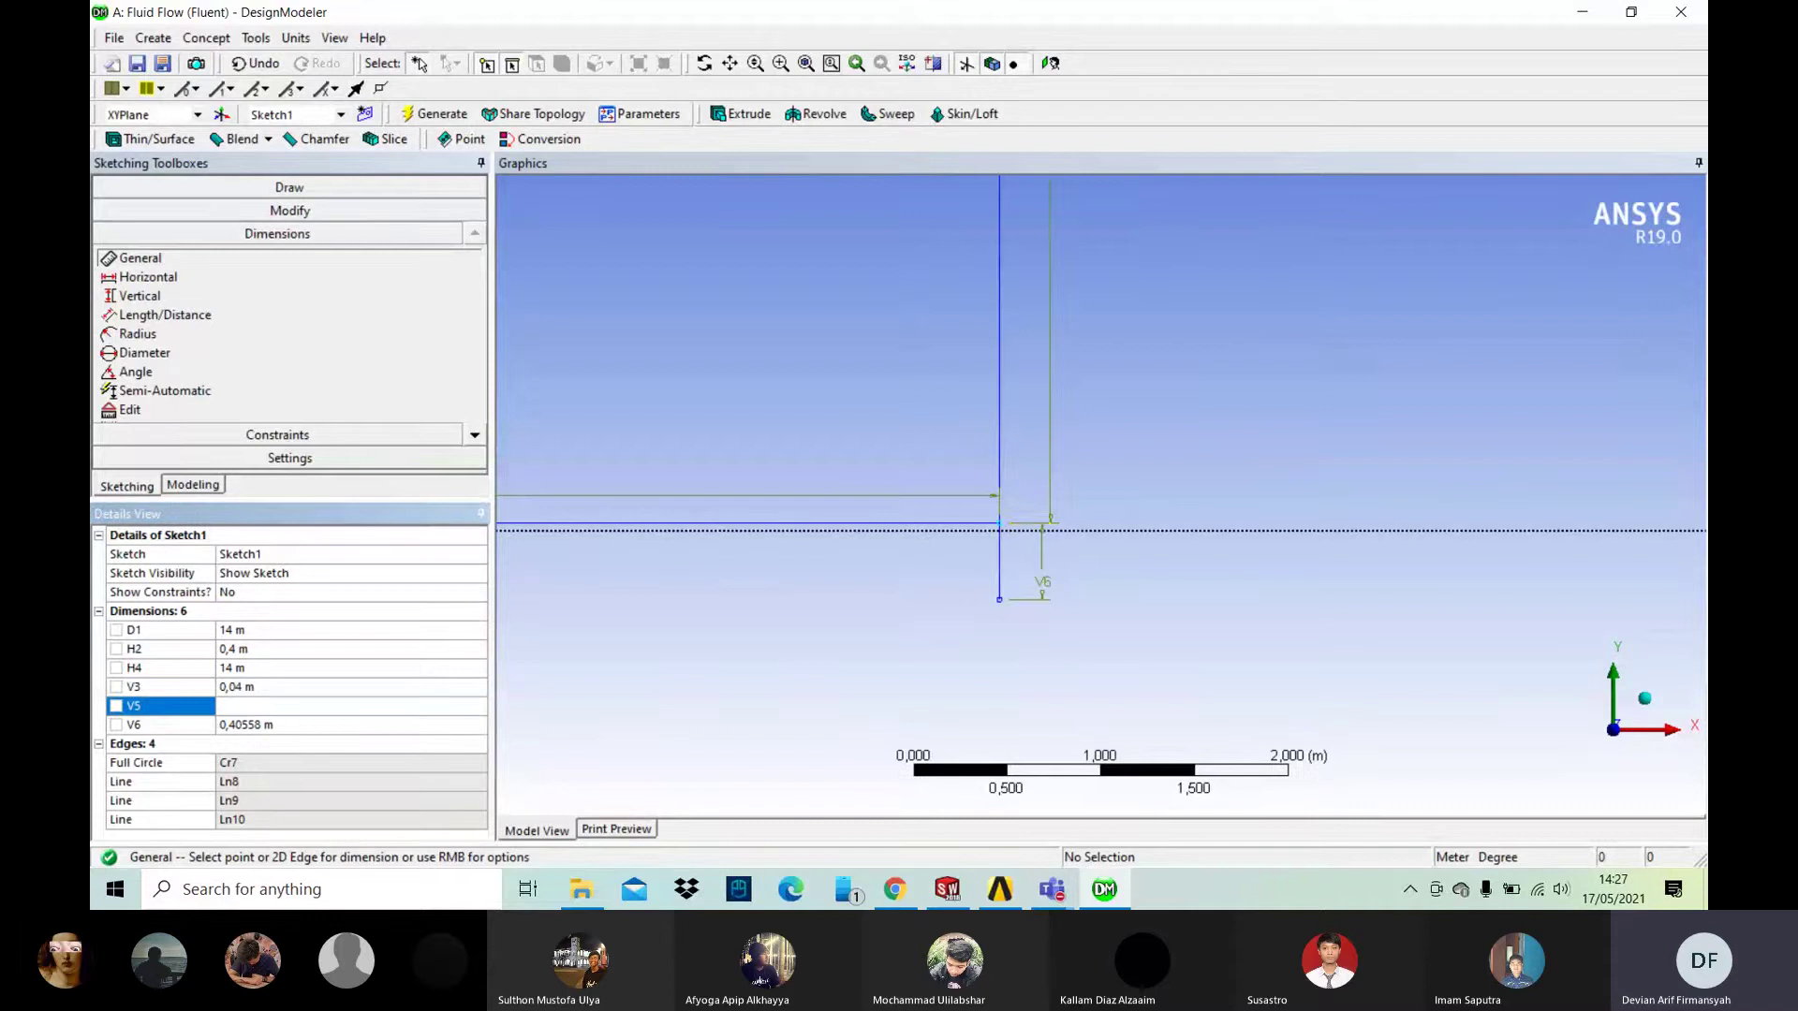
{"action": "type", "text": "7"}
{"action": "key", "text": "Return"}
{"action": "left_click", "coordinate": [243, 724]}
{"action": "type", "text": "7"}
{"action": "key", "text": "Return"}
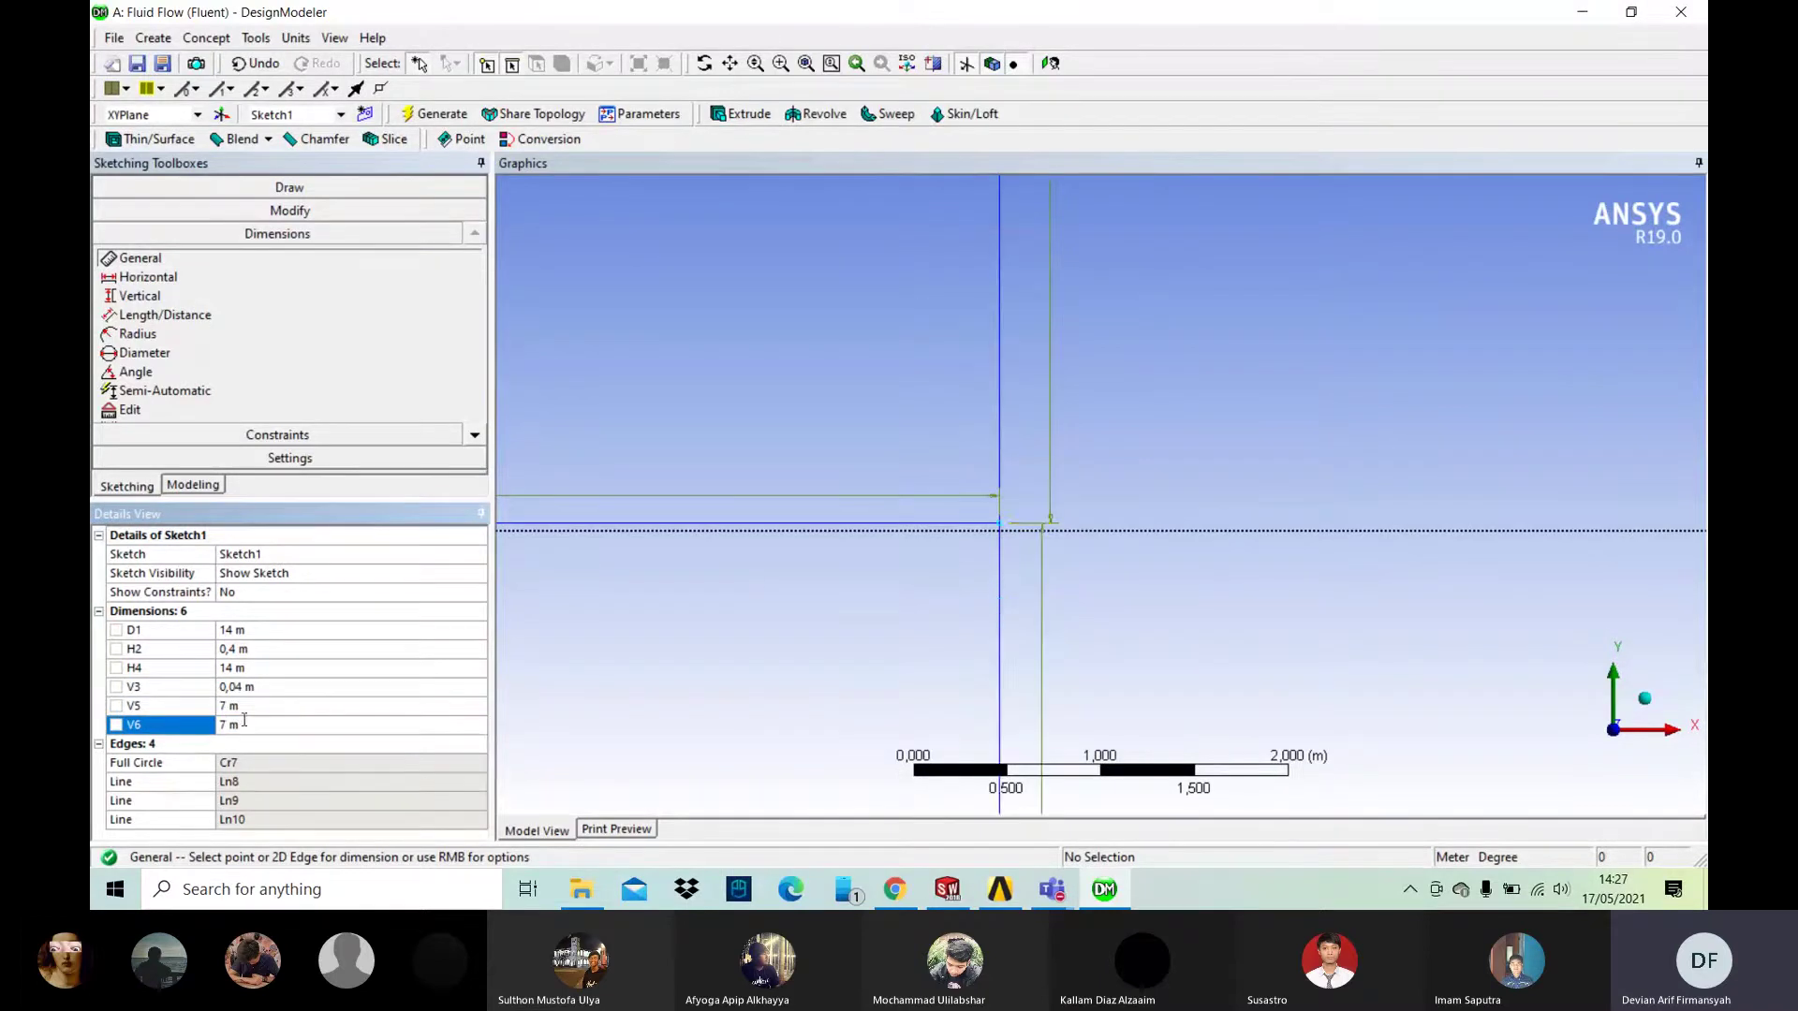
Step: Sketch a horizontal line about 16 m long from the upper vertical line's top end past the top of the circle
{"action": "scroll", "coordinate": [864, 602], "scroll_direction": "down", "scroll_amount": 5}
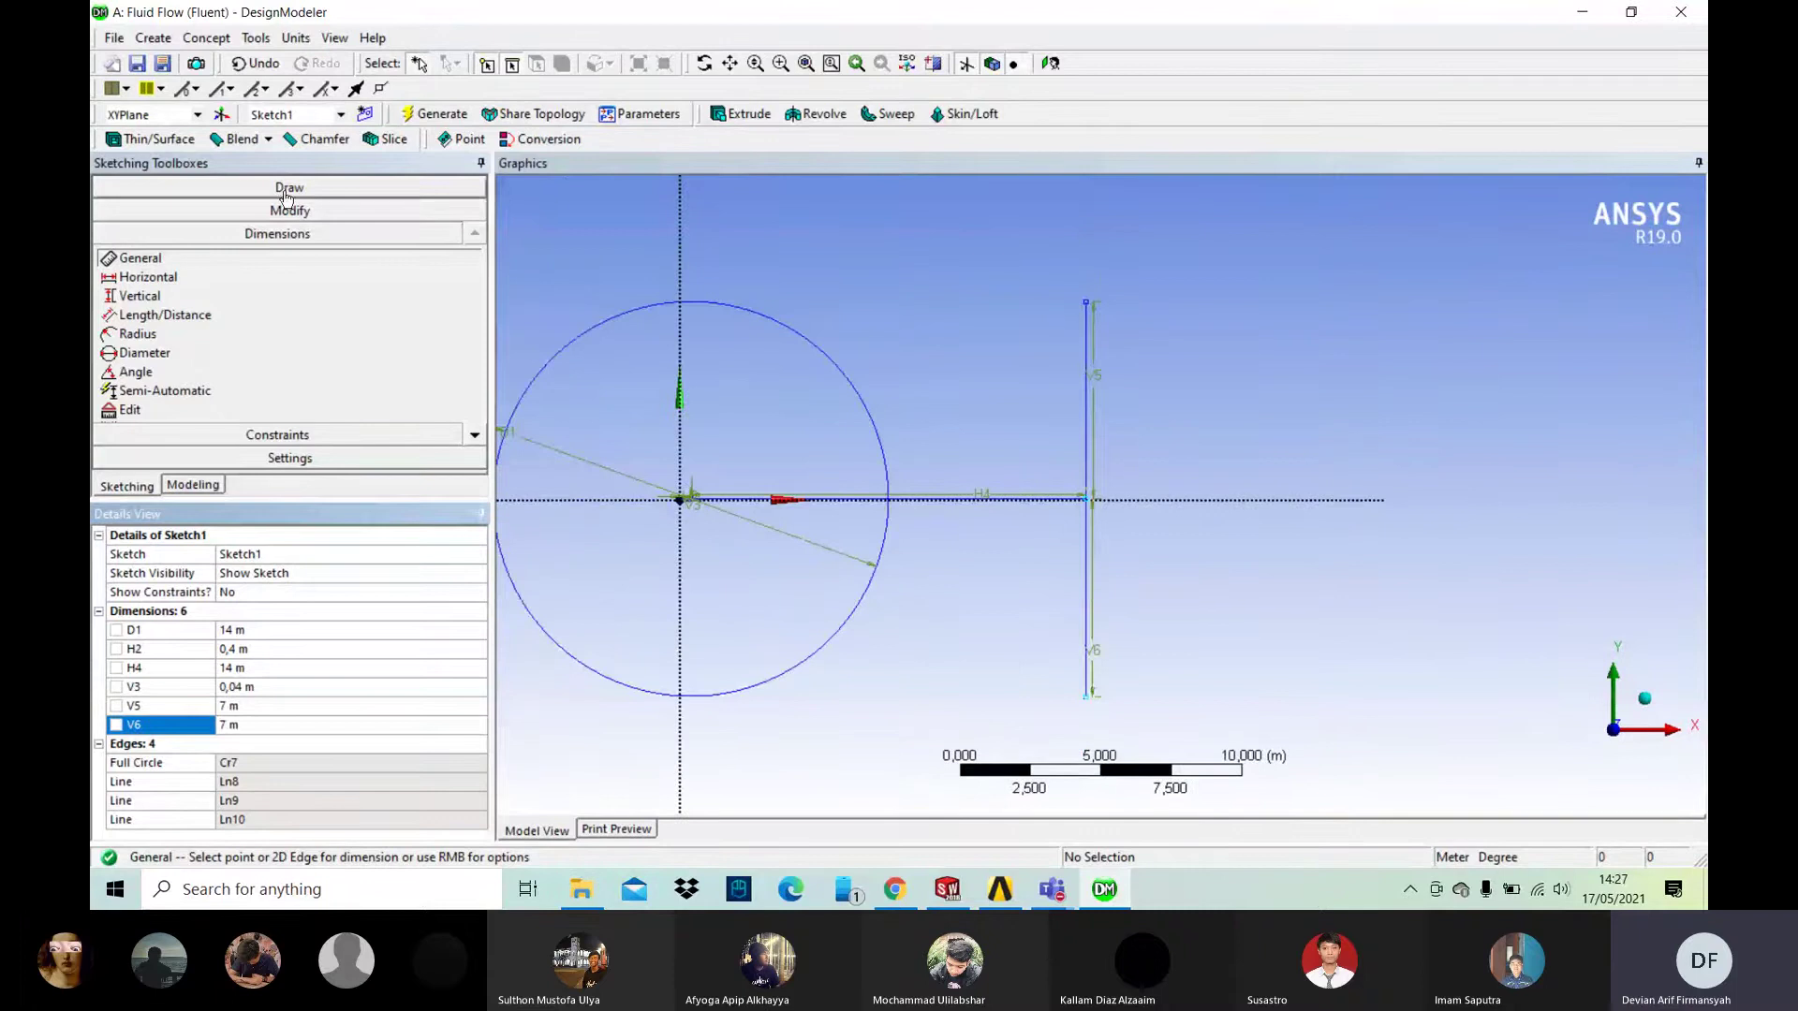
{"action": "left_click", "coordinate": [249, 189]}
{"action": "left_click", "coordinate": [130, 211]}
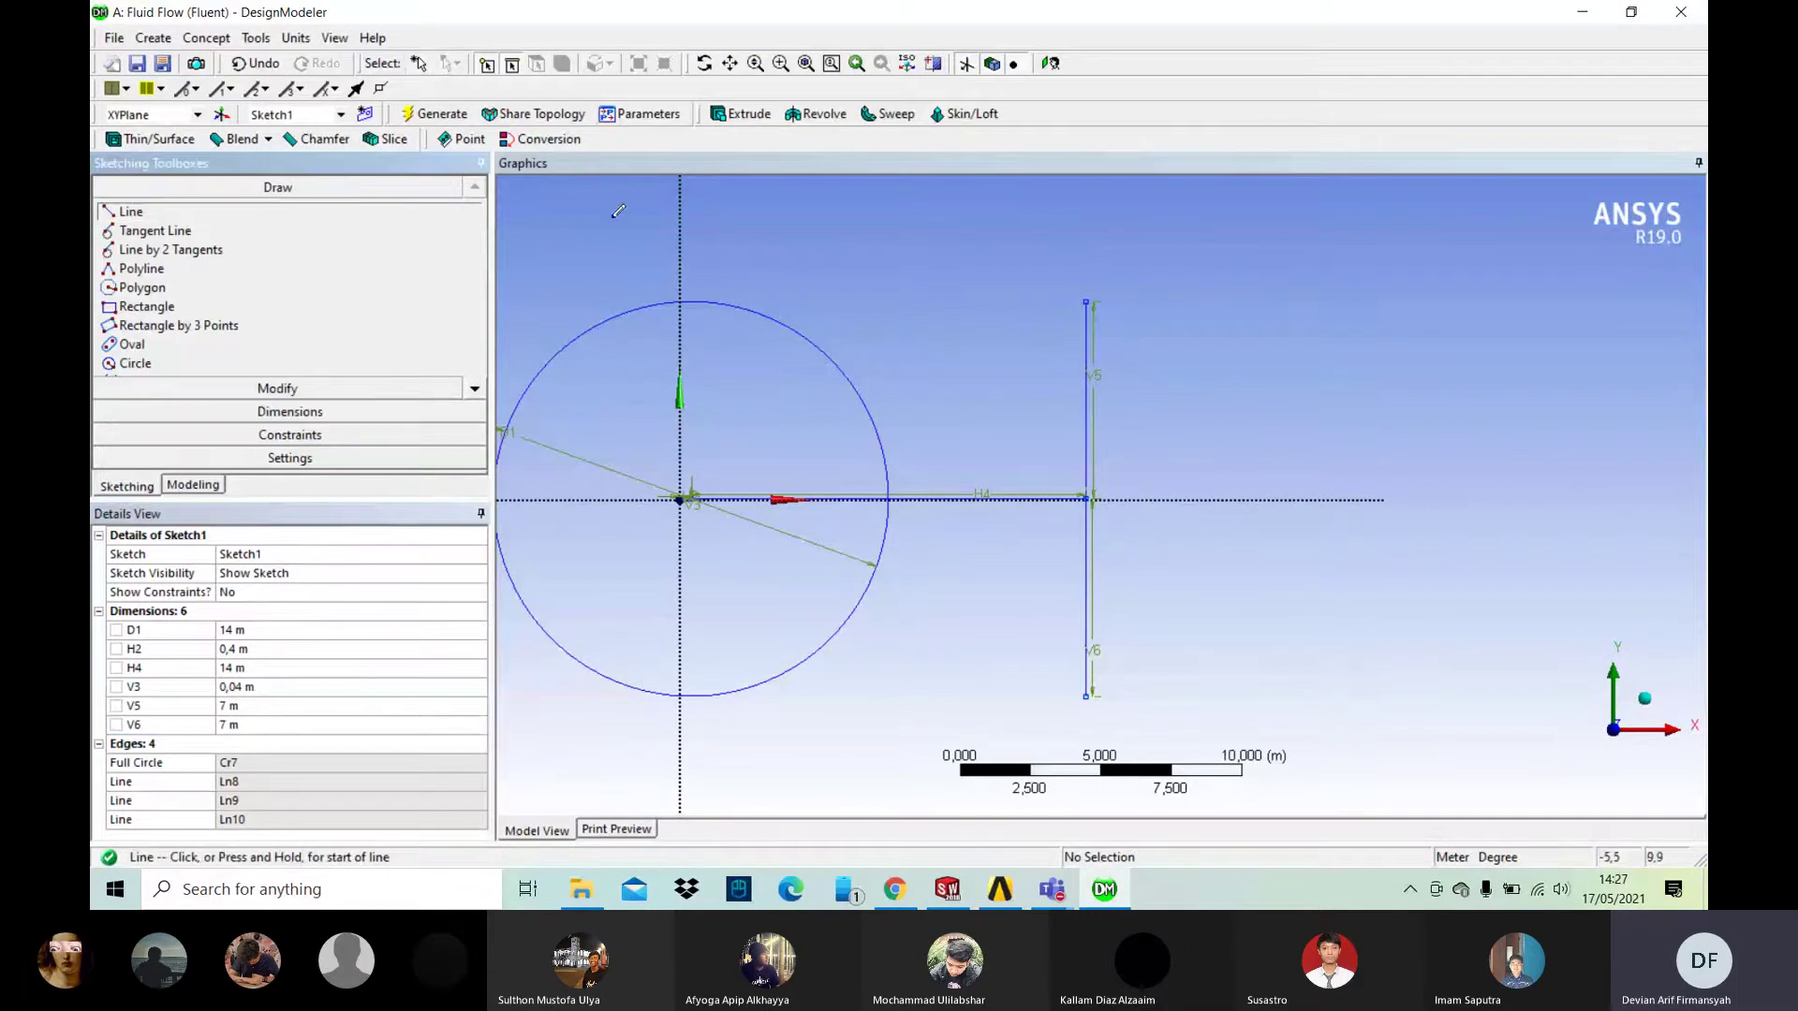
{"action": "left_click", "coordinate": [1087, 297]}
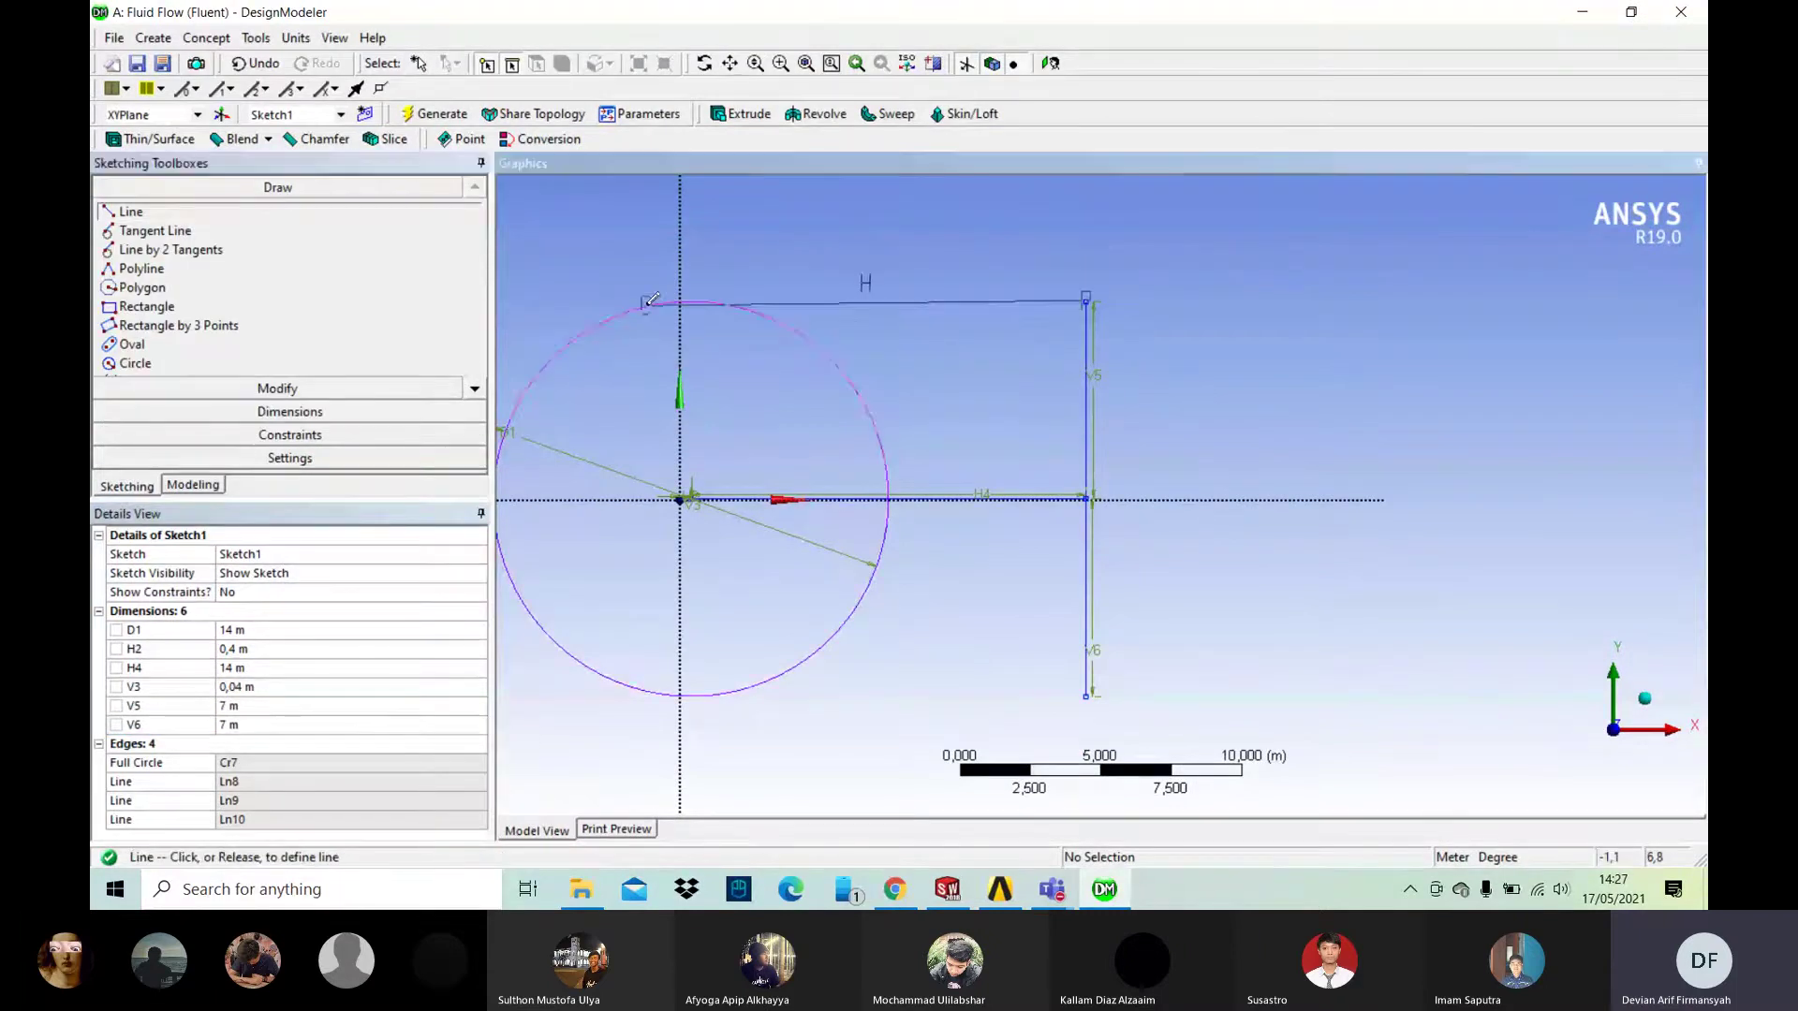
{"action": "left_click", "coordinate": [639, 299]}
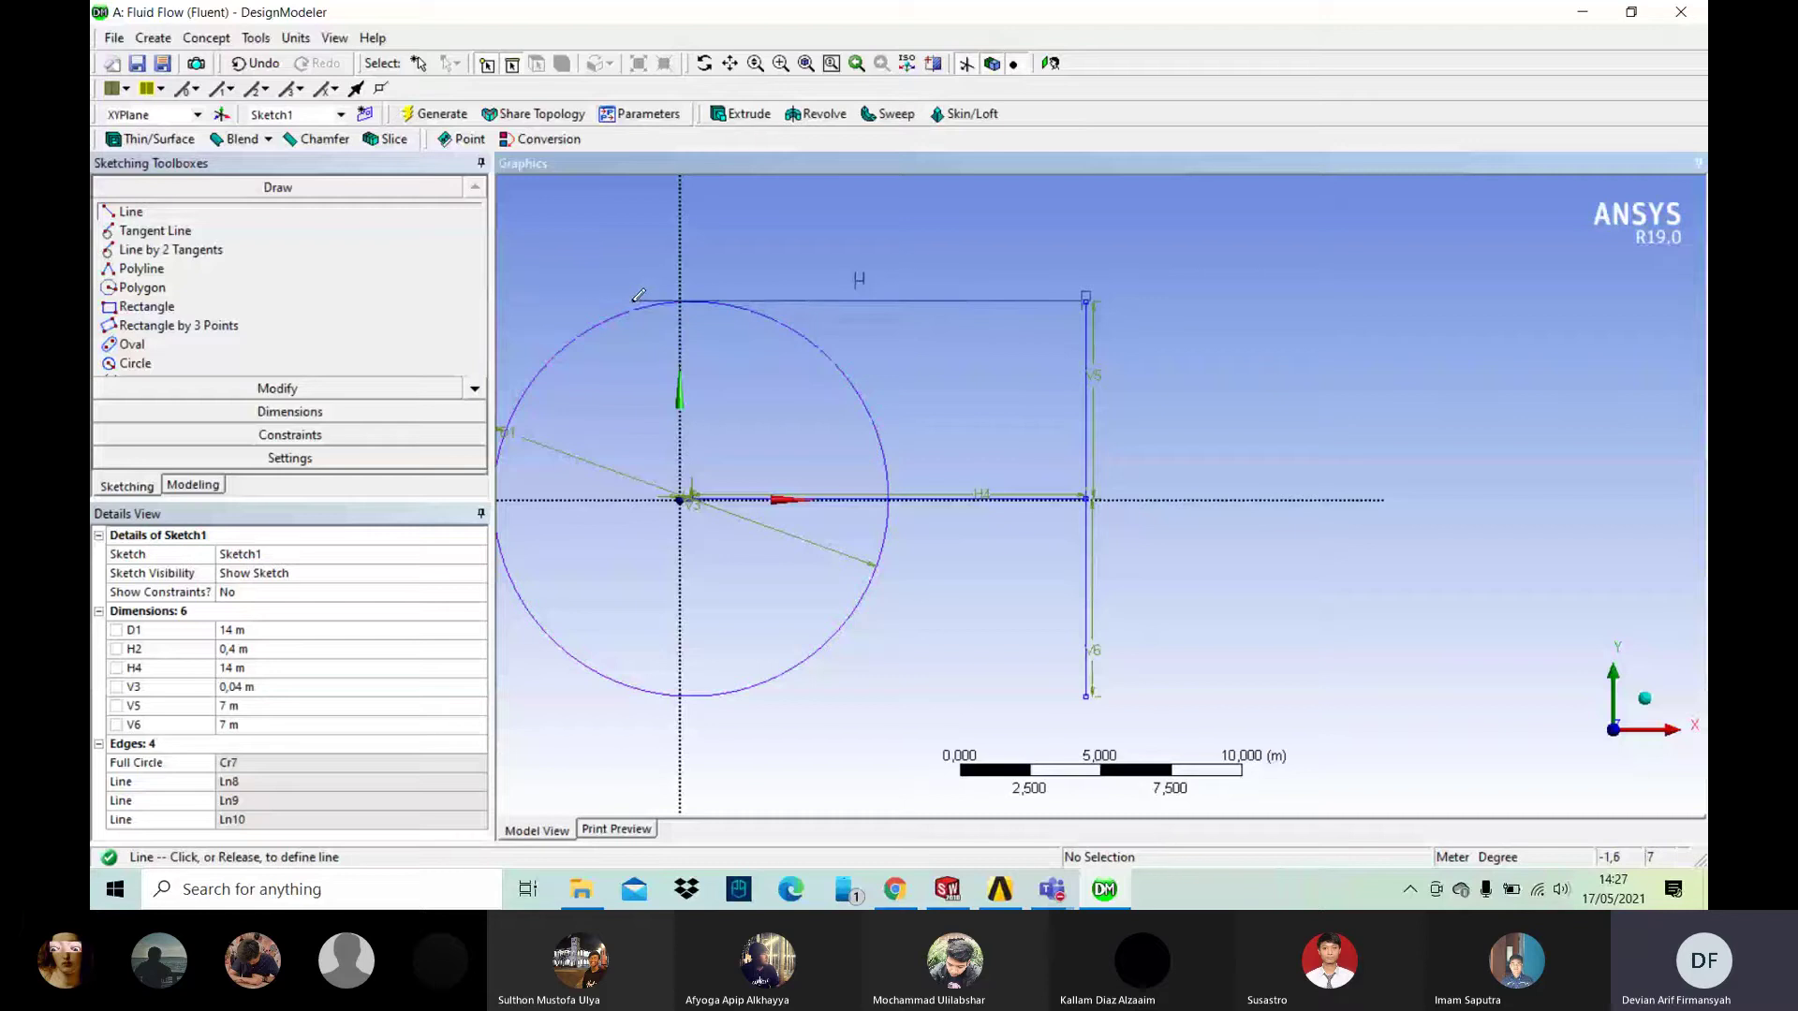
{"action": "left_click", "coordinate": [639, 299]}
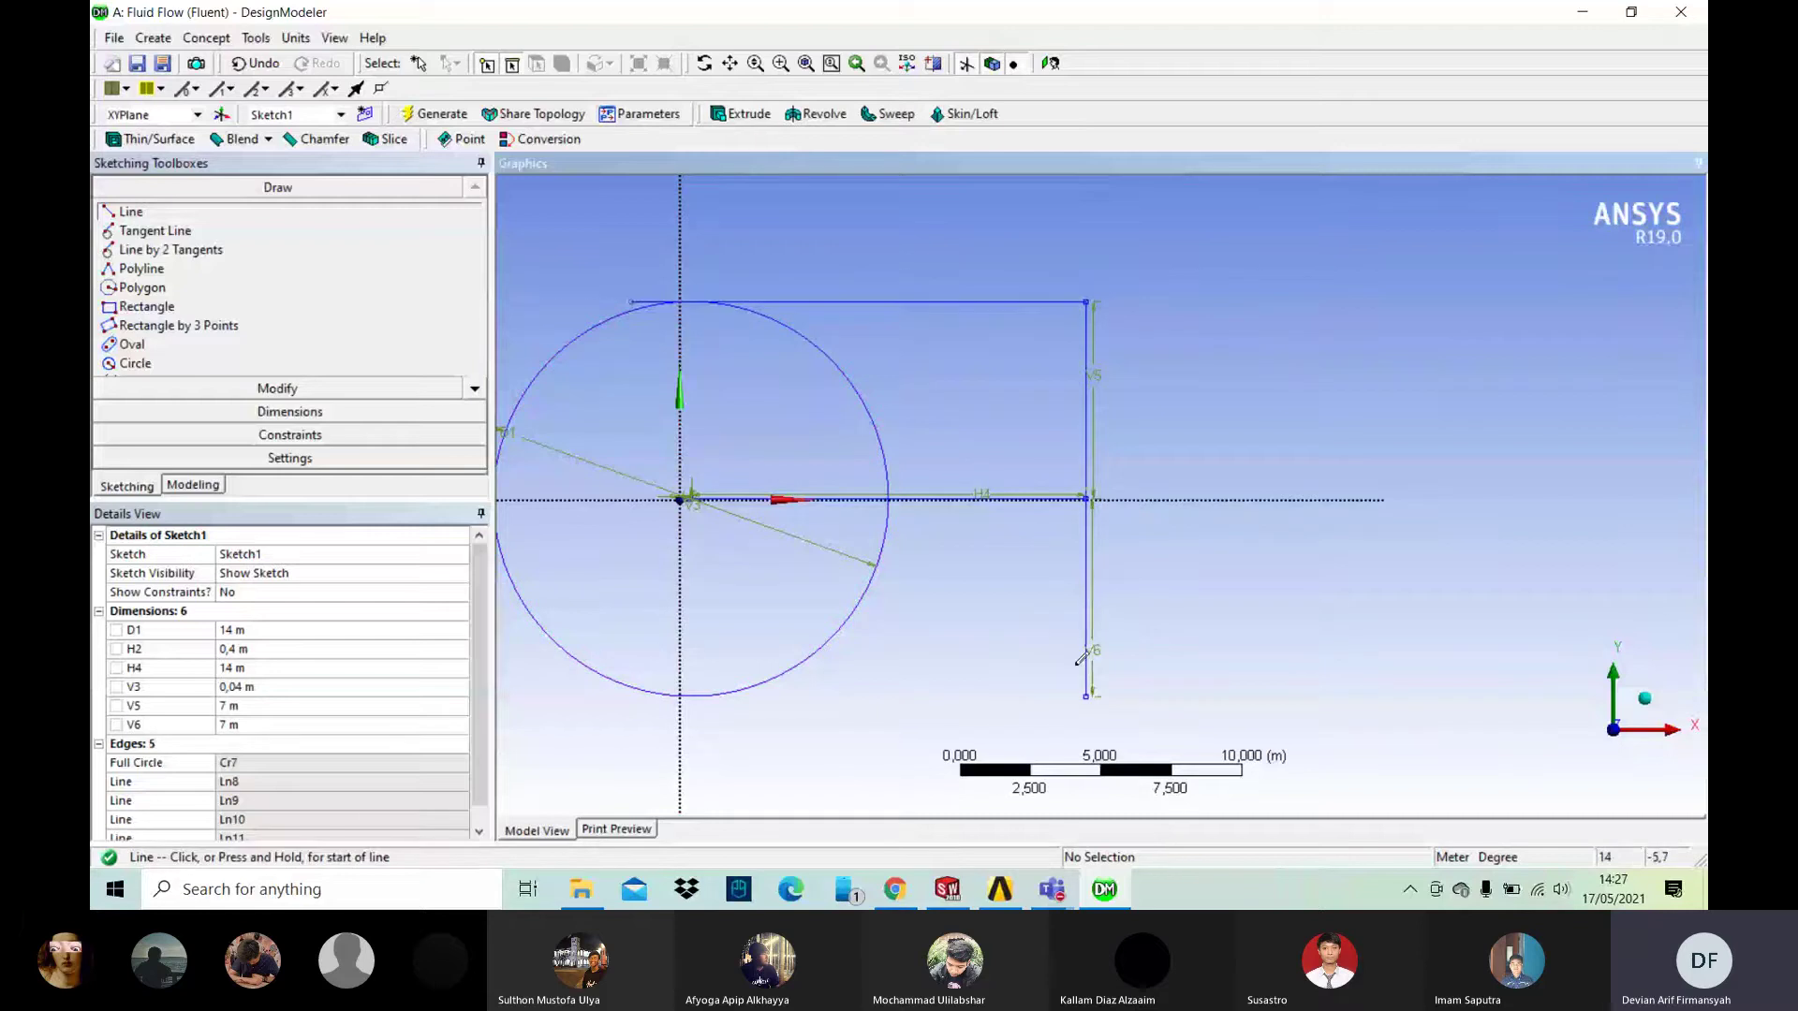
Step: Try to sketch a horizontal line about 18,2 m long from the lower vertical line's bottom end past the circle, and undo it
{"action": "left_click", "coordinate": [1087, 696]}
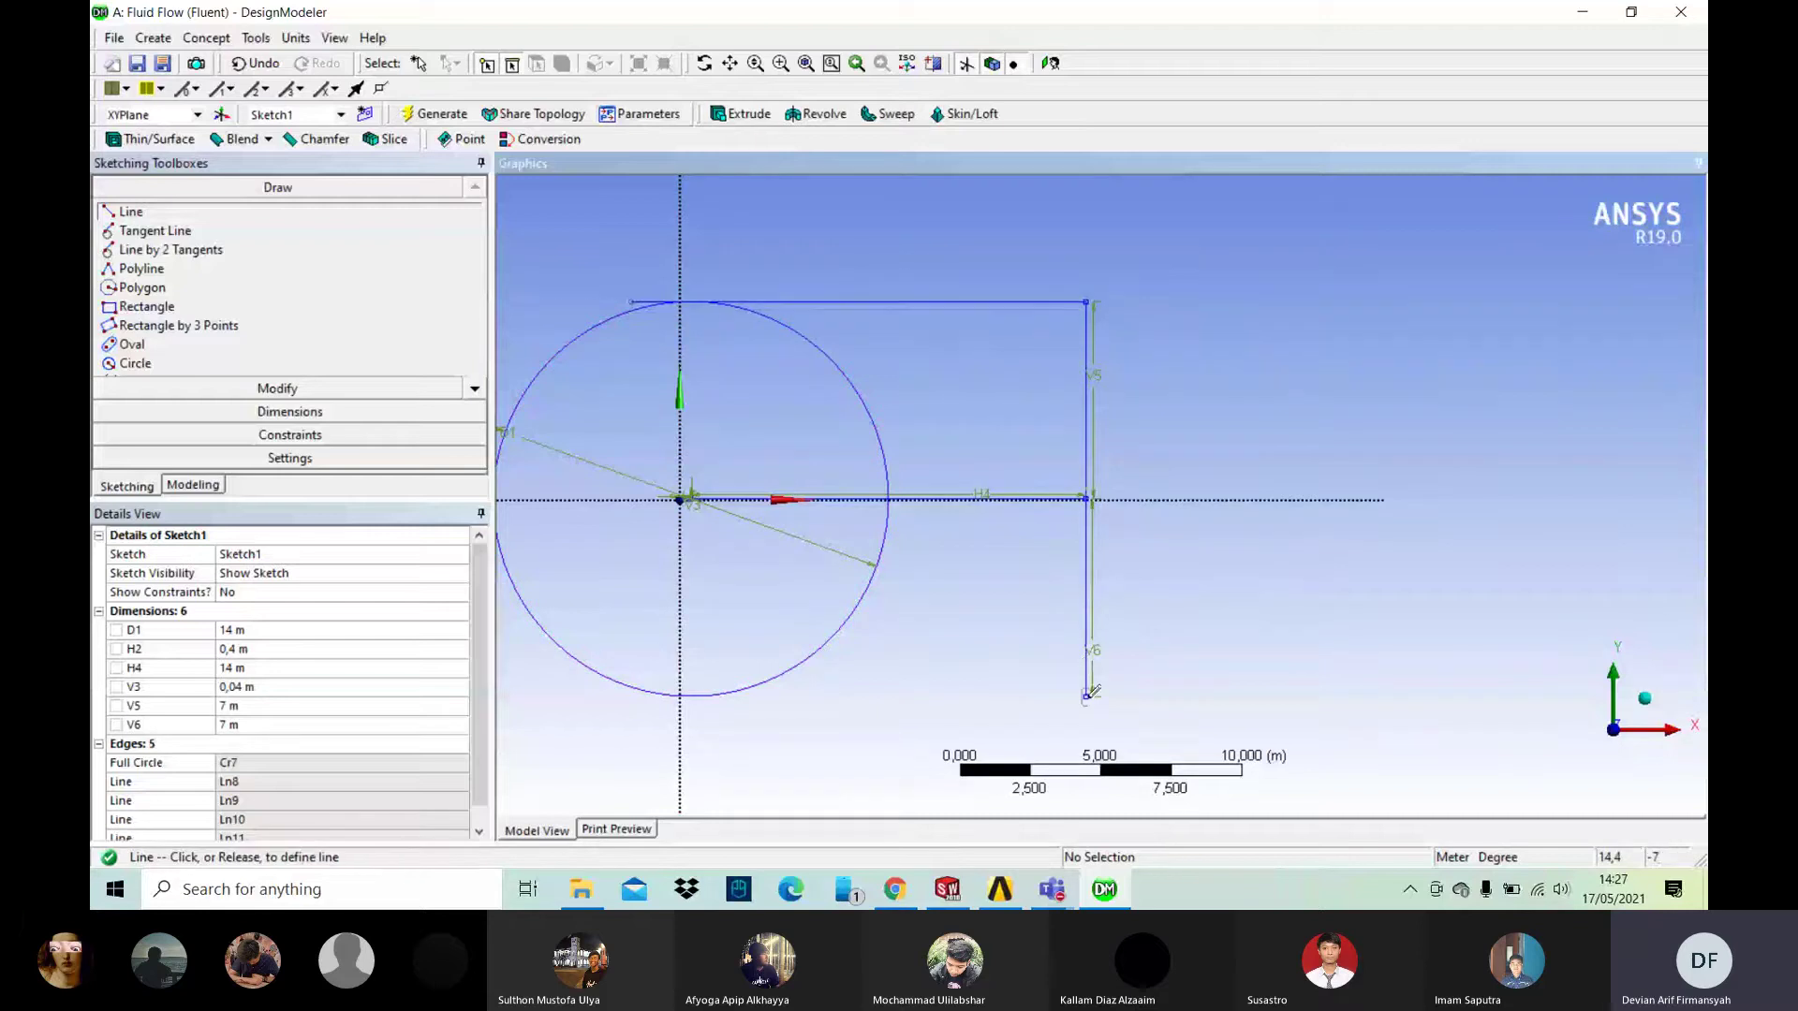
{"action": "left_click", "coordinate": [573, 697]}
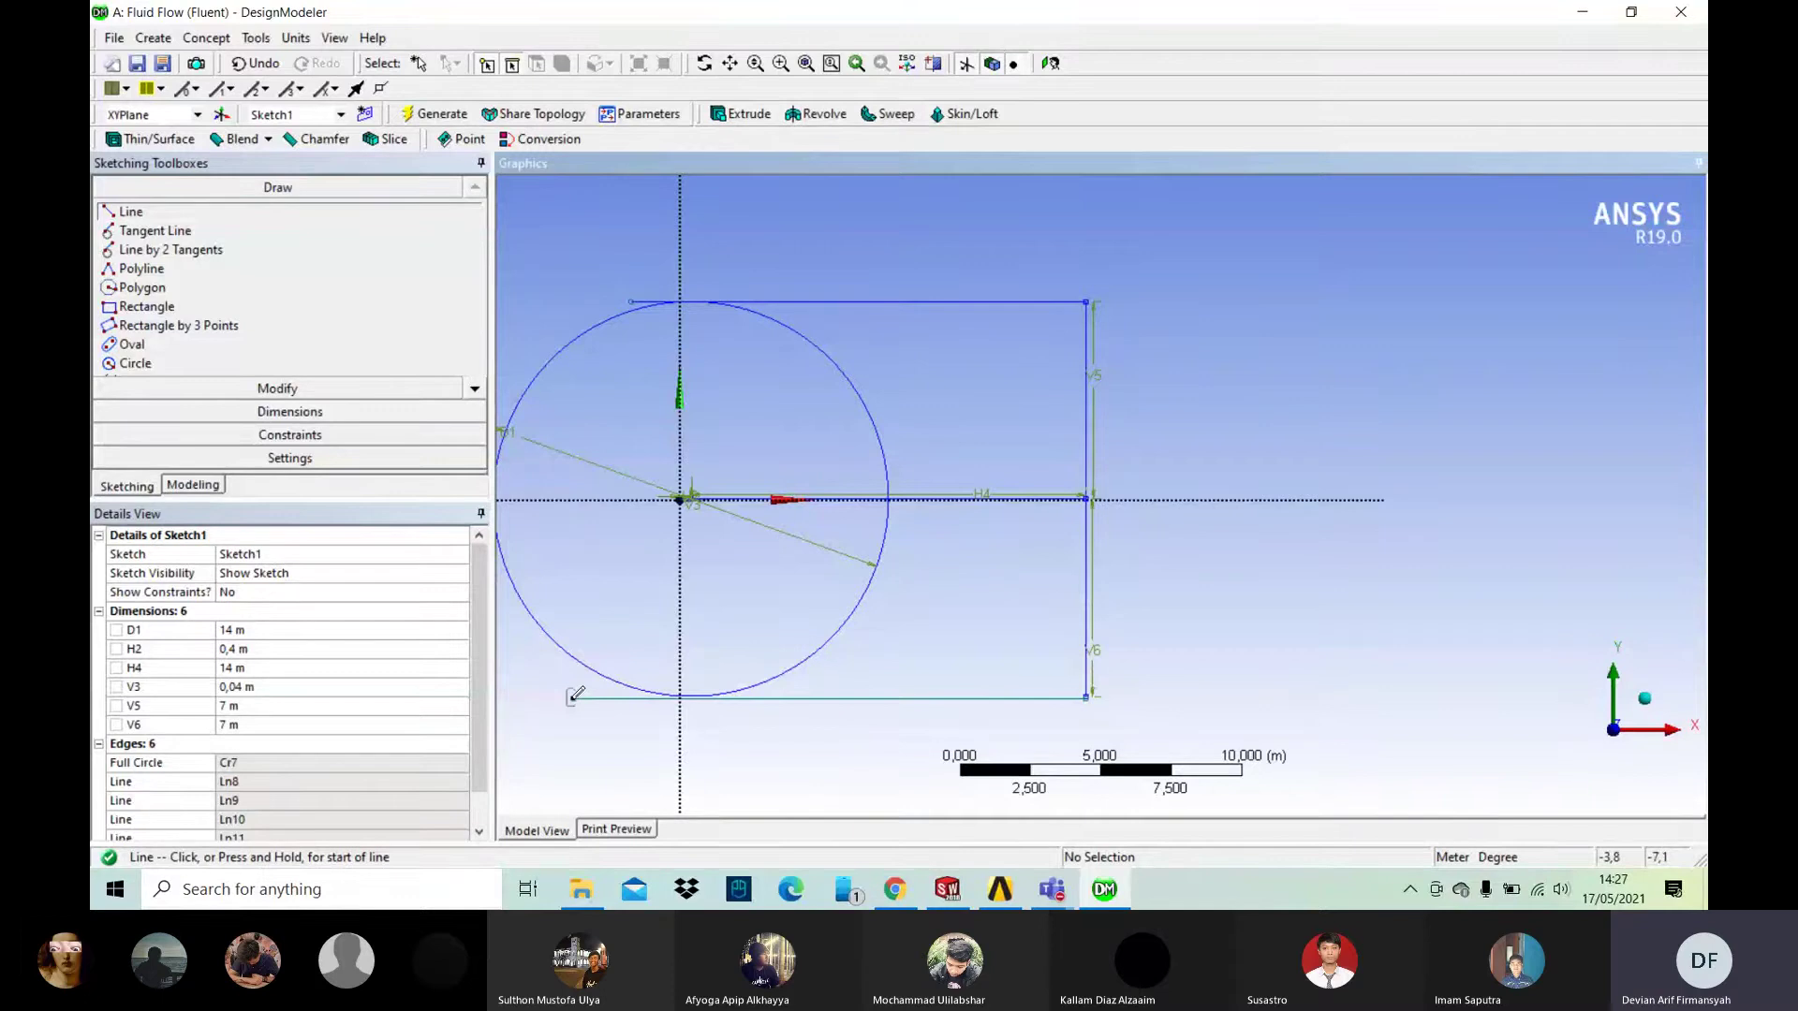
{"action": "left_click", "coordinate": [623, 684]}
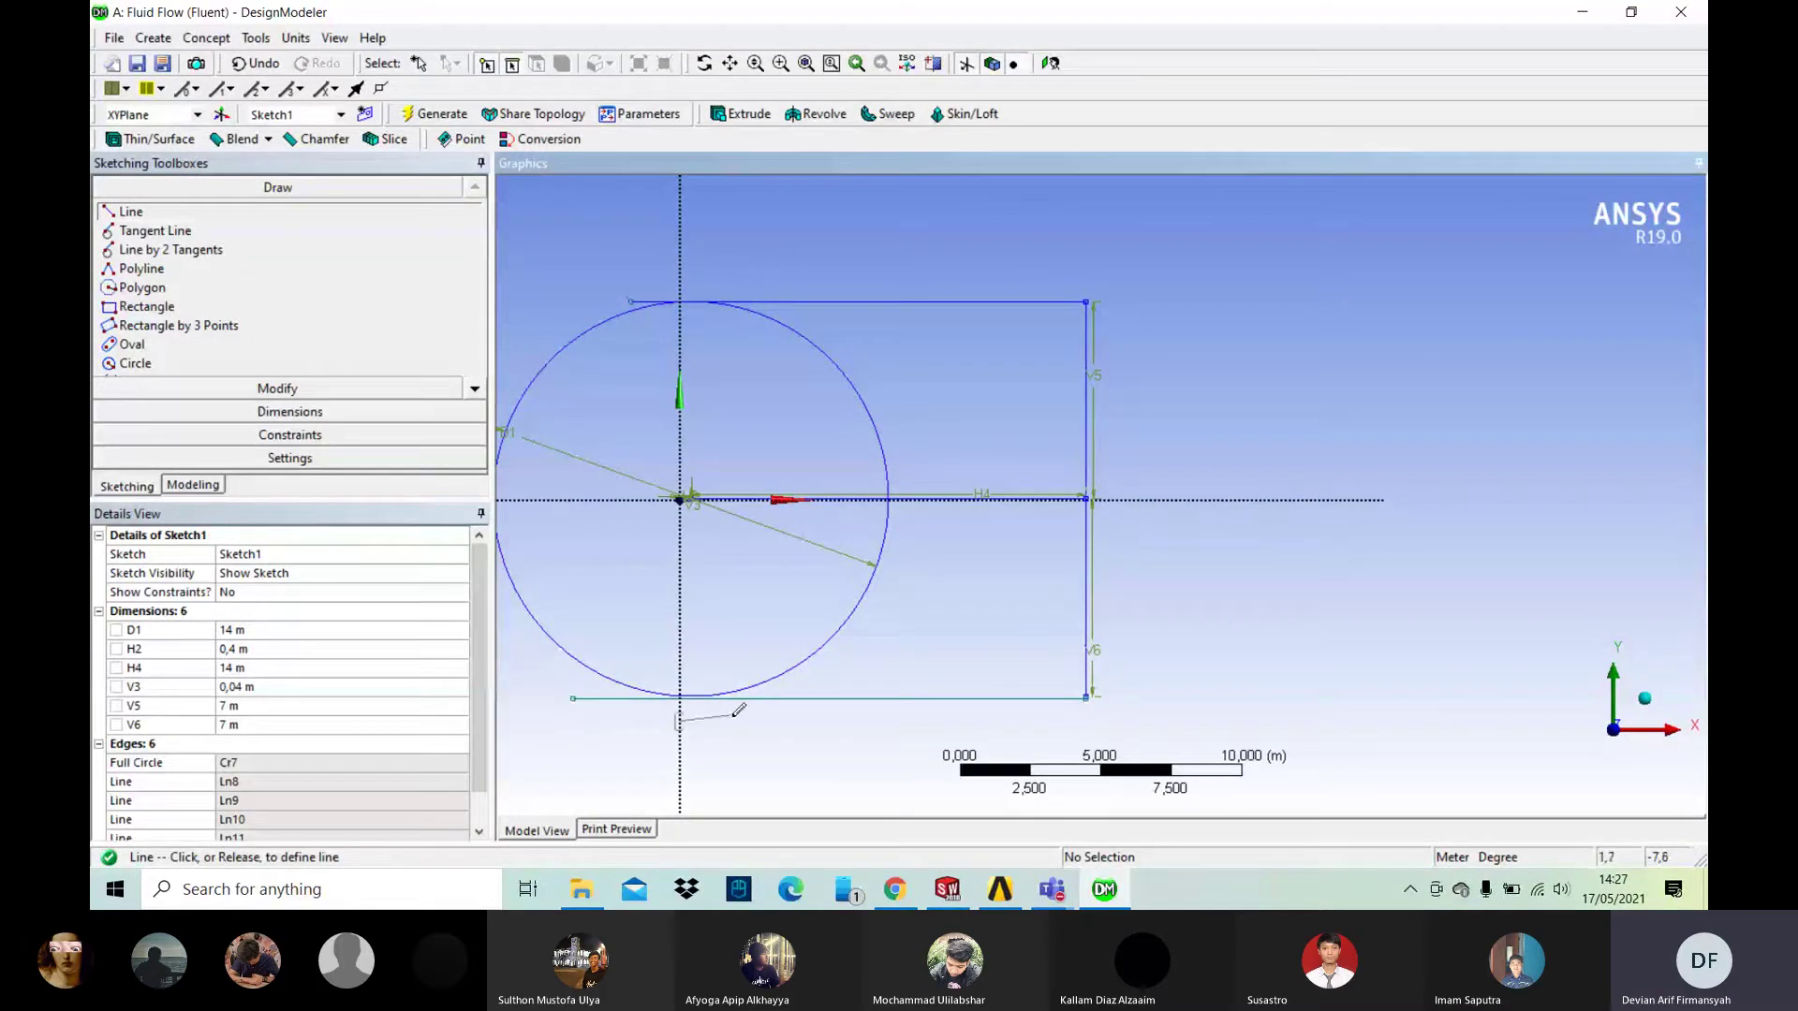
{"action": "key", "text": "Escape"}
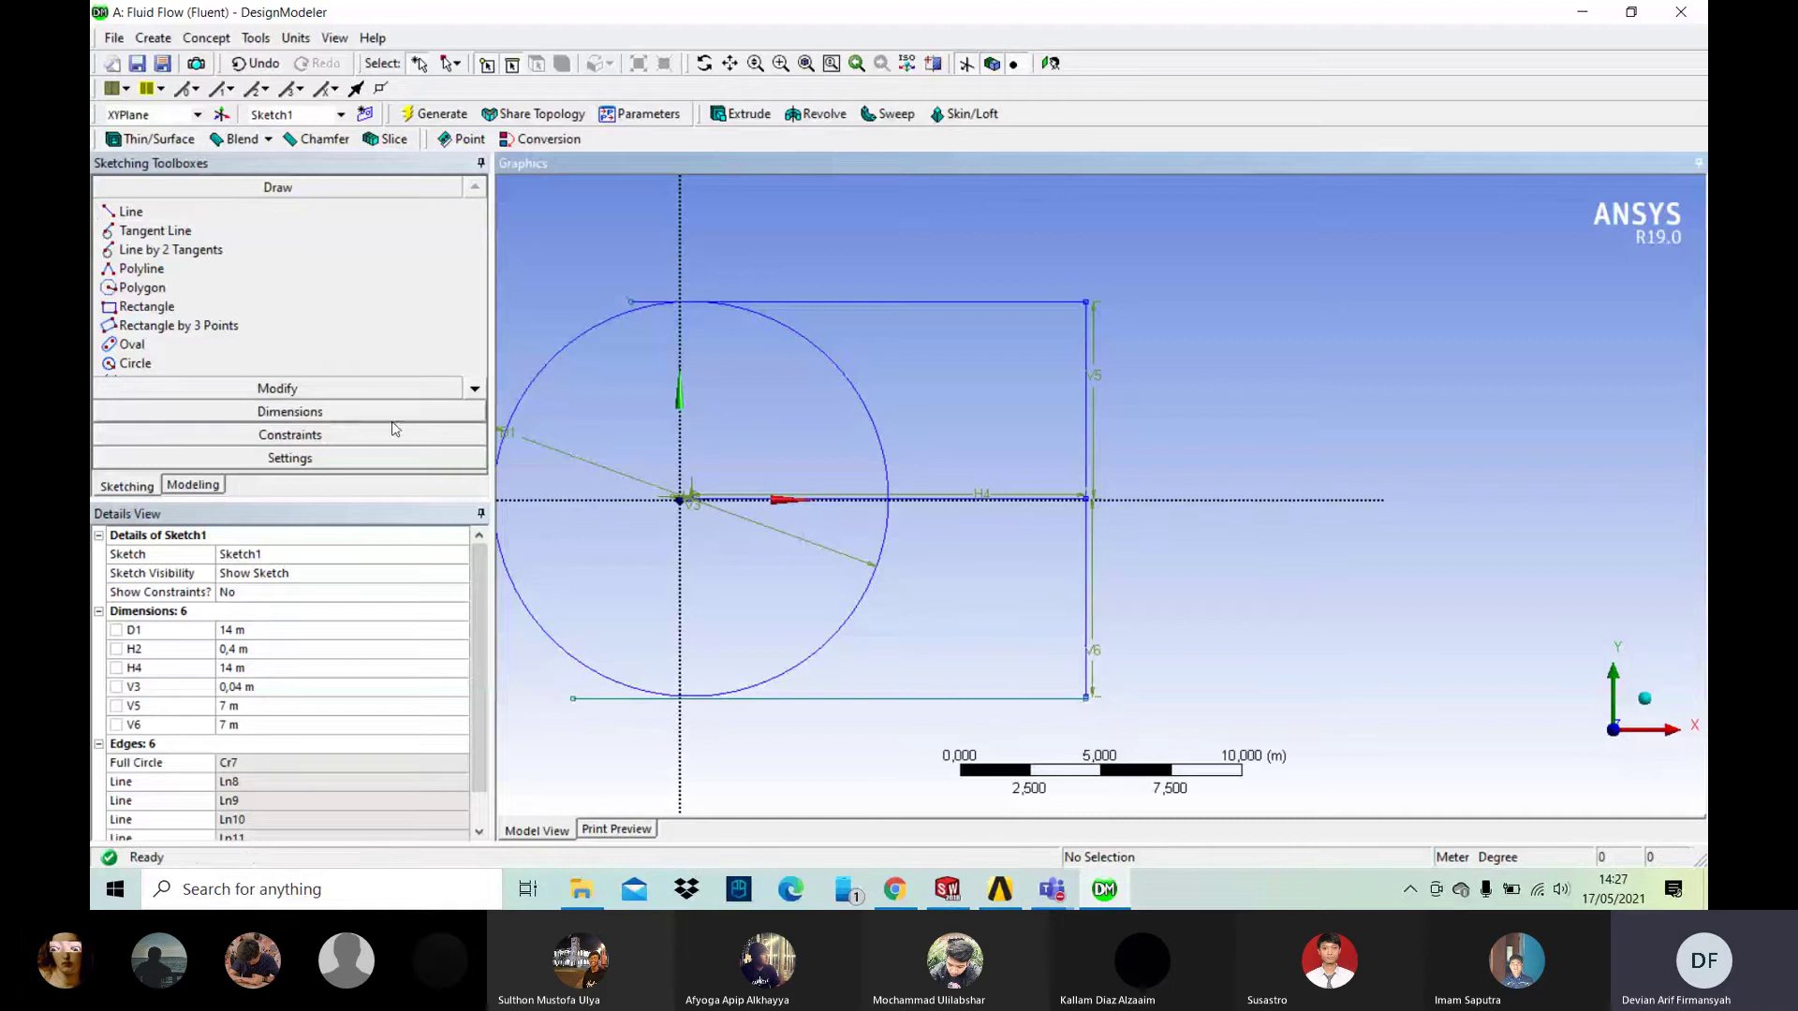
{"action": "left_click", "coordinate": [787, 704]}
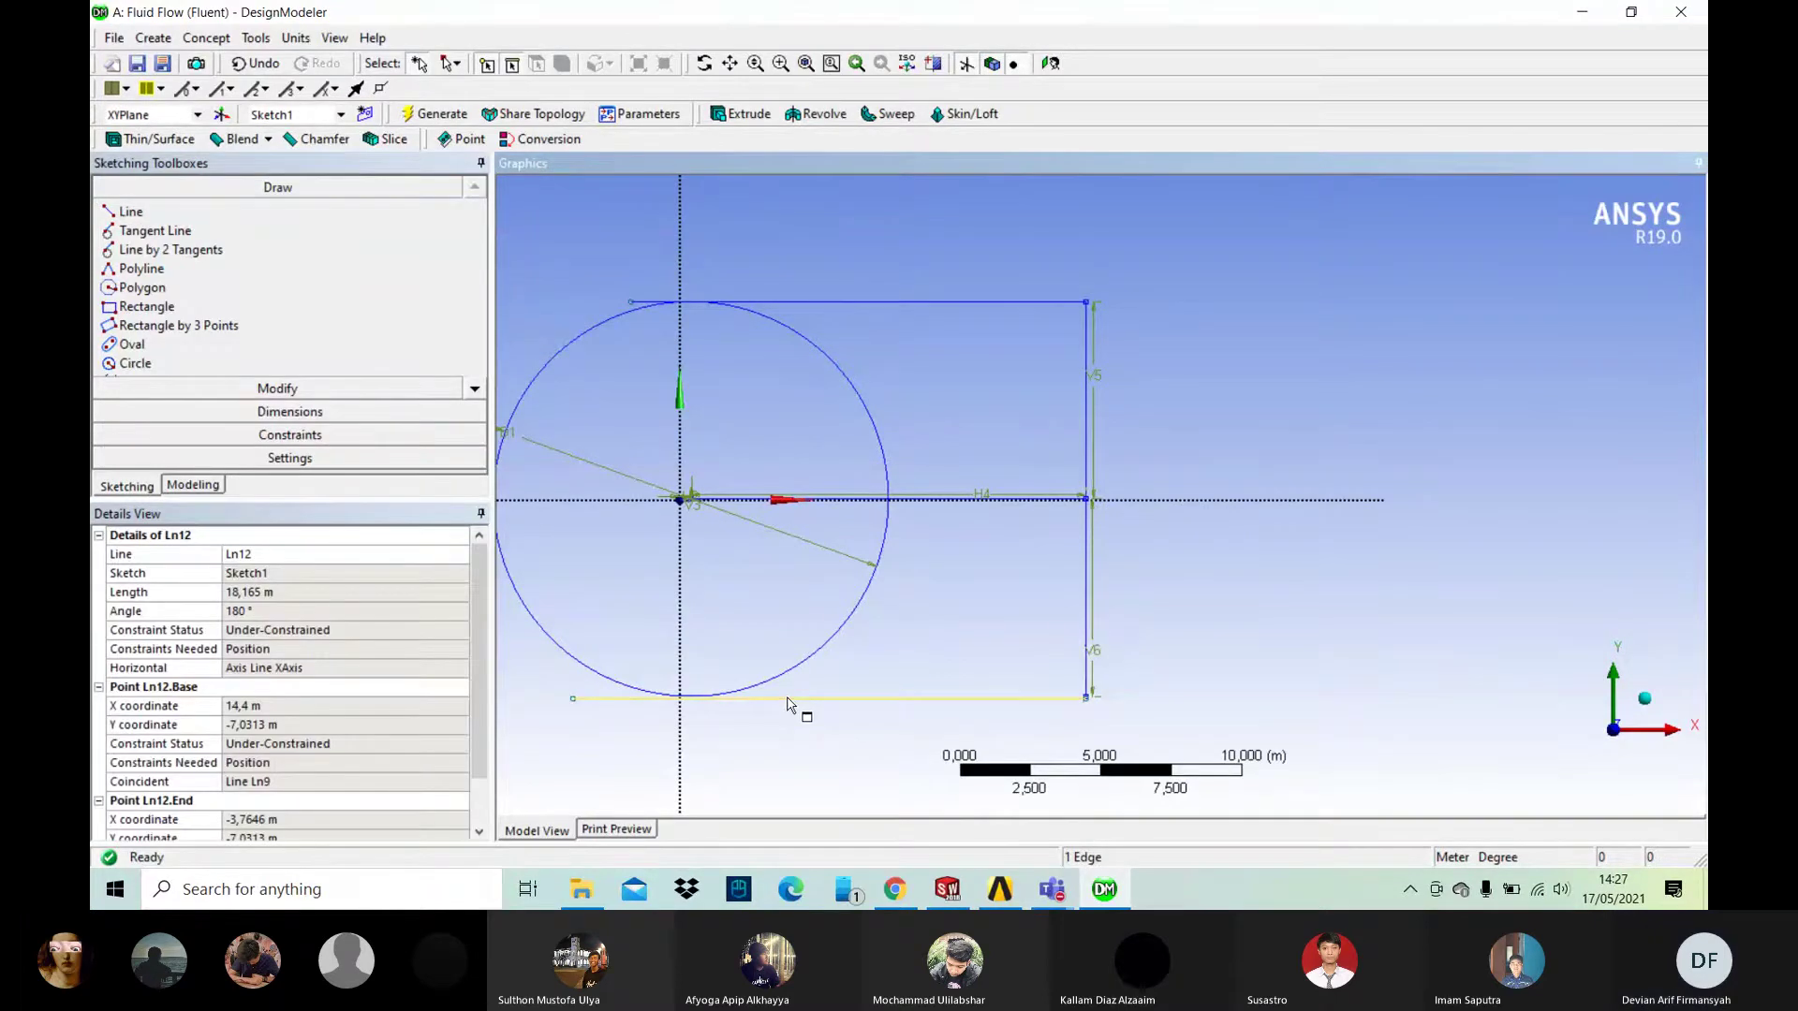
{"action": "key", "text": "ctrl+z"}
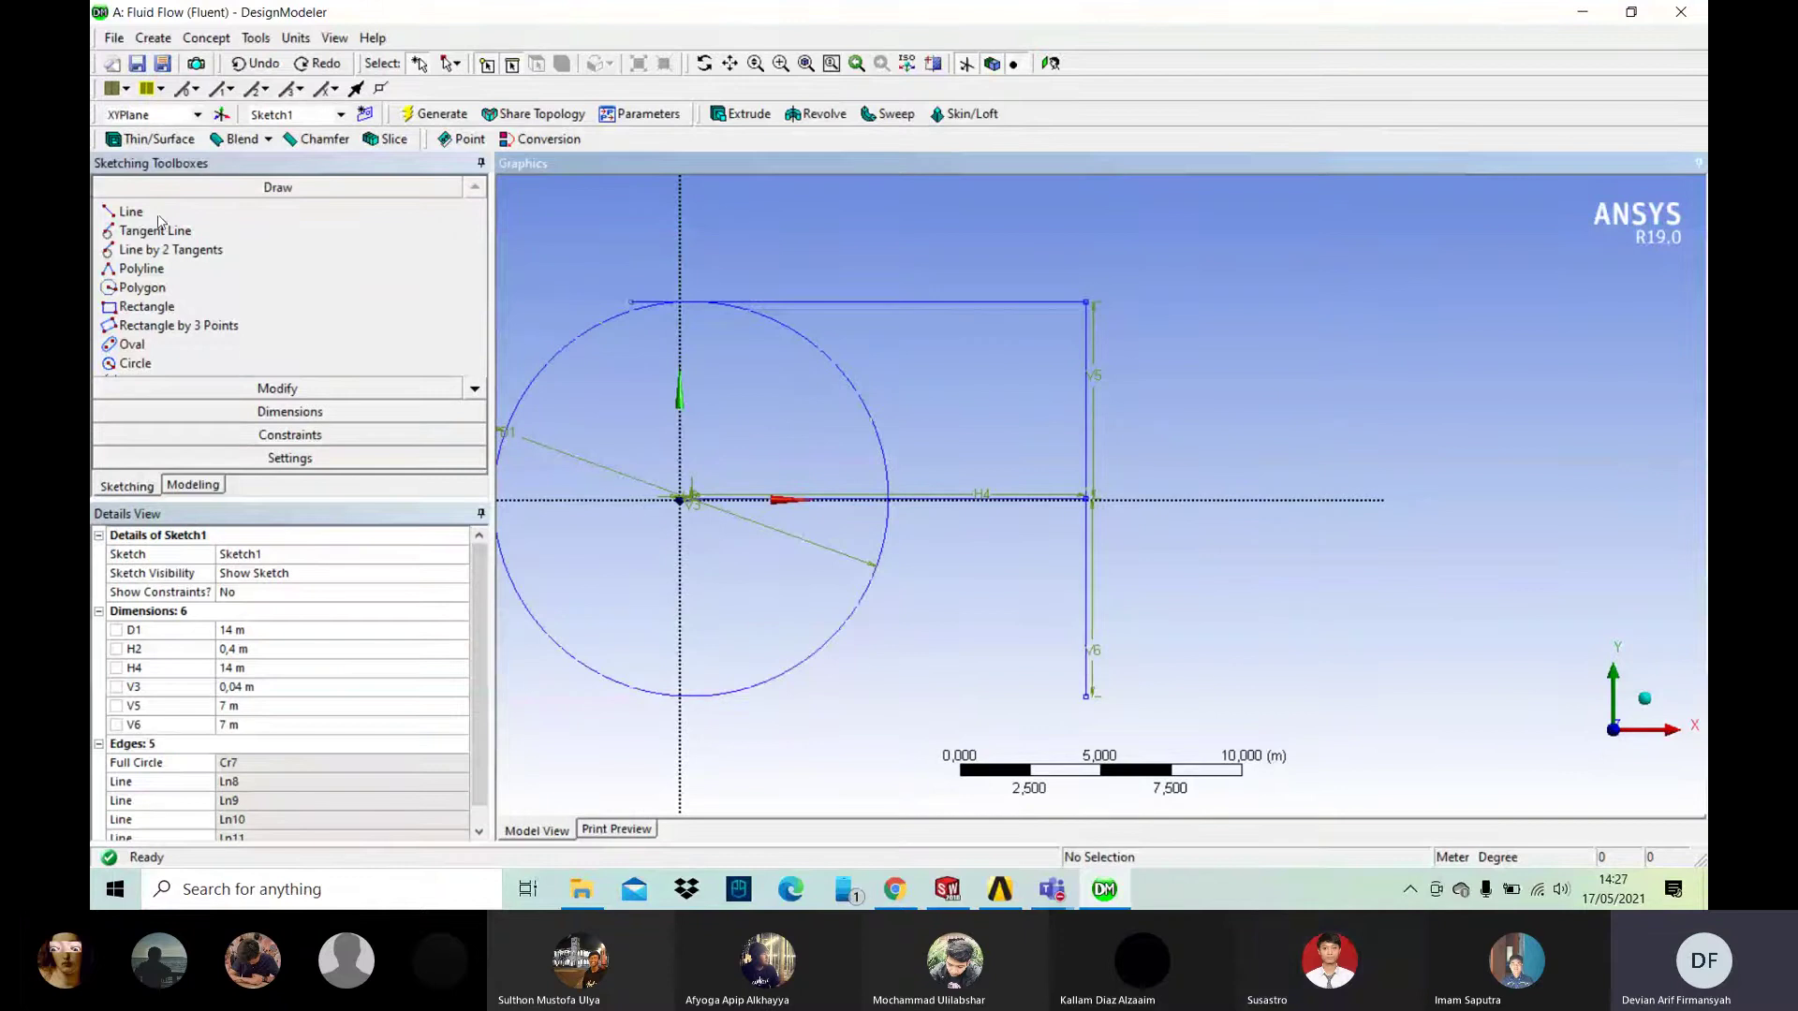
Step: Sketch a horizontal line about 16,4 m long from the lower vertical line's bottom end past the bottom of the circle
{"action": "left_click", "coordinate": [135, 211]}
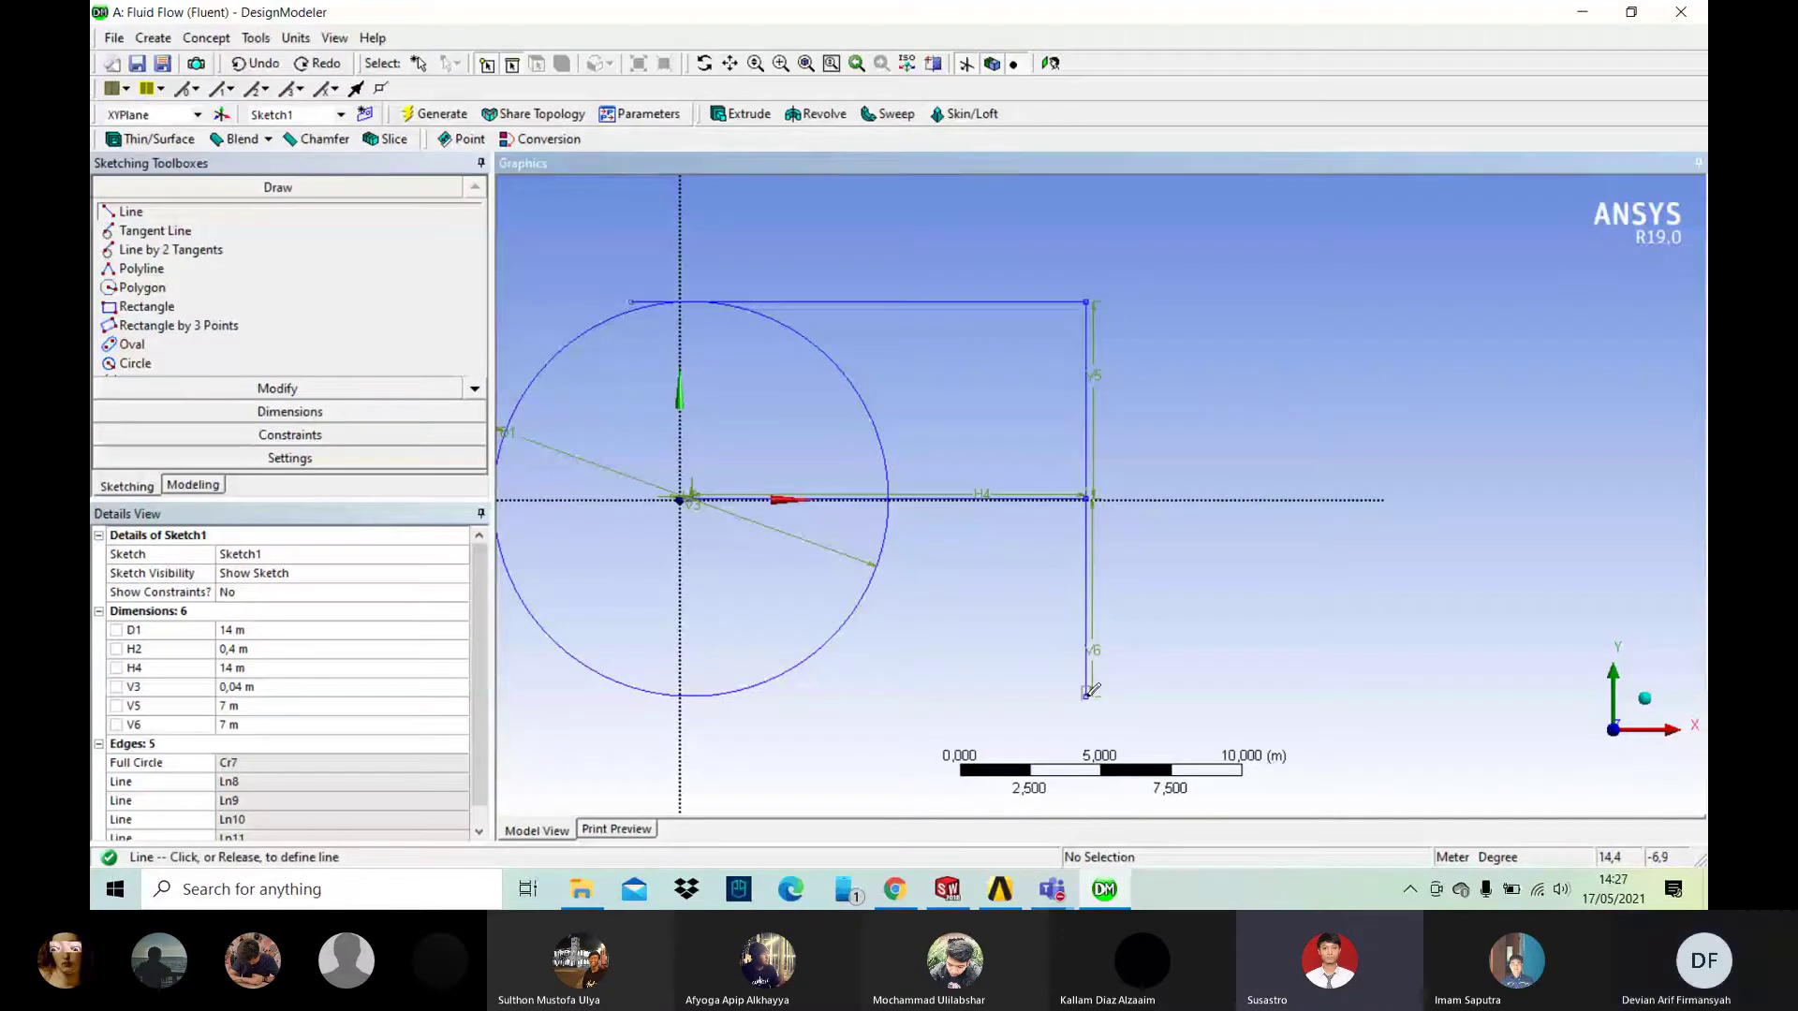
{"action": "left_click", "coordinate": [1087, 694]}
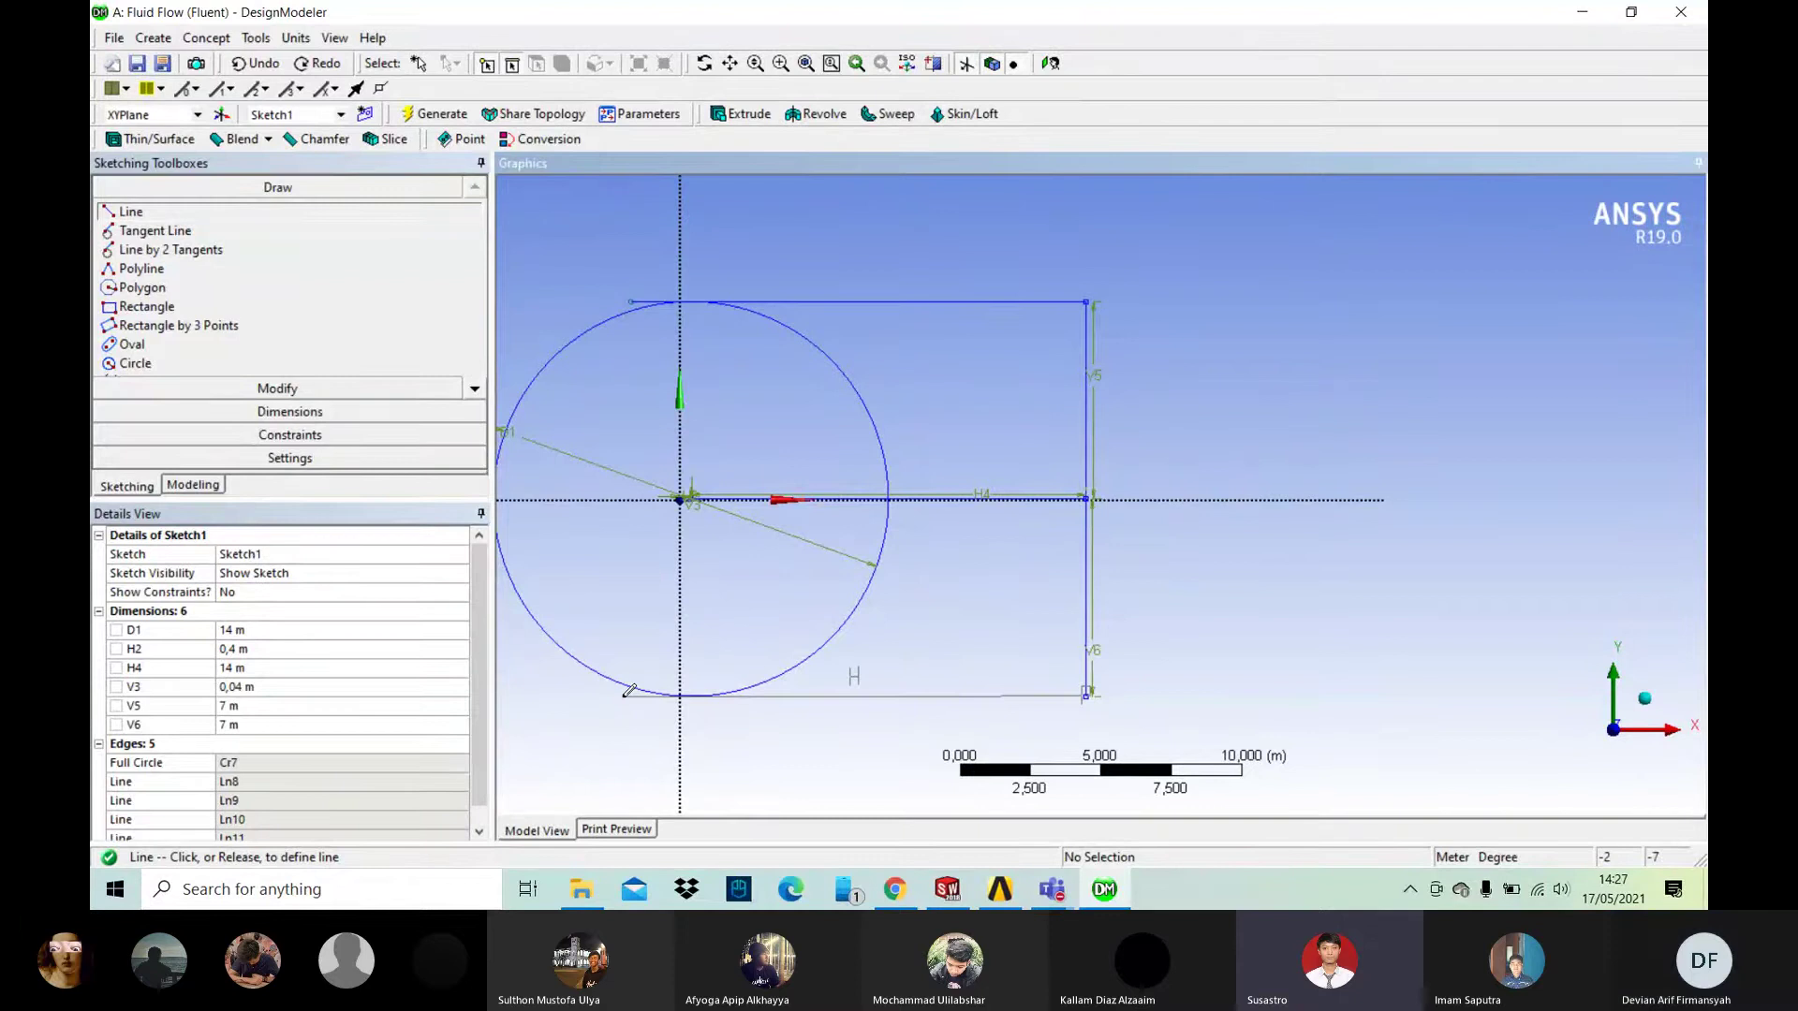
{"action": "left_click", "coordinate": [623, 696]}
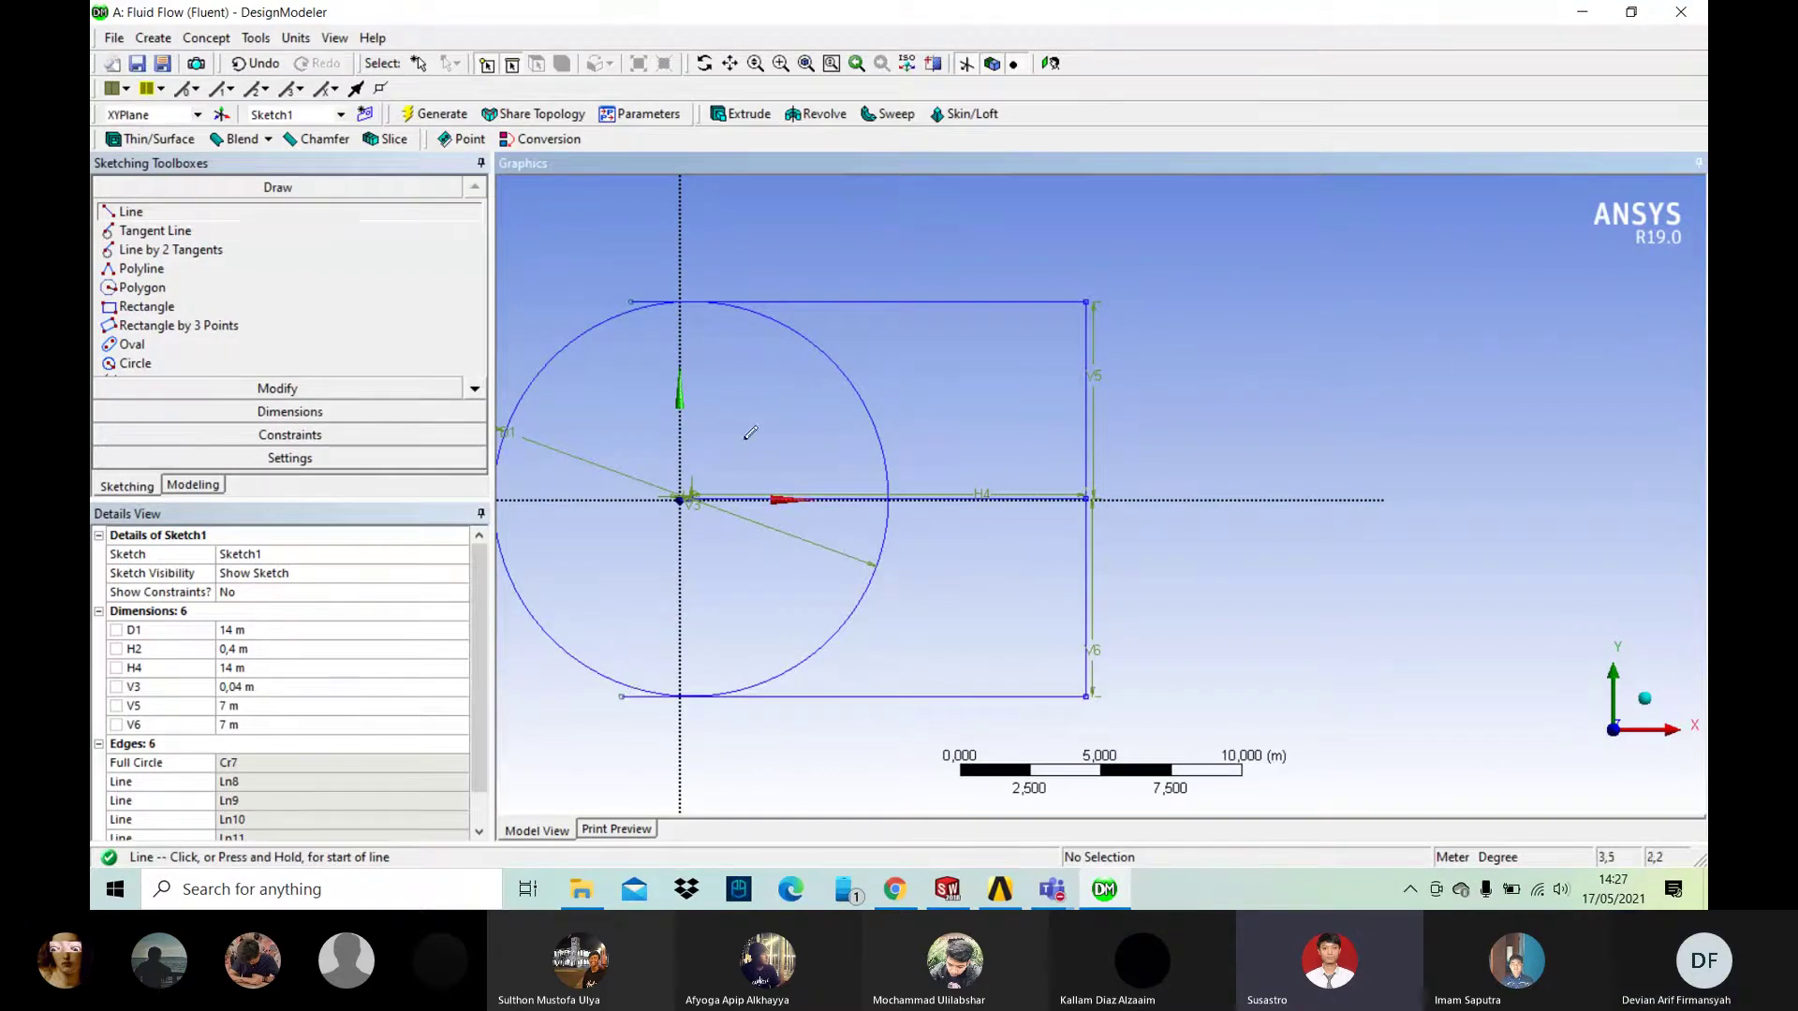
Step: Examine the airfoil and the position of the central horizontal line's start point inside its profile
{"action": "scroll", "coordinate": [775, 505], "scroll_direction": "down", "scroll_amount": 3}
{"action": "scroll", "coordinate": [775, 505], "scroll_direction": "up", "scroll_amount": 5}
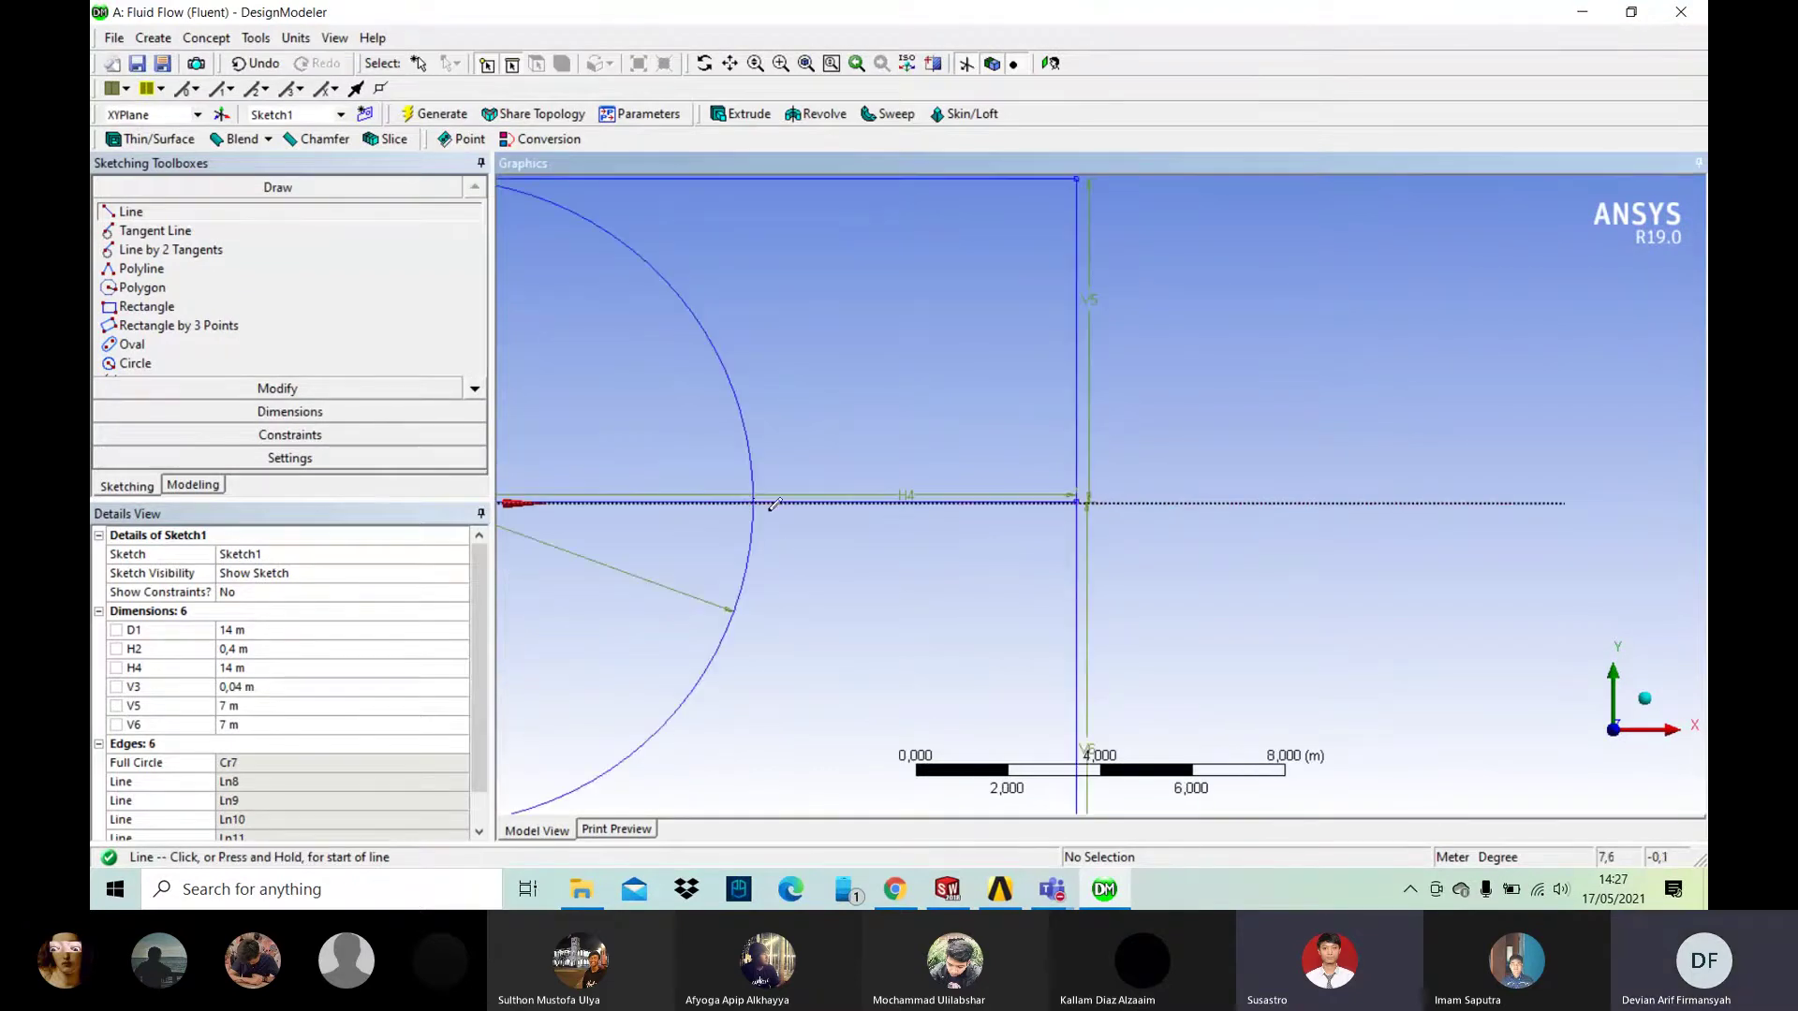
{"action": "scroll", "coordinate": [796, 511], "scroll_direction": "down", "scroll_amount": 3}
{"action": "scroll", "coordinate": [824, 514], "scroll_direction": "up", "scroll_amount": 2}
{"action": "scroll", "coordinate": [833, 524], "scroll_direction": "up", "scroll_amount": 3}
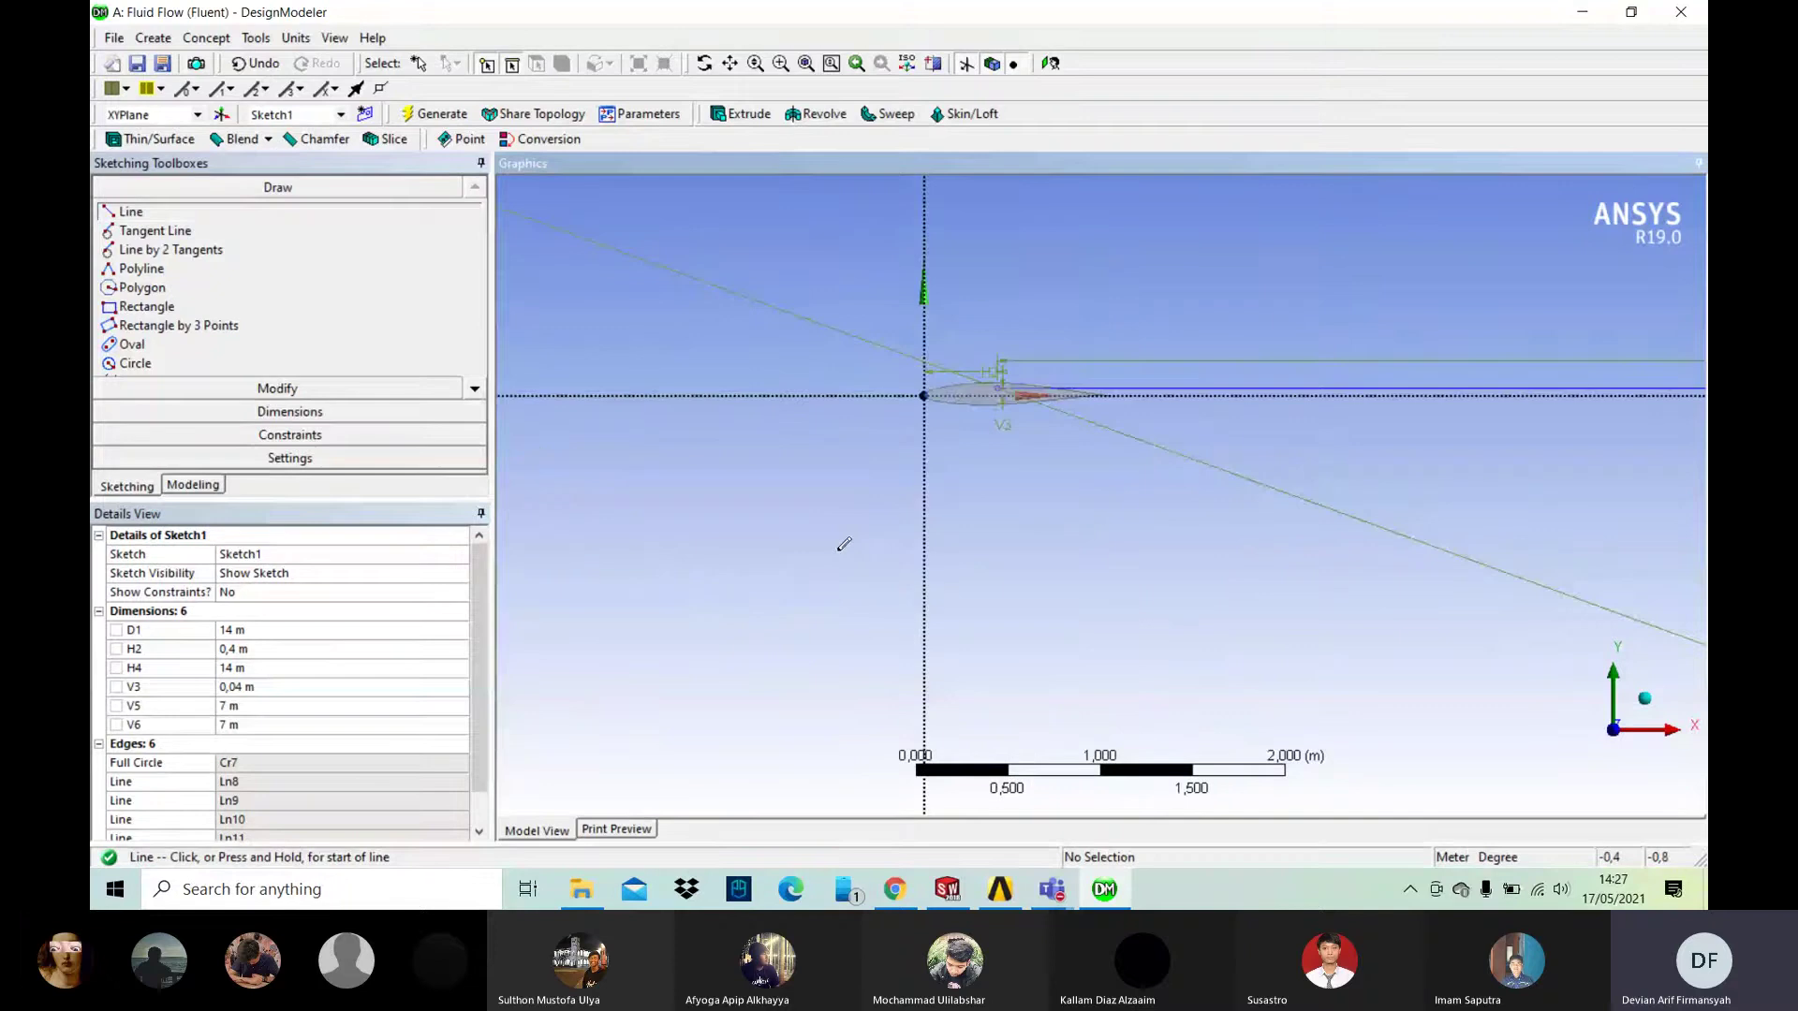
{"action": "scroll", "coordinate": [960, 384], "scroll_direction": "up", "scroll_amount": 3}
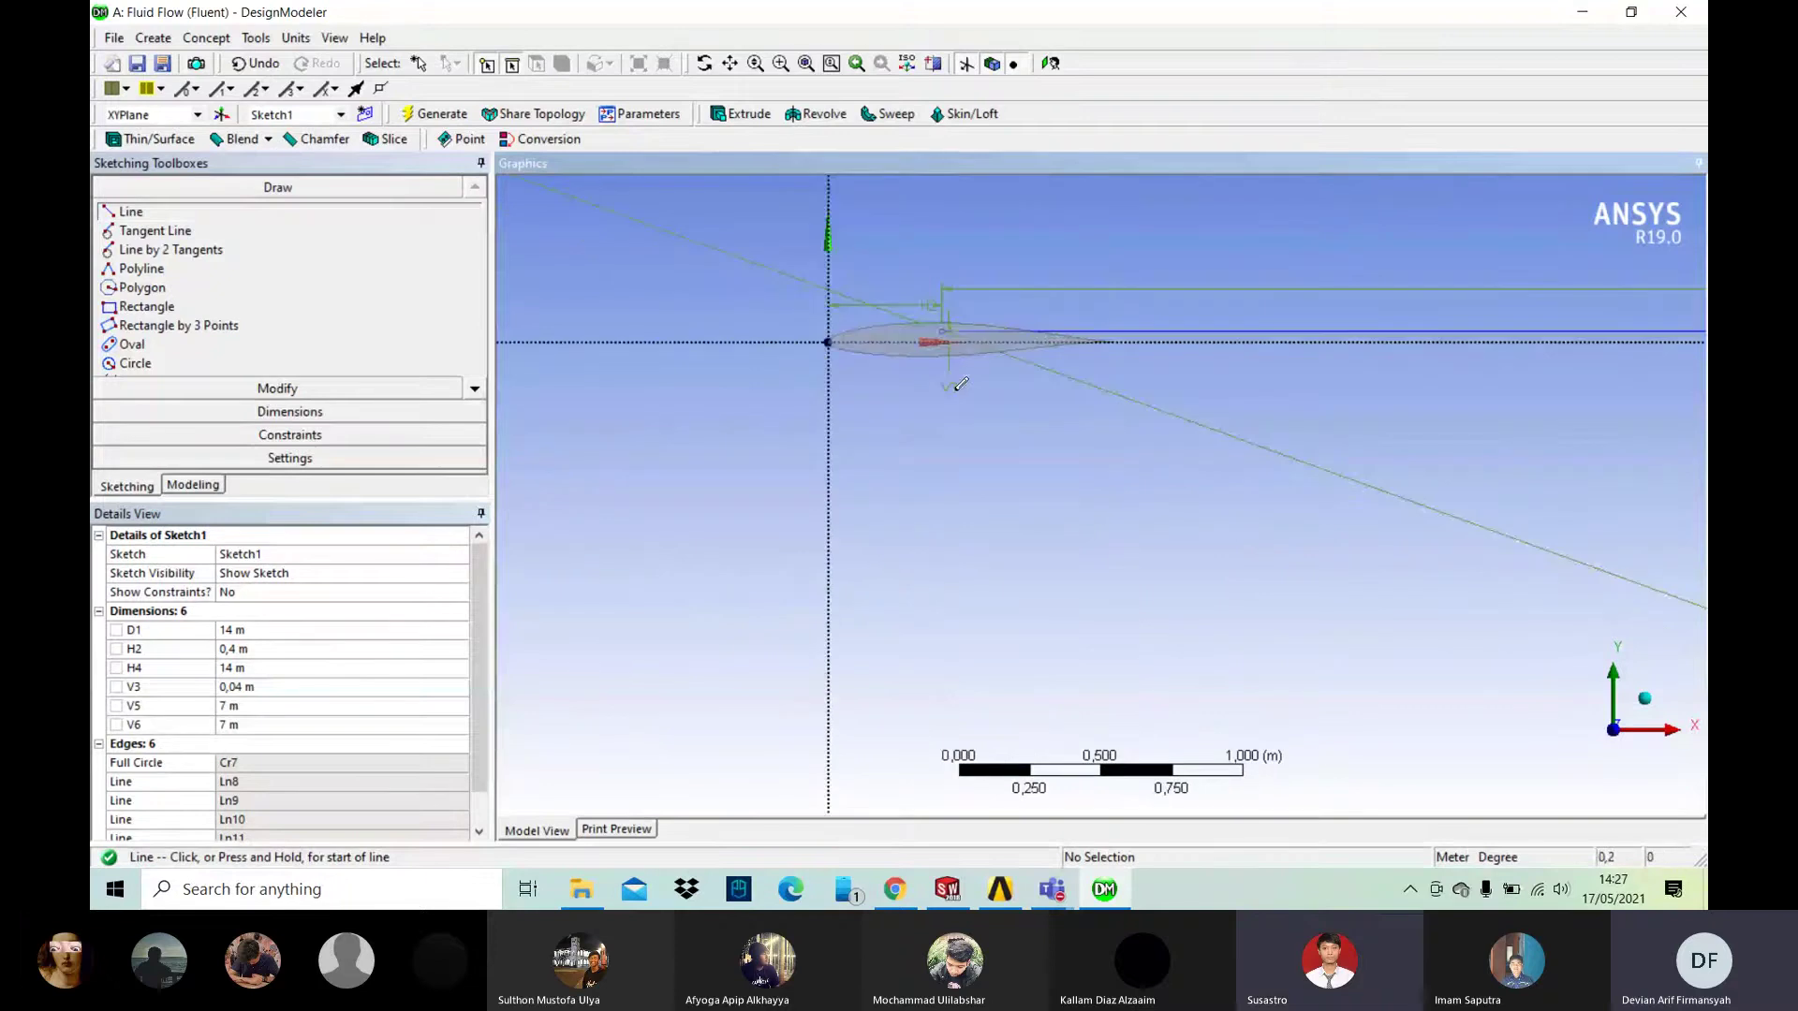
{"action": "scroll", "coordinate": [960, 384], "scroll_direction": "up", "scroll_amount": 3}
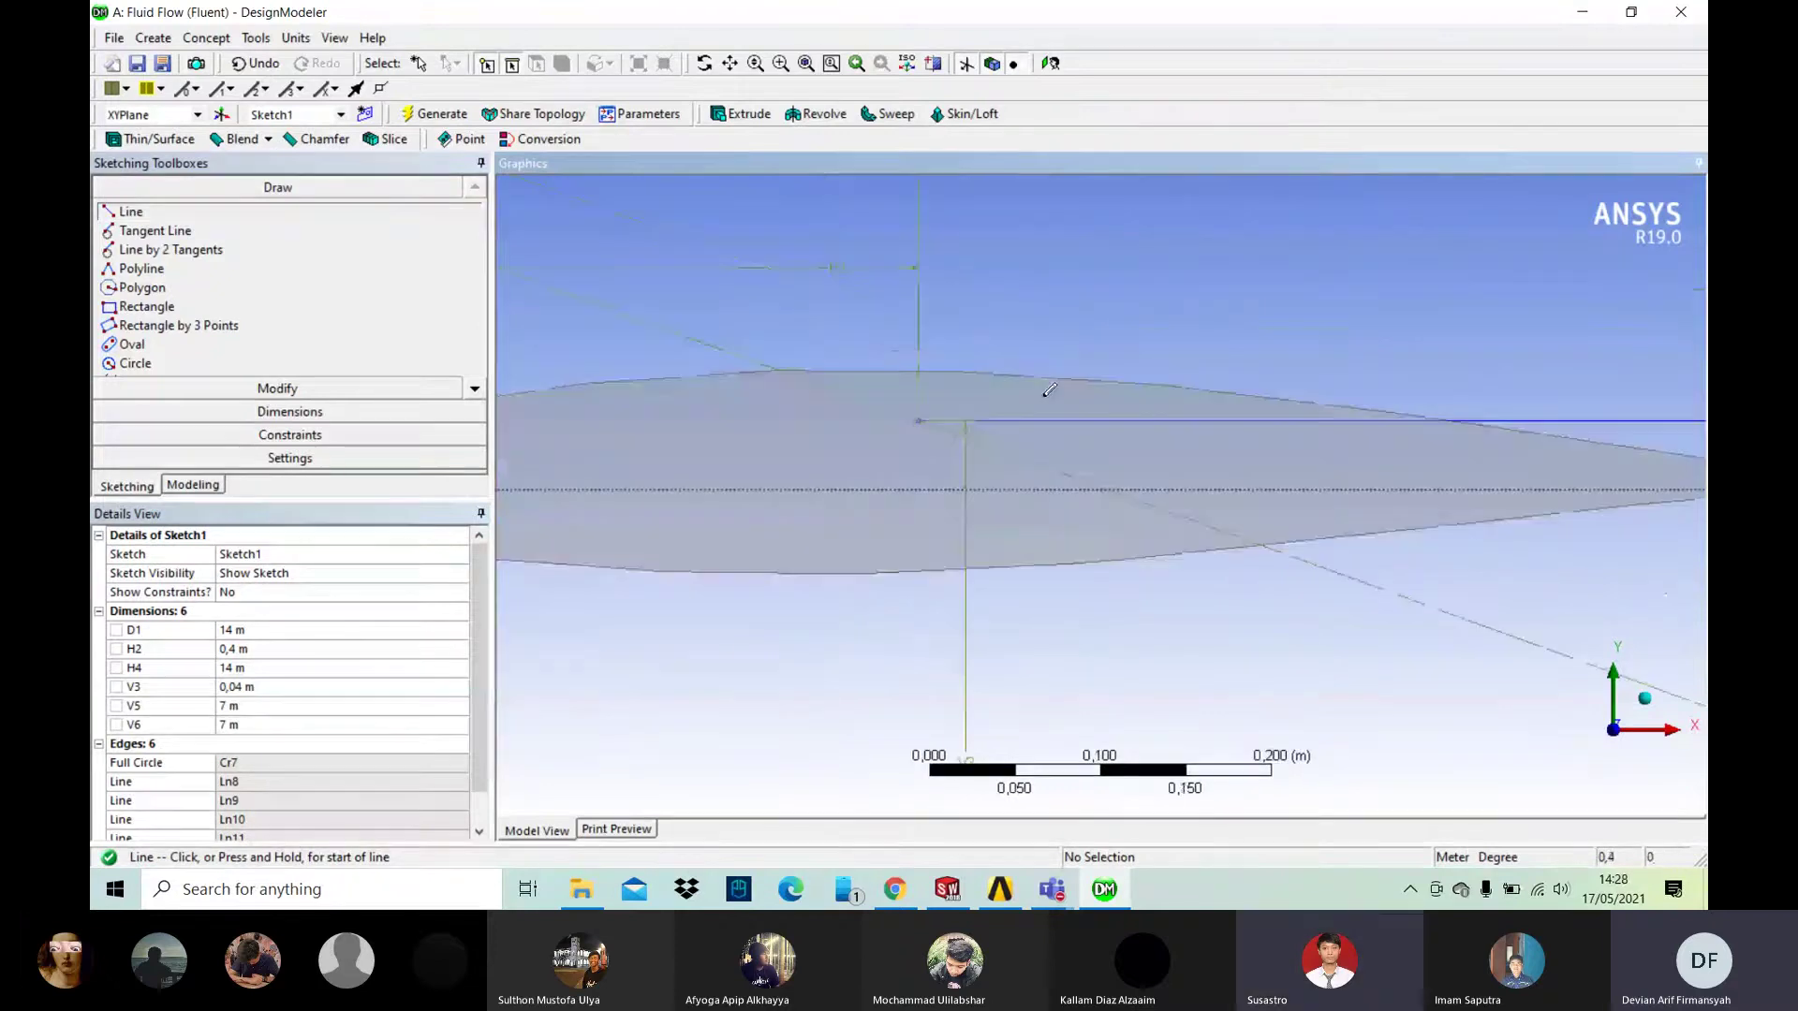
{"action": "scroll", "coordinate": [1049, 389], "scroll_direction": "down", "scroll_amount": 2}
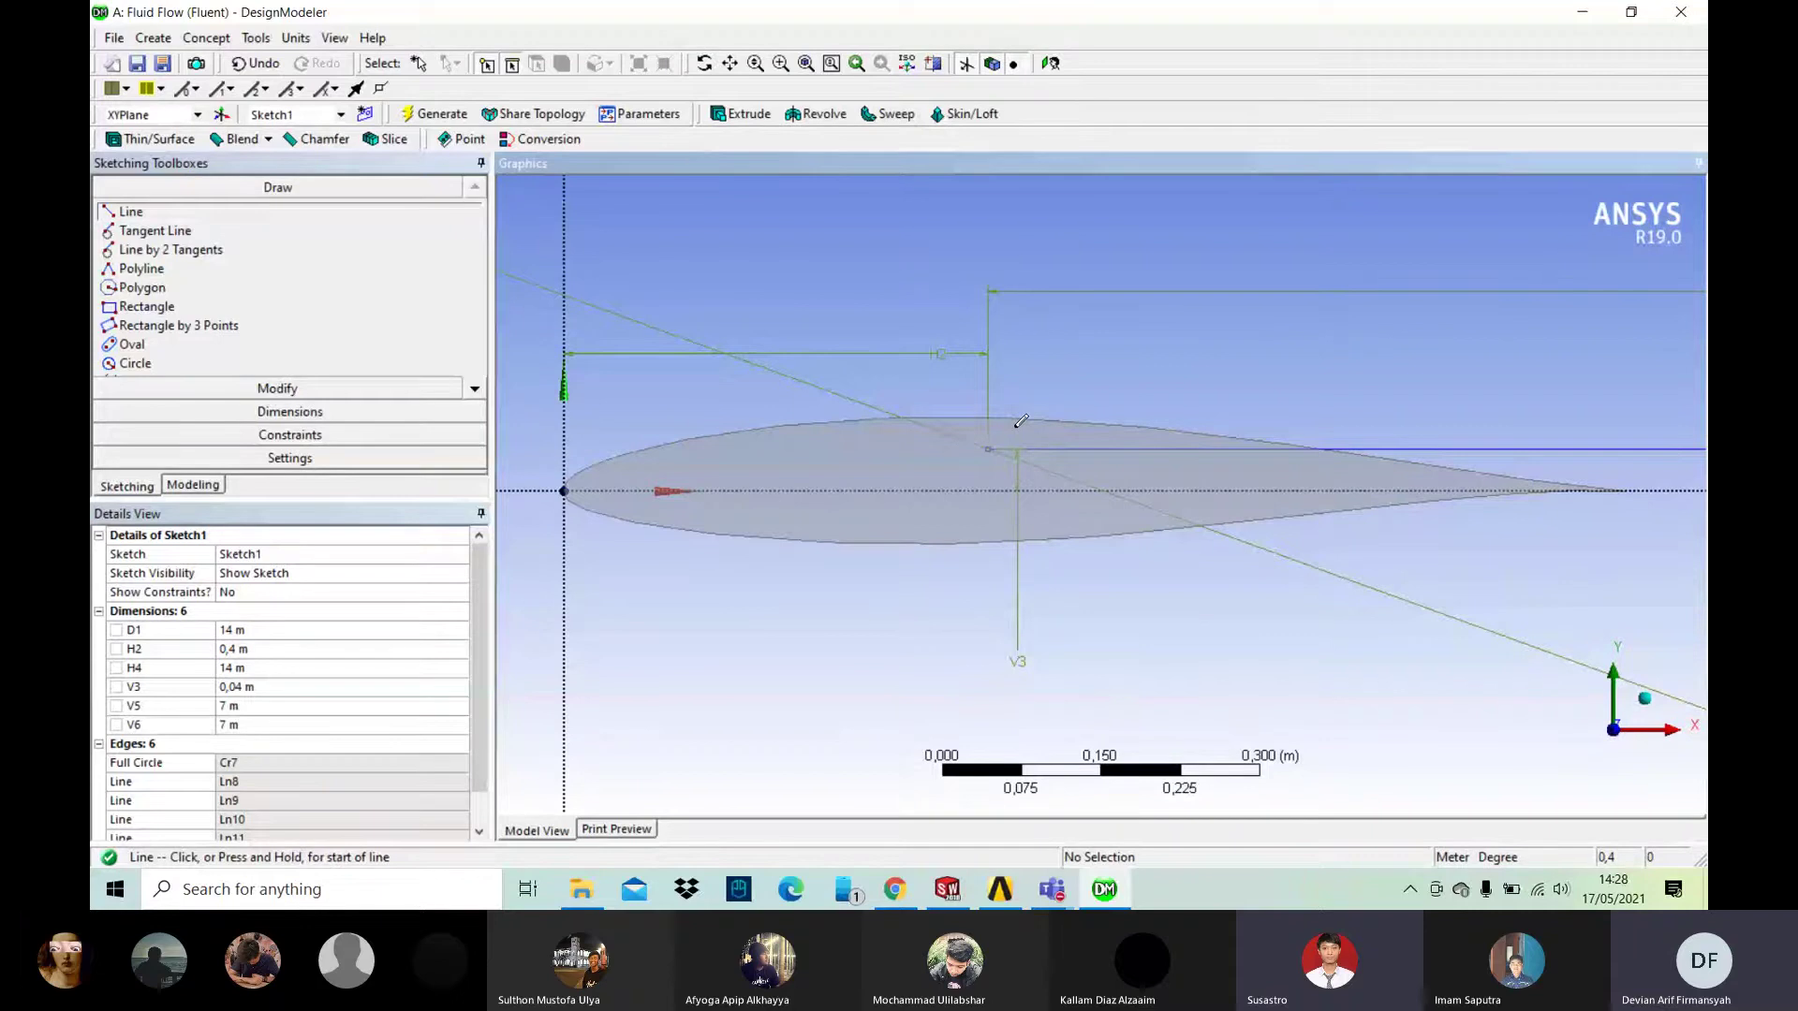
{"action": "scroll", "coordinate": [1021, 421], "scroll_direction": "down", "scroll_amount": 3}
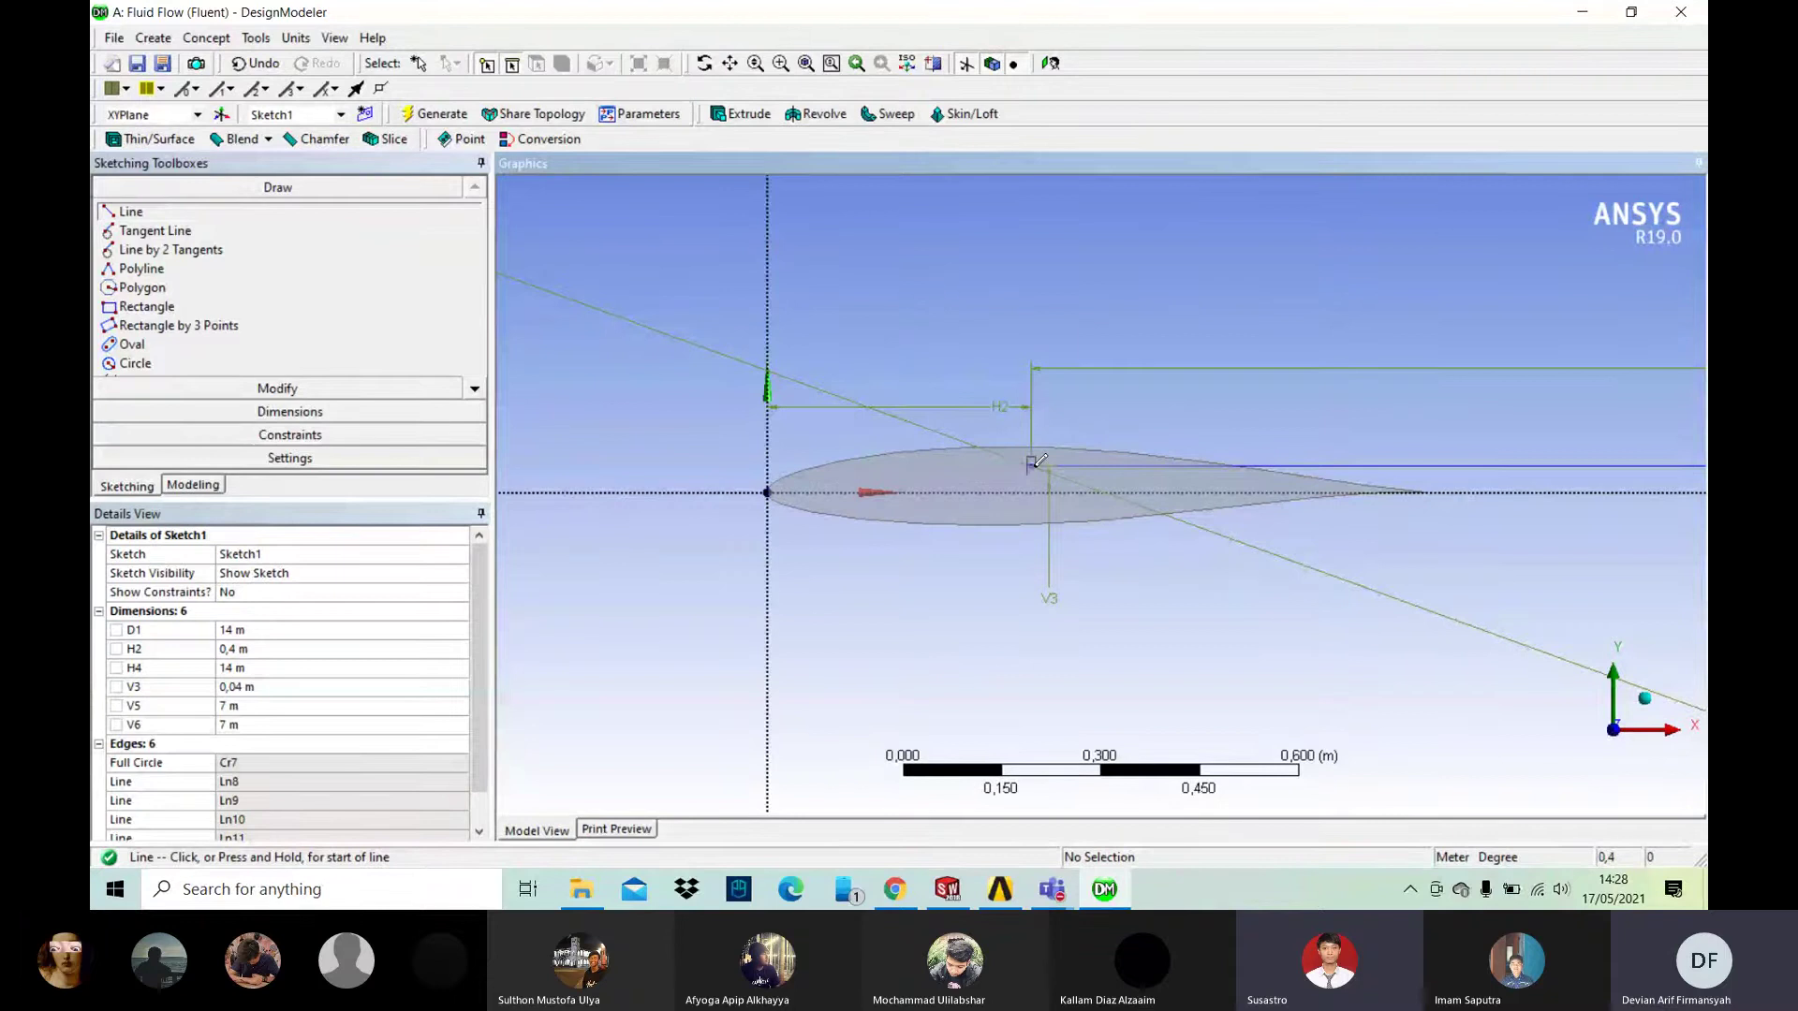
{"action": "scroll", "coordinate": [1037, 460], "scroll_direction": "down", "scroll_amount": 2}
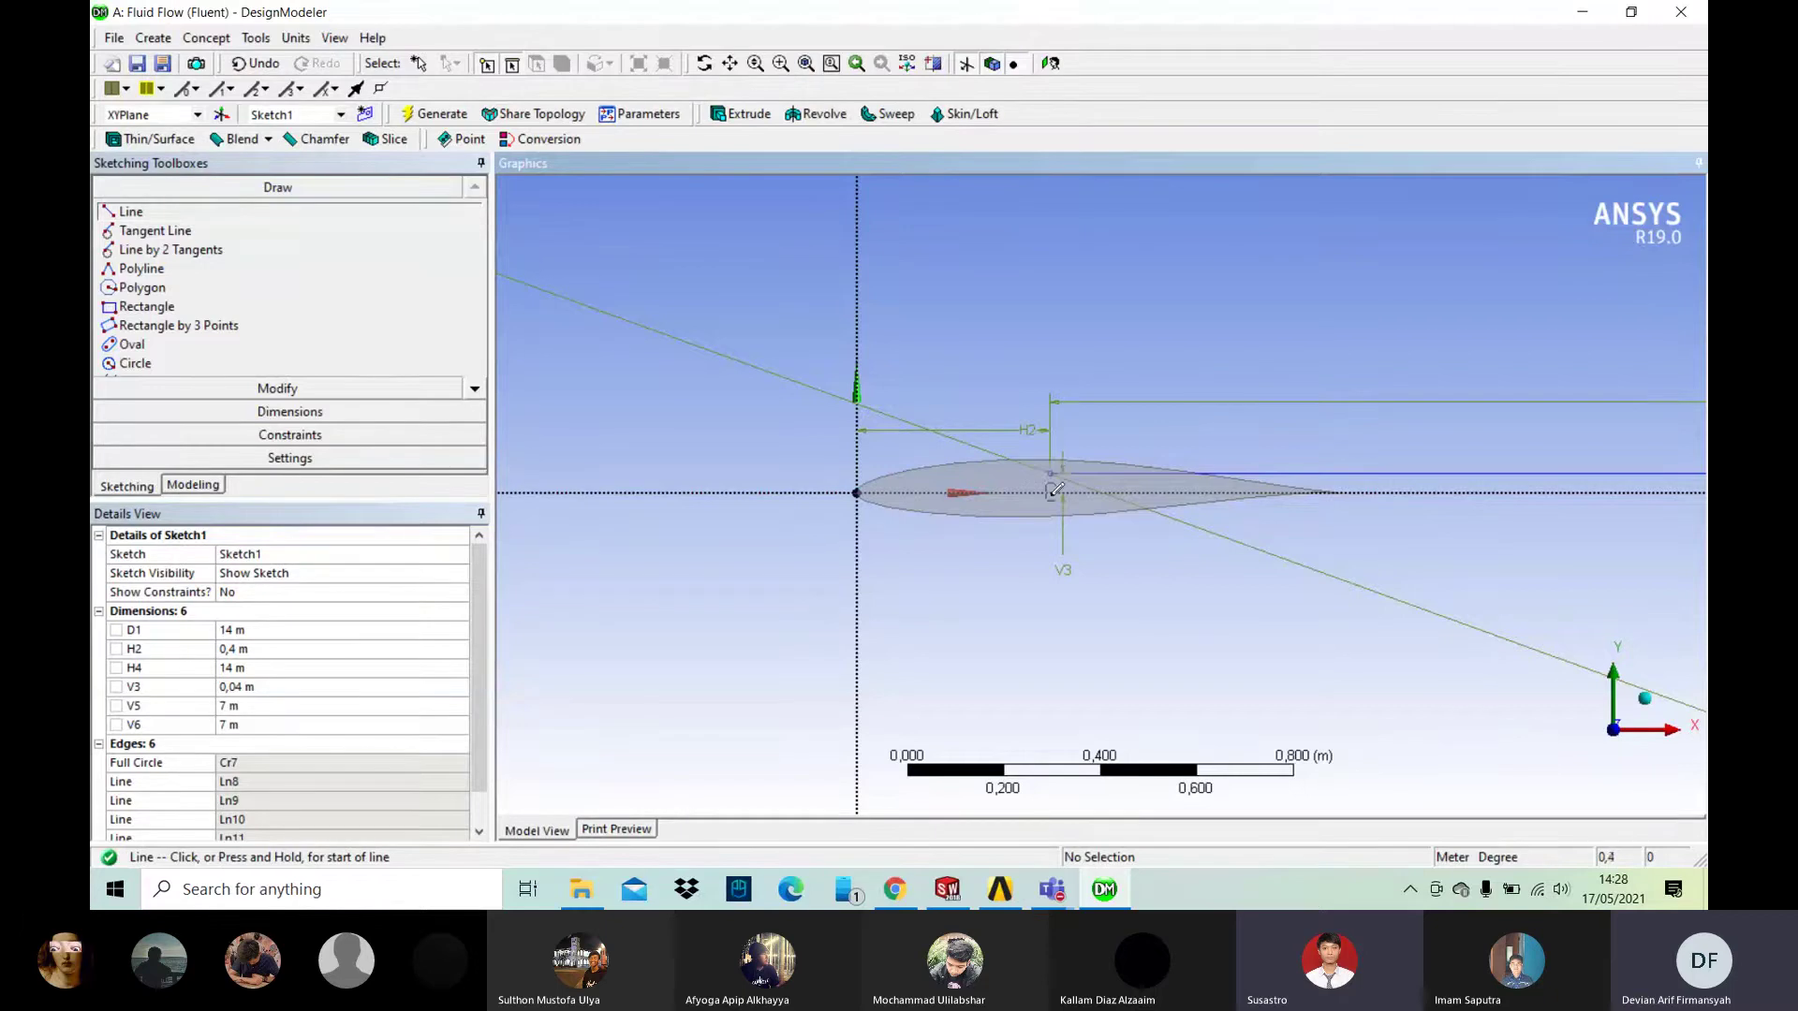
{"action": "scroll", "coordinate": [1015, 582], "scroll_direction": "down", "scroll_amount": 3}
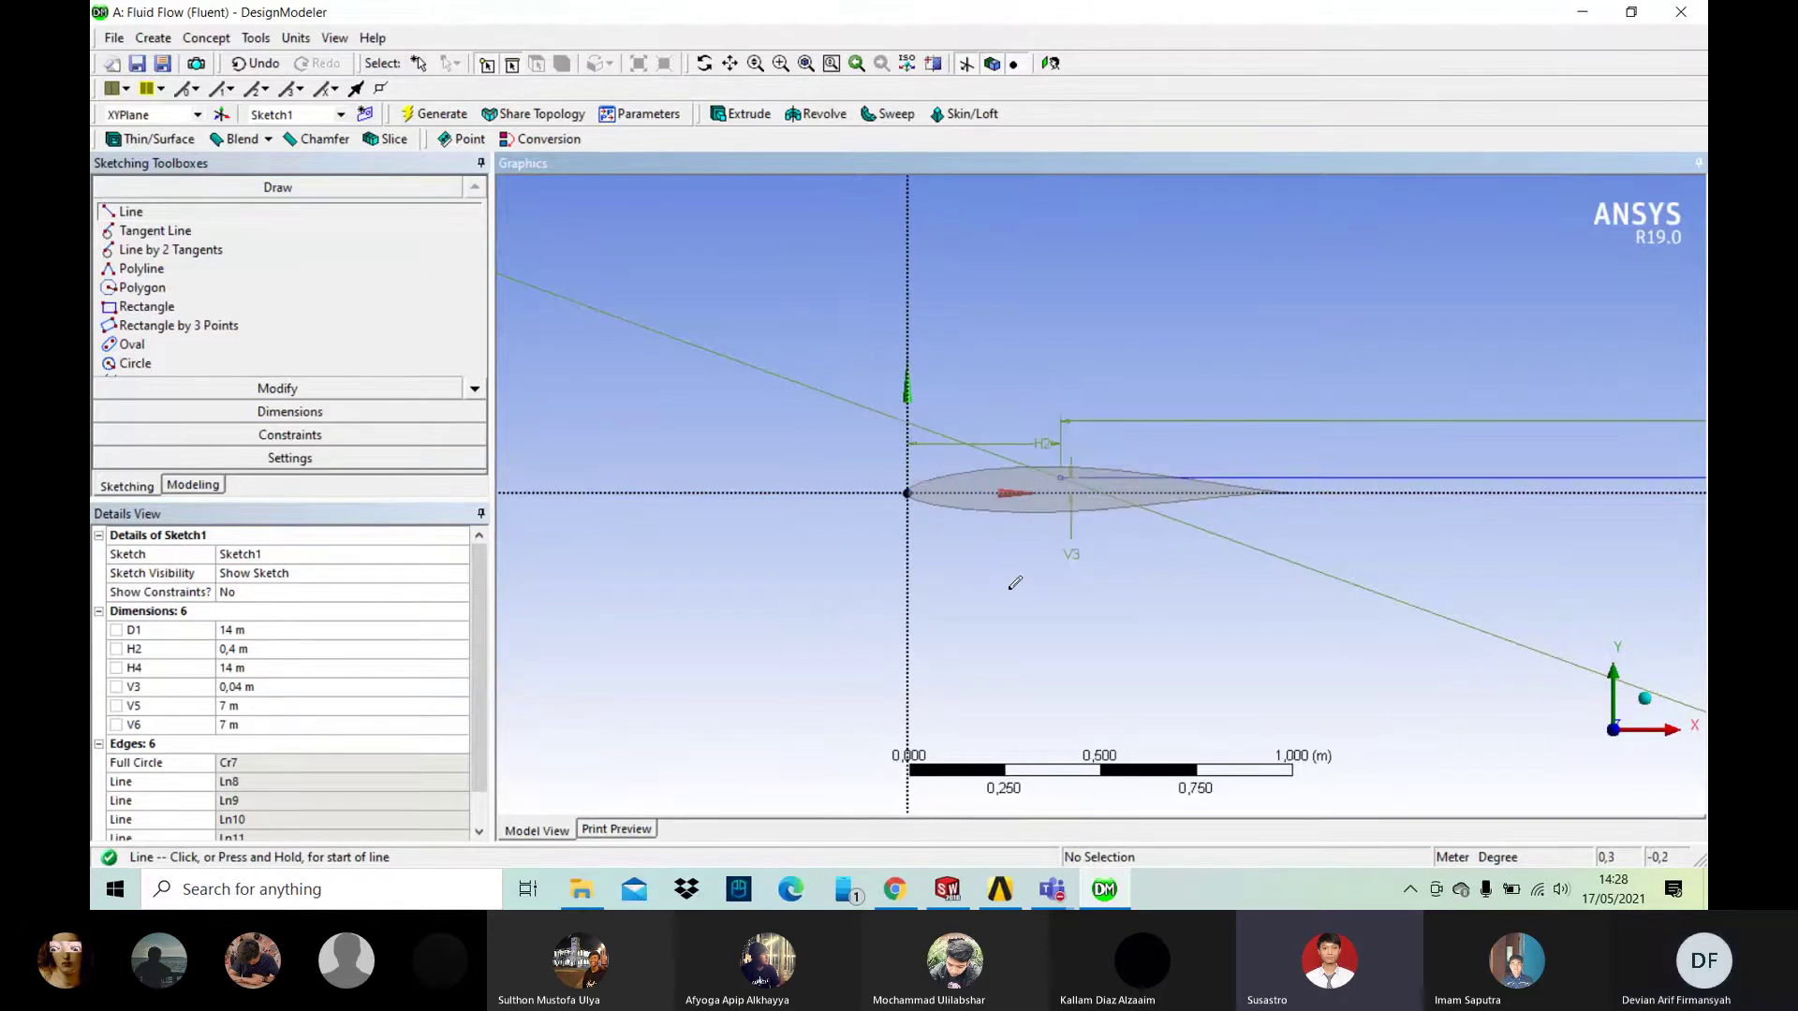
{"action": "scroll", "coordinate": [1015, 582], "scroll_direction": "down", "scroll_amount": 1}
{"action": "scroll", "coordinate": [1009, 589], "scroll_direction": "up", "scroll_amount": 4}
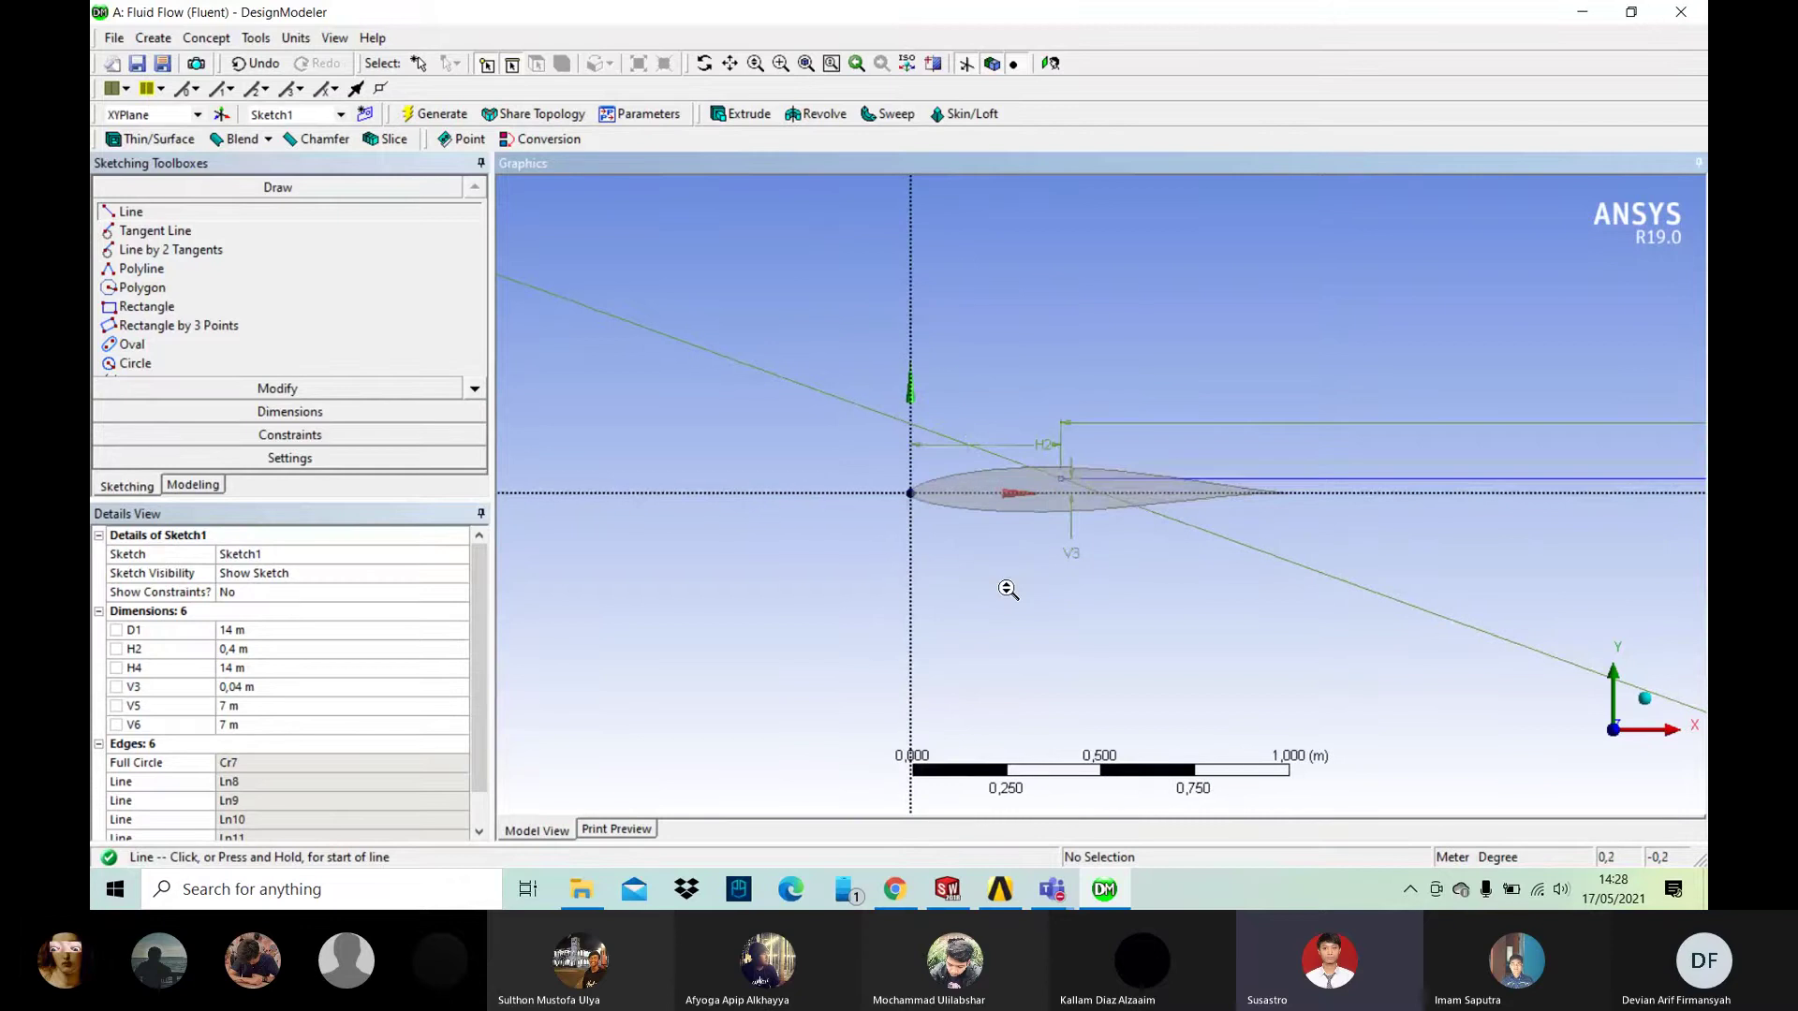
{"action": "scroll", "coordinate": [1008, 589], "scroll_direction": "up", "scroll_amount": 2}
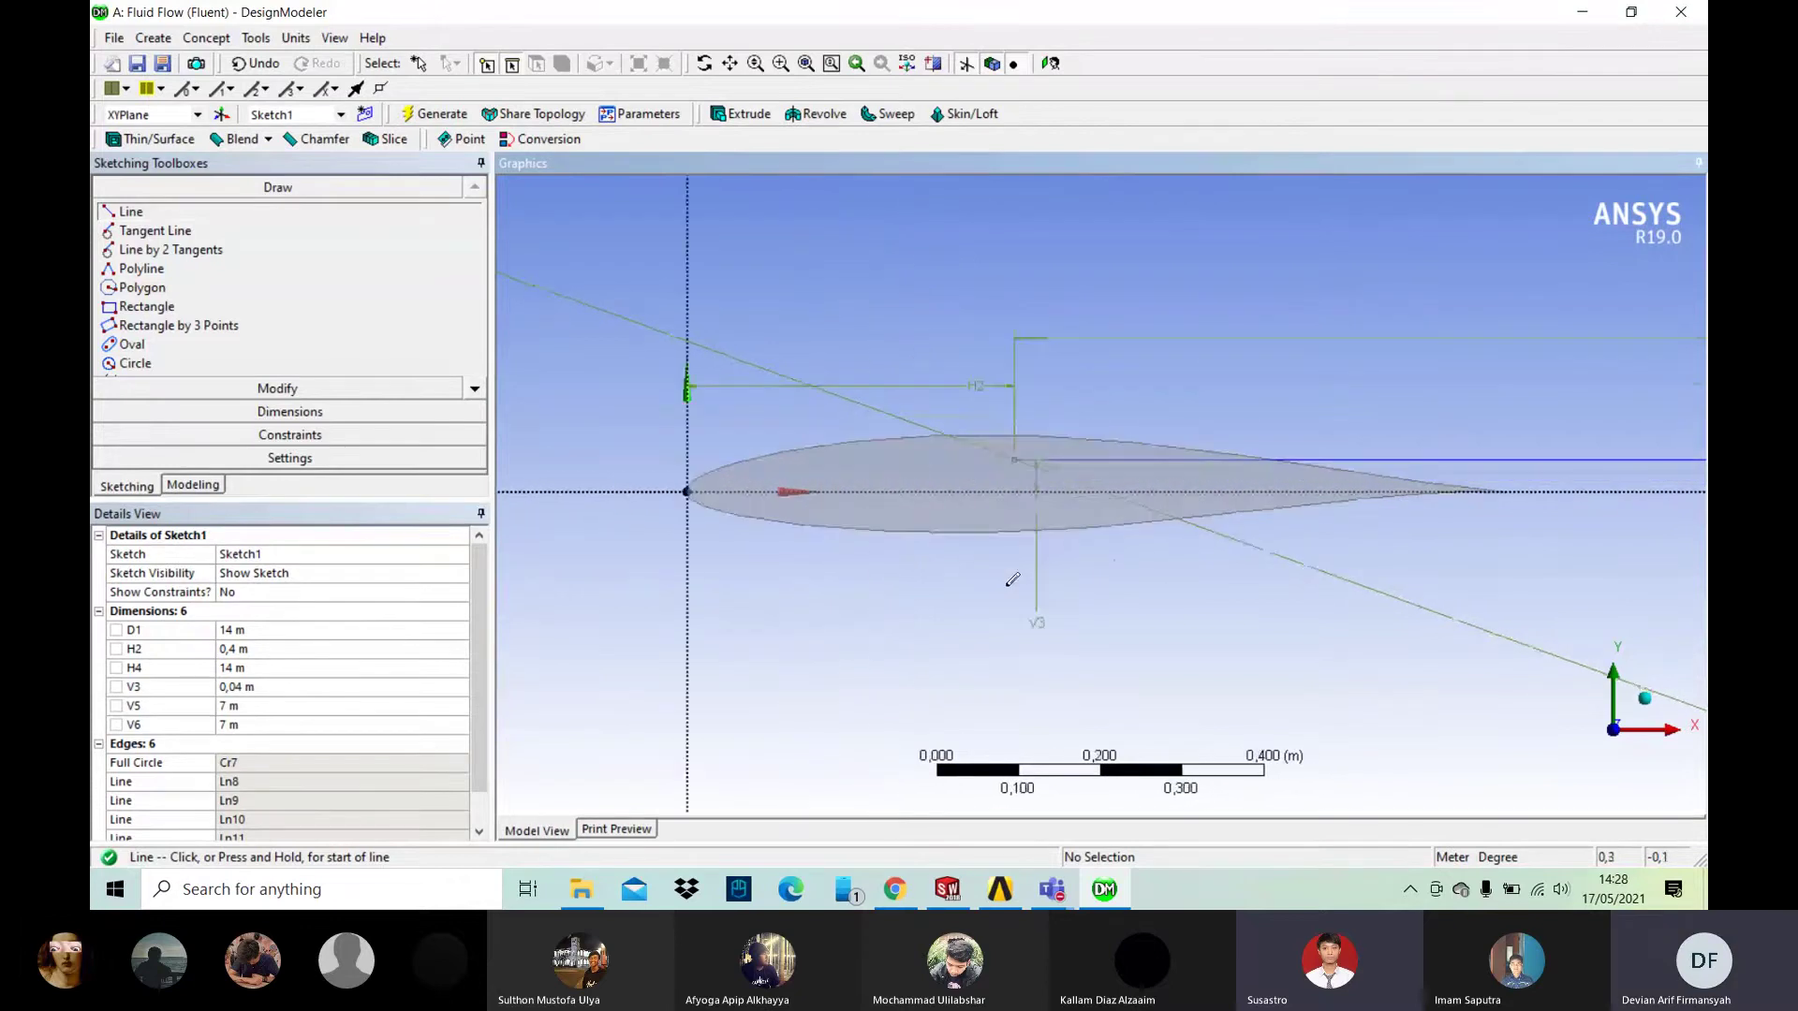
{"action": "scroll", "coordinate": [1008, 534], "scroll_direction": "up", "scroll_amount": 1}
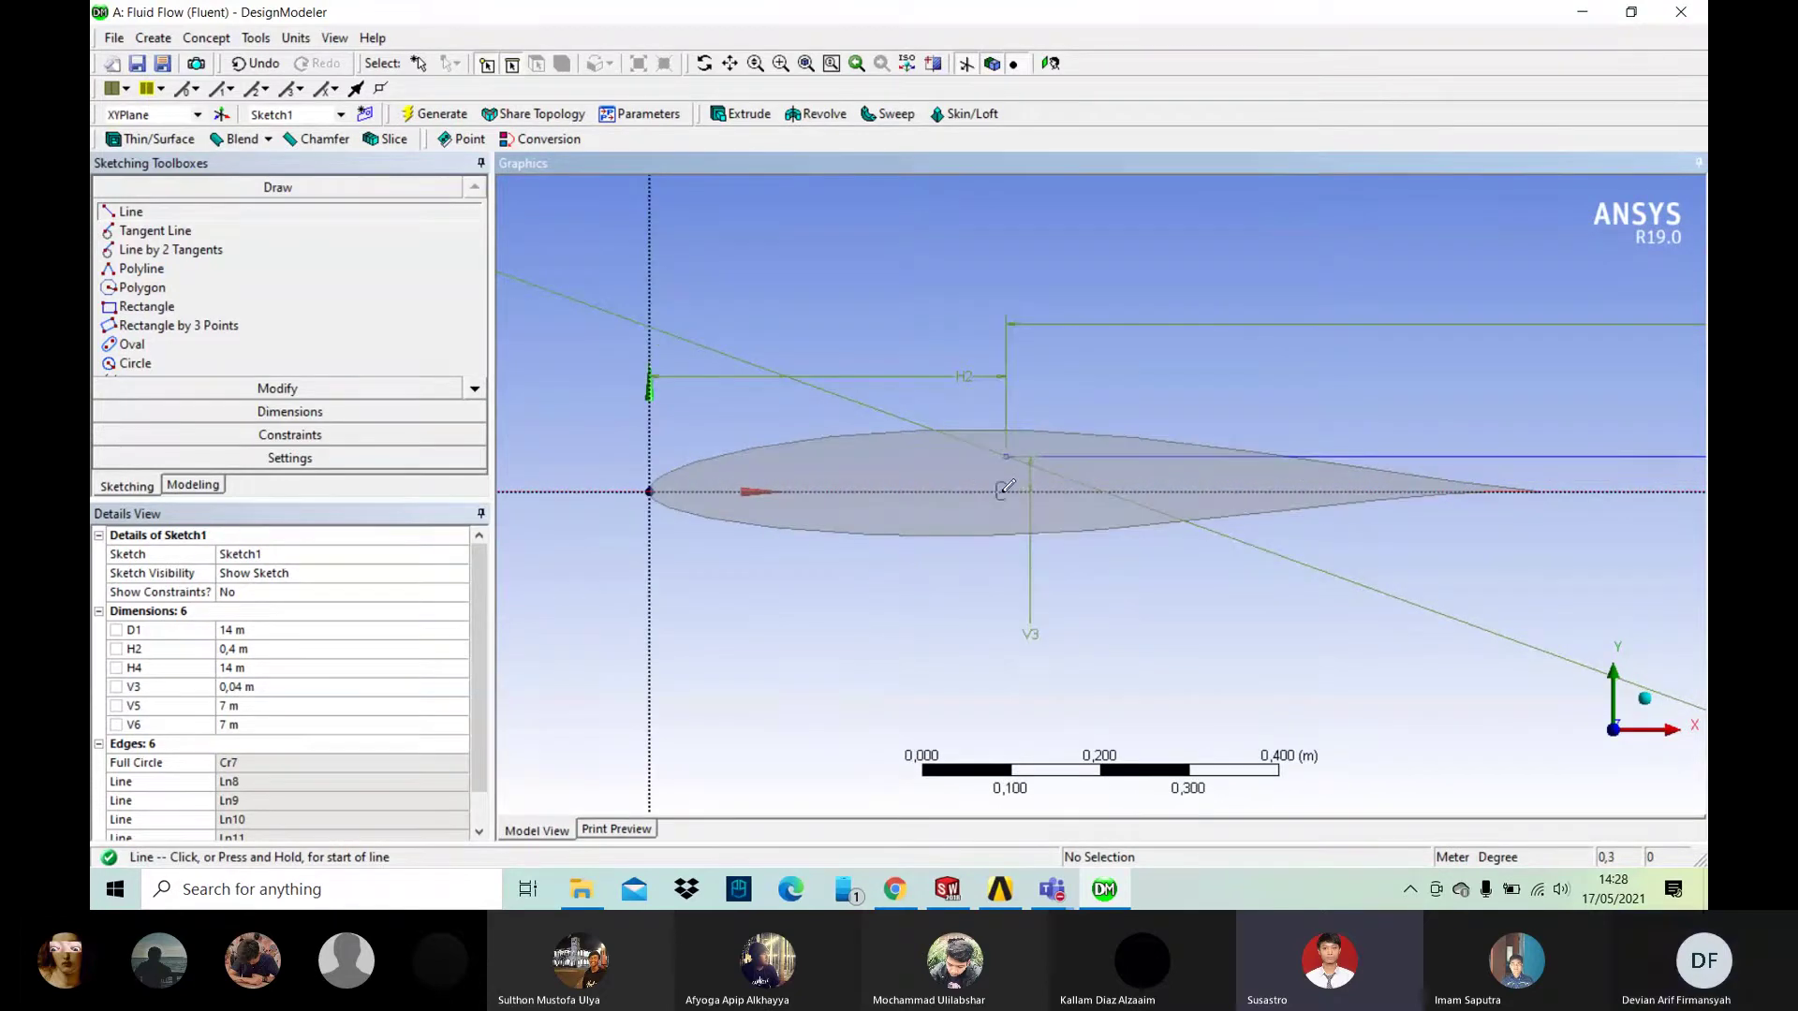
{"action": "scroll", "coordinate": [962, 504], "scroll_direction": "down", "scroll_amount": 5}
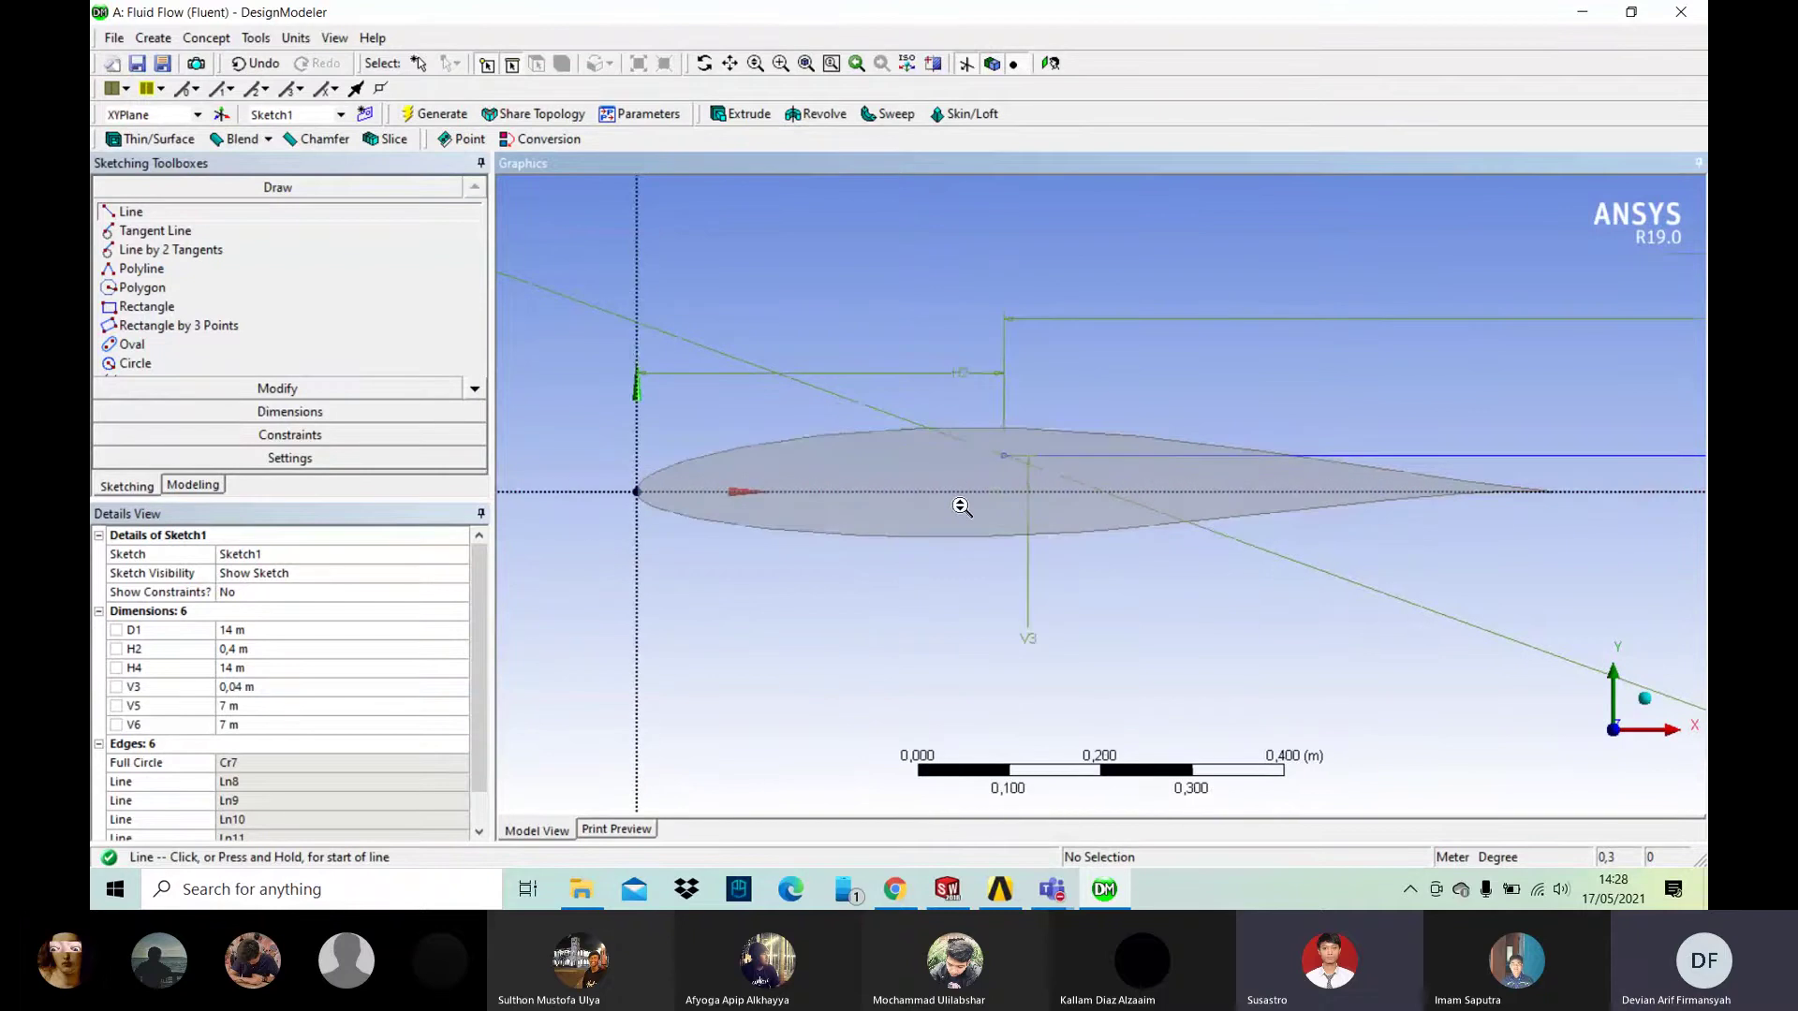
{"action": "scroll", "coordinate": [963, 503], "scroll_direction": "down", "scroll_amount": 5}
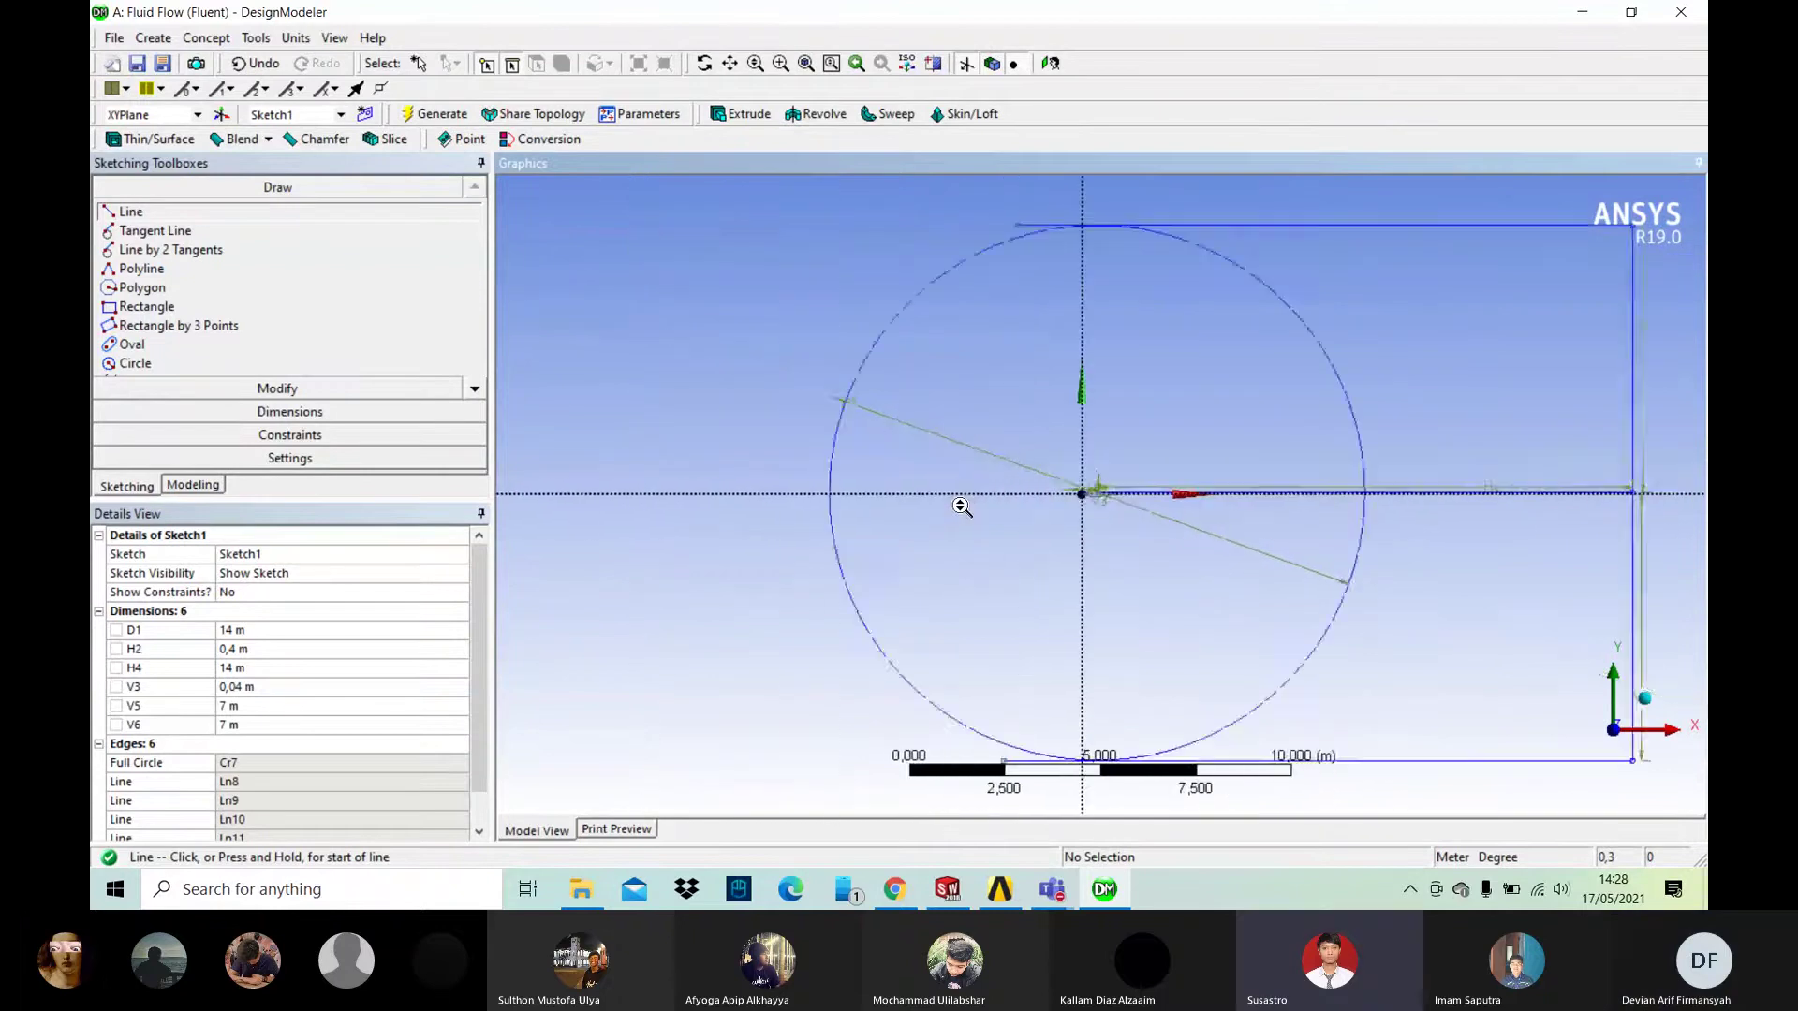
Step: Trim the upper horizontal line's overhang beyond the top of the circle
{"action": "left_click", "coordinate": [271, 391]}
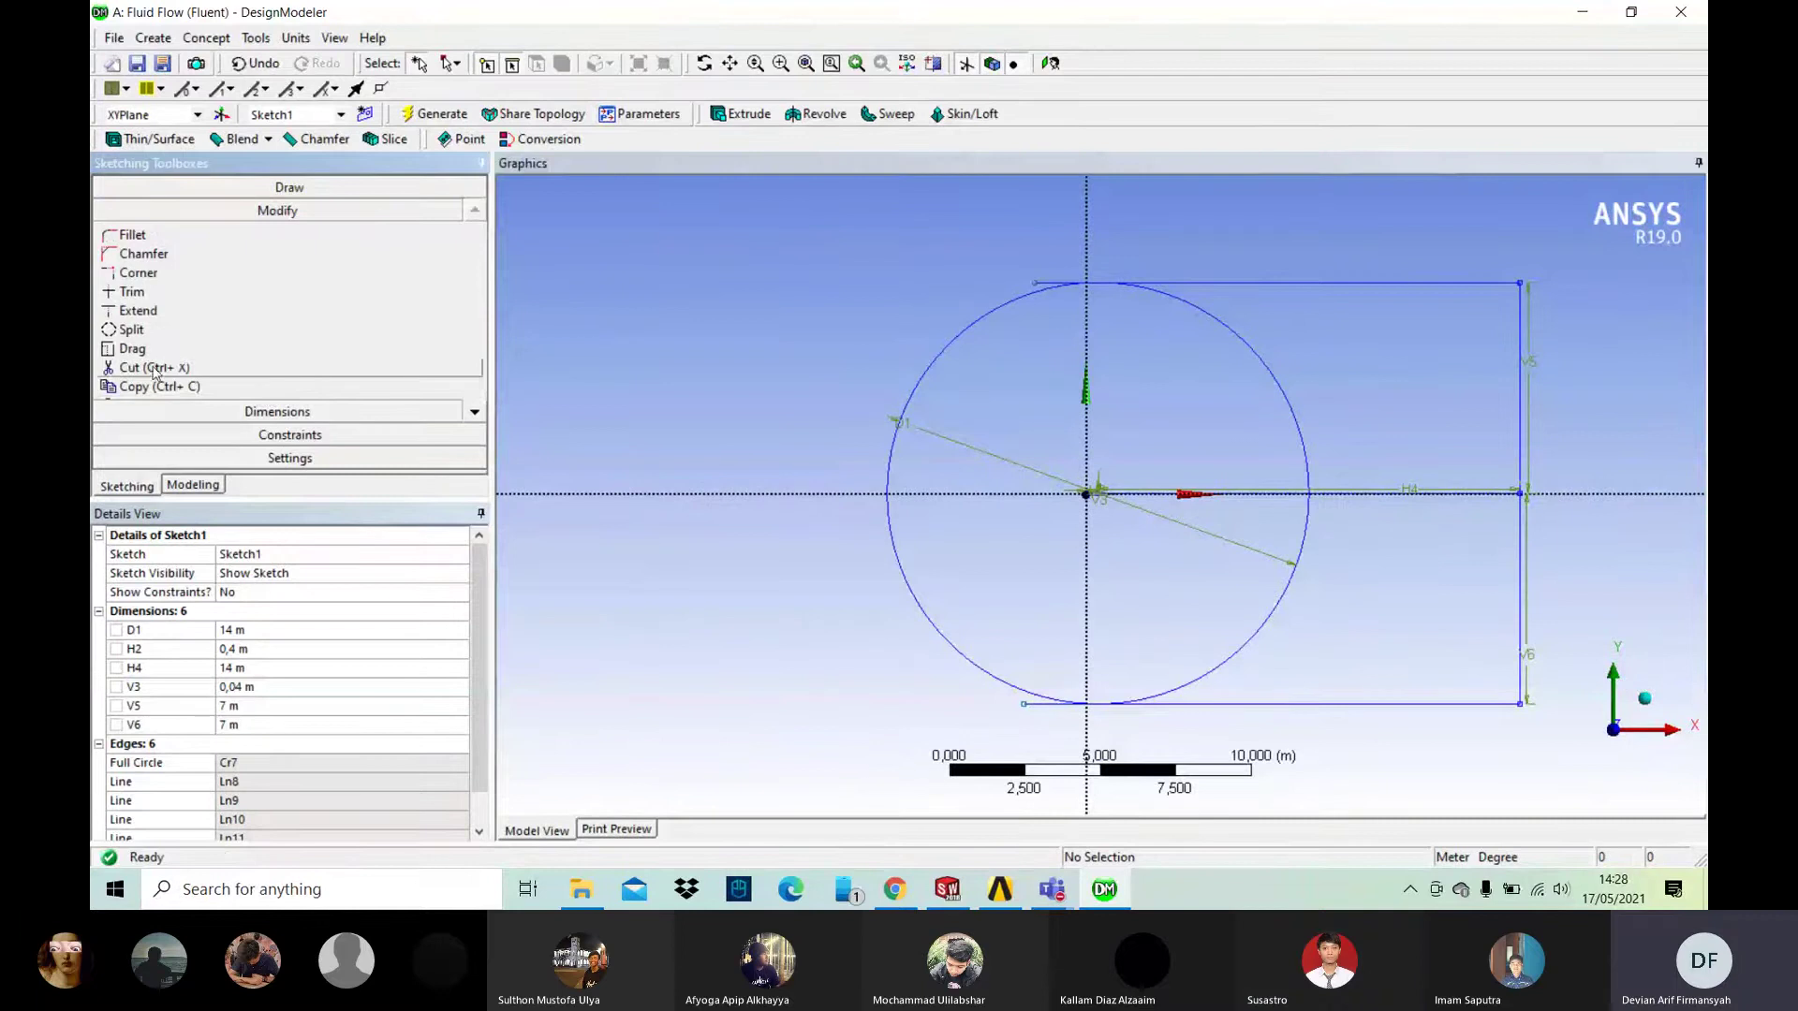
{"action": "left_click", "coordinate": [129, 293]}
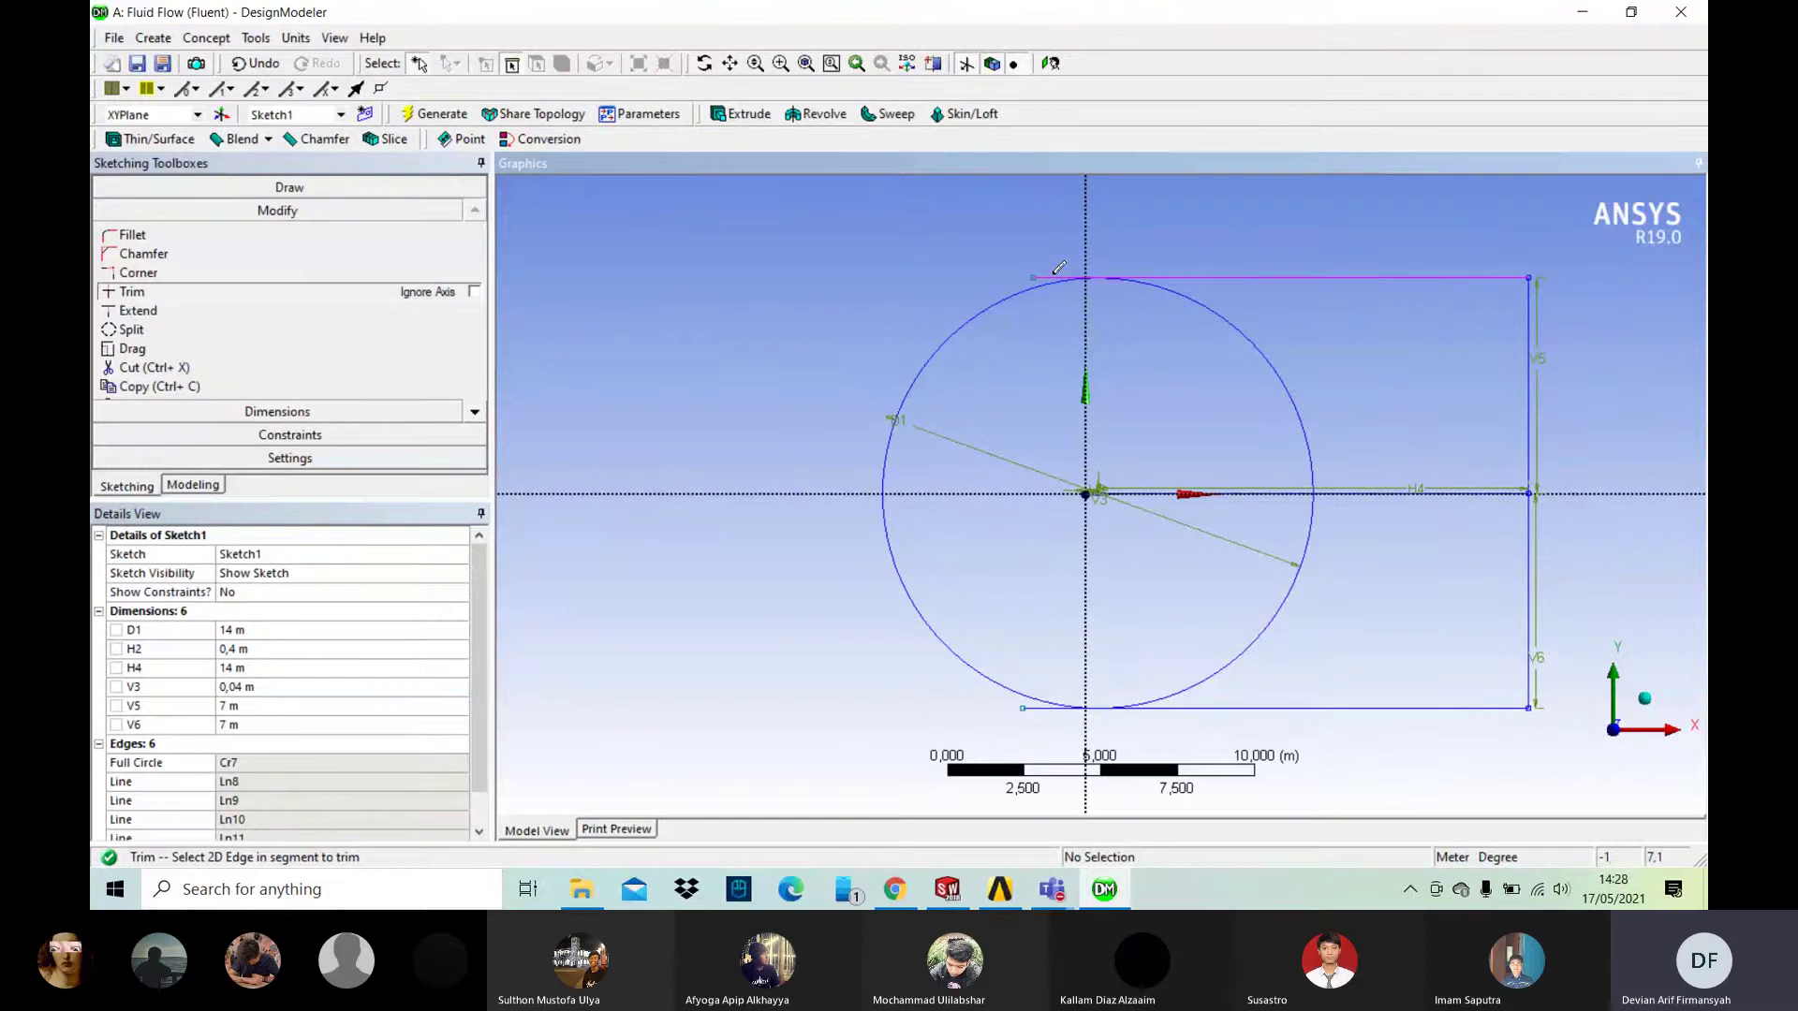
{"action": "left_click", "coordinate": [1058, 271]}
{"action": "scroll", "coordinate": [1094, 281], "scroll_direction": "down", "scroll_amount": 1}
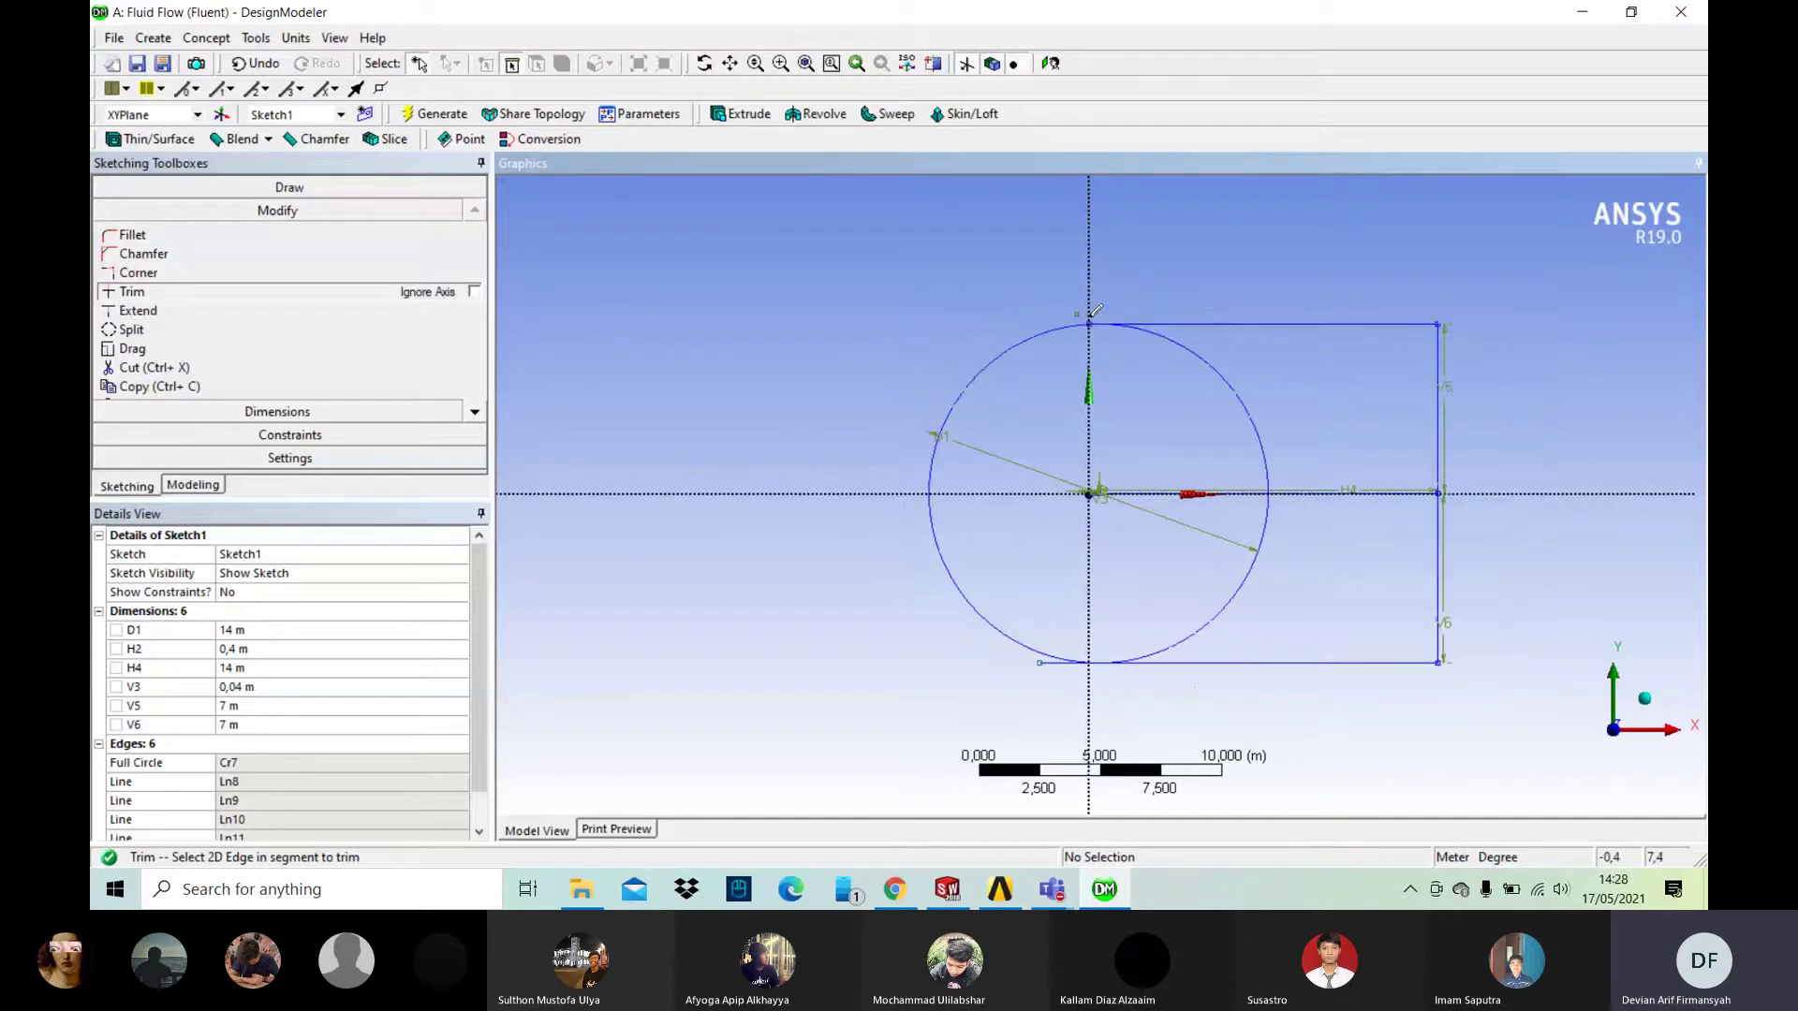
{"action": "scroll", "coordinate": [1095, 309], "scroll_direction": "up", "scroll_amount": 10}
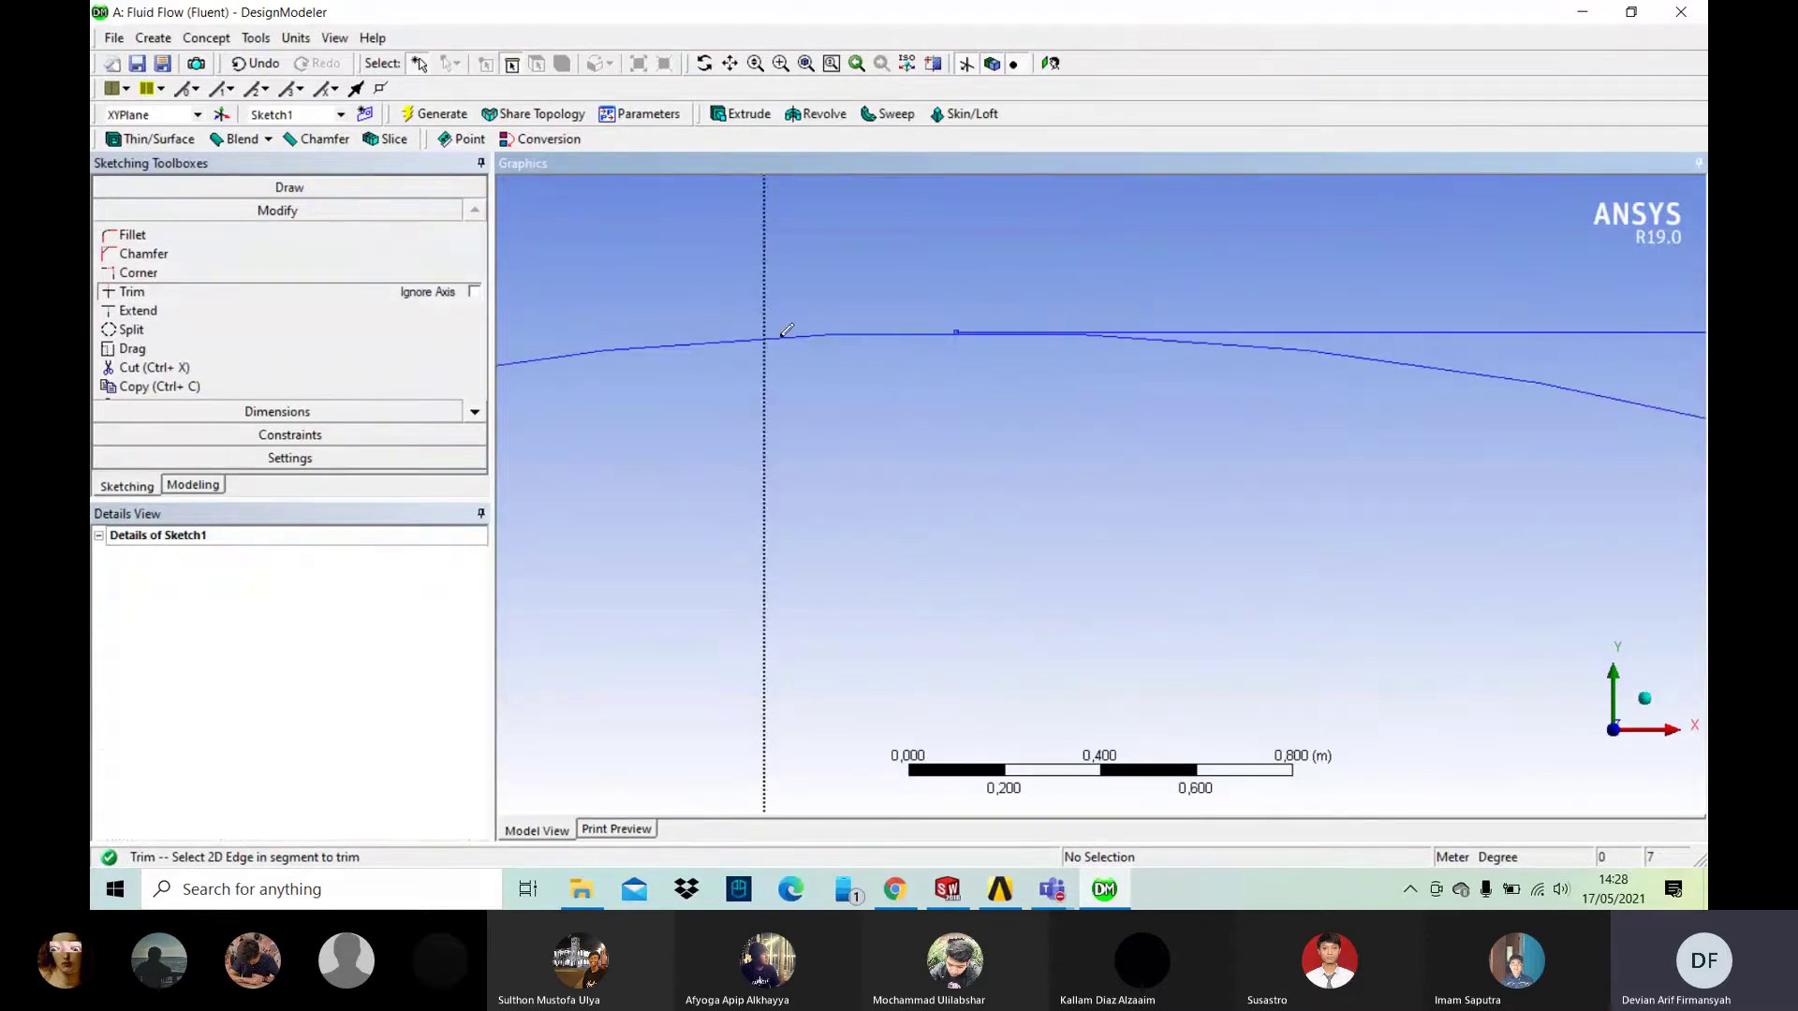
Step: Trim away the circle's upper downstream arc between the upper horizontal line and the central line
{"action": "left_click", "coordinate": [1490, 372]}
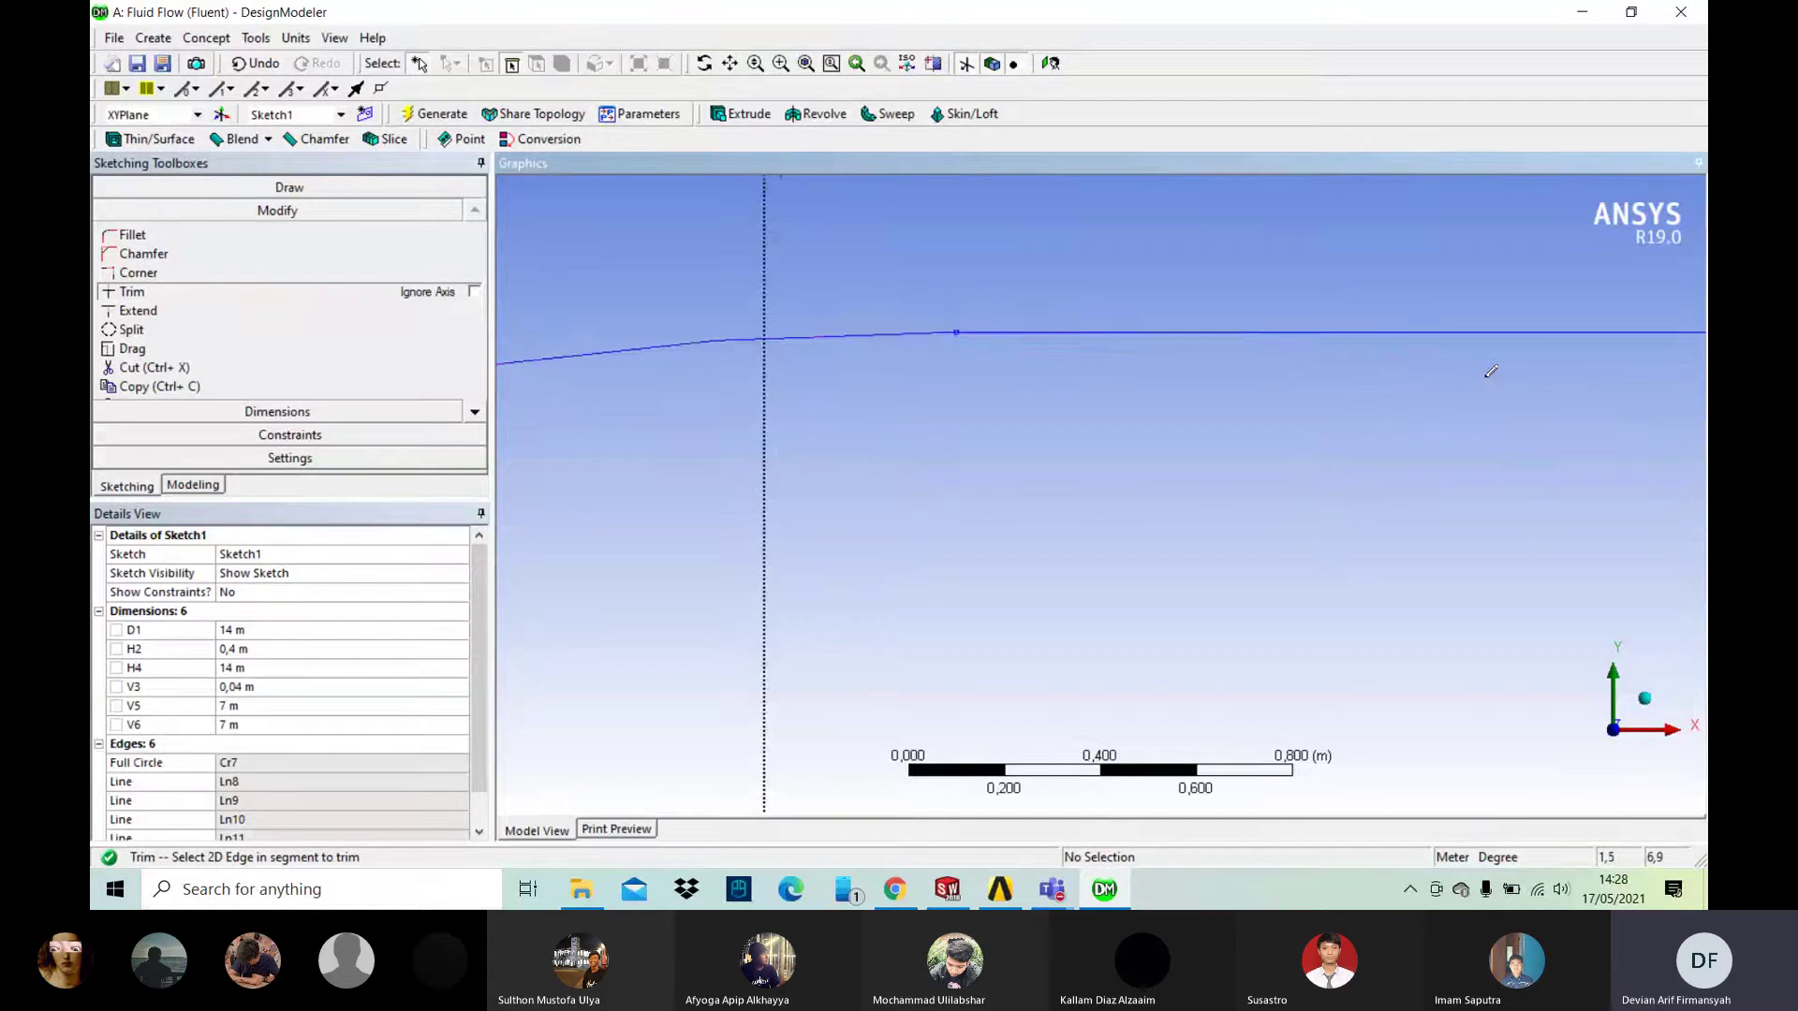
{"action": "scroll", "coordinate": [1370, 398], "scroll_direction": "down", "scroll_amount": 1}
{"action": "scroll", "coordinate": [1370, 398], "scroll_direction": "down", "scroll_amount": 4}
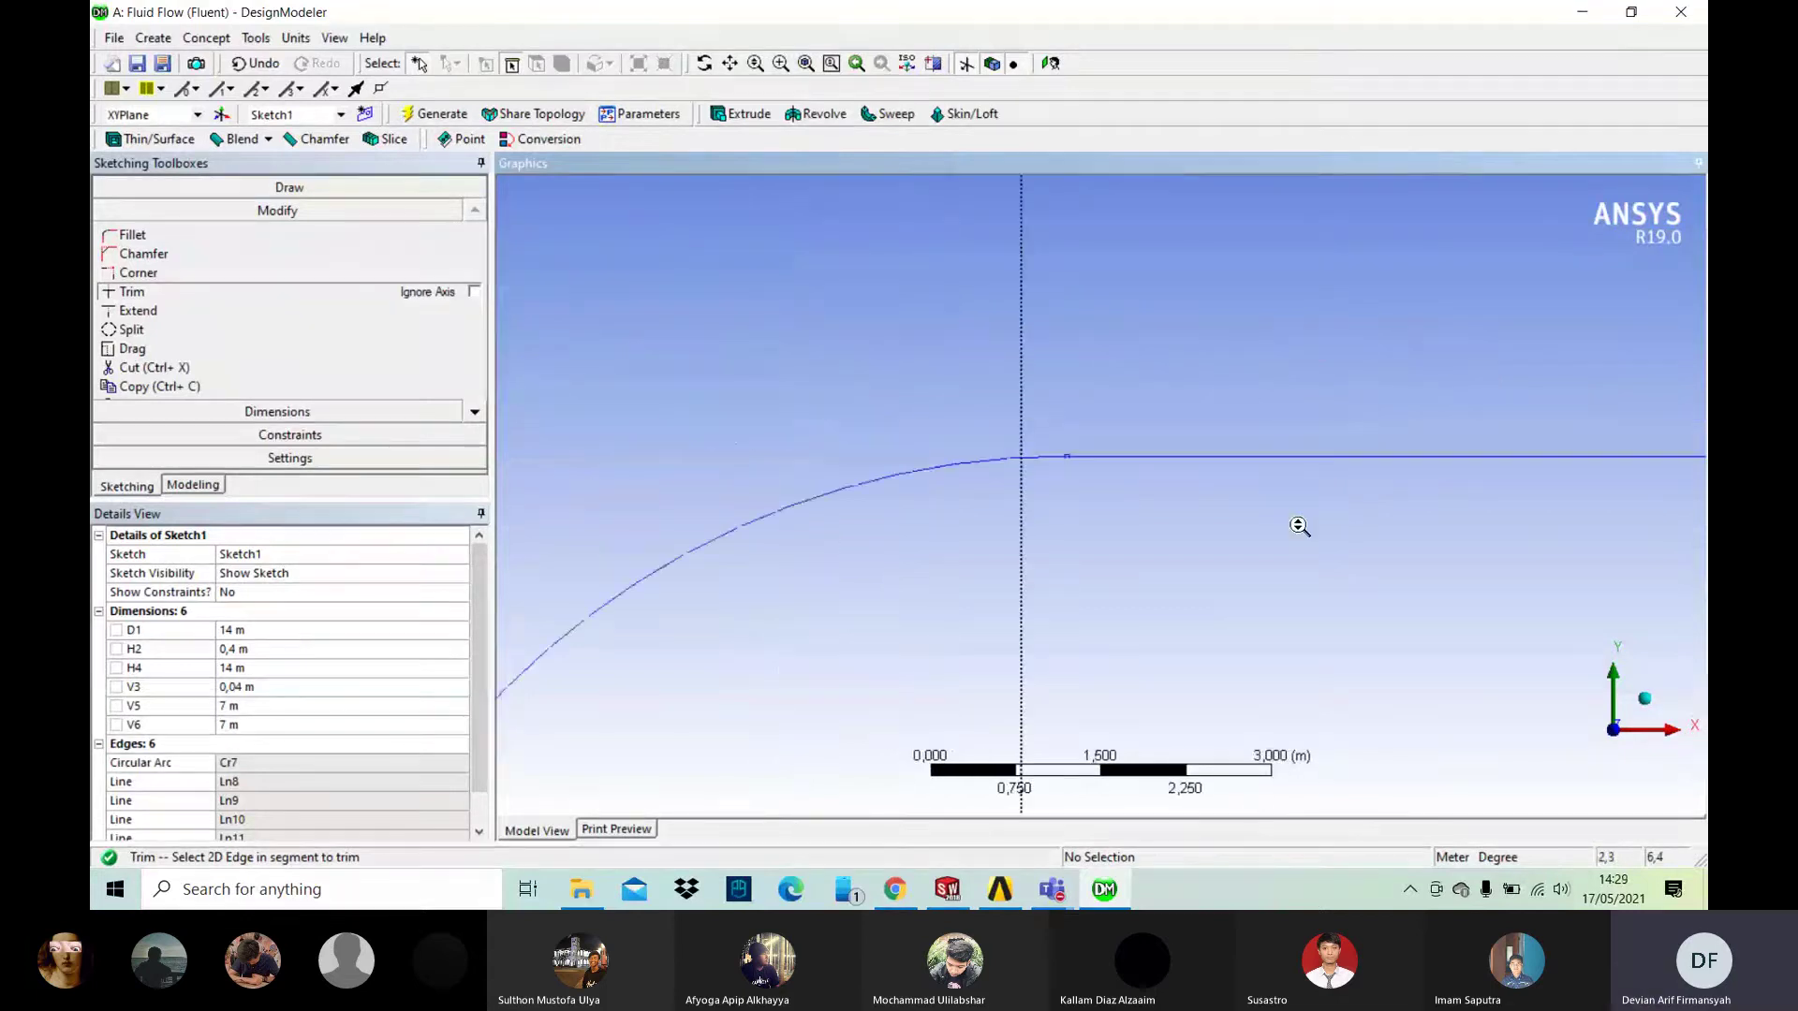
Step: Trim the lower horizontal line's overhang upstream of the circle's bottom
{"action": "scroll", "coordinate": [1299, 526], "scroll_direction": "down", "scroll_amount": 6}
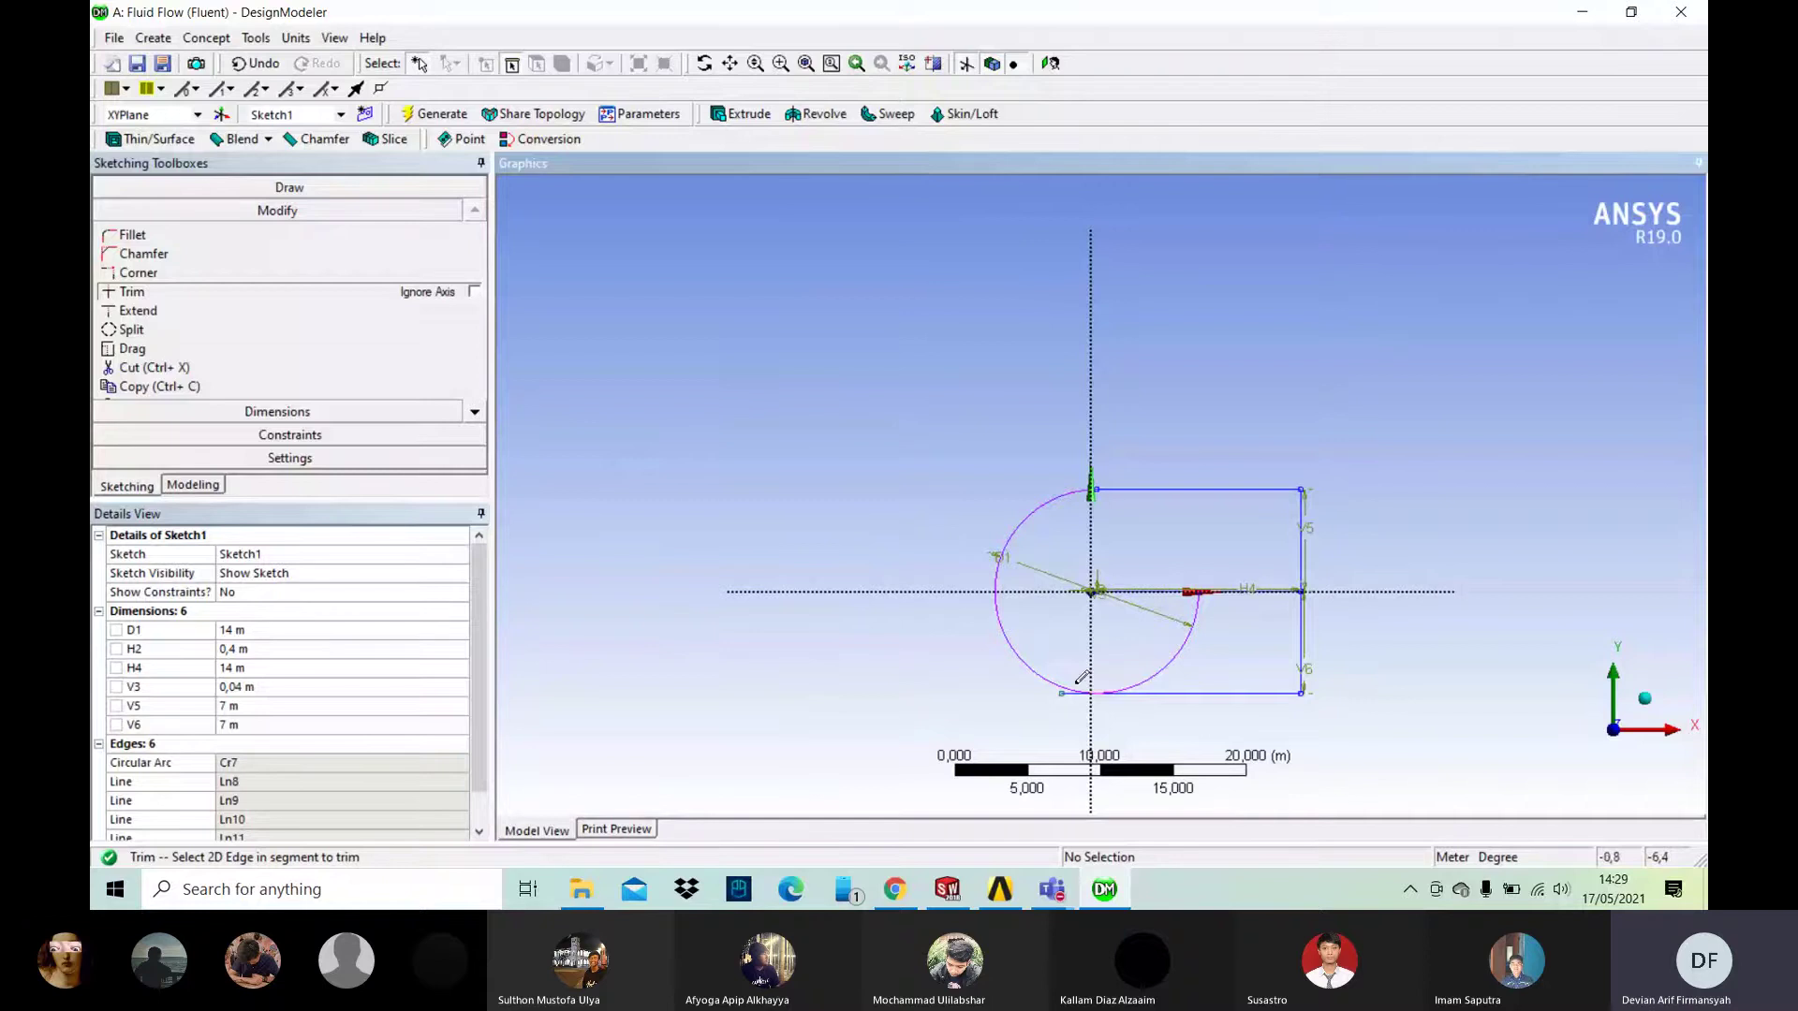
{"action": "scroll", "coordinate": [1082, 677], "scroll_direction": "up", "scroll_amount": 8}
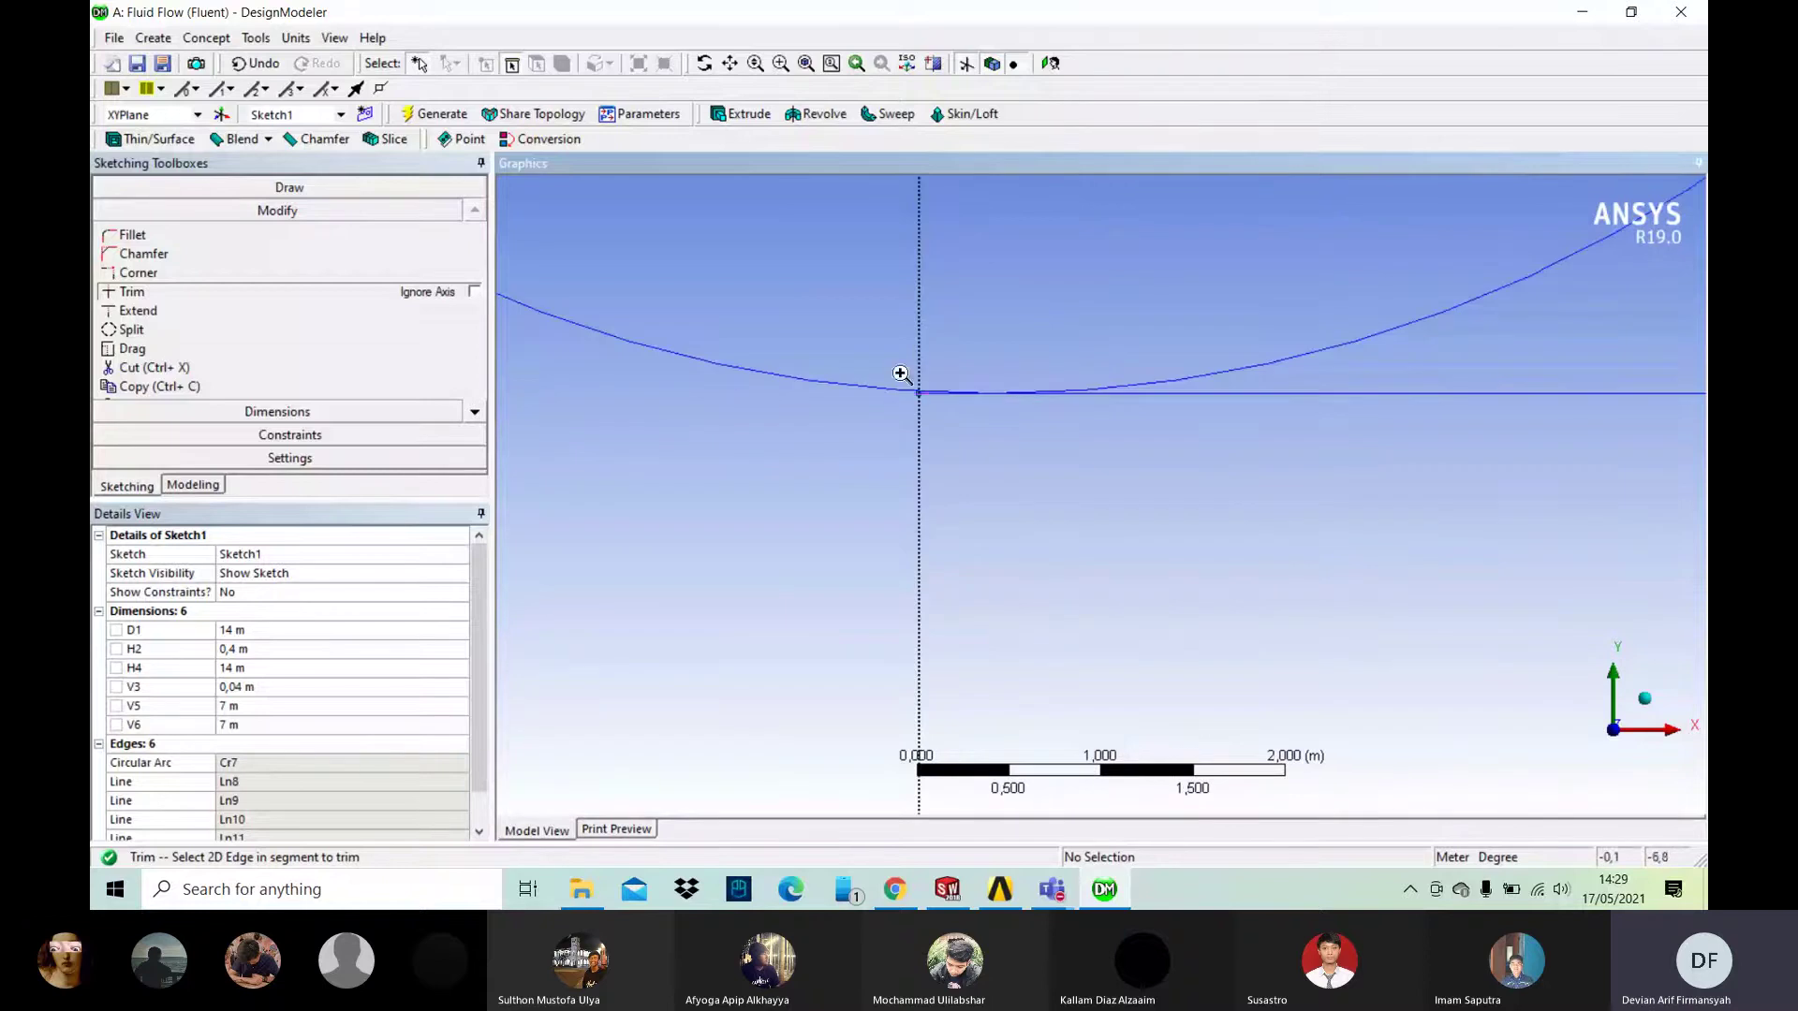
{"action": "scroll", "coordinate": [913, 387], "scroll_direction": "up", "scroll_amount": 8}
{"action": "scroll", "coordinate": [964, 412], "scroll_direction": "down", "scroll_amount": 10}
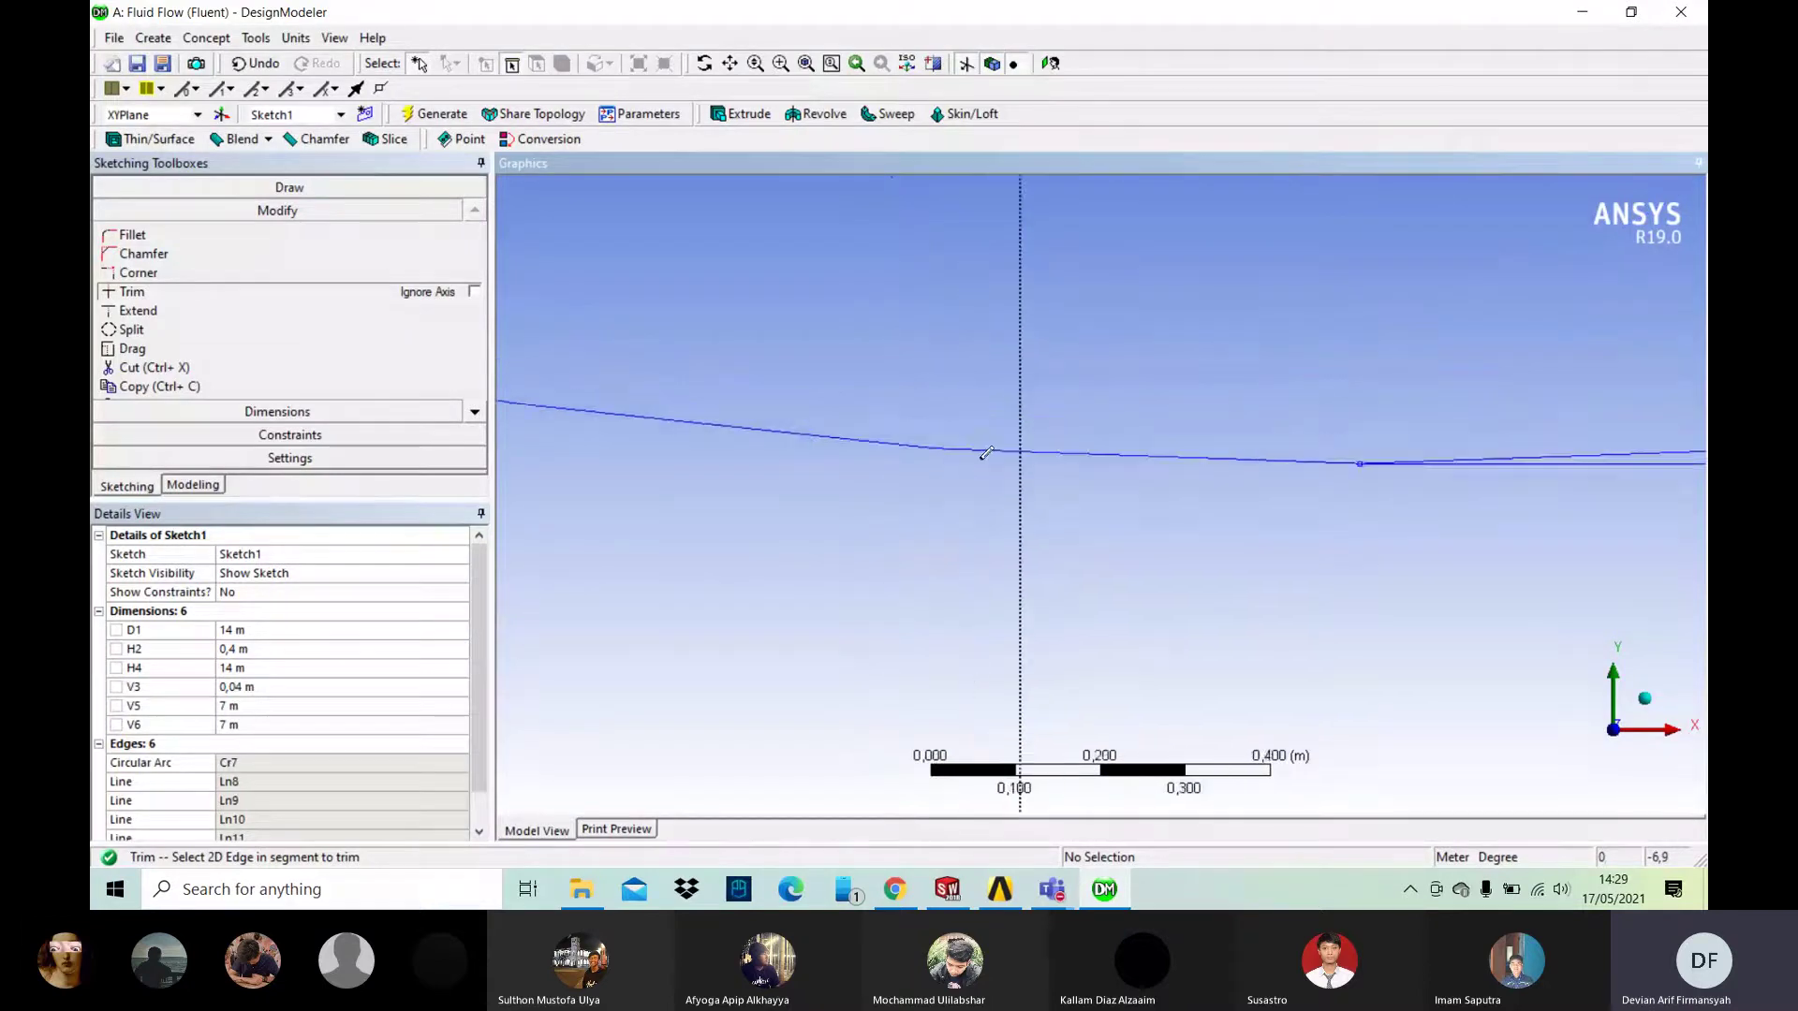
Step: Trim away the circle's lower downstream arc between the lower horizontal line and the horizontal axis
{"action": "scroll", "coordinate": [1114, 450], "scroll_direction": "down", "scroll_amount": 2}
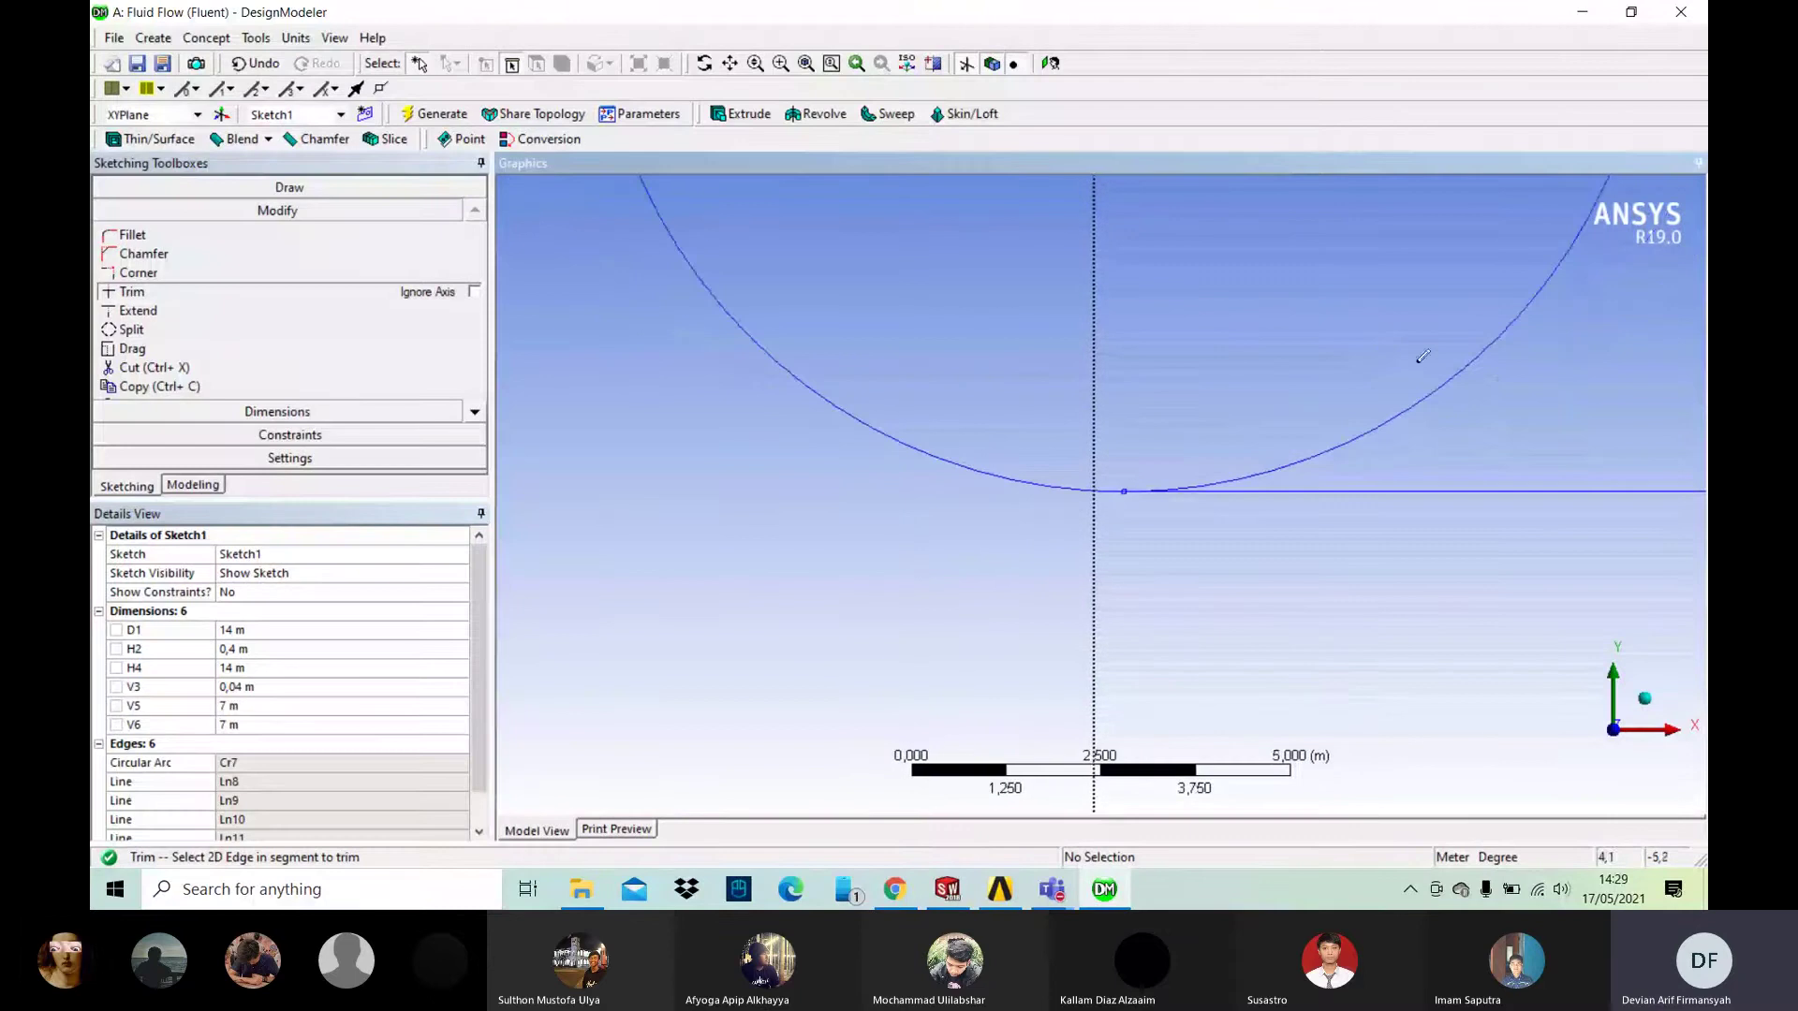
{"action": "scroll", "coordinate": [1454, 365], "scroll_direction": "down", "scroll_amount": 2}
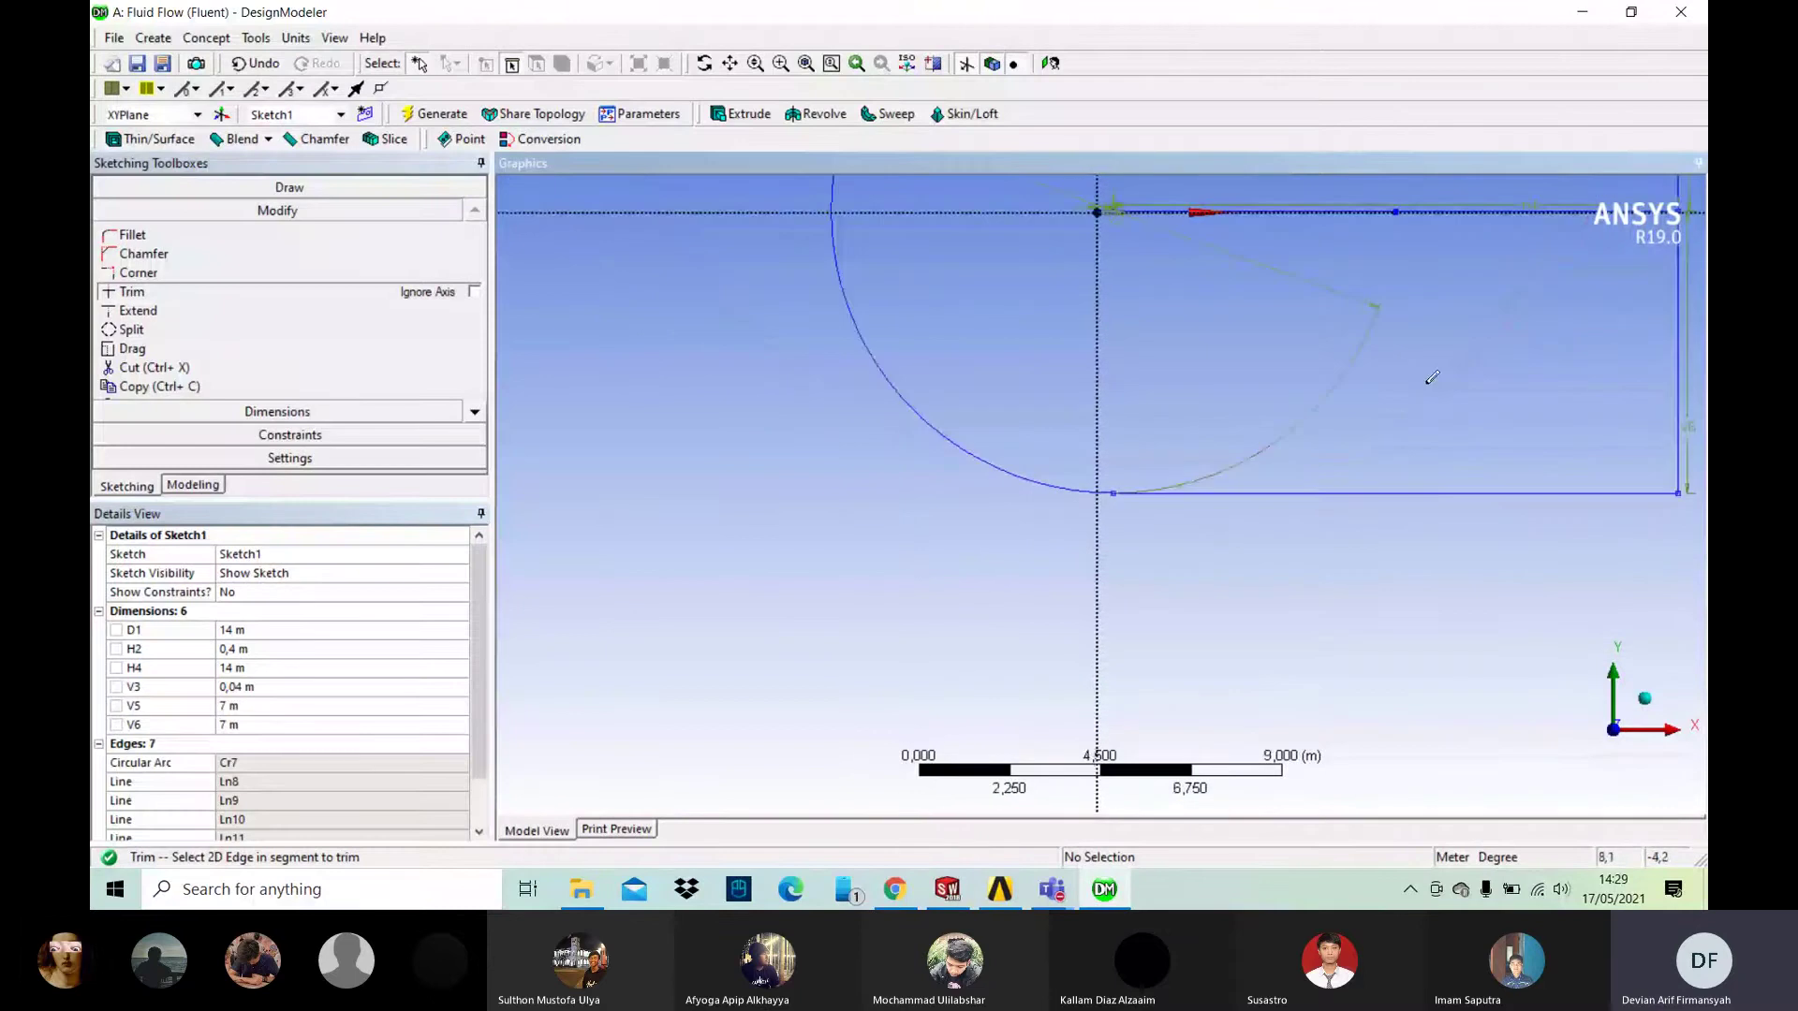
{"action": "scroll", "coordinate": [1431, 377], "scroll_direction": "down", "scroll_amount": 1}
Step: Trim away both parts of the central horizontal line and the short leftover arc piece beside it
{"action": "scroll", "coordinate": [1399, 268], "scroll_direction": "up", "scroll_amount": 5}
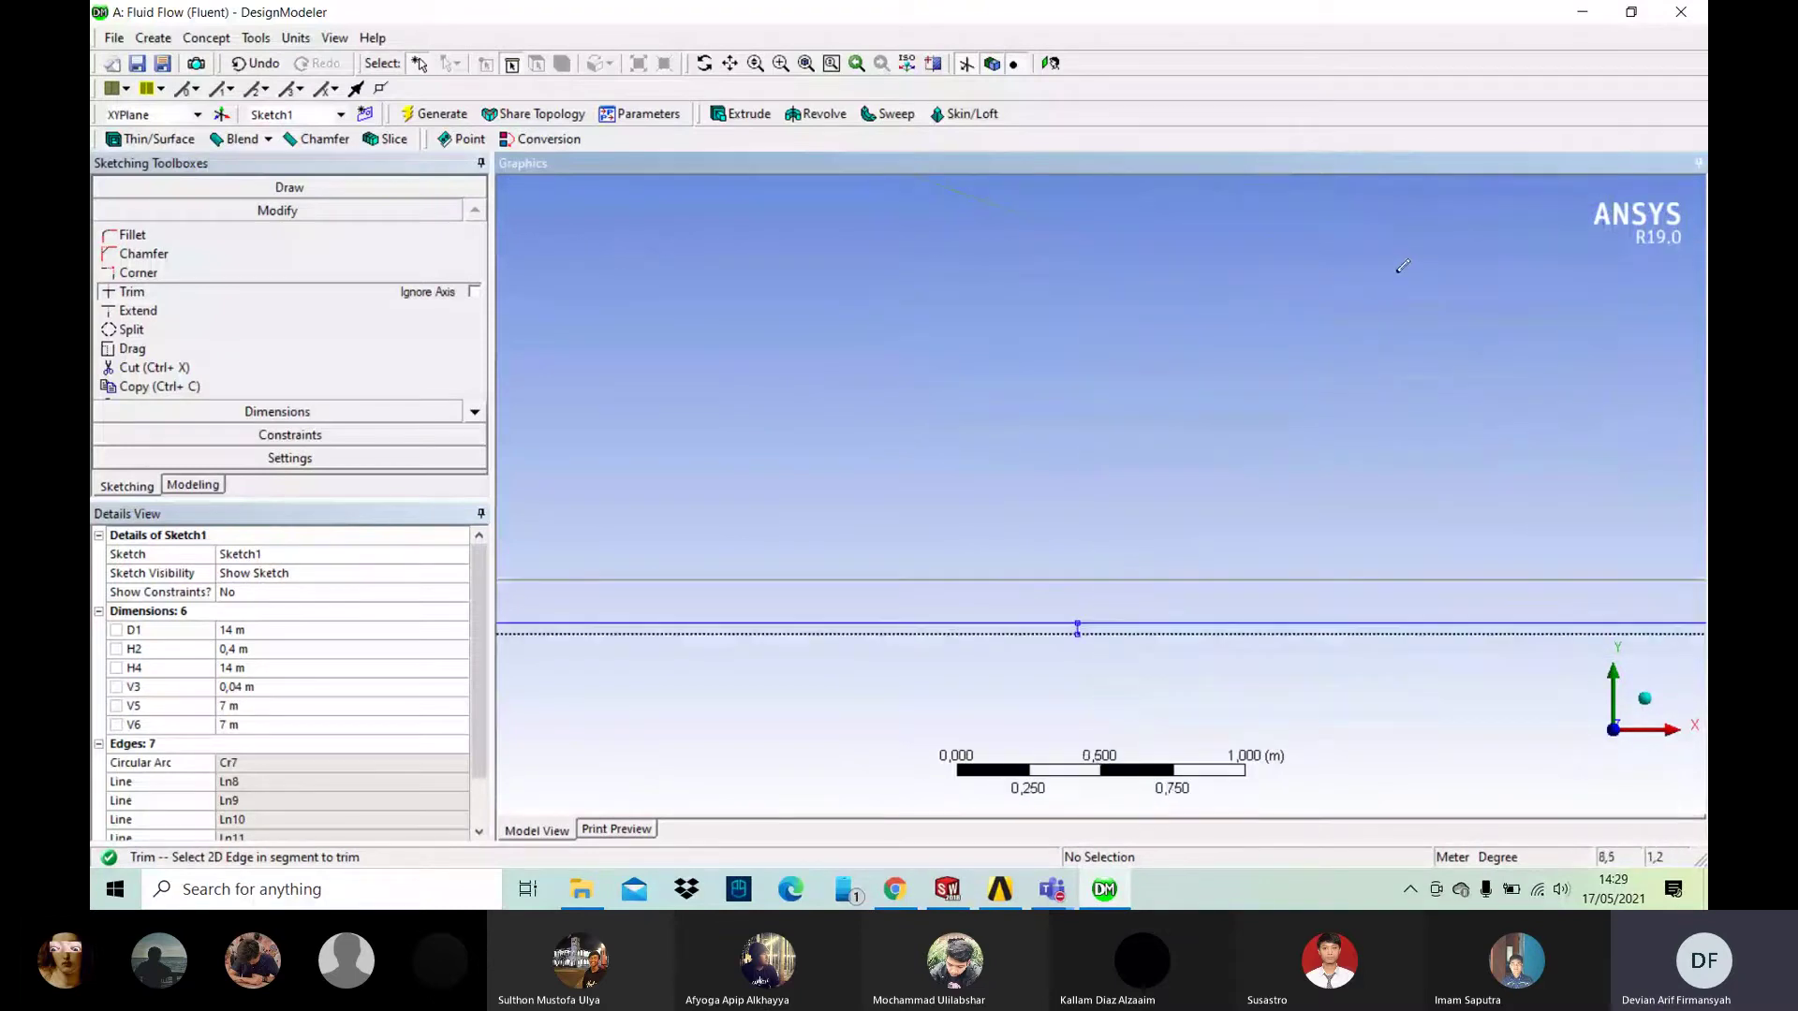
{"action": "left_click", "coordinate": [1098, 621]}
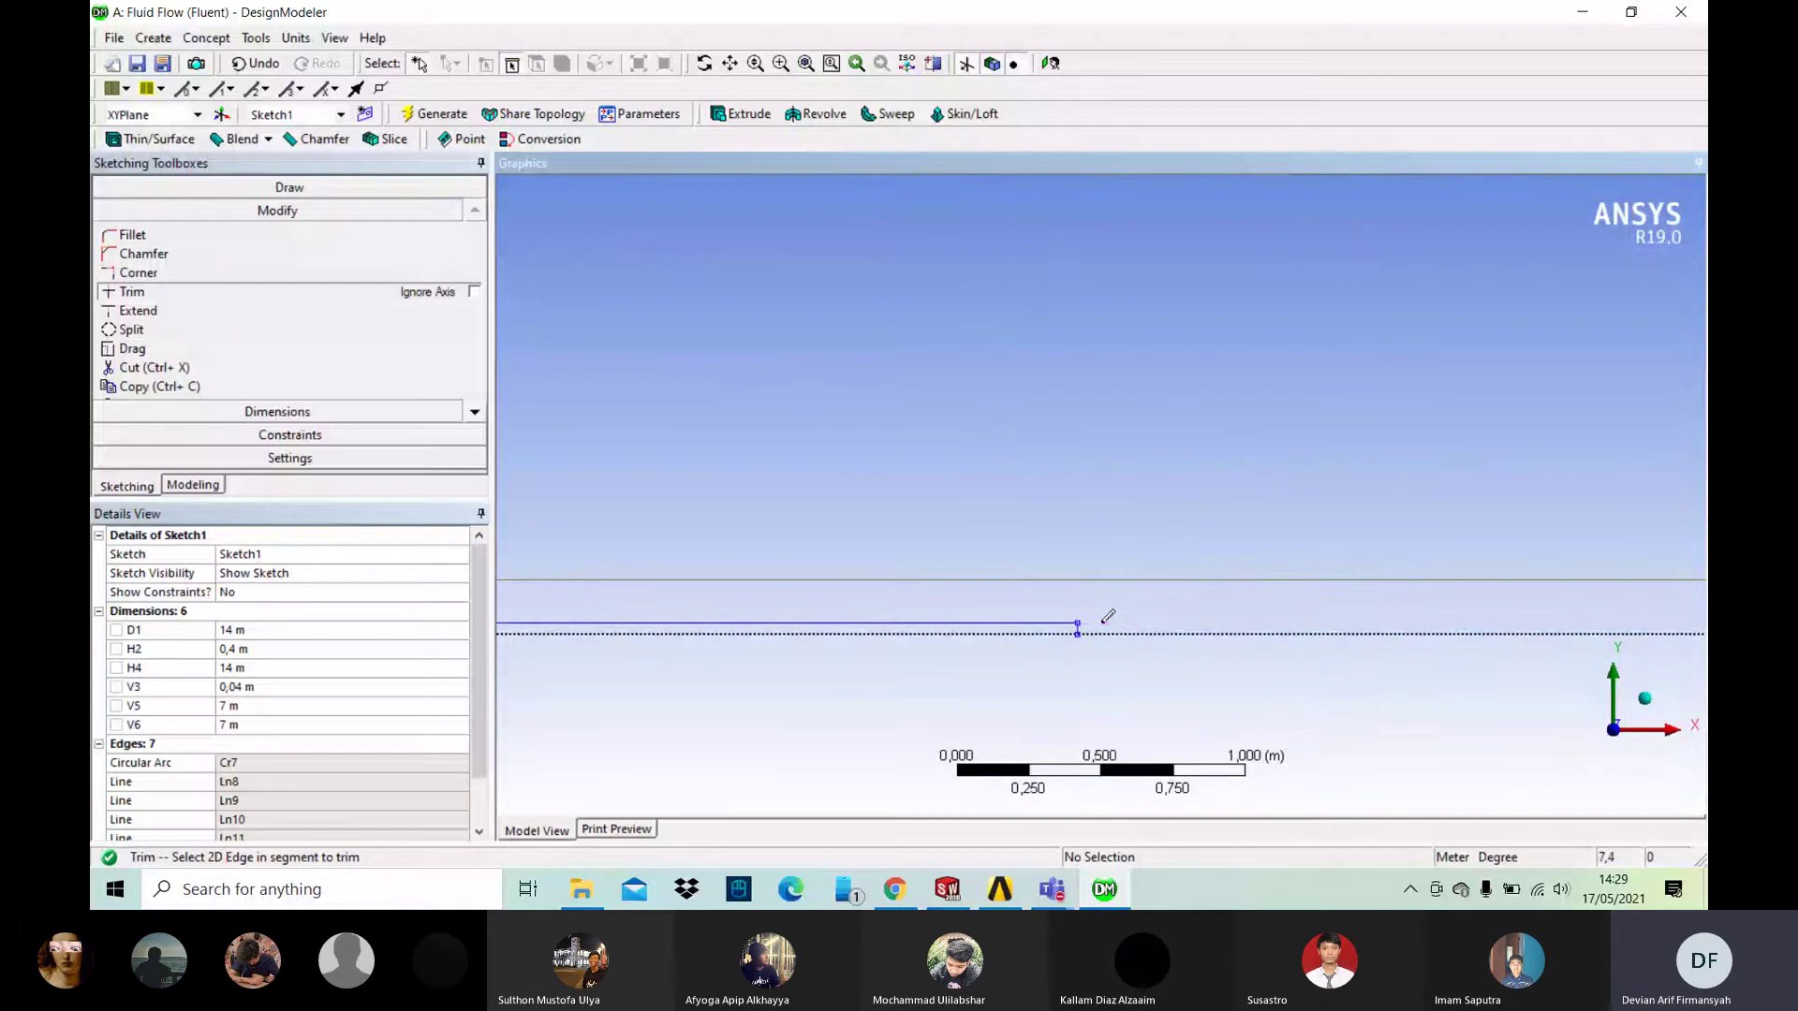
{"action": "left_click", "coordinate": [1063, 621]}
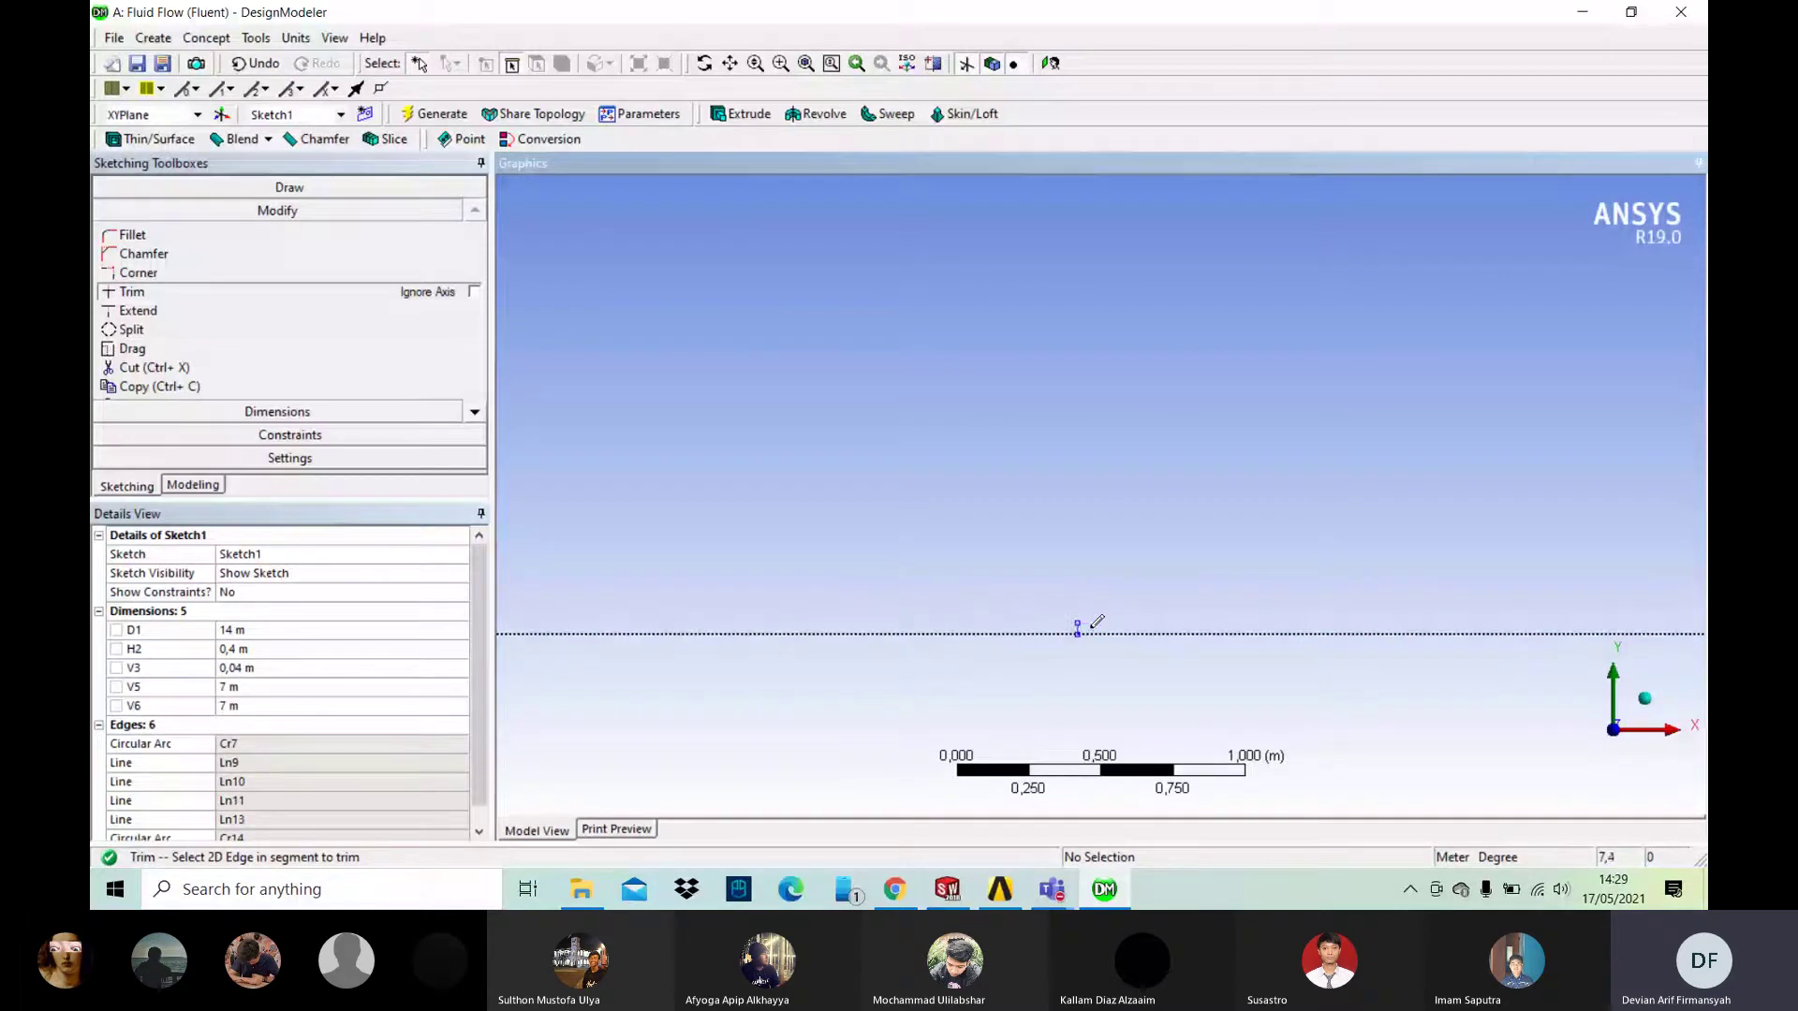
{"action": "scroll", "coordinate": [1148, 610], "scroll_direction": "down", "scroll_amount": 4}
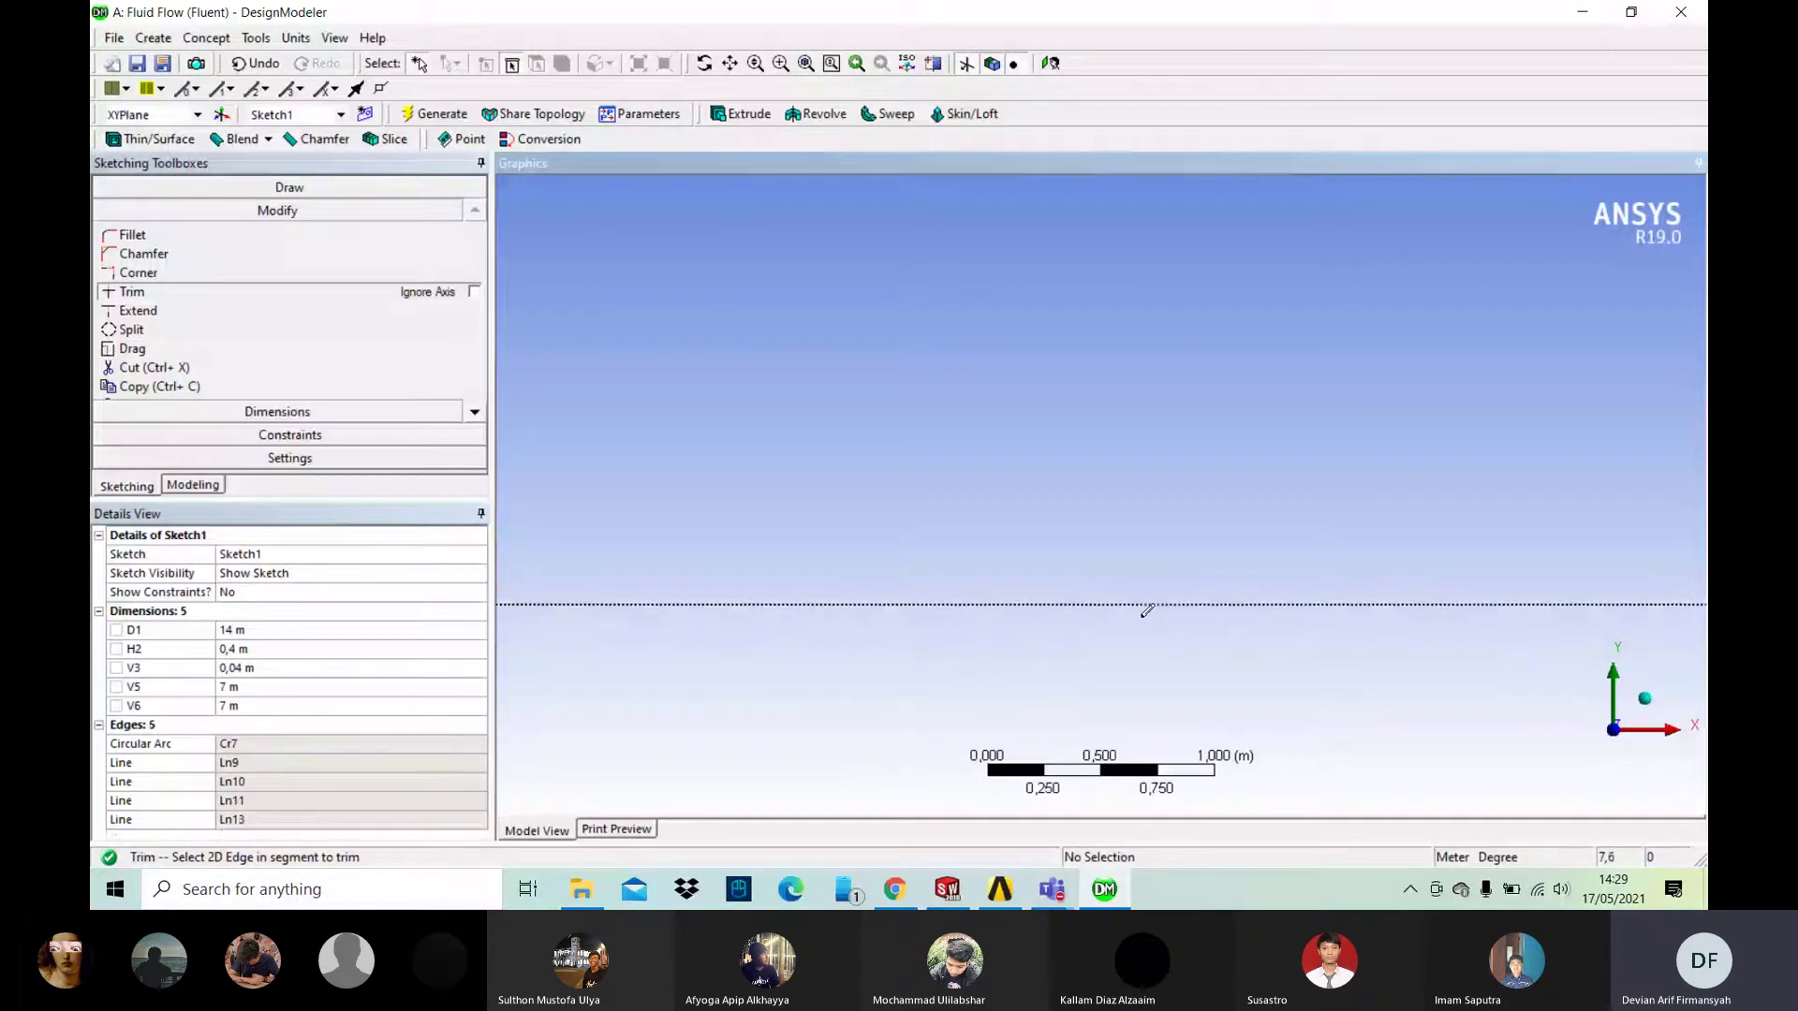
{"action": "scroll", "coordinate": [1146, 610], "scroll_direction": "down", "scroll_amount": 2}
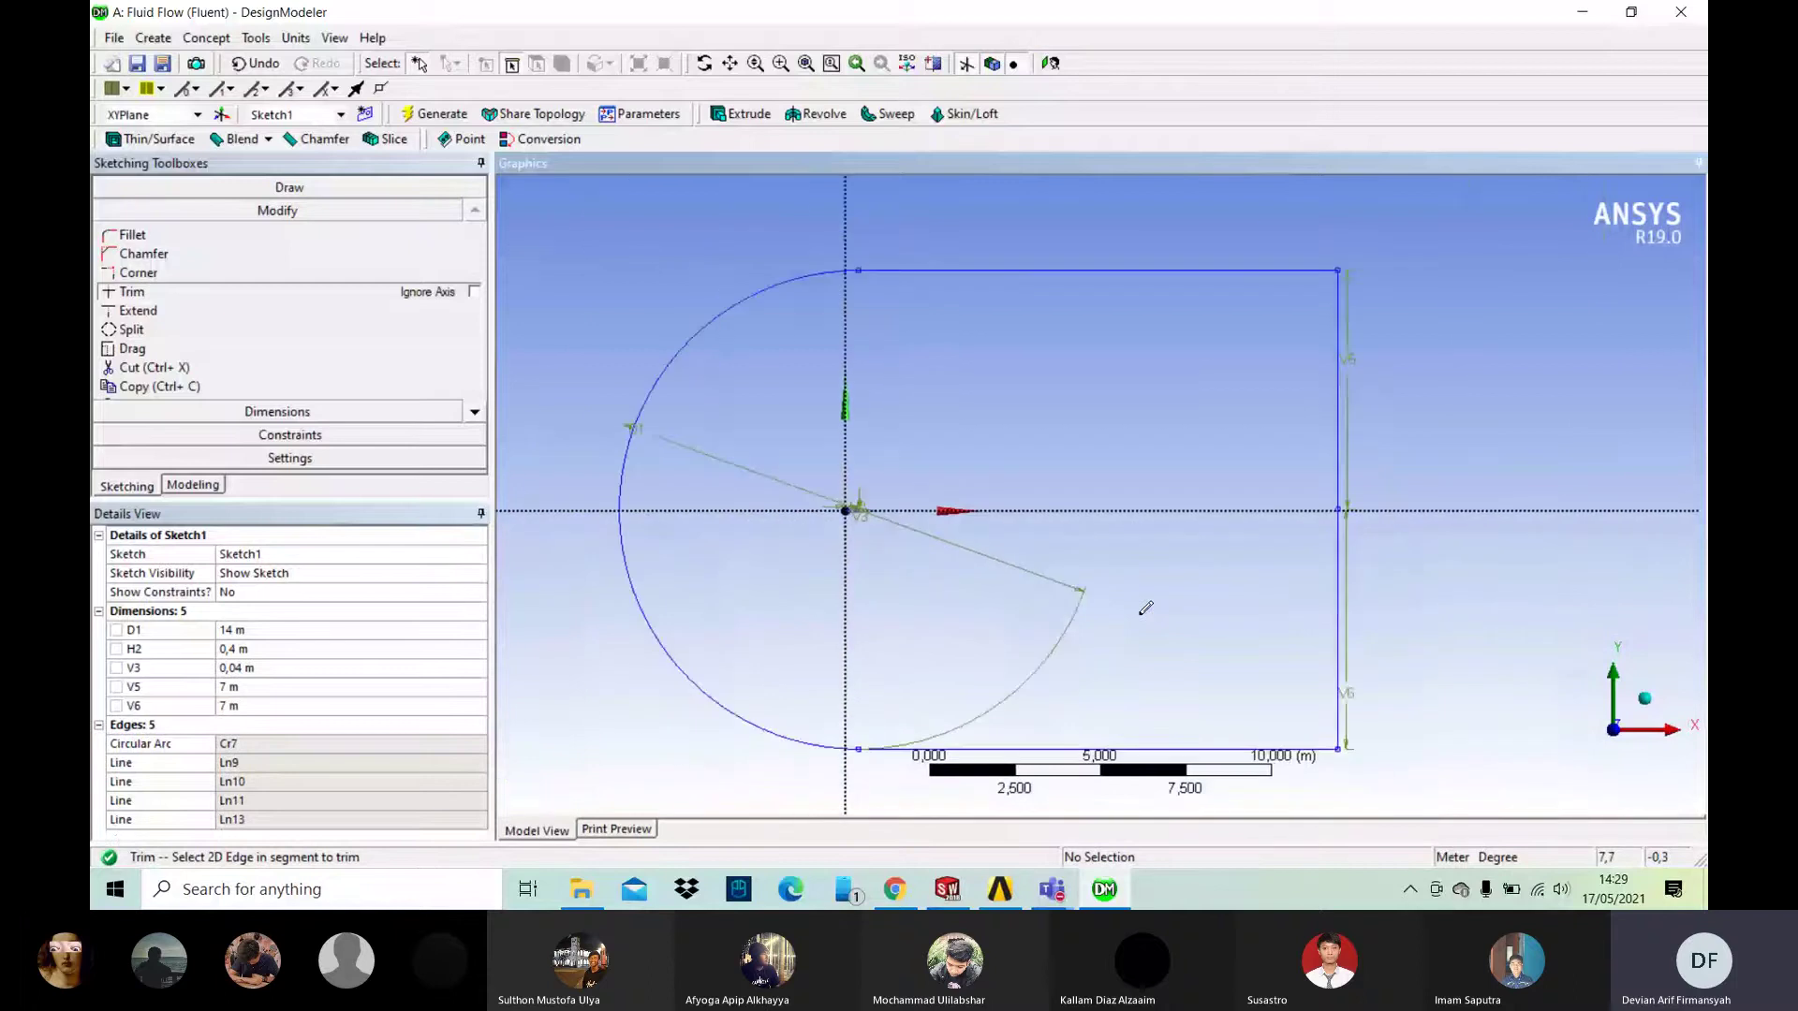
Step: Create a surface from Sketch1 with the Add Material operation and generate it
{"action": "left_click", "coordinate": [201, 41]}
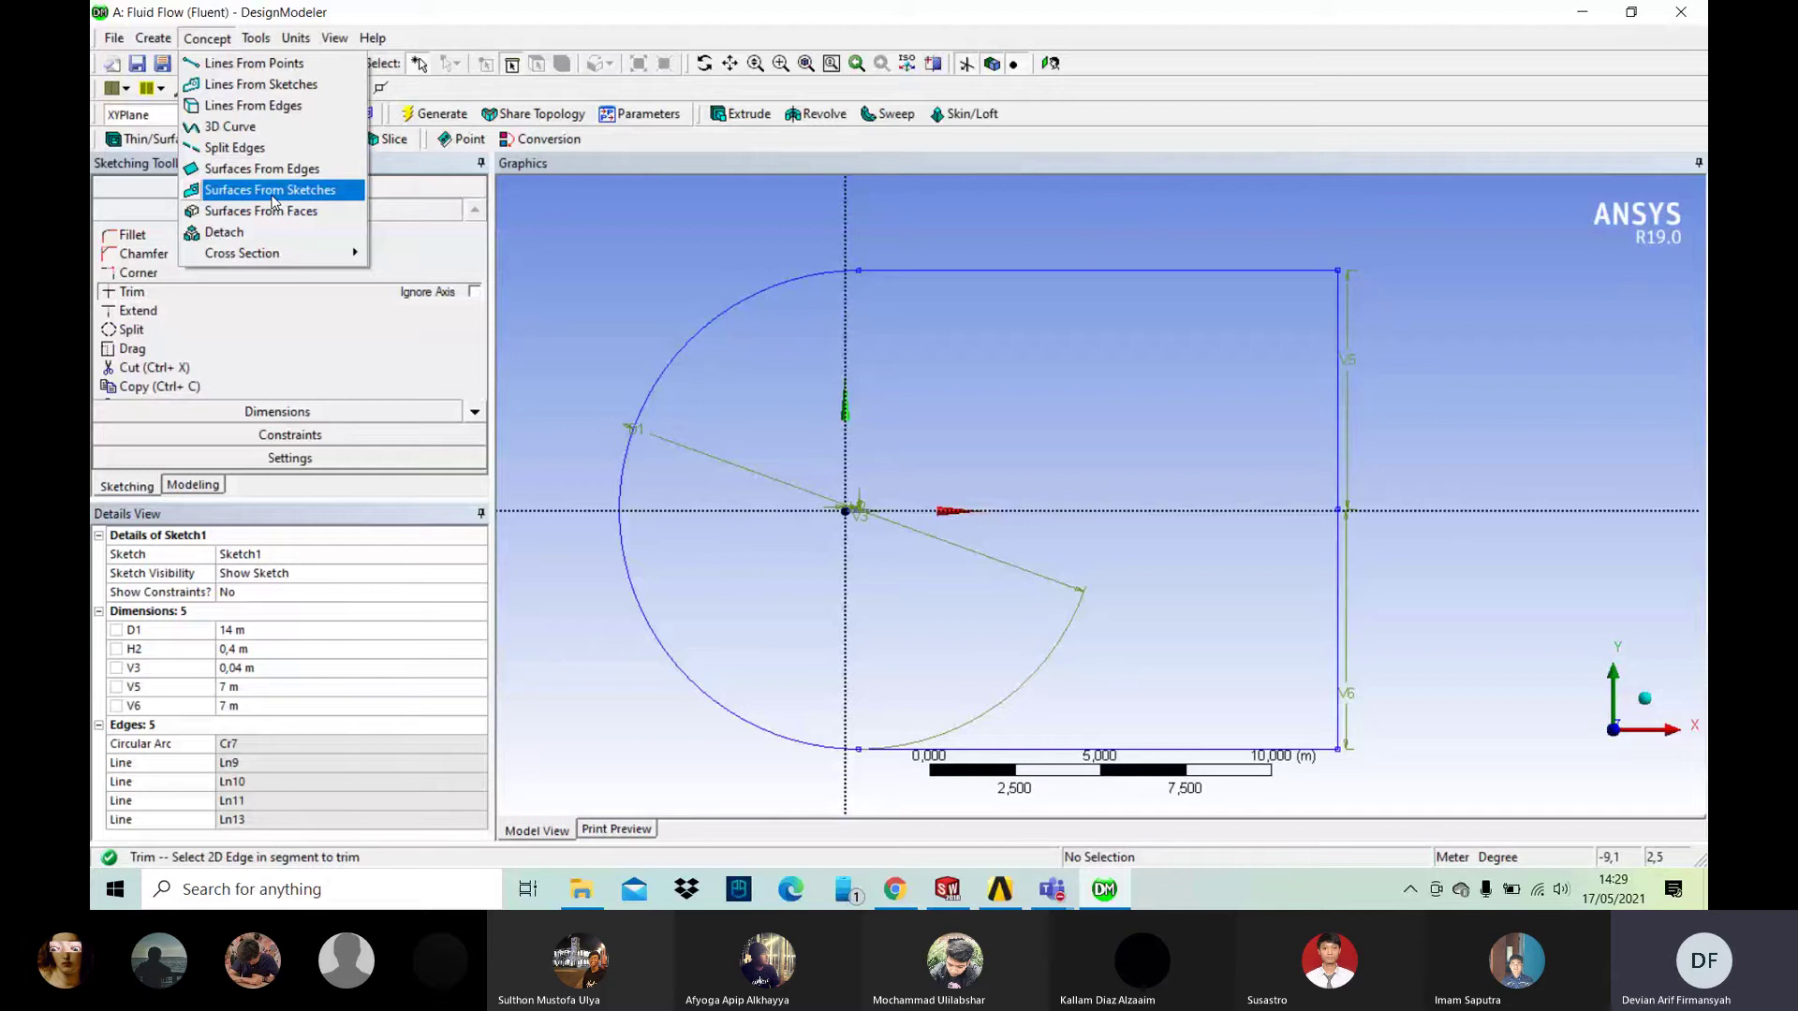
{"action": "left_click", "coordinate": [272, 198]}
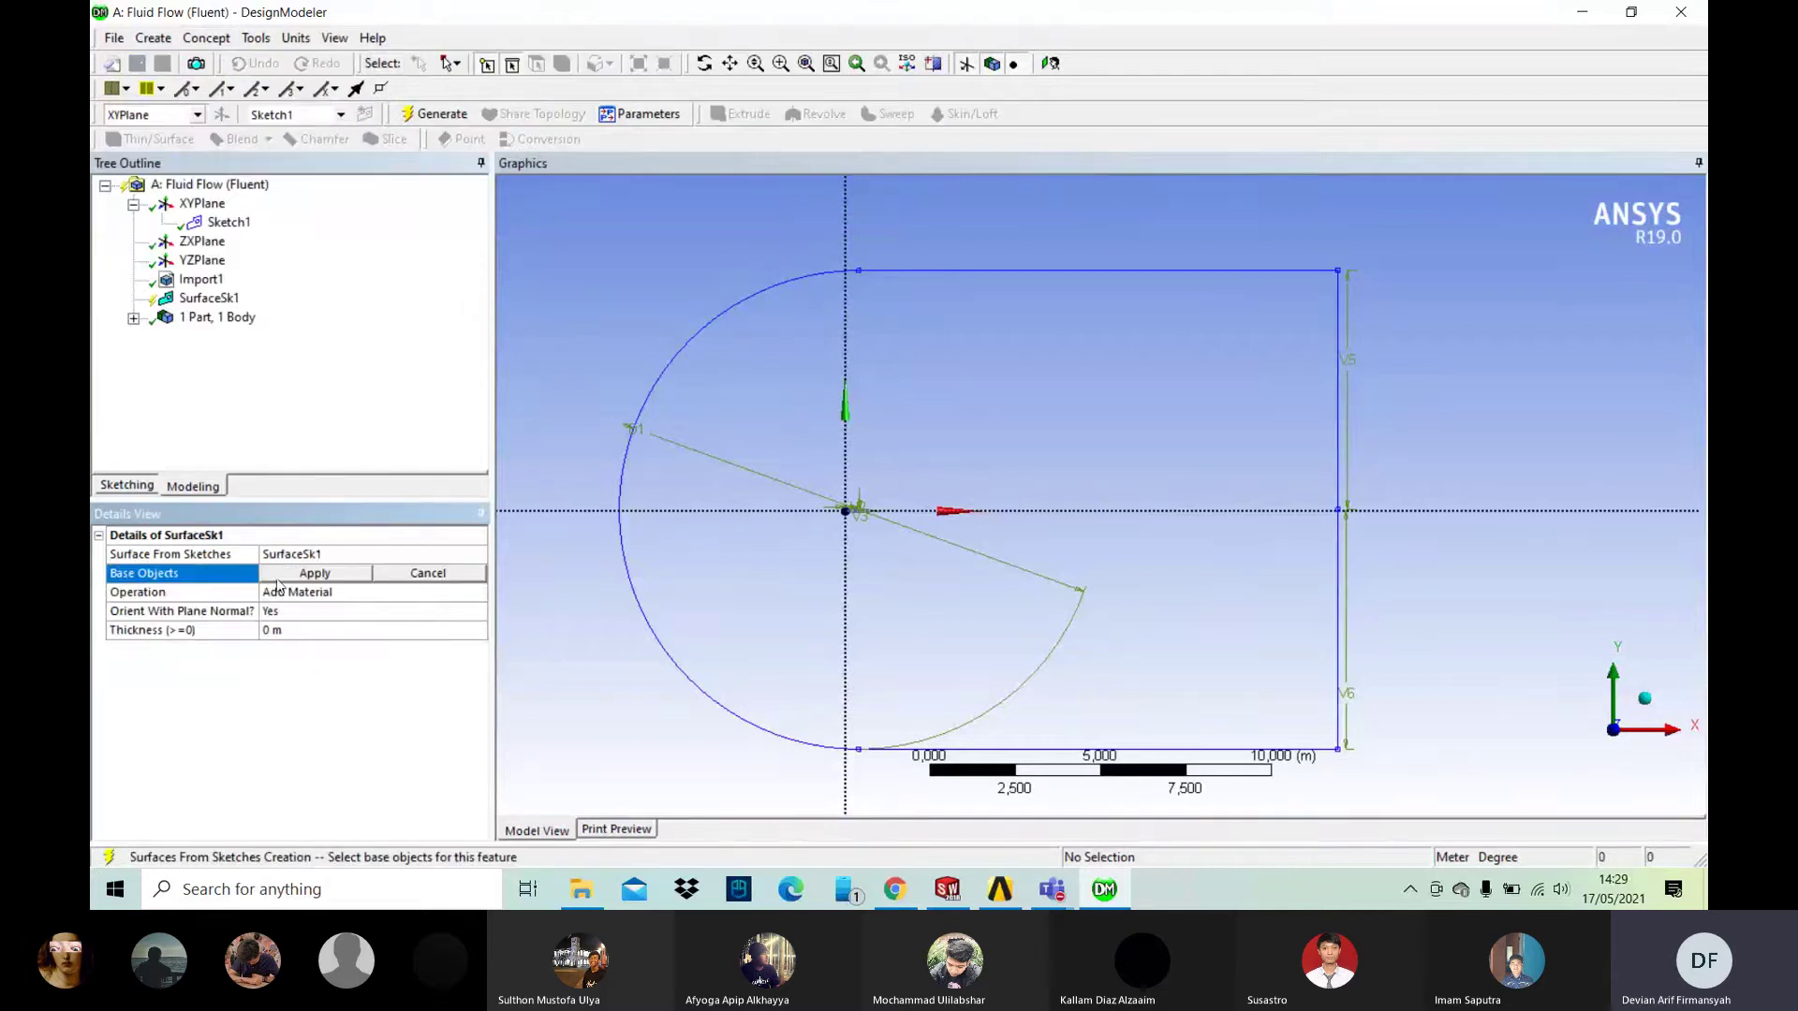
{"action": "left_click", "coordinate": [223, 222]}
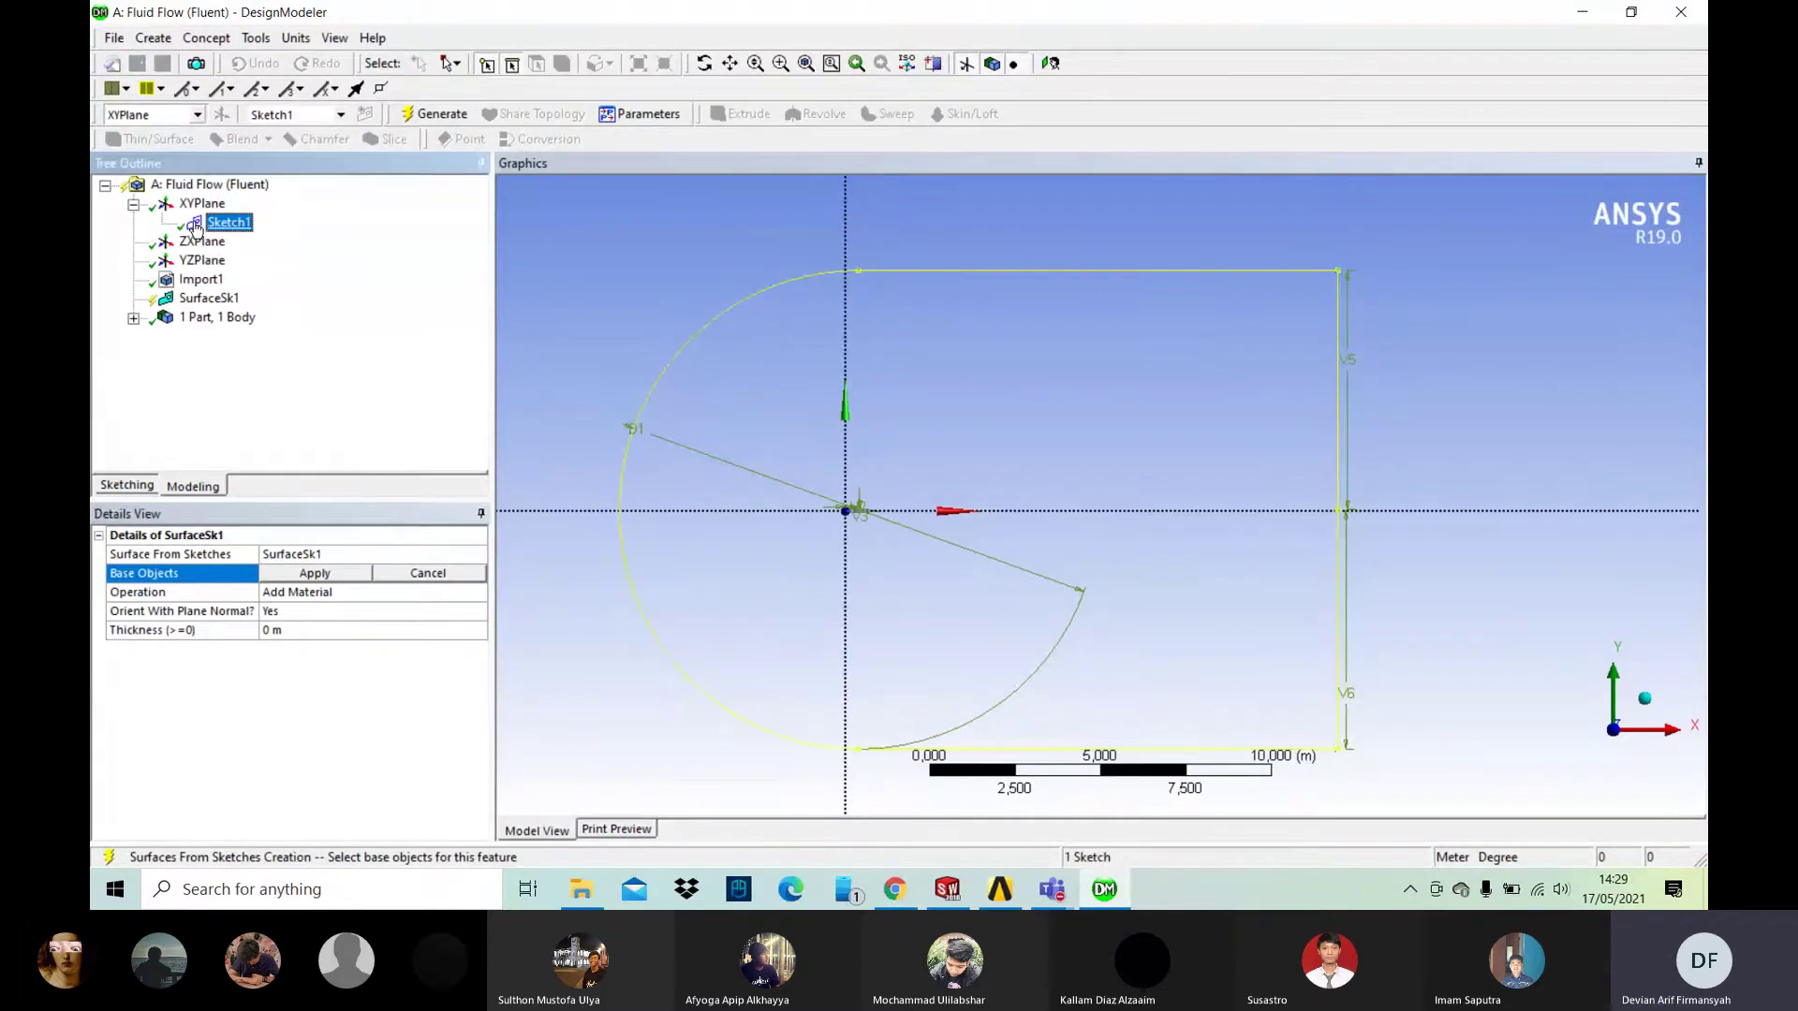
{"action": "left_click", "coordinate": [332, 575]}
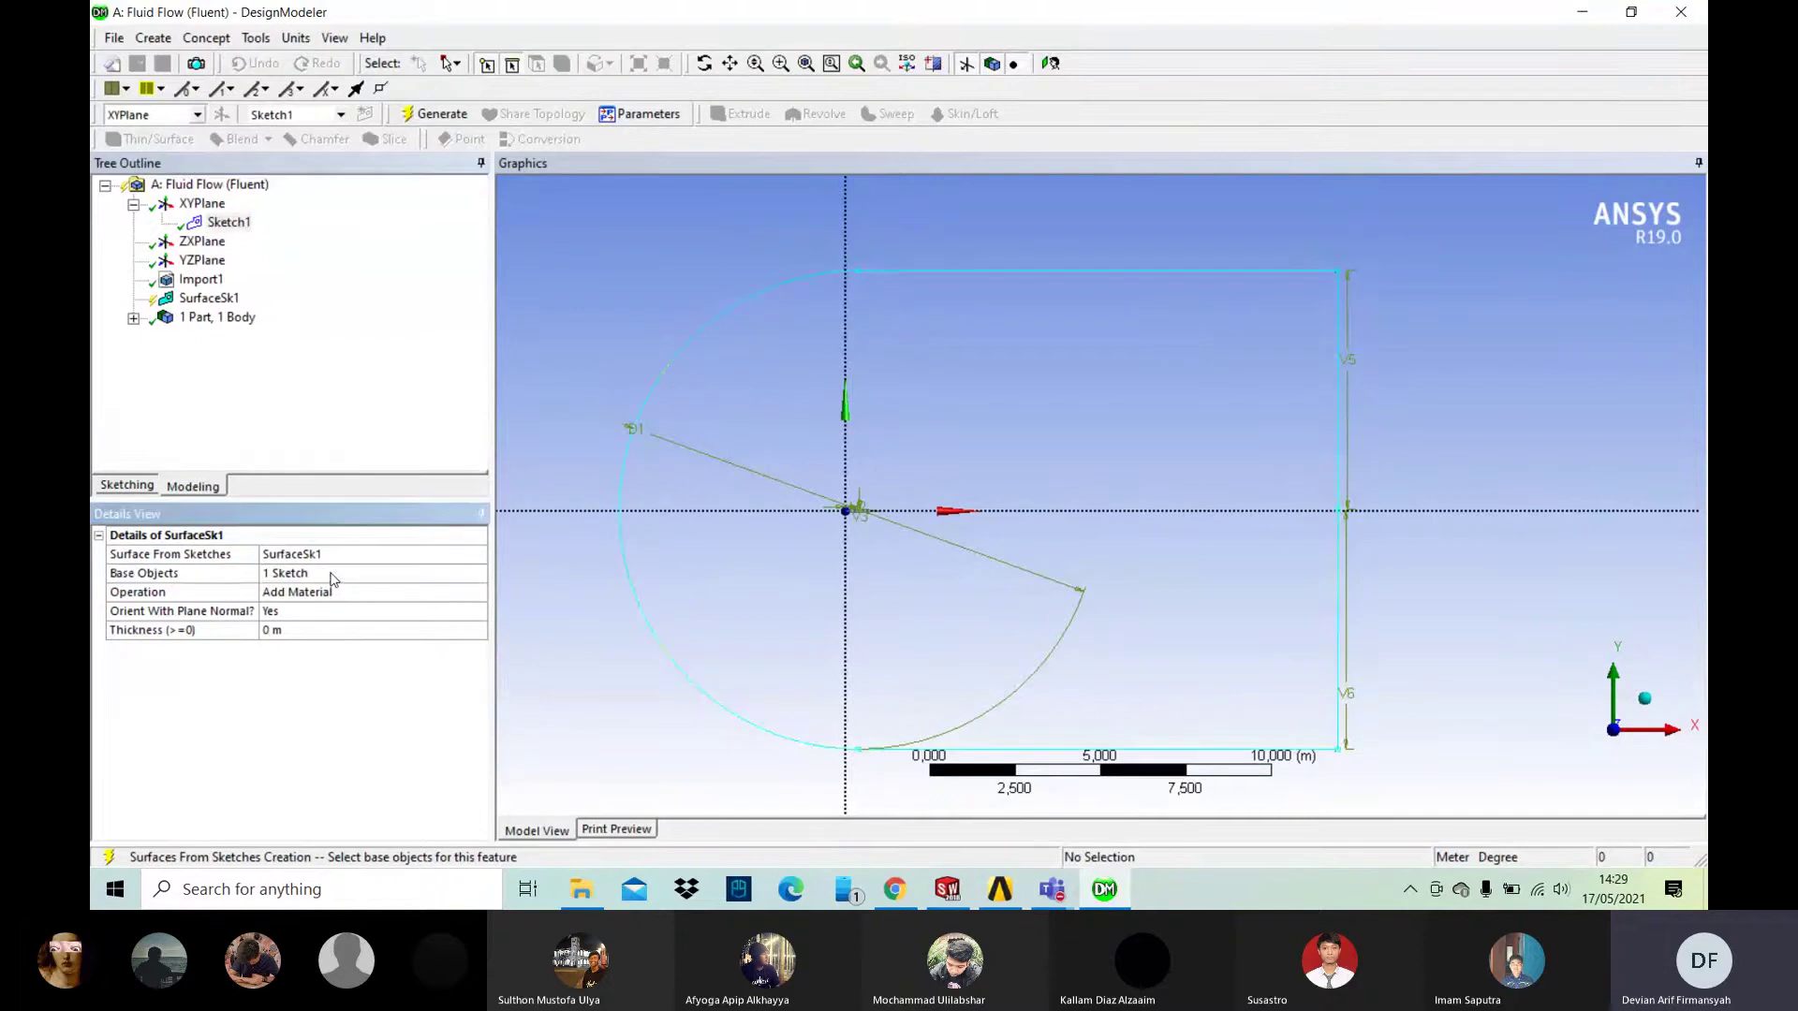
{"action": "left_click", "coordinate": [437, 114]}
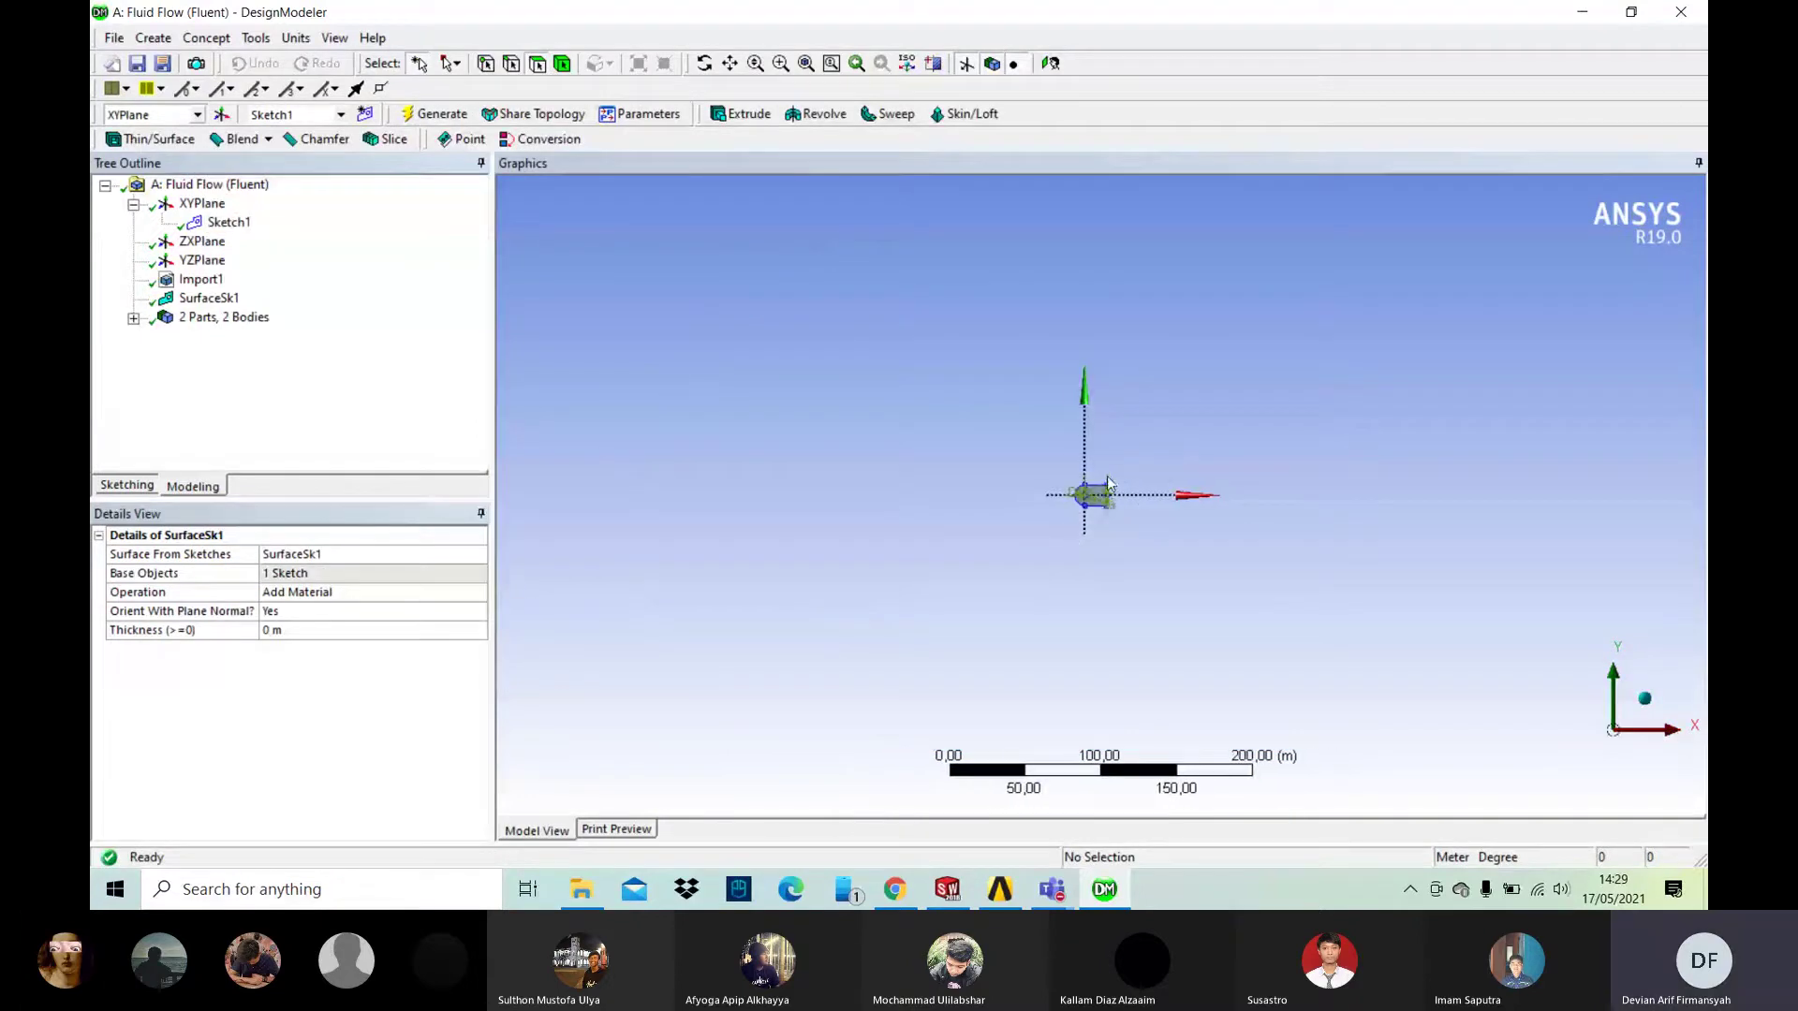
Step: Create a new sketch on XYPlane for the domain's next geometry
{"action": "scroll", "coordinate": [1108, 483], "scroll_direction": "up", "scroll_amount": 6}
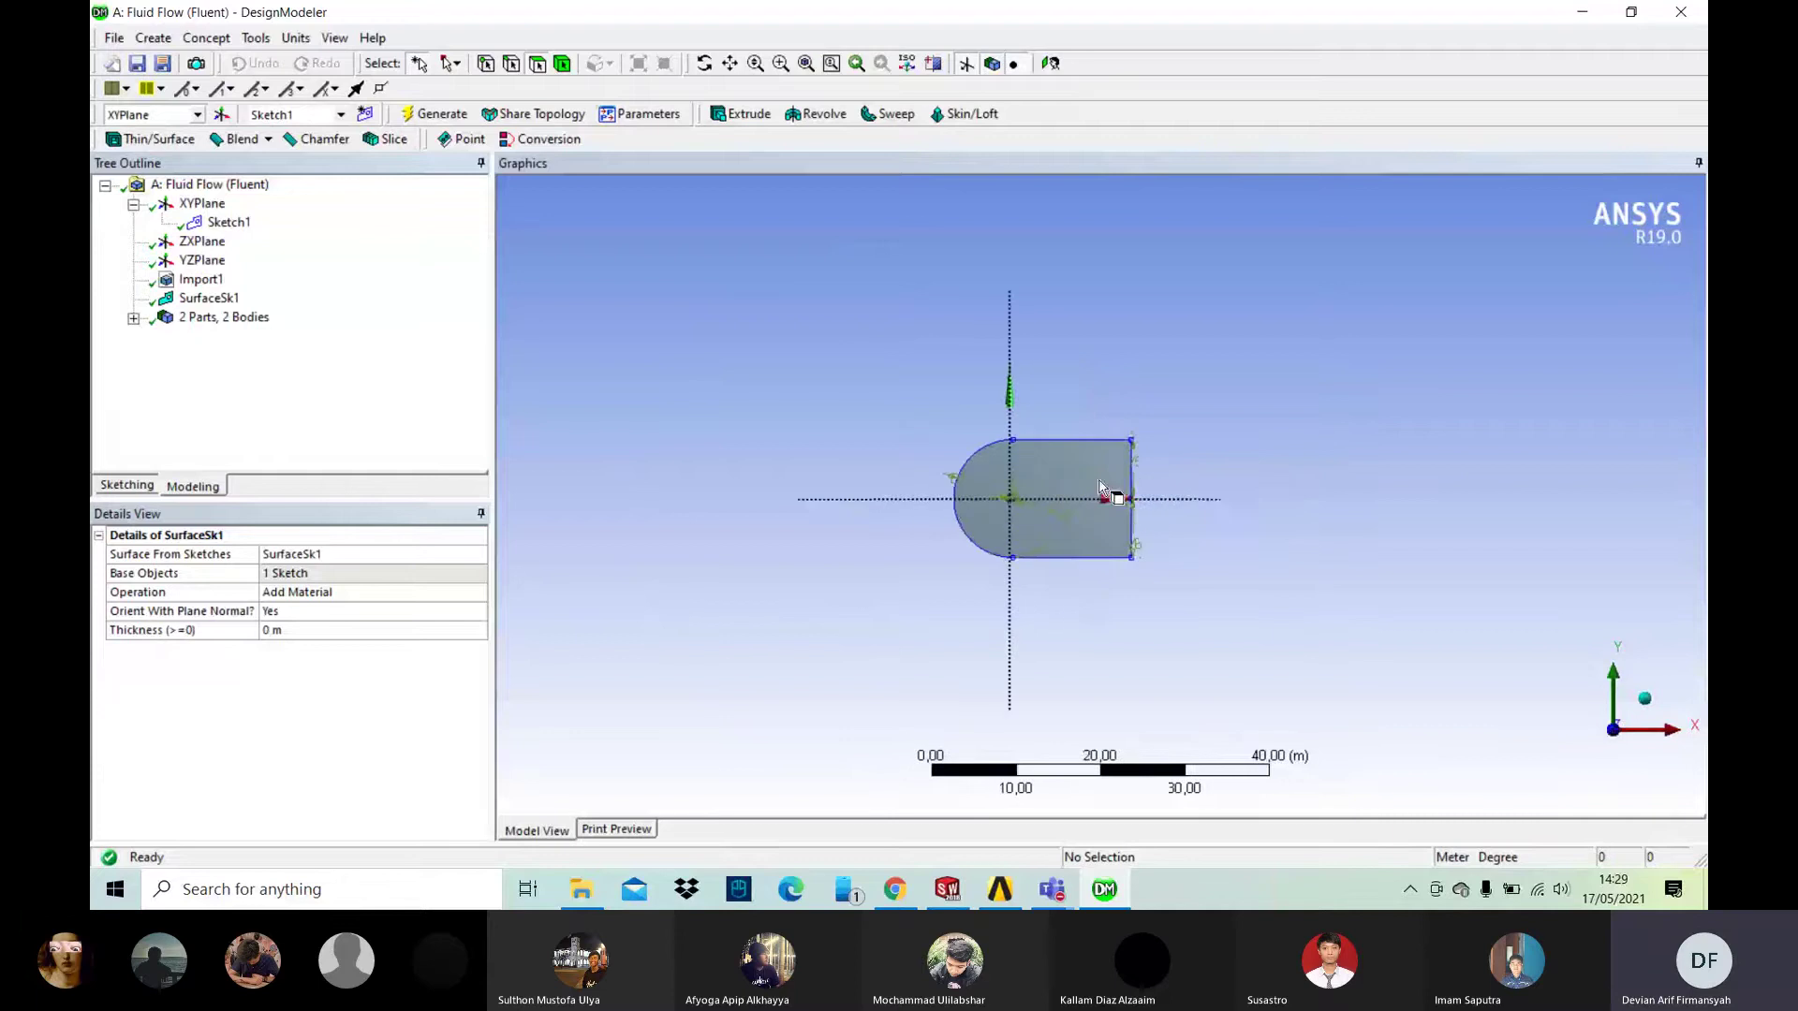
{"action": "middle_click_drag", "start_coordinate": [1103, 487], "coordinate": [1193, 543]}
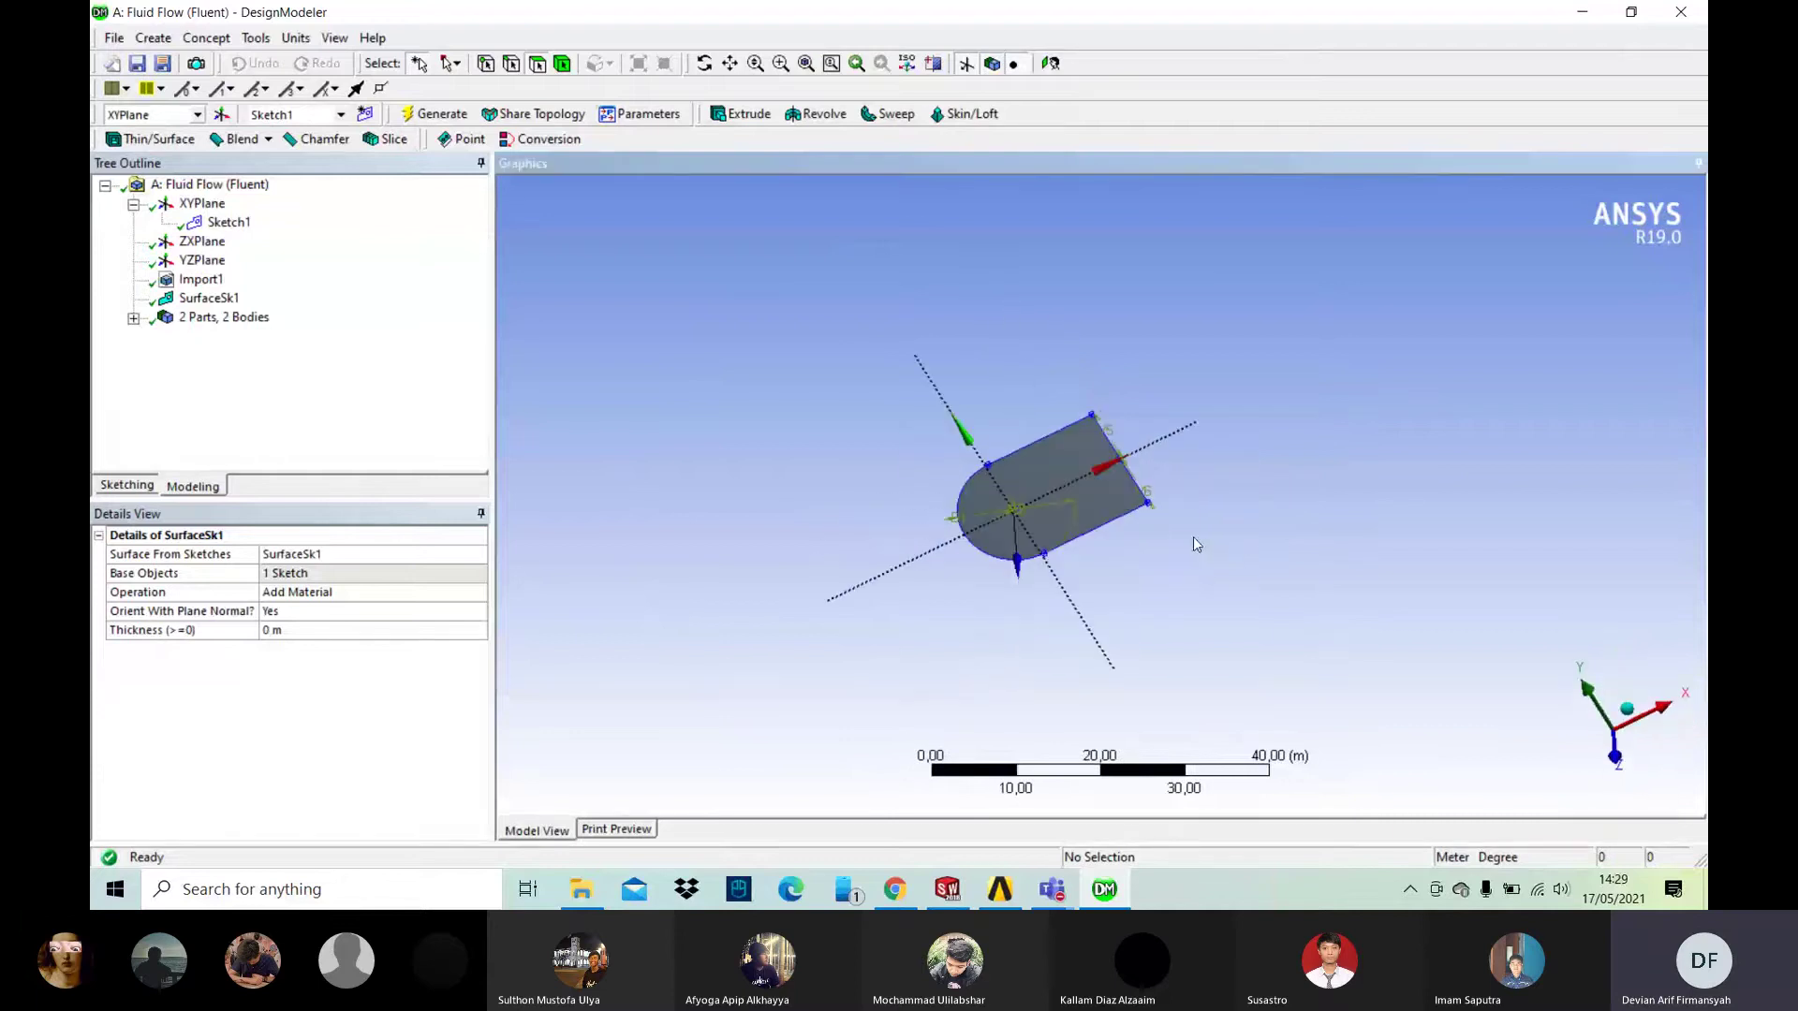
{"action": "left_click", "coordinate": [1614, 757]}
{"action": "scroll", "coordinate": [1187, 537], "scroll_direction": "down", "scroll_amount": 1}
{"action": "scroll", "coordinate": [1161, 526], "scroll_direction": "up", "scroll_amount": 6}
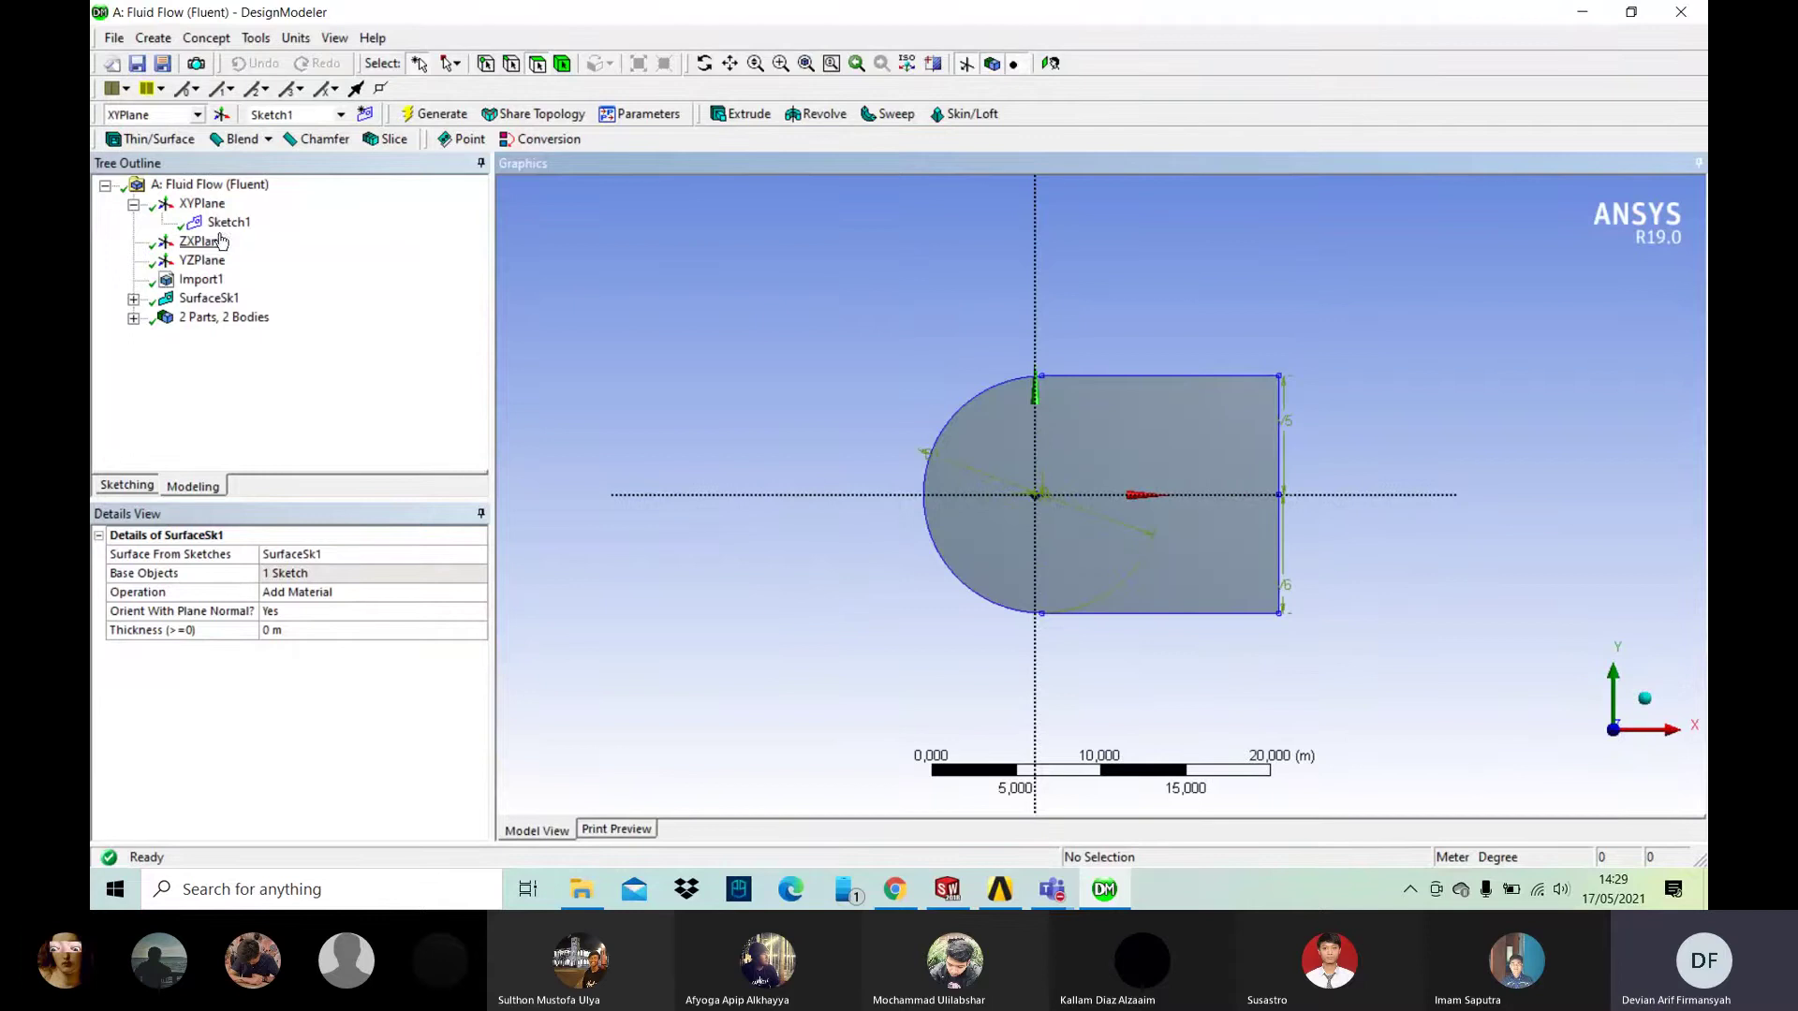
{"action": "left_click", "coordinate": [232, 204]}
{"action": "left_click", "coordinate": [364, 113]}
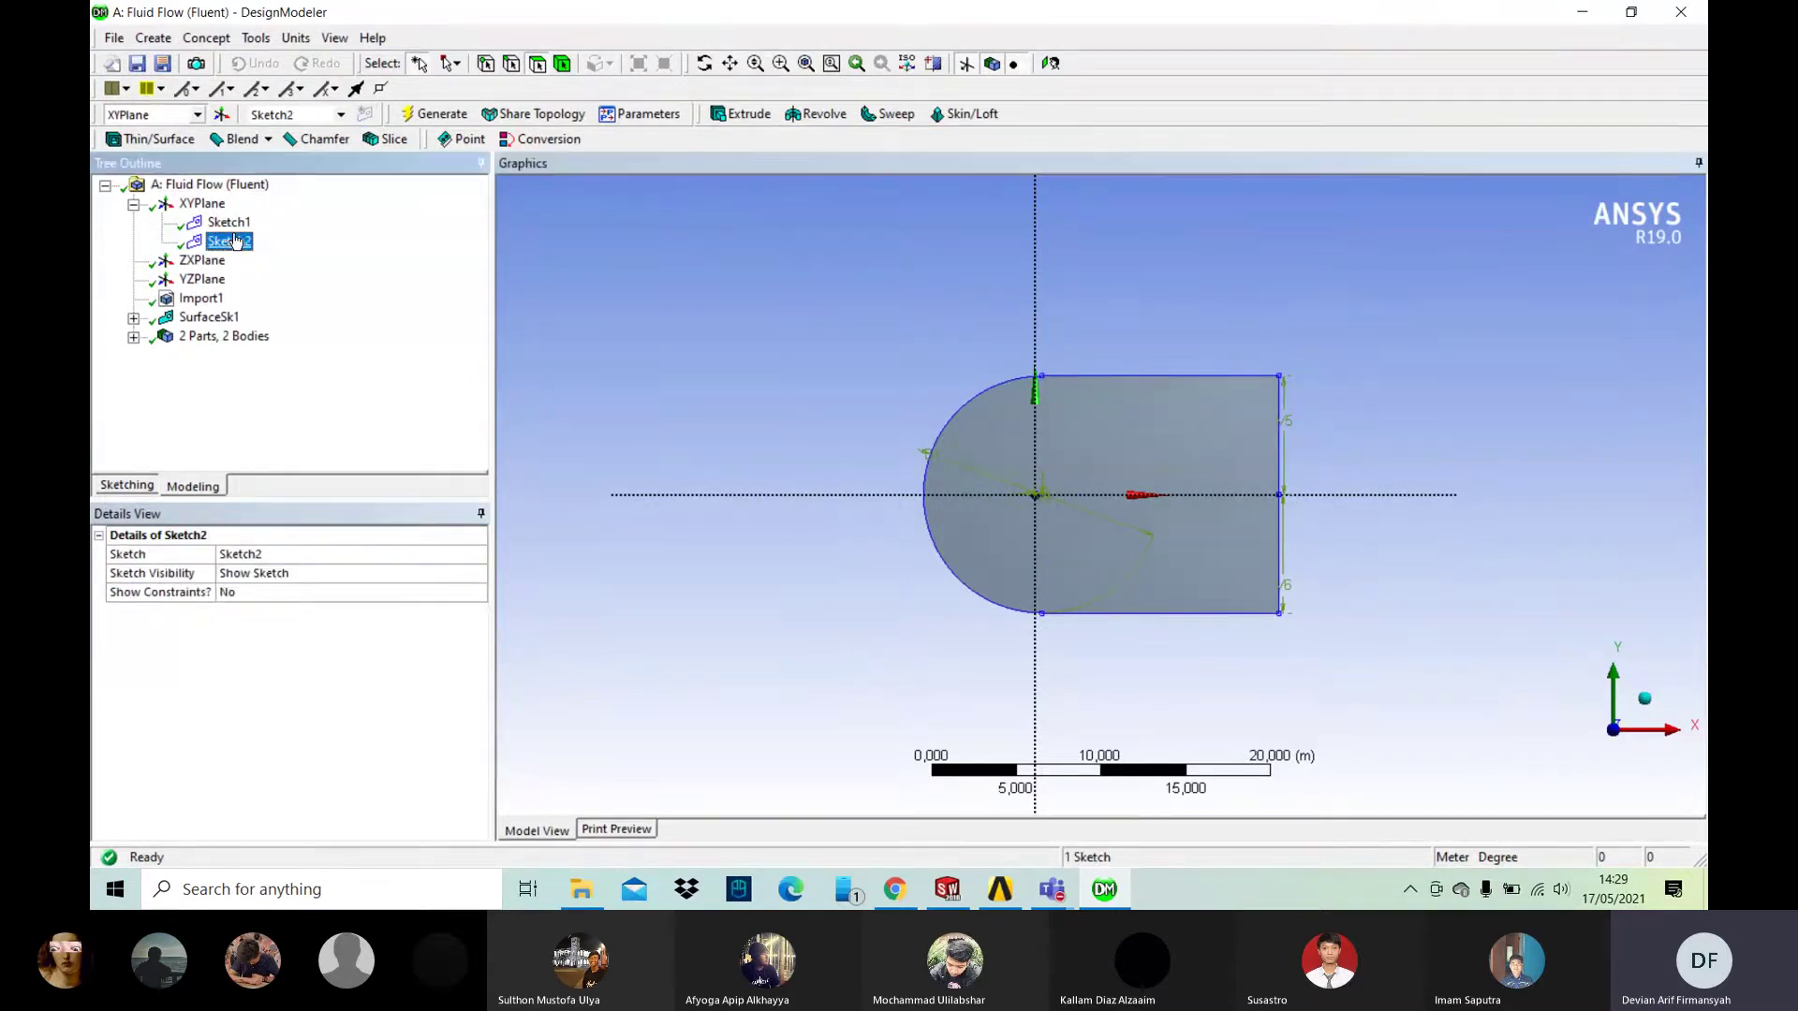
Step: Sketch a rectangle about 0,46 m high around the X axis, from the airfoil's trailing edge past the domain's straight vertical edge
{"action": "left_click", "coordinate": [131, 486]}
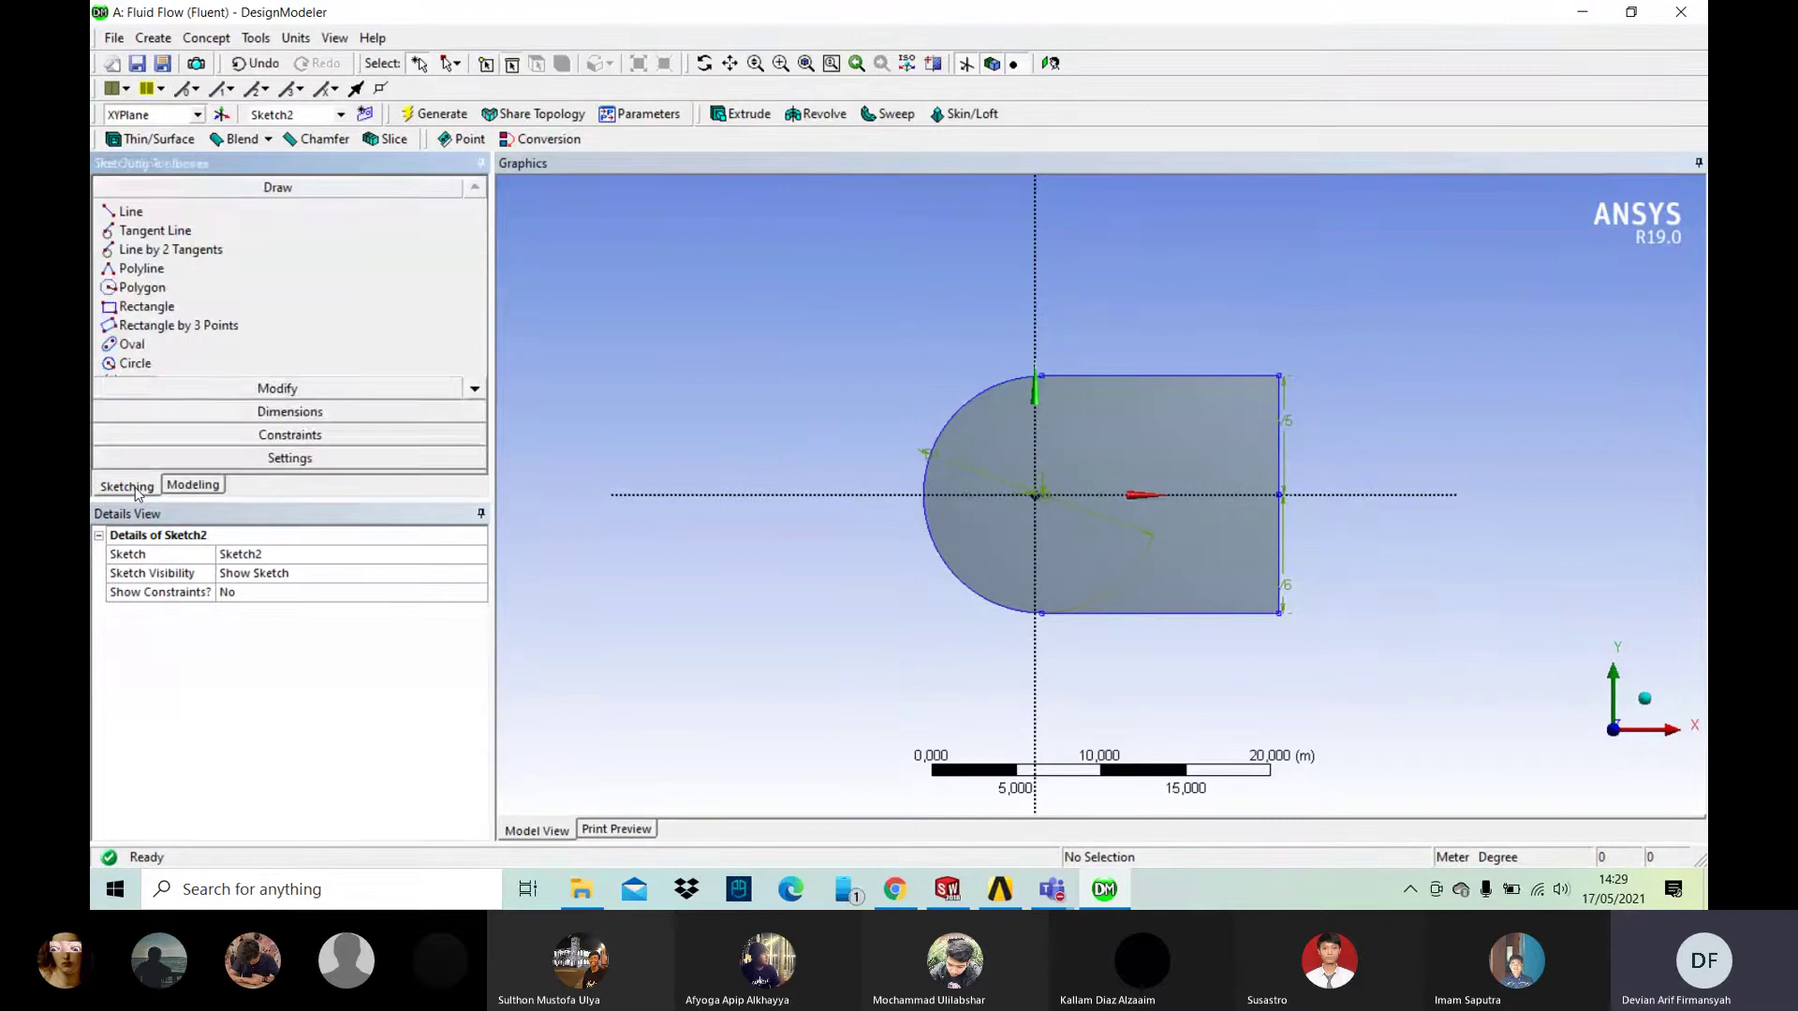
{"action": "left_click", "coordinate": [146, 306]}
{"action": "scroll", "coordinate": [1078, 488], "scroll_direction": "down", "scroll_amount": 1}
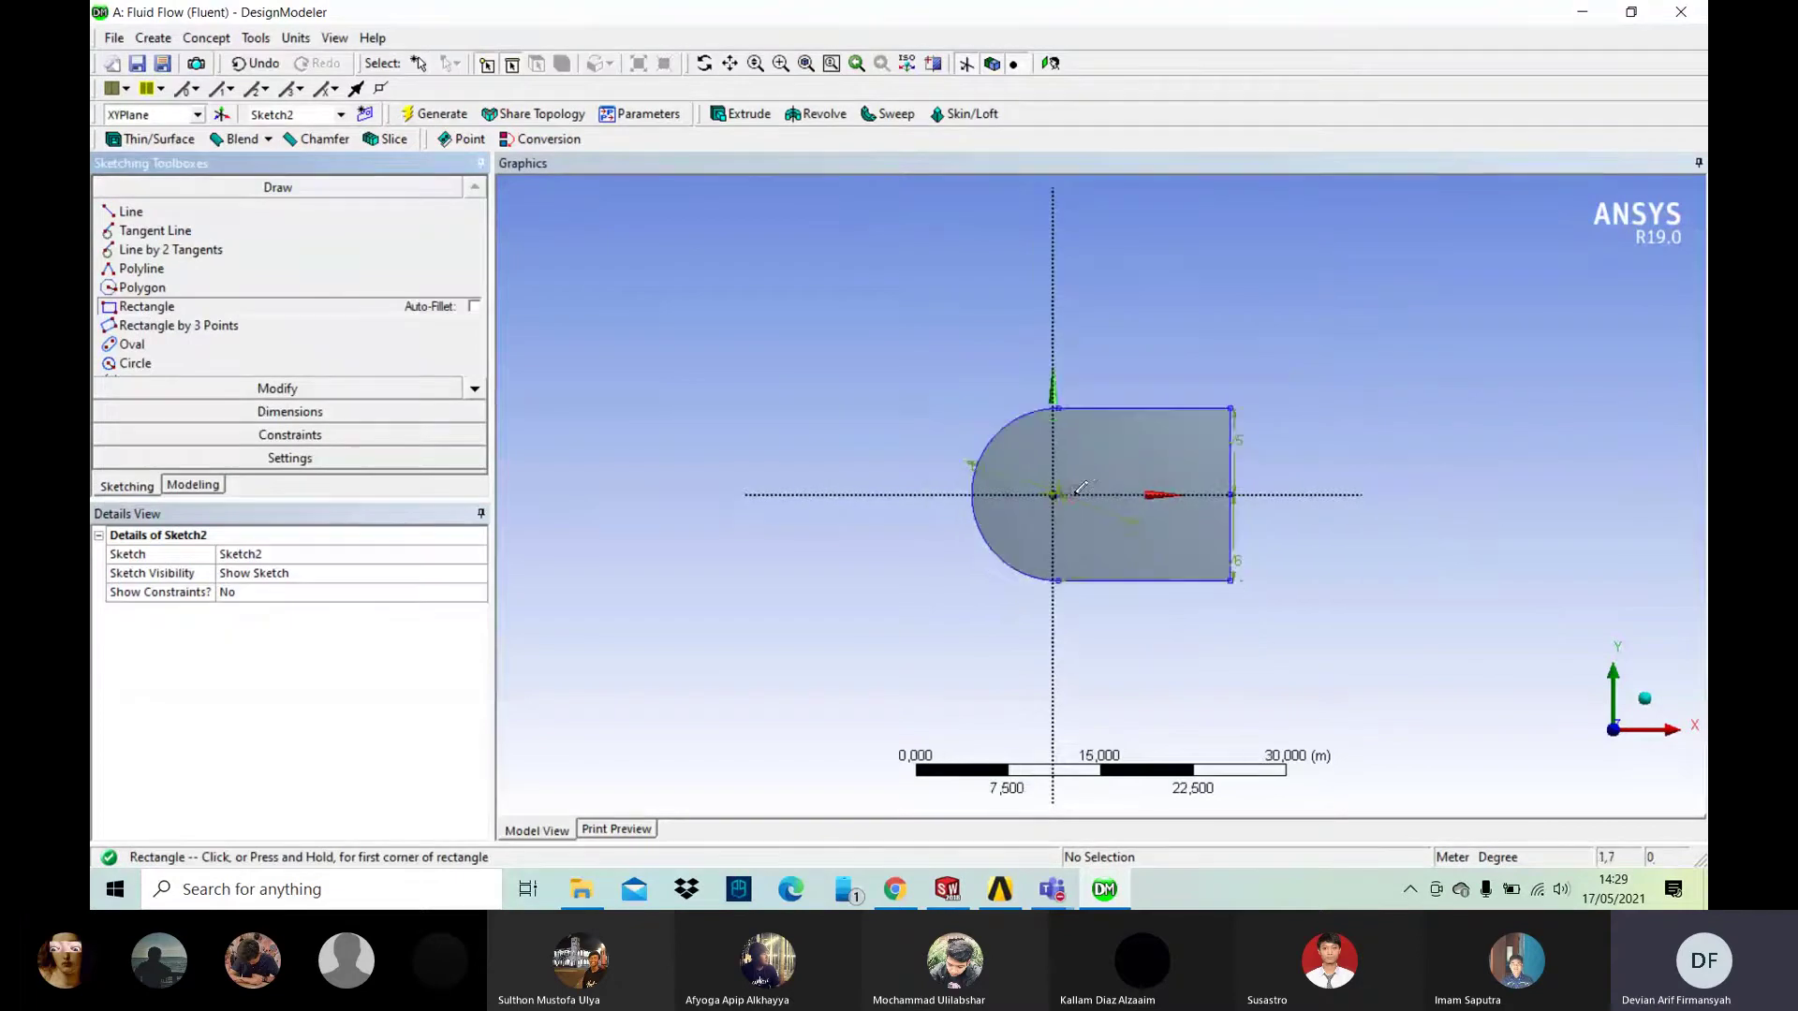
{"action": "scroll", "coordinate": [1078, 489], "scroll_direction": "up", "scroll_amount": 6}
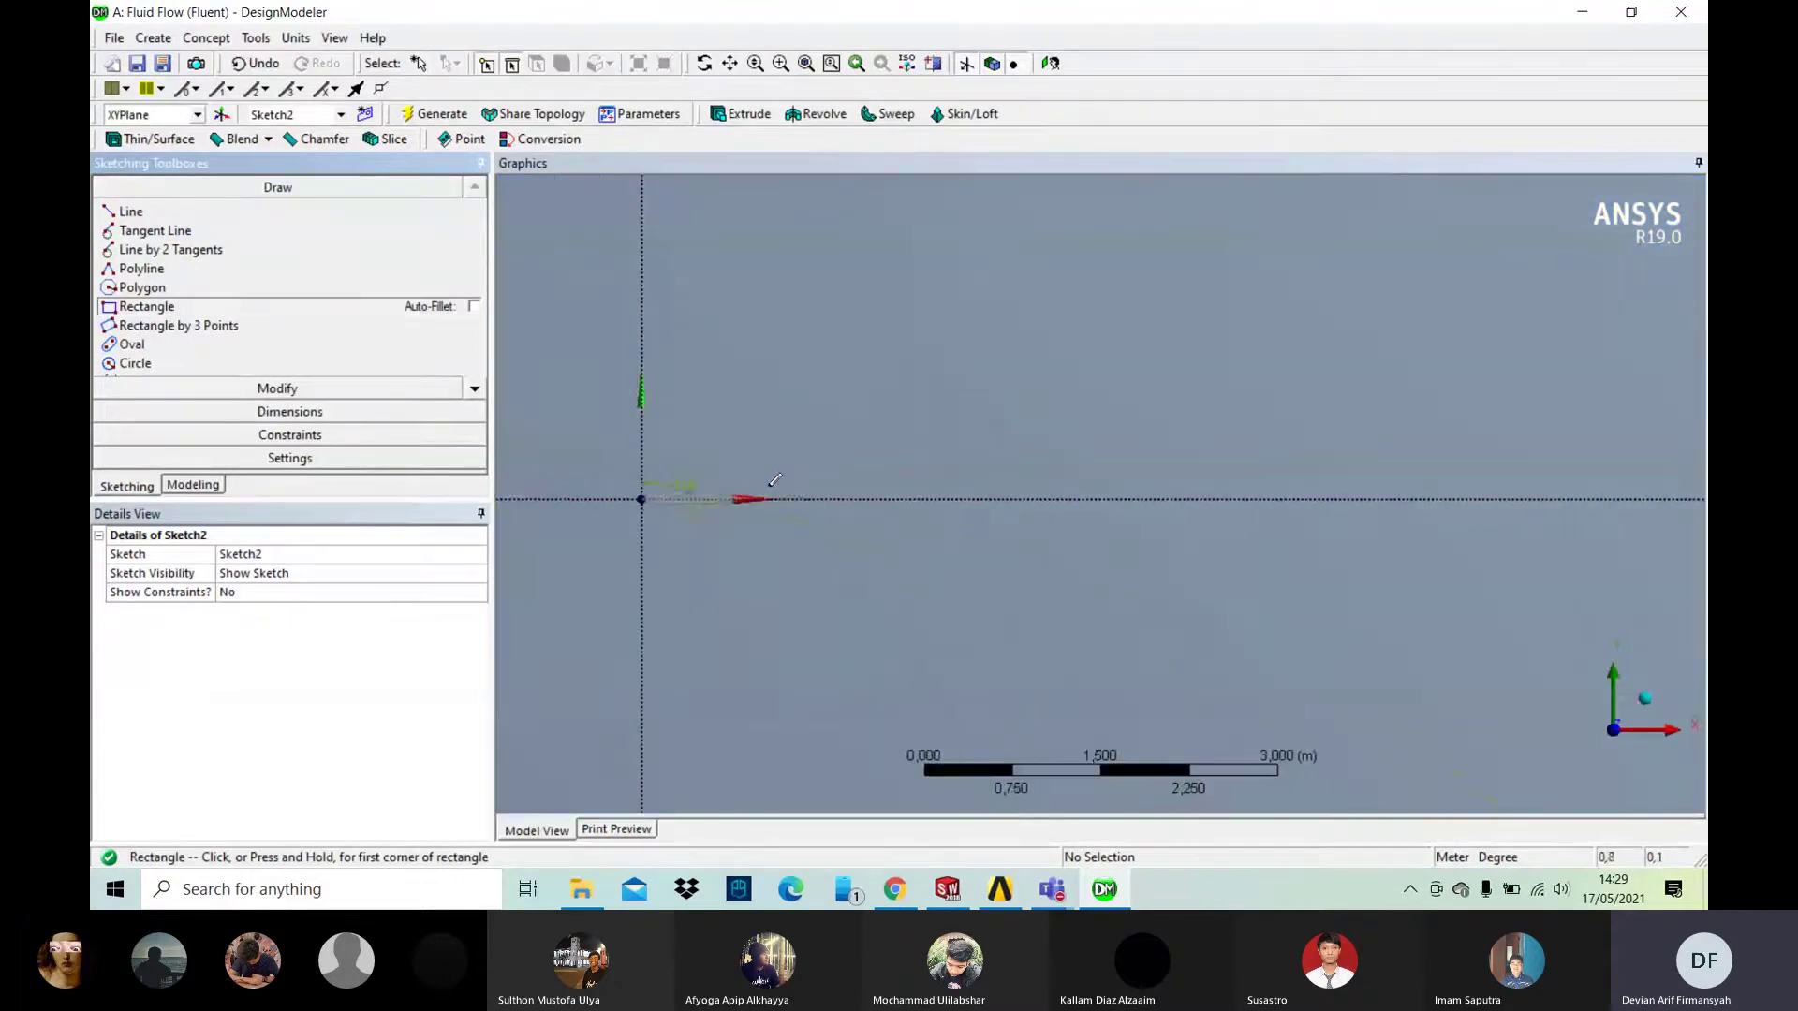
{"action": "left_click", "coordinate": [727, 483]}
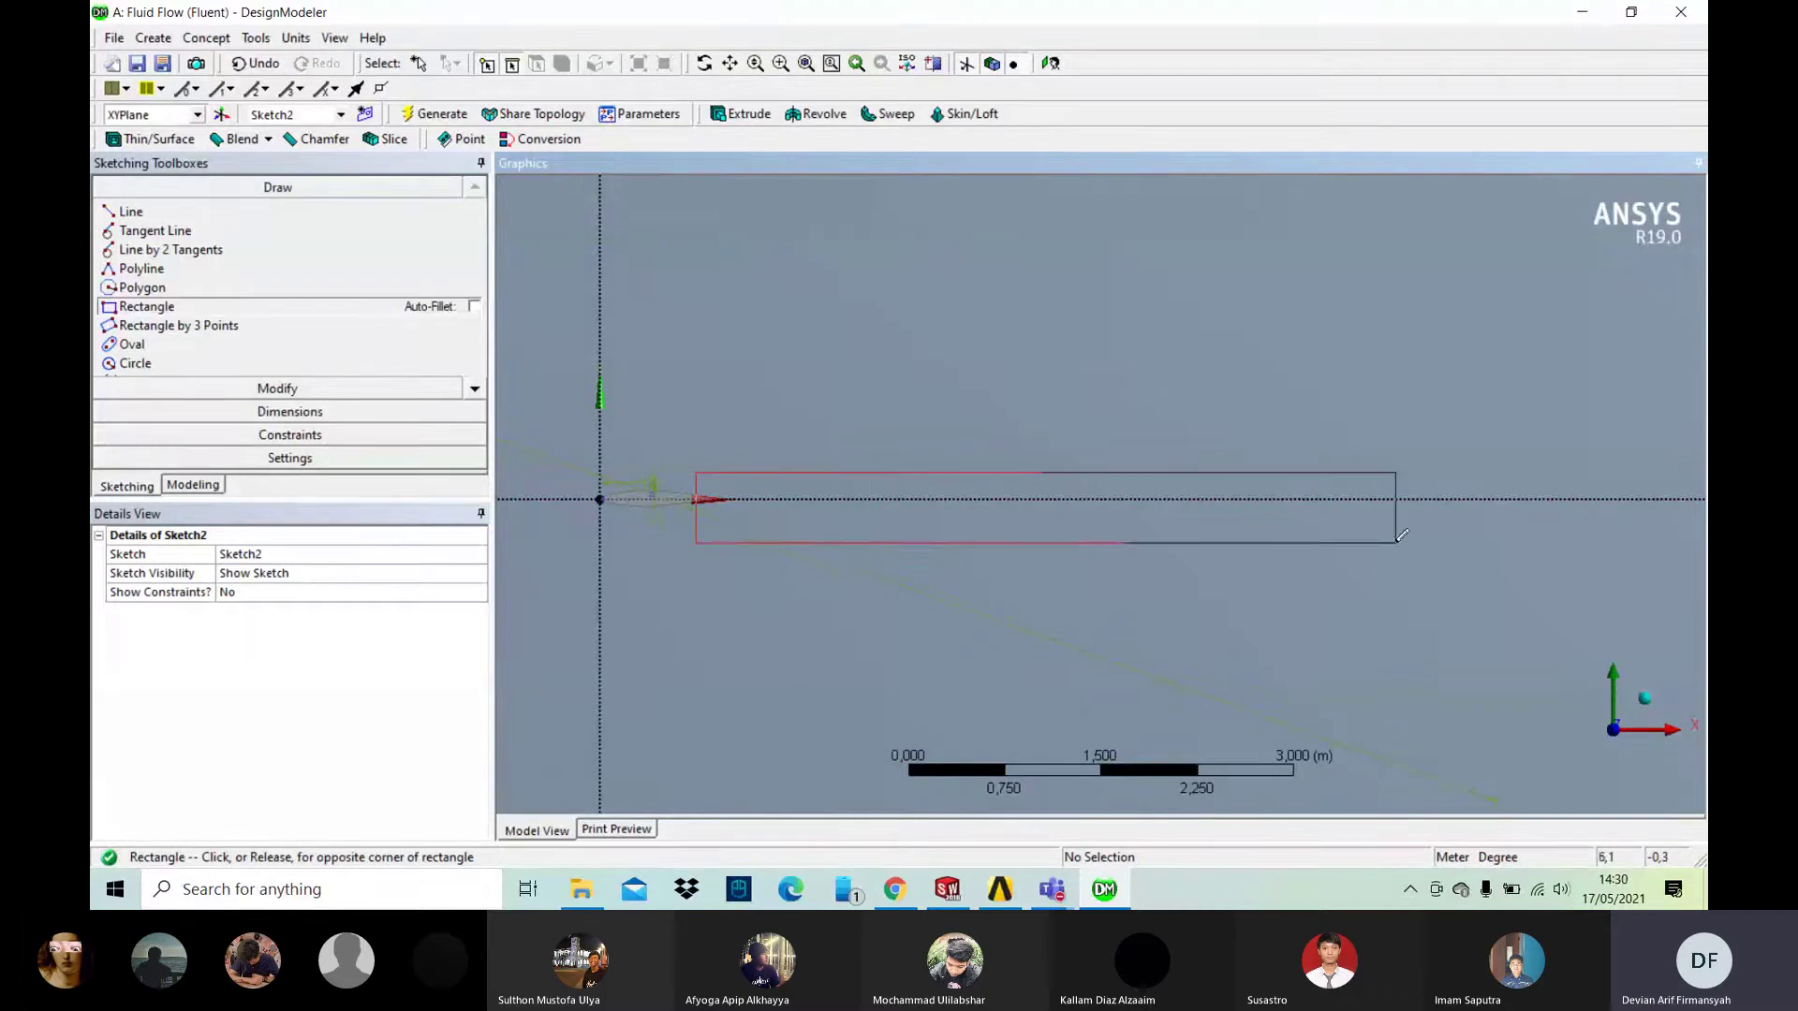
{"action": "scroll", "coordinate": [1523, 525], "scroll_direction": "down", "scroll_amount": 3}
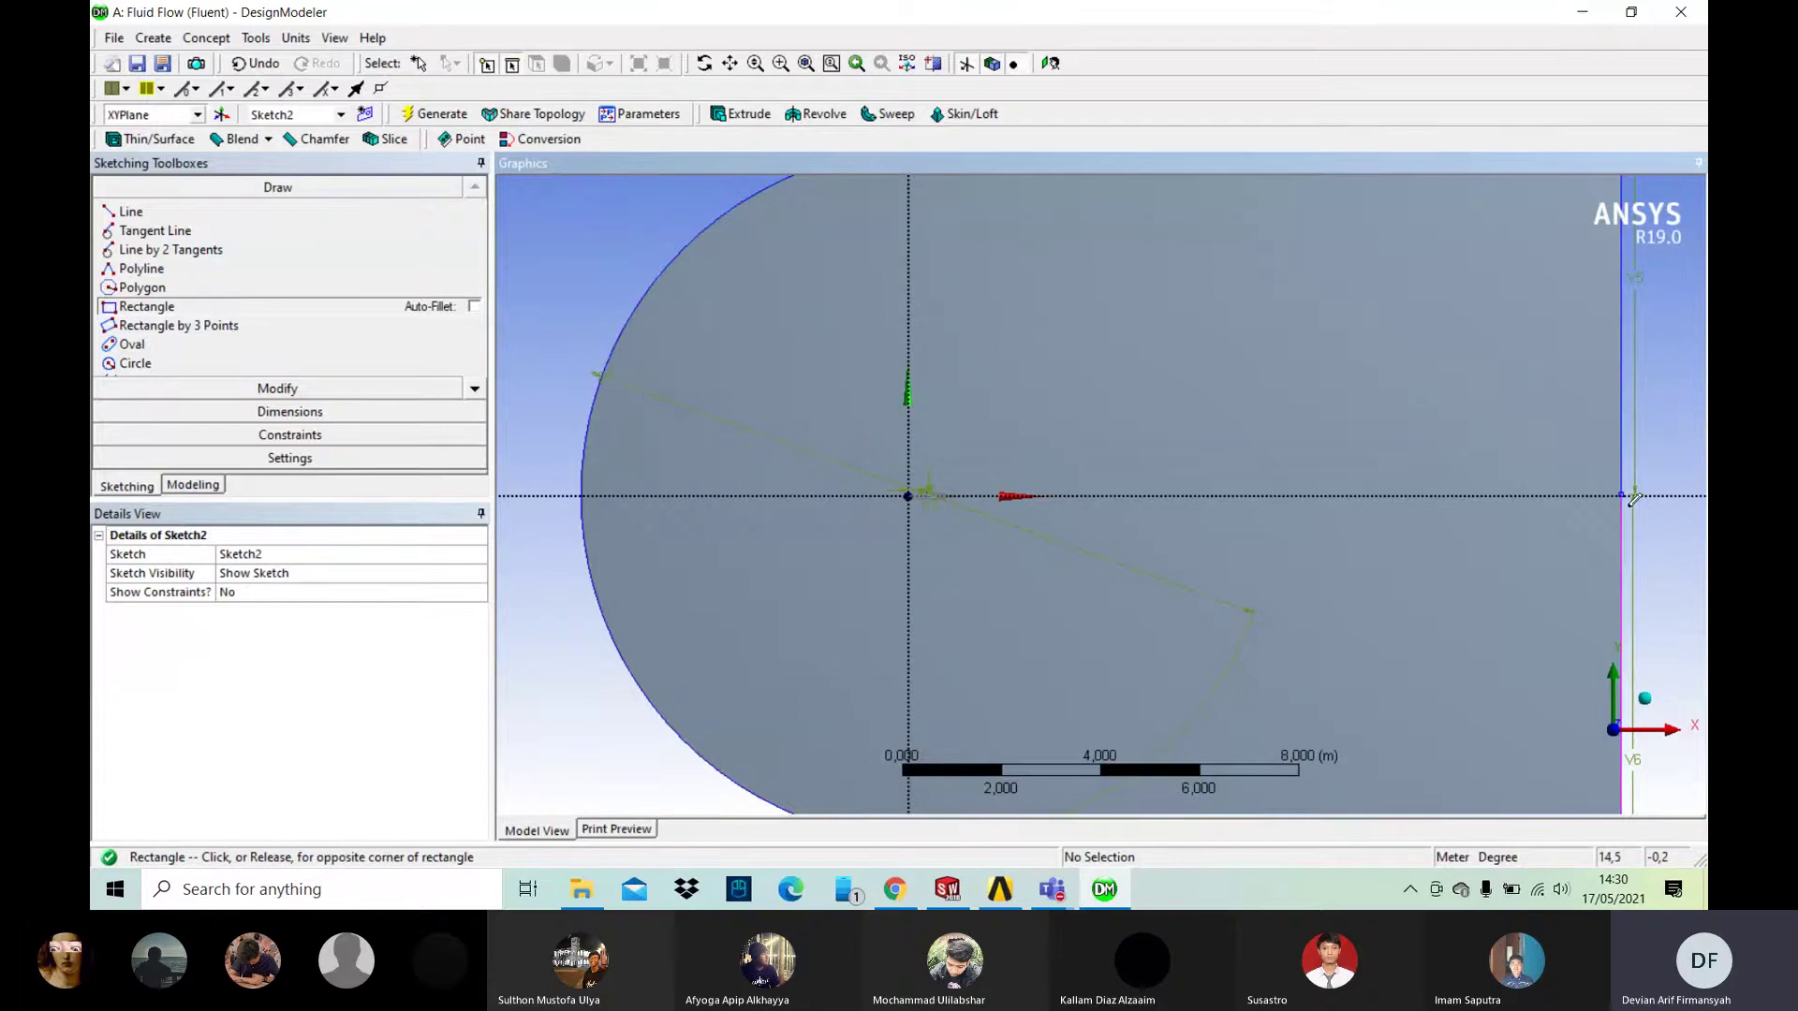
{"action": "left_click", "coordinate": [1663, 500]}
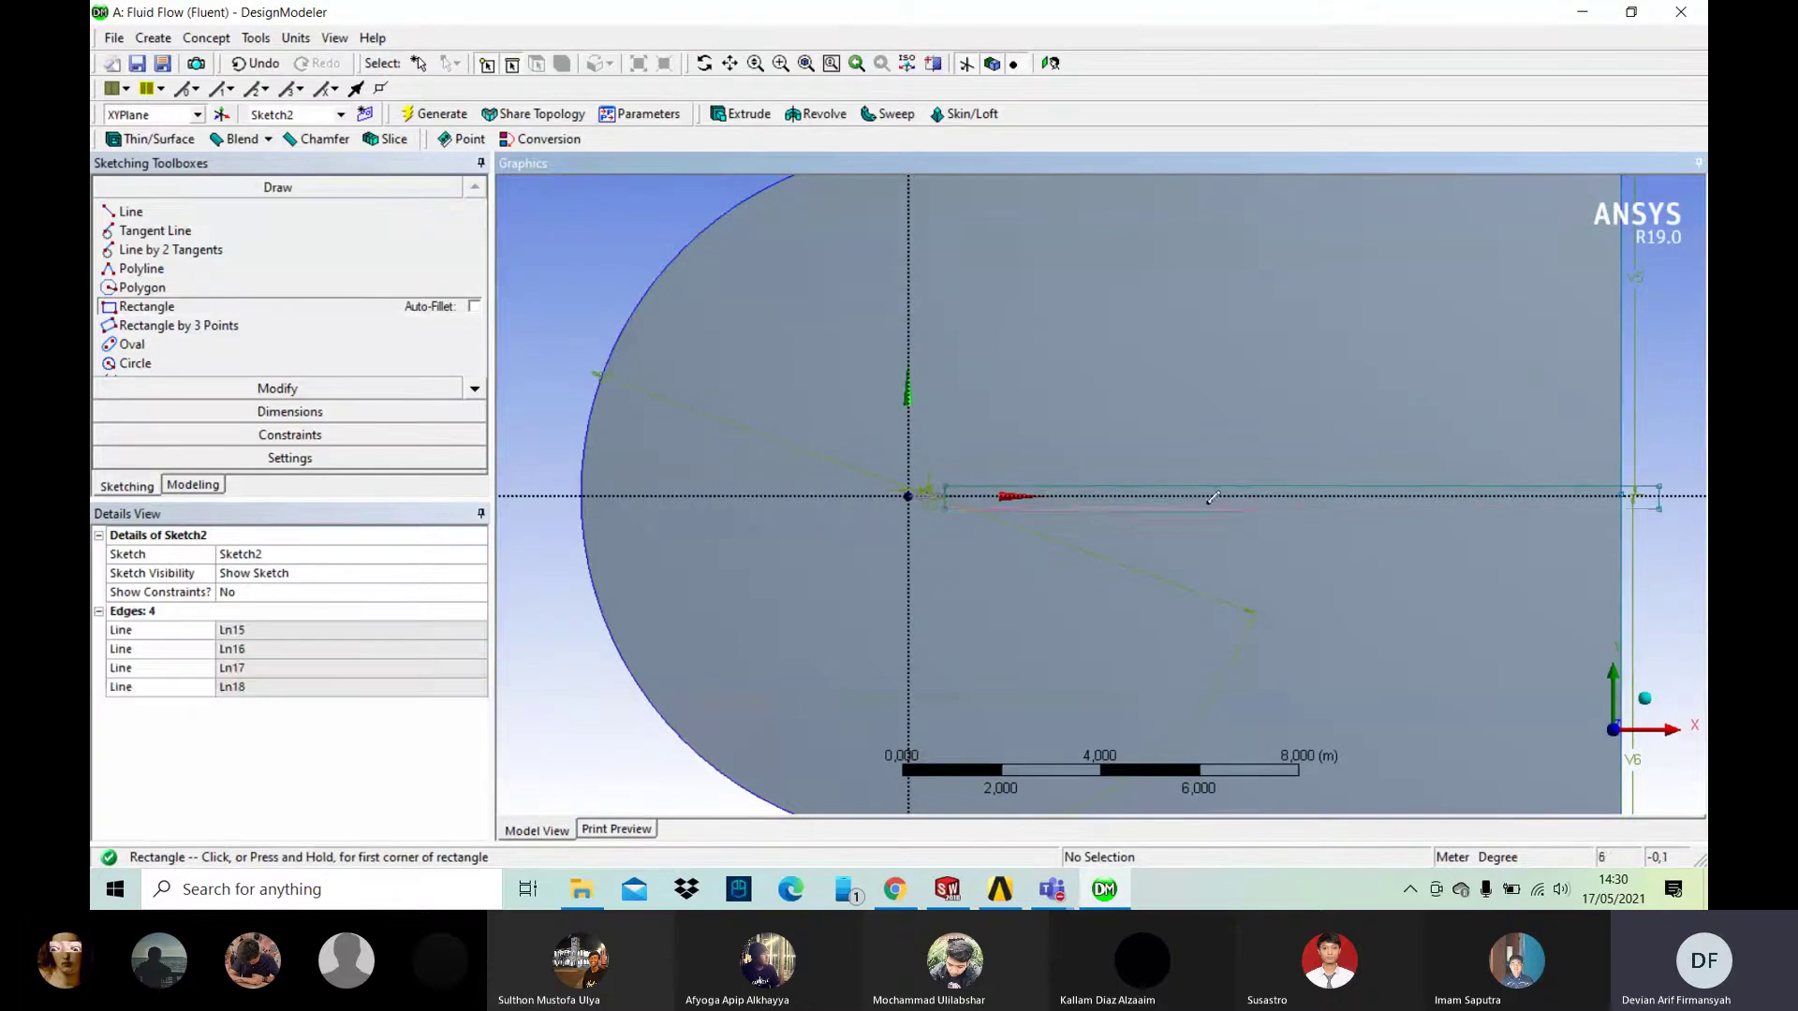
Step: Add vertical dimensions from the X axis to the rectangle's upper and lower edges
{"action": "scroll", "coordinate": [1171, 513], "scroll_direction": "up", "scroll_amount": 1}
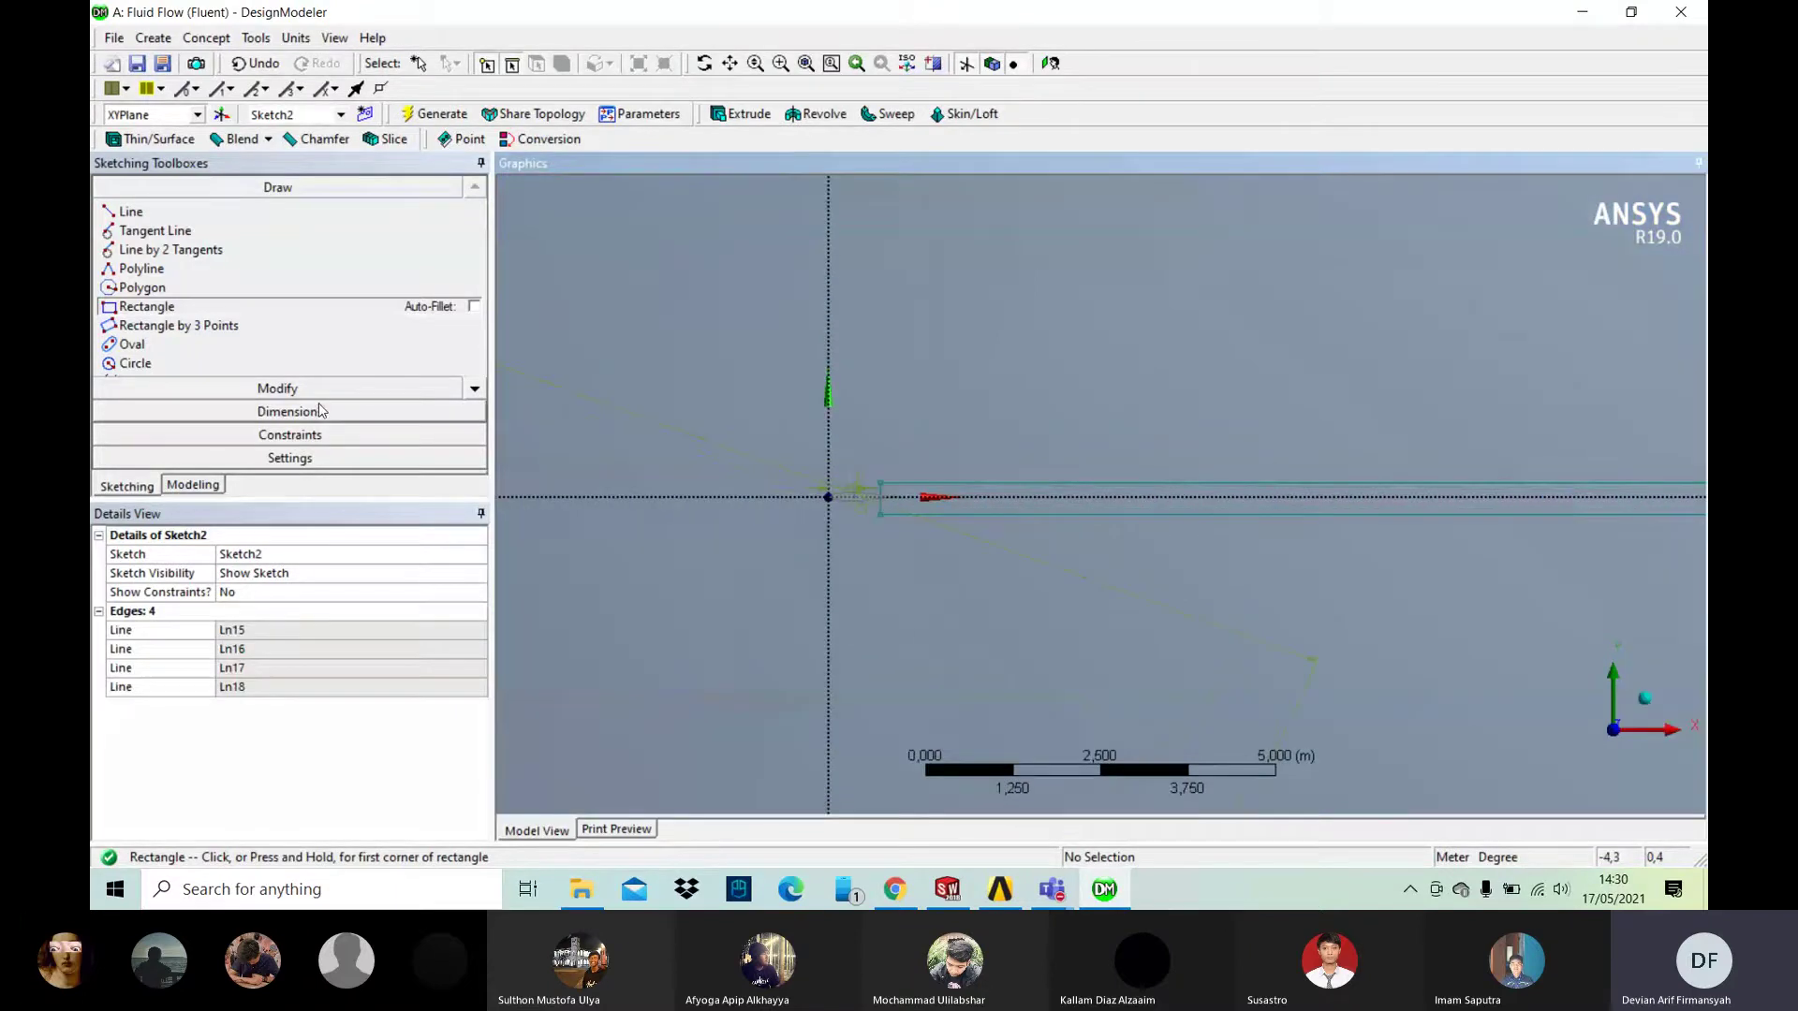
{"action": "left_click", "coordinate": [323, 412]}
{"action": "left_click", "coordinate": [205, 296]}
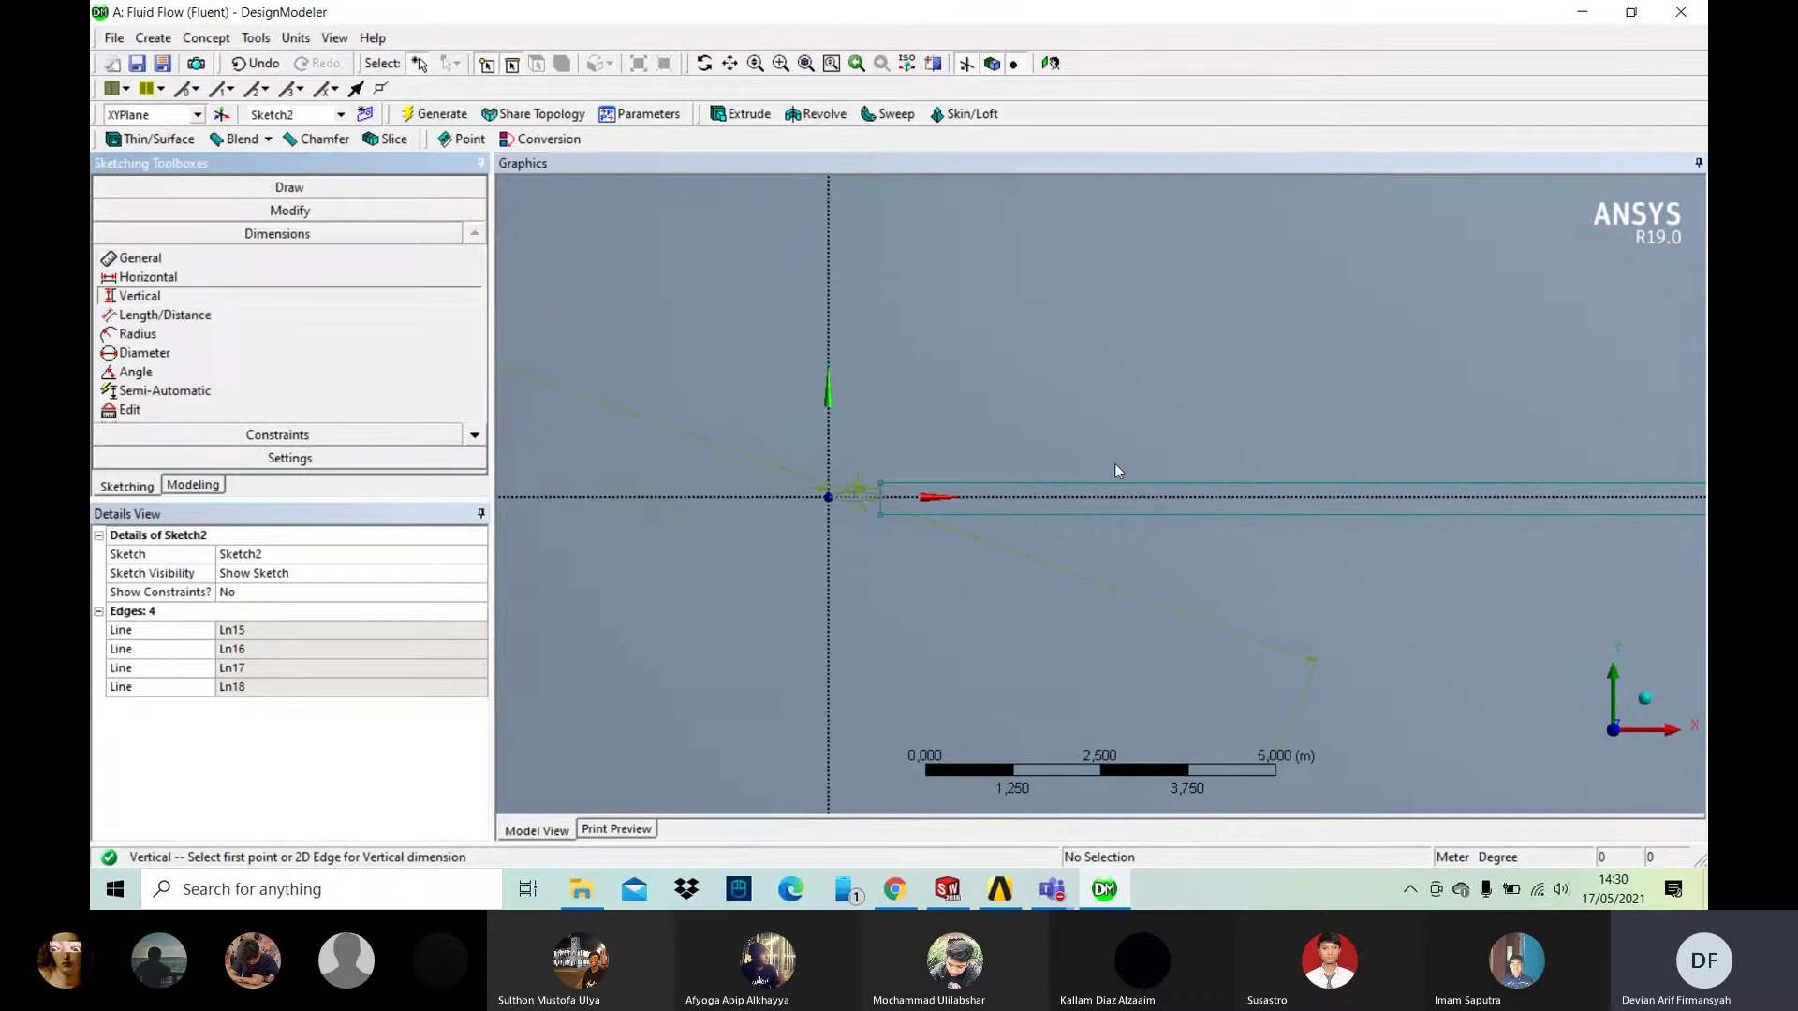
{"action": "left_click", "coordinate": [1179, 497]}
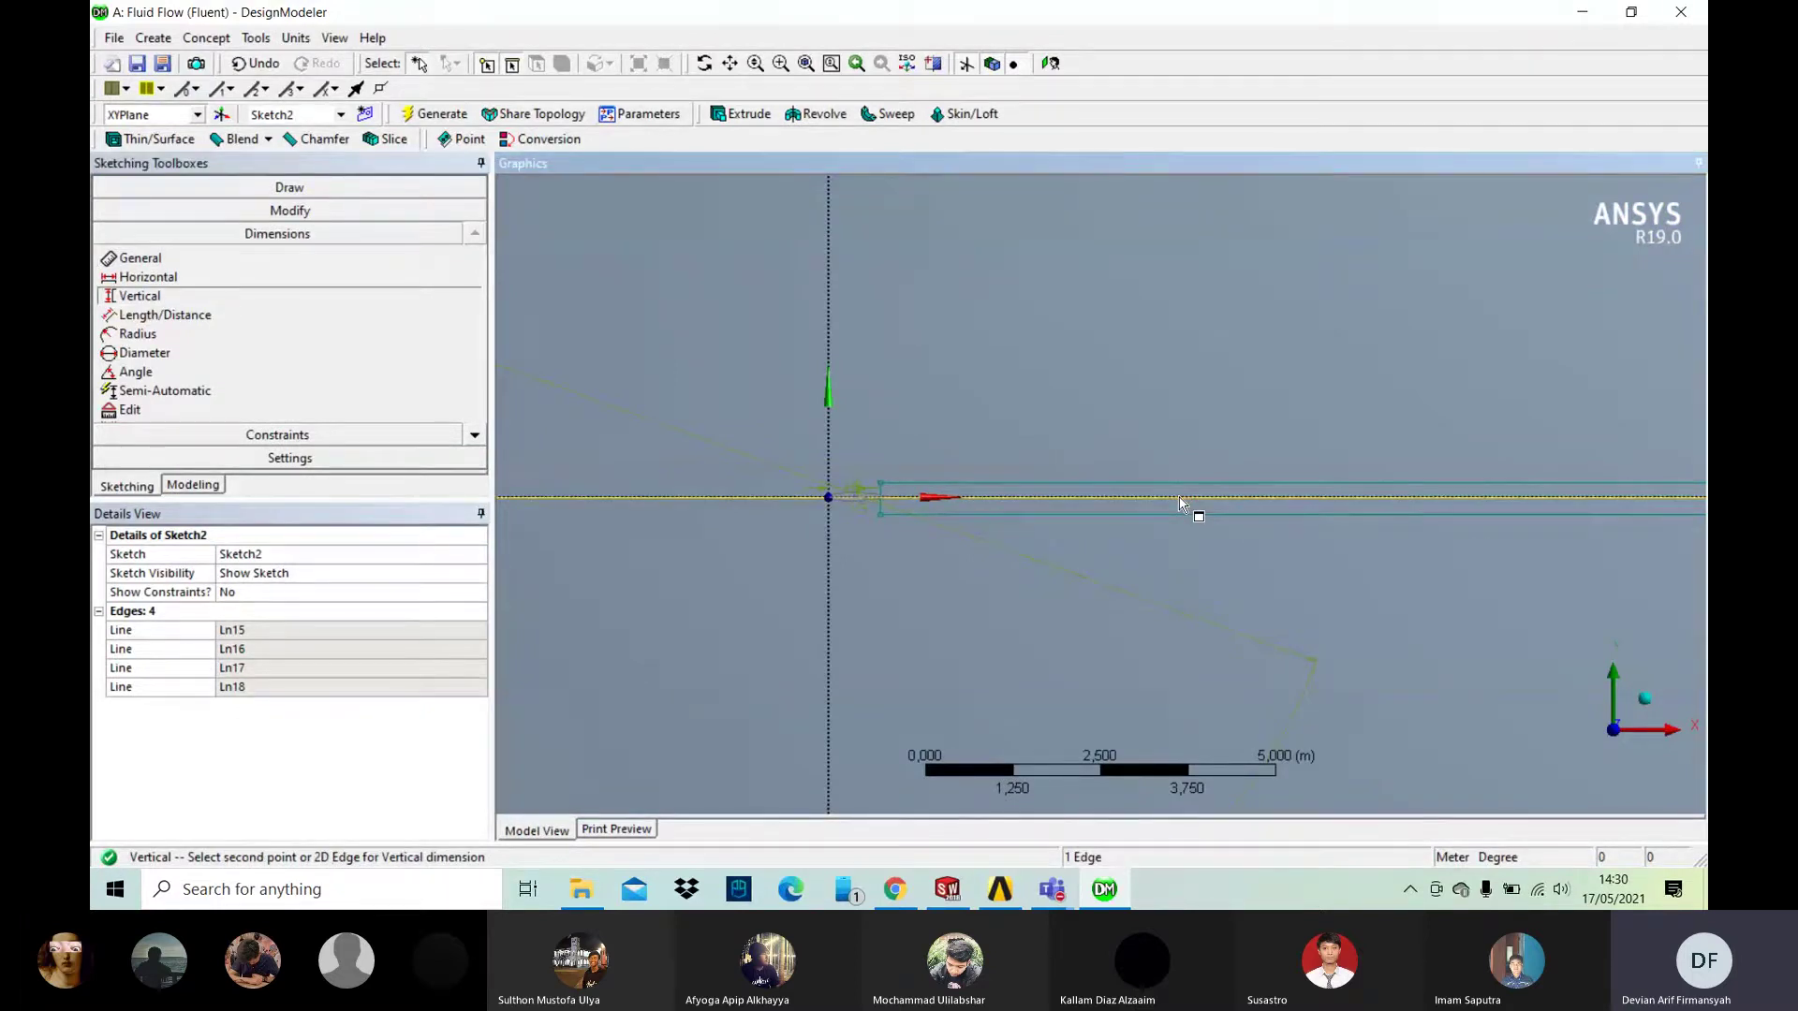
{"action": "scroll", "coordinate": [1180, 503], "scroll_direction": "up", "scroll_amount": 3}
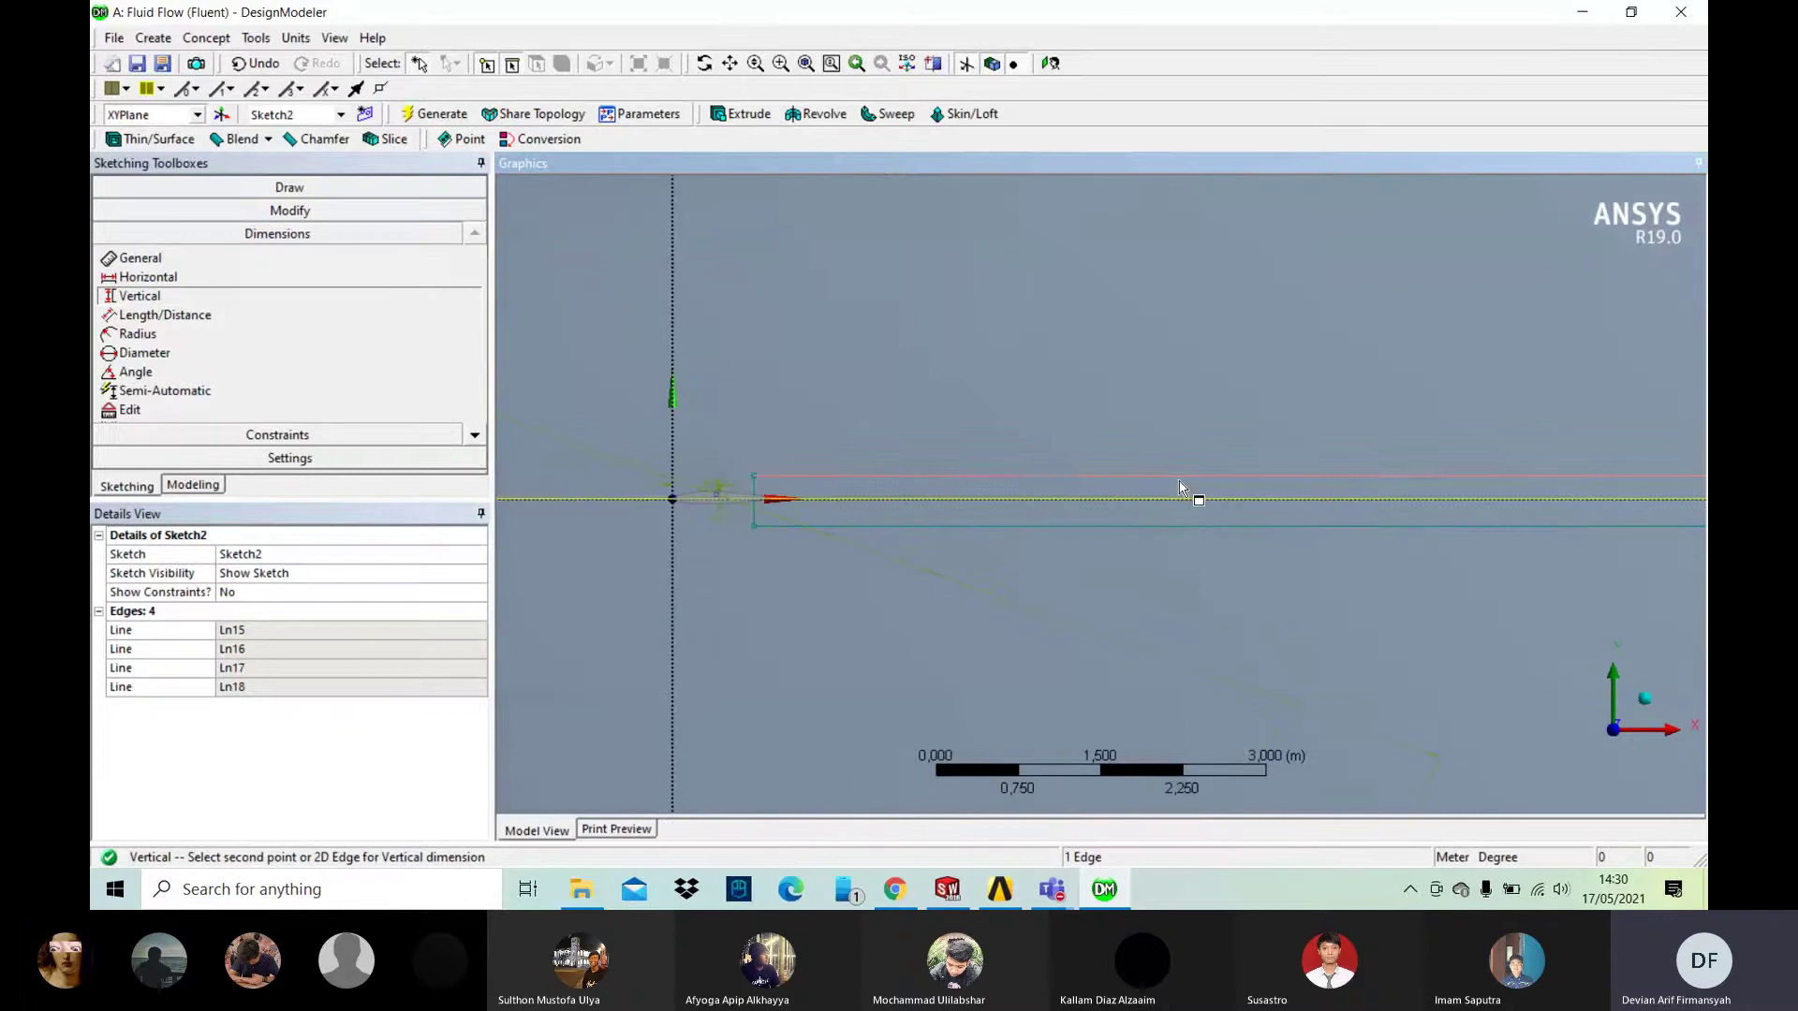
{"action": "left_click", "coordinate": [1181, 476]}
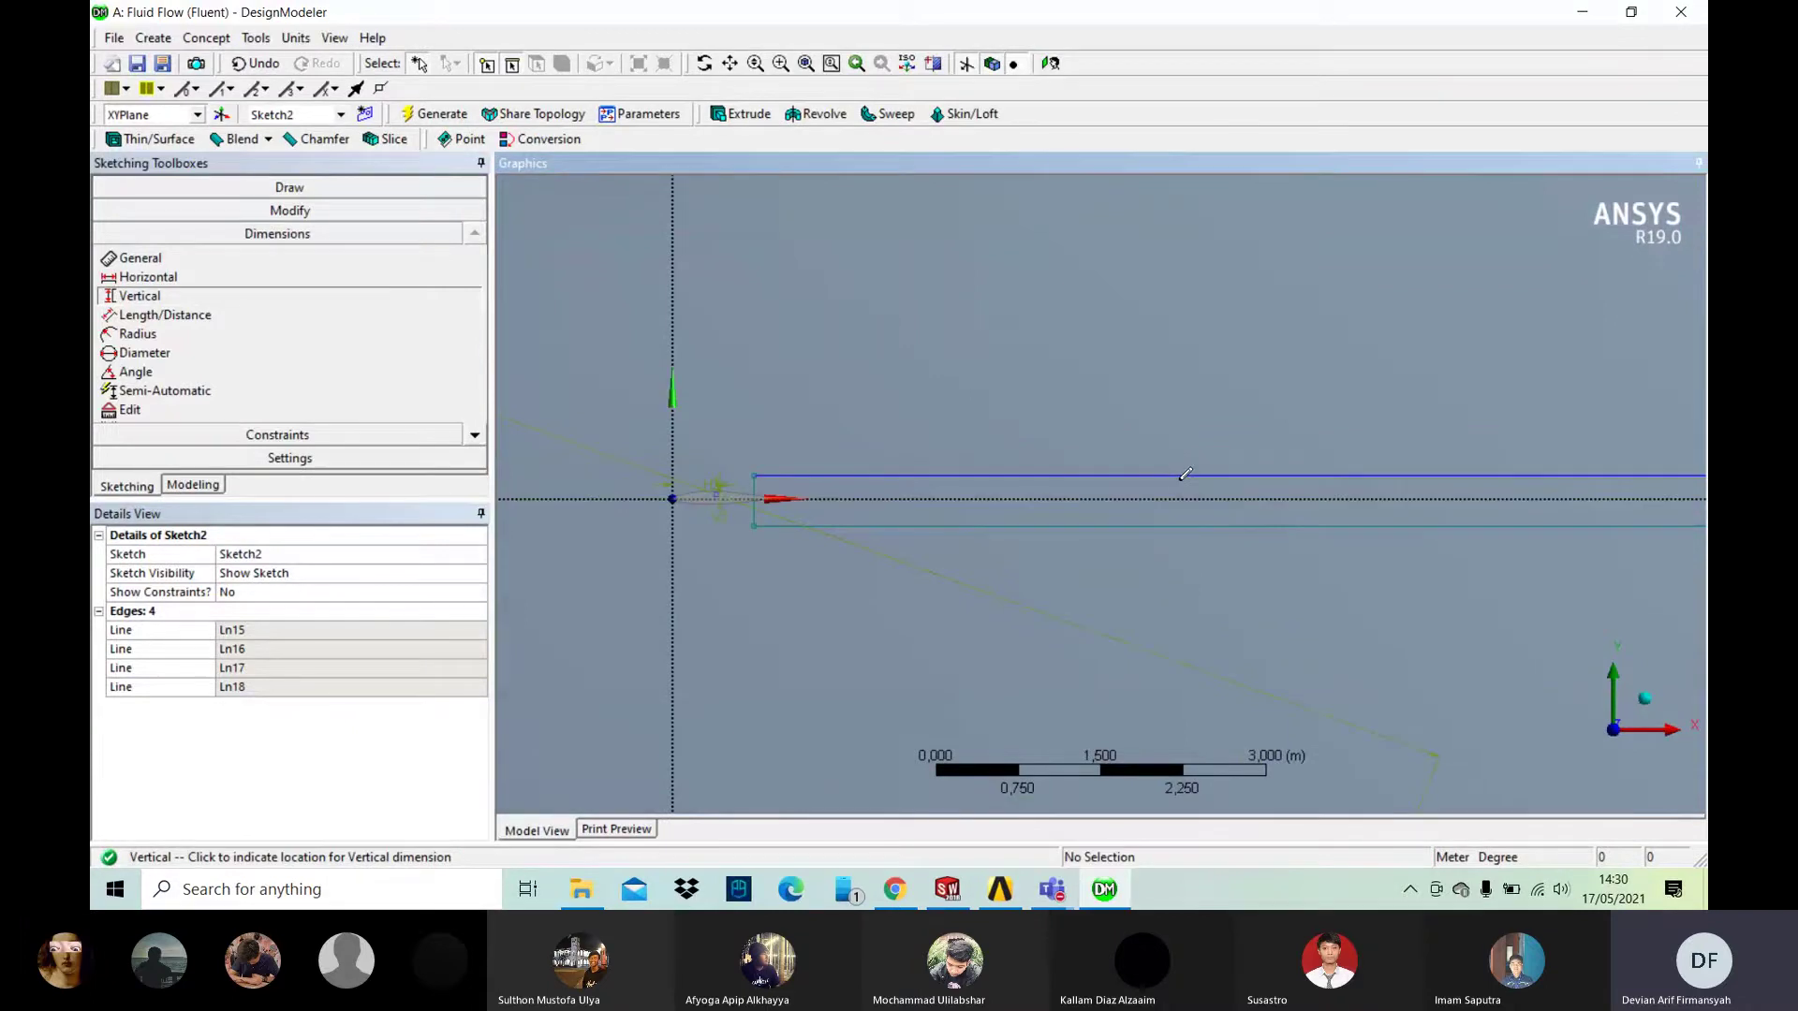
{"action": "left_click", "coordinate": [1182, 432]}
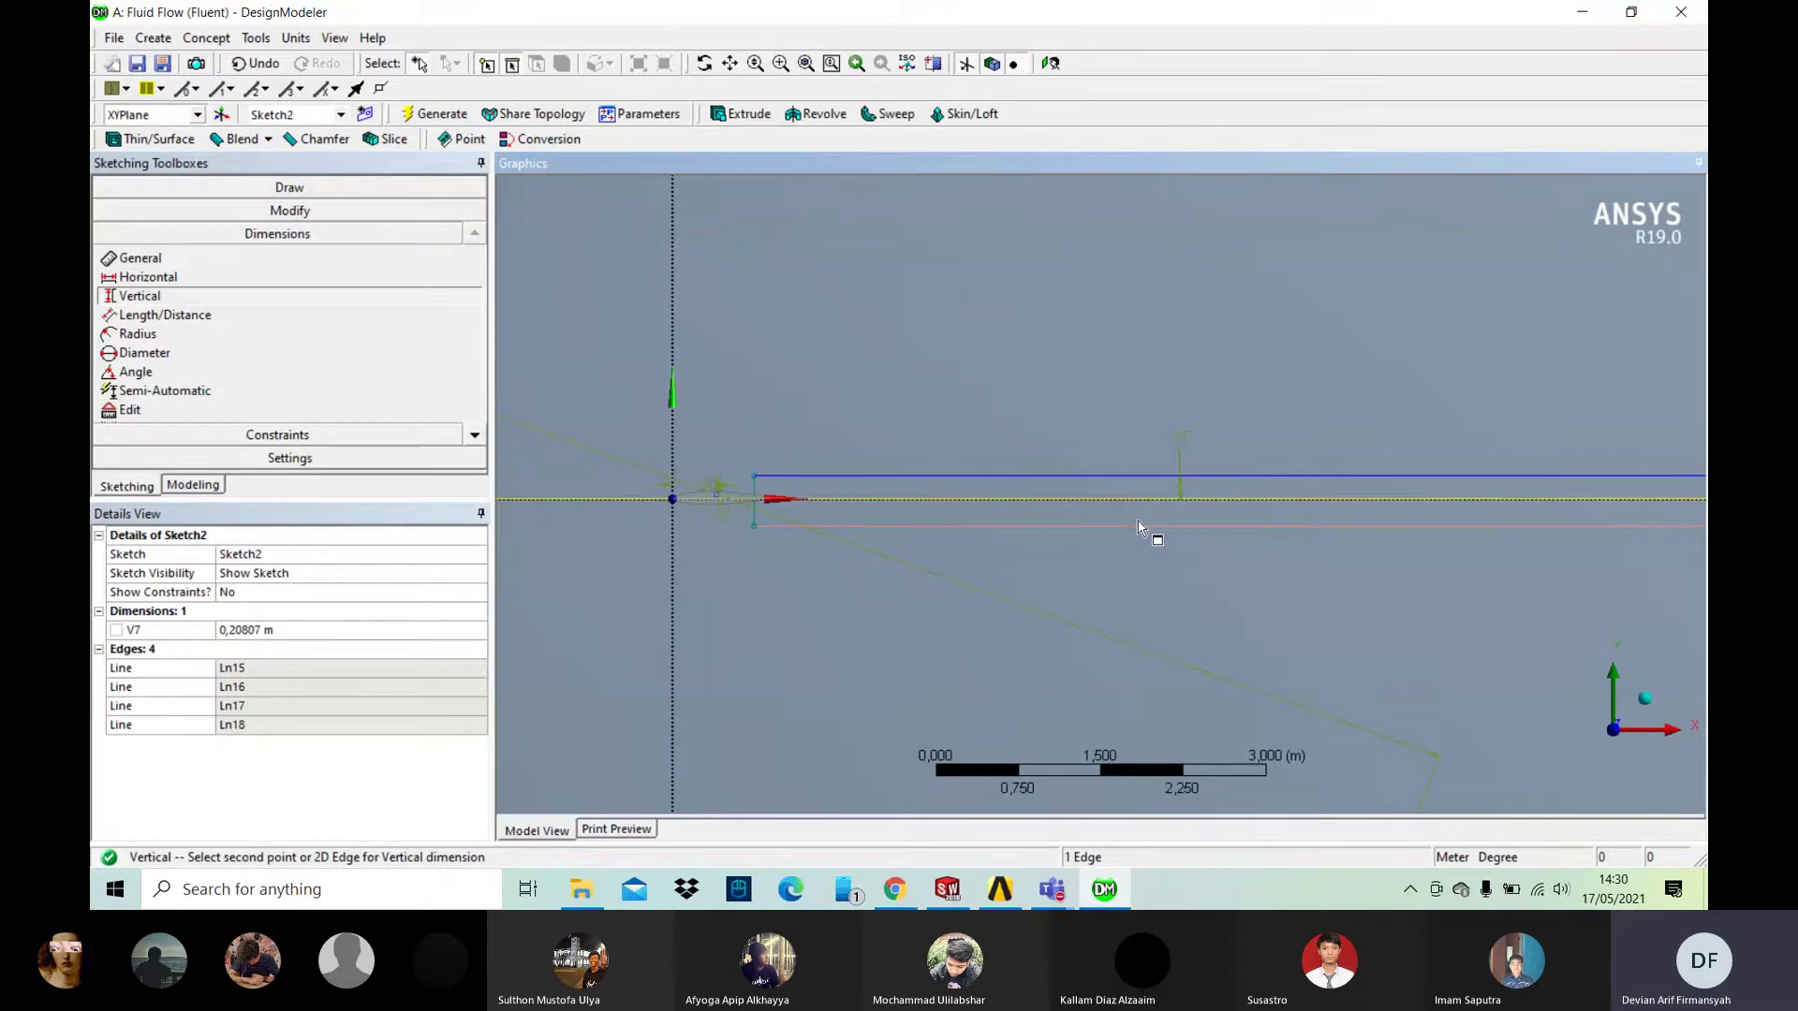
{"action": "left_click", "coordinate": [1144, 524]}
{"action": "left_click", "coordinate": [1149, 553]}
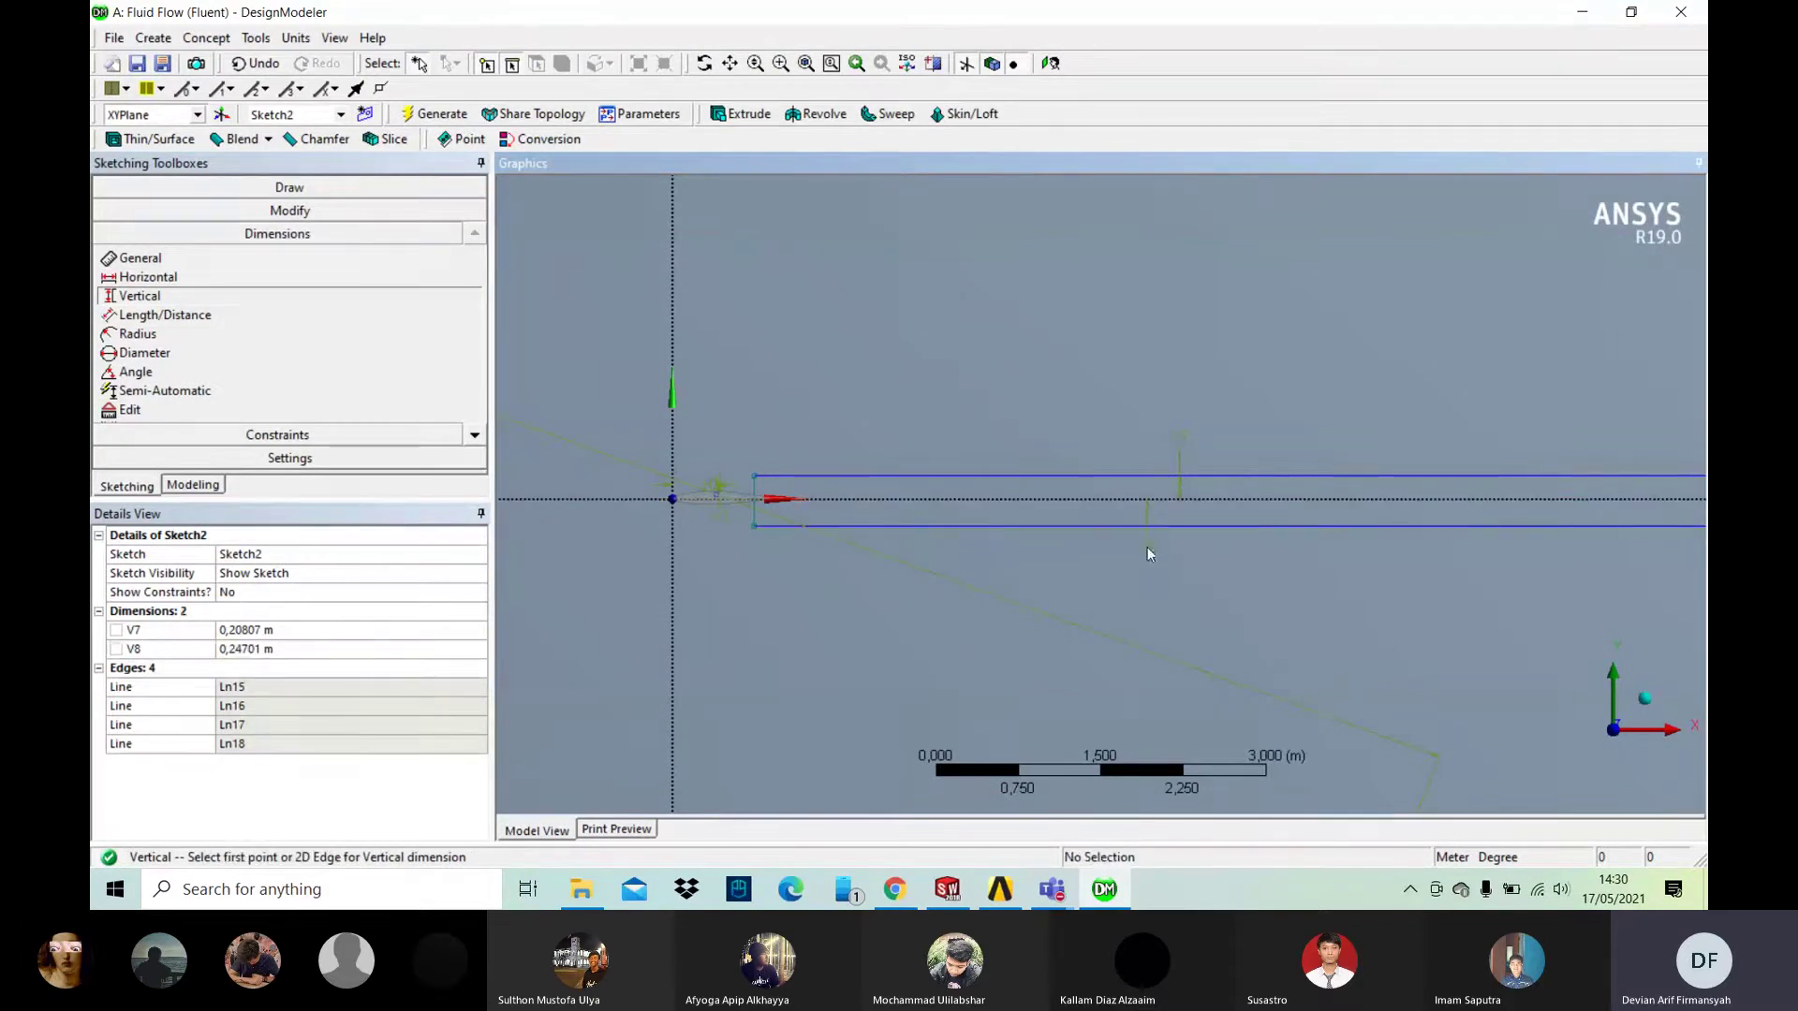
Step: Set the distances from the X axis to the rectangle's upper and lower edges to 0,7 m each
{"action": "left_click", "coordinate": [234, 630]}
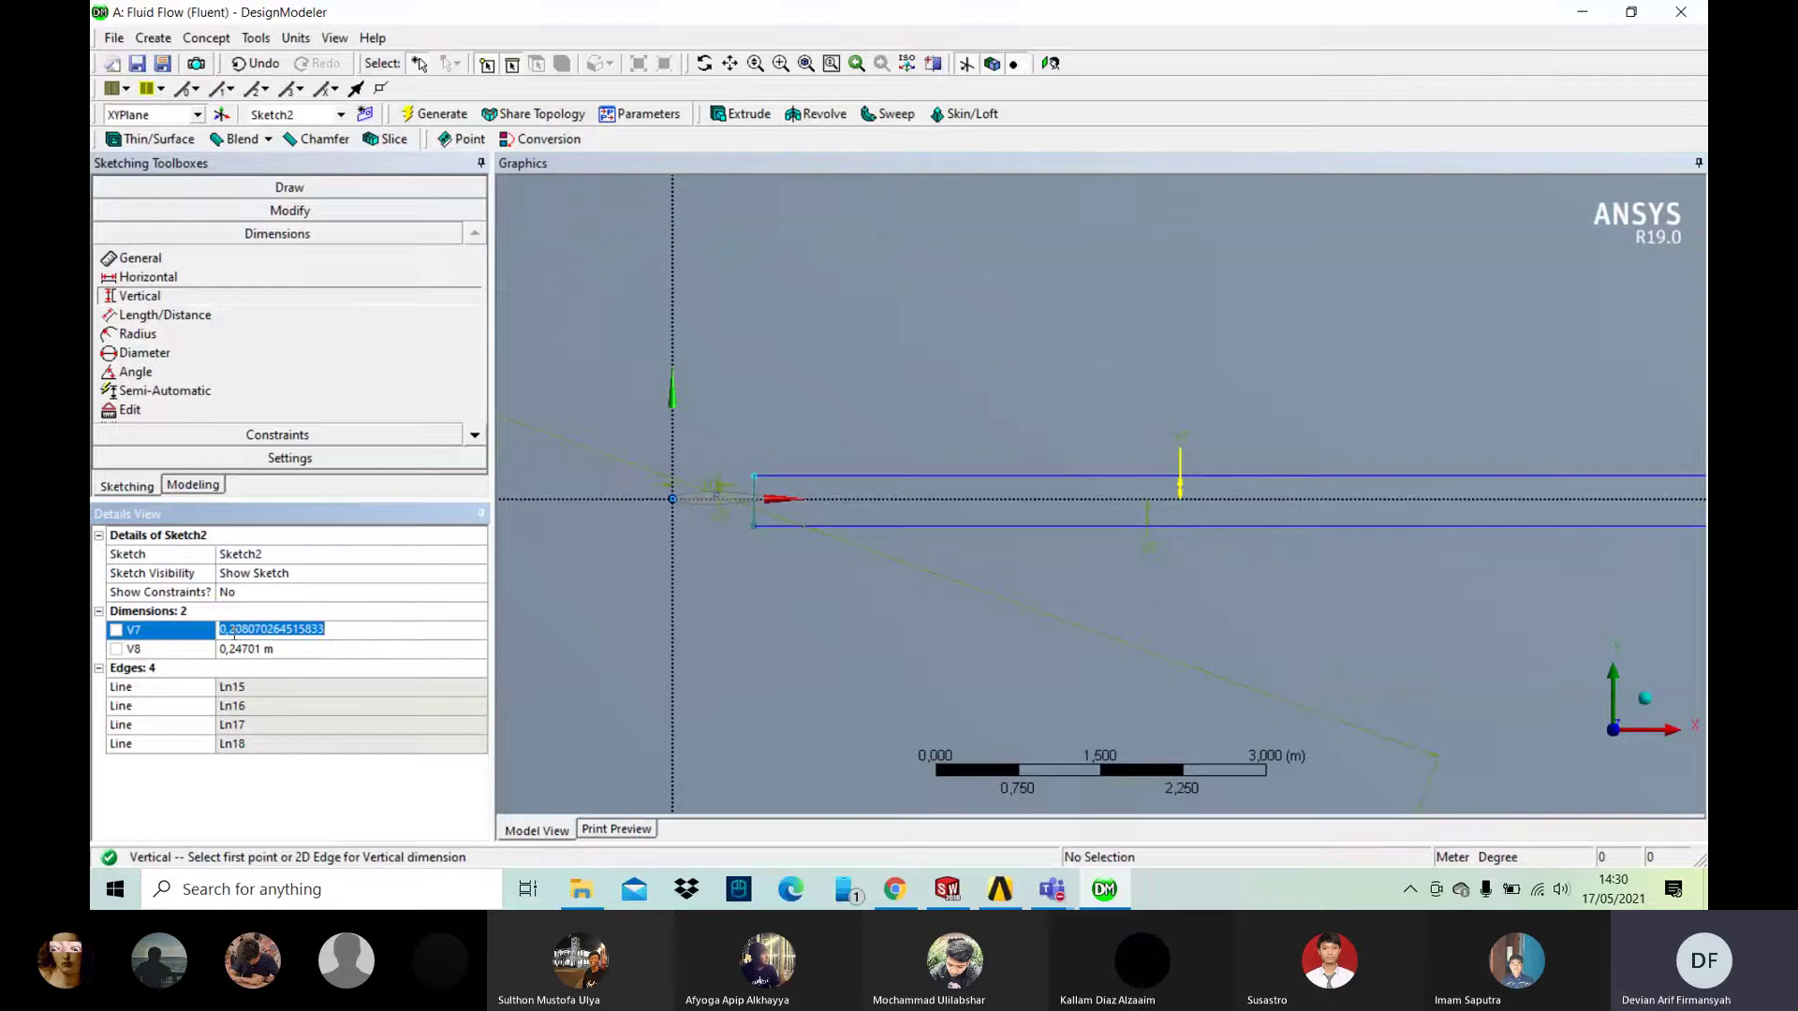
{"action": "type", "text": "0,7"}
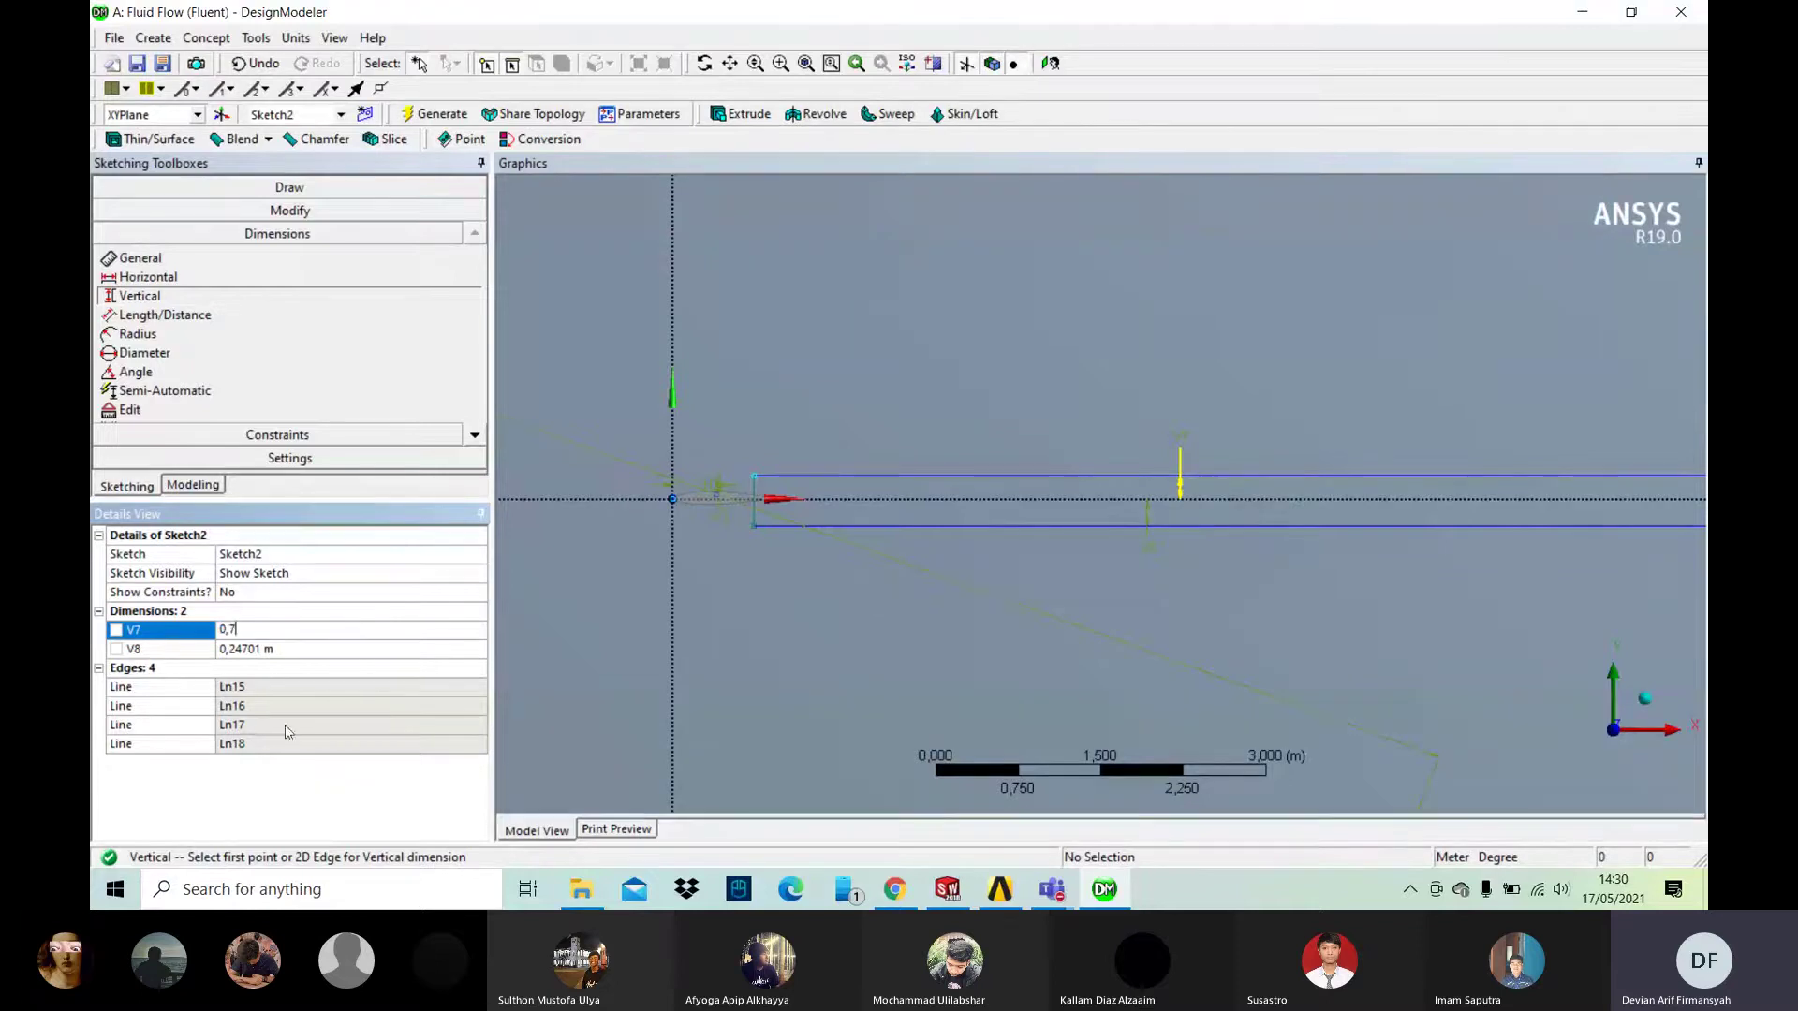
{"action": "left_click", "coordinate": [242, 649]}
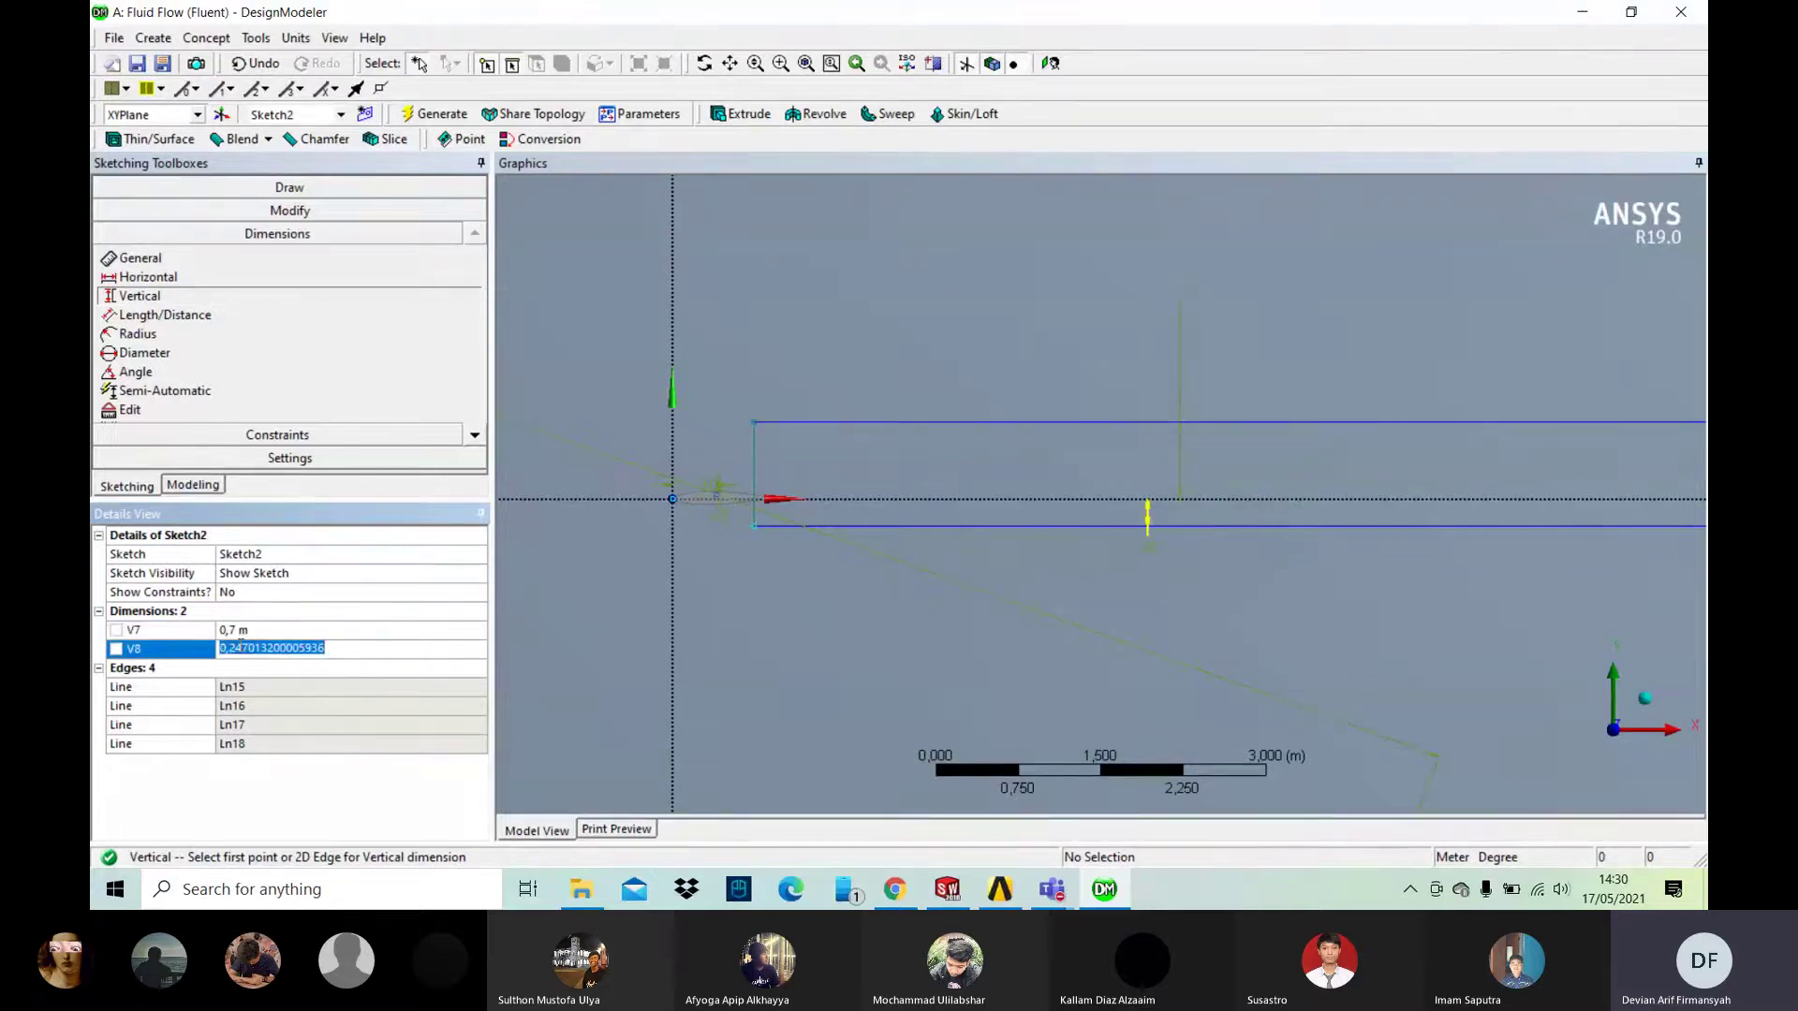
{"action": "type", "text": "0,7"}
{"action": "key", "text": "Return"}
{"action": "scroll", "coordinate": [754, 523], "scroll_direction": "down", "scroll_amount": 3}
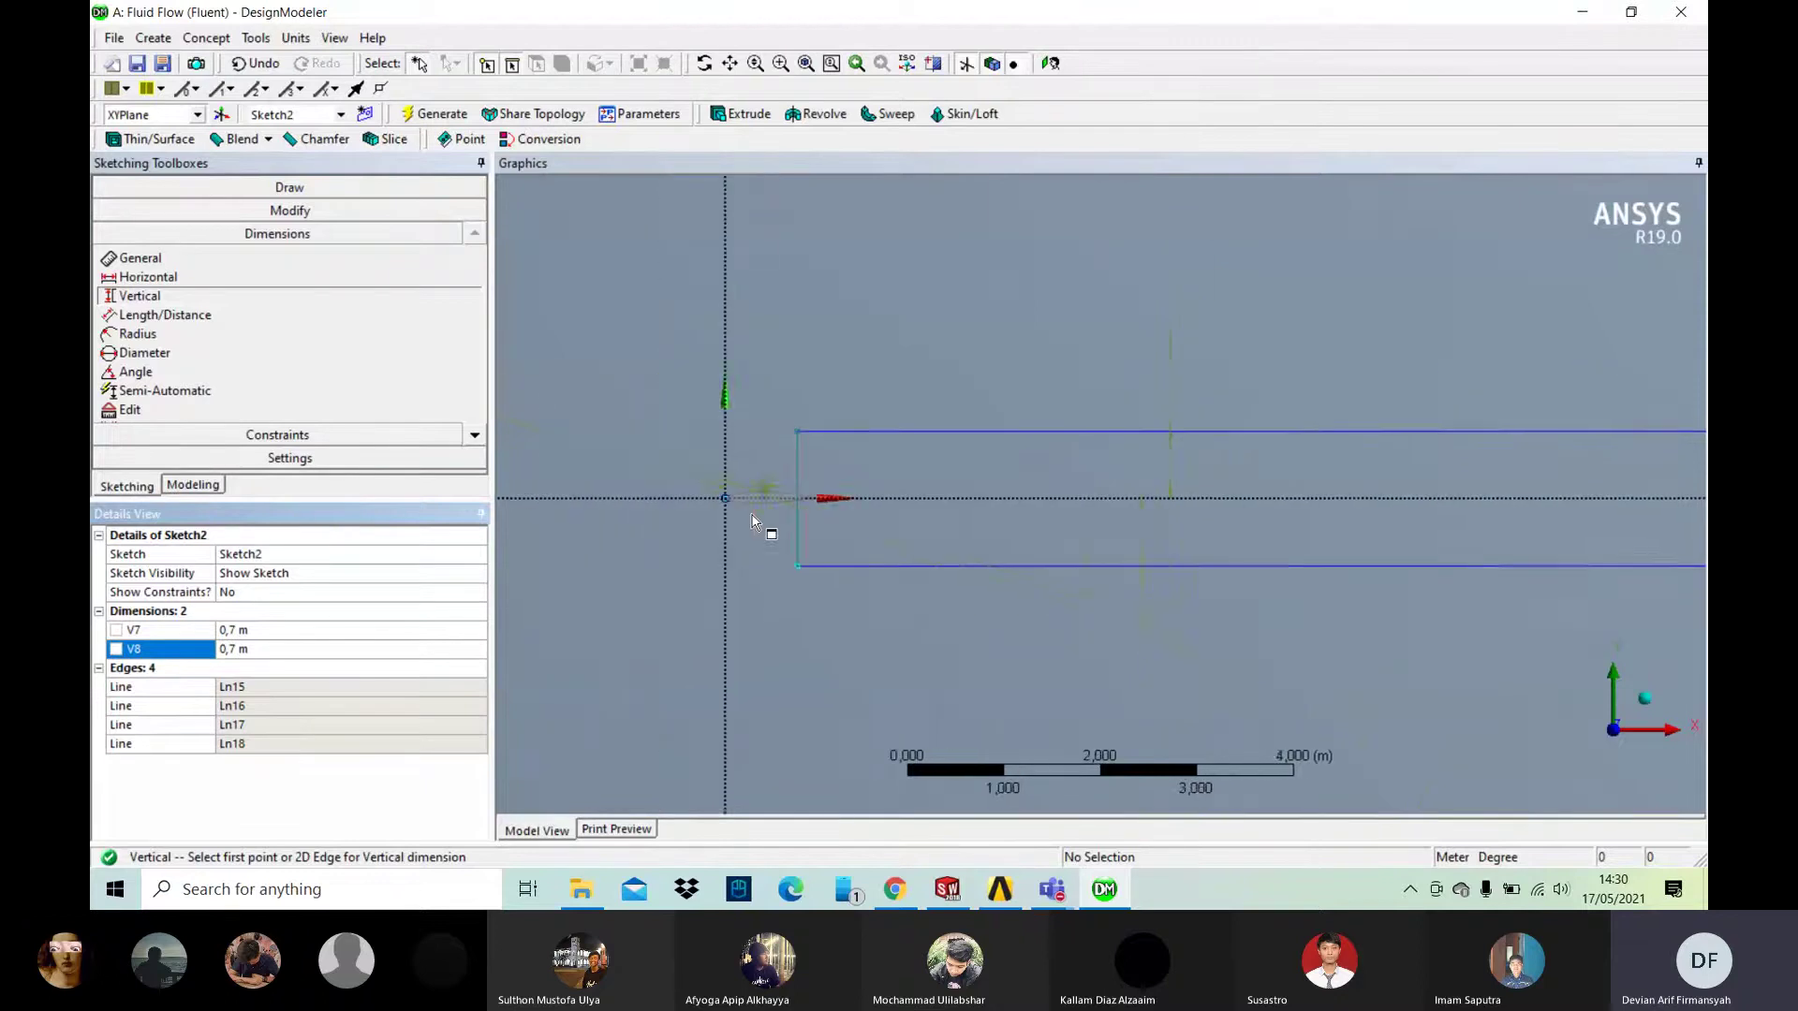
{"action": "key", "text": "F7"}
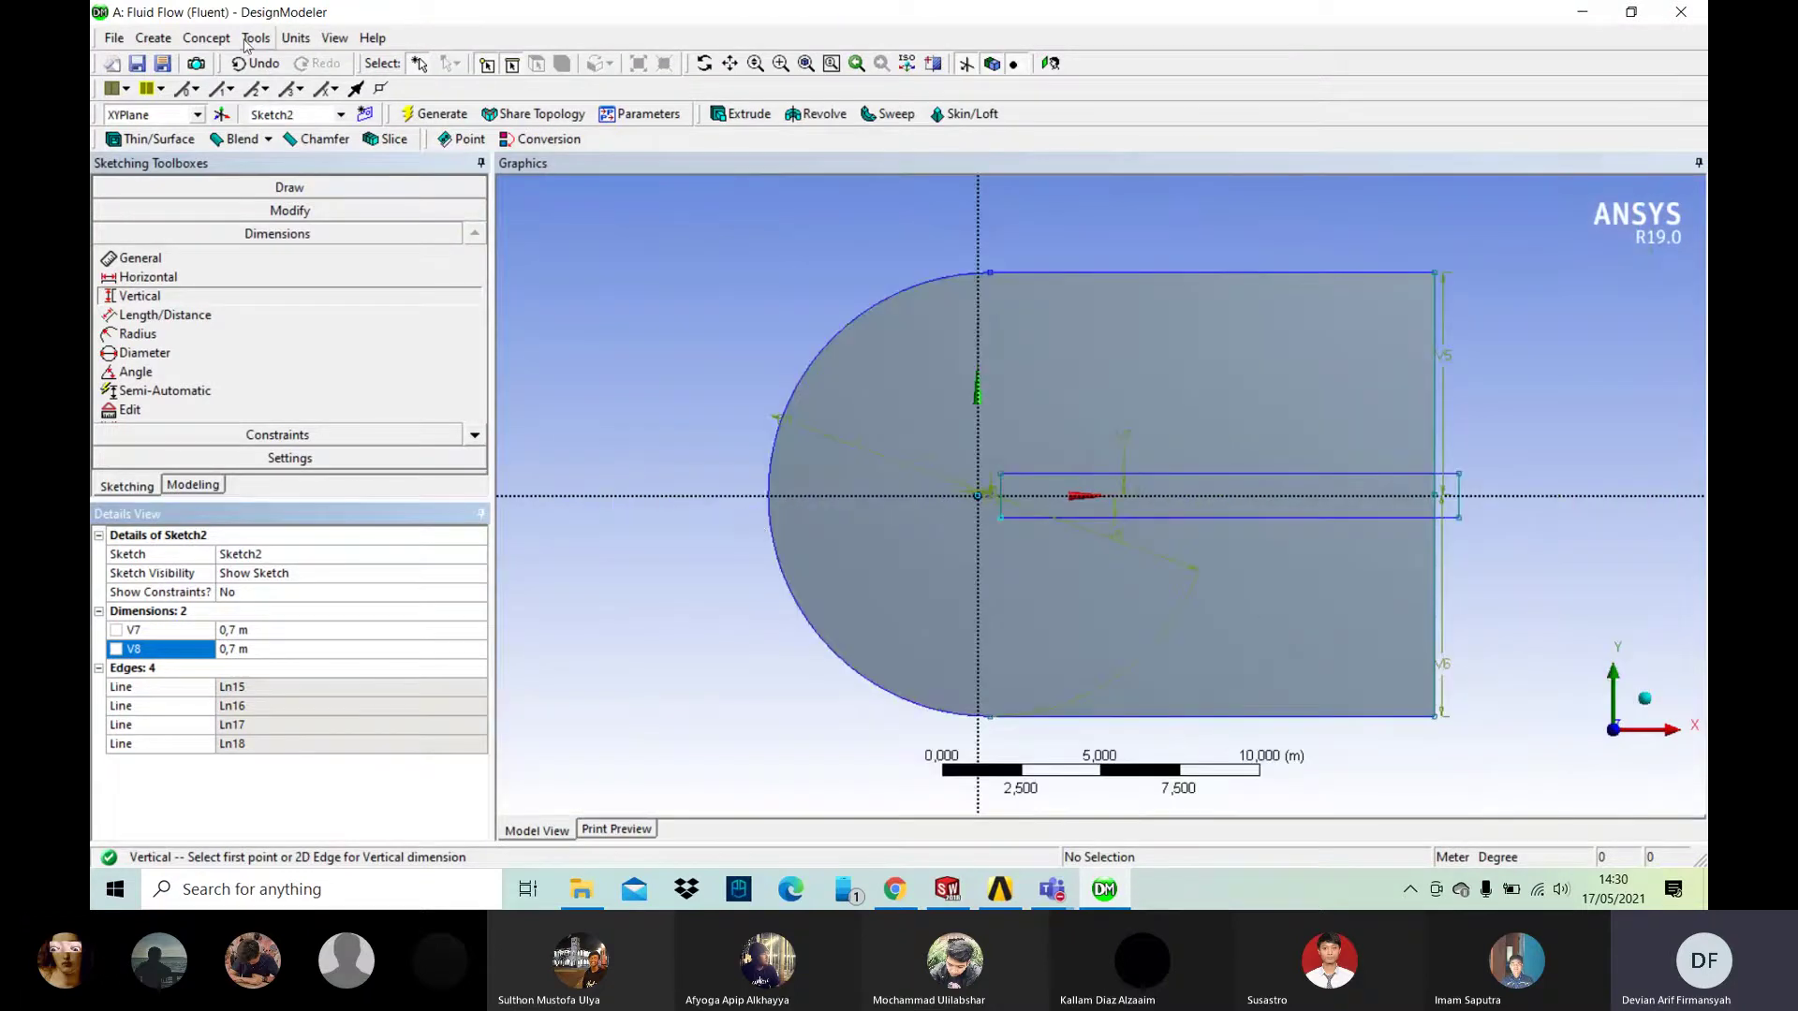
Step: Create a surface from Sketch2 with the Add Frozen operation and generate it
{"action": "left_click", "coordinate": [206, 38]}
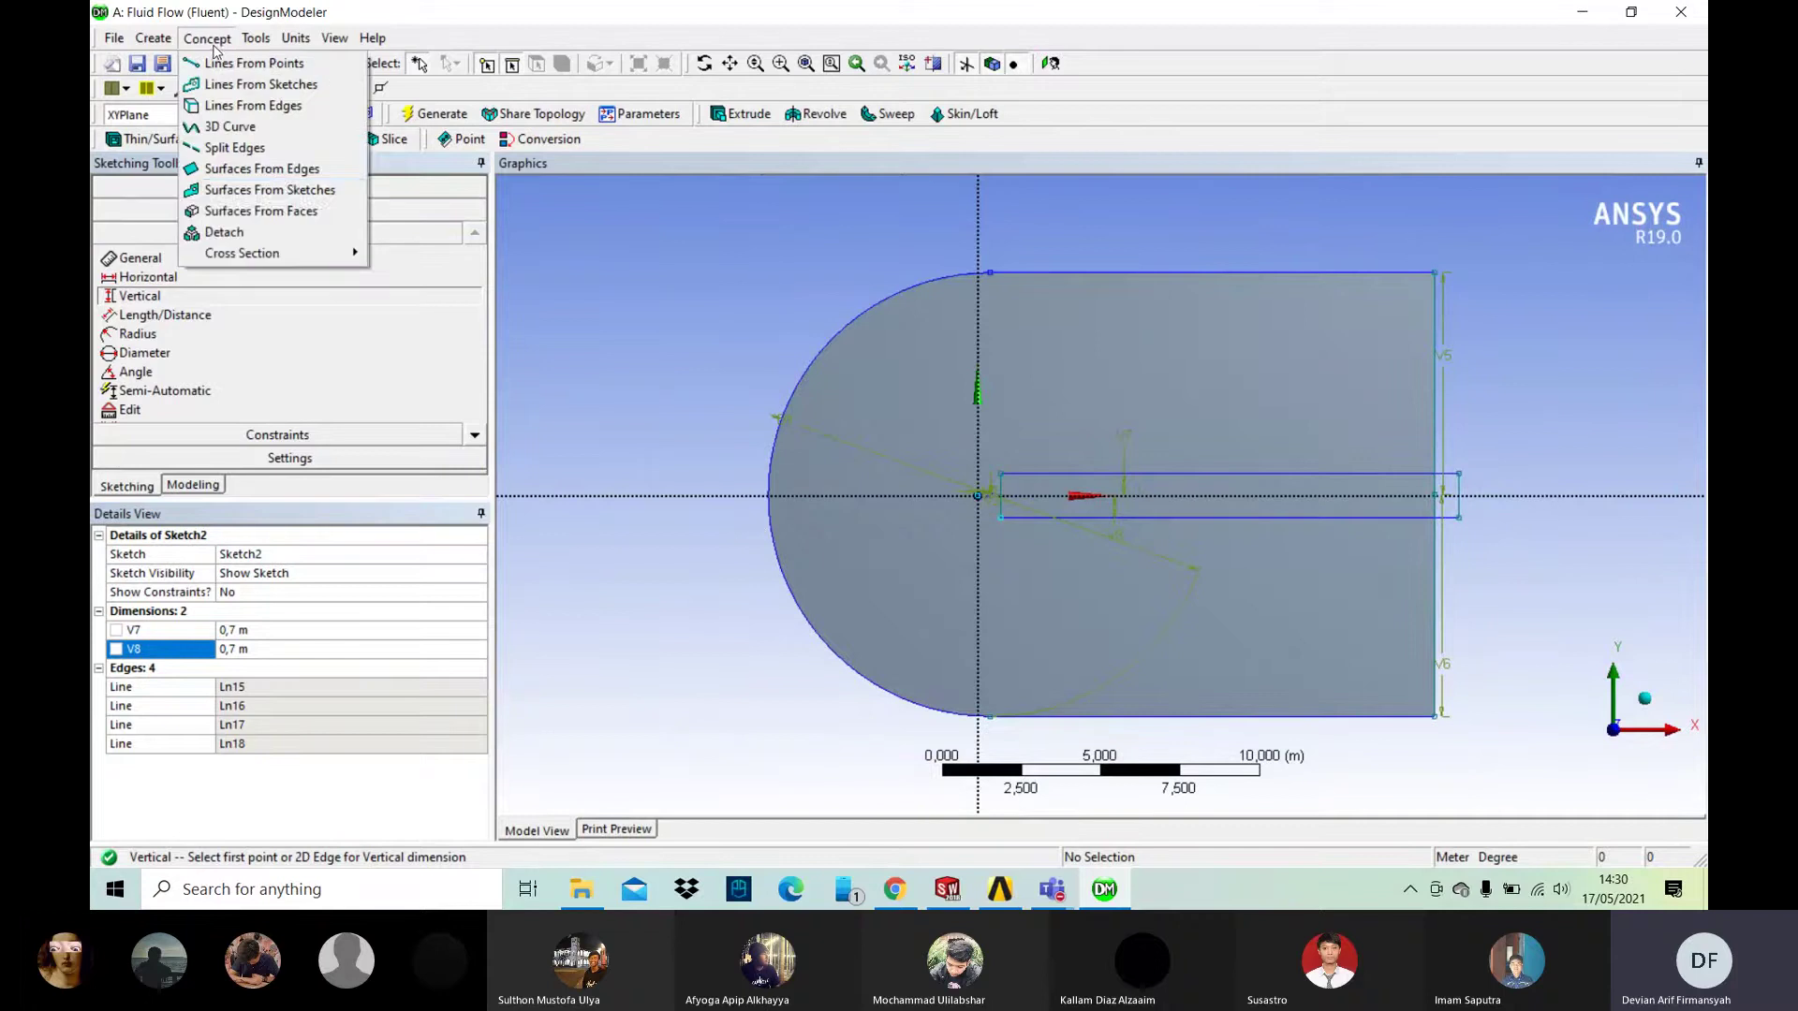
{"action": "left_click", "coordinate": [270, 190]}
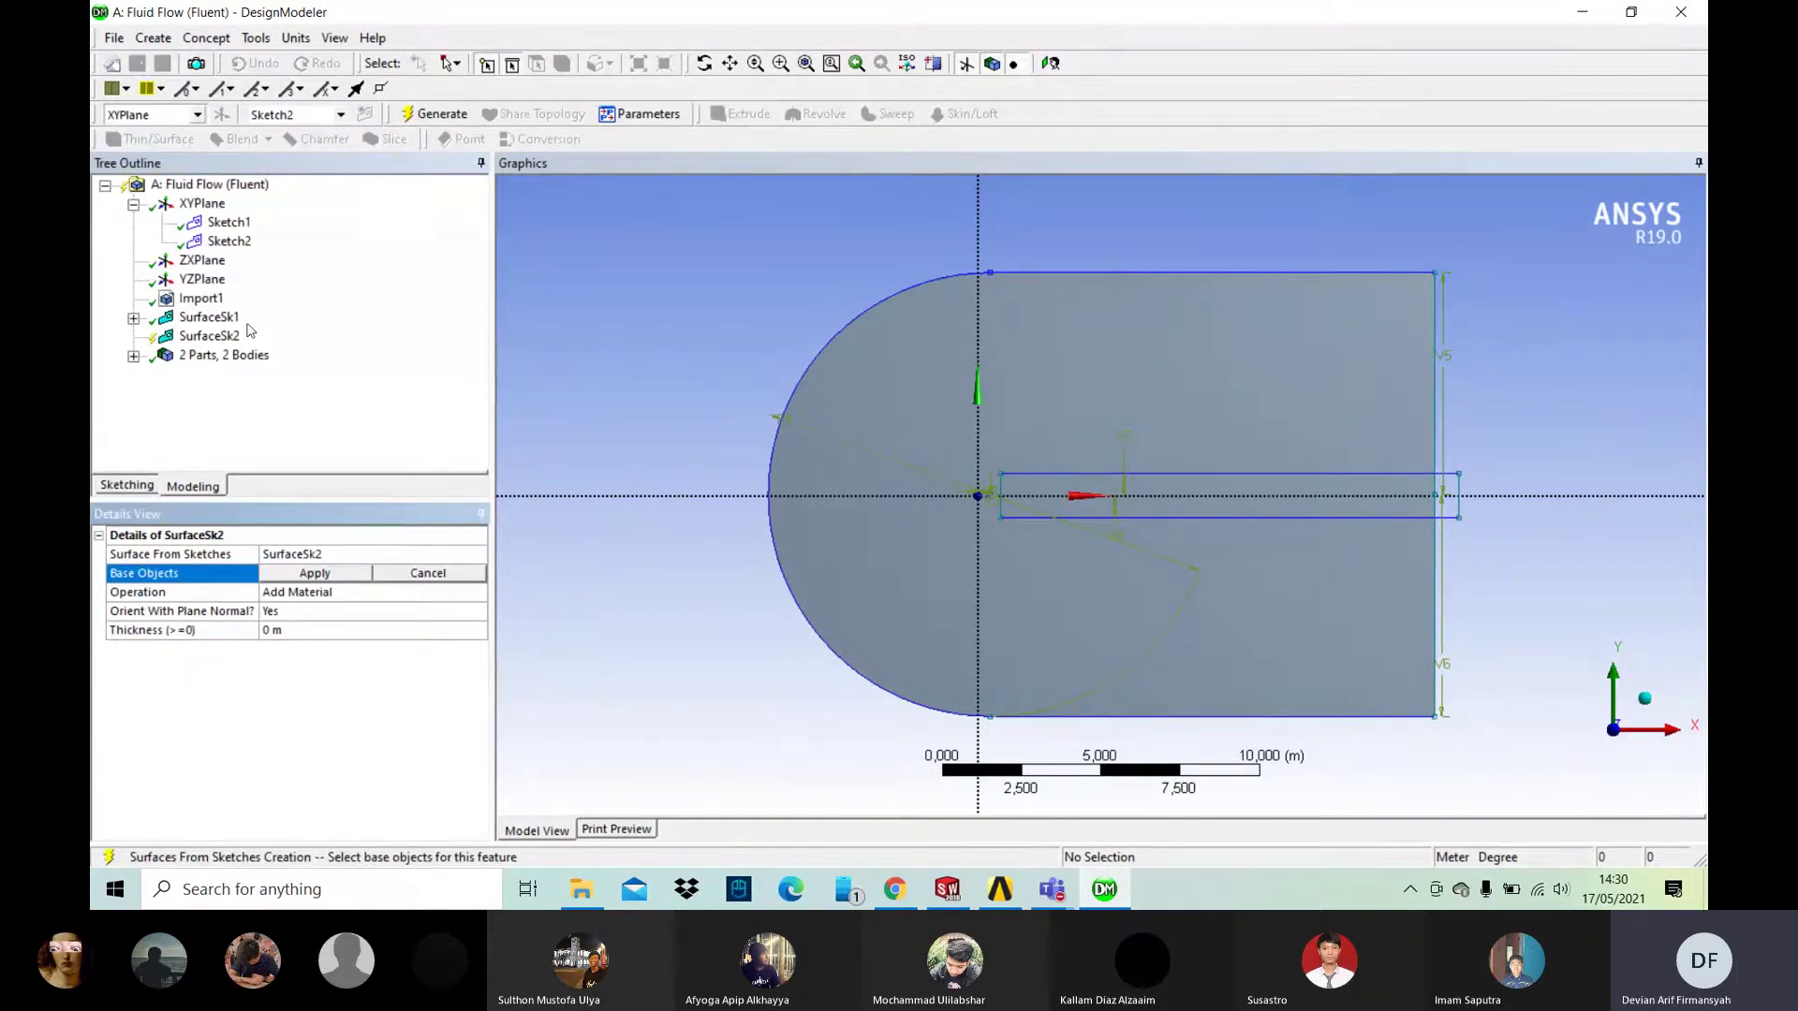
{"action": "left_click", "coordinate": [238, 243]}
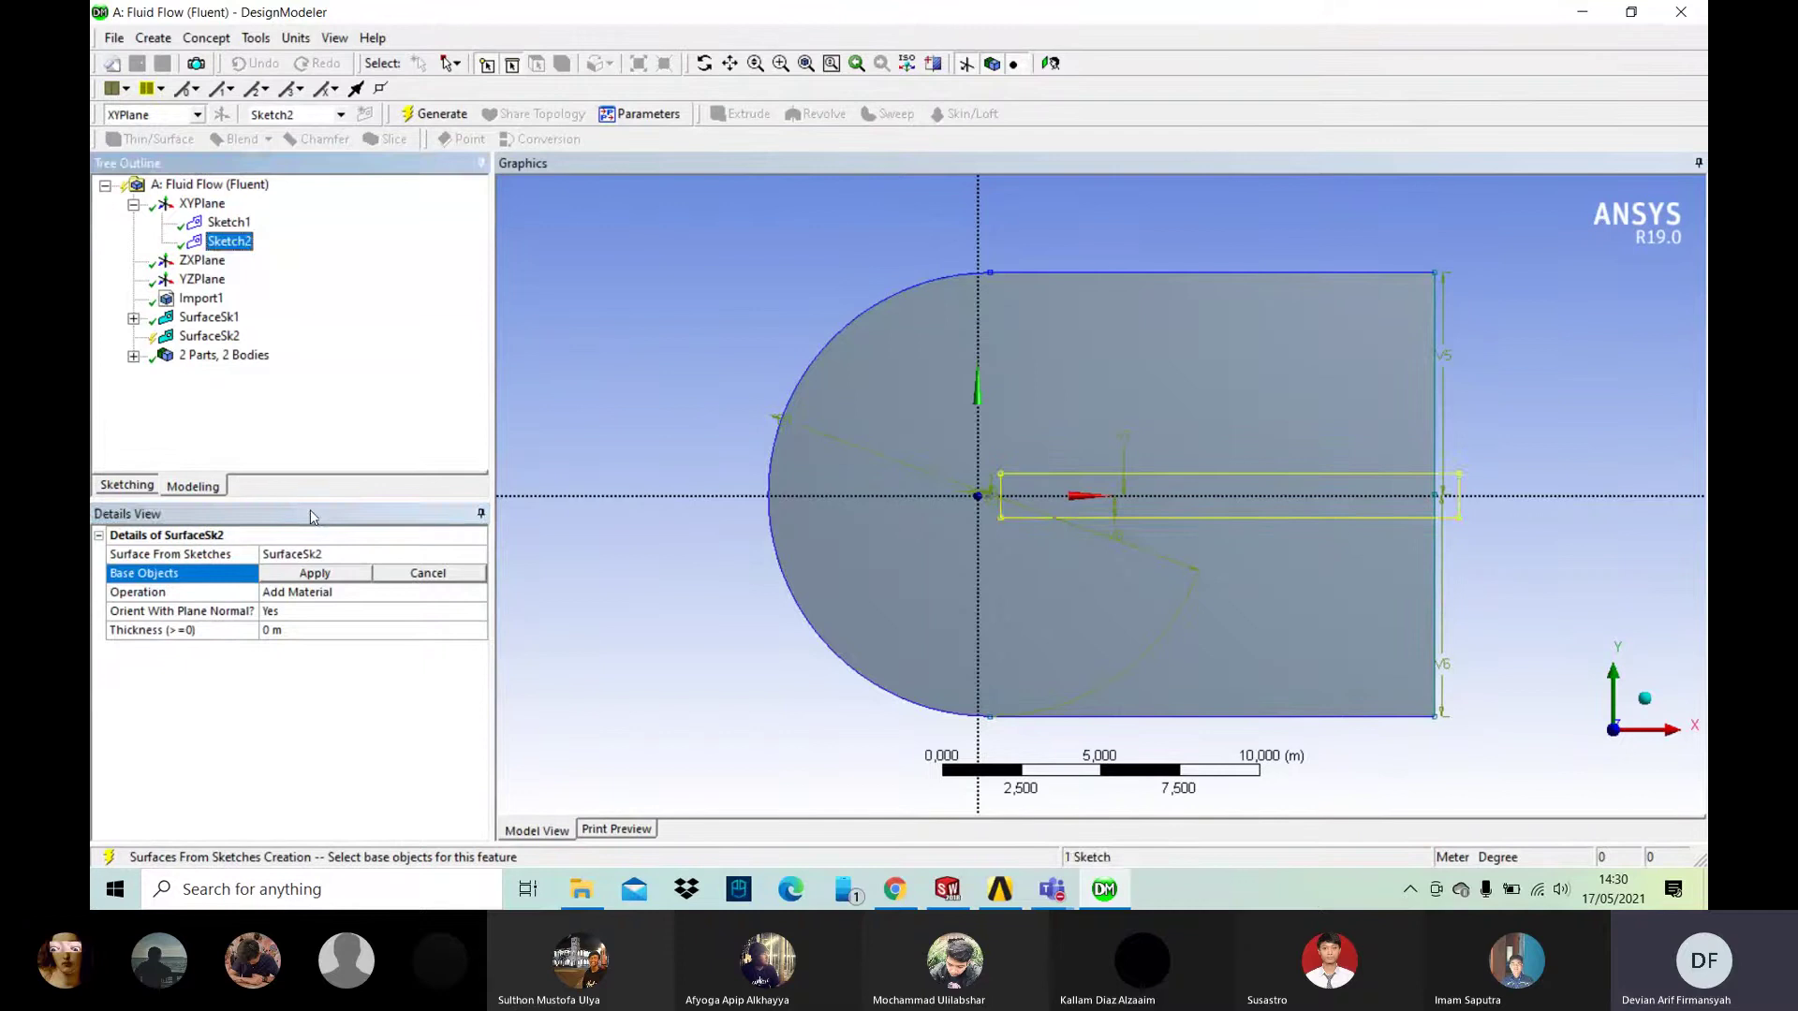
{"action": "left_click", "coordinate": [318, 574]}
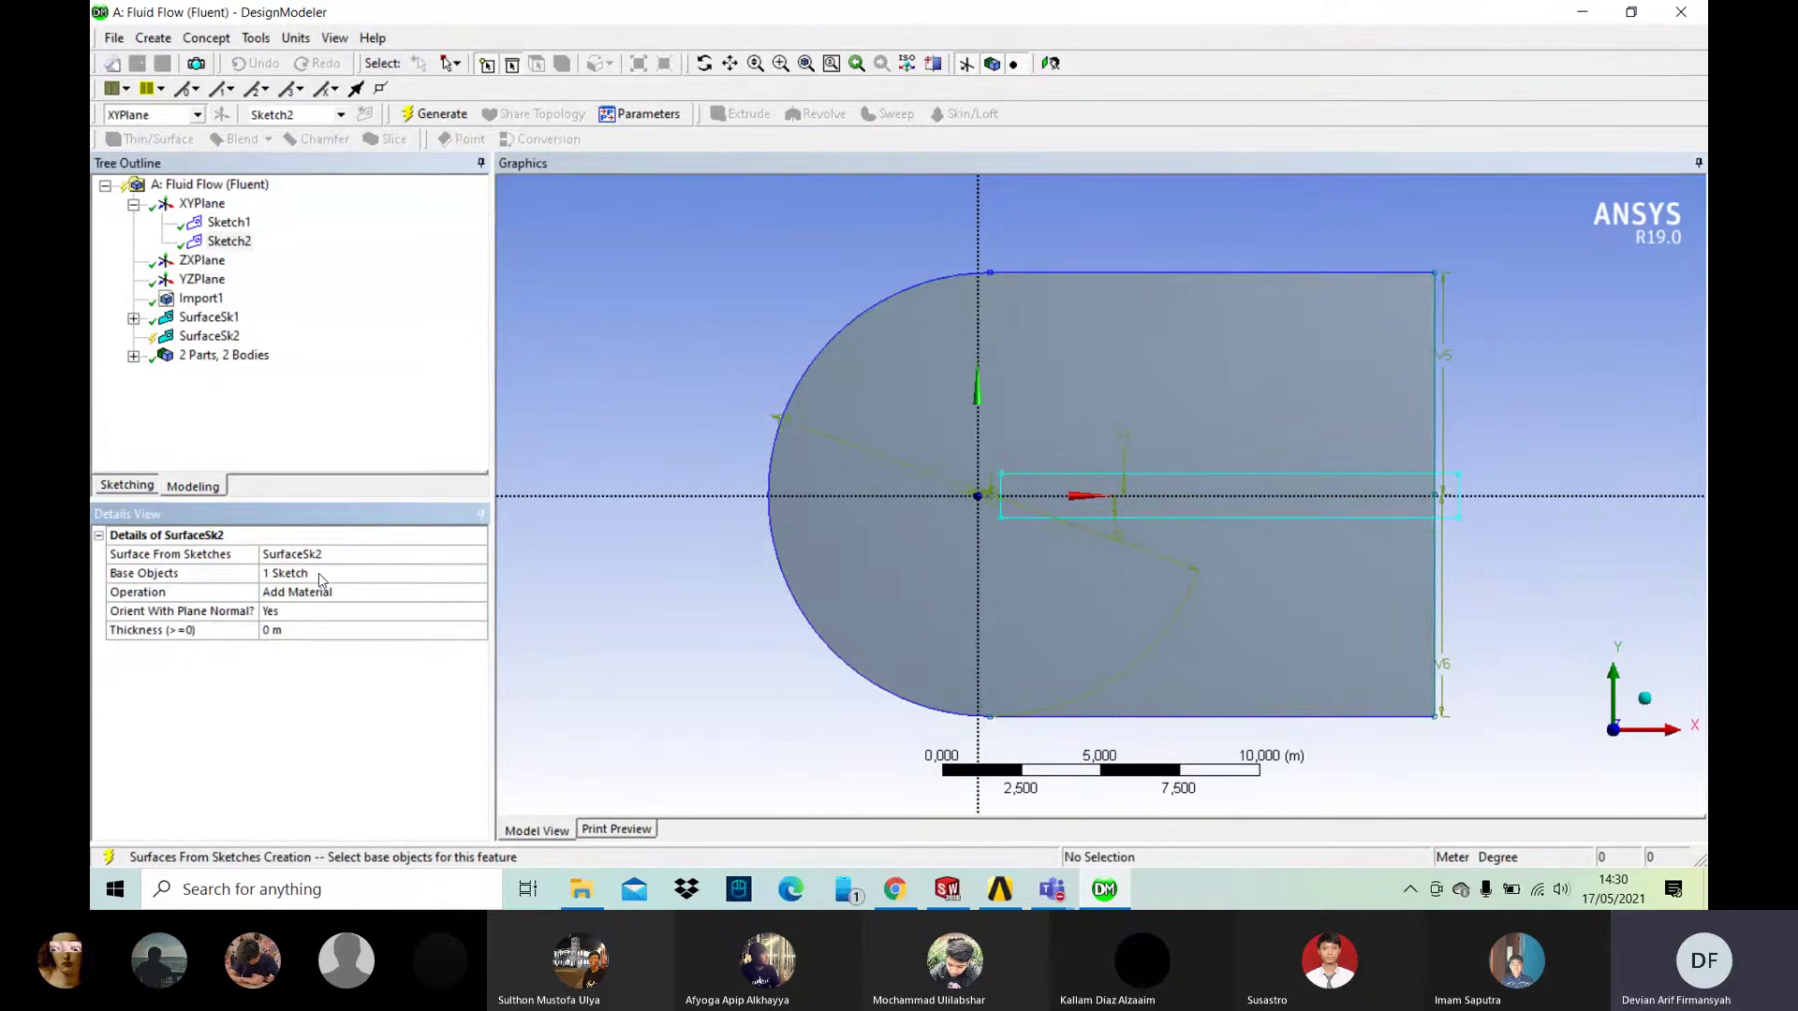
{"action": "left_click", "coordinate": [374, 597]}
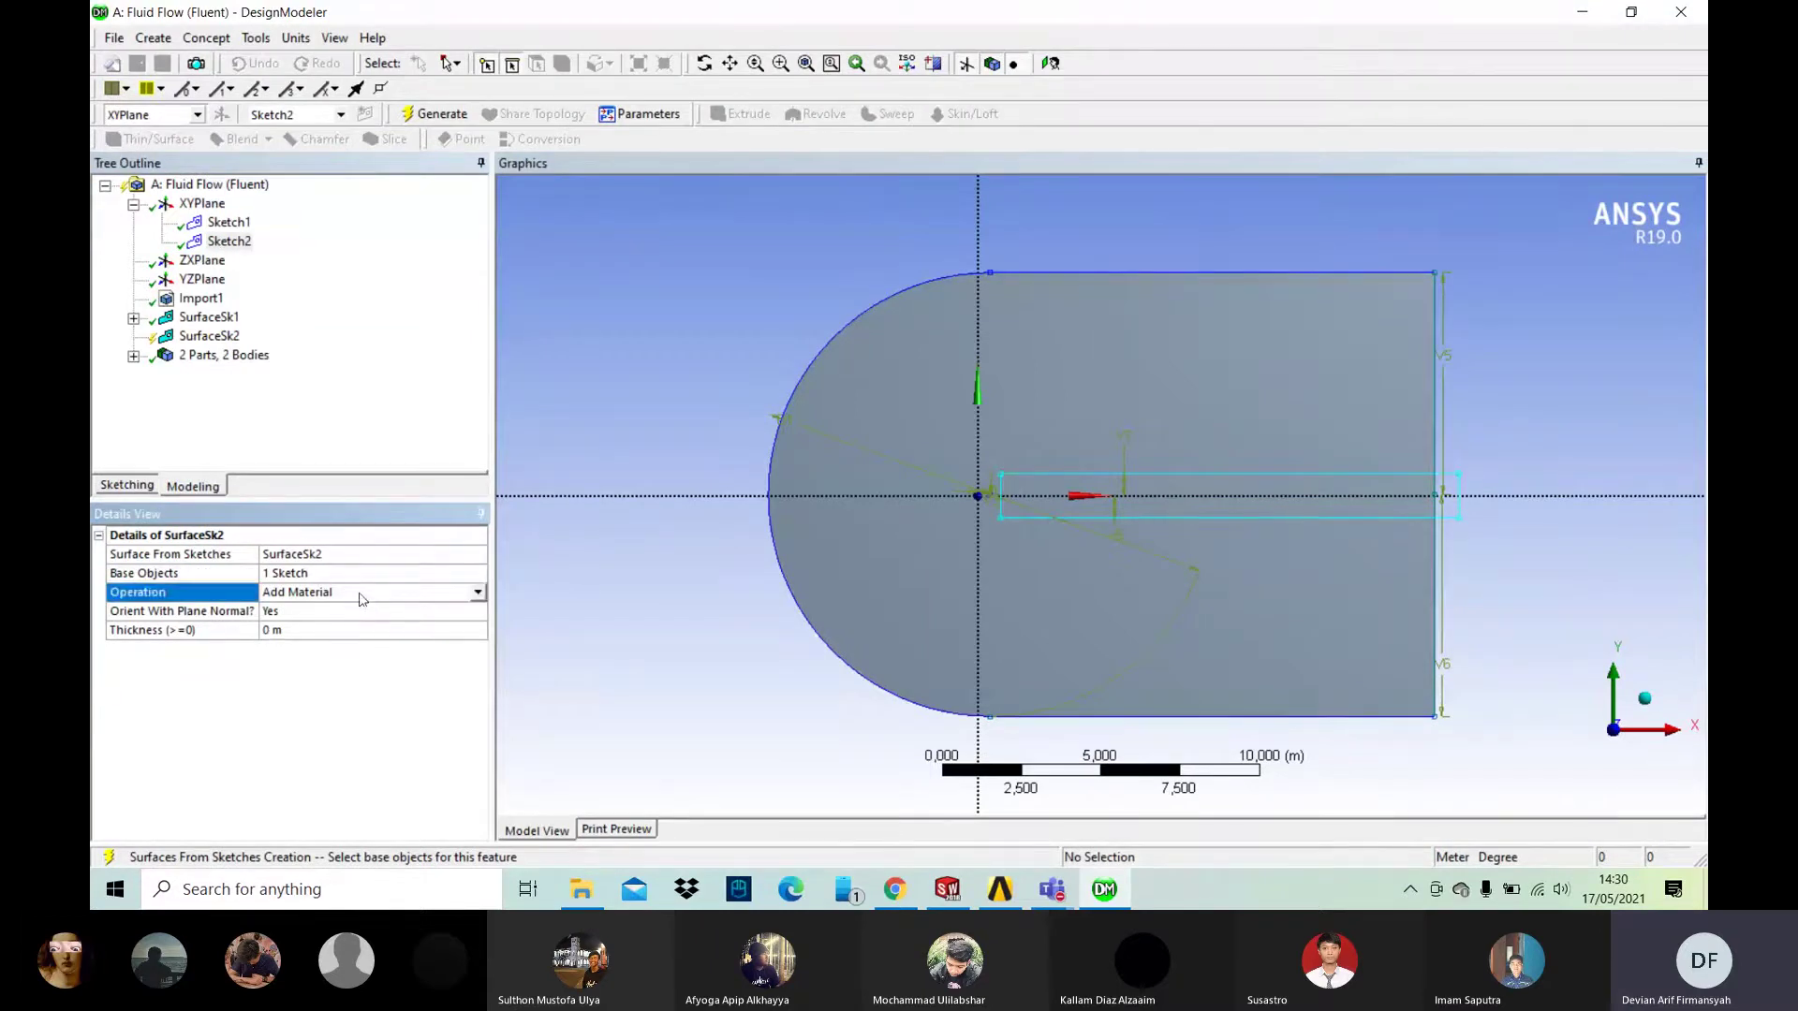
{"action": "left_click", "coordinate": [365, 593]}
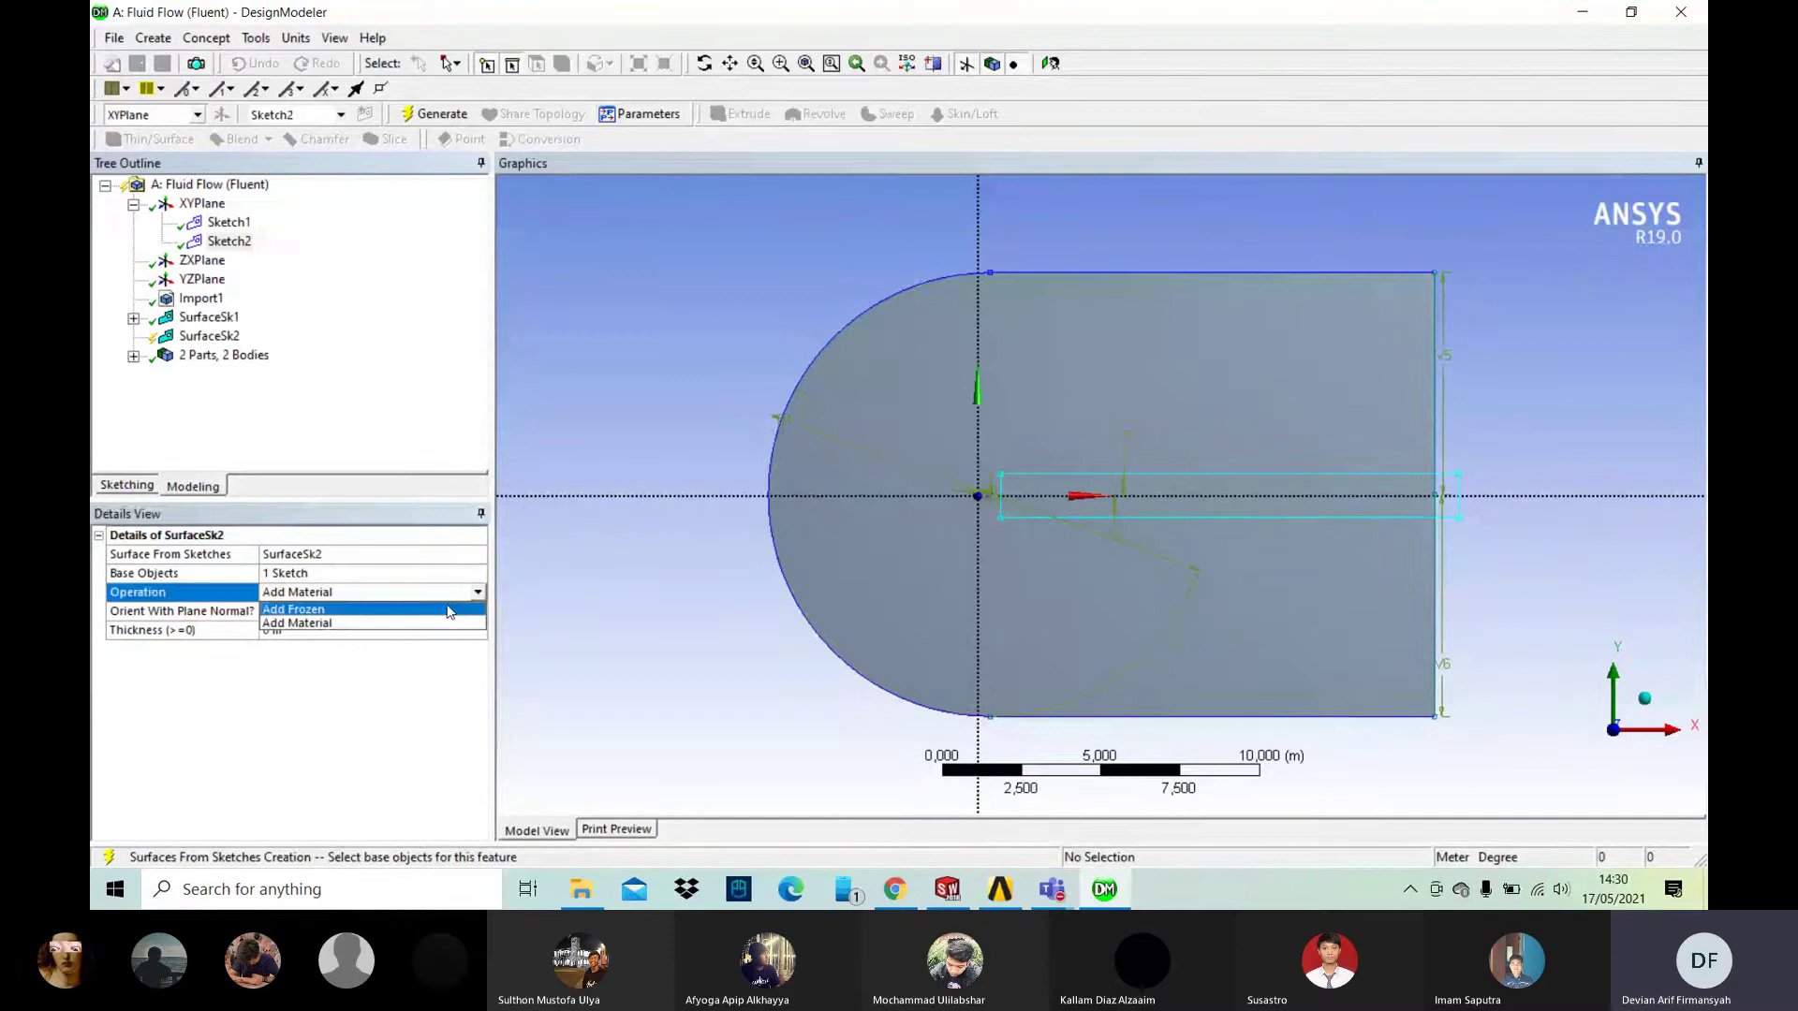
{"action": "left_click", "coordinate": [447, 609]}
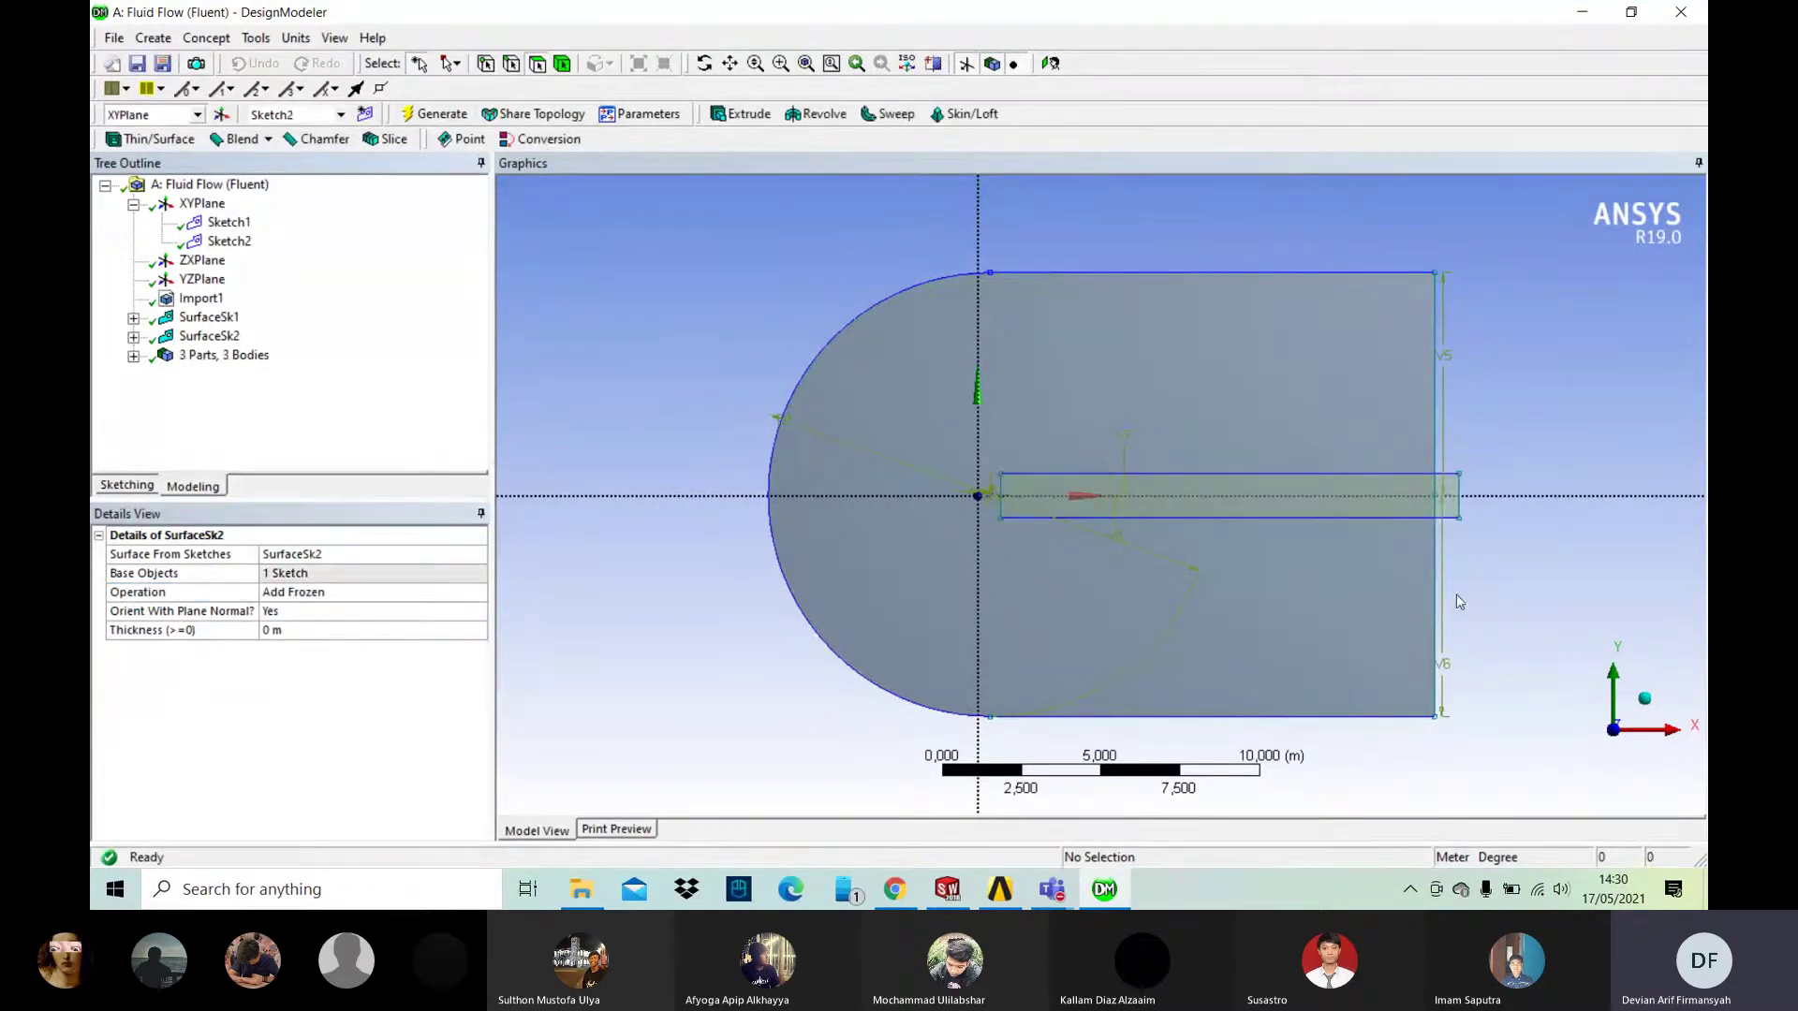
Step: Create a new sketch on XYPlane for a circle around the airfoil and start sketching in it
{"action": "scroll", "coordinate": [1031, 590], "scroll_direction": "up", "scroll_amount": 2}
{"action": "scroll", "coordinate": [823, 514], "scroll_direction": "up", "scroll_amount": 2}
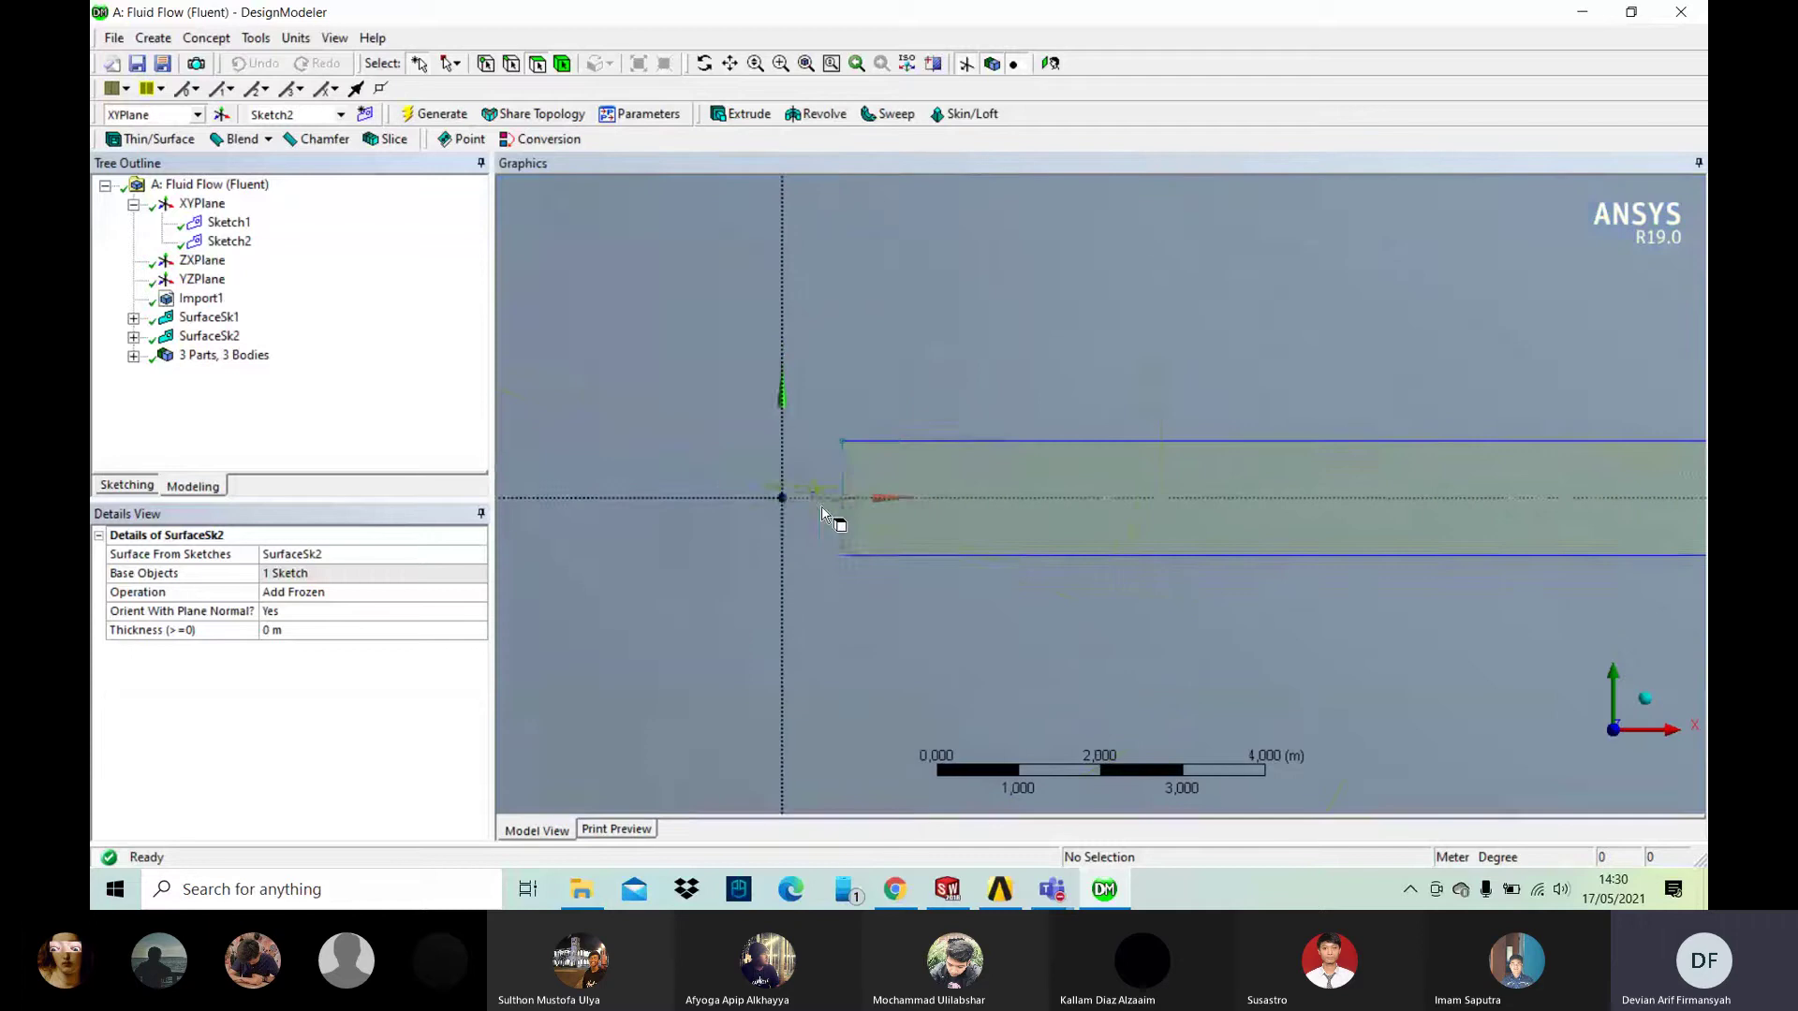
{"action": "scroll", "coordinate": [824, 514], "scroll_direction": "up", "scroll_amount": 2}
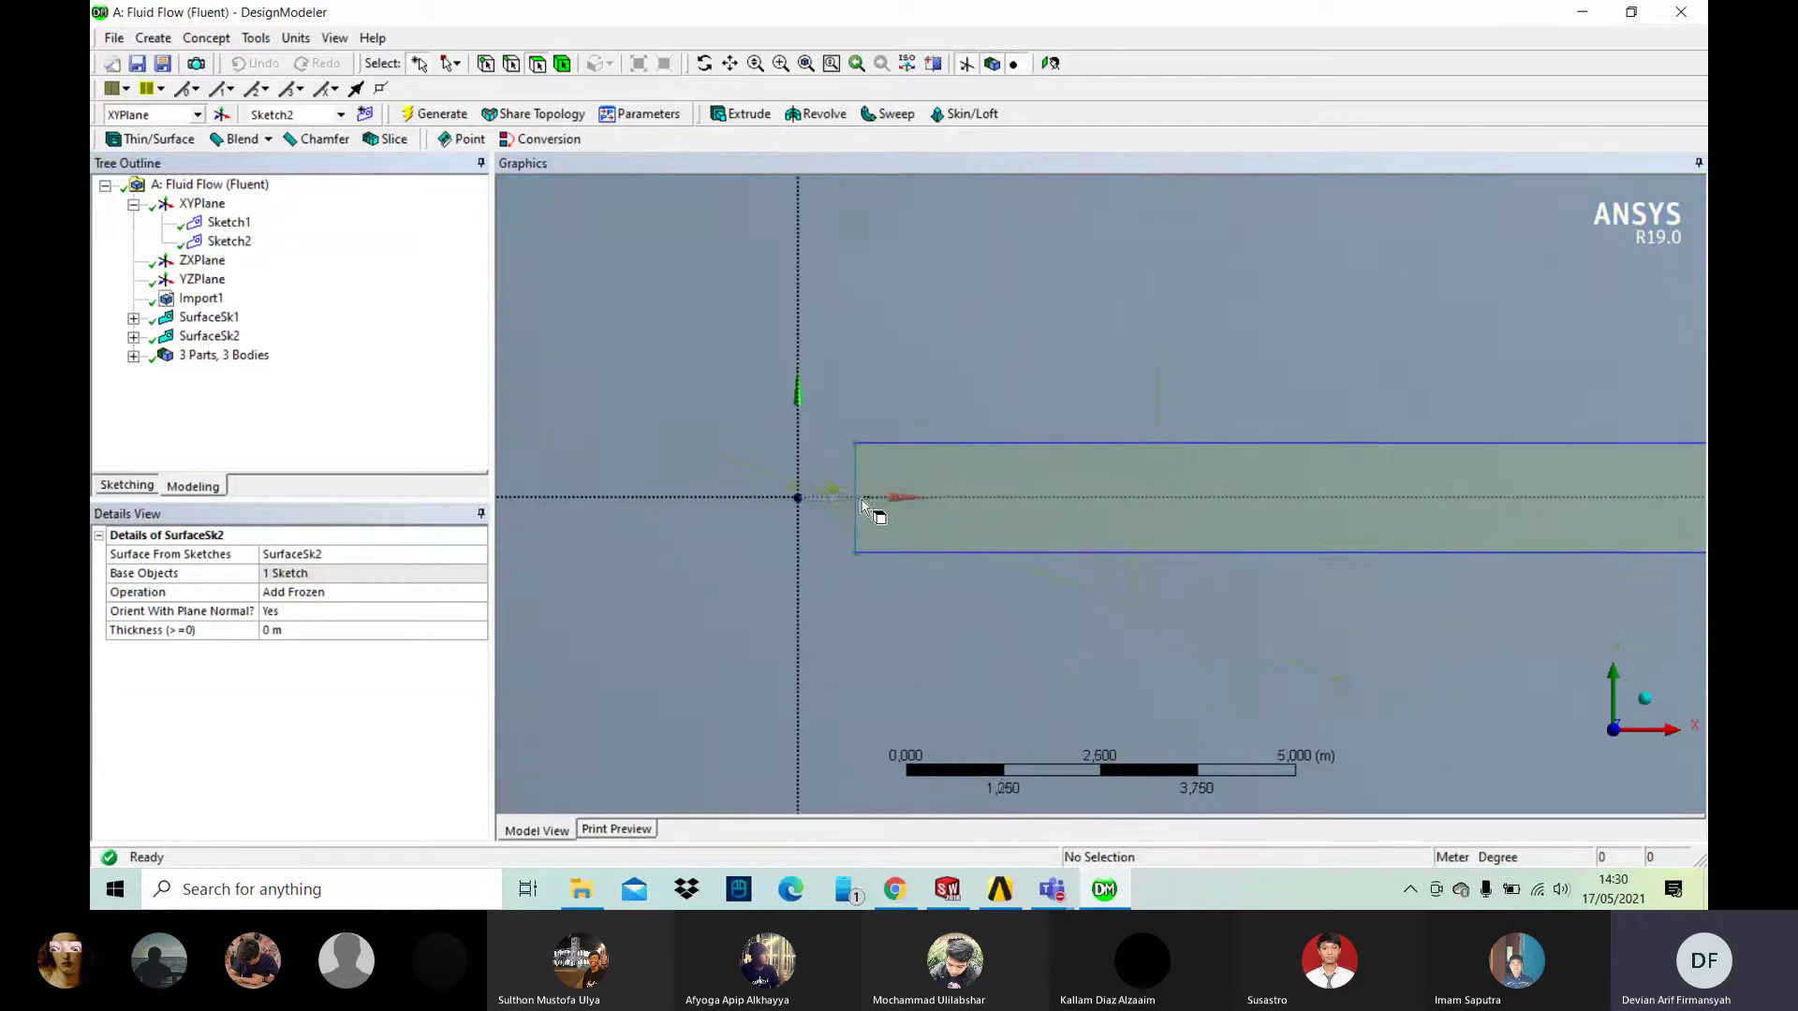
{"action": "left_click", "coordinate": [365, 116]}
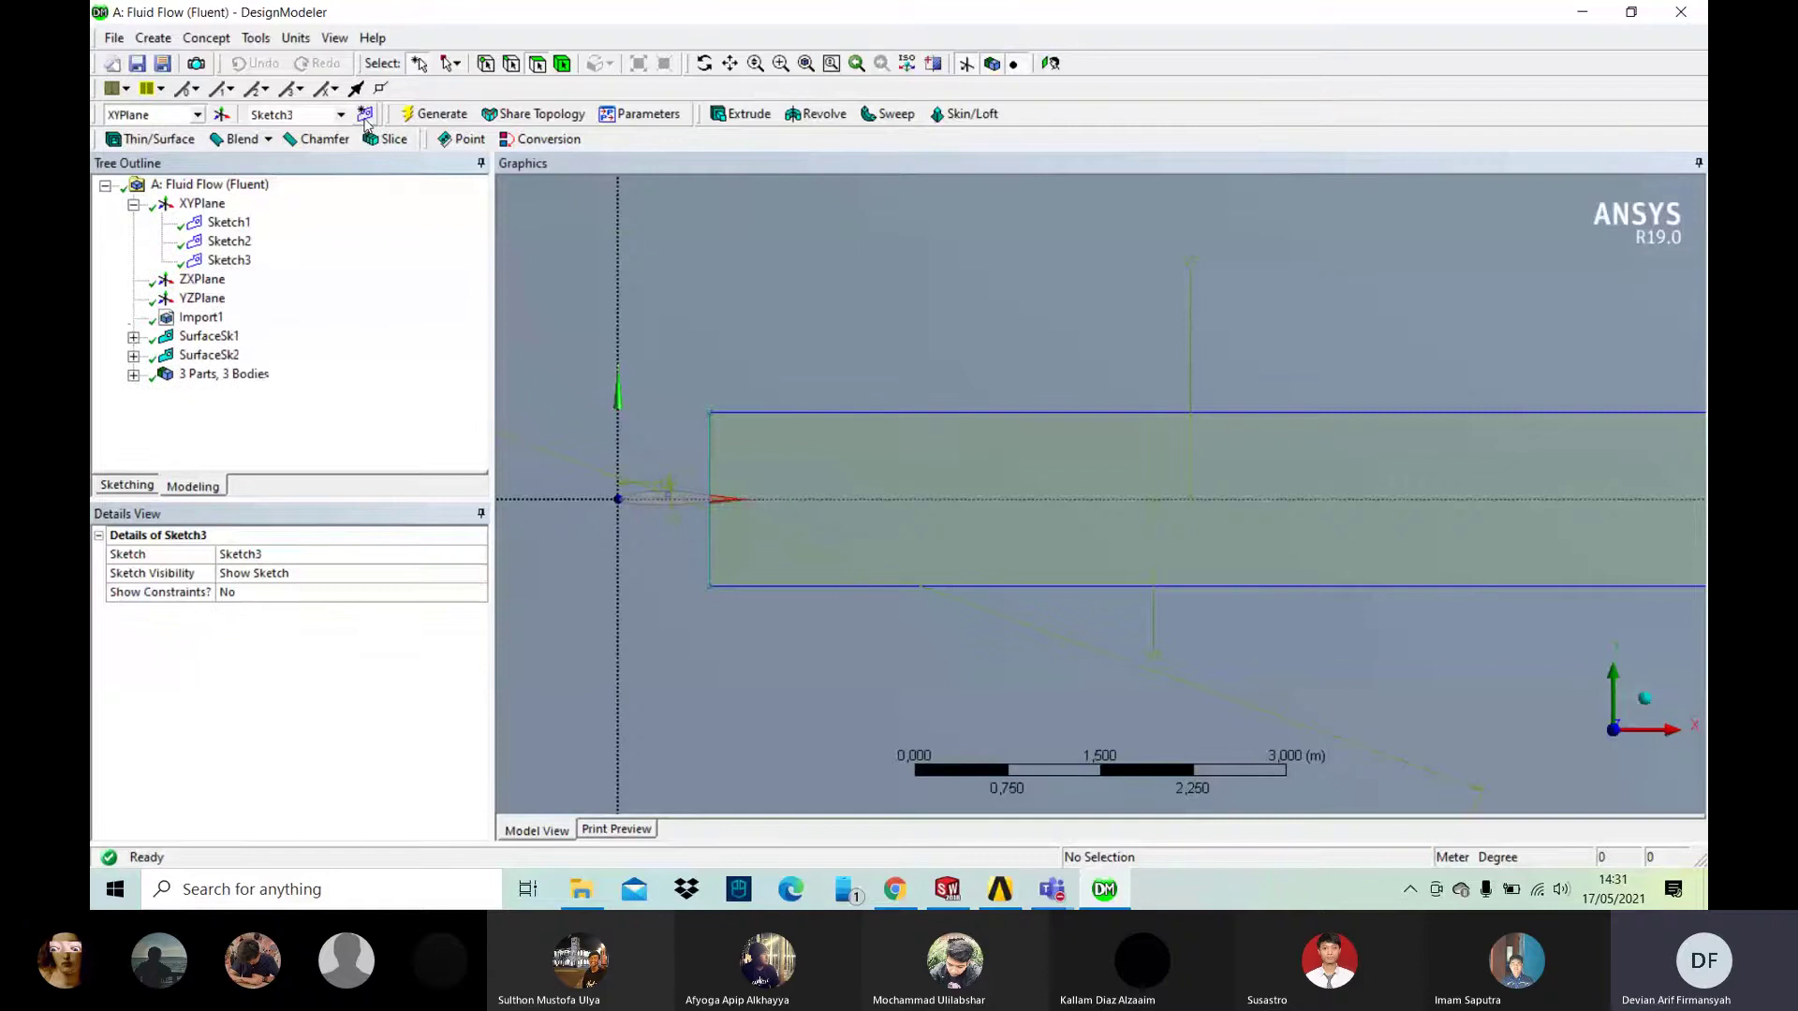
{"action": "left_click", "coordinate": [126, 485]}
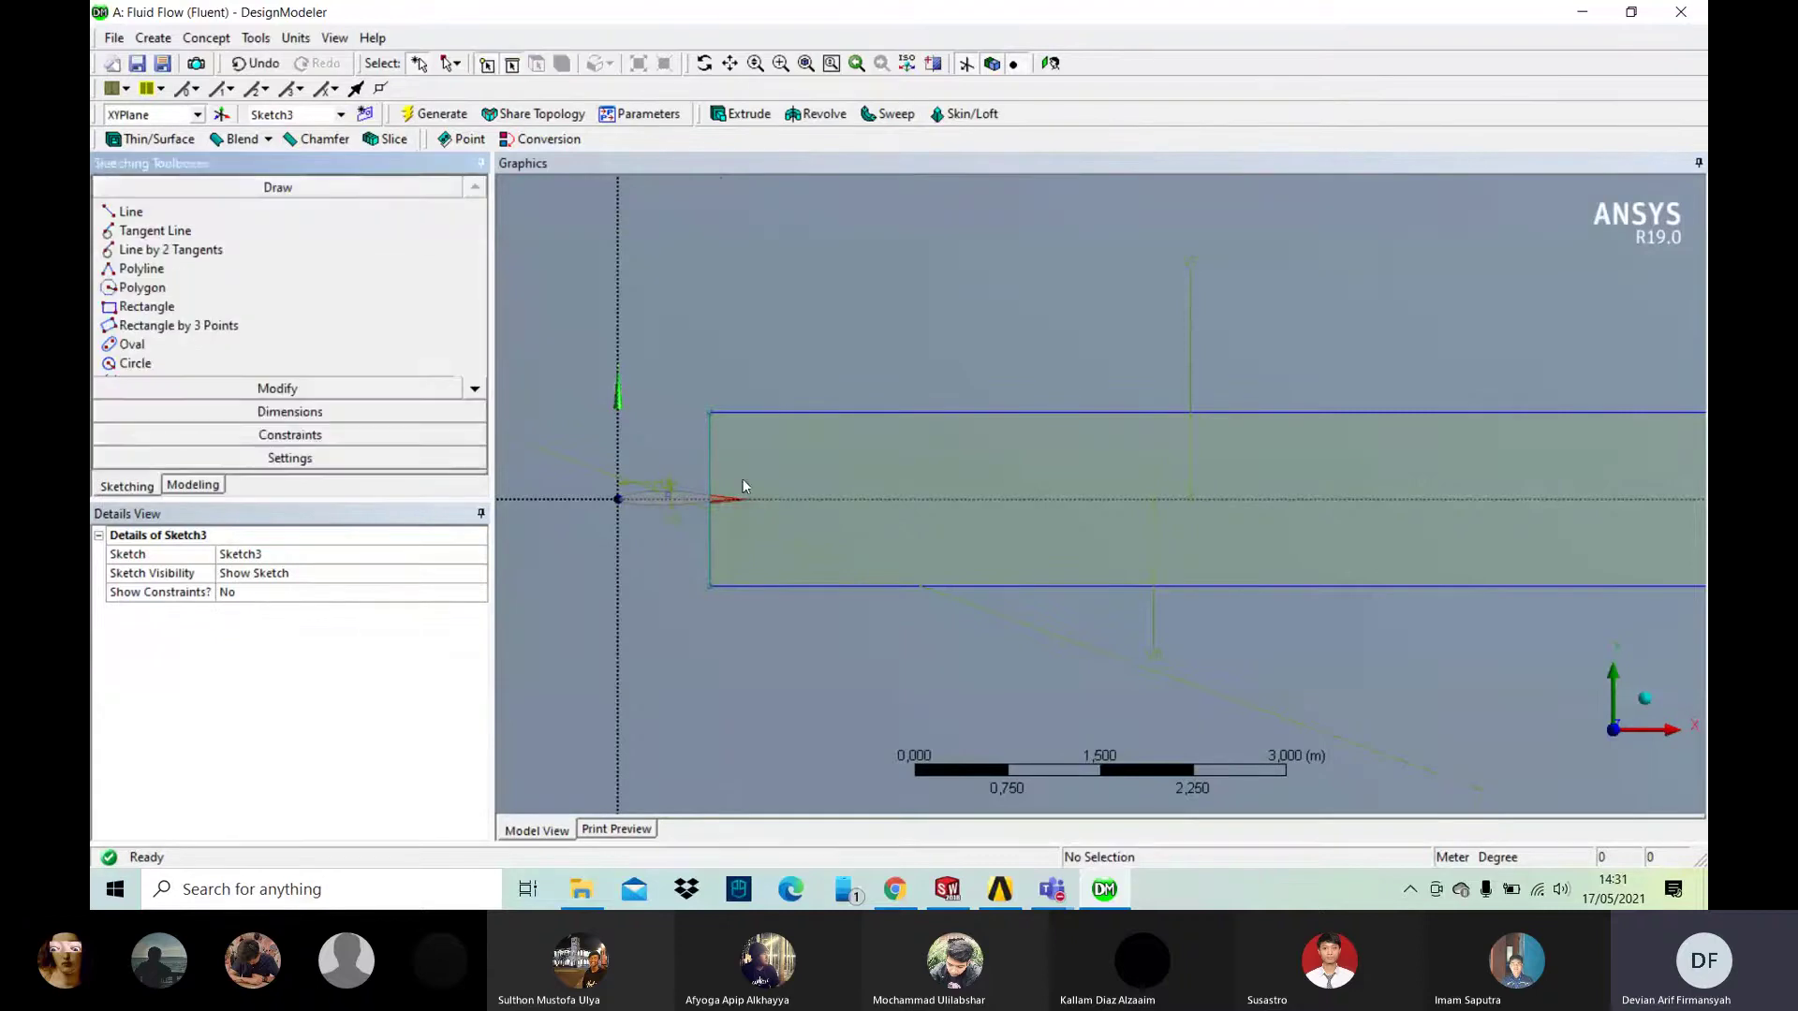
Step: Sketch a circle about 1,66 m in diameter around the airfoil, centred about 0,37 m behind its leading edge
{"action": "scroll", "coordinate": [744, 487], "scroll_direction": "down", "scroll_amount": 2}
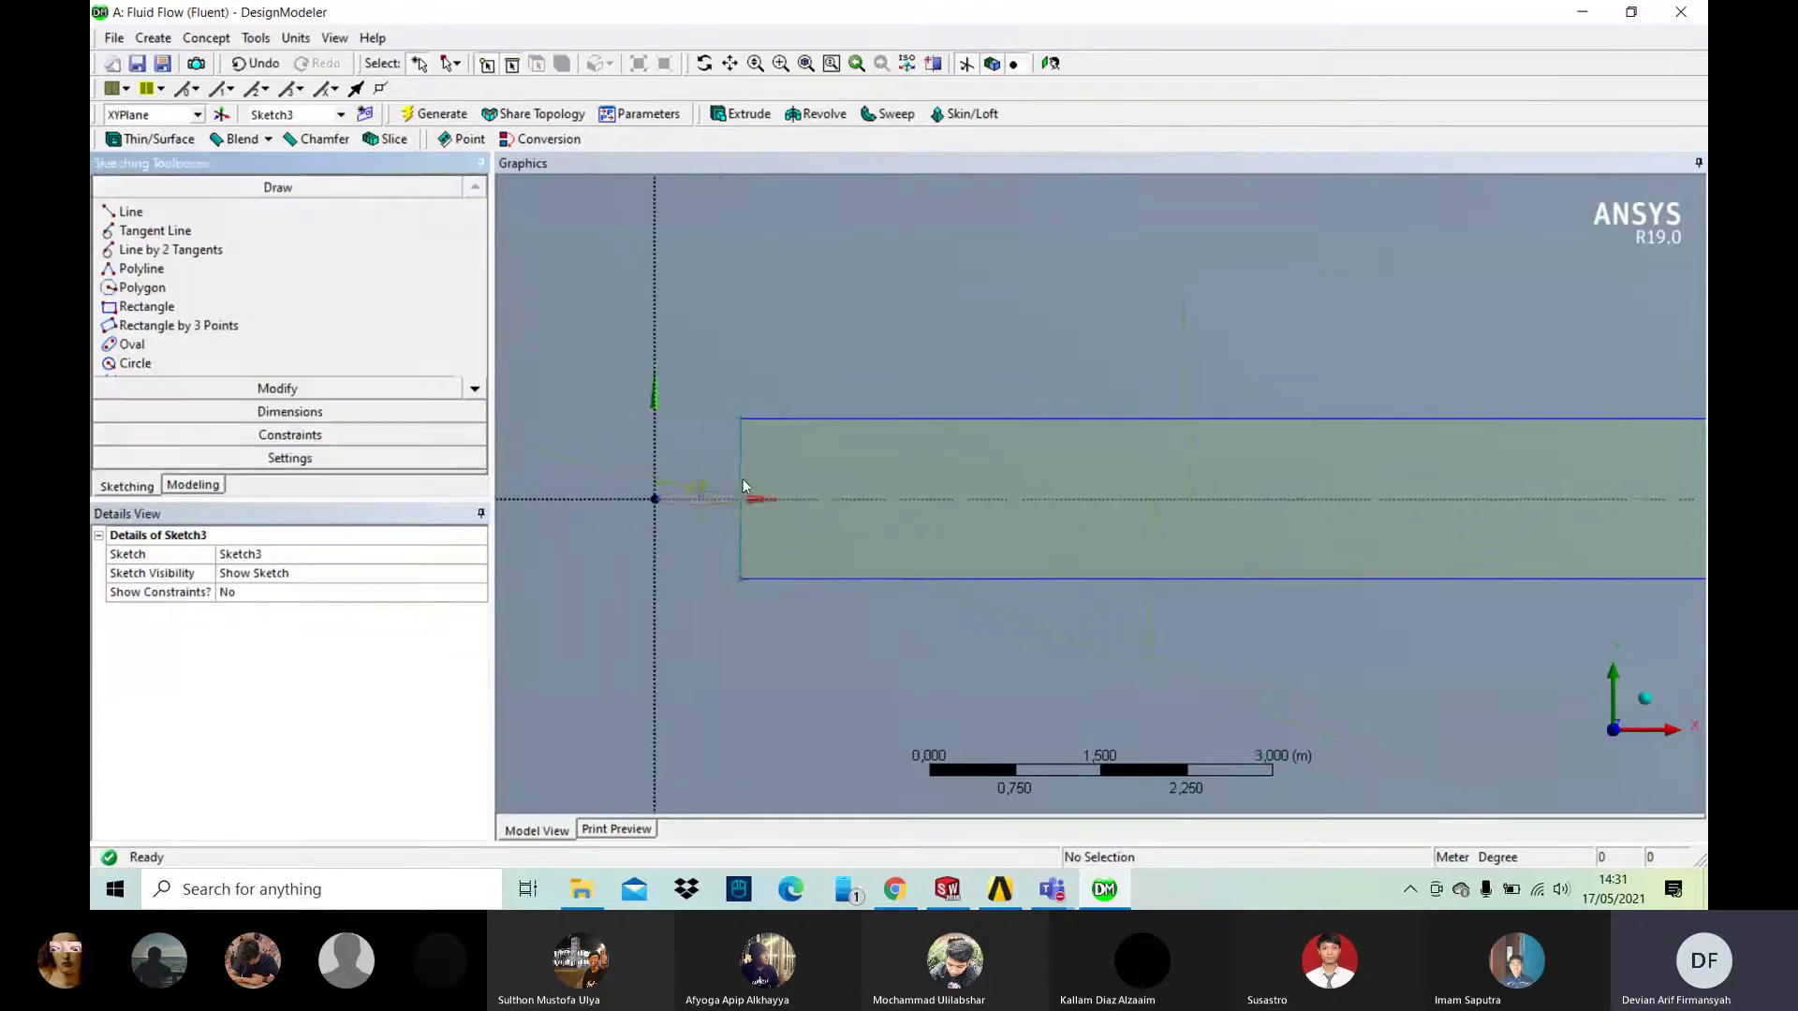
{"action": "left_click", "coordinate": [141, 365]}
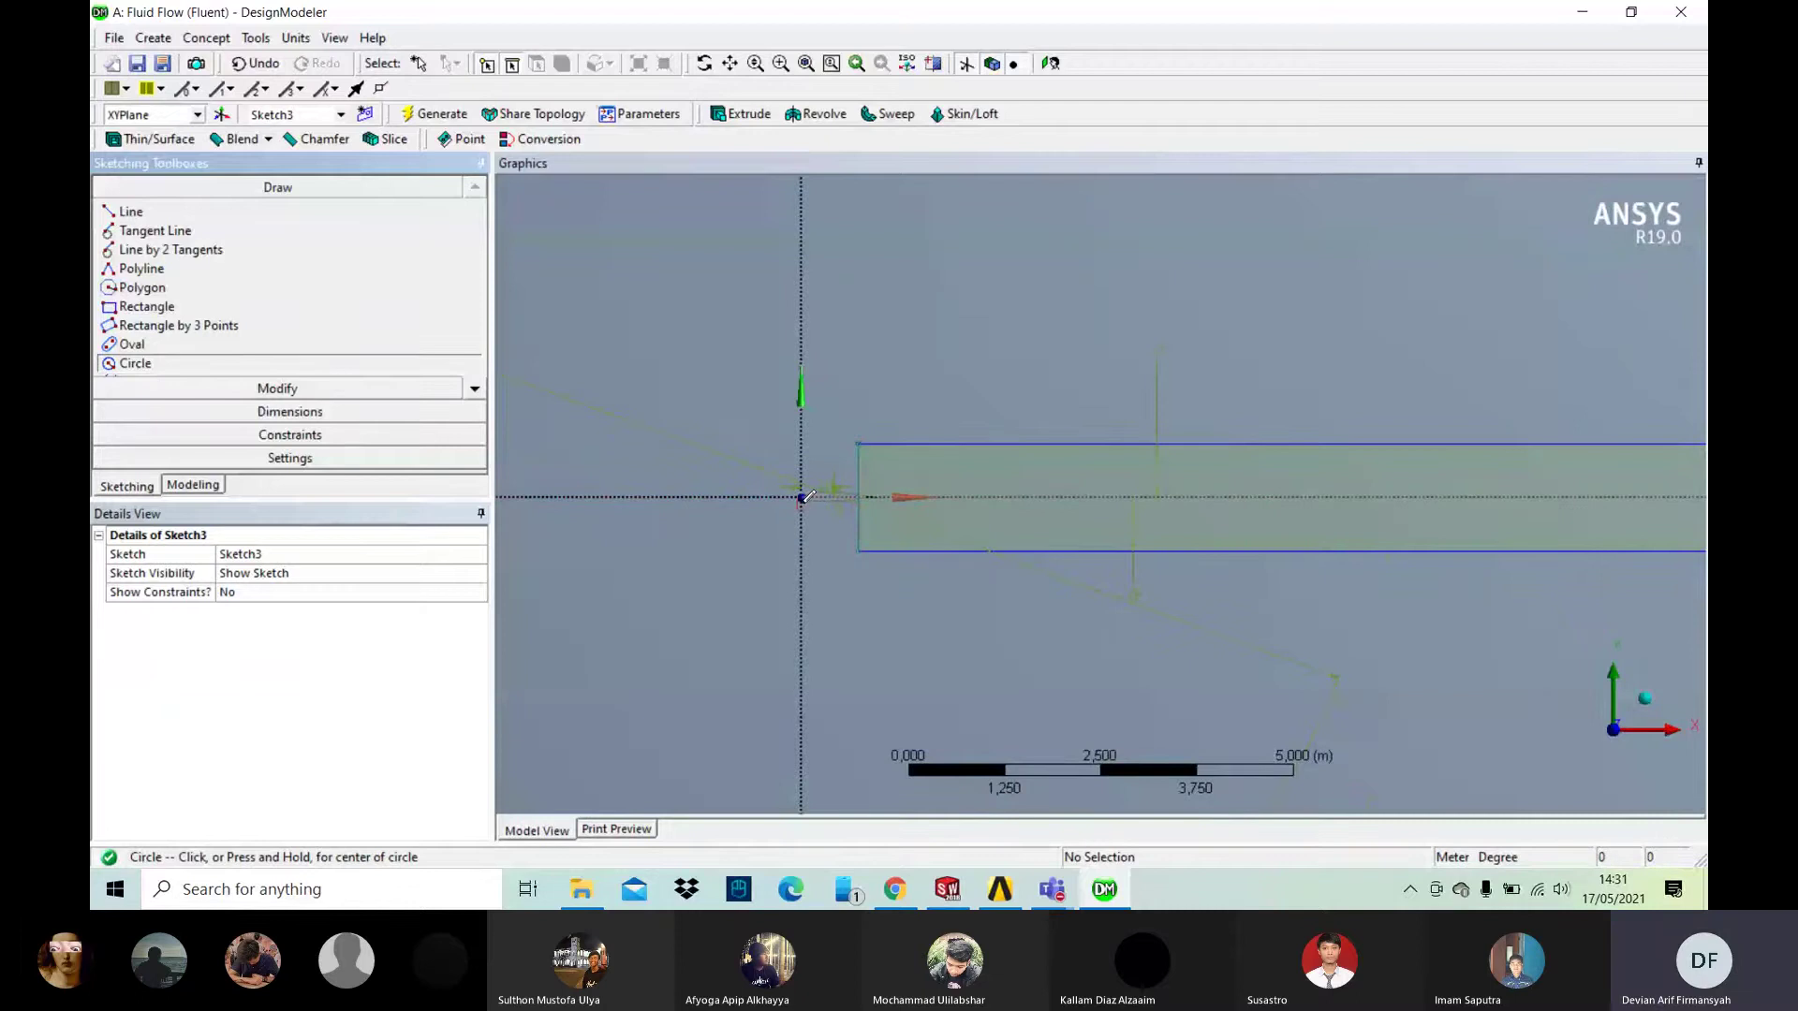
{"action": "scroll", "coordinate": [805, 496], "scroll_direction": "up", "scroll_amount": 8}
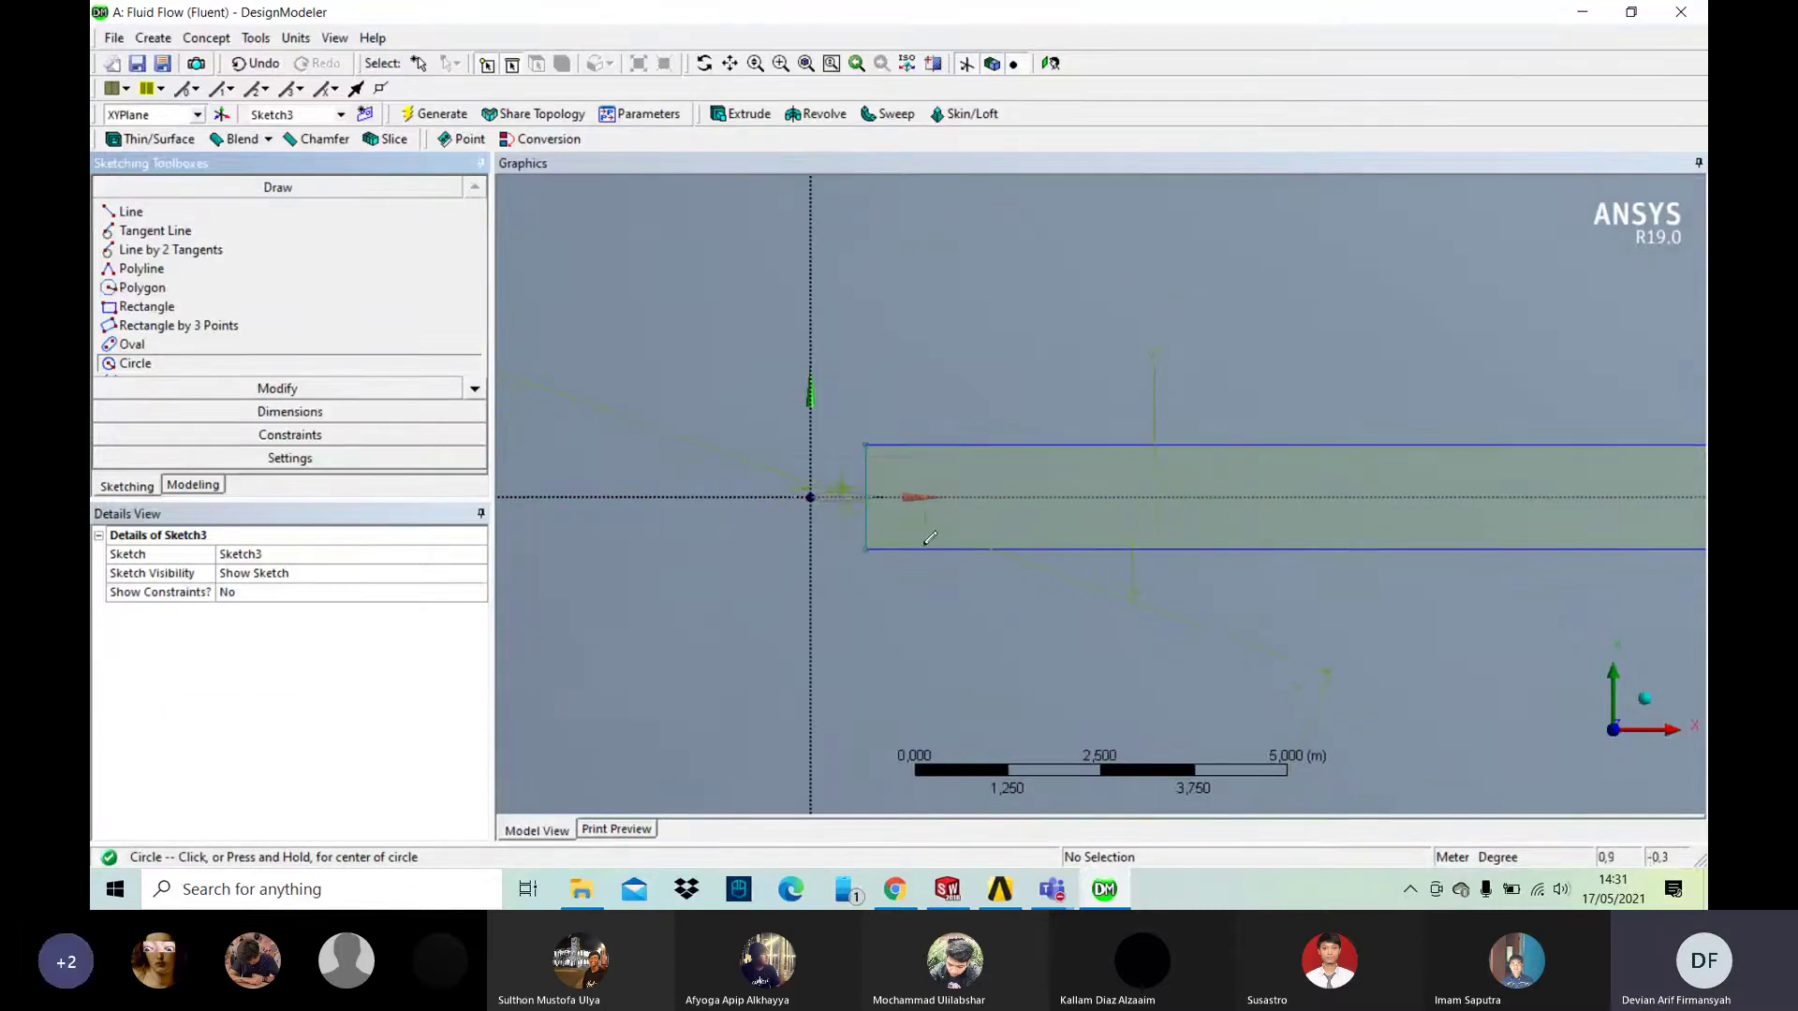
{"action": "left_click", "coordinate": [745, 463]}
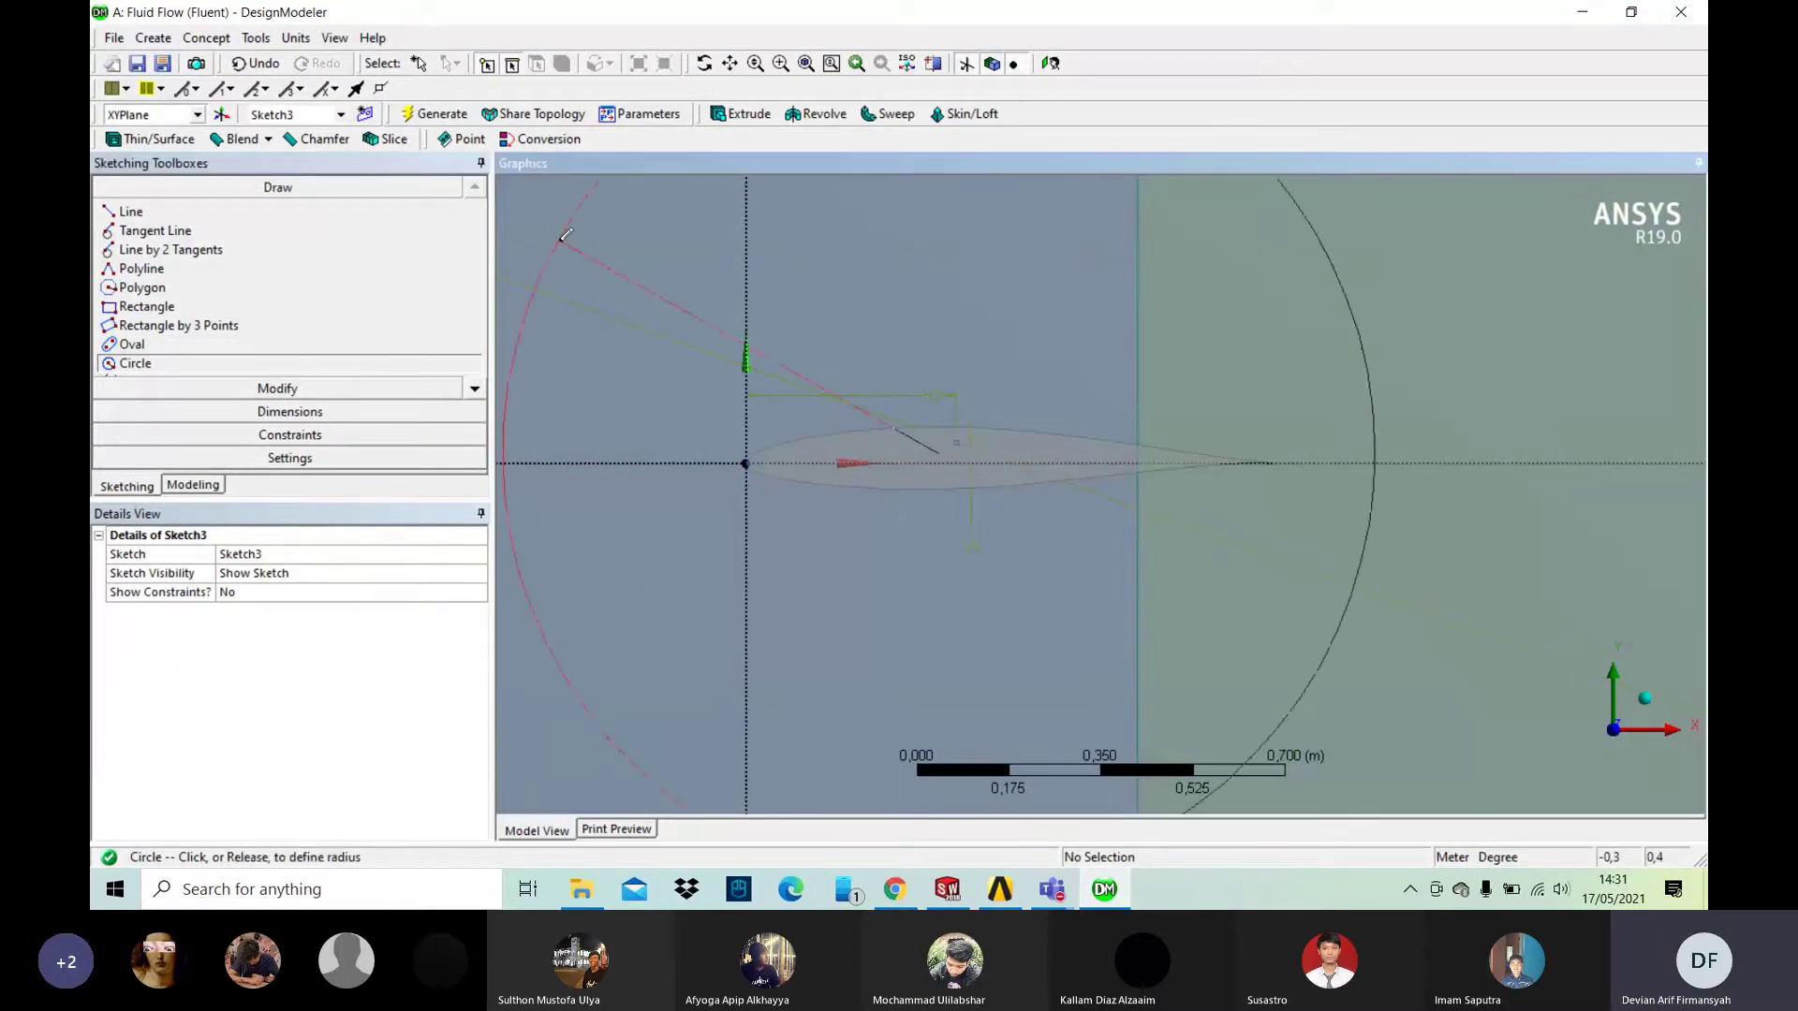
{"action": "left_click", "coordinate": [565, 234]}
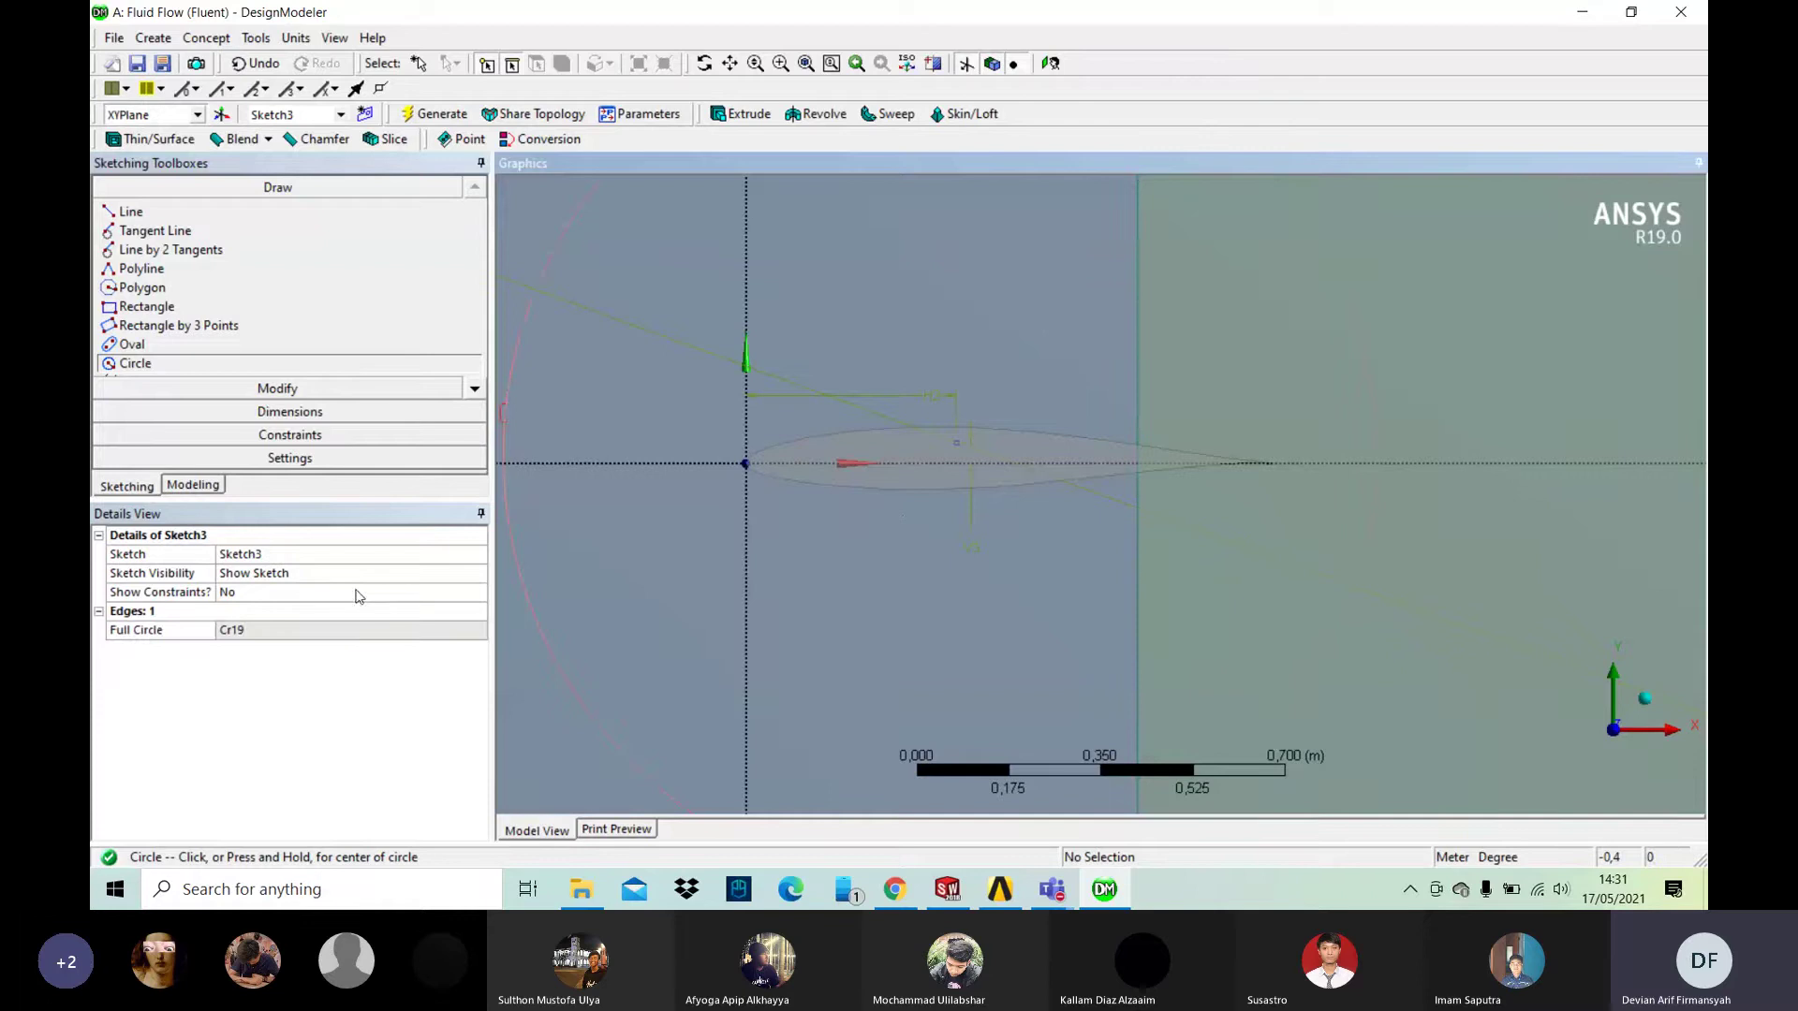
Step: Add a diameter dimension to the circle around the airfoil and set it to 3 m
{"action": "scroll", "coordinate": [518, 499], "scroll_direction": "down", "scroll_amount": 2}
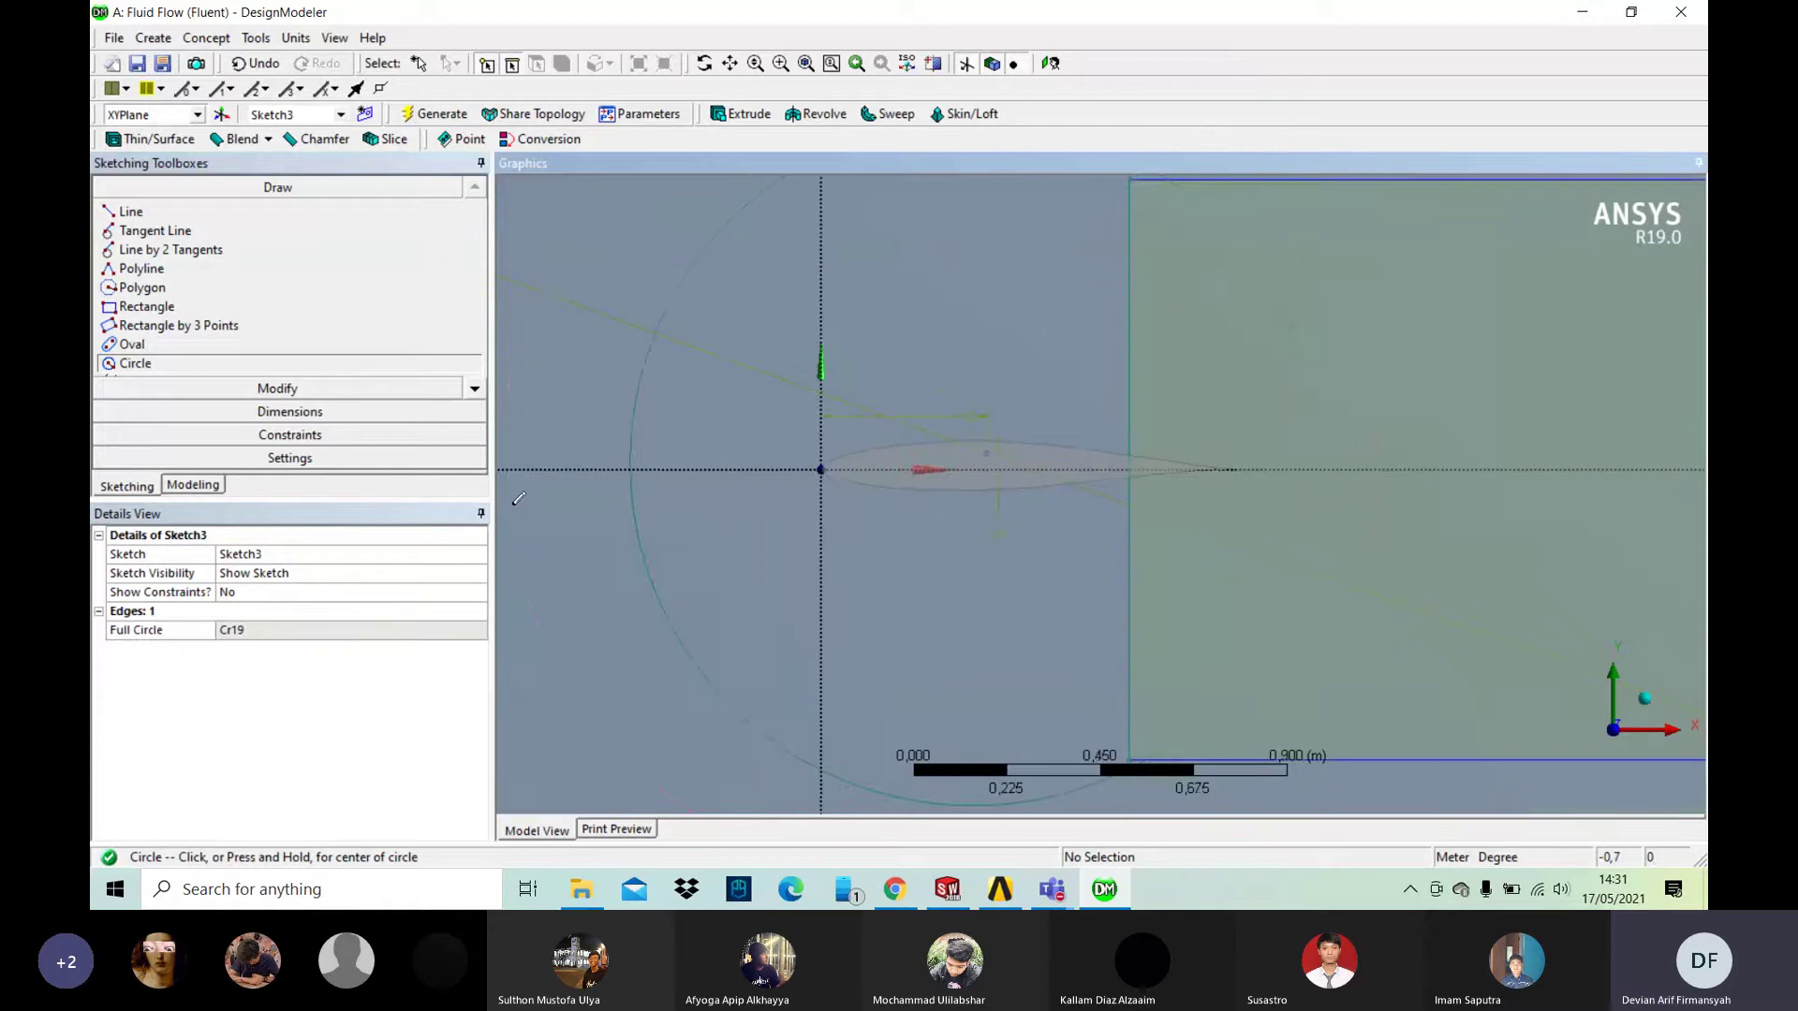
{"action": "left_click", "coordinate": [326, 424]}
{"action": "left_click", "coordinate": [683, 308]}
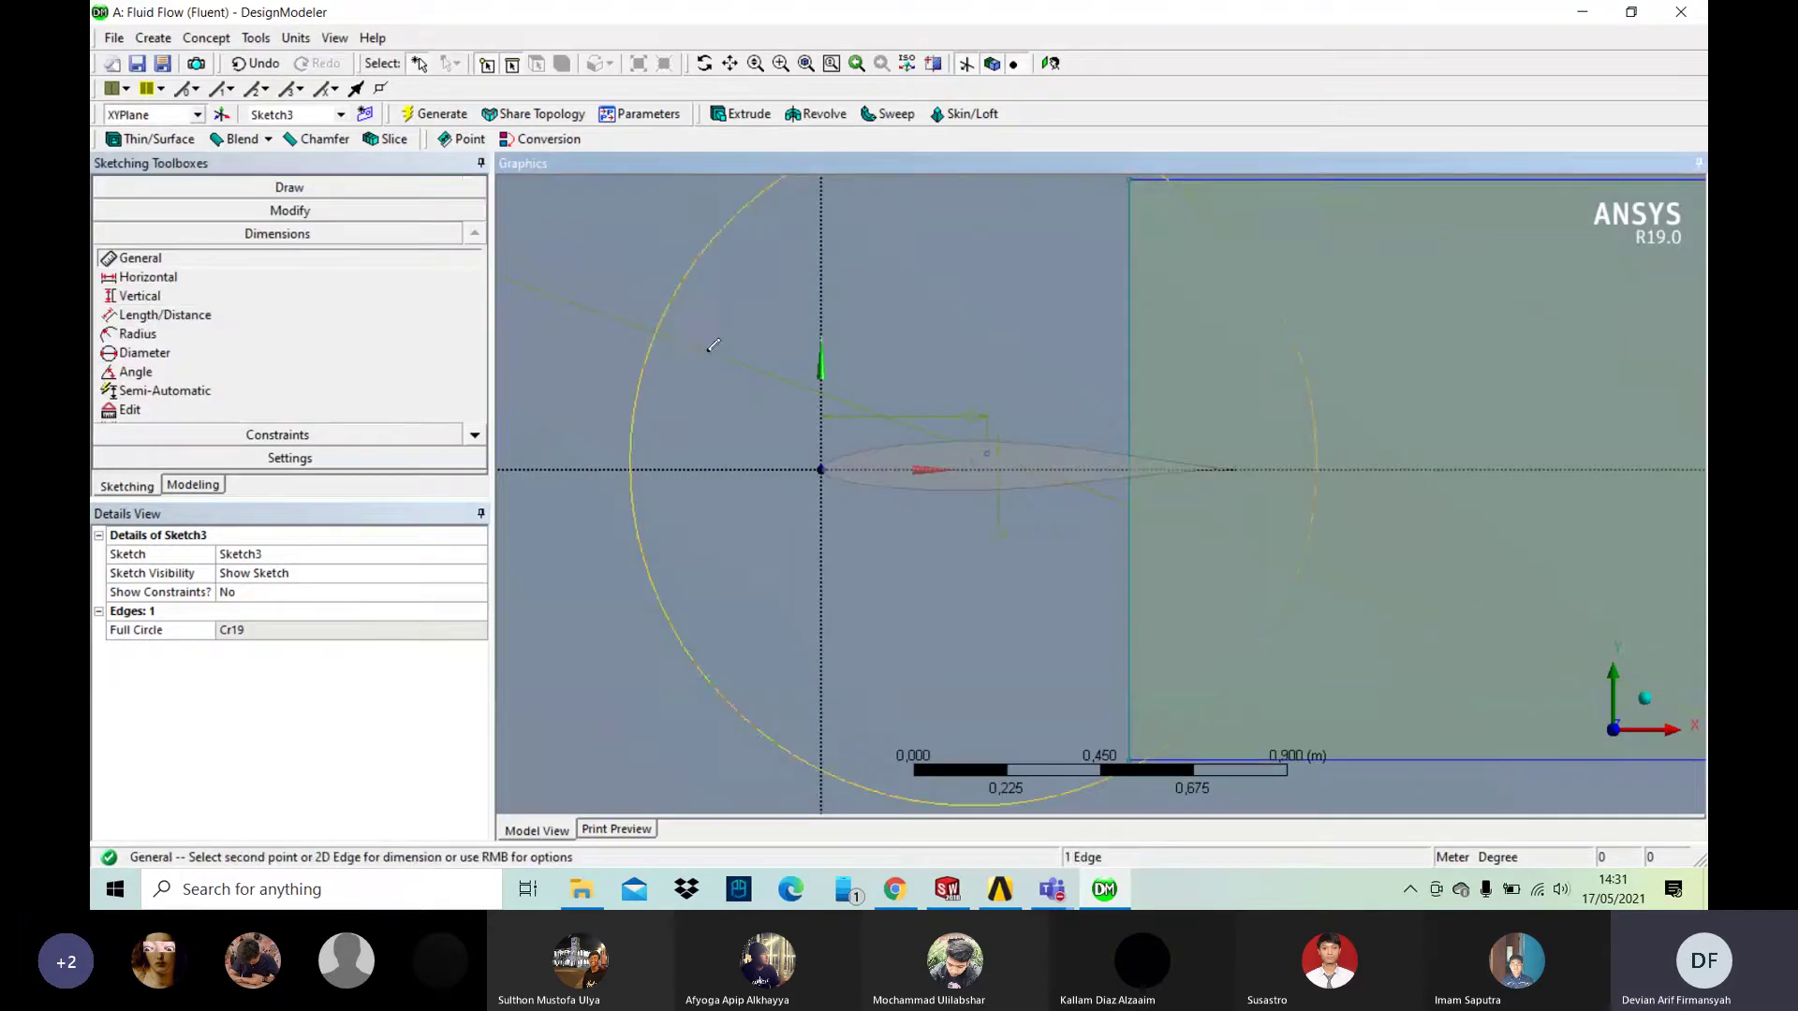
{"action": "left_click", "coordinate": [700, 397]}
{"action": "left_click", "coordinate": [260, 629]}
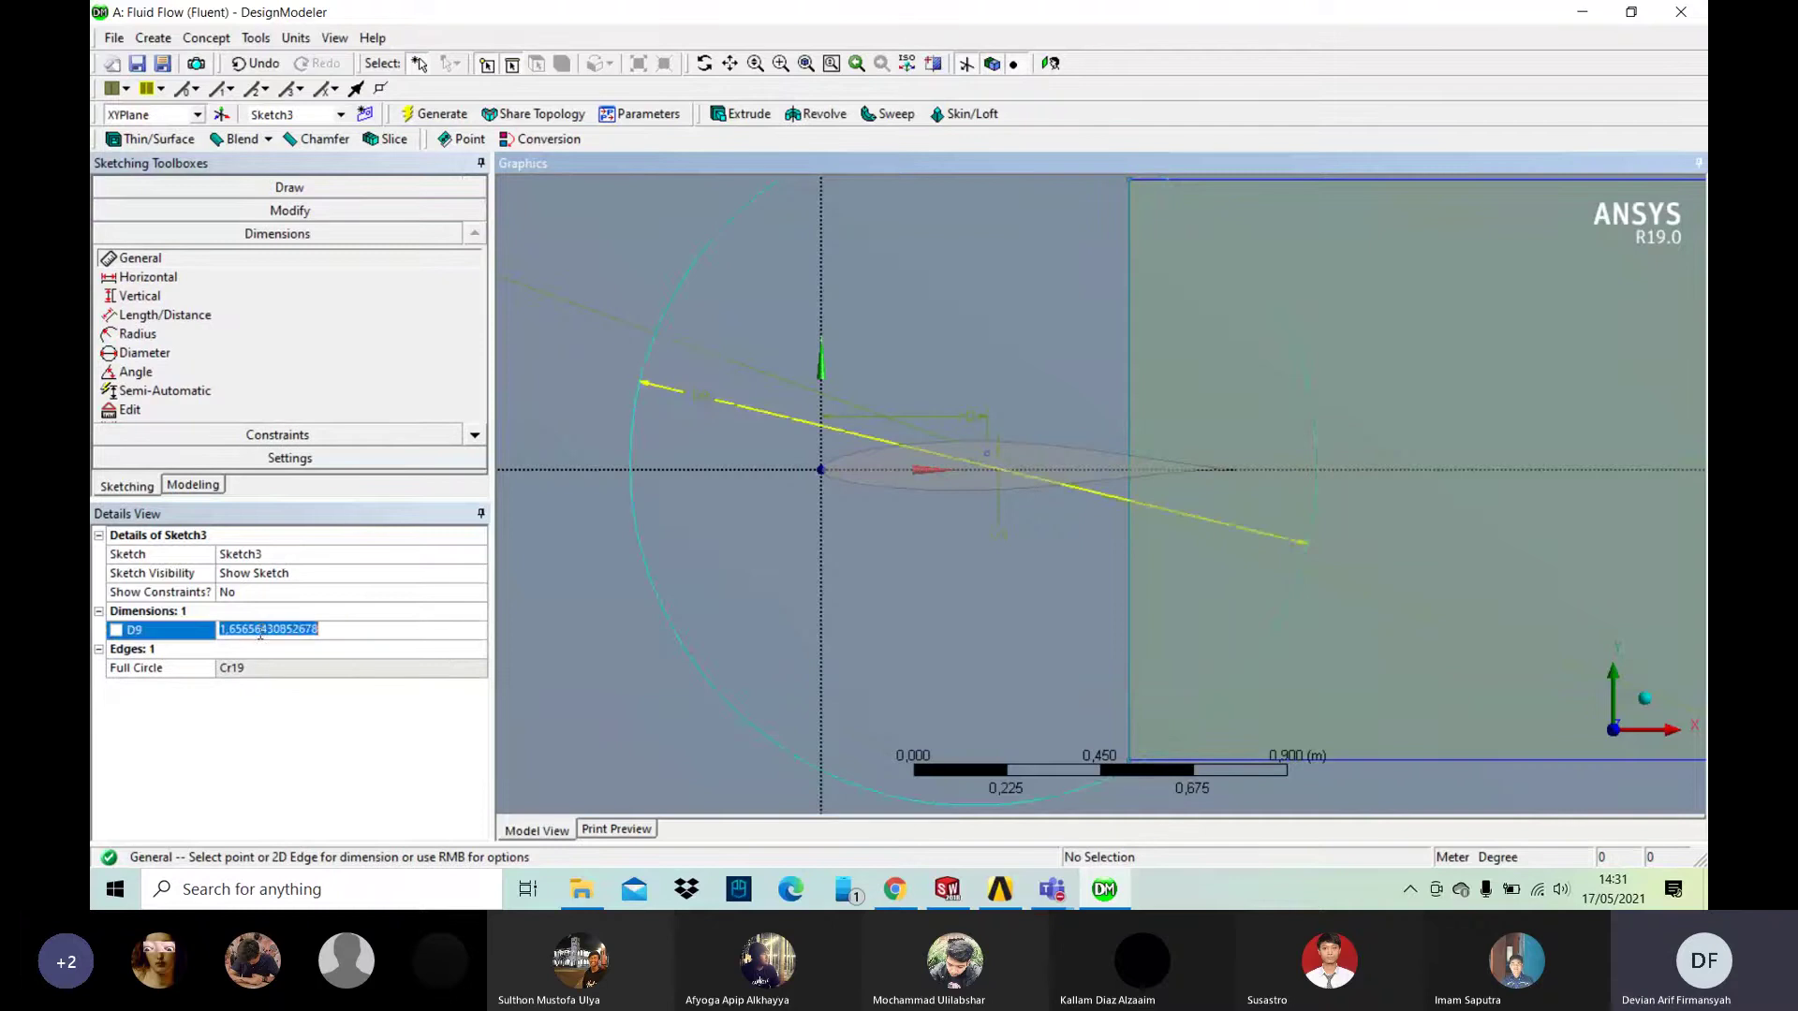
{"action": "type", "text": "3"}
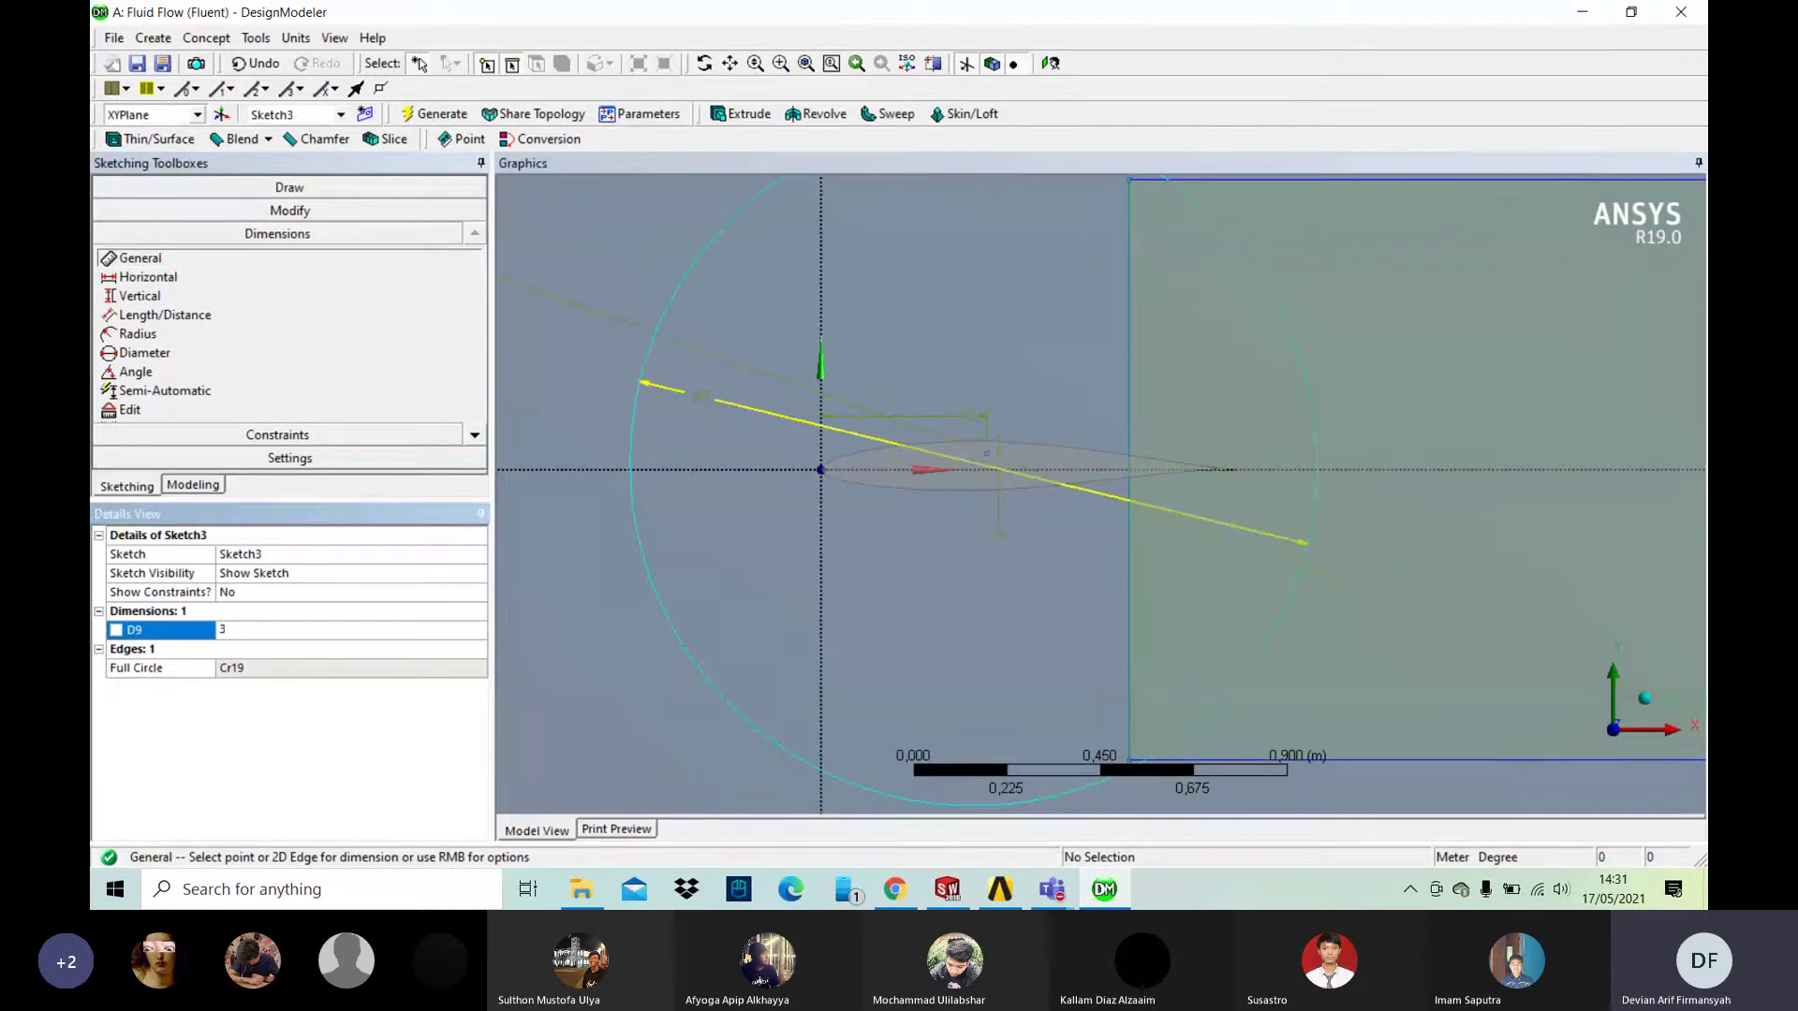
{"action": "key", "text": "Return"}
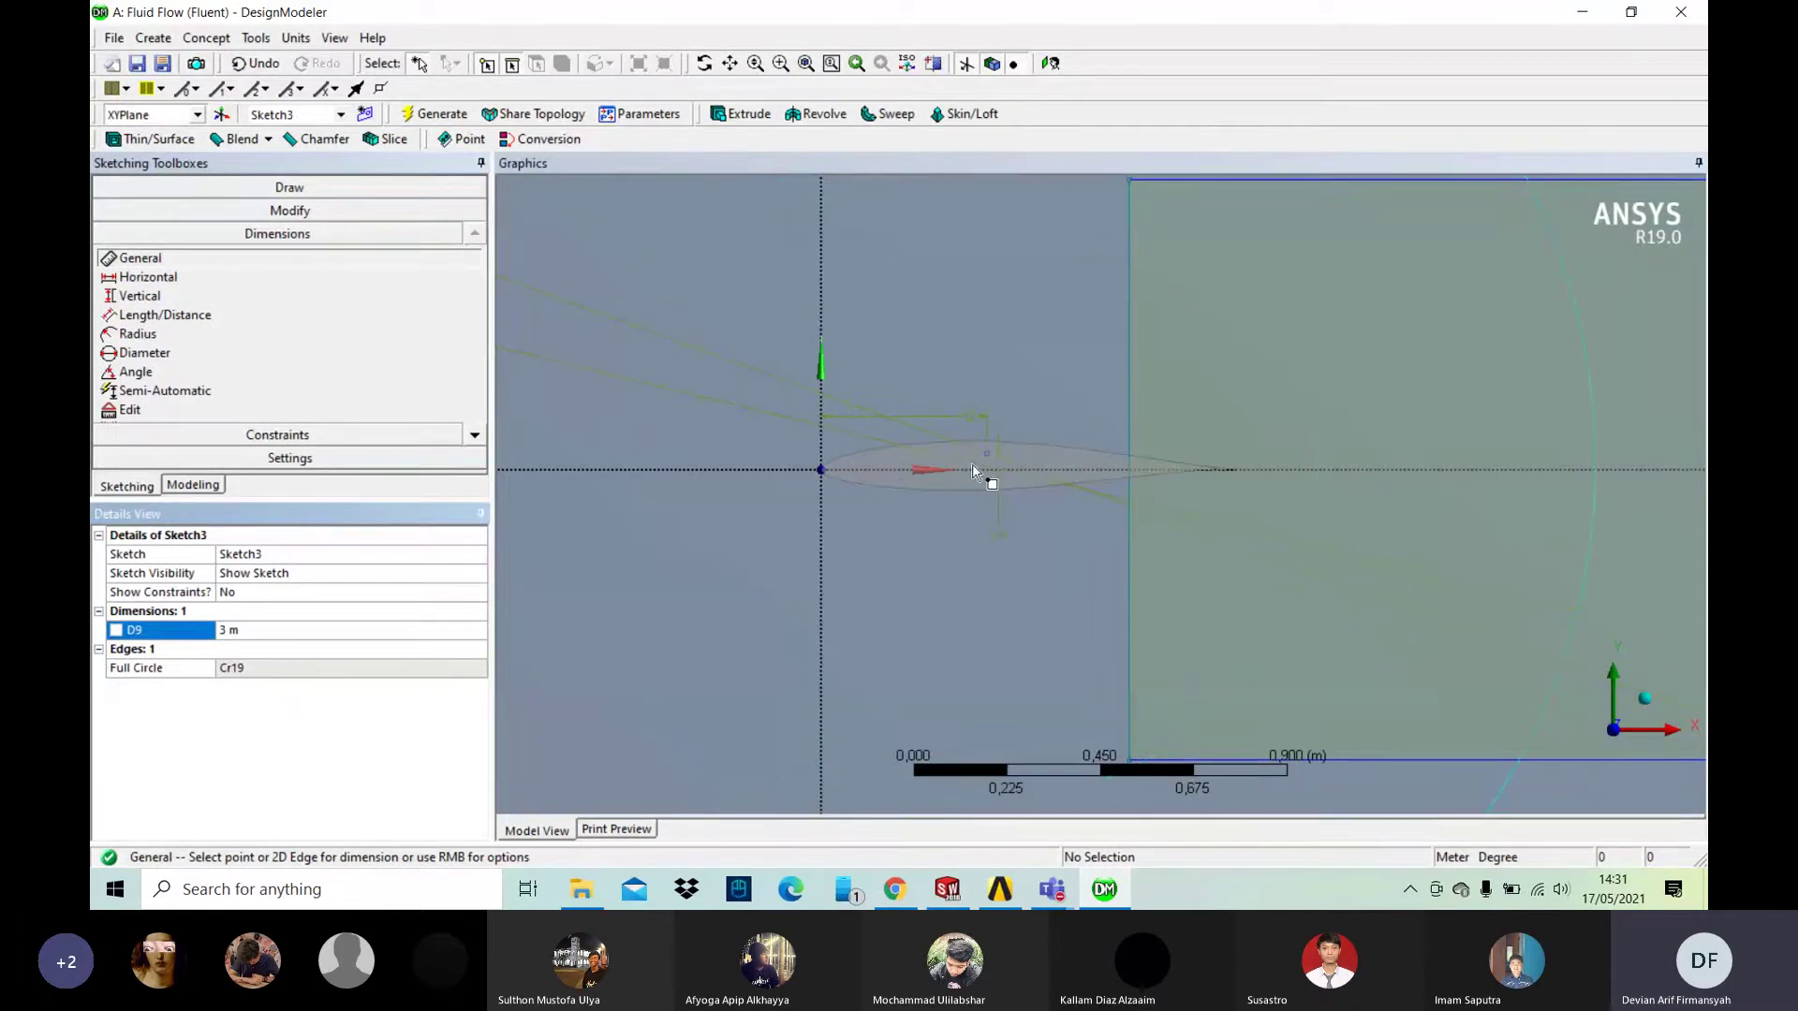
Step: Dimension the circle centre's horizontal distance from the Y axis and its vertical distance from the X axis
{"action": "scroll", "coordinate": [974, 468], "scroll_direction": "up", "scroll_amount": 1}
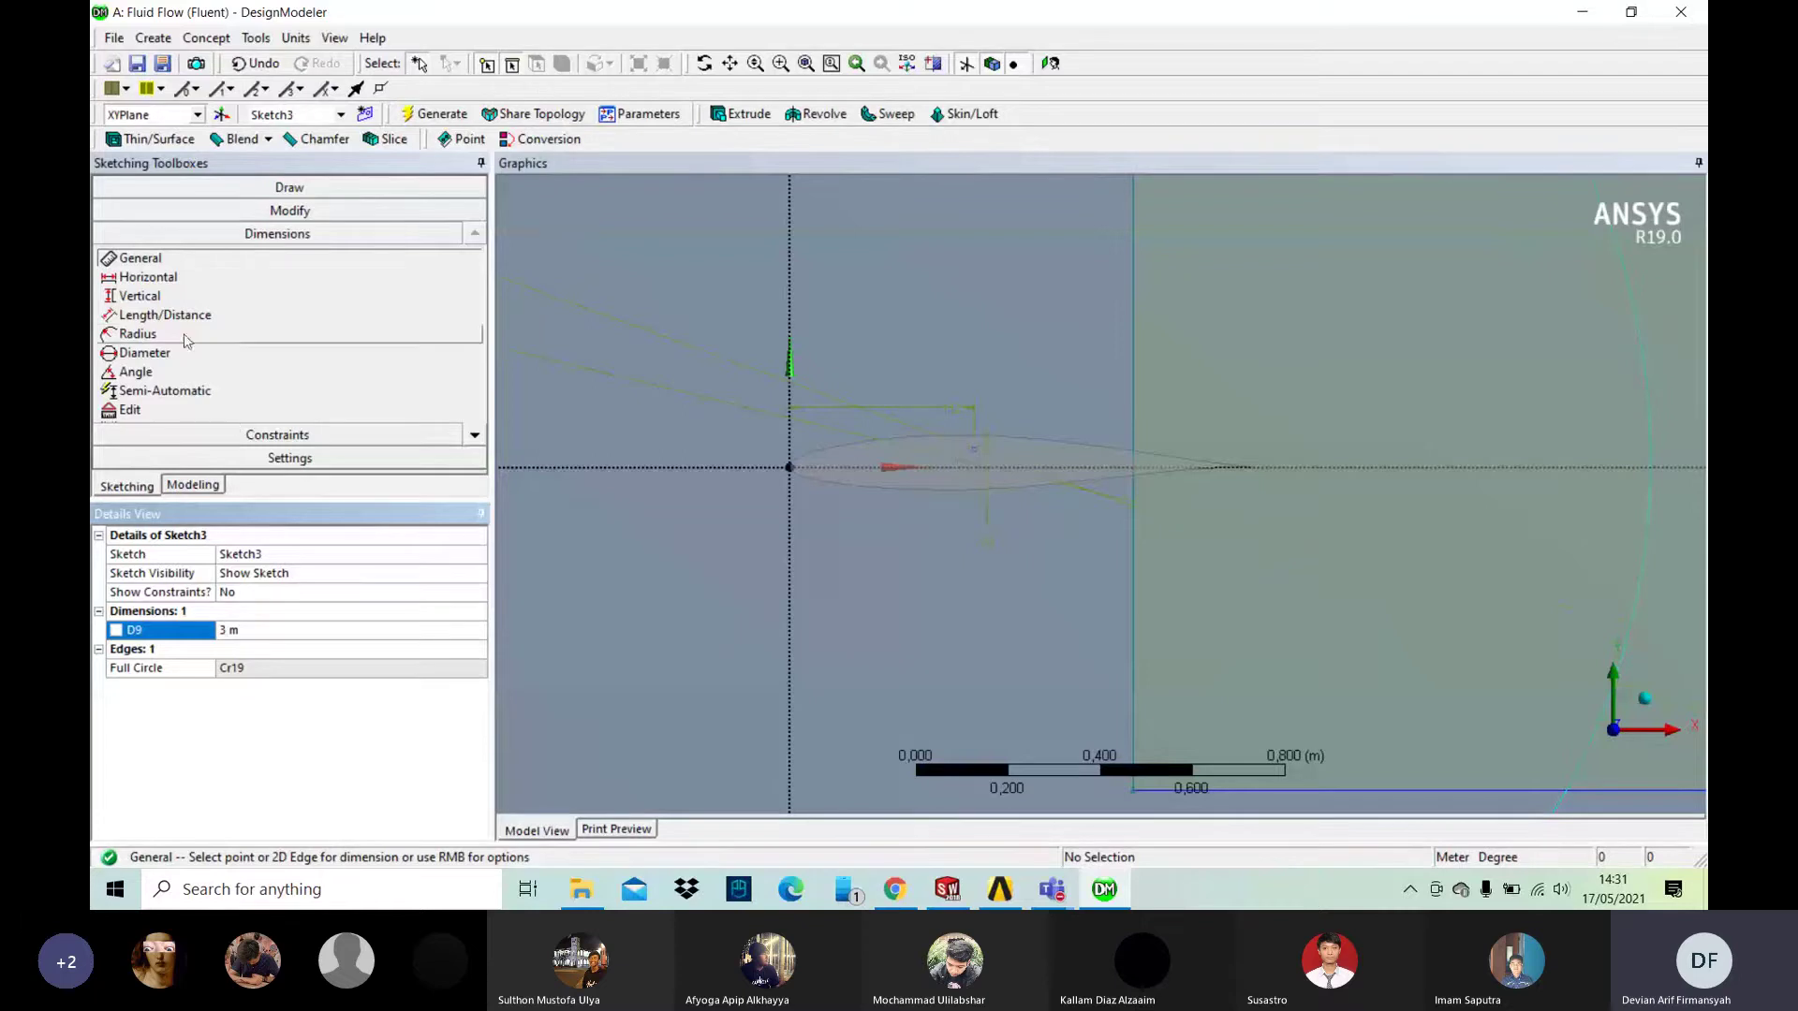
{"action": "left_click", "coordinate": [145, 277]}
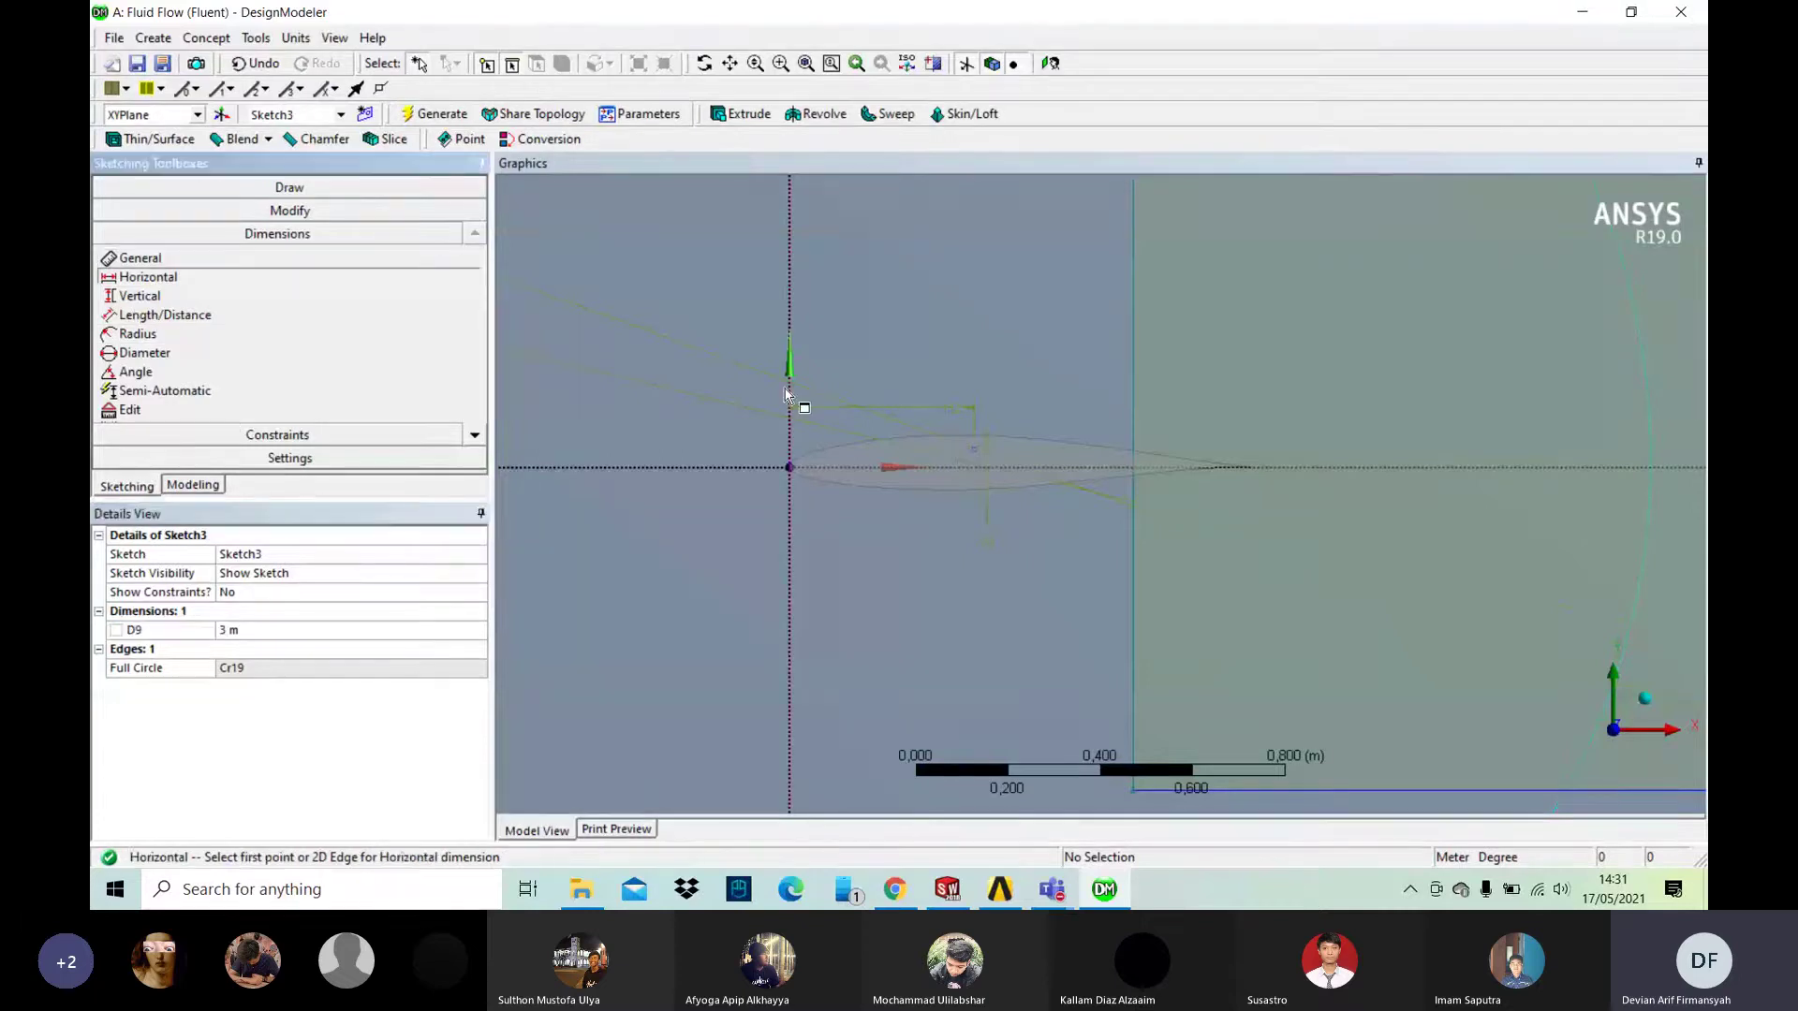
{"action": "left_click", "coordinate": [959, 464]}
{"action": "left_click", "coordinate": [793, 459]}
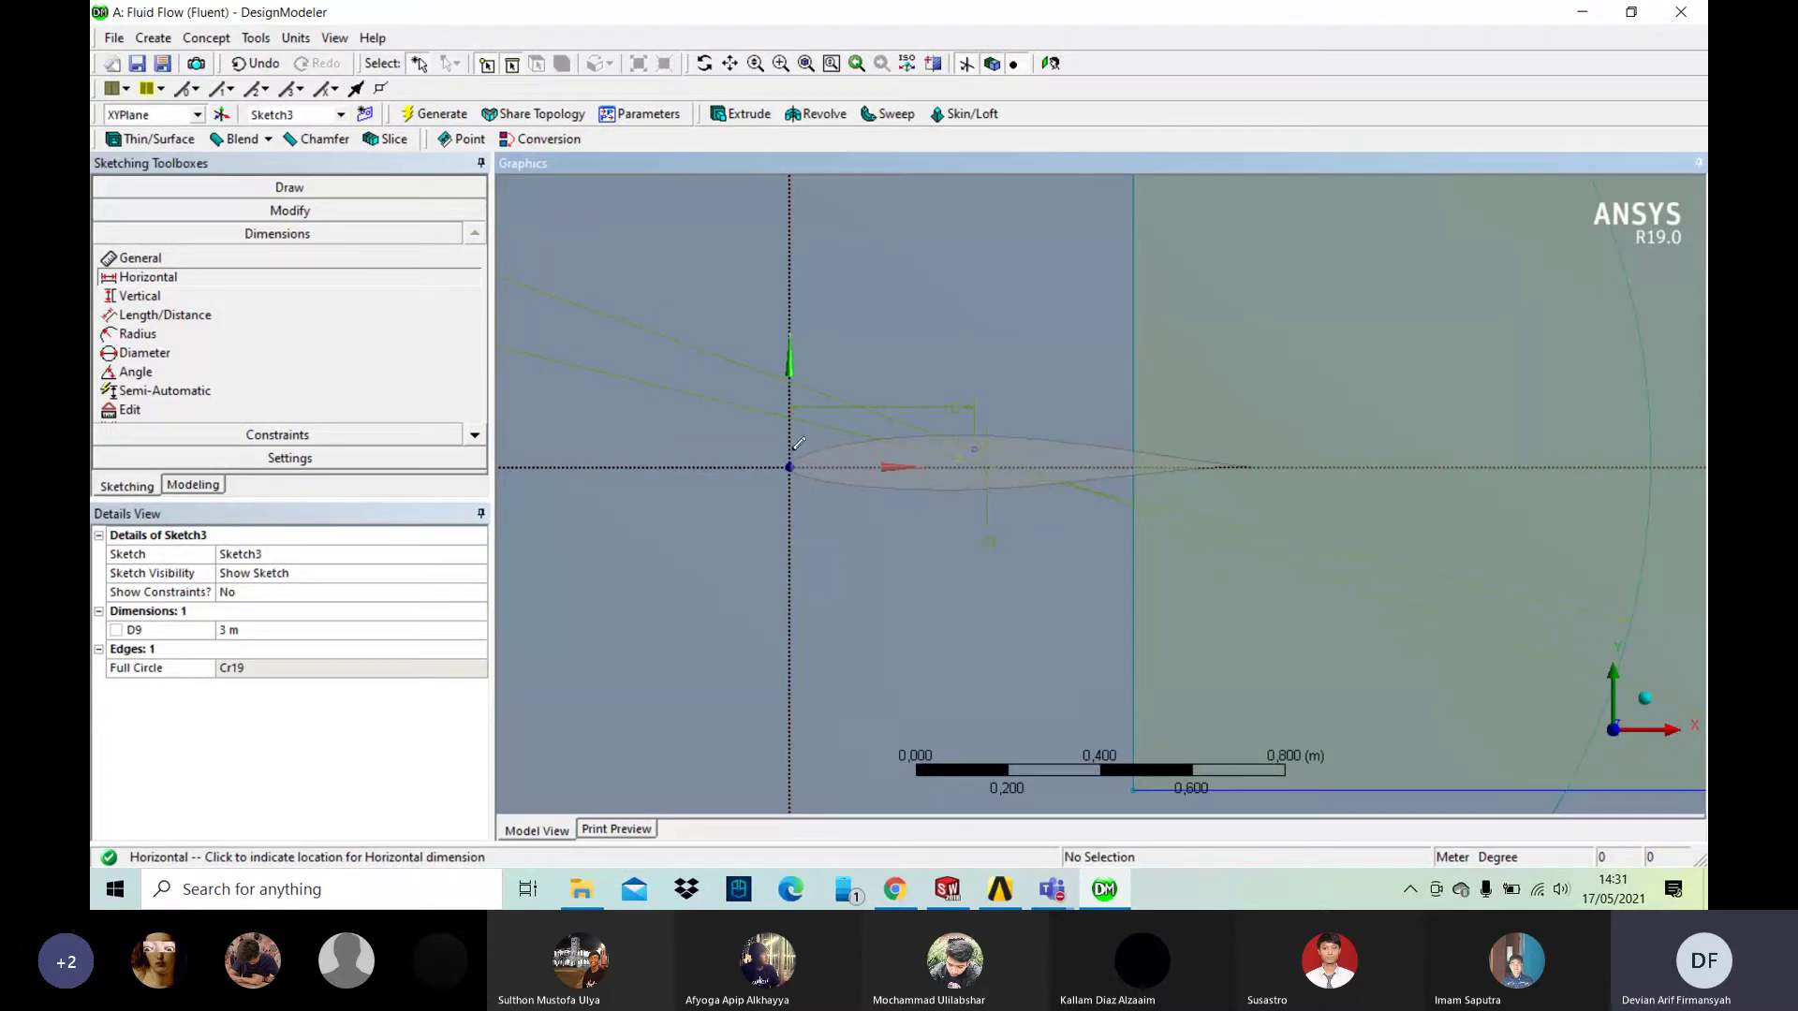
{"action": "left_click", "coordinate": [873, 356]}
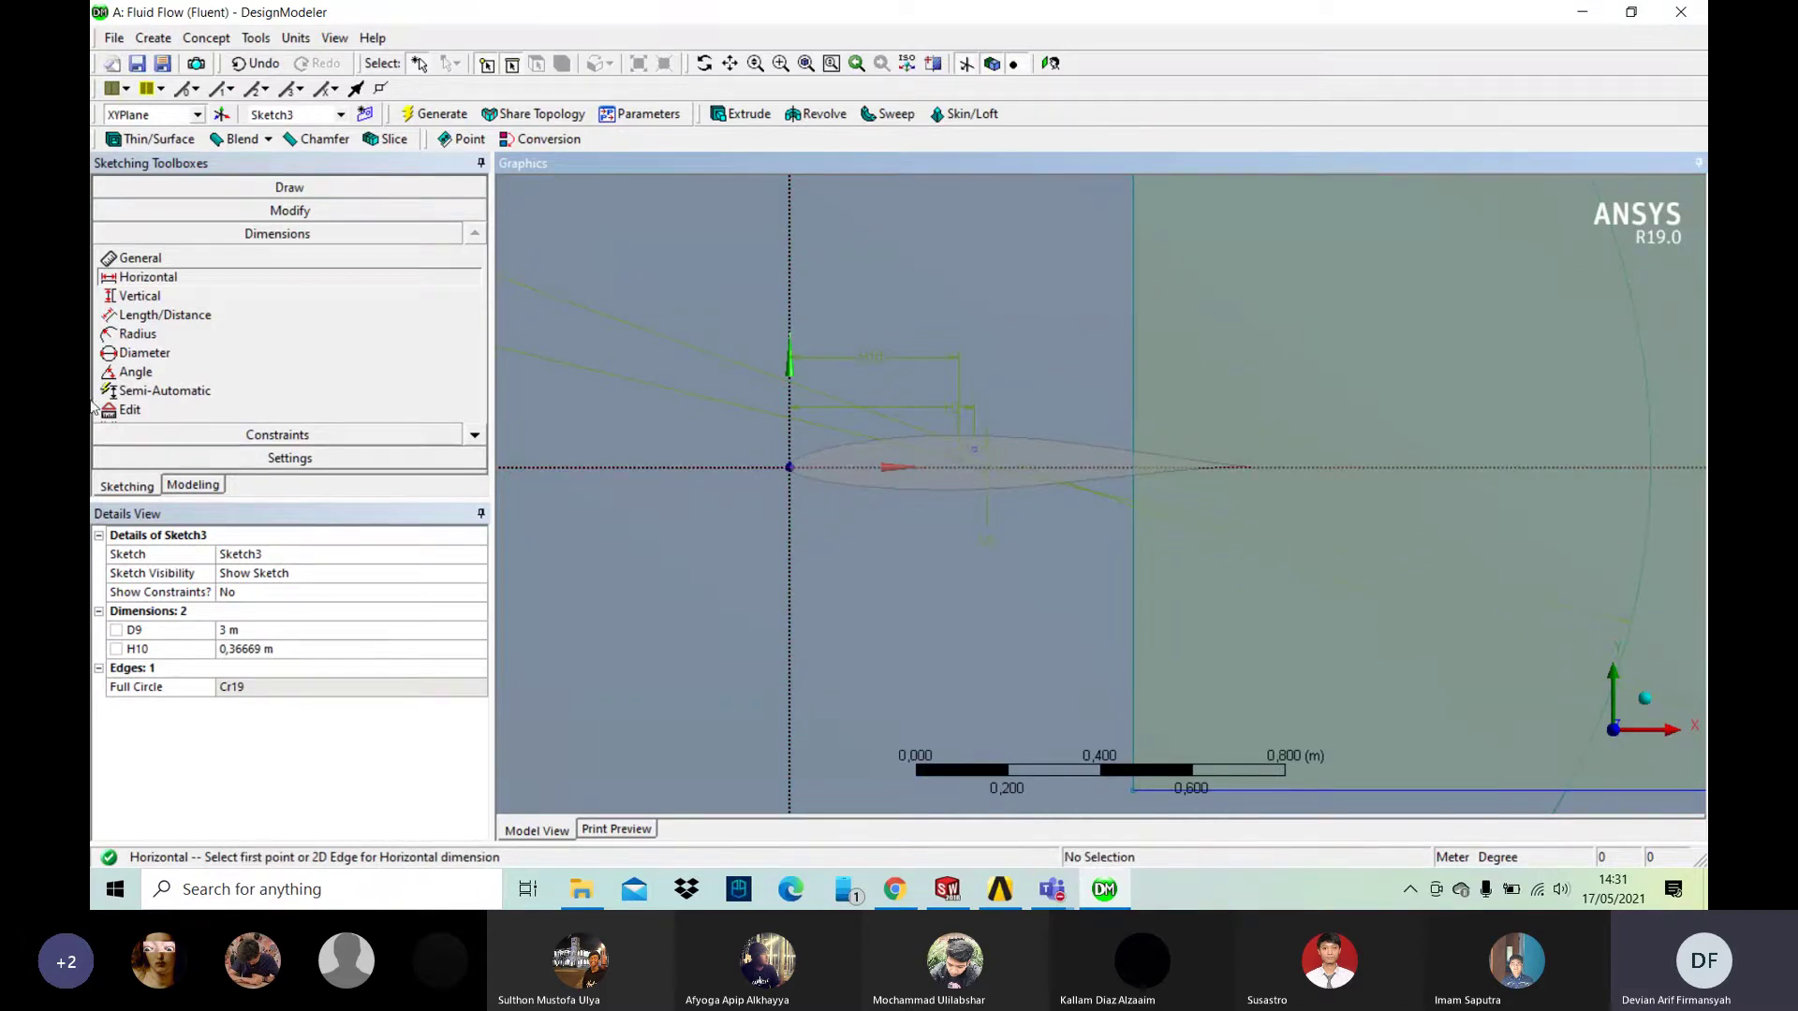
{"action": "left_click", "coordinate": [139, 294]}
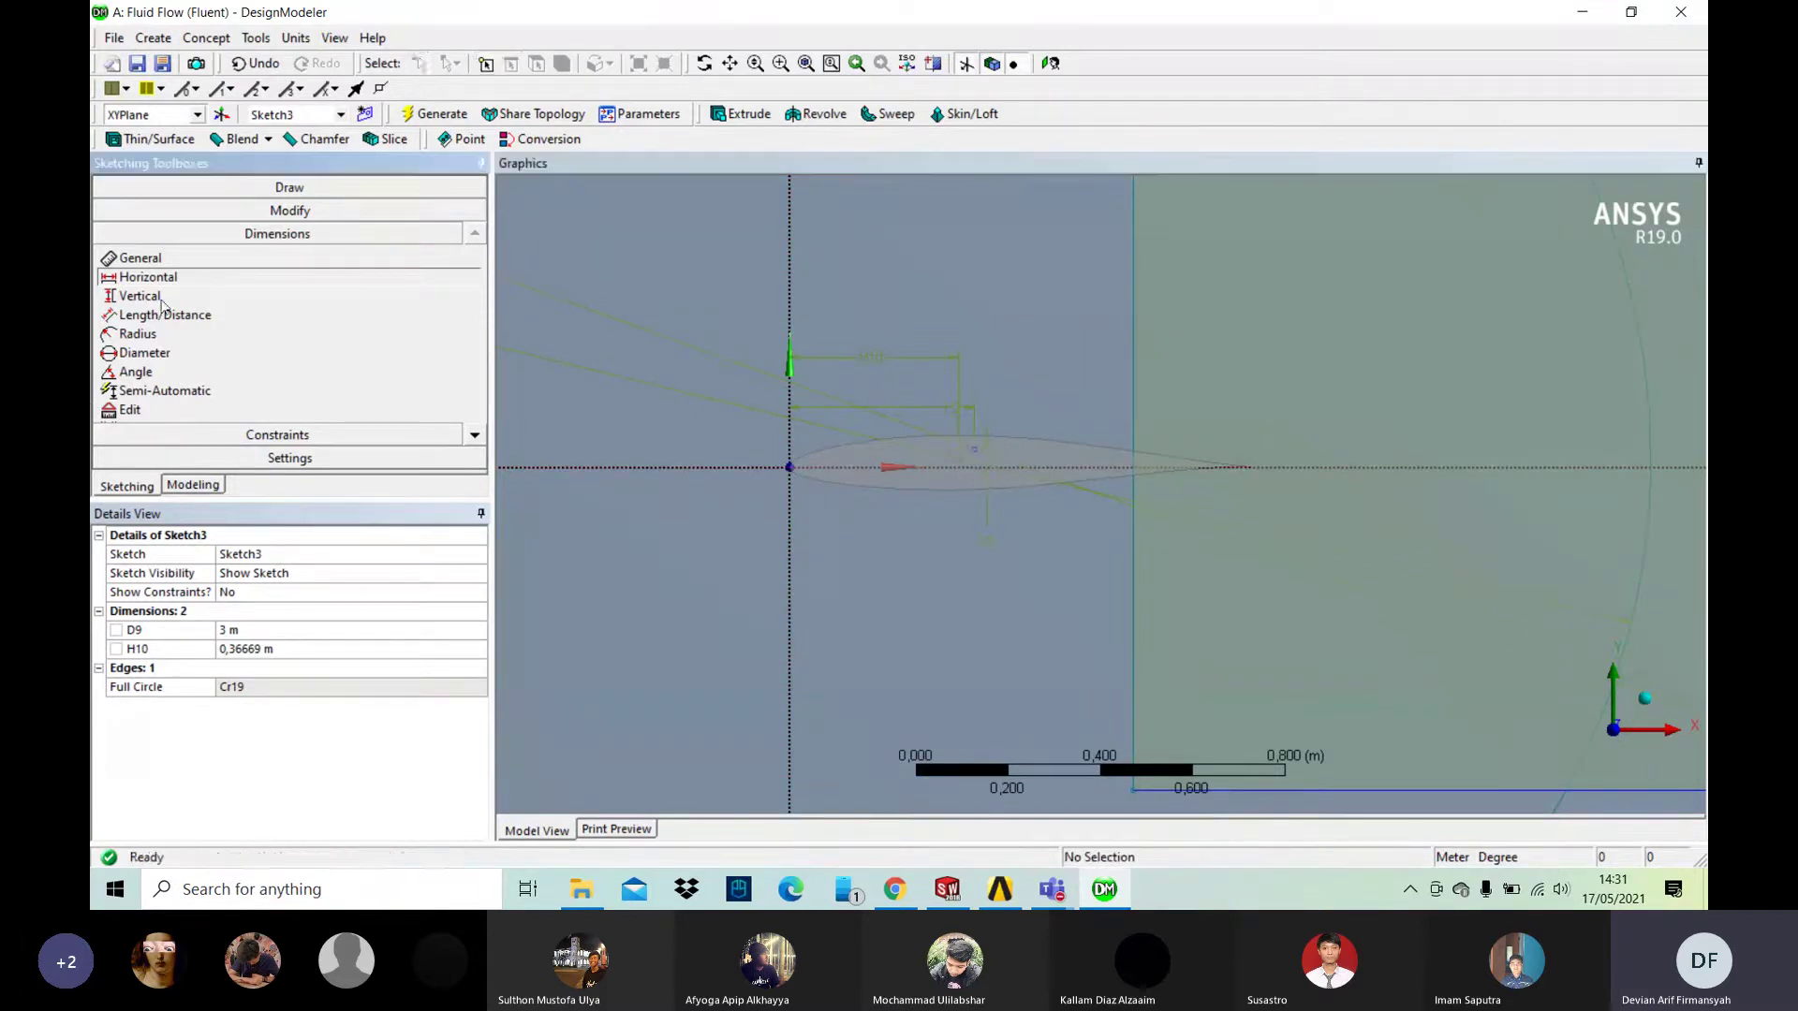
{"action": "left_click", "coordinate": [963, 468]}
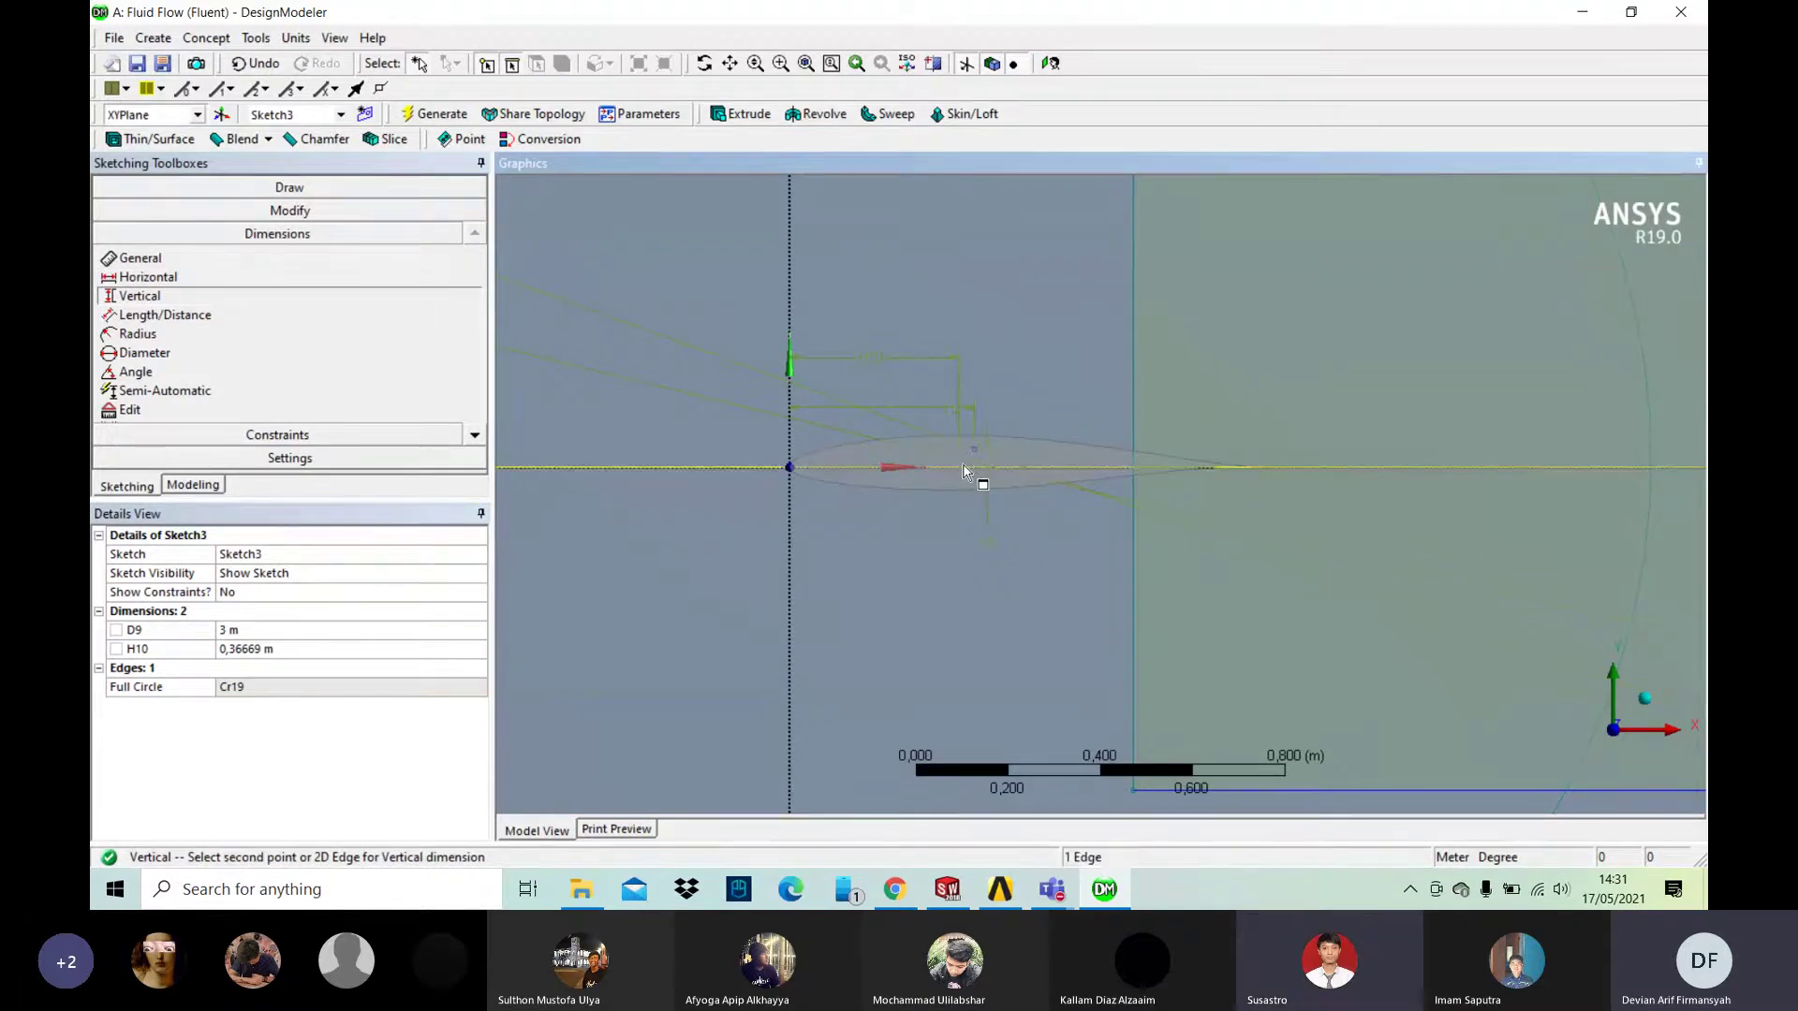
{"action": "left_click", "coordinate": [961, 467]}
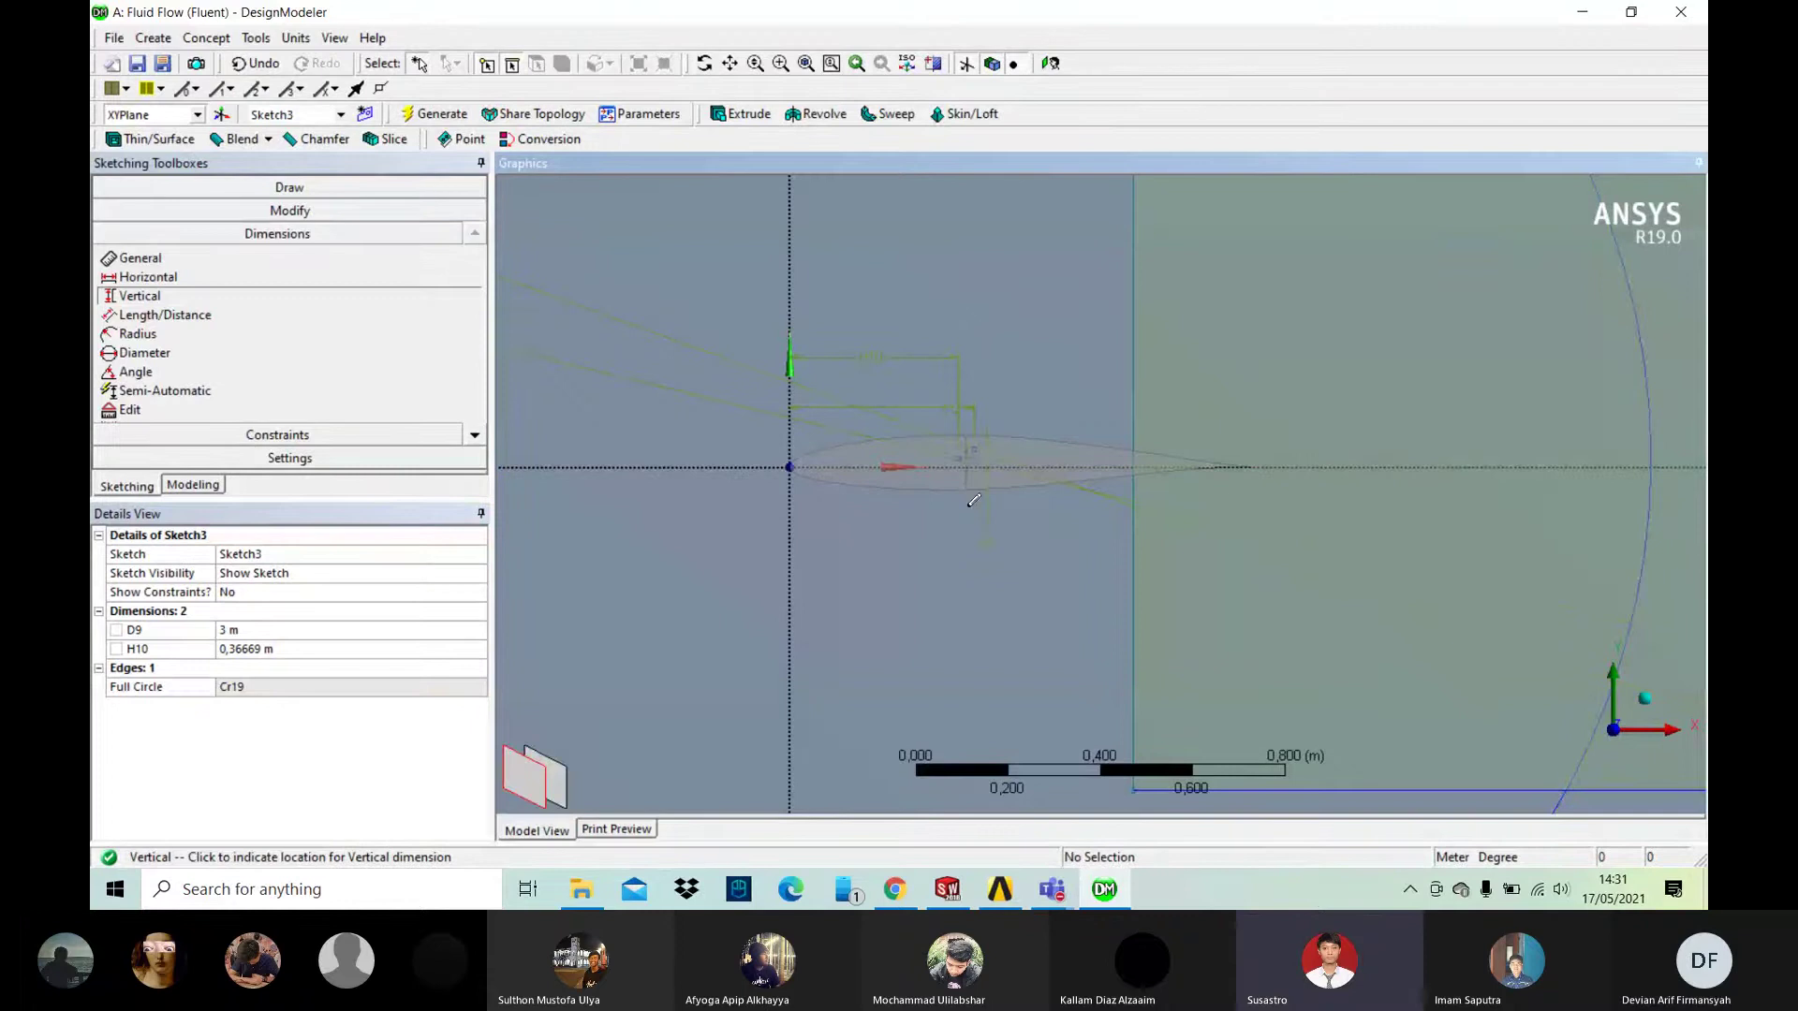
{"action": "left_click", "coordinate": [970, 511]}
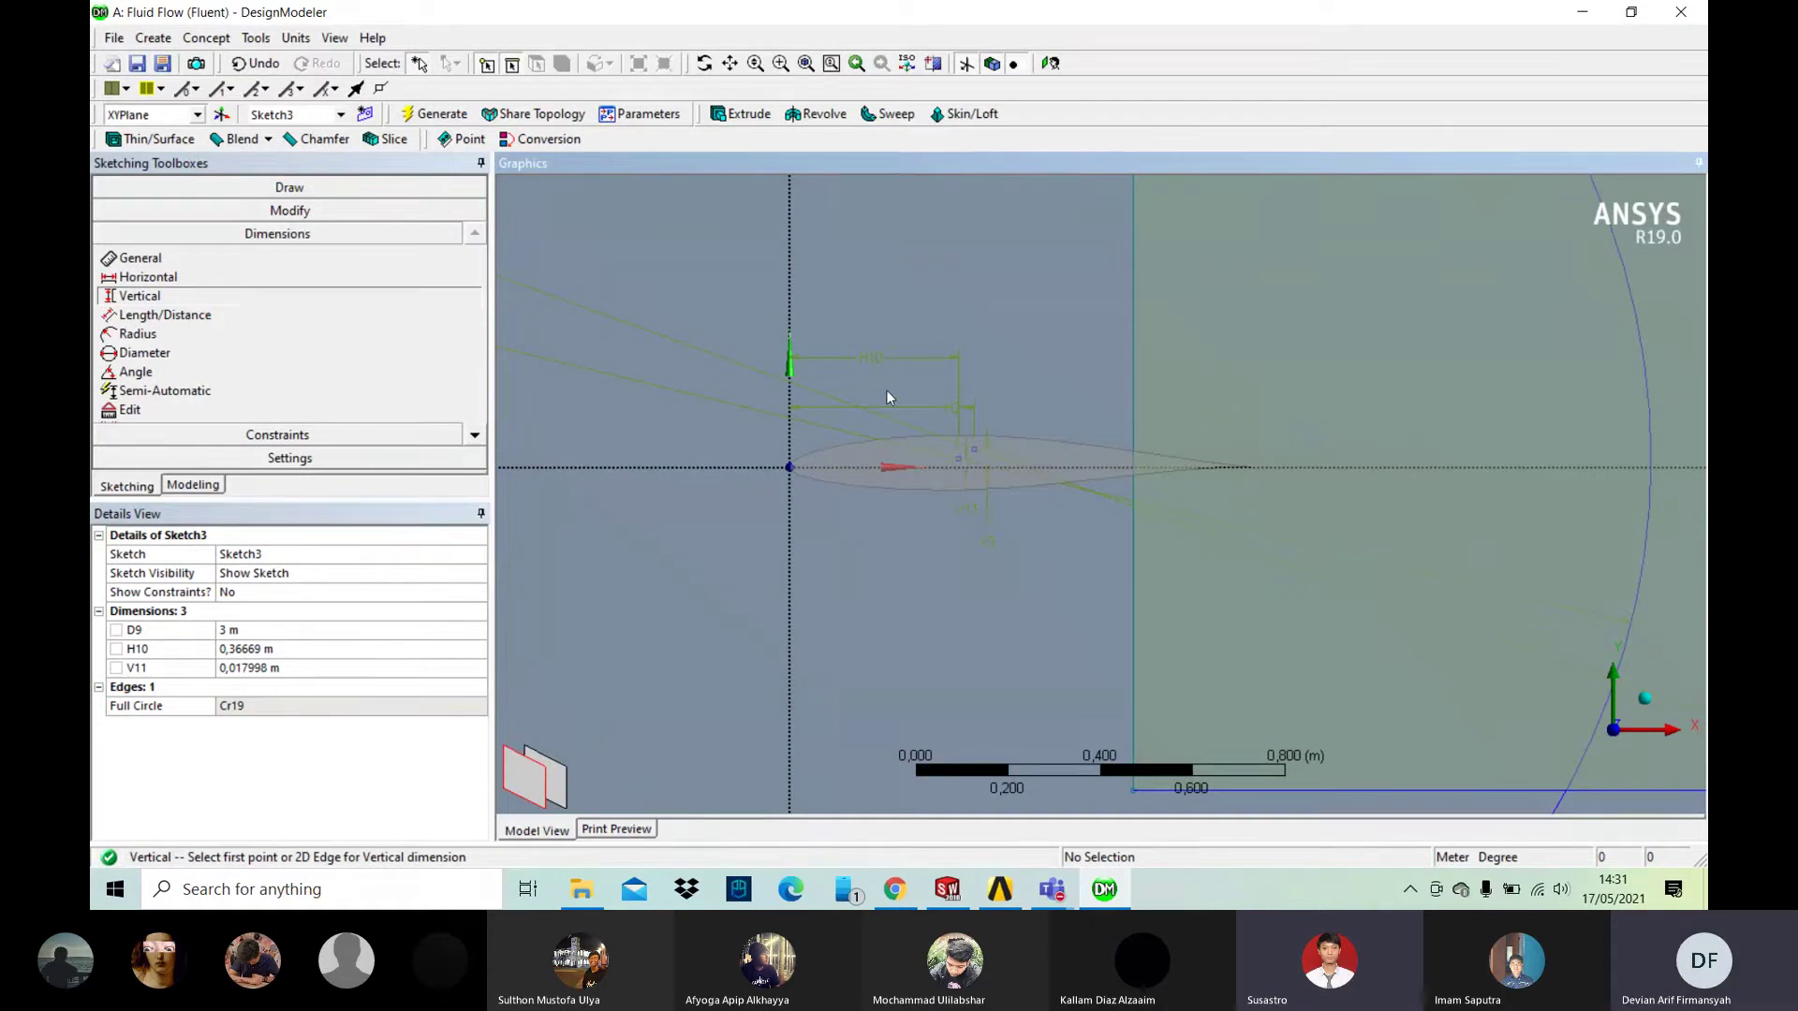
Step: Set the circle centre's horizontal distance to 0,4 m and its vertical distance to 0,04 m
{"action": "left_click", "coordinate": [250, 649]}
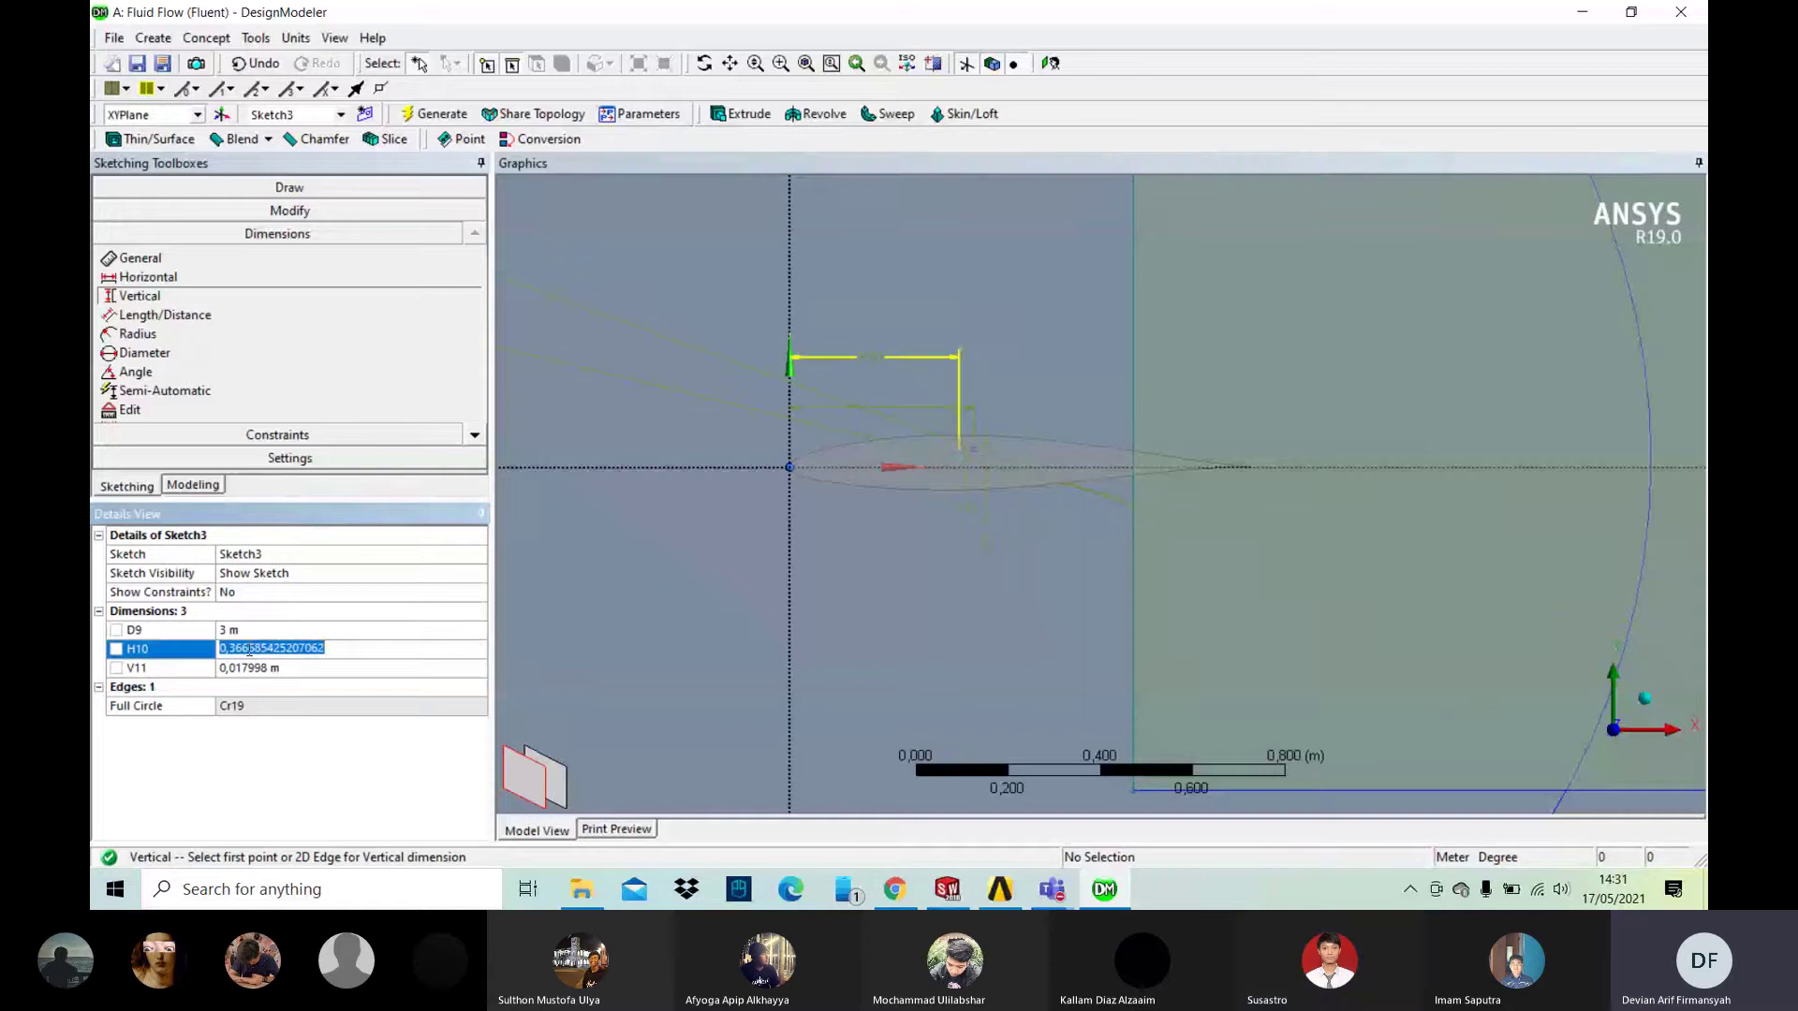
{"action": "type", "text": "0,4"}
{"action": "left_click", "coordinate": [263, 666]}
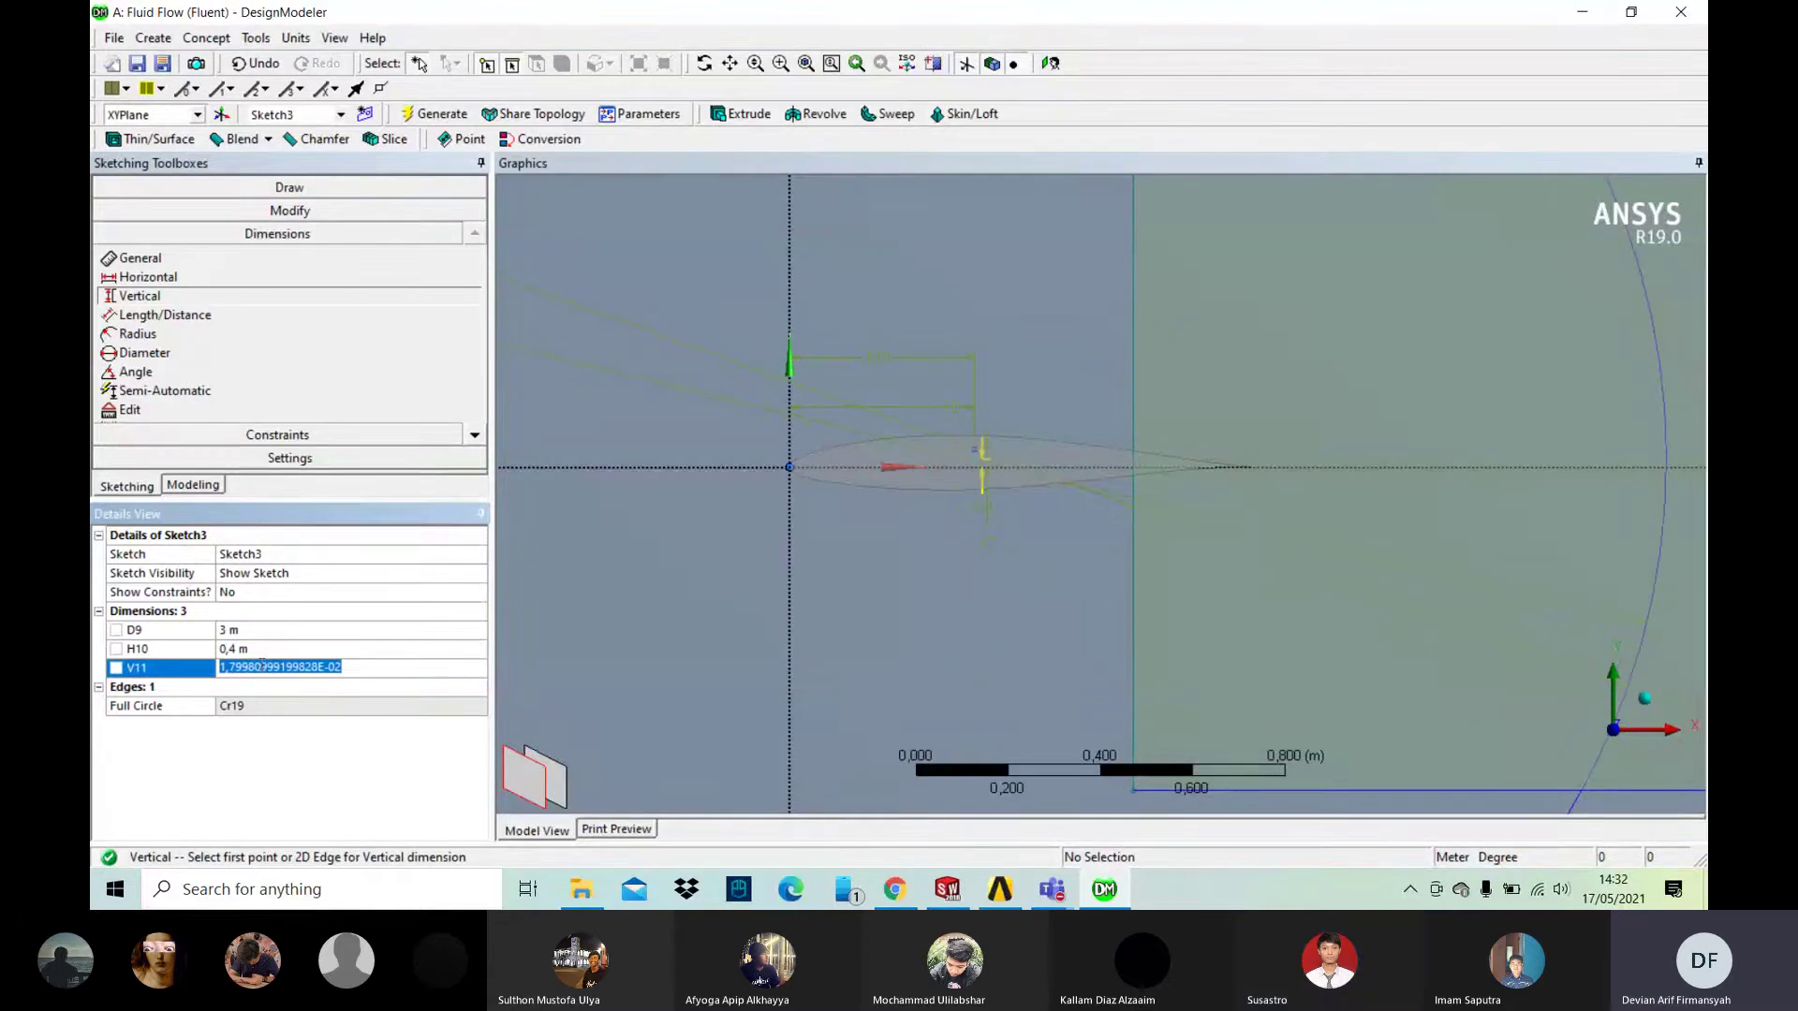
{"action": "type", "text": "0,0"}
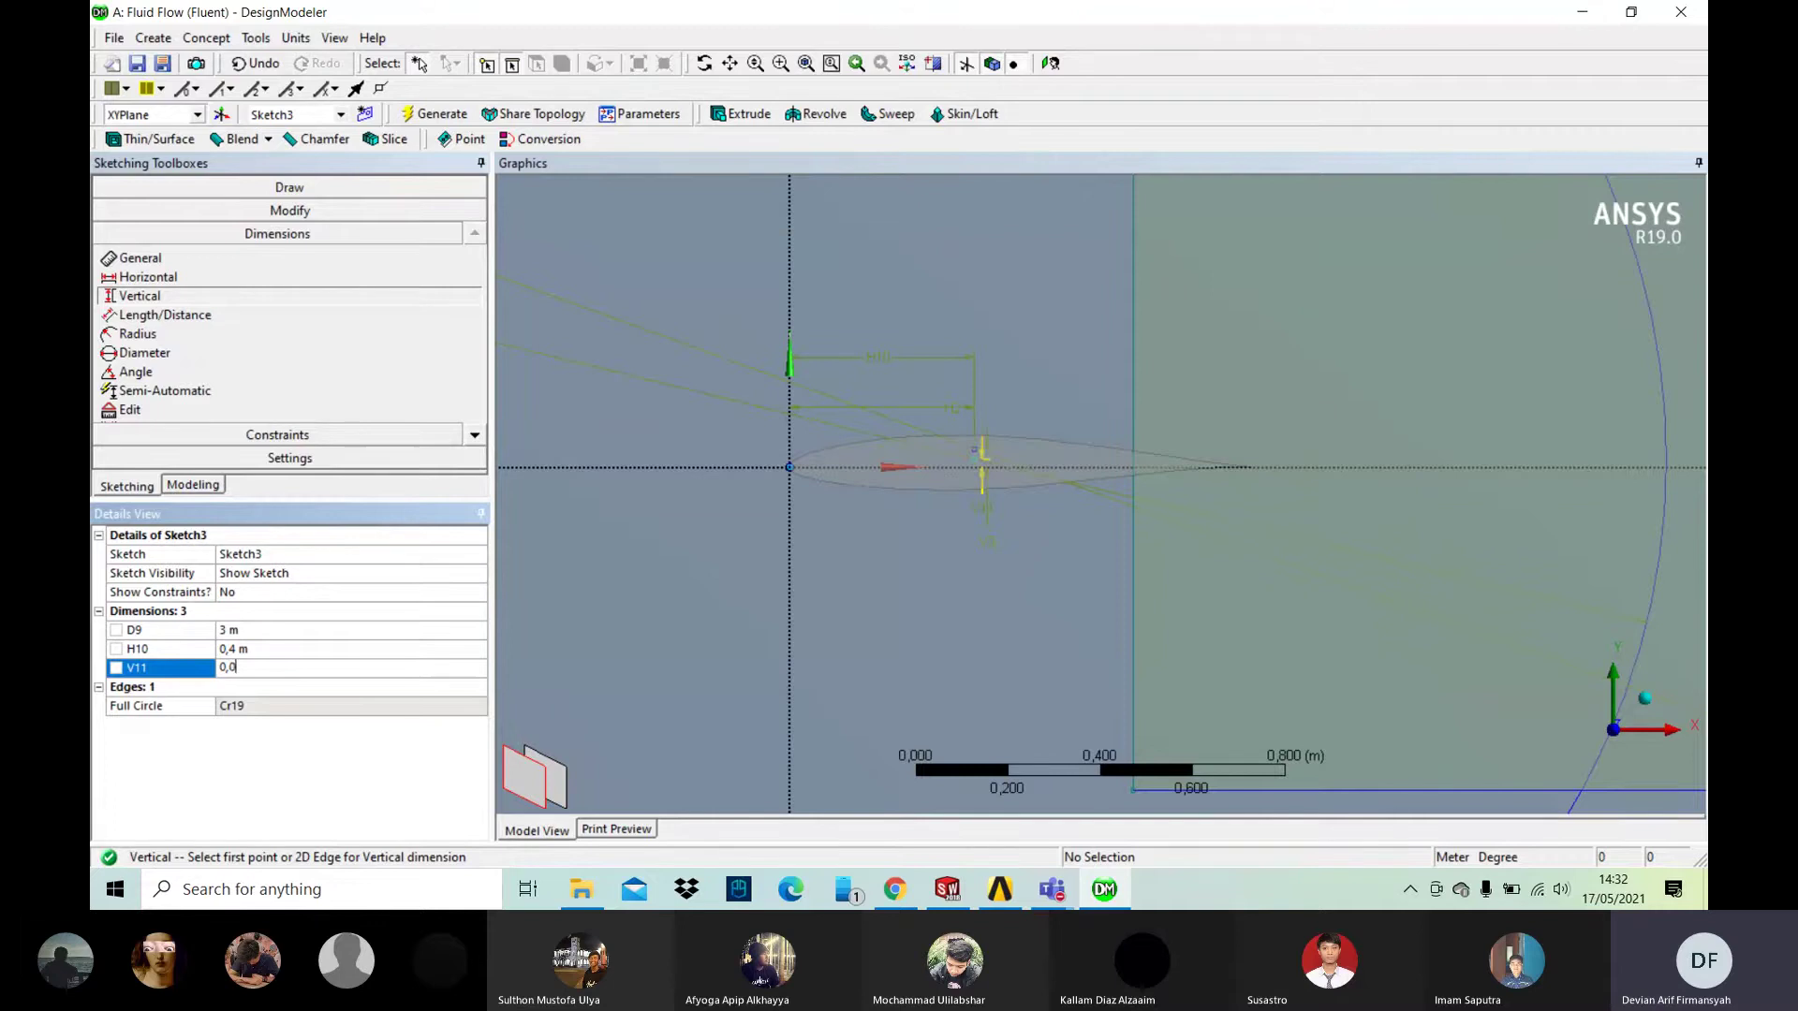
{"action": "type", "text": "4"}
{"action": "key", "text": "Return"}
Step: Generate a surface from the circle sketch Sketch3 with the Add Frozen operation
{"action": "scroll", "coordinate": [978, 599], "scroll_direction": "down", "scroll_amount": 2}
{"action": "scroll", "coordinate": [989, 605], "scroll_direction": "down", "scroll_amount": 8}
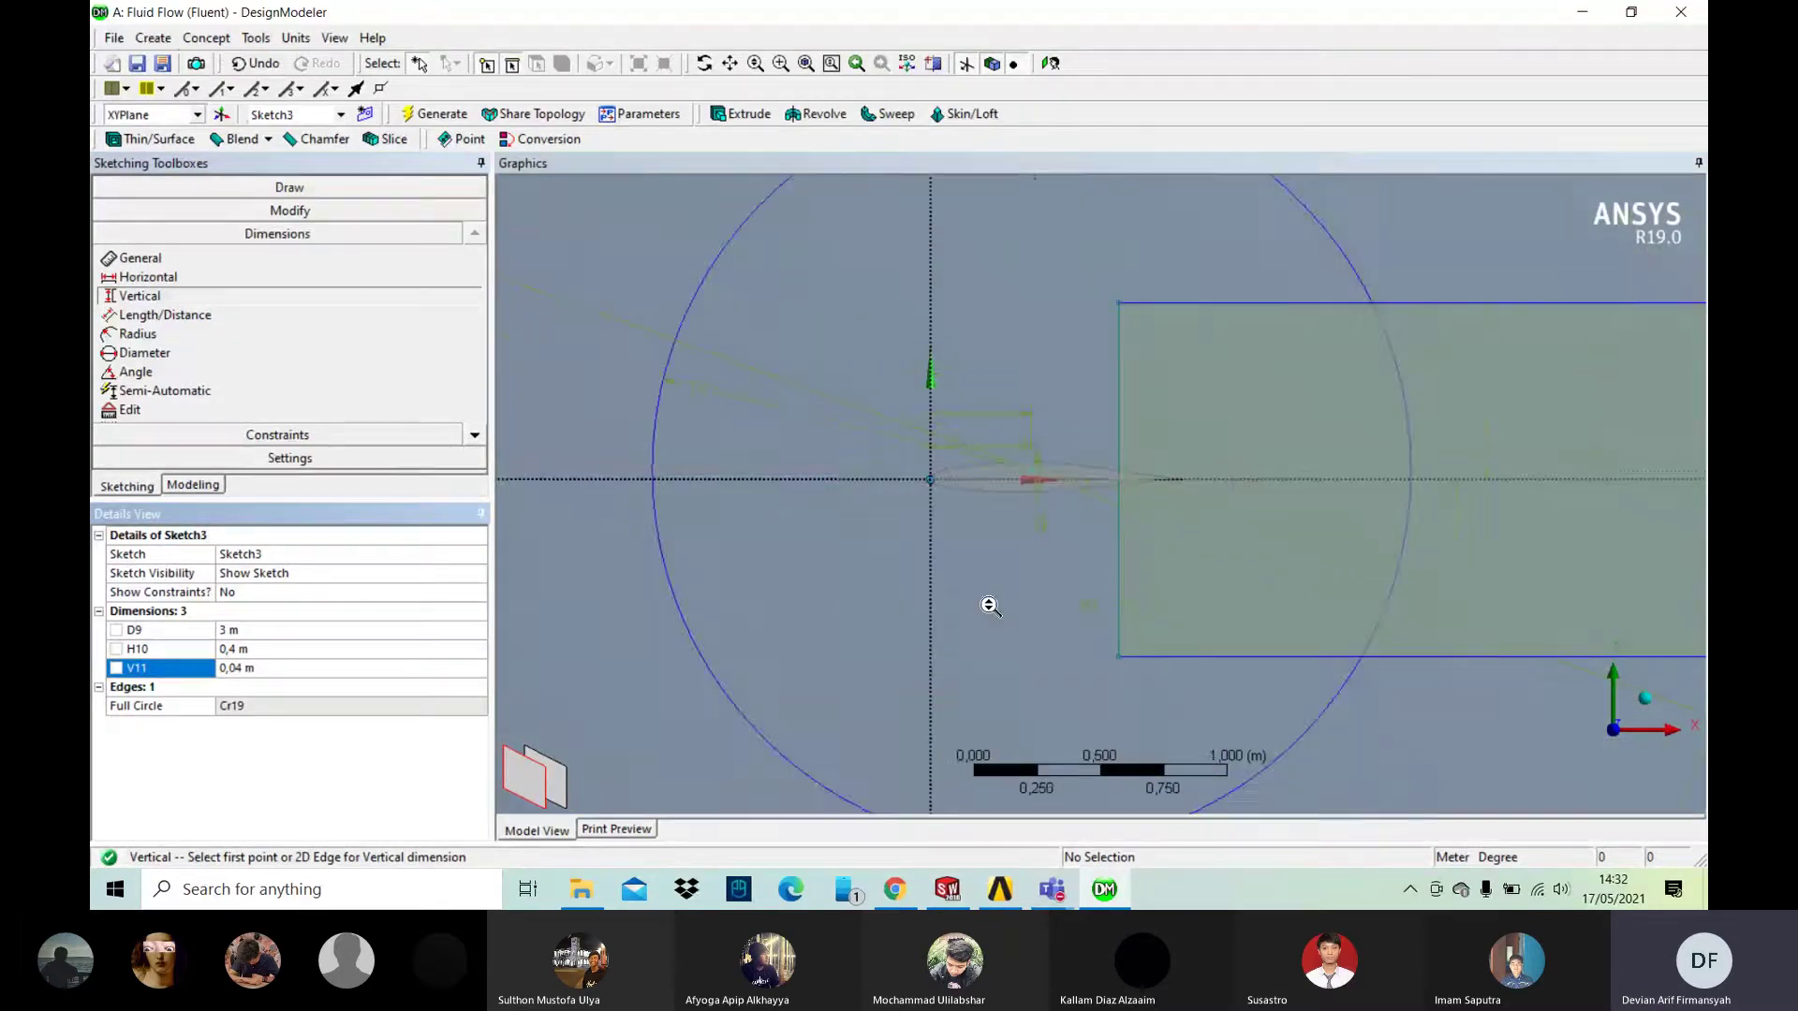
{"action": "left_click", "coordinate": [207, 38]}
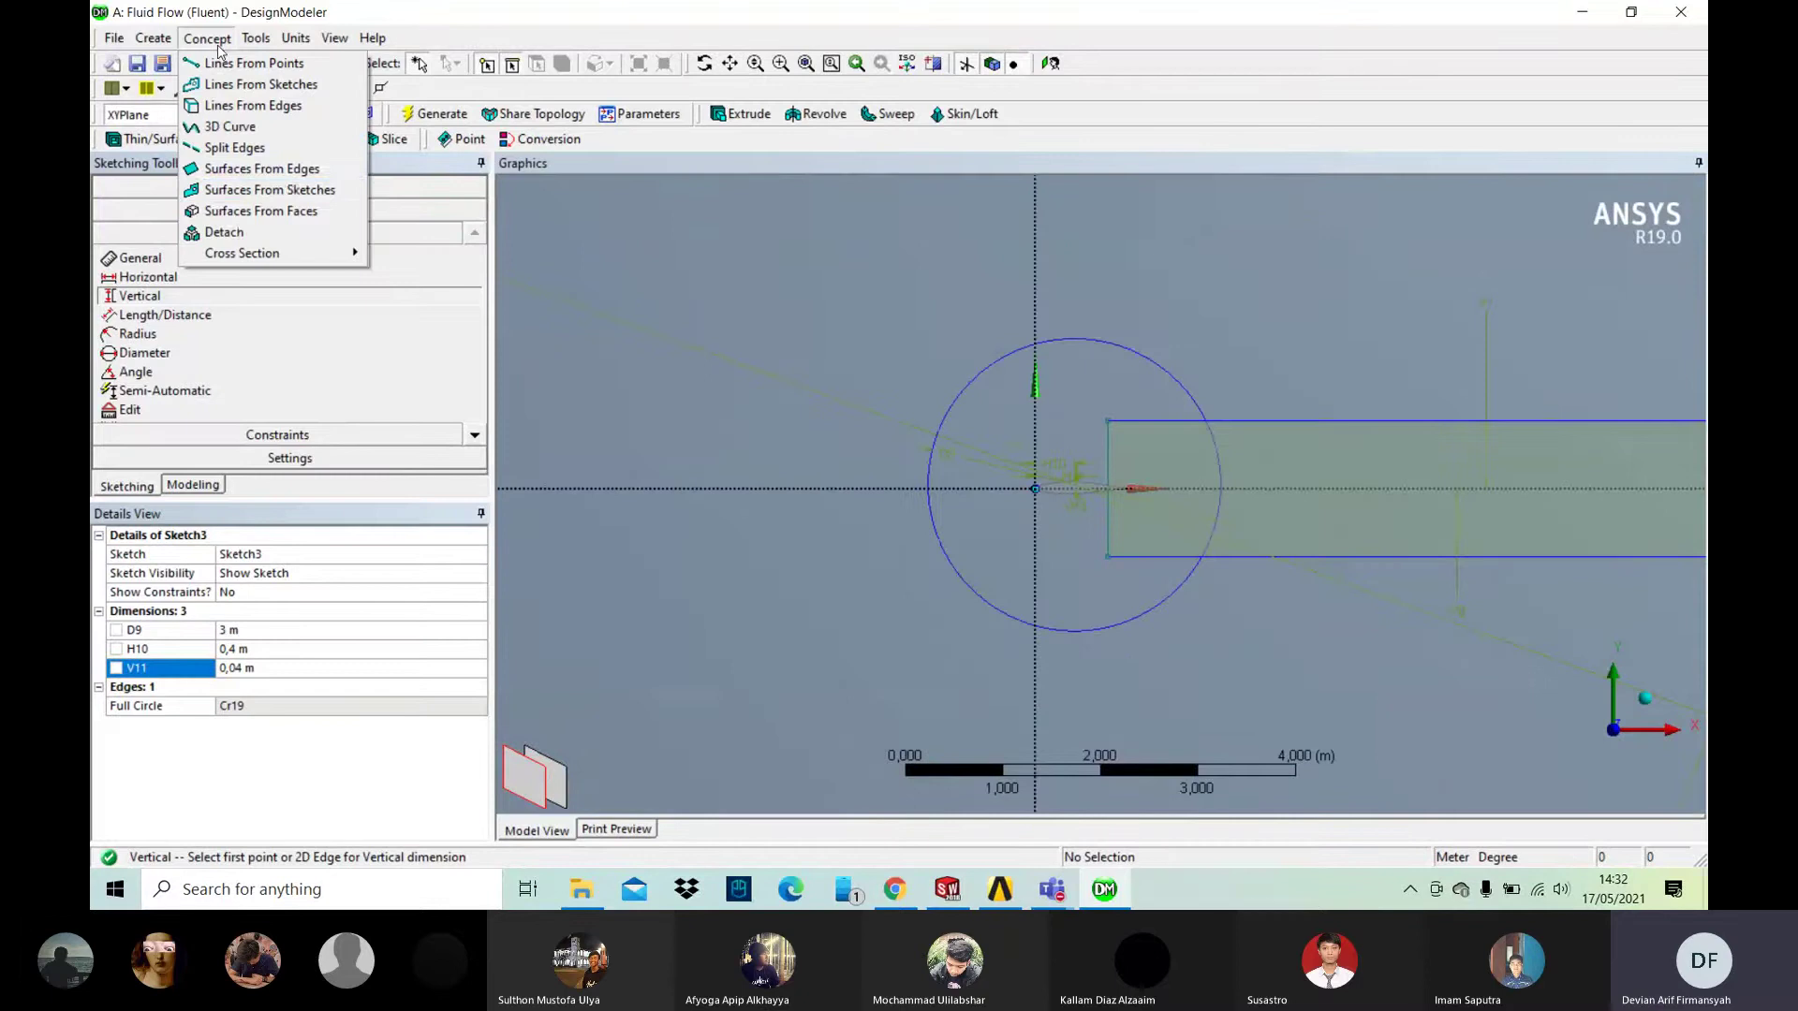
{"action": "left_click", "coordinate": [270, 190]}
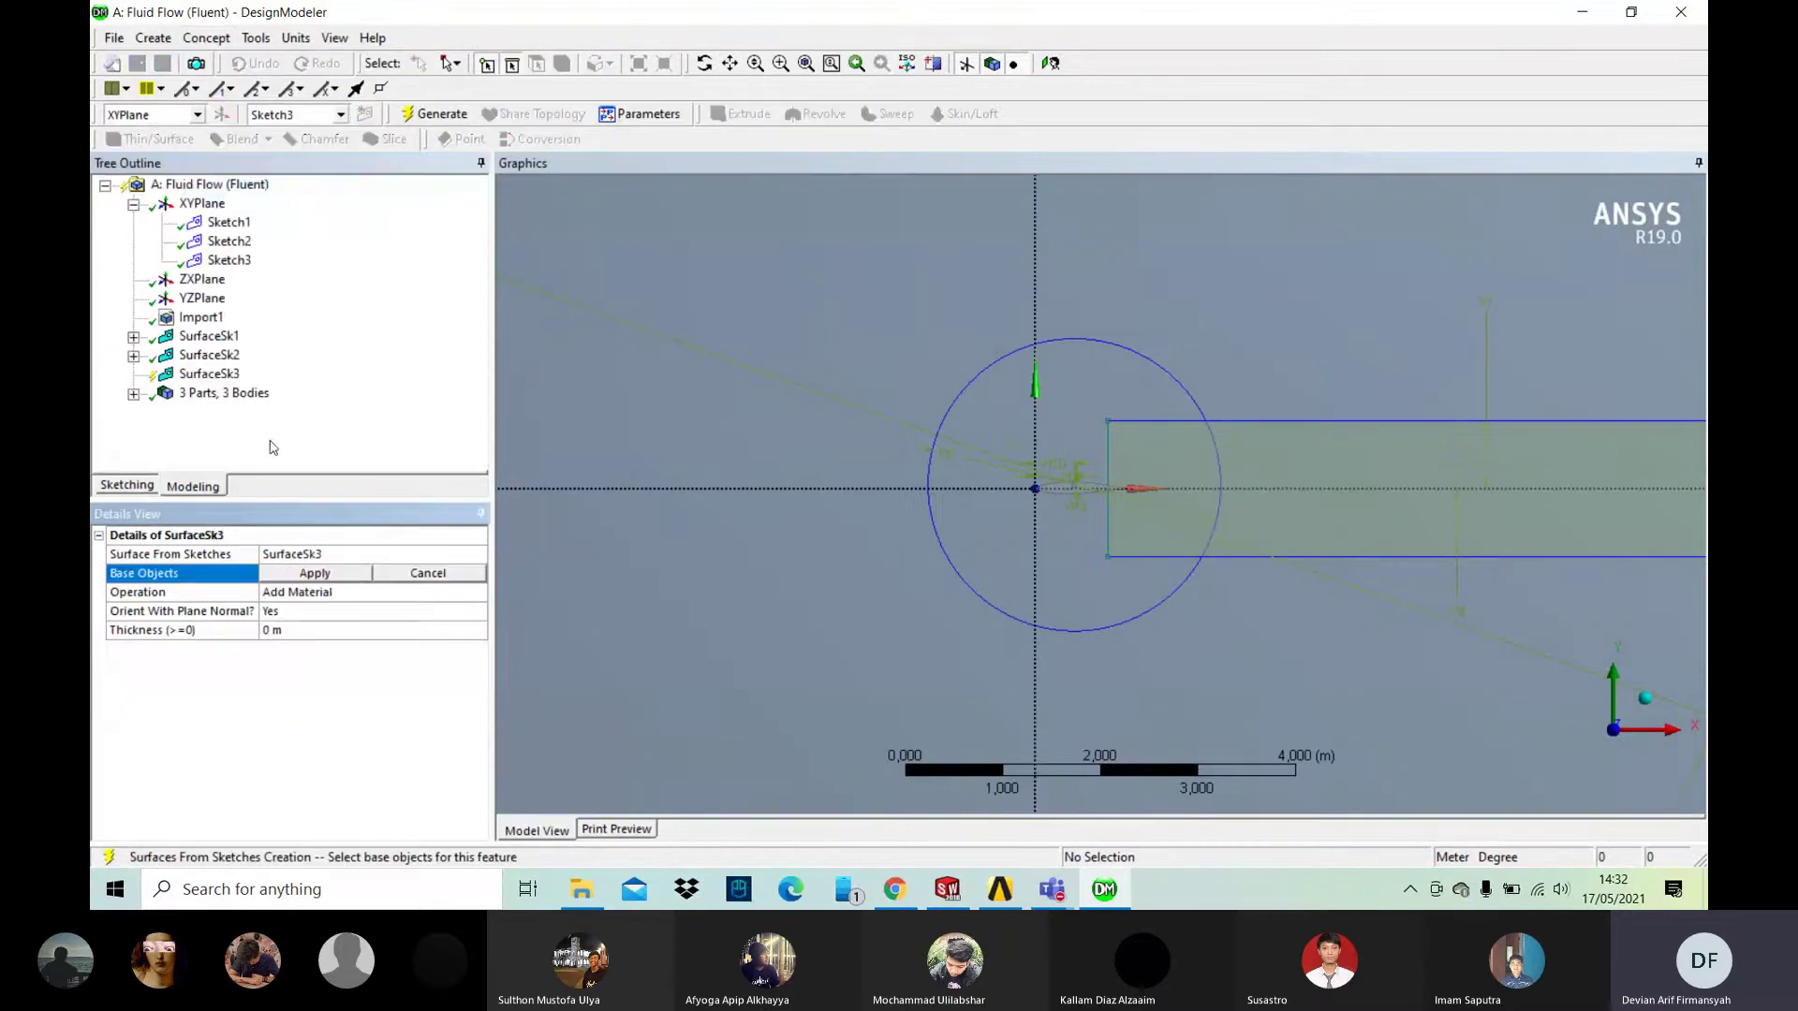
{"action": "left_click", "coordinate": [232, 259]}
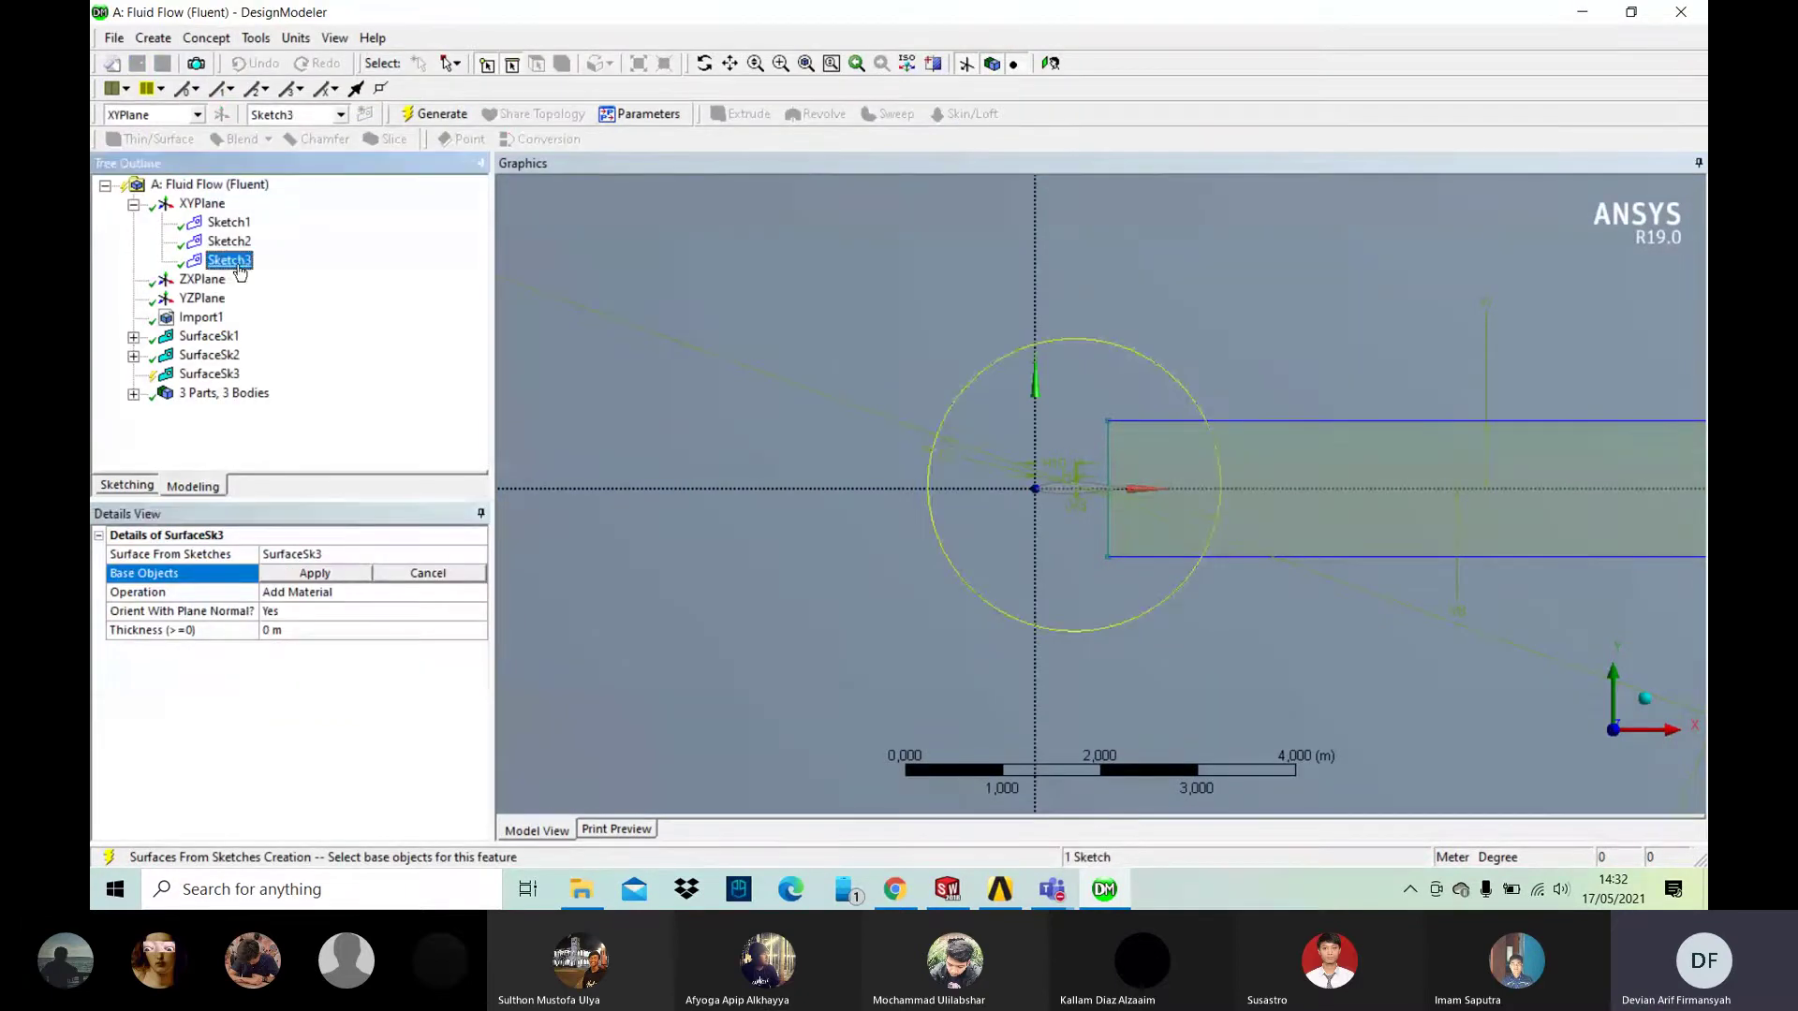
{"action": "left_click", "coordinate": [316, 573]}
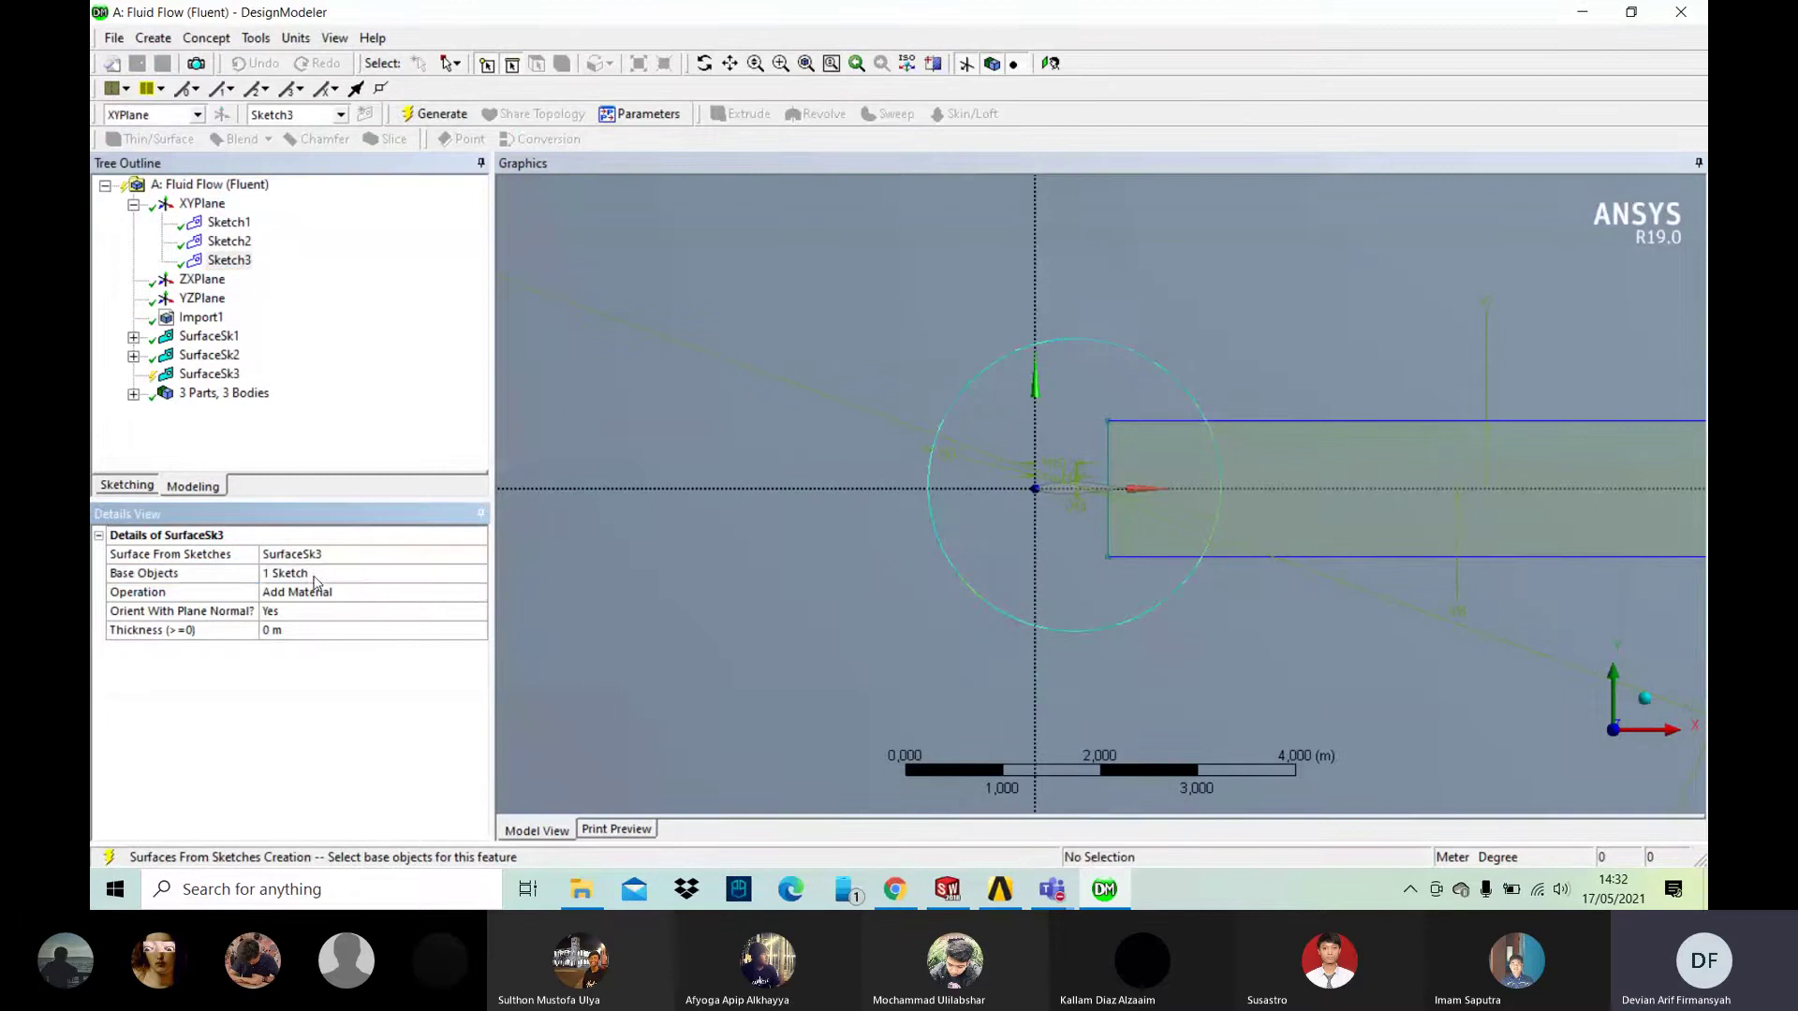
{"action": "left_click", "coordinate": [316, 594]}
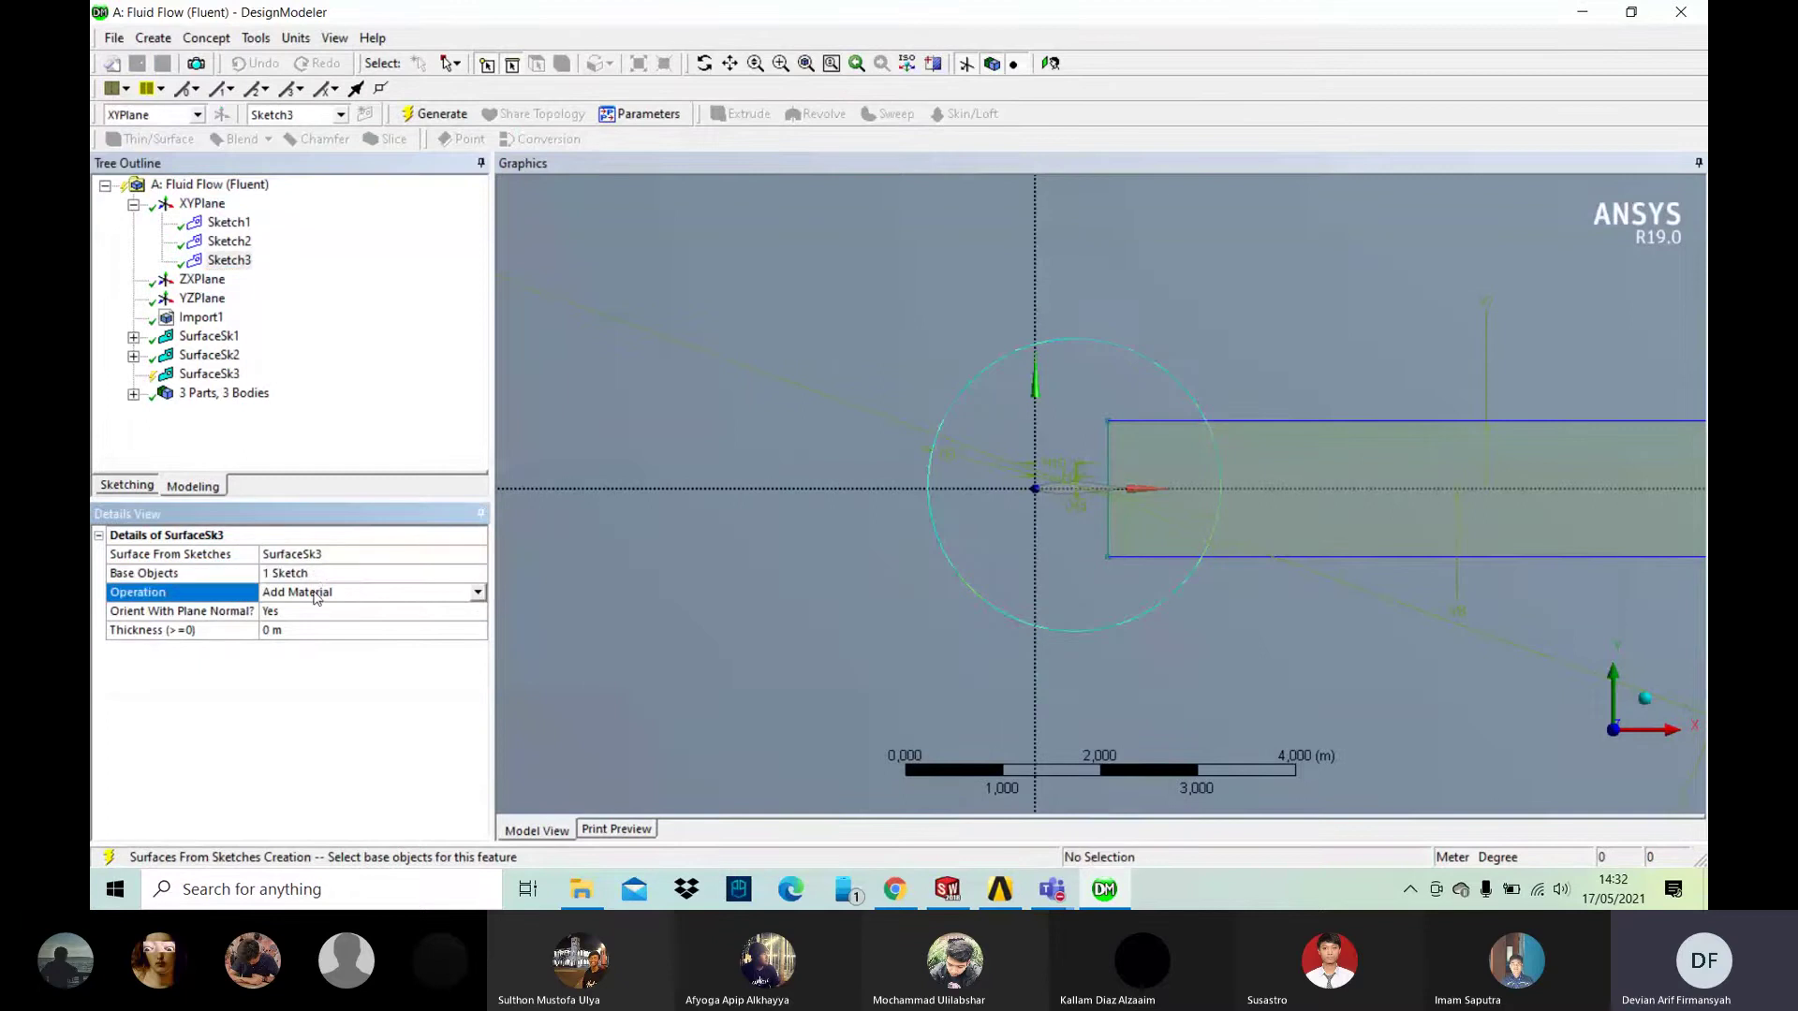
{"action": "left_click", "coordinate": [478, 593]}
{"action": "left_click", "coordinate": [436, 617]}
{"action": "left_click", "coordinate": [434, 114]}
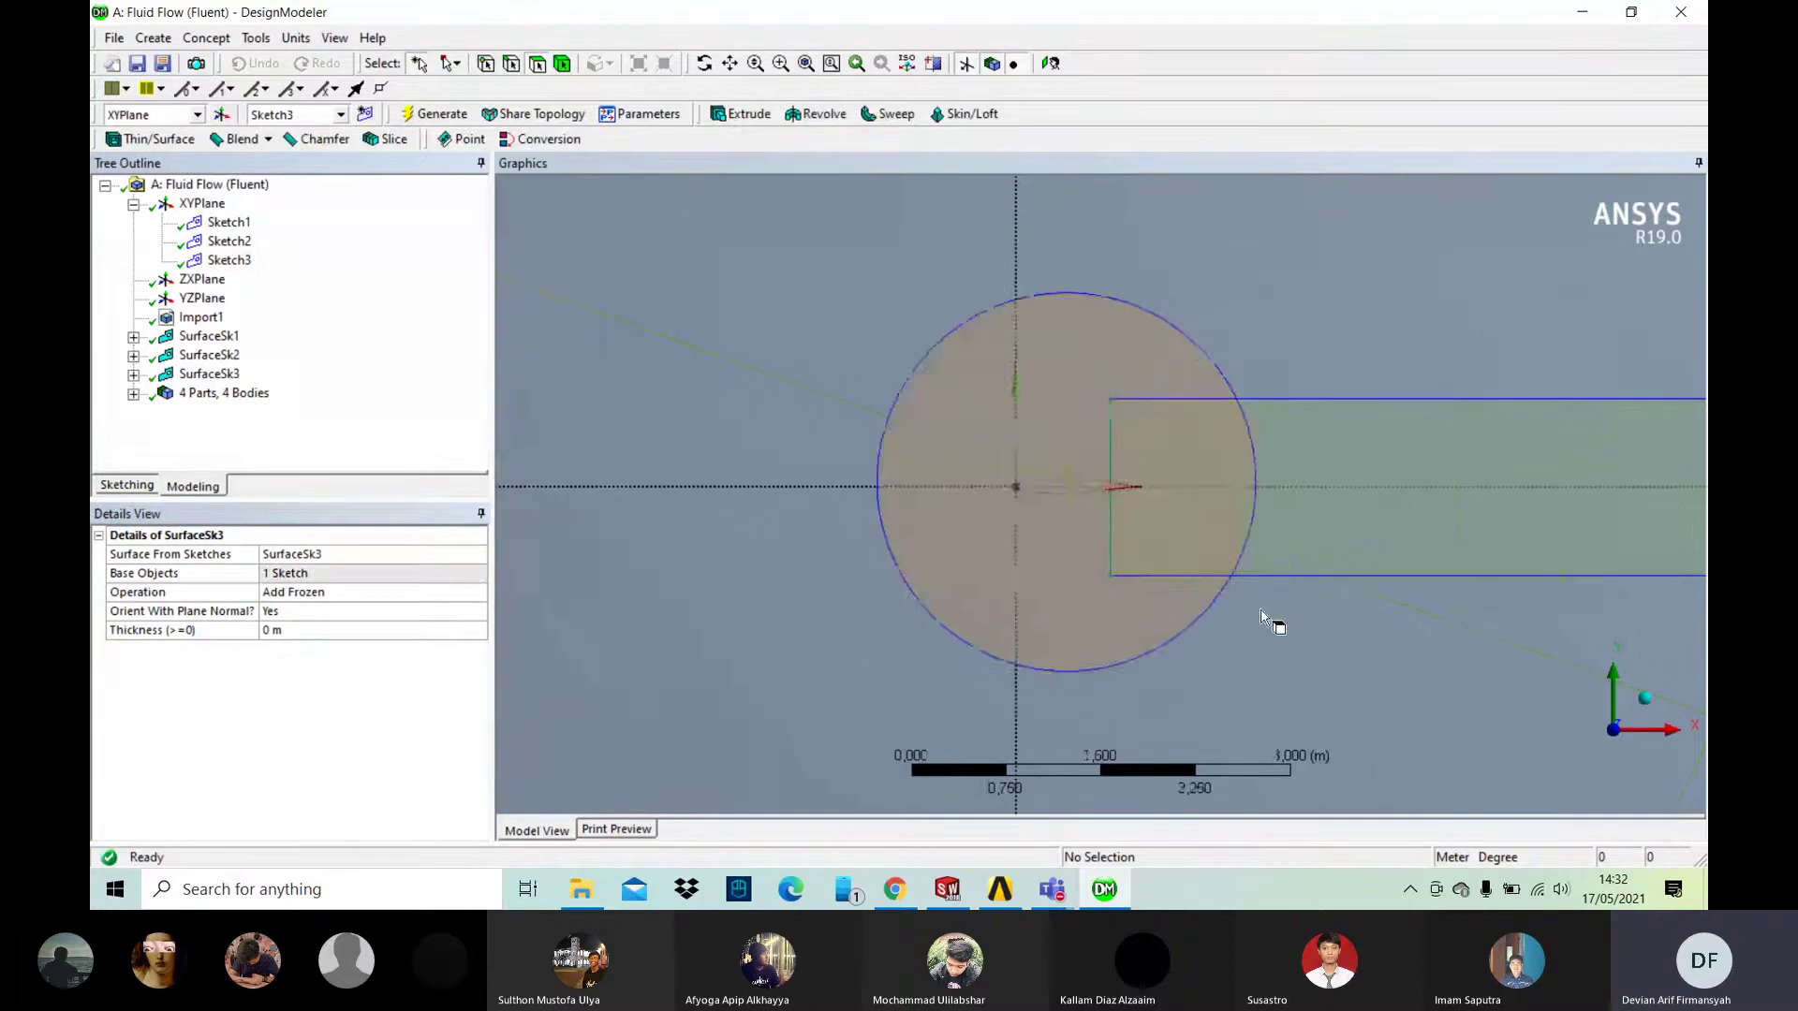
Step: Extrude the C-shaped domain sketch Sketch1 by 1 m in the normal direction as Add Frozen and generate it
{"action": "scroll", "coordinate": [1250, 641], "scroll_direction": "down", "scroll_amount": 6}
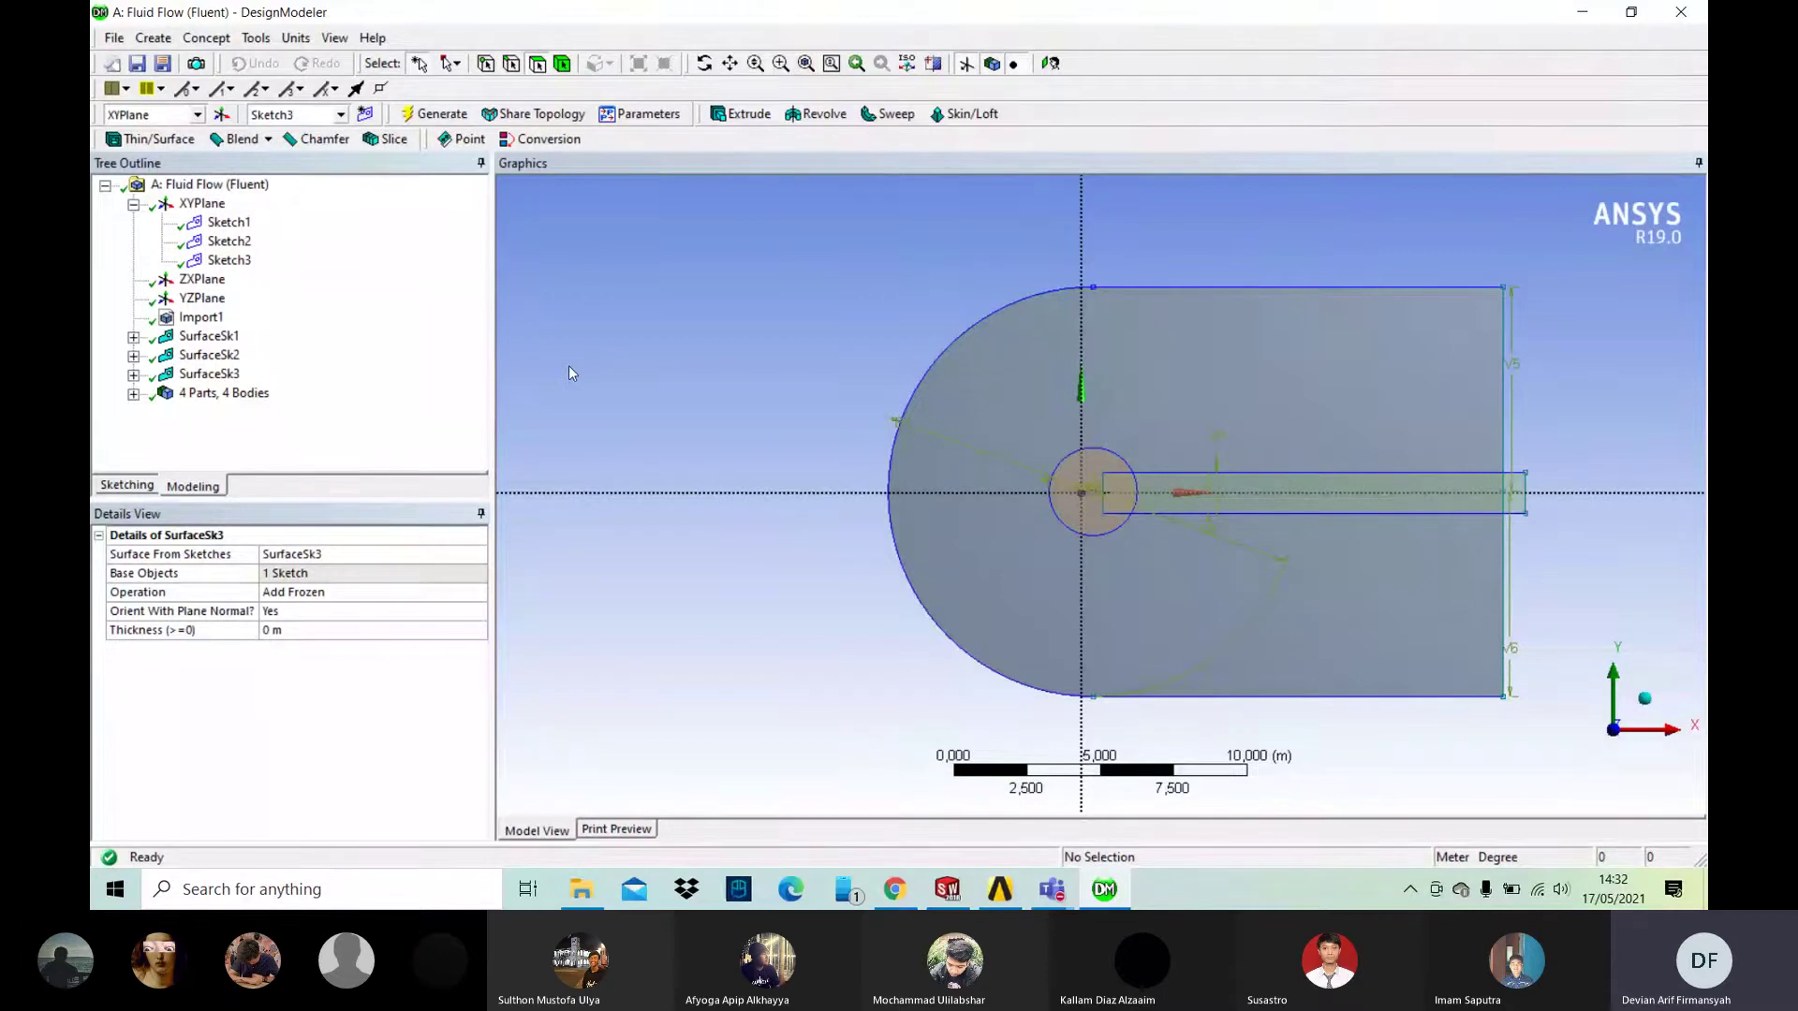
{"action": "left_click", "coordinate": [746, 114]}
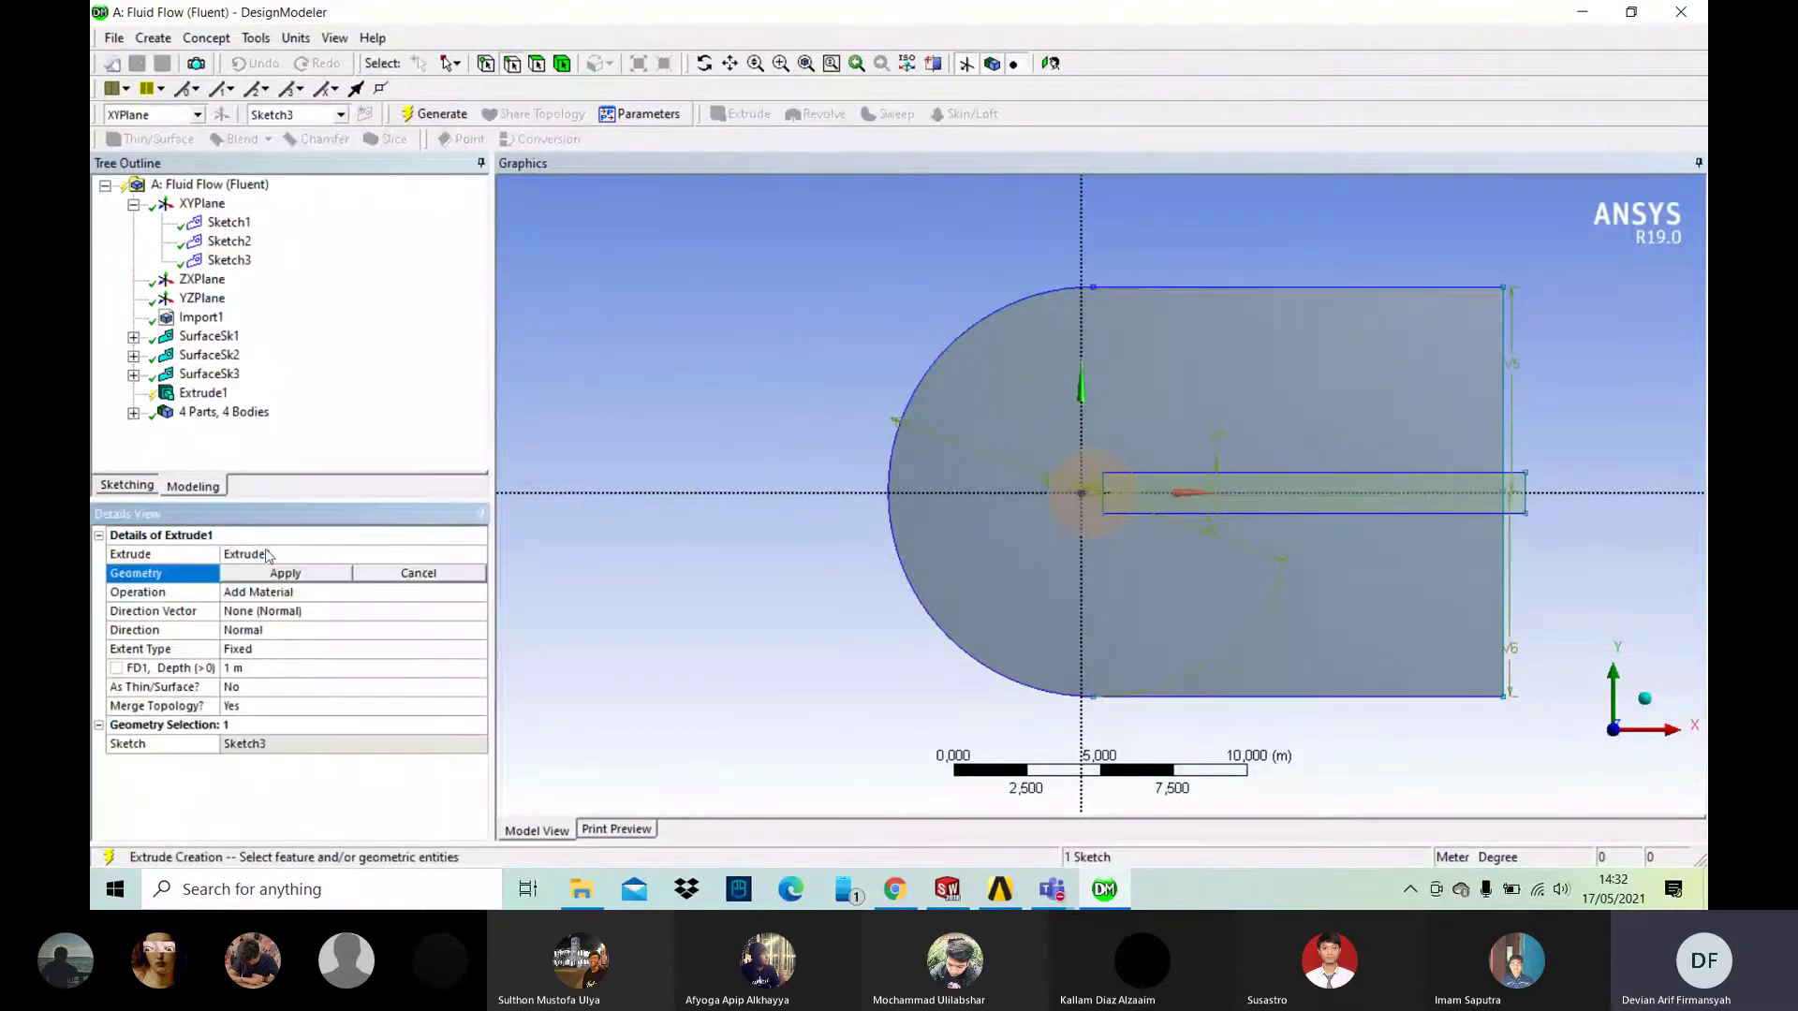
{"action": "left_click", "coordinate": [239, 224]}
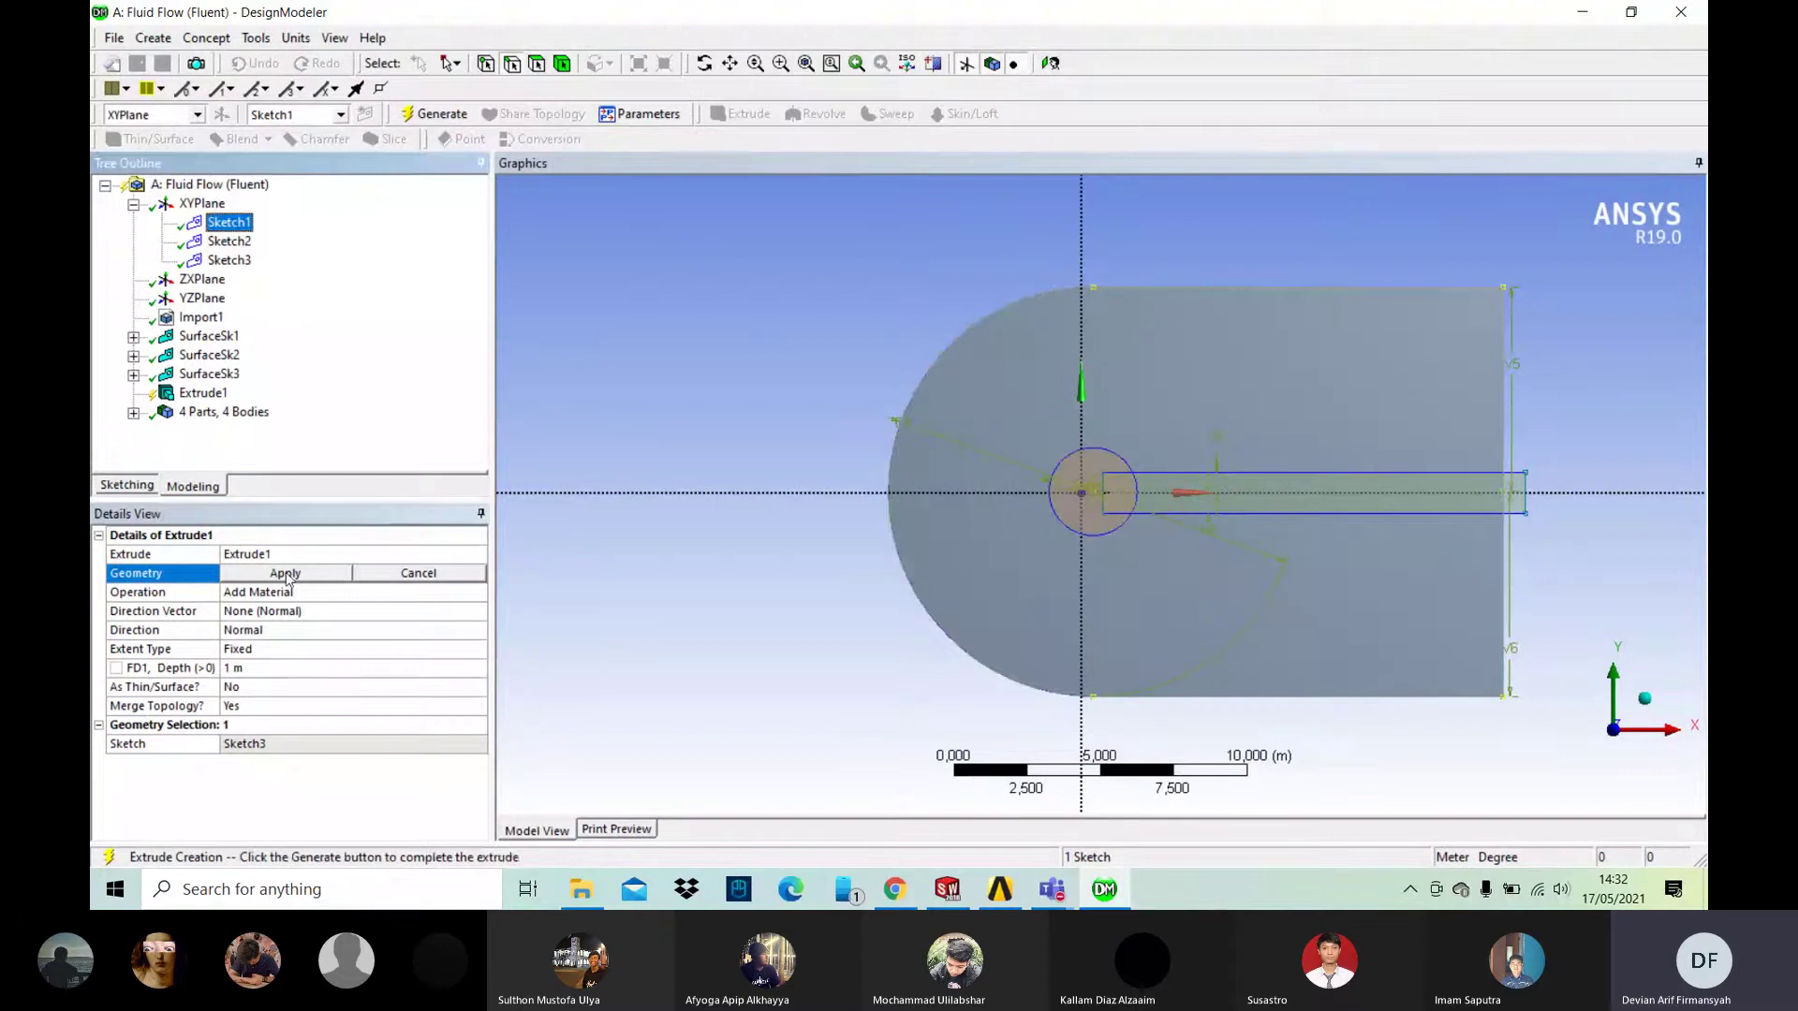
{"action": "left_click", "coordinate": [286, 573]}
{"action": "left_click", "coordinate": [294, 592]}
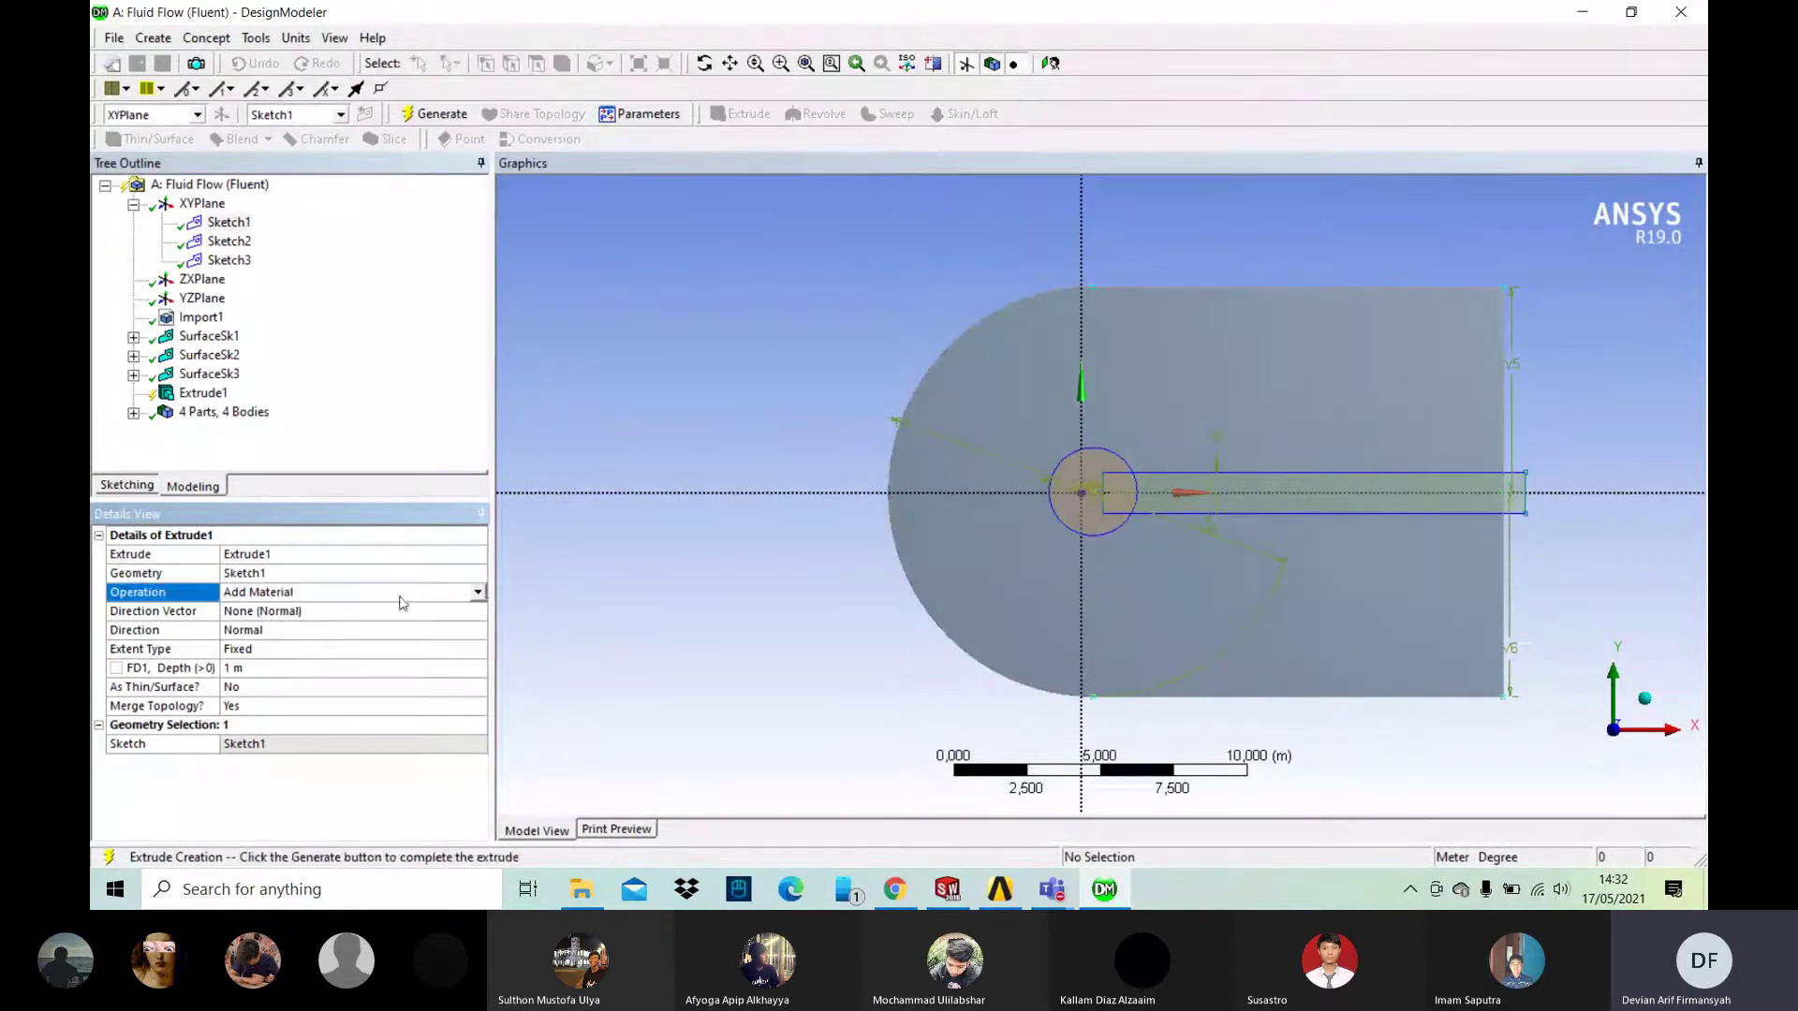
{"action": "left_click", "coordinate": [479, 594]}
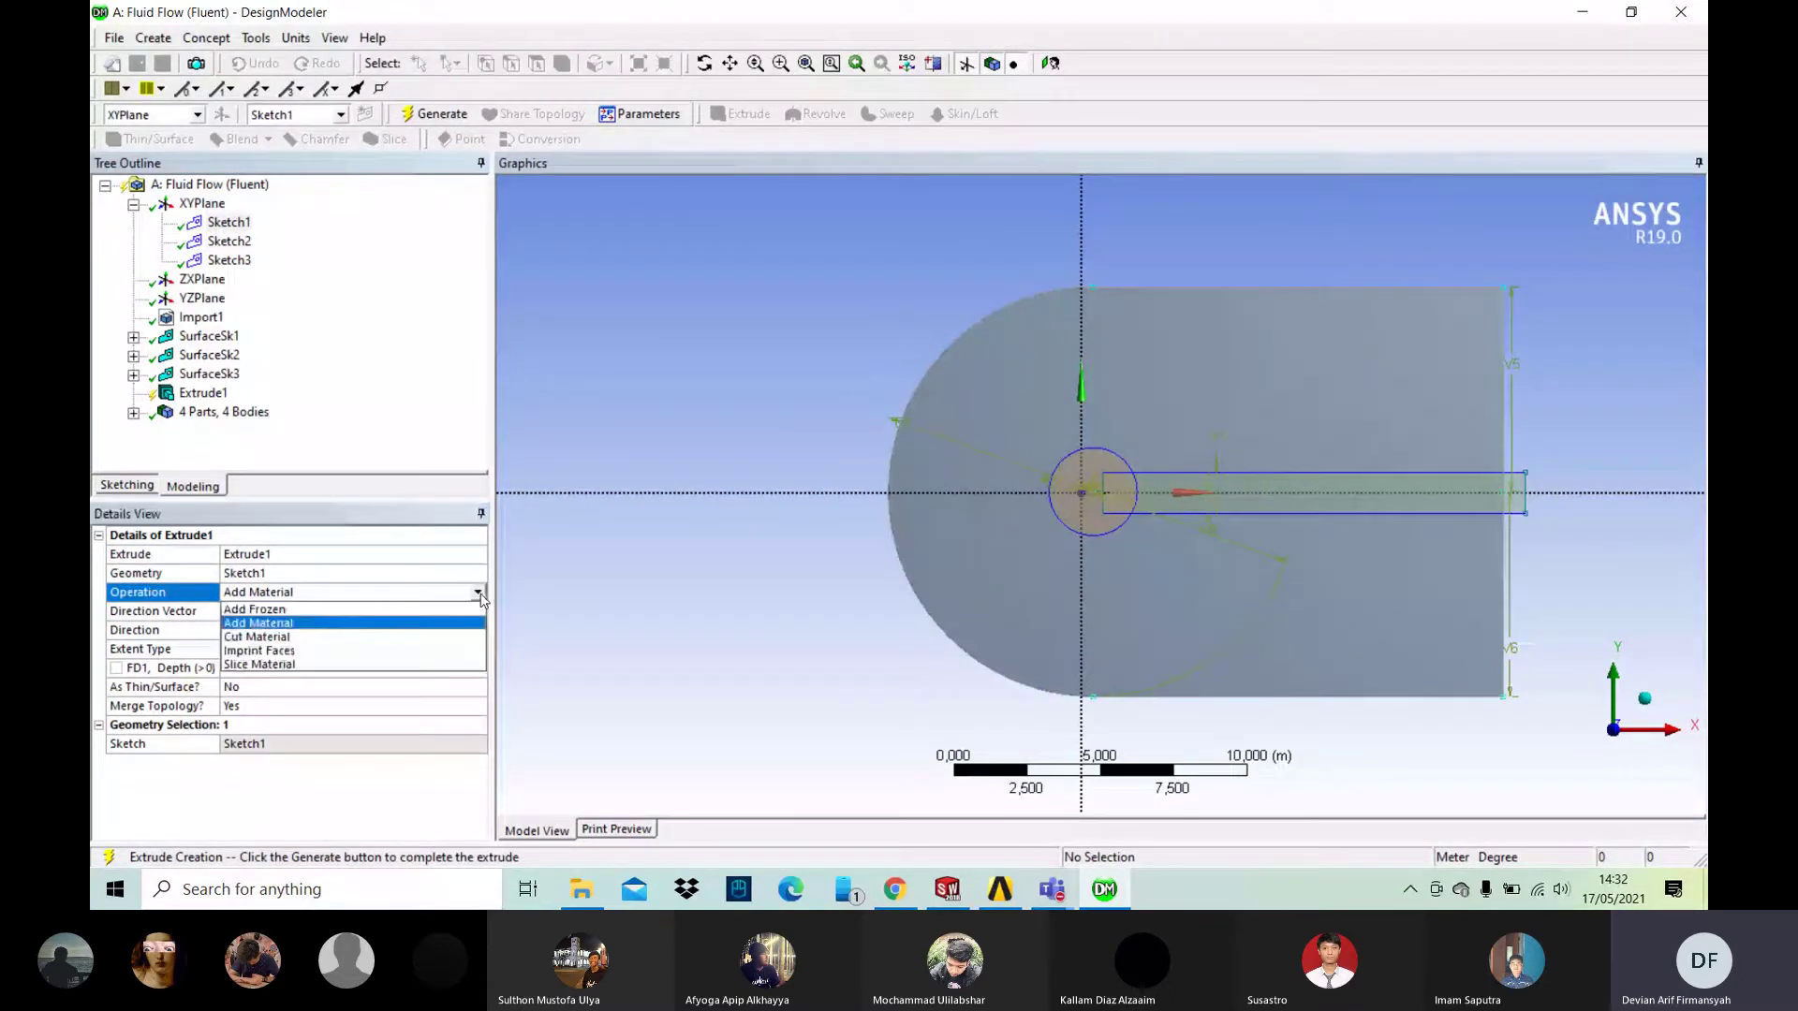
{"action": "left_click", "coordinate": [468, 608]}
{"action": "middle_click_drag", "start_coordinate": [683, 627], "coordinate": [807, 676]}
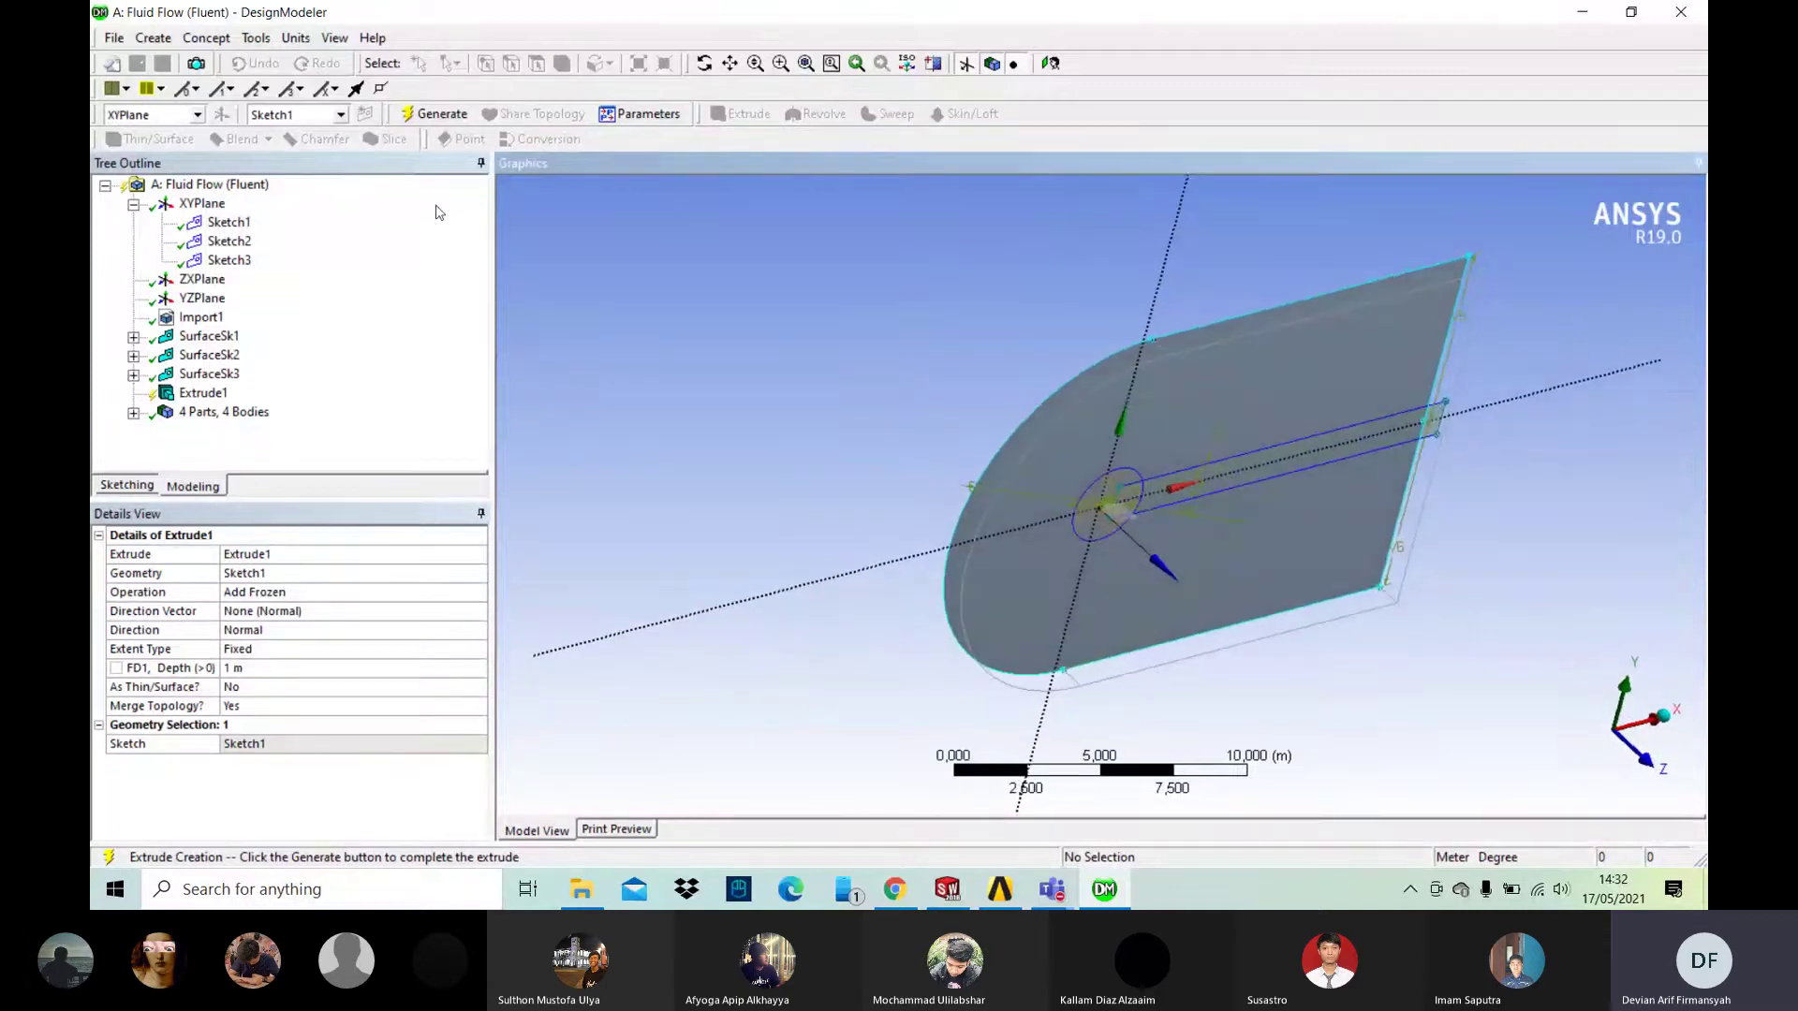
{"action": "left_click", "coordinate": [438, 115]}
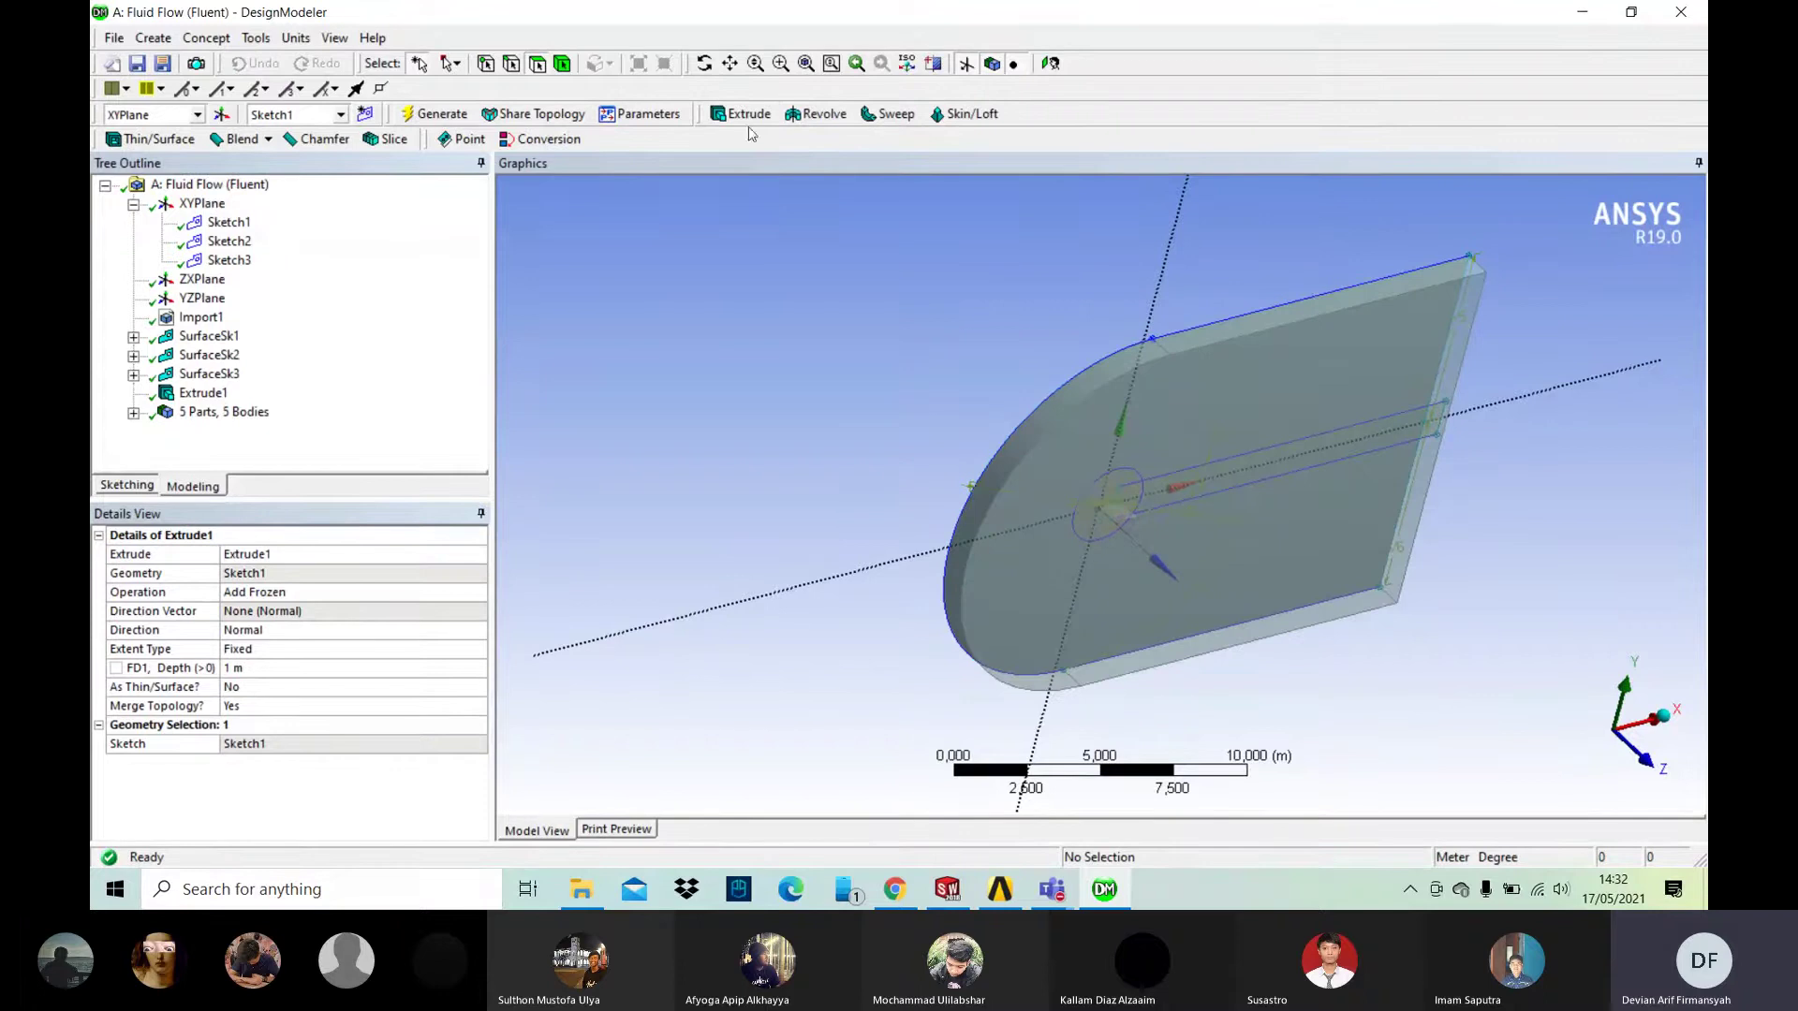
Step: Extrude the rectangle sketch Sketch2 by 1 m in the normal direction as Add Frozen and generate it
{"action": "left_click", "coordinate": [749, 114]}
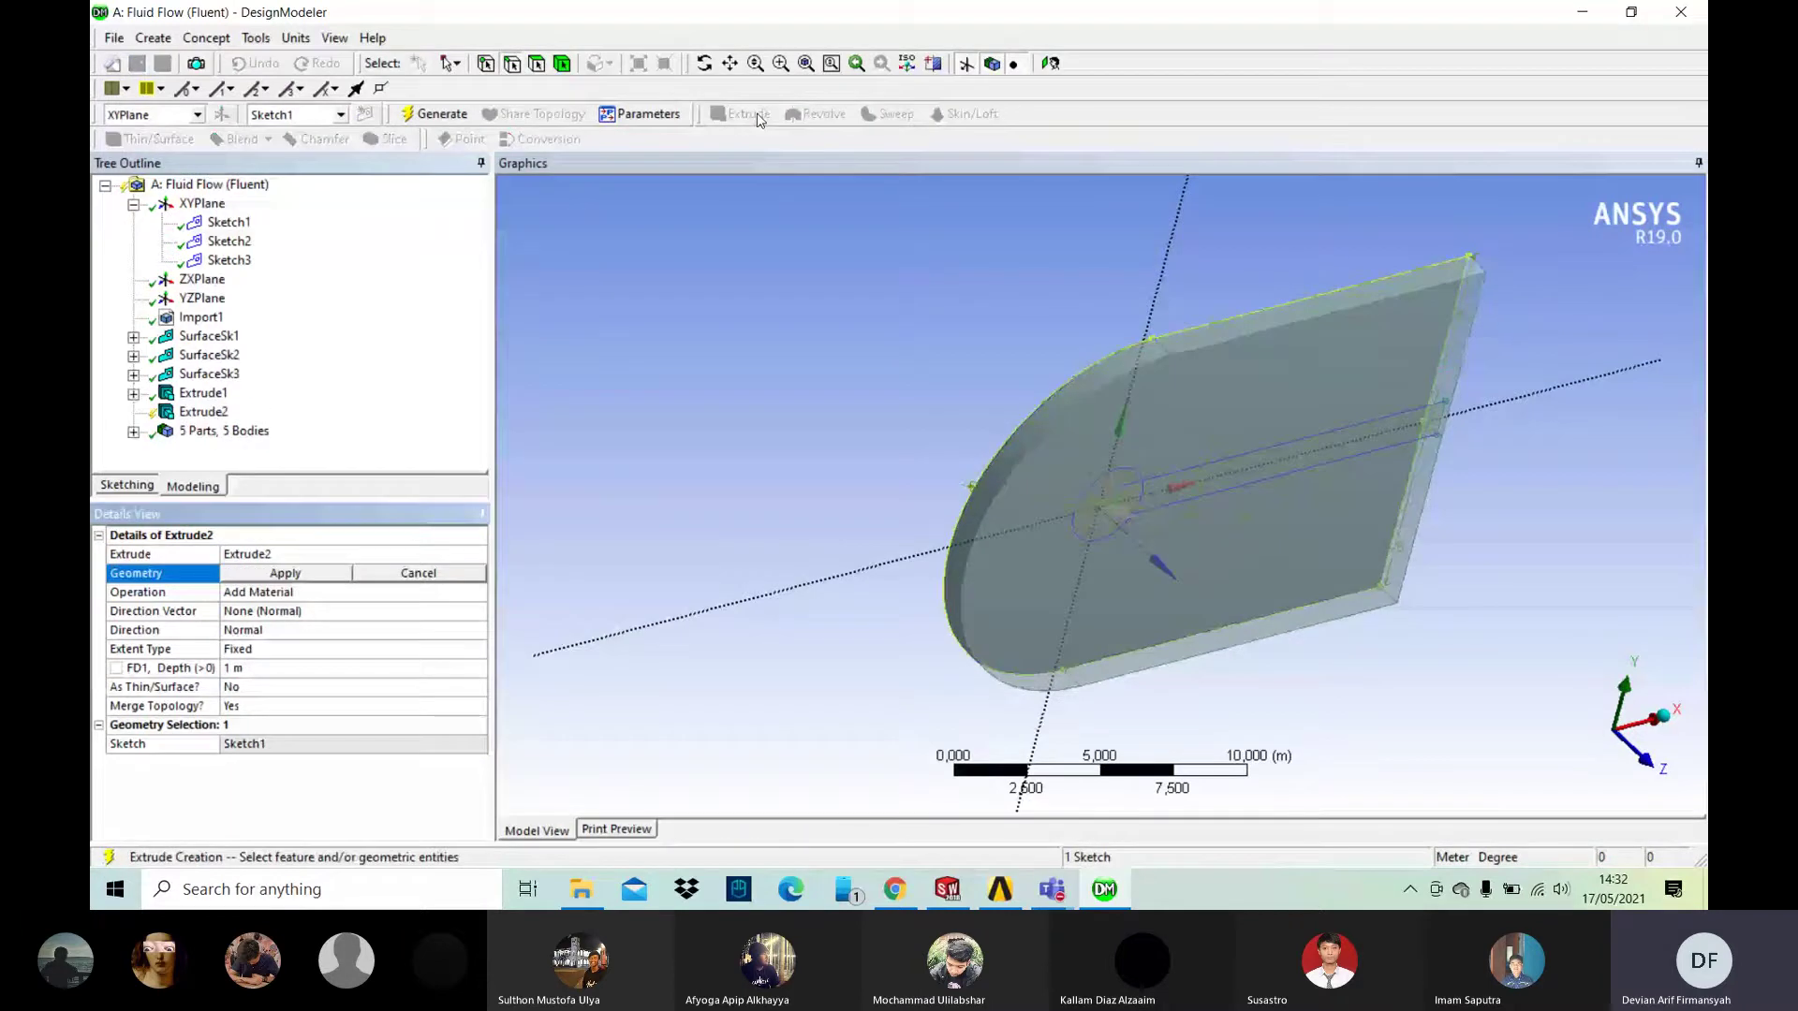
{"action": "left_click", "coordinate": [229, 241]}
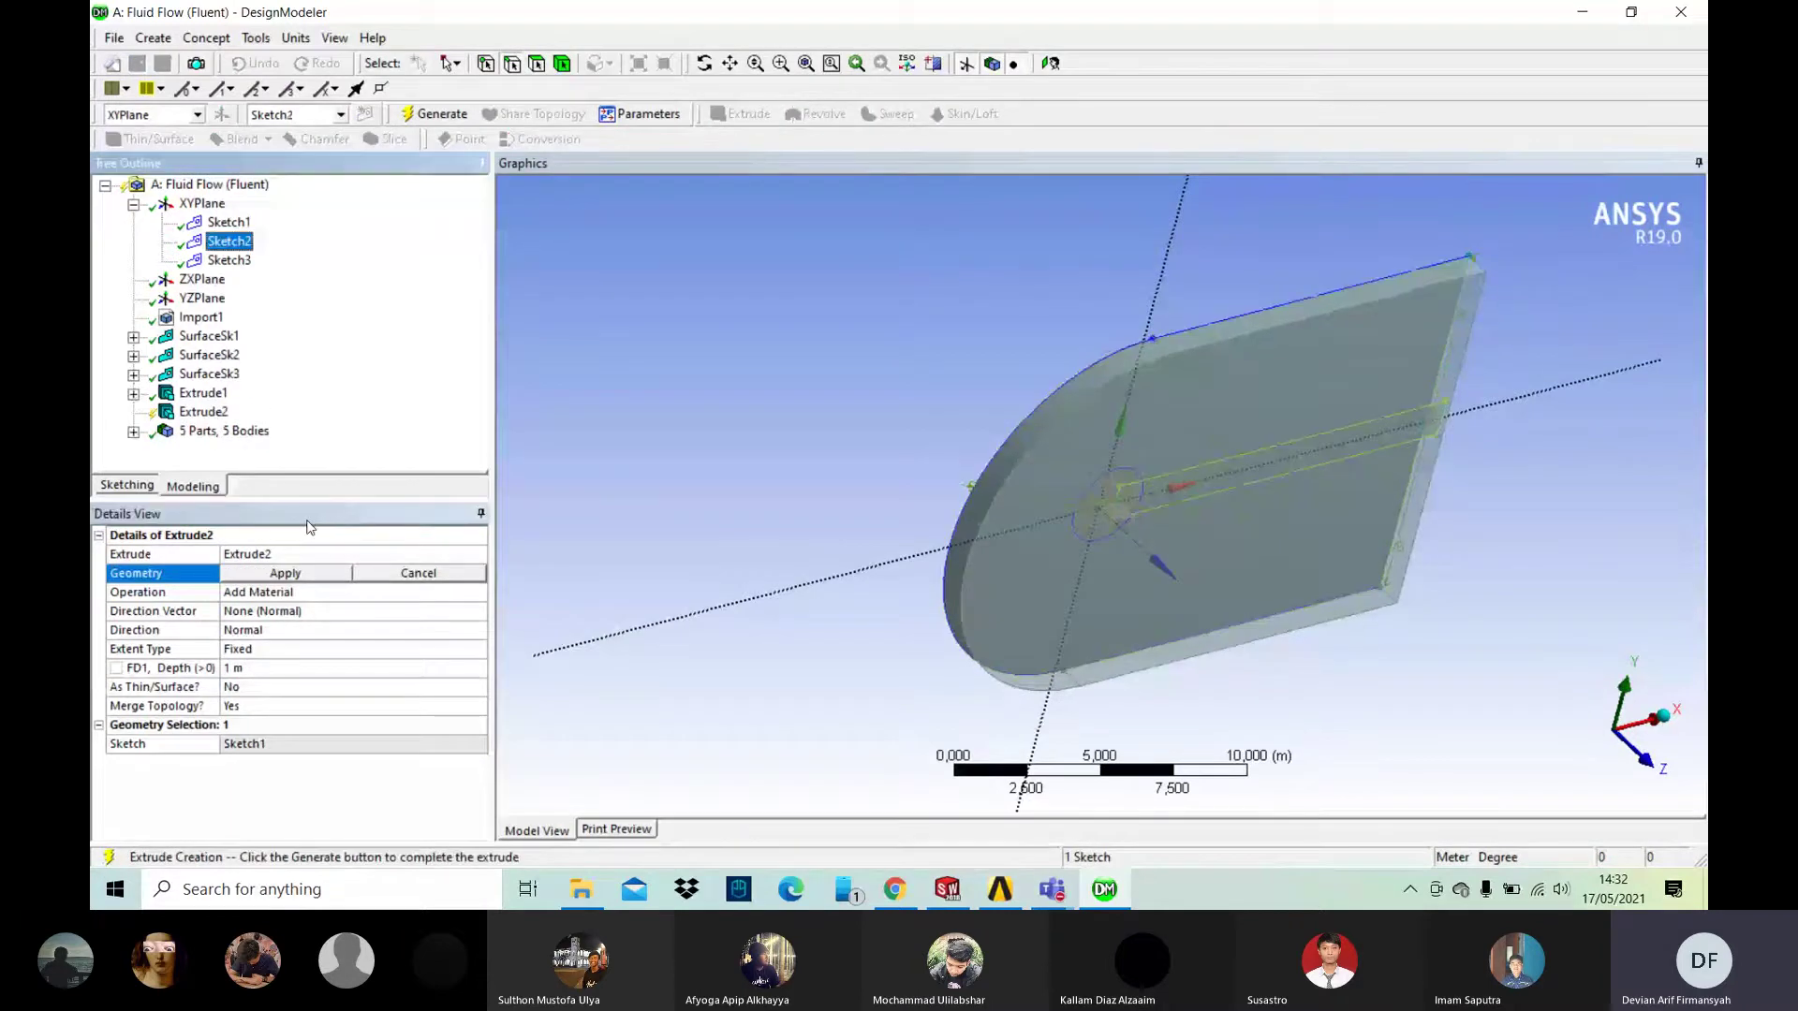
{"action": "left_click", "coordinate": [302, 573]}
{"action": "left_click", "coordinate": [299, 592]}
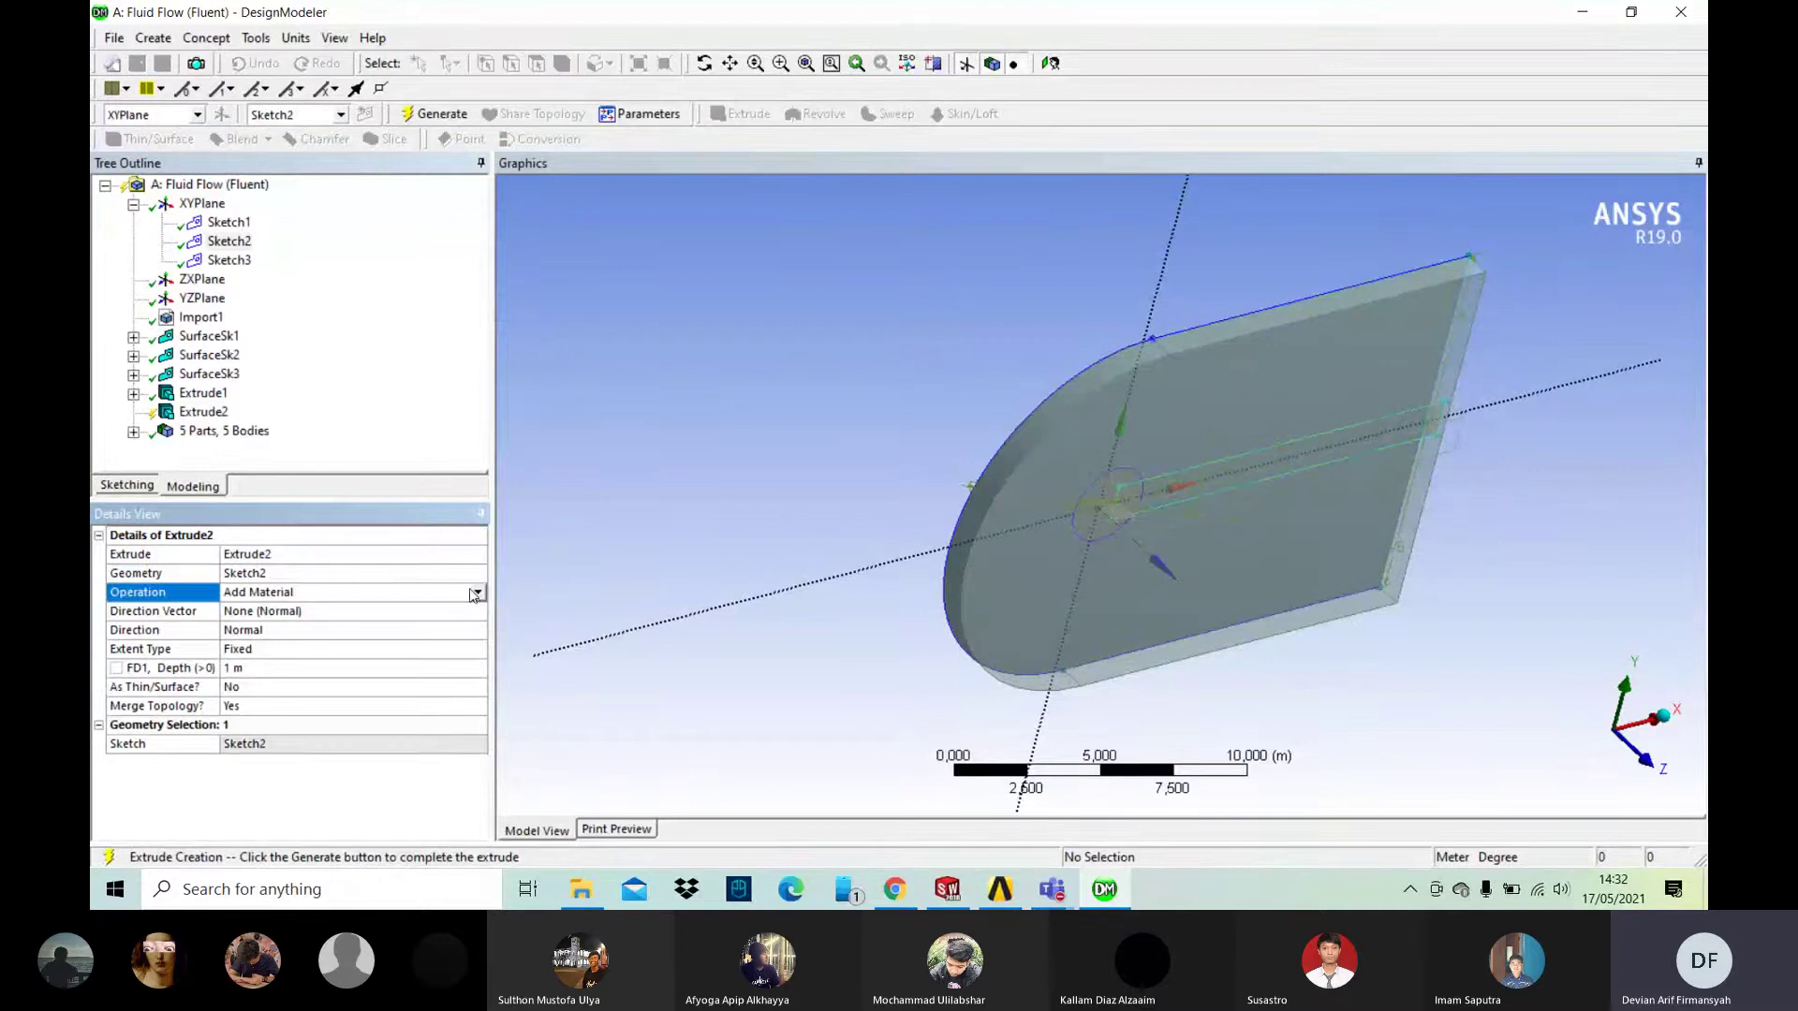
{"action": "left_click", "coordinate": [475, 593]}
{"action": "left_click", "coordinate": [432, 613]}
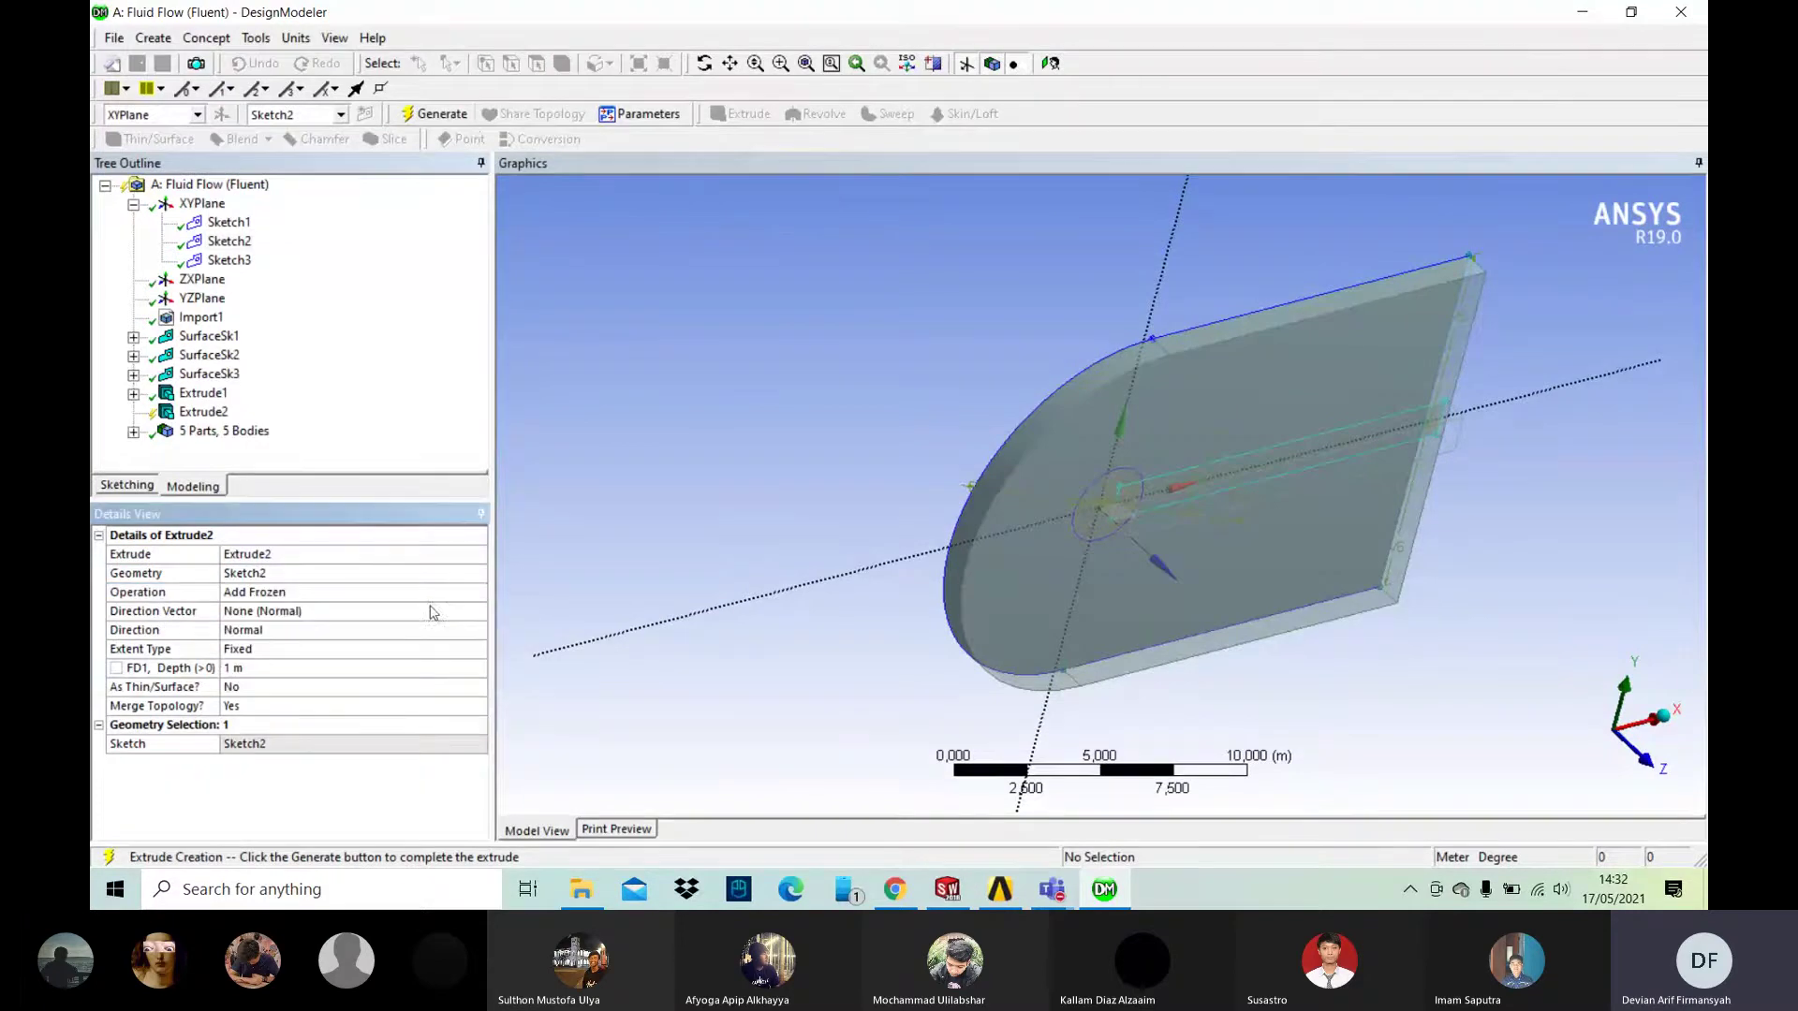
{"action": "left_click", "coordinate": [433, 113]}
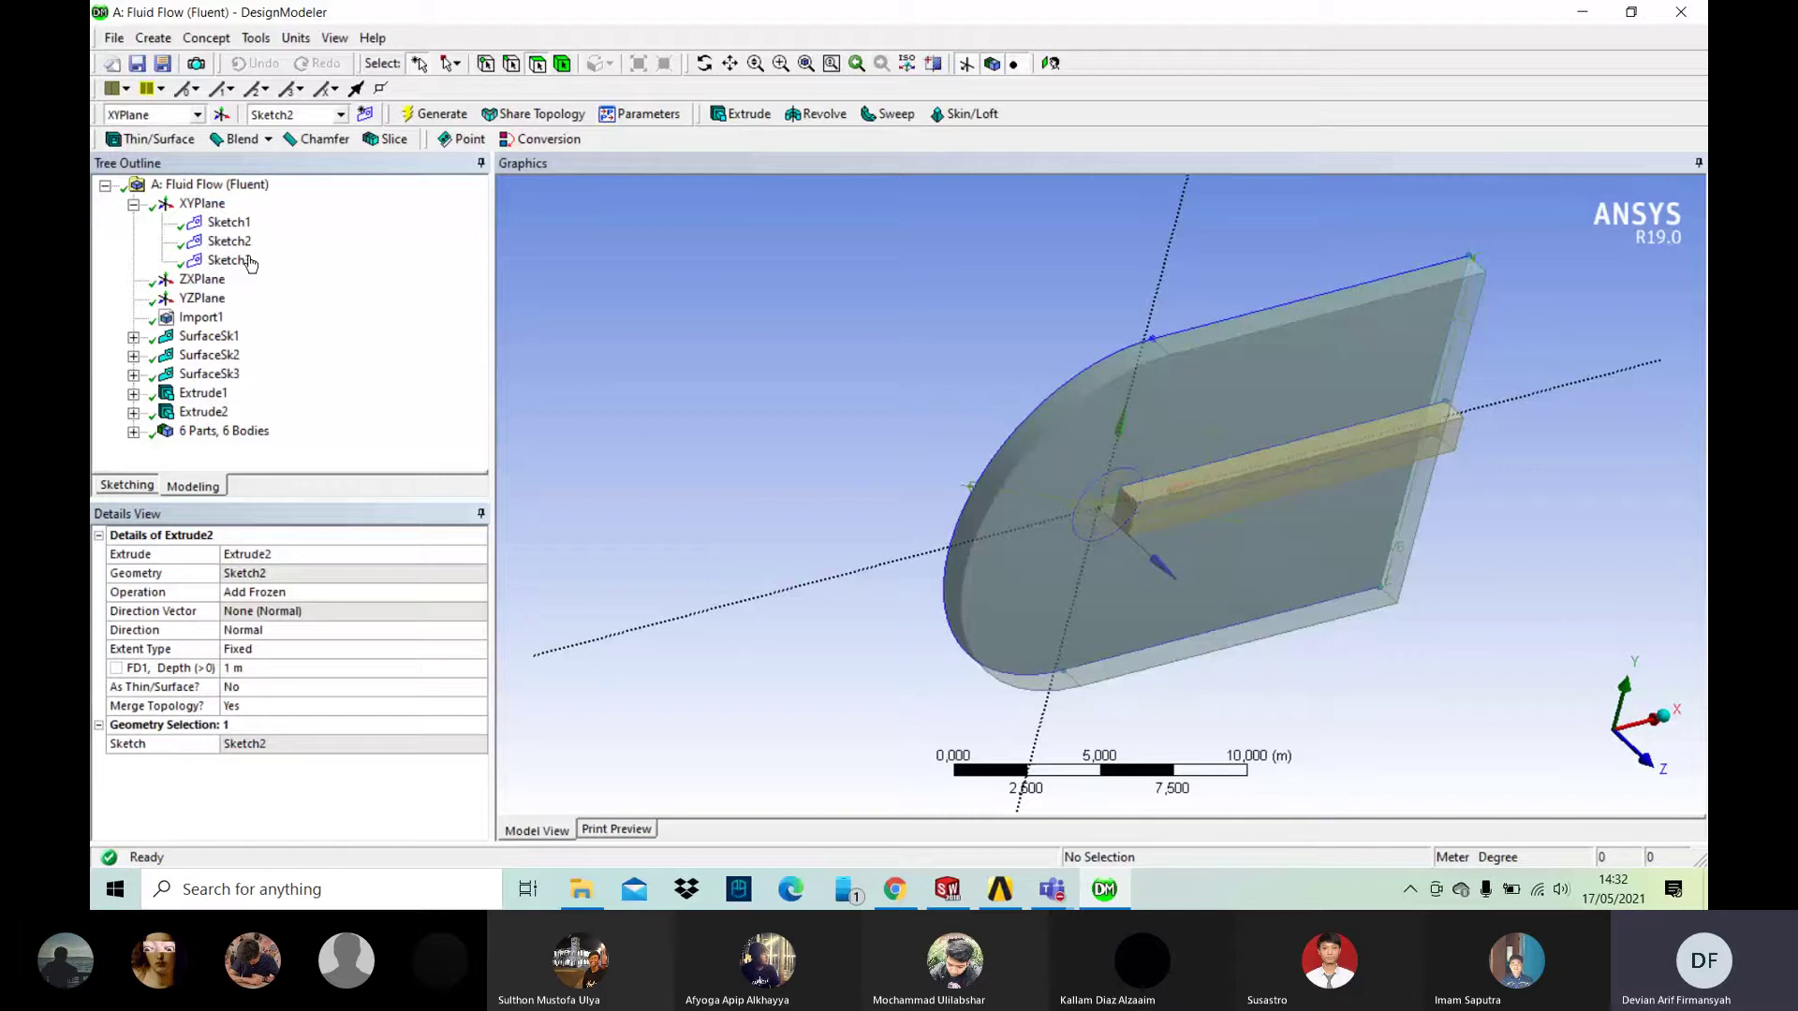
Step: Extrude the circle sketch Sketch3 by 1 m in the normal direction as Add Frozen and generate it
{"action": "left_click", "coordinate": [233, 262]}
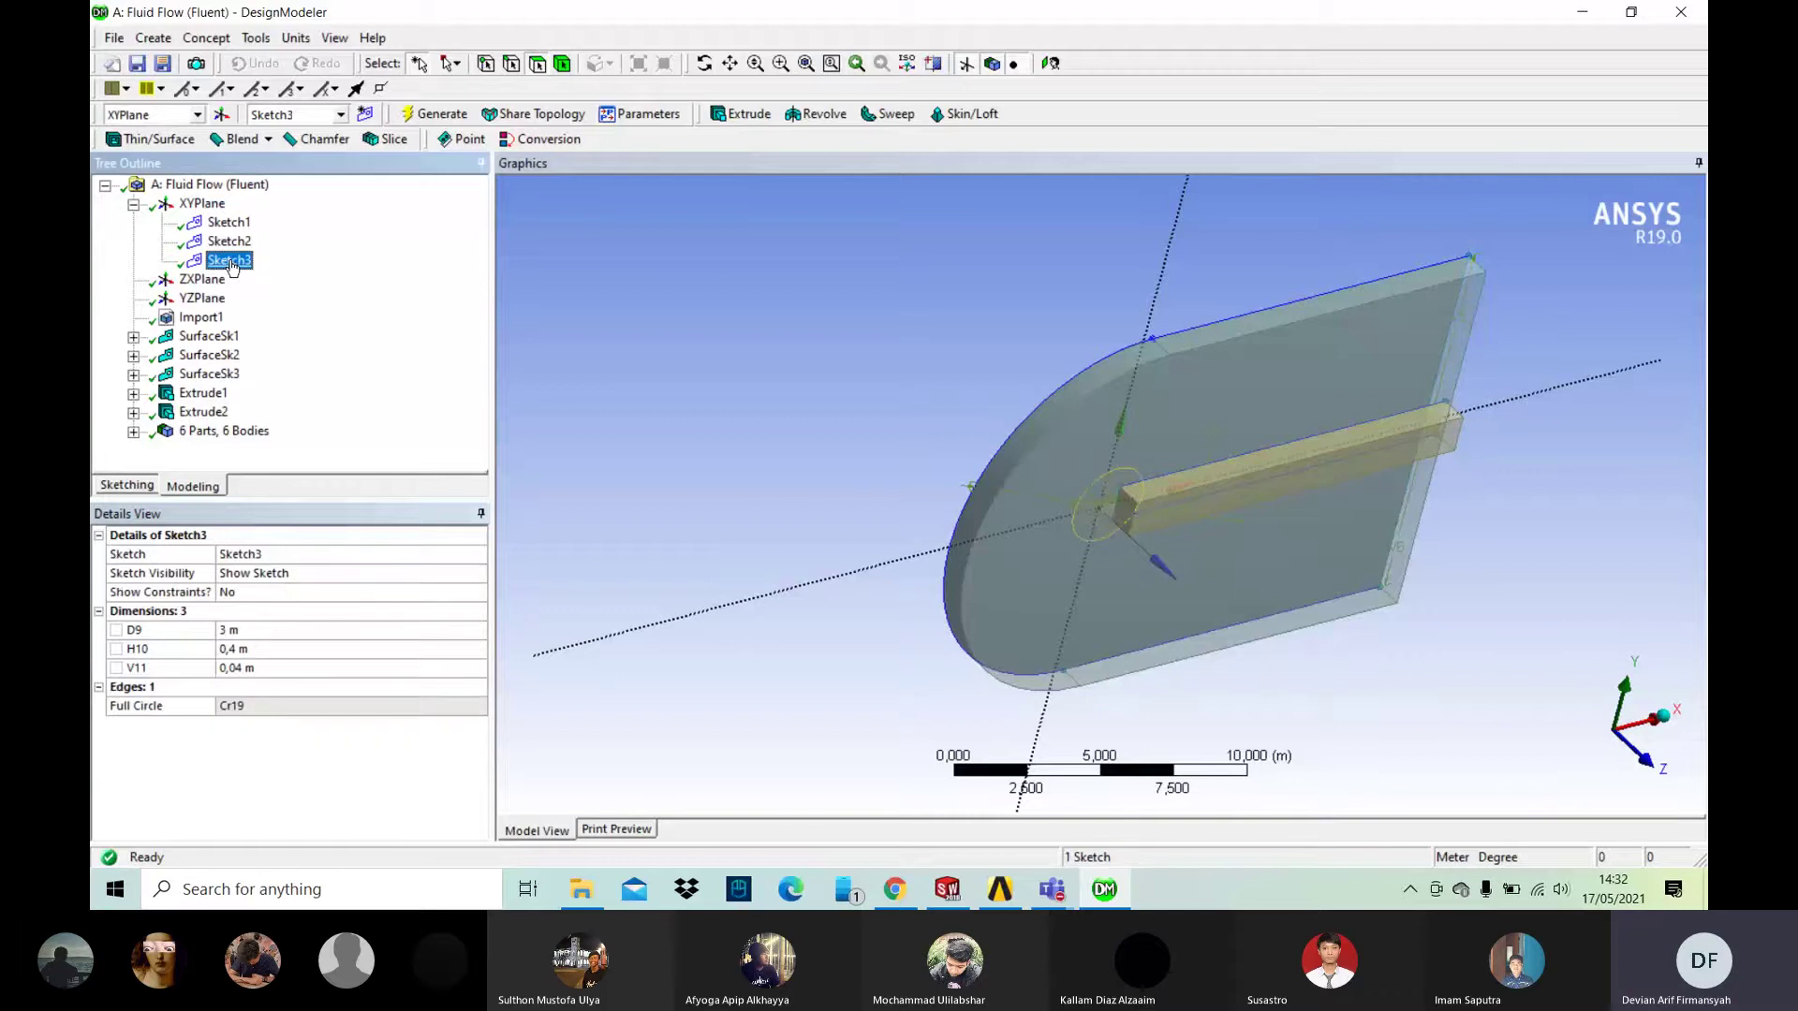
{"action": "left_click", "coordinate": [776, 122]}
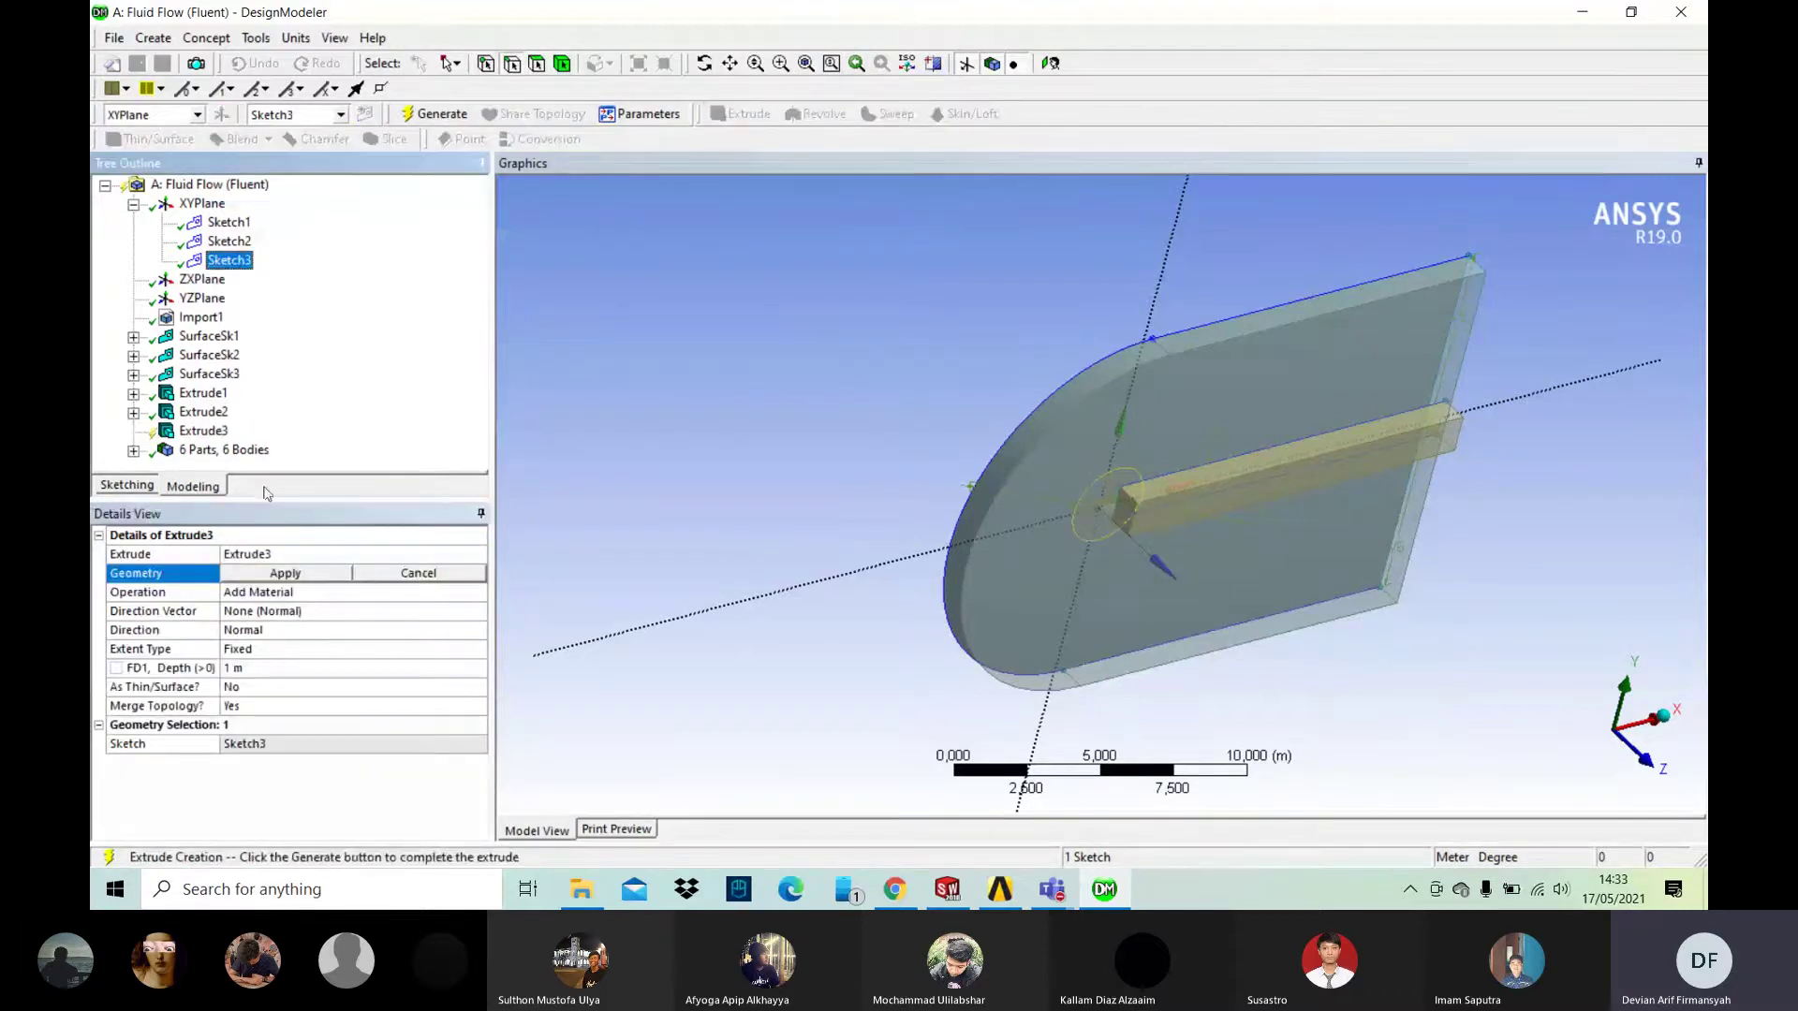
{"action": "left_click", "coordinate": [284, 574]}
{"action": "left_click", "coordinate": [338, 592]}
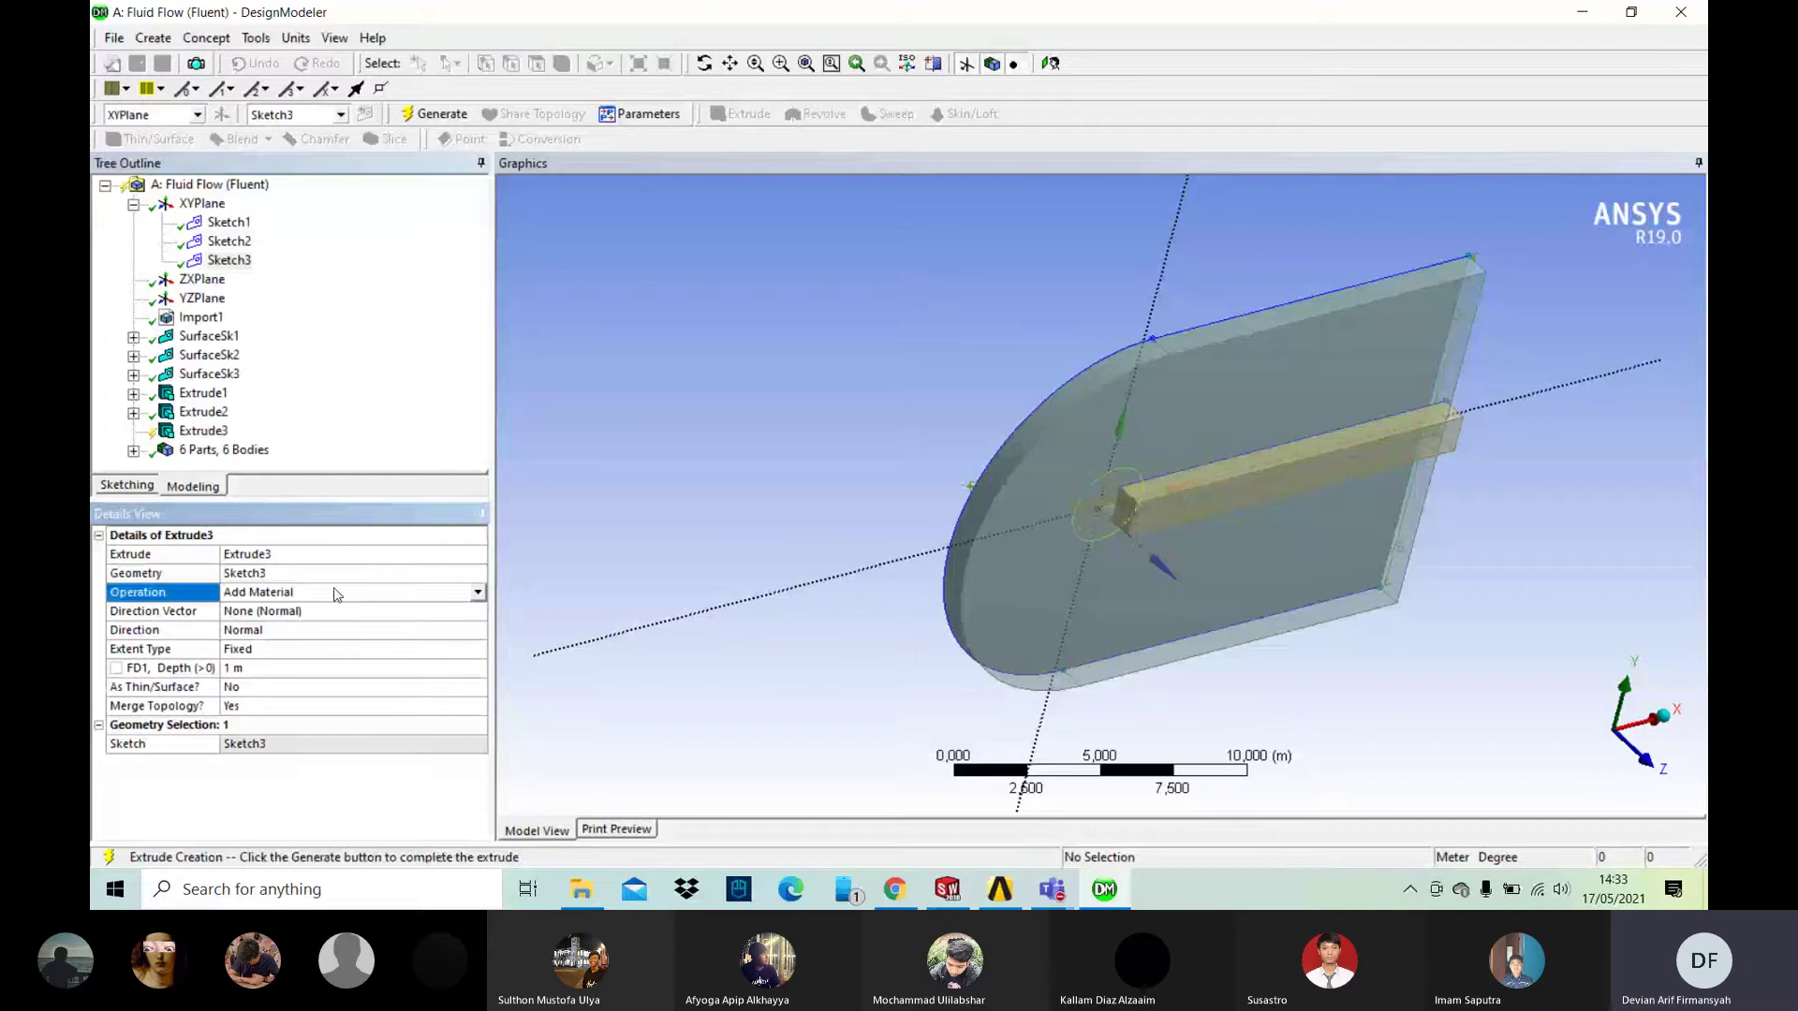
{"action": "left_click", "coordinate": [337, 592]}
{"action": "left_click", "coordinate": [418, 611]}
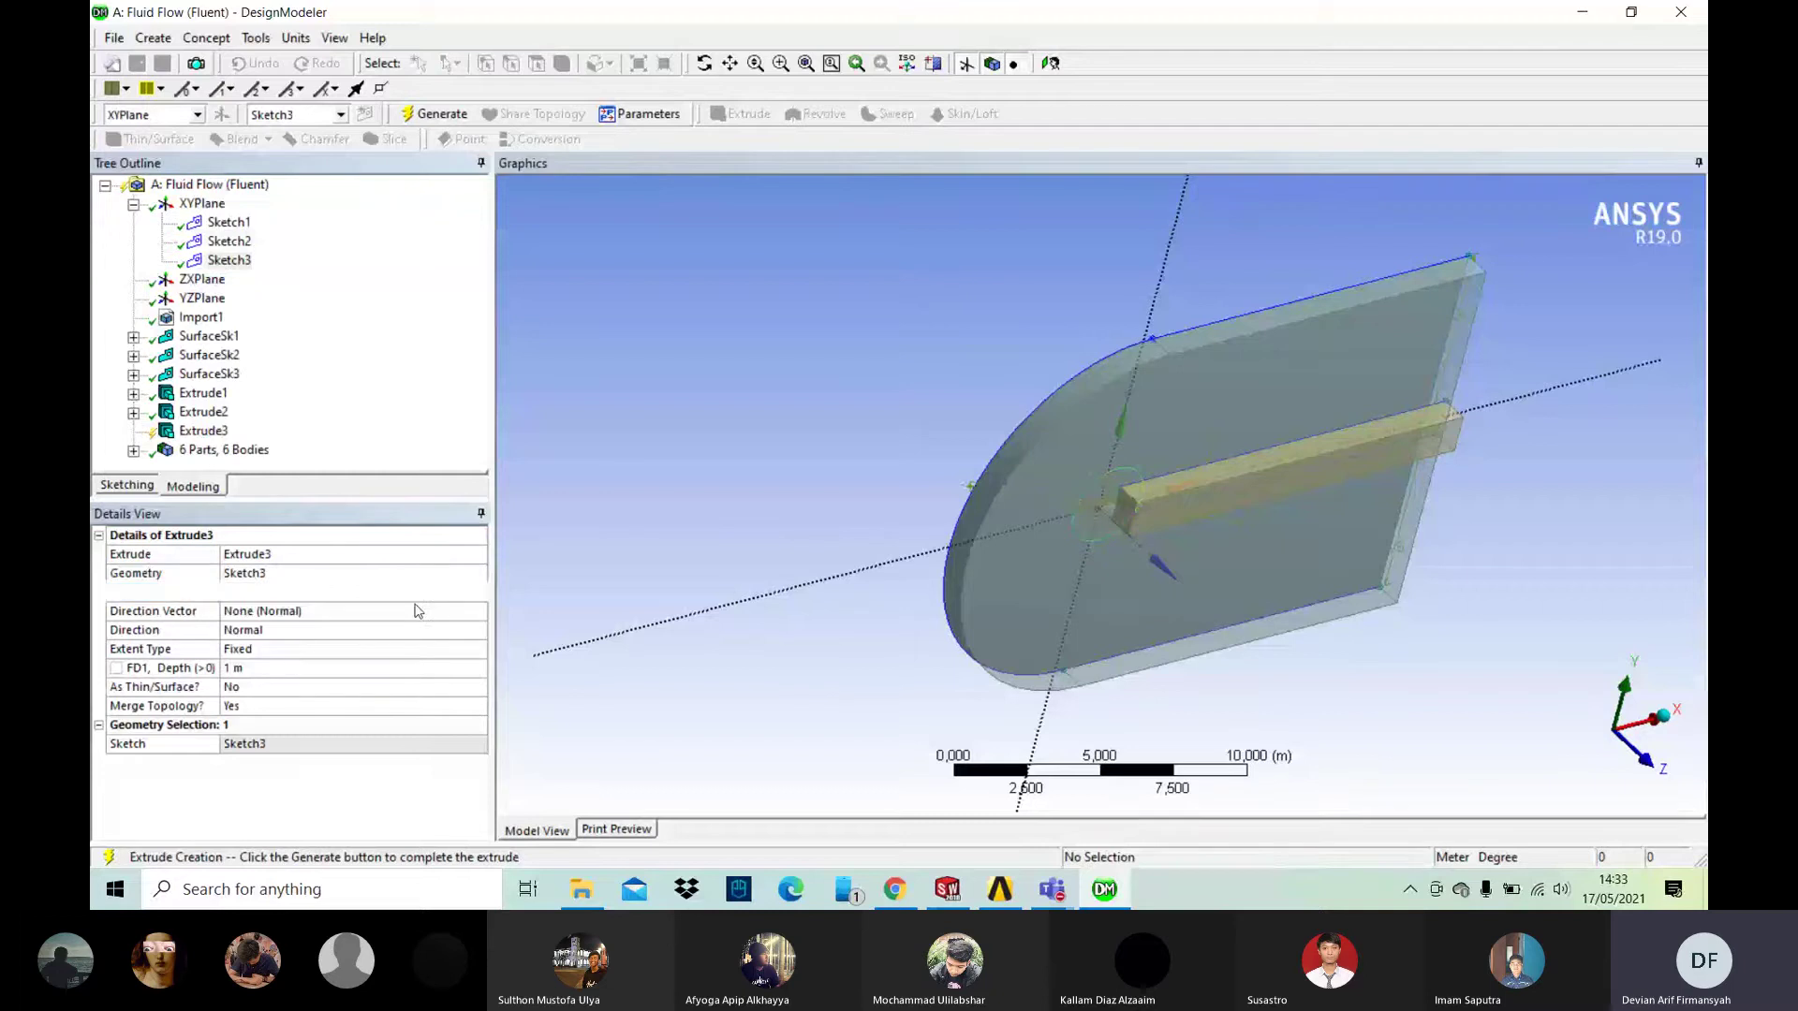
{"action": "left_click", "coordinate": [434, 114]}
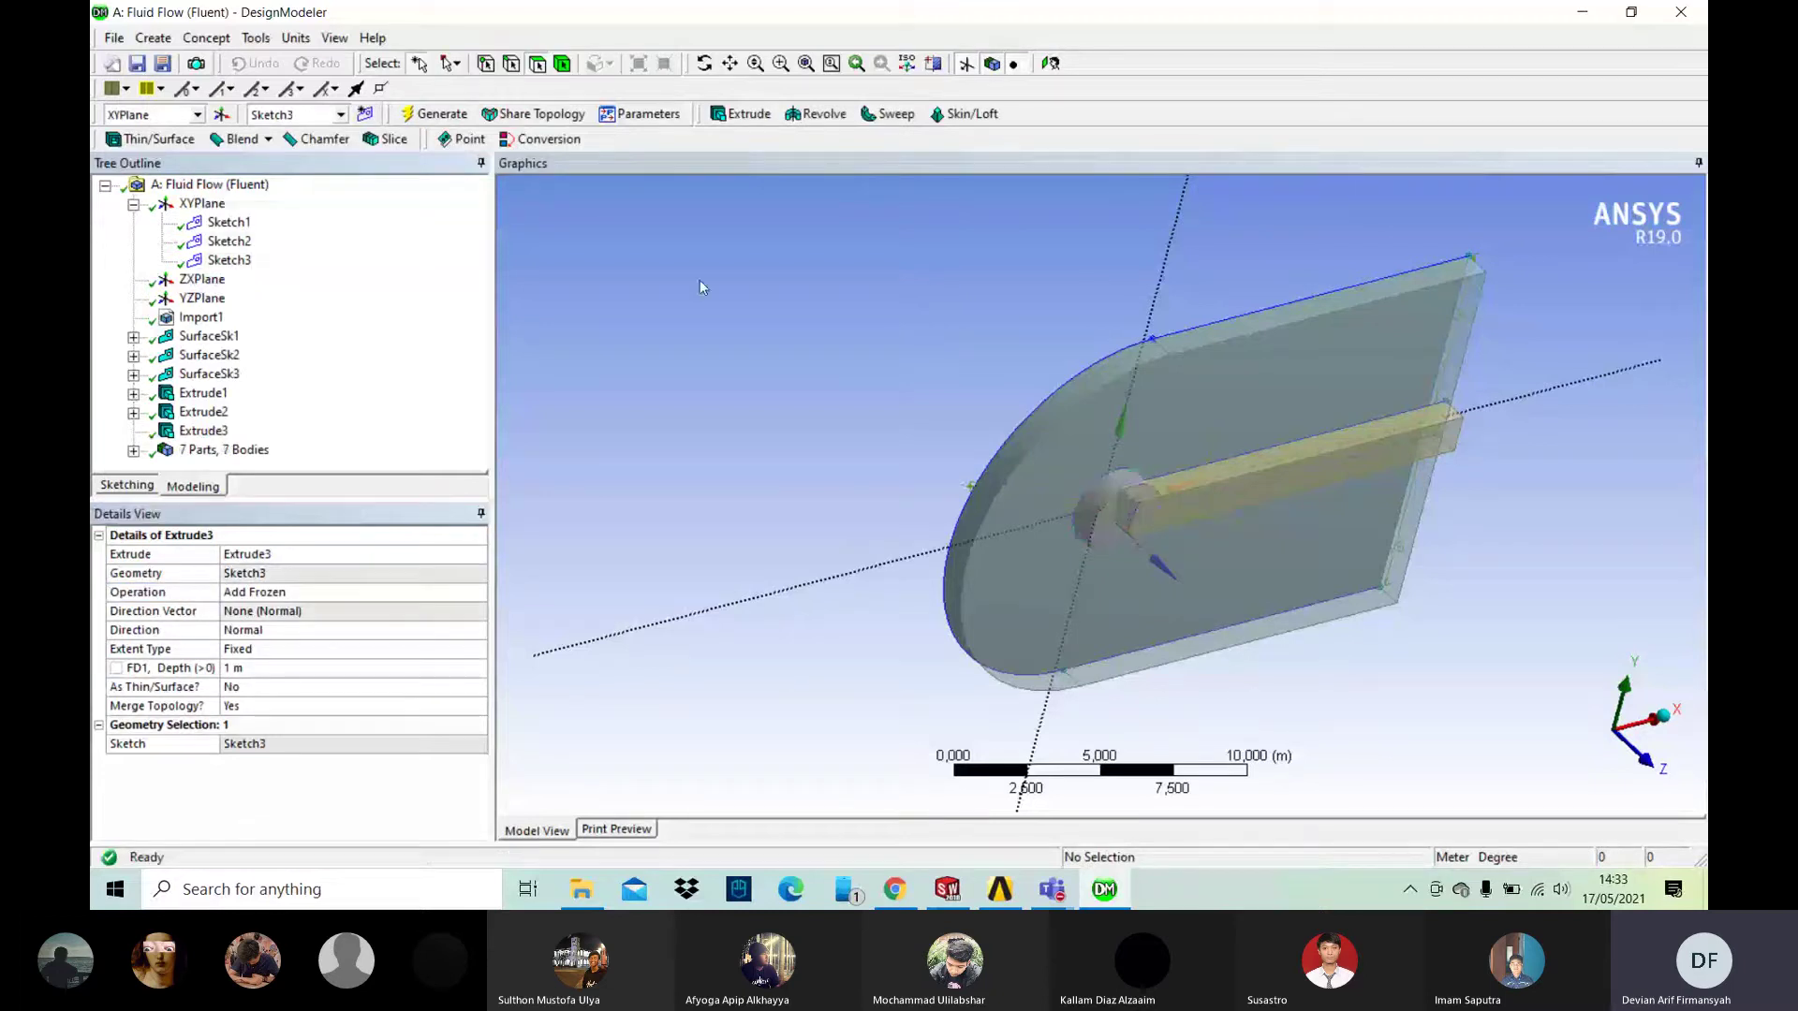
Step: Examine the extruded C-shaped domain, rectangle and circle bodies from several angles, checking their faces and how they overlap
{"action": "middle_click_drag", "start_coordinate": [839, 458], "coordinate": [830, 459]}
{"action": "middle_click_drag", "start_coordinate": [731, 433], "coordinate": [739, 386]}
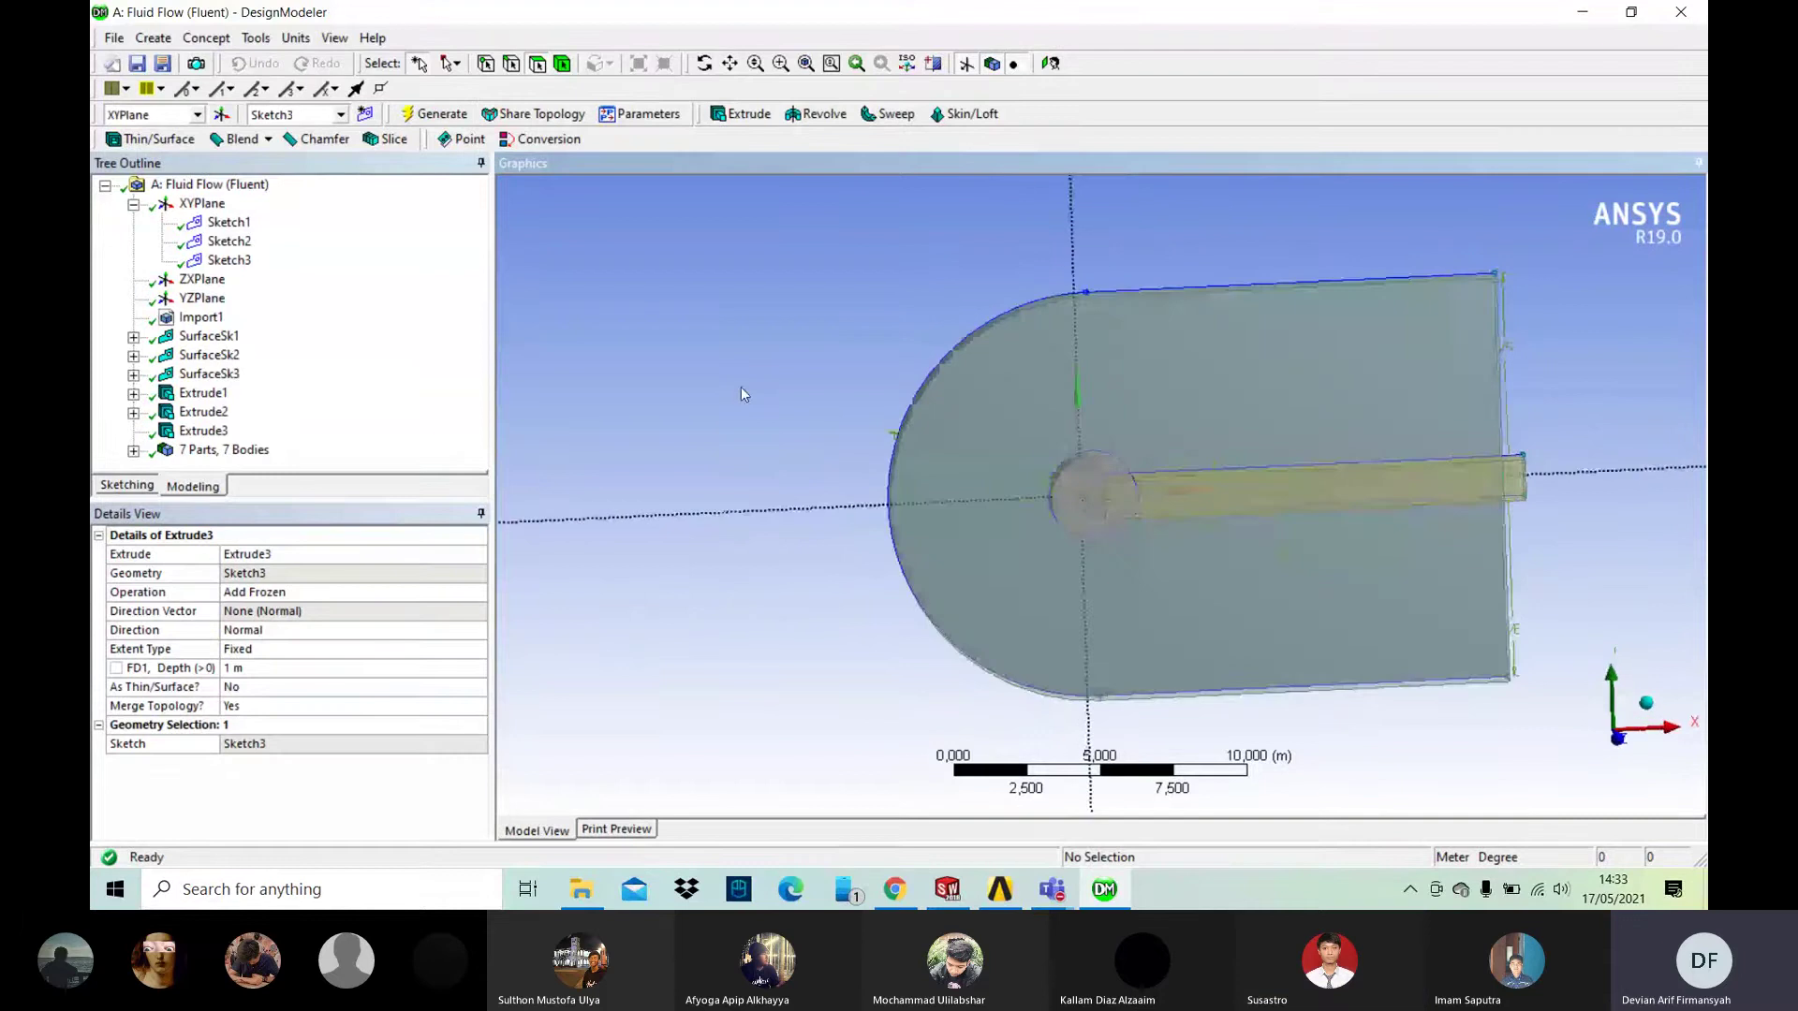
{"action": "scroll", "coordinate": [536, 318], "scroll_direction": "down", "scroll_amount": 3}
{"action": "scroll", "coordinate": [637, 391], "scroll_direction": "up", "scroll_amount": 2}
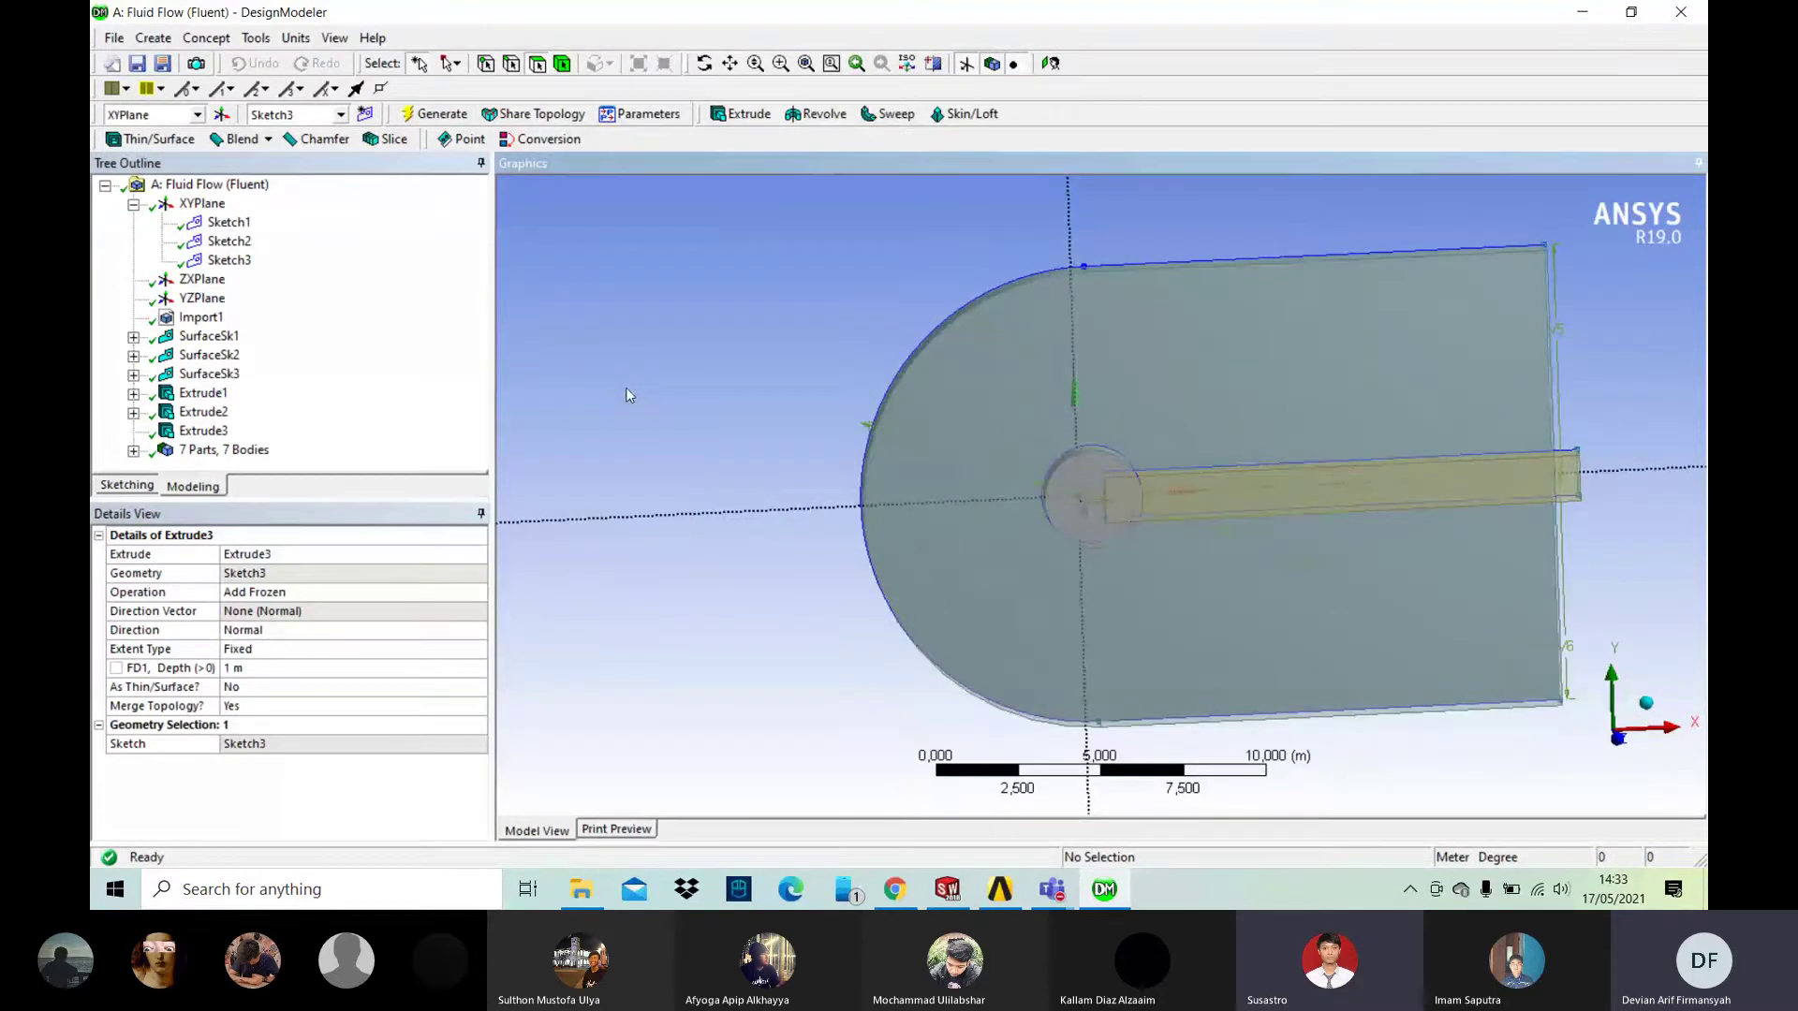
{"action": "mouse_move", "coordinate": [630, 390]}
{"action": "middle_mouse_down"}
{"action": "mouse_move", "coordinate": [699, 430]}
{"action": "mouse_move", "coordinate": [576, 400]}
{"action": "mouse_move", "coordinate": [631, 419]}
{"action": "middle_mouse_up"}
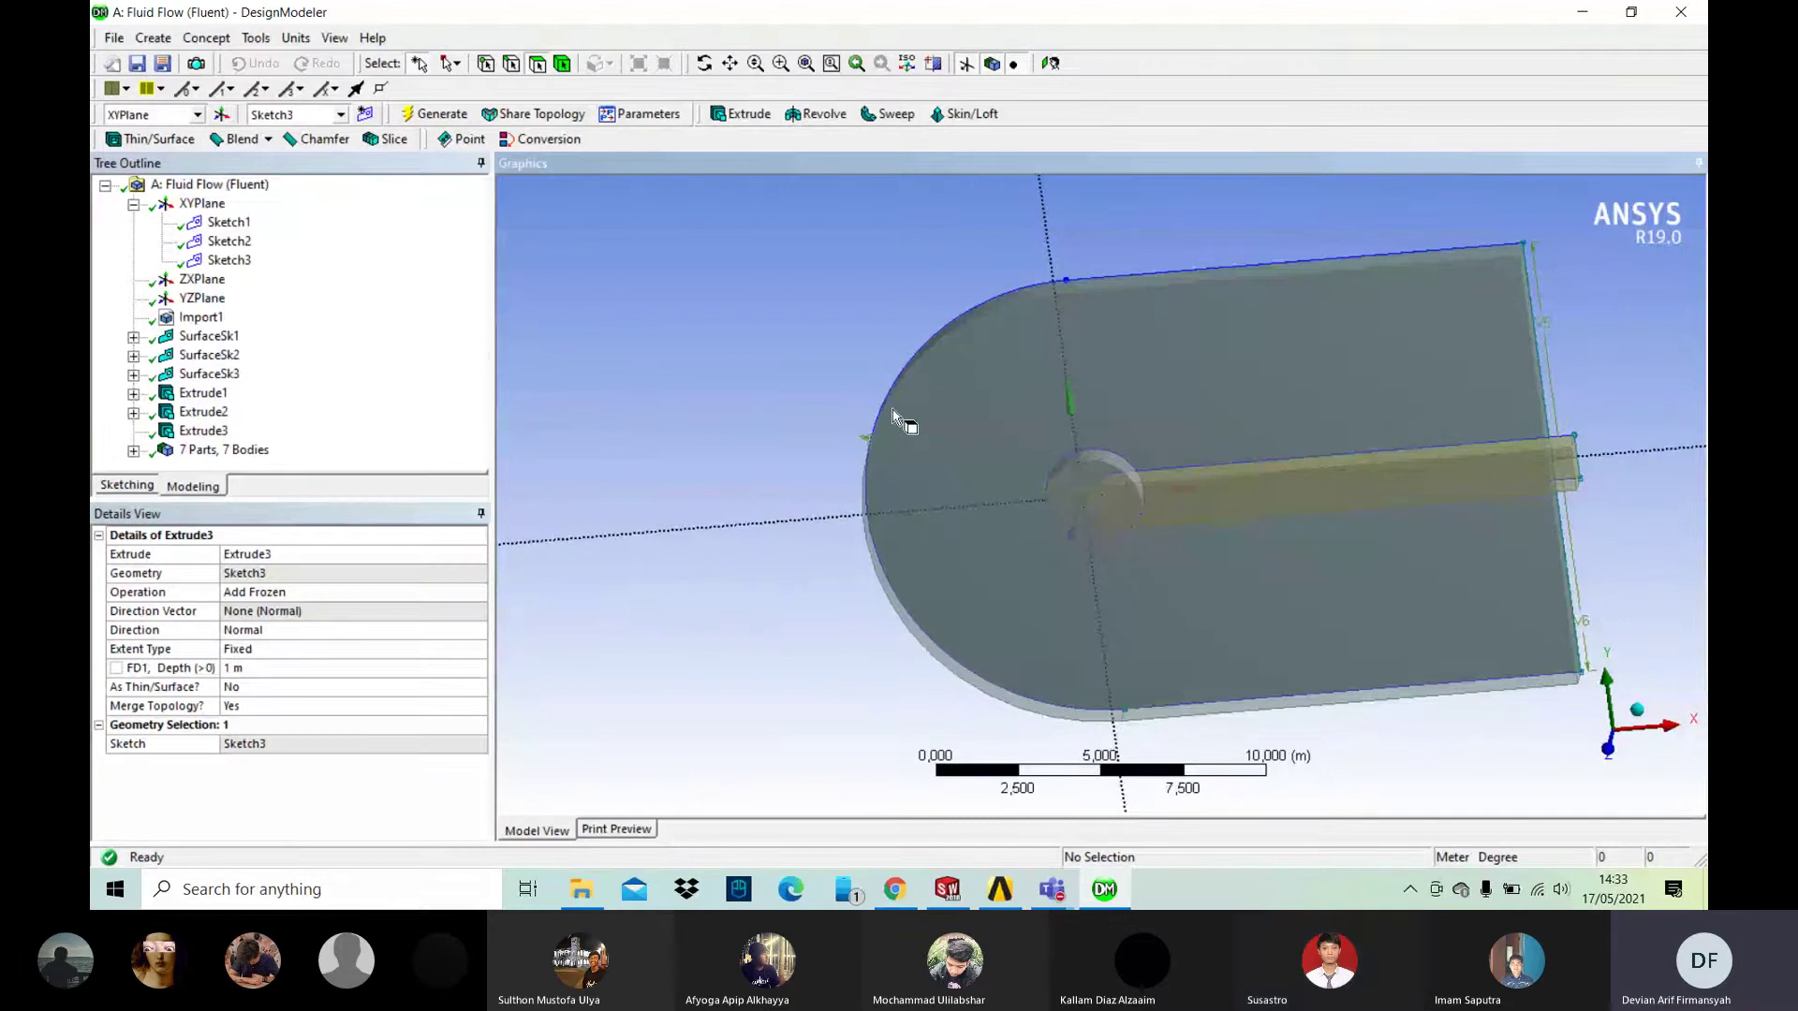
{"action": "left_click", "coordinate": [888, 463]}
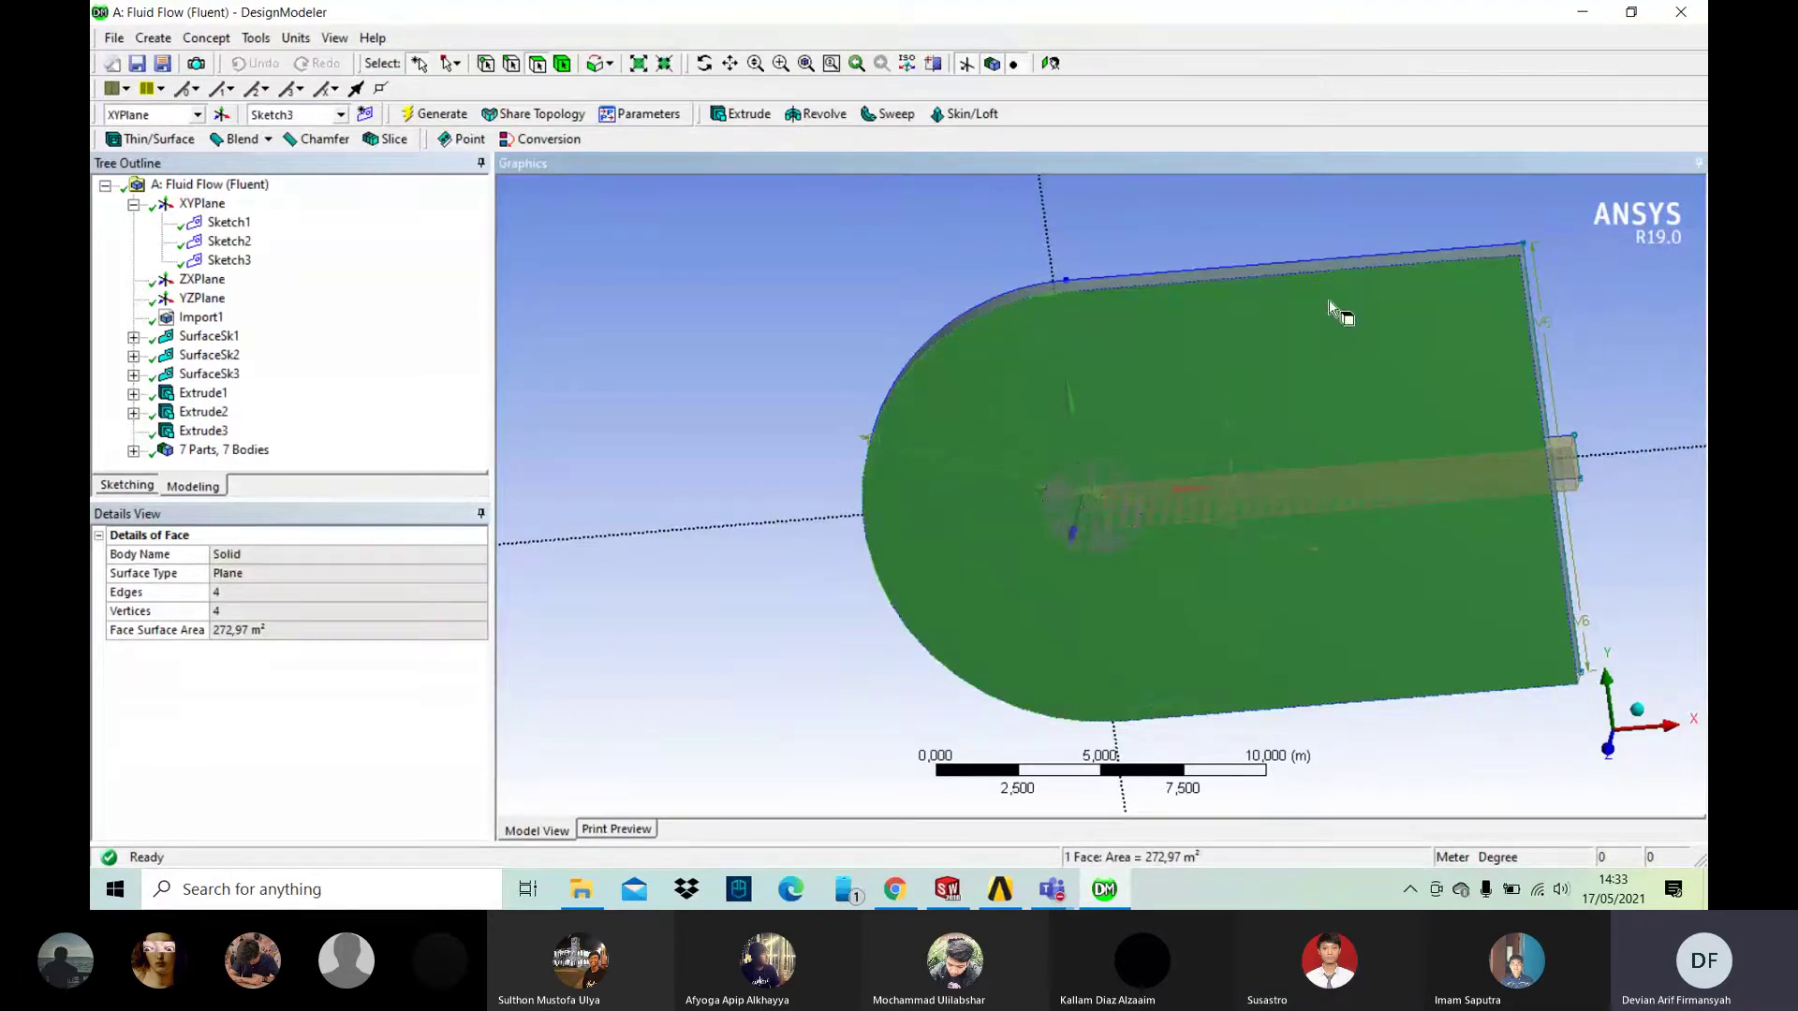
{"action": "left_click", "coordinate": [1593, 369]}
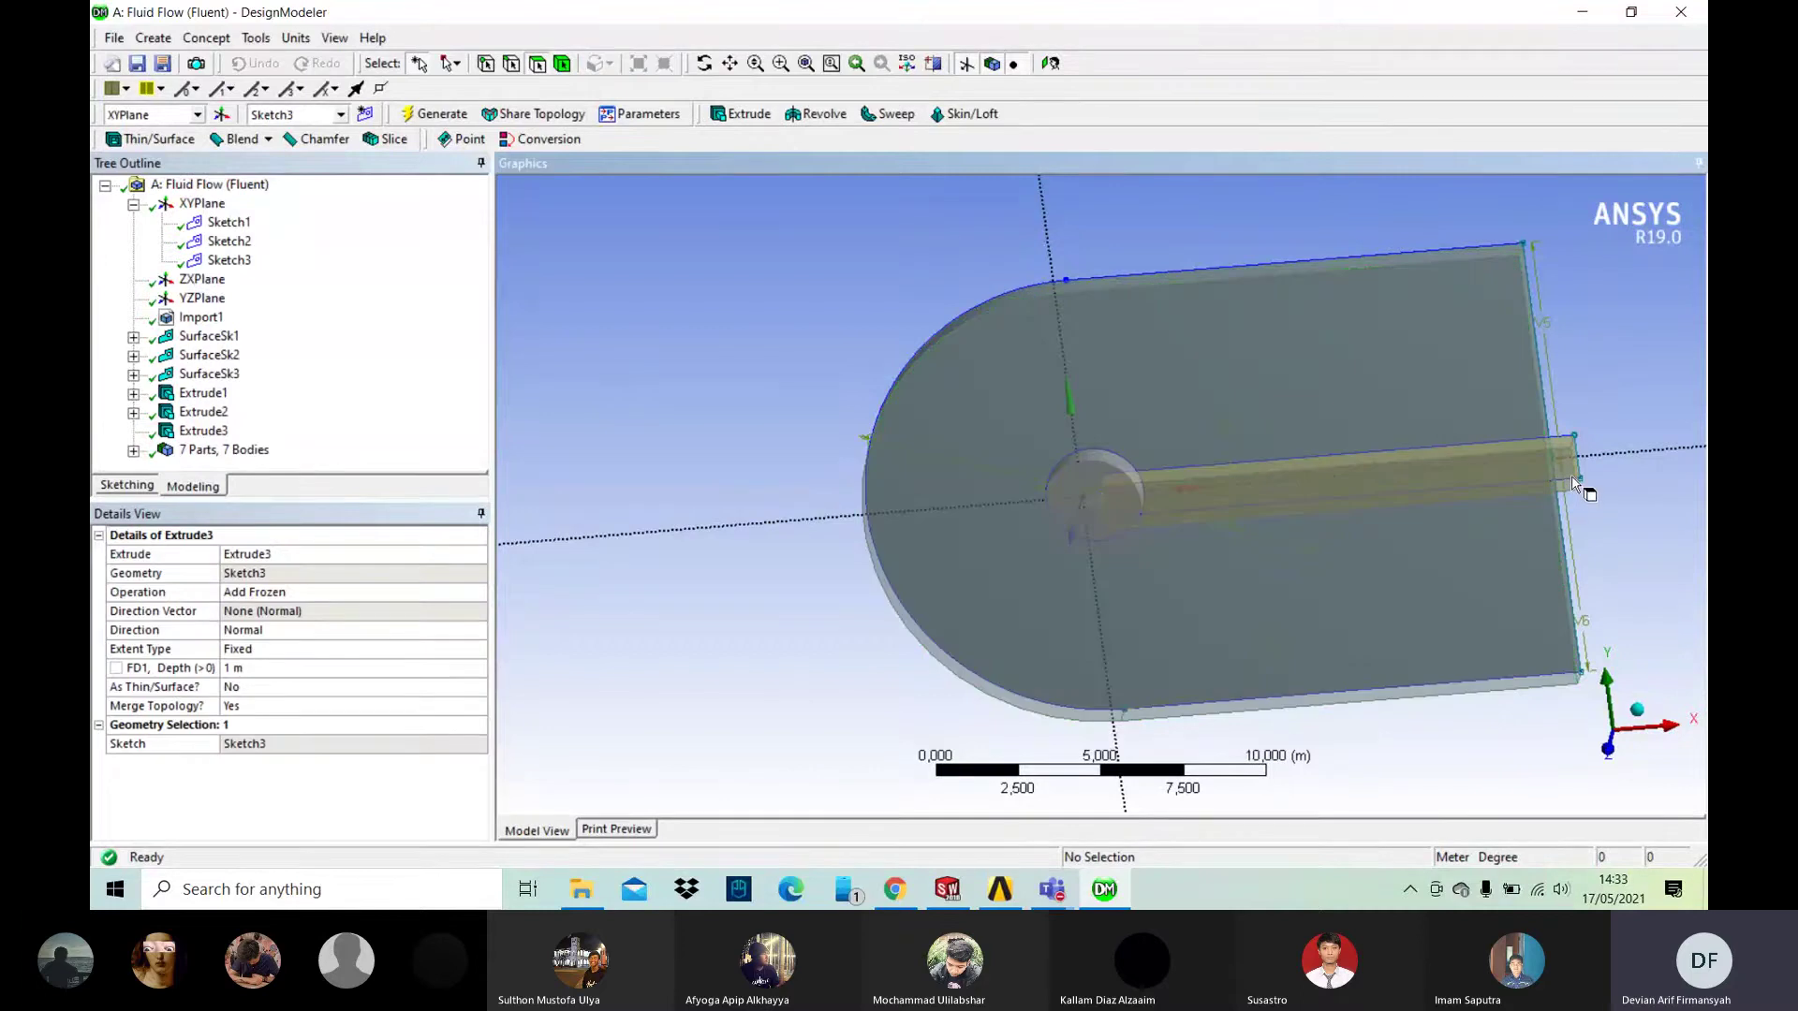
{"action": "left_click", "coordinate": [1576, 479]}
{"action": "middle_click_drag", "start_coordinate": [1587, 472], "coordinate": [1612, 447]}
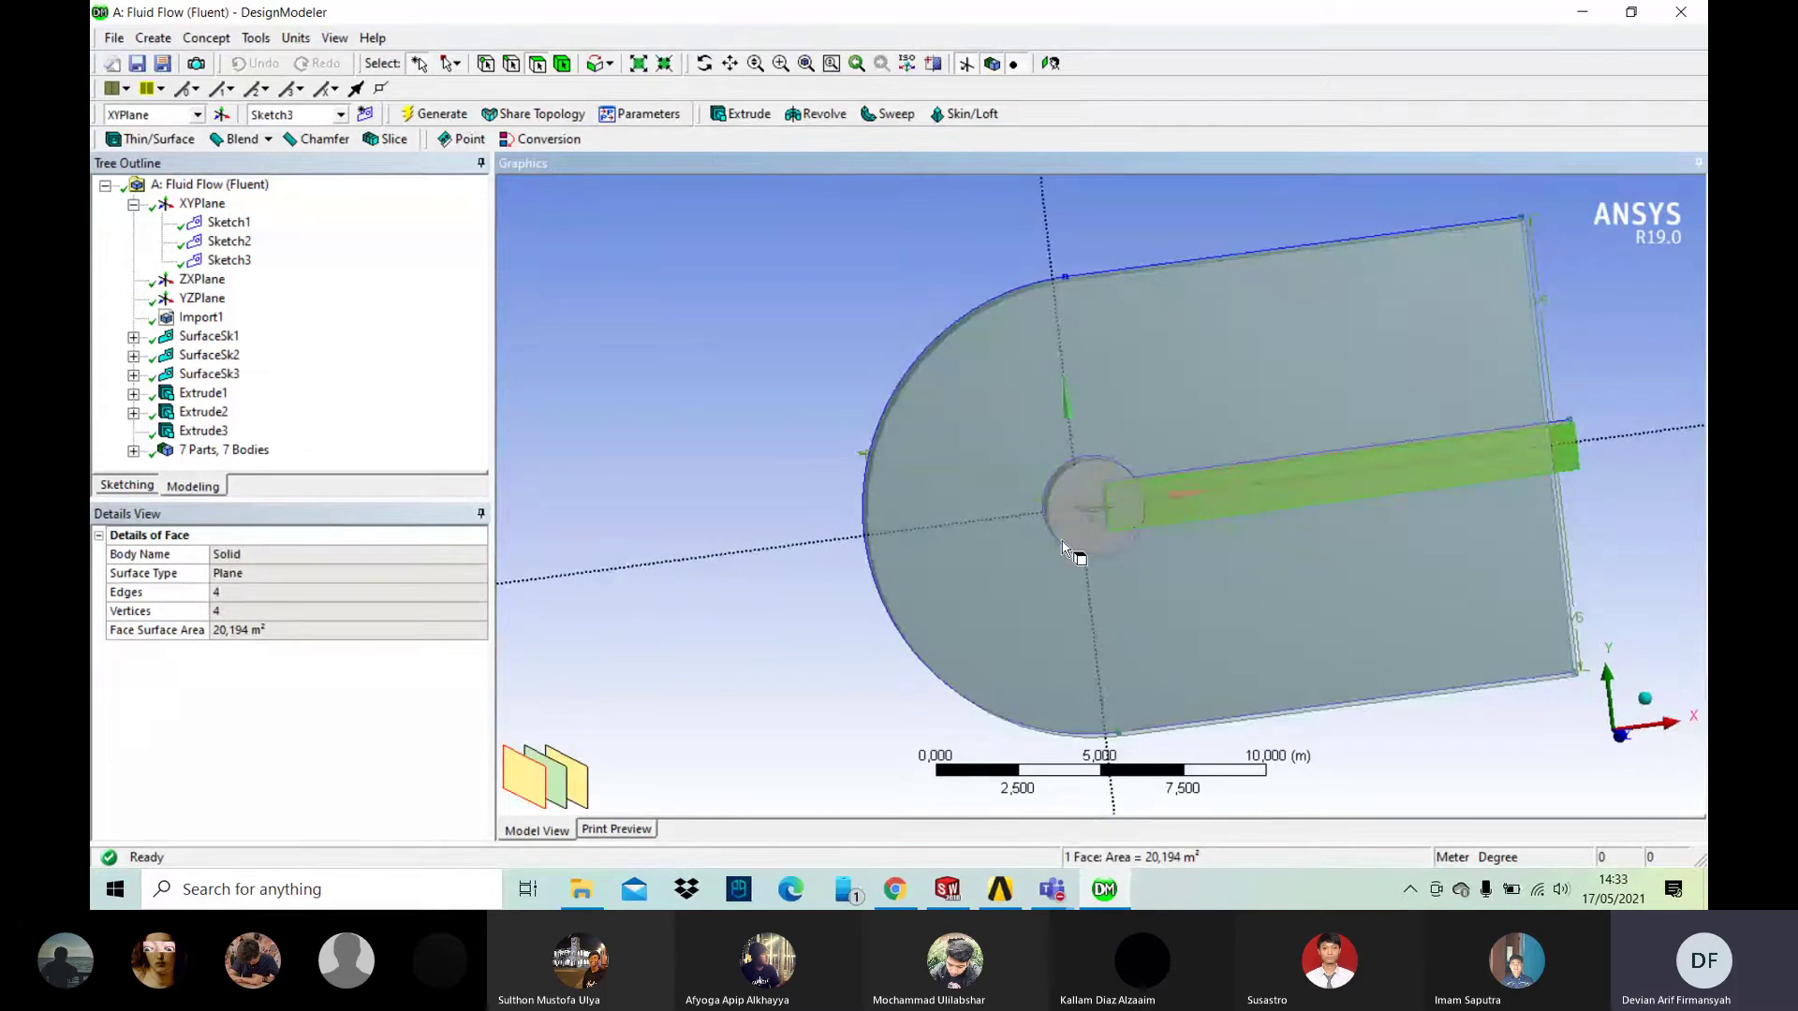
{"action": "left_click", "coordinate": [1062, 546]}
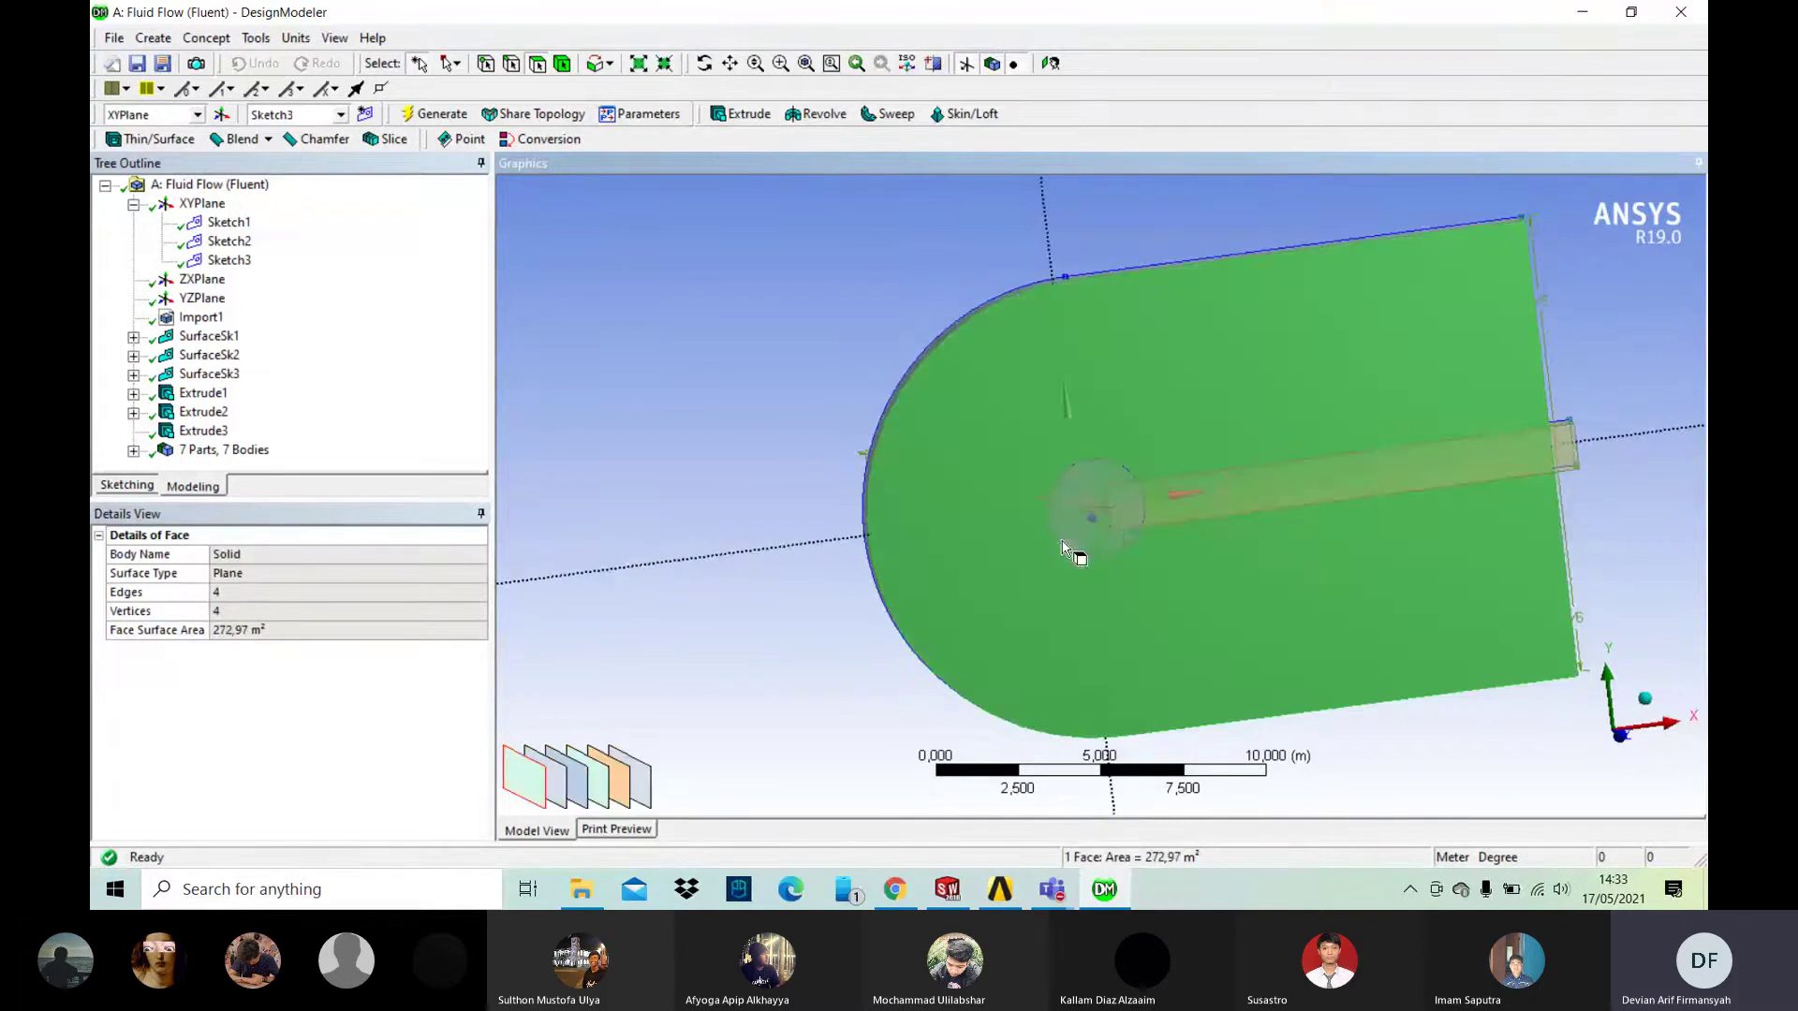
{"action": "left_click", "coordinate": [757, 320]}
{"action": "middle_click_drag", "start_coordinate": [1096, 511], "coordinate": [678, 523]}
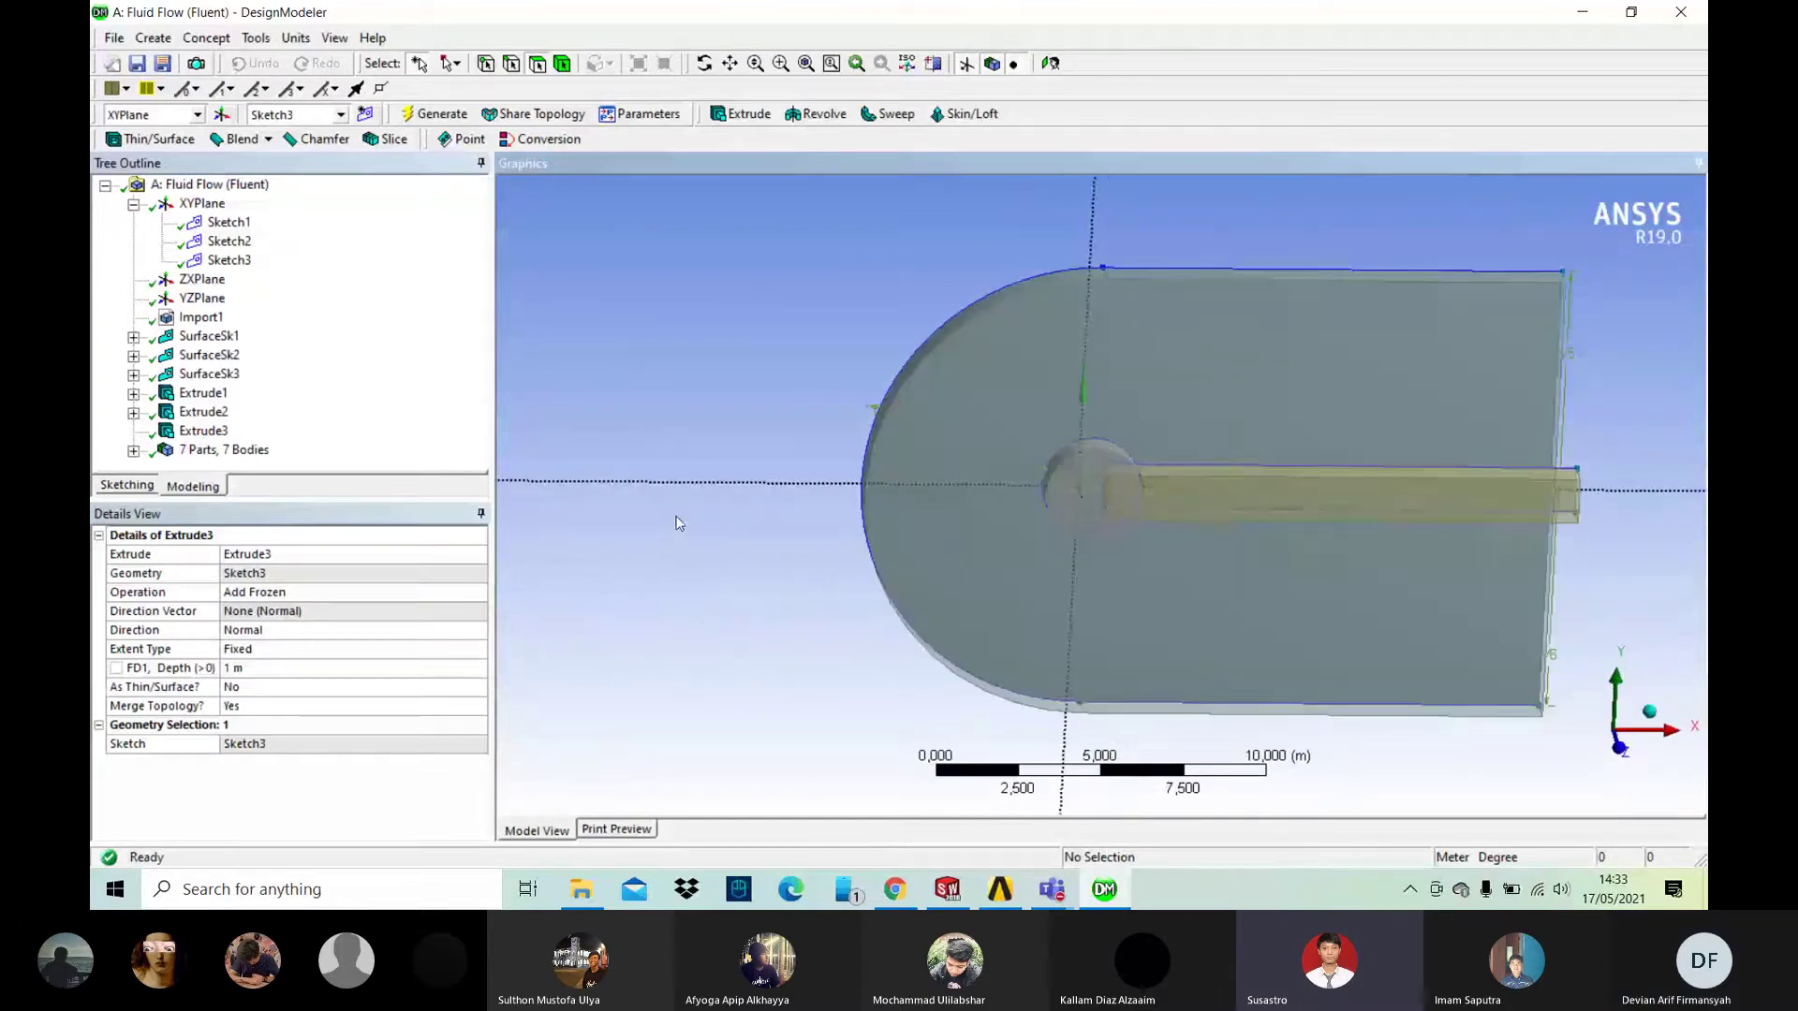
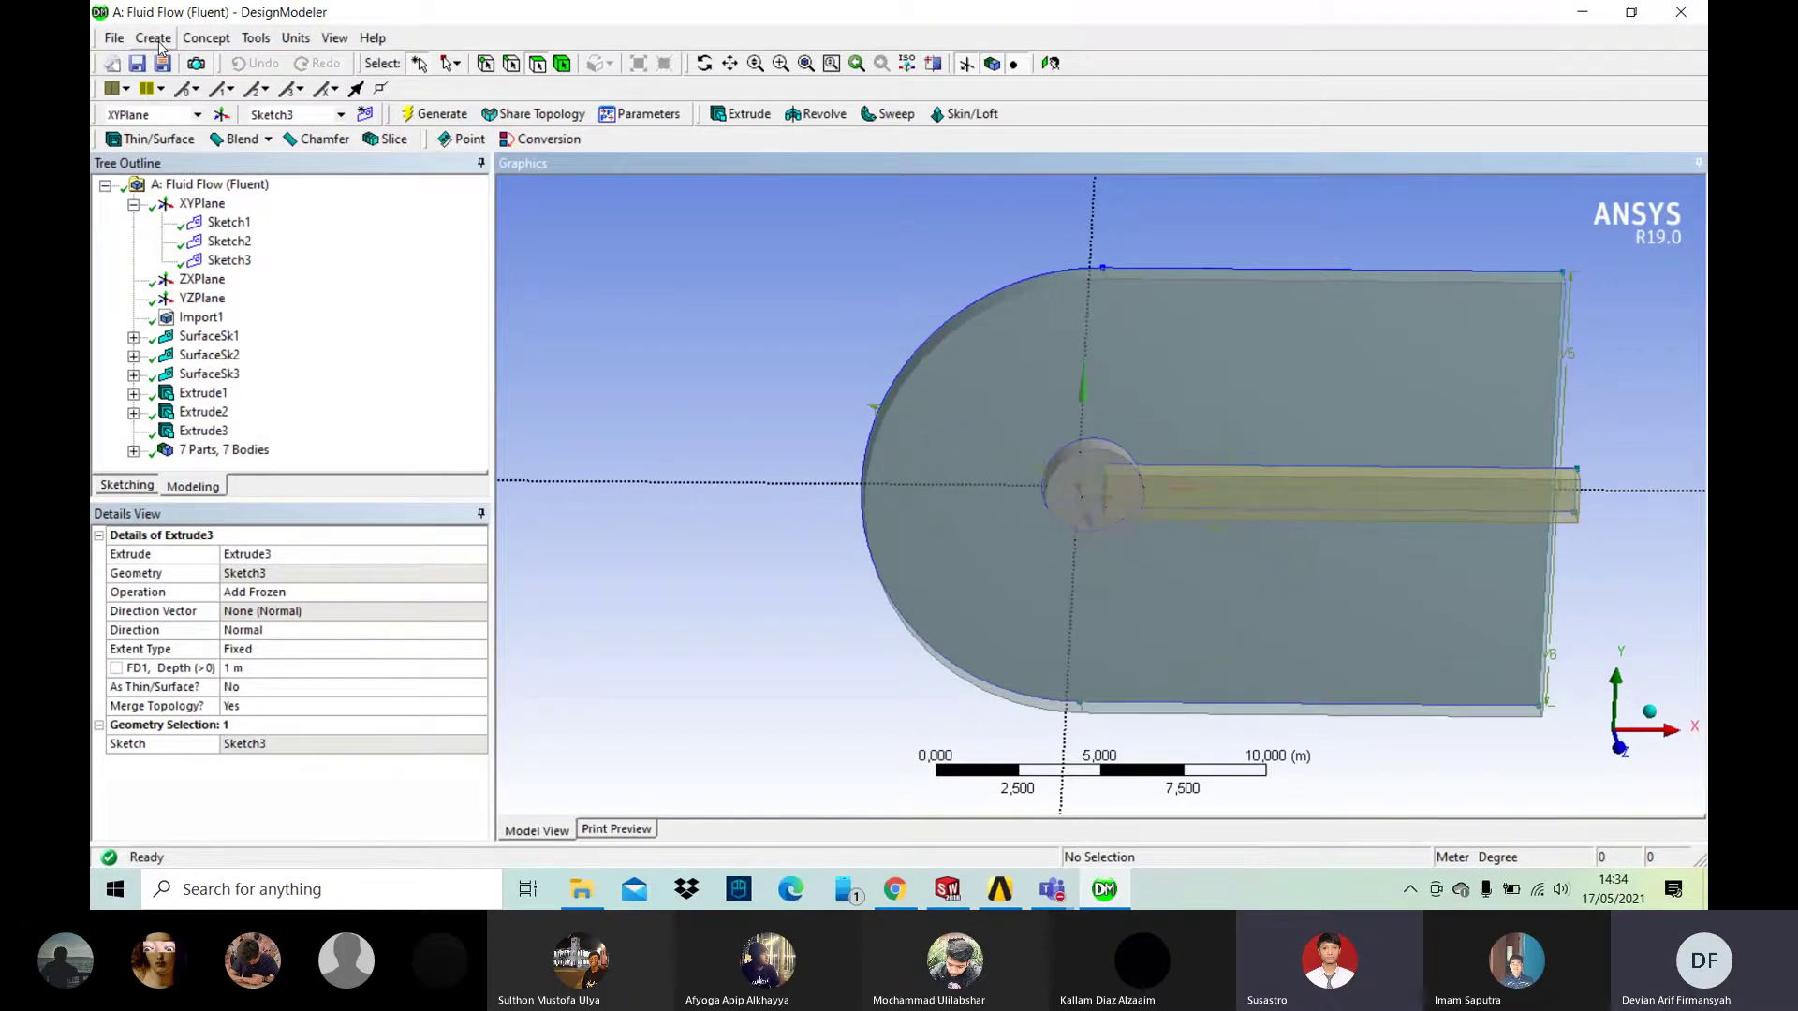
Step: Create a Boolean feature with the Subtract operation and assign the C-shaped domain solid as its target body
{"action": "left_click", "coordinate": [155, 39]}
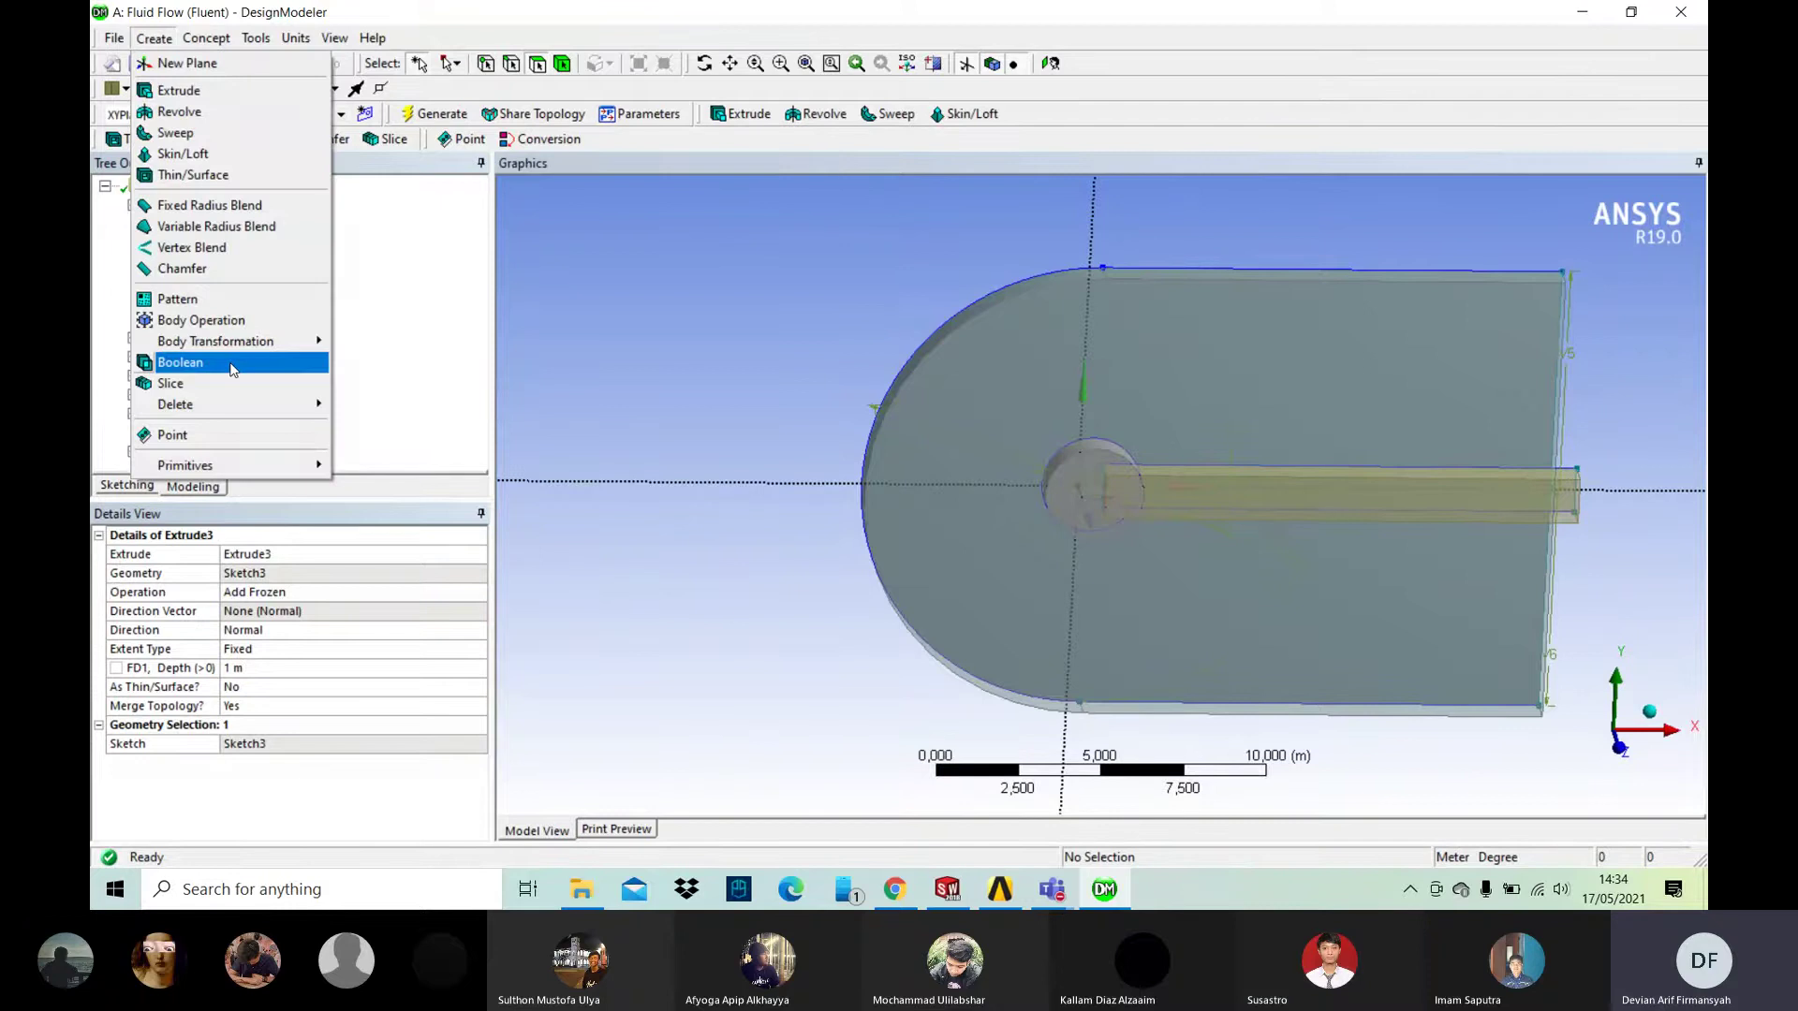
{"action": "left_click", "coordinate": [232, 365]}
{"action": "left_click", "coordinate": [448, 577]}
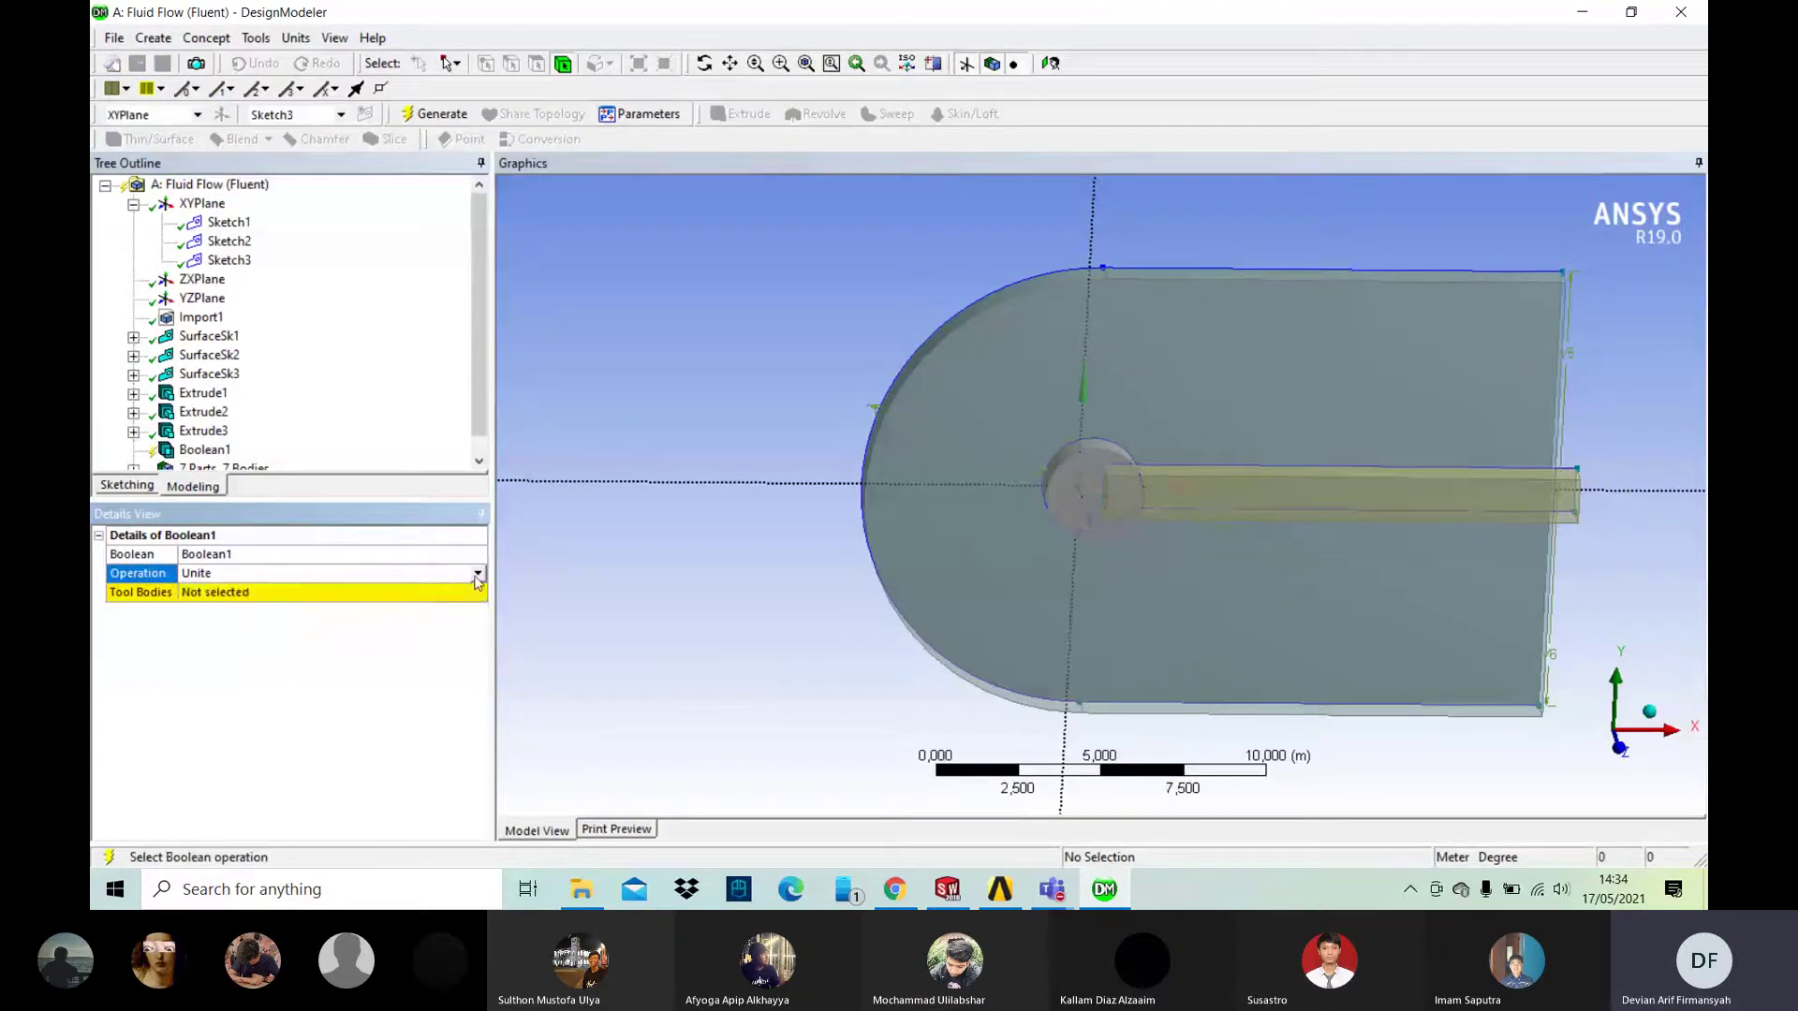
{"action": "left_click", "coordinate": [477, 575]}
{"action": "left_click", "coordinate": [454, 604]}
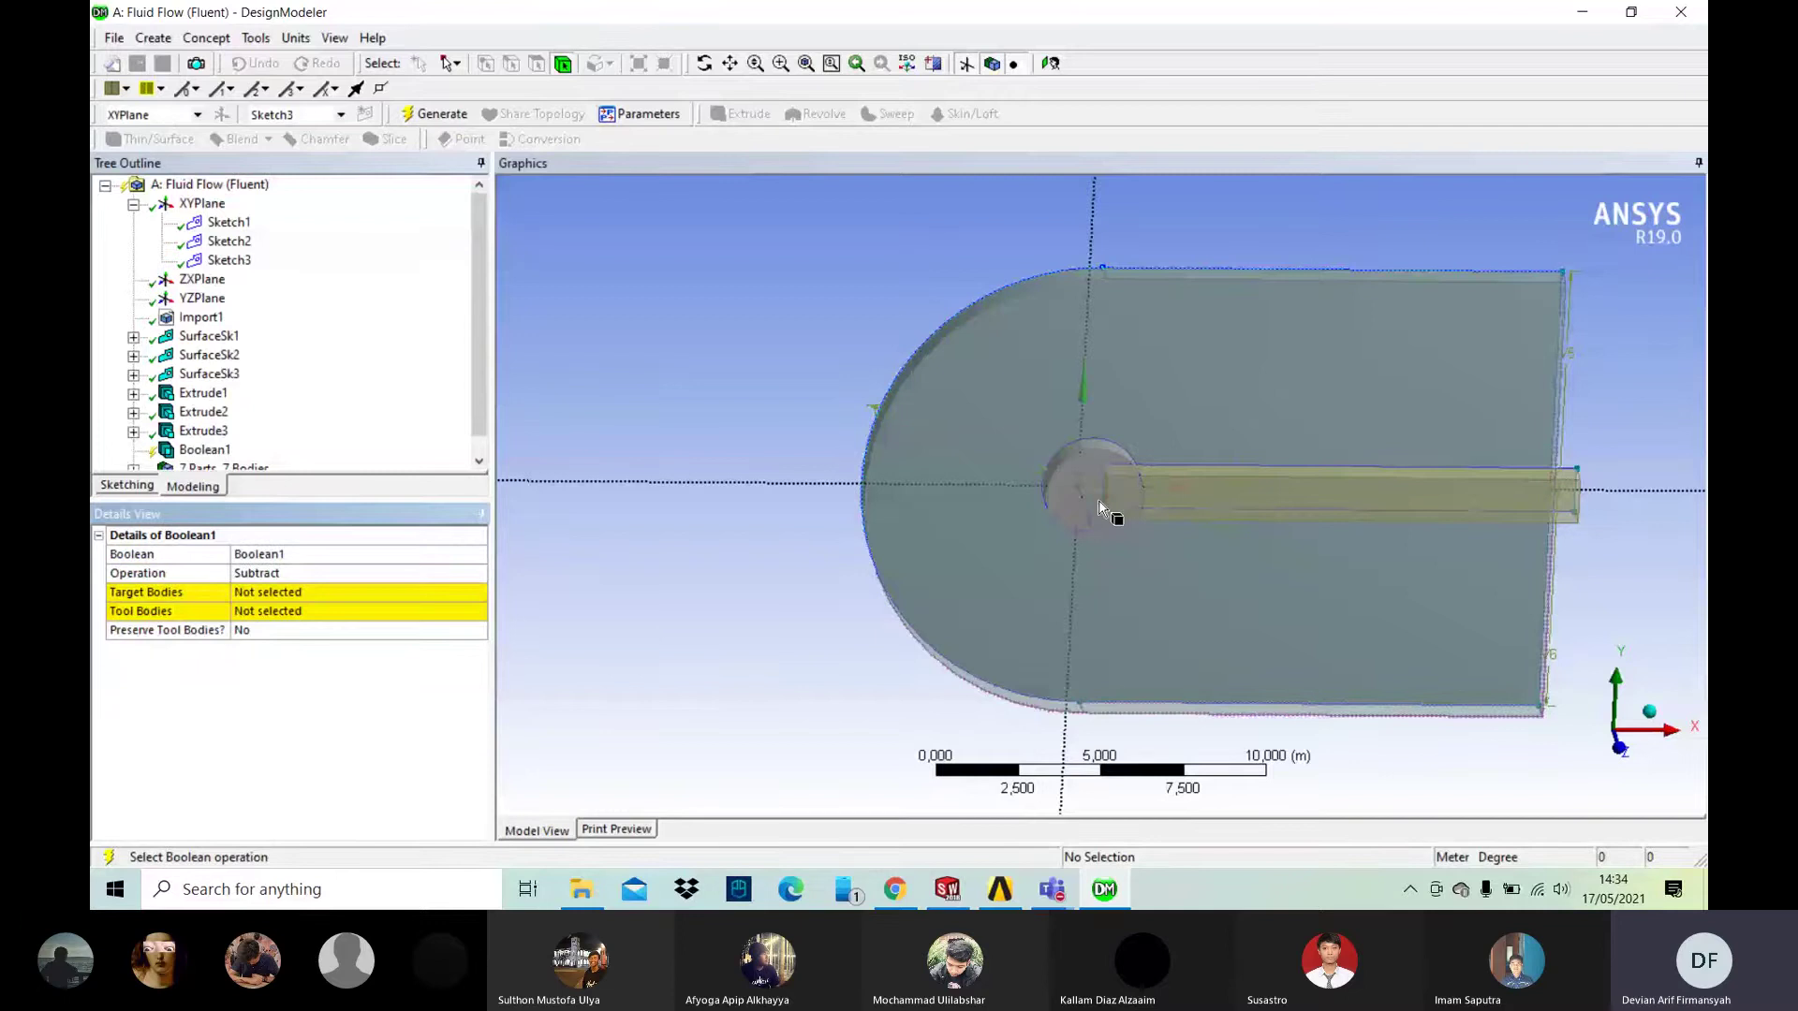
{"action": "left_click", "coordinate": [263, 594]}
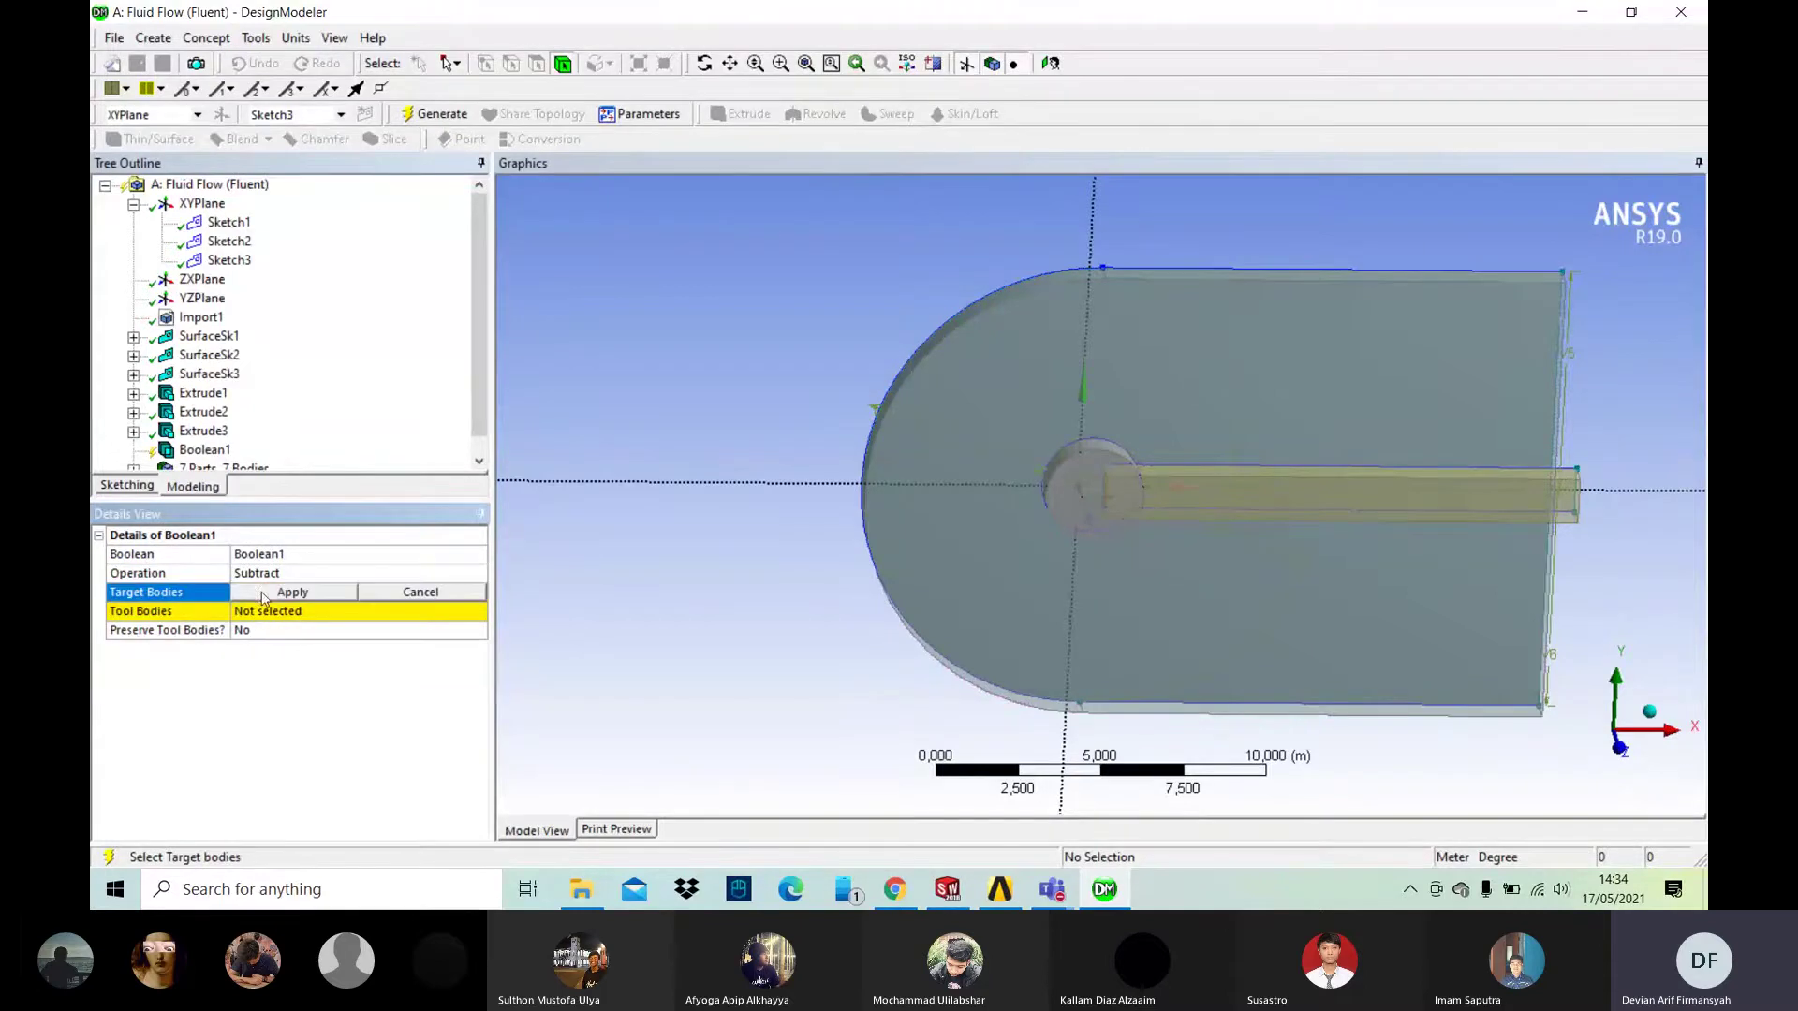
{"action": "left_click", "coordinate": [923, 553]}
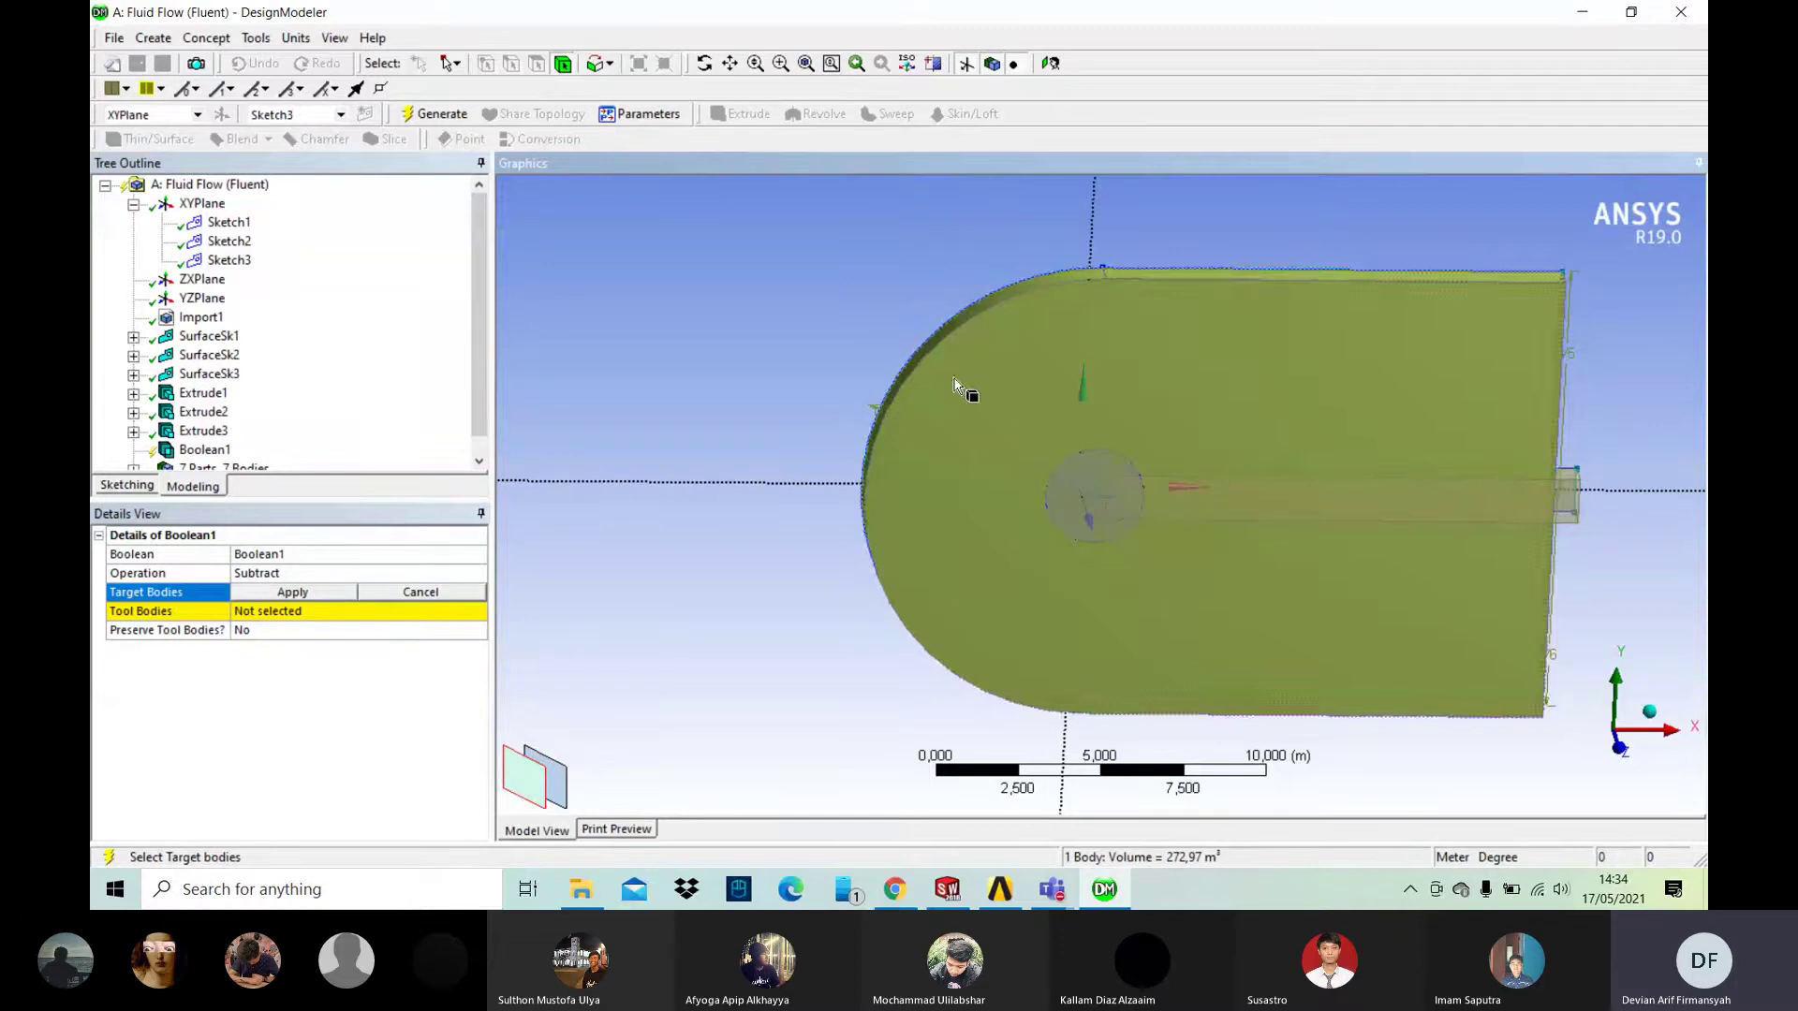
{"action": "left_click", "coordinate": [294, 594]}
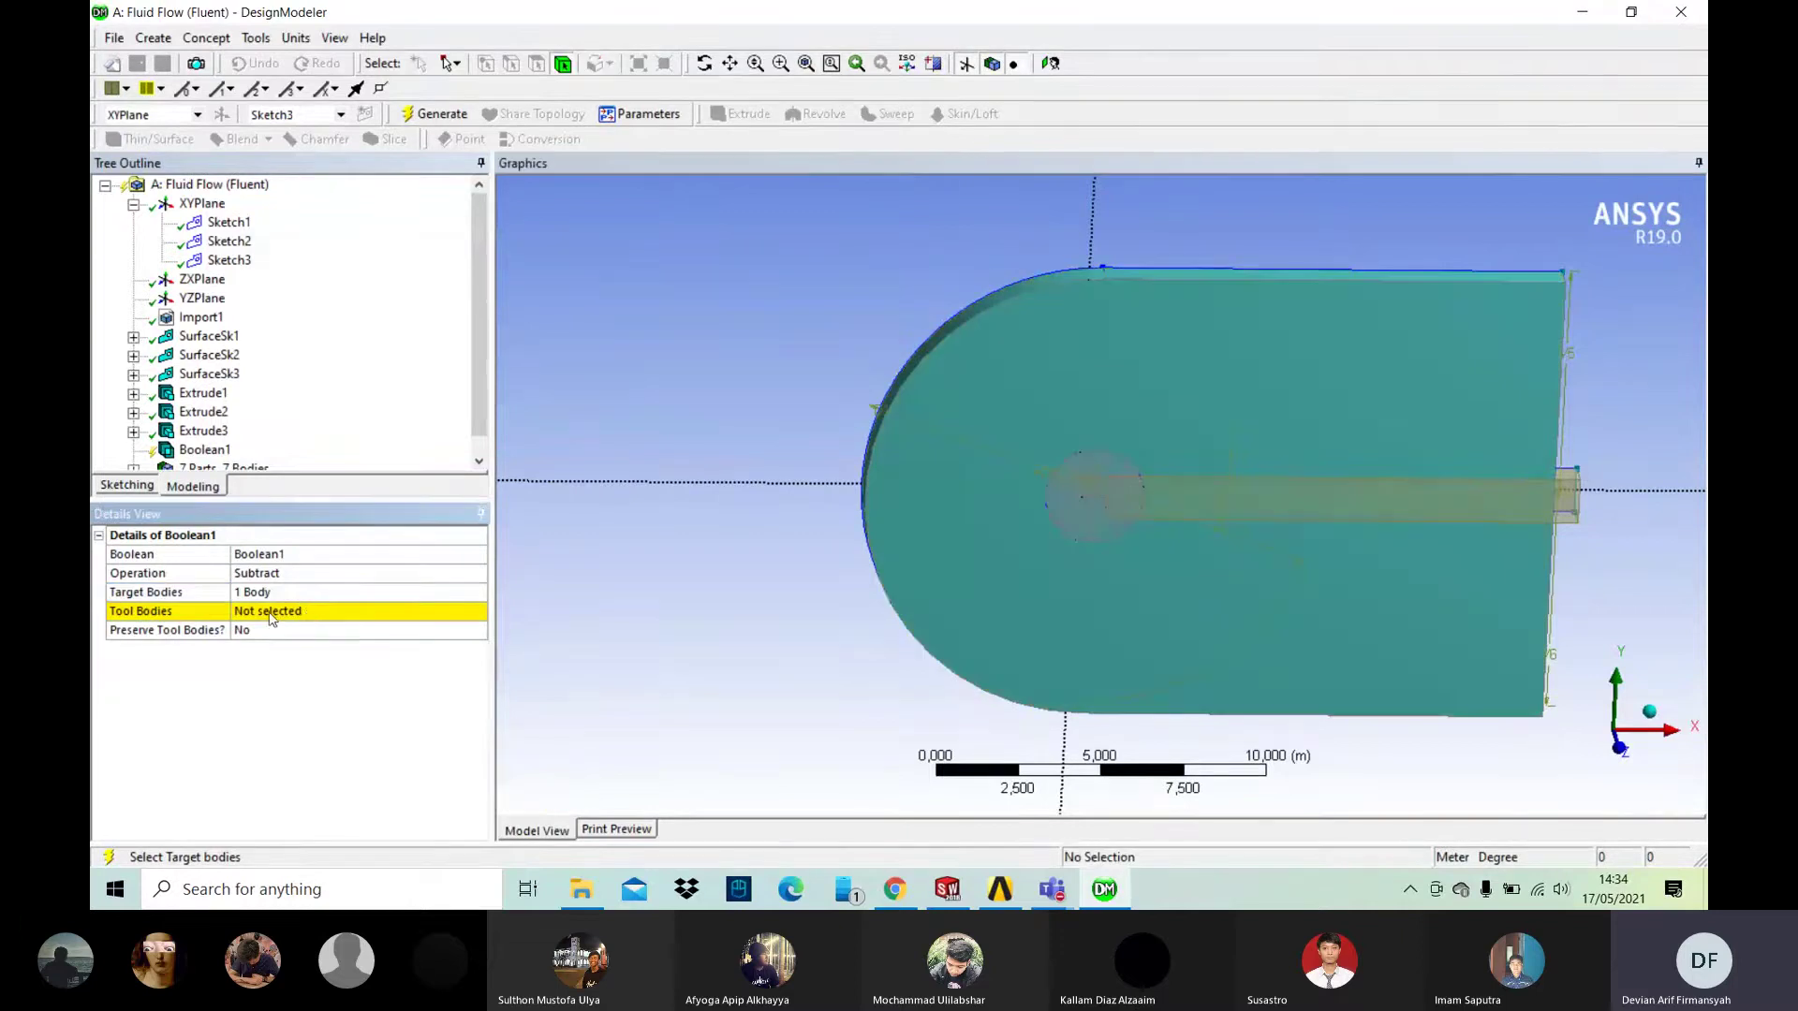
Step: Assign the airfoil solid as the tool body of the Boolean subtraction and generate it
{"action": "left_click", "coordinate": [273, 619]}
{"action": "left_click_drag", "start_coordinate": [481, 386], "coordinate": [482, 399]}
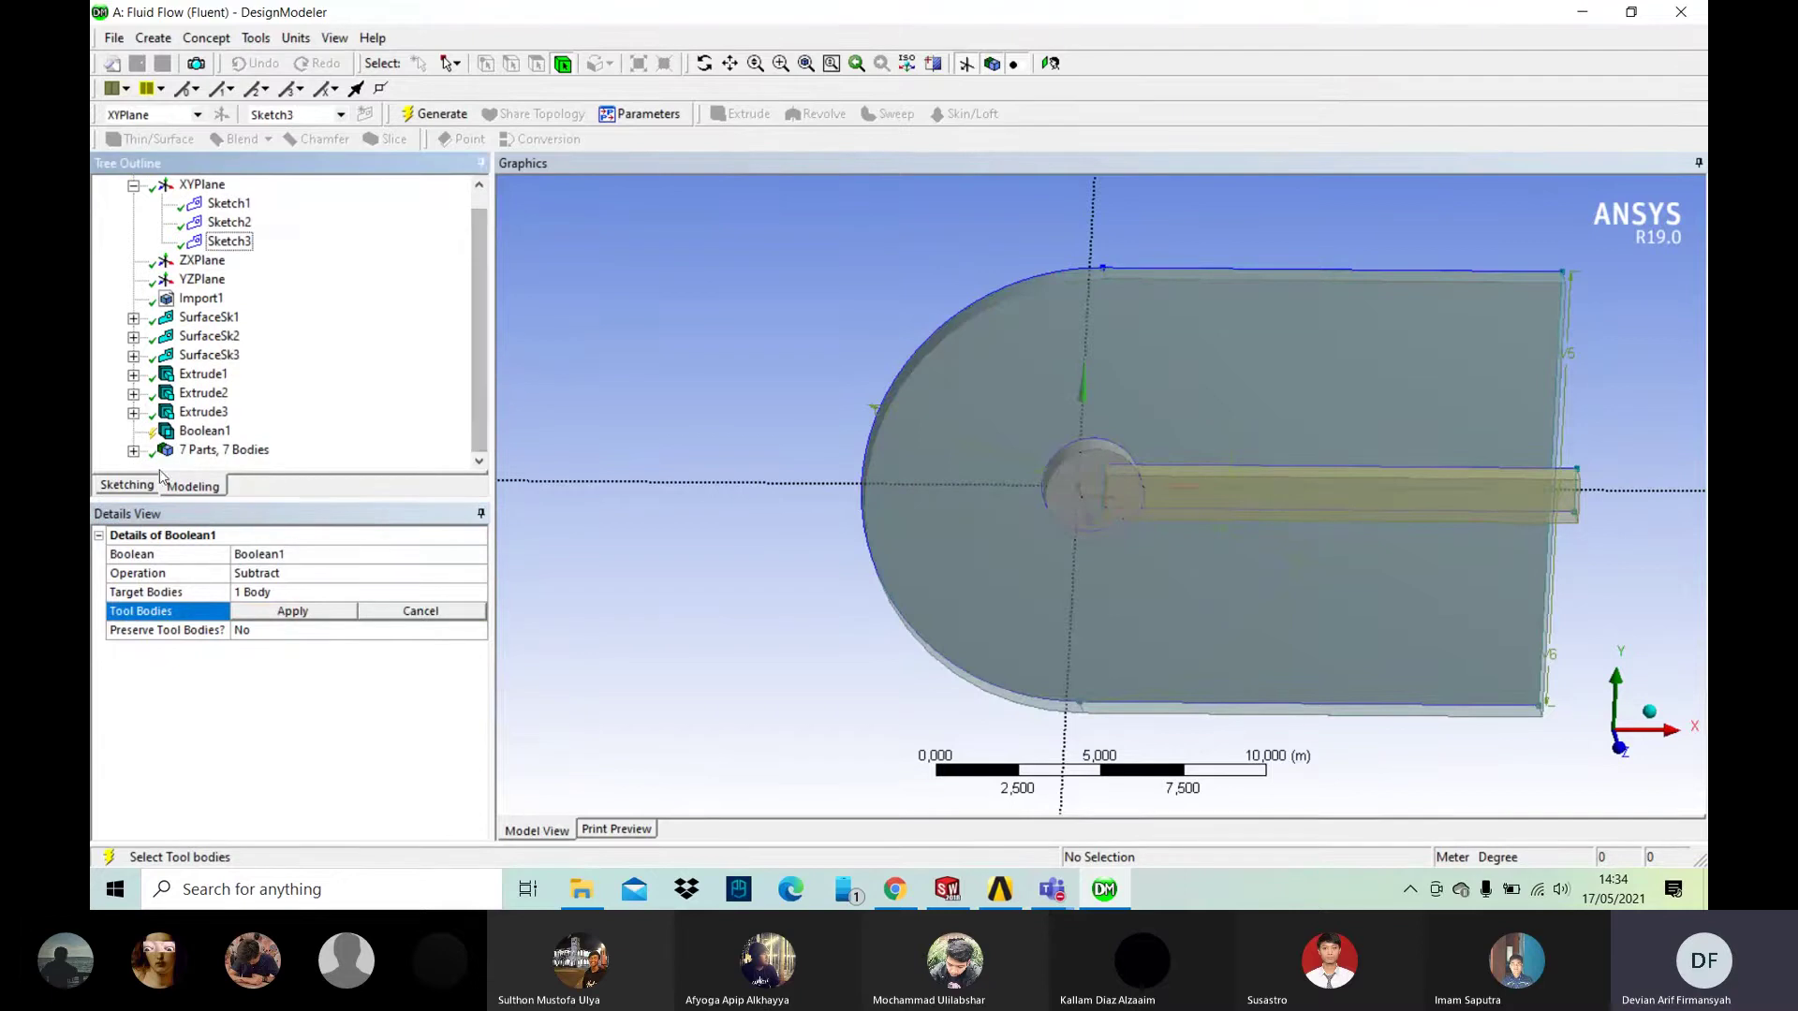
{"action": "left_click", "coordinate": [133, 451]}
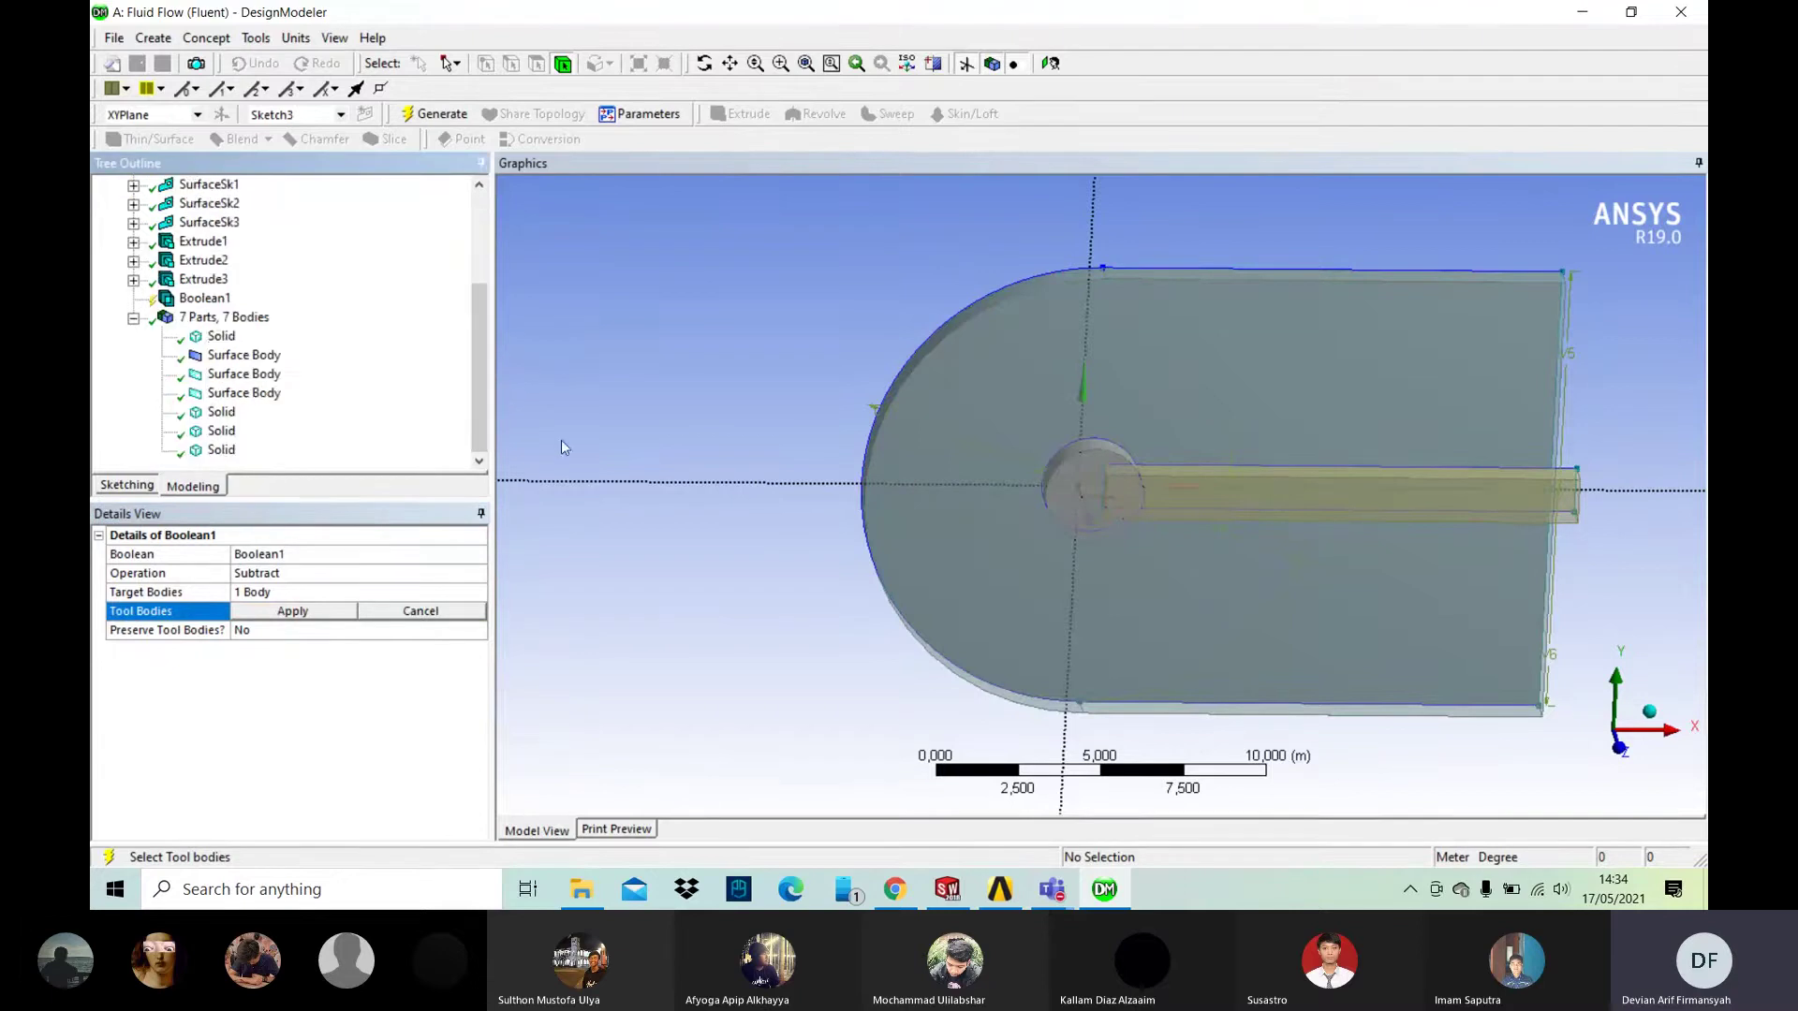
{"action": "left_click", "coordinate": [222, 336]}
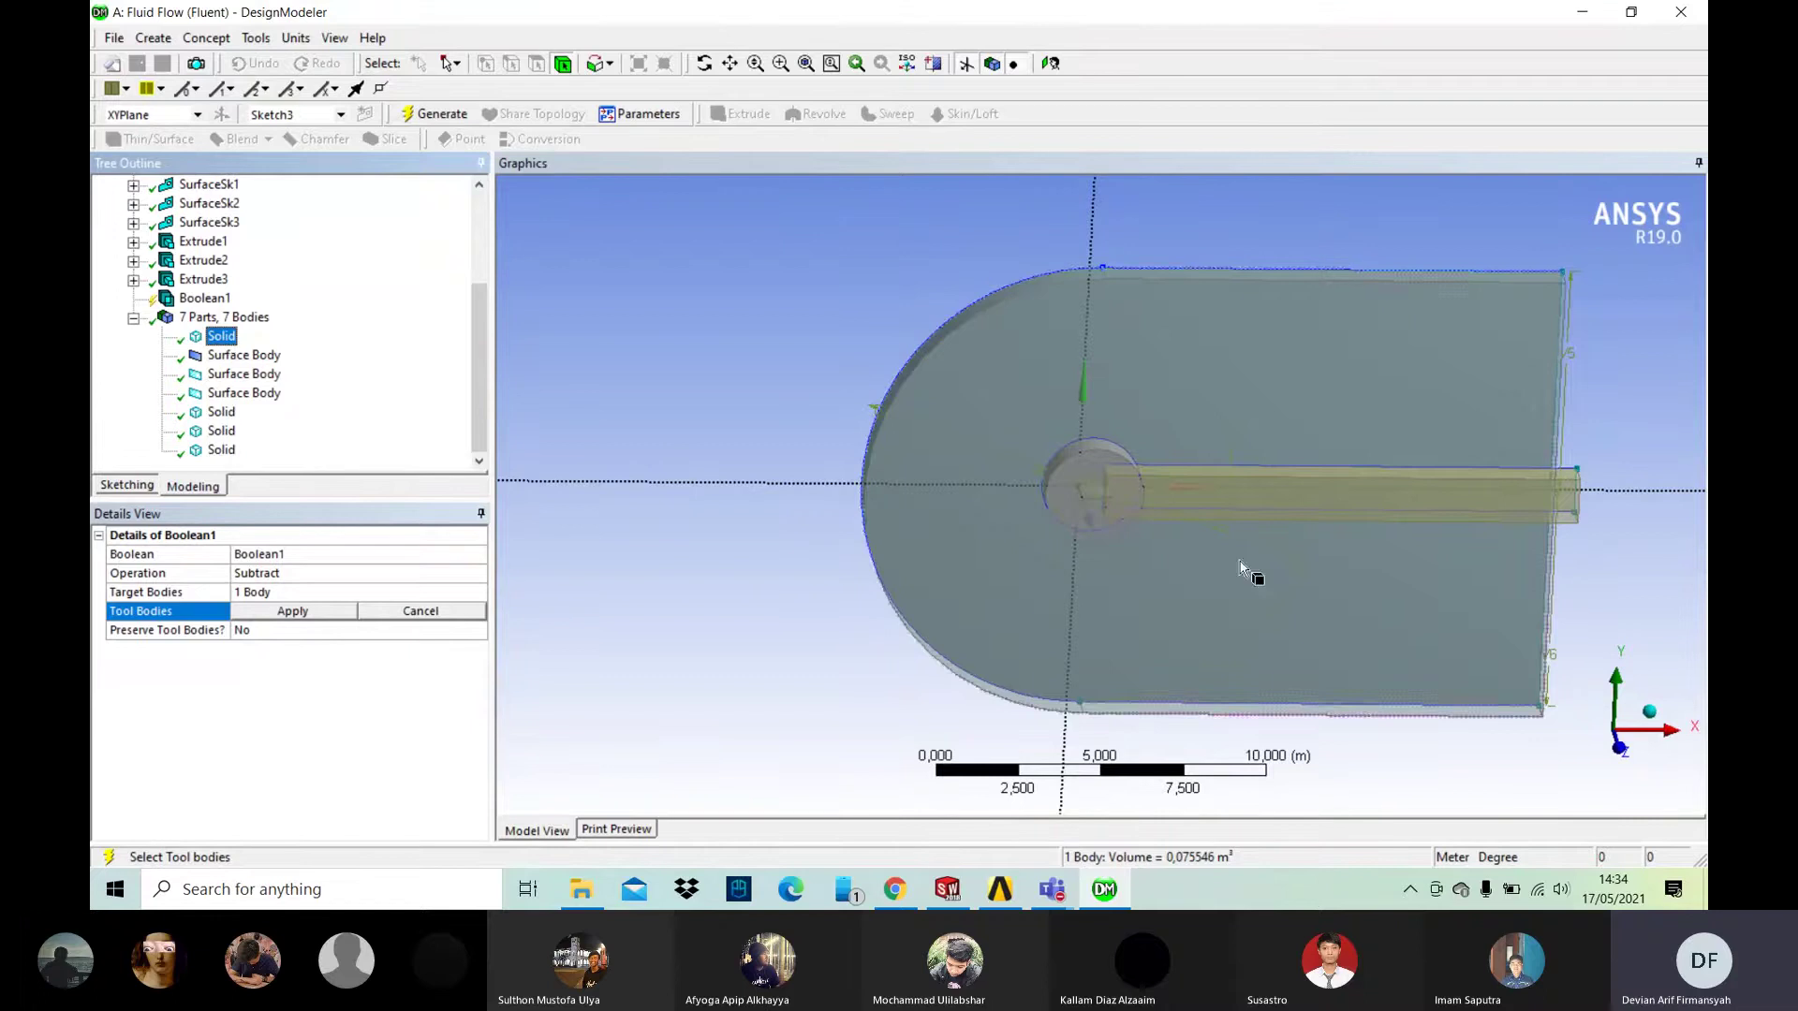
{"action": "scroll", "coordinate": [1104, 502], "scroll_direction": "up", "scroll_amount": 5}
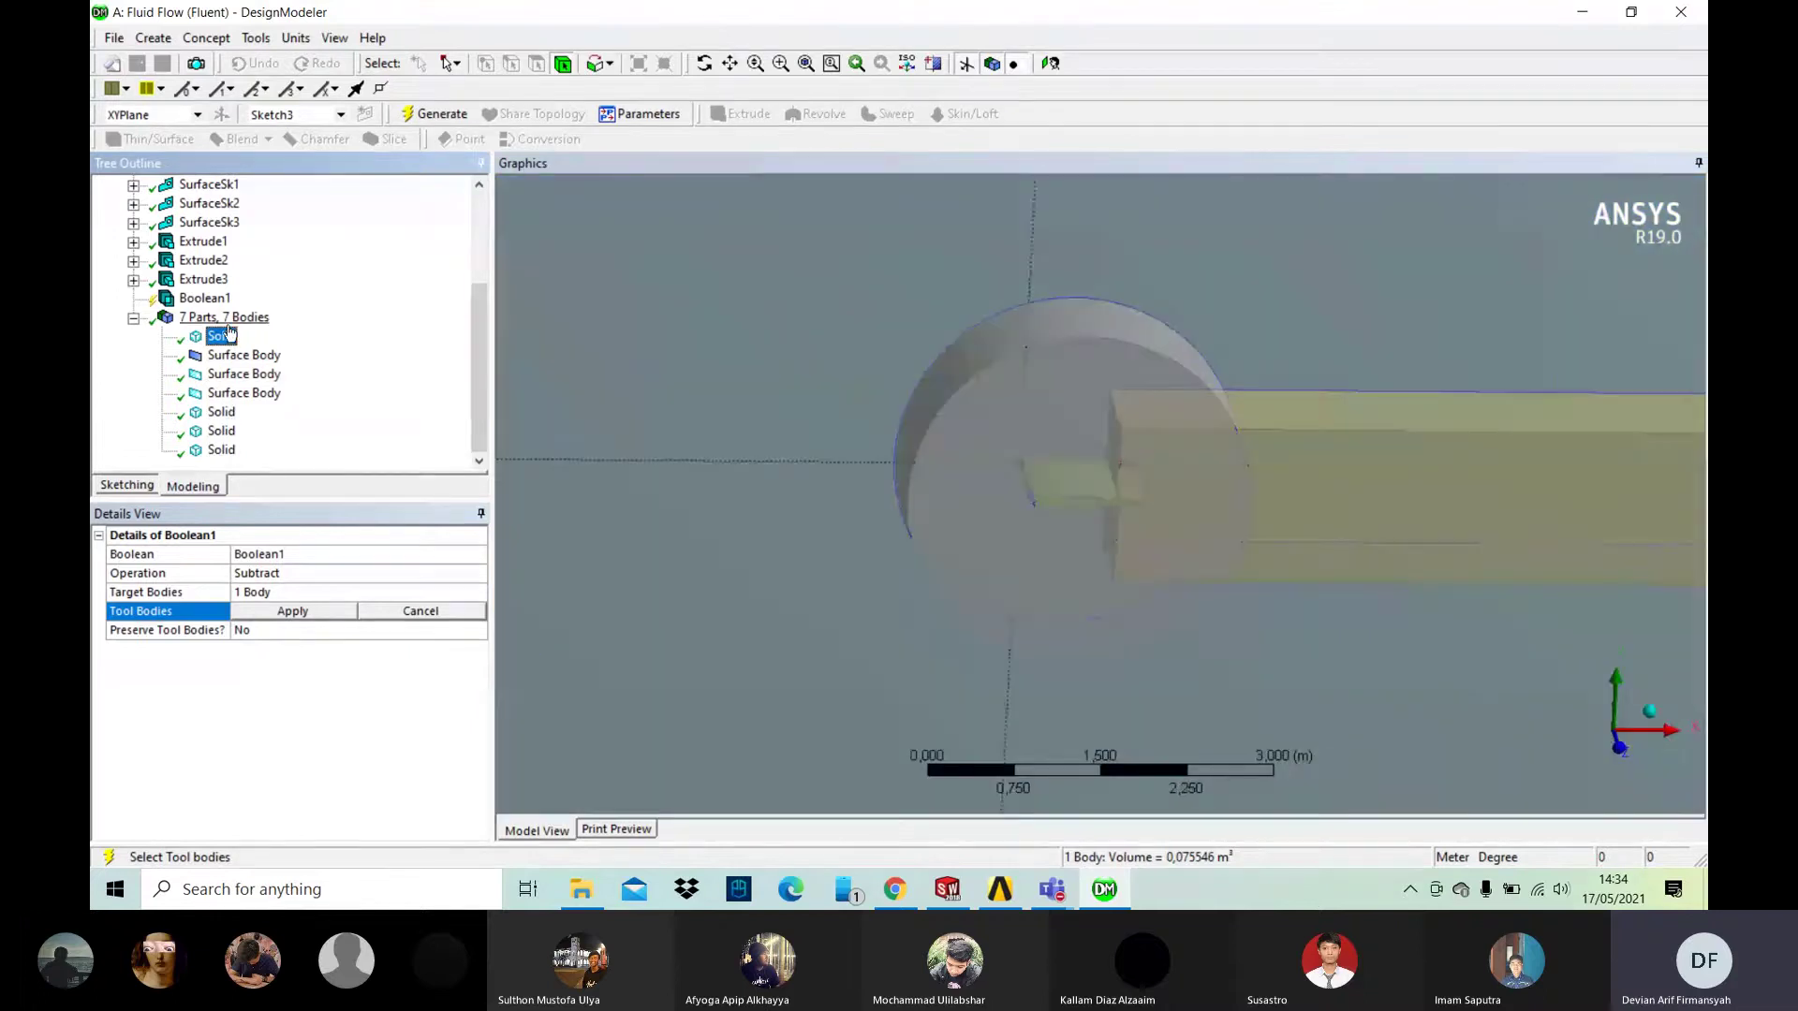
{"action": "left_click", "coordinate": [222, 431]}
{"action": "left_click", "coordinate": [222, 337]}
{"action": "left_click", "coordinate": [307, 614]}
{"action": "scroll", "coordinate": [796, 593], "scroll_direction": "down", "scroll_amount": 5}
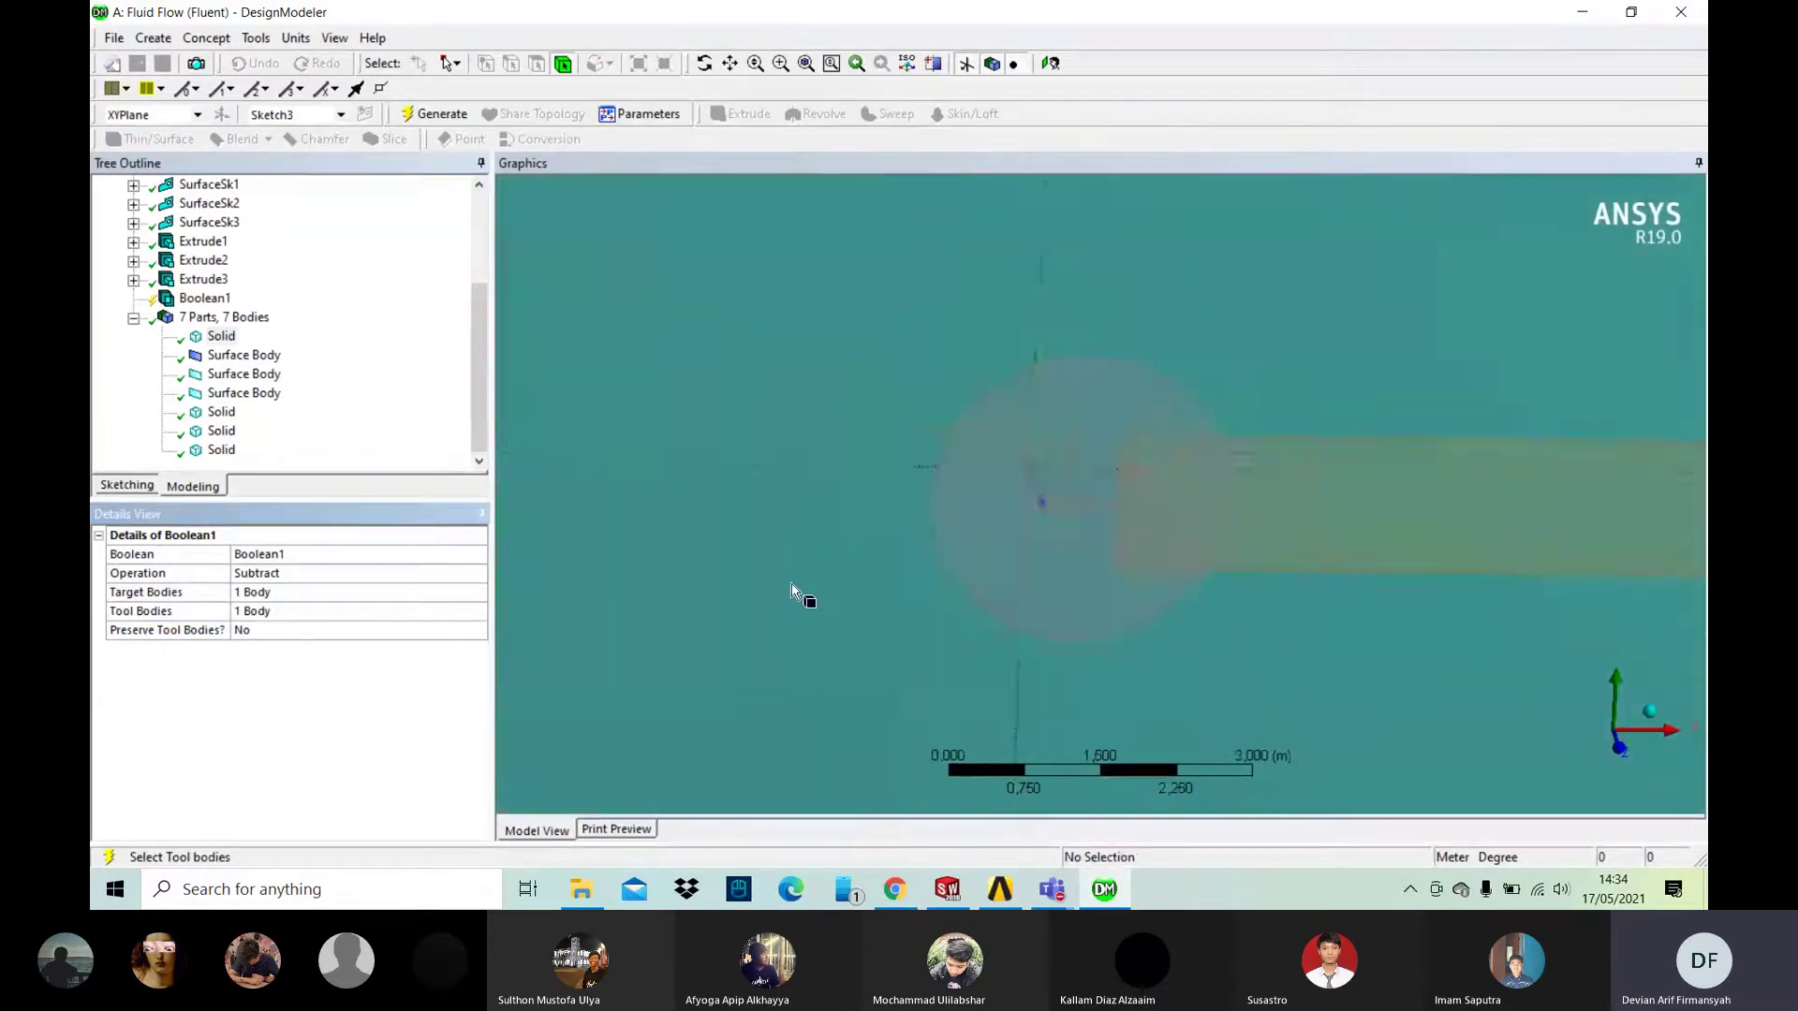
{"action": "left_click", "coordinate": [433, 113]}
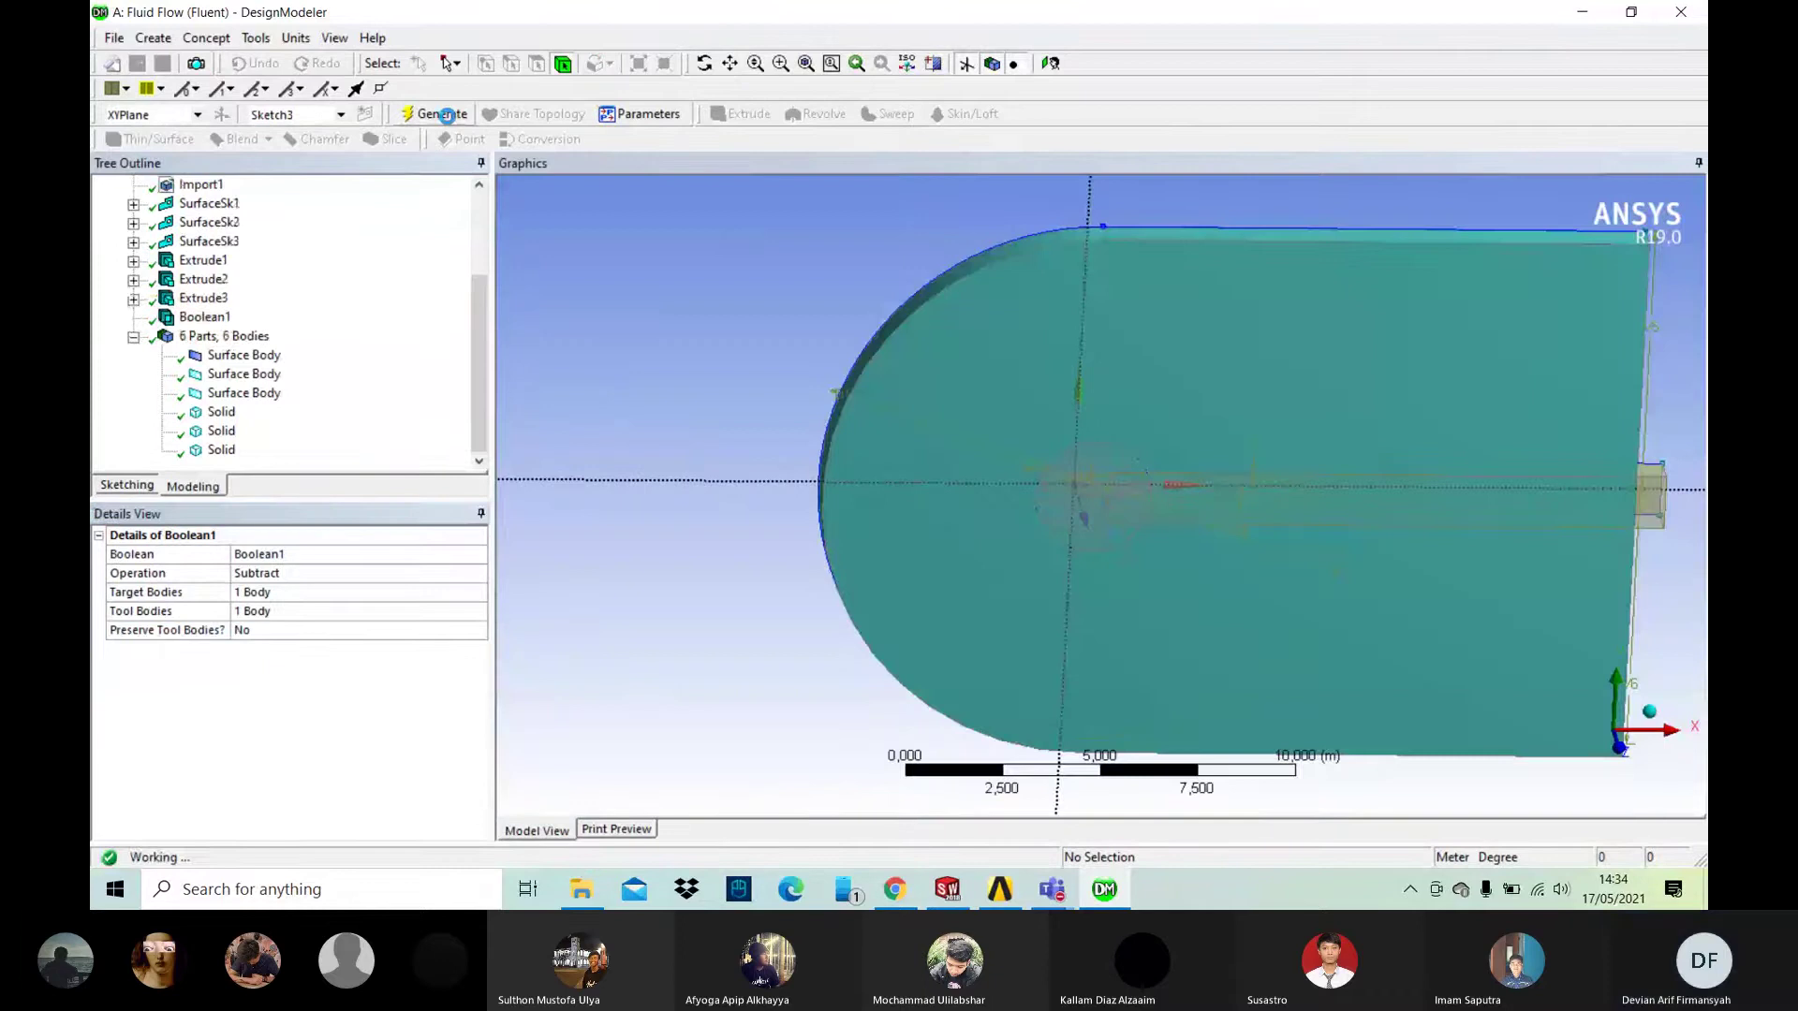
Step: Examine the subtracted domain around the airfoil, circle and rectangle bodies from close up and at an angle
{"action": "scroll", "coordinate": [925, 503], "scroll_direction": "up", "scroll_amount": 4}
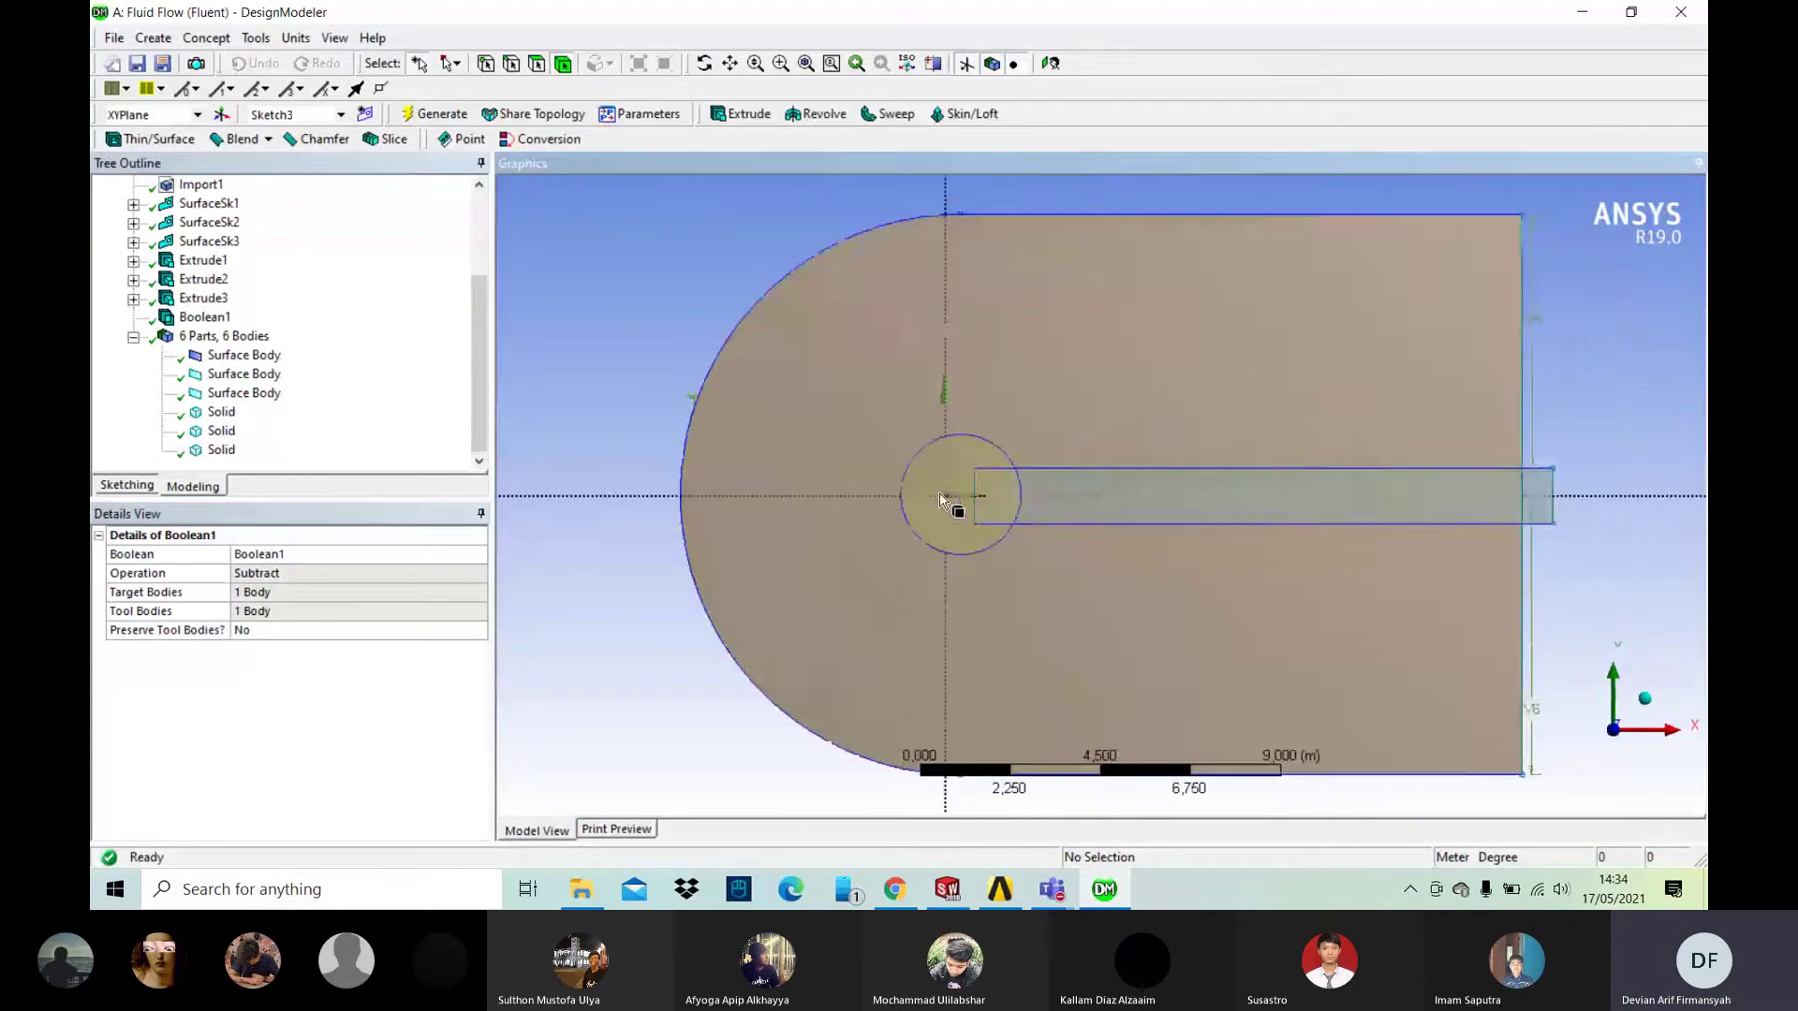
{"action": "scroll", "coordinate": [925, 503], "scroll_direction": "up", "scroll_amount": 3}
{"action": "middle_click_drag", "start_coordinate": [850, 497], "coordinate": [718, 602]}
{"action": "scroll", "coordinate": [718, 602], "scroll_direction": "up", "scroll_amount": 2}
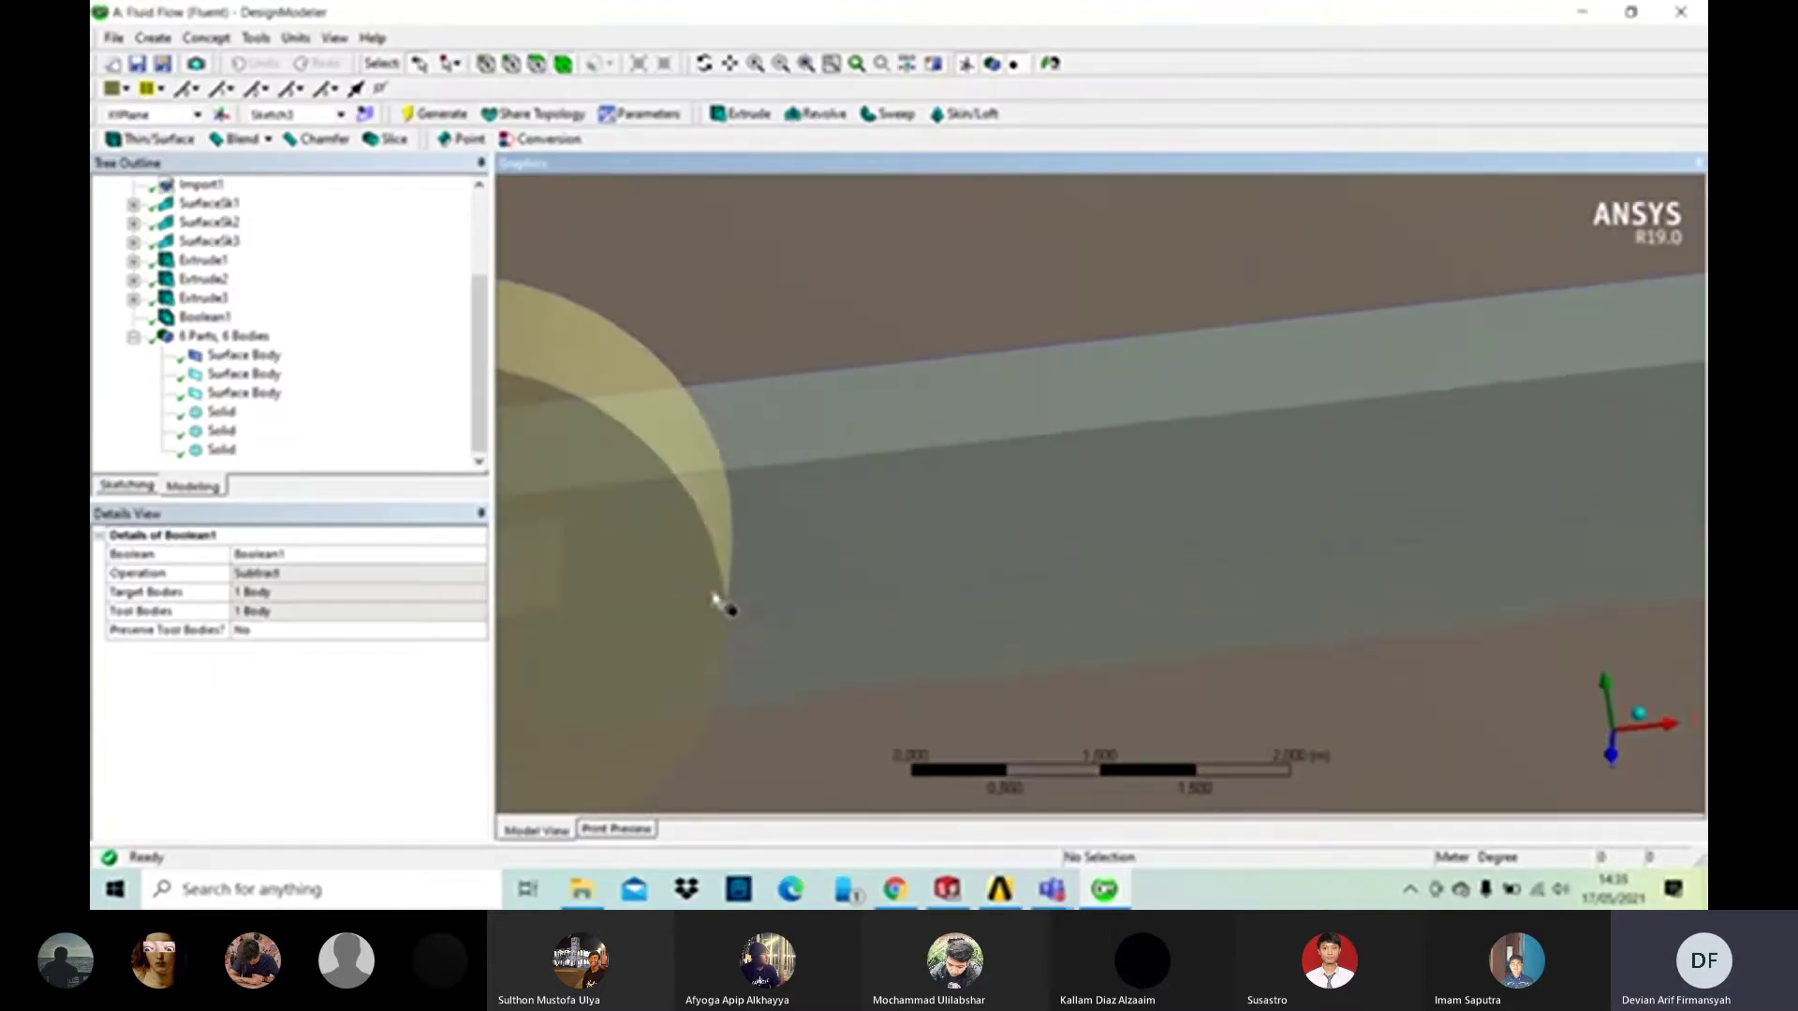
{"action": "scroll", "coordinate": [734, 593], "scroll_direction": "down", "scroll_amount": 8}
{"action": "middle_click_drag", "start_coordinate": [811, 562], "coordinate": [757, 526]}
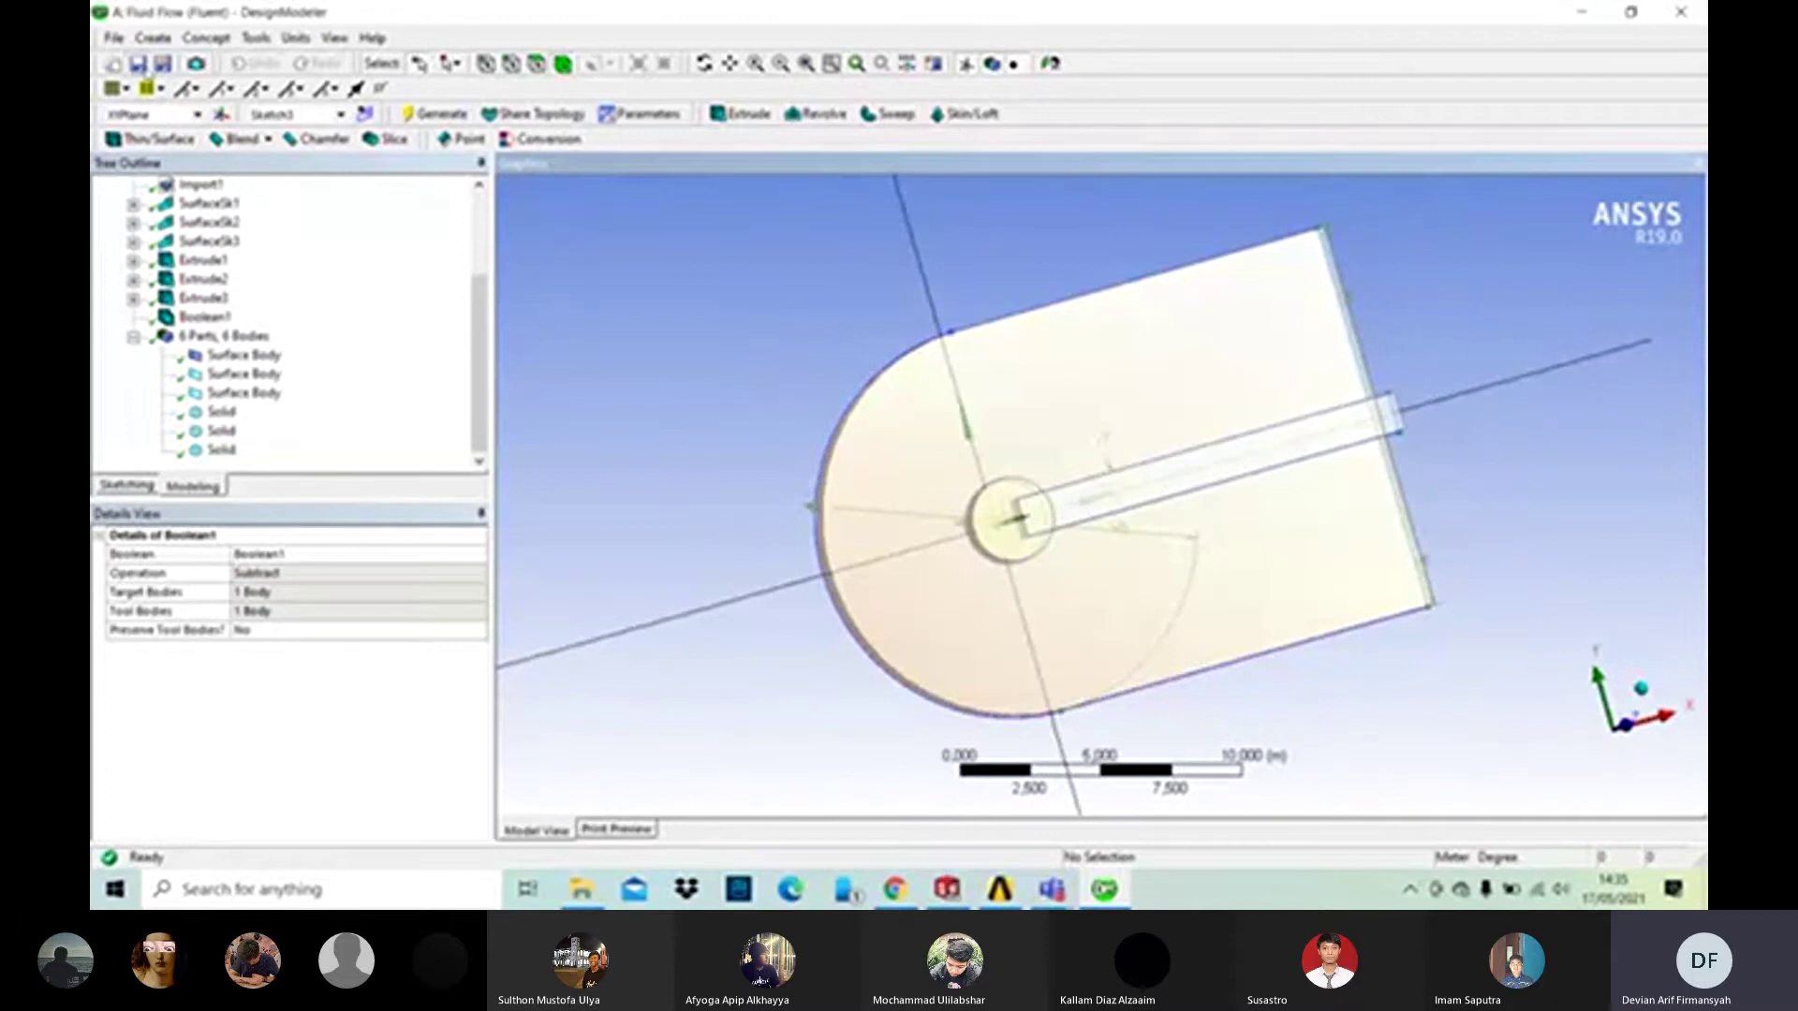
Step: Start saving the project and browse on drive D to Data Kuliah, Computation of Fluid Dynamic, 3D Turbulent
{"action": "left_click", "coordinate": [136, 65]}
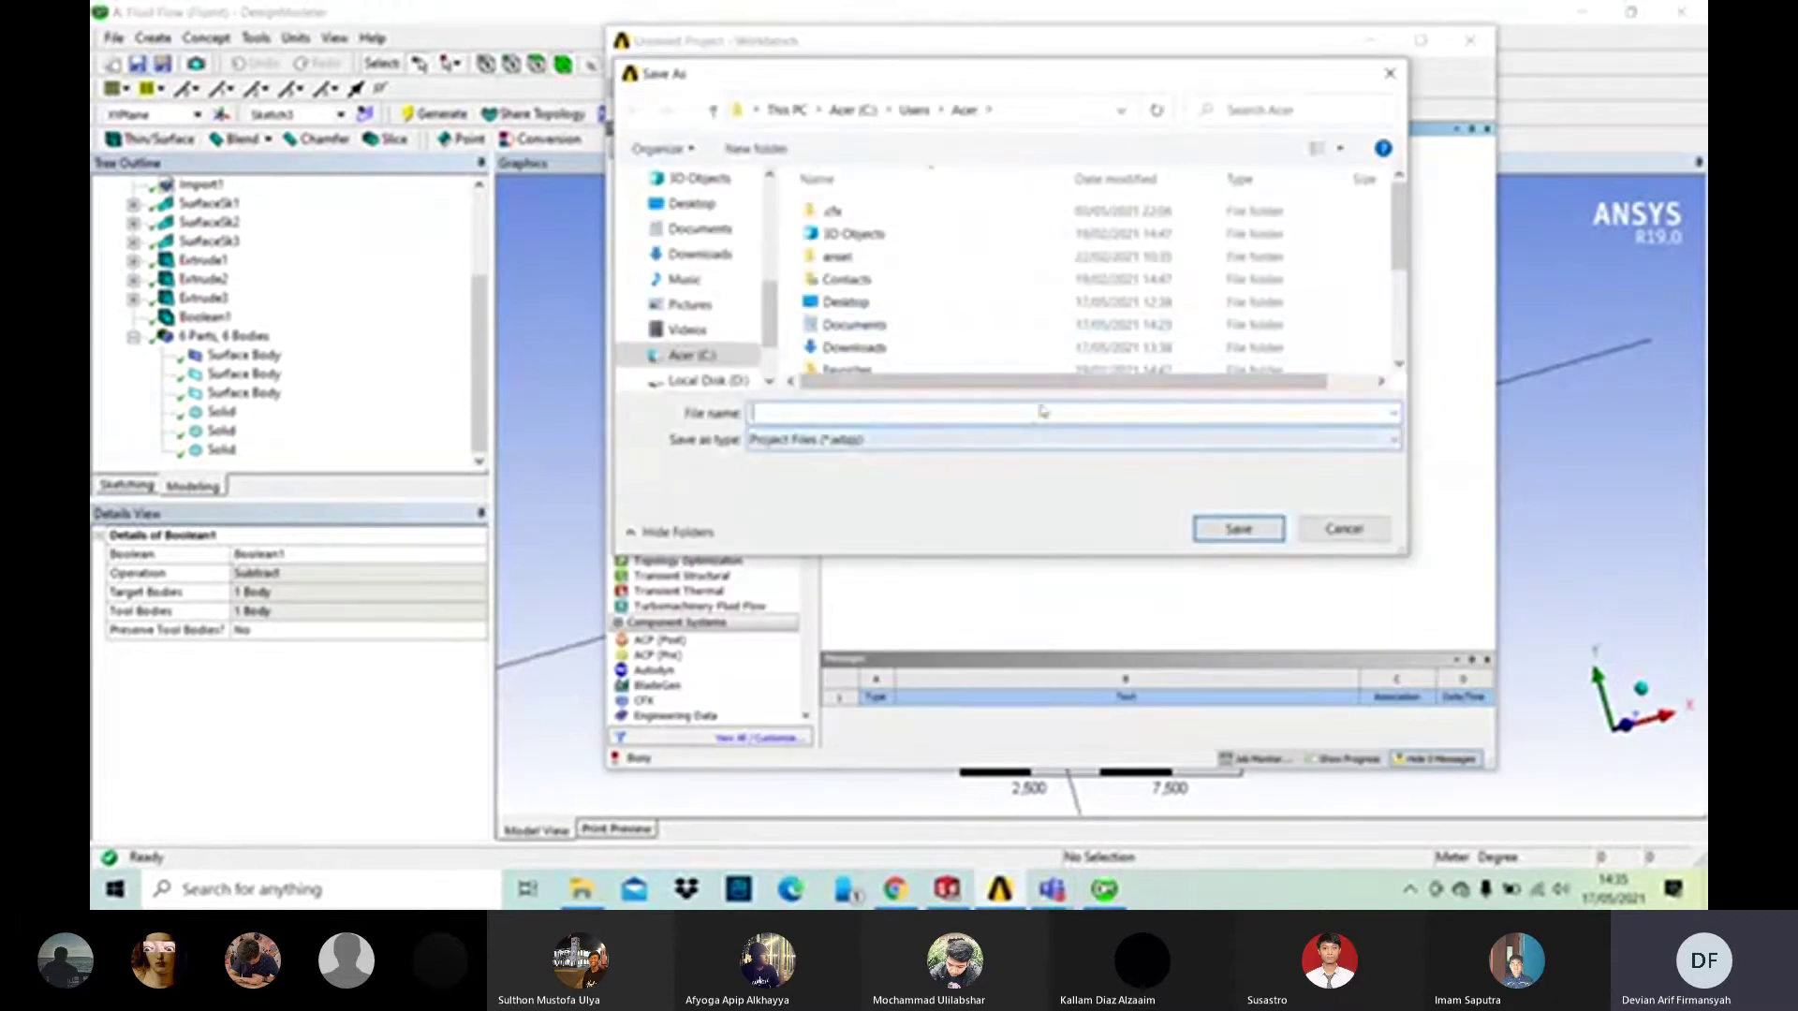
{"action": "left_click", "coordinate": [698, 380]}
{"action": "double_click", "coordinate": [856, 300]}
{"action": "left_click", "coordinate": [871, 324]}
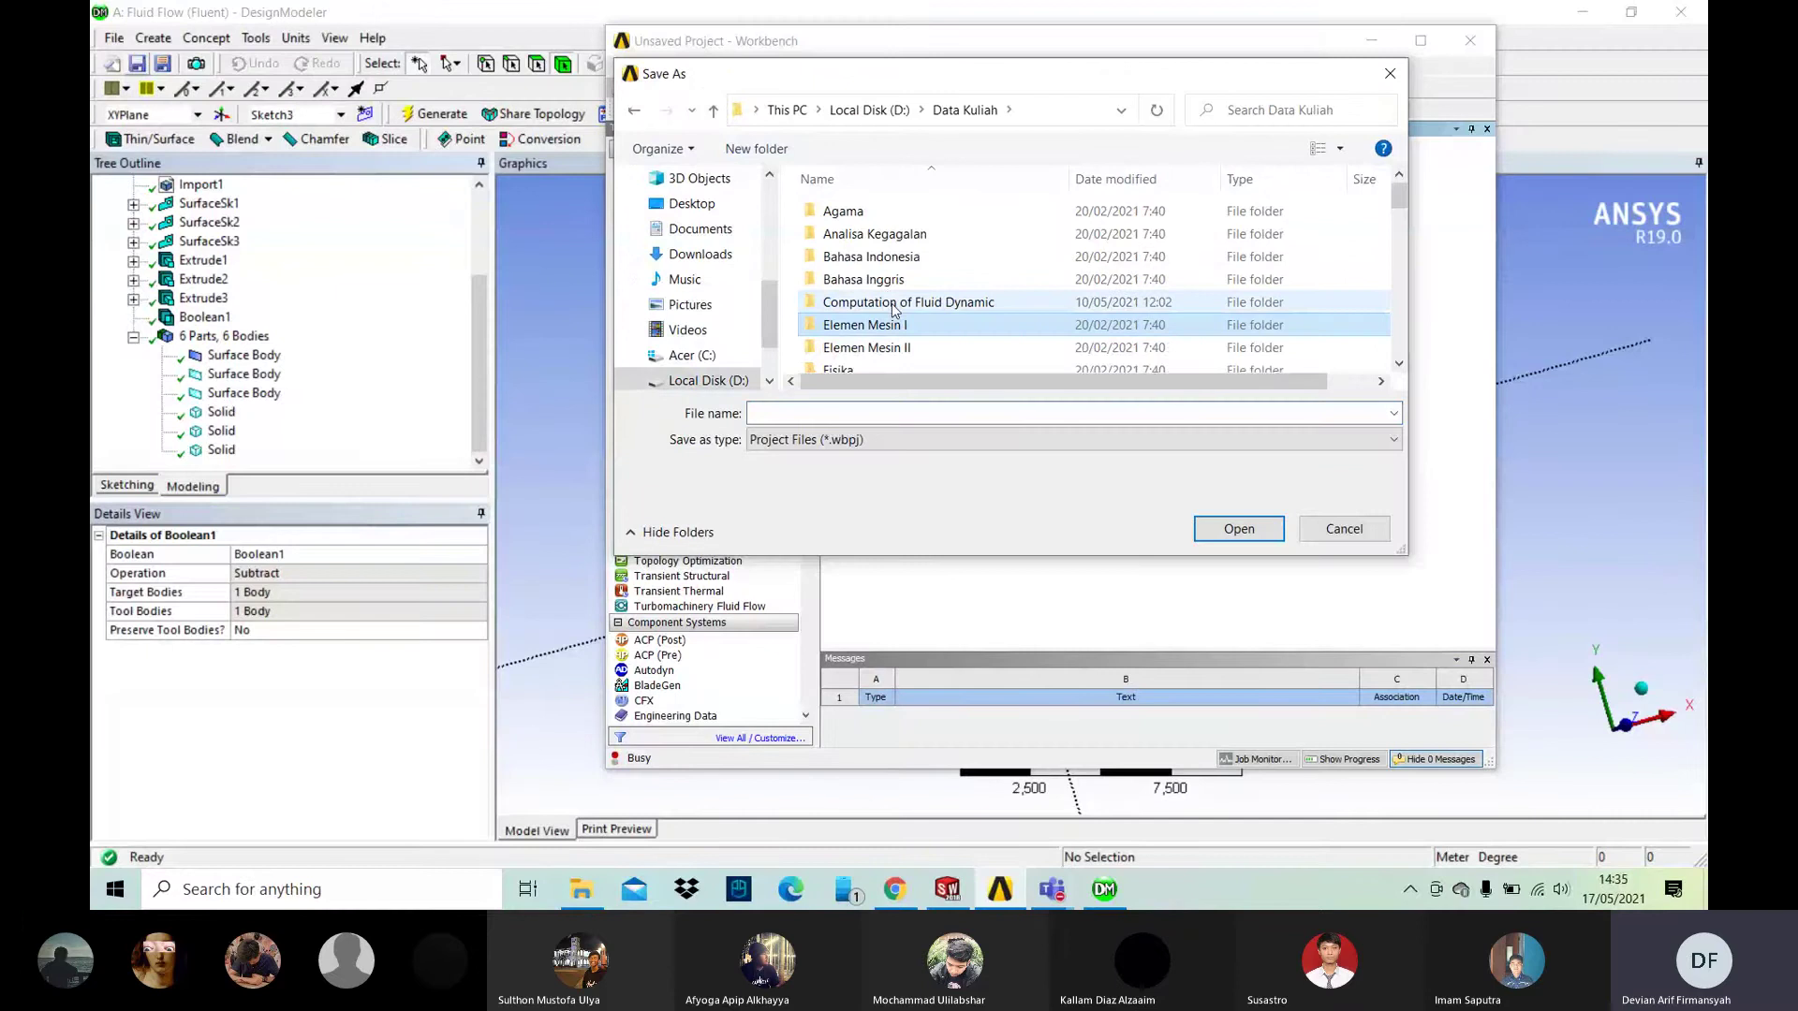
{"action": "double_click", "coordinate": [894, 308]}
{"action": "double_click", "coordinate": [904, 214]}
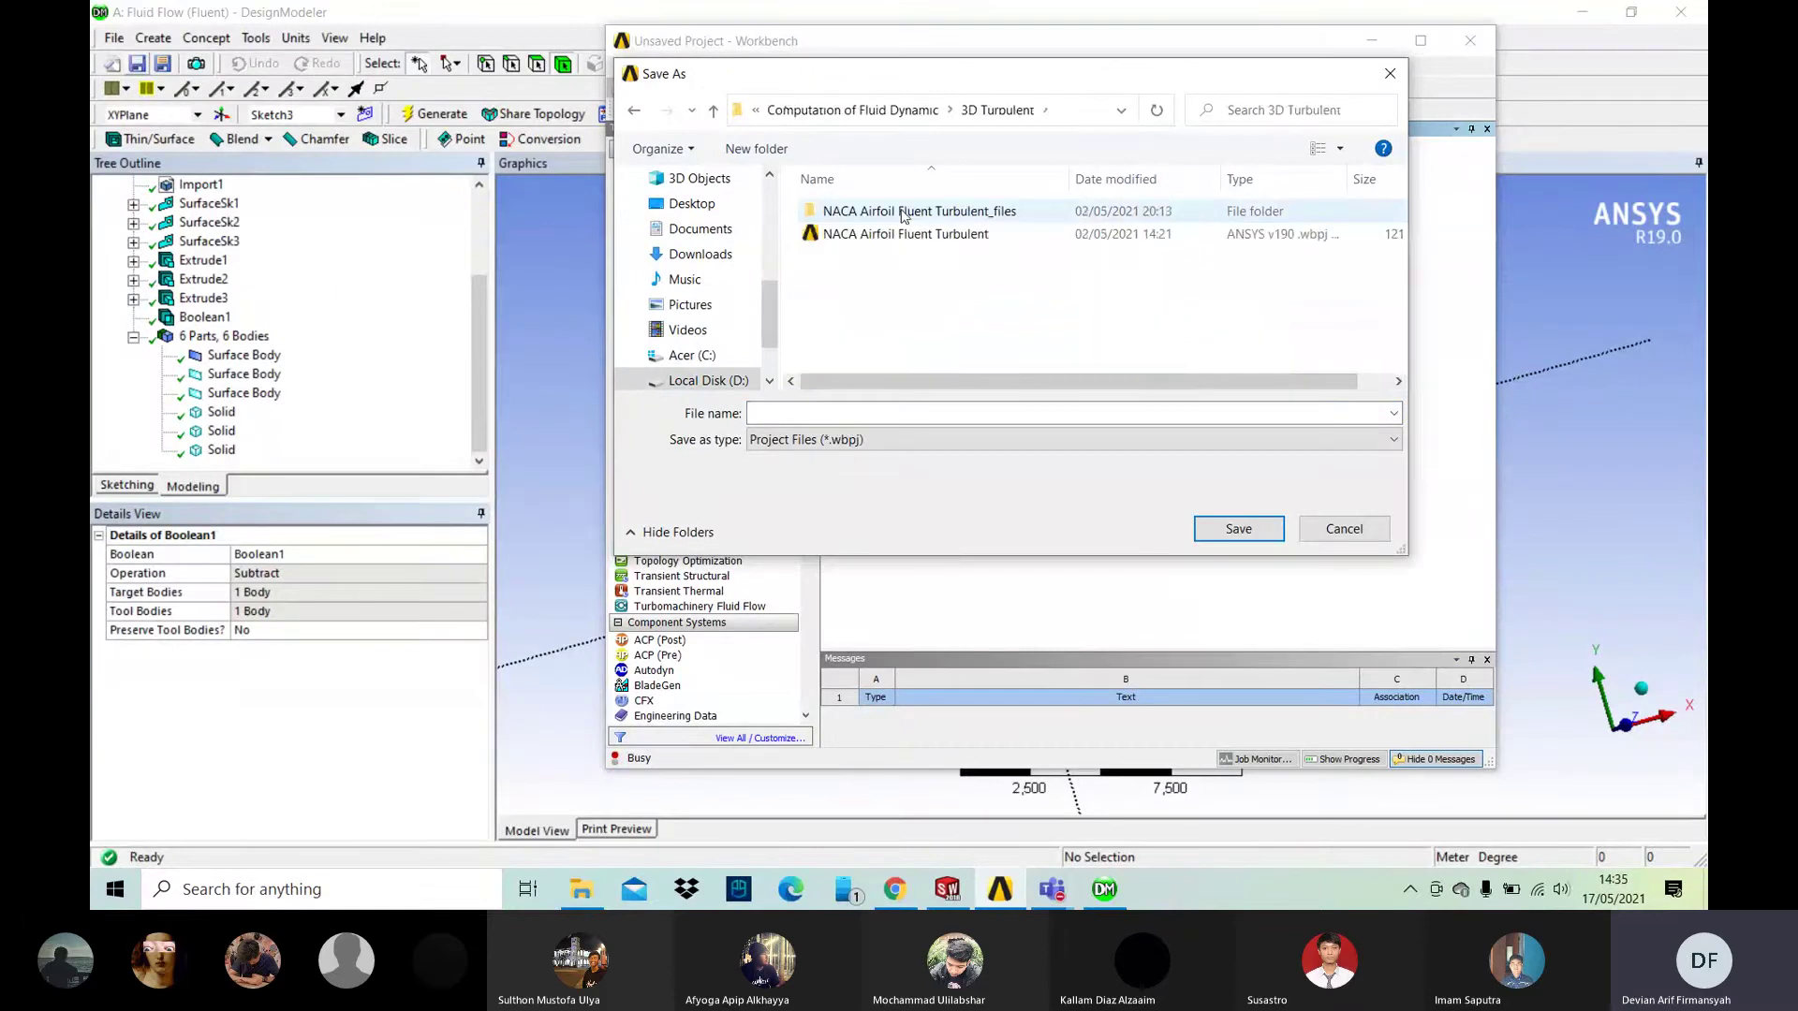
Step: Create a folder with the default name "New folder" inside 3D Turbulent and open it as the save location
{"action": "right_click", "coordinate": [980, 333]}
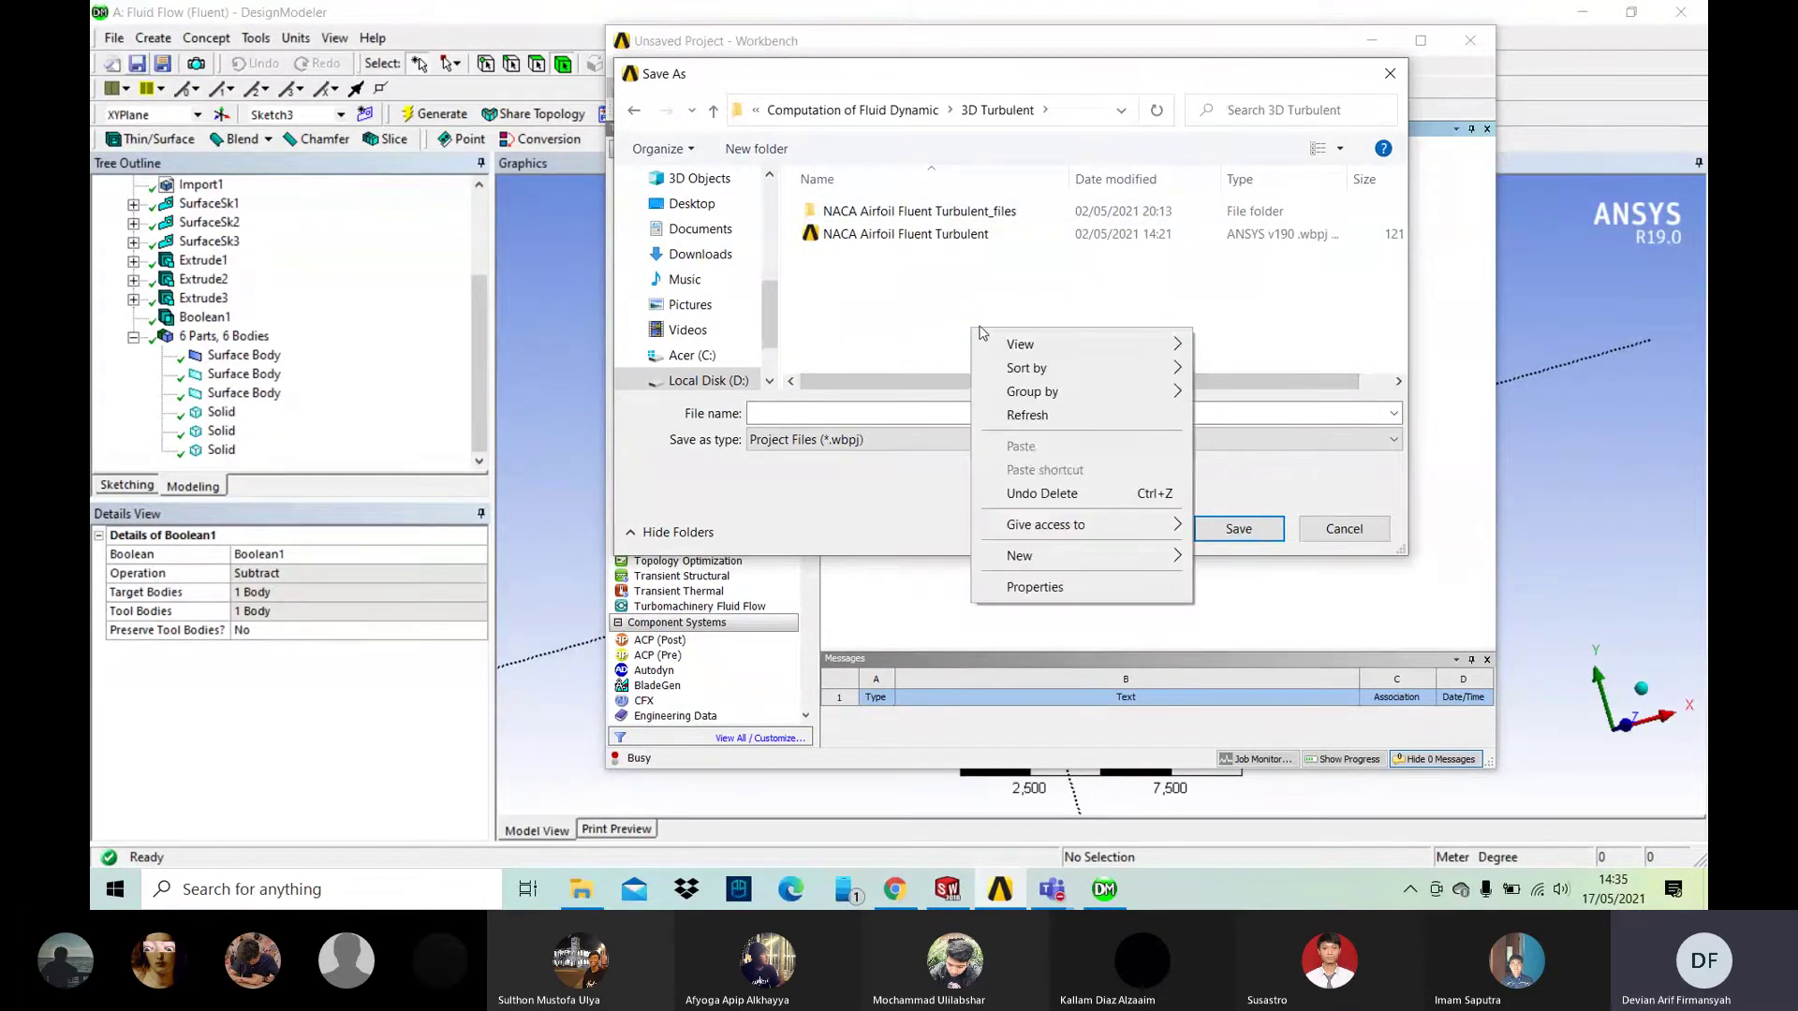
{"action": "mouse_move", "coordinate": [1092, 558]}
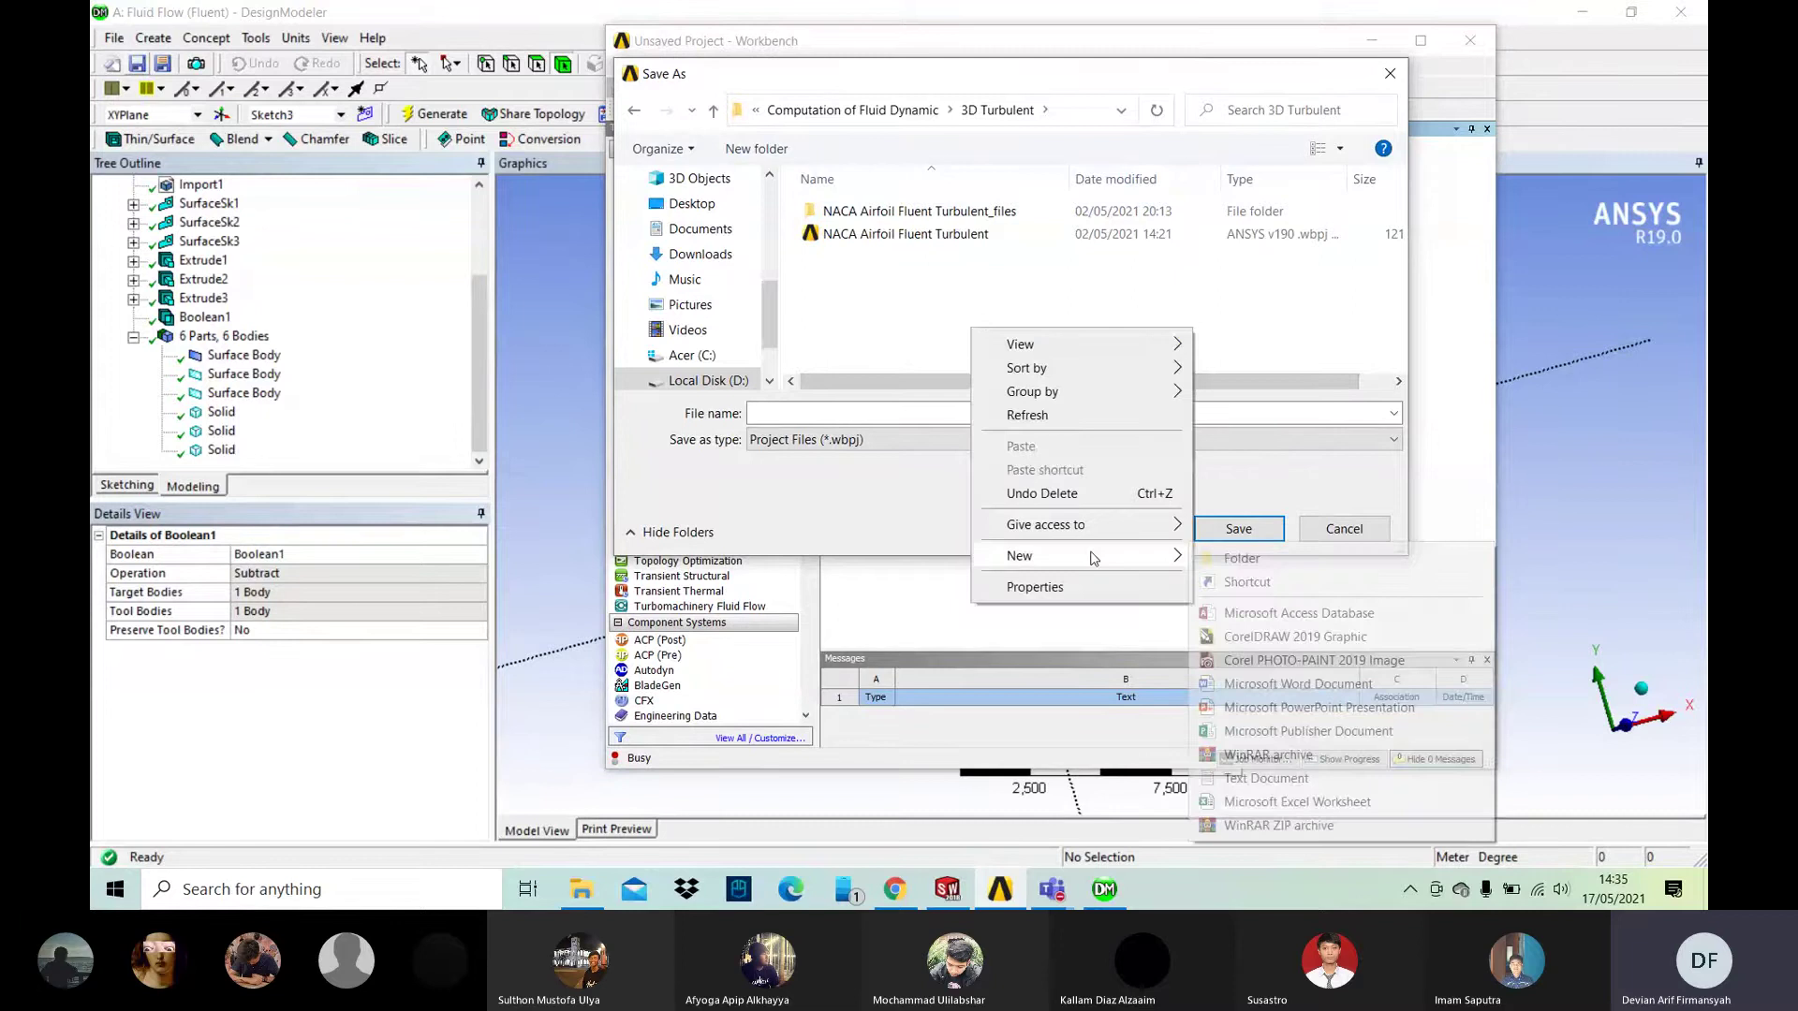
{"action": "left_click", "coordinate": [1241, 558]}
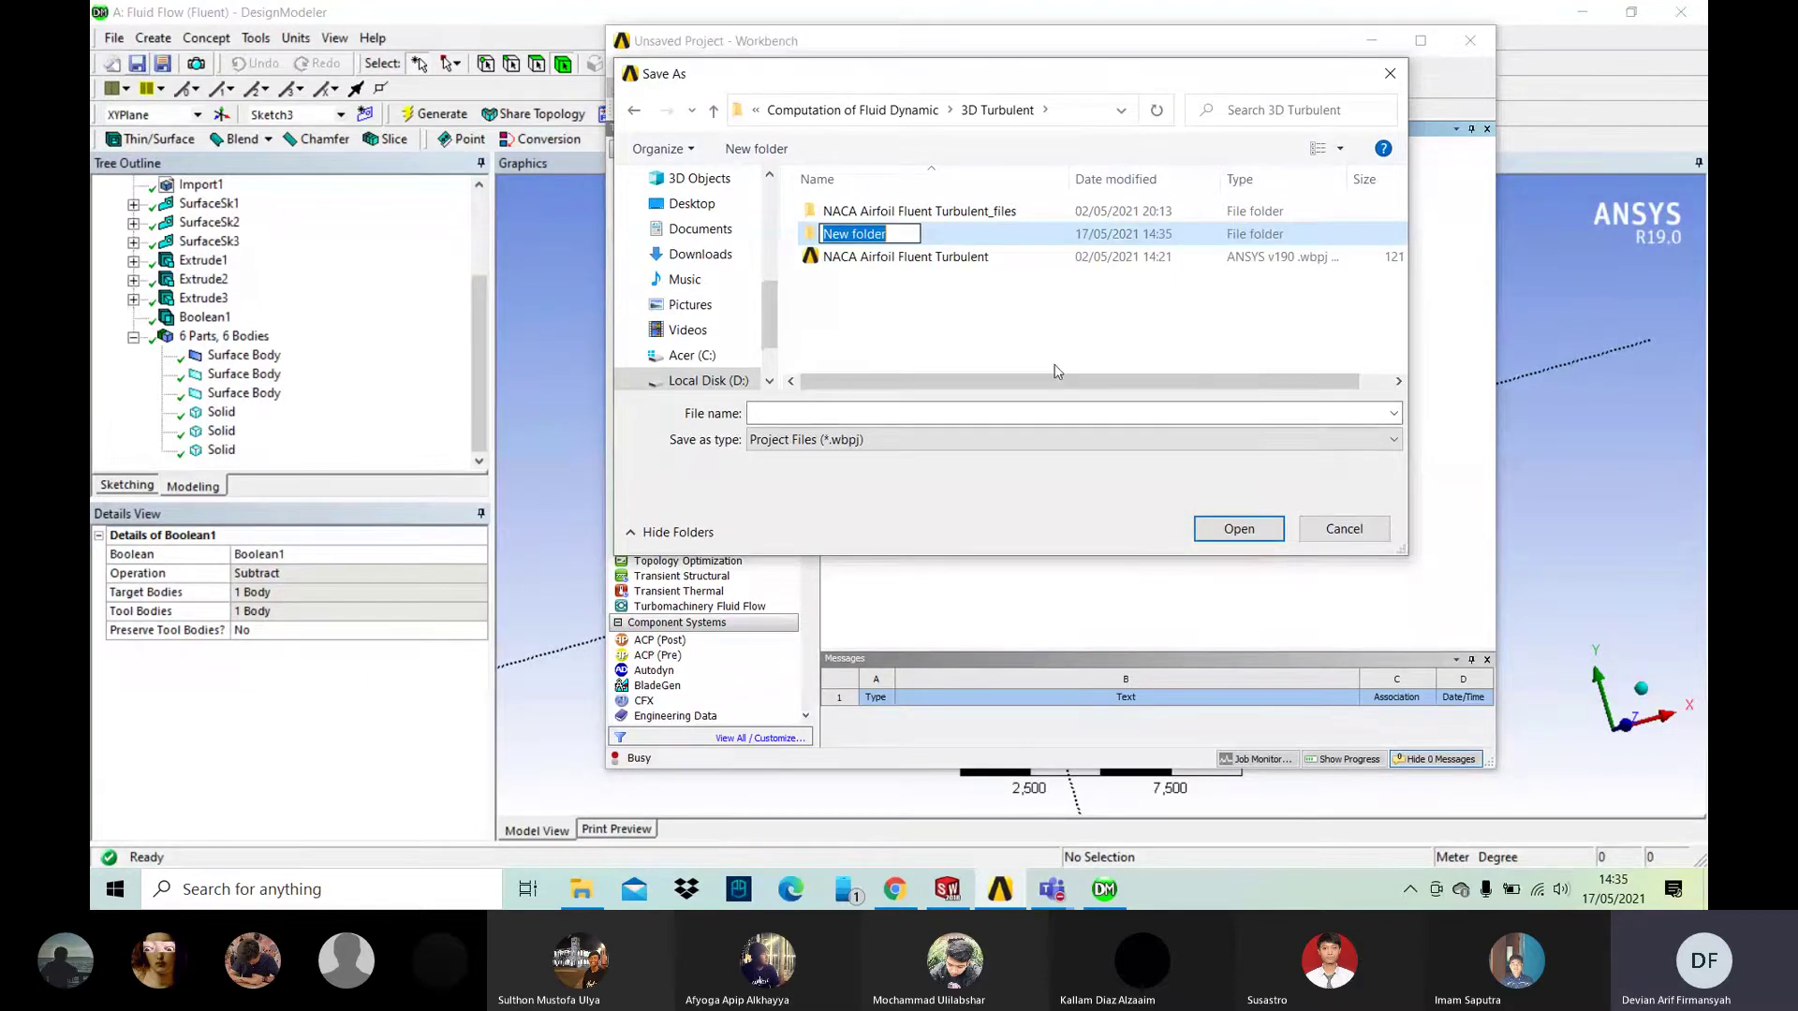
{"action": "key", "text": "Return"}
{"action": "key", "text": "Return"}
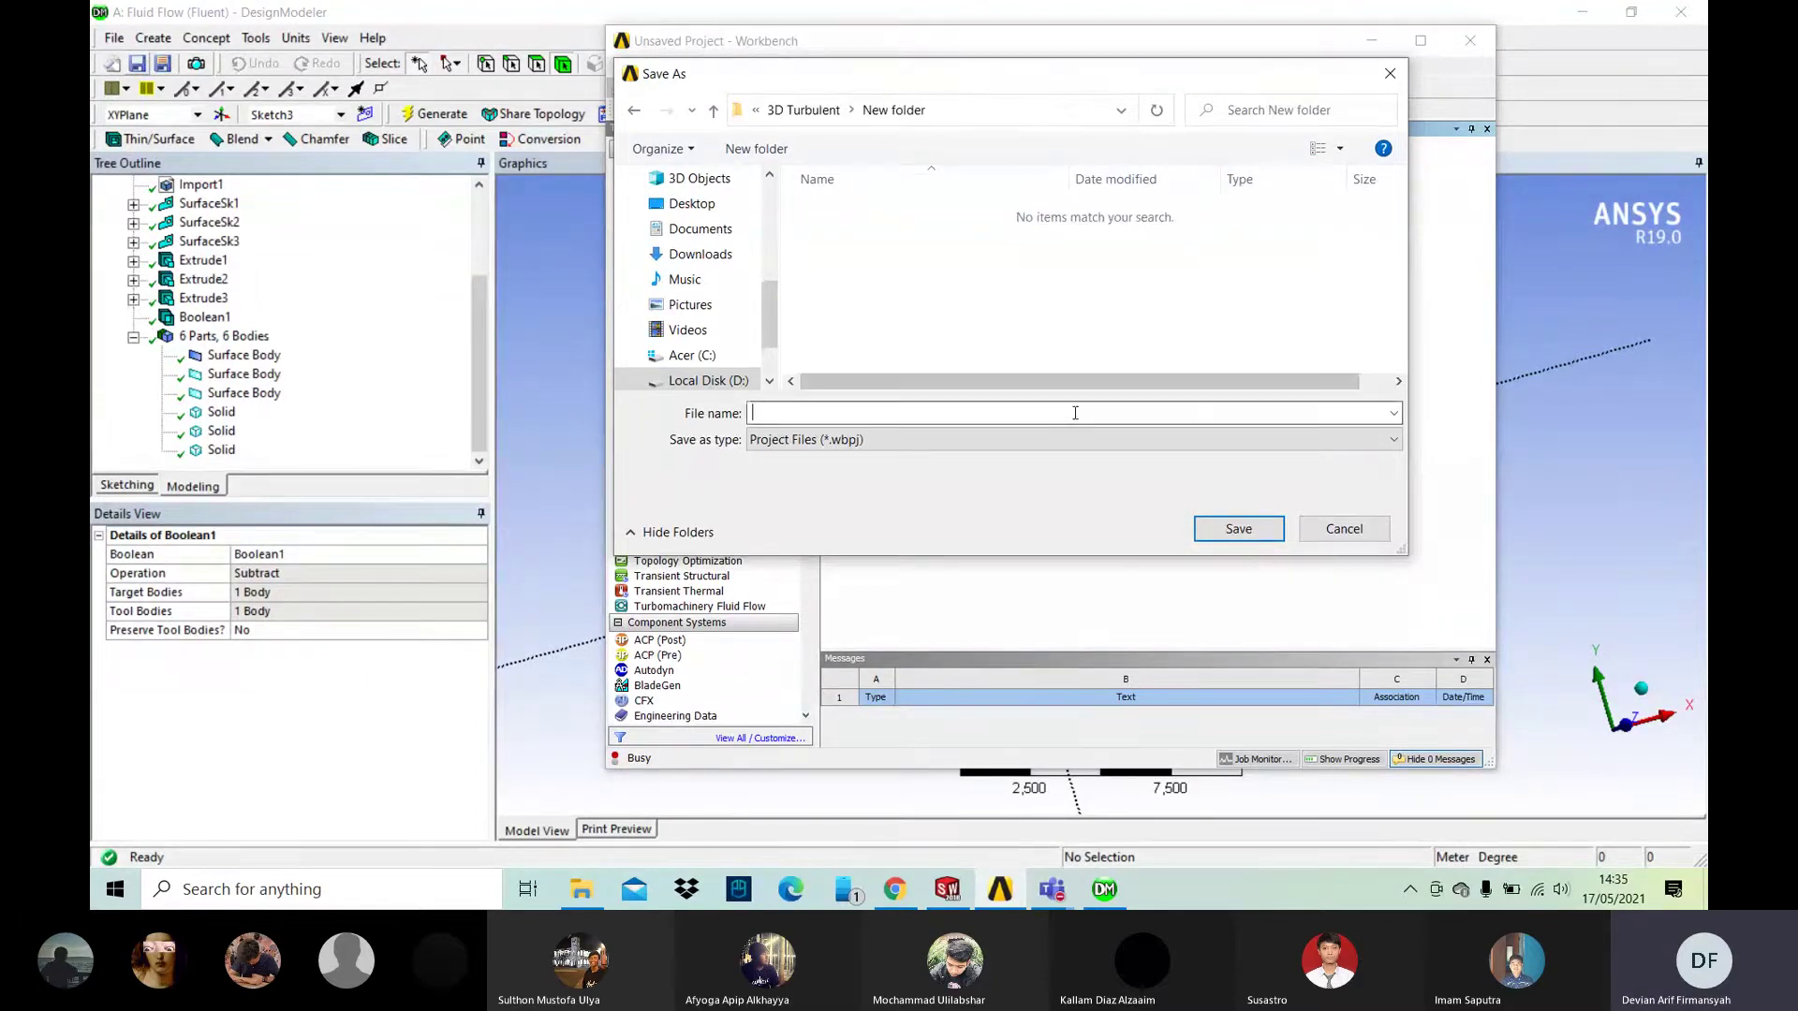
Step: Name the project file "naca airfoil turbulent 63 212" and save it
{"action": "type", "text": "naca "}
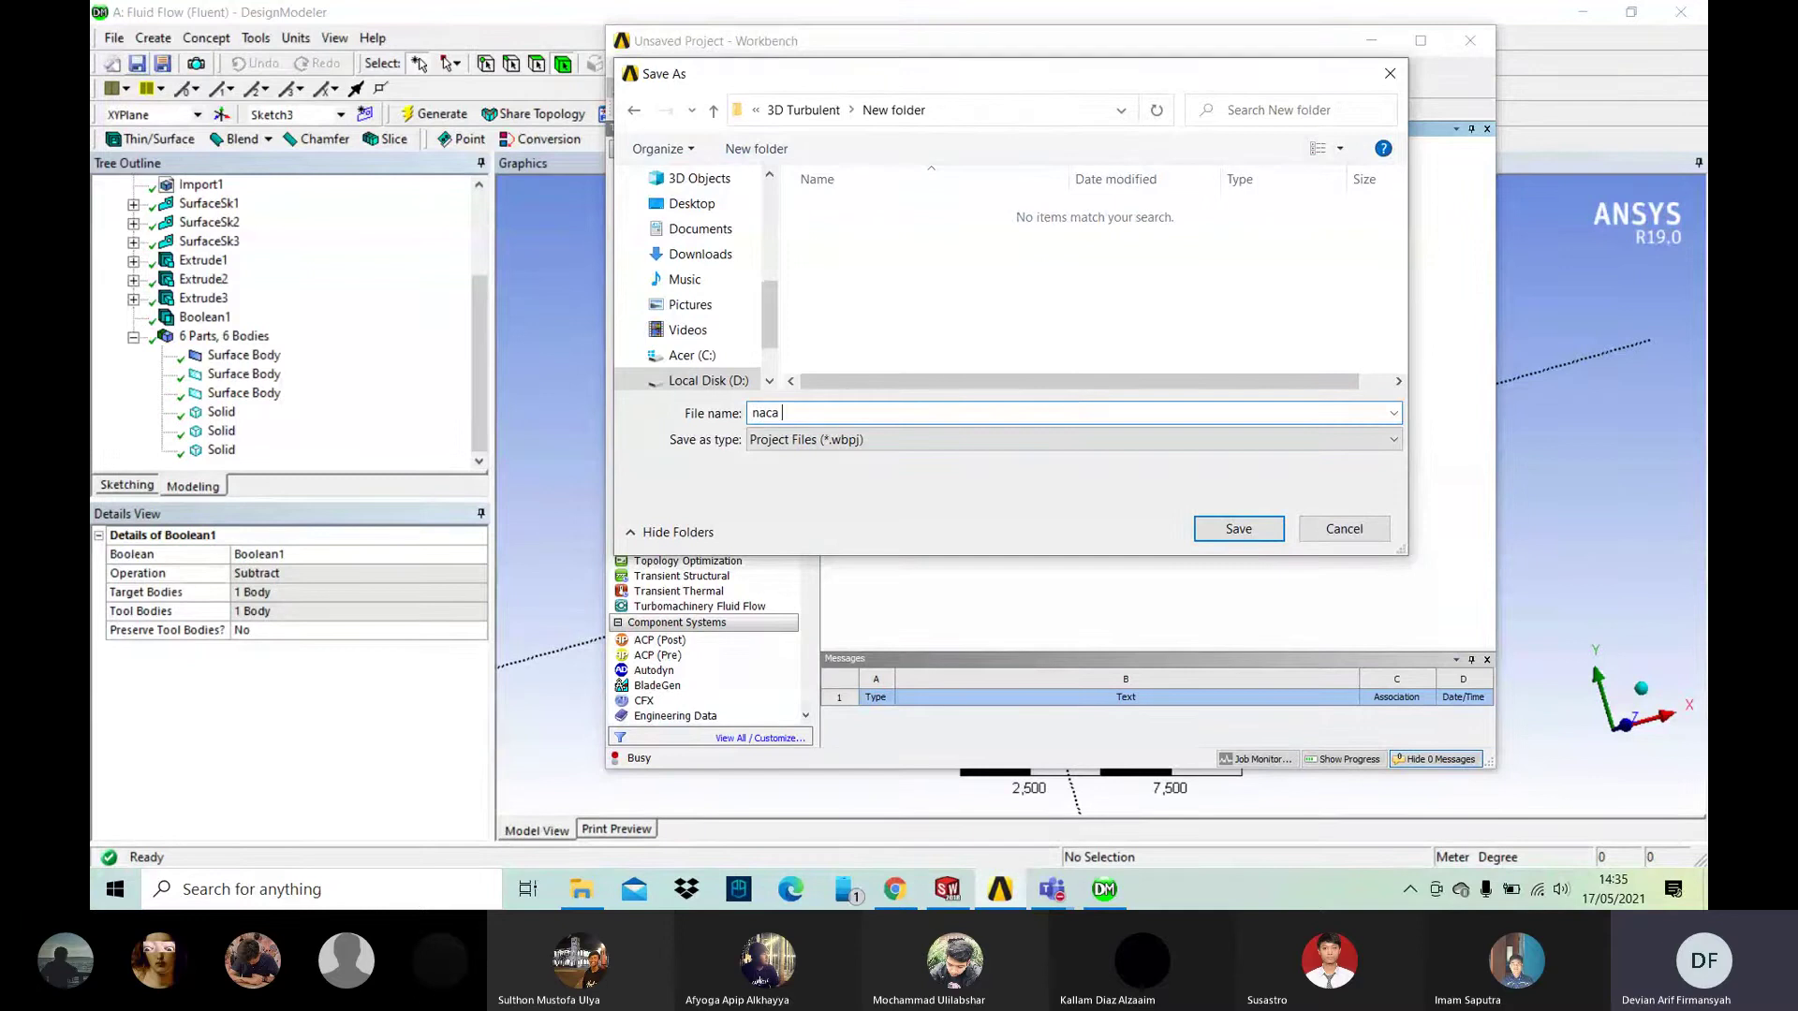
{"action": "type", "text": "a"}
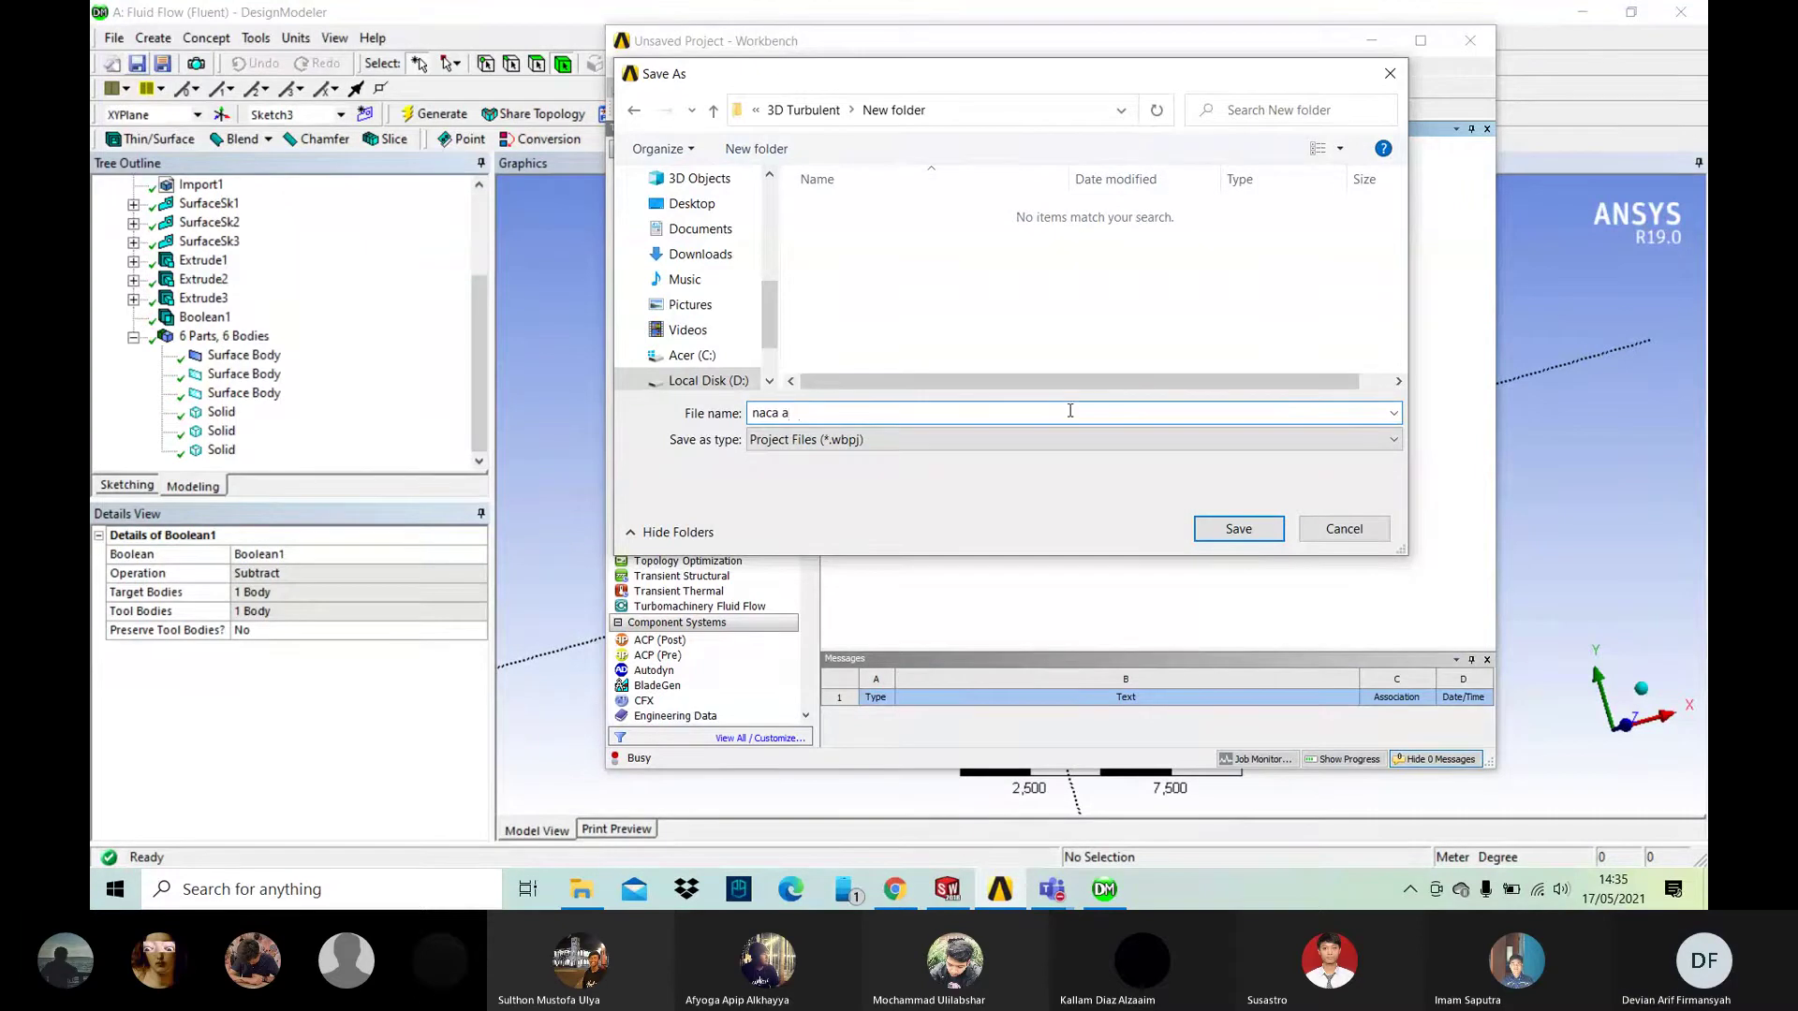
{"action": "type", "text": "iefoil"}
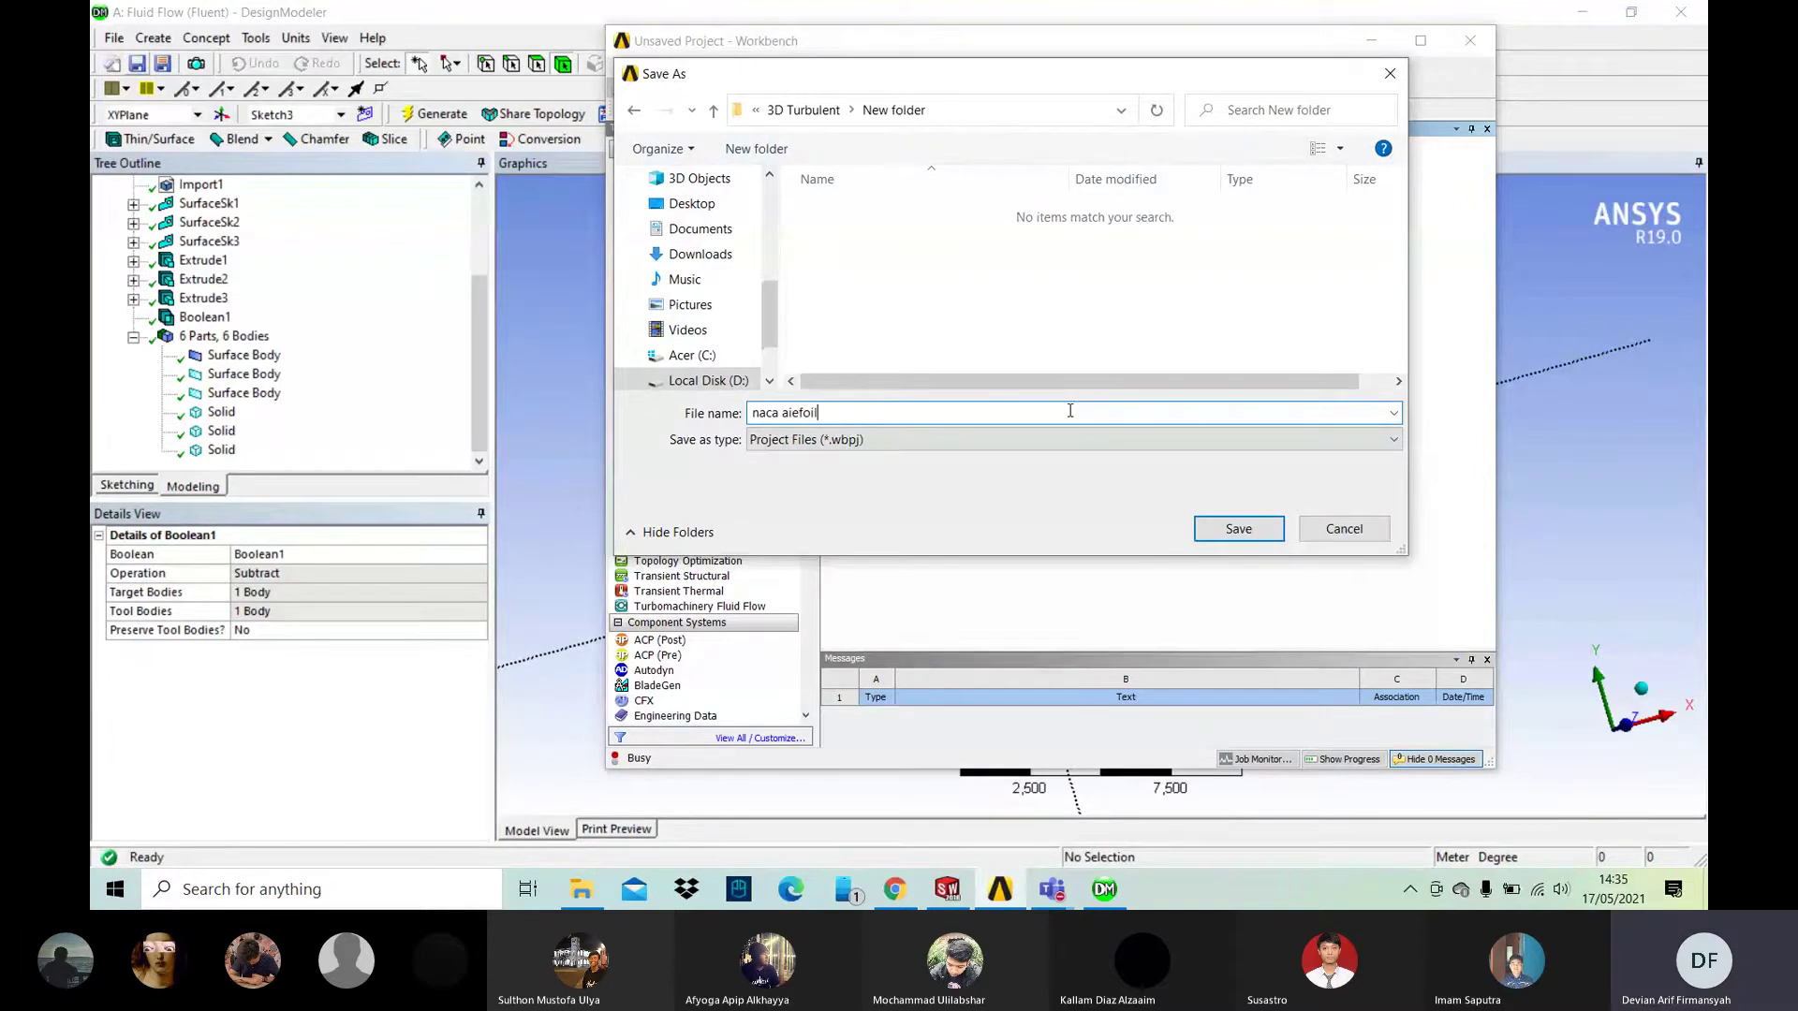
{"action": "key", "text": "BackSpace"}
{"action": "key", "text": "BackSpace"}
{"action": "key", "text": "BackSpace"}
{"action": "key", "text": "BackSpace"}
{"action": "key", "text": "BackSpace"}
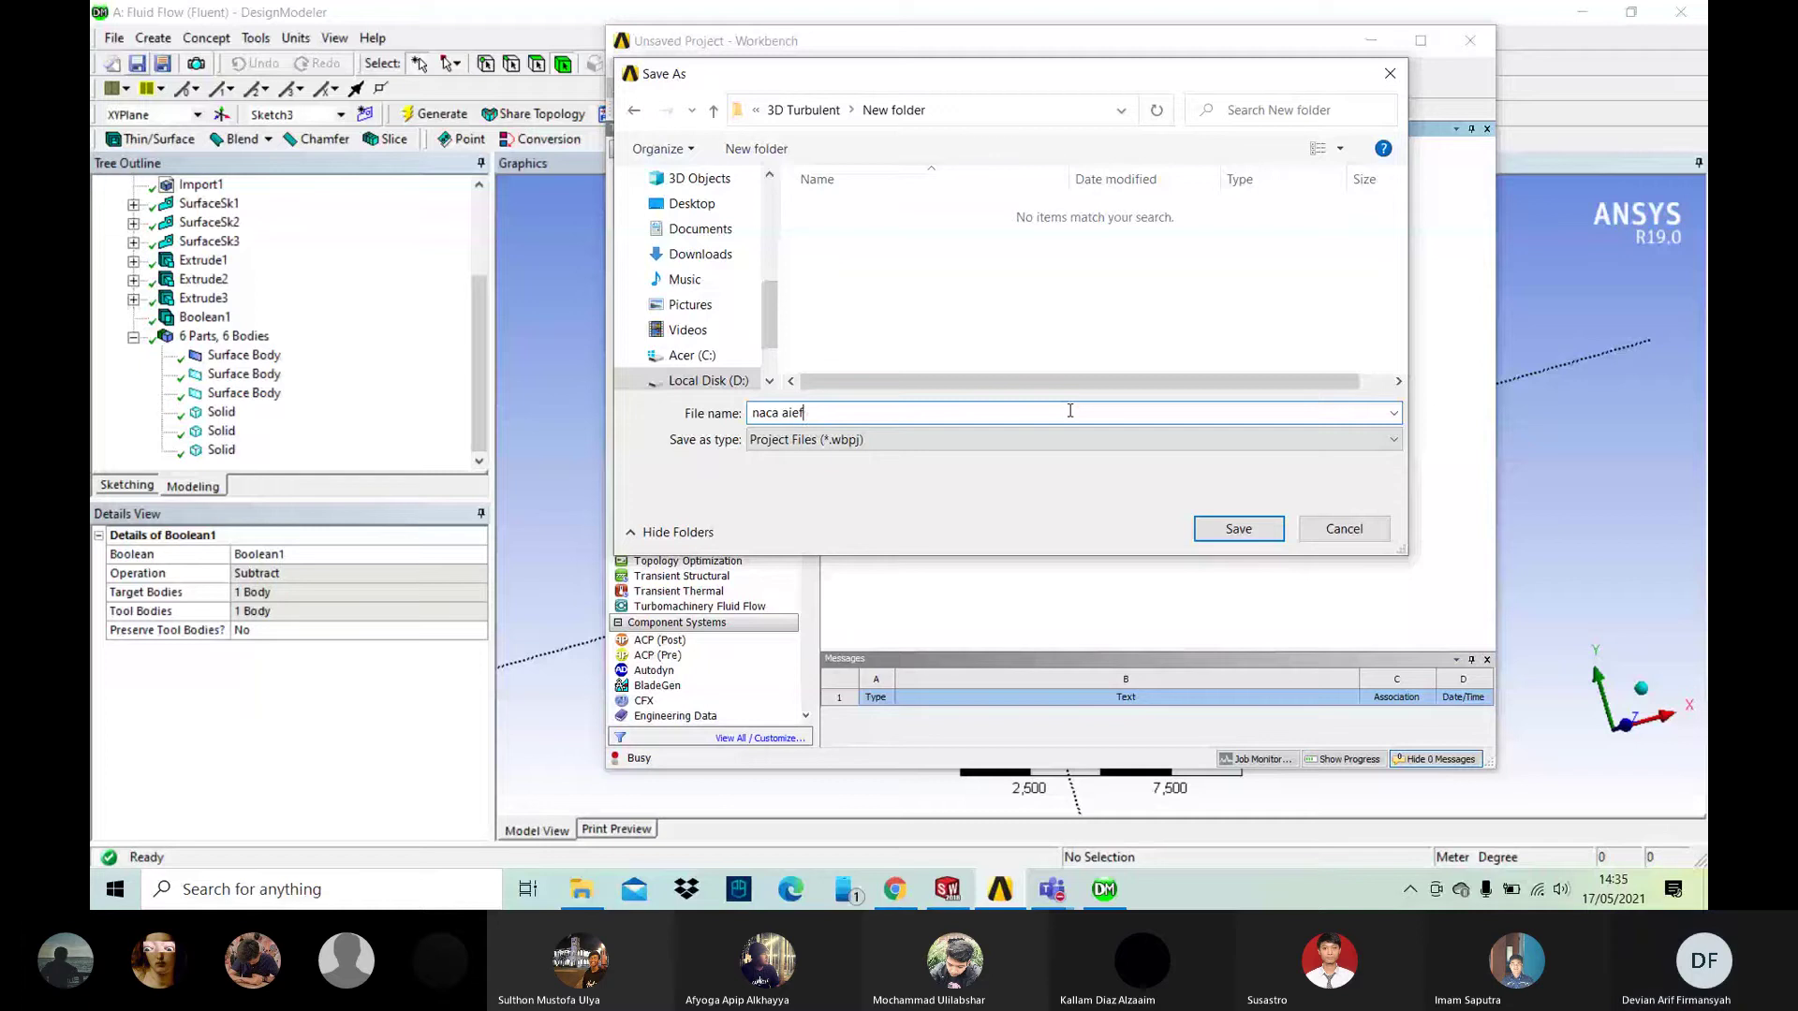
{"action": "type", "text": "rfoil turbulent"}
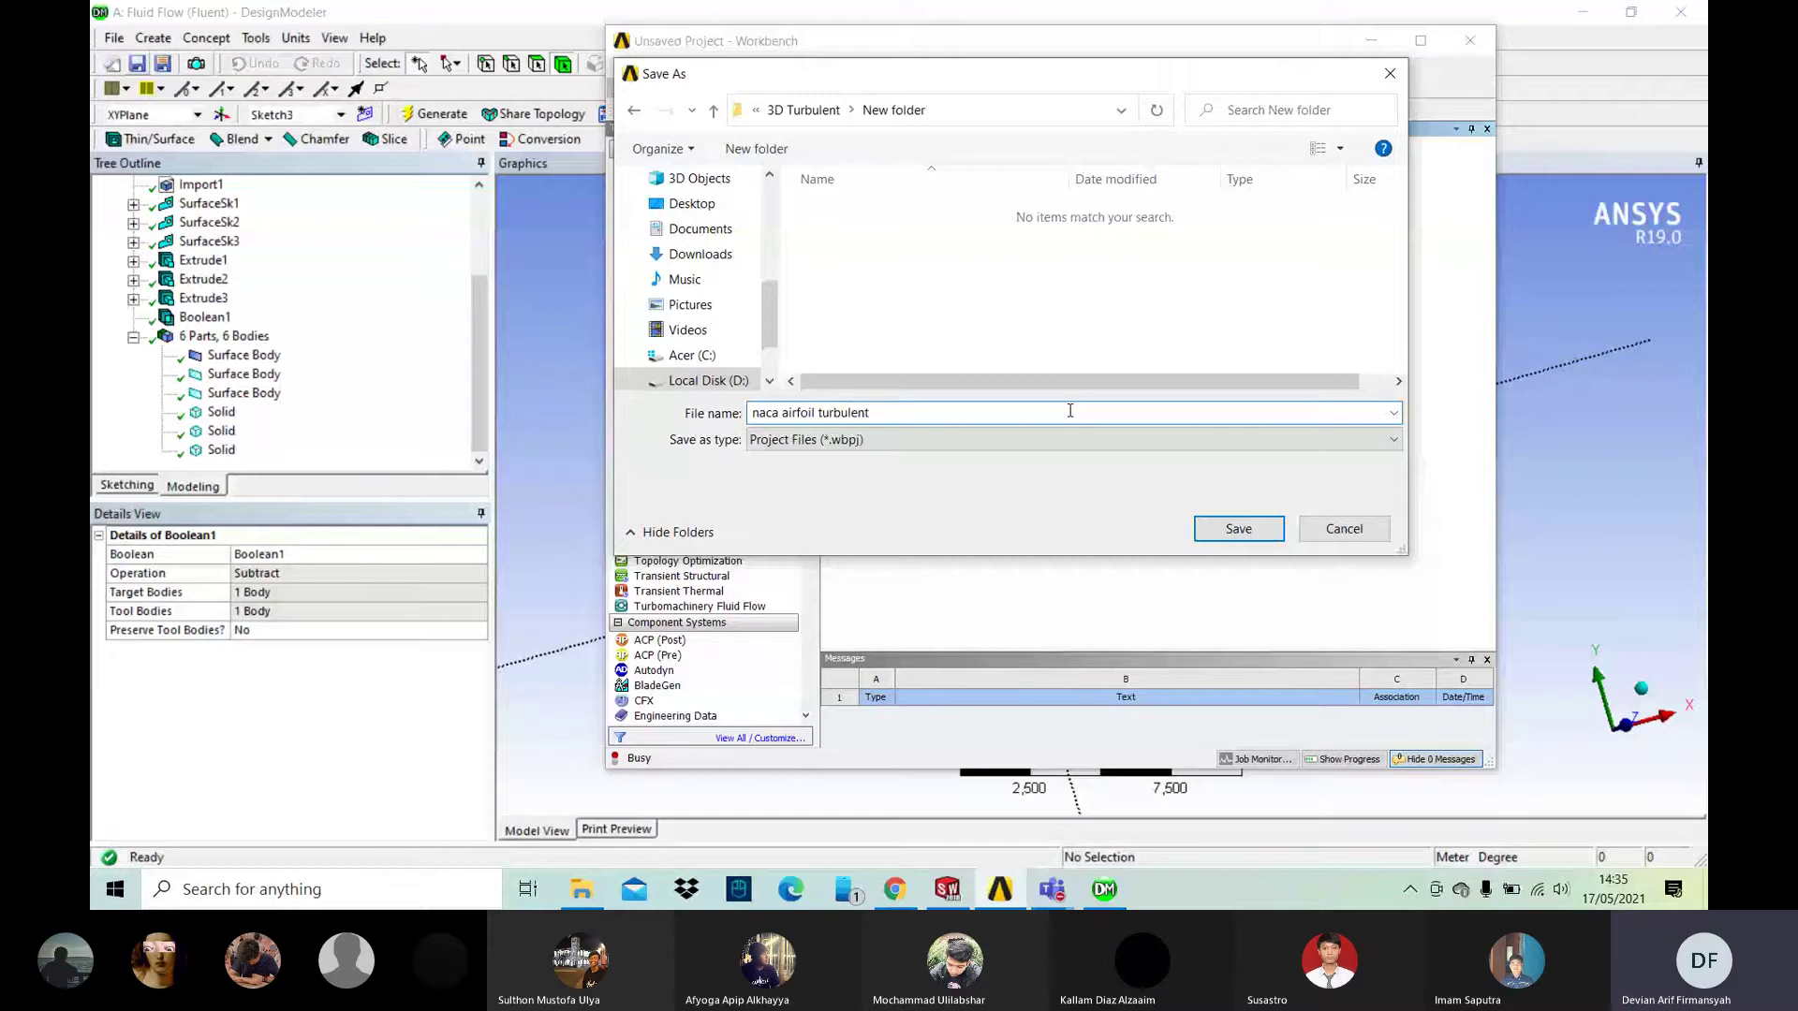
{"action": "type", "text": " 63 212"}
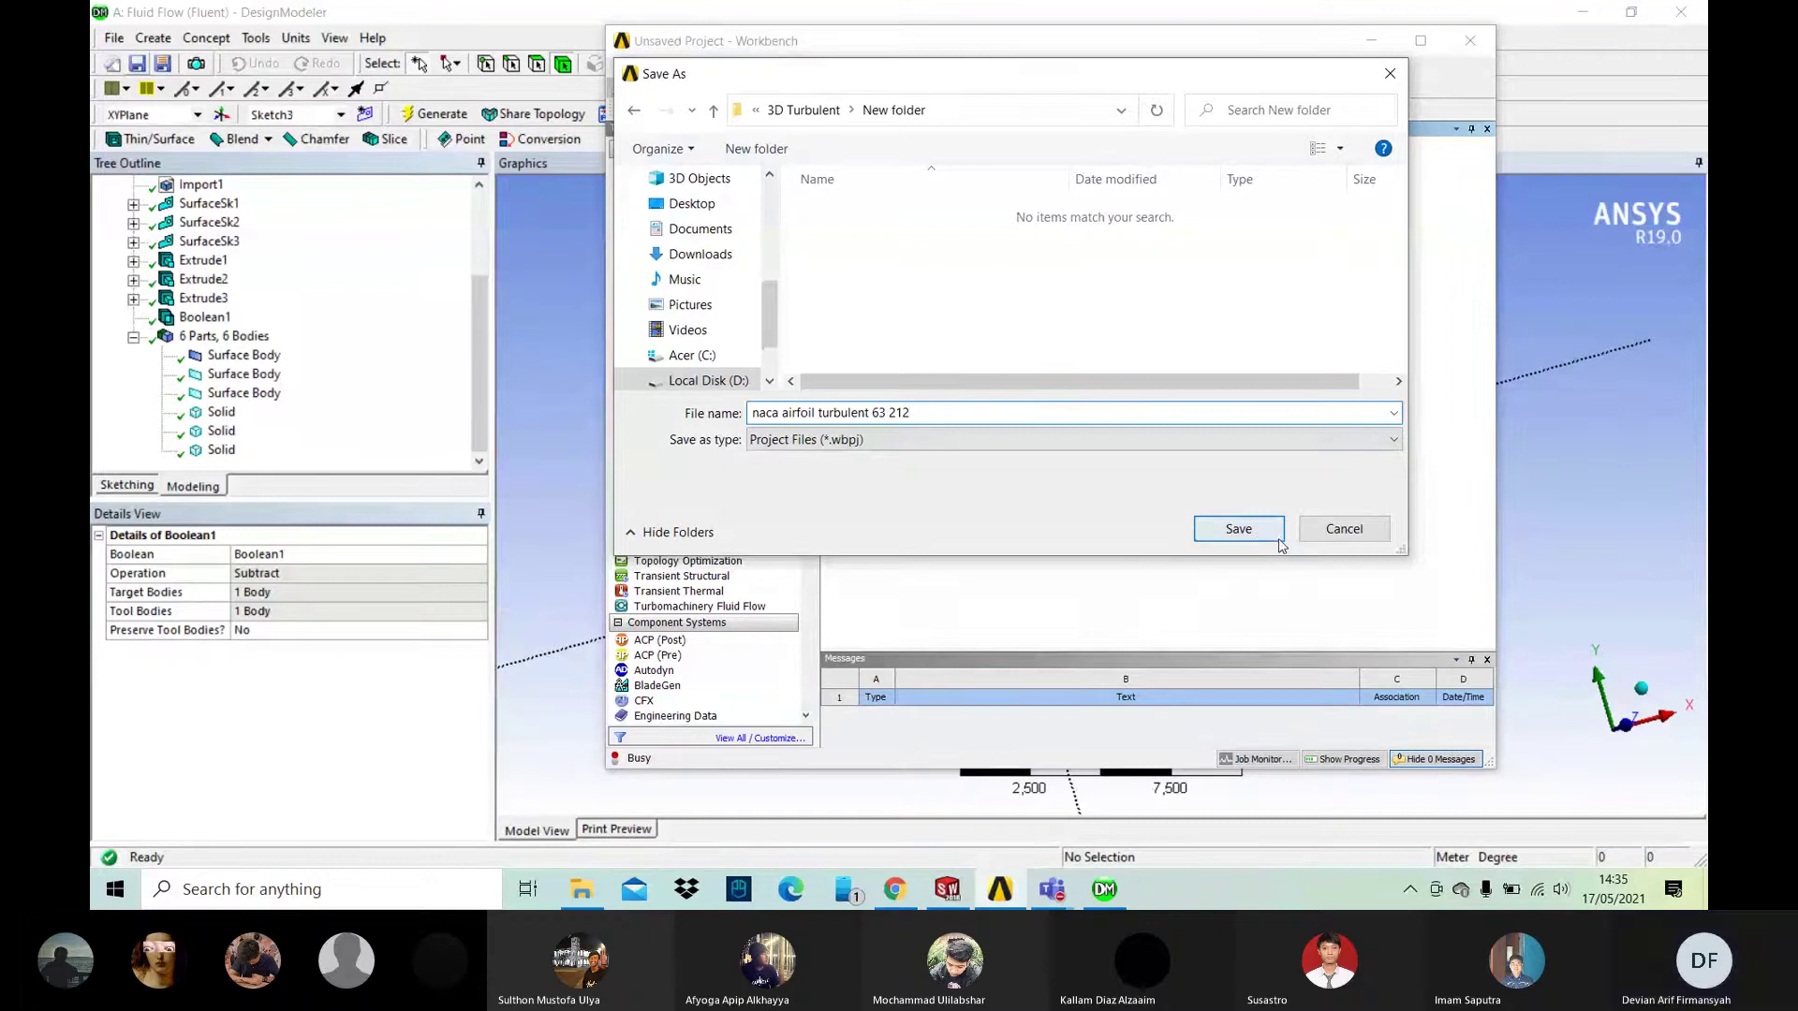
{"action": "left_click", "coordinate": [1238, 530]}
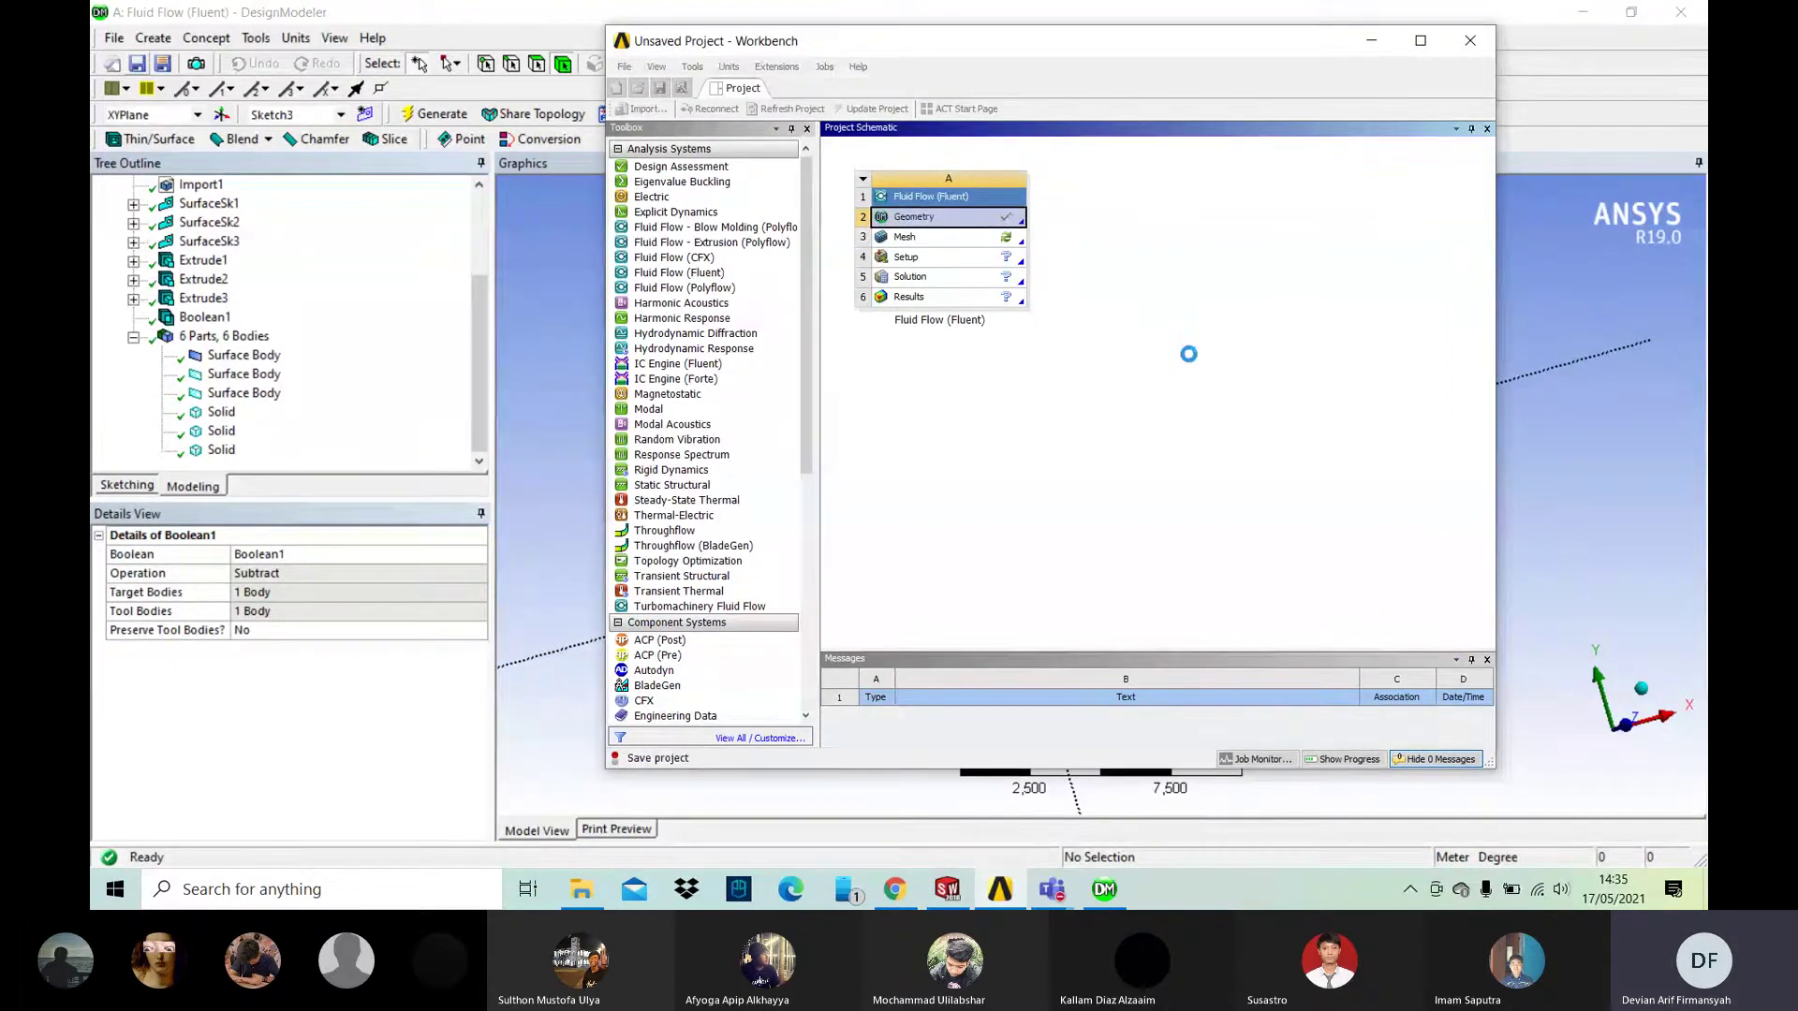
Step: Close DesignModeler, open the Fluid Flow (Fluent) system's Mesh cell in ANSYS Meshing, and orient the model to face the XY plane
{"action": "left_click", "coordinate": [1432, 19]}
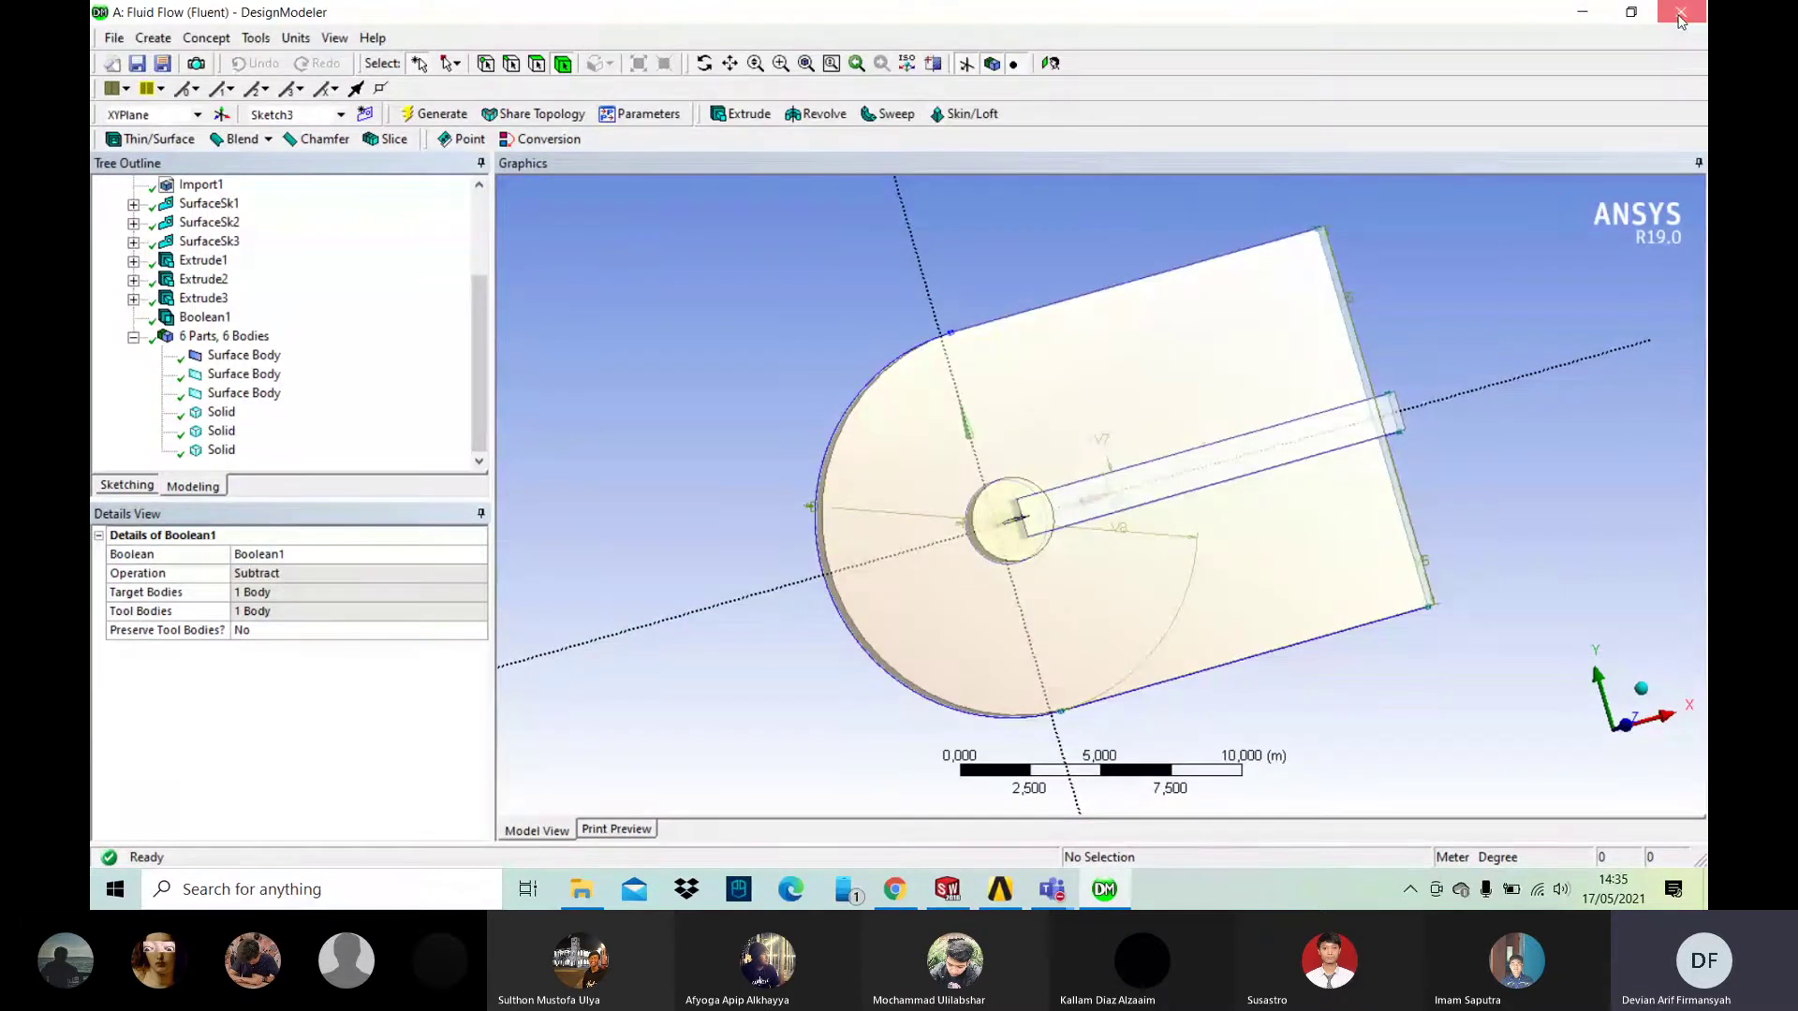
{"action": "left_click", "coordinate": [1681, 13]}
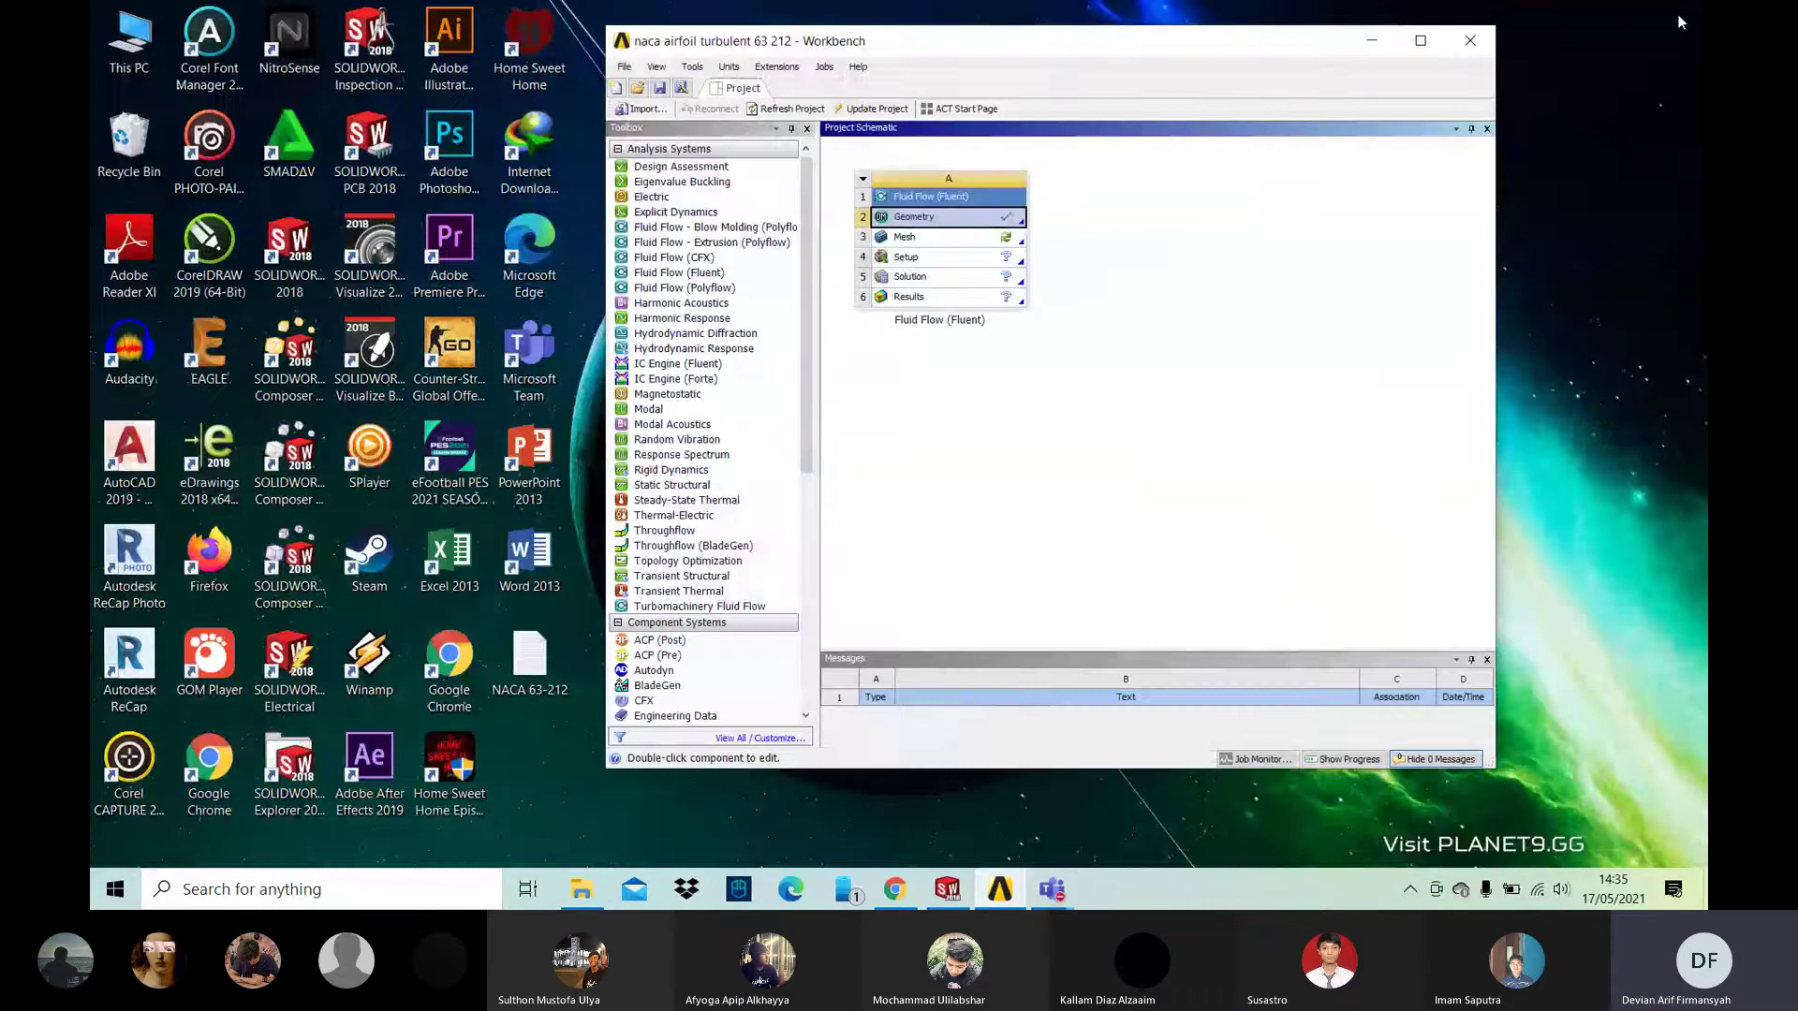
{"action": "right_click", "coordinate": [945, 244]}
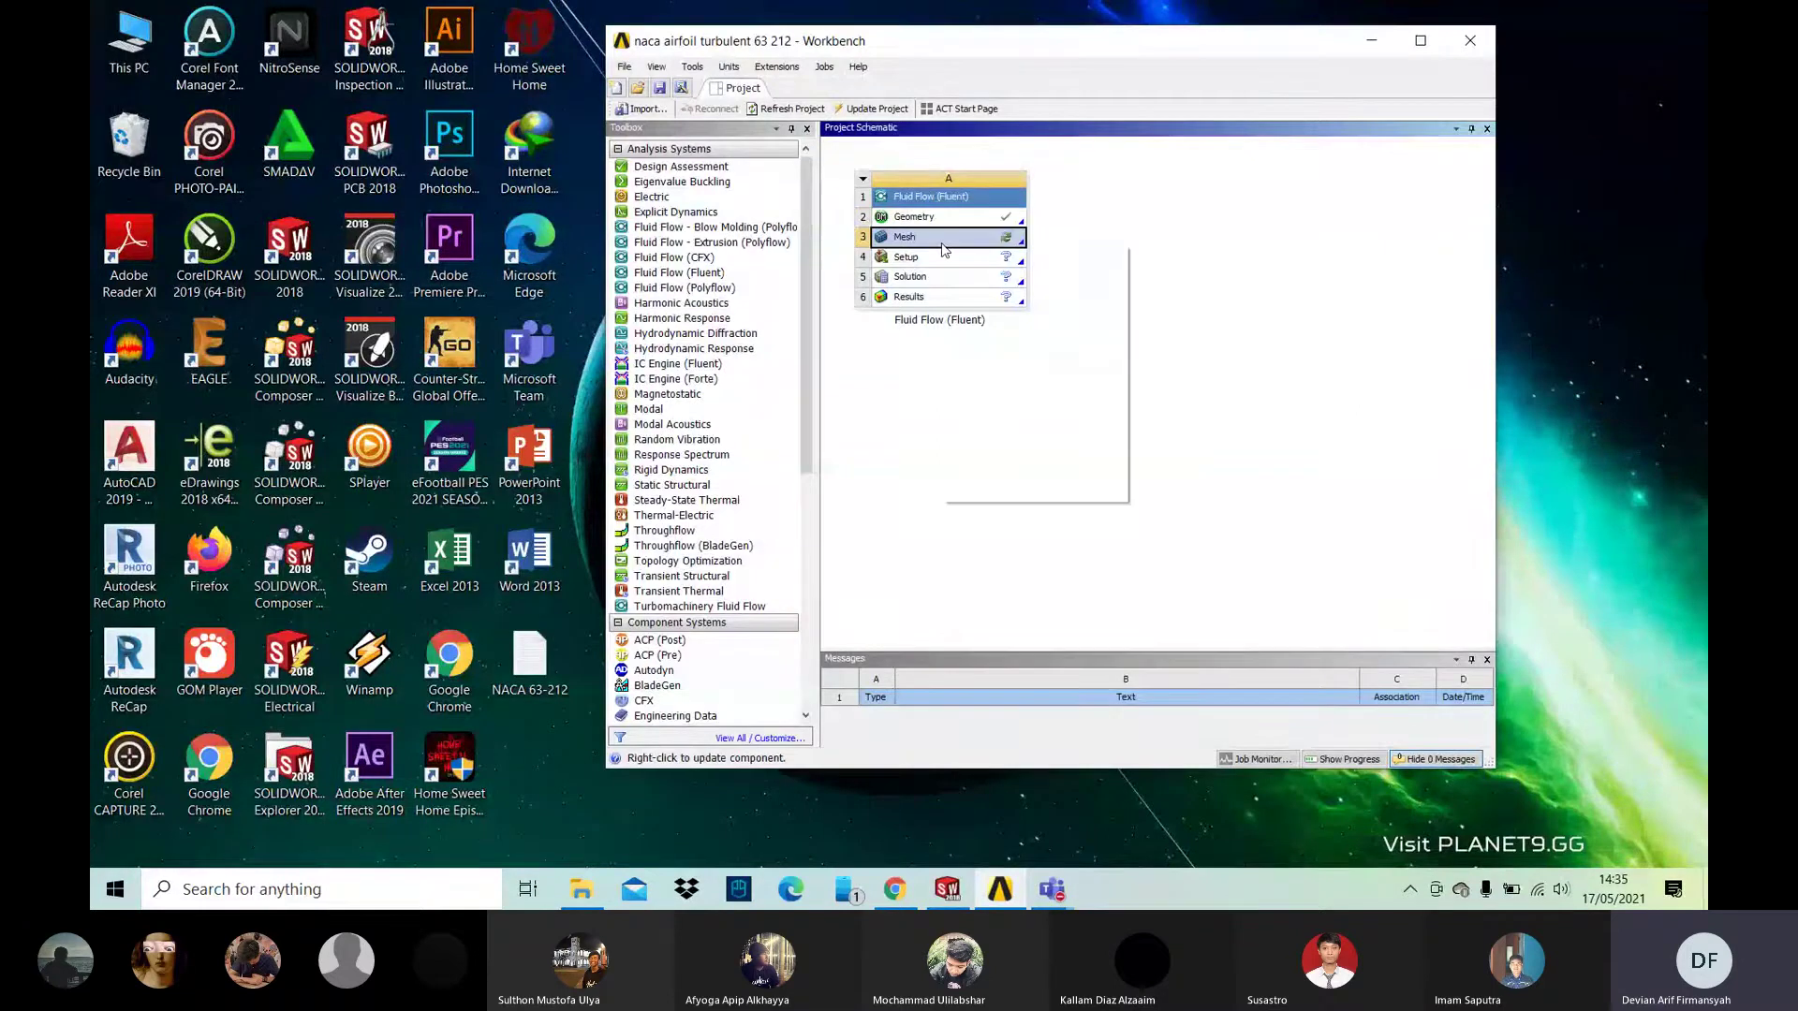
{"action": "left_click", "coordinate": [955, 255]}
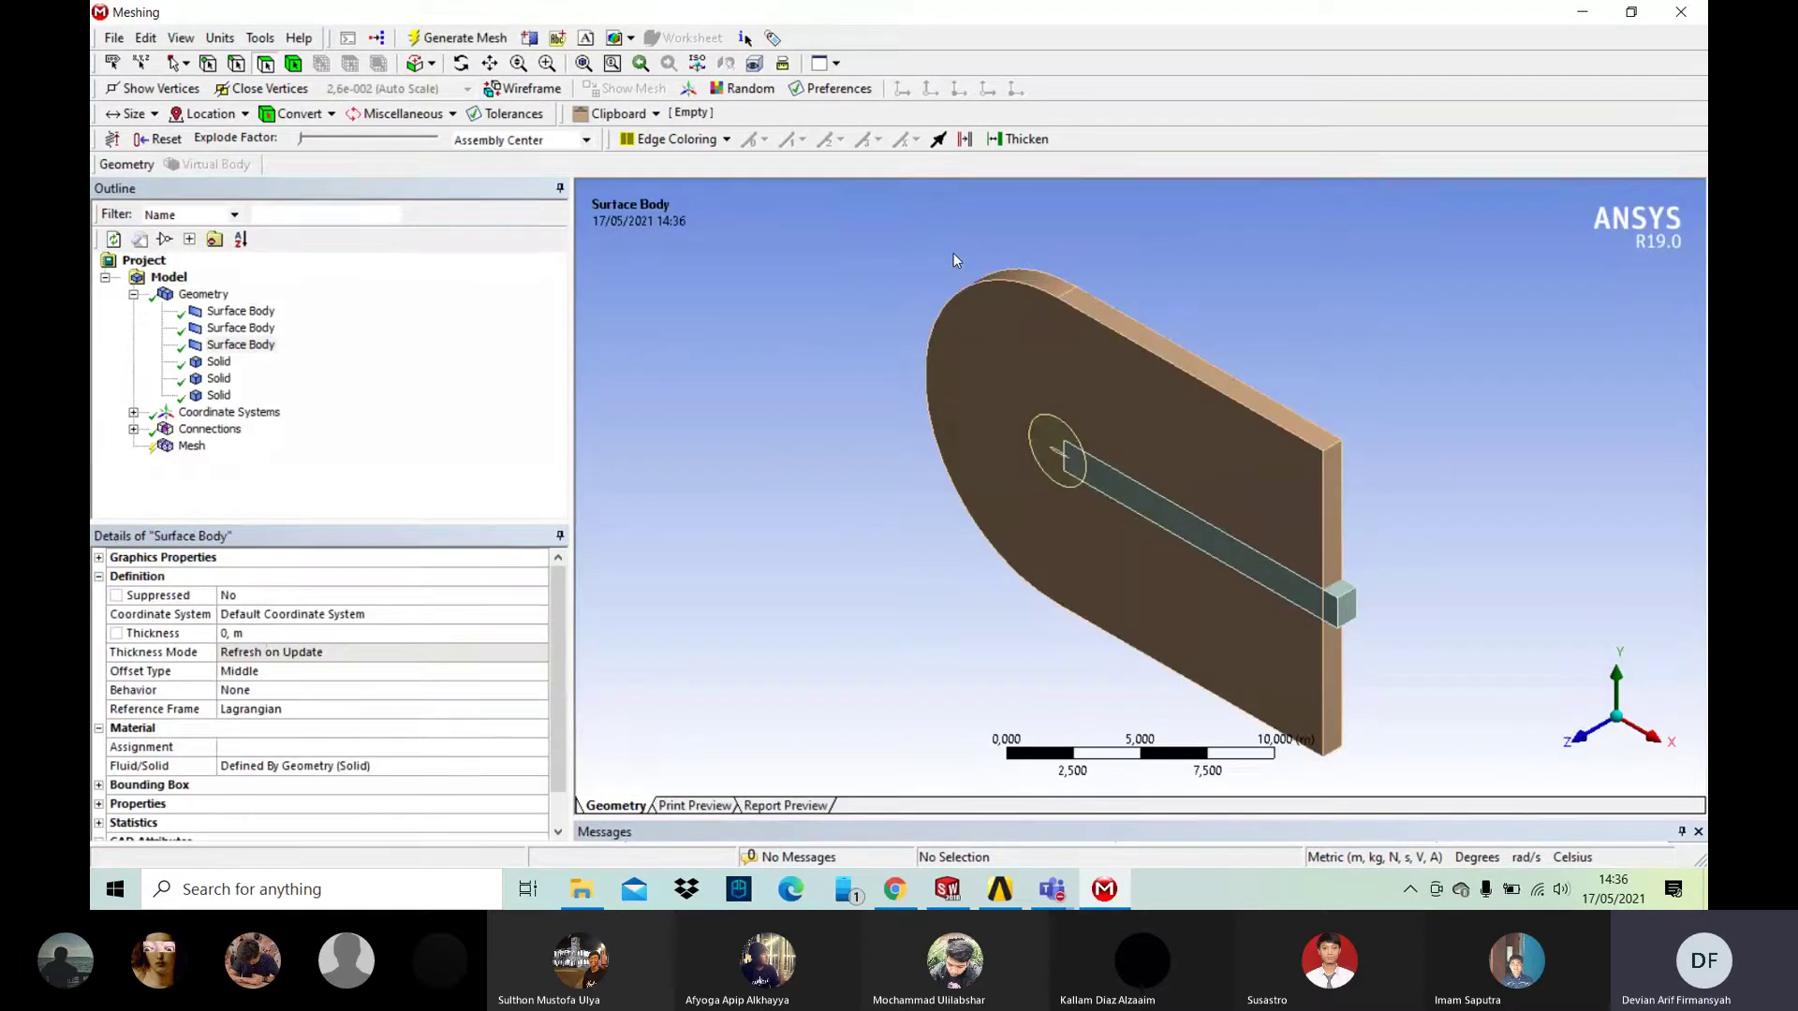
{"action": "left_click", "coordinate": [1583, 744]}
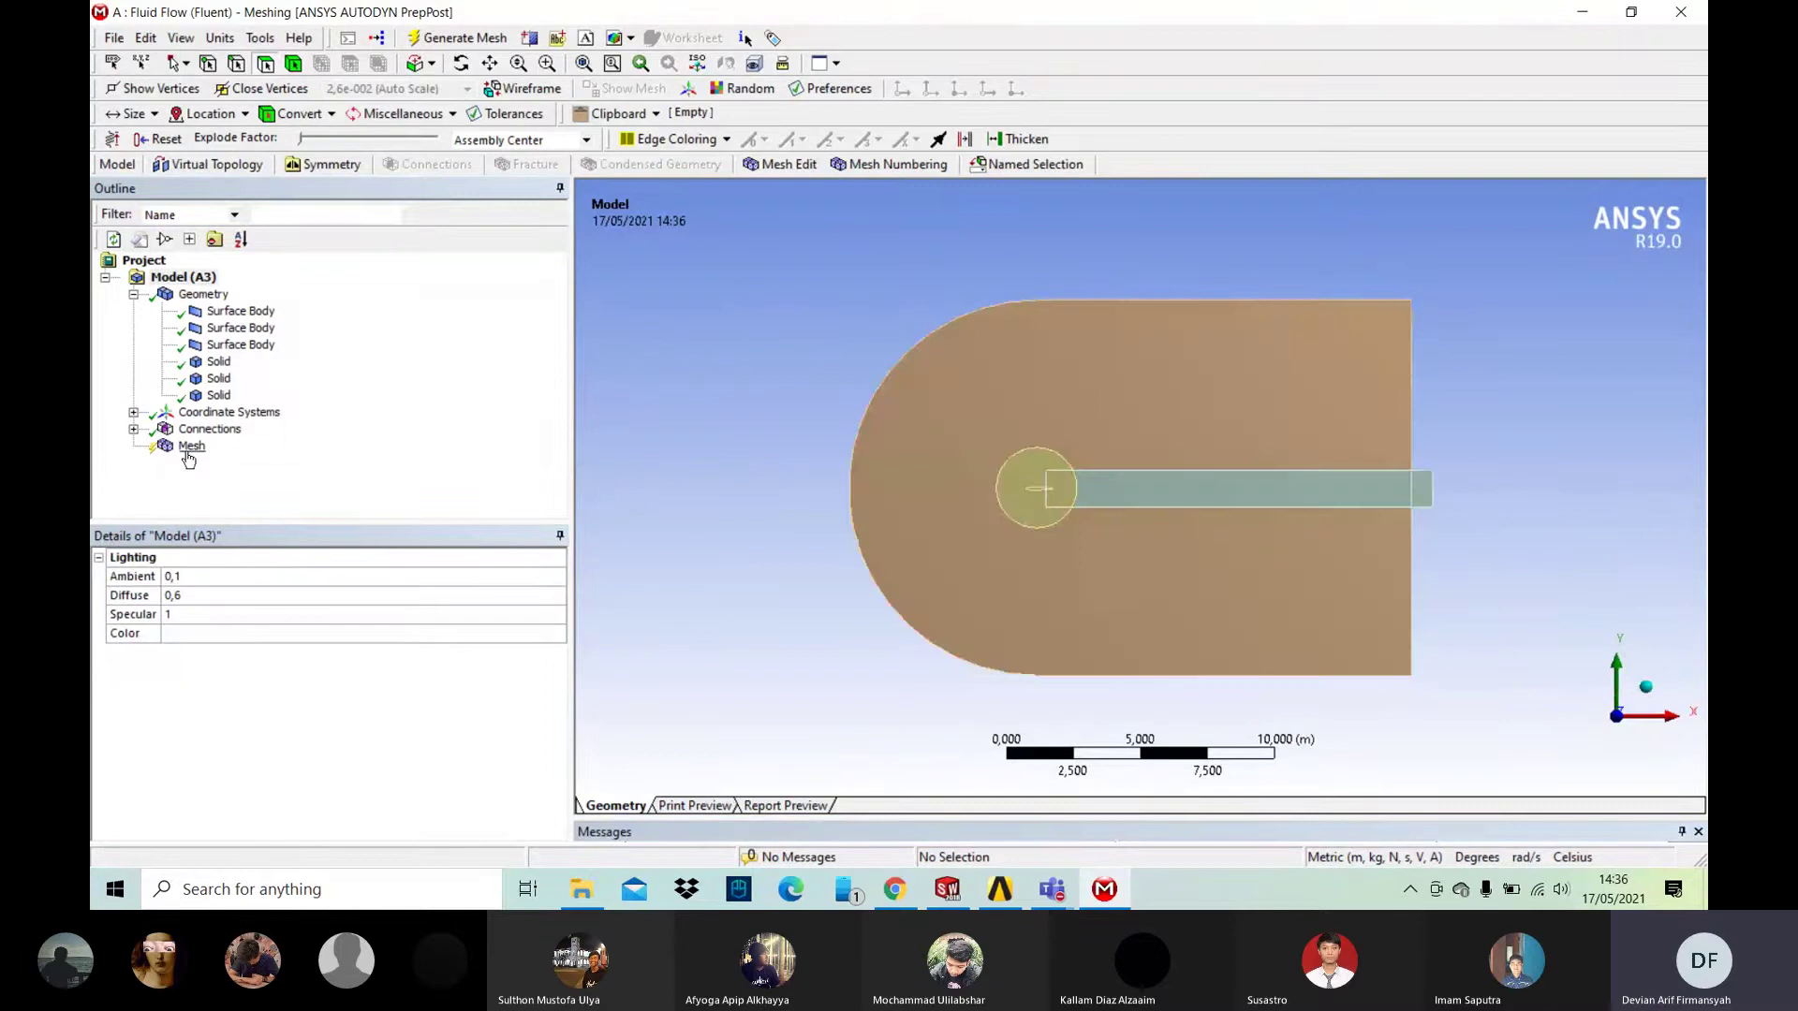
Step: Set the global mesh sizing's size function to Uniform
{"action": "left_click", "coordinate": [190, 448]}
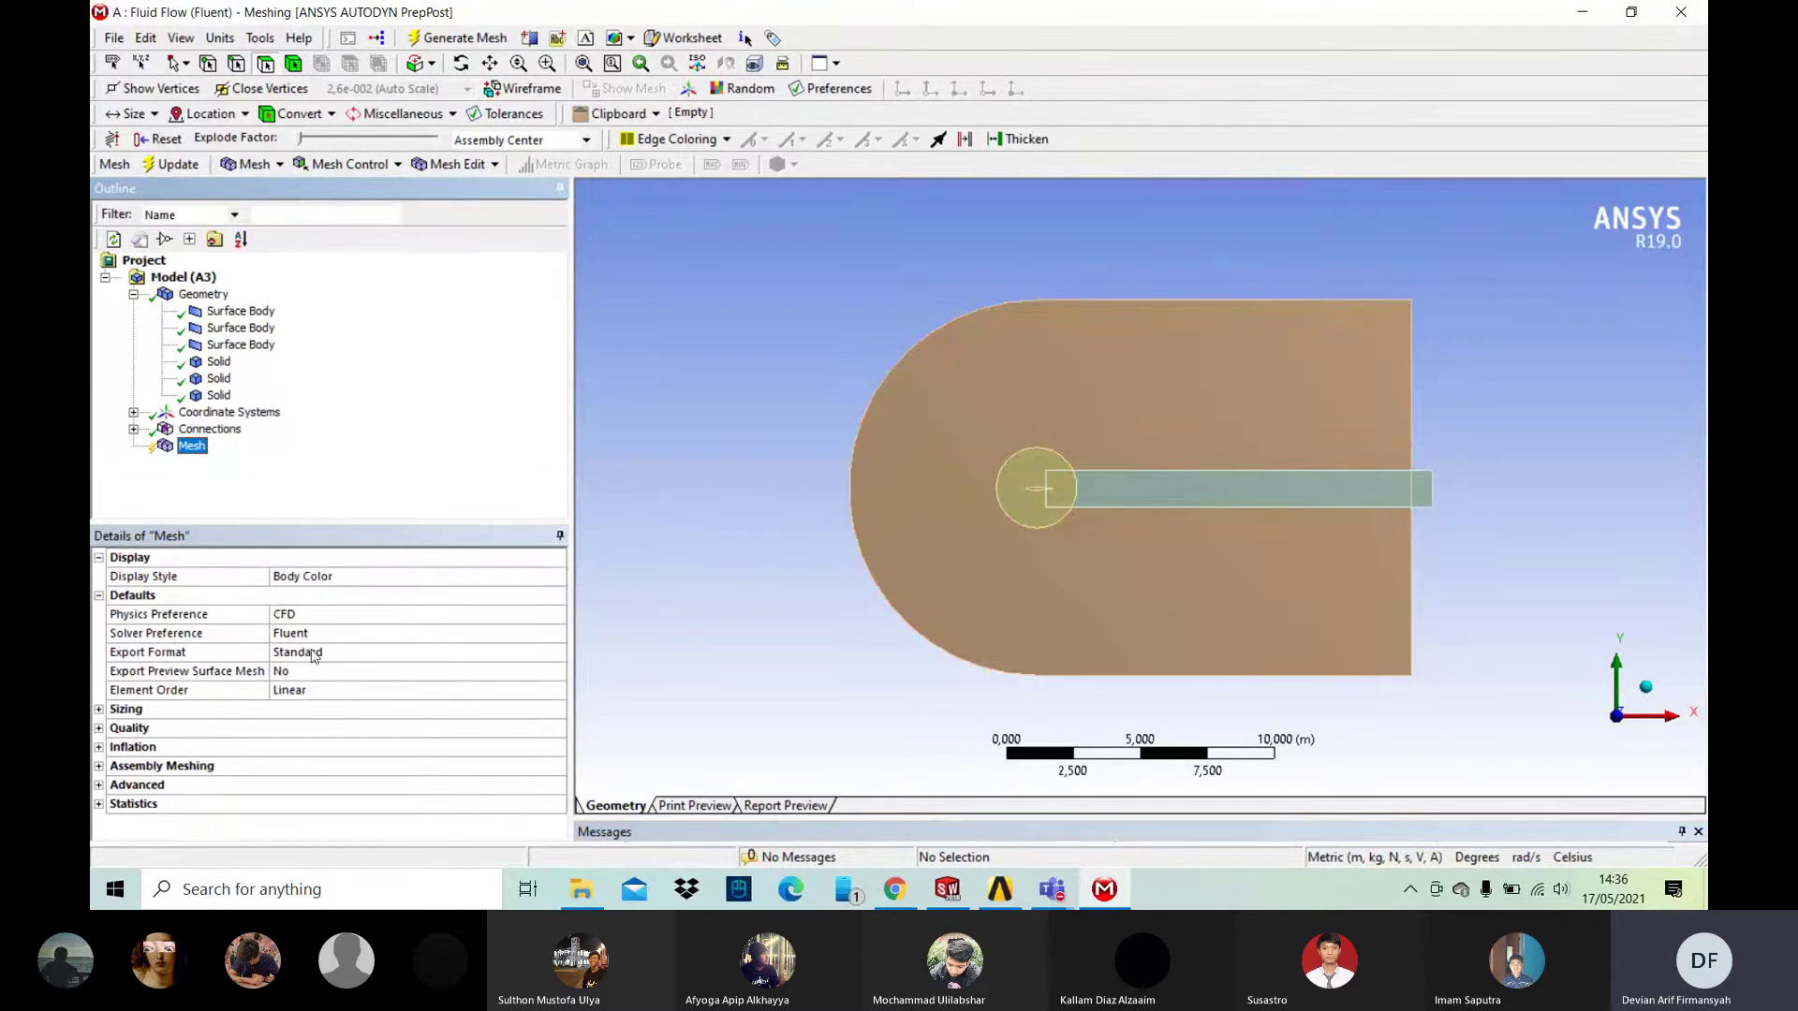
{"action": "left_click", "coordinate": [99, 710]}
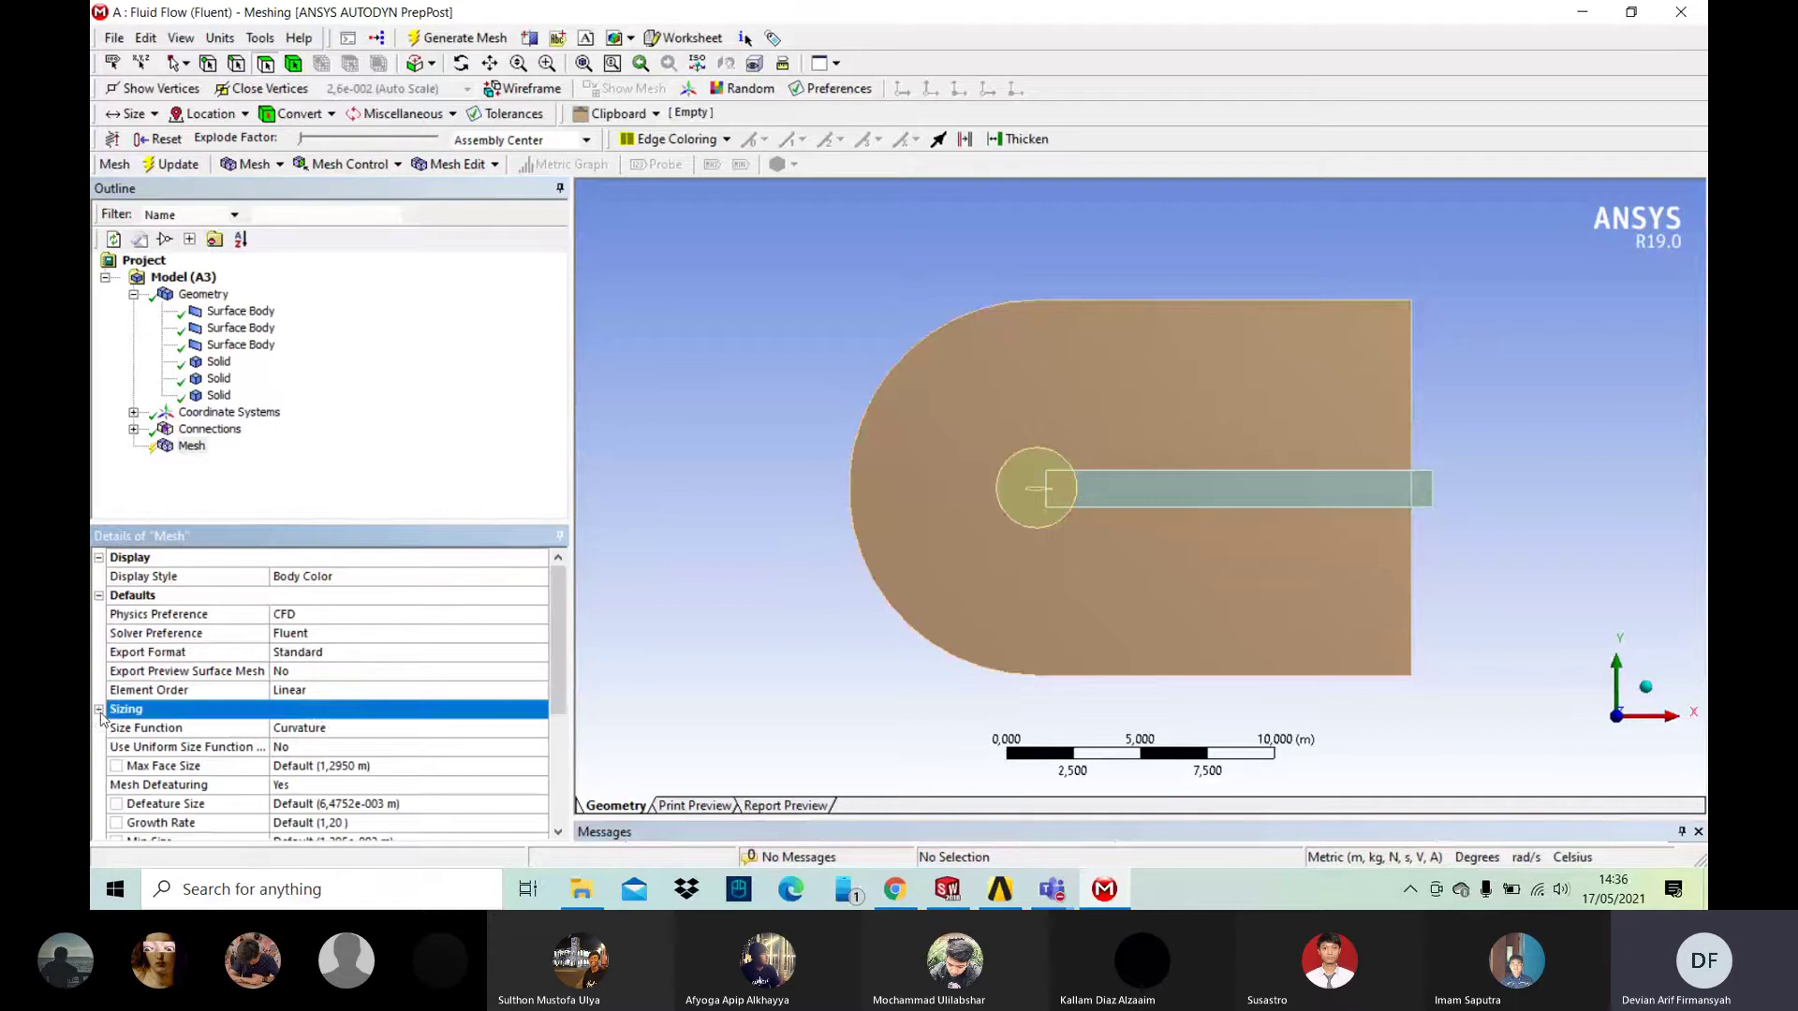
{"action": "scroll", "coordinate": [172, 719], "scroll_direction": "down", "scroll_amount": 1}
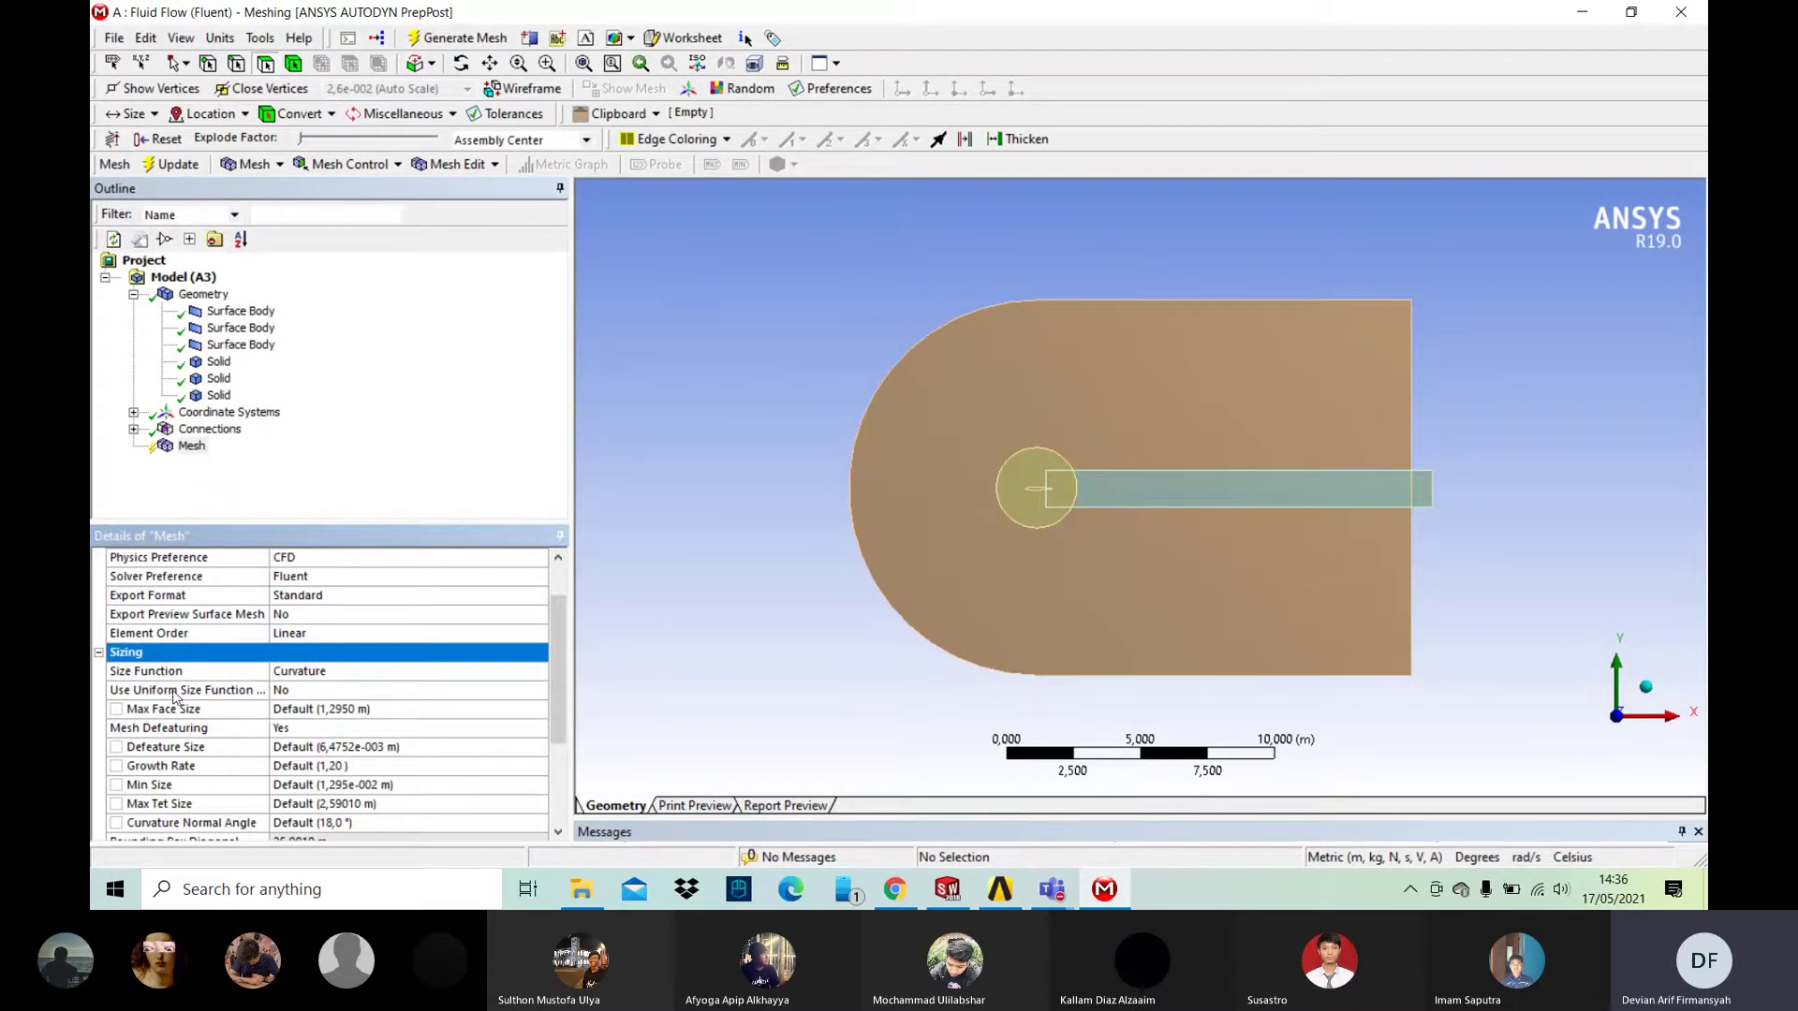
{"action": "left_click", "coordinate": [346, 676]}
{"action": "left_click", "coordinate": [539, 675]}
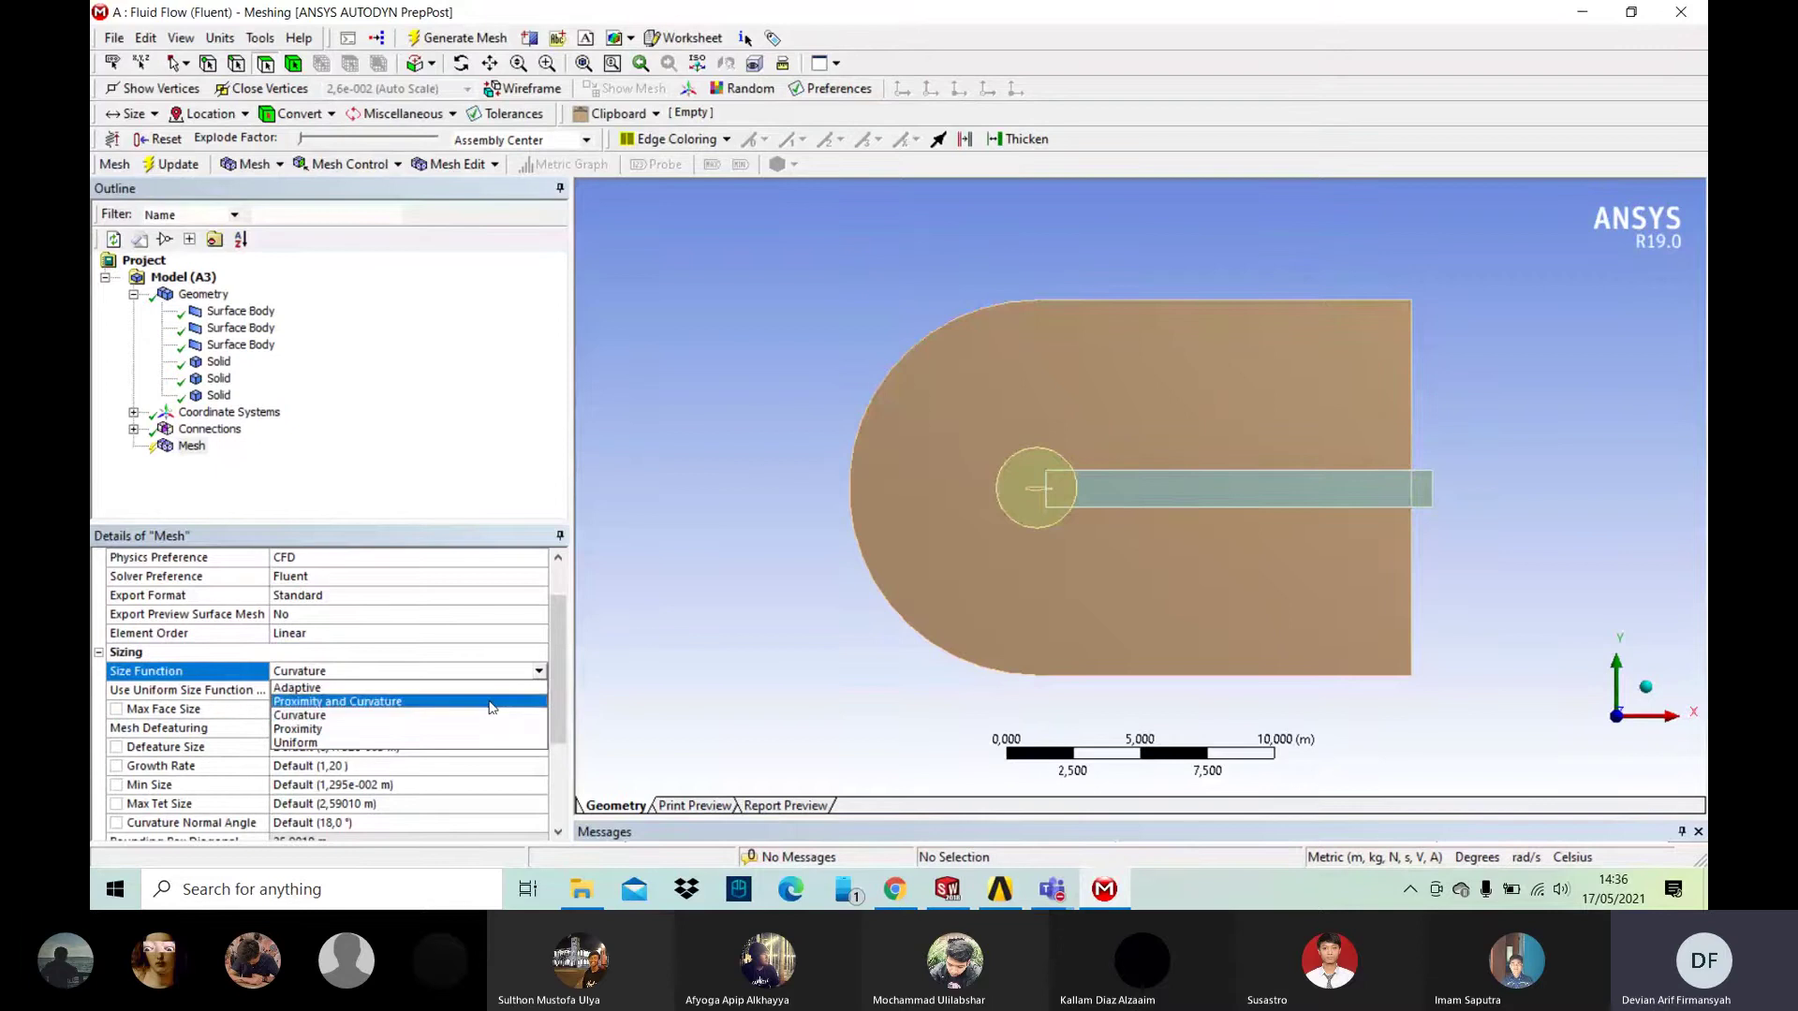
{"action": "left_click", "coordinate": [448, 742]}
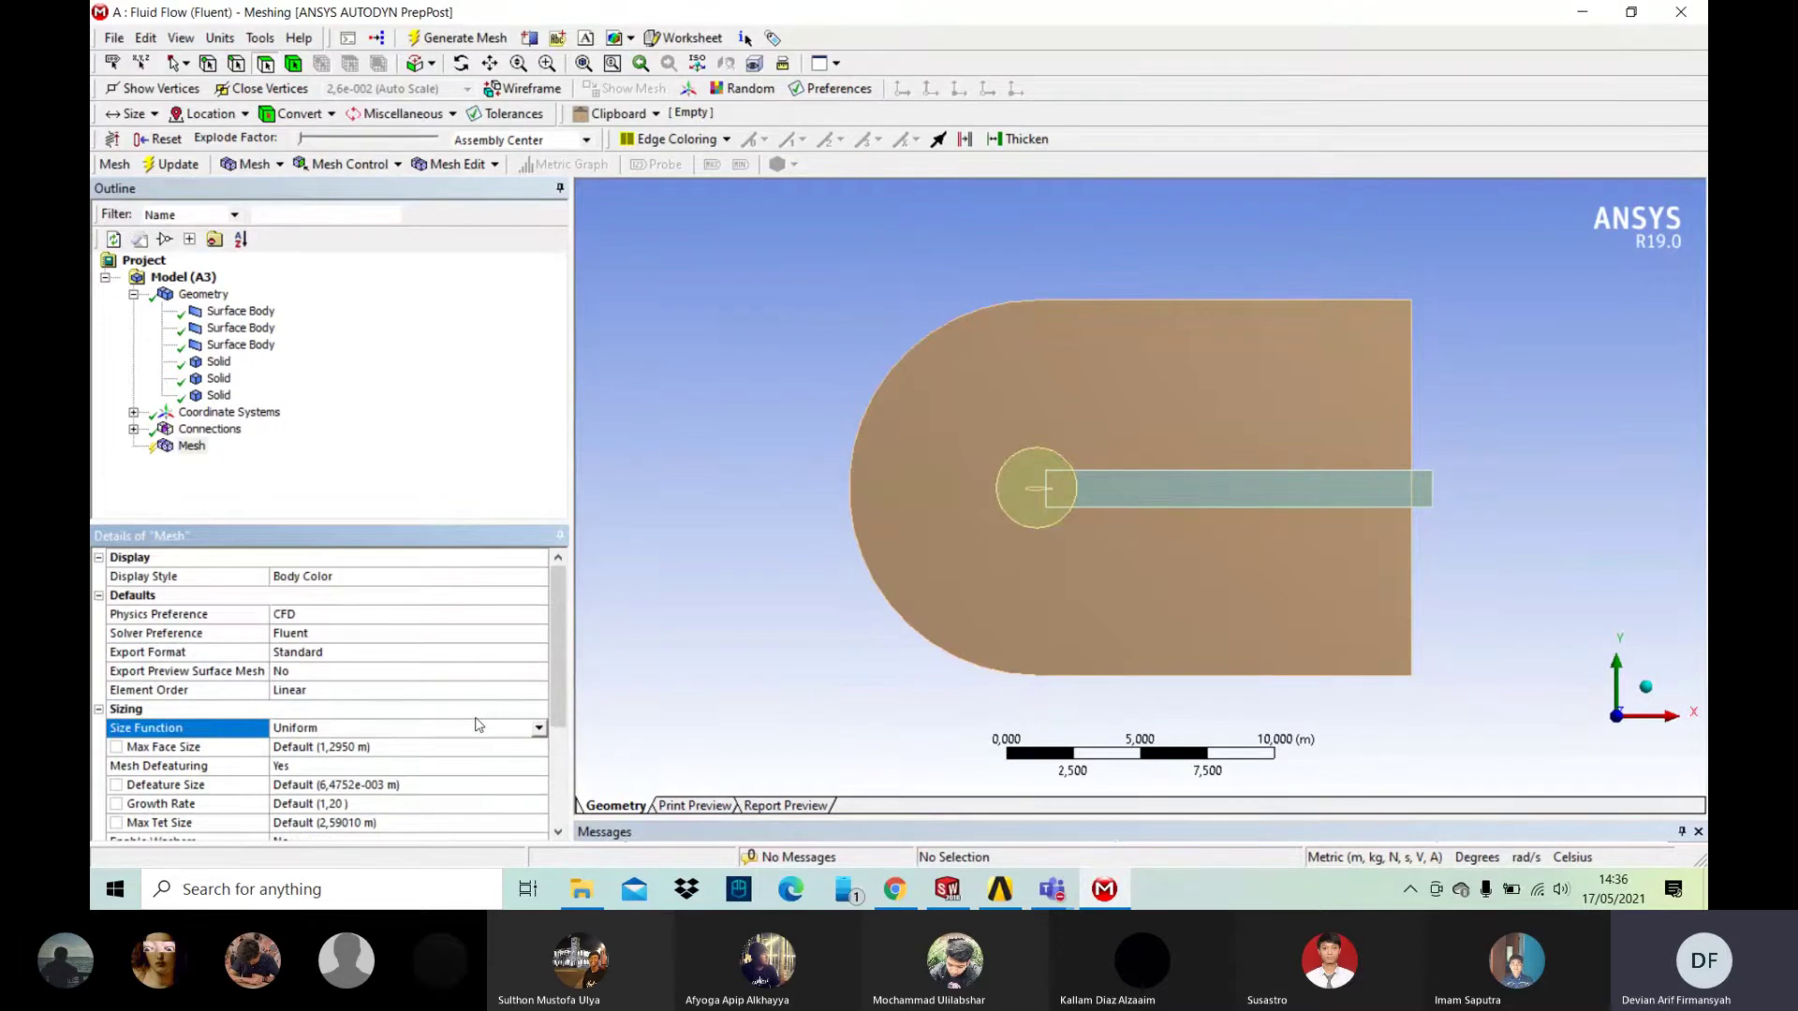
Step: Set the maximum tetrahedron size in the global mesh sizing to 0,15 m
{"action": "scroll", "coordinate": [448, 744], "scroll_direction": "down", "scroll_amount": 3}
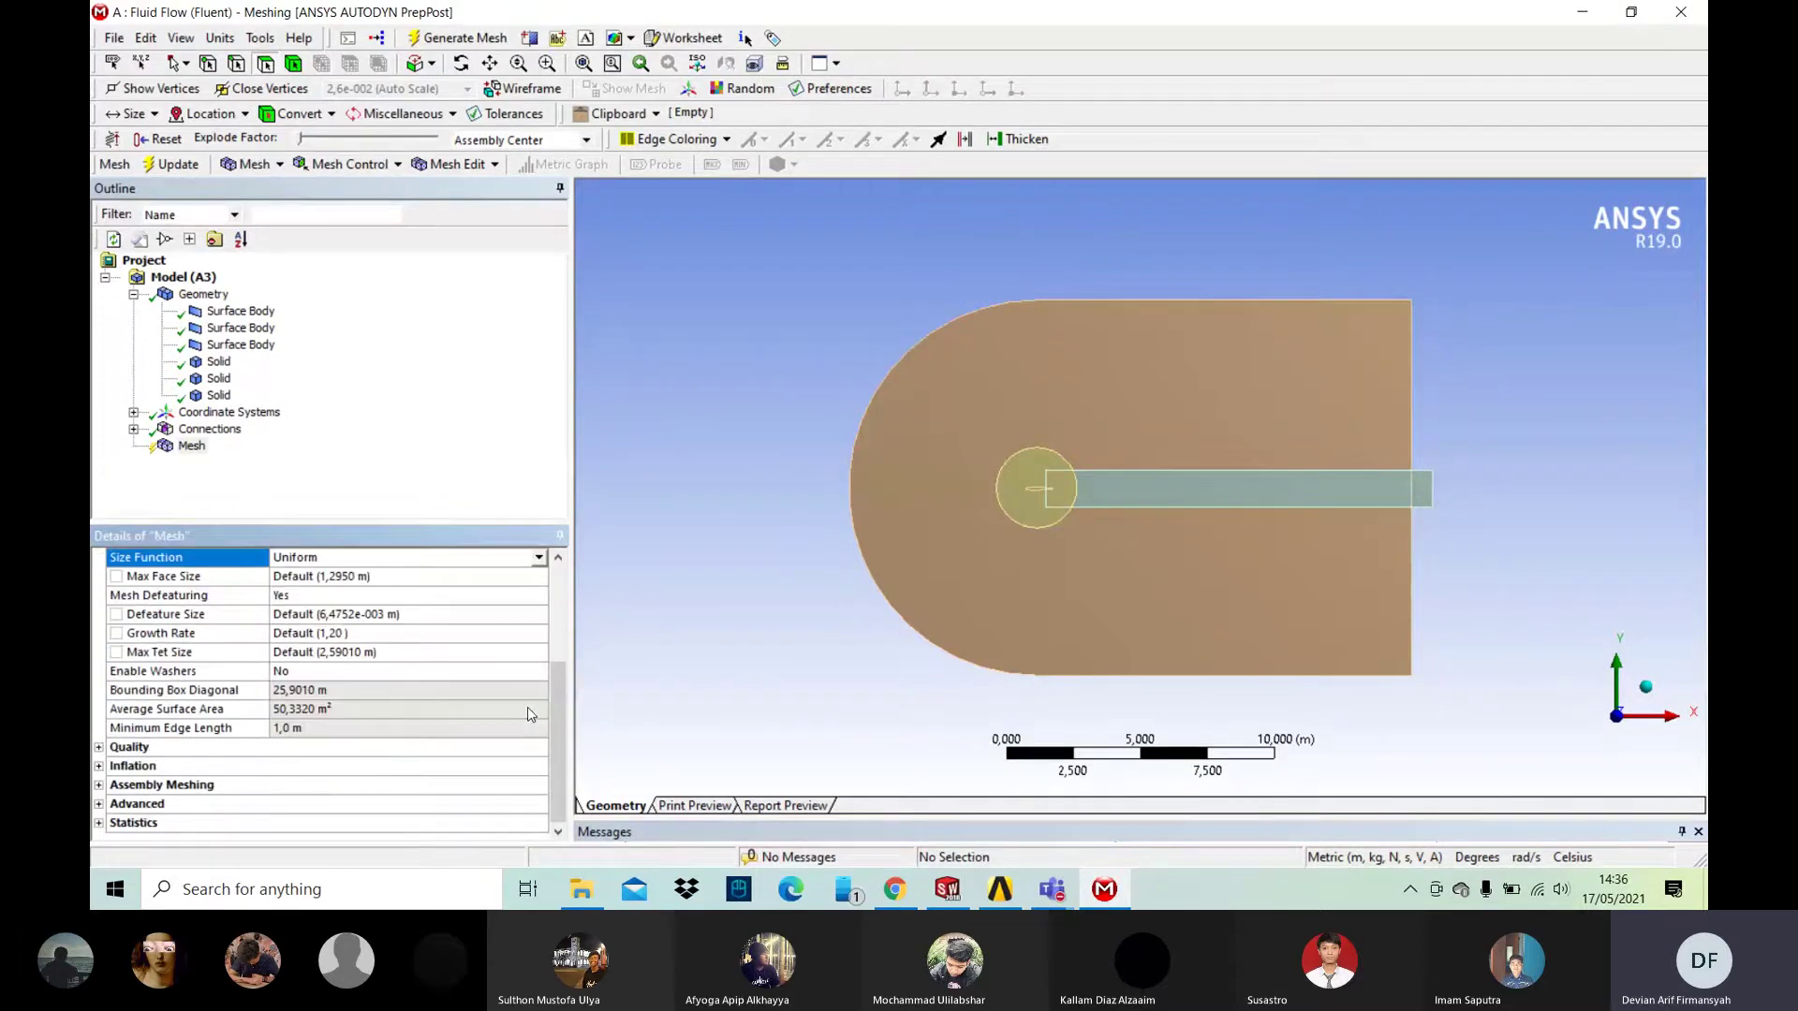
{"action": "left_click", "coordinate": [316, 658]}
{"action": "type", "text": ","}
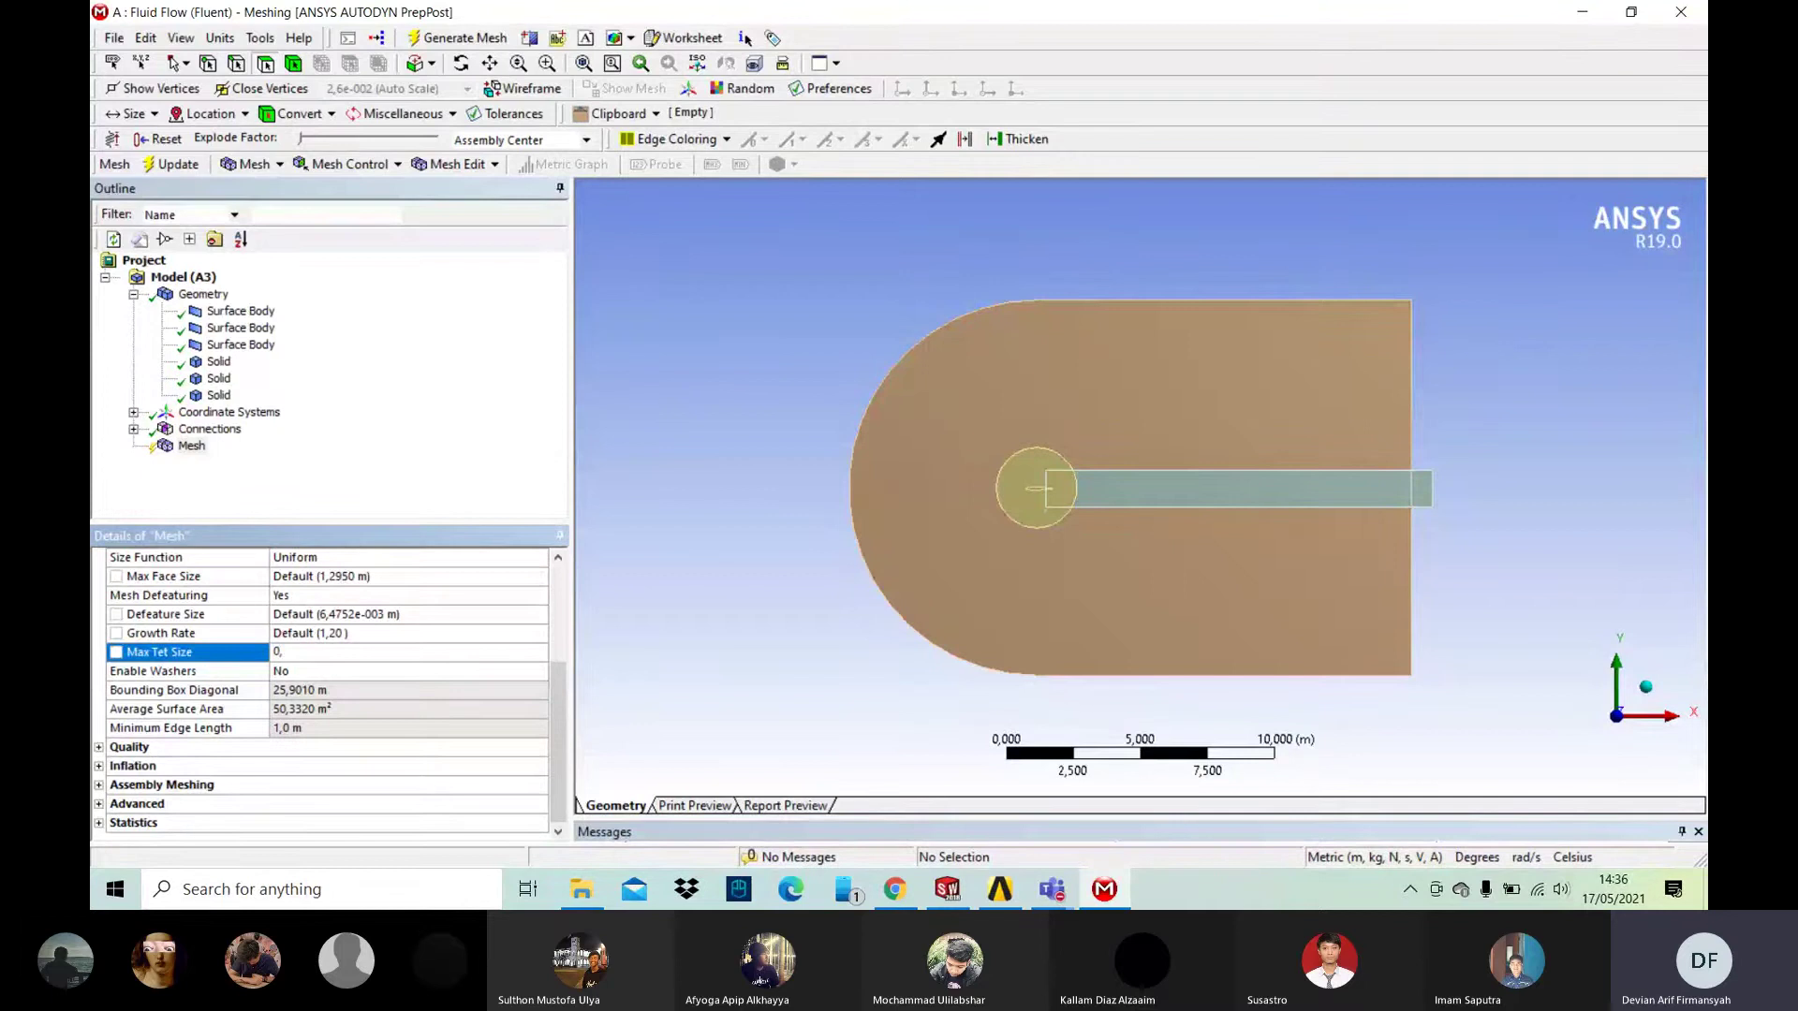
{"action": "type", "text": "0"}
{"action": "key", "text": "BackSpace"}
{"action": "type", "text": "15"}
{"action": "key", "text": "Return"}
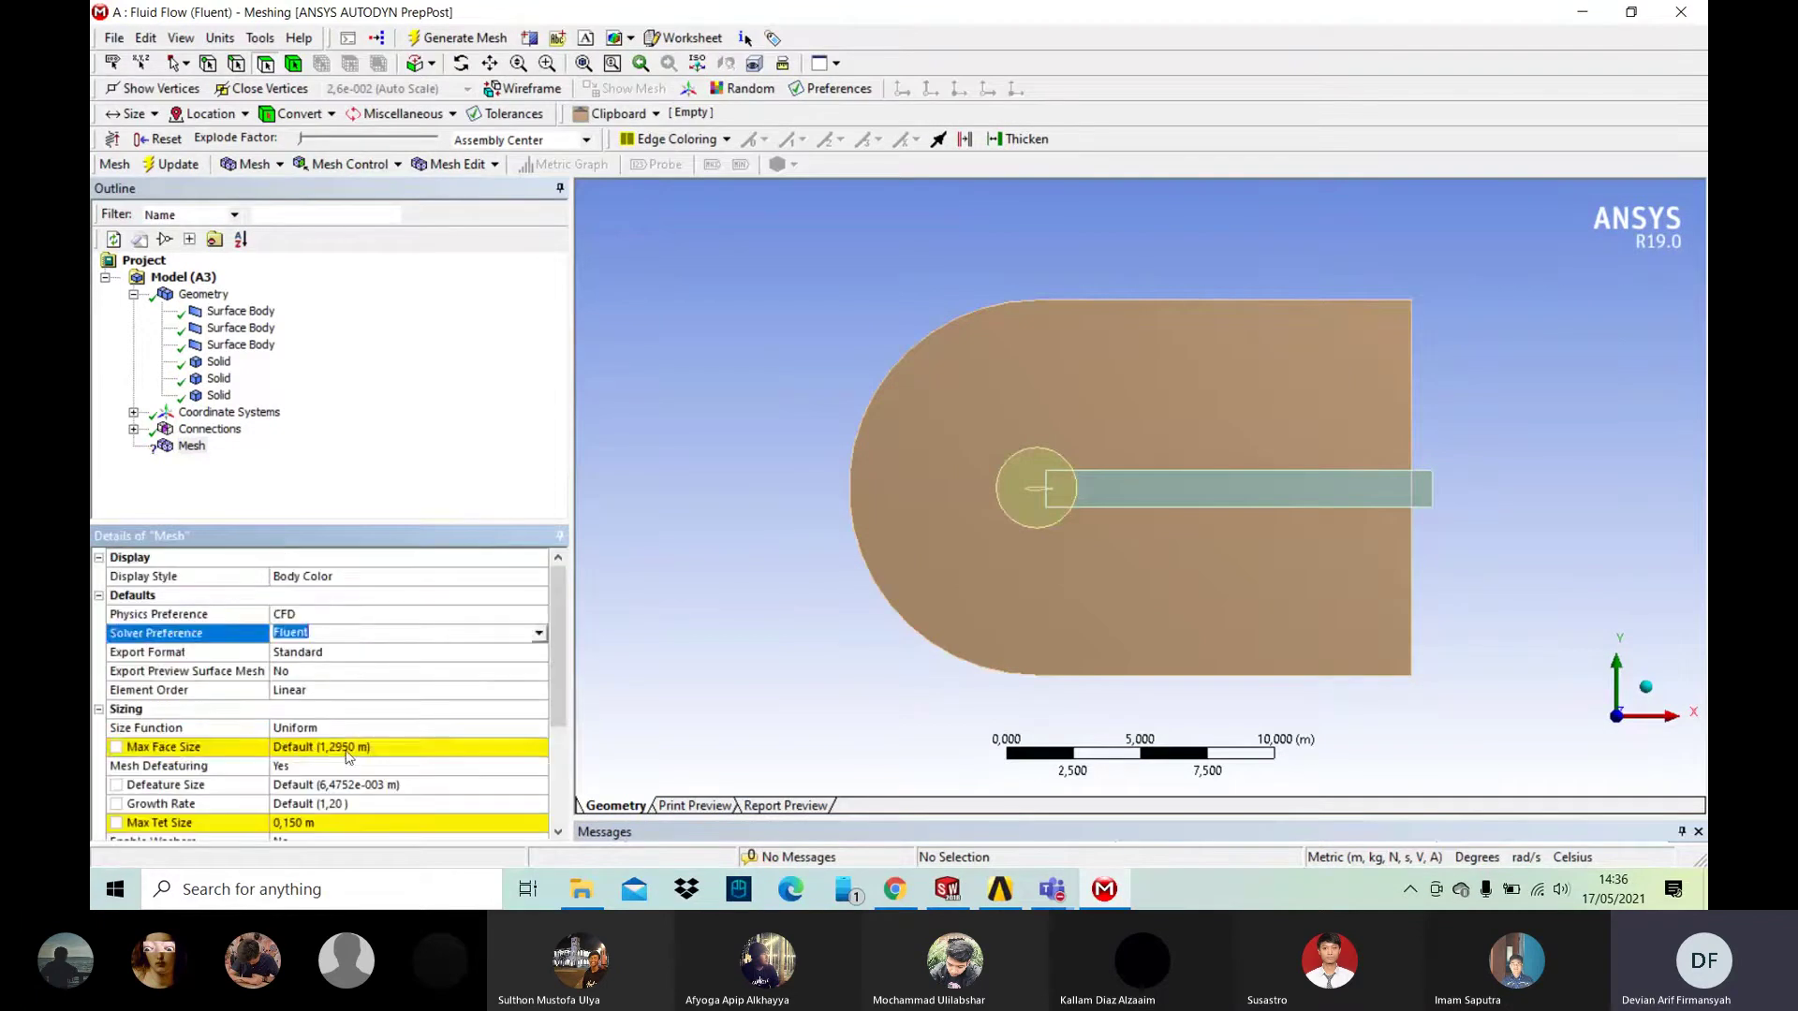
Step: Set the maximum face size in the global mesh sizing to 0,15 m and generate the mesh for all bodies
{"action": "left_click", "coordinate": [346, 749]}
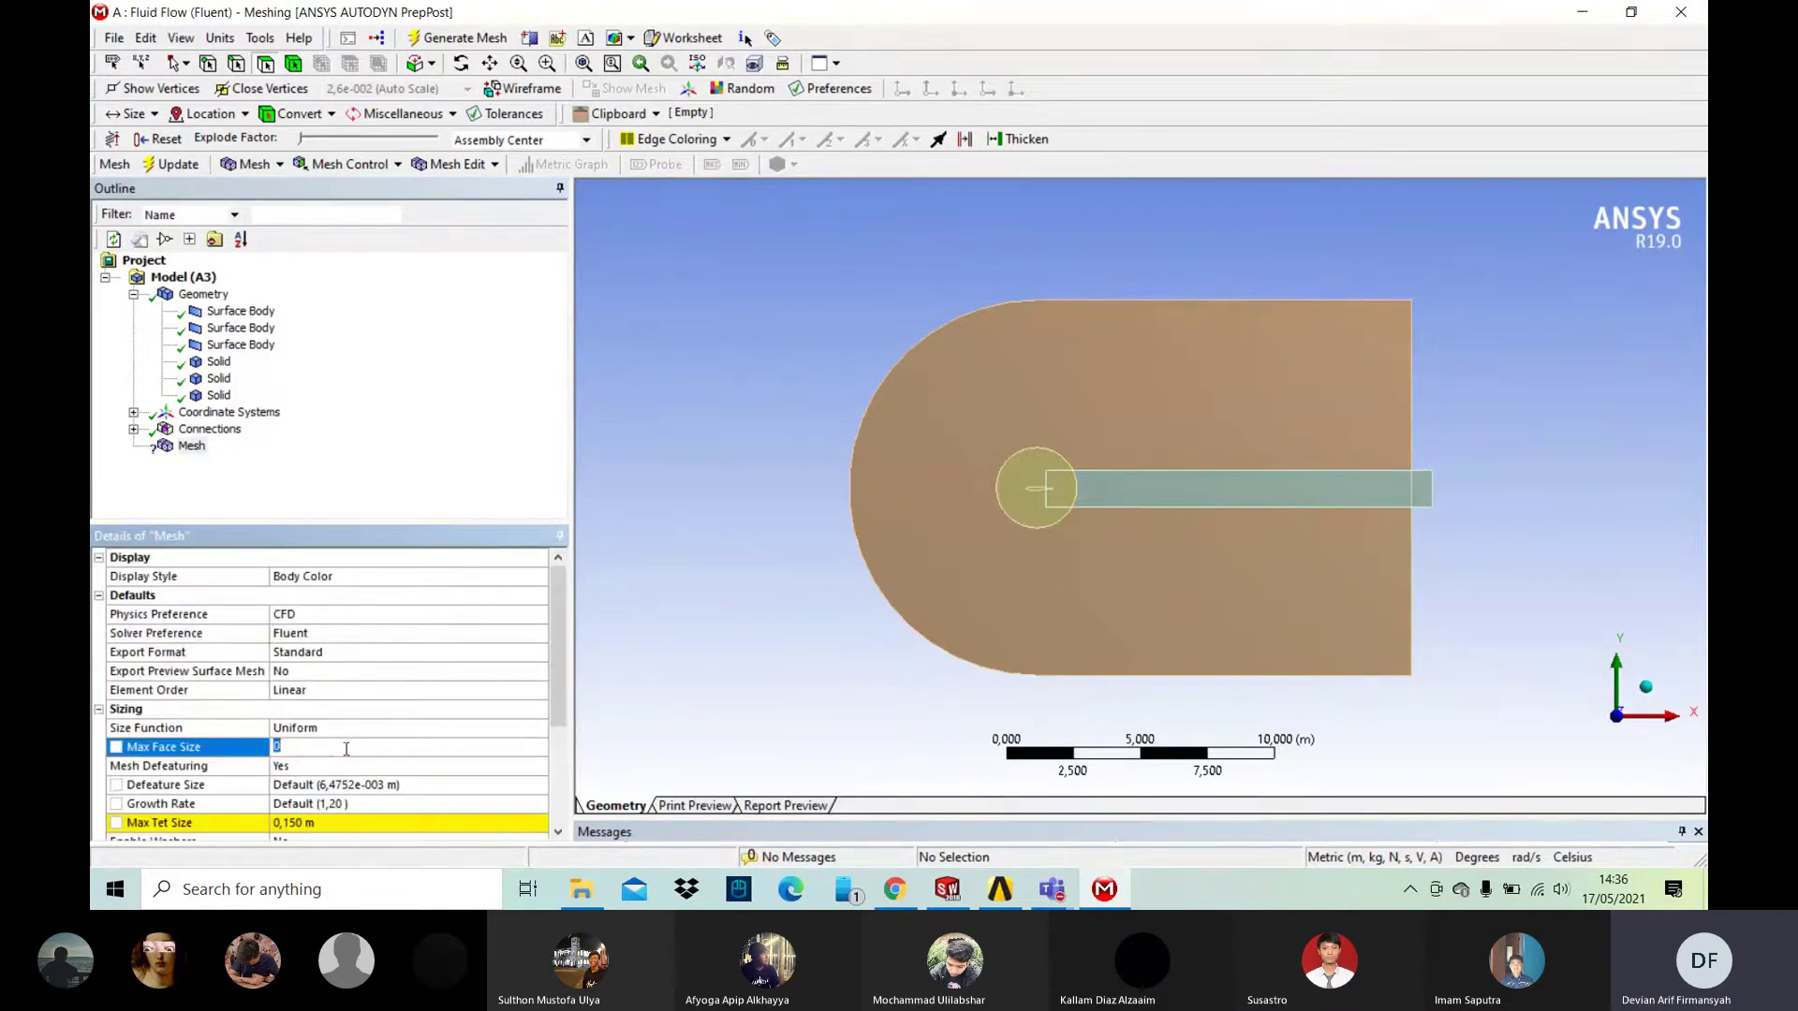
{"action": "type", "text": "0,15"}
{"action": "left_click", "coordinate": [476, 486]}
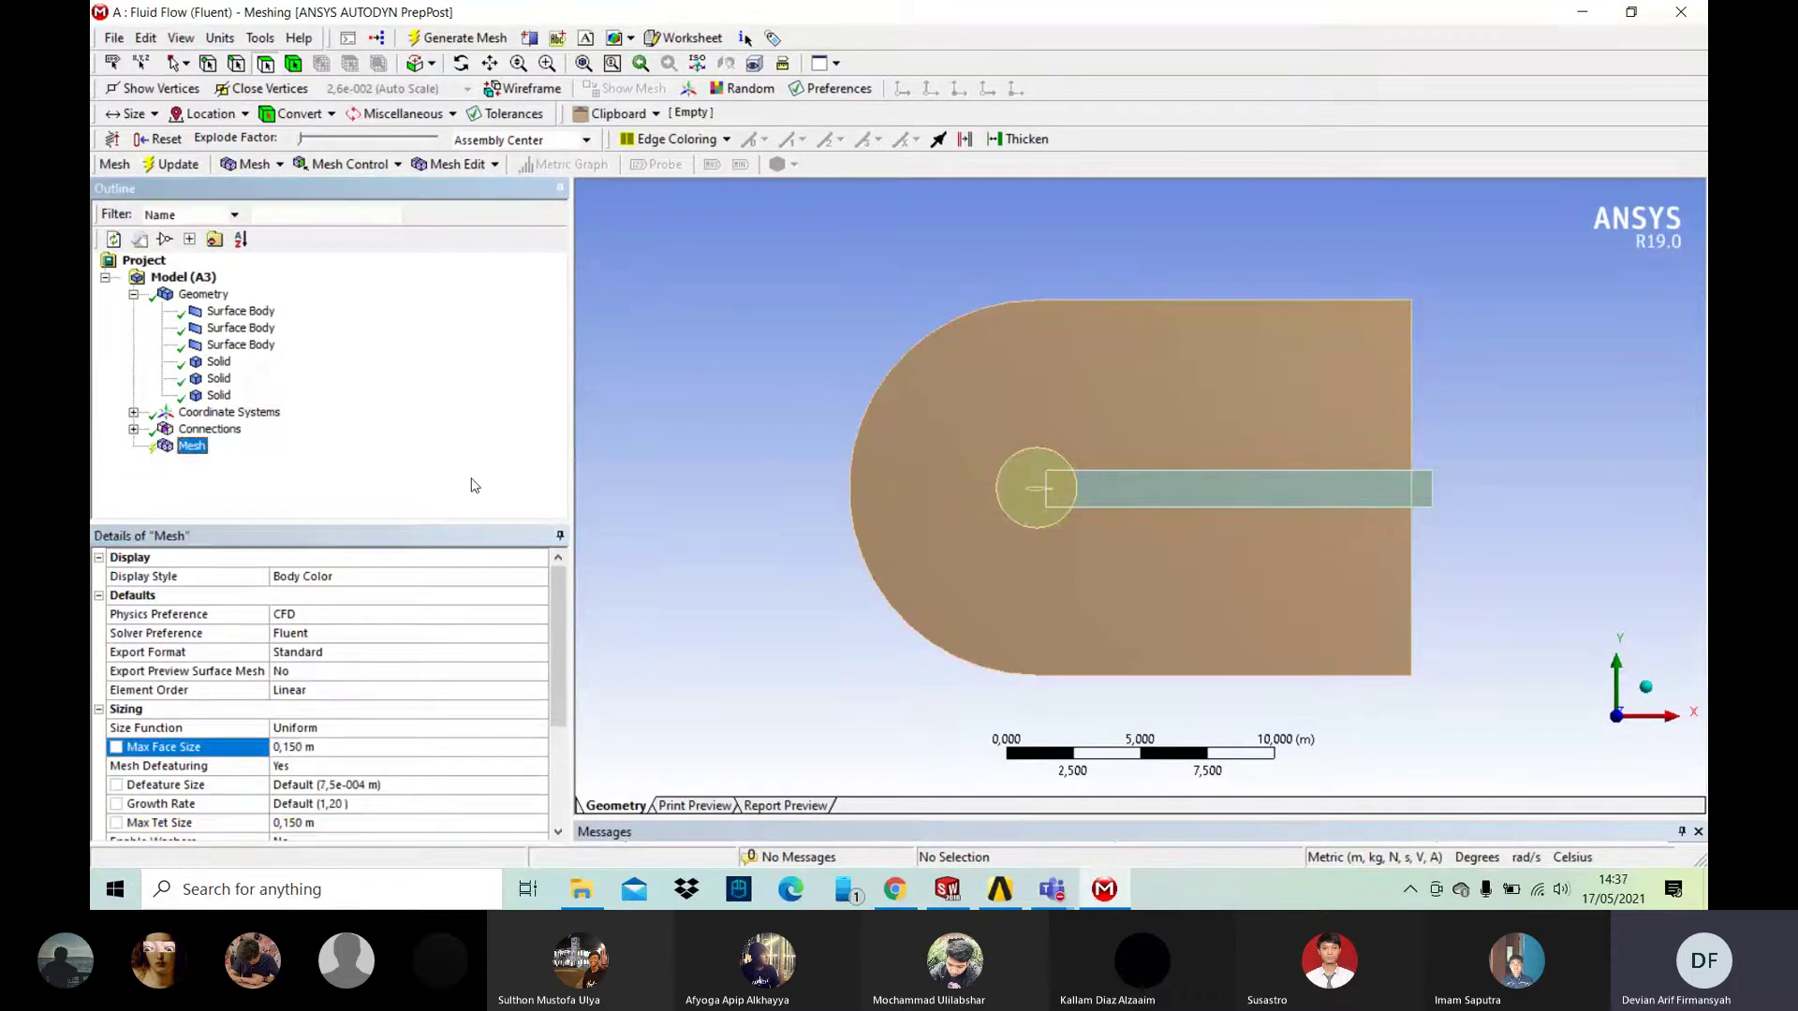
{"action": "scroll", "coordinate": [549, 607], "scroll_direction": "down", "scroll_amount": 3}
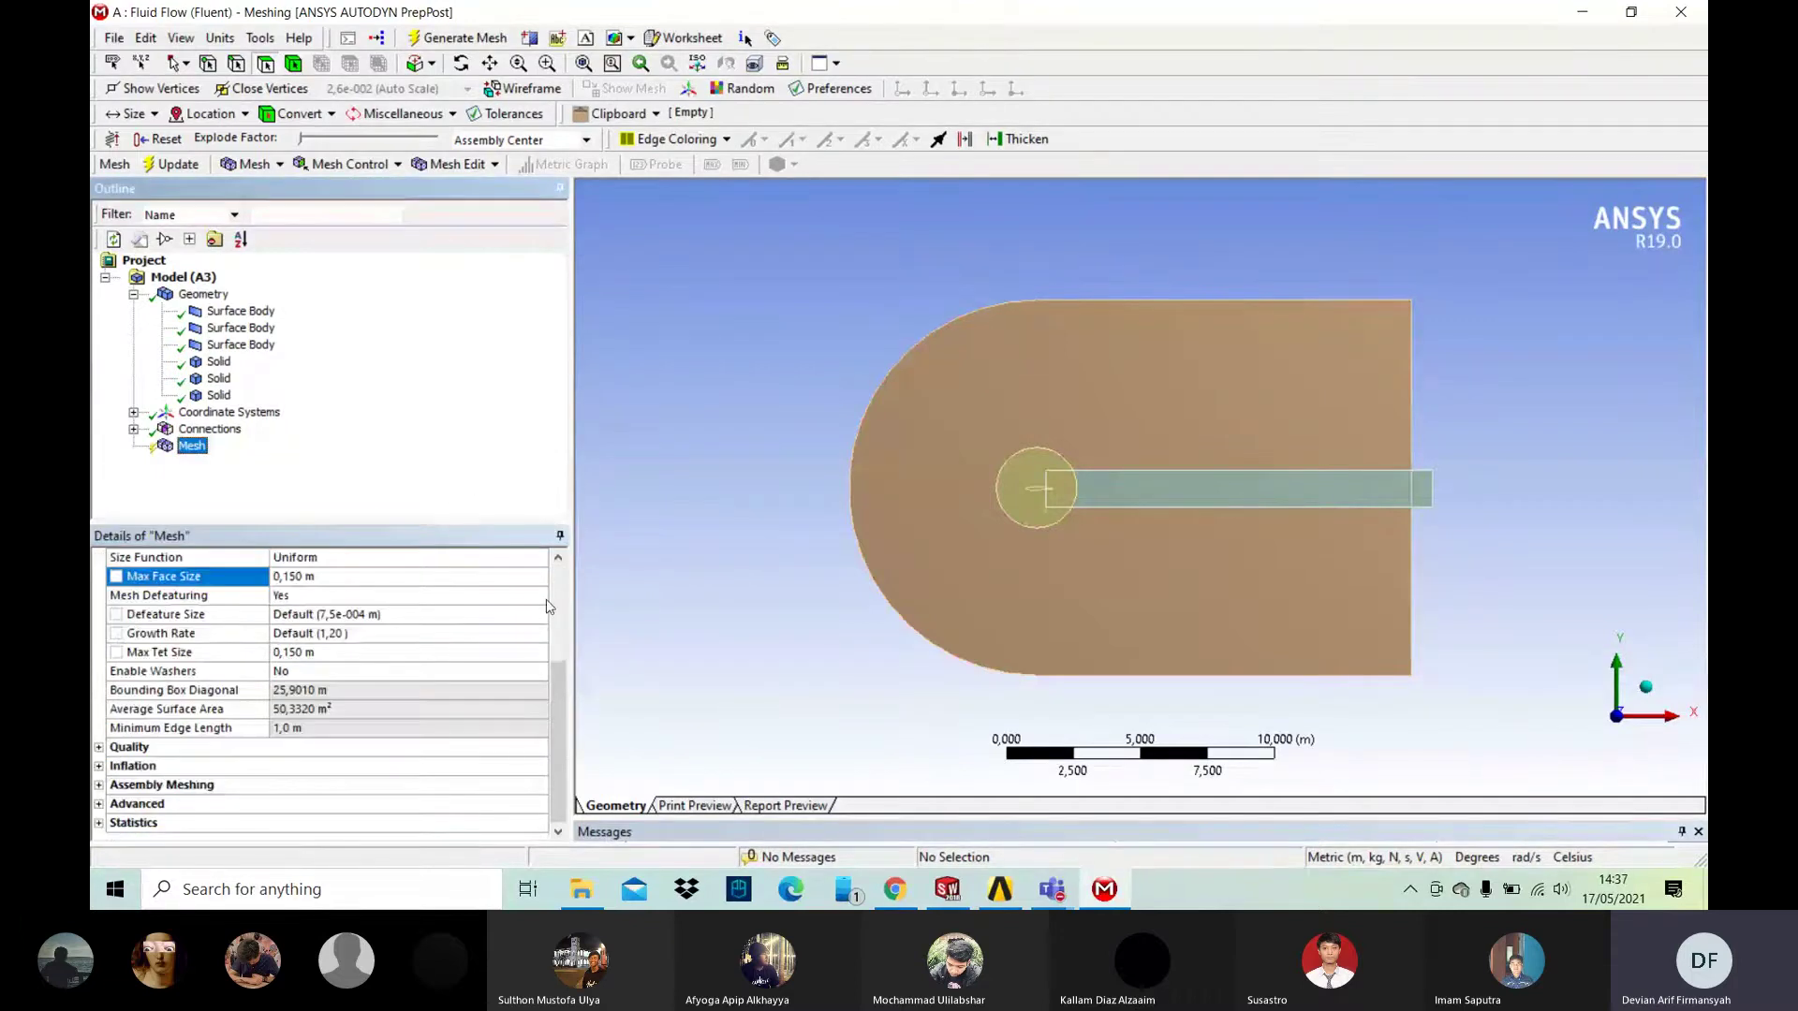
{"action": "scroll", "coordinate": [550, 607], "scroll_direction": "up", "scroll_amount": 3}
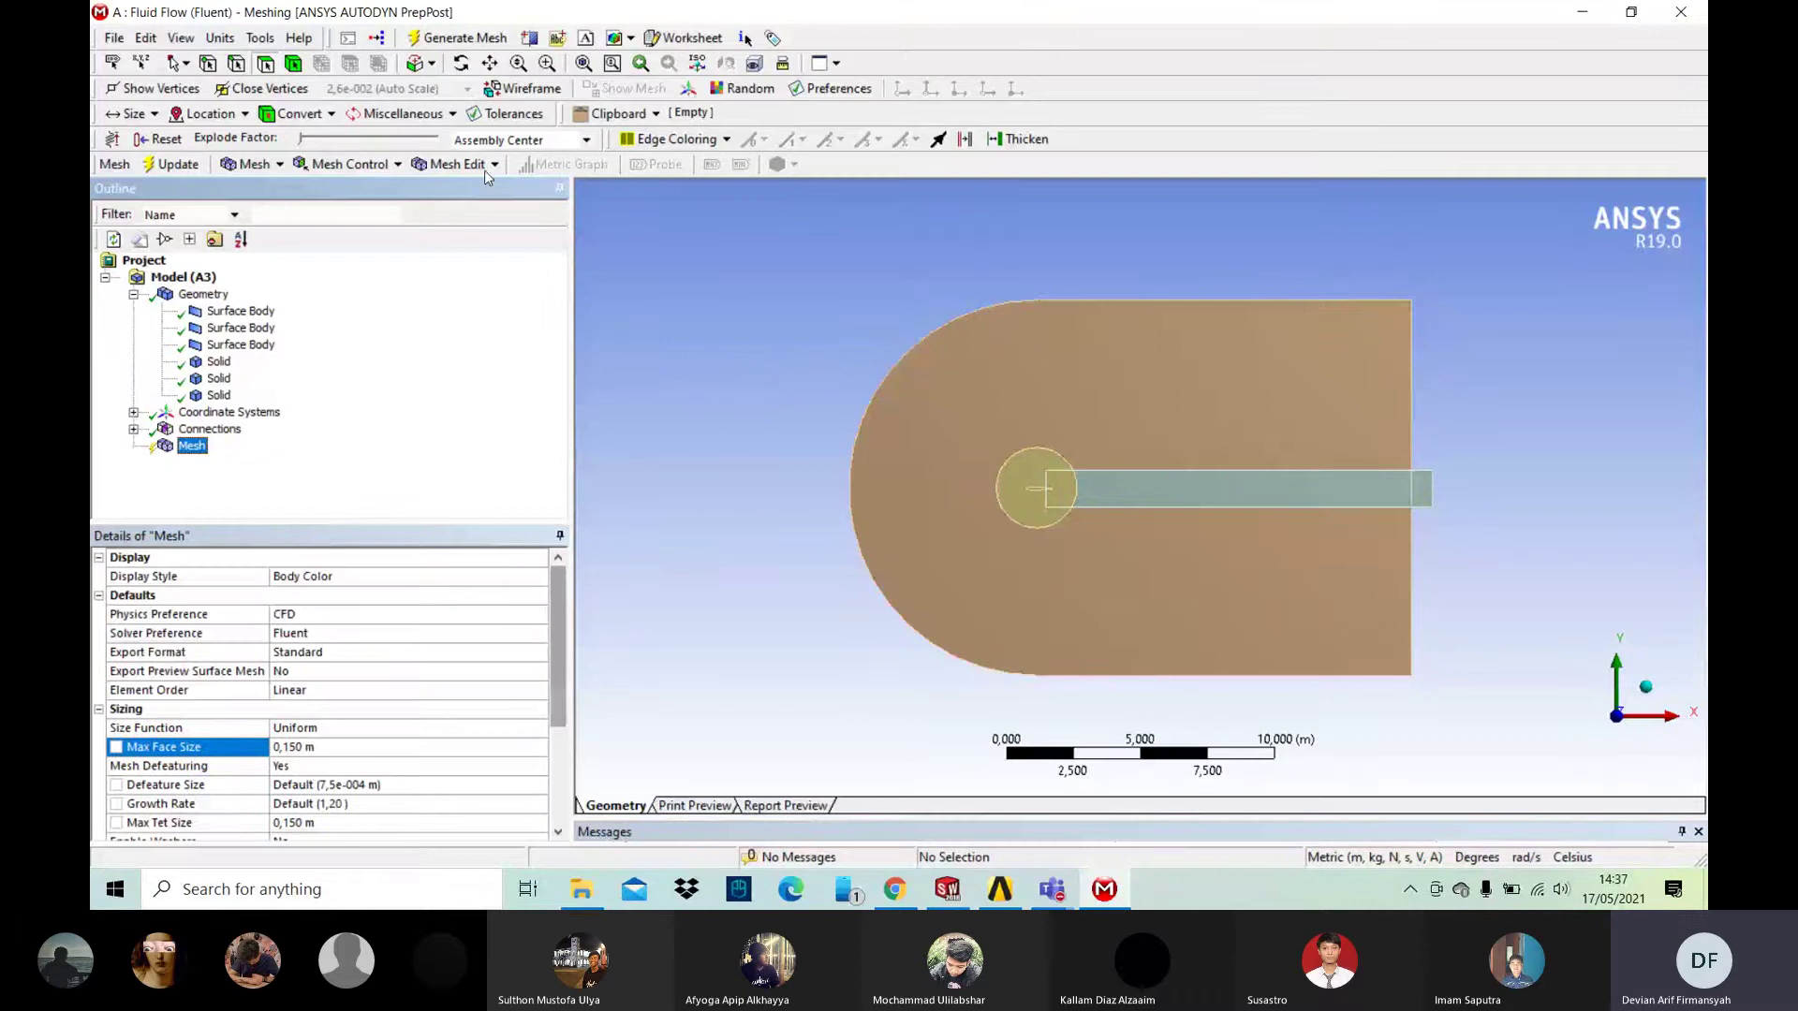
{"action": "left_click", "coordinate": [477, 38]}
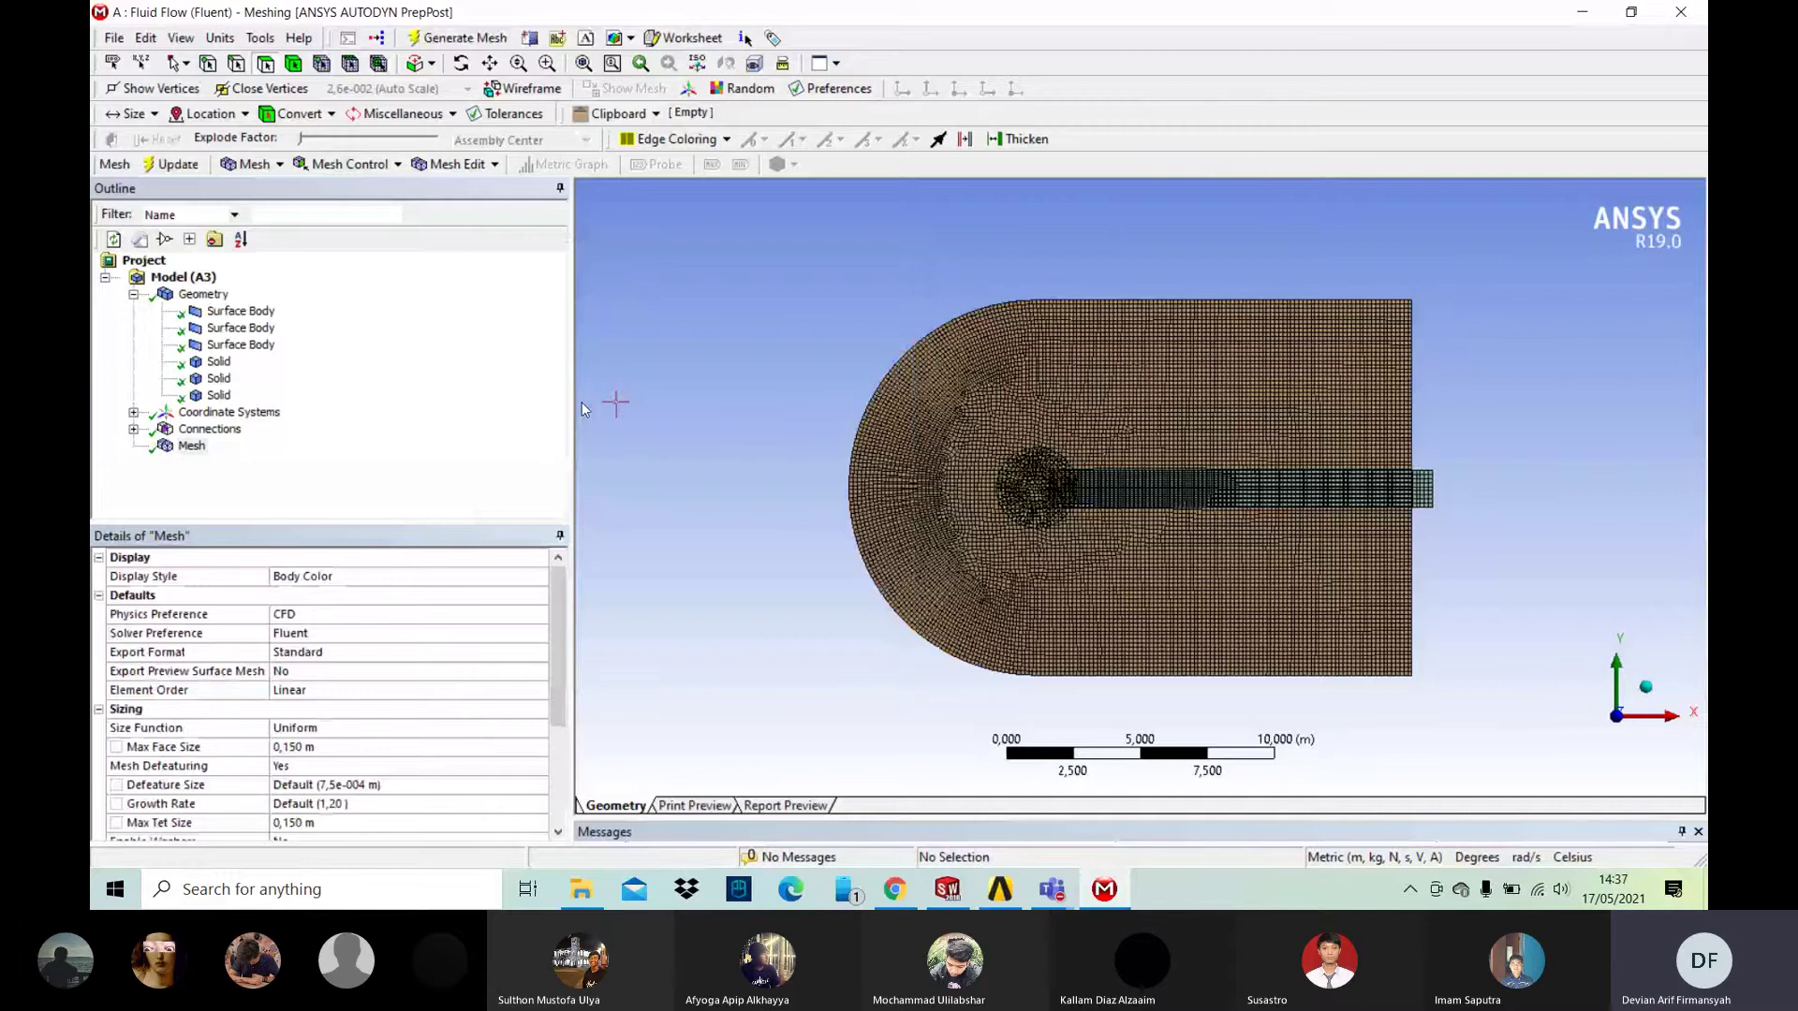
Step: Suppress all three surface bodies in the model geometry
{"action": "middle_click_drag", "start_coordinate": [582, 404], "coordinate": [1010, 525]}
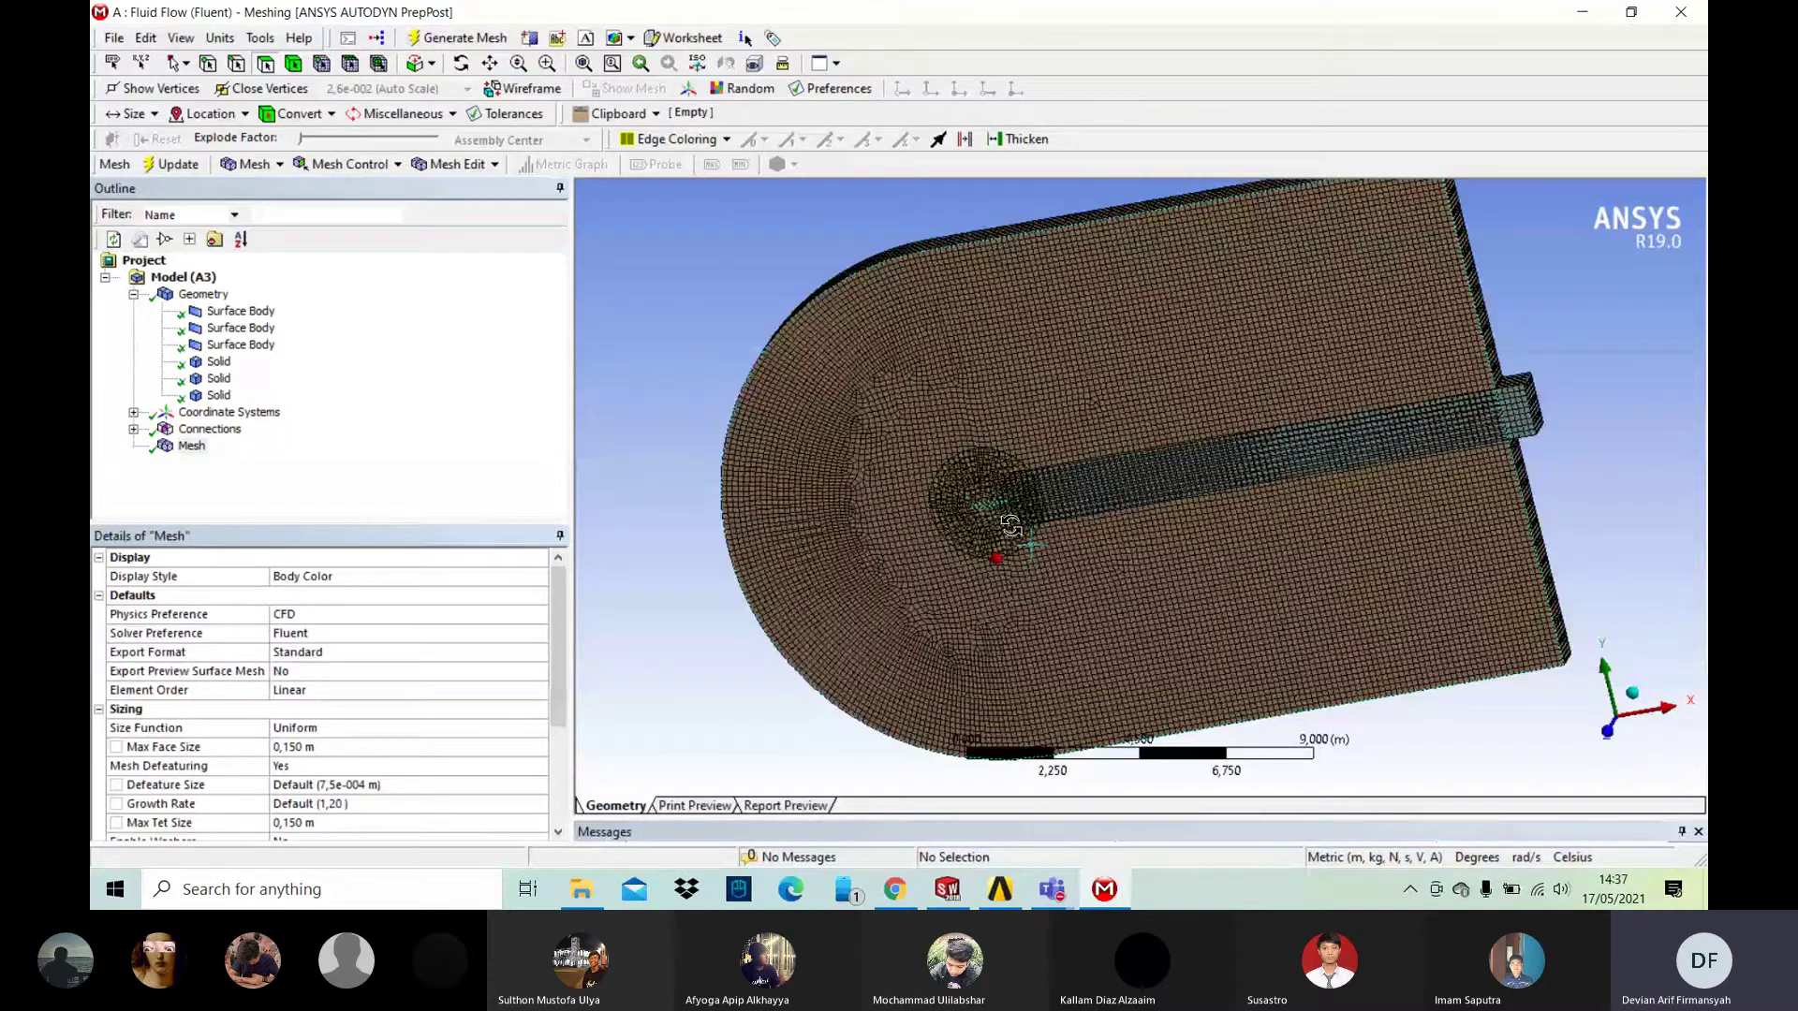
{"action": "scroll", "coordinate": [1027, 480], "scroll_direction": "up", "scroll_amount": 3}
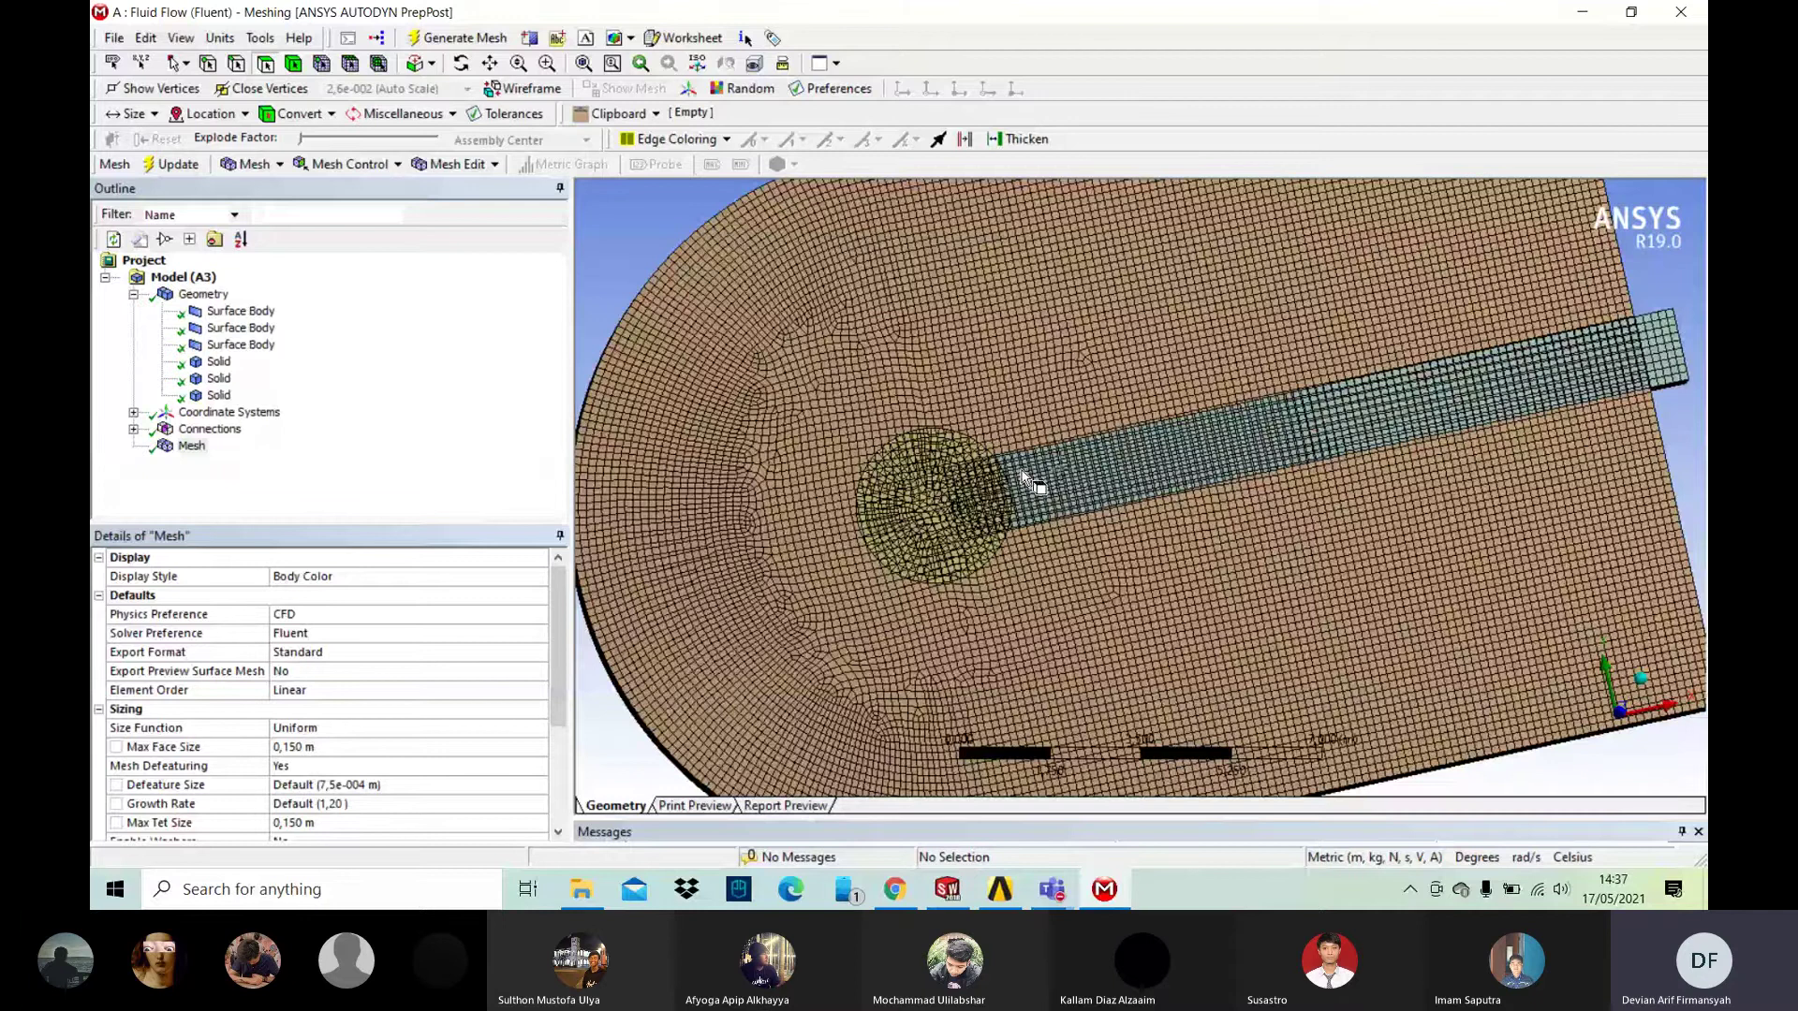
{"action": "right_click", "coordinate": [187, 313]}
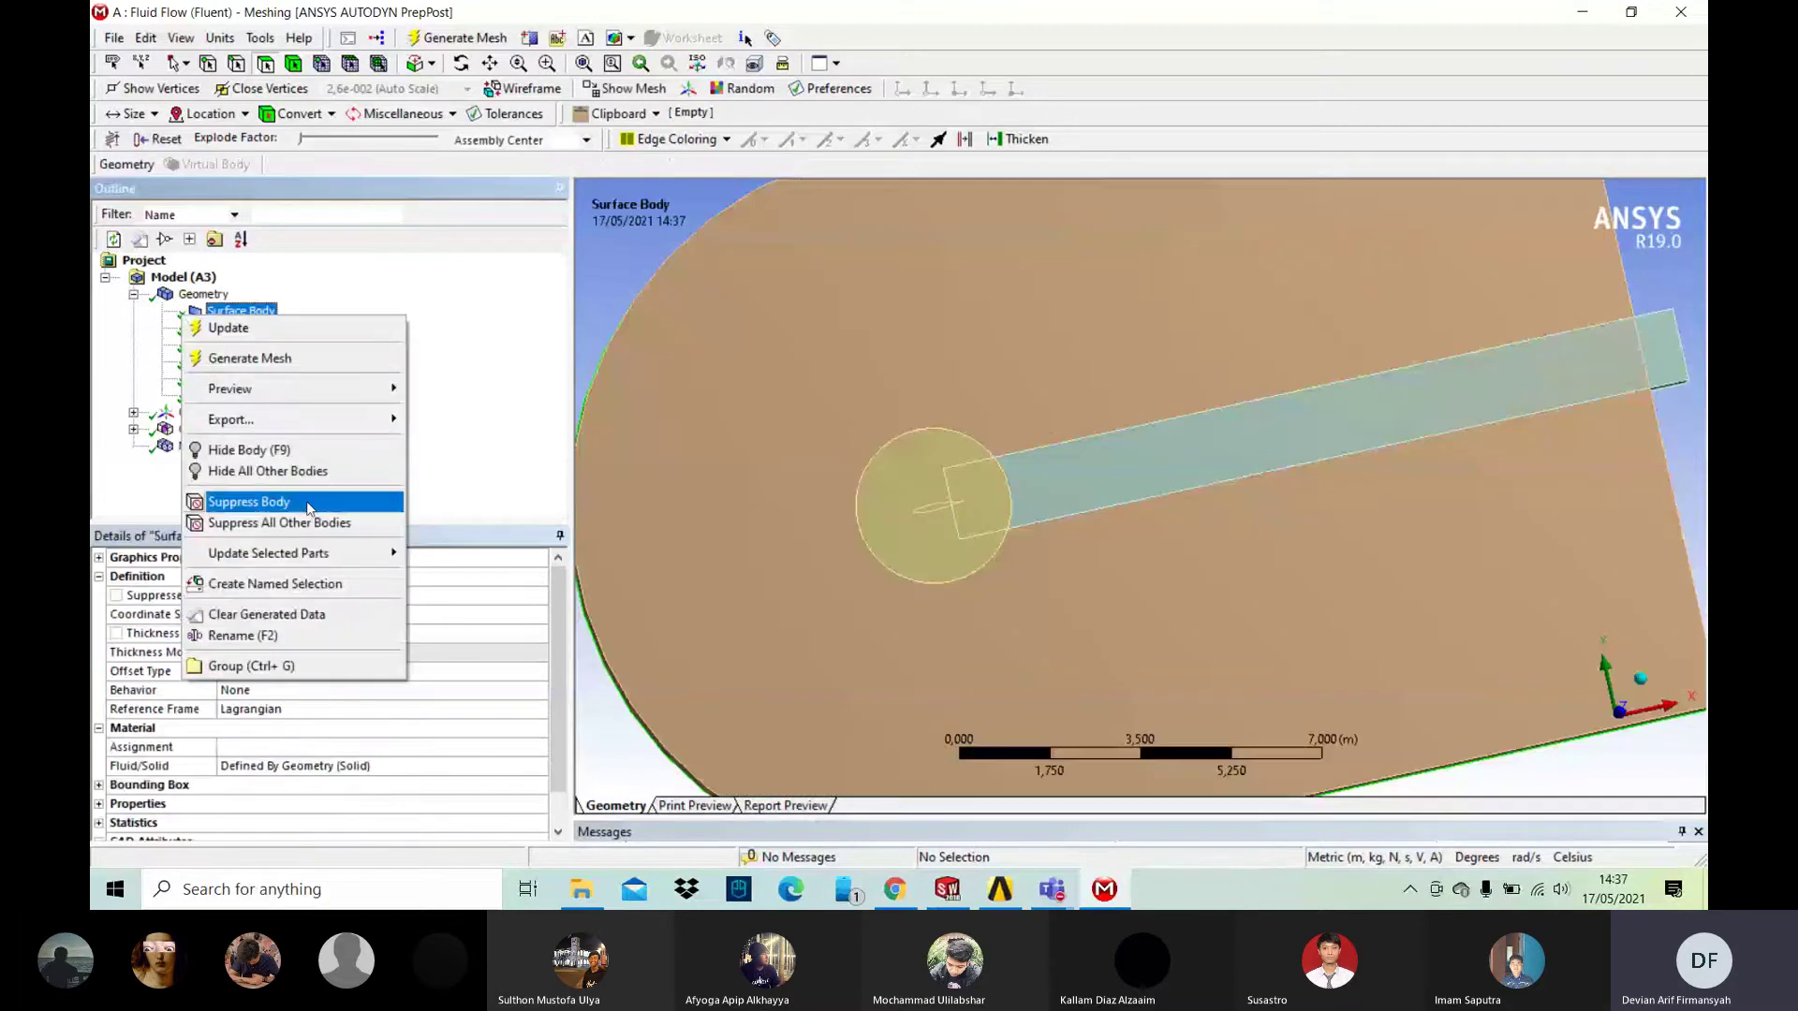
{"action": "left_click", "coordinate": [308, 508]}
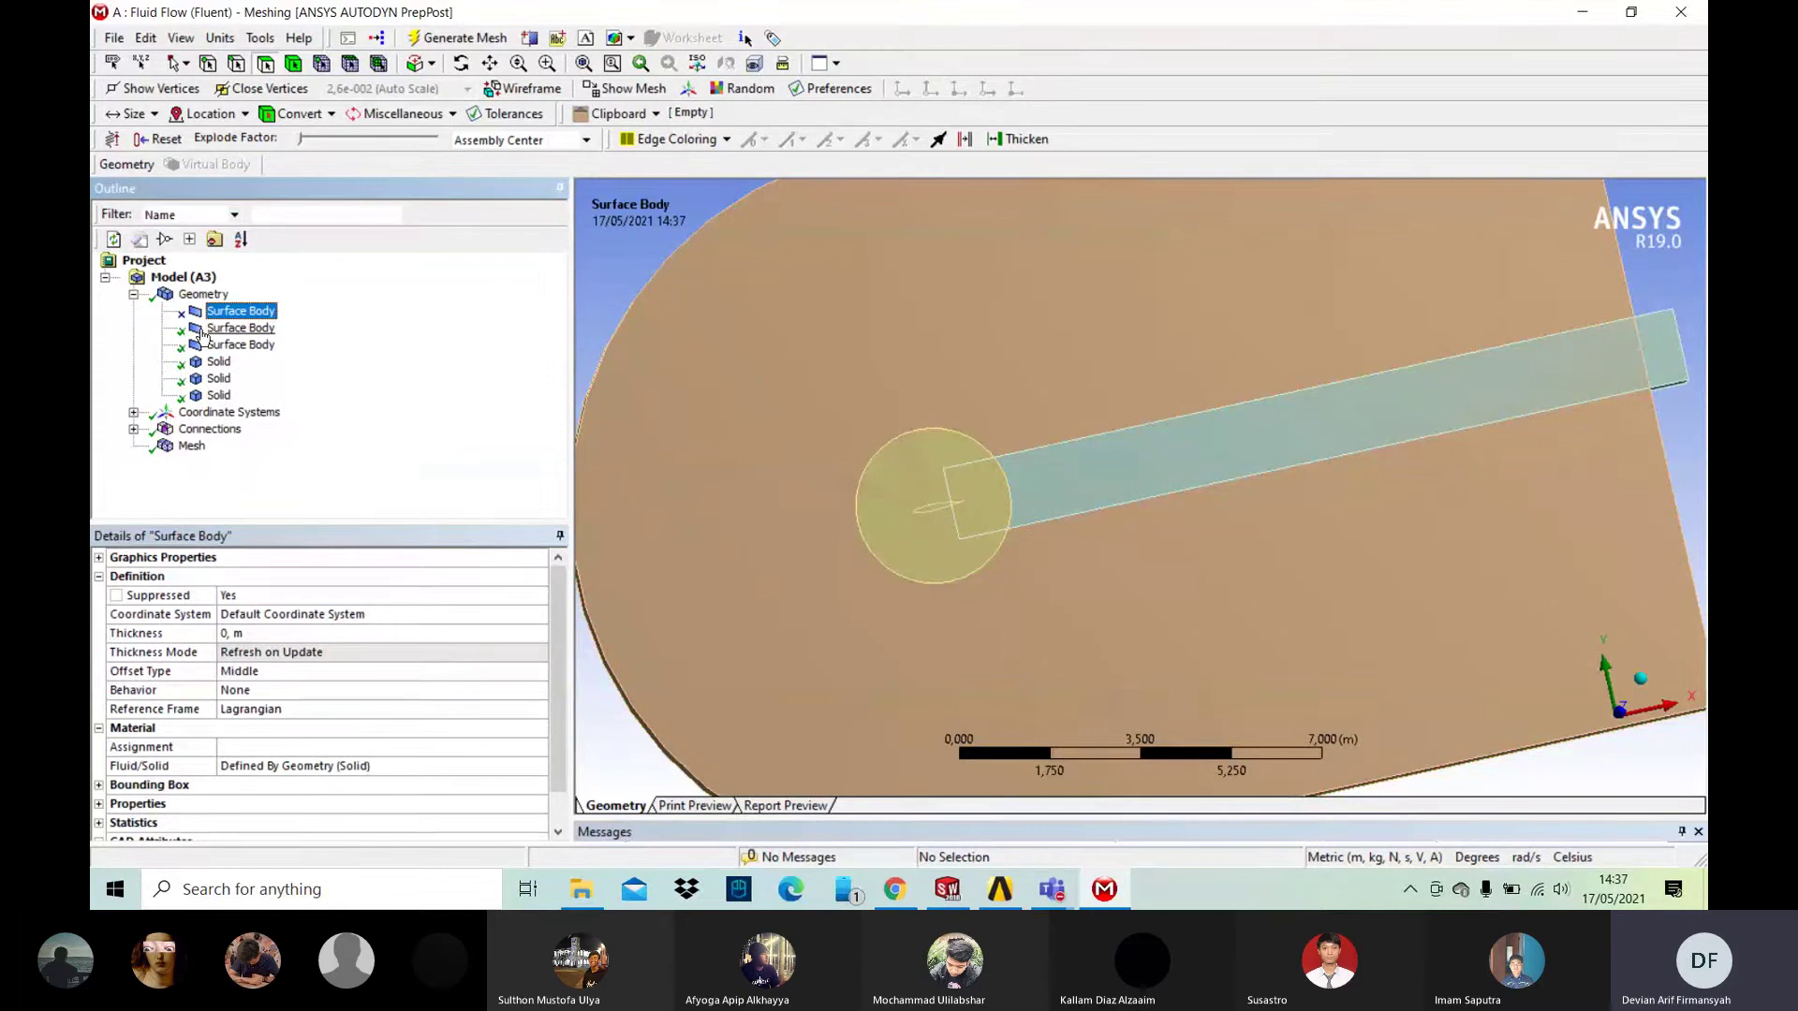
{"action": "right_click", "coordinate": [203, 332]}
{"action": "left_click", "coordinate": [281, 521]}
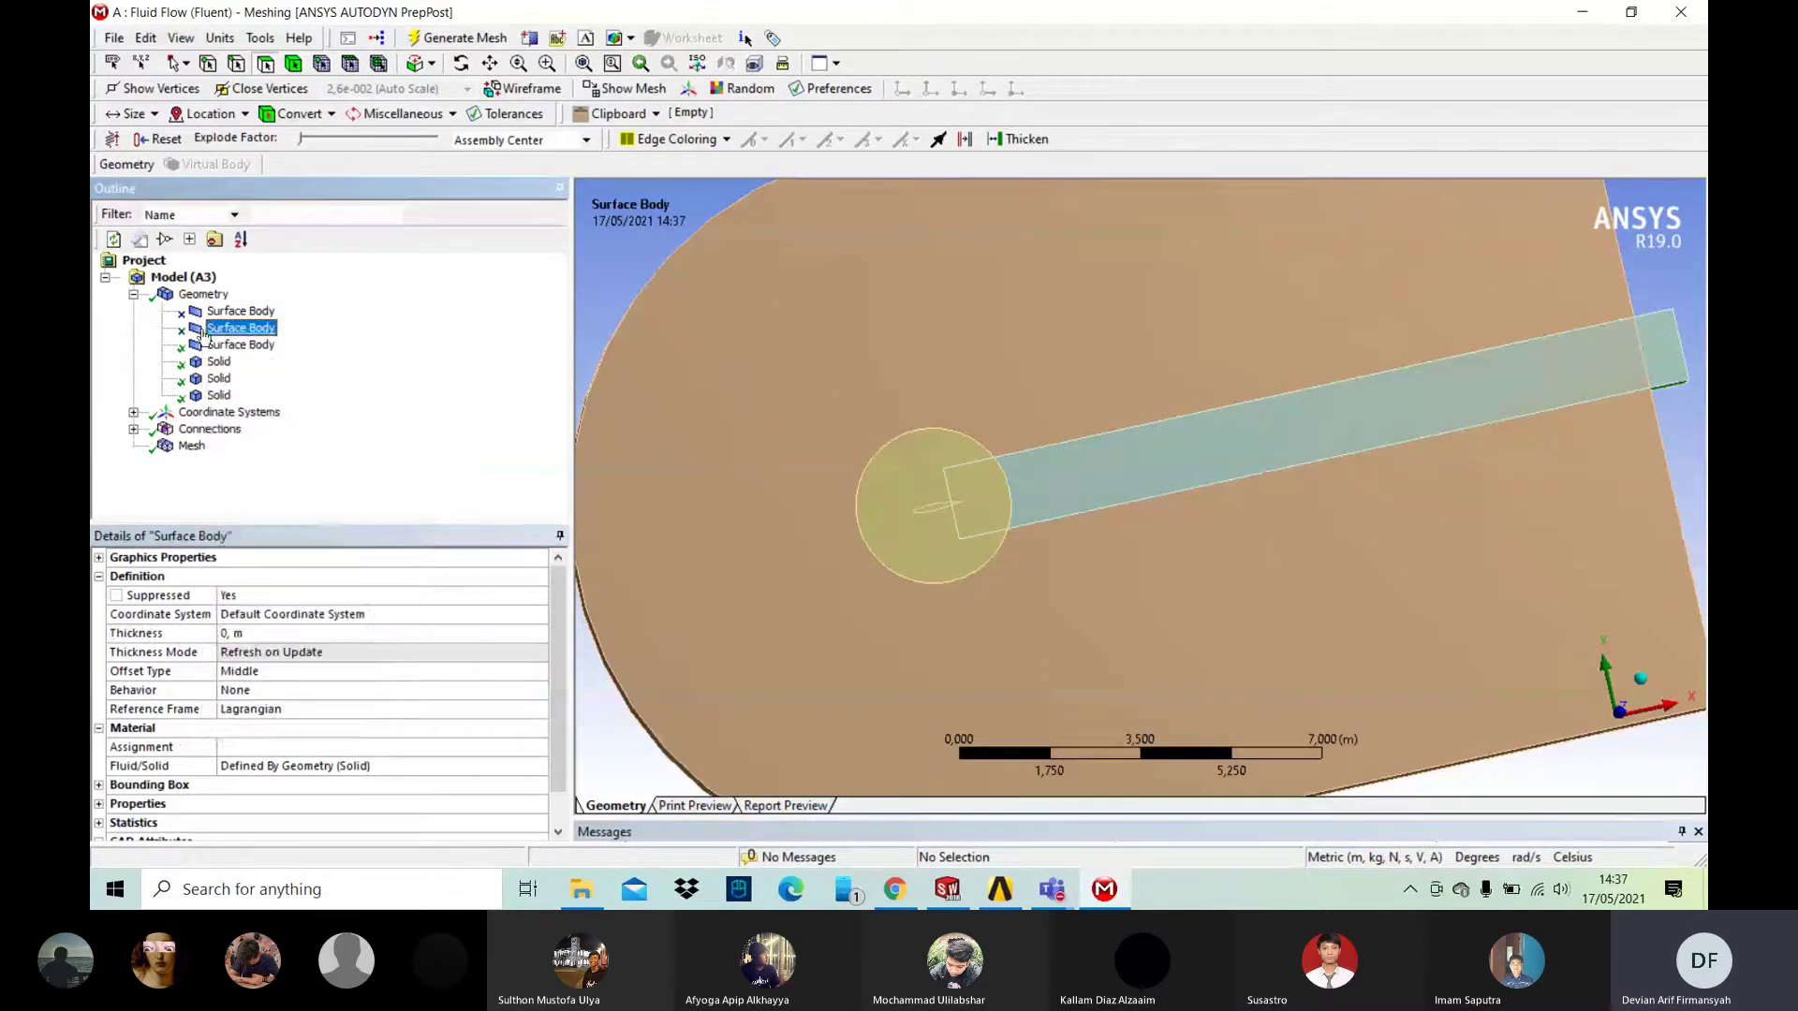
{"action": "right_click", "coordinate": [208, 348]}
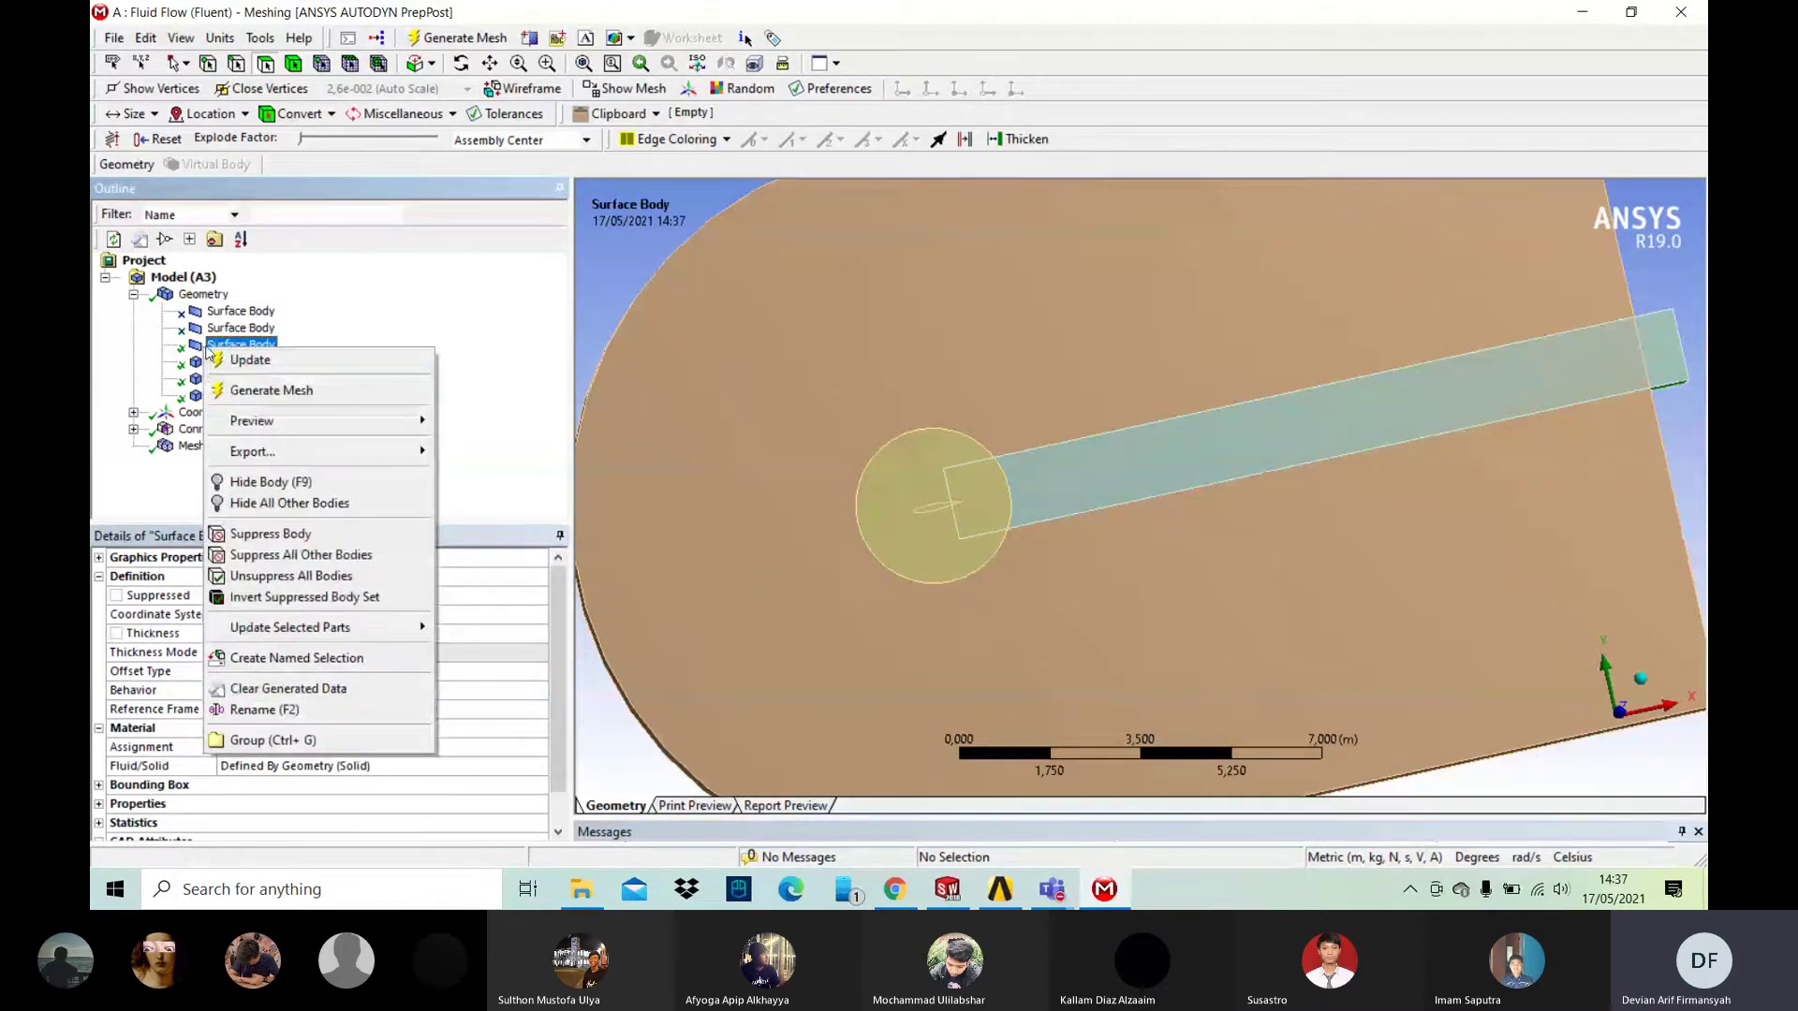
{"action": "left_click", "coordinate": [336, 539]}
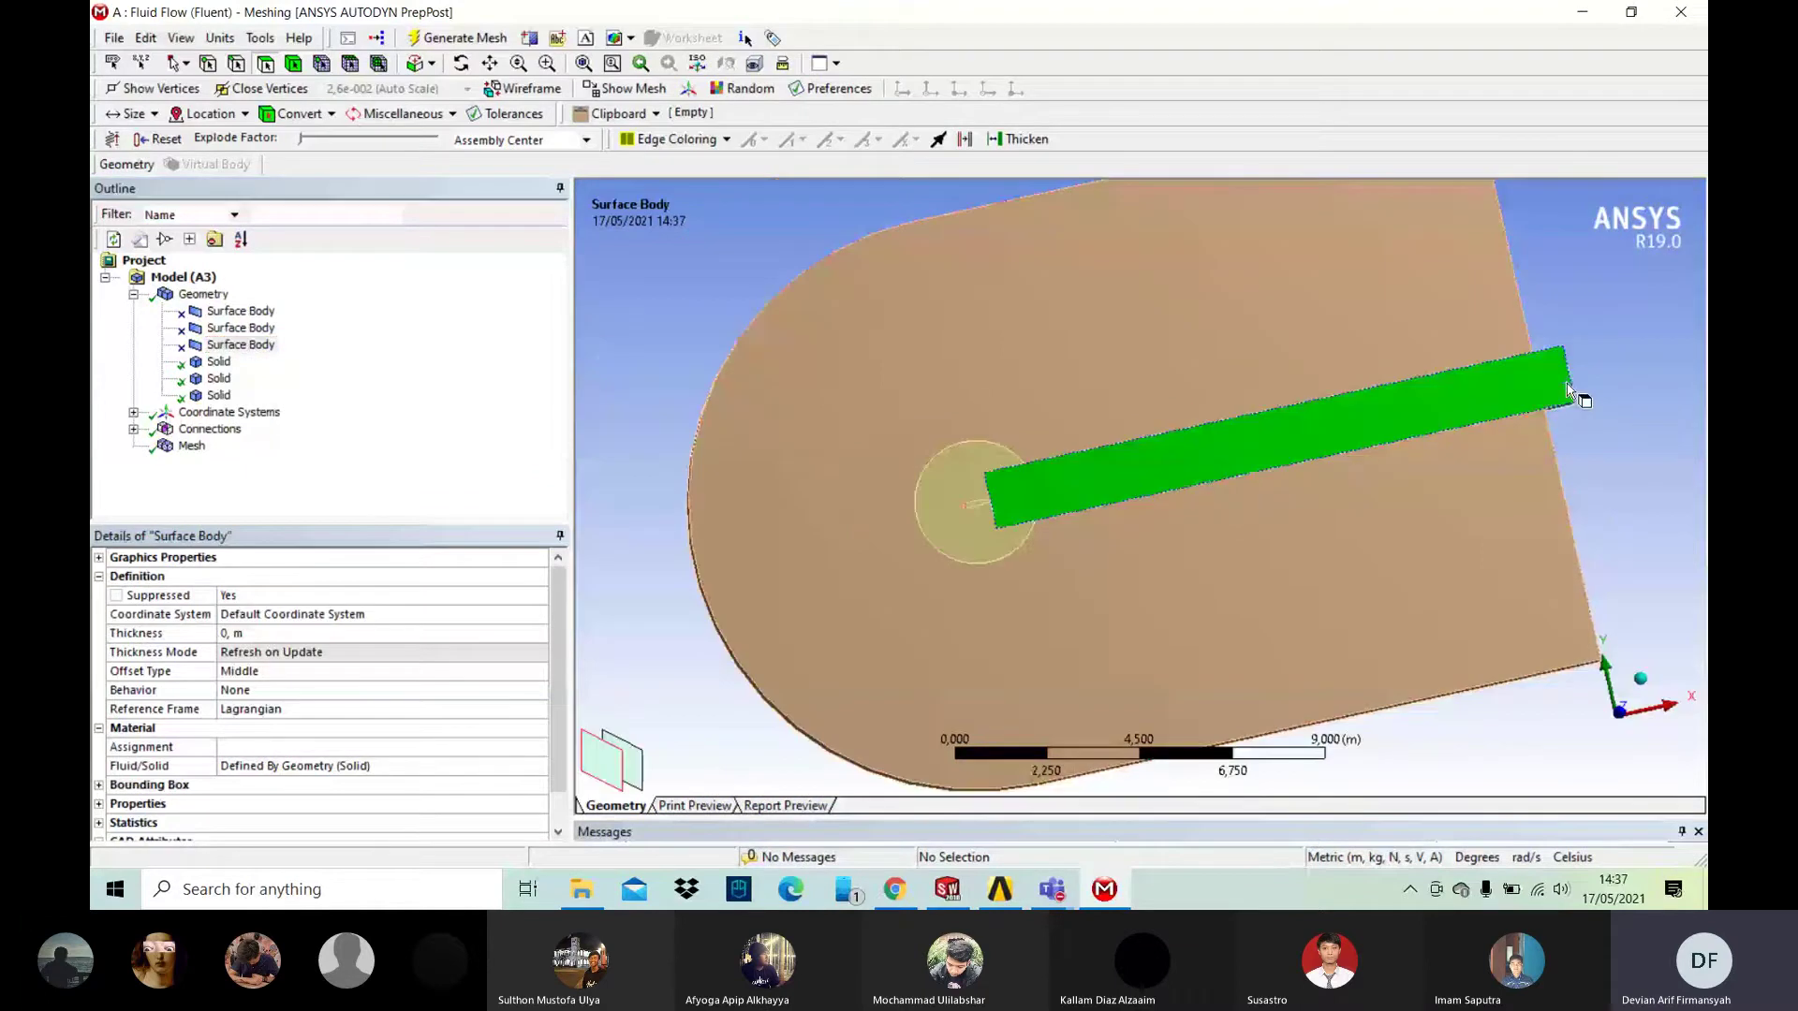
Step: Hide the long rectangular wake solid and the circular solid around the airfoil, leaving the outer domain displayed
{"action": "left_click", "coordinate": [1570, 391]}
{"action": "right_click", "coordinate": [1567, 385]}
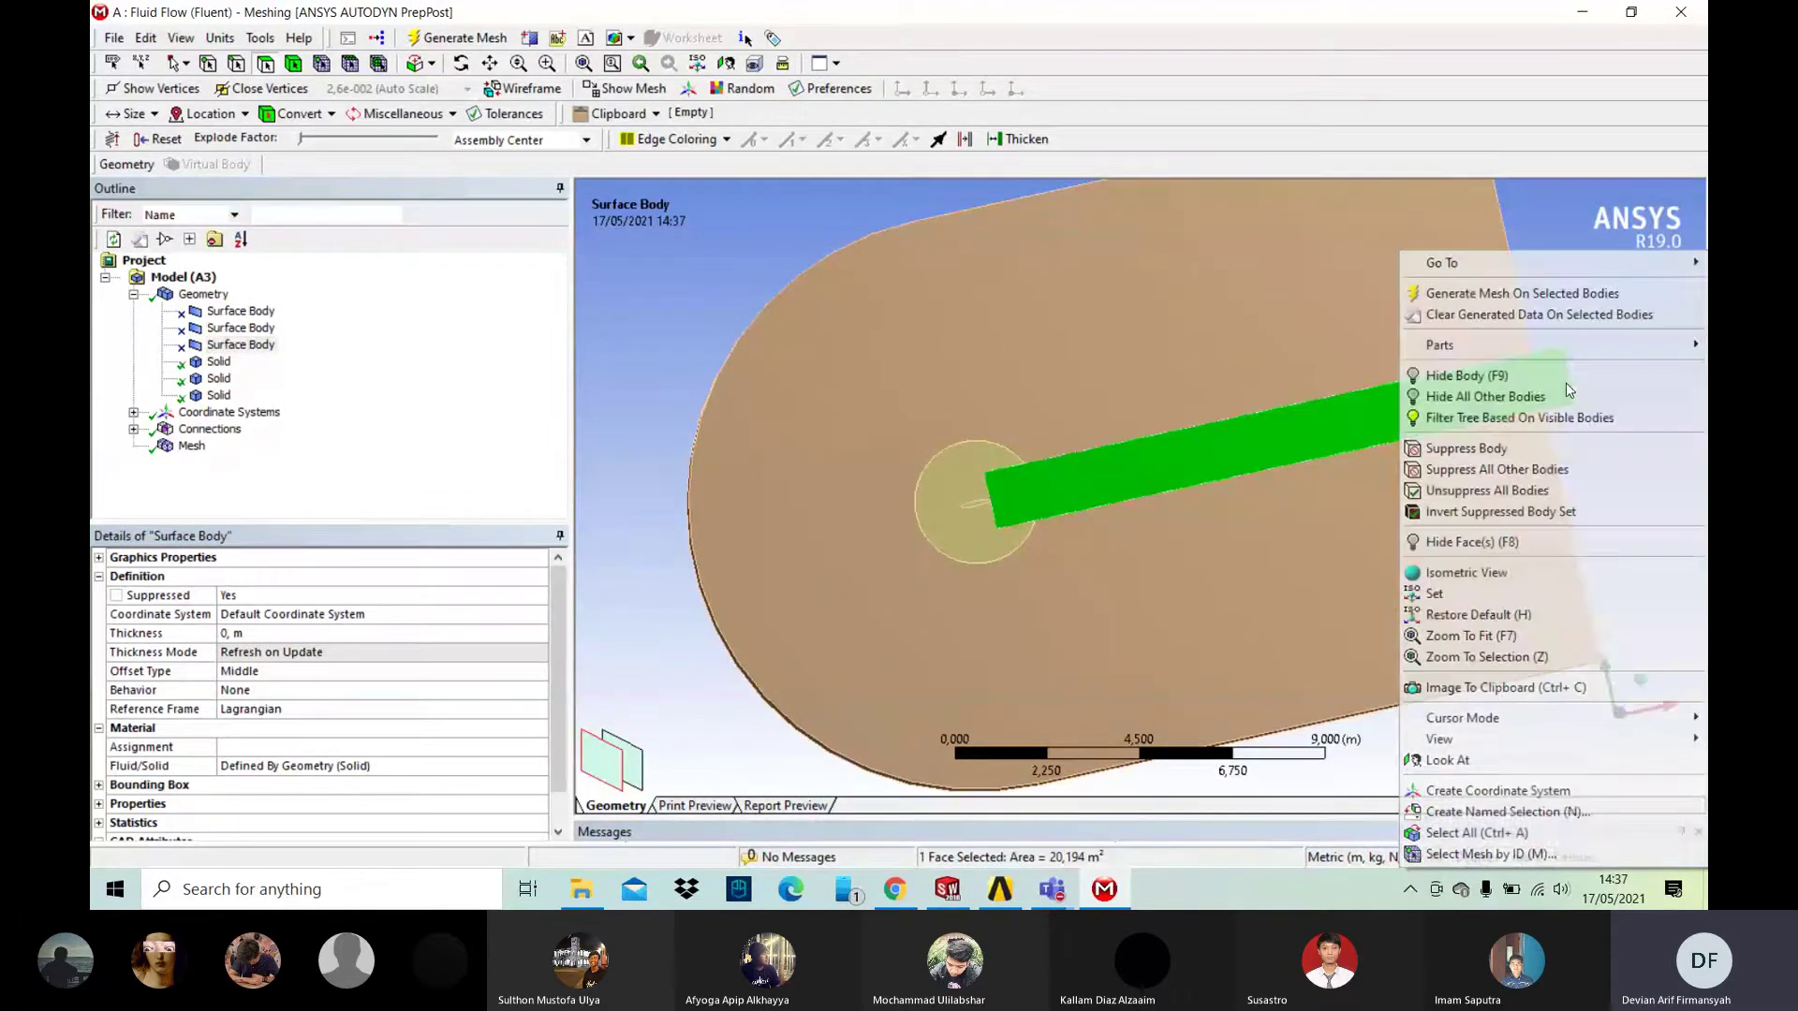
{"action": "left_click", "coordinate": [1498, 360]}
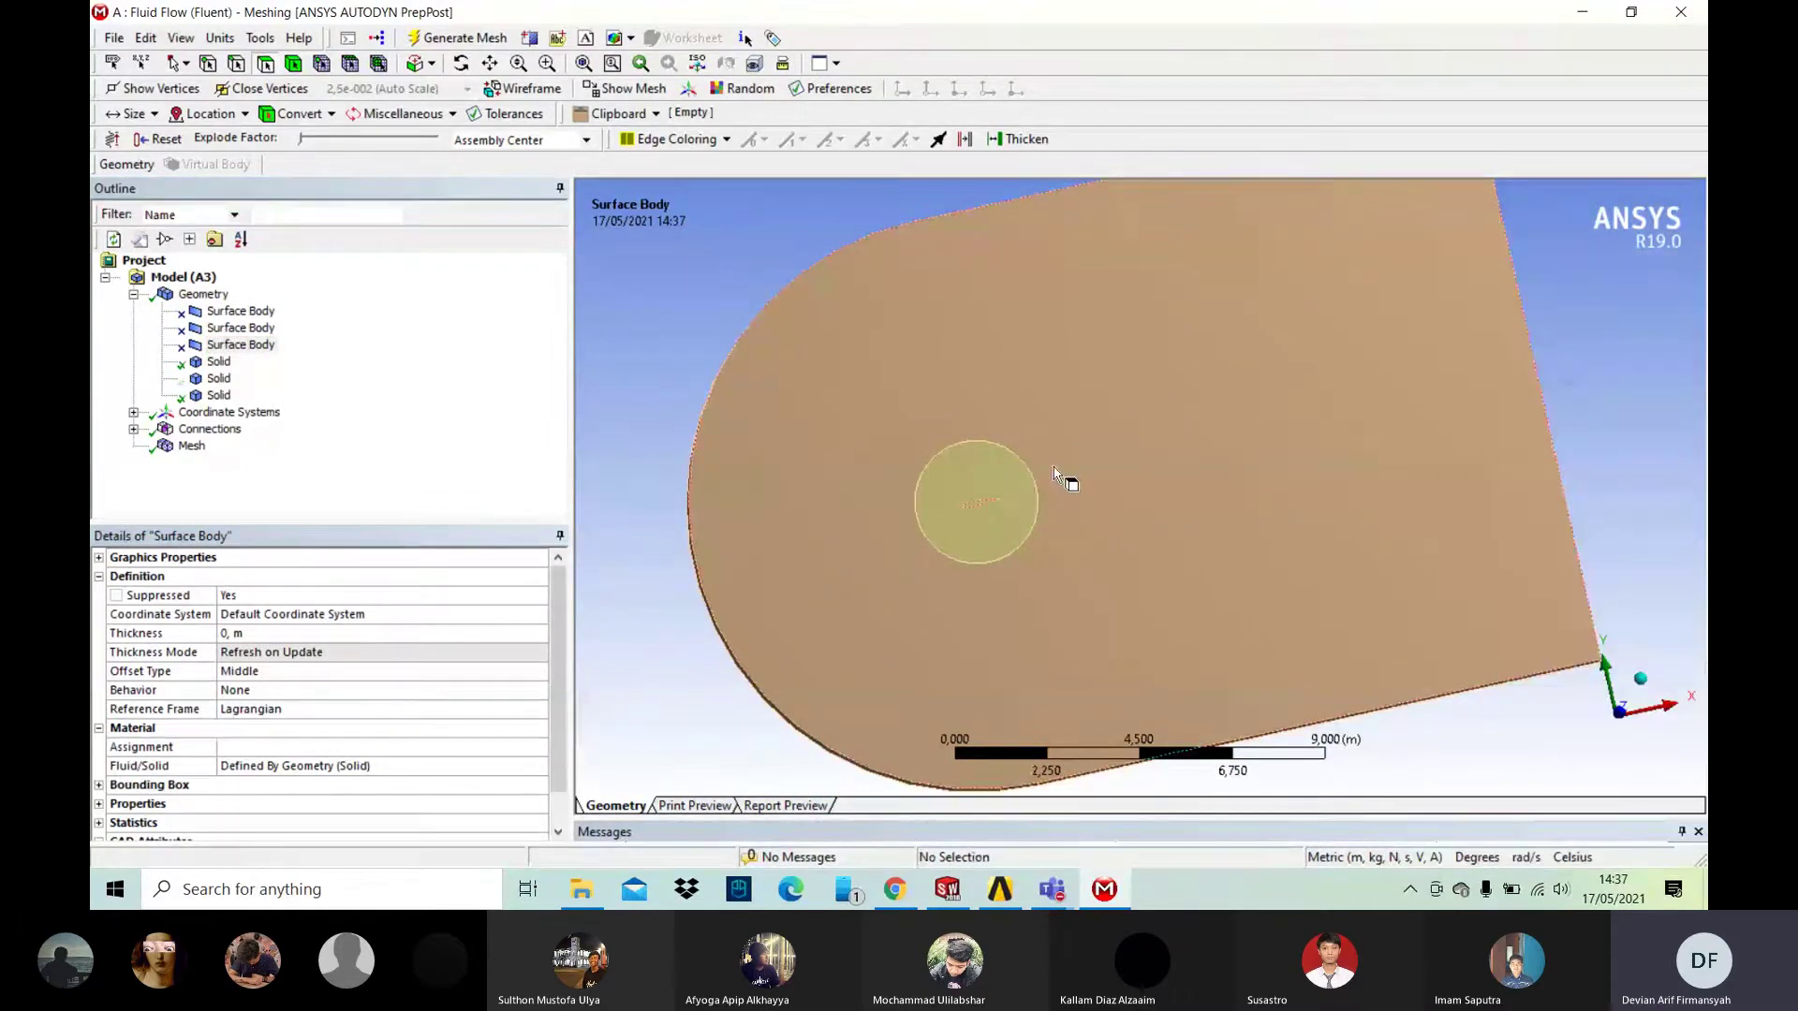
{"action": "left_click", "coordinate": [221, 395]}
{"action": "right_click", "coordinate": [223, 397]}
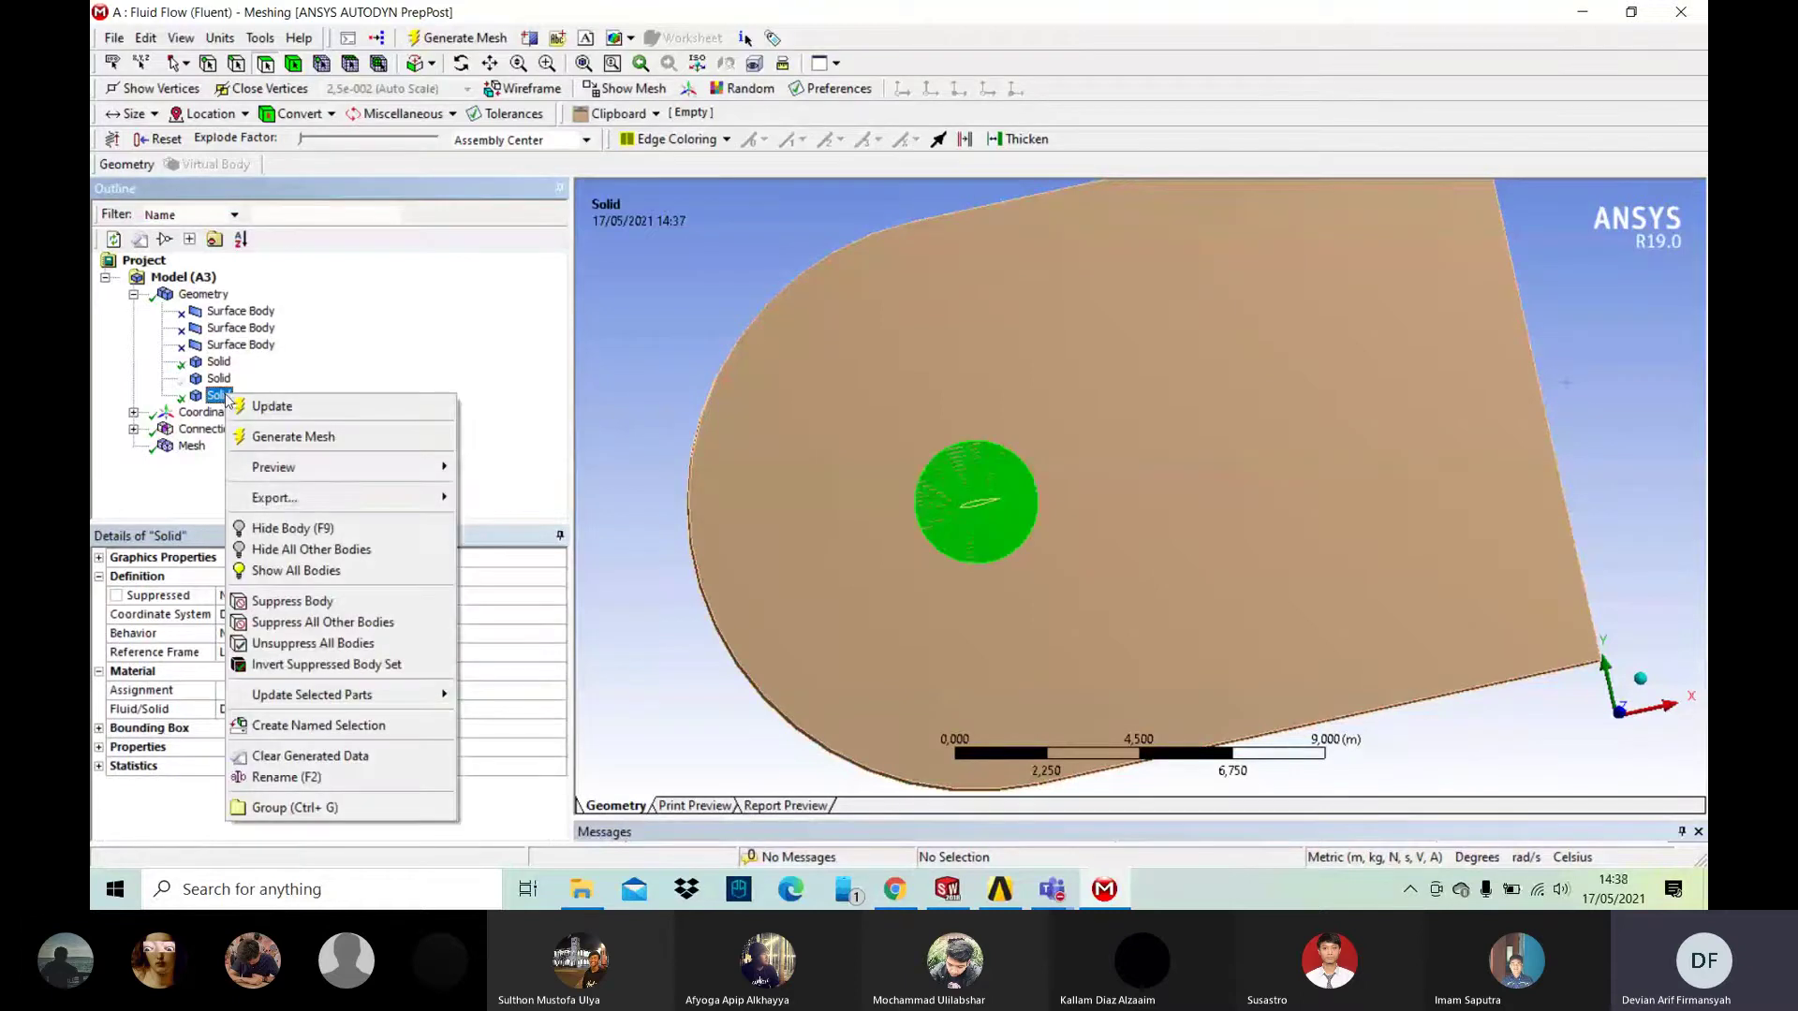
{"action": "left_click", "coordinate": [300, 527]}
{"action": "scroll", "coordinate": [1063, 509], "scroll_direction": "up", "scroll_amount": 1}
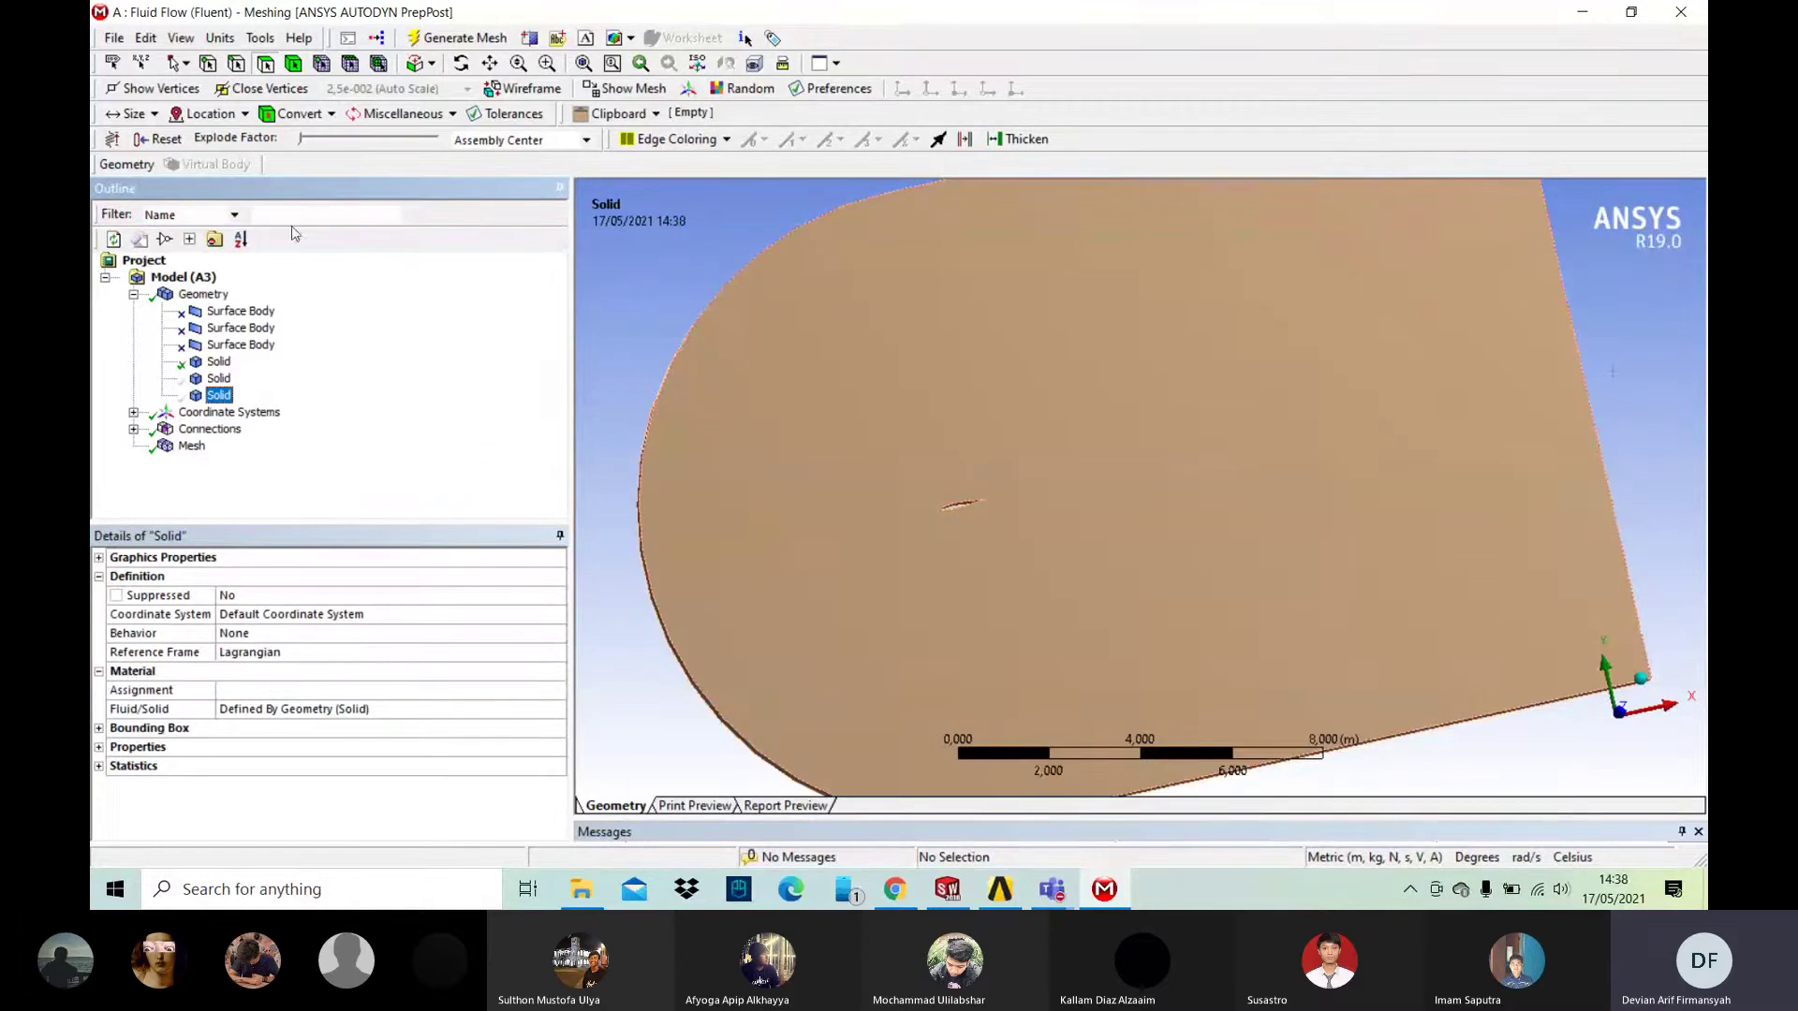
Step: Enable edge selection and insert a sizing control under the mesh
{"action": "left_click", "coordinate": [237, 64]}
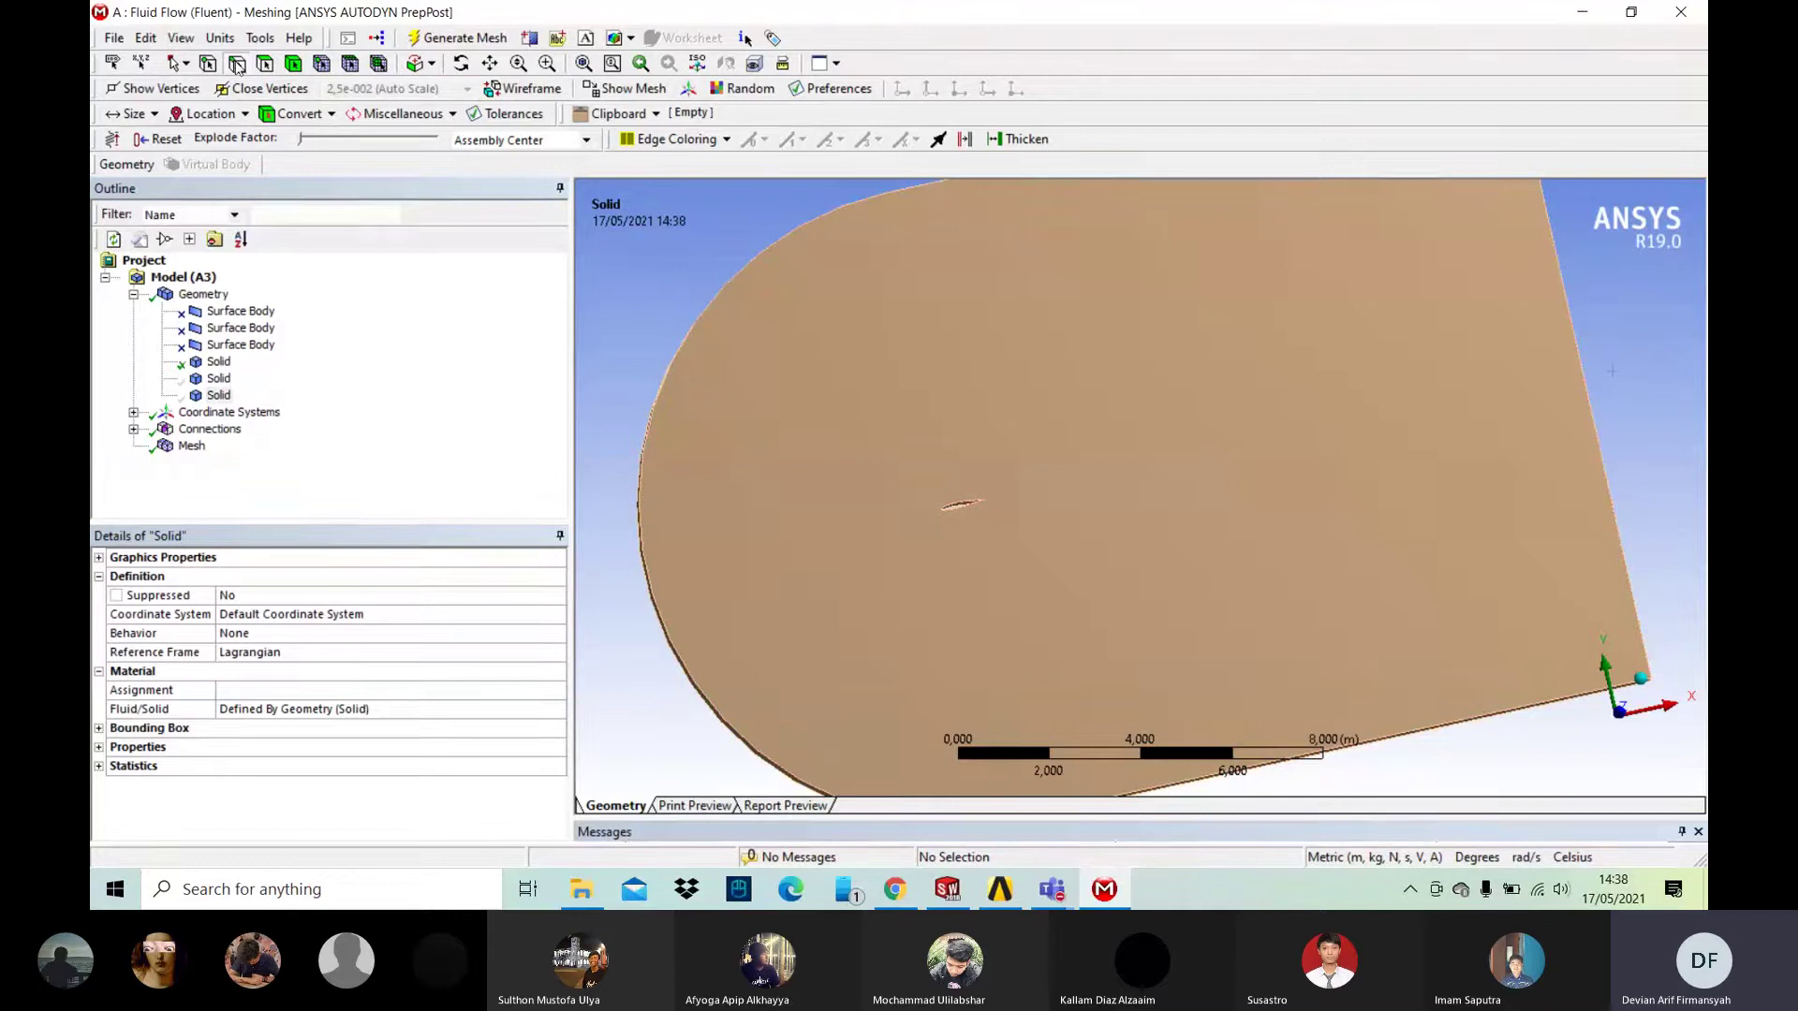
{"action": "scroll", "coordinate": [980, 478], "scroll_direction": "up", "scroll_amount": 2}
{"action": "left_click", "coordinate": [191, 447]}
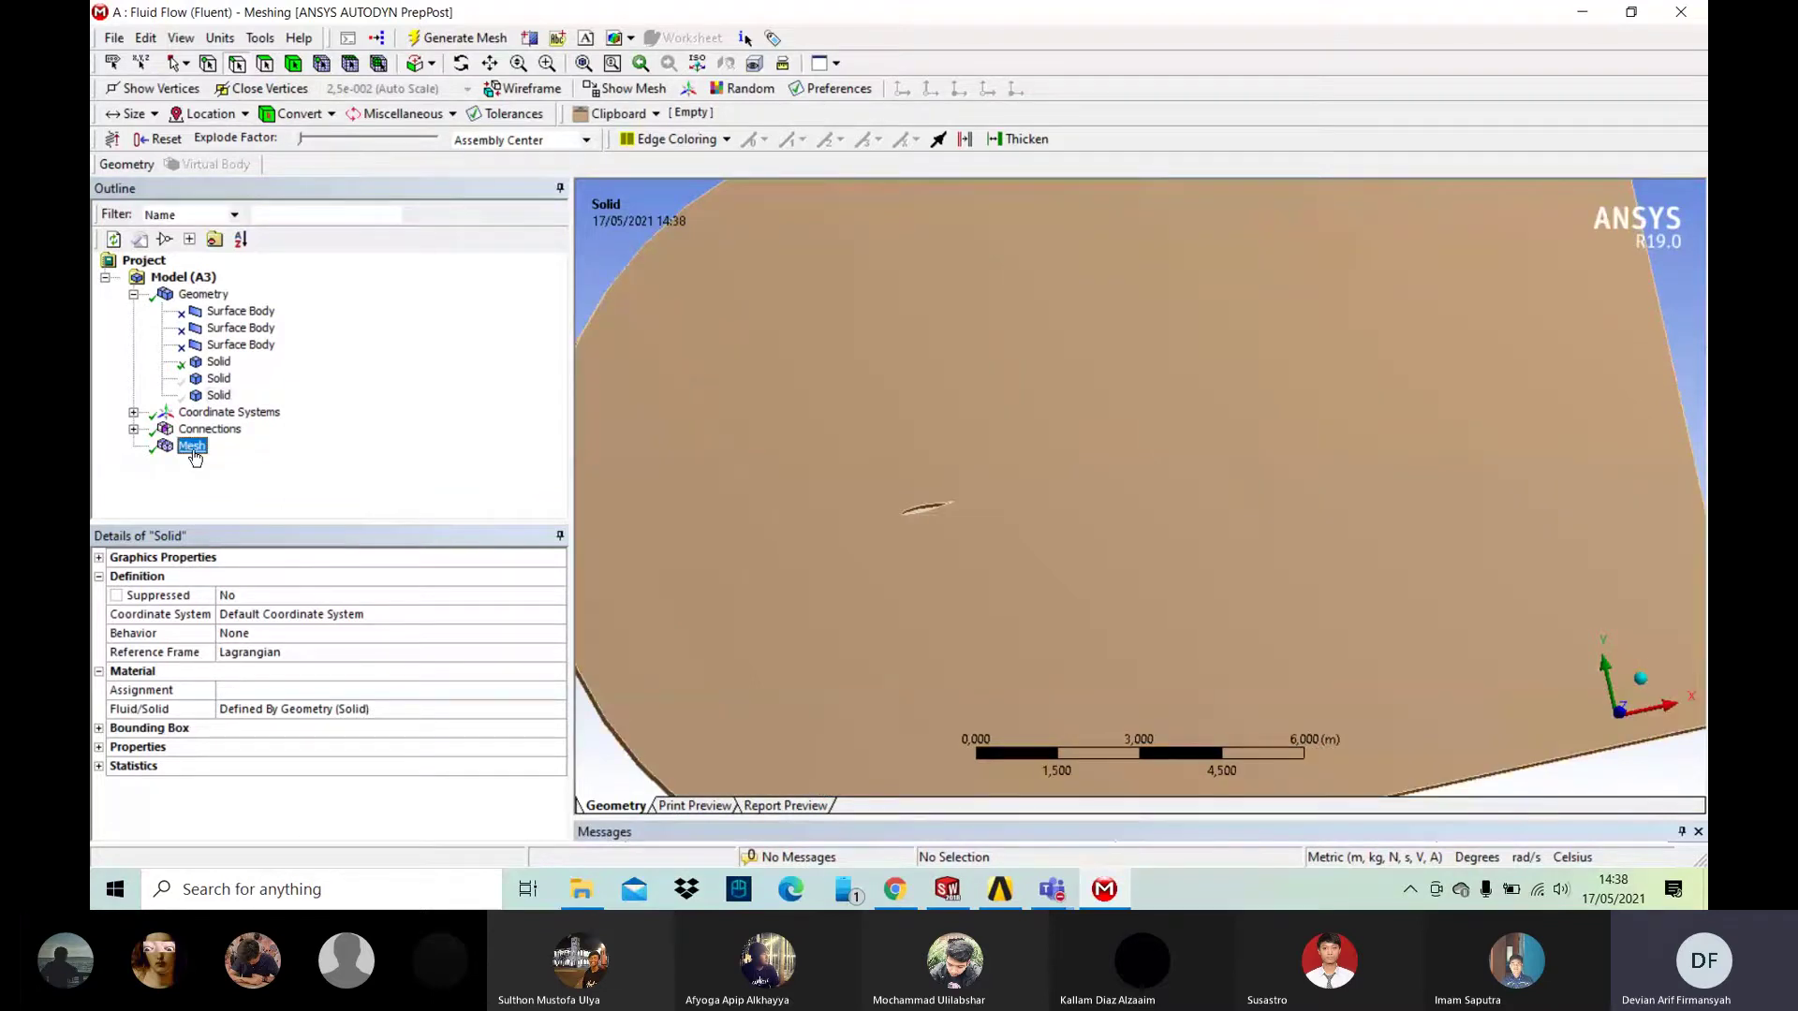
{"action": "right_click", "coordinate": [193, 453]}
{"action": "left_click", "coordinate": [492, 497]}
Step: Scope the new sizing control to the upper and lower profile edges of the airfoil cutout
{"action": "middle_click_drag", "start_coordinate": [878, 568], "coordinate": [926, 530]}
{"action": "scroll", "coordinate": [924, 530], "scroll_direction": "up", "scroll_amount": 4}
{"action": "scroll", "coordinate": [816, 518], "scroll_direction": "down", "scroll_amount": 3}
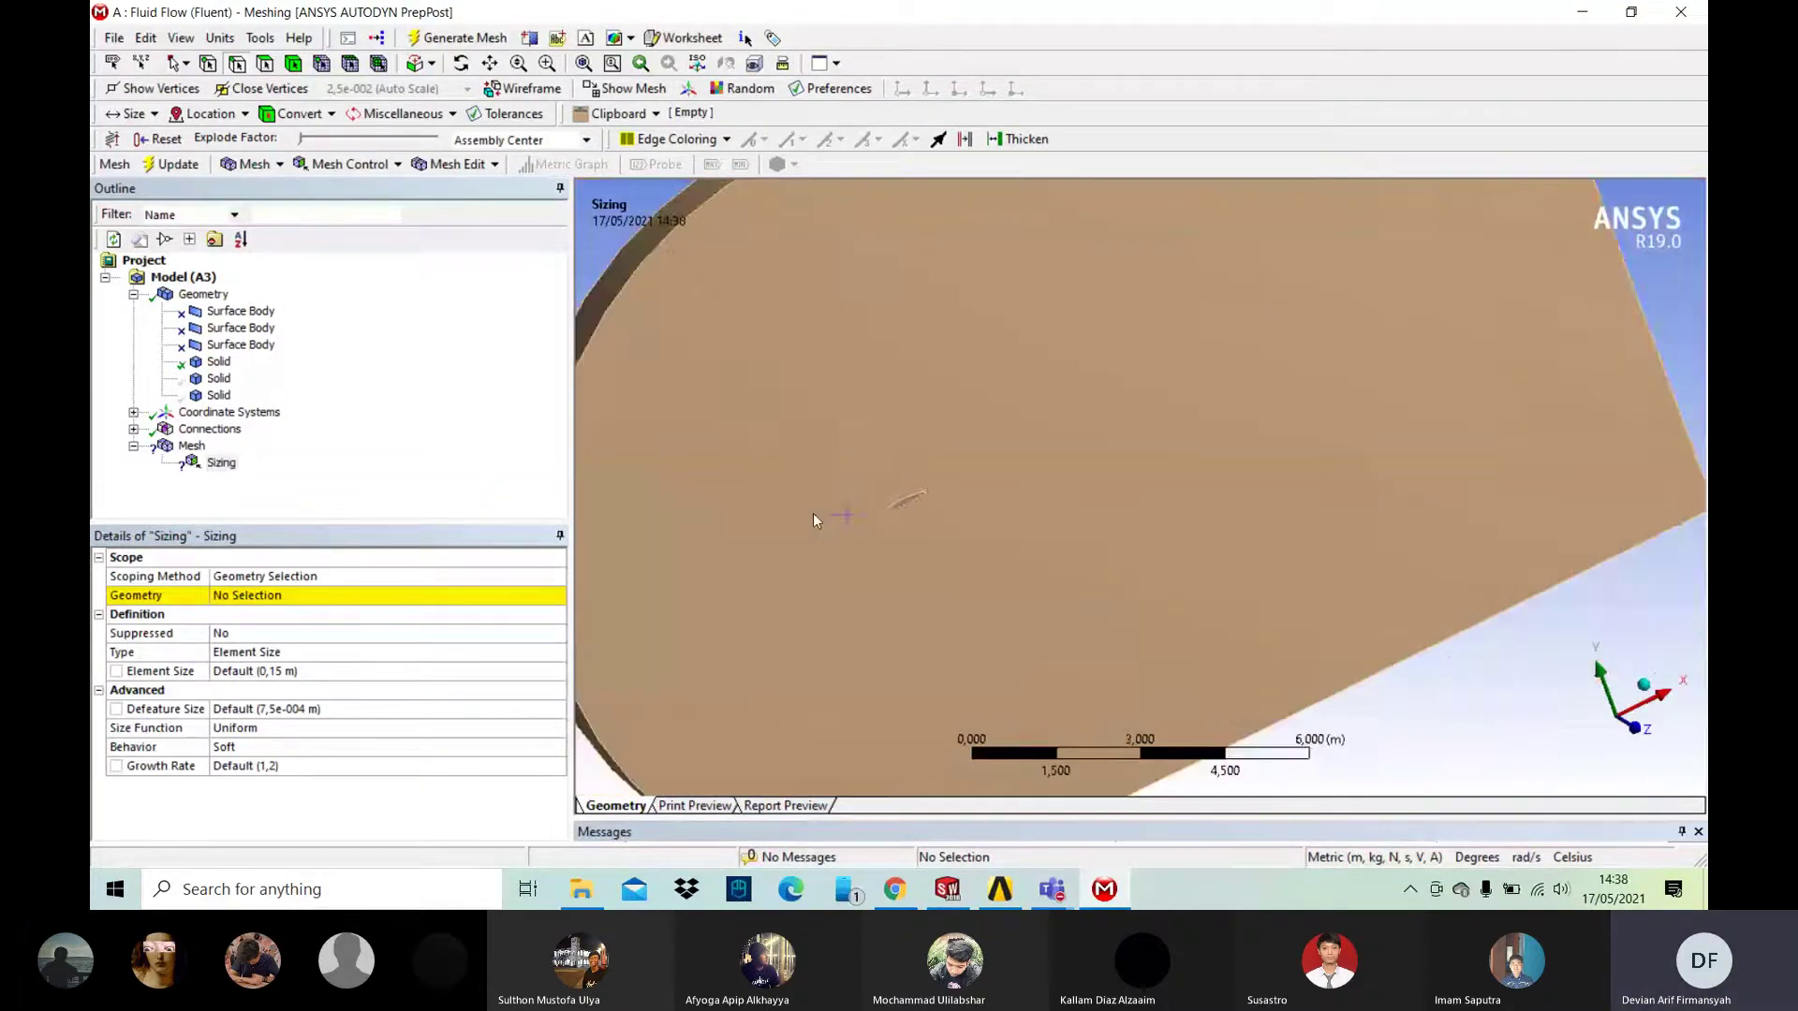
{"action": "scroll", "coordinate": [807, 521], "scroll_direction": "up", "scroll_amount": 4}
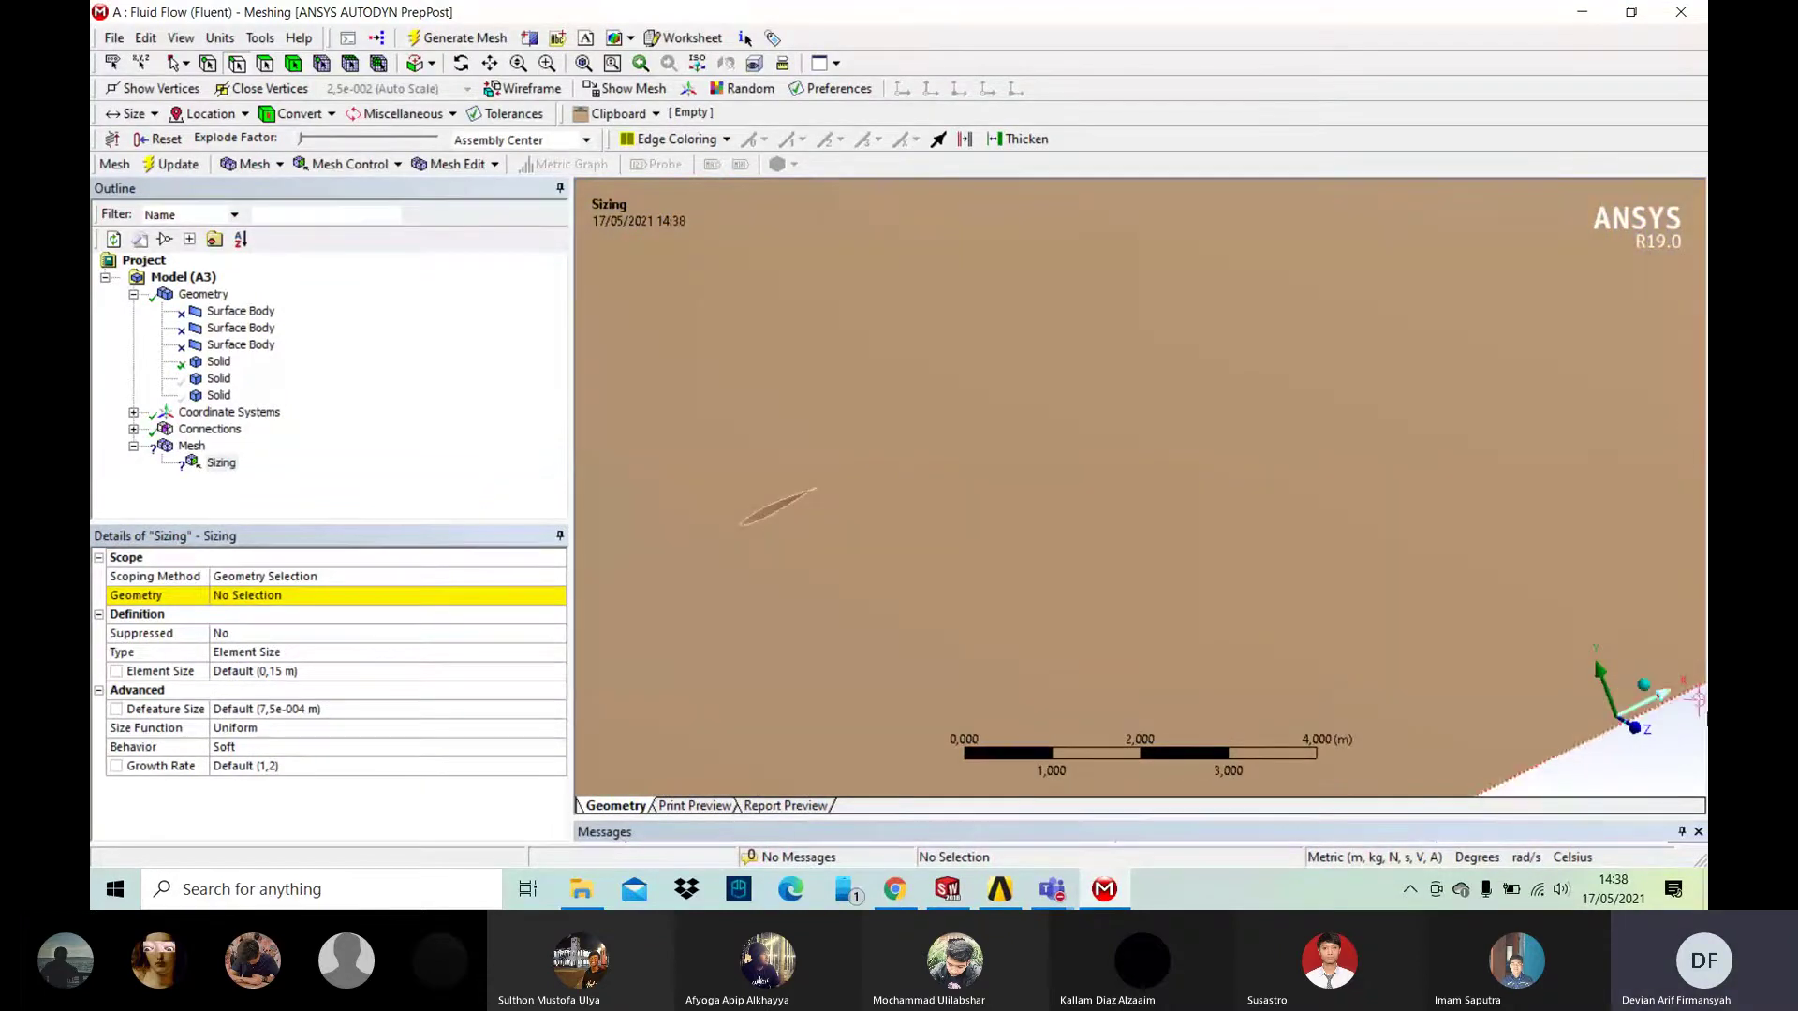
{"action": "left_click", "coordinate": [1637, 728]}
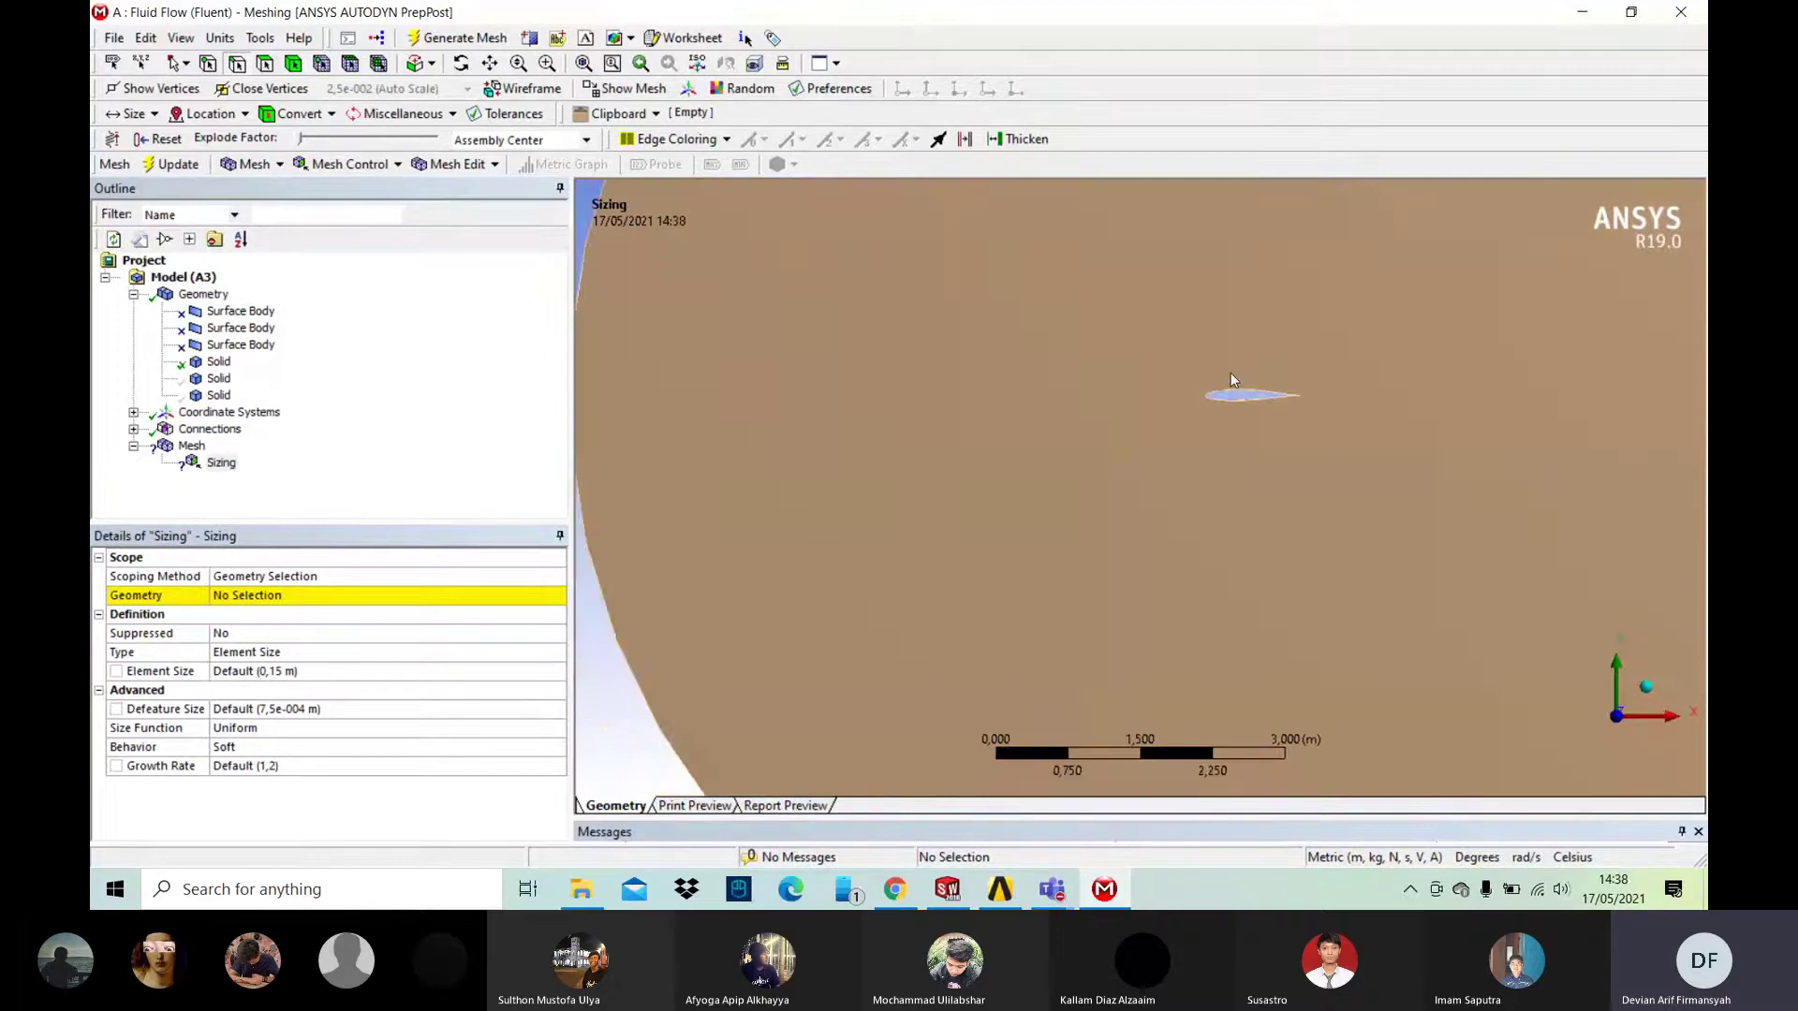
{"action": "scroll", "coordinate": [1230, 372], "scroll_direction": "up", "scroll_amount": 1}
{"action": "left_click", "coordinate": [1258, 395]}
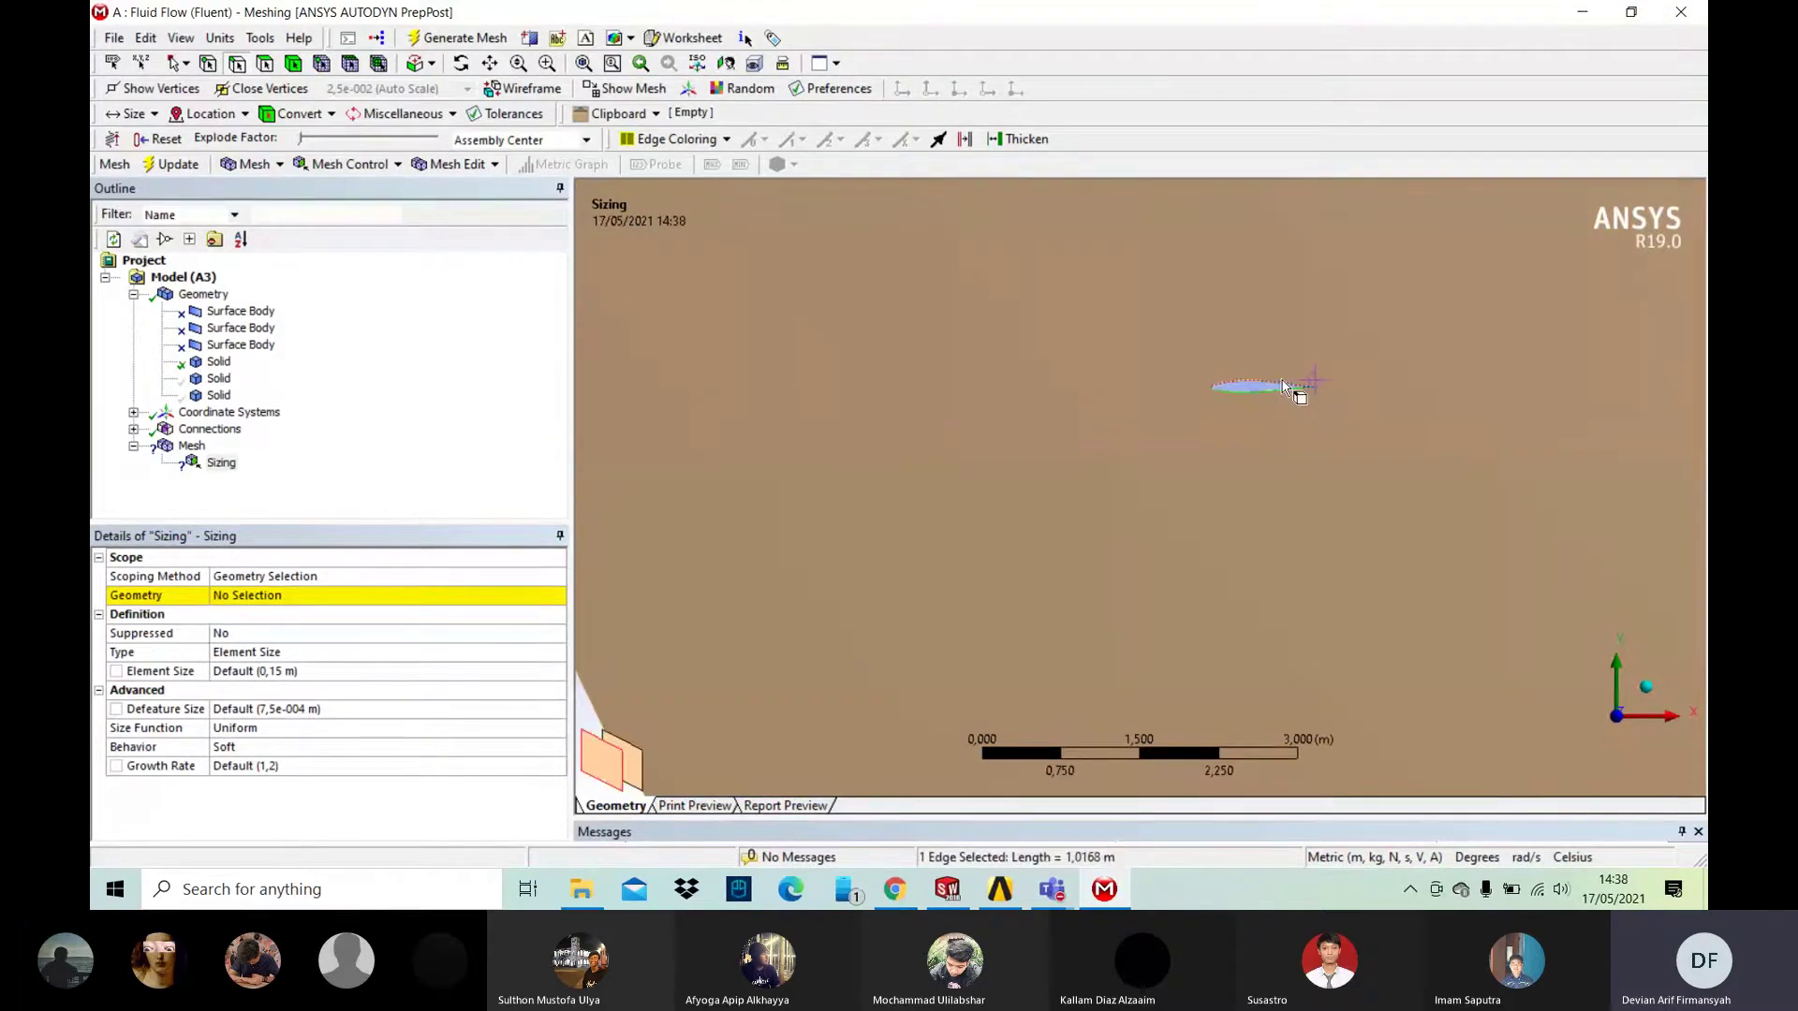
{"action": "left_click", "coordinate": [1282, 386], "text": "ctrl"}
{"action": "left_click", "coordinate": [293, 600]}
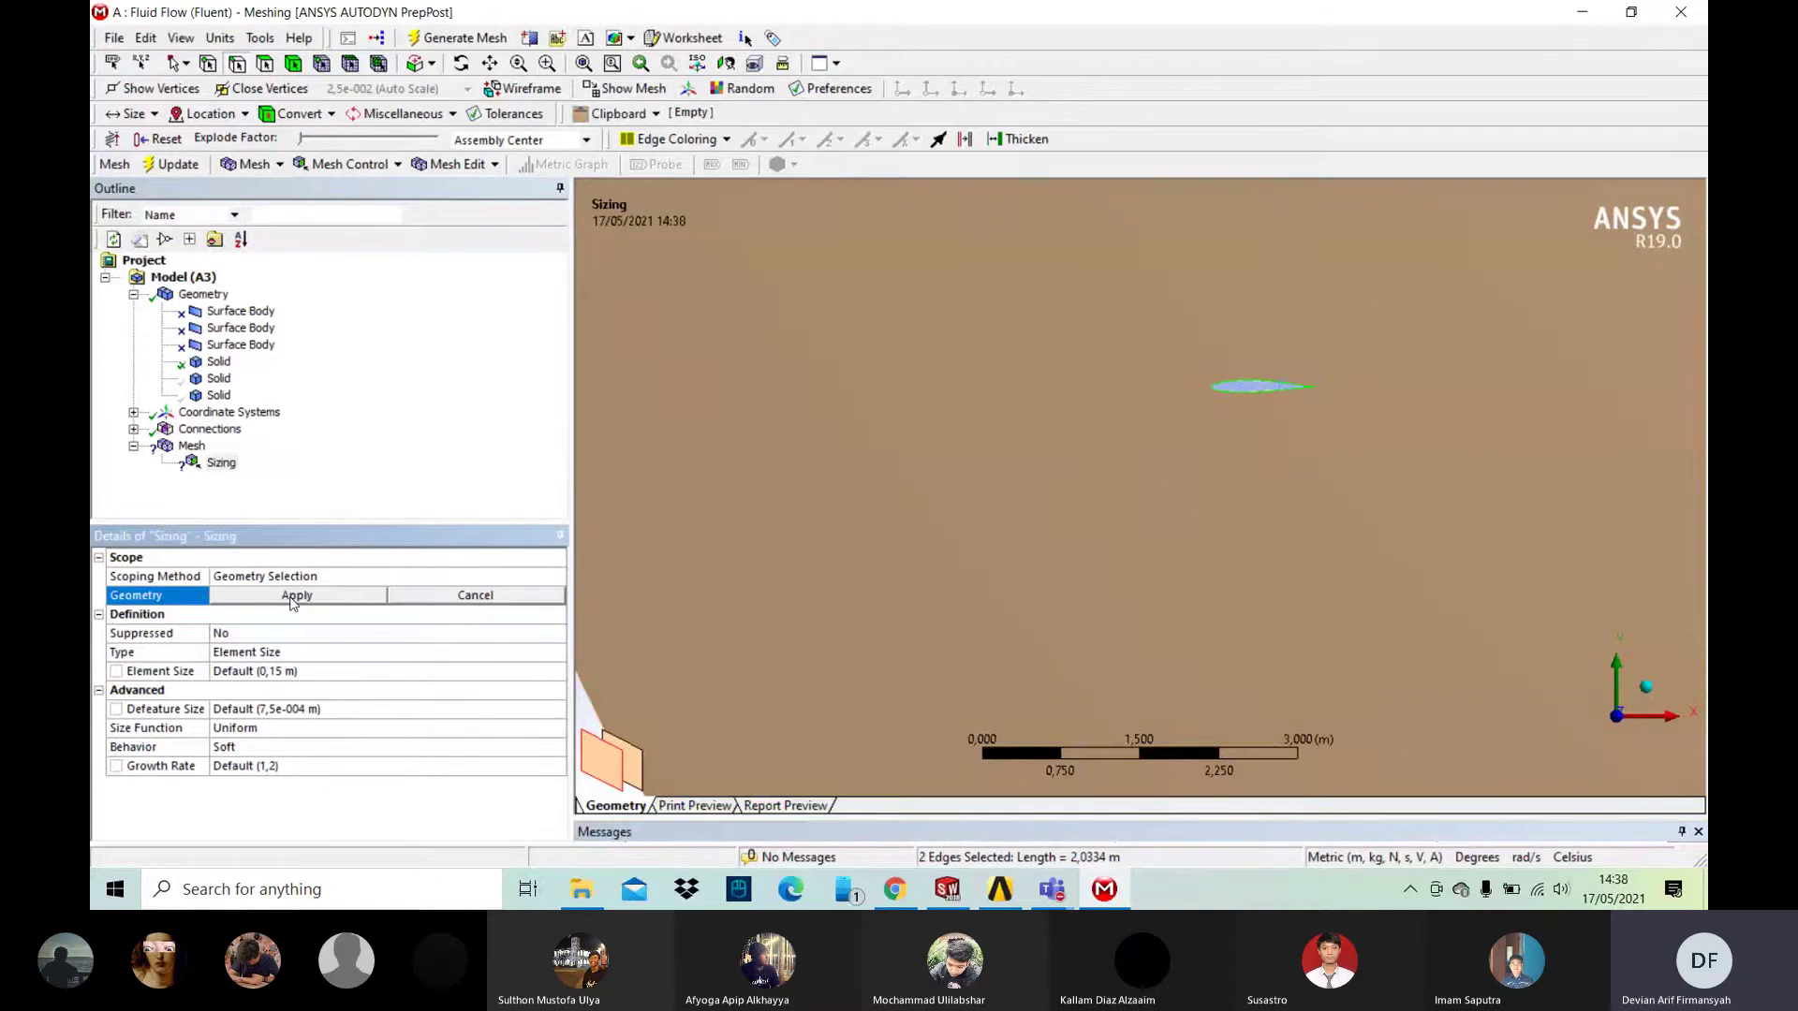
{"action": "left_click", "coordinate": [295, 597]}
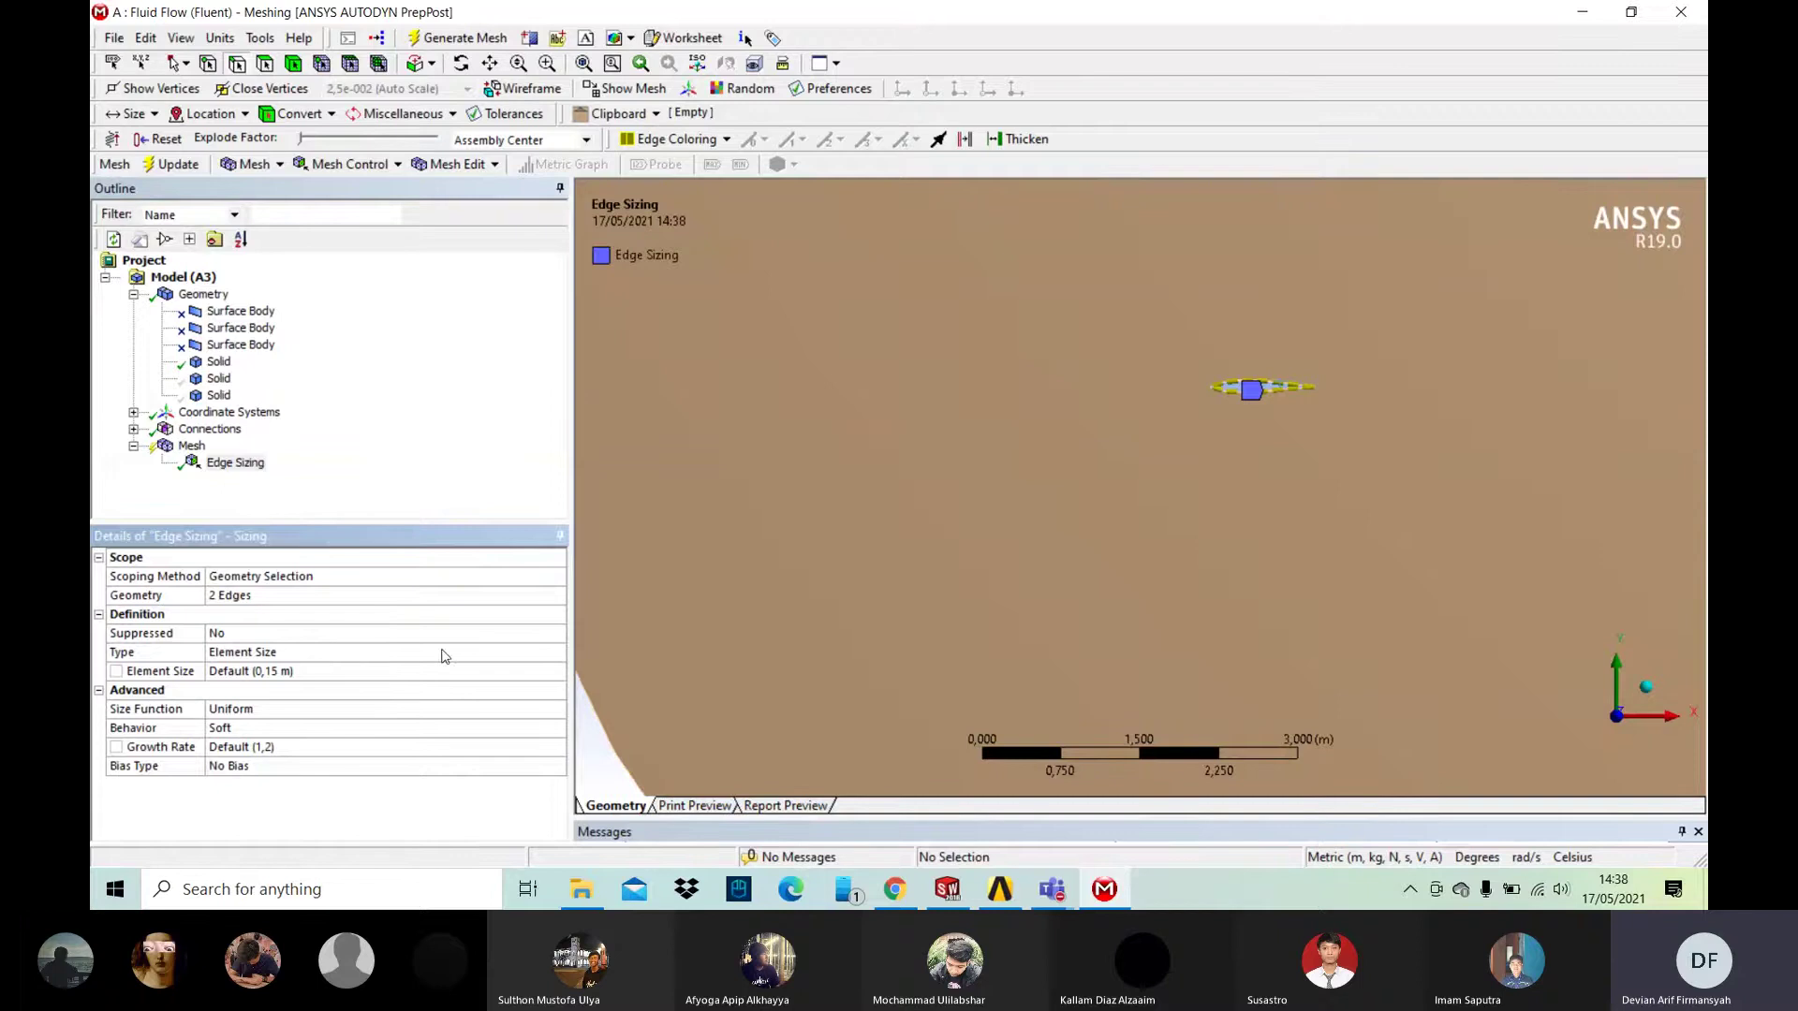
Step: Define the airfoil edge sizing by Number of Divisions, set to 150, with Hard behavior
{"action": "left_click", "coordinate": [503, 656]}
{"action": "left_click", "coordinate": [262, 686]}
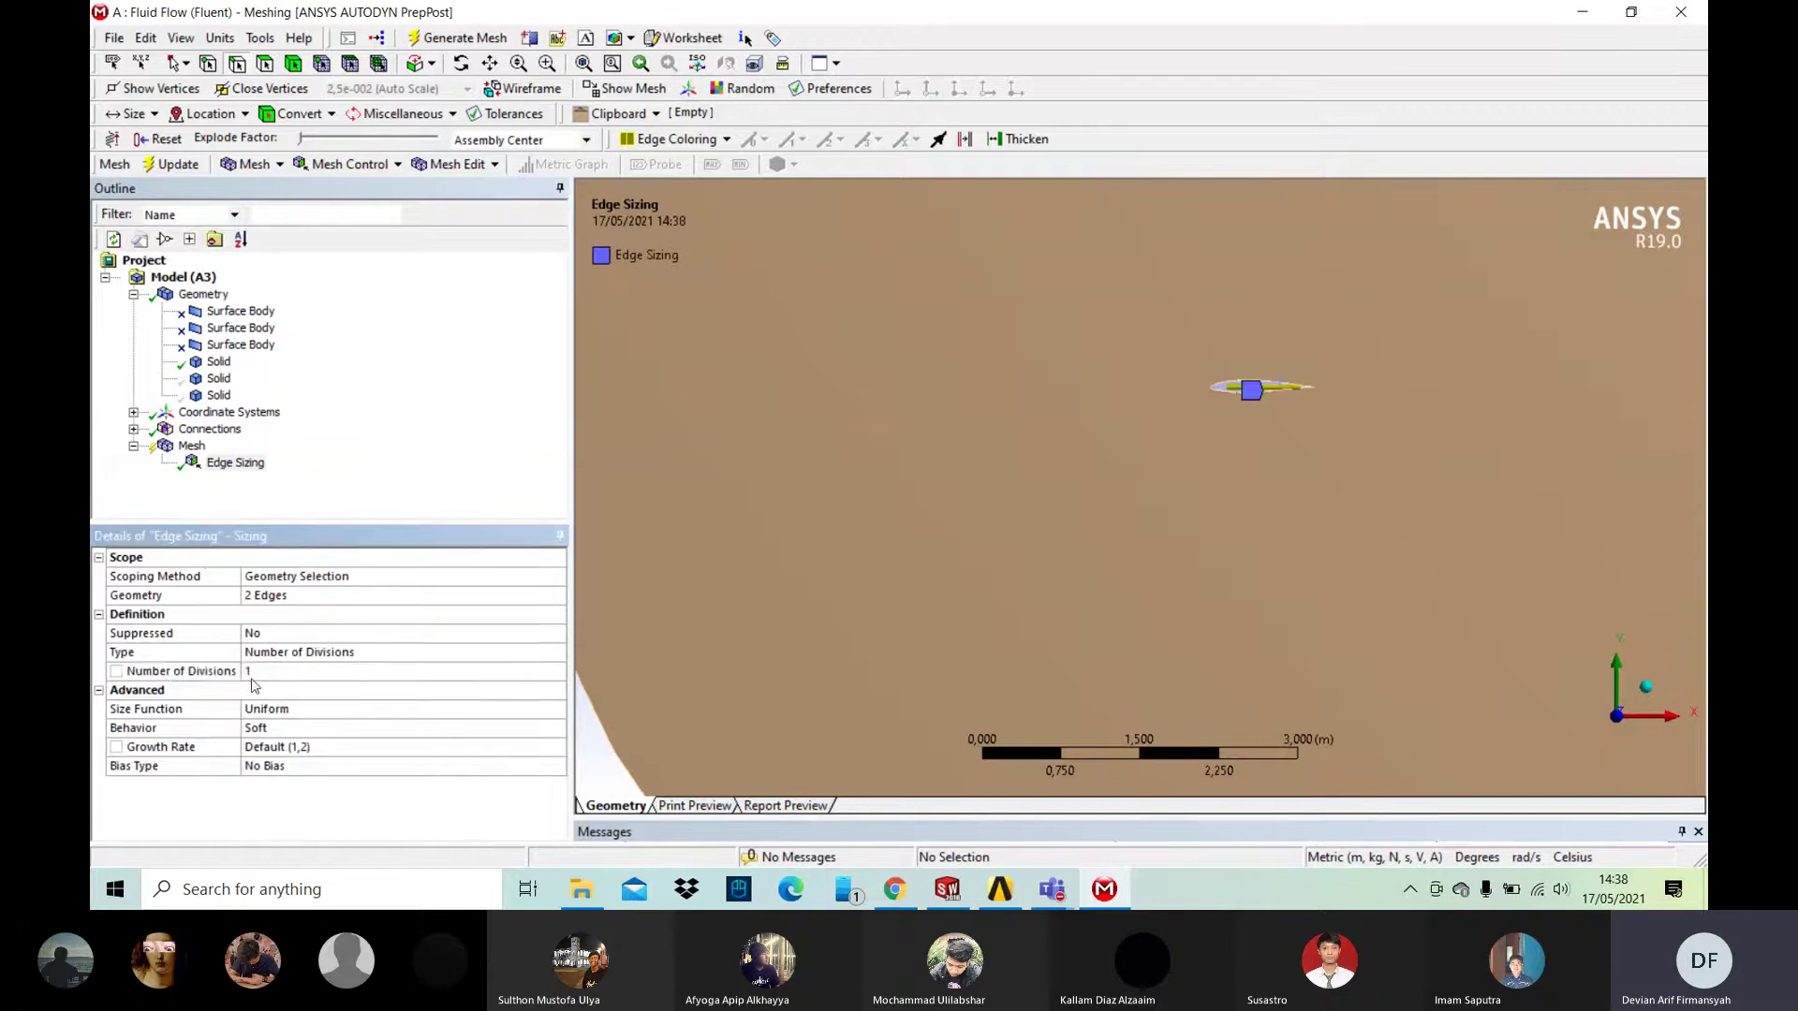
{"action": "left_click", "coordinate": [253, 671]}
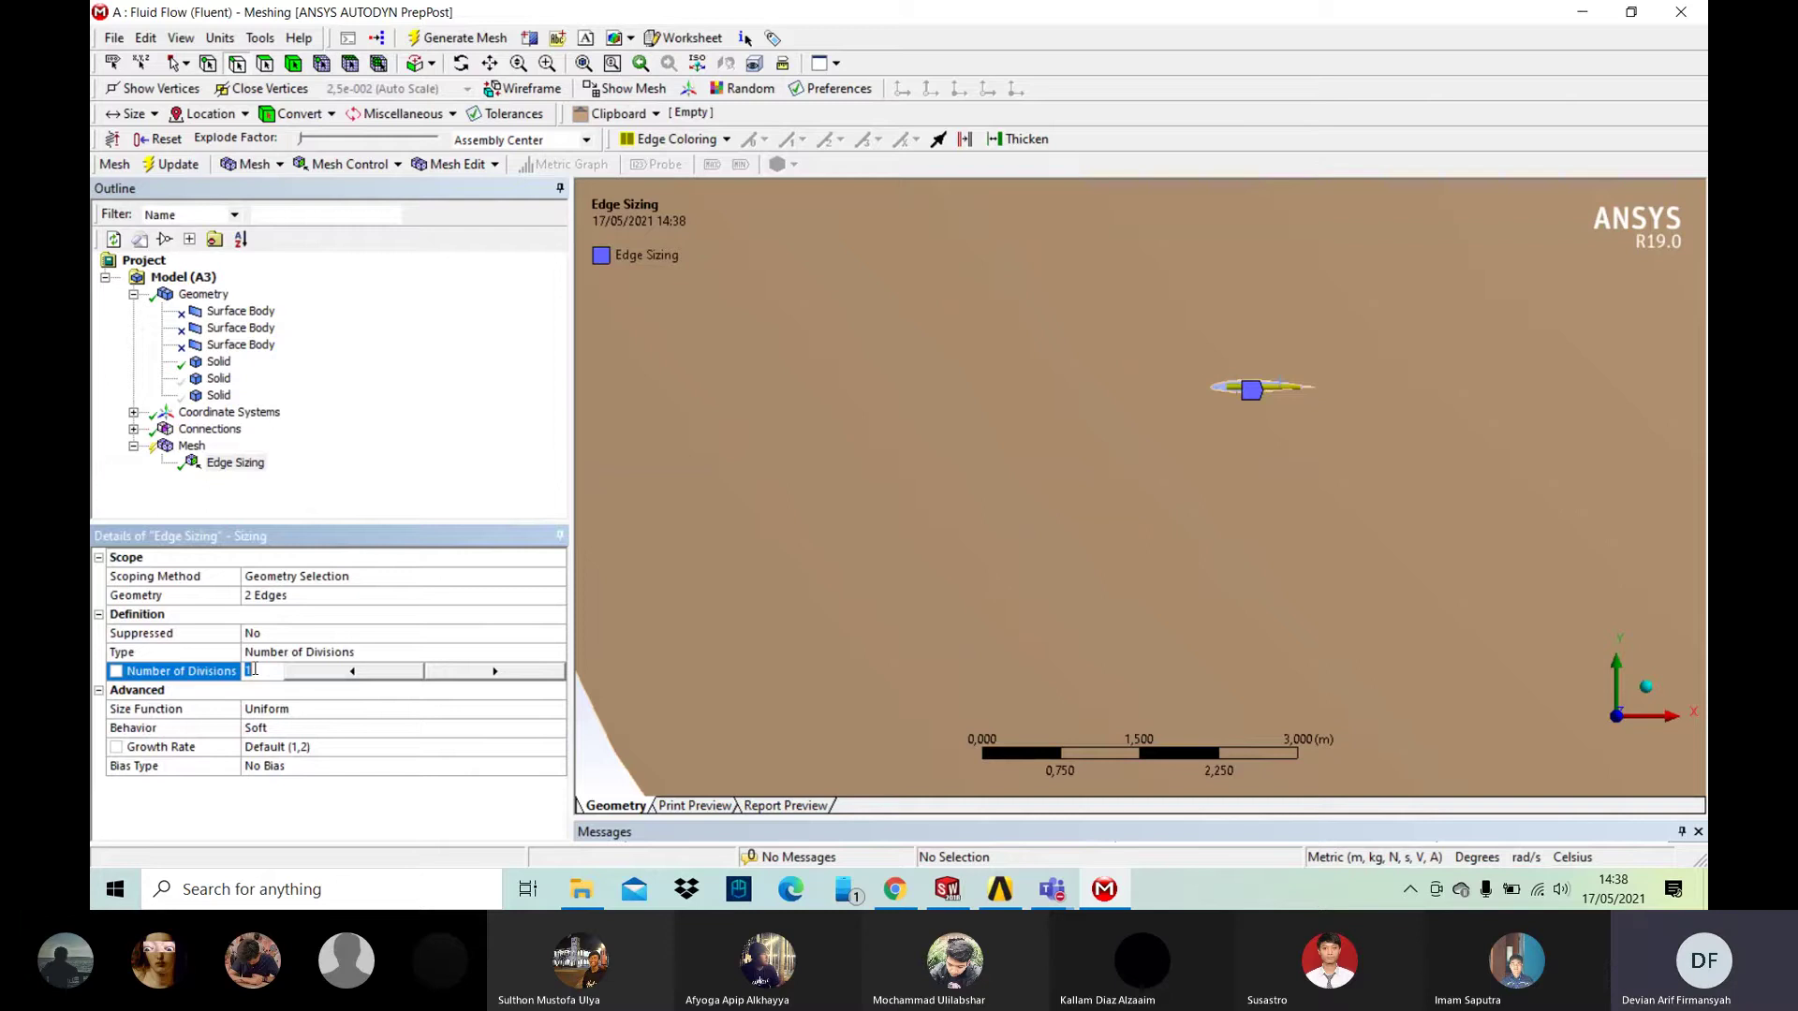
{"action": "type", "text": "150"}
{"action": "left_click", "coordinate": [505, 728]}
{"action": "left_click", "coordinate": [521, 729]}
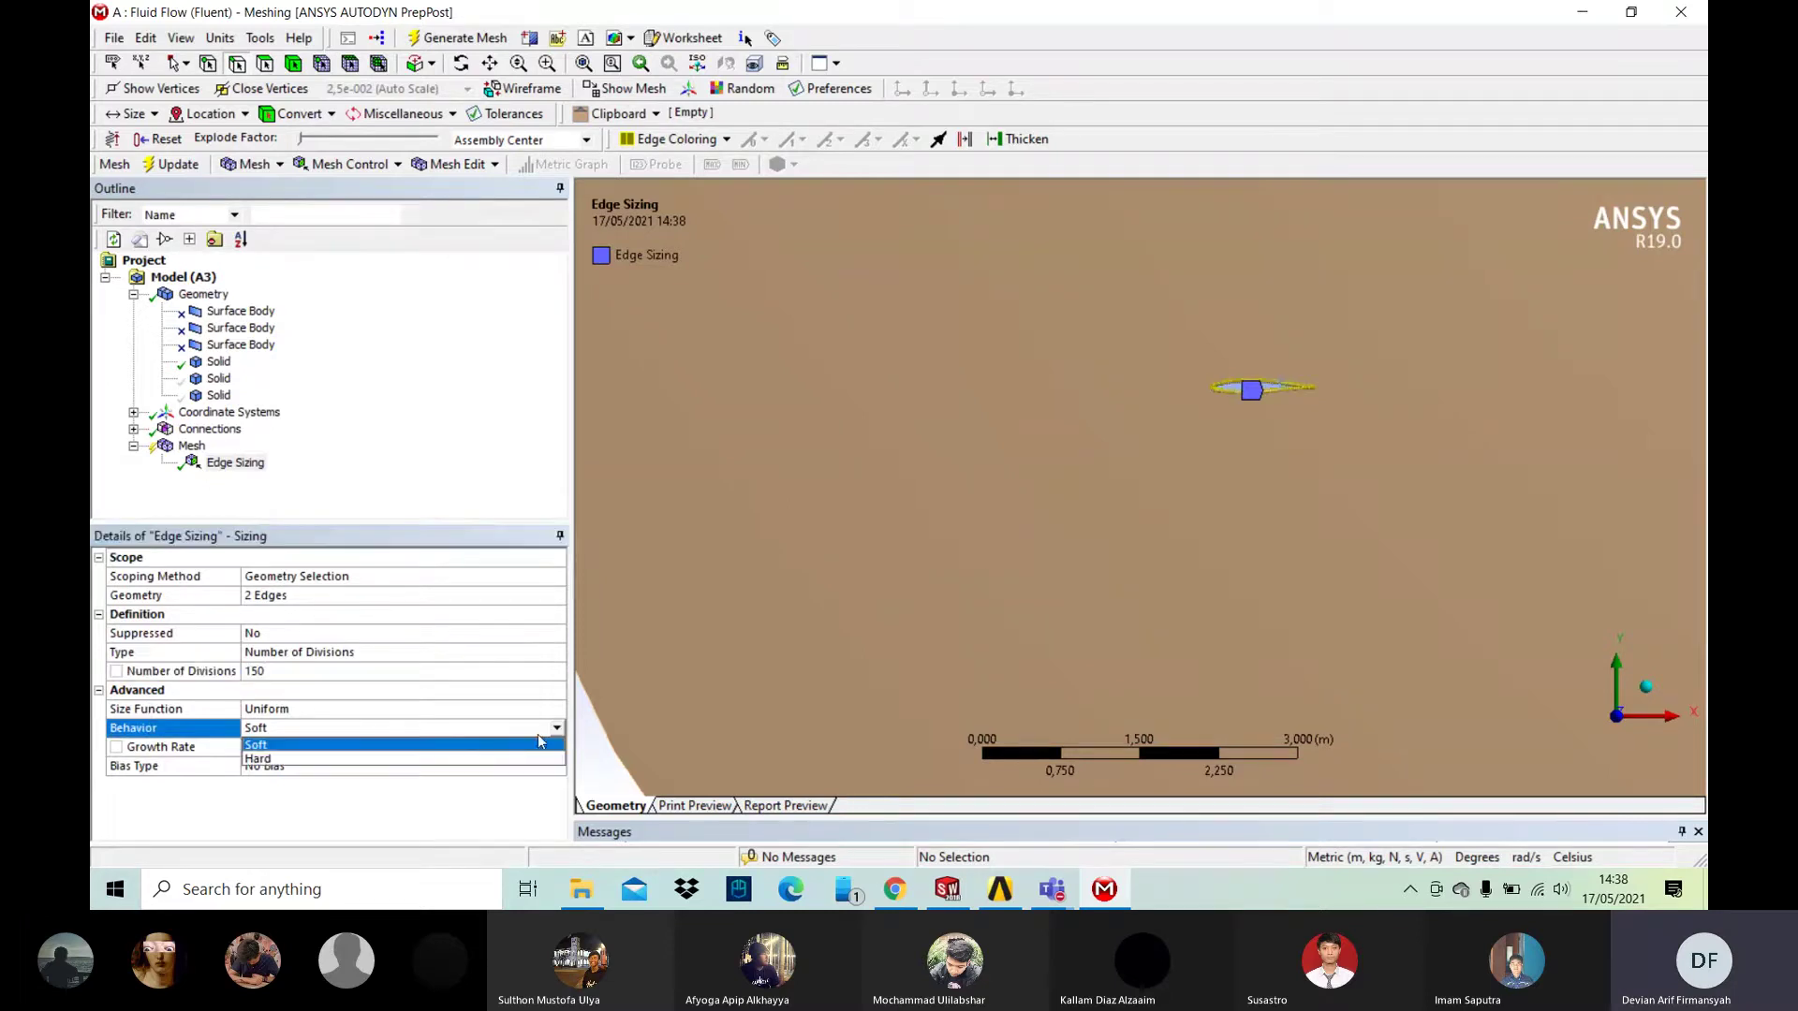
{"action": "left_click", "coordinate": [488, 759]}
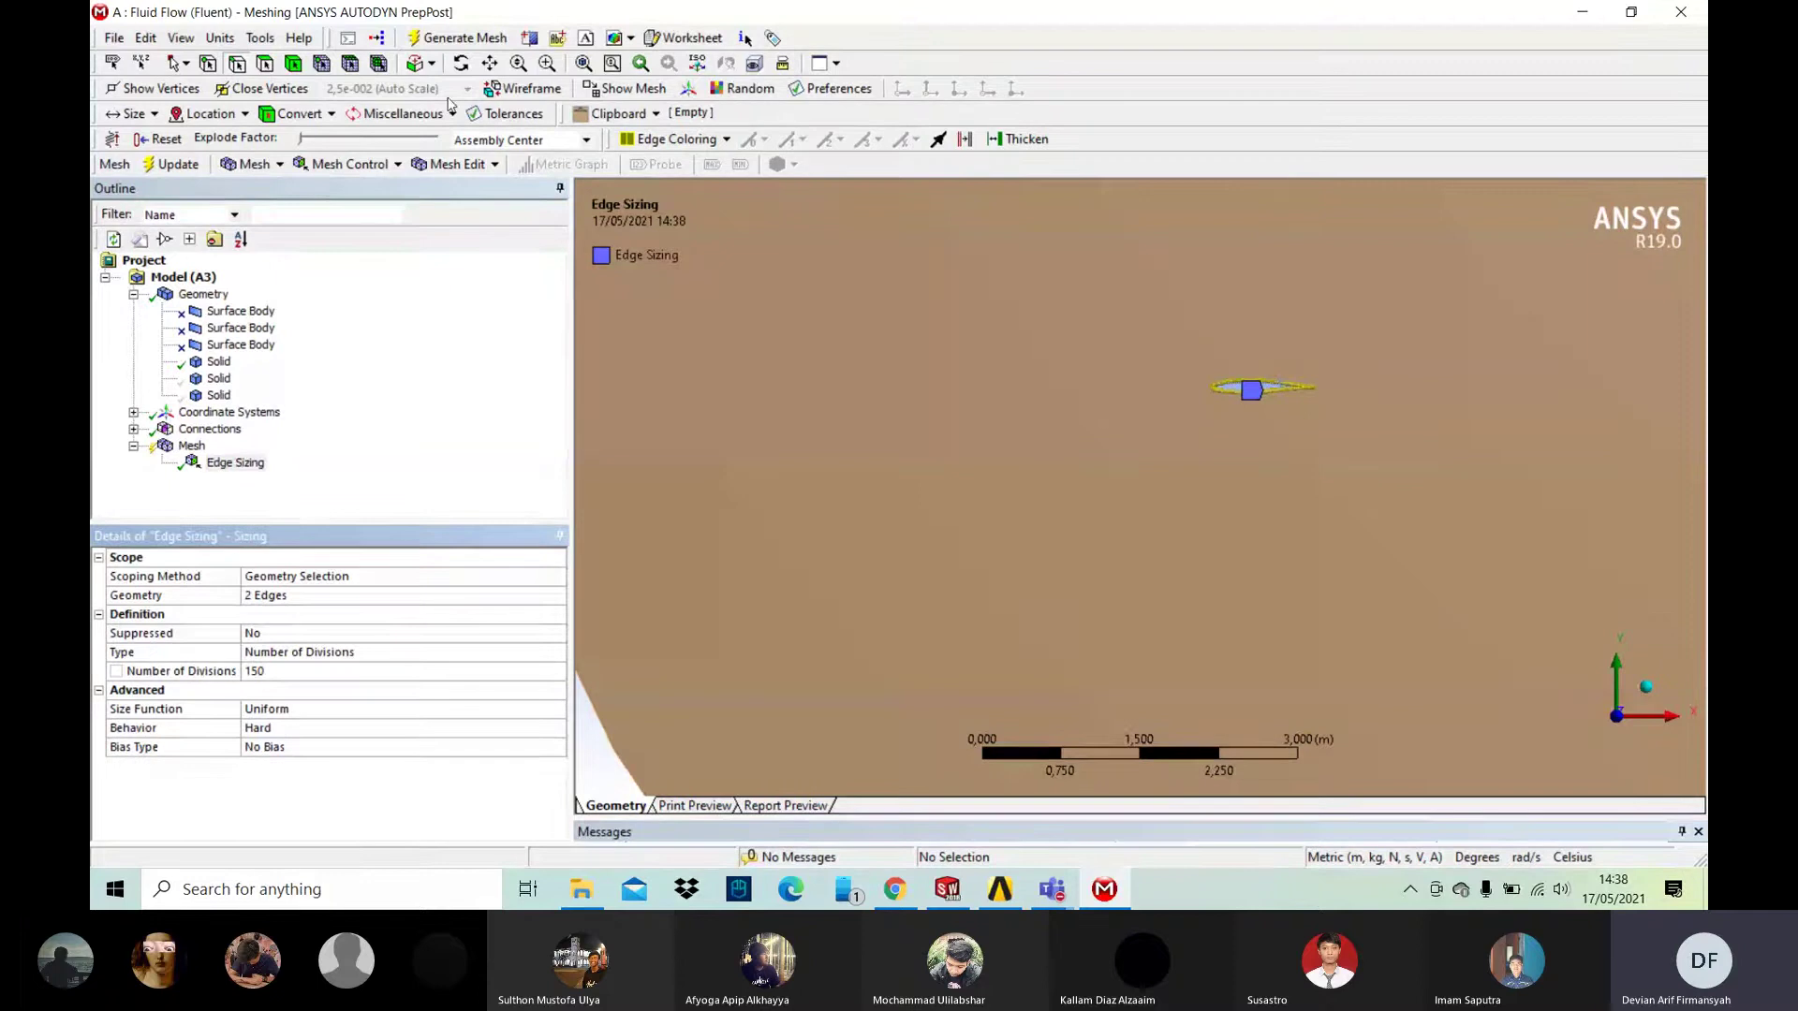
Step: Generate the mesh with the edge sizing and inspect the elements around the airfoil cutout
{"action": "left_click", "coordinate": [453, 37]}
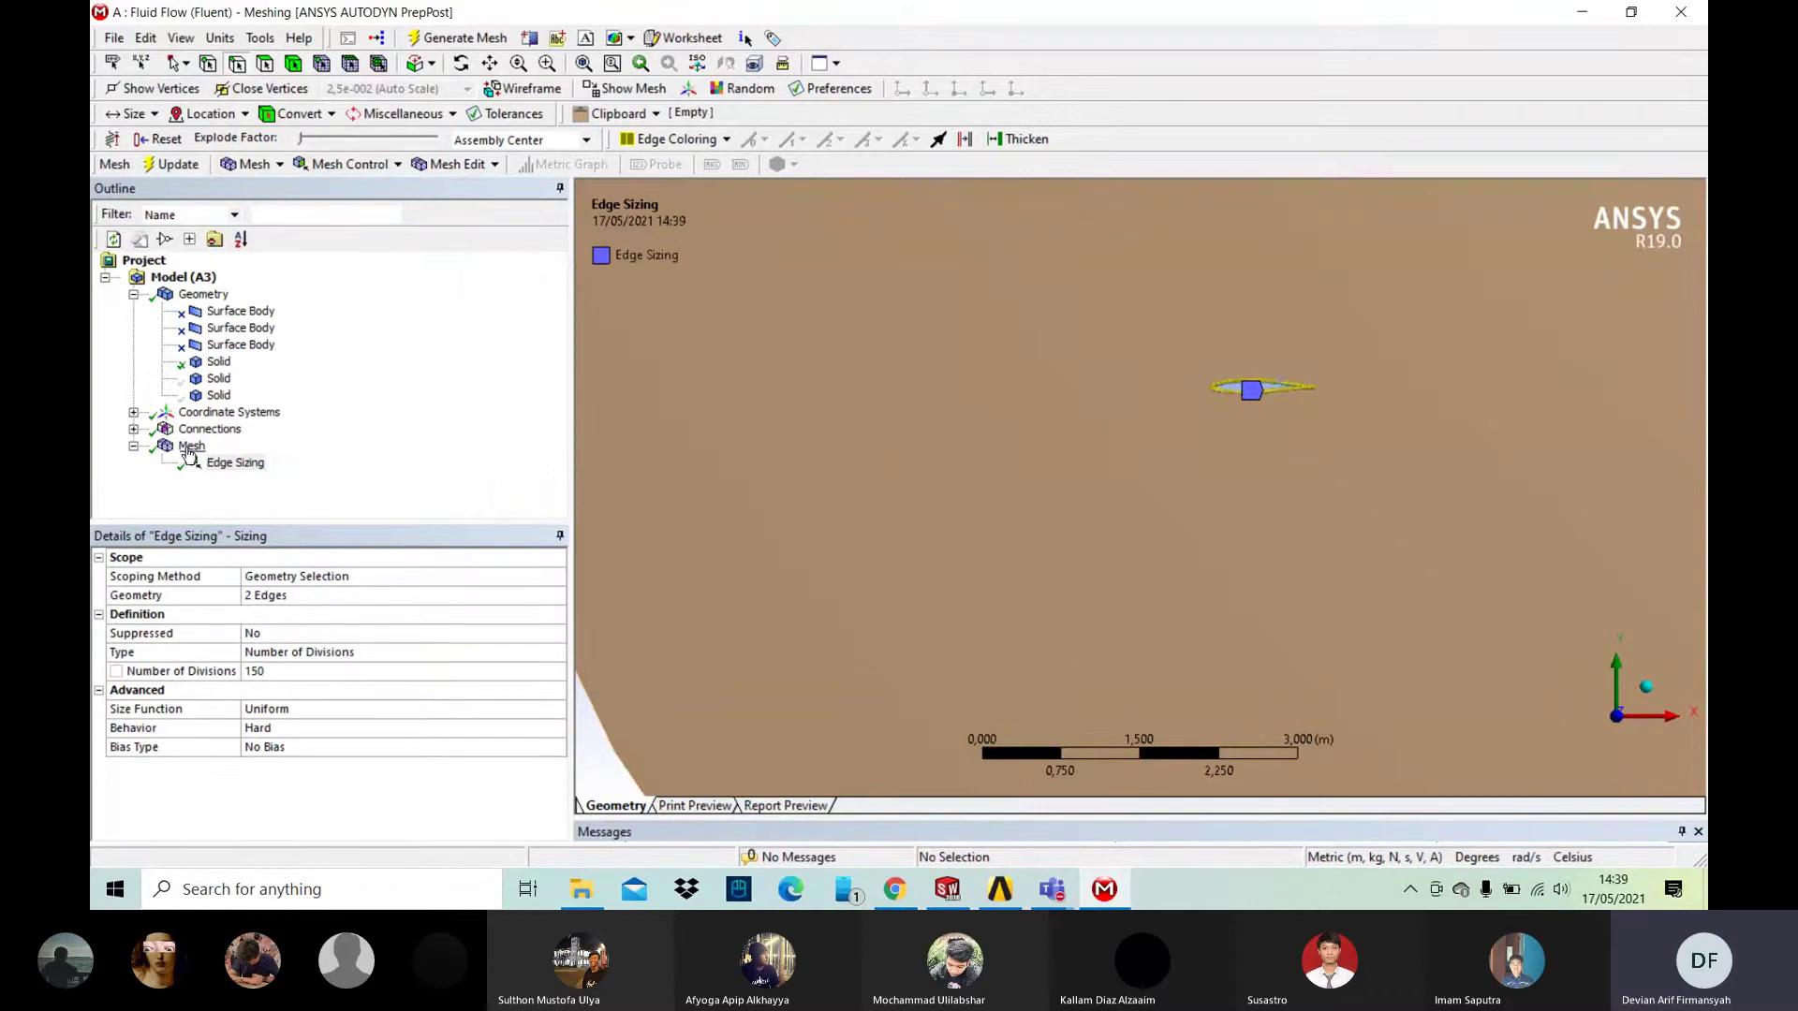
{"action": "left_click", "coordinate": [191, 446]}
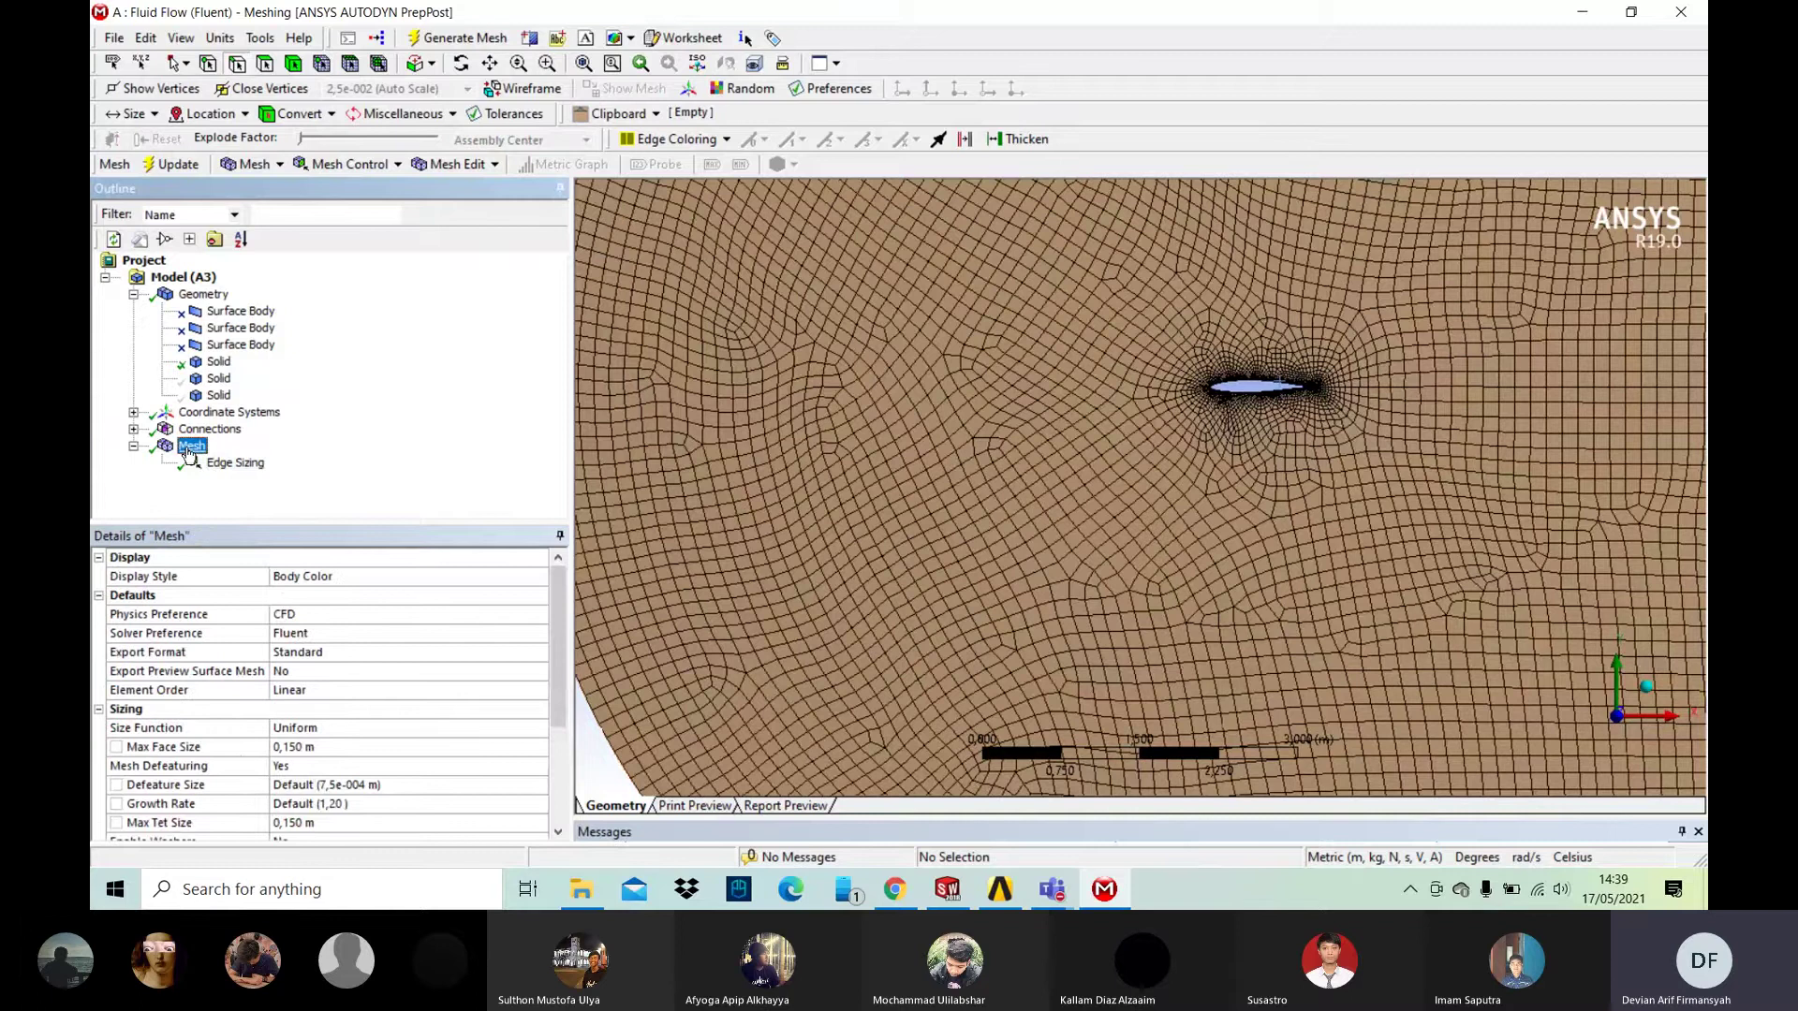
{"action": "scroll", "coordinate": [1109, 403], "scroll_direction": "up", "scroll_amount": 4}
{"action": "middle_click_drag", "start_coordinate": [1411, 326], "coordinate": [1395, 281]}
{"action": "scroll", "coordinate": [1395, 279], "scroll_direction": "down", "scroll_amount": 3}
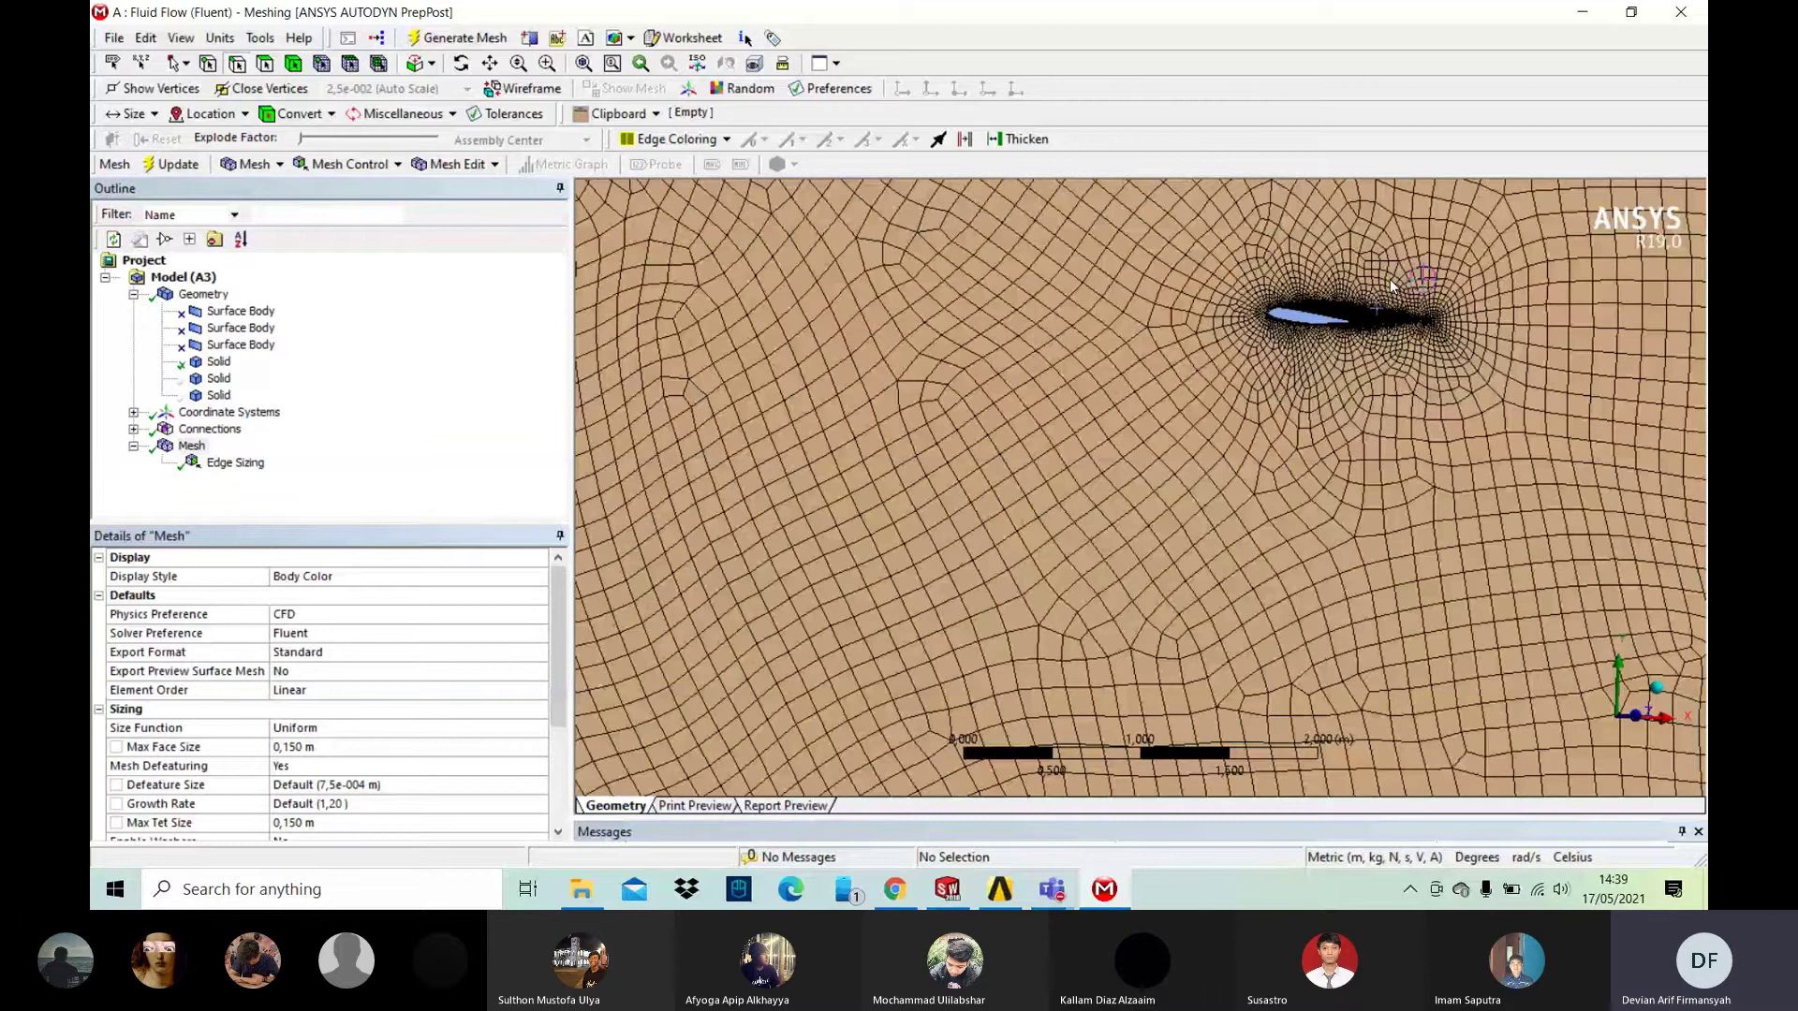
{"action": "scroll", "coordinate": [1390, 279], "scroll_direction": "up", "scroll_amount": 2}
{"action": "middle_click_drag", "start_coordinate": [1451, 230], "coordinate": [1417, 289]}
{"action": "scroll", "coordinate": [1481, 228], "scroll_direction": "down", "scroll_amount": 1}
{"action": "scroll", "coordinate": [1420, 272], "scroll_direction": "down", "scroll_amount": 1}
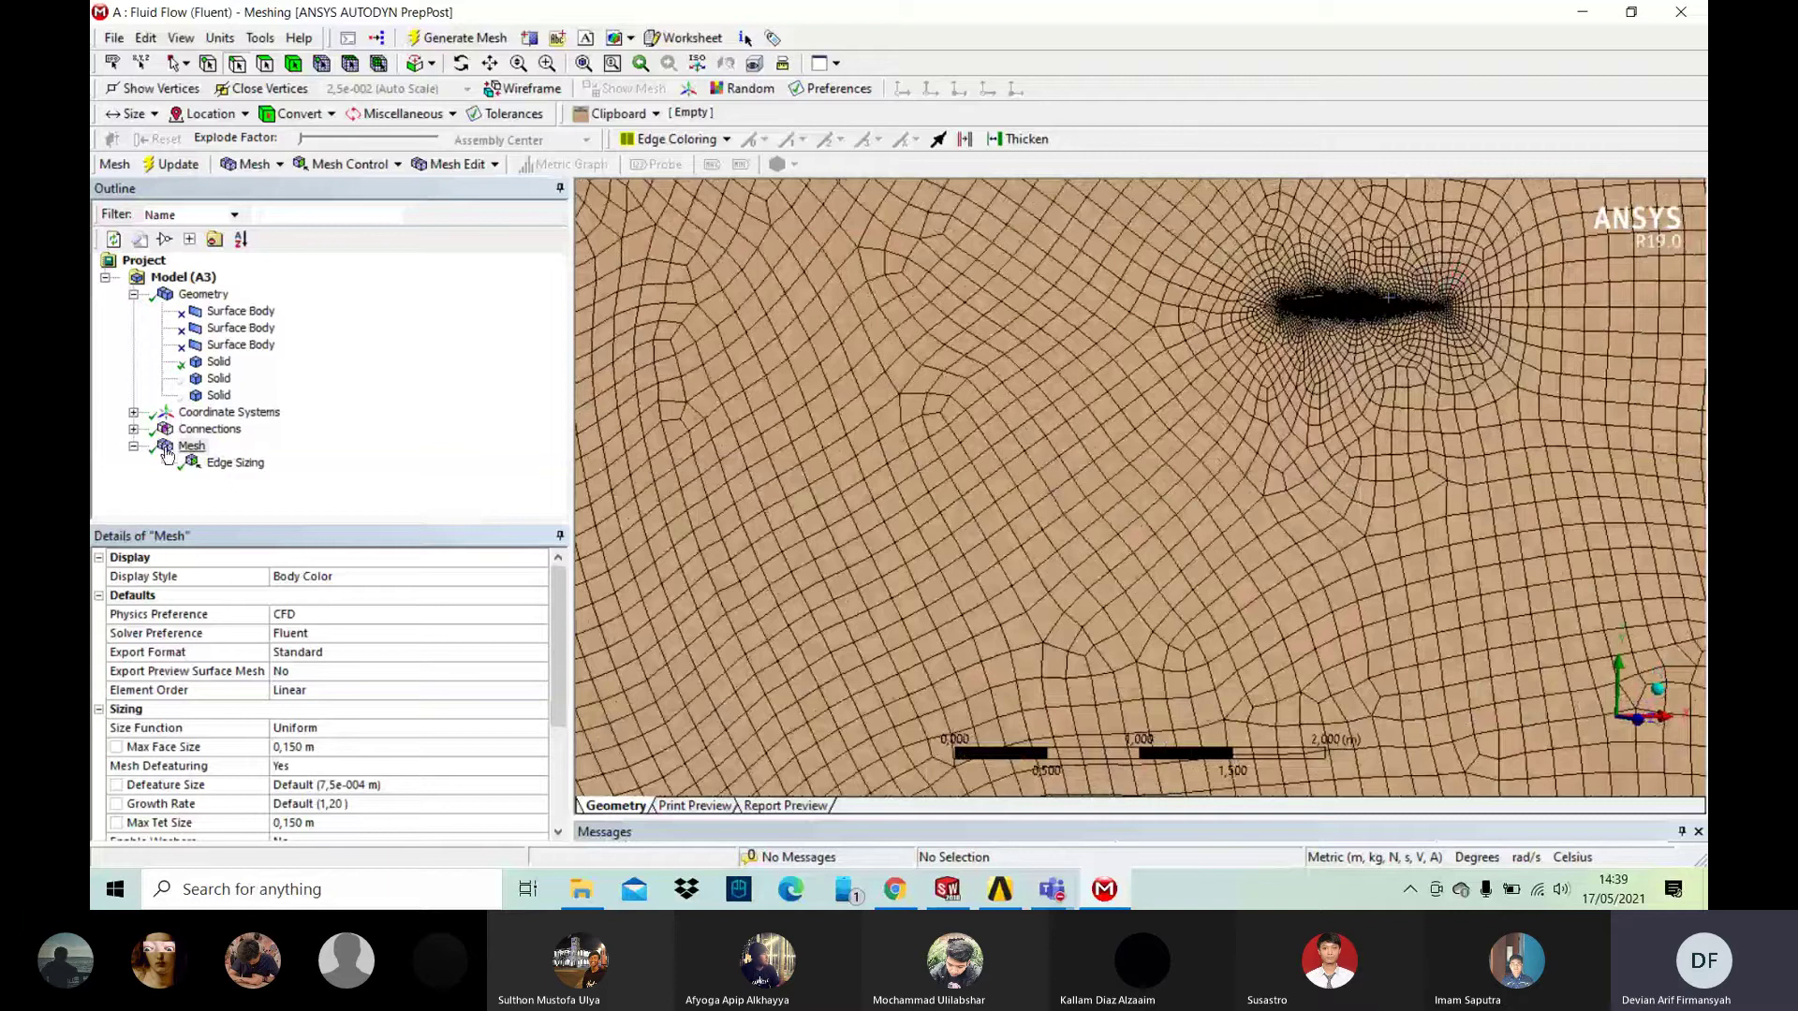
Step: Insert a second sizing control and scope it to the airfoil cutout's spanwise trailing edge
{"action": "right_click", "coordinate": [167, 454]}
{"action": "mouse_move", "coordinate": [281, 459]}
{"action": "left_click", "coordinate": [433, 489]}
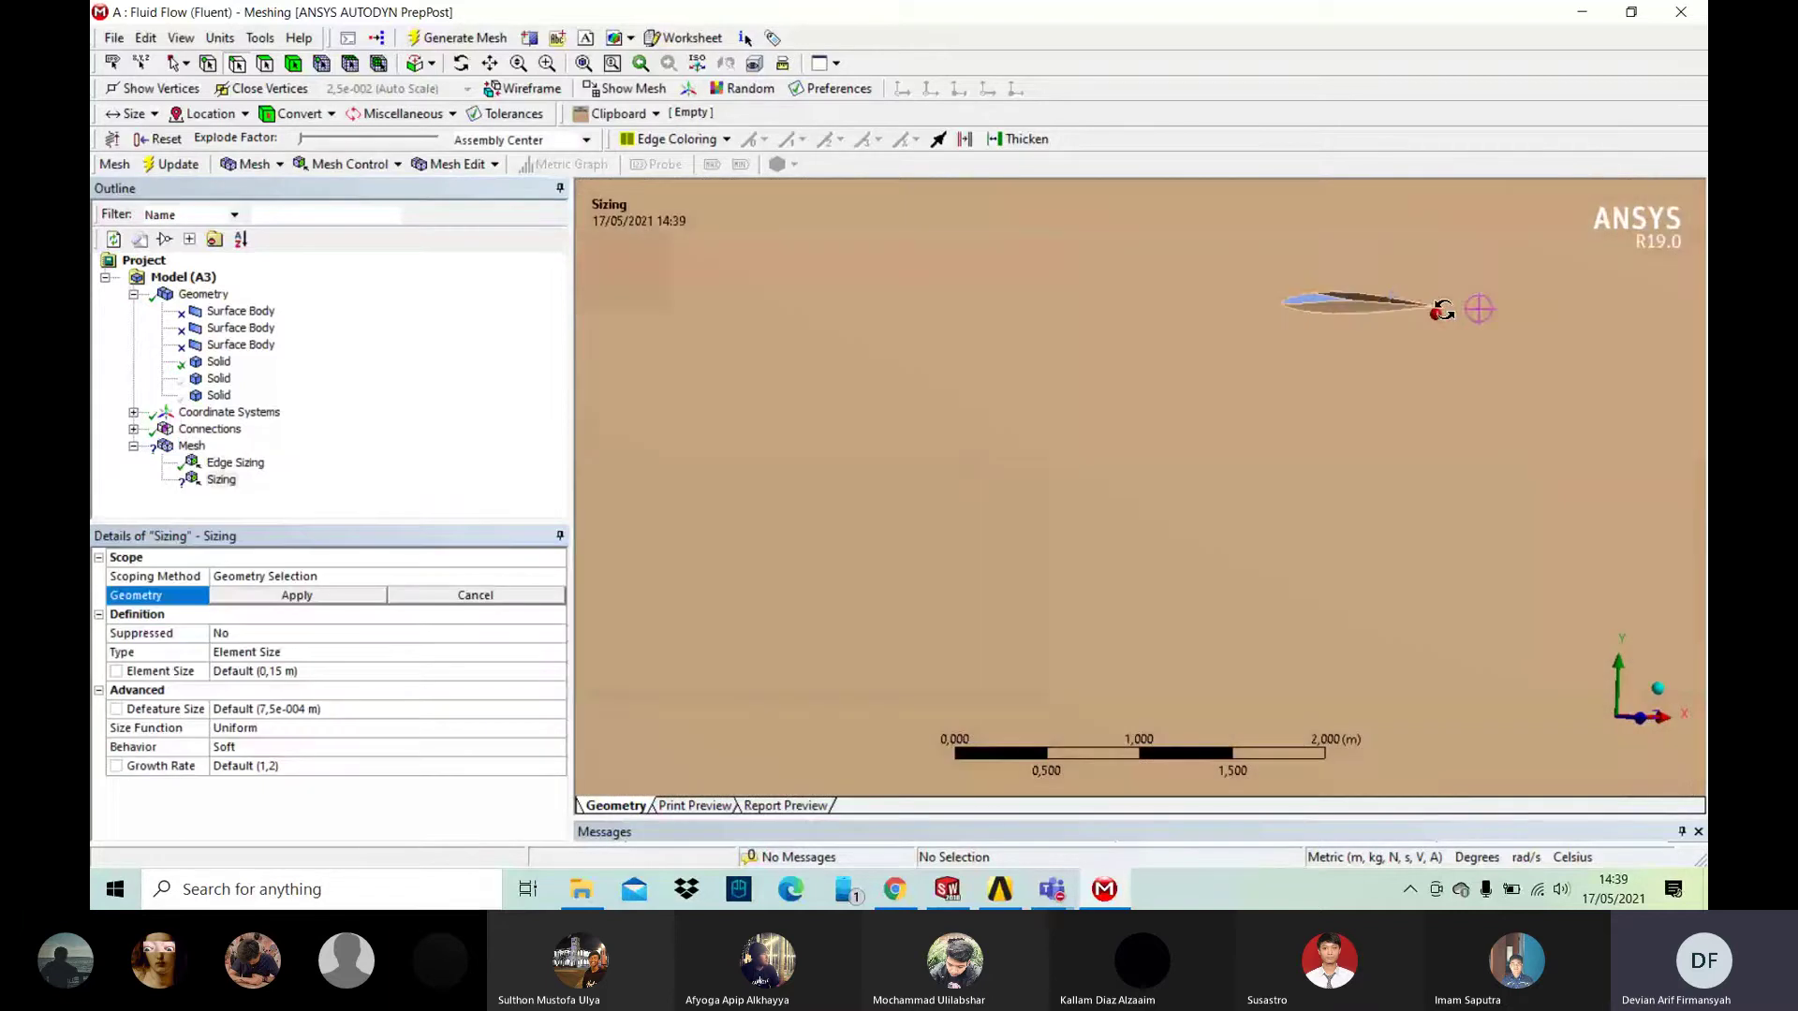
{"action": "left_click", "coordinate": [1385, 312]}
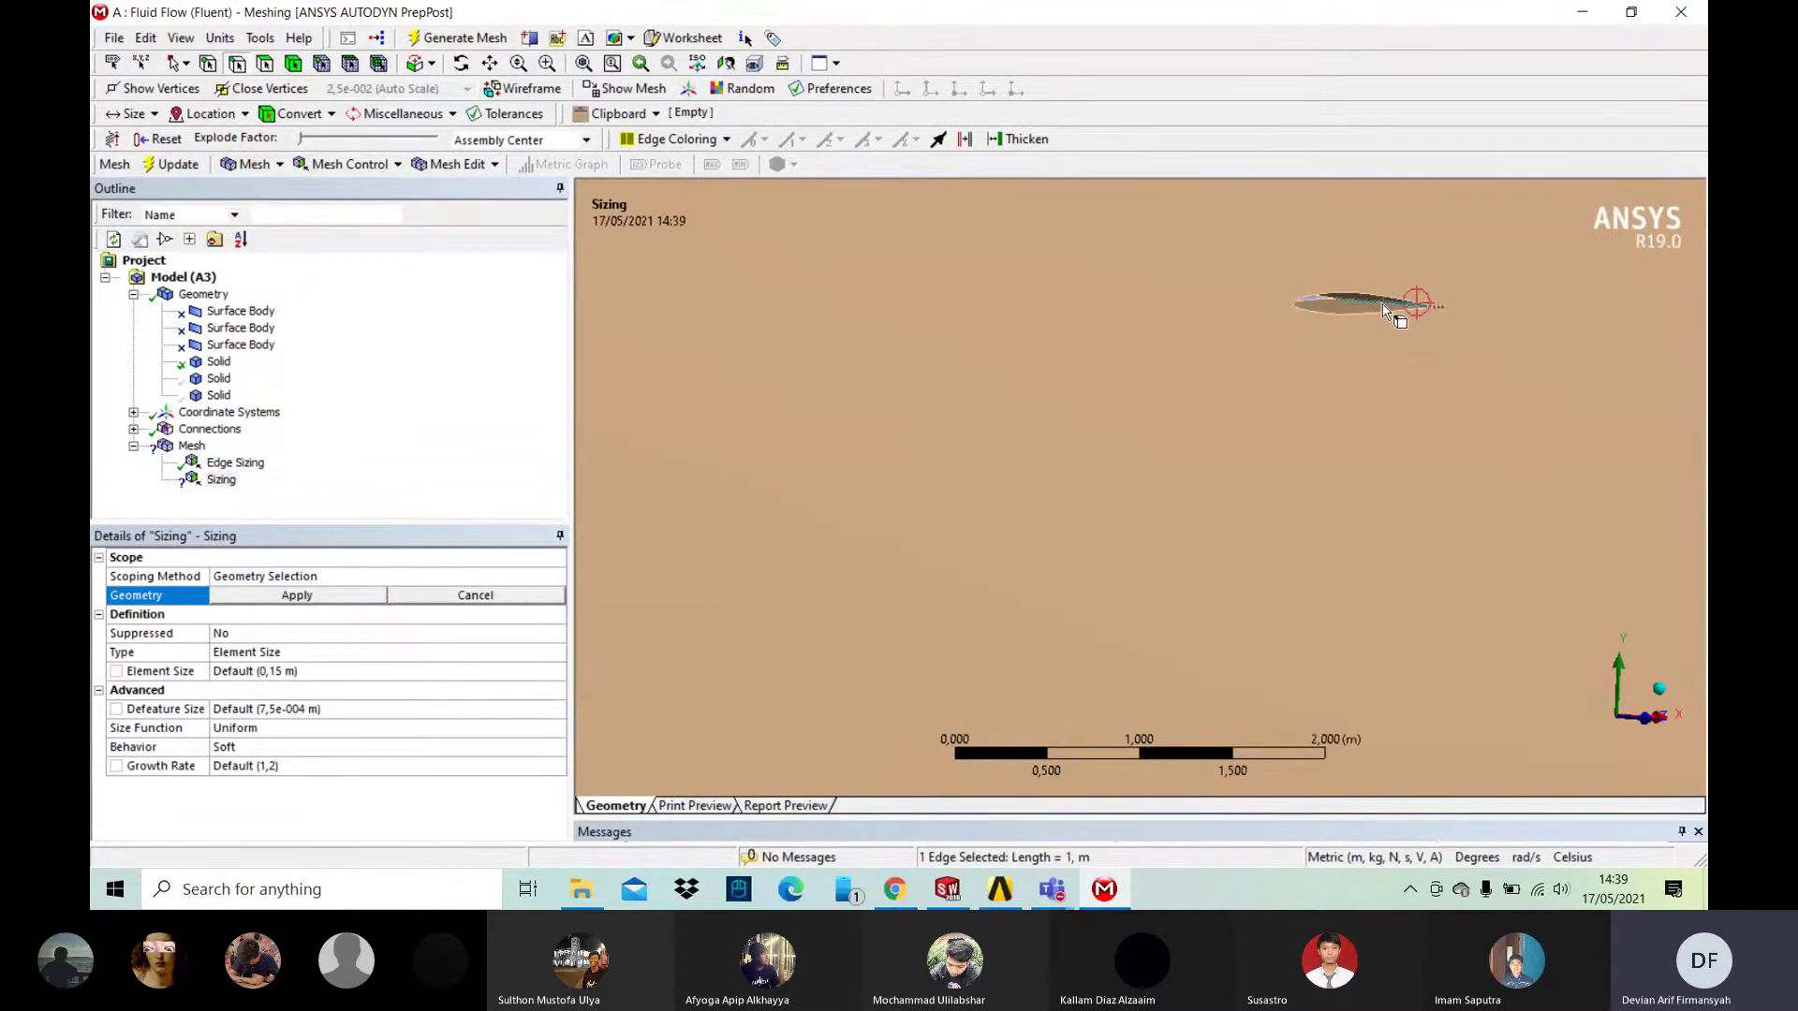
{"action": "left_click", "coordinate": [298, 595]}
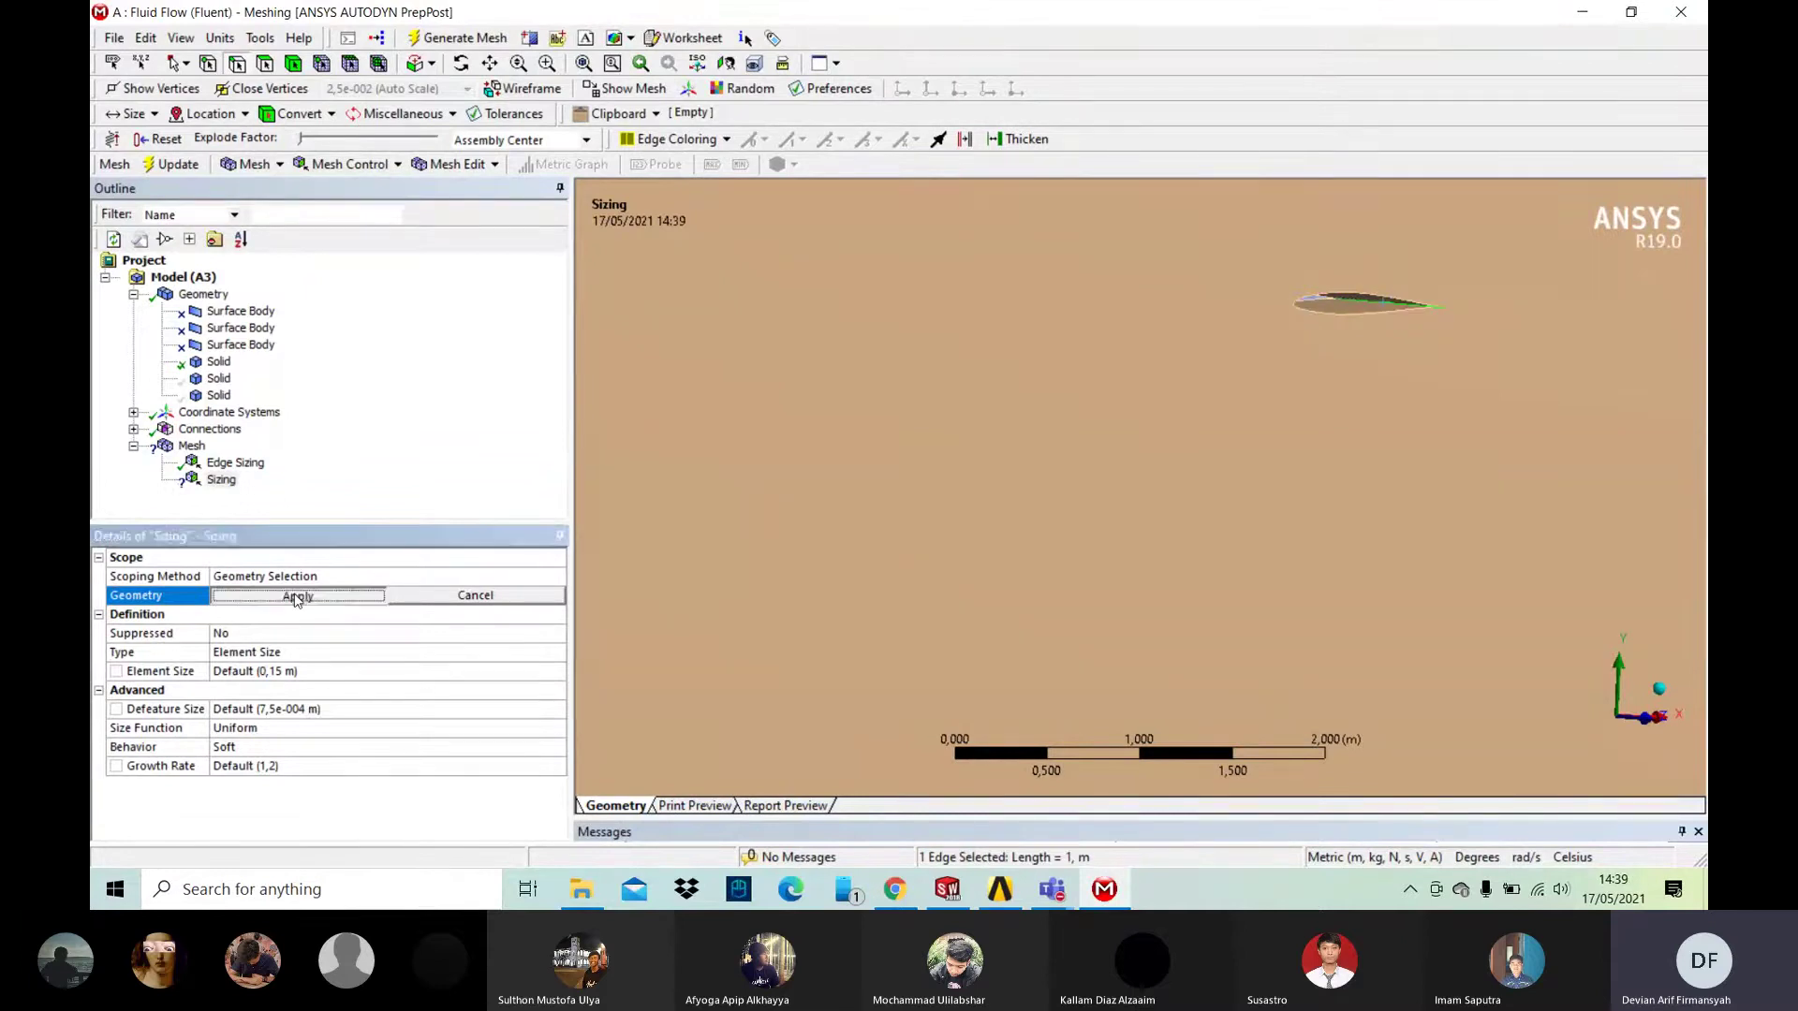
Step: Define the second edge sizing by Number of Divisions, set to 100, and regenerate the mesh
{"action": "left_click", "coordinate": [294, 656]}
{"action": "left_click", "coordinate": [558, 653]}
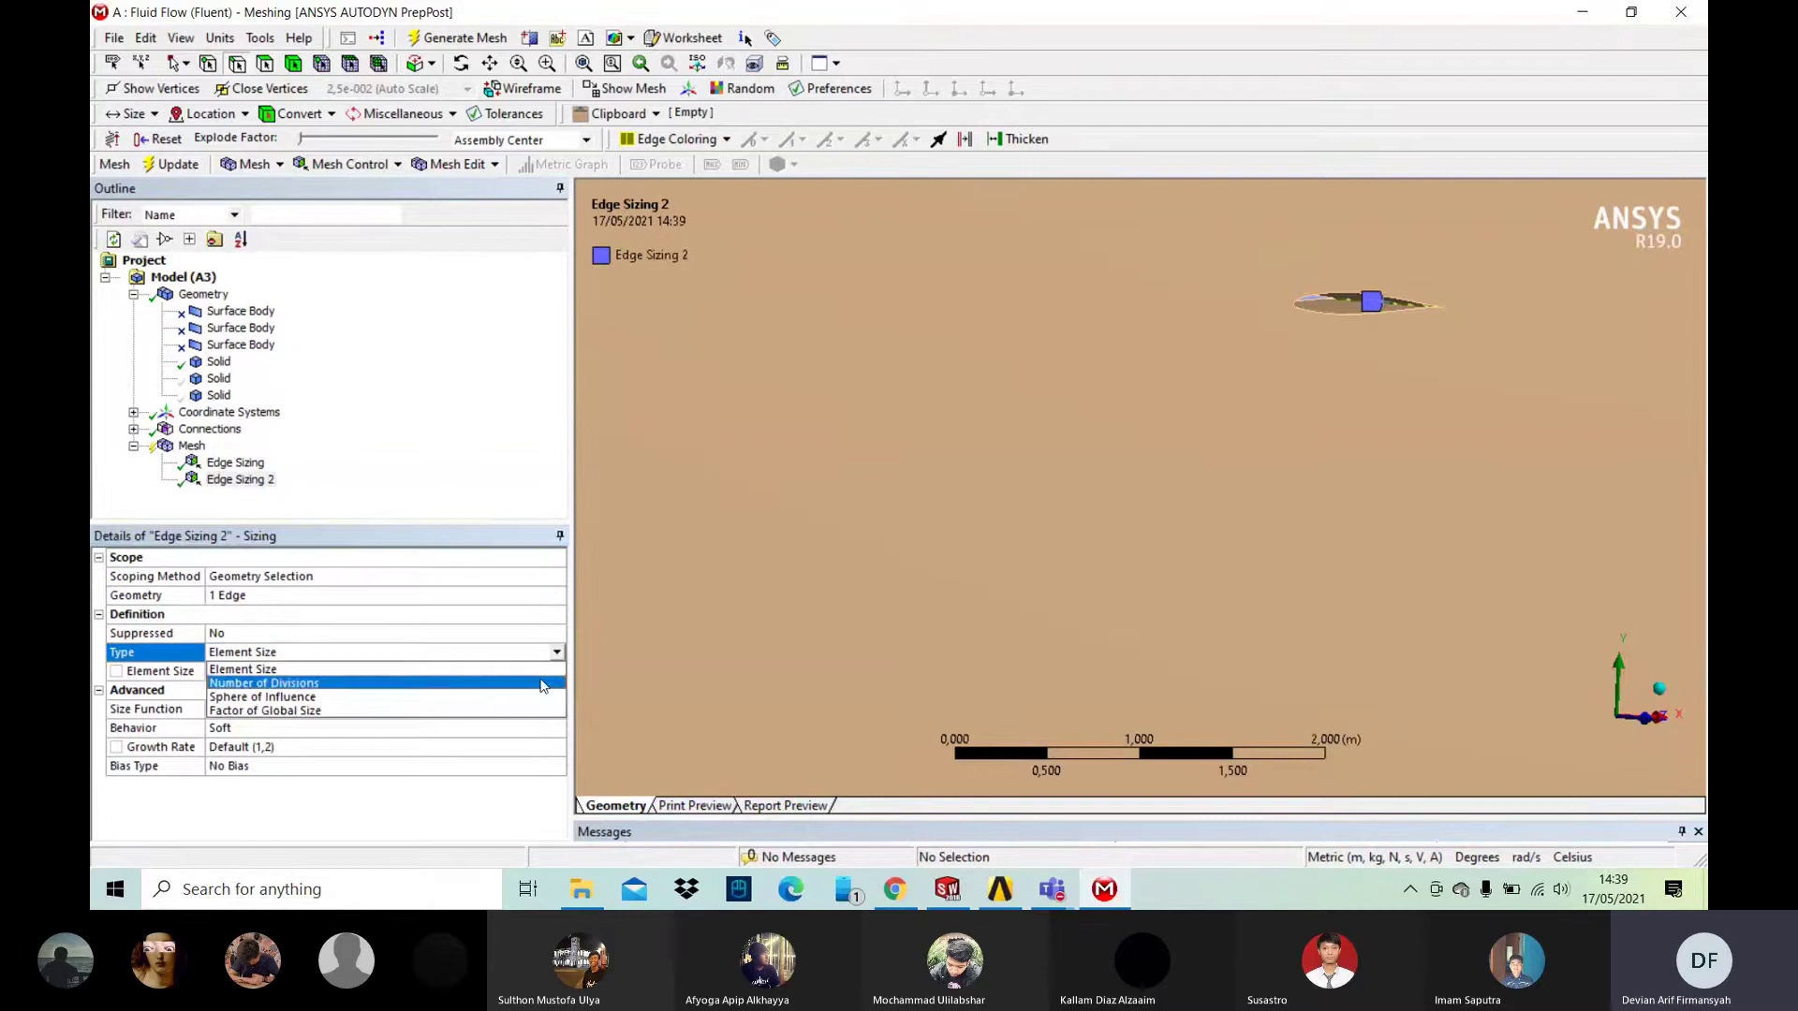
{"action": "left_click", "coordinate": [541, 685]}
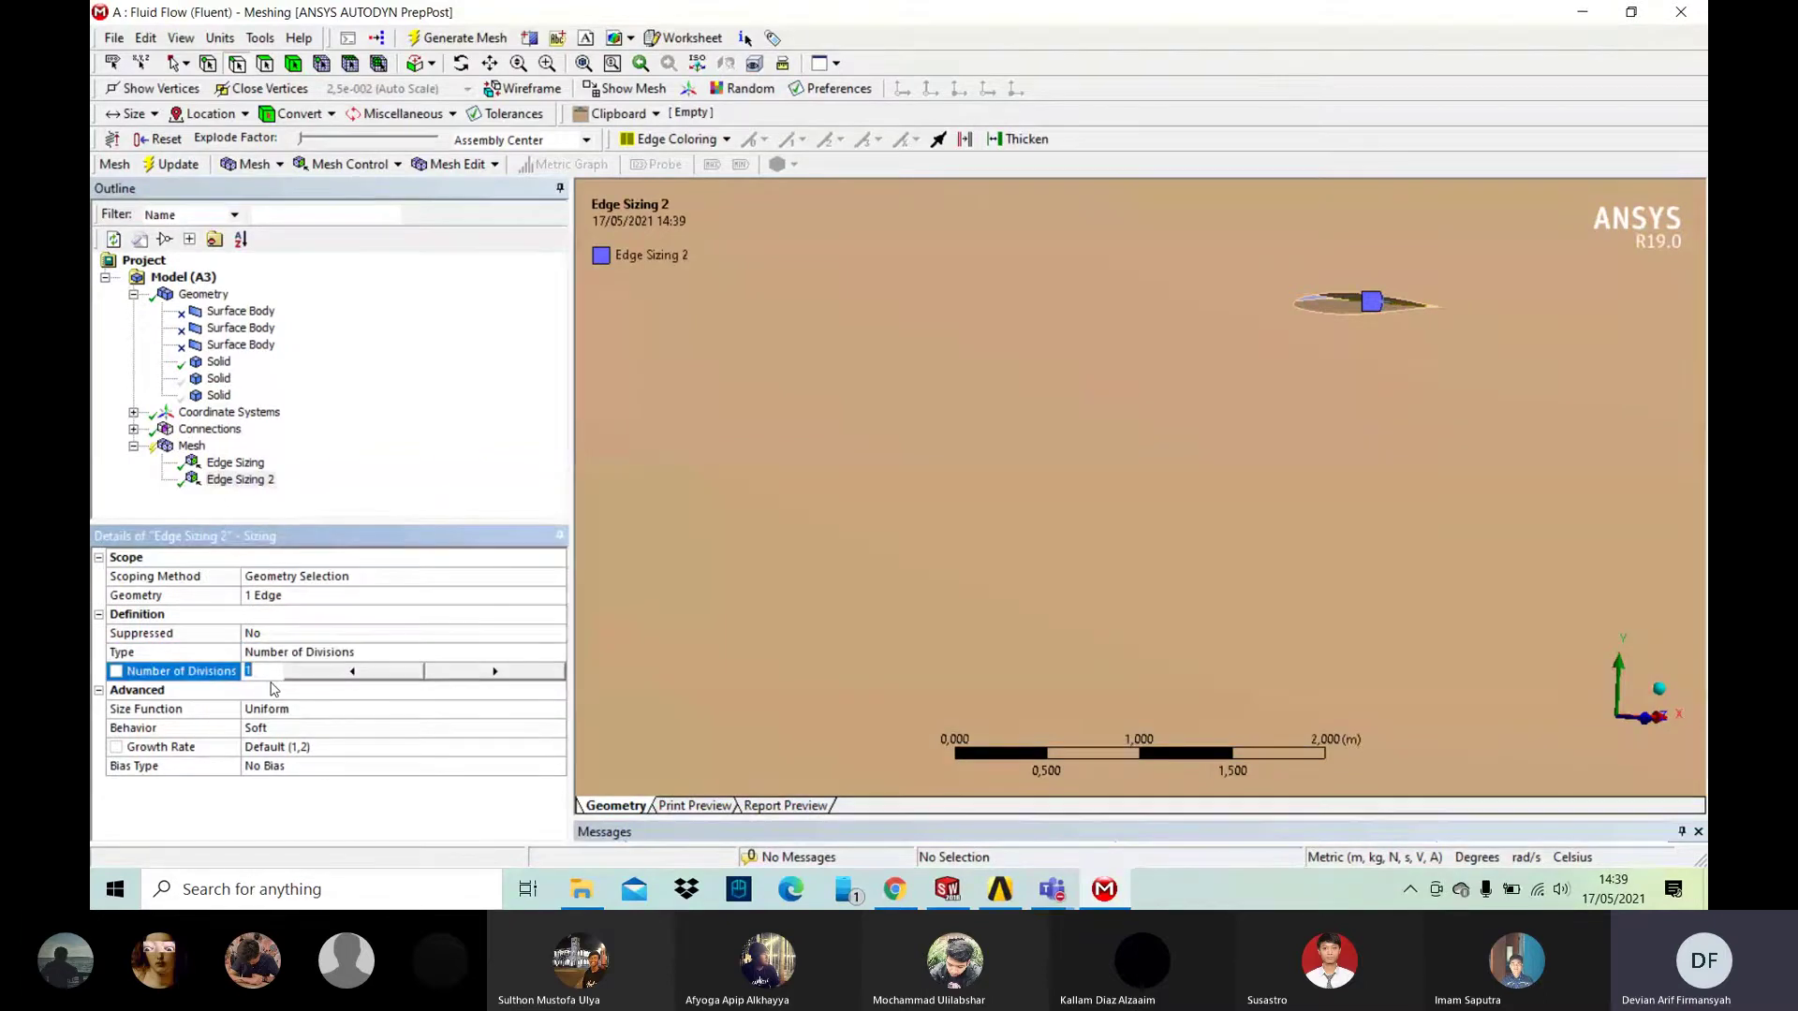
{"action": "type", "text": "100"}
{"action": "left_click", "coordinate": [469, 459]}
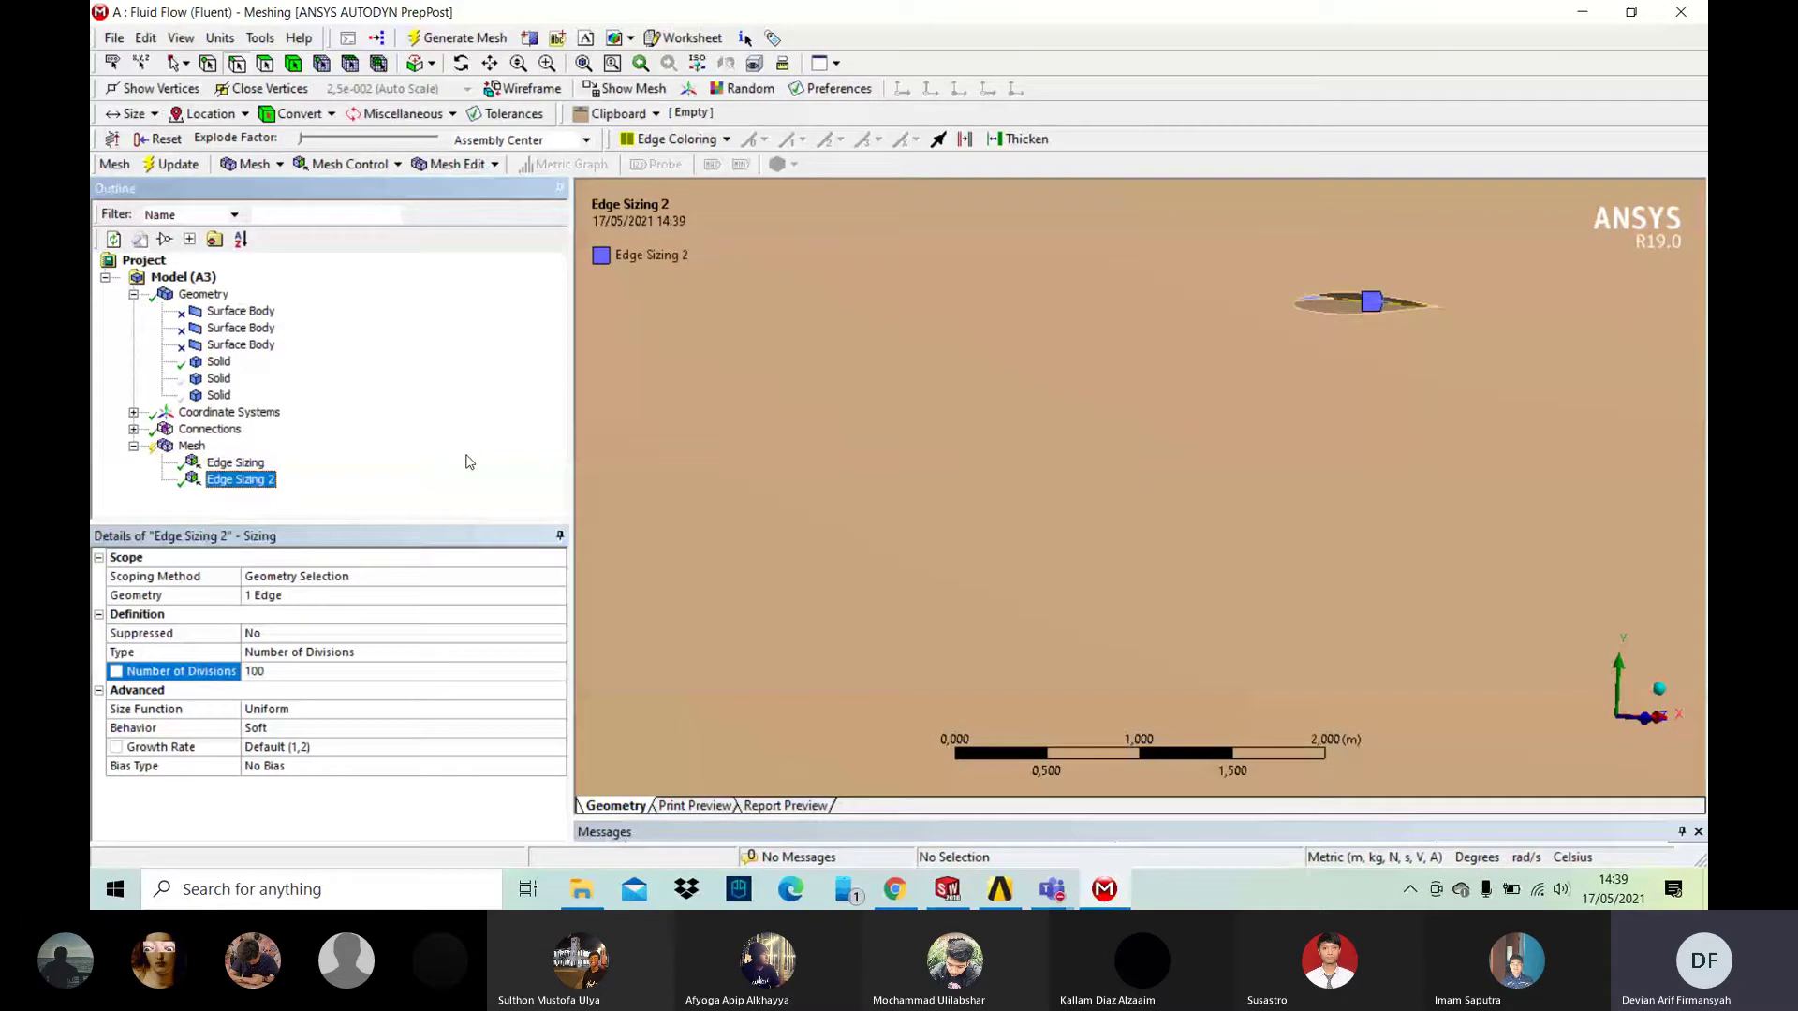
{"action": "left_click", "coordinate": [464, 38]}
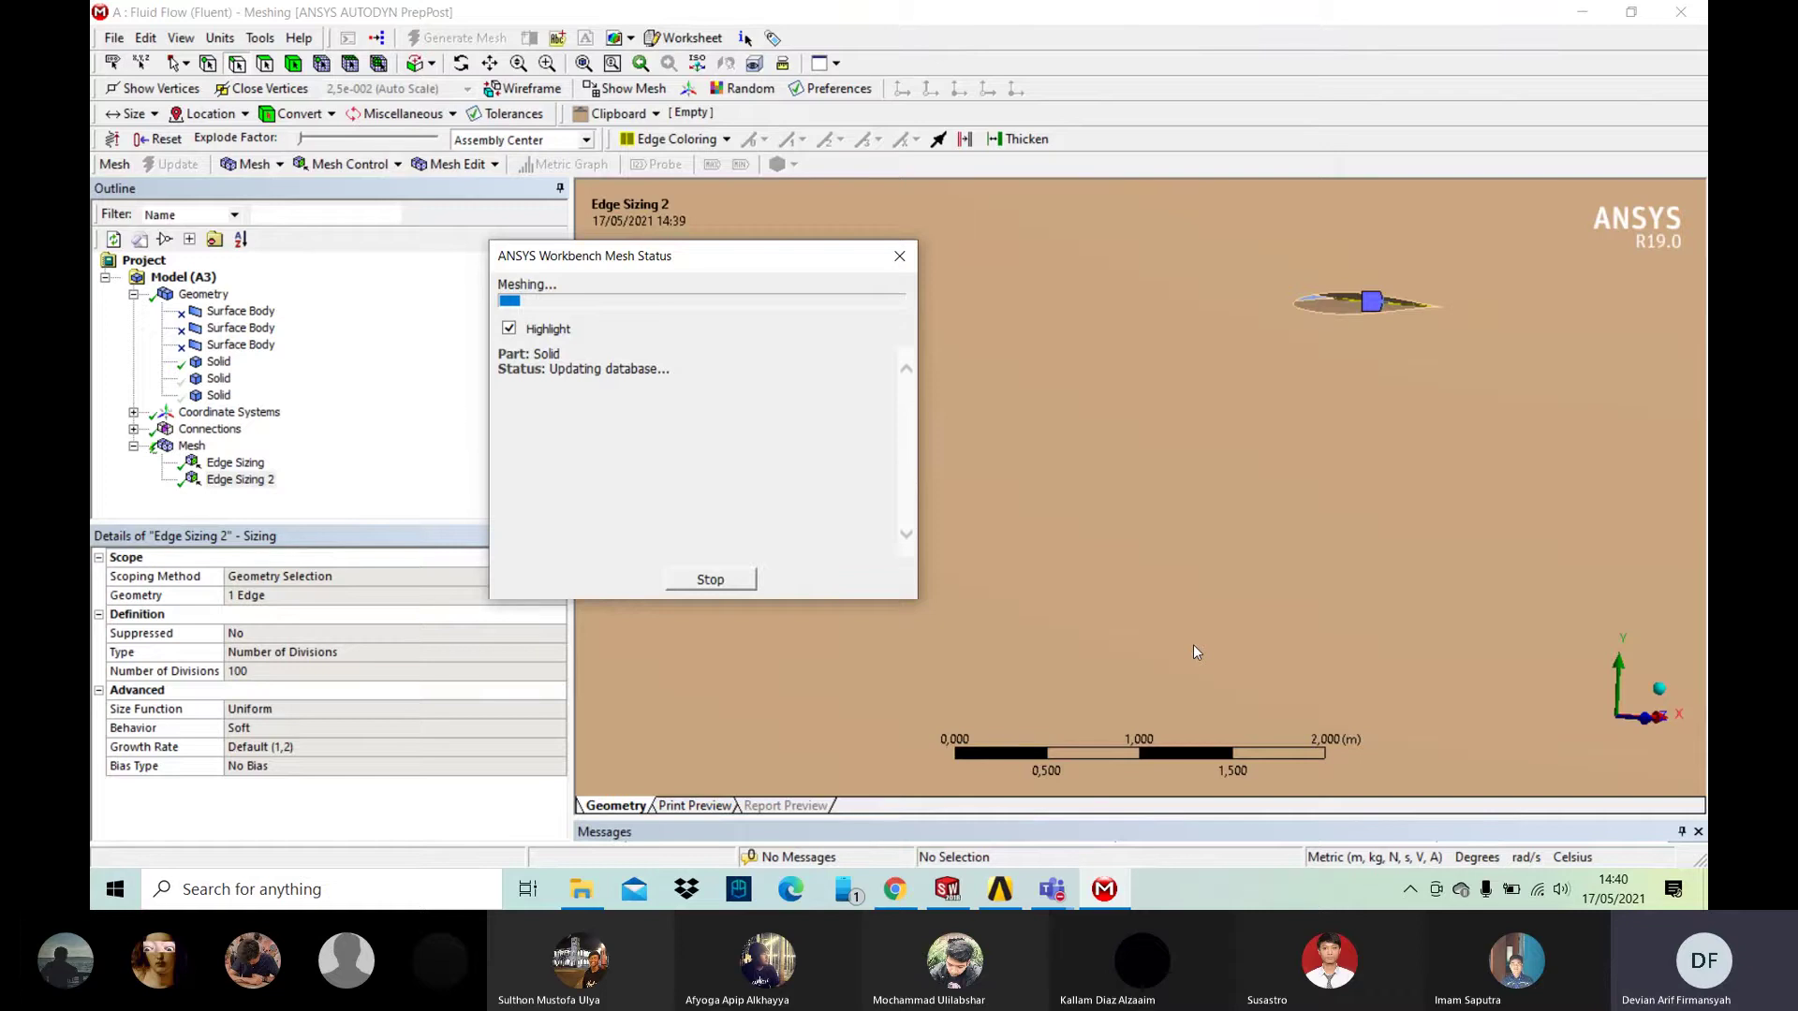
{"action": "left_click_drag", "start_coordinate": [808, 264], "coordinate": [807, 237]}
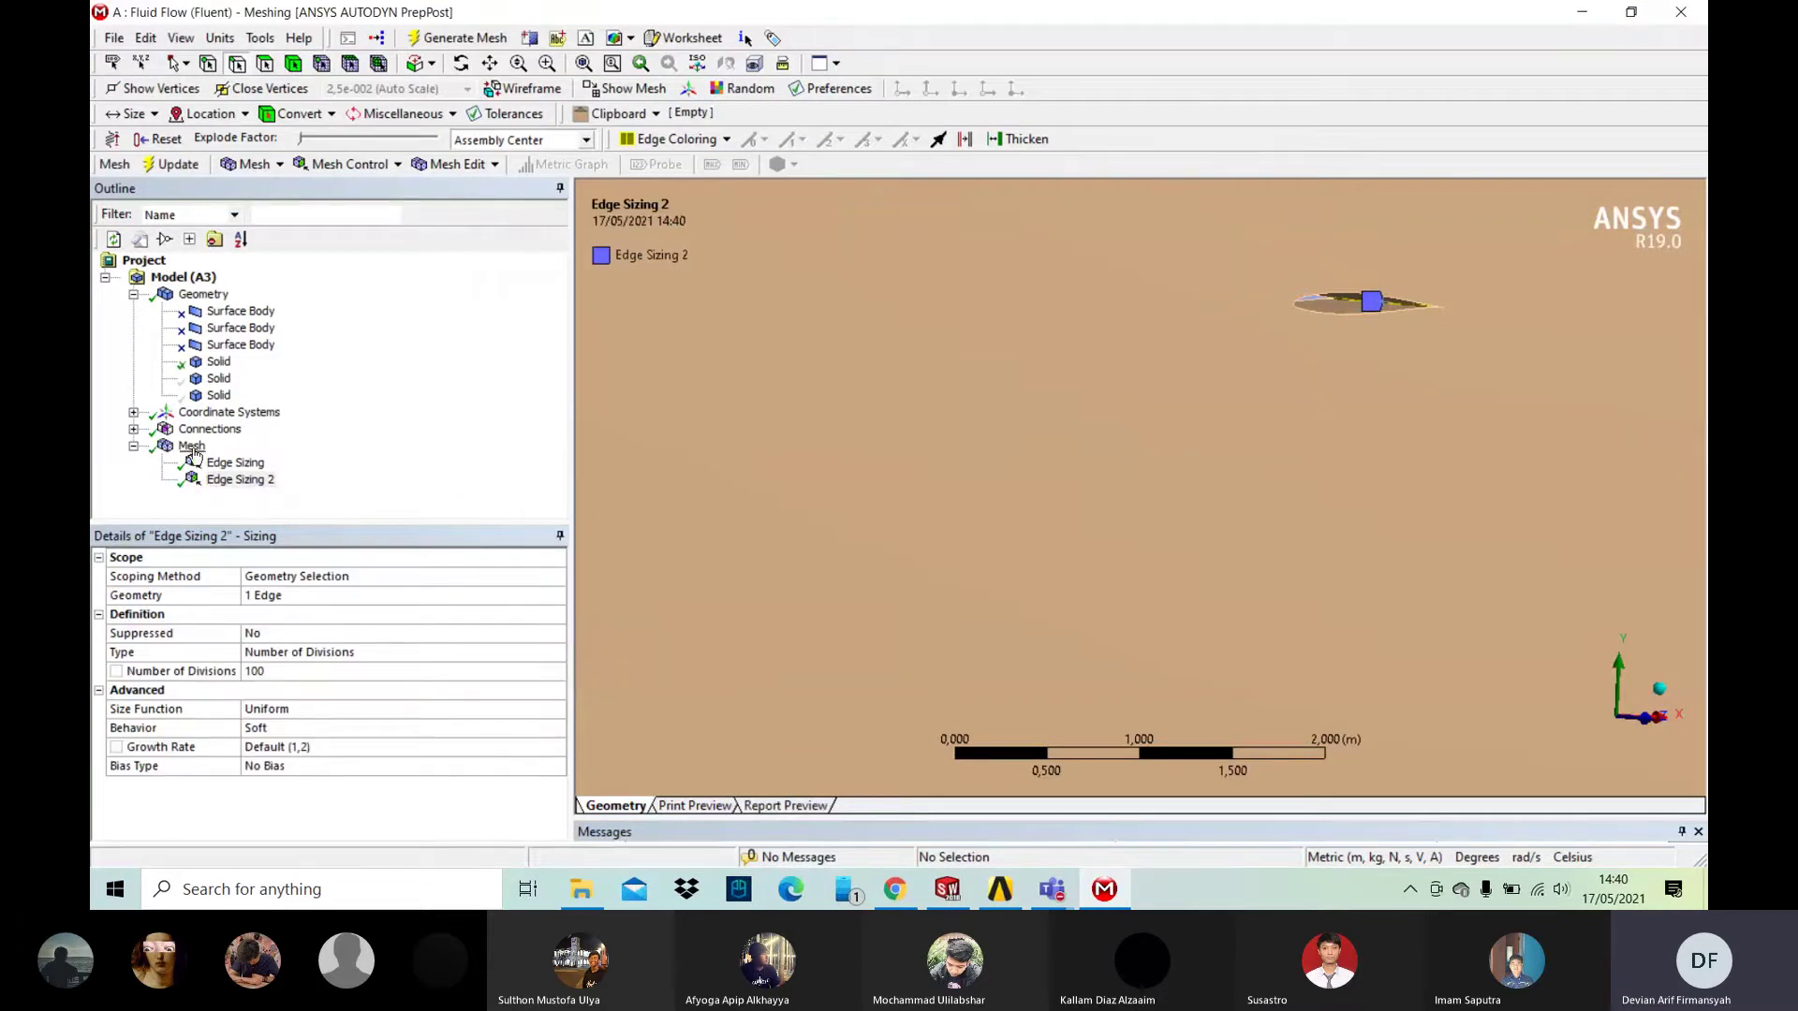
Step: Inspect the regenerated mesh around the airfoil cutout for the effect of both edge sizings
{"action": "left_click", "coordinate": [192, 447]}
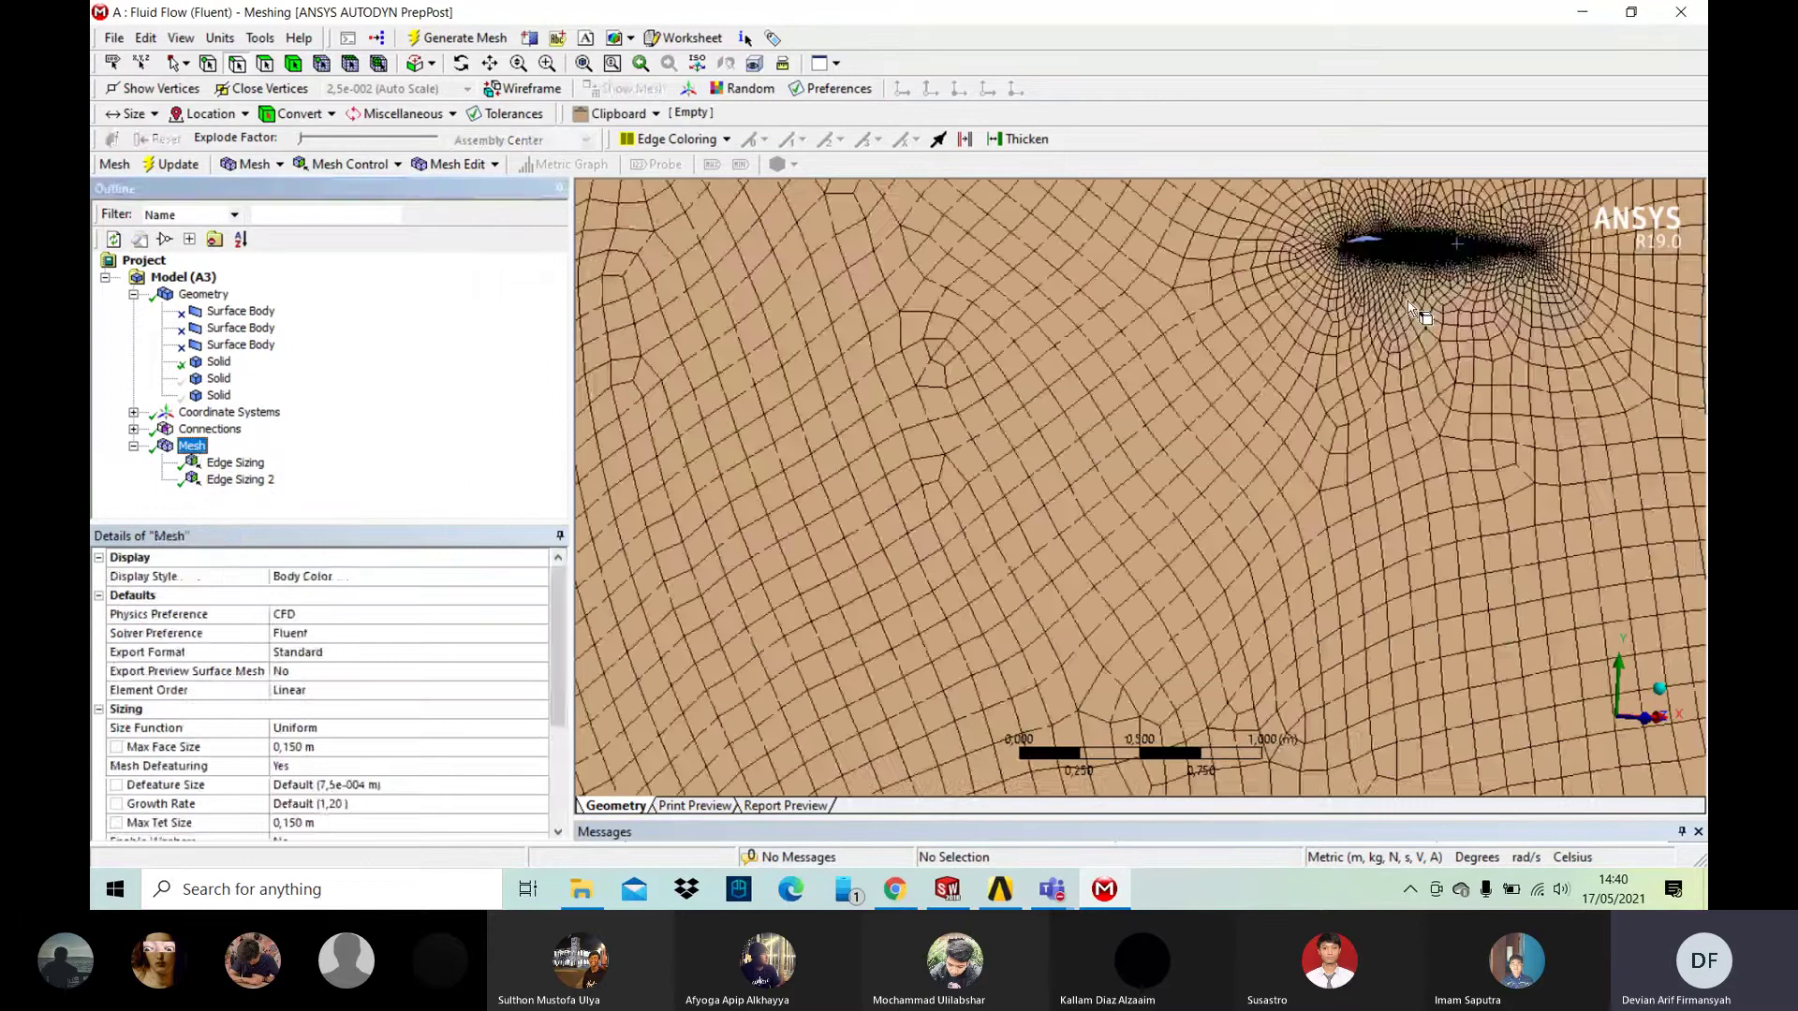
{"action": "middle_click_drag", "start_coordinate": [1412, 309], "coordinate": [1424, 228]}
{"action": "scroll", "coordinate": [1419, 328], "scroll_direction": "up", "scroll_amount": 3}
{"action": "scroll", "coordinate": [1438, 208], "scroll_direction": "down", "scroll_amount": 1}
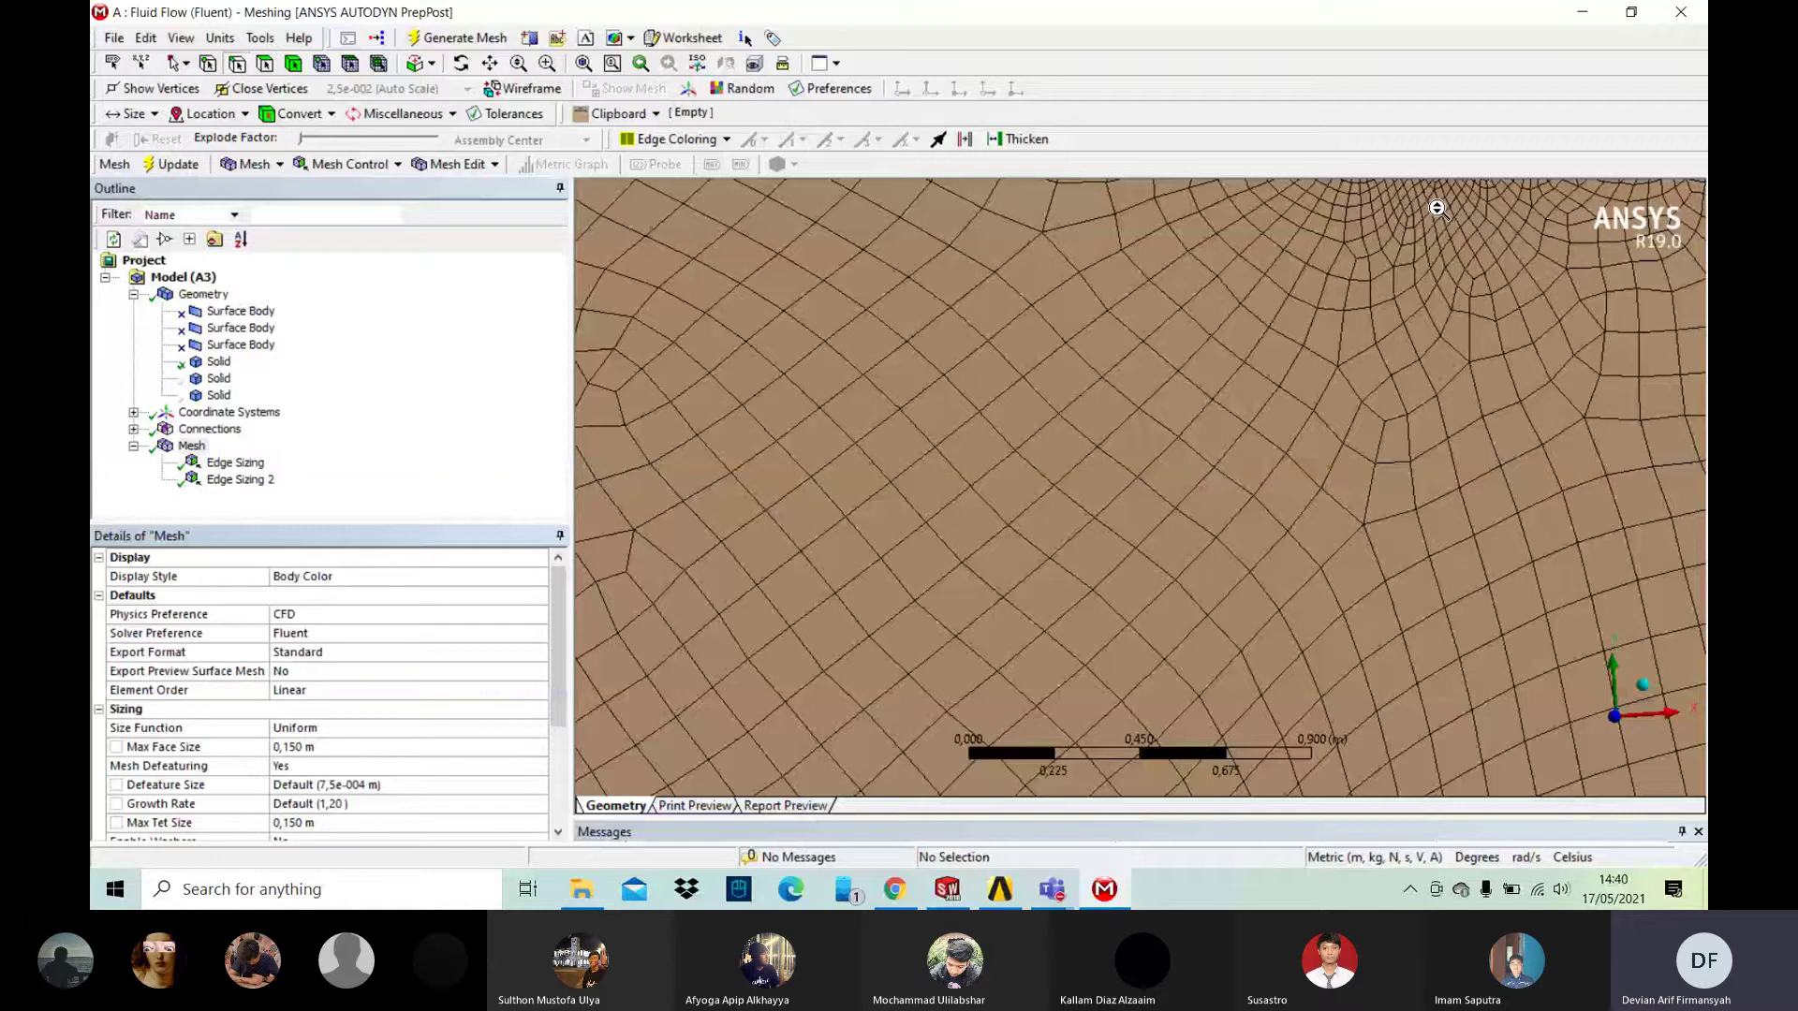
{"action": "scroll", "coordinate": [1433, 272], "scroll_direction": "down", "scroll_amount": 2}
{"action": "scroll", "coordinate": [1434, 271], "scroll_direction": "up", "scroll_amount": 5}
{"action": "middle_click_drag", "start_coordinate": [1434, 271], "coordinate": [1295, 507]}
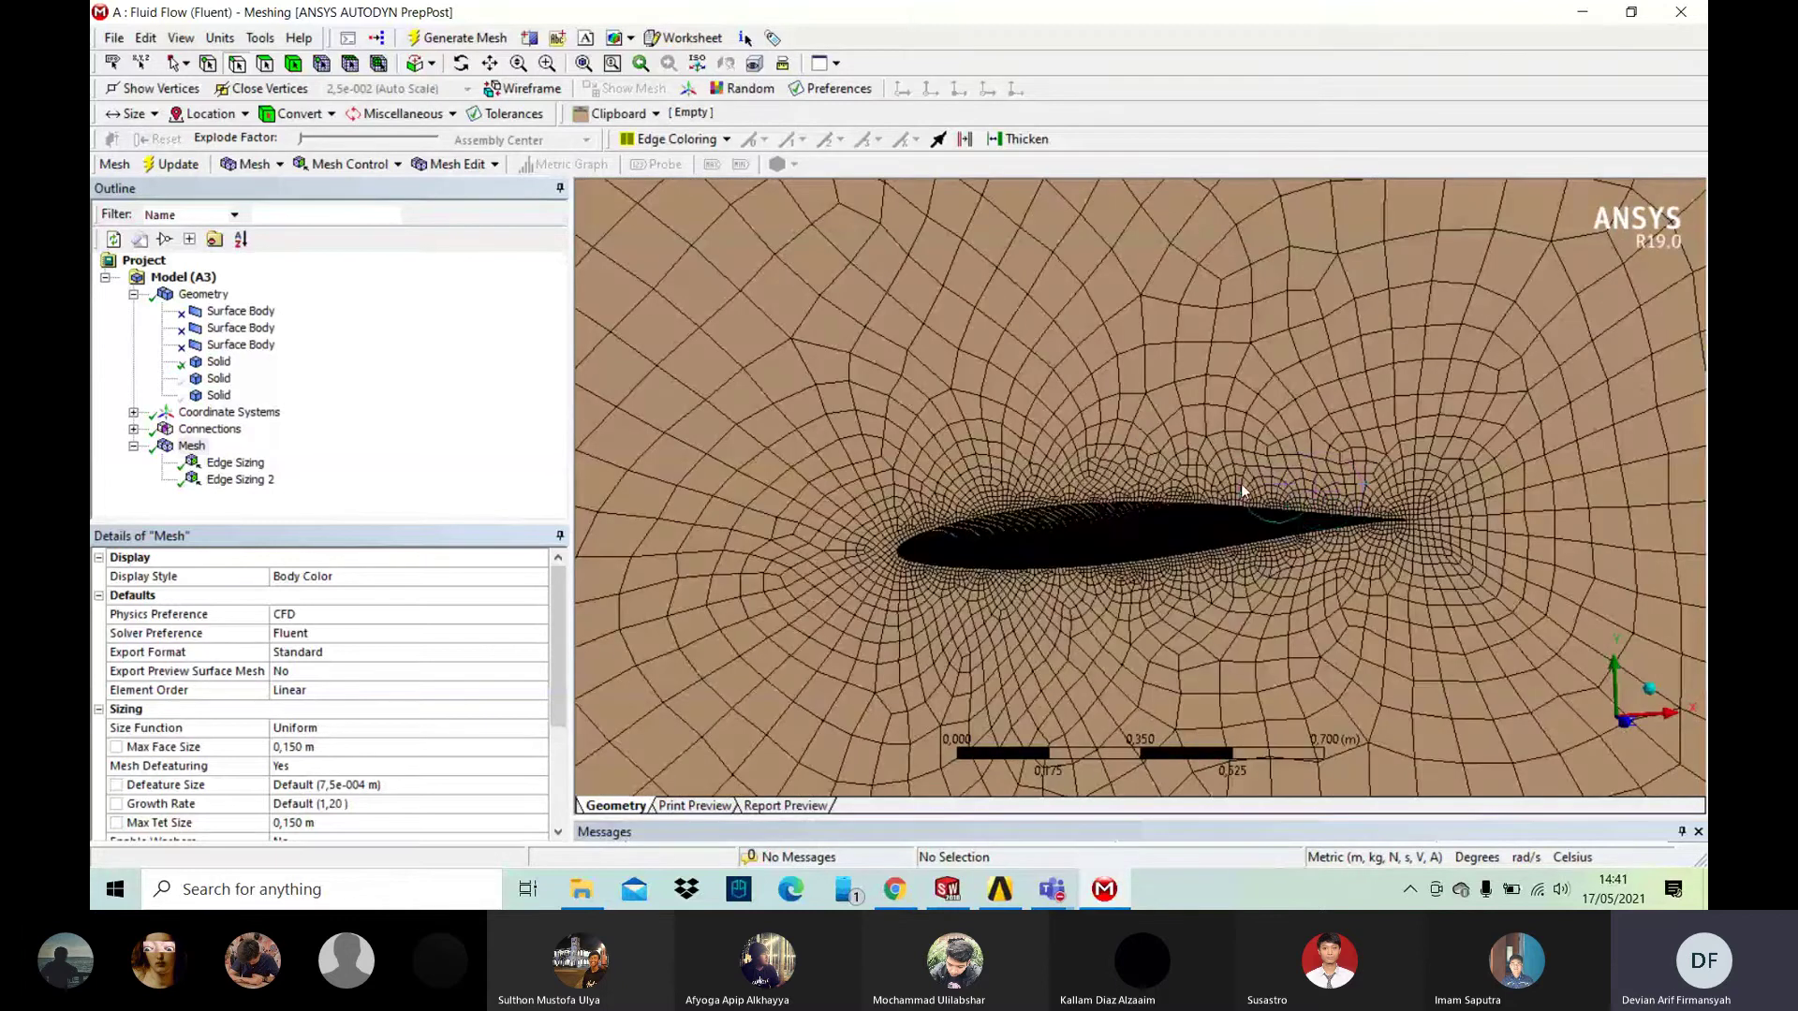
Step: Insert an inflation control under the mesh and scope its geometry to the flow domain body
{"action": "right_click", "coordinate": [193, 450]}
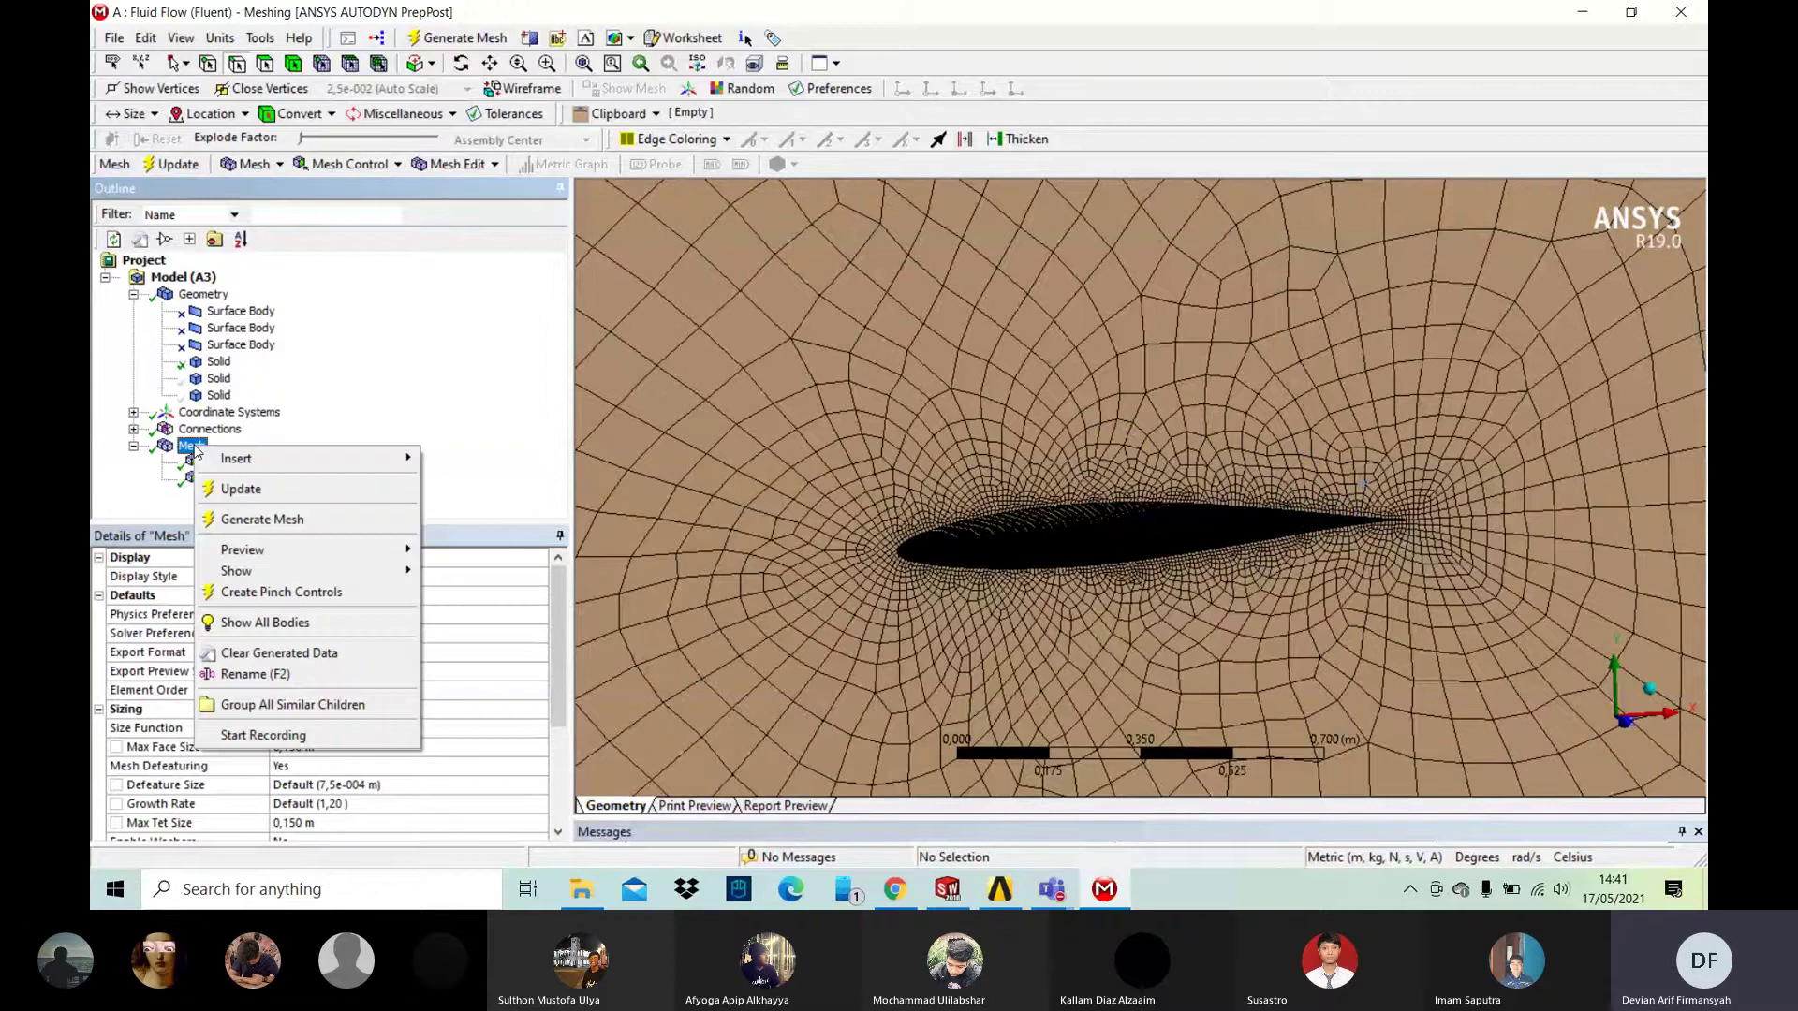
{"action": "mouse_move", "coordinate": [281, 458]}
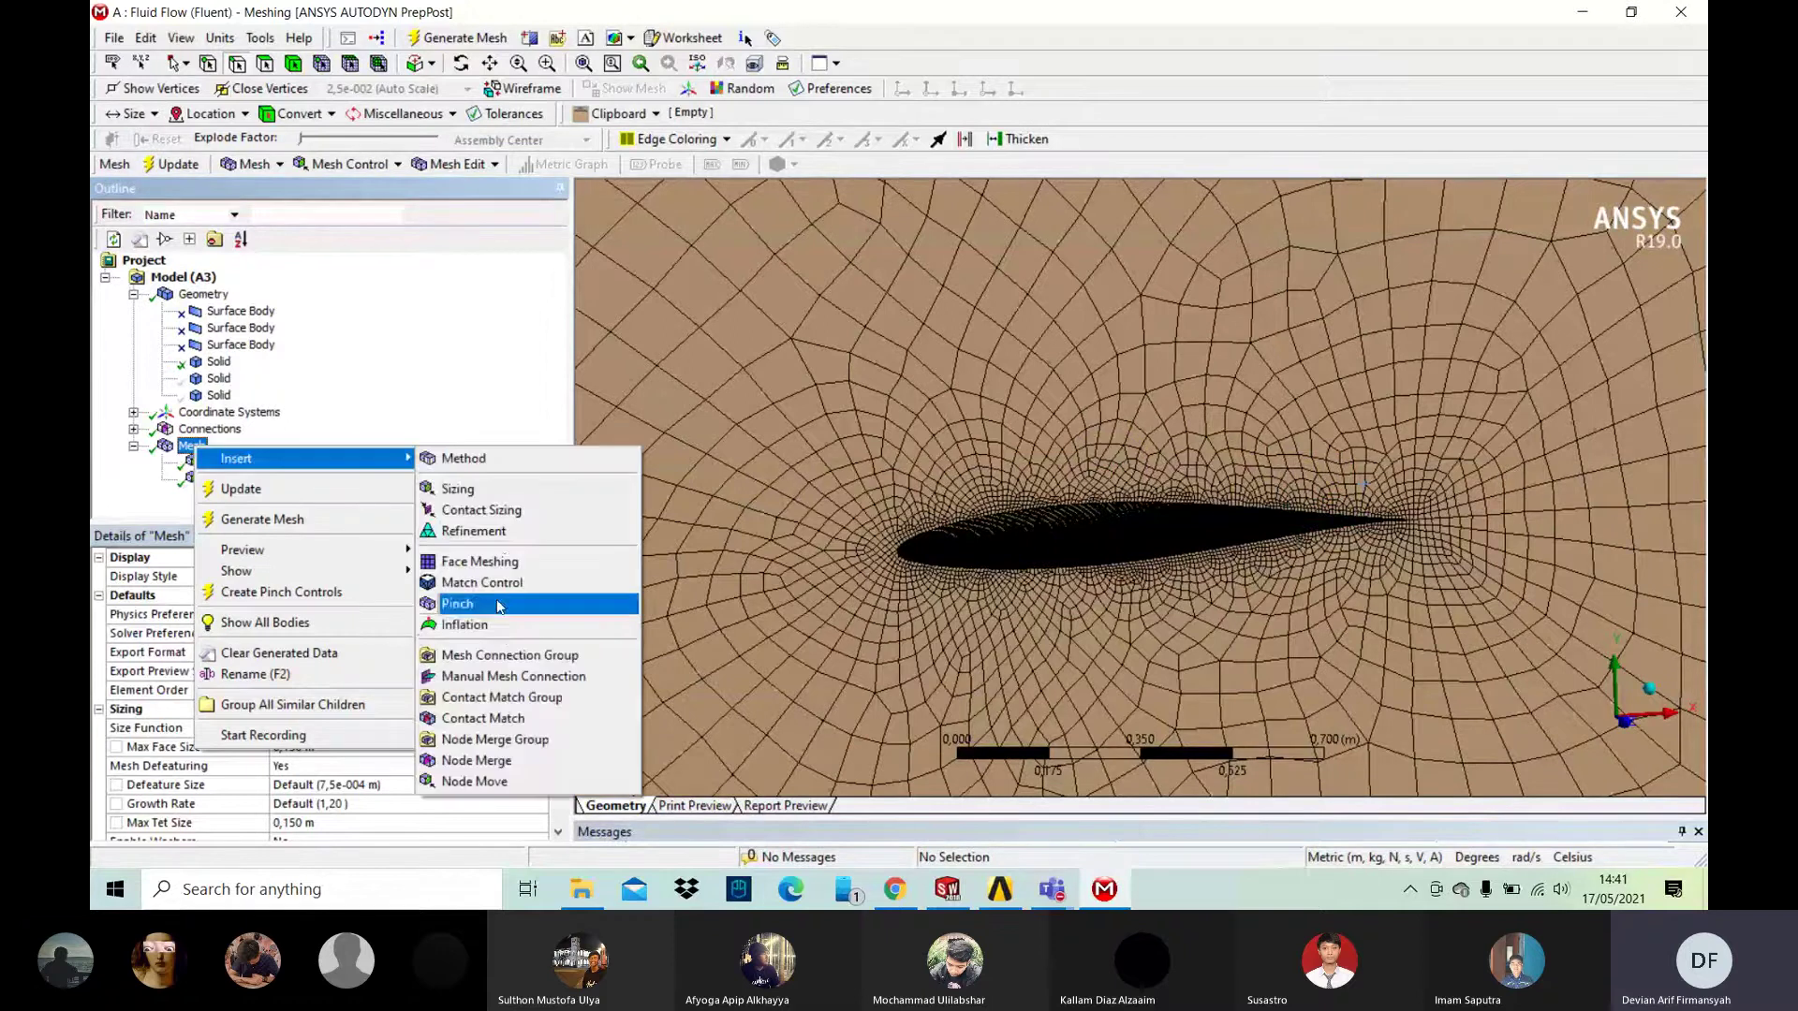
{"action": "left_click", "coordinate": [468, 627]}
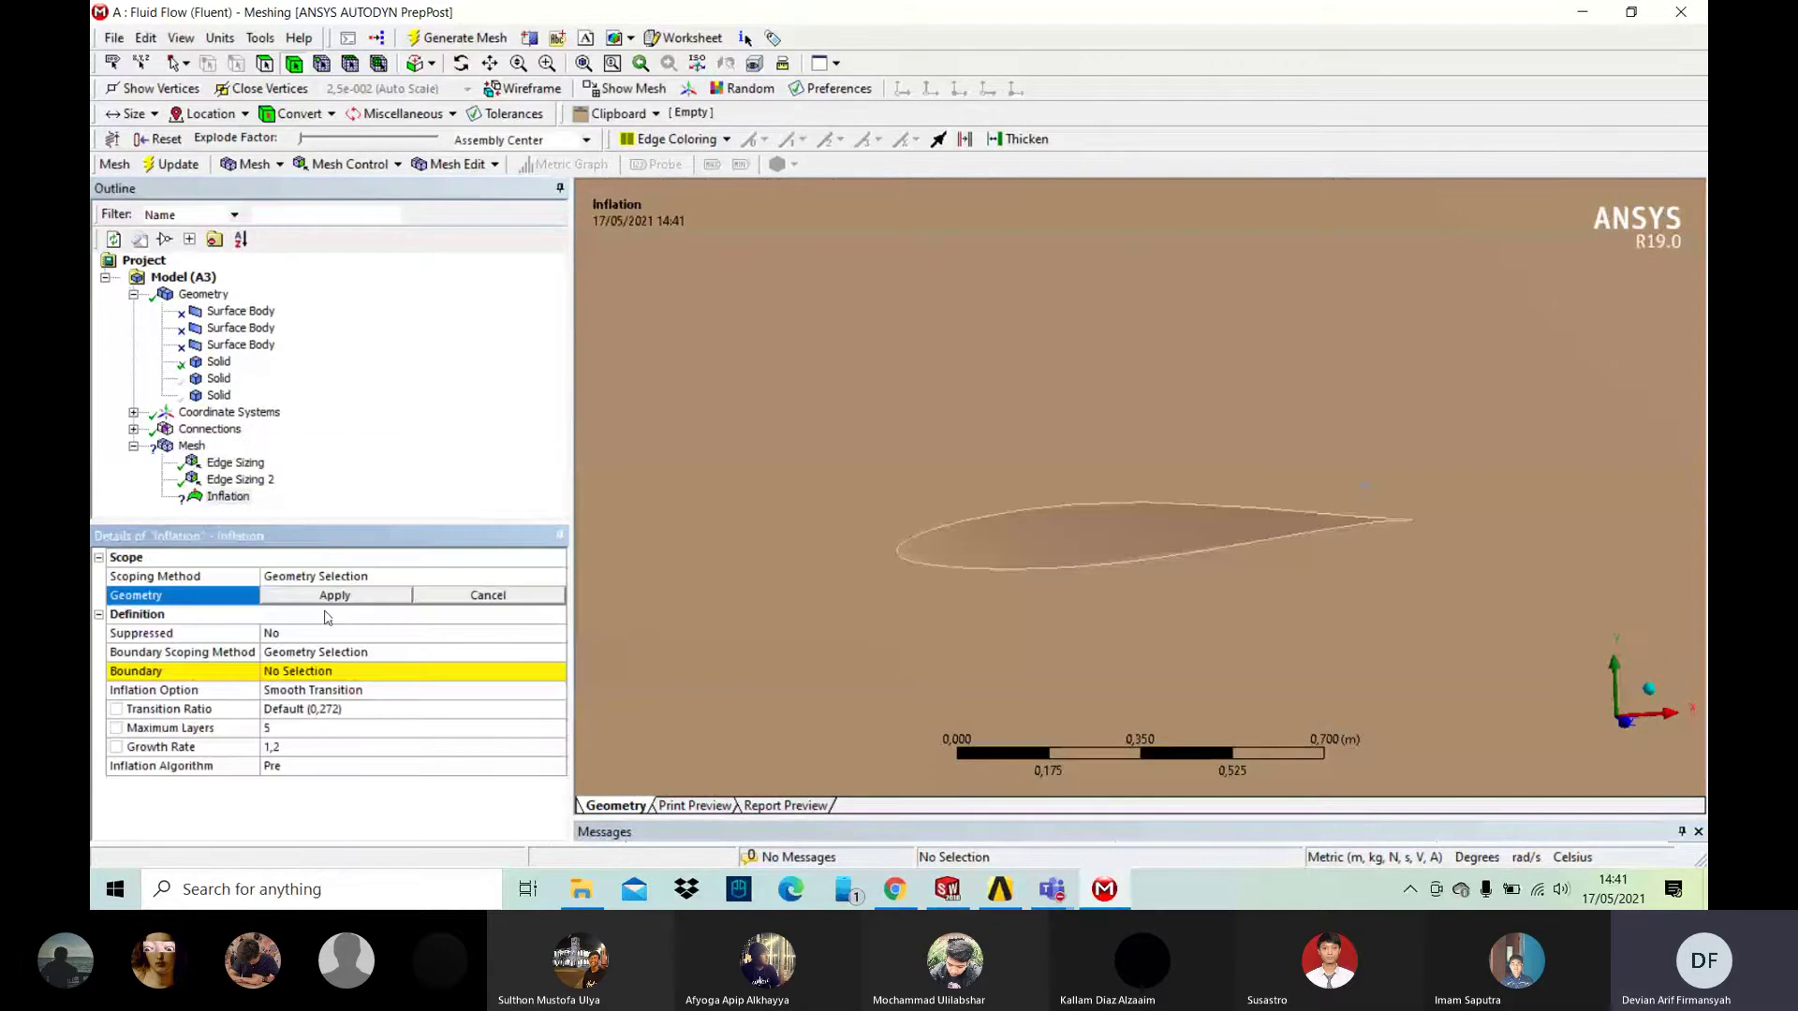
{"action": "left_click", "coordinate": [225, 599]}
{"action": "scroll", "coordinate": [904, 505], "scroll_direction": "down", "scroll_amount": 10}
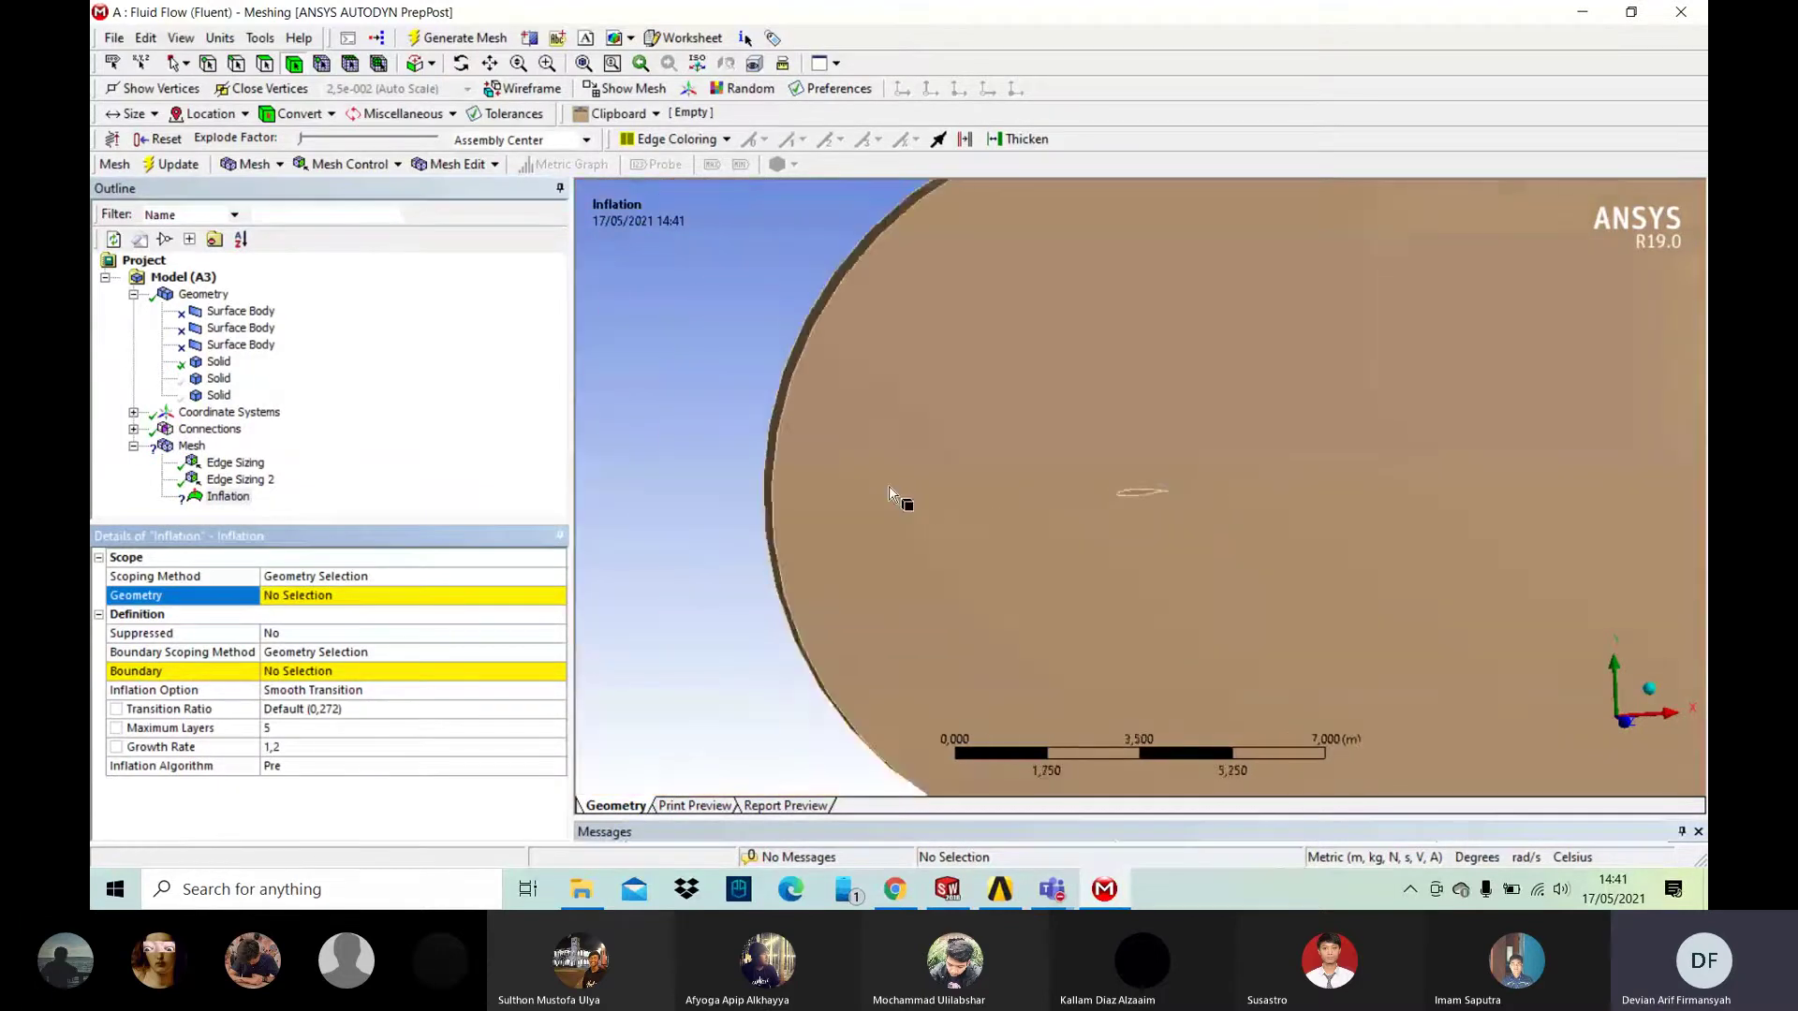
{"action": "left_click", "coordinate": [890, 494]}
{"action": "left_click", "coordinate": [281, 597]}
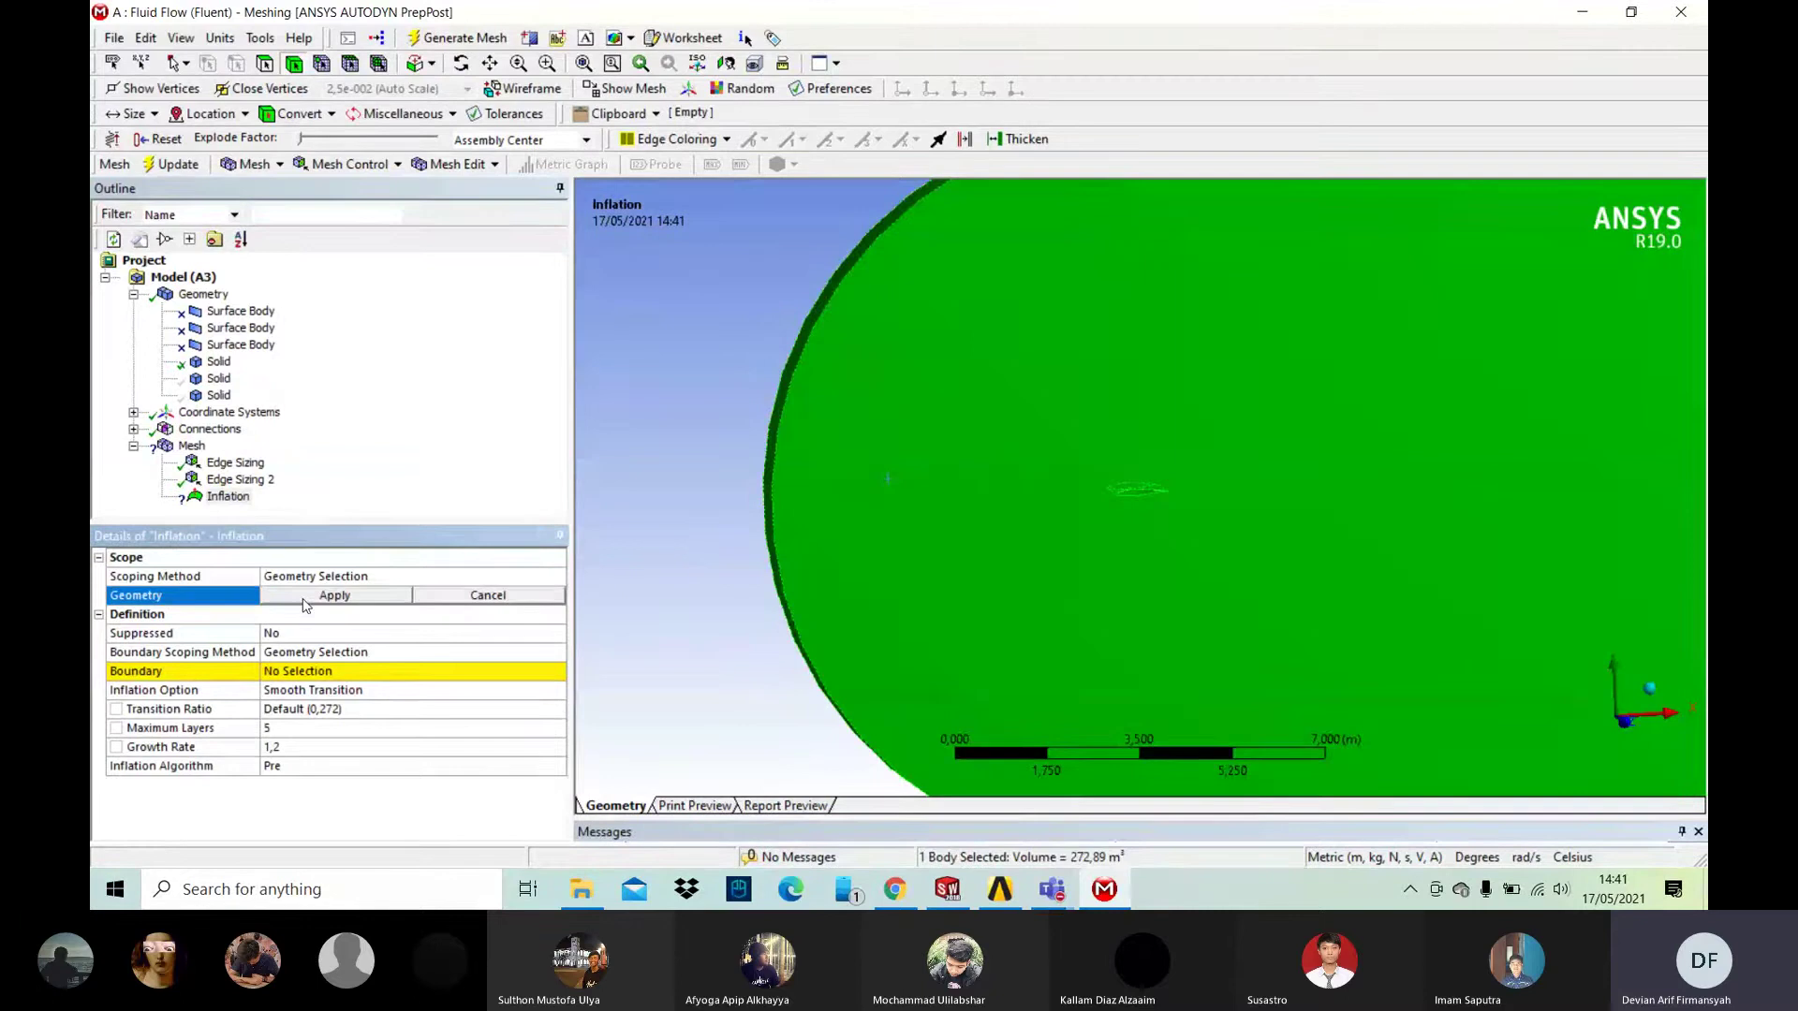
{"action": "left_click", "coordinate": [305, 599]}
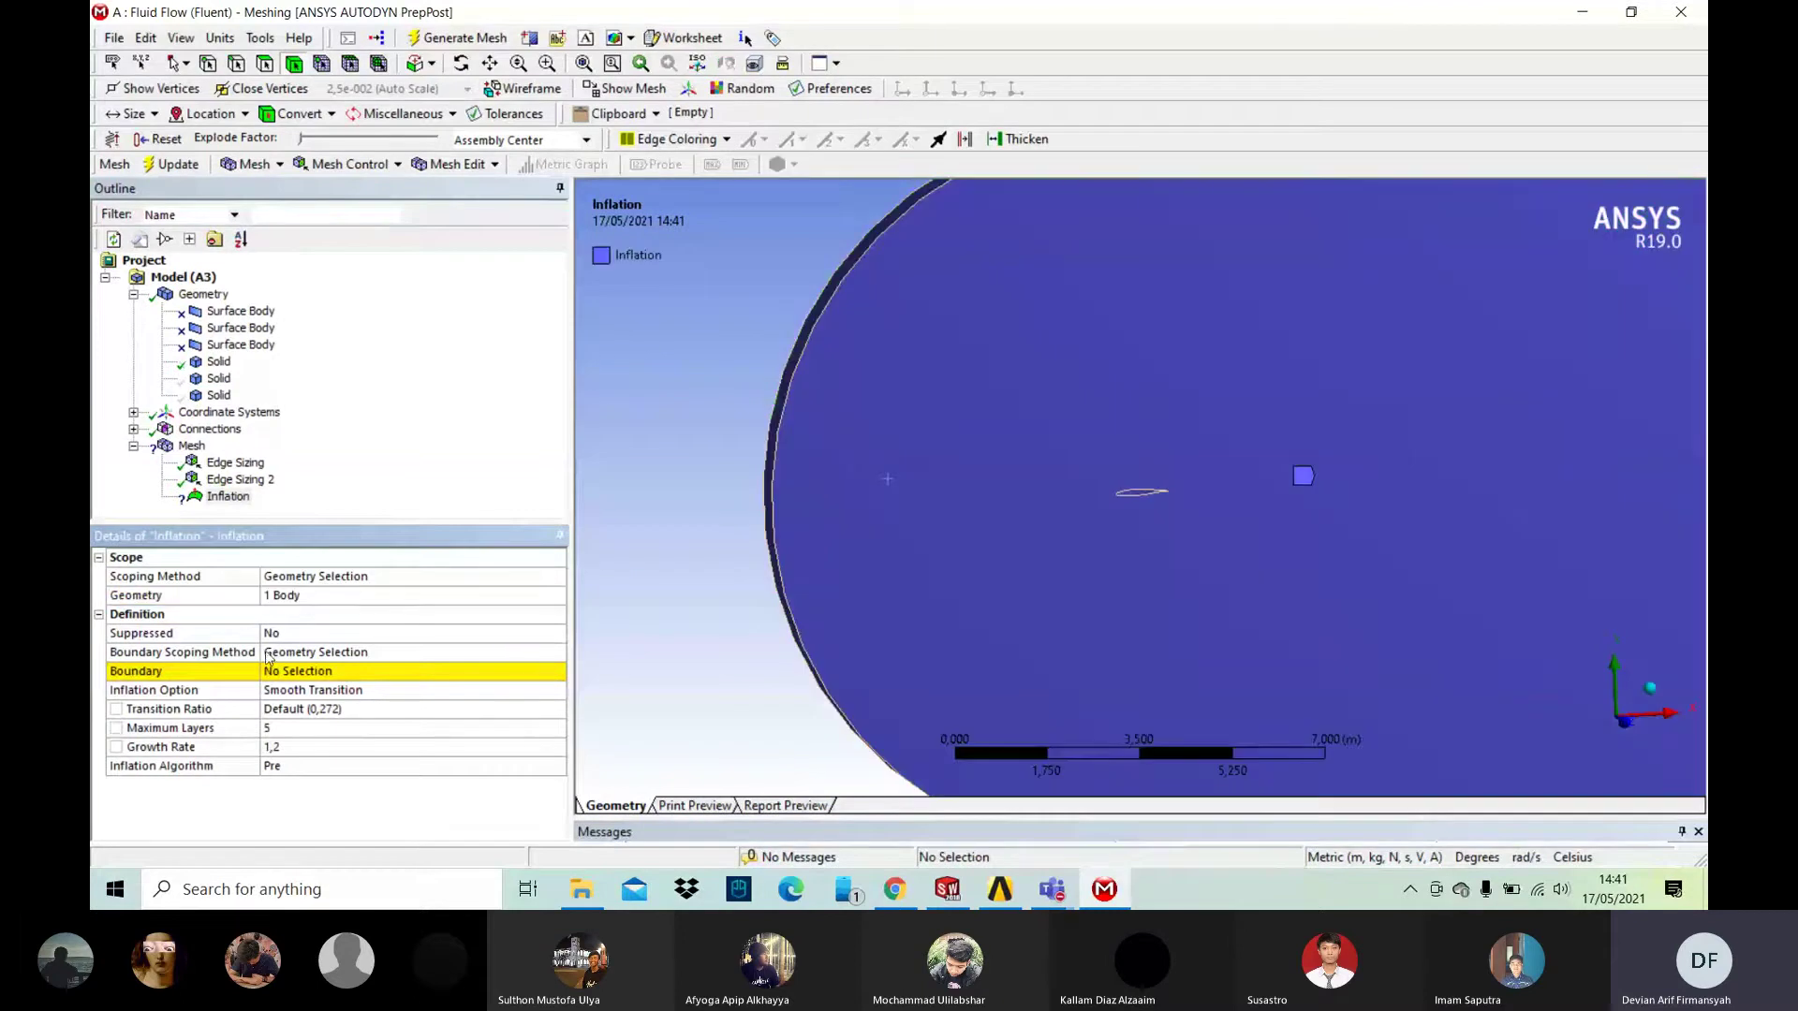
Step: Assign the airfoil cutout's upper and lower faces as the inflation boundary
{"action": "left_click", "coordinate": [286, 673]}
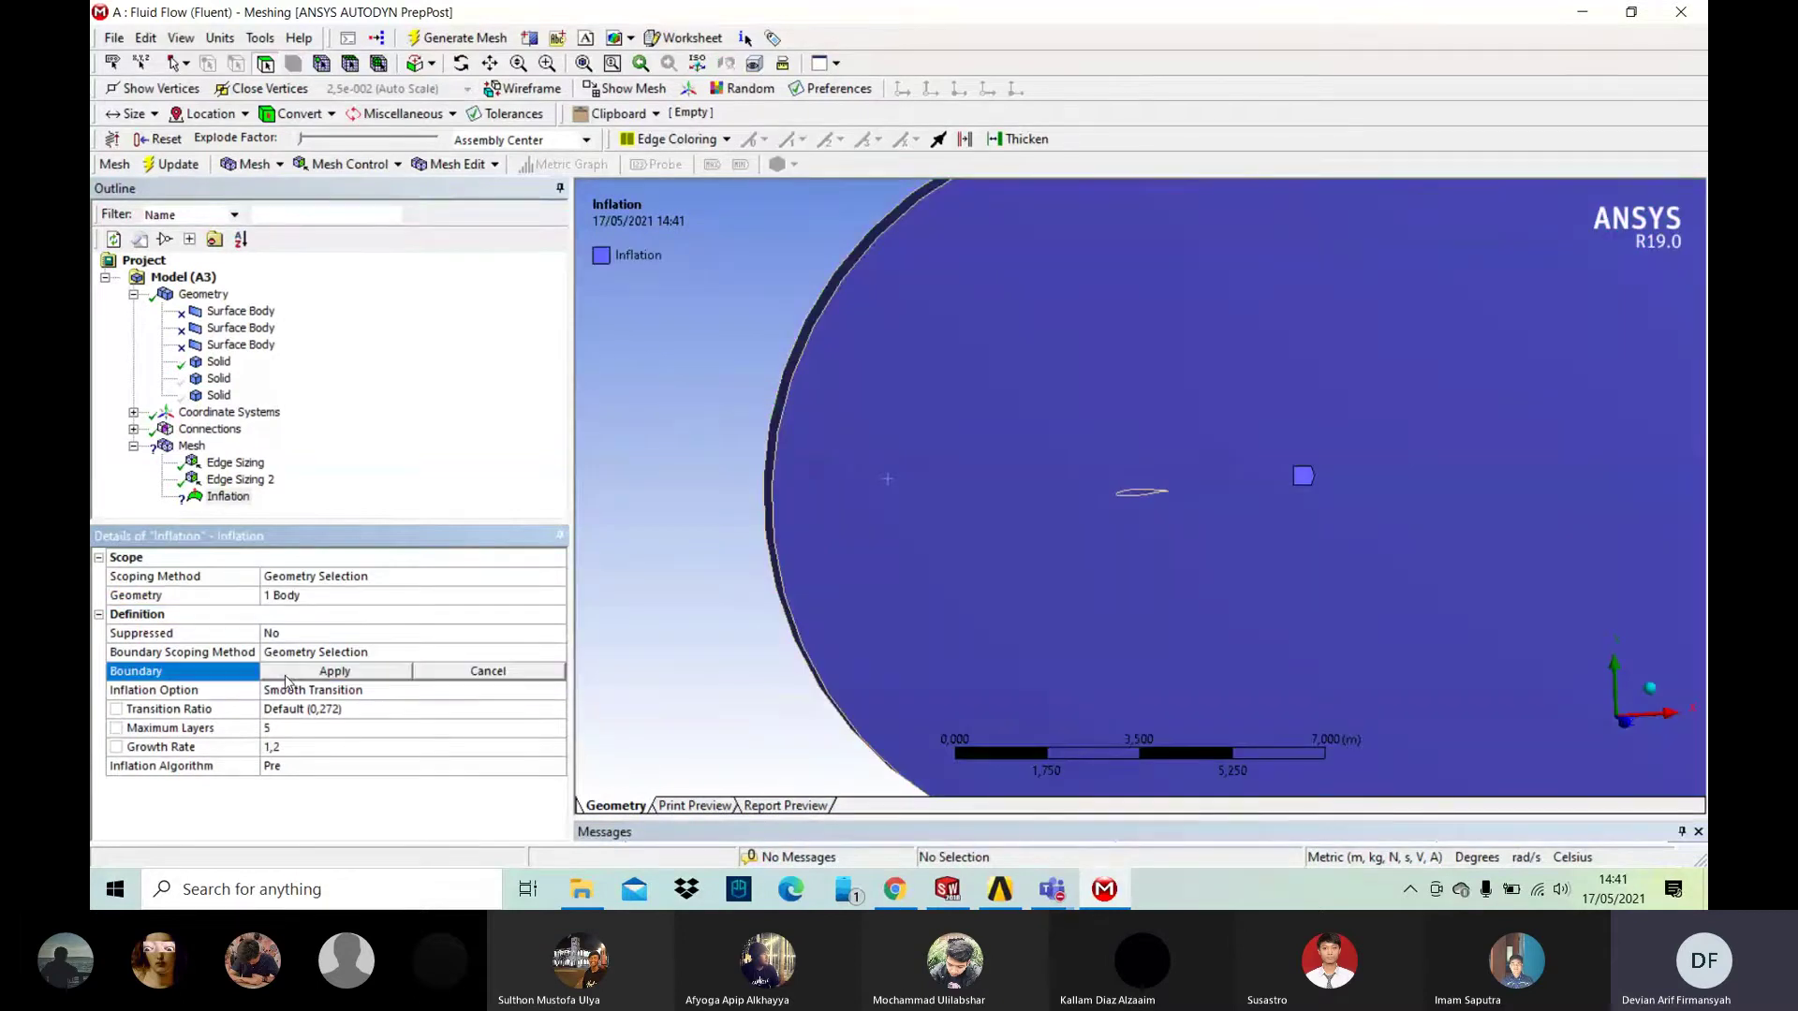
{"action": "scroll", "coordinate": [1137, 498], "scroll_direction": "up", "scroll_amount": 4}
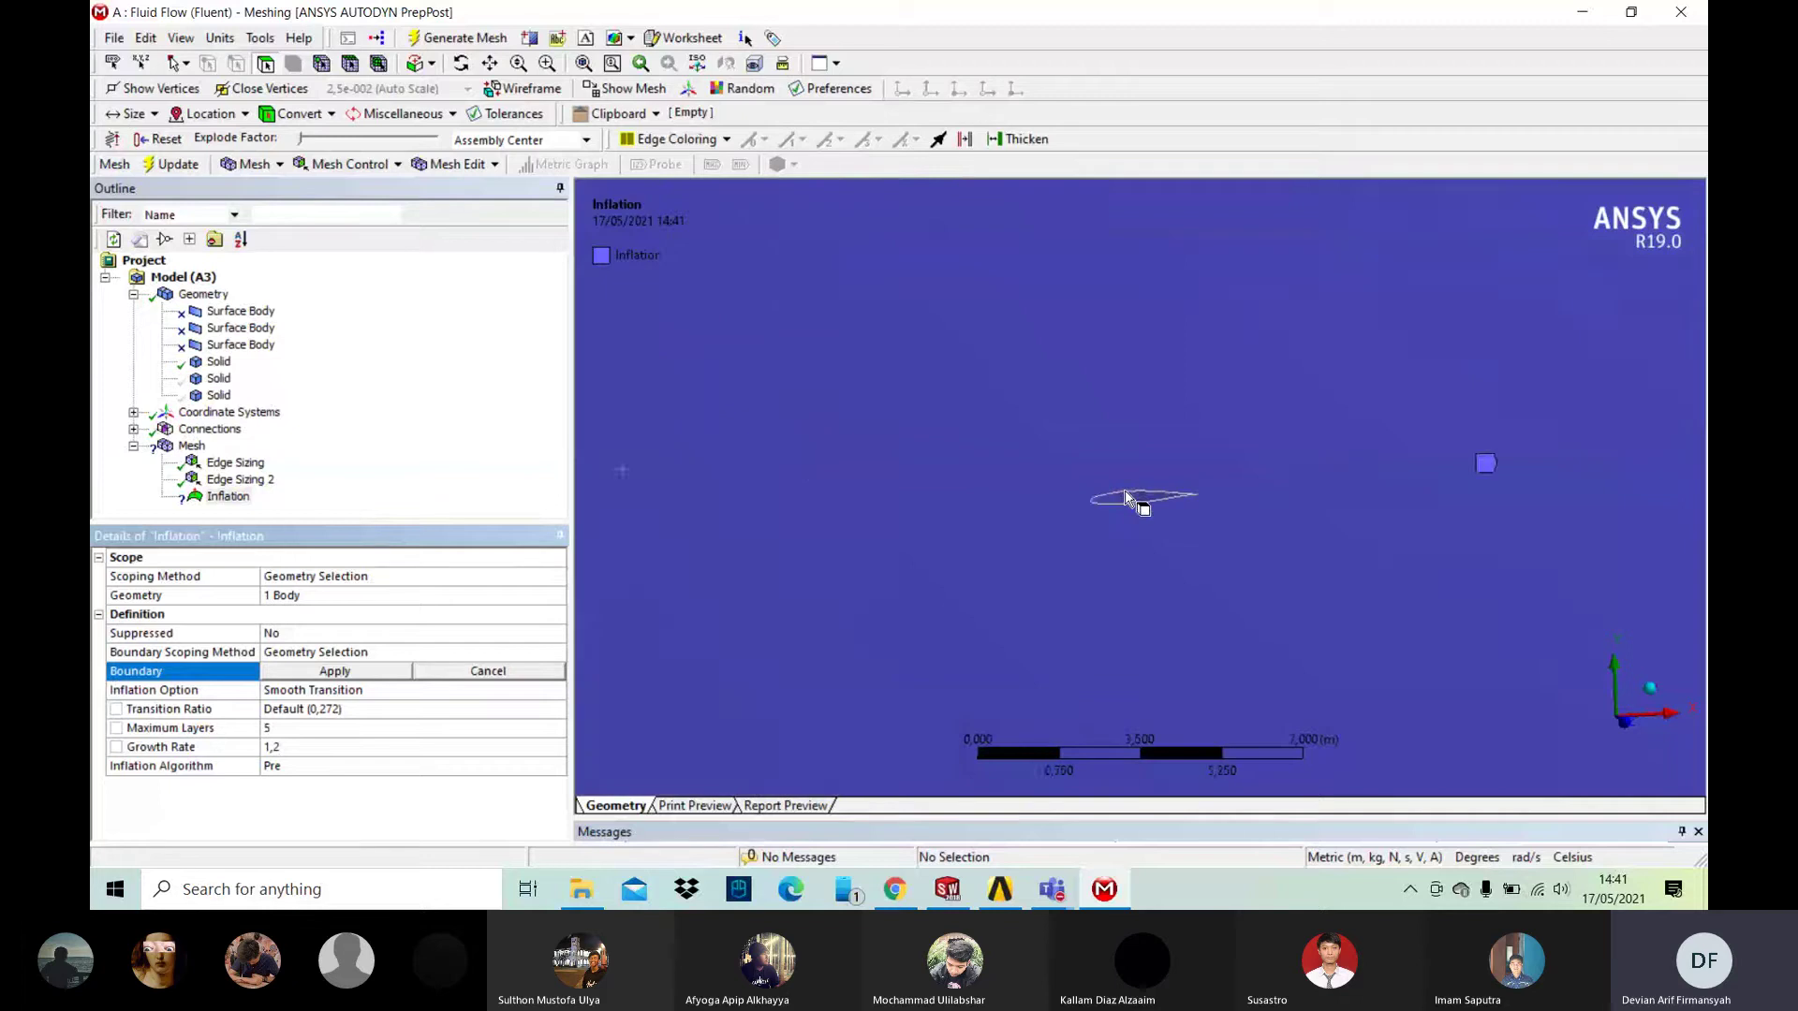
{"action": "scroll", "coordinate": [1129, 498], "scroll_direction": "up", "scroll_amount": 2}
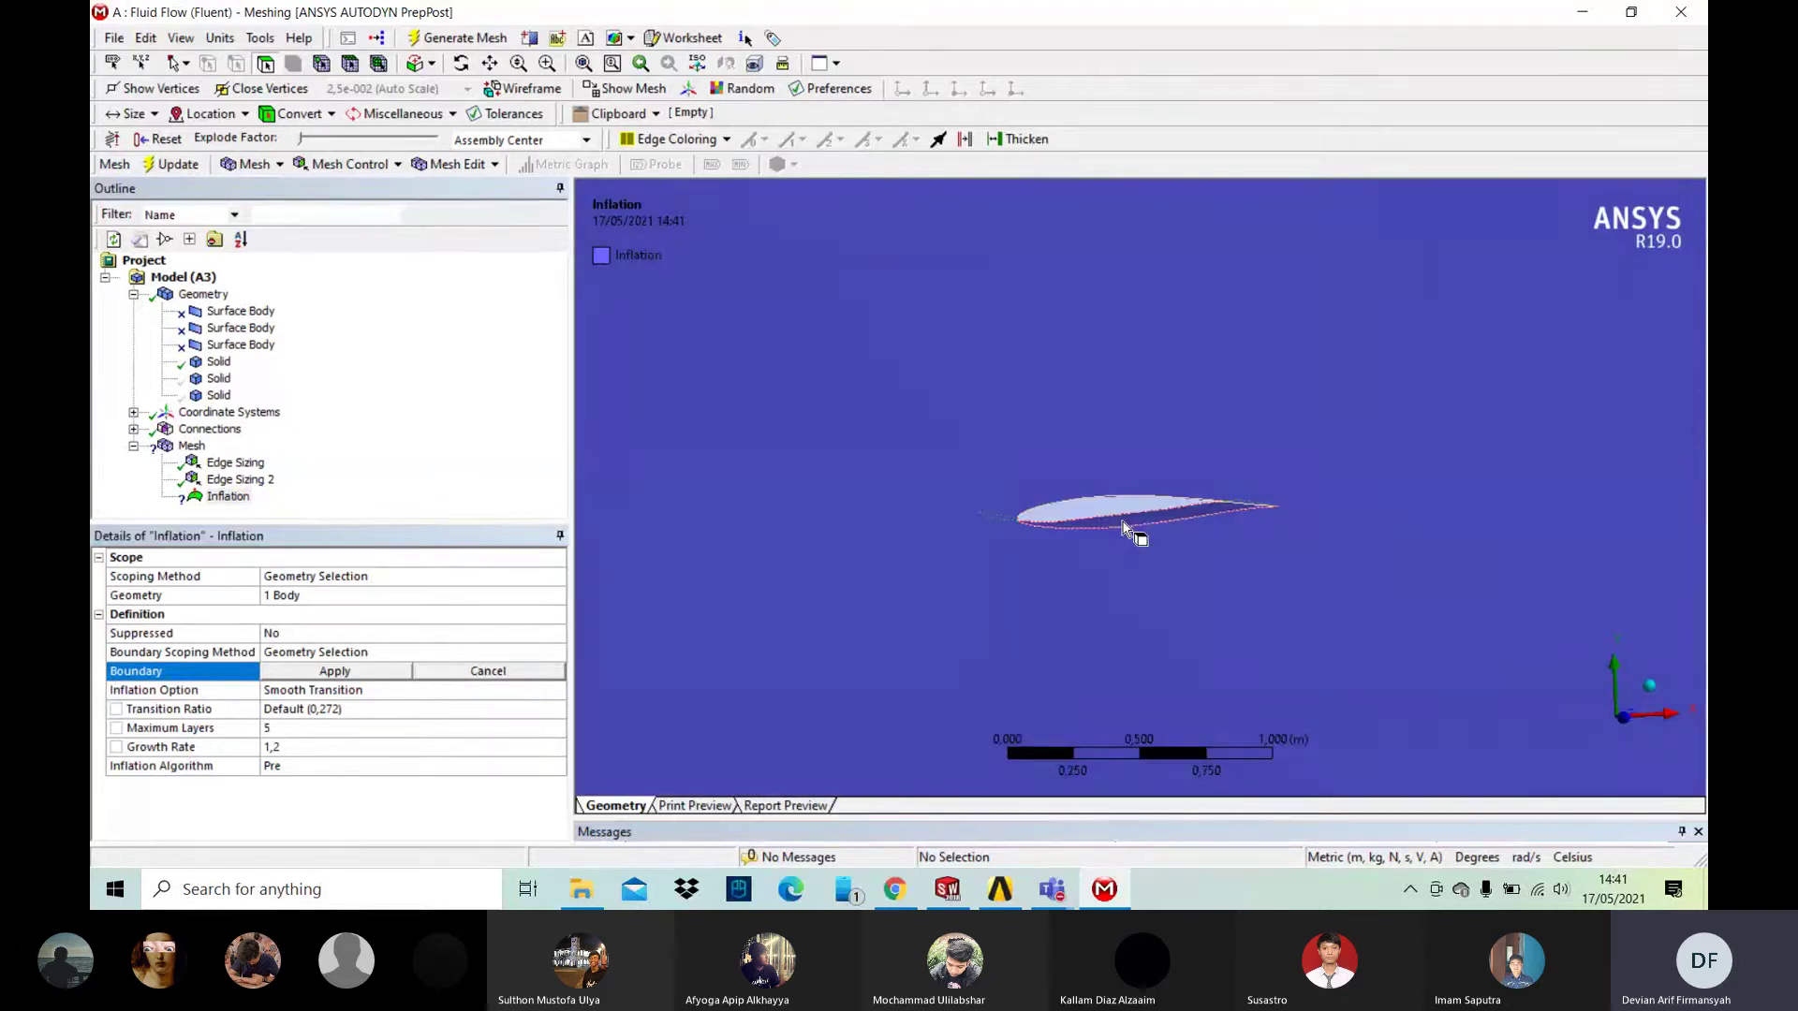
{"action": "left_click", "coordinate": [1124, 526]}
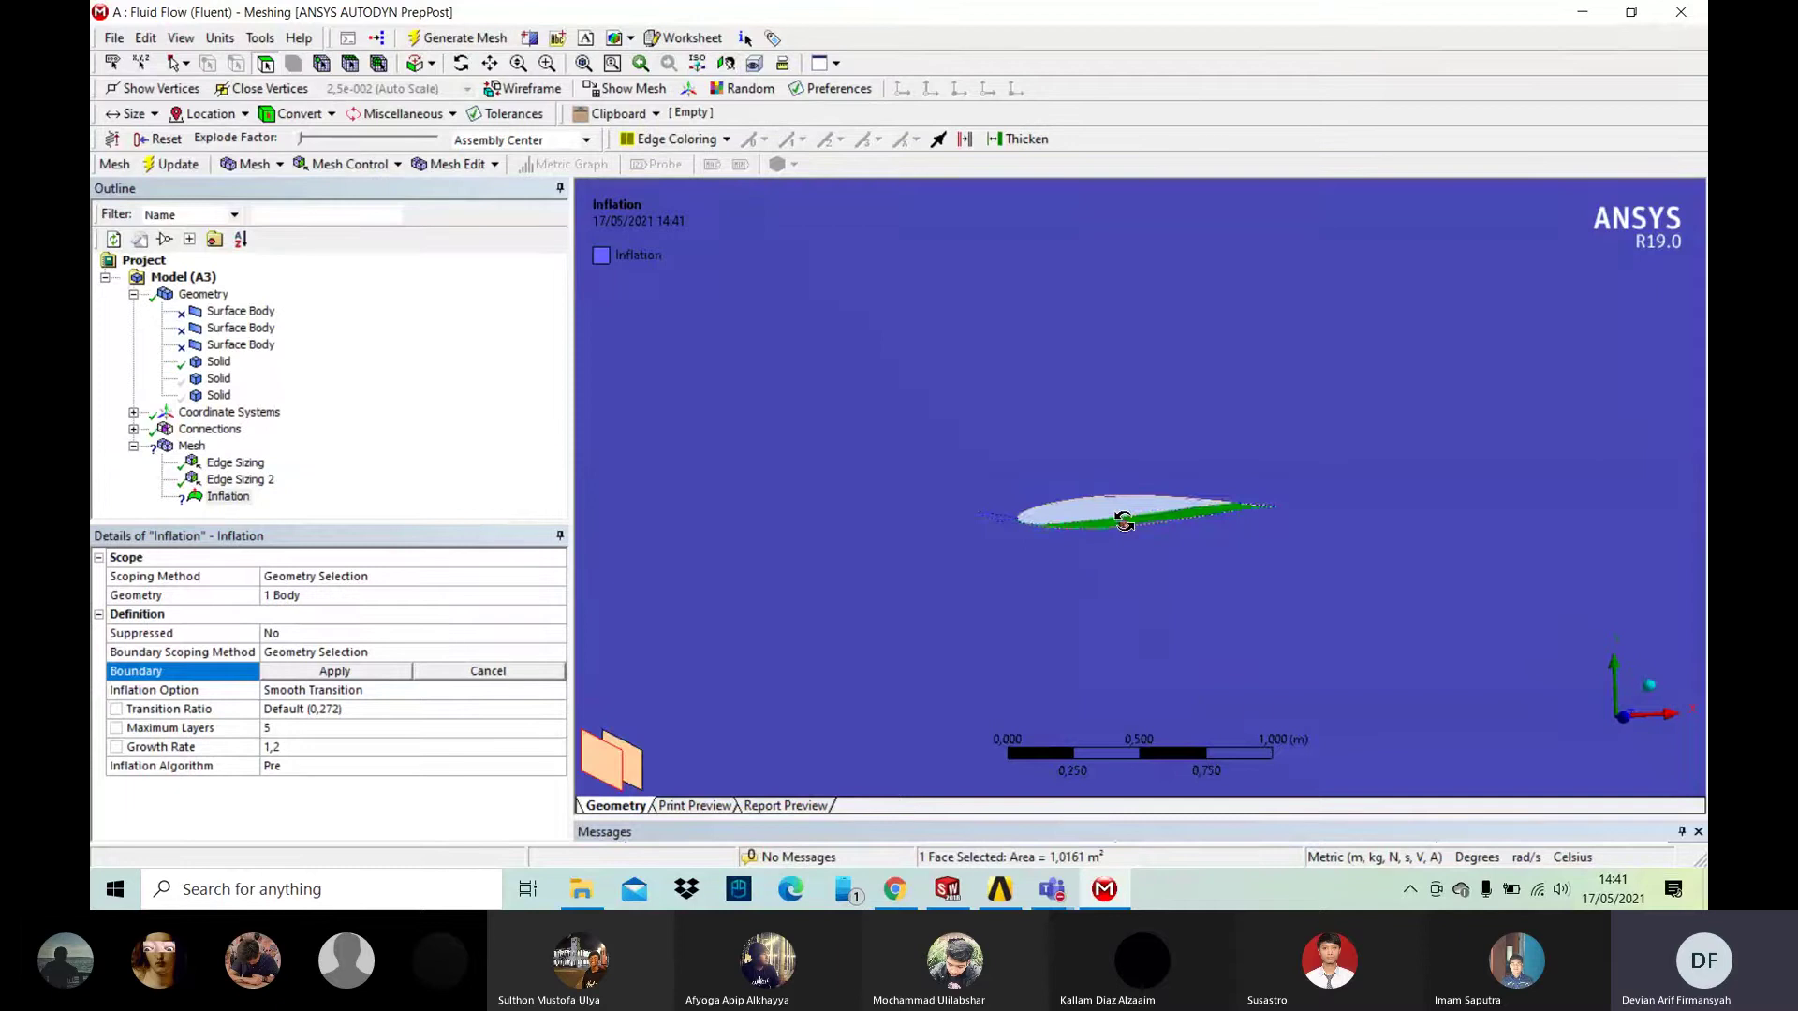
{"action": "middle_click_drag", "start_coordinate": [1124, 521], "coordinate": [1123, 506]}
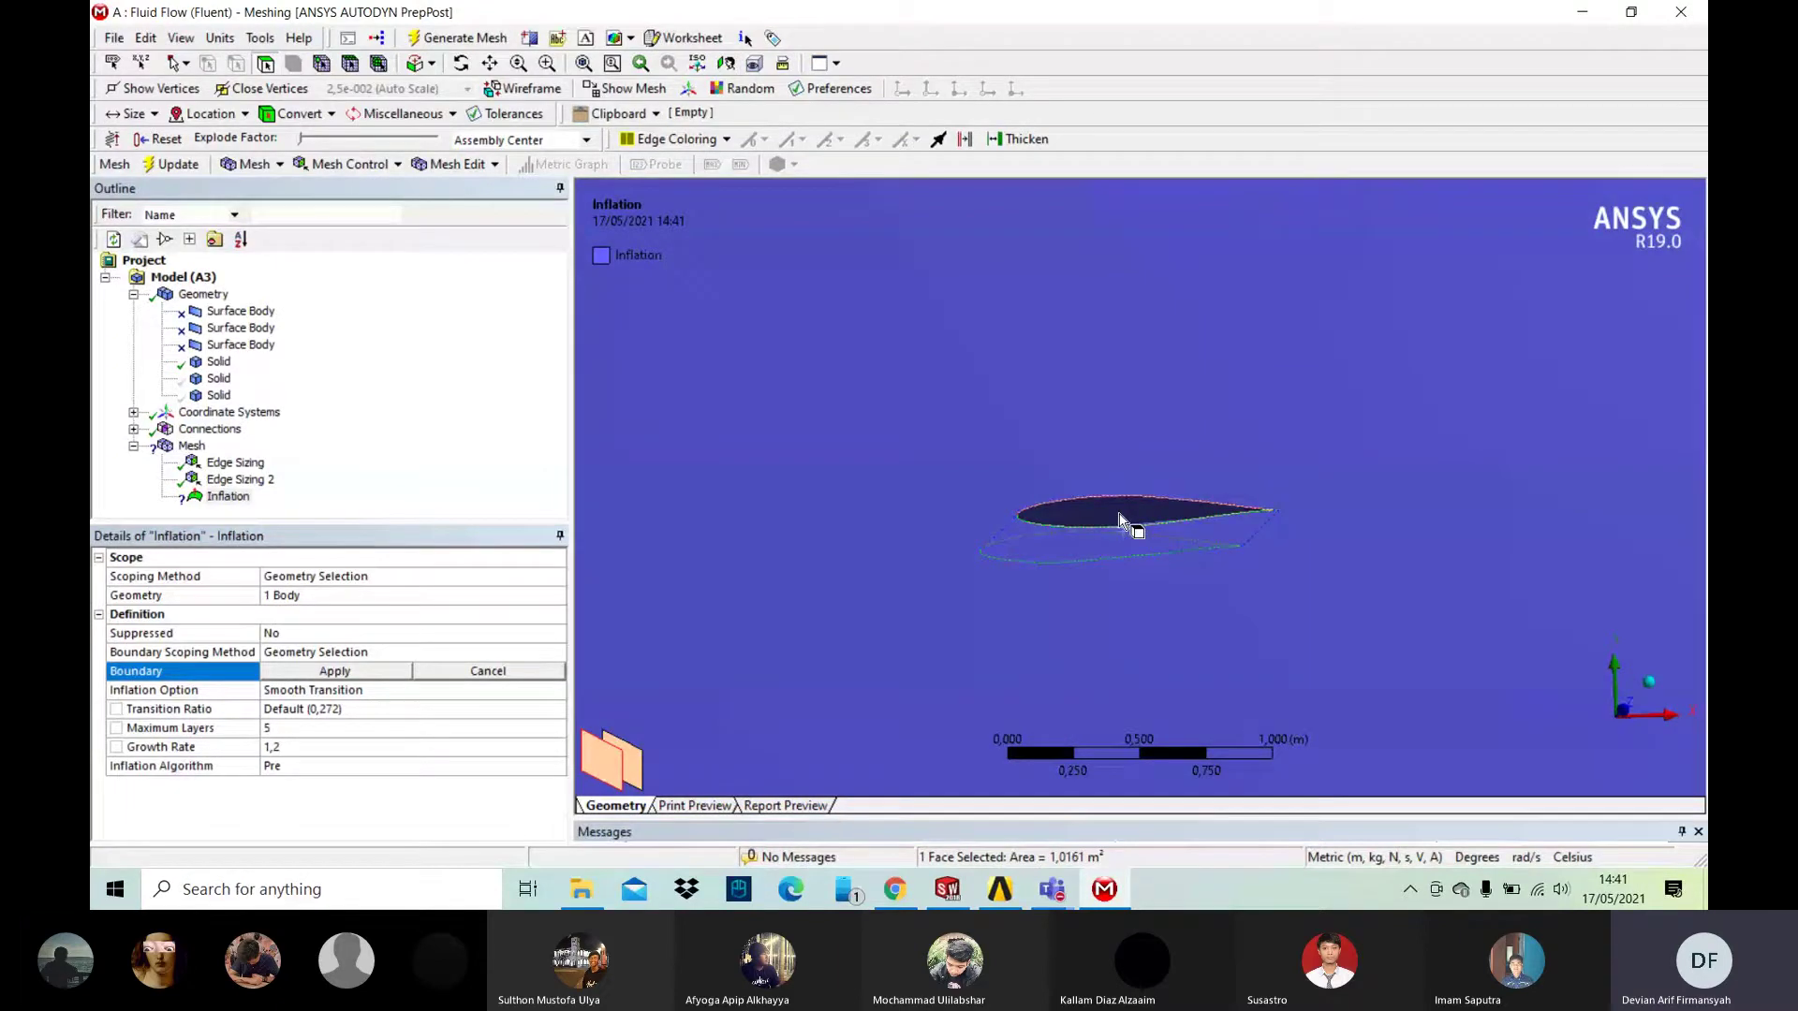
{"action": "left_click", "coordinate": [1121, 516], "text": "ctrl"}
{"action": "middle_click_drag", "start_coordinate": [1121, 518], "coordinate": [1117, 536]}
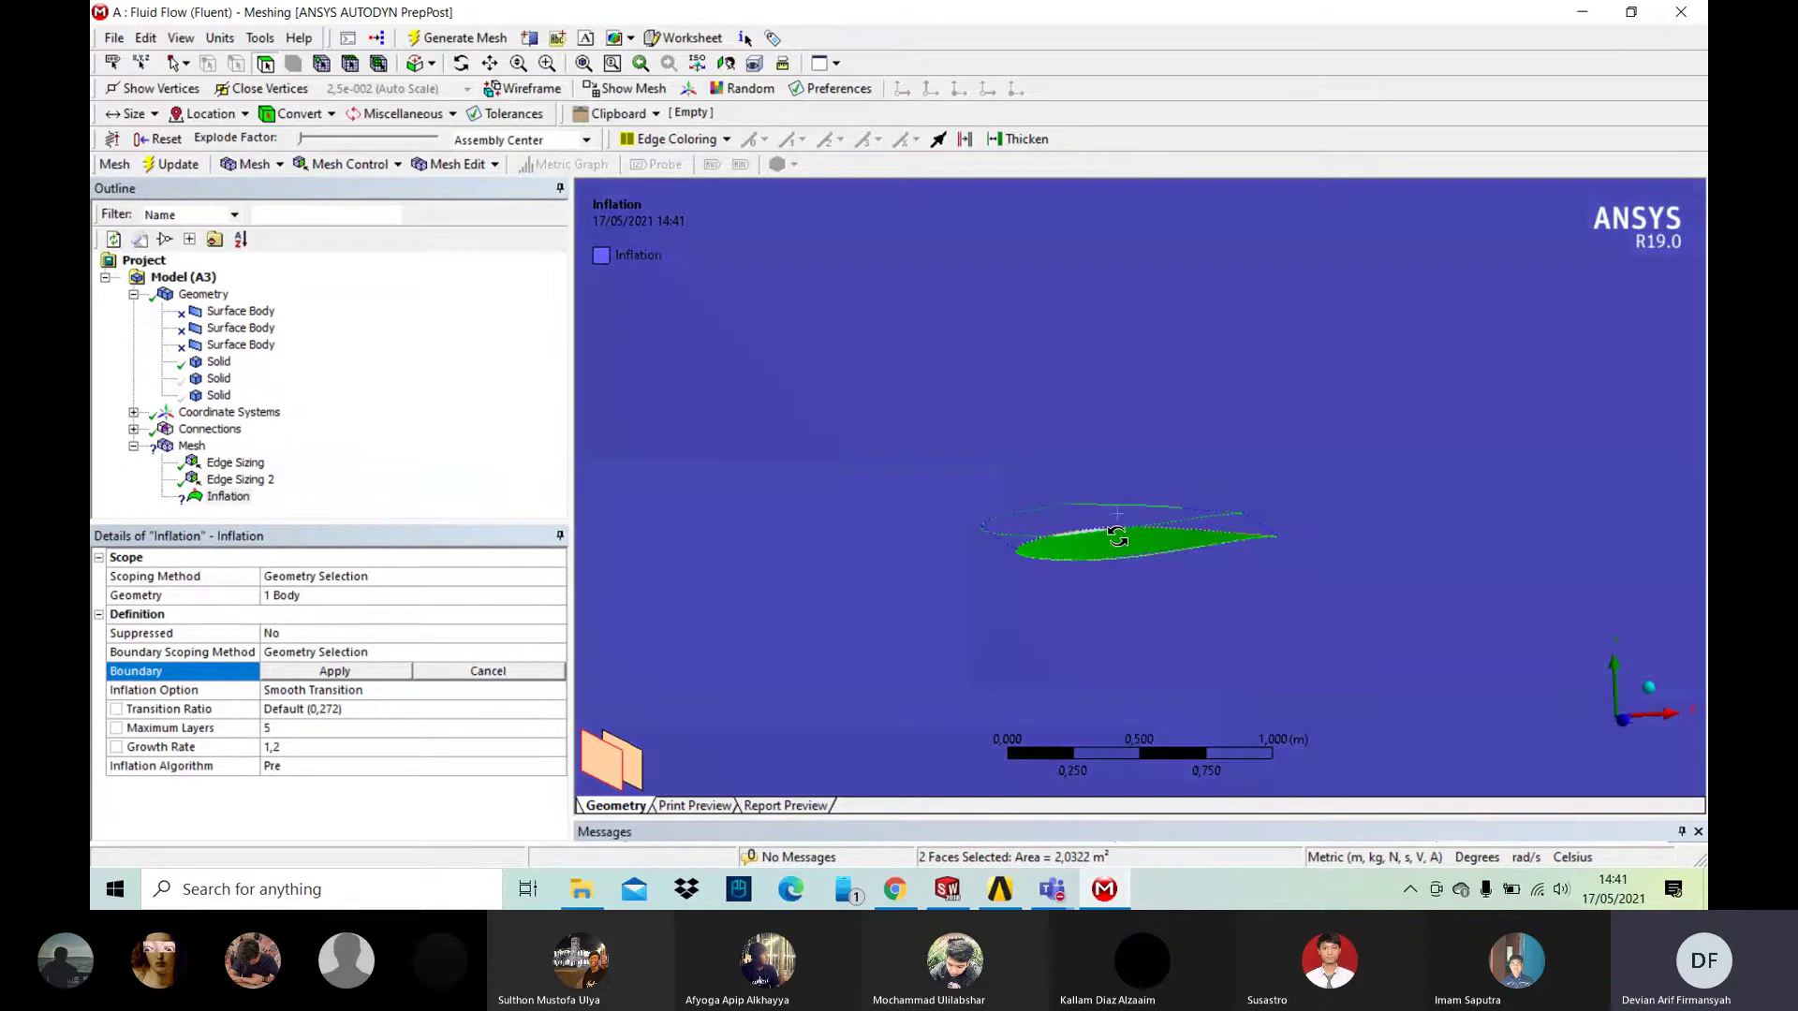
{"action": "left_click", "coordinate": [309, 672]}
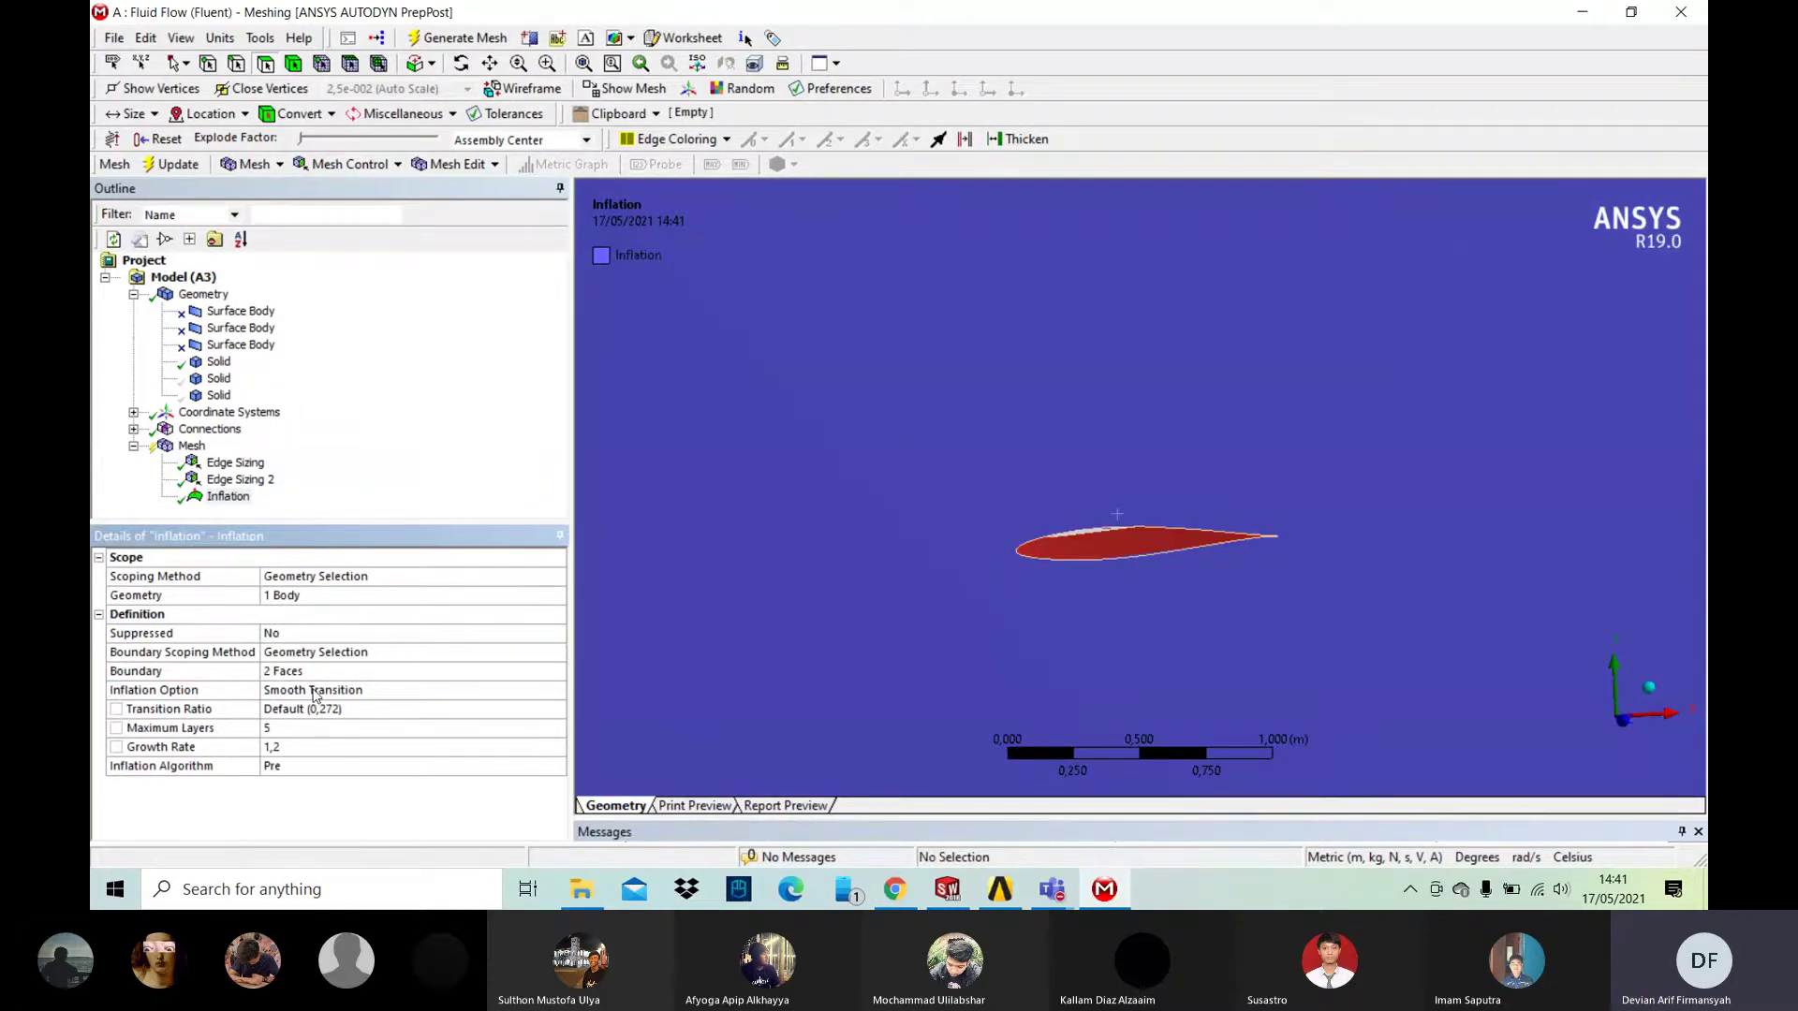
Step: Define the inflation by Total Thickness with 12 layers and a maximum thickness of 0,016 m
{"action": "left_click", "coordinate": [314, 691]}
{"action": "left_click", "coordinate": [556, 691]}
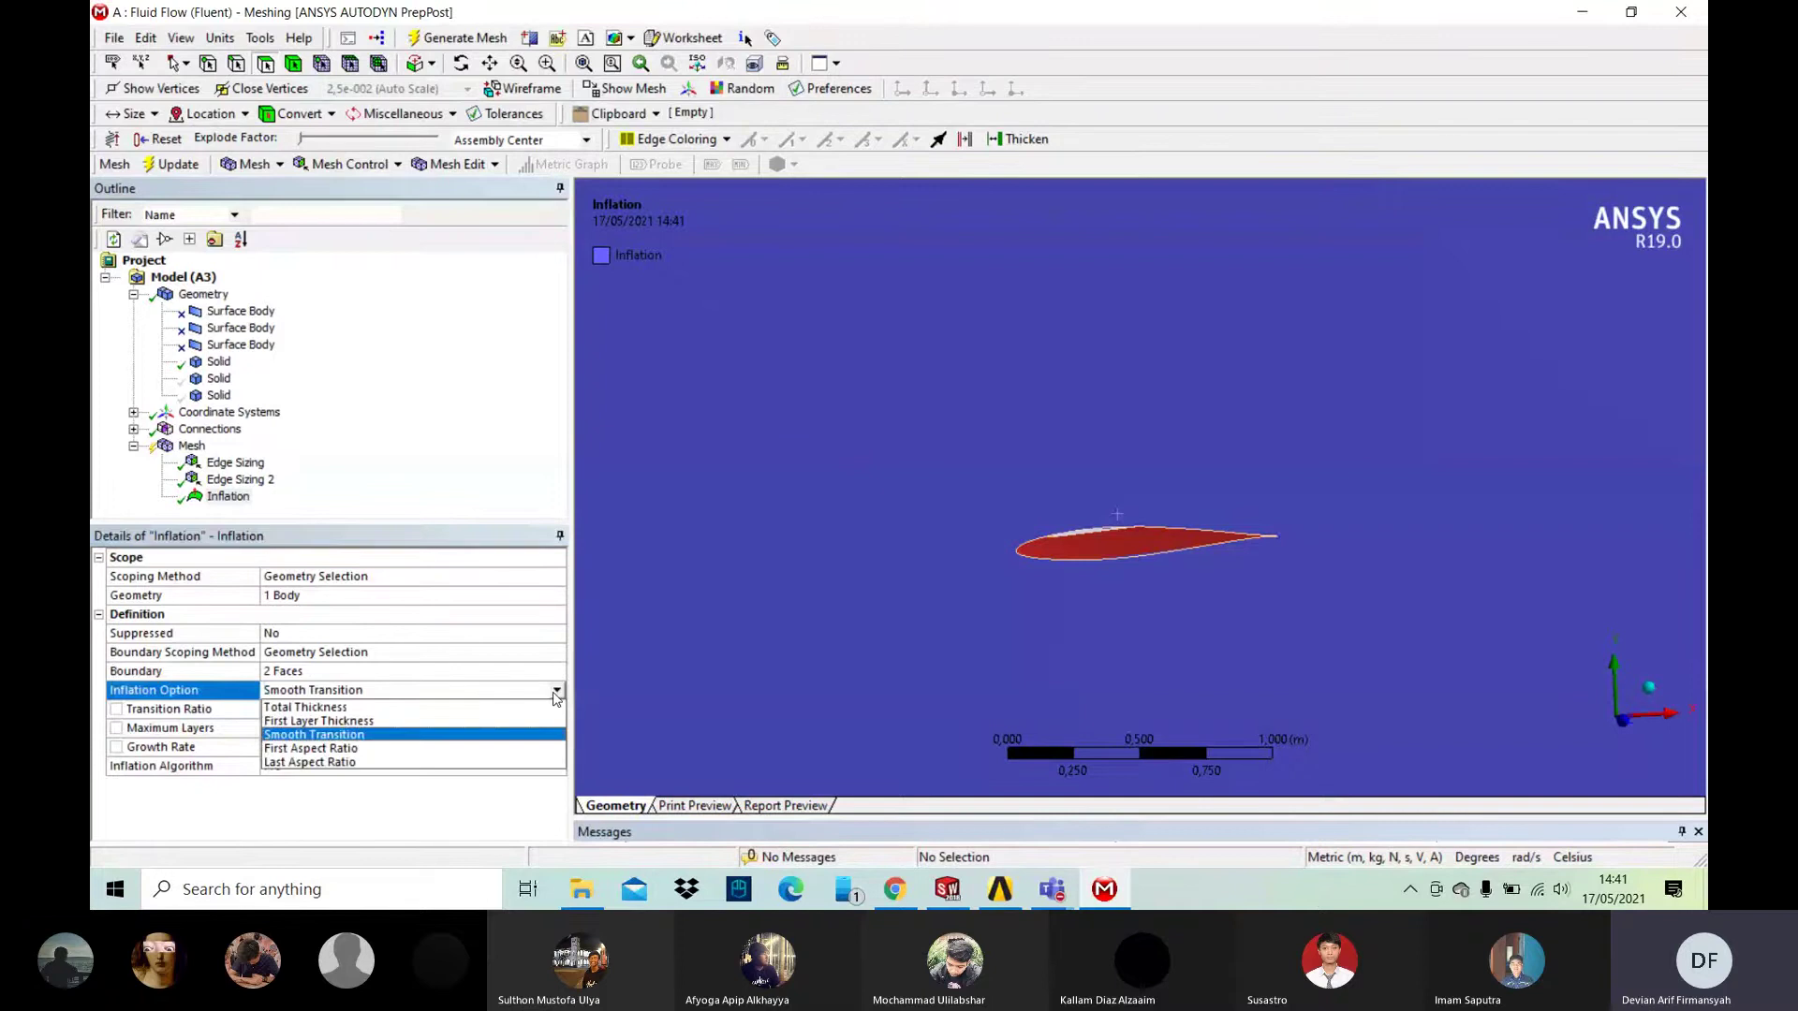
{"action": "left_click", "coordinate": [281, 707]}
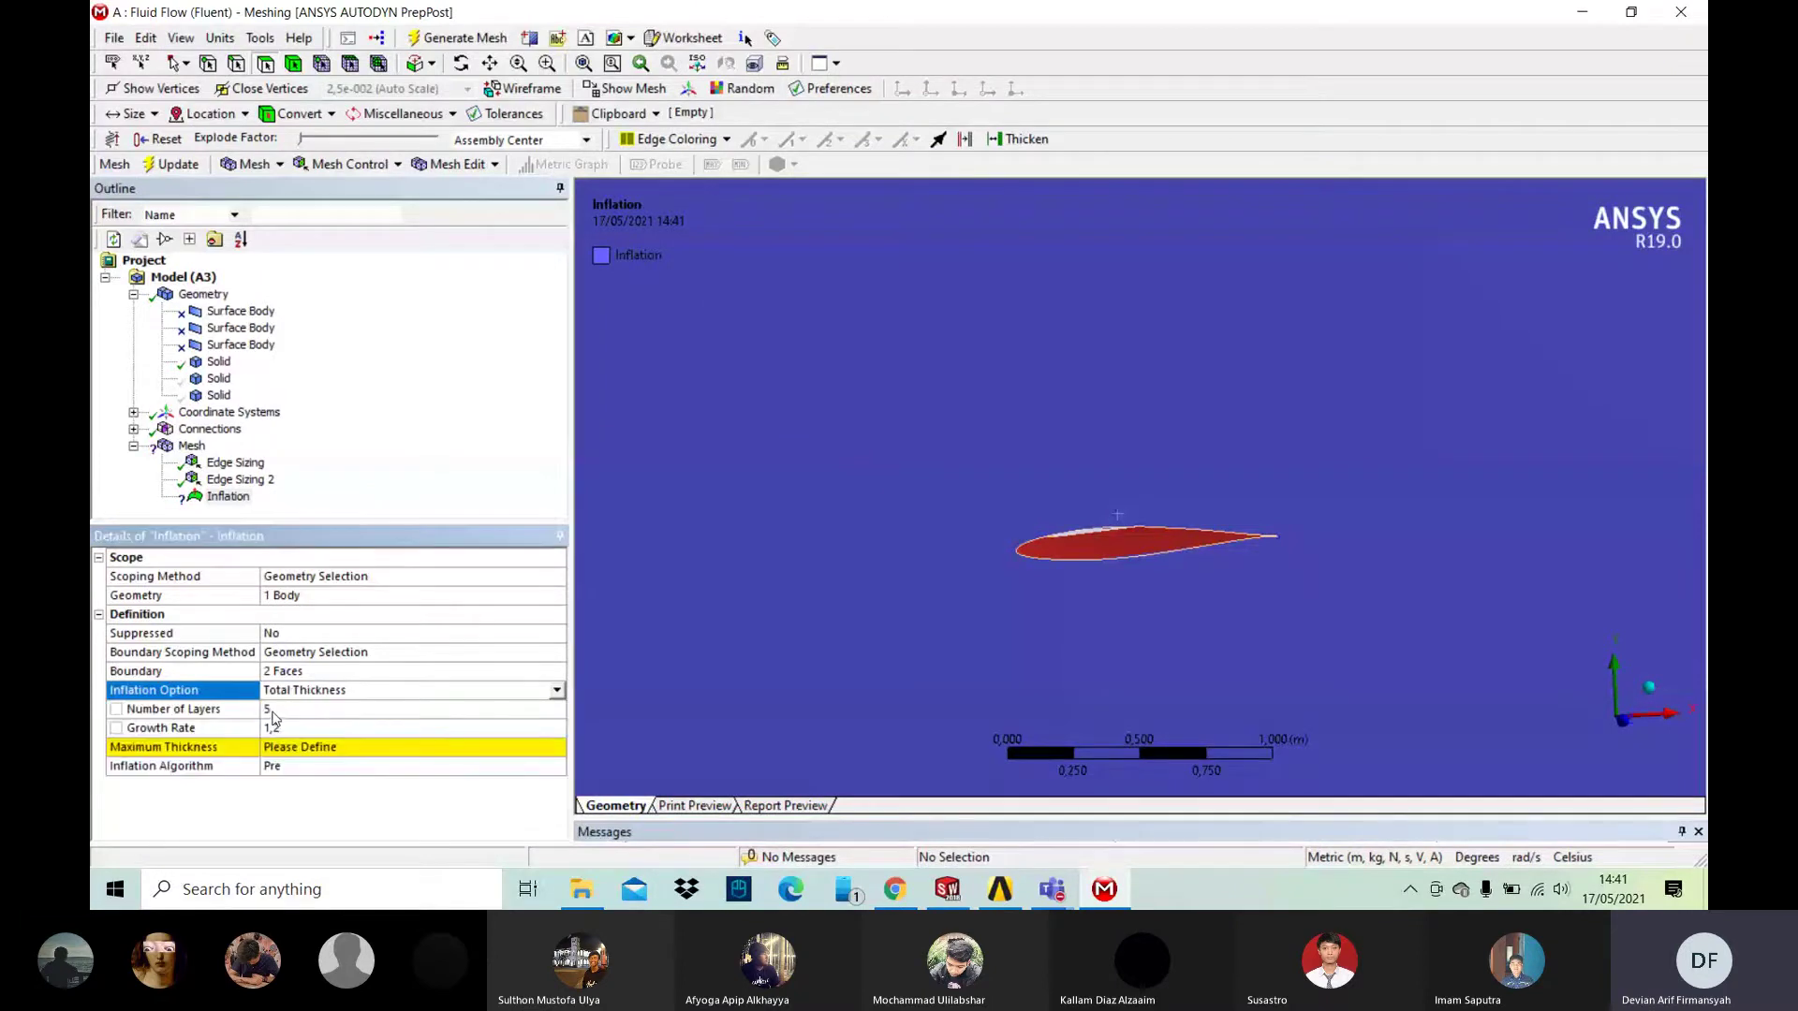
{"action": "left_click", "coordinate": [271, 712]}
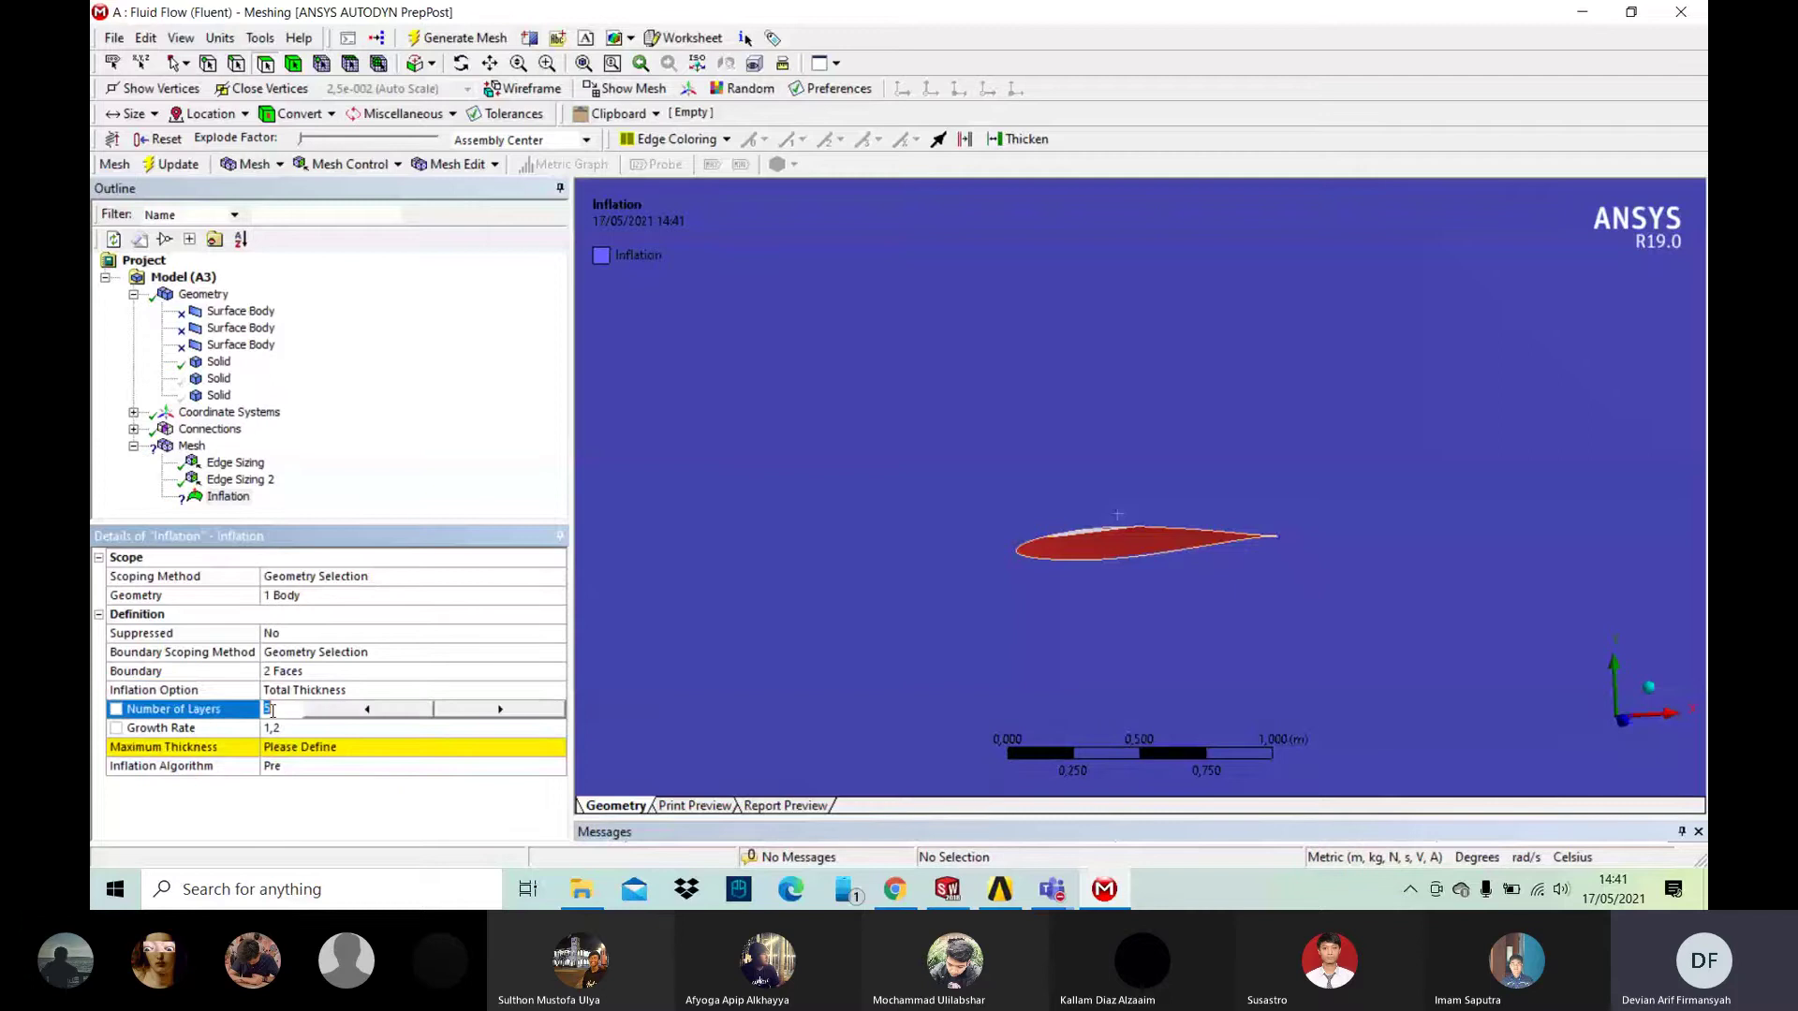
{"action": "type", "text": "12"}
{"action": "left_click", "coordinate": [280, 746]}
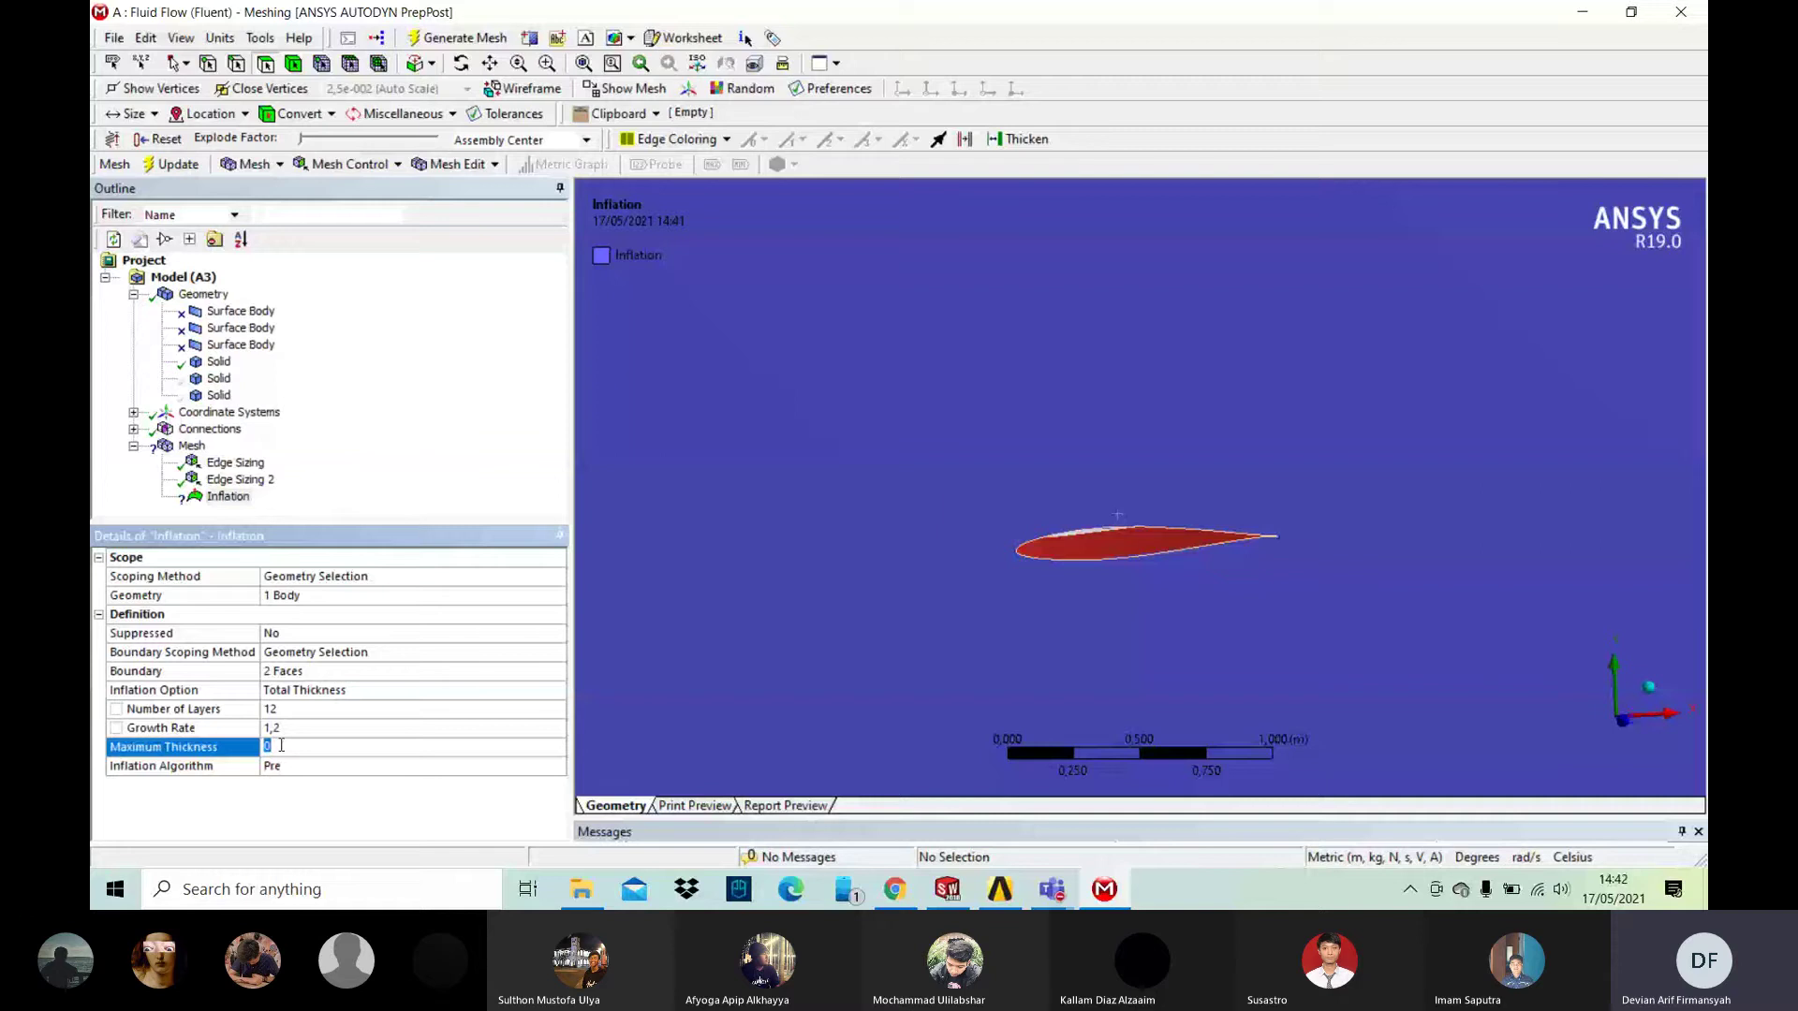
{"action": "type", "text": "0,016"}
{"action": "key", "text": "Return"}
Step: Regenerate the mesh with the inflation control and inspect the layers around the airfoil
{"action": "left_click", "coordinate": [447, 39]}
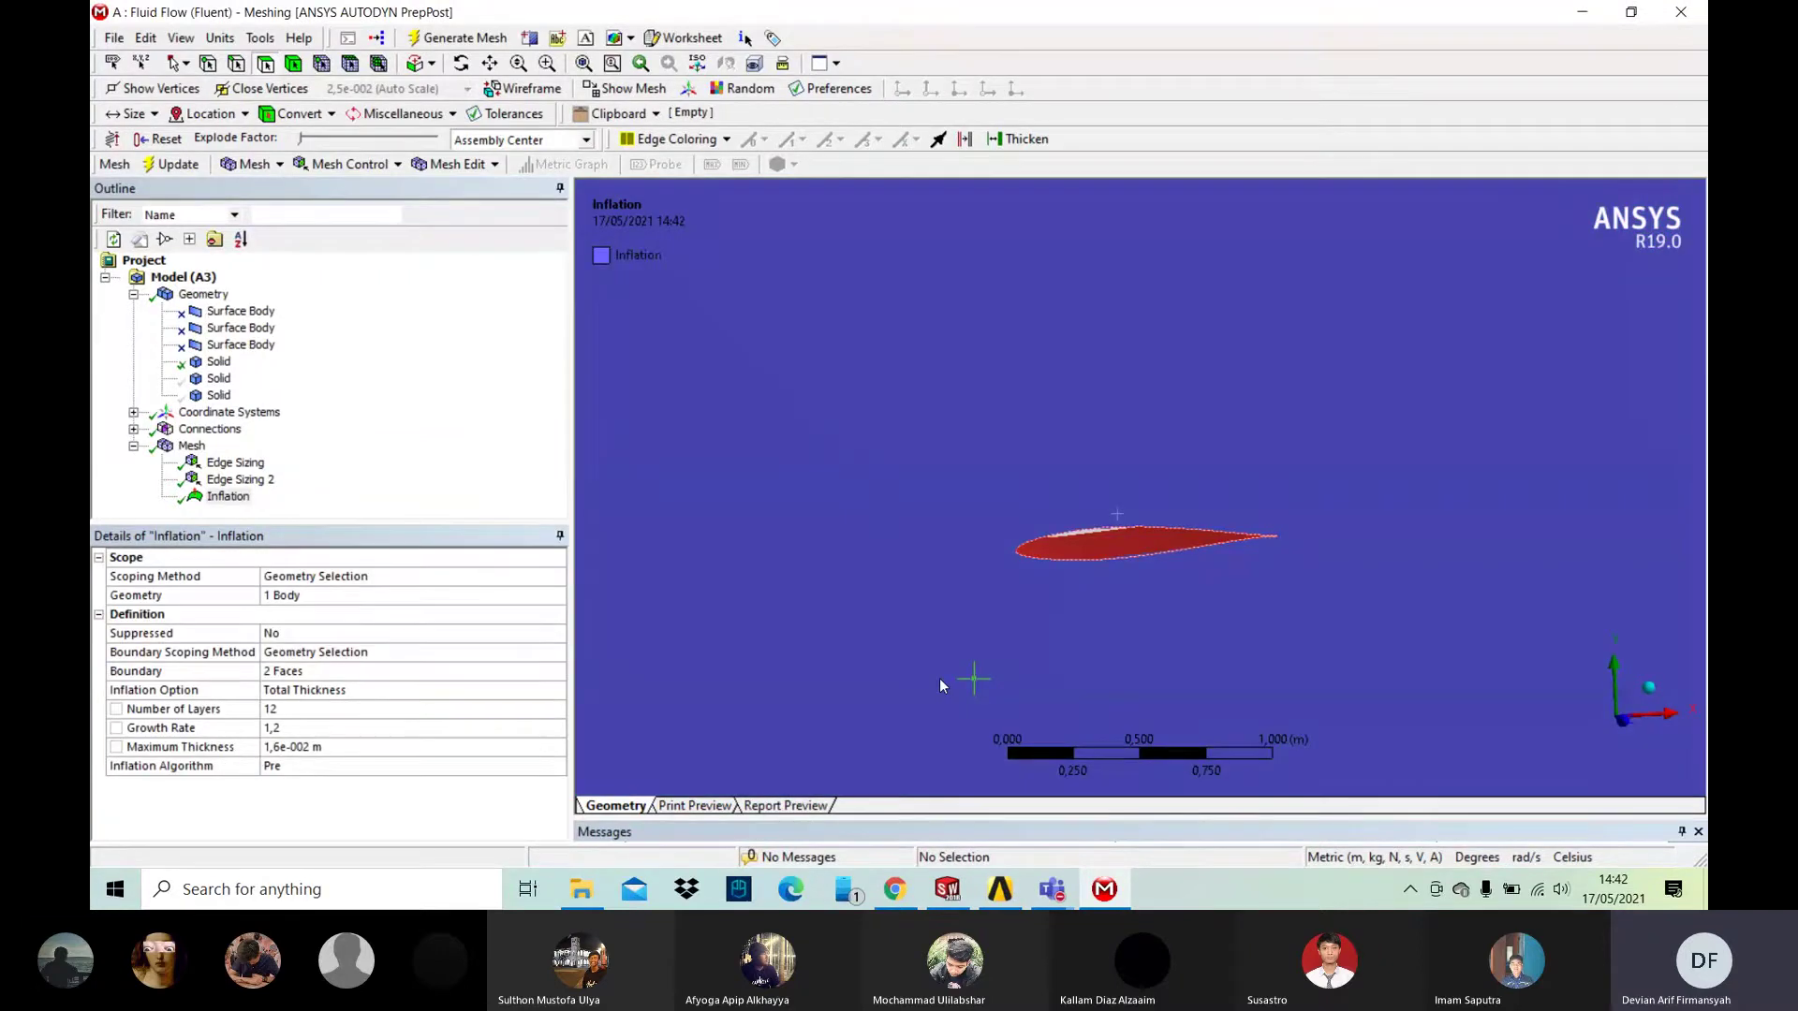
{"action": "left_click", "coordinate": [192, 447]}
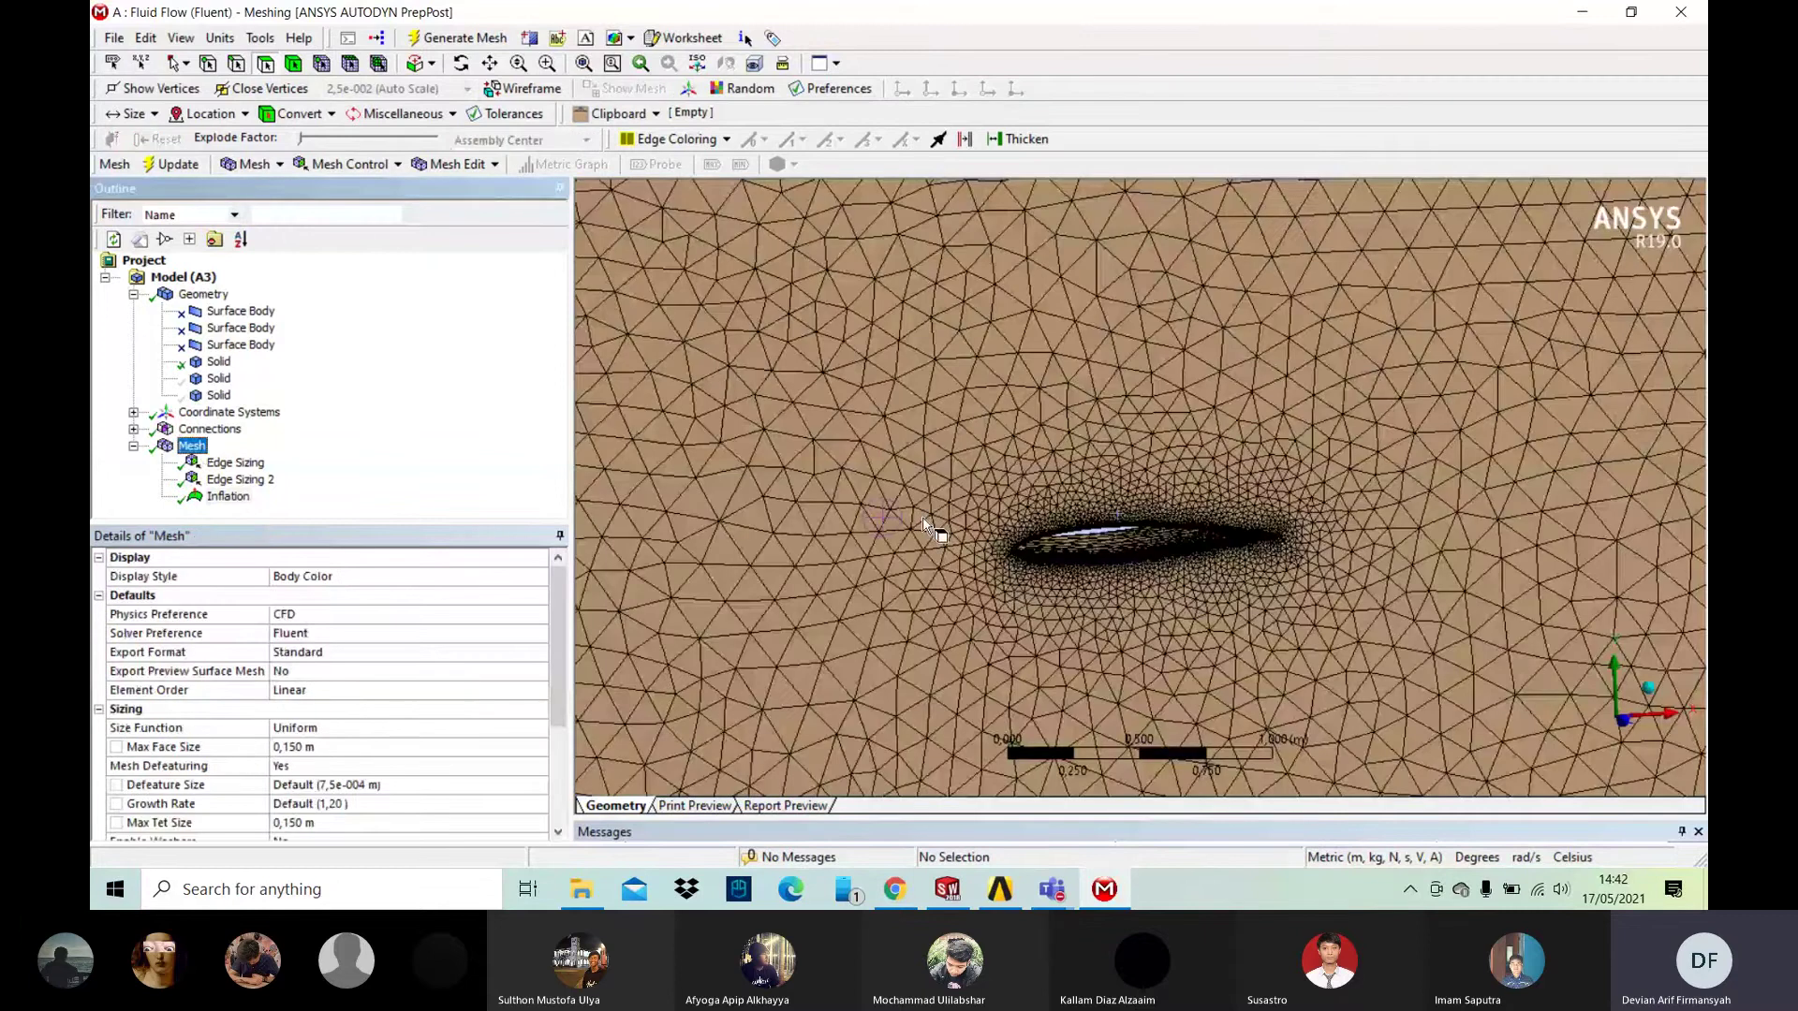
{"action": "scroll", "coordinate": [1098, 602], "scroll_direction": "up", "scroll_amount": 5}
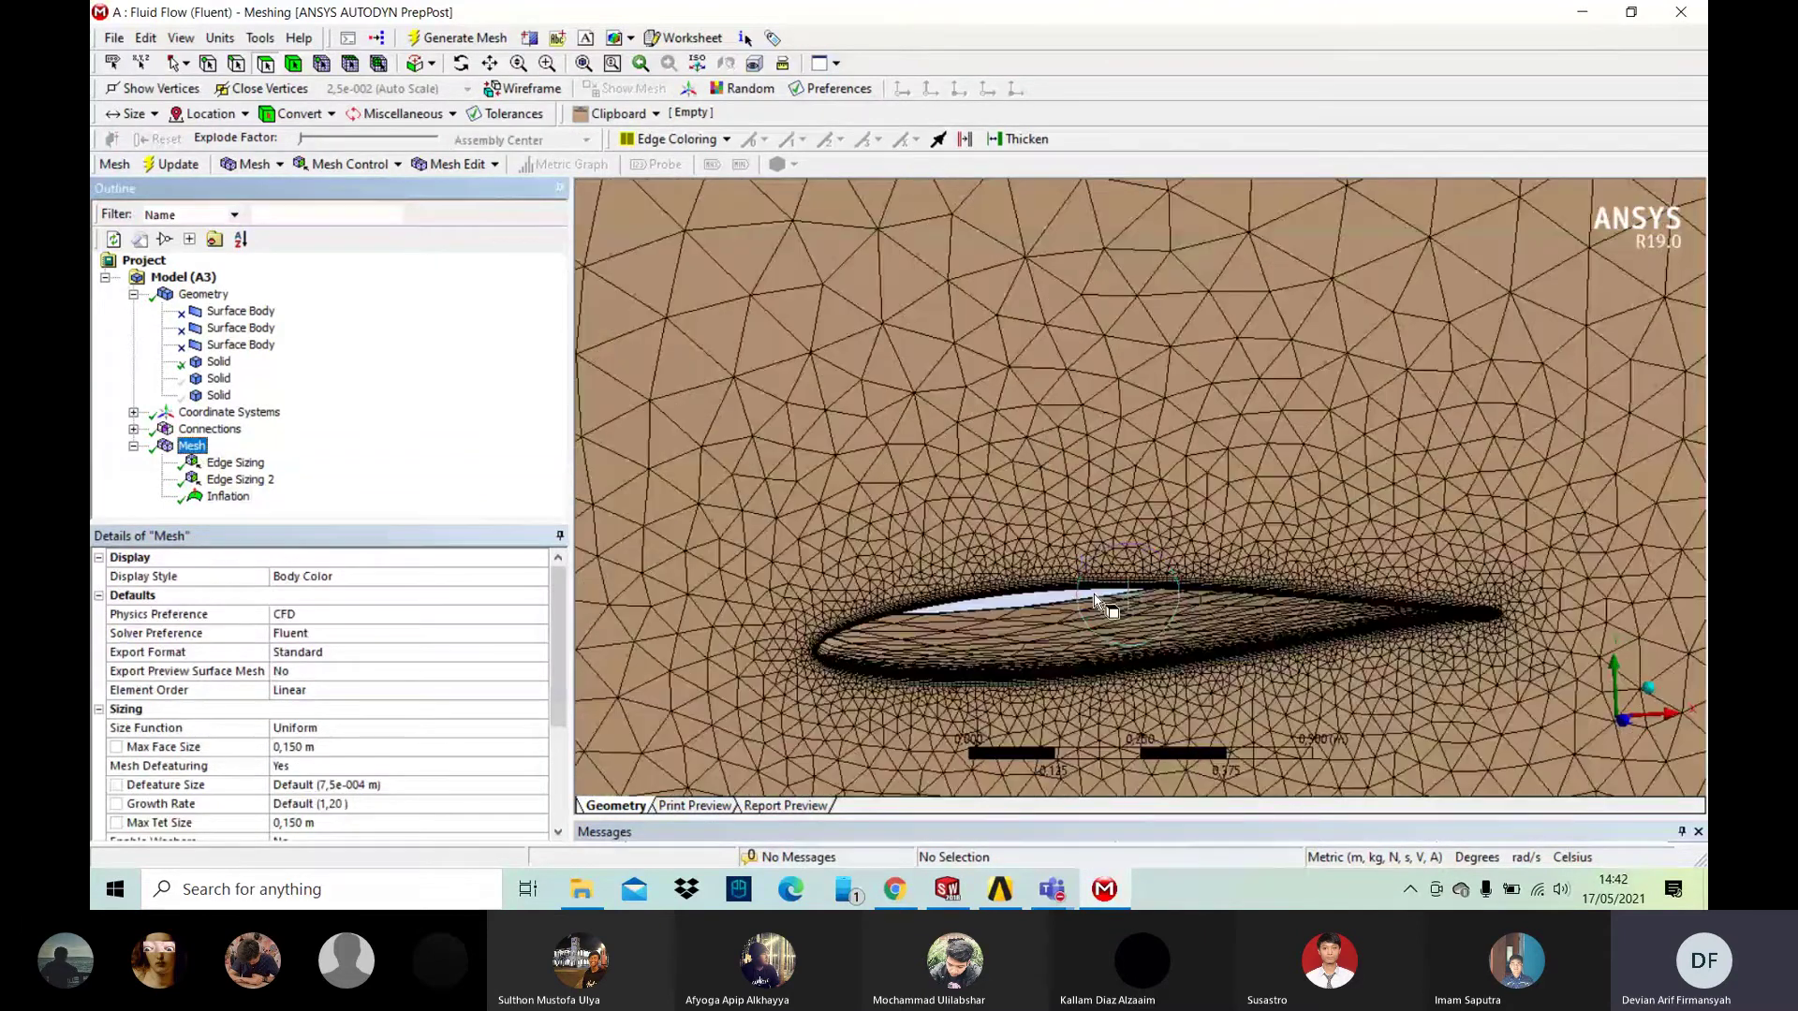
{"action": "mouse_move", "coordinate": [1105, 604]}
{"action": "middle_mouse_down"}
{"action": "mouse_move", "coordinate": [1089, 588]}
{"action": "mouse_move", "coordinate": [1124, 606]}
{"action": "mouse_move", "coordinate": [1078, 594]}
{"action": "mouse_move", "coordinate": [1098, 600]}
{"action": "middle_mouse_up"}
{"action": "scroll", "coordinate": [985, 599], "scroll_direction": "up", "scroll_amount": 3}
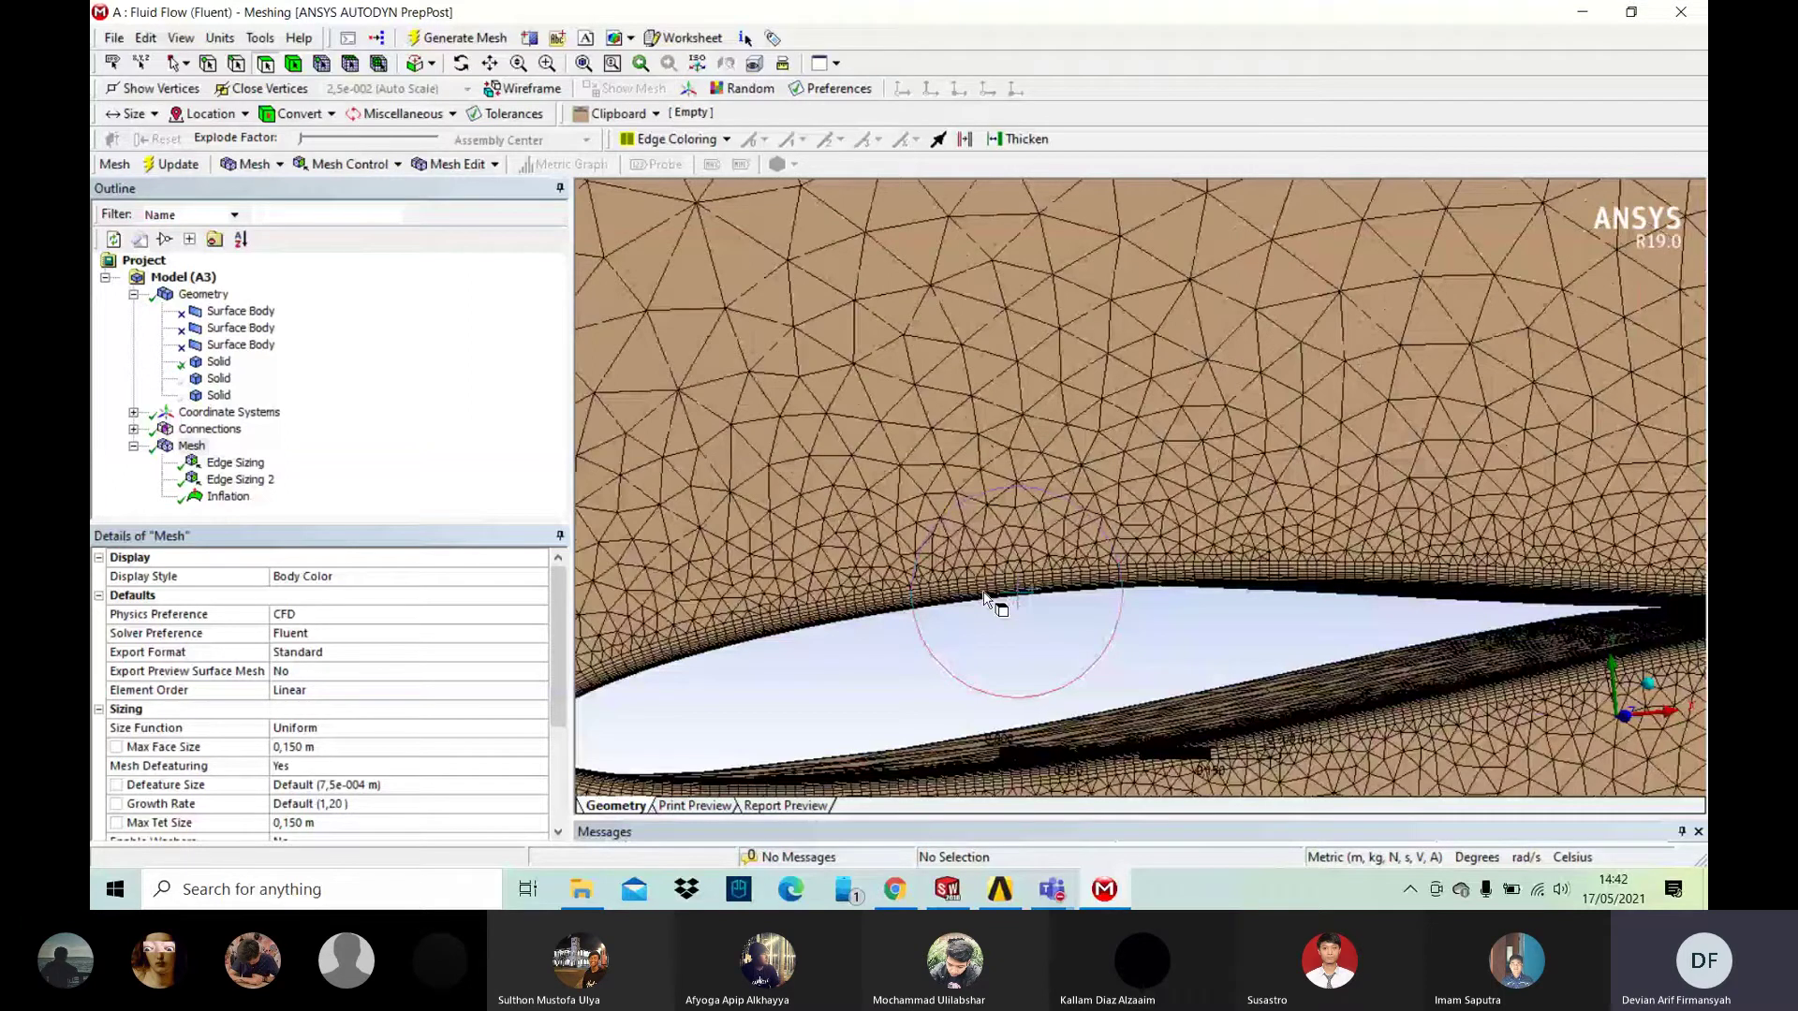
{"action": "scroll", "coordinate": [985, 599], "scroll_direction": "down", "scroll_amount": 3}
Step: Insert a sizing control scoped to the airfoil cutout's upper and lower faces
{"action": "left_click", "coordinate": [1144, 562]}
{"action": "middle_click_drag", "start_coordinate": [1143, 630], "coordinate": [1130, 550]}
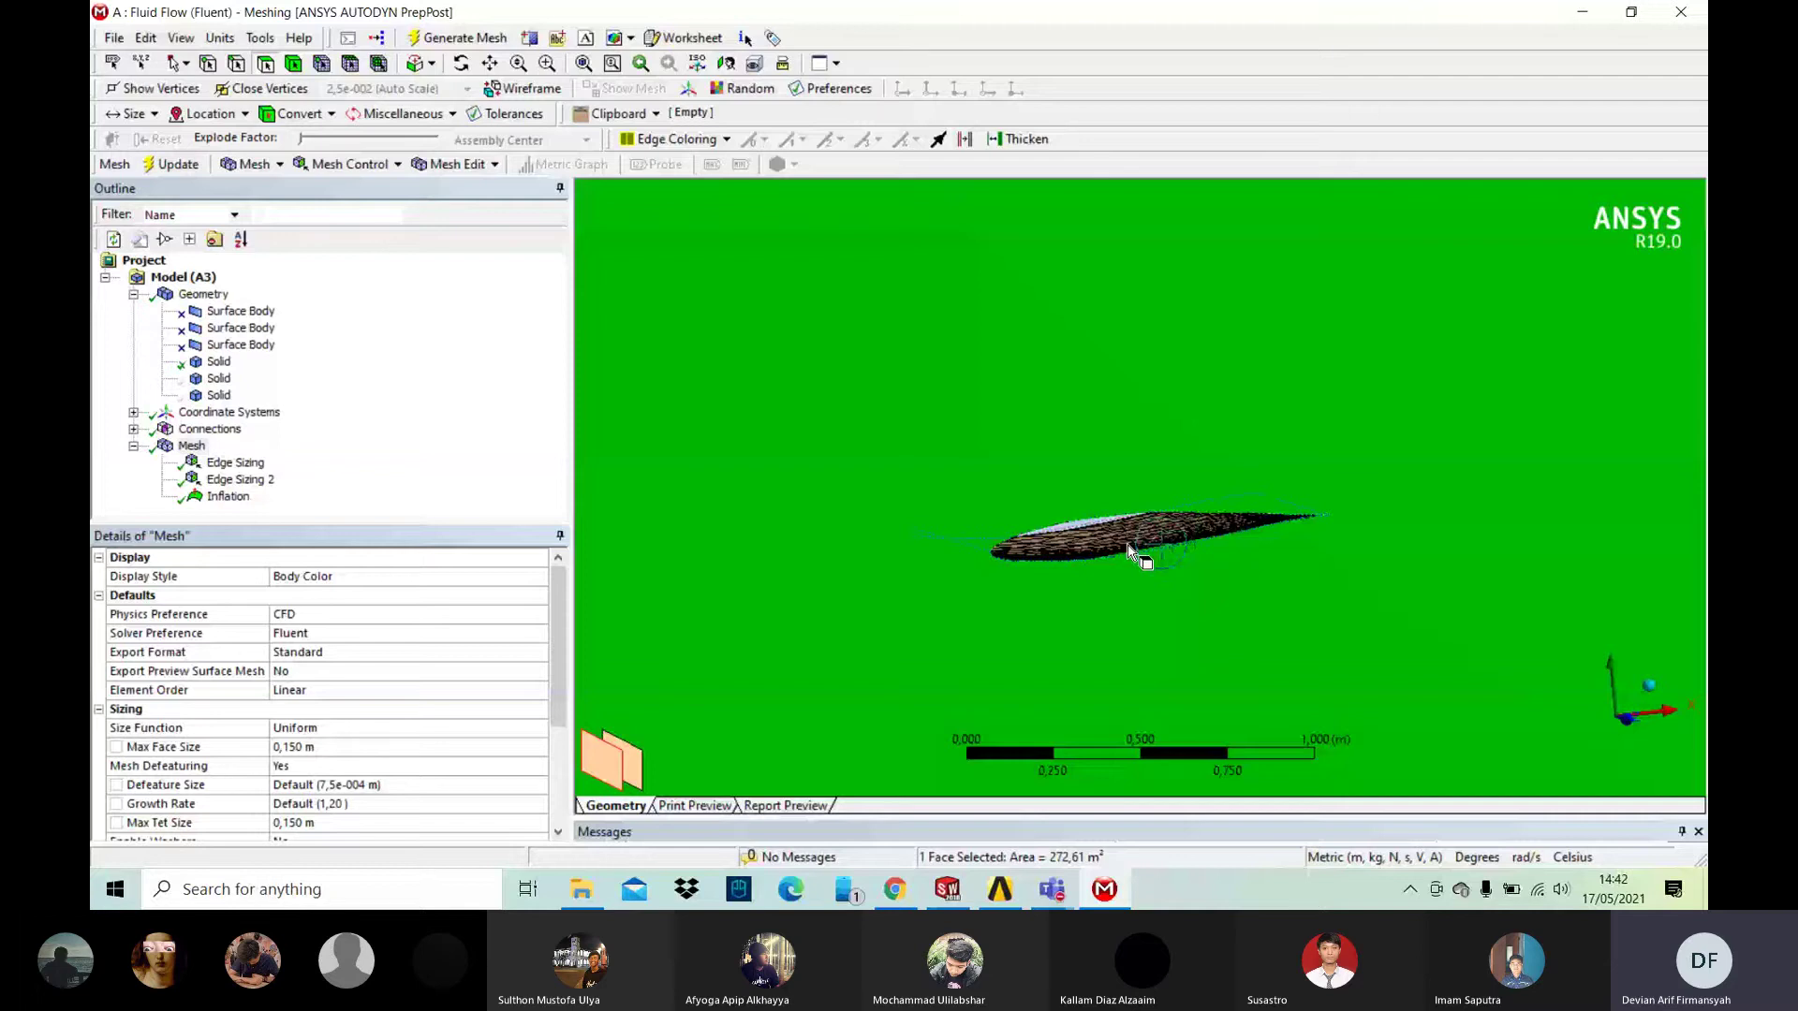
{"action": "left_click", "coordinate": [1131, 551]}
{"action": "middle_click_drag", "start_coordinate": [1131, 550], "coordinate": [1121, 519]}
{"action": "left_click", "coordinate": [1120, 519], "text": "ctrl"}
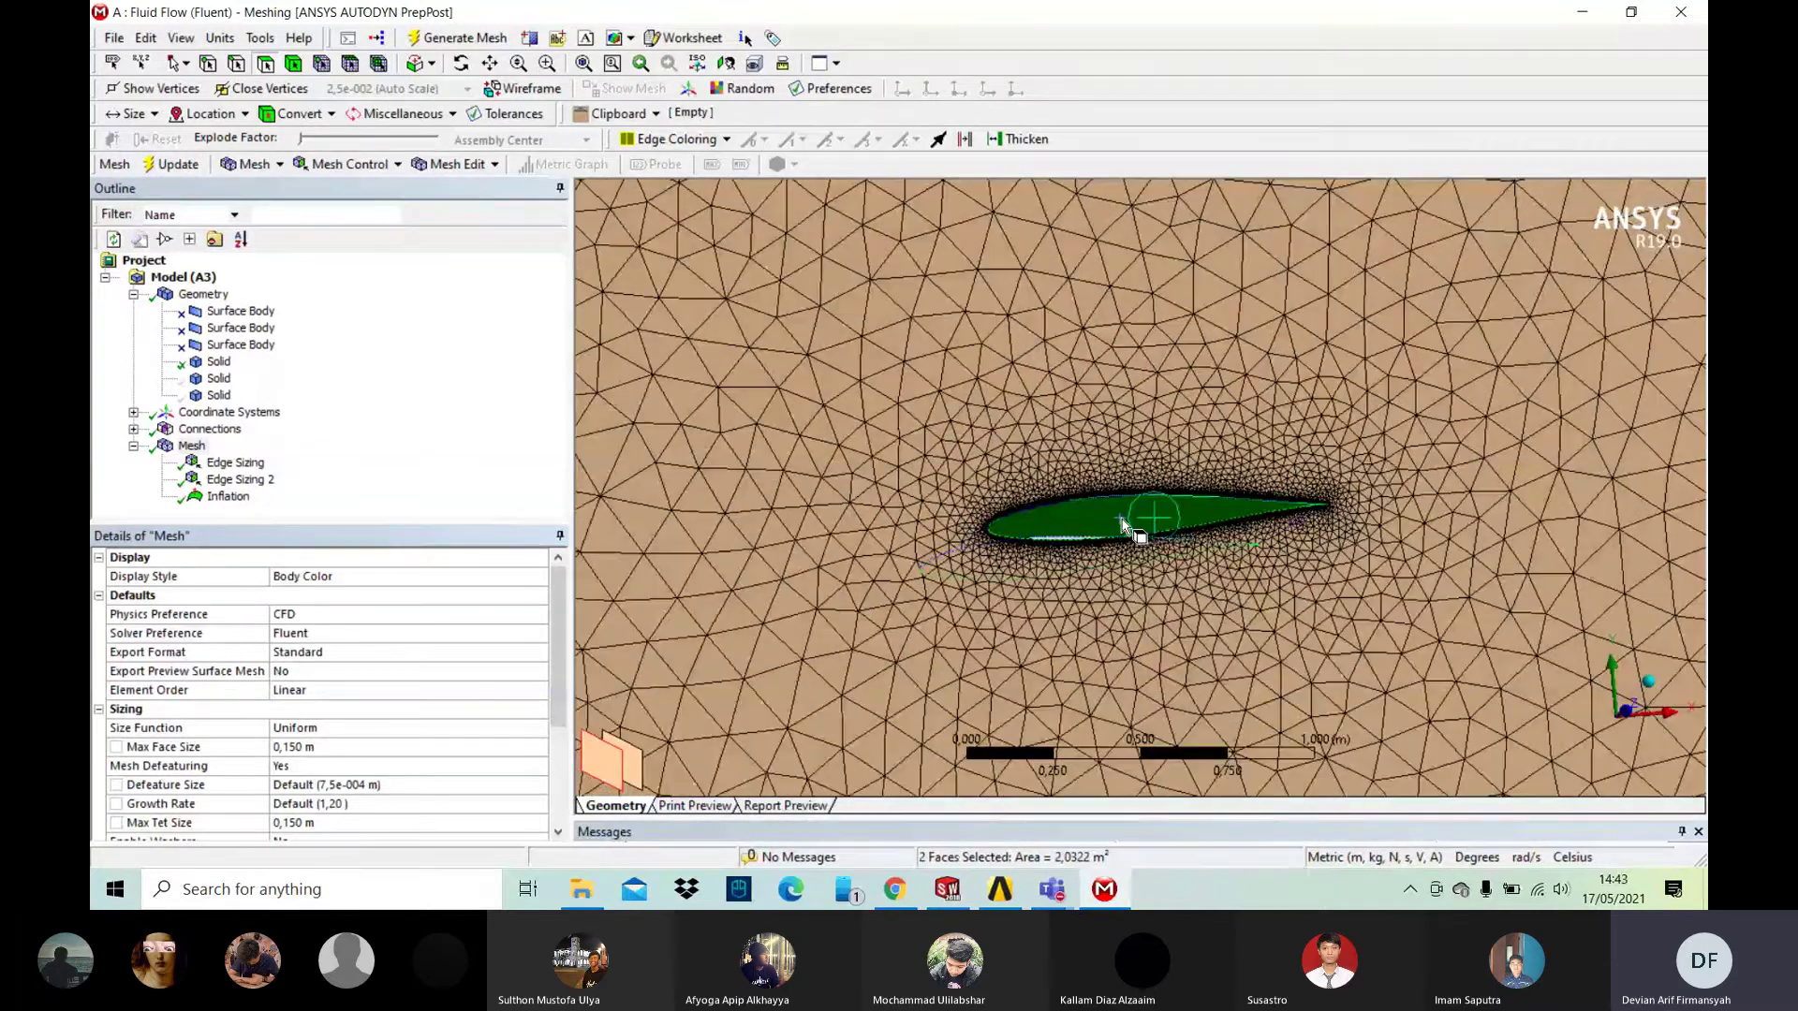
{"action": "right_click", "coordinate": [1124, 522]}
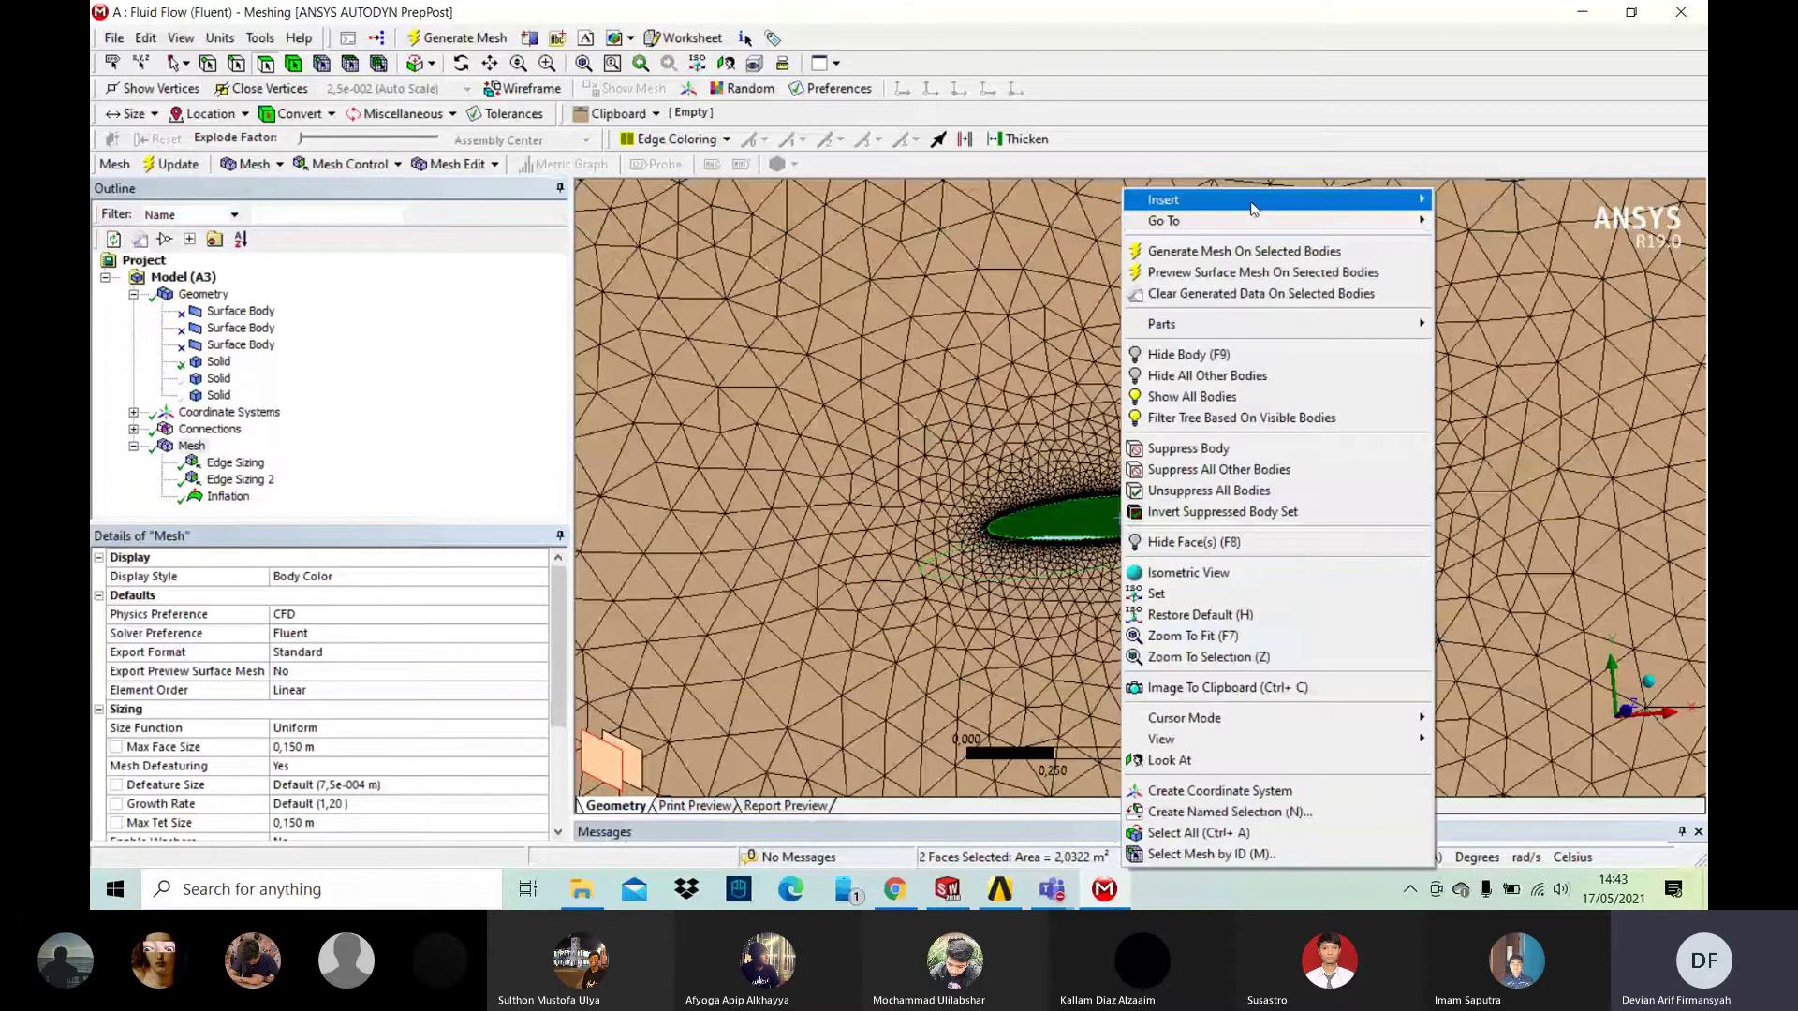
{"action": "mouse_move", "coordinate": [1254, 208]}
{"action": "left_click", "coordinate": [1474, 200]}
Step: Define the face sizing with an element size of 0,01 m and Hard behavior, and regenerate the mesh
{"action": "left_click", "coordinate": [453, 669]}
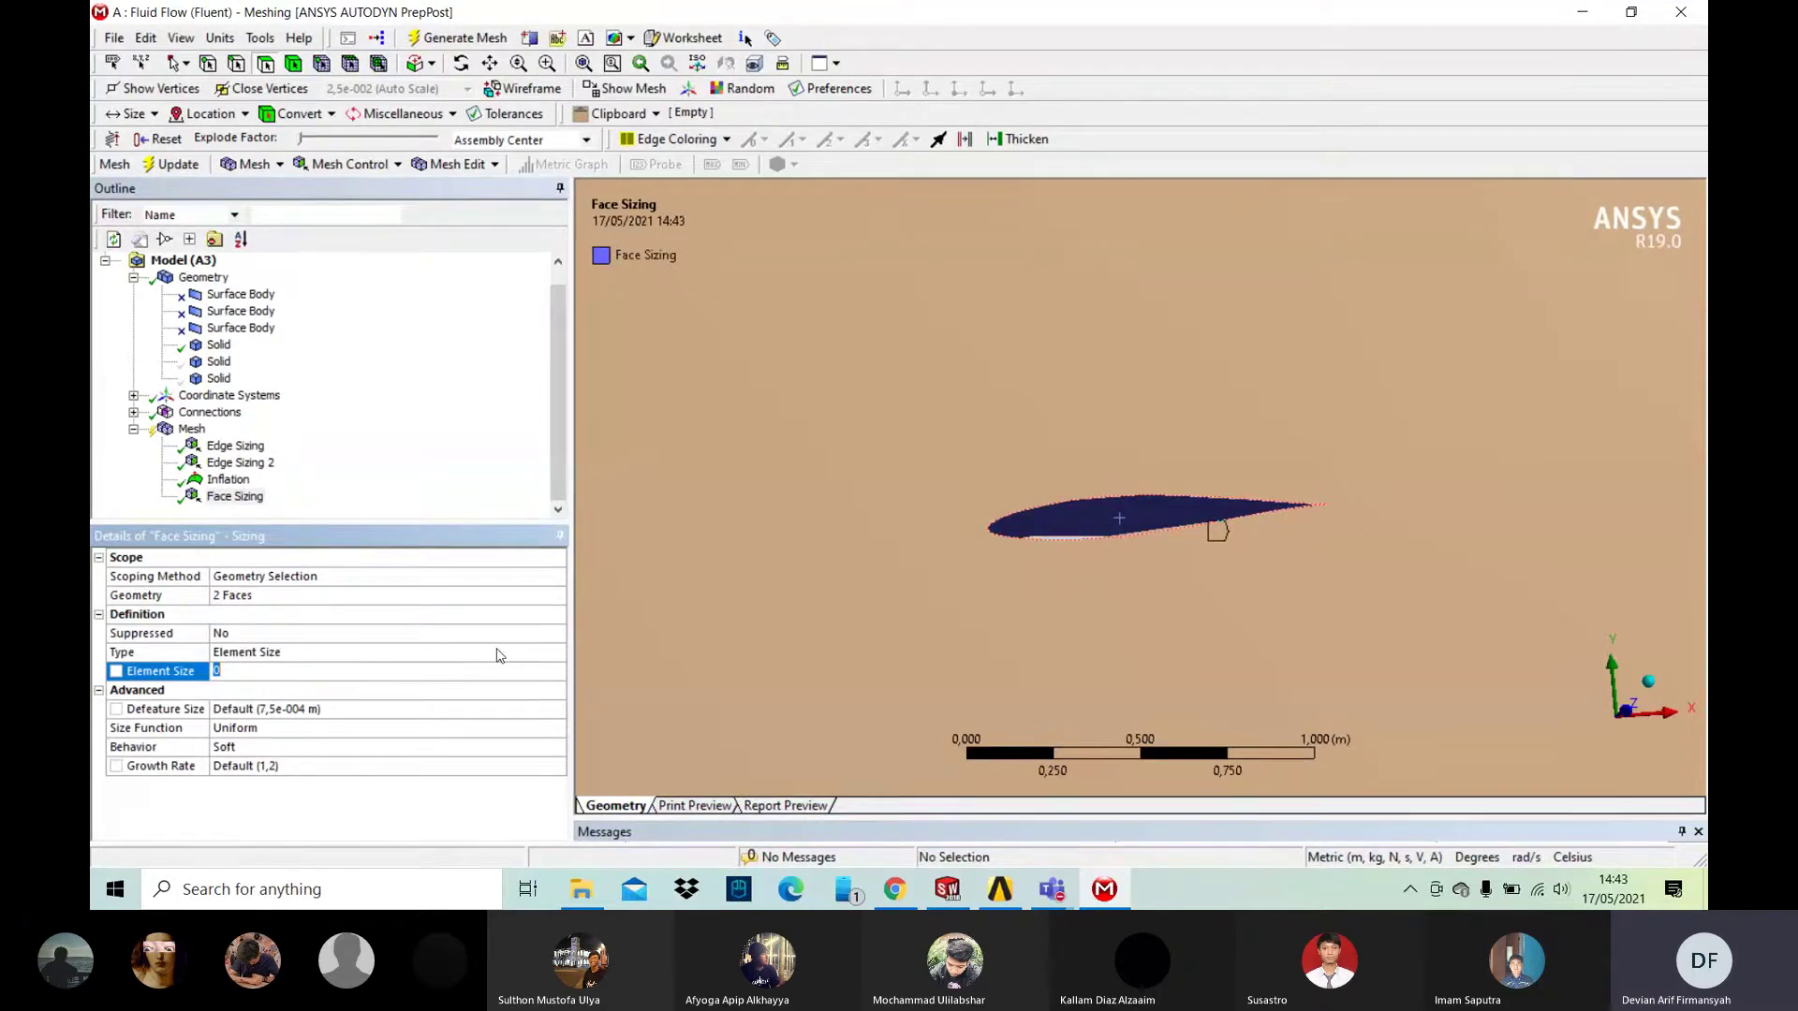
{"action": "left_click", "coordinate": [473, 652]}
{"action": "left_click", "coordinate": [449, 652]}
{"action": "left_click", "coordinate": [447, 653]}
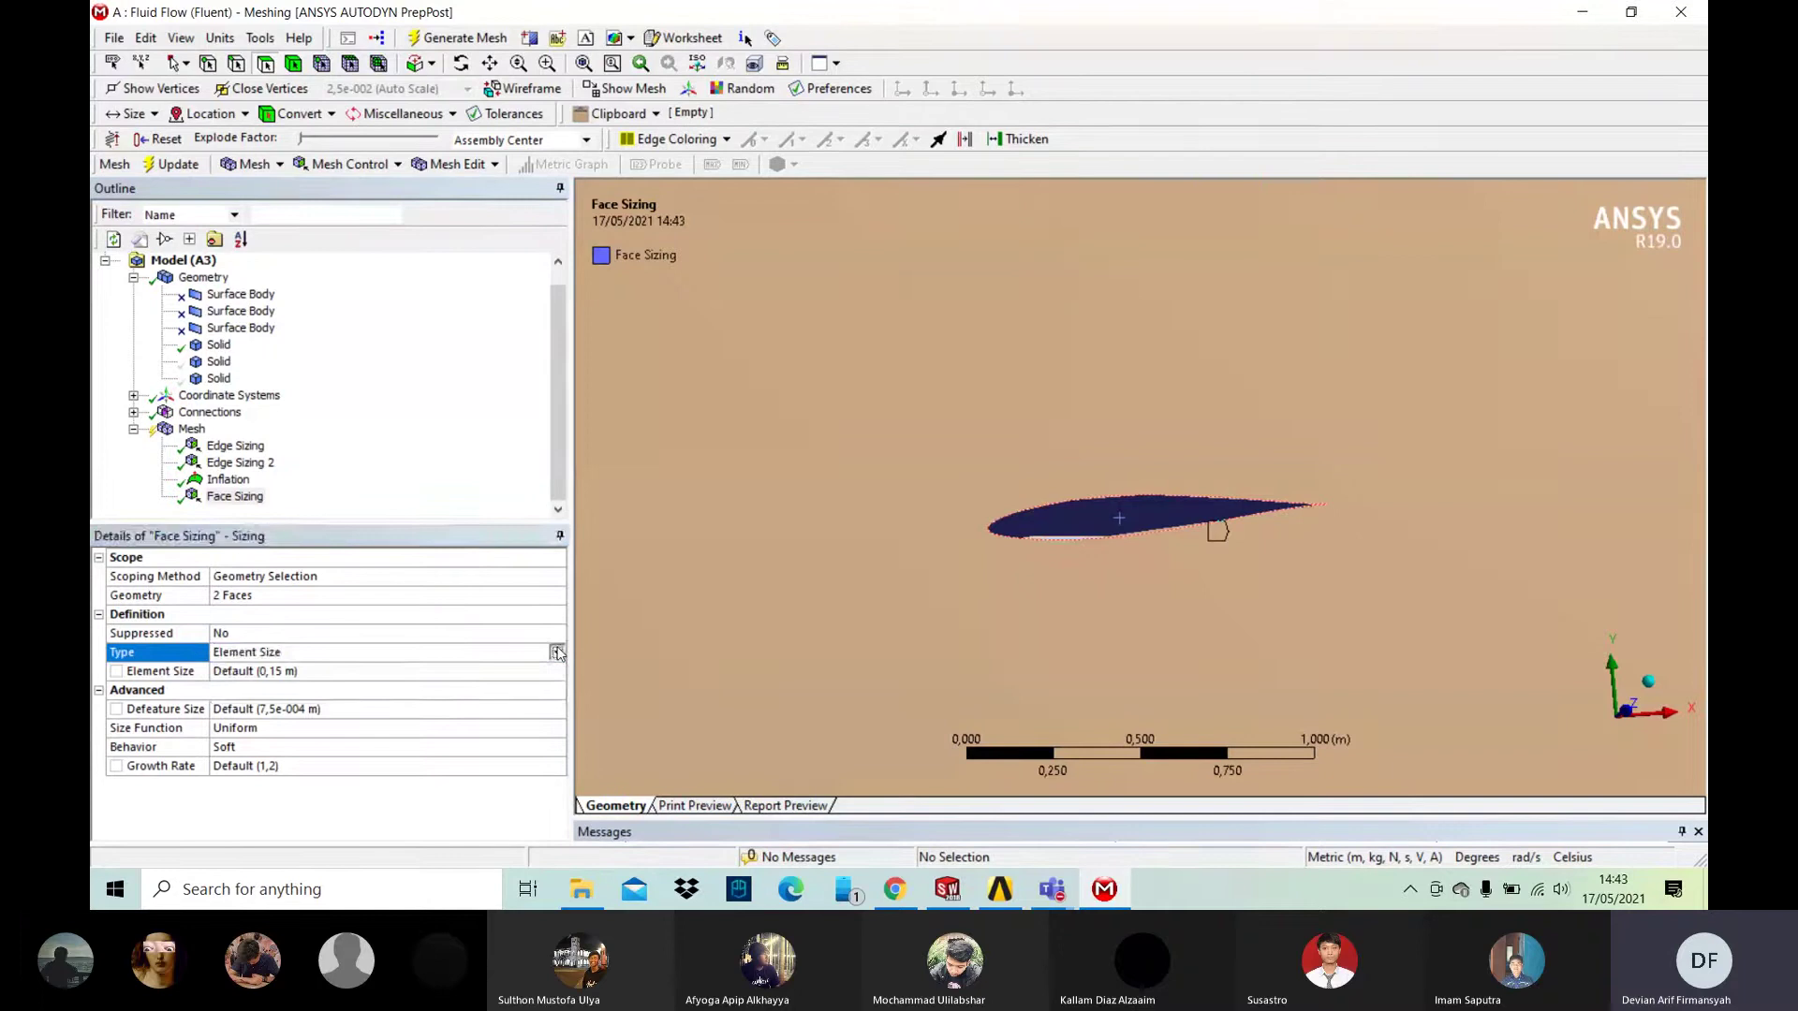
{"action": "double_click", "coordinate": [447, 654]}
{"action": "left_click", "coordinate": [295, 672]}
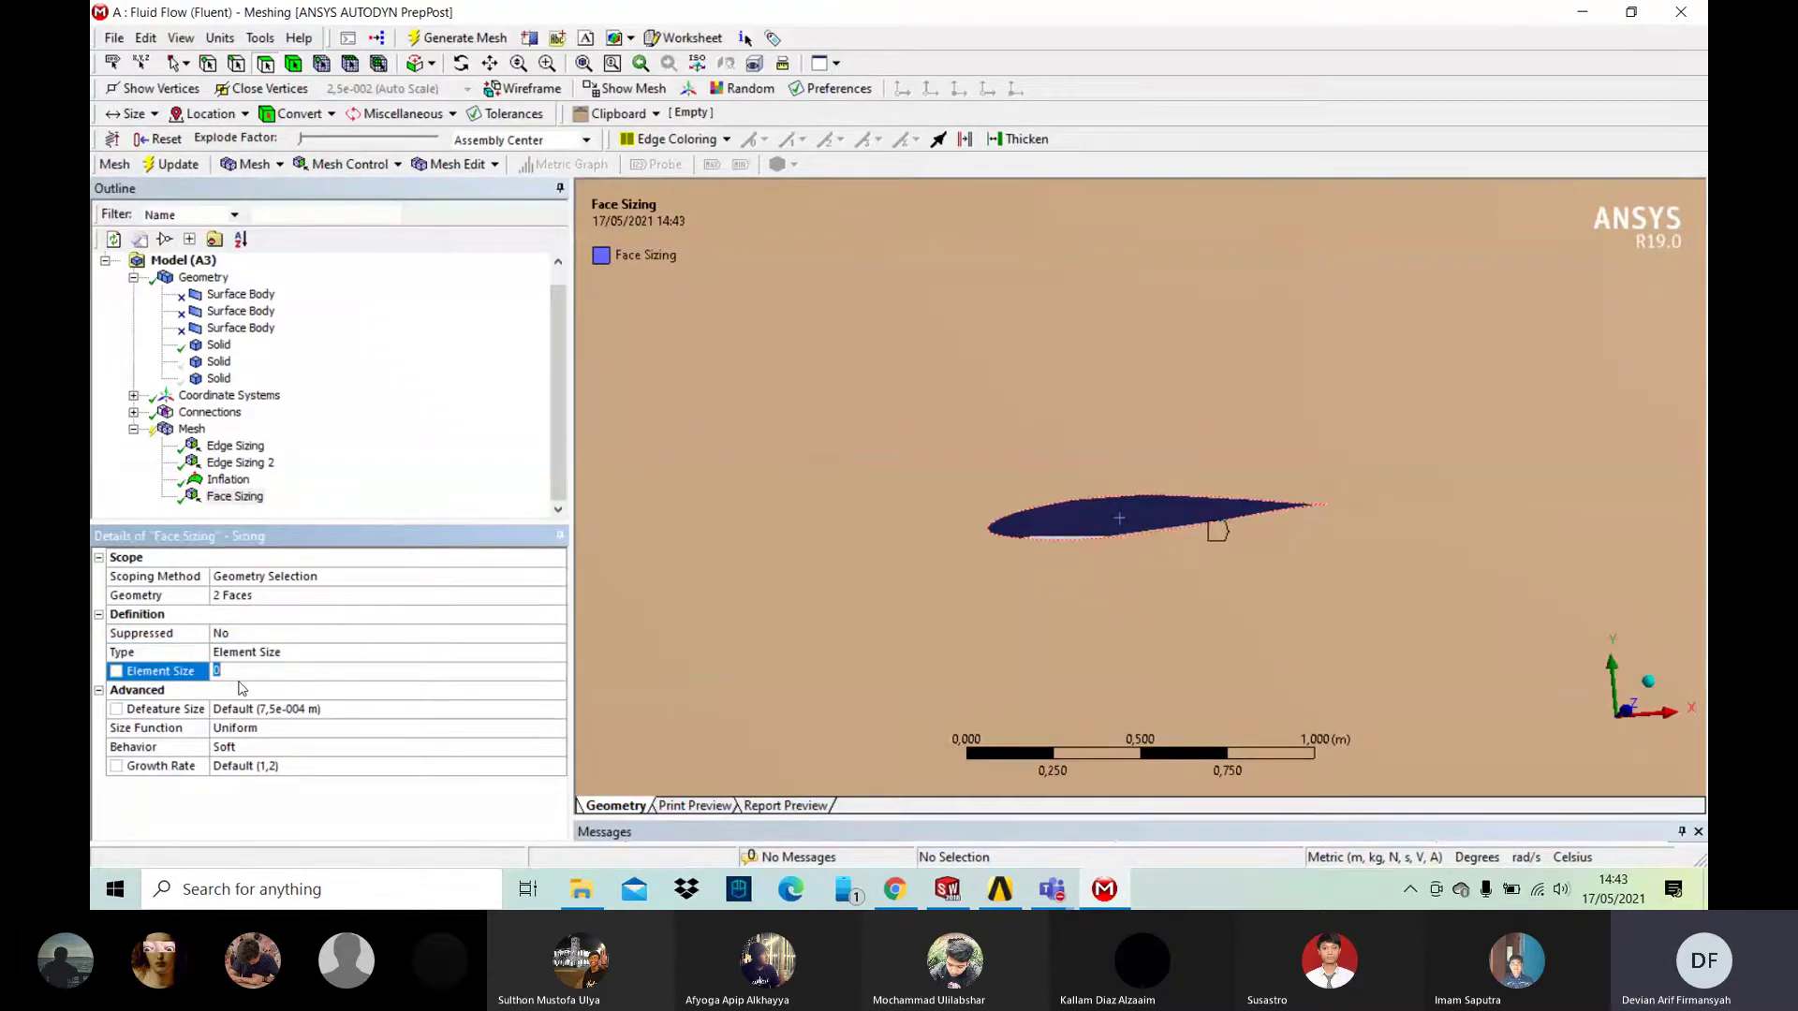
{"action": "type", "text": "0,01"}
{"action": "left_click", "coordinate": [507, 437]}
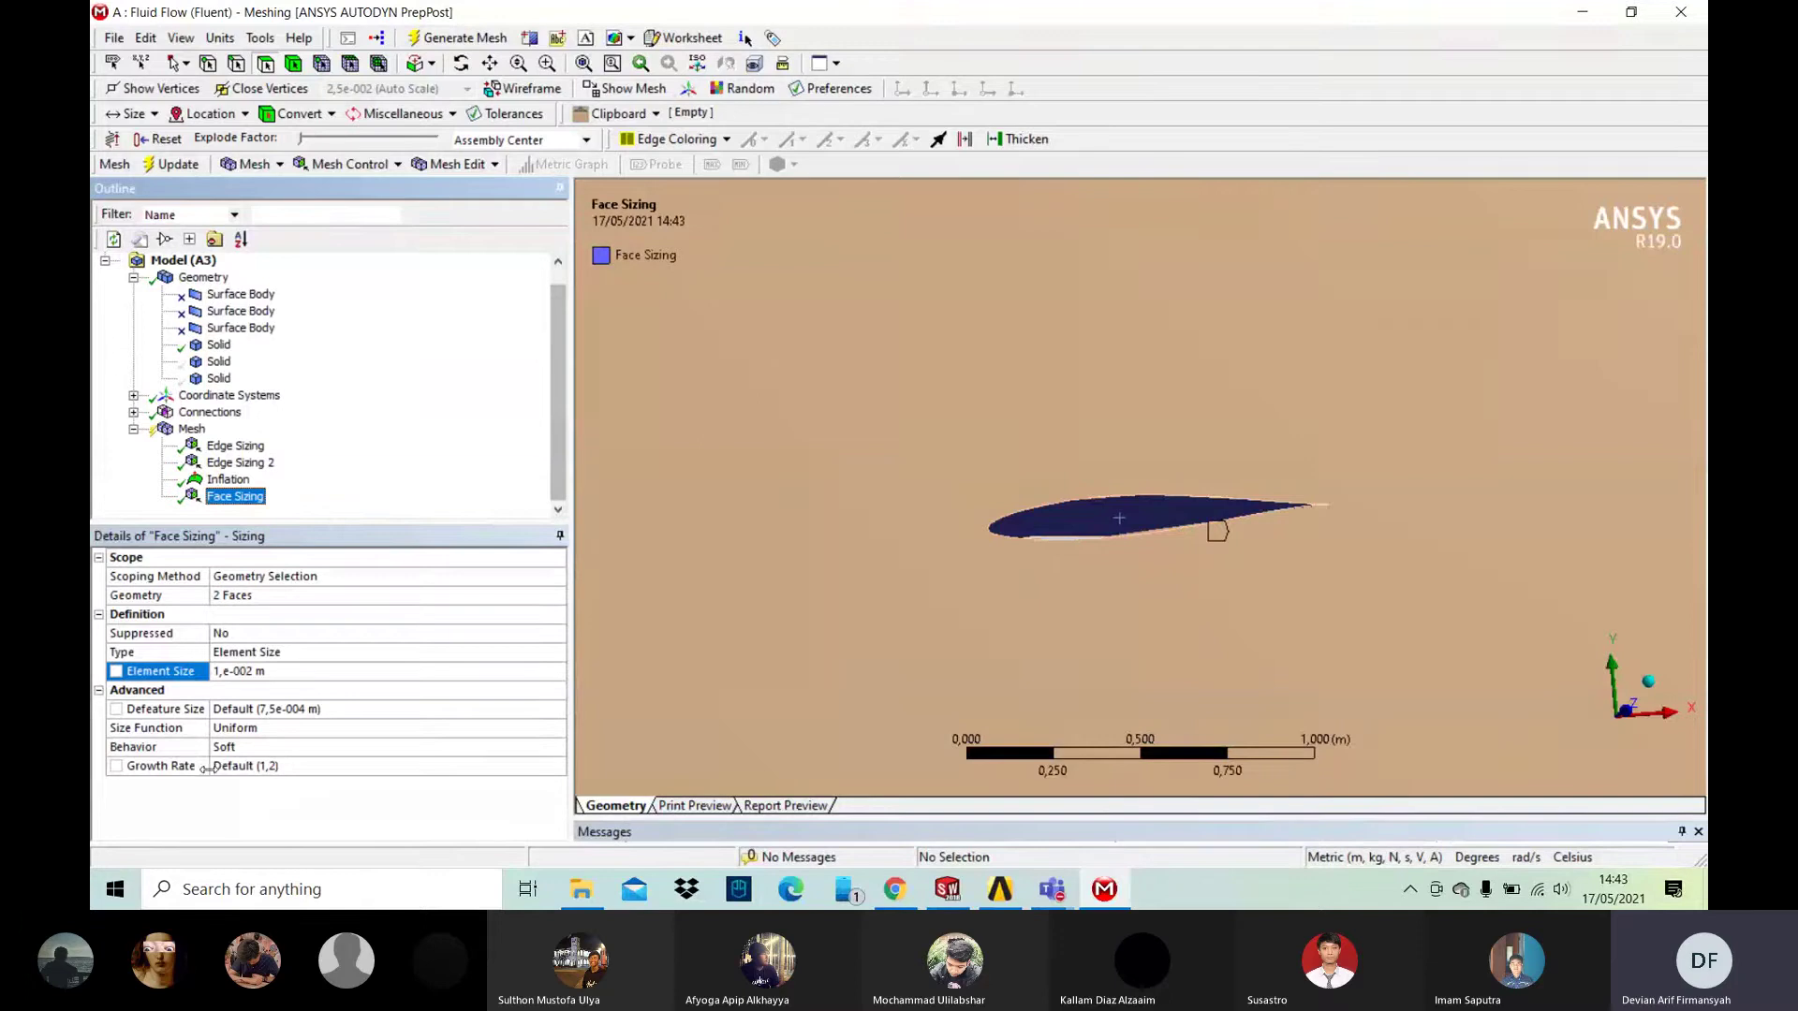
{"action": "left_click", "coordinate": [494, 748]}
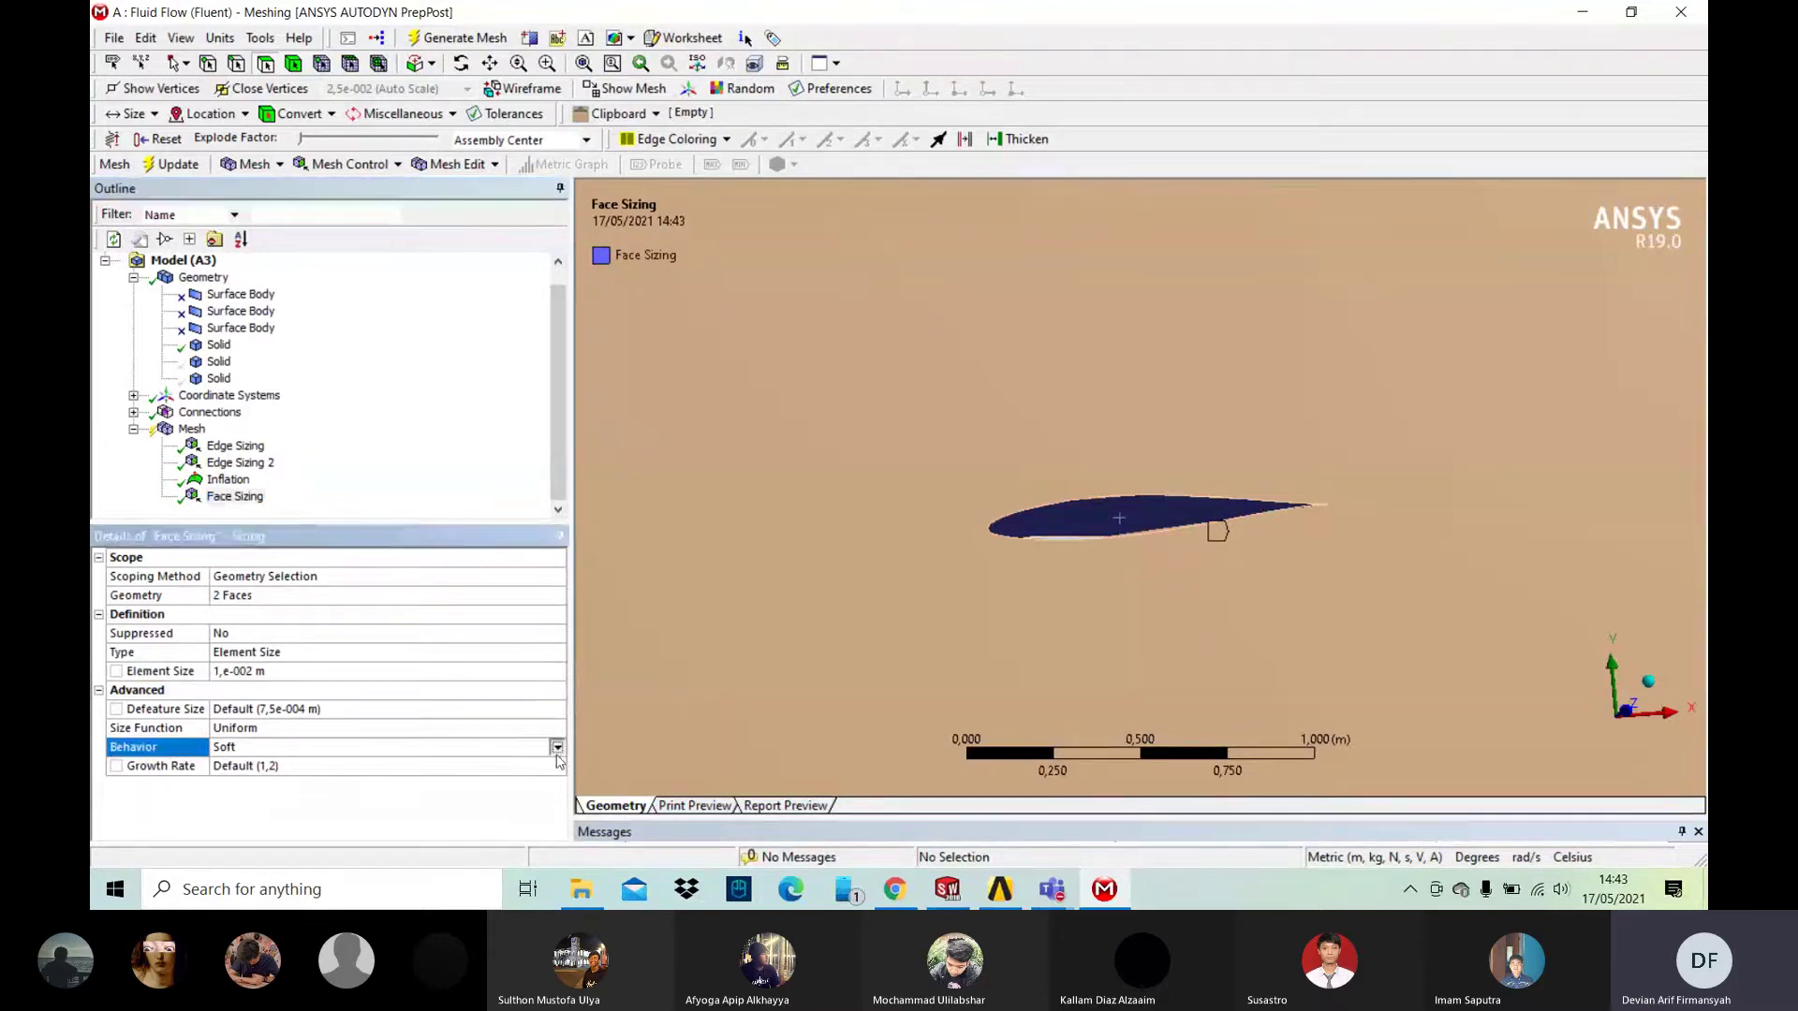
{"action": "left_click", "coordinate": [495, 777]}
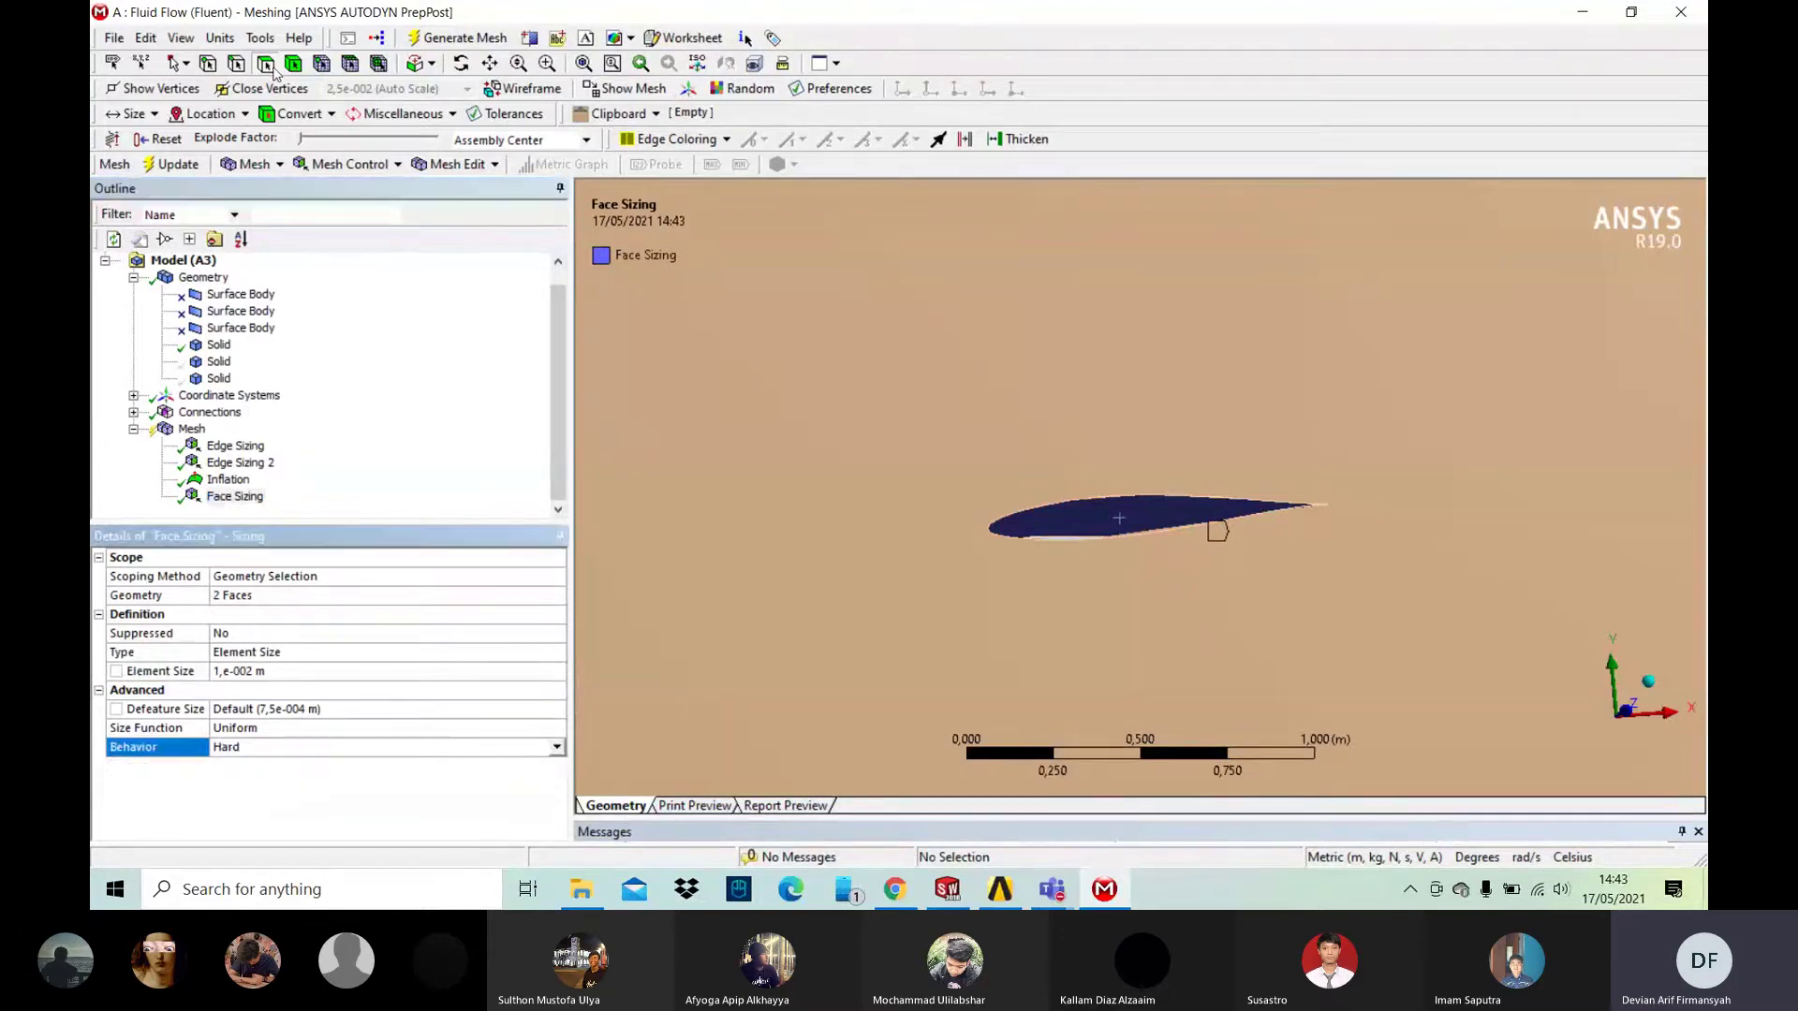
{"action": "left_click", "coordinate": [452, 42]}
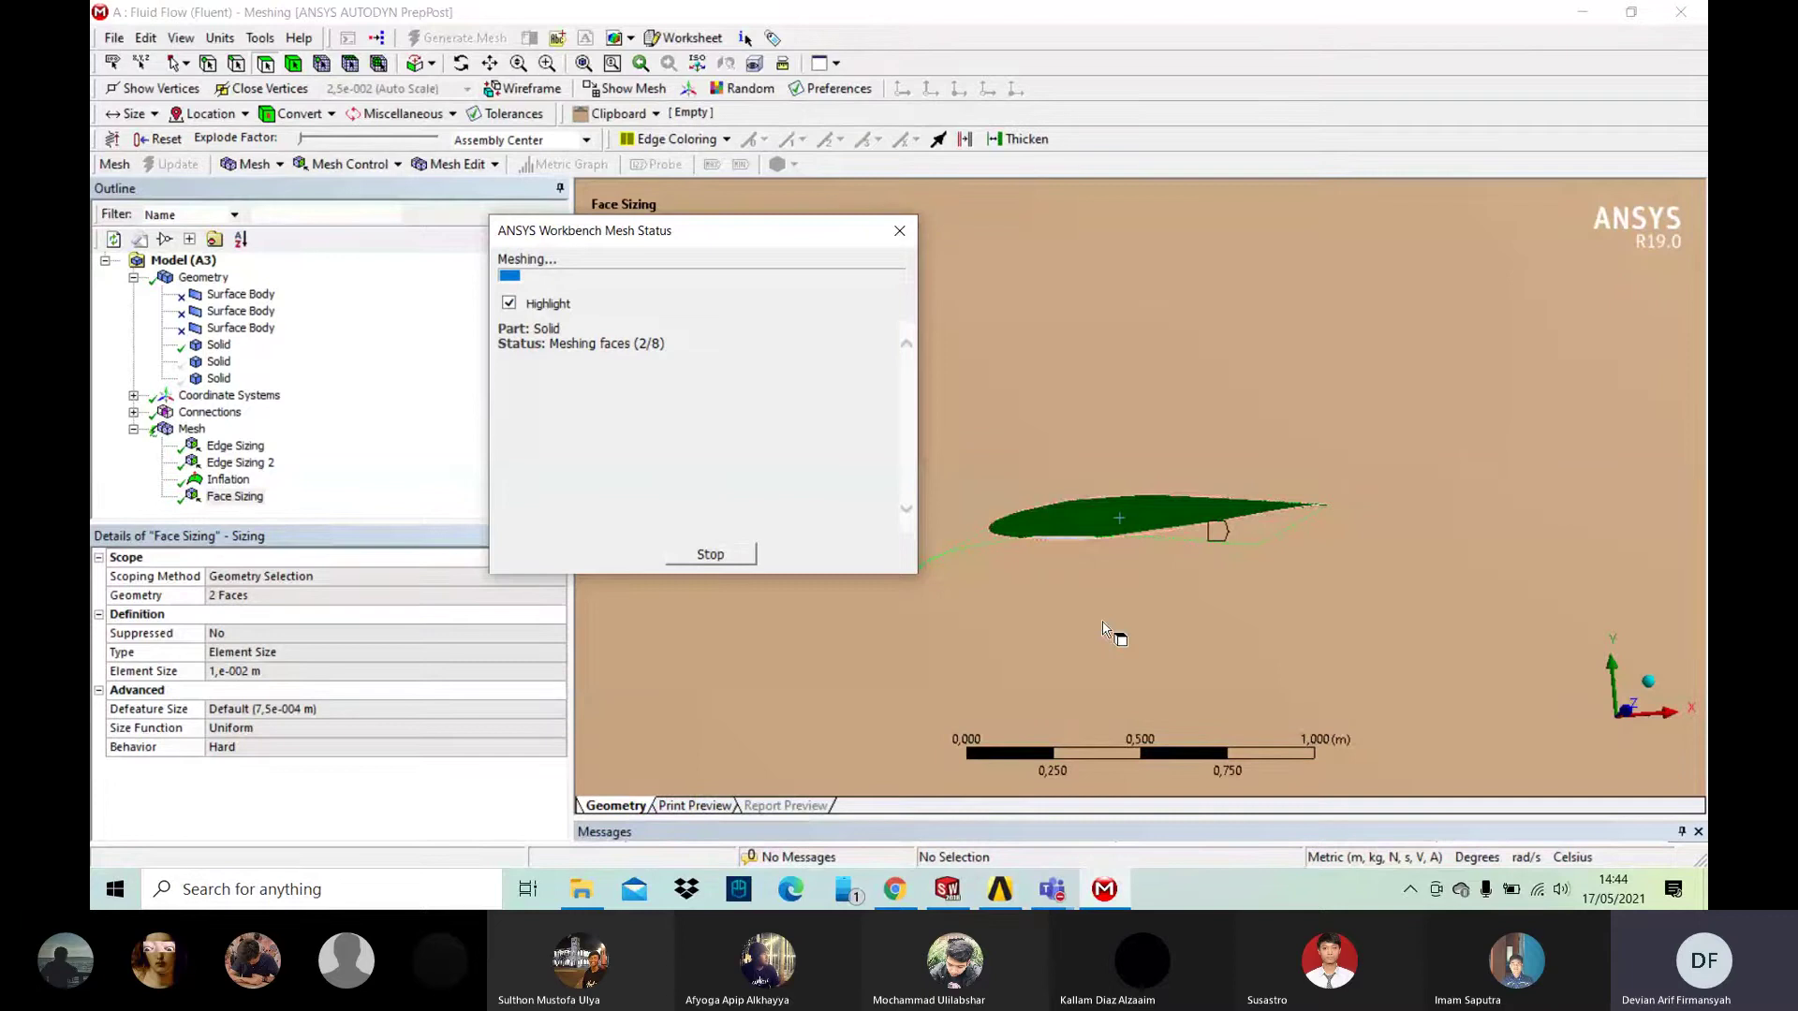
{"action": "middle_click_drag", "start_coordinate": [1103, 629], "coordinate": [1092, 645]}
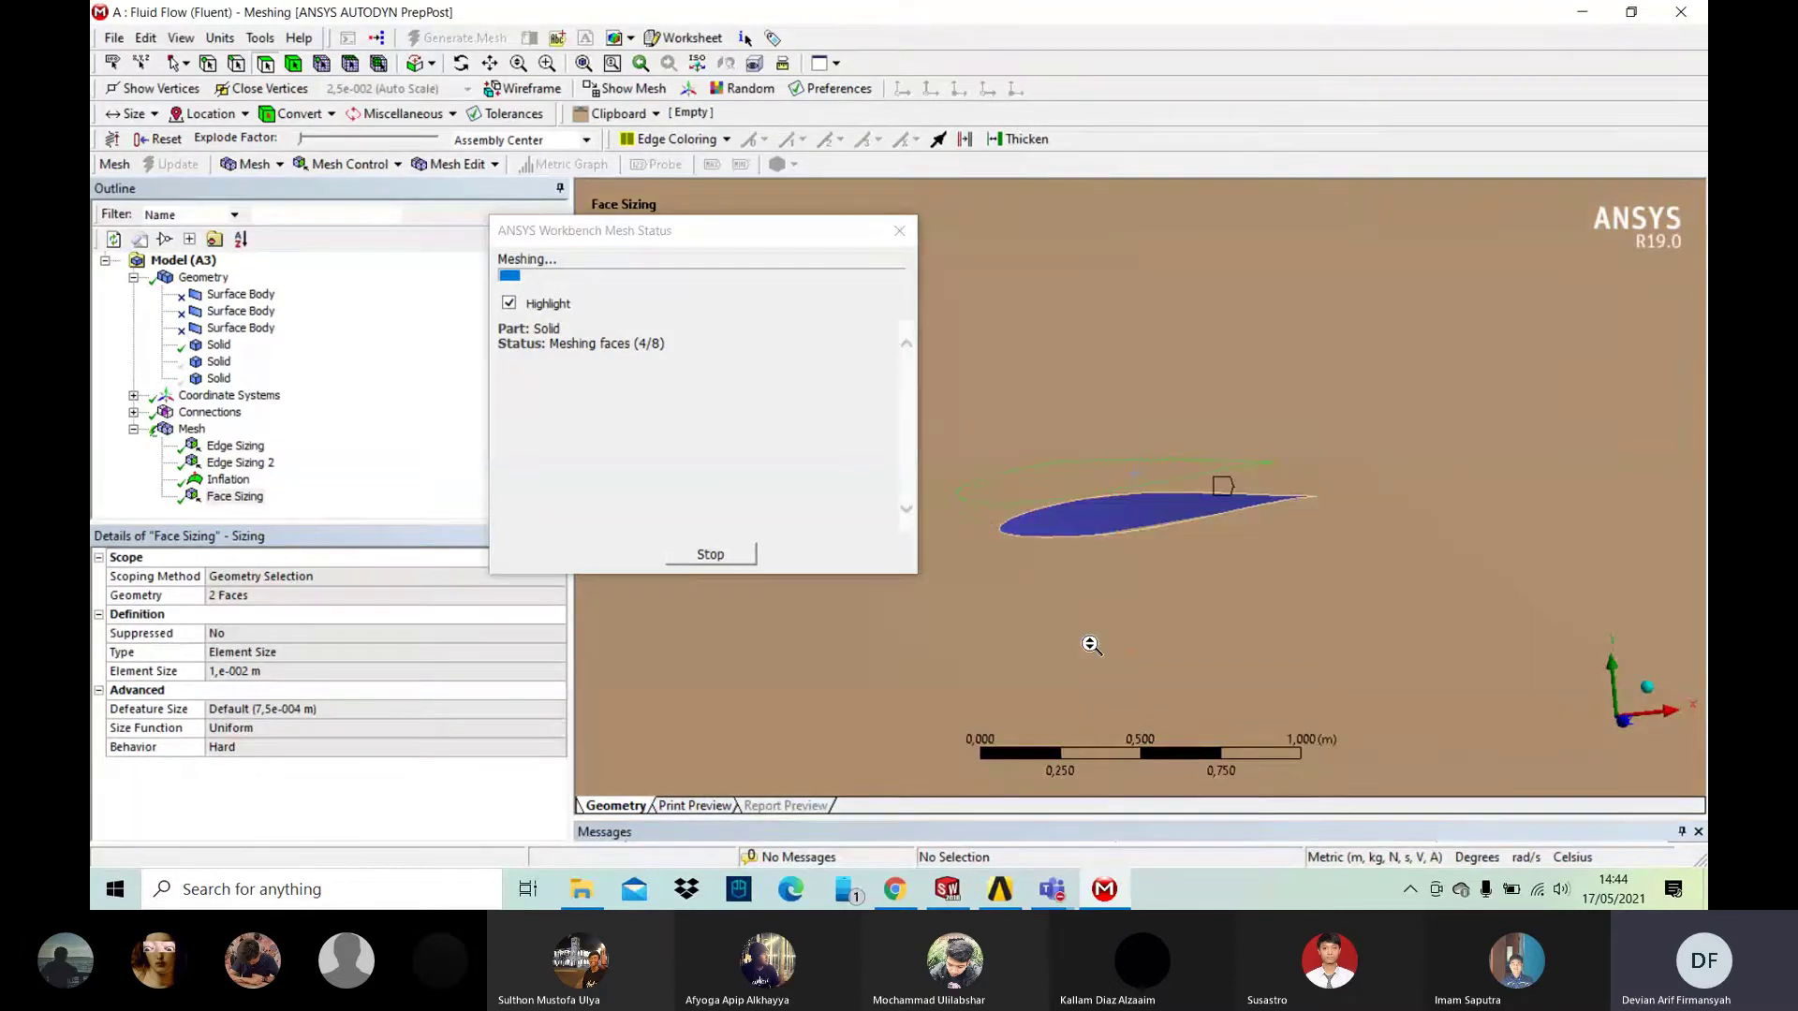
Step: Unsuppress all bodies of the model, bringing in the circular and rectangular bodies around and behind the airfoil
{"action": "scroll", "coordinate": [1091, 644], "scroll_direction": "up", "scroll_amount": 3}
{"action": "scroll", "coordinate": [1091, 644], "scroll_direction": "down", "scroll_amount": 3}
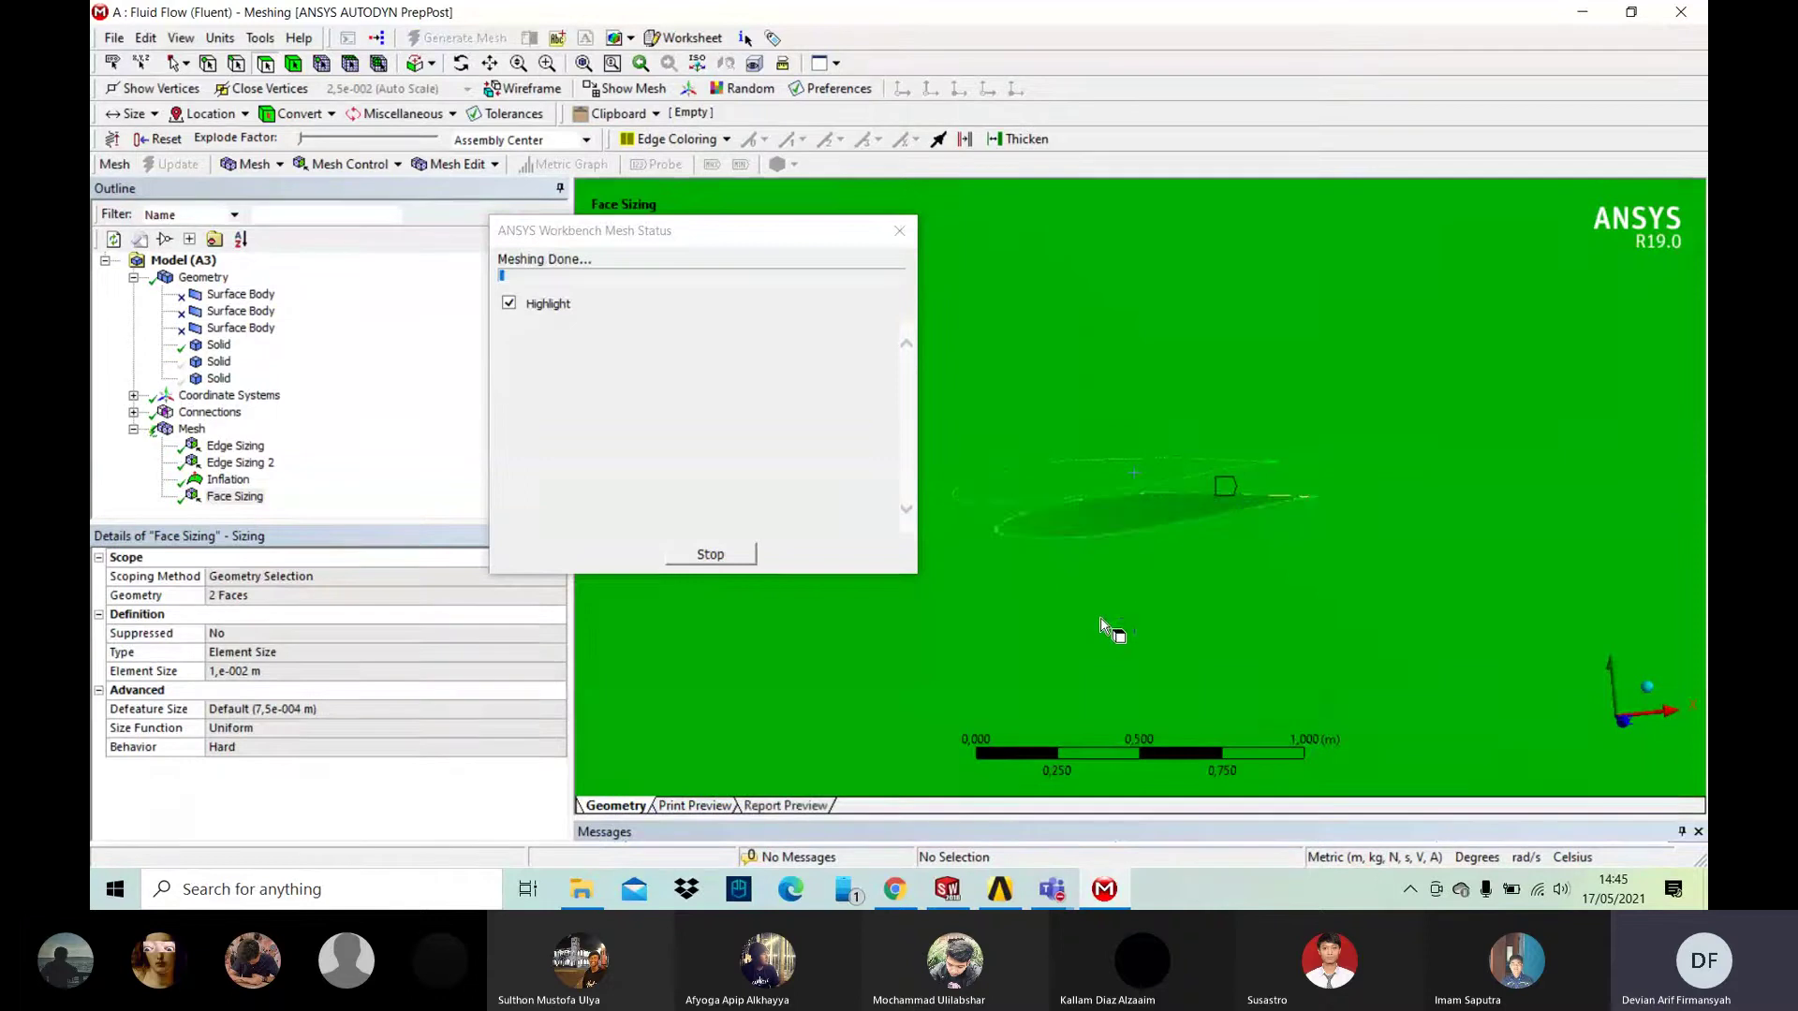
{"action": "scroll", "coordinate": [1077, 614], "scroll_direction": "up", "scroll_amount": 2}
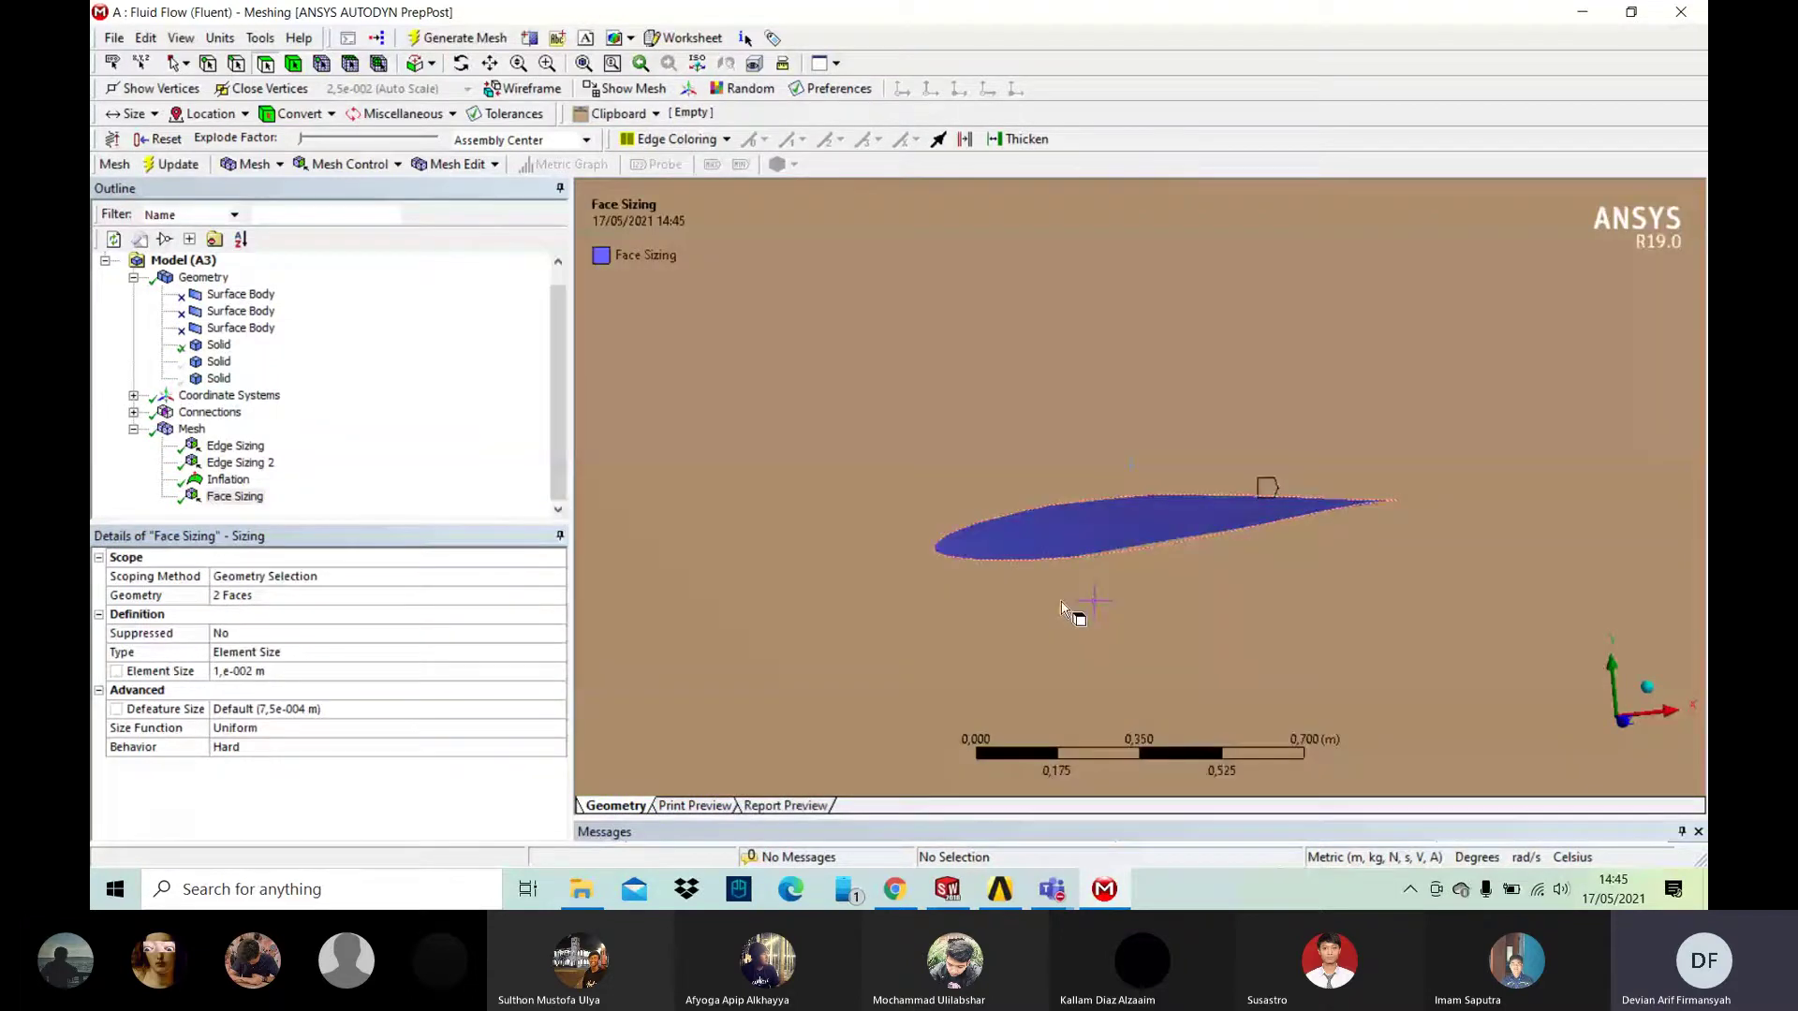
{"action": "scroll", "coordinate": [1061, 604], "scroll_direction": "down", "scroll_amount": 2}
{"action": "scroll", "coordinate": [1059, 603], "scroll_direction": "down", "scroll_amount": 5}
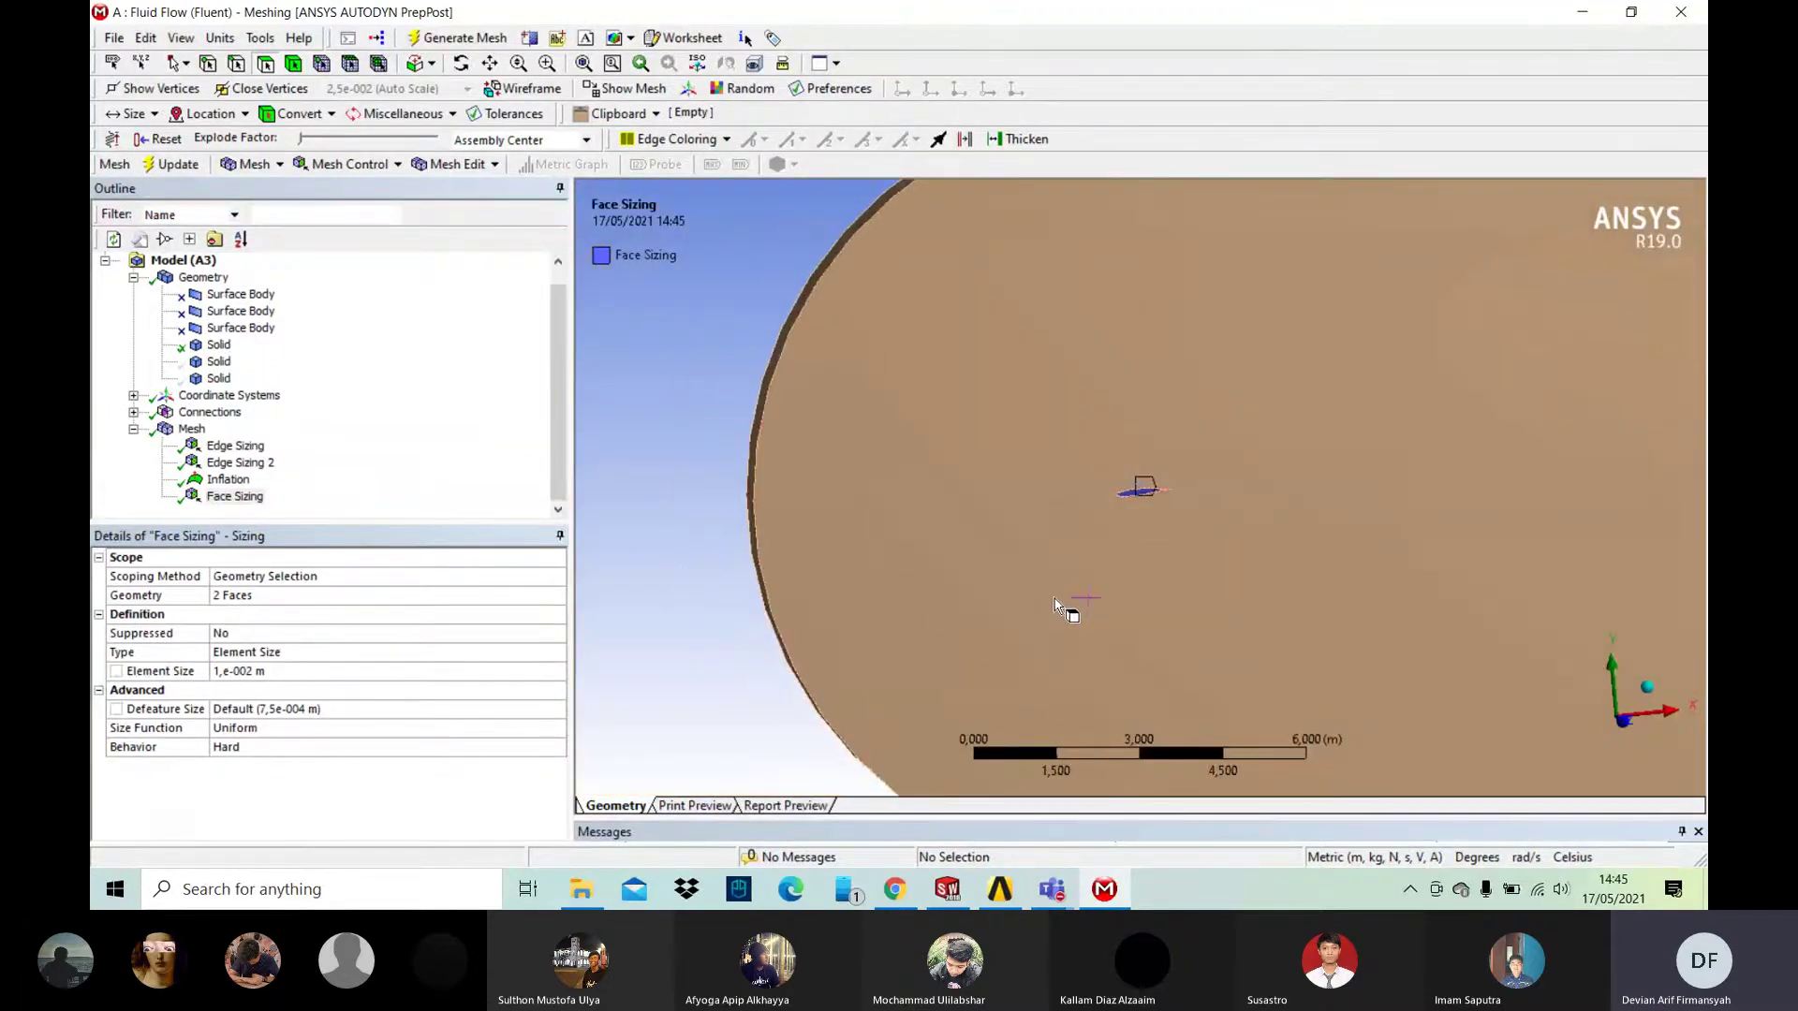
{"action": "scroll", "coordinate": [1055, 604], "scroll_direction": "down", "scroll_amount": 2}
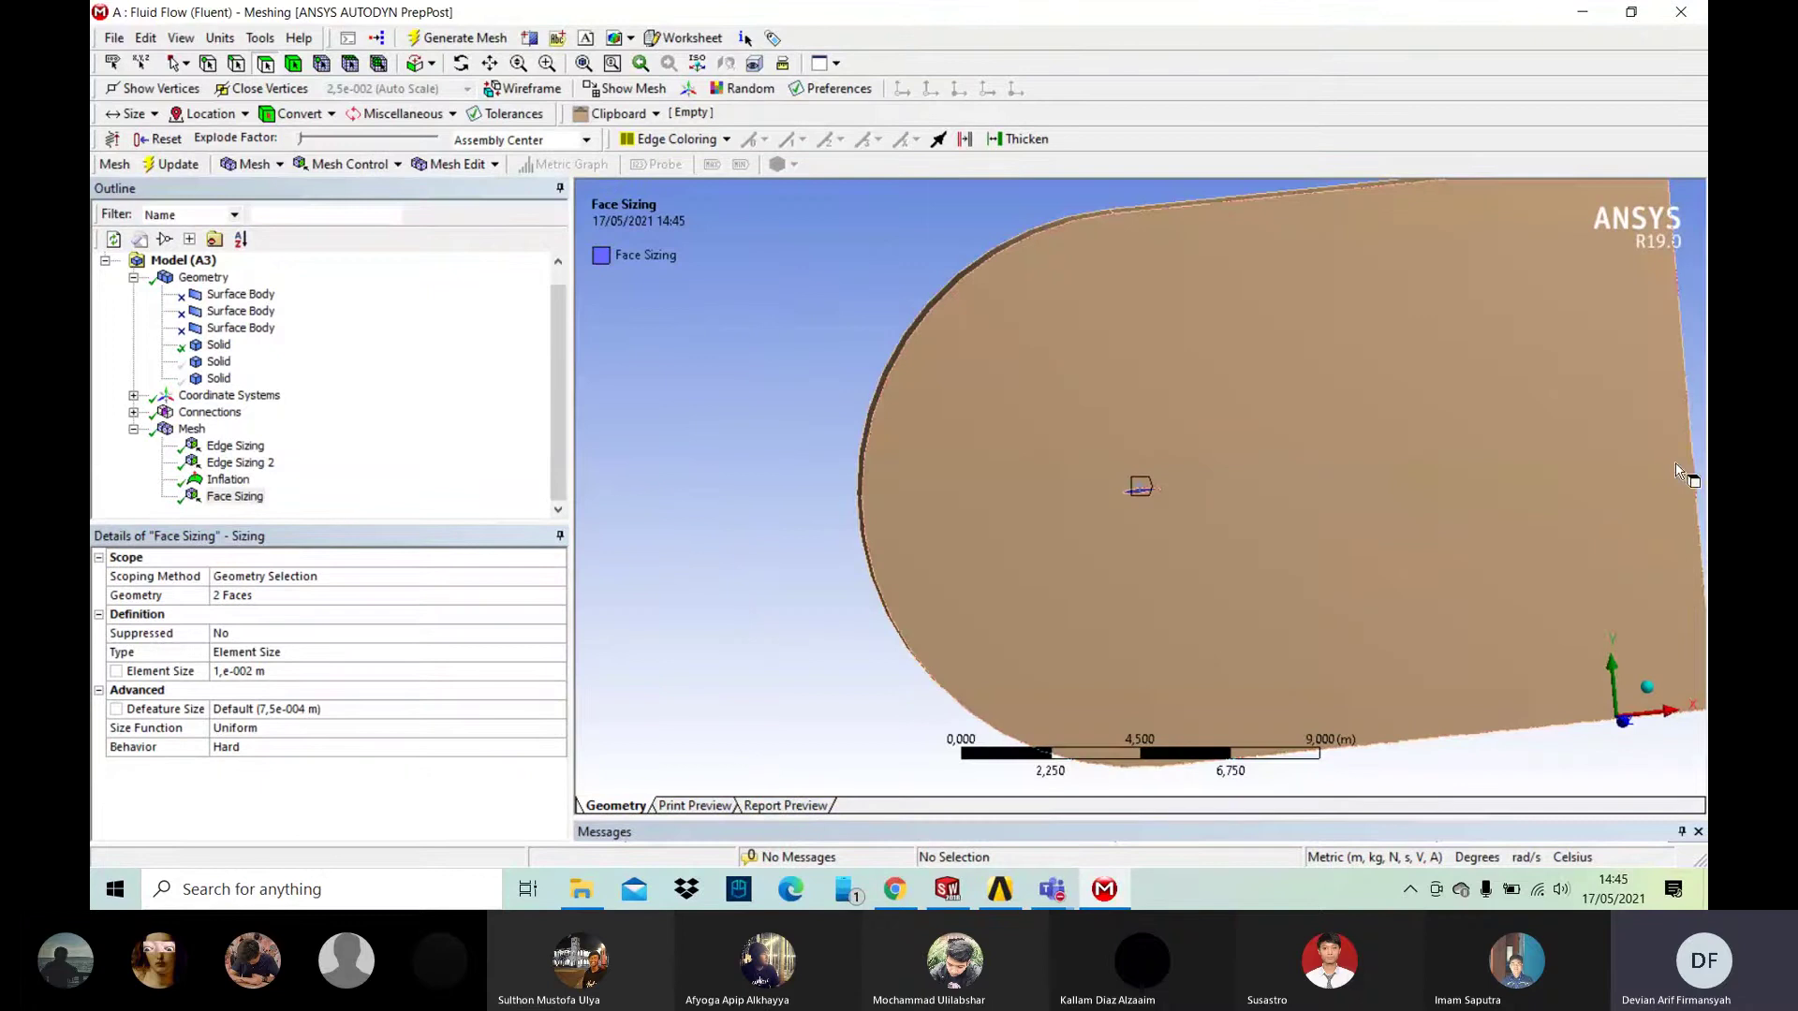
{"action": "right_click", "coordinate": [764, 450]}
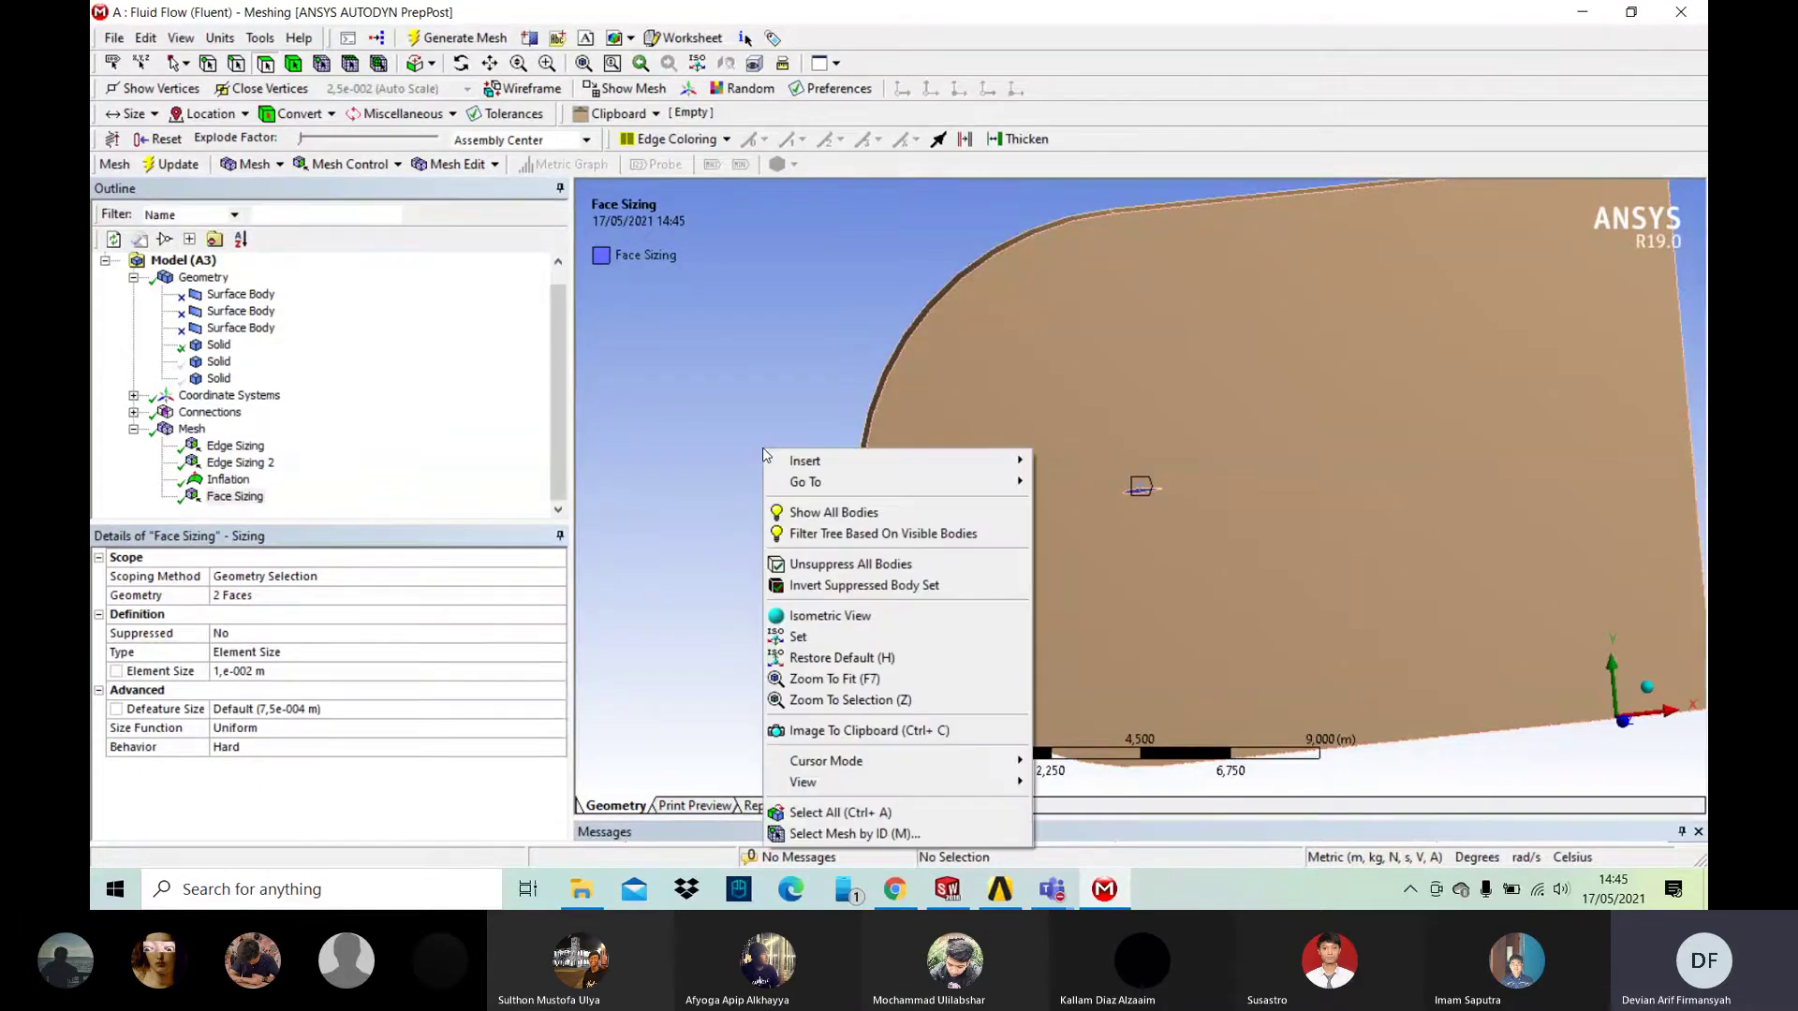
{"action": "left_click", "coordinate": [840, 564]}
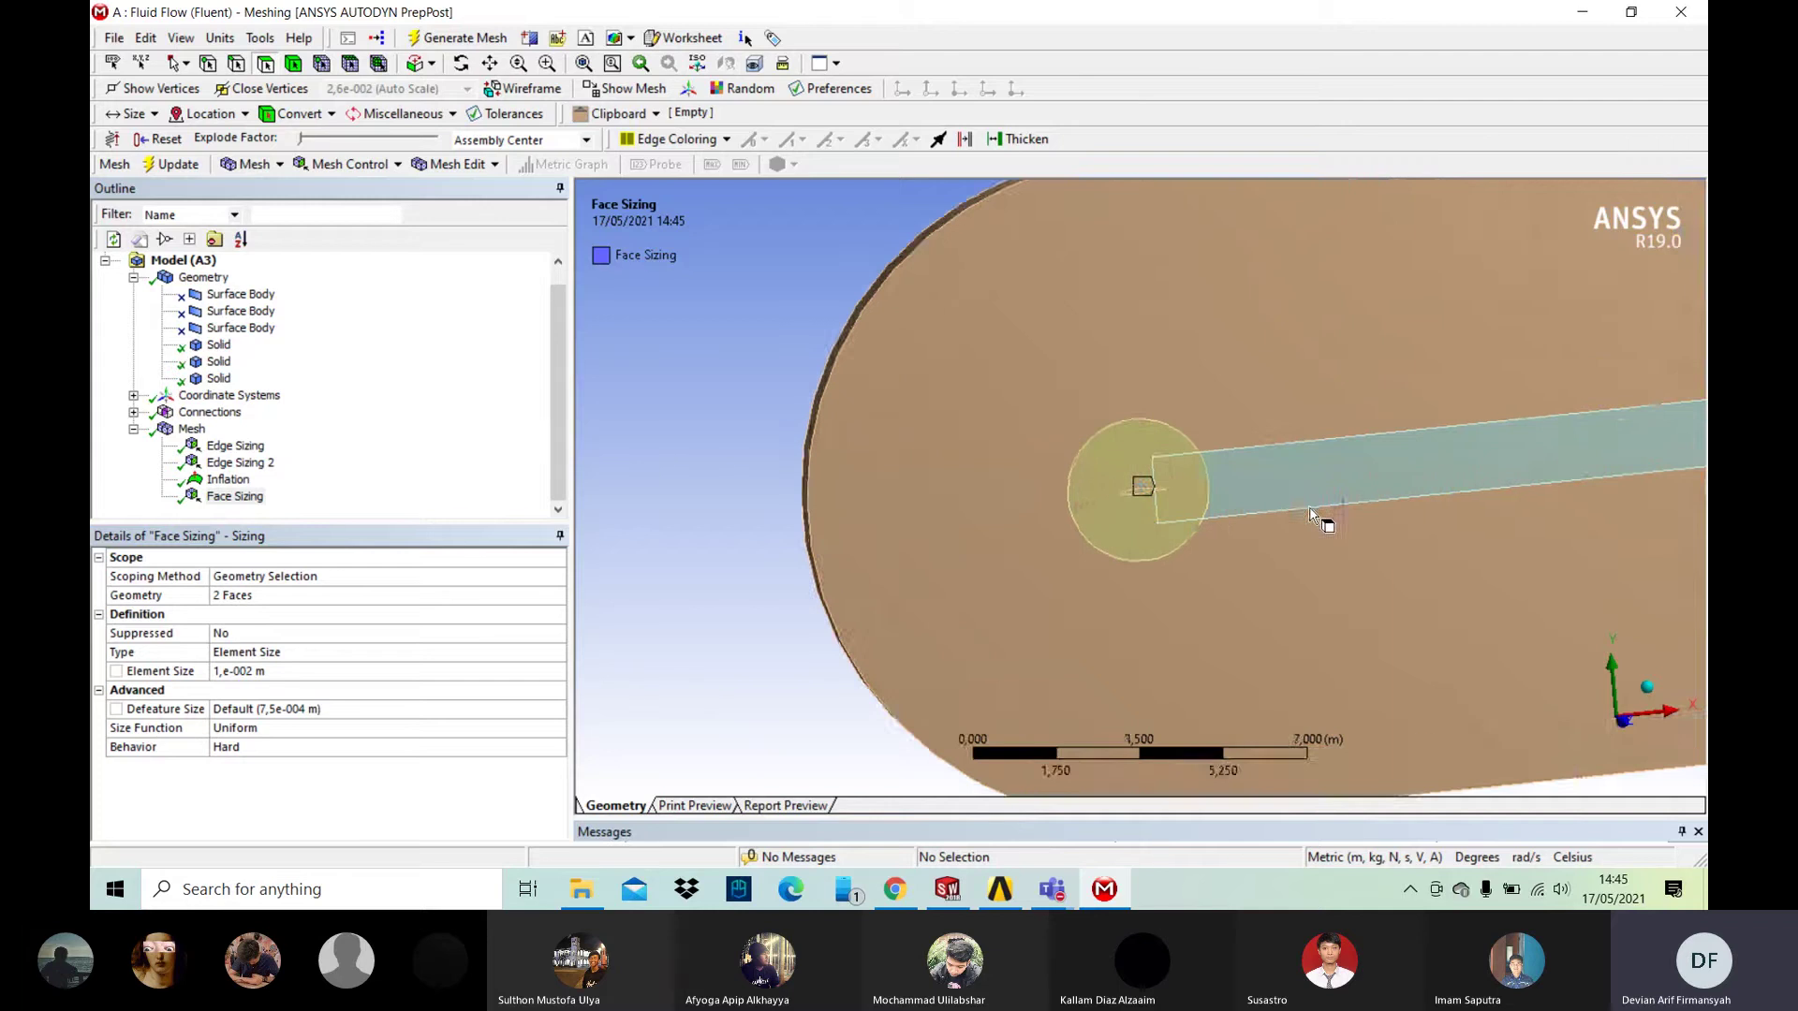
{"action": "scroll", "coordinate": [1309, 511], "scroll_direction": "down", "scroll_amount": 2}
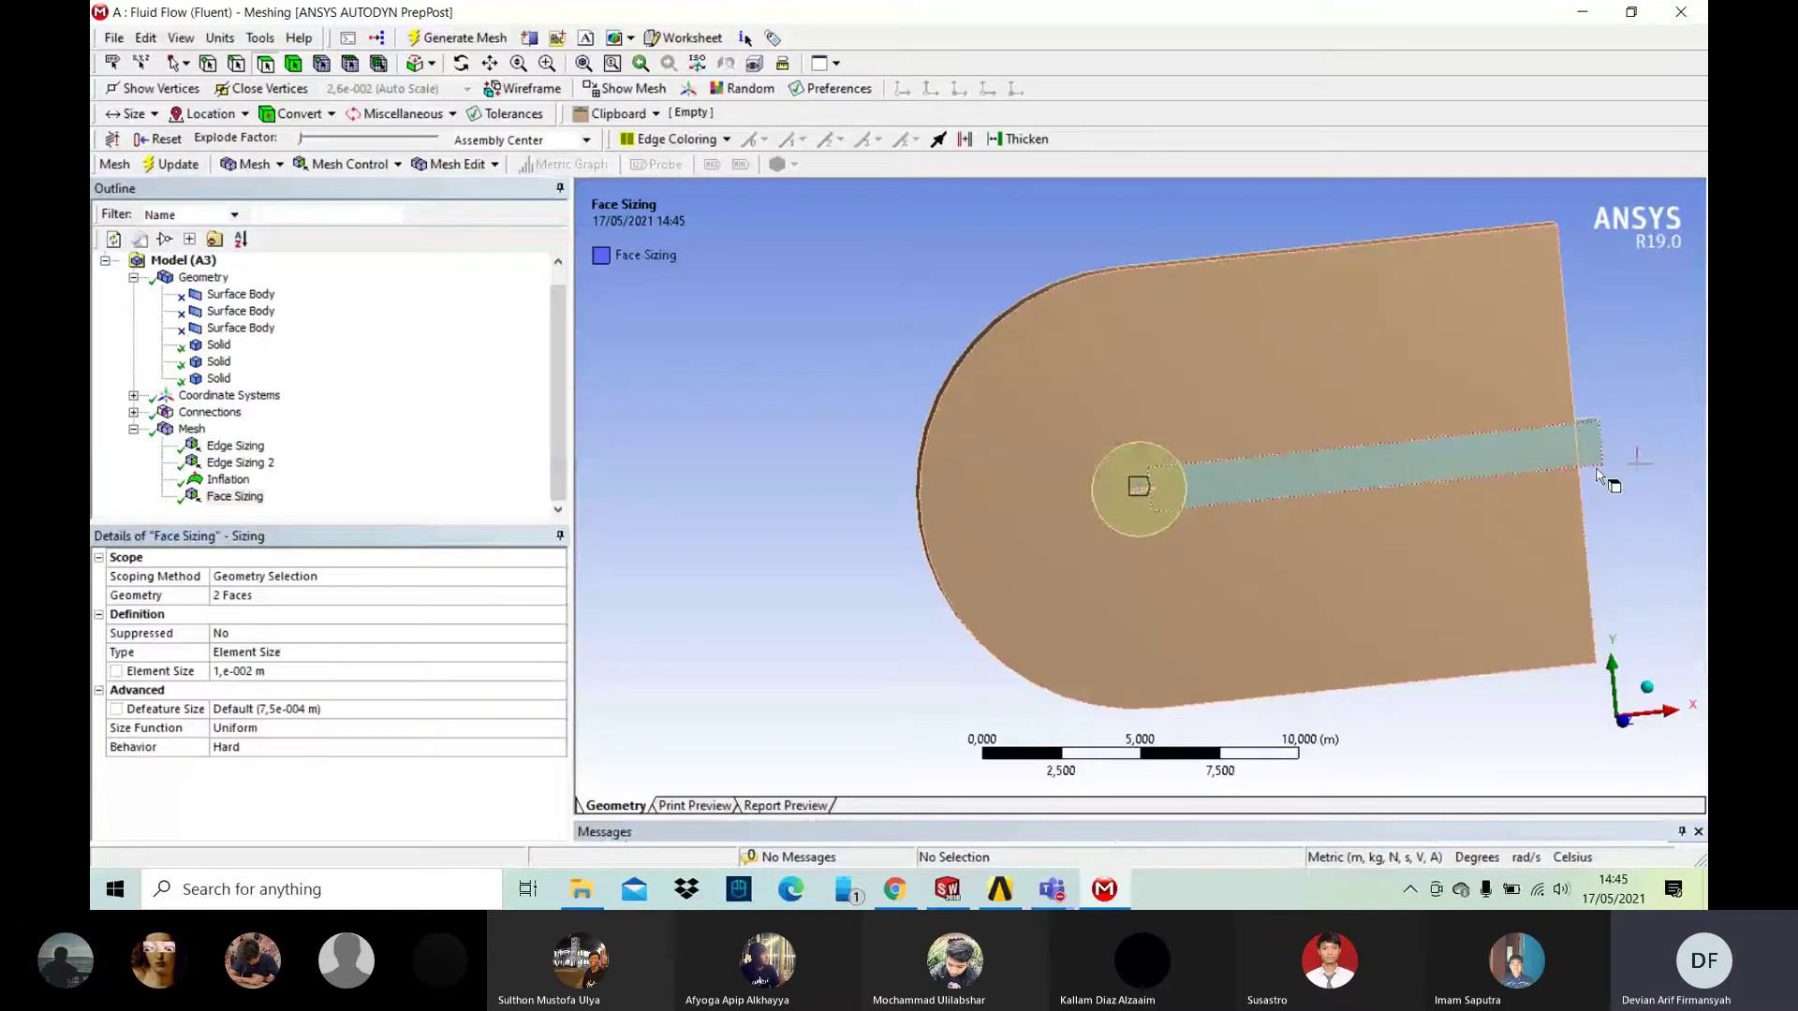
Step: Insert another sizing control in the mesh and scope it to the large flow-domain body
{"action": "left_click", "coordinate": [190, 429]}
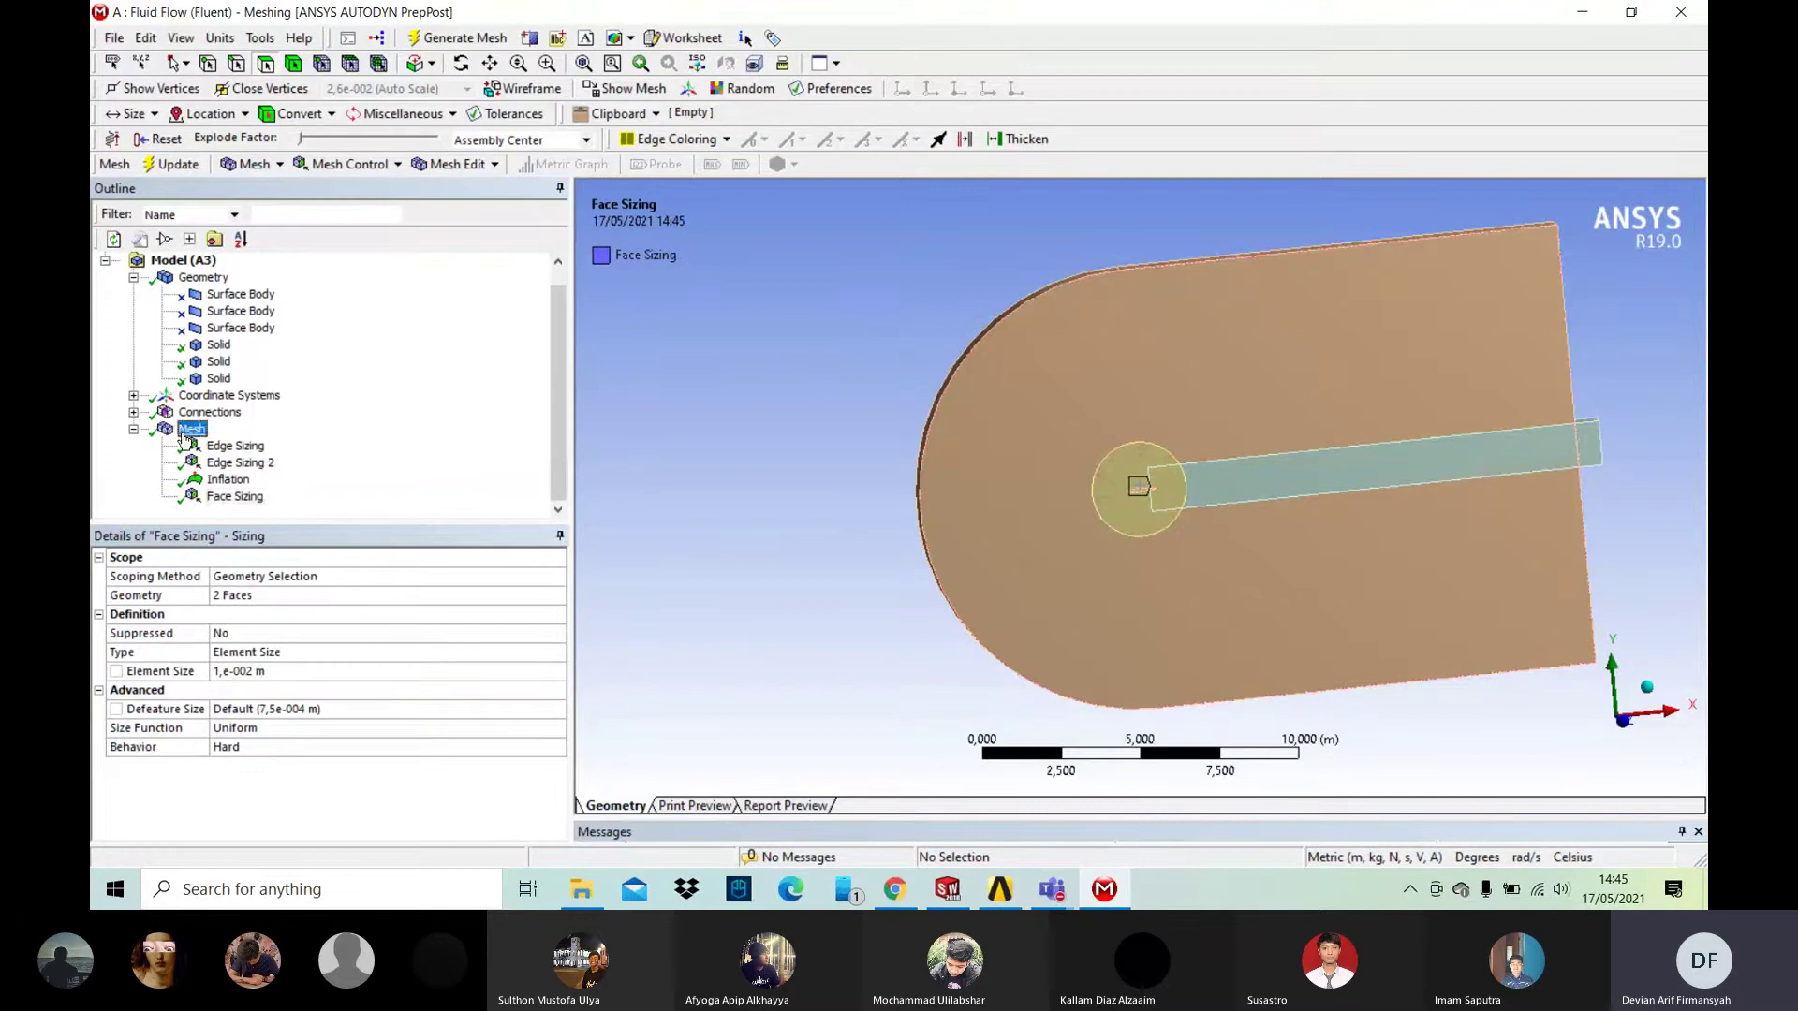
{"action": "right_click", "coordinate": [186, 436]}
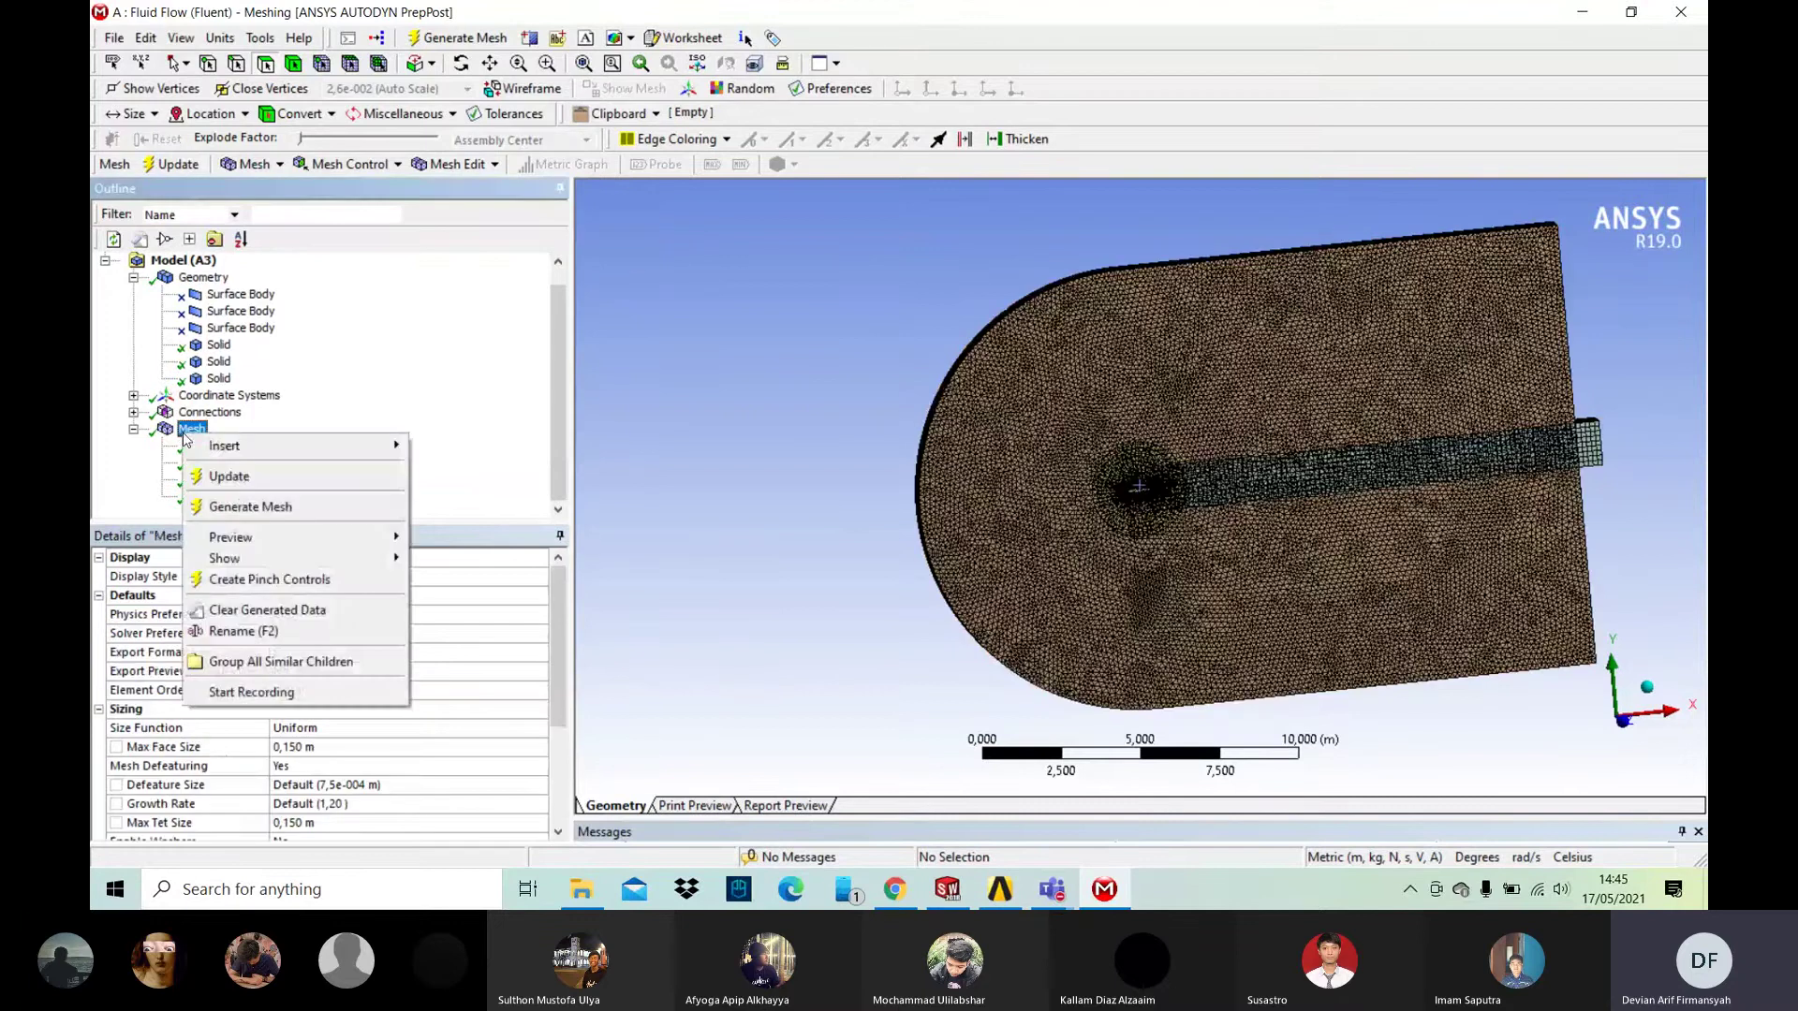
{"action": "mouse_move", "coordinate": [281, 446]}
{"action": "left_click", "coordinate": [445, 472]}
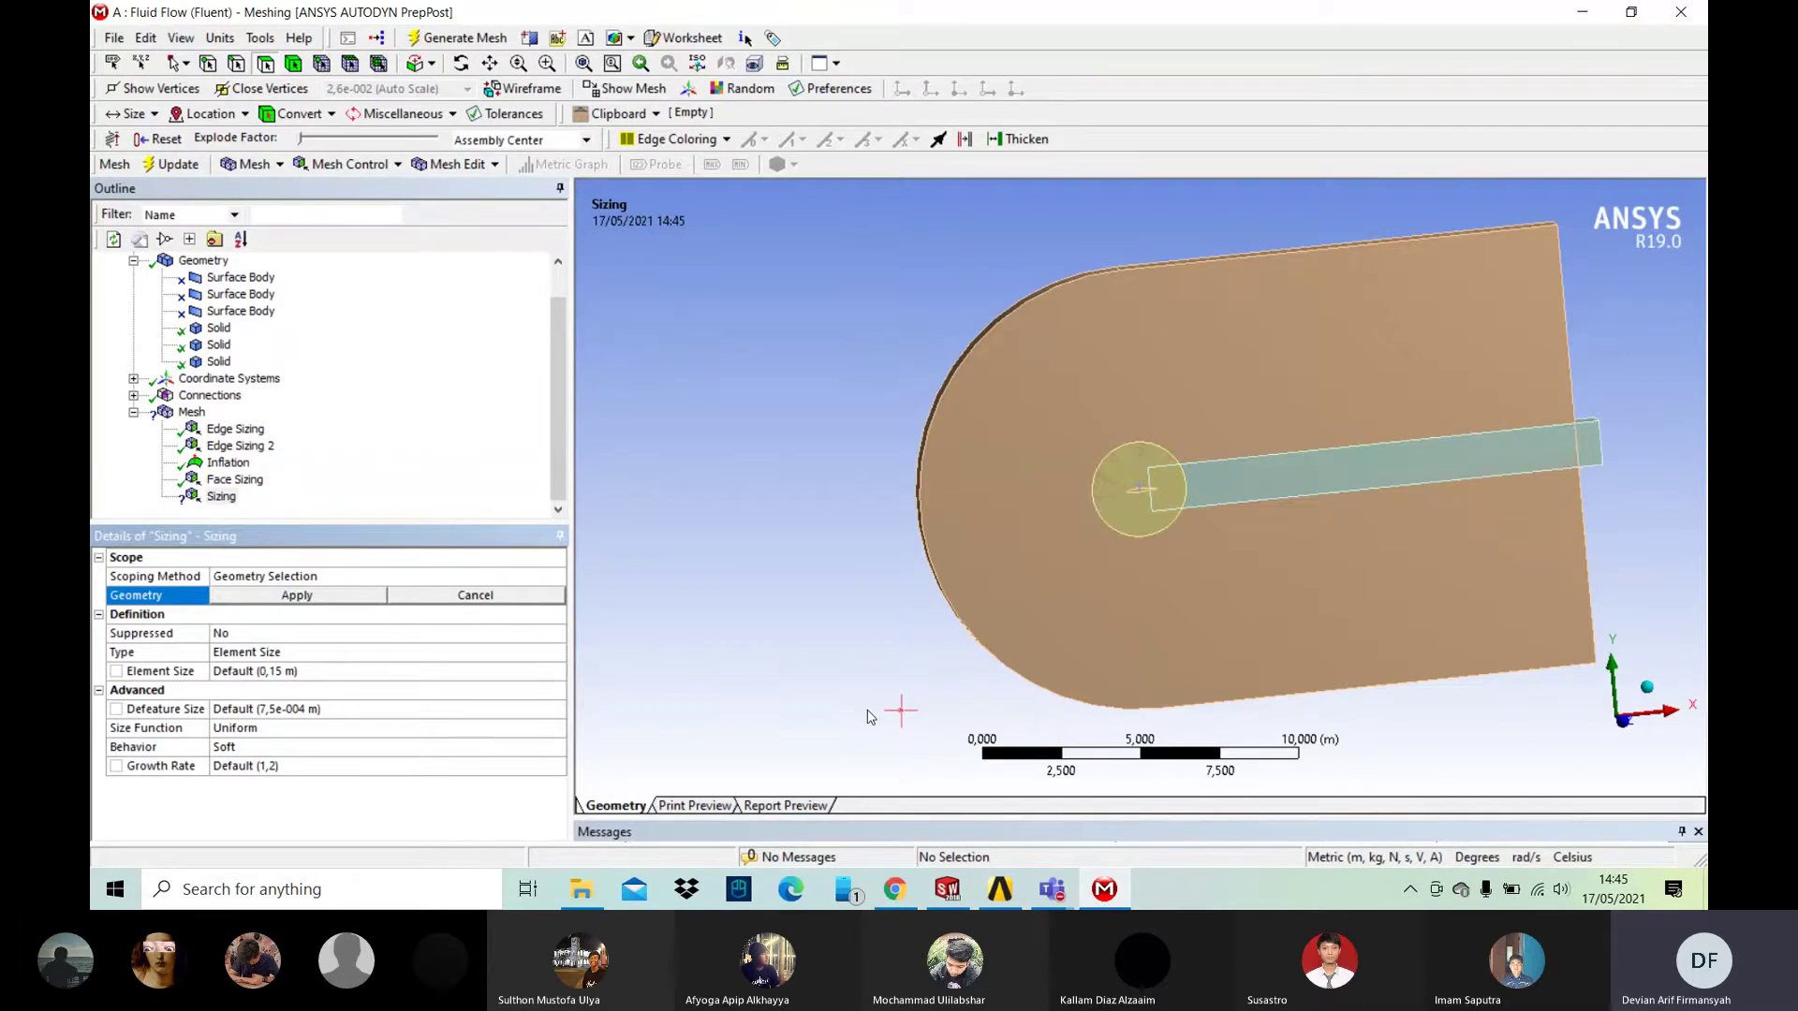
{"action": "left_click", "coordinate": [983, 613]}
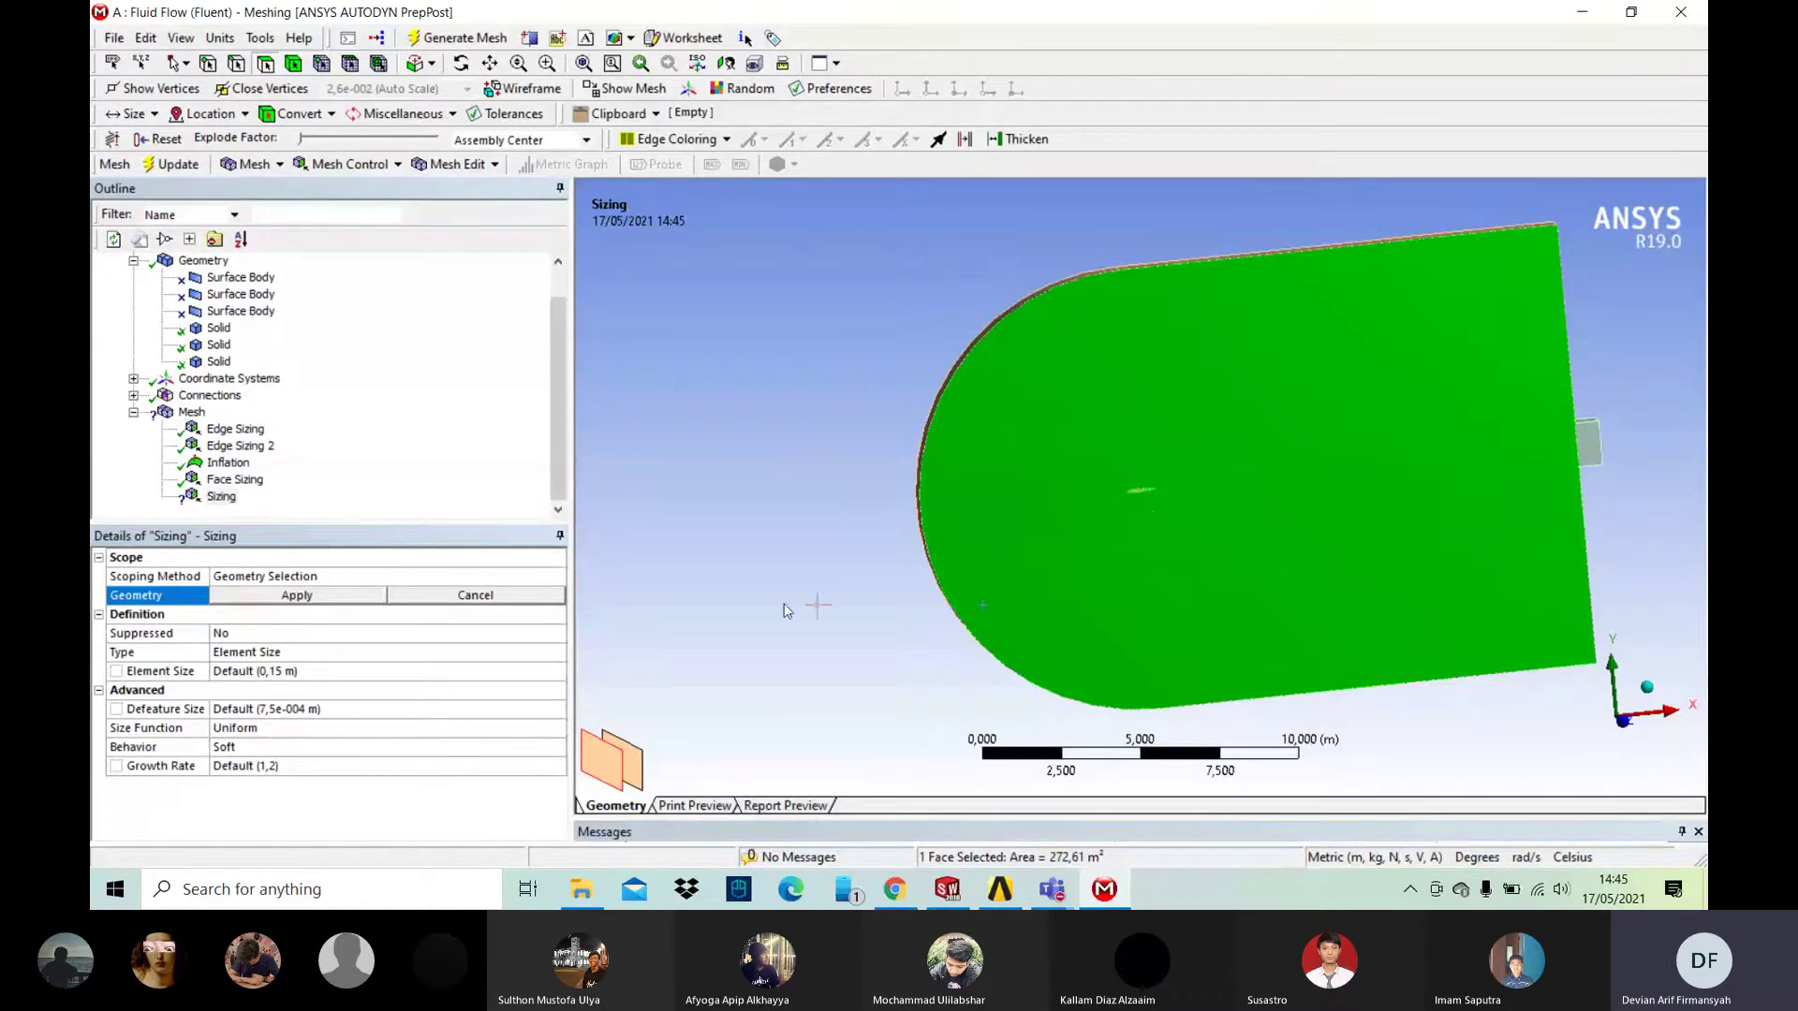
{"action": "left_click", "coordinate": [270, 597]}
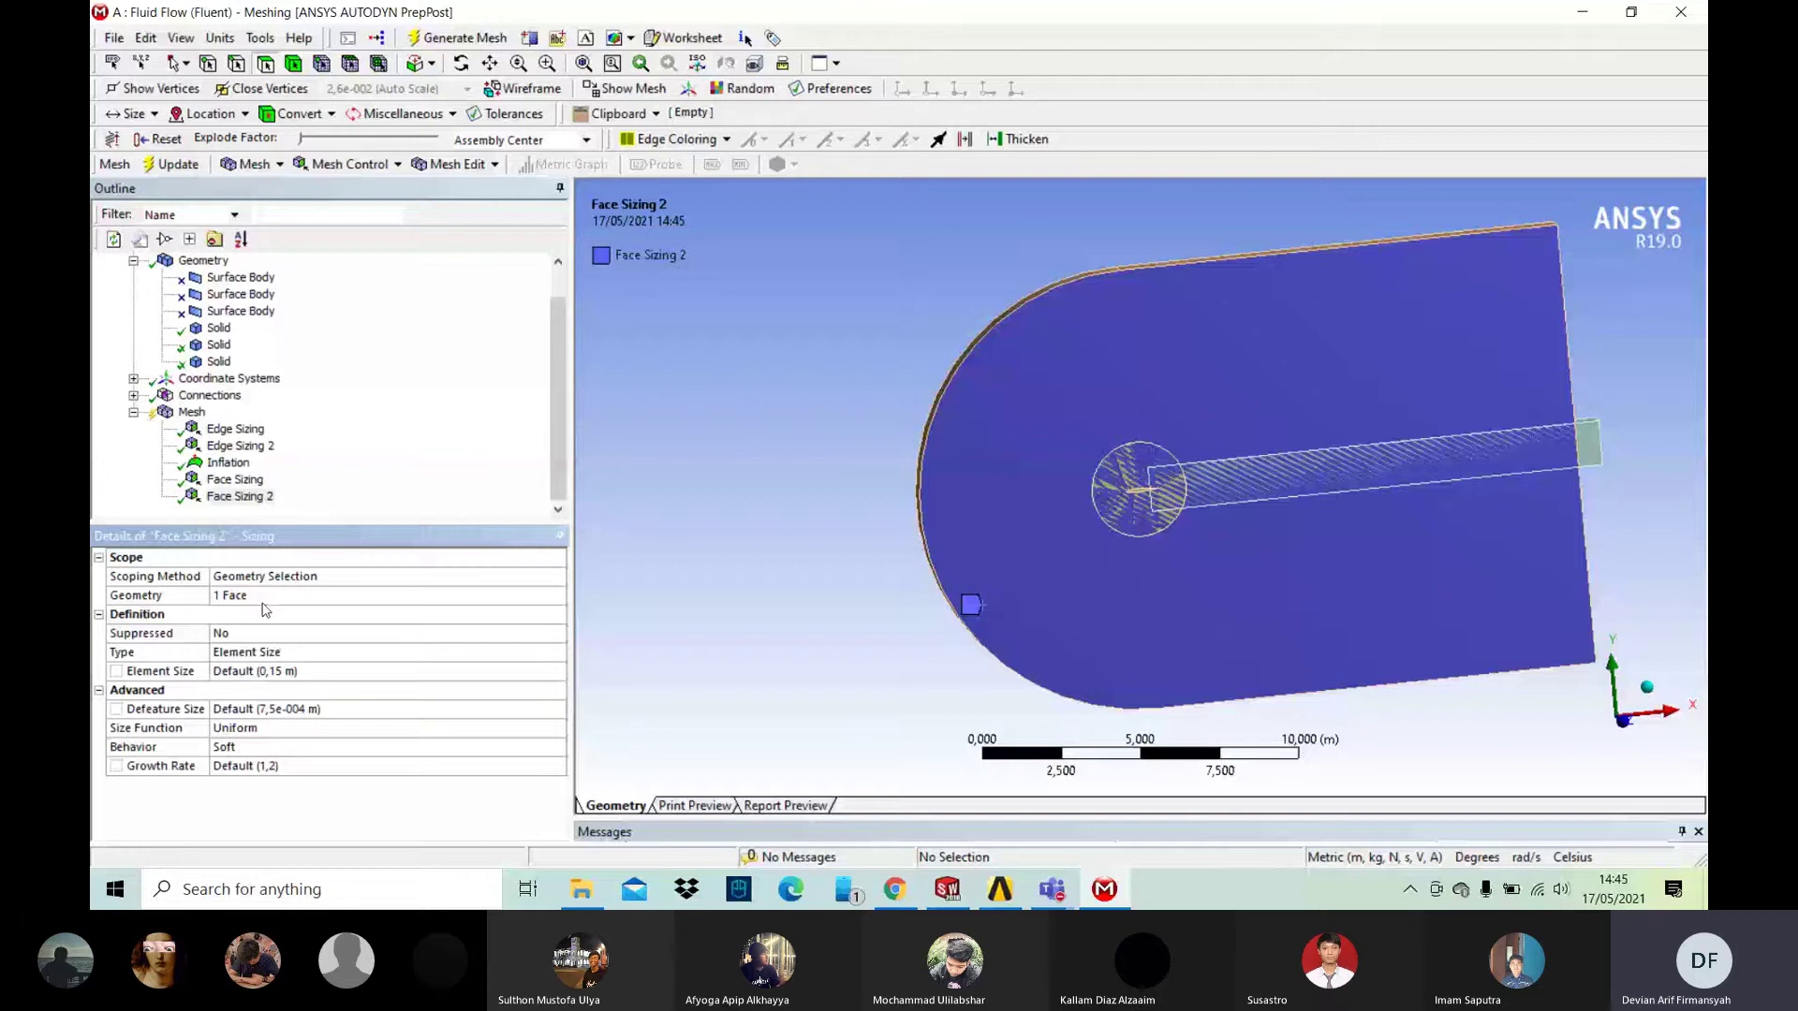
{"action": "left_click", "coordinate": [264, 599]}
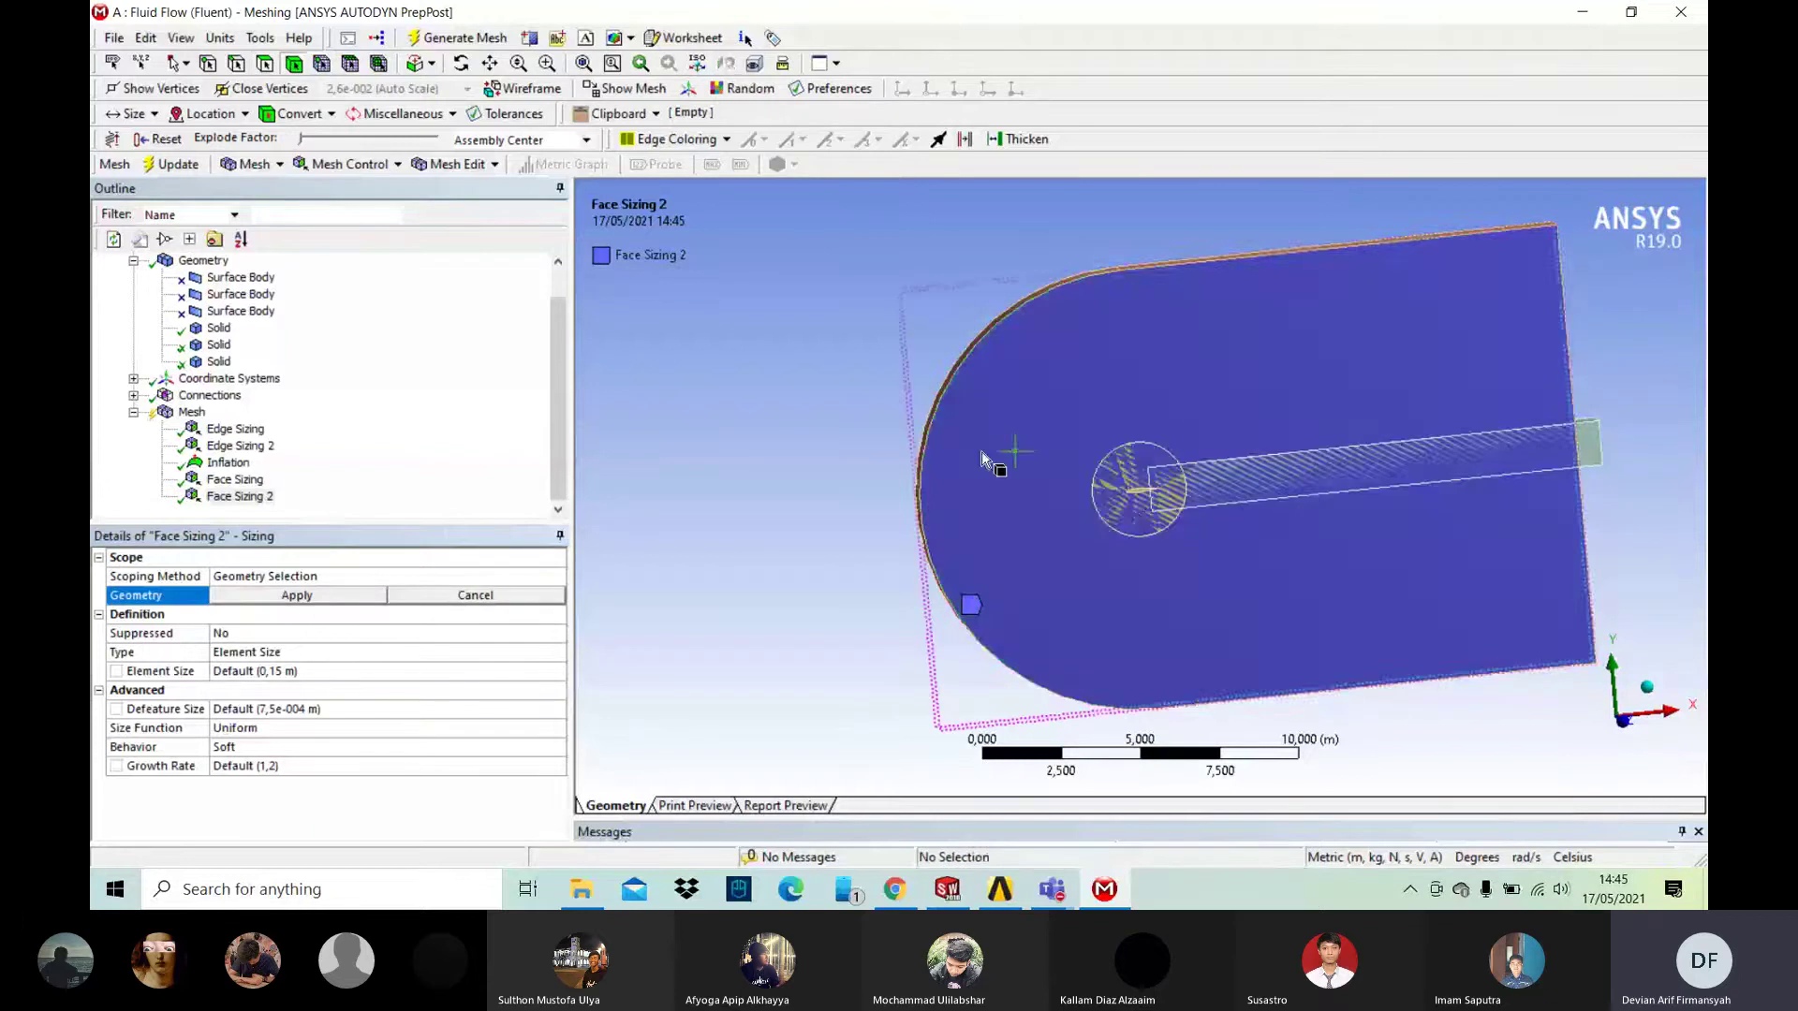
{"action": "left_click", "coordinate": [984, 459]}
{"action": "left_click", "coordinate": [309, 598]}
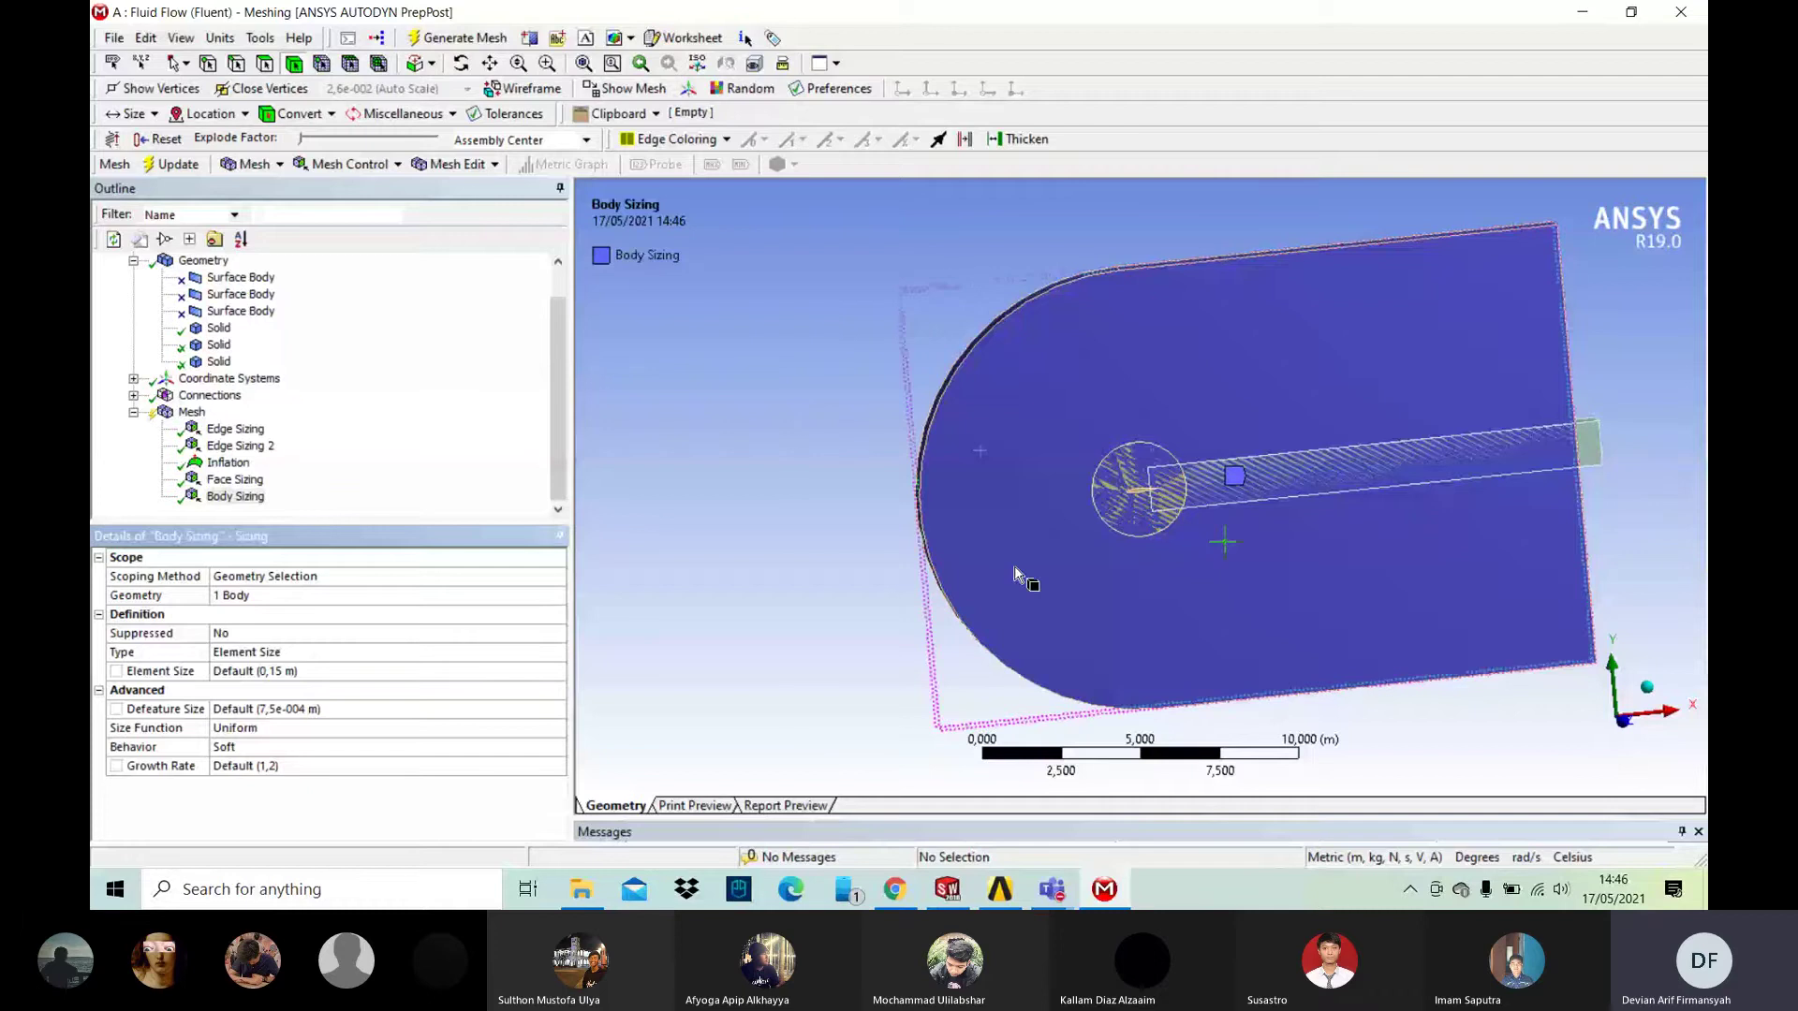
Step: Set the body sizing's type to Body of Influence, using the long rectangular body behind the airfoil
{"action": "left_click", "coordinate": [270, 656]}
{"action": "left_click", "coordinate": [557, 654]}
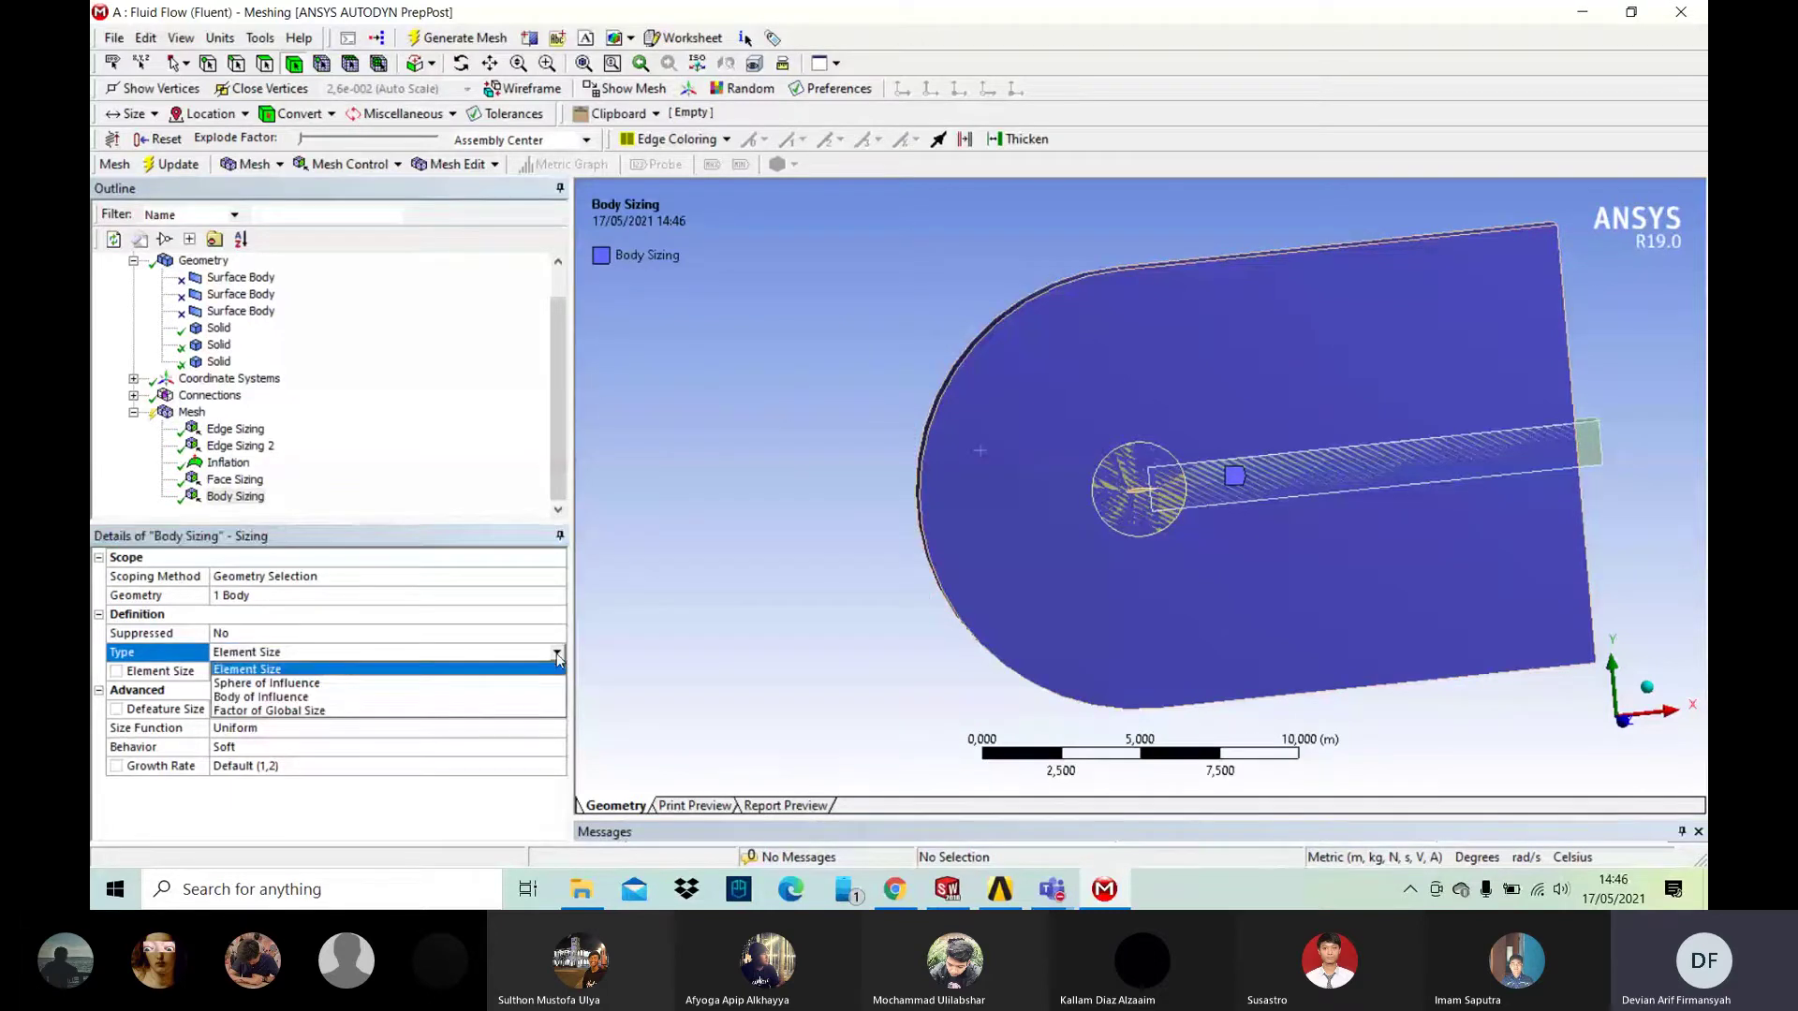
{"action": "left_click", "coordinate": [519, 697]}
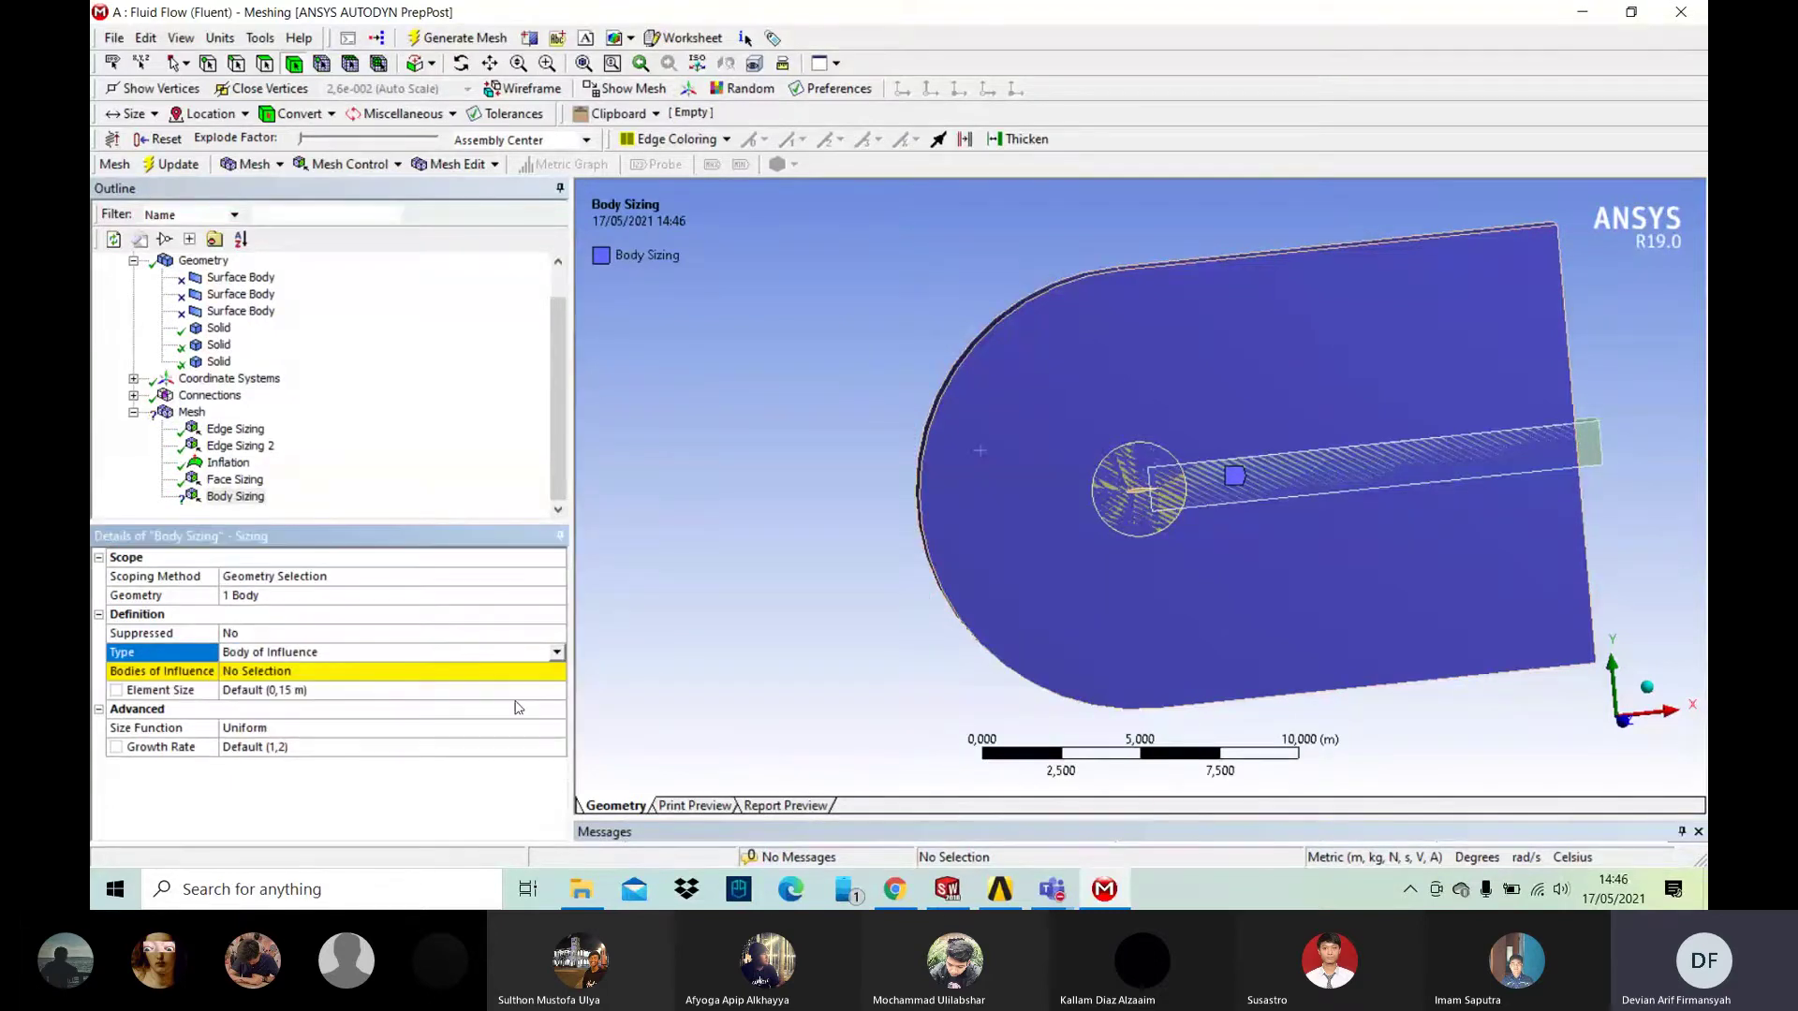
{"action": "left_click", "coordinate": [319, 672]}
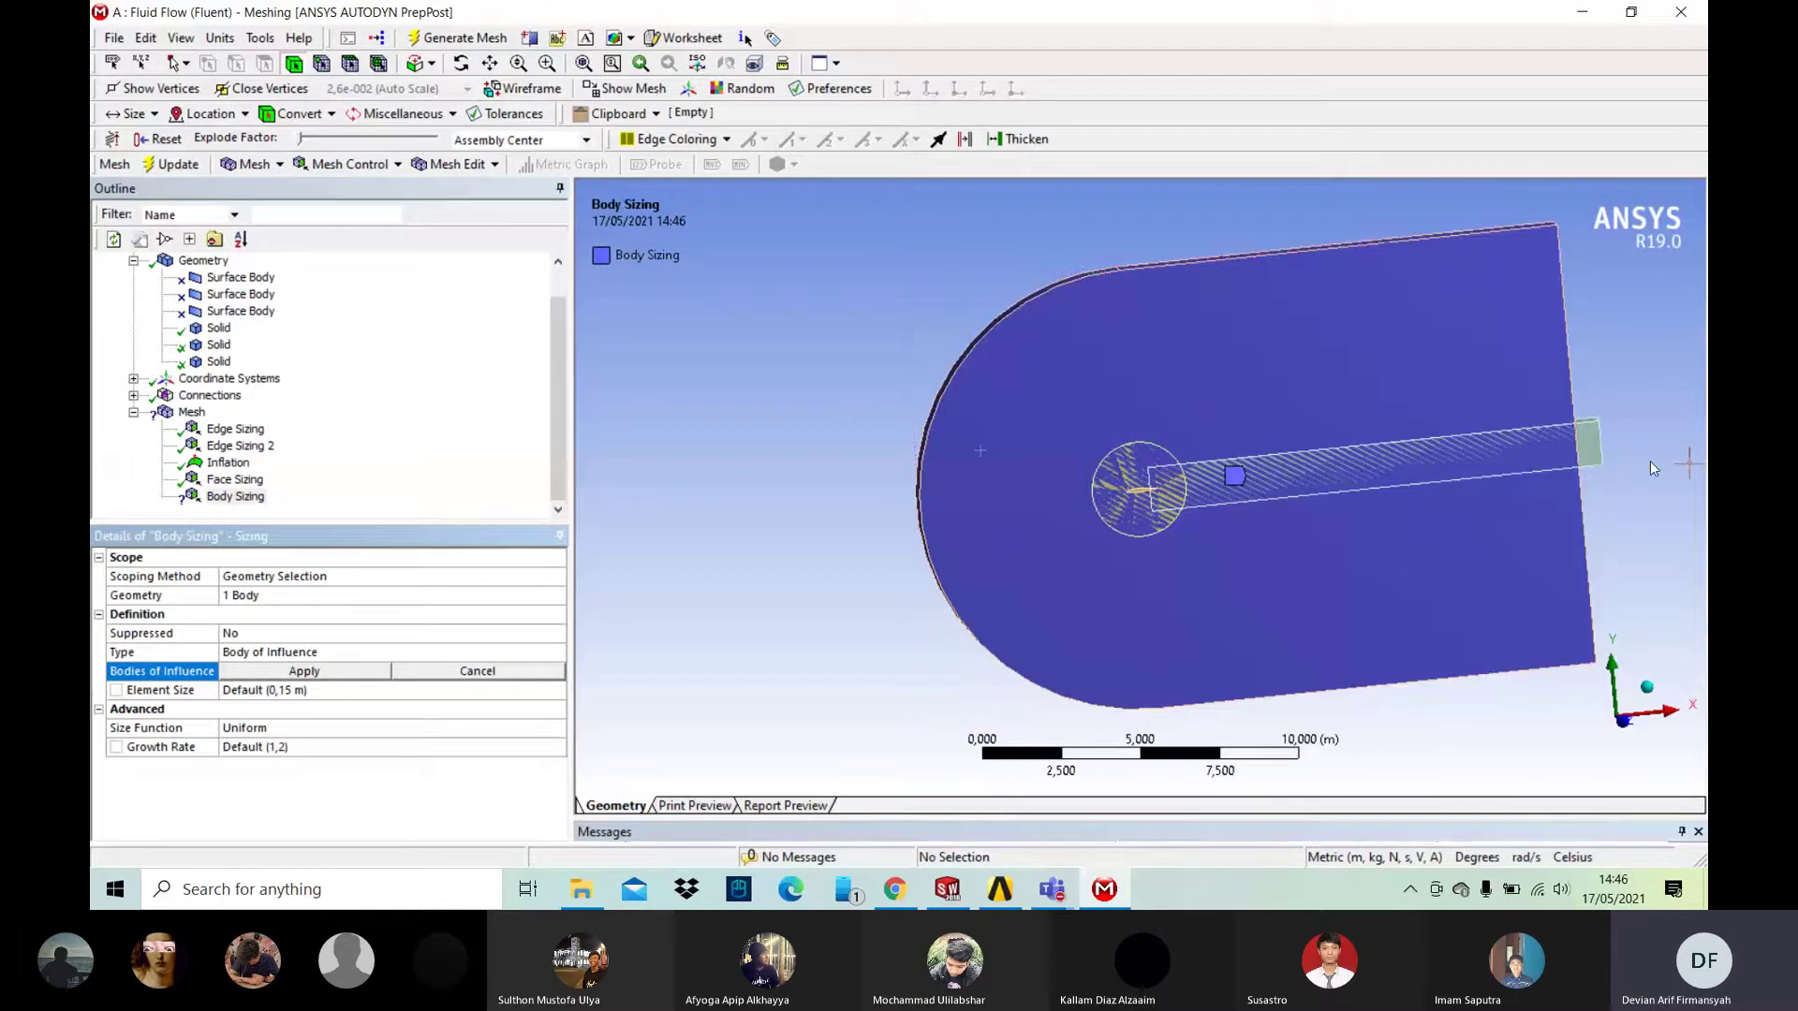
{"action": "left_click", "coordinate": [1386, 466]}
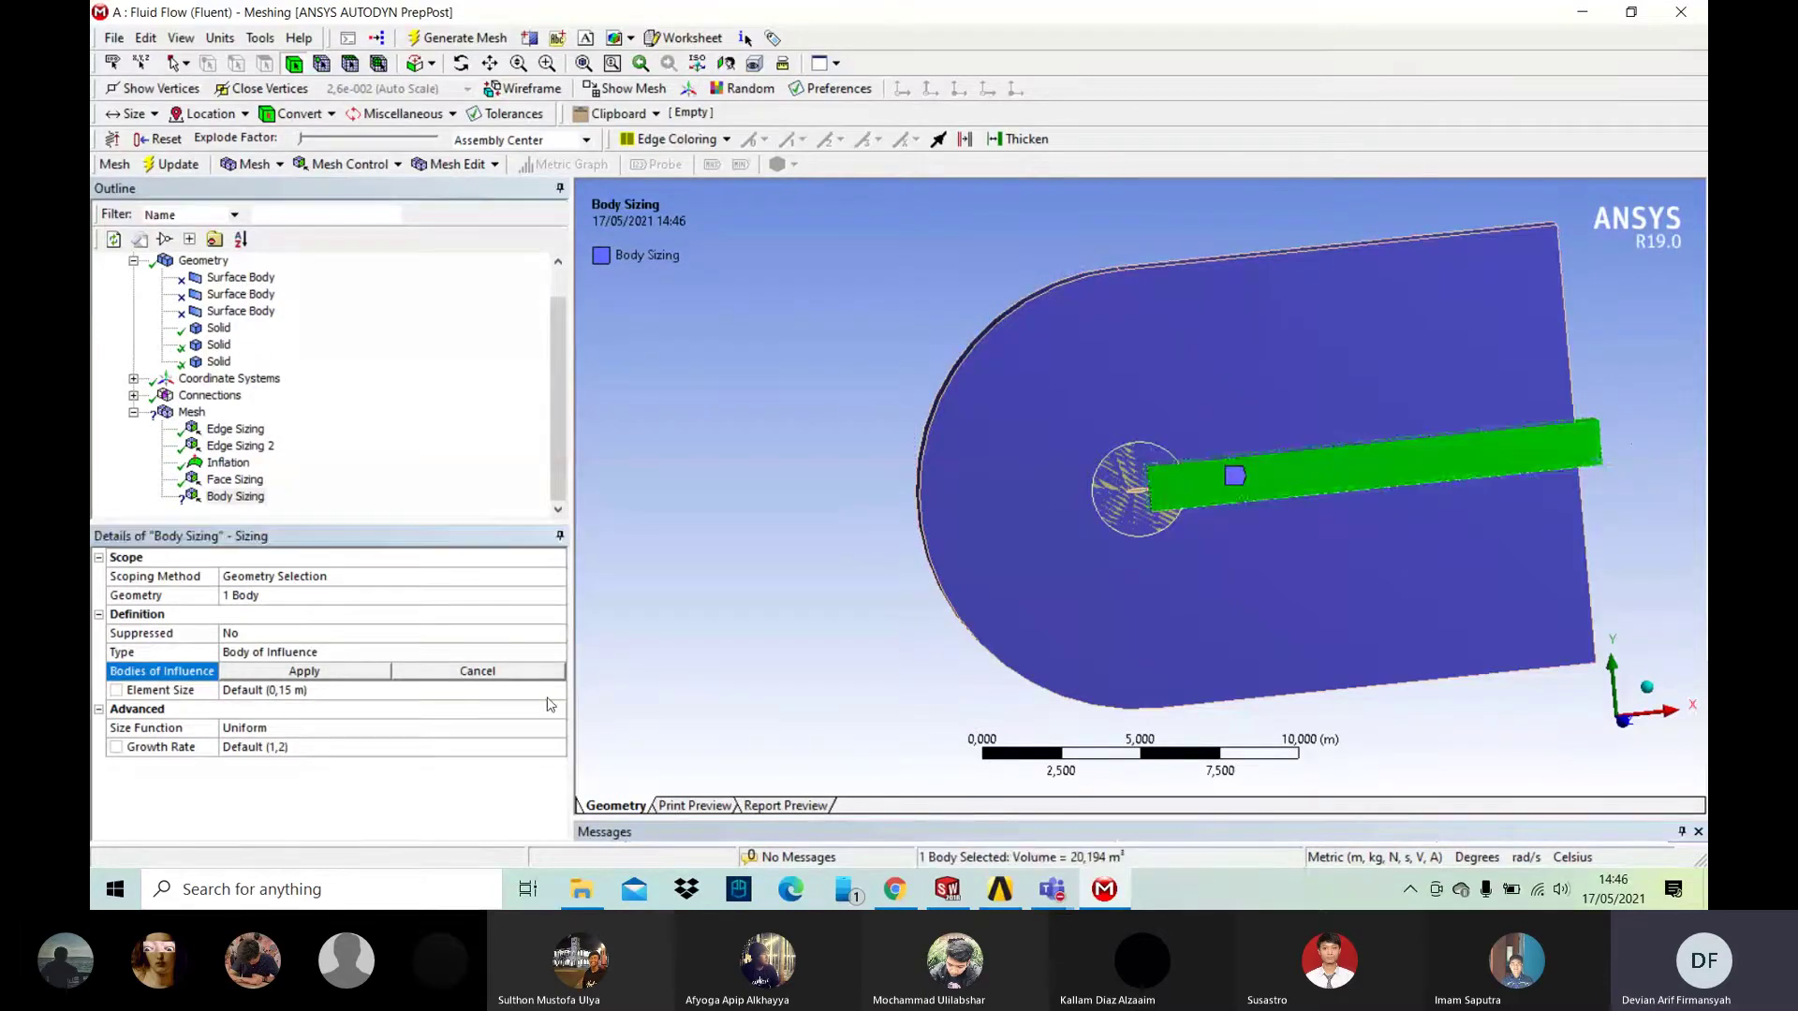
{"action": "left_click", "coordinate": [304, 671]}
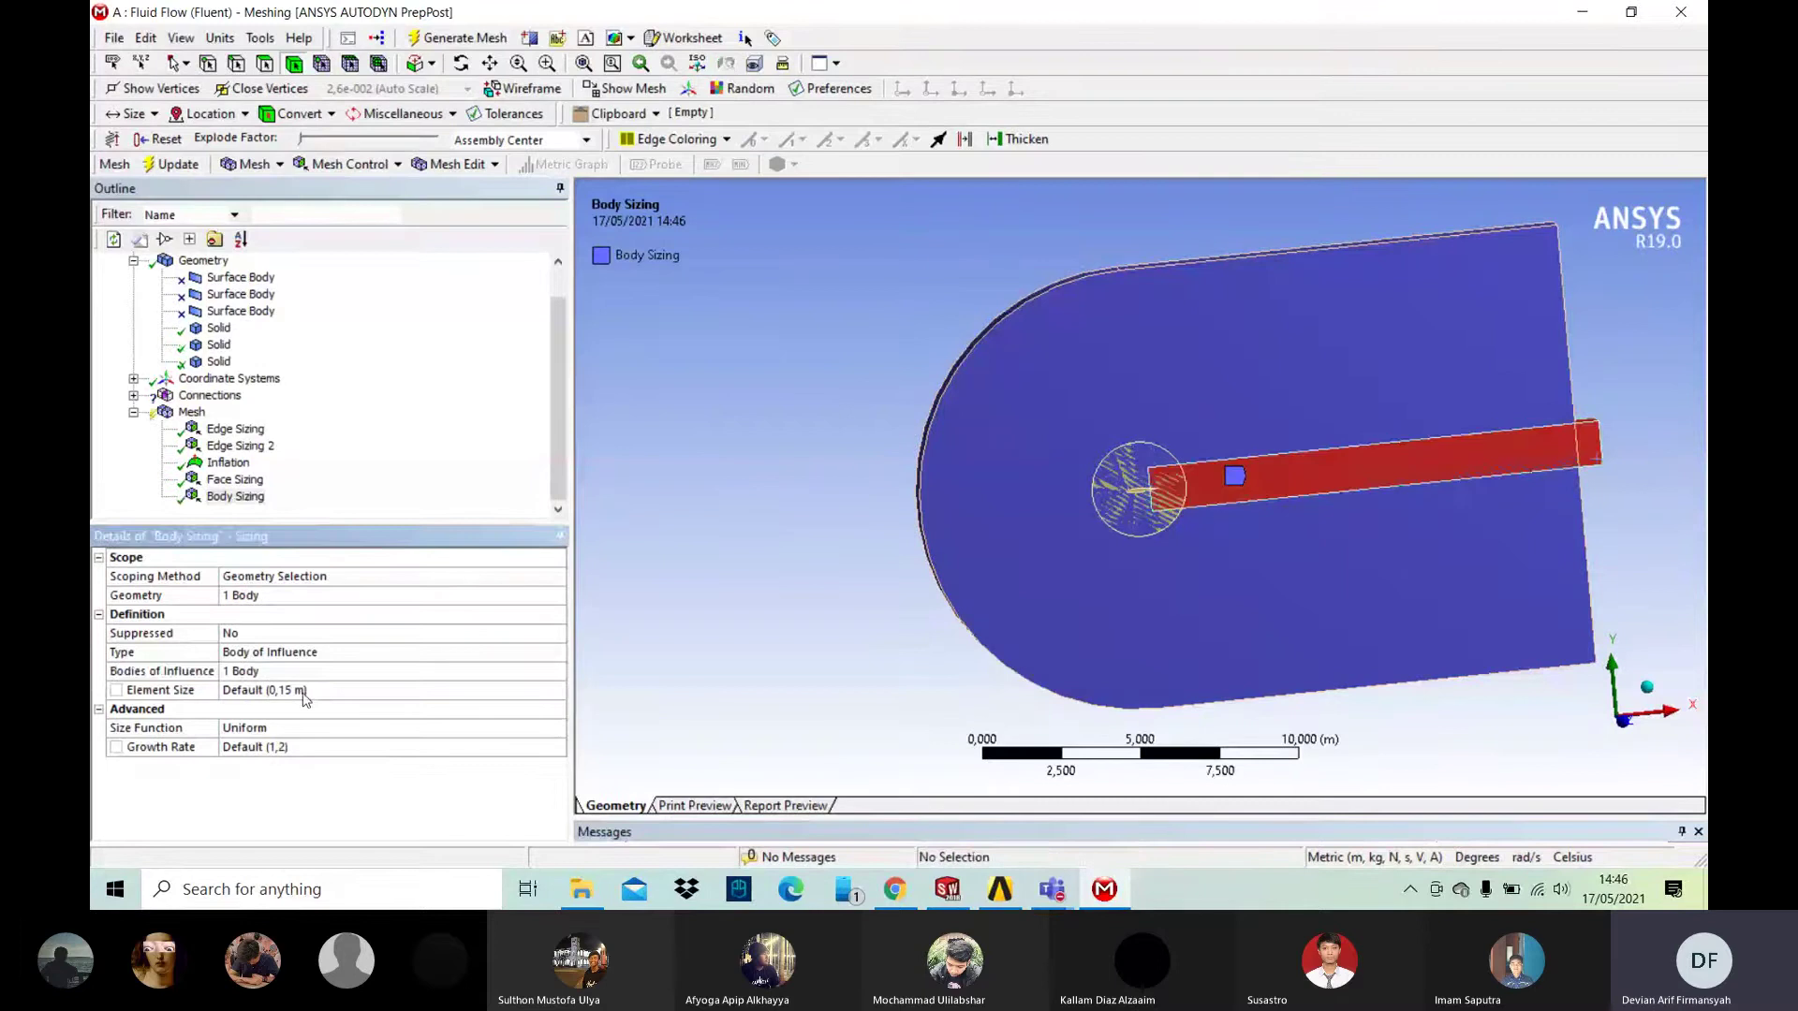
Step: Set the wake body sizing's element size to 0,042 m, regenerate the mesh and inspect the refined wake
{"action": "left_click", "coordinate": [304, 690]}
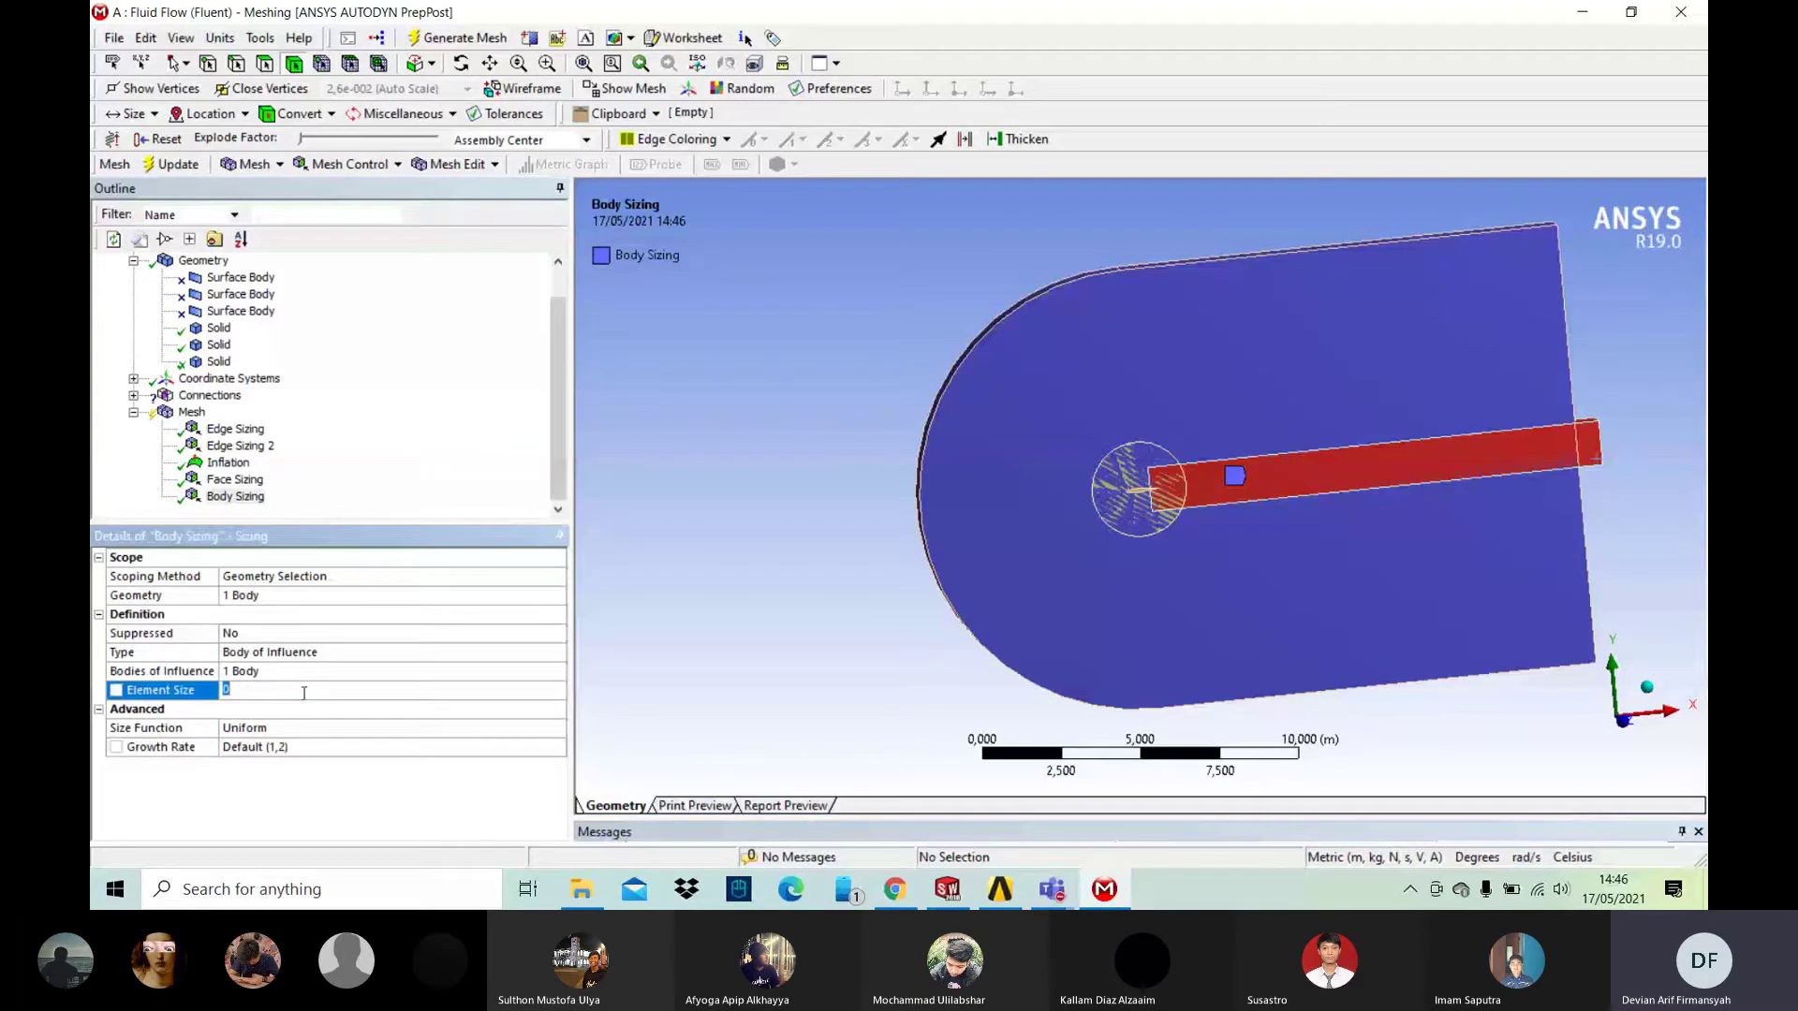
{"action": "type", "text": "0,042"}
{"action": "key", "text": "Return"}
{"action": "left_click", "coordinate": [458, 39]}
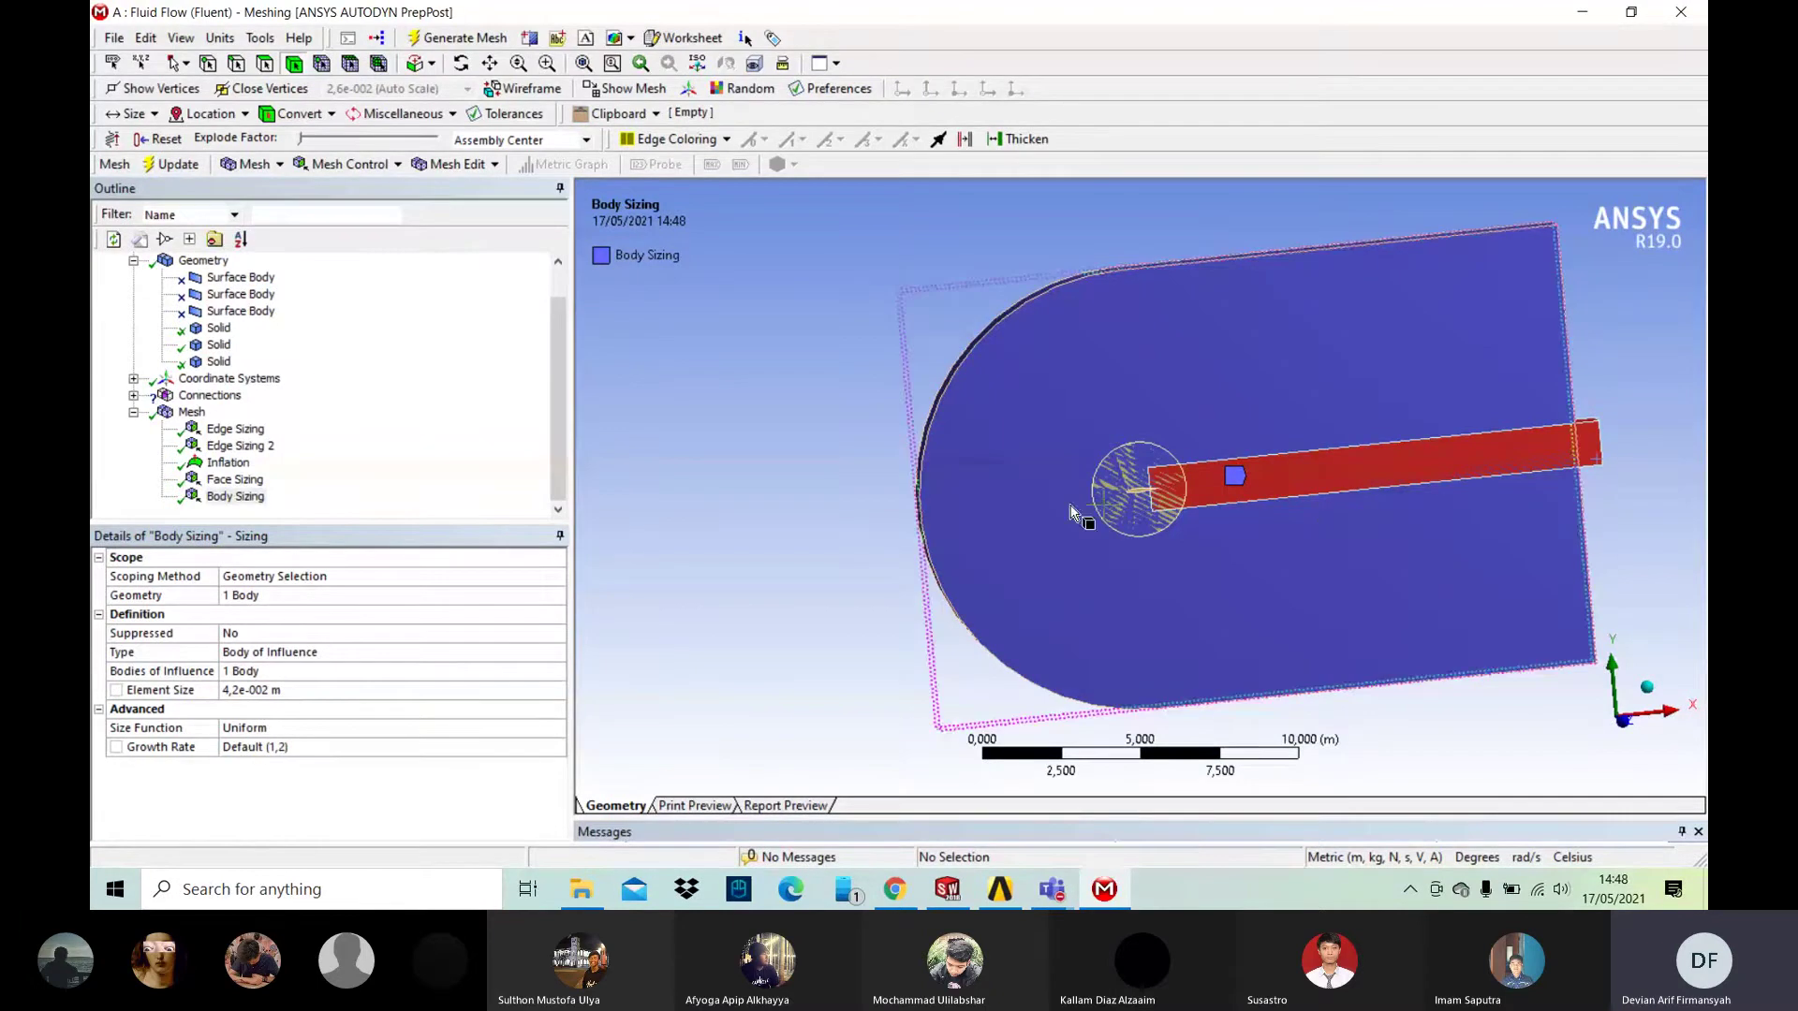
{"action": "left_click", "coordinate": [196, 412]}
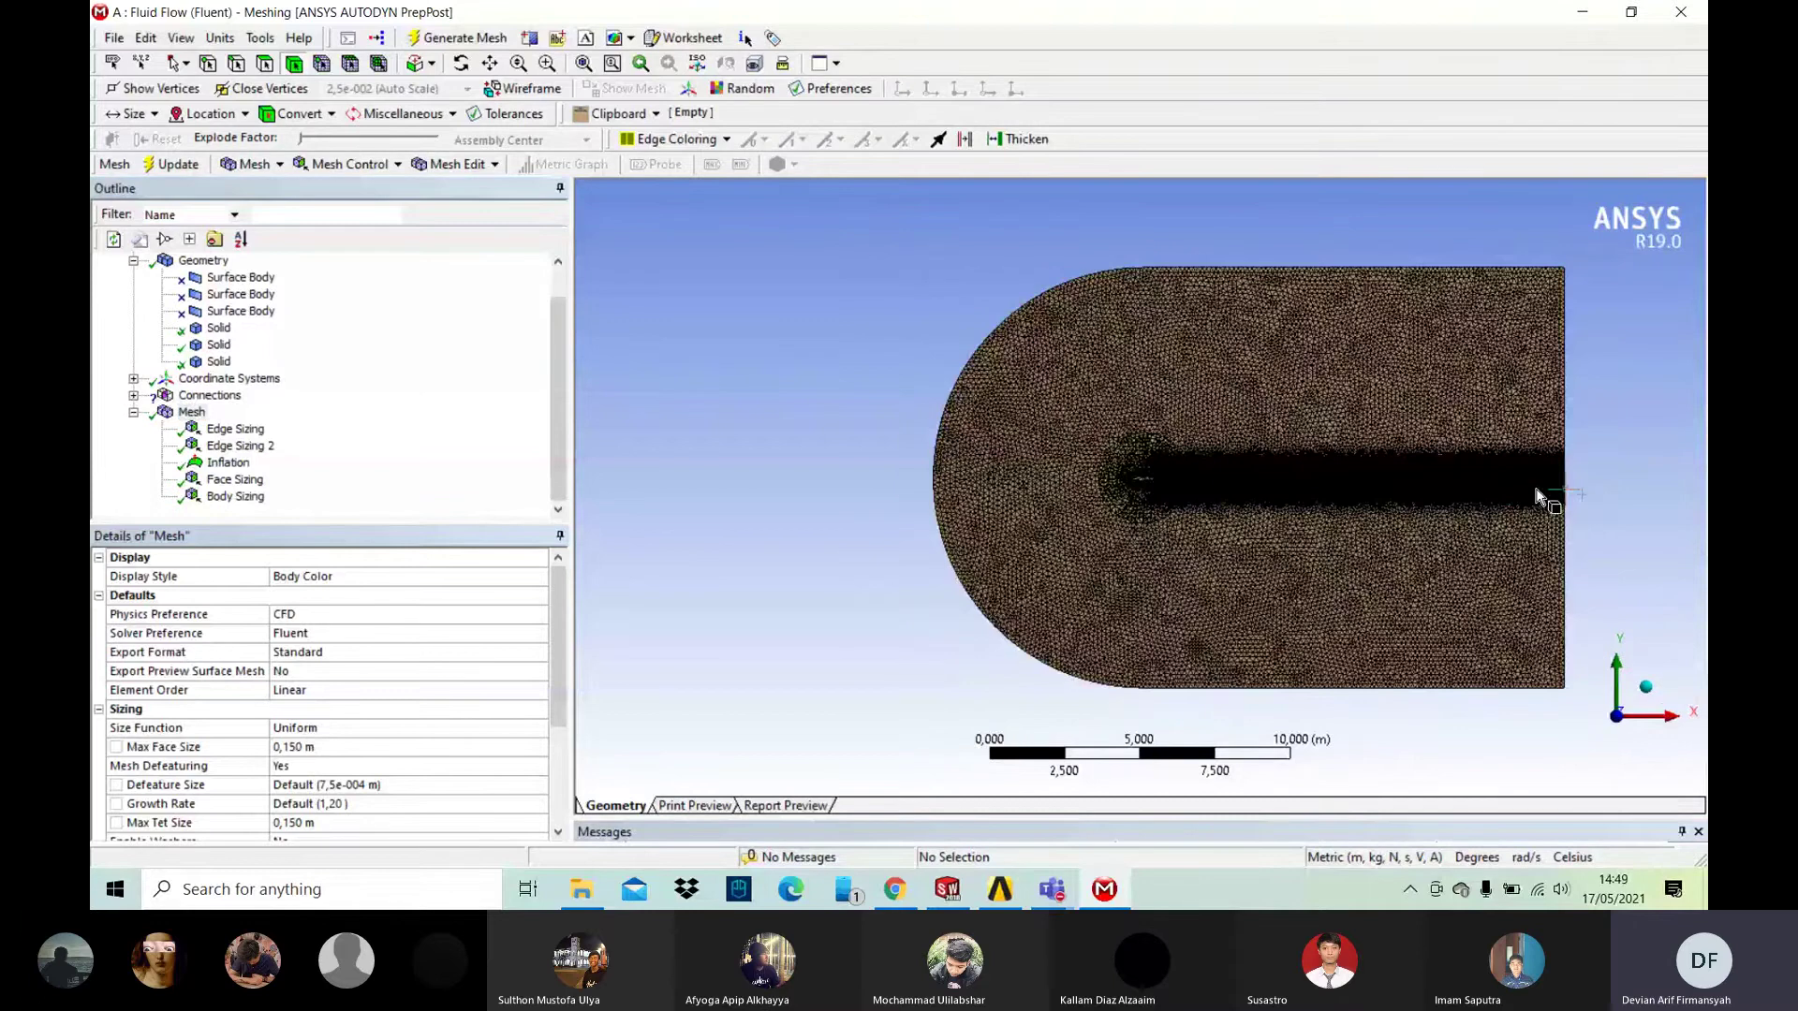
{"action": "scroll", "coordinate": [1536, 490], "scroll_direction": "up", "scroll_amount": 4}
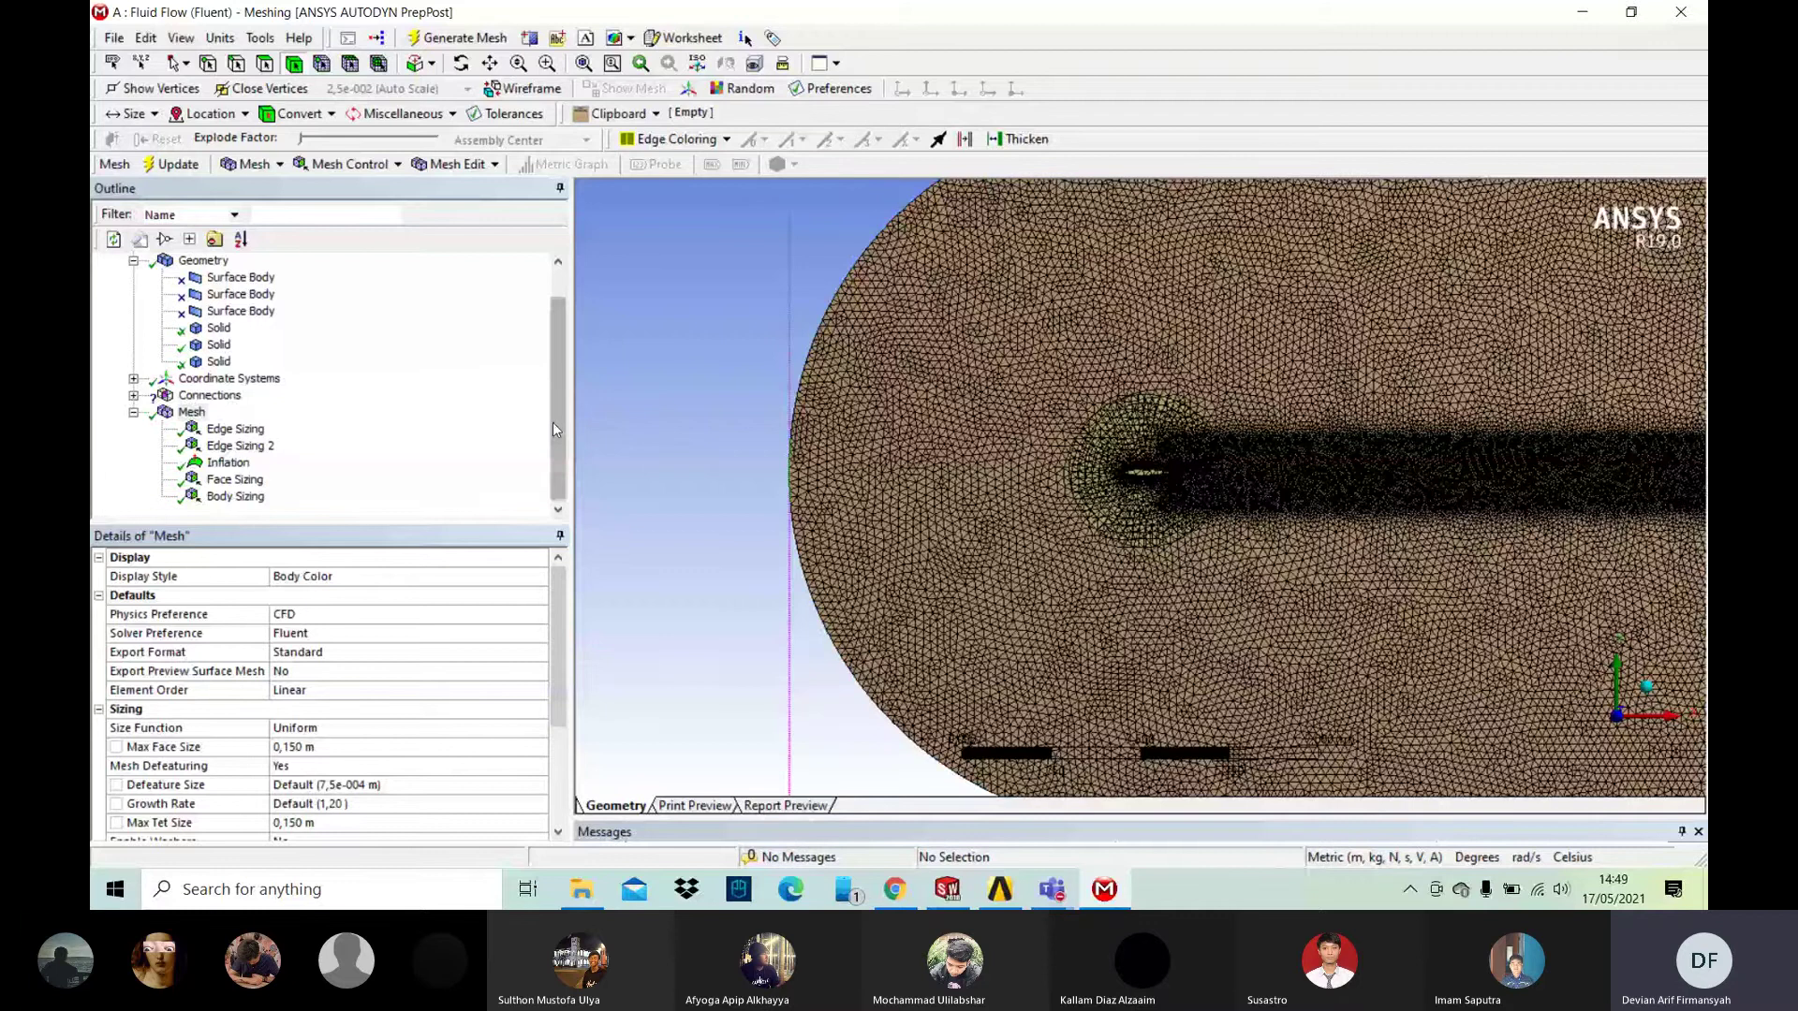
Step: Insert a second body sizing in the mesh, scoped to the large flow-domain body
{"action": "right_click", "coordinate": [192, 412]}
{"action": "mouse_move", "coordinate": [234, 422]}
{"action": "left_click", "coordinate": [458, 454]}
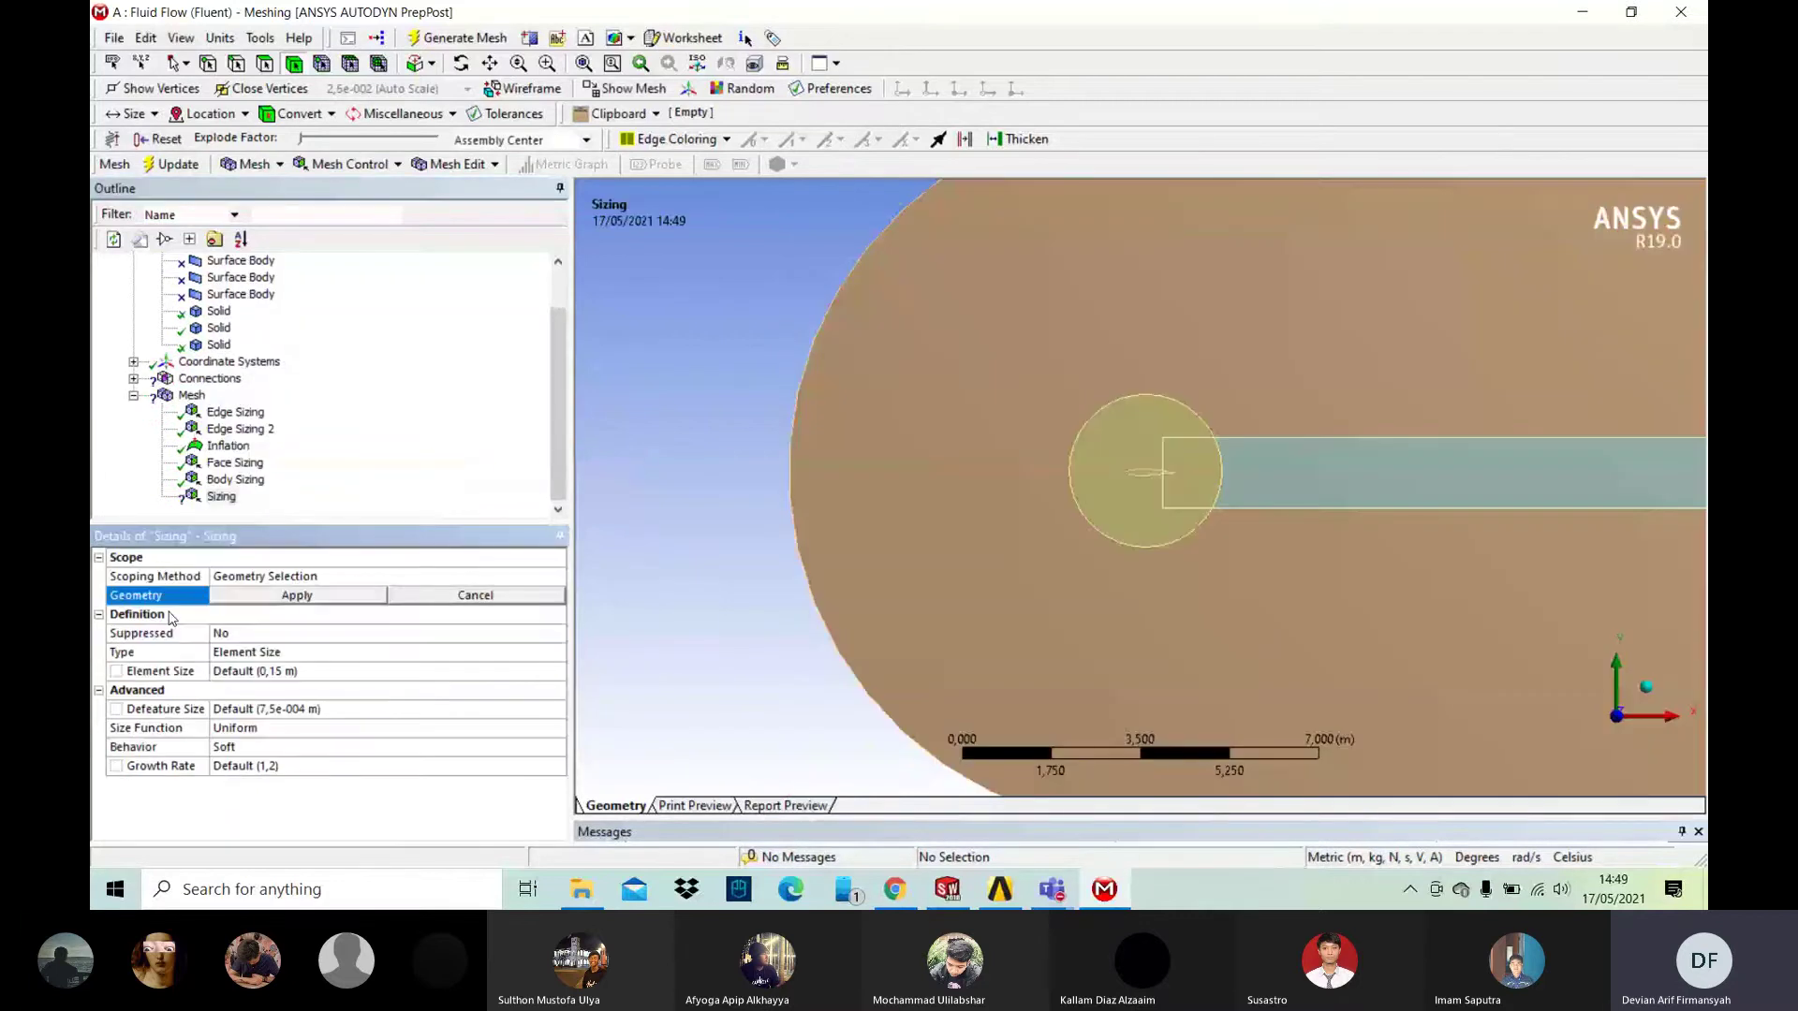
{"action": "left_click", "coordinate": [842, 571]}
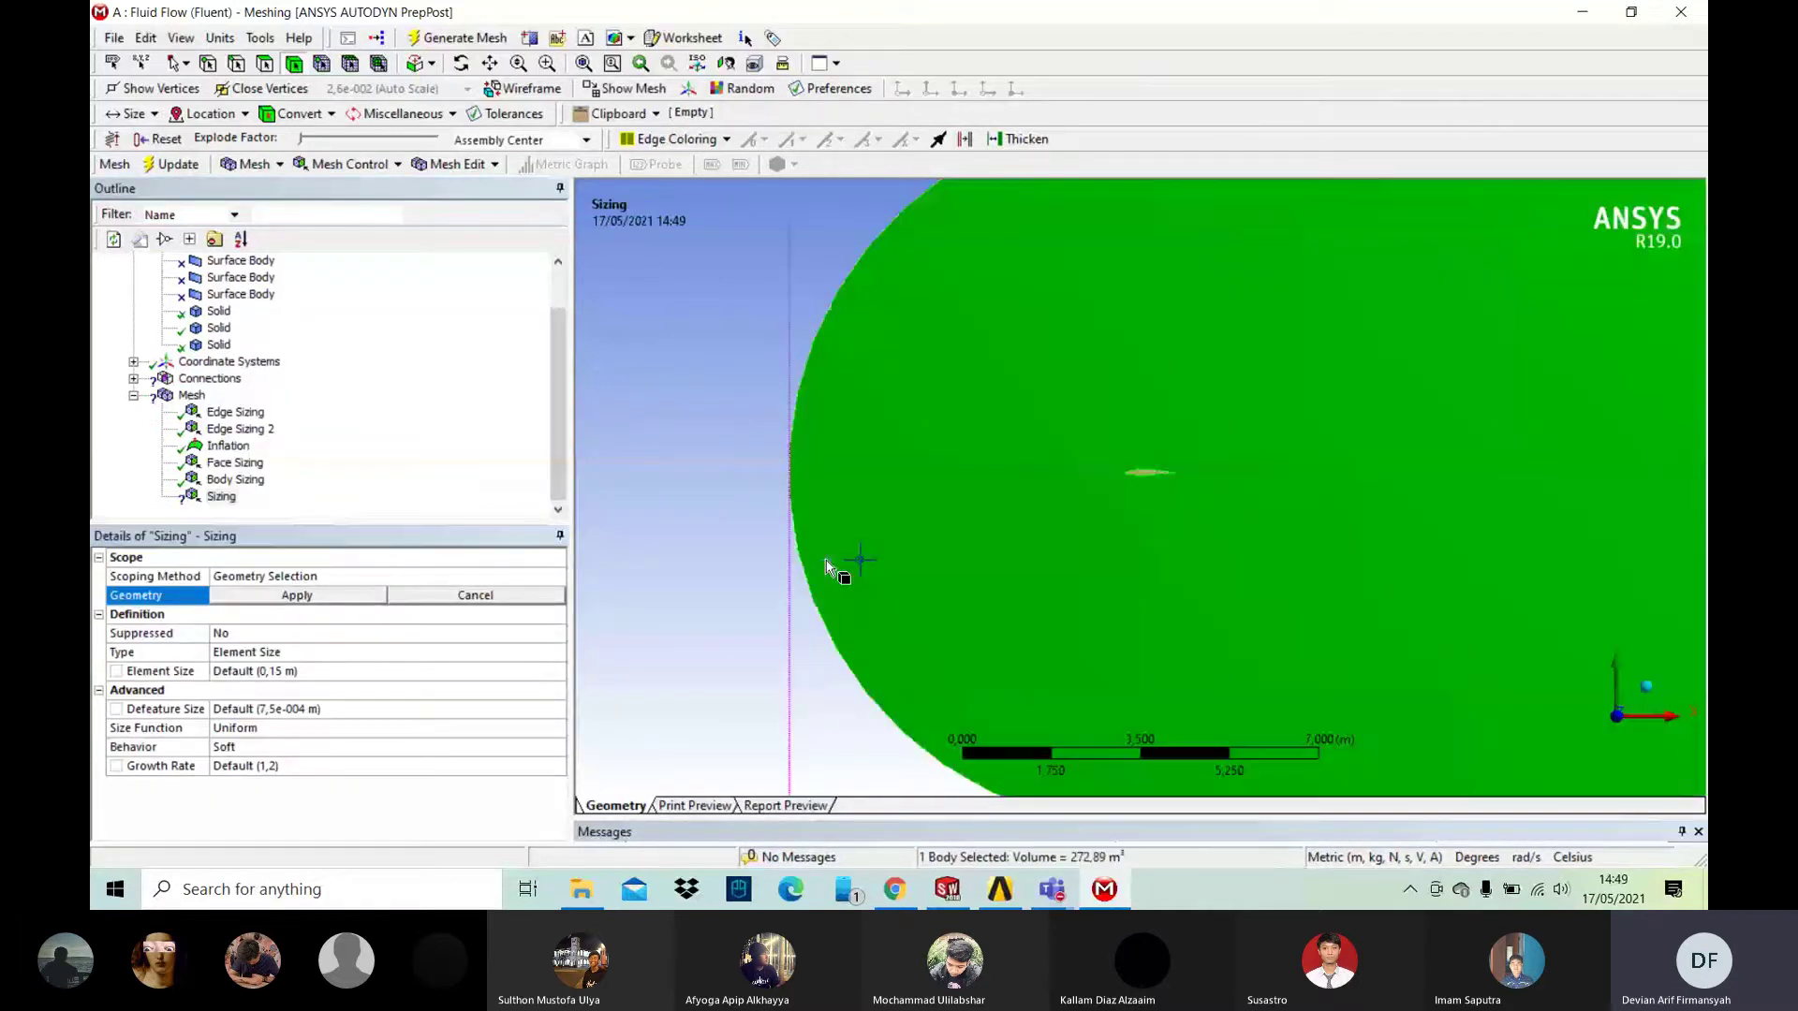
{"action": "left_click", "coordinate": [296, 596]}
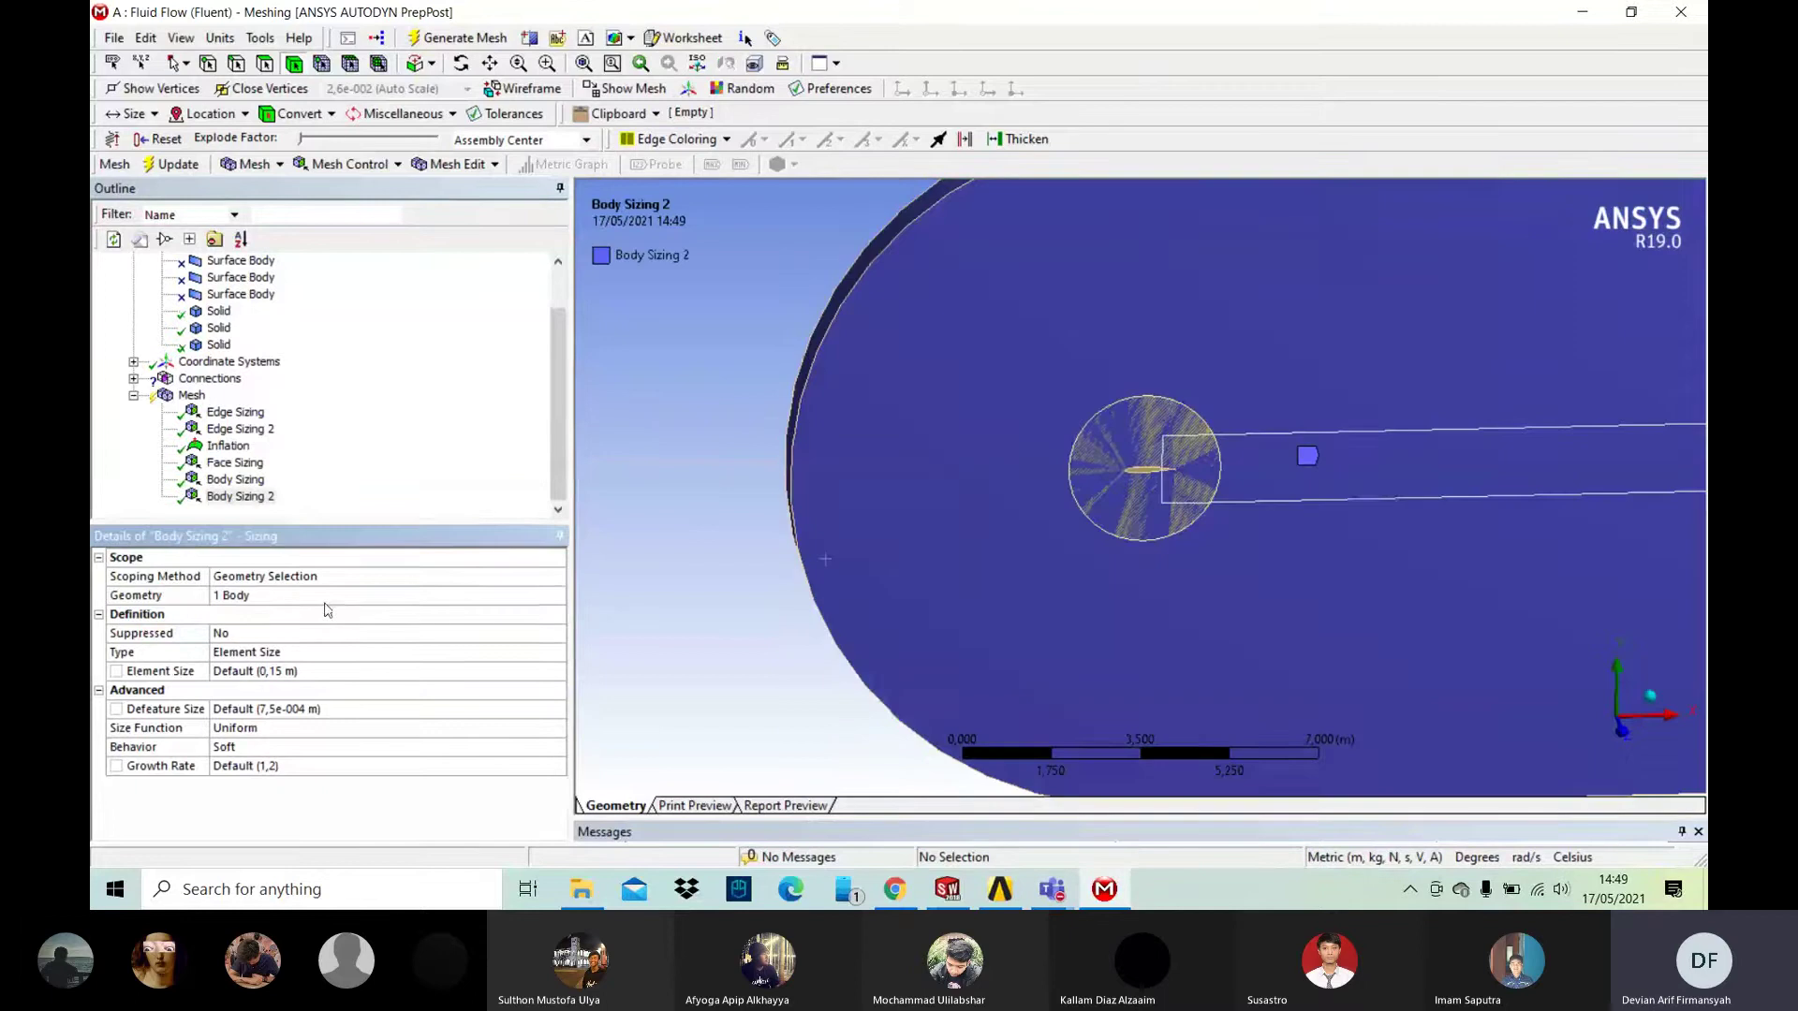
Step: Set the second body sizing's type to Body of Influence, using the circular body around the airfoil
{"action": "left_click", "coordinate": [361, 656]}
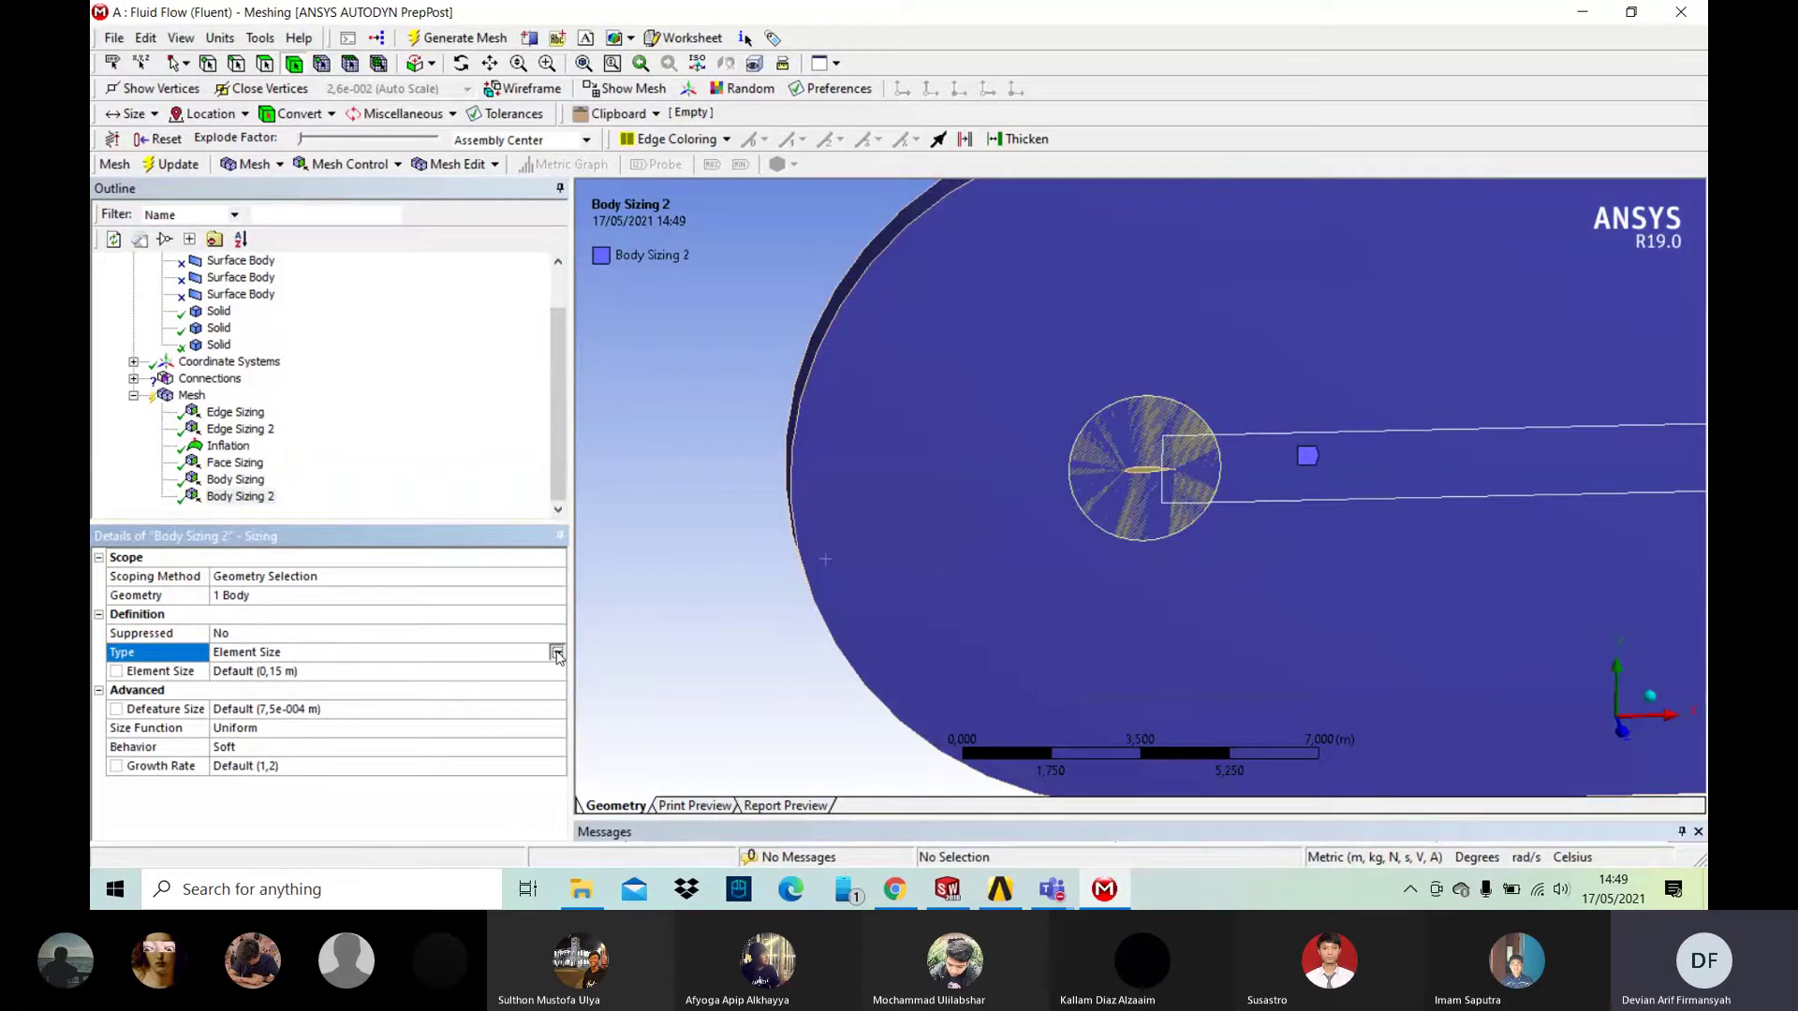
{"action": "left_click", "coordinate": [557, 654]}
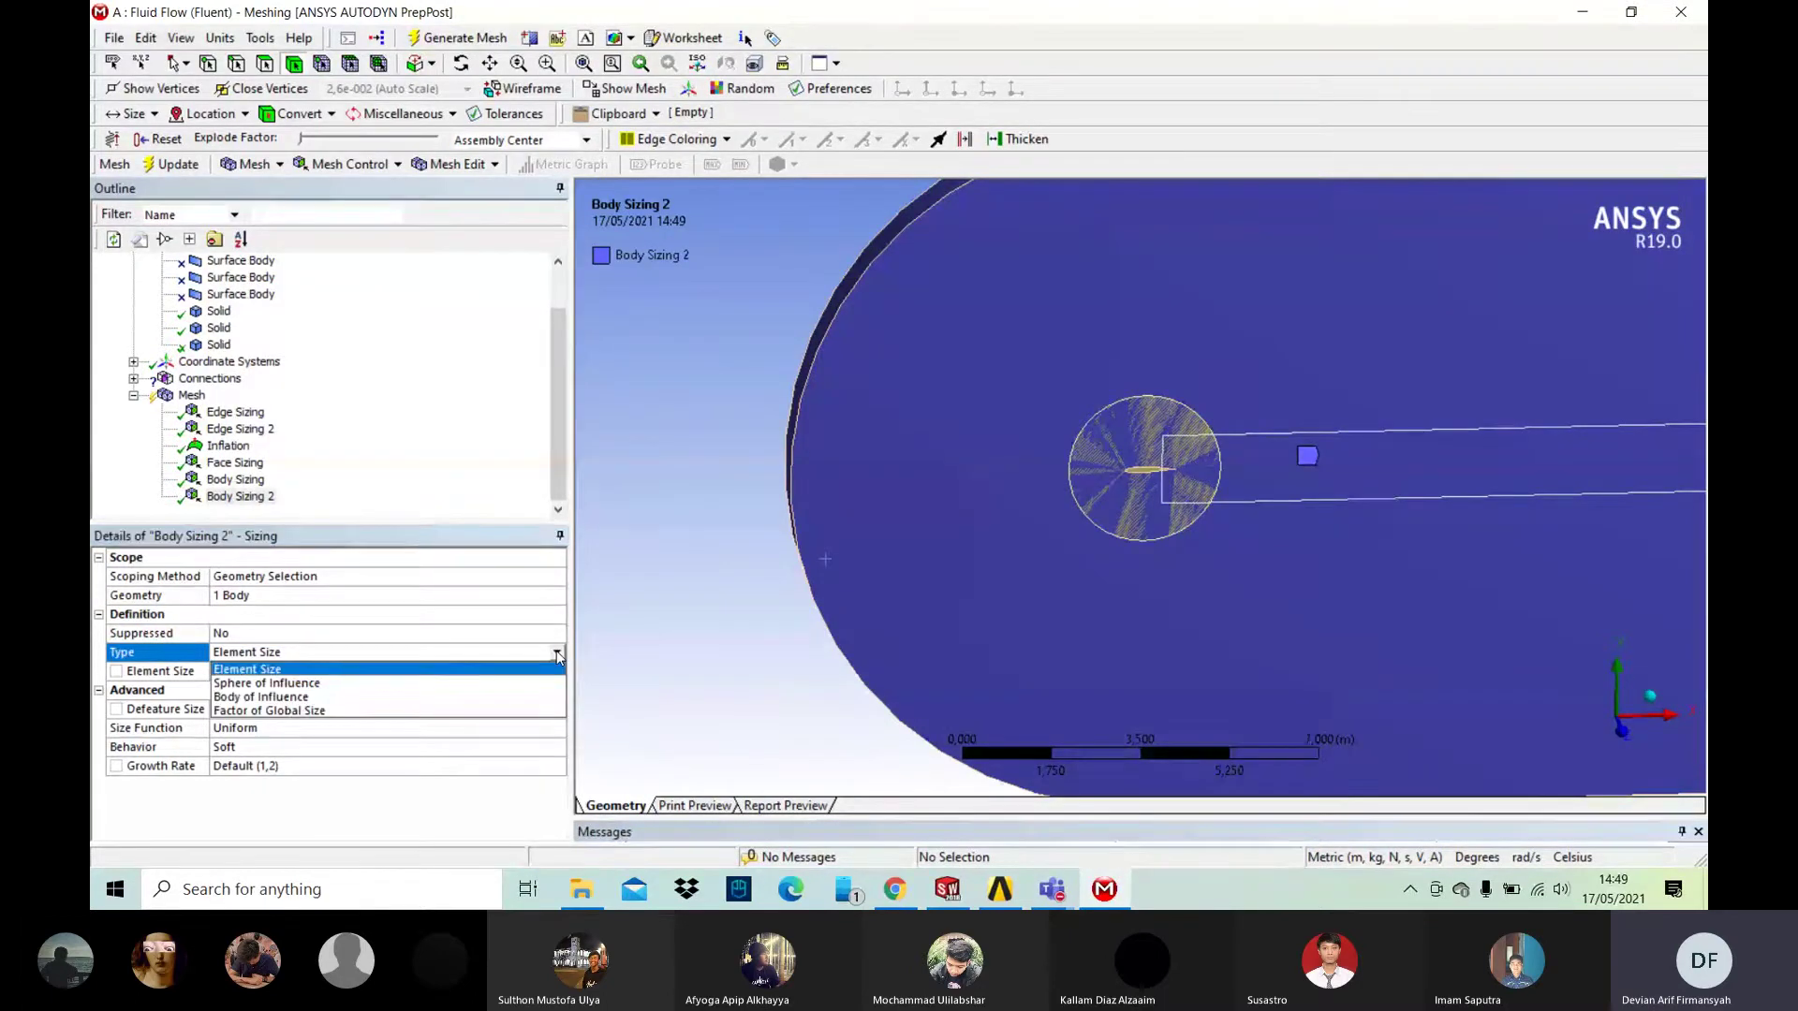
{"action": "left_click", "coordinate": [426, 697]}
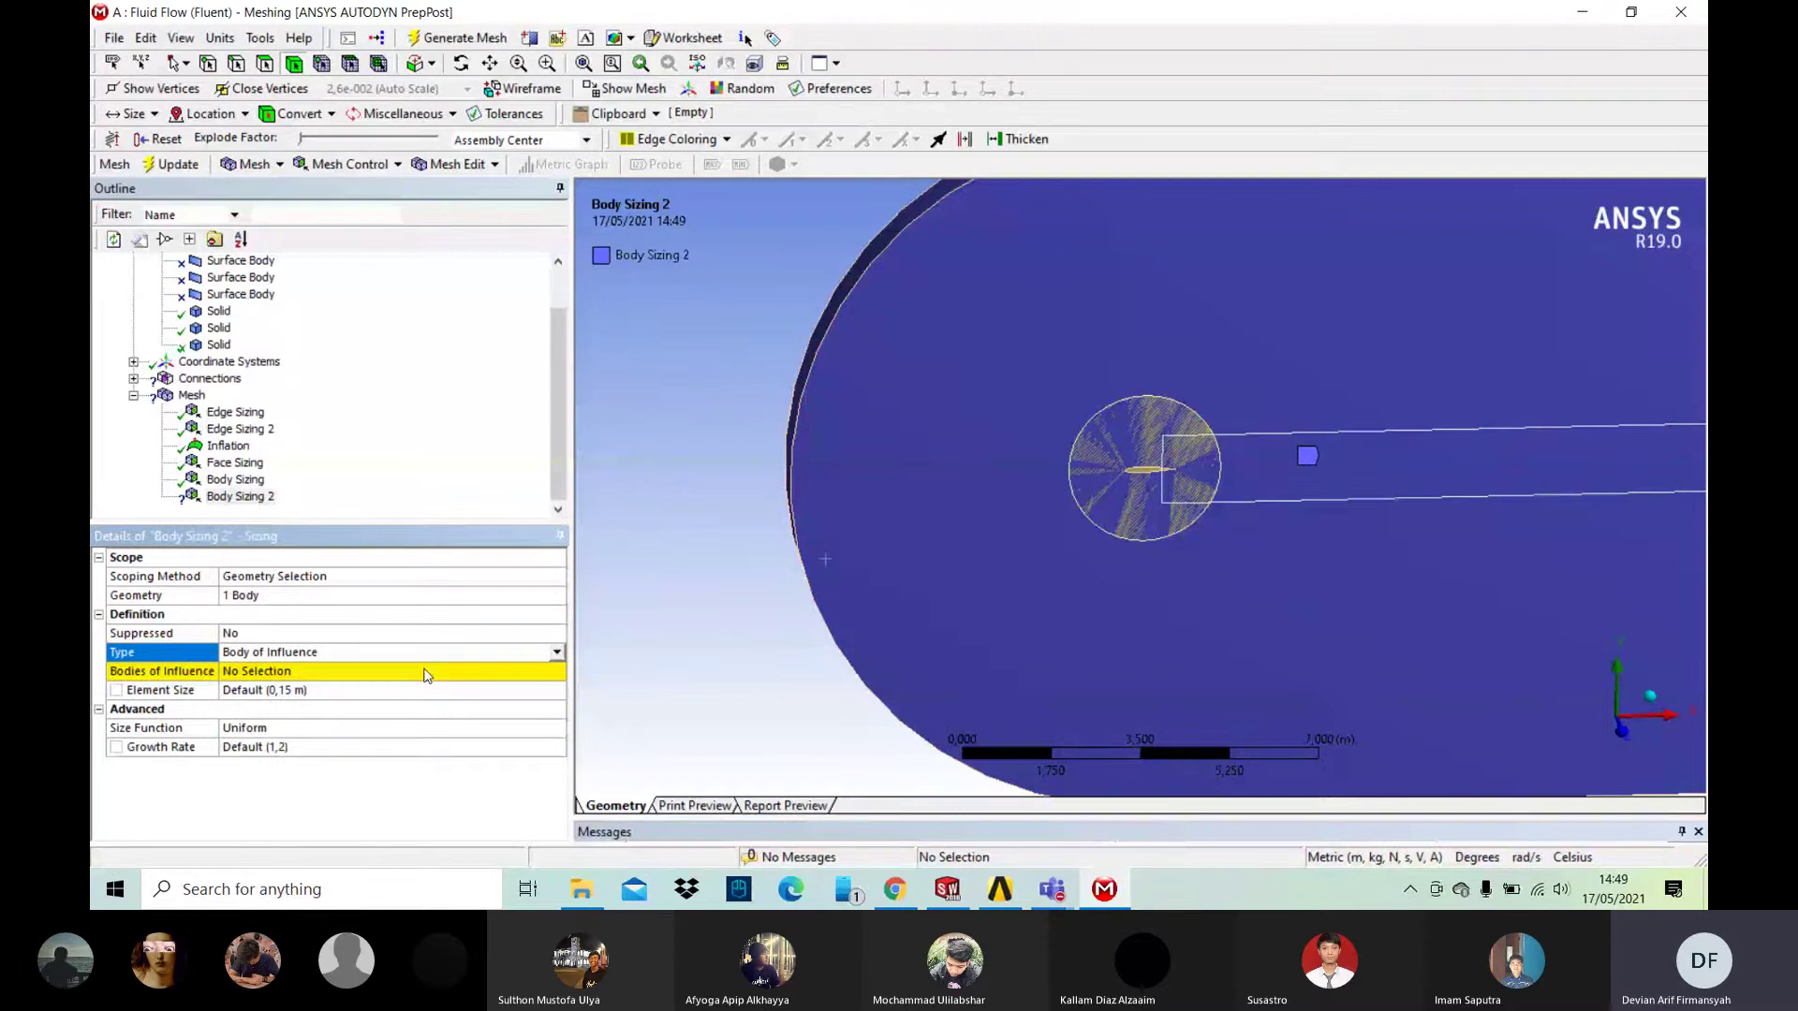
{"action": "left_click", "coordinate": [349, 682]}
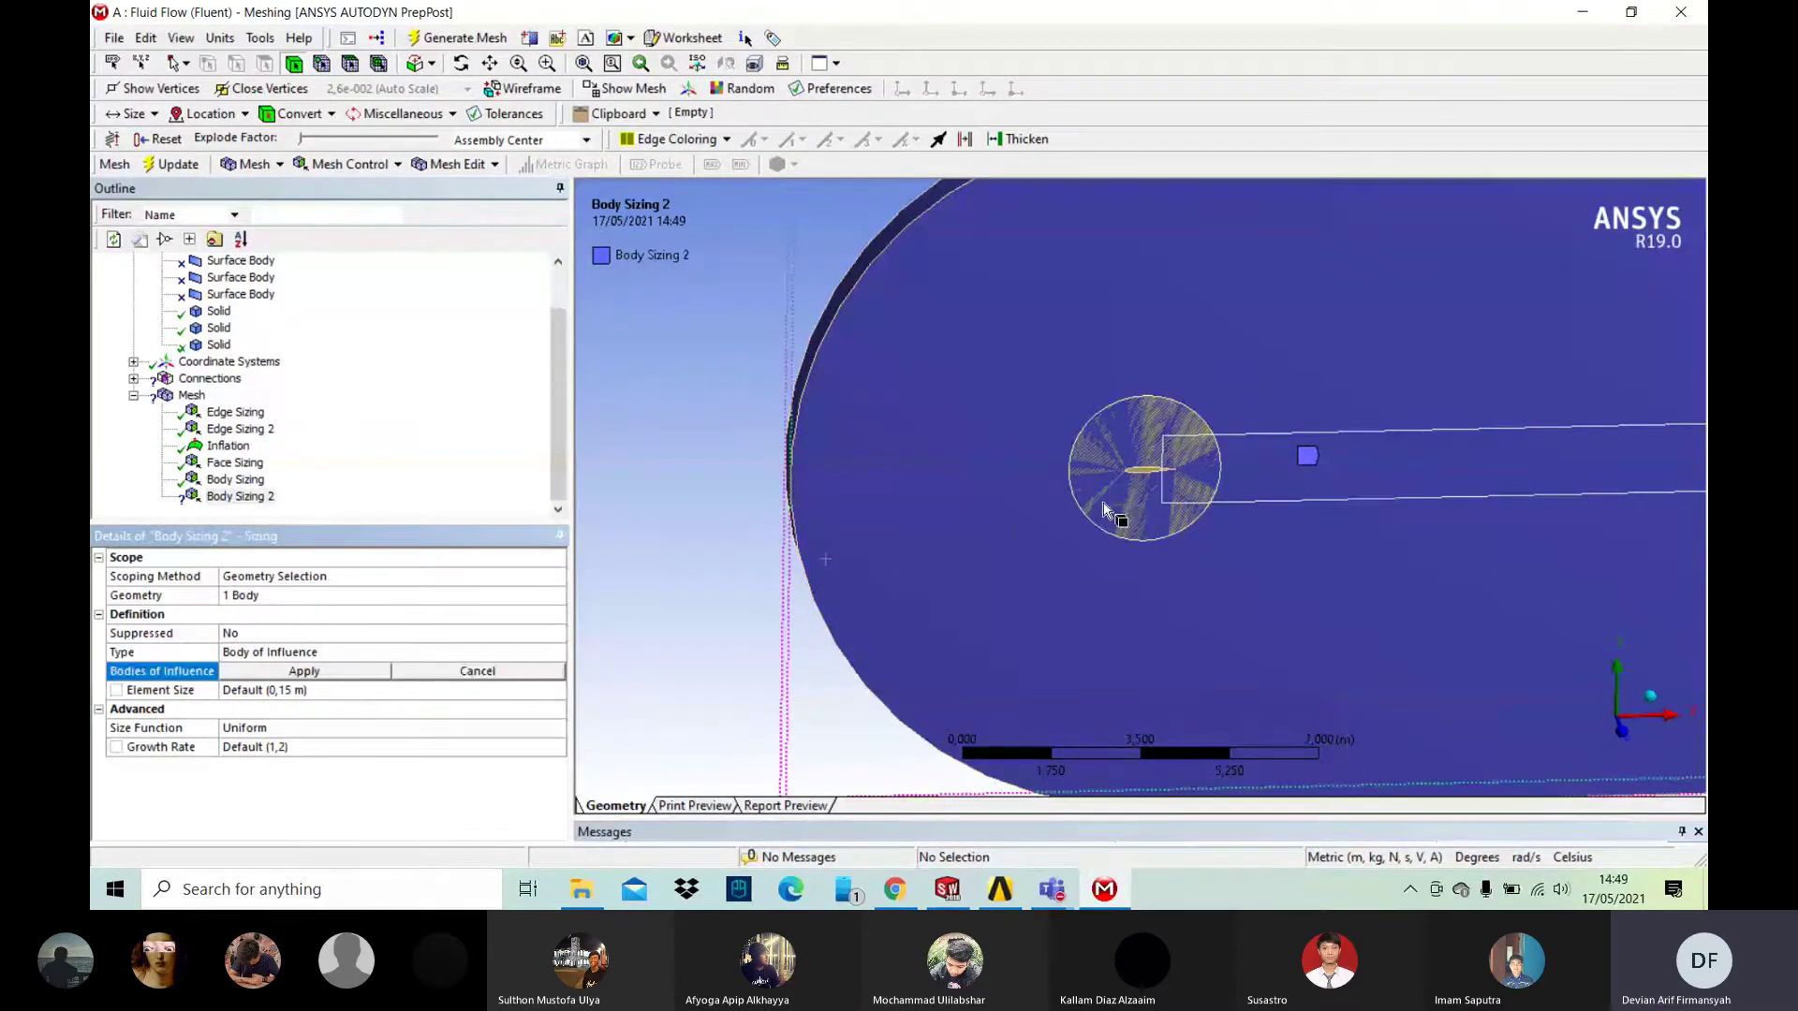
{"action": "left_click", "coordinate": [1144, 476]}
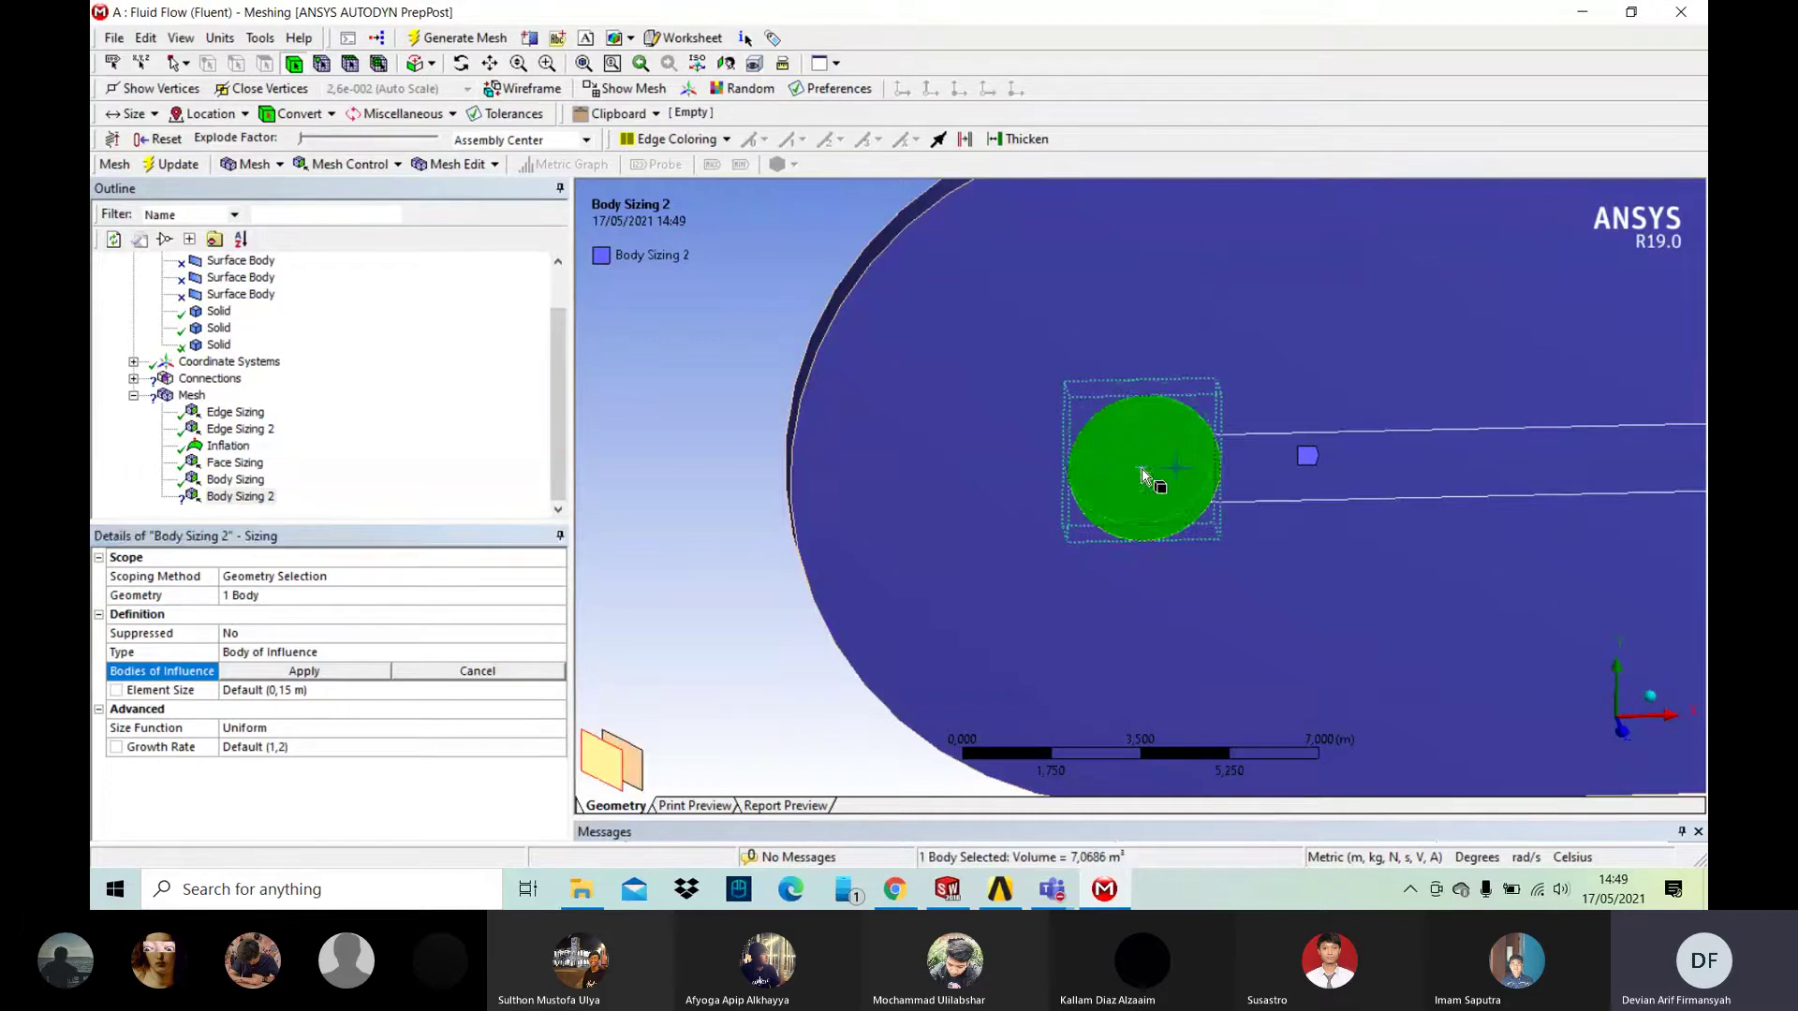
{"action": "left_click", "coordinate": [326, 672]}
Step: Set the circular region's element size to 0,042 m, regenerate the mesh and inspect it around the airfoil
{"action": "left_click", "coordinate": [330, 689]}
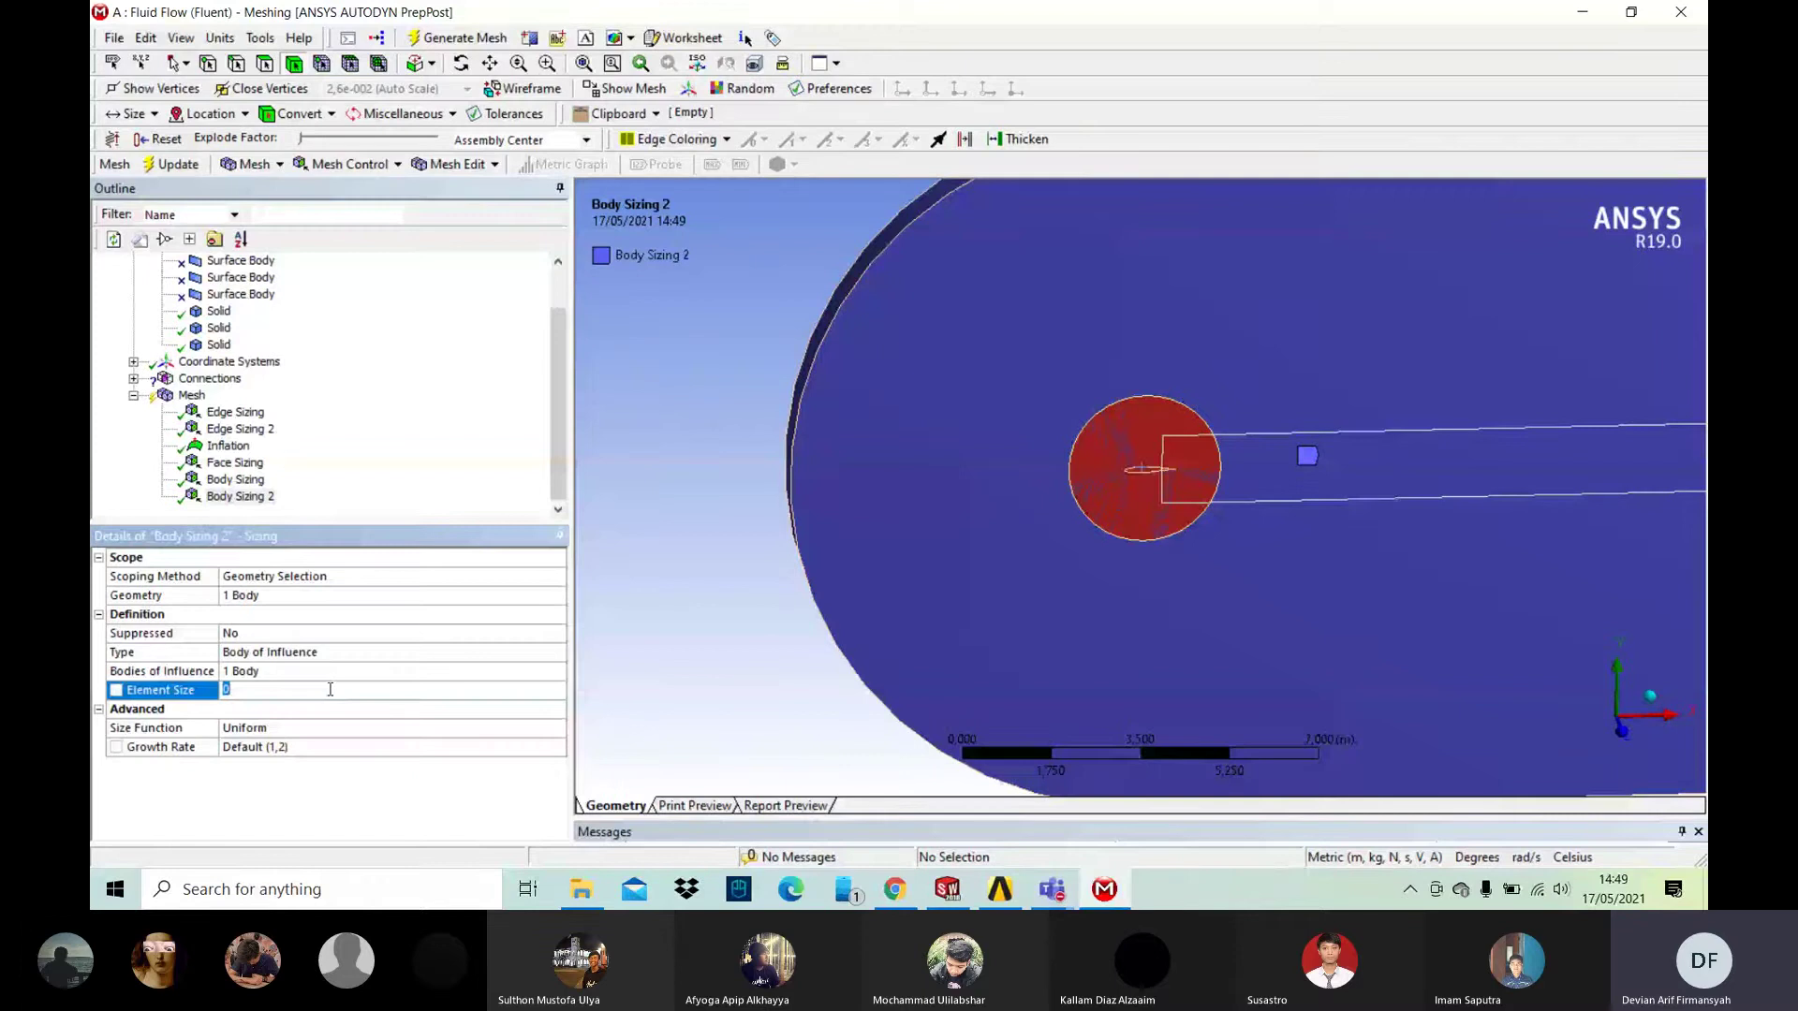
{"action": "type", "text": "0,042"}
{"action": "left_click", "coordinate": [465, 45]}
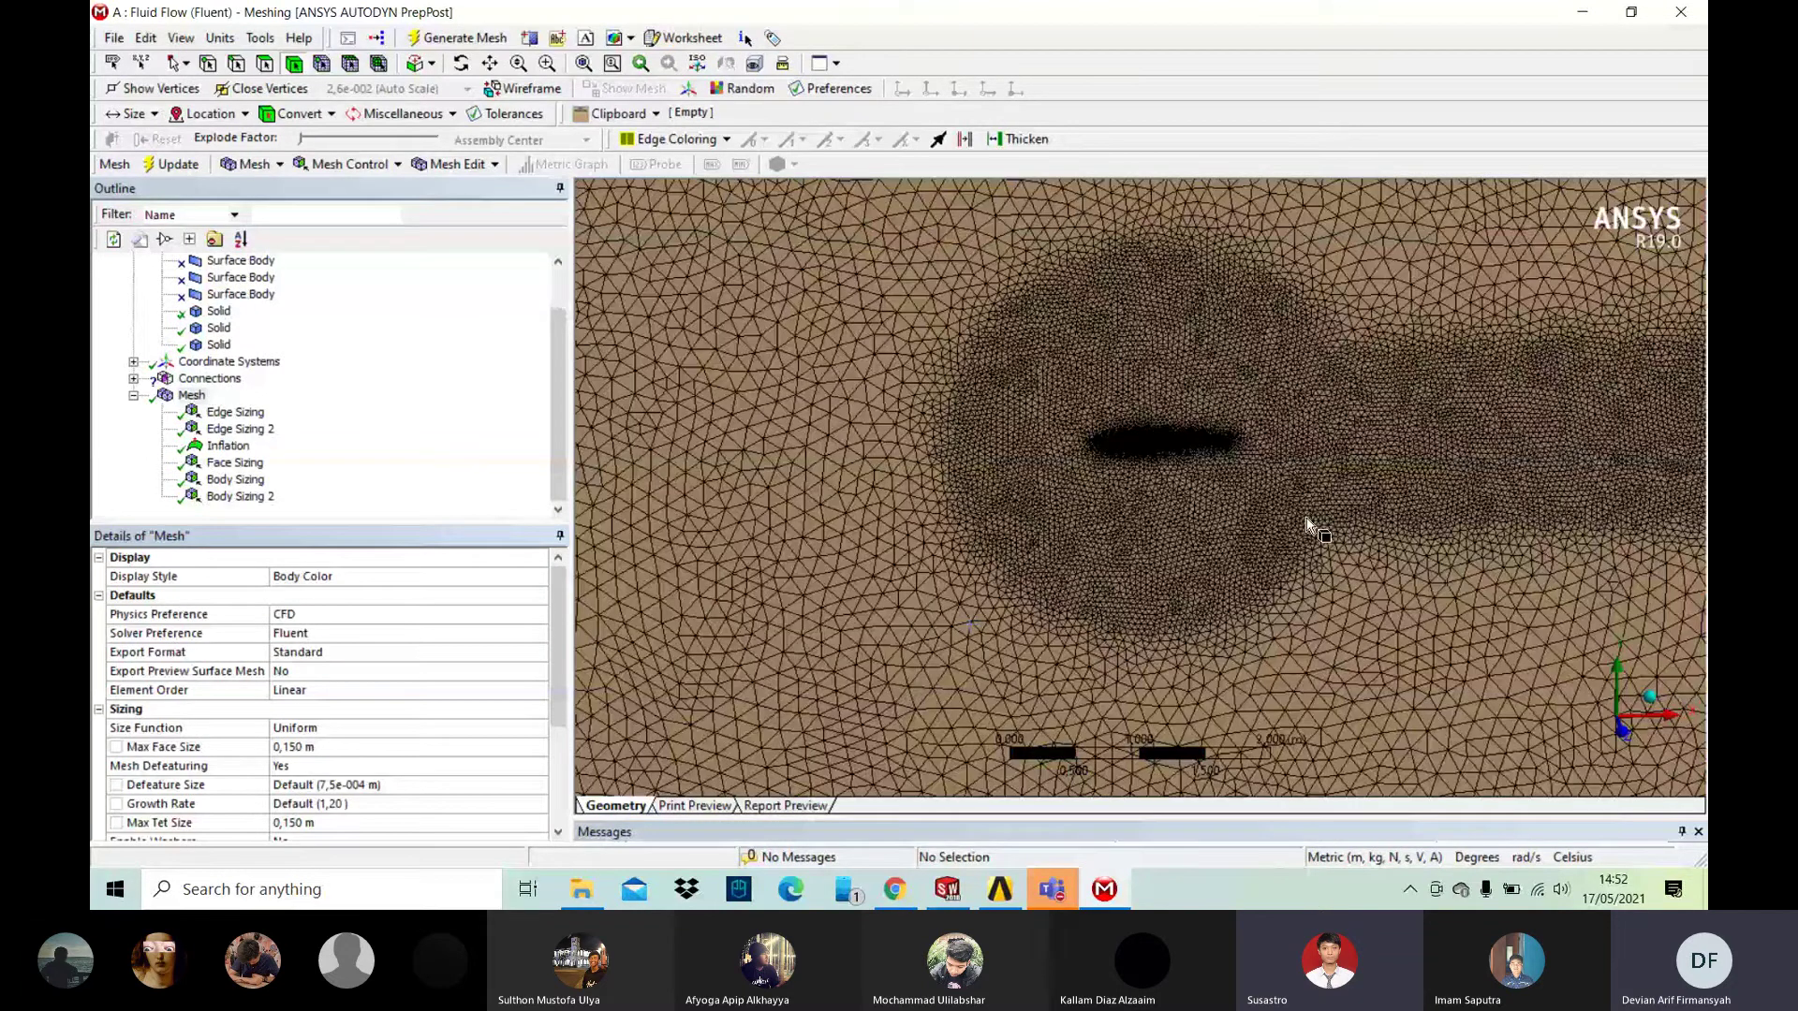
{"action": "scroll", "coordinate": [1307, 522], "scroll_direction": "up", "scroll_amount": 1}
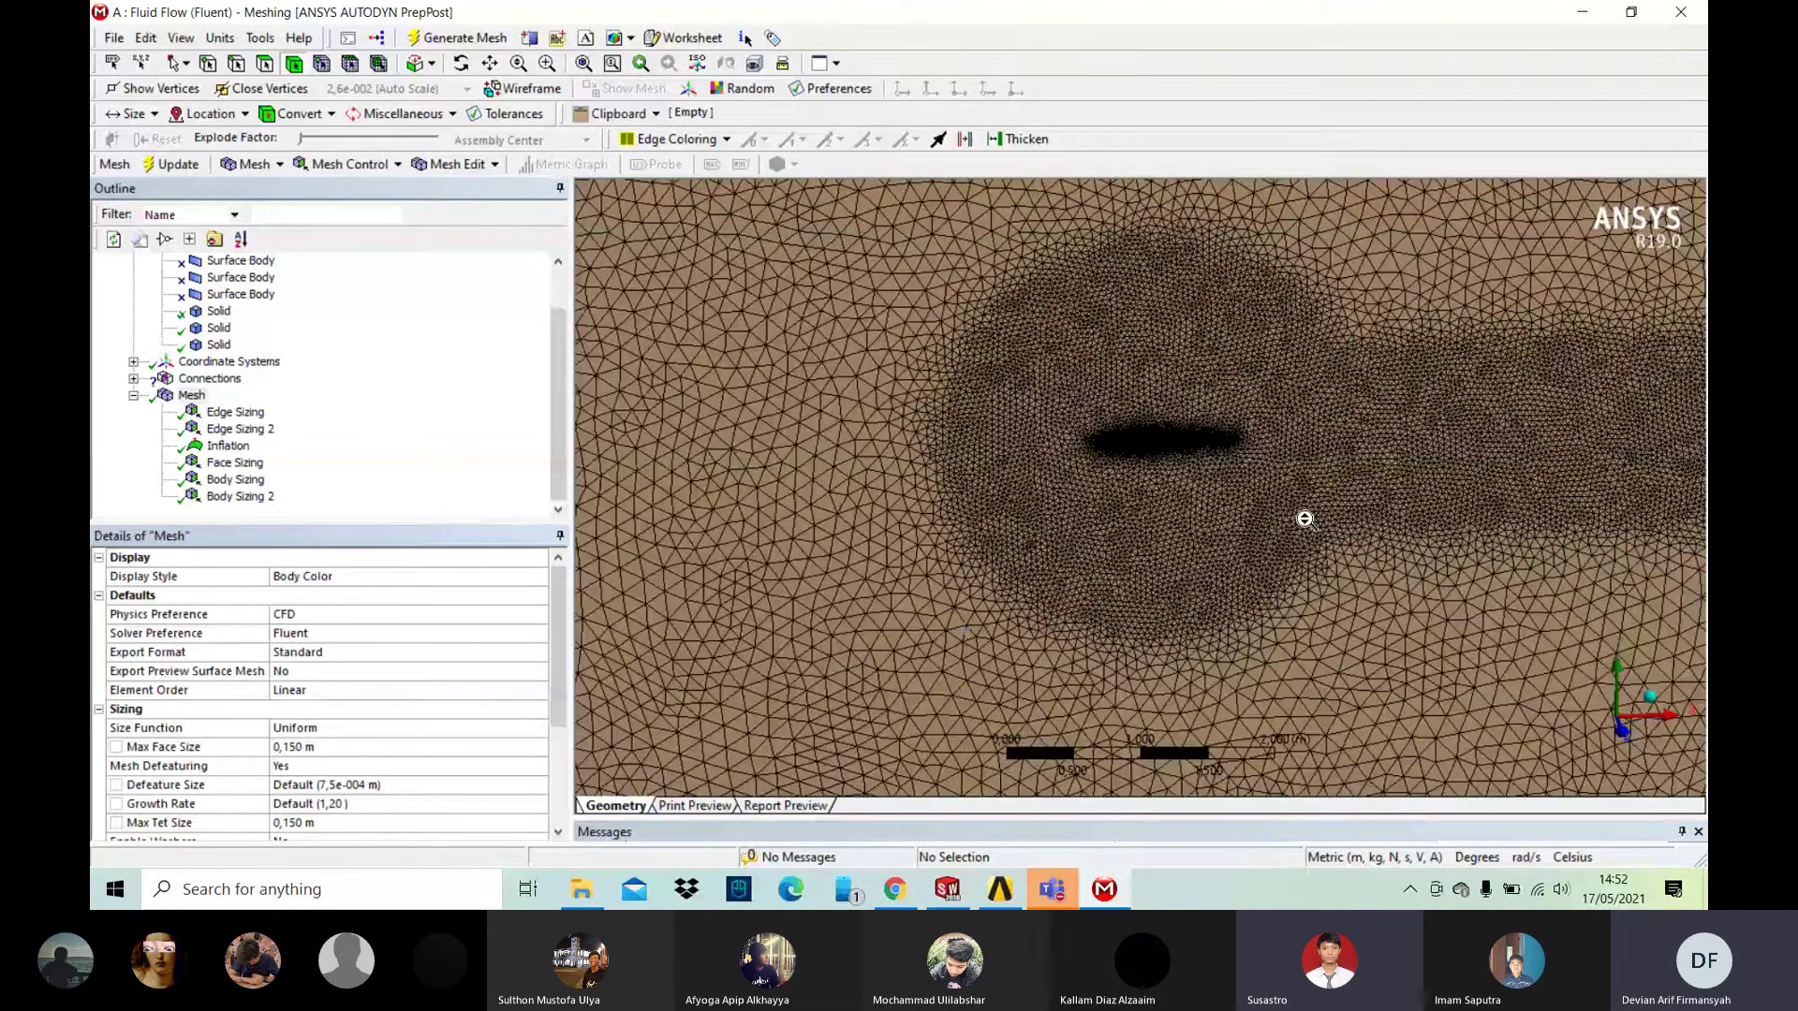
{"action": "scroll", "coordinate": [1305, 520], "scroll_direction": "down", "scroll_amount": 1}
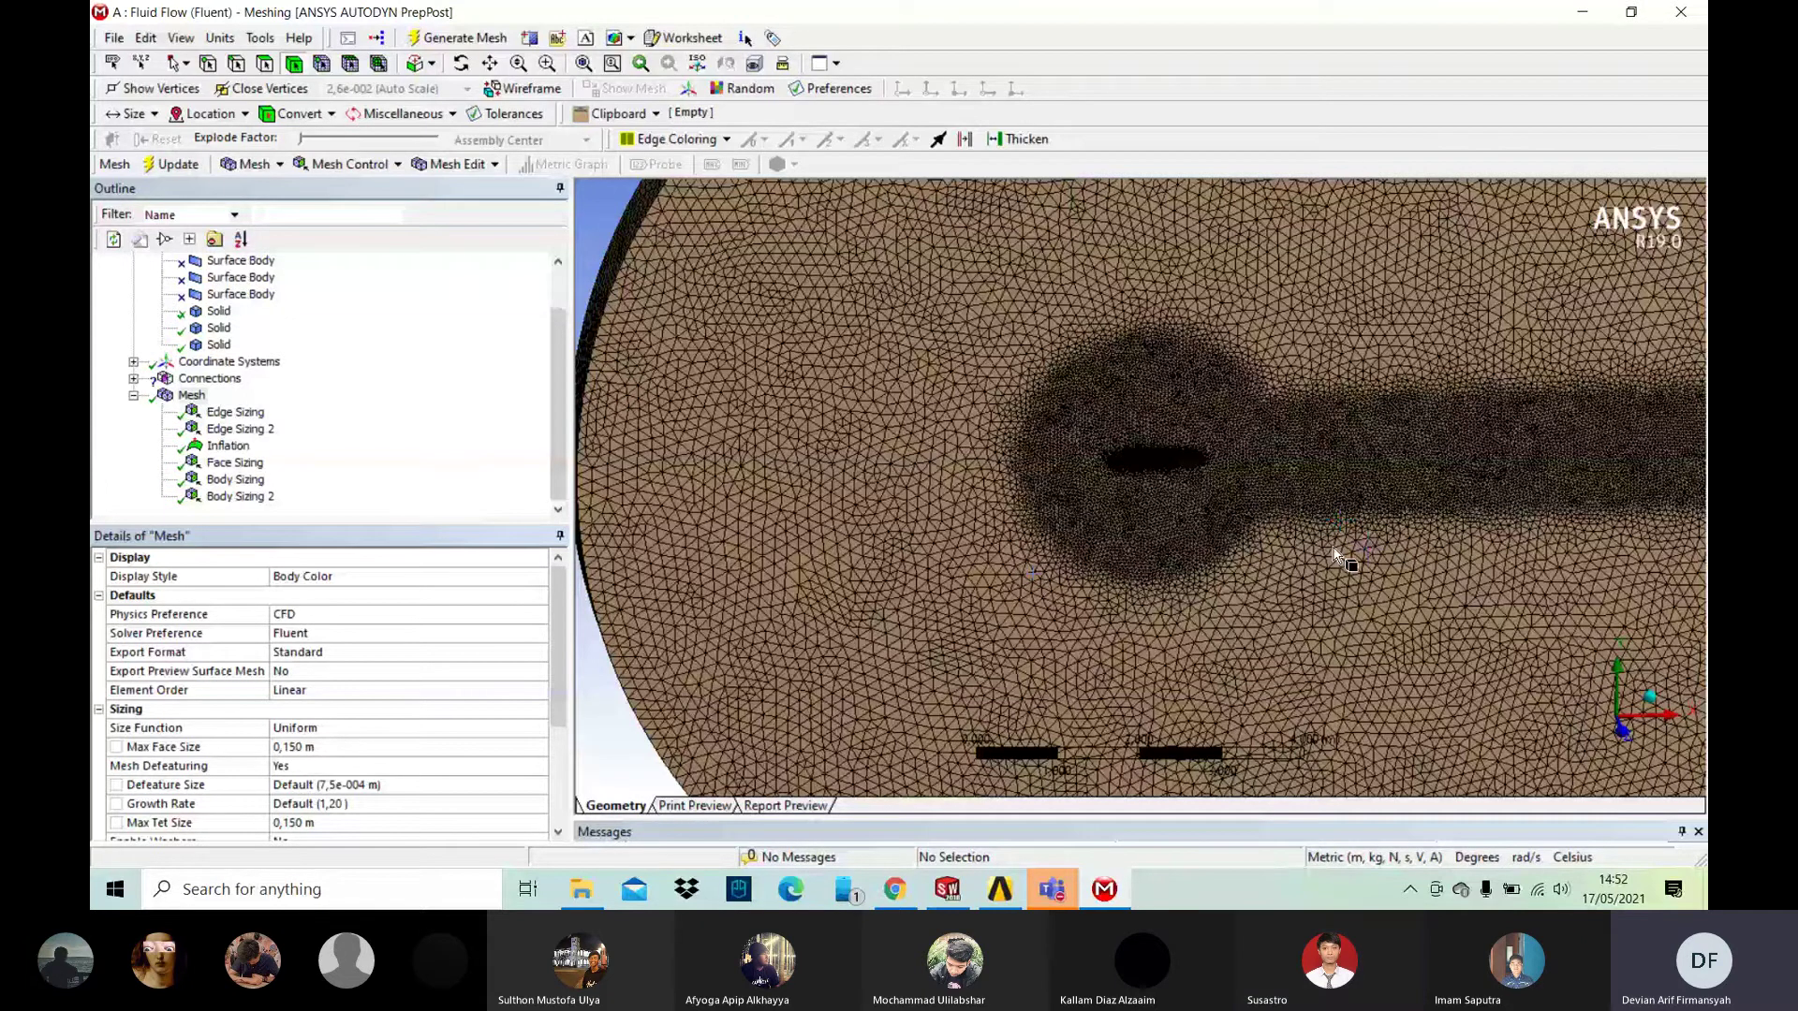
Step: Create a named selection "inlet" from the curved outer face at the front of the flow domain
{"action": "scroll", "coordinate": [1311, 541], "scroll_direction": "up", "scroll_amount": 2}
{"action": "scroll", "coordinate": [1206, 478], "scroll_direction": "down", "scroll_amount": 1}
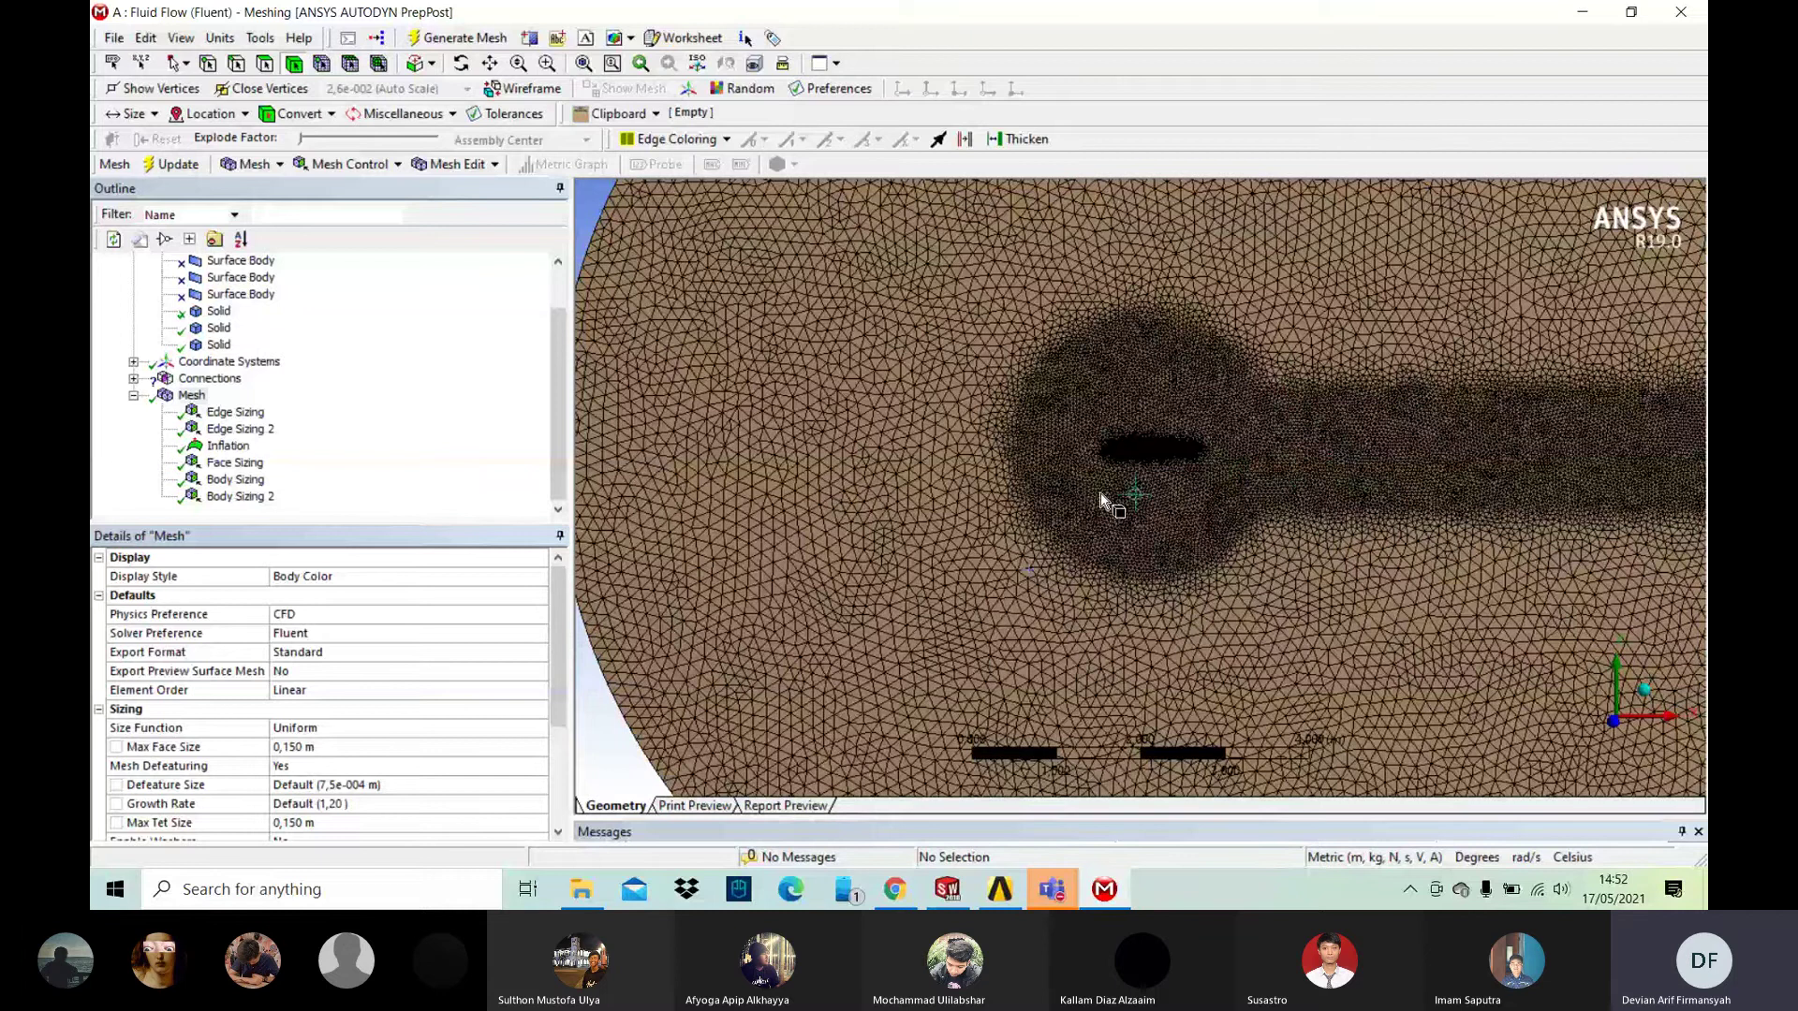
{"action": "scroll", "coordinate": [1105, 496], "scroll_direction": "up", "scroll_amount": 1}
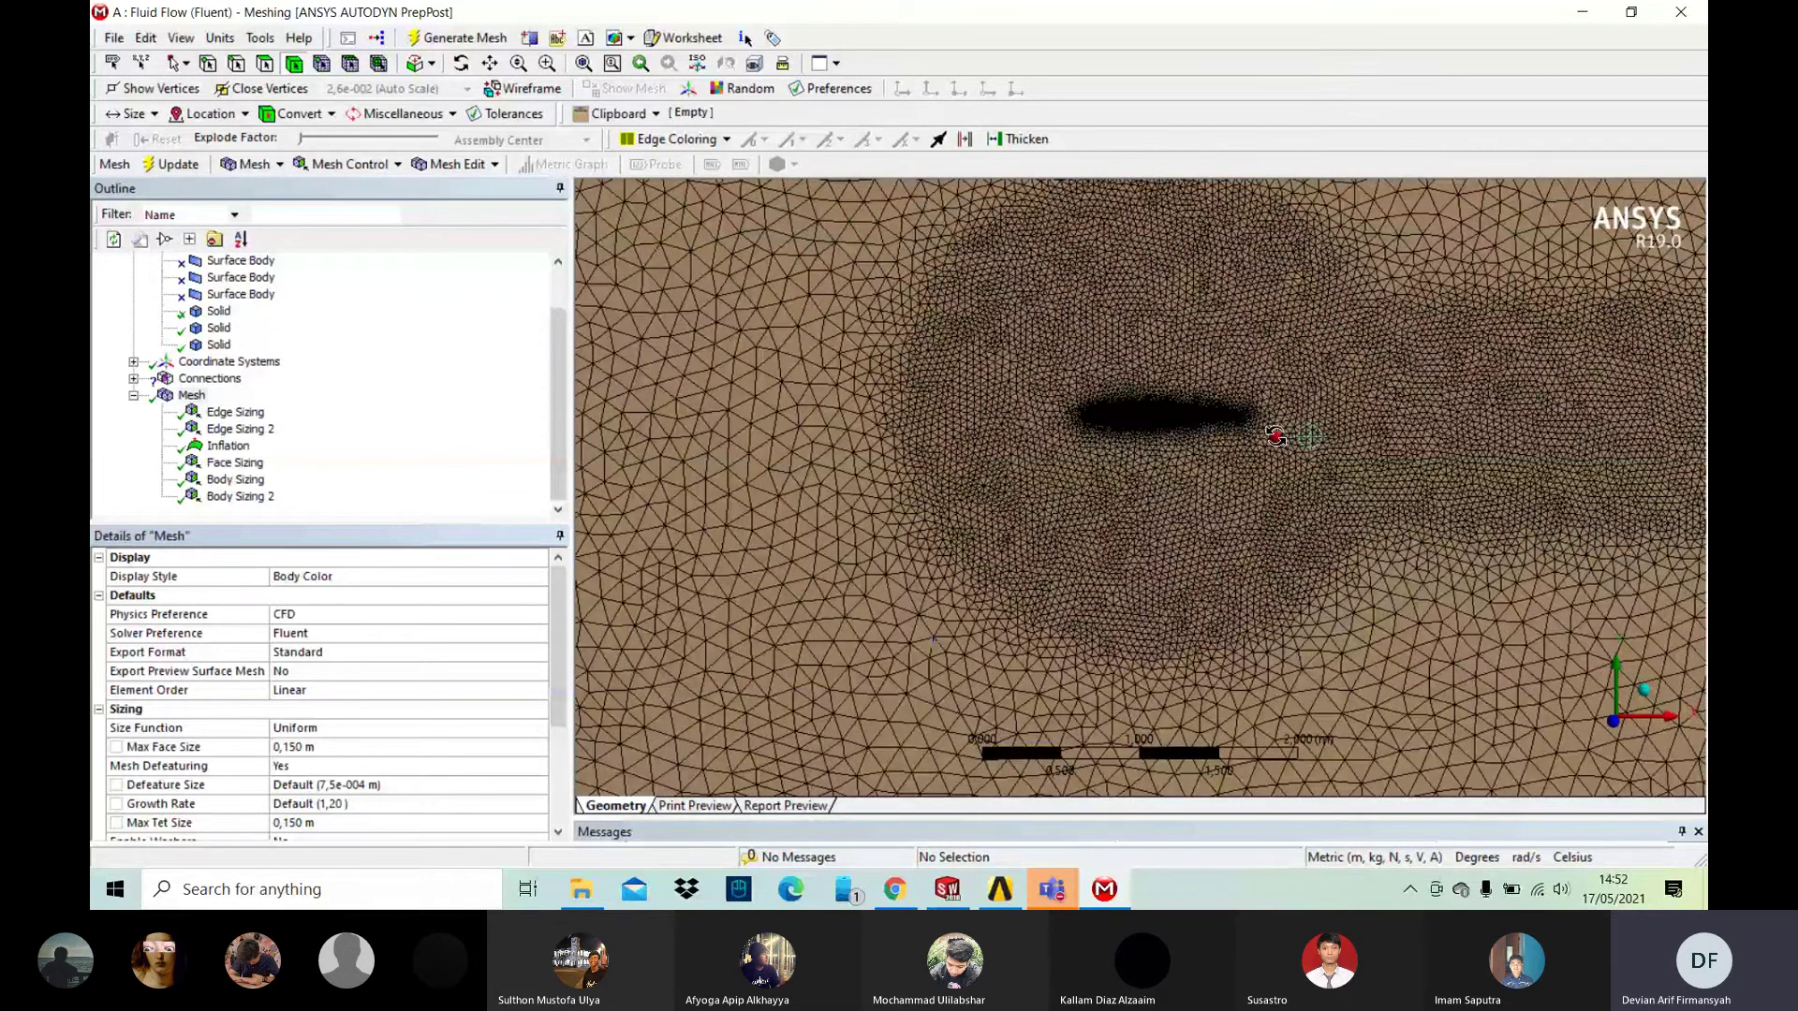
{"action": "left_click_drag", "start_coordinate": [1275, 435], "coordinate": [800, 555]}
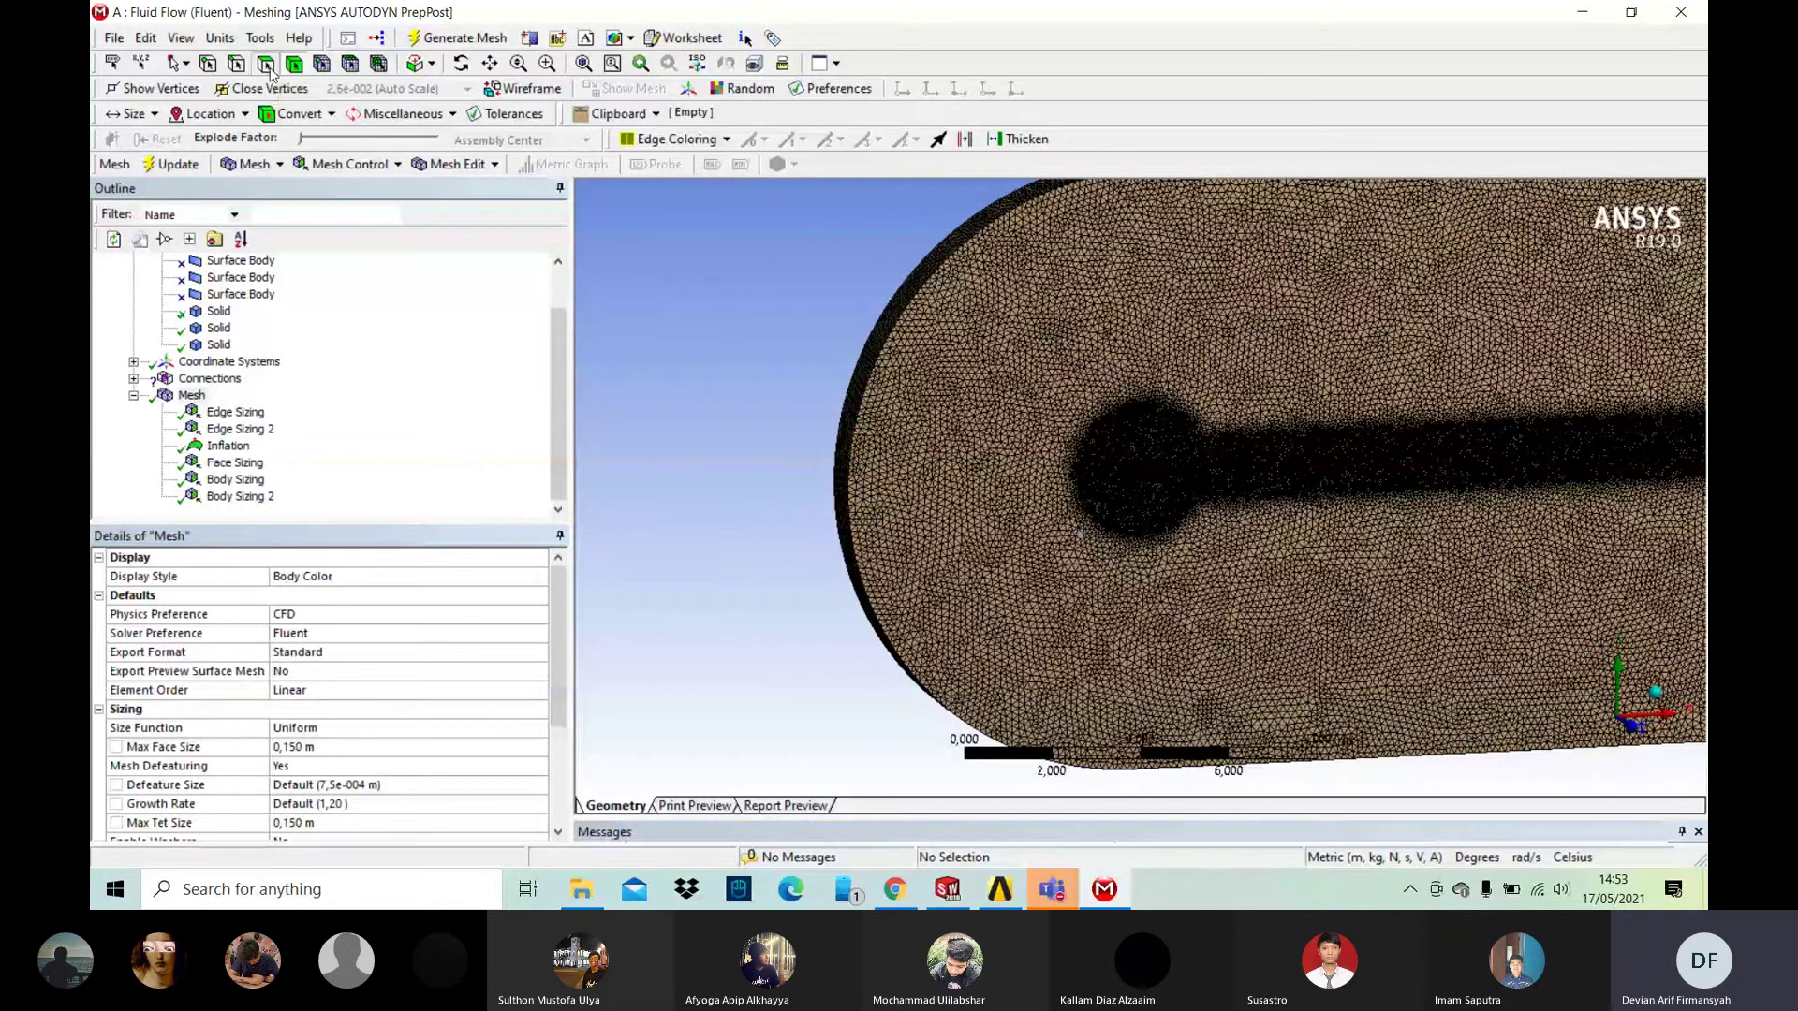
{"action": "left_click", "coordinate": [849, 433]}
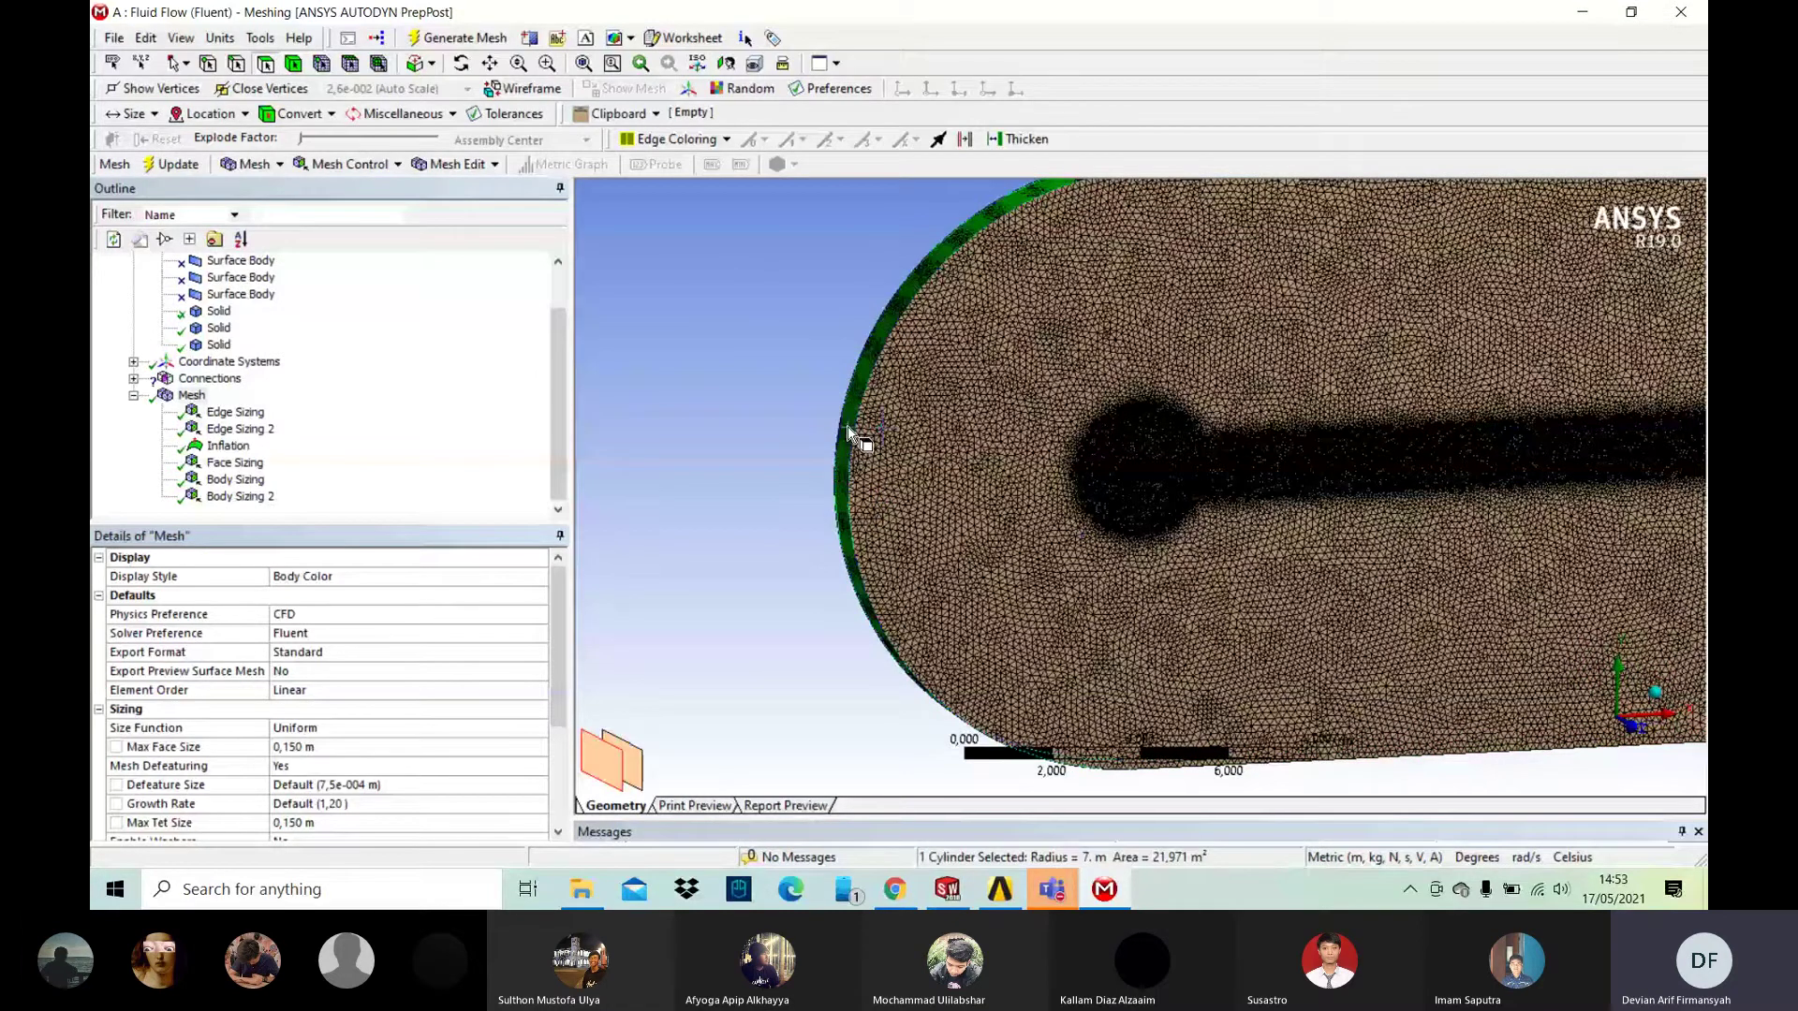
{"action": "right_click", "coordinate": [849, 431]}
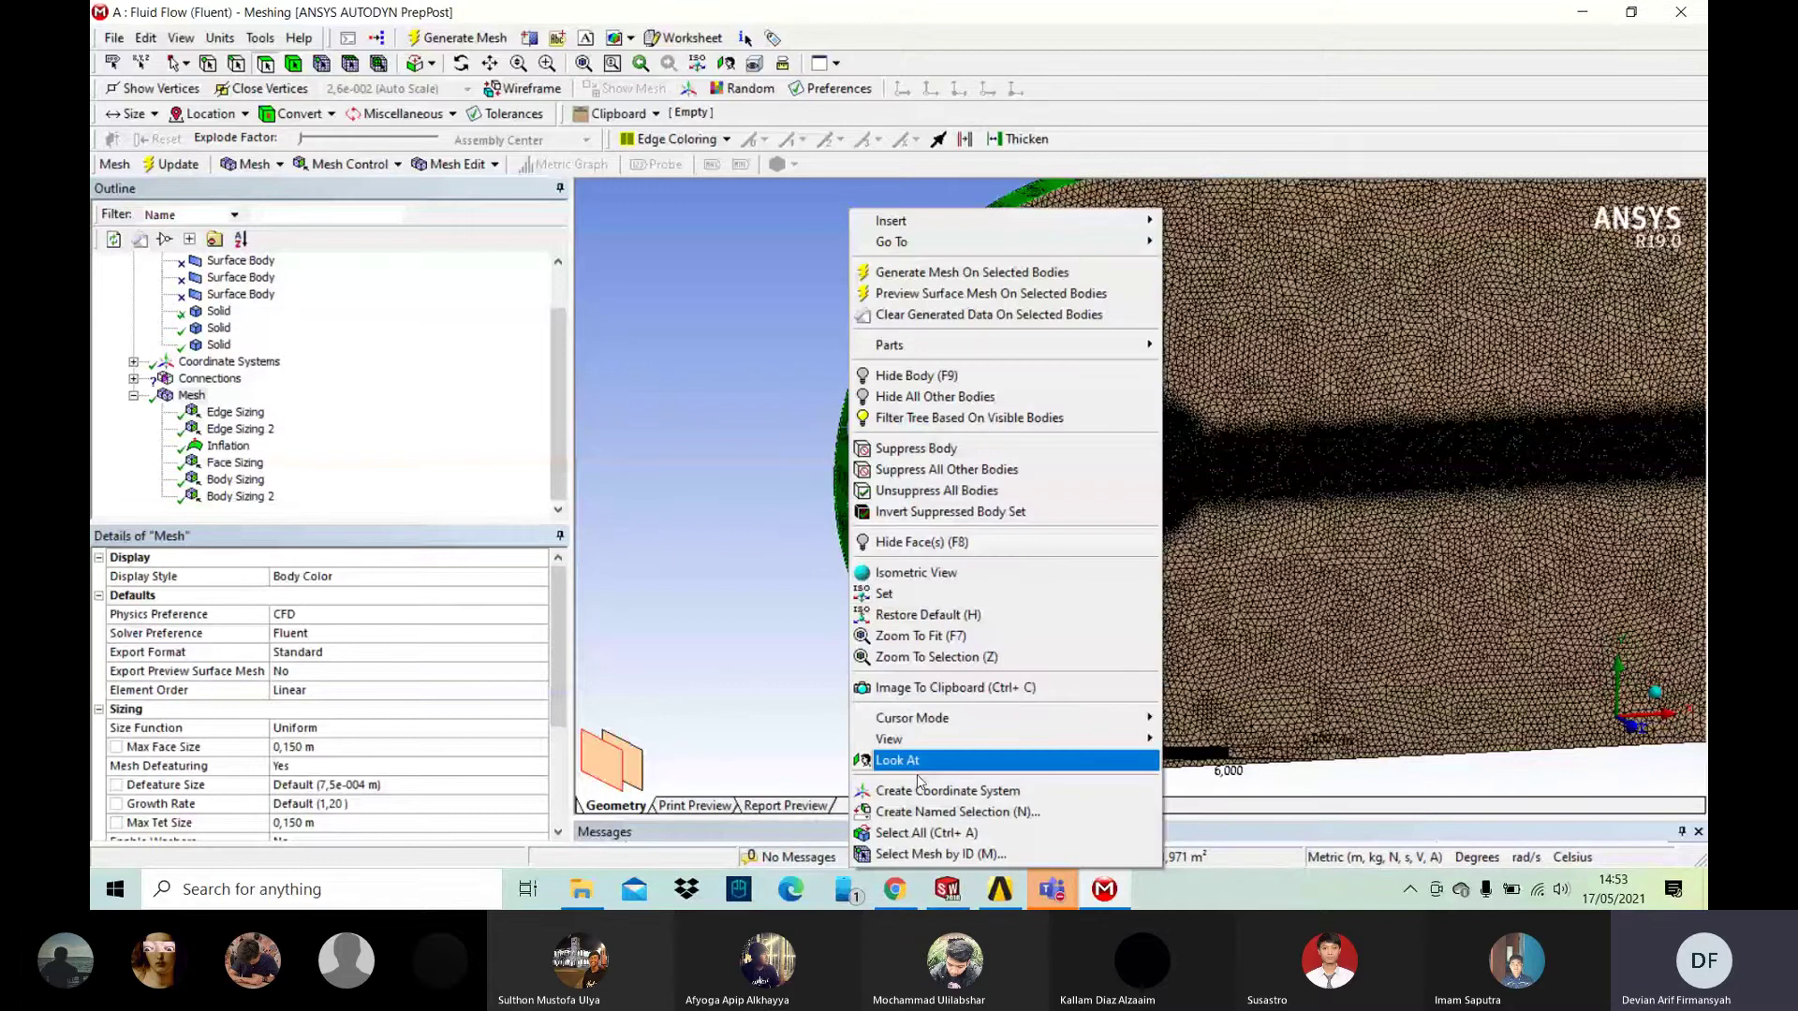
{"action": "left_click", "coordinate": [917, 763]}
{"action": "type", "text": "n"}
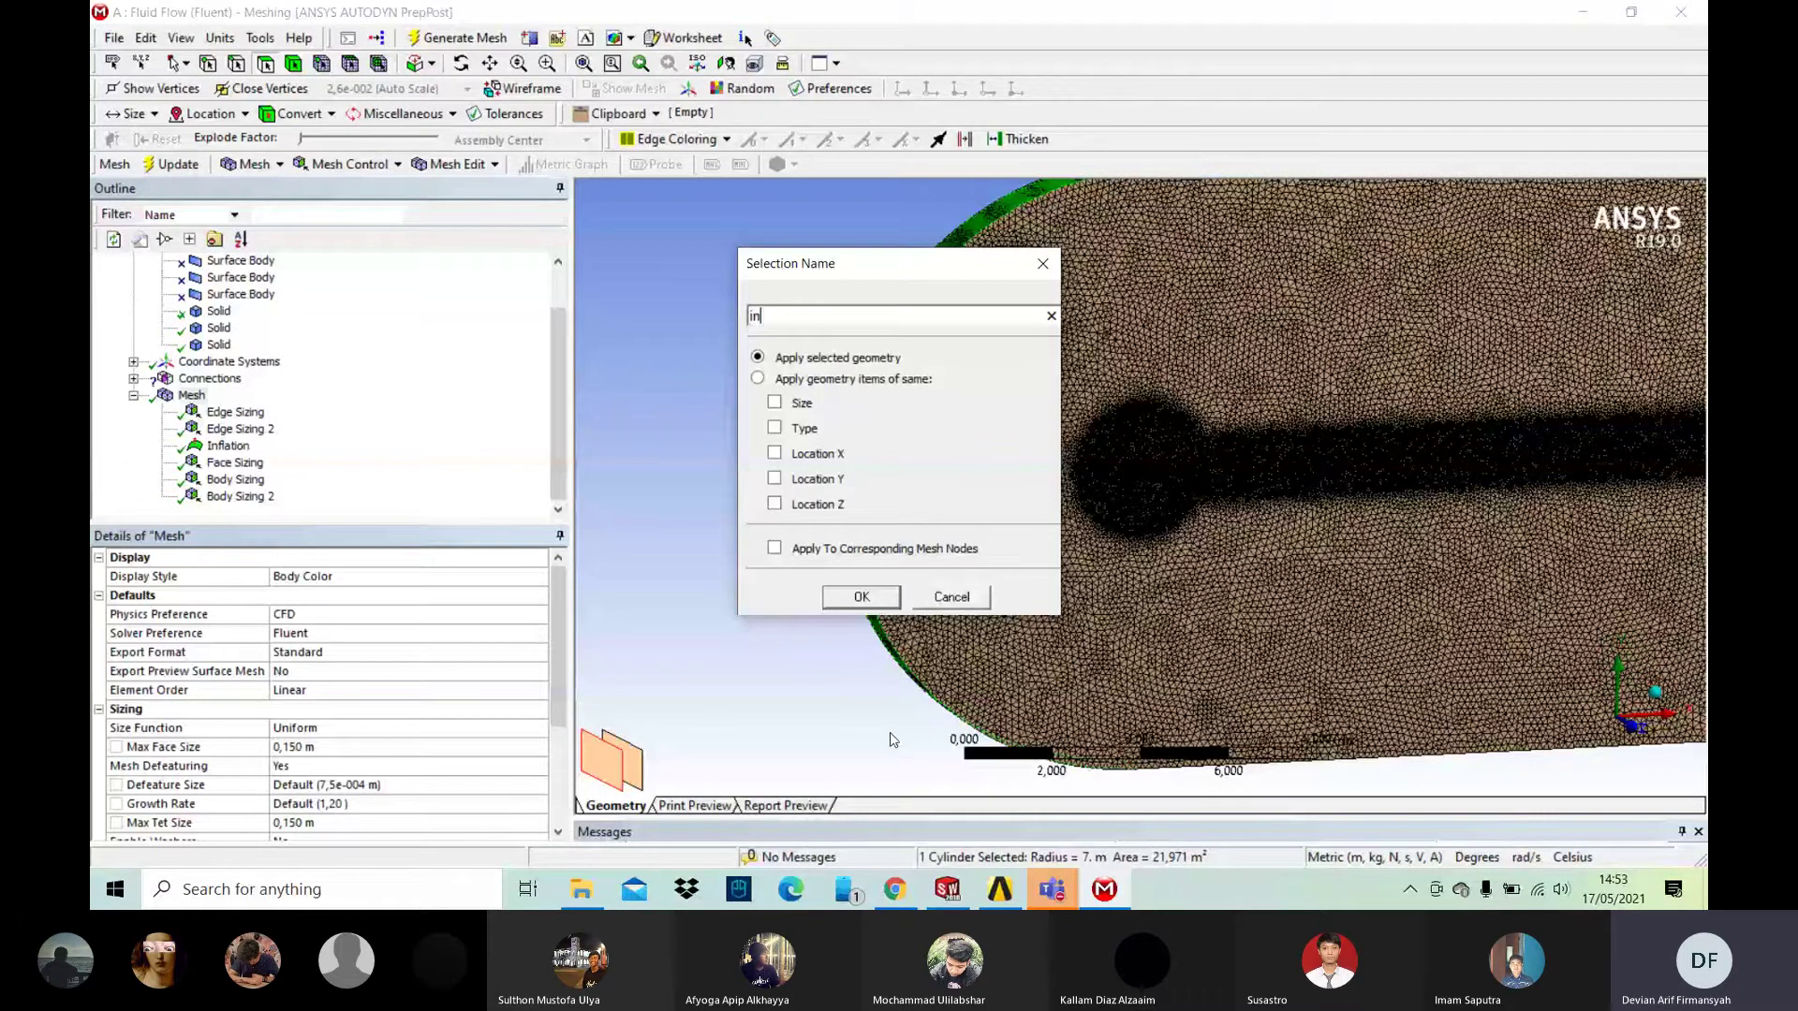
{"action": "type", "text": "inlet"}
{"action": "left_click", "coordinate": [857, 605]}
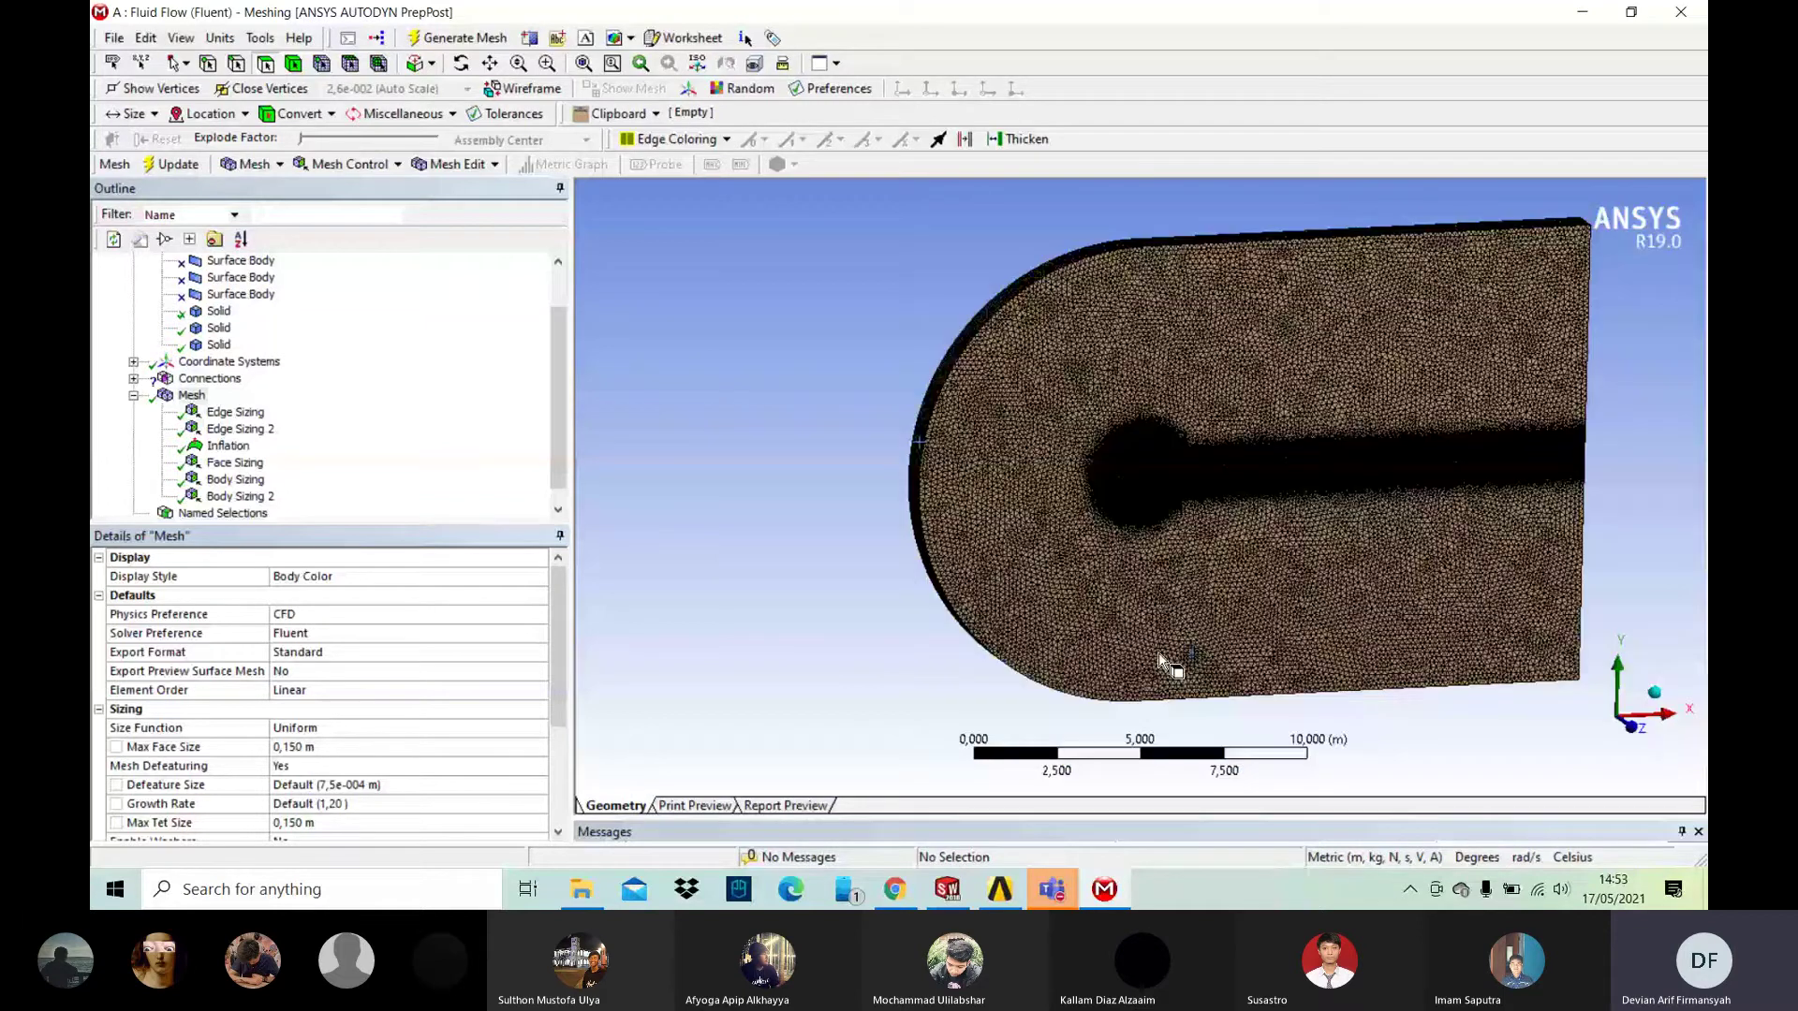
Step: Create a named selection "outlet" from the flat end face downstream of the airfoil wake
{"action": "scroll", "coordinate": [1457, 483], "scroll_direction": "down", "scroll_amount": 3}
{"action": "middle_click_drag", "start_coordinate": [1470, 514], "coordinate": [1439, 536]}
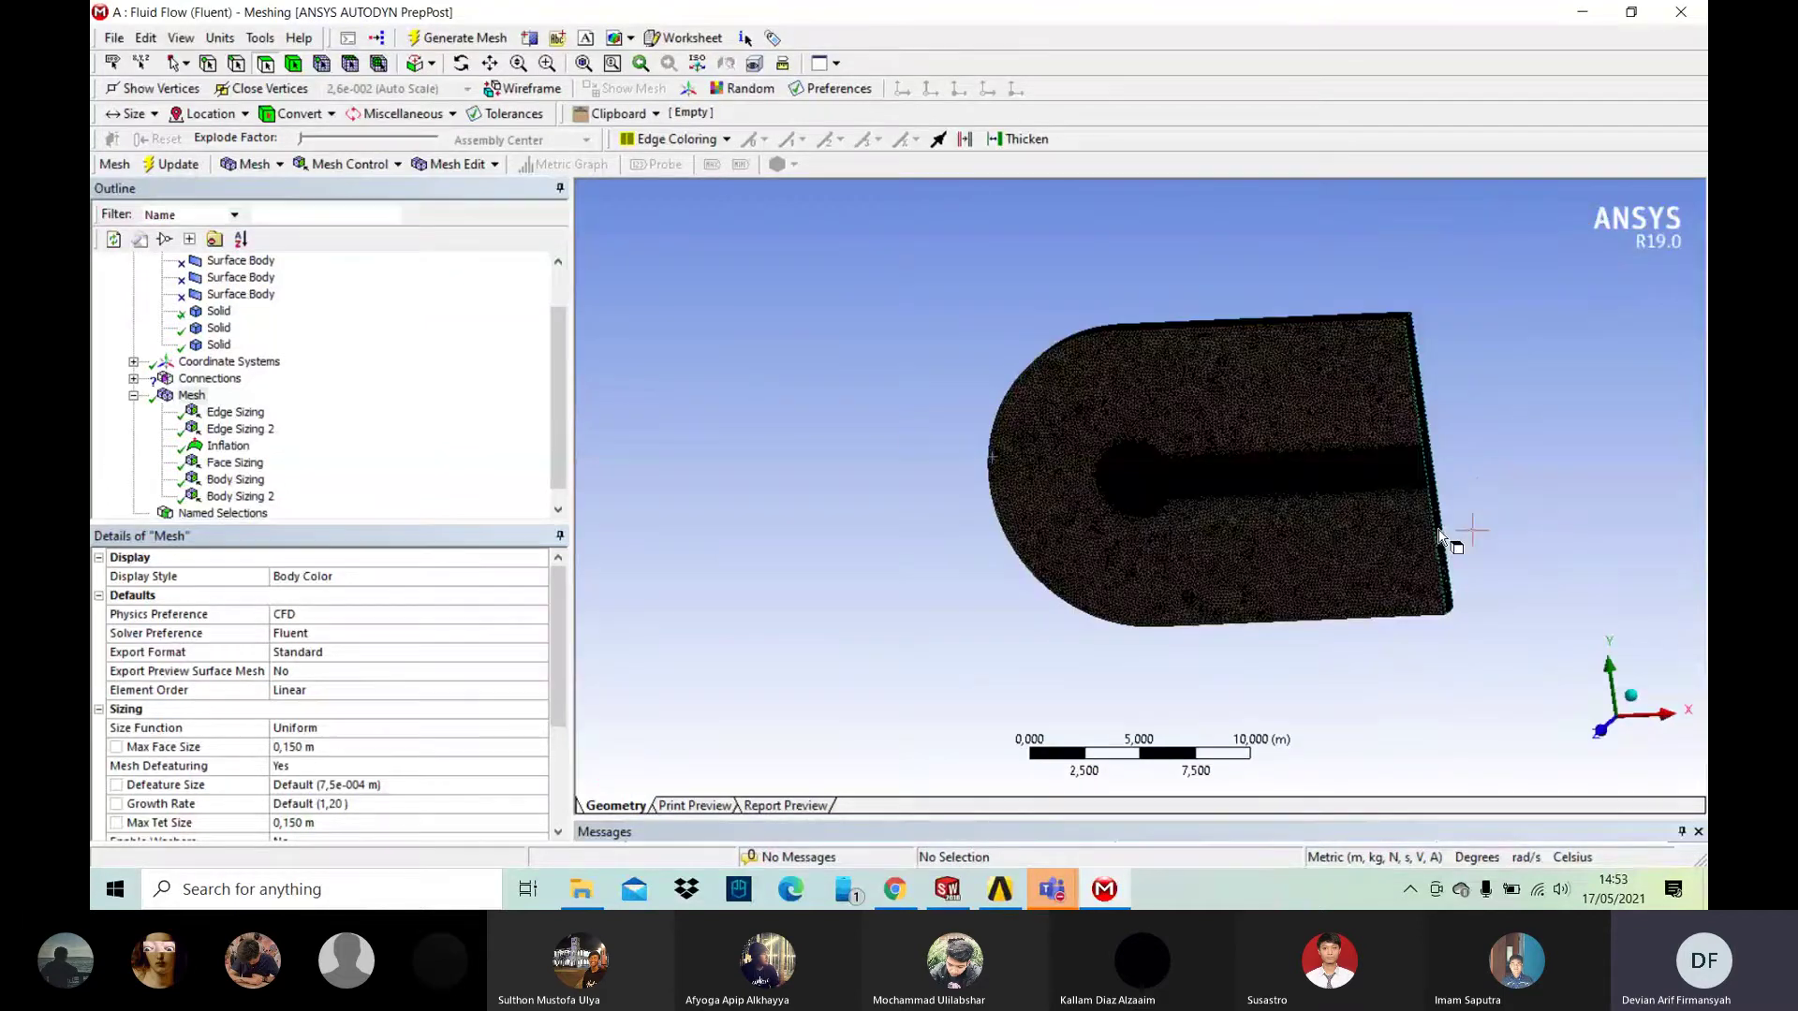
{"action": "right_click", "coordinate": [1439, 536]}
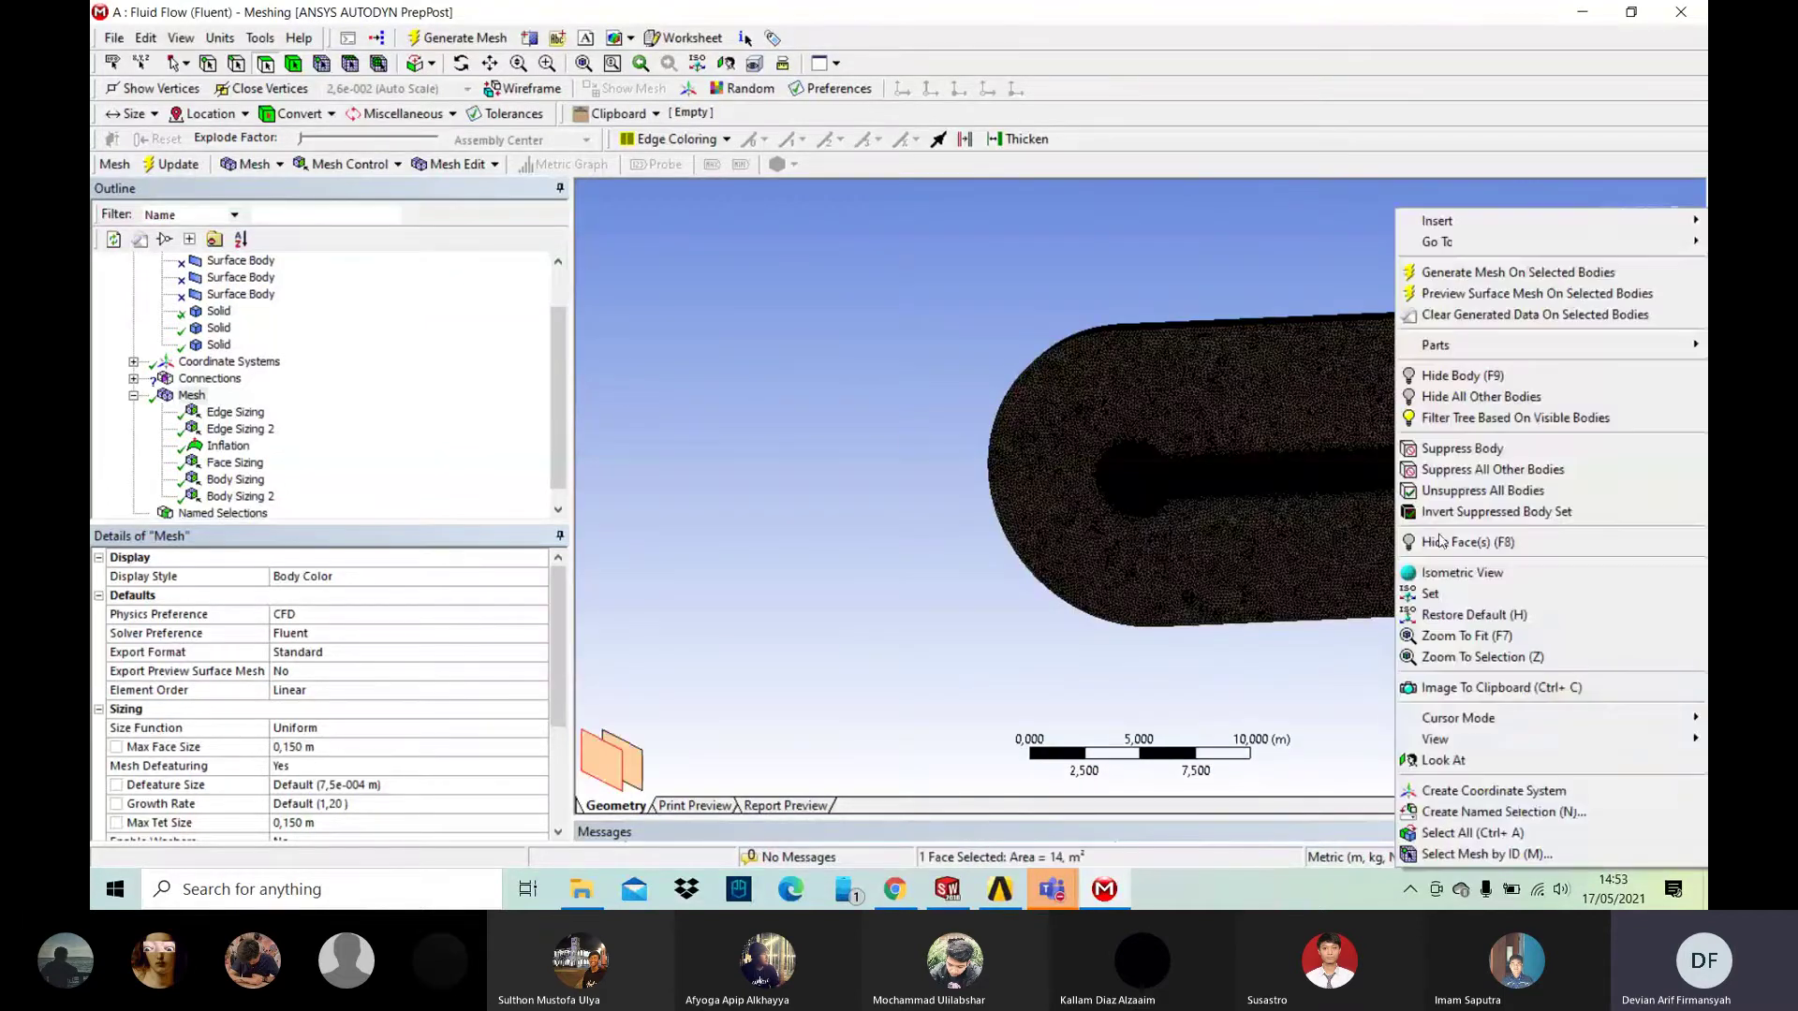
{"action": "left_click", "coordinate": [1455, 813]}
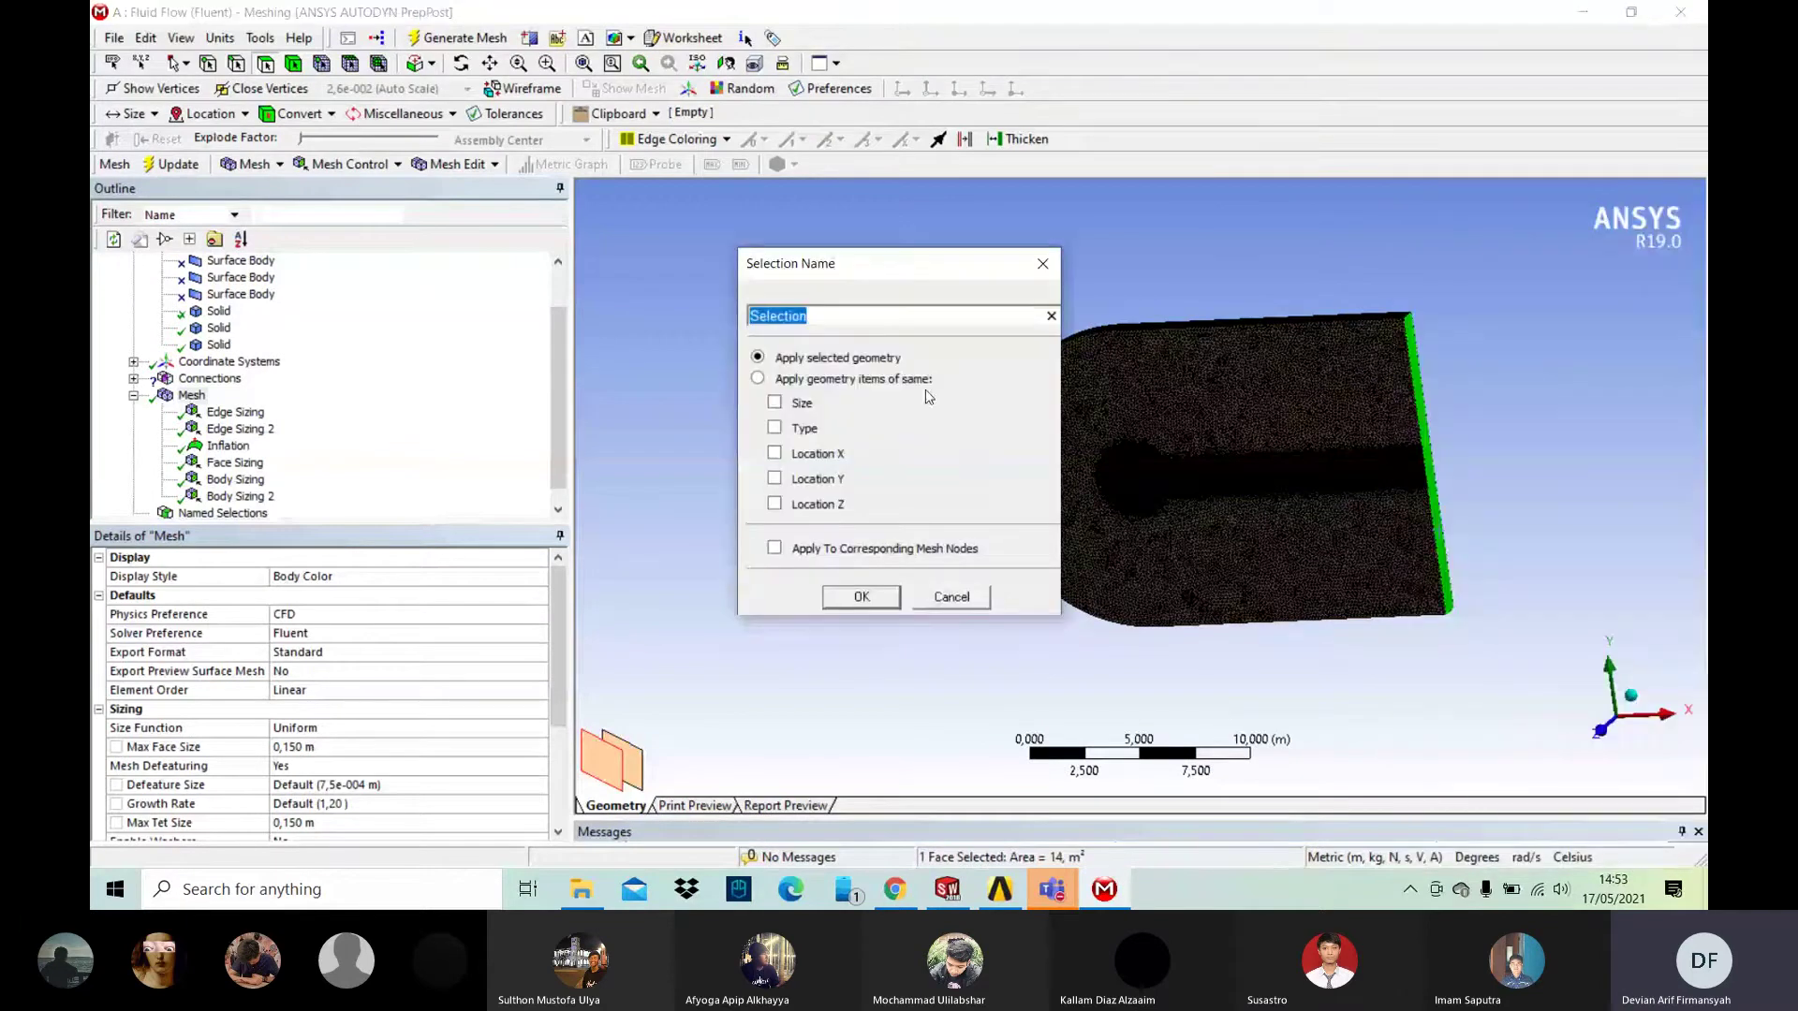
{"action": "type", "text": "outlet"}
{"action": "key", "text": "Return"}
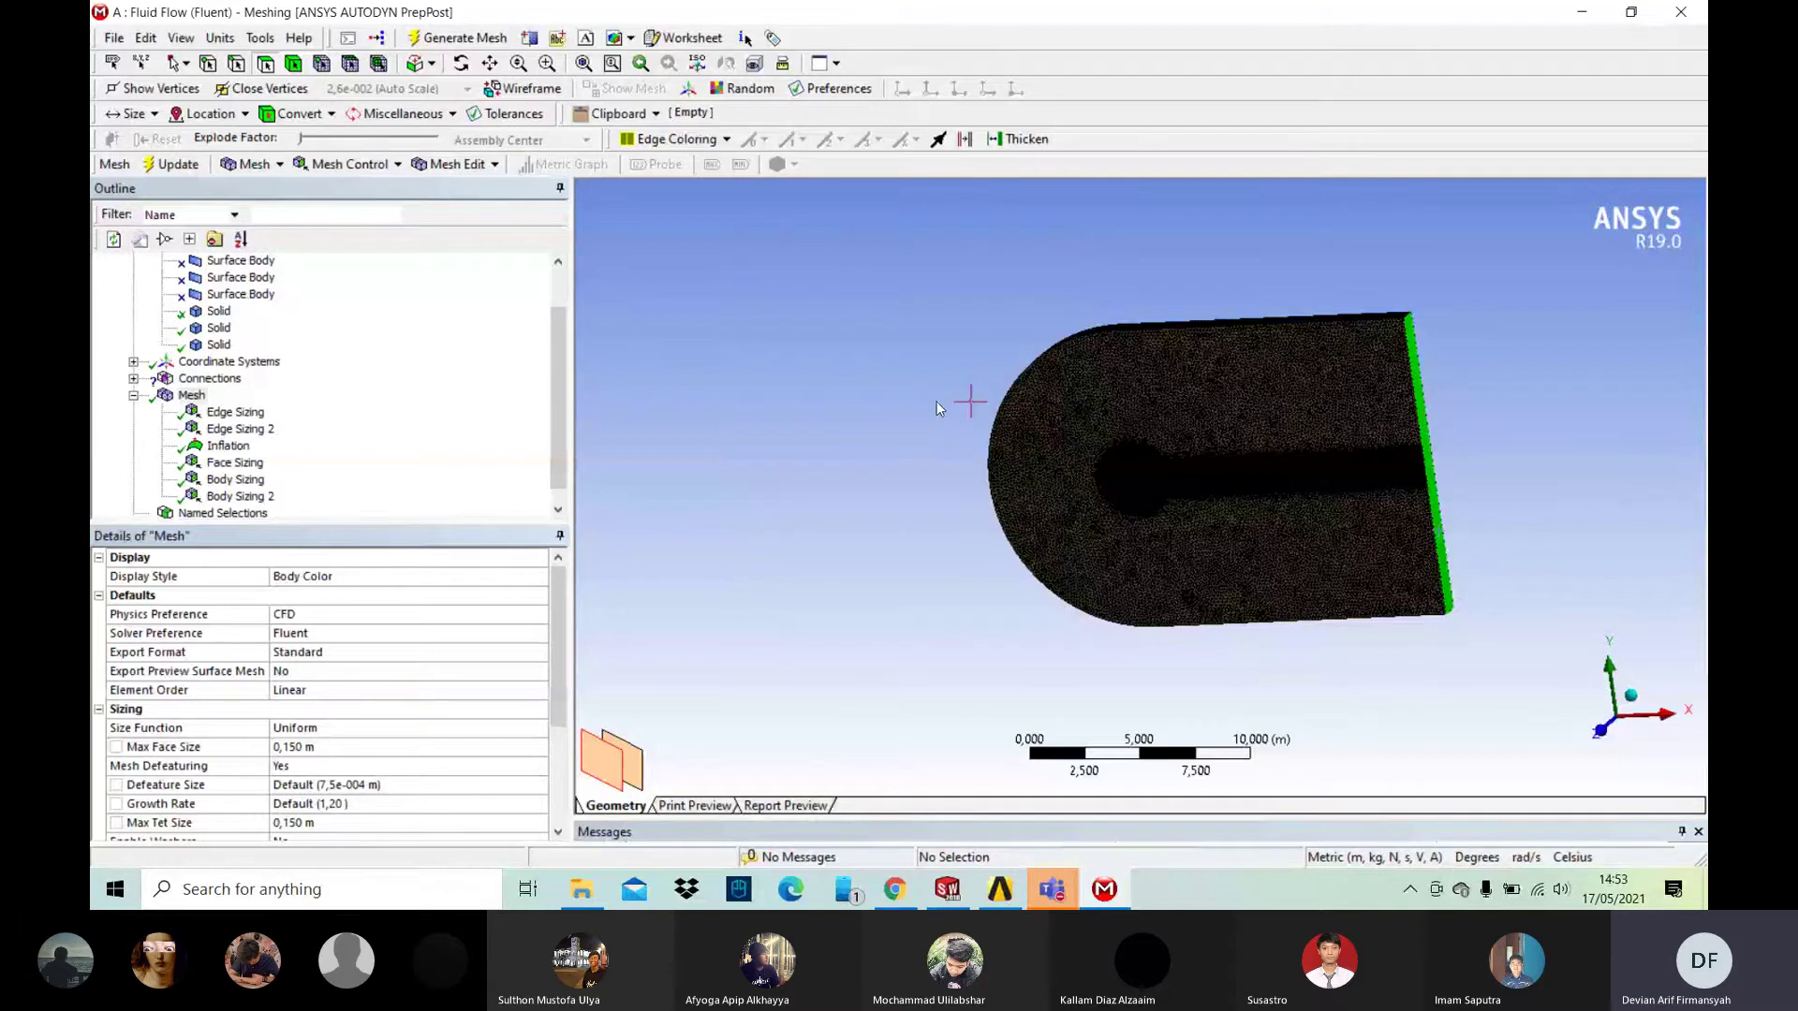
Step: Create a named selection "sym" from the two large side faces of the flow domain
{"action": "mouse_move", "coordinate": [1334, 571]}
{"action": "middle_mouse_down"}
{"action": "mouse_move", "coordinate": [1364, 549]}
{"action": "mouse_move", "coordinate": [1517, 573]}
{"action": "mouse_move", "coordinate": [1521, 592]}
{"action": "mouse_move", "coordinate": [1498, 576]}
{"action": "mouse_move", "coordinate": [1548, 571]}
{"action": "middle_mouse_up"}
{"action": "left_click", "coordinate": [1415, 559]}
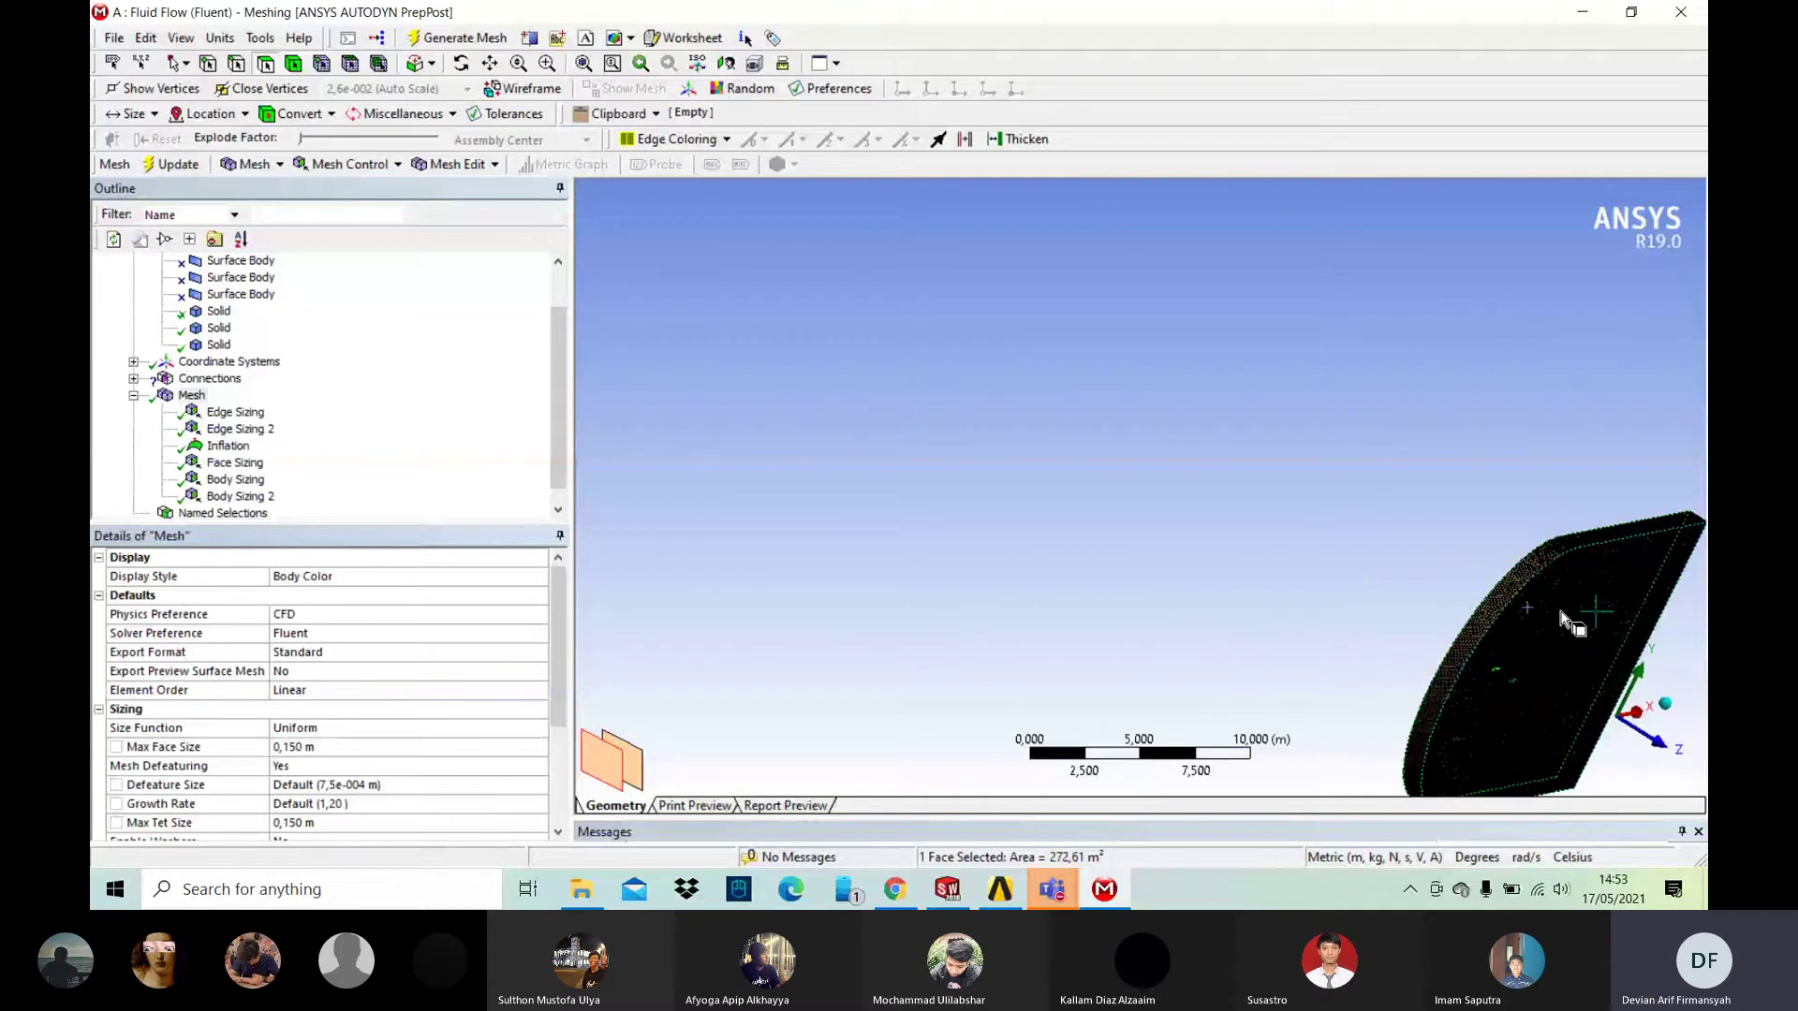
{"action": "left_click", "coordinate": [1561, 619], "text": "ctrl"}
{"action": "middle_click_drag", "start_coordinate": [1566, 525], "coordinate": [1358, 495]}
{"action": "right_click", "coordinate": [1457, 547]}
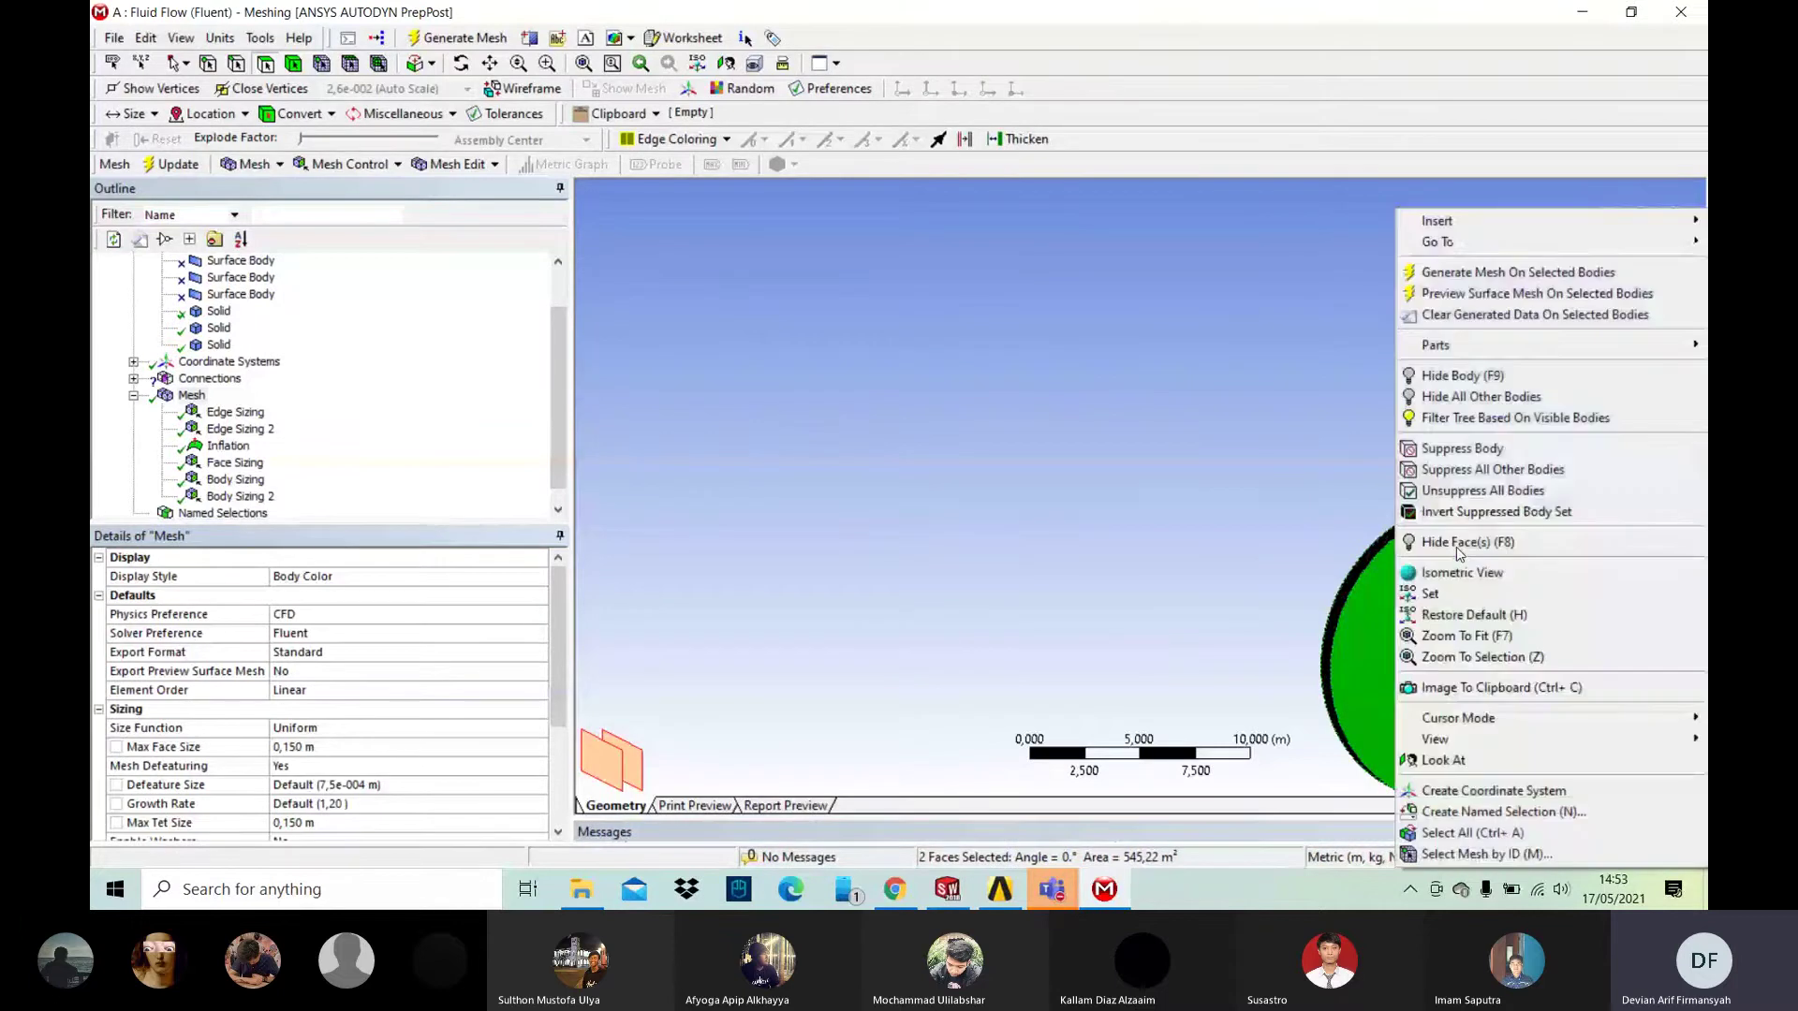
{"action": "left_click", "coordinate": [1498, 812]}
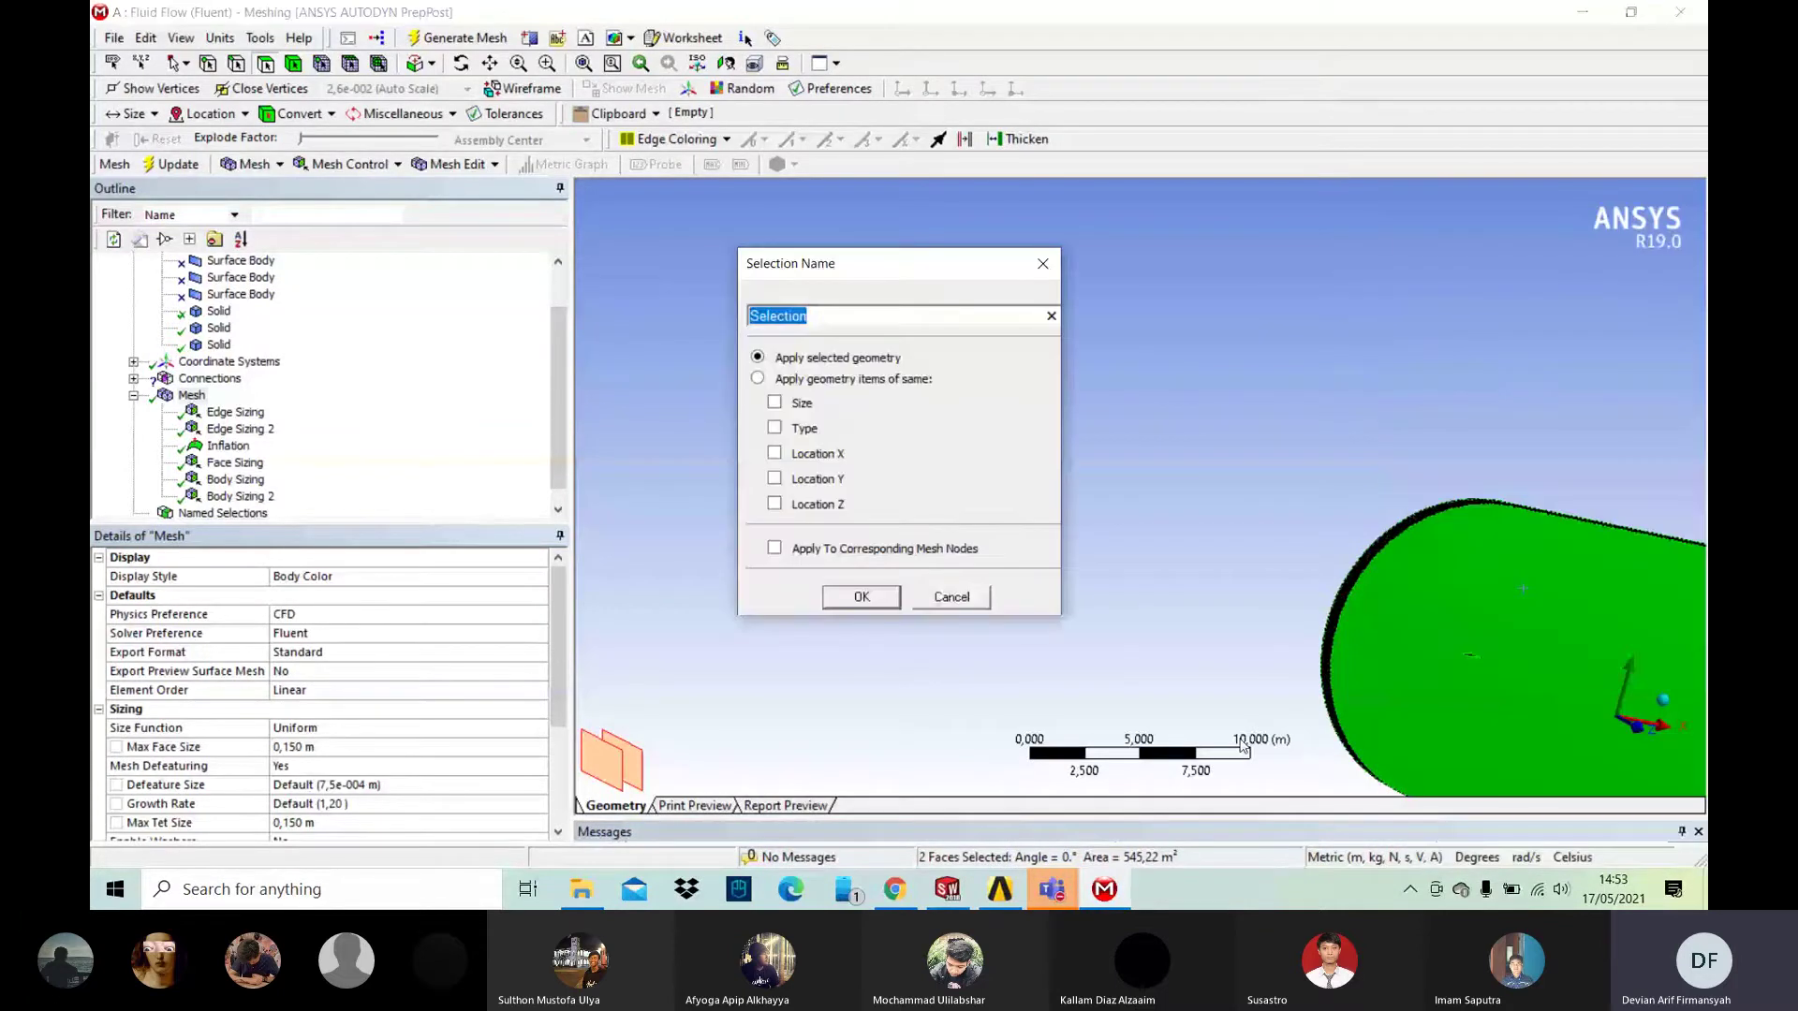
{"action": "type", "text": "sym"}
{"action": "key", "text": "Return"}
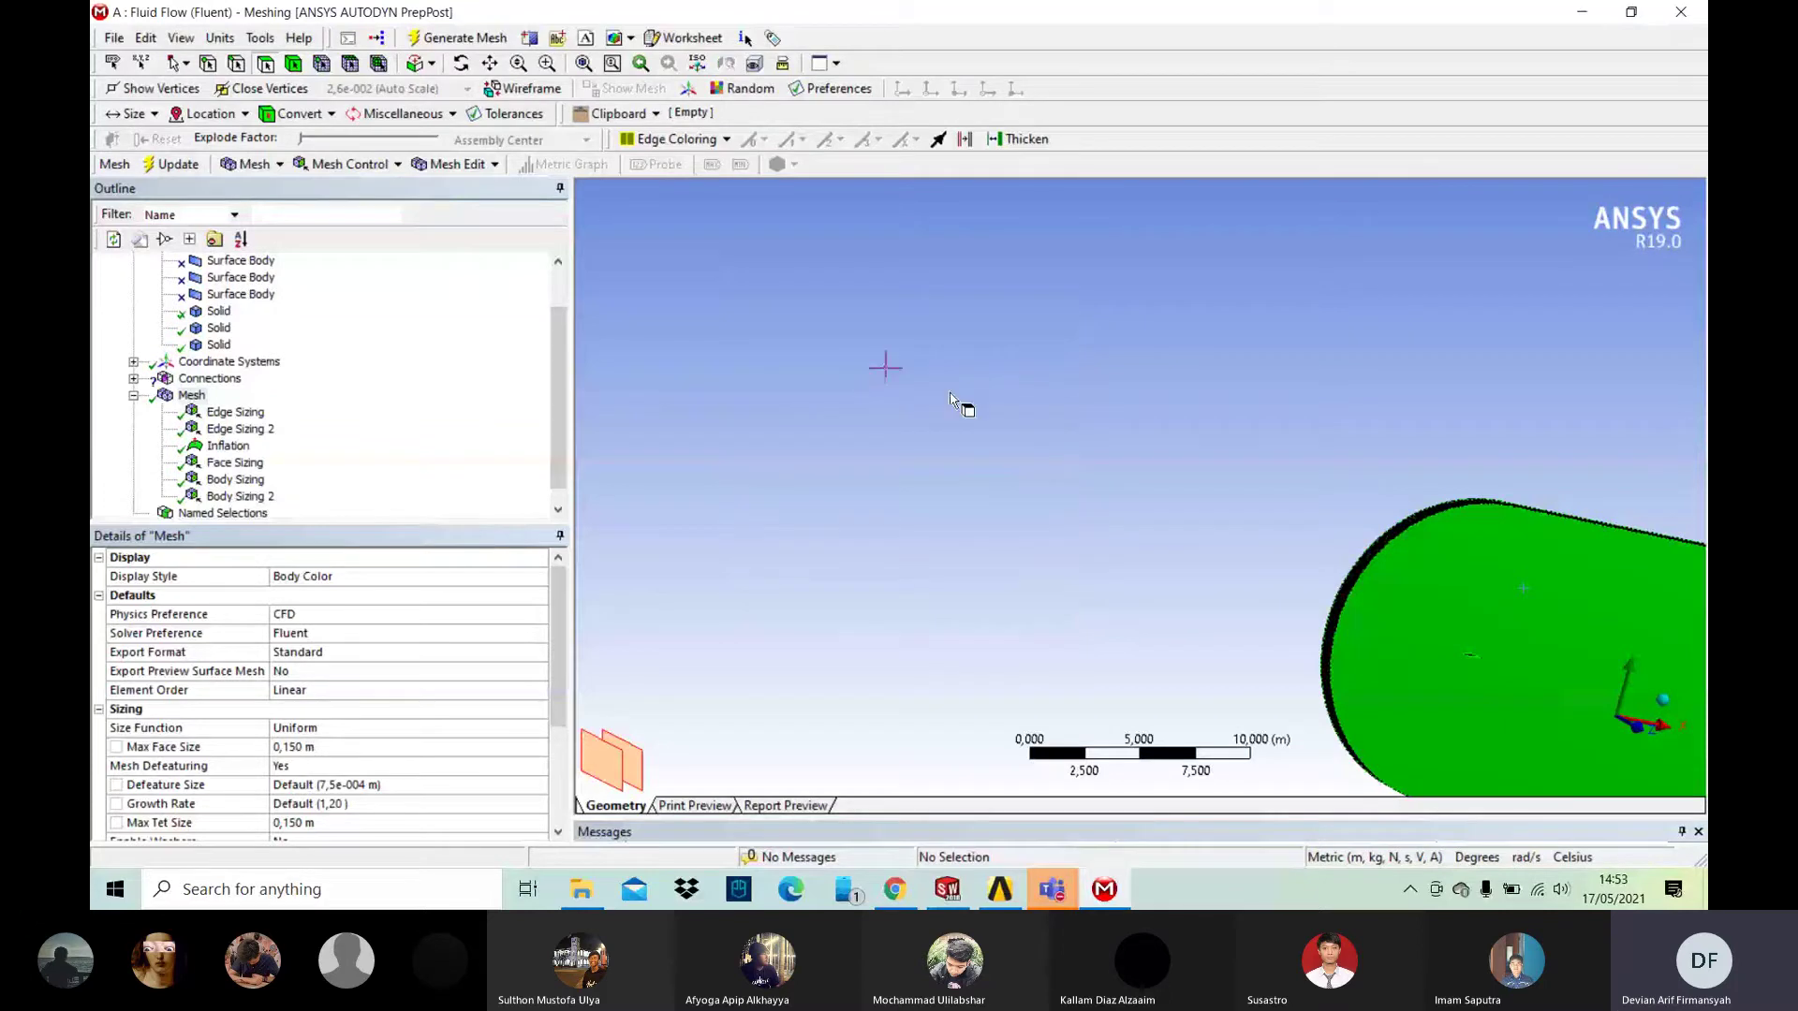
Step: Create a named selection "sym2" from the long, narrow upper and lower faces of the flow domain
{"action": "middle_click_drag", "start_coordinate": [1556, 489], "coordinate": [1528, 529]}
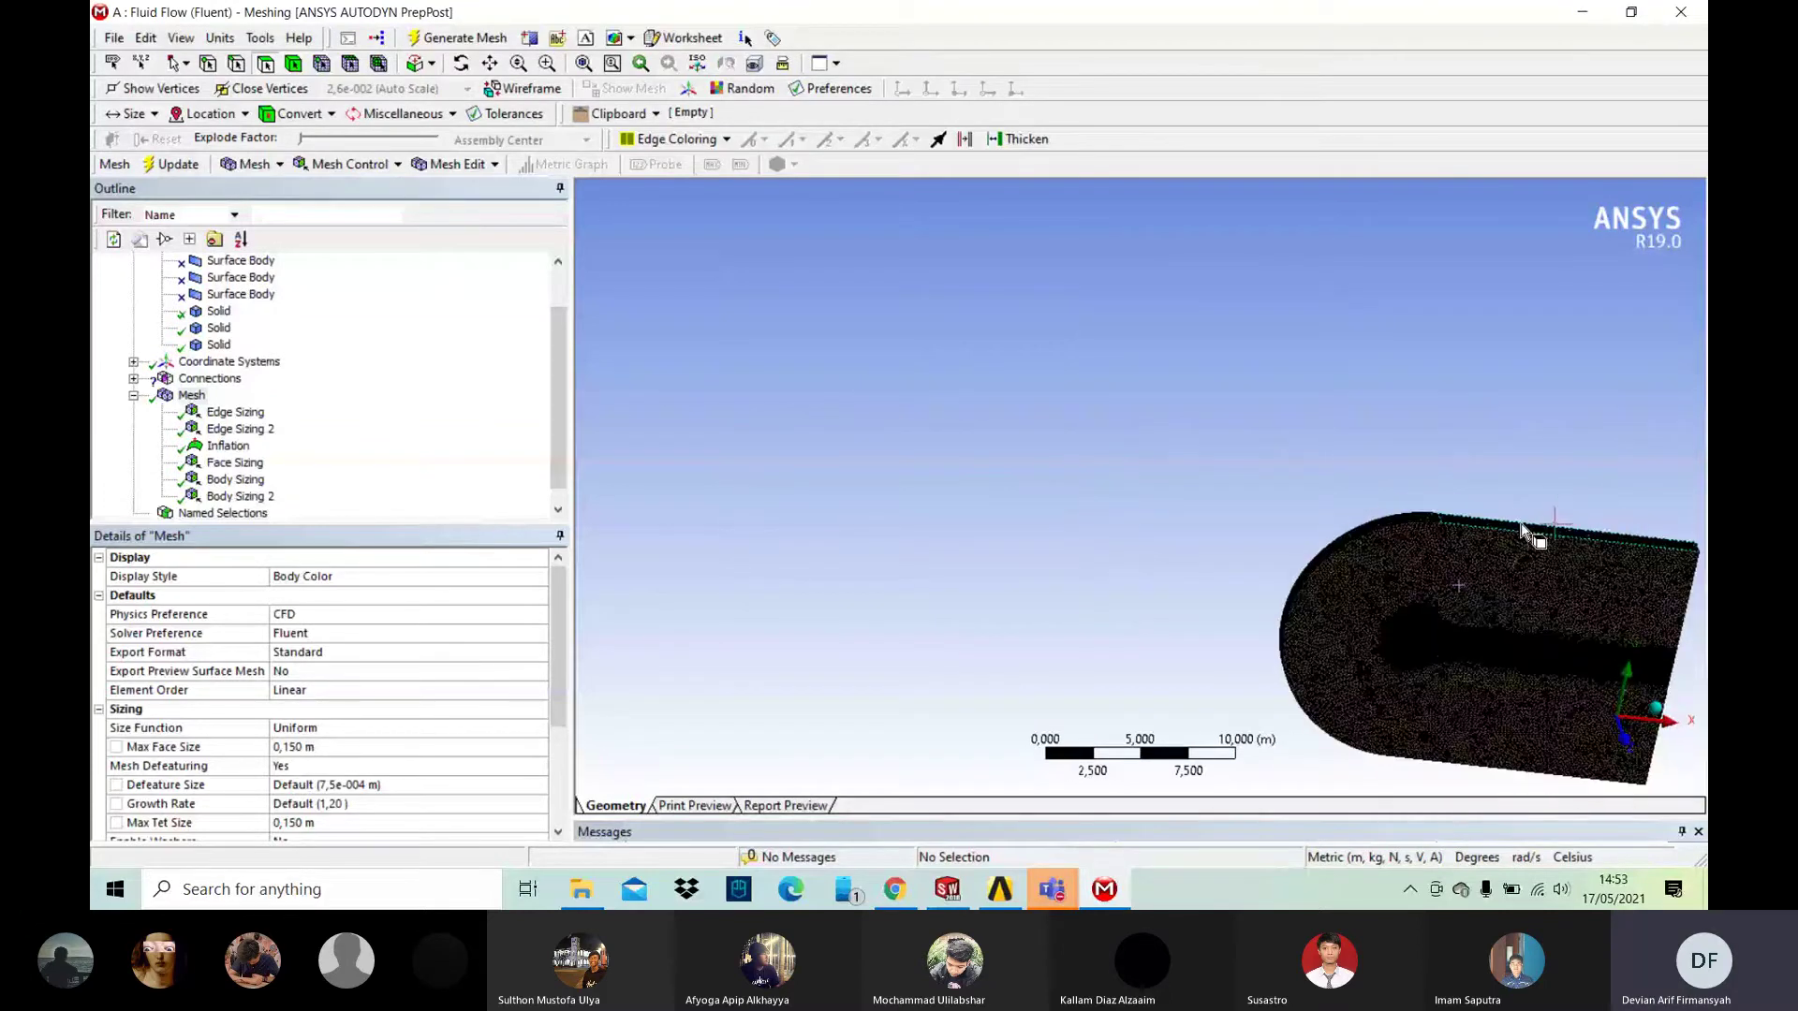
{"action": "left_click", "coordinate": [1527, 529]}
{"action": "middle_click_drag", "start_coordinate": [1573, 393], "coordinate": [1477, 691]}
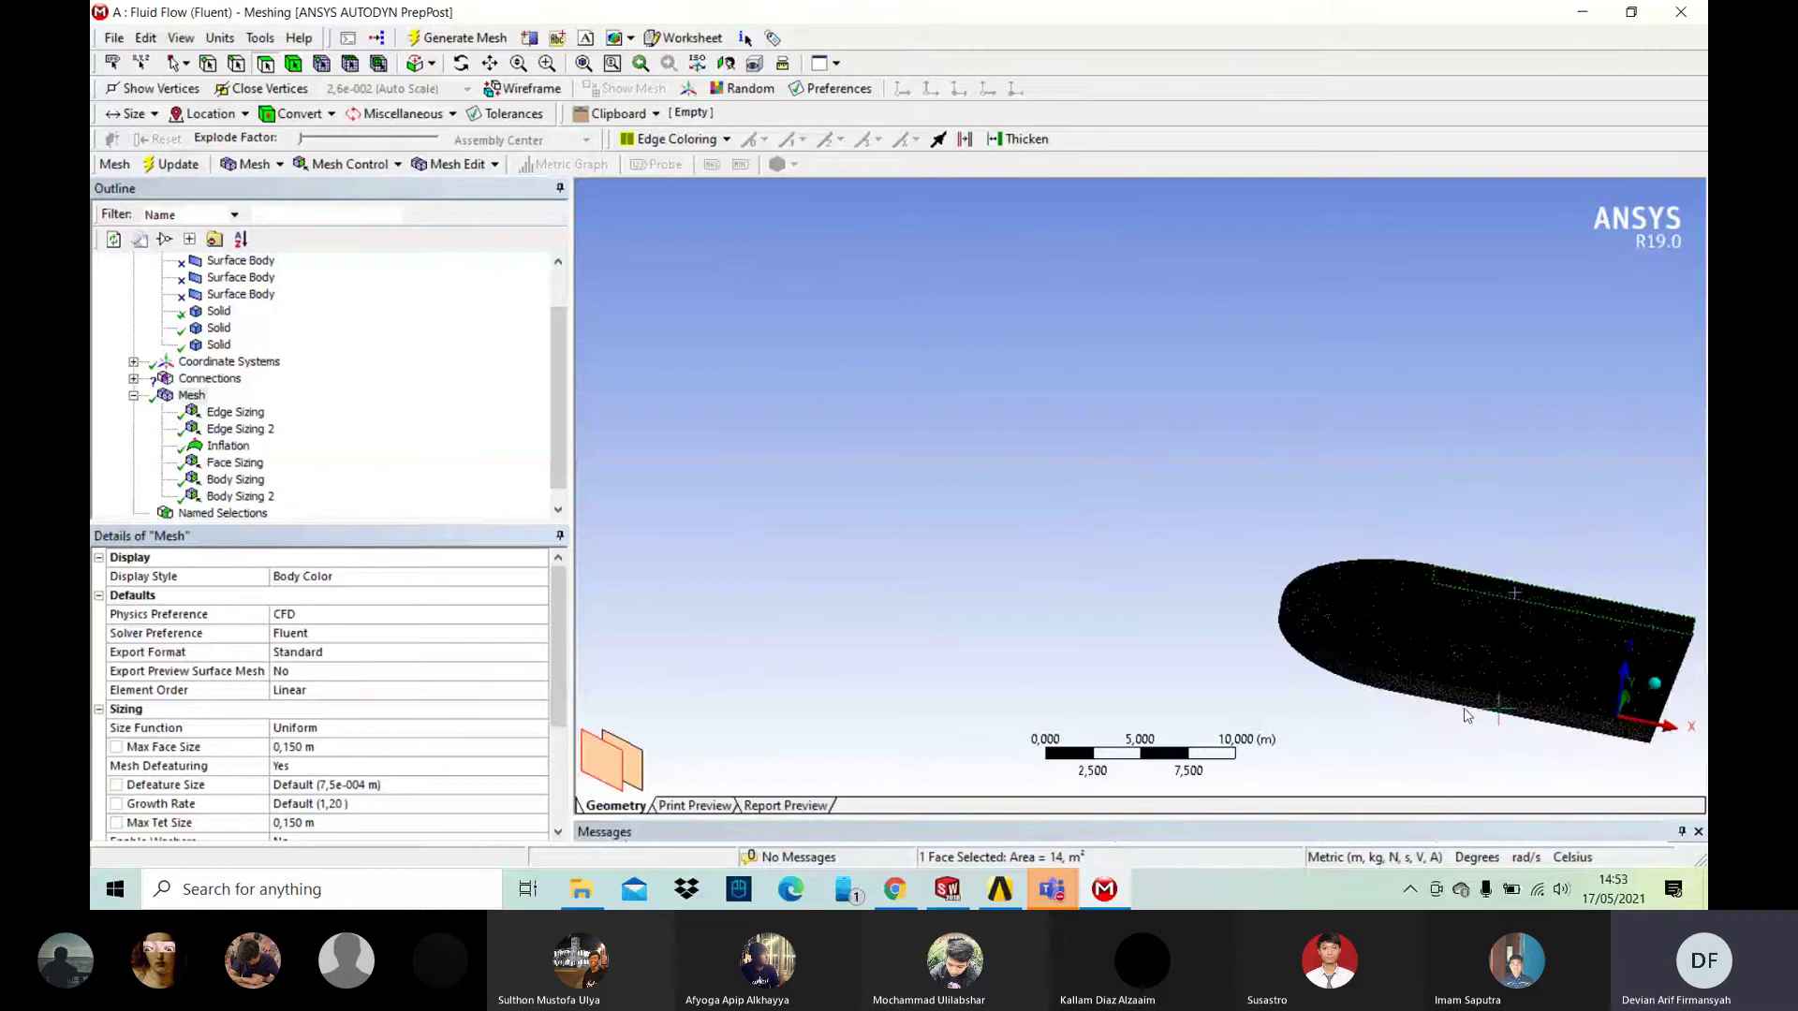
{"action": "left_click", "coordinate": [1469, 704], "text": "ctrl"}
{"action": "right_click", "coordinate": [1470, 704]}
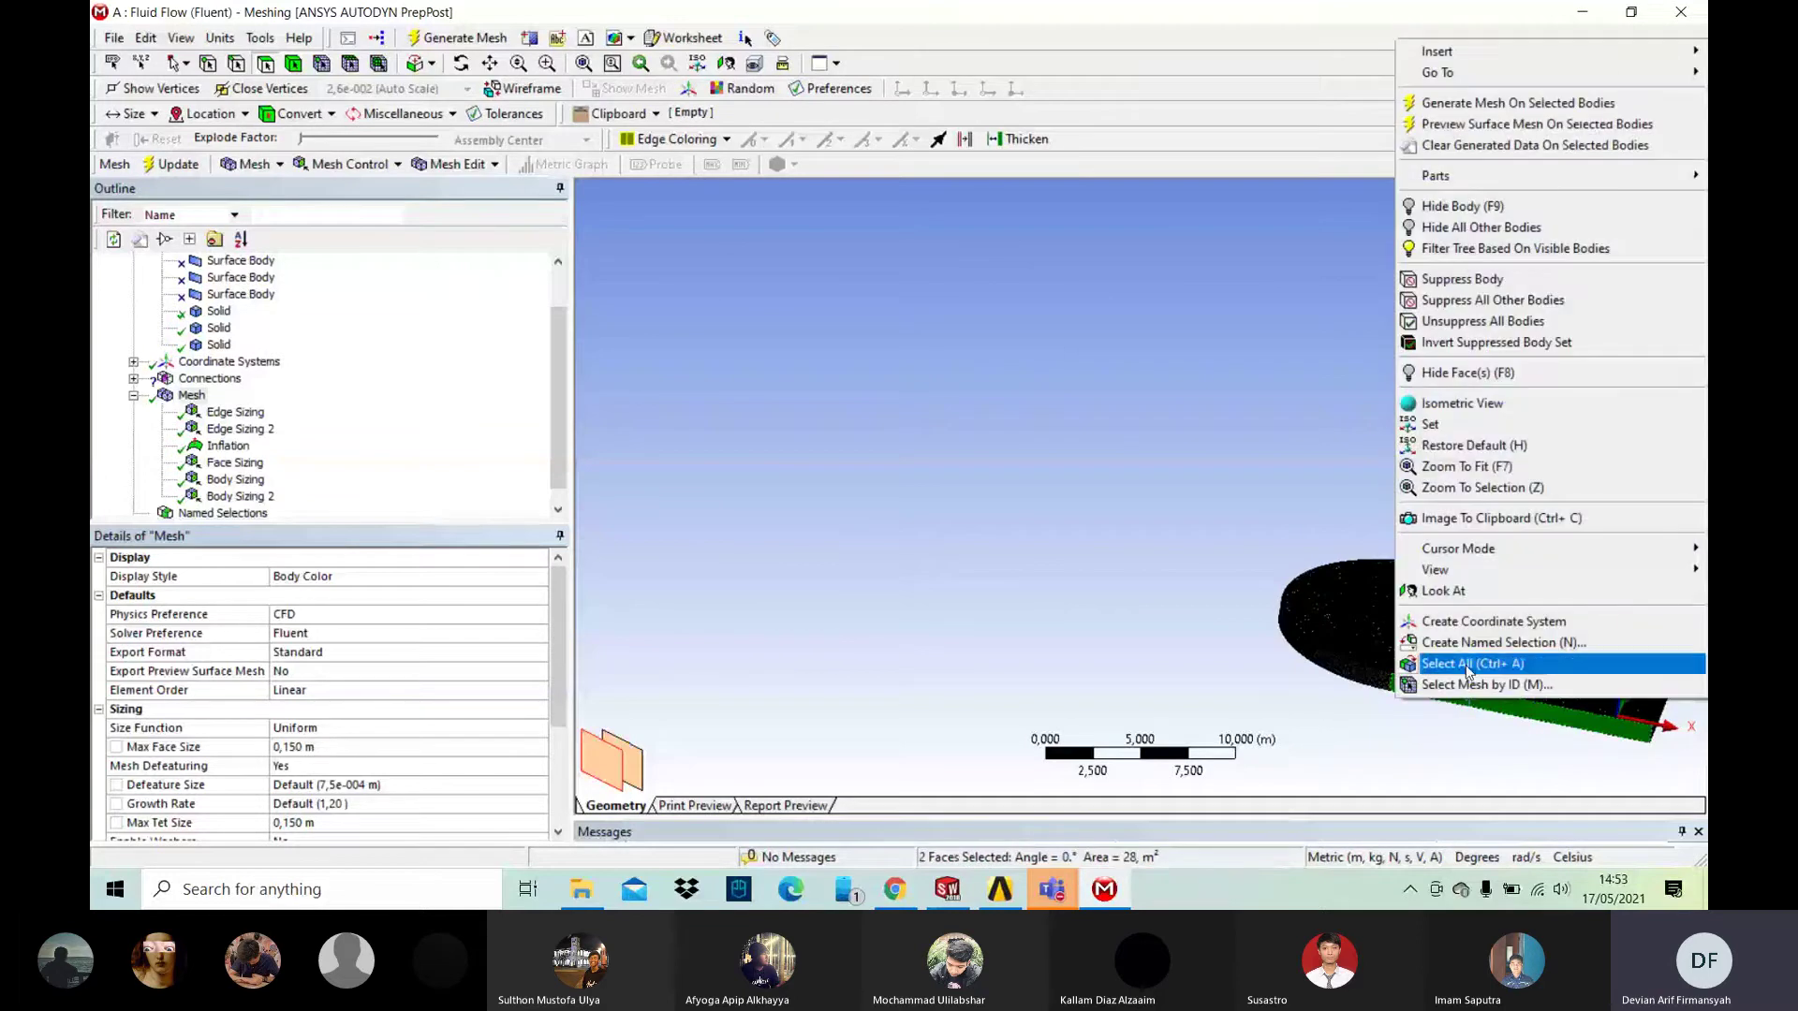
{"action": "left_click", "coordinate": [1465, 644]}
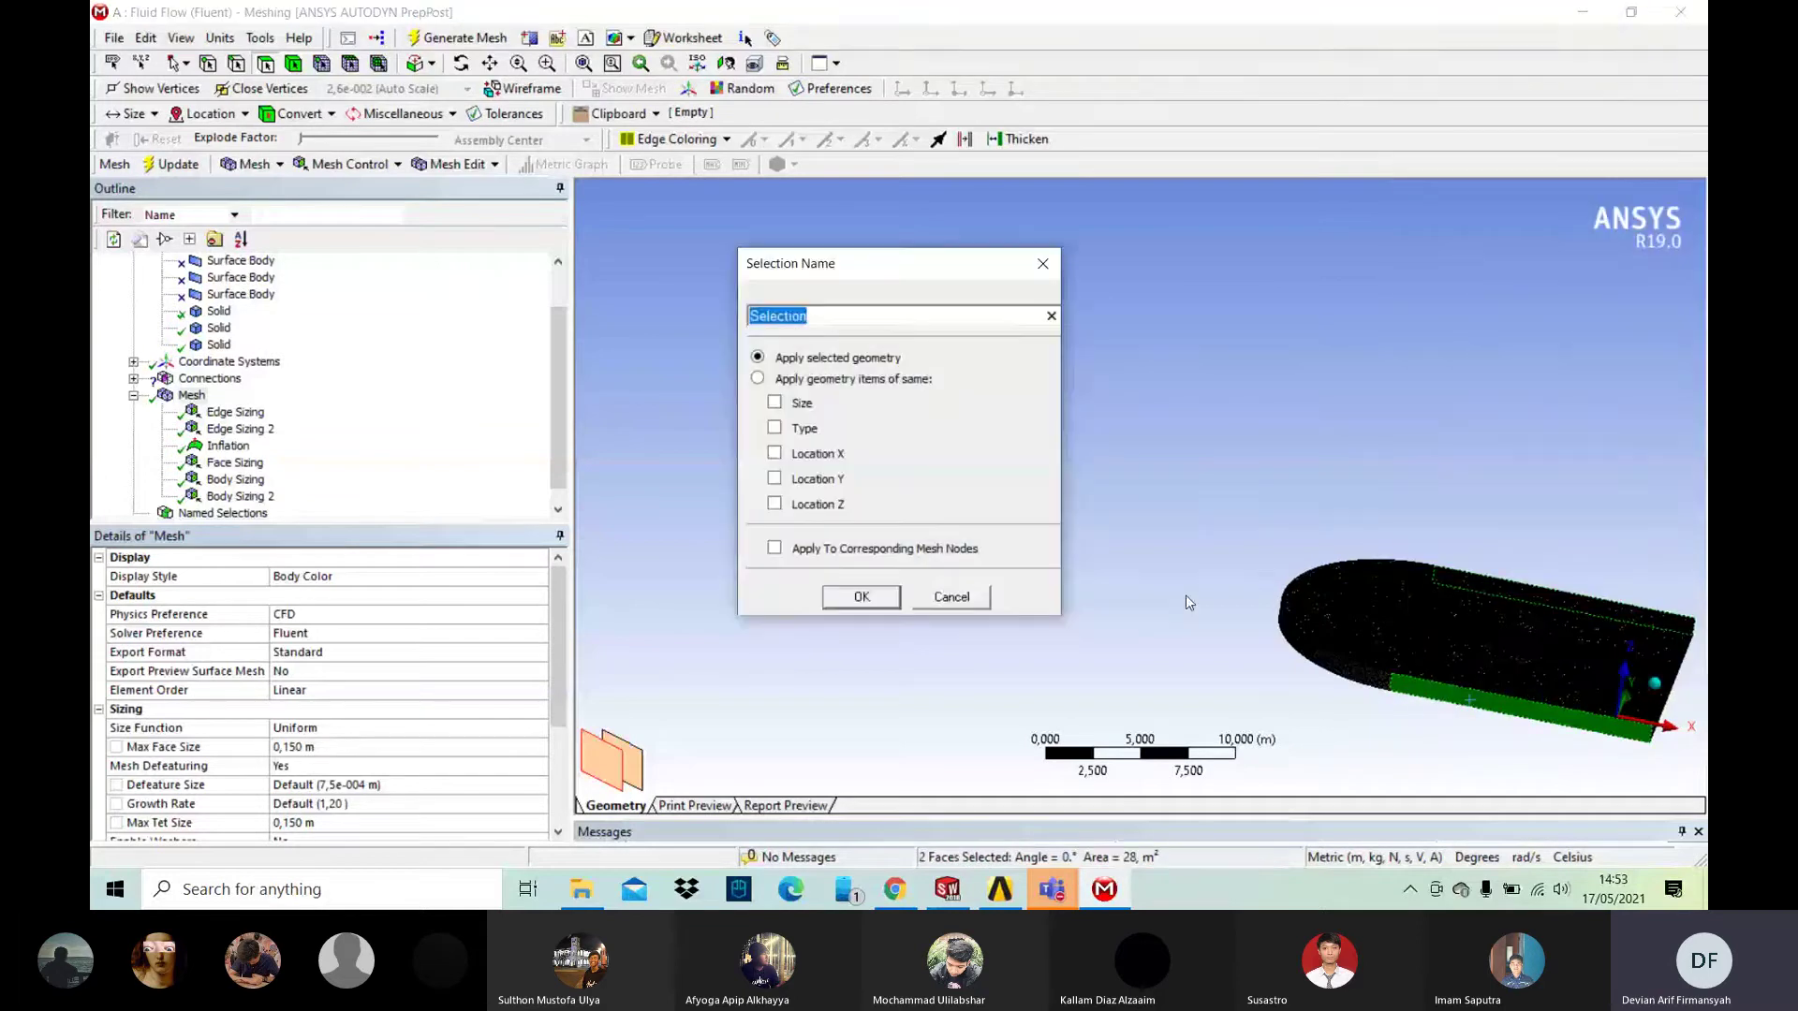
{"action": "type", "text": "sym2"}
{"action": "key", "text": "Return"}
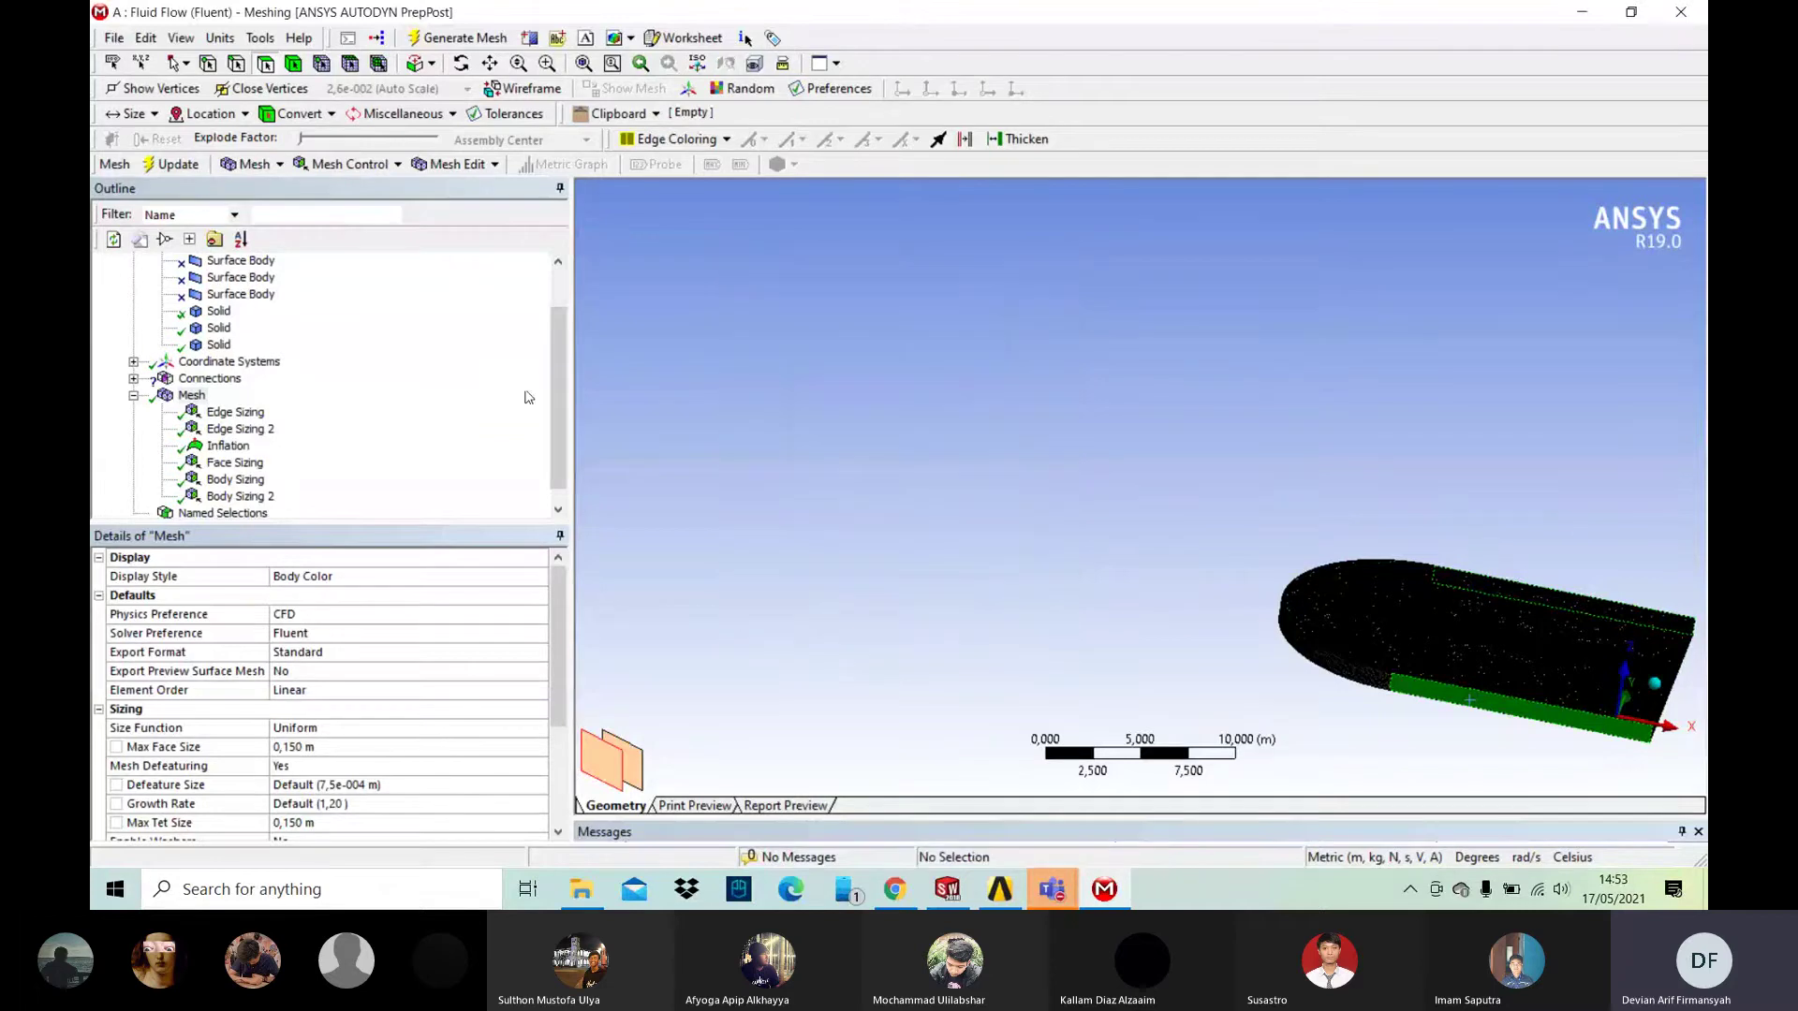
Step: Save the project and close the meshing application to return to Workbench
{"action": "left_click", "coordinate": [113, 37]}
{"action": "left_click", "coordinate": [140, 60]}
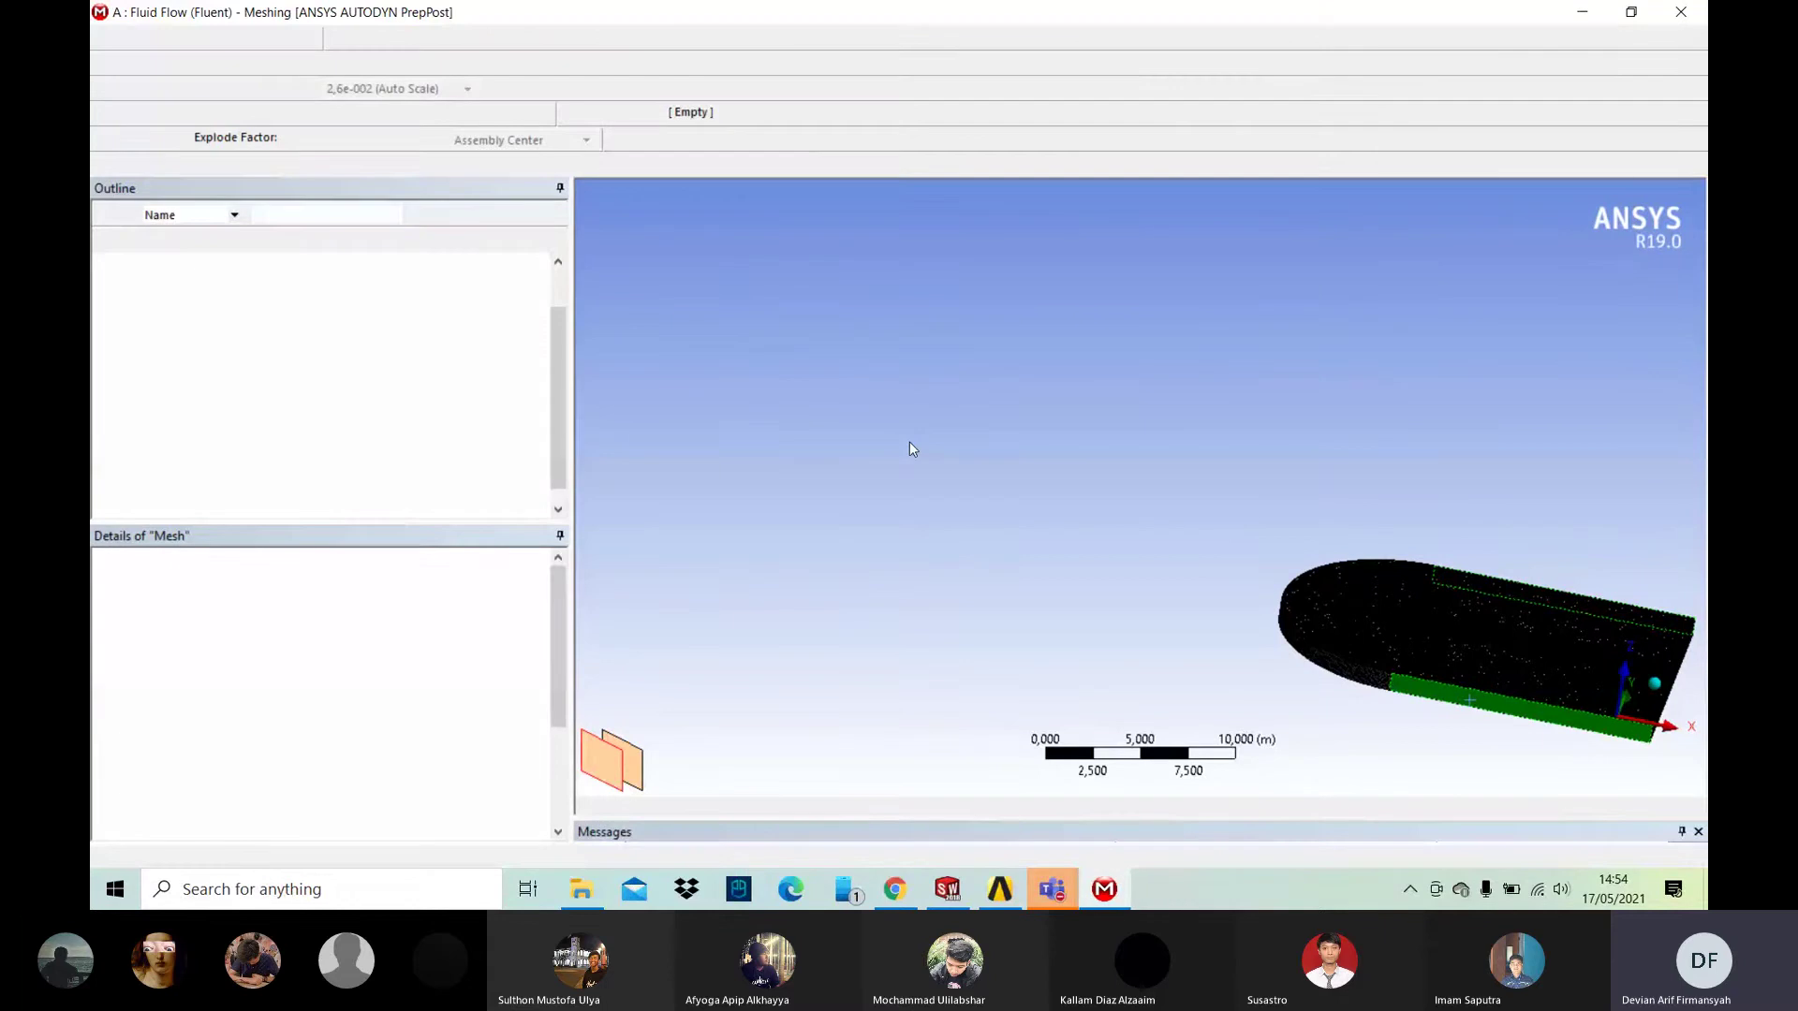
{"action": "left_click", "coordinate": [1620, 702]}
{"action": "scroll", "coordinate": [1431, 475], "scroll_direction": "up", "scroll_amount": 1}
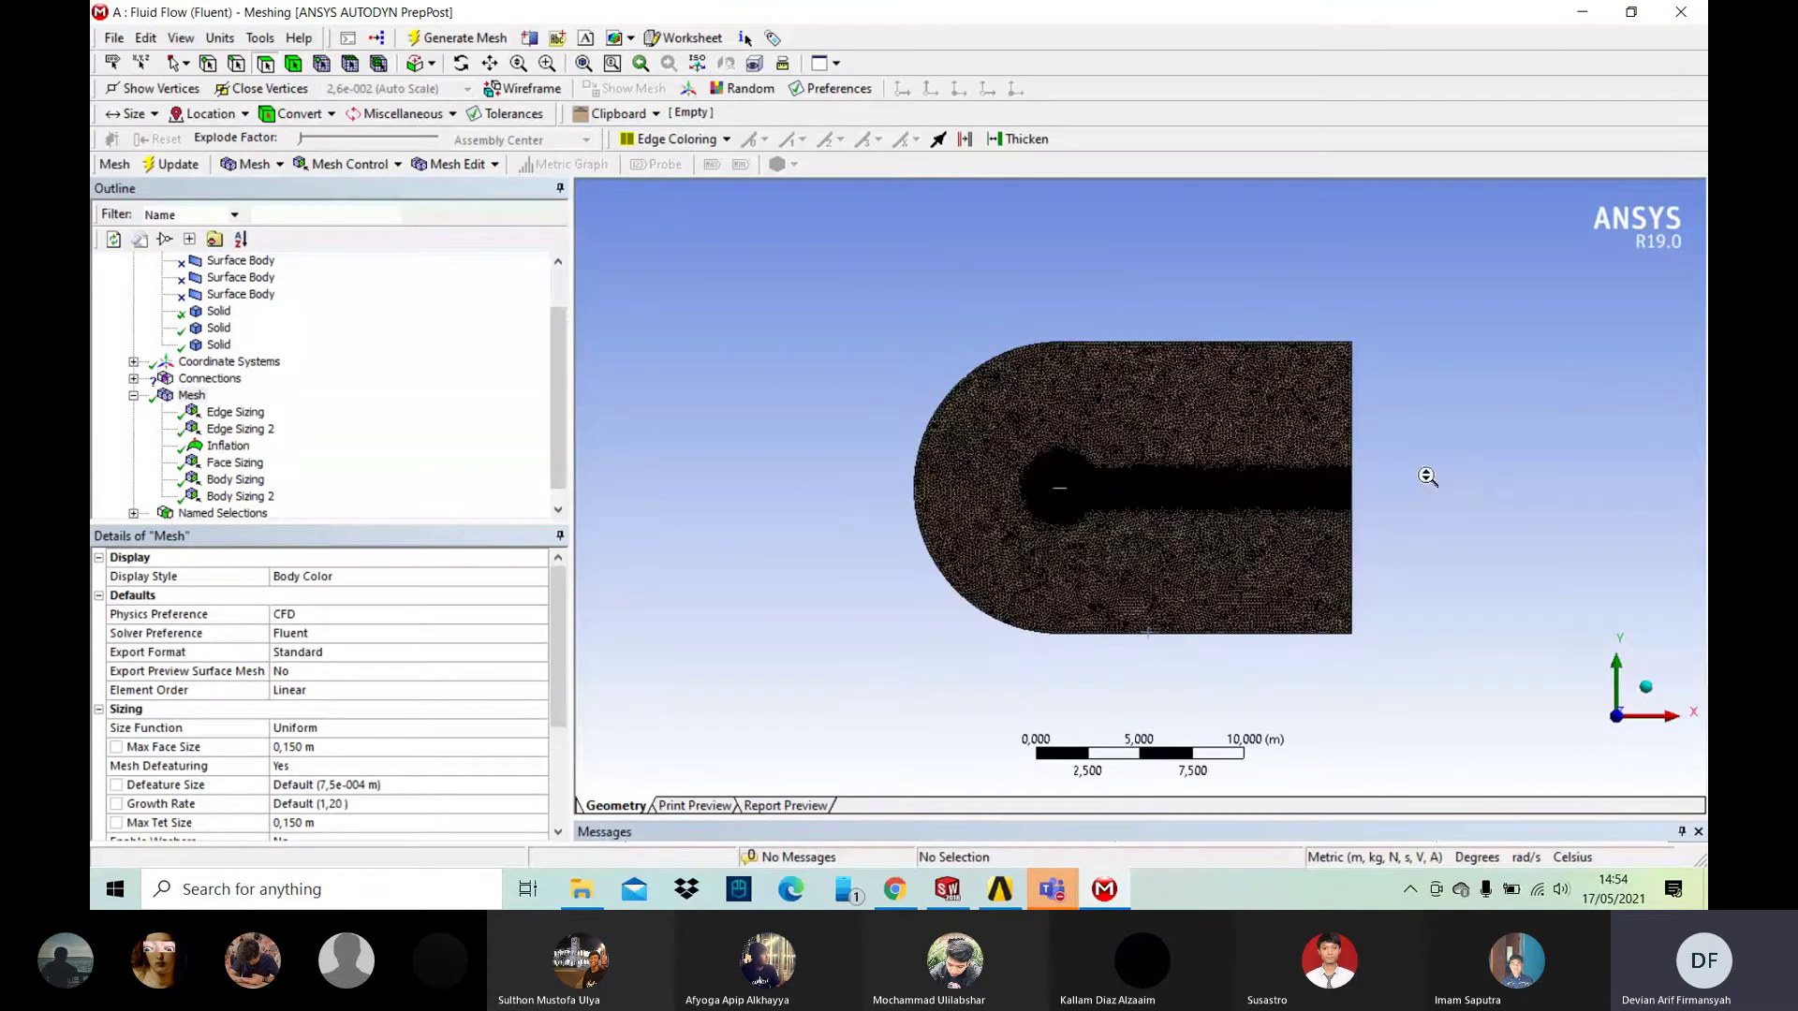
{"action": "left_click", "coordinate": [1683, 14]}
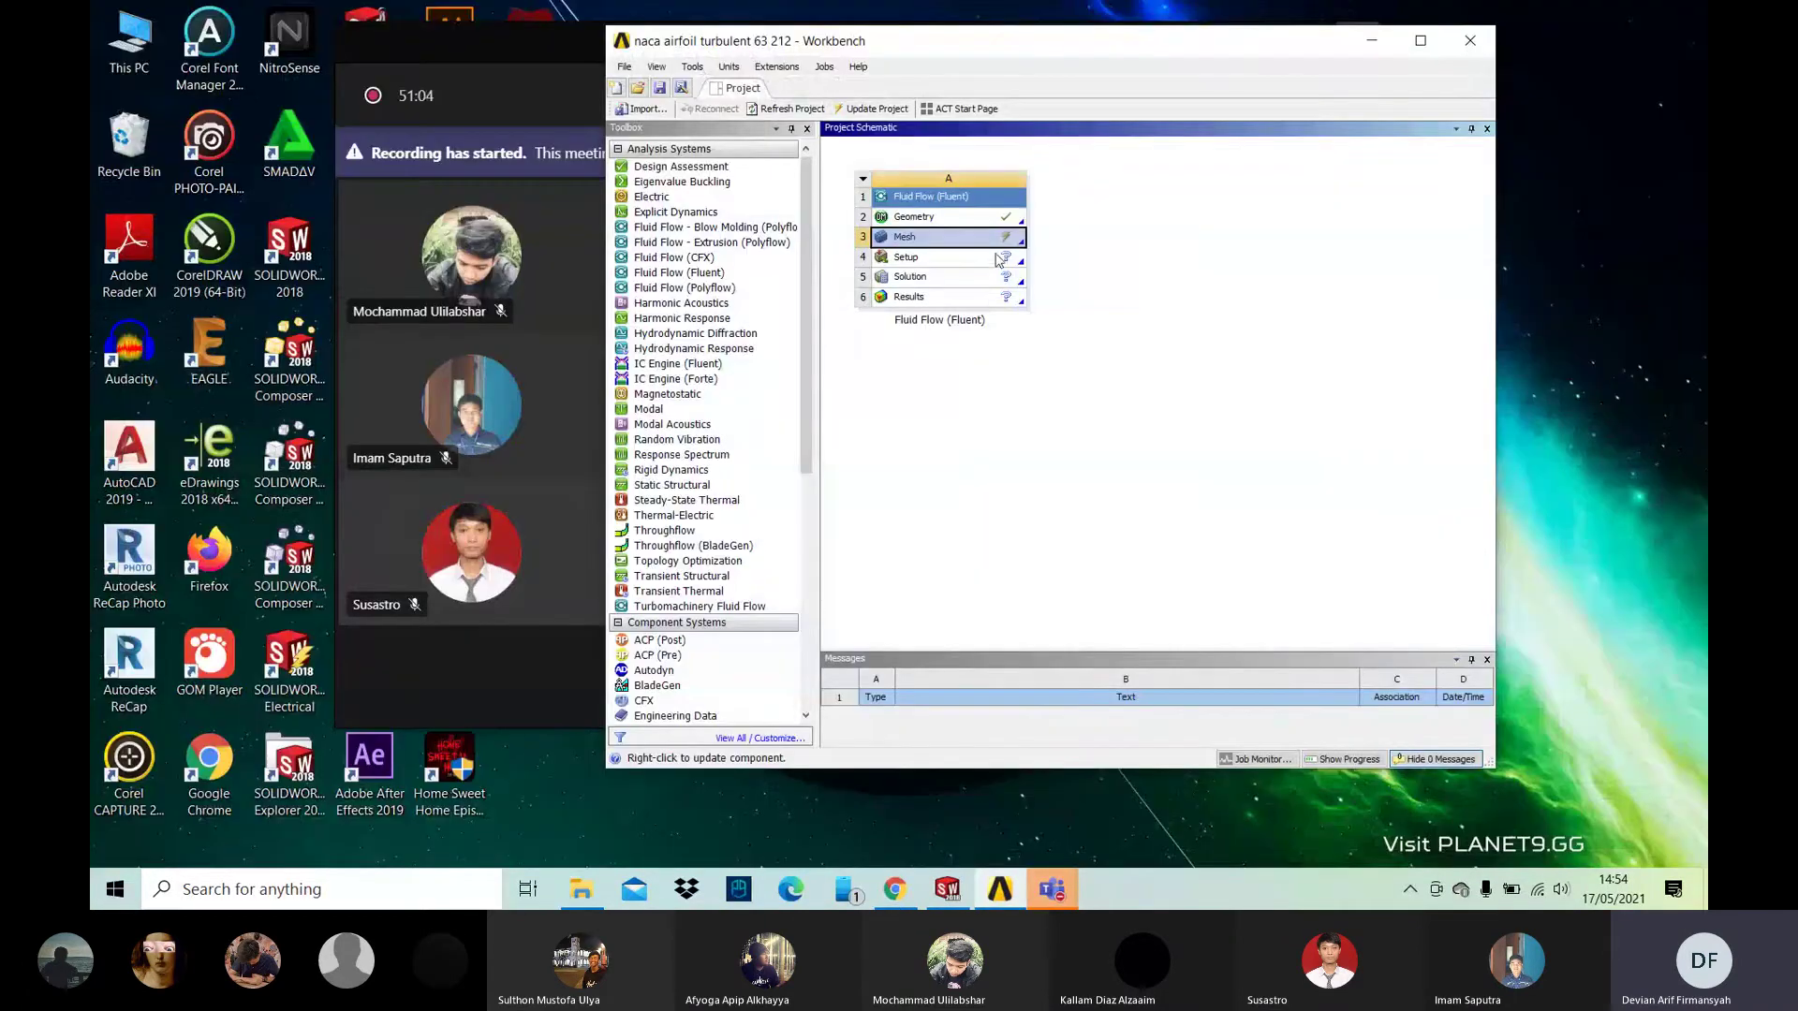
Step: Update the Mesh component of the Fluid Flow (Fluent) system
{"action": "right_click", "coordinate": [991, 240]}
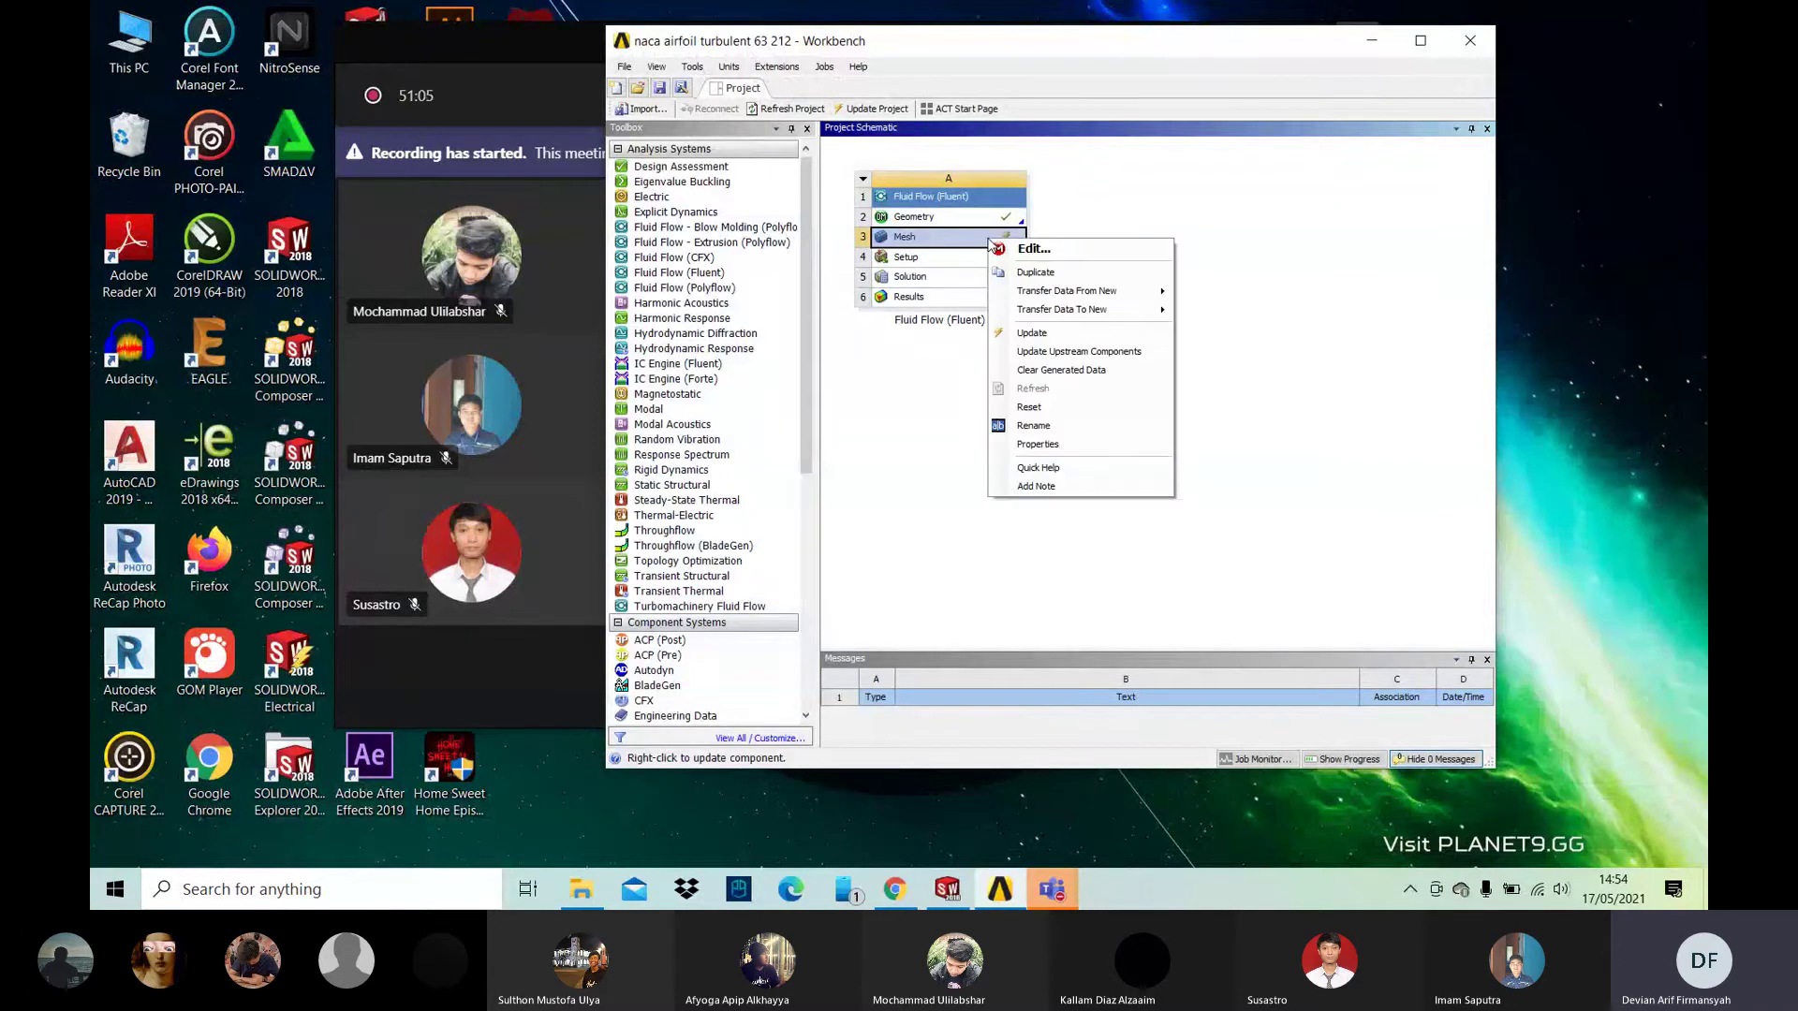
{"action": "left_click", "coordinate": [1030, 335]}
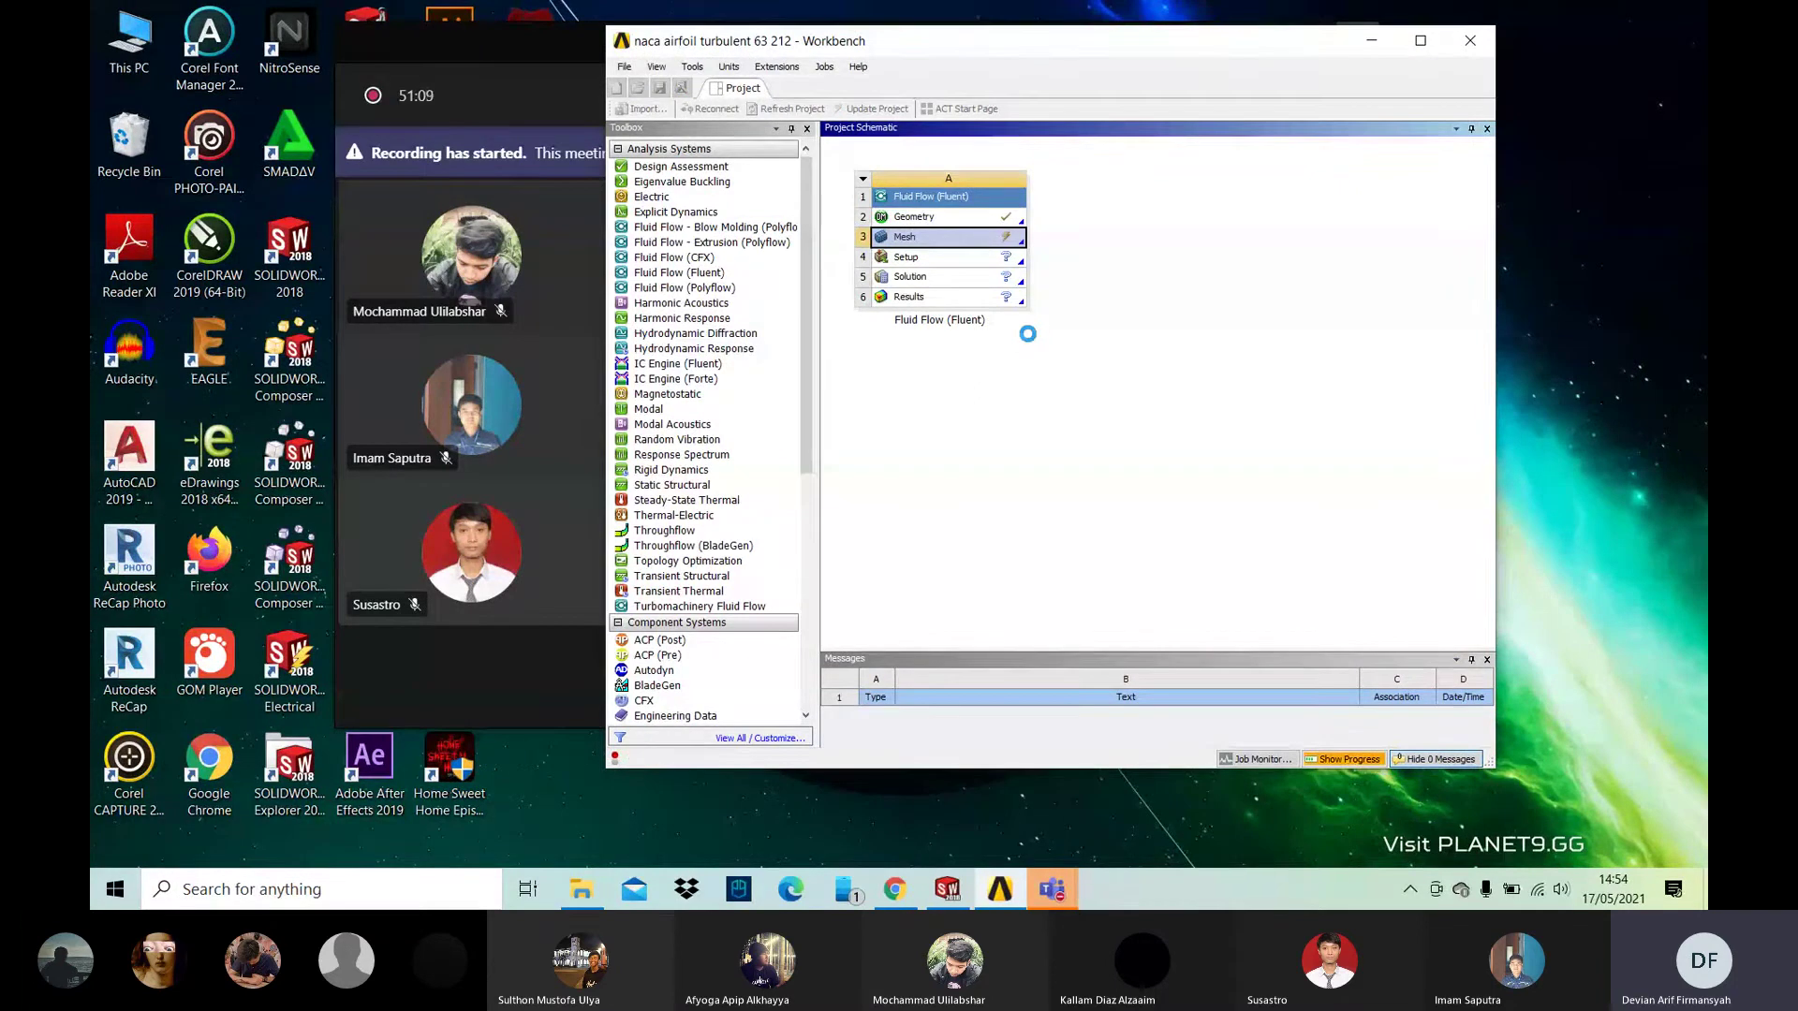
{"action": "left_click_drag", "start_coordinate": [1155, 47], "coordinate": [990, 51]}
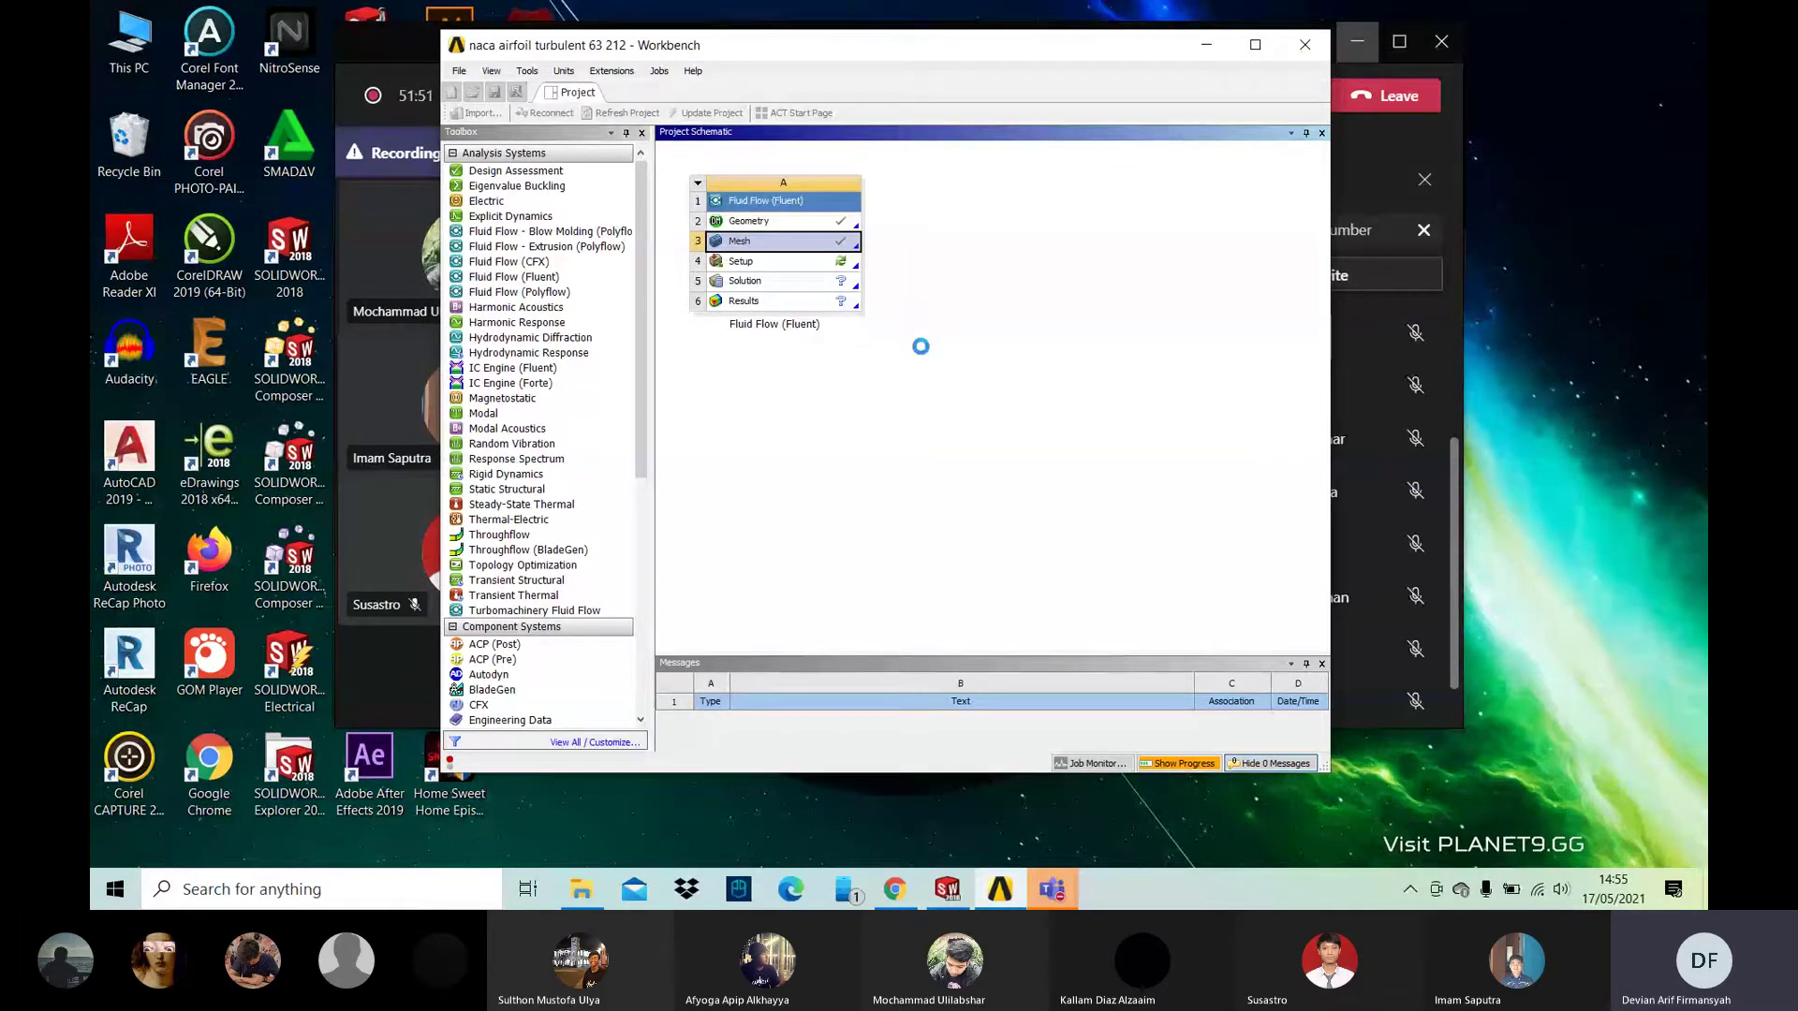
Step: Open the Setup component and launch Fluent with double precision and parallel processing on 8 local processes
{"action": "right_click", "coordinate": [830, 269]}
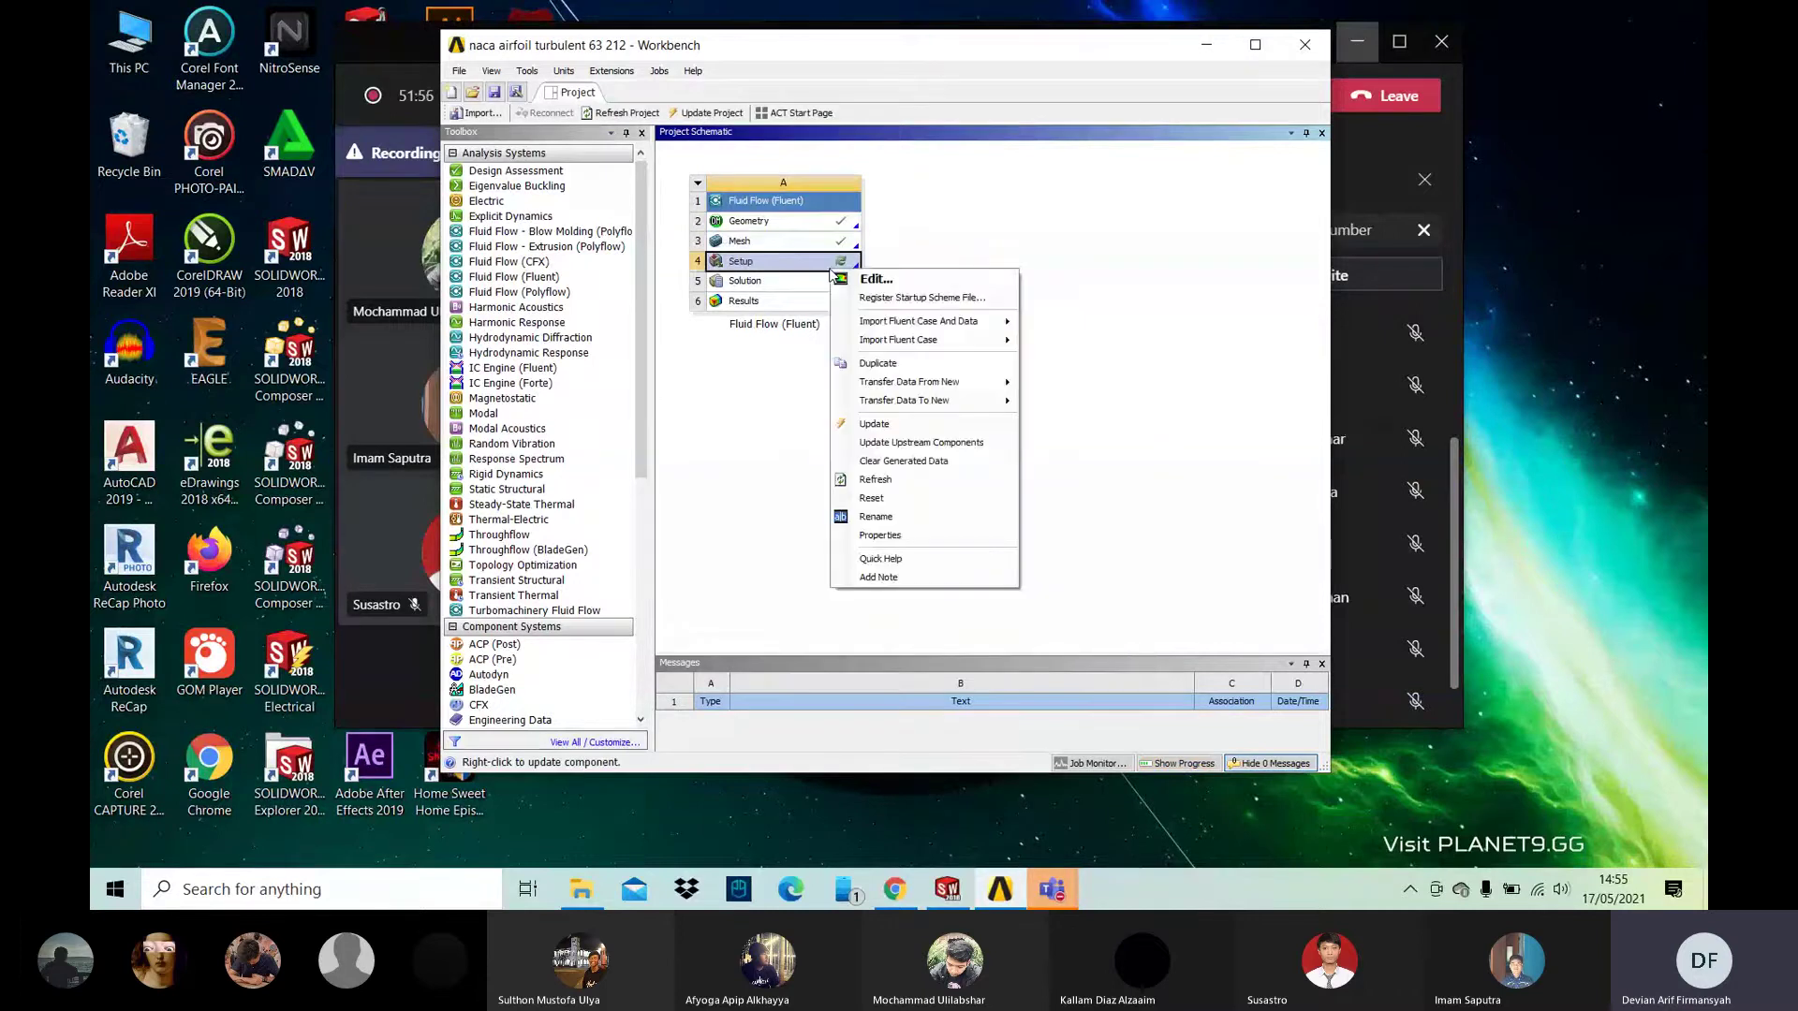
{"action": "left_click", "coordinate": [876, 279]}
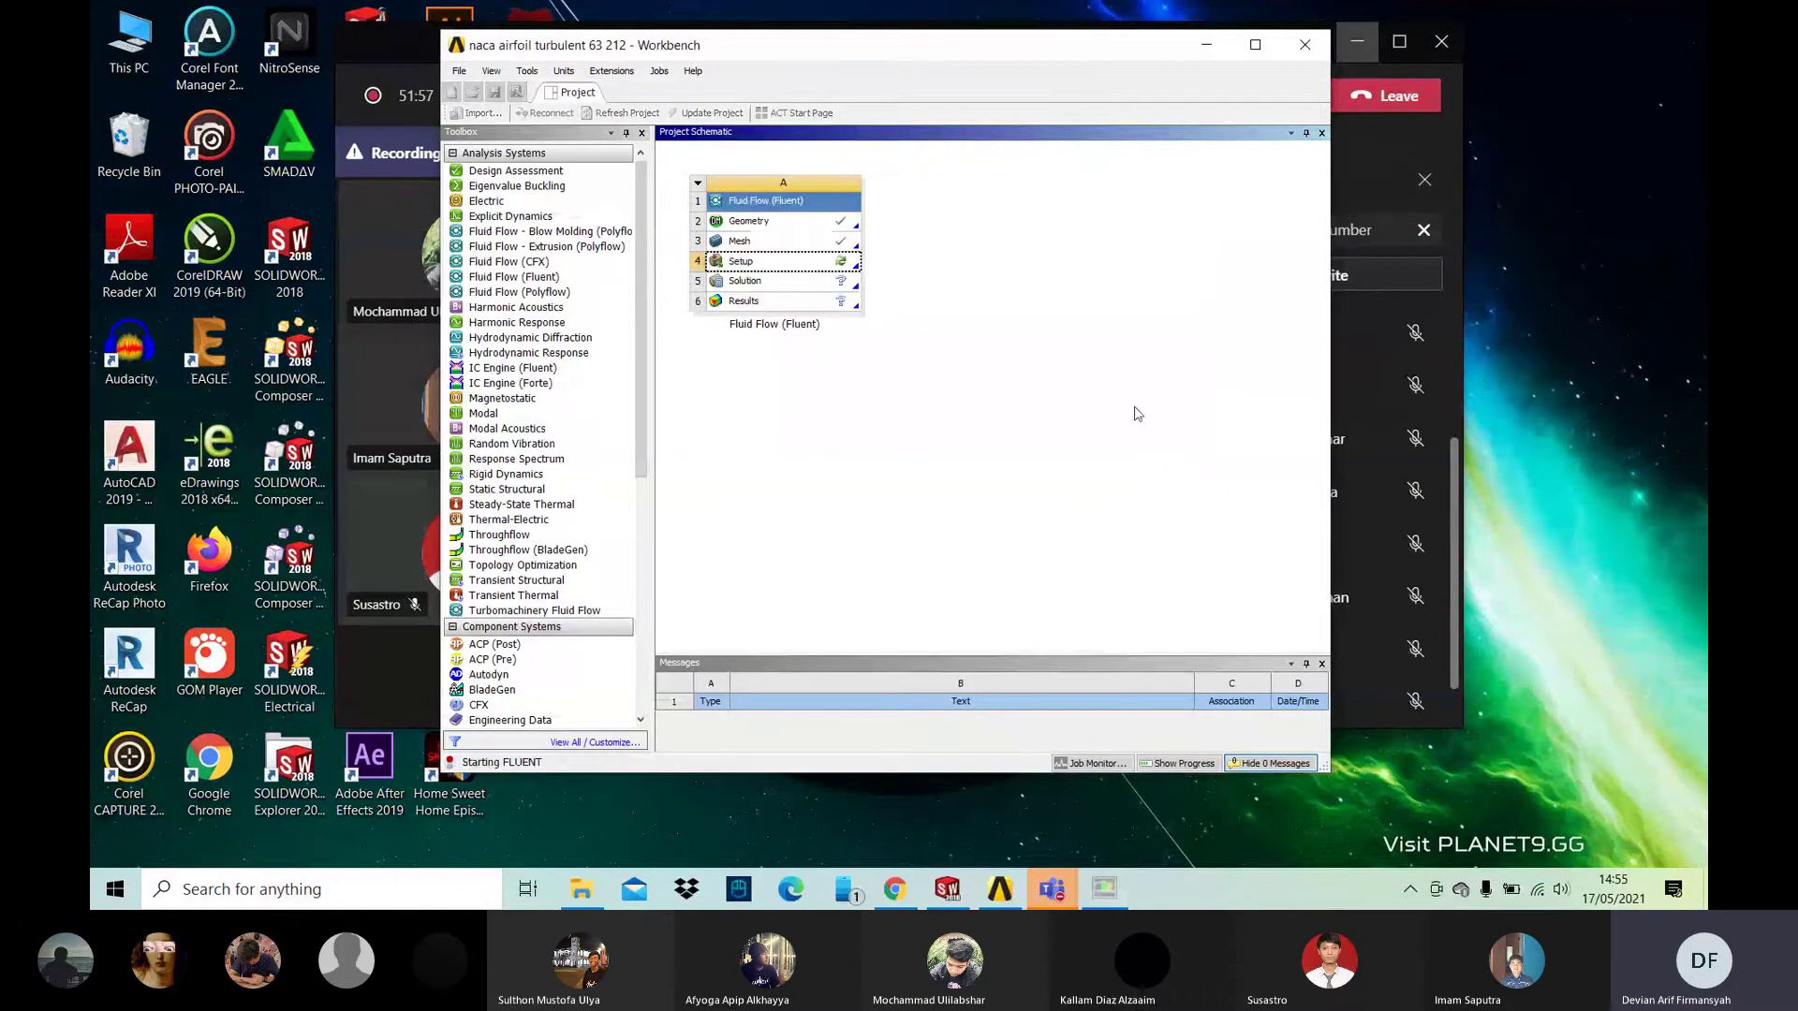
{"action": "left_click", "coordinate": [713, 378]}
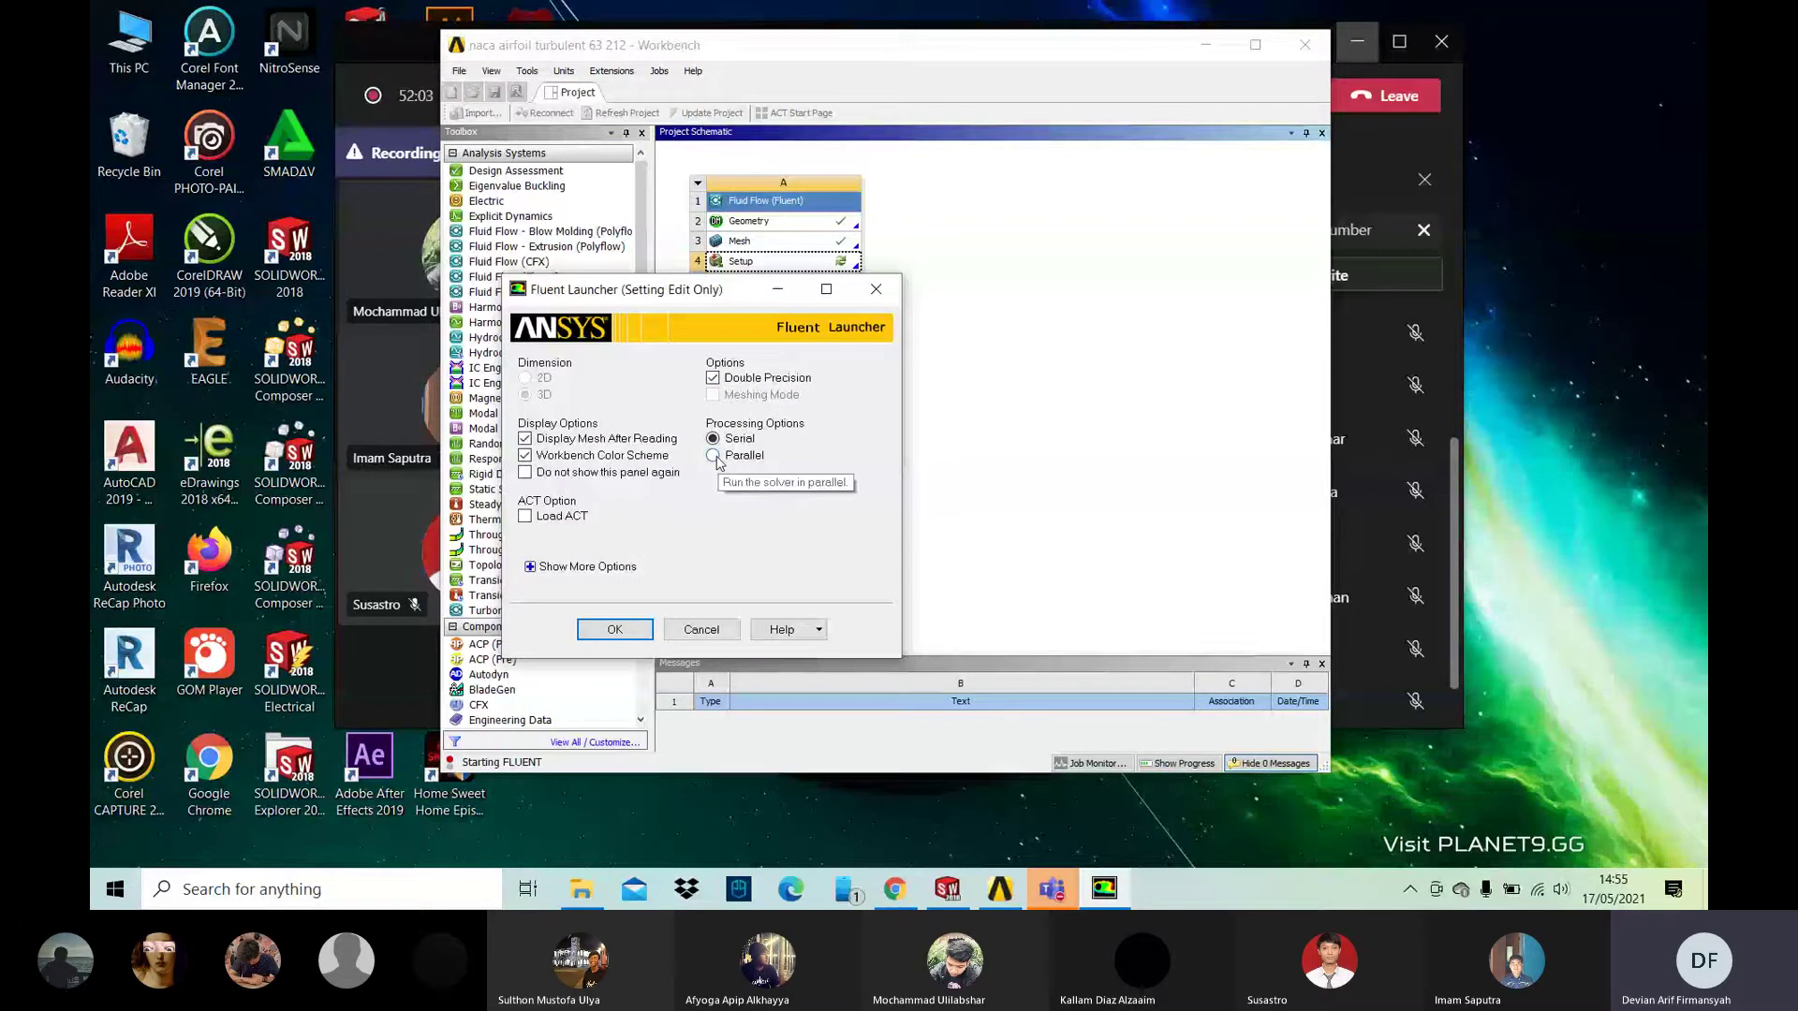
{"action": "left_click", "coordinate": [714, 456]}
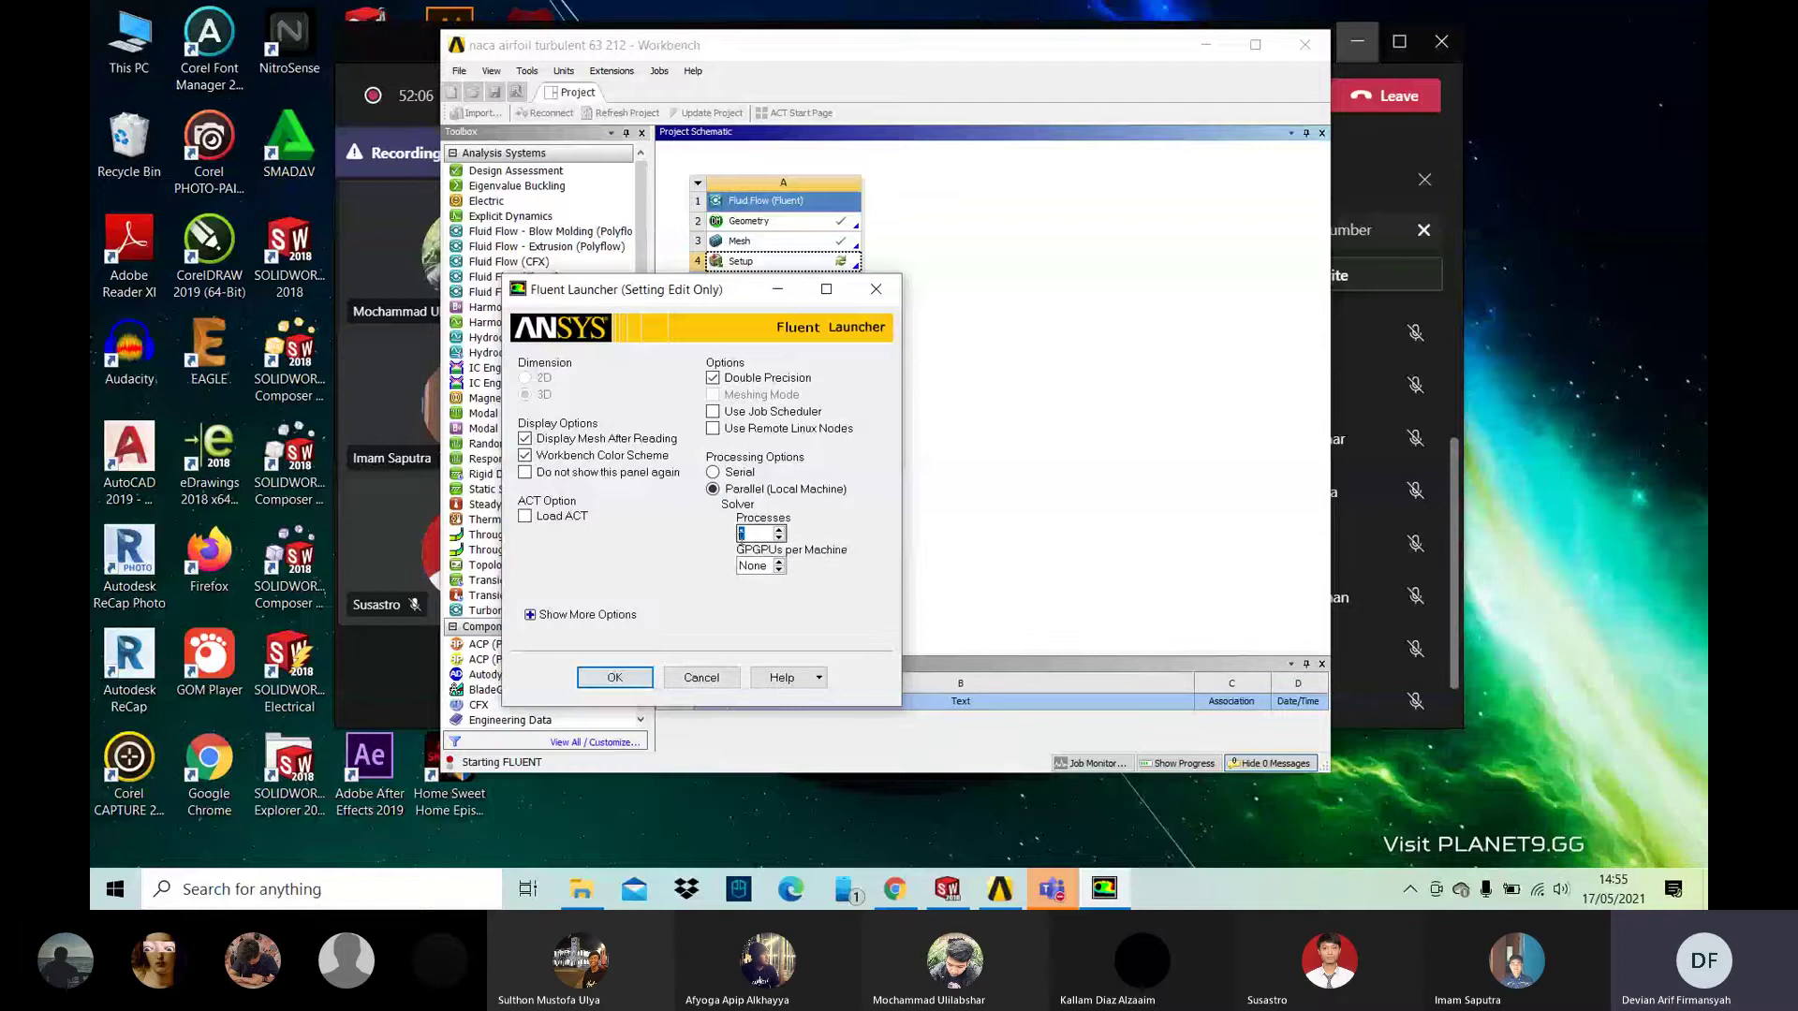
{"action": "double_click", "coordinate": [741, 534]}
{"action": "type", "text": "8"}
{"action": "left_click", "coordinate": [614, 678]}
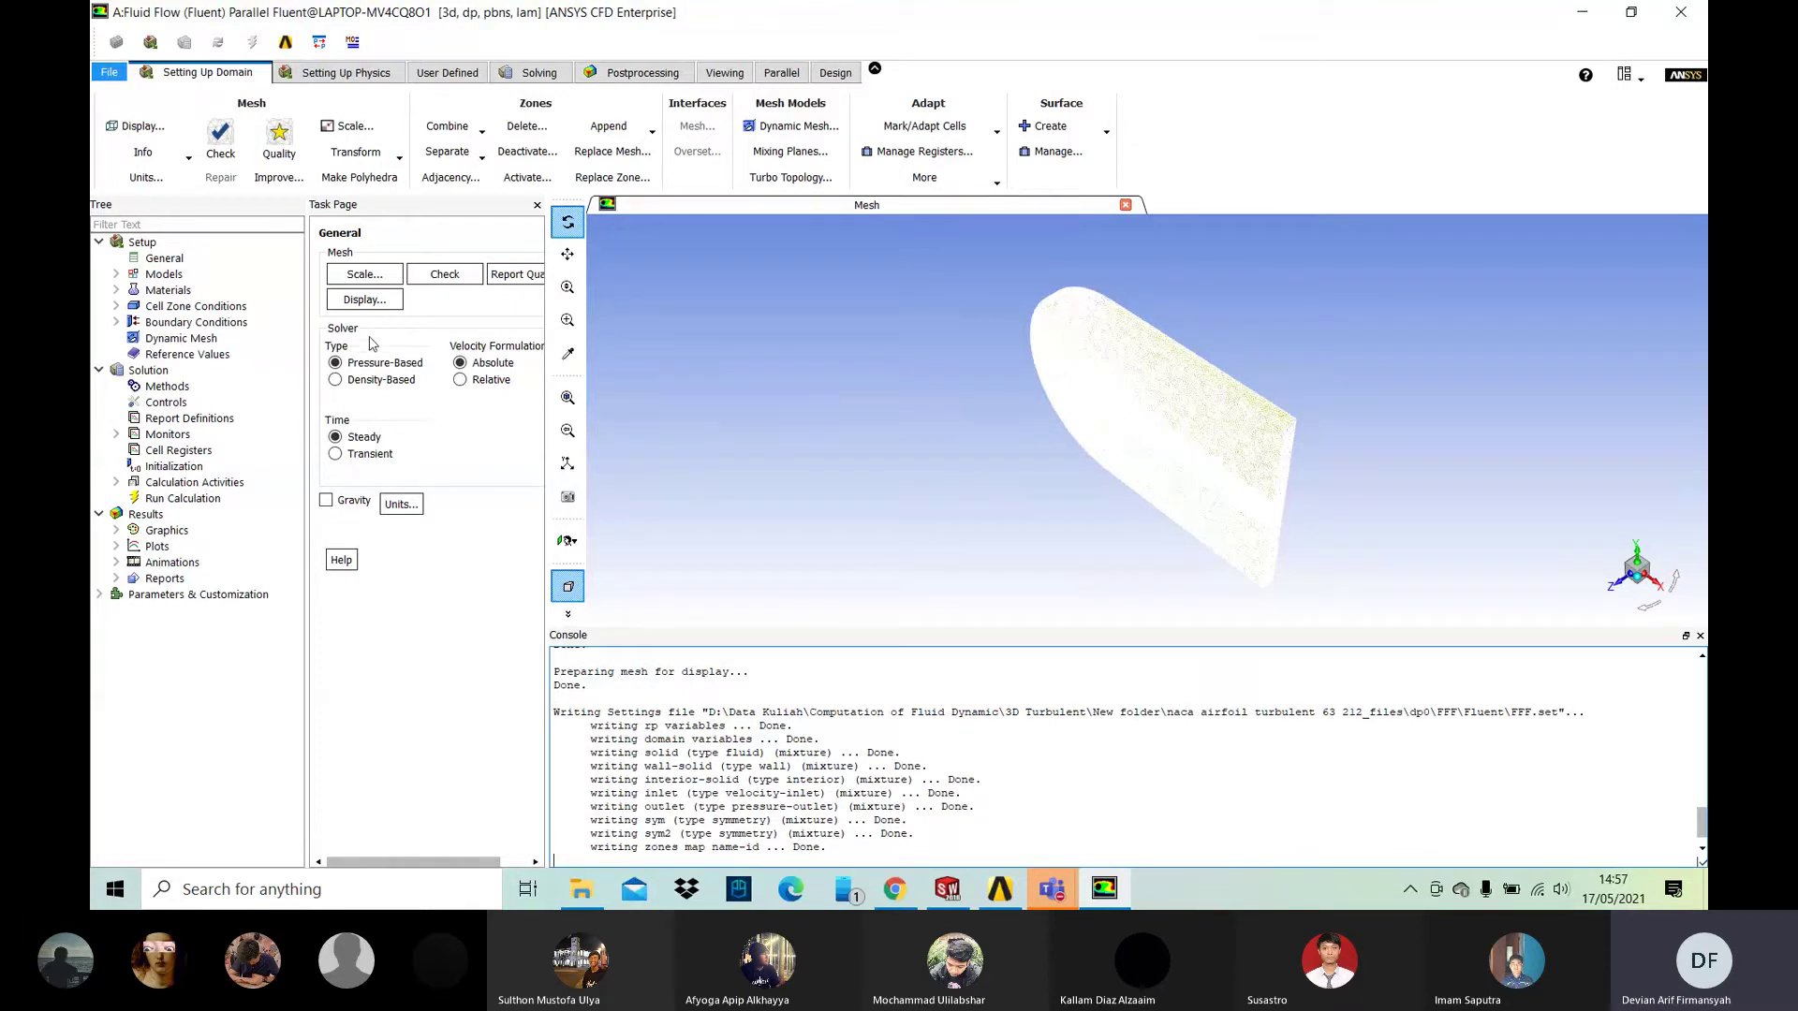
Step: Change the solver type to Density-Based and enable the energy equation
{"action": "left_click", "coordinate": [336, 382]}
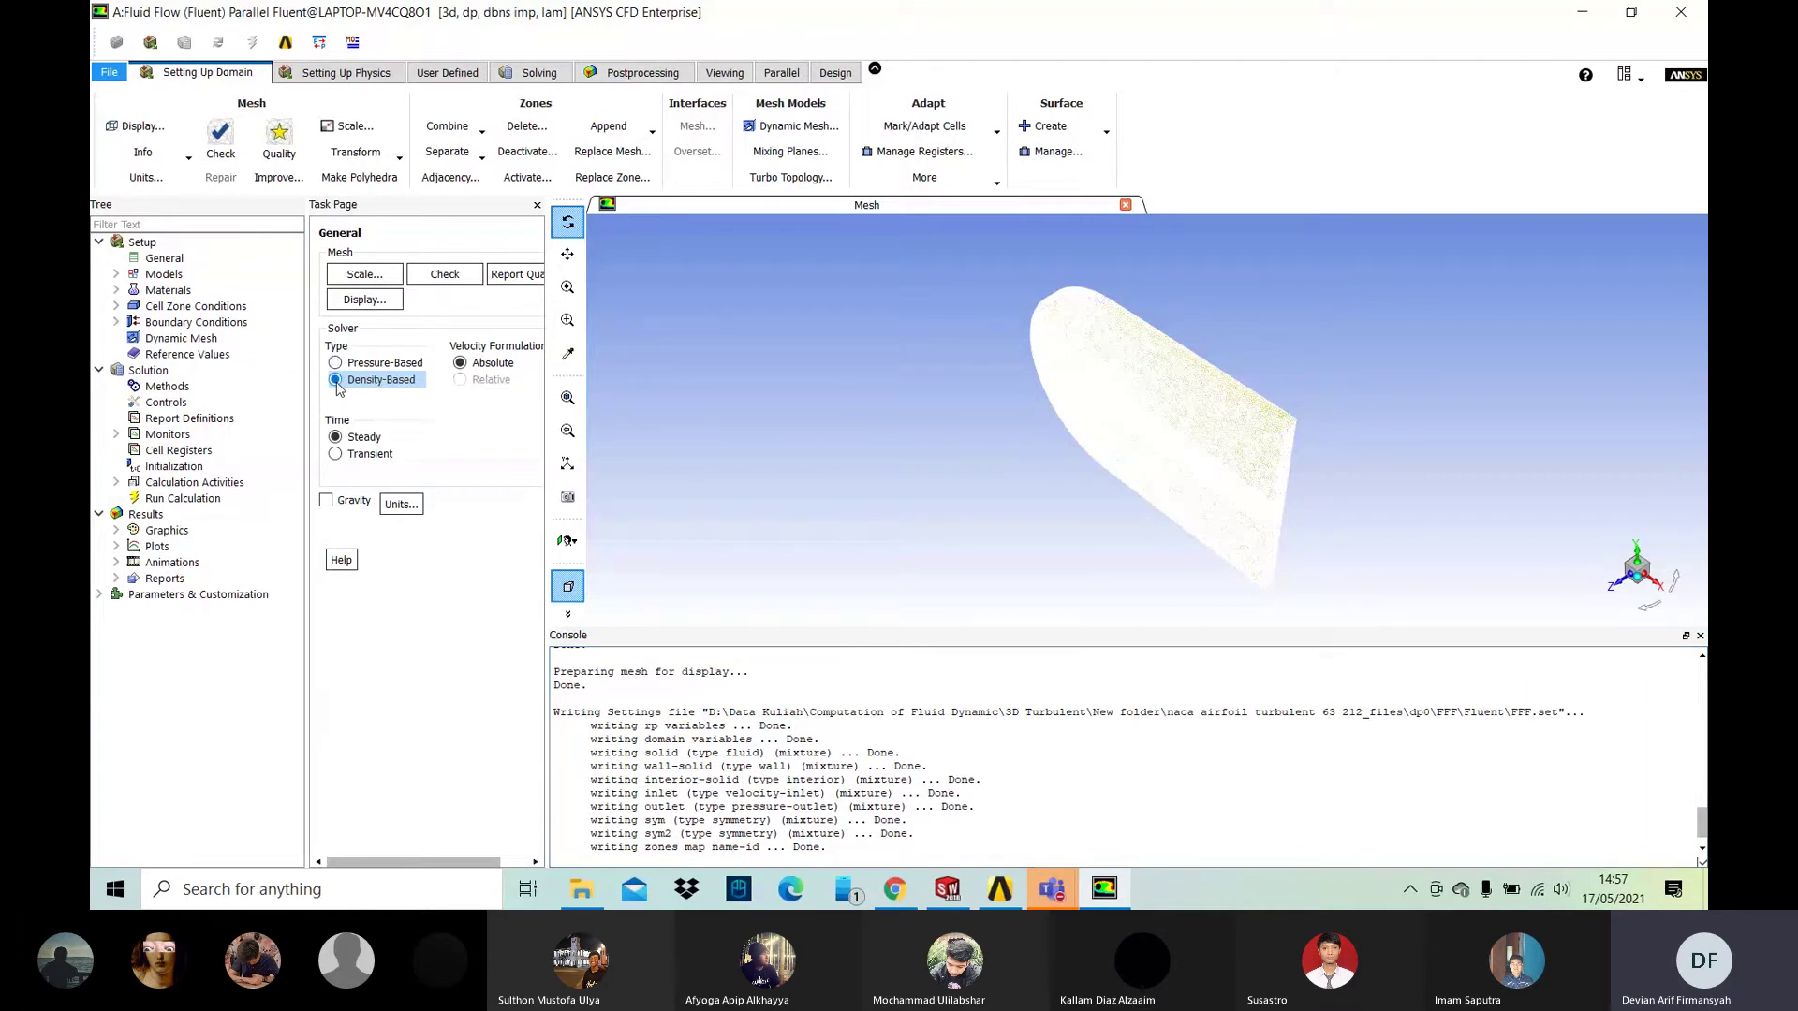
{"action": "double_click", "coordinate": [162, 278]}
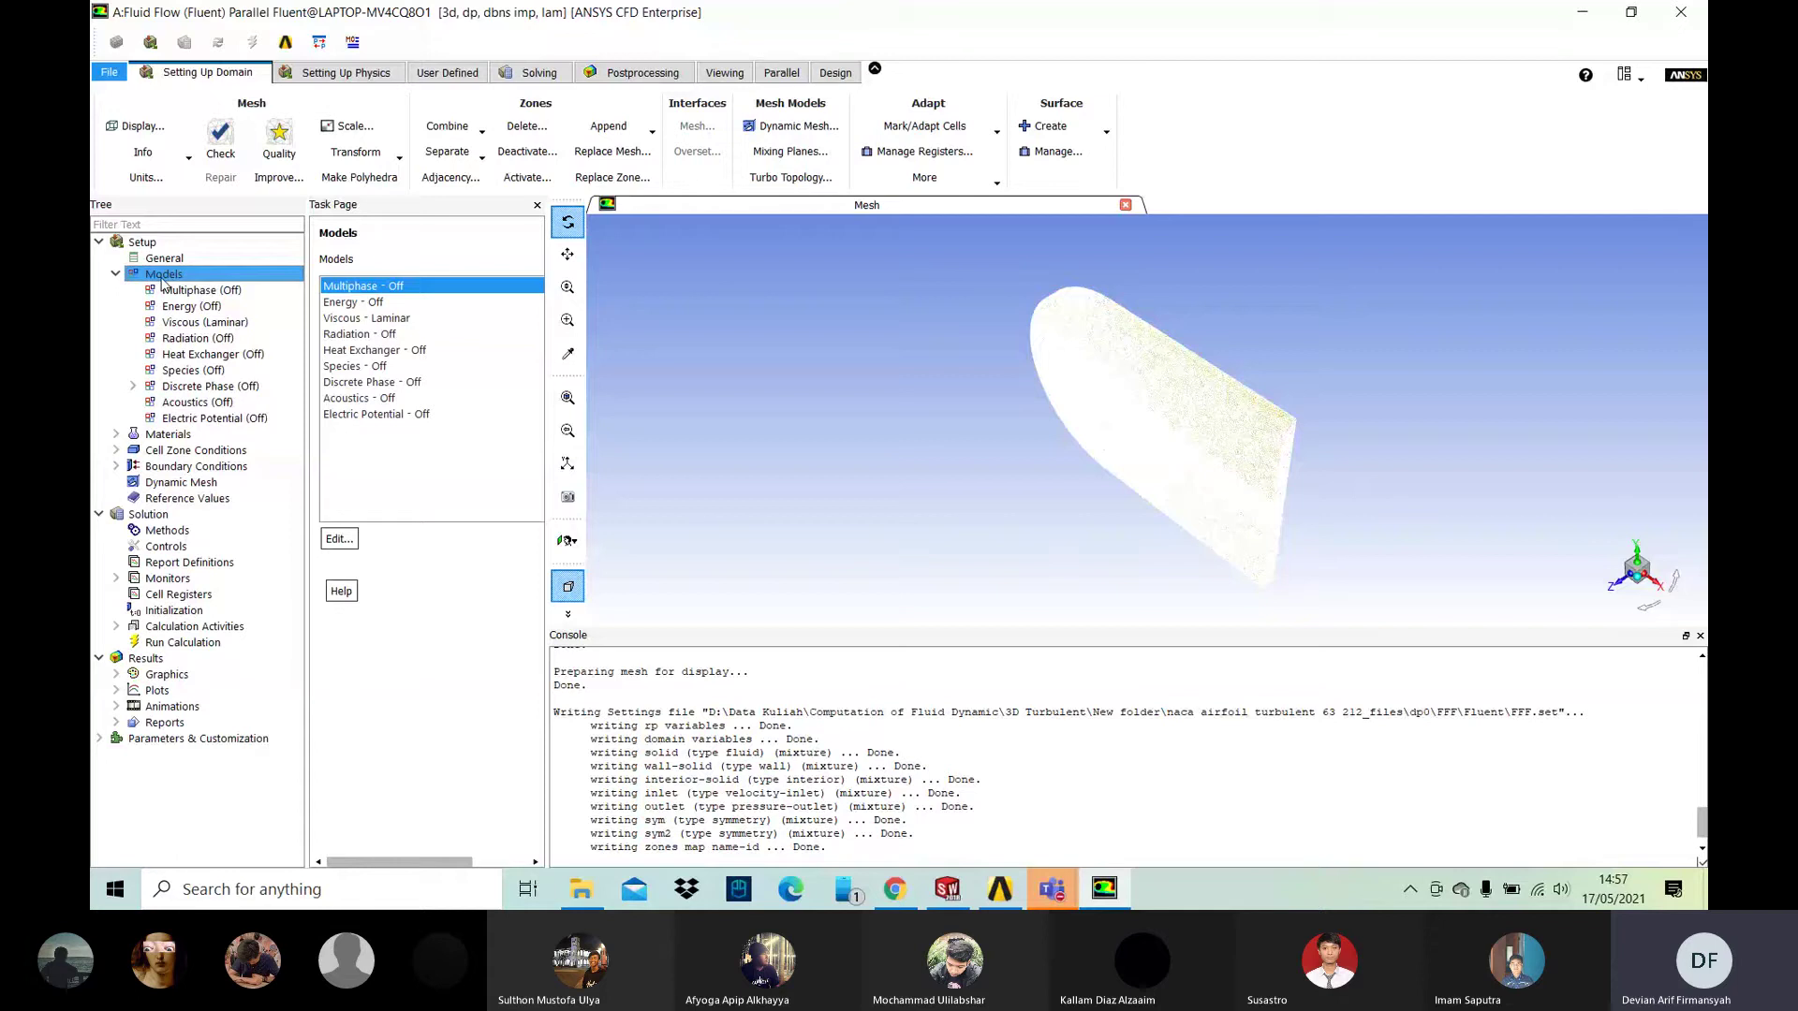
{"action": "double_click", "coordinate": [377, 304]}
{"action": "left_click", "coordinate": [330, 482]}
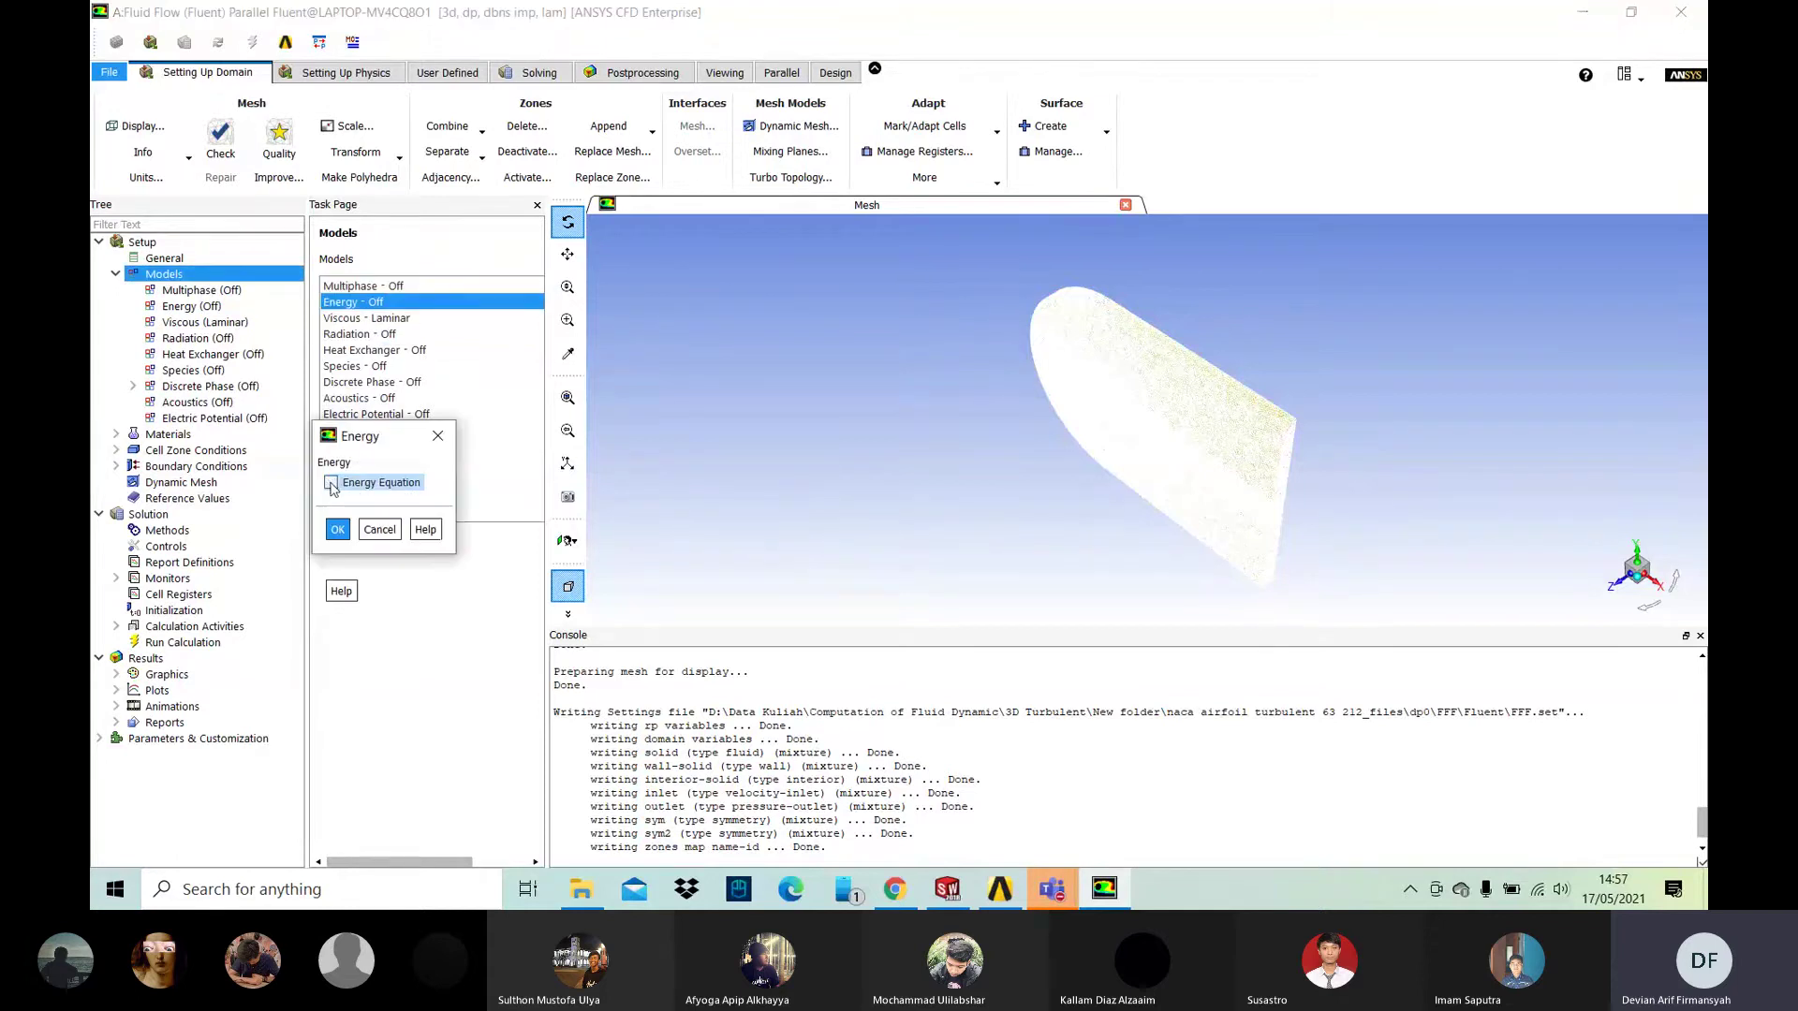
{"action": "left_click", "coordinate": [338, 530]}
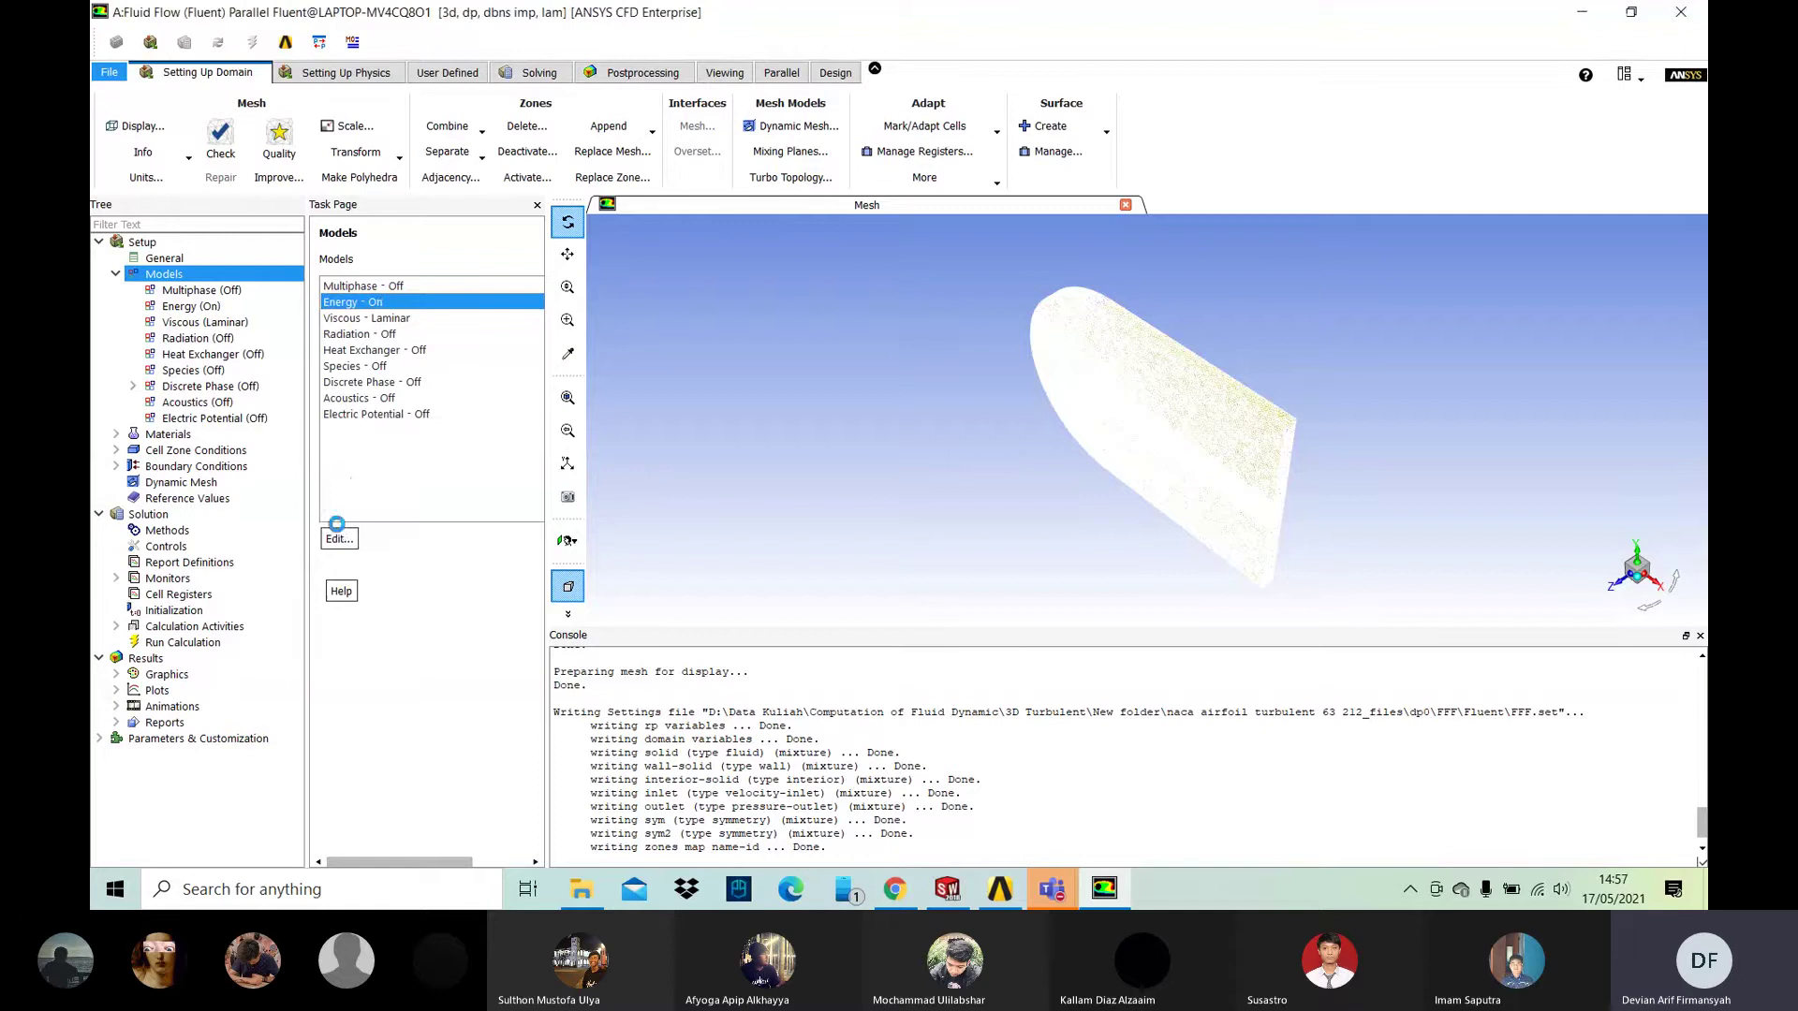
Step: Set the viscous model to Spalart-Allmaras (1 eqn), keeping the default model constants
{"action": "double_click", "coordinate": [413, 319]}
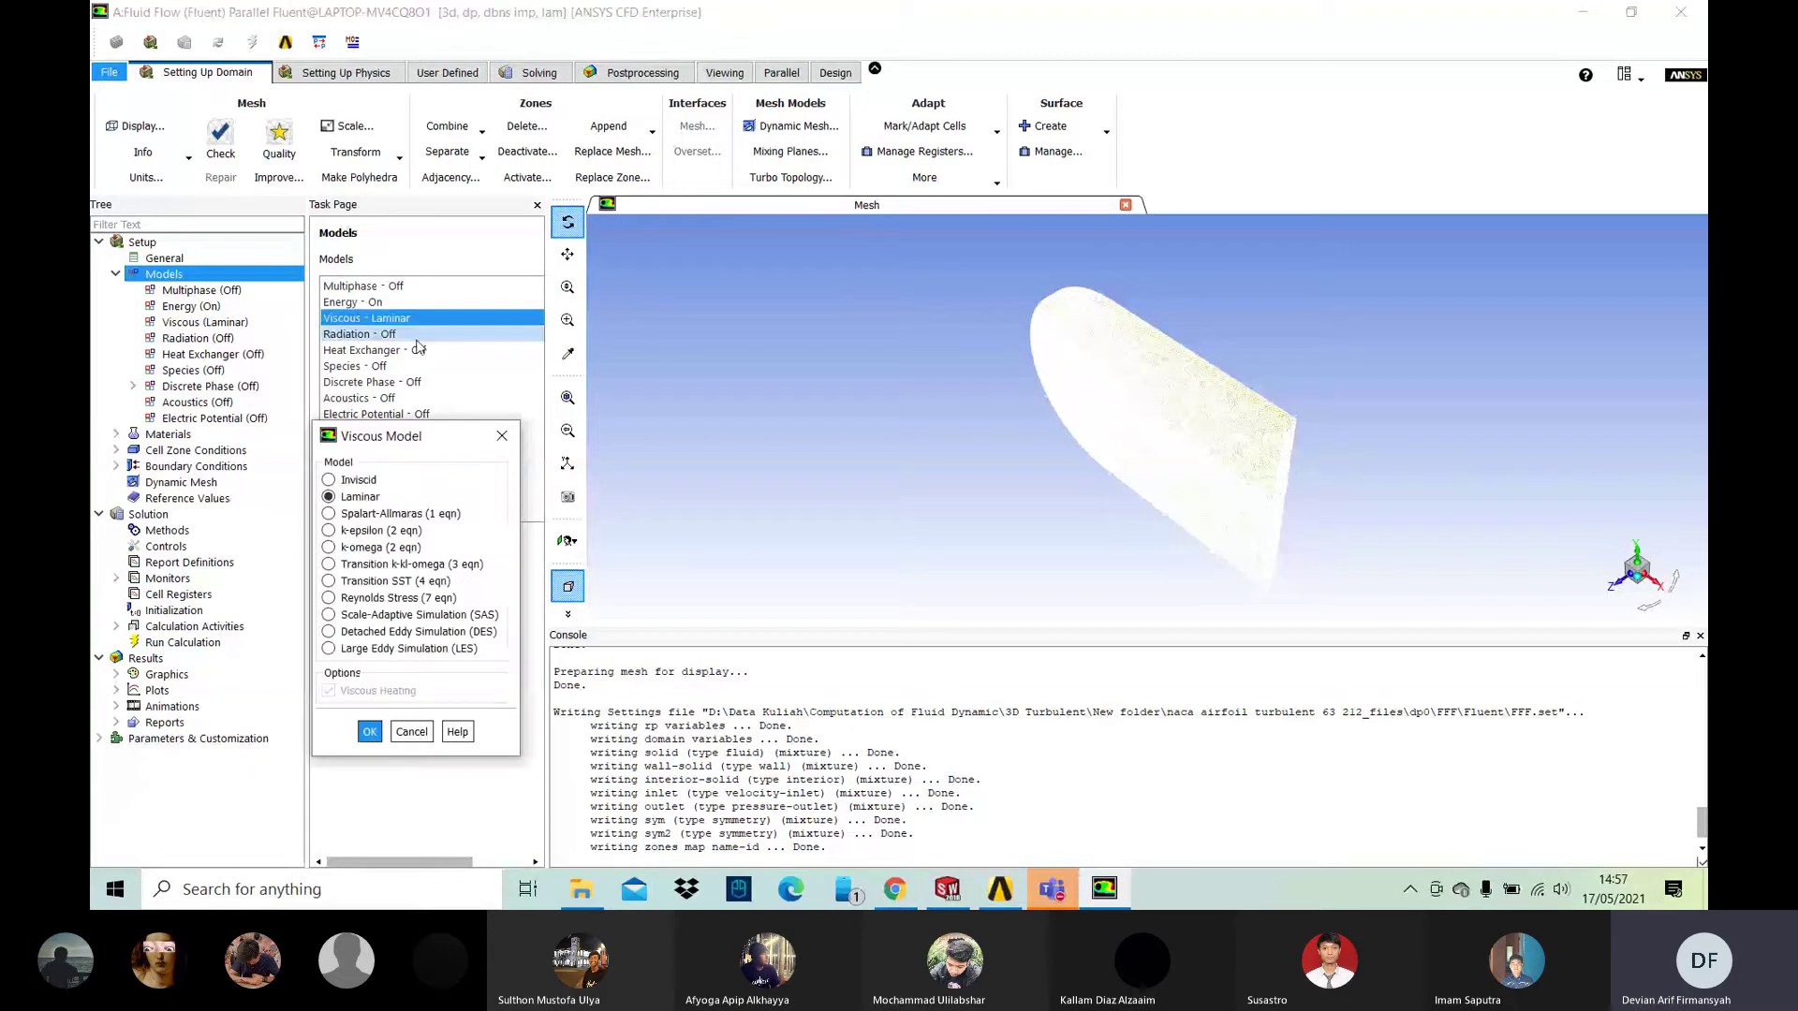
{"action": "left_click", "coordinate": [461, 516]}
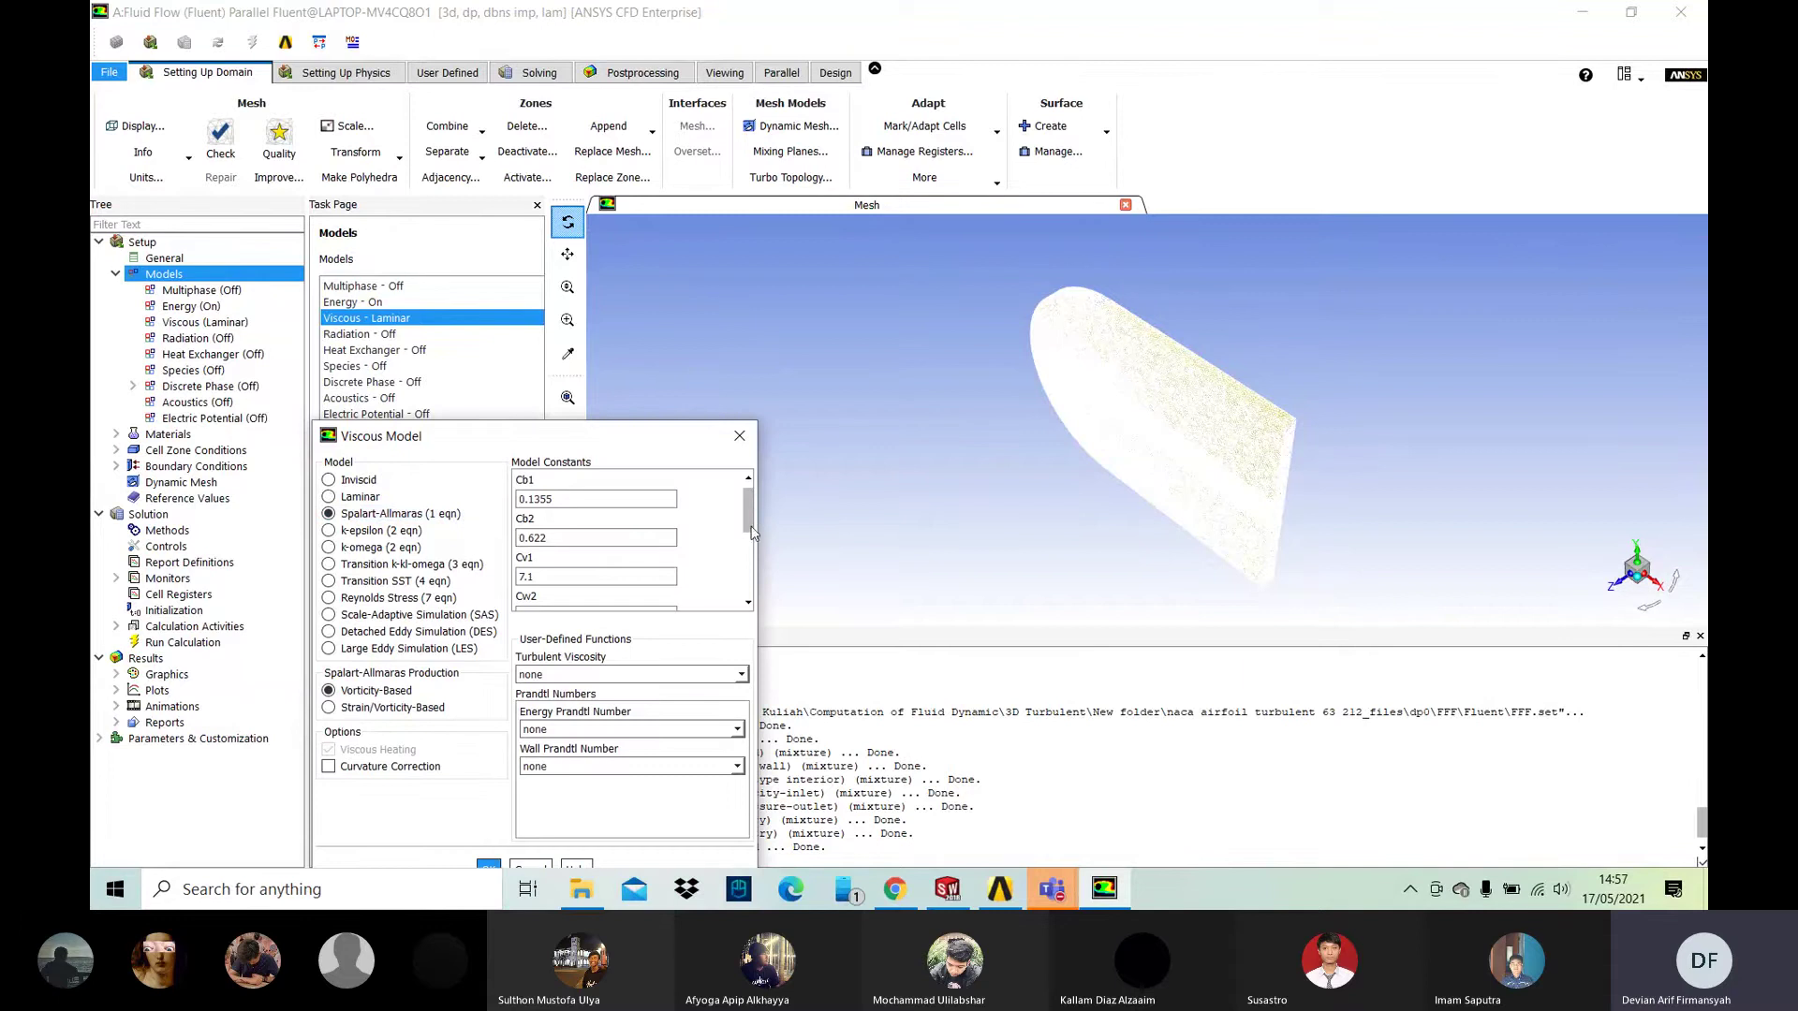
{"action": "mouse_move", "coordinate": [753, 511]}
{"action": "left_mouse_down"}
{"action": "mouse_move", "coordinate": [750, 547]}
{"action": "mouse_move", "coordinate": [750, 480]}
{"action": "left_mouse_up"}
{"action": "left_click_drag", "start_coordinate": [670, 438], "coordinate": [674, 290]}
{"action": "left_click", "coordinate": [492, 722]}
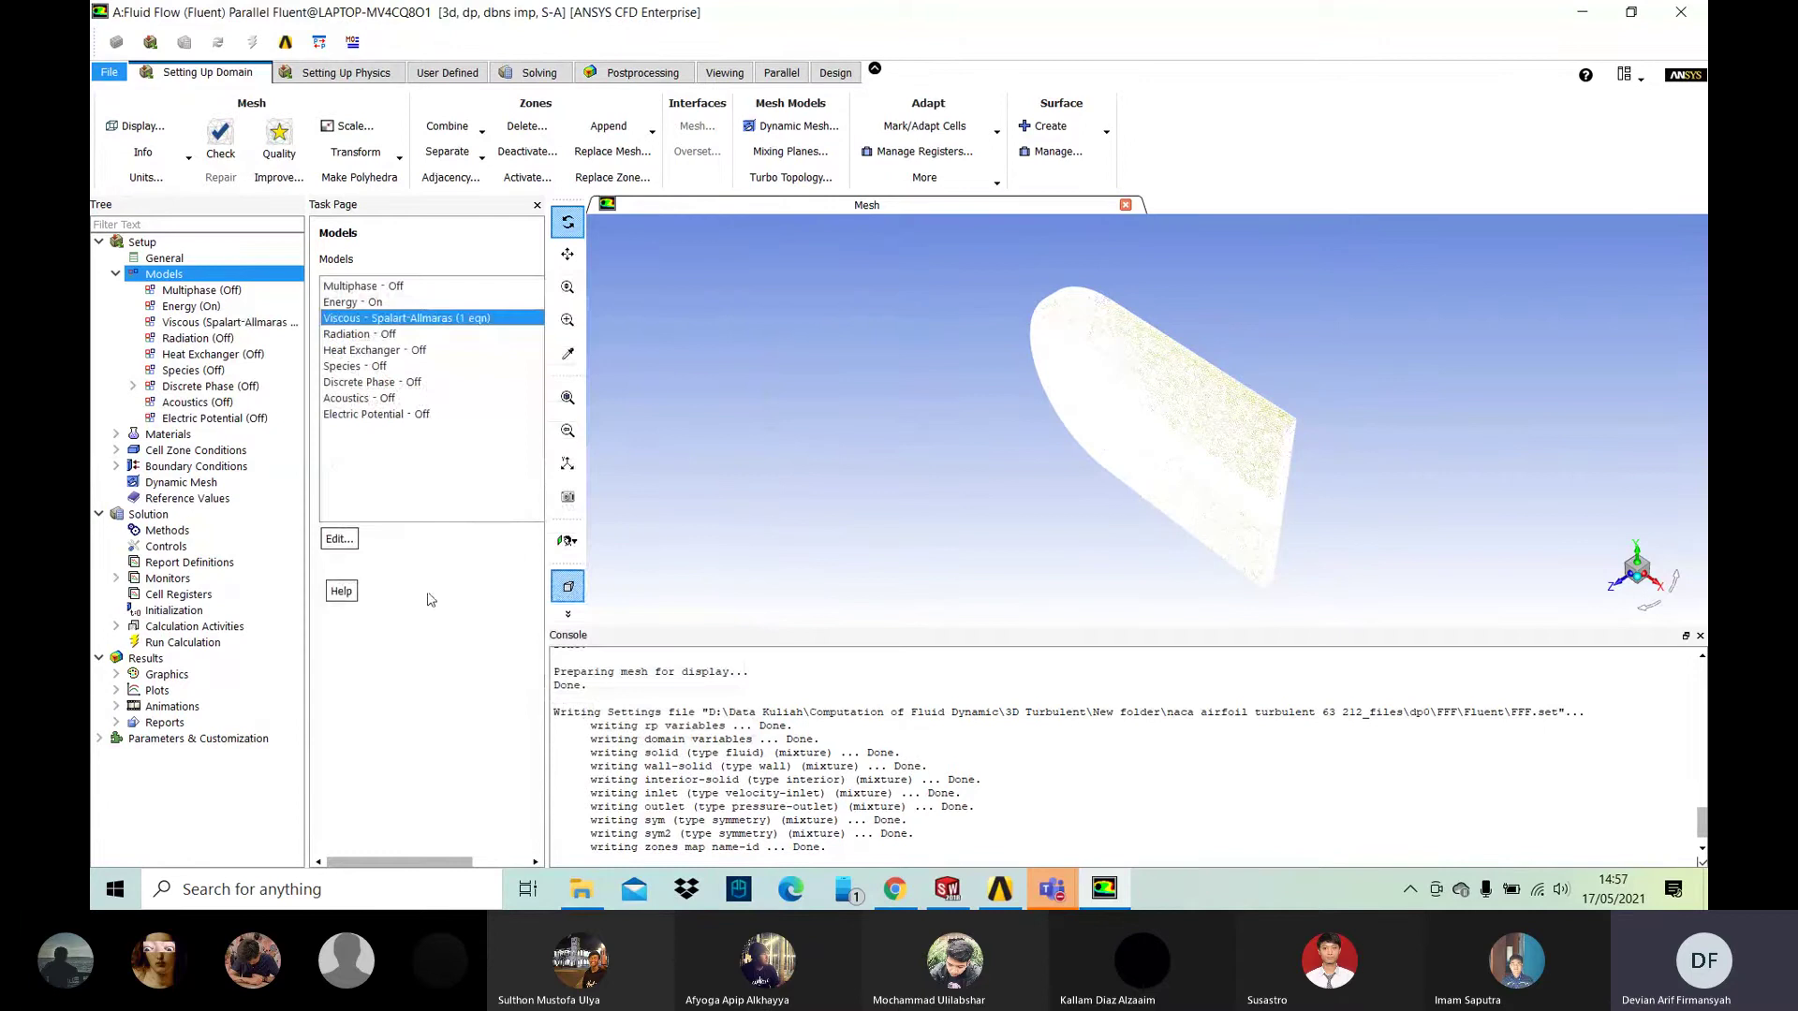
Step: Review the material properties of air in the fluid materials
{"action": "double_click", "coordinate": [159, 435]}
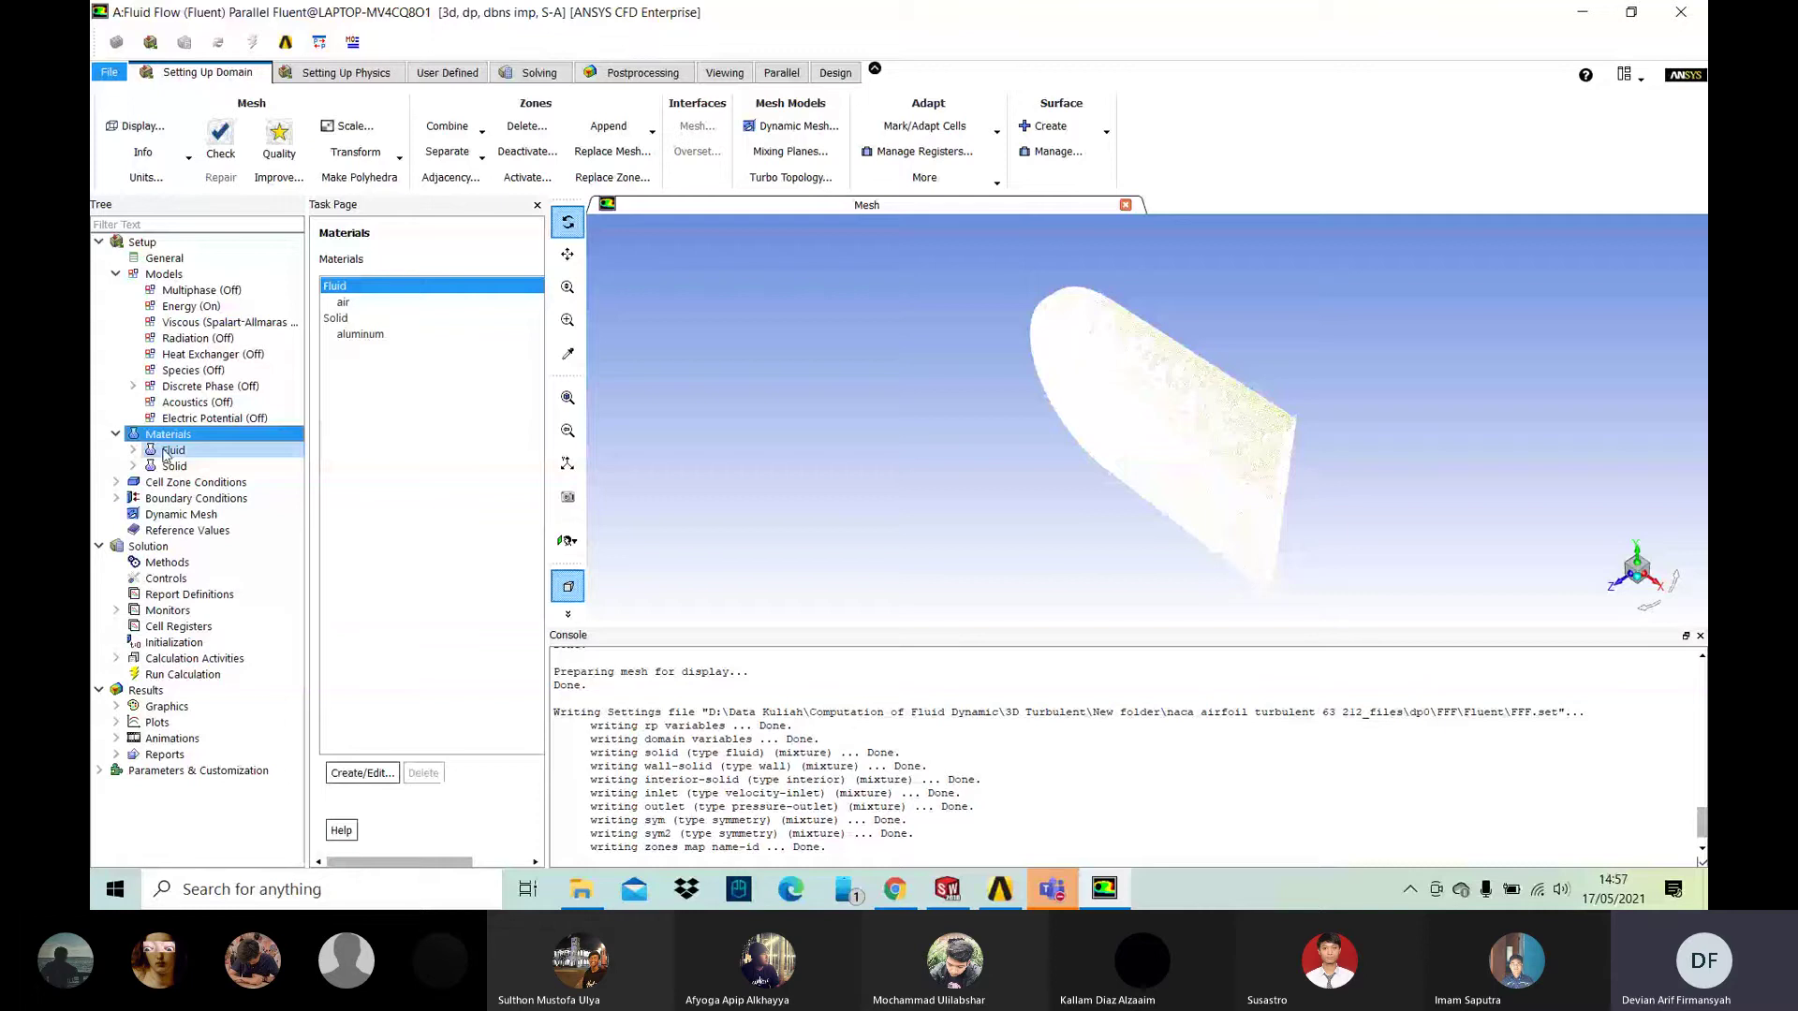
{"action": "double_click", "coordinate": [169, 450]}
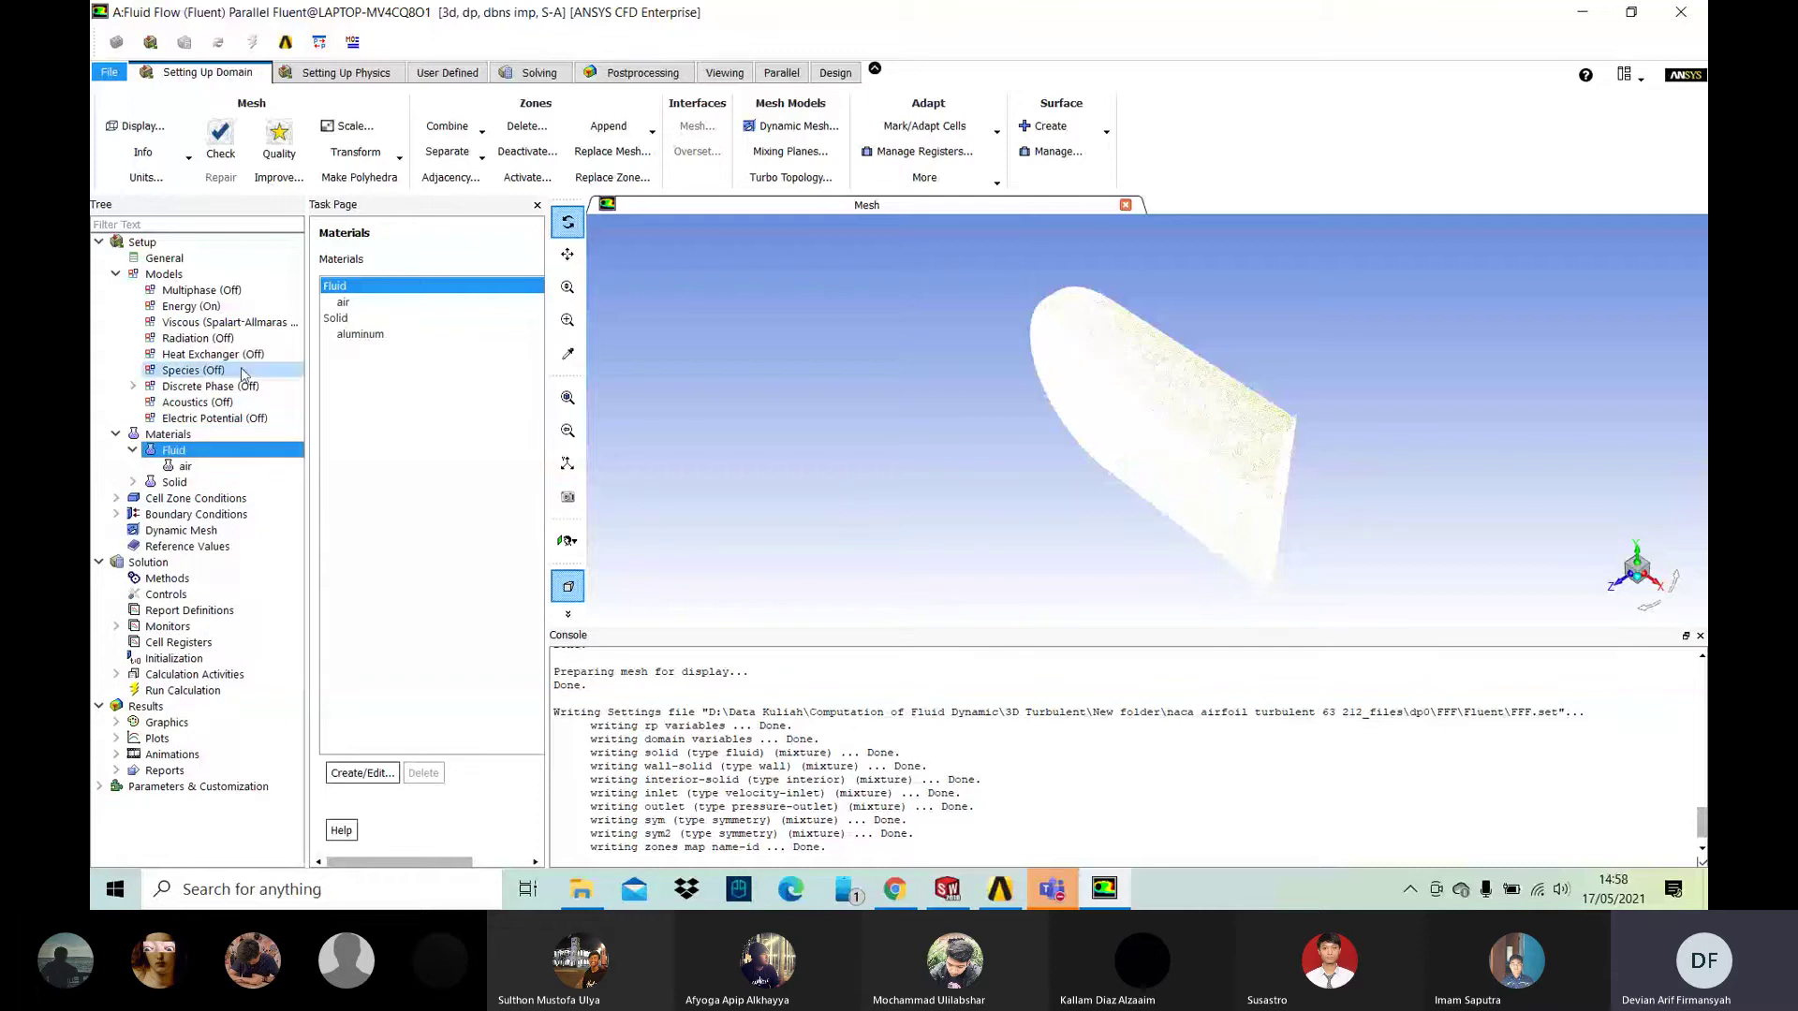
{"action": "left_click", "coordinate": [339, 302]}
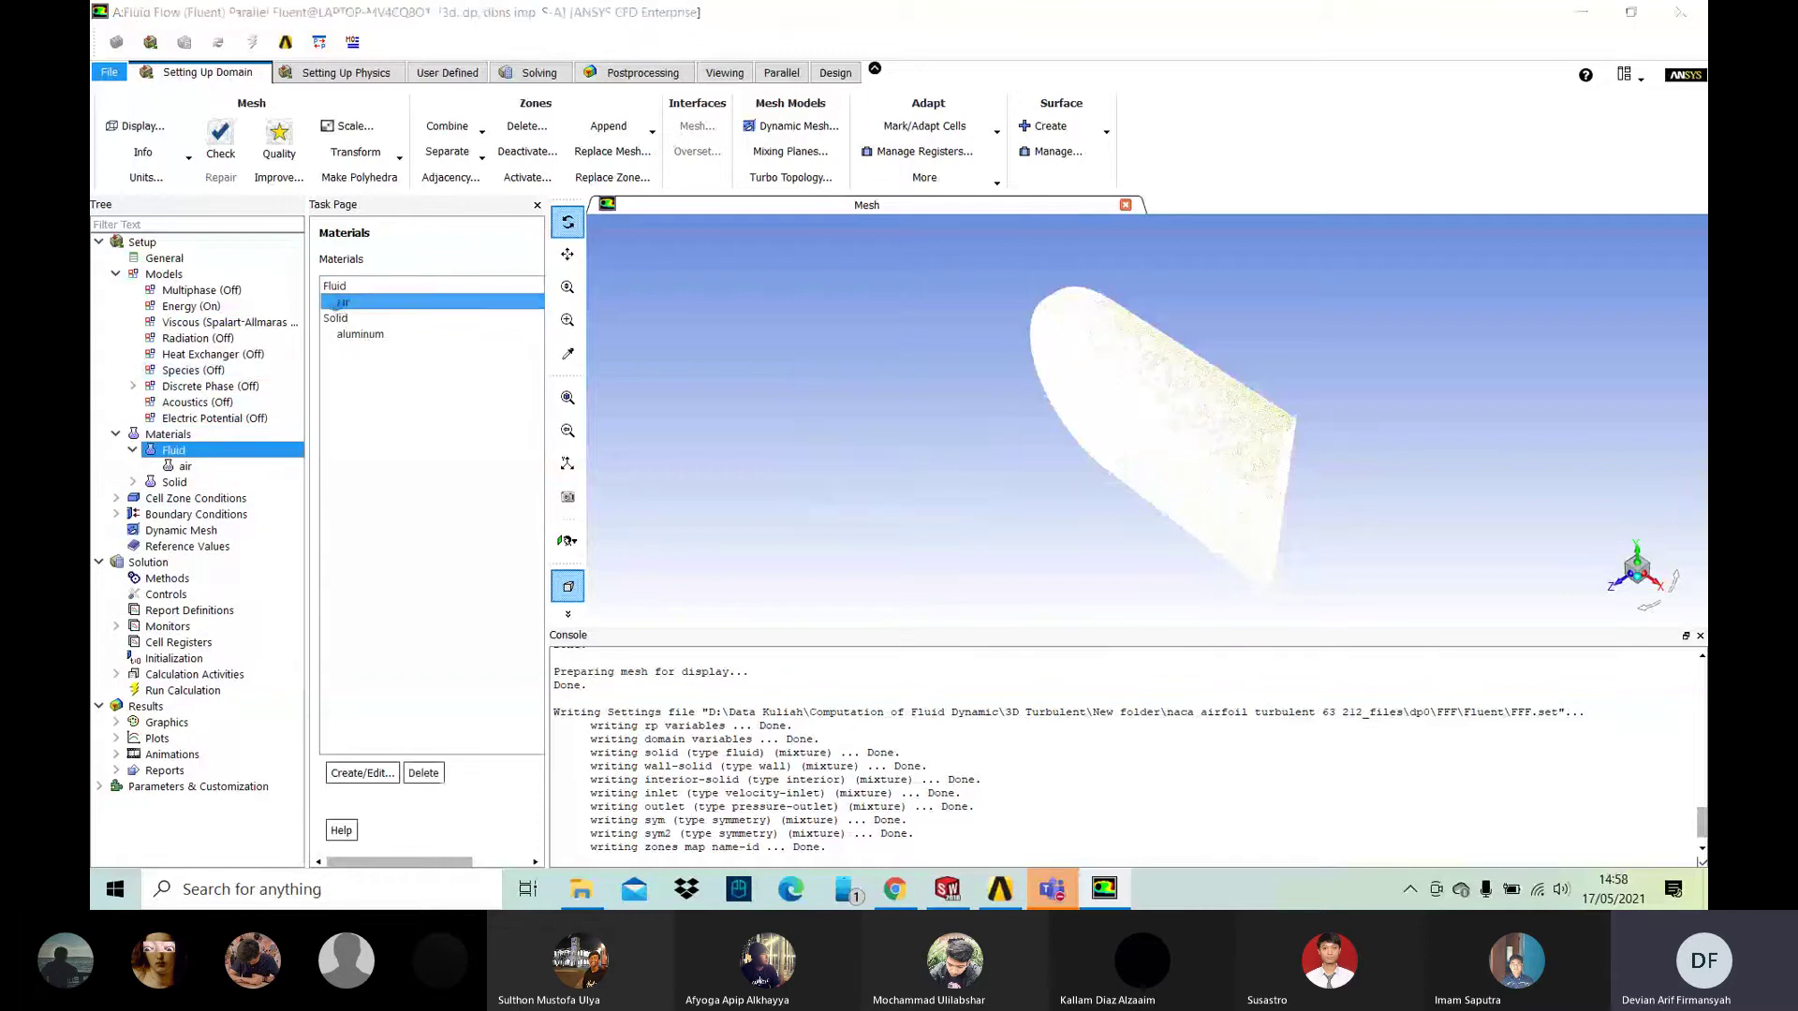
{"action": "double_click", "coordinate": [339, 302]}
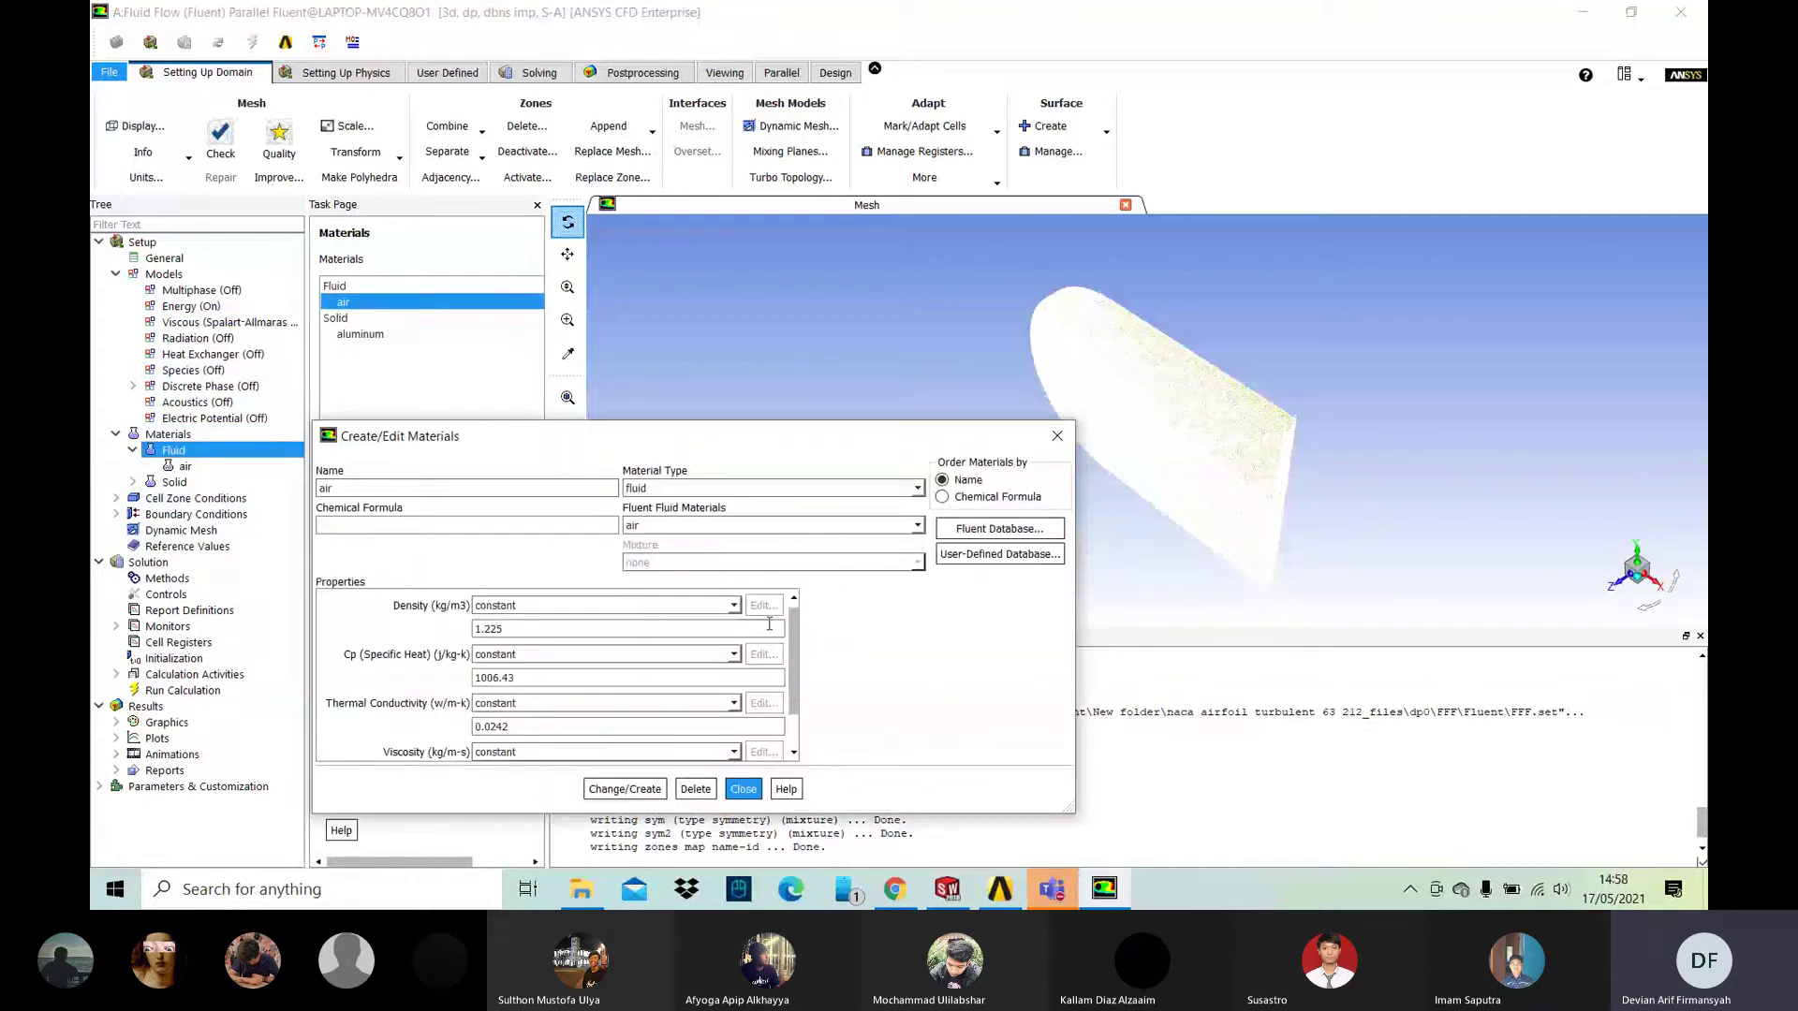
{"action": "left_click", "coordinate": [751, 790]}
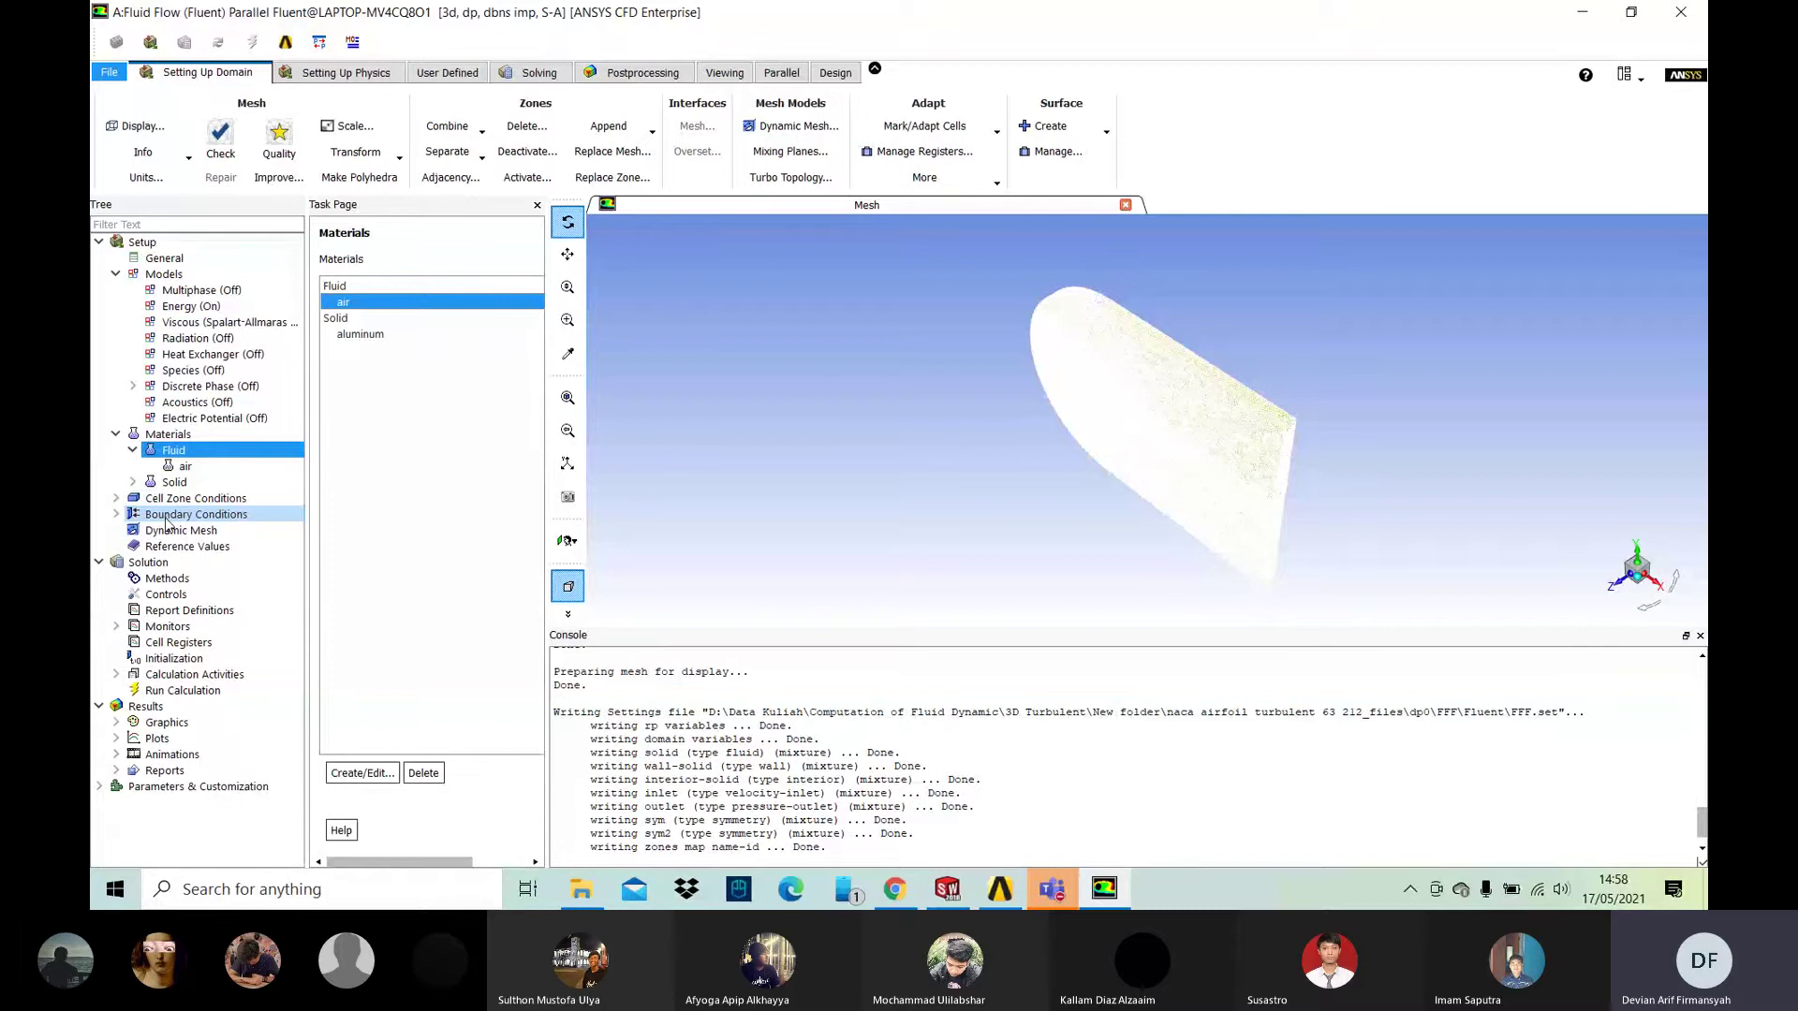
Step: Set the inlet boundary's velocity specification method to Magnitude and Direction with a velocity magnitude of 12 m/s
{"action": "double_click", "coordinate": [169, 517]}
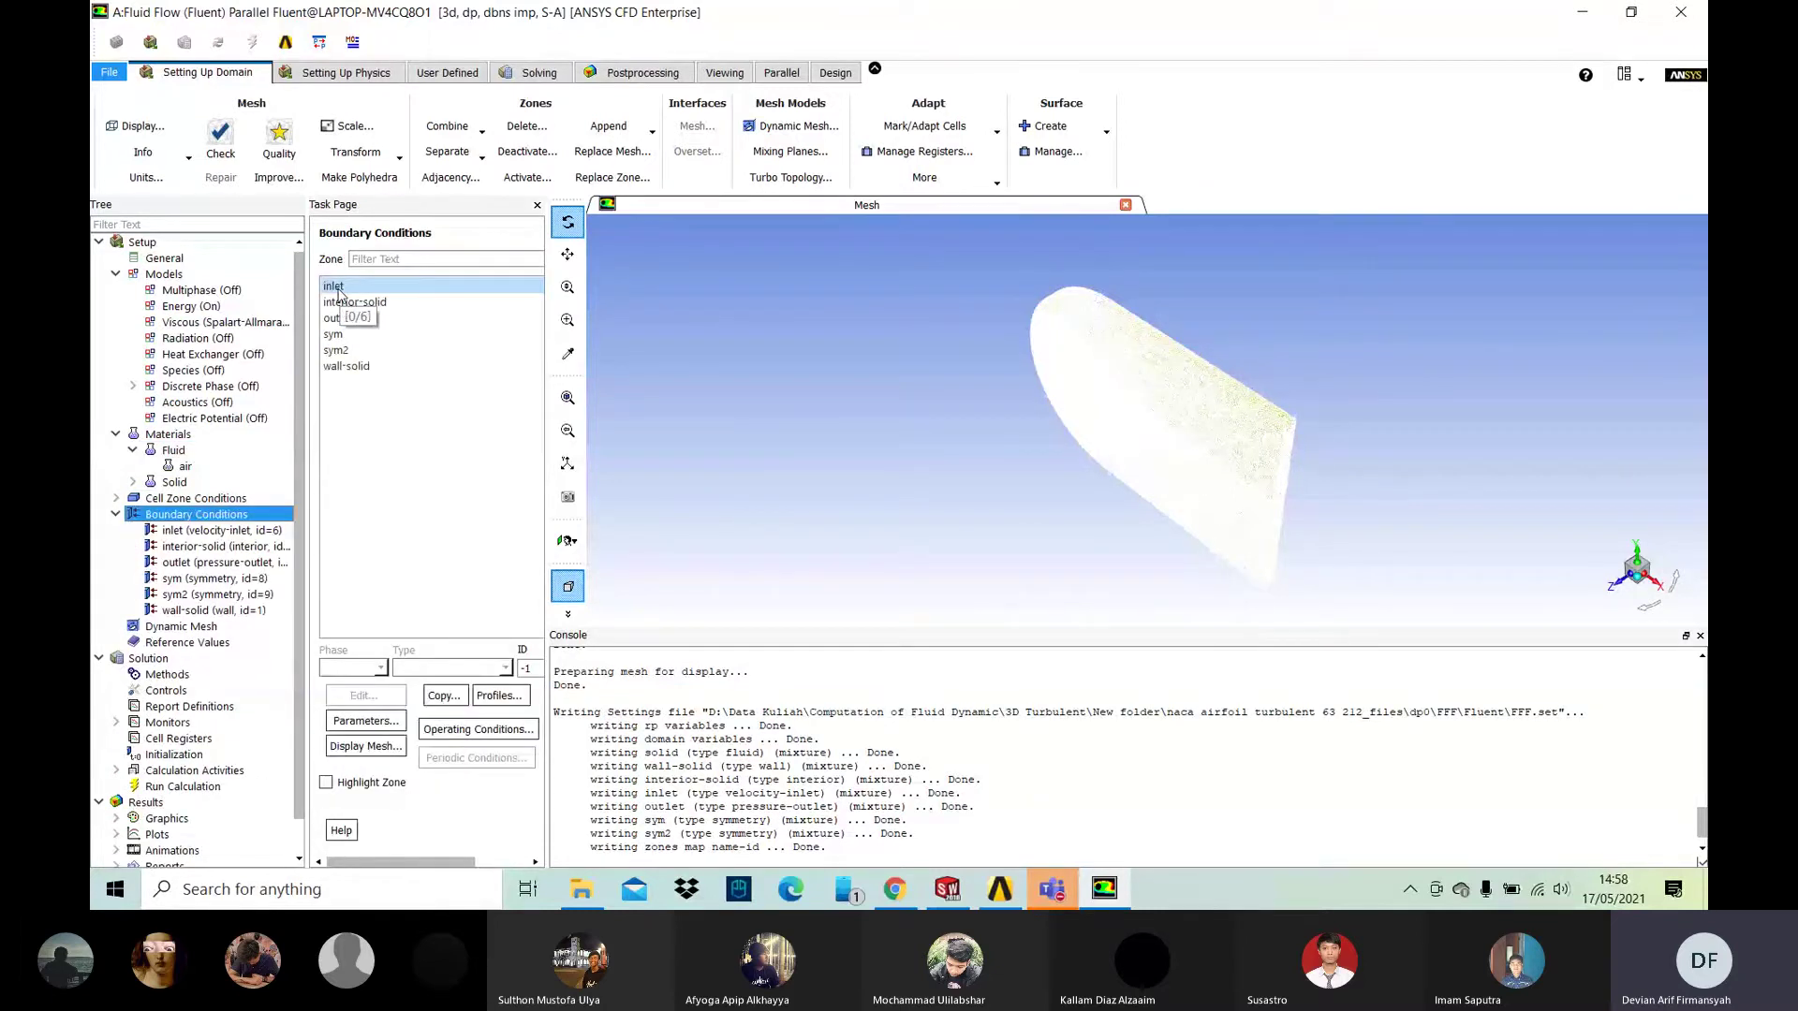
{"action": "left_click", "coordinate": [337, 289]}
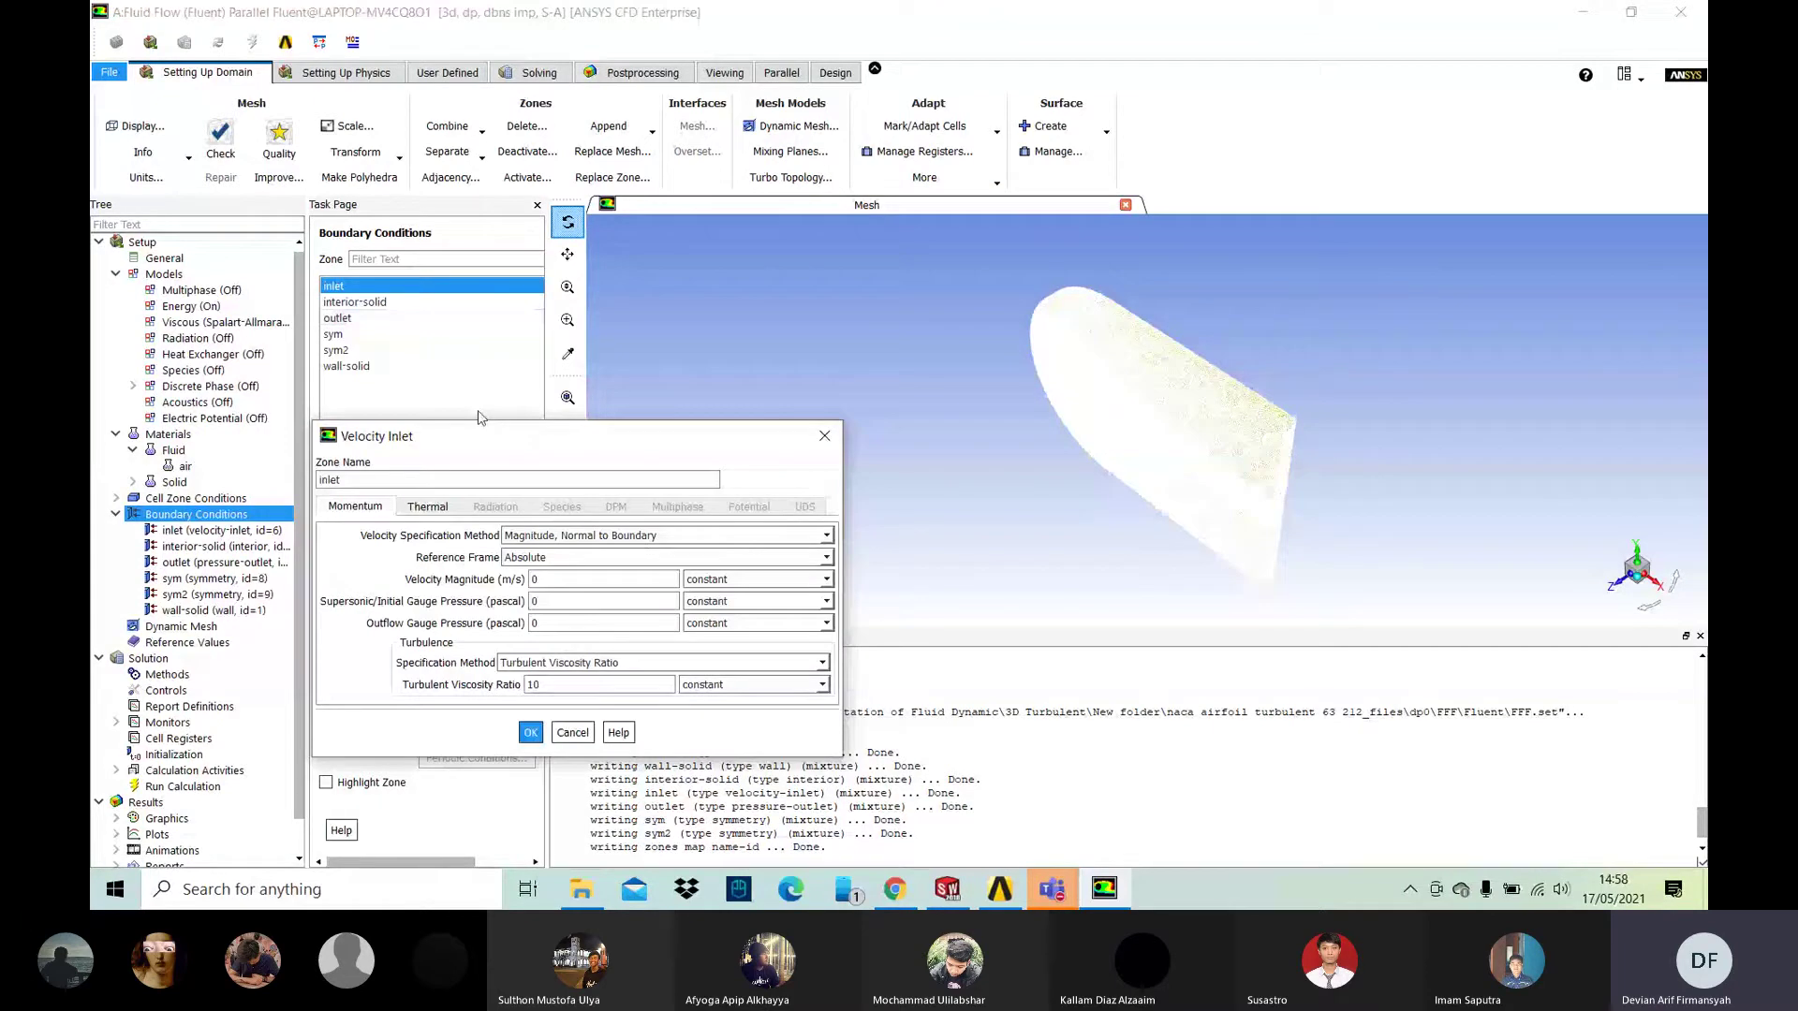
{"action": "left_click", "coordinate": [811, 541]}
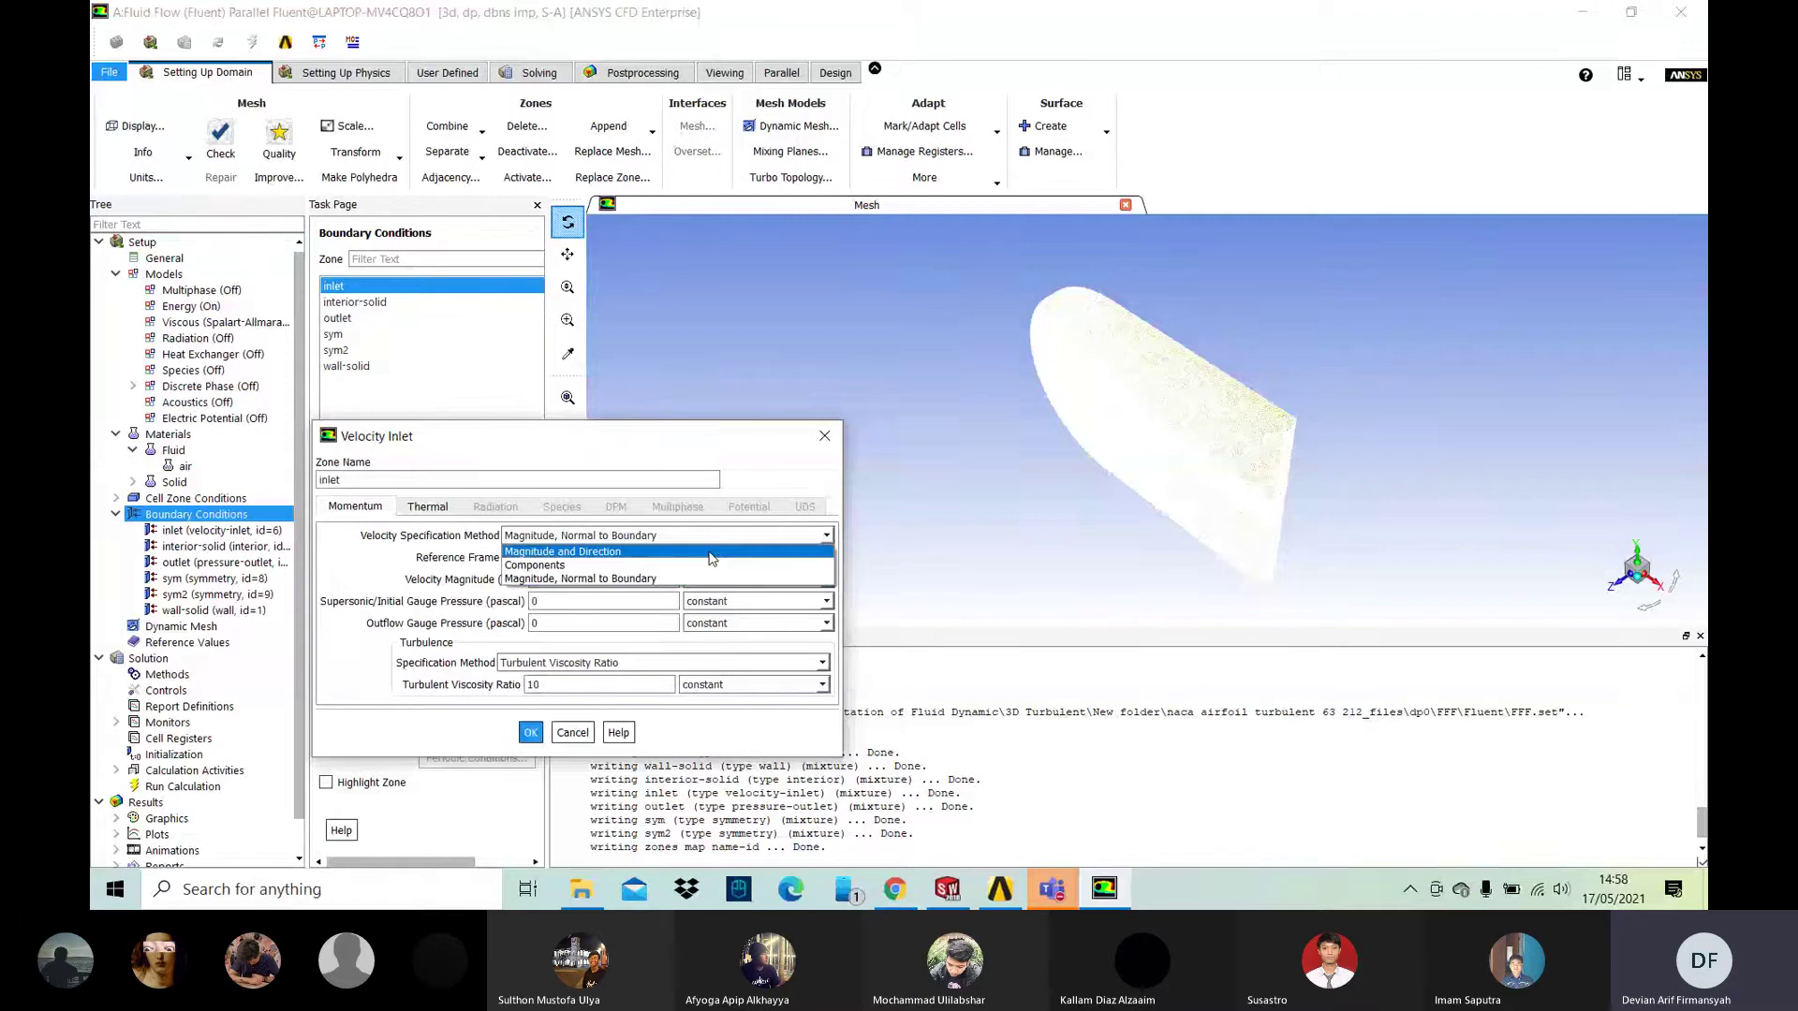
{"action": "left_click", "coordinate": [674, 551]}
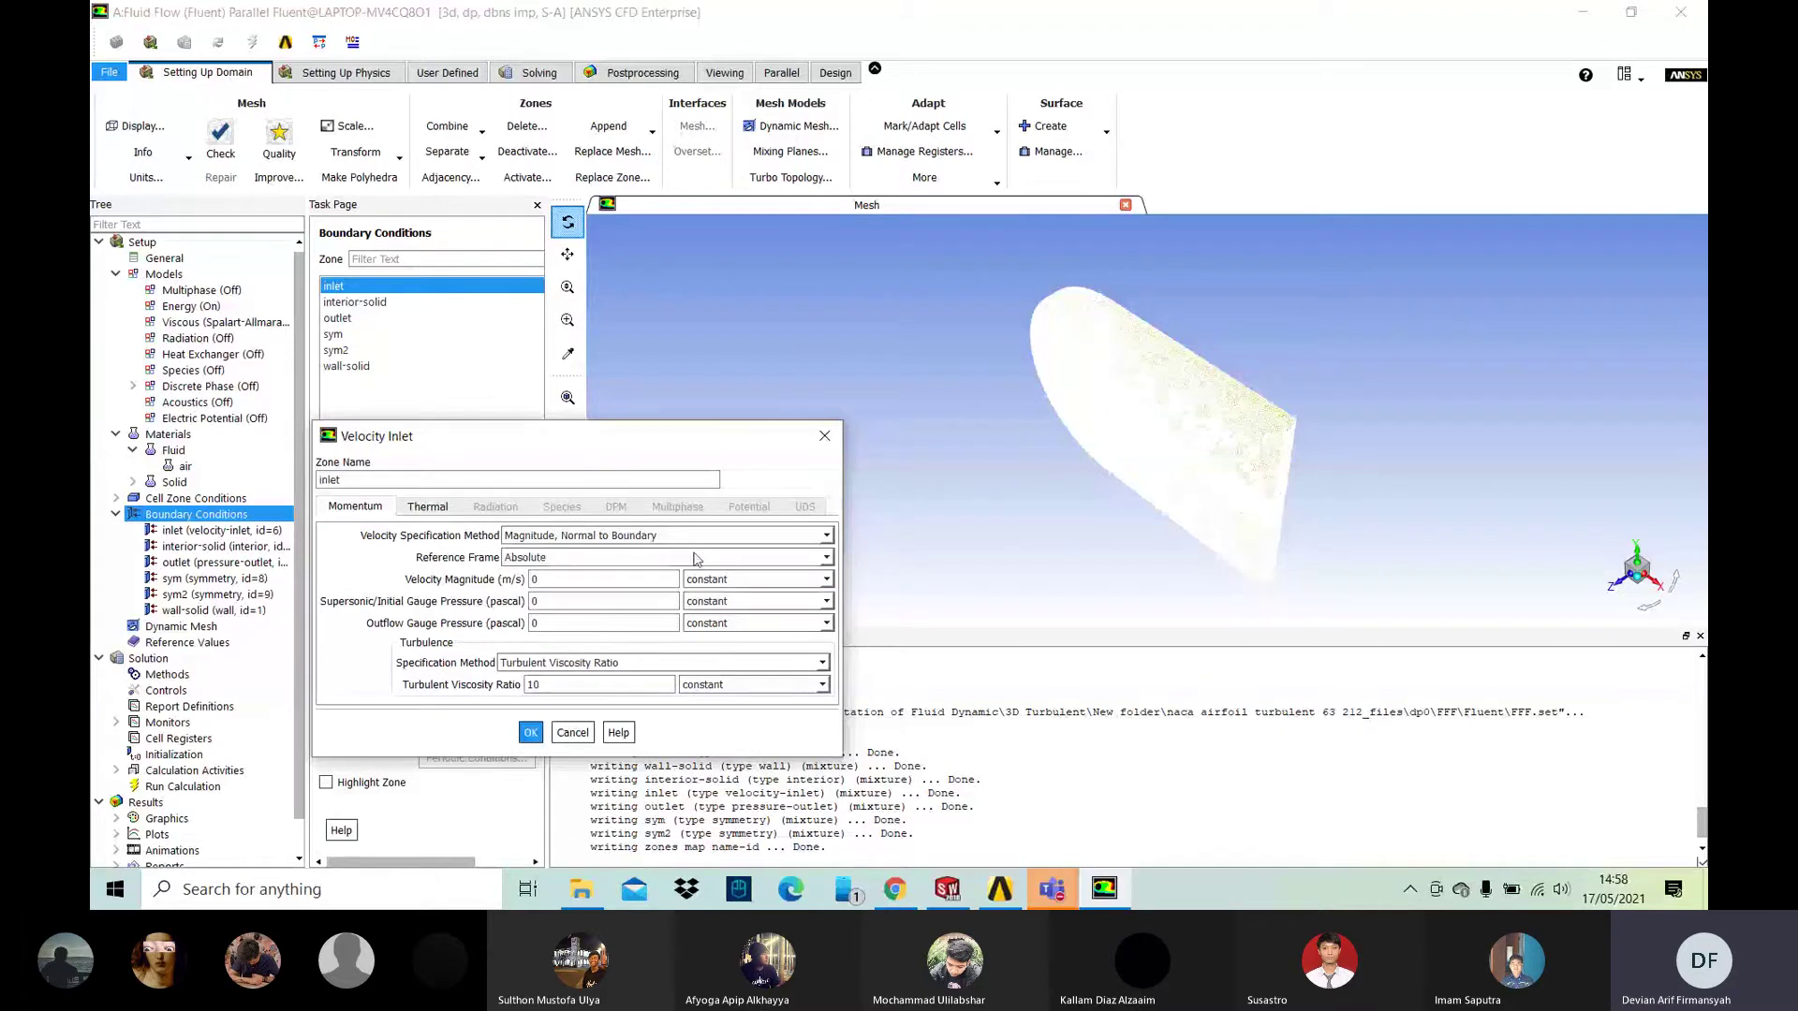
{"action": "double_click", "coordinate": [609, 579]}
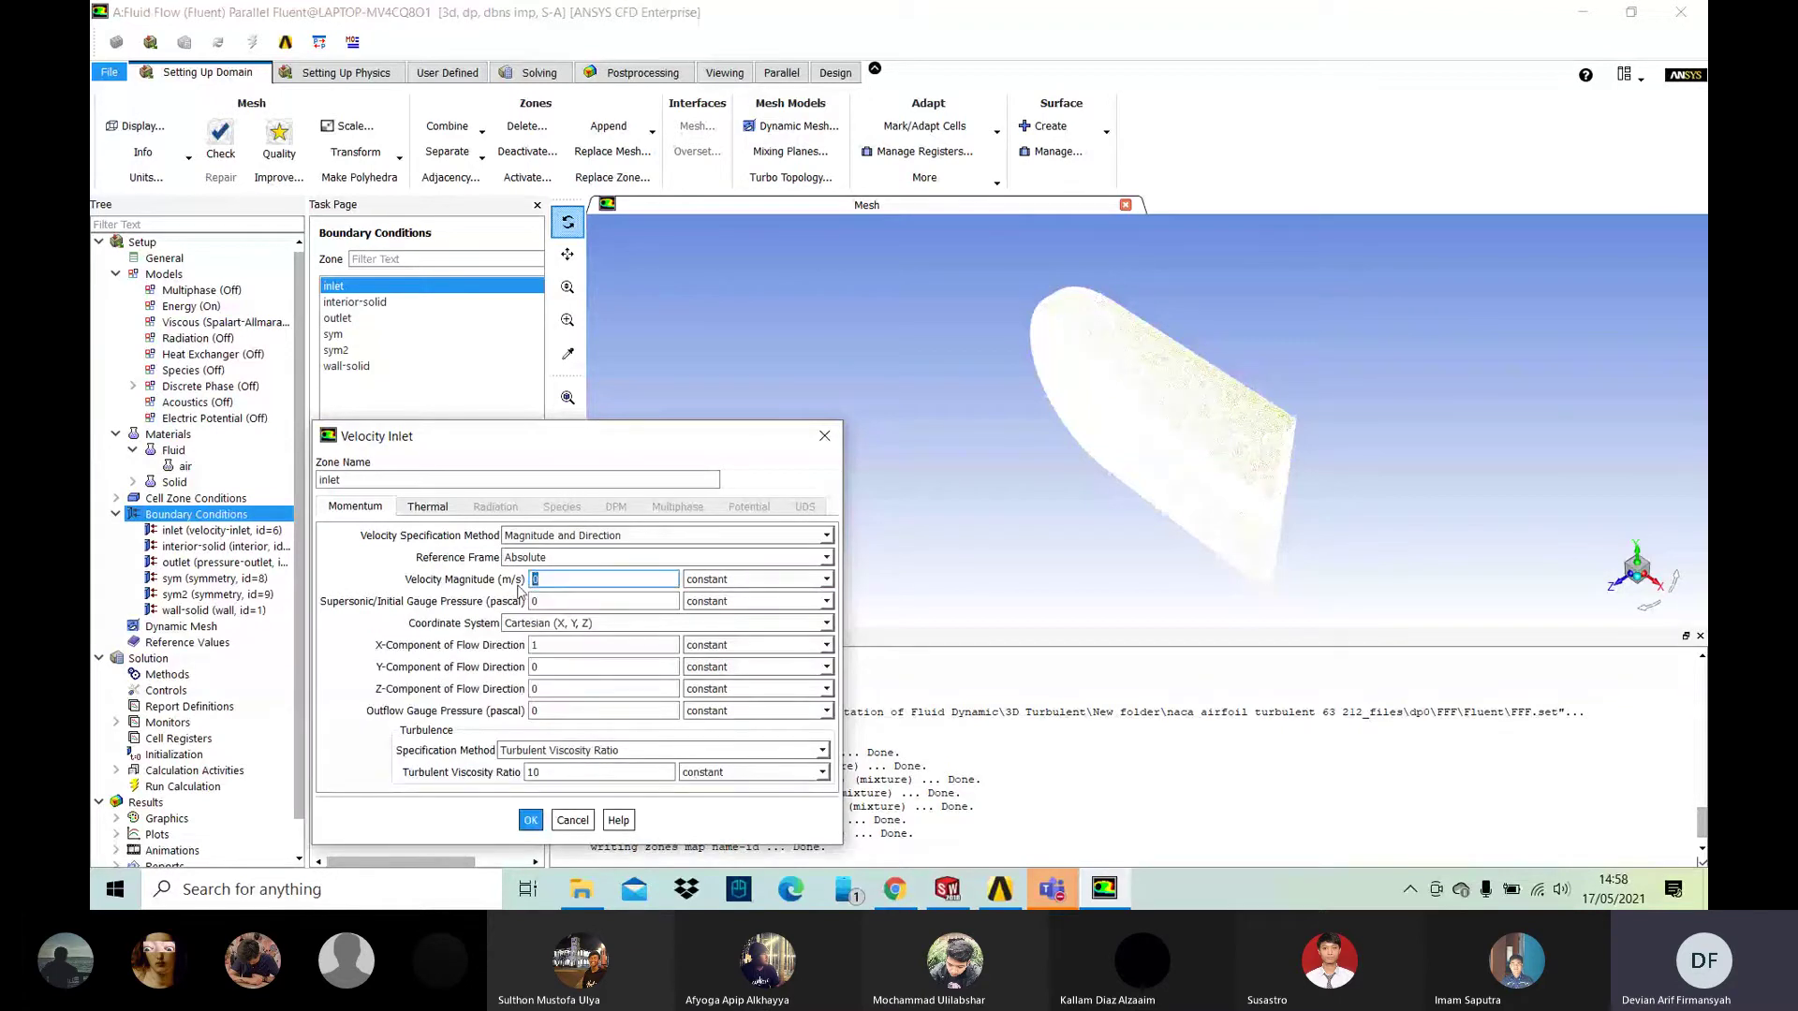
{"action": "type", "text": "12"}
{"action": "left_click", "coordinate": [534, 821]}
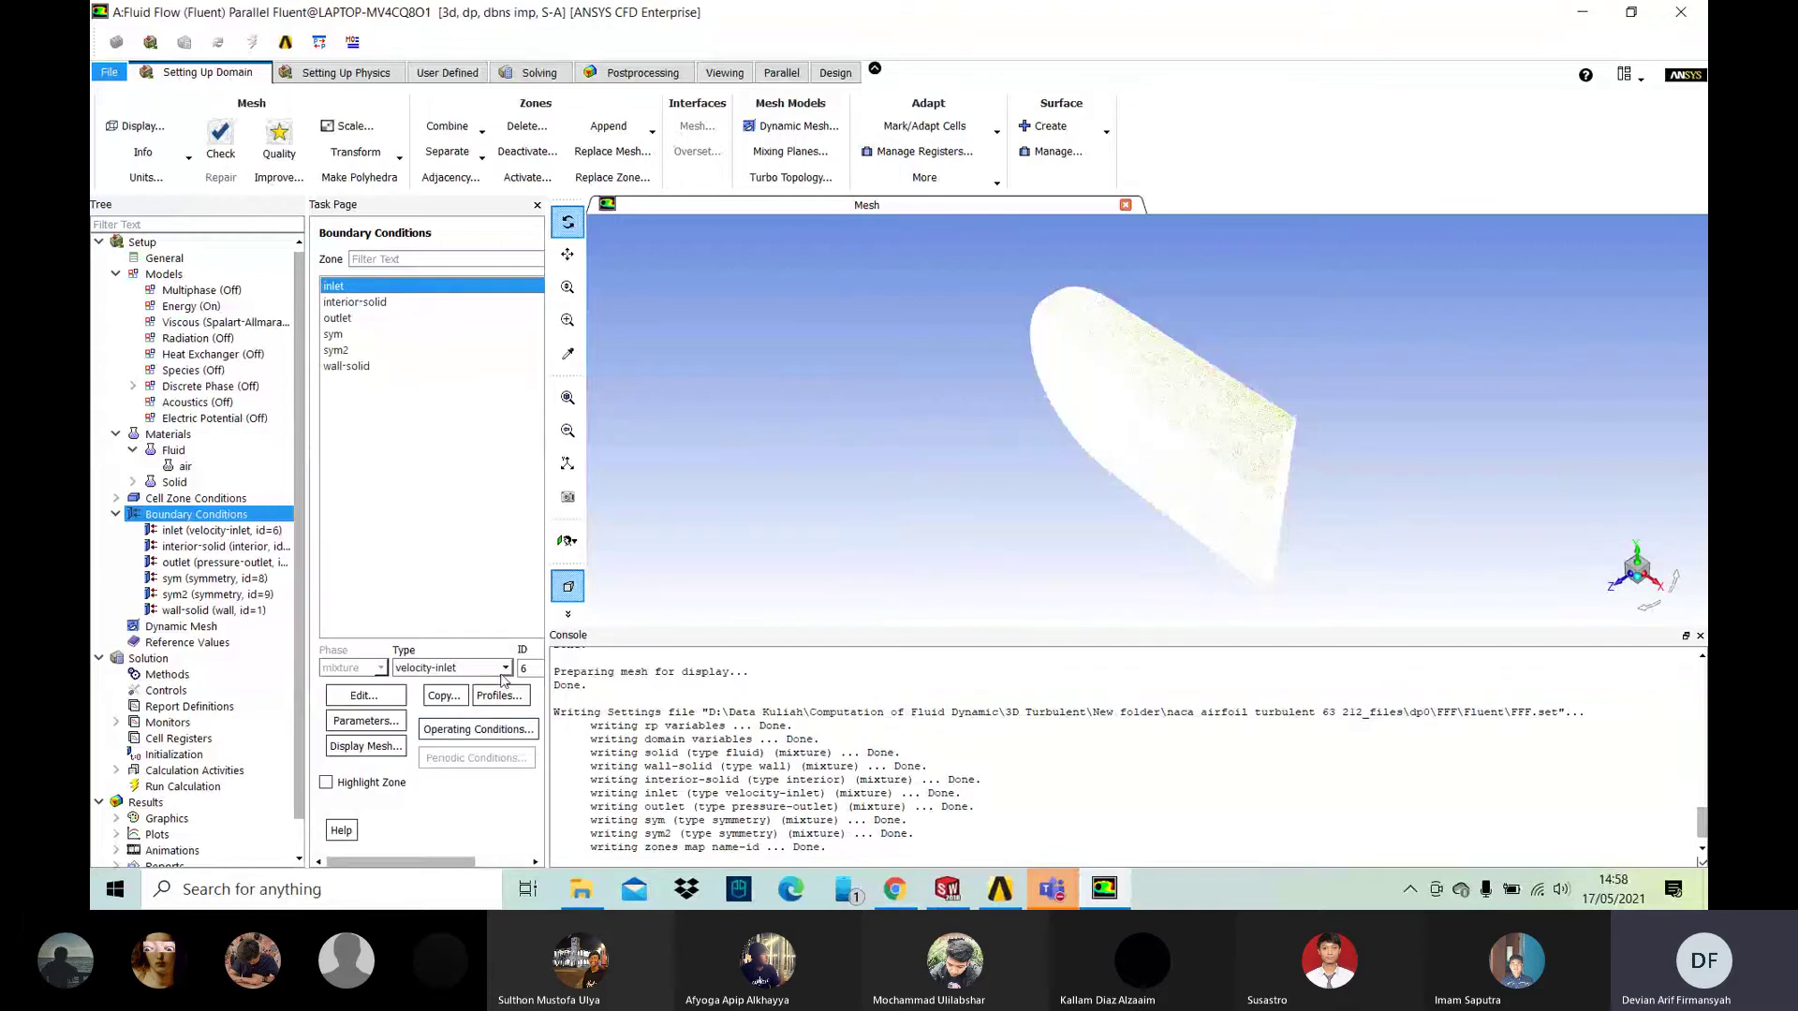
Step: Review the boundary condition settings of the outlet, sym and sym2 zones
{"action": "double_click", "coordinate": [385, 321]}
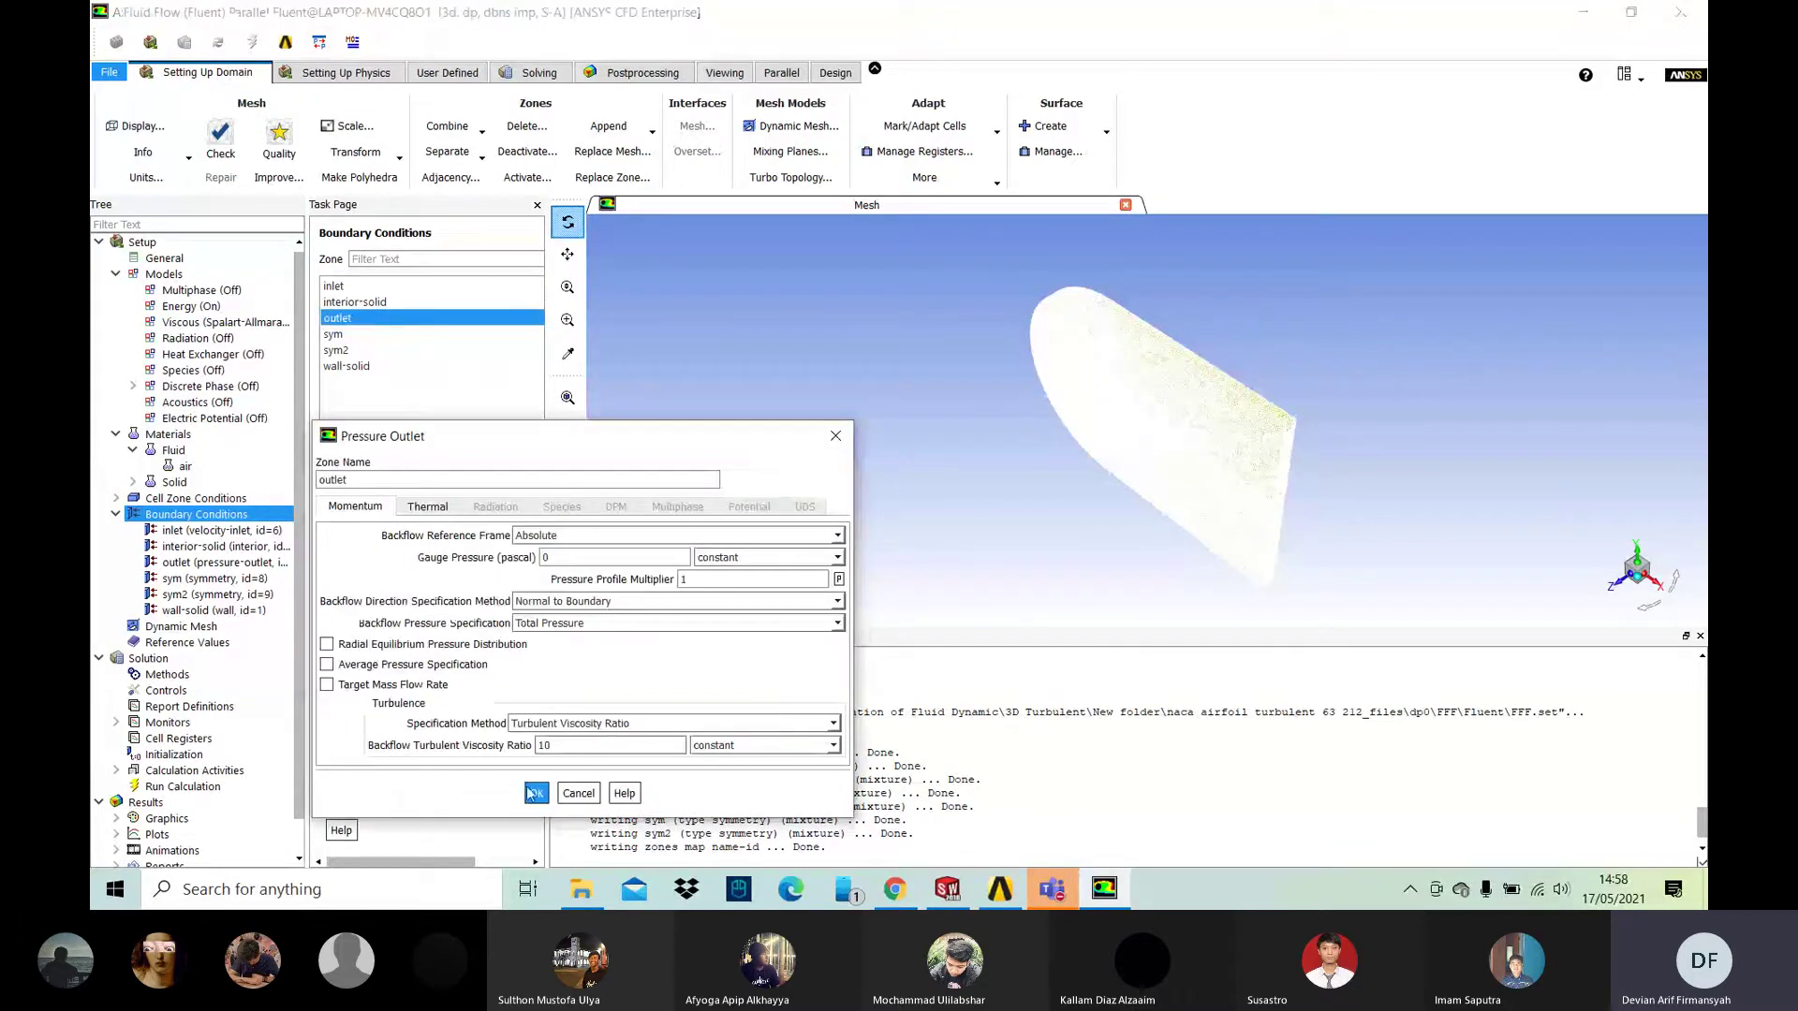
{"action": "left_click", "coordinate": [536, 794]}
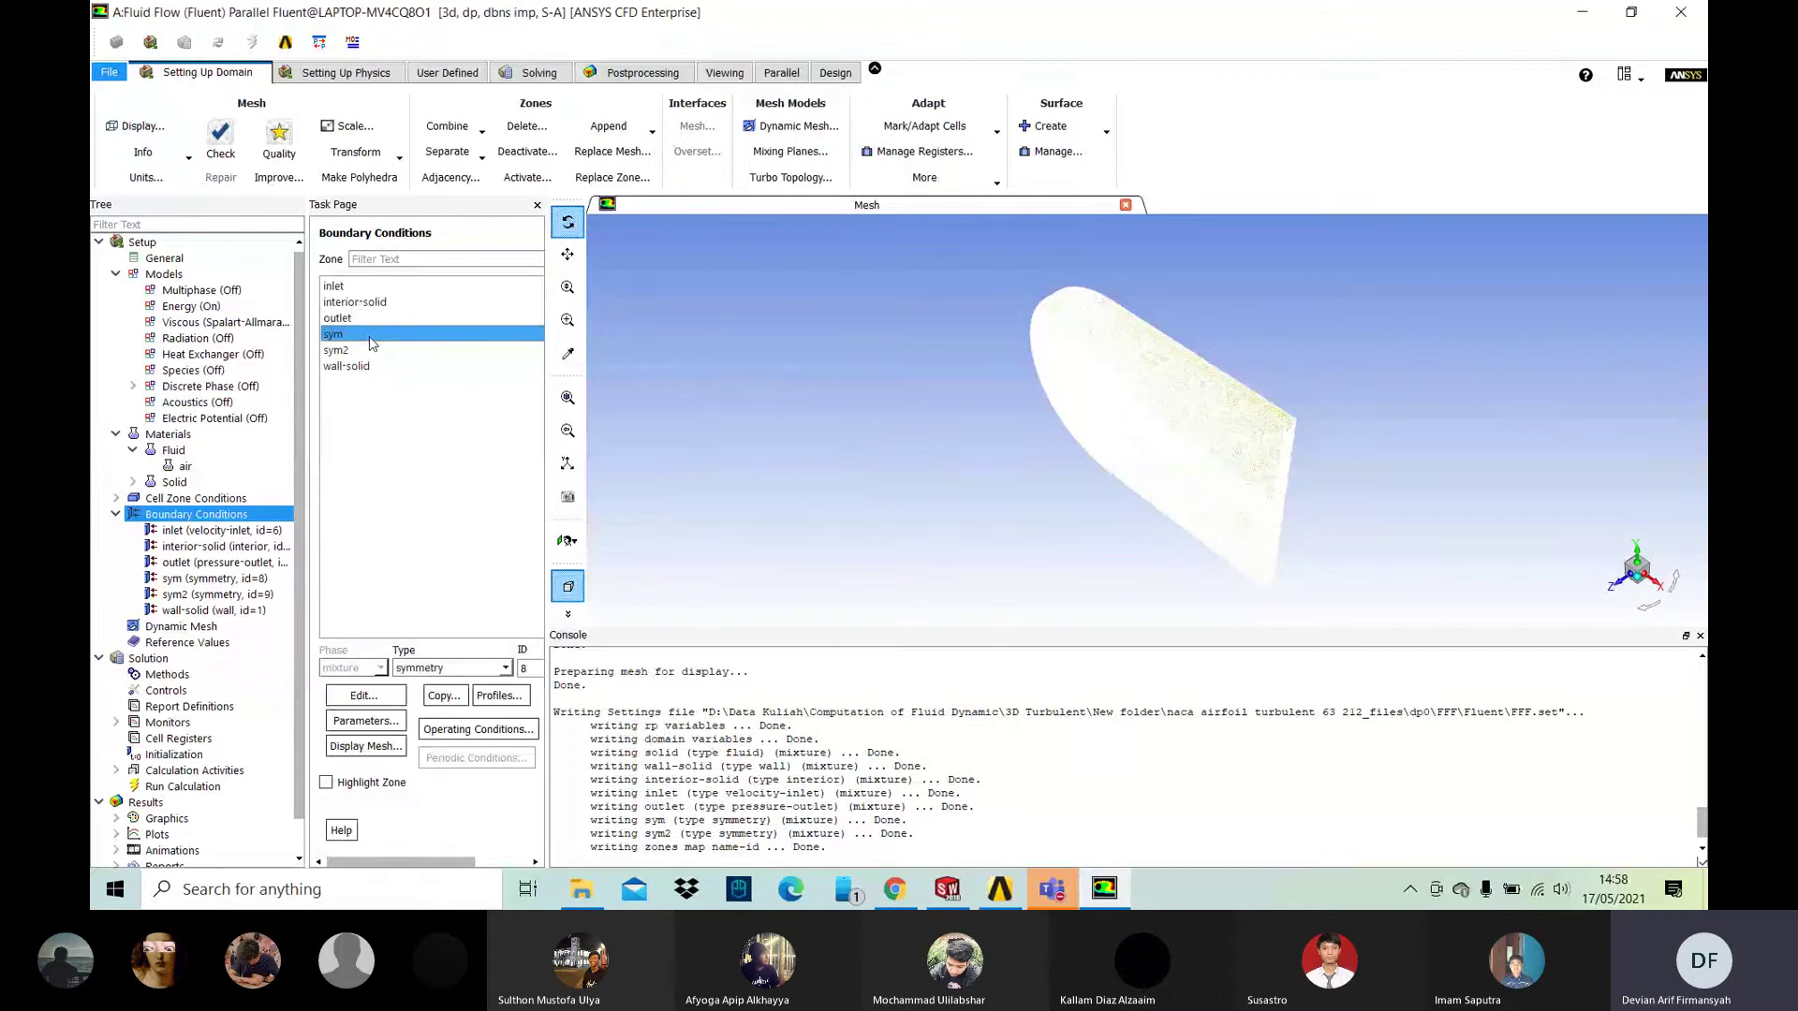
{"action": "double_click", "coordinate": [356, 334]}
{"action": "left_click", "coordinate": [702, 440]}
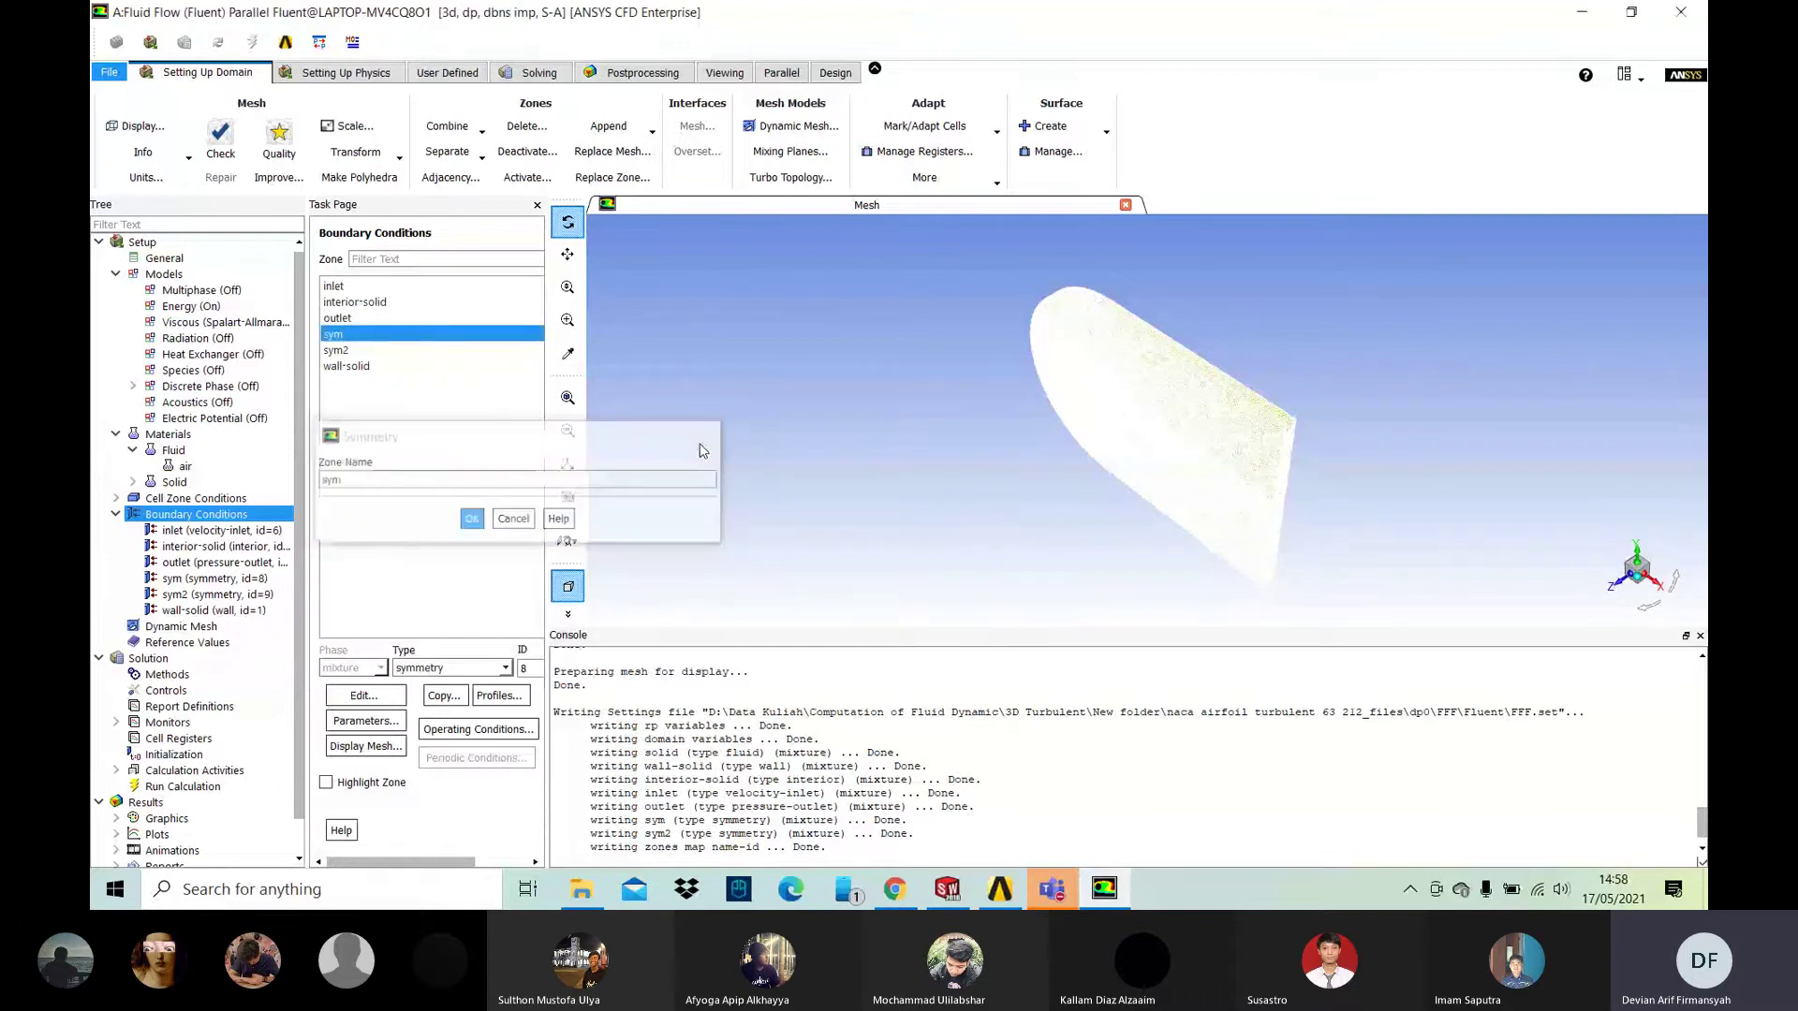
{"action": "double_click", "coordinate": [343, 351]}
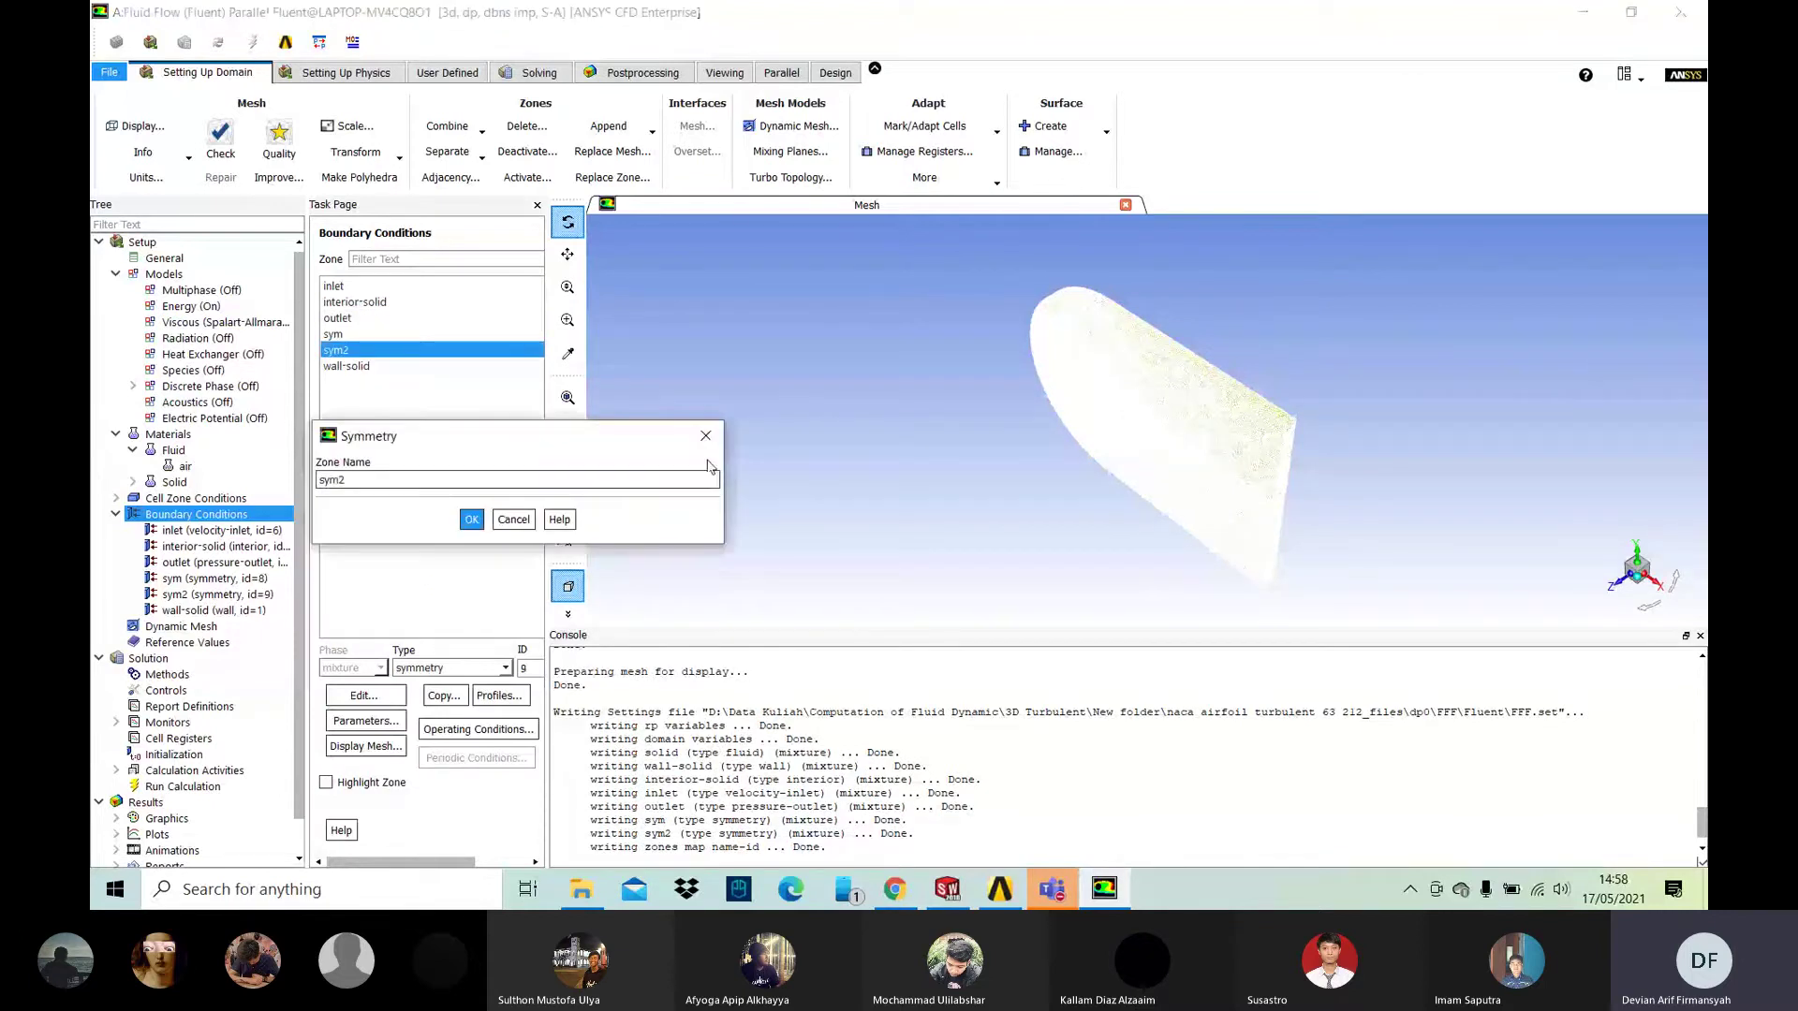
{"action": "left_click", "coordinate": [471, 522]}
Step: Compute the reference values from the inlet and set the reference zone to solid
{"action": "scroll", "coordinate": [216, 618], "scroll_direction": "down", "scroll_amount": 2}
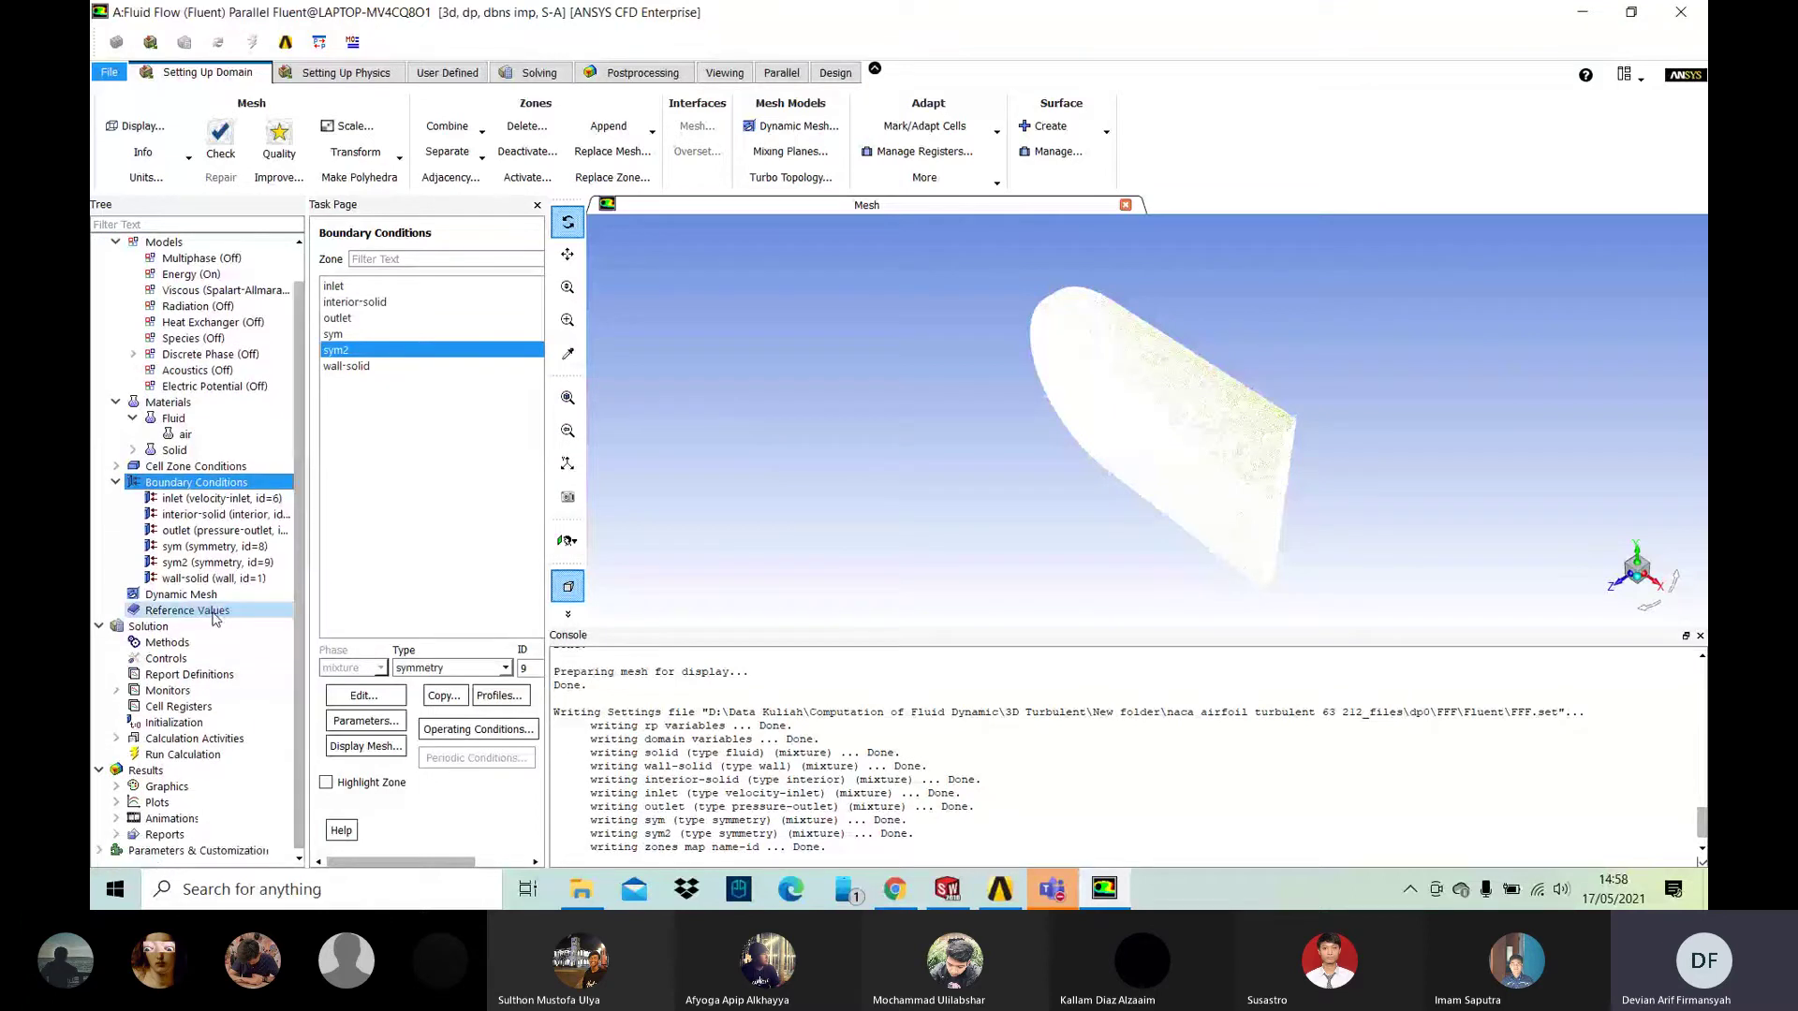
{"action": "left_click", "coordinate": [213, 611]}
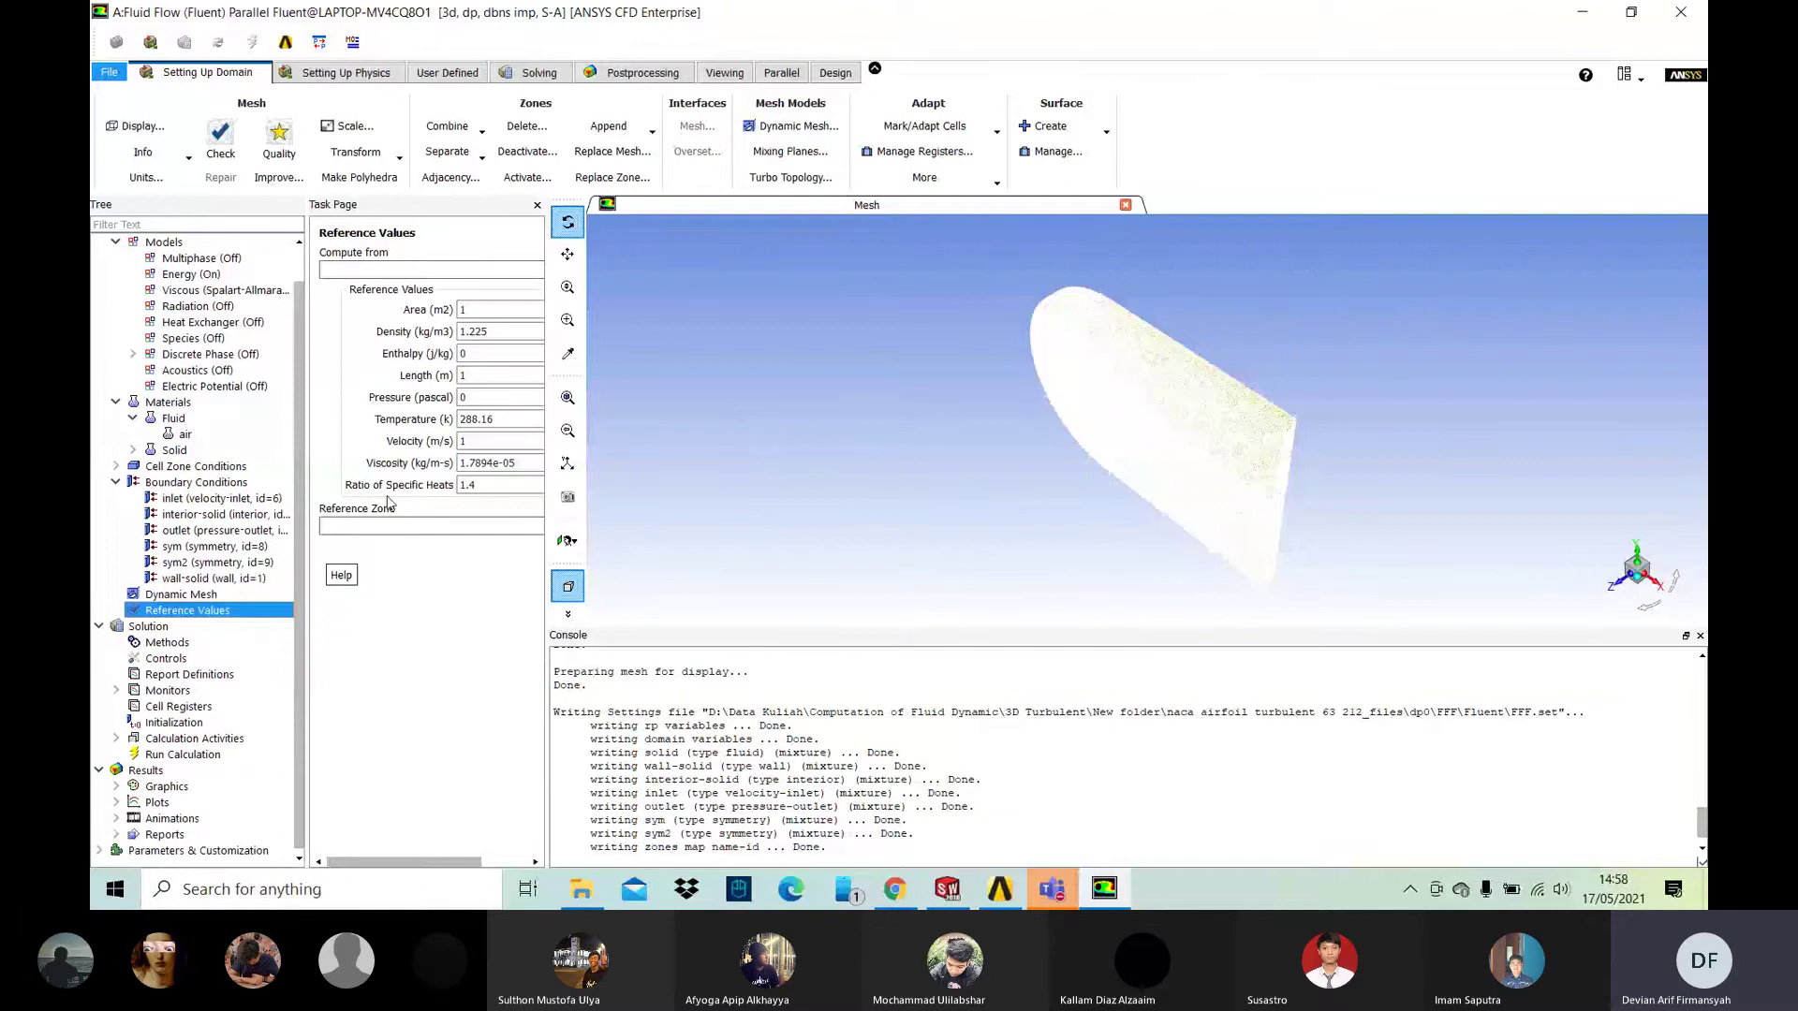
{"action": "left_click_drag", "start_coordinate": [386, 861], "coordinate": [389, 867]}
{"action": "left_click", "coordinate": [401, 269]}
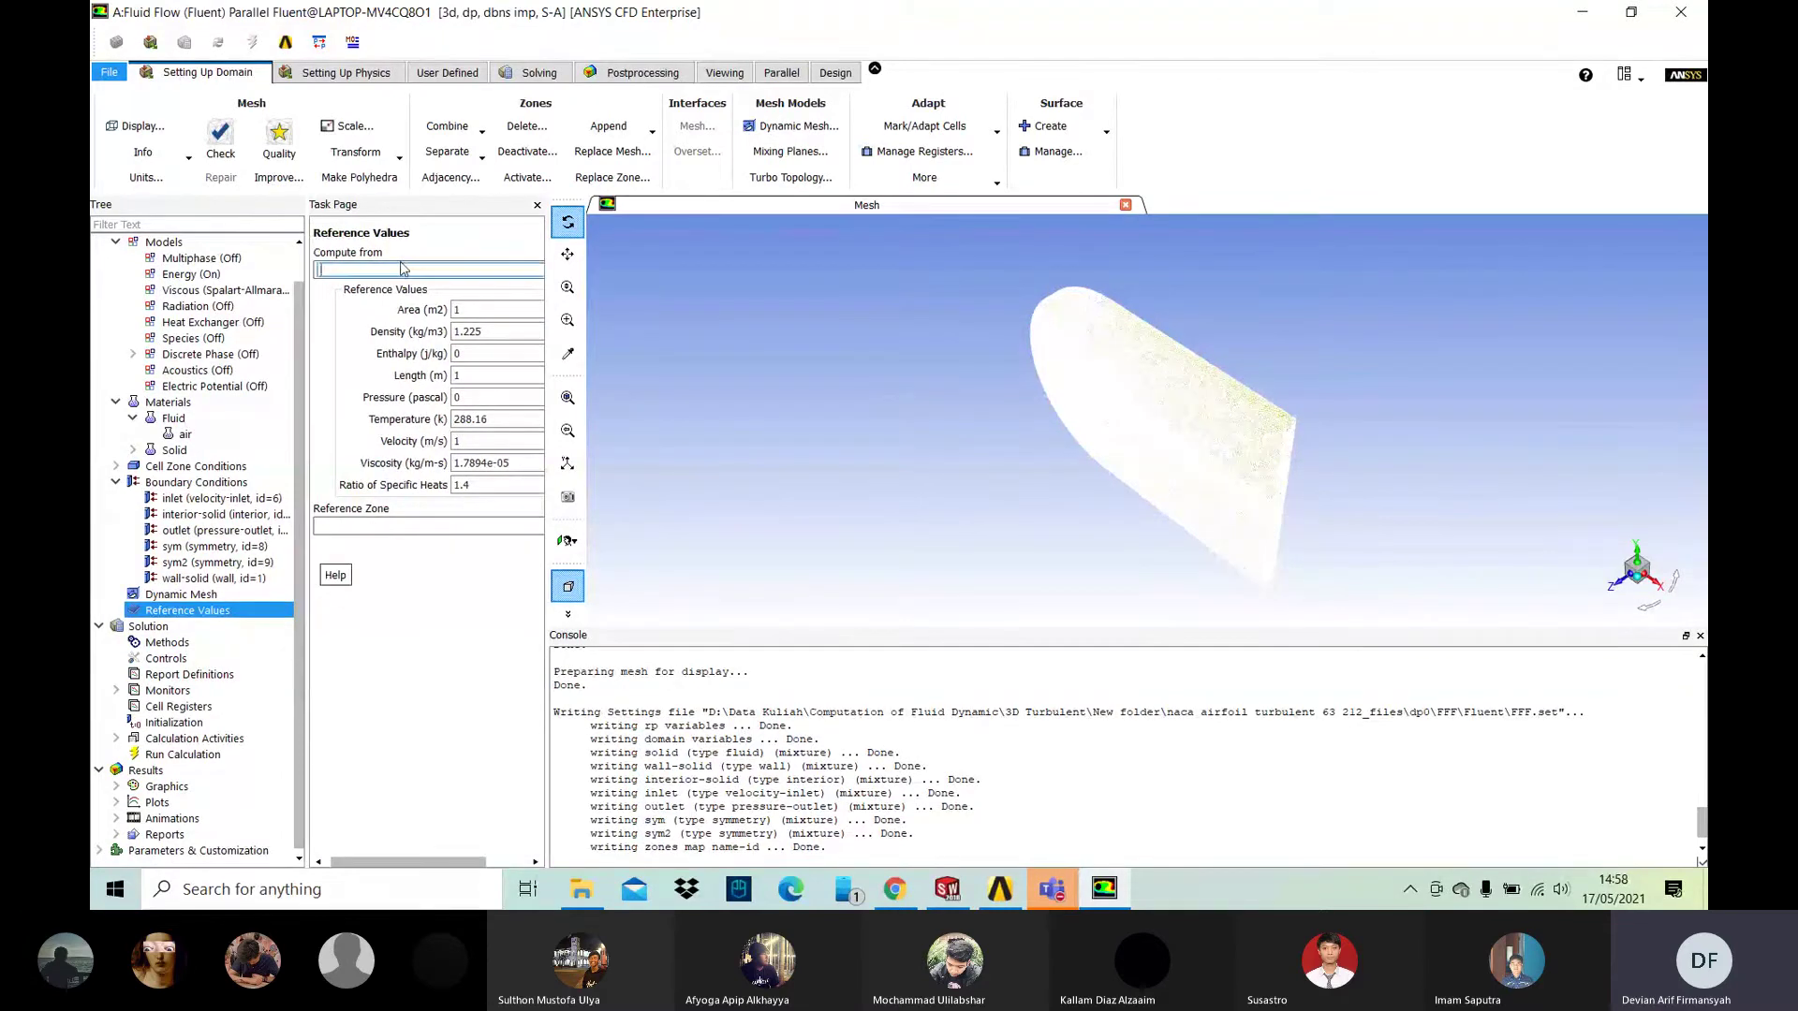
{"action": "type", "text": "in"}
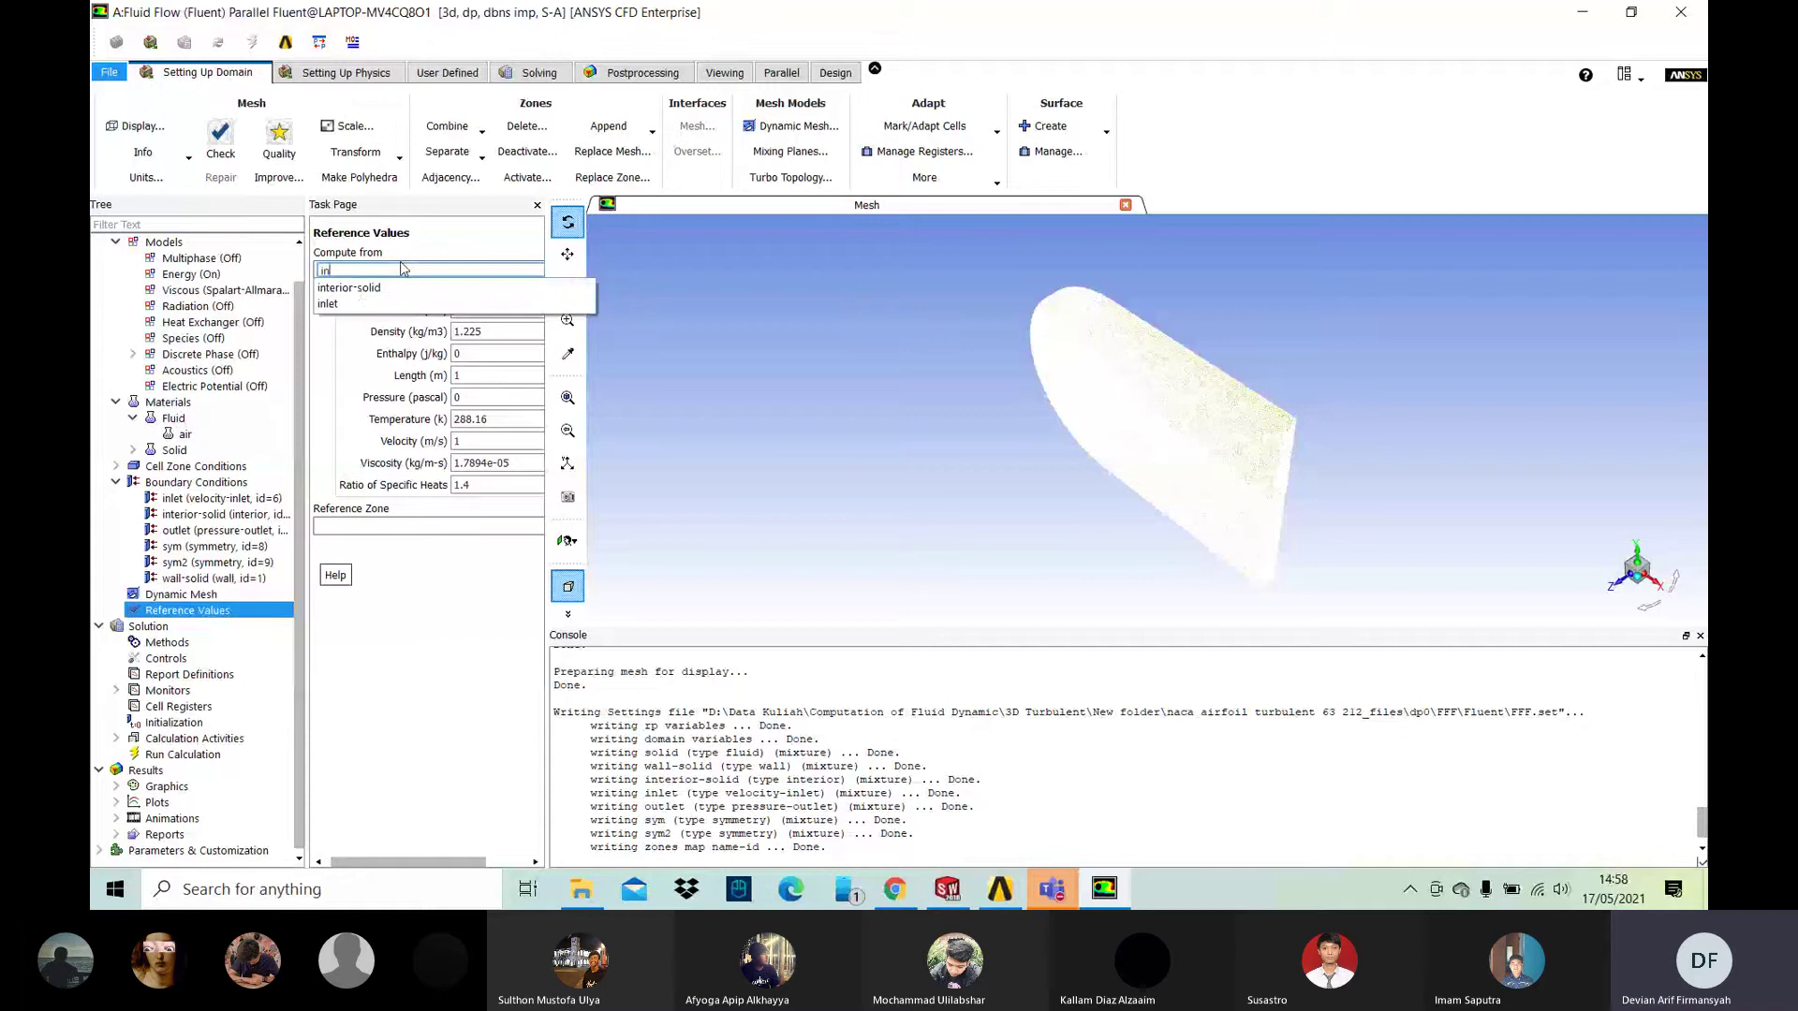
{"action": "left_click", "coordinate": [348, 305]}
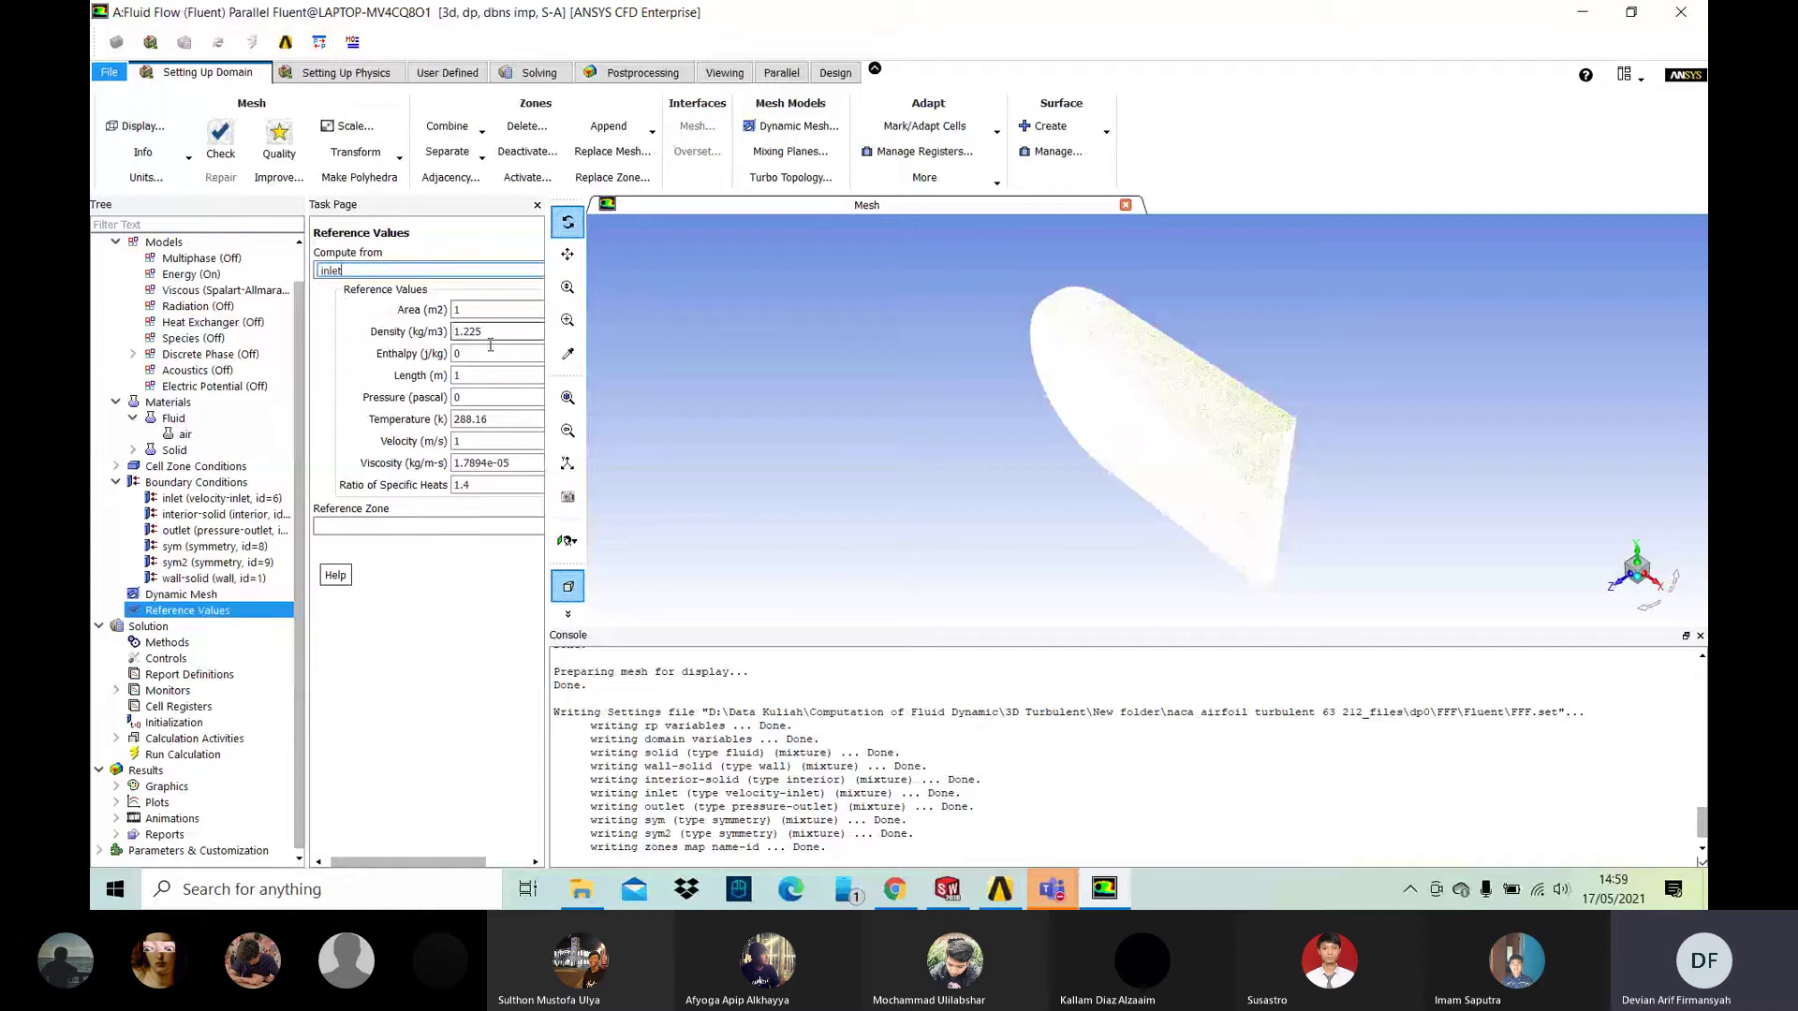
{"action": "left_click", "coordinate": [422, 531]}
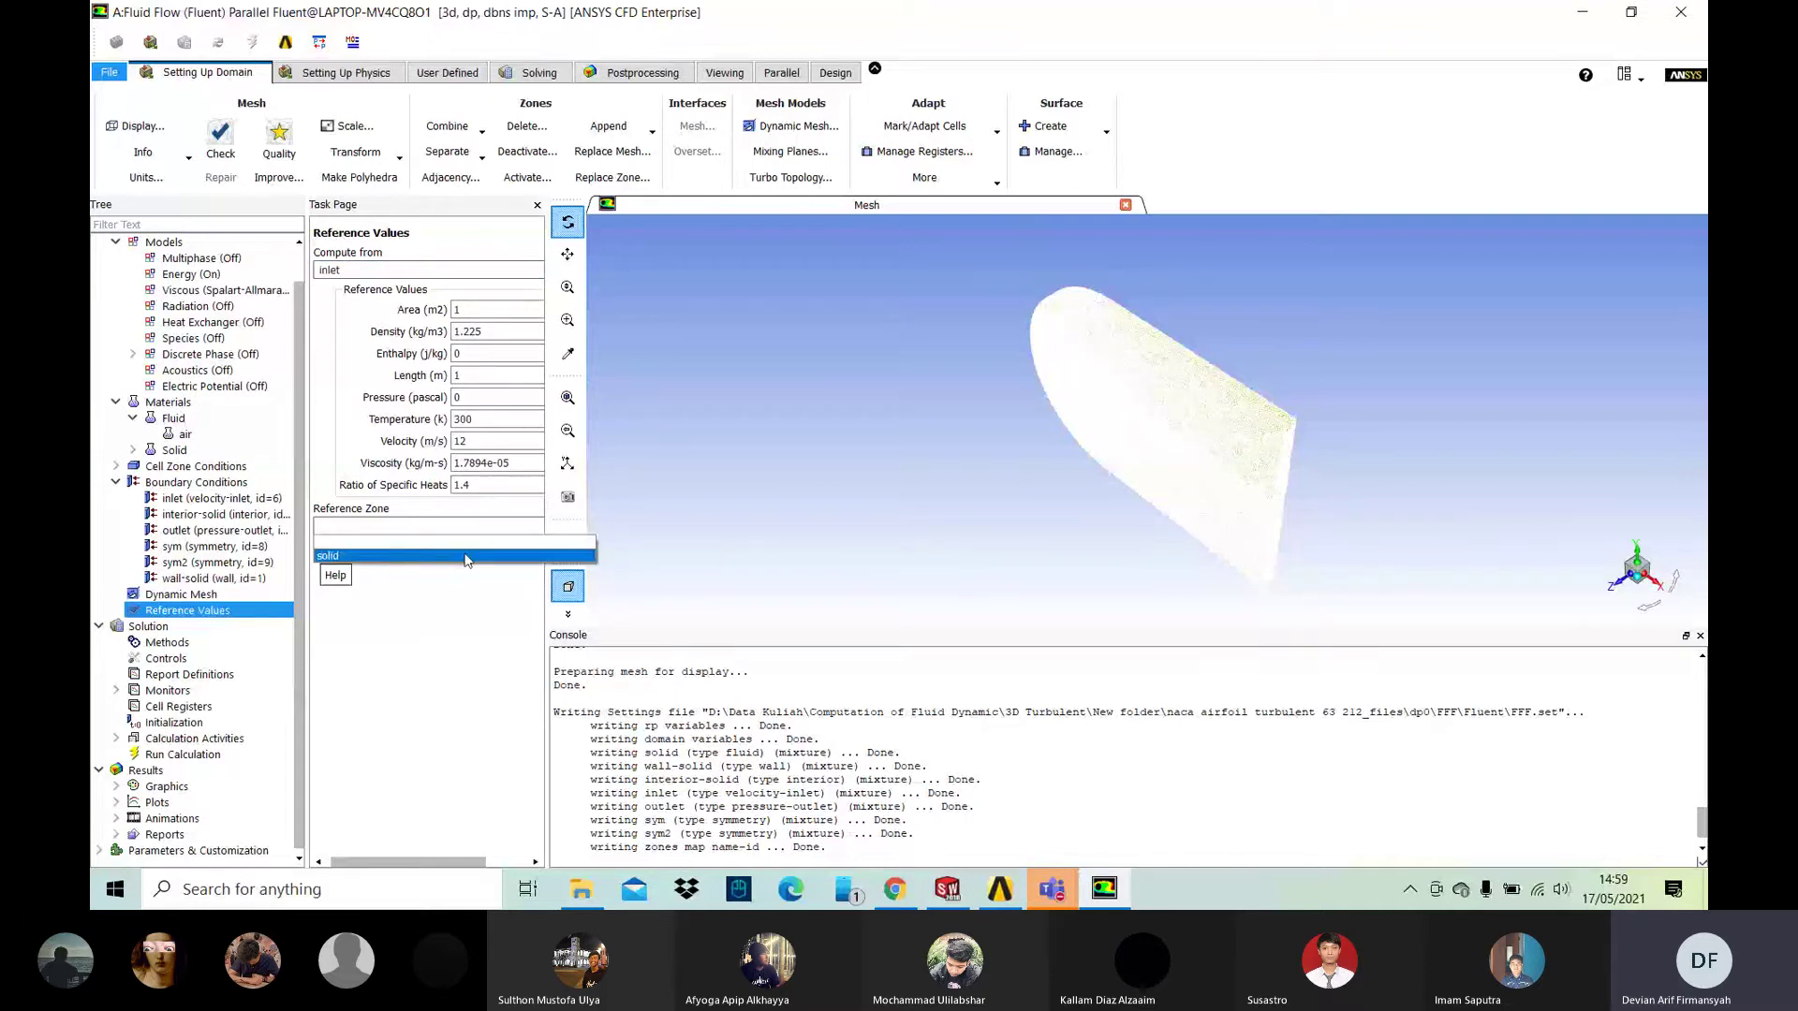
{"action": "left_click", "coordinate": [466, 559]}
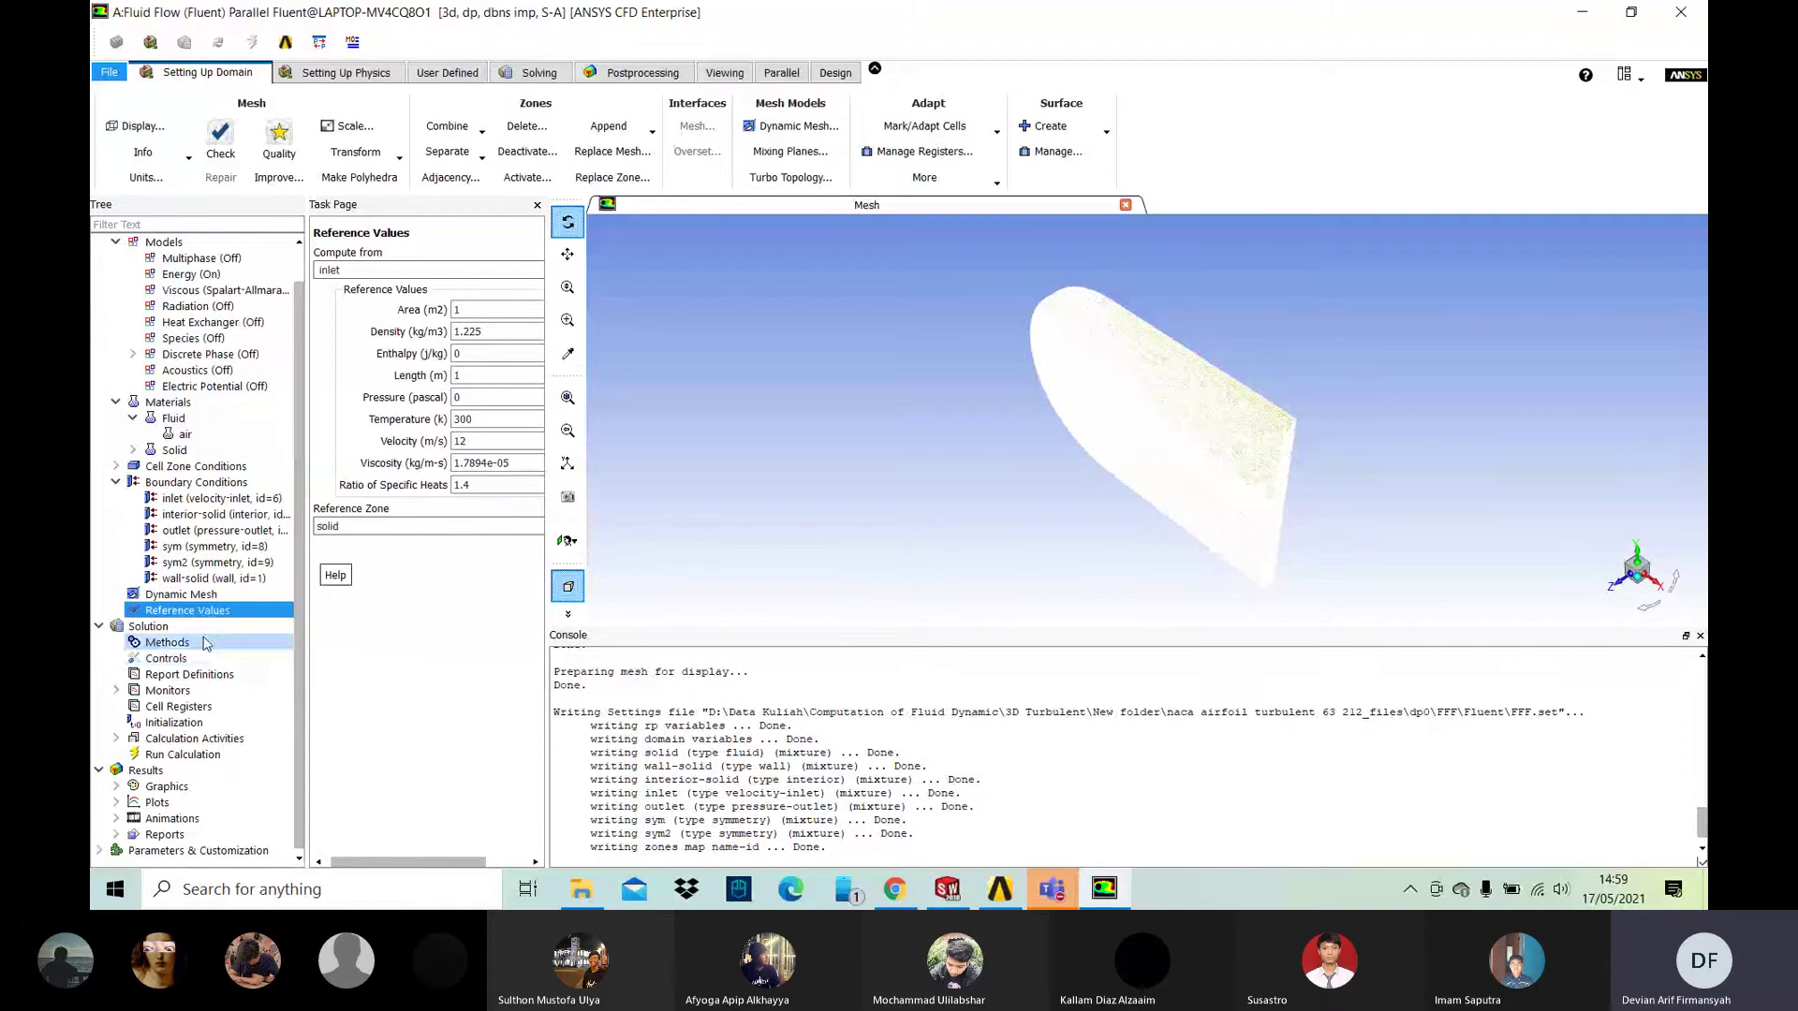
Step: Set the modified turbulent viscosity discretization to Second Order Upwind in the solution methods
{"action": "left_click", "coordinate": [167, 643]}
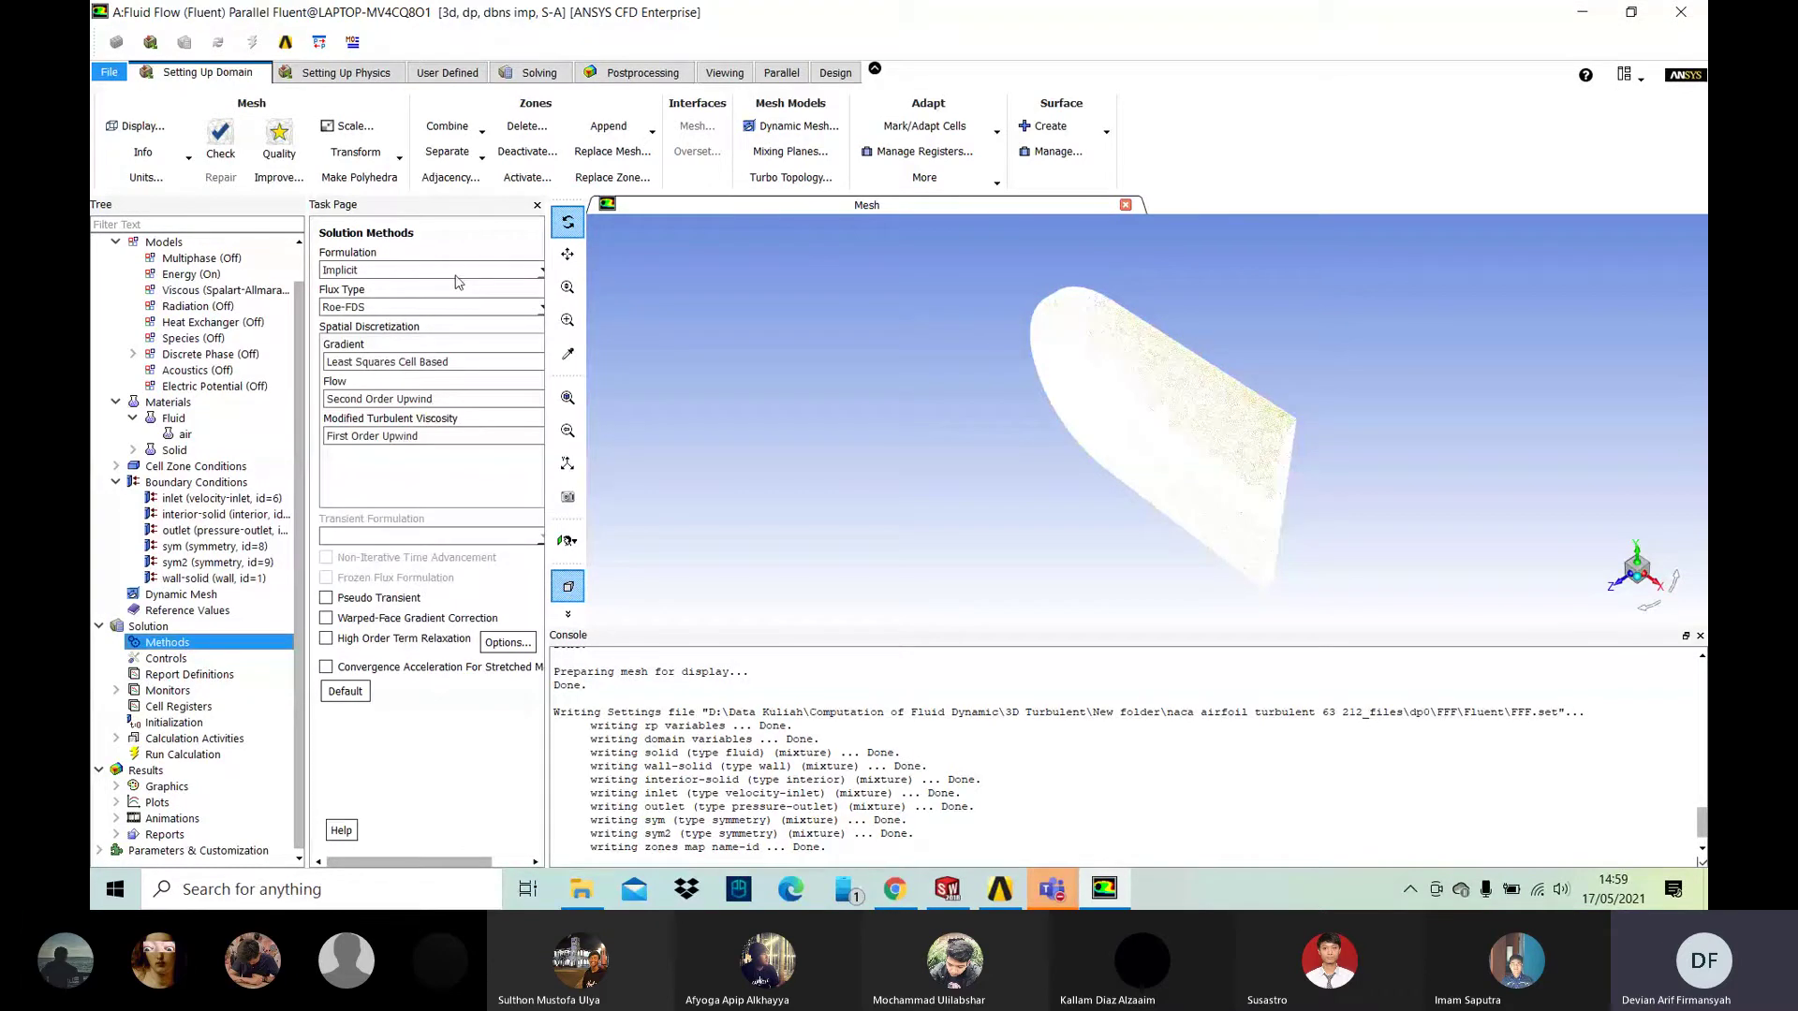
{"action": "left_click", "coordinate": [189, 611]}
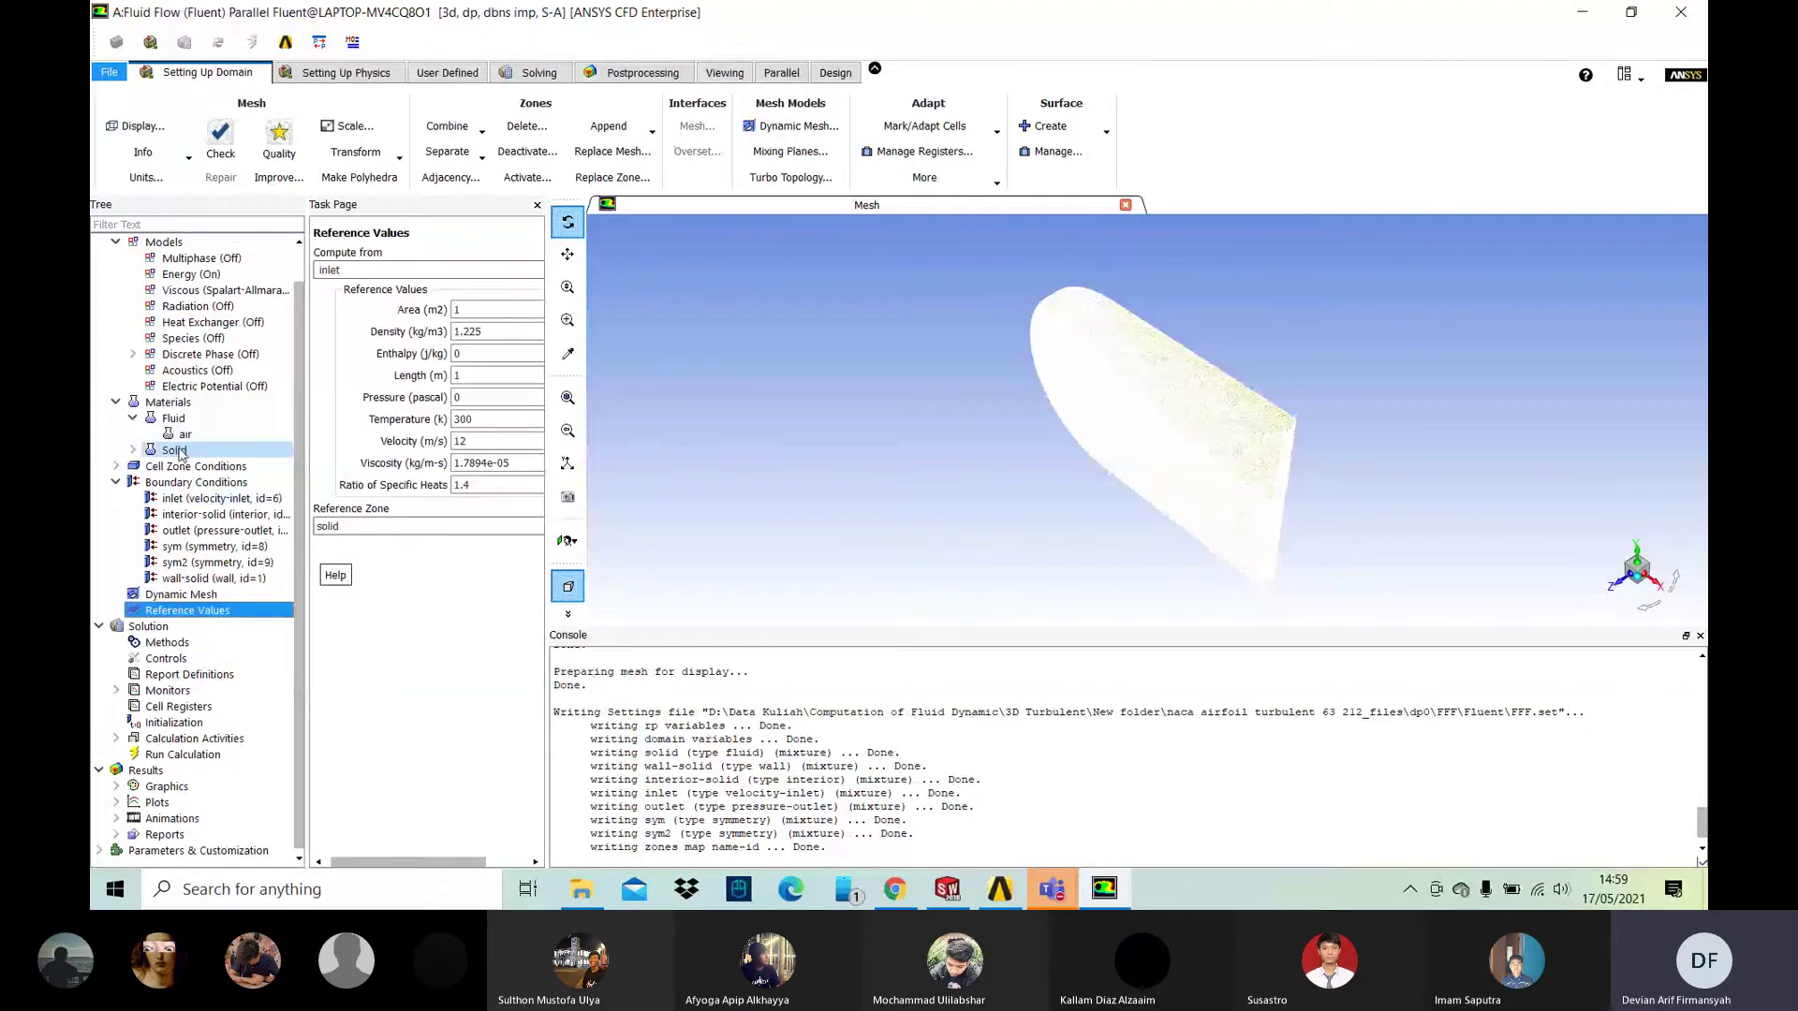
{"action": "scroll", "coordinate": [180, 454], "scroll_direction": "up", "scroll_amount": 1}
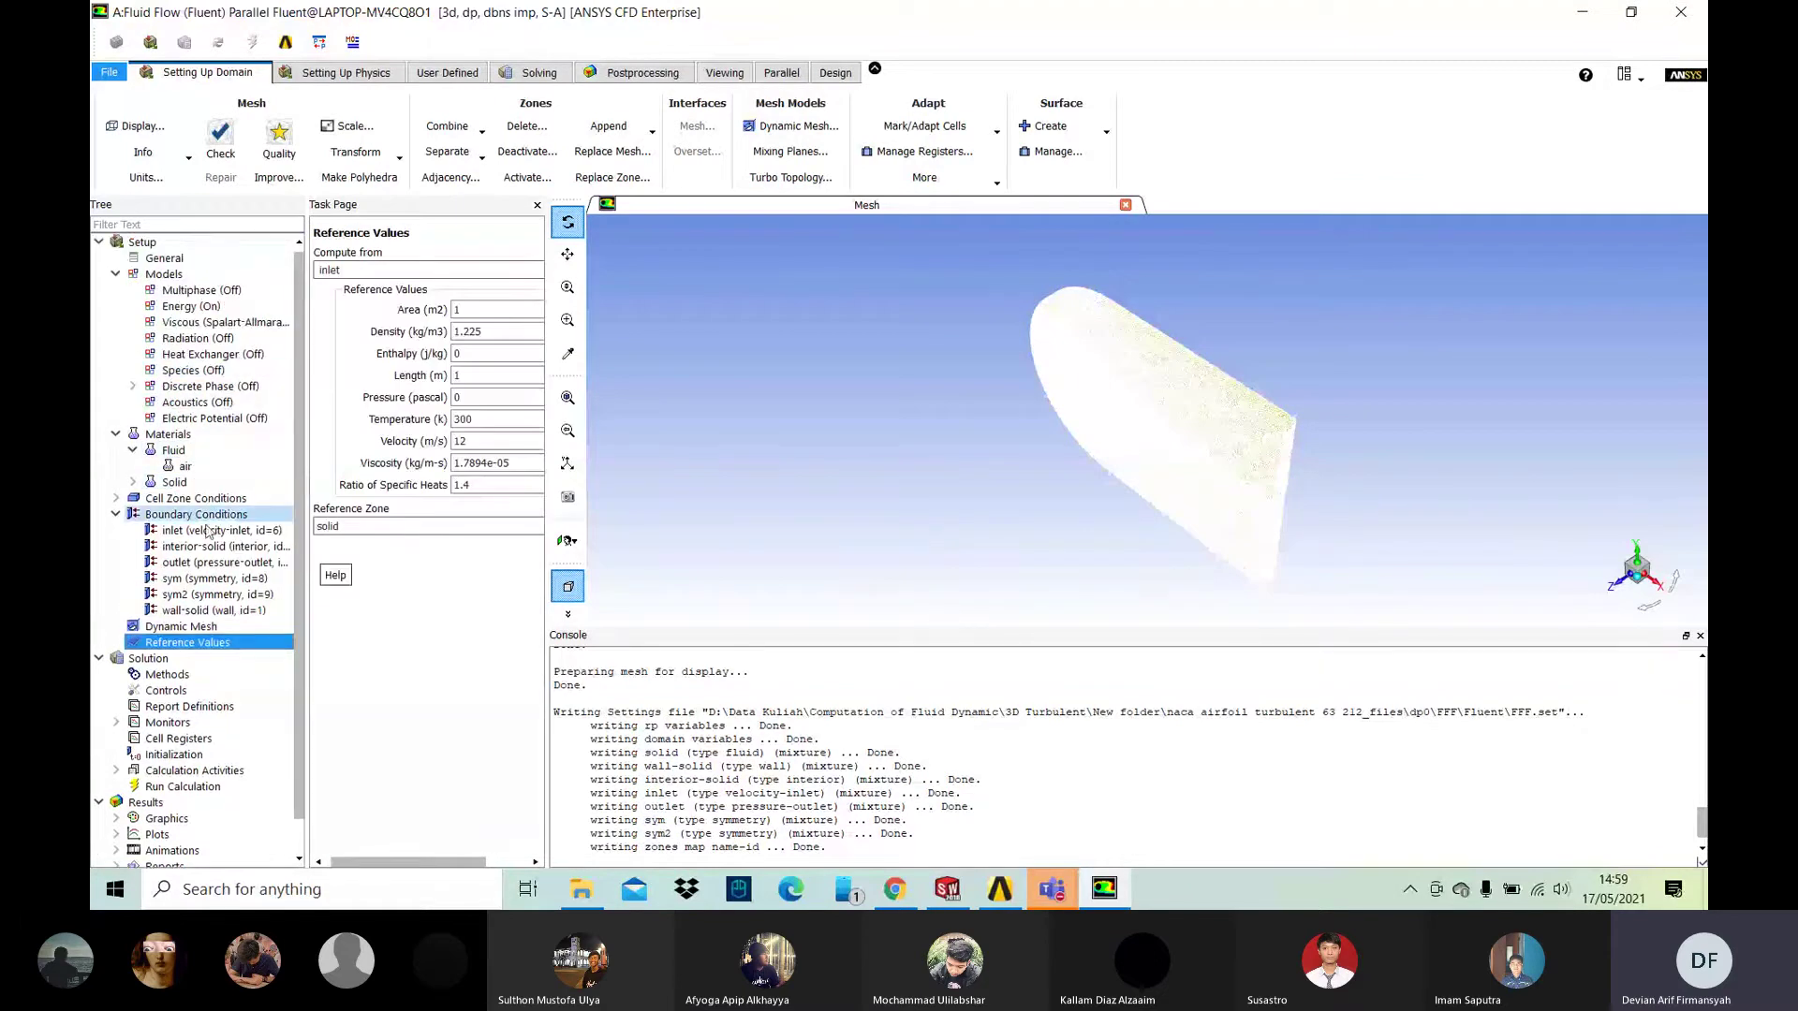
{"action": "scroll", "coordinate": [165, 676], "scroll_direction": "down", "scroll_amount": 1}
{"action": "left_click", "coordinate": [166, 643]}
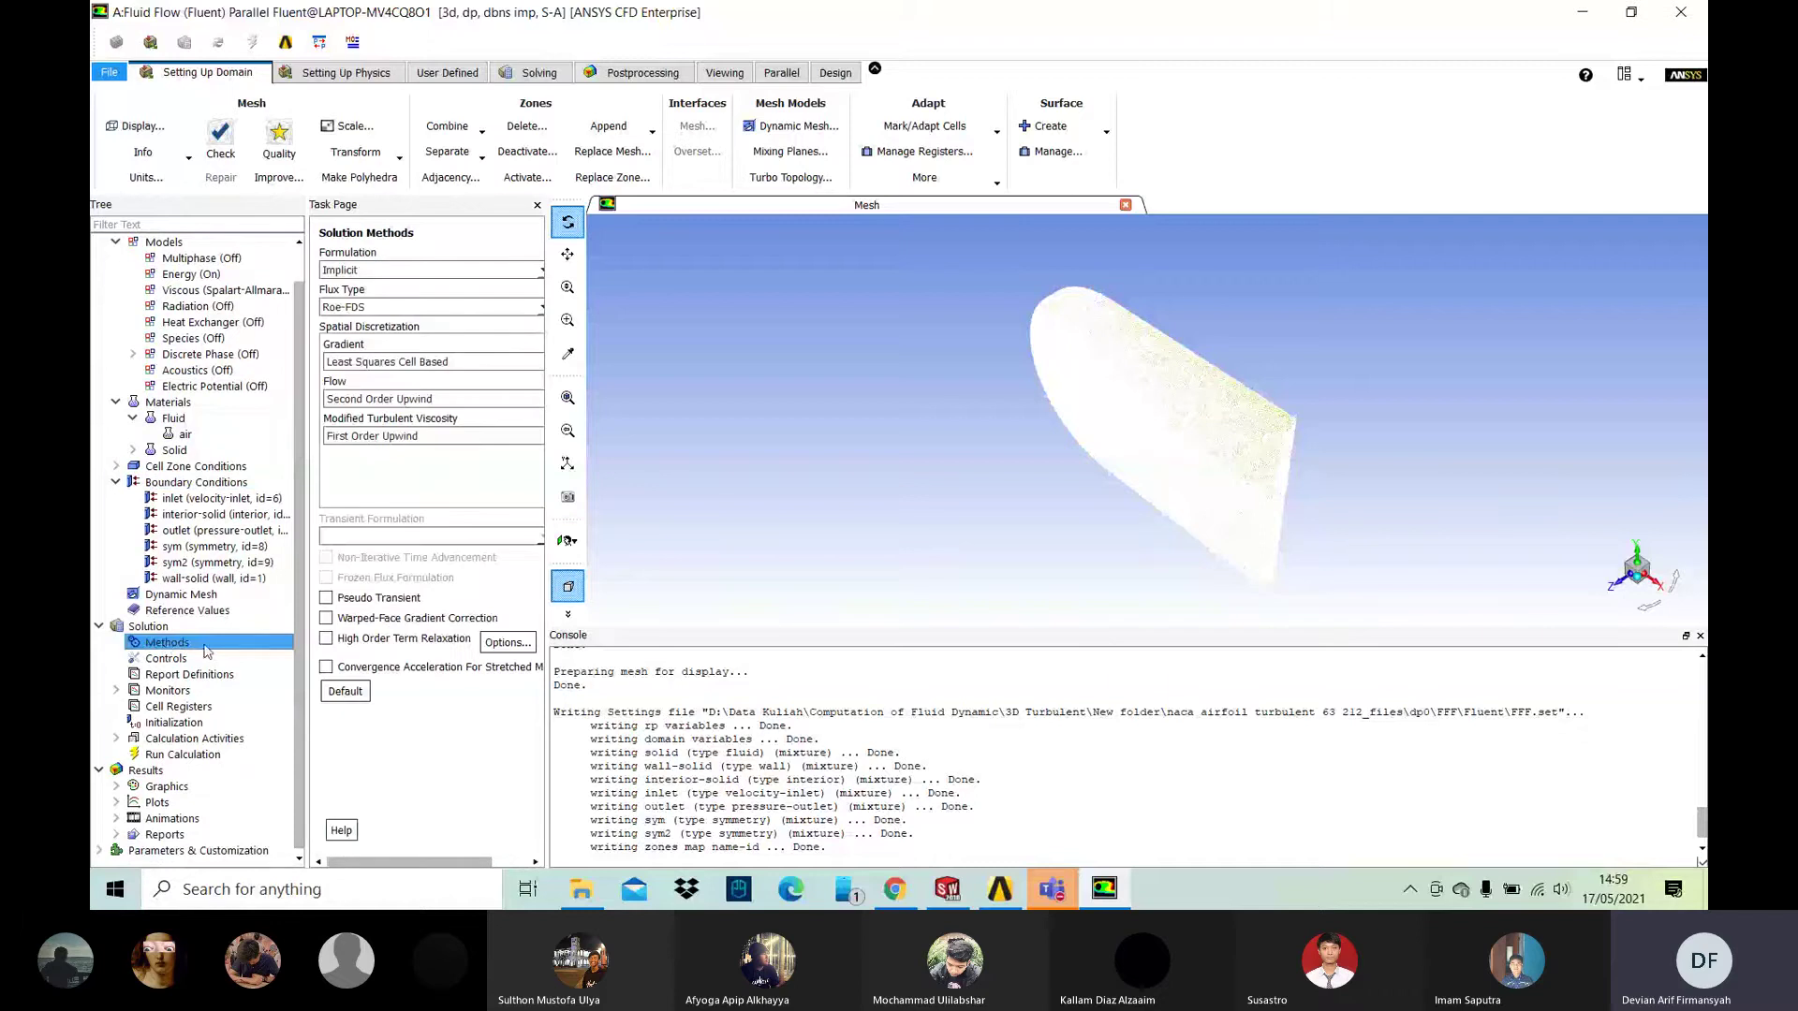
{"action": "left_click", "coordinate": [372, 437]}
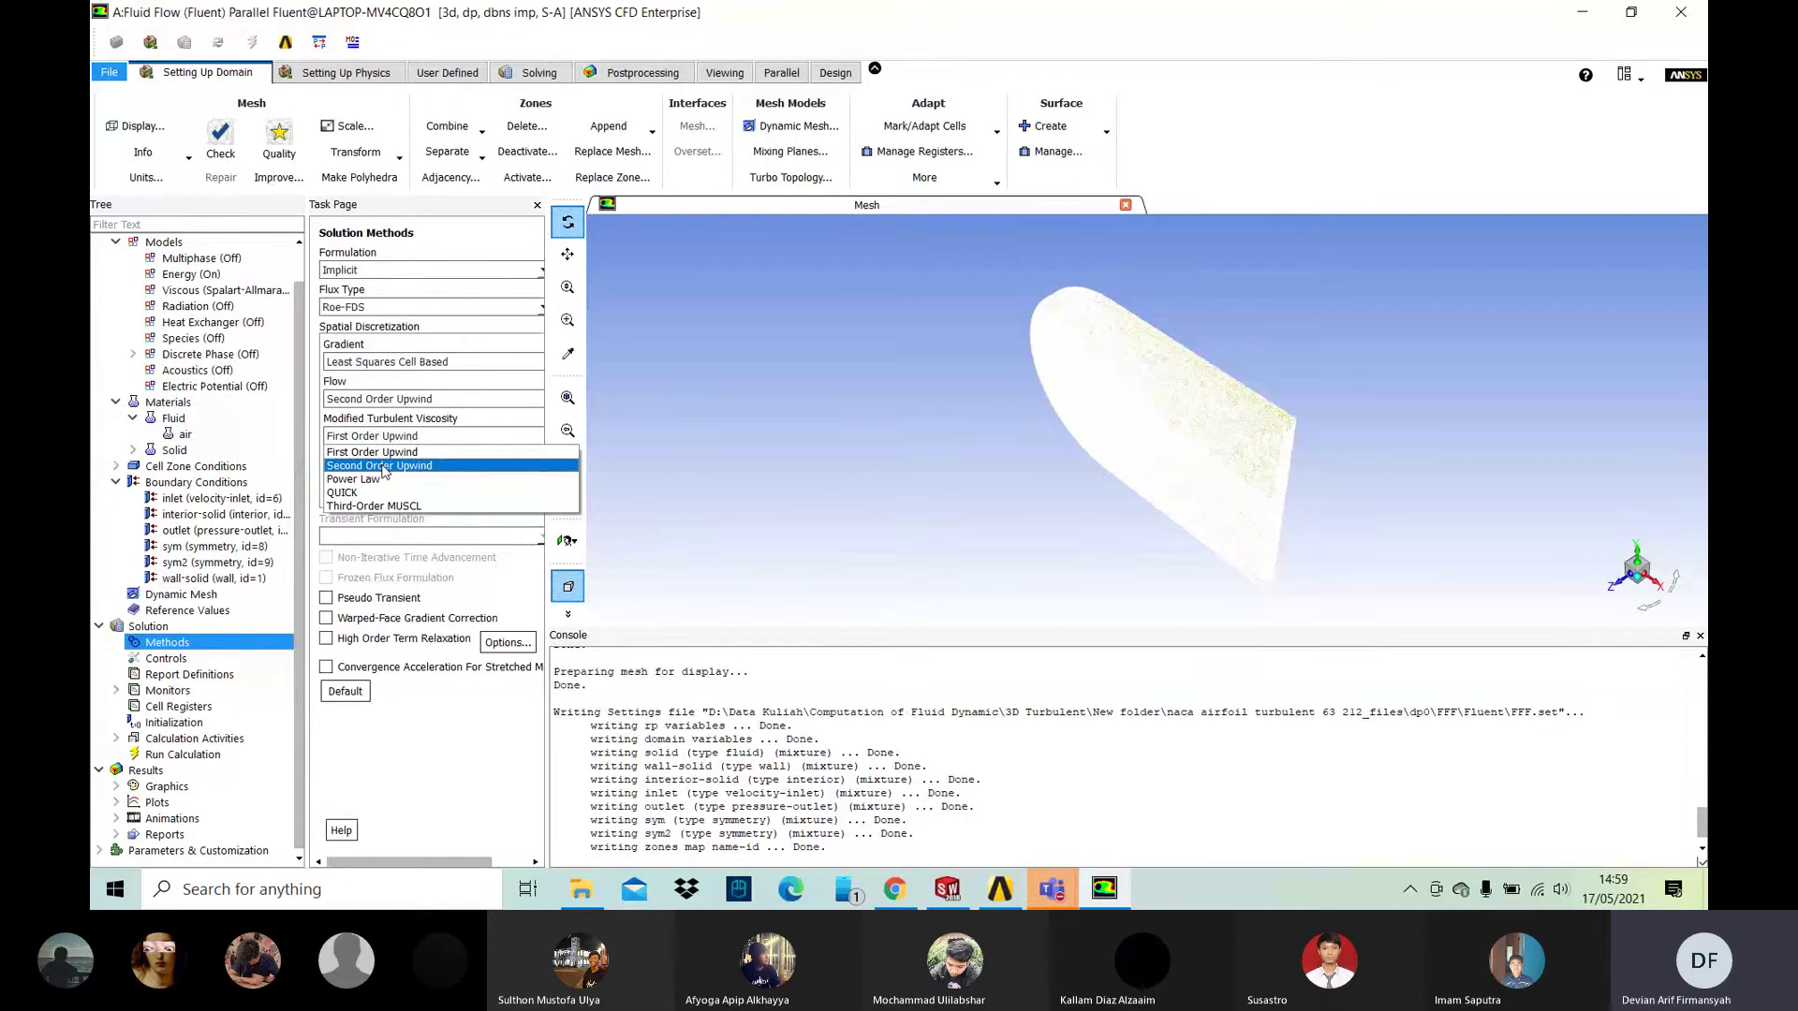
{"action": "left_click", "coordinate": [384, 466]}
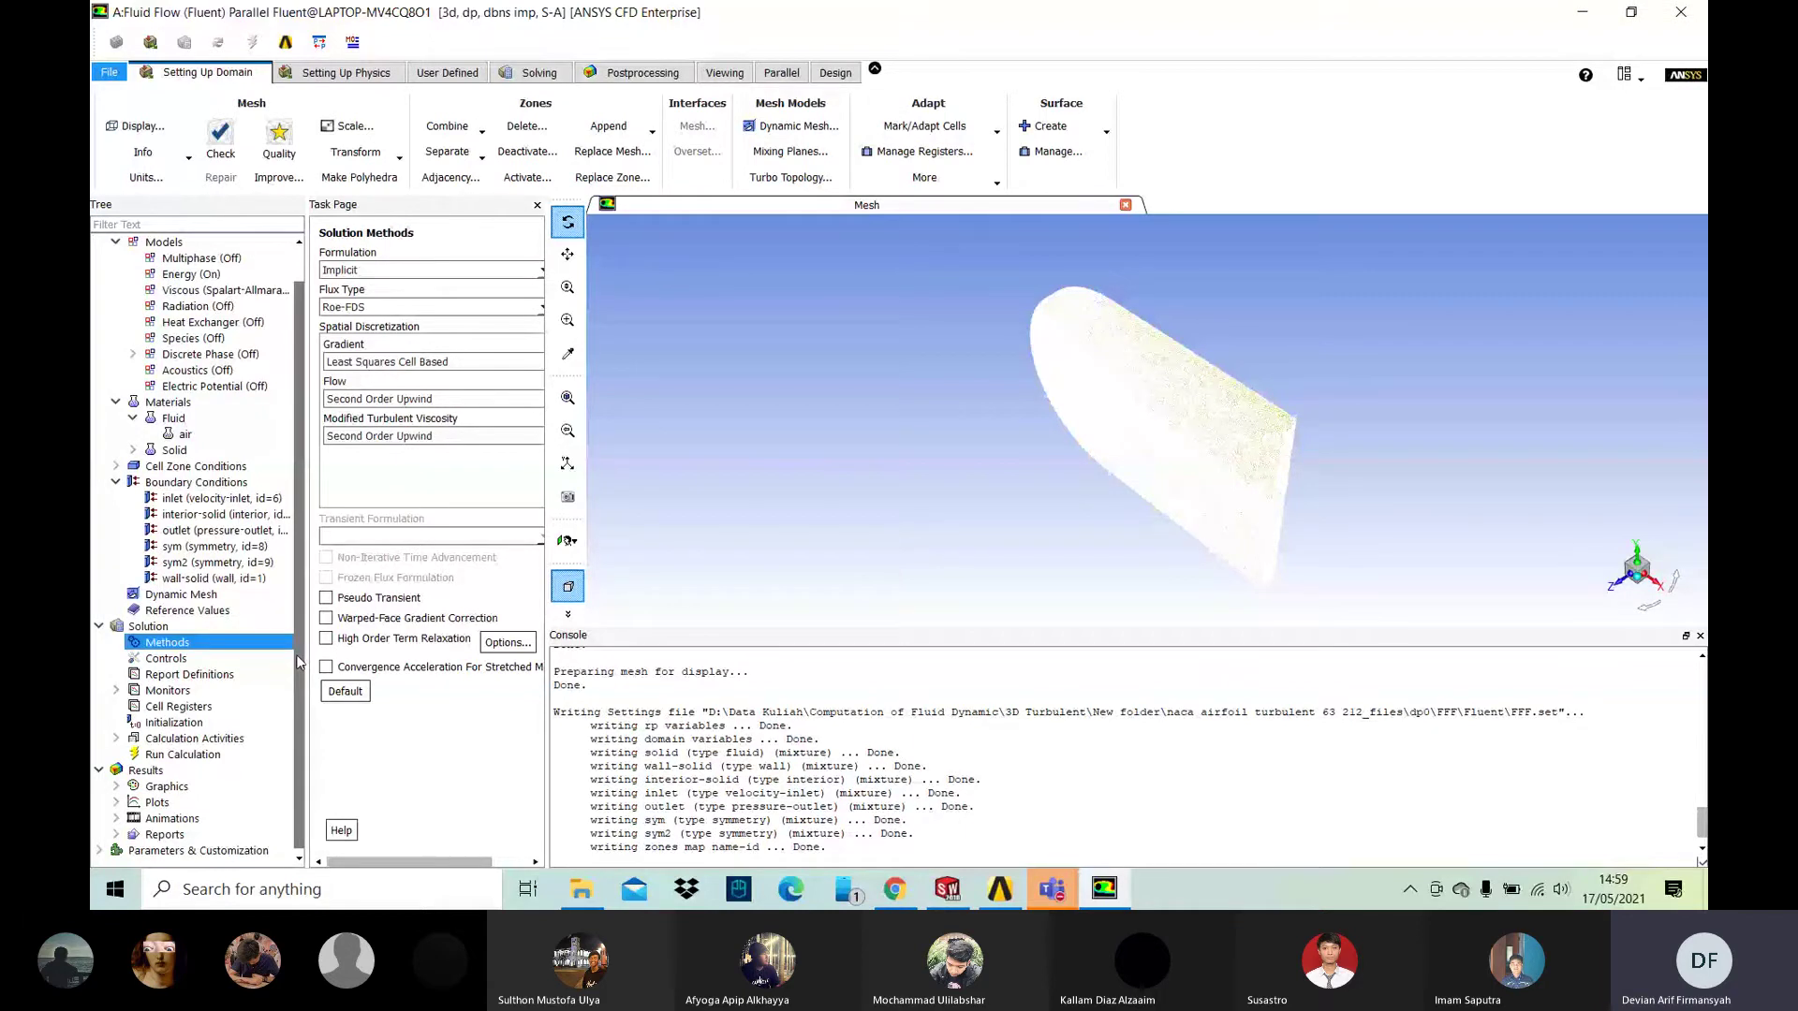
{"action": "left_click", "coordinate": [241, 674]}
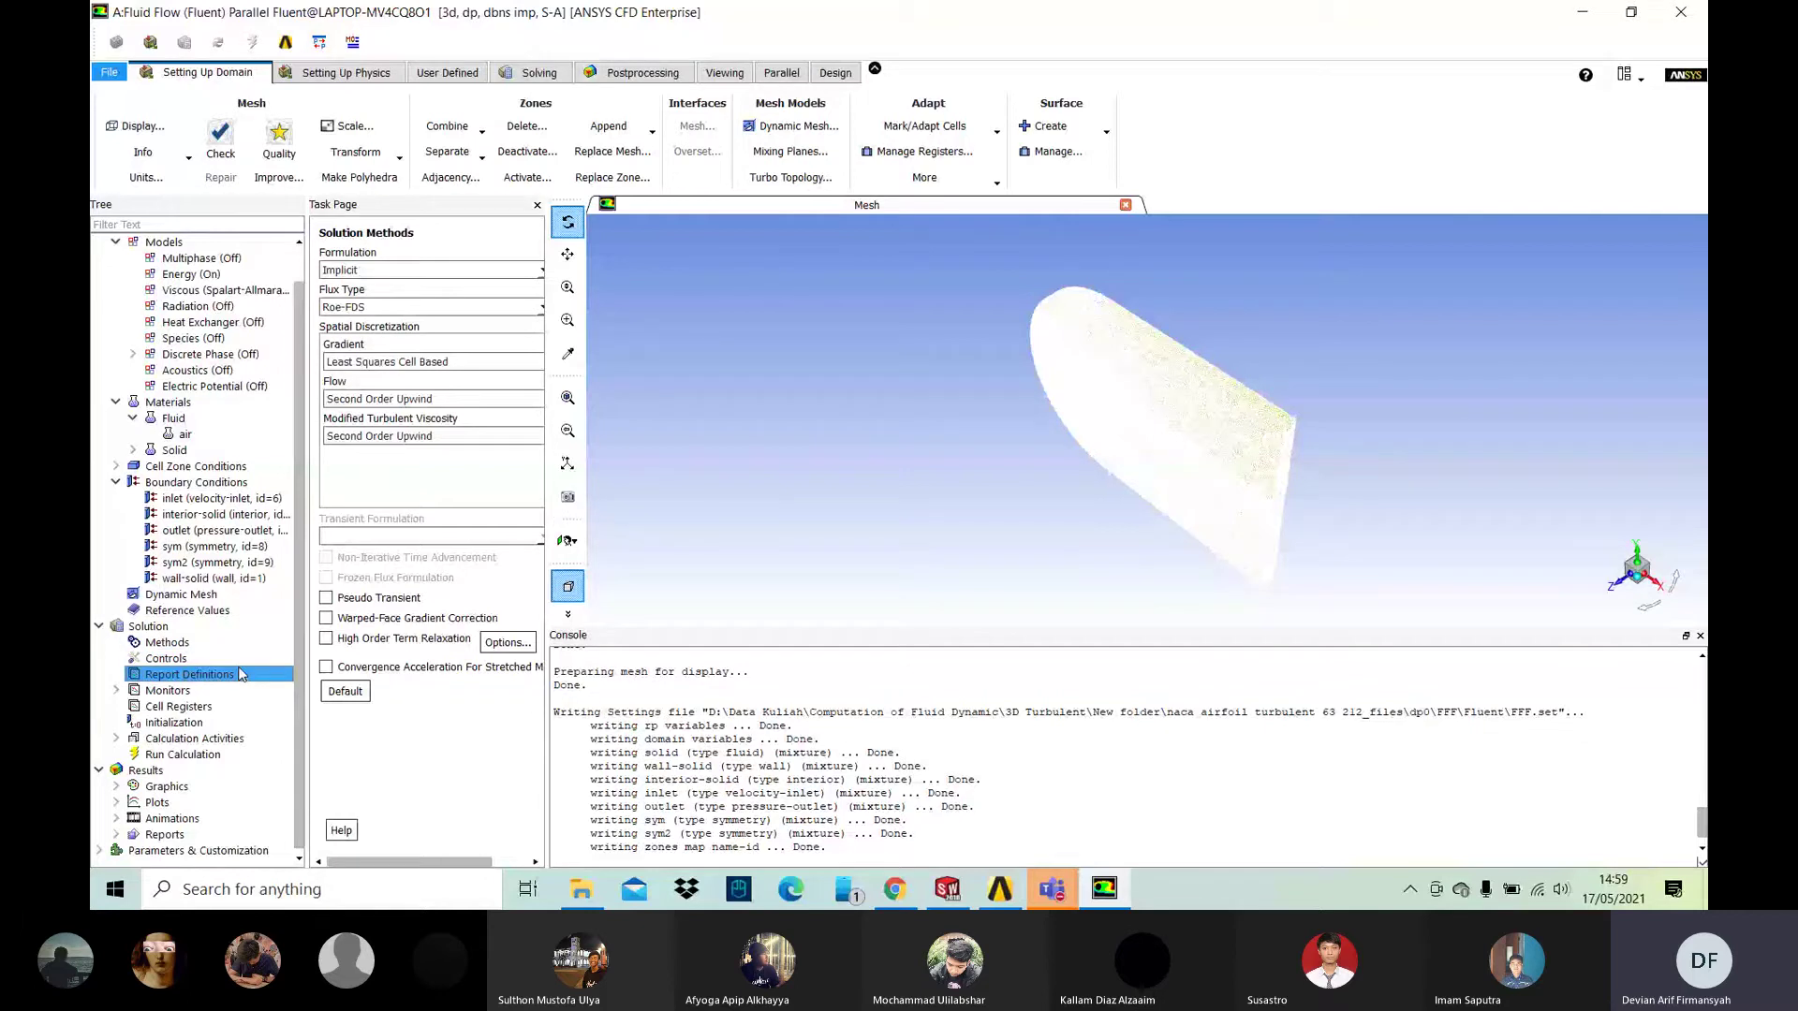
{"action": "double_click", "coordinate": [241, 674]}
{"action": "left_click_drag", "start_coordinate": [467, 448], "coordinate": [548, 401]}
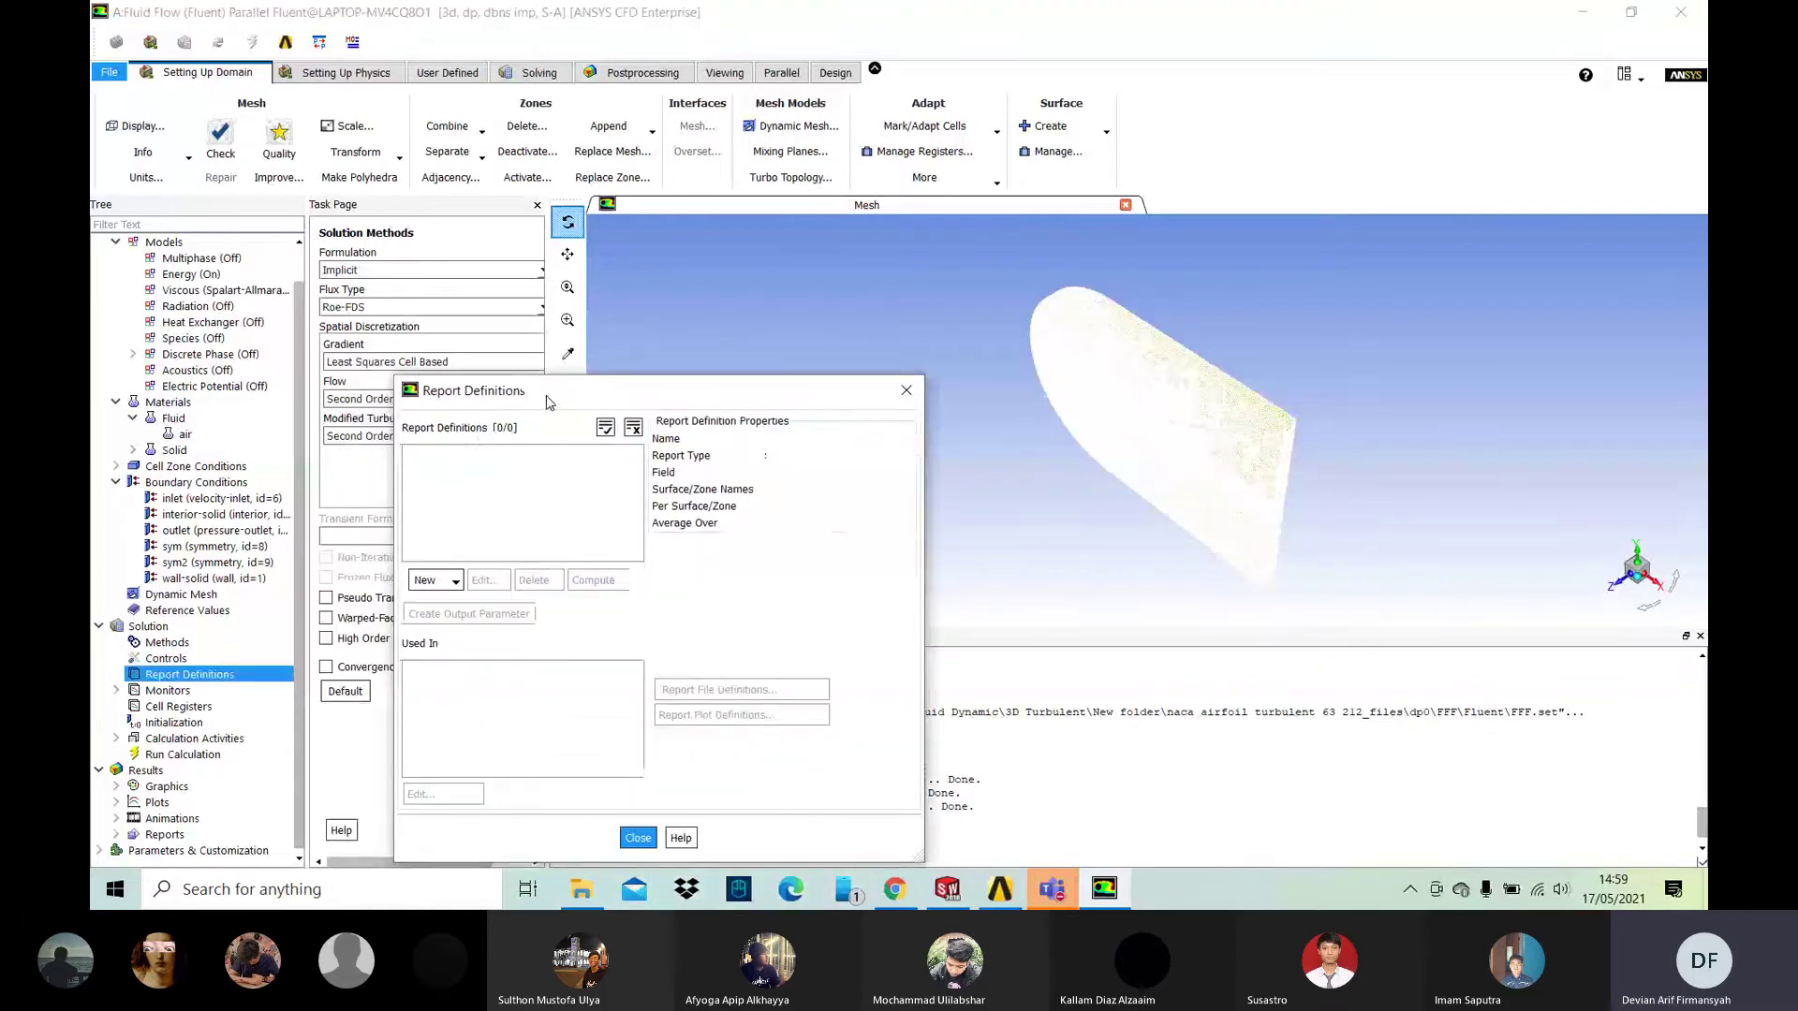
{"action": "left_click", "coordinate": [454, 583]}
{"action": "mouse_move", "coordinate": [495, 648]}
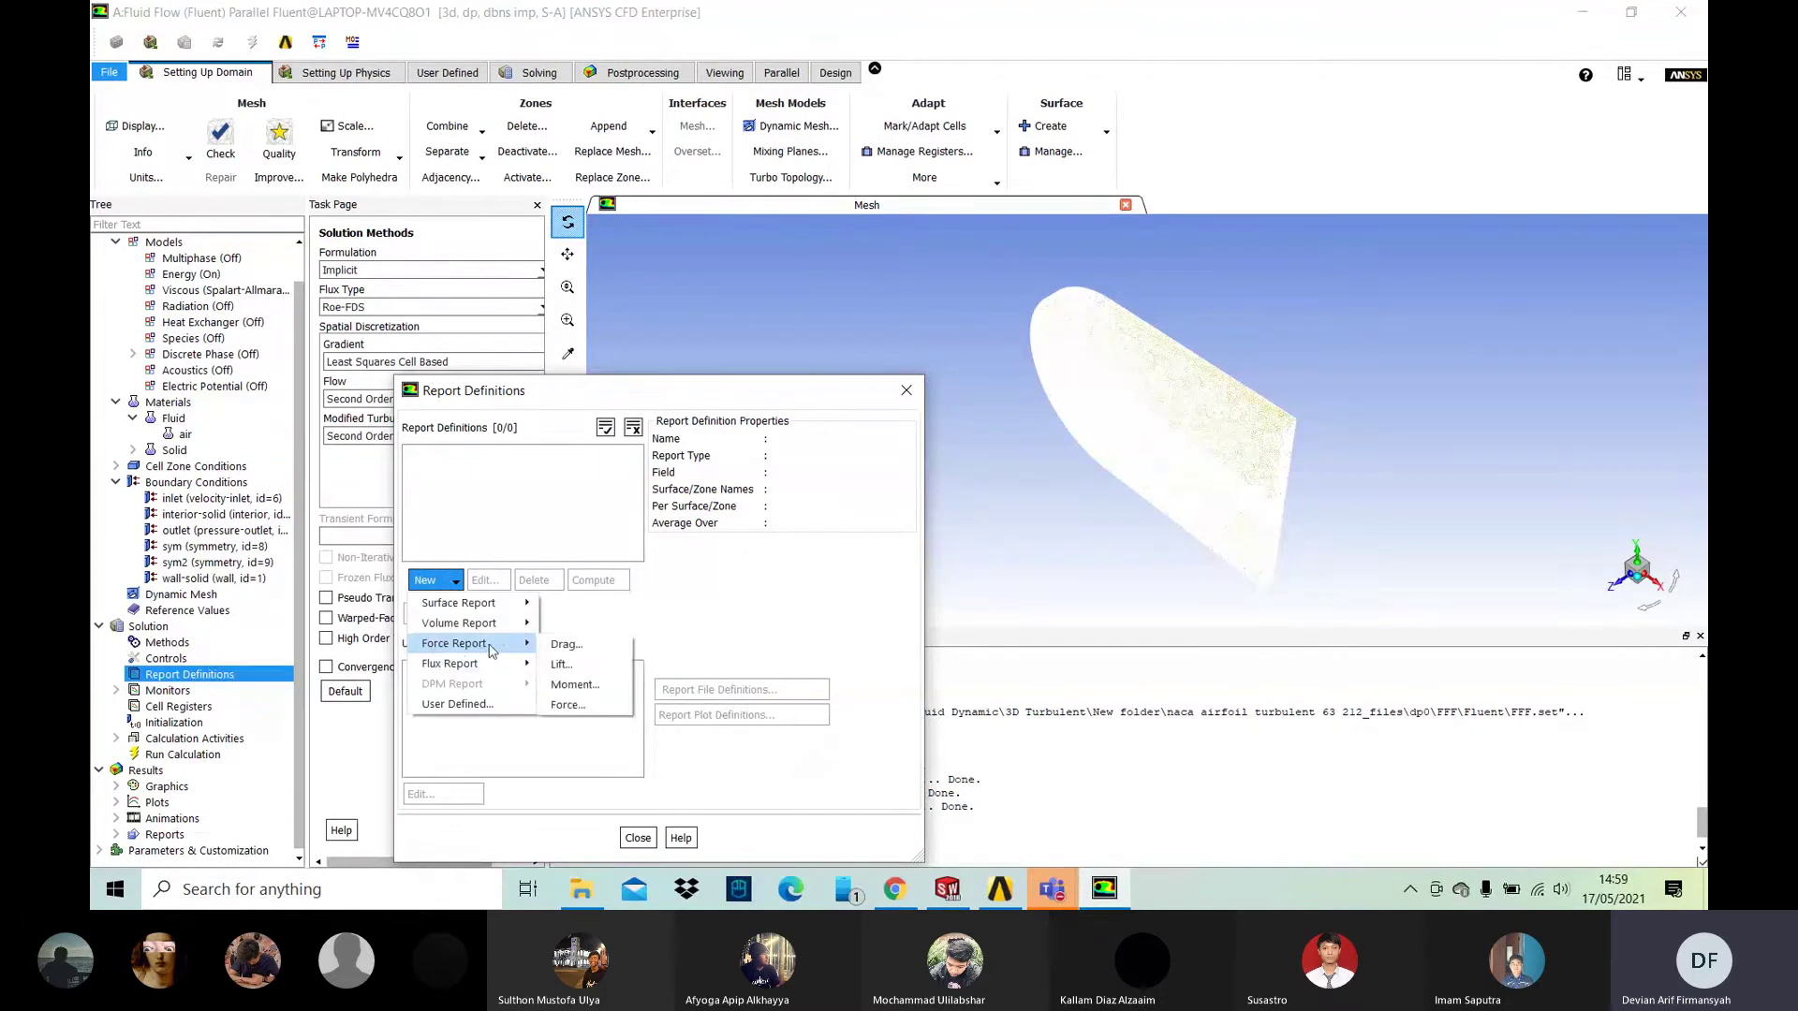
{"action": "left_click", "coordinate": [565, 647]}
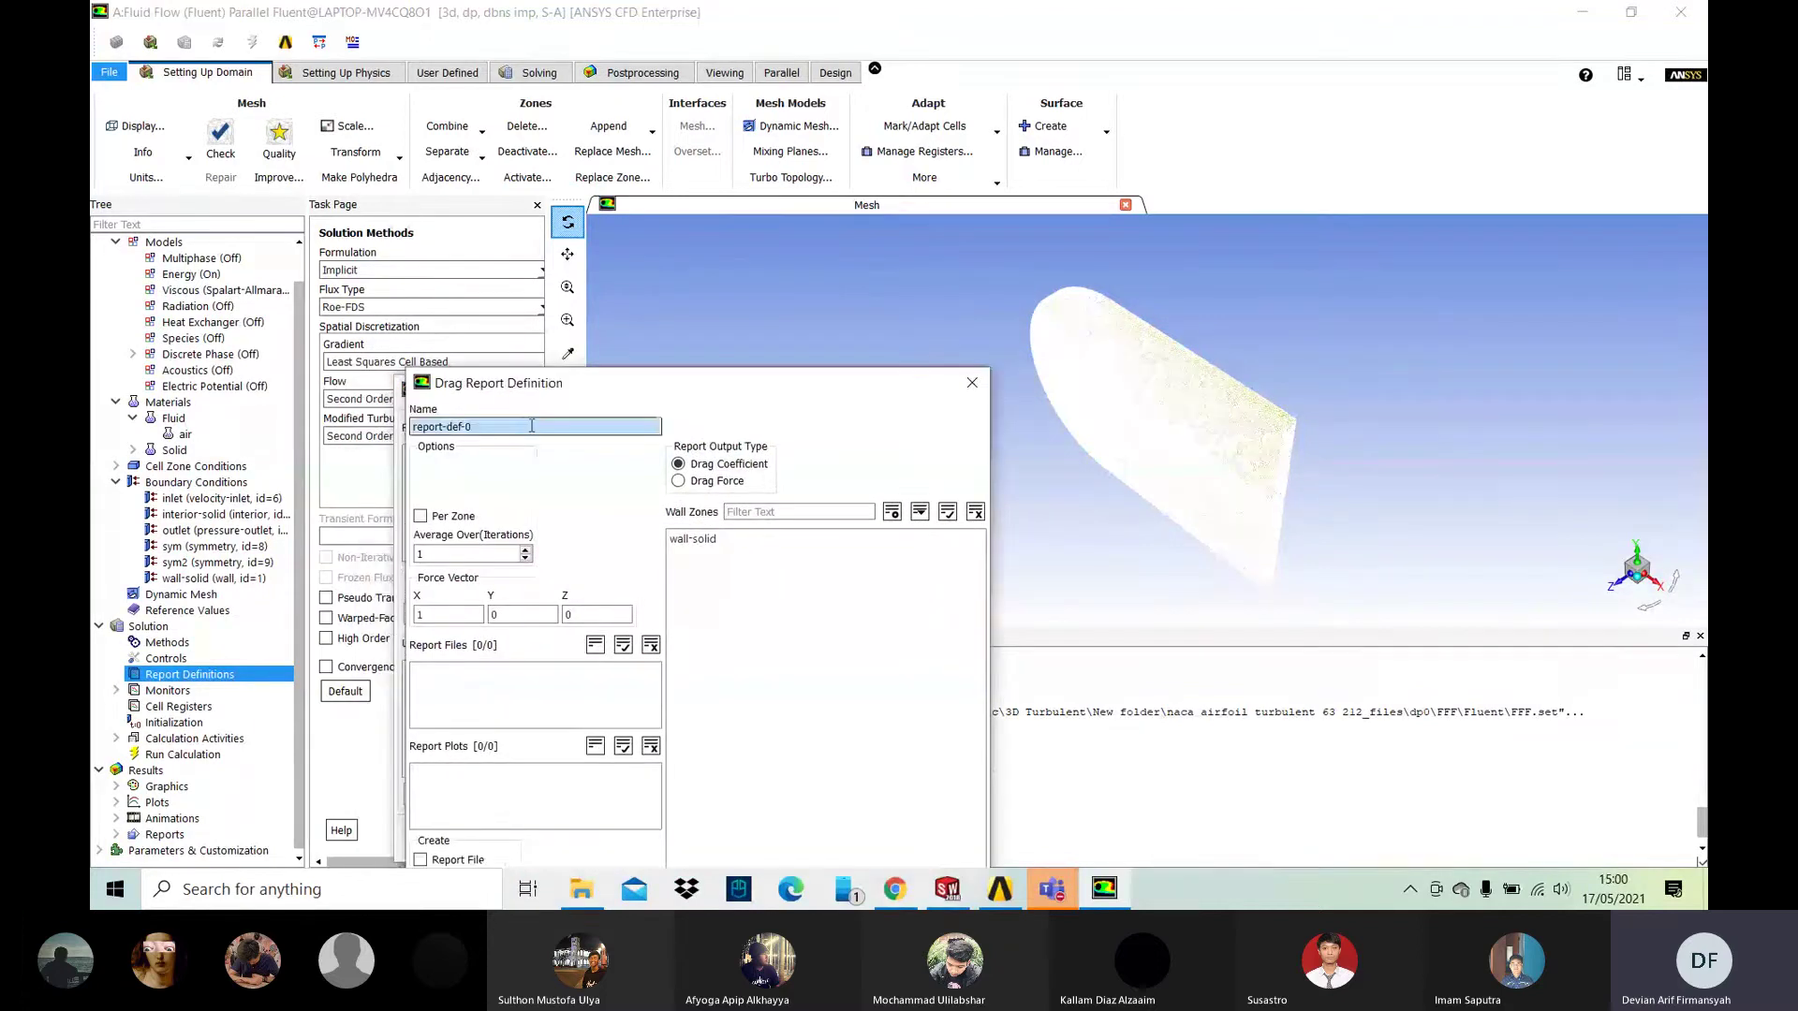
{"action": "left_click_drag", "start_coordinate": [531, 426], "coordinate": [395, 437]}
{"action": "type", "text": "da"}
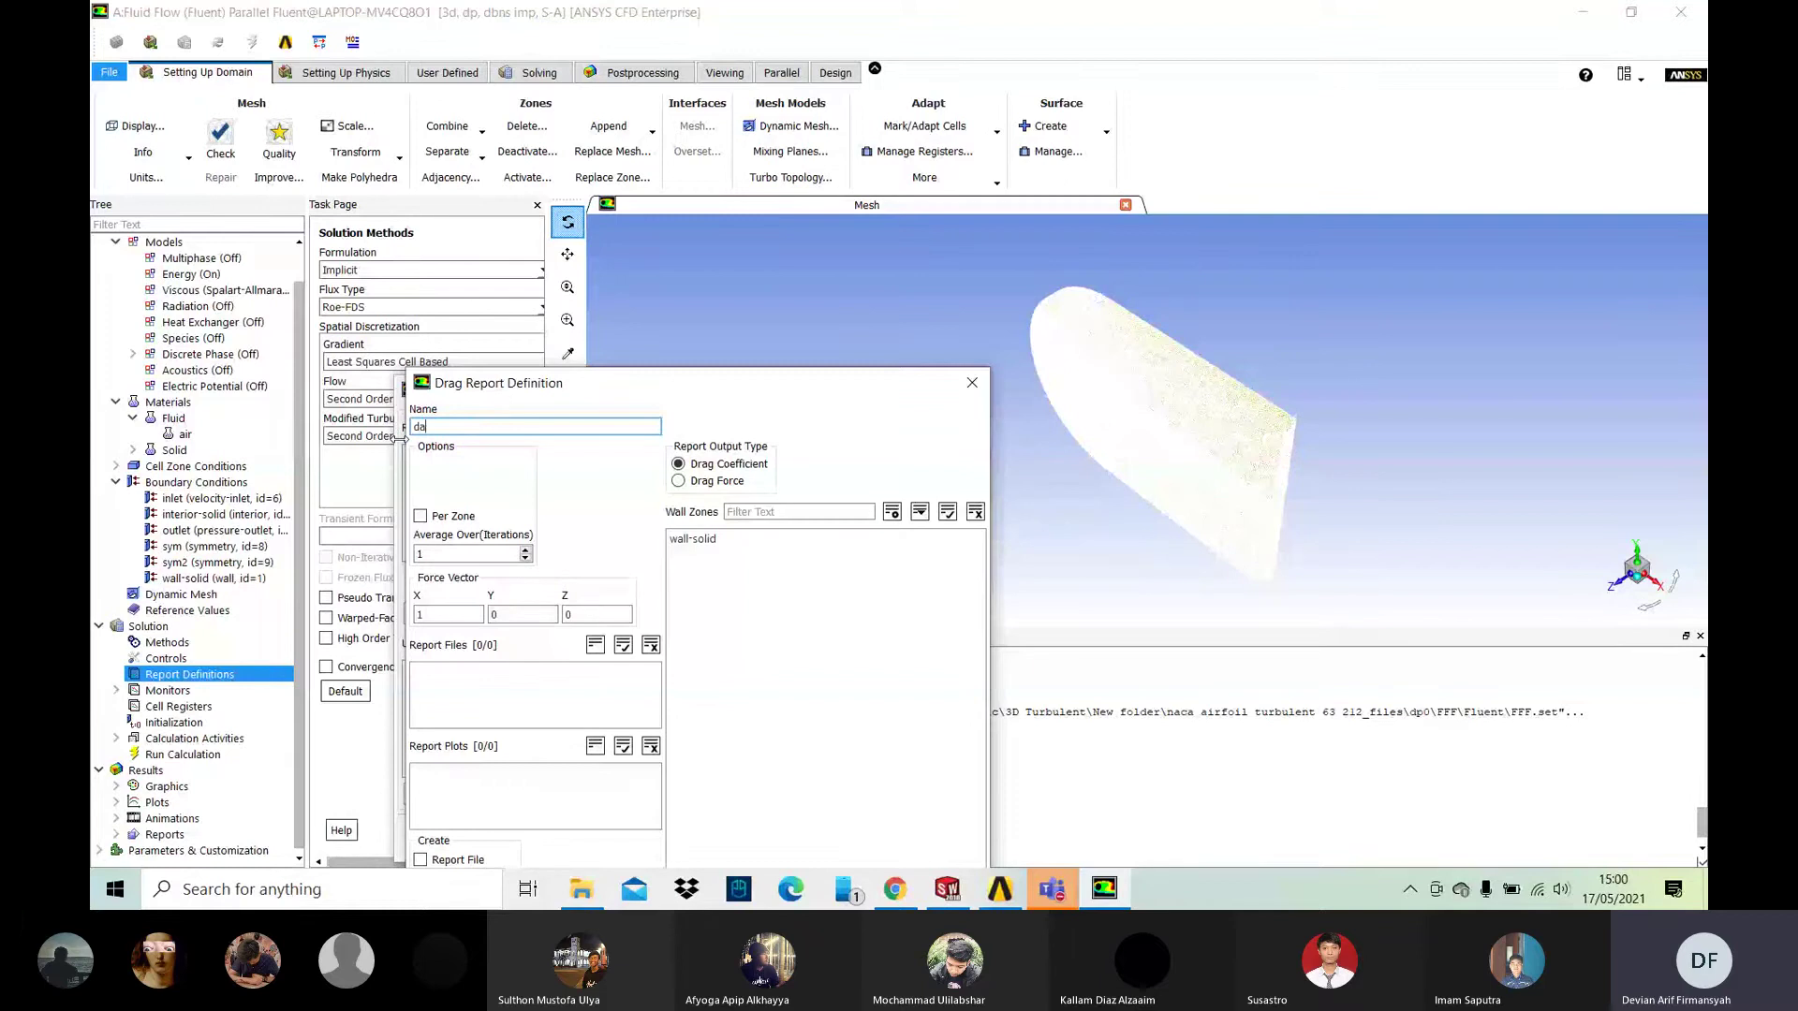
{"action": "type", "text": "rg"}
{"action": "left_click_drag", "start_coordinate": [754, 386], "coordinate": [786, 365]}
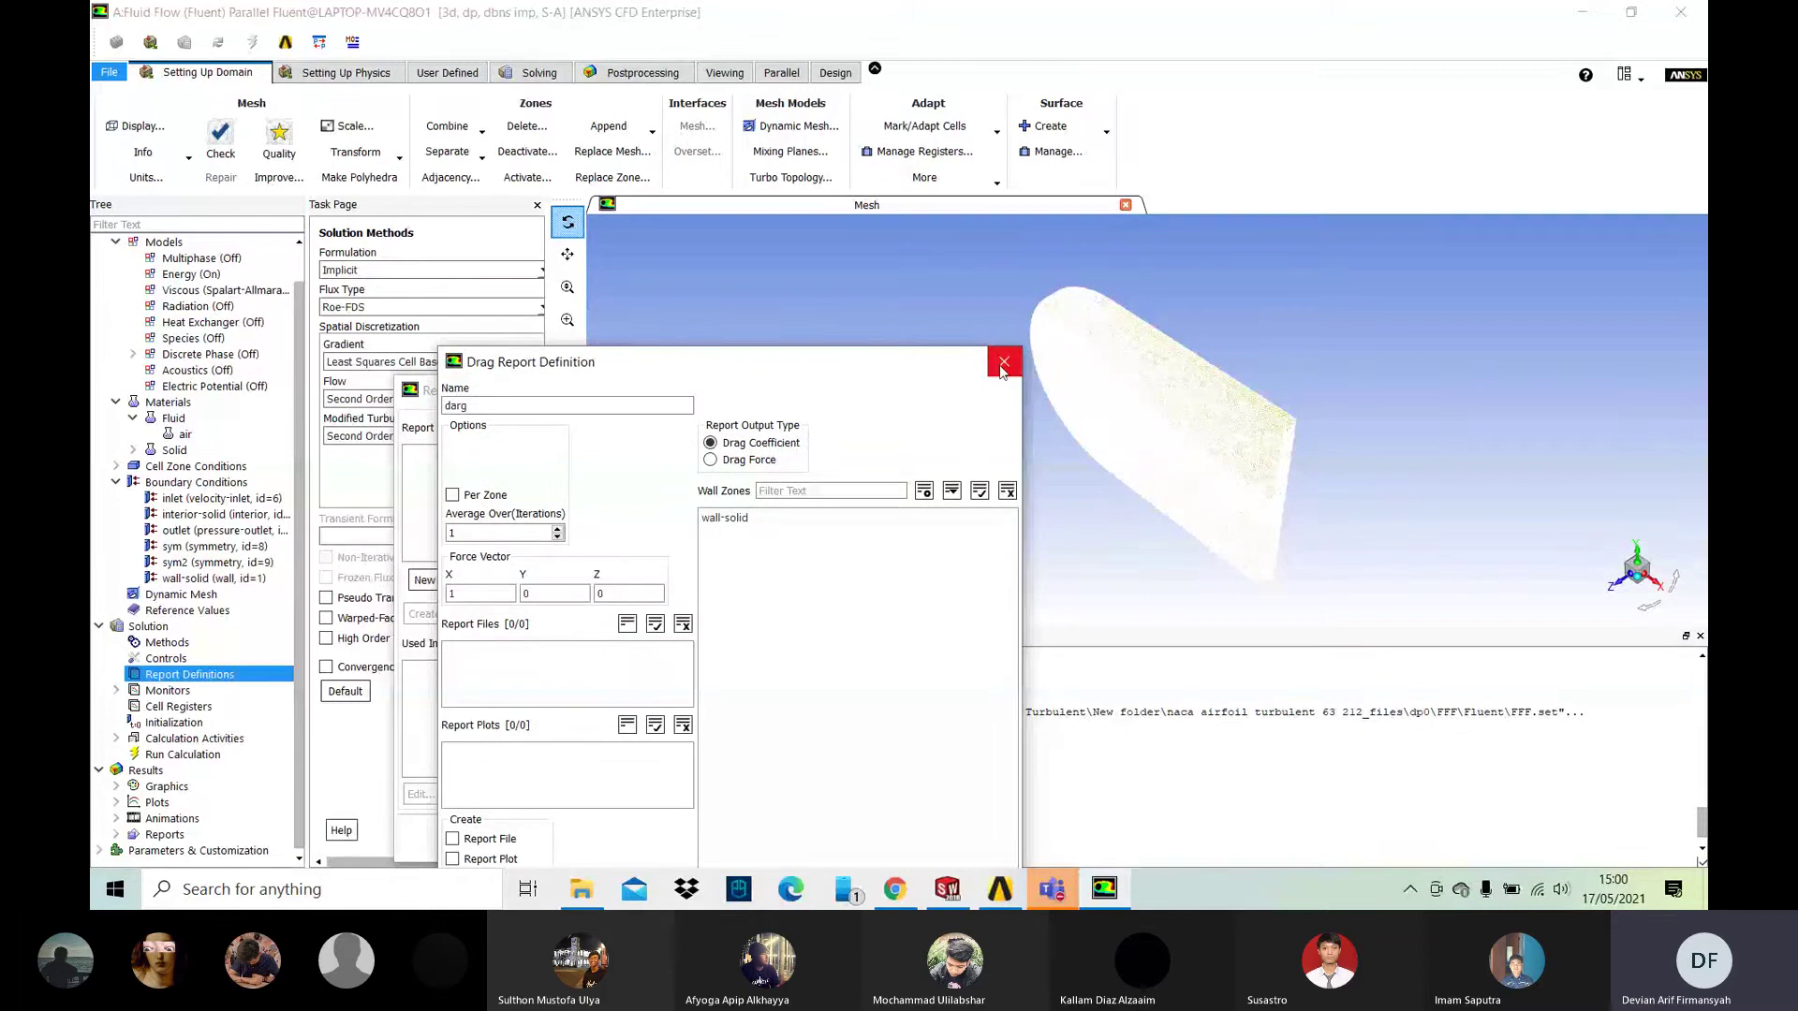
{"action": "left_click", "coordinate": [1003, 364]}
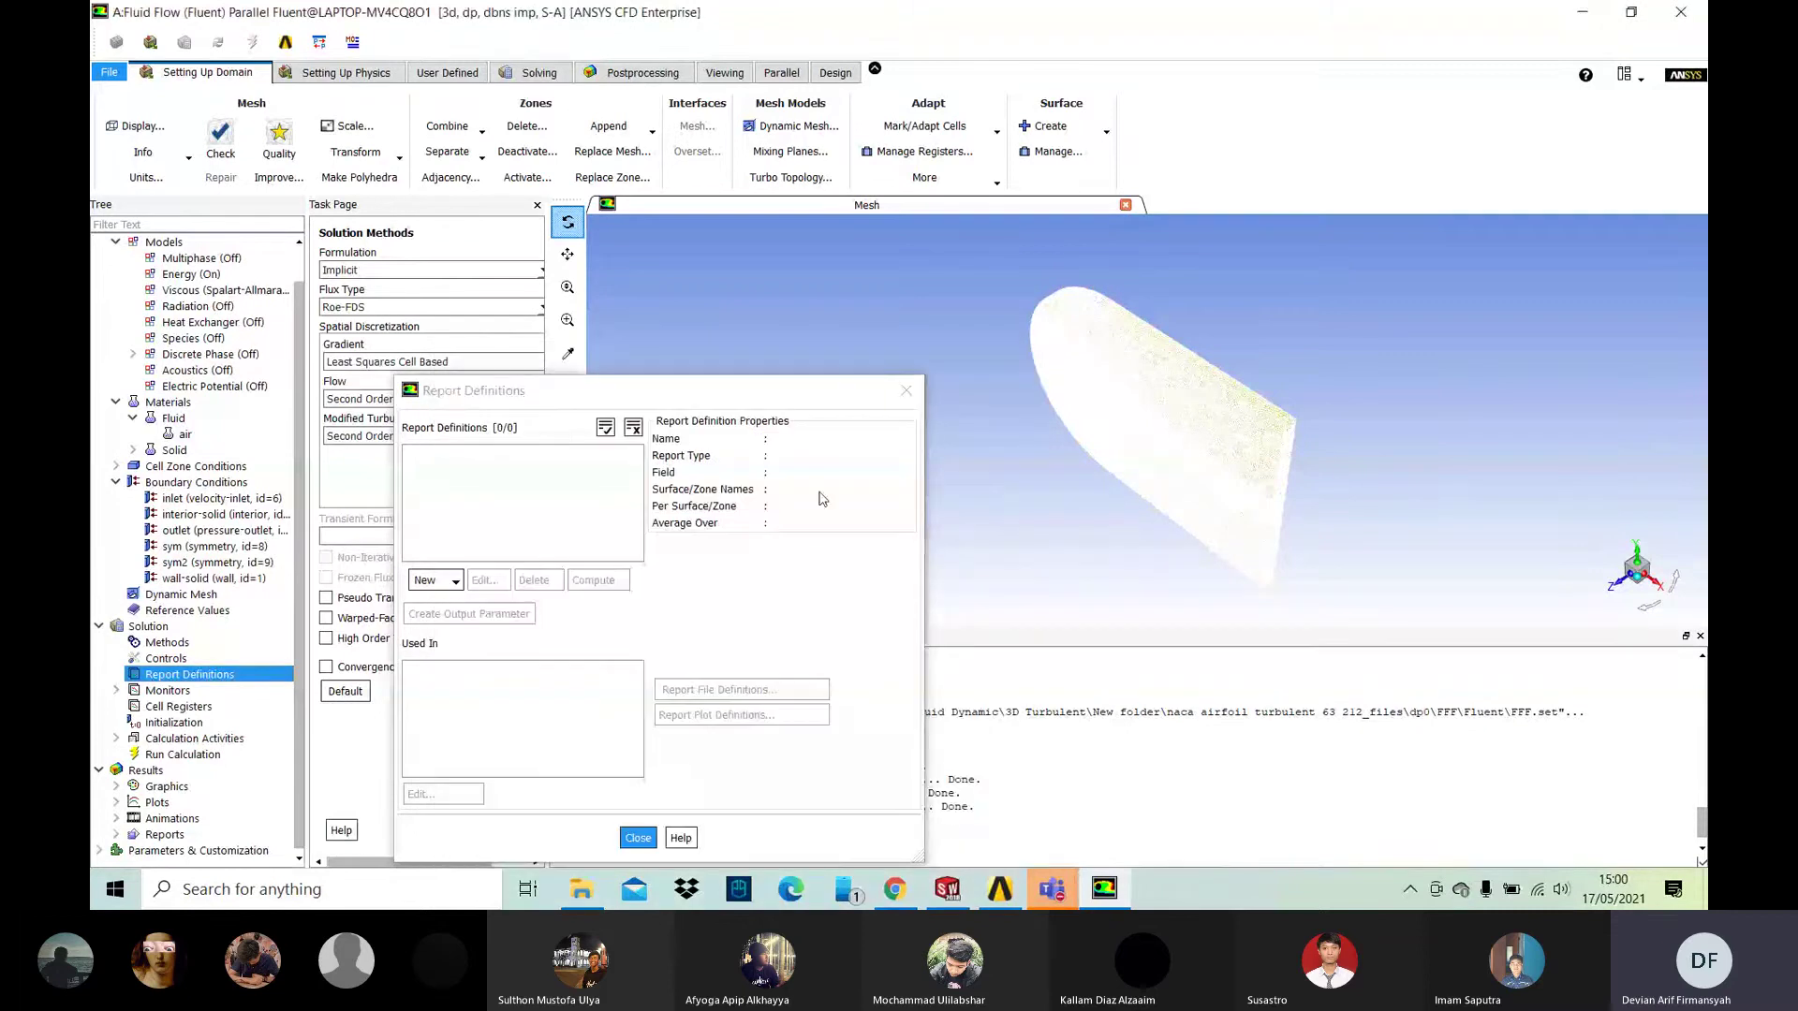
{"action": "left_click", "coordinate": [904, 391]}
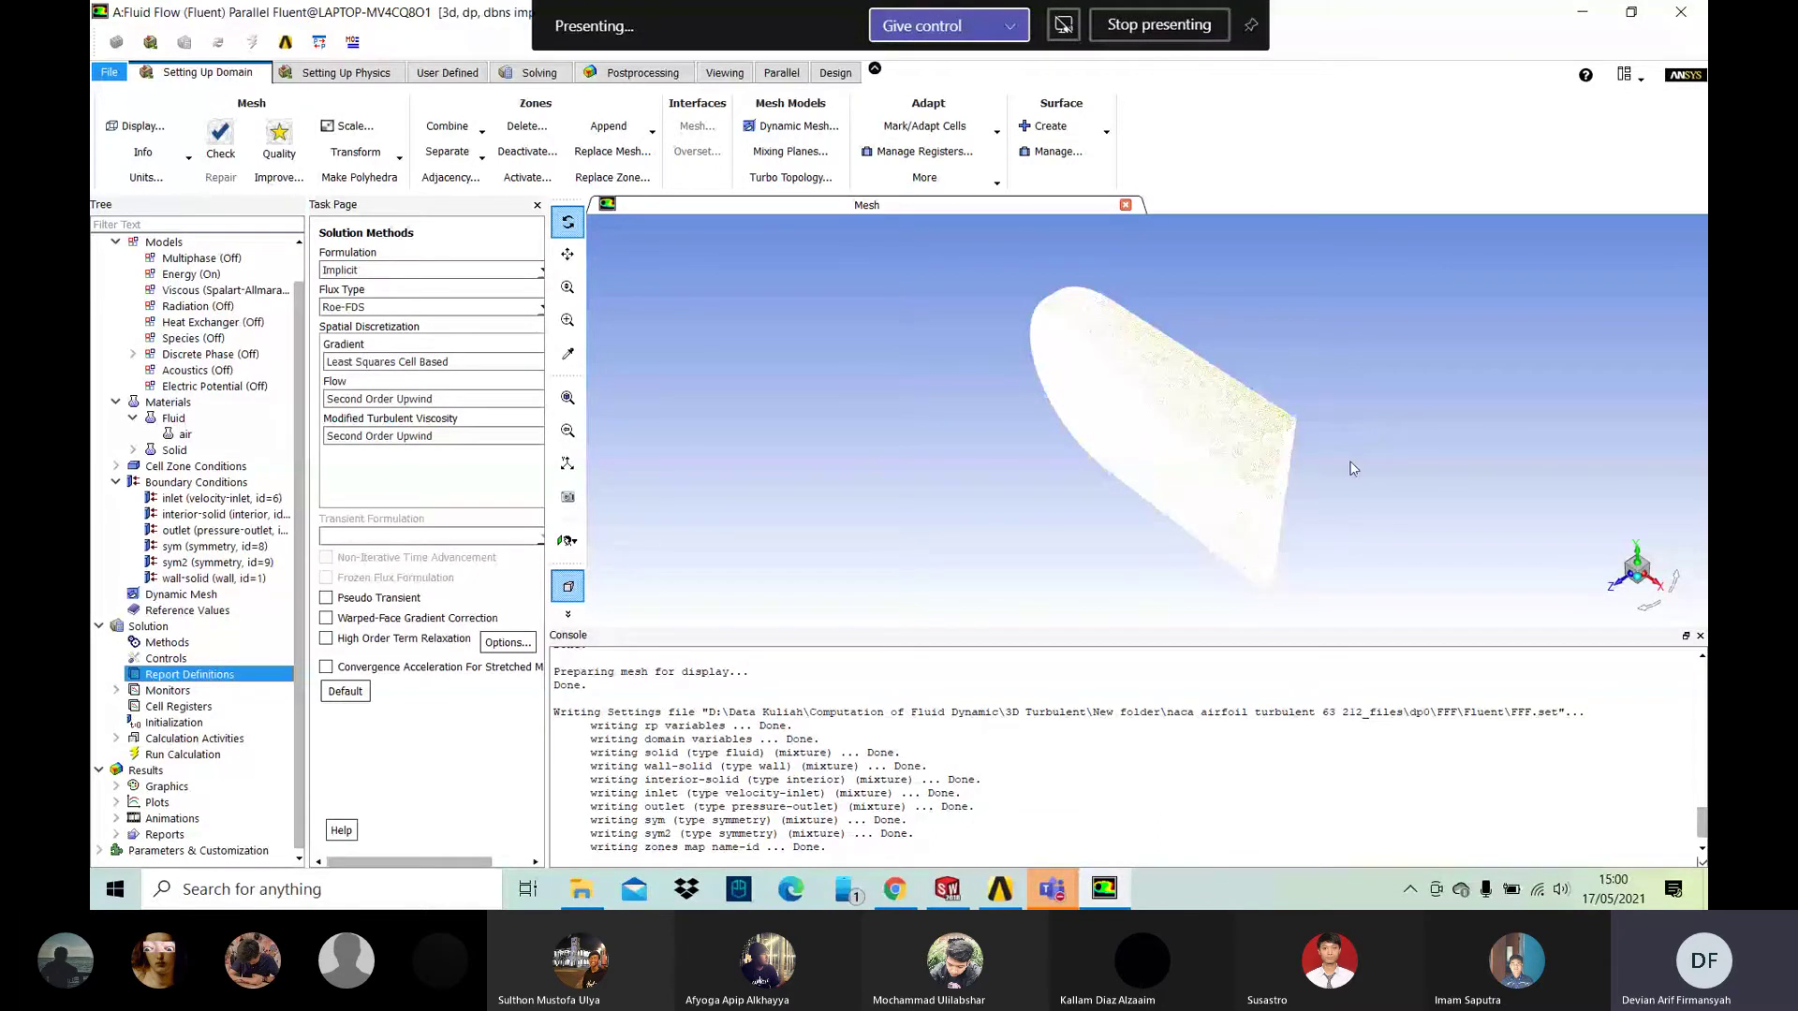
{"action": "mouse_move", "coordinate": [1112, 902]}
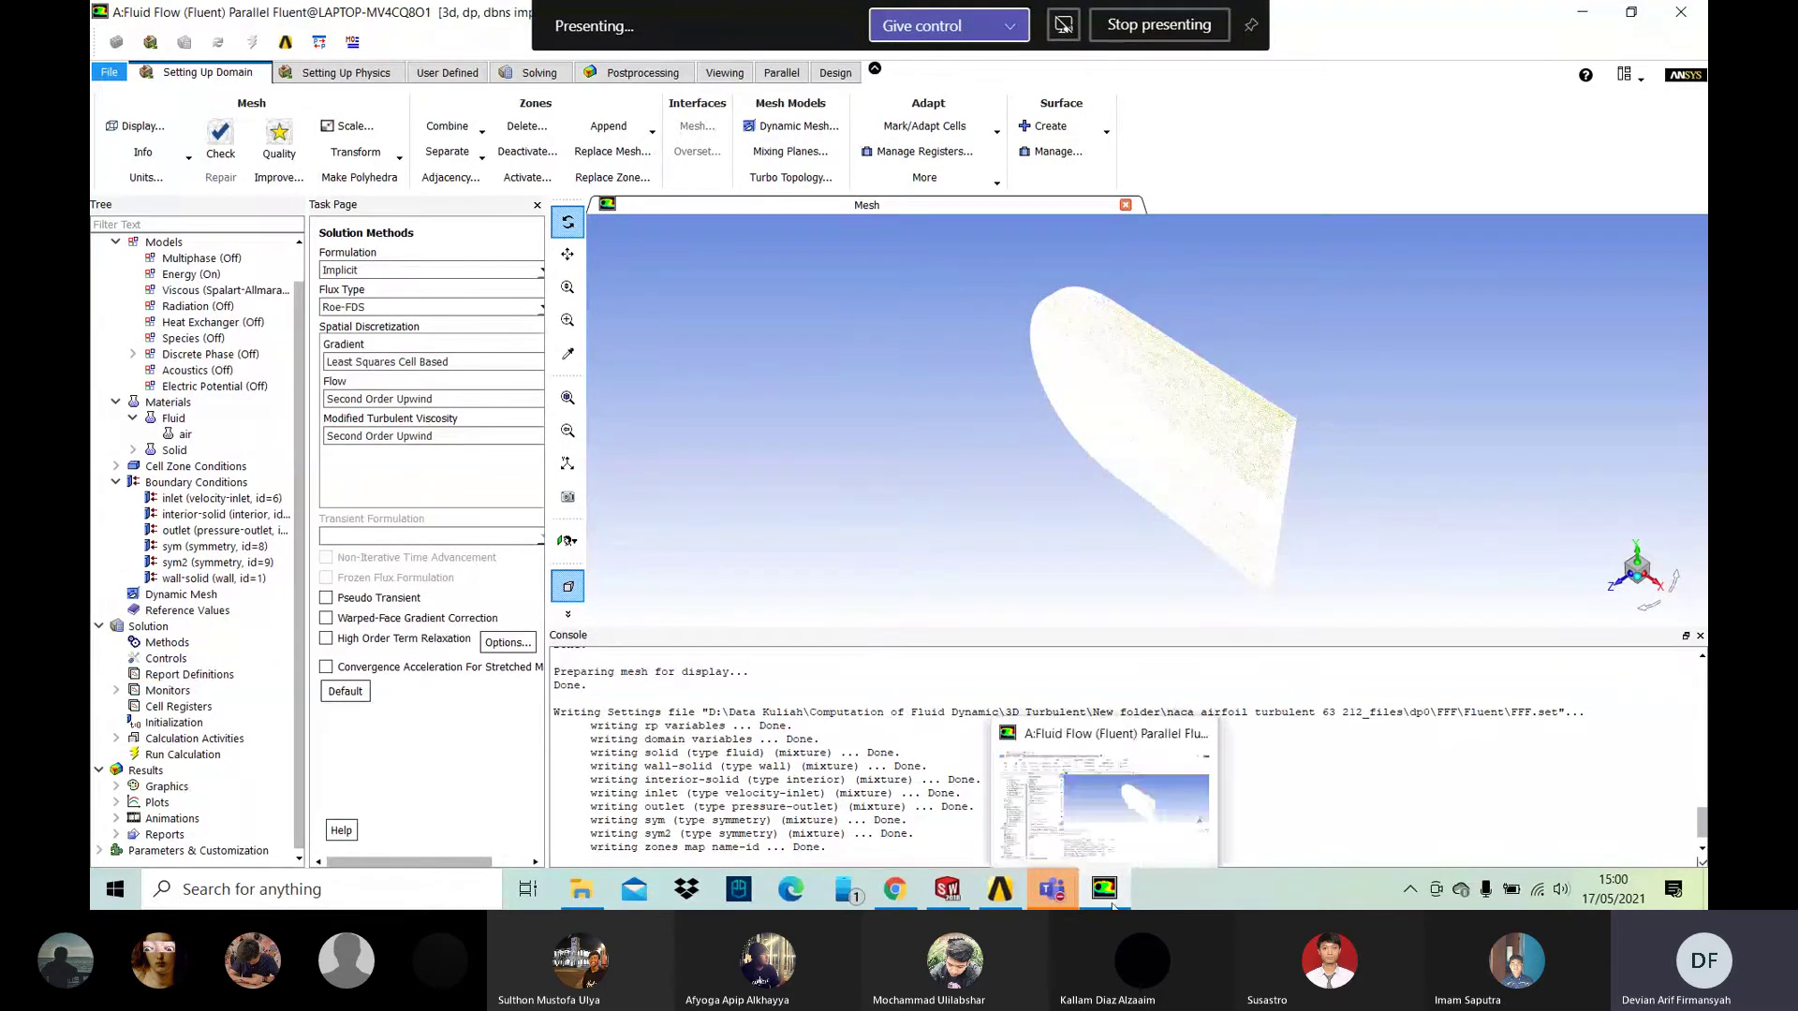
{"action": "left_click", "coordinate": [1113, 902]}
{"action": "left_click", "coordinate": [1112, 902]}
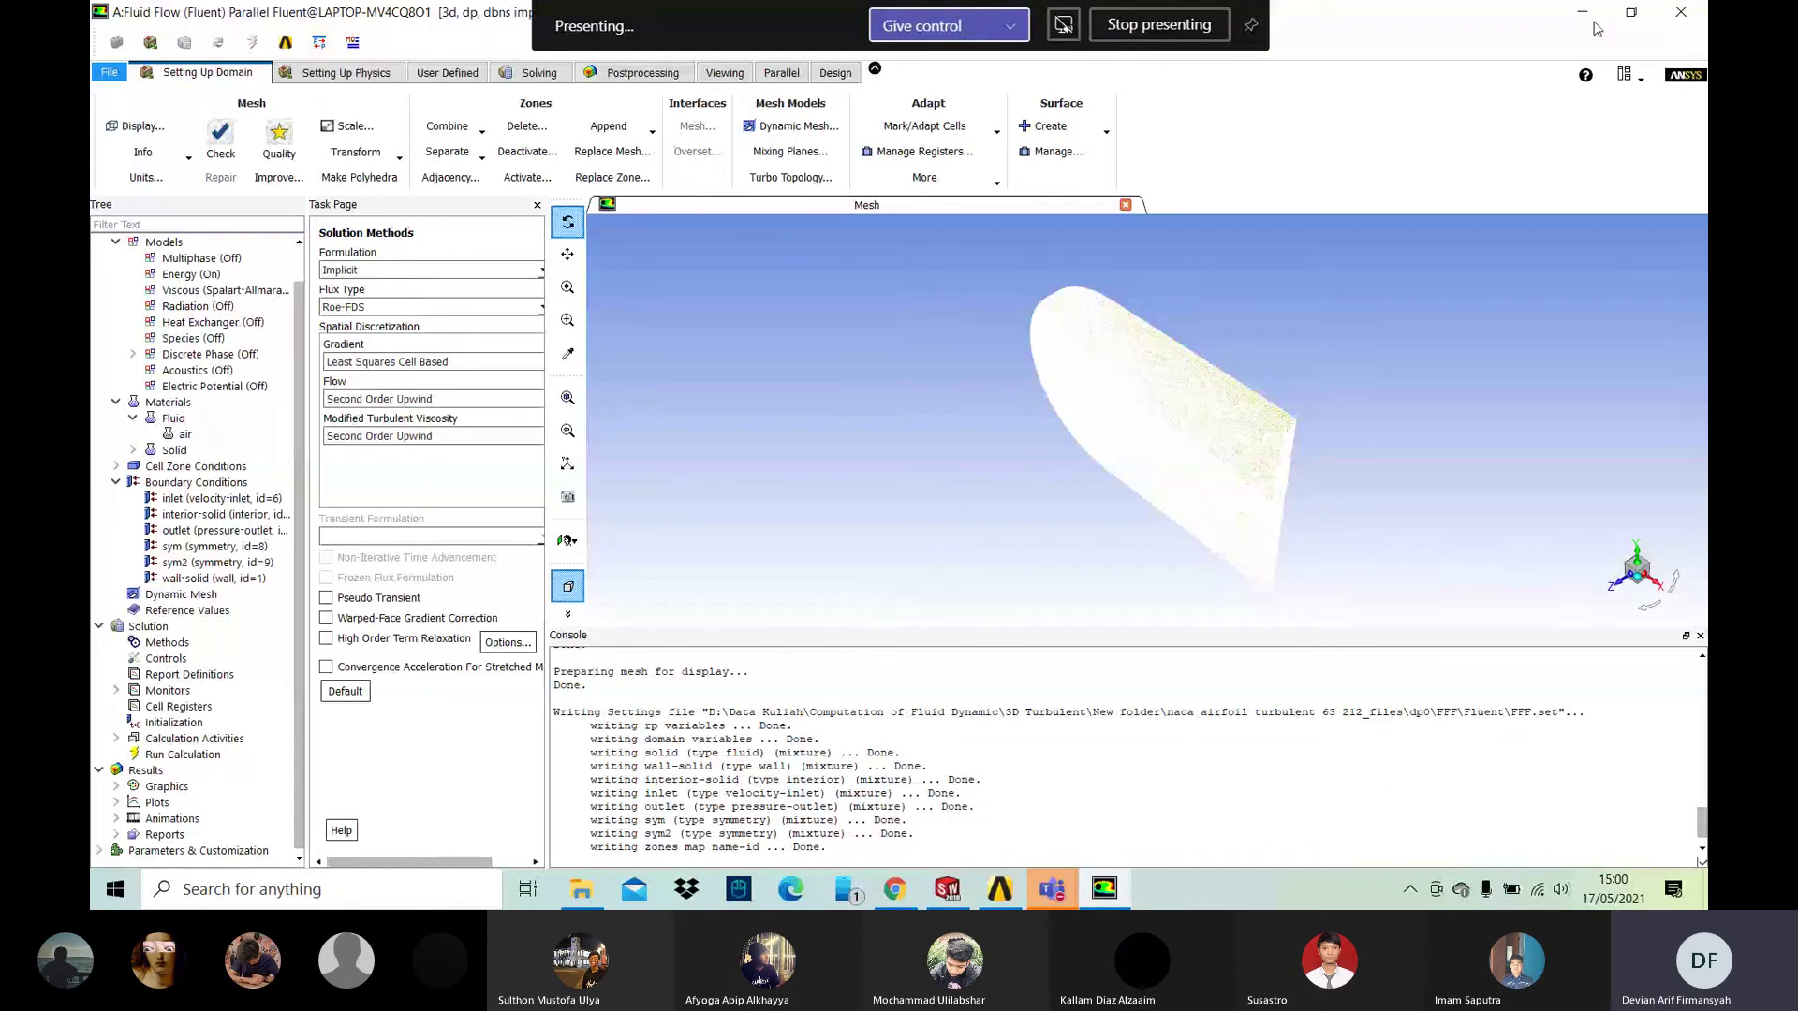
{"action": "left_click", "coordinate": [1665, 26]}
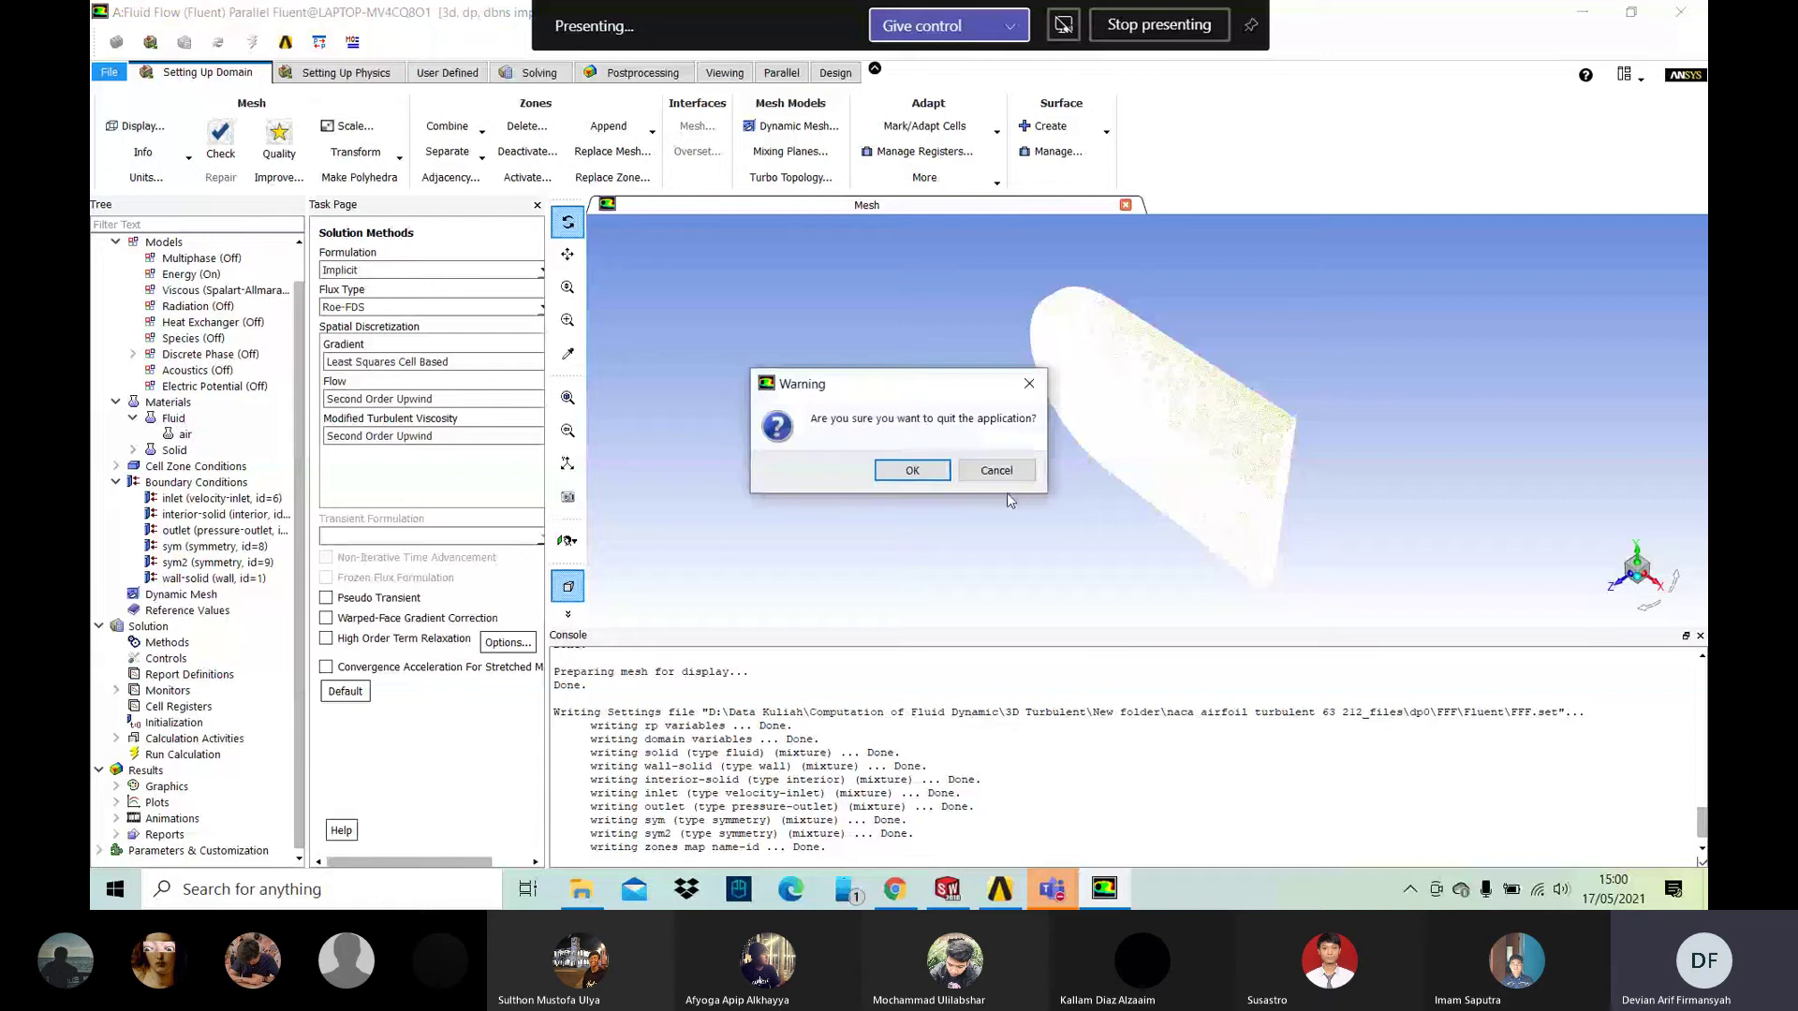
{"action": "left_click", "coordinate": [997, 471]}
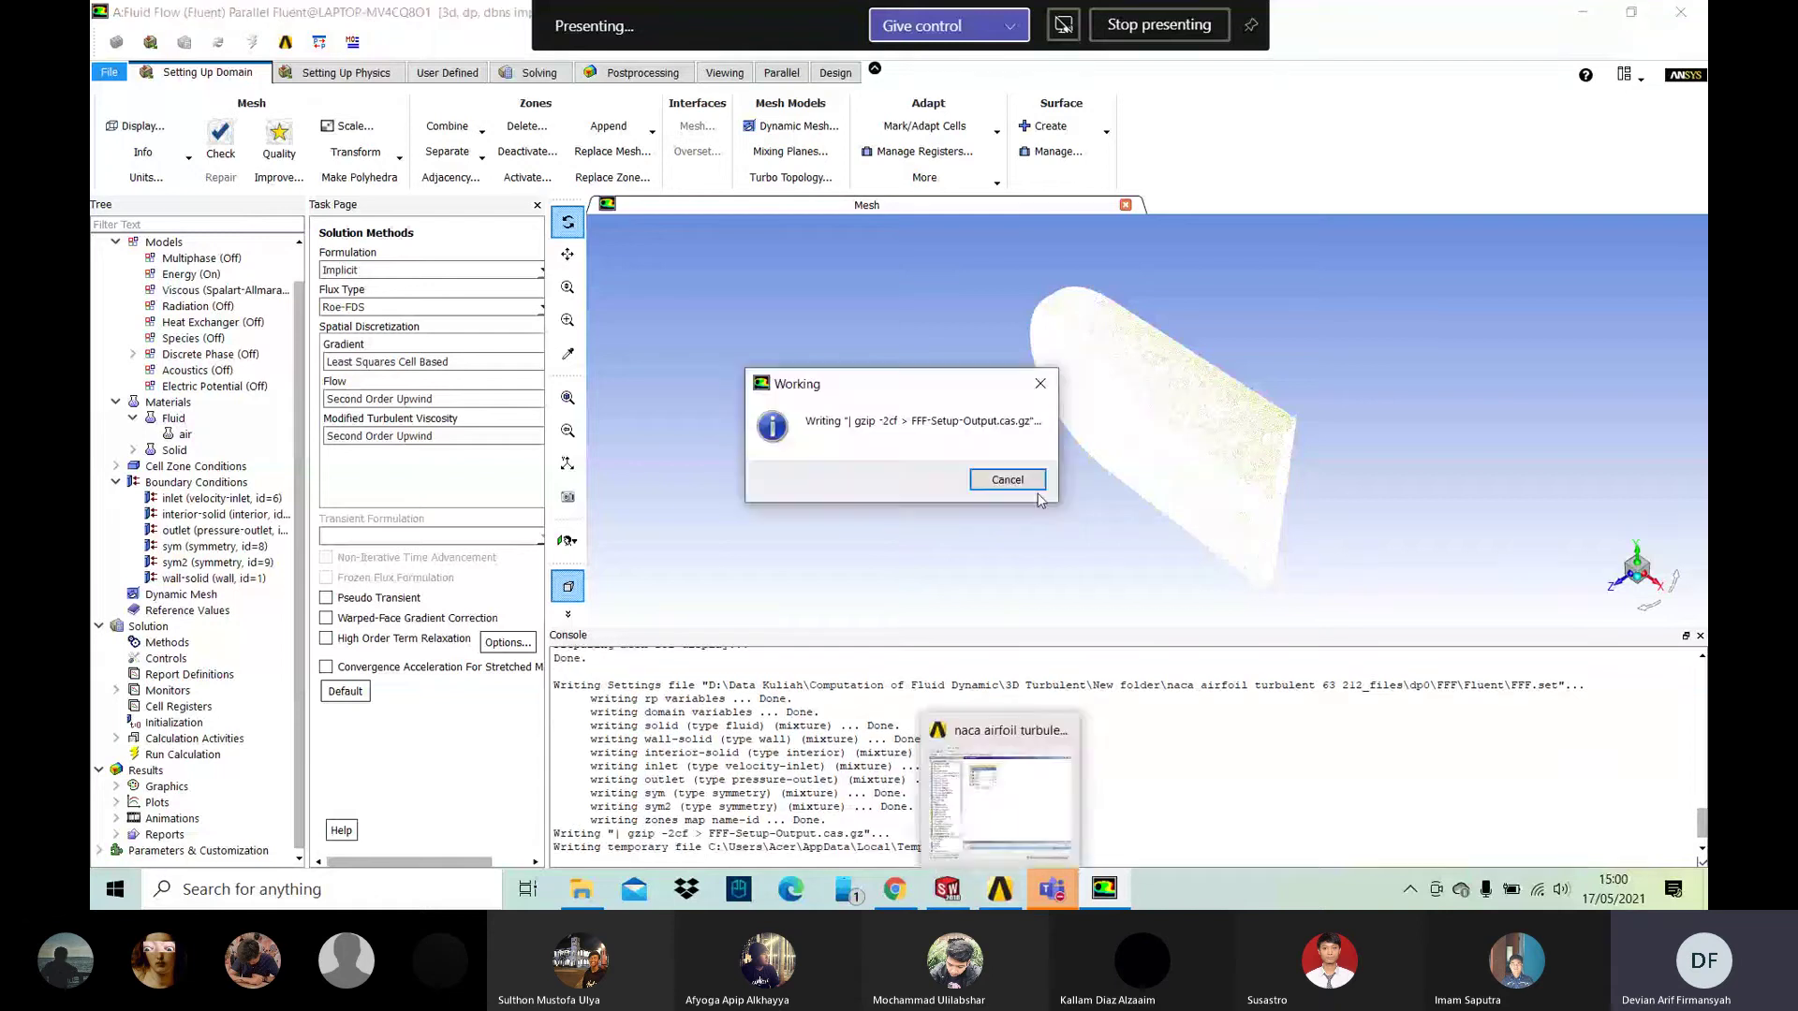
Step: Interrupt the case file writing, switch to ANSYS Workbench and open the Mesh component of the Fluid Flow (Fluent) system
{"action": "left_click", "coordinate": [1039, 487]}
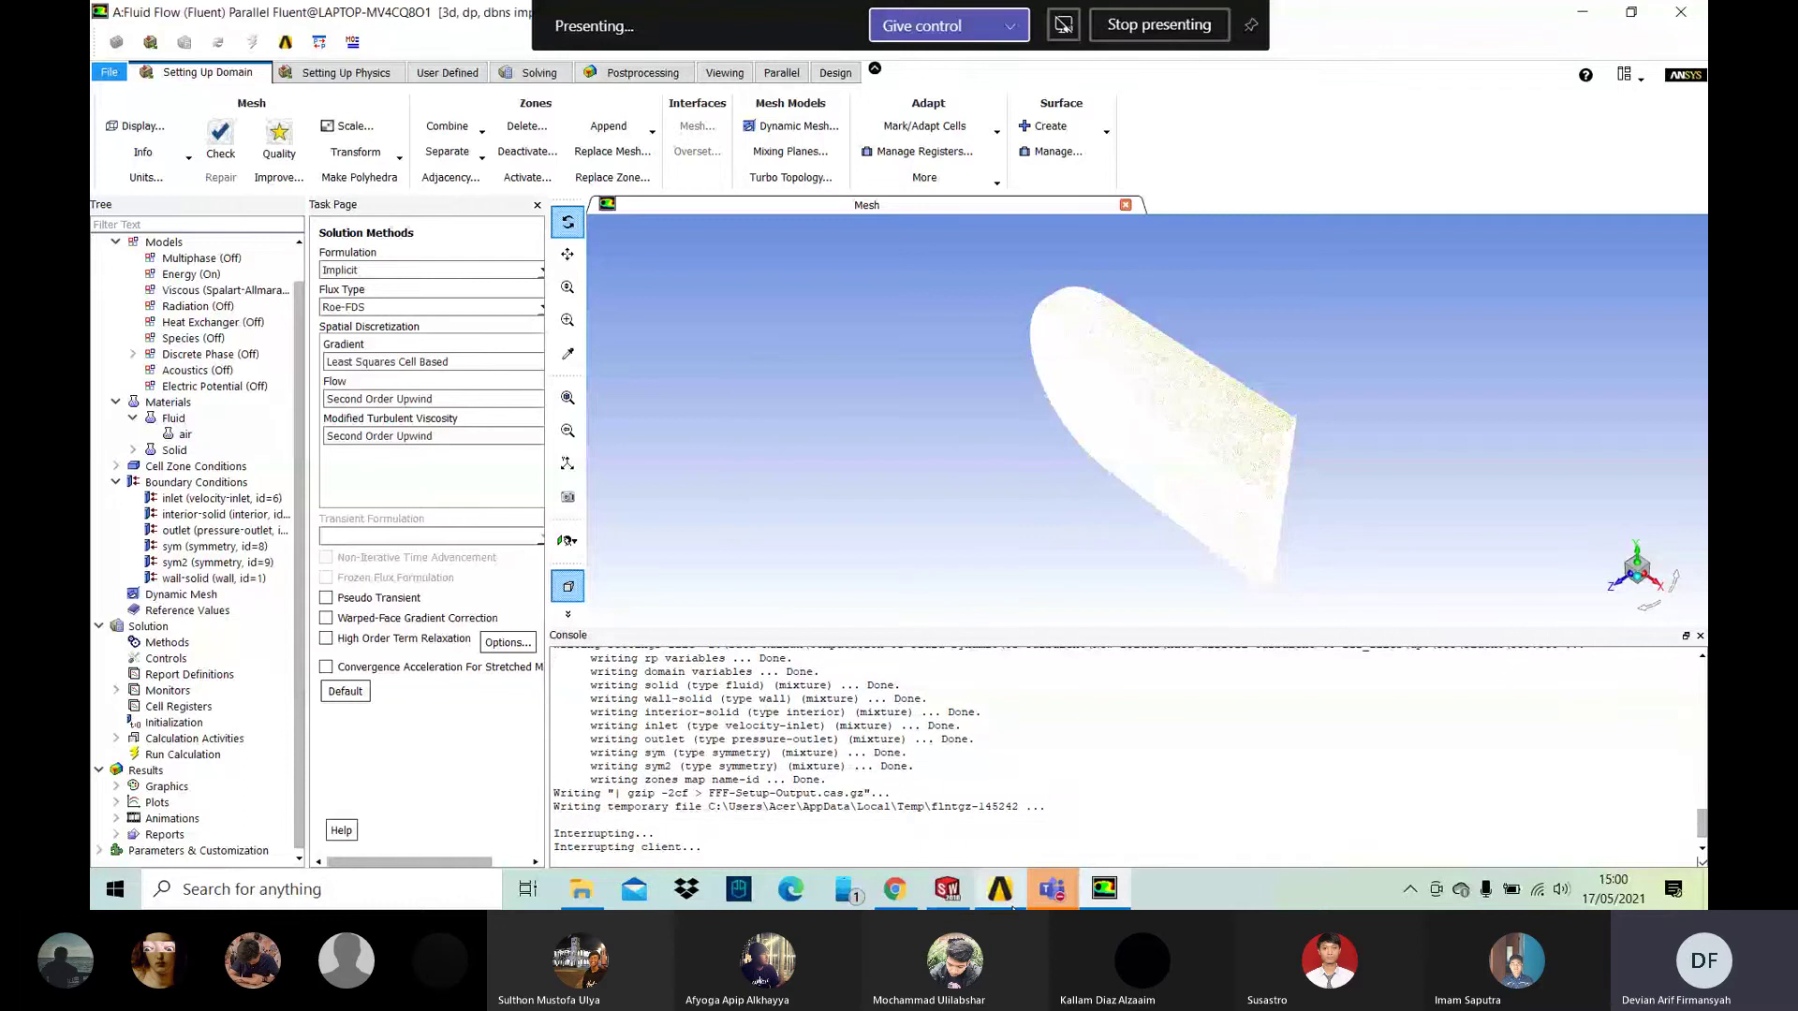
{"action": "left_click", "coordinate": [1009, 897]}
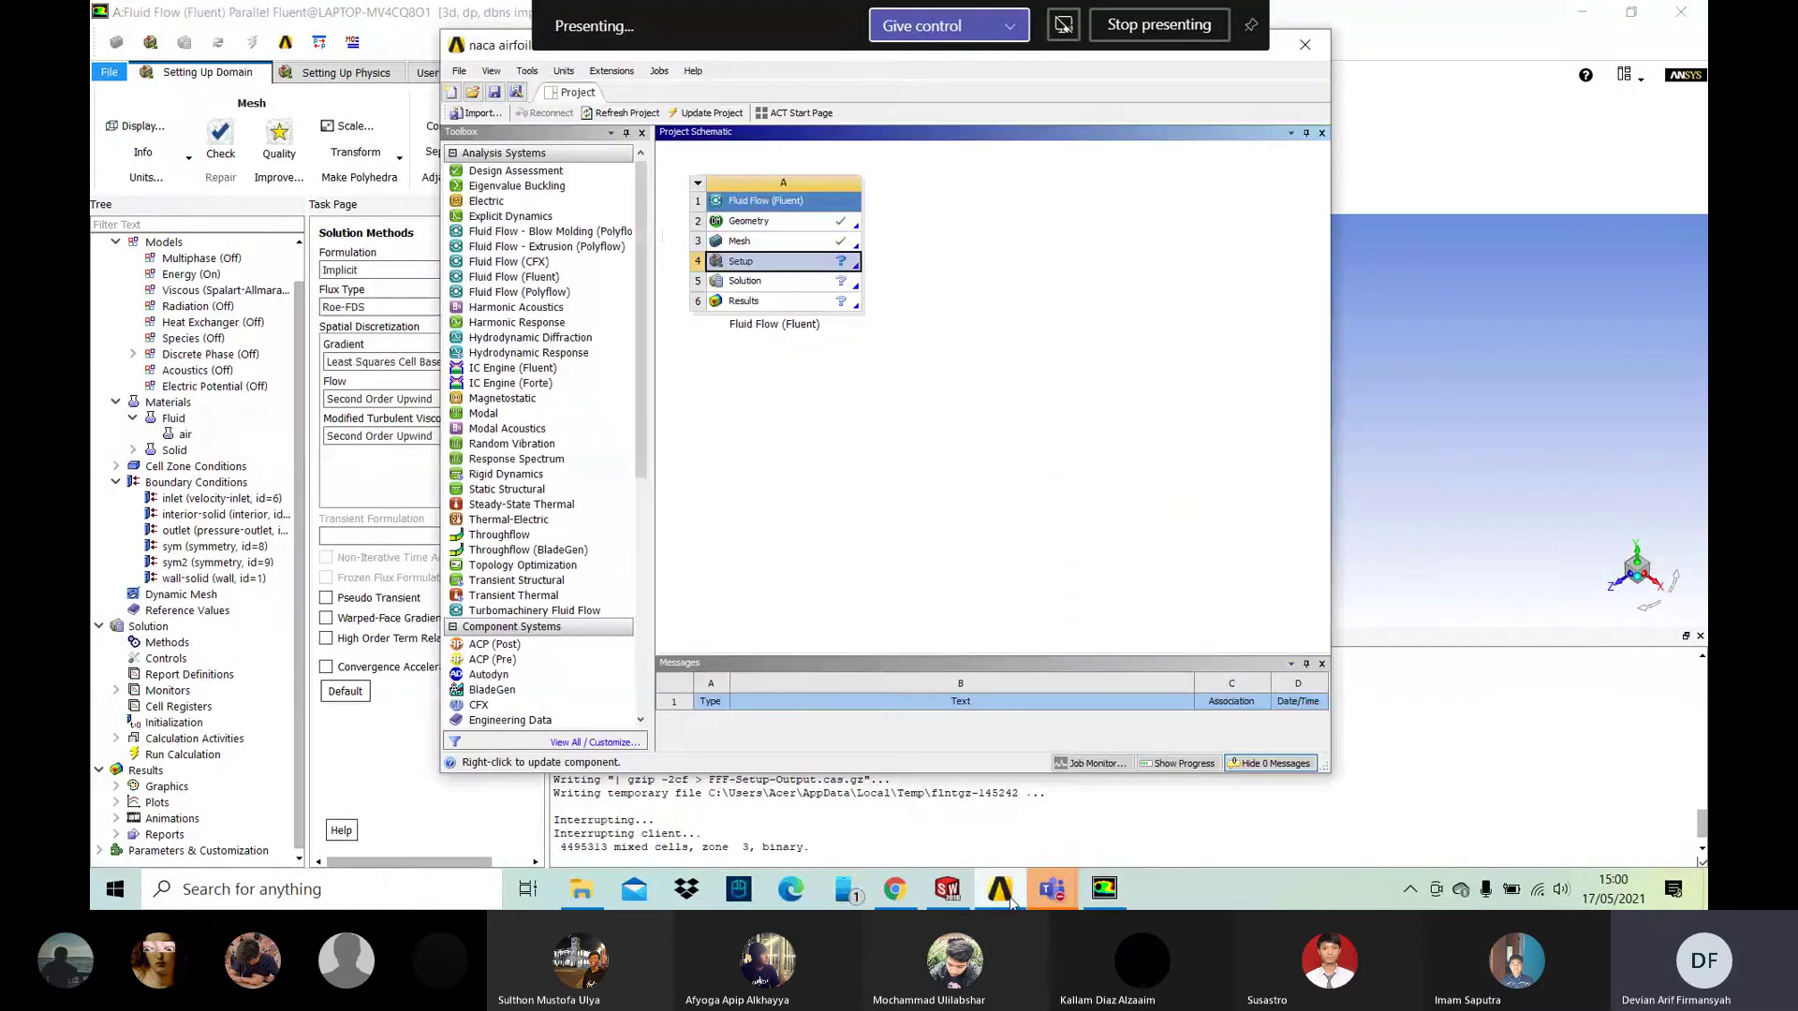
{"action": "left_click", "coordinate": [784, 247]}
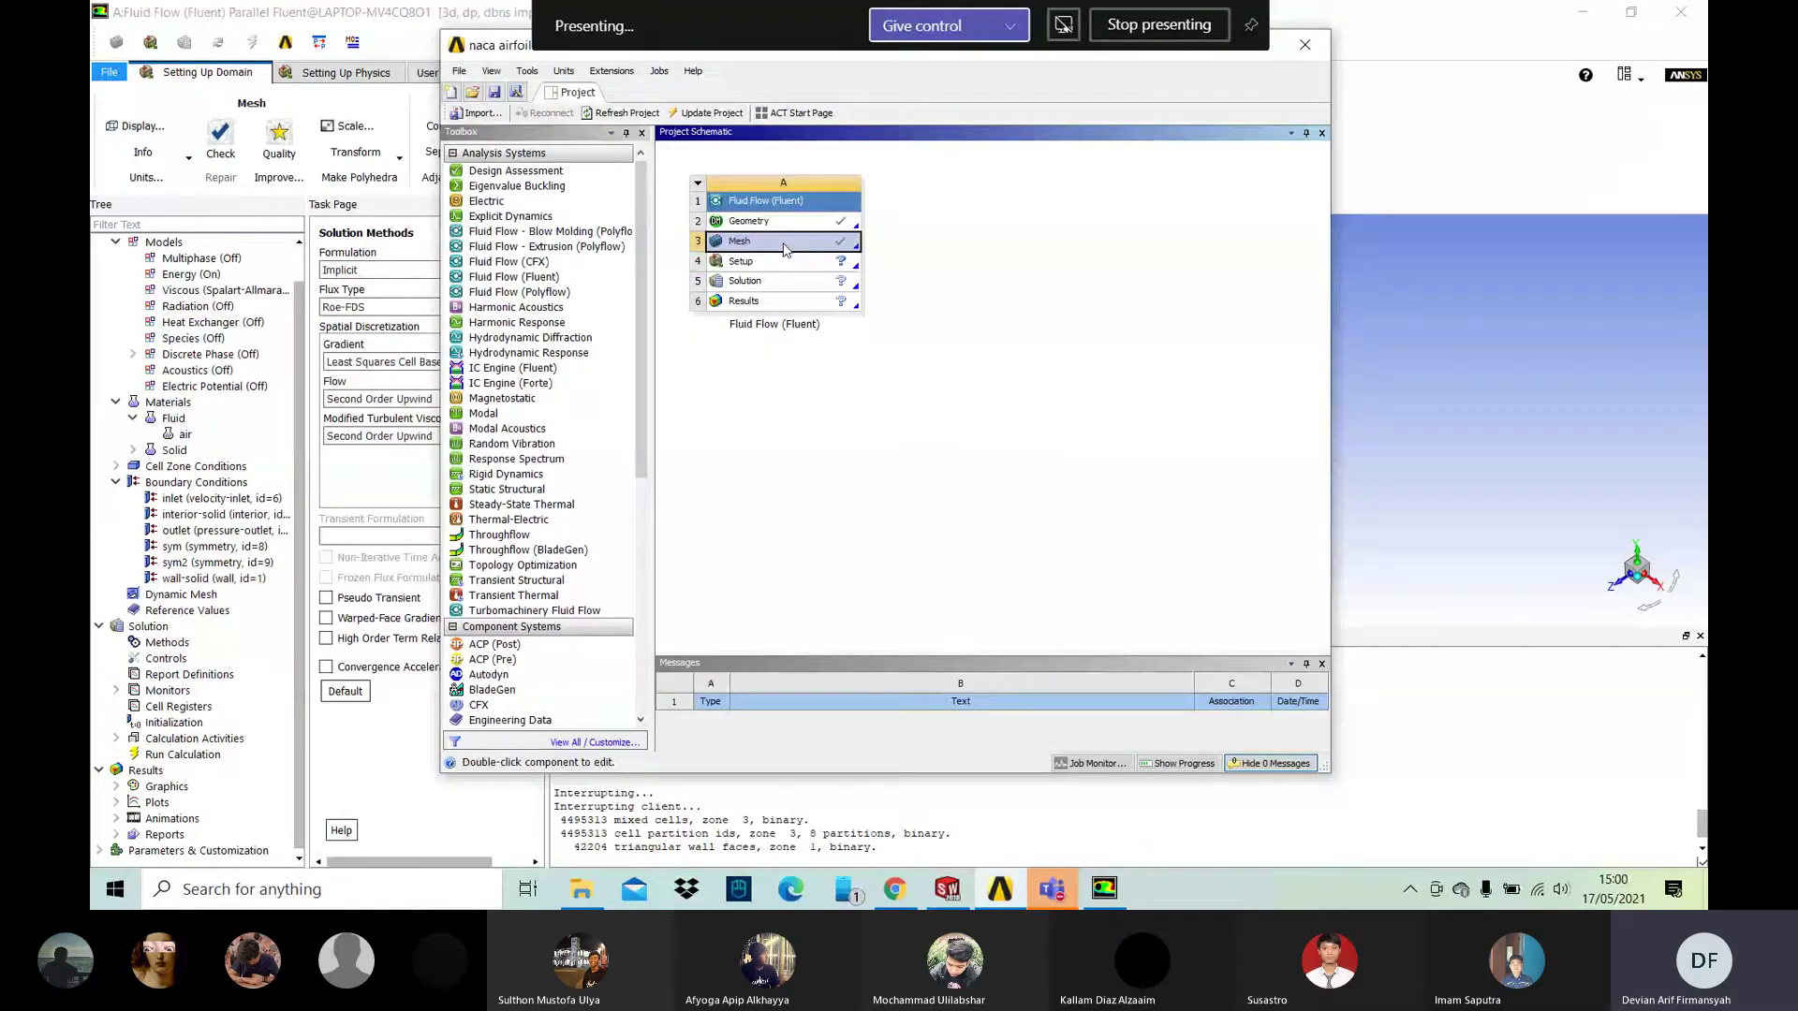
{"action": "double_click", "coordinate": [784, 243]}
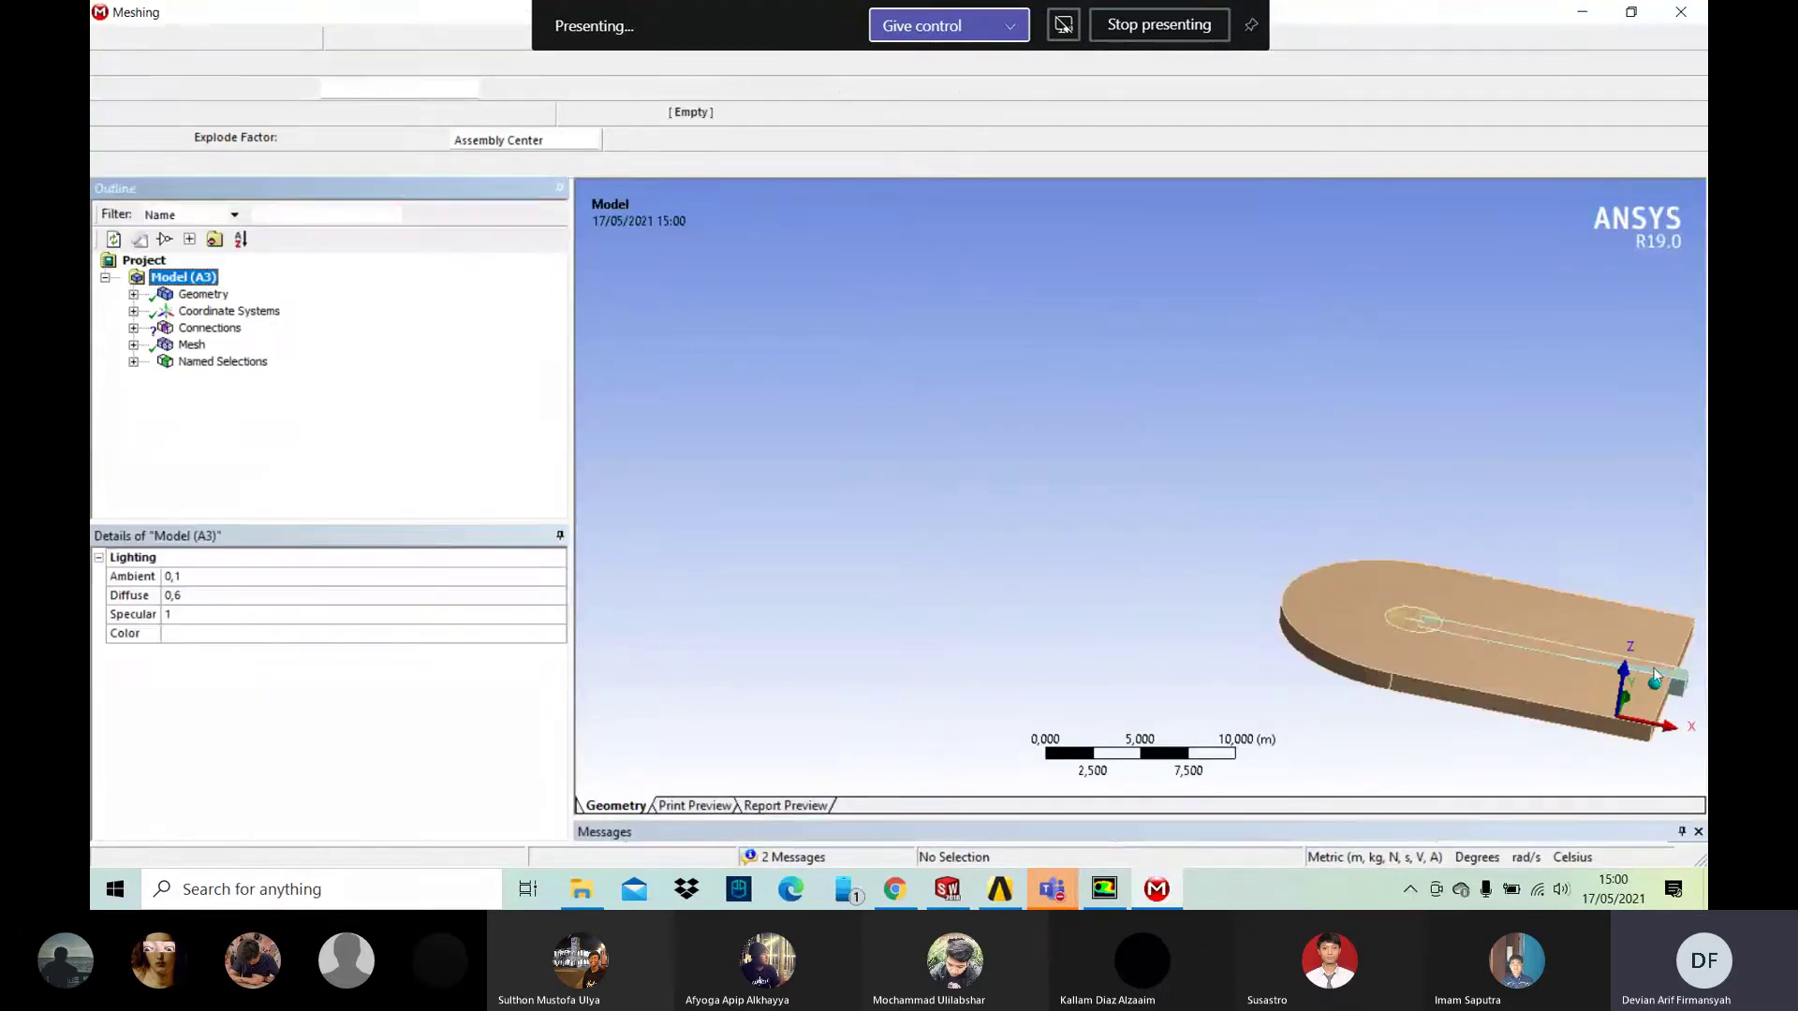
Step: View the model in the XY plane and hide the circular solid body surrounding the airfoil
{"action": "left_click", "coordinate": [1621, 672]}
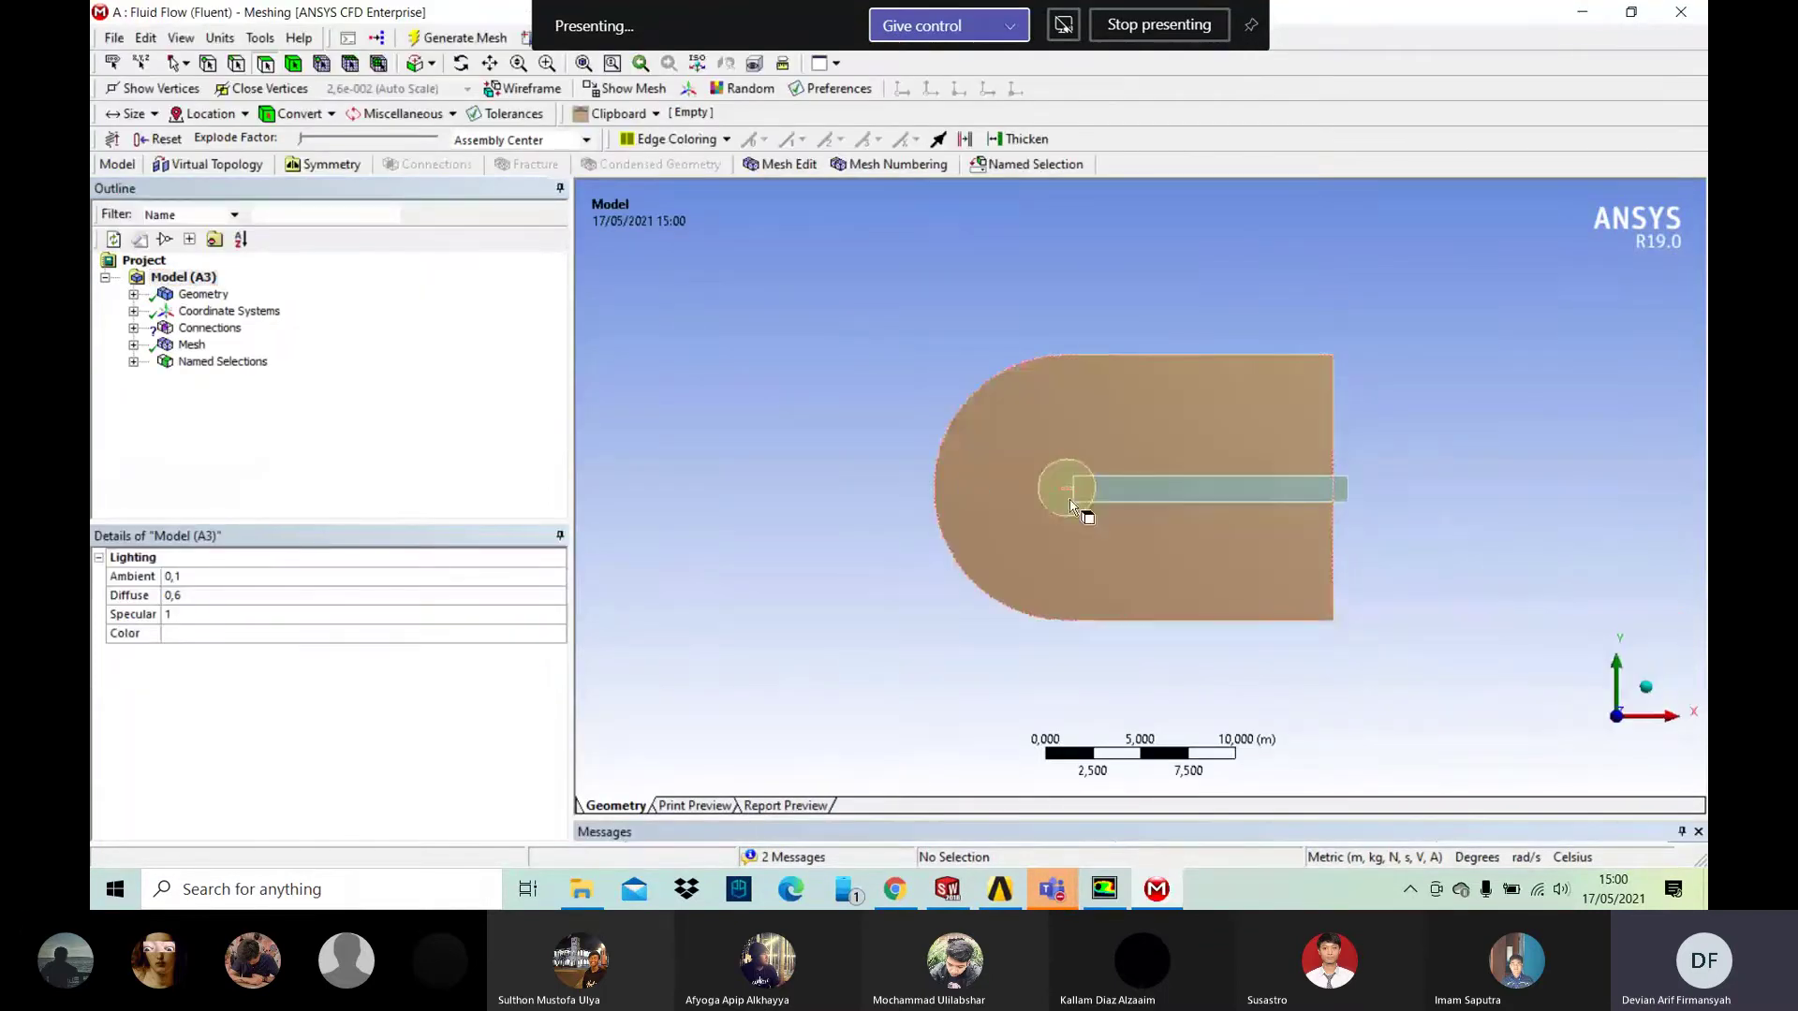
{"action": "scroll", "coordinate": [1072, 505], "scroll_direction": "up", "scroll_amount": 3}
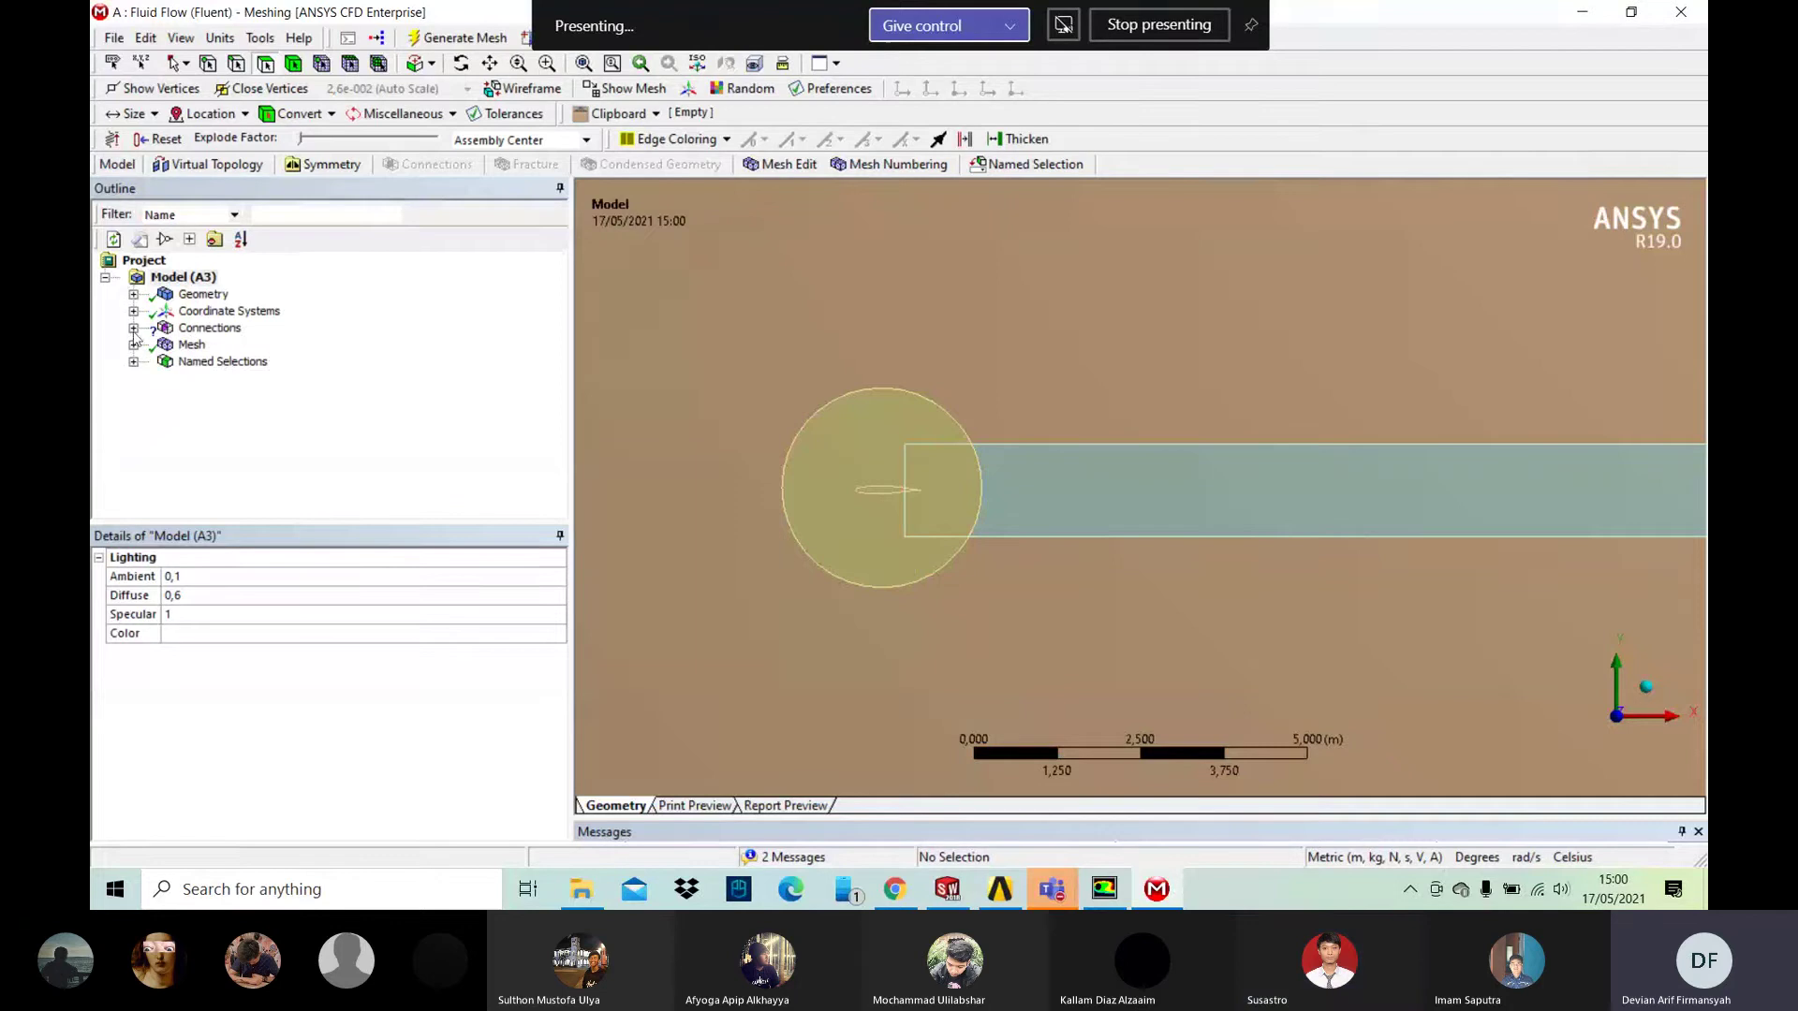
{"action": "left_click", "coordinate": [133, 294]}
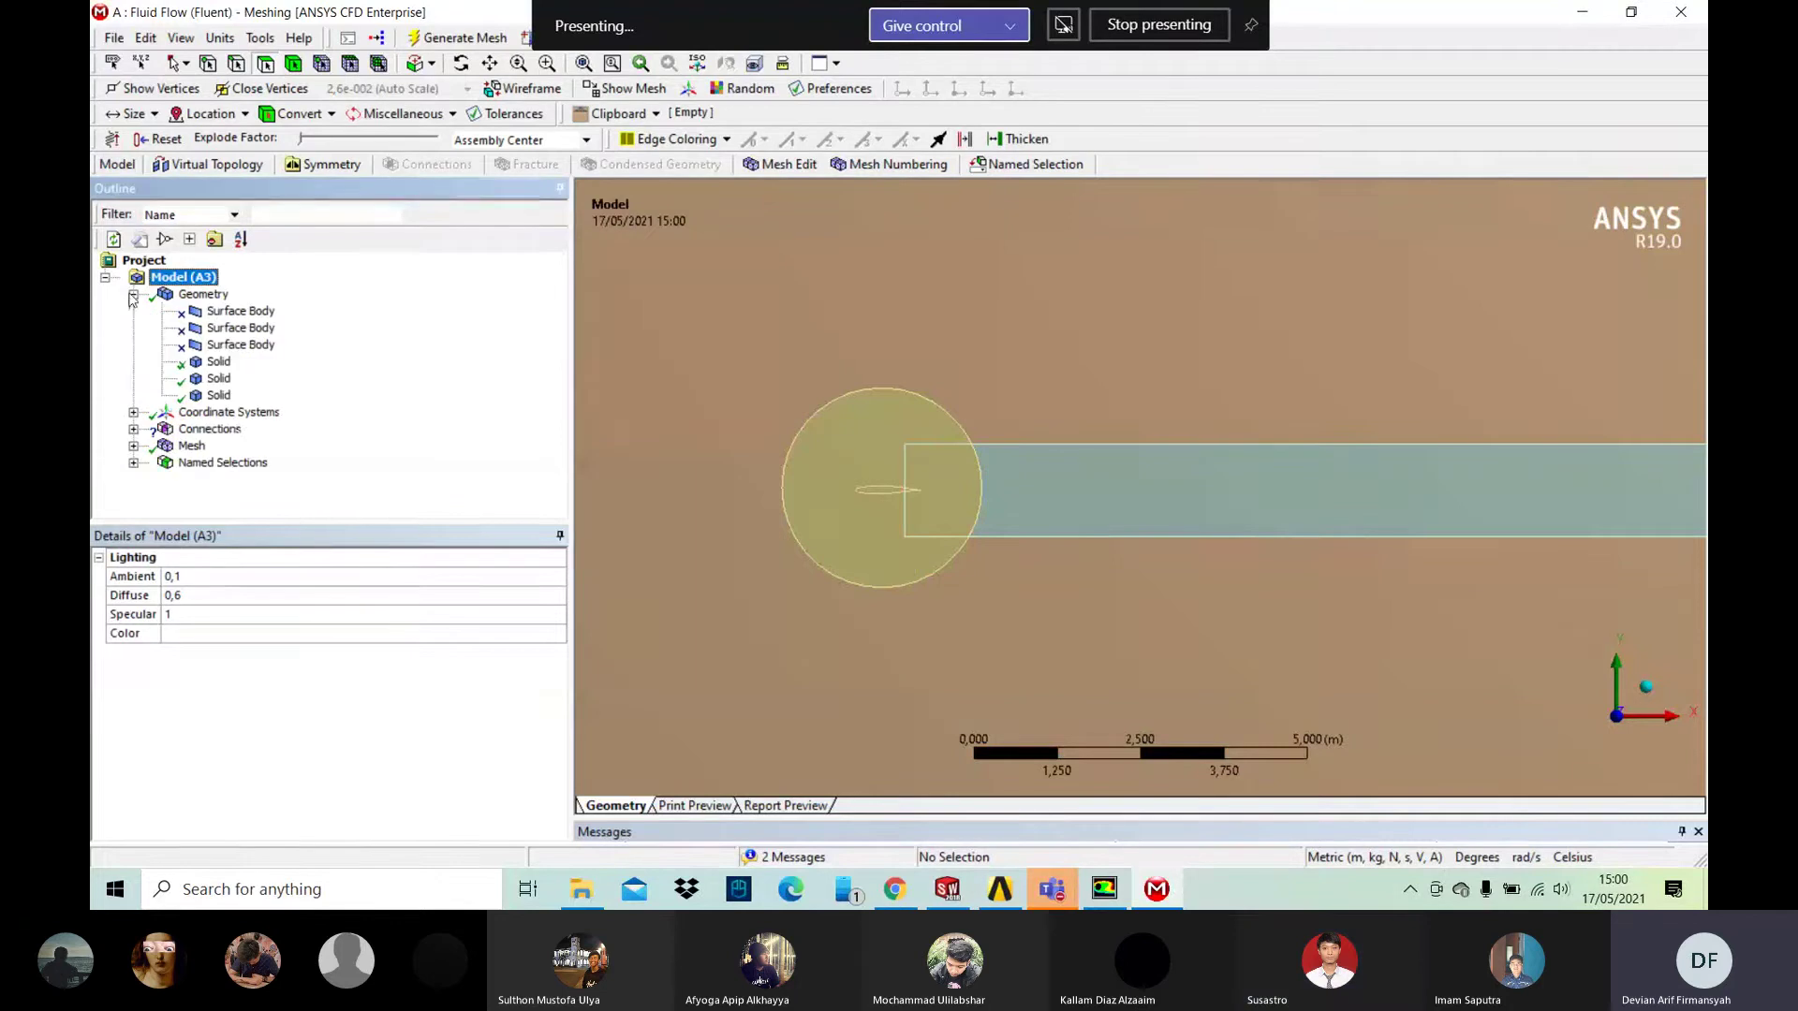
{"action": "right_click", "coordinate": [209, 400]}
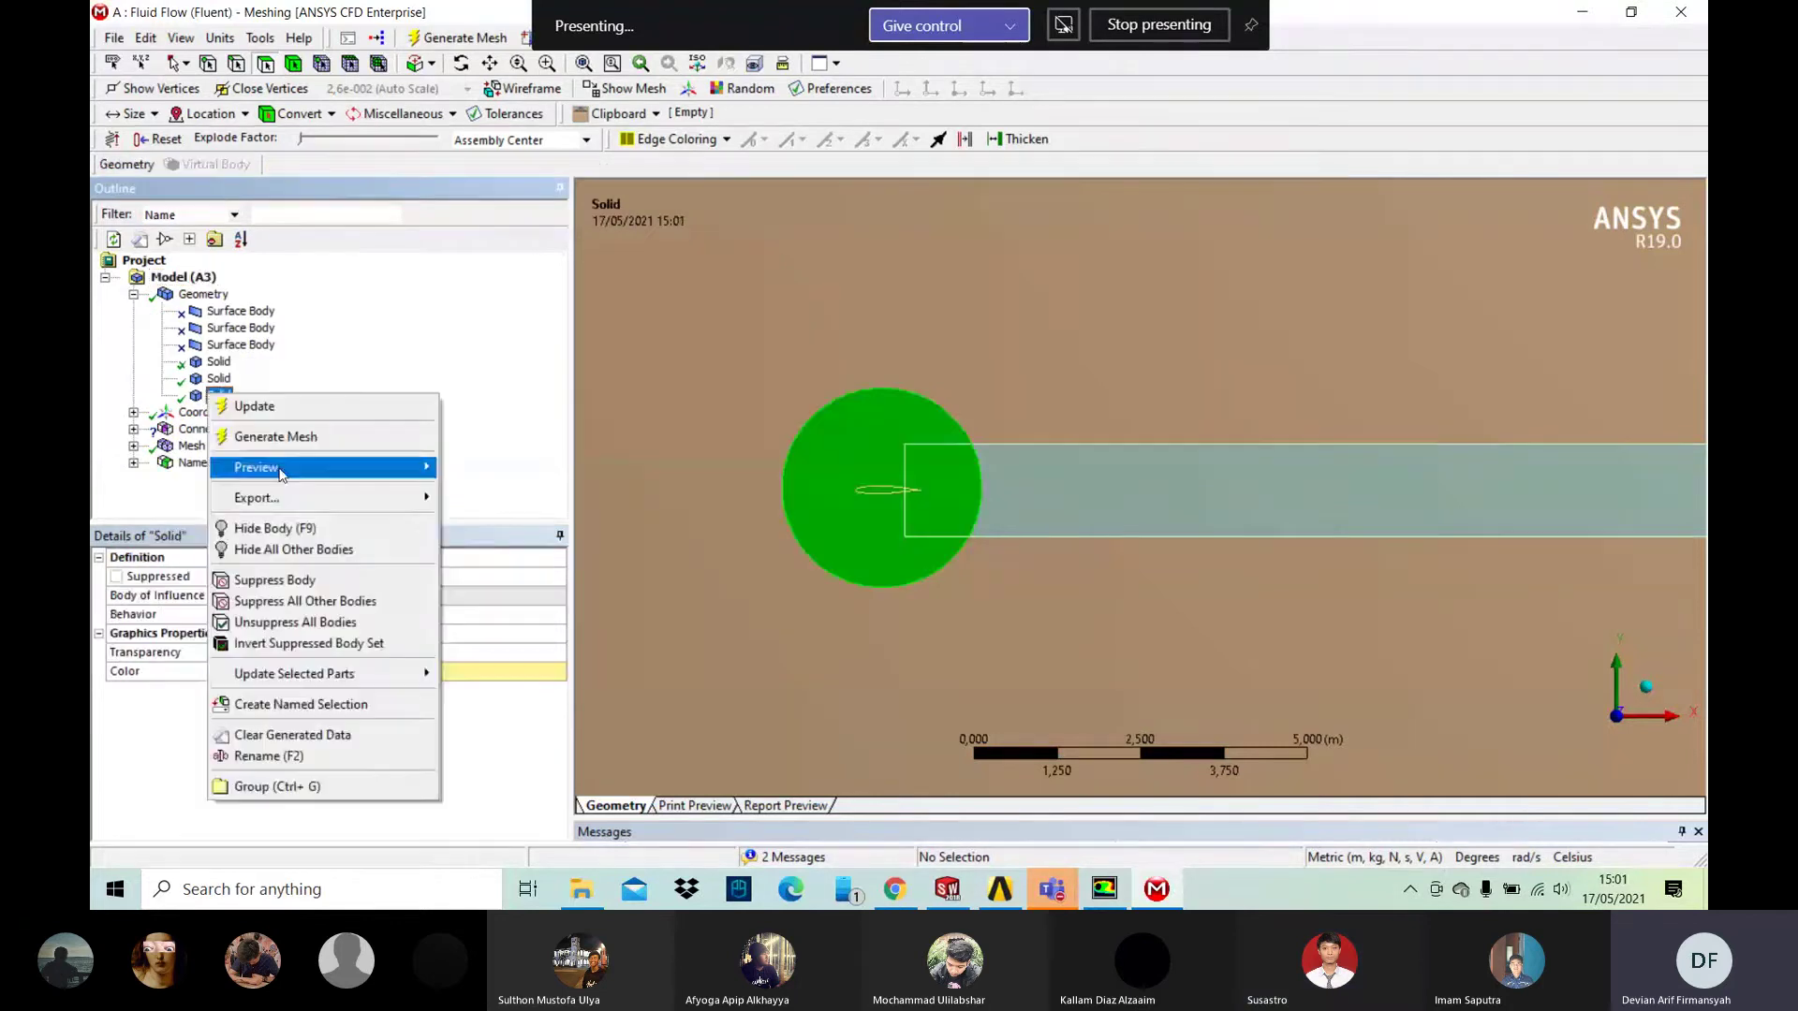
{"action": "left_click", "coordinate": [305, 530]}
{"action": "left_click", "coordinate": [1024, 479]}
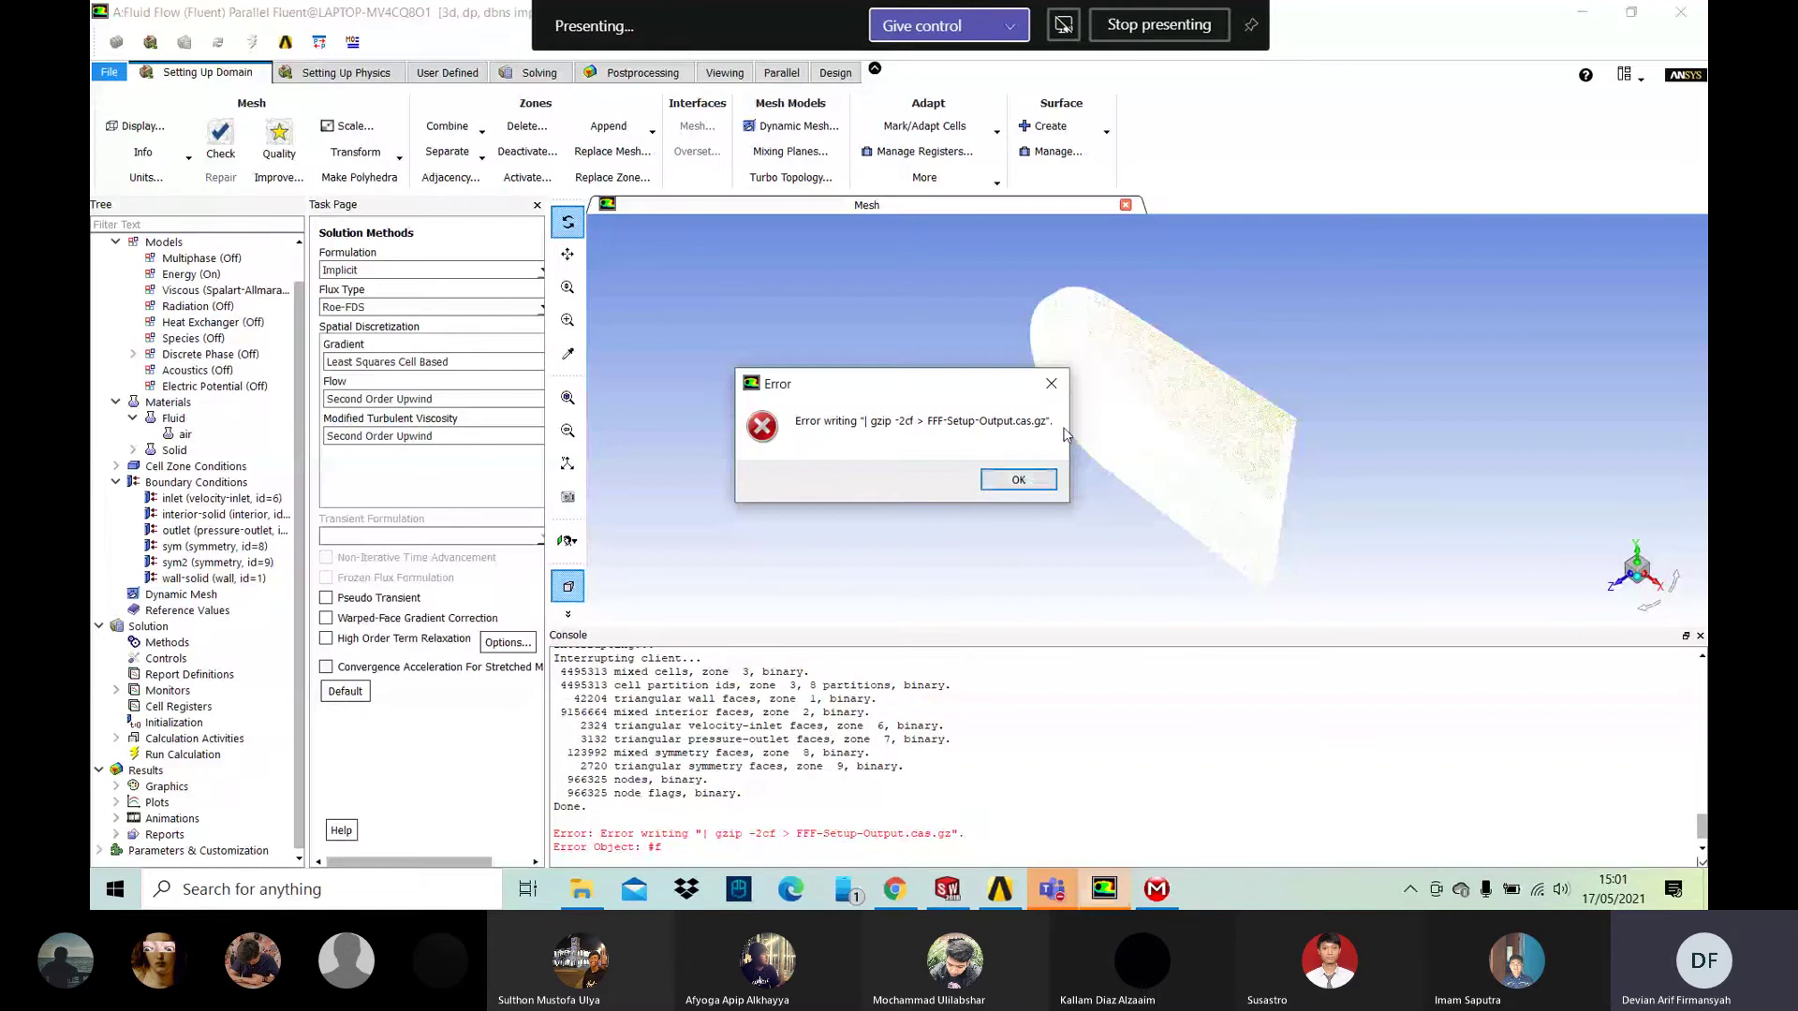
{"action": "left_click", "coordinate": [1164, 890]}
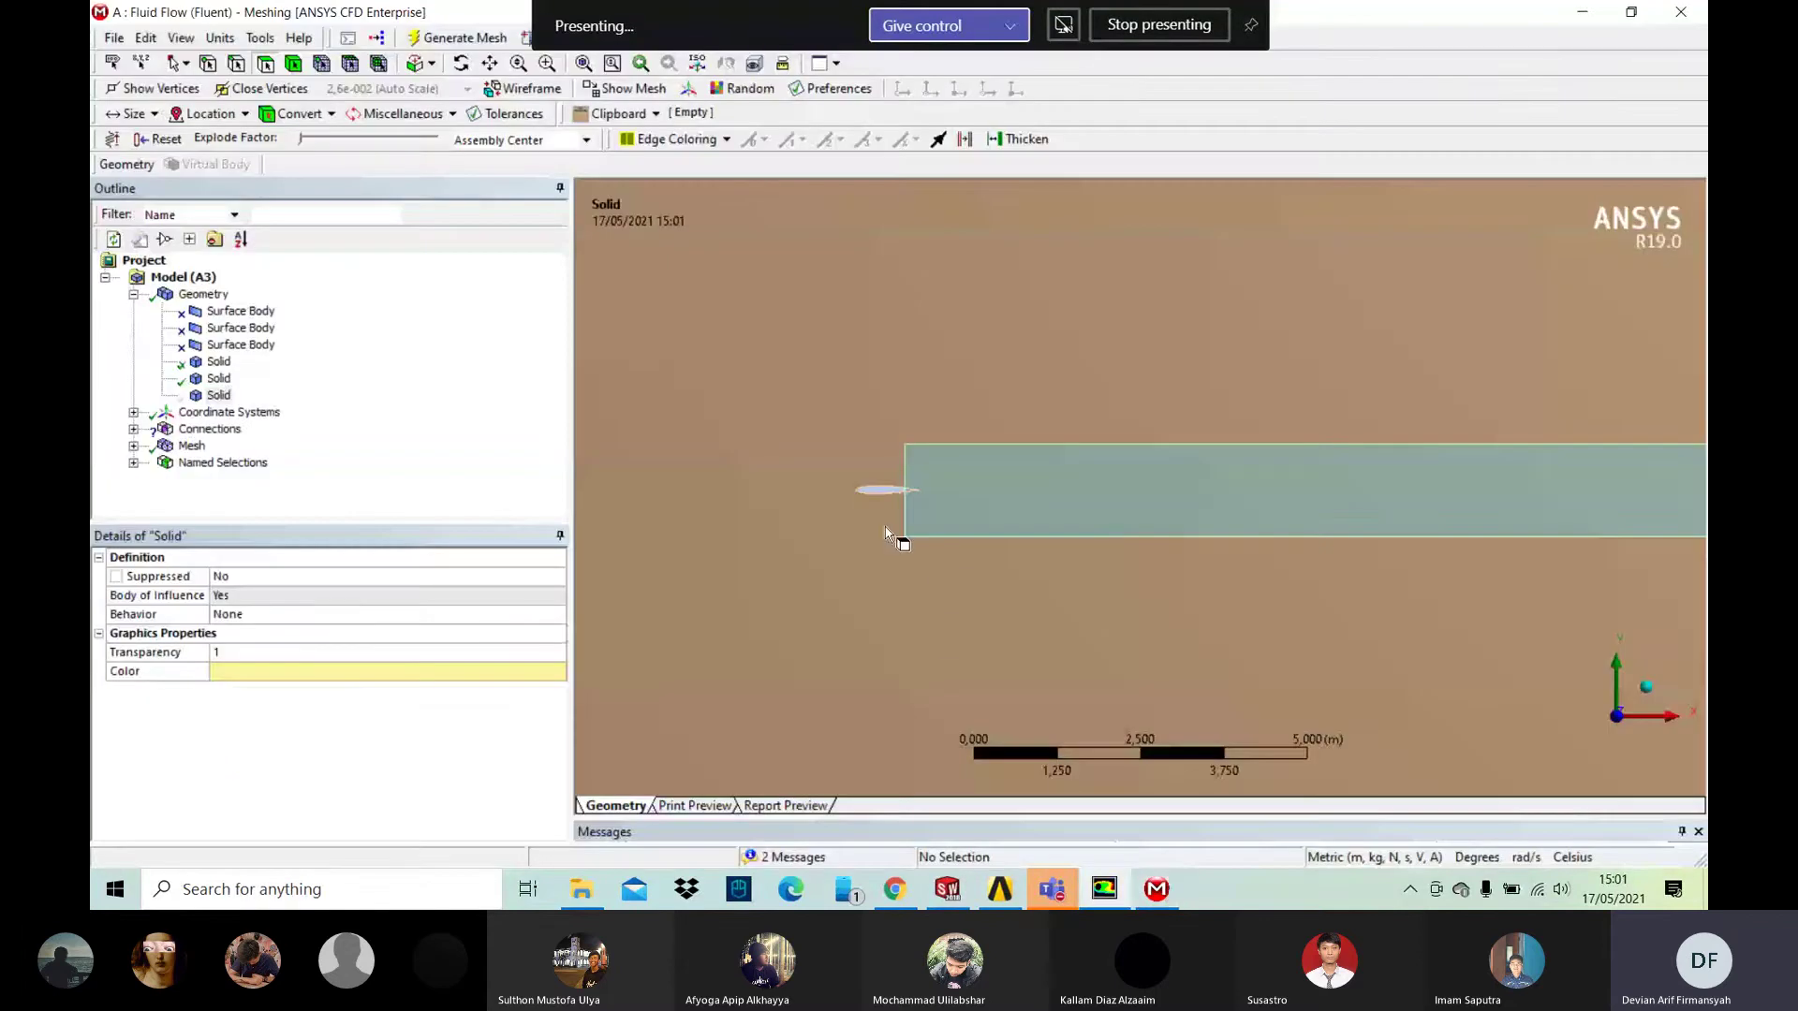
Step: Create a named selection called airfoil from the two airfoil surface faces
{"action": "middle_click_drag", "start_coordinate": [885, 533], "coordinate": [905, 562]}
{"action": "scroll", "coordinate": [818, 506], "scroll_direction": "up", "scroll_amount": 4}
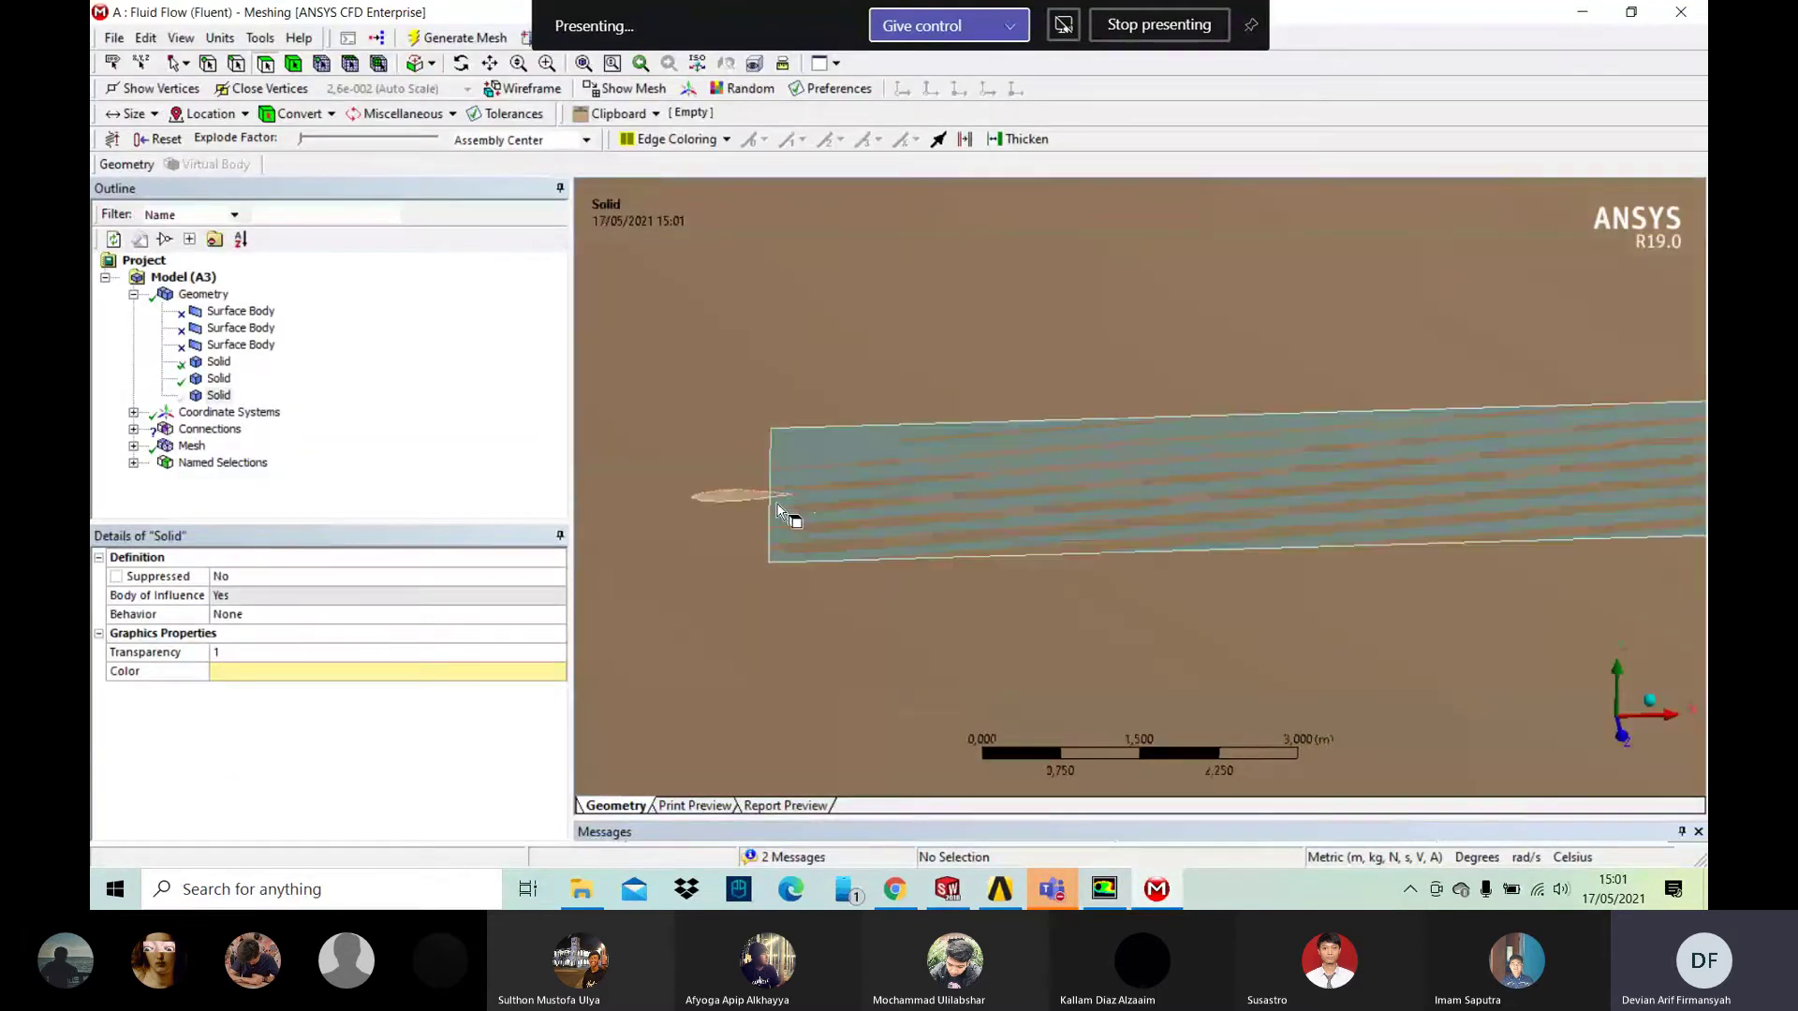
{"action": "middle_click_drag", "start_coordinate": [733, 503], "coordinate": [743, 460]}
{"action": "left_click", "coordinate": [737, 503]}
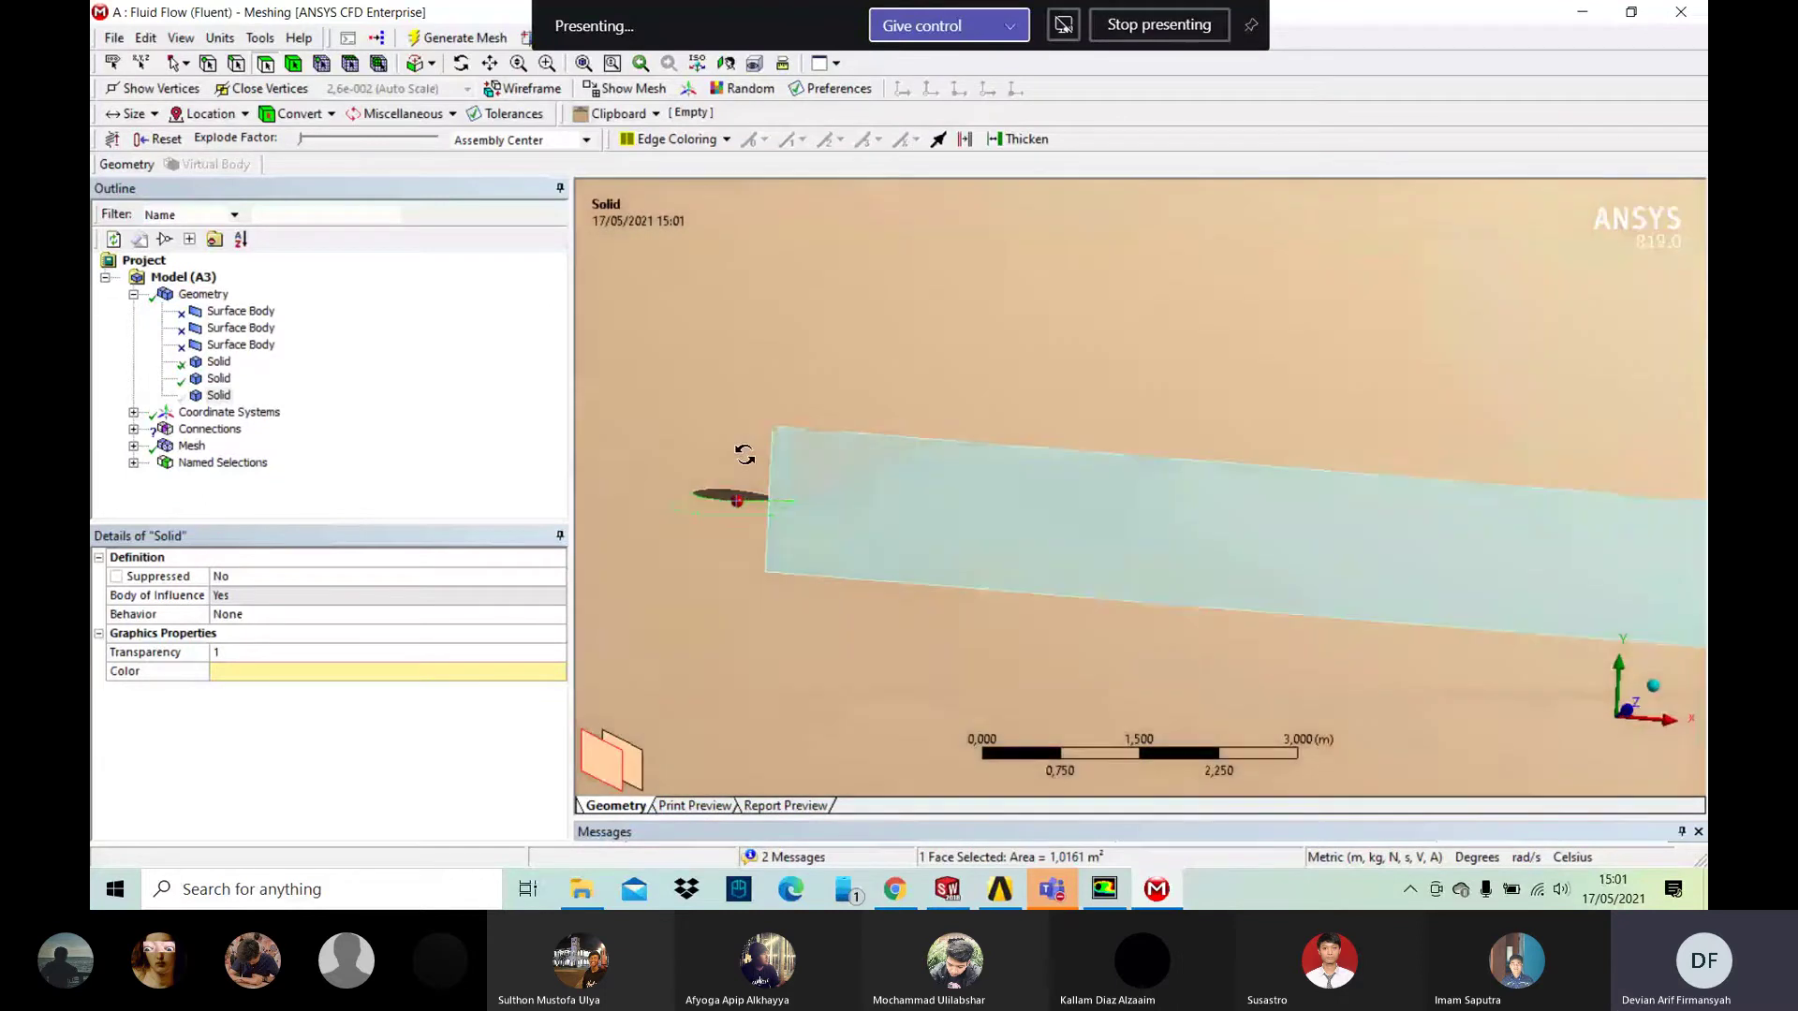
{"action": "left_click", "coordinate": [735, 503], "text": "ctrl"}
{"action": "right_click", "coordinate": [737, 505]}
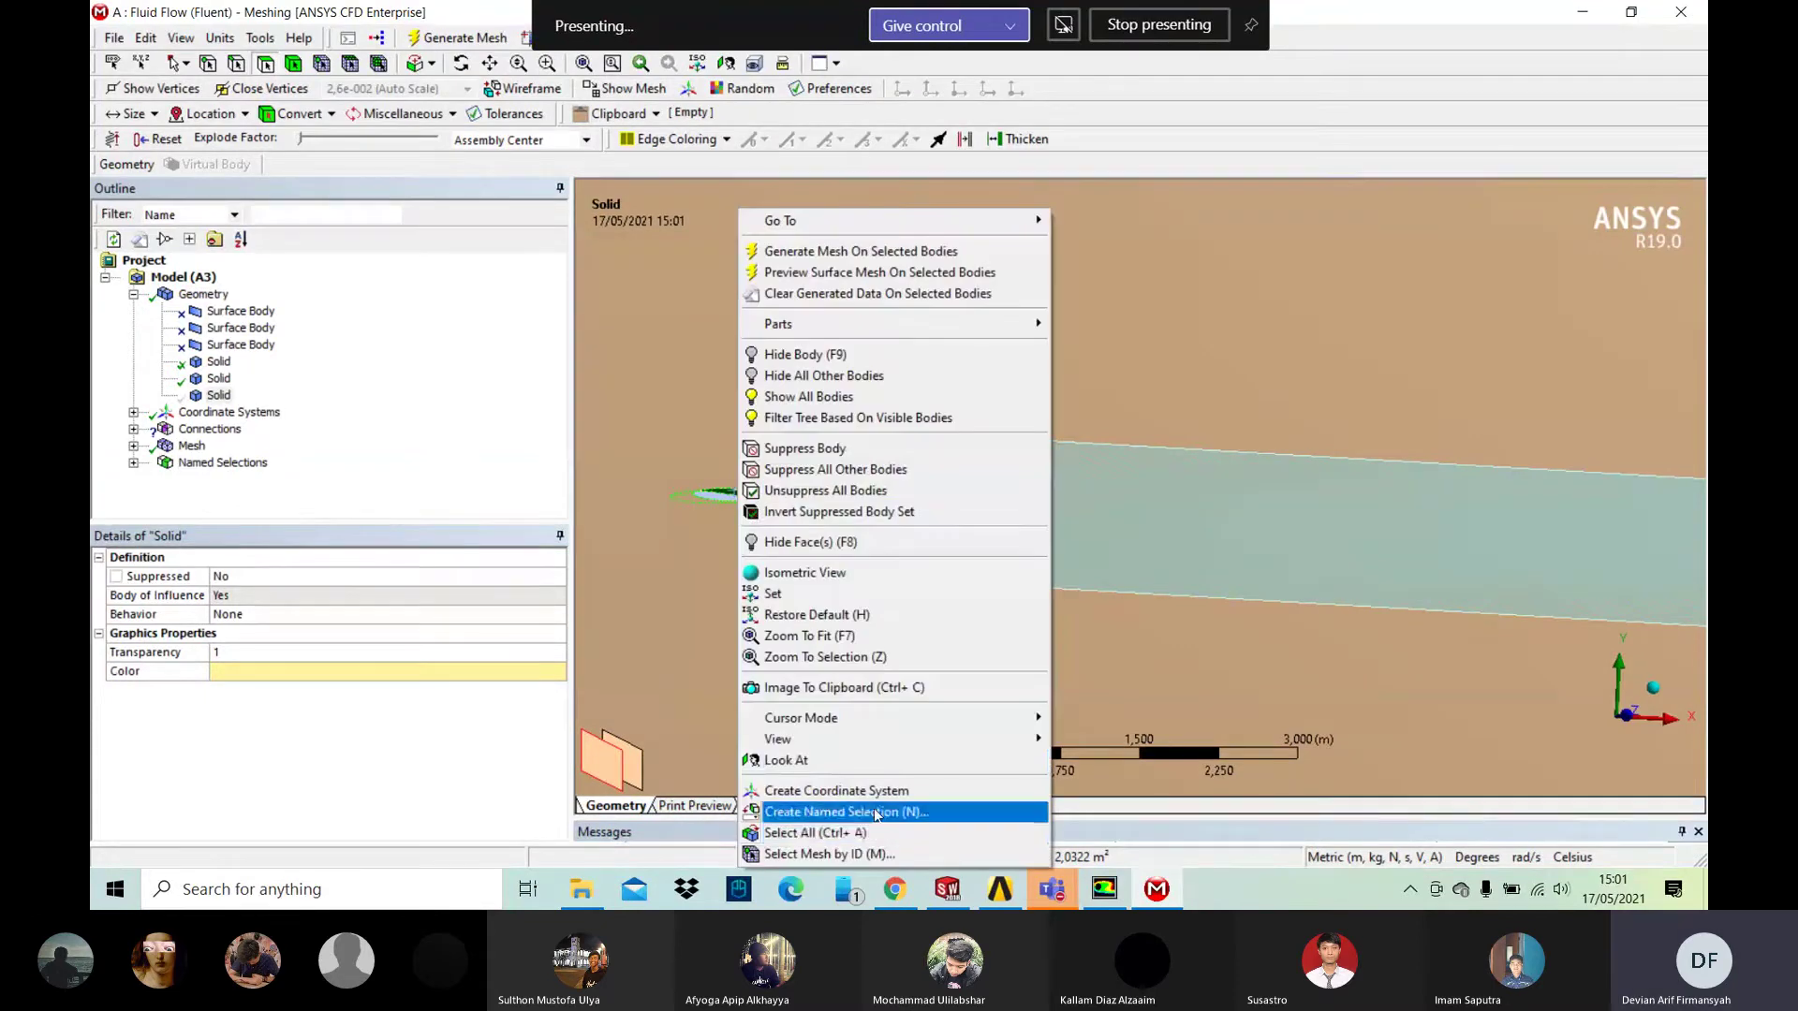
{"action": "left_click", "coordinate": [878, 811]}
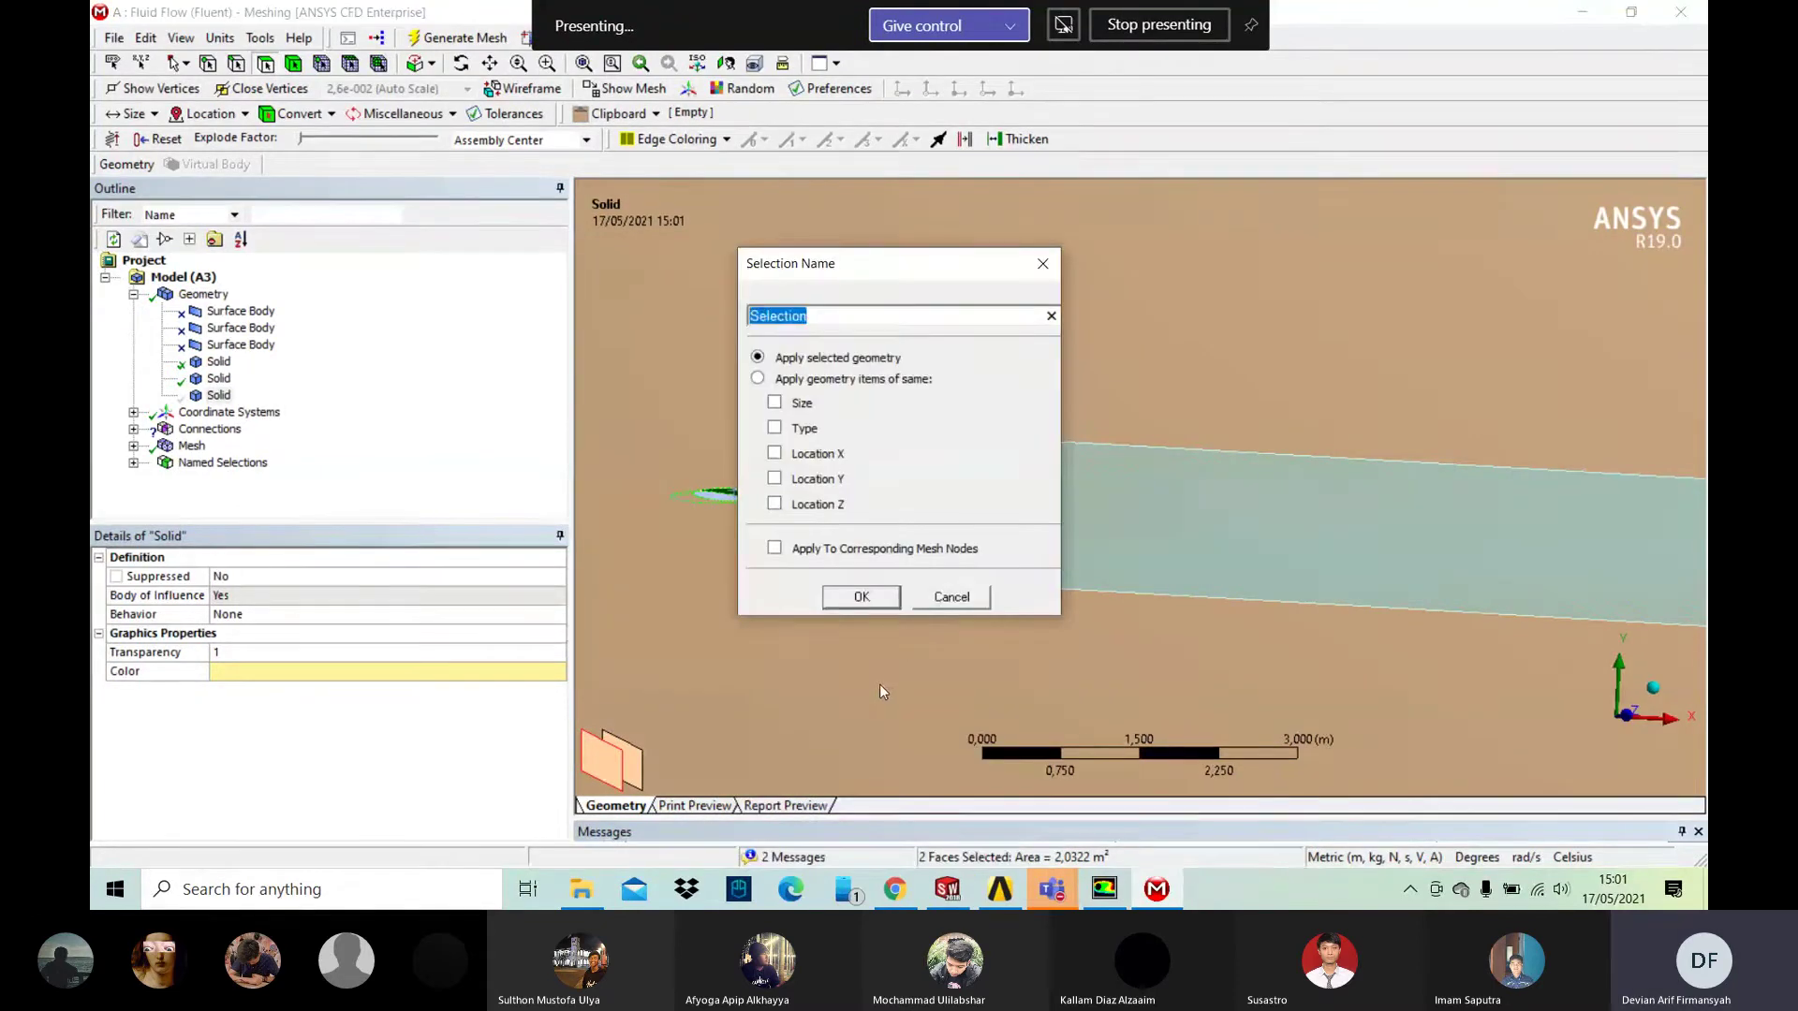
{"action": "type", "text": "airfoil"}
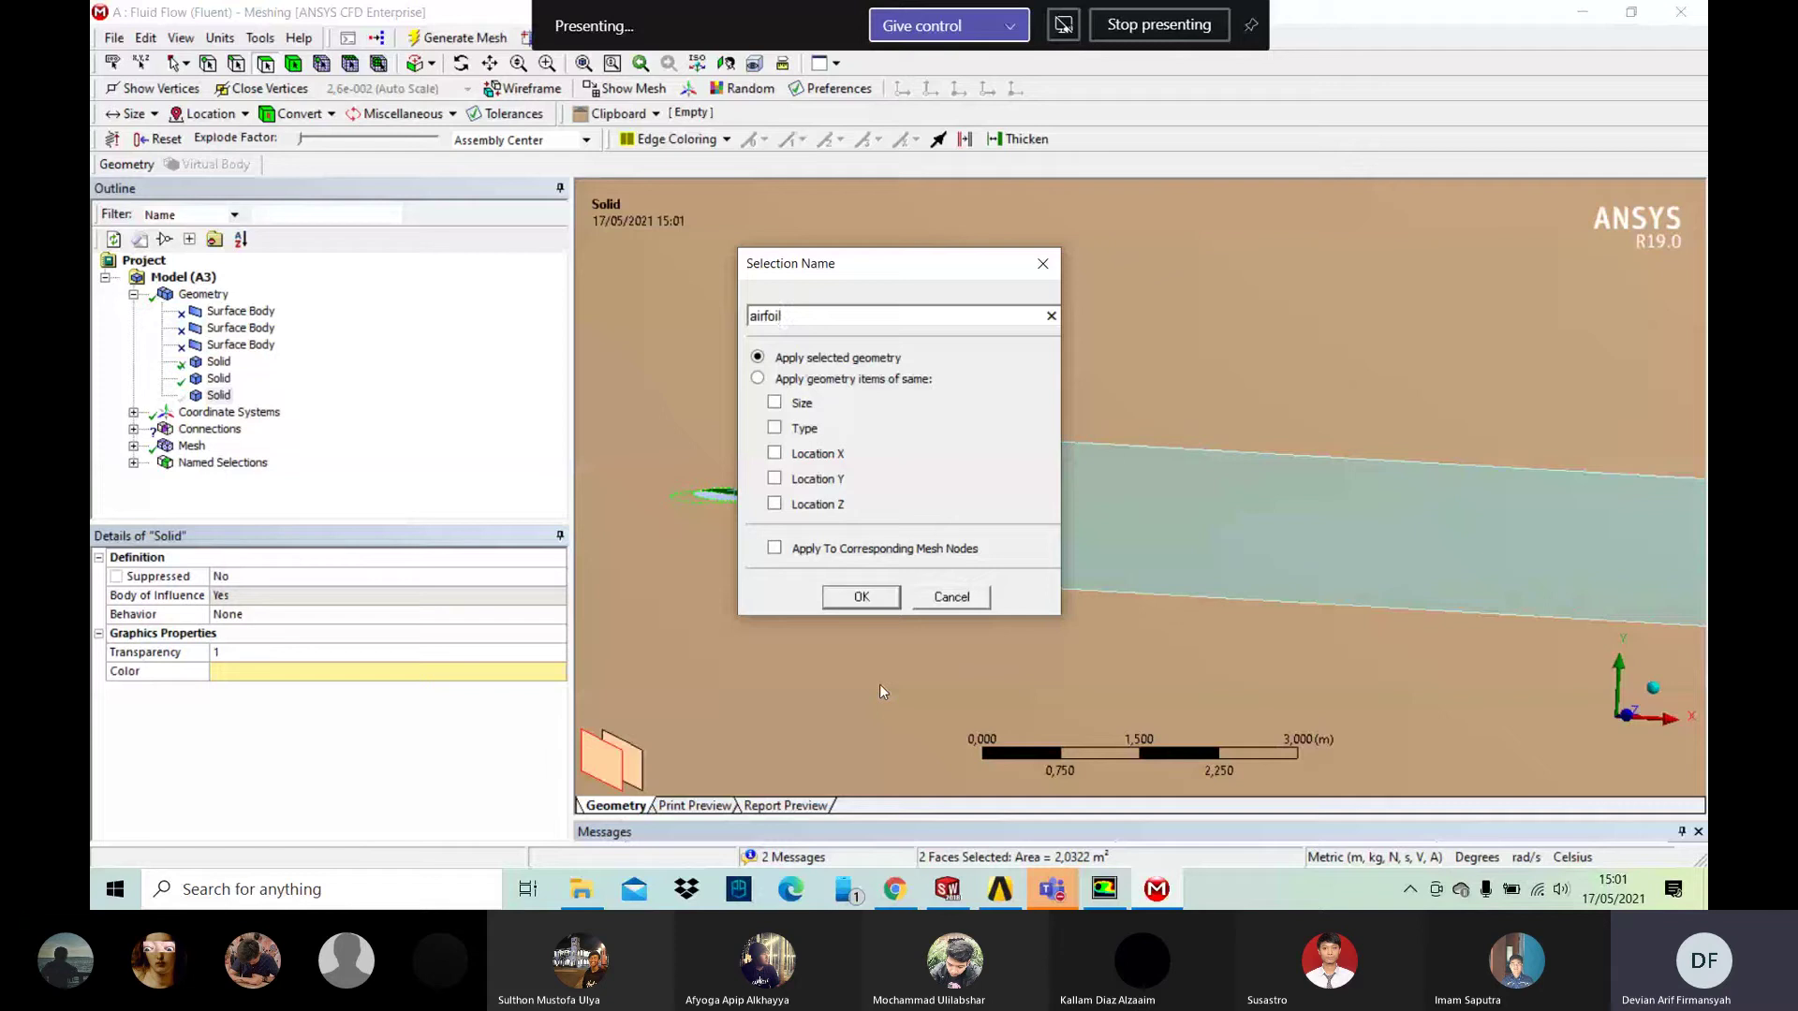
{"action": "left_click", "coordinate": [872, 595]}
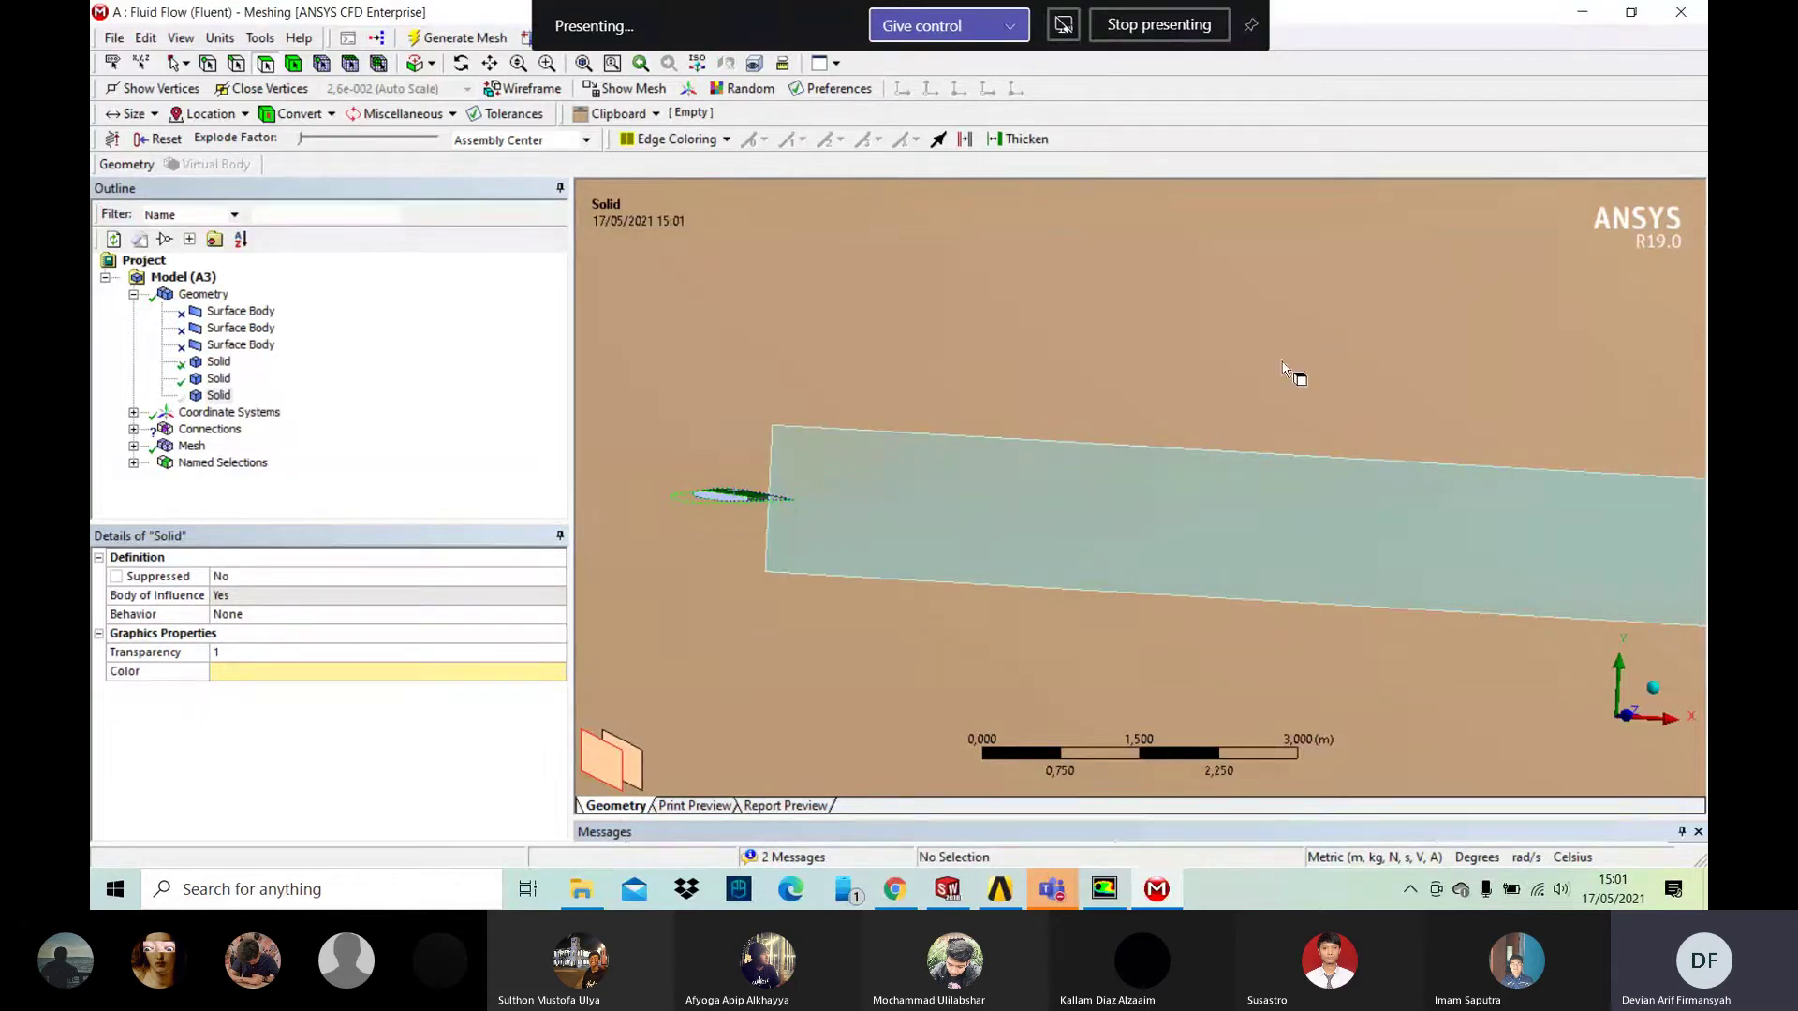
Step: Close the meshing application and quit the open Fluent session to return to the Workbench project
{"action": "left_click", "coordinate": [1682, 15]}
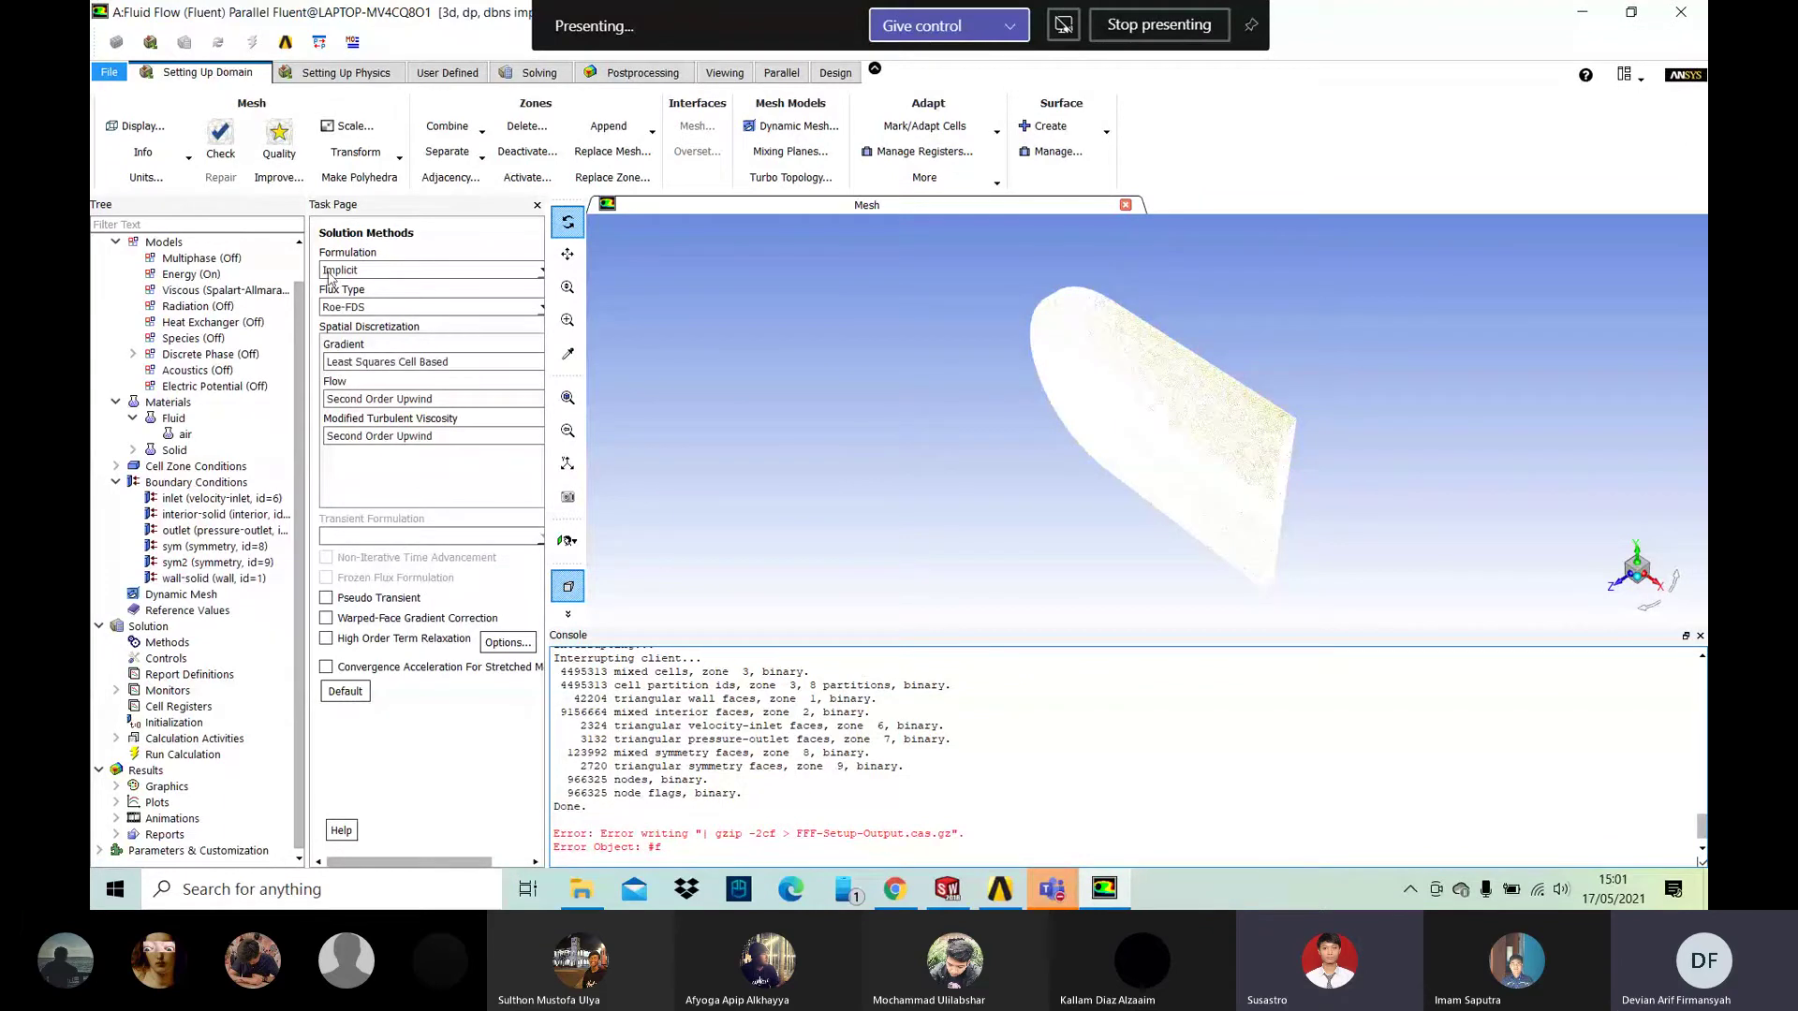
{"action": "double_click", "coordinate": [266, 289]}
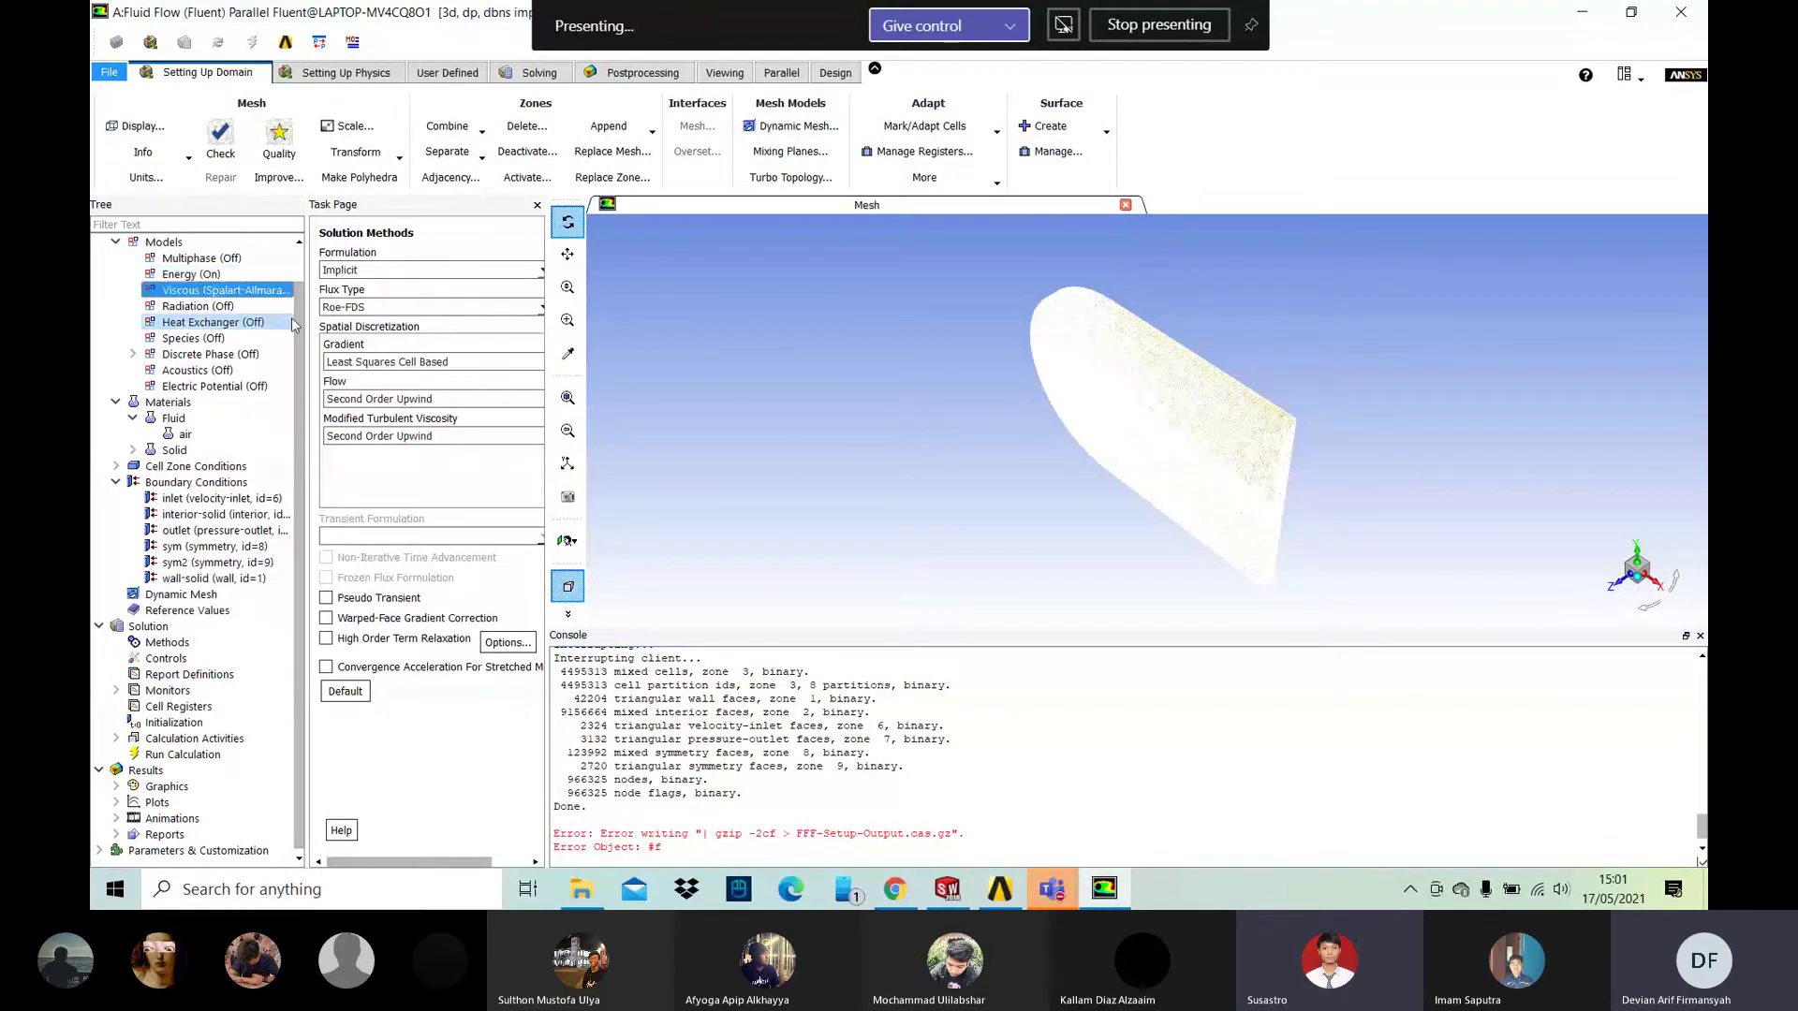
{"action": "left_click", "coordinate": [1679, 13]}
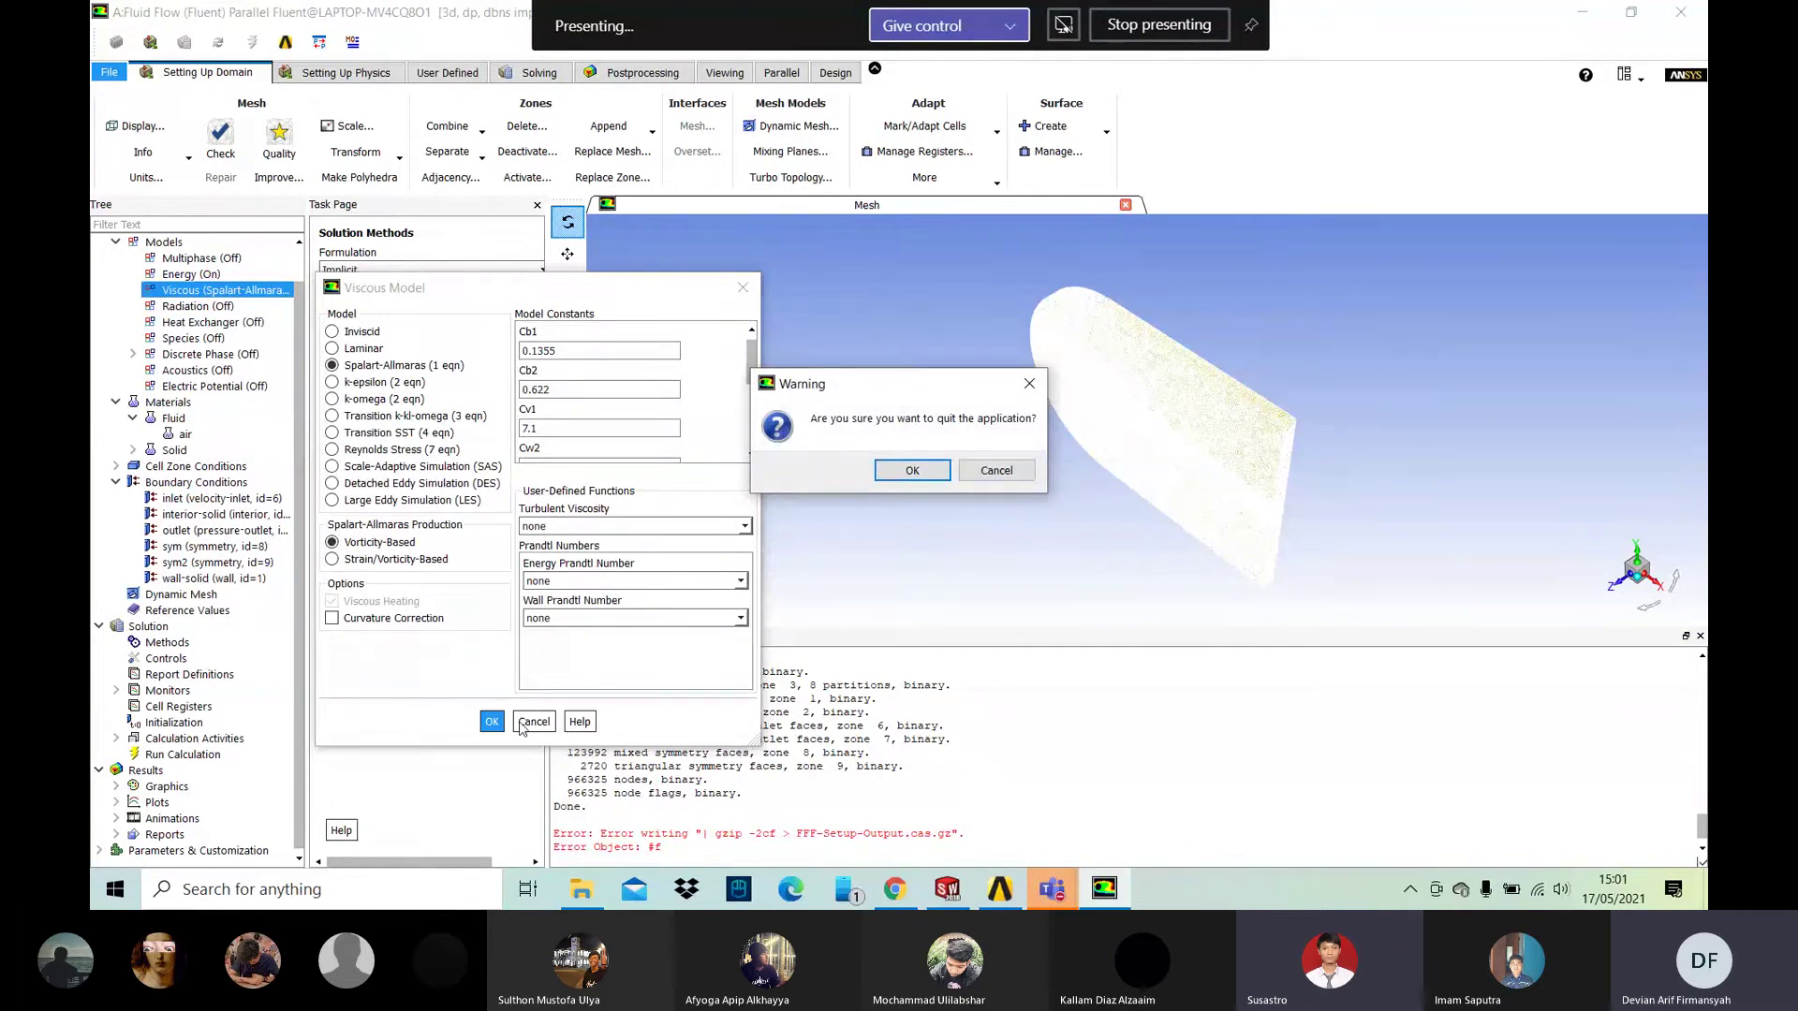
{"action": "key", "text": "Return"}
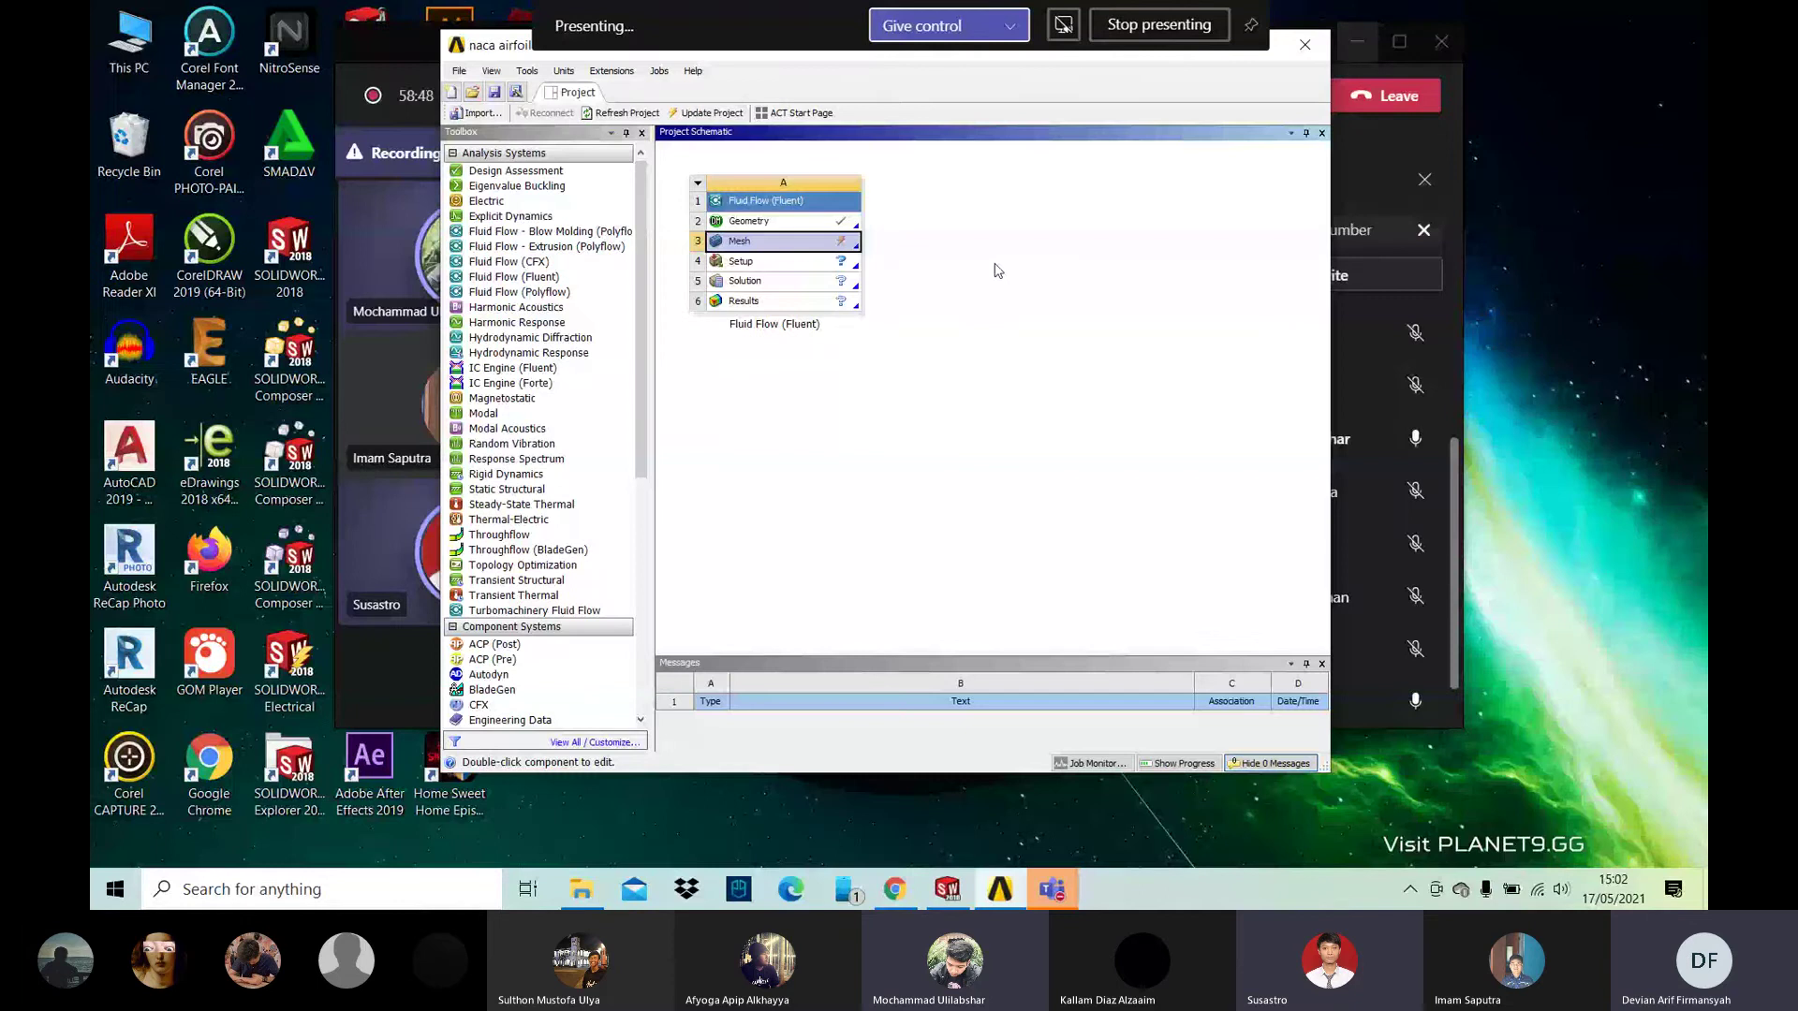
Step: Update the Mesh component in the project schematic and select the Setup component
{"action": "right_click", "coordinate": [827, 247]}
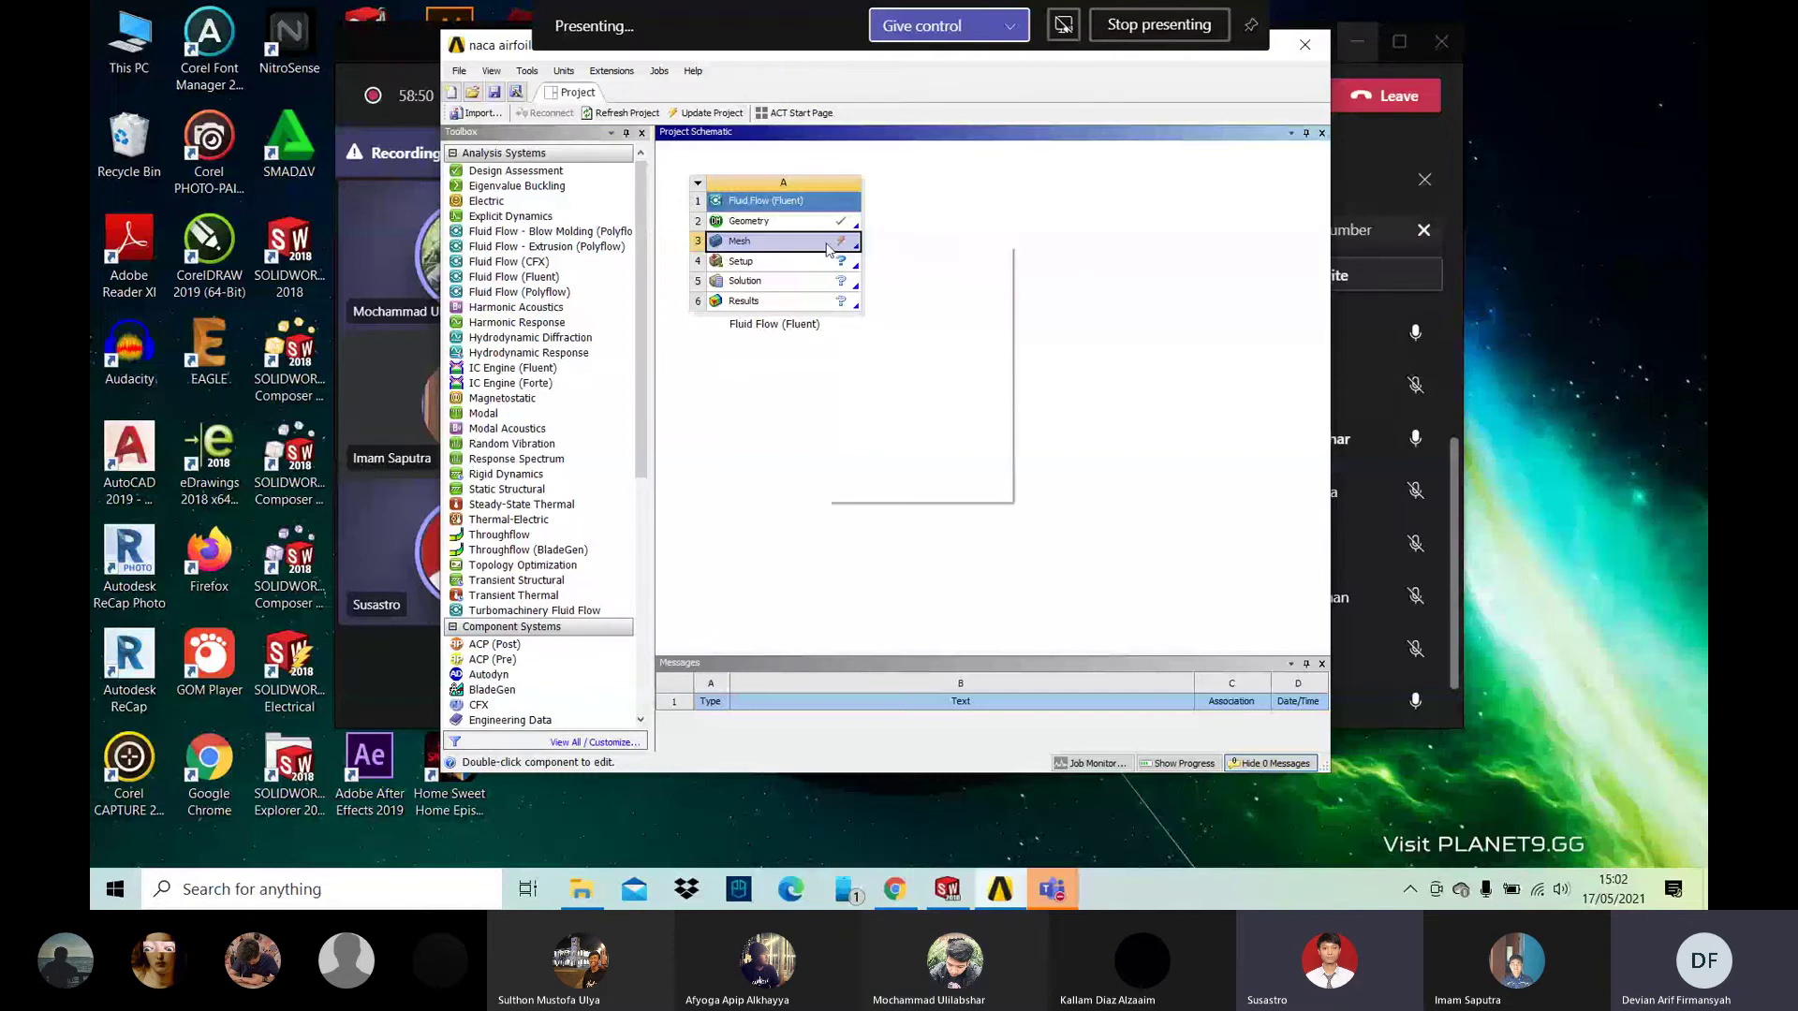
{"action": "left_click", "coordinate": [875, 336]}
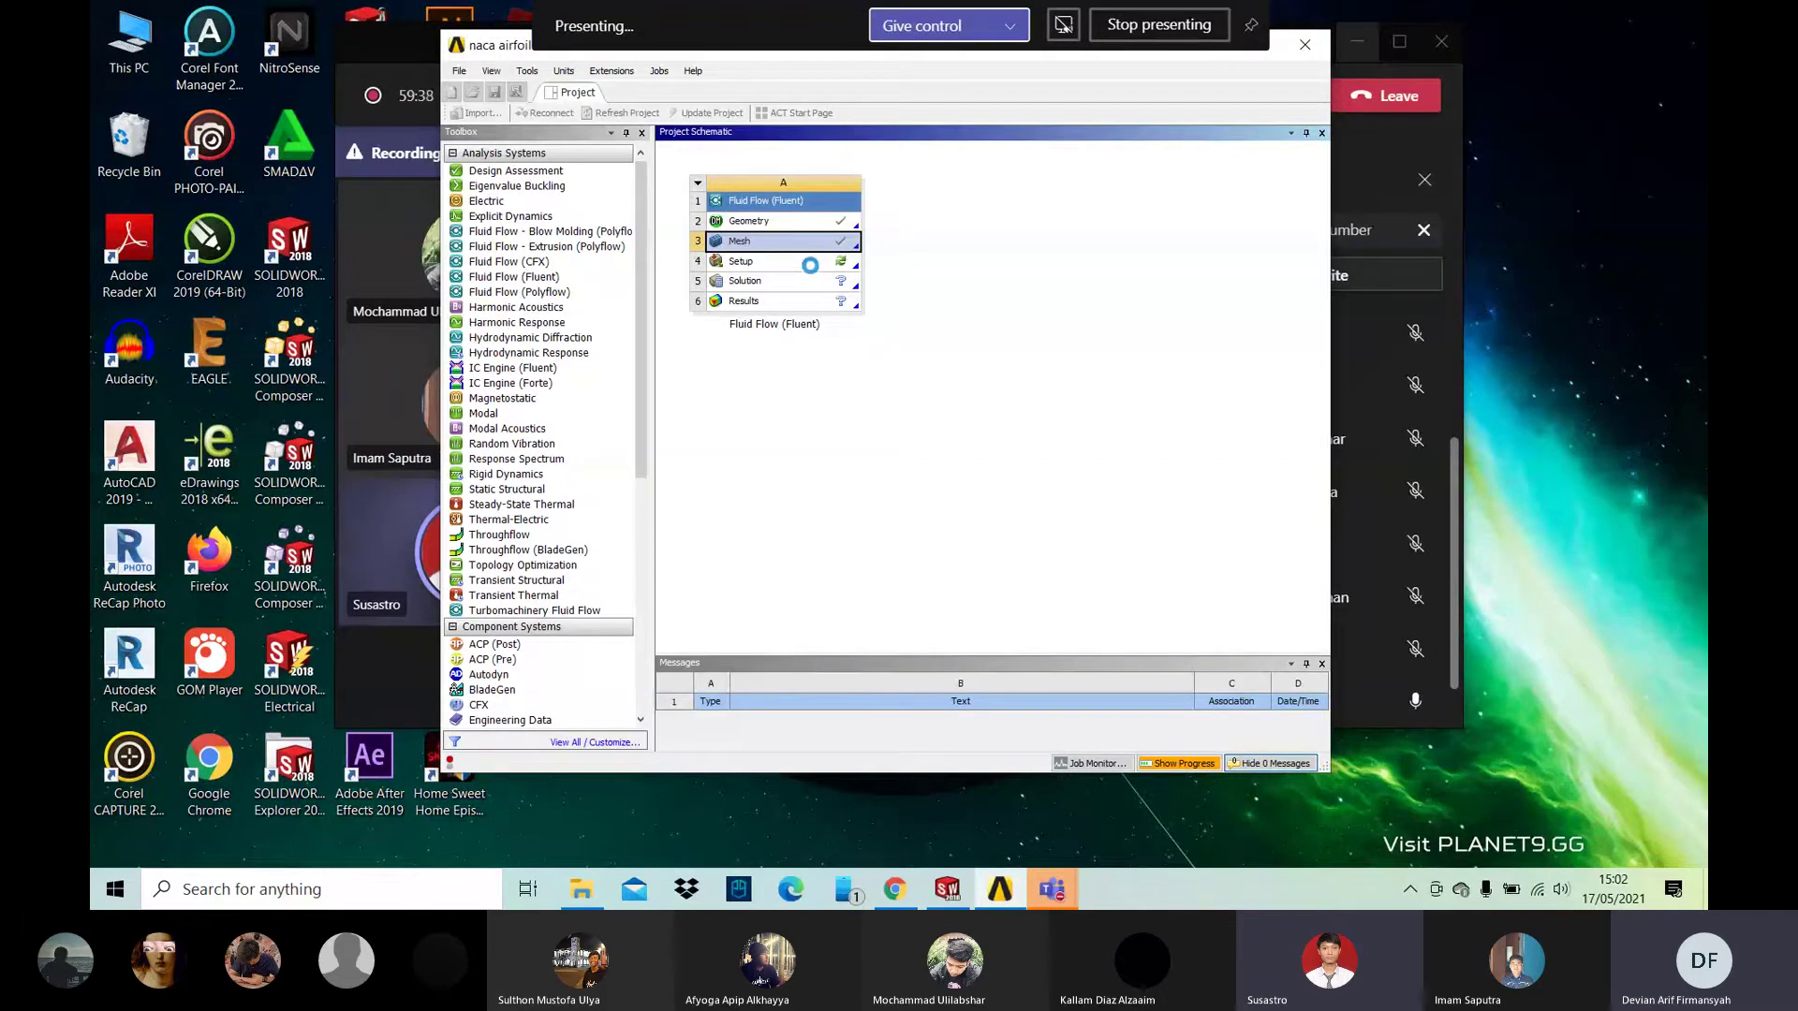
{"action": "left_click", "coordinate": [812, 269]}
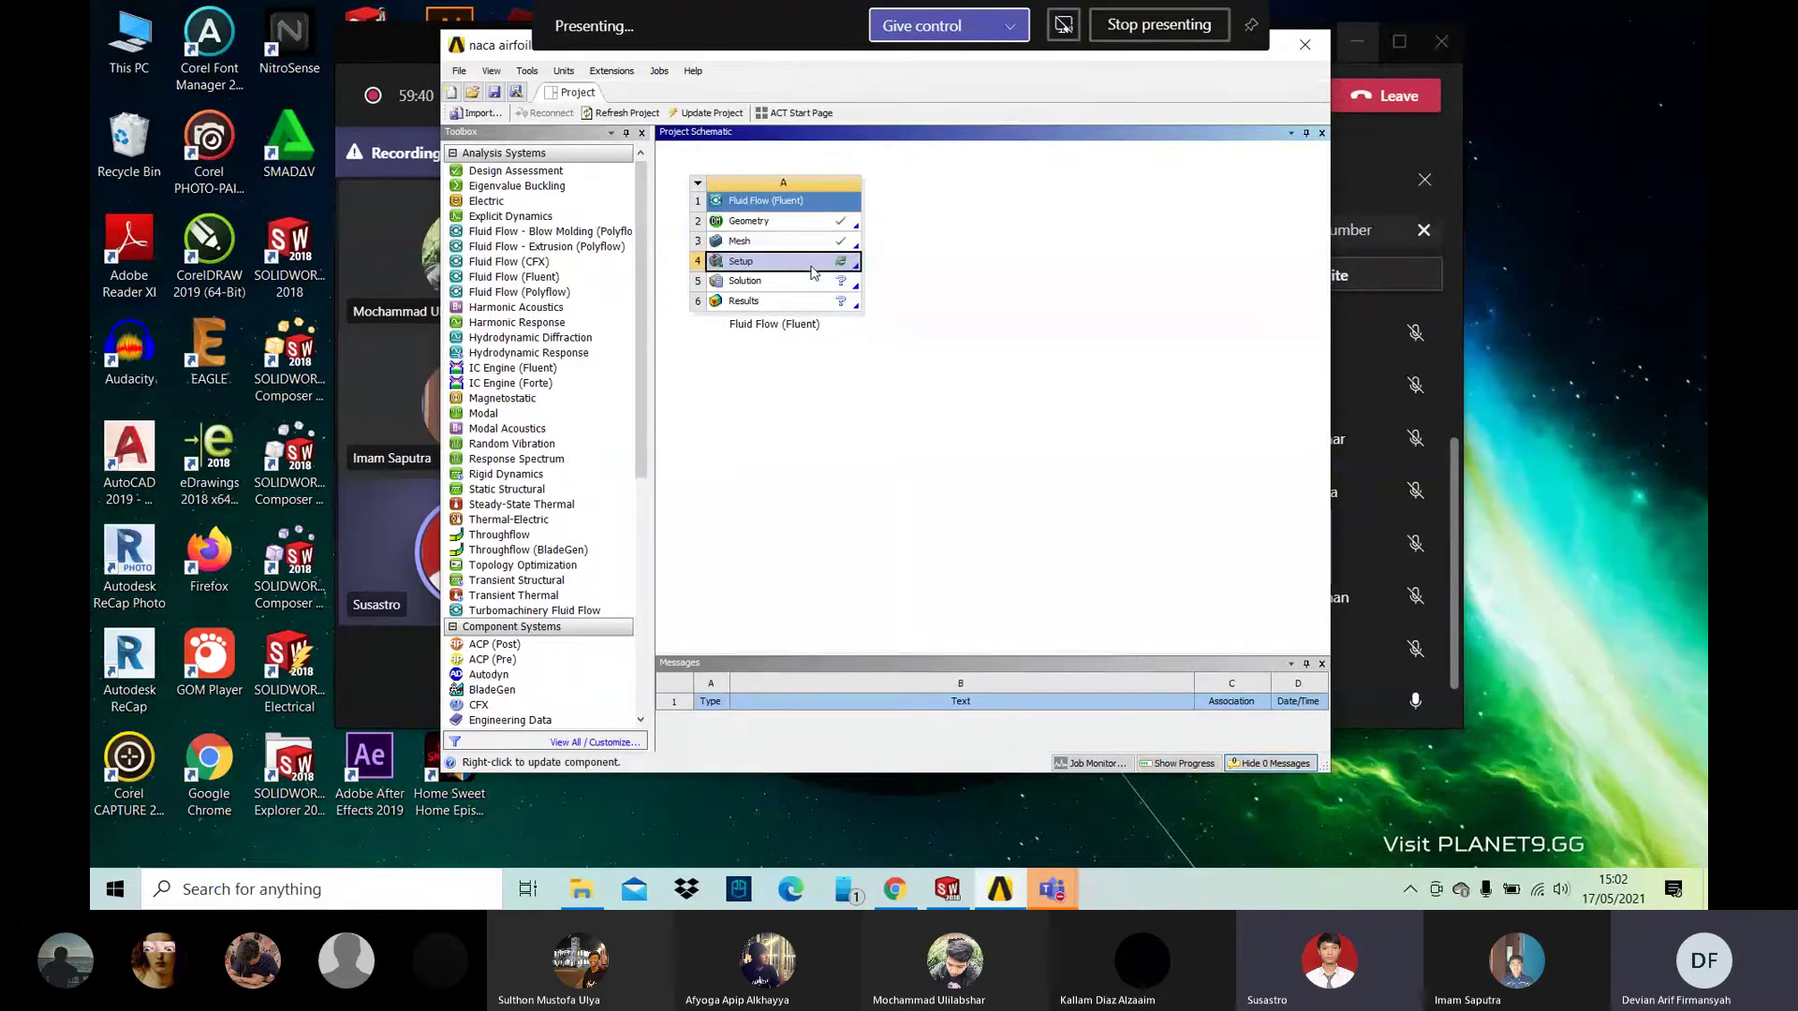
Step: Open Setup without loading the changed upstream mesh and start Fluent with the launcher options already set
{"action": "double_click", "coordinate": [812, 270]}
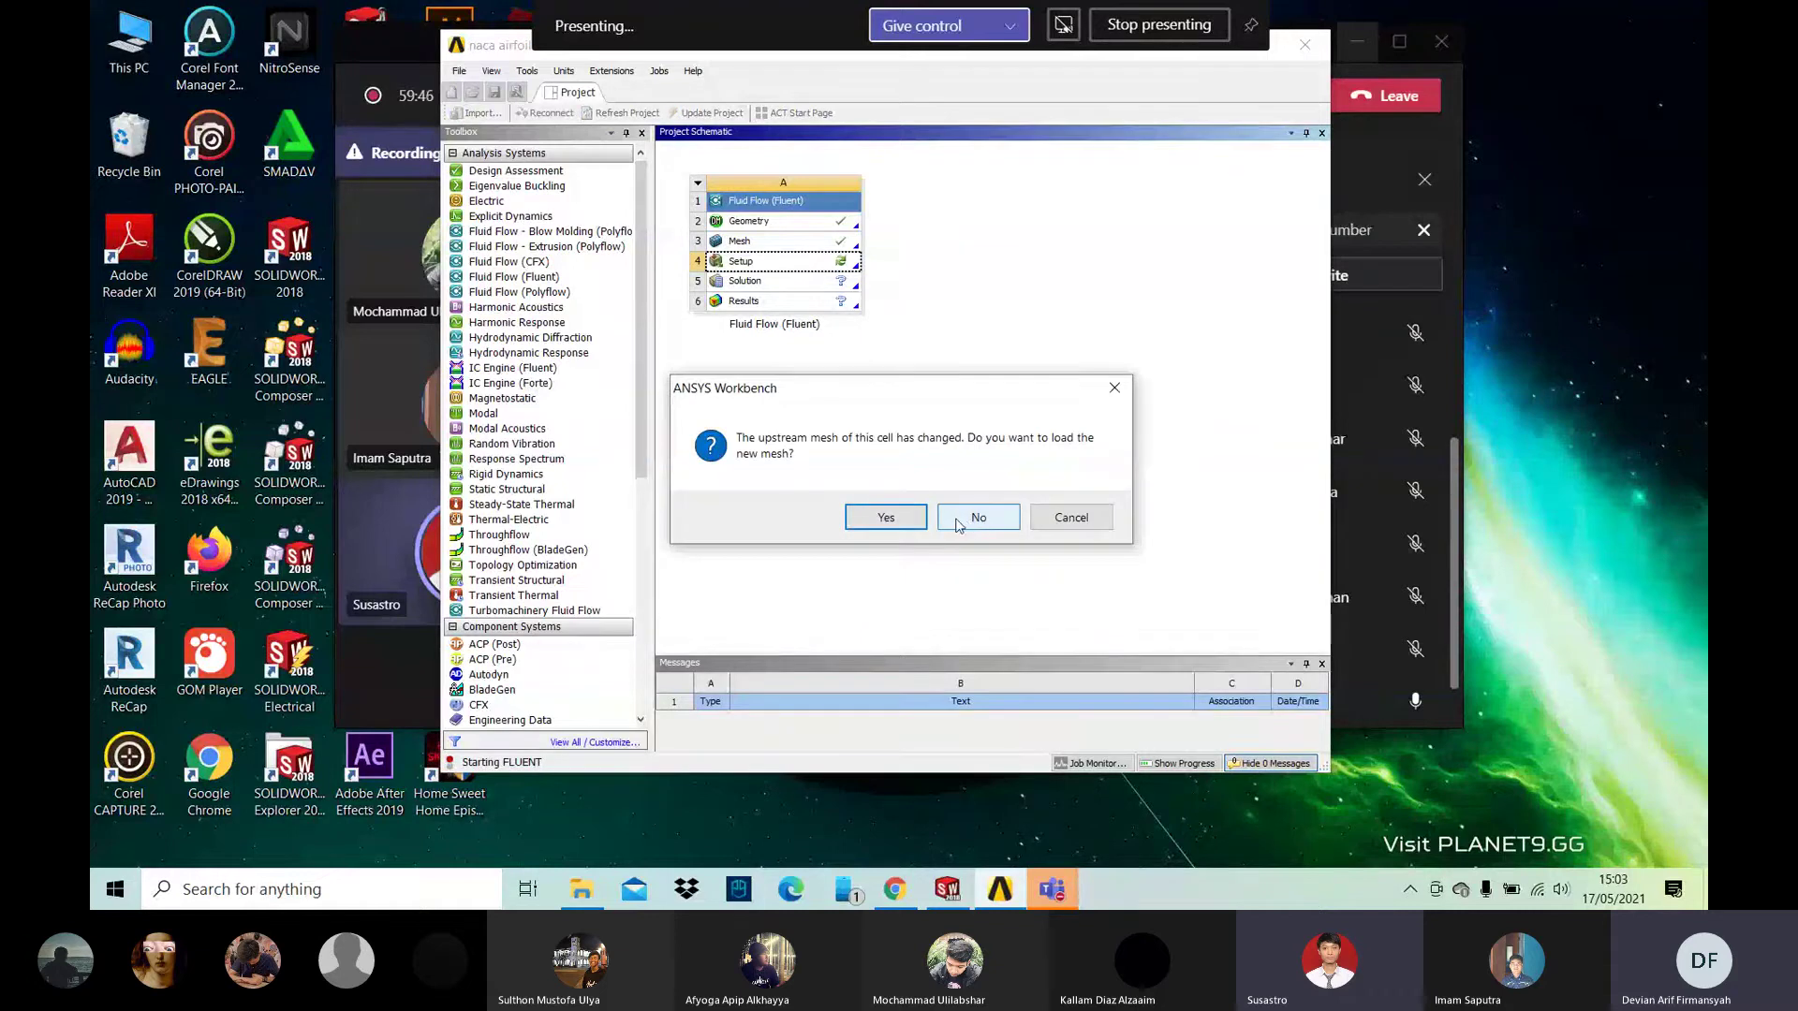
{"action": "left_click", "coordinate": [958, 525]}
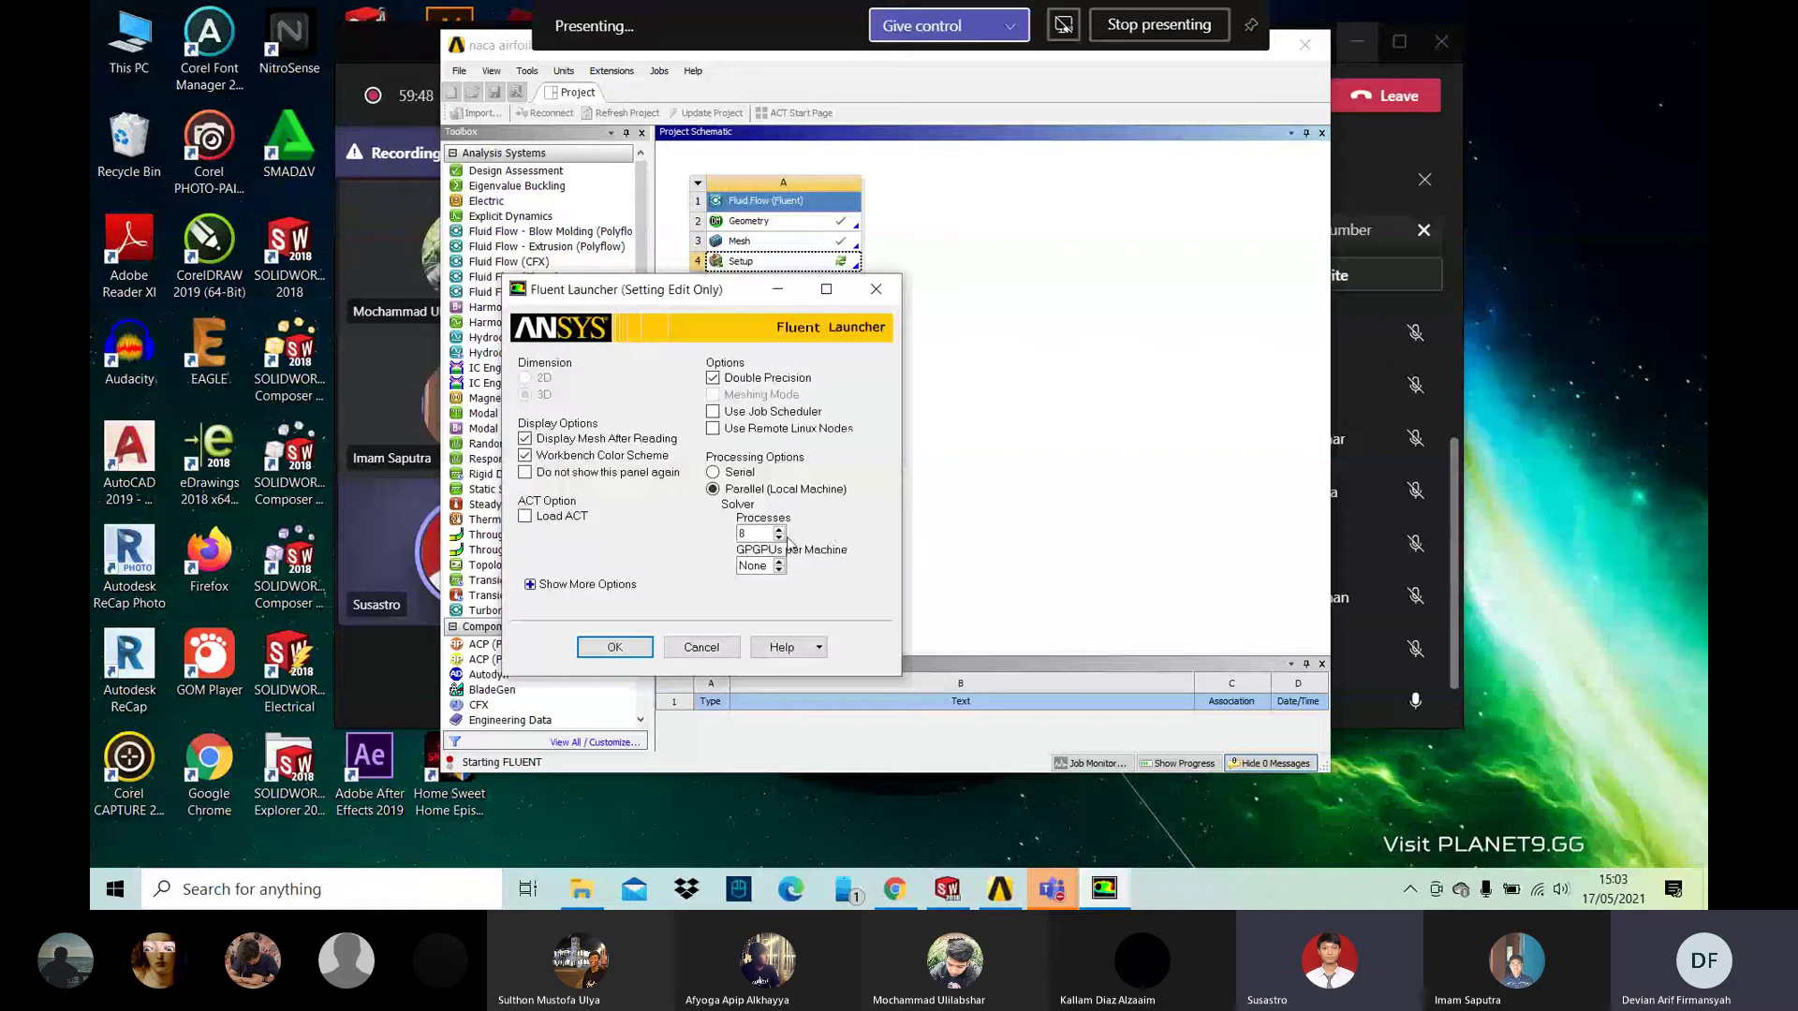
{"action": "left_click", "coordinate": [615, 647]}
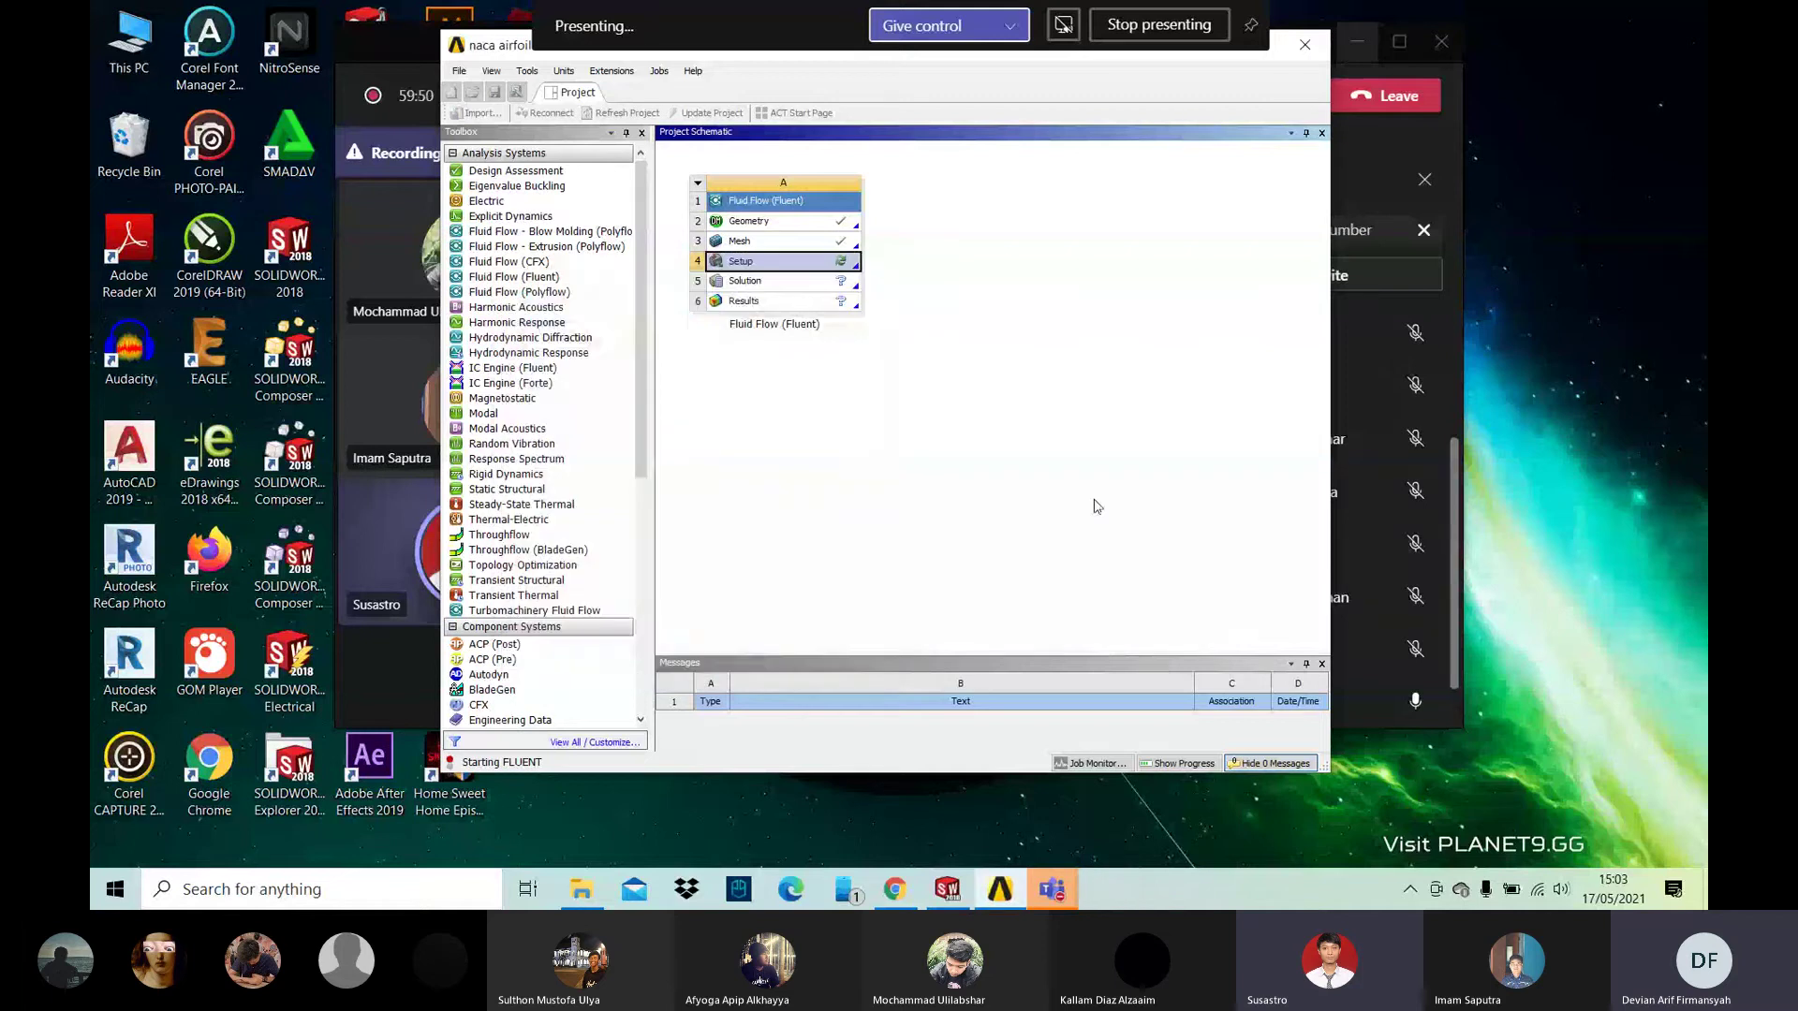
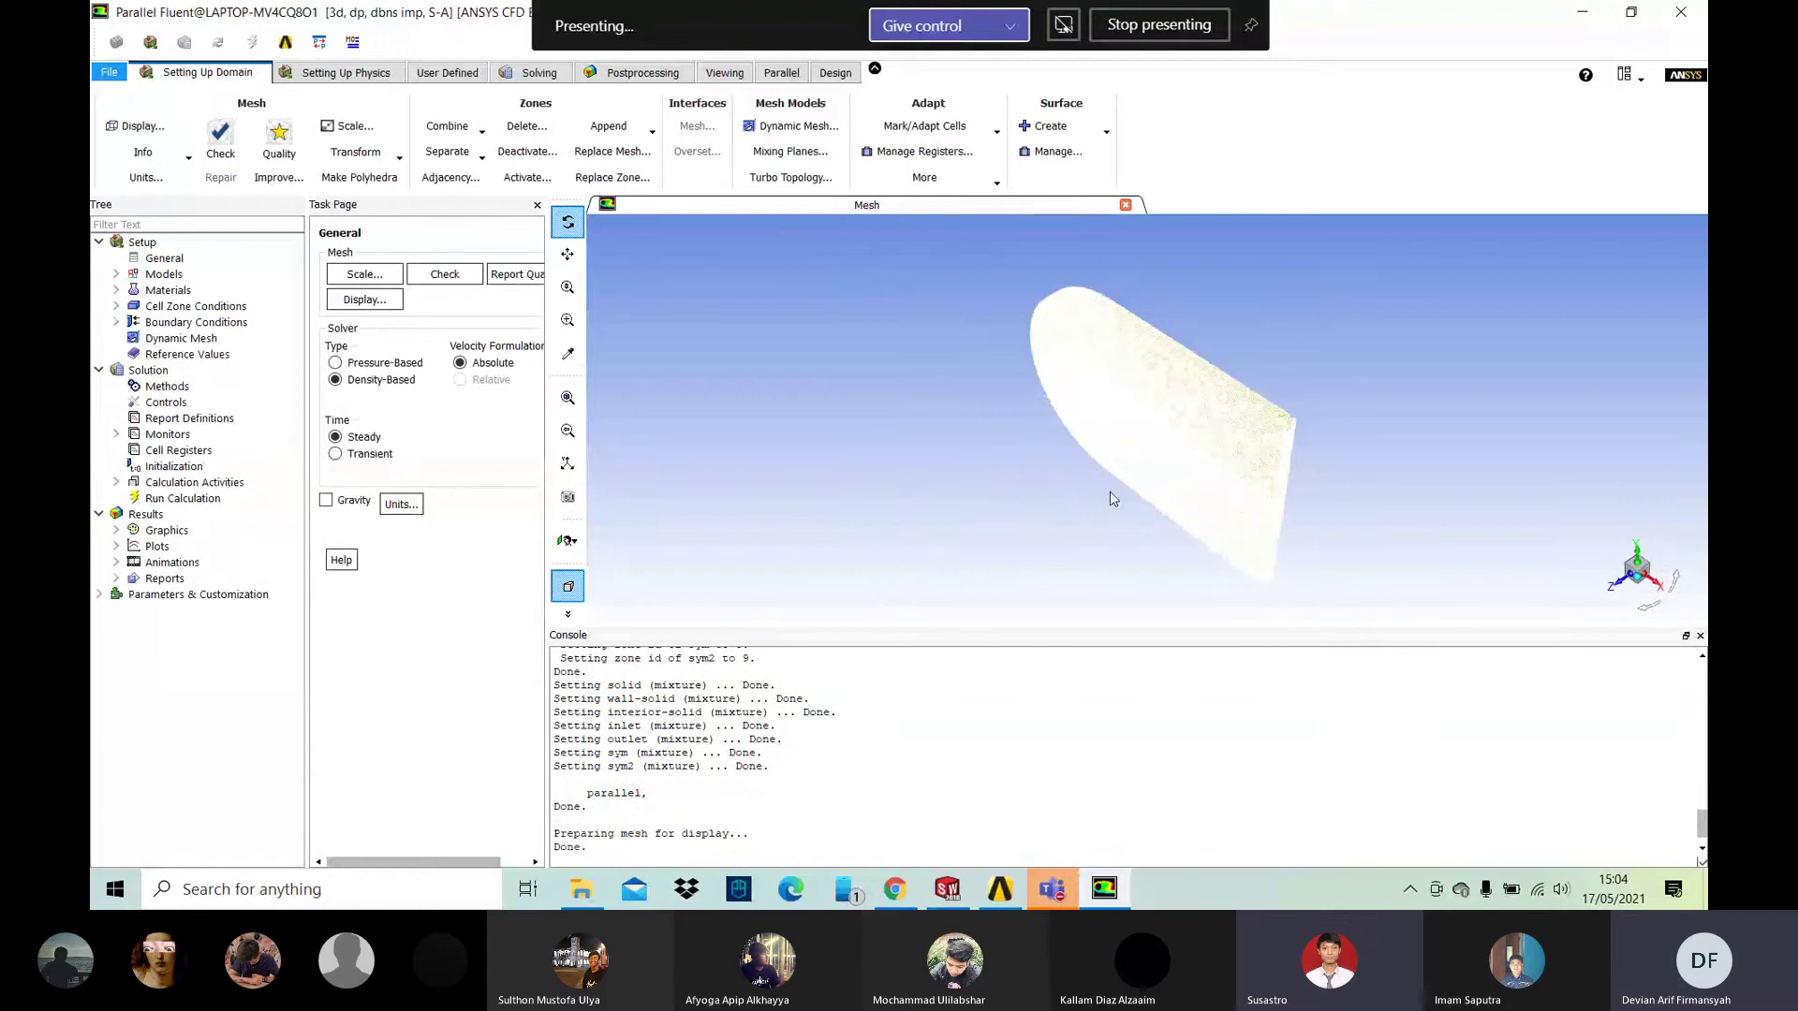
Step: Open the boundary conditions and check the zone list, selecting the inlet zone
{"action": "left_click", "coordinate": [207, 292]}
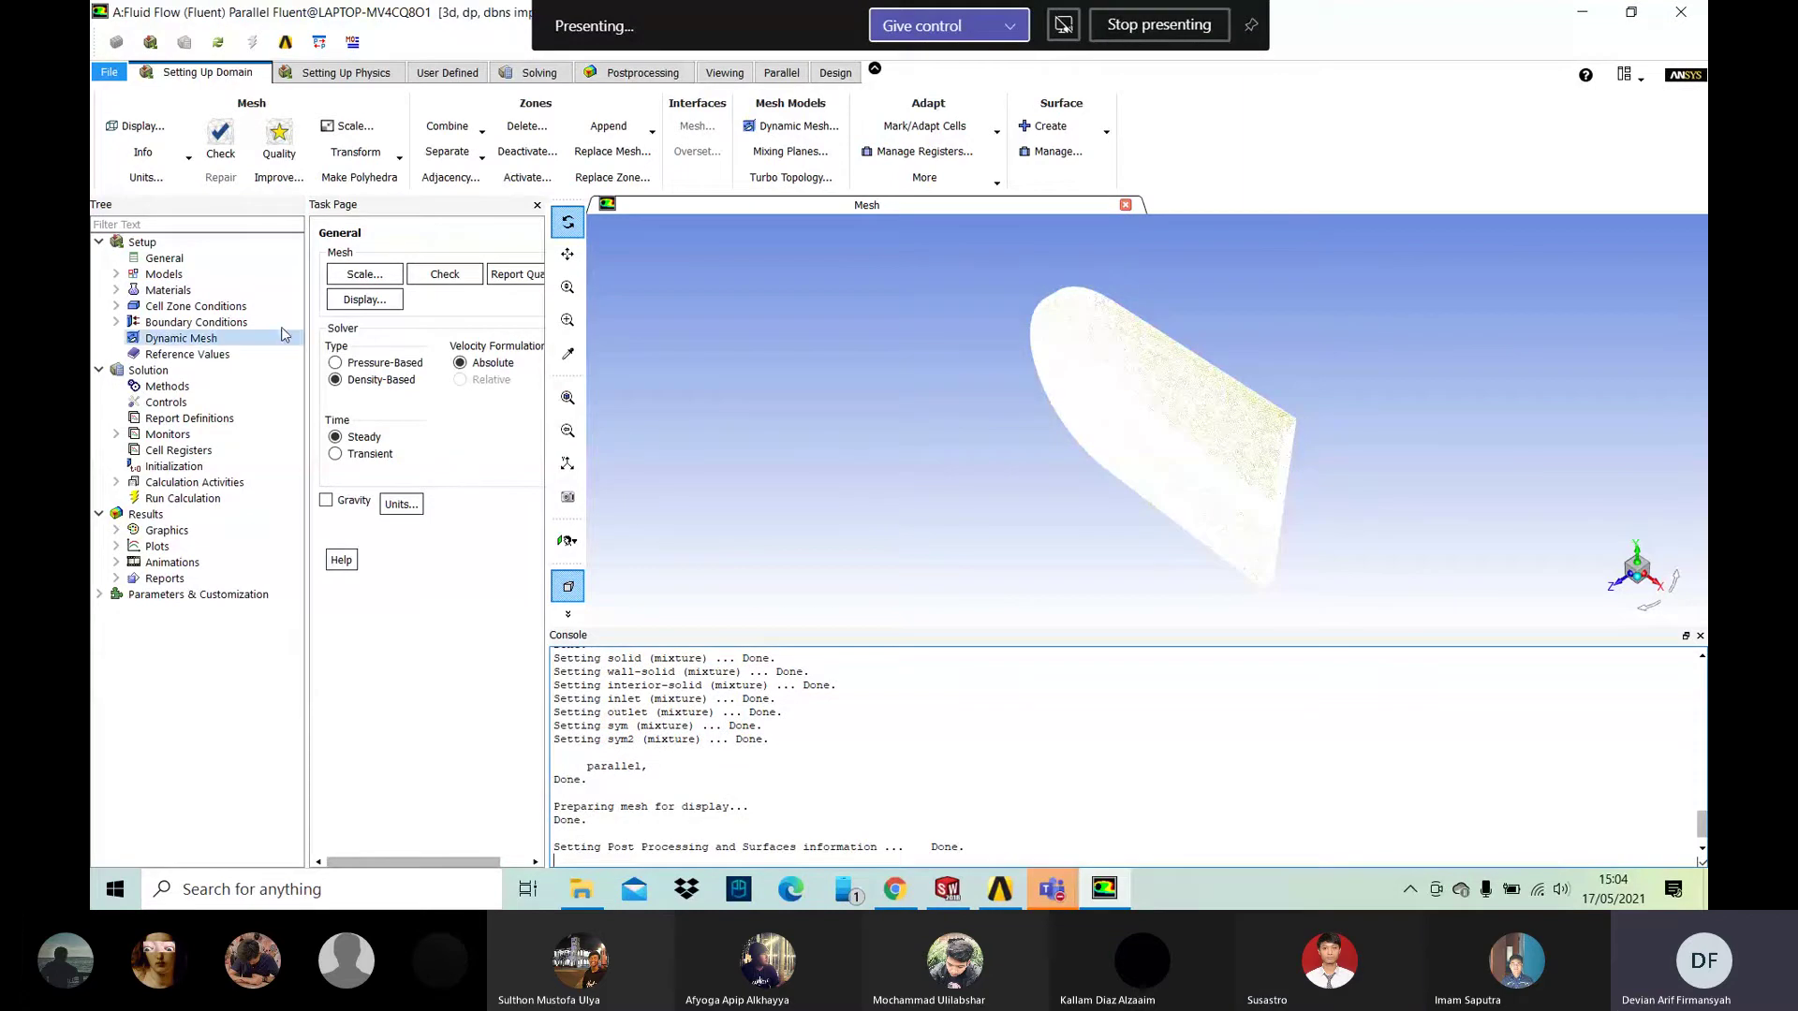
{"action": "double_click", "coordinate": [231, 323]}
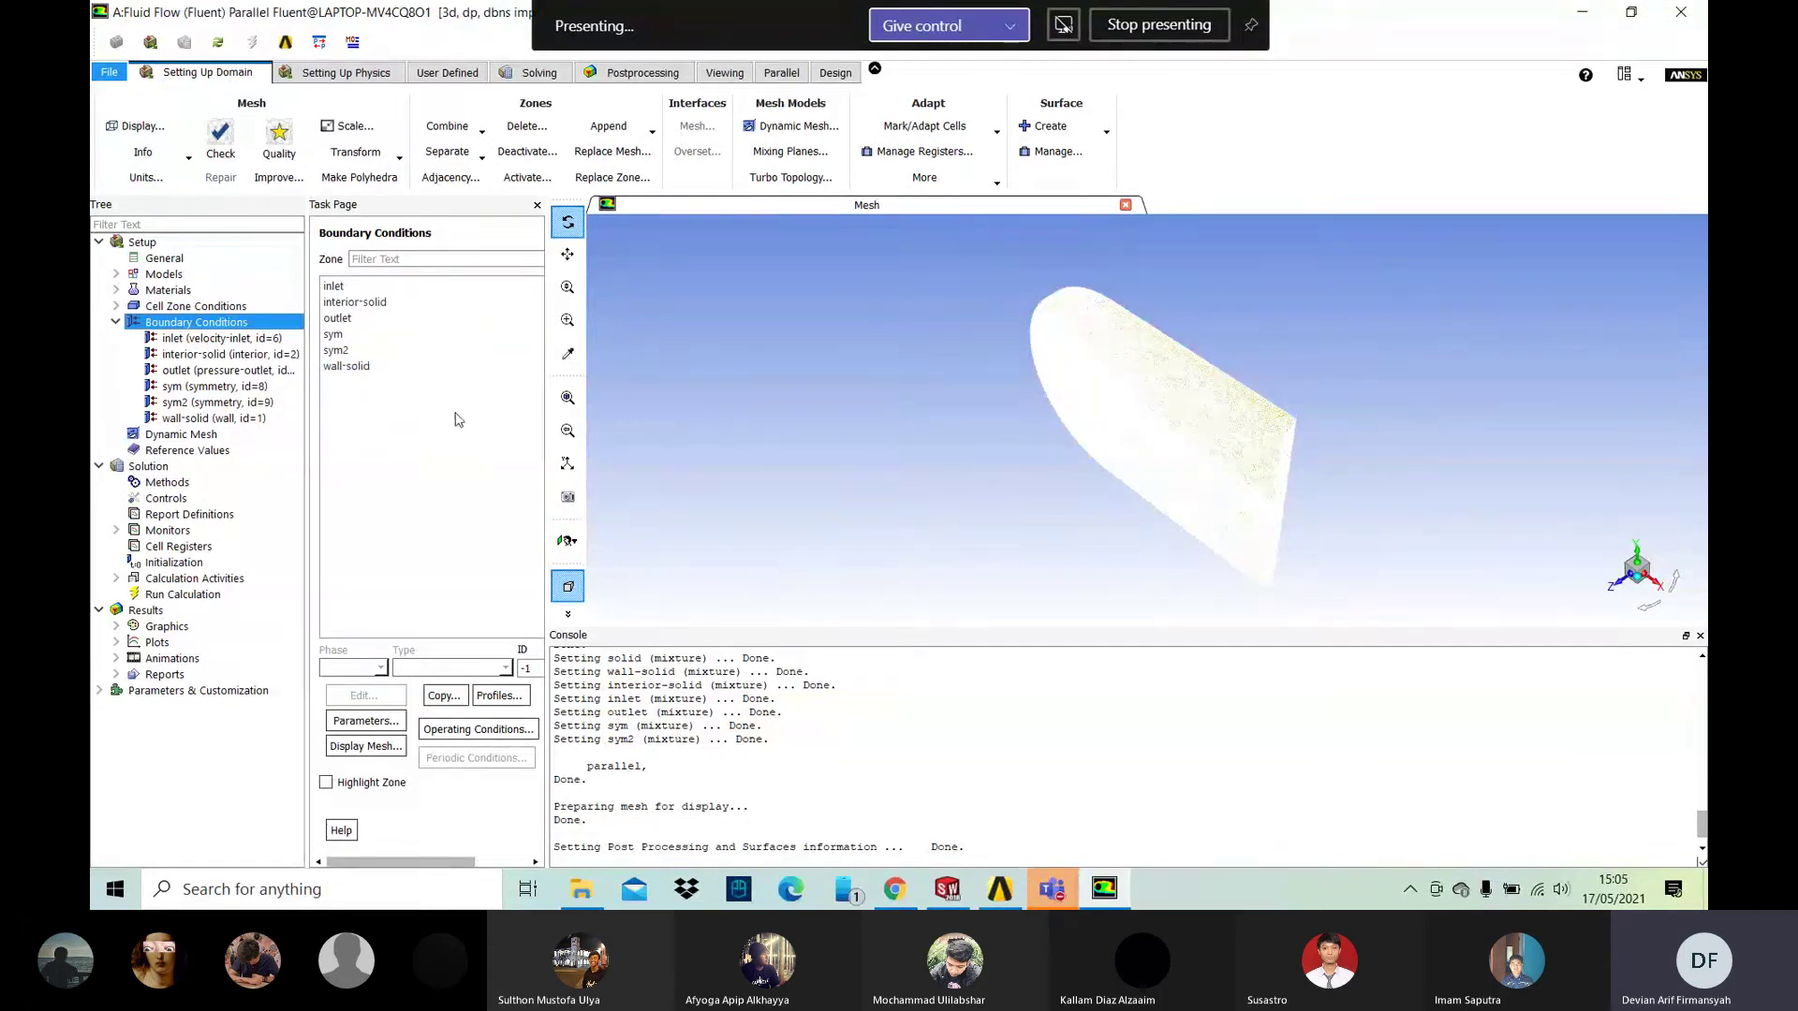
{"action": "left_click", "coordinate": [450, 283]}
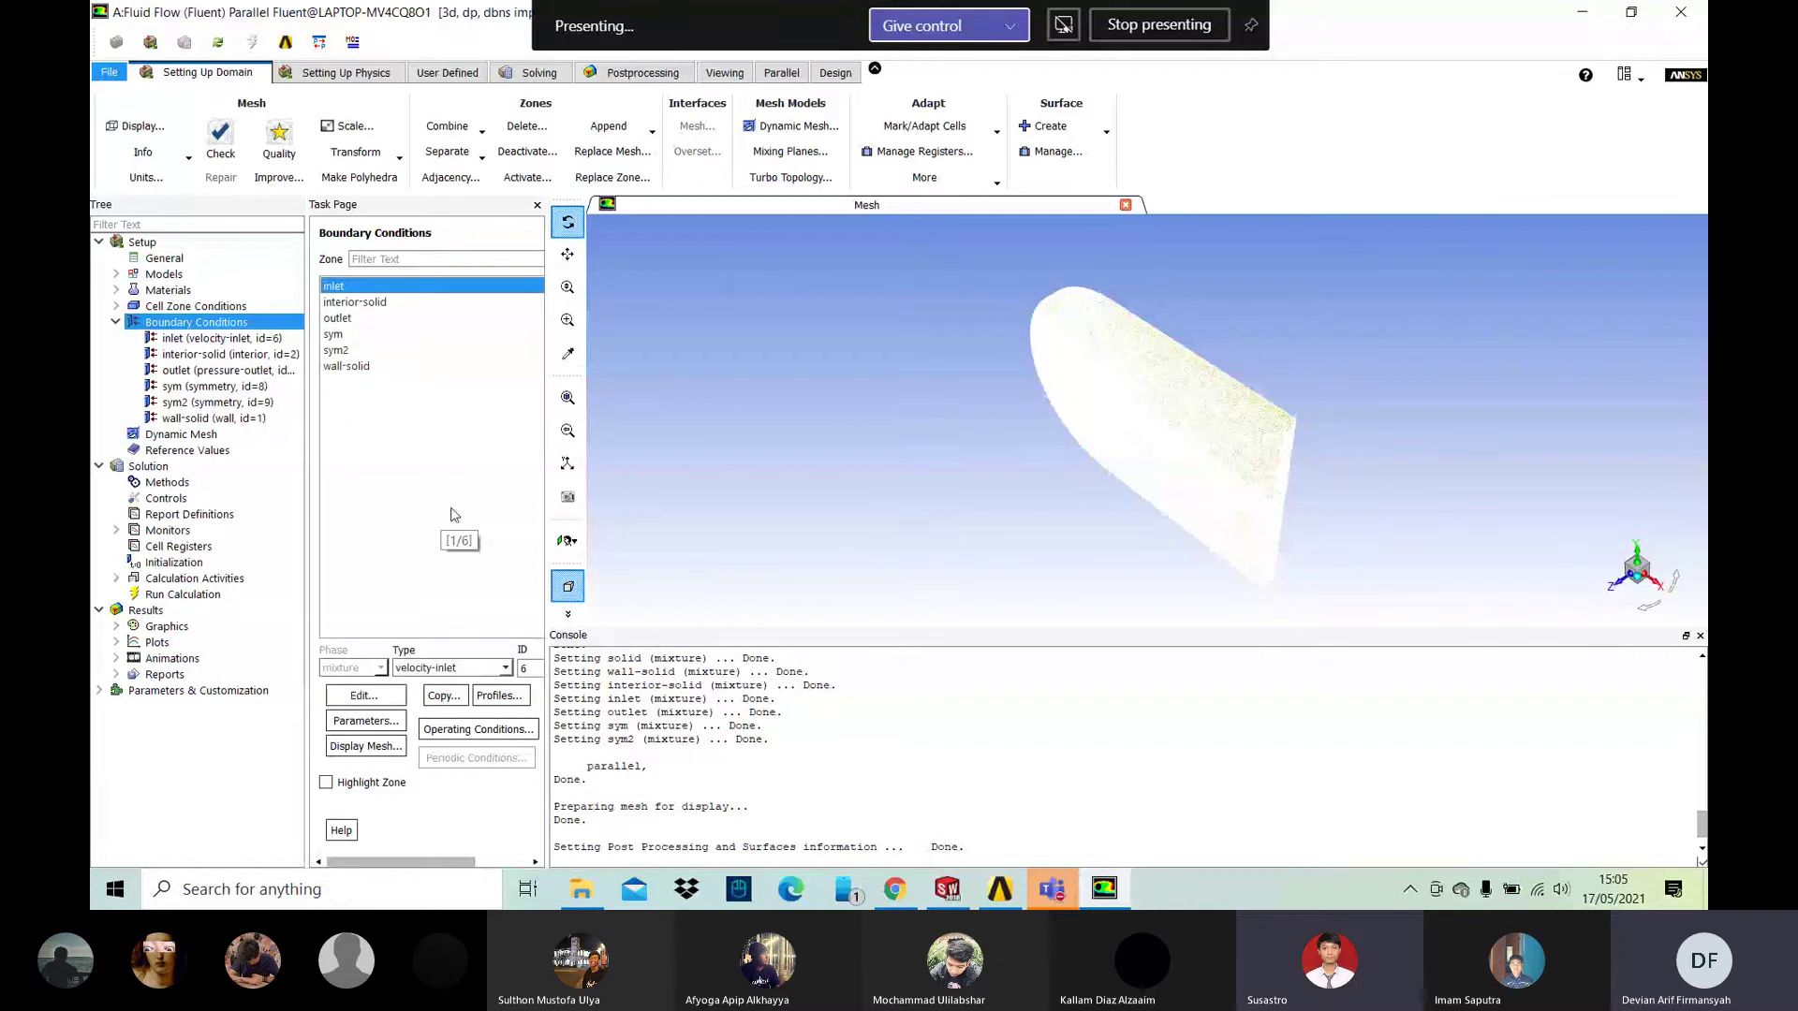
Step: Try to close Fluent without keeping the setup changes, and cancel the writing of the setup output case file
{"action": "left_click", "coordinate": [1698, 23]}
{"action": "left_click", "coordinate": [927, 477]}
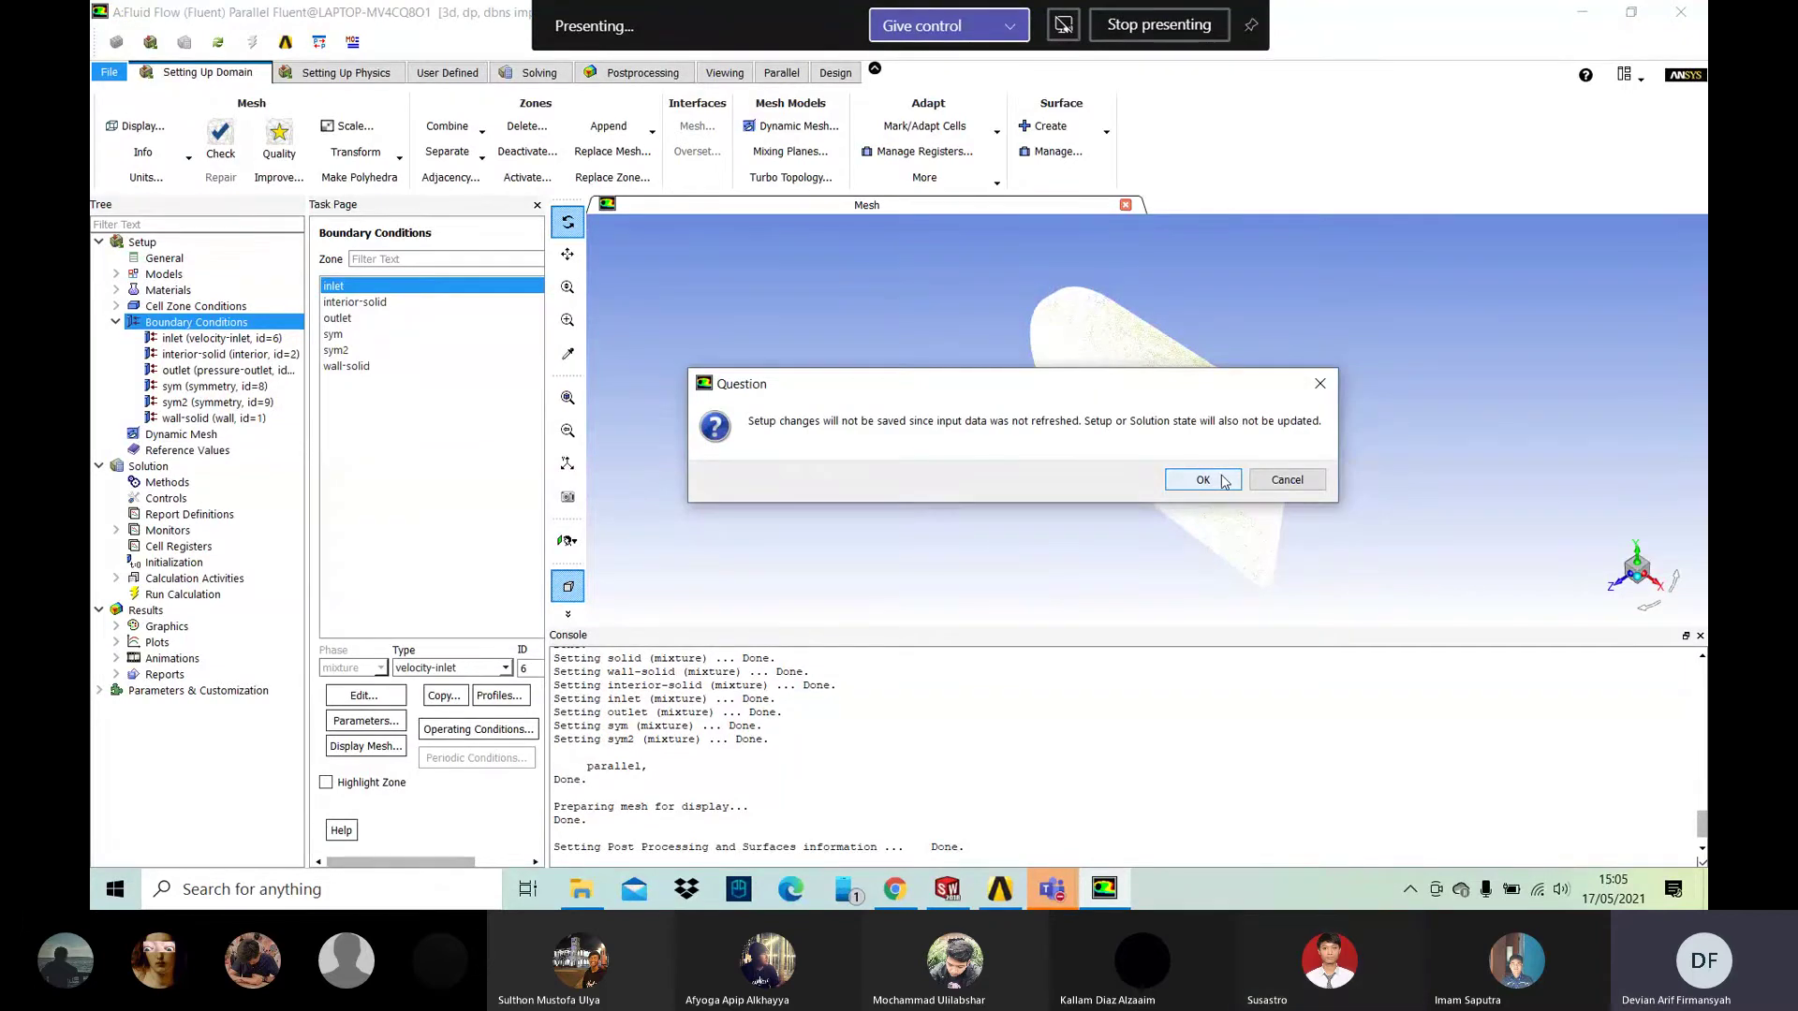
{"action": "left_click", "coordinate": [1222, 479]}
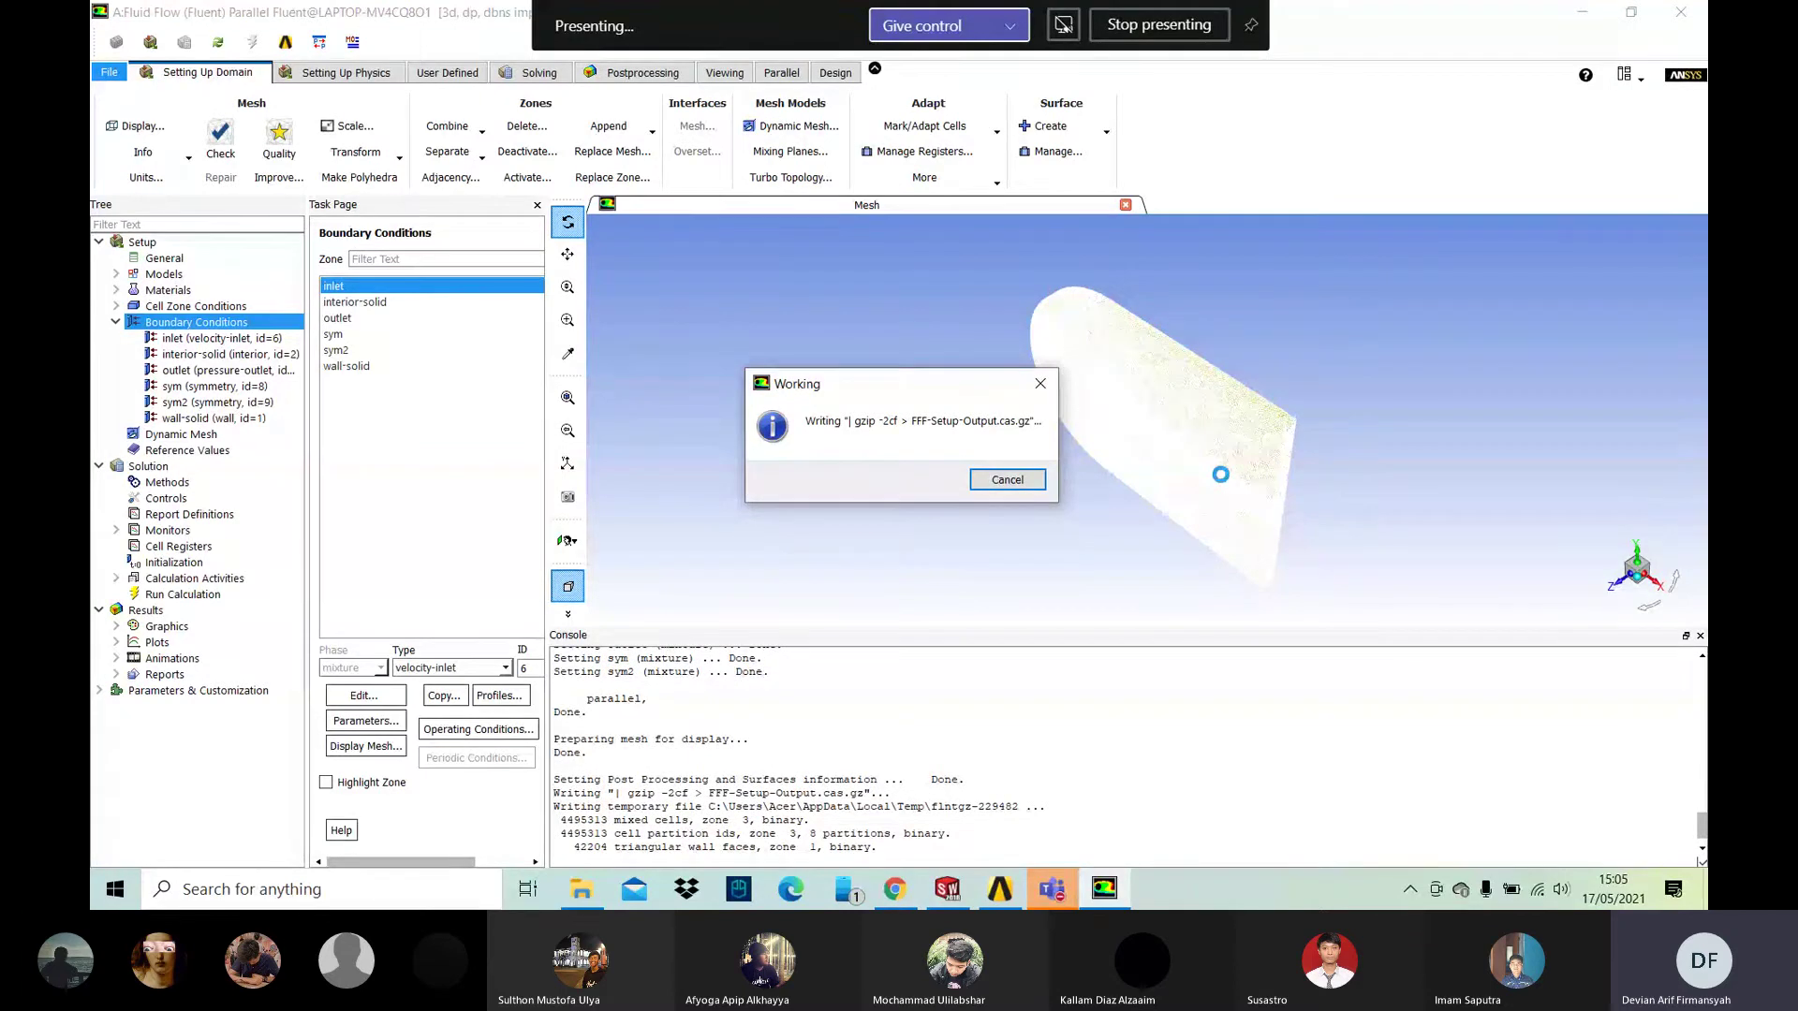
{"action": "left_click", "coordinate": [1039, 485]}
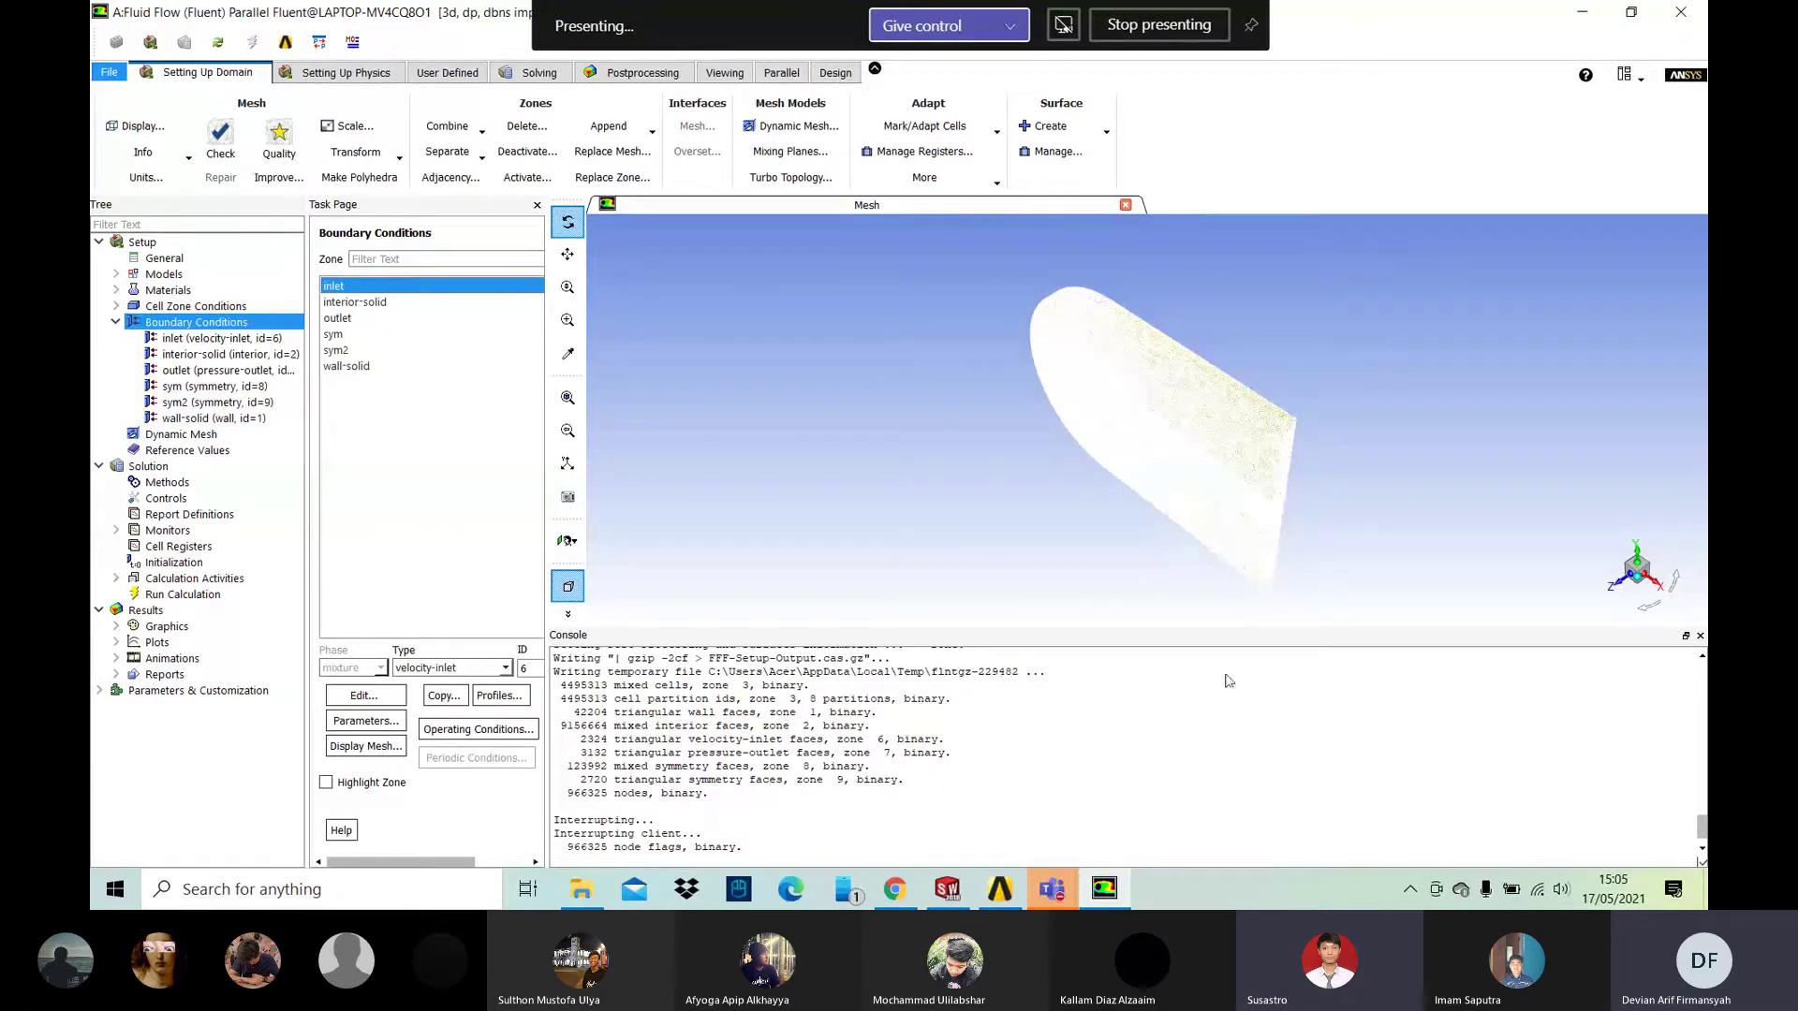
Step: Try to reopen Setup for editing from the Workbench project, dismiss the file-writing error and return to the Fluent window
{"action": "mouse_move", "coordinate": [1126, 899]}
{"action": "left_click", "coordinate": [1111, 886]}
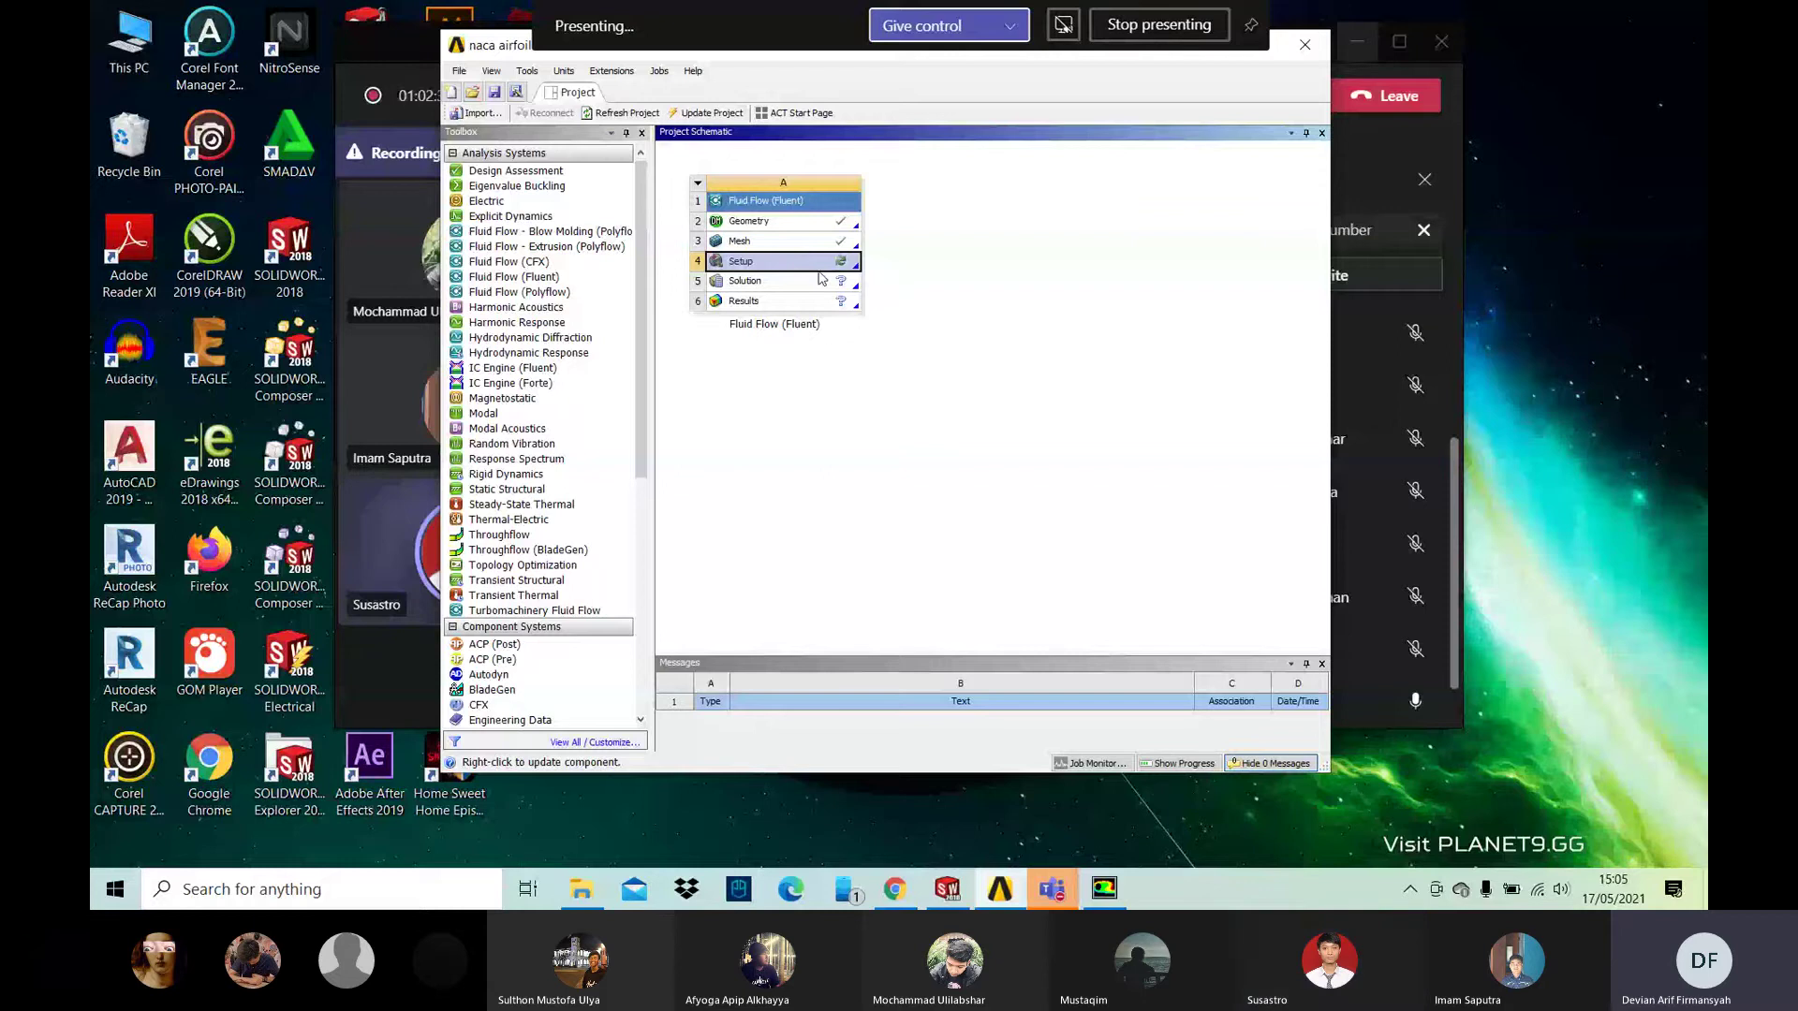
{"action": "right_click", "coordinate": [822, 269]}
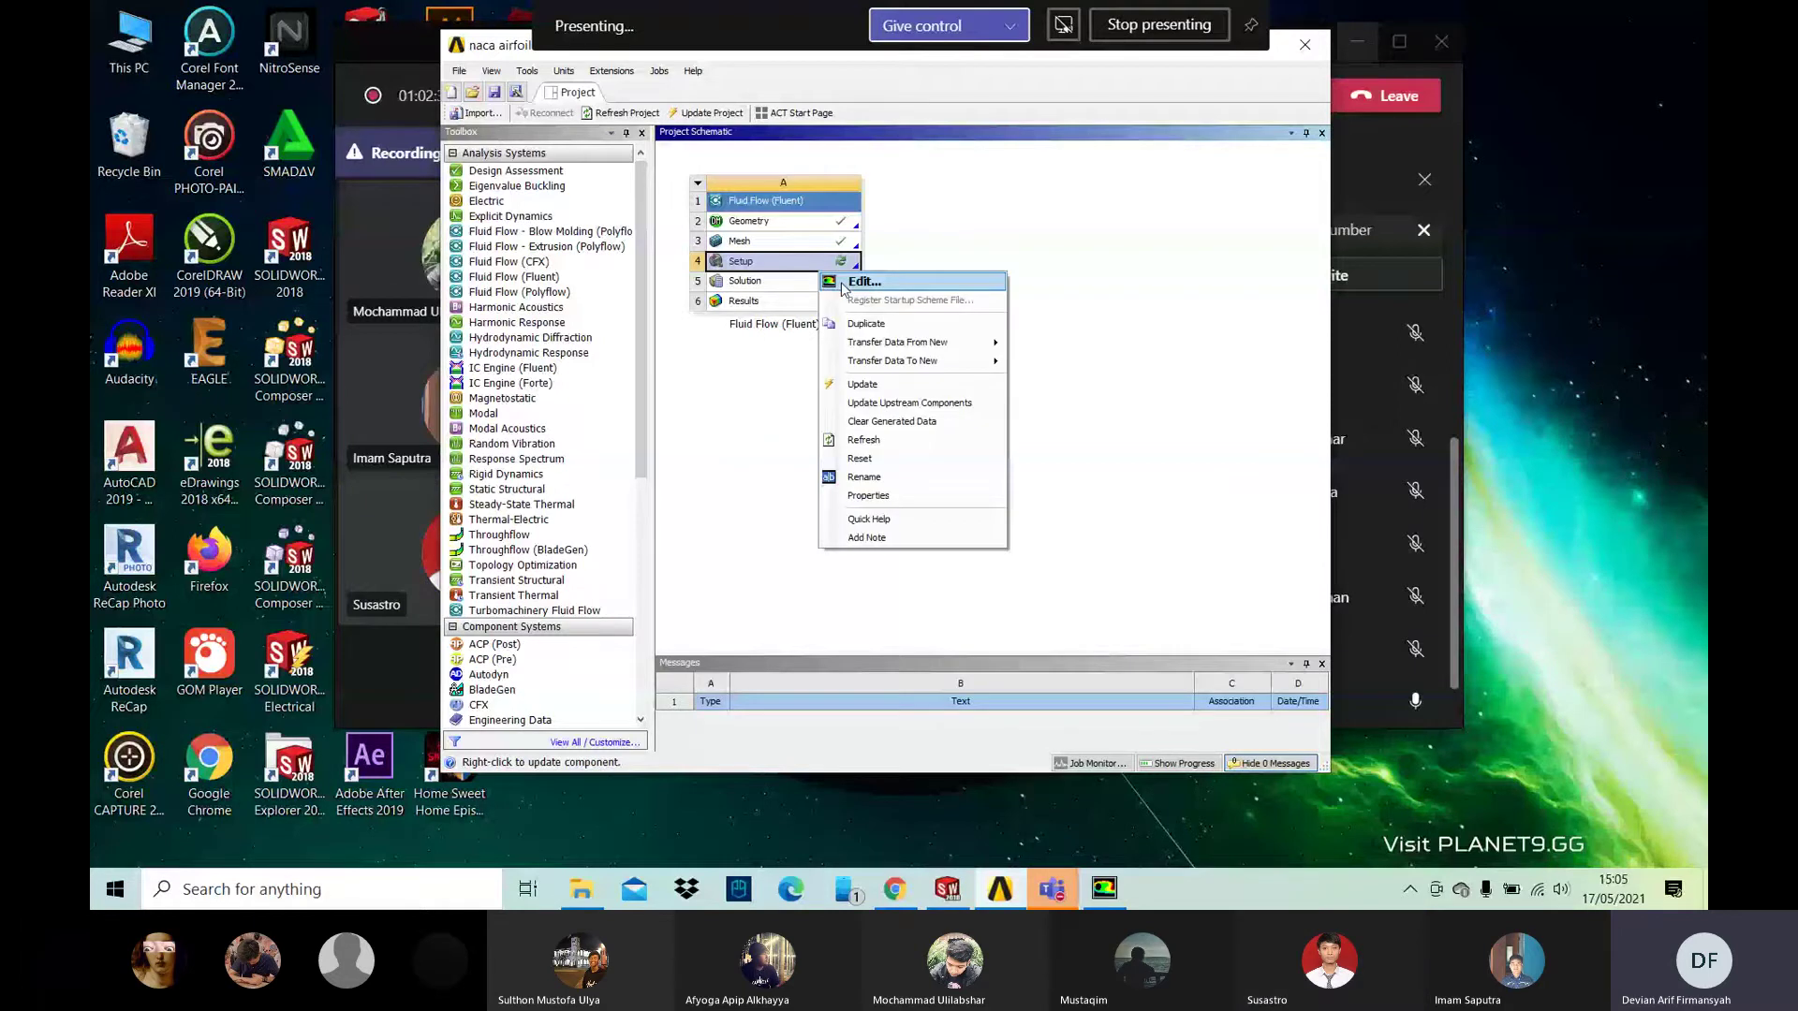
{"action": "left_click", "coordinate": [843, 283]}
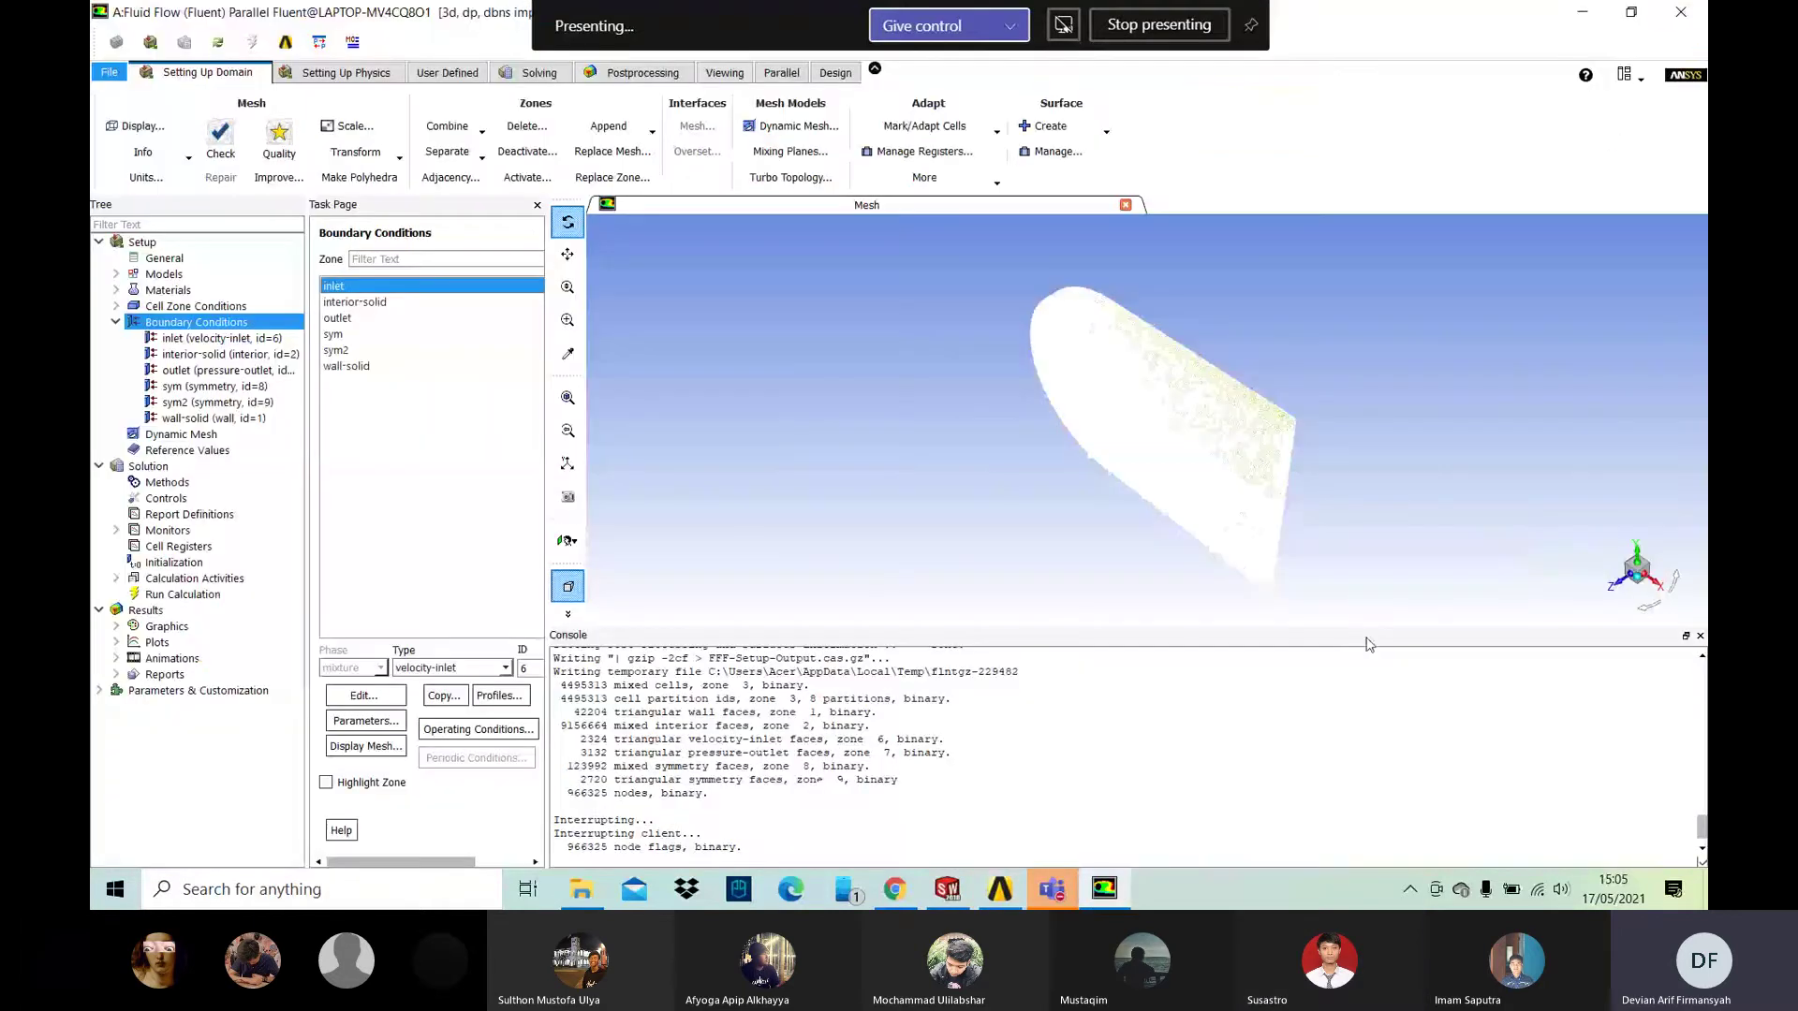
{"action": "mouse_move", "coordinate": [1105, 887]}
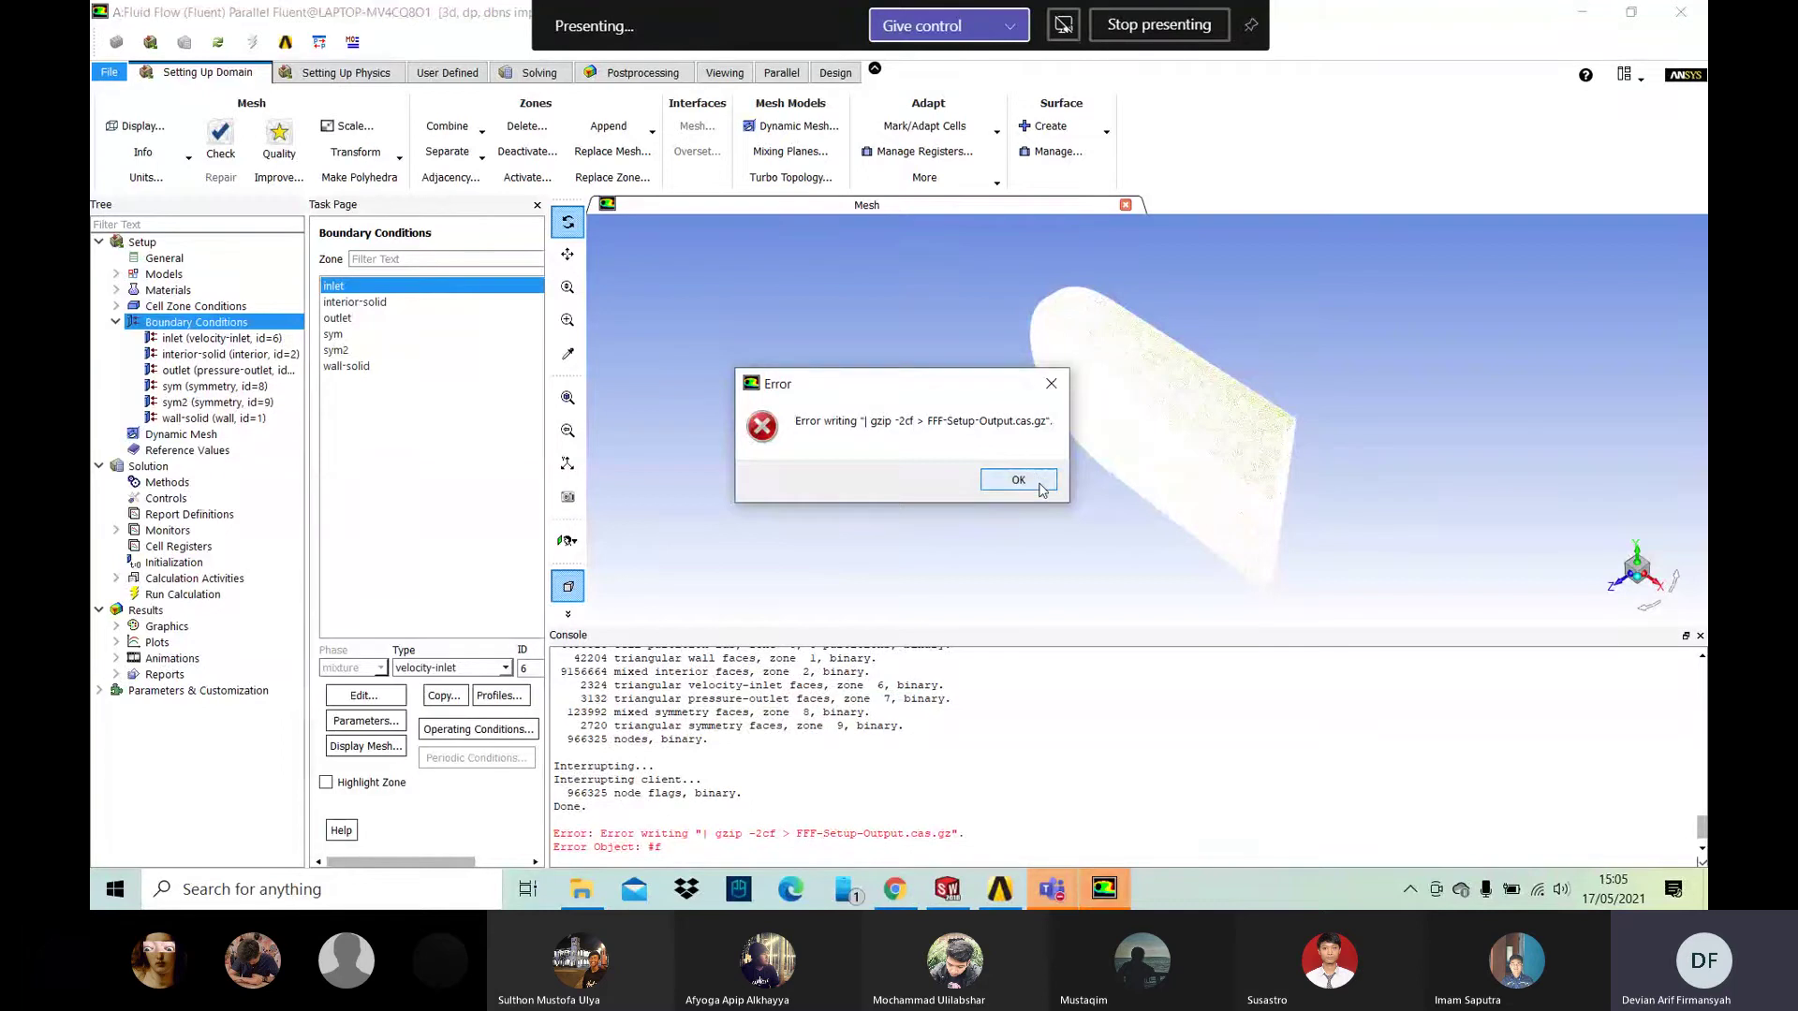
{"action": "left_click", "coordinate": [1038, 481]}
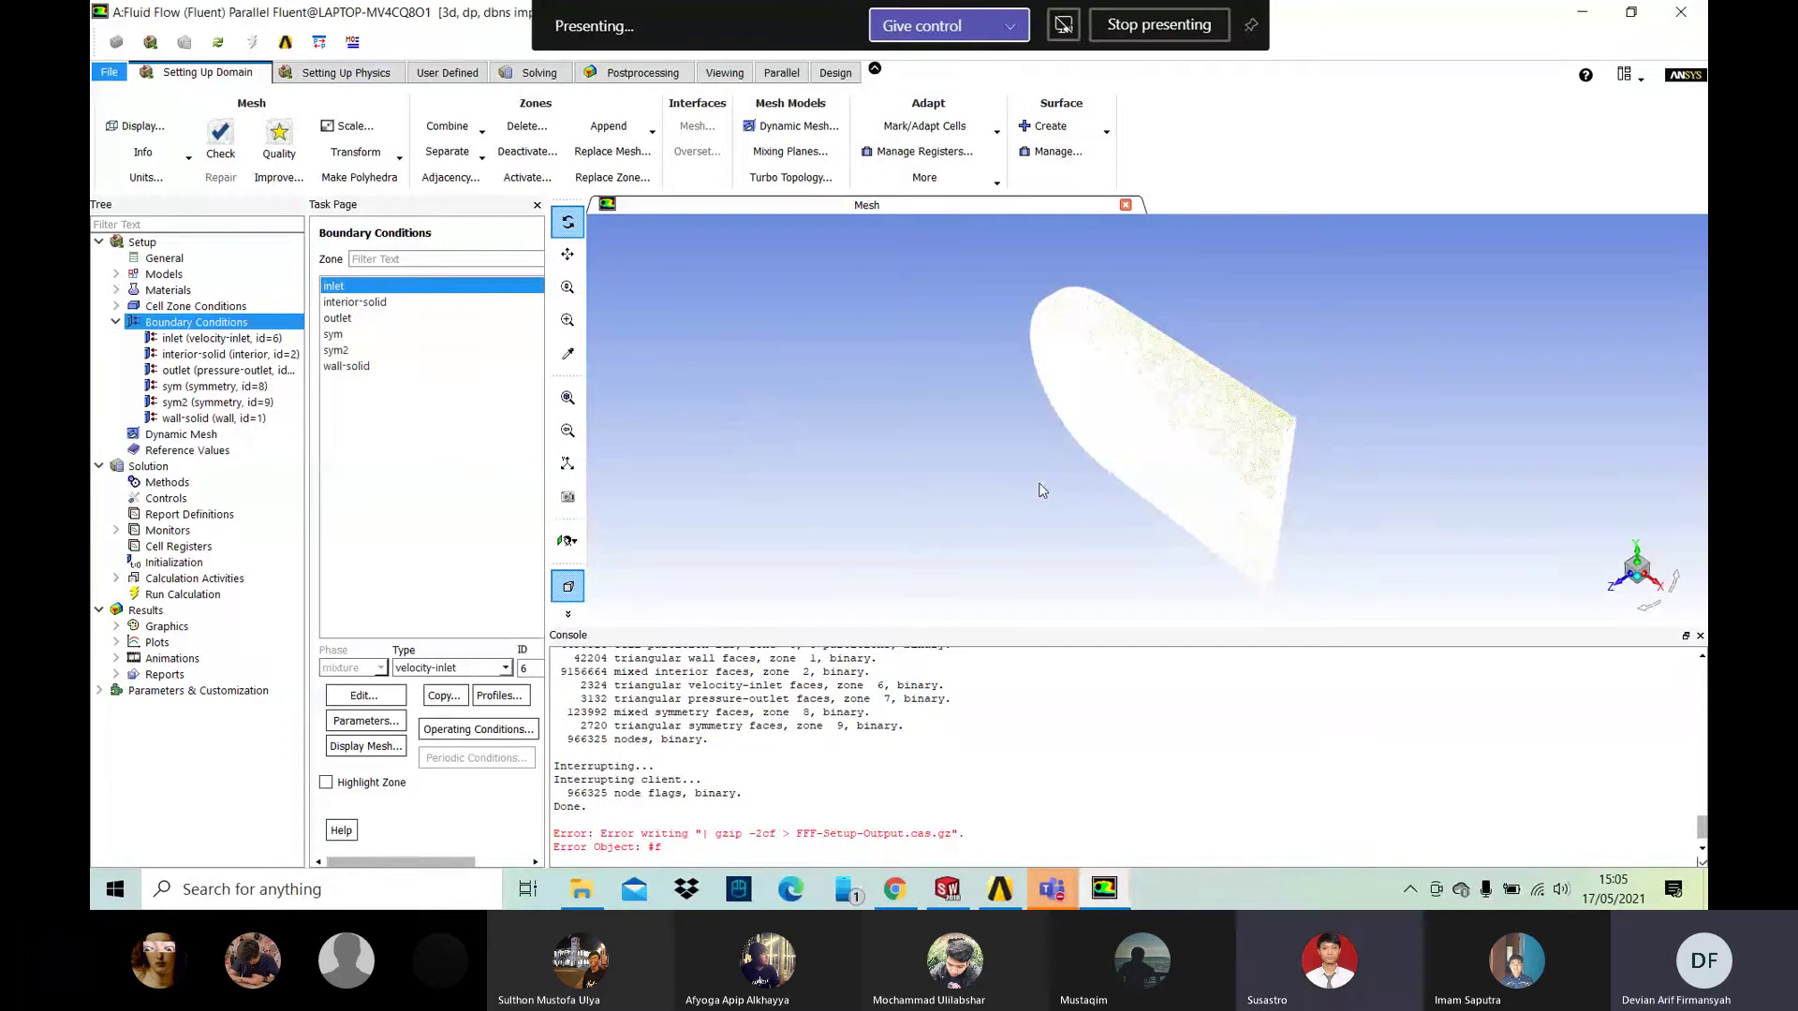
{"action": "left_click", "coordinate": [1107, 890]}
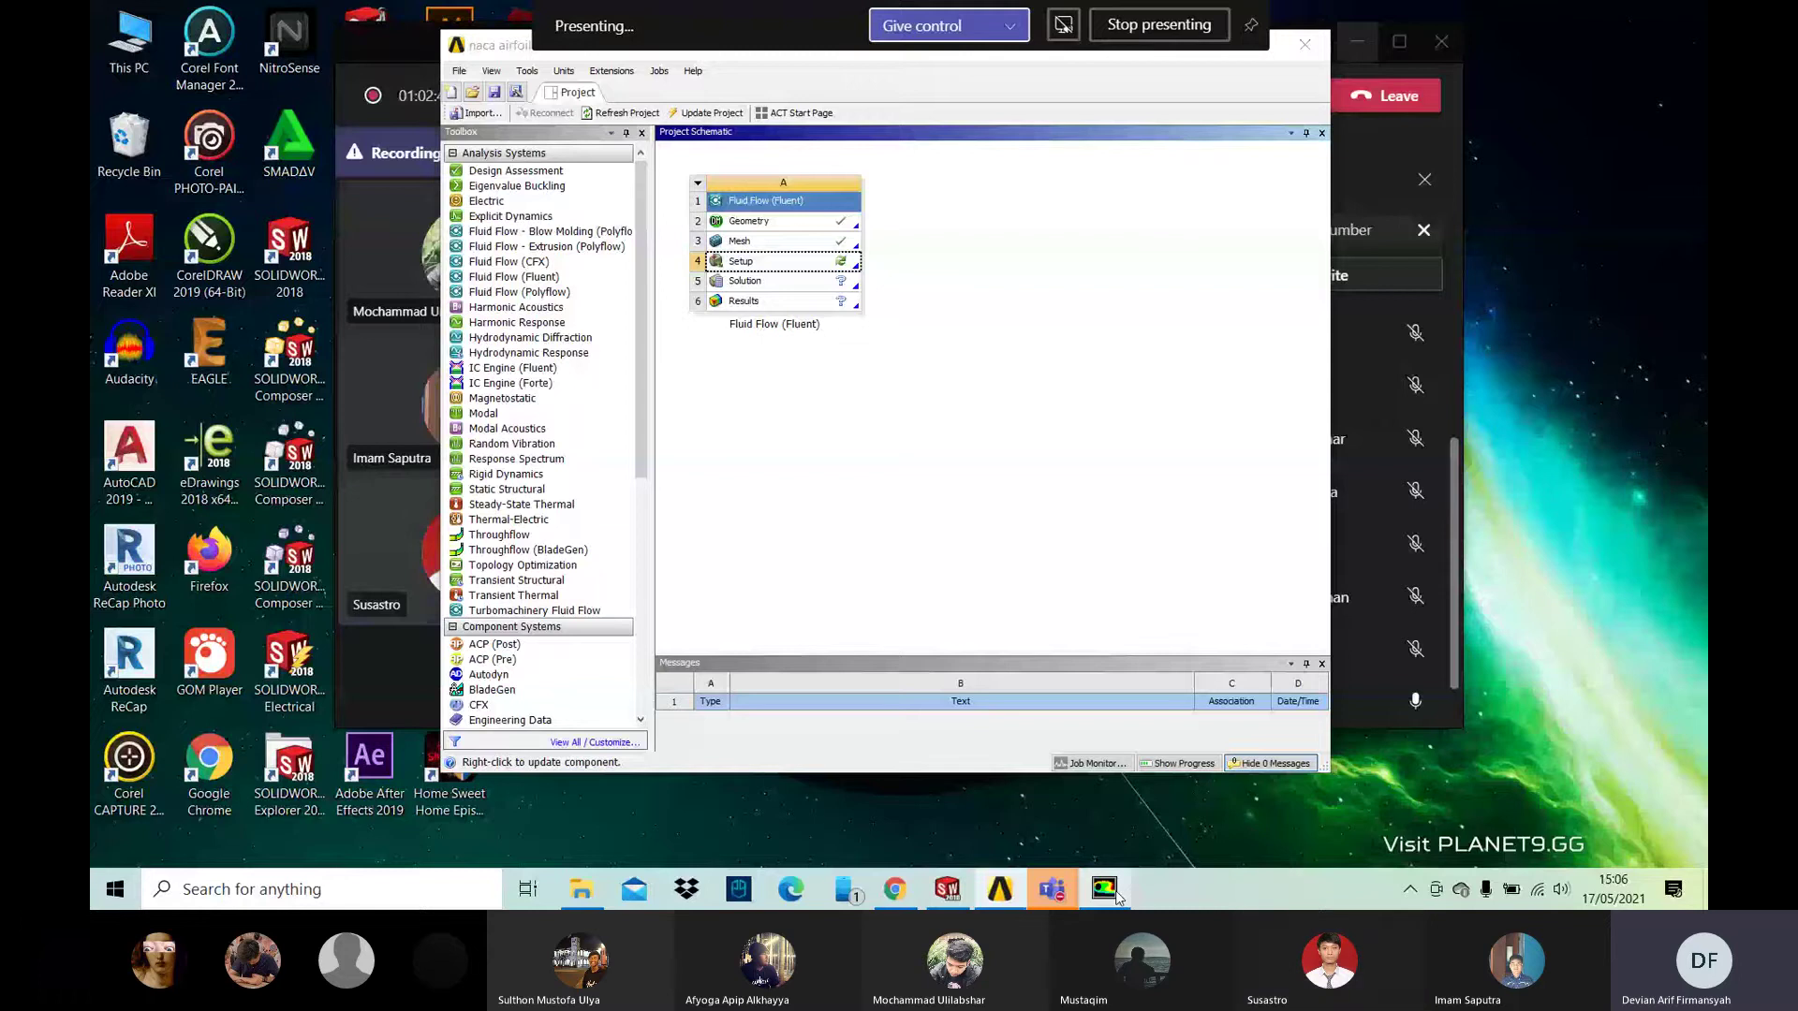
{"action": "left_click", "coordinate": [1111, 891]}
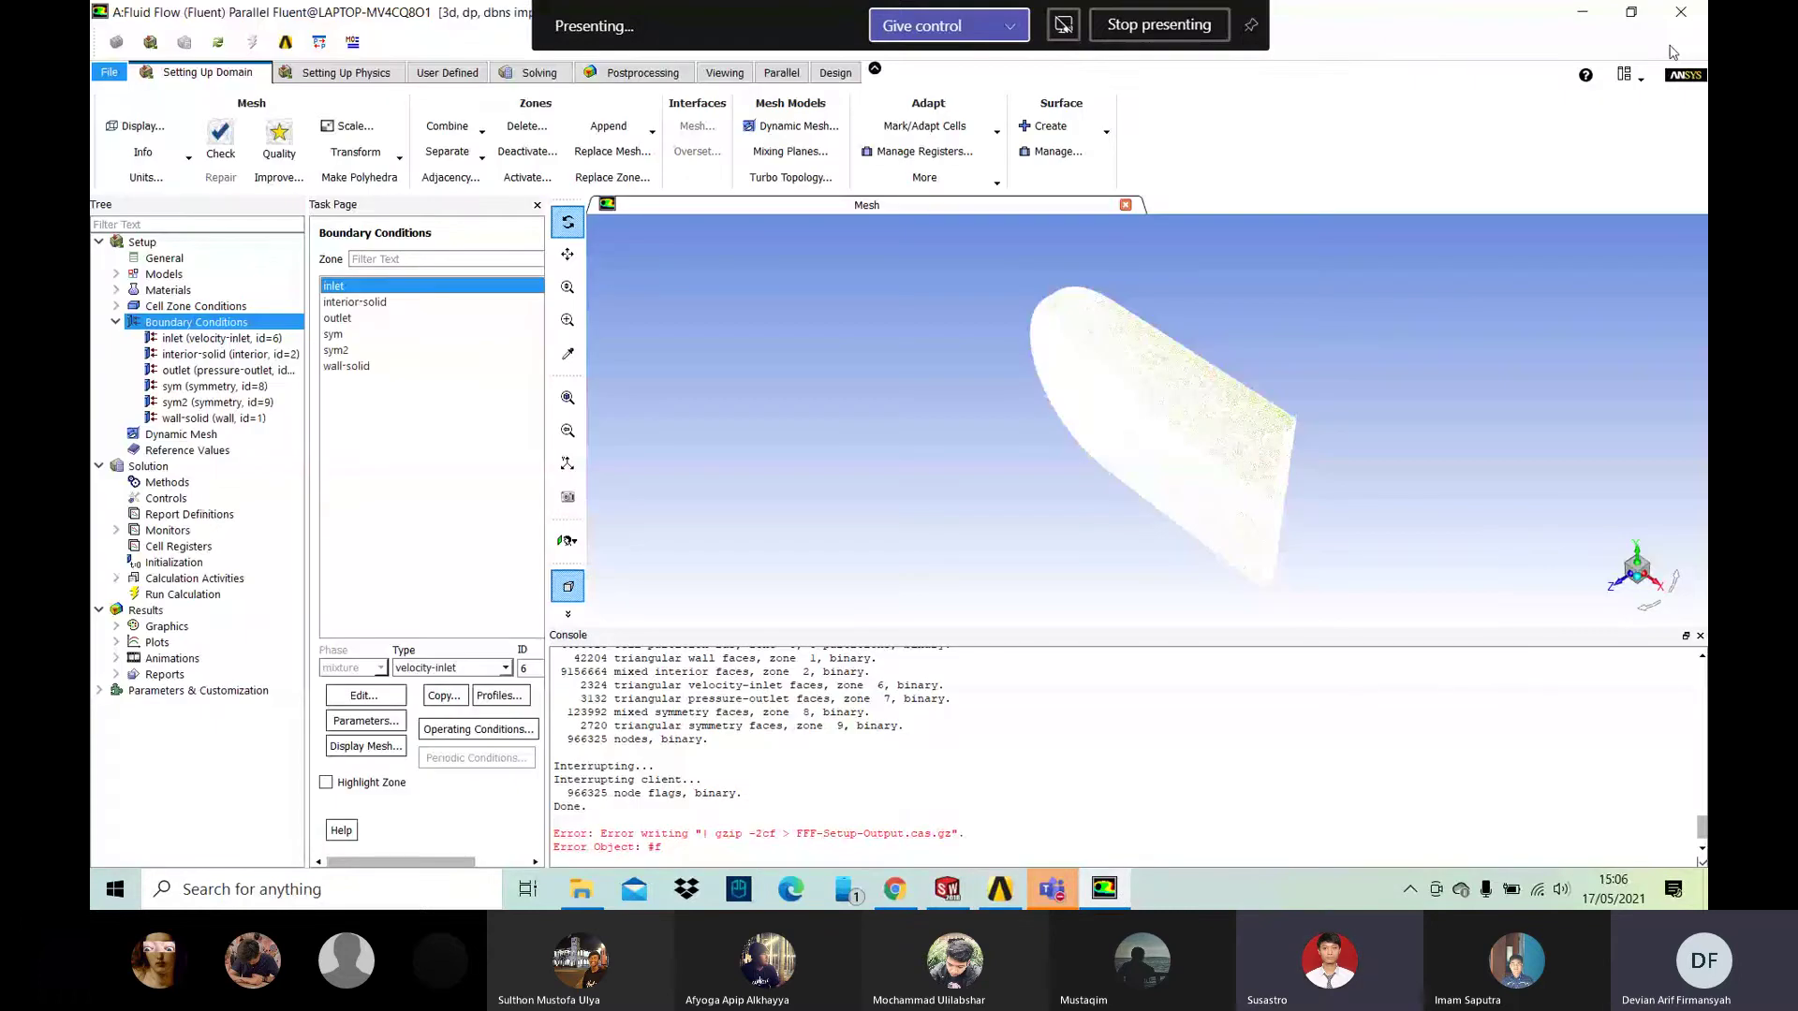
Step: Check the inlet's velocity settings, close them unchanged, and quit Fluent without saving the setup changes
{"action": "left_click", "coordinate": [364, 697]}
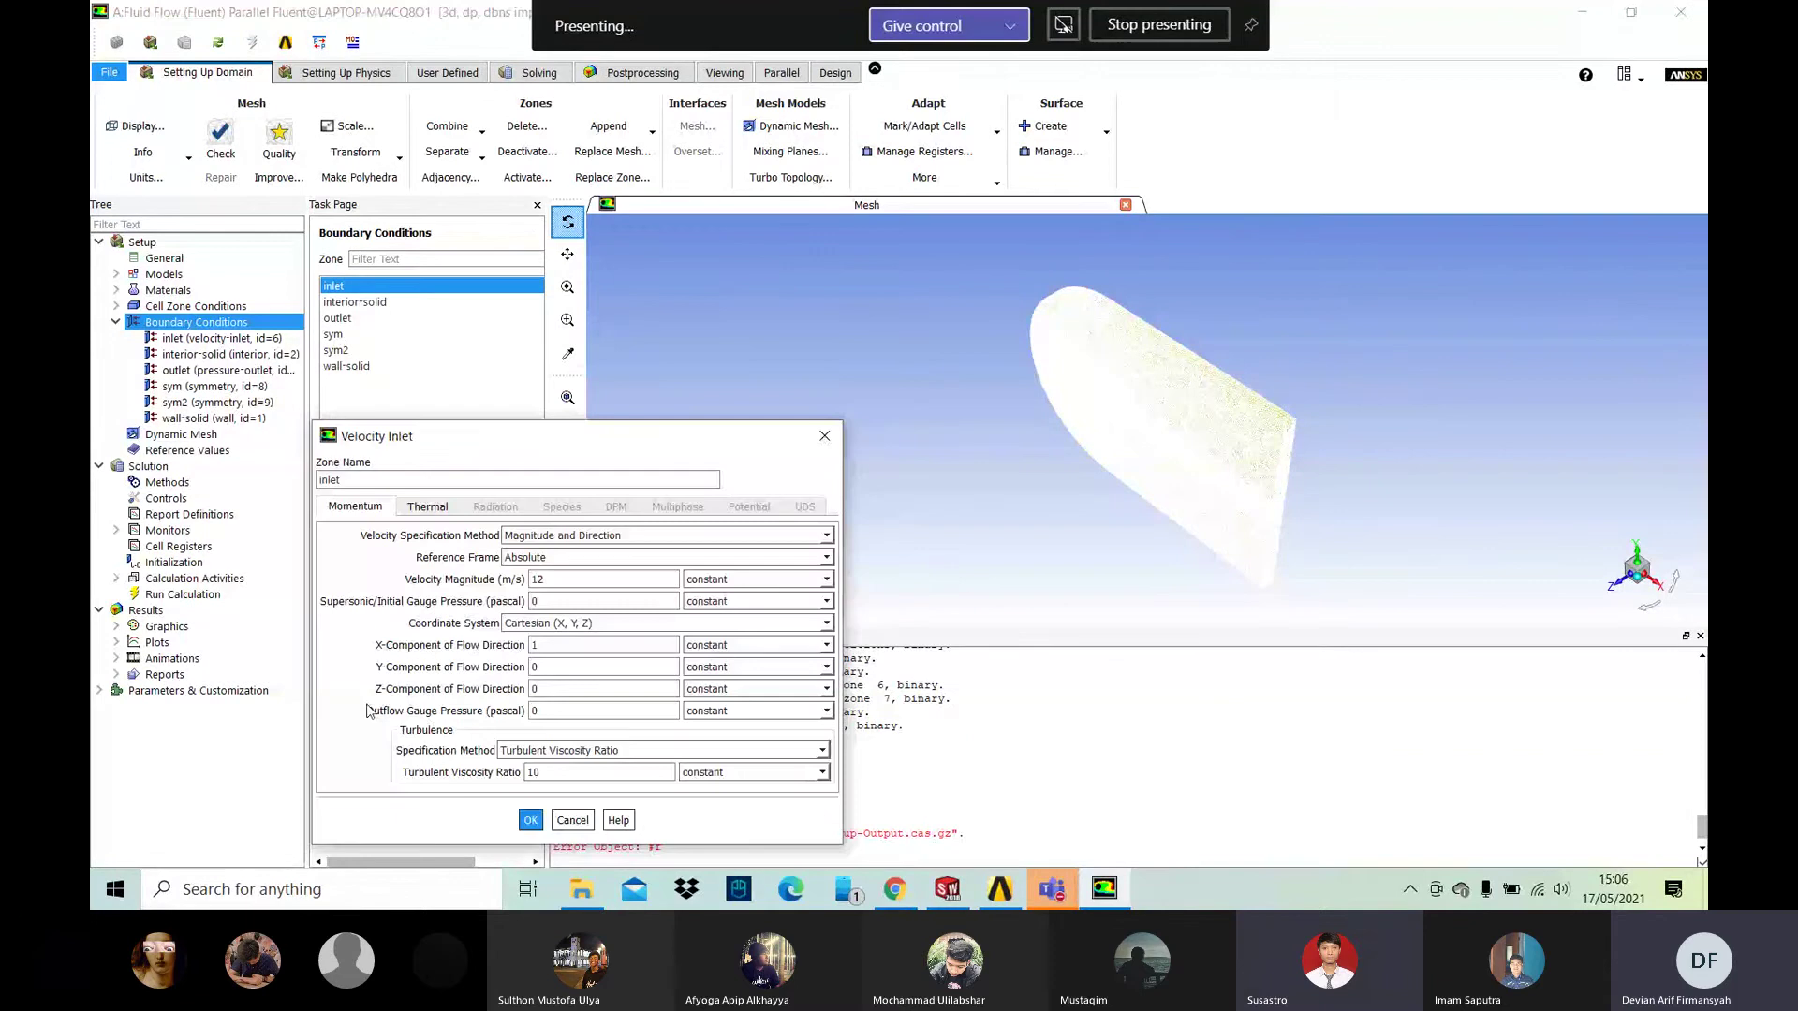
{"action": "left_click", "coordinate": [823, 436]}
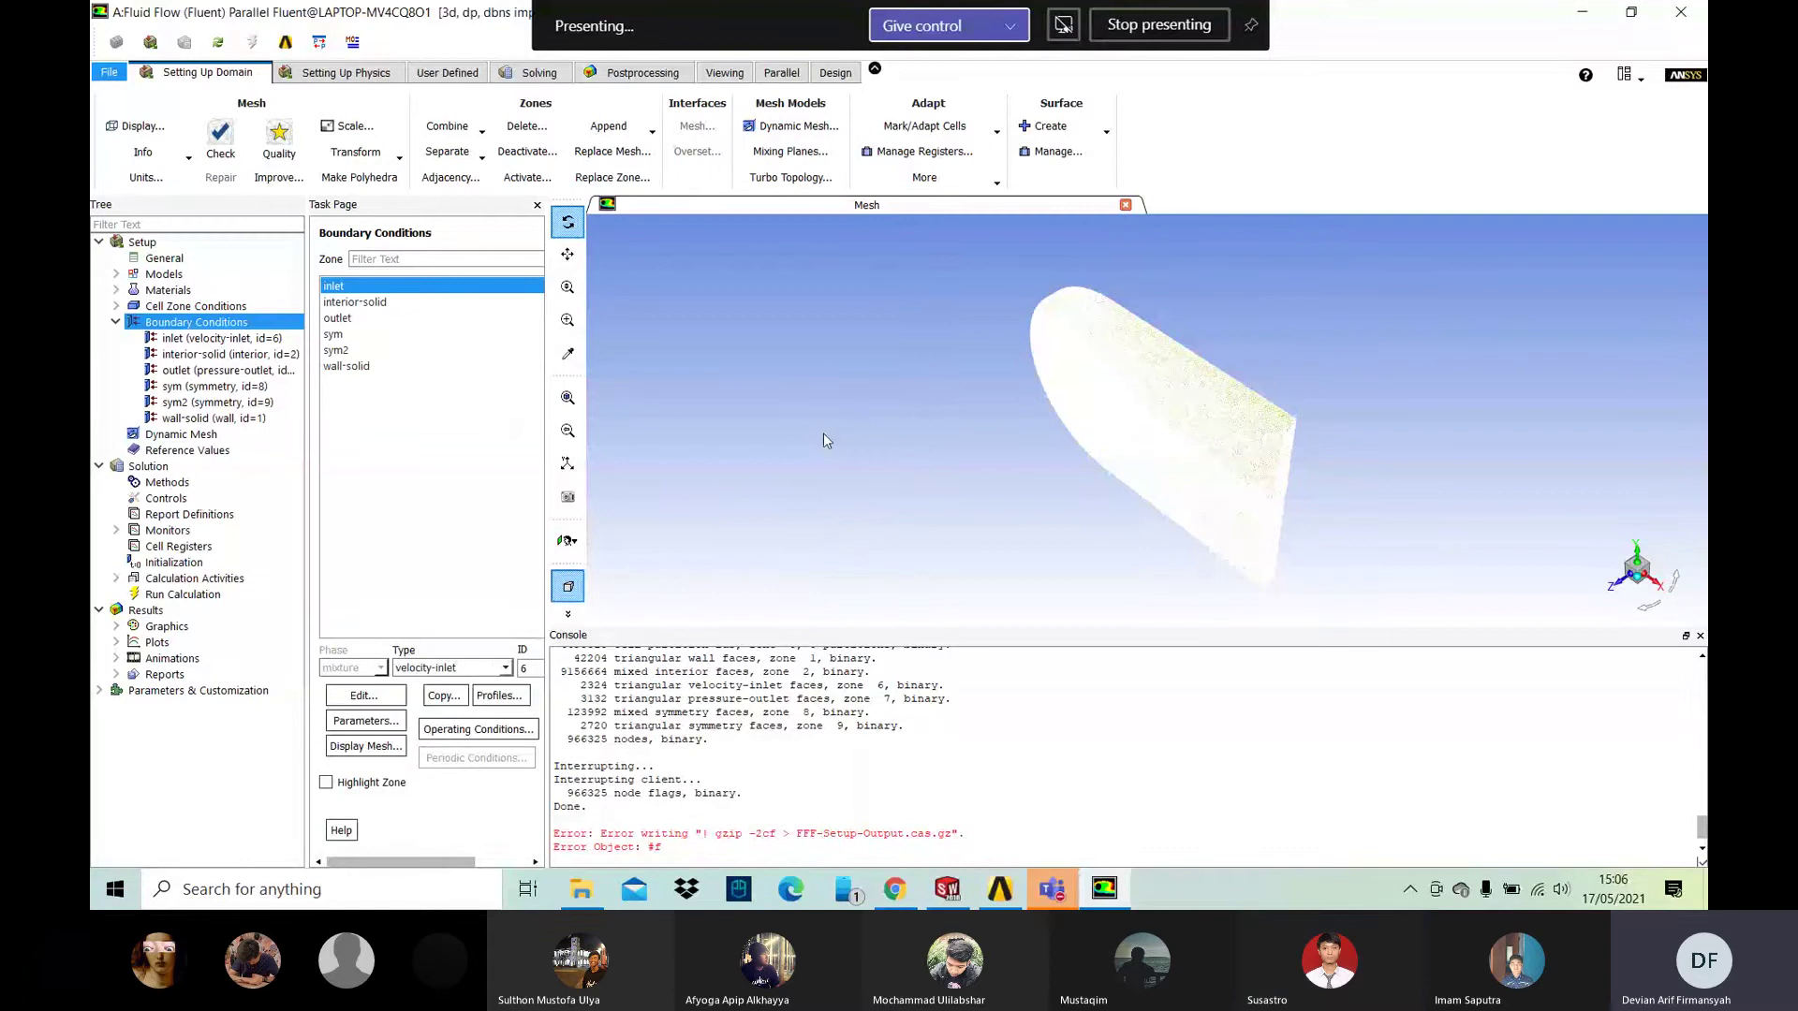
{"action": "left_click", "coordinate": [1680, 16]}
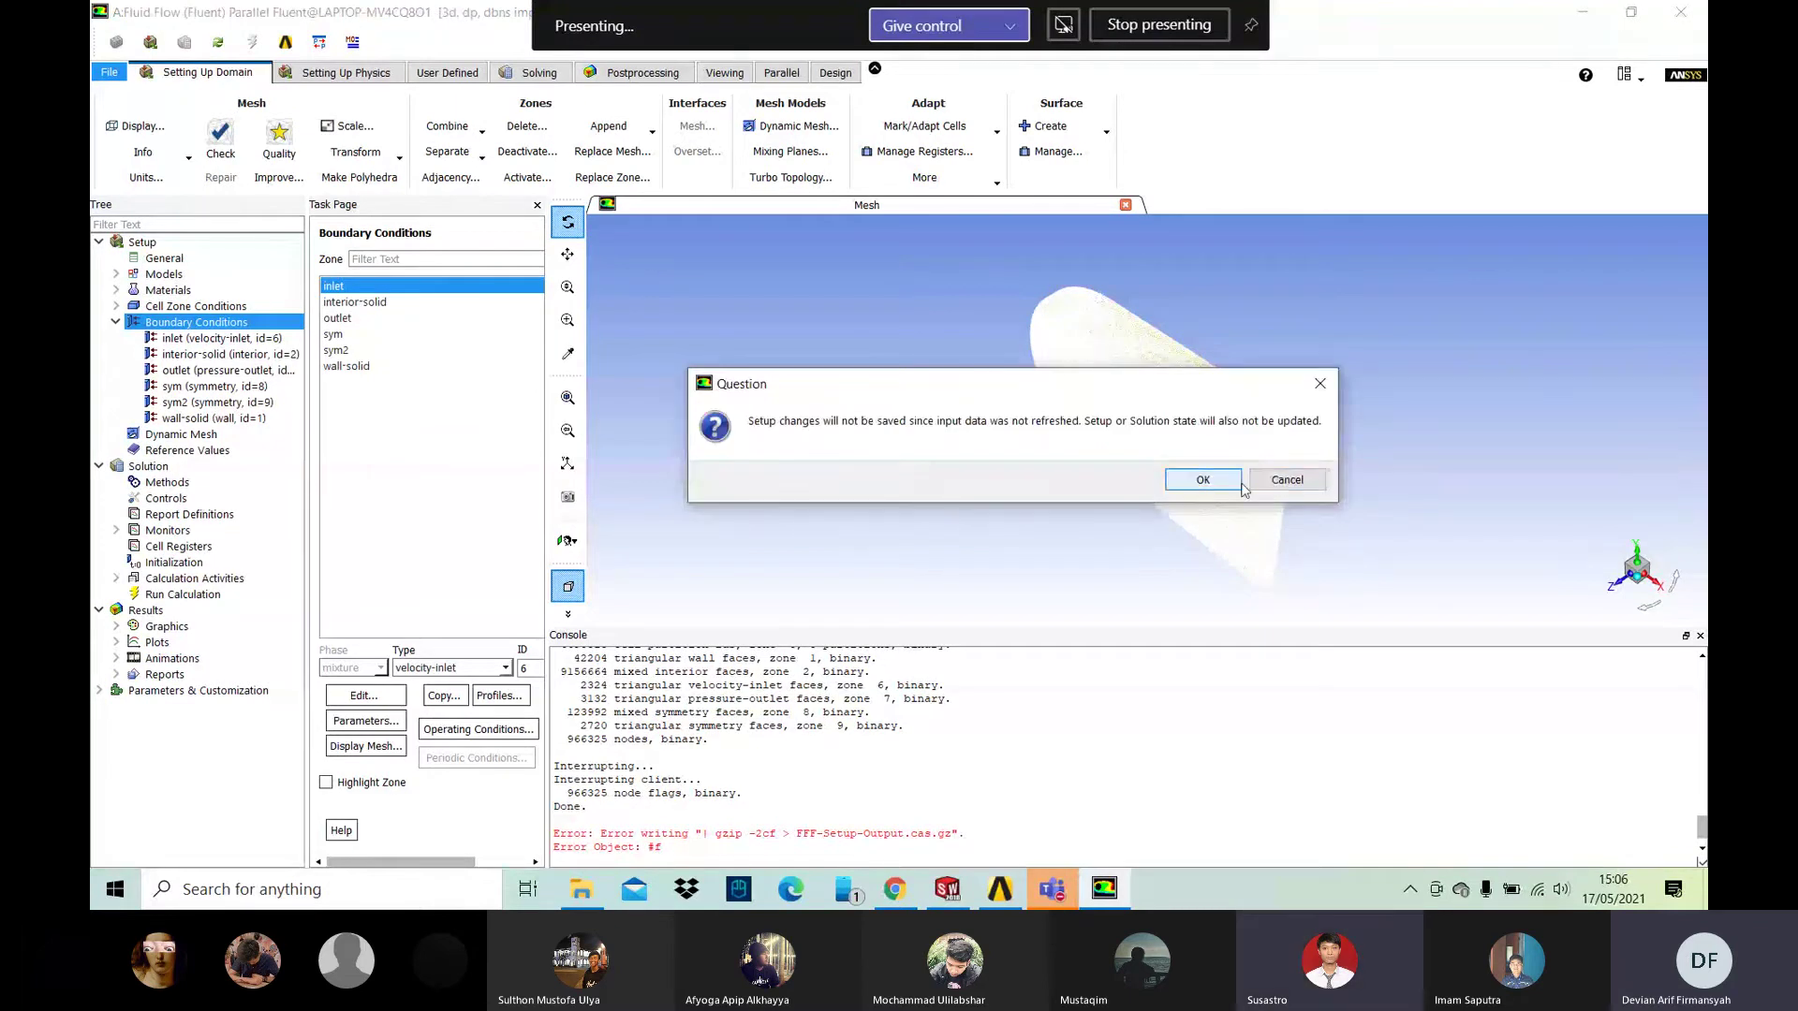
{"action": "left_click", "coordinate": [1240, 484]}
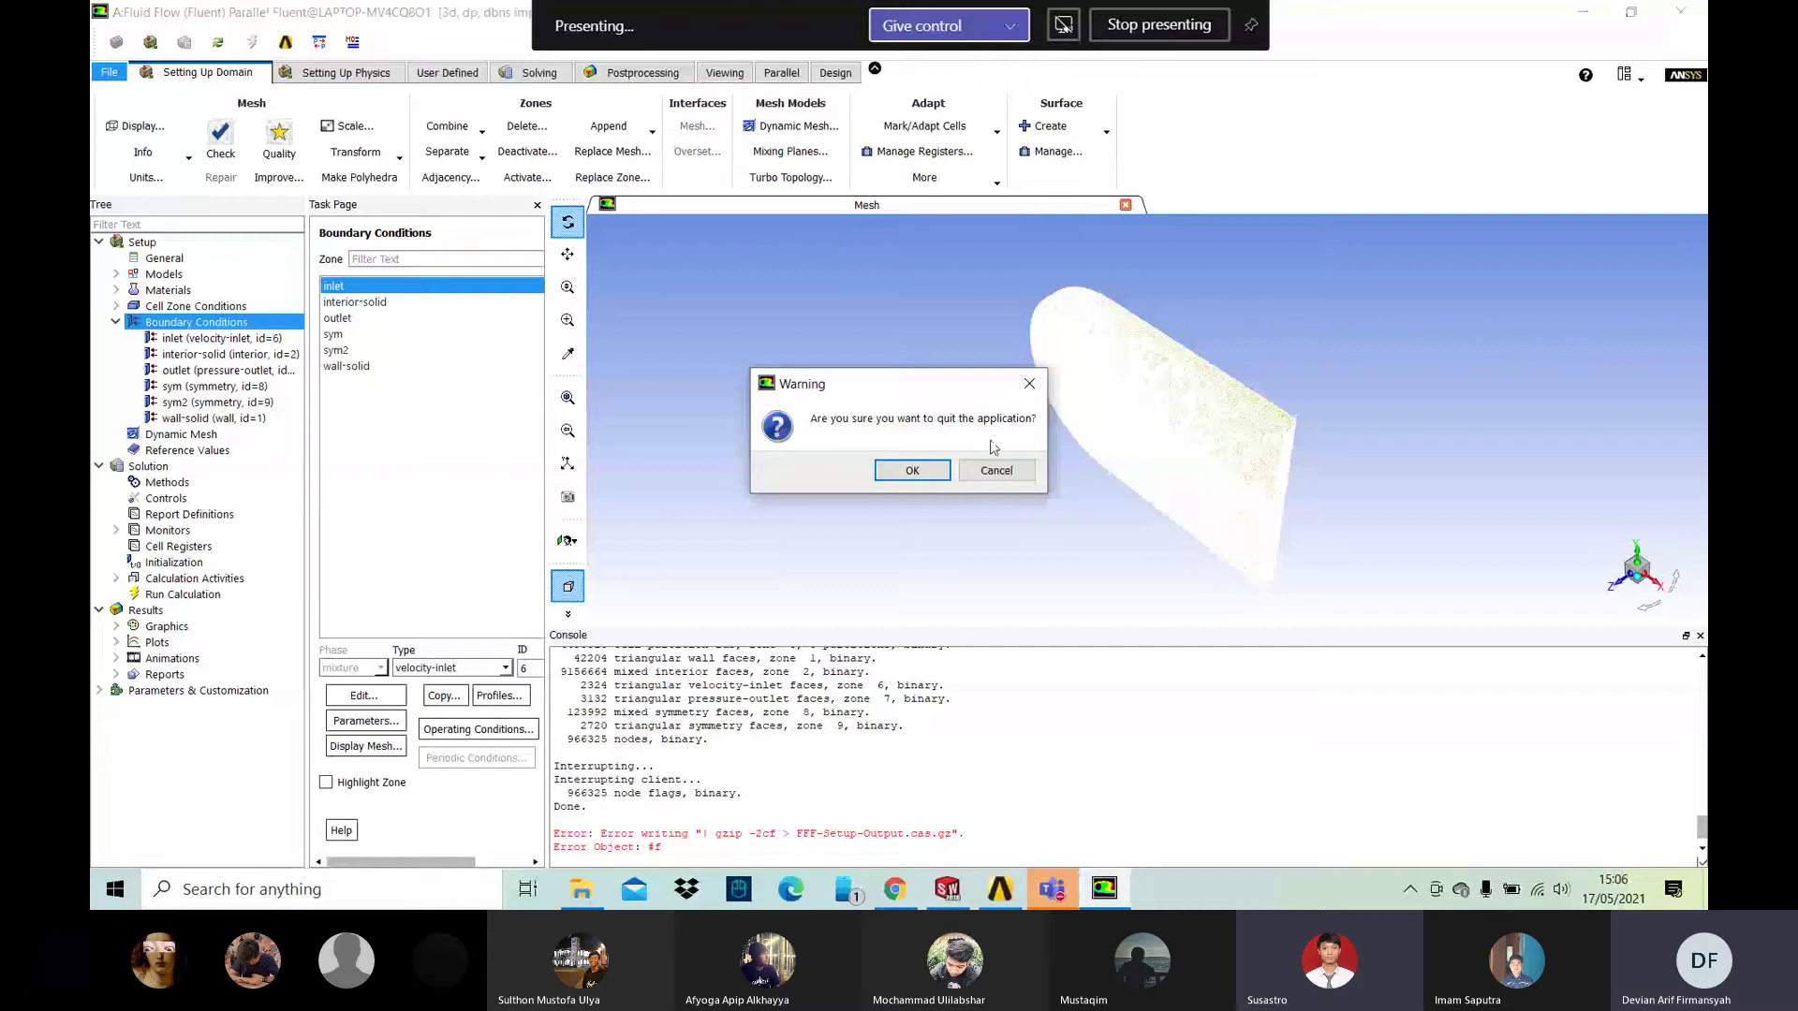
{"action": "left_click", "coordinate": [925, 471]}
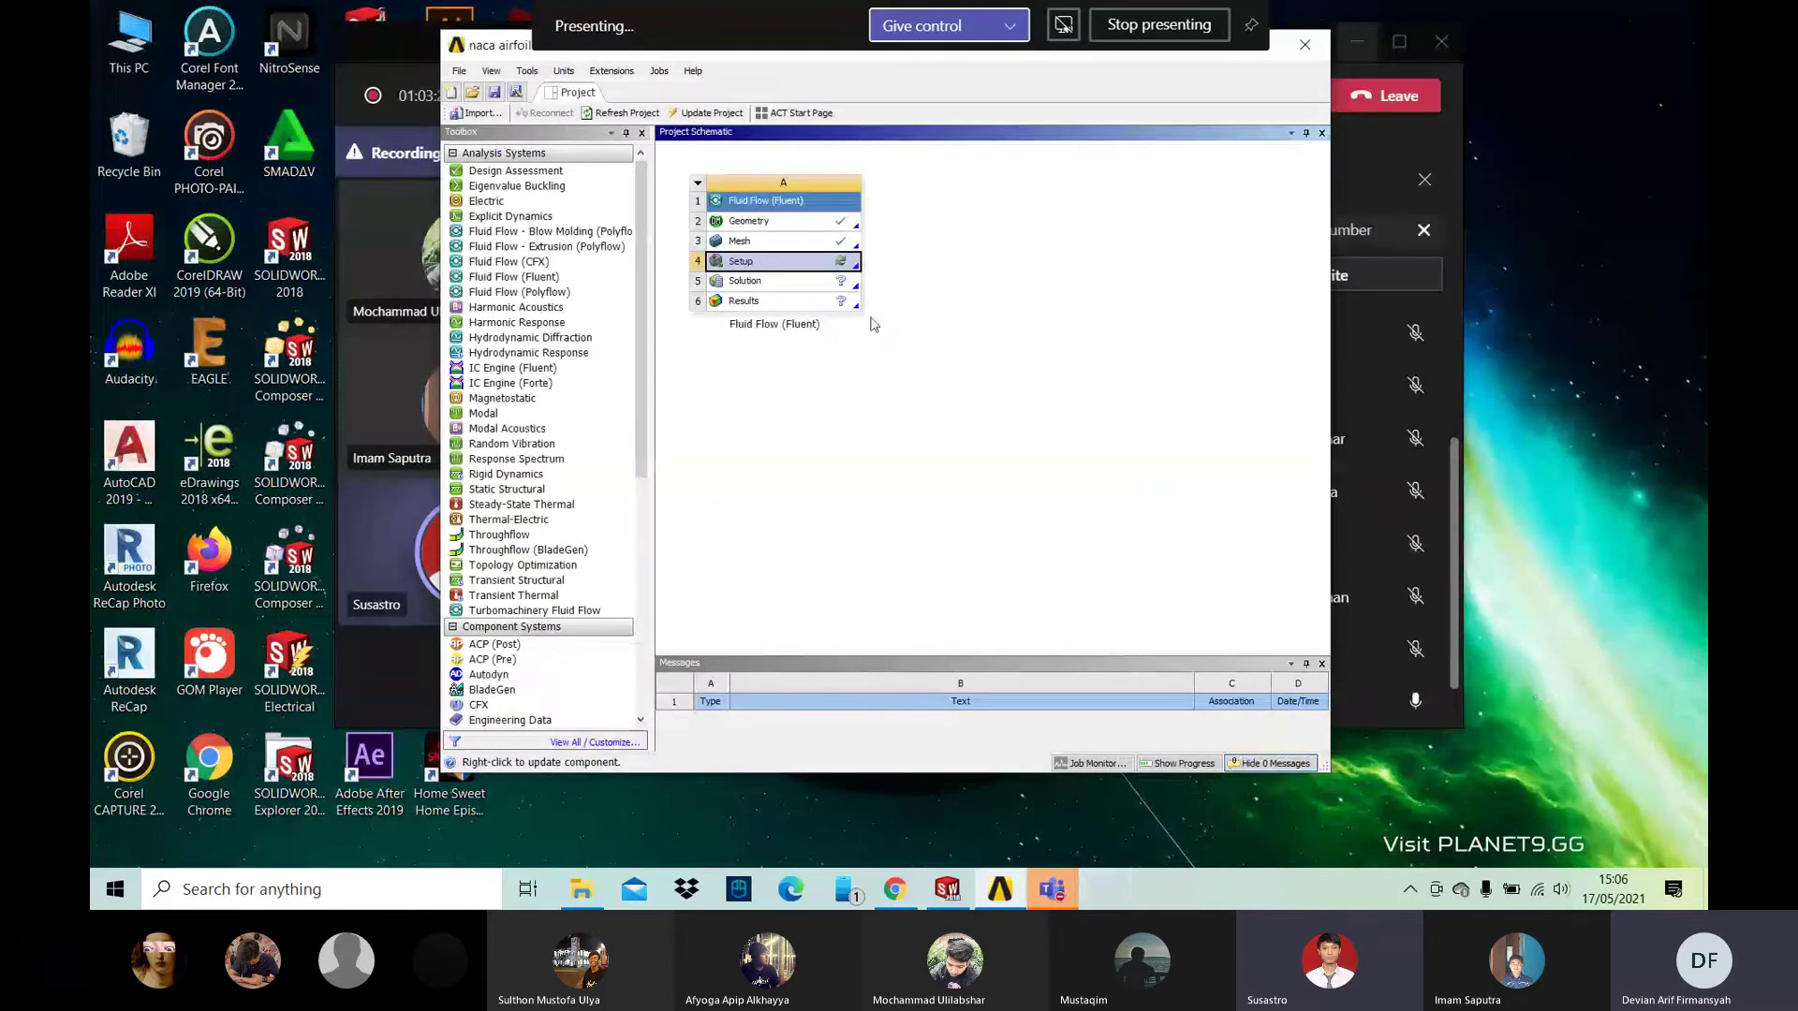
Step: Reset the Setup component twice in the project schematic, accepting the deletion of its local and generated data
{"action": "right_click", "coordinate": [820, 272]}
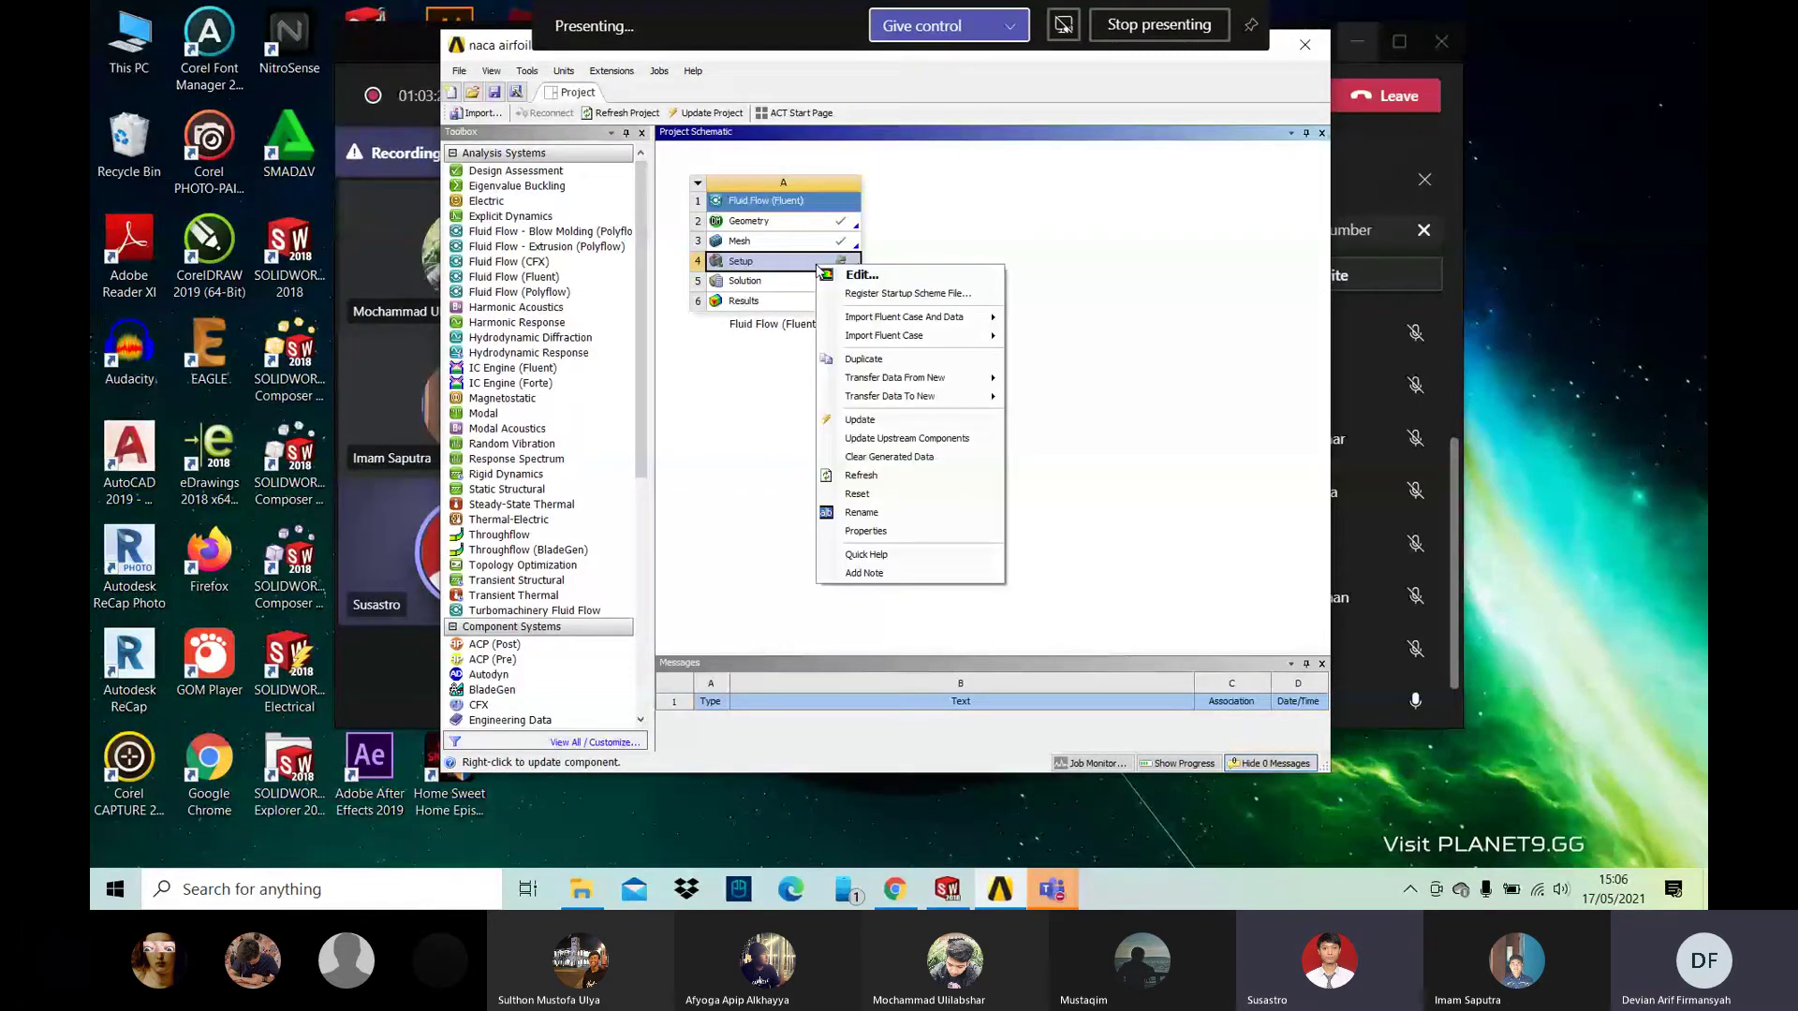
{"action": "right_click", "coordinate": [803, 263]}
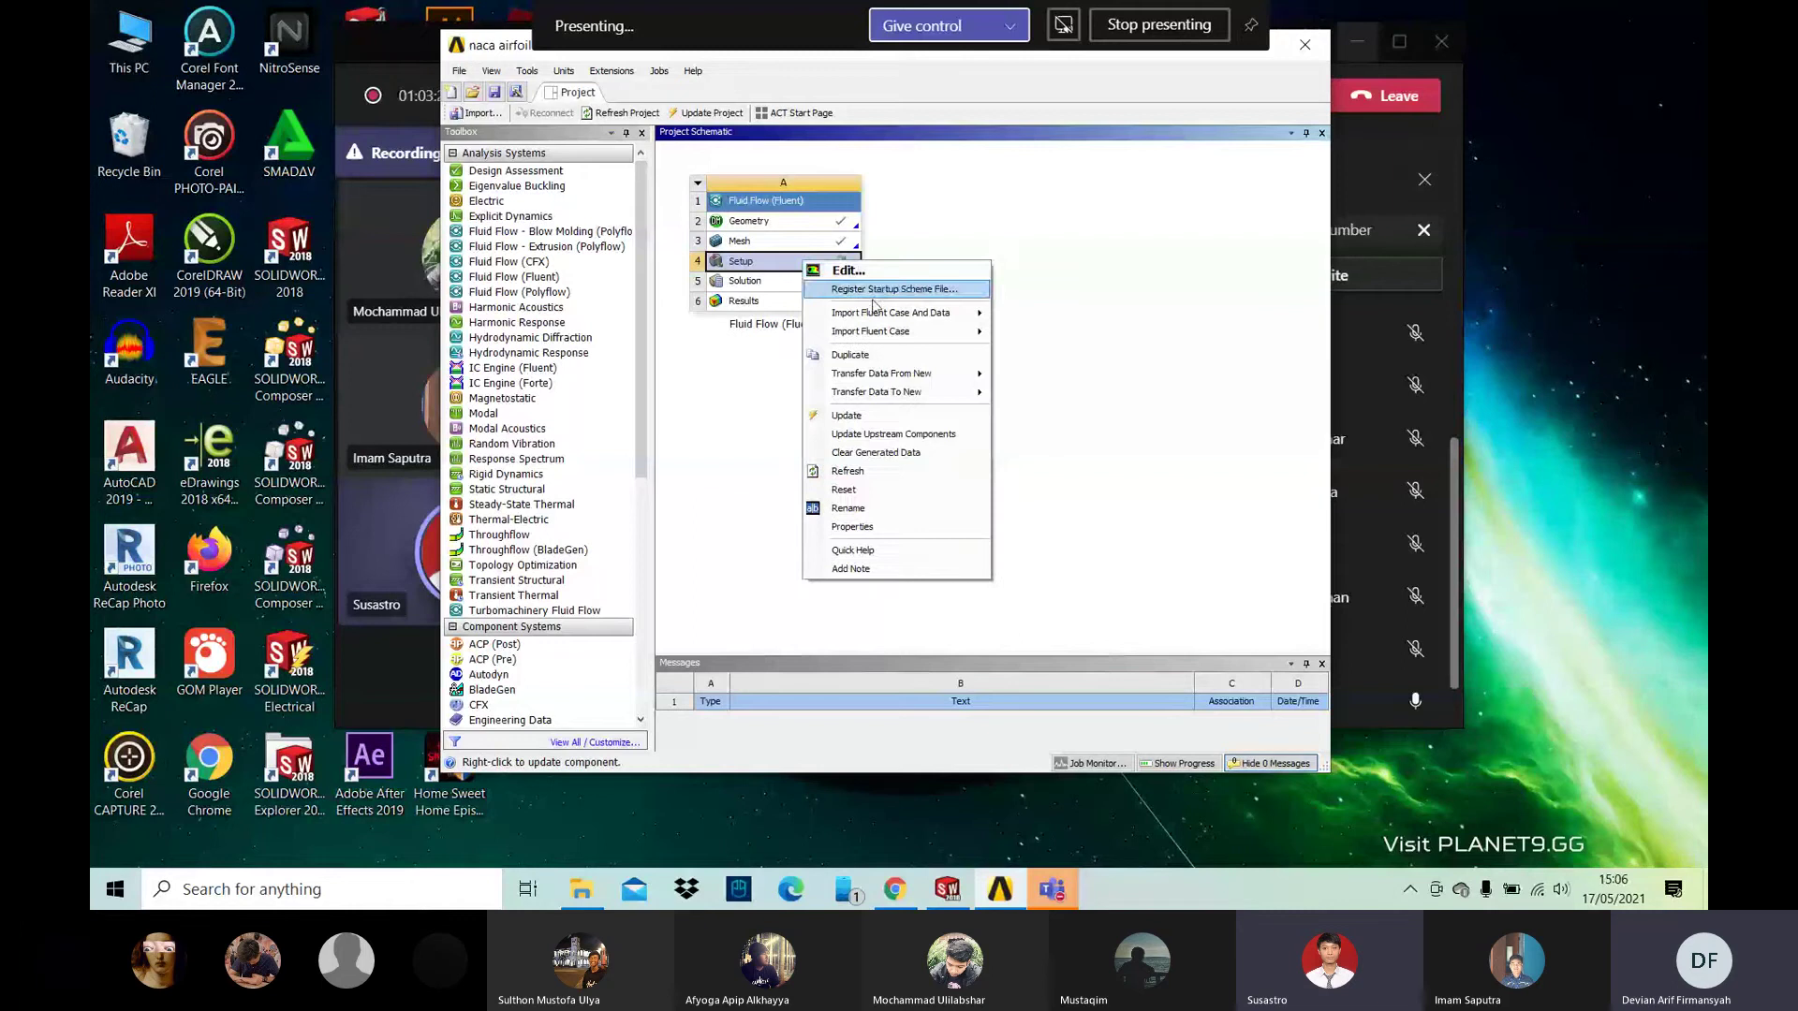
{"action": "left_click", "coordinate": [874, 493]}
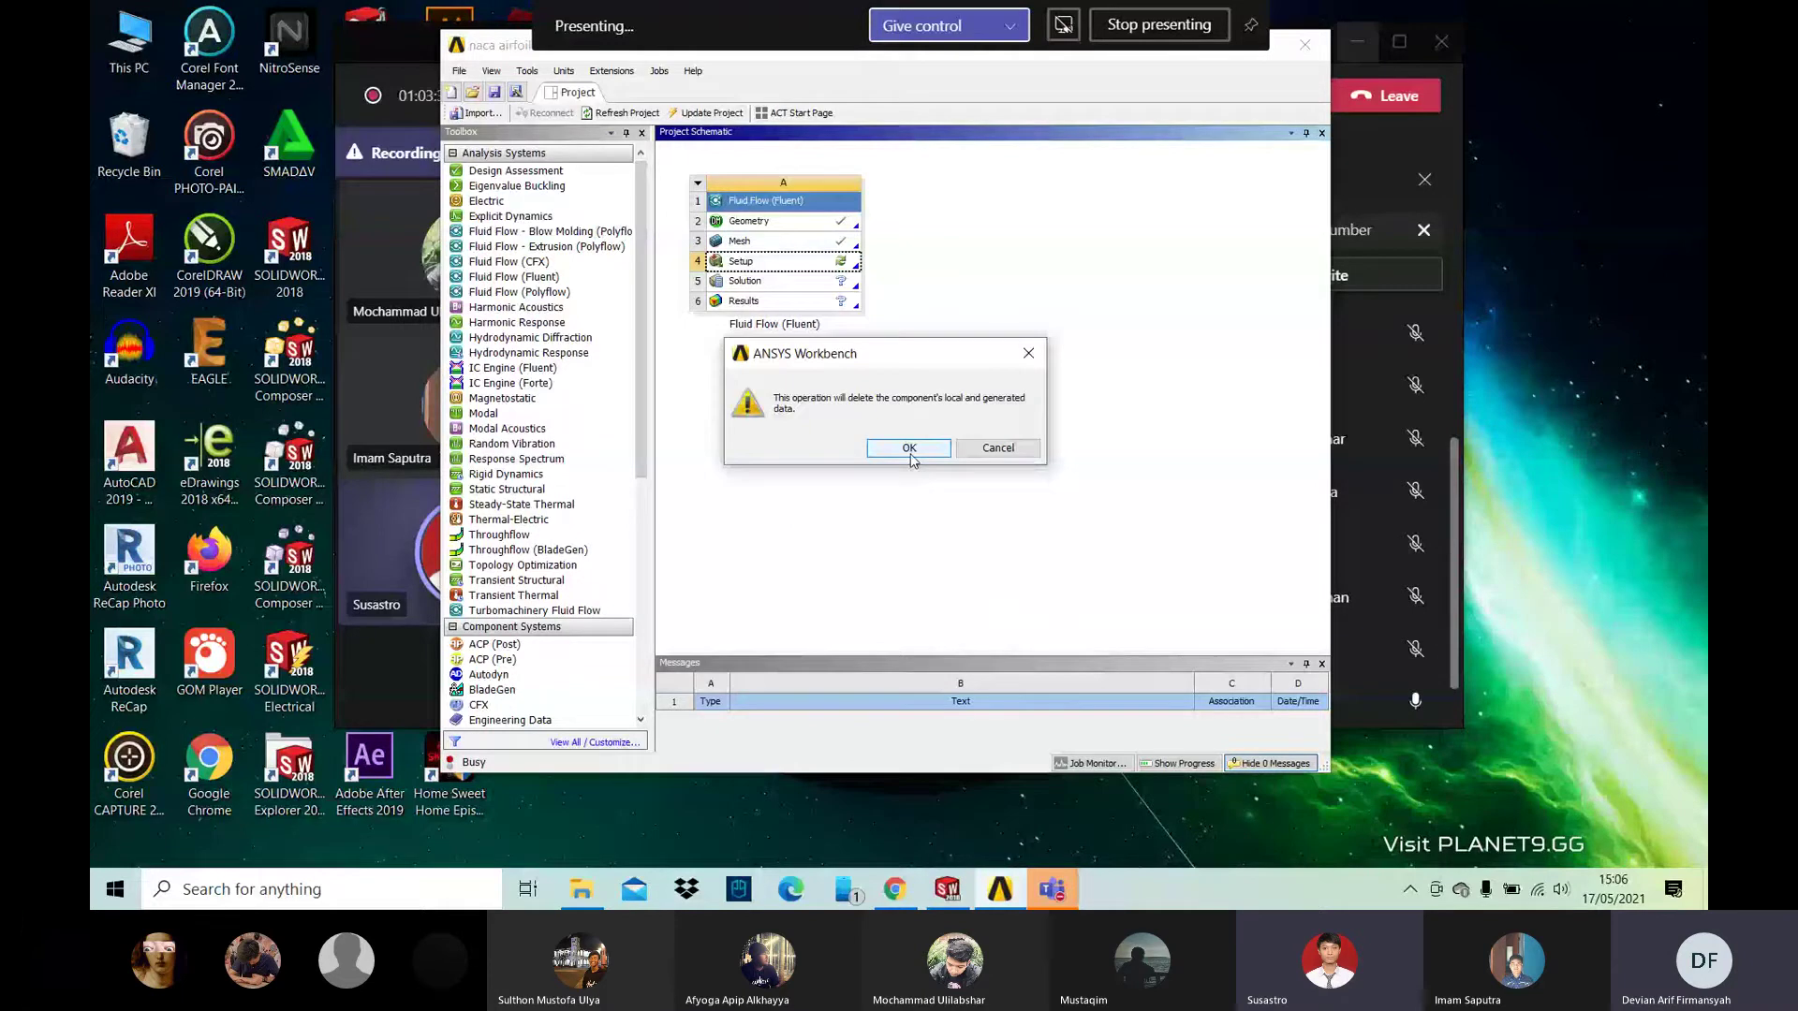
{"action": "left_click", "coordinate": [908, 448]}
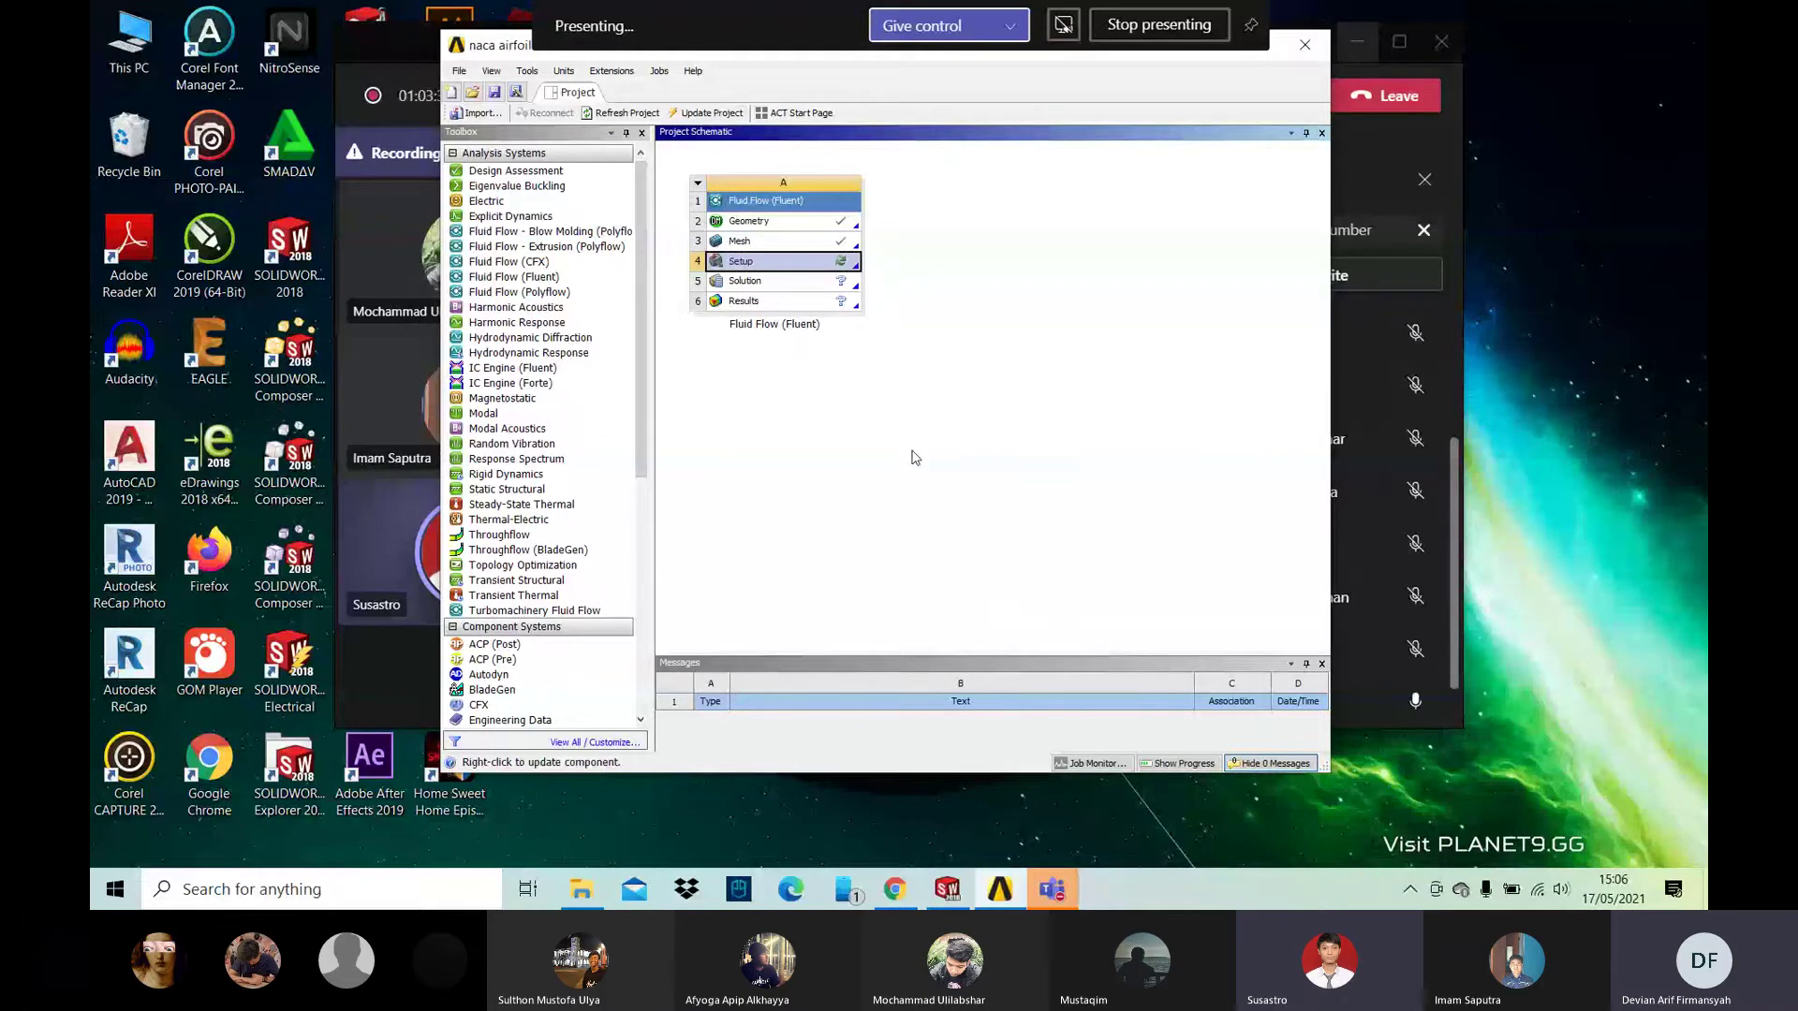
{"action": "right_click", "coordinate": [842, 268]}
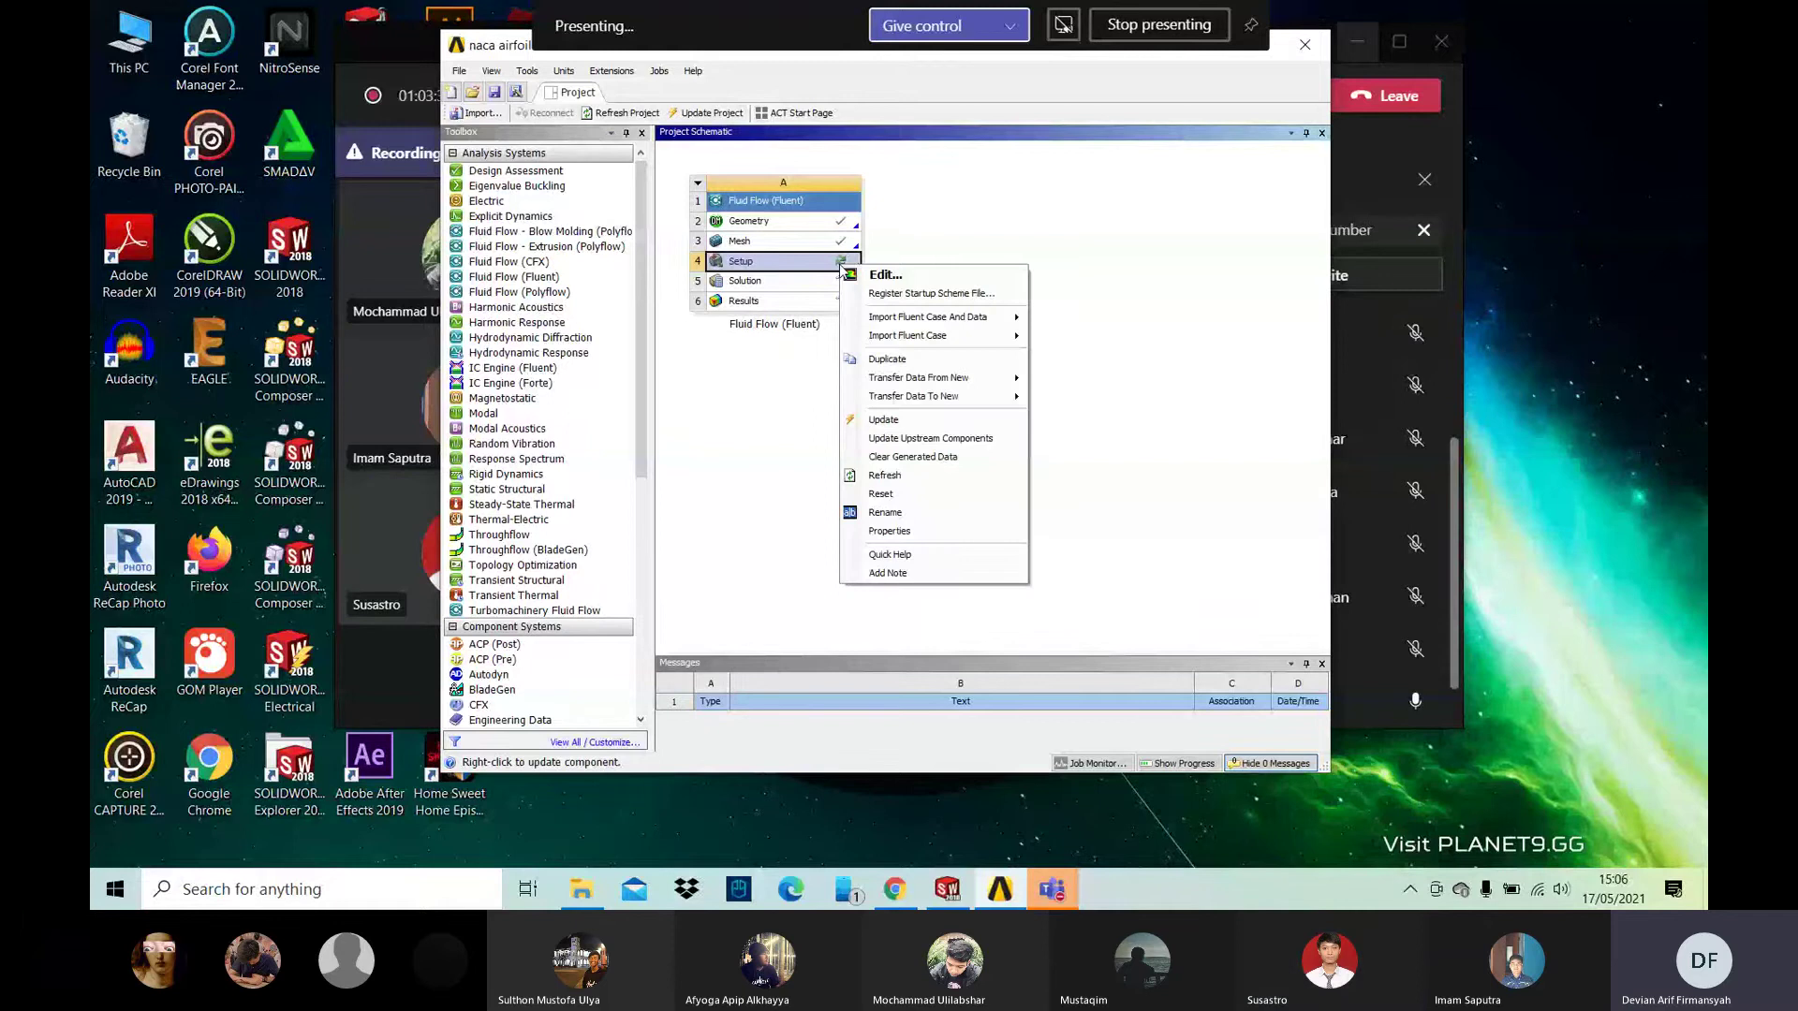
{"action": "left_click", "coordinate": [916, 497]}
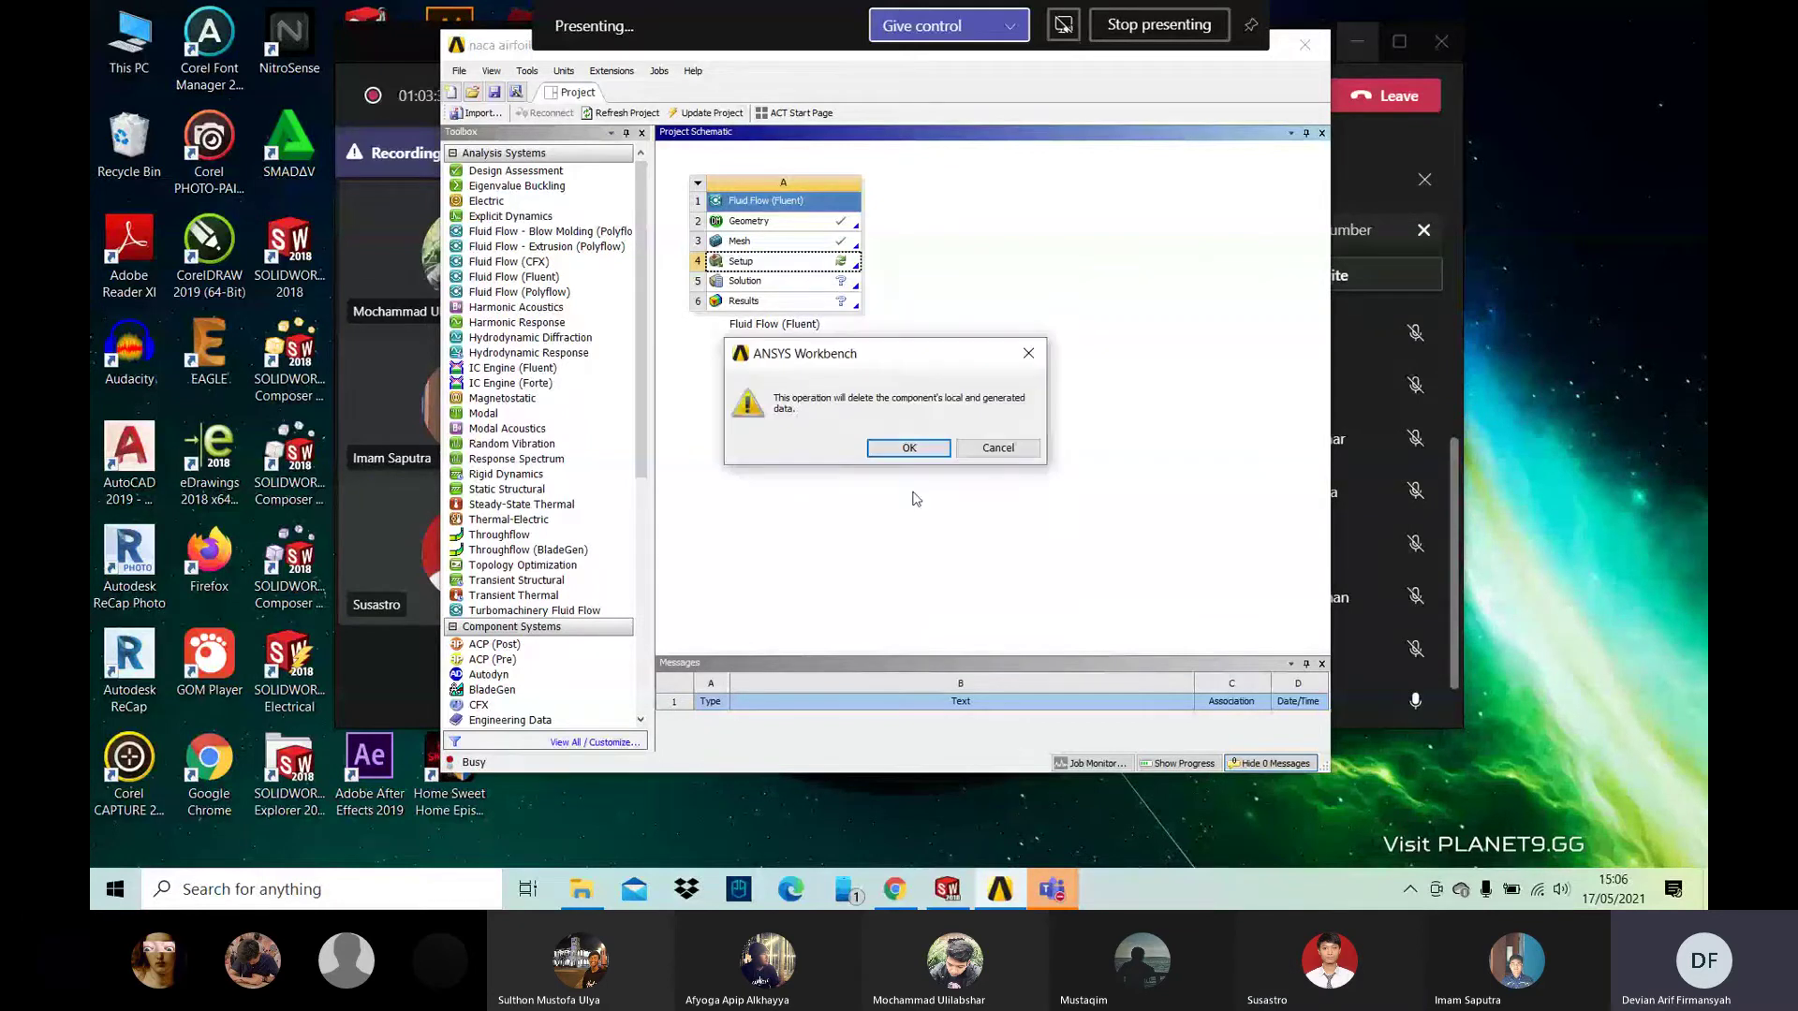
{"action": "left_click", "coordinate": [910, 453]}
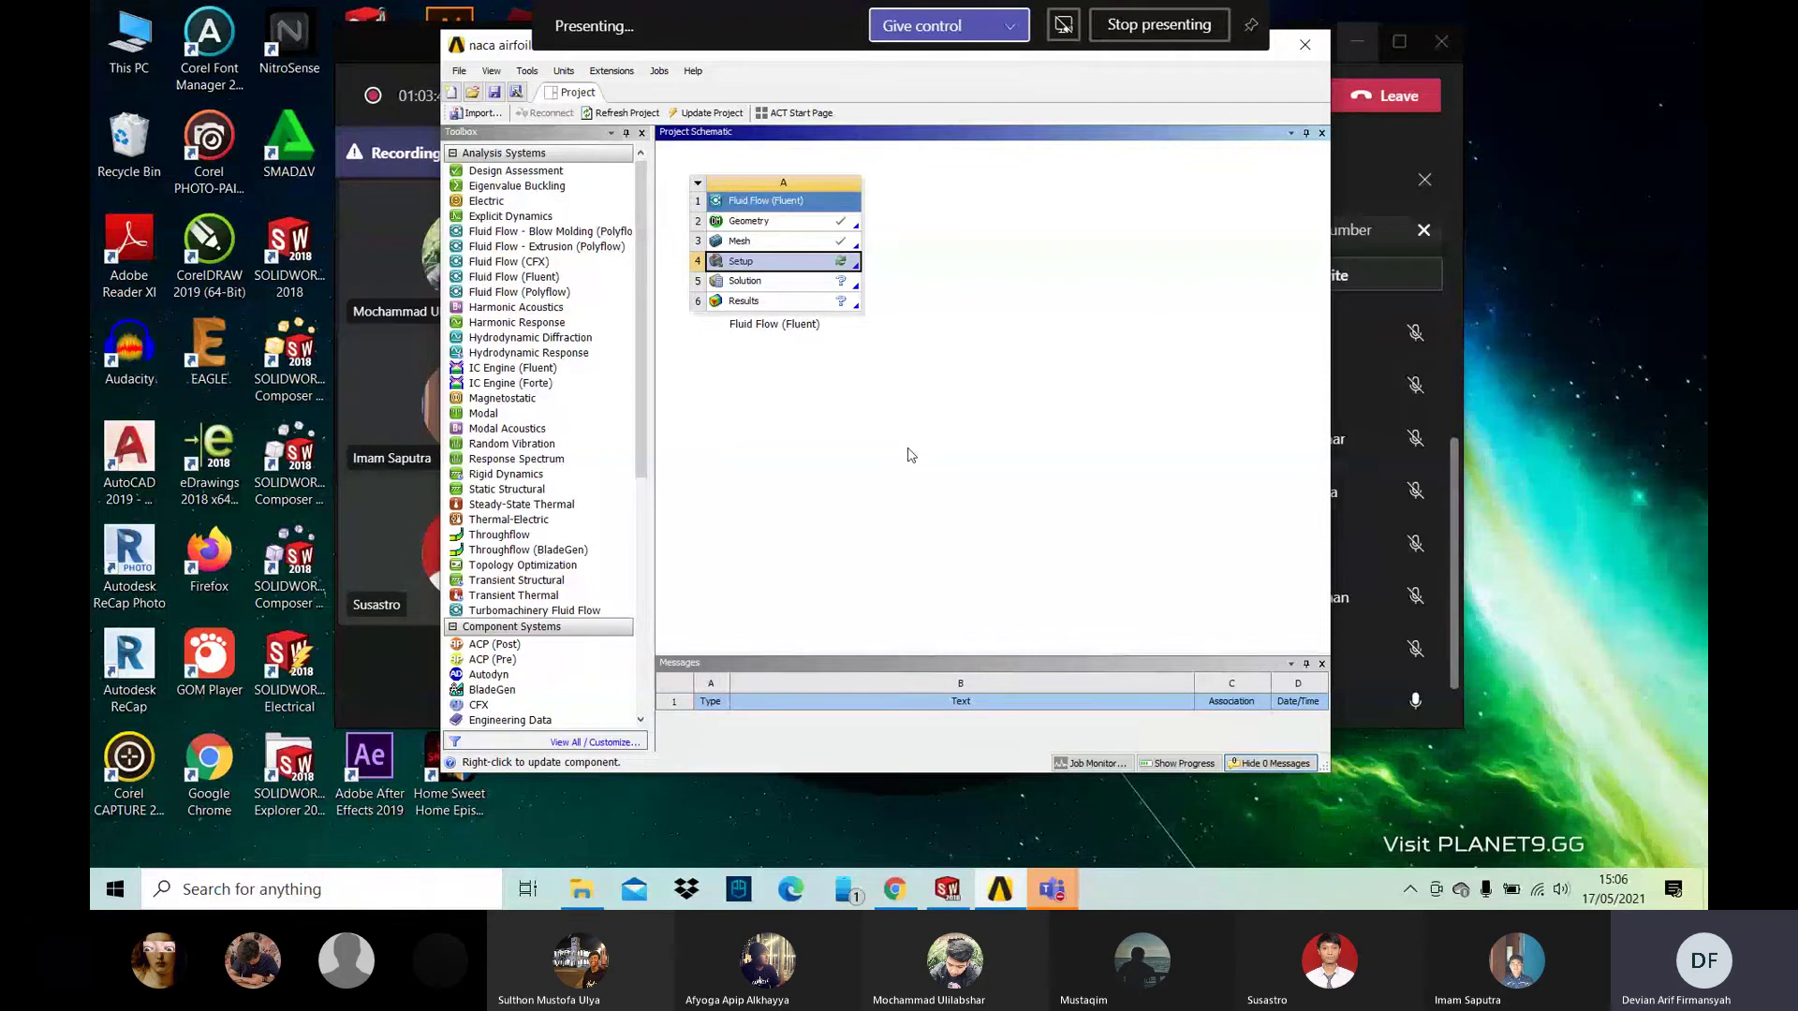
Step: Open Setup for editing and start Fluent in double precision with parallel processing on 8 solver processes
{"action": "right_click", "coordinate": [850, 263]}
{"action": "left_click", "coordinate": [880, 273]}
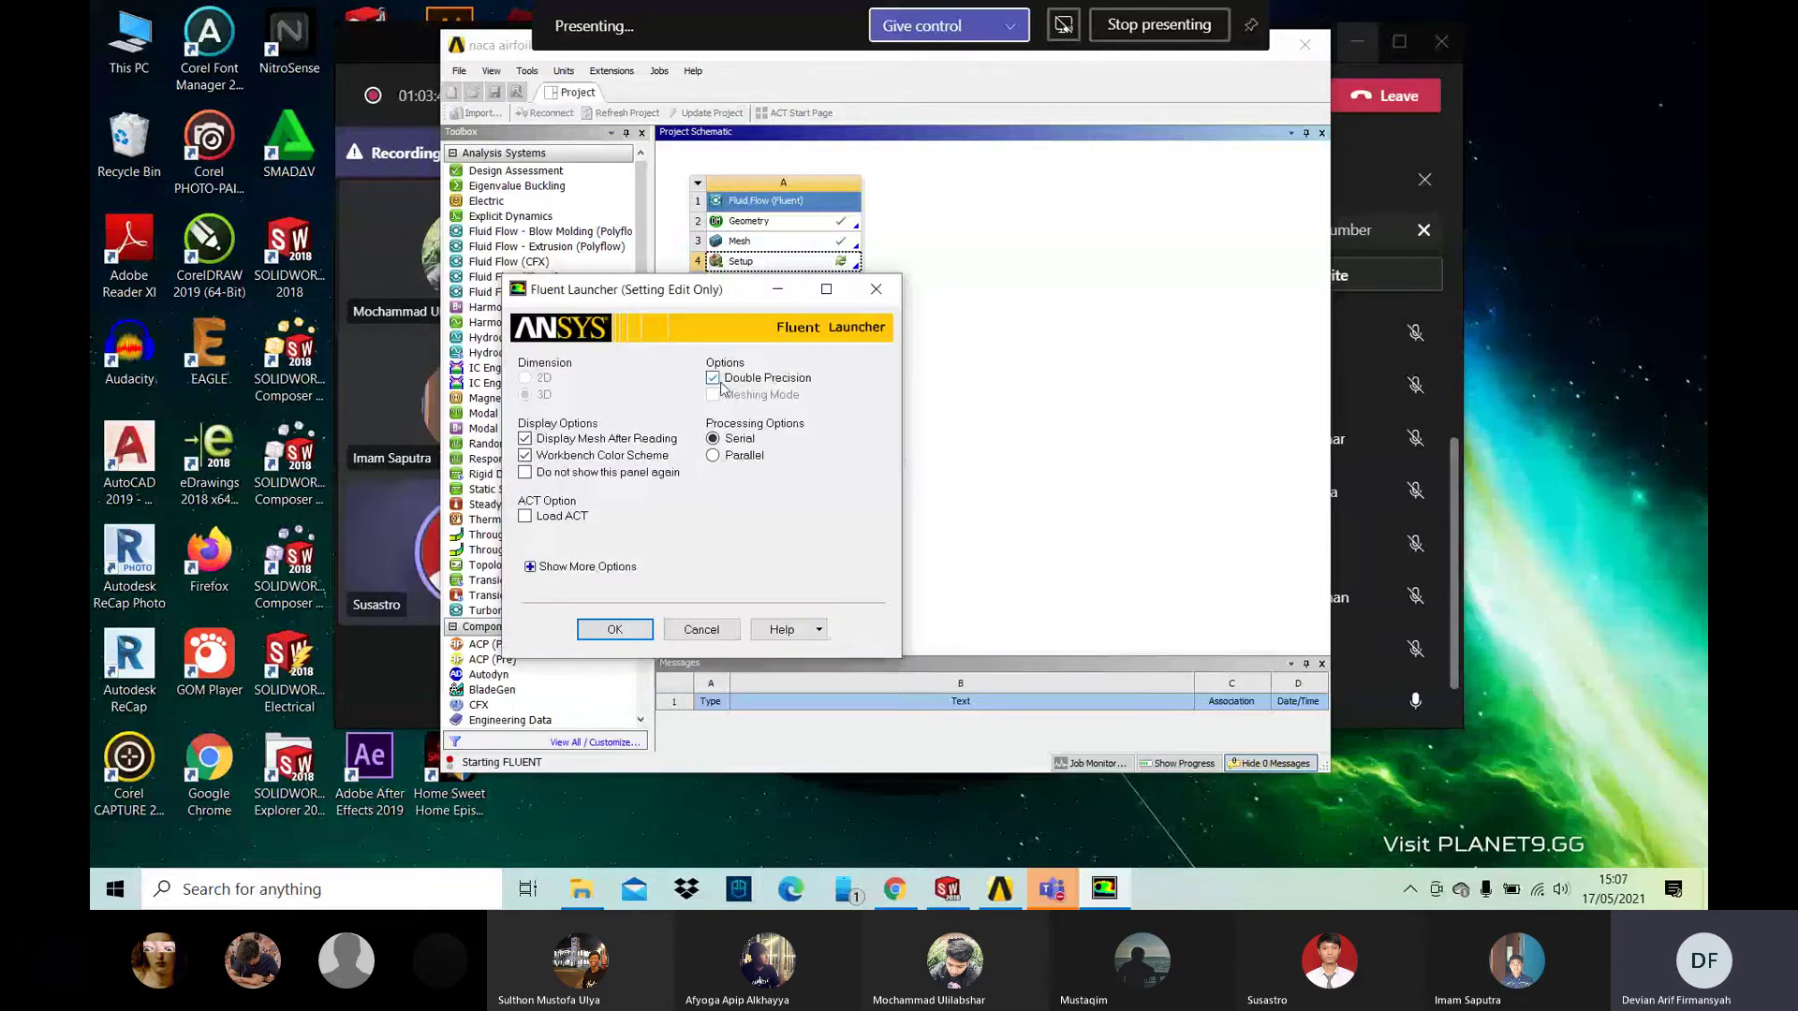
{"action": "left_click", "coordinate": [713, 378]}
{"action": "left_click", "coordinate": [712, 455]}
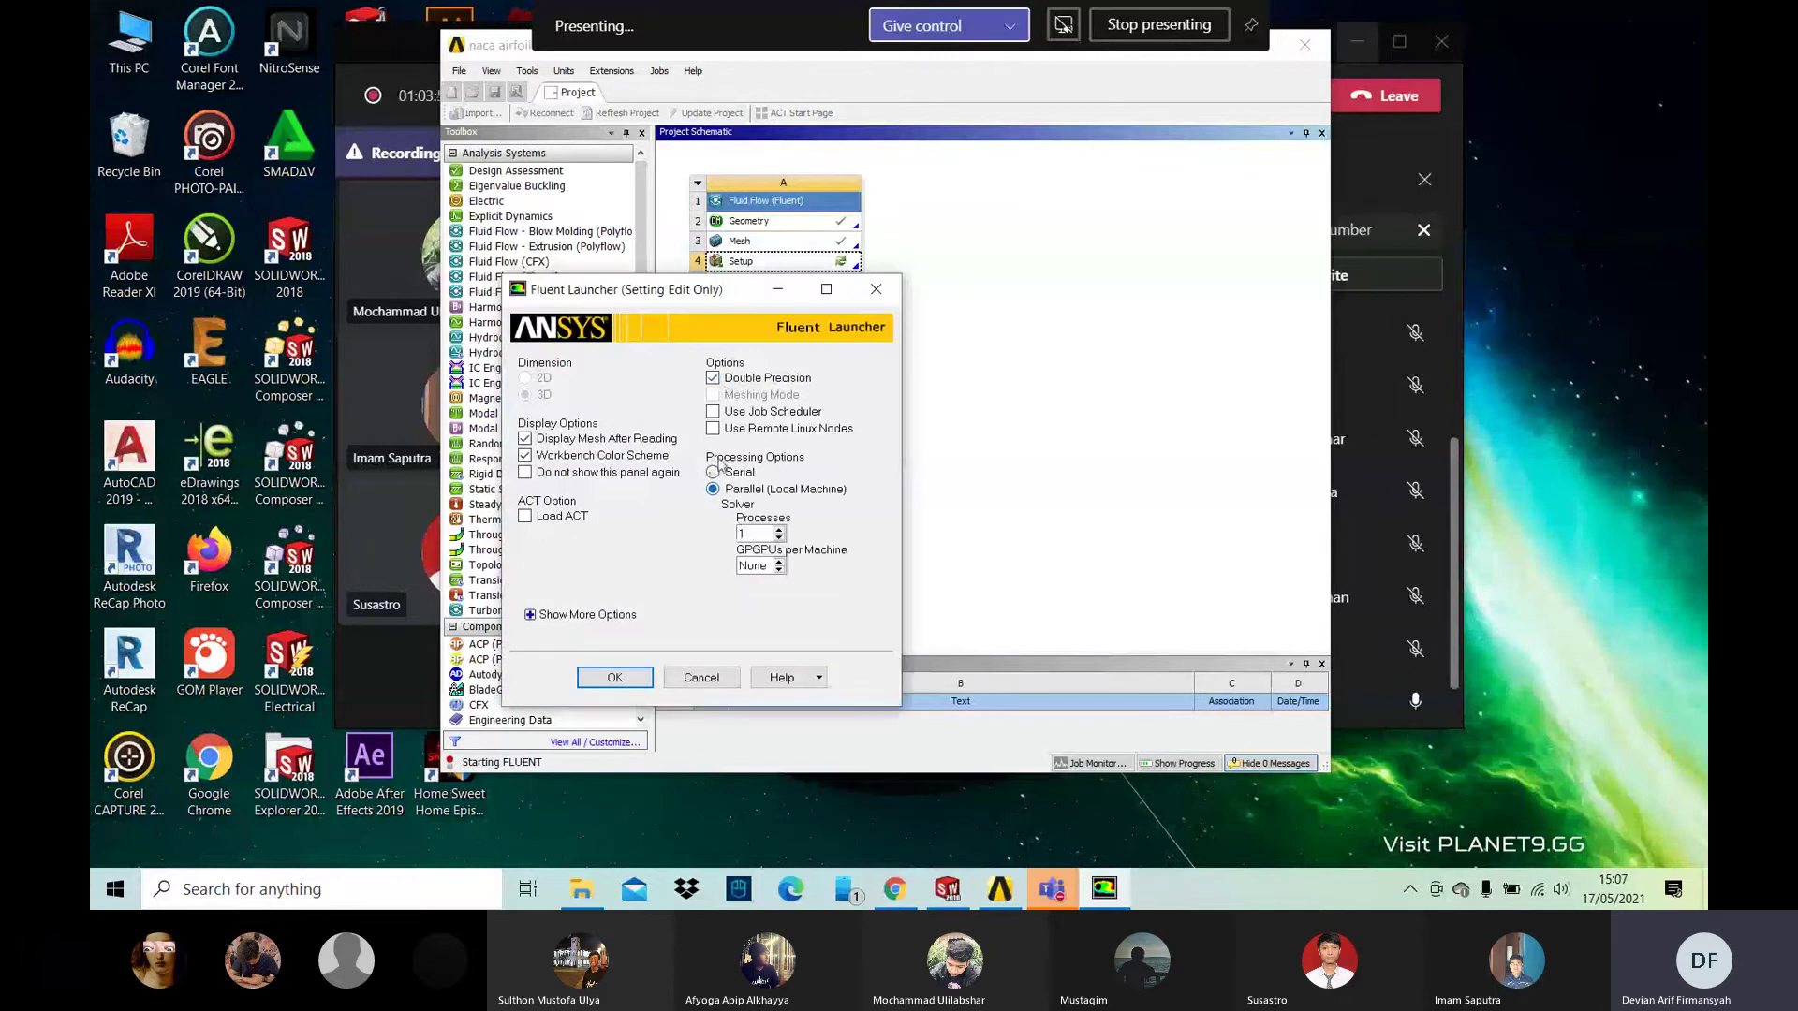
{"action": "double_click", "coordinate": [753, 535]}
{"action": "type", "text": "8"}
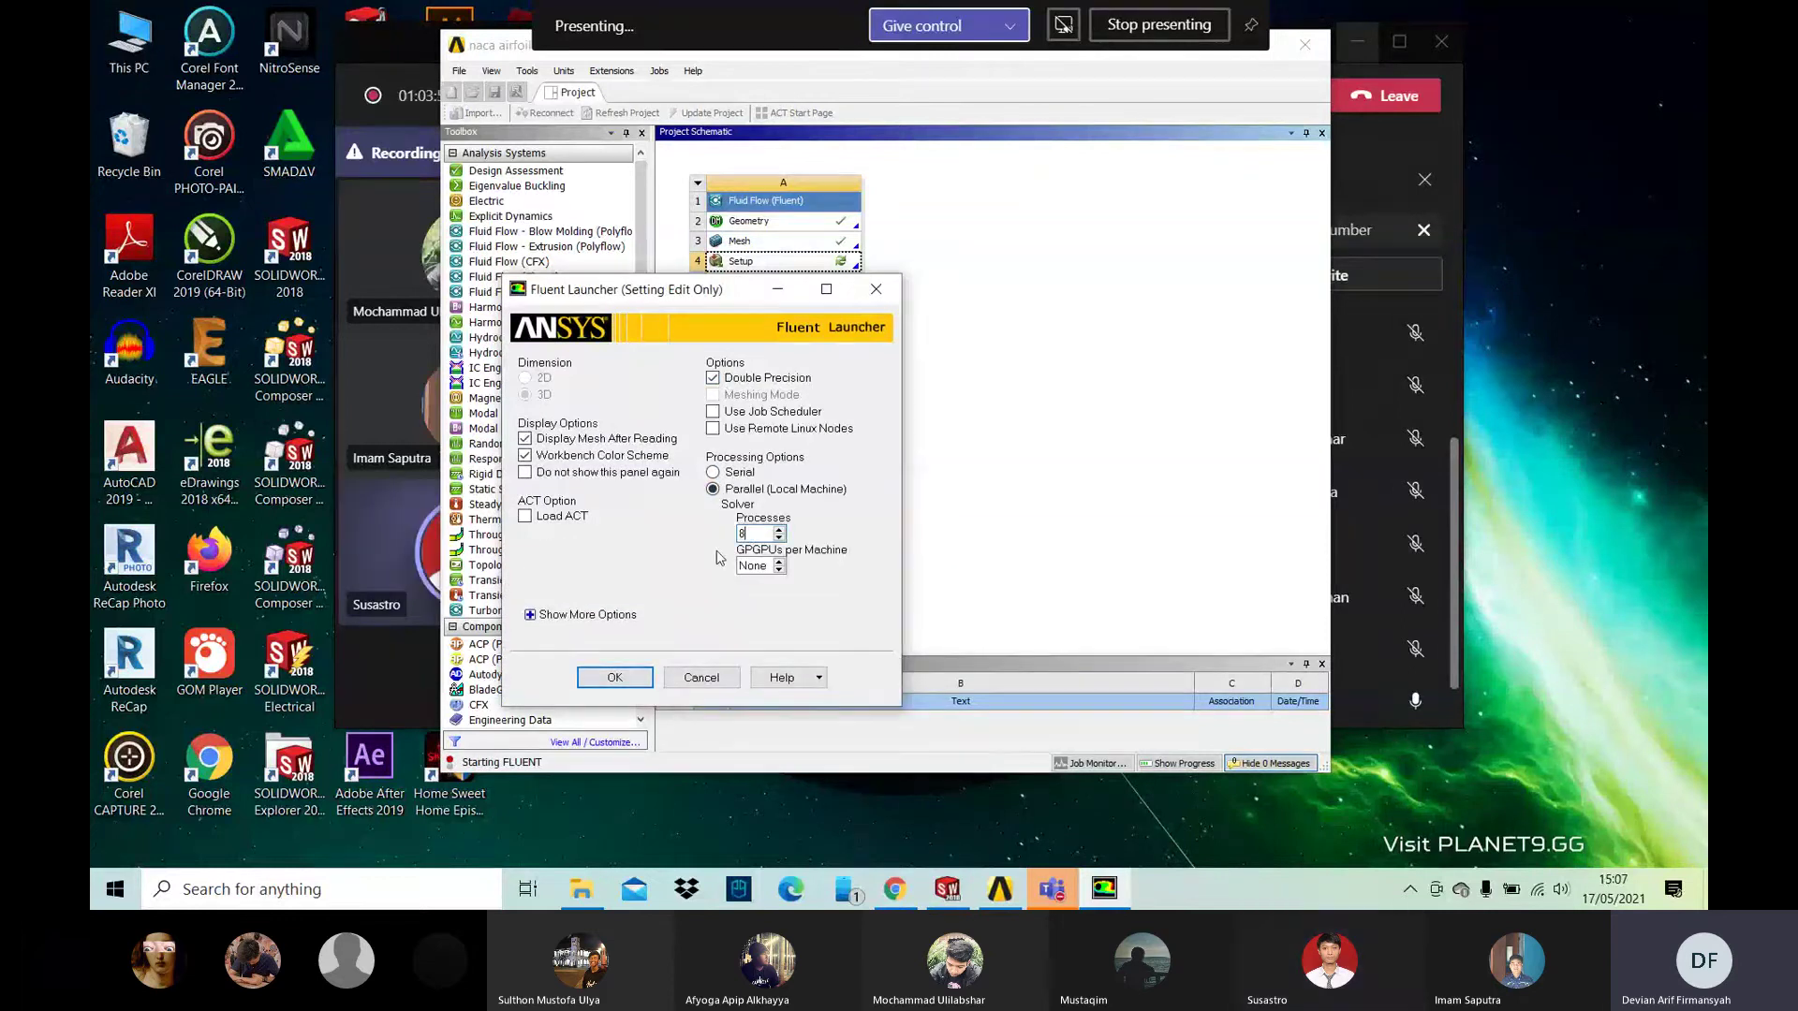
{"action": "left_click", "coordinate": [614, 677]}
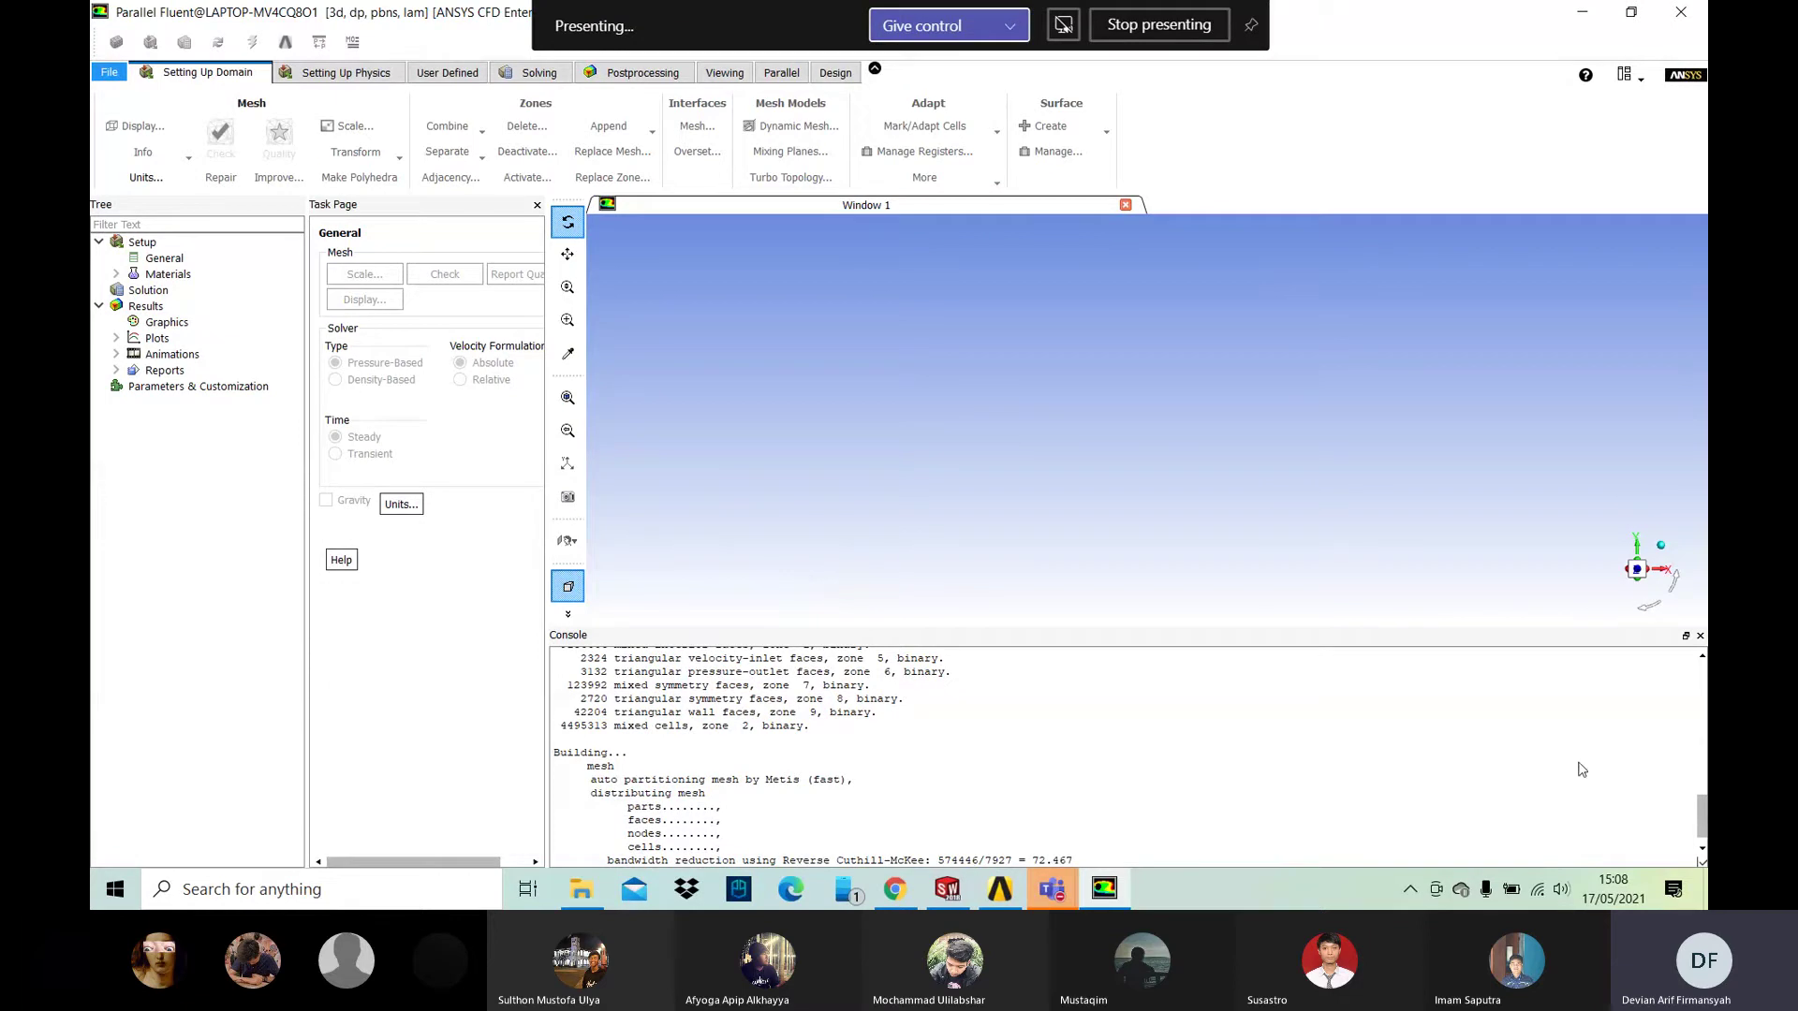
Step: Set the general solver type to Density-Based once the mesh has loaded
{"action": "left_click_drag", "start_coordinate": [1704, 828], "coordinate": [1704, 830]}
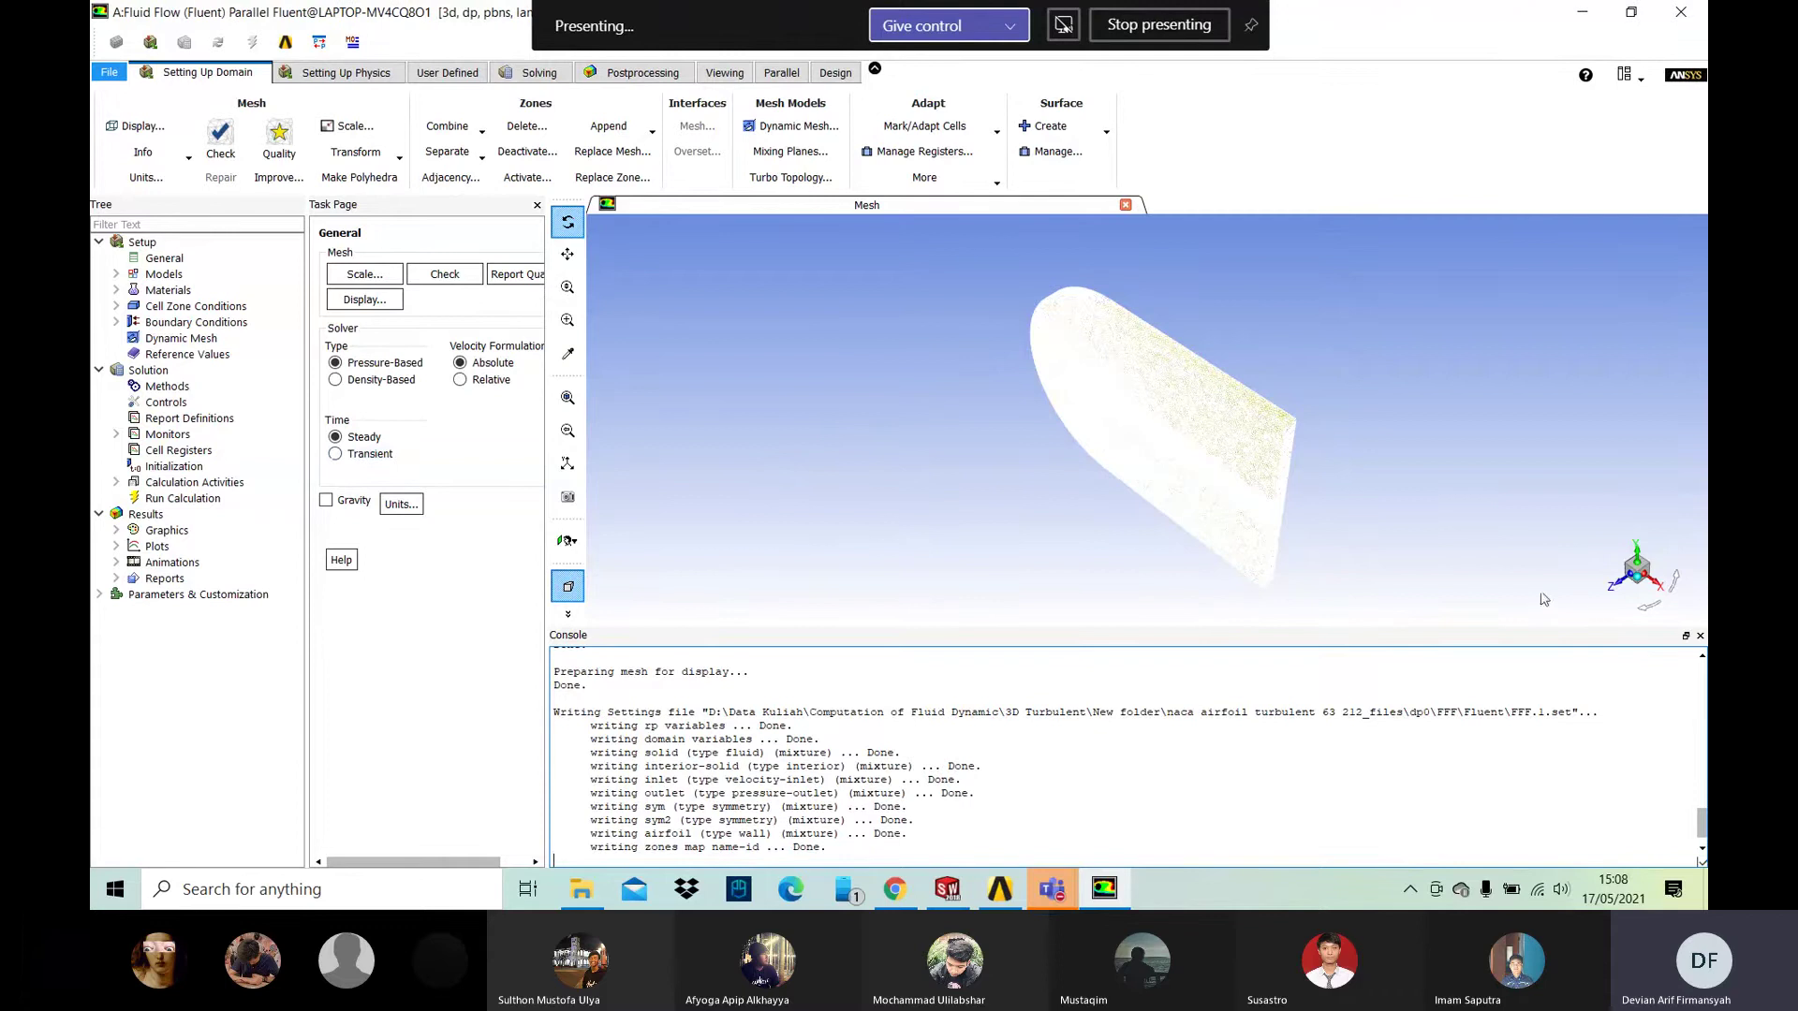
{"action": "left_click", "coordinate": [393, 382]}
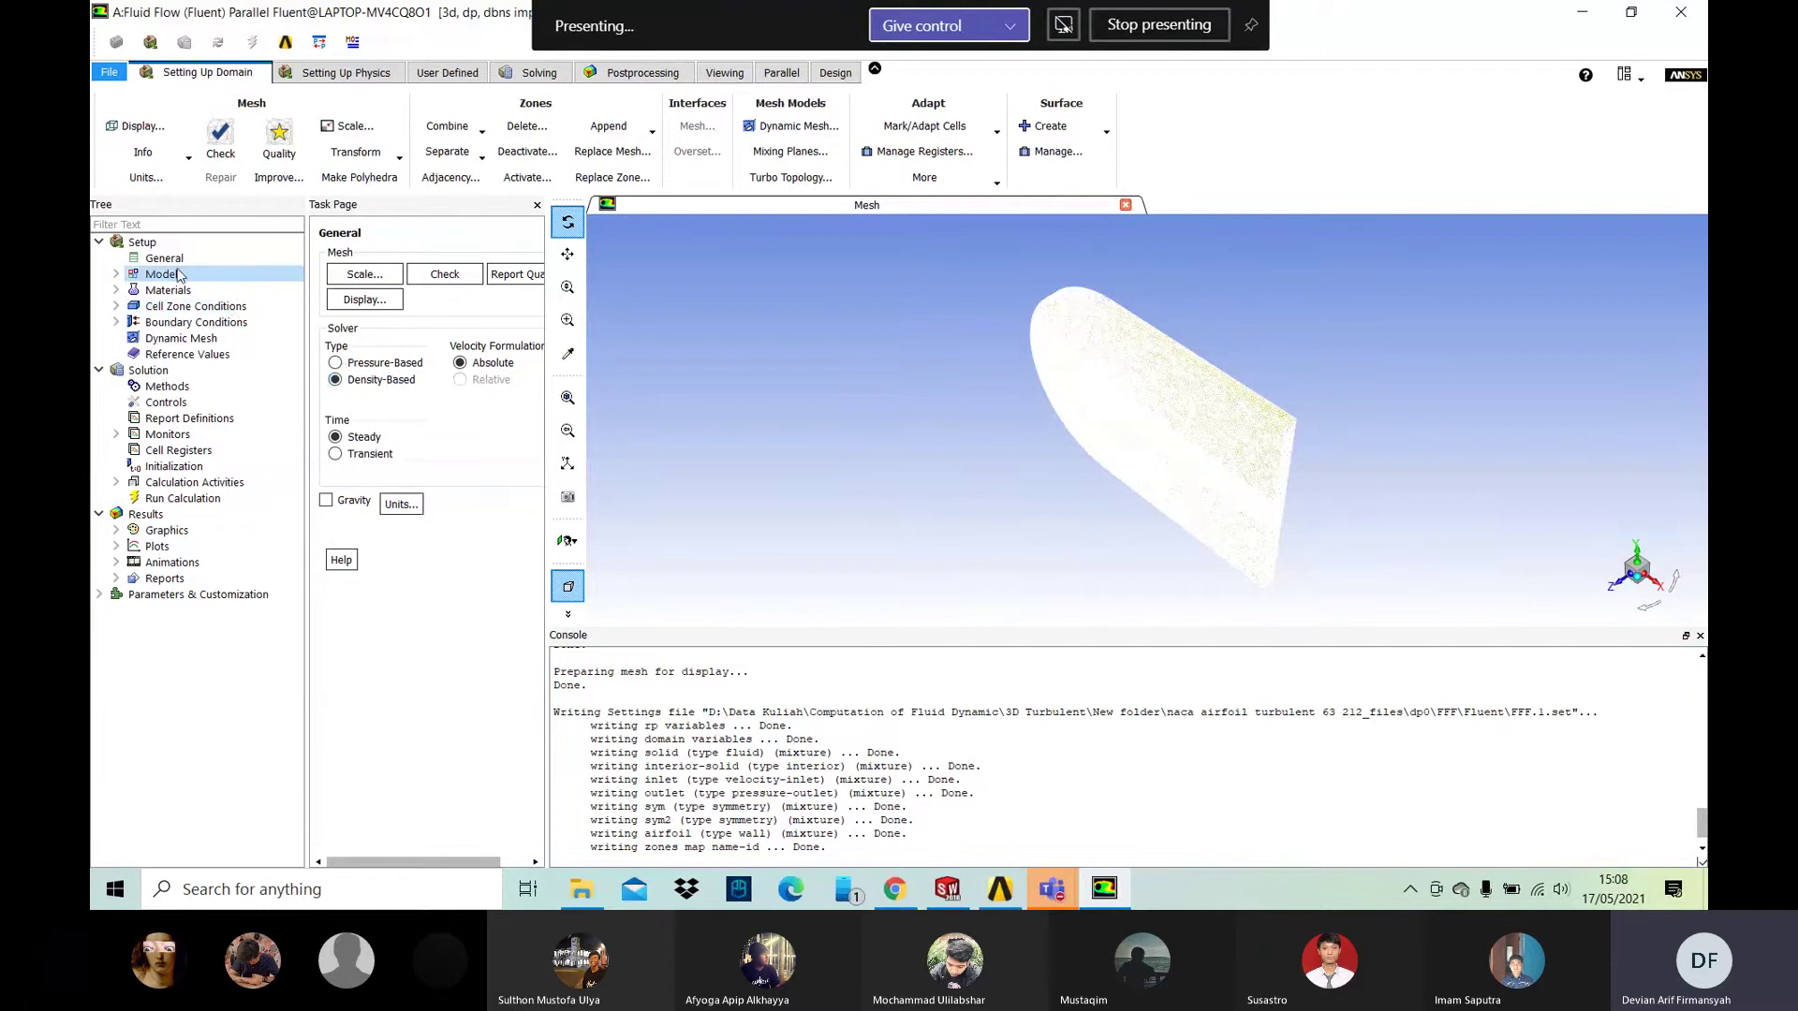
Step: Enable the Energy Equation in the models setup
{"action": "double_click", "coordinate": [161, 274]}
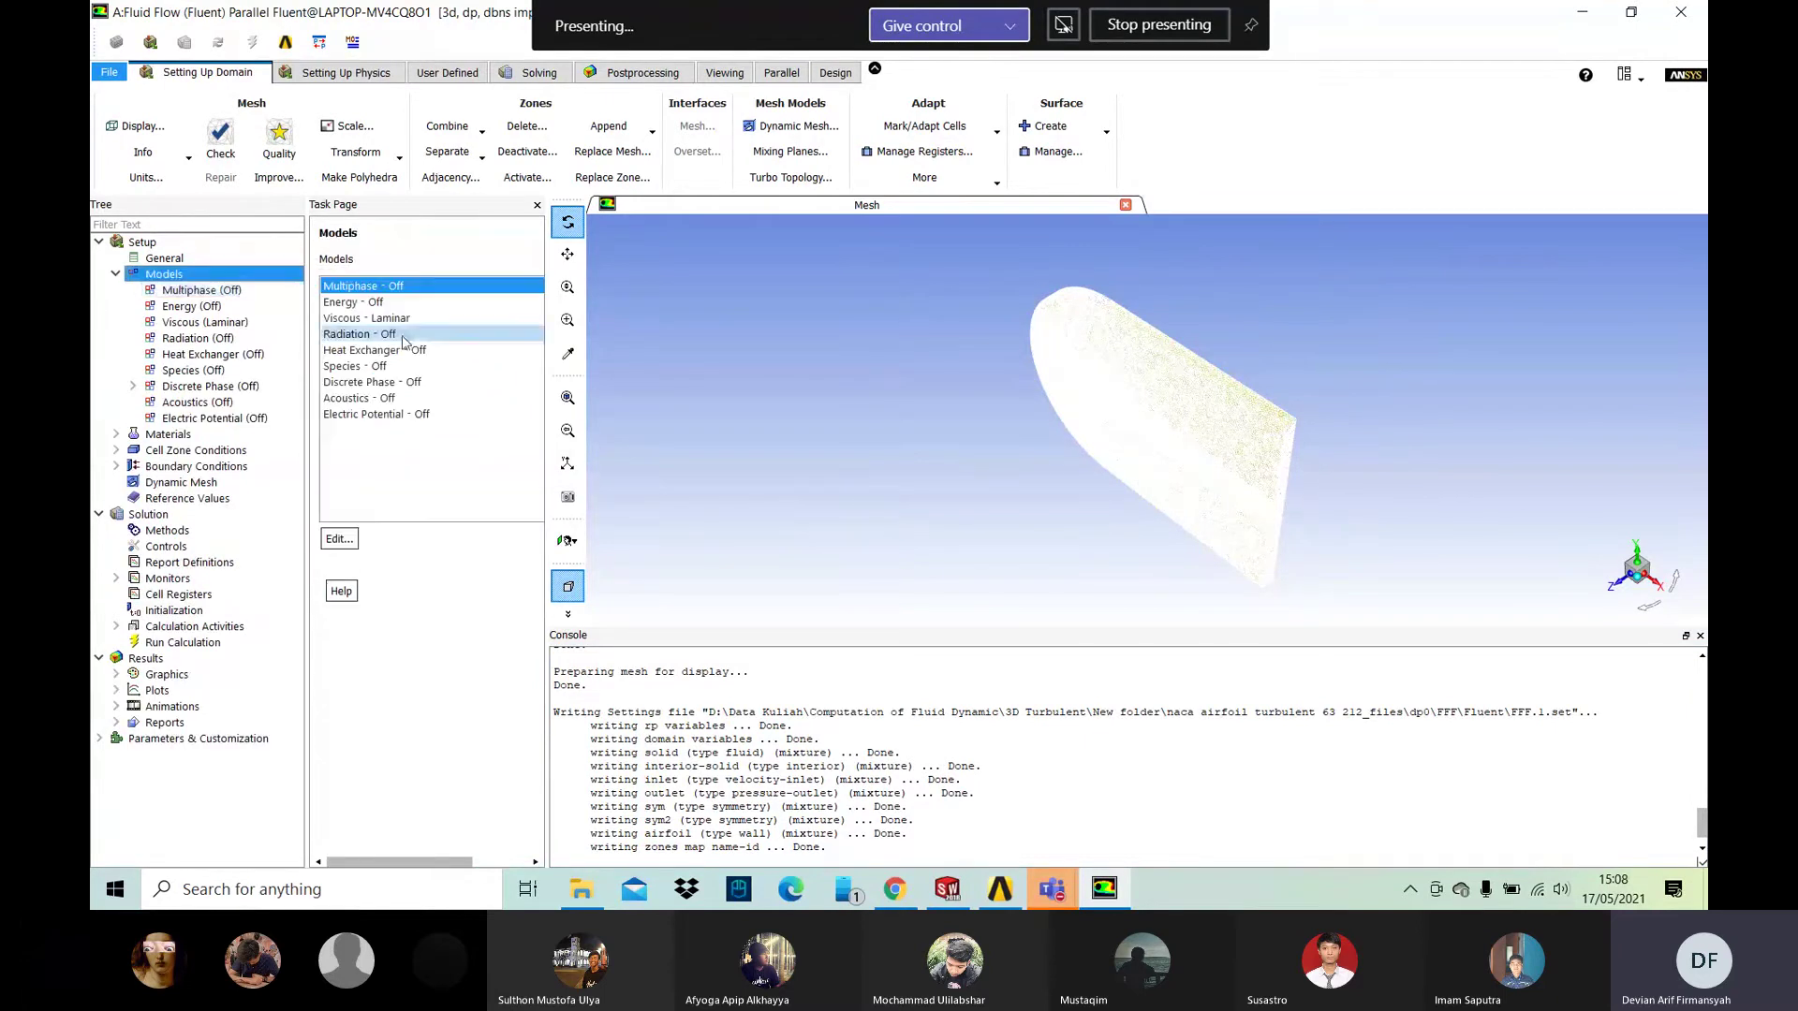
{"action": "double_click", "coordinate": [351, 301]}
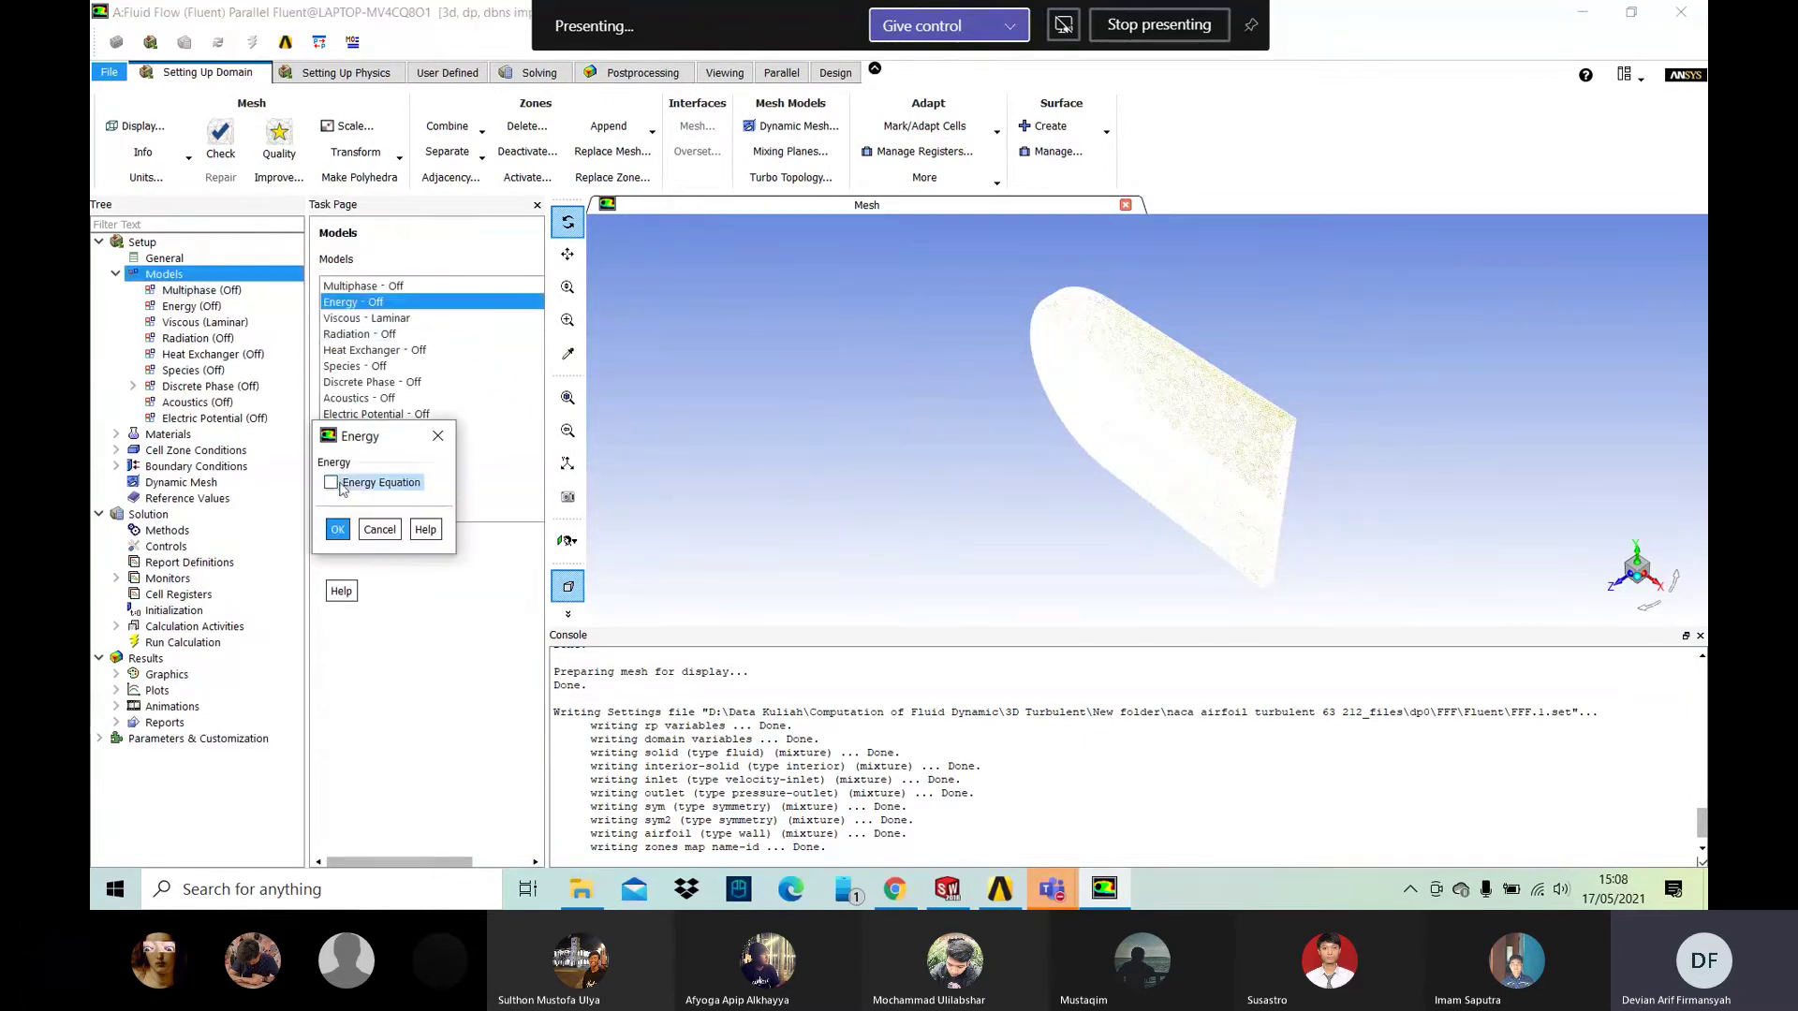
{"action": "left_click", "coordinate": [332, 482]}
{"action": "left_click", "coordinate": [337, 530]}
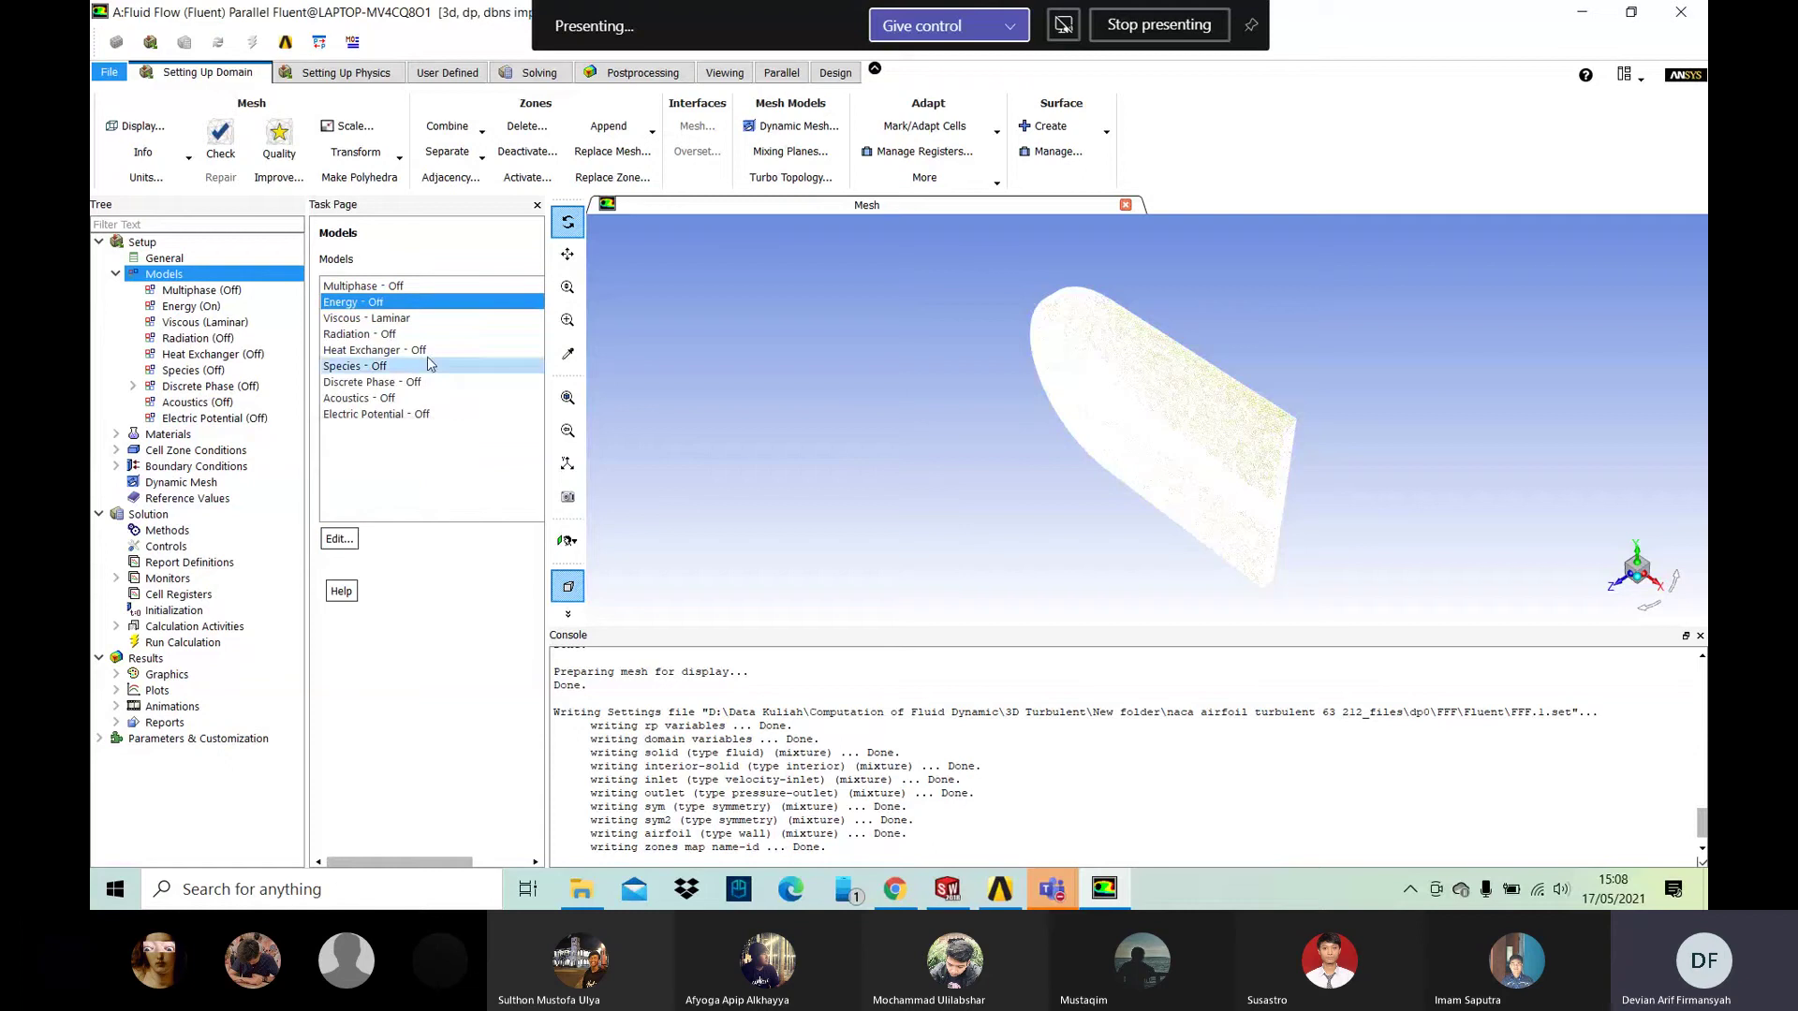
Step: Set the viscous model to Spalart-Allmaras (1 eqn) with its default vorticity-based production and model constants
{"action": "double_click", "coordinate": [431, 320]}
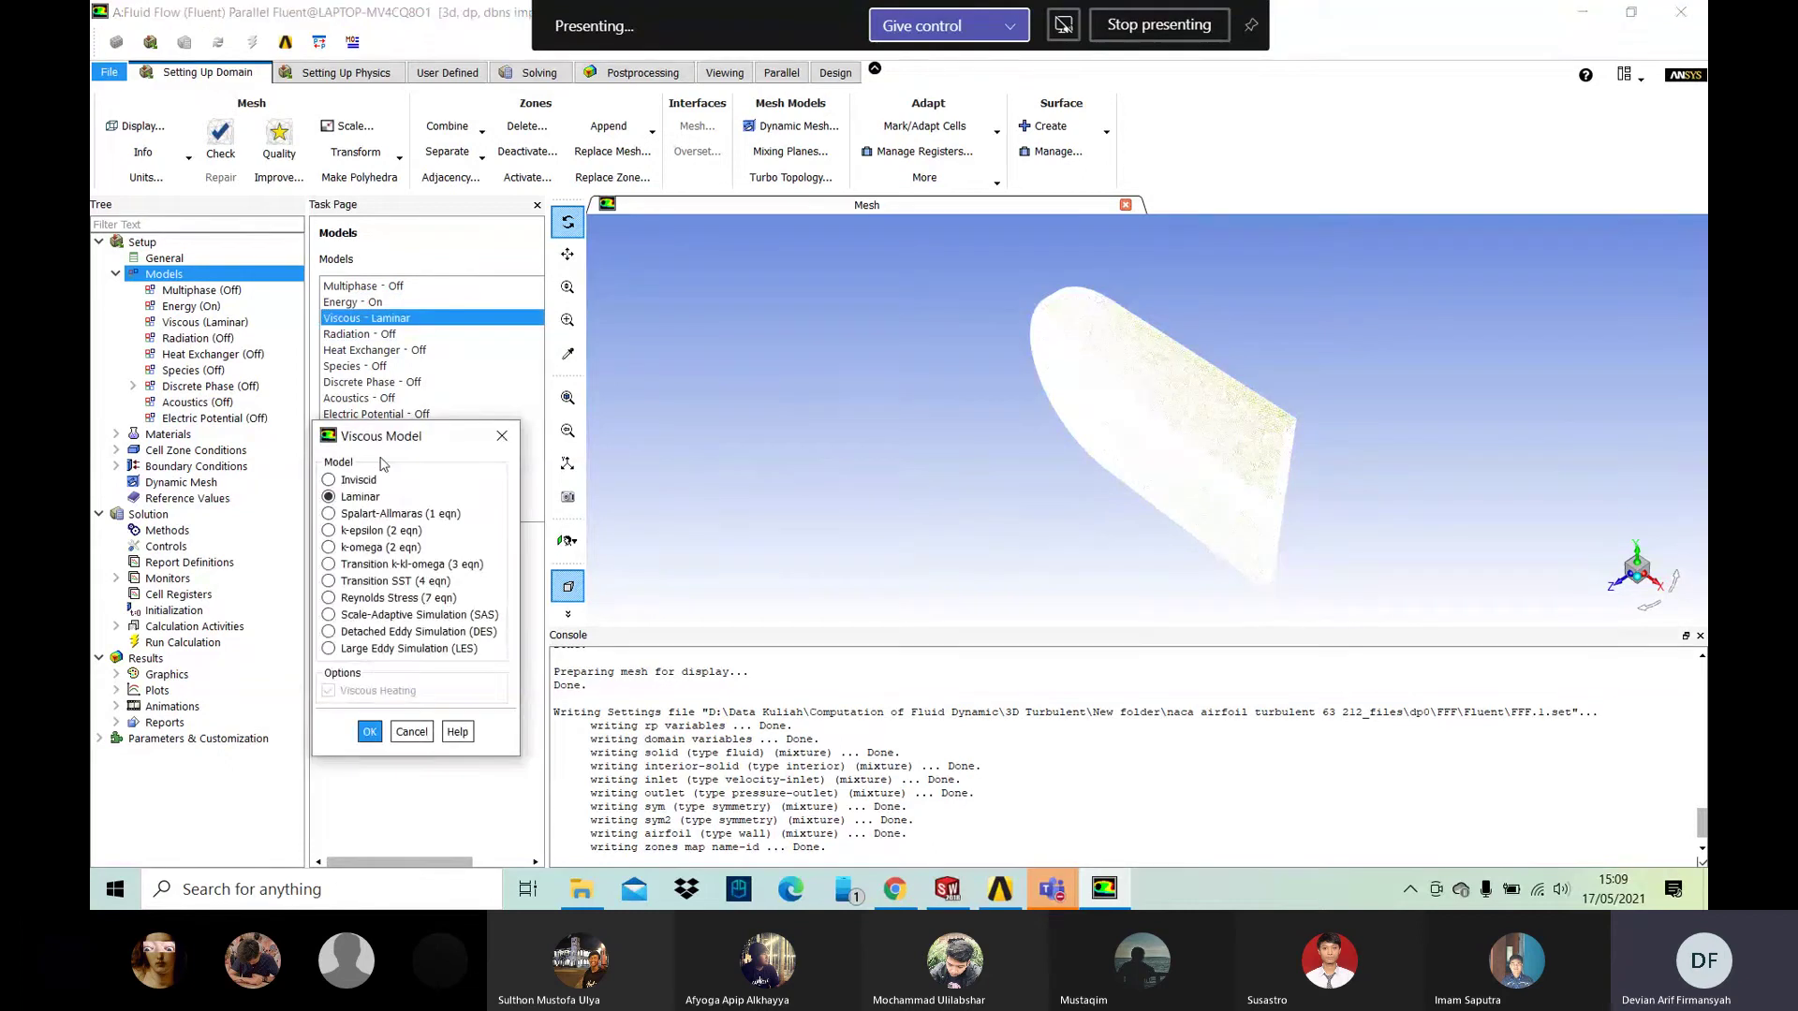
{"action": "left_click", "coordinate": [365, 514]}
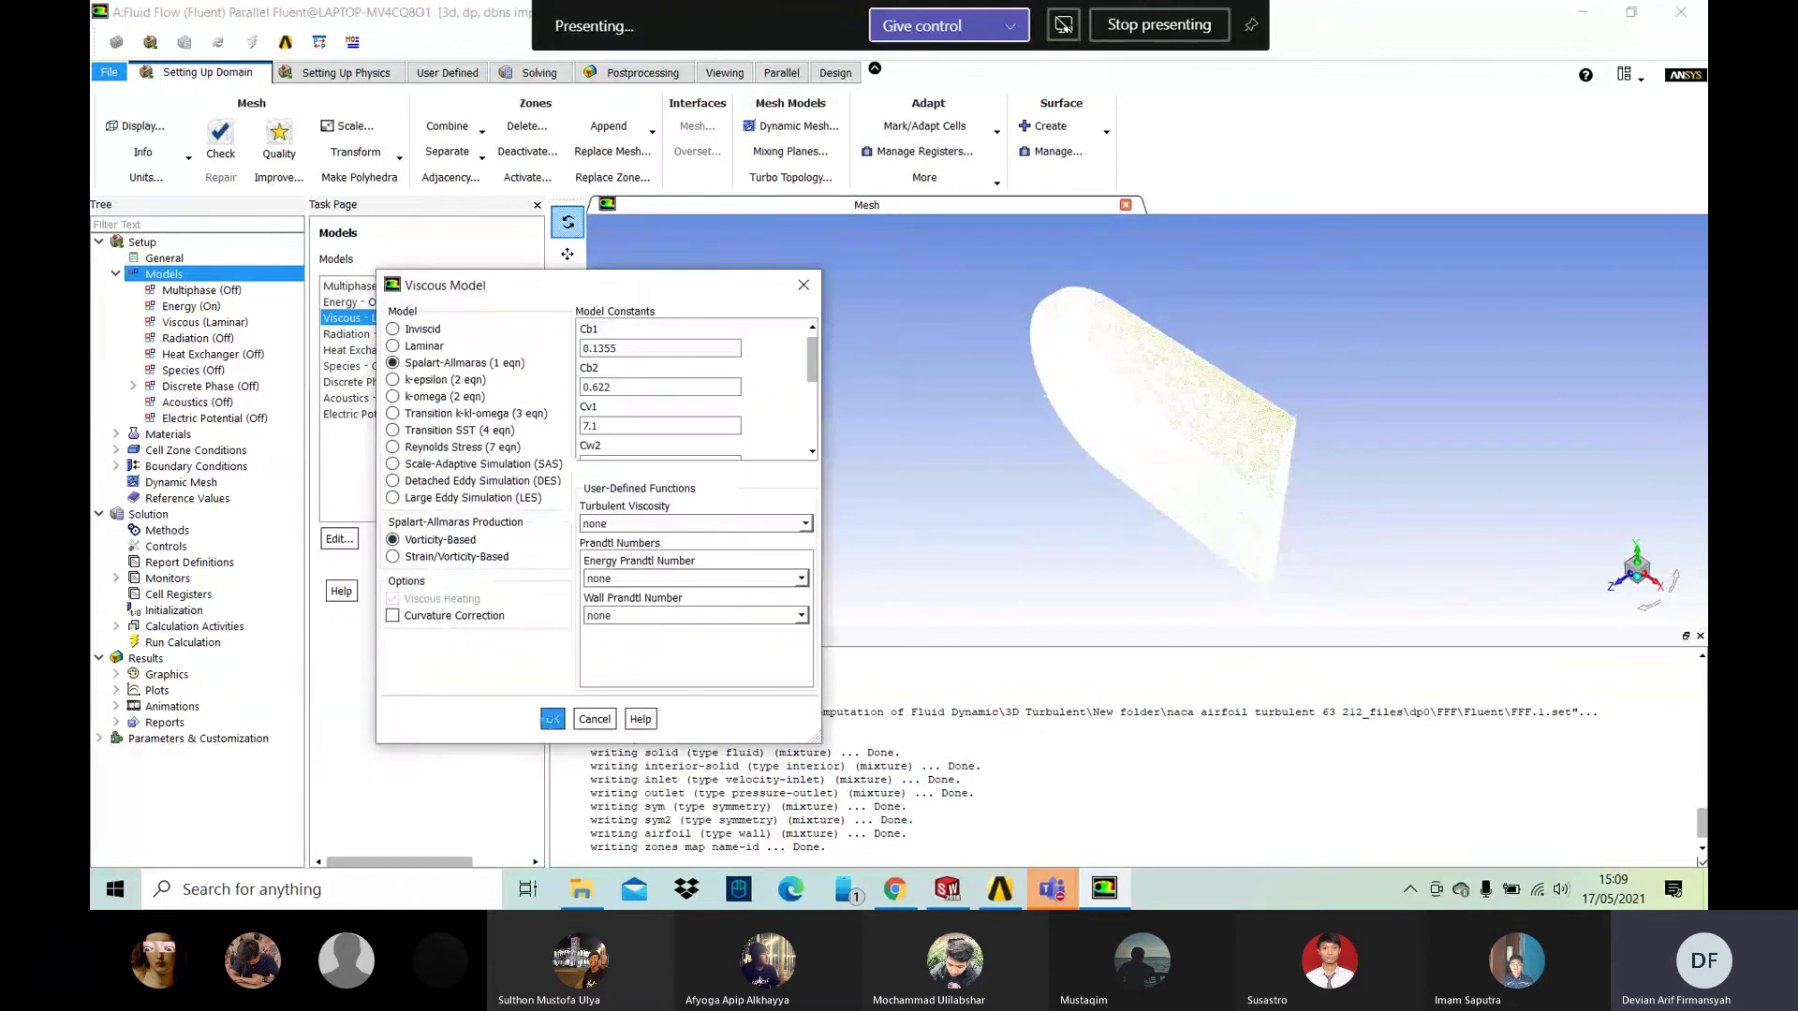
{"action": "left_click", "coordinate": [549, 722]}
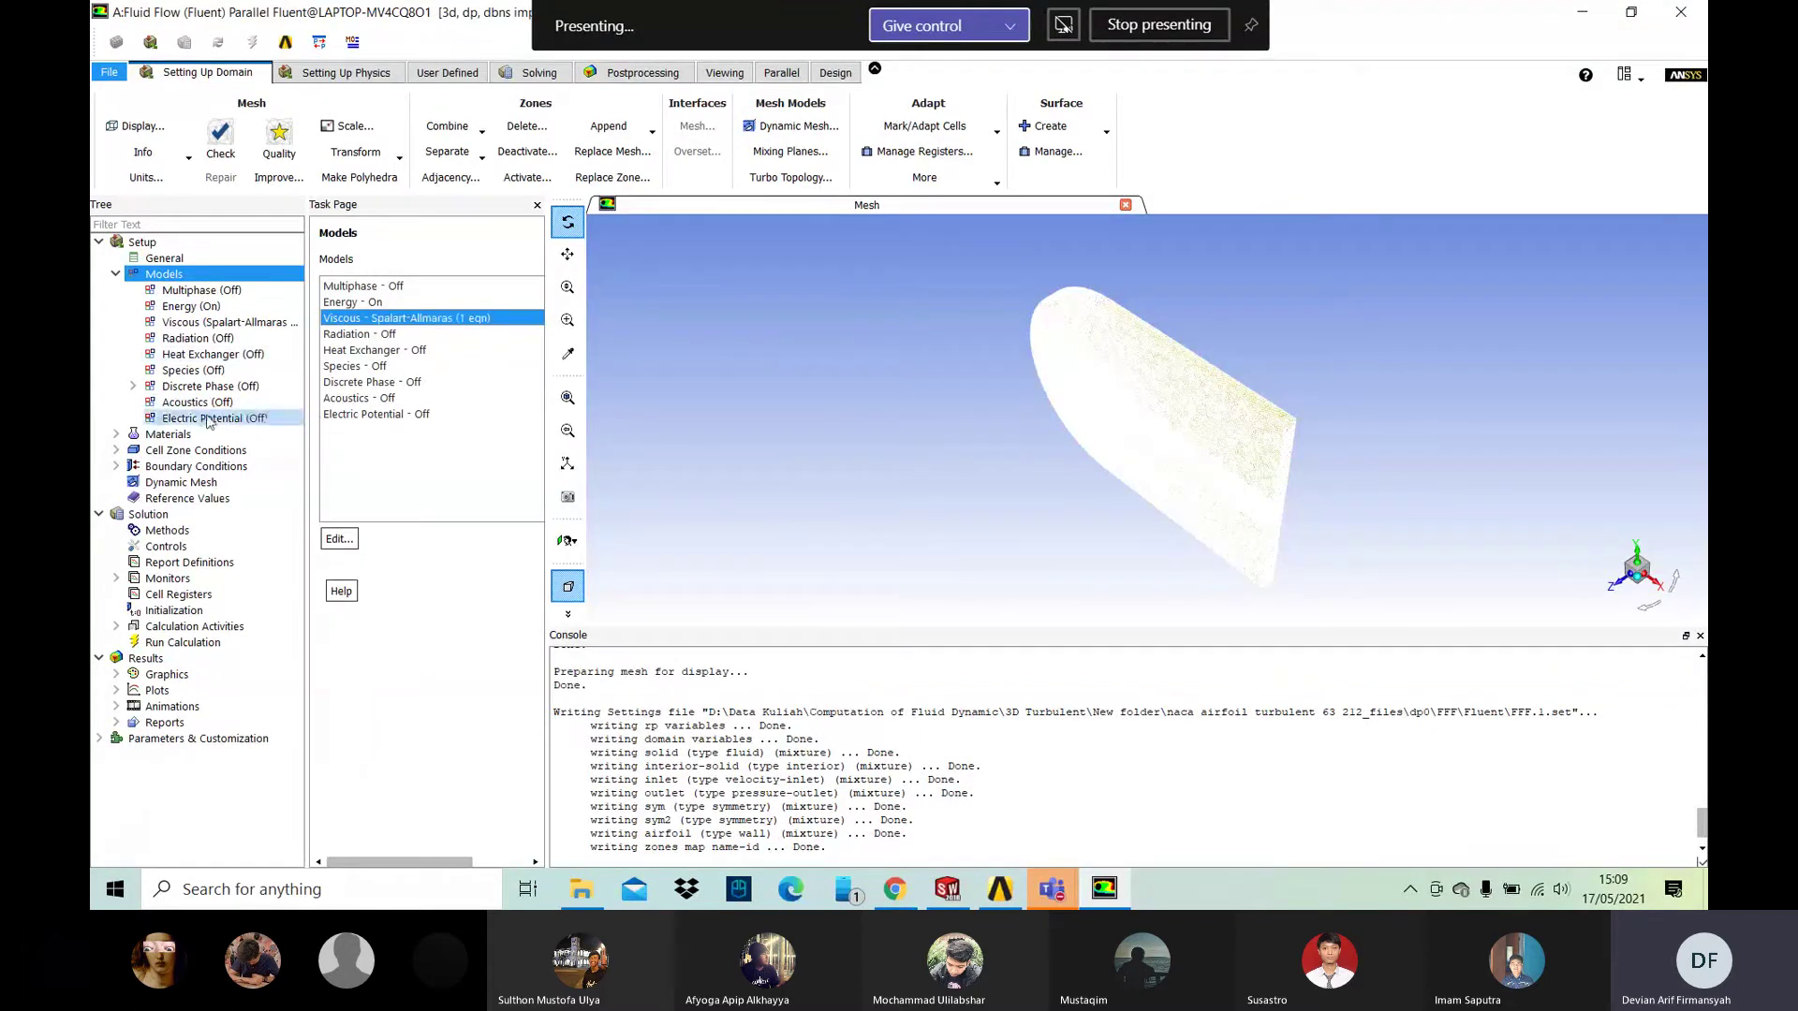
Step: Review the properties of the air fluid material and close them unchanged
{"action": "double_click", "coordinate": [176, 436]}
{"action": "double_click", "coordinate": [174, 450]}
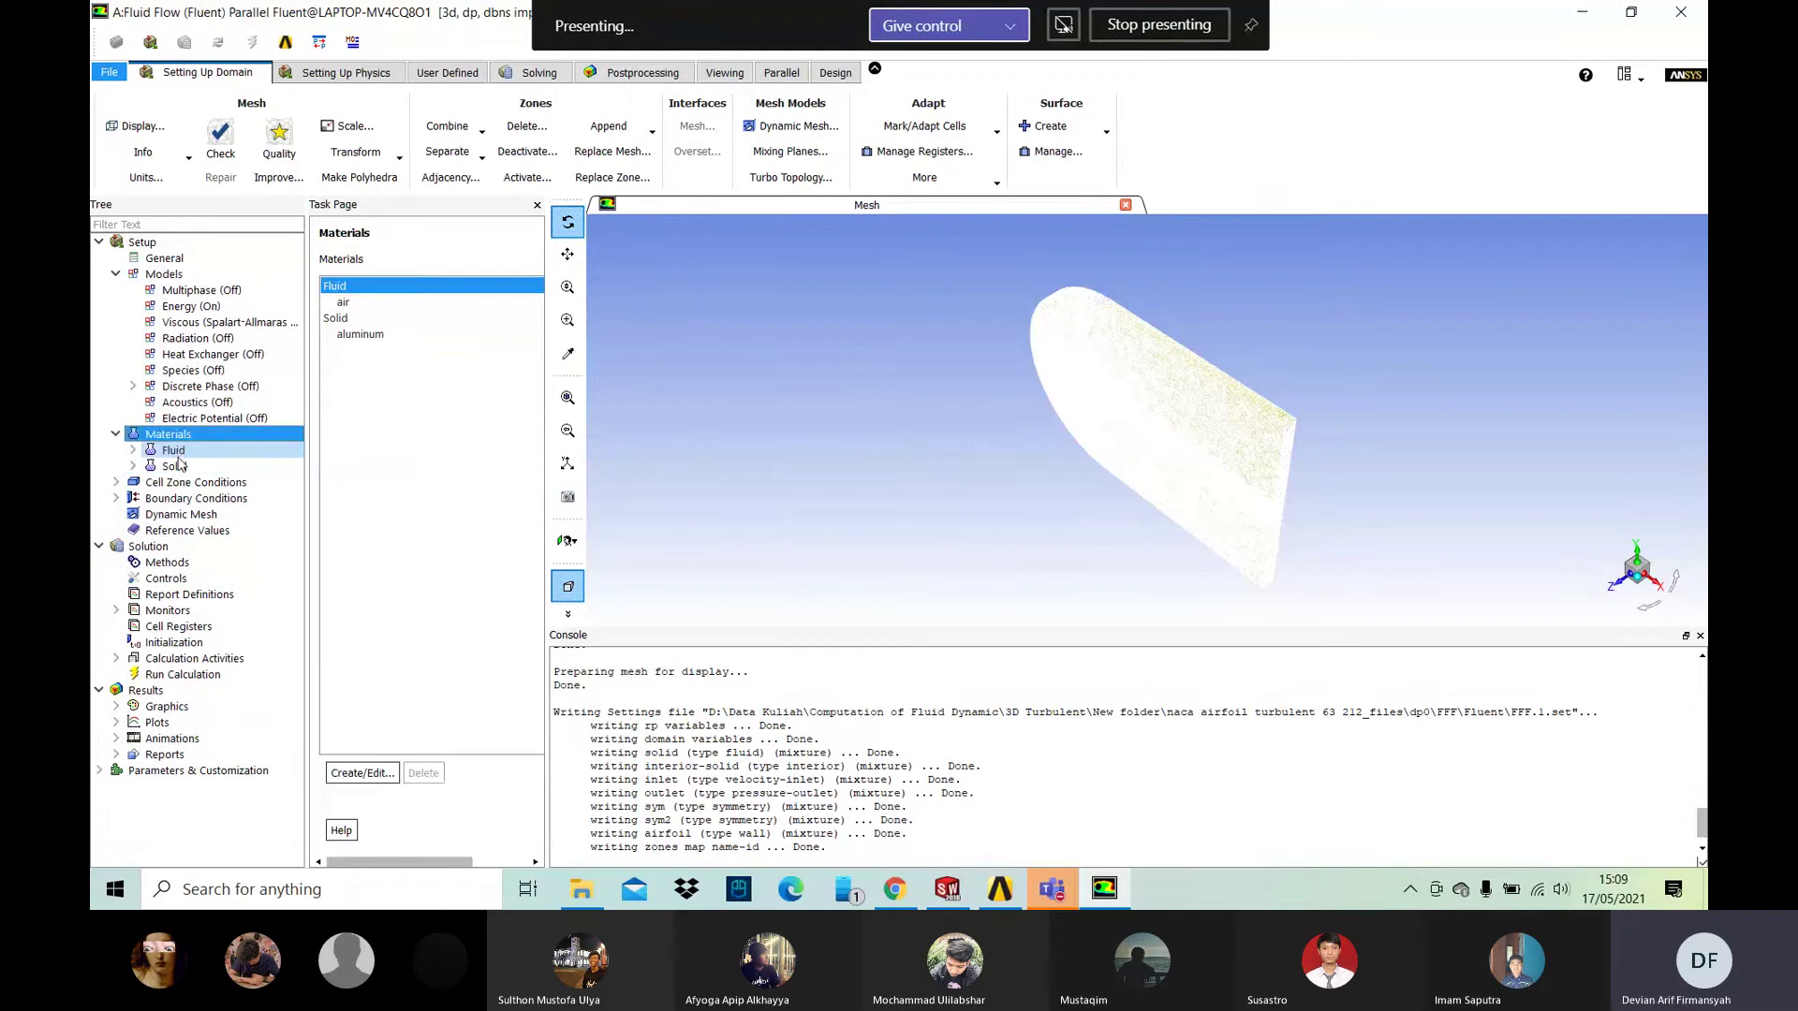
{"action": "double_click", "coordinate": [185, 467]}
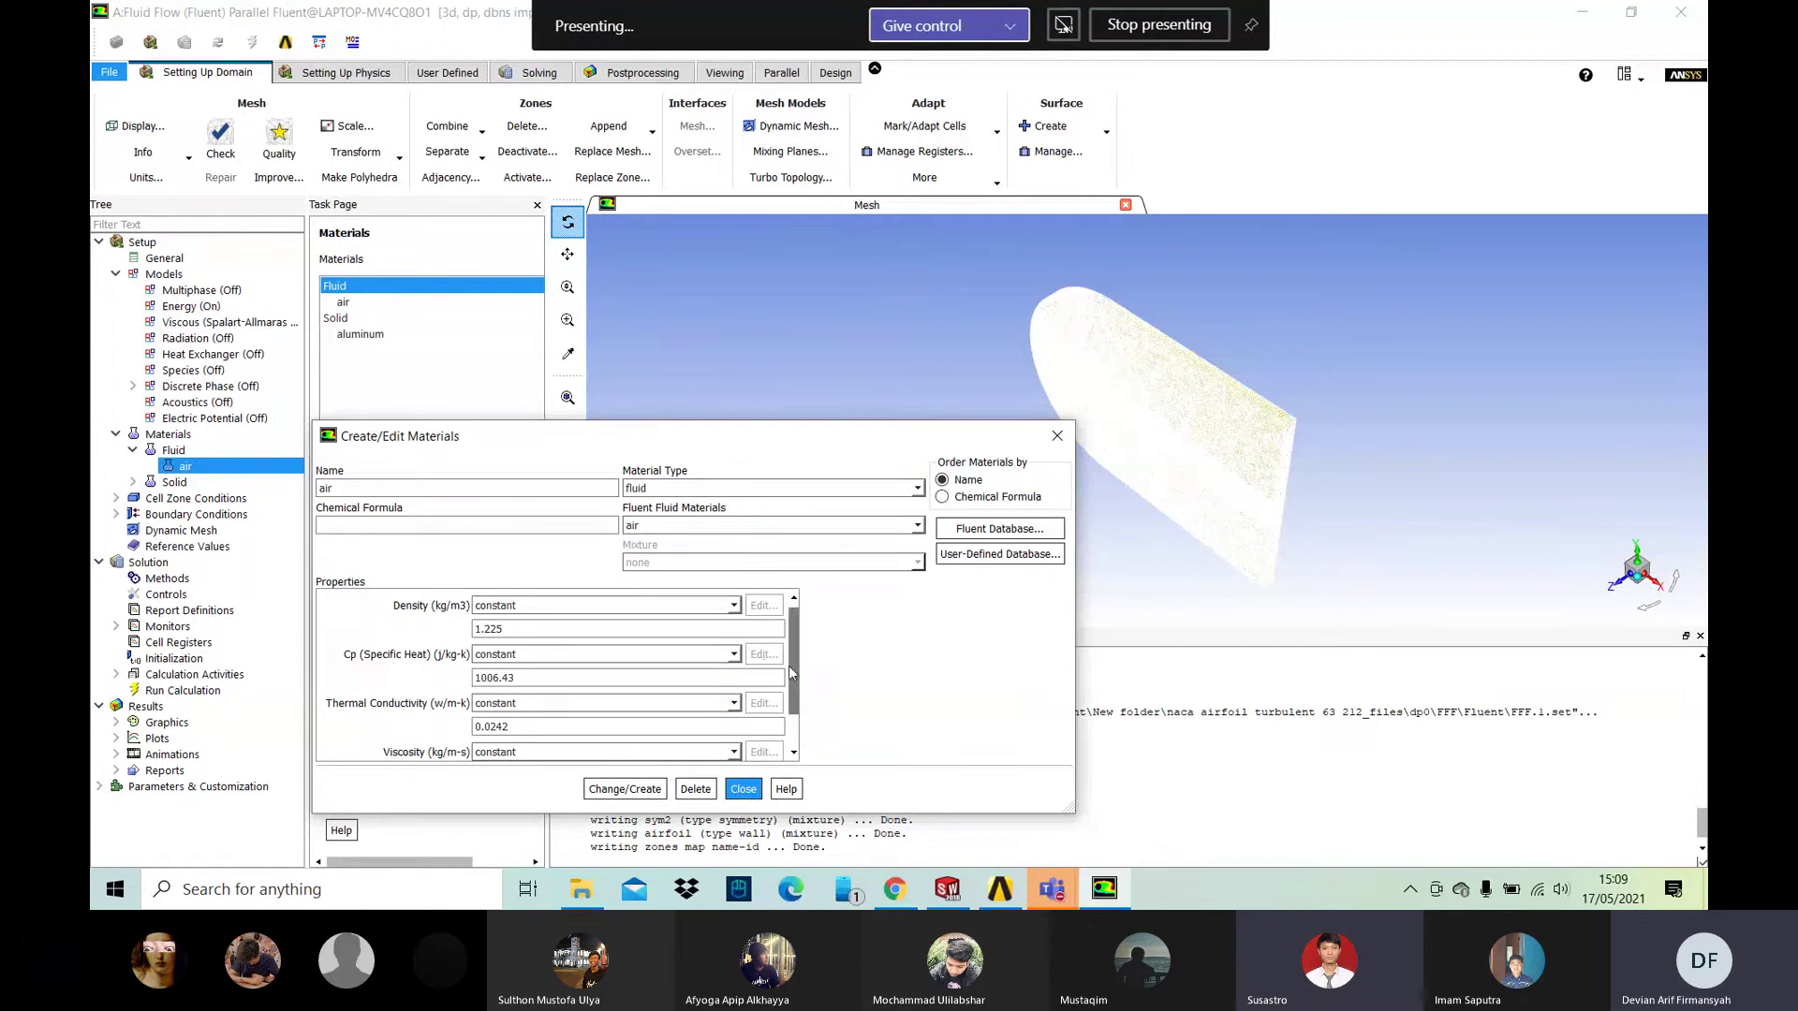
{"action": "scroll", "coordinate": [788, 665], "scroll_direction": "down", "scroll_amount": 2}
{"action": "left_click", "coordinate": [746, 789]}
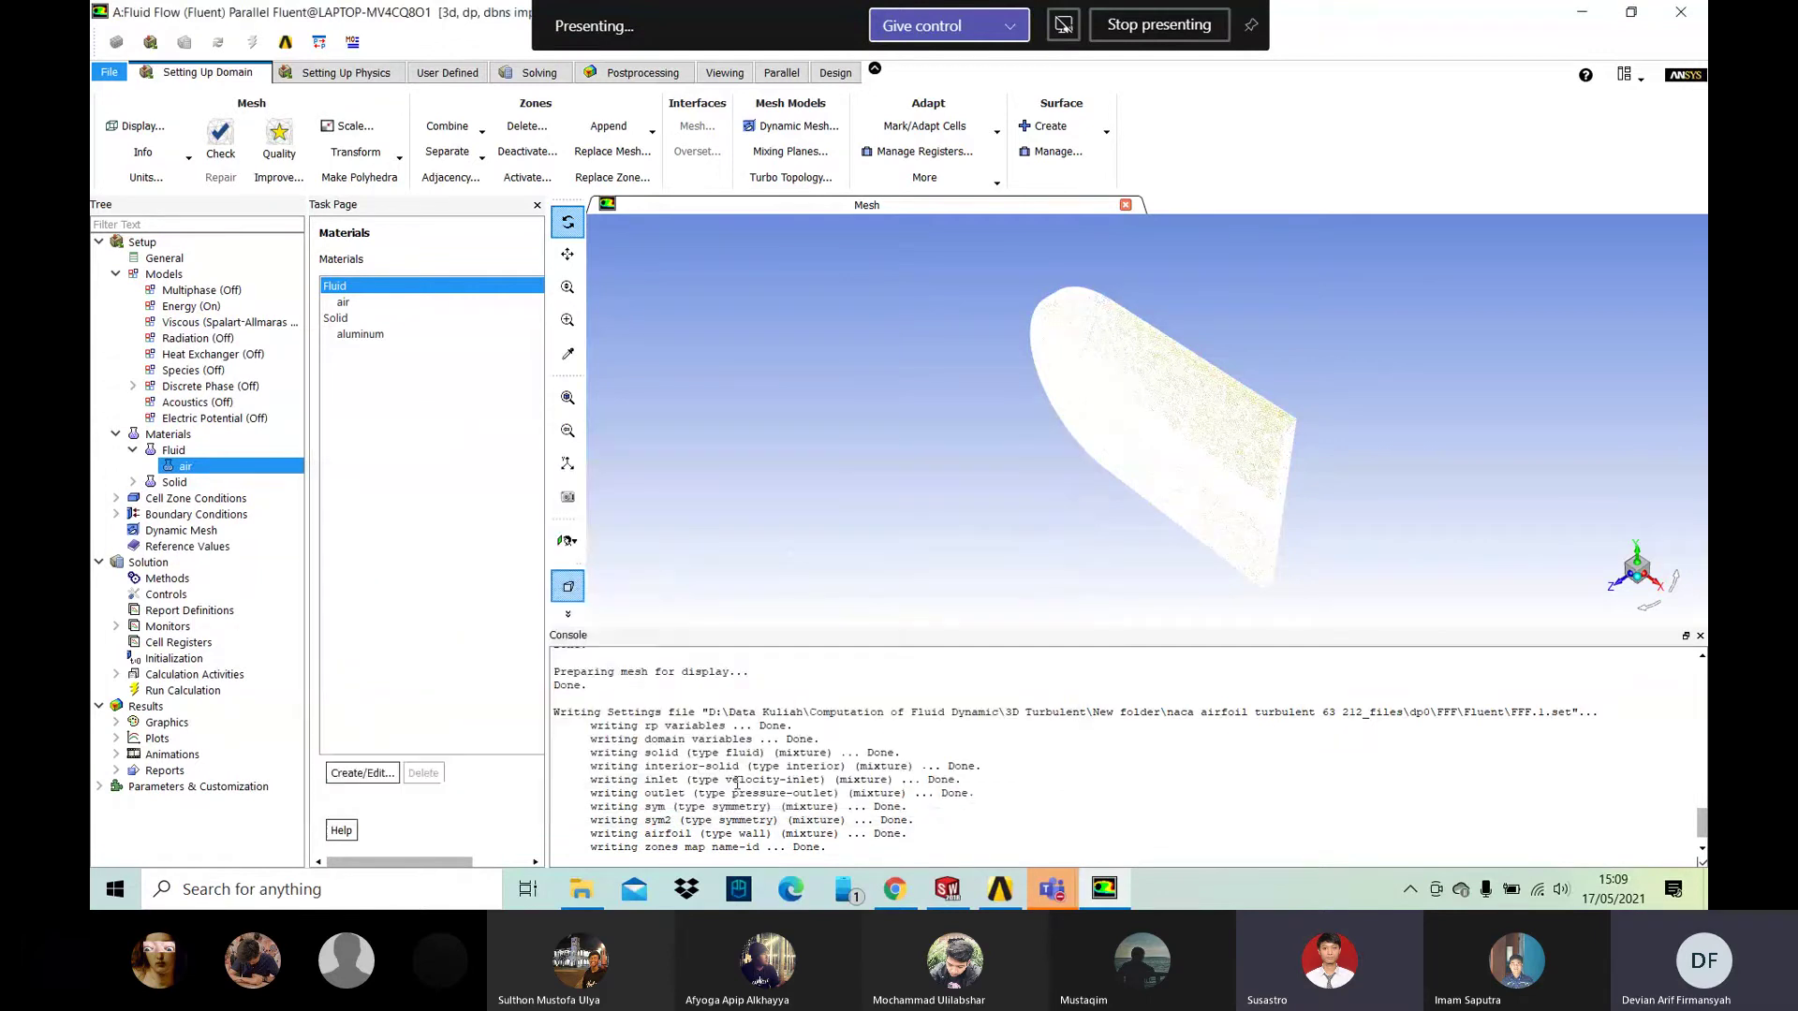
Step: Set the inlet boundary's velocity specification to Magnitude and Direction with a velocity magnitude of 12 m/s
{"action": "double_click", "coordinate": [233, 517]}
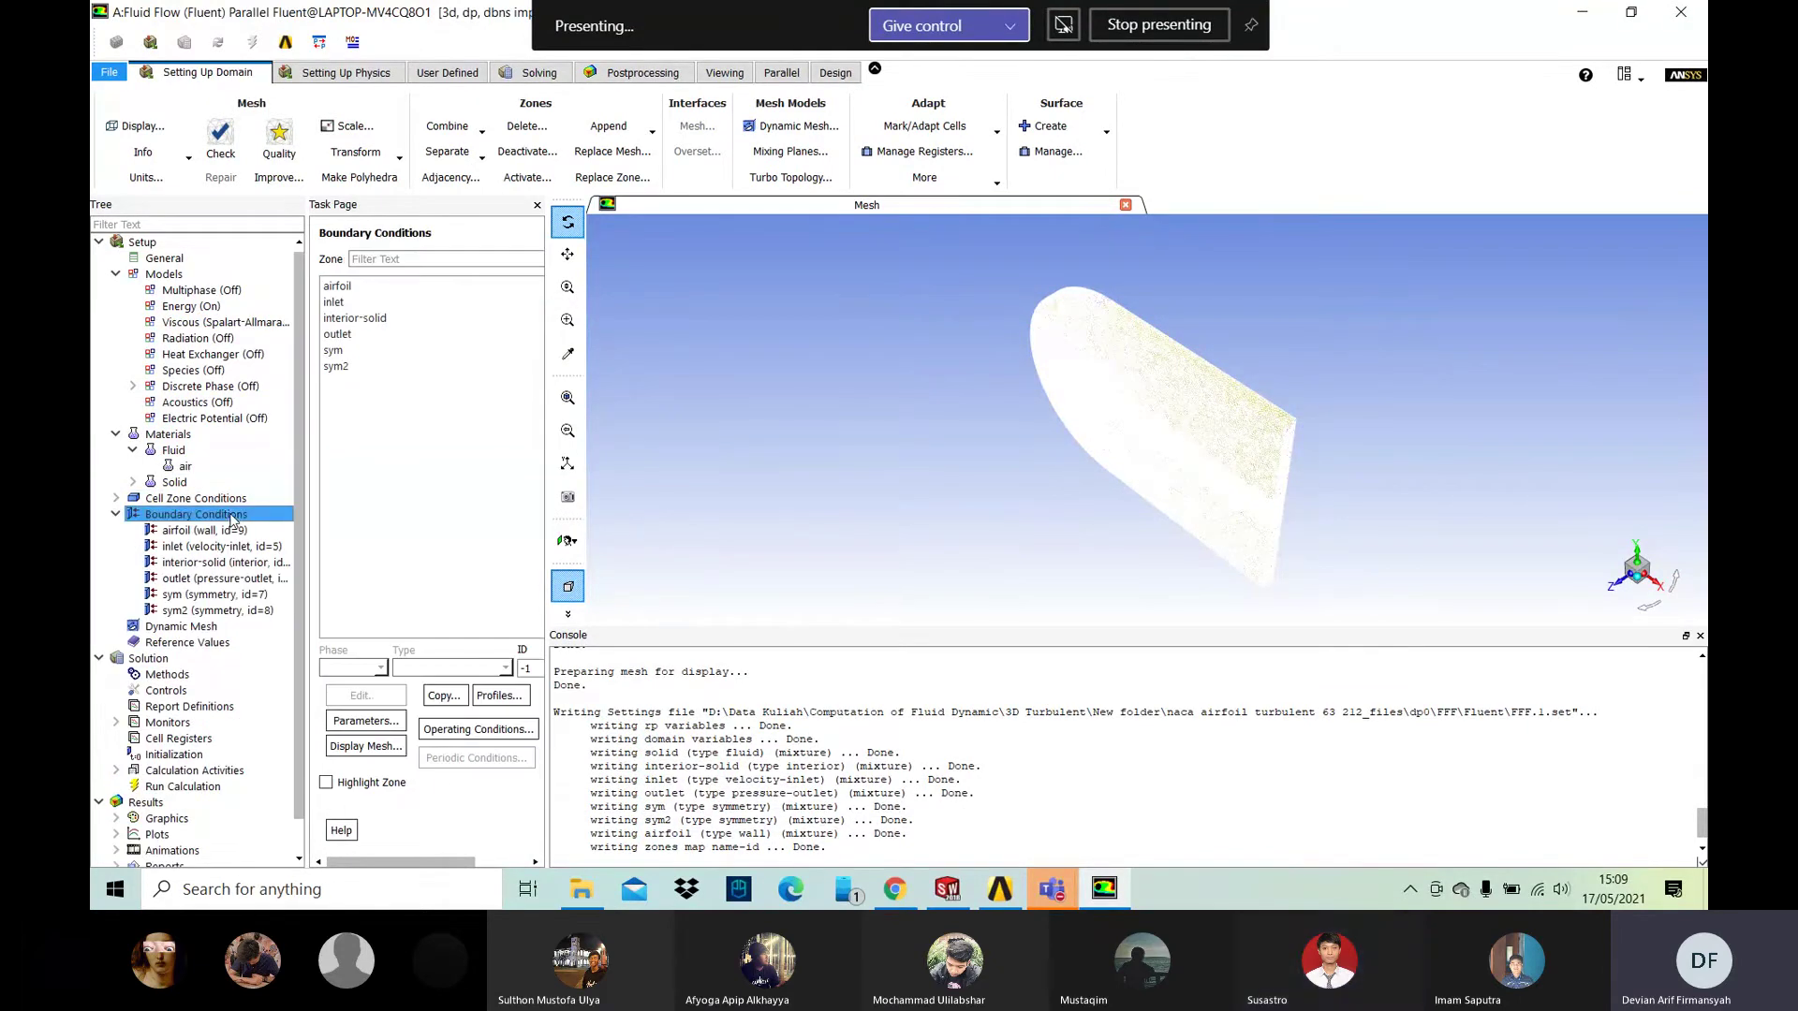
{"action": "left_click", "coordinate": [401, 303]}
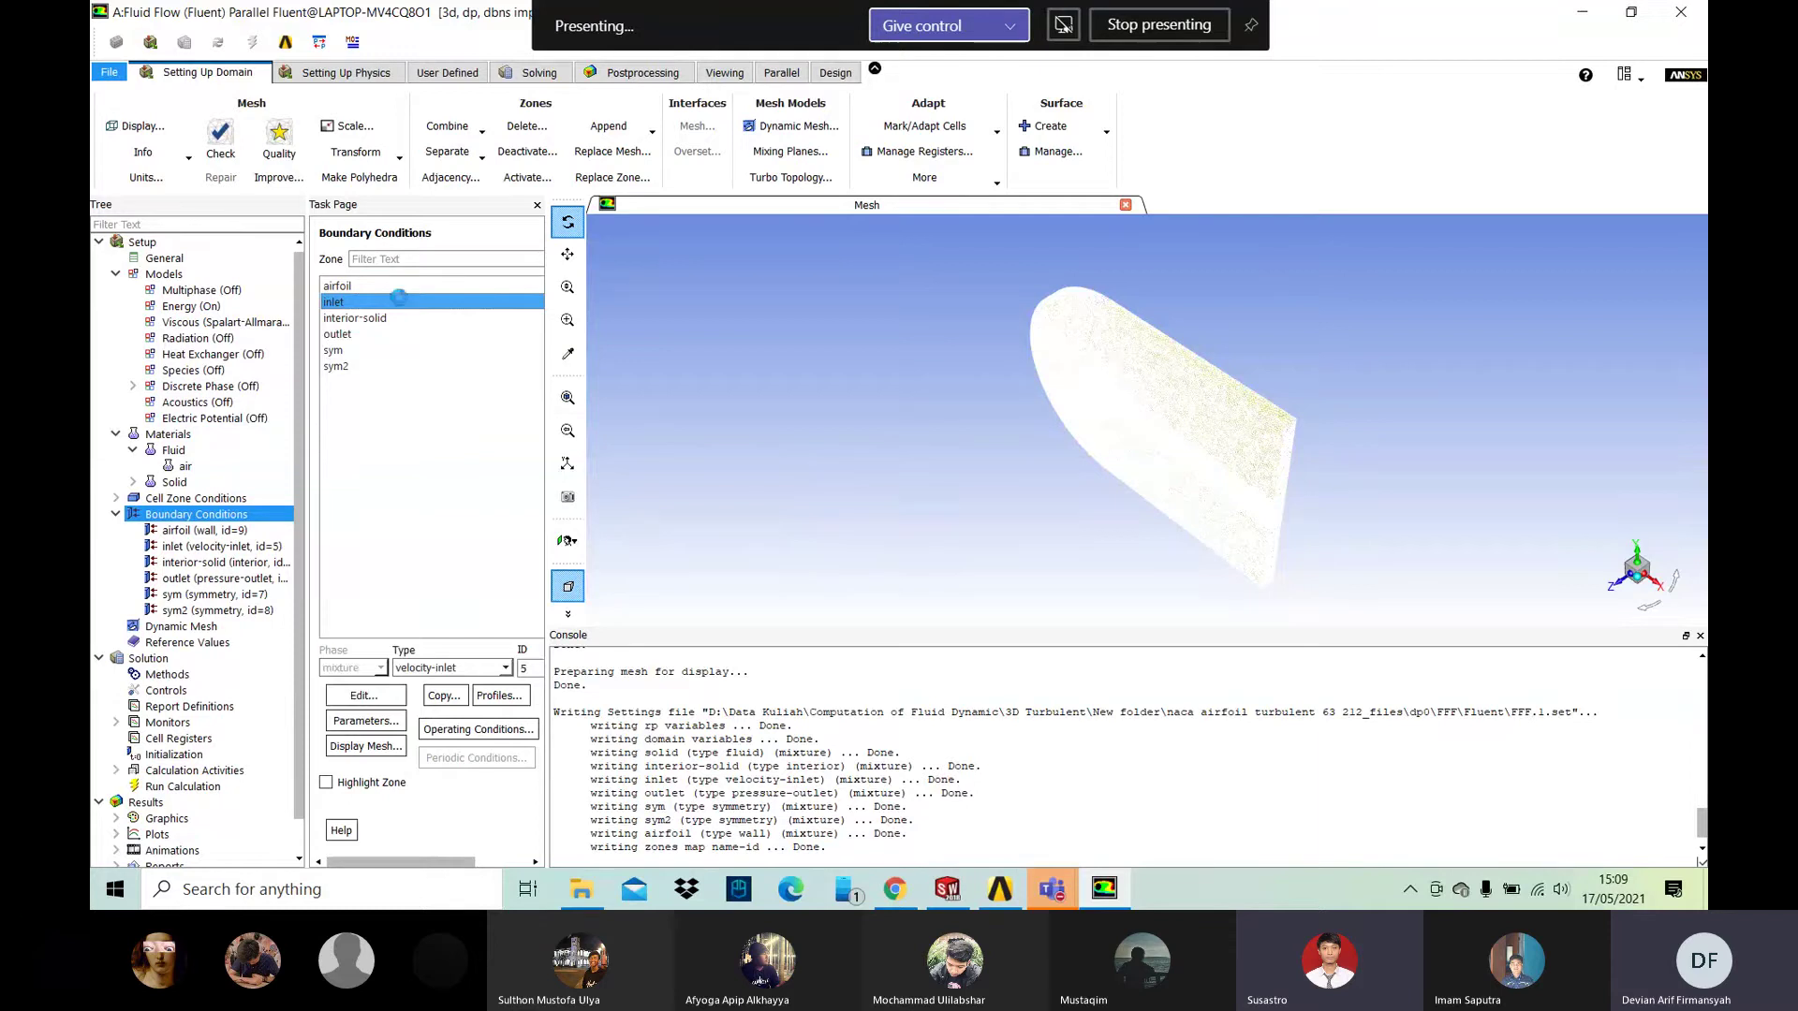
{"action": "double_click", "coordinate": [400, 297]}
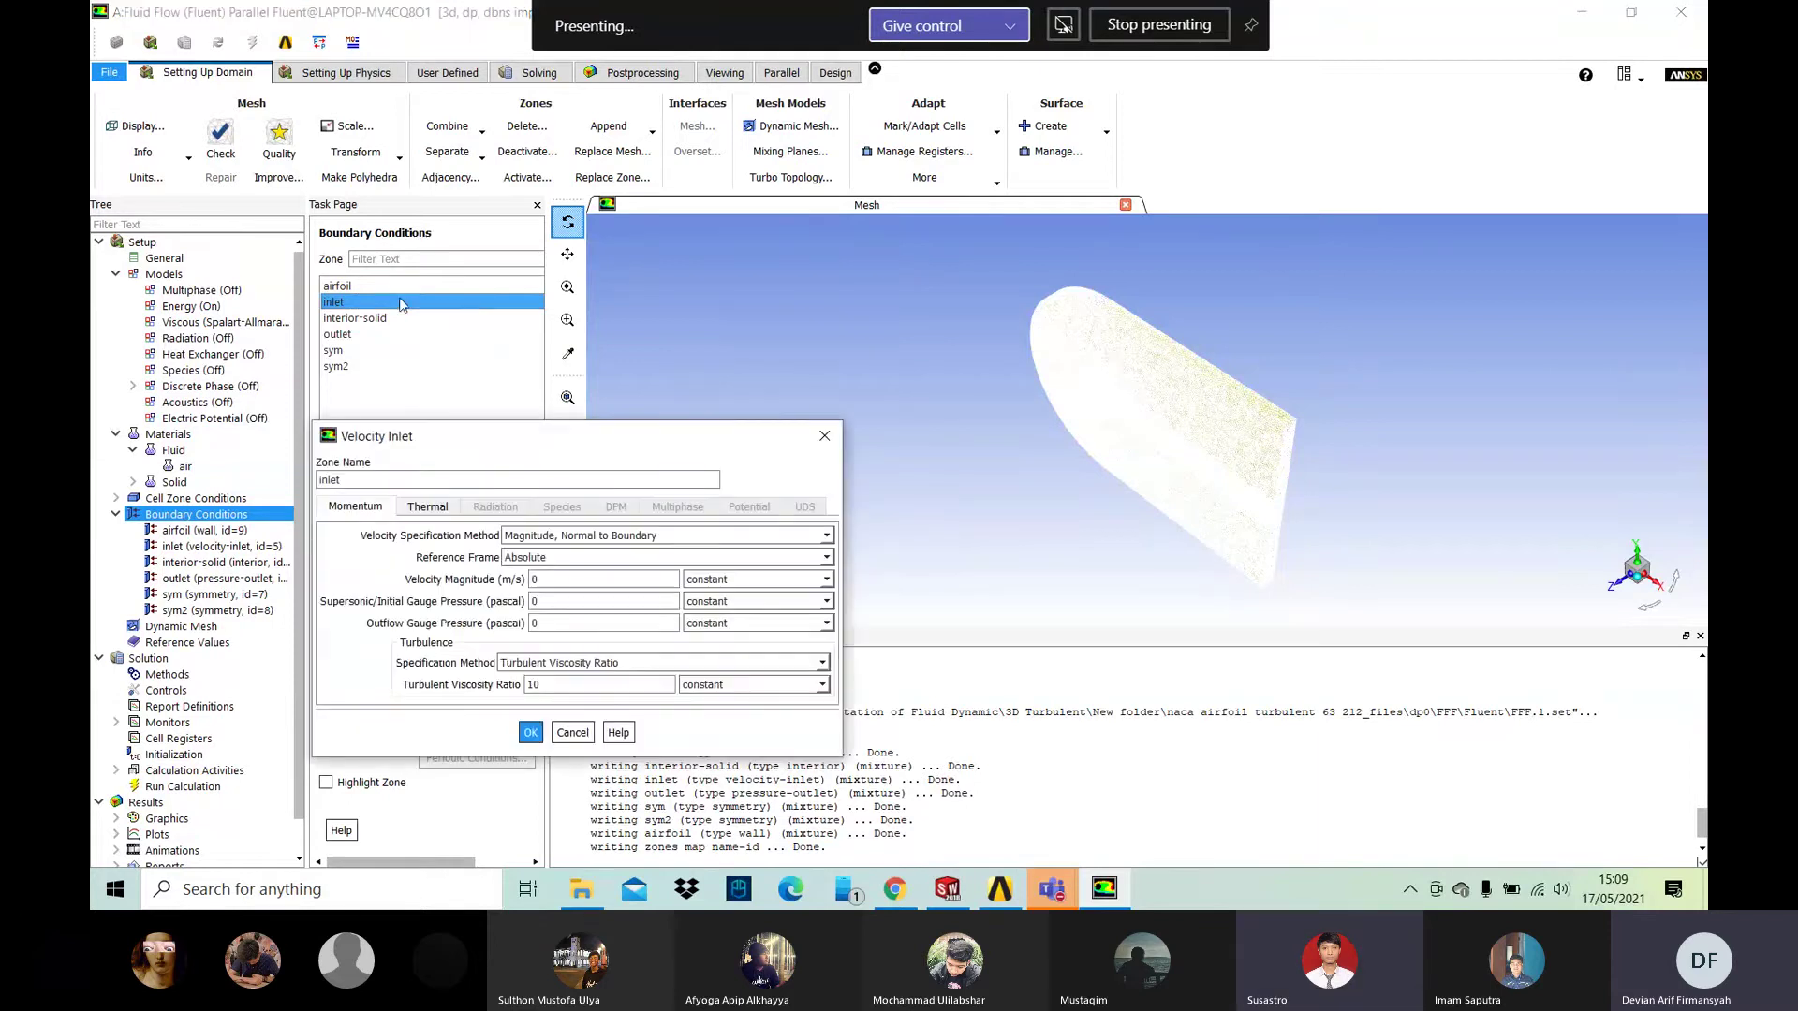
{"action": "left_click", "coordinate": [550, 536]}
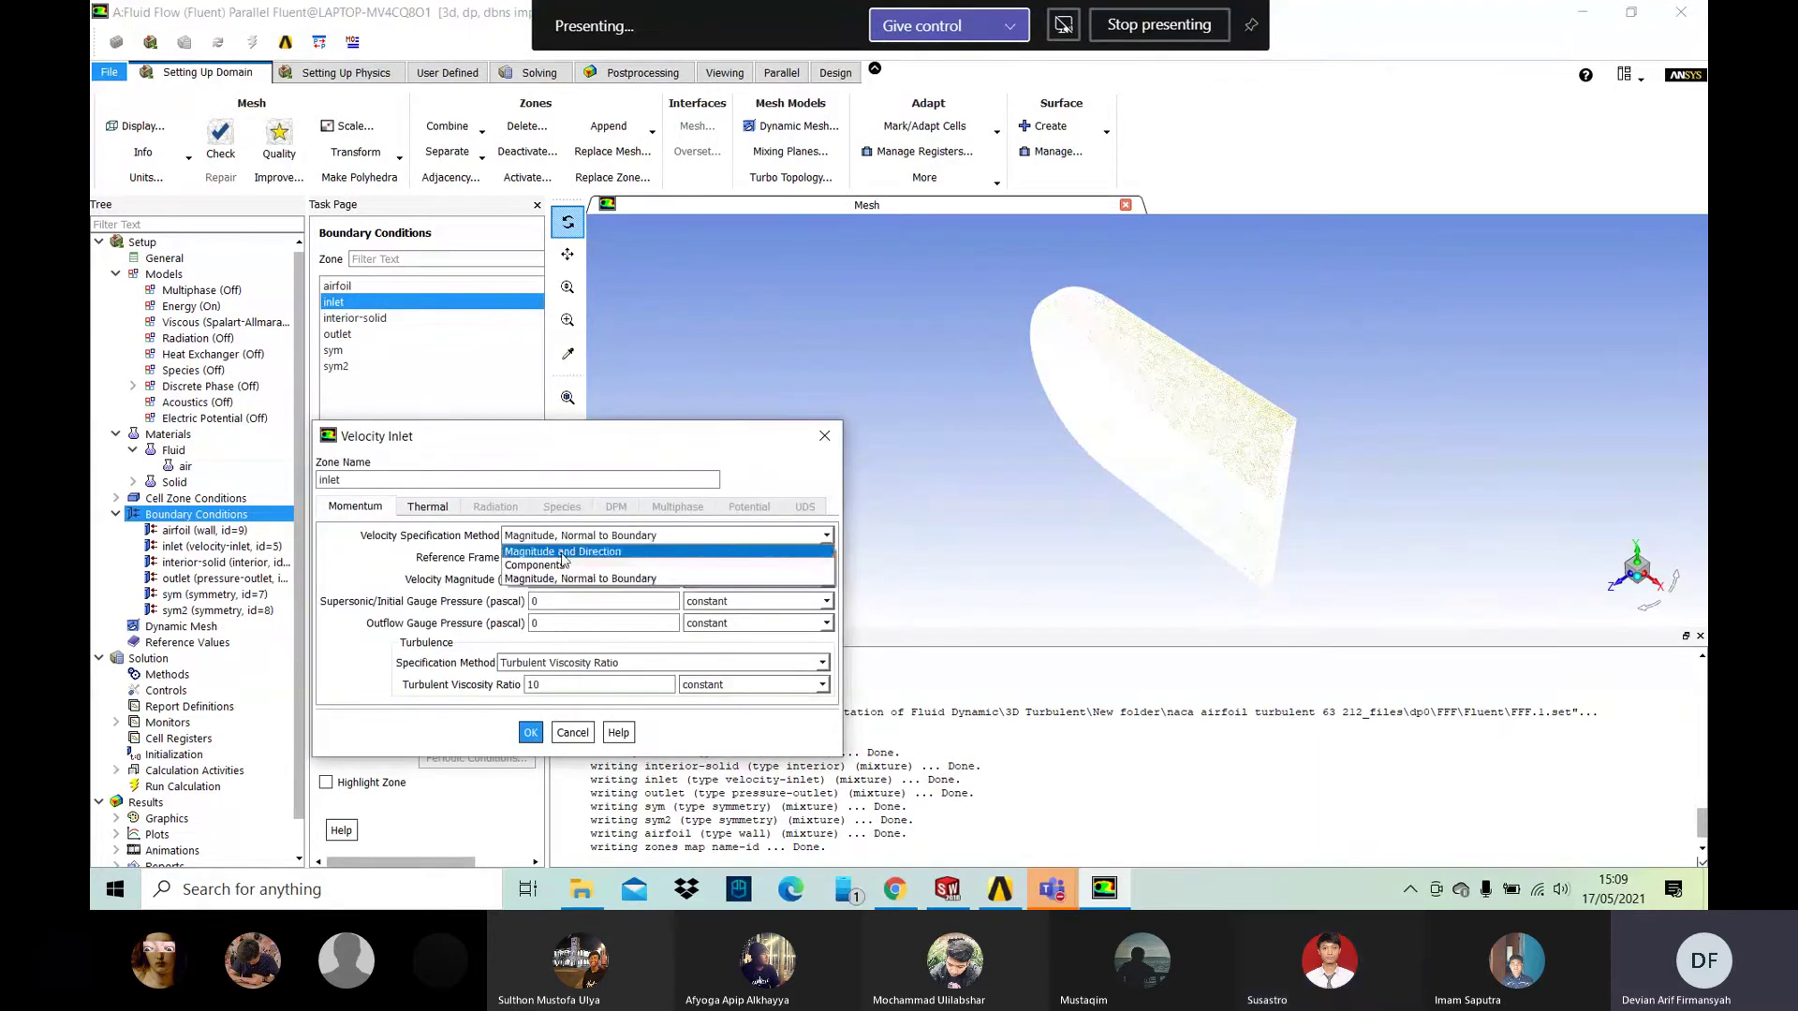
{"action": "left_click", "coordinate": [552, 551]}
{"action": "left_click", "coordinate": [537, 579]}
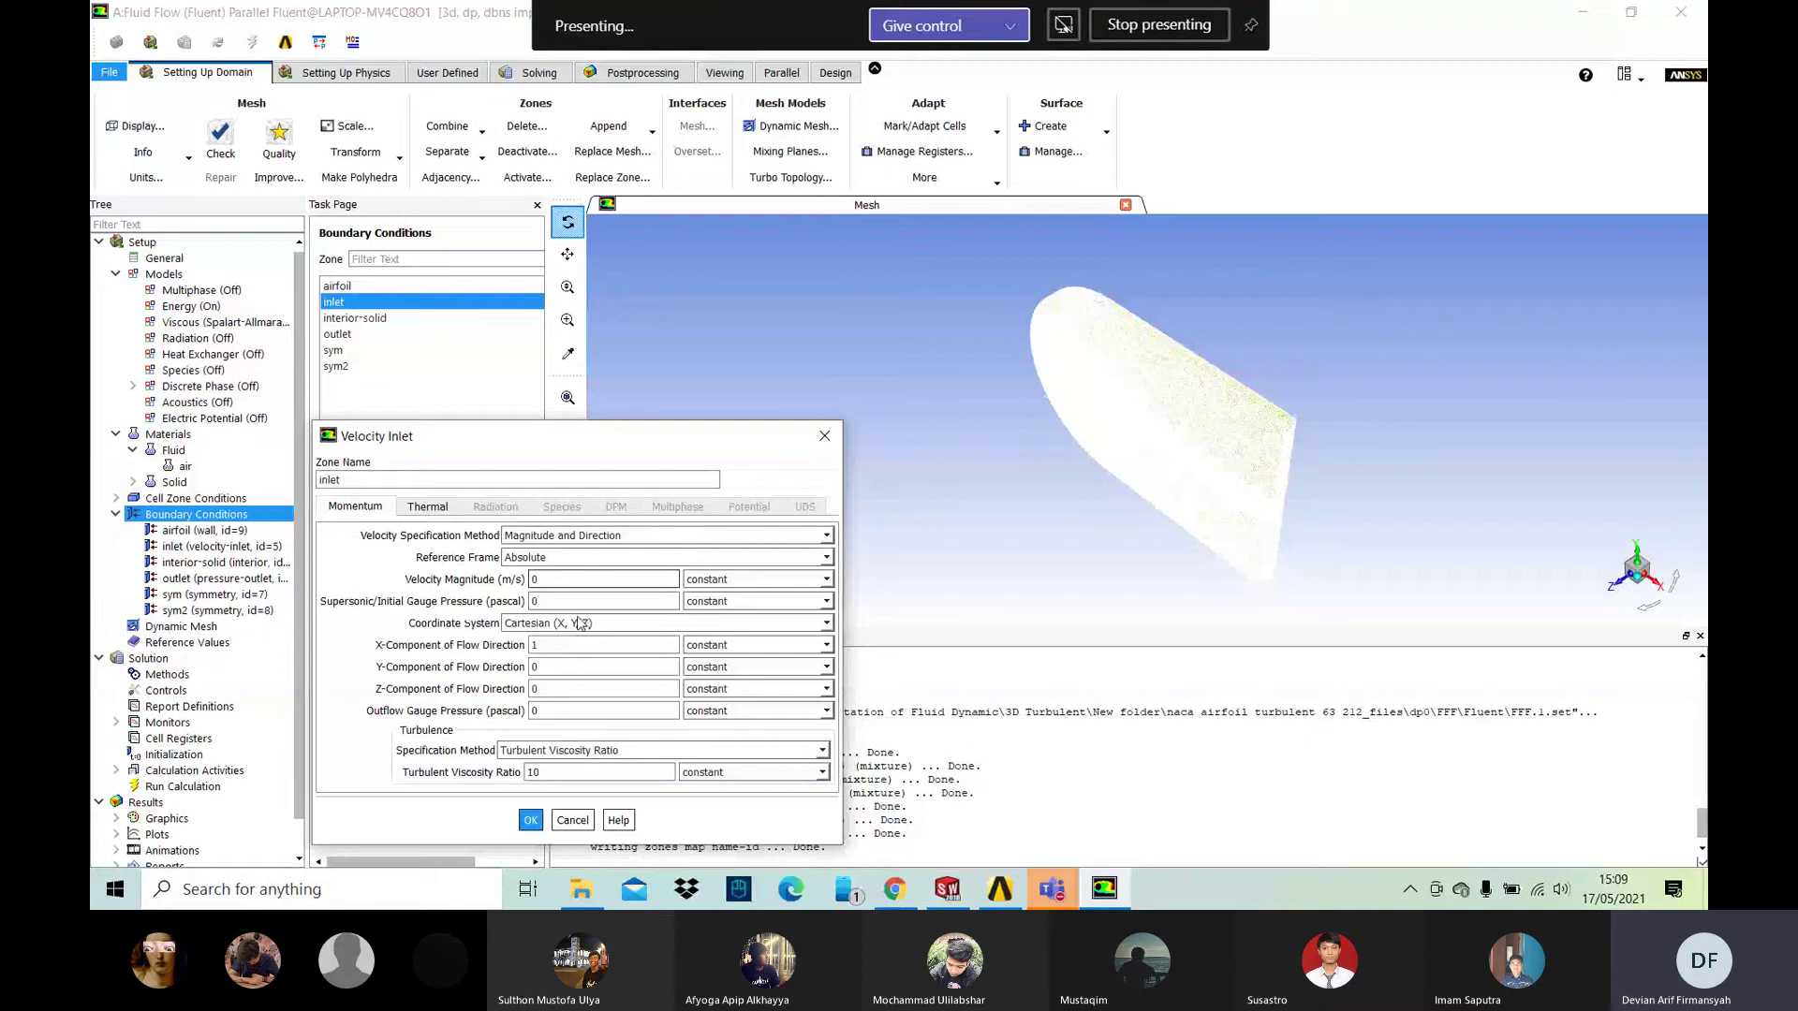
{"action": "left_click_drag", "start_coordinate": [536, 582], "coordinate": [527, 591]}
{"action": "type", "text": "12"}
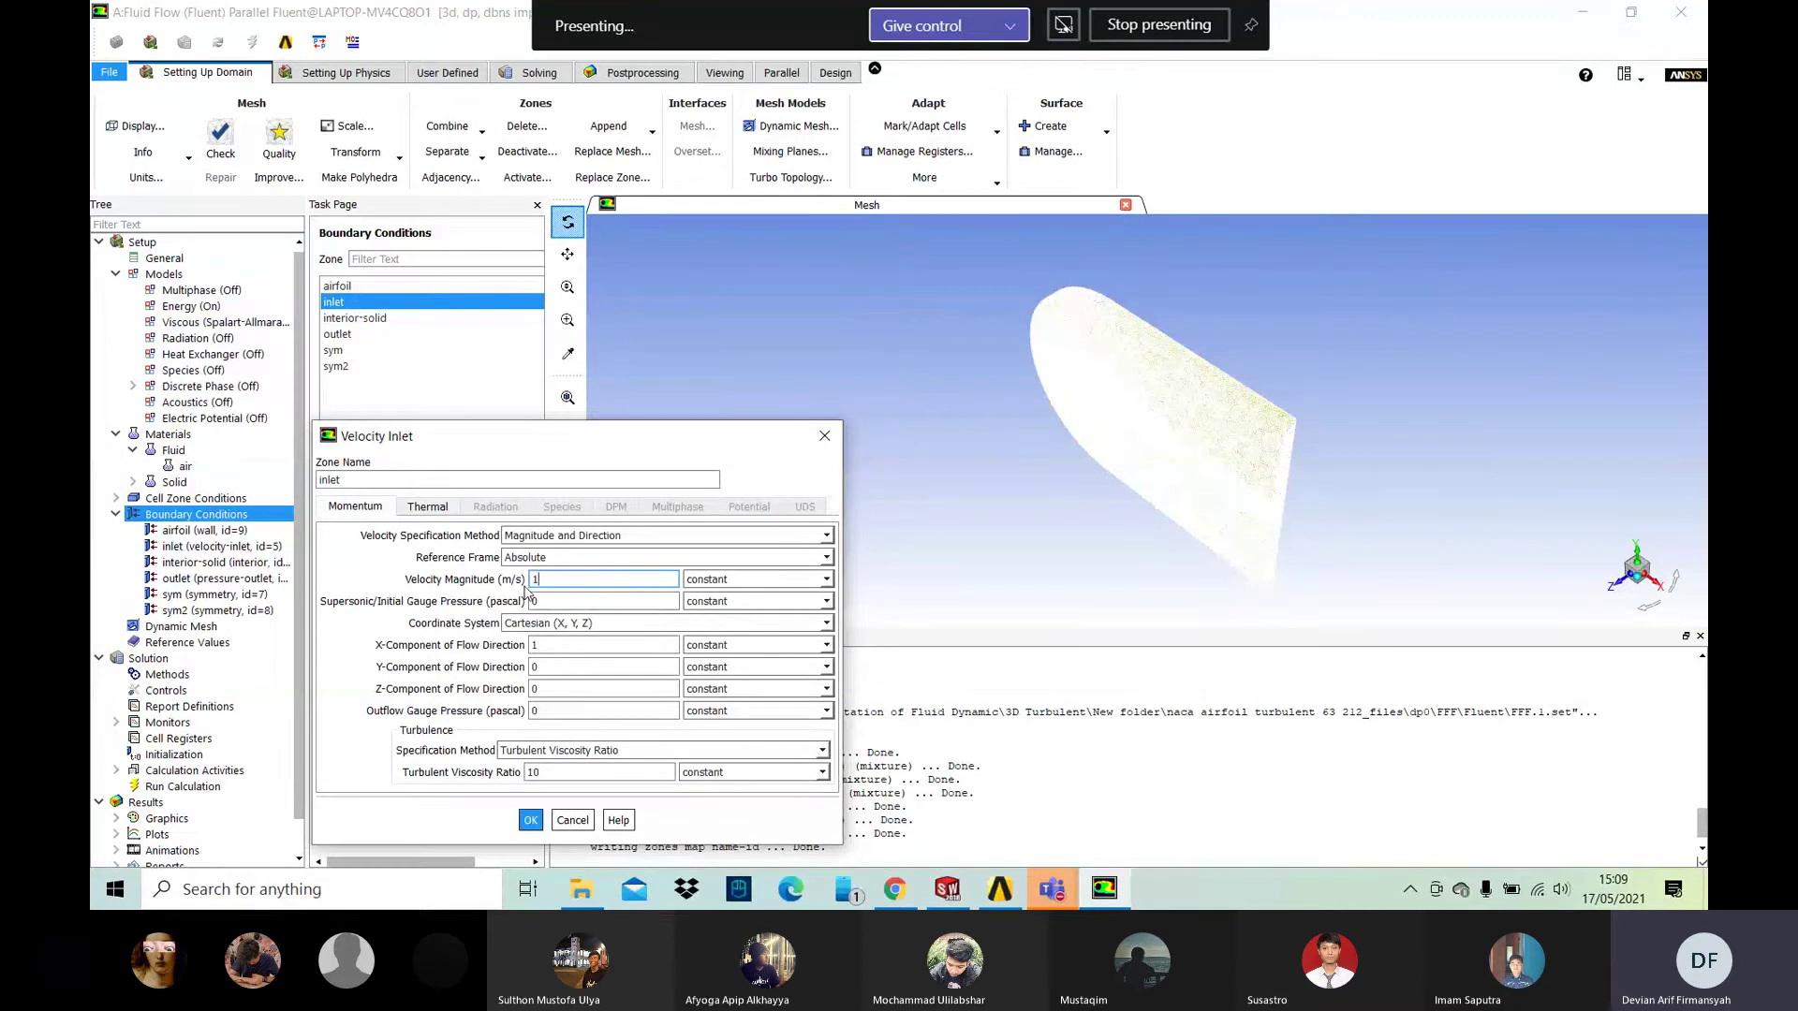
{"action": "left_click", "coordinate": [530, 820]}
Step: Review the airfoil wall and outlet boundary settings without changes, and check the boundary types of sym and sym2
{"action": "left_click", "coordinate": [376, 286]}
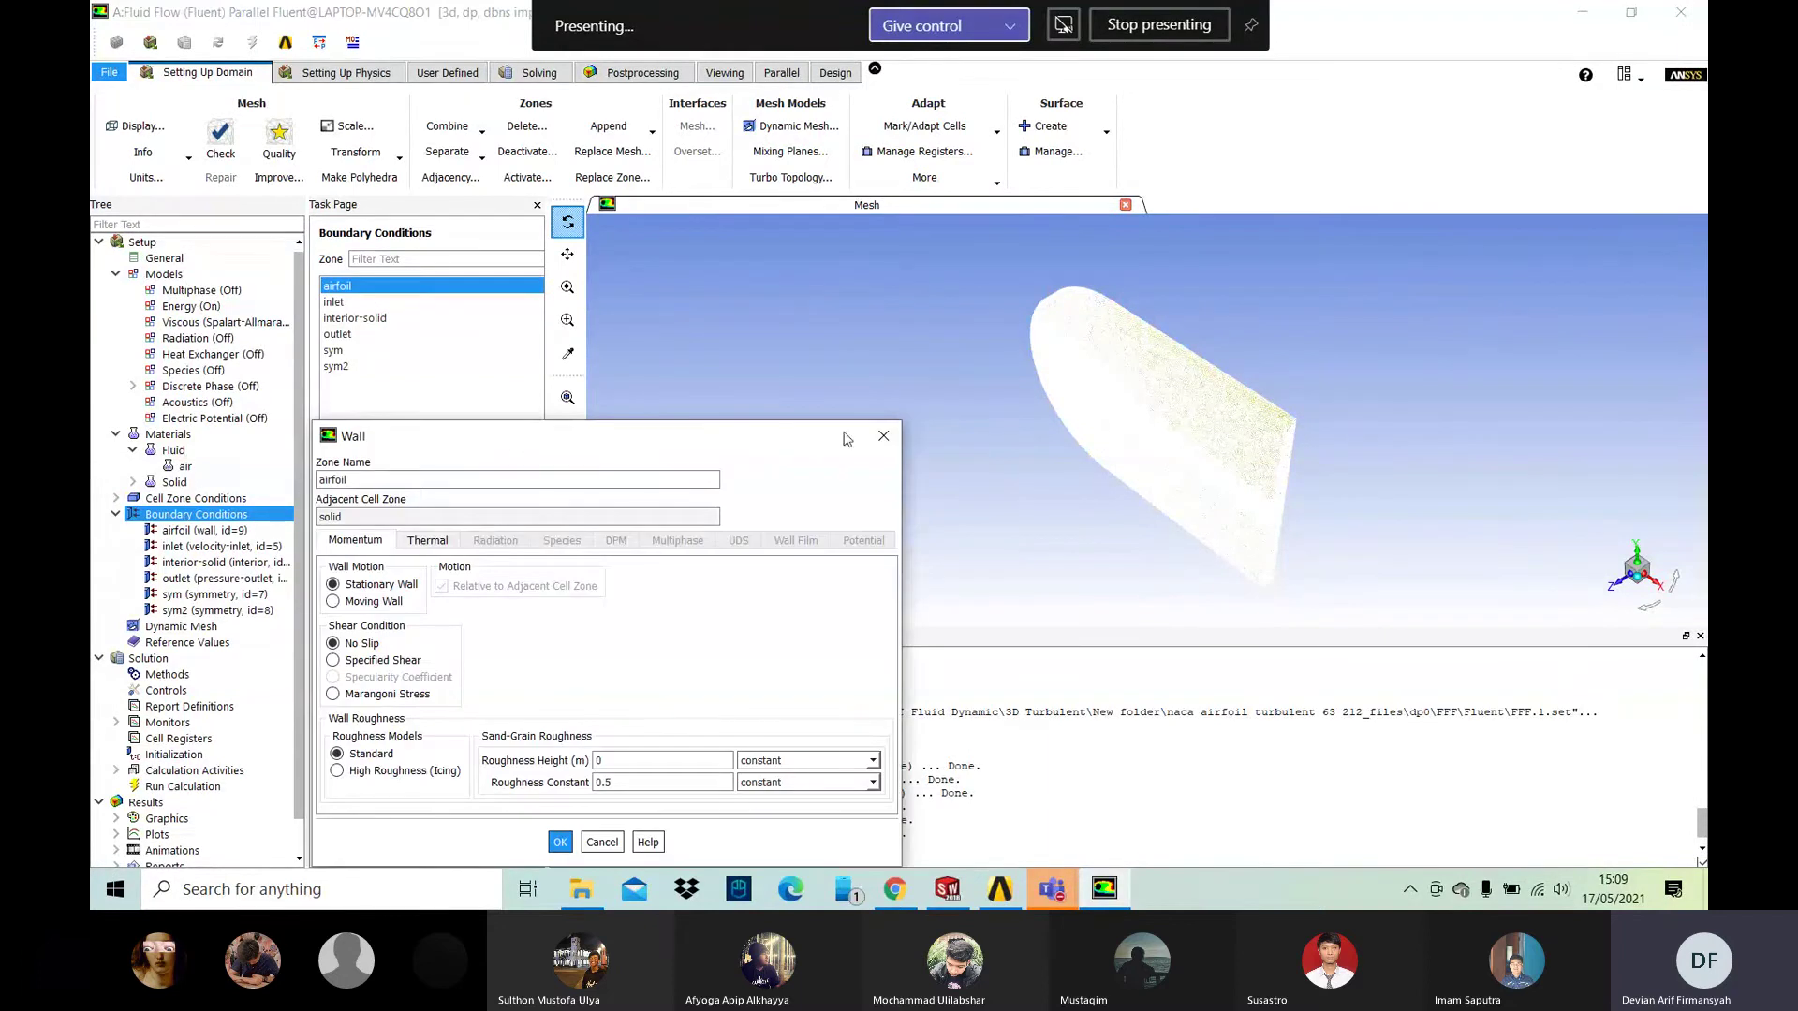
{"action": "left_click", "coordinate": [895, 435]}
{"action": "double_click", "coordinate": [376, 336]}
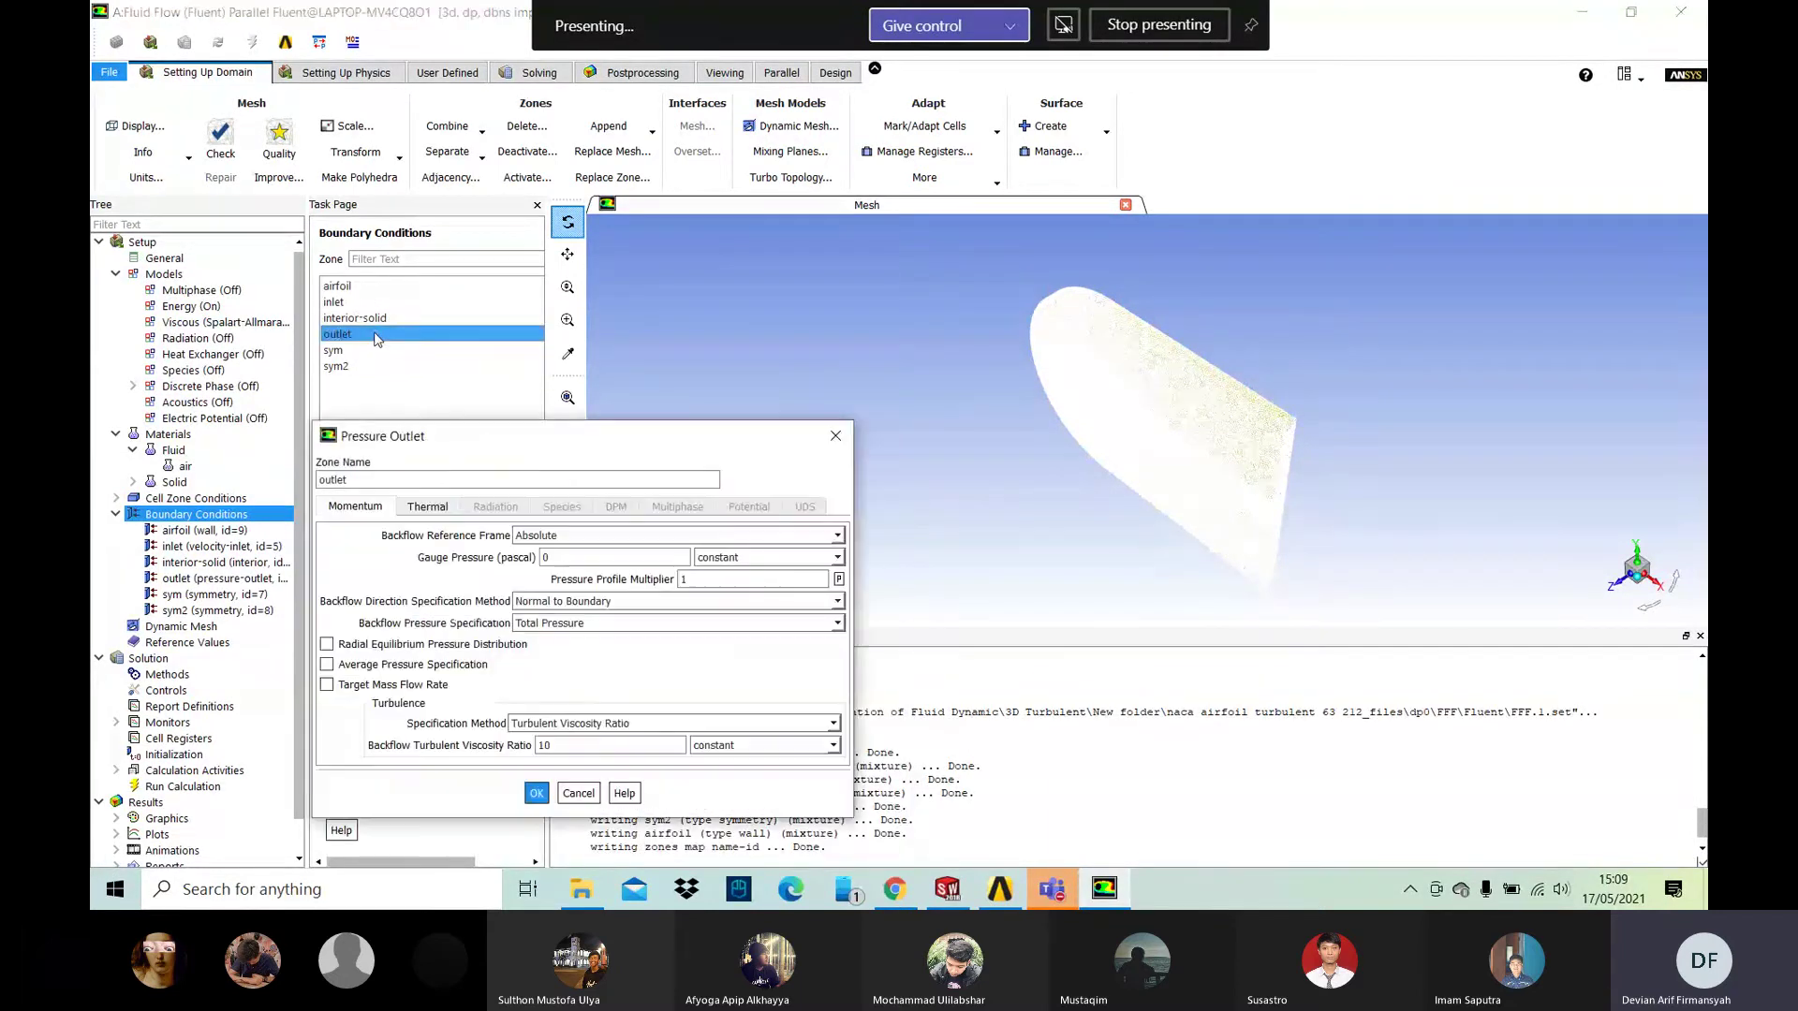
{"action": "left_click", "coordinate": [540, 794]}
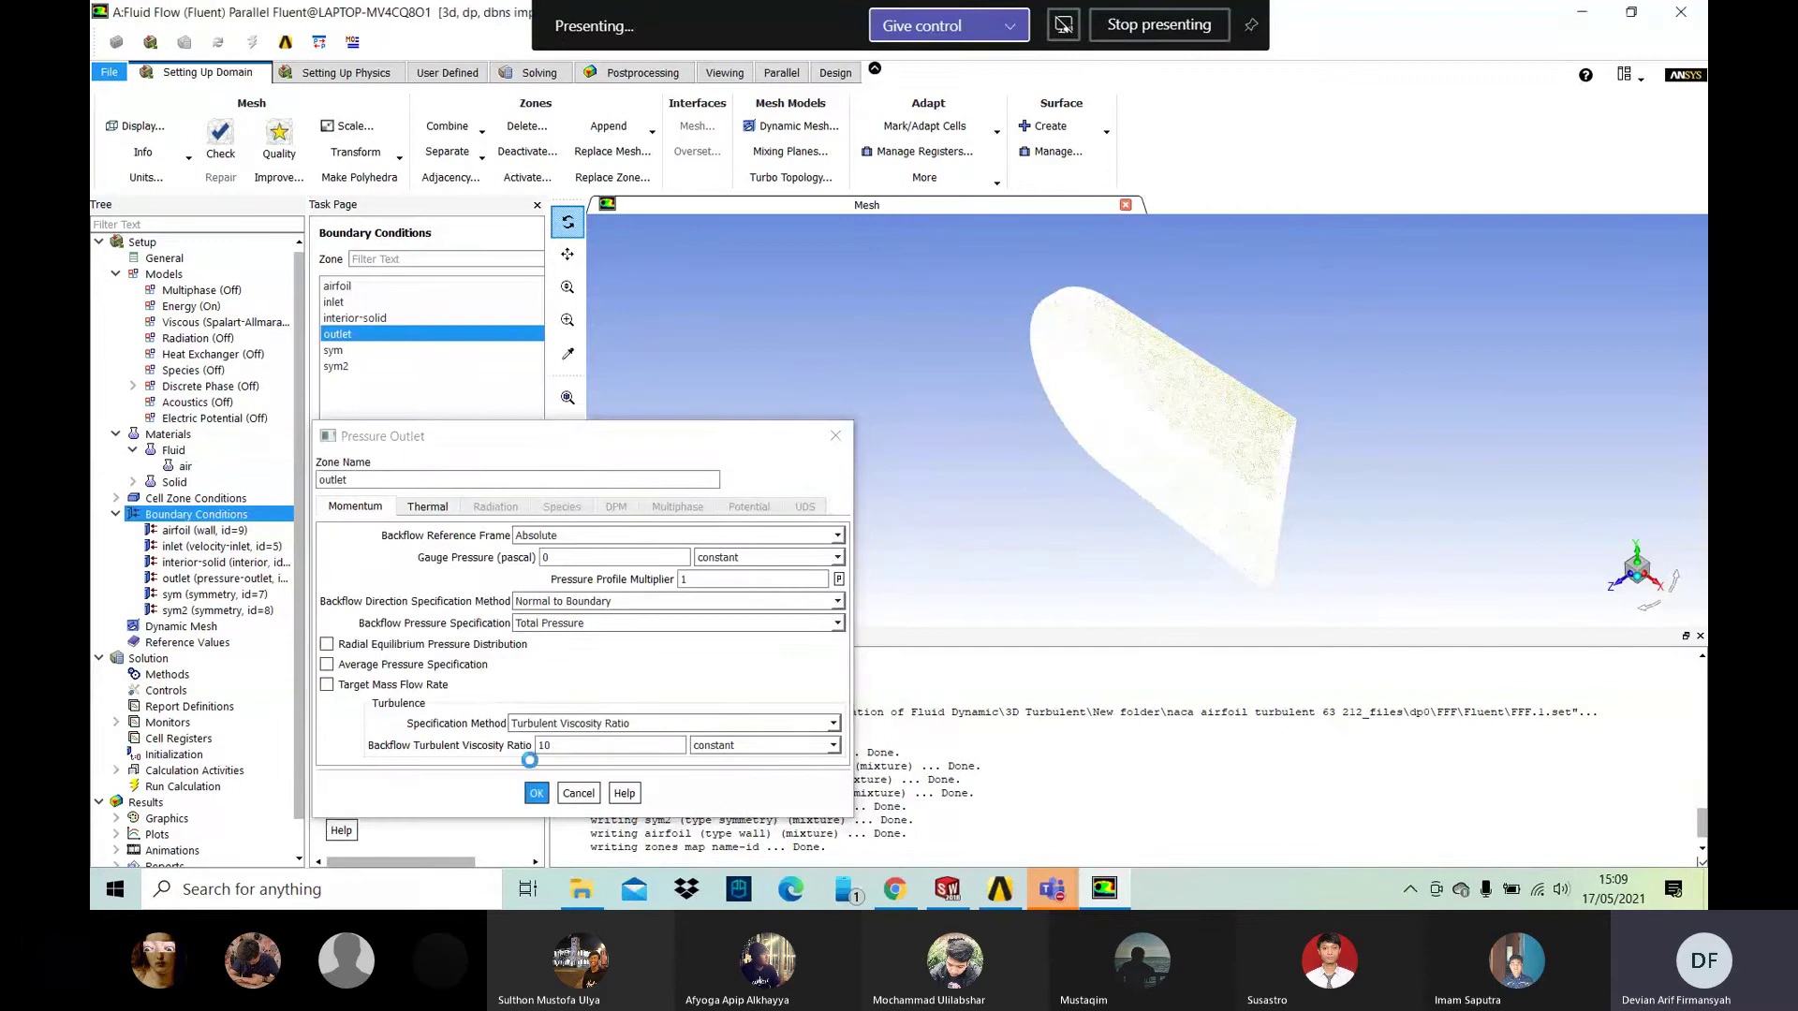
{"action": "left_click", "coordinate": [348, 350]}
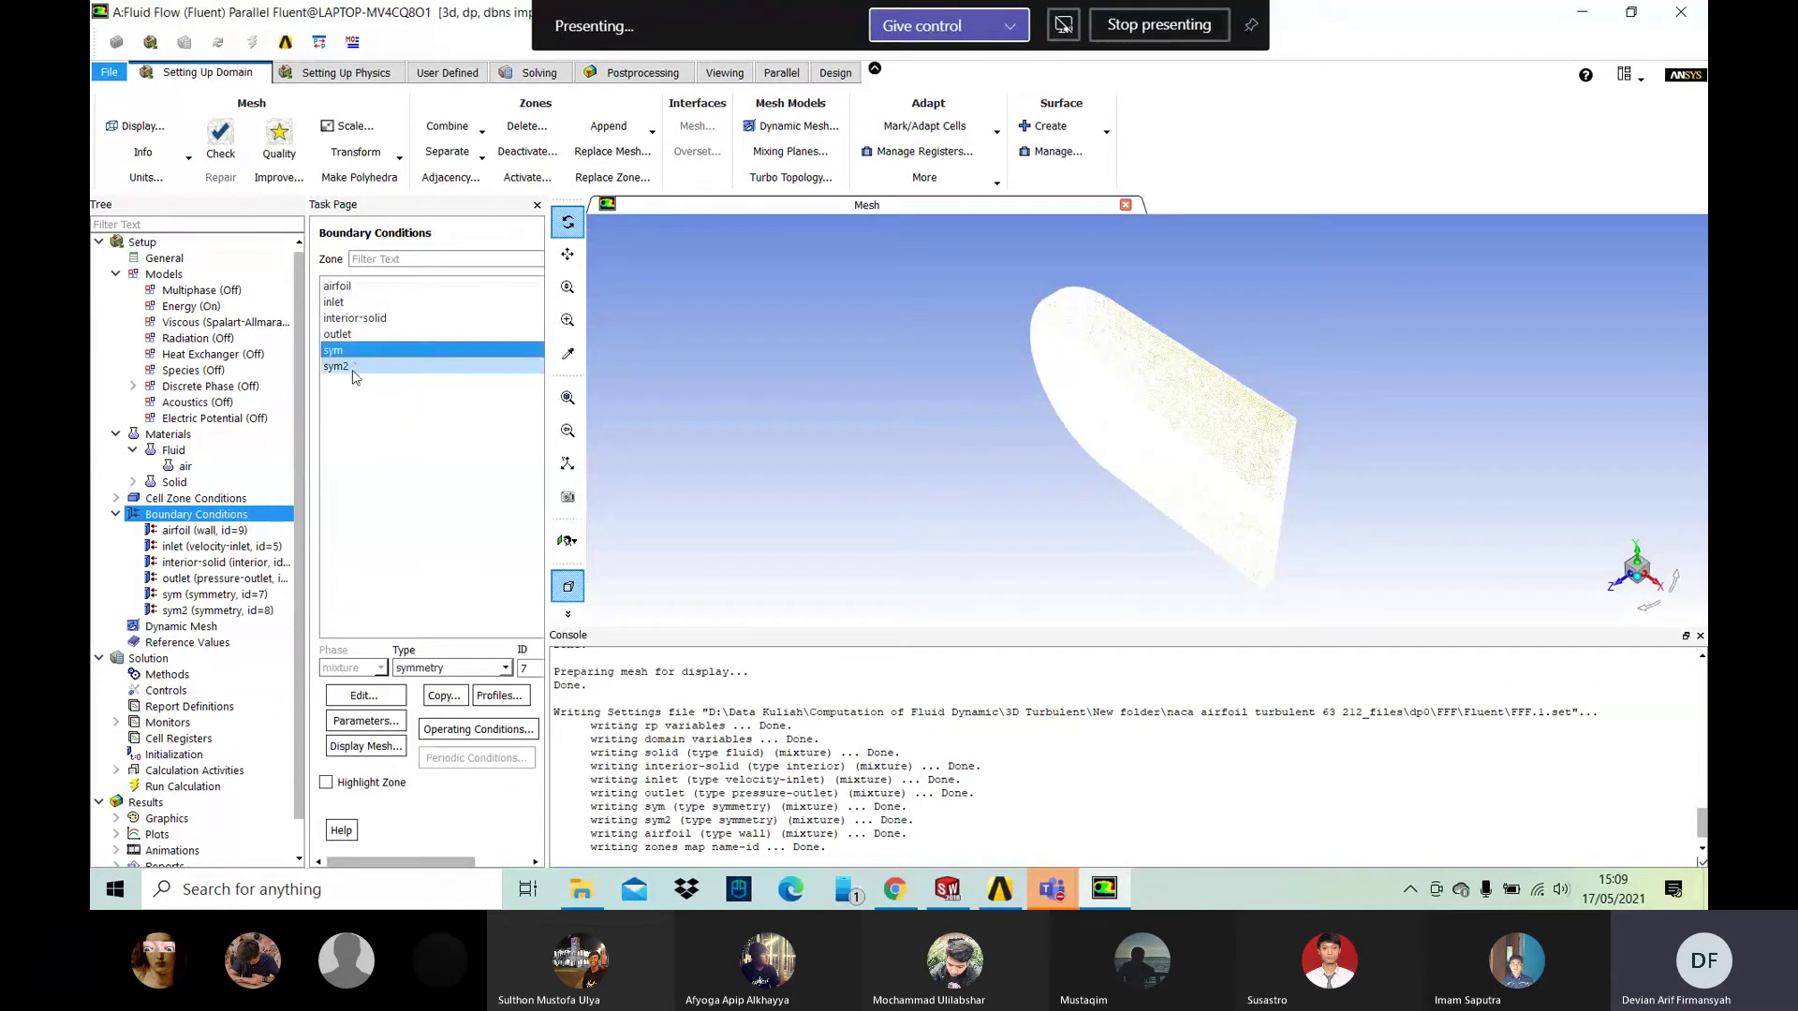
{"action": "left_click", "coordinate": [354, 373]}
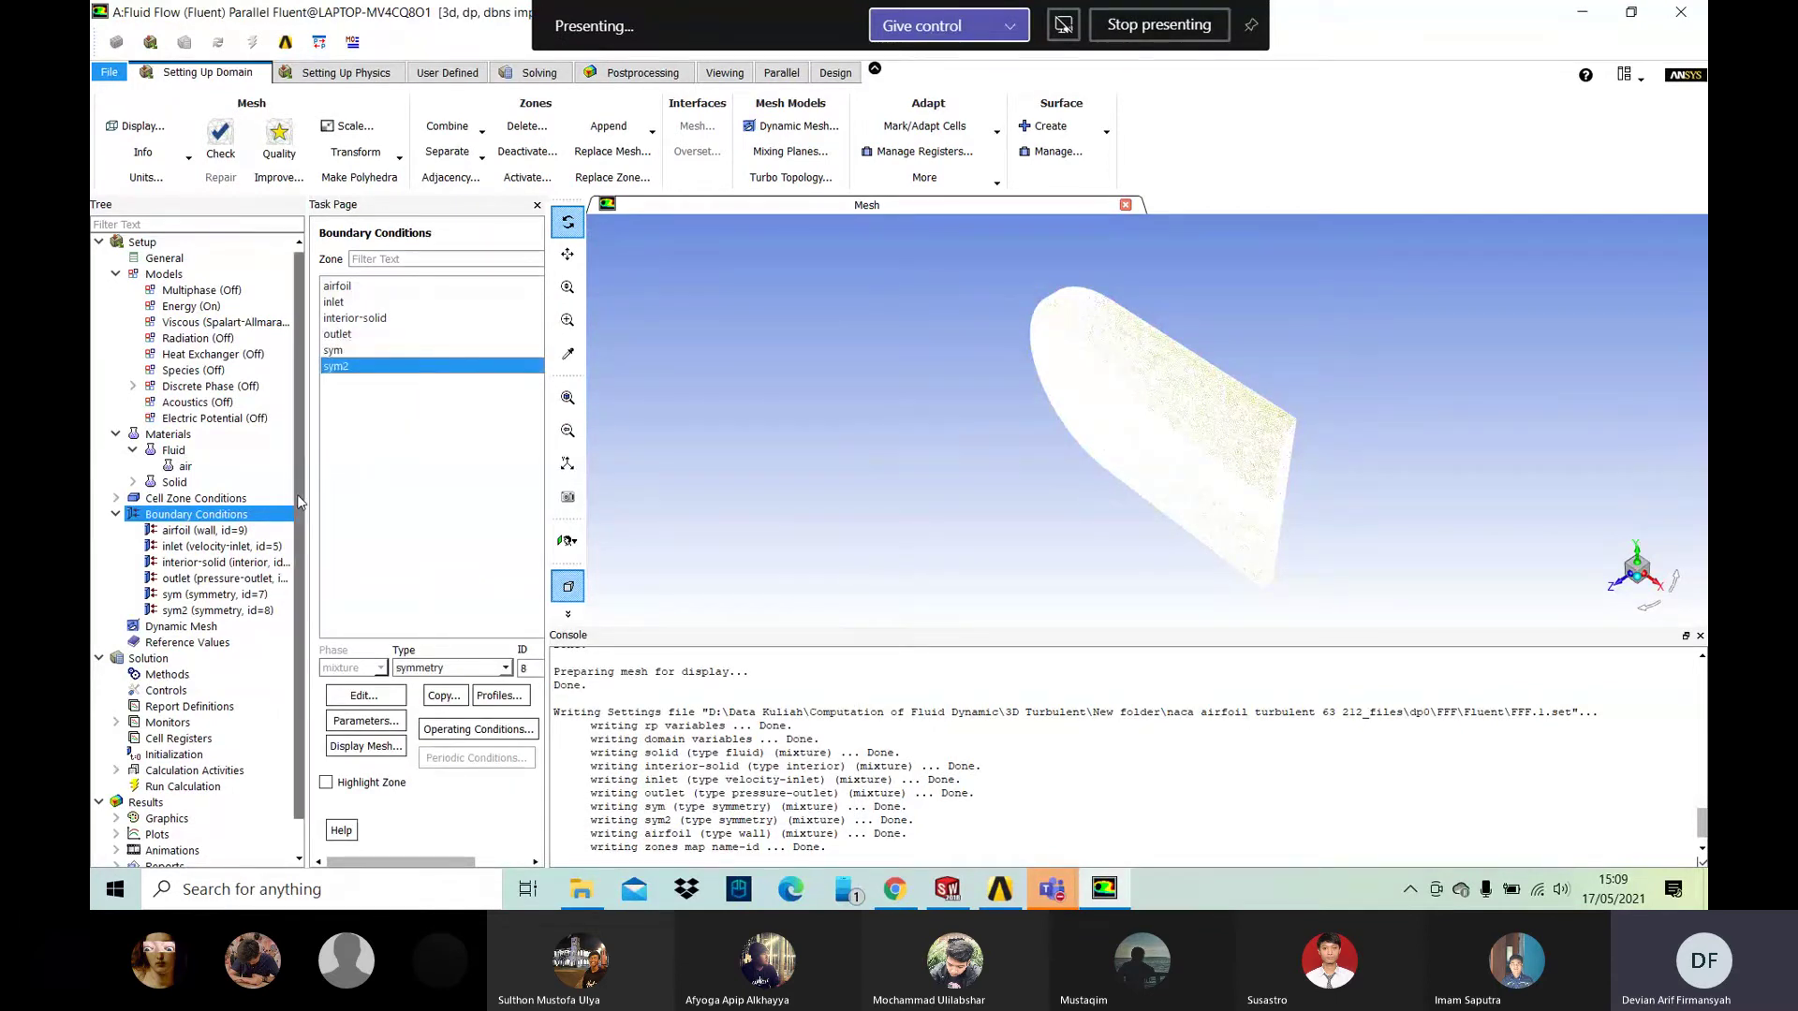
Step: Compute the reference values from the inlet and set the reference zone to solid
{"action": "scroll", "coordinate": [300, 501], "scroll_direction": "down", "scroll_amount": 1}
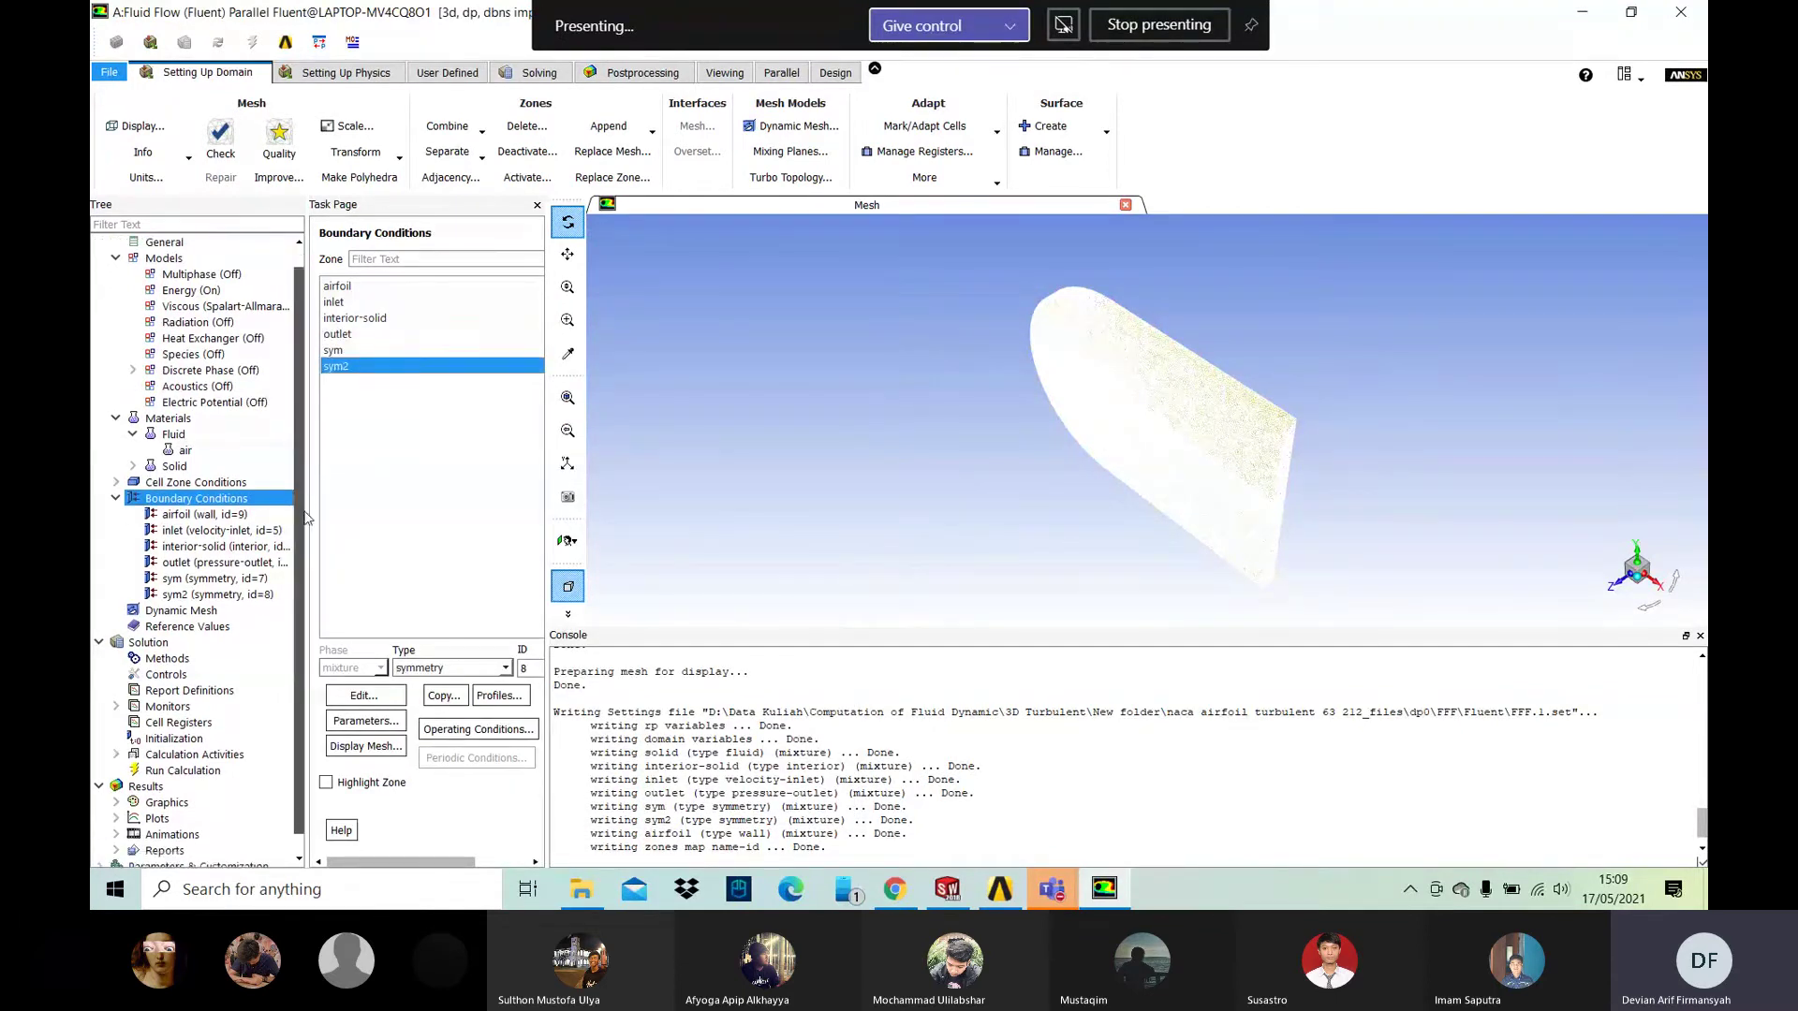
{"action": "left_click", "coordinate": [224, 610]}
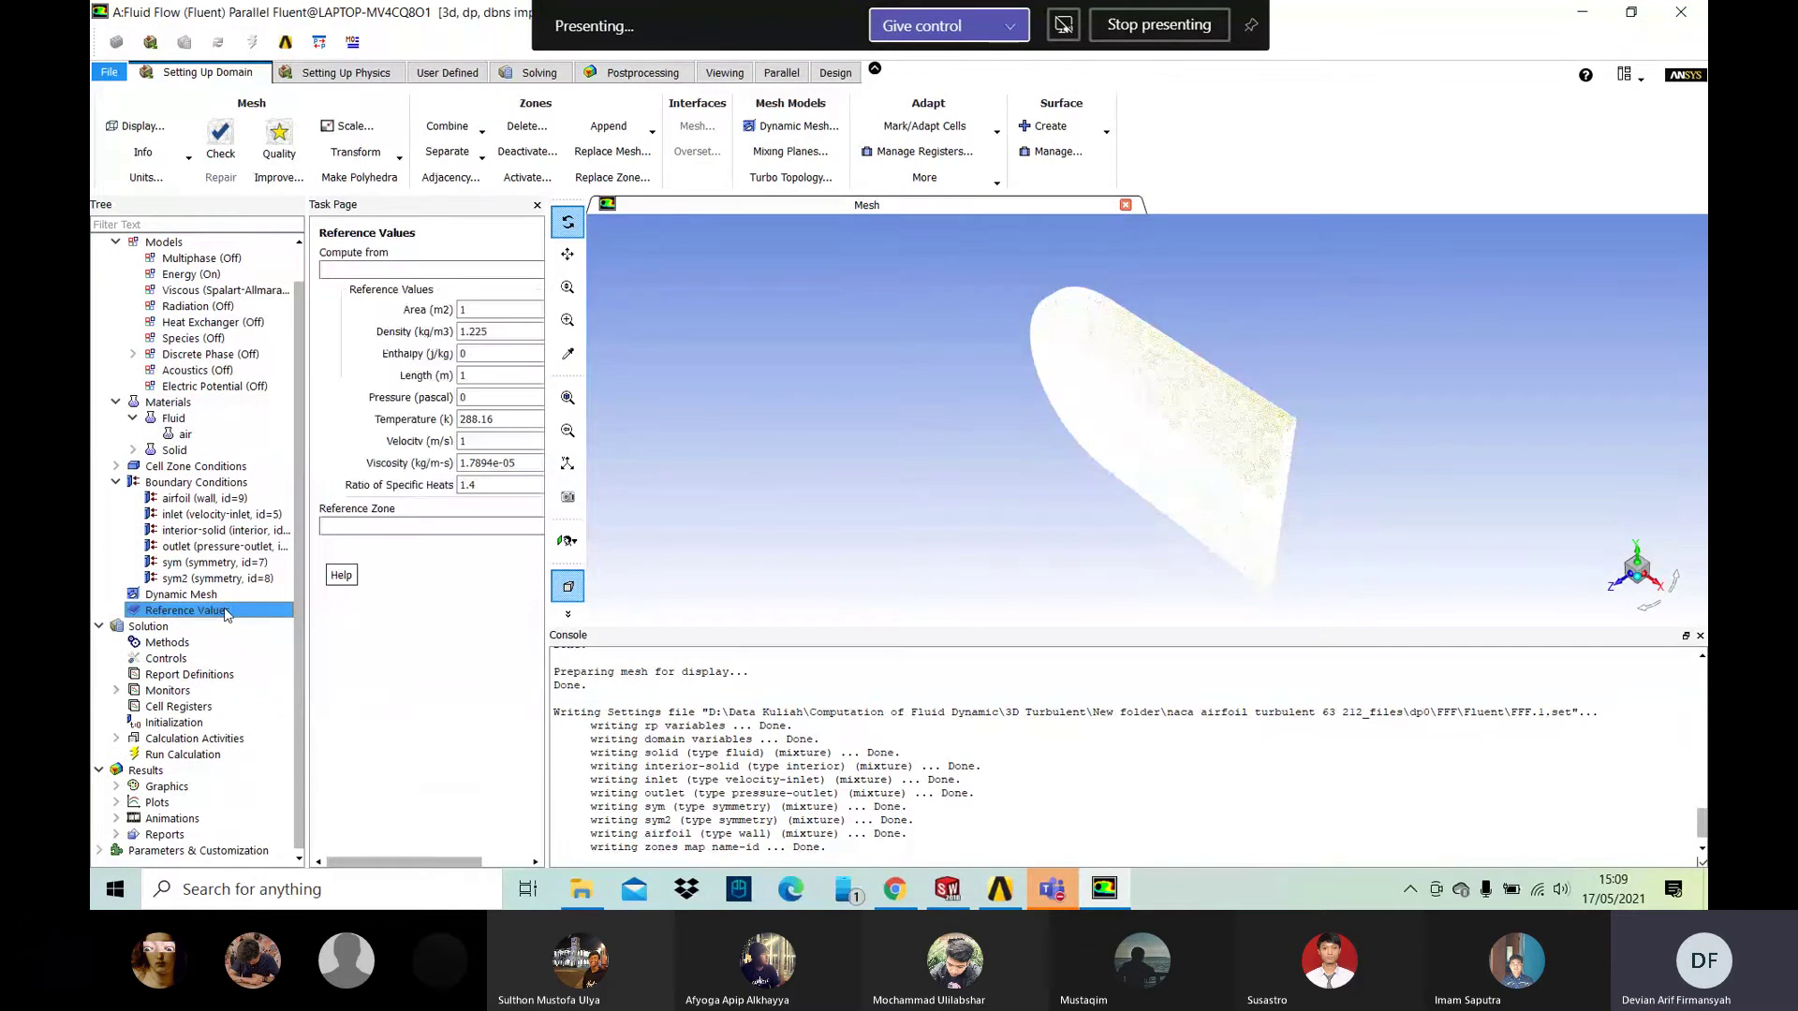
{"action": "left_click", "coordinate": [434, 269]}
{"action": "type", "text": "in"}
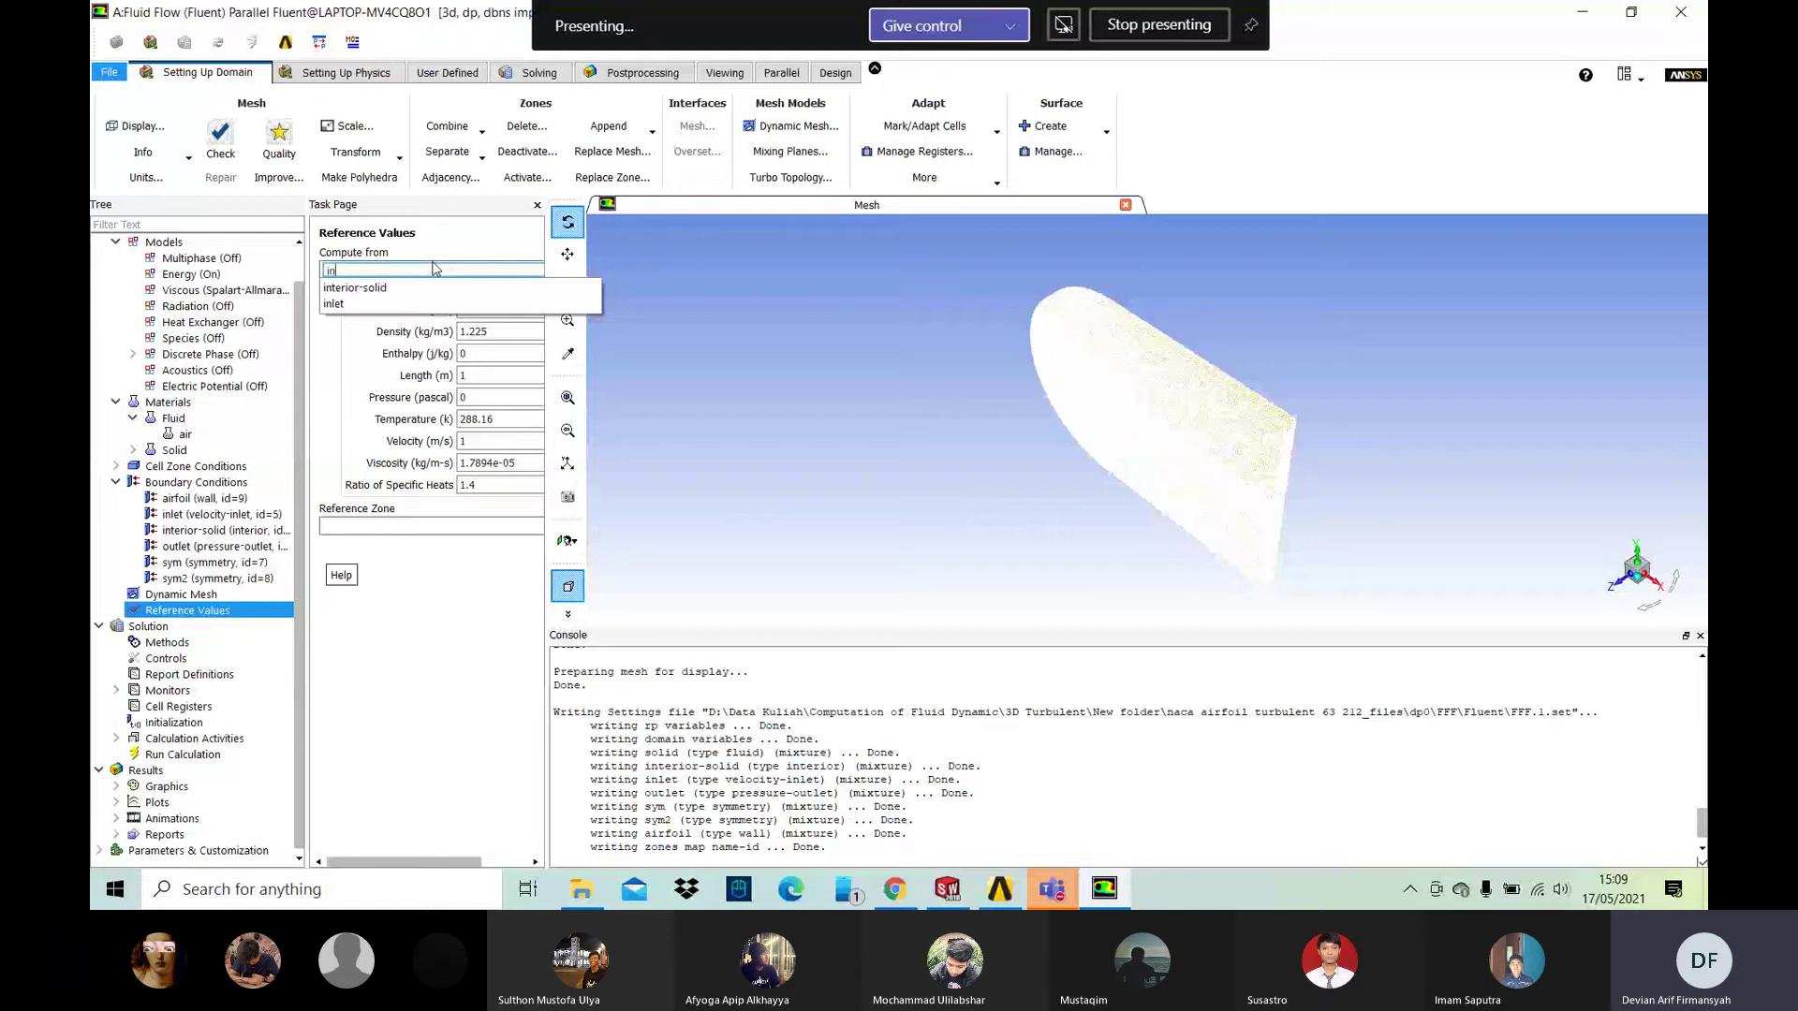
{"action": "left_click", "coordinate": [335, 304]}
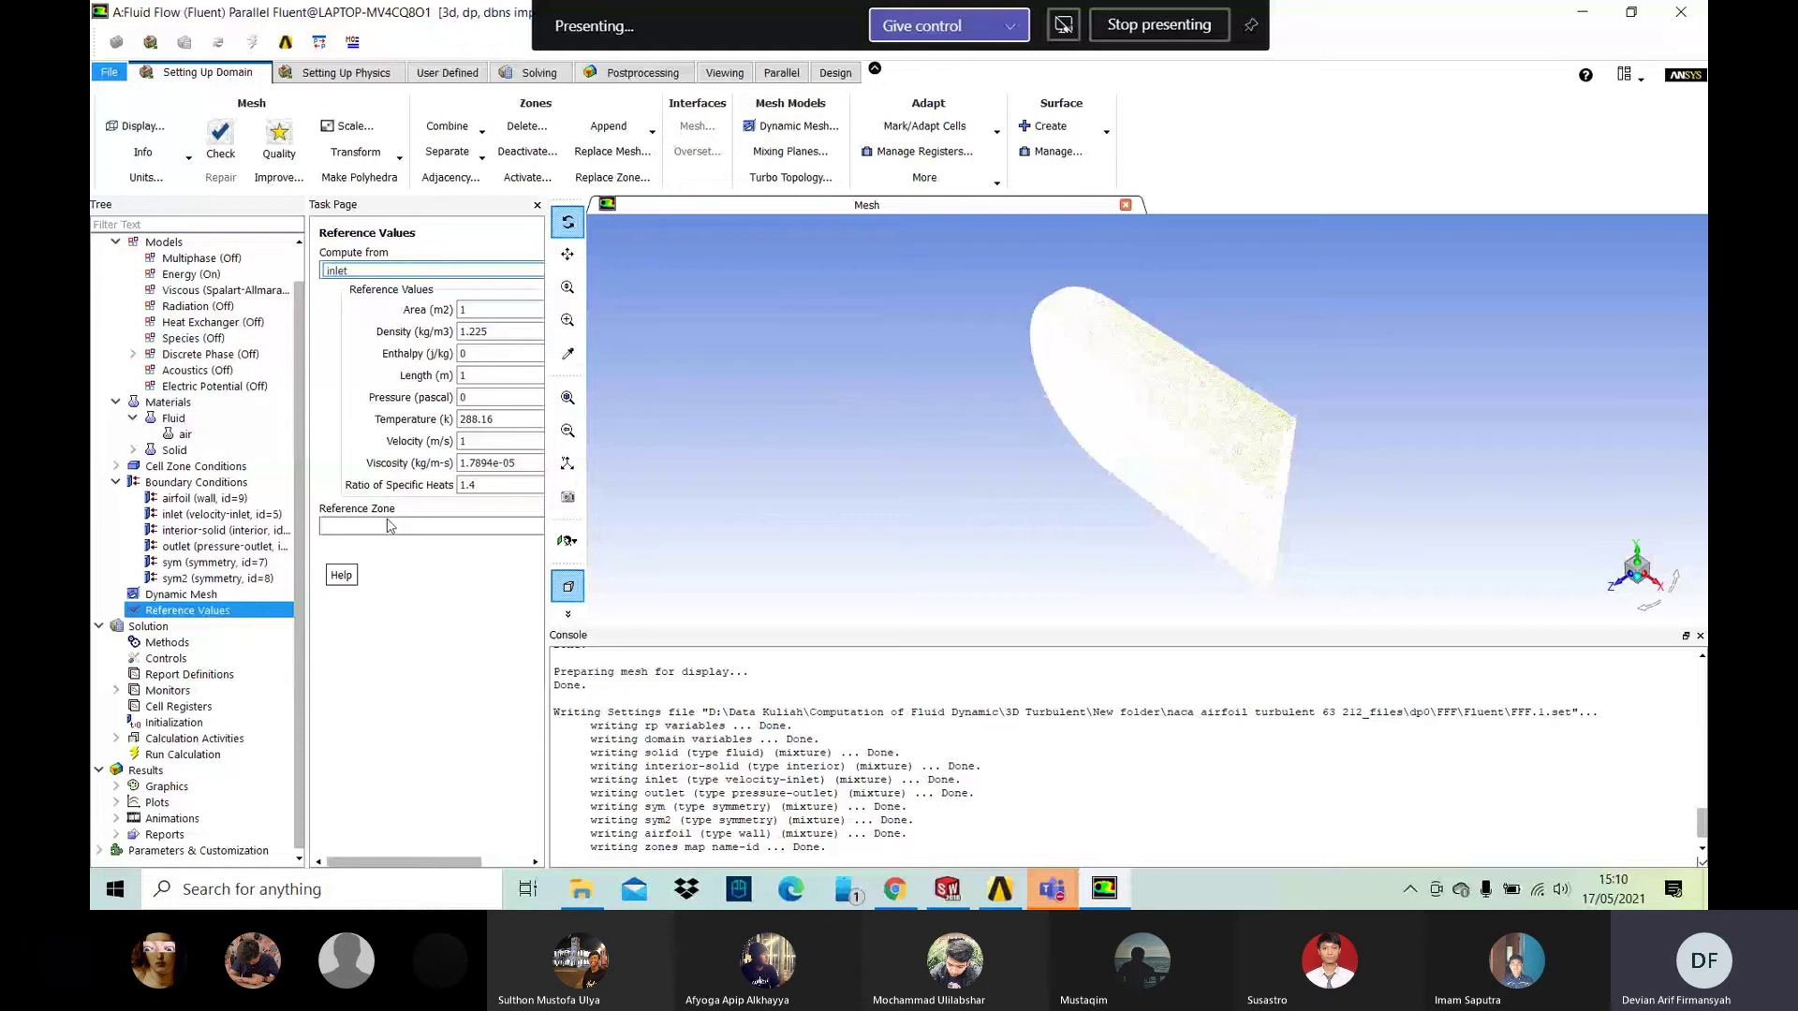
{"action": "left_click", "coordinate": [391, 527]}
{"action": "left_click", "coordinate": [392, 527]}
{"action": "left_click", "coordinate": [447, 550]}
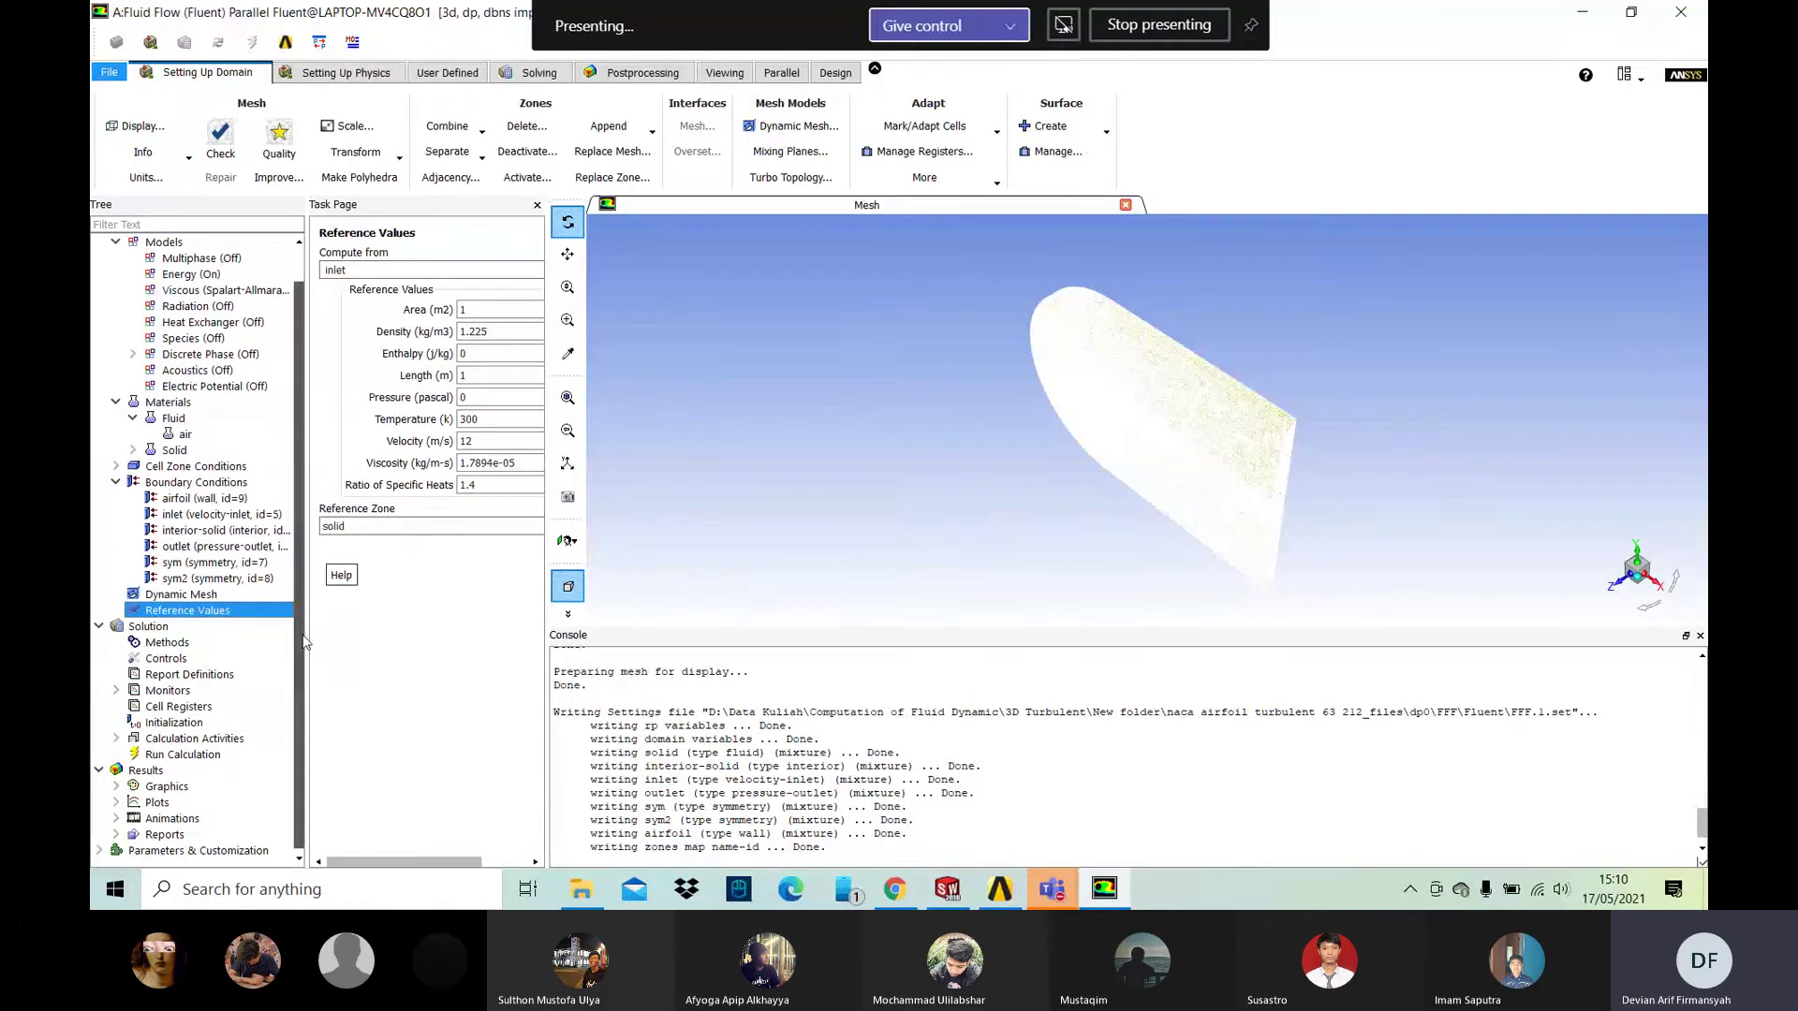
Step: Set the solution method's Modified Turbulent Viscosity discretization to Second Order Upwind
{"action": "left_click", "coordinate": [219, 644]}
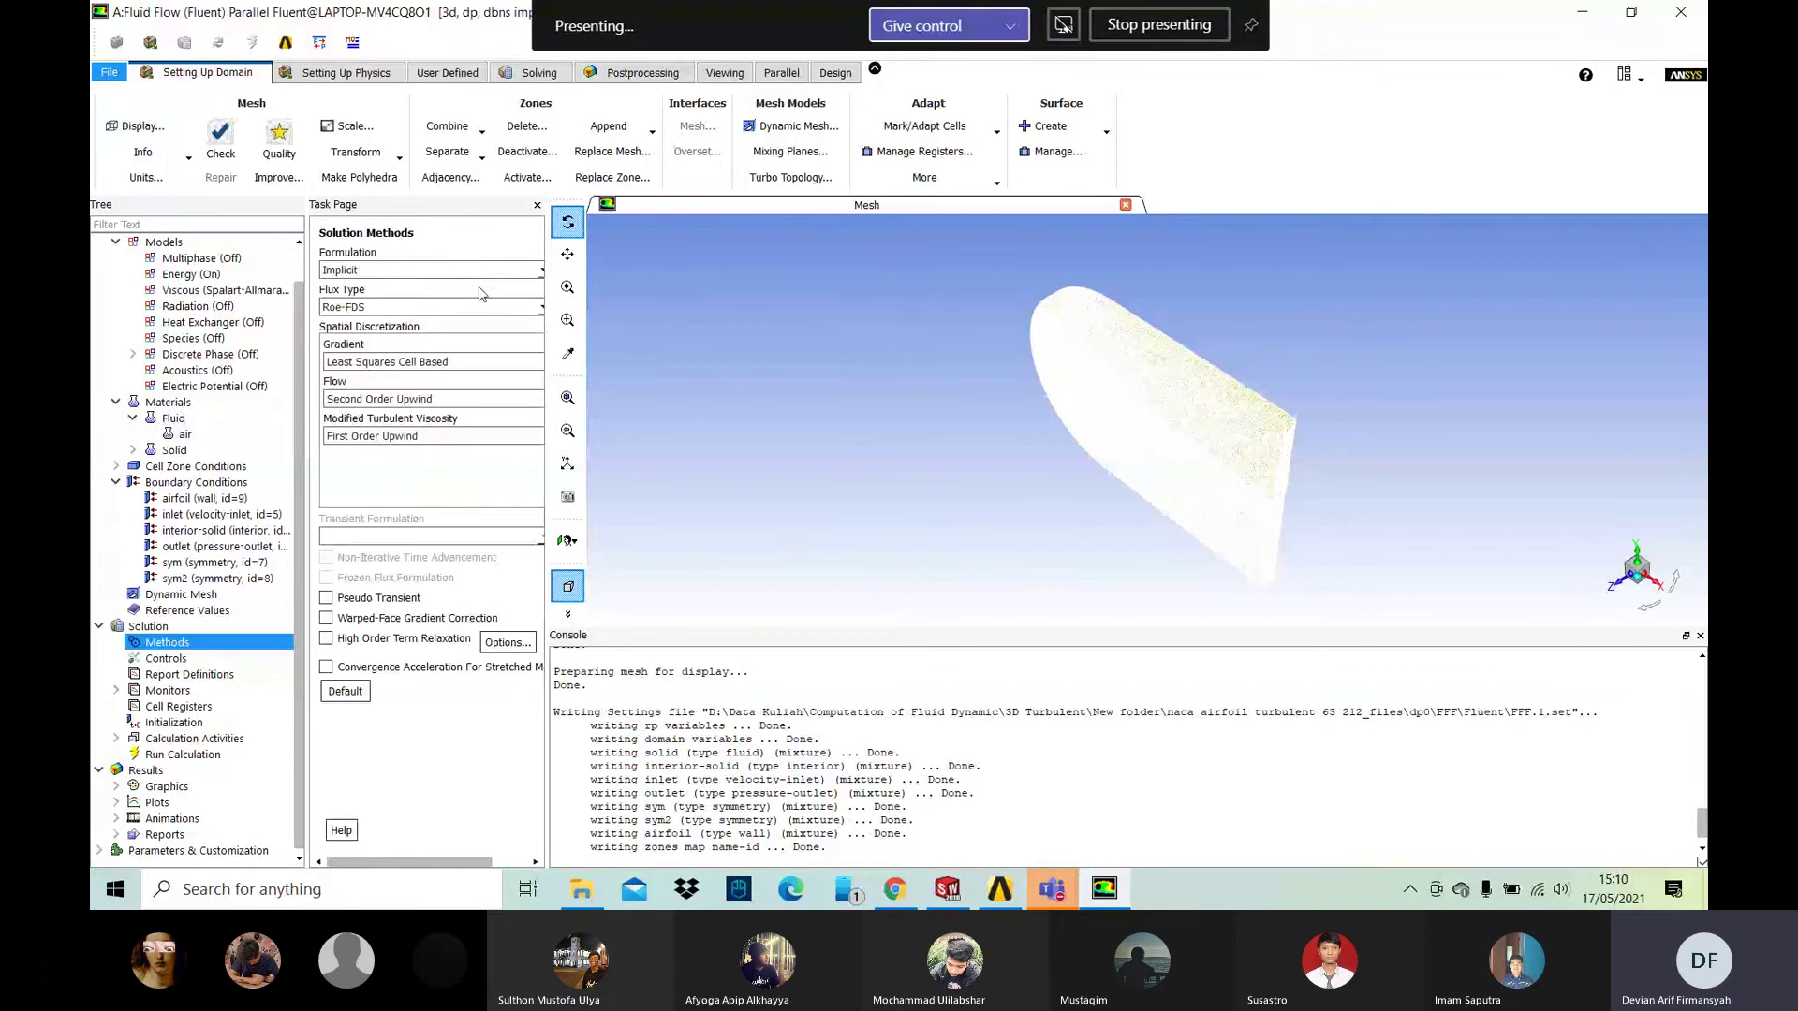
{"action": "left_click", "coordinate": [483, 436]}
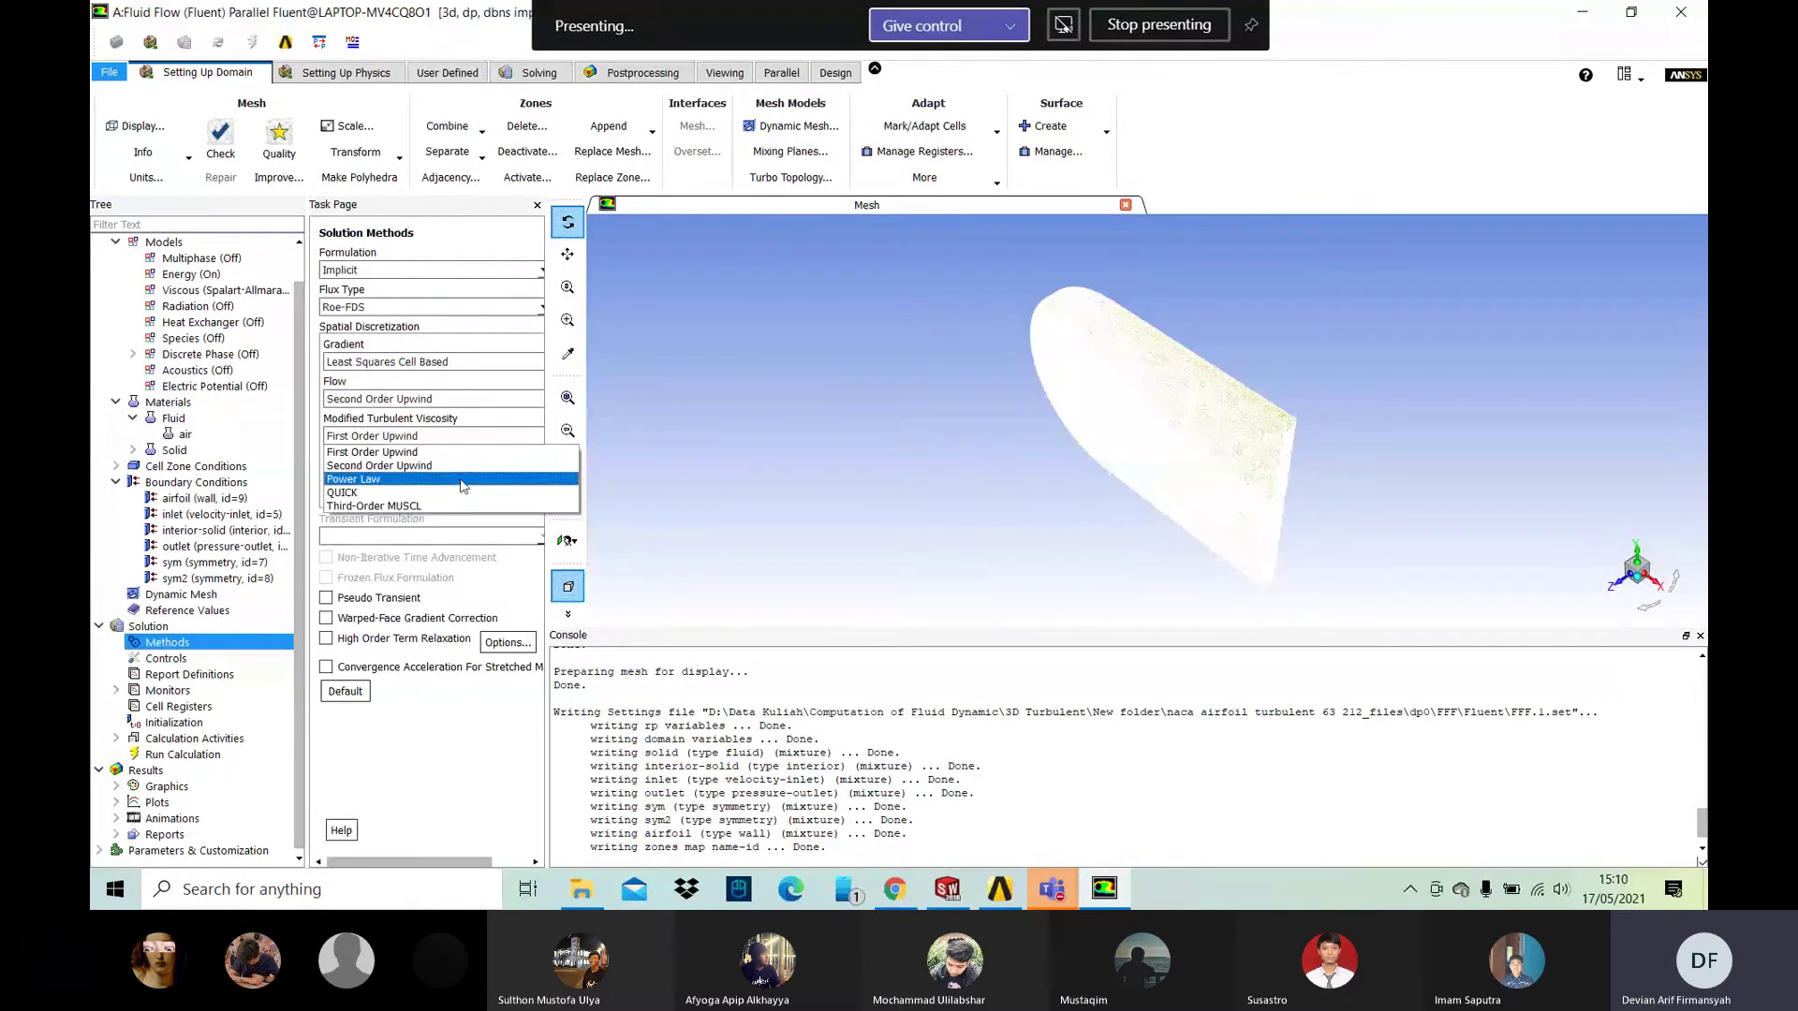
{"action": "left_click", "coordinate": [394, 465]}
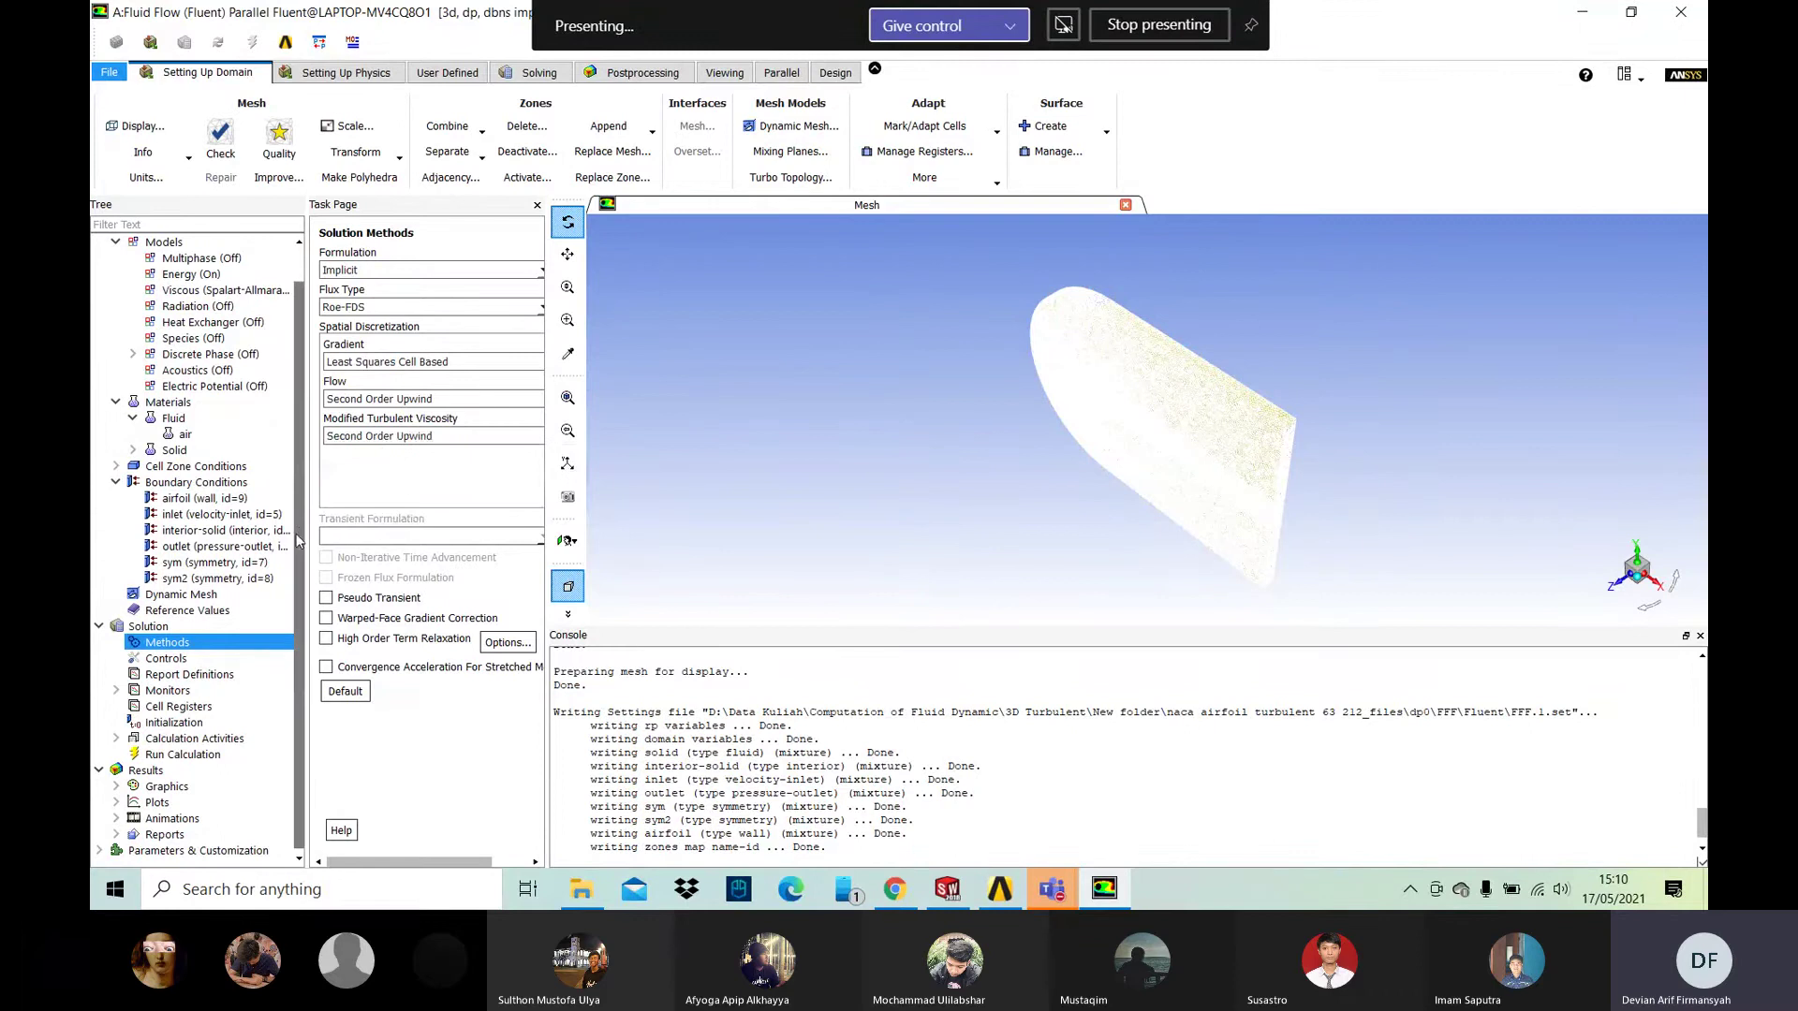
Step: Create a drag force report definition named "drag" with the airfoil as its wall zone
{"action": "left_click", "coordinate": [166, 658]}
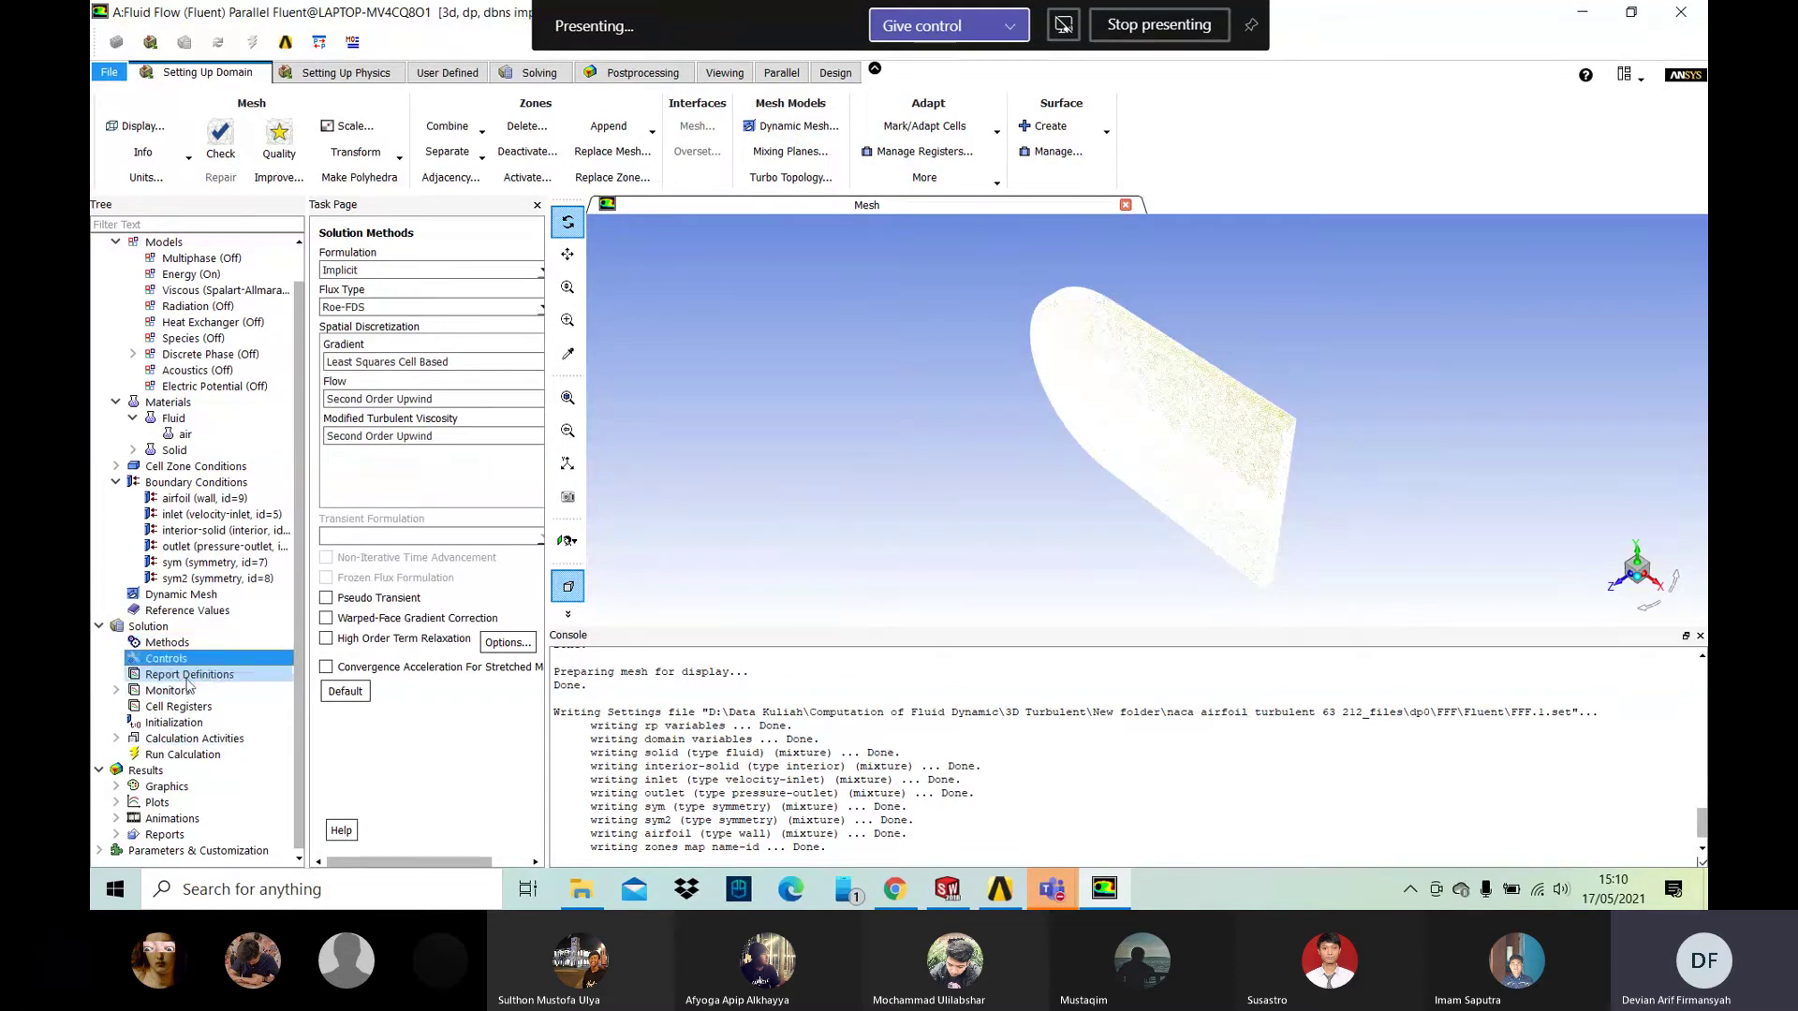
{"action": "left_click", "coordinate": [188, 675]}
{"action": "double_click", "coordinate": [188, 679]}
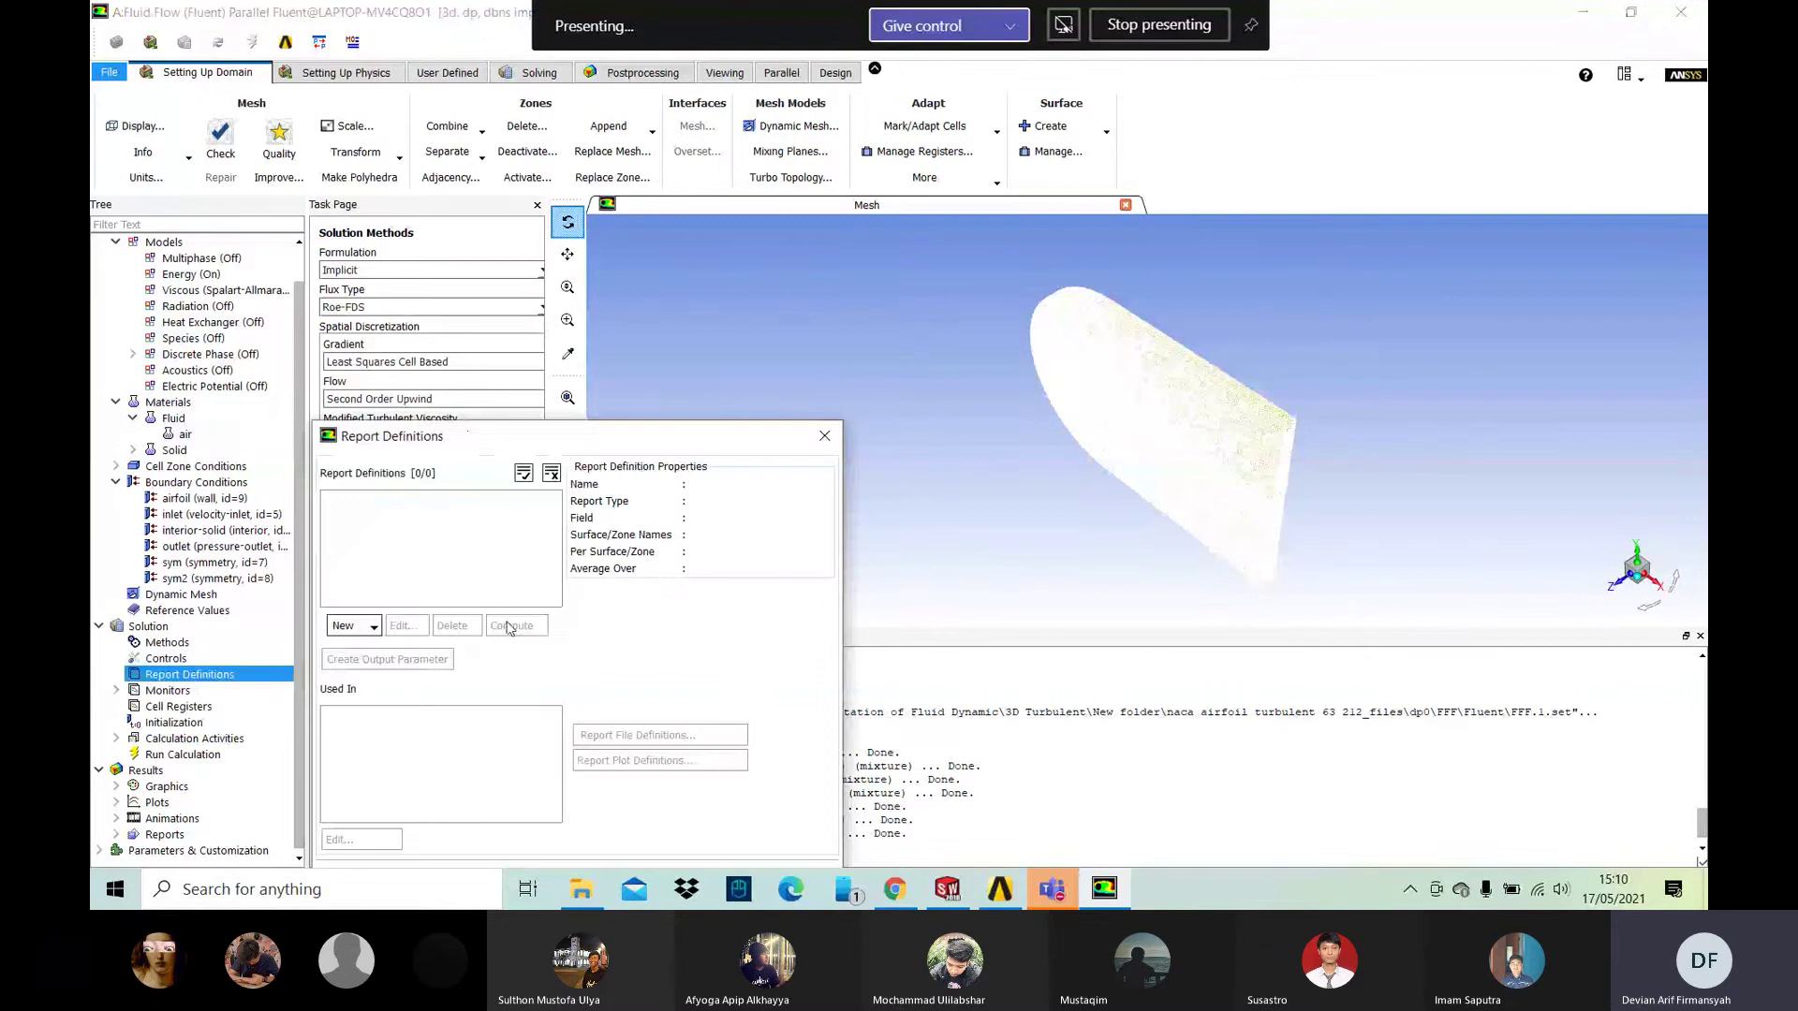
{"action": "left_click", "coordinate": [353, 626]}
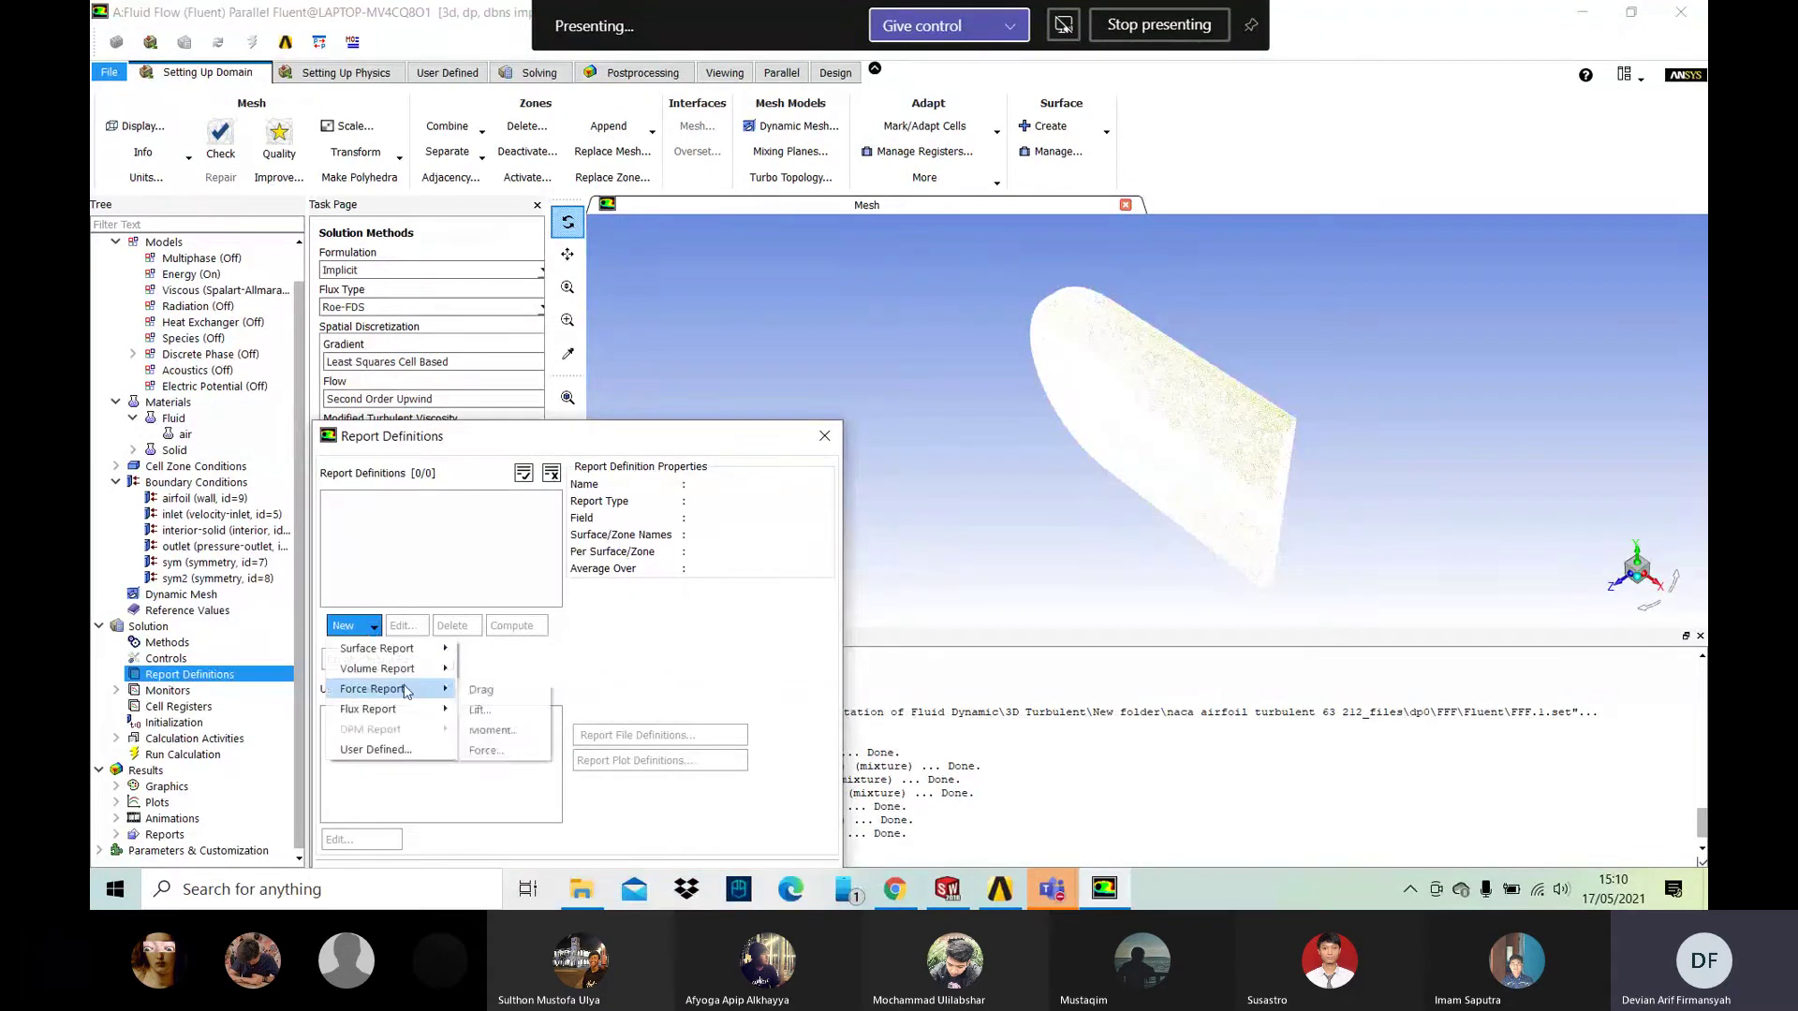
{"action": "left_click", "coordinate": [468, 689]}
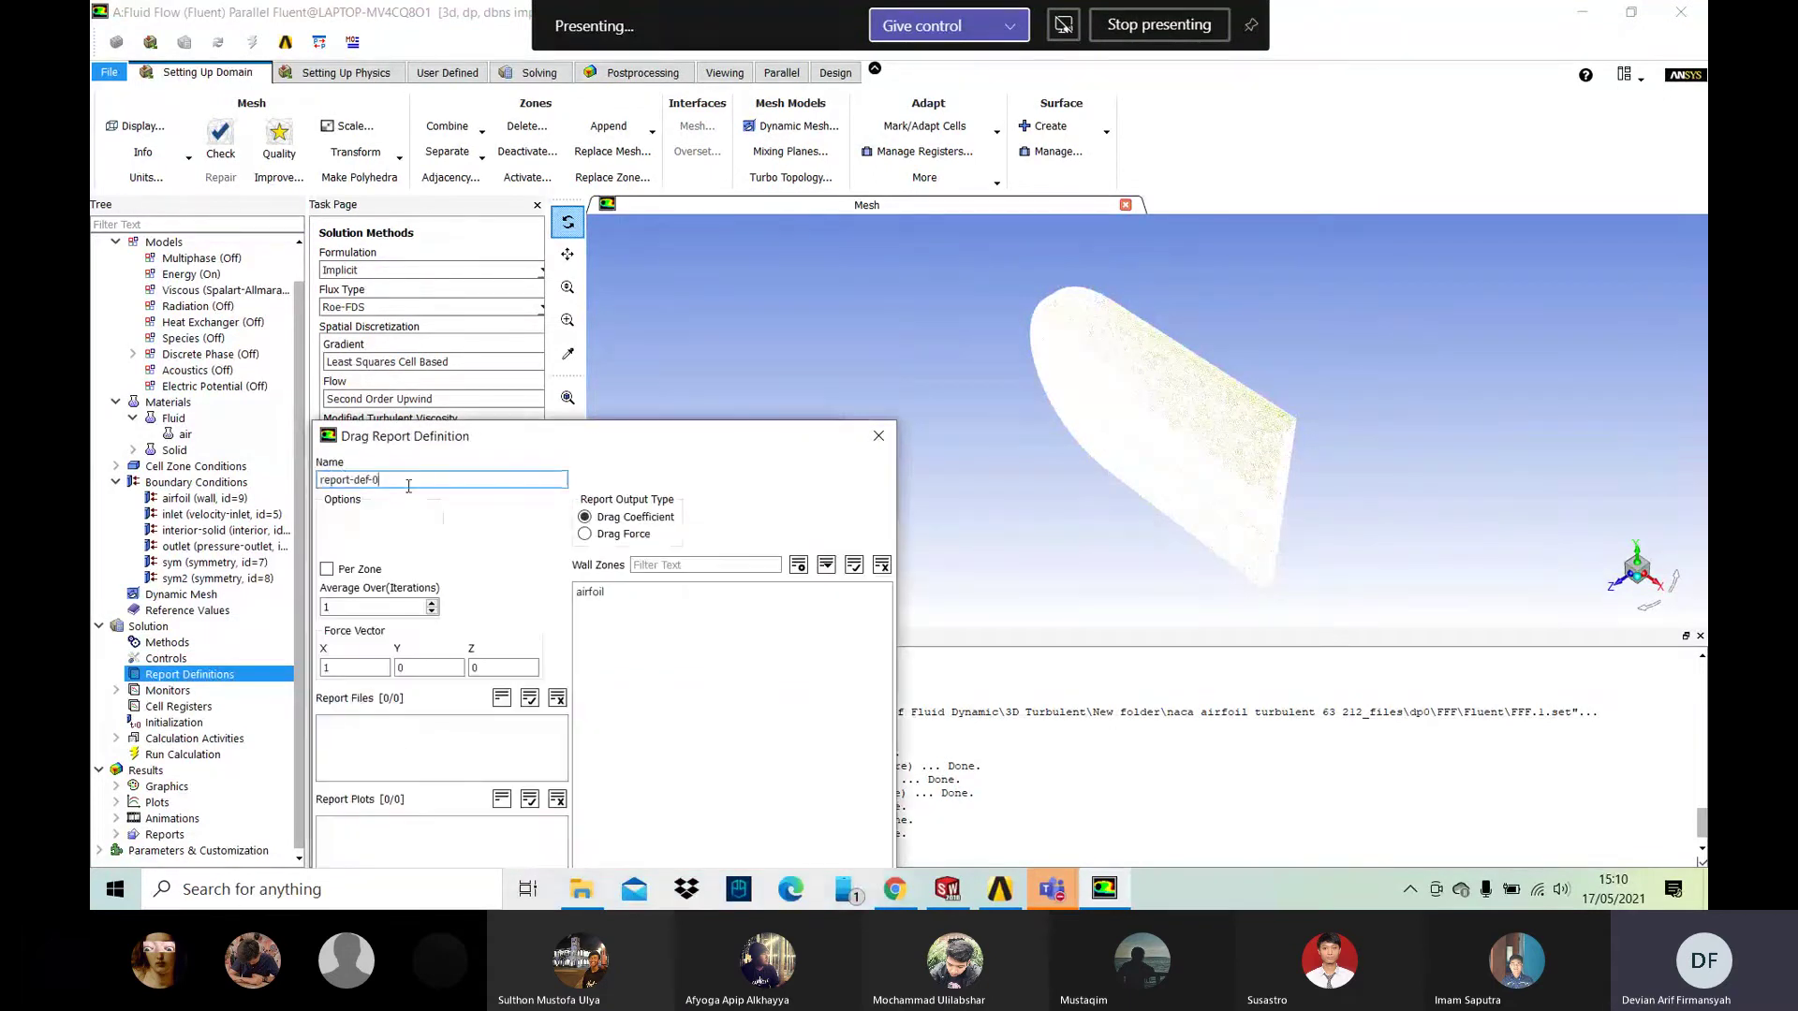
{"action": "type", "text": "drag"}
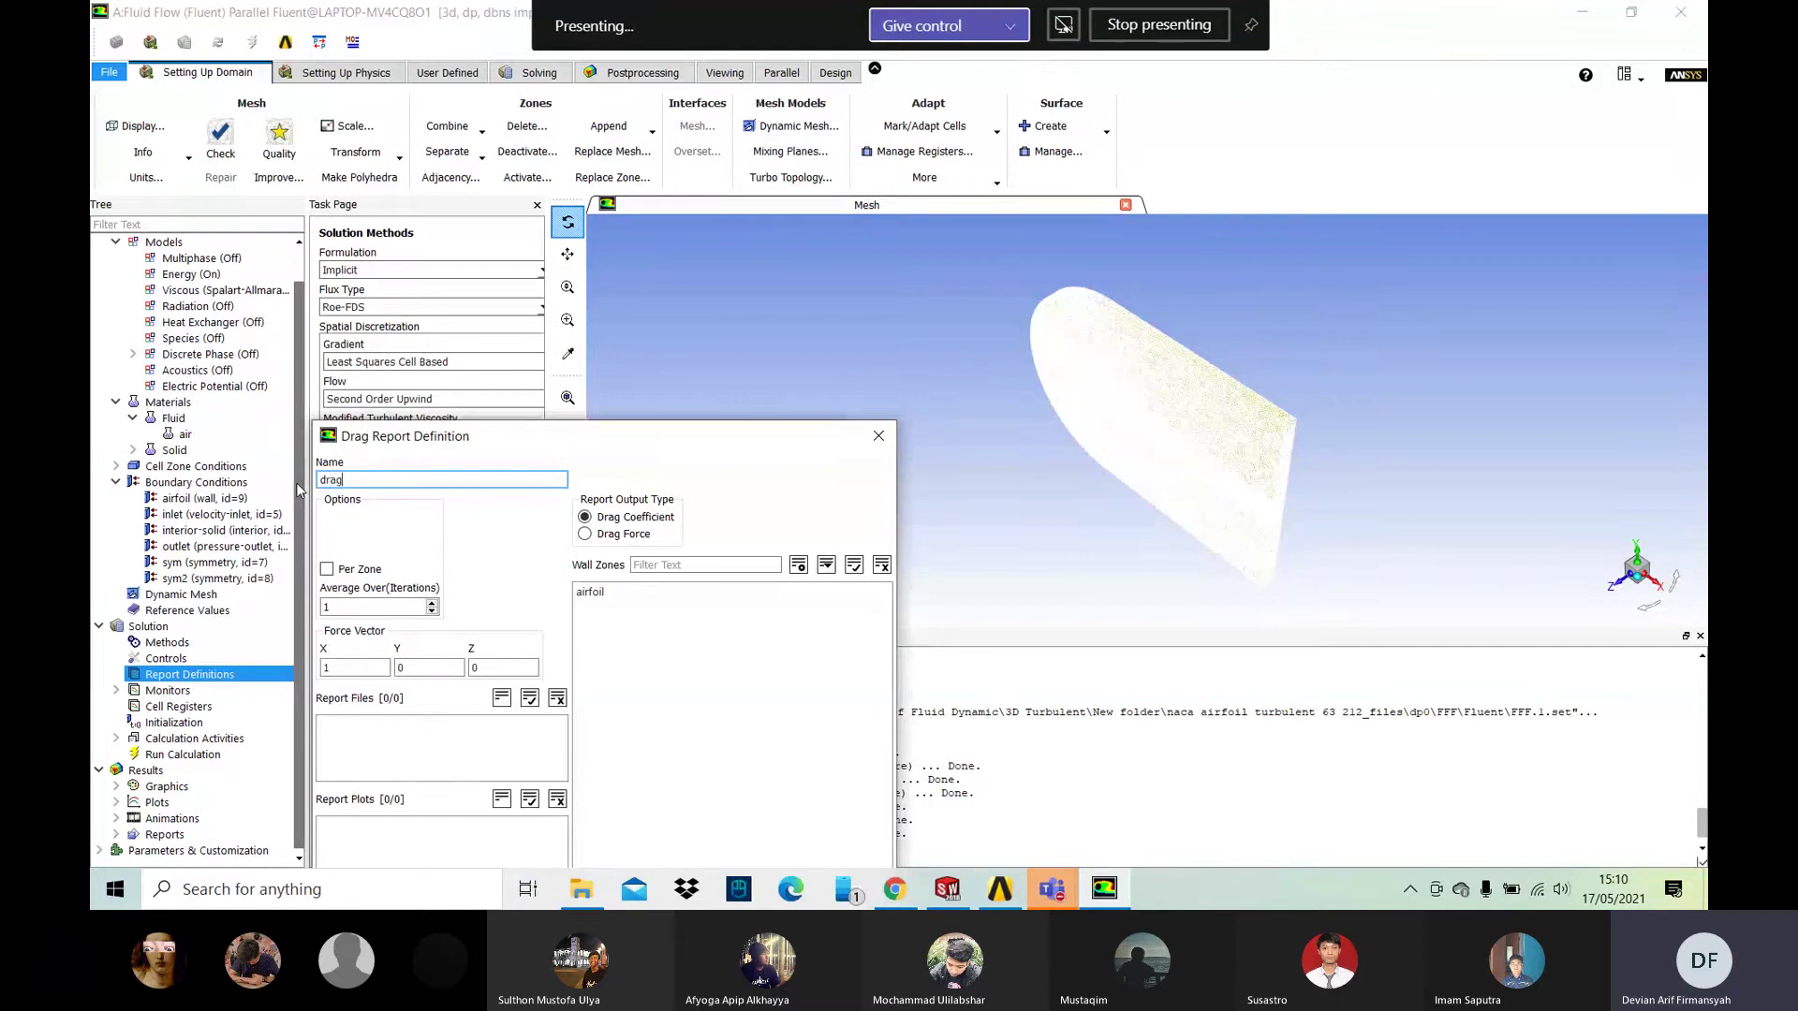
{"action": "left_click", "coordinate": [600, 592]}
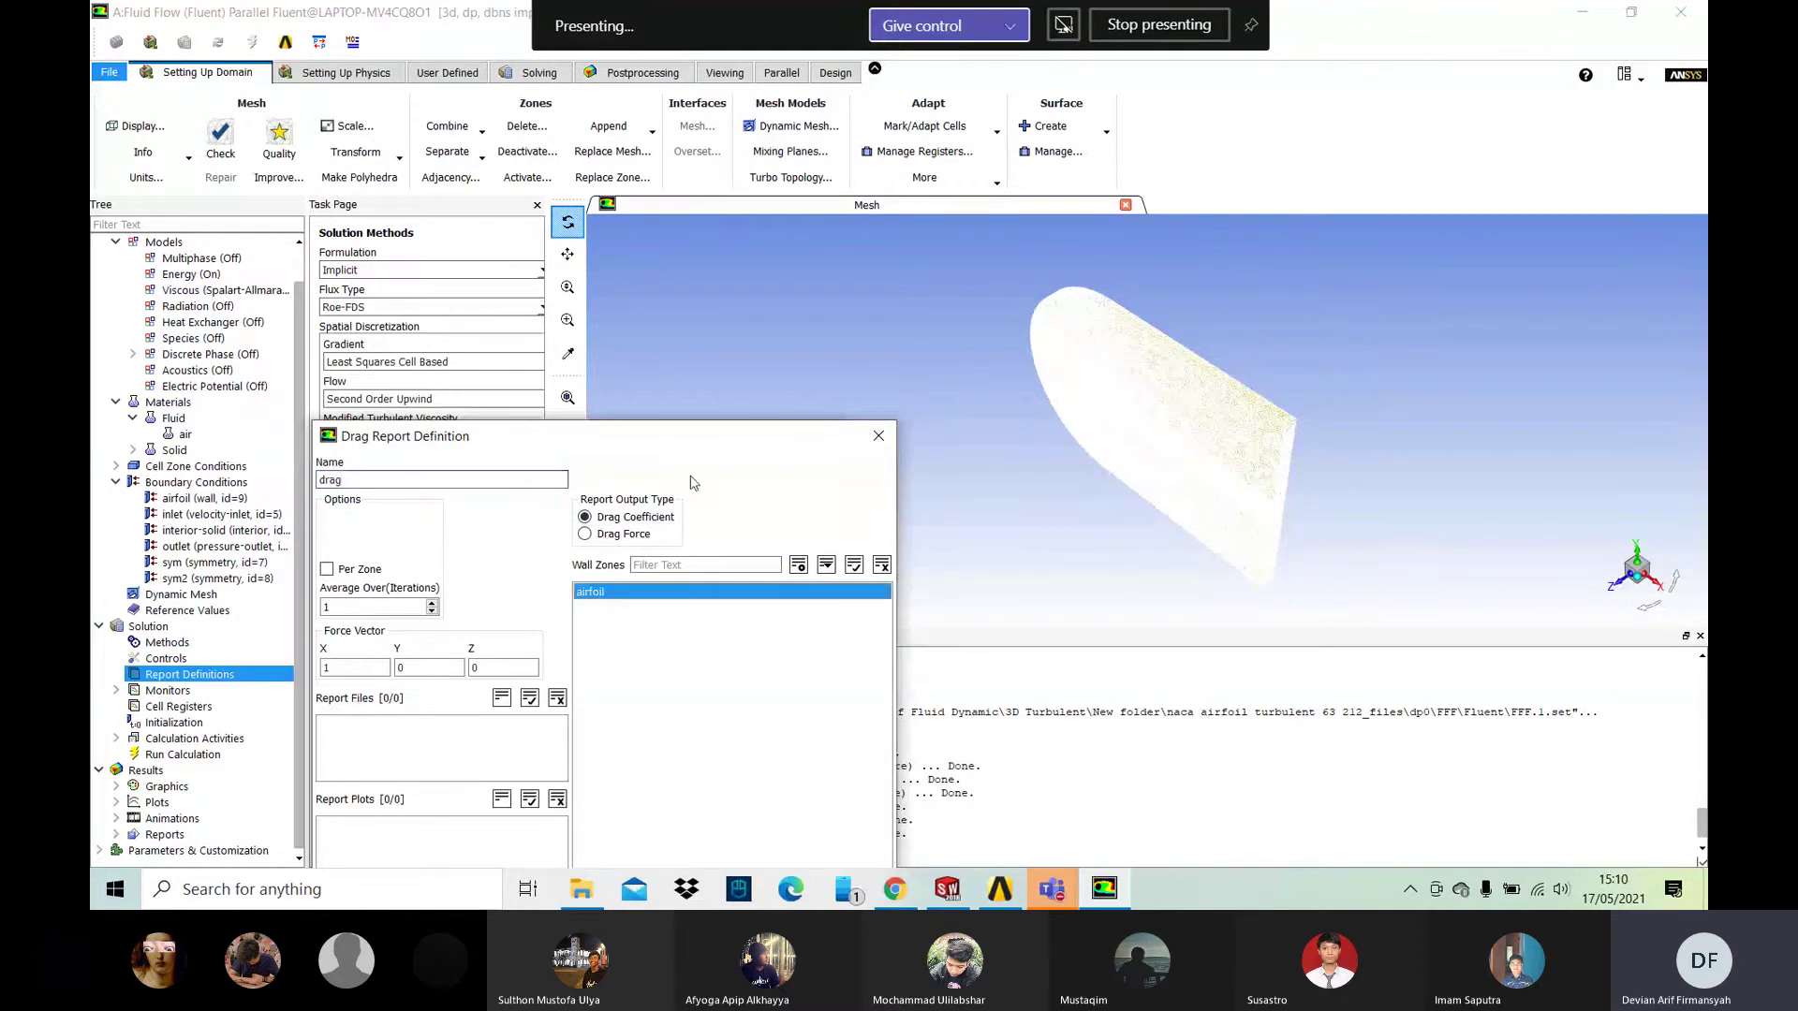
Step: Enable Report File, Report Plot and Print to Console for the drag report and confirm the definition
{"action": "left_click_drag", "start_coordinate": [706, 436], "coordinate": [791, 205]}
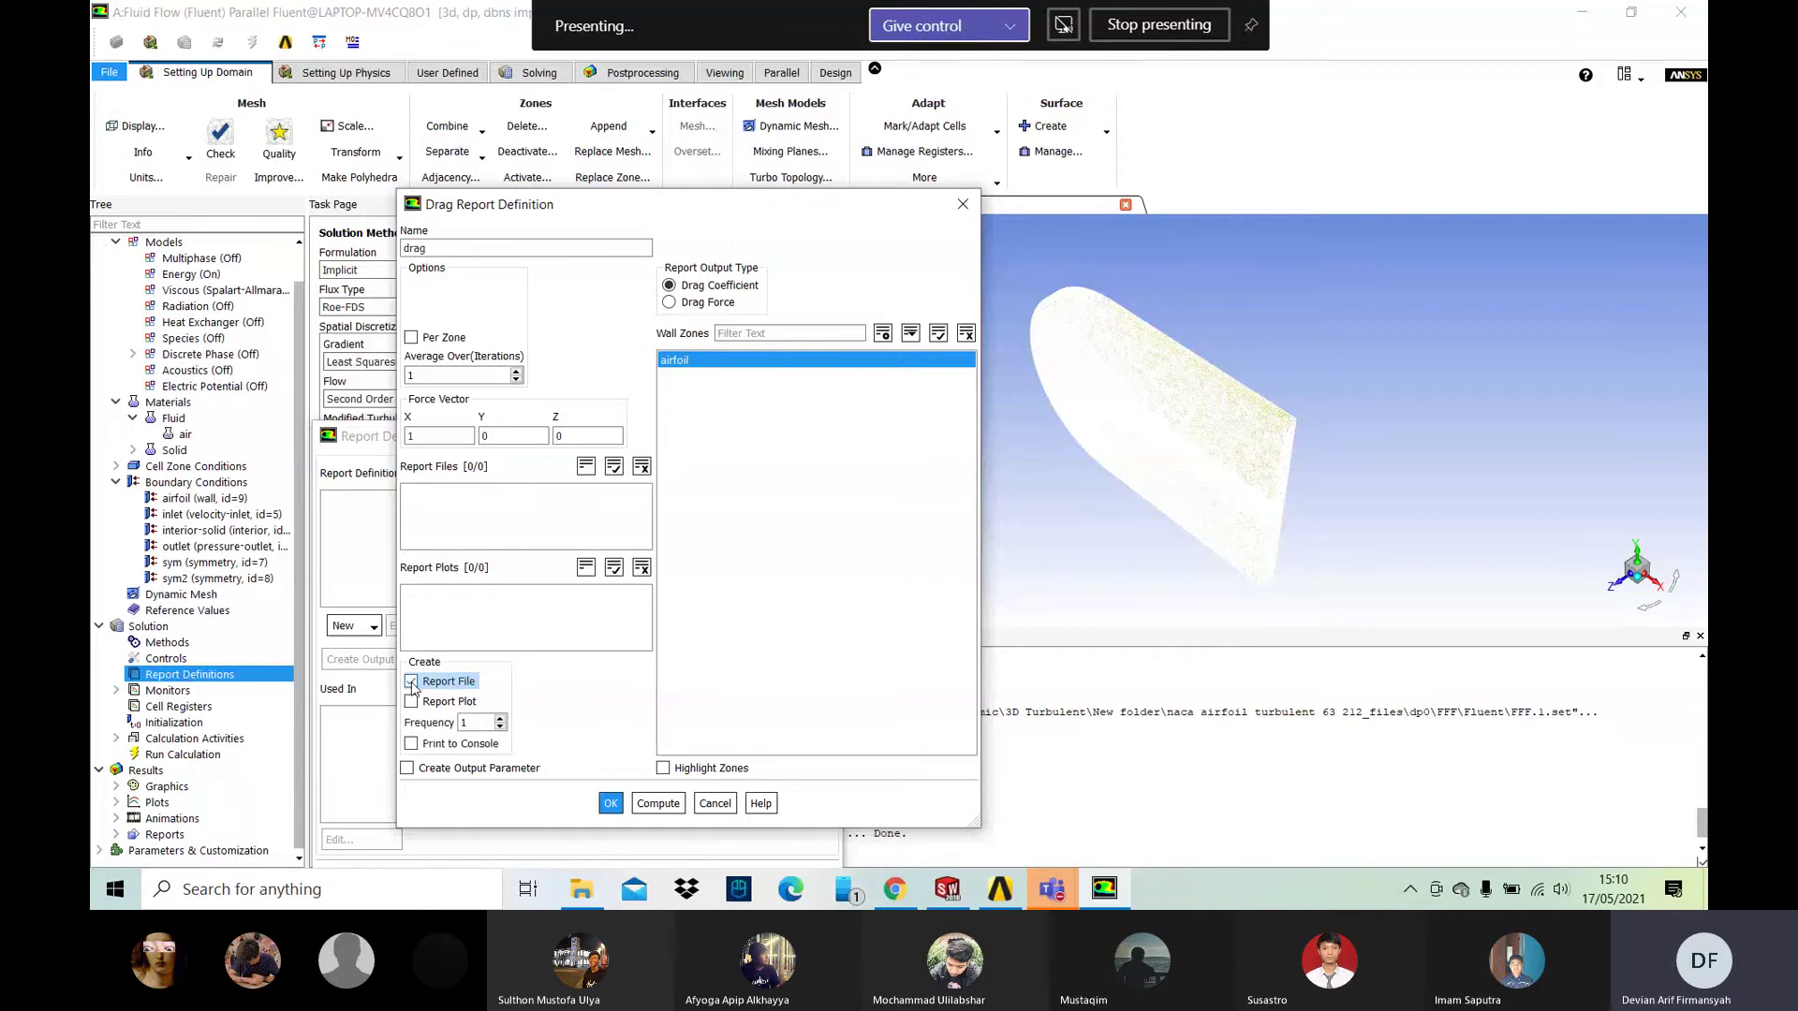
{"action": "left_click", "coordinate": [411, 682]}
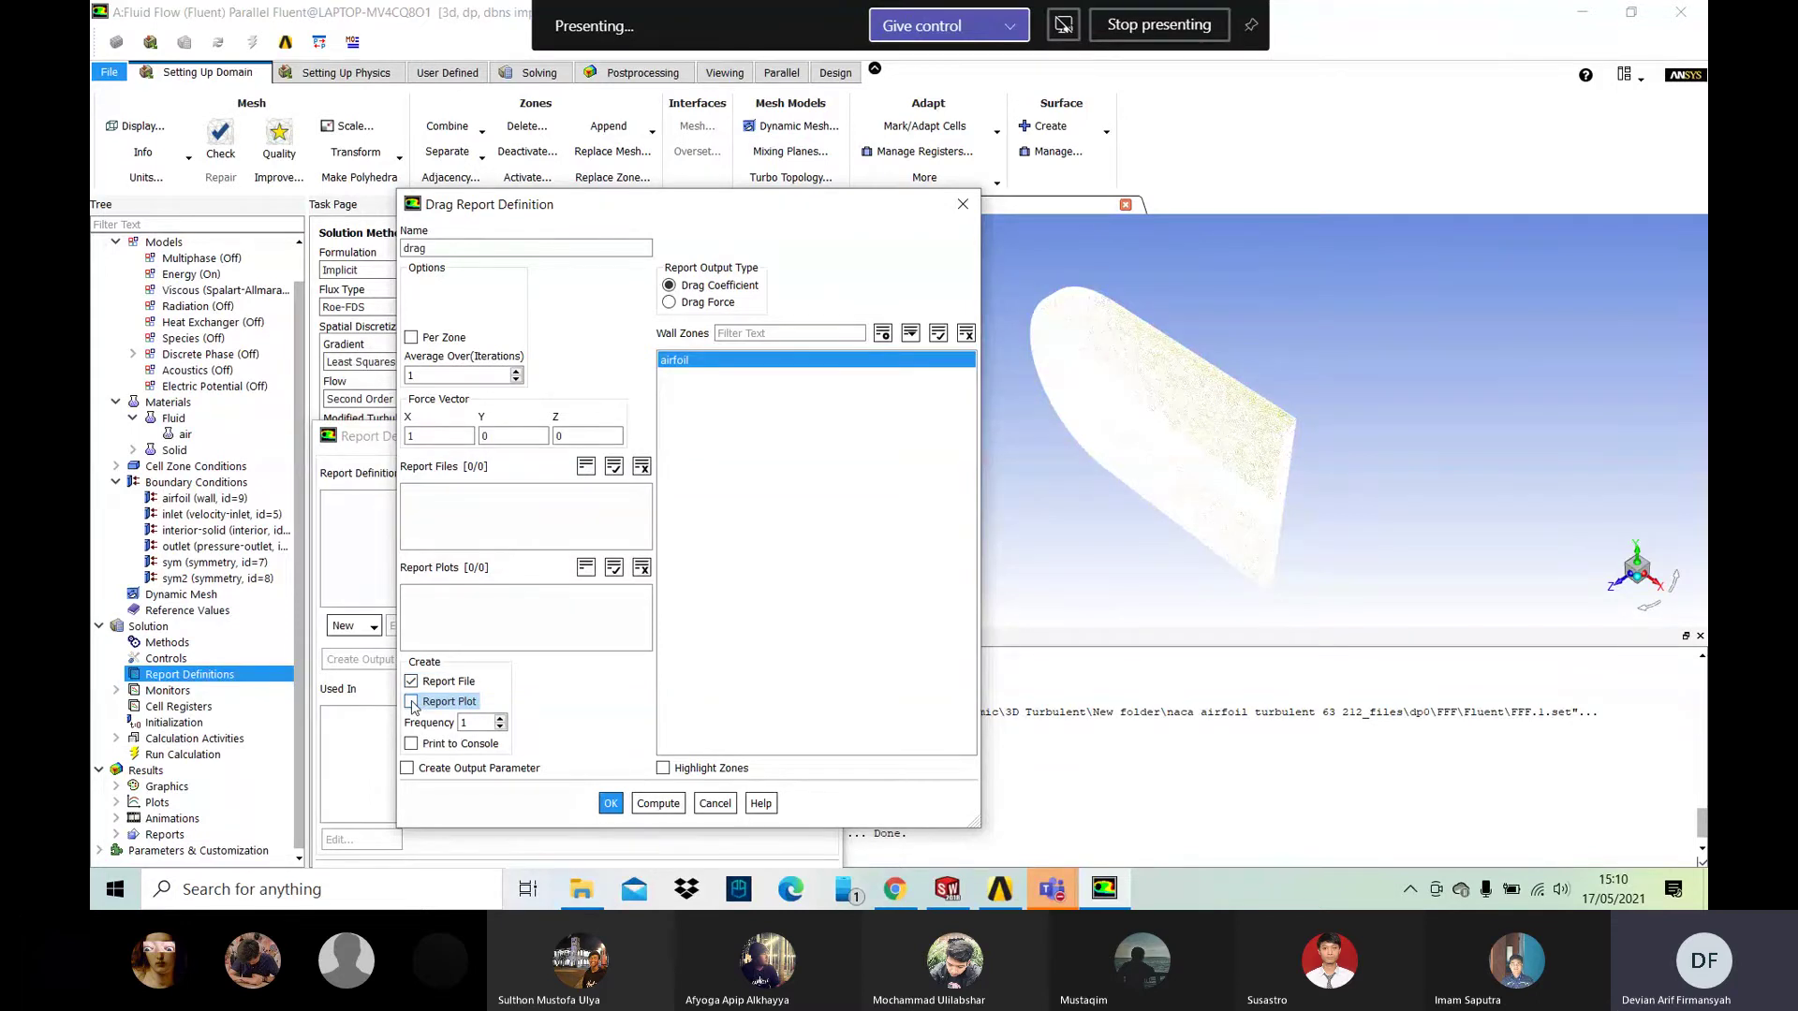
{"action": "left_click", "coordinate": [412, 702]}
{"action": "left_click", "coordinate": [412, 744]}
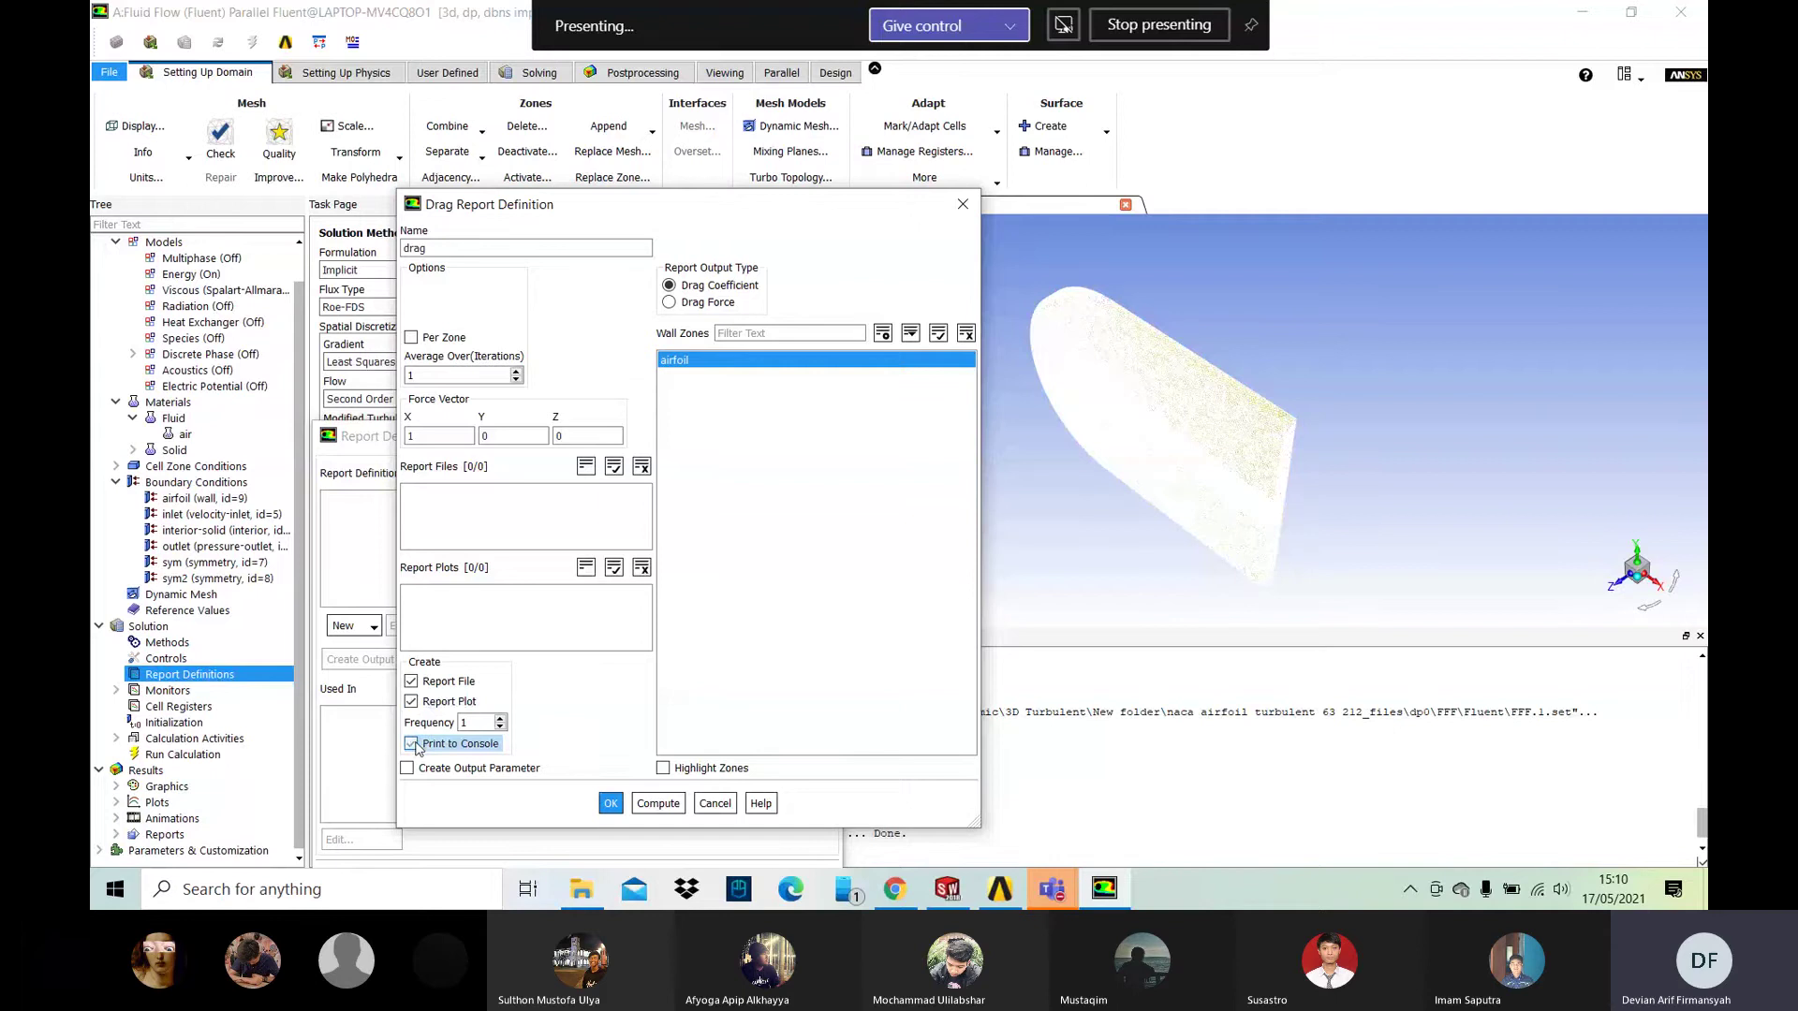
{"action": "left_click", "coordinate": [610, 804]}
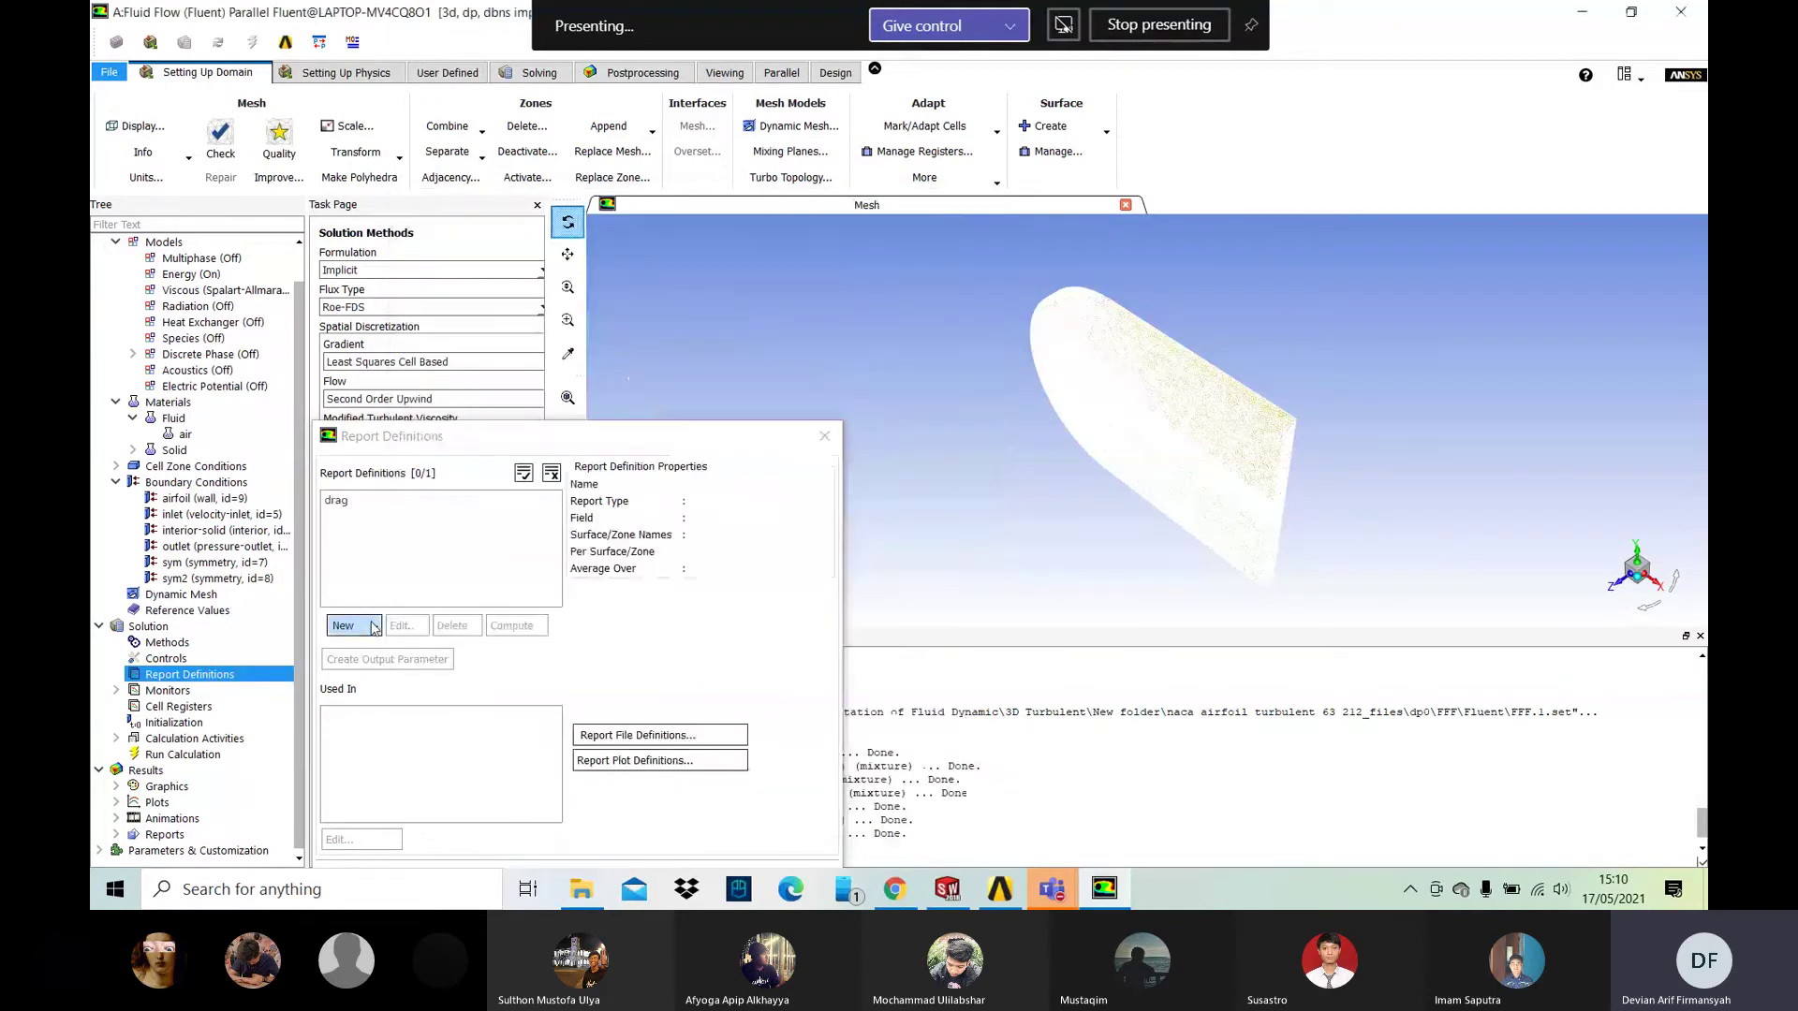
Step: Create a lift force report definition named "lift" with the airfoil as its wall zone
{"action": "left_click", "coordinate": [374, 628]}
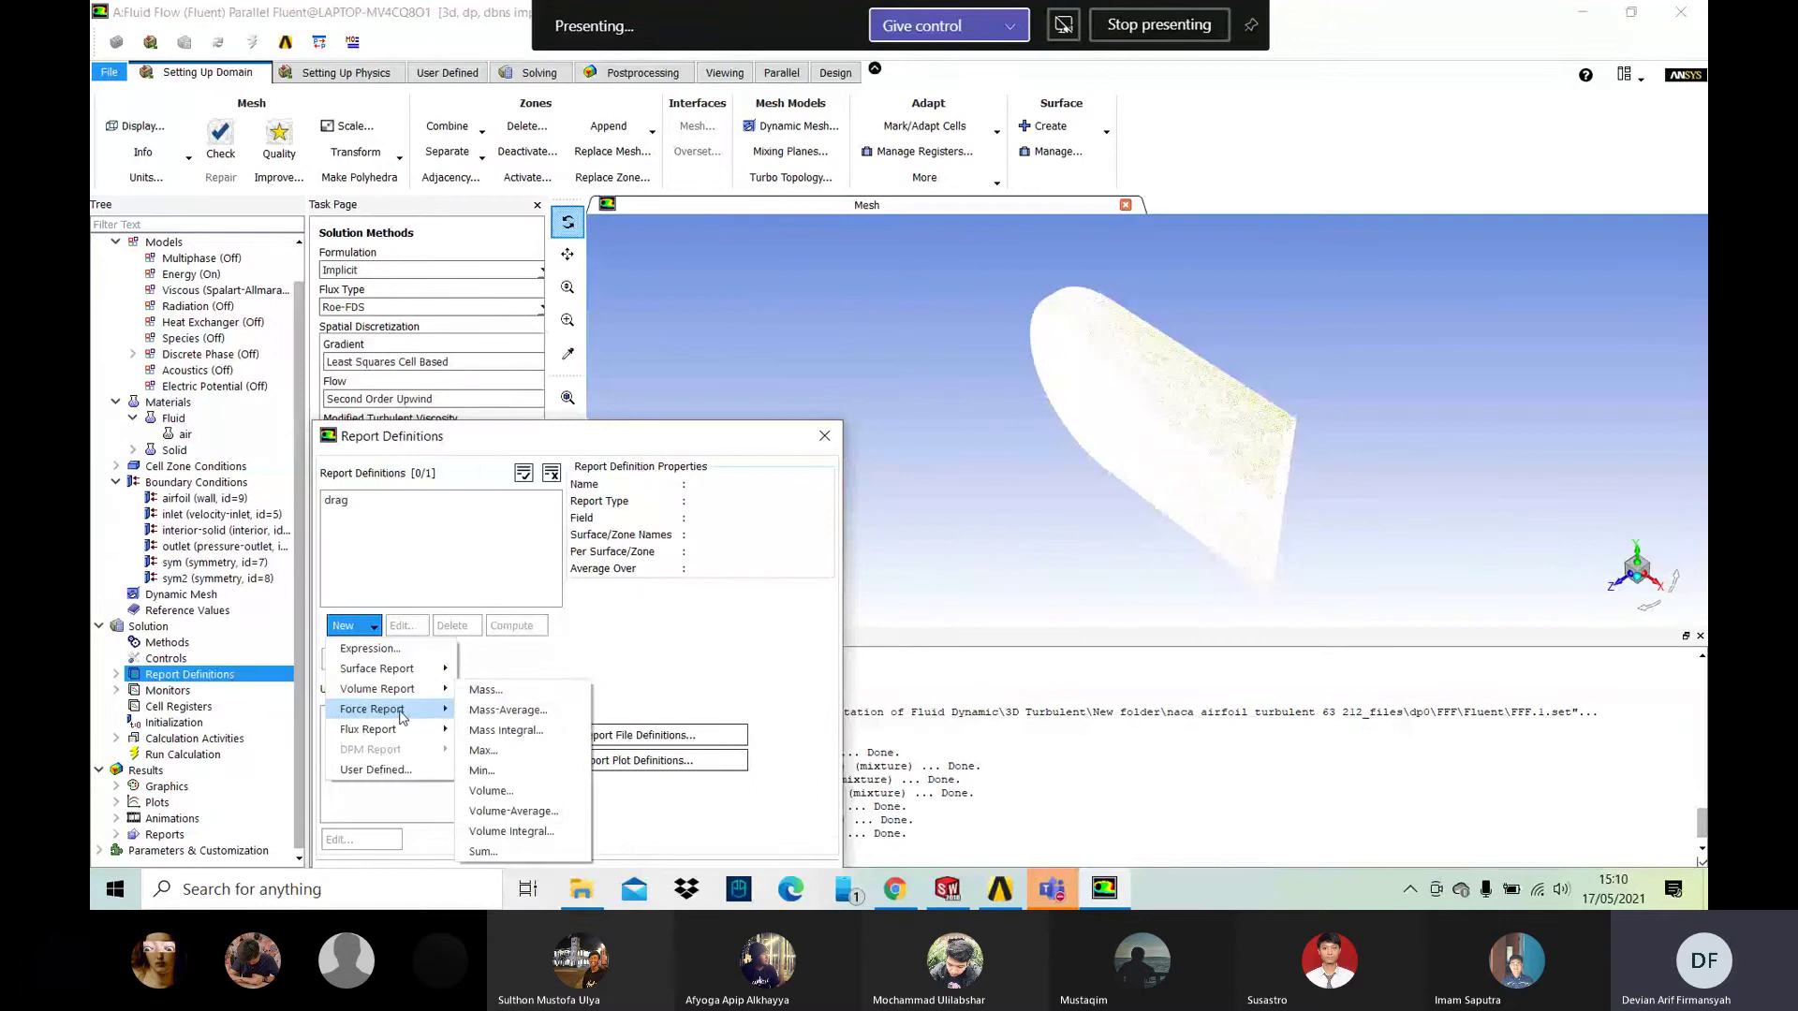
{"action": "mouse_move", "coordinate": [400, 717]}
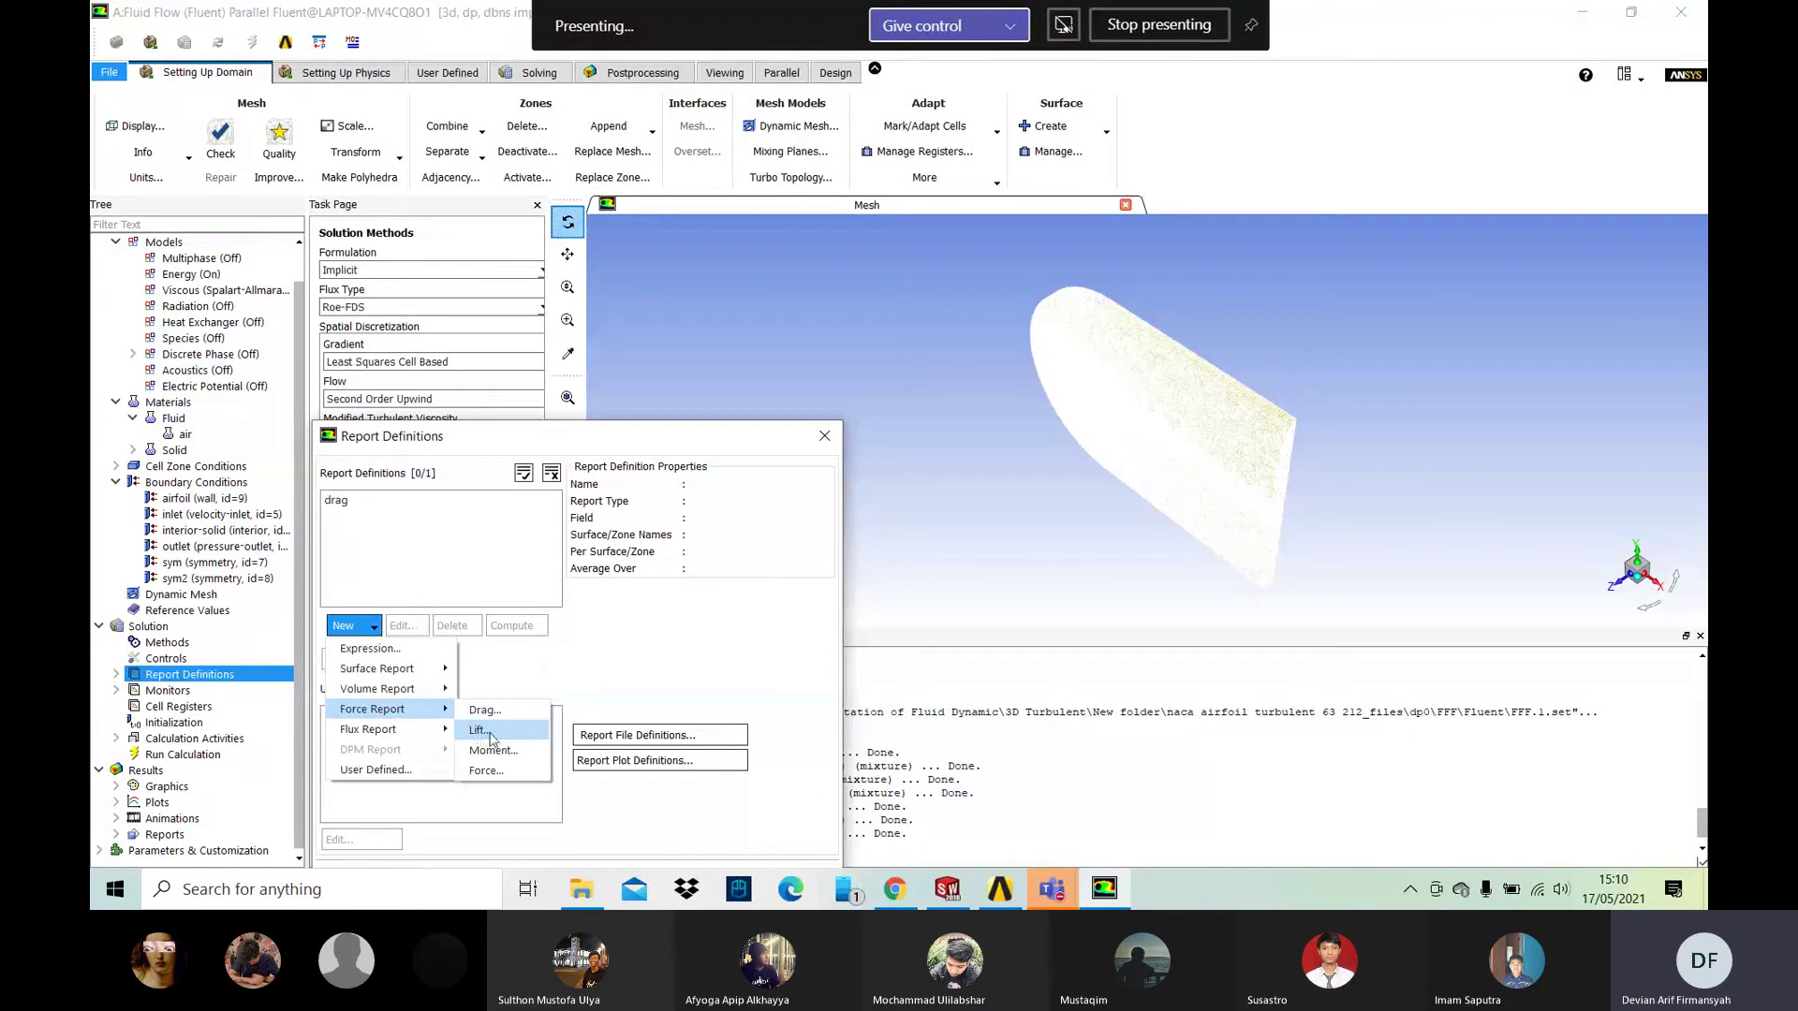
{"action": "left_click", "coordinate": [478, 731]}
{"action": "left_click_drag", "start_coordinate": [510, 249], "coordinate": [394, 250]}
{"action": "type", "text": "lift"}
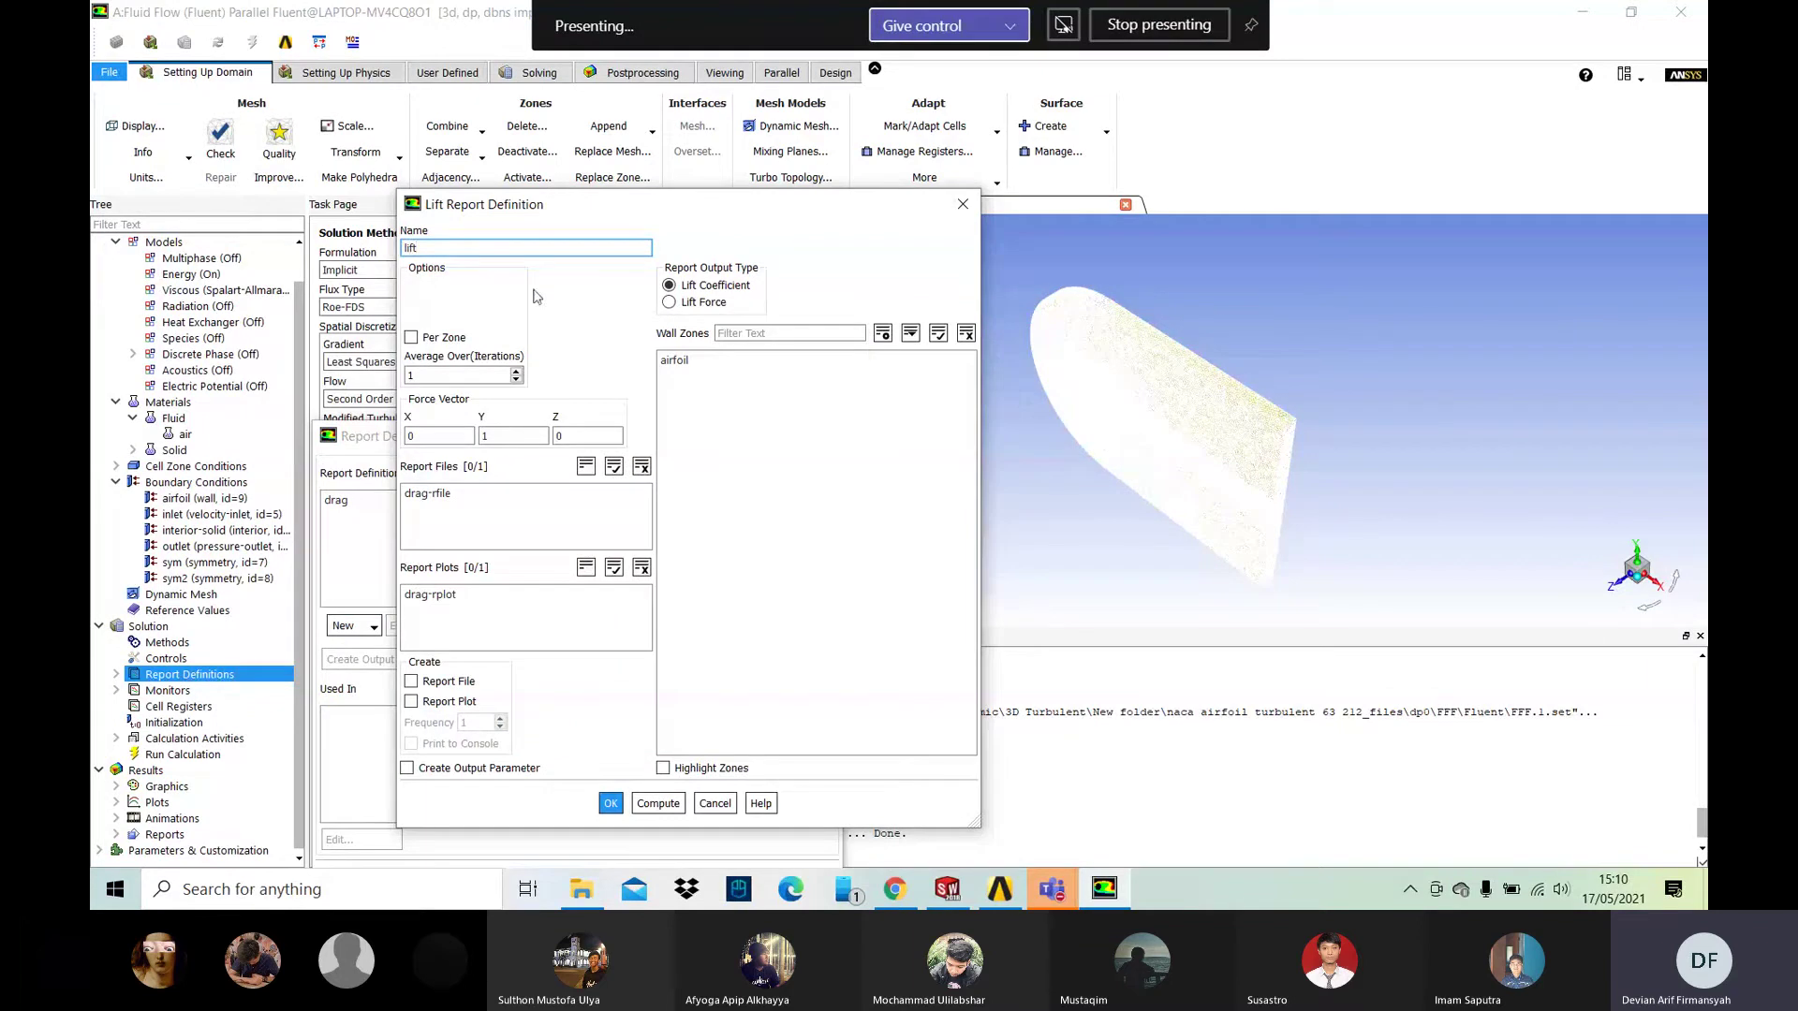
{"action": "left_click", "coordinate": [679, 363]}
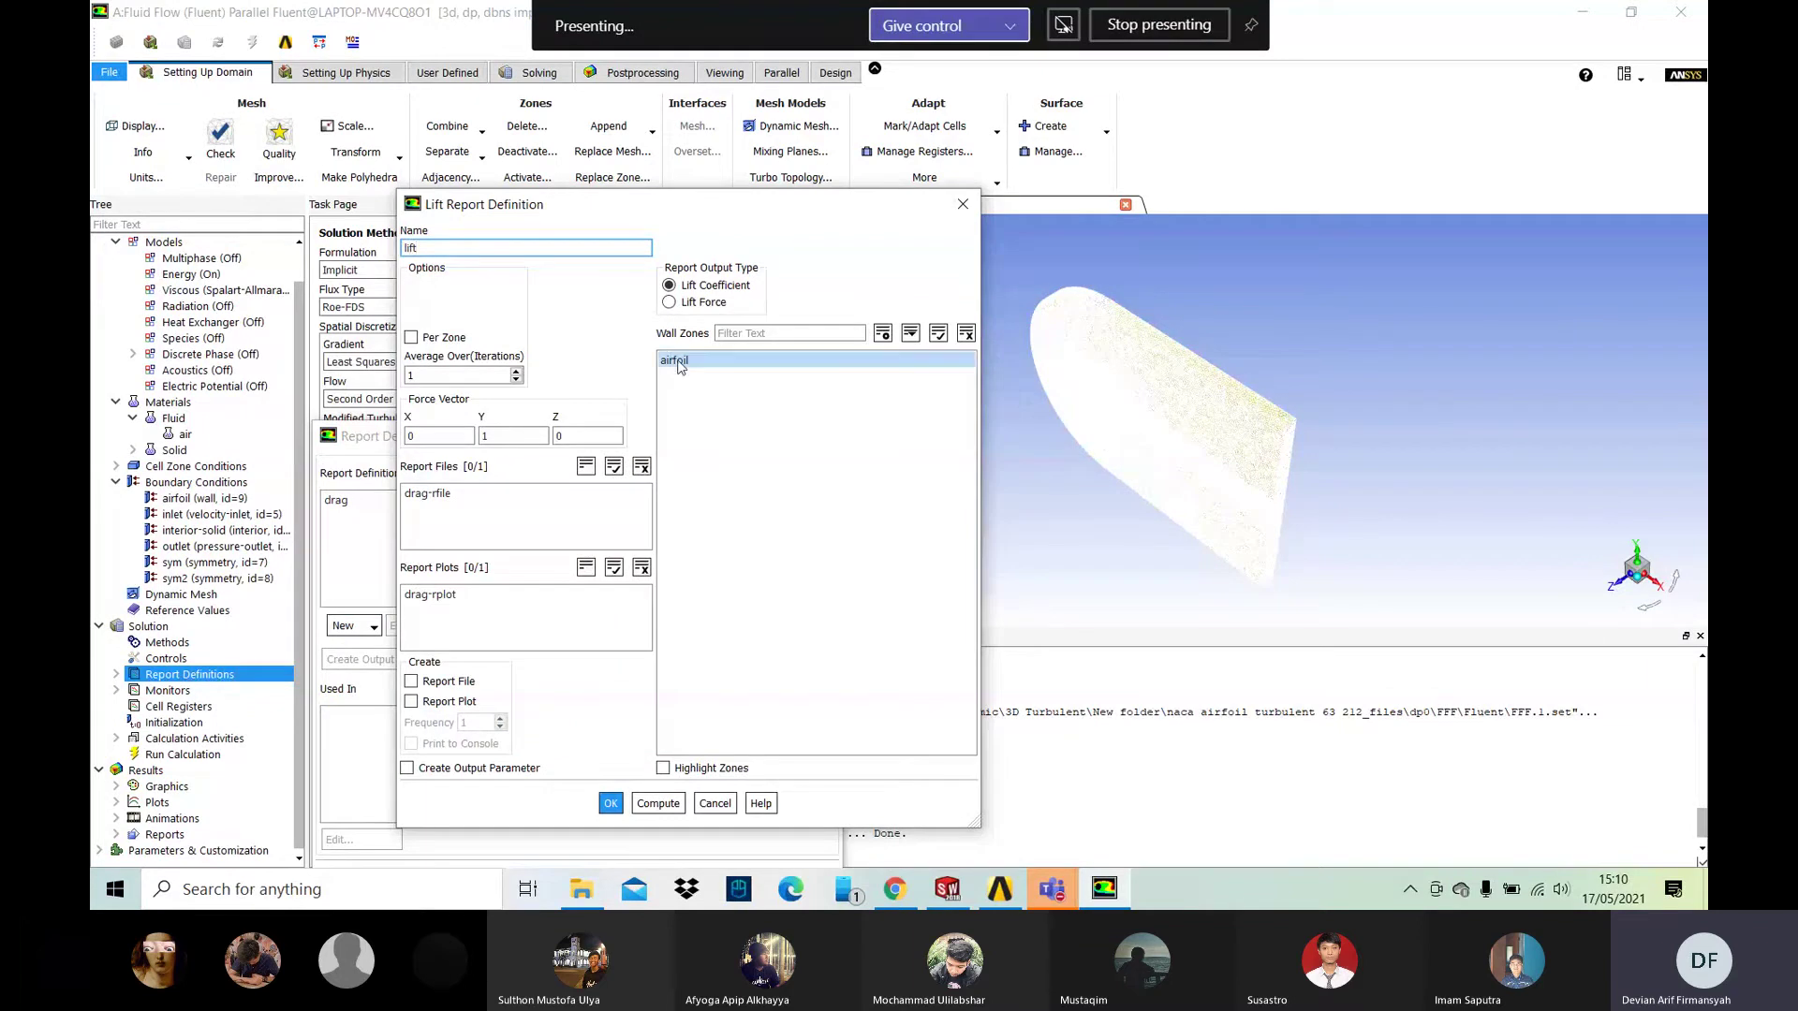
{"action": "left_click", "coordinate": [678, 363]}
Step: Enable Report File, Report Plot and Print to Console for the lift report, confirm it, and close the report definitions
{"action": "left_click", "coordinate": [413, 683]}
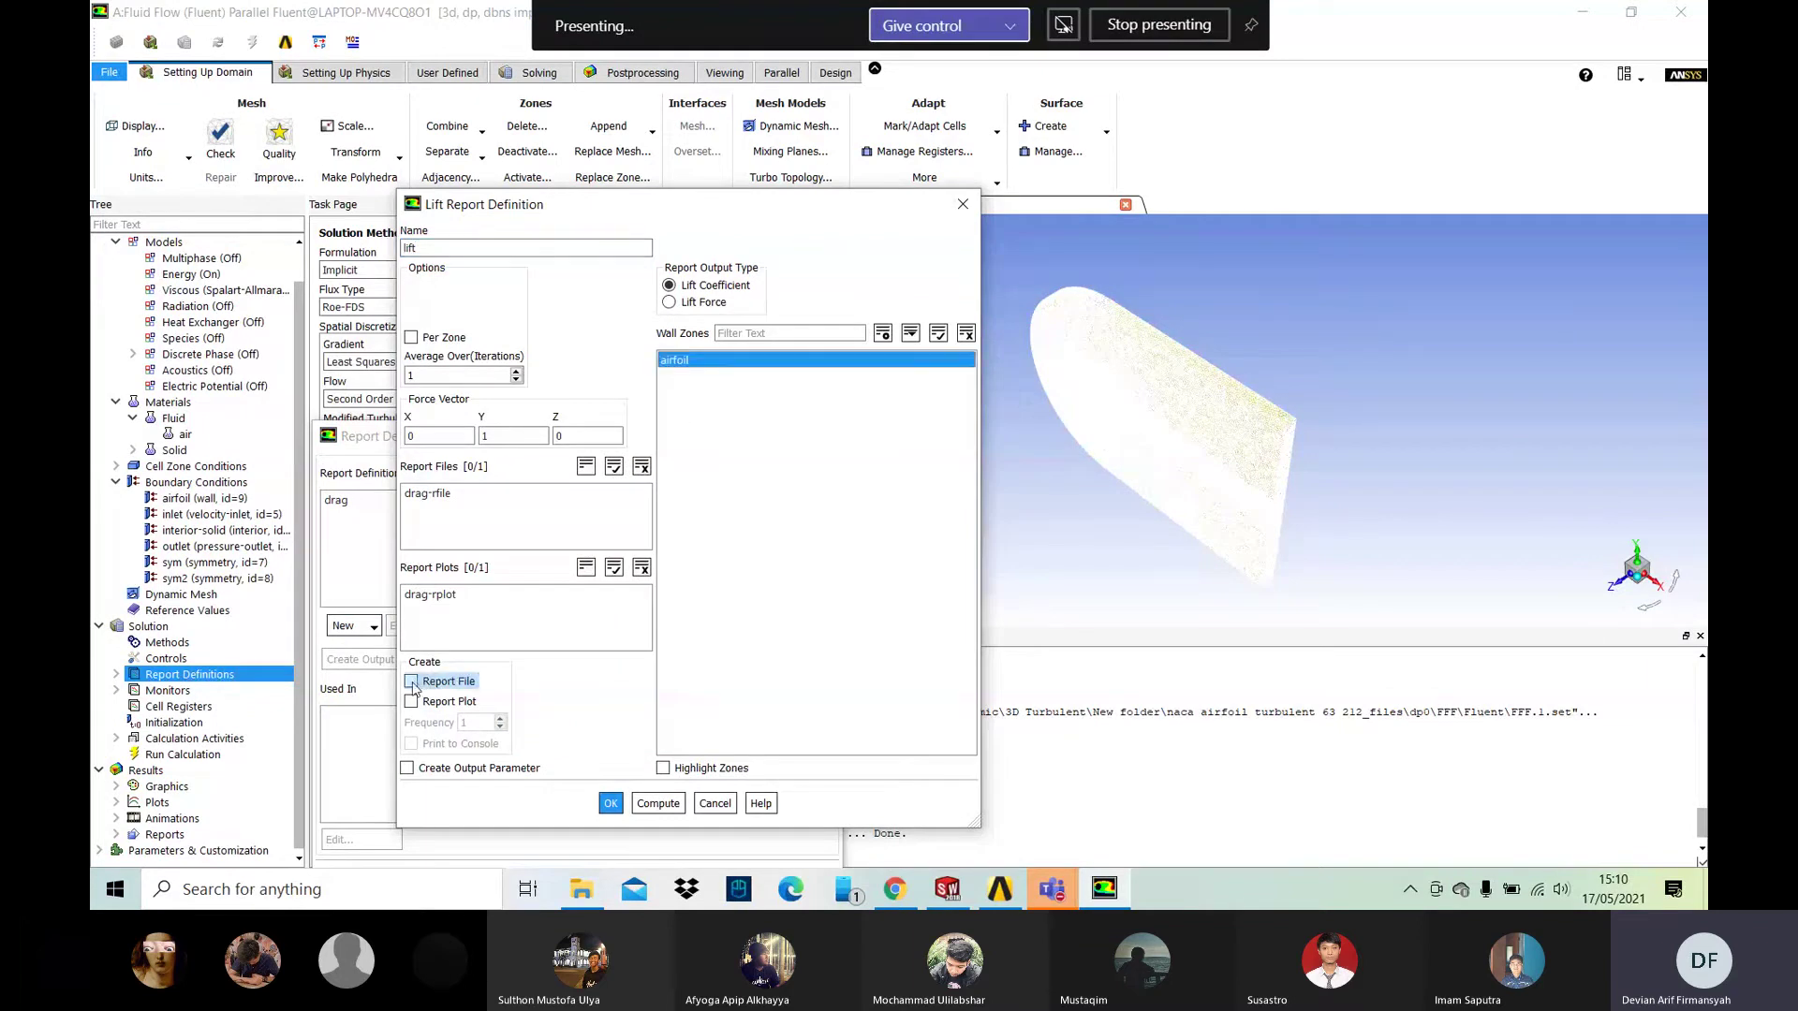
{"action": "left_click", "coordinate": [412, 702]}
{"action": "left_click", "coordinate": [412, 743]}
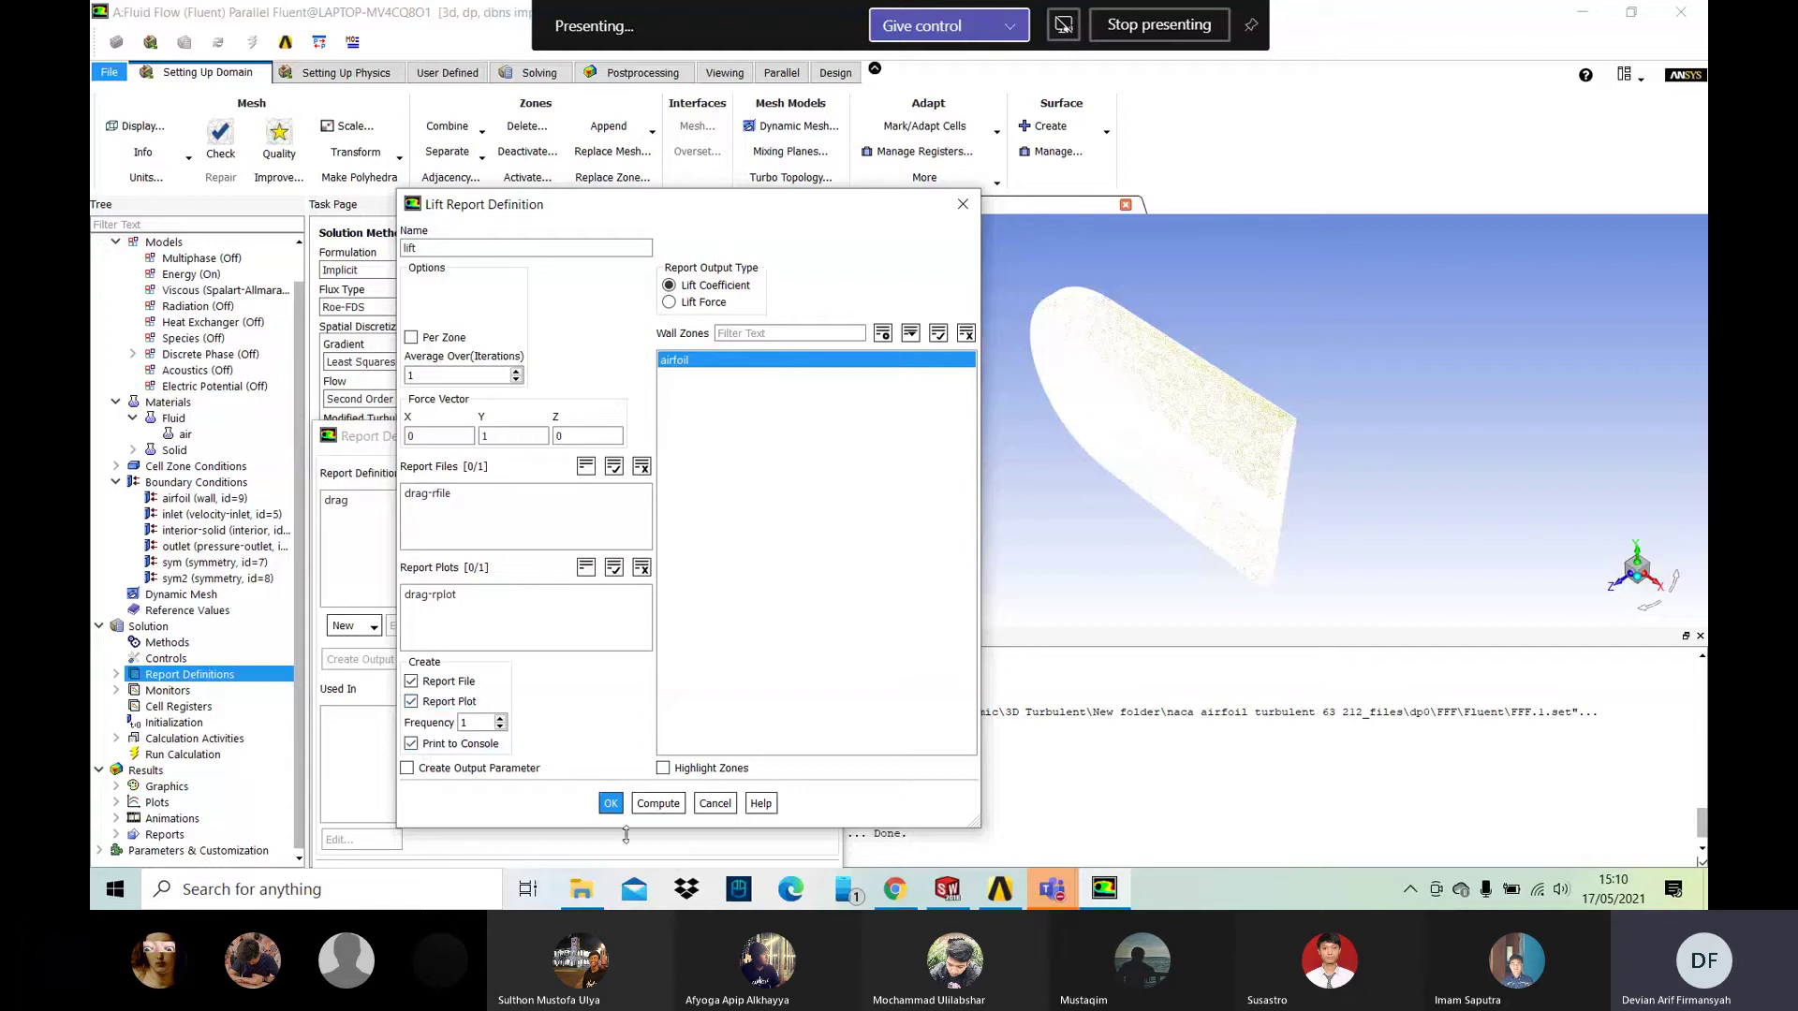
{"action": "left_click", "coordinate": [610, 804]}
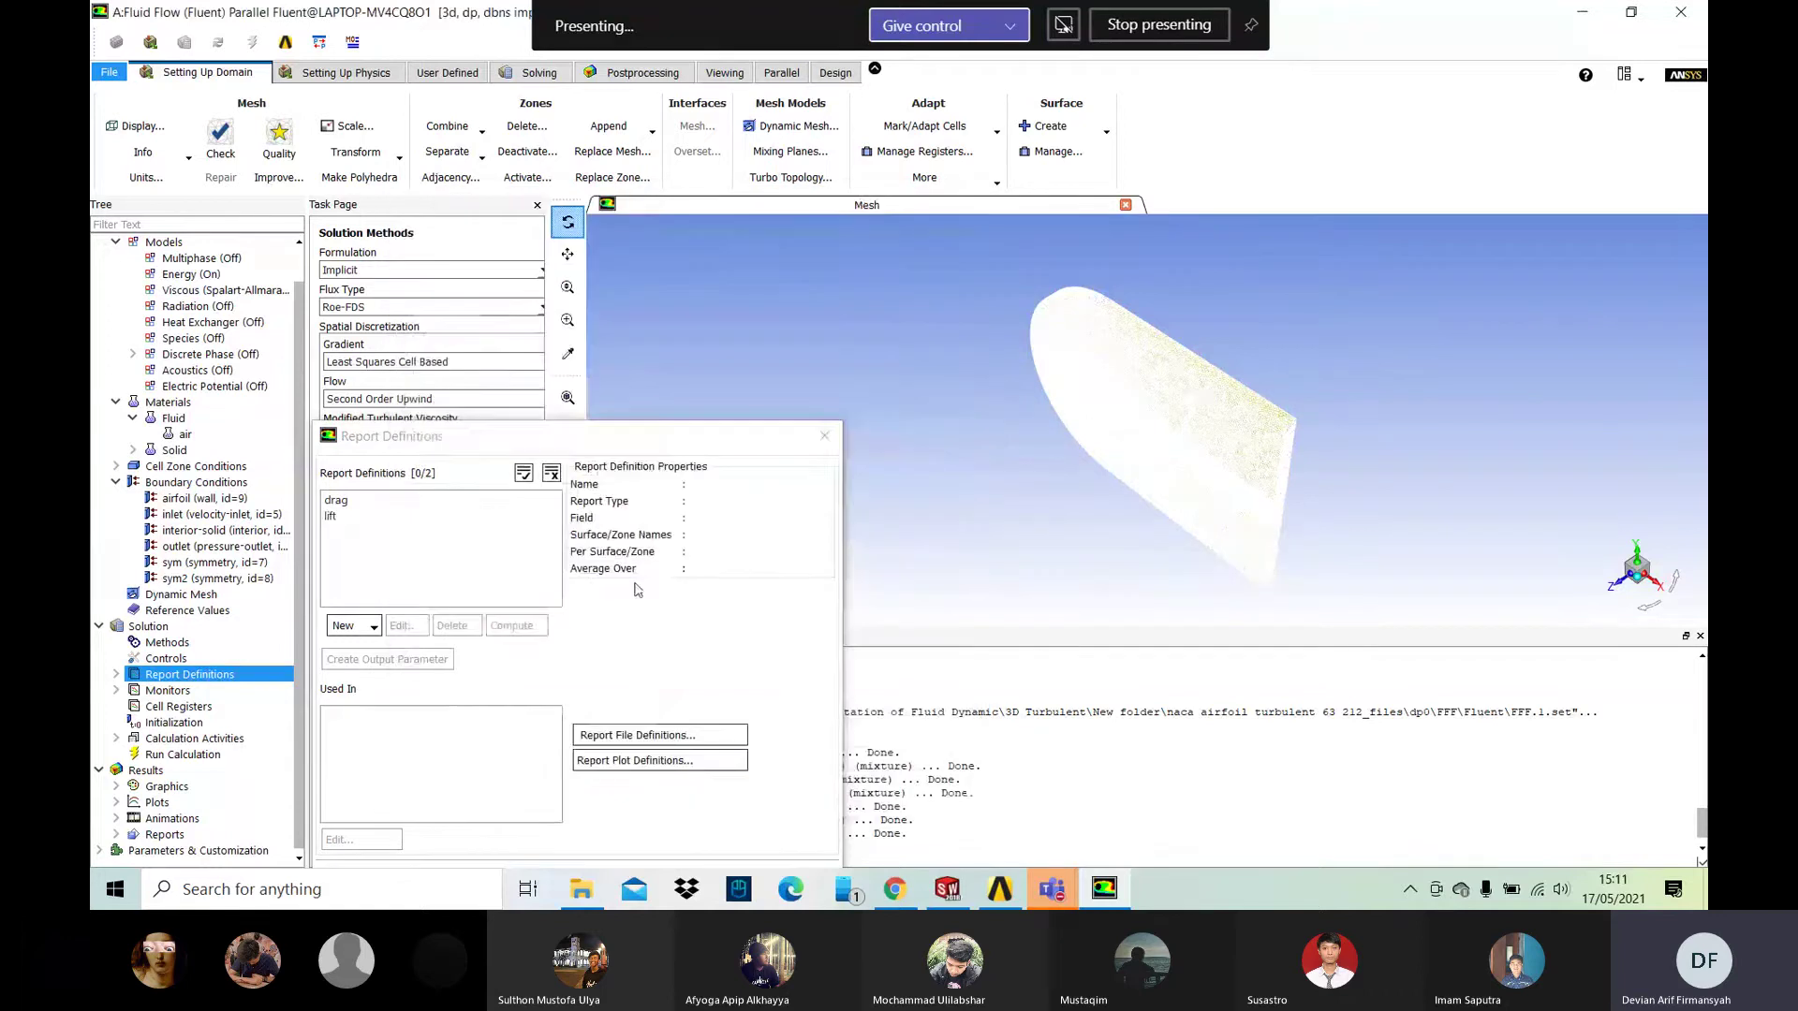
{"action": "left_click_drag", "start_coordinate": [675, 451], "coordinate": [763, 301]}
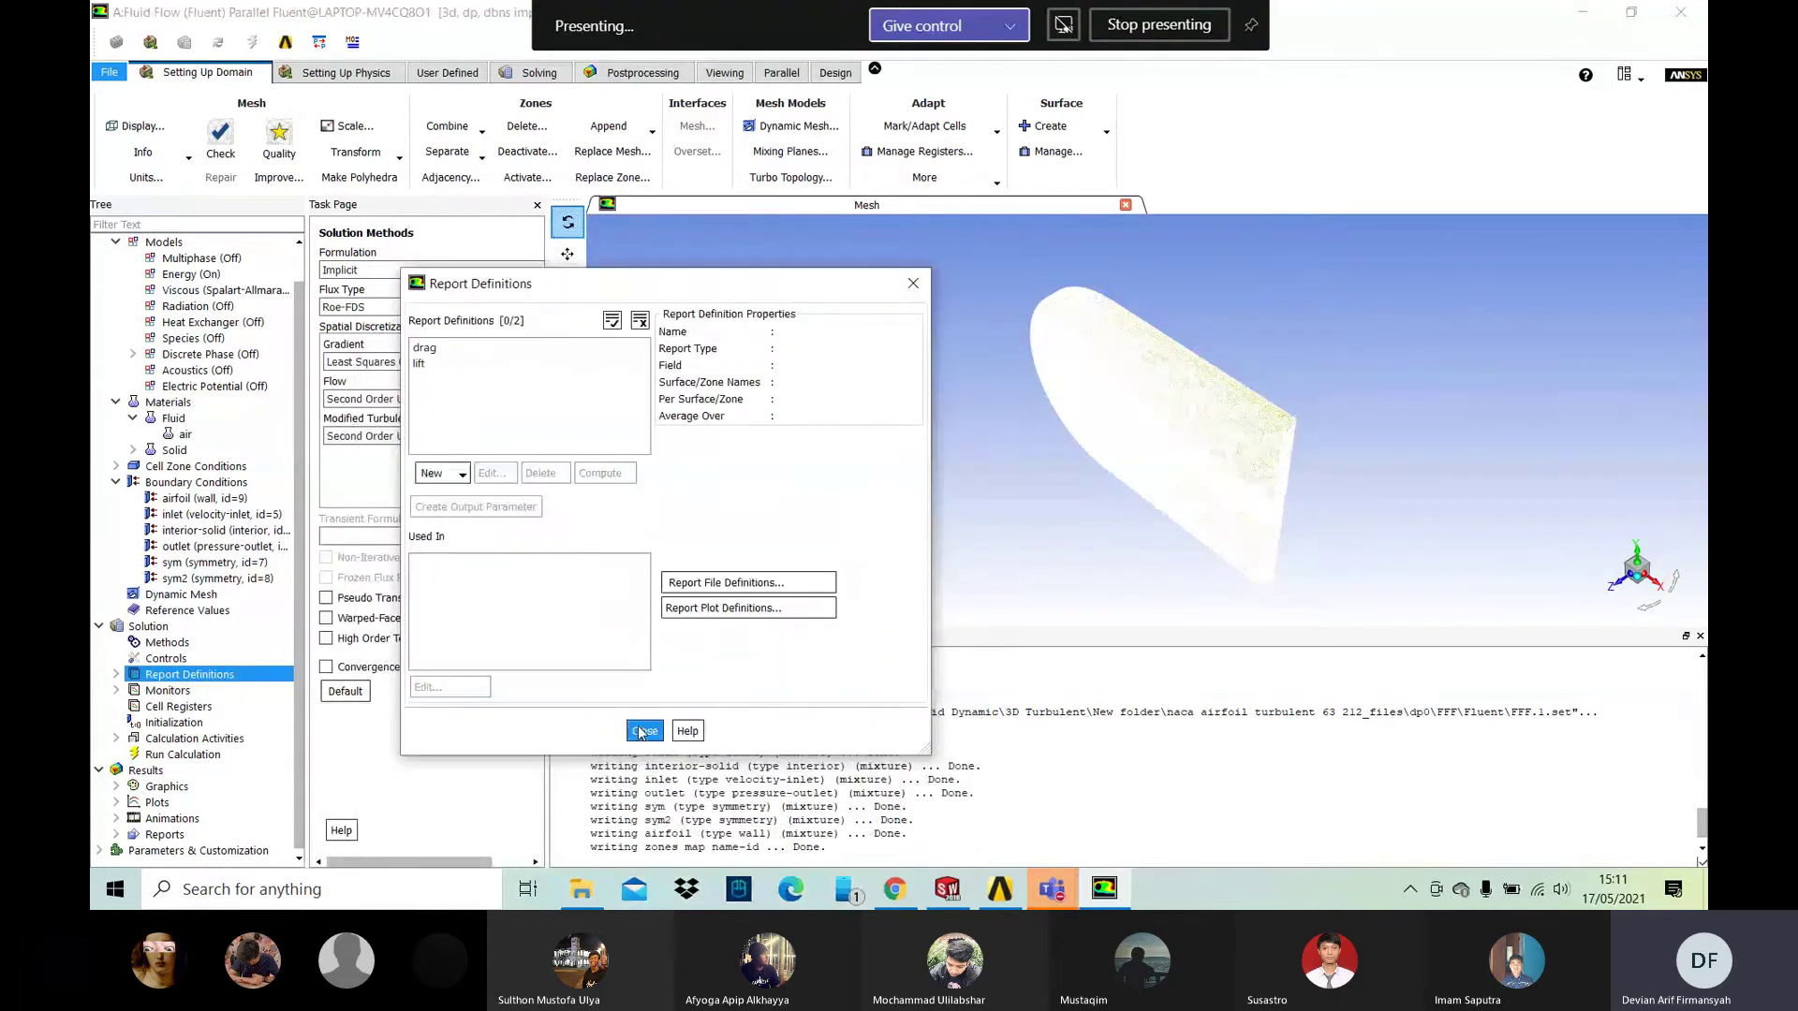
{"action": "left_click", "coordinate": [644, 732]}
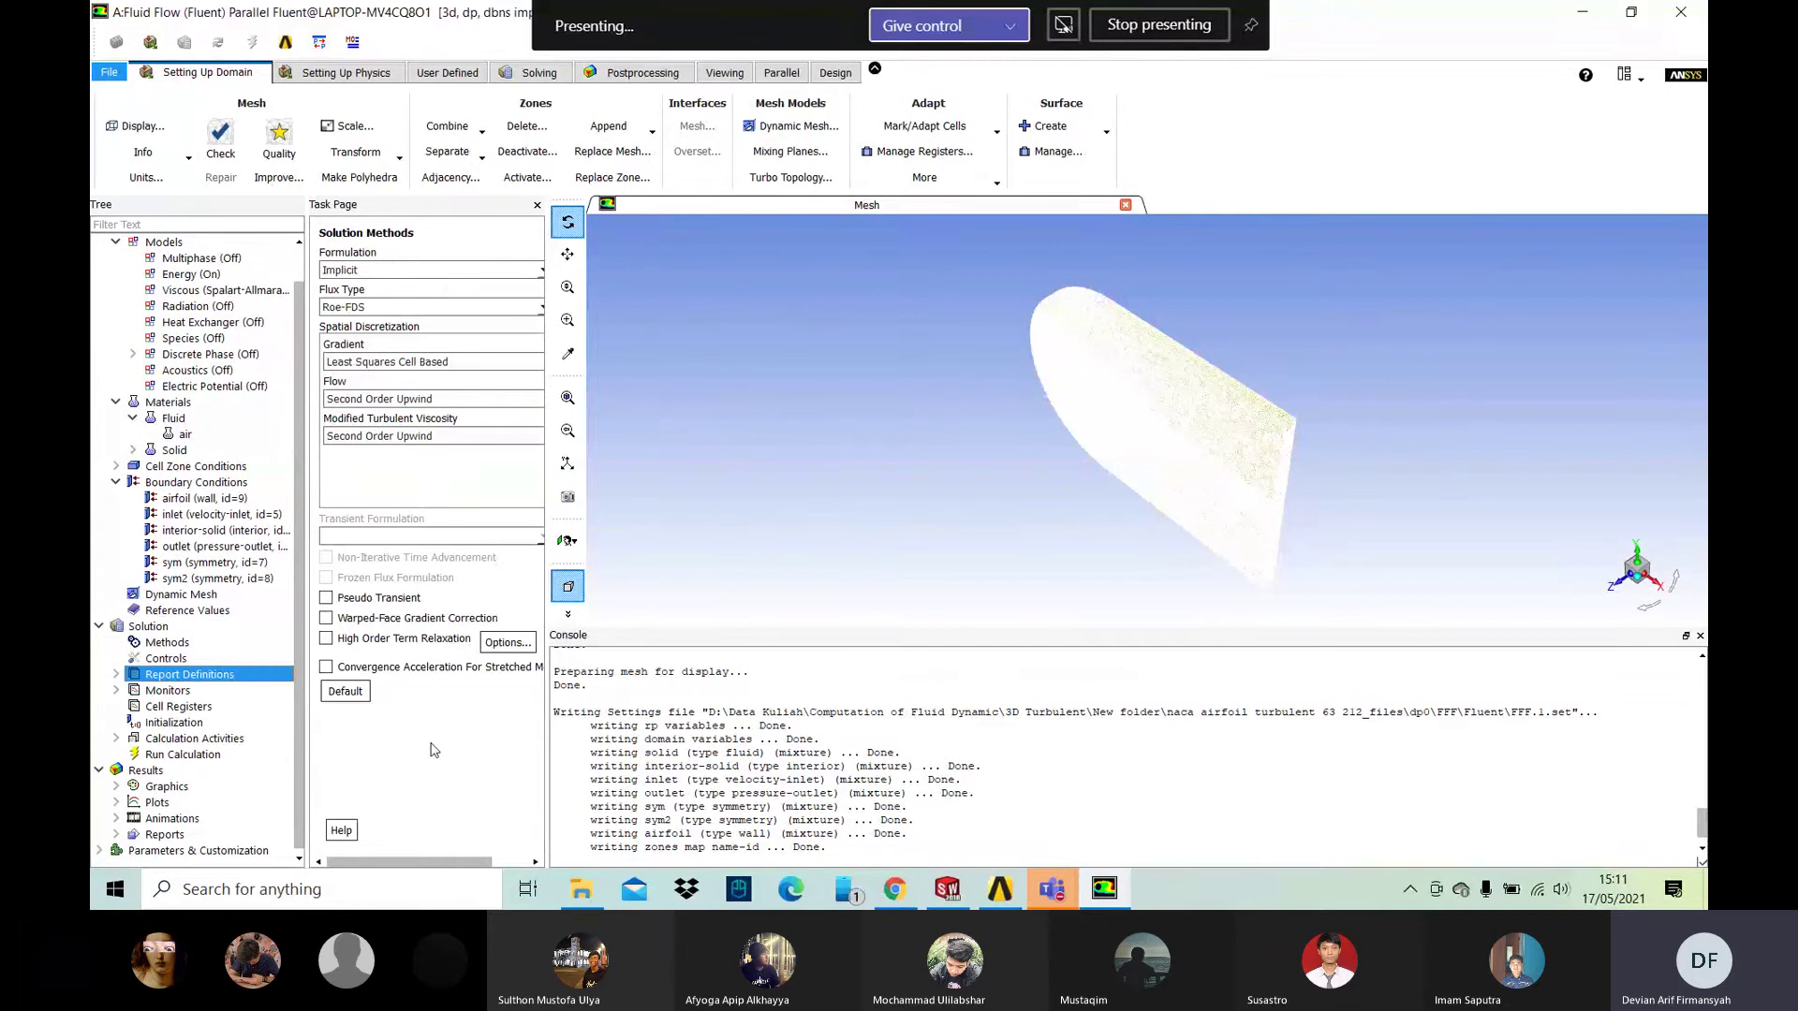
Step: Initialize the solution with the Hybrid Initialization method
{"action": "left_click", "coordinate": [217, 729]}
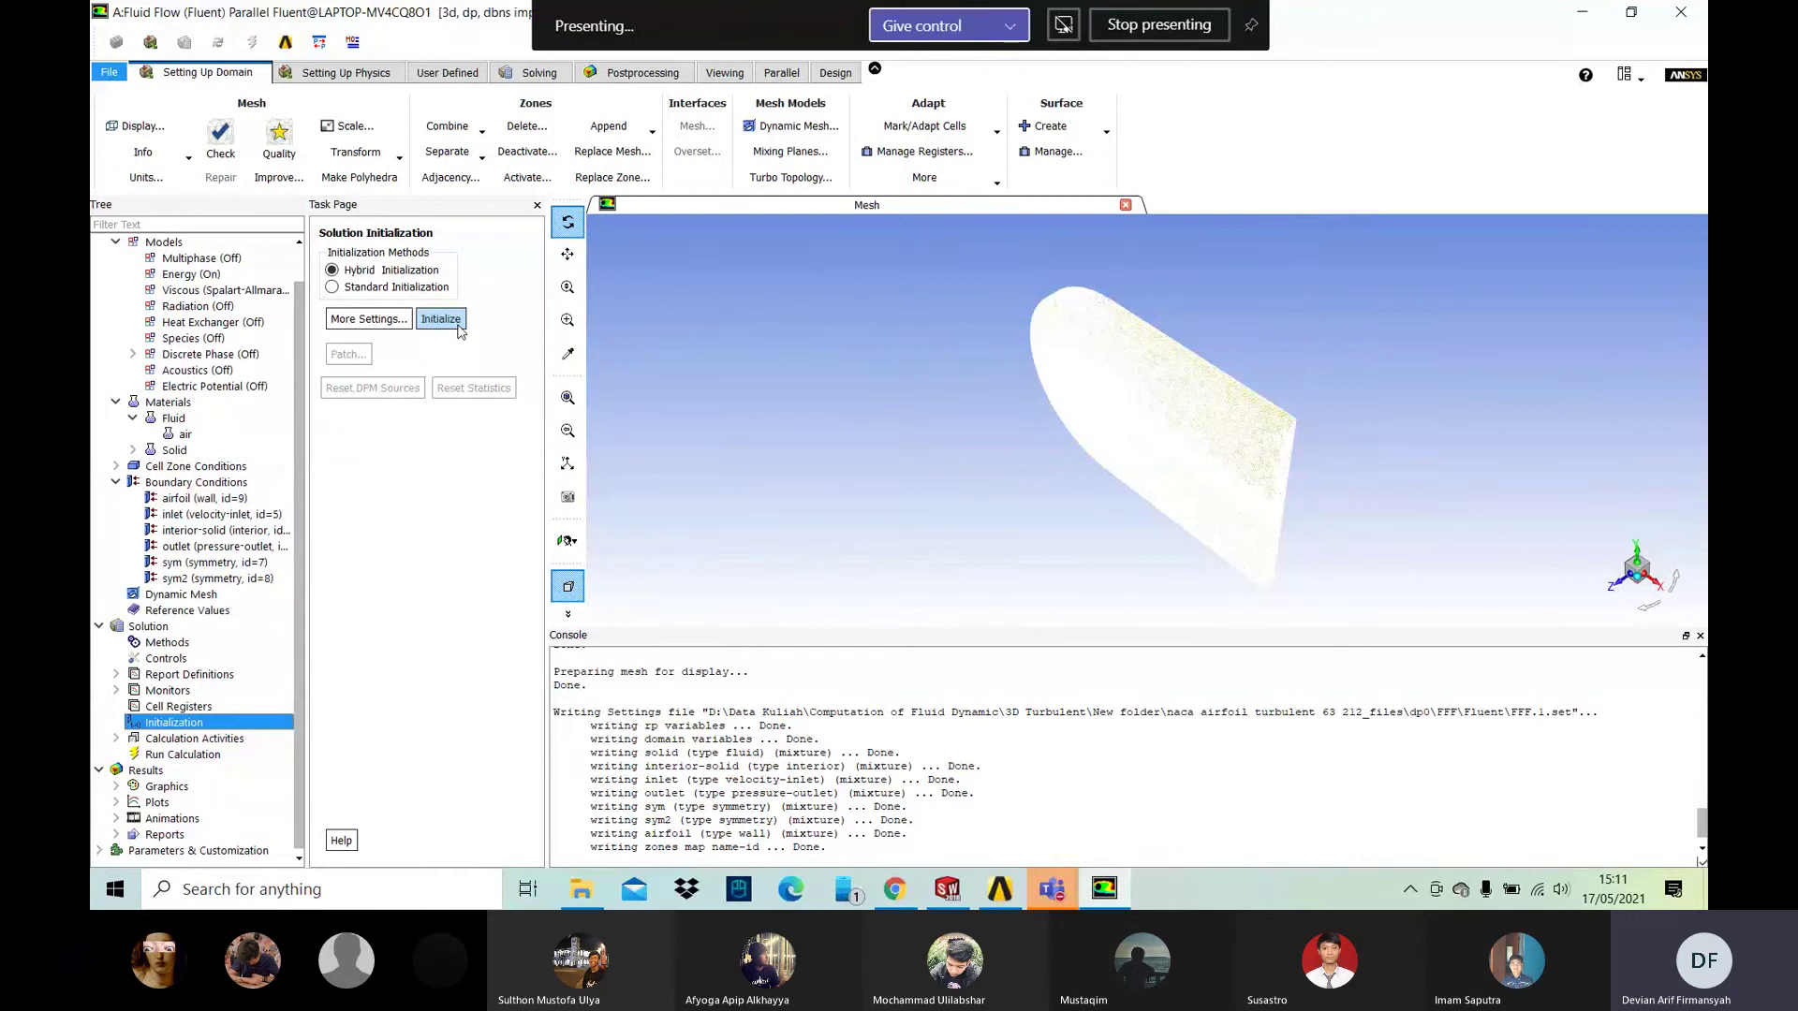
{"action": "left_click", "coordinate": [458, 328]}
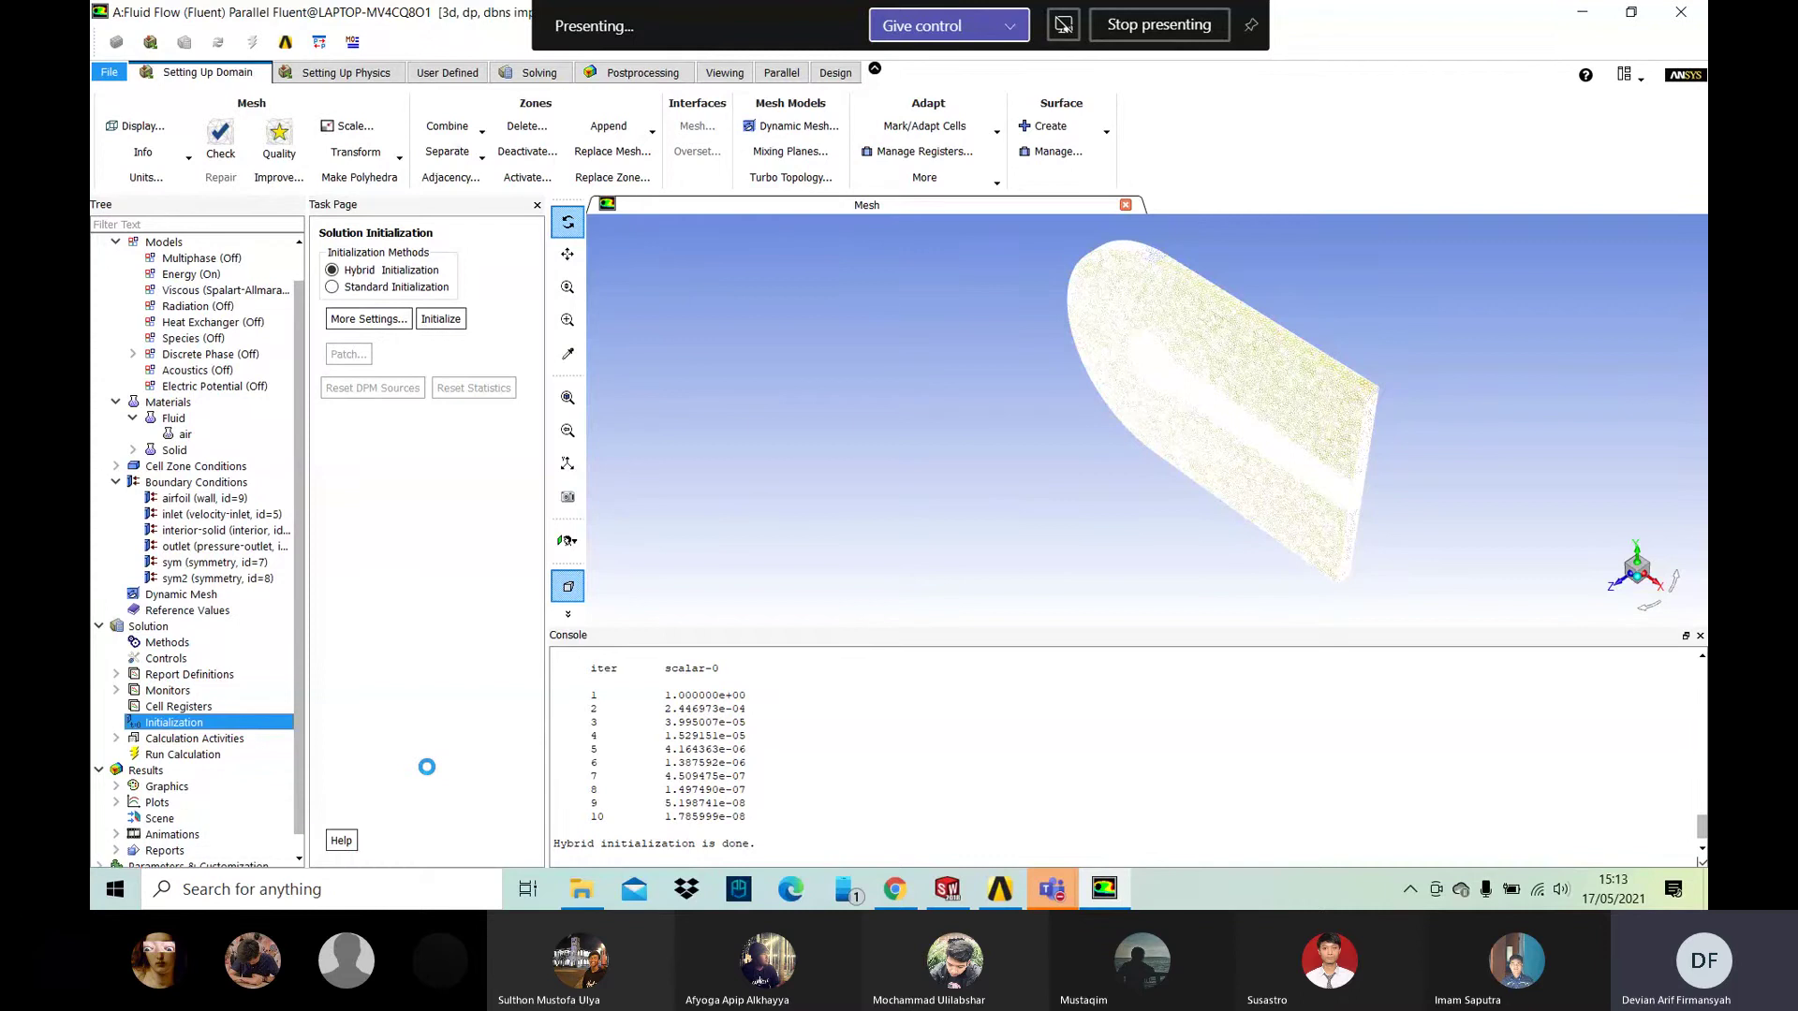
{"action": "scroll", "coordinate": [1207, 765], "scroll_direction": "up", "scroll_amount": 1}
{"action": "scroll", "coordinate": [1208, 765], "scroll_direction": "down", "scroll_amount": 1}
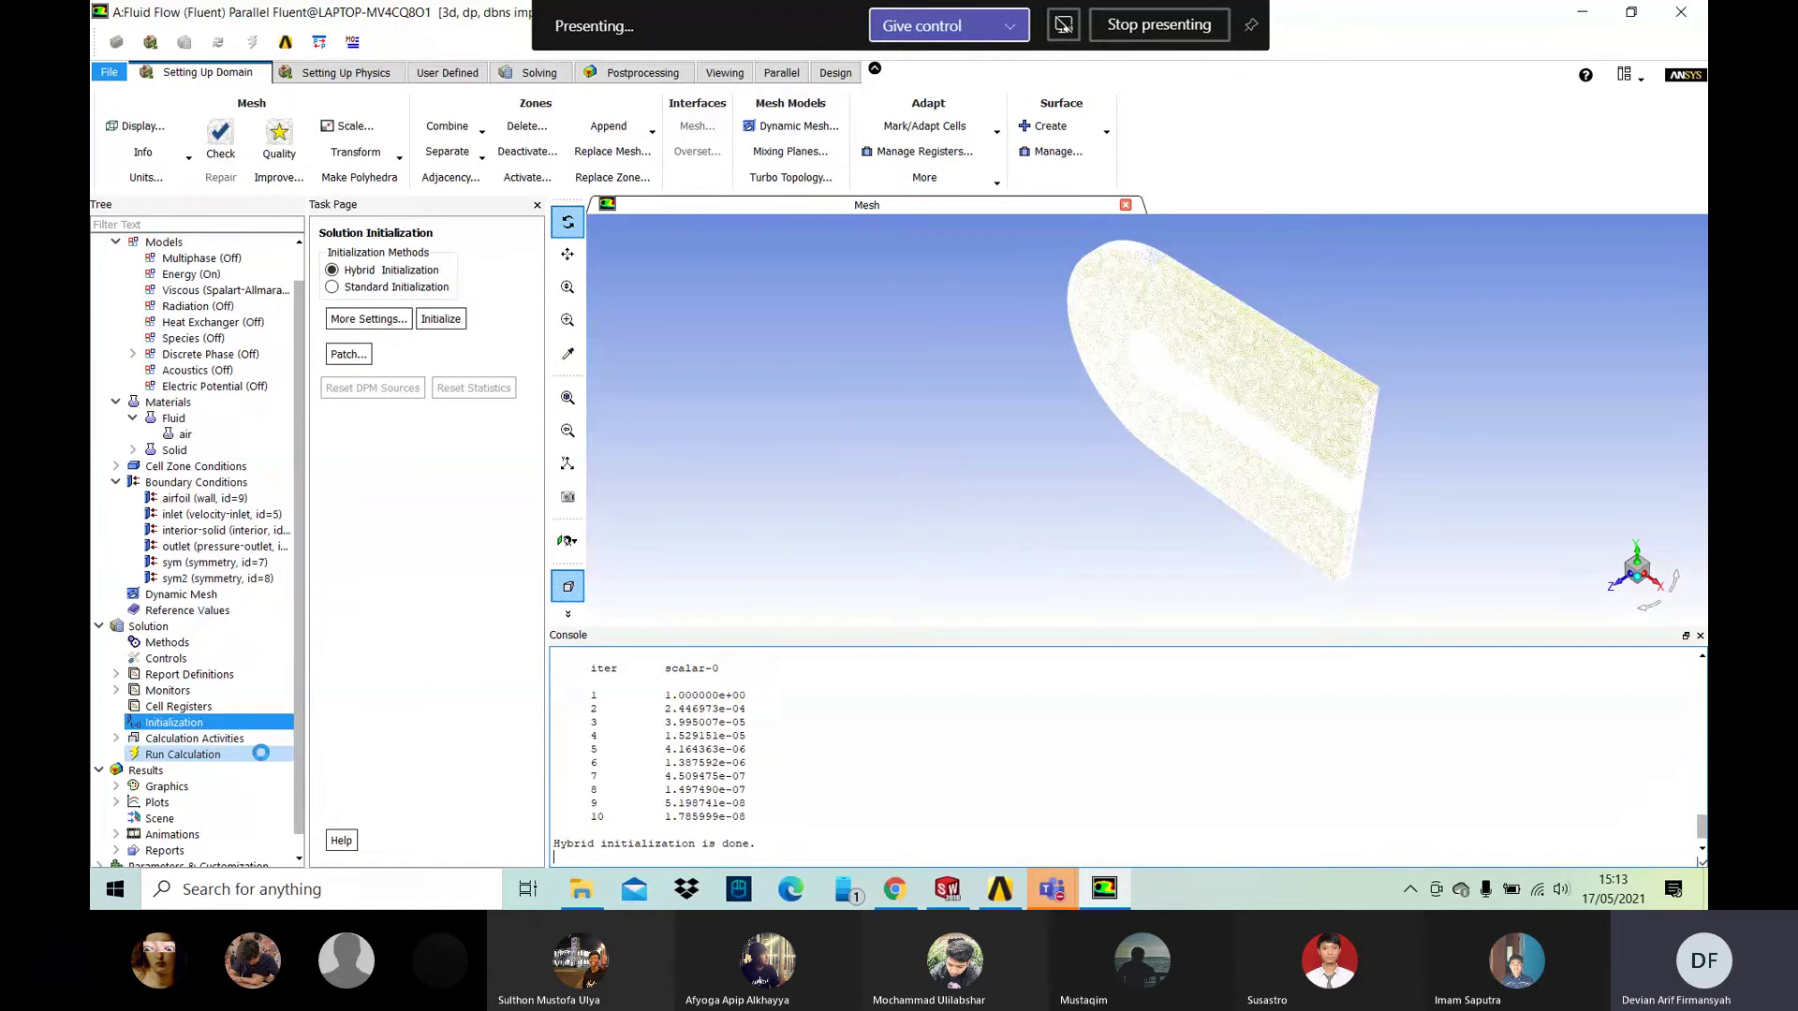
Step: Set the number of iterations to 20 and start the calculation
{"action": "left_click", "coordinate": [240, 756]}
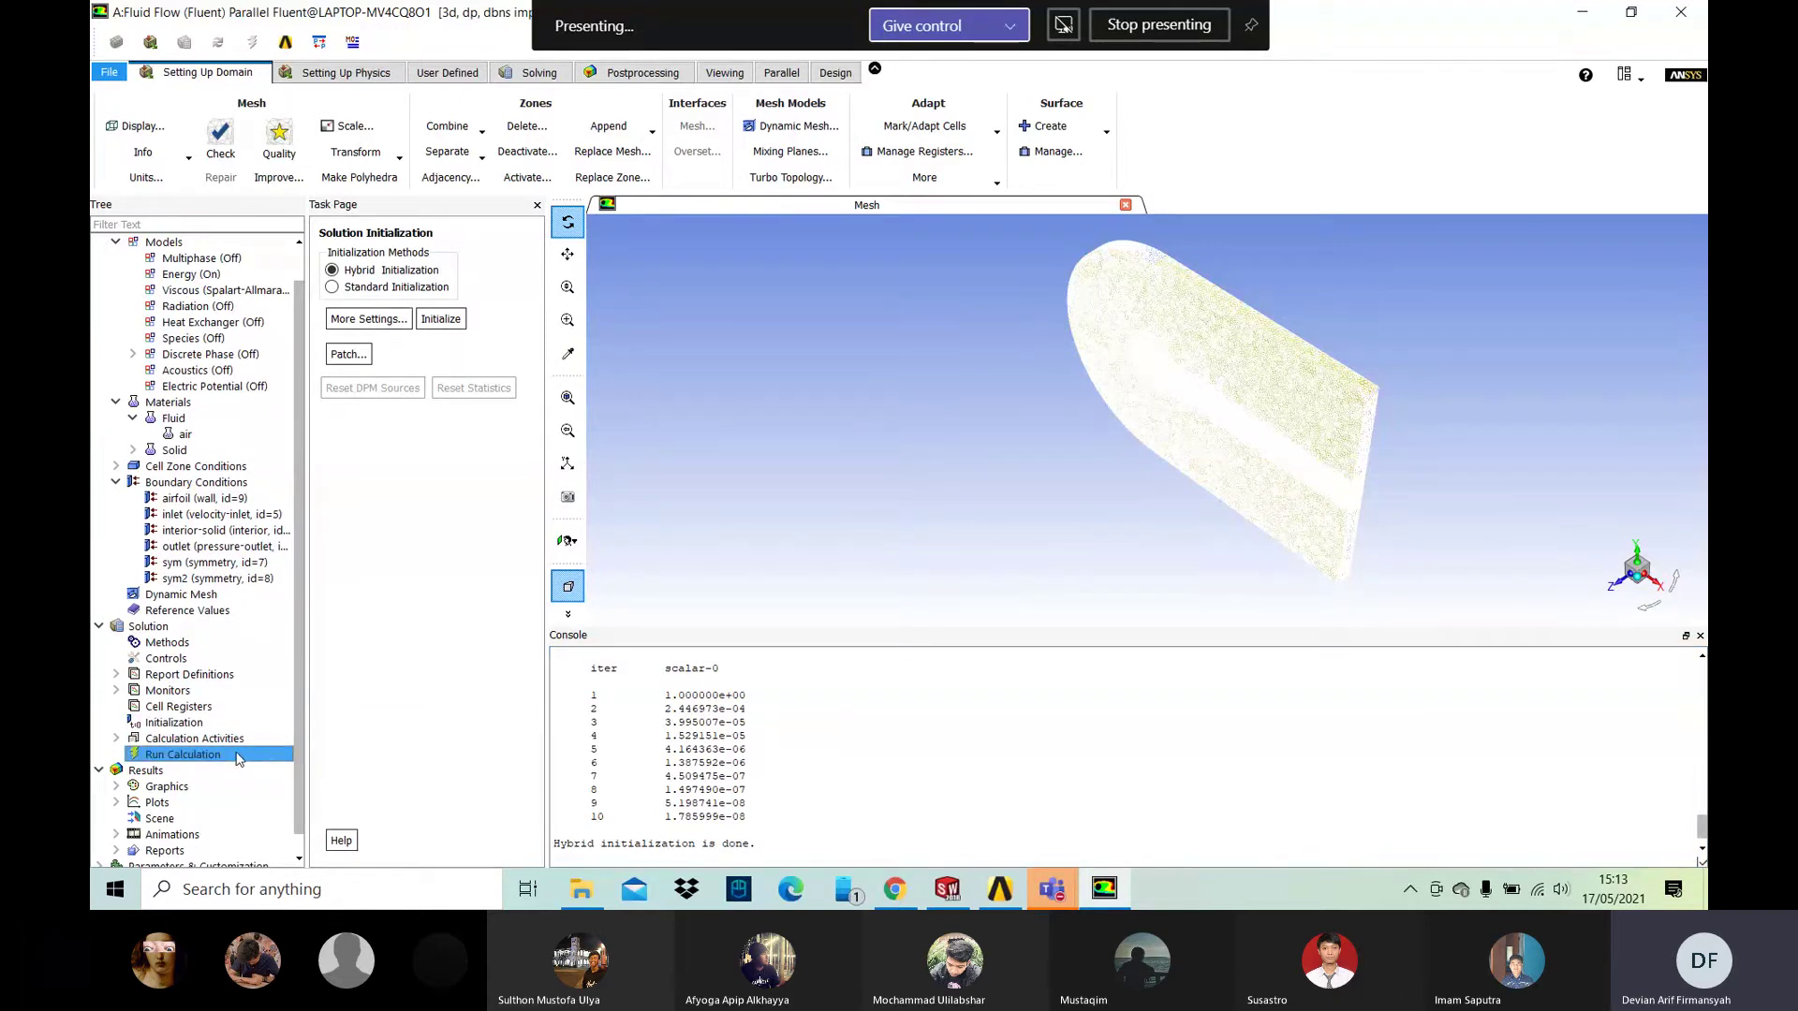
{"action": "double_click", "coordinate": [241, 756]}
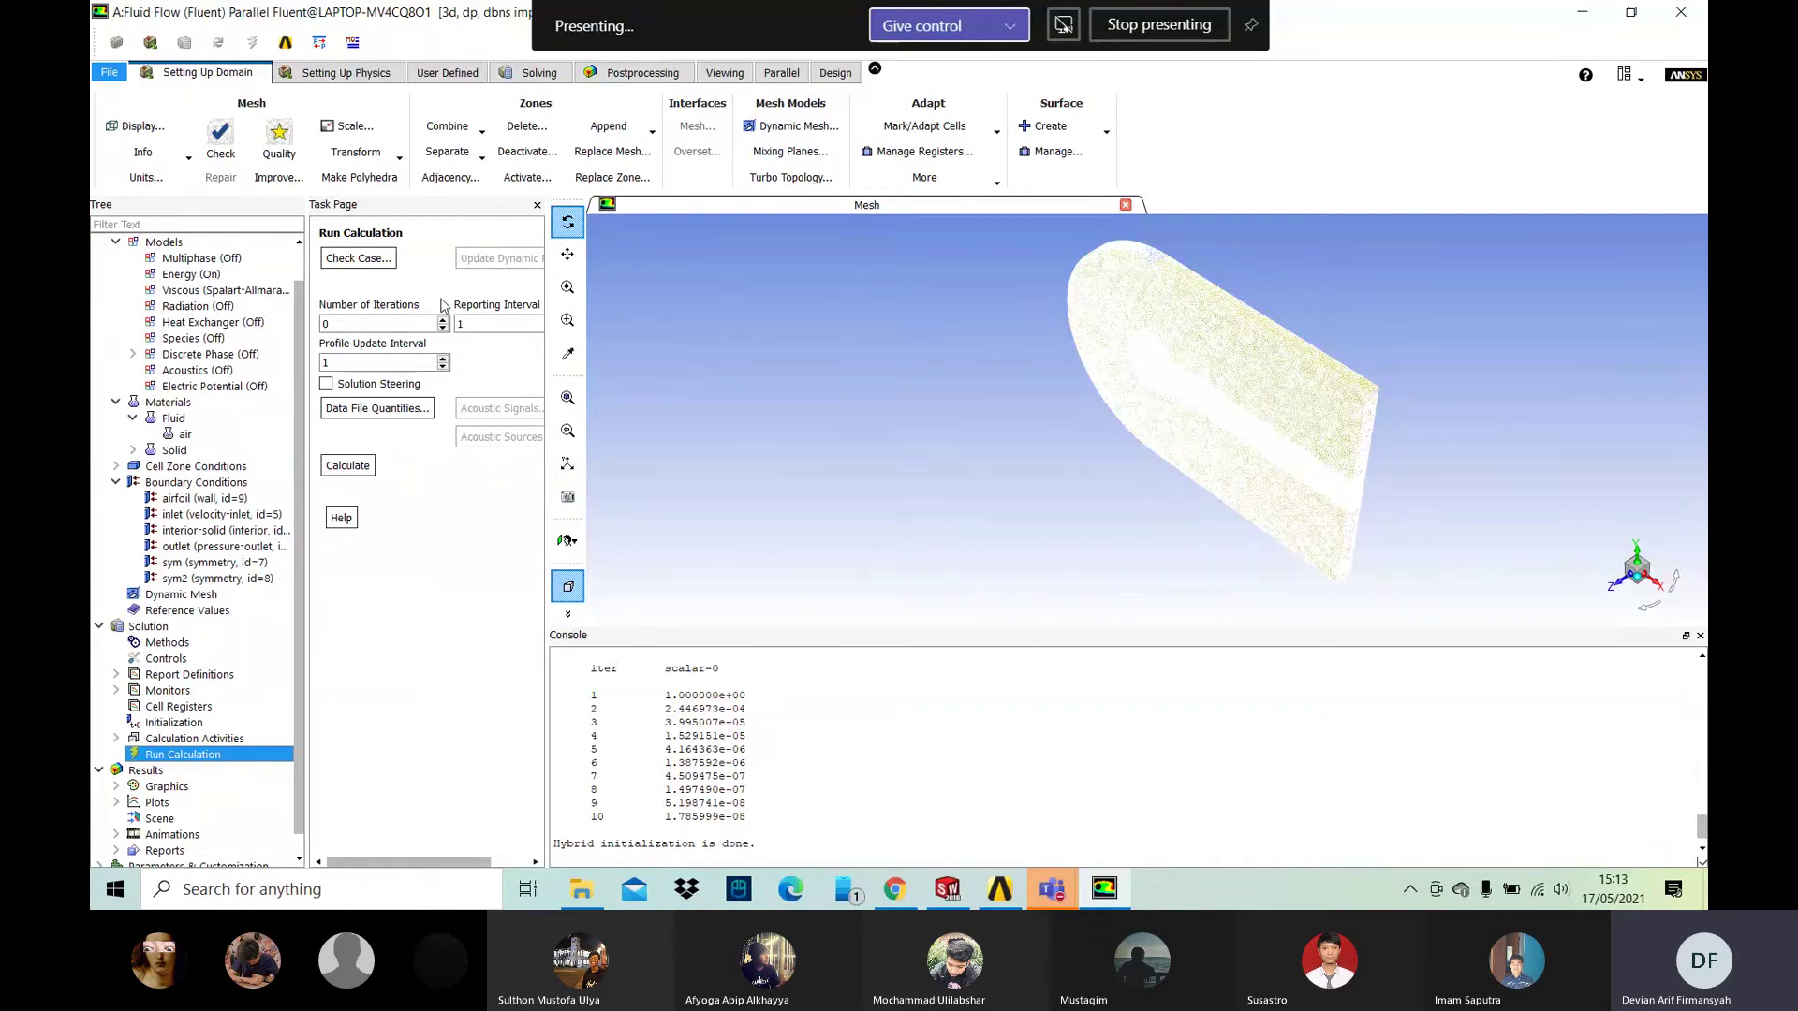
{"action": "left_click", "coordinate": [348, 321]}
{"action": "double_click", "coordinate": [350, 322]}
{"action": "type", "text": "20"}
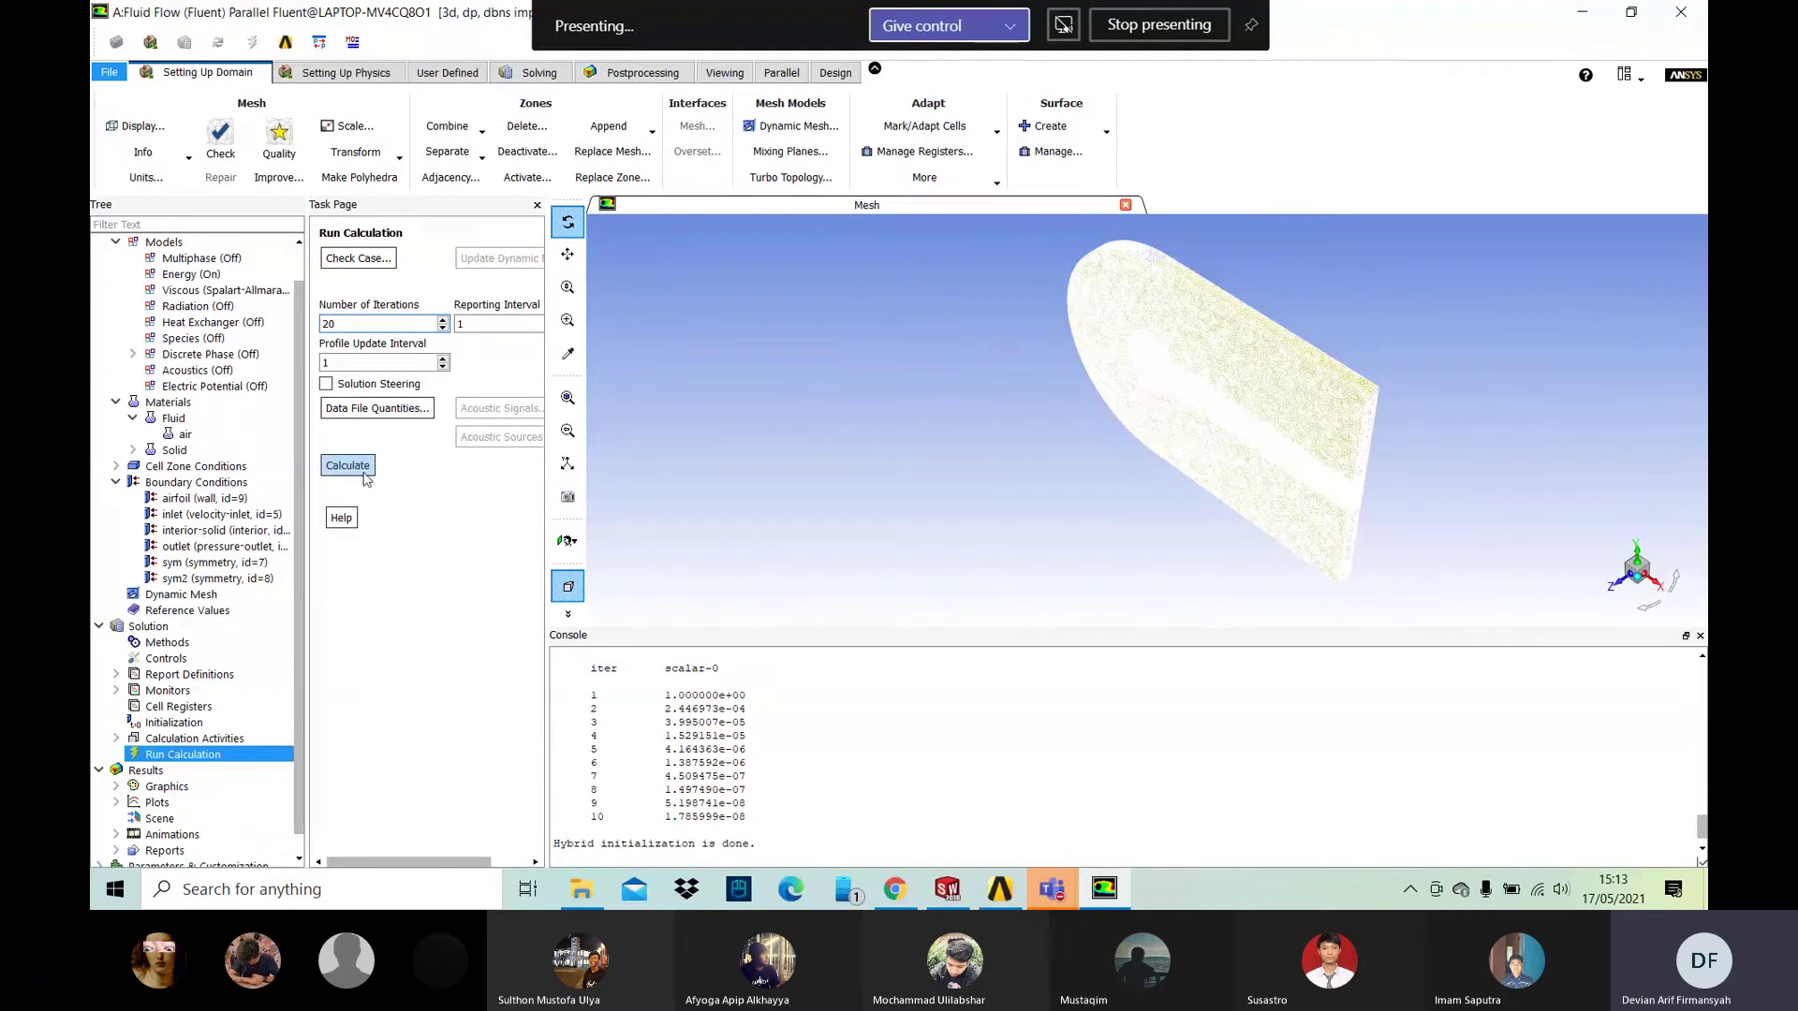
{"action": "left_click", "coordinate": [364, 477]}
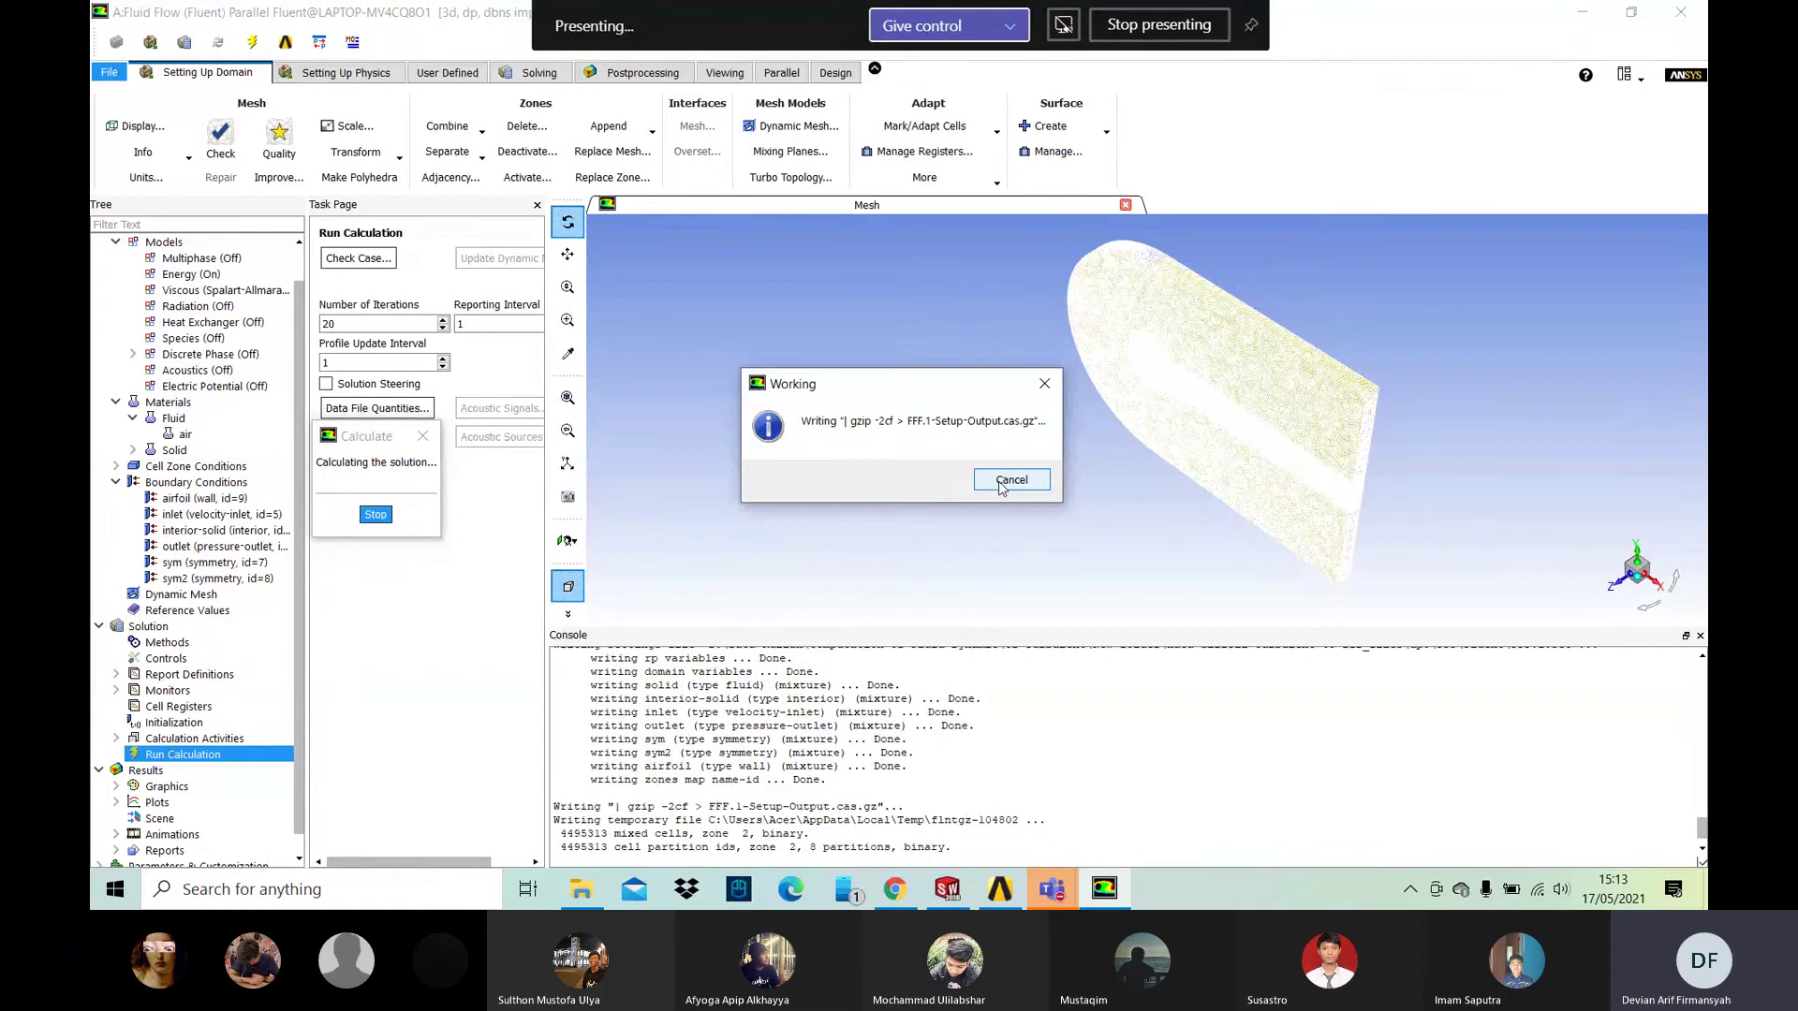
{"action": "left_click_drag", "start_coordinate": [925, 397], "coordinate": [778, 311]}
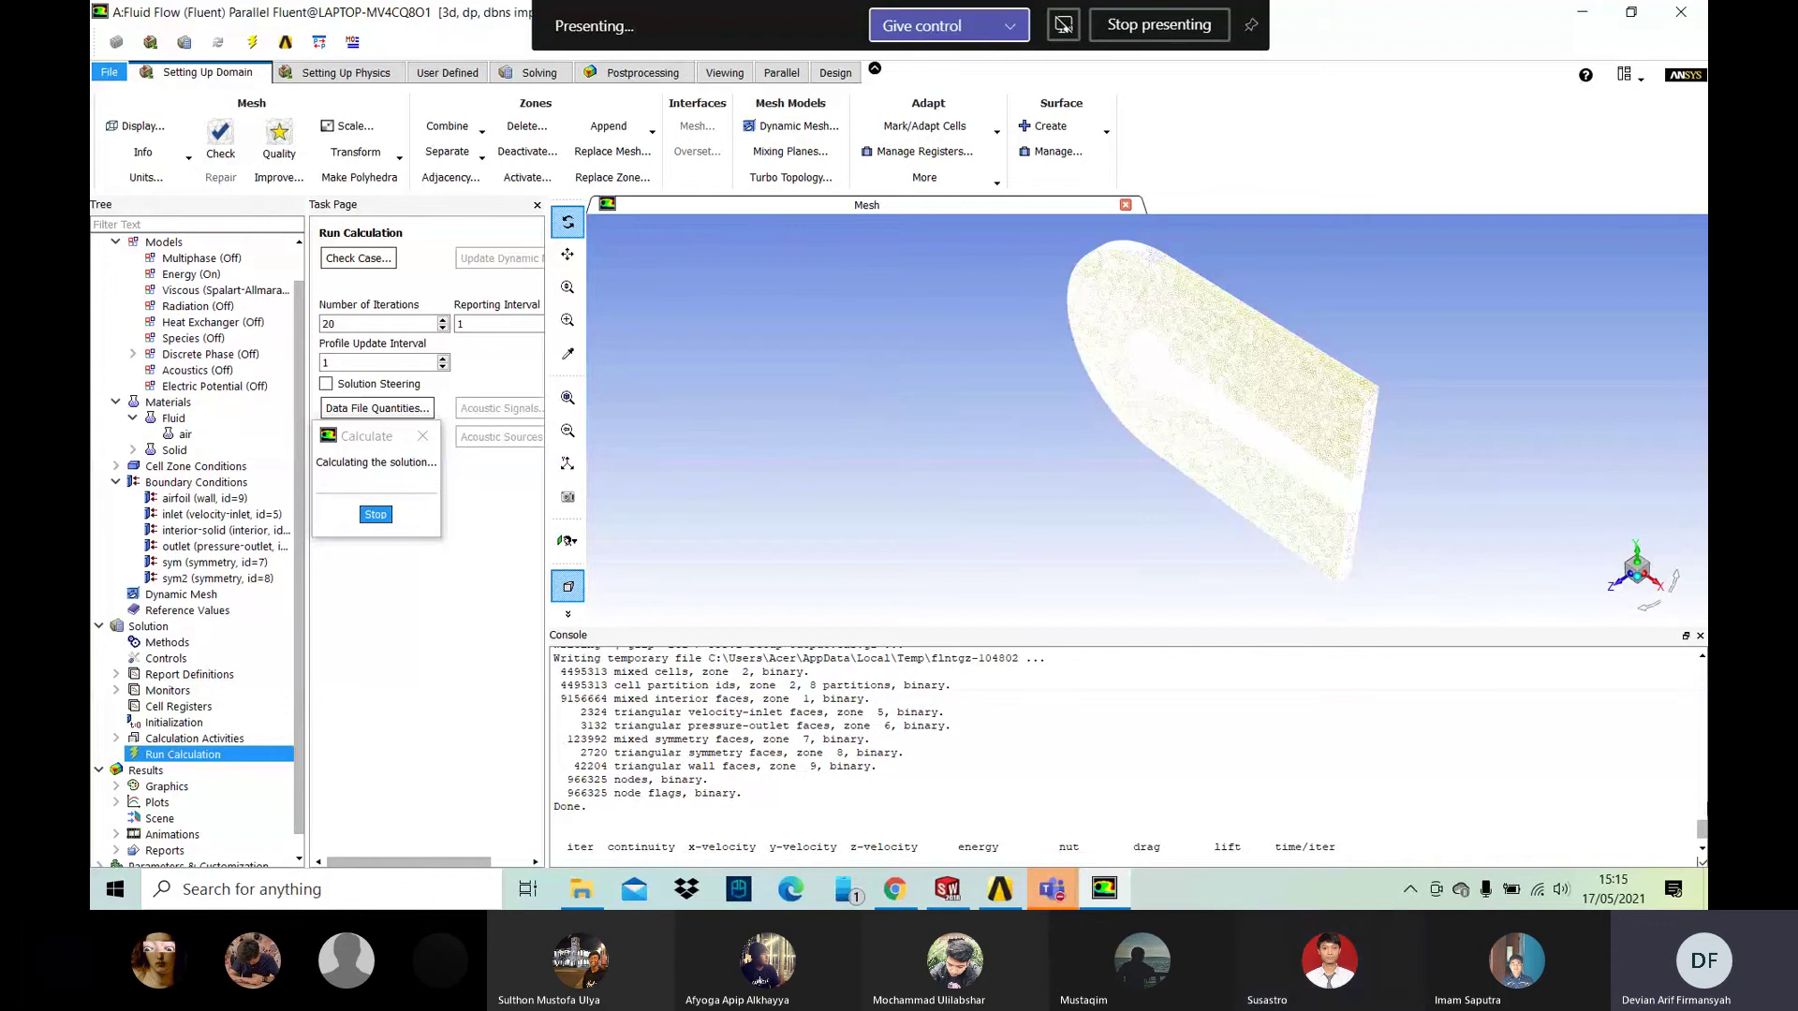
Step: Check the solver output in the console and stop the running calculation
{"action": "left_click", "coordinate": [1701, 852]}
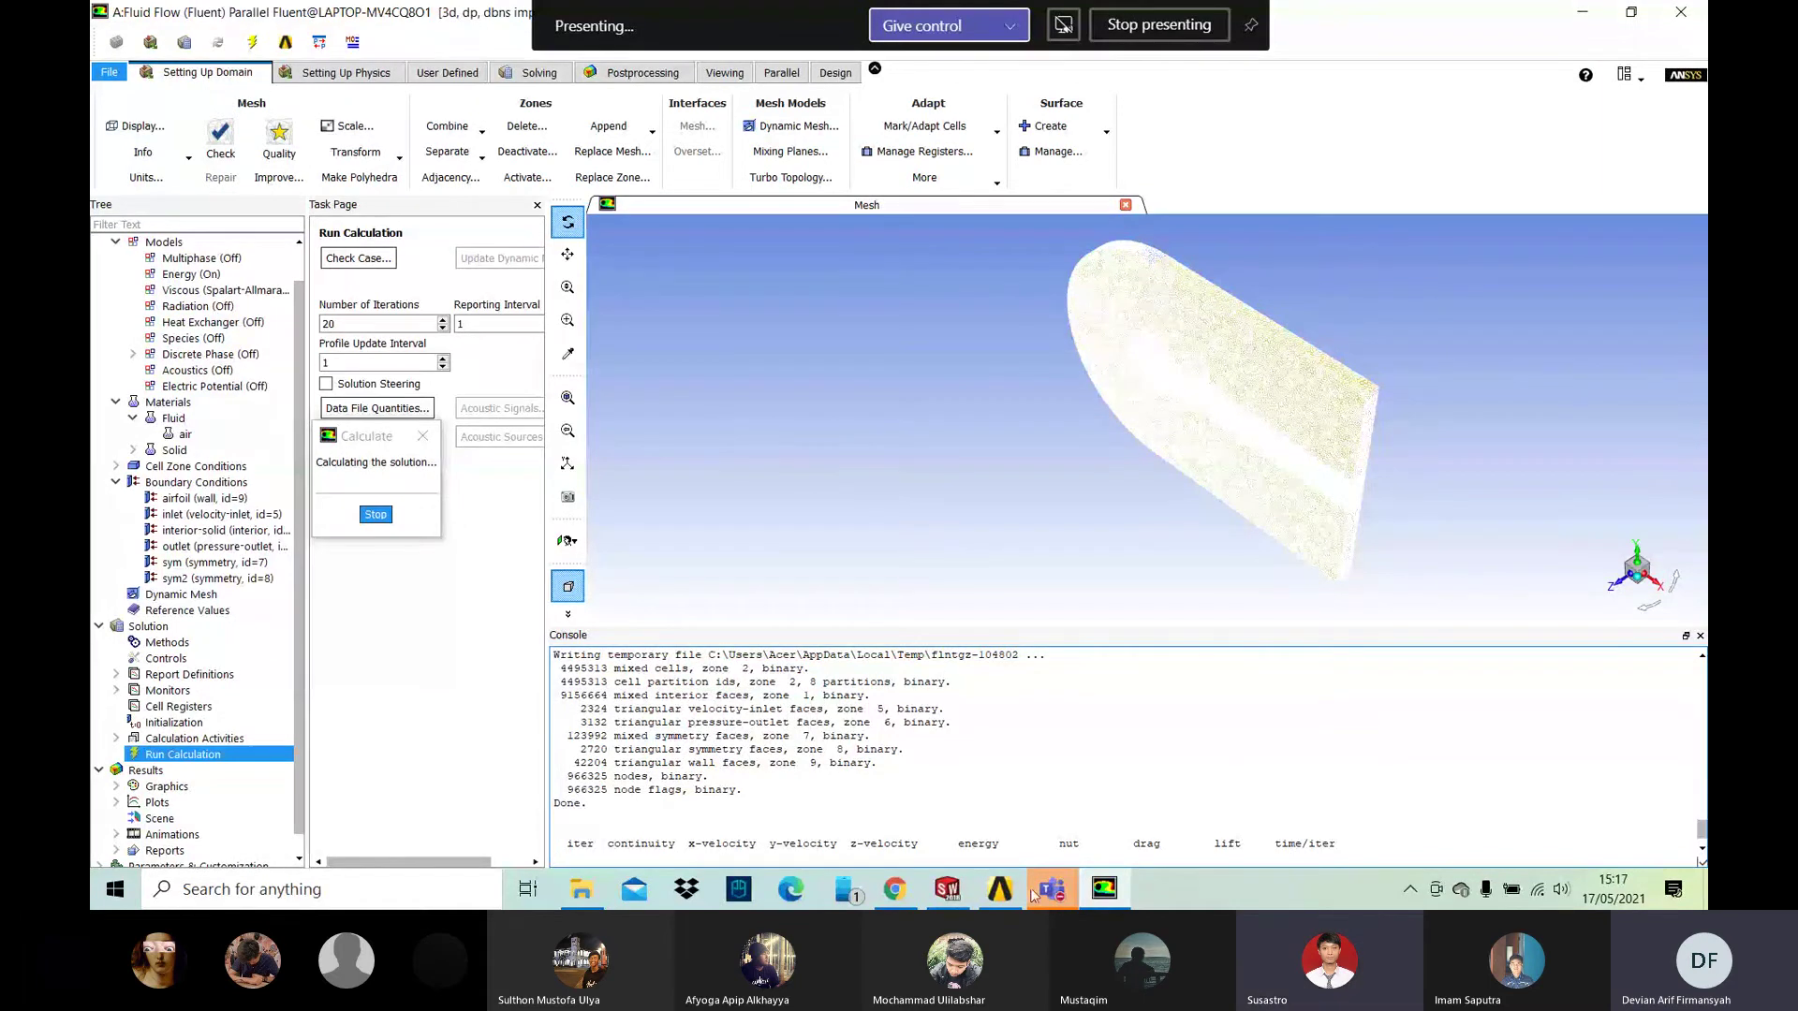
{"action": "mouse_move", "coordinate": [1042, 891]}
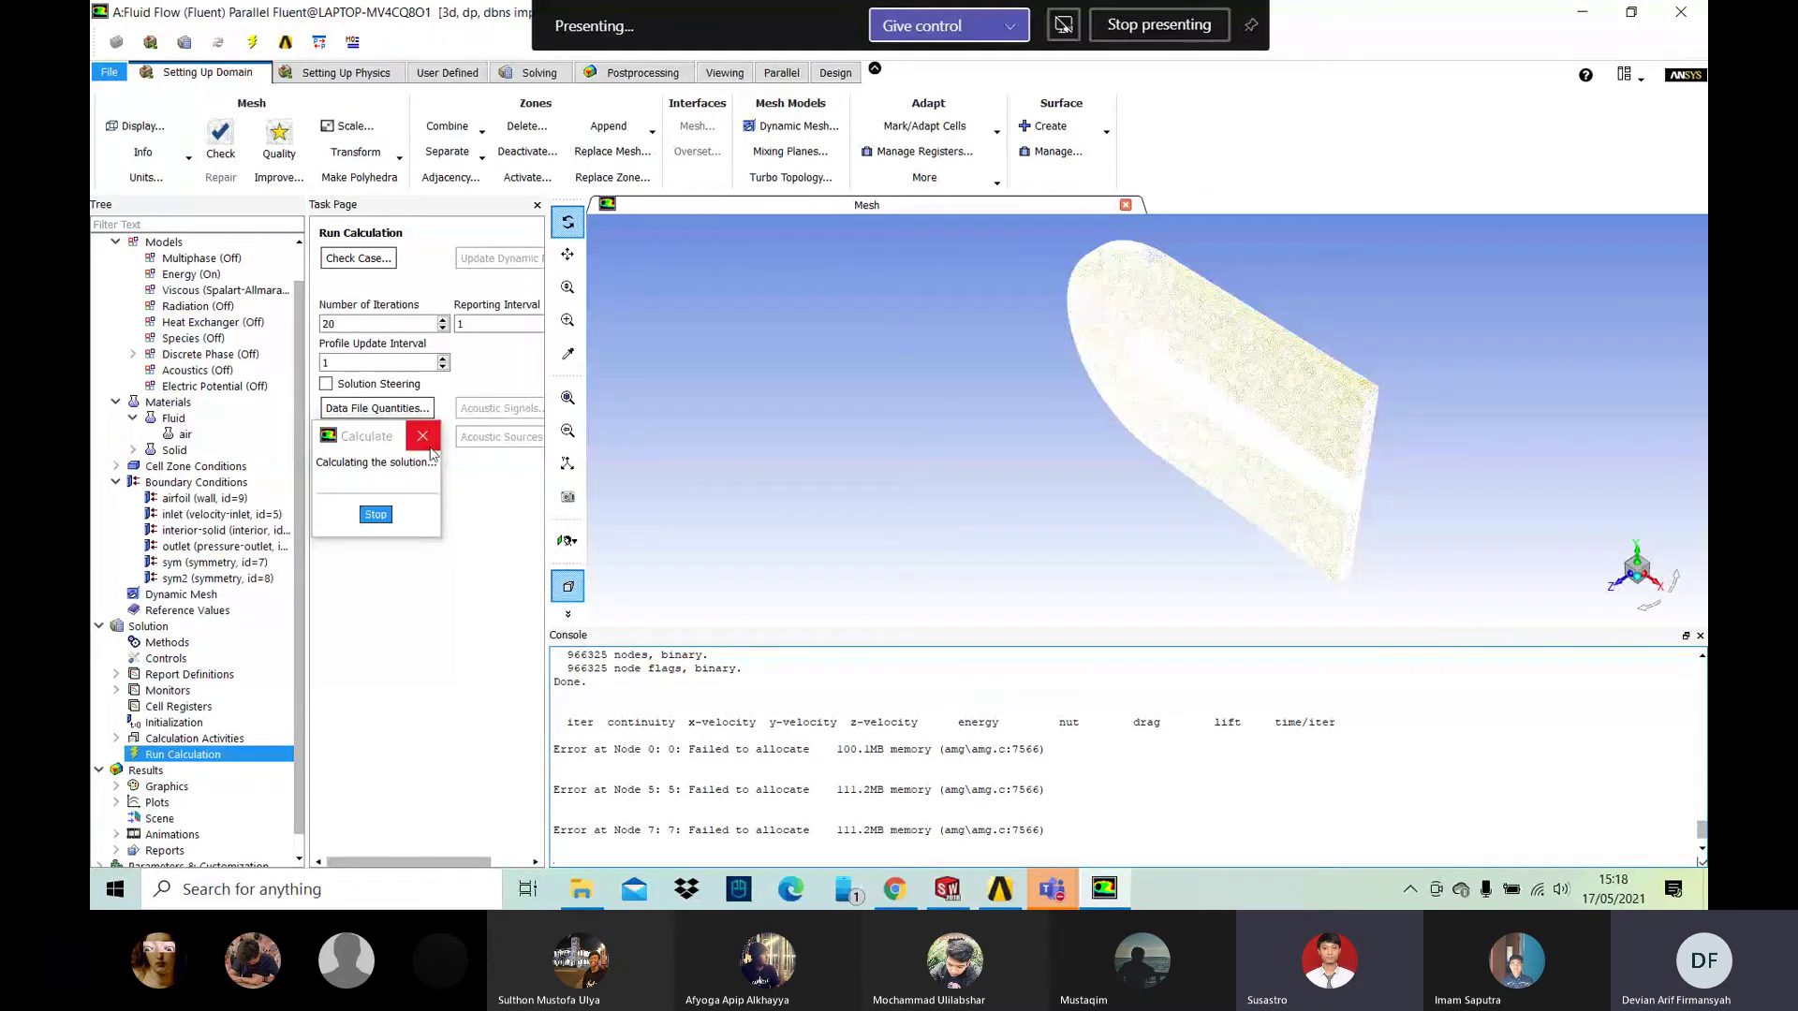
{"action": "left_click", "coordinate": [383, 523]}
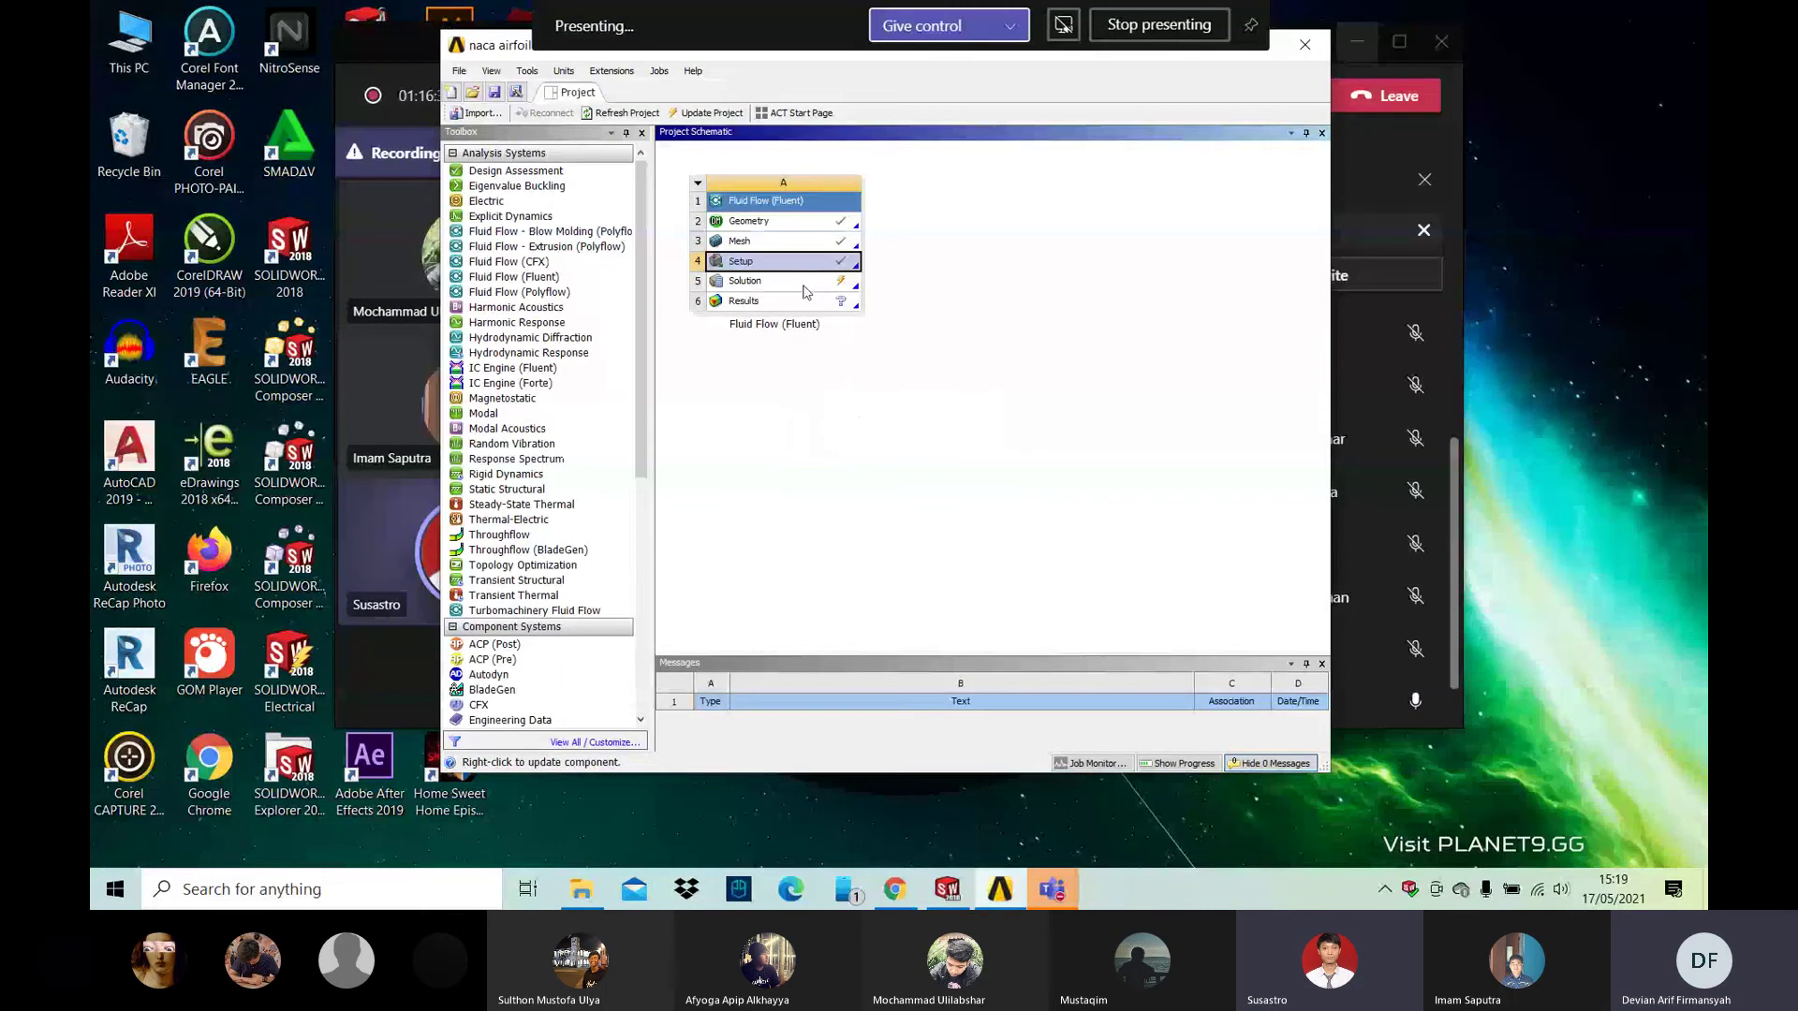
{"action": "left_click", "coordinate": [803, 280]}
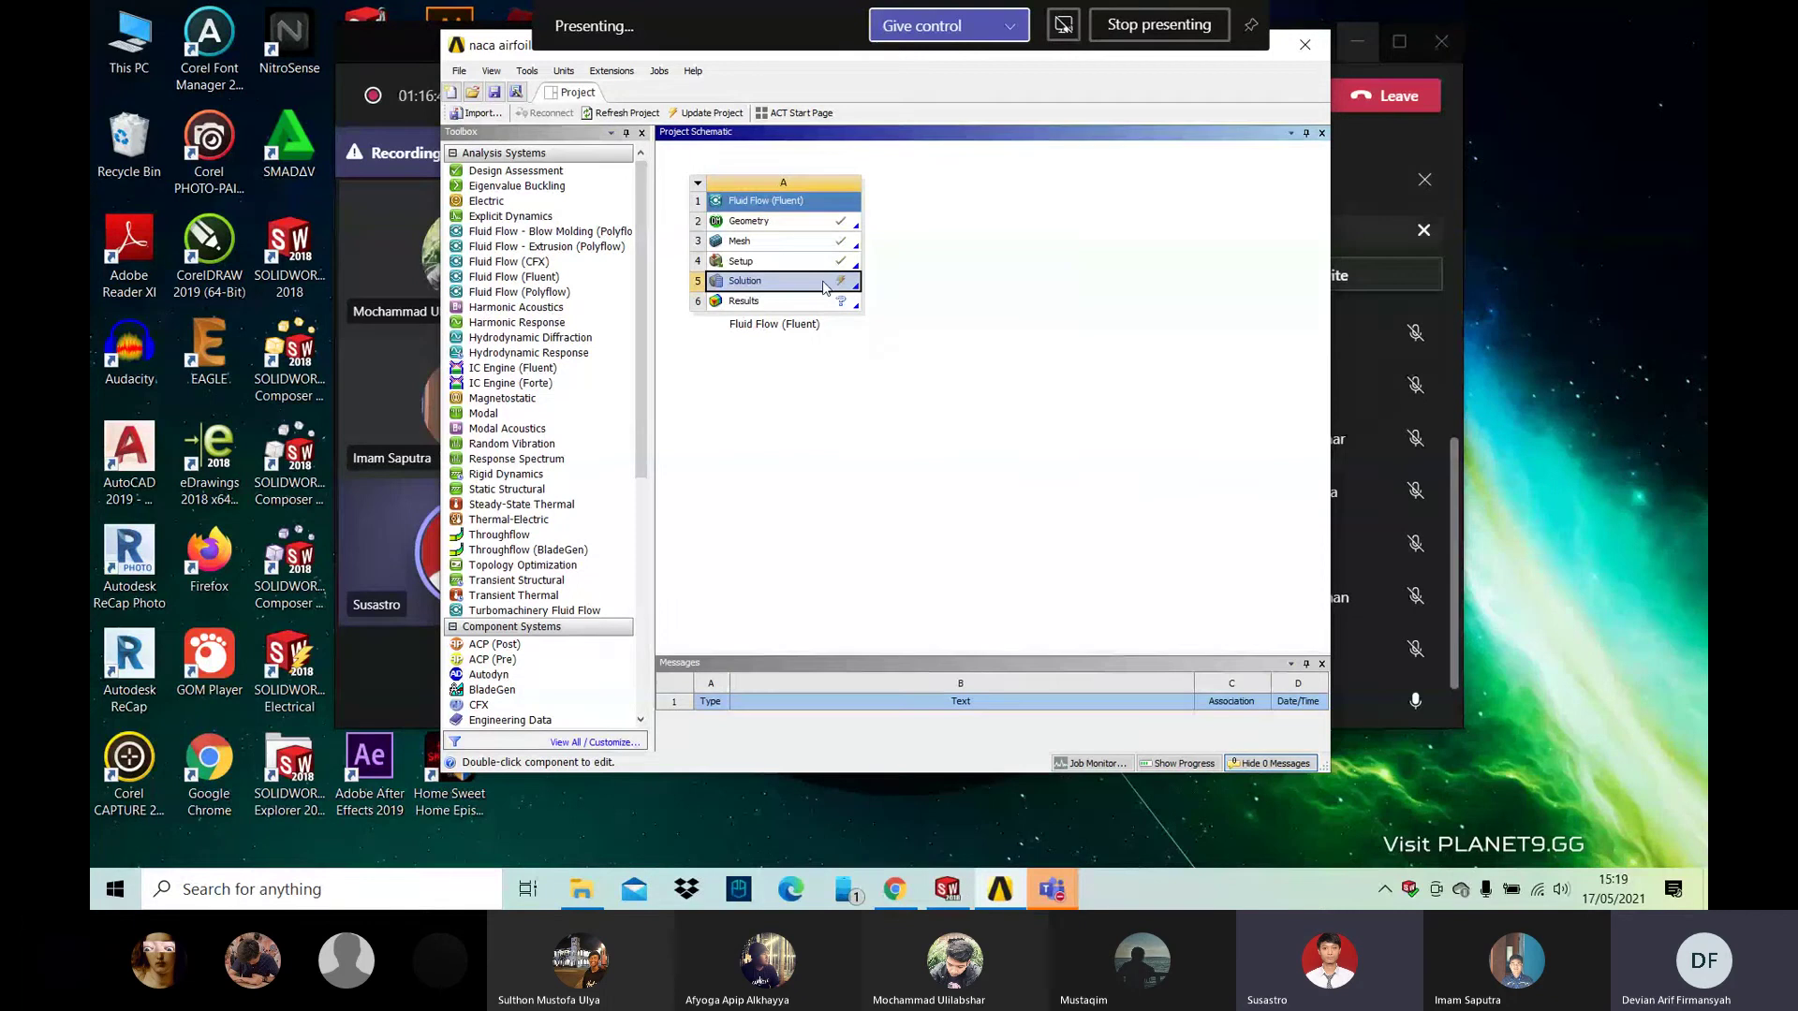
{"action": "right_click", "coordinate": [823, 286]}
{"action": "left_click", "coordinate": [886, 416]}
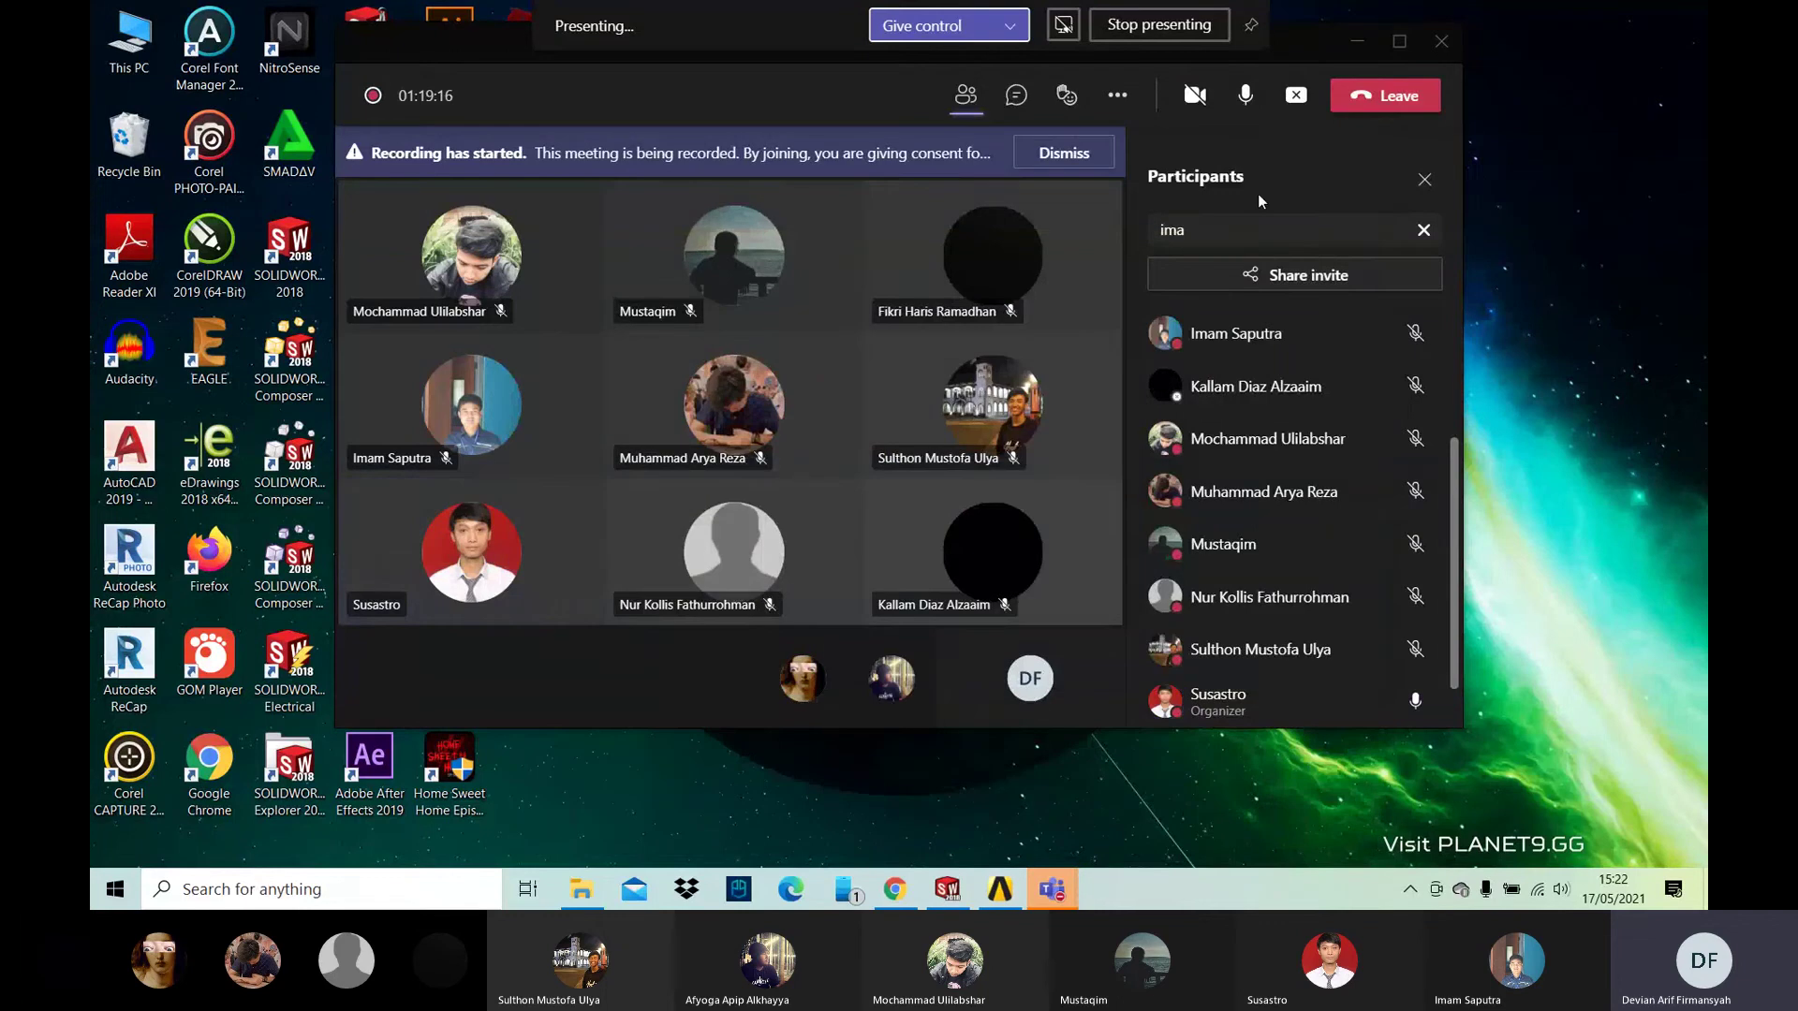
Step: Switch to the Microsoft Teams General channel to check its latest posts, and minimize that window
{"action": "mouse_move", "coordinate": [1069, 856]}
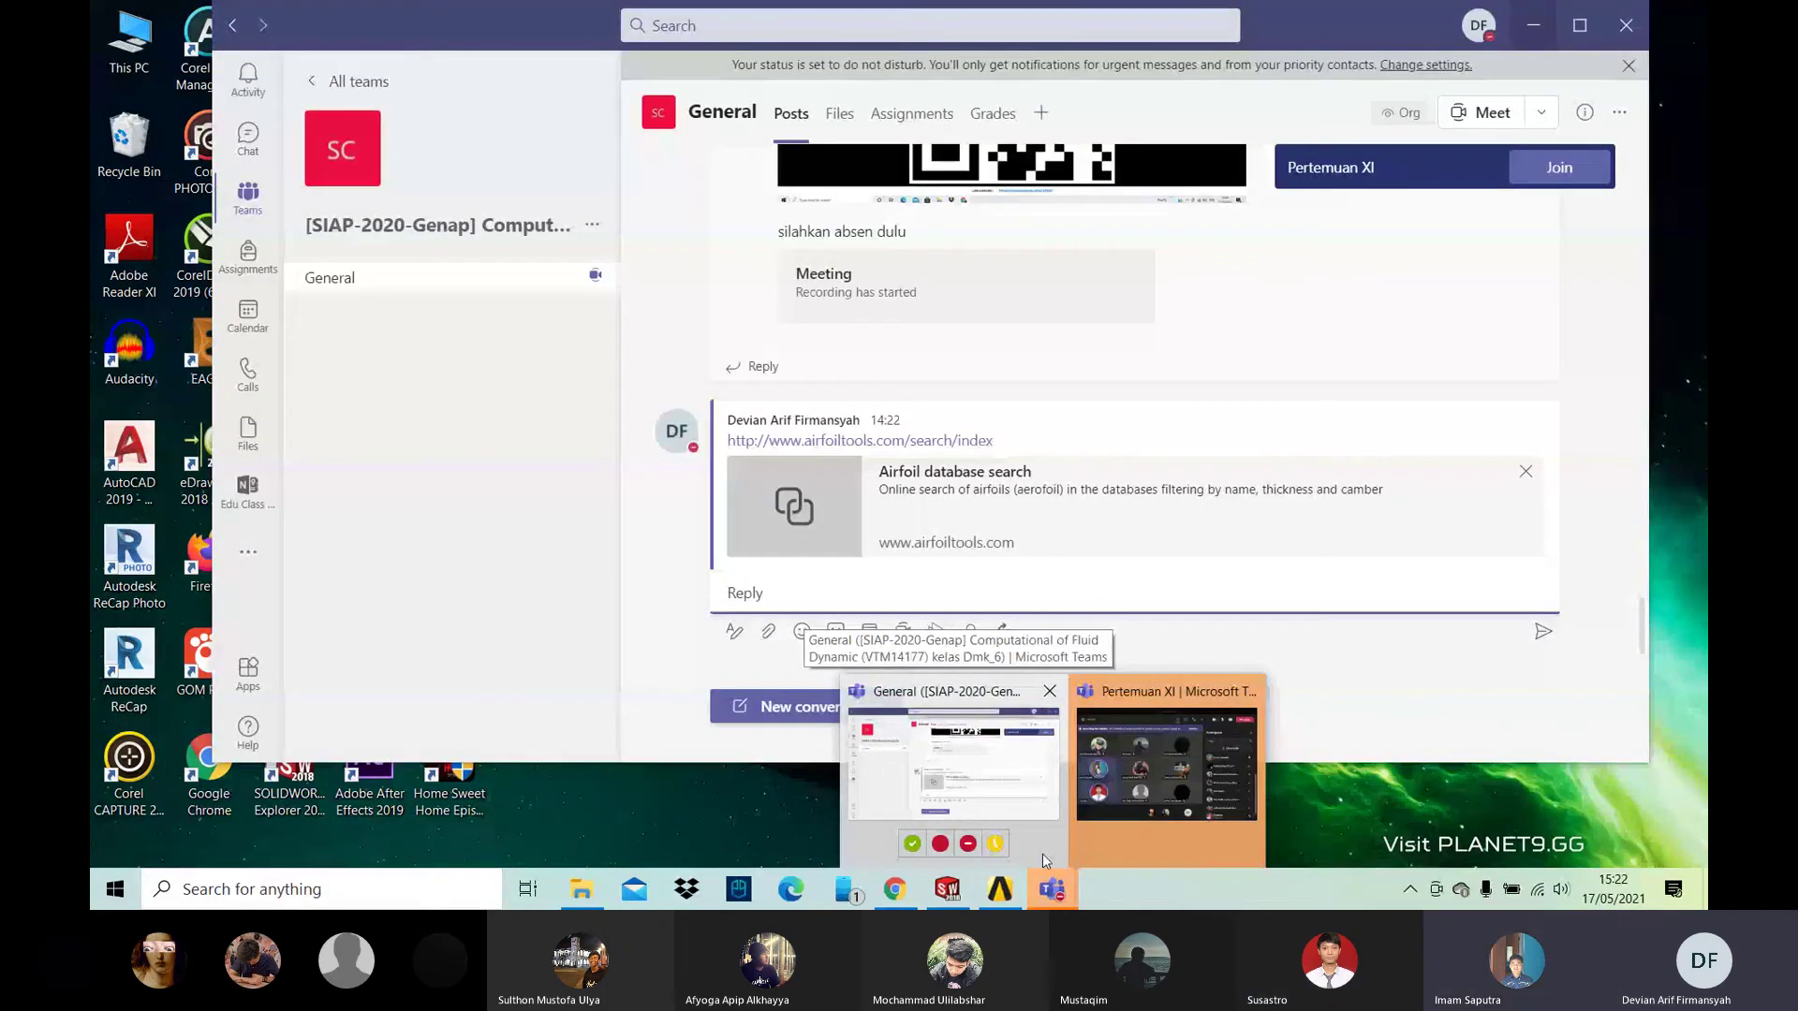
{"action": "left_click", "coordinate": [1042, 852]}
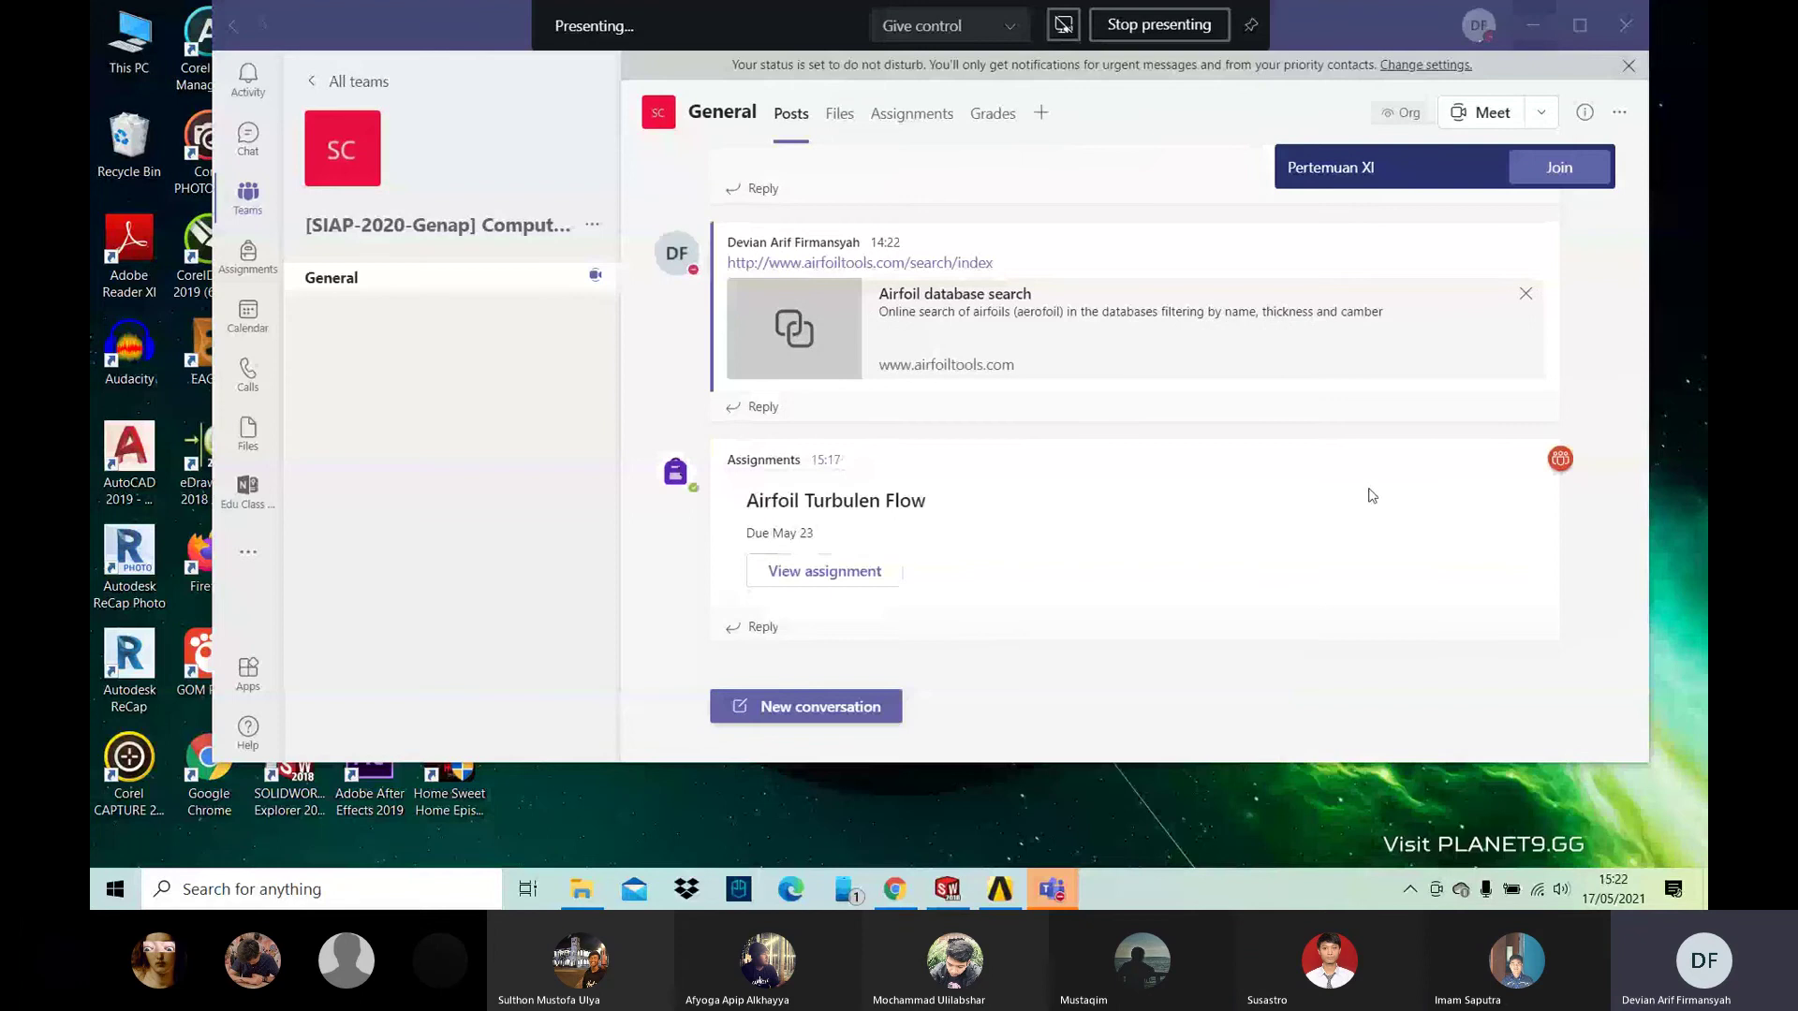
{"action": "left_click", "coordinate": [1534, 34]}
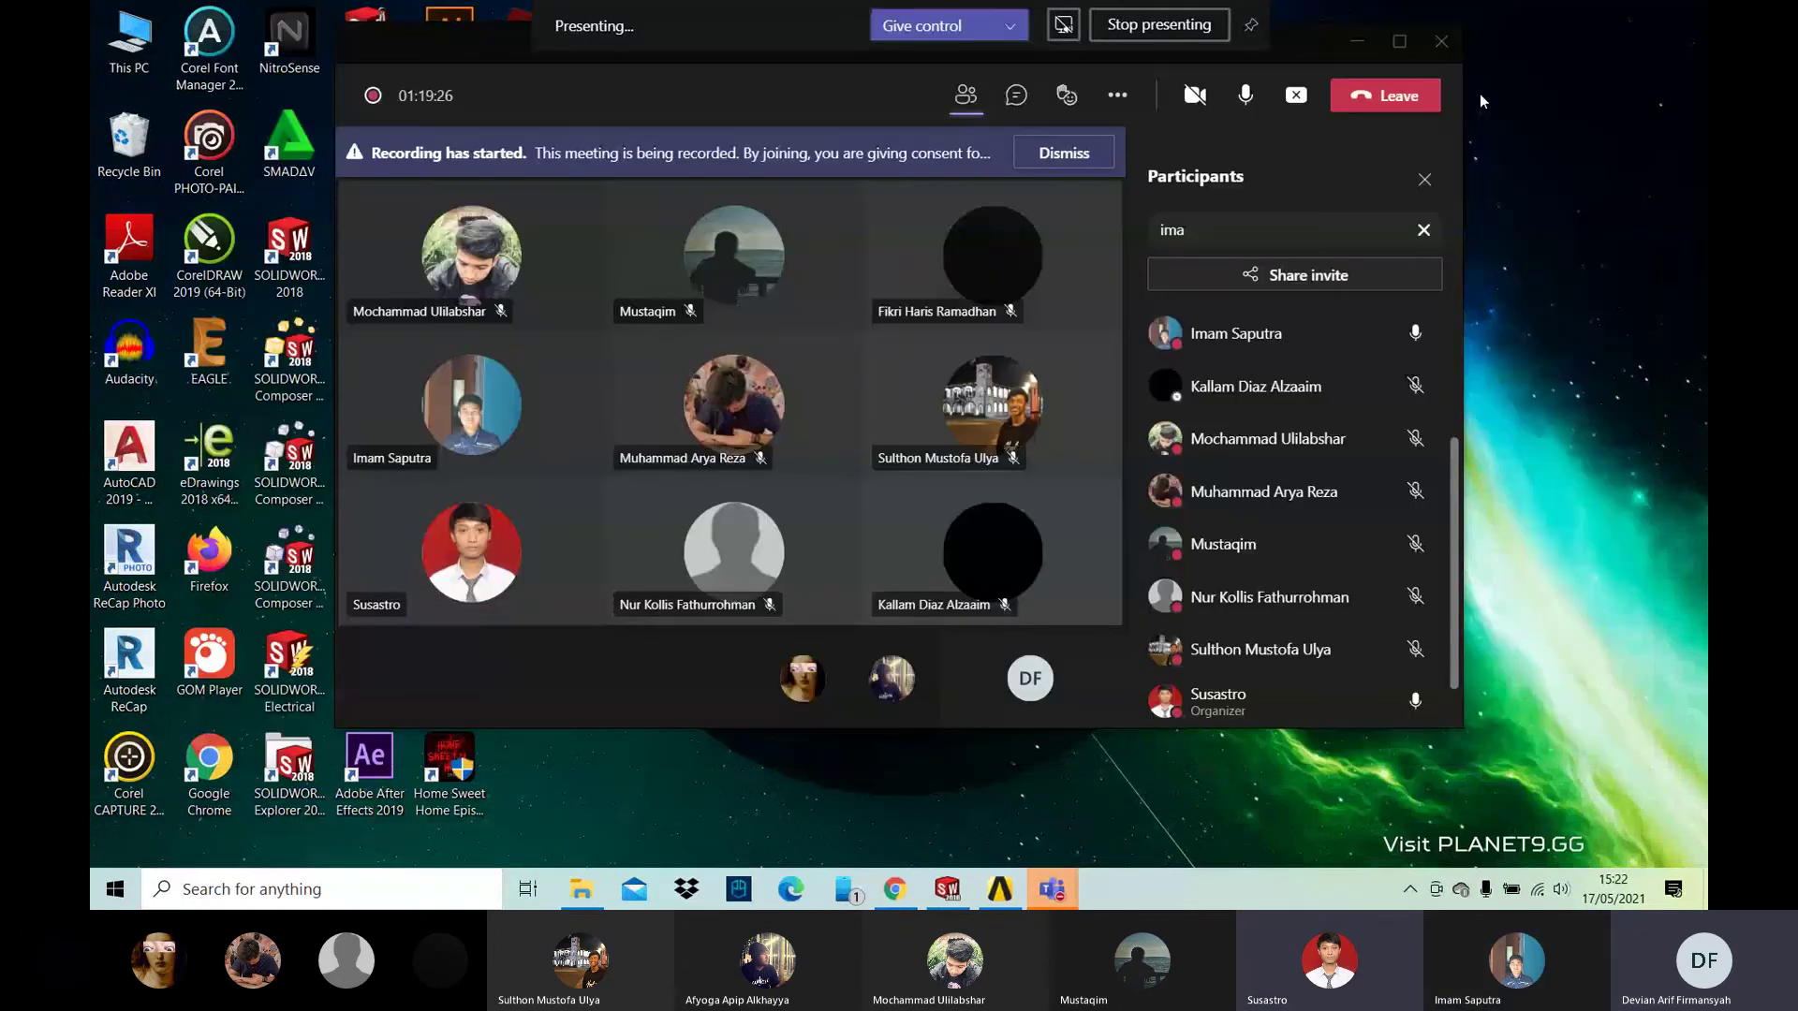
Step: Switch to Ansys Workbench to check the status of the naca airfoil turbulent 63 212 project, and minimize its window
{"action": "left_click", "coordinate": [999, 901]}
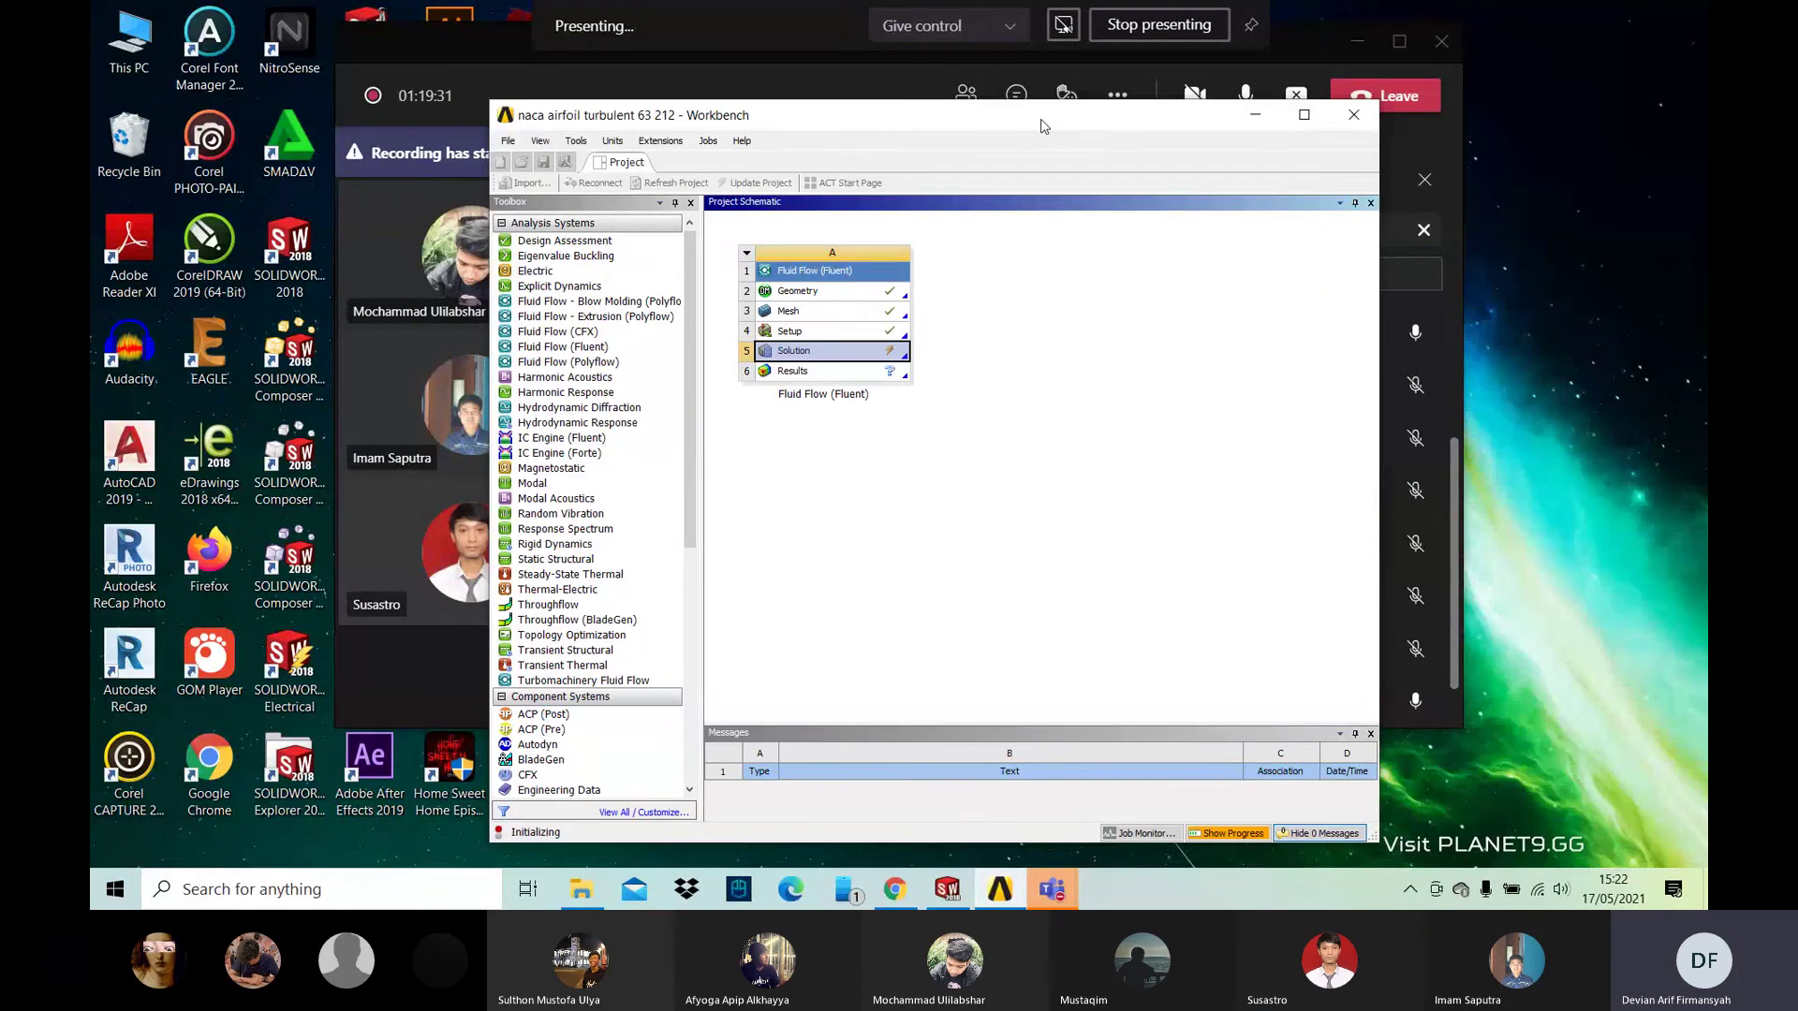
{"action": "left_click_drag", "start_coordinate": [1044, 126], "coordinate": [1007, 61]}
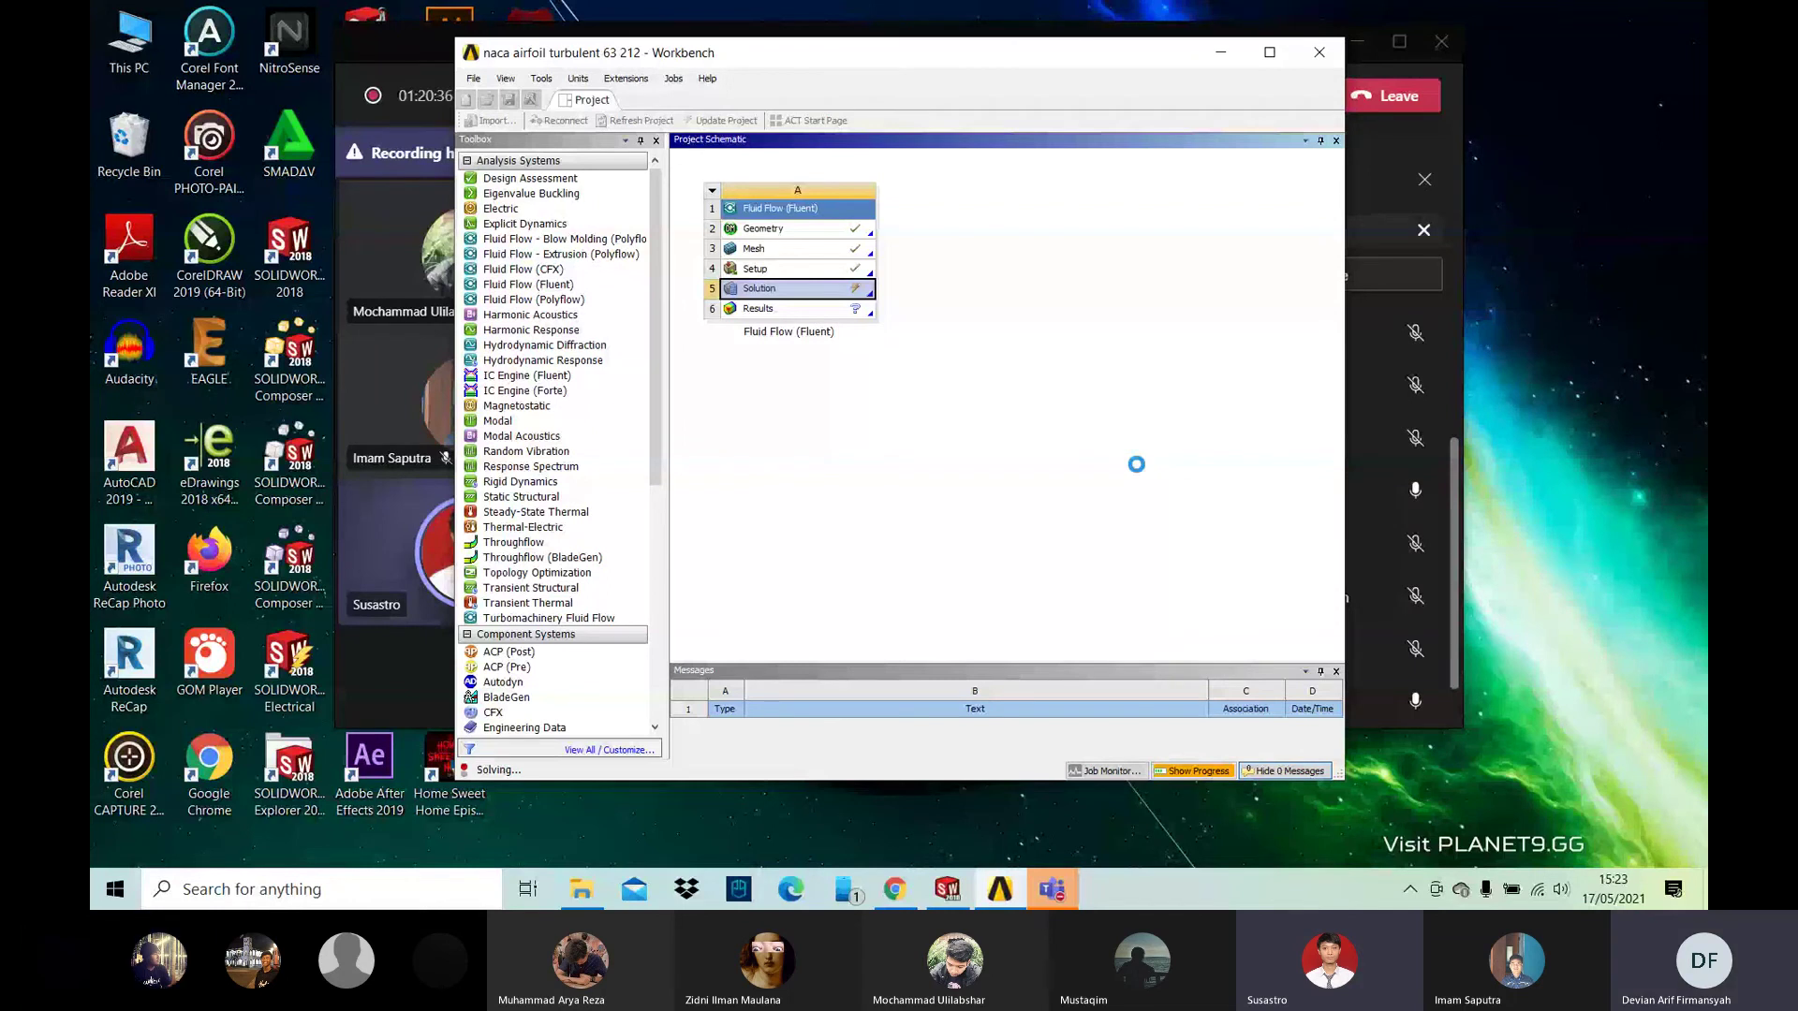
{"action": "left_click", "coordinate": [1221, 54]}
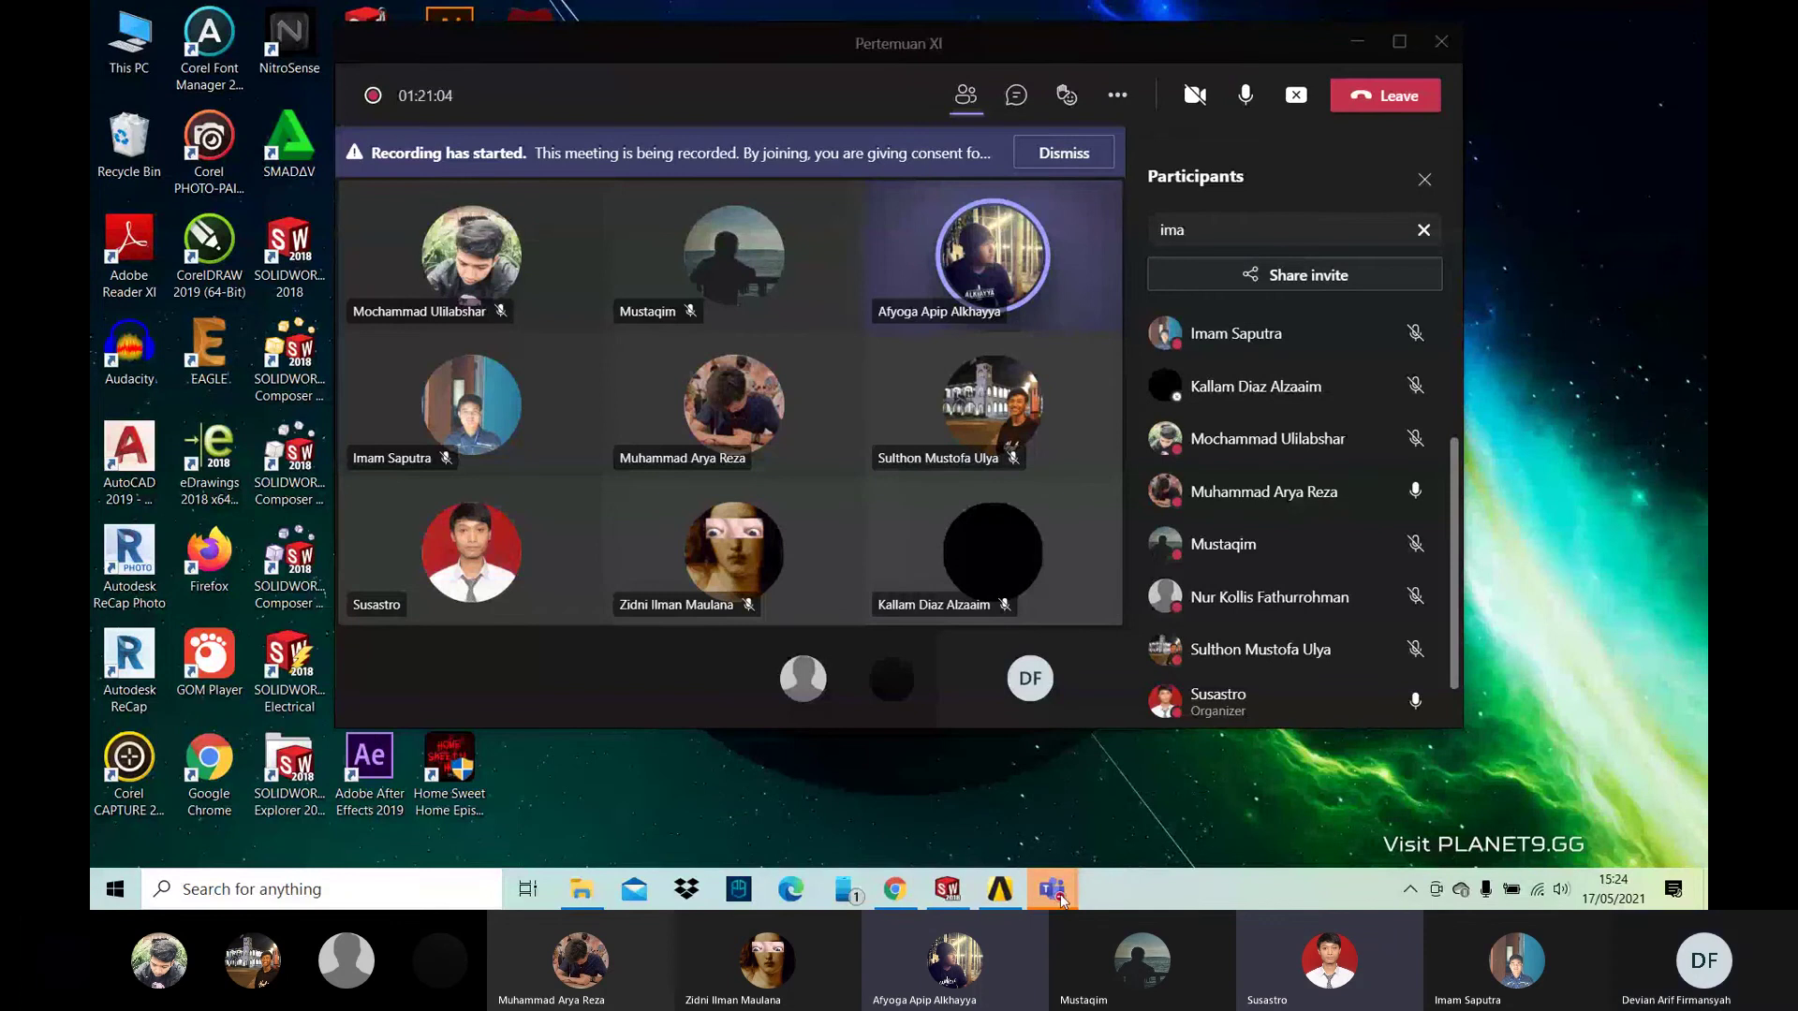
{"action": "mouse_move", "coordinate": [1061, 896]}
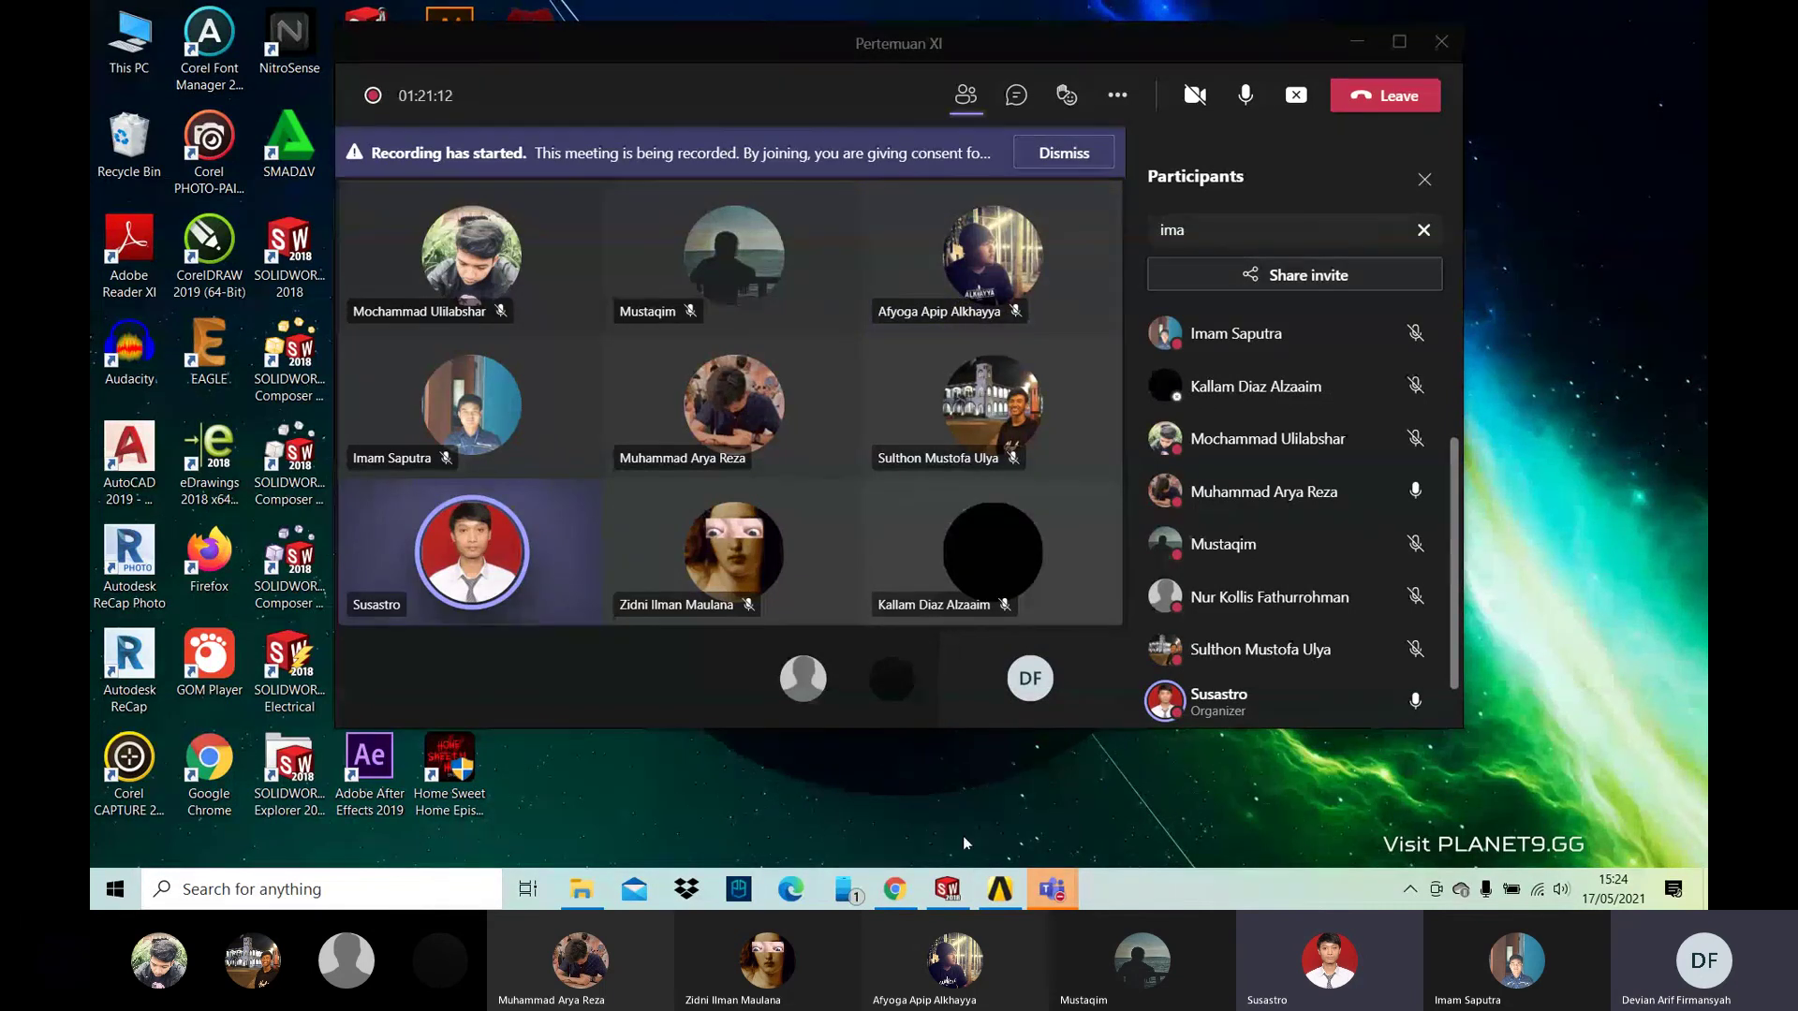
{"action": "mouse_move", "coordinate": [1007, 840]}
{"action": "left_click", "coordinate": [1001, 884]}
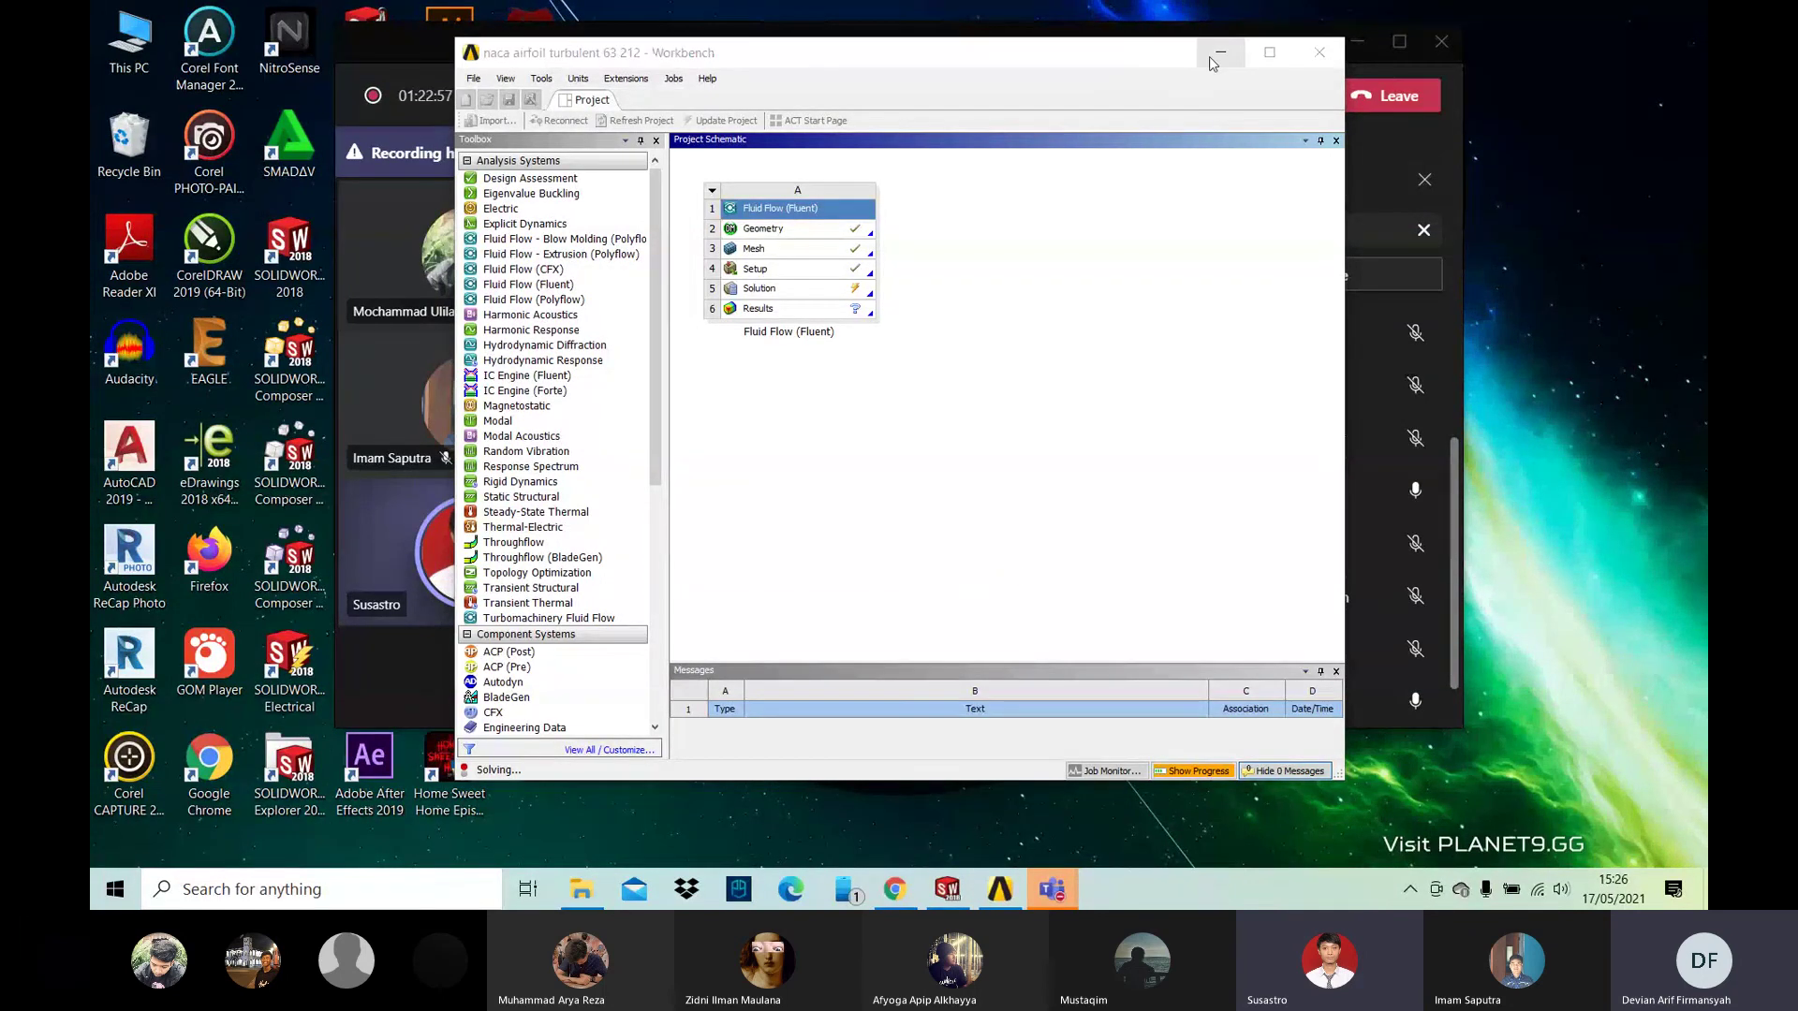
{"action": "left_click", "coordinate": [1217, 54]}
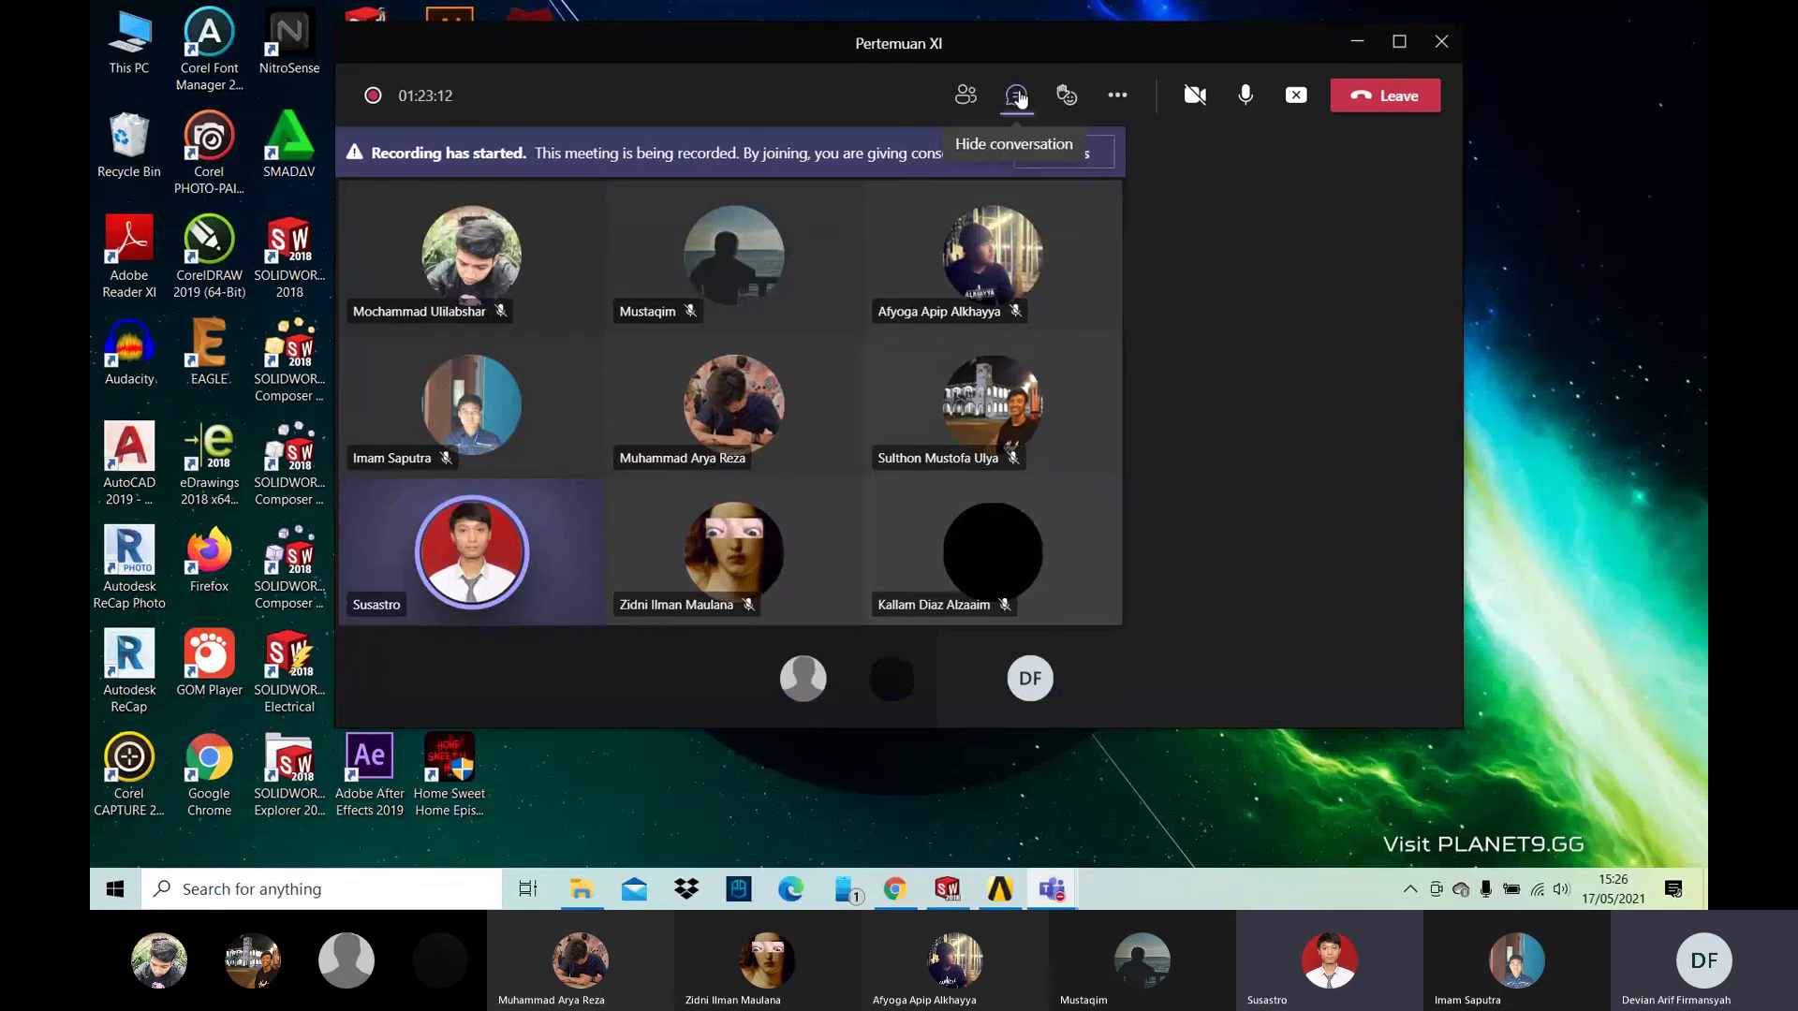
Step: Show the participant list in the Teams meeting, and check the Workbench project once more before minimizing it
{"action": "left_click", "coordinate": [964, 97]}
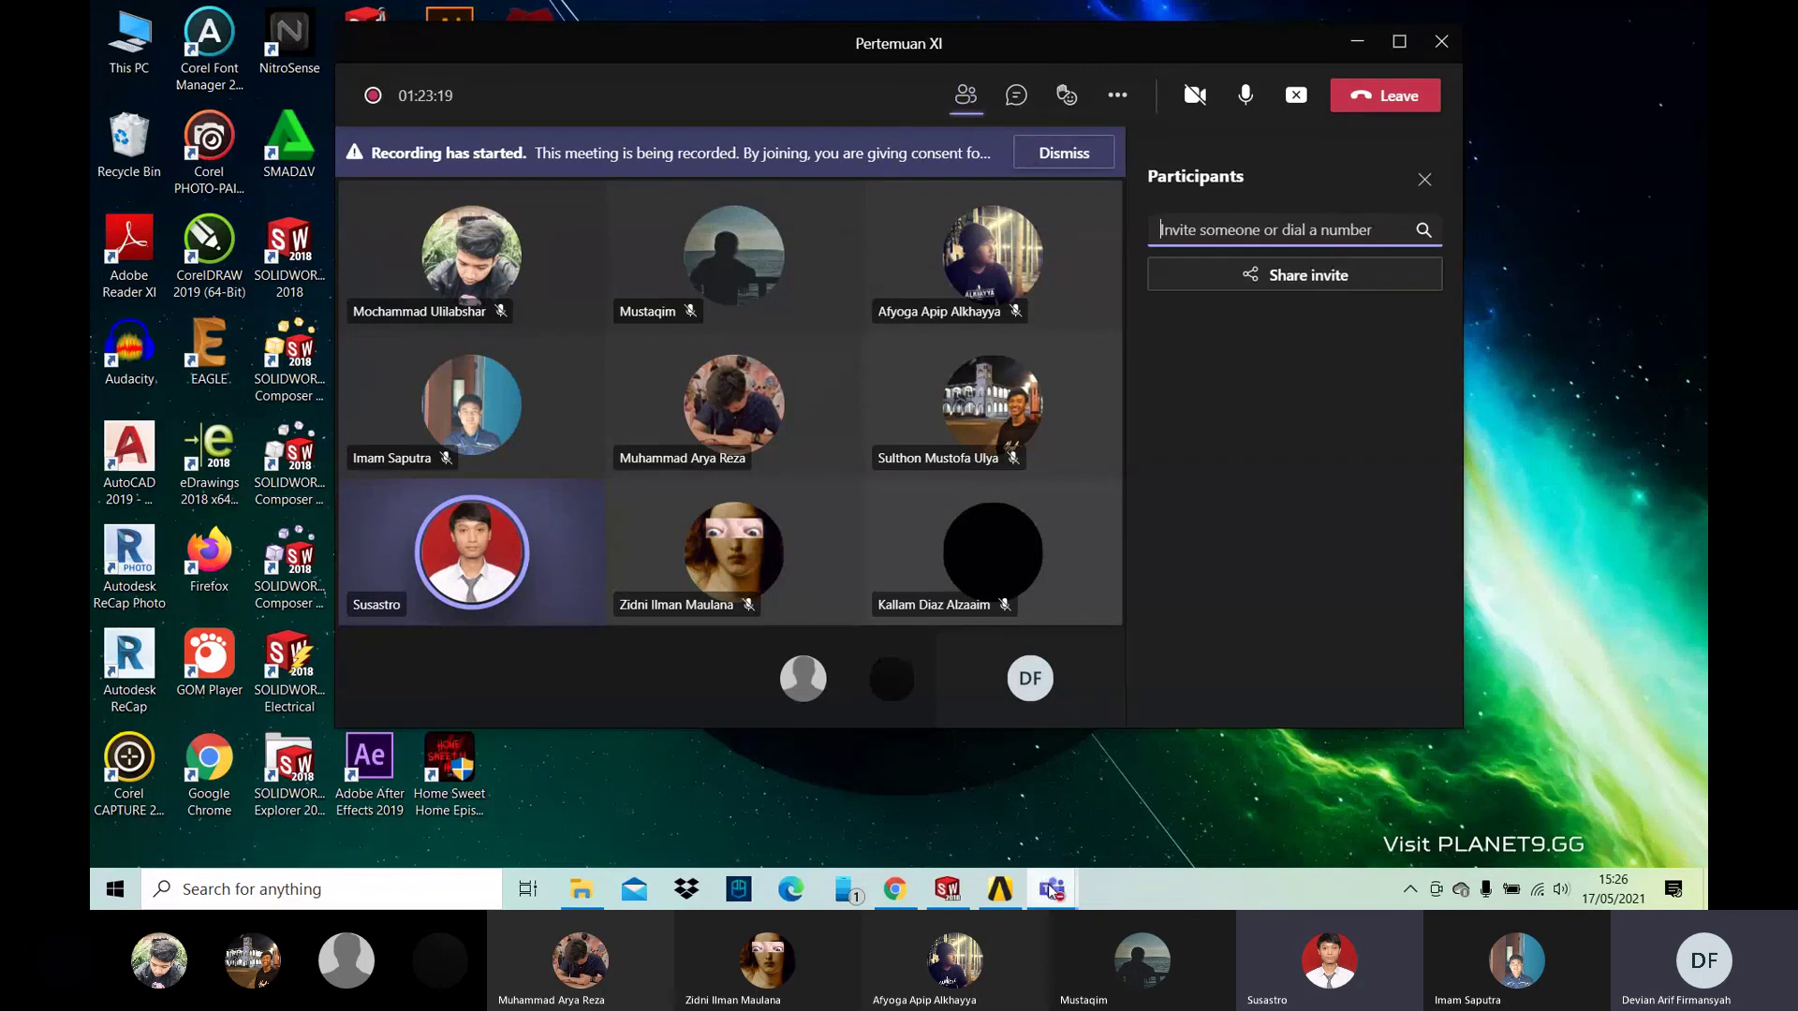
{"action": "left_click", "coordinate": [1000, 890]}
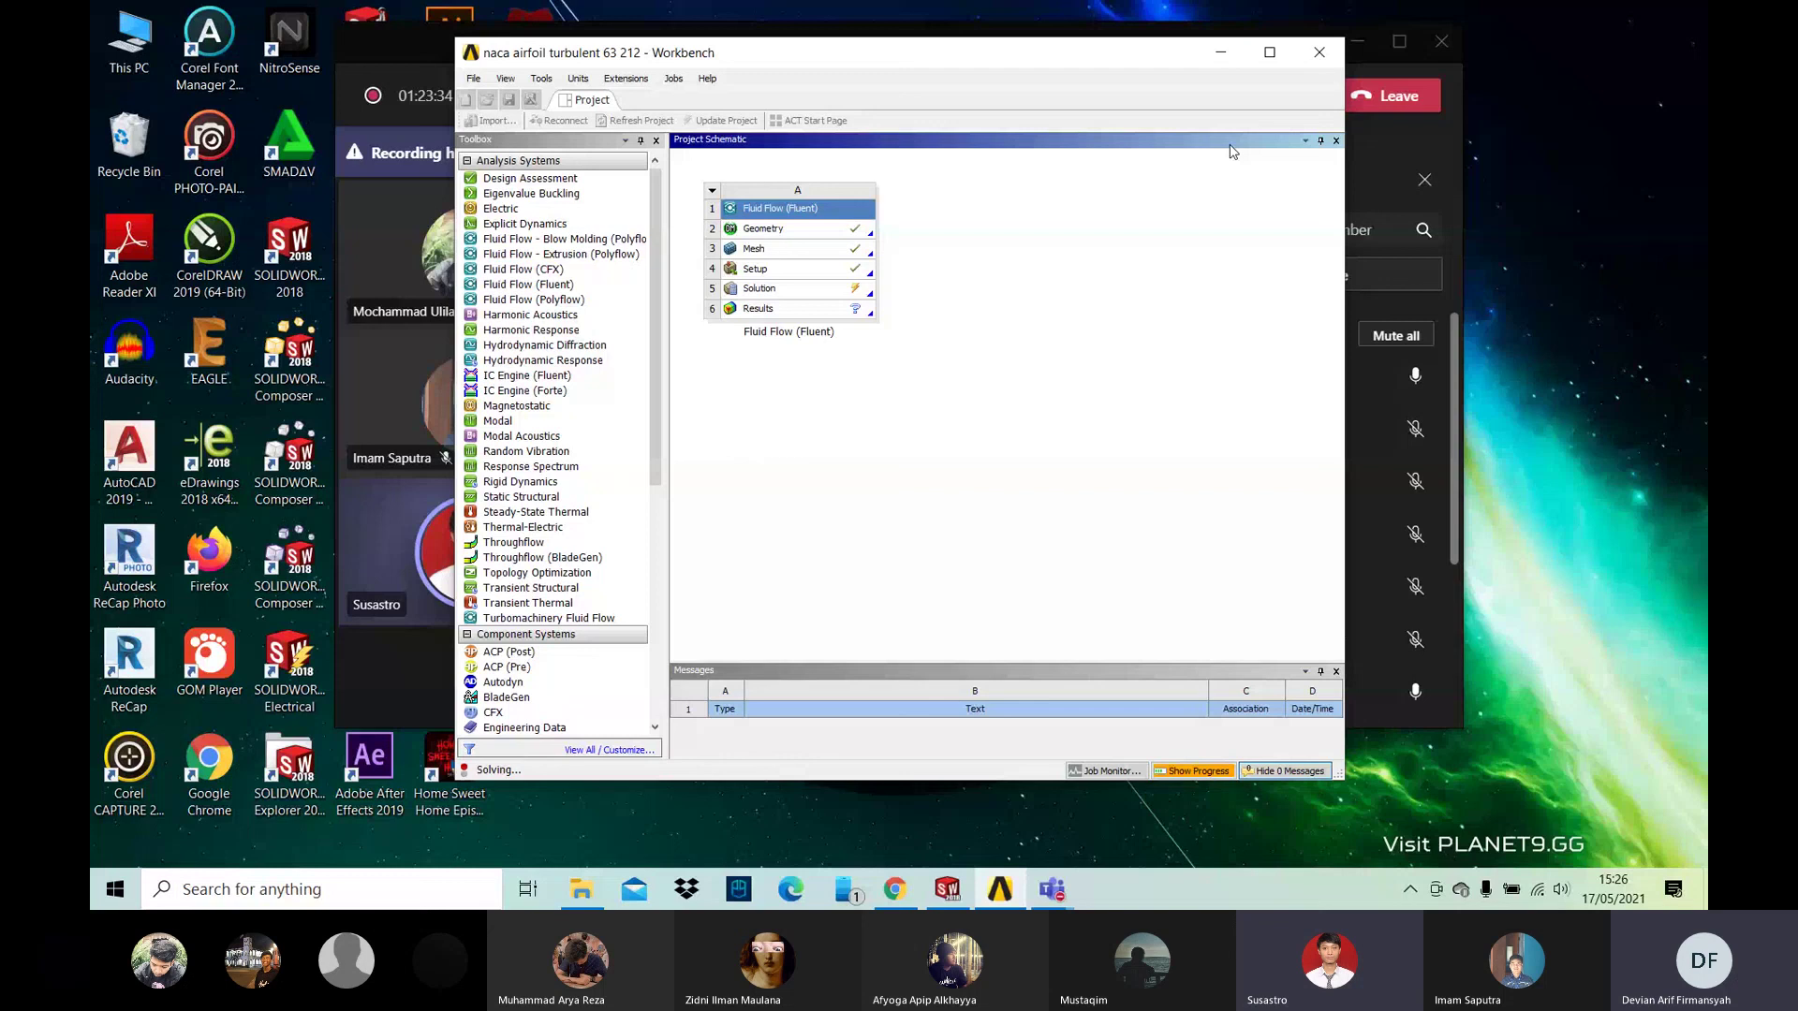
{"action": "left_click", "coordinate": [1225, 60]}
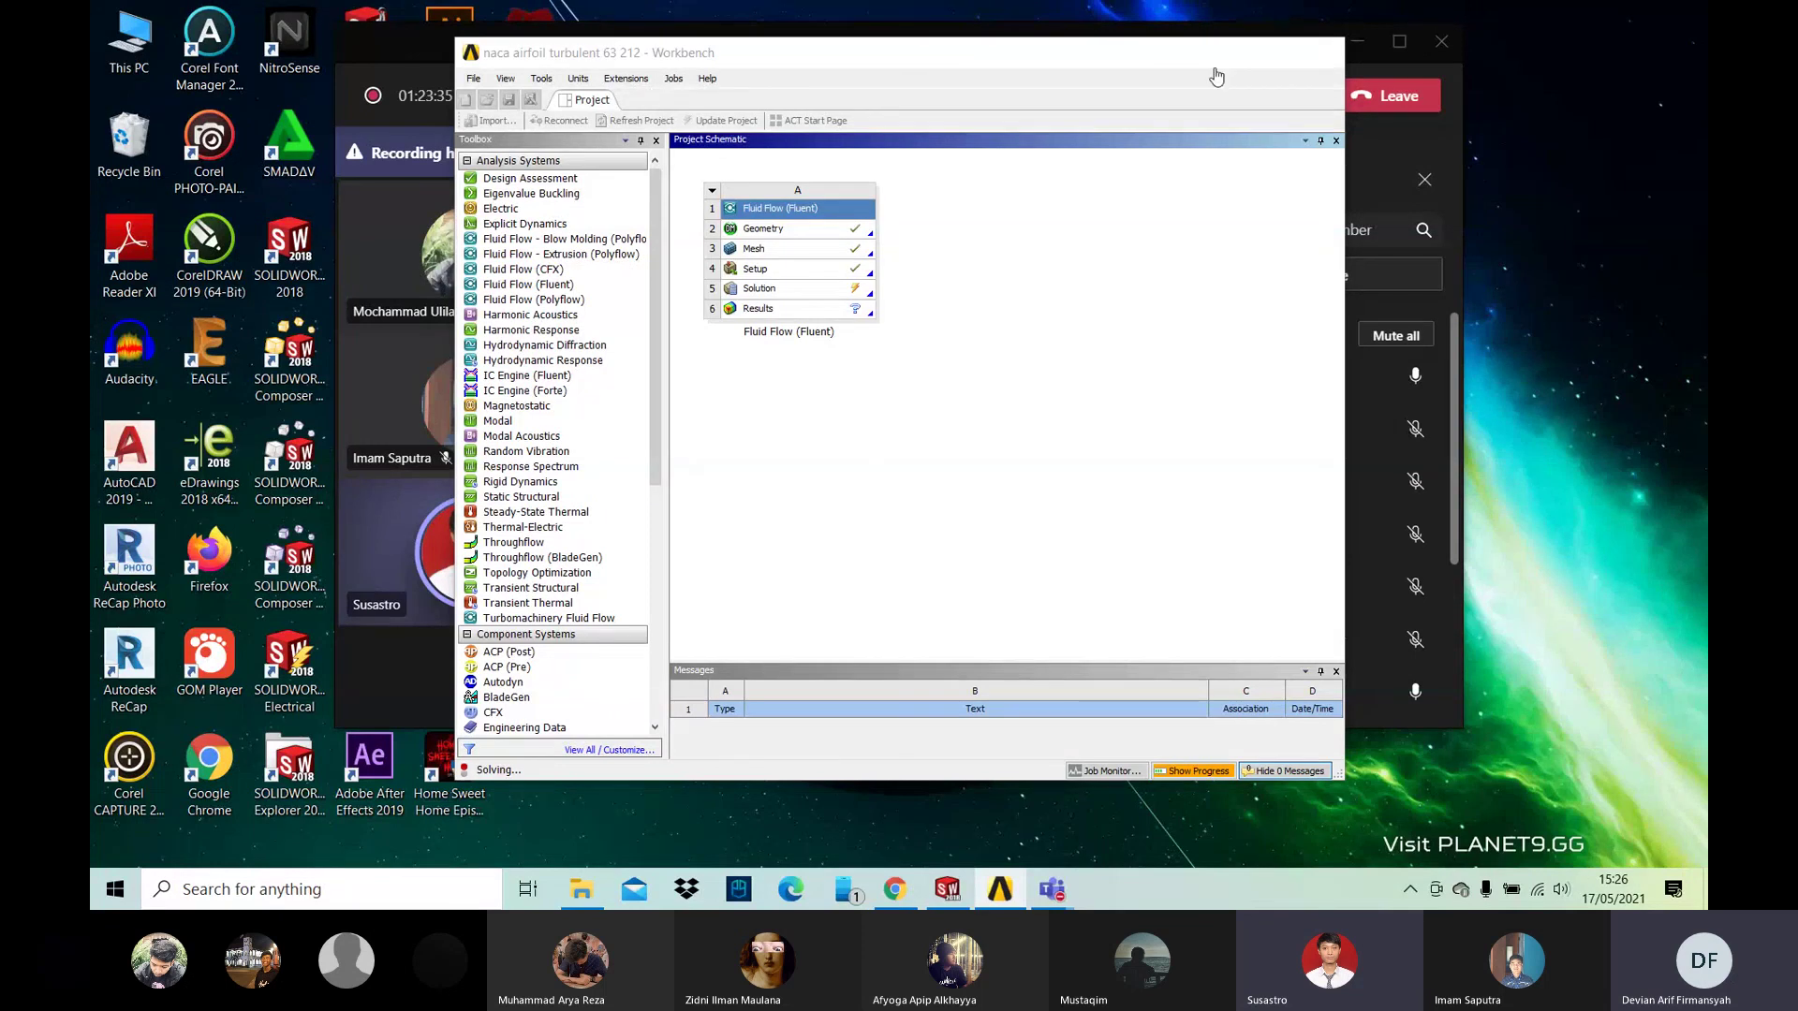
{"action": "left_click", "coordinate": [1237, 53]}
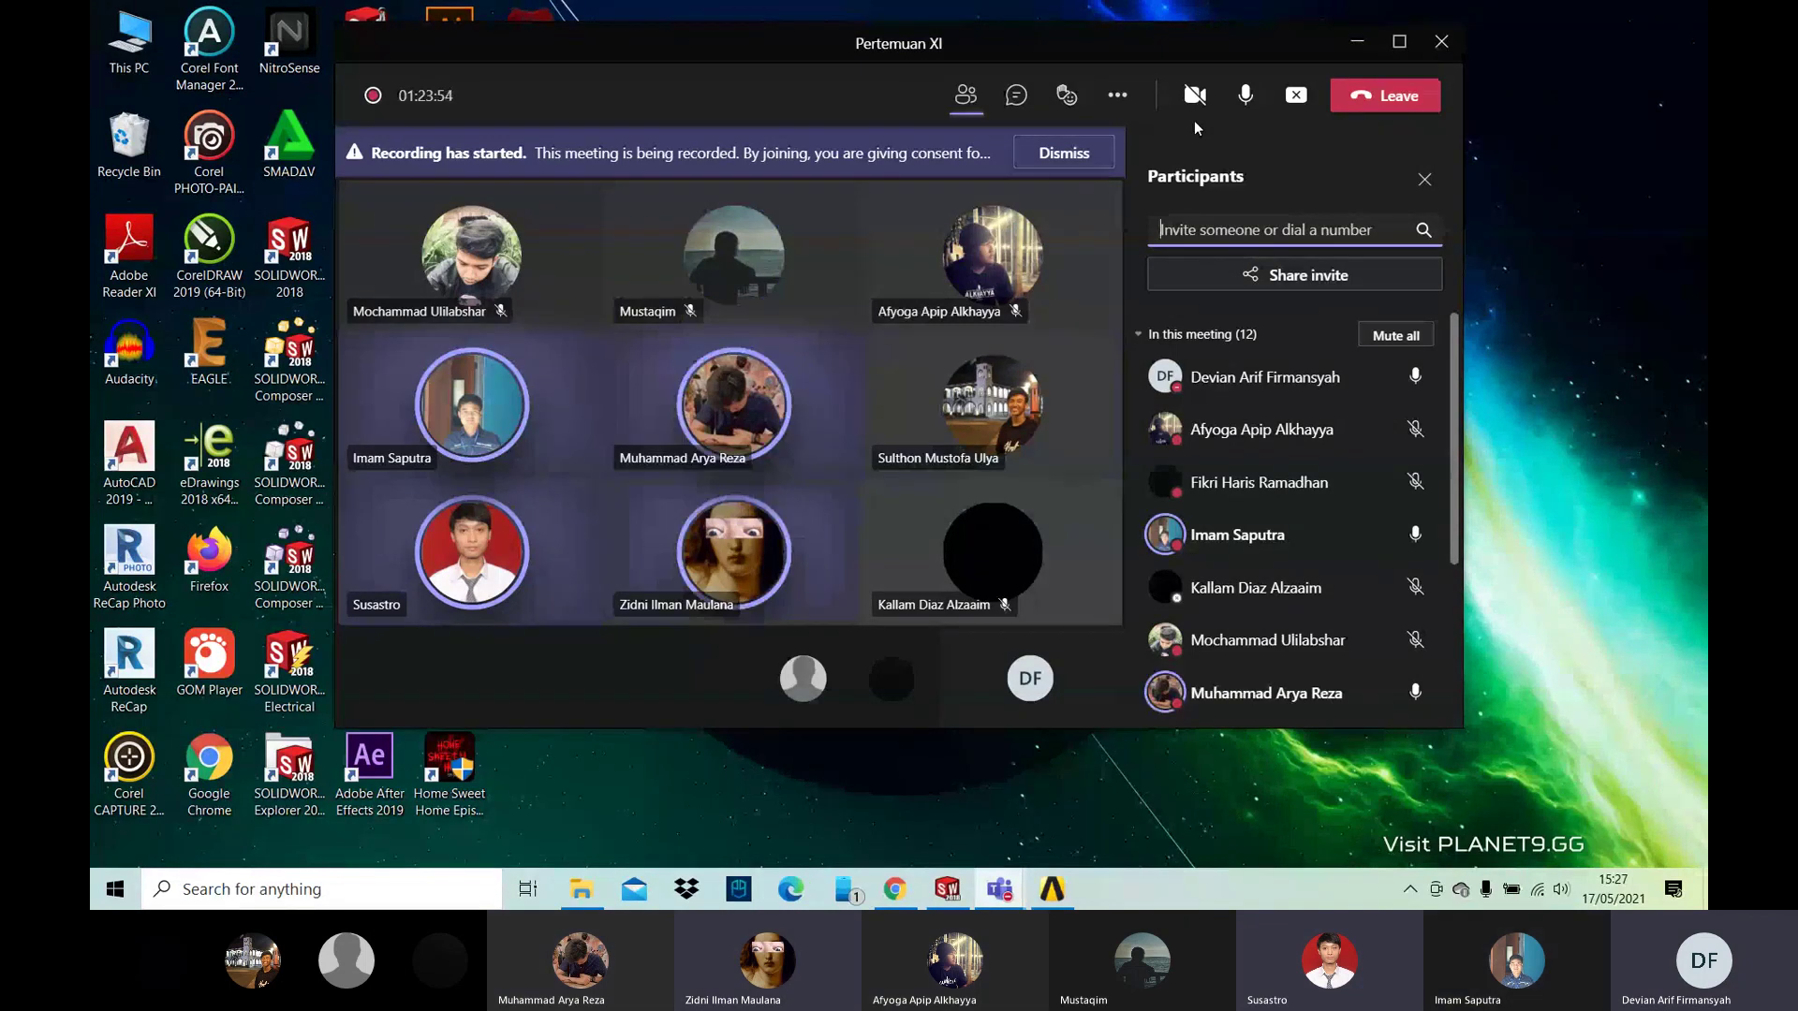
Step: Look through the meeting's participant list and stop sharing the screen
{"action": "scroll", "coordinate": [1307, 622], "scroll_direction": "down", "scroll_amount": 3}
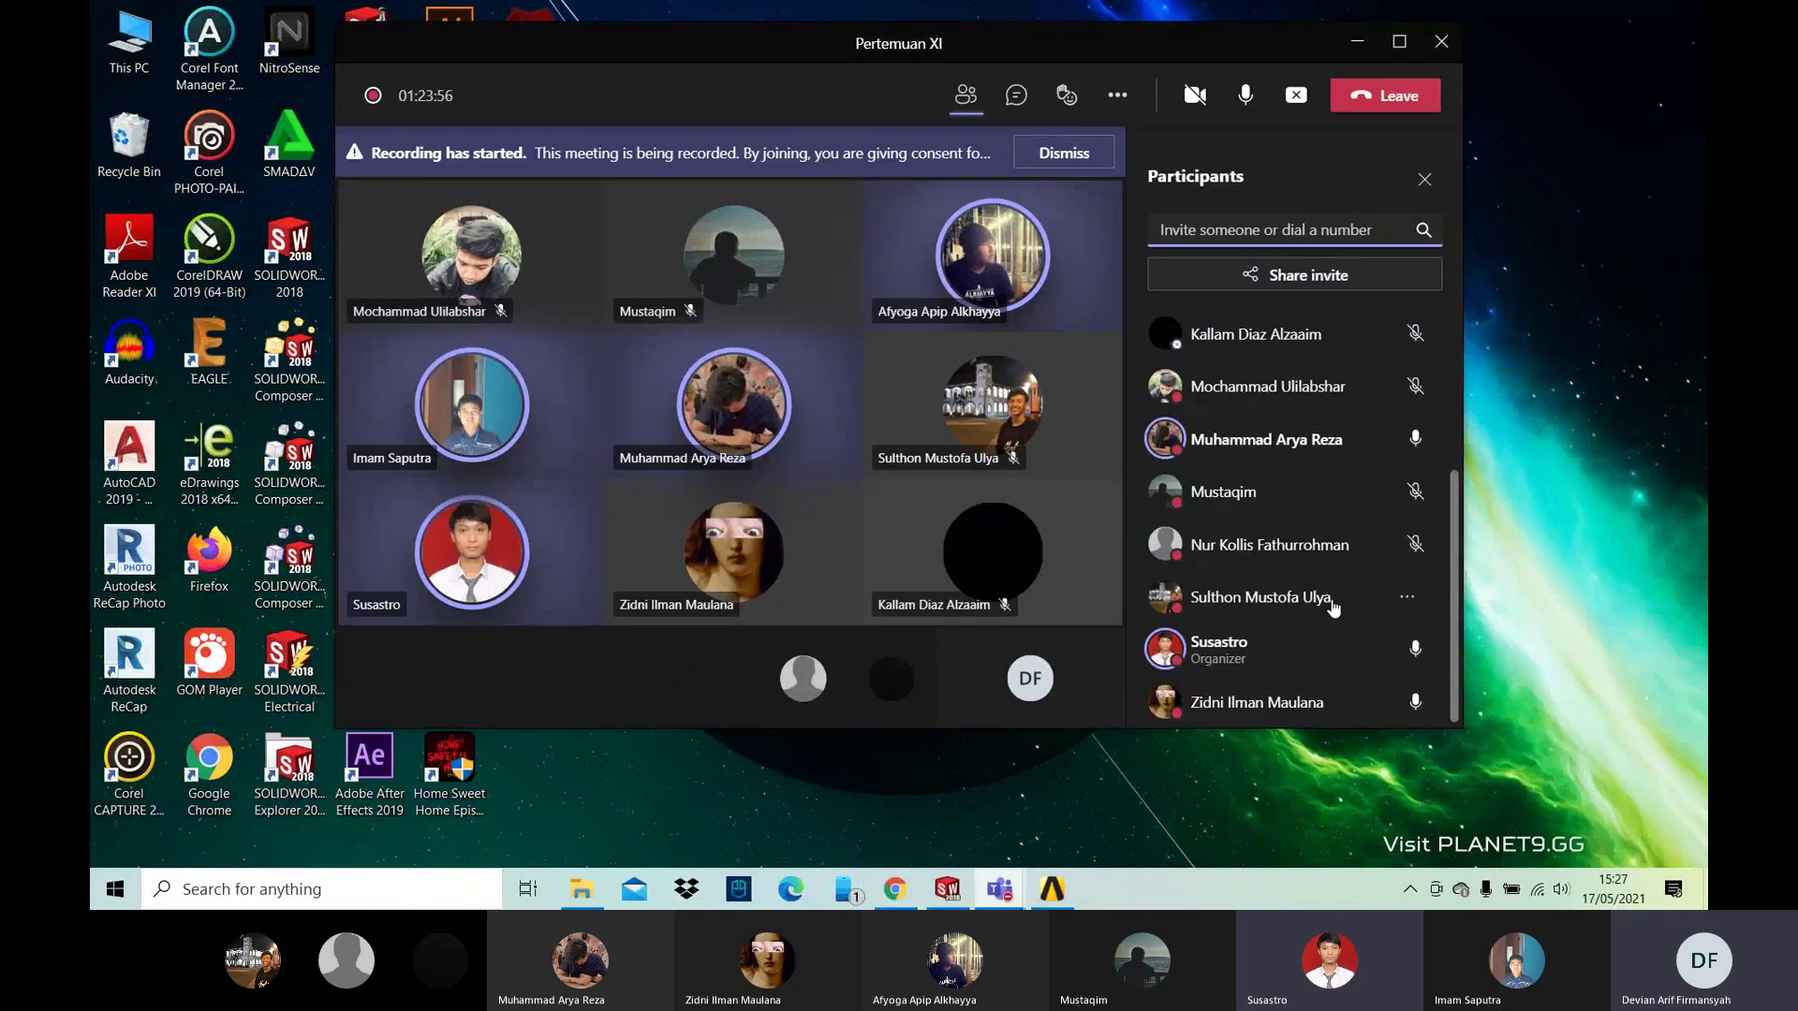
{"action": "scroll", "coordinate": [1334, 555], "scroll_direction": "up", "scroll_amount": 1}
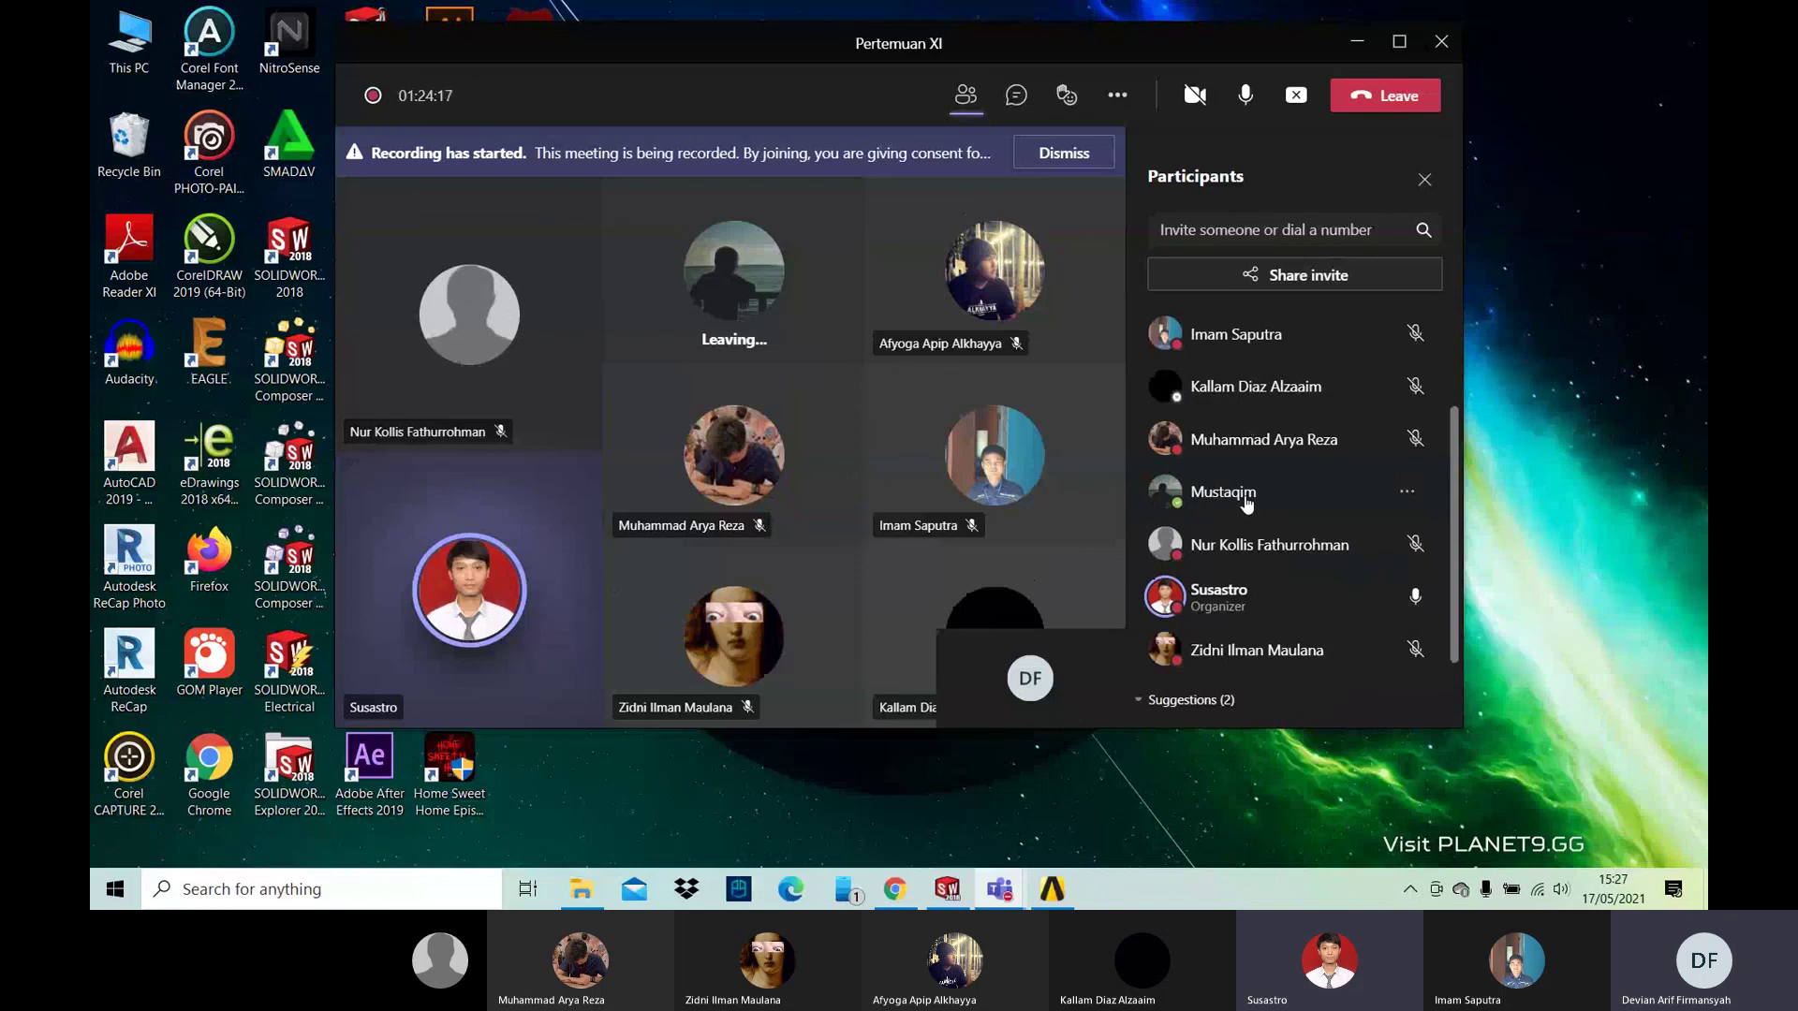
{"action": "left_click", "coordinate": [1296, 94]}
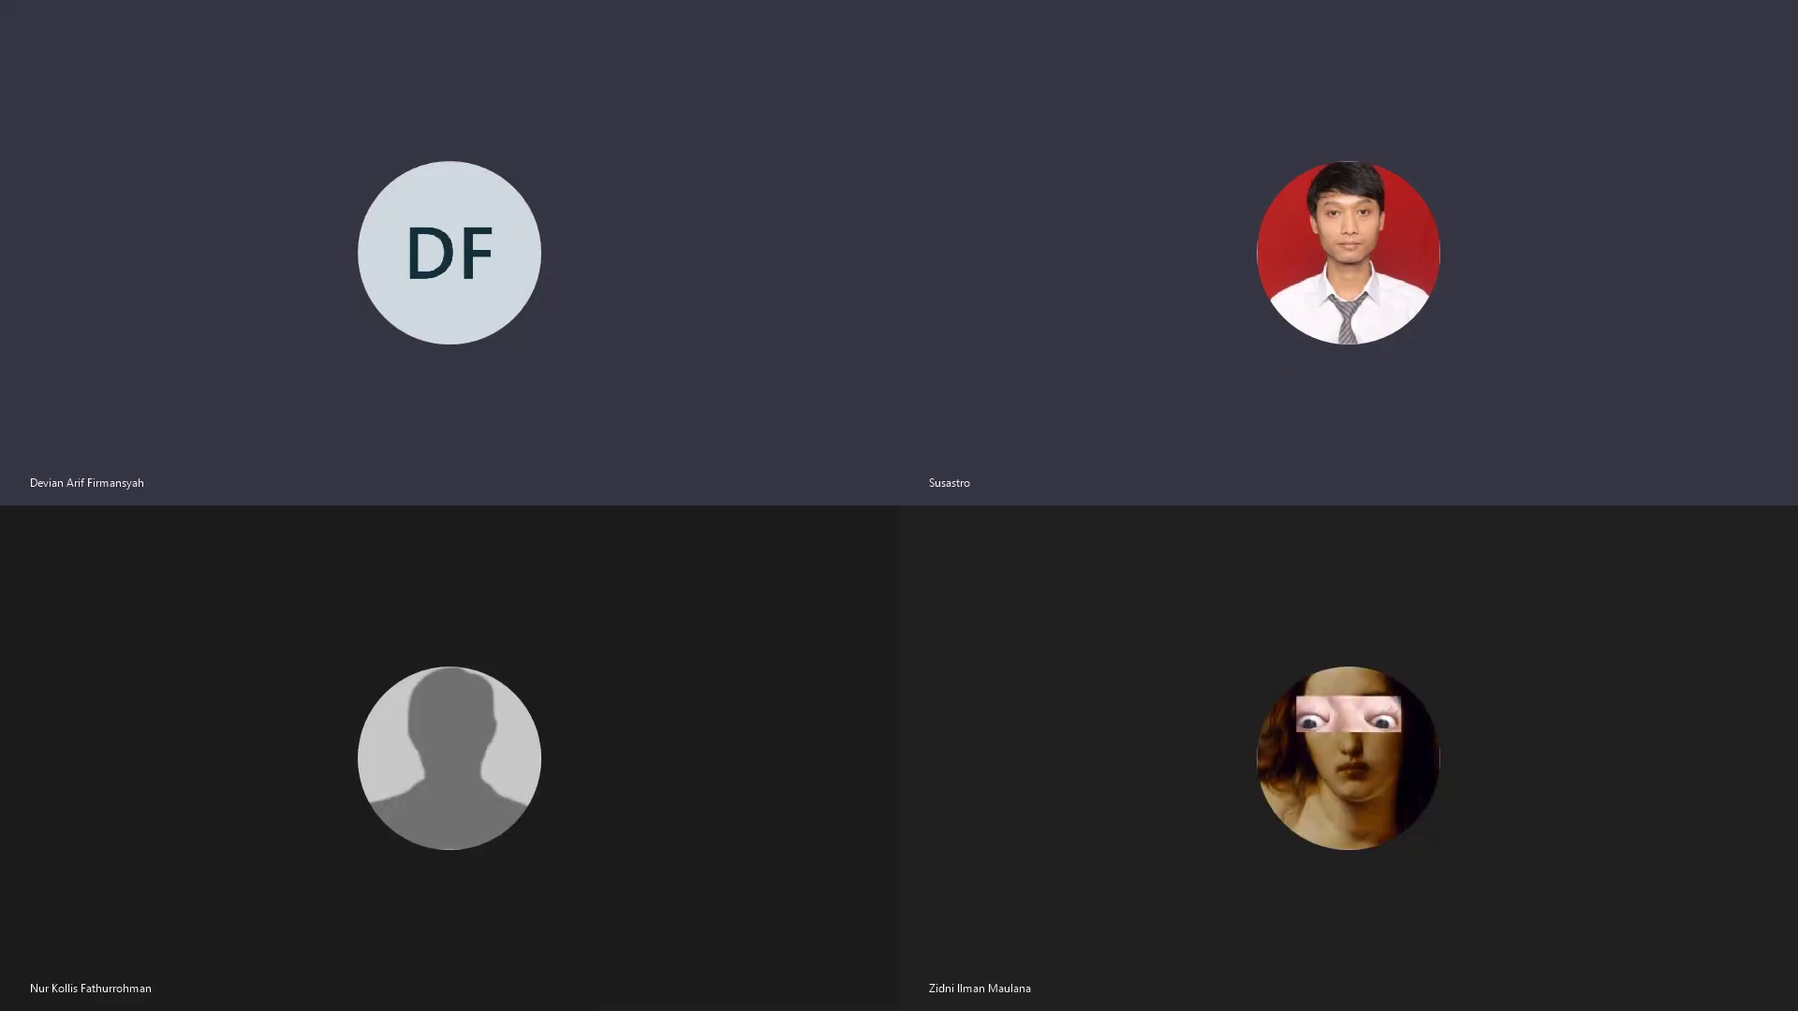